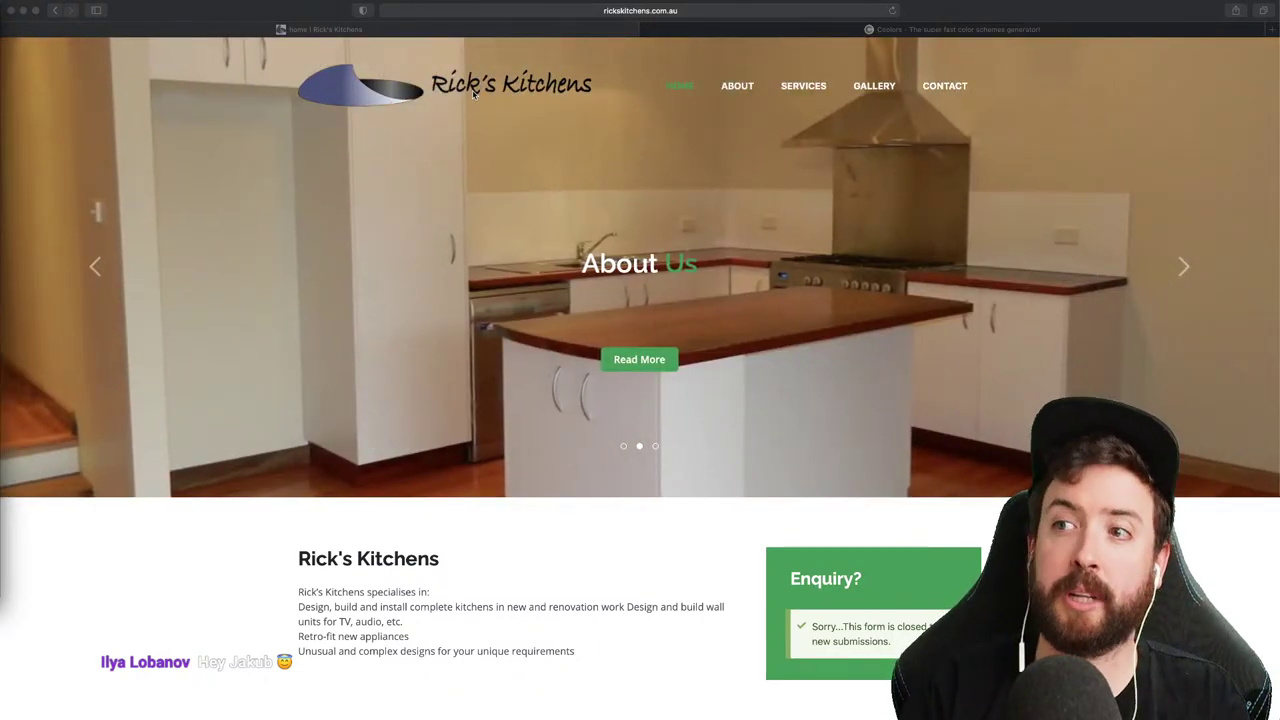
- Browse the Rick's Kitchens home and About Us pages, then go to Our Services
{"action": "scroll", "coordinate": [501, 310], "scroll_direction": "down", "scroll_amount": 5}
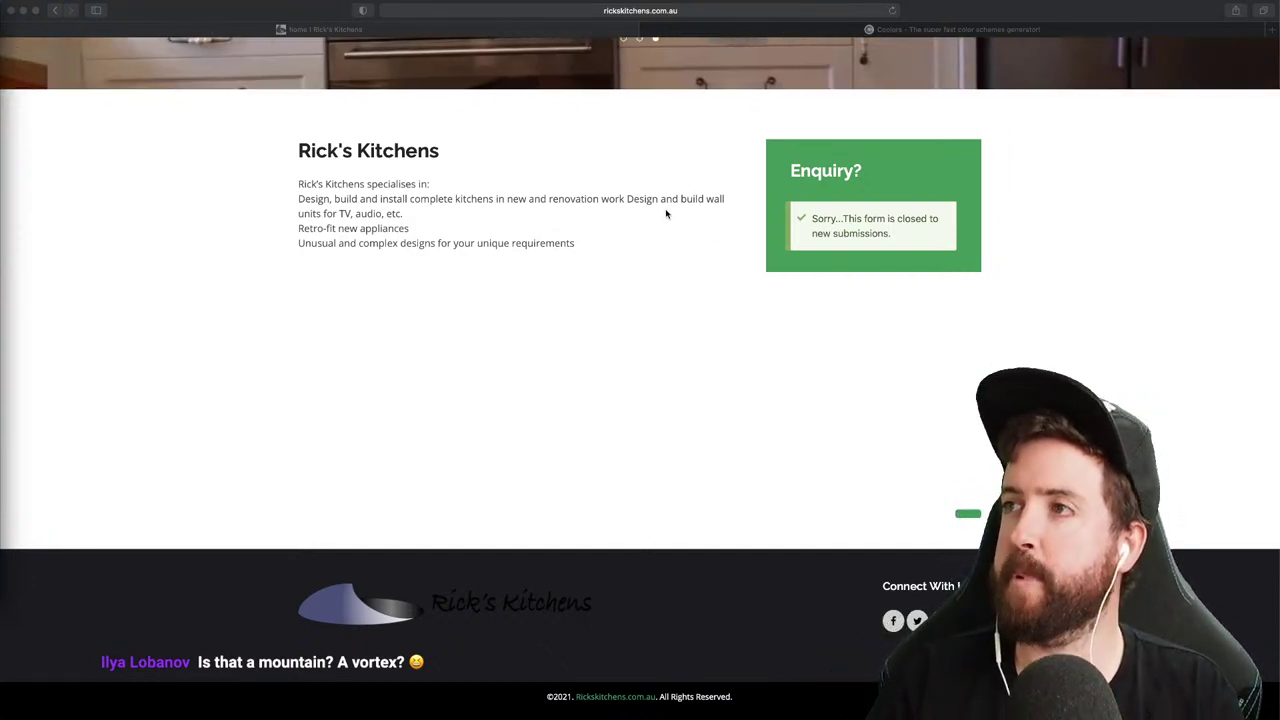
{"action": "scroll", "coordinate": [709, 366], "scroll_direction": "up", "scroll_amount": 5}
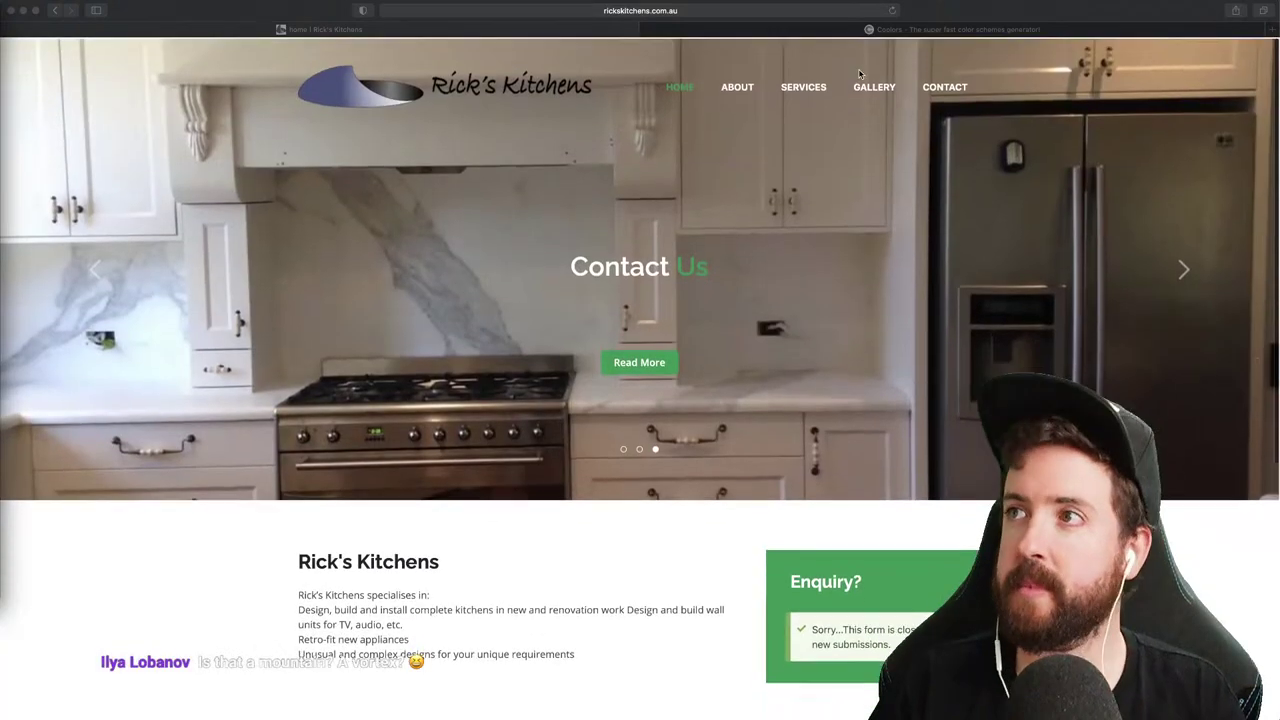
{"action": "left_click", "coordinate": [745, 90]}
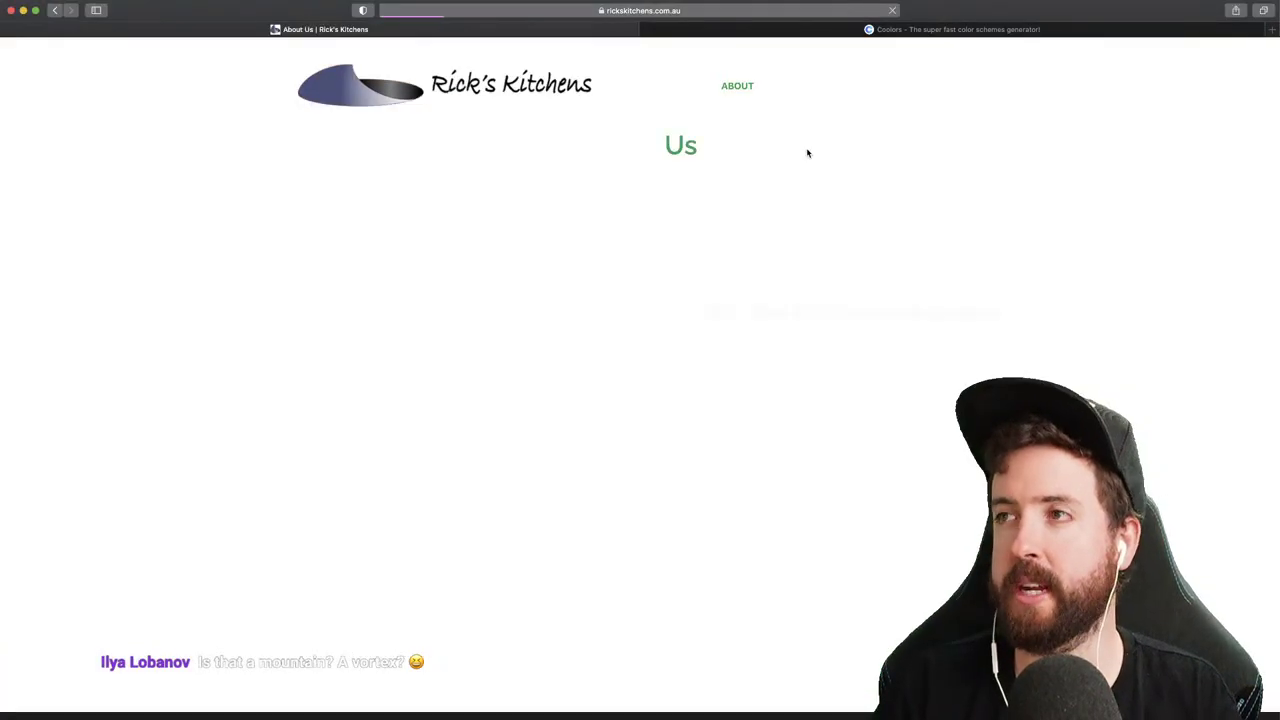
{"action": "scroll", "coordinate": [808, 152], "scroll_direction": "down", "scroll_amount": 5}
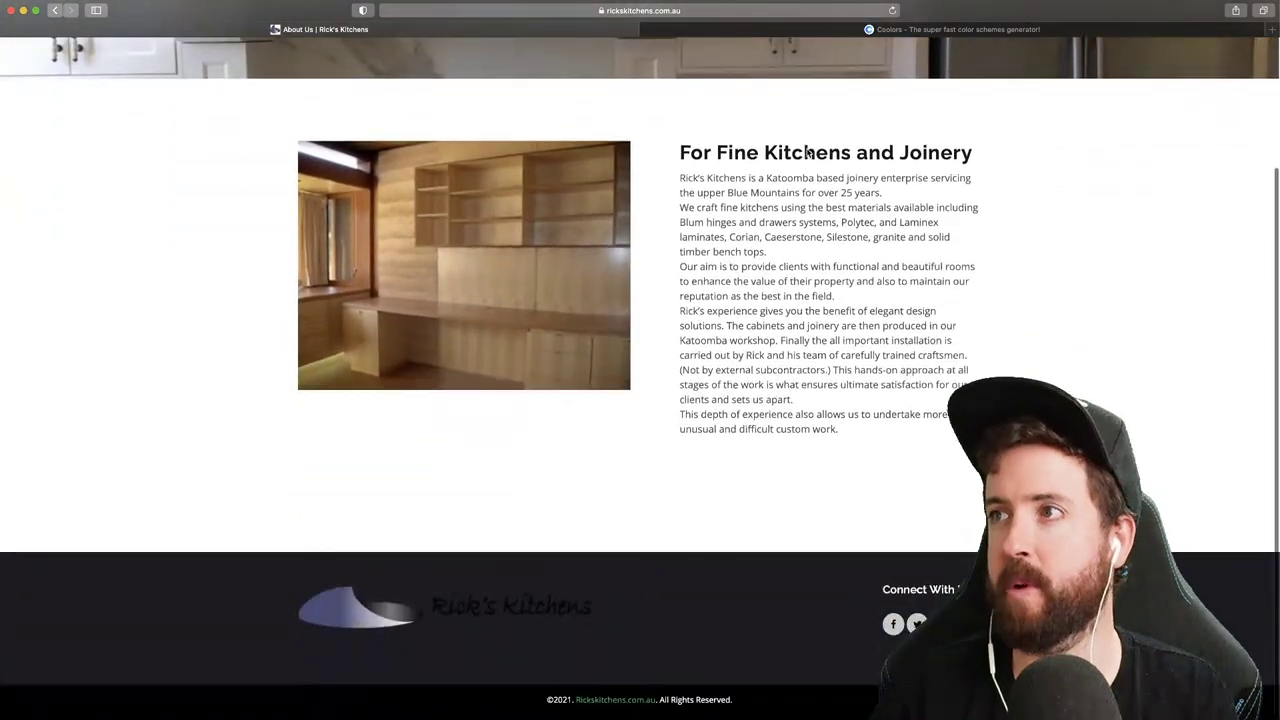
{"action": "scroll", "coordinate": [807, 174], "scroll_direction": "up", "scroll_amount": 3}
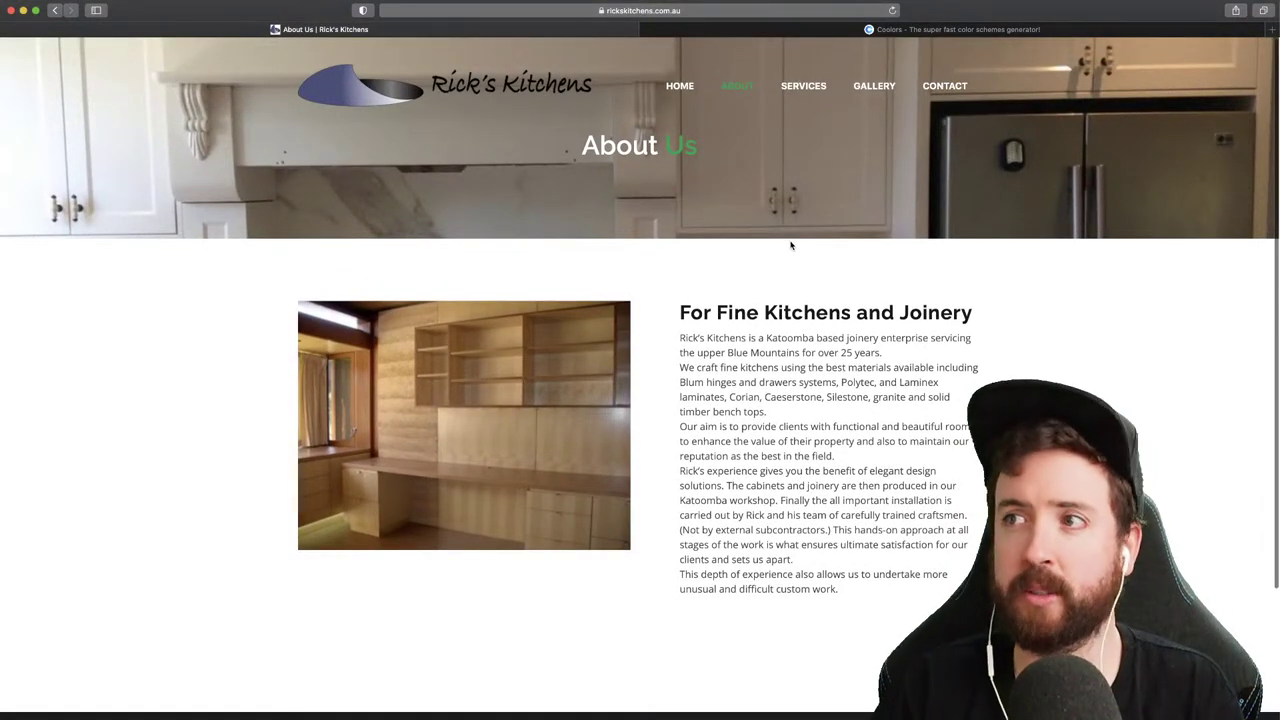
{"action": "left_click", "coordinate": [803, 86]}
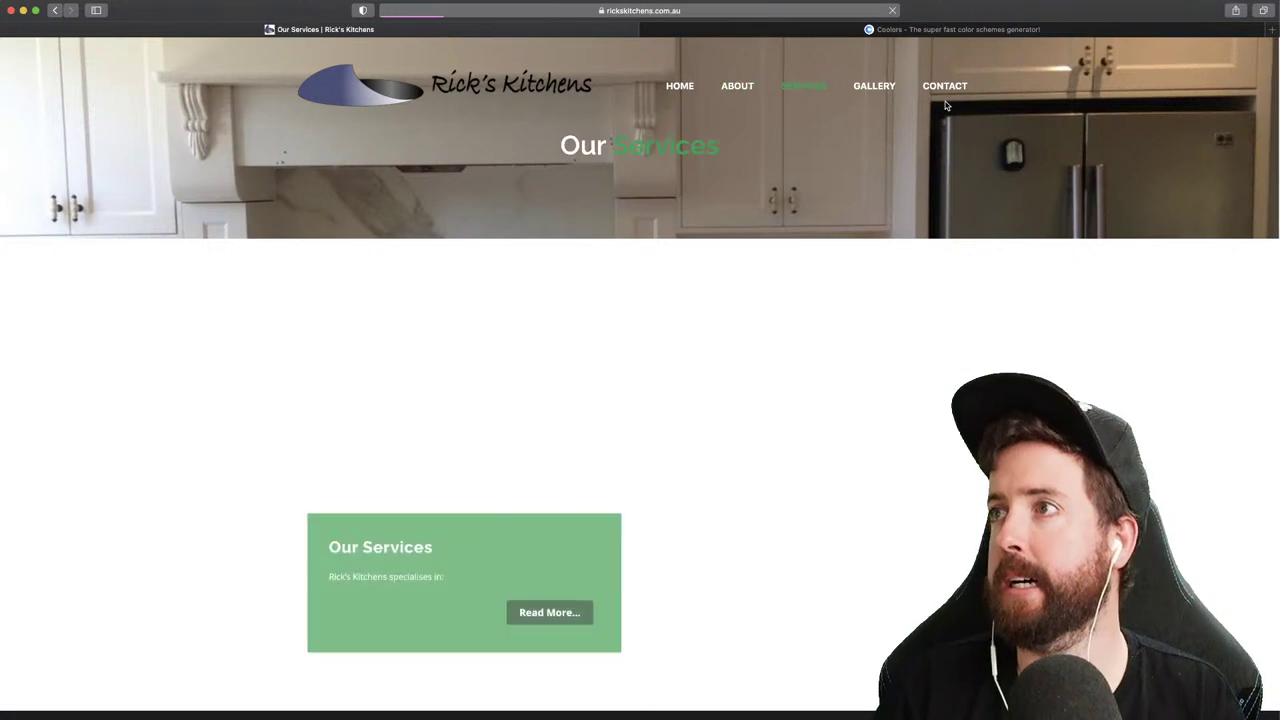
- Open the full service details page via Read More and scroll through it
{"action": "scroll", "coordinate": [775, 242], "scroll_direction": "down", "scroll_amount": 2}
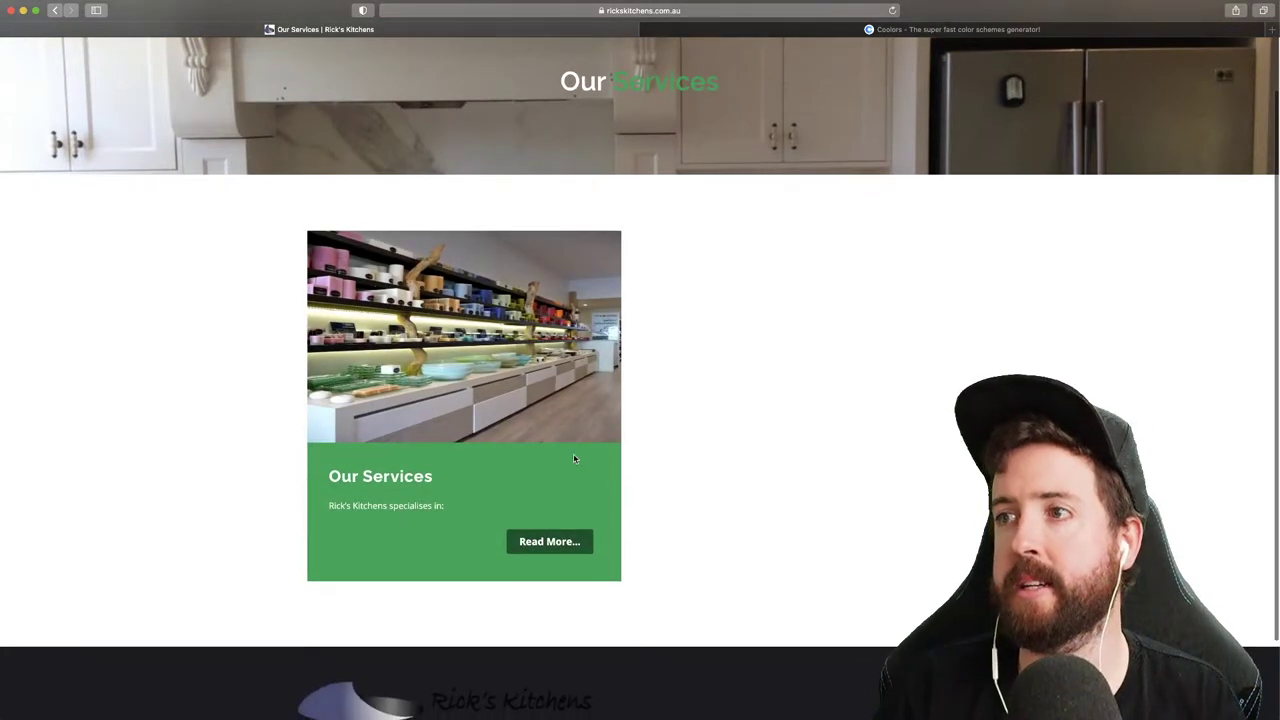
{"action": "left_click", "coordinate": [553, 543]}
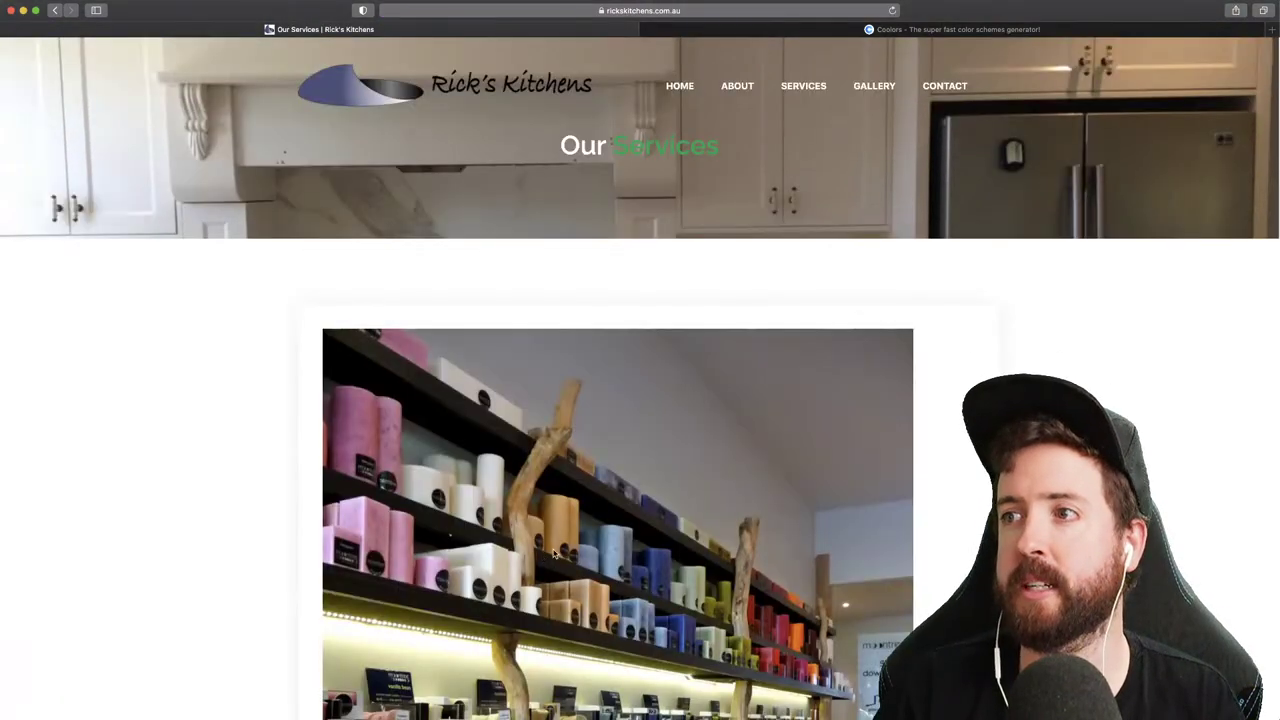
{"action": "scroll", "coordinate": [634, 491], "scroll_direction": "down", "scroll_amount": 8}
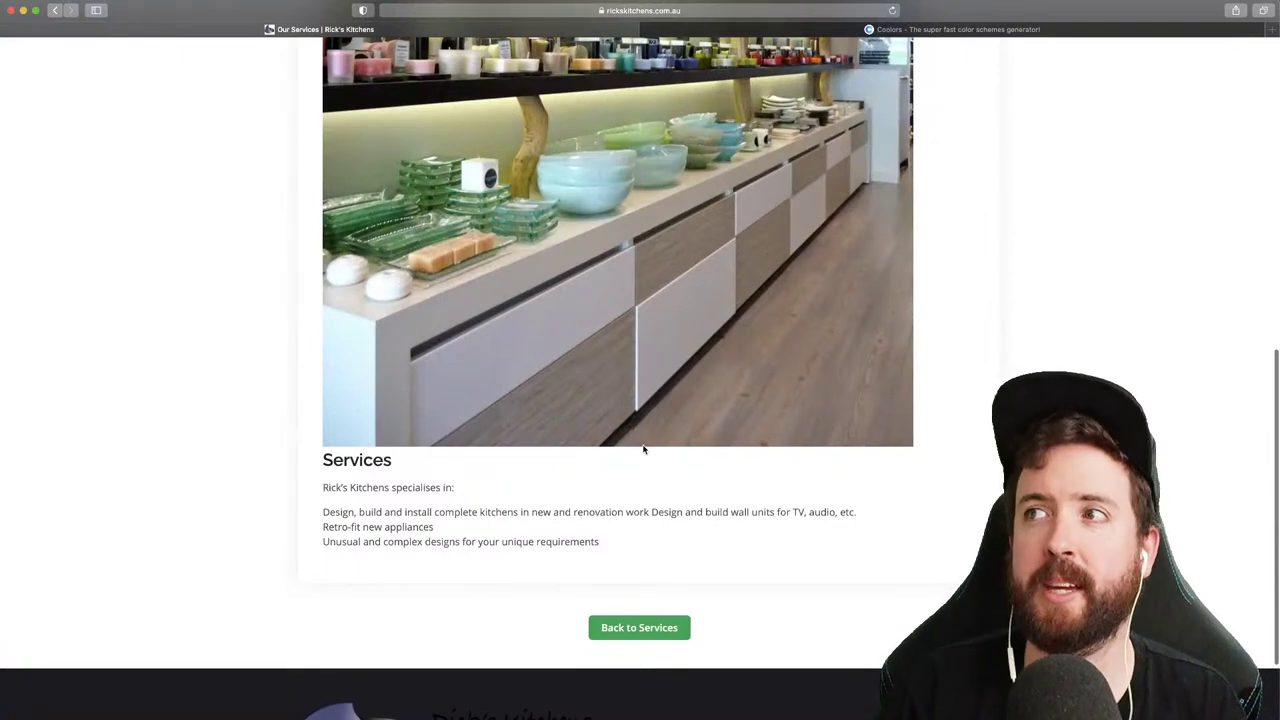
{"action": "scroll", "coordinate": [640, 449], "scroll_direction": "up", "scroll_amount": 5}
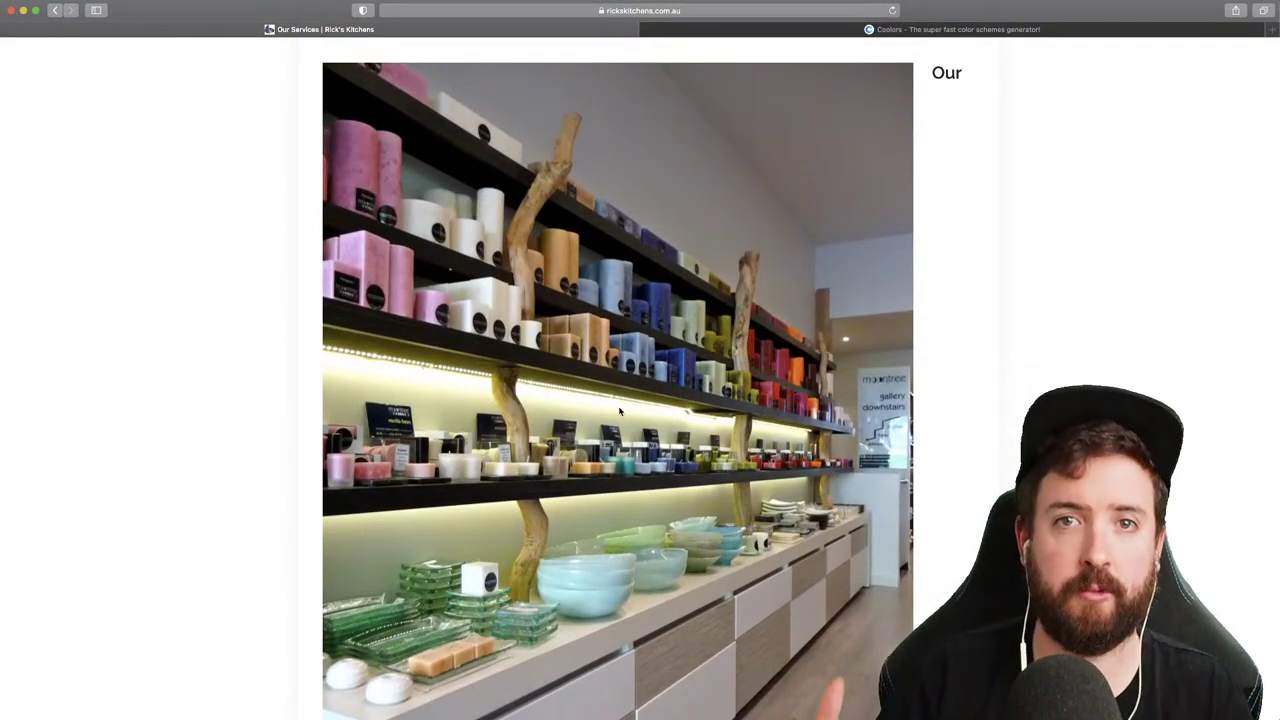
{"action": "scroll", "coordinate": [798, 223], "scroll_direction": "up", "scroll_amount": 4}
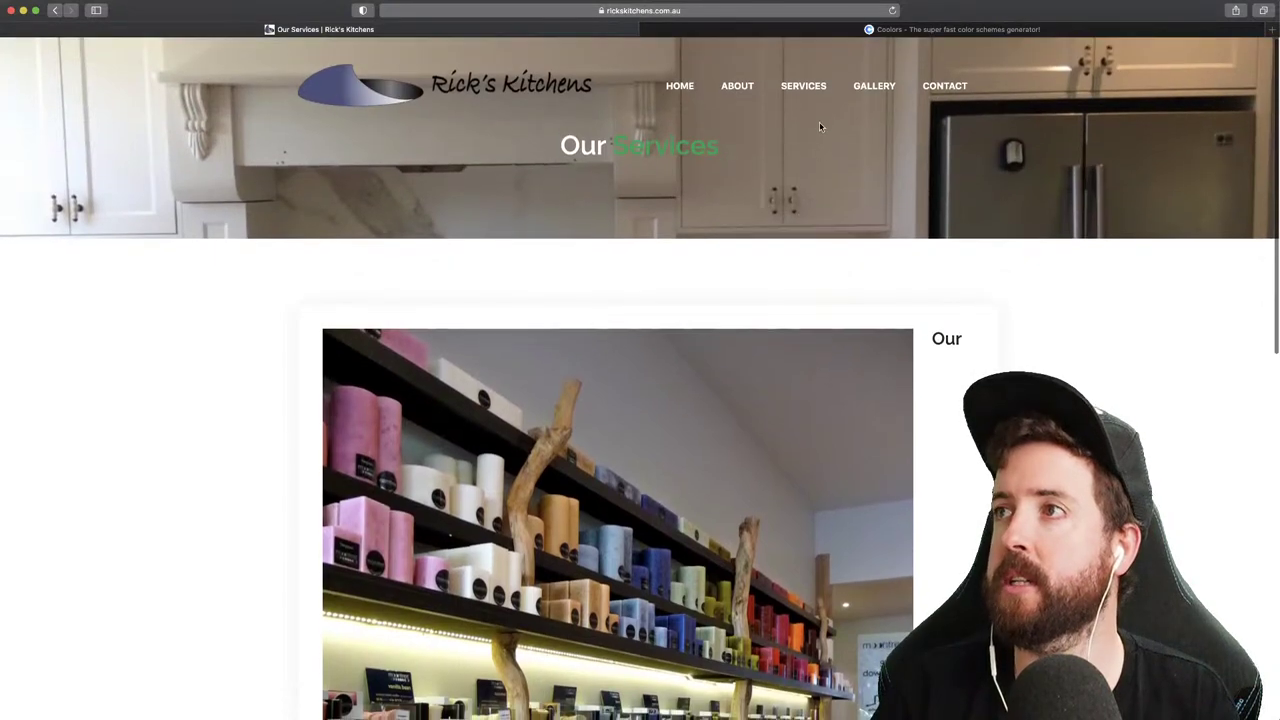
- View the Gallery and Contact Us pages, then return to the site's home page
{"action": "left_click", "coordinate": [874, 87]}
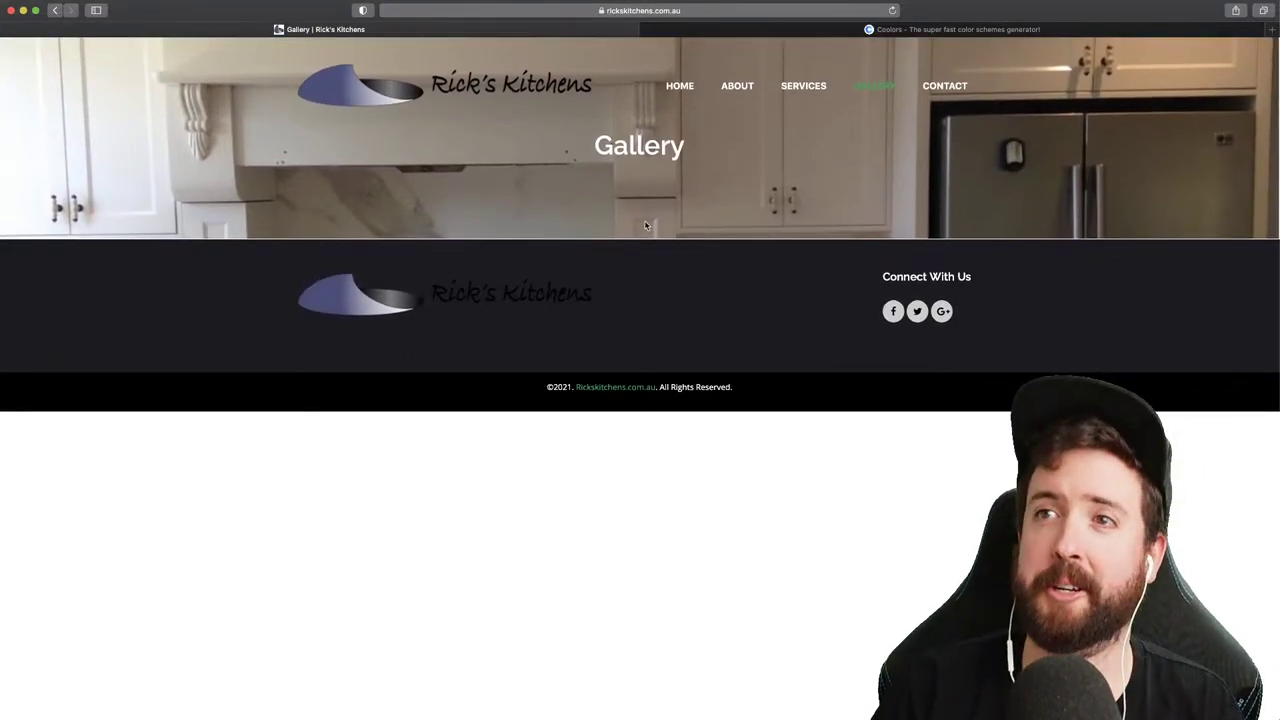
{"action": "left_click", "coordinate": [960, 94]}
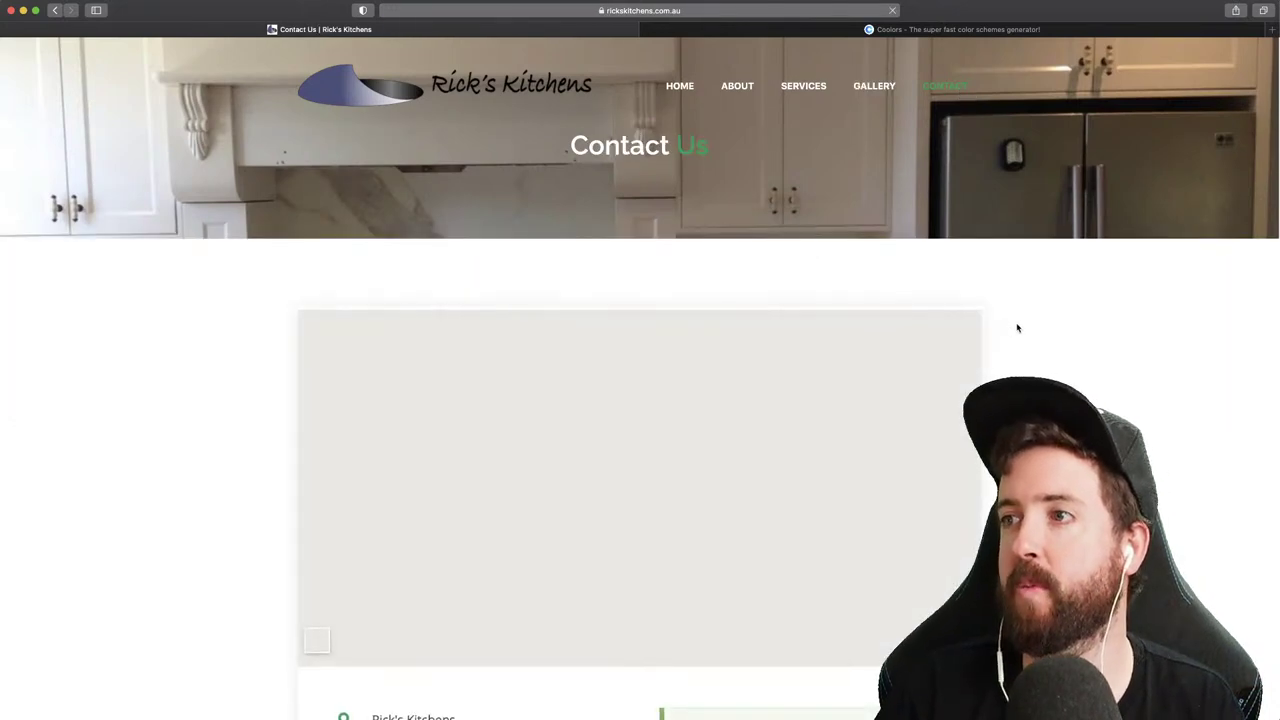
{"action": "scroll", "coordinate": [1017, 329], "scroll_direction": "down", "scroll_amount": 5}
{"action": "scroll", "coordinate": [1017, 329], "scroll_direction": "down", "scroll_amount": 3}
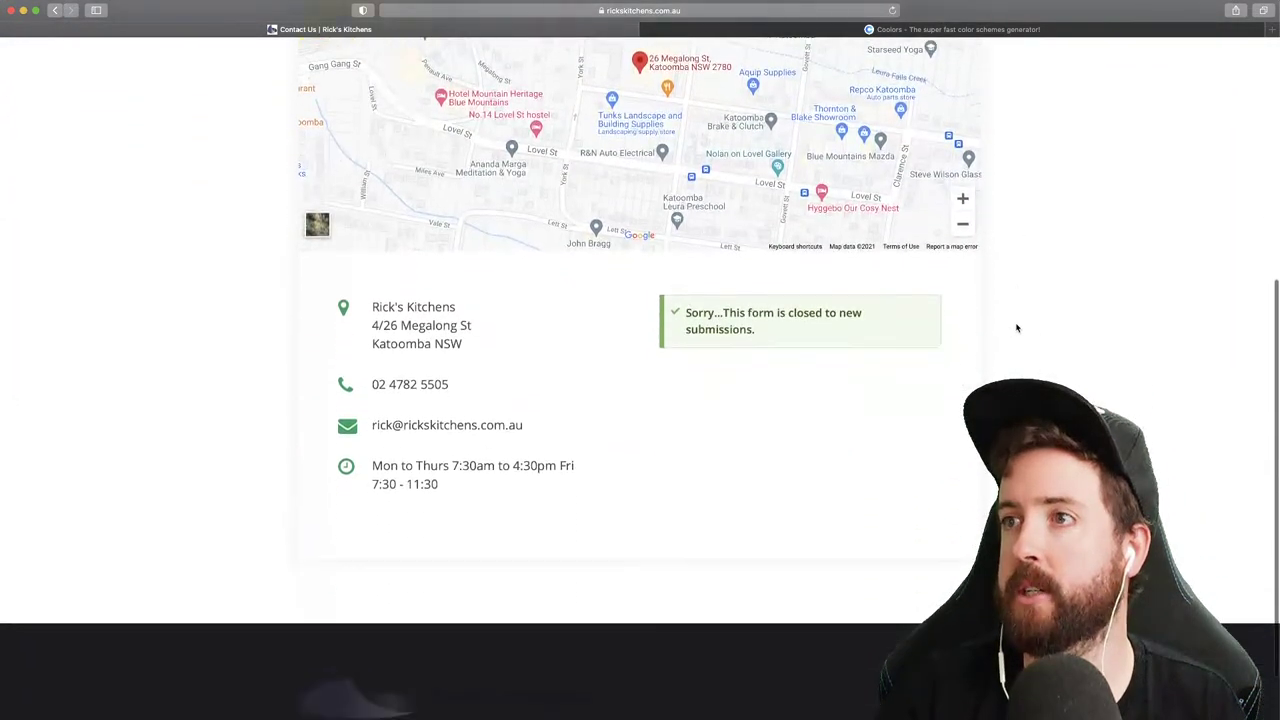
{"action": "scroll", "coordinate": [1017, 329], "scroll_direction": "up", "scroll_amount": 10}
{"action": "left_click", "coordinate": [680, 87]}
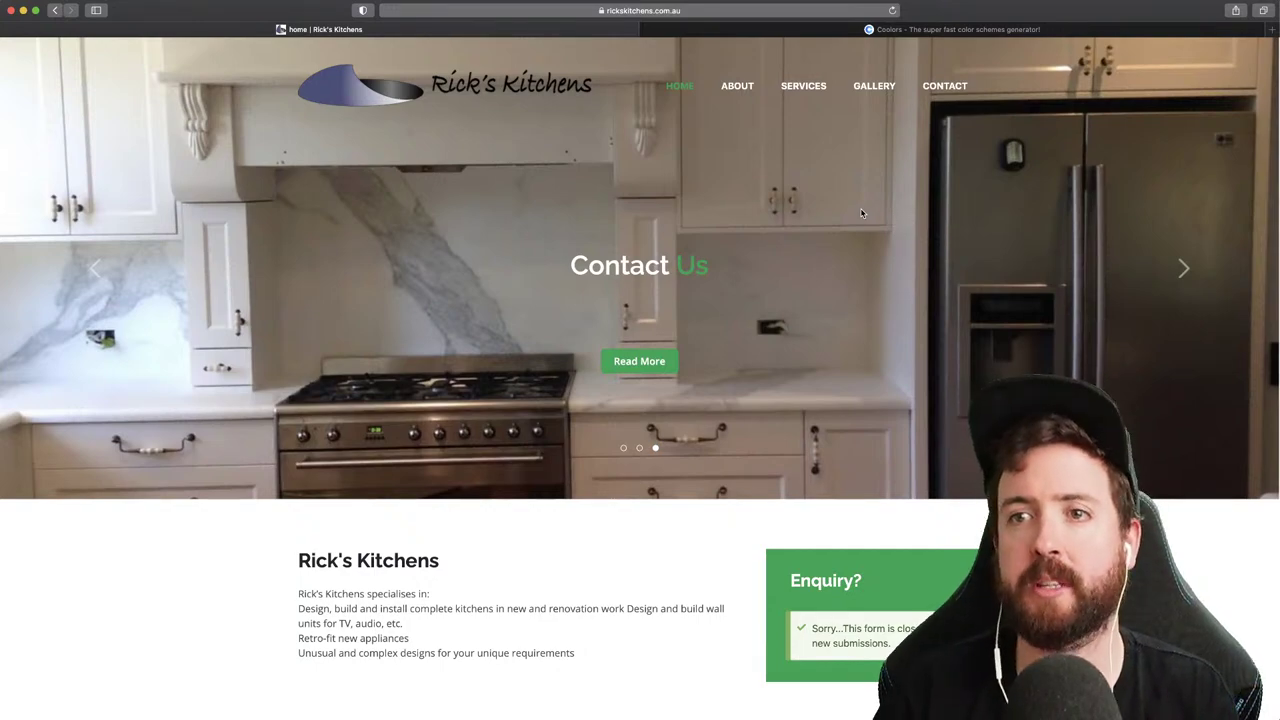
{"action": "key", "text": "super+Tab"}
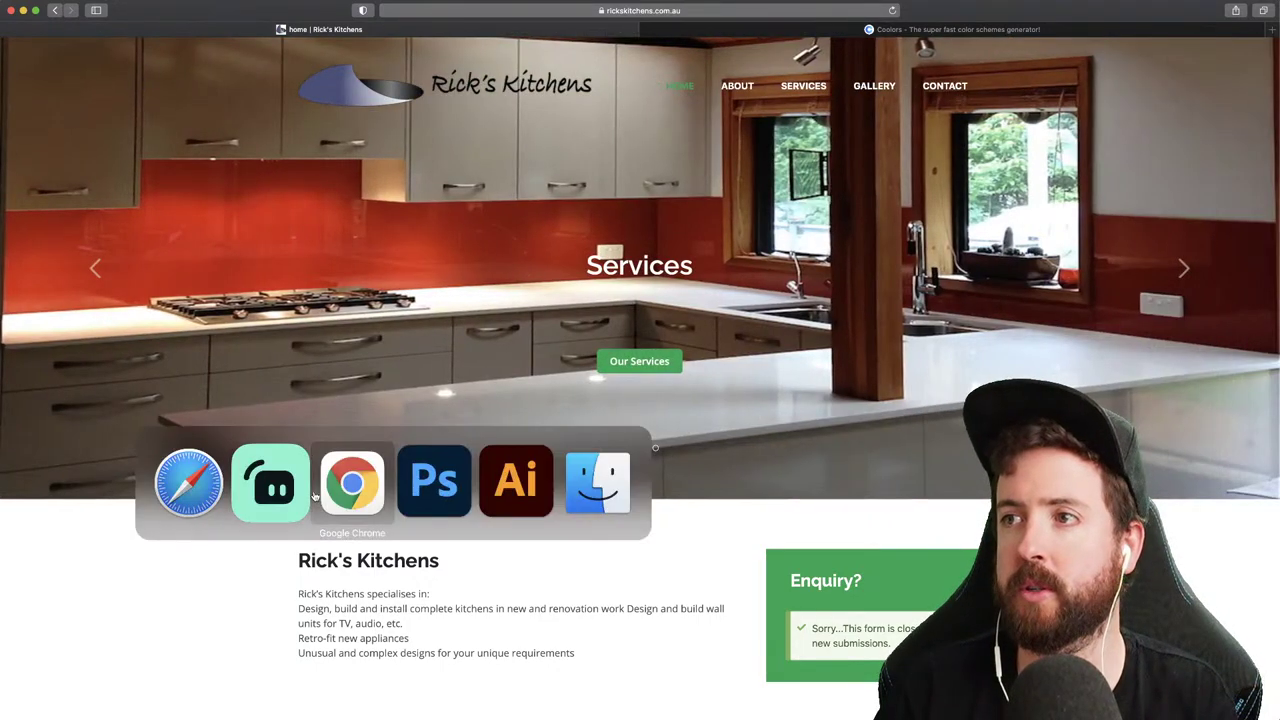
- Switch to the Rick's Kitchens logo document in Illustrator and pick the Type tool
{"action": "key", "text": "super+Tab"}
{"action": "key", "text": "super+Tab"}
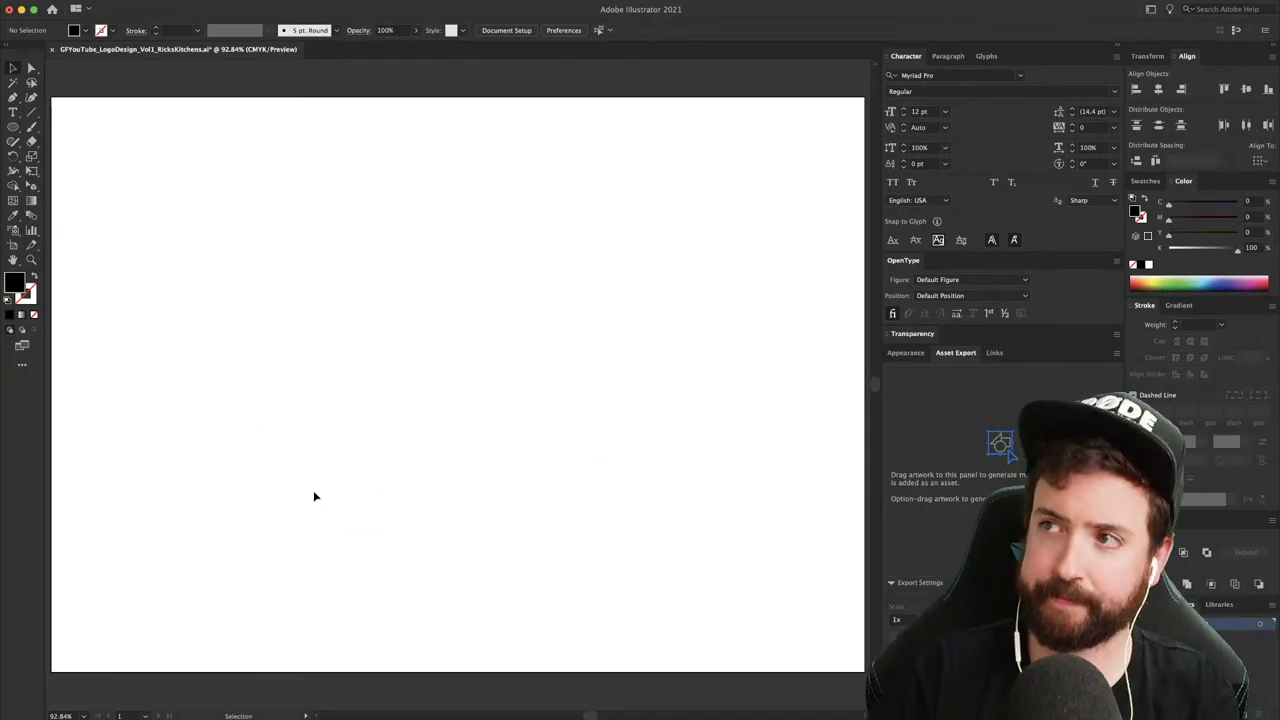
{"action": "left_click", "coordinate": [14, 113]}
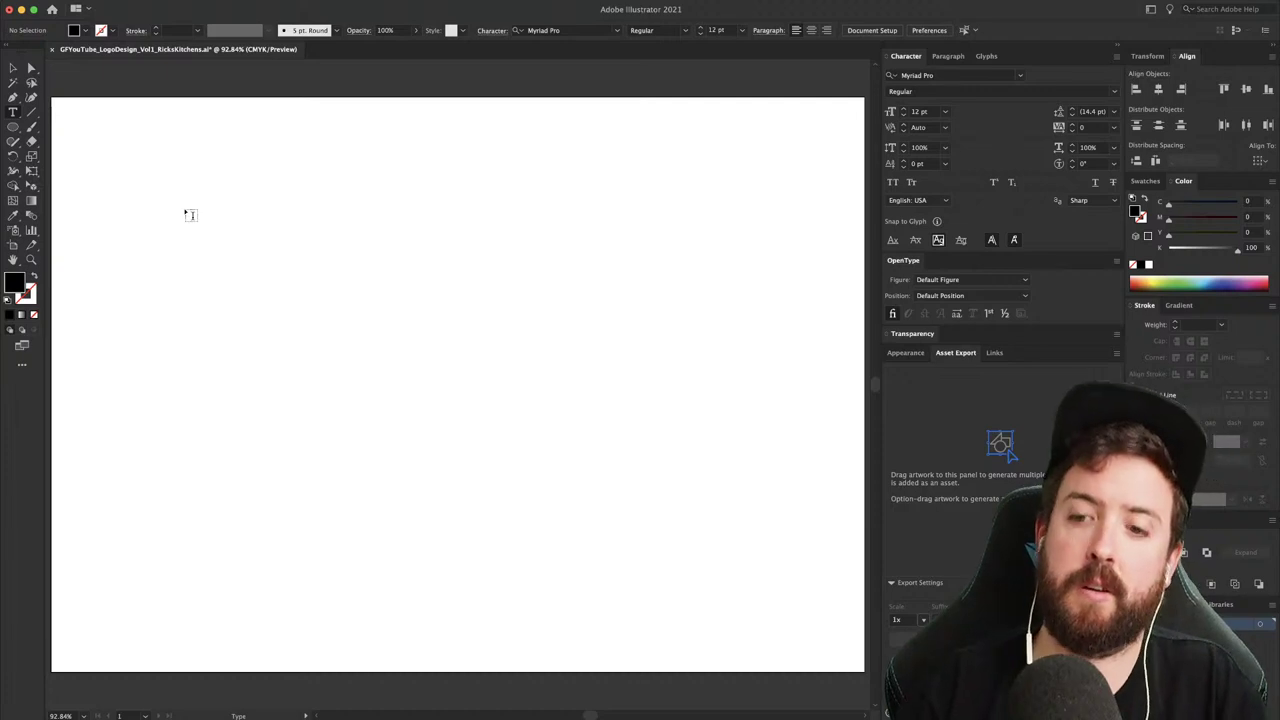
- Type 'Rick's Kitchen' near the artboard's top-left and scale it up to about 34 pt
{"action": "left_click", "coordinate": [100, 146]}
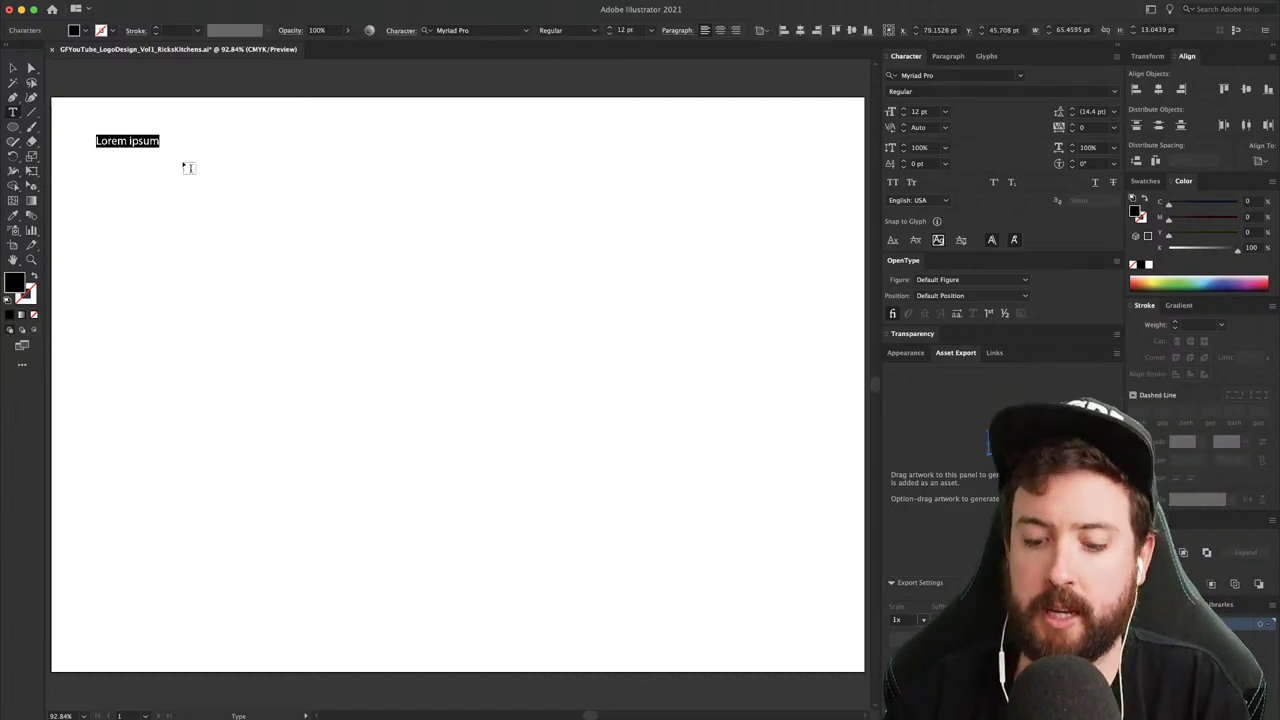
{"action": "type", "text": "Rick's"}
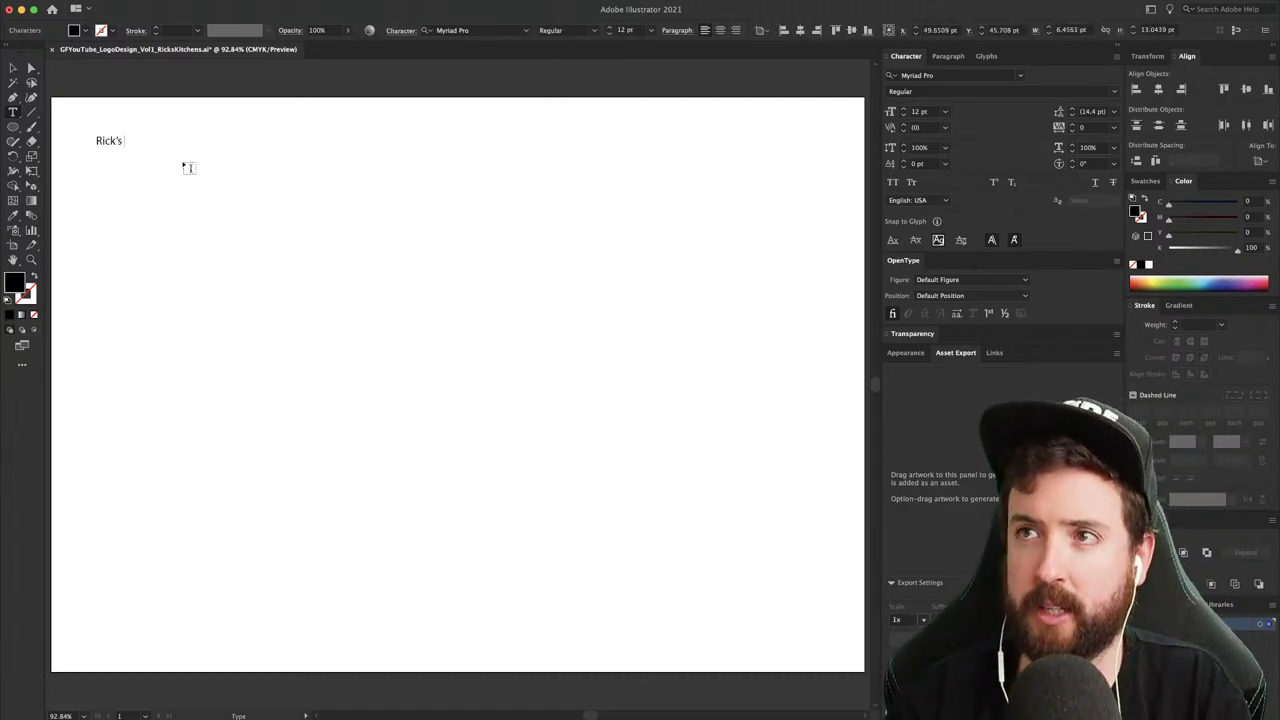
{"action": "type", "text": " Kitchens"}
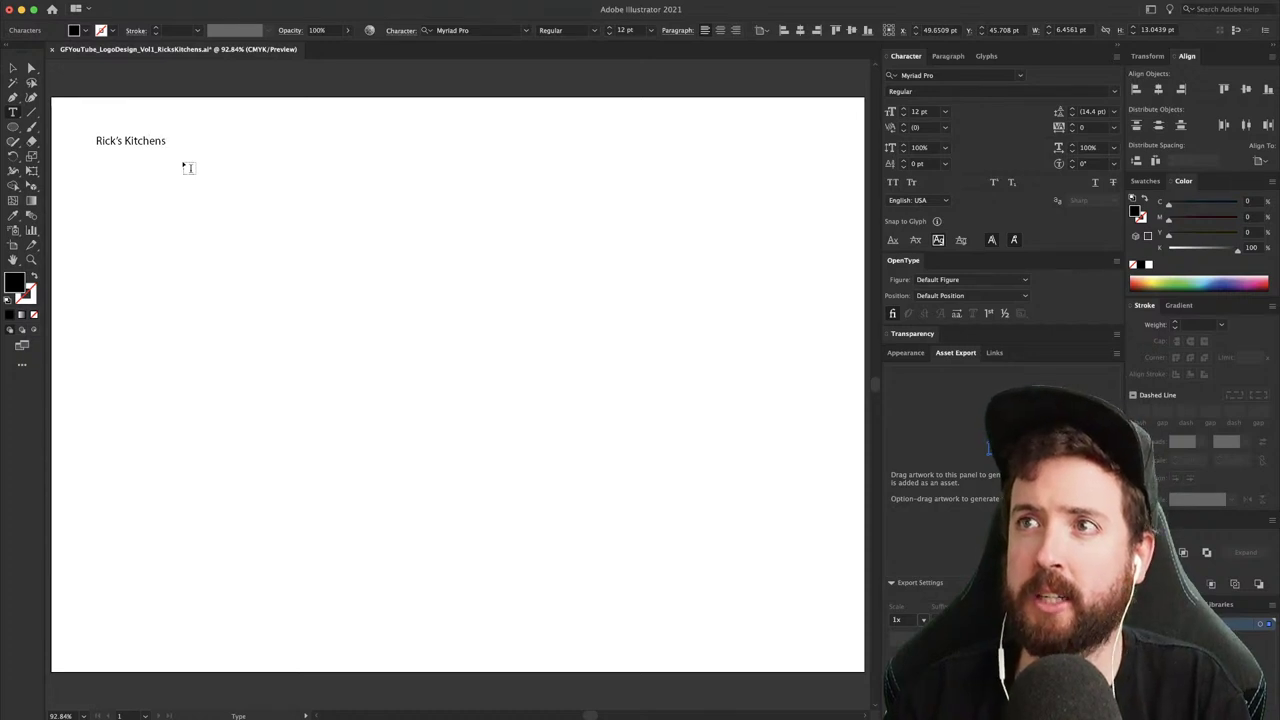
{"action": "key", "text": "Escape"}
{"action": "left_click_drag", "start_coordinate": [168, 133], "coordinate": [296, 67]}
{"action": "left_click_drag", "start_coordinate": [237, 134], "coordinate": [243, 157]}
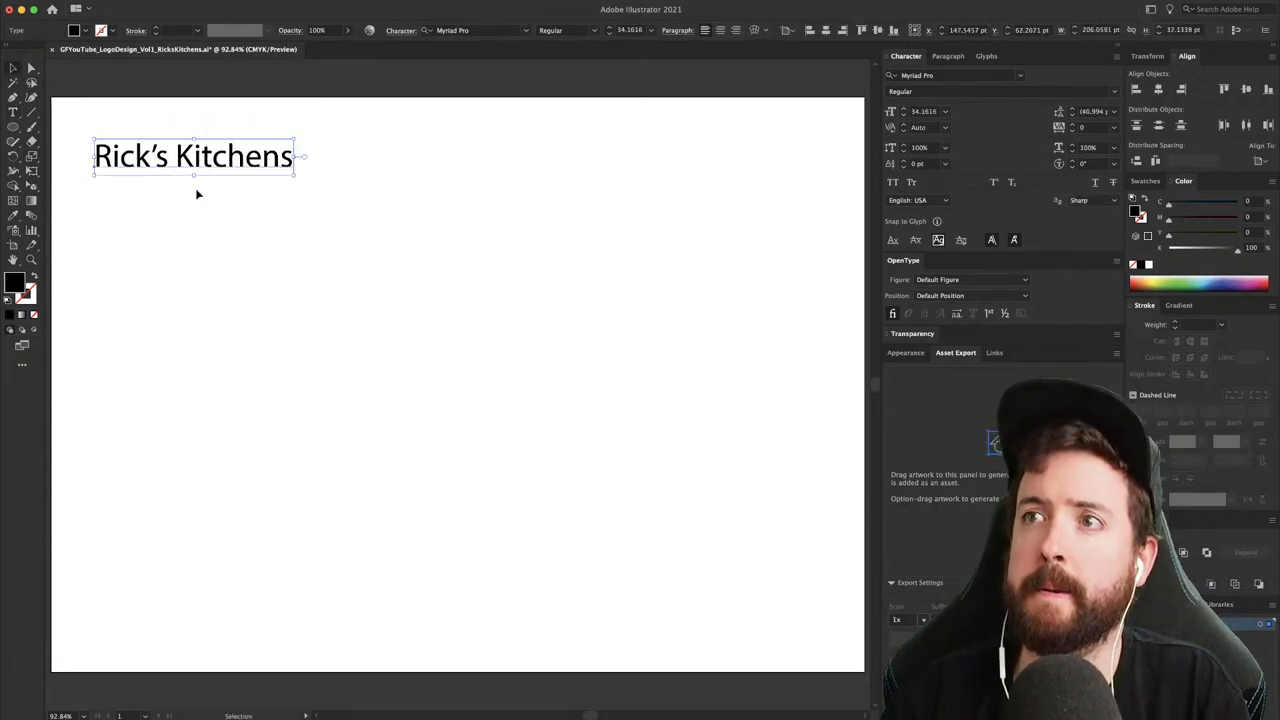
{"action": "left_click_drag", "start_coordinate": [97, 152], "coordinate": [95, 150]}
- Zoom to 150% on the text and place an editable copy just below it
{"action": "key", "text": "super+1"}
{"action": "key", "text": "space"}
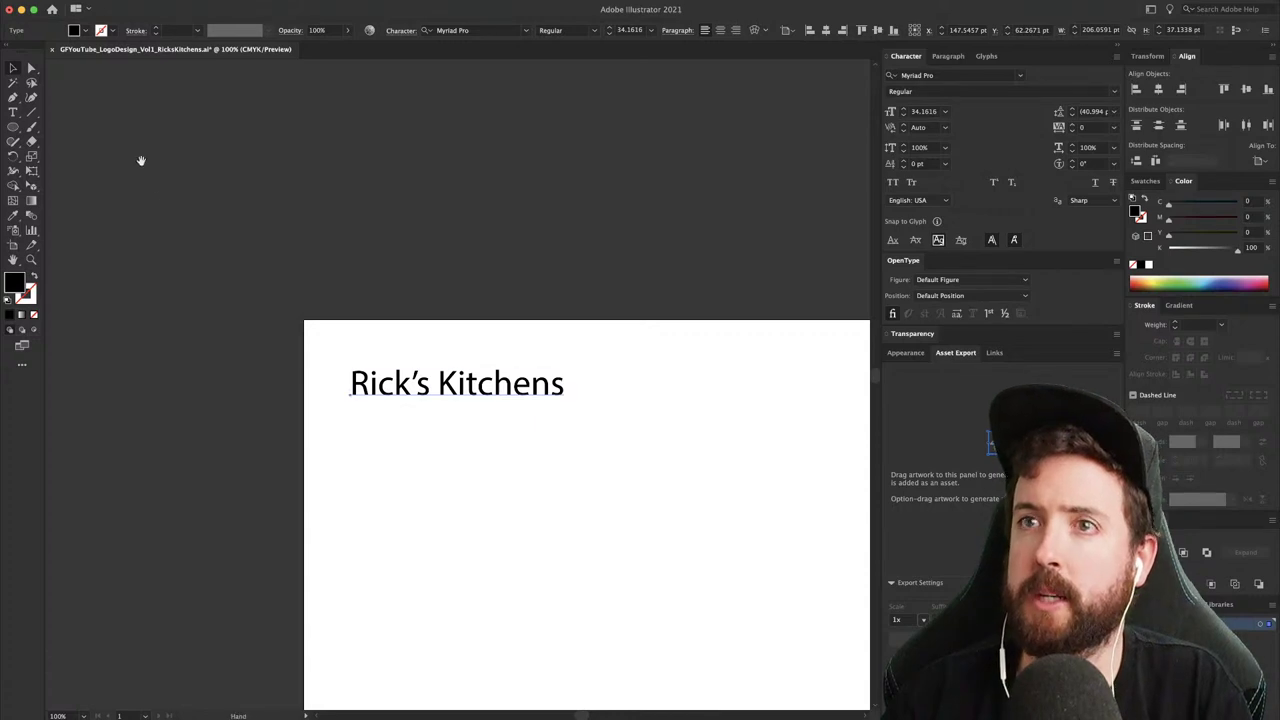
{"action": "left_click_drag", "start_coordinate": [359, 407], "coordinate": [184, 239]}
{"action": "key", "text": "super+equal"}
{"action": "left_click_drag", "start_coordinate": [494, 462], "coordinate": [343, 249]}
{"action": "left_click_drag", "start_coordinate": [326, 152], "coordinate": [340, 237]}
{"action": "double_click", "coordinate": [316, 234]}
- Replace the copied text with 'Kitchen building' and shrink it to about 22 pt
{"action": "key", "text": "super+a"}
{"action": "type", "text": "Kitc"}
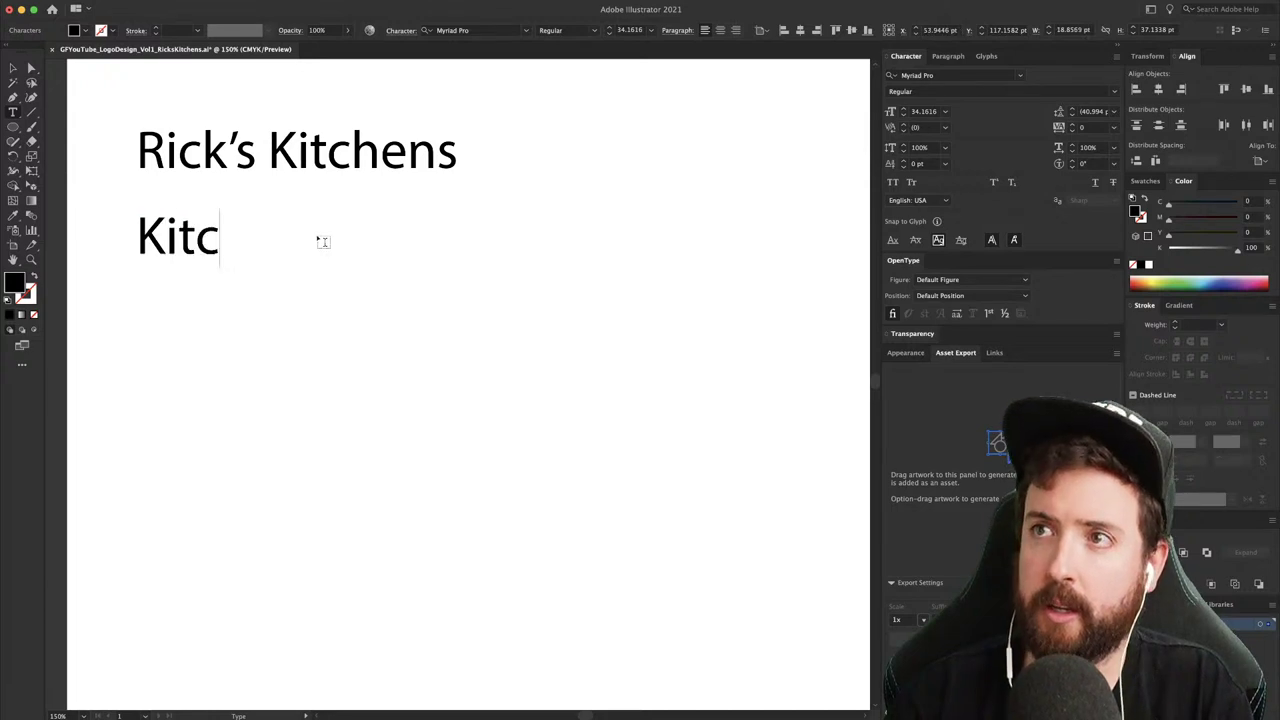
{"action": "type", "text": "hen building"}
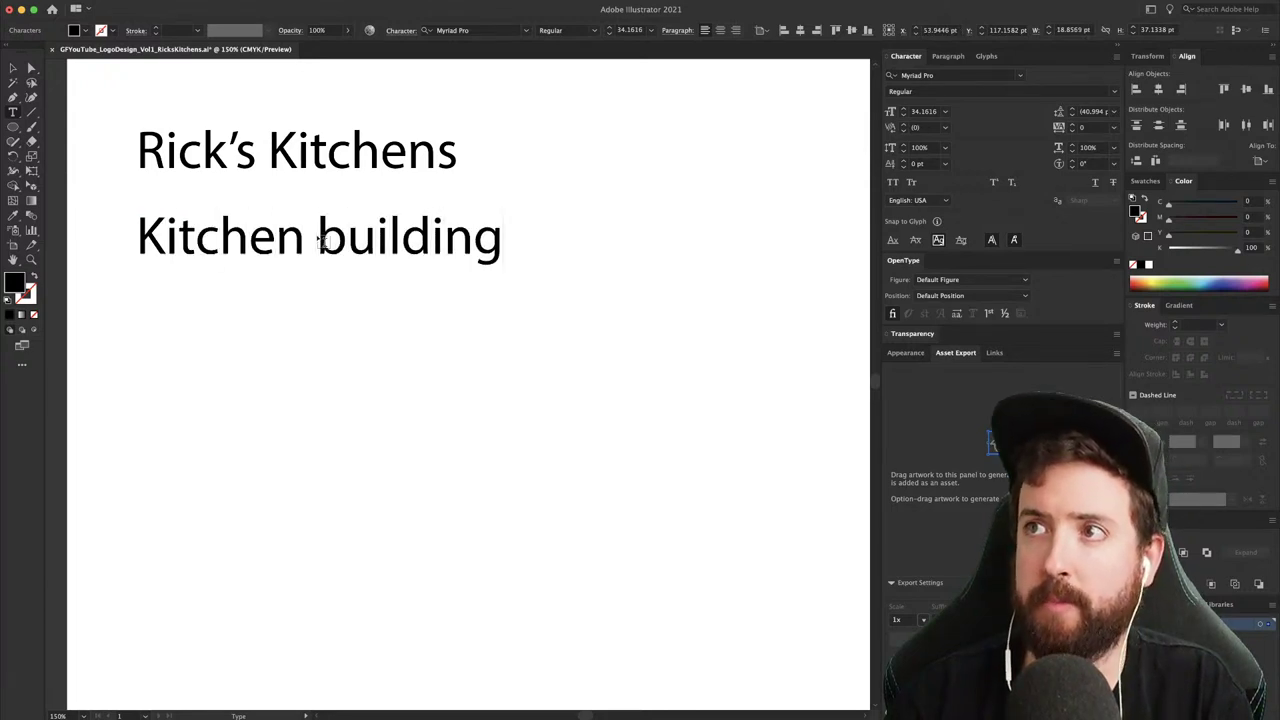
{"action": "key", "text": "Escape"}
{"action": "left_click_drag", "start_coordinate": [521, 154], "coordinate": [451, 203]}
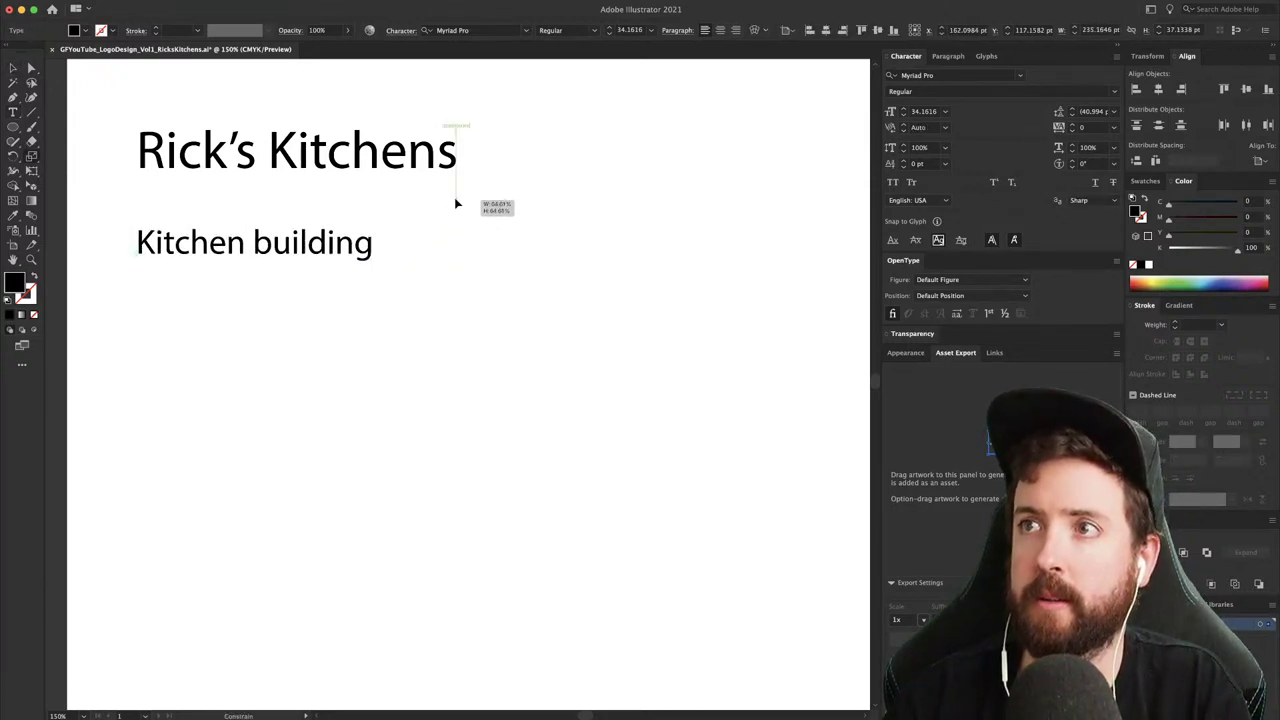
- Add a capitalised 'Cabinetry' line below Kitchen building
{"action": "key", "text": "t"}
{"action": "left_click", "coordinate": [371, 240]}
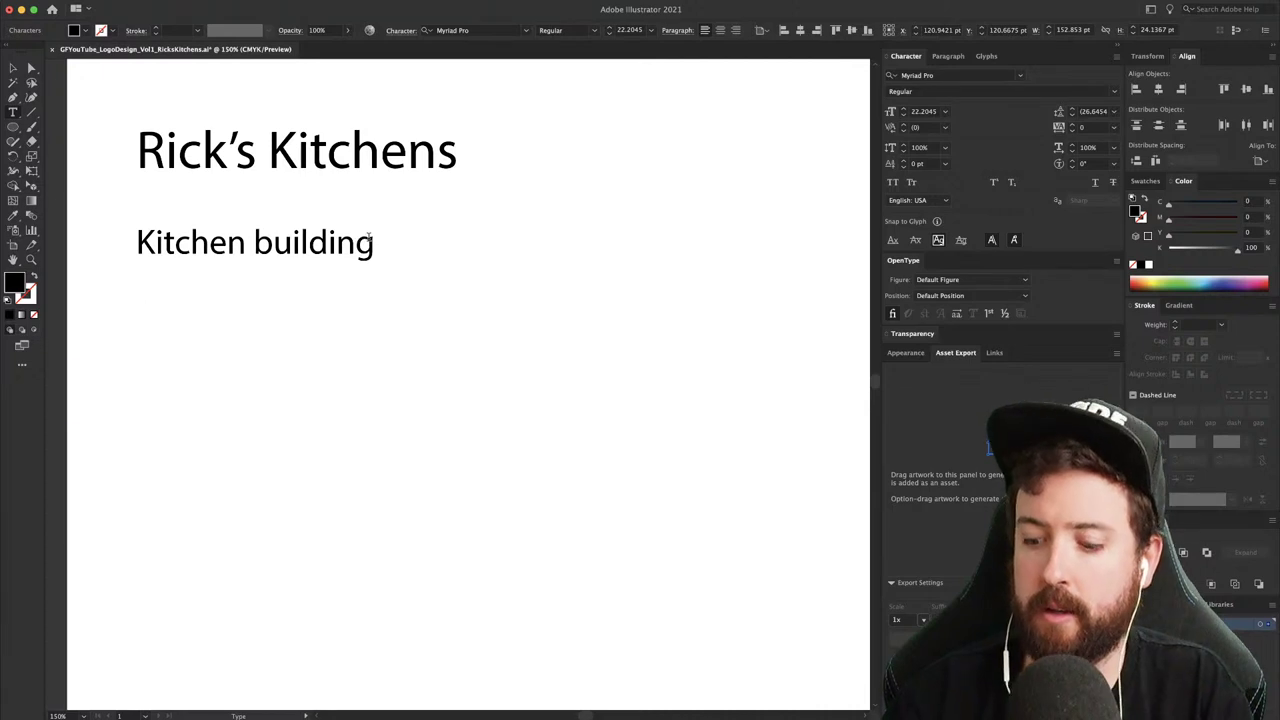
{"action": "key", "text": "Return"}
{"action": "type", "text": "cabin"}
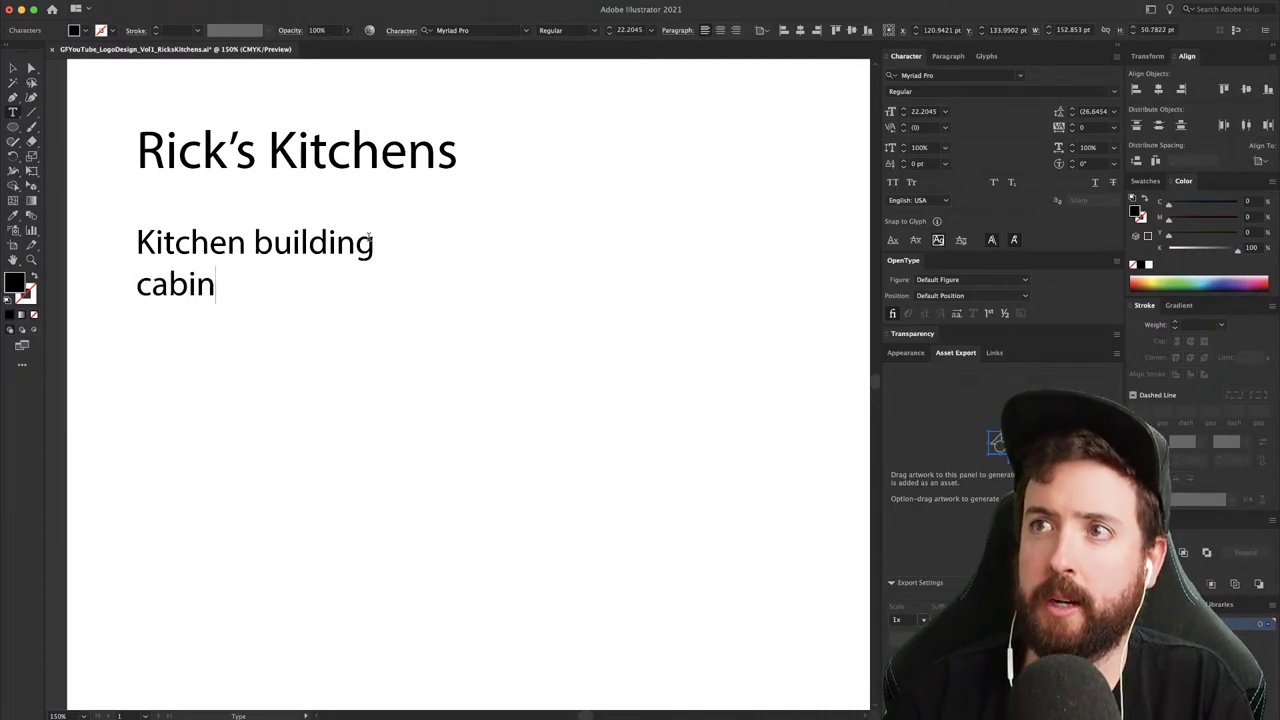
{"action": "type", "text": "etru"}
{"action": "key", "text": "BackSpace"}
{"action": "type", "text": "y"}
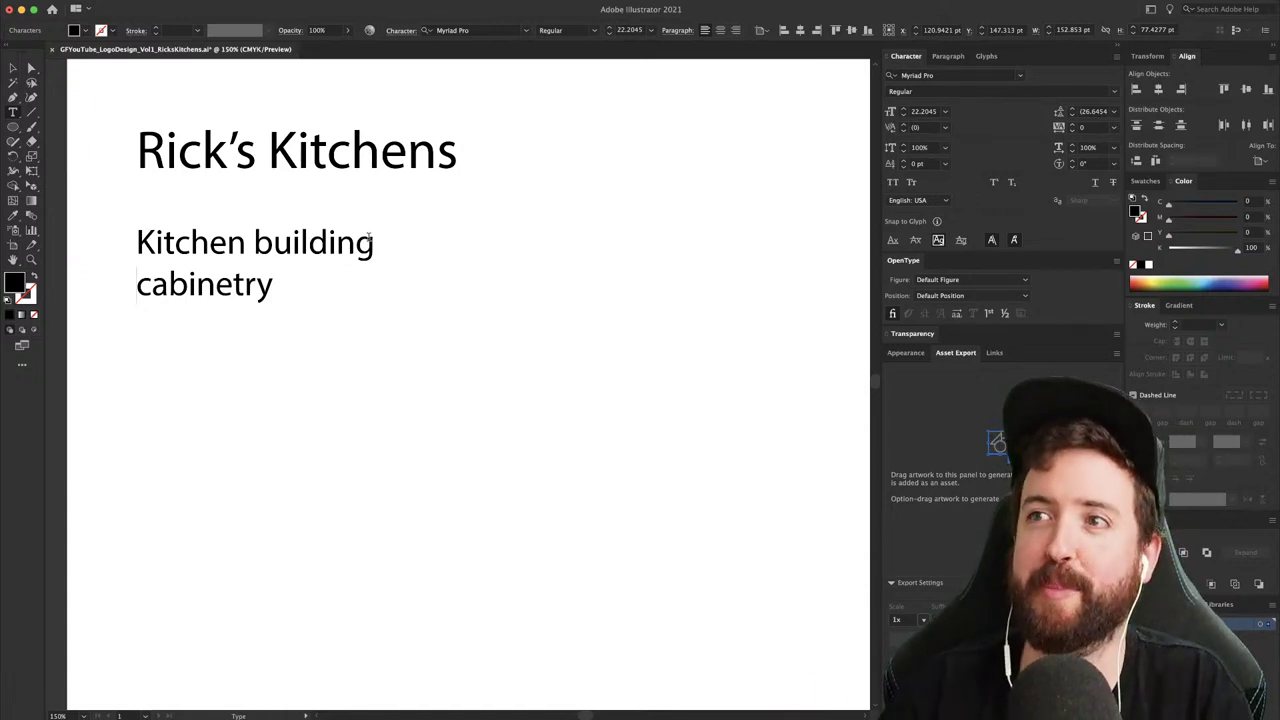
{"action": "key", "text": "shift+Right"}
{"action": "type", "text": "C"}
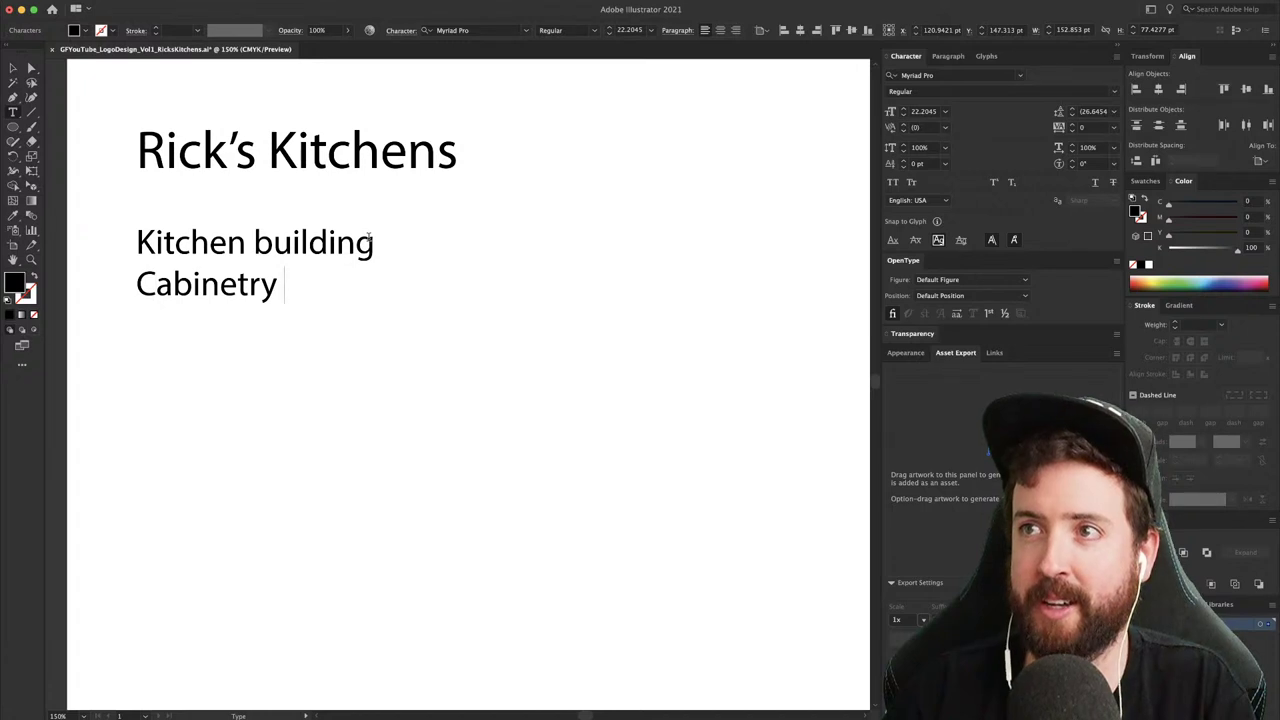
- Add Basins/Sinks, Cupboards and Fridges as new list lines
{"action": "key", "text": "Down"}
{"action": "key", "text": "Return"}
{"action": "key", "text": "BackSpace"}
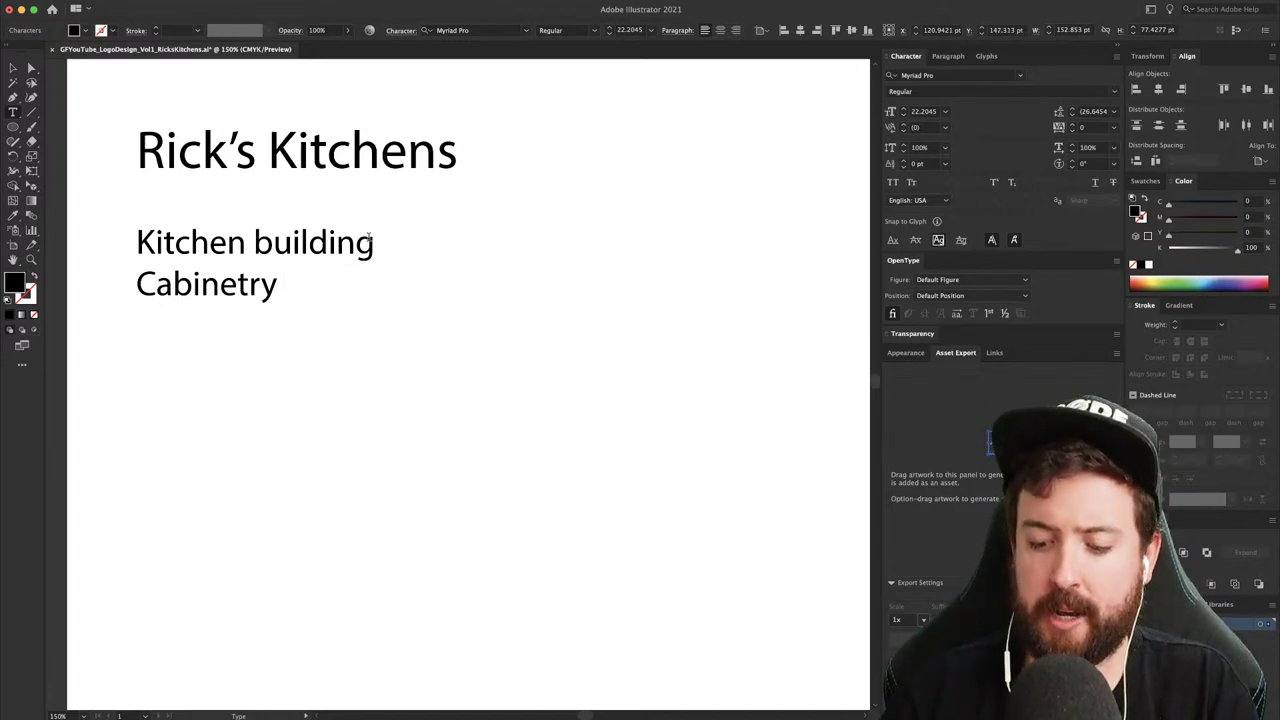
{"action": "type", "text": "Basins"}
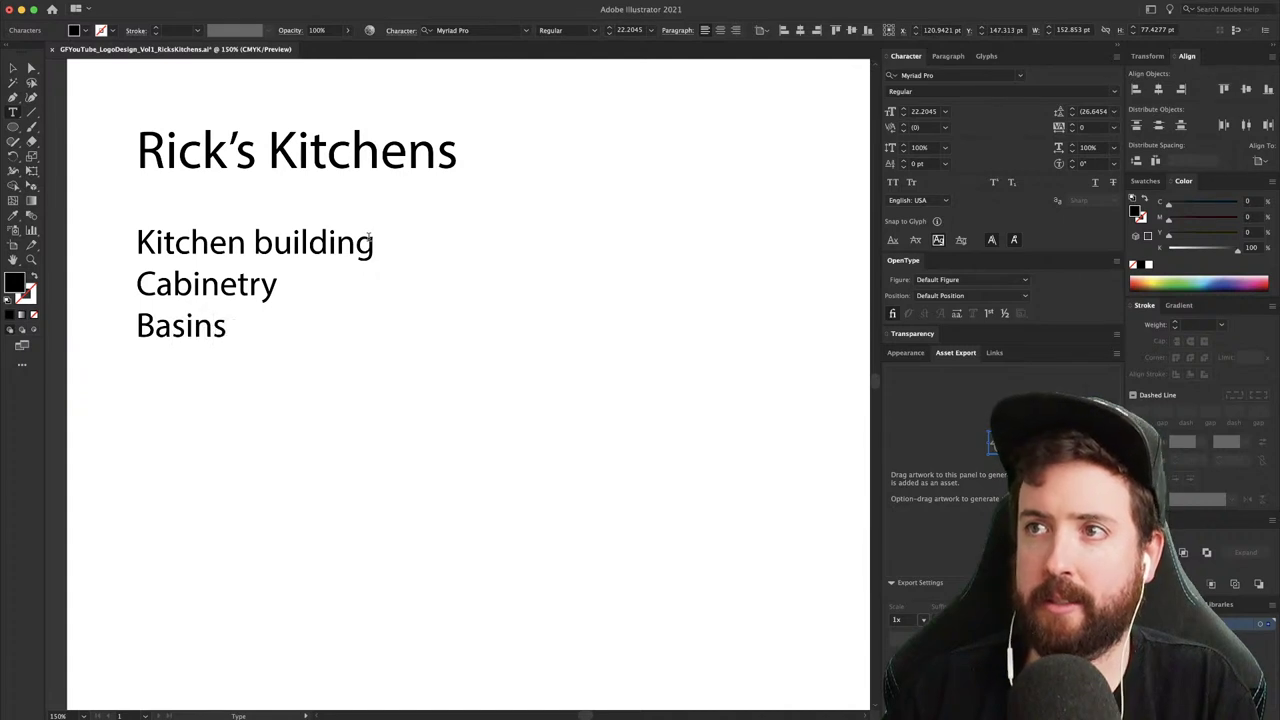
{"action": "type", "text": "/Sinks"}
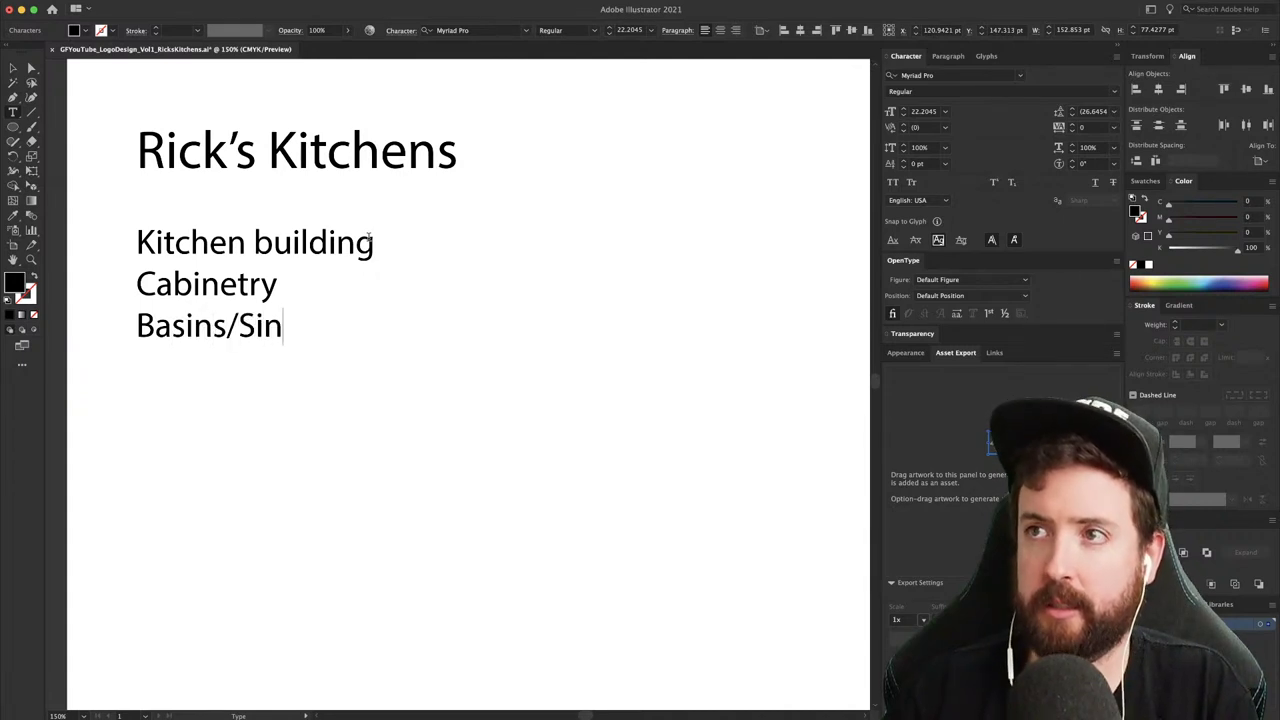
{"action": "key", "text": "Return"}
{"action": "type", "text": "Cubp"}
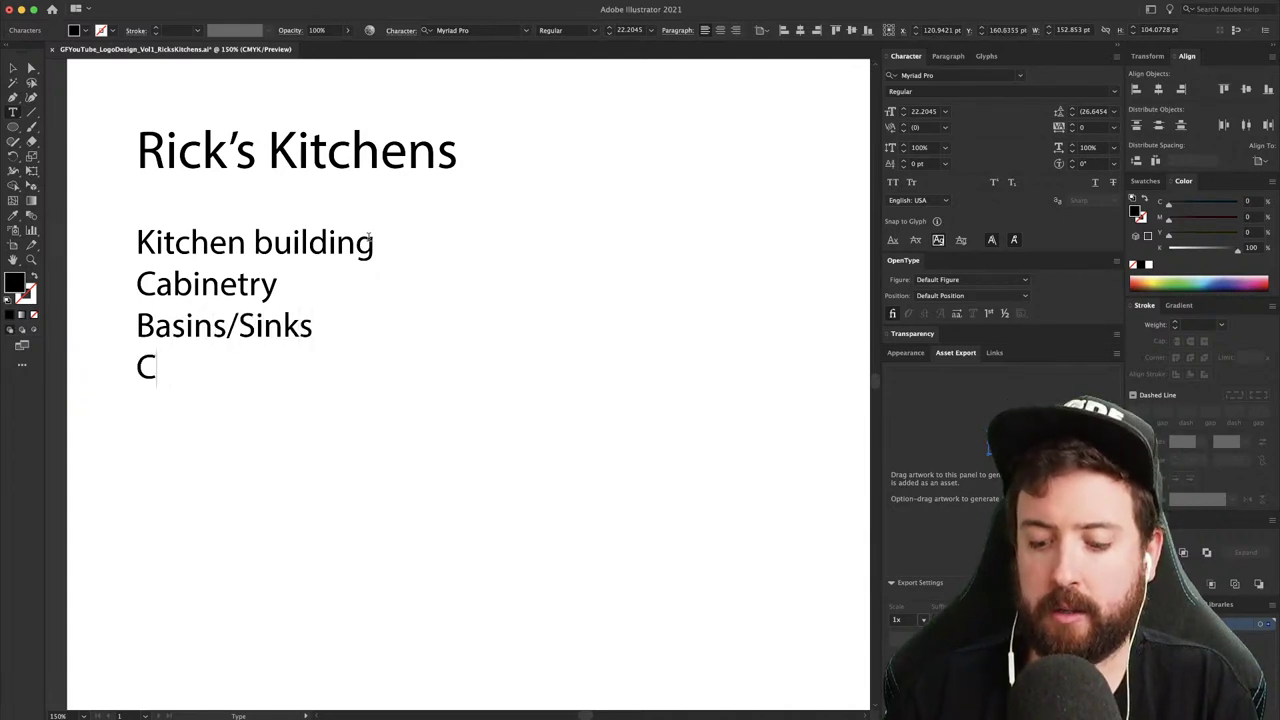
{"action": "key", "text": "BackSpace"}
{"action": "key", "text": "BackSpace"}
{"action": "type", "text": "pboard"}
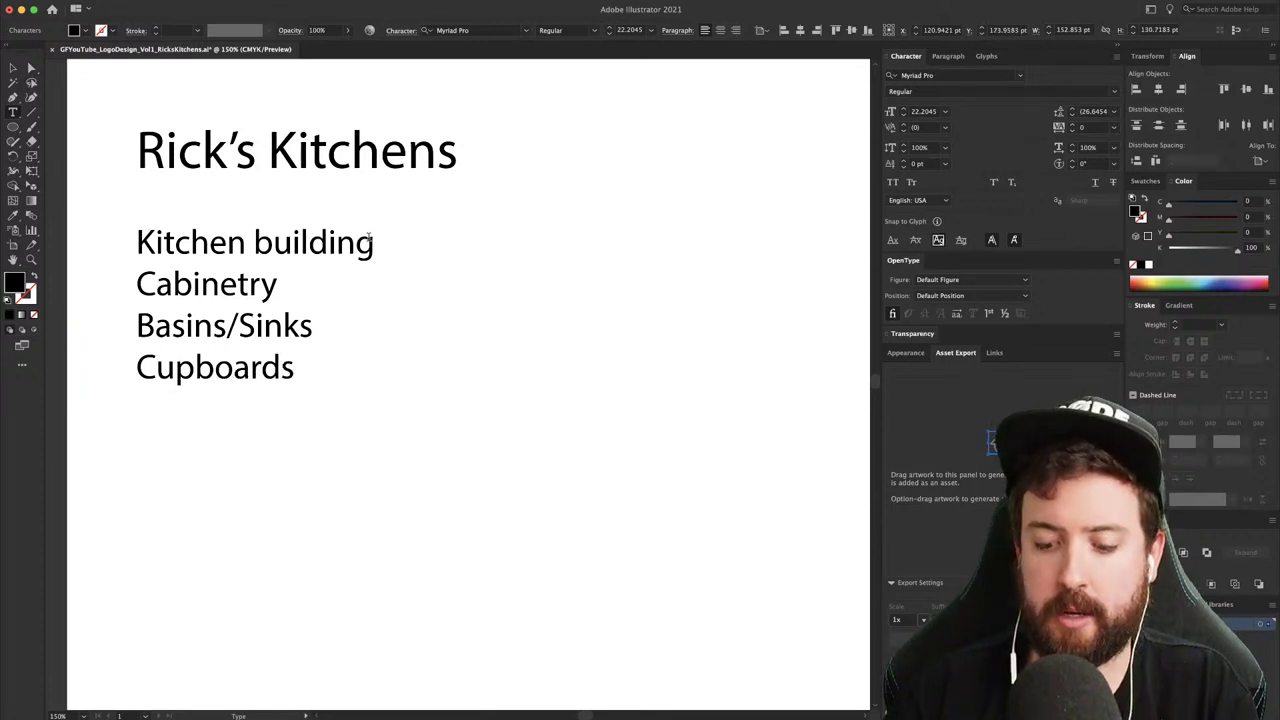
{"action": "type", "text": "s"}
{"action": "key", "text": "Return"}
{"action": "type", "text": "F"}
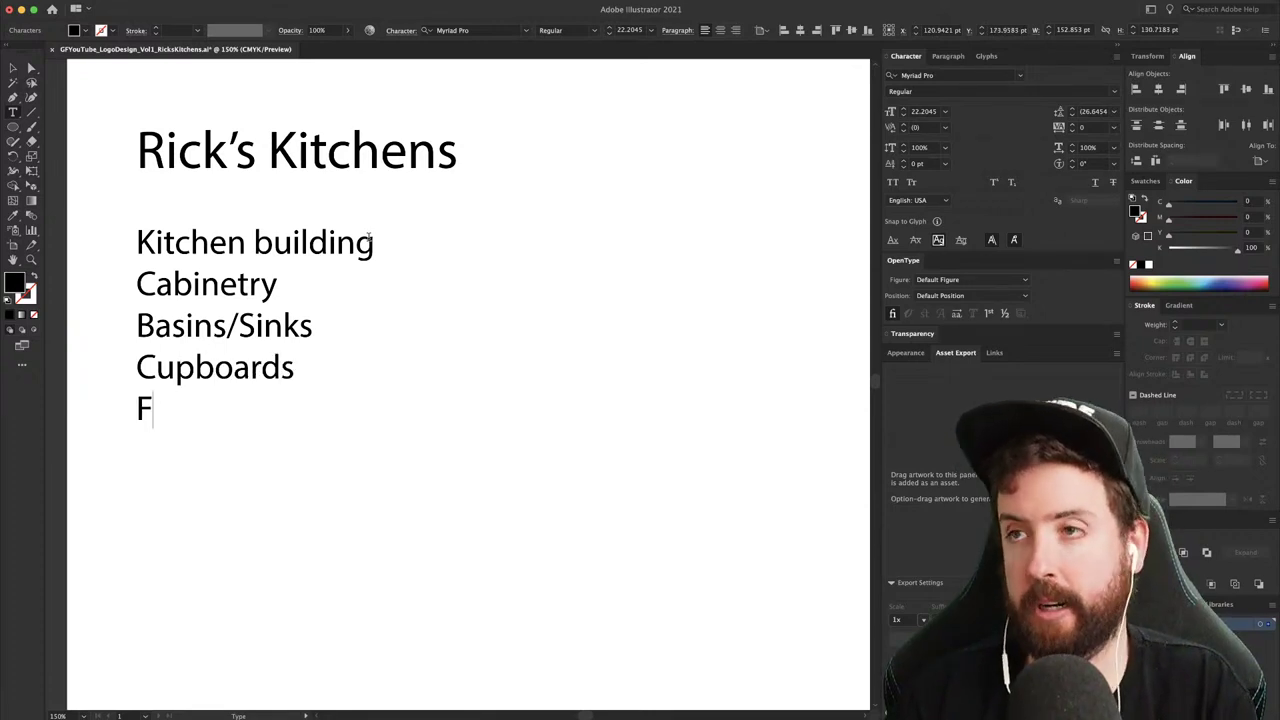
{"action": "type", "text": "ridges"}
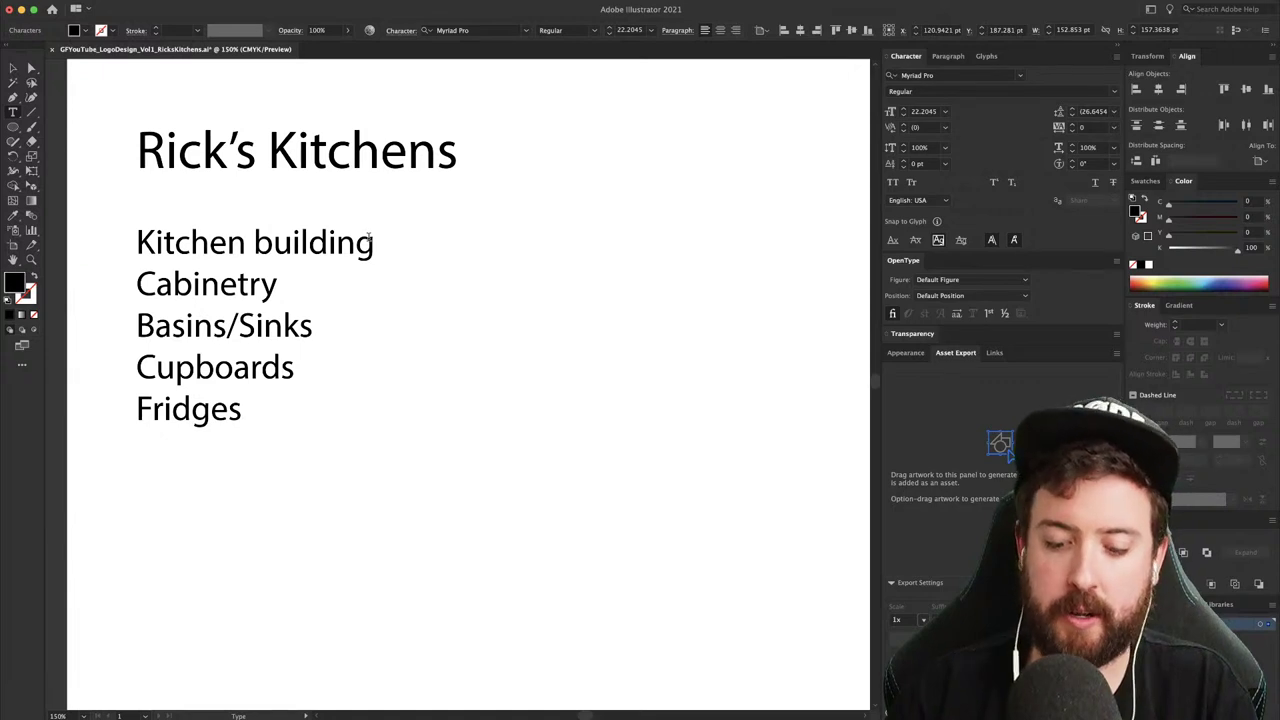
- Add Draws, Flooring, Tiling, Custom Builds, Commercial builds and Residential builds to the list
{"action": "type", "text": "Draws "}
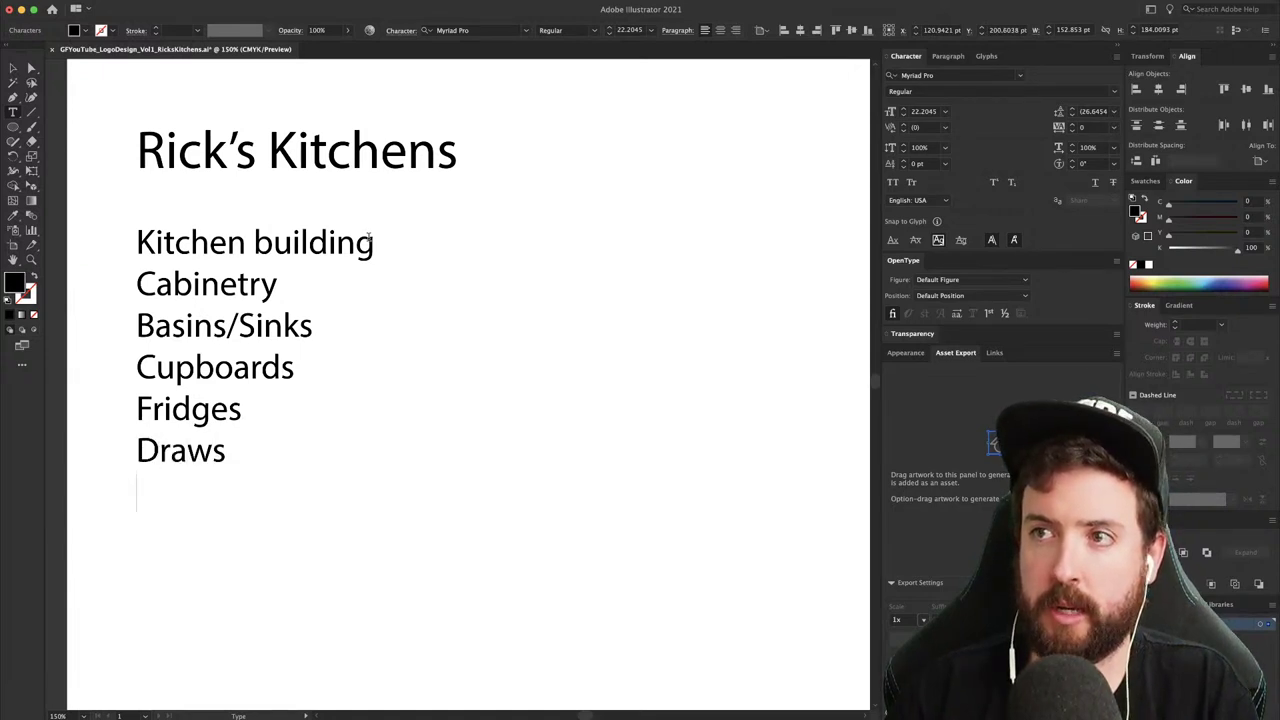
{"action": "type", "text": "Floori"}
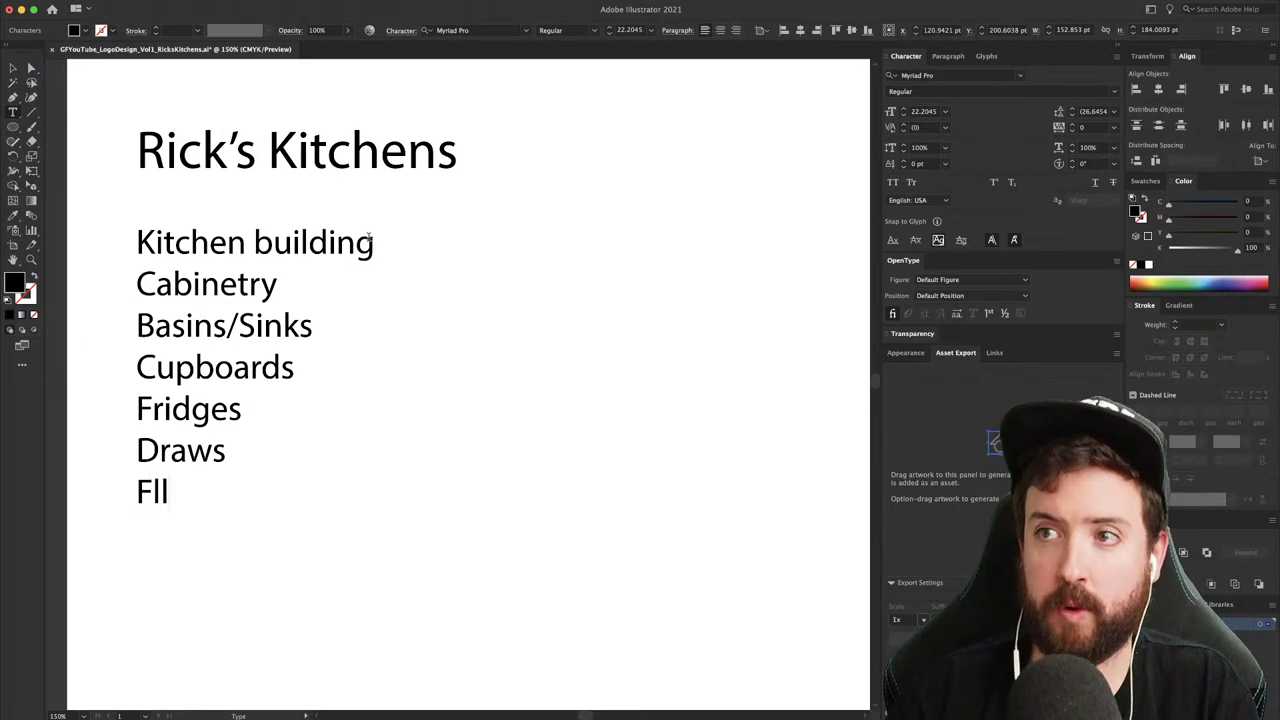
{"action": "type", "text": "ng"}
{"action": "key", "text": "Return"}
{"action": "type", "text": "Tit"}
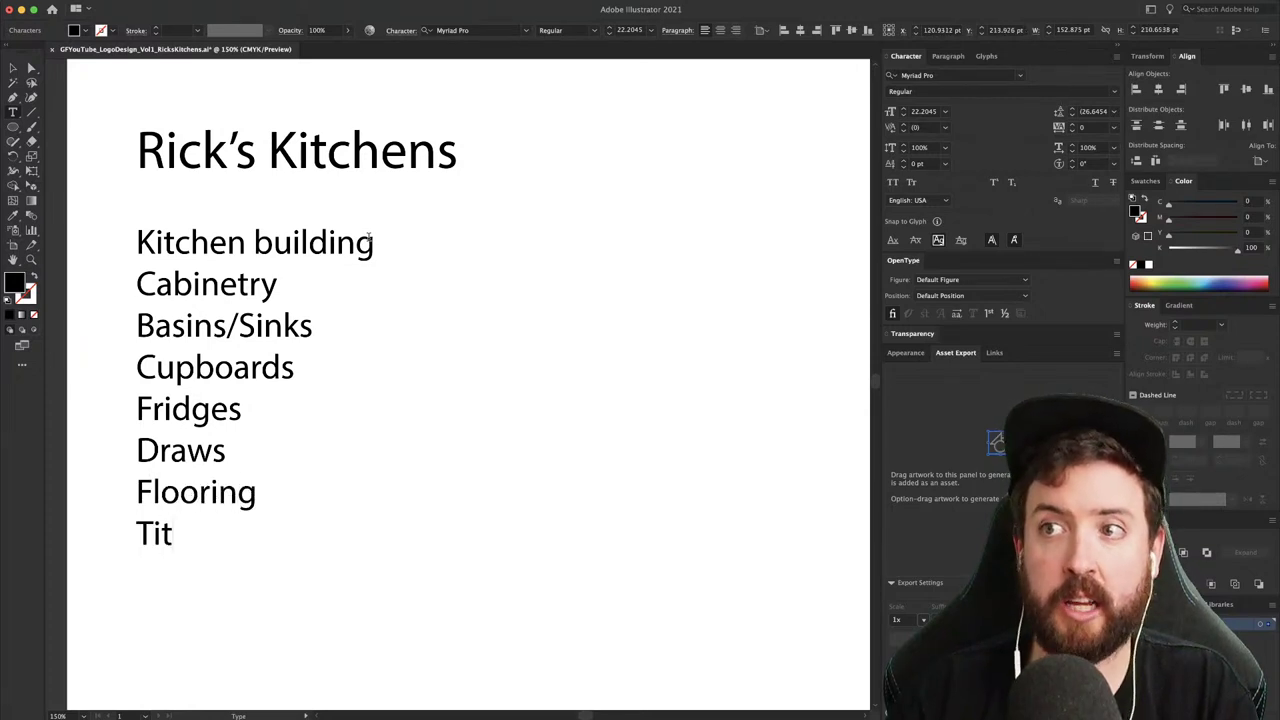
{"action": "key", "text": "BackSpace"}
{"action": "type", "text": "ling "}
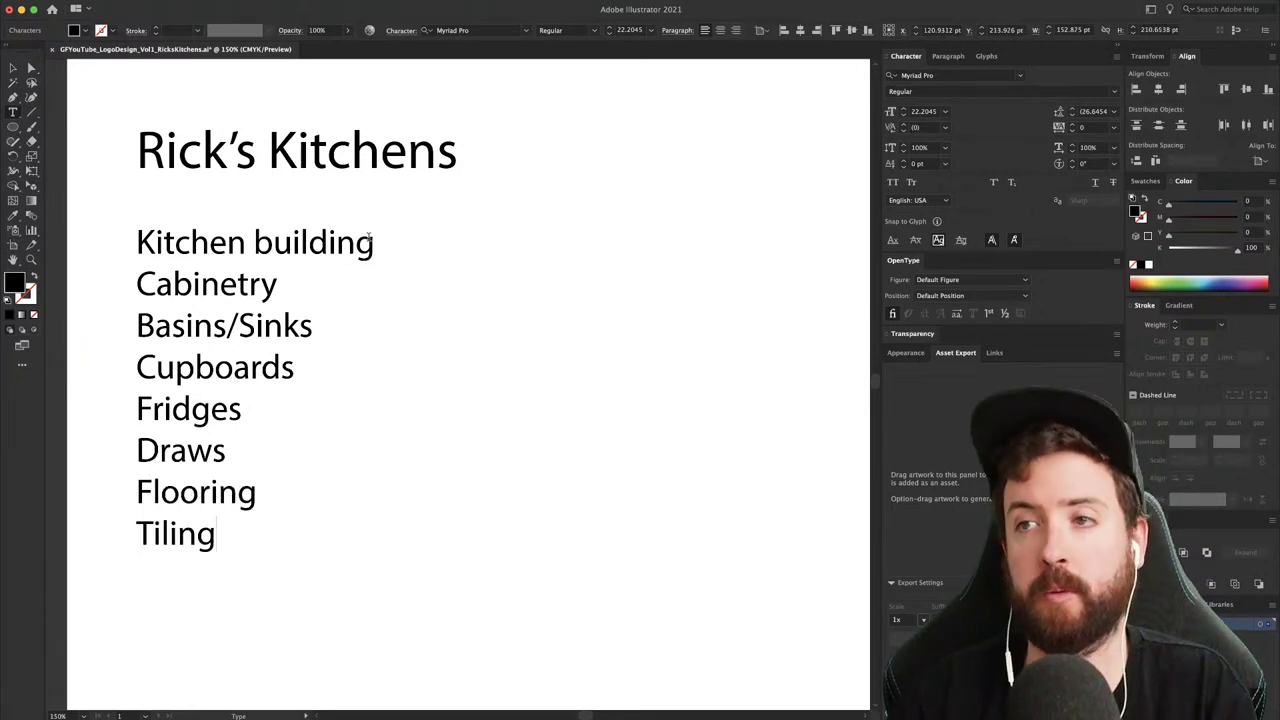
{"action": "type", "text": "C"}
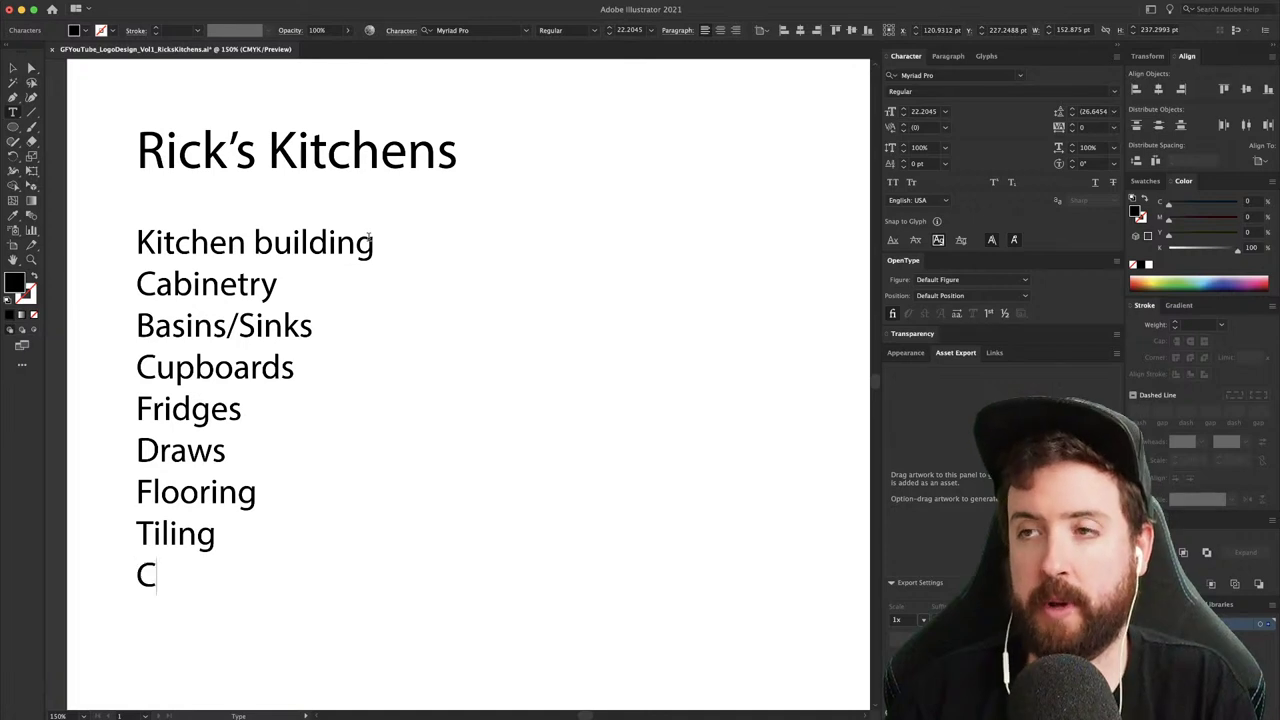
{"action": "type", "text": "ustom Bu"}
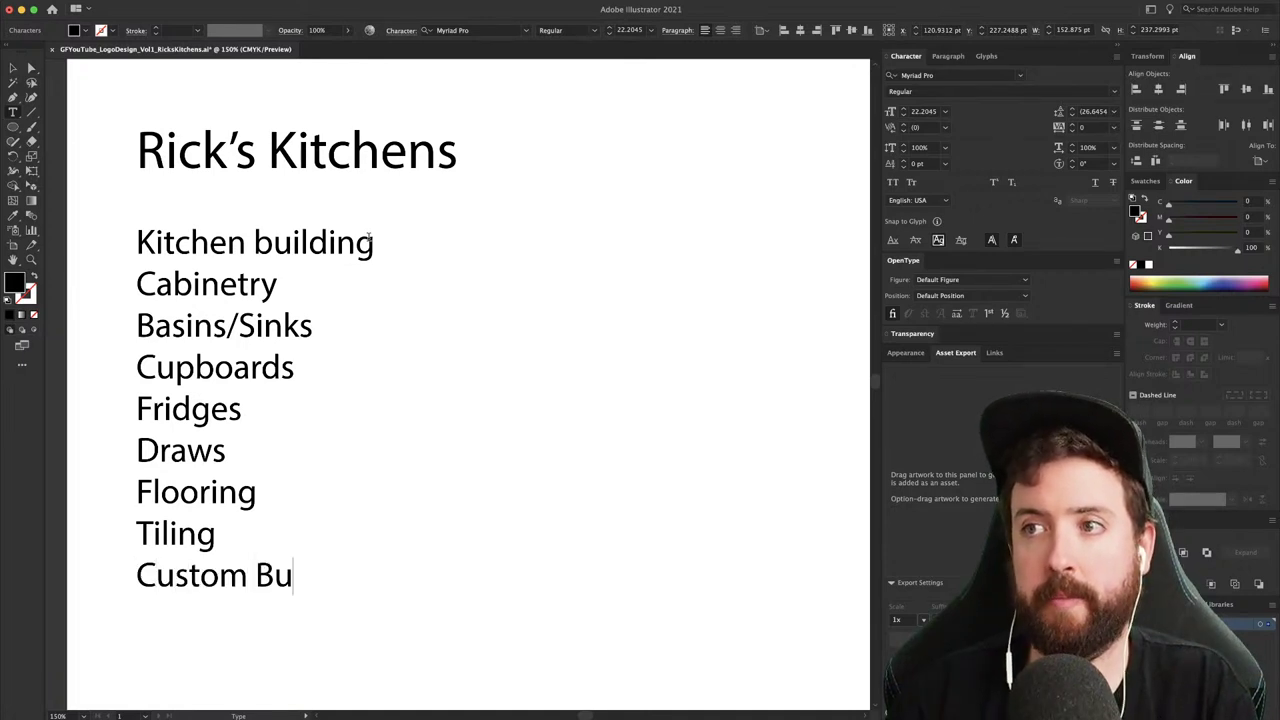
{"action": "type", "text": "ilds"}
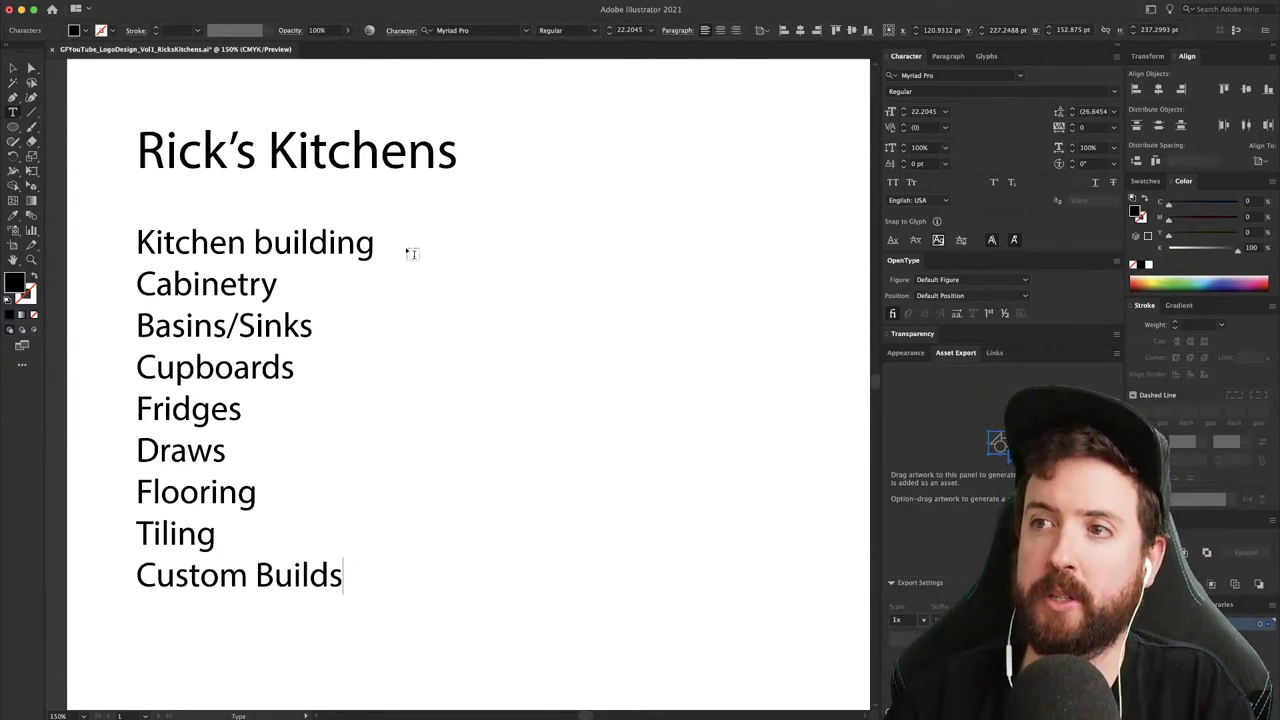
{"action": "type", "text": "Commercial"}
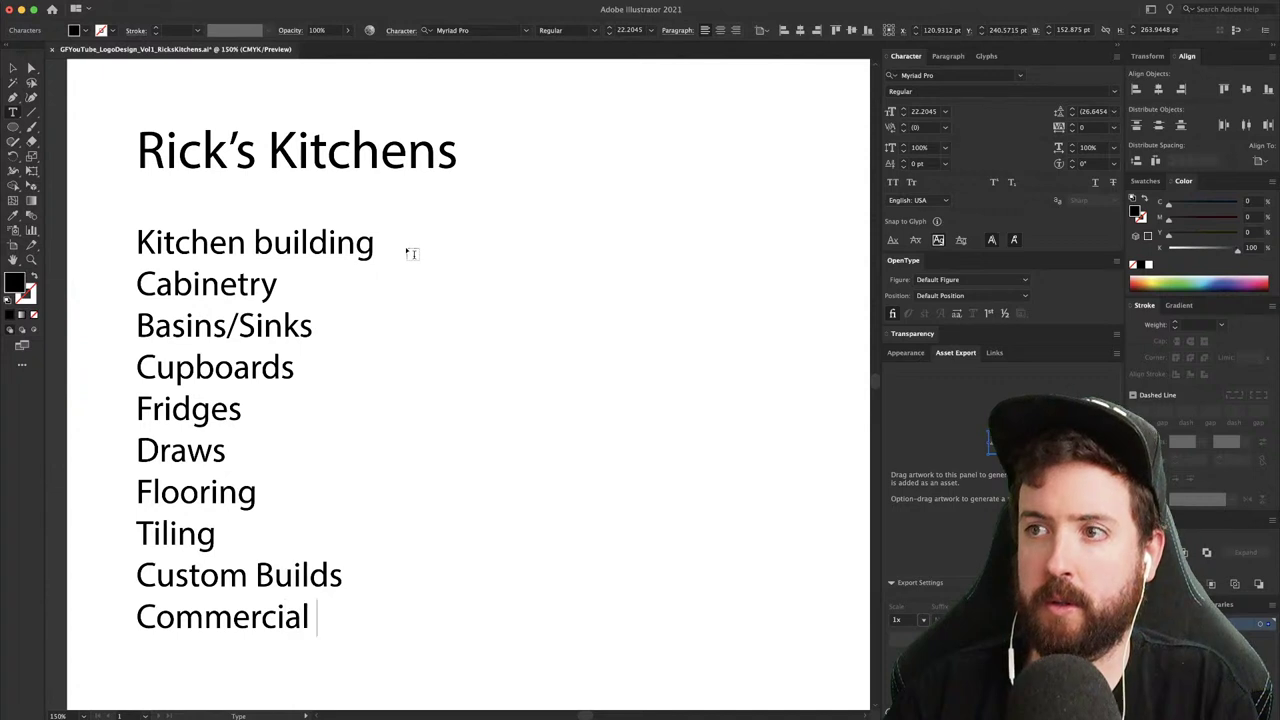
{"action": "type", "text": " builds"}
{"action": "key", "text": "Return"}
{"action": "type", "text": "Re"}
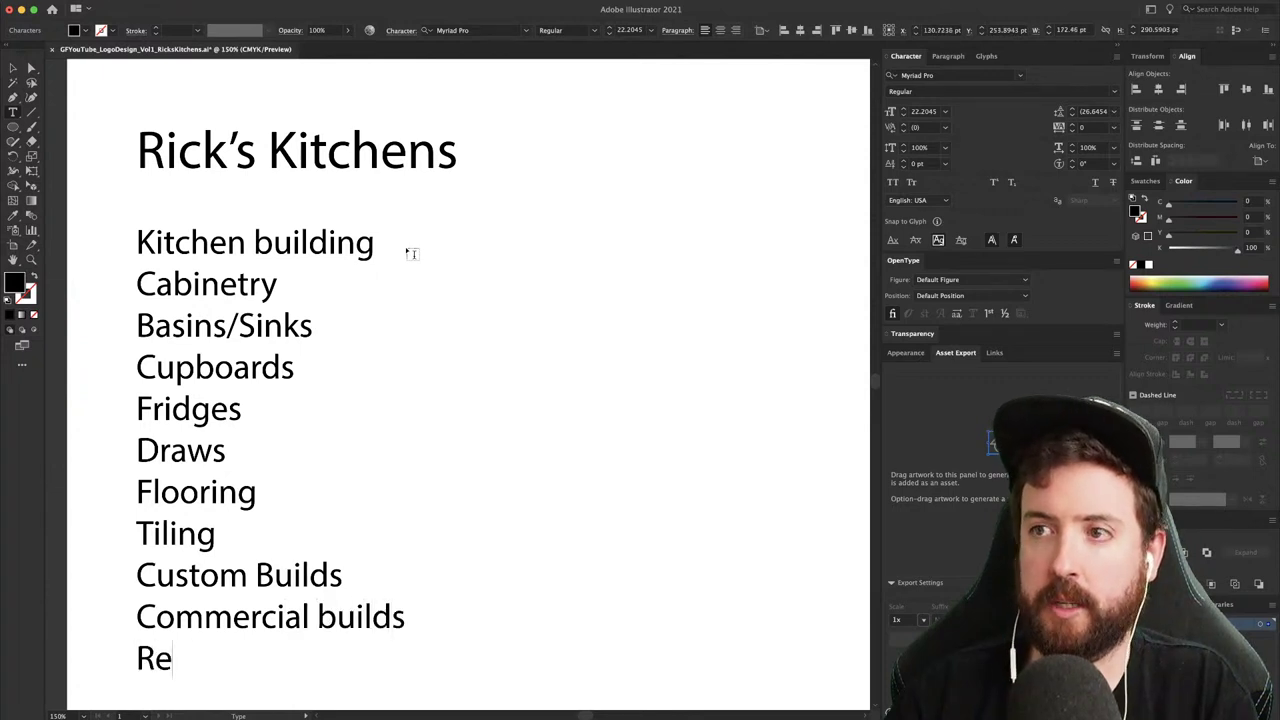
{"action": "type", "text": "sidenti"}
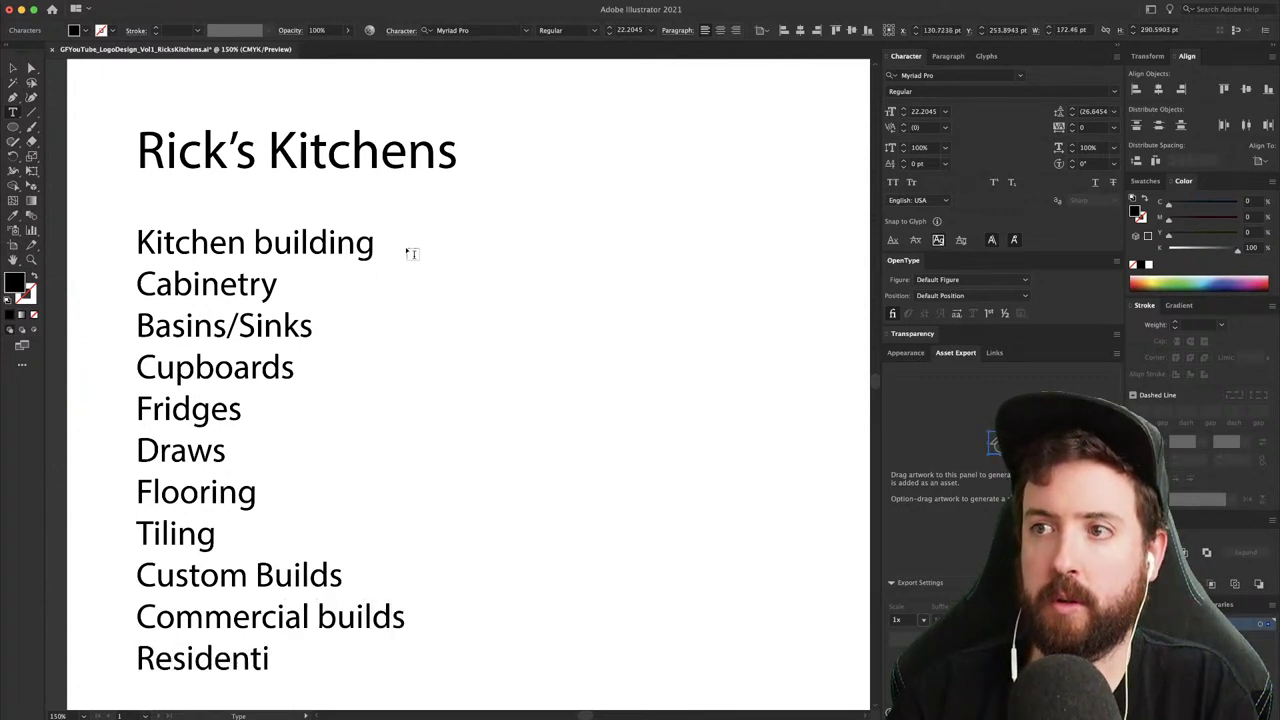
{"action": "type", "text": "al builds"}
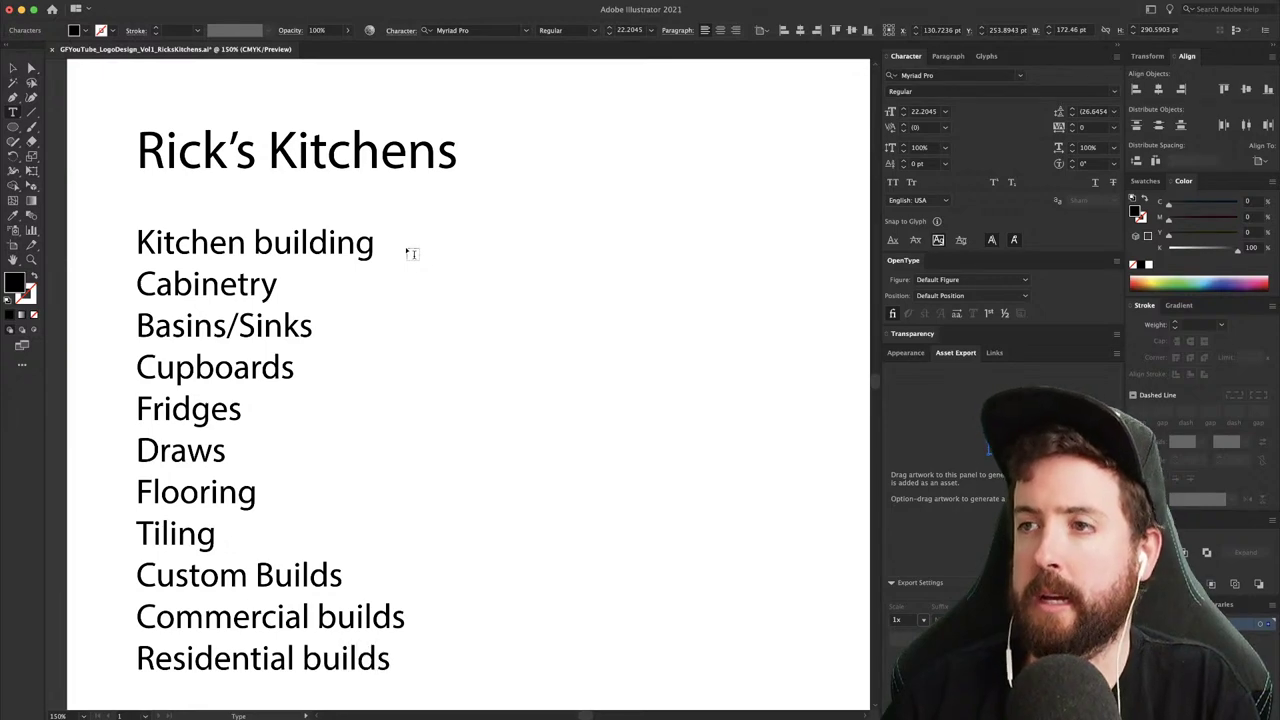
- Finish the list with Taps, Windows, Stoves and Joinery
{"action": "key", "text": "Return"}
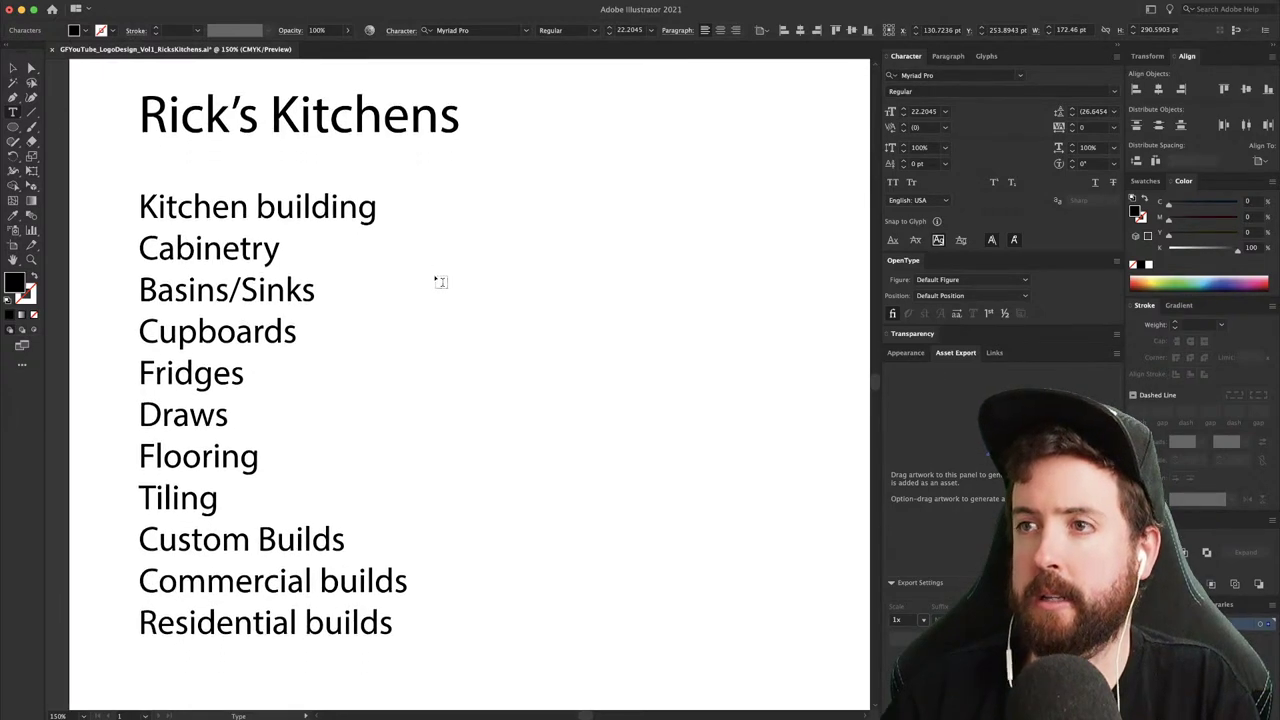
{"action": "type", "text": "Taps"}
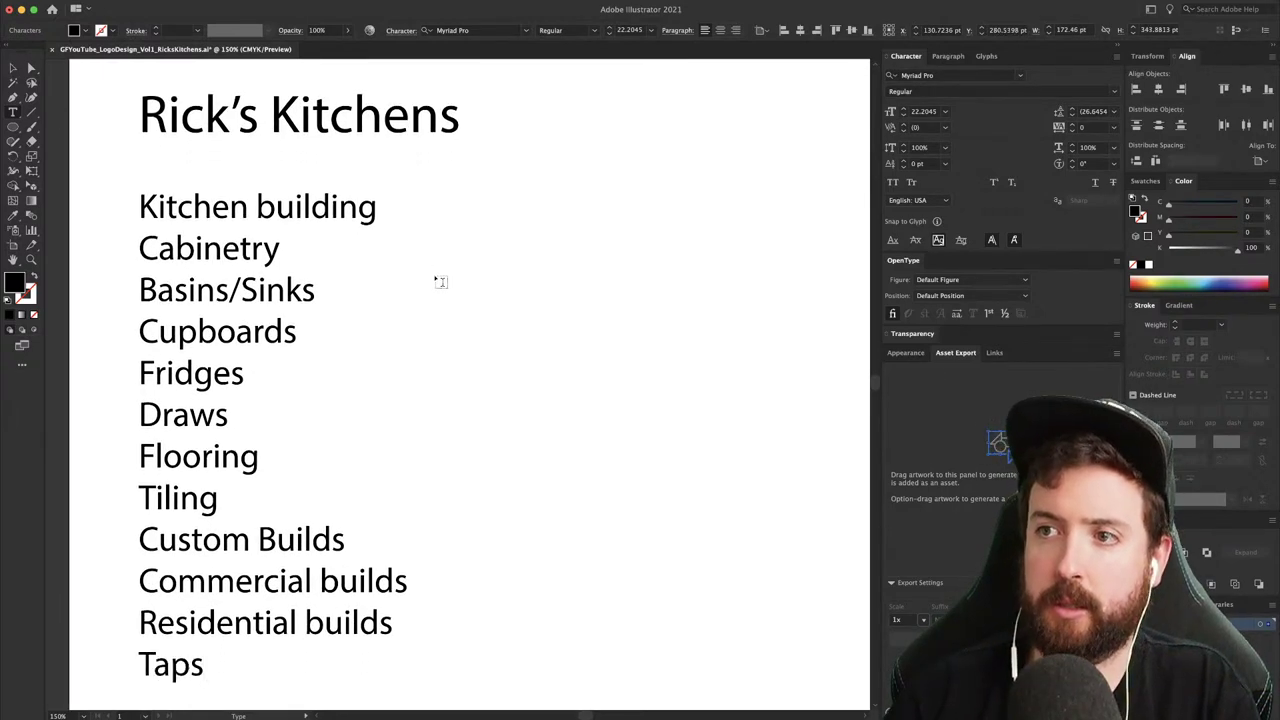
{"action": "scroll", "coordinate": [440, 281], "scroll_direction": "down", "scroll_amount": 5}
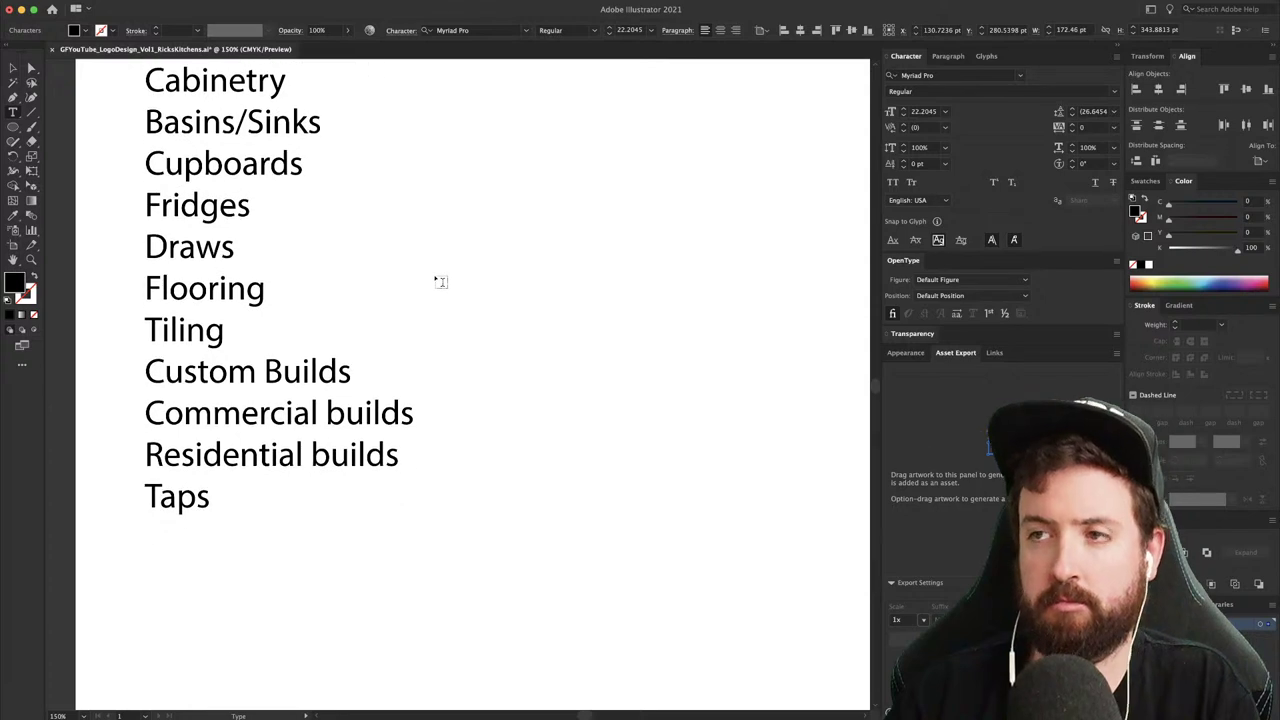
{"action": "type", "text": "Wi"}
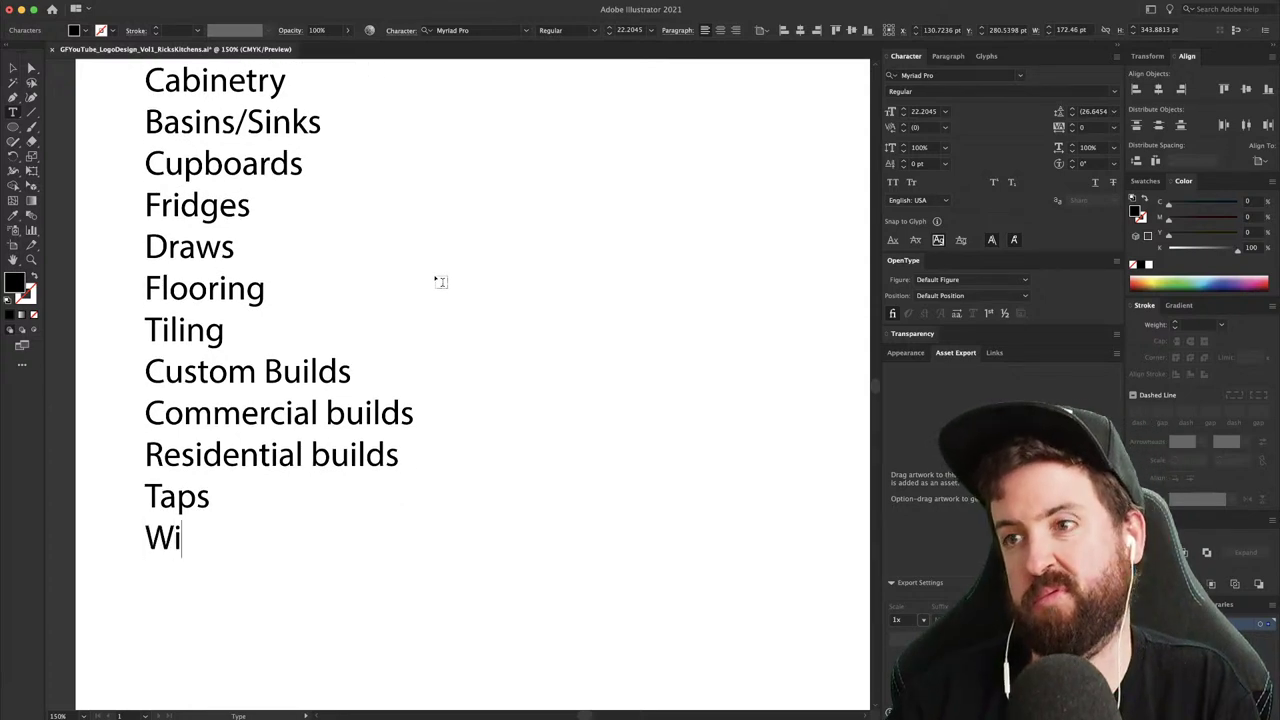
{"action": "type", "text": "ndows"}
{"action": "key", "text": "Return"}
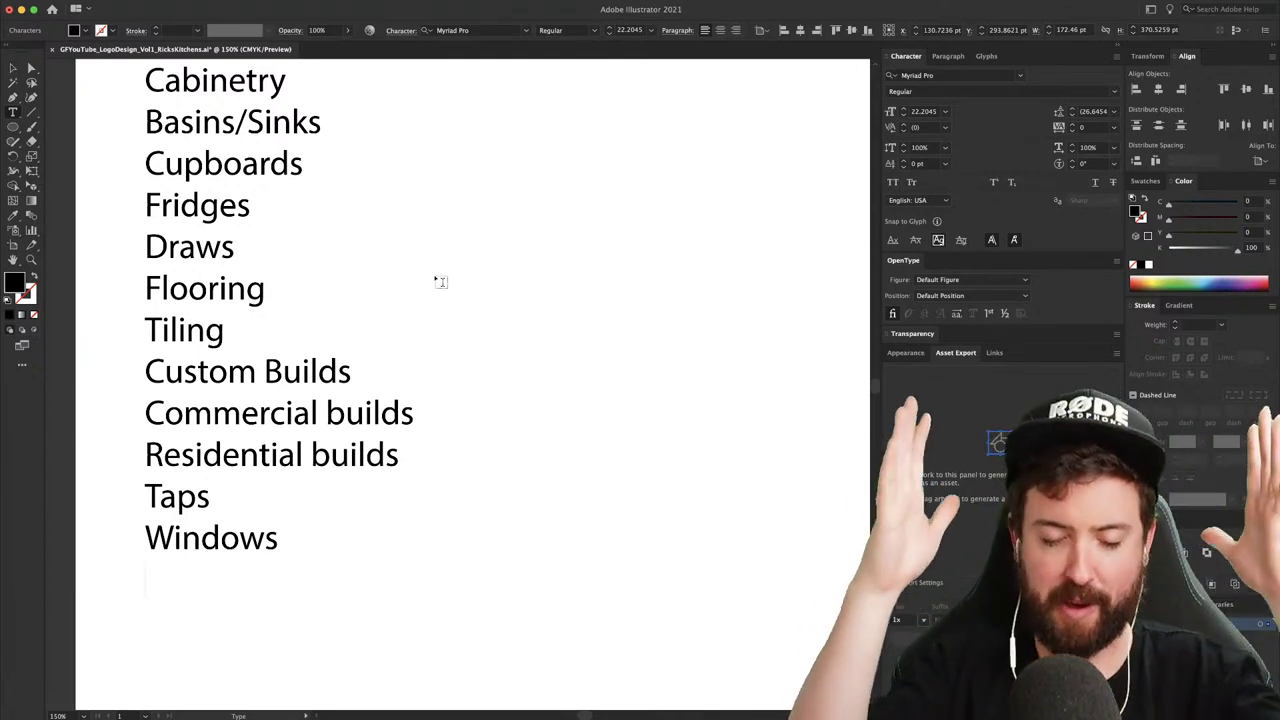
{"action": "type", "text": "S"}
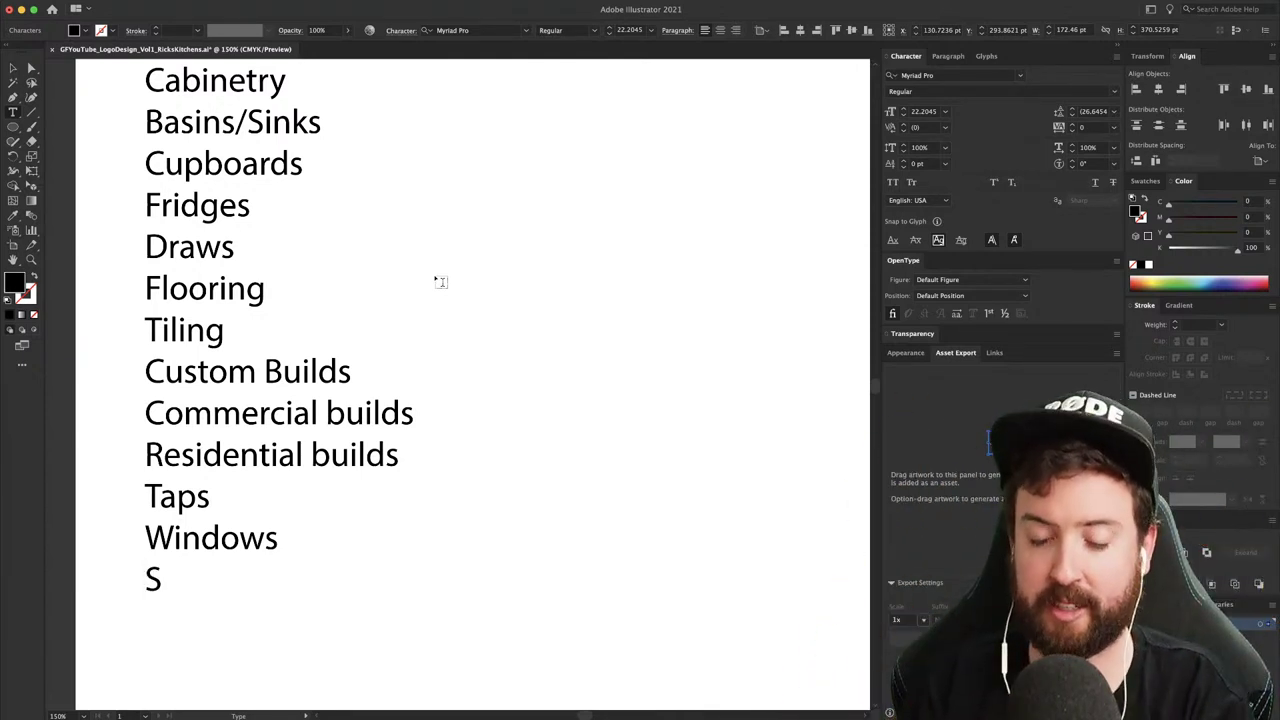
{"action": "type", "text": "toves"}
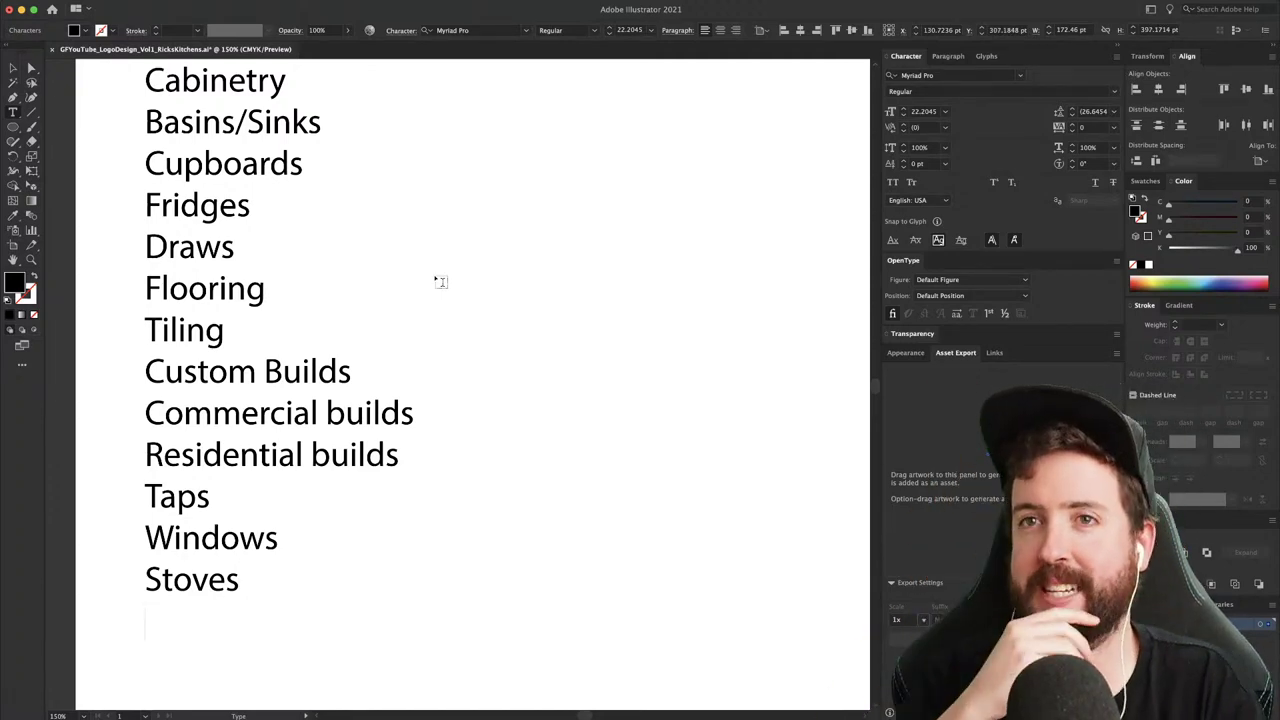
{"action": "scroll", "coordinate": [441, 282], "scroll_direction": "left", "scroll_amount": 1}
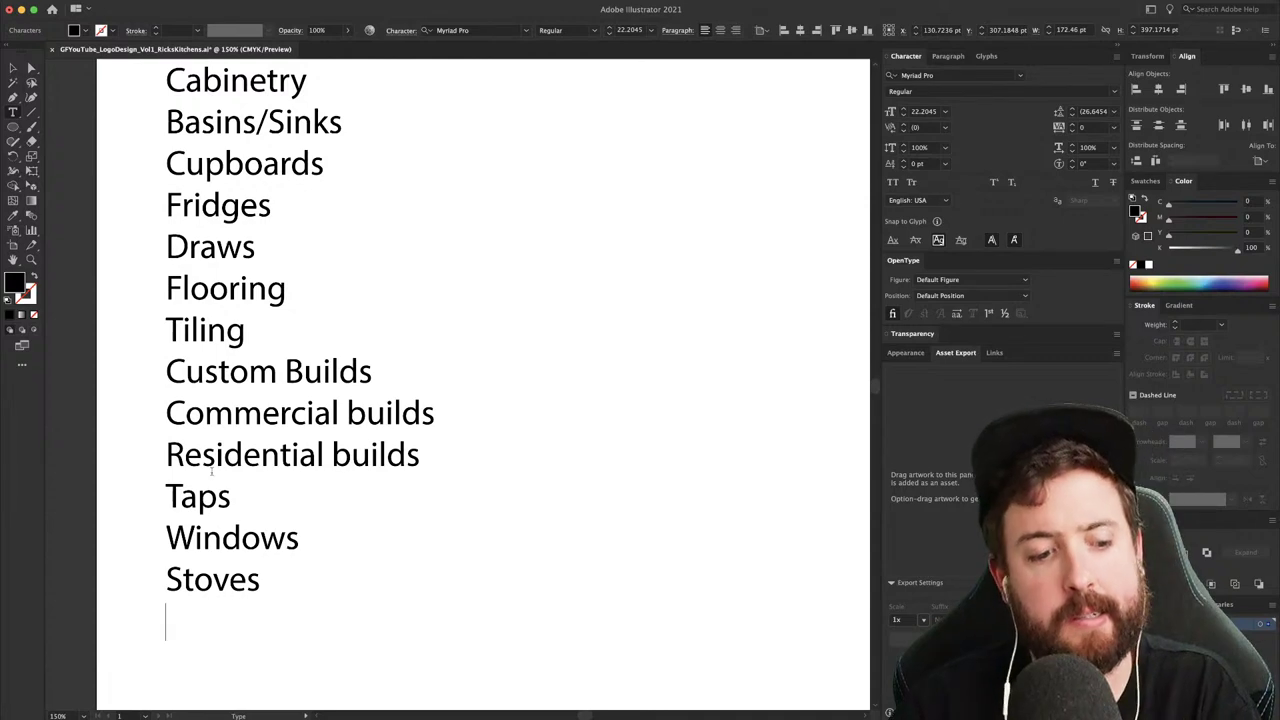
{"action": "type", "text": "Joinery"}
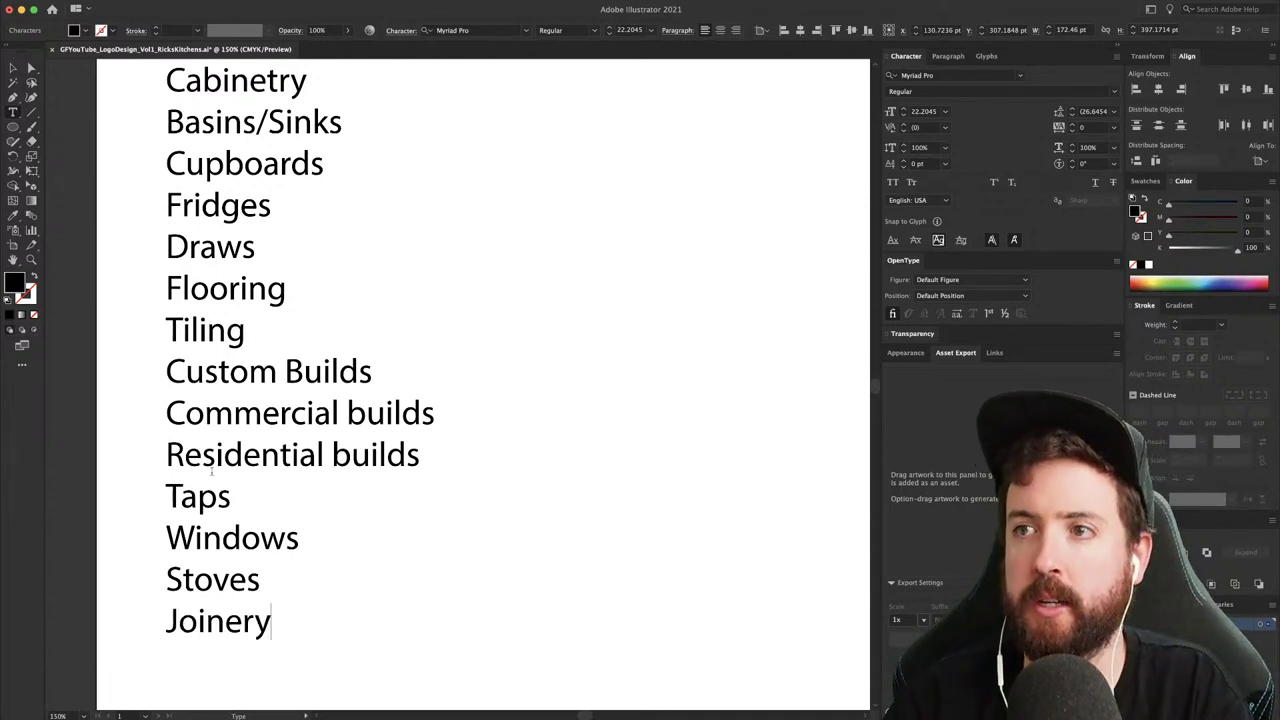
{"action": "key", "text": "Return"}
- Check the website, then add 'TV units' to the service list
{"action": "key", "text": "Escape"}
{"action": "key", "text": "super+Tab"}
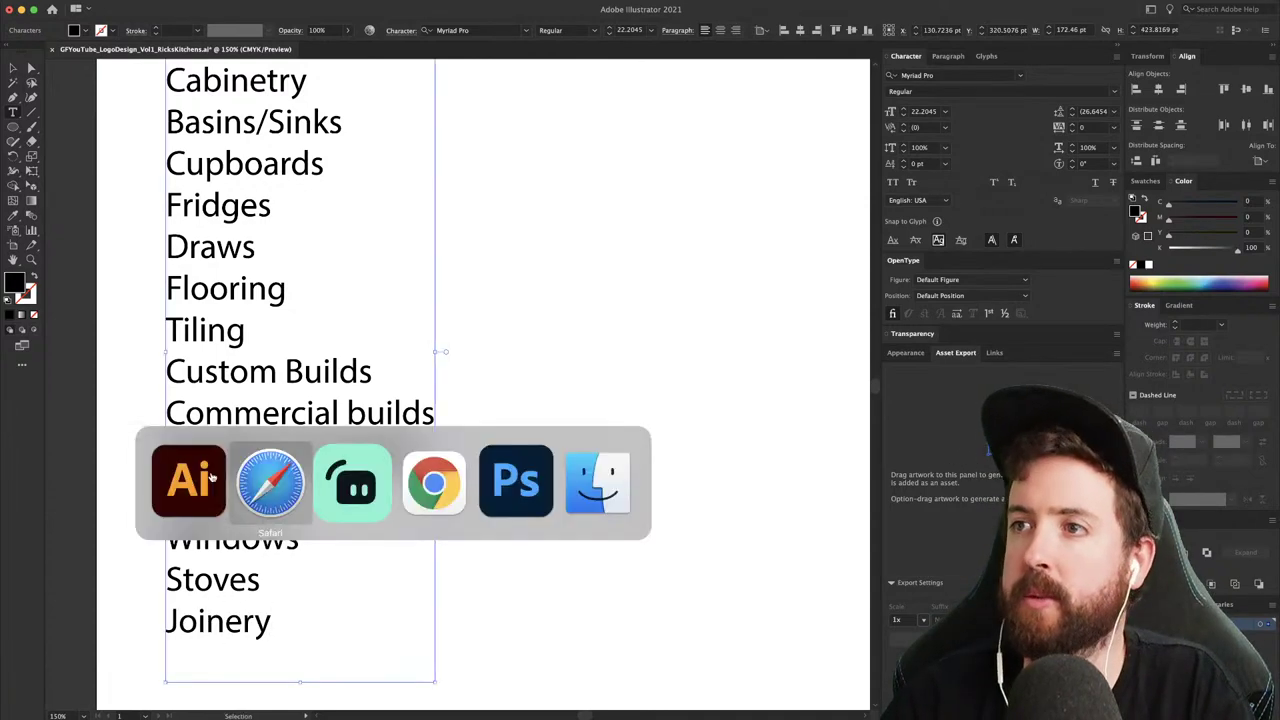
{"action": "scroll", "coordinate": [212, 380], "scroll_direction": "down", "scroll_amount": 2}
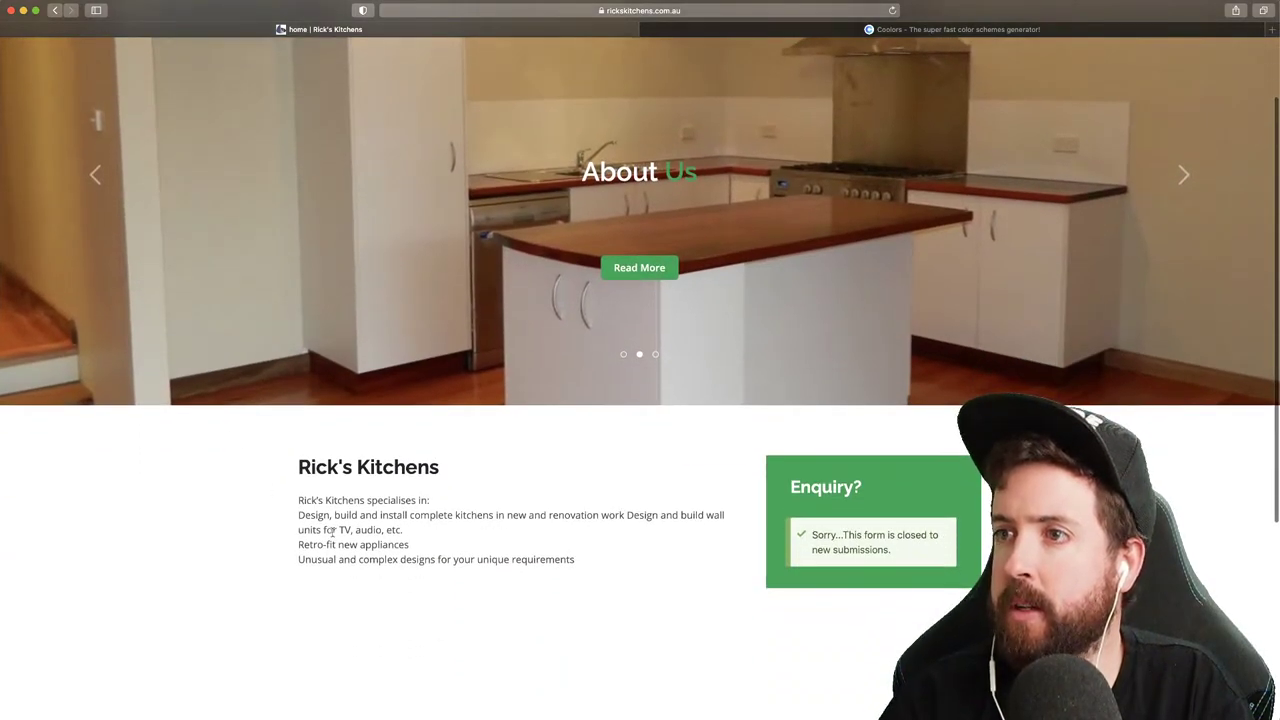
{"action": "key", "text": "super+Tab"}
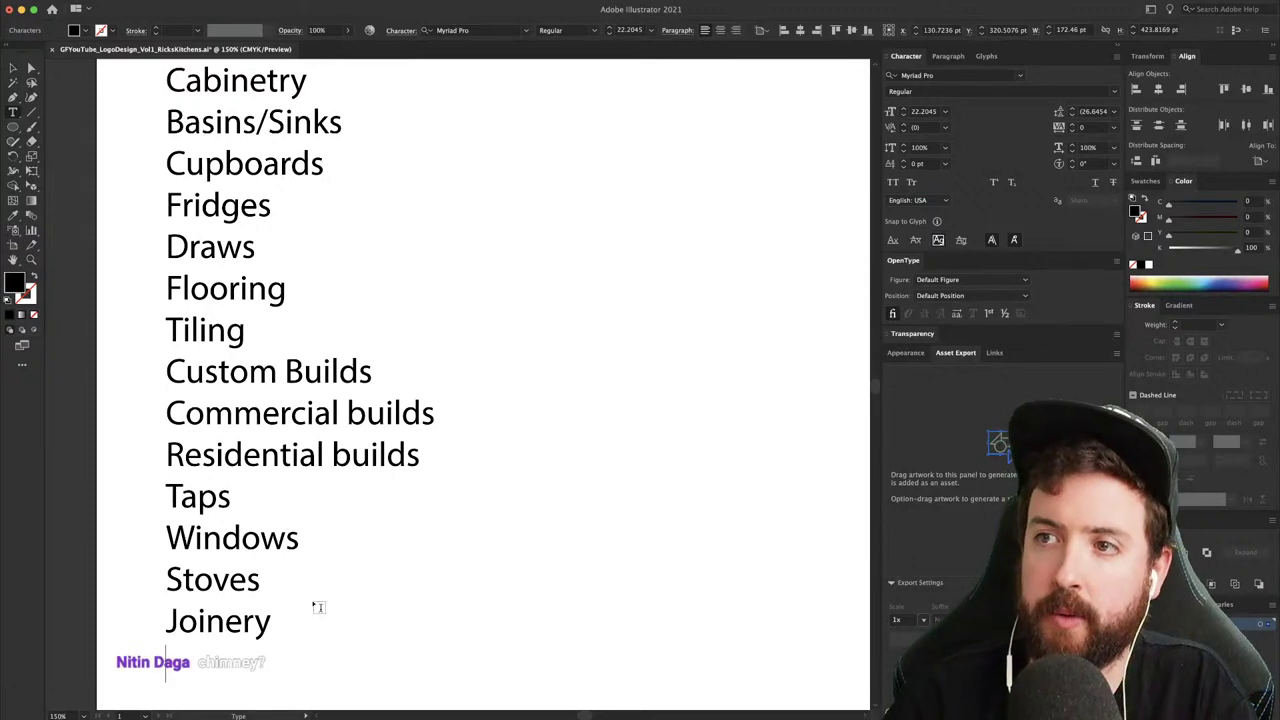
{"action": "type", "text": "V u"}
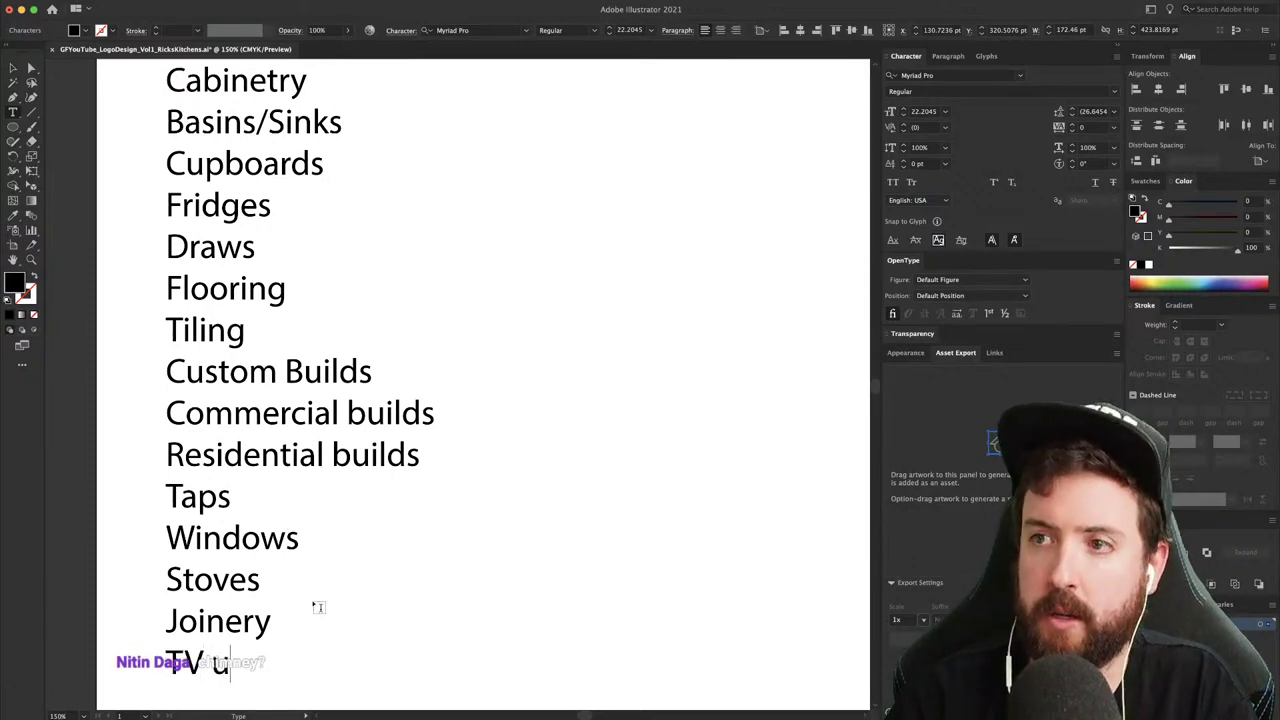
{"action": "type", "text": "nites"}
{"action": "key", "text": "BackSpace"}
{"action": "key", "text": "BackSpace"}
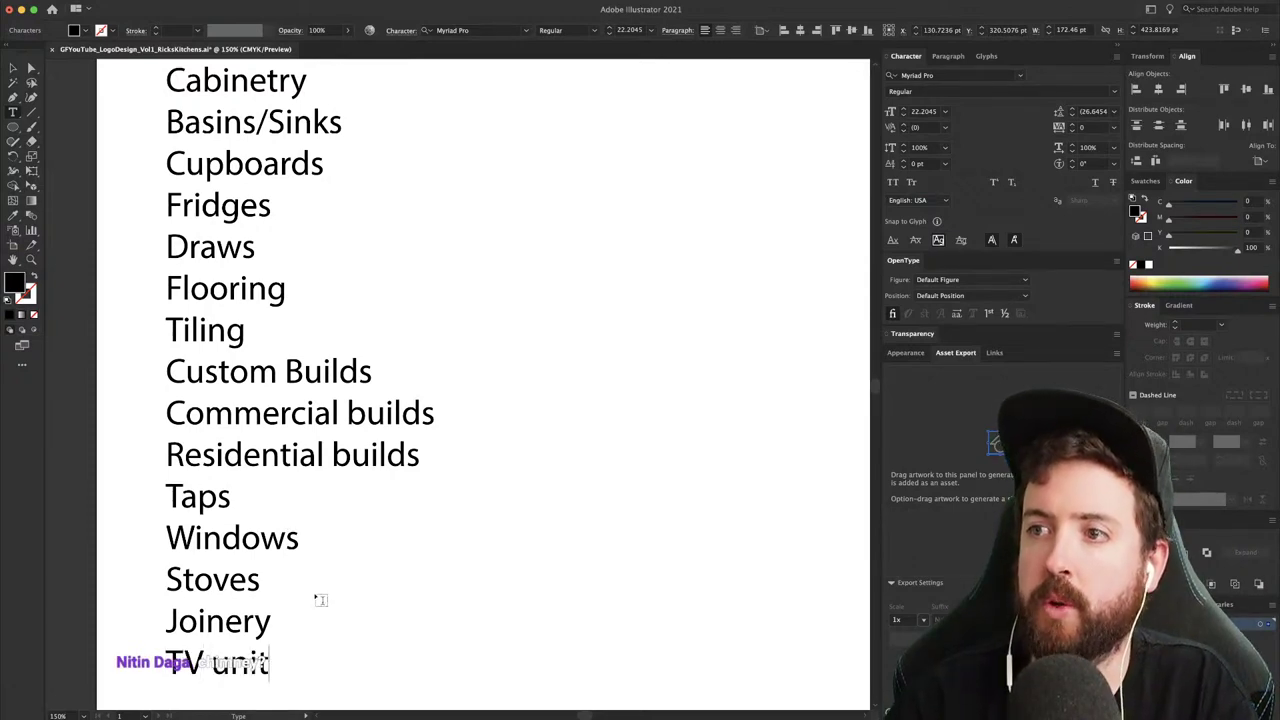
{"action": "type", "text": "s"}
- Glance at the website again and add a 'Wall units' line
{"action": "key", "text": "super+Tab"}
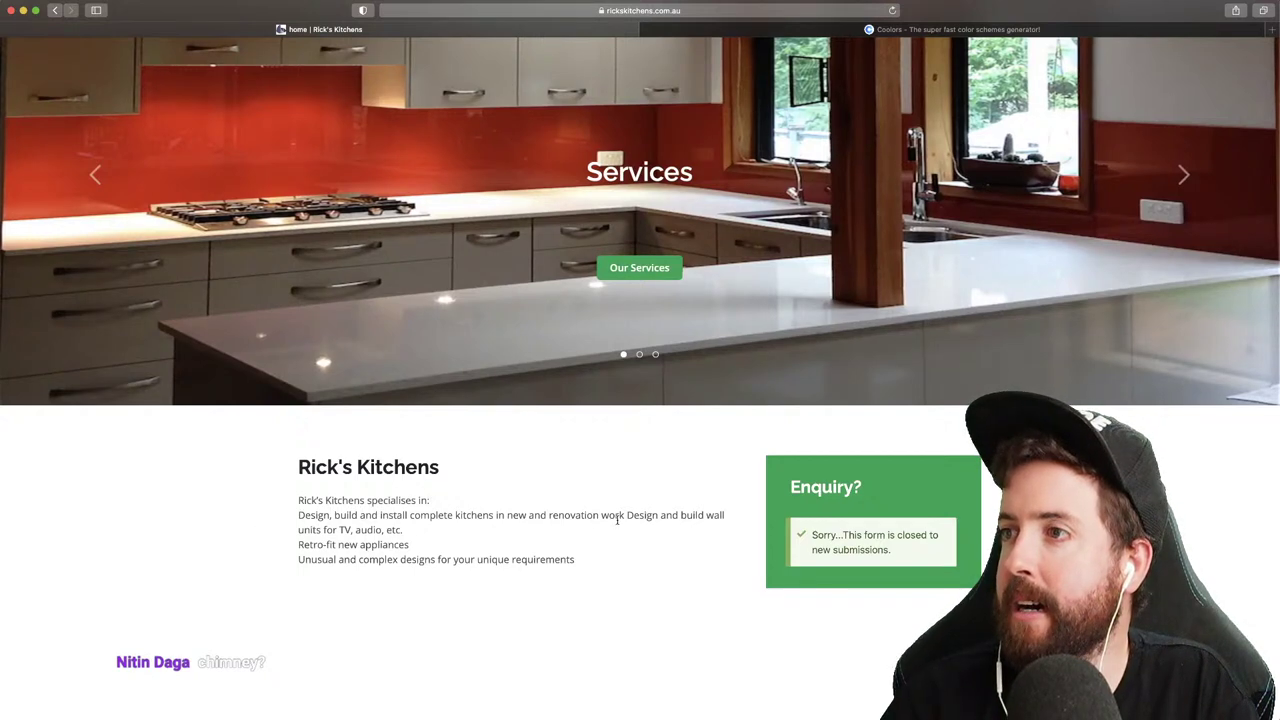
{"action": "key", "text": "super+Tab"}
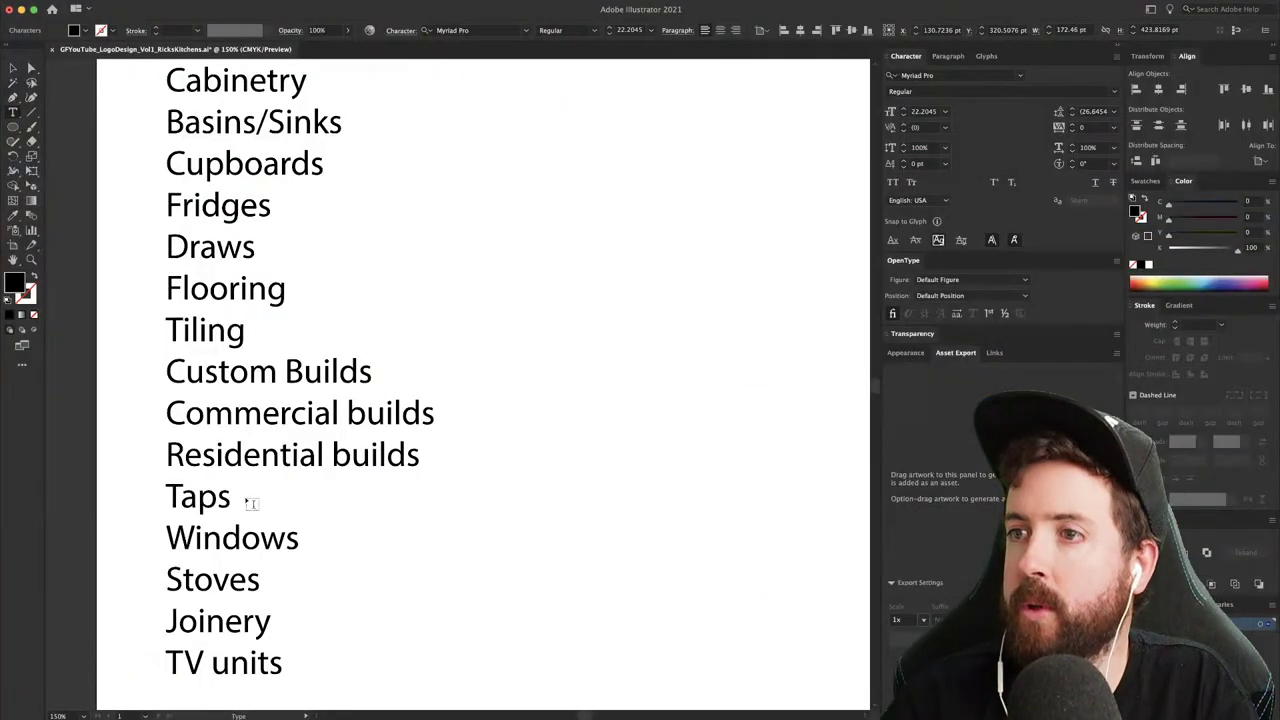
{"action": "key", "text": "Return"}
{"action": "type", "text": "W"}
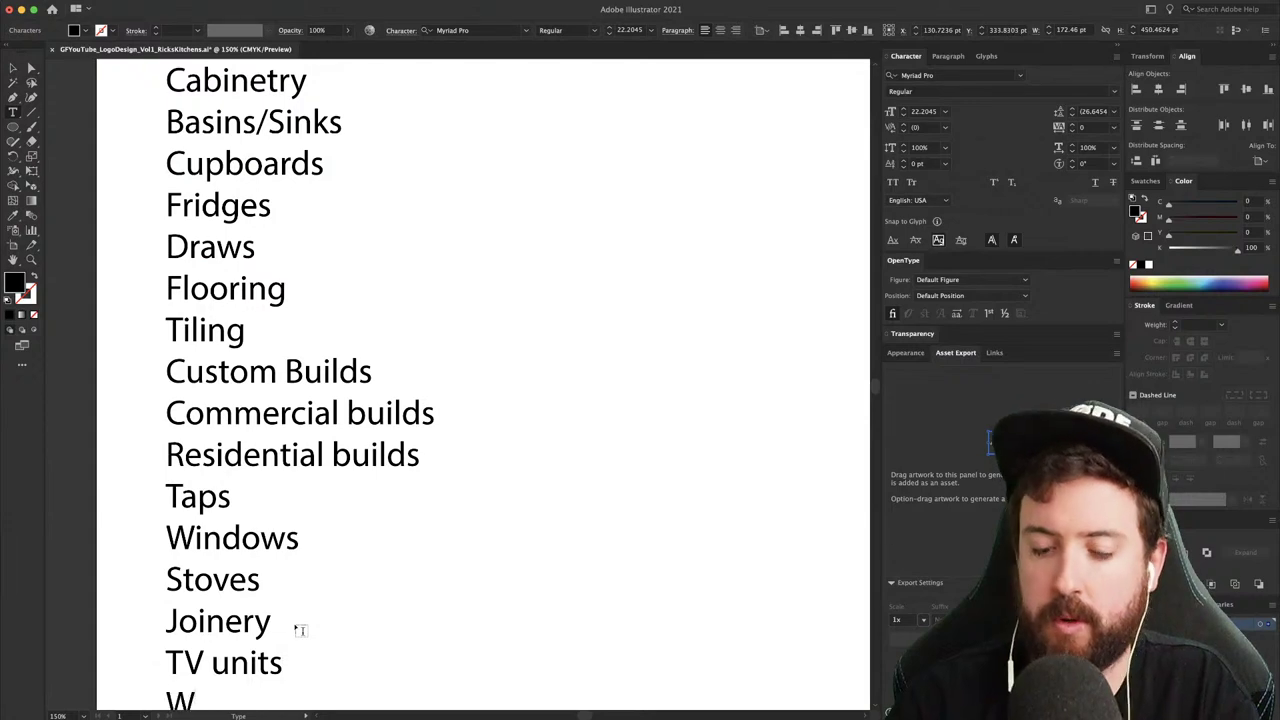
{"action": "type", "text": "all unit"}
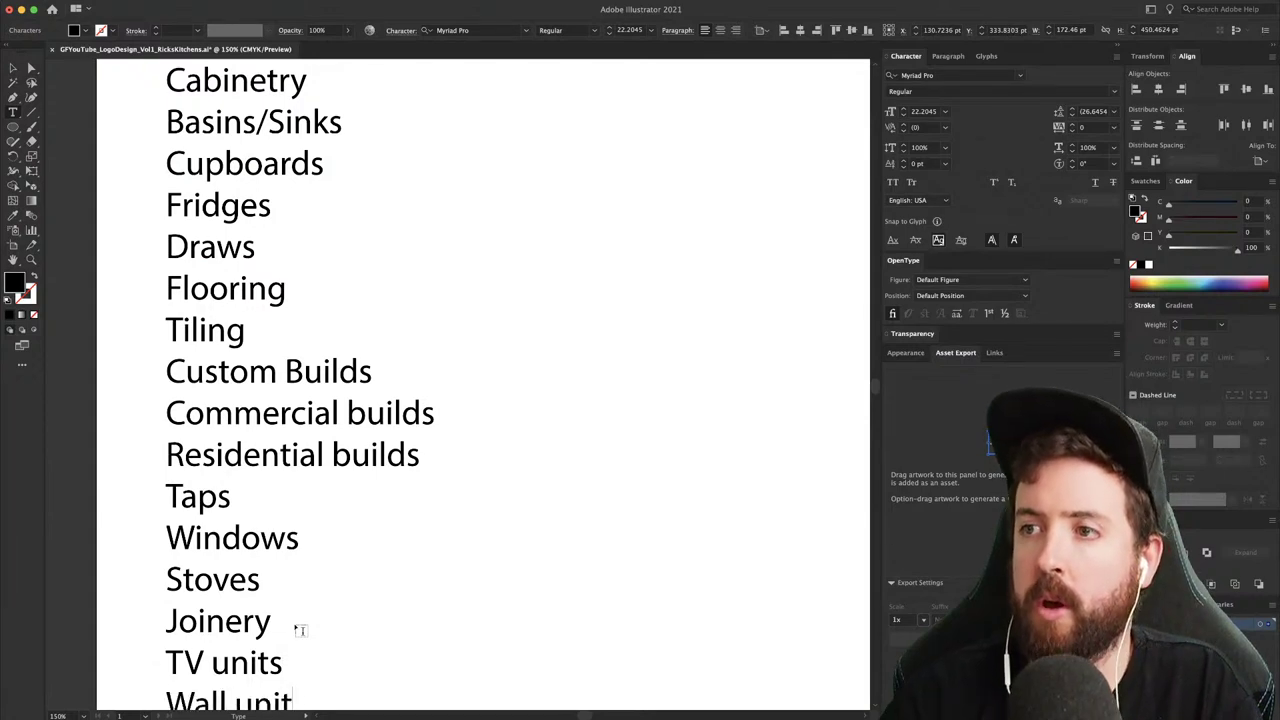
{"action": "type", "text": "s"}
{"action": "scroll", "coordinate": [294, 586], "scroll_direction": "down", "scroll_amount": 5}
- Browse the site's Our Services page and its service details page
{"action": "key", "text": "Escape"}
{"action": "key", "text": "super+Tab"}
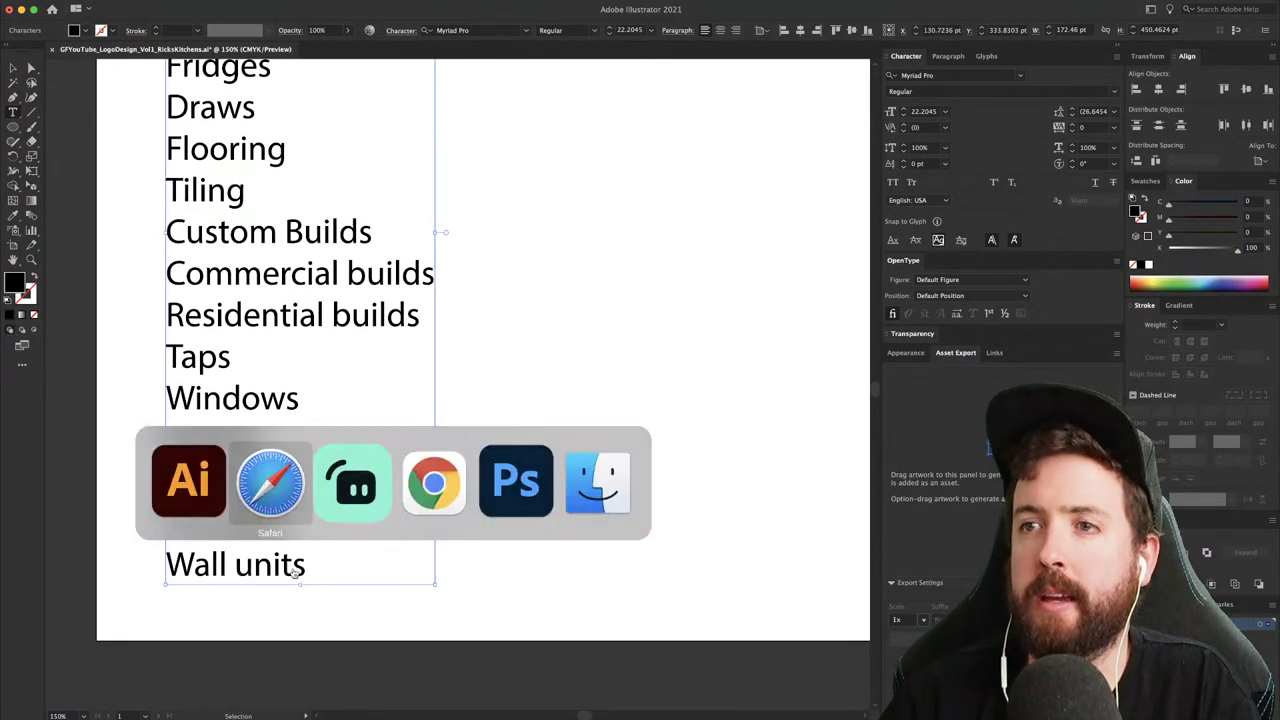
{"action": "scroll", "coordinate": [402, 549], "scroll_direction": "down", "scroll_amount": 3}
{"action": "scroll", "coordinate": [403, 551], "scroll_direction": "up", "scroll_amount": 5}
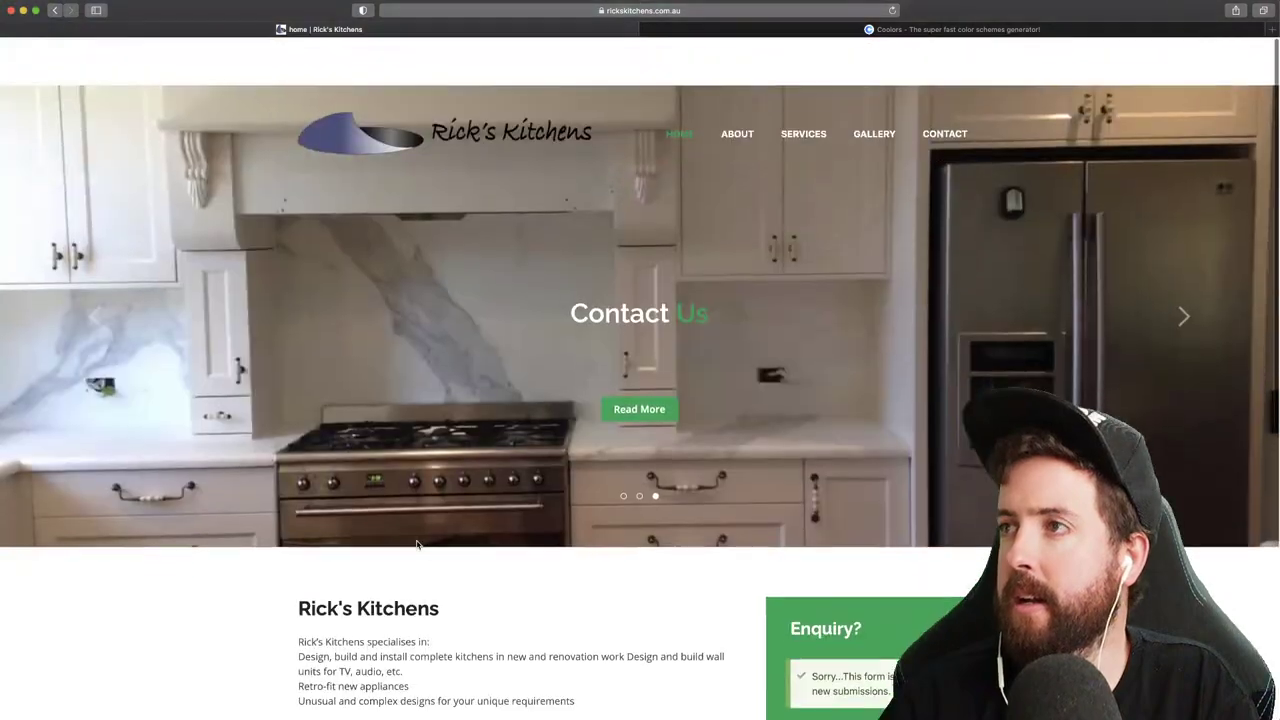
{"action": "left_click", "coordinate": [809, 94]}
{"action": "left_click", "coordinate": [809, 88]}
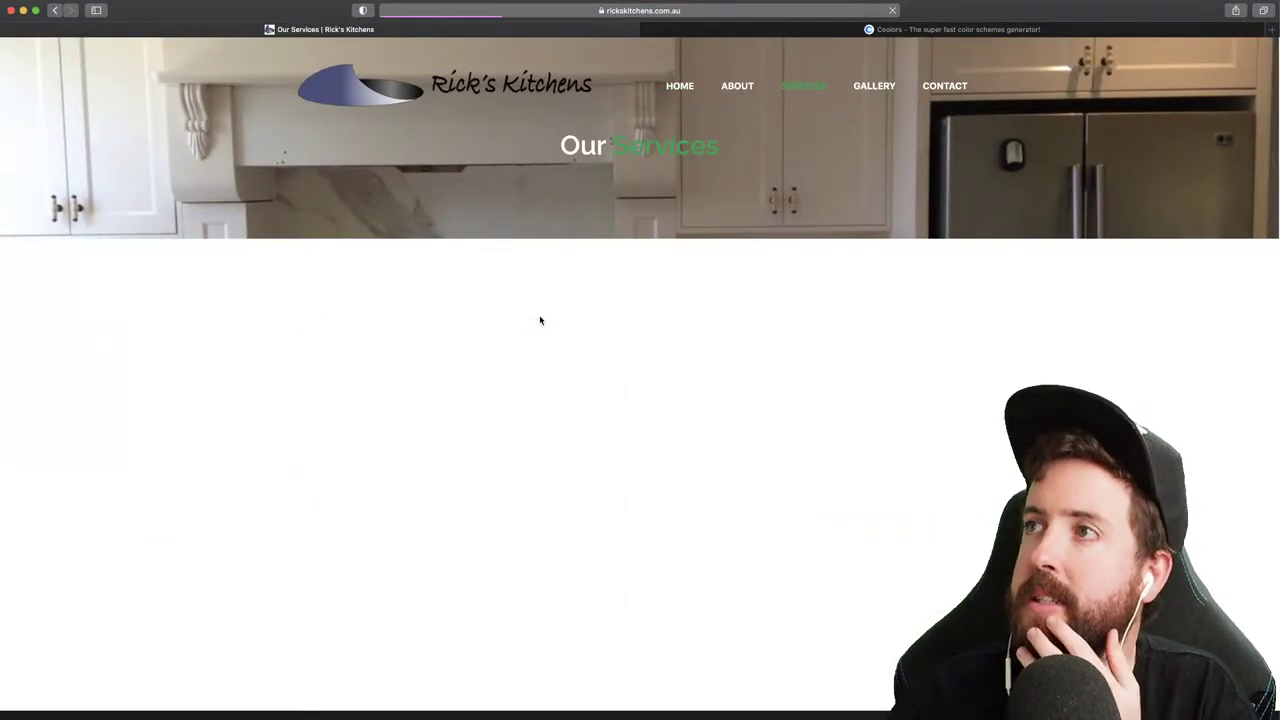
{"action": "scroll", "coordinate": [550, 325], "scroll_direction": "down", "scroll_amount": 3}
{"action": "left_click", "coordinate": [555, 330]}
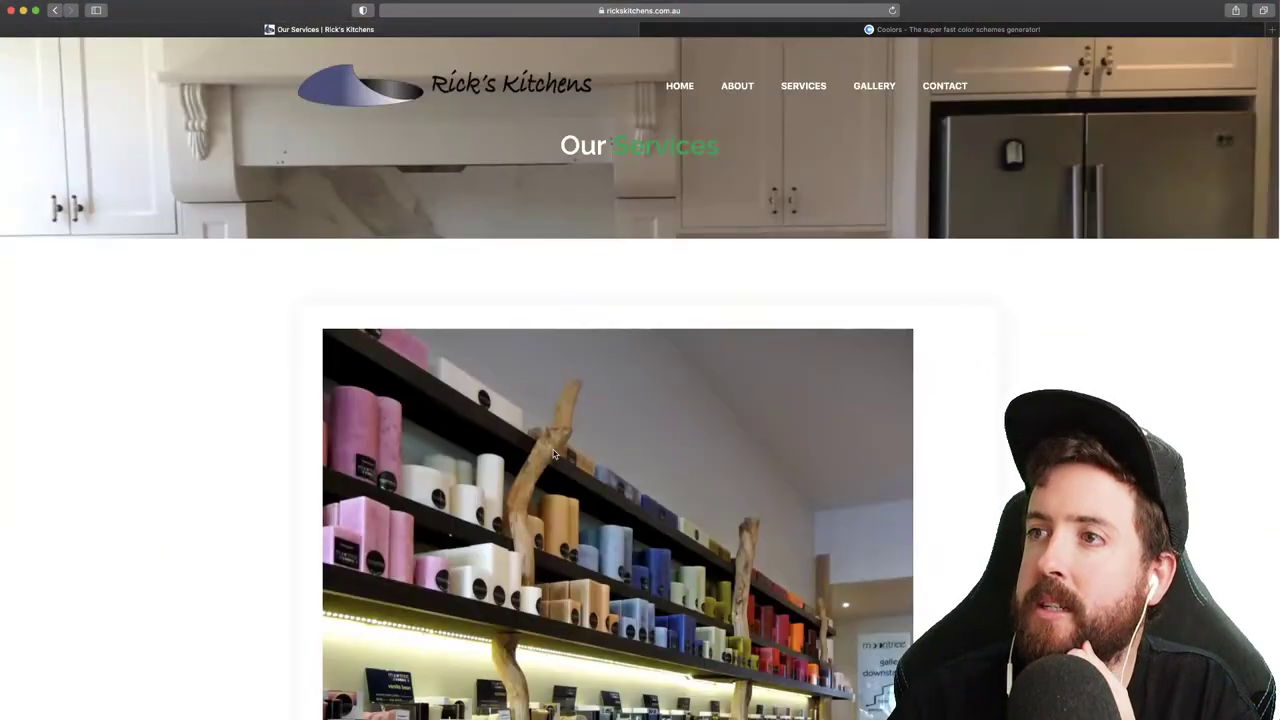
{"action": "scroll", "coordinate": [555, 450], "scroll_direction": "down", "scroll_amount": 10}
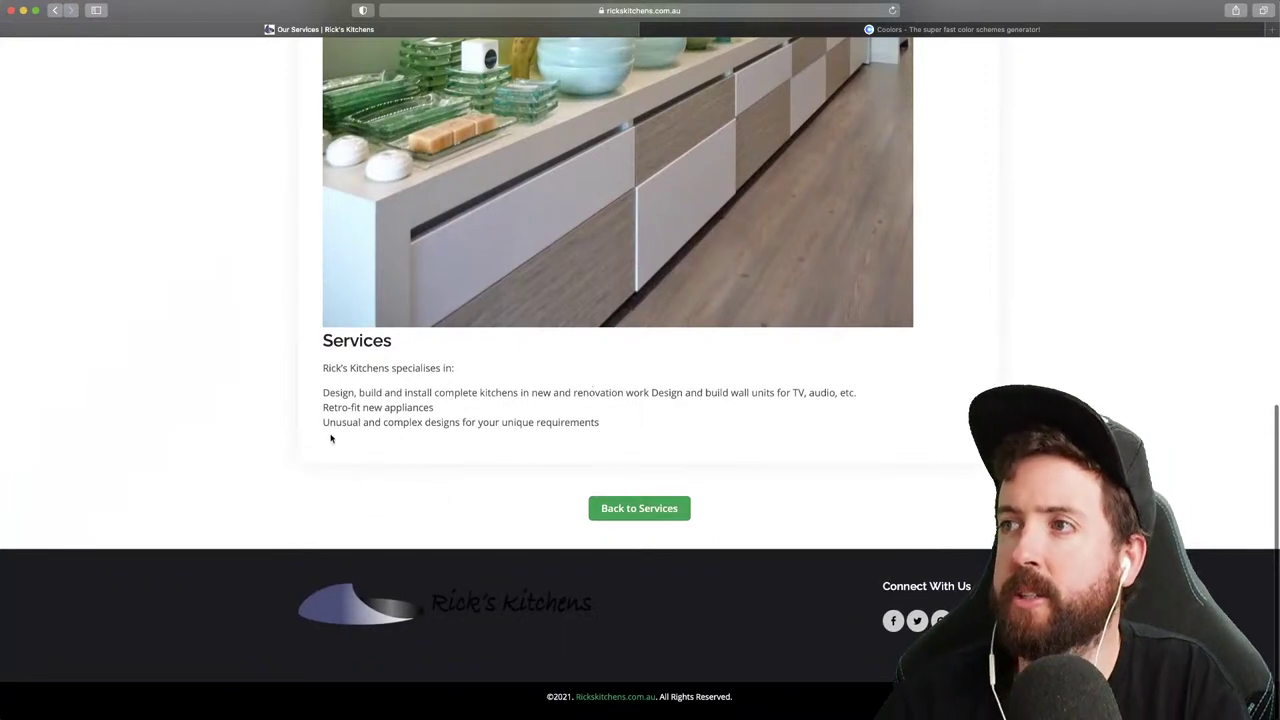
- Add 'Renovations' as the last line and zoom out to view the whole list
{"action": "key", "text": "super+Tab"}
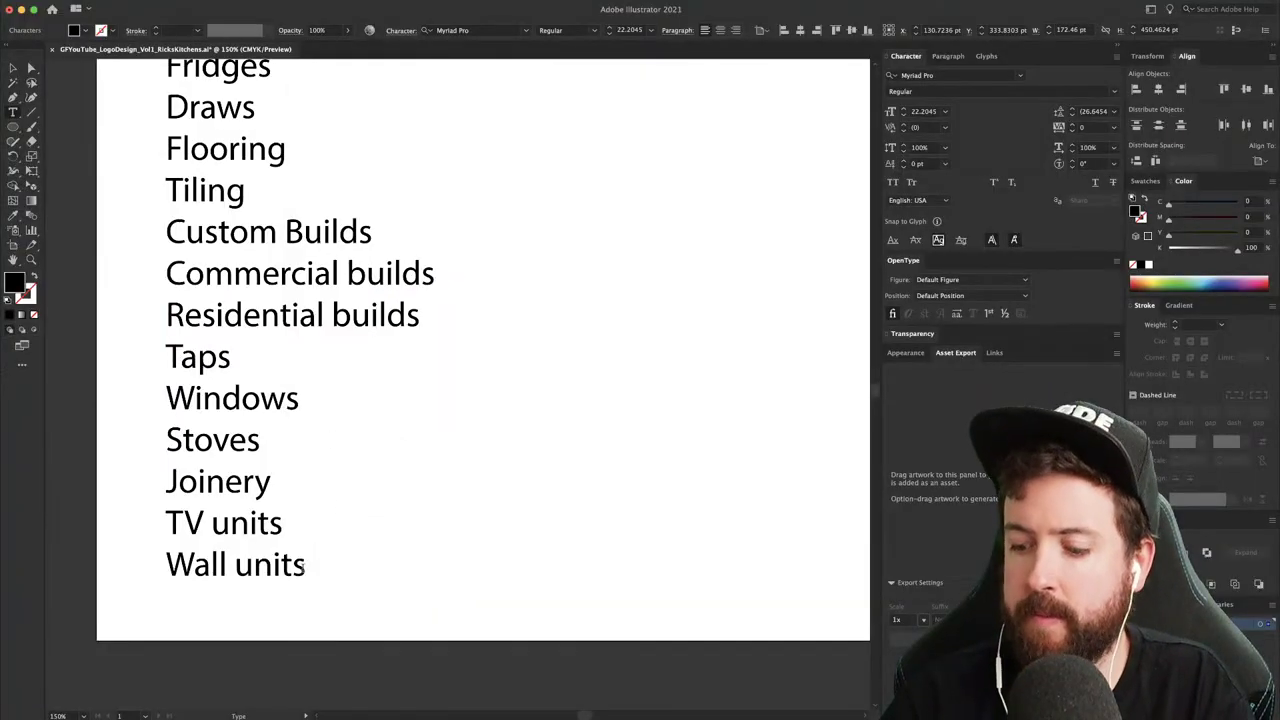
{"action": "key", "text": "Return"}
{"action": "type", "text": "Renovatio"}
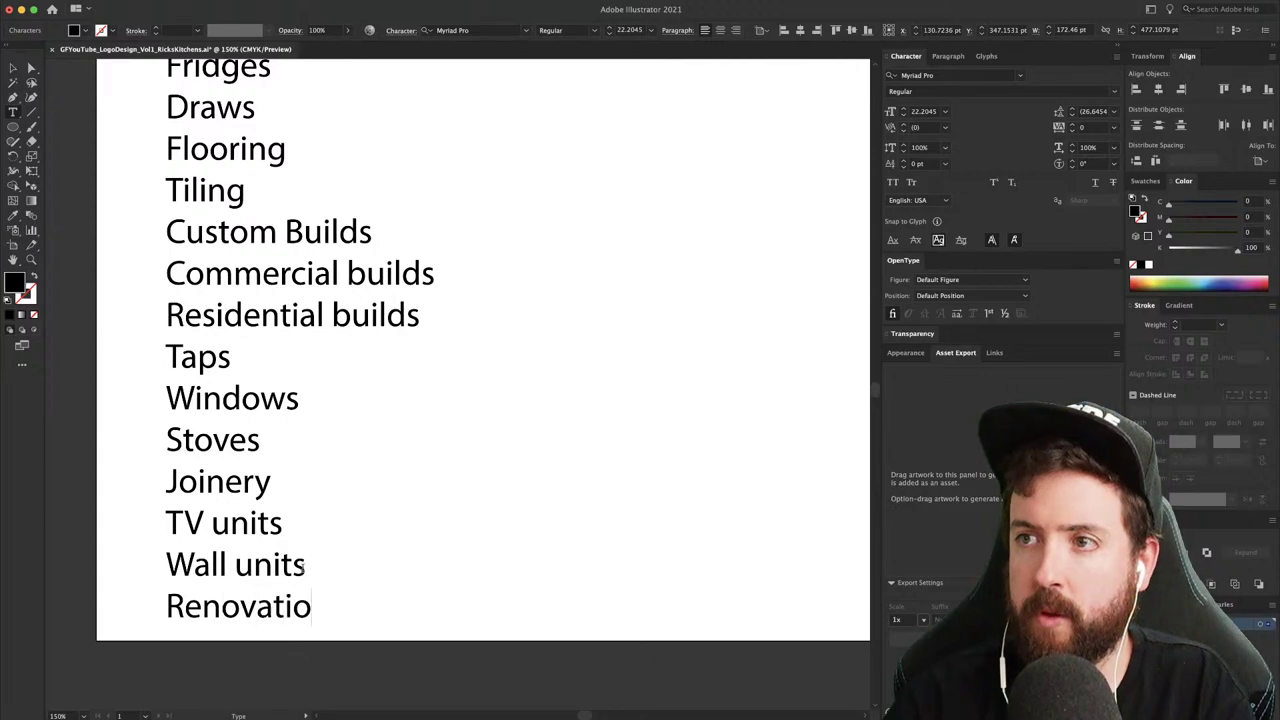
{"action": "type", "text": "ns"}
{"action": "key", "text": "Escape"}
{"action": "key", "text": "super+minus"}
{"action": "key", "text": "space"}
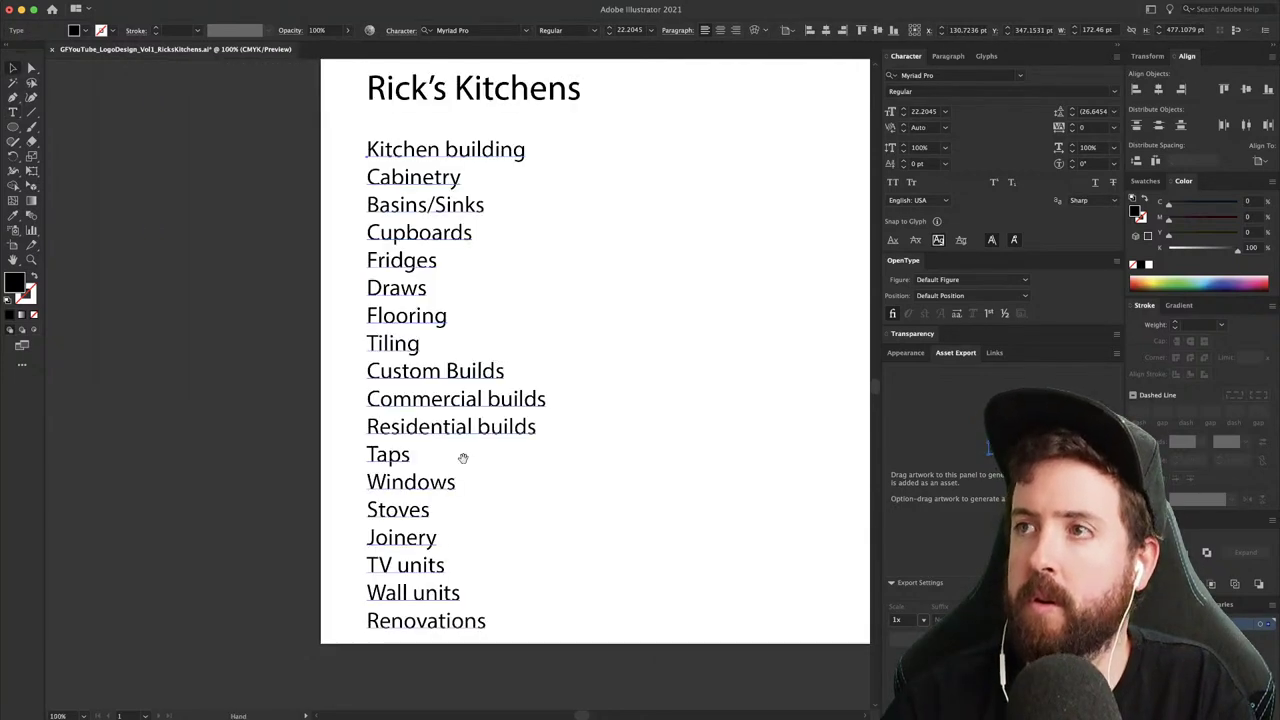
{"action": "left_click_drag", "start_coordinate": [463, 458], "coordinate": [256, 448]}
- Return the website to its home page, then go back to the logo document
{"action": "key", "text": "super+Tab"}
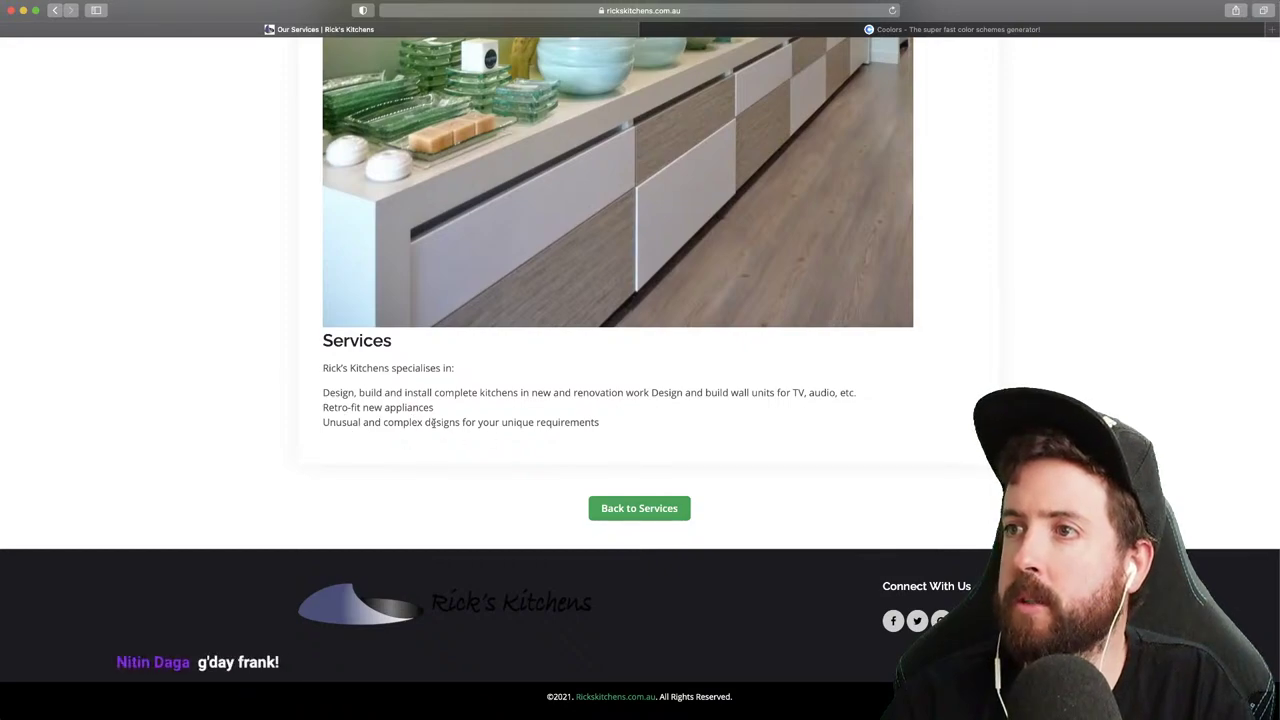
{"action": "scroll", "coordinate": [300, 380], "scroll_direction": "up", "scroll_amount": 15}
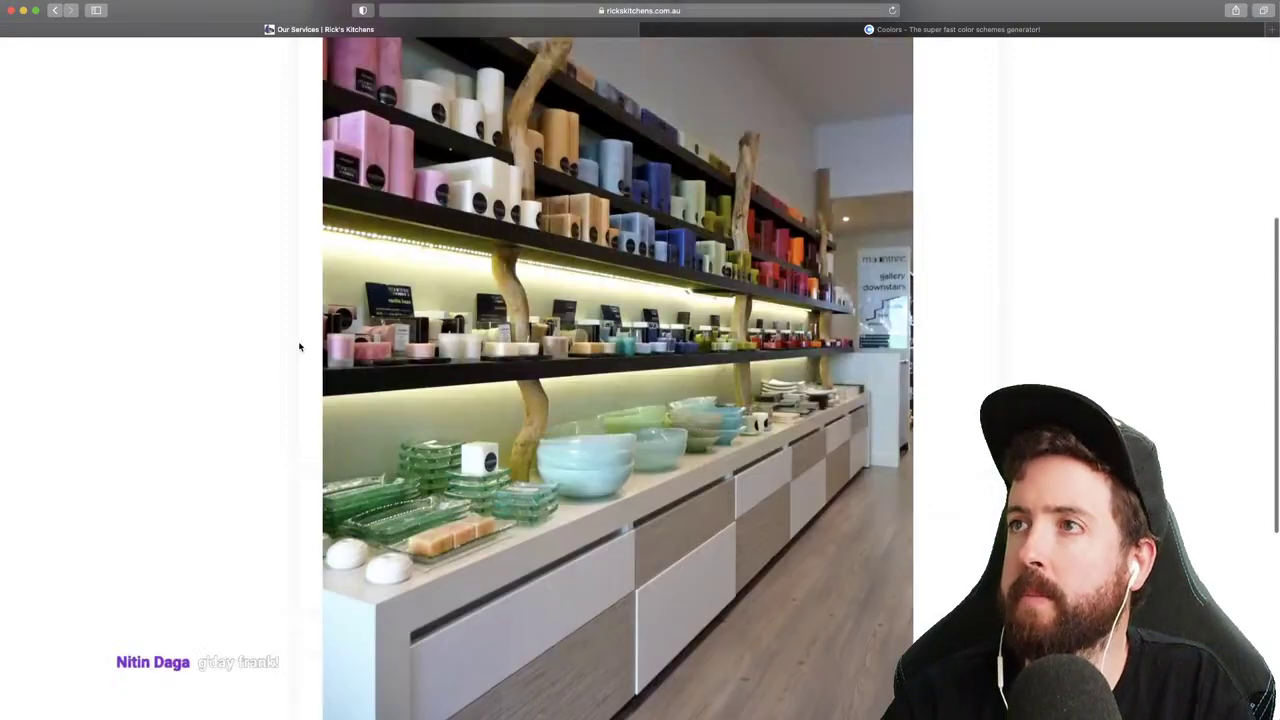
{"action": "left_click", "coordinate": [457, 99]}
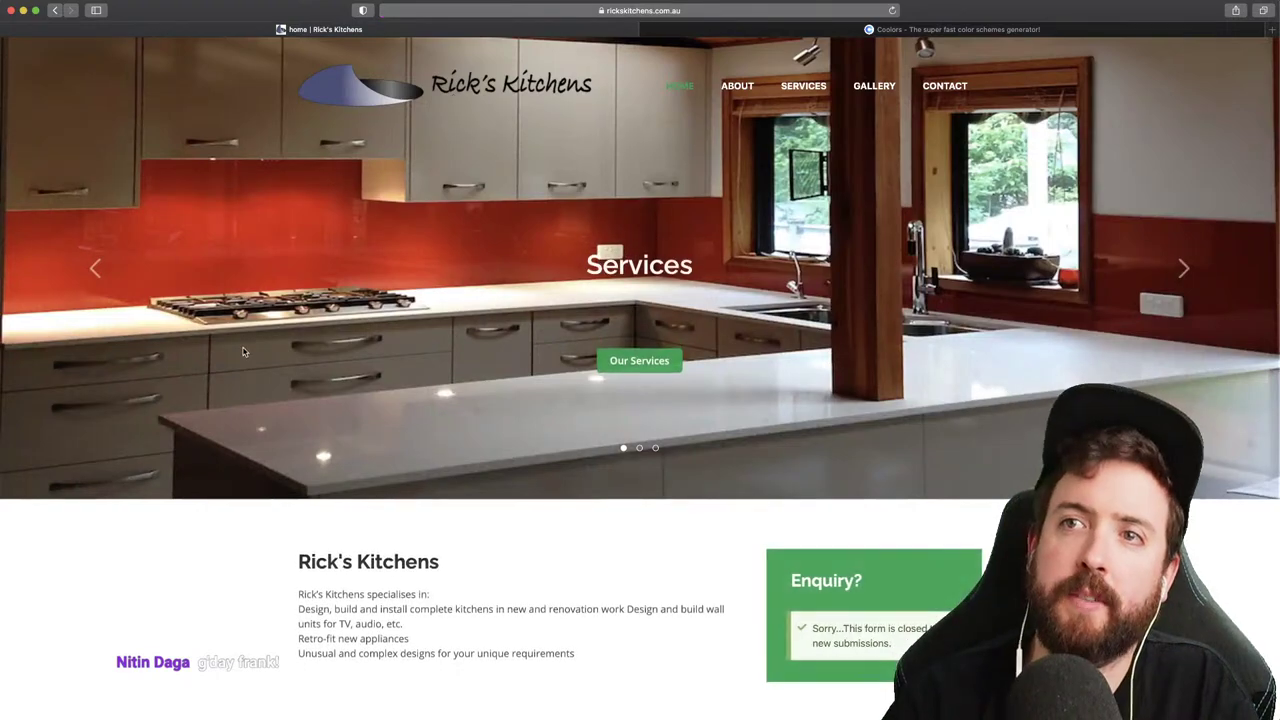
{"action": "key", "text": "super+Tab"}
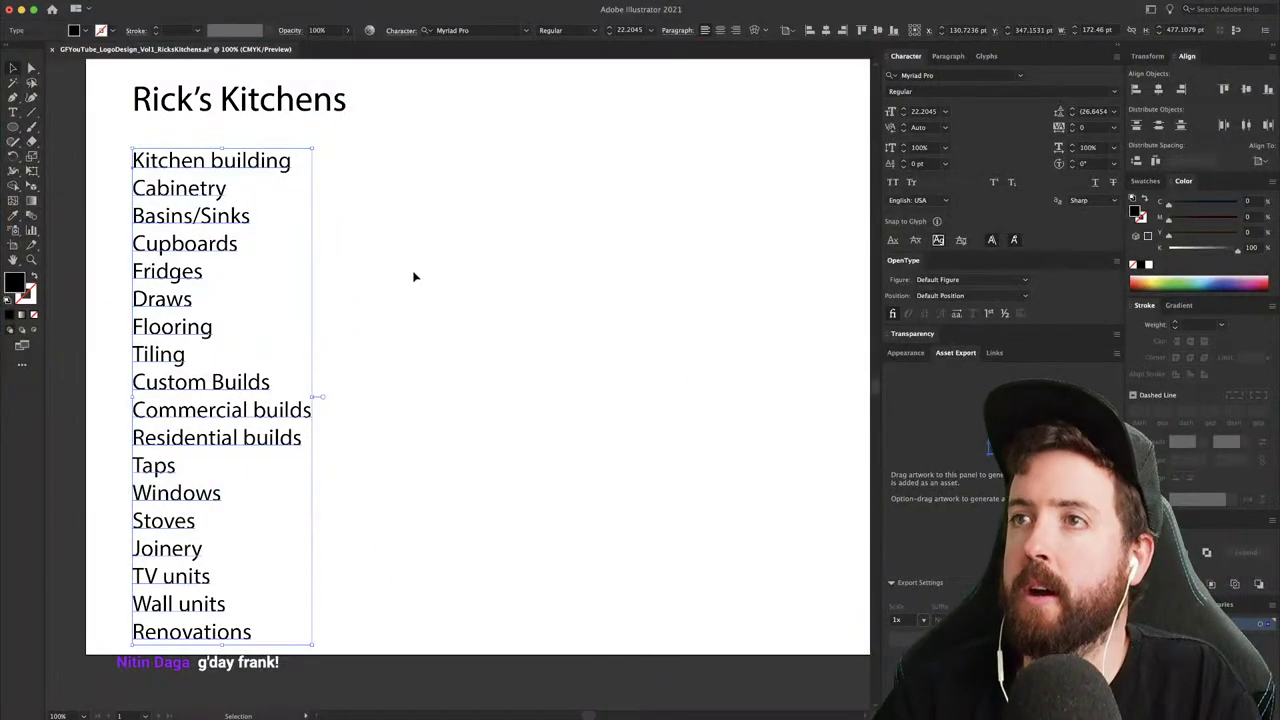
- Scale the service list down to about 13.8 pt and fit the artboard in view
{"action": "key", "text": "s"}
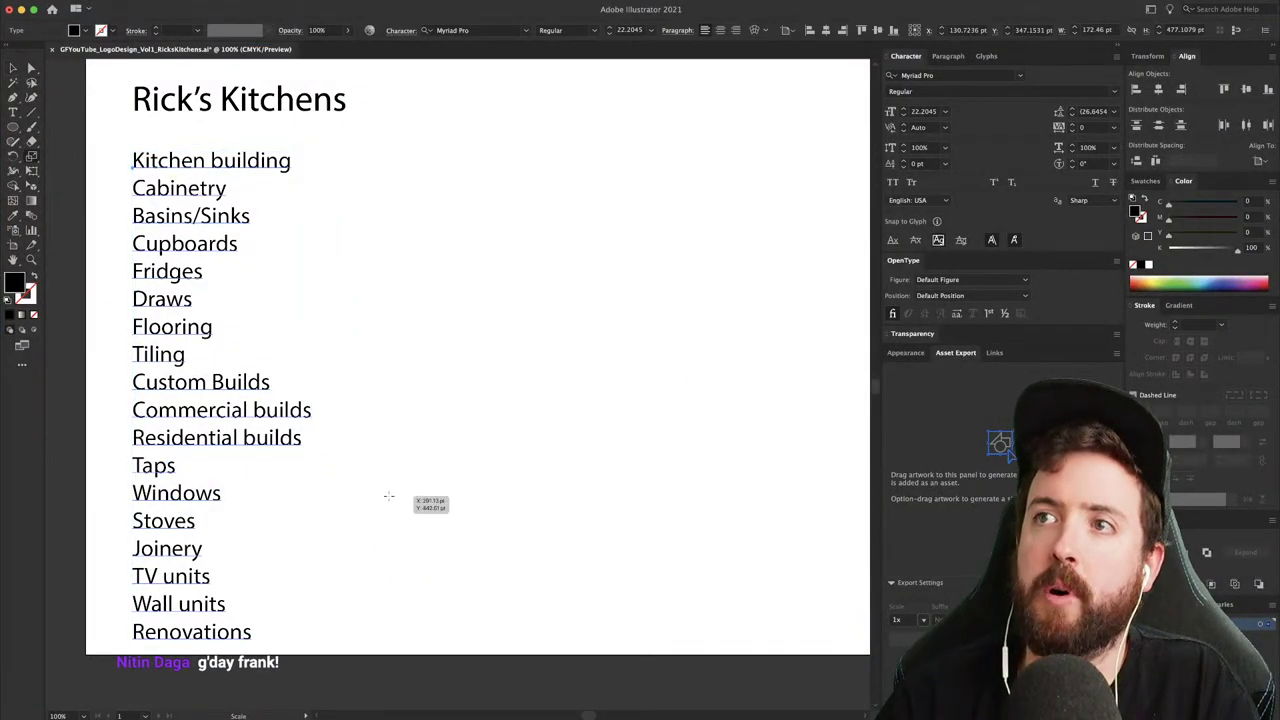
{"action": "left_click_drag", "start_coordinate": [389, 496], "coordinate": [219, 360]}
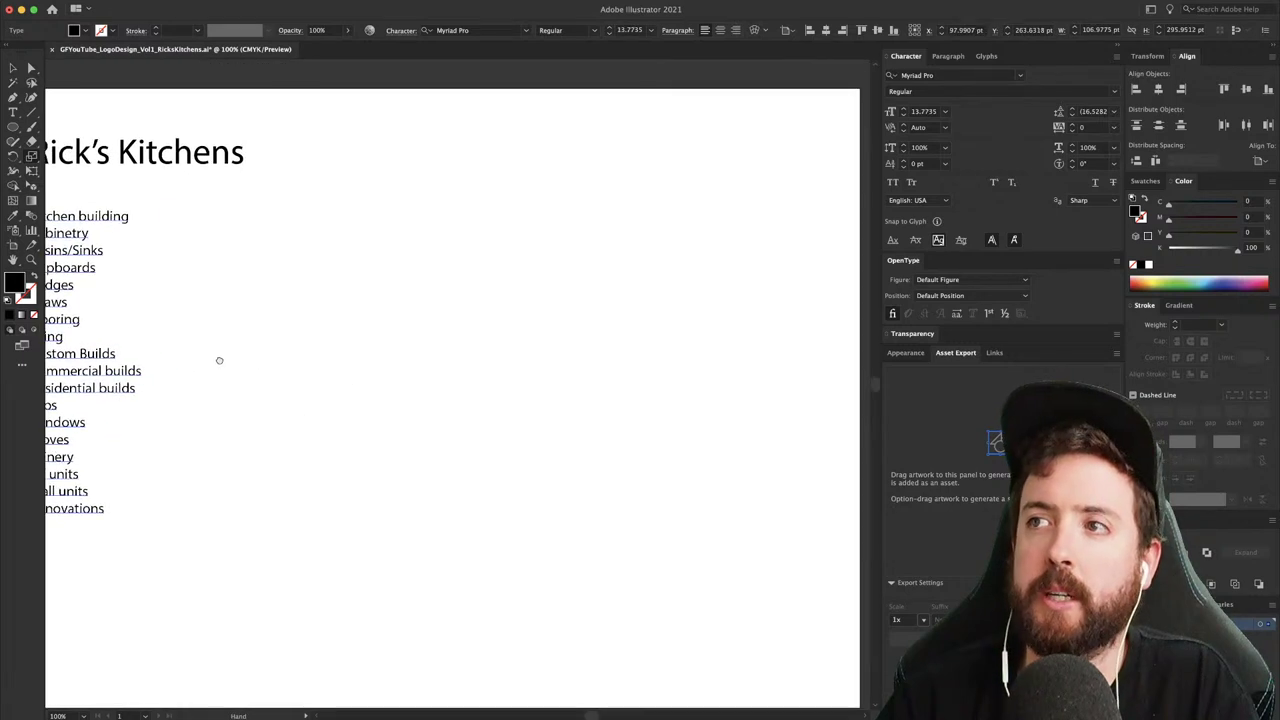
{"action": "key", "text": "super+0"}
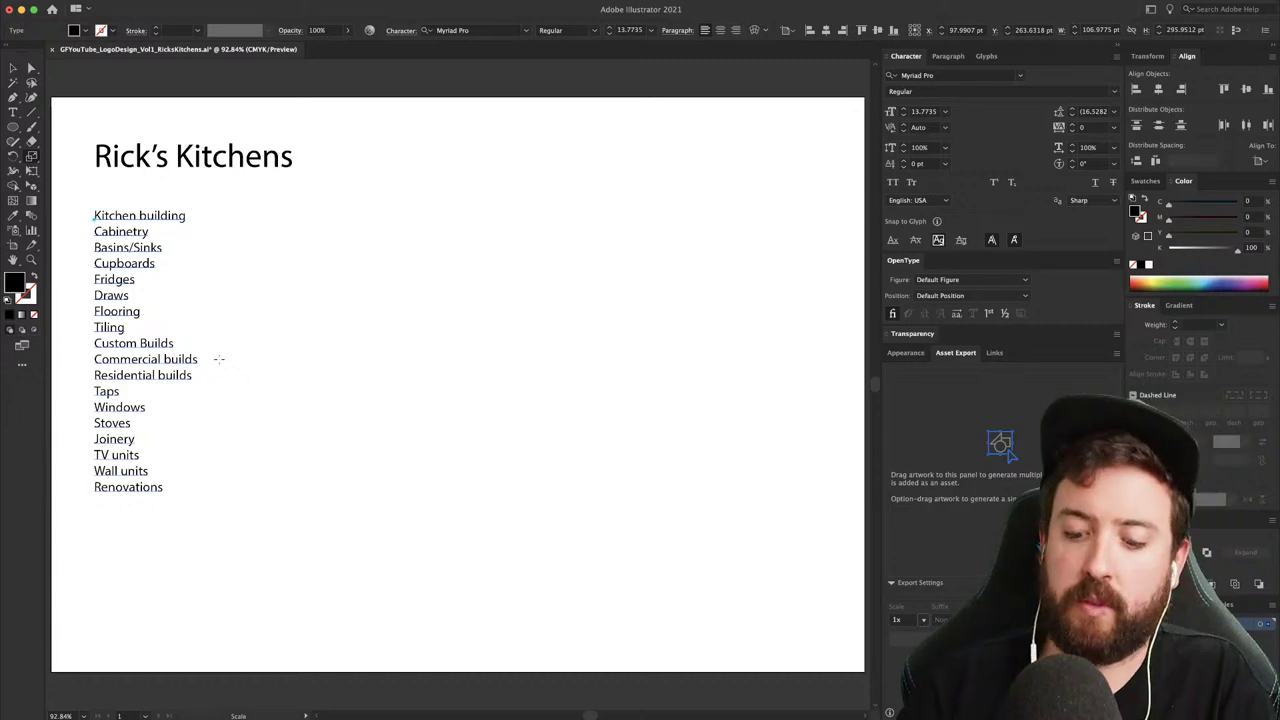
{"action": "key", "text": "Escape"}
- Duplicate the list to the right and retype it as keyword notes ending in GREEN
{"action": "left_click_drag", "start_coordinate": [148, 216], "coordinate": [318, 216]}
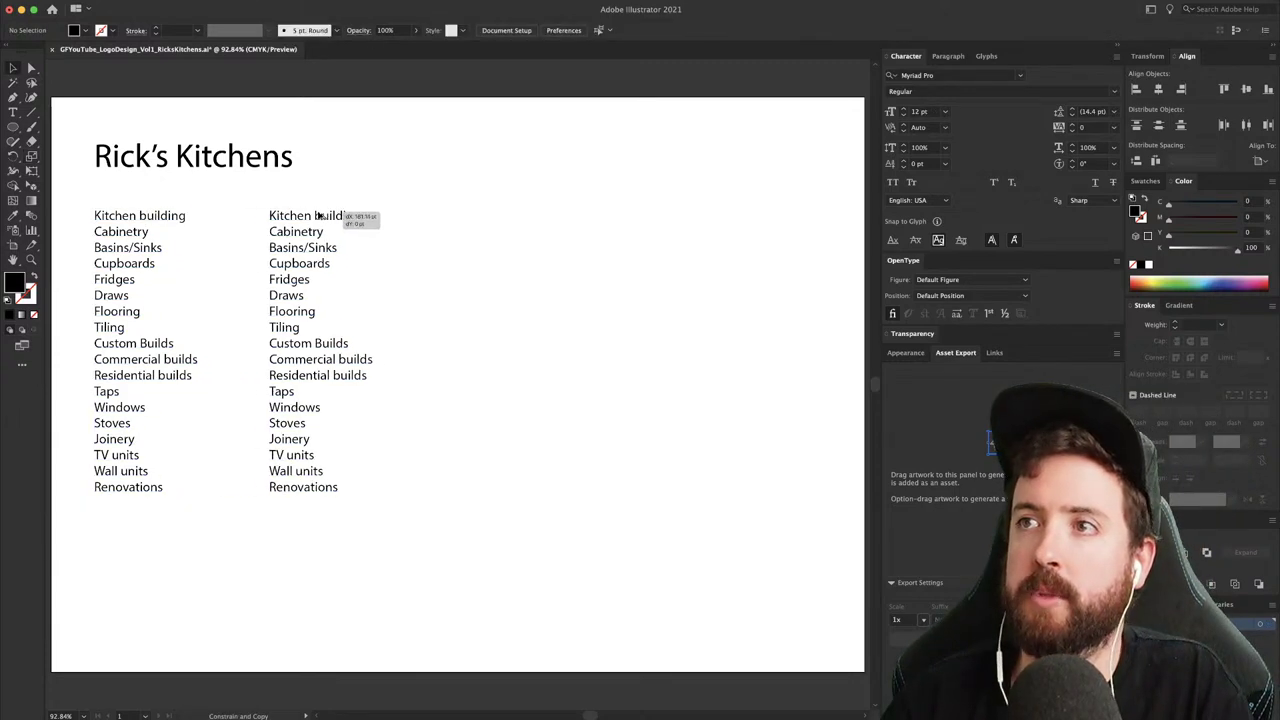
{"action": "double_click", "coordinate": [310, 215]}
{"action": "key", "text": "ctrl+a"}
{"action": "type", "text": "K"}
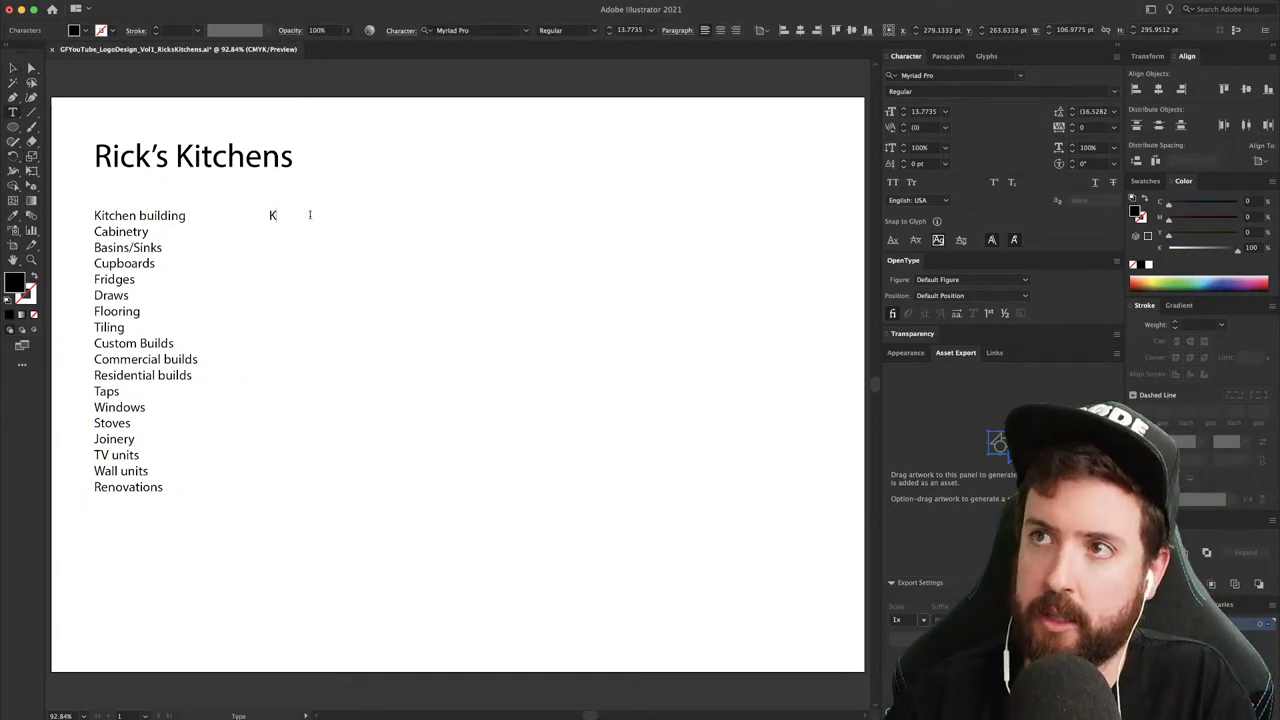
{"action": "type", "text": "ITCHENS"}
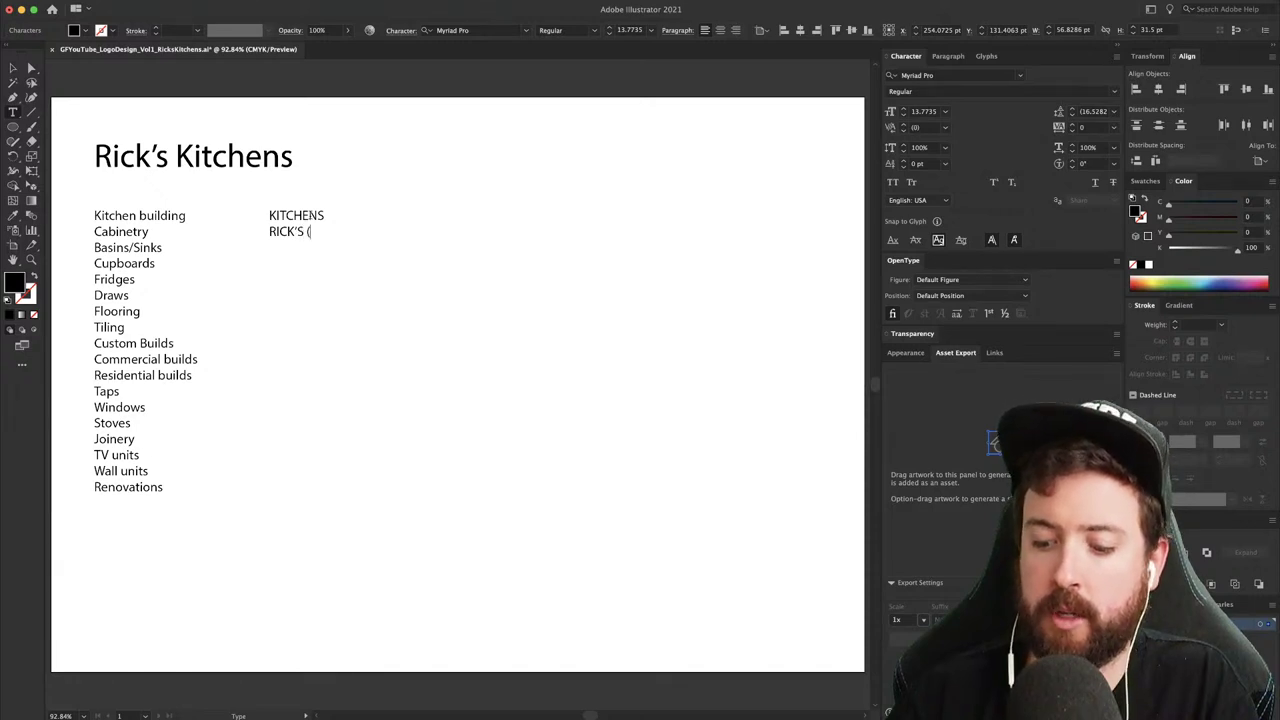
{"action": "type", "text": "AN"}
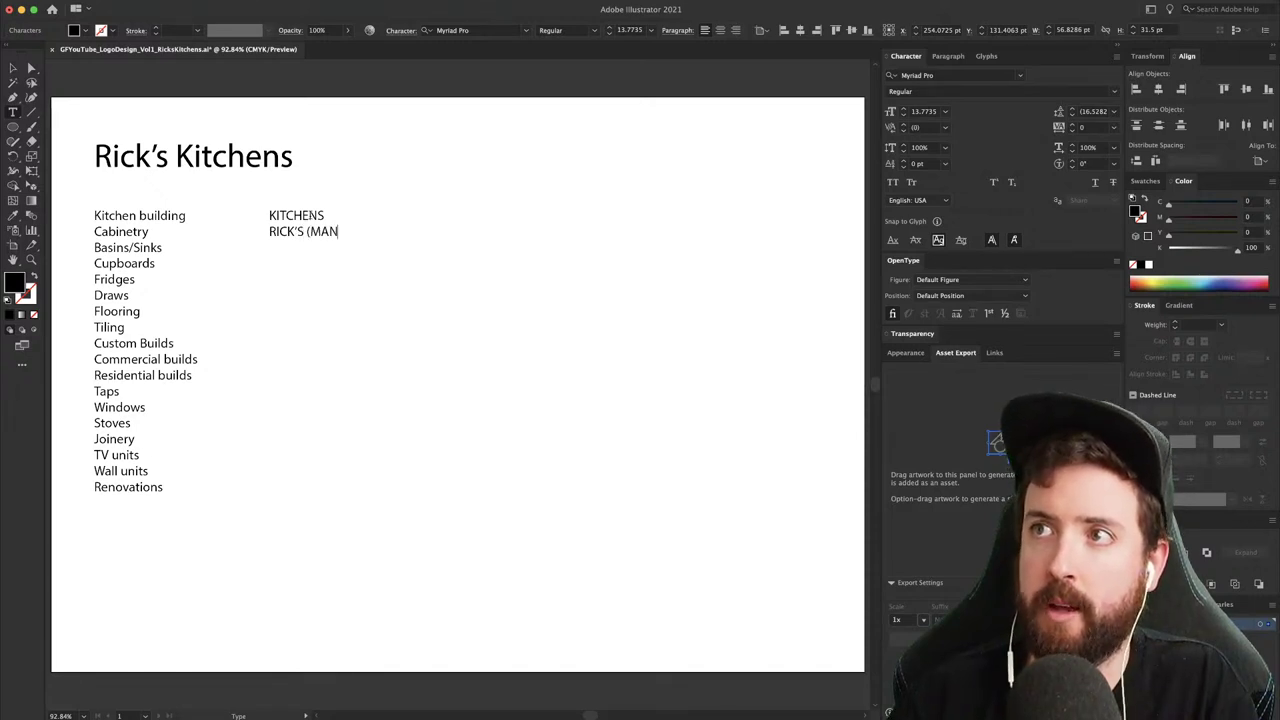
{"action": "key", "text": "Return"}
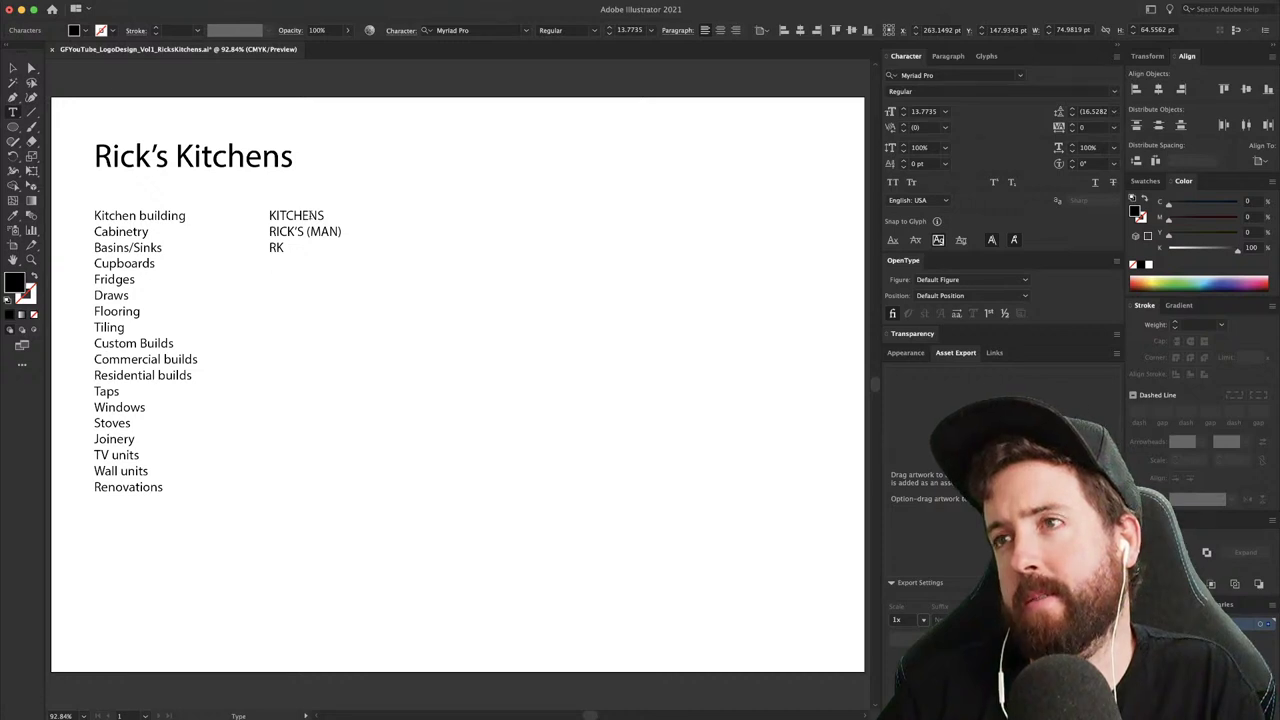
{"action": "type", "text": "GREEN"}
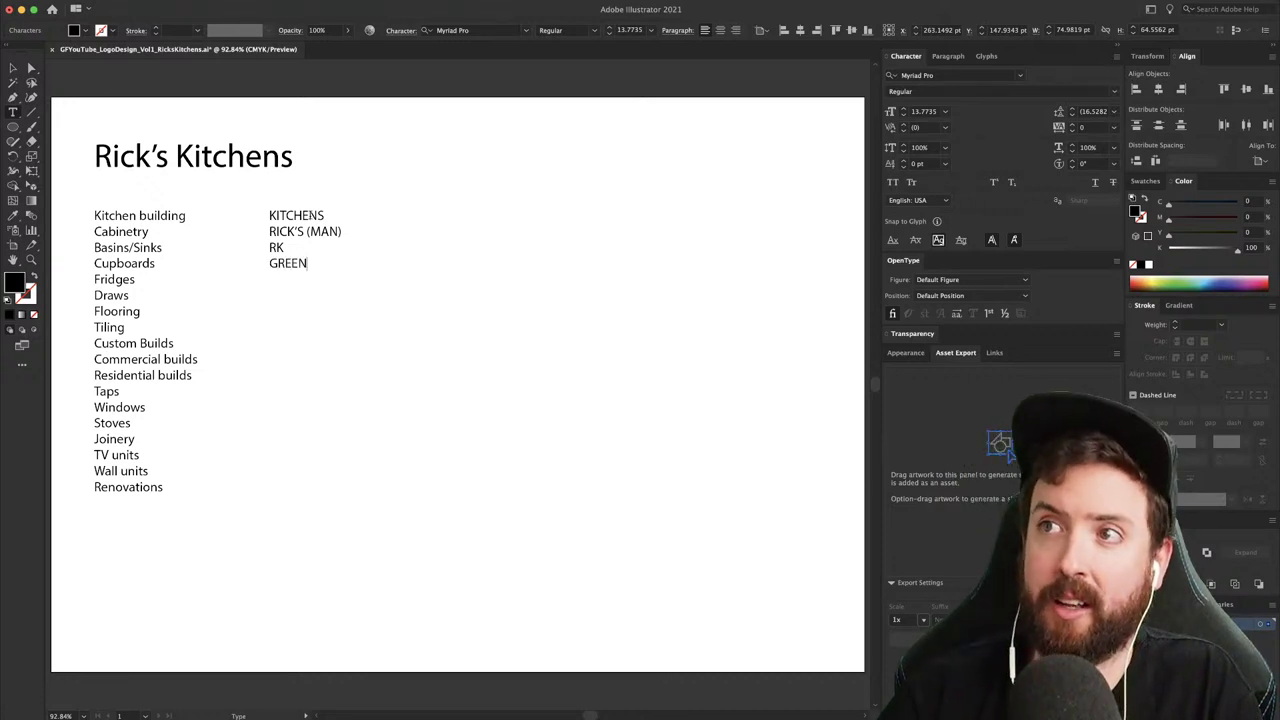
{"action": "key", "text": "Escape"}
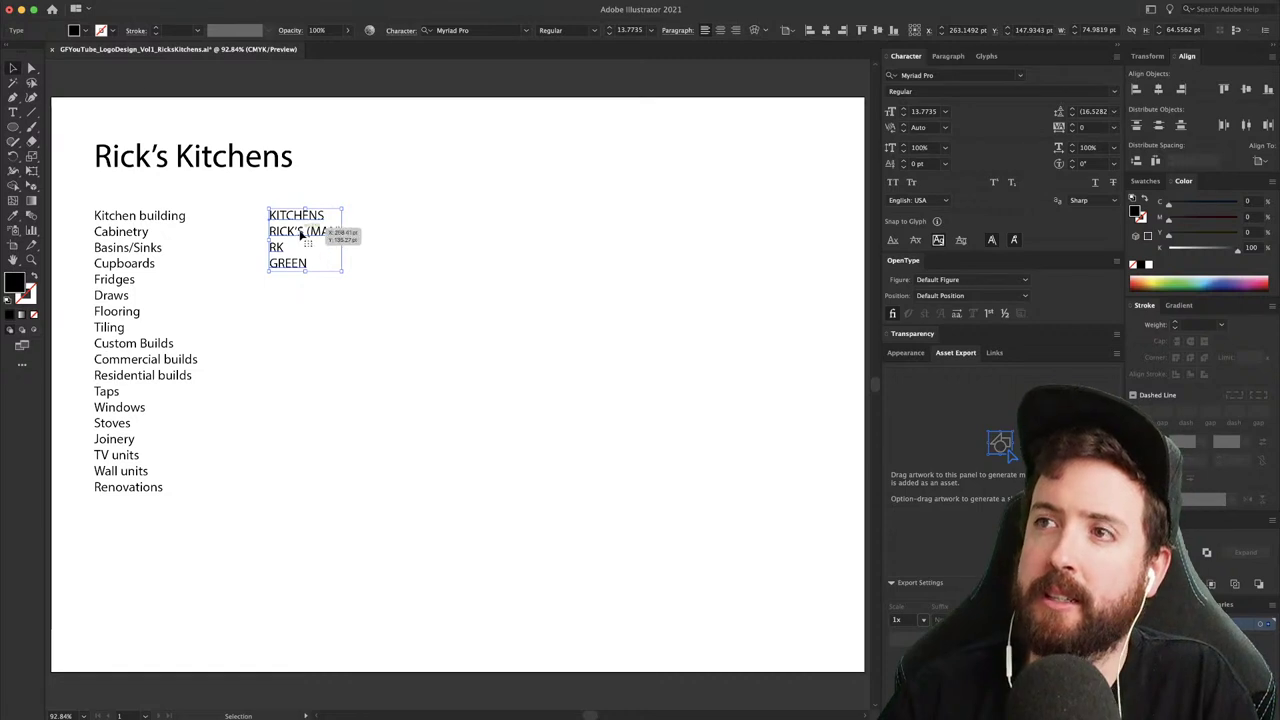
- Edit the third keyword line to read 'R or RK'
{"action": "left_click", "coordinate": [362, 222]}
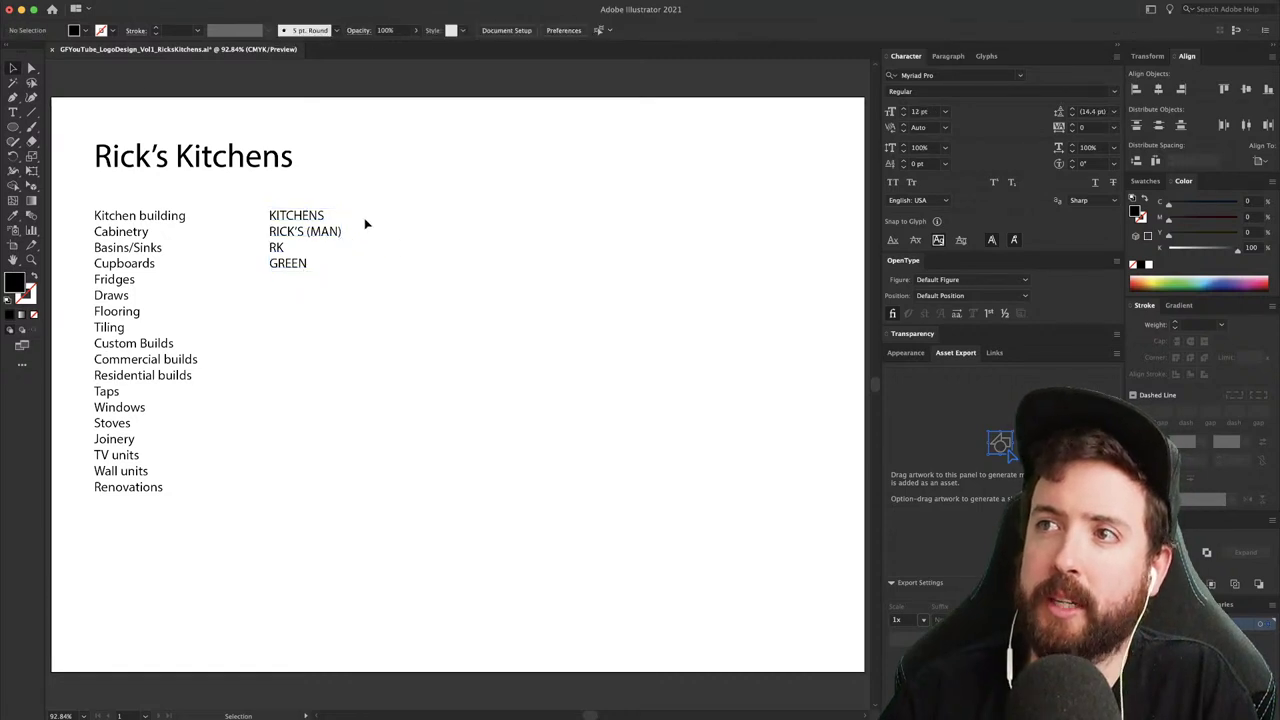
{"action": "key", "text": "t"}
{"action": "left_click", "coordinate": [290, 246]}
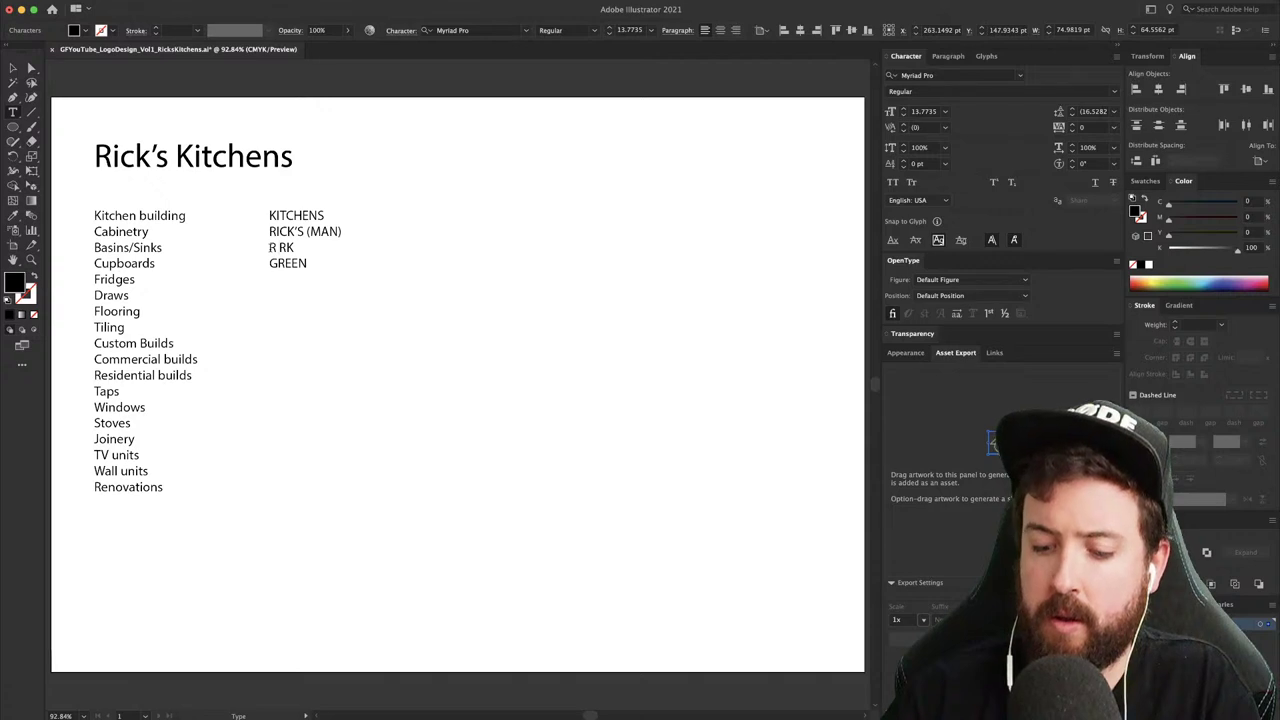
{"action": "type", "text": "an"}
{"action": "key", "text": "BackSpace"}
{"action": "type", "text": "or"}
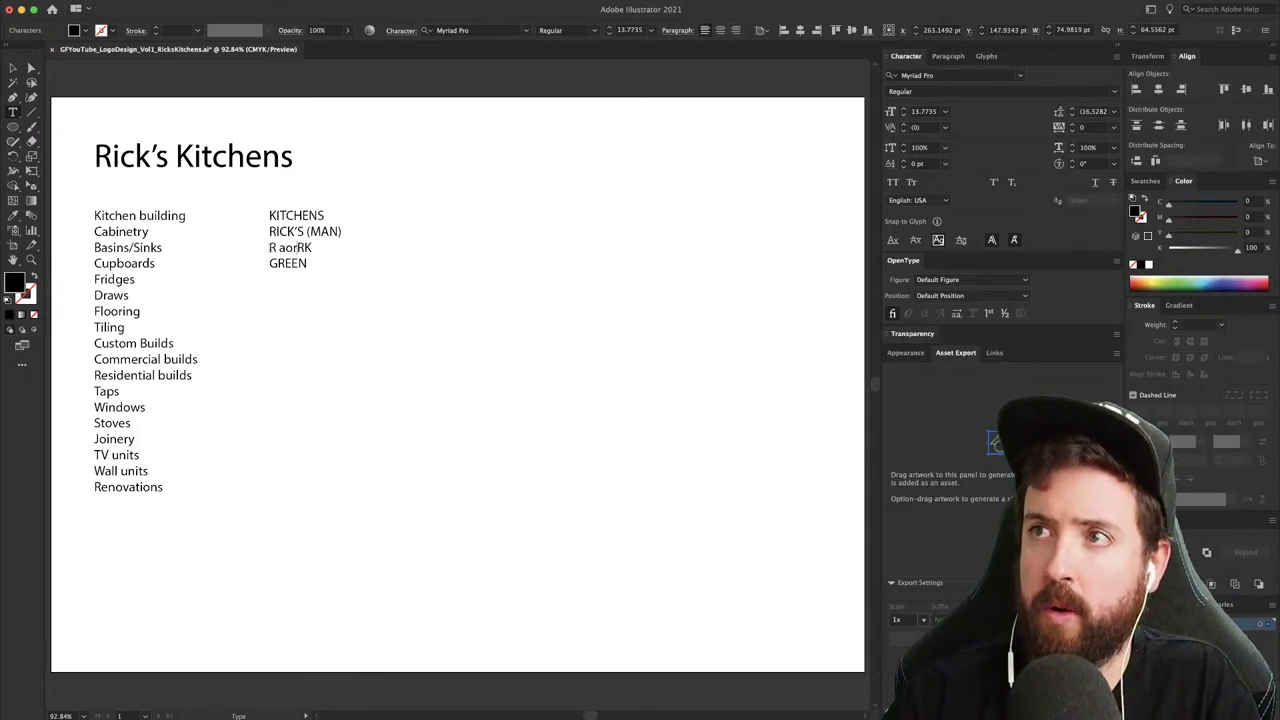
{"action": "key", "text": "BackSpace"}
{"action": "key", "text": "BackSpace"}
{"action": "key", "text": "BackSpace"}
{"action": "key", "text": "Escape"}
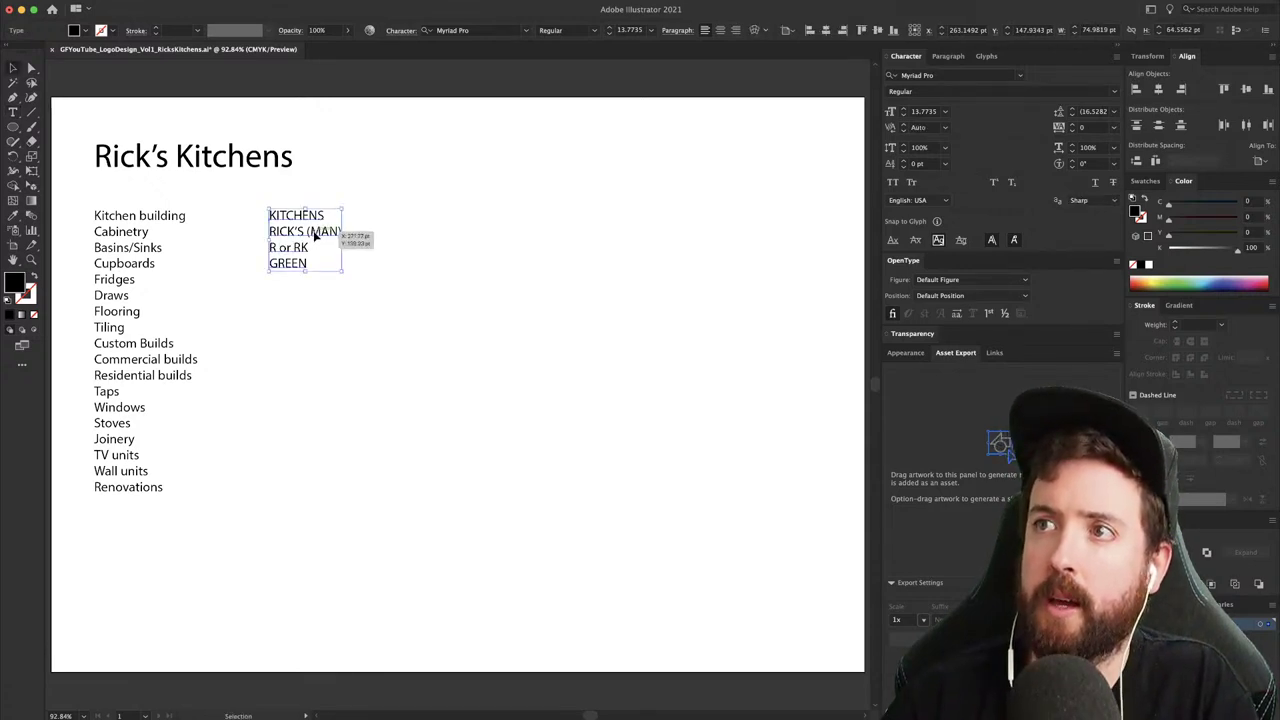
- Move the keyword notes below Renovations and frame them with a thin black-outlined rectangle
{"action": "left_click_drag", "start_coordinate": [315, 240], "coordinate": [140, 558]}
{"action": "key", "text": "m"}
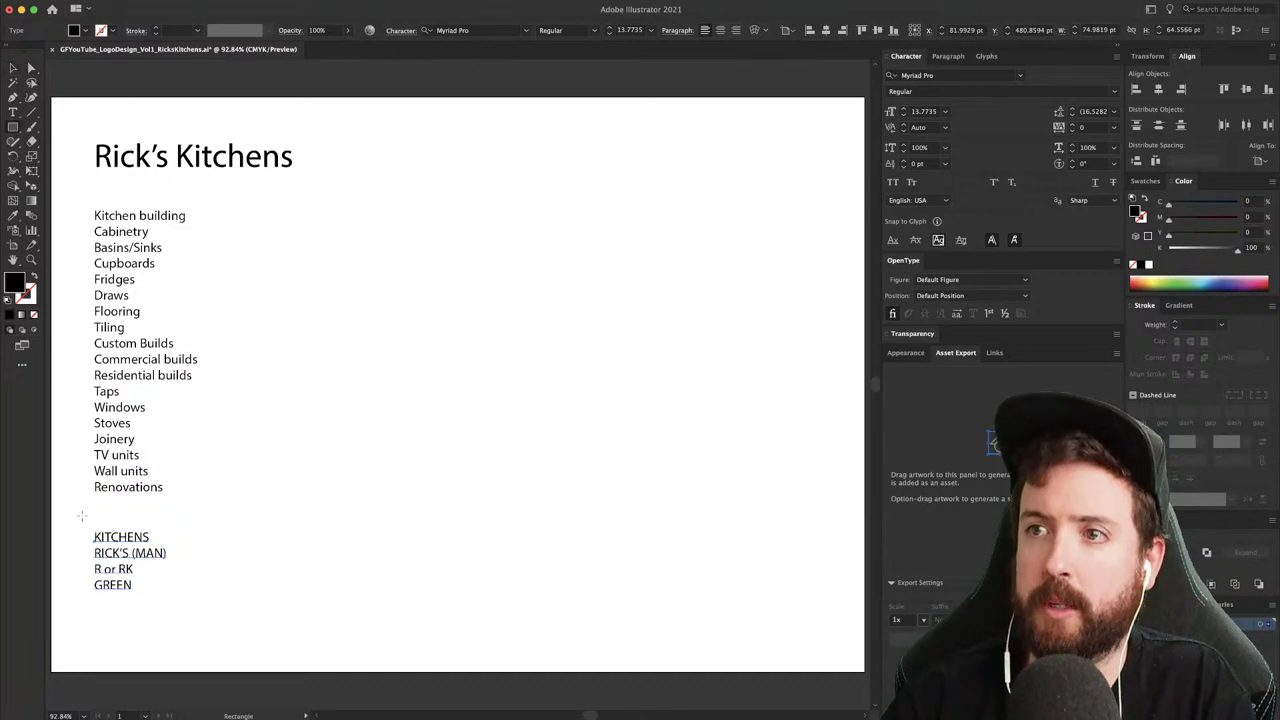
{"action": "left_click_drag", "start_coordinate": [82, 516], "coordinate": [184, 606]}
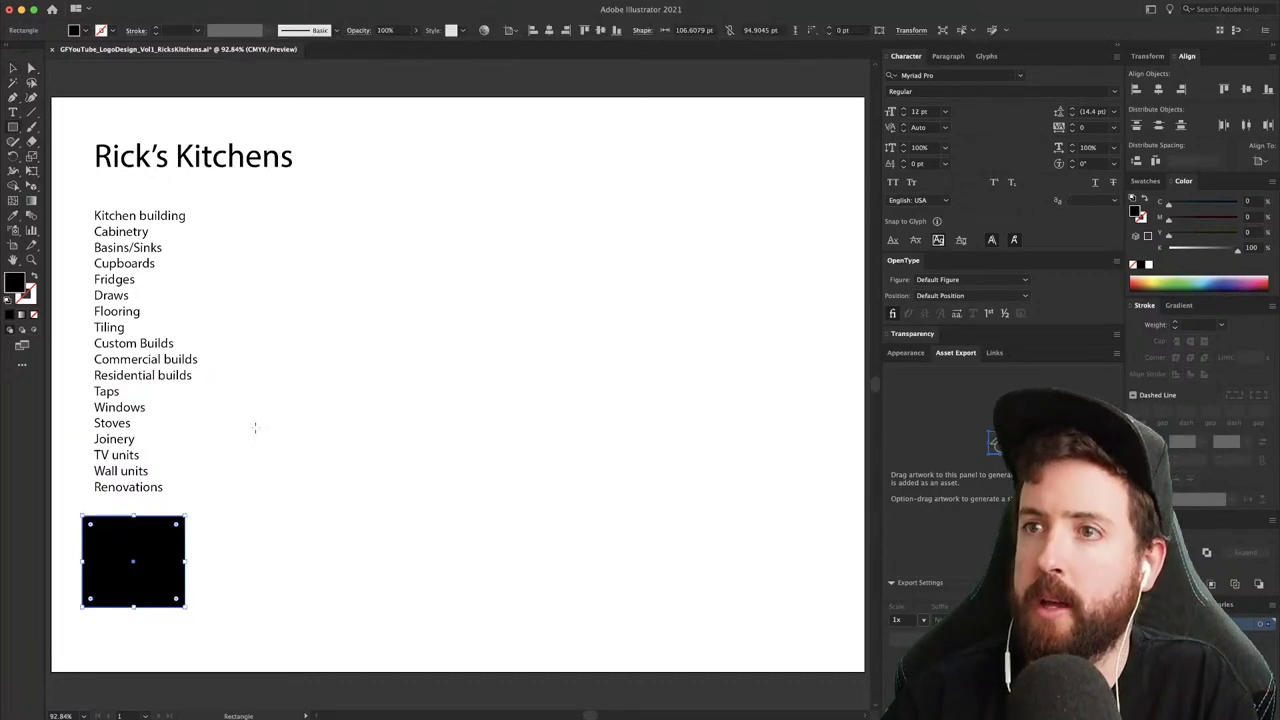
{"action": "left_click", "coordinate": [32, 278]}
{"action": "key", "text": "v"}
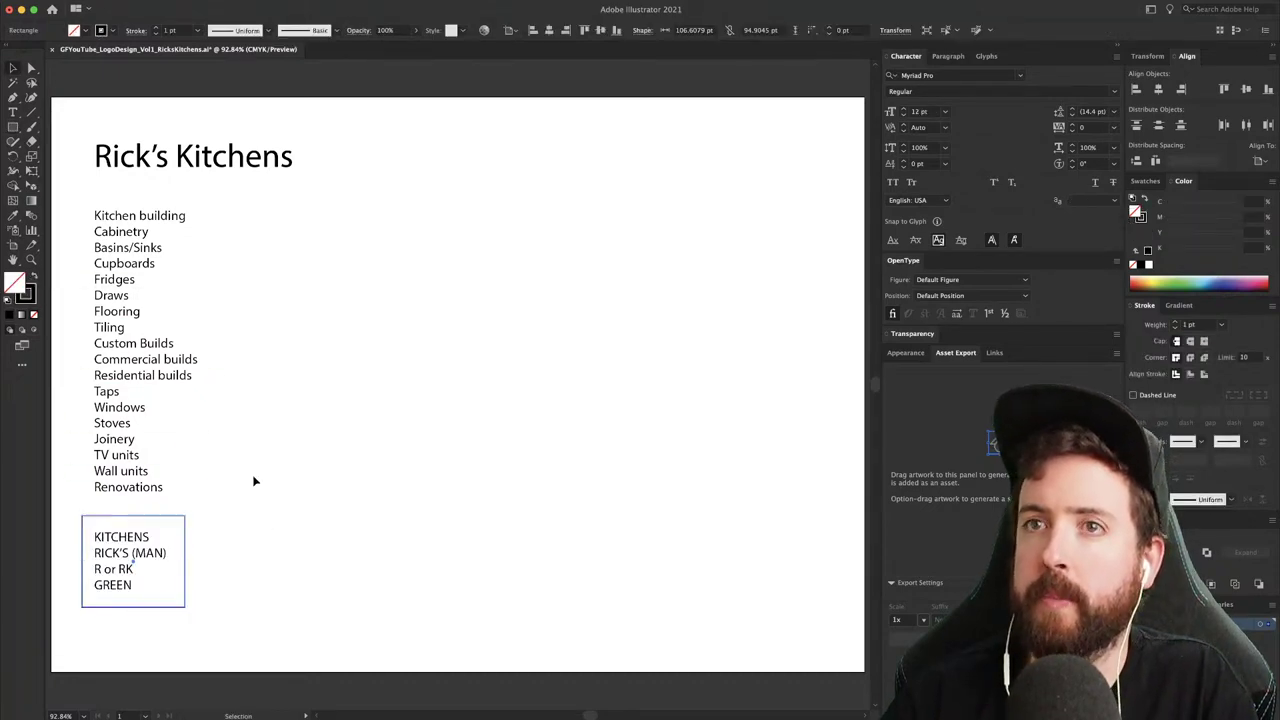
{"action": "left_click", "coordinate": [254, 480]}
{"action": "key", "text": "z"}
{"action": "left_click_drag", "start_coordinate": [105, 552], "coordinate": [245, 555]}
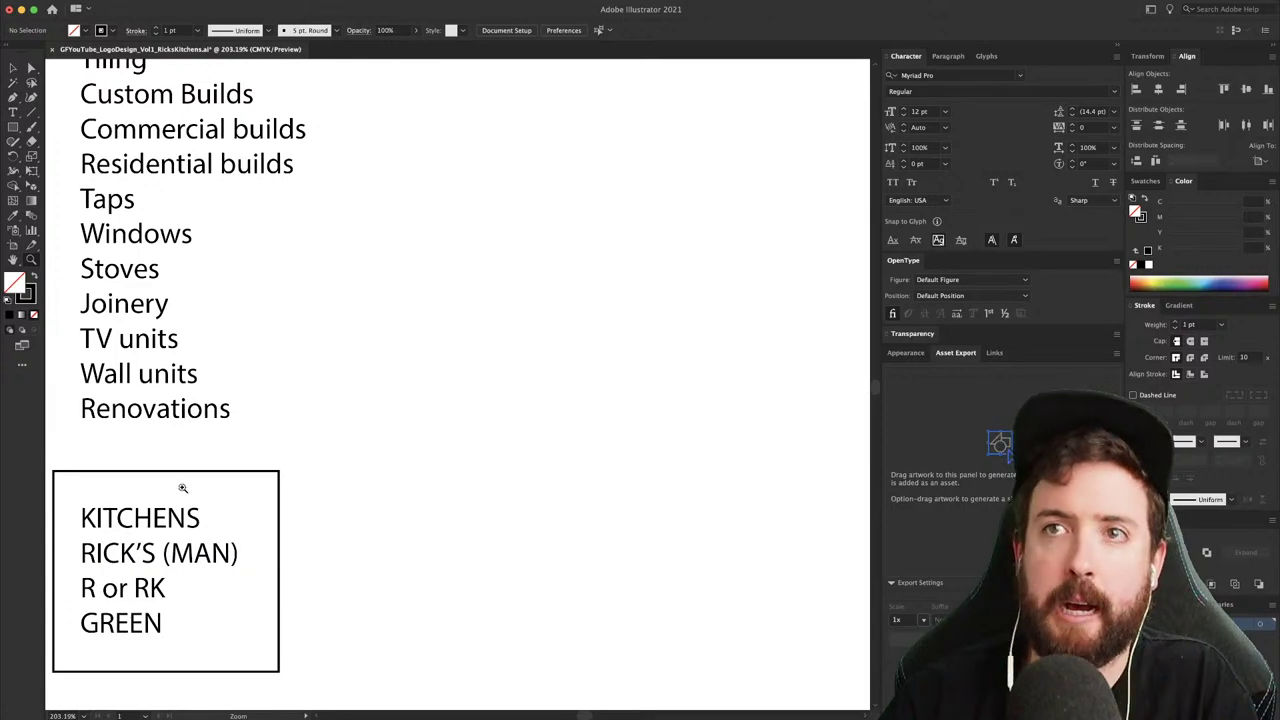
{"action": "key", "text": "super+minus"}
{"action": "key", "text": "v"}
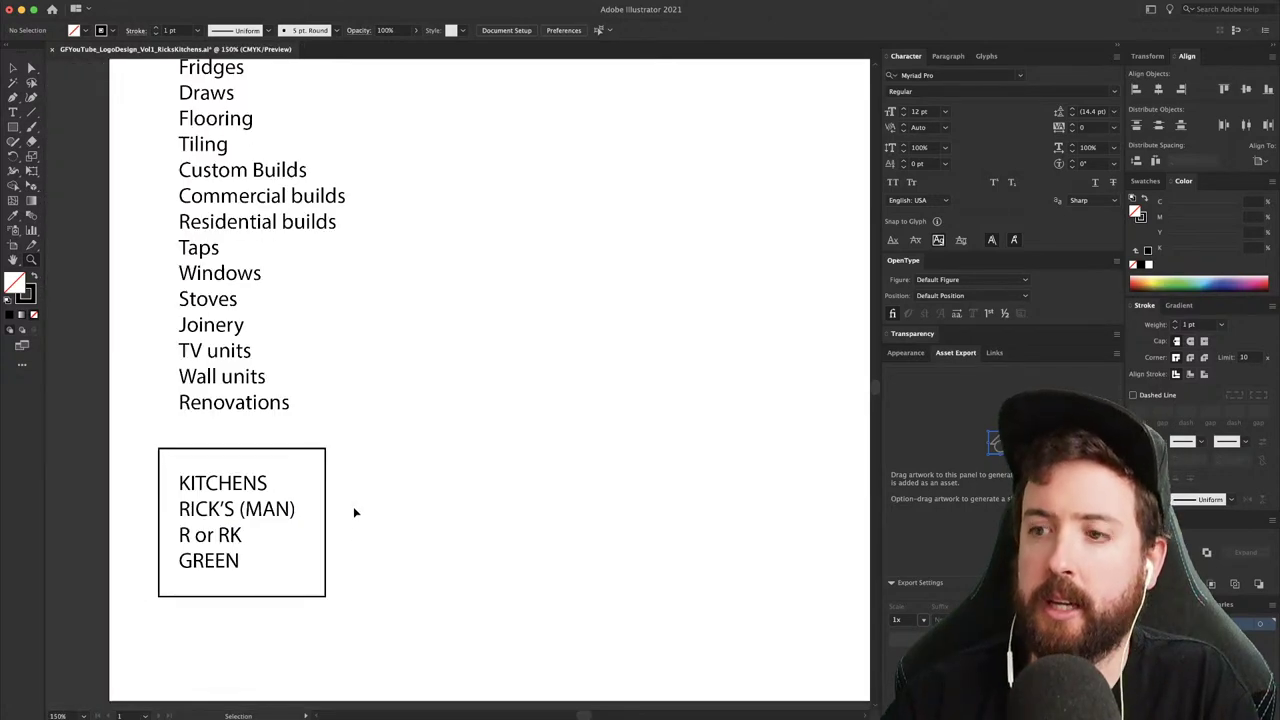
{"action": "scroll", "coordinate": [320, 450], "scroll_direction": "up", "scroll_amount": 4}
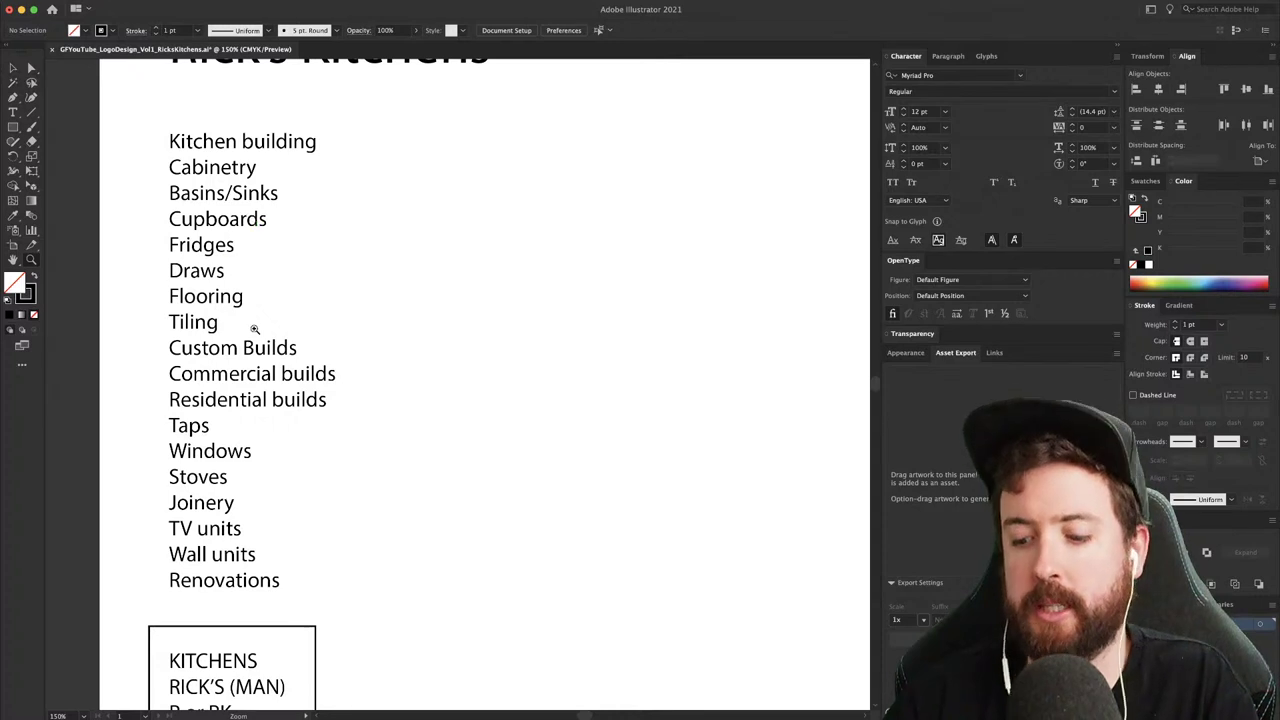
{"action": "key", "text": "super+0"}
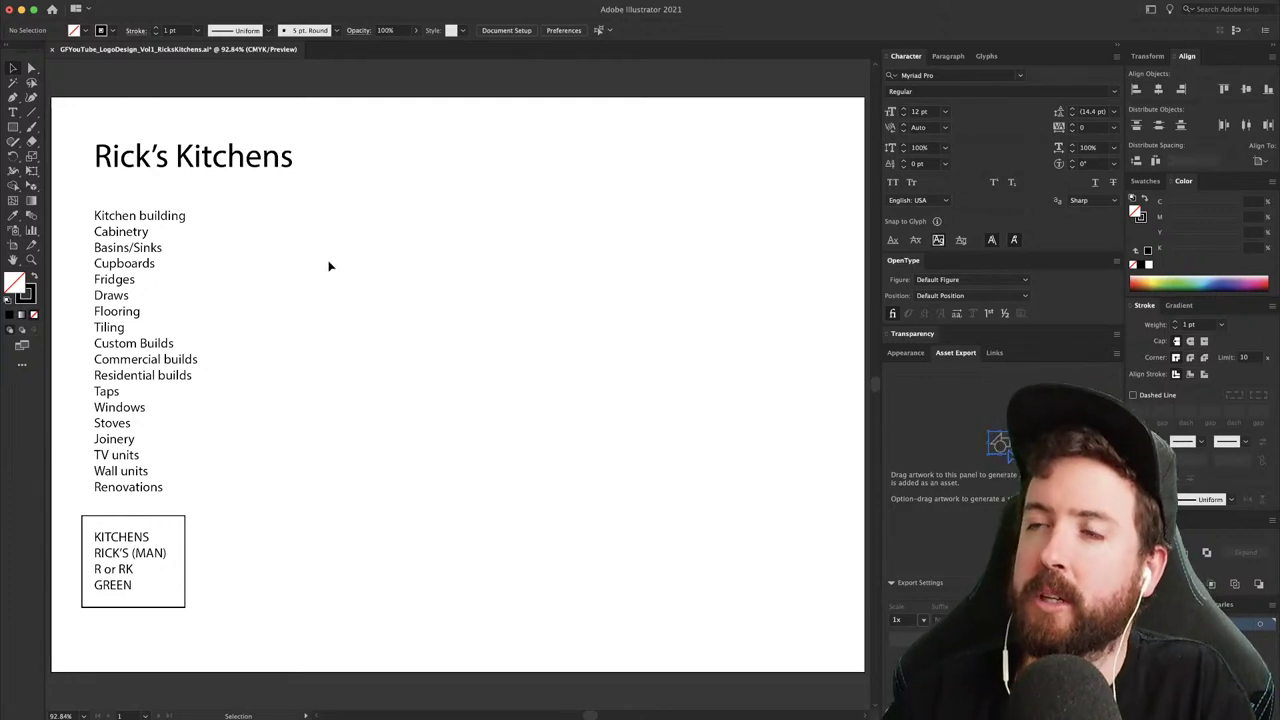
{"action": "left_click_drag", "start_coordinate": [377, 231], "coordinate": [351, 232]}
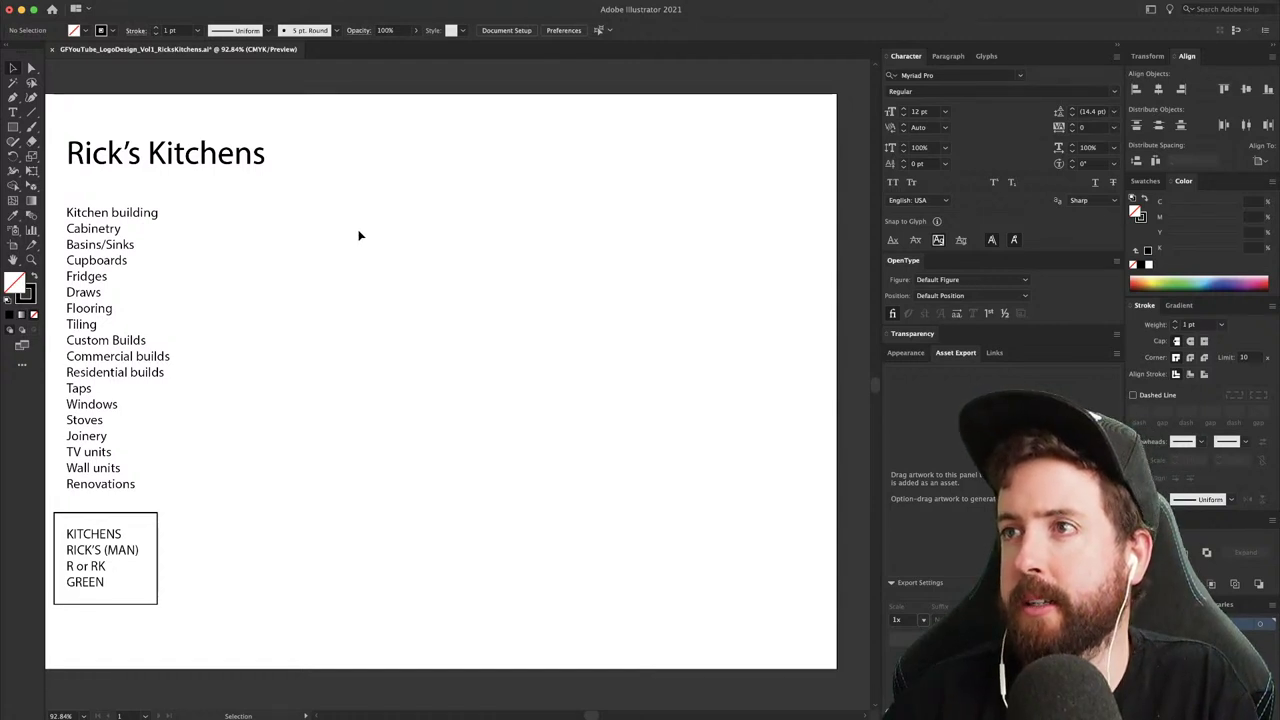
{"action": "key", "text": "t"}
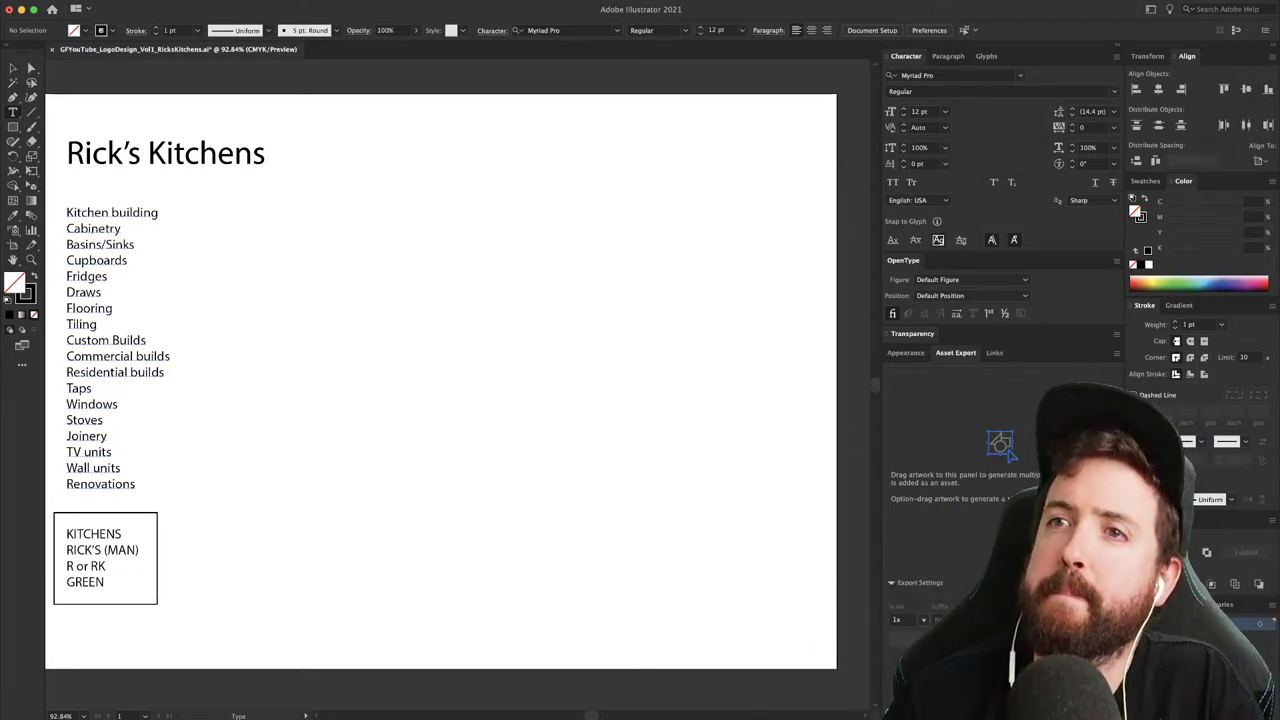
{"action": "left_click", "coordinate": [14, 129]}
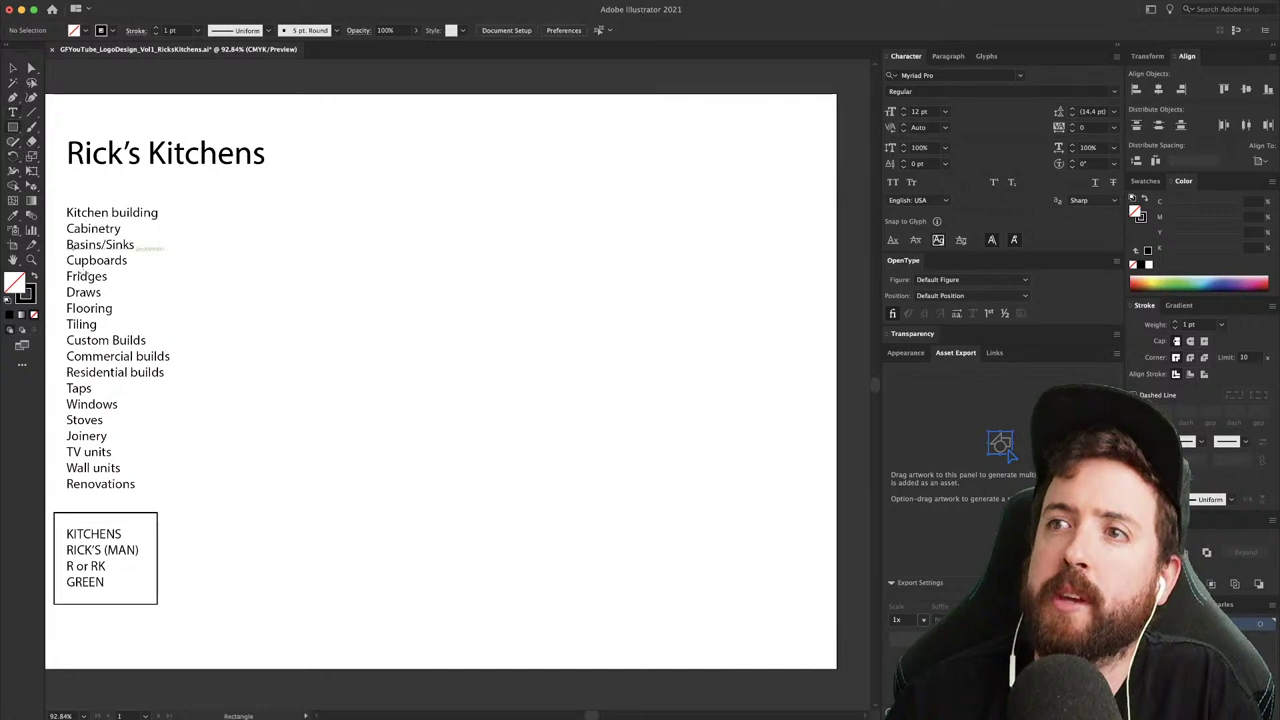
- Draw a roughly 102 pt square beside the services list and nudge it slightly right and down
{"action": "left_click_drag", "start_coordinate": [318, 239], "coordinate": [420, 340]}
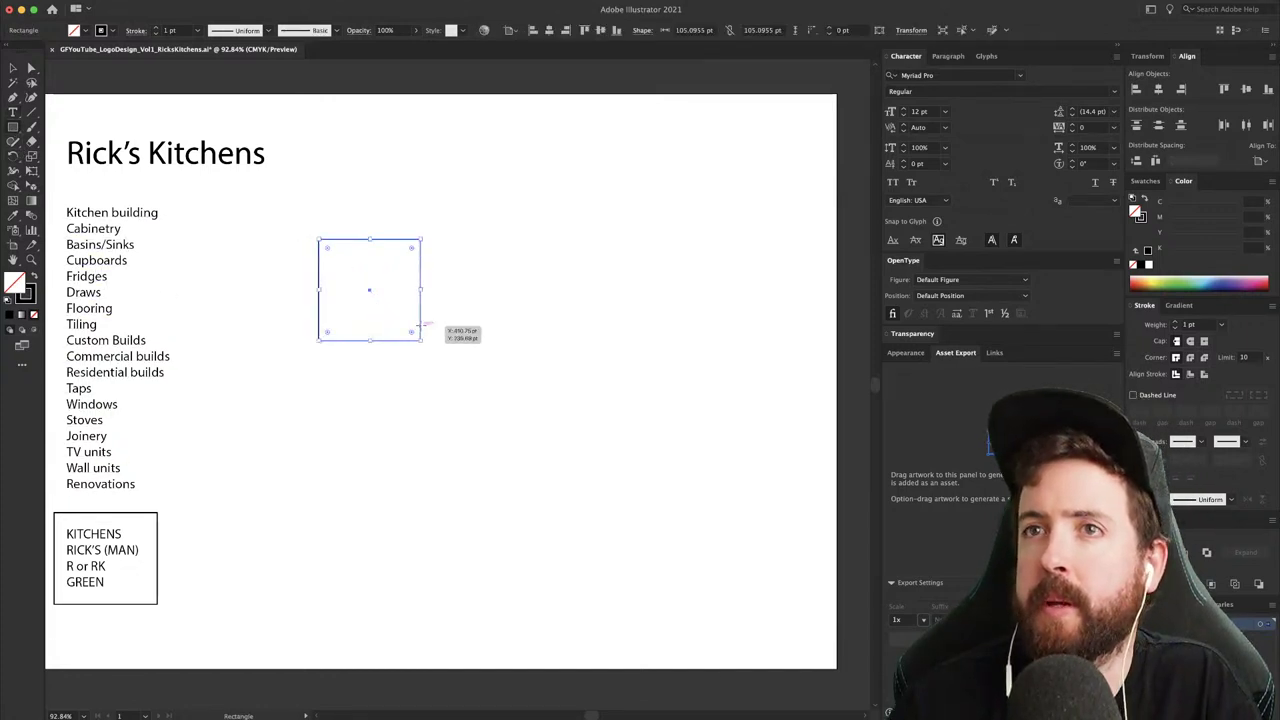
{"action": "key", "text": "v"}
{"action": "left_click", "coordinate": [476, 324]}
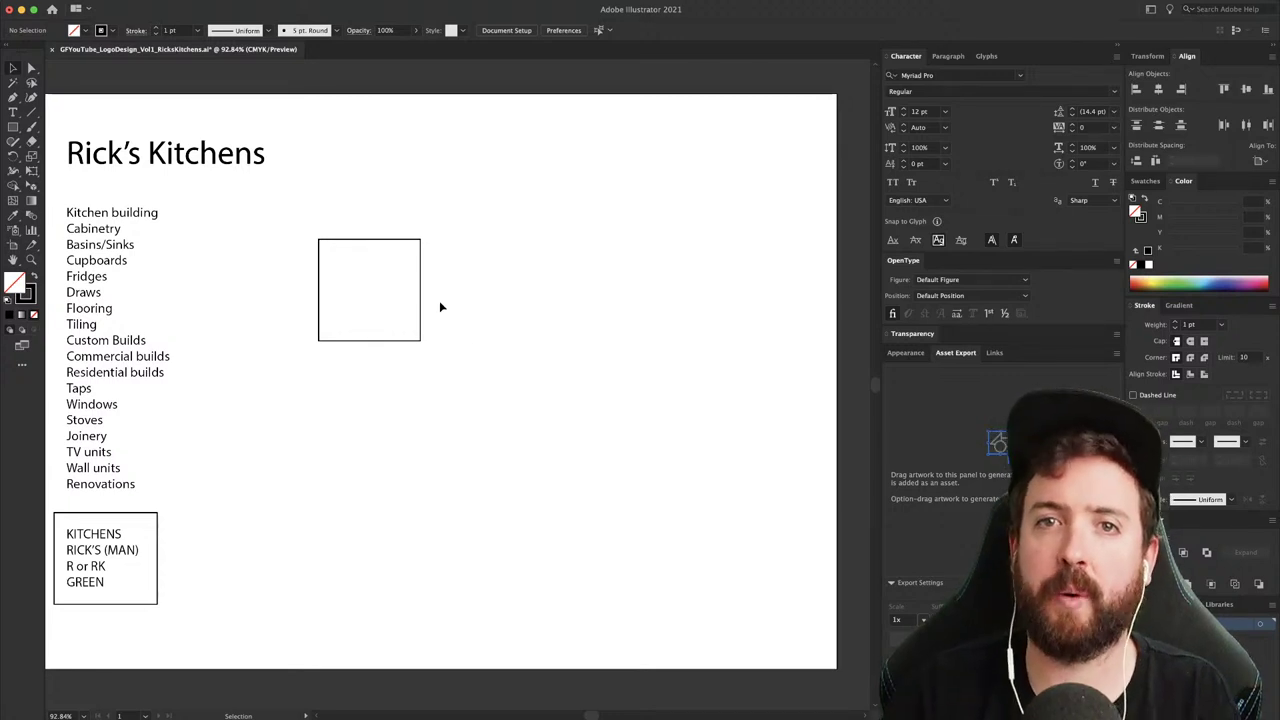
{"action": "left_click_drag", "start_coordinate": [421, 303], "coordinate": [441, 317]}
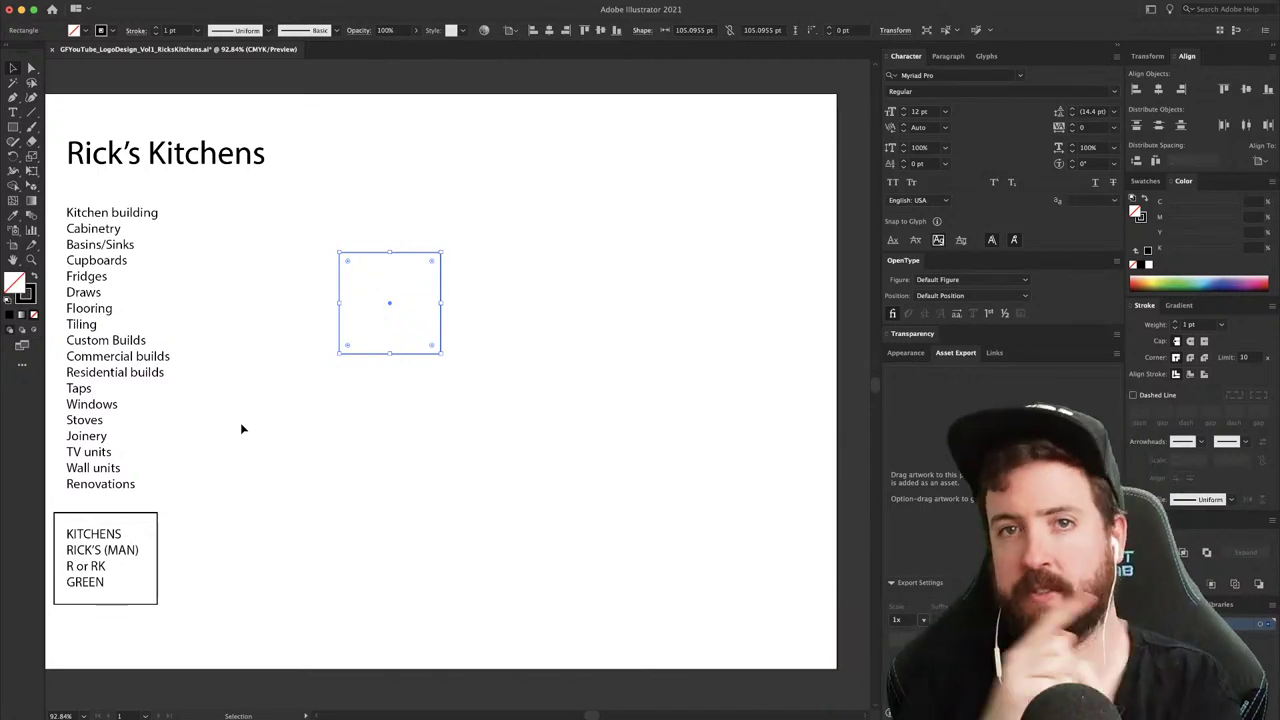
{"action": "key", "text": "super+minus"}
{"action": "key", "text": "super+minus"}
{"action": "key", "text": "super+minus"}
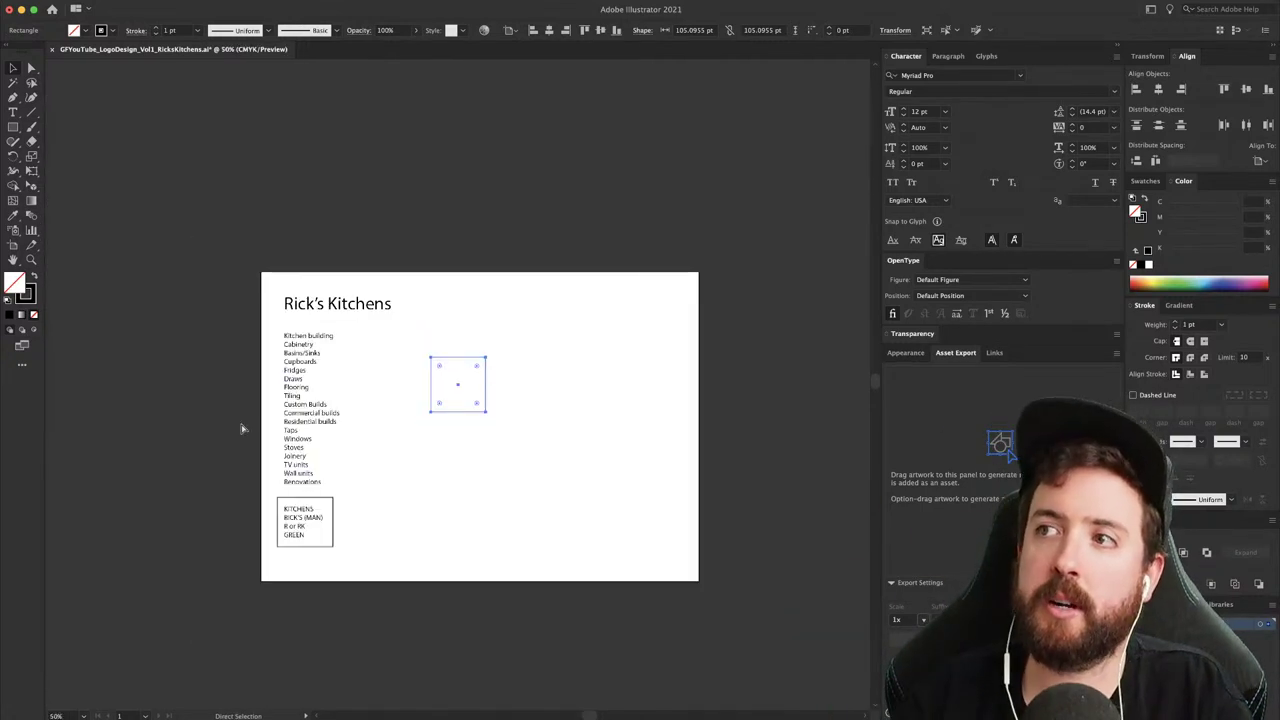
{"action": "key", "text": "super+equal"}
{"action": "key", "text": "super+equal"}
{"action": "key", "text": "super+equal"}
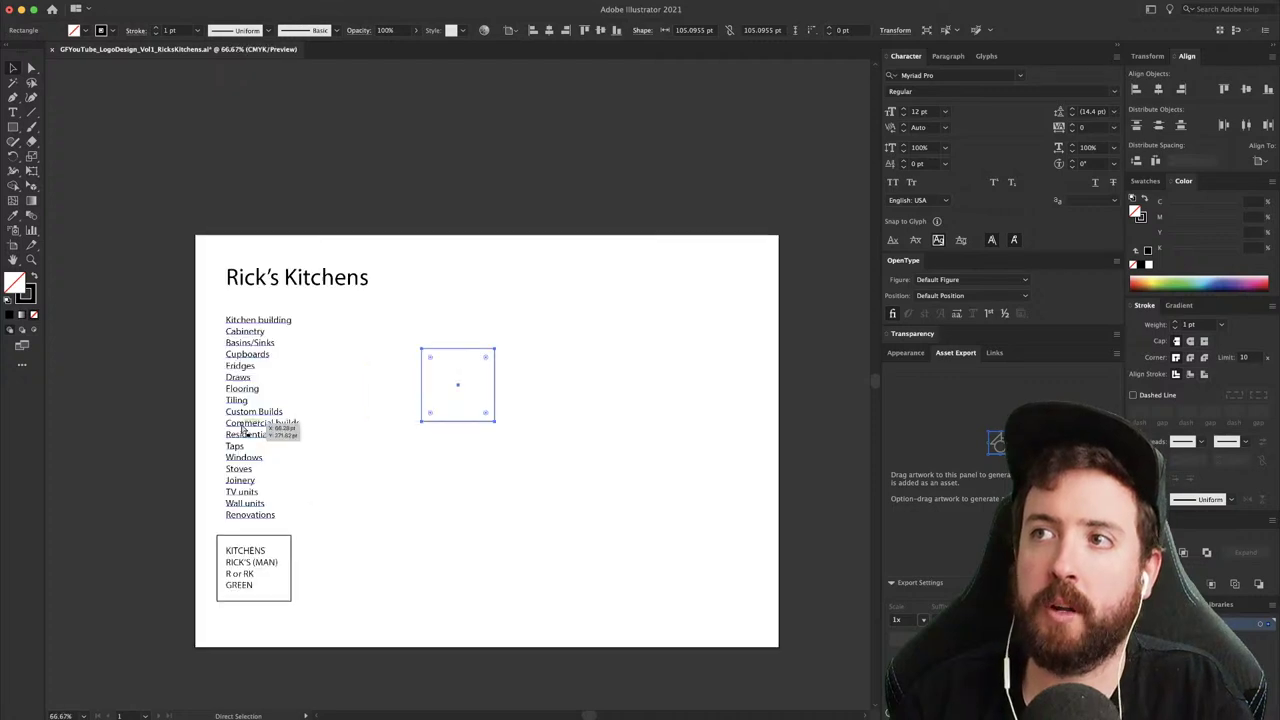
{"action": "key", "text": "super+0"}
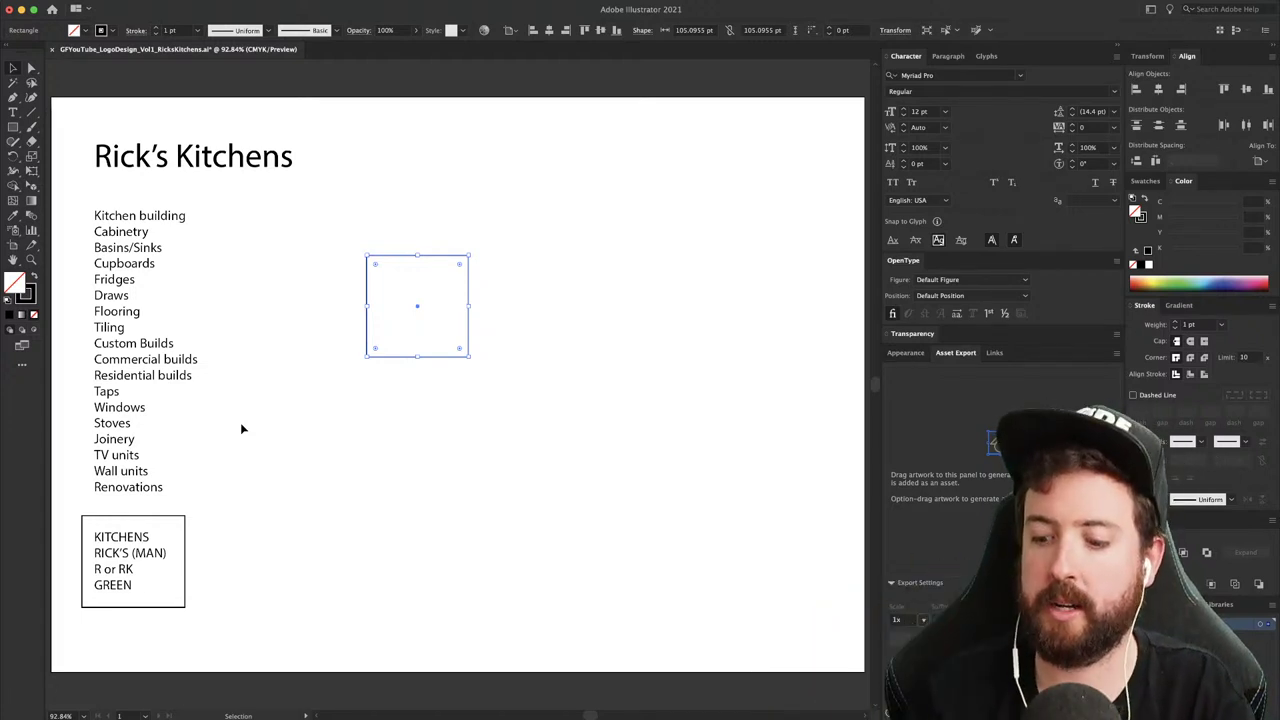
{"action": "key", "text": "super+minus"}
{"action": "key", "text": "super+minus"}
{"action": "key", "text": "super+minus"}
{"action": "key", "text": "super+minus"}
{"action": "key", "text": "super+minus"}
{"action": "key", "text": "super+minus"}
{"action": "key", "text": "super+minus"}
{"action": "key", "text": "super+minus"}
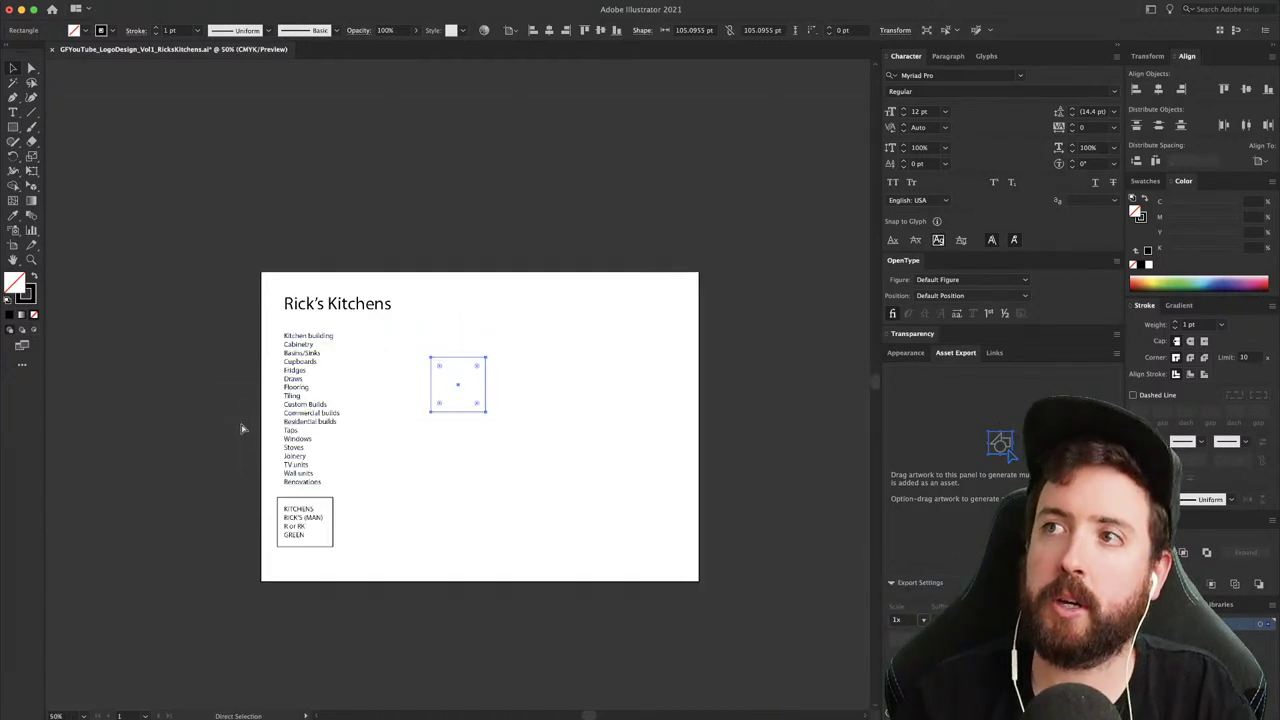
{"action": "key", "text": "super+minus"}
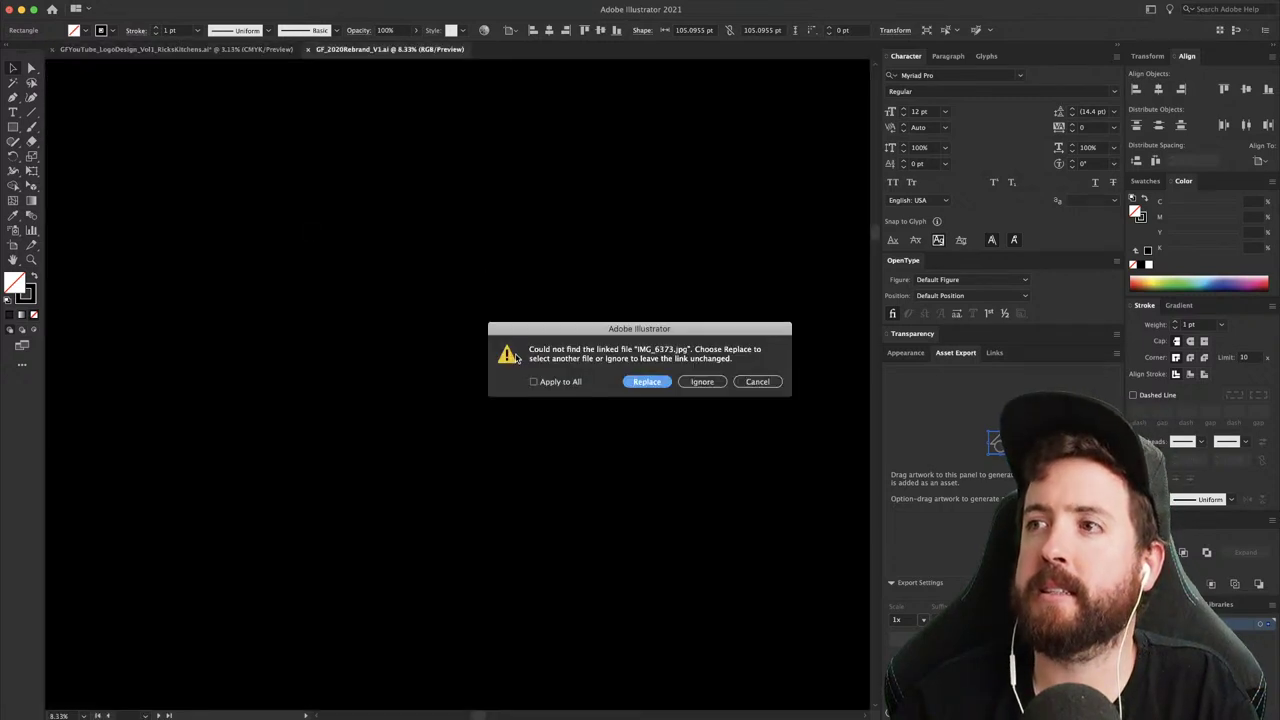
- Open the g'day frank rebrand file ignoring missing links, and magnify its brand artwork
{"action": "left_click", "coordinate": [534, 382]}
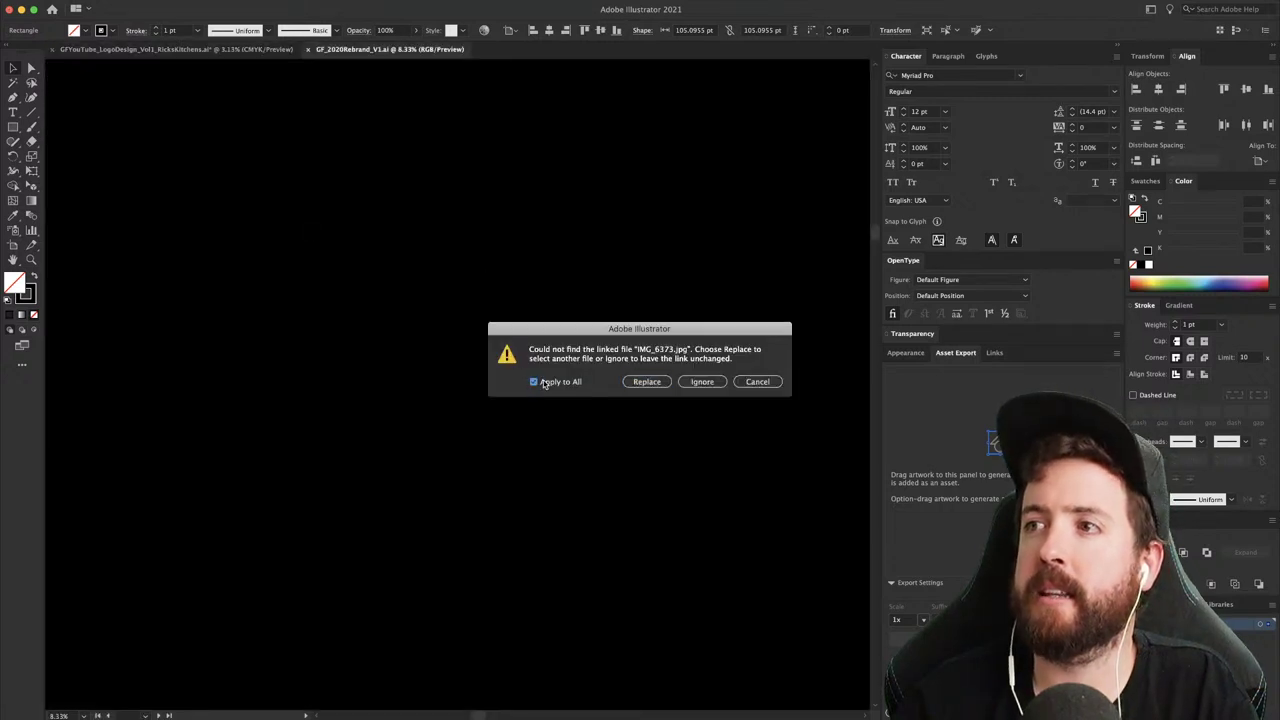
{"action": "left_click", "coordinate": [702, 381]}
{"action": "key", "text": "super+0"}
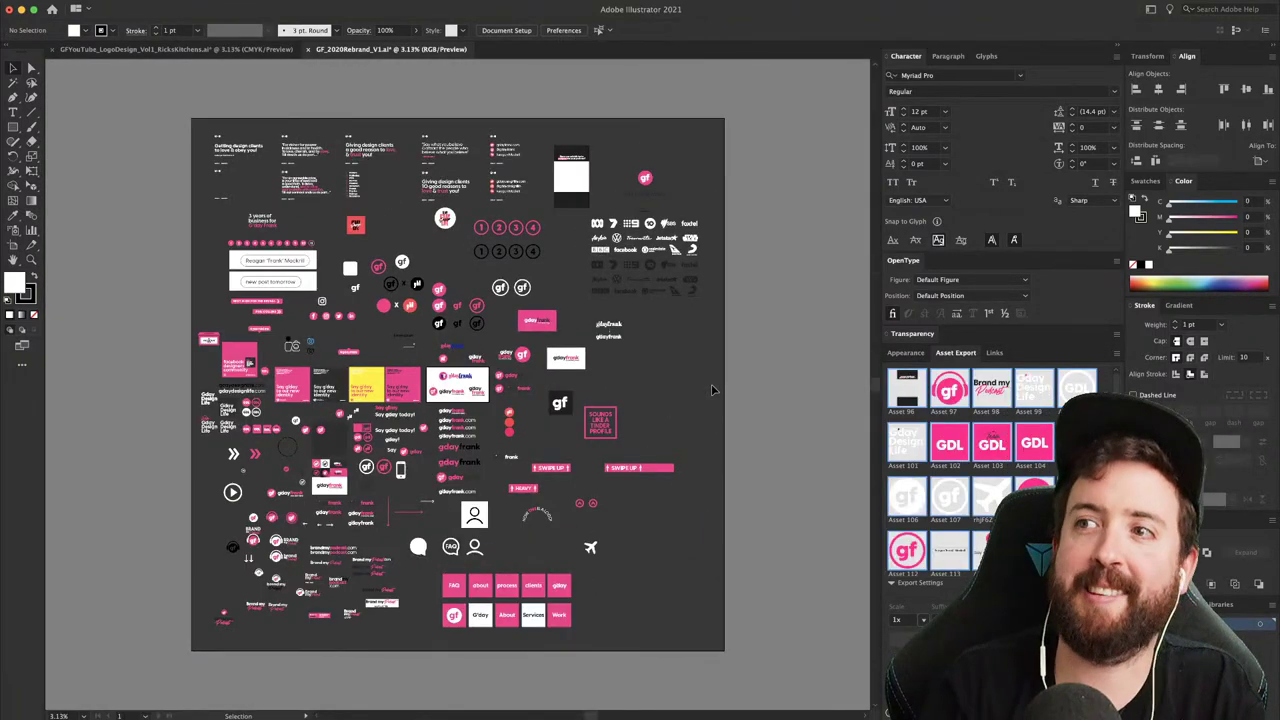
{"action": "key", "text": "z"}
{"action": "left_click_drag", "start_coordinate": [342, 437], "coordinate": [609, 475]}
{"action": "key", "text": "v"}
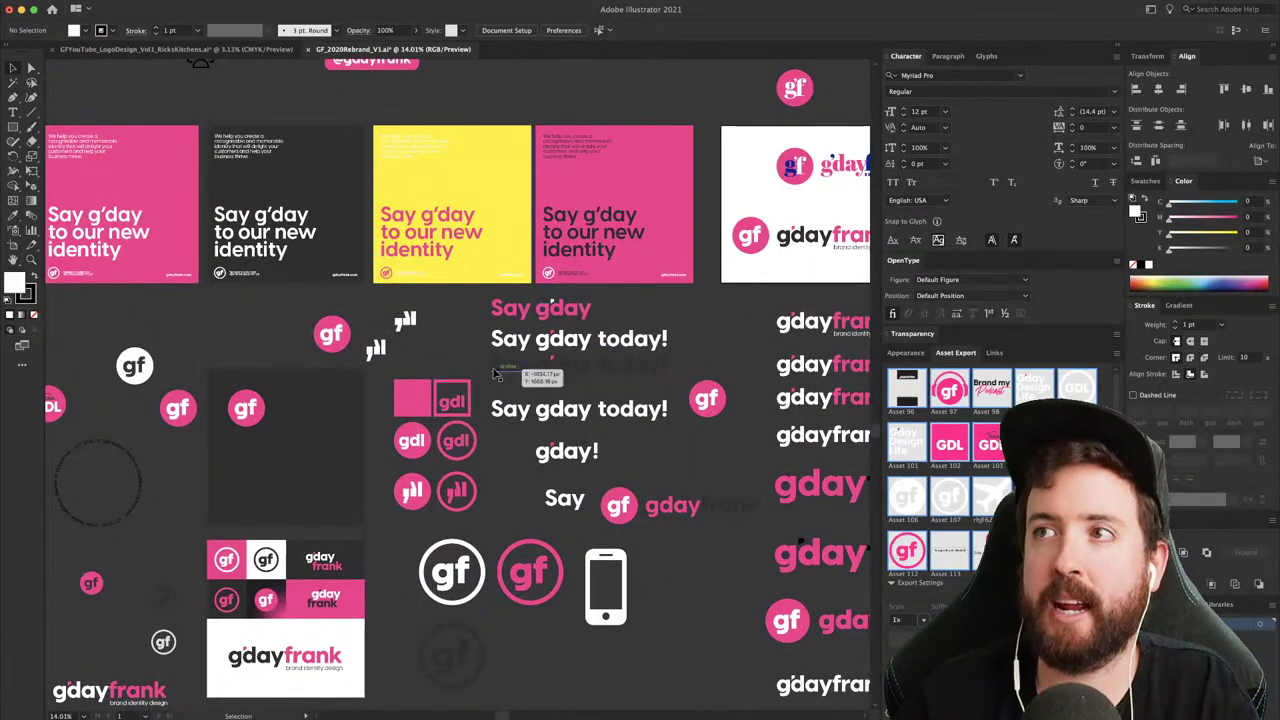
{"action": "key", "text": "space"}
{"action": "left_click_drag", "start_coordinate": [419, 436], "coordinate": [673, 378]}
{"action": "key", "text": "space"}
{"action": "left_click_drag", "start_coordinate": [170, 403], "coordinate": [287, 283]}
- Browse the logo variations, then close GF_2020Rebrand_V1.ai without saving
{"action": "left_click_drag", "start_coordinate": [523, 489], "coordinate": [358, 355]}
{"action": "left_click_drag", "start_coordinate": [311, 534], "coordinate": [408, 393]}
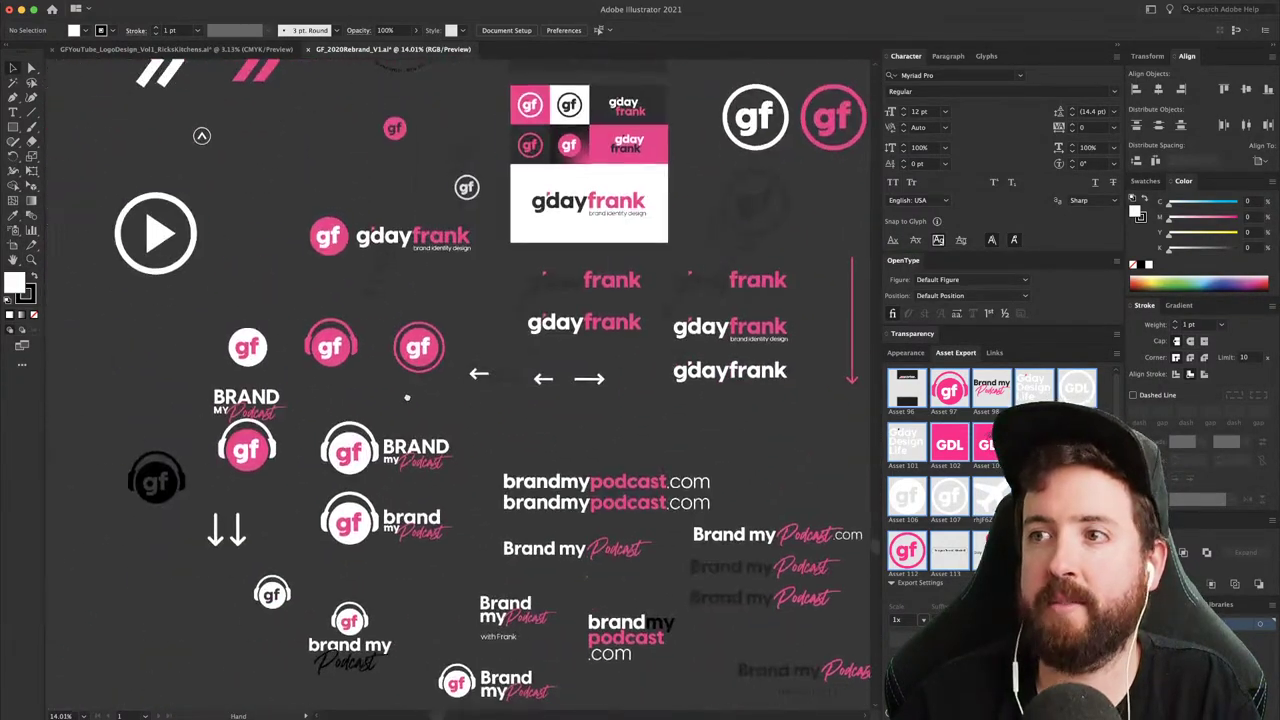
{"action": "scroll", "coordinate": [506, 527], "scroll_direction": "down", "scroll_amount": 5}
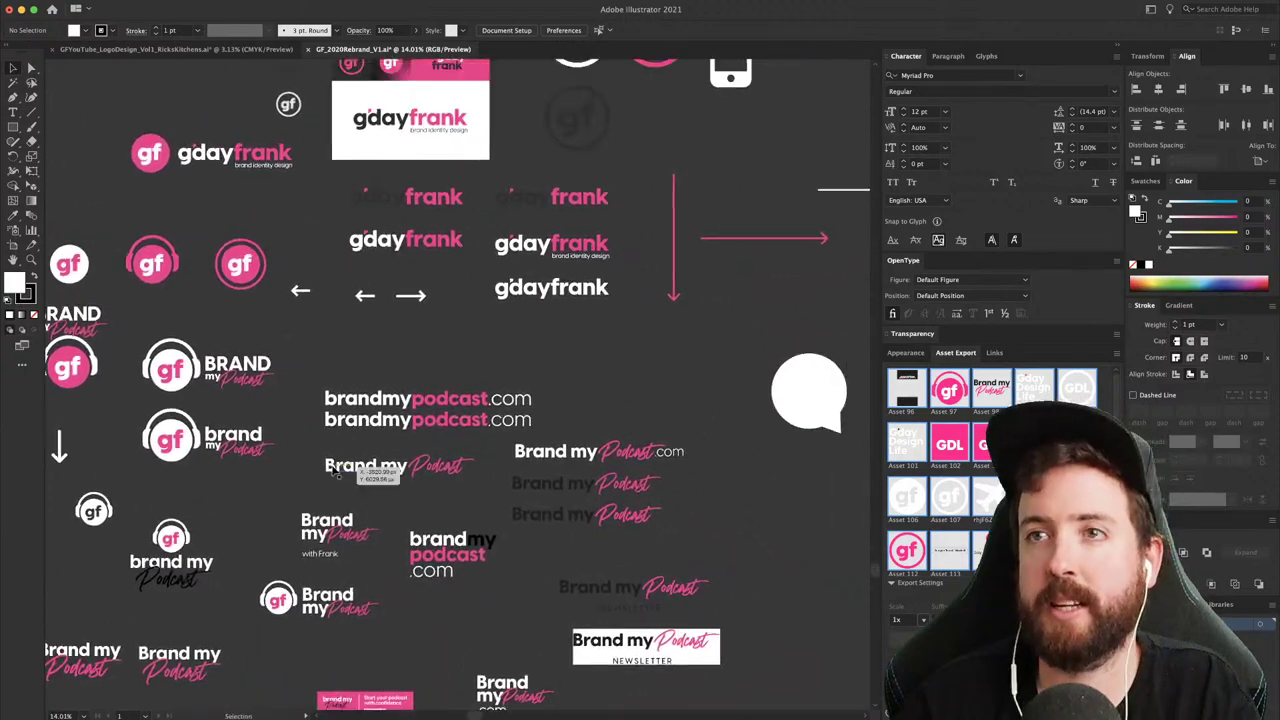
{"action": "scroll", "coordinate": [332, 469], "scroll_direction": "down", "scroll_amount": 3}
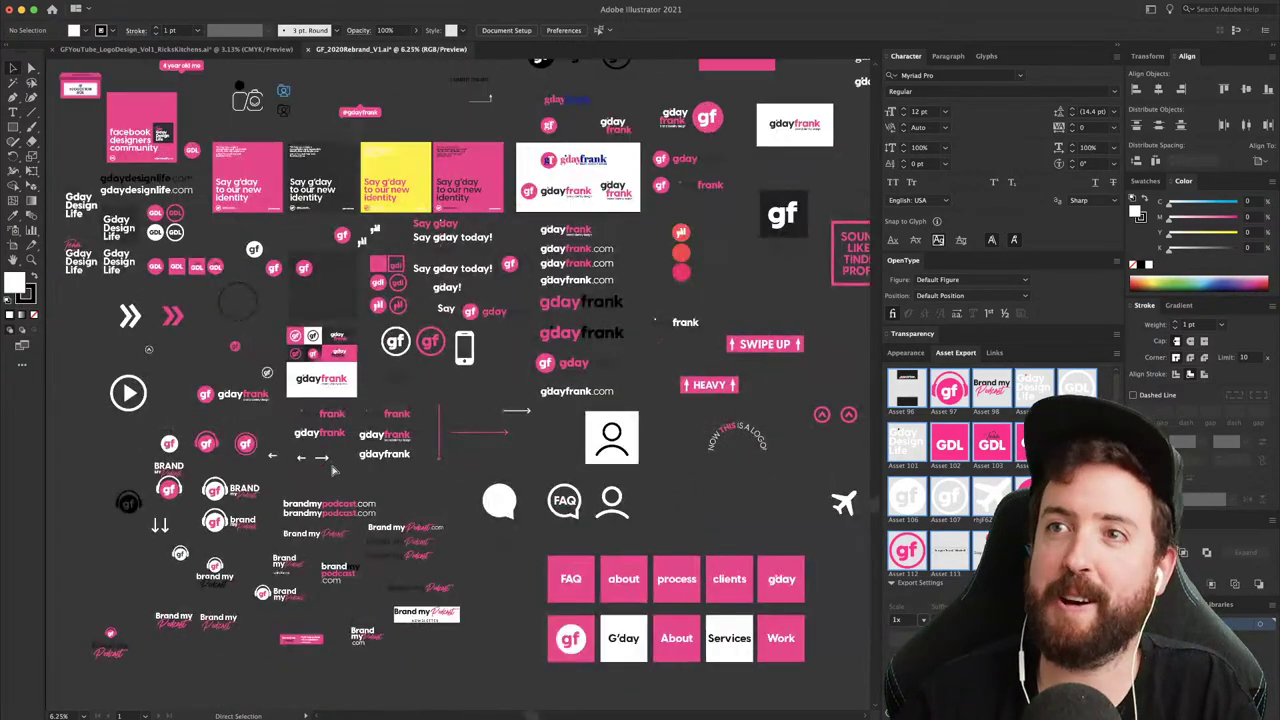
{"action": "key", "text": "super+0"}
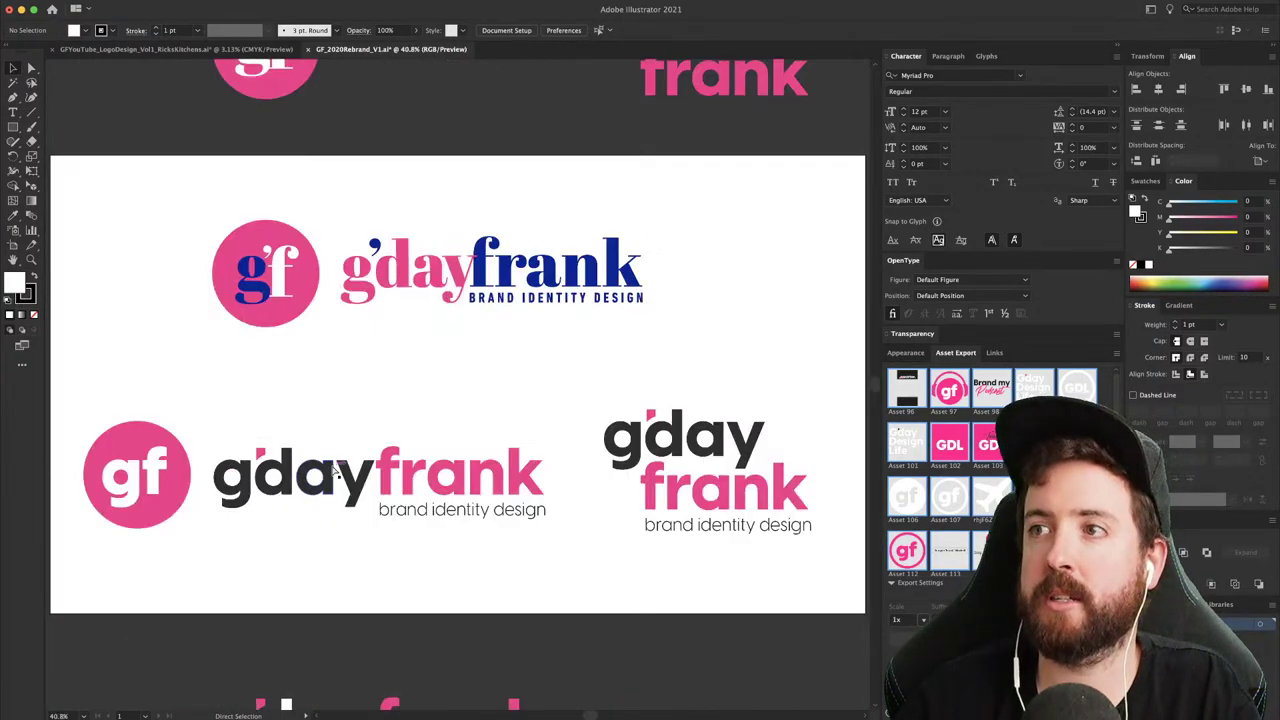
{"action": "key", "text": "super+minus"}
{"action": "key", "text": "super+minus"}
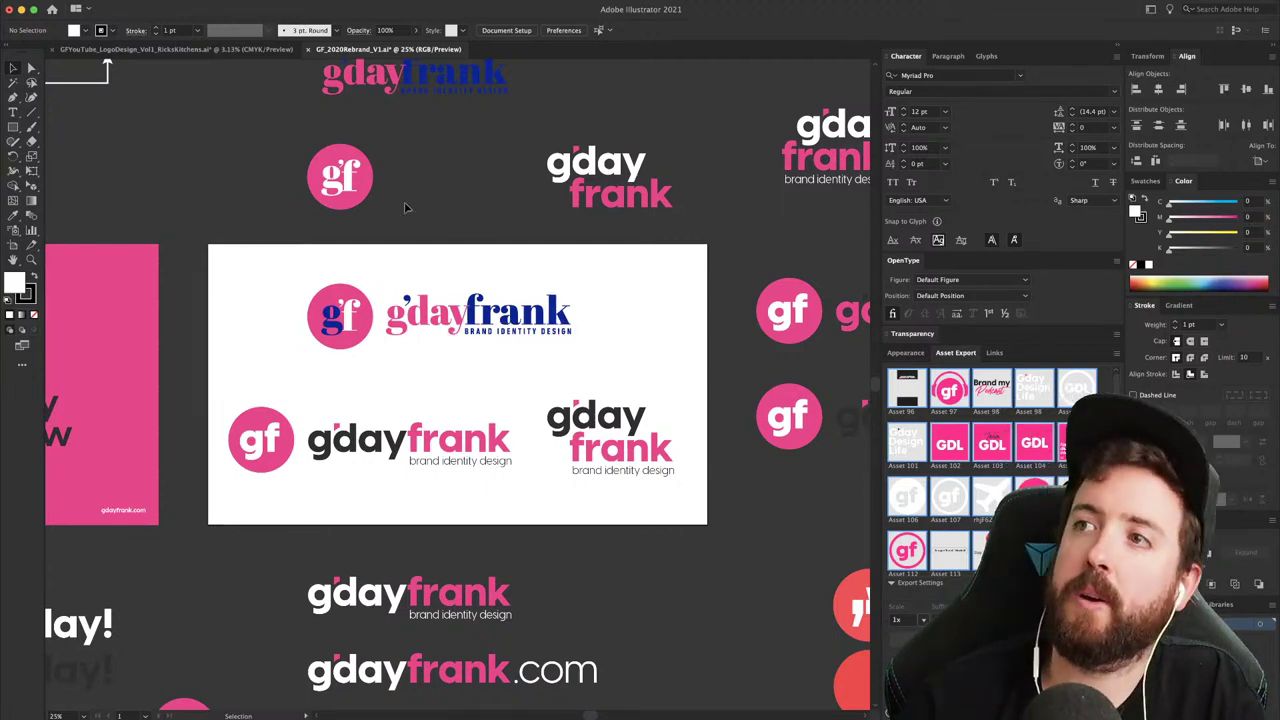
{"action": "key", "text": "super+minus"}
{"action": "key", "text": "super+minus"}
{"action": "key", "text": "super+minus"}
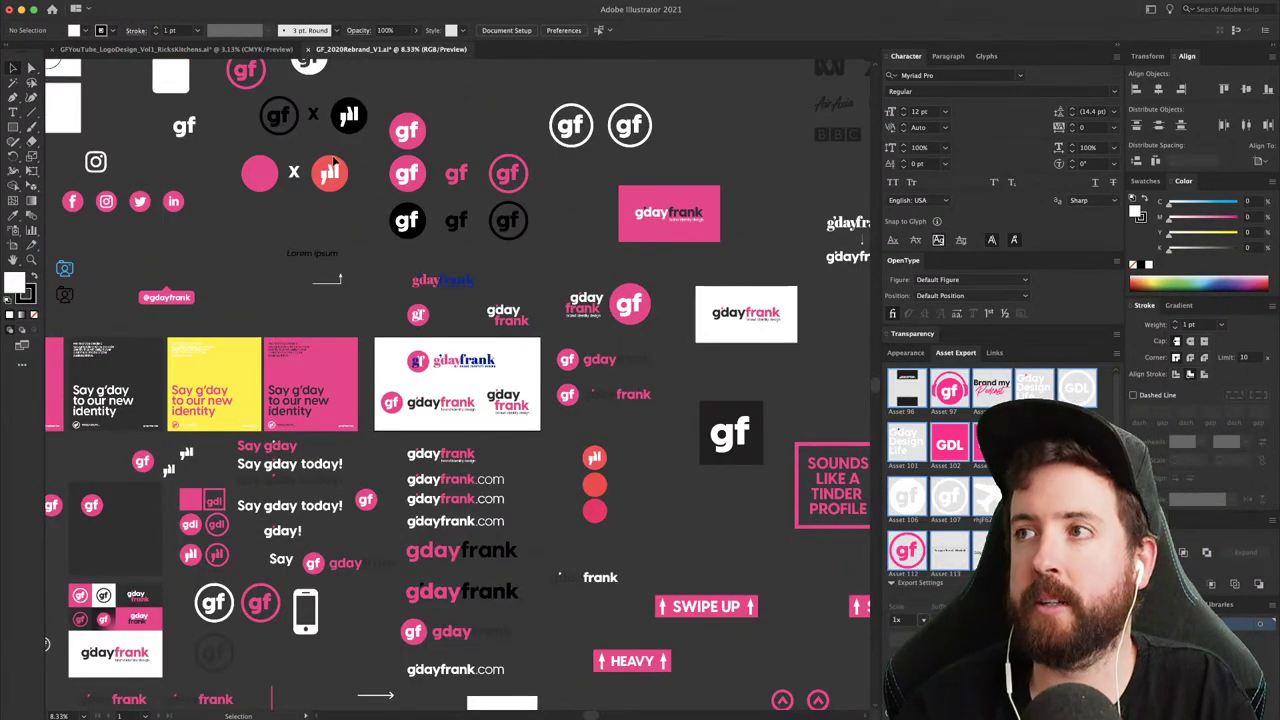
{"action": "key", "text": "super+minus"}
{"action": "key", "text": "super+minus"}
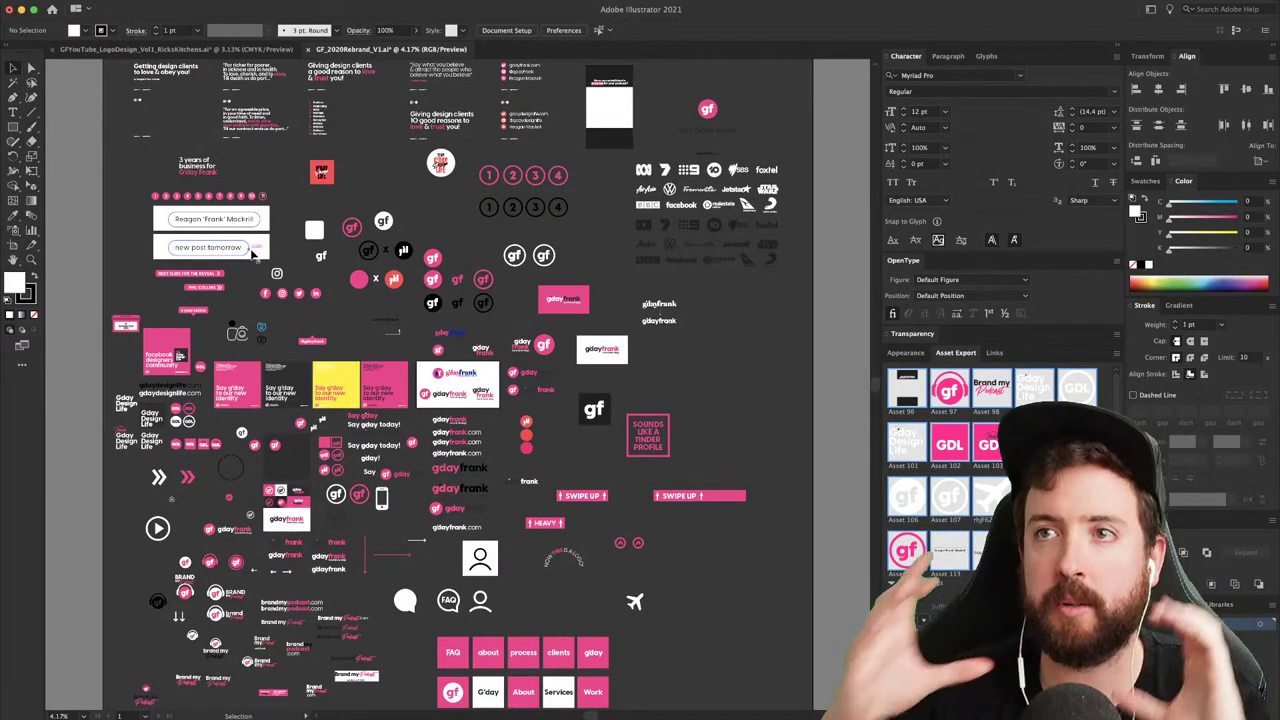
{"action": "left_click", "coordinate": [310, 50]}
{"action": "left_click", "coordinate": [643, 390]}
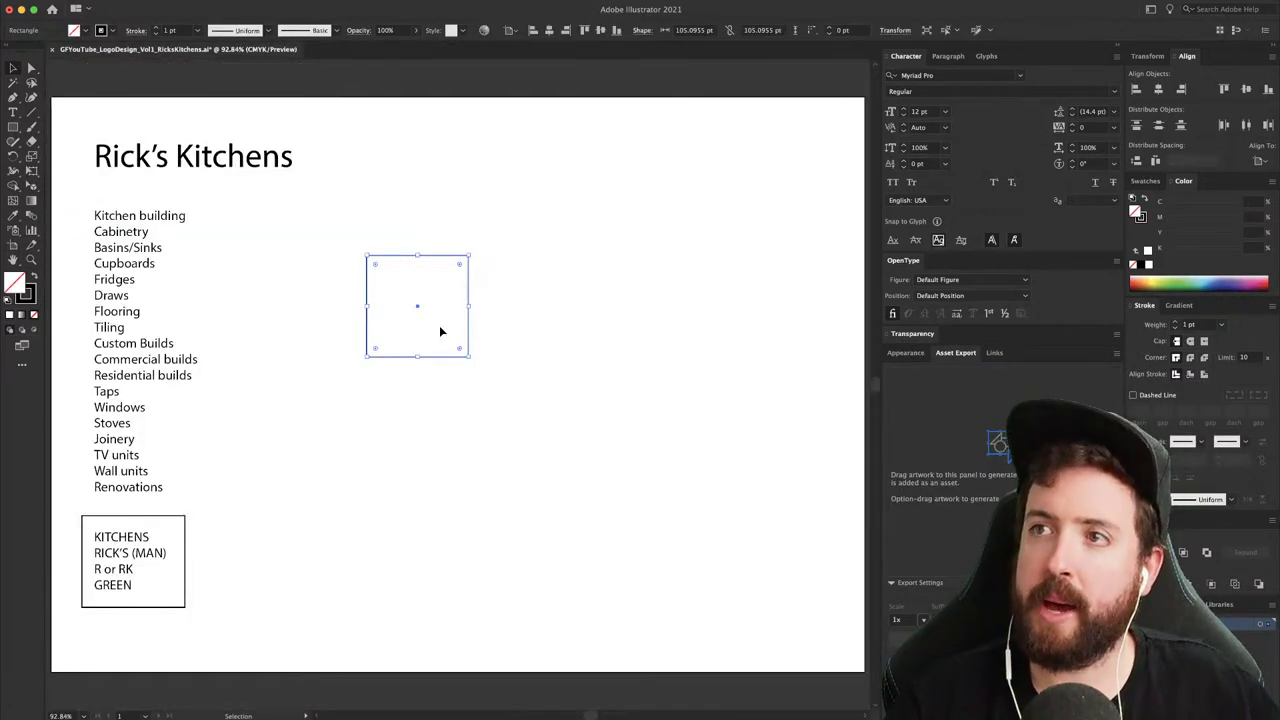
- Scale the empty square up to about 180% and move it lower and to the right
{"action": "left_click", "coordinate": [518, 354]}
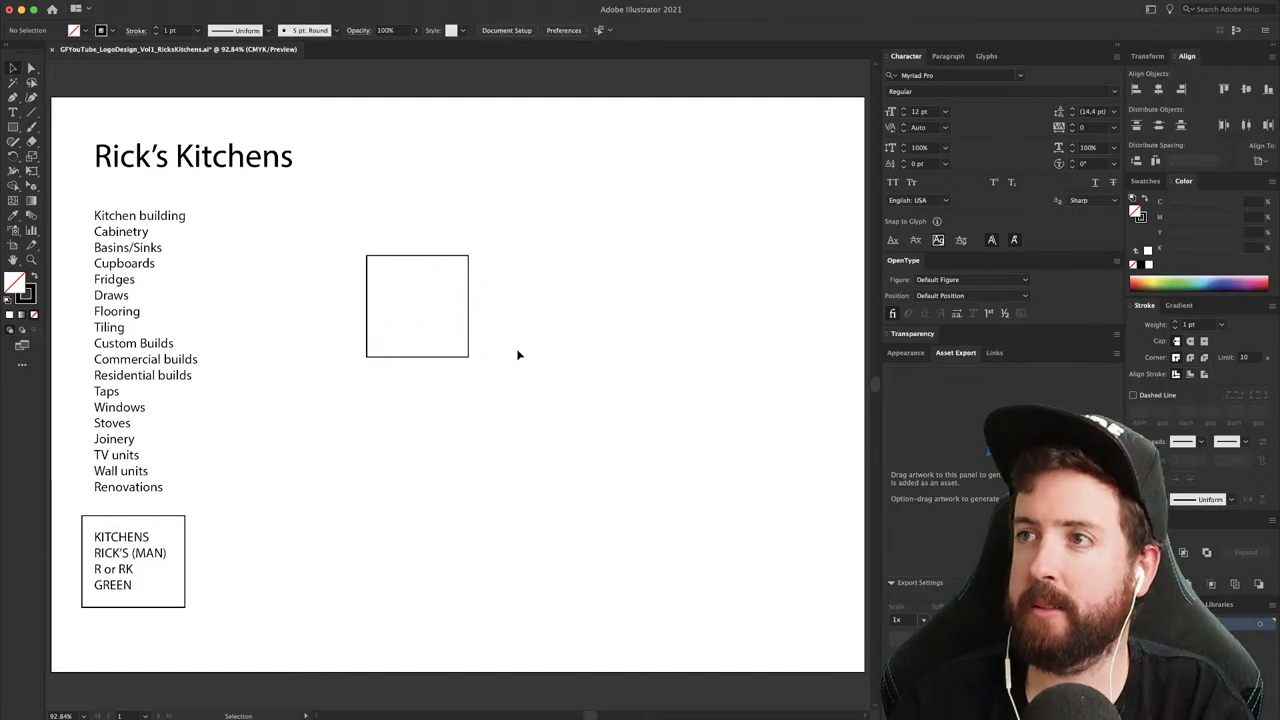
{"action": "left_click", "coordinate": [466, 356]}
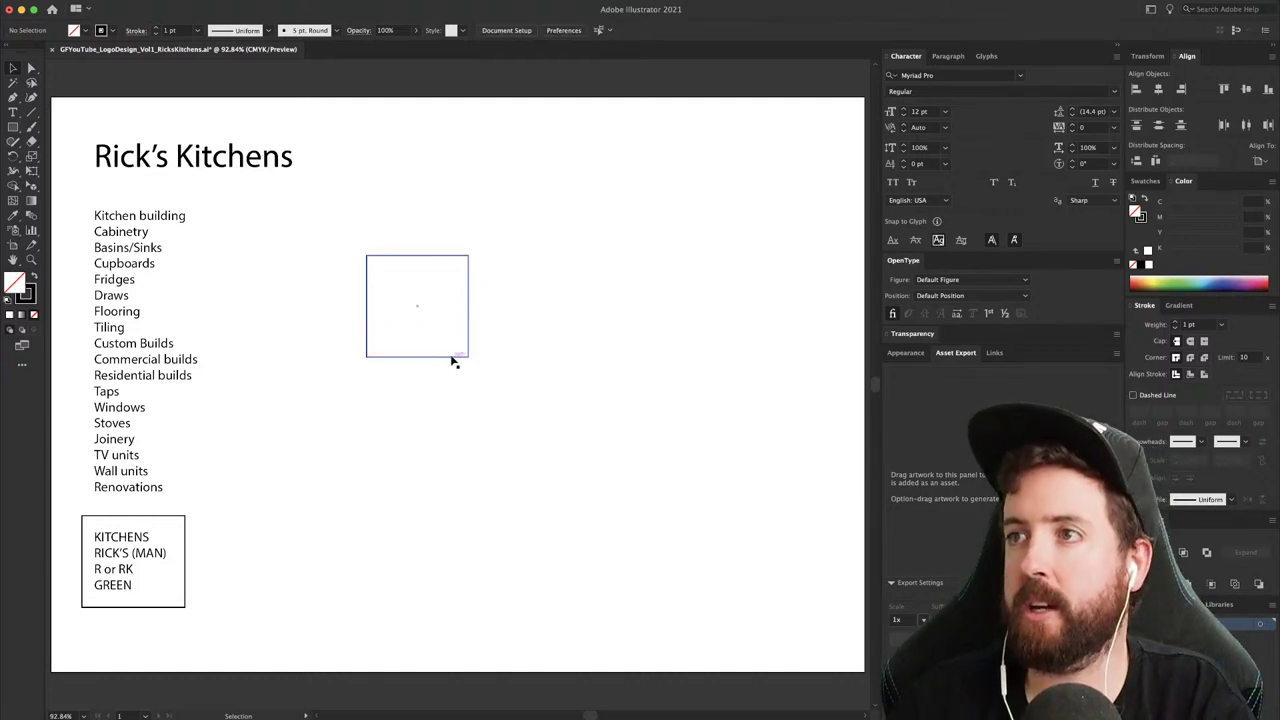
{"action": "key", "text": "s"}
{"action": "left_click_drag", "start_coordinate": [510, 234], "coordinate": [589, 151]}
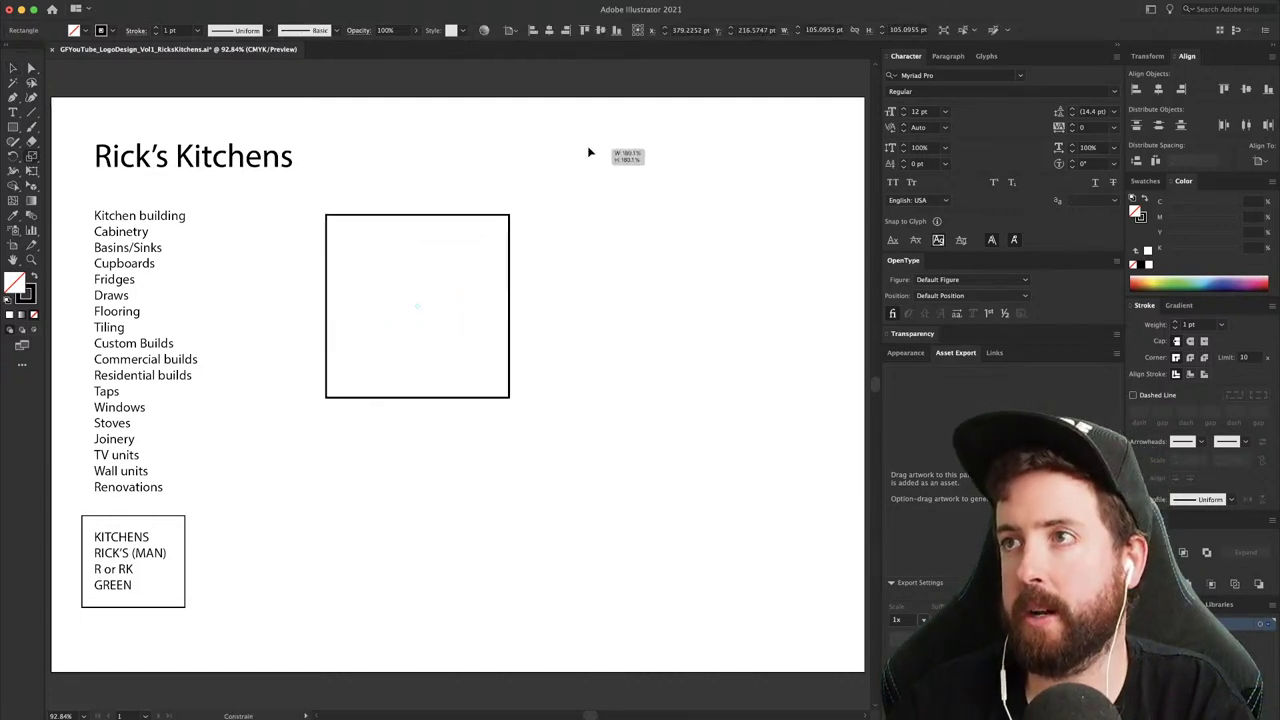
{"action": "key", "text": "v"}
{"action": "left_click_drag", "start_coordinate": [466, 208], "coordinate": [570, 325]}
{"action": "left_click", "coordinate": [587, 250]}
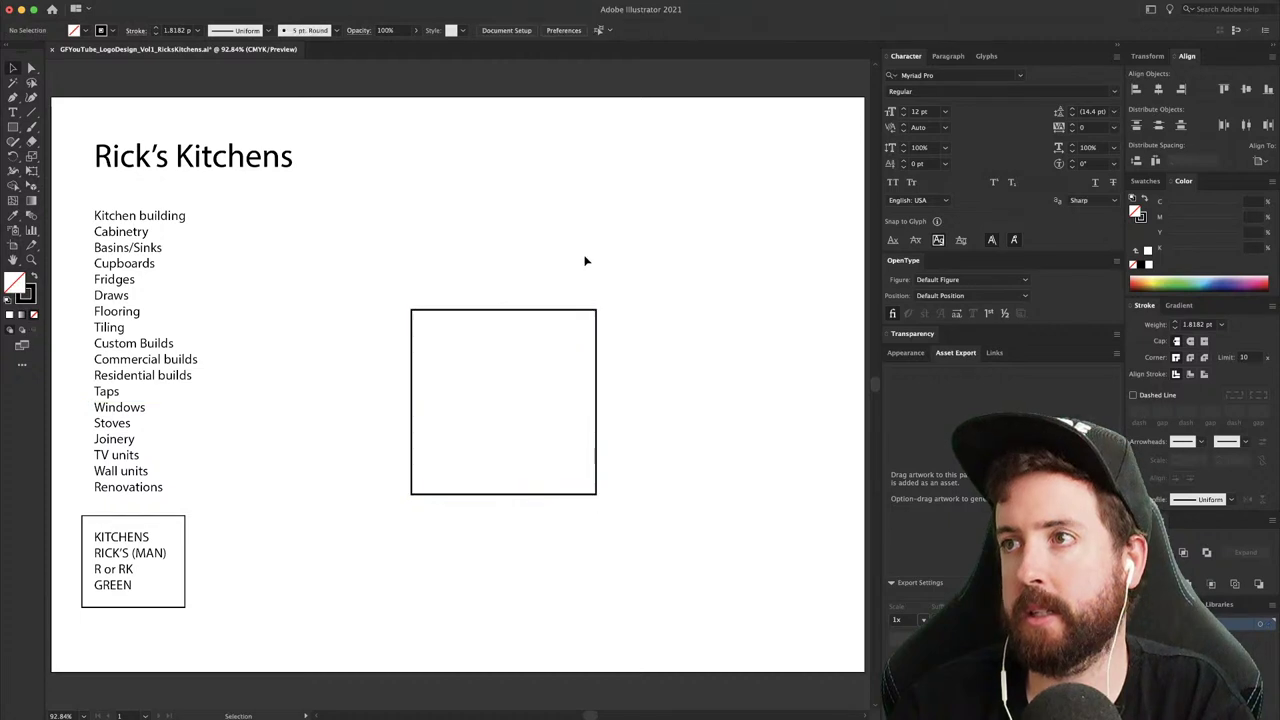
- Type a letter R above the square and enlarge it
{"action": "key", "text": "t"}
{"action": "left_click", "coordinate": [470, 258]}
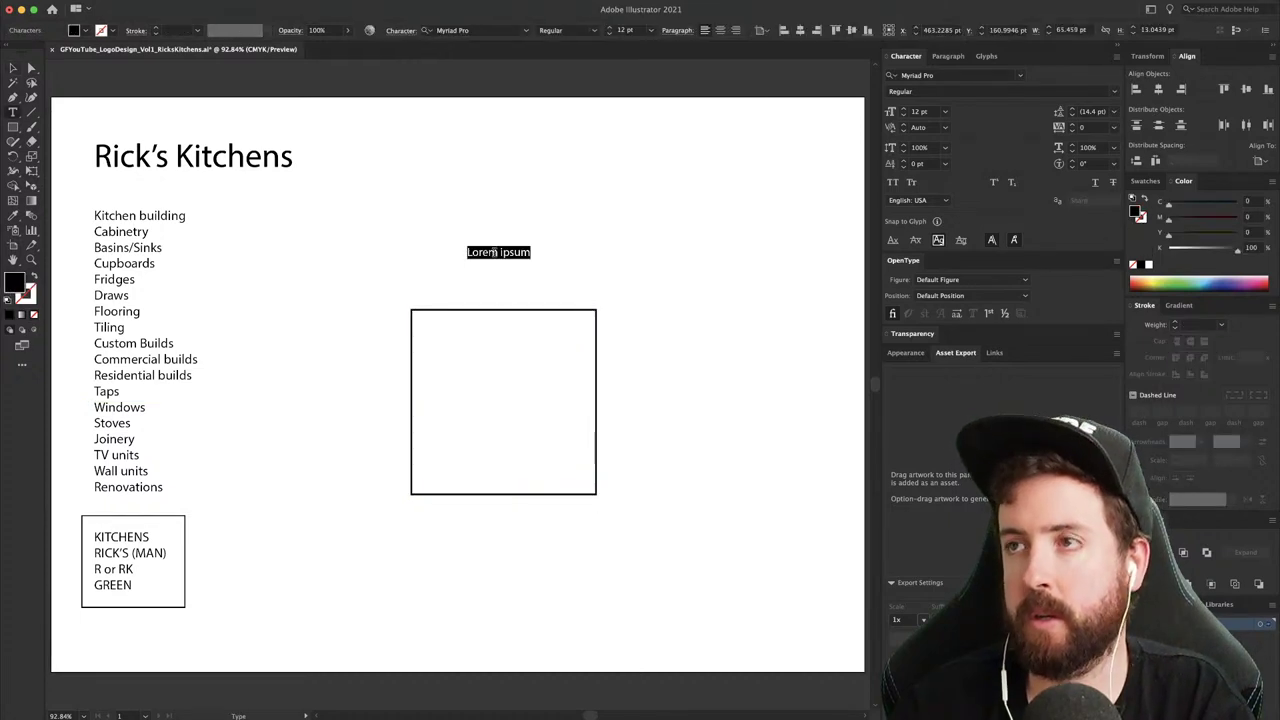
{"action": "type", "text": "R"}
{"action": "key", "text": "Escape"}
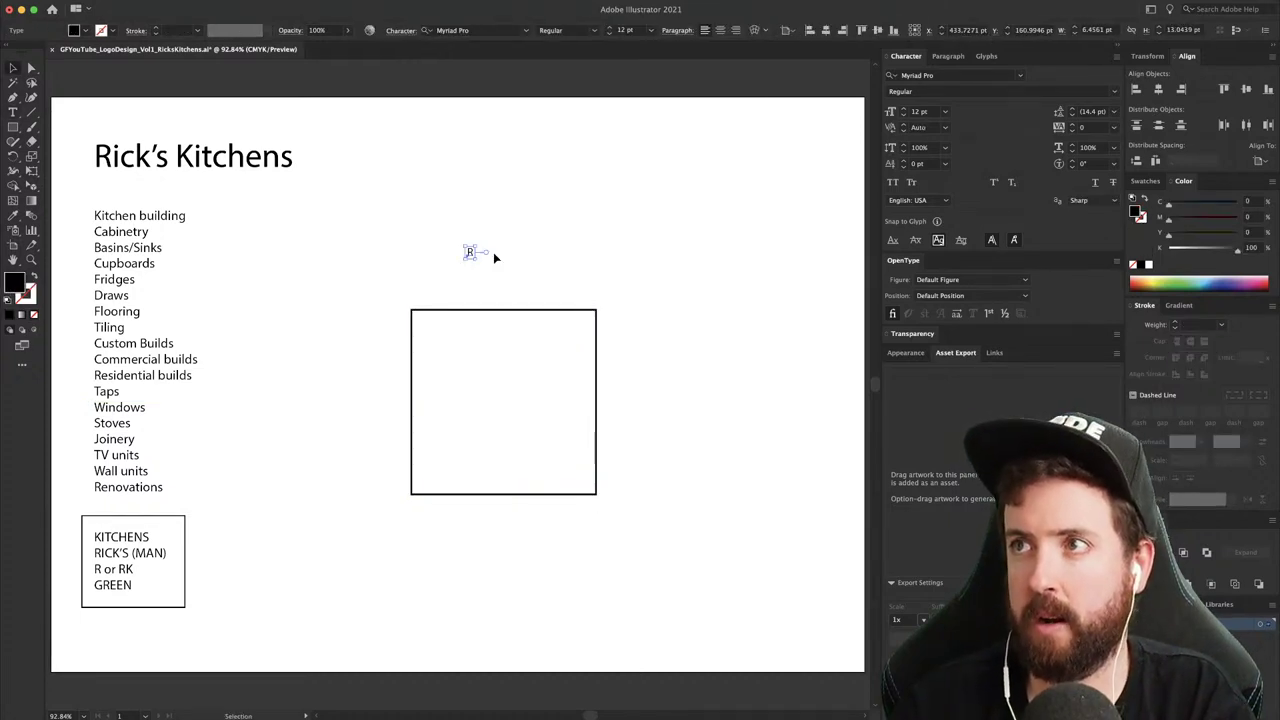
{"action": "key", "text": "s"}
{"action": "left_click_drag", "start_coordinate": [519, 203], "coordinate": [636, 109]}
- Set the R in Visby CF Regular and scale it to fill the square from its bottom-left corner
{"action": "key", "text": "v"}
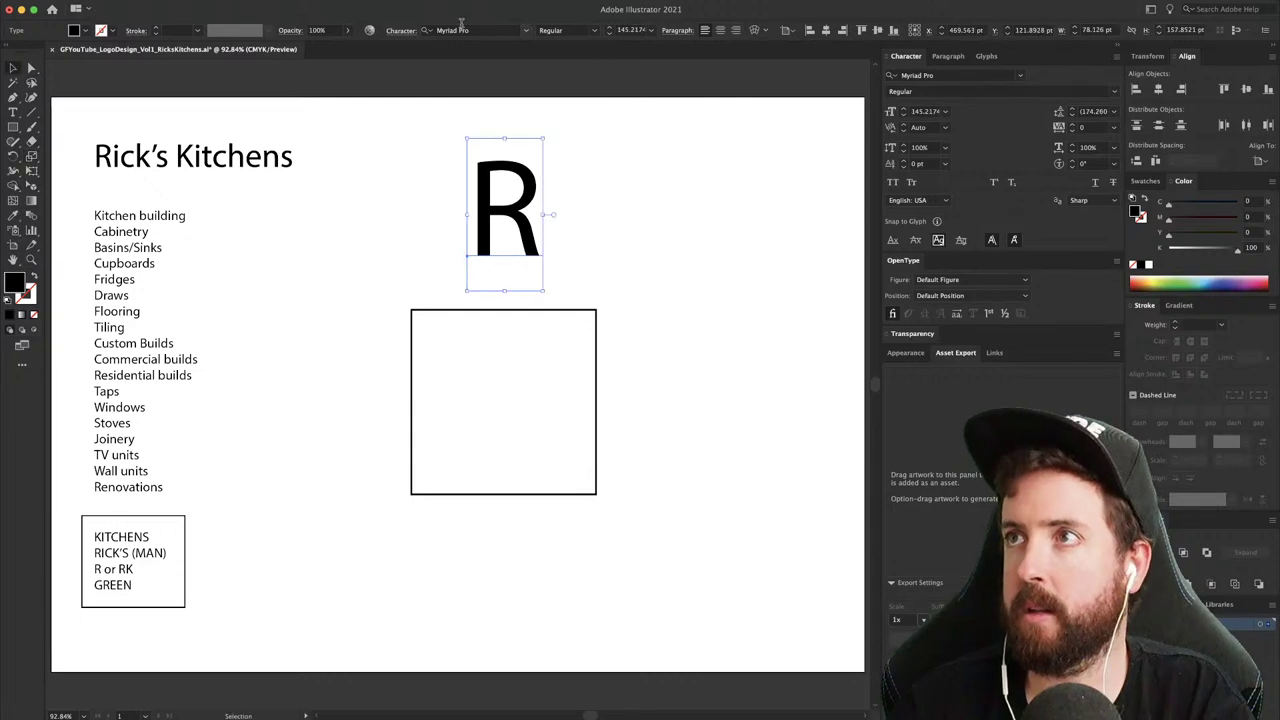
{"action": "left_click", "coordinate": [461, 29]}
{"action": "type", "text": "VISBY"}
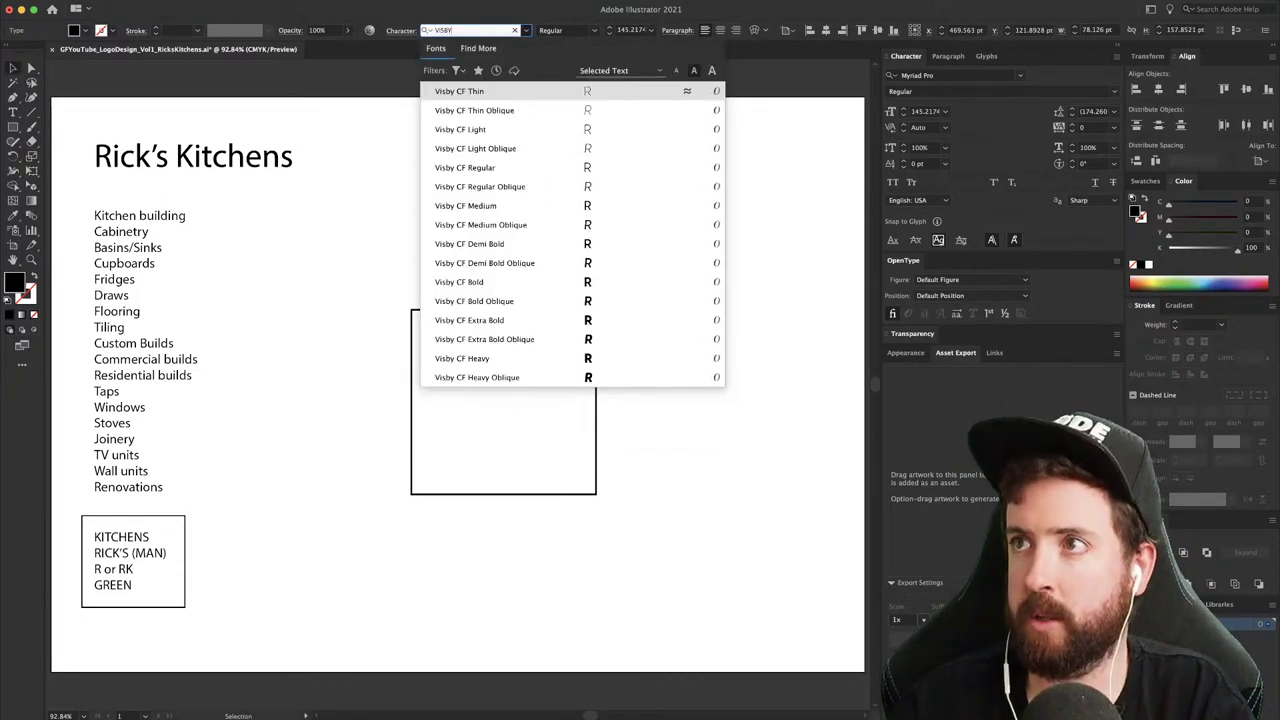
{"action": "left_click", "coordinate": [505, 168]}
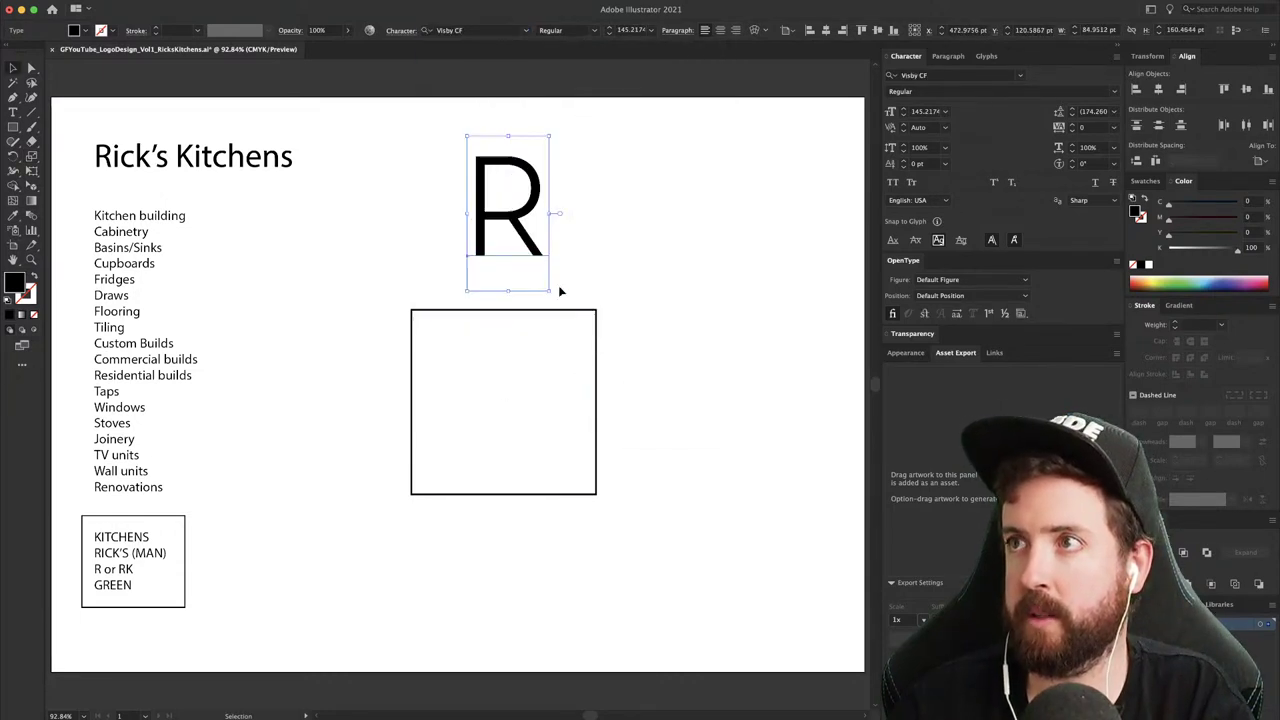
{"action": "left_click_drag", "start_coordinate": [528, 258], "coordinate": [465, 481]}
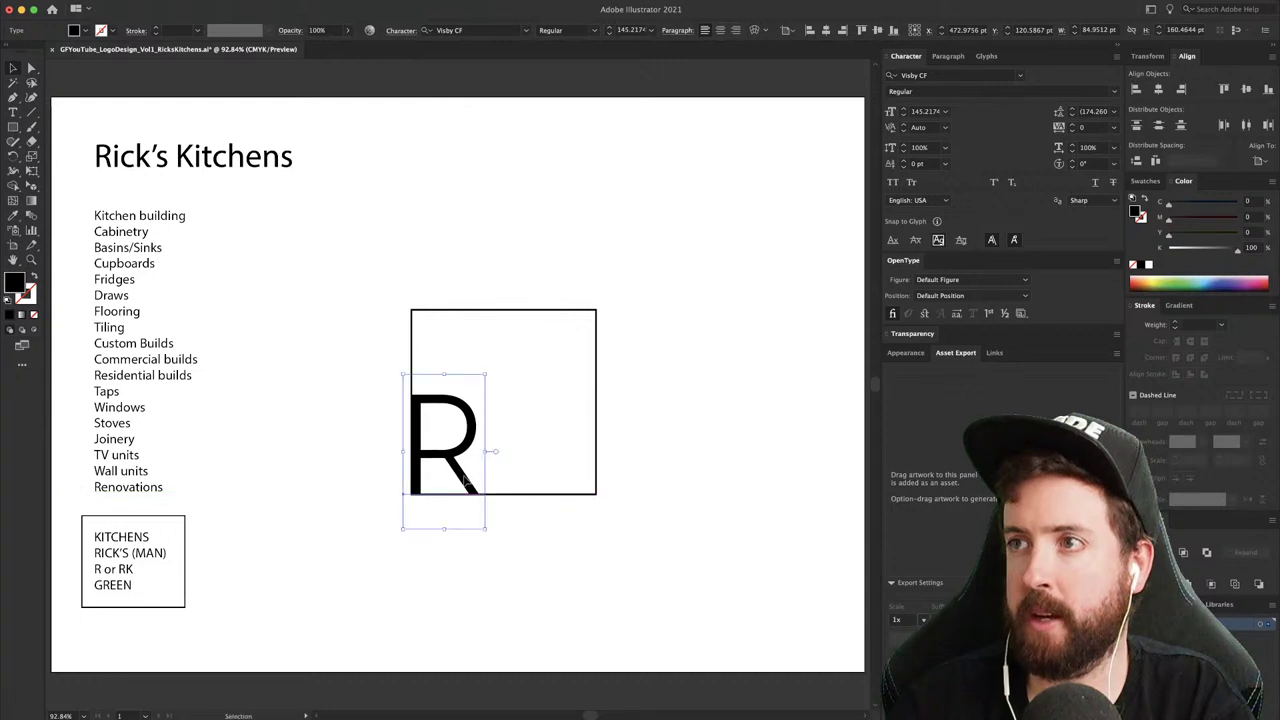
{"action": "key", "text": "s"}
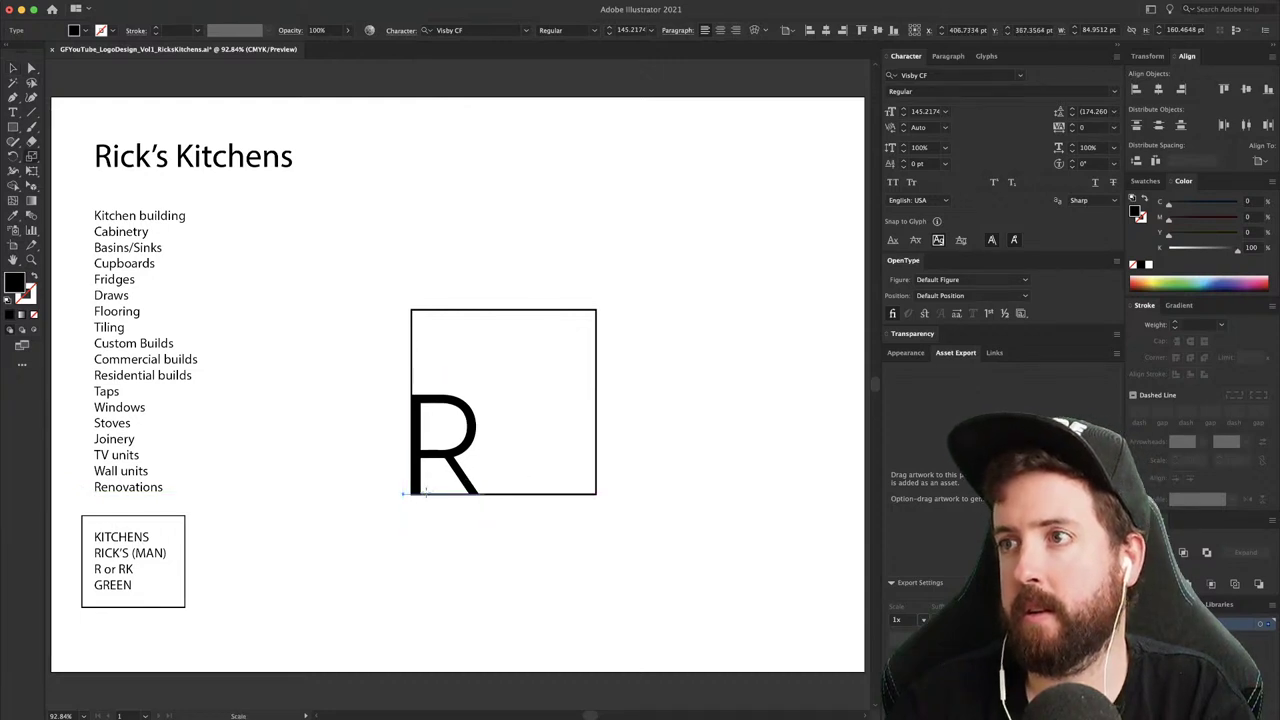
{"action": "left_click_drag", "start_coordinate": [531, 351], "coordinate": [633, 224]}
- Thicken the square's outline stroke to 13 pt
{"action": "key", "text": "v"}
{"action": "left_click", "coordinate": [596, 331]}
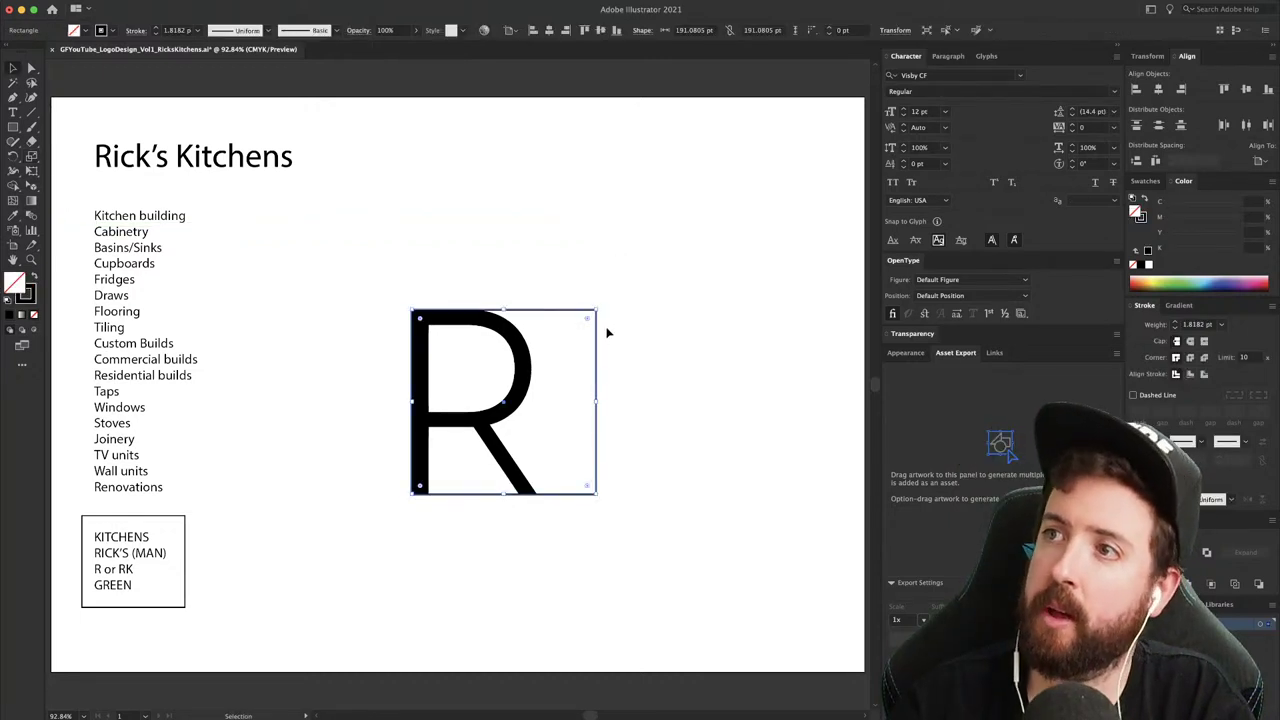
{"action": "left_click", "coordinate": [1197, 325]}
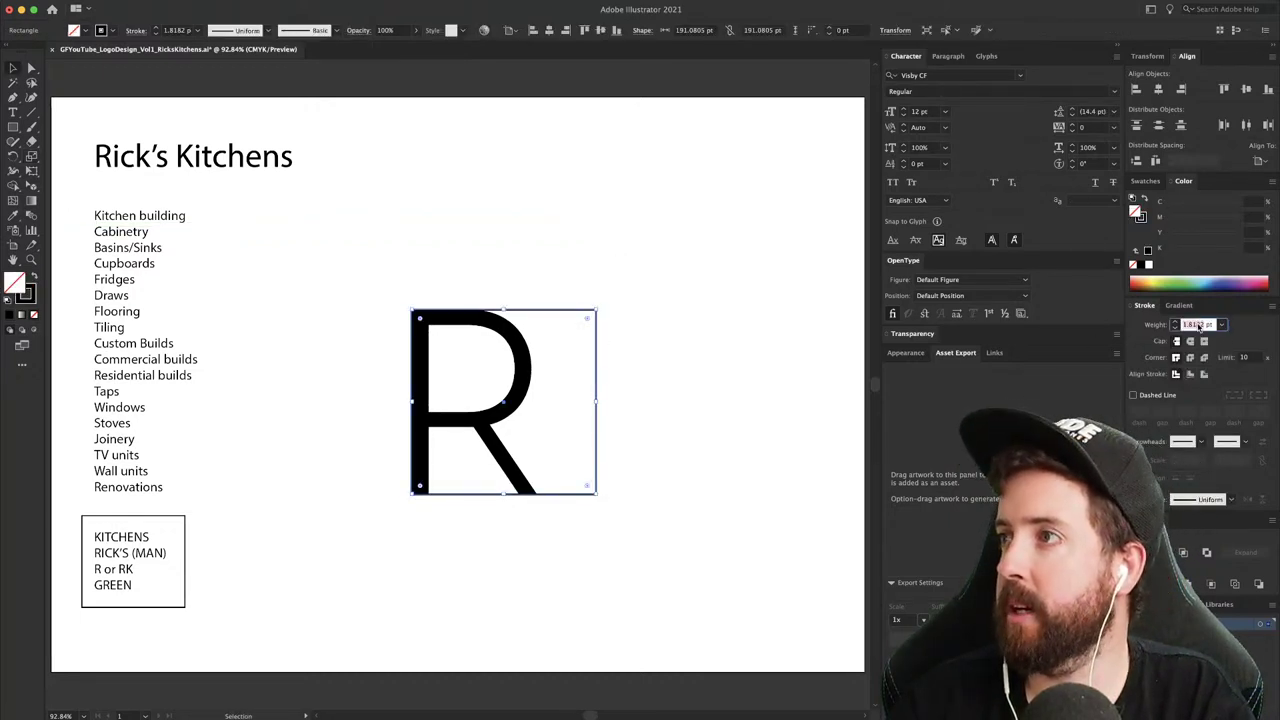
{"action": "type", "text": "10"}
{"action": "key", "text": "Return"}
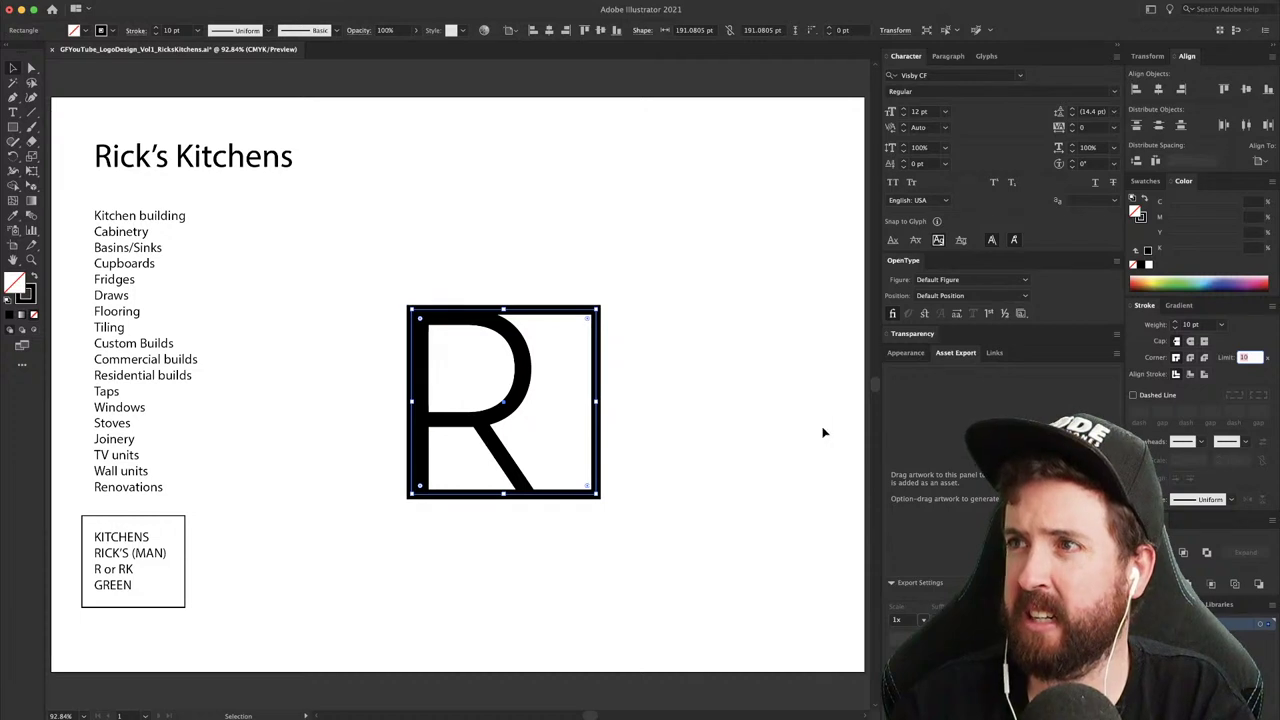
{"action": "left_click", "coordinate": [753, 387]}
{"action": "left_click", "coordinate": [596, 333]}
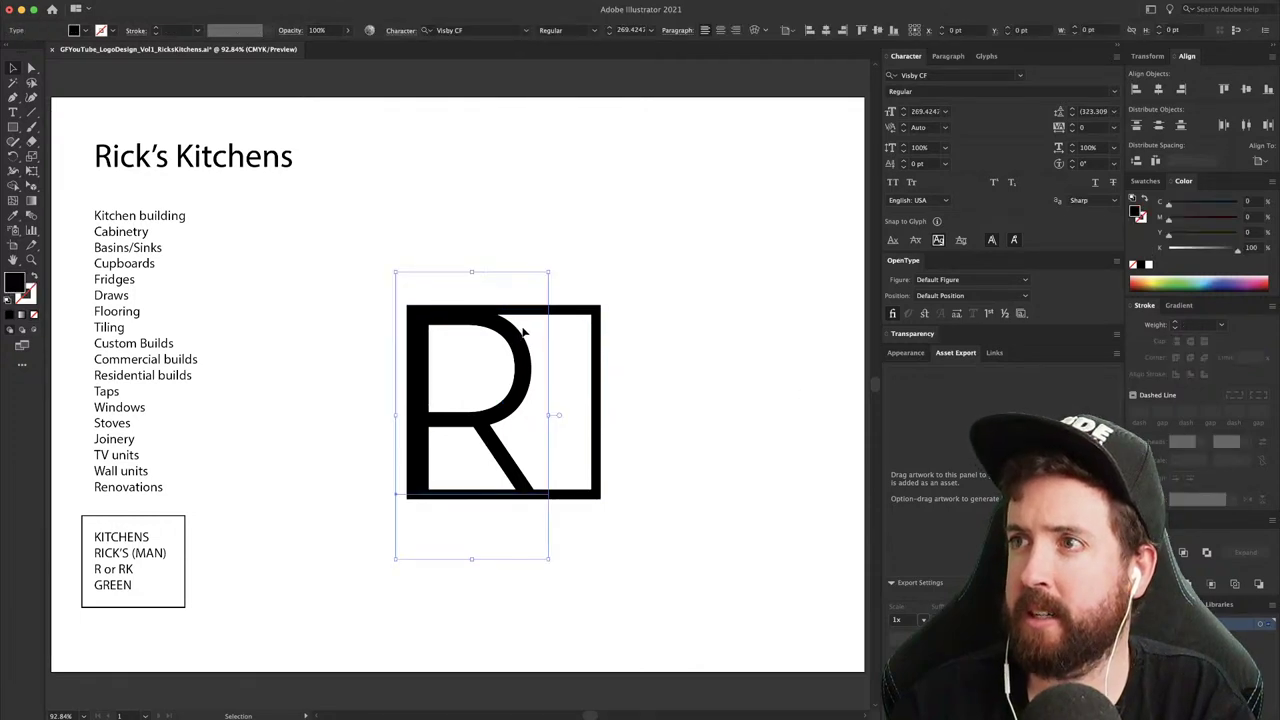
{"action": "left_click", "coordinate": [1195, 324]}
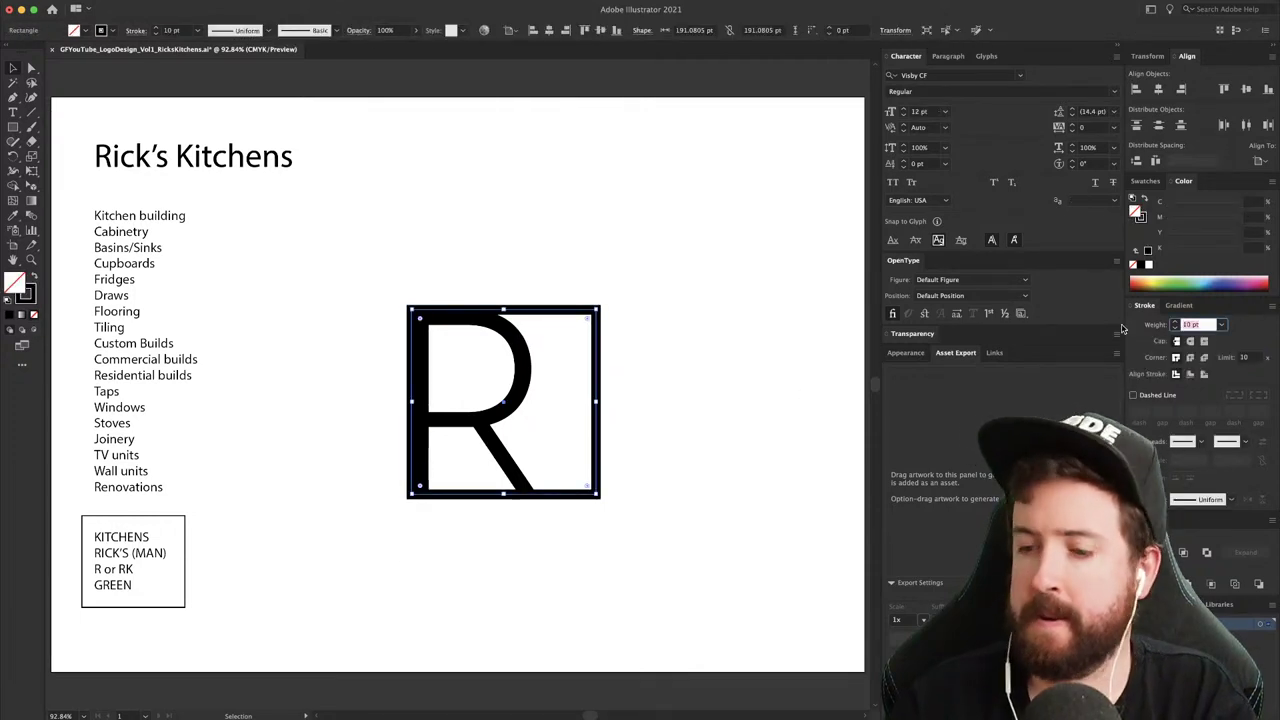
{"action": "type", "text": "13"}
{"action": "key", "text": "Tab"}
- Move the square's top edge down and its left side right so the frame hugs the R
{"action": "left_click", "coordinate": [706, 358]}
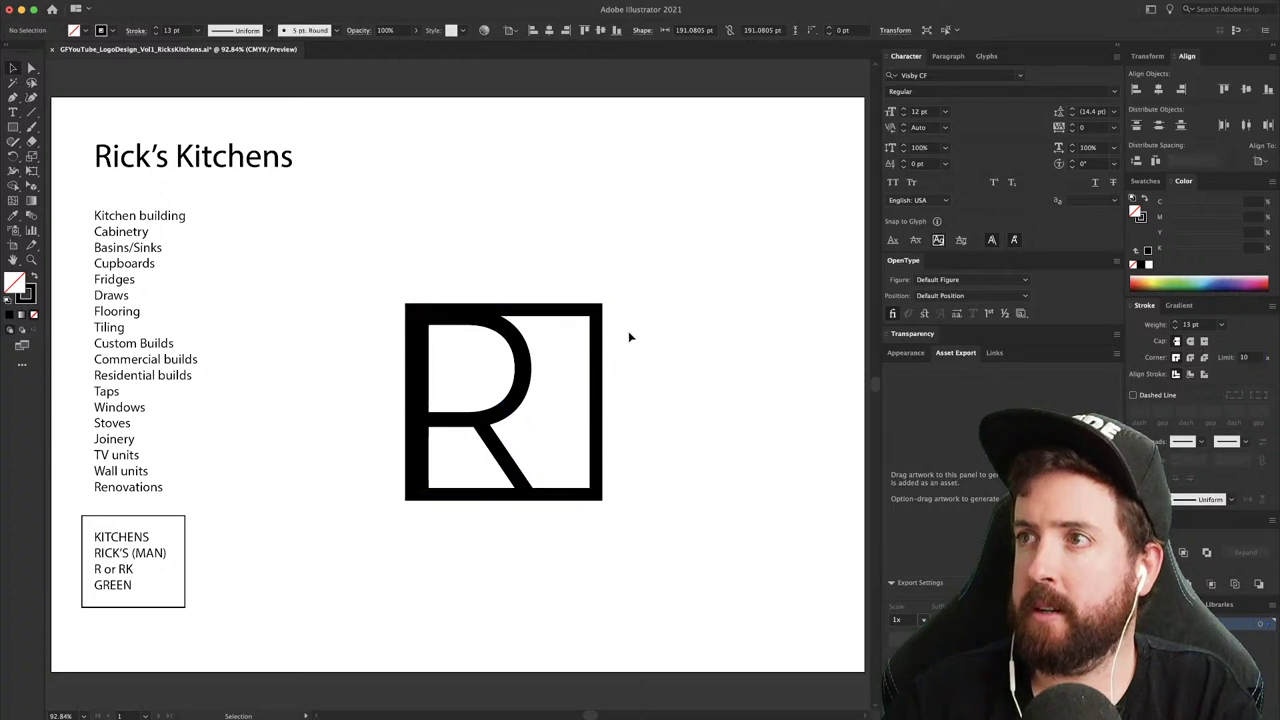
{"action": "key", "text": "a"}
{"action": "left_click_drag", "start_coordinate": [556, 310], "coordinate": [557, 319]}
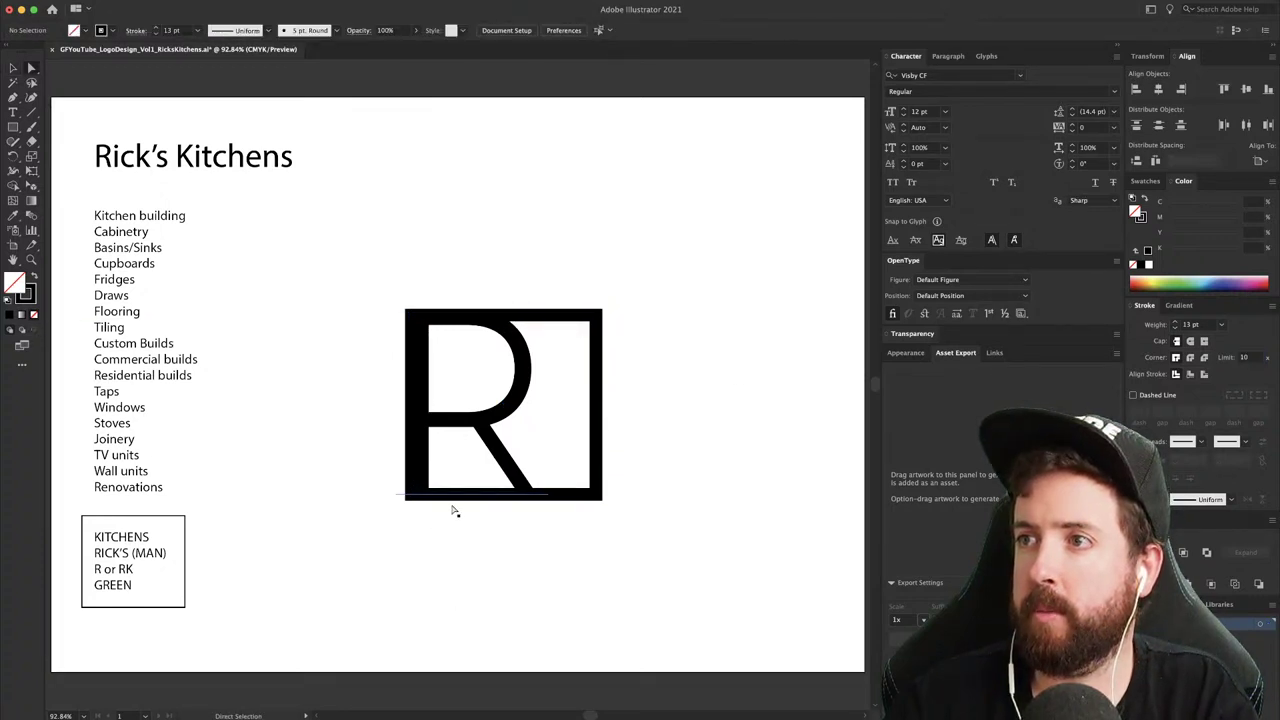
{"action": "left_click", "coordinate": [583, 494]}
{"action": "left_click_drag", "start_coordinate": [412, 478], "coordinate": [422, 478]}
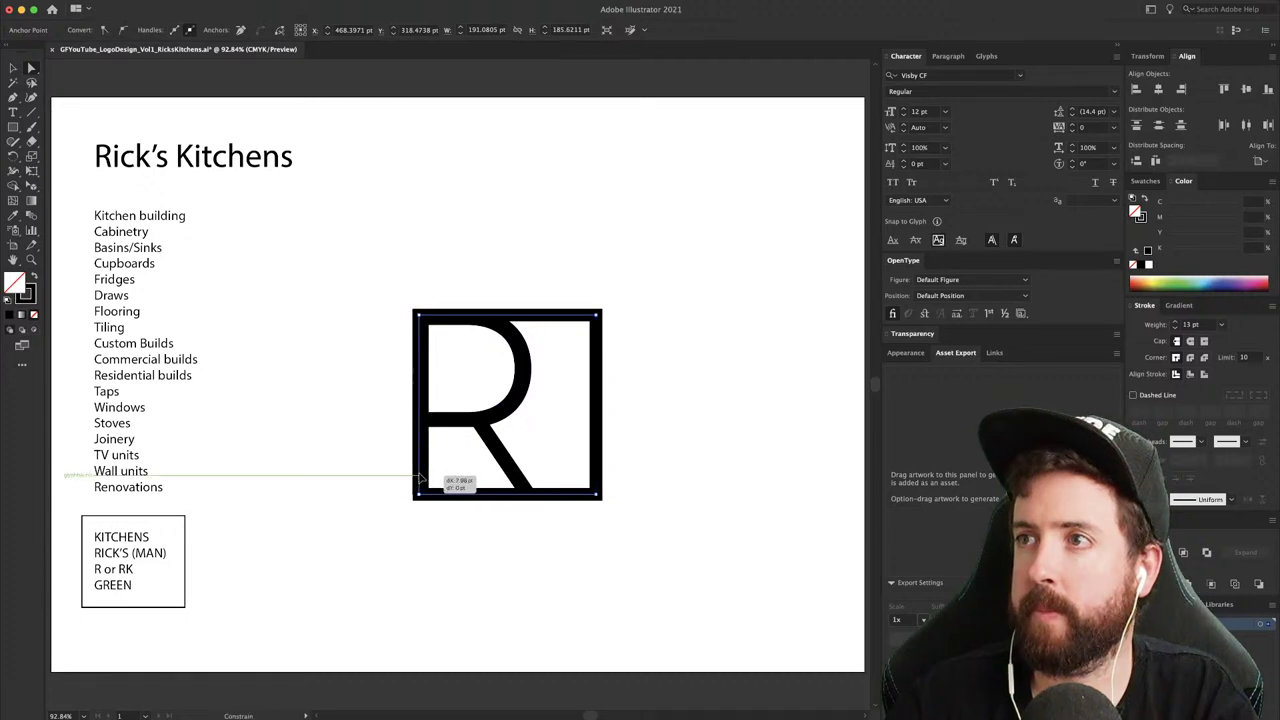
{"action": "left_click_drag", "start_coordinate": [420, 479], "coordinate": [420, 479]}
{"action": "left_click", "coordinate": [694, 460]}
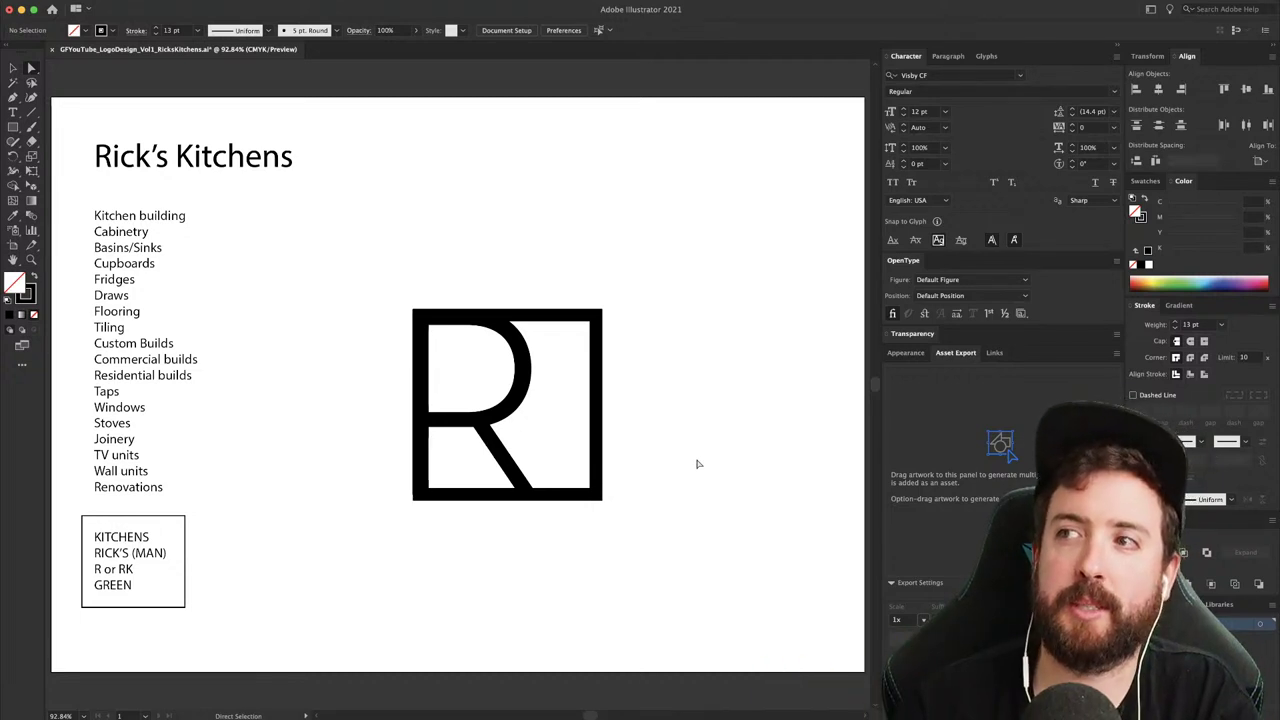
- Set the frame's outline to 12 pt and send the R behind the square frame
{"action": "left_click", "coordinate": [595, 460]}
{"action": "key", "text": "Return"}
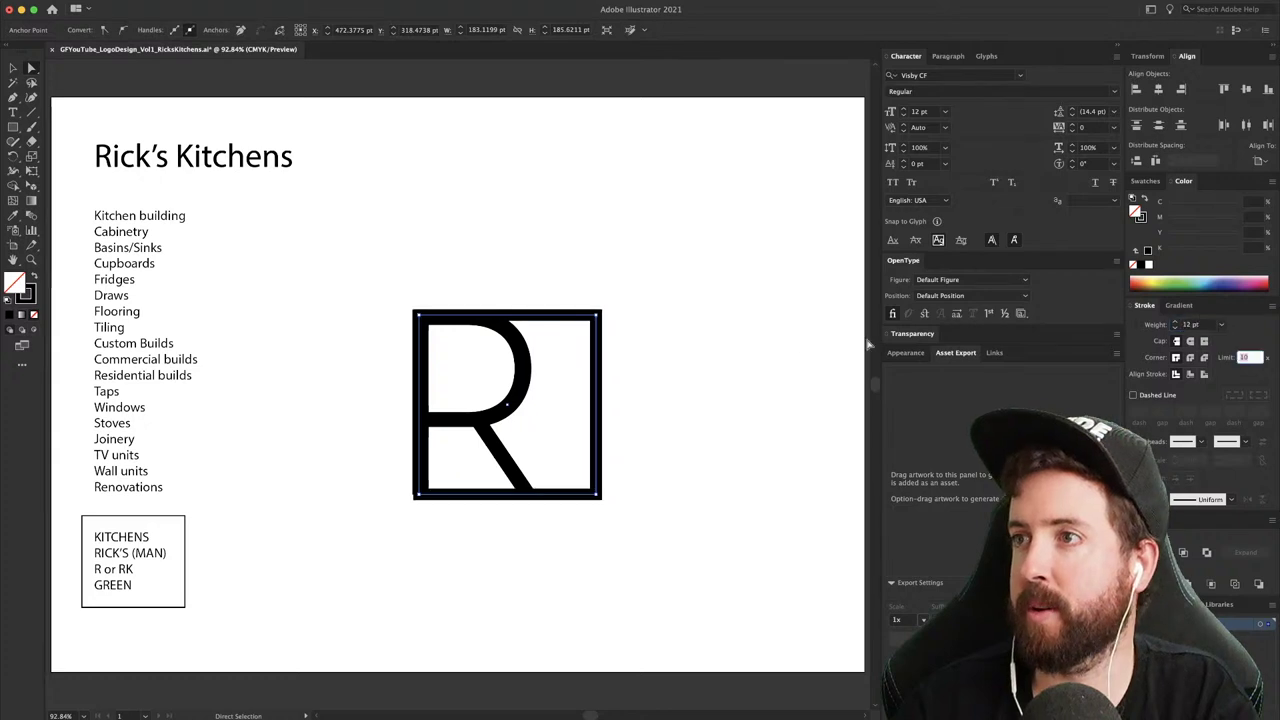
{"action": "left_click", "coordinate": [756, 345]}
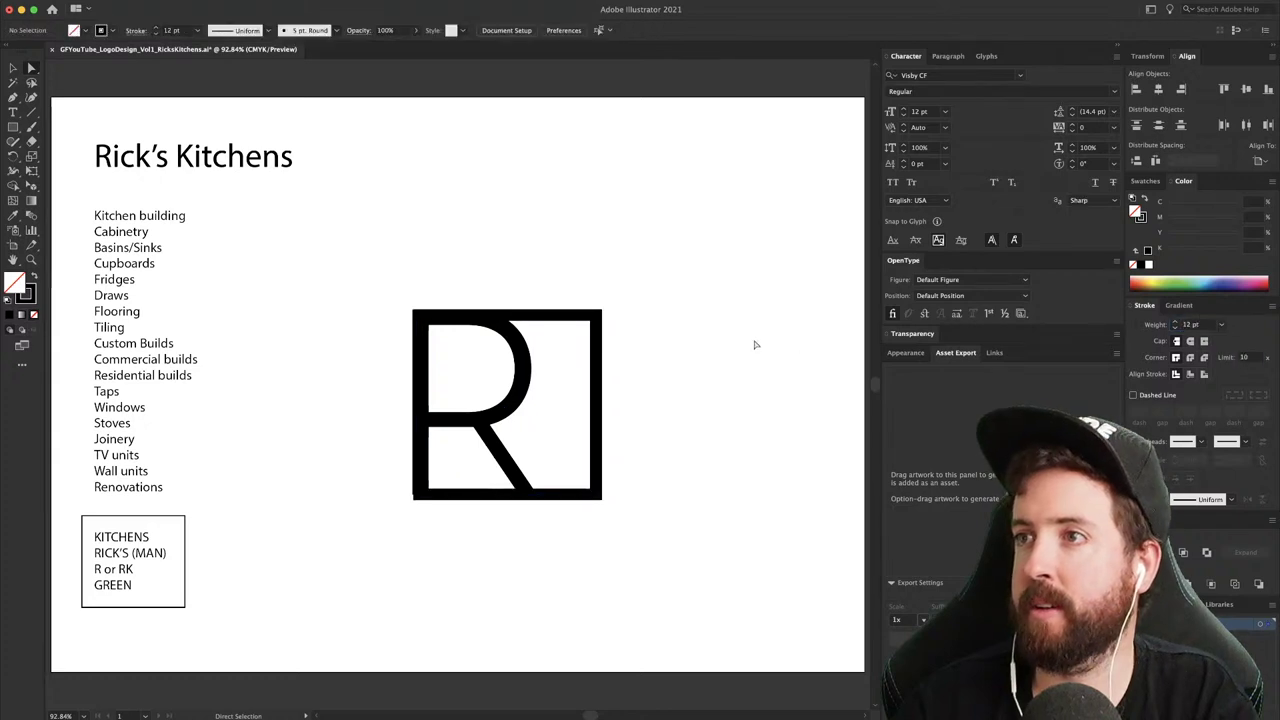
{"action": "left_click", "coordinate": [422, 482]}
{"action": "key", "text": "super+shift+["}
{"action": "left_click", "coordinate": [432, 577]}
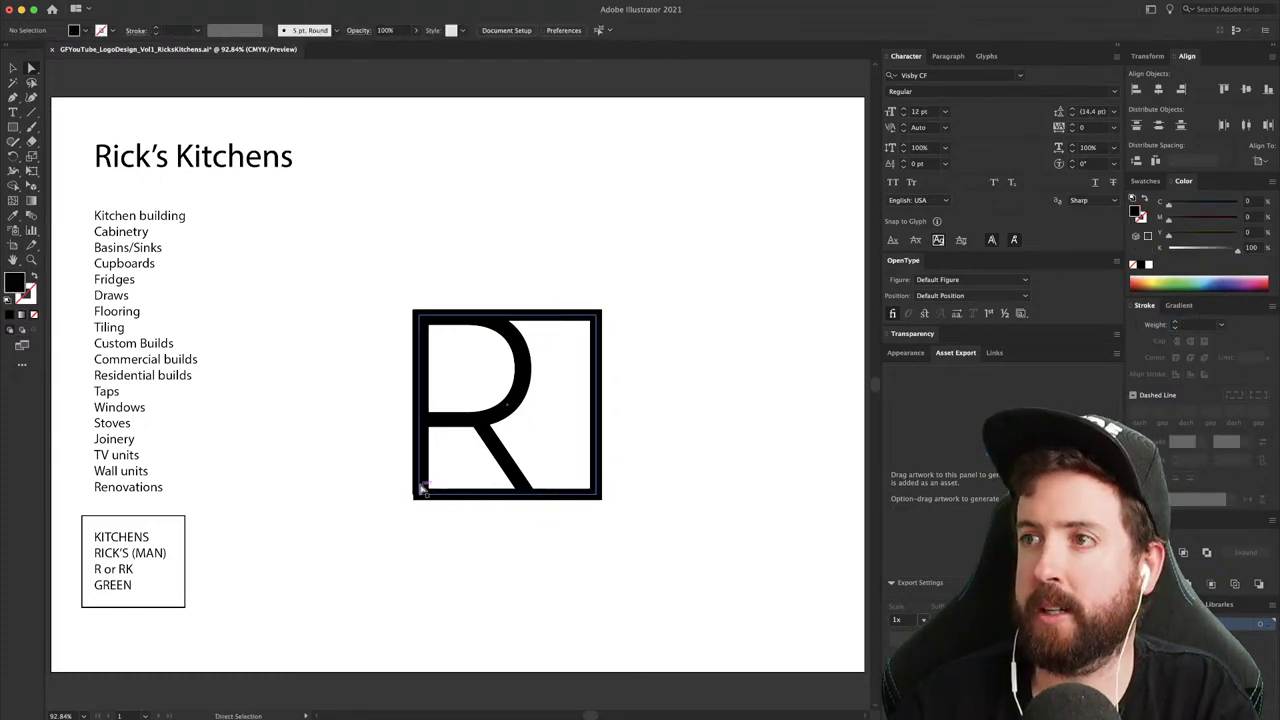
{"action": "left_click", "coordinate": [423, 489]}
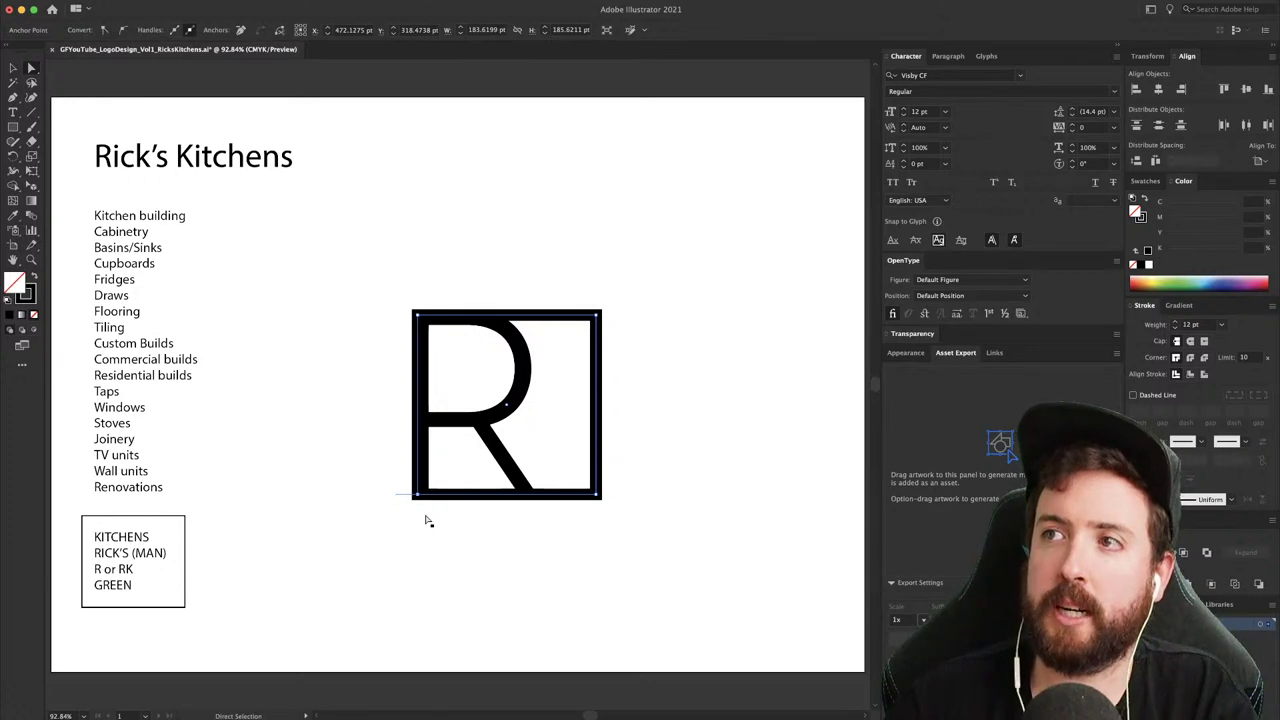
{"action": "key", "text": "v"}
{"action": "left_click", "coordinate": [466, 545]}
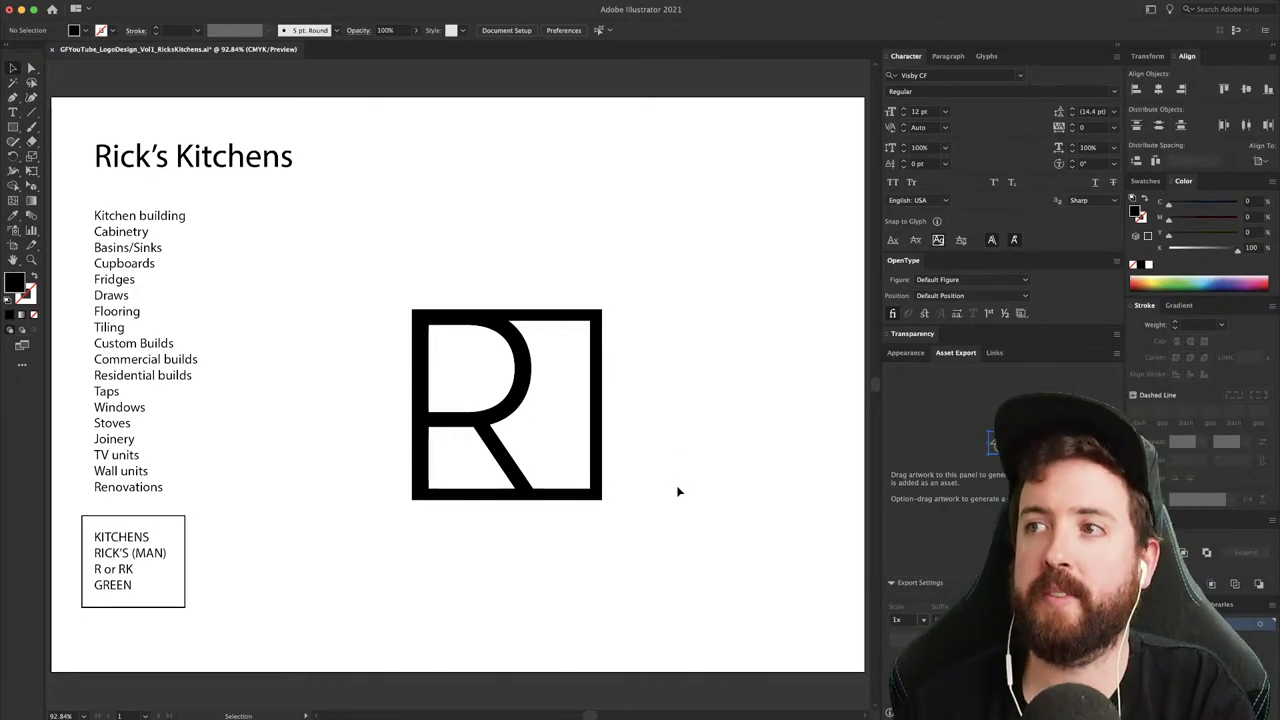
- Copy the R below the frame and retype it as 'Rick's Kitchens'
{"action": "left_click", "coordinate": [466, 471]}
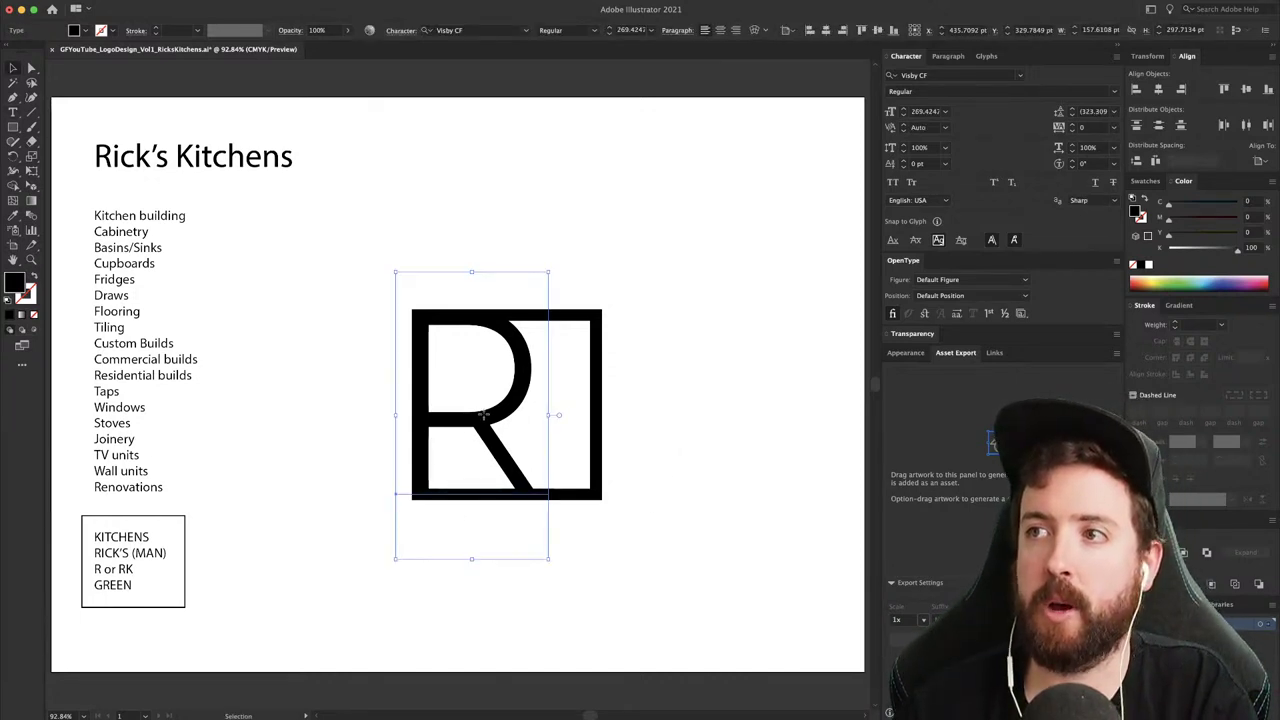
{"action": "left_click_drag", "start_coordinate": [484, 414], "coordinate": [491, 586]}
{"action": "triple_click", "coordinate": [491, 586]}
{"action": "type", "text": "rl"}
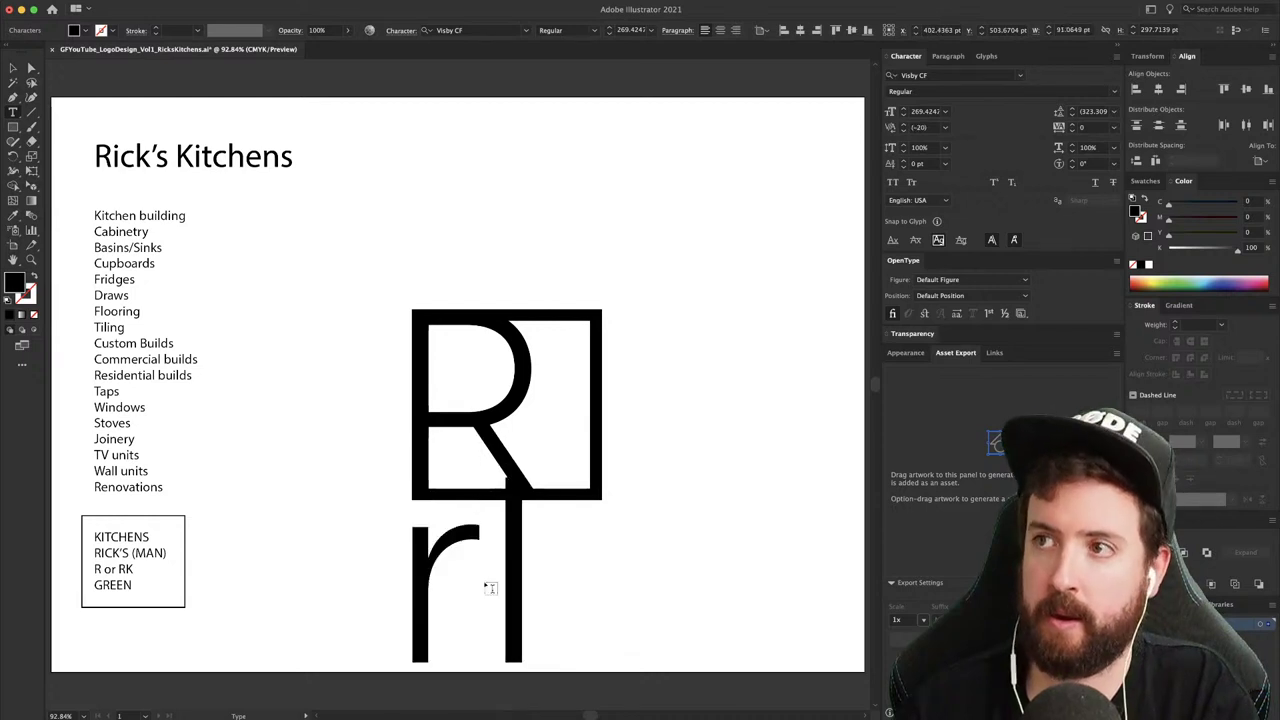
{"action": "key", "text": "BackSpace"}
{"action": "key", "text": "BackSpace"}
{"action": "type", "text": "Rick"}
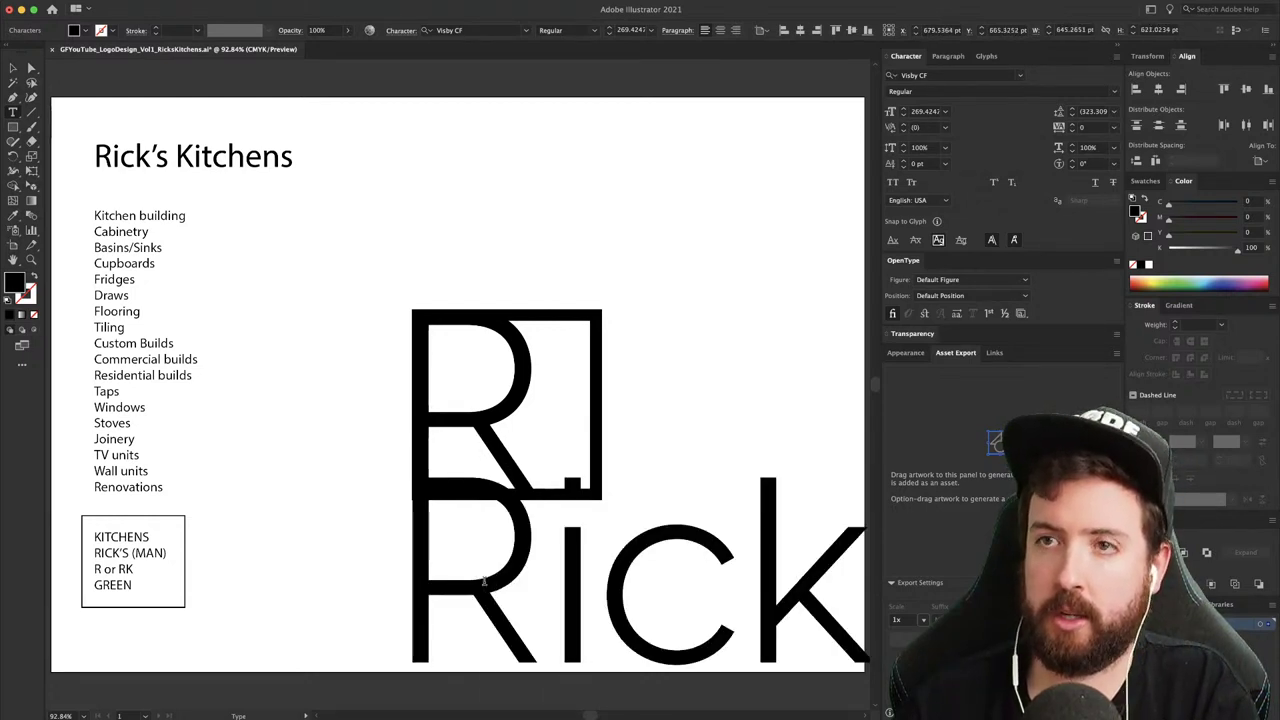
{"action": "key", "text": "Escape"}
- Shrink the wordmark, move it beneath the R frame, and set its leading to 70 pt
{"action": "key", "text": "s"}
{"action": "left_click_drag", "start_coordinate": [700, 497], "coordinate": [582, 536]}
{"action": "key", "text": "v"}
{"action": "left_click_drag", "start_coordinate": [551, 649], "coordinate": [558, 550]}
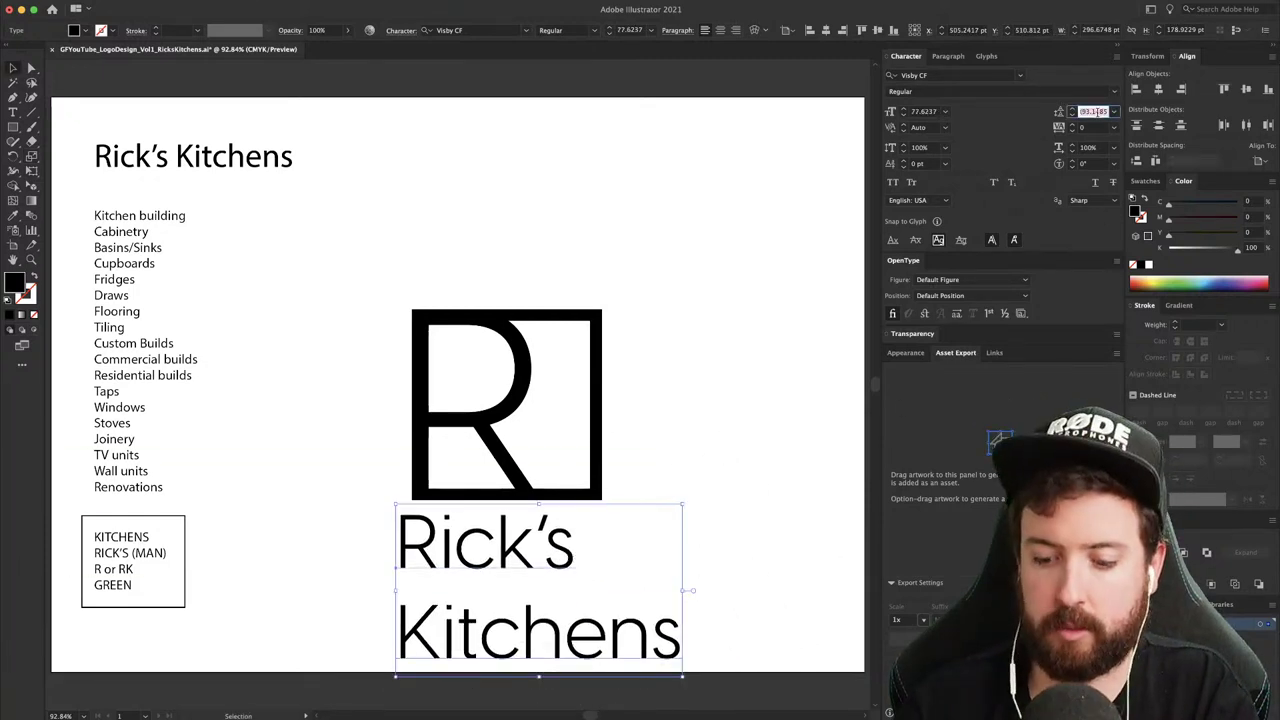
{"action": "key", "text": "Tab"}
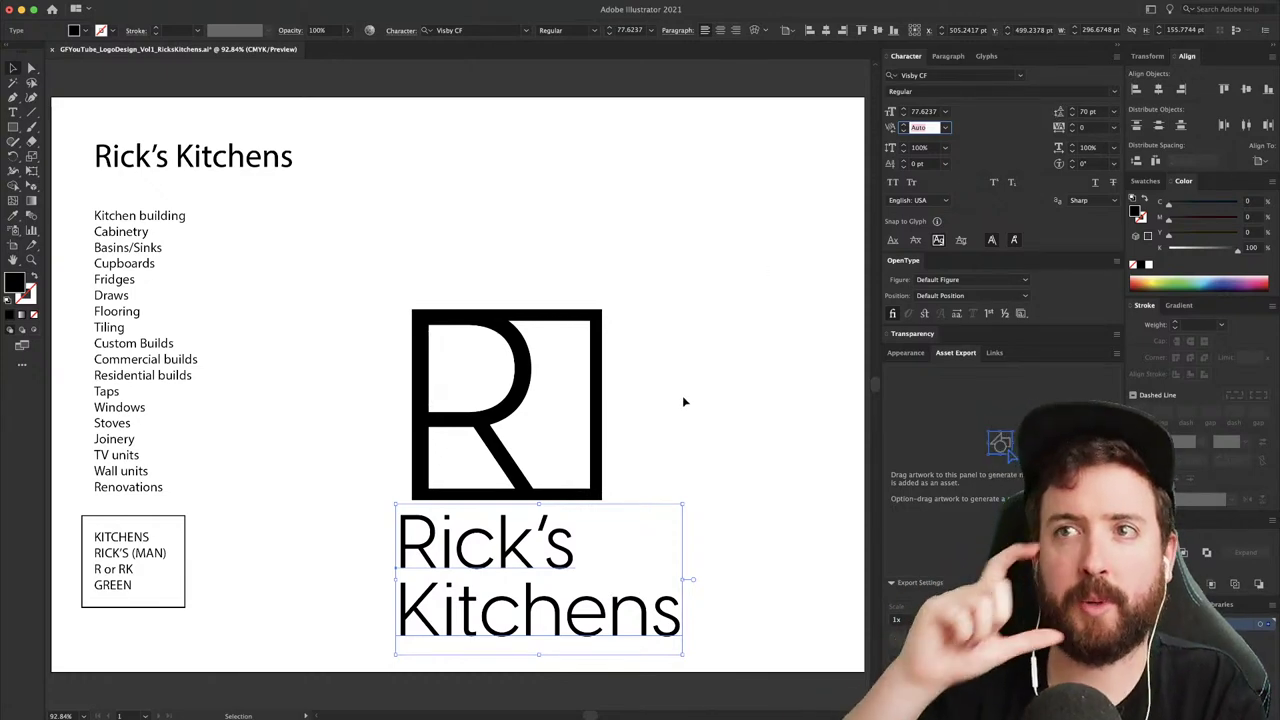
- Set the 'Rick's Kitchens' wordmark to Medium weight
{"action": "key", "text": "space"}
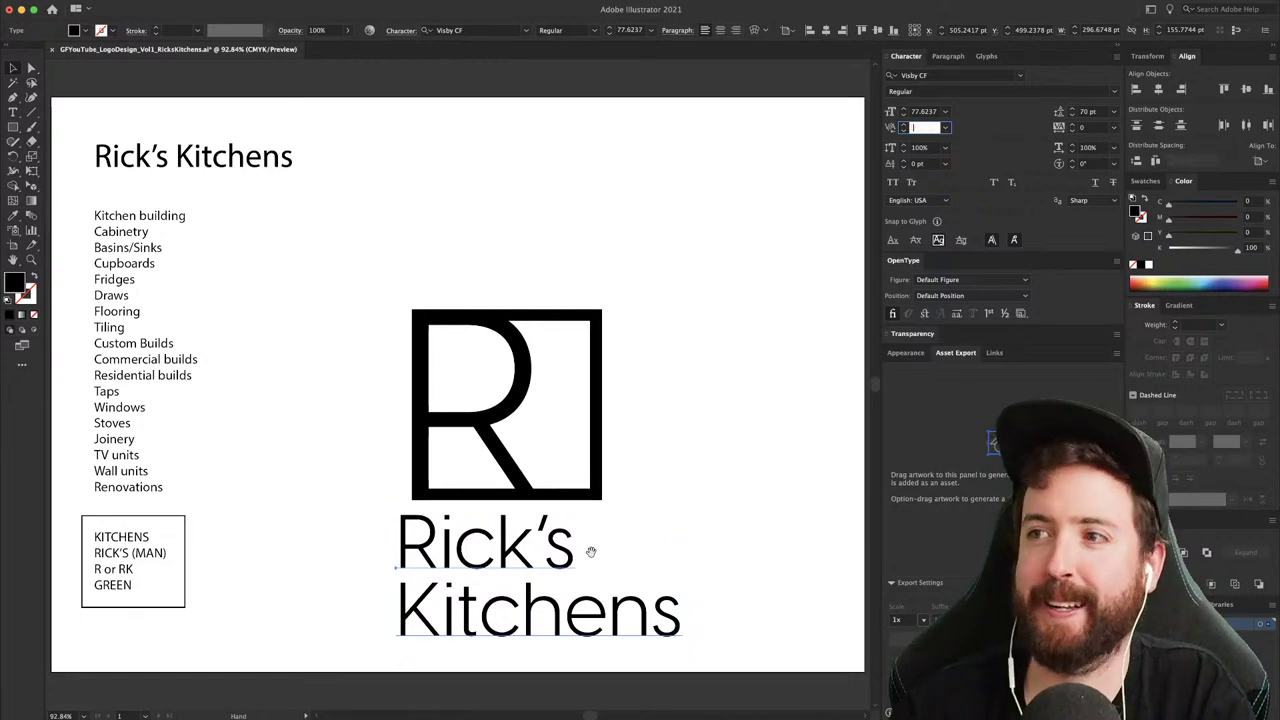
{"action": "left_click", "coordinate": [591, 551]}
{"action": "left_click", "coordinate": [754, 382]}
{"action": "left_click_drag", "start_coordinate": [734, 430], "coordinate": [556, 422]}
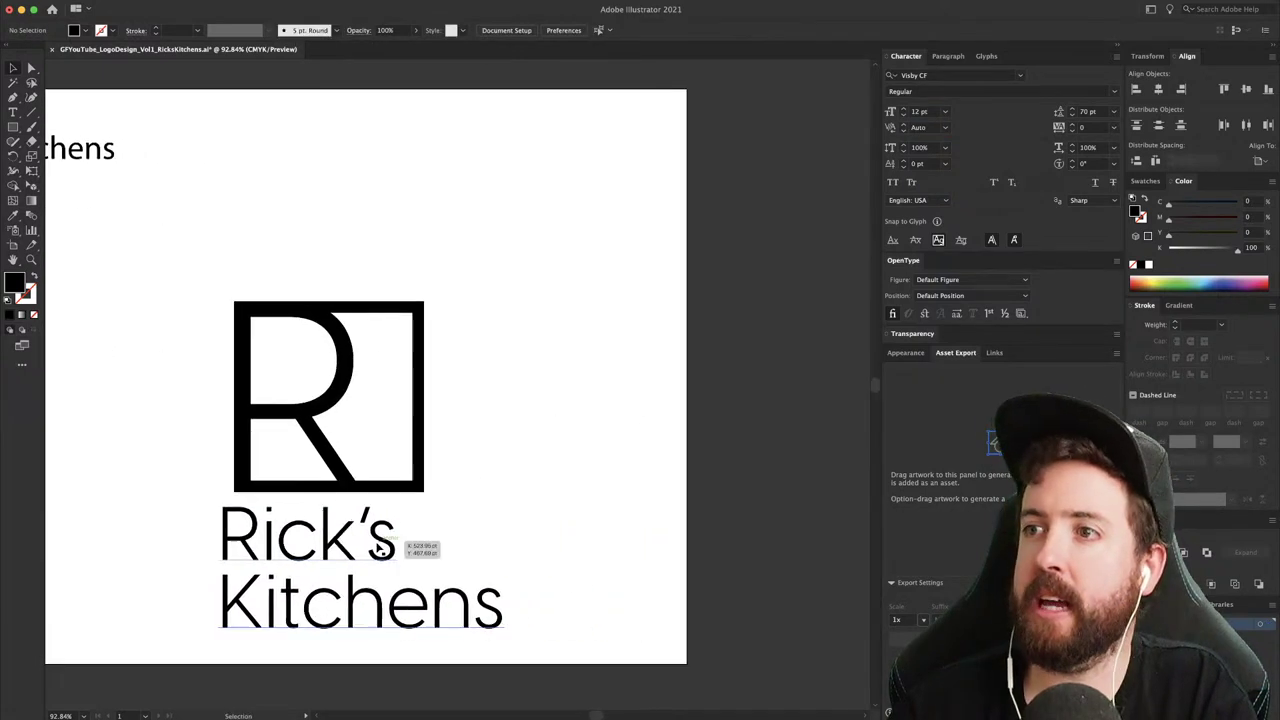
{"action": "left_click_drag", "start_coordinate": [370, 554], "coordinate": [382, 550]}
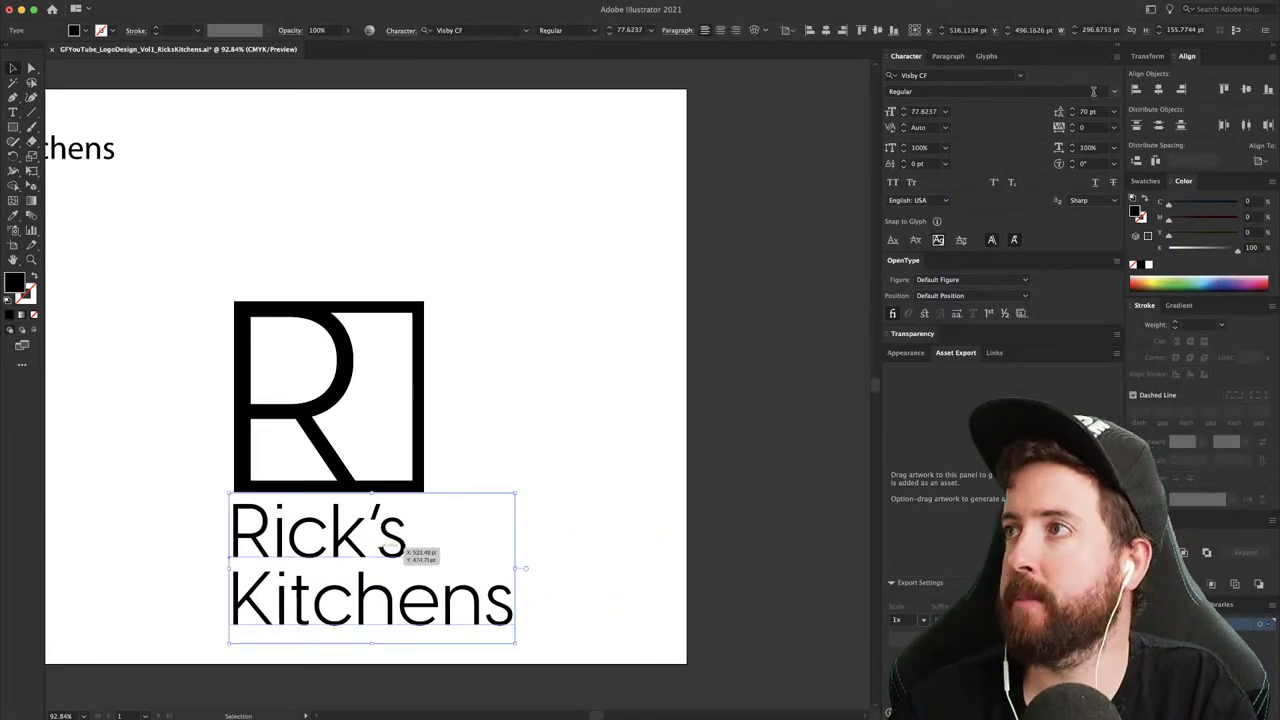
{"action": "left_click", "coordinate": [1115, 92]}
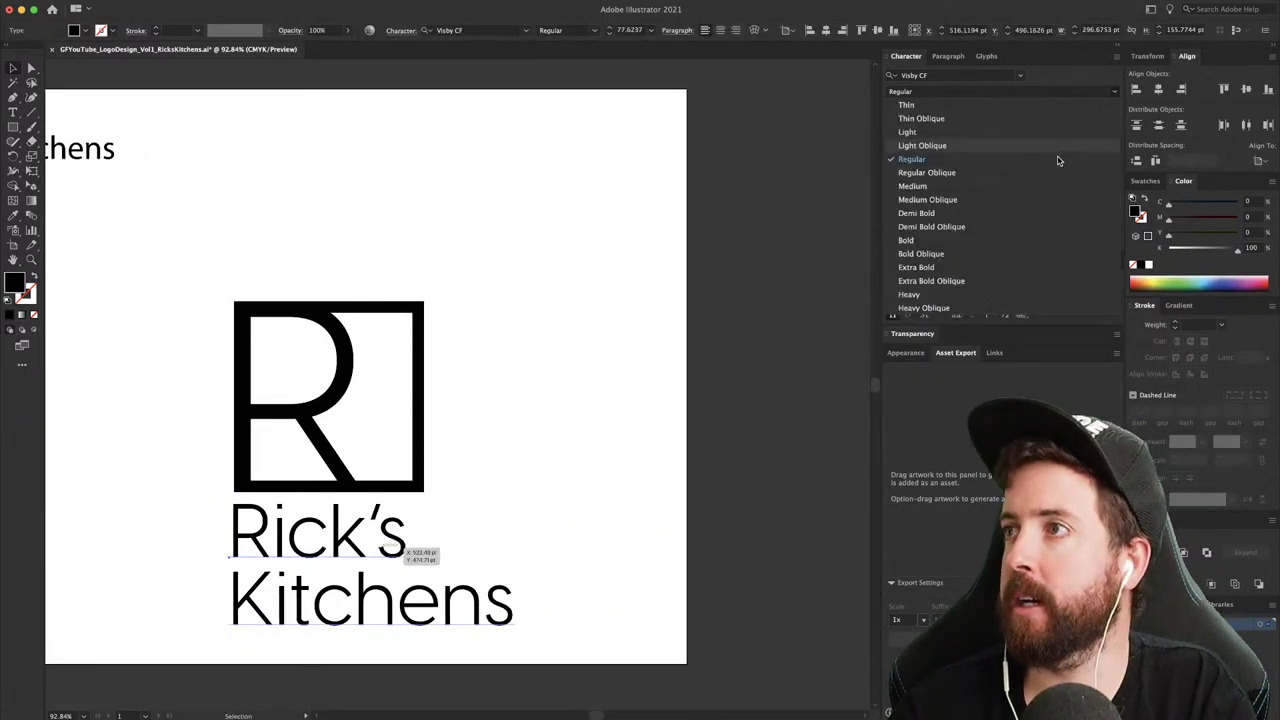
{"action": "left_click", "coordinate": [1010, 190]}
{"action": "left_click", "coordinate": [447, 548]}
- Scale the R frame down slightly and place the wordmark to its right
{"action": "left_click_drag", "start_coordinate": [617, 386], "coordinate": [300, 492]}
{"action": "key", "text": "s"}
{"action": "left_click_drag", "start_coordinate": [562, 236], "coordinate": [520, 266]}
{"action": "left_click", "coordinate": [250, 413]}
{"action": "mouse_move", "coordinate": [443, 197]}
{"action": "left_mouse_down"}
{"action": "mouse_move", "coordinate": [353, 289]}
{"action": "mouse_move", "coordinate": [432, 234]}
{"action": "mouse_move", "coordinate": [430, 219]}
{"action": "left_mouse_up"}
{"action": "key", "text": "v"}
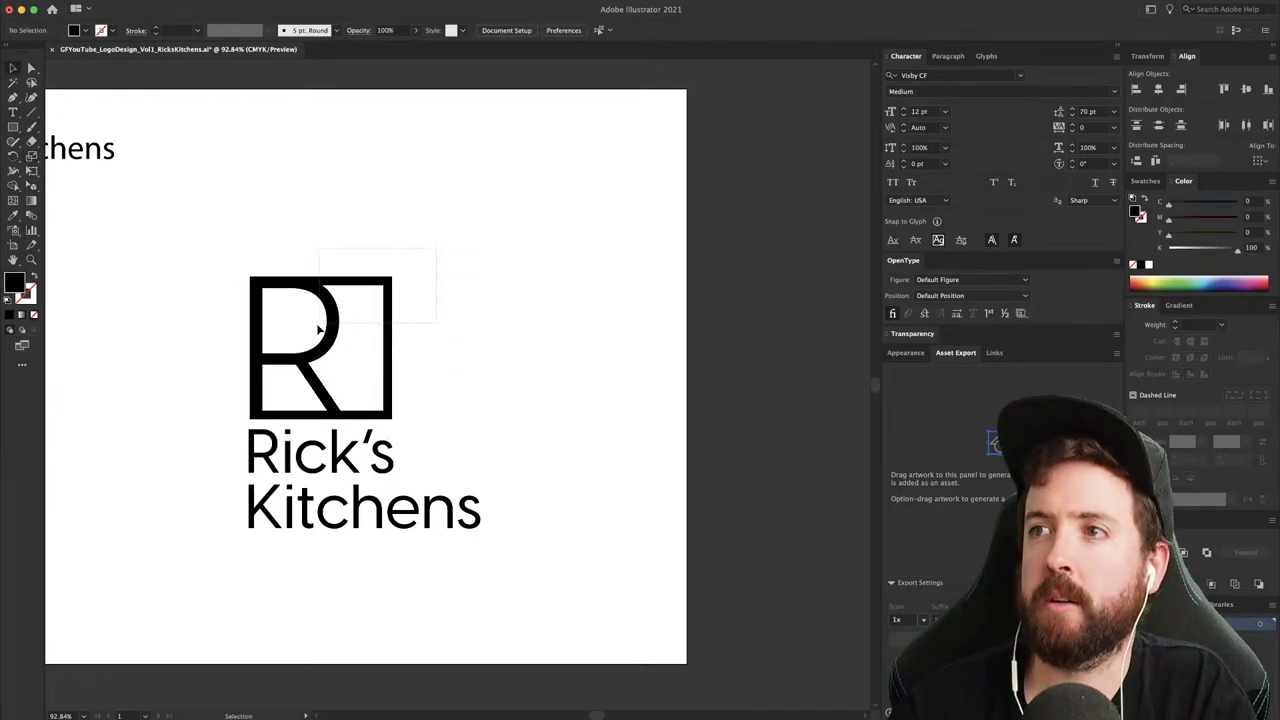
{"action": "left_click_drag", "start_coordinate": [340, 330], "coordinate": [343, 307]}
{"action": "left_click", "coordinate": [487, 272]}
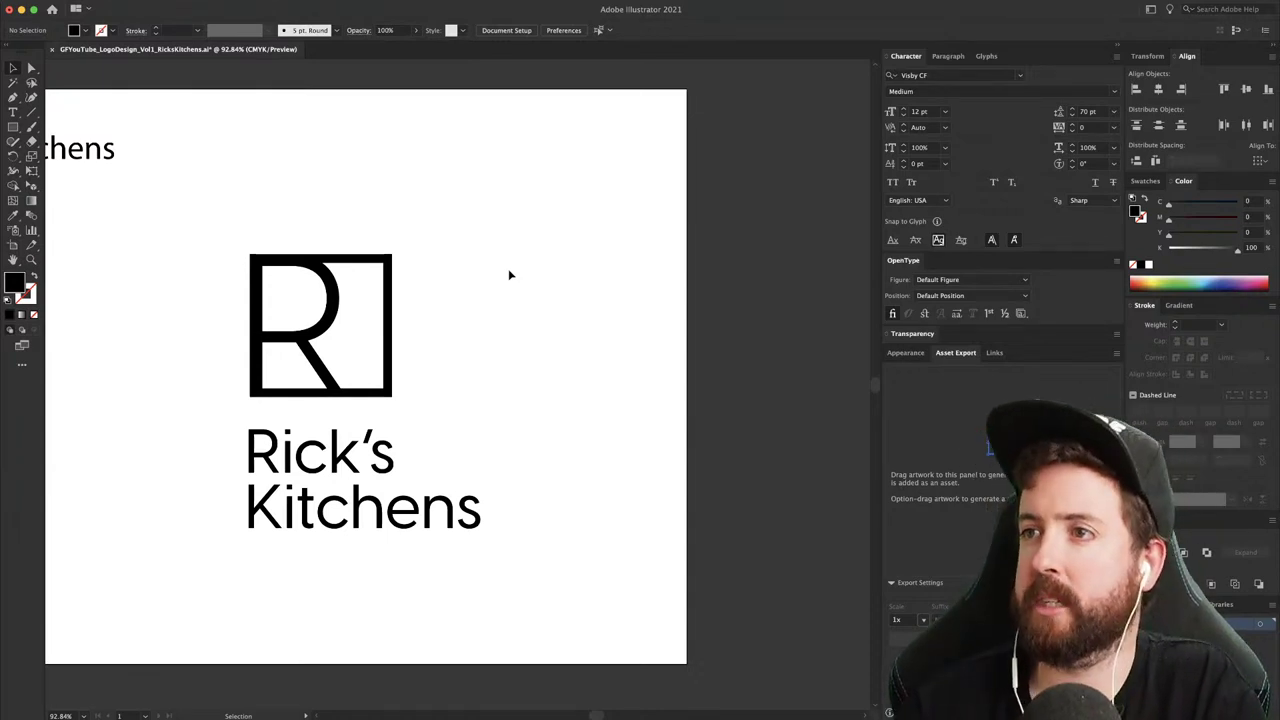
{"action": "left_click_drag", "start_coordinate": [347, 468], "coordinate": [511, 336]}
{"action": "left_click", "coordinate": [588, 231]}
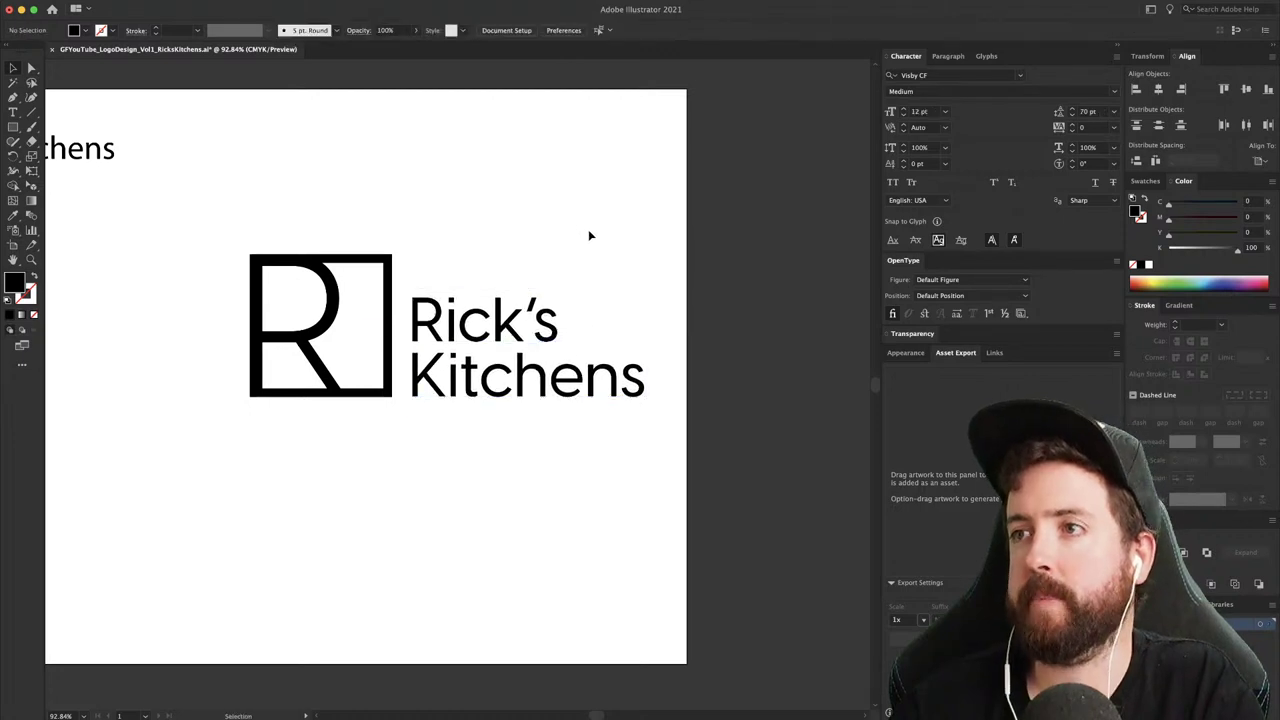
- Convert the R letter into outlined shapes with Create Outlines
{"action": "key", "text": "a"}
{"action": "left_click_drag", "start_coordinate": [244, 226], "coordinate": [332, 446]}
{"action": "left_click", "coordinate": [322, 498]}
{"action": "key", "text": "v"}
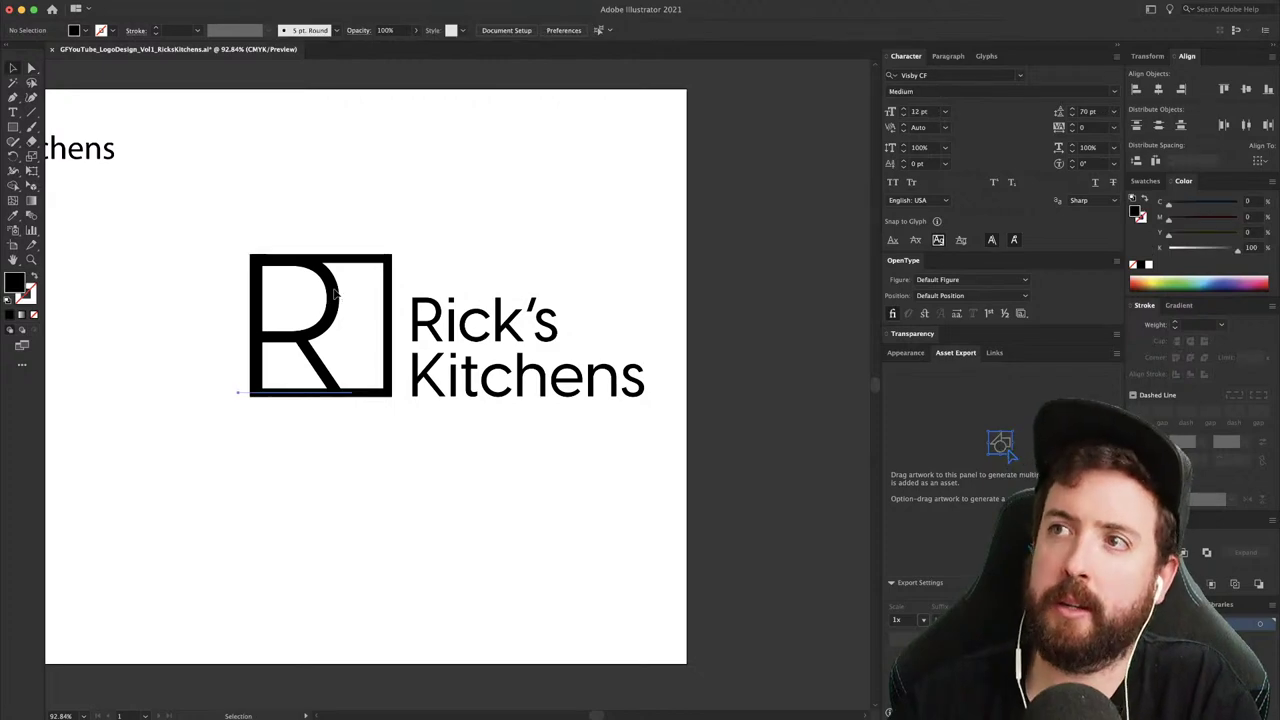
{"action": "left_click", "coordinate": [337, 293]}
{"action": "key", "text": "shift+super+o"}
{"action": "left_click", "coordinate": [343, 226]}
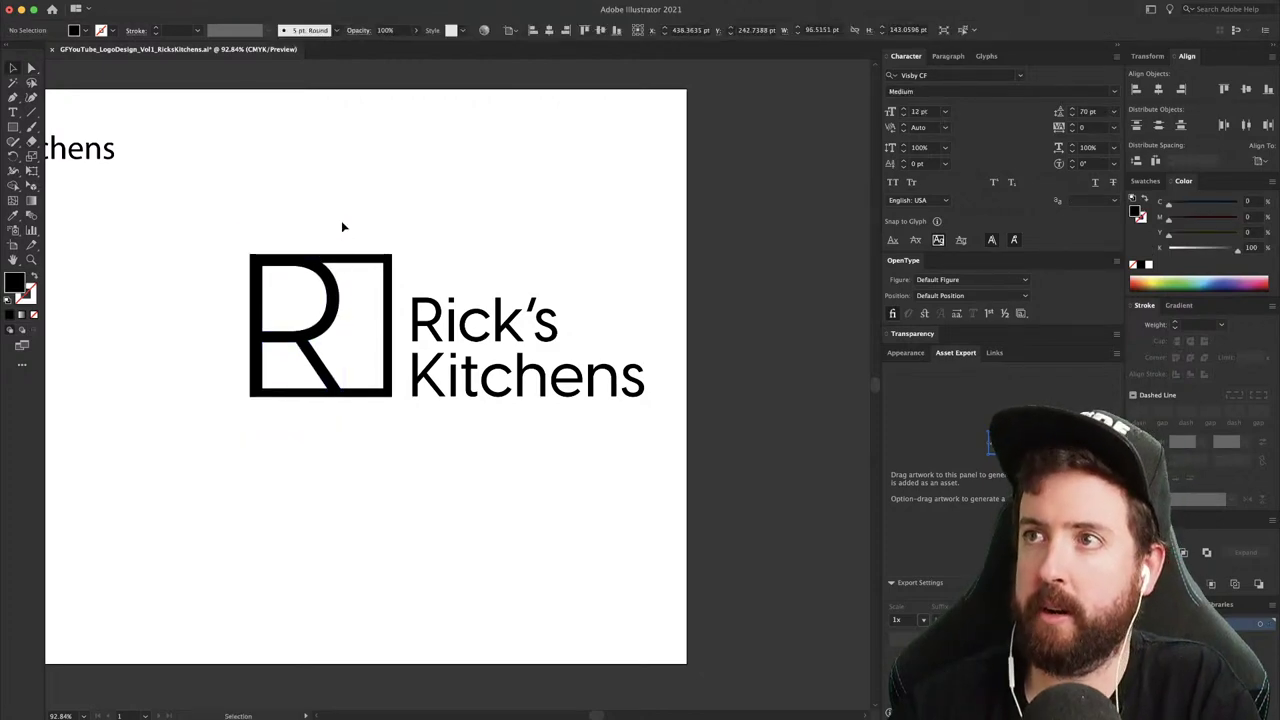
- Nudge the frame left to meet the R's stem and expand its stroke into a filled shape
{"action": "key", "text": "z"}
{"action": "left_click_drag", "start_coordinate": [270, 333], "coordinate": [400, 420]}
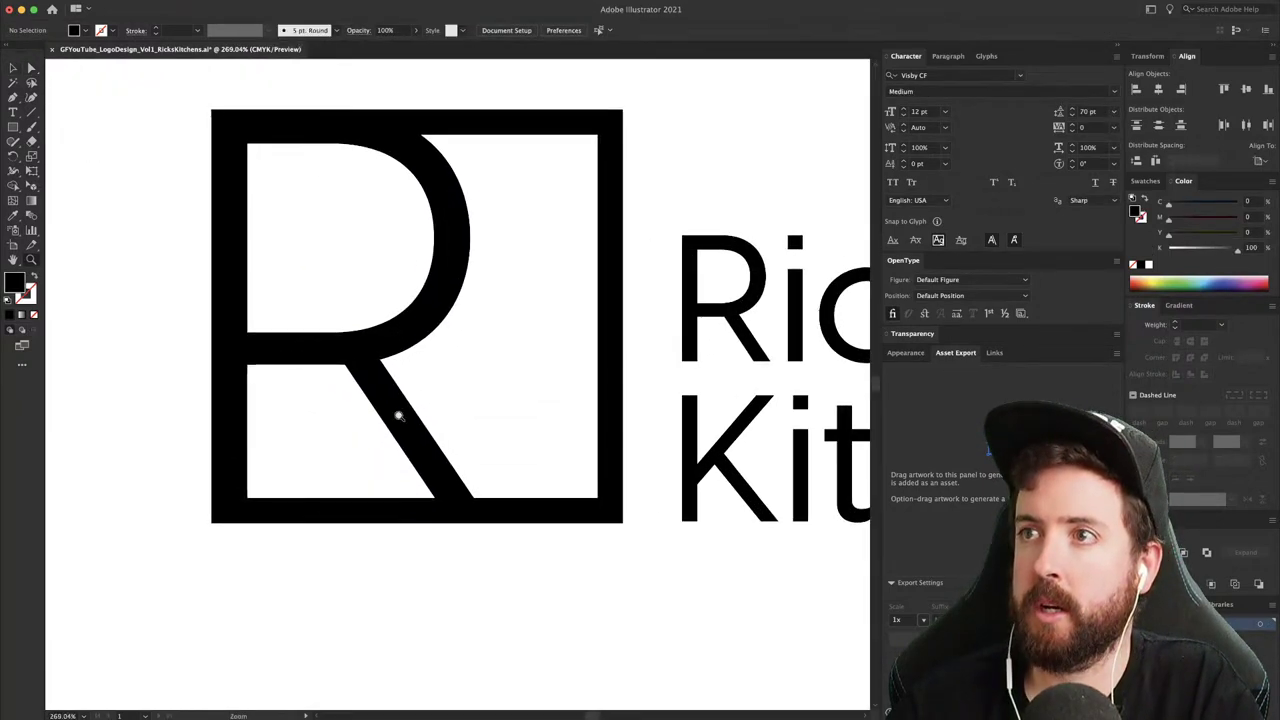
{"action": "key", "text": "v"}
{"action": "left_click", "coordinate": [516, 510]}
{"action": "key", "text": "Left"}
{"action": "key", "text": "Left"}
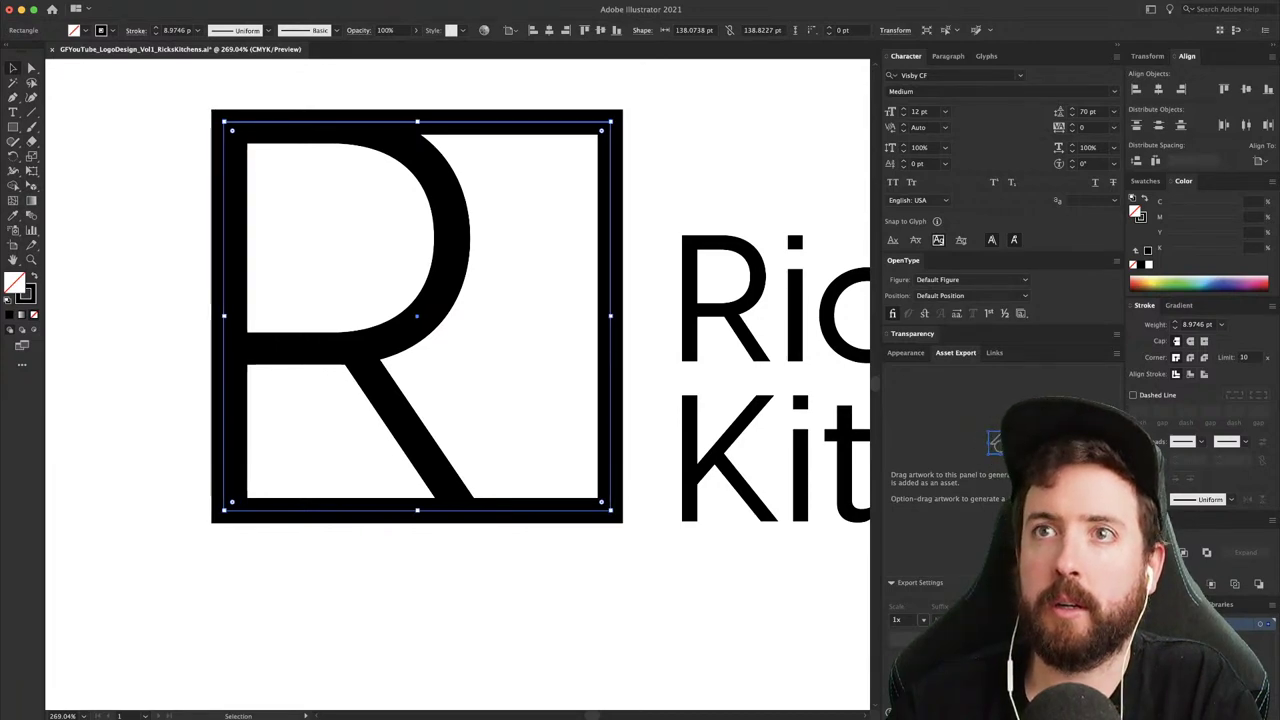
{"action": "key", "text": "super+shift+o"}
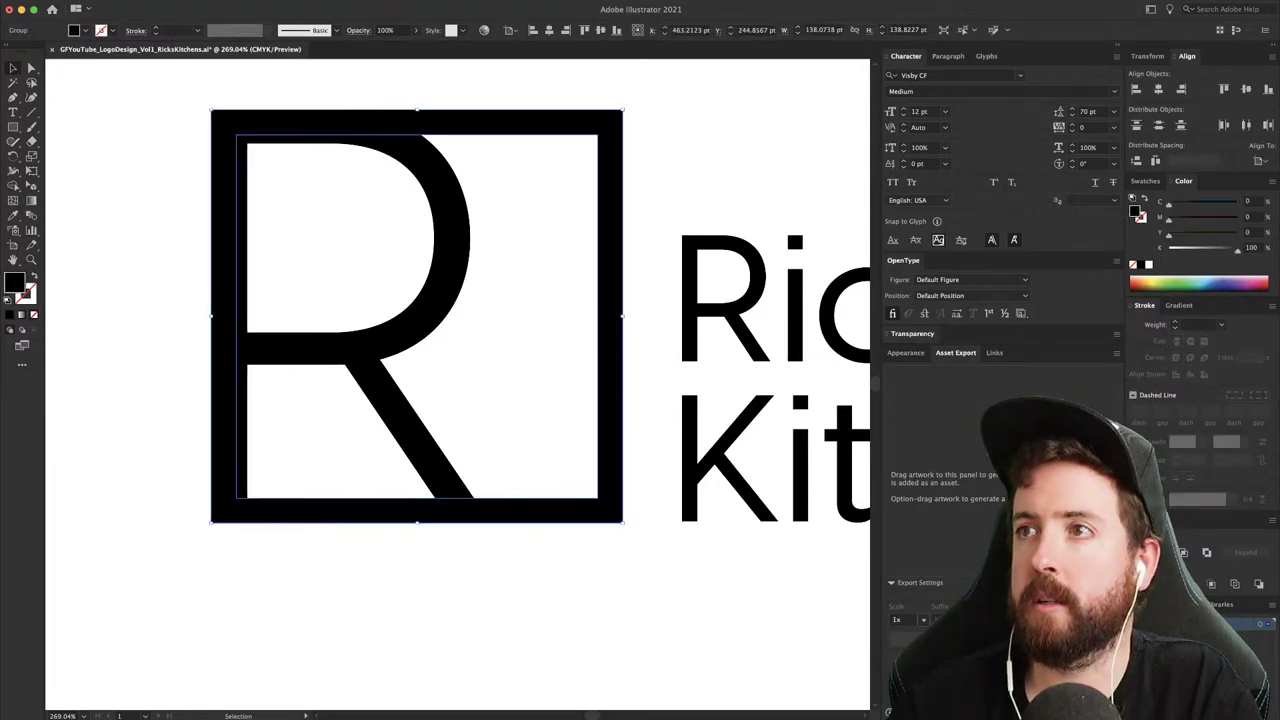
{"action": "left_click", "coordinate": [199, 243]}
- In Outline view, raise the frame's bottom anchor points to the R's base
{"action": "key", "text": "ctrl+y"}
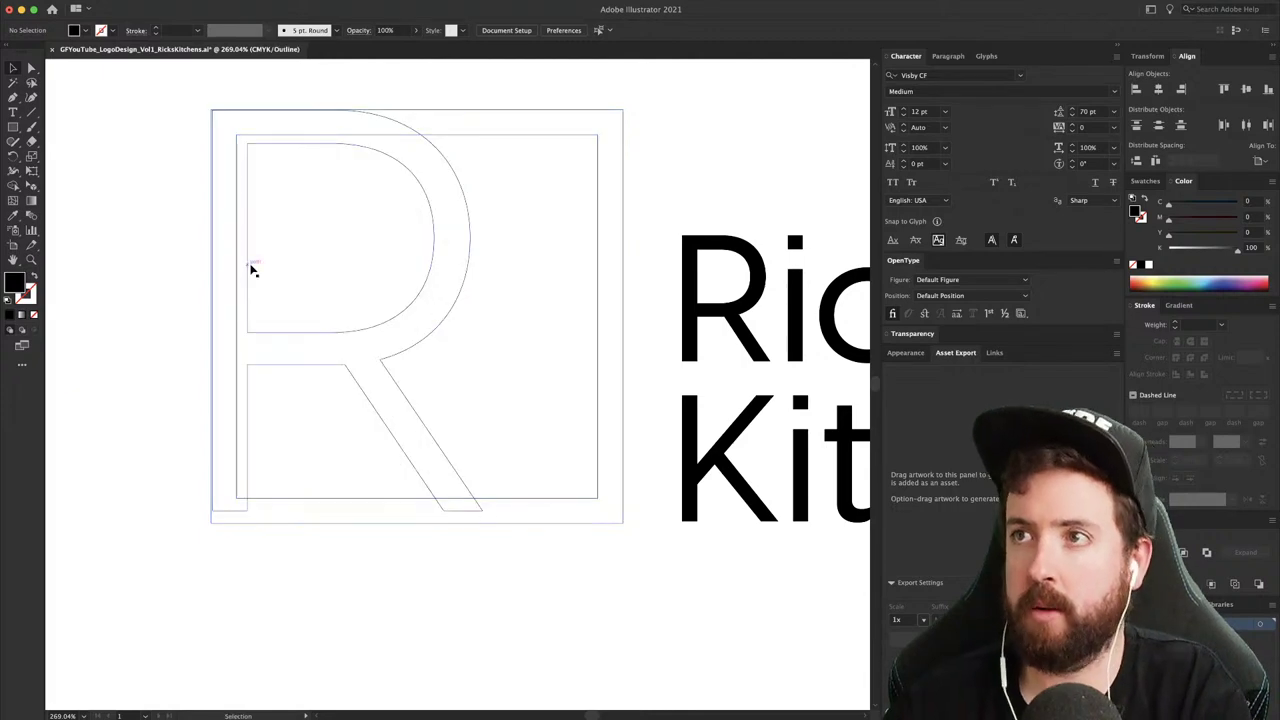
{"action": "key", "text": "a"}
{"action": "left_click", "coordinate": [302, 523]}
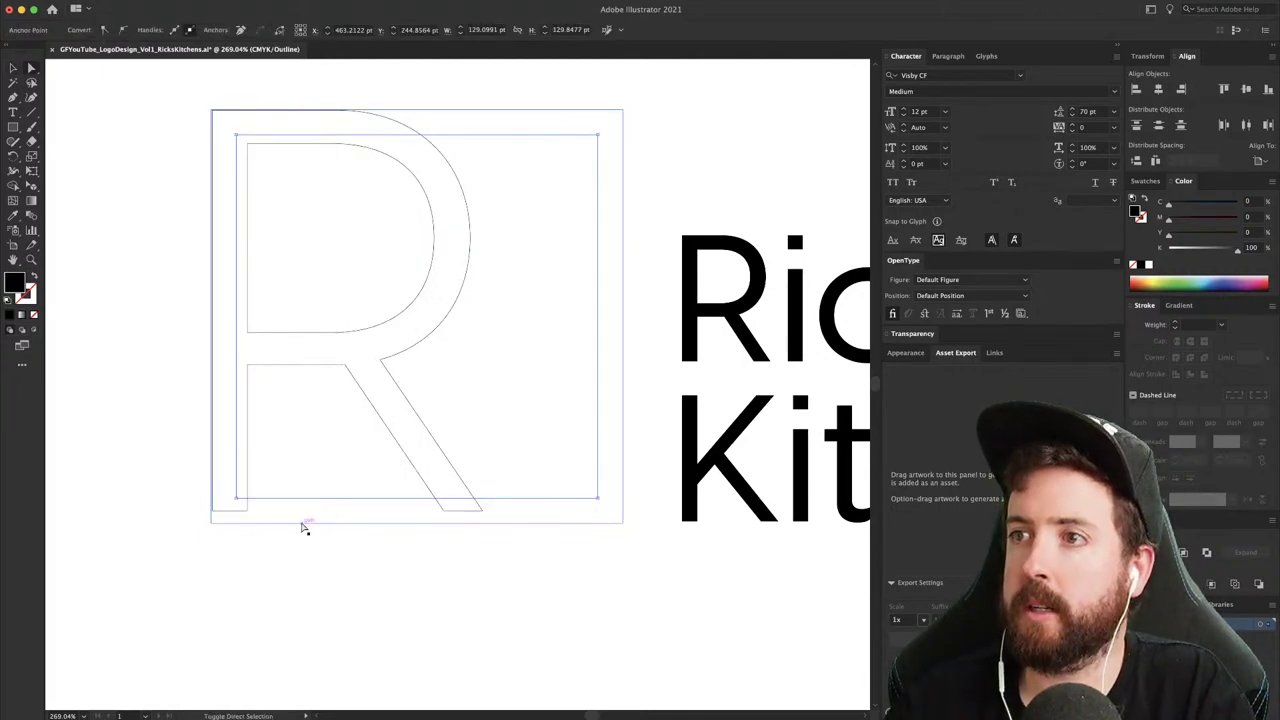
{"action": "left_click", "coordinate": [231, 543]}
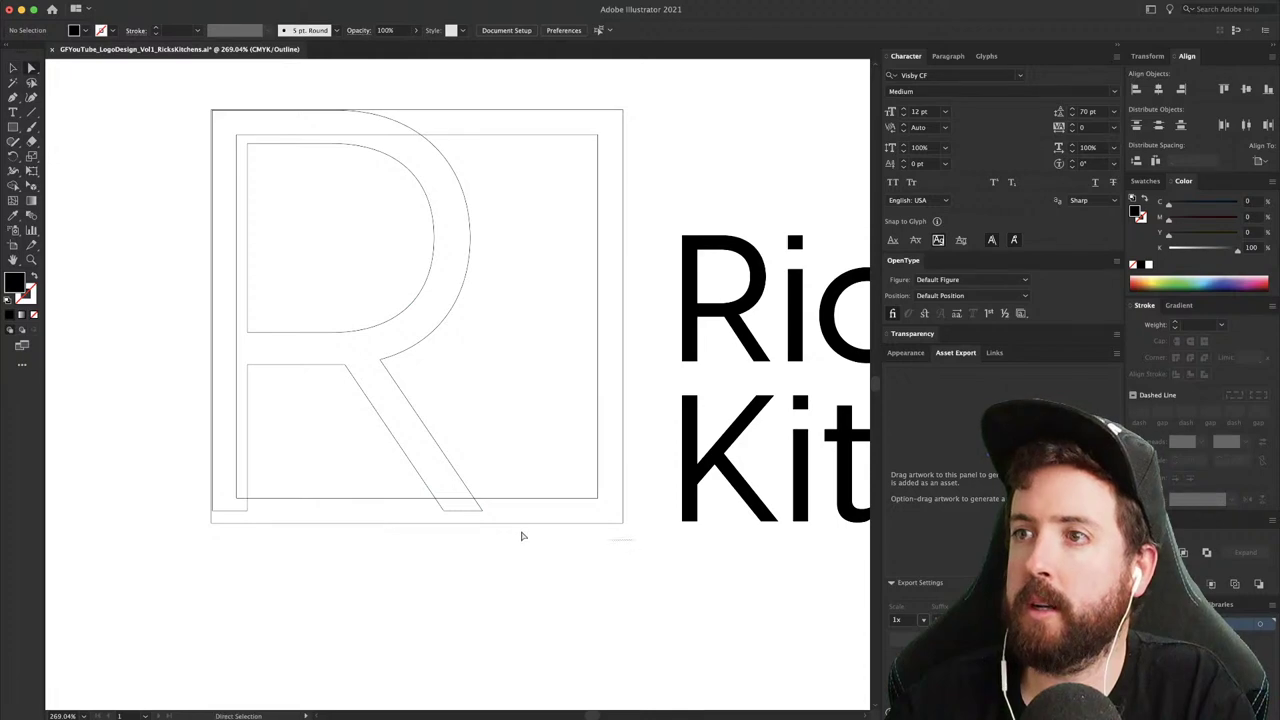
{"action": "left_click_drag", "start_coordinate": [521, 532], "coordinate": [177, 467]}
{"action": "left_click_drag", "start_coordinate": [247, 523], "coordinate": [297, 489]}
{"action": "left_click", "coordinate": [252, 520]}
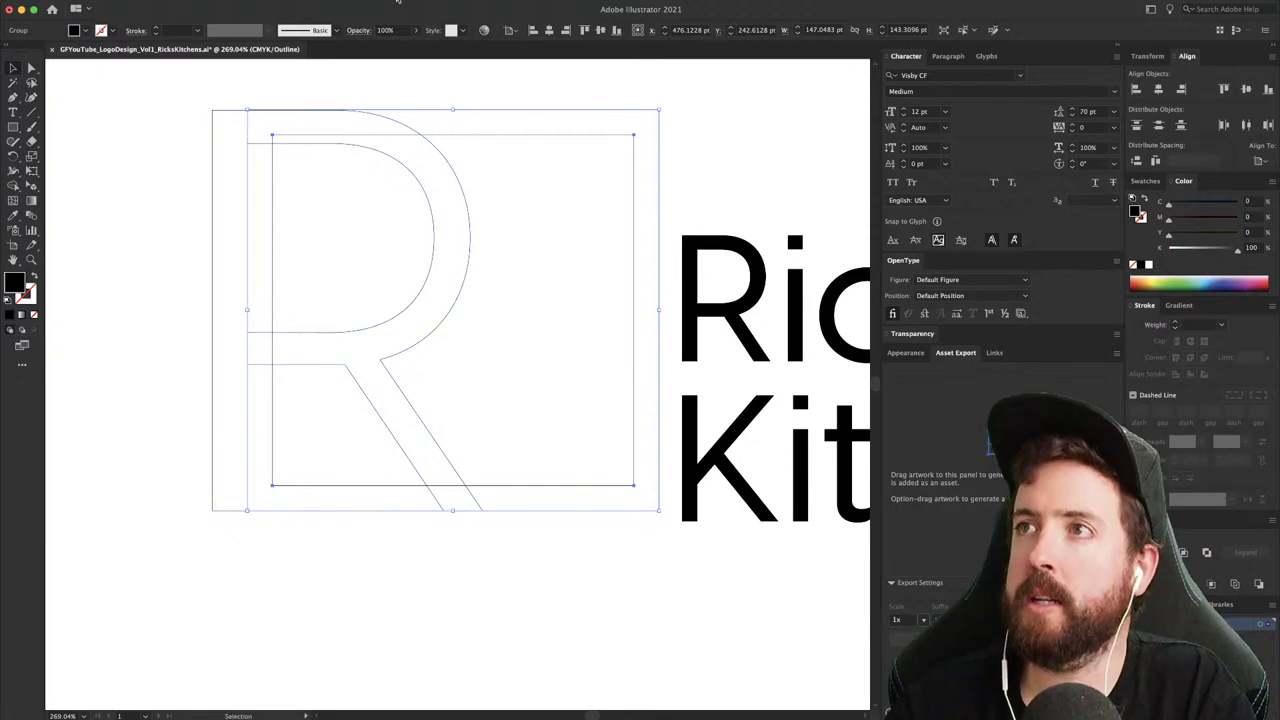
{"action": "left_click", "coordinate": [531, 29]}
{"action": "key", "text": "super+z"}
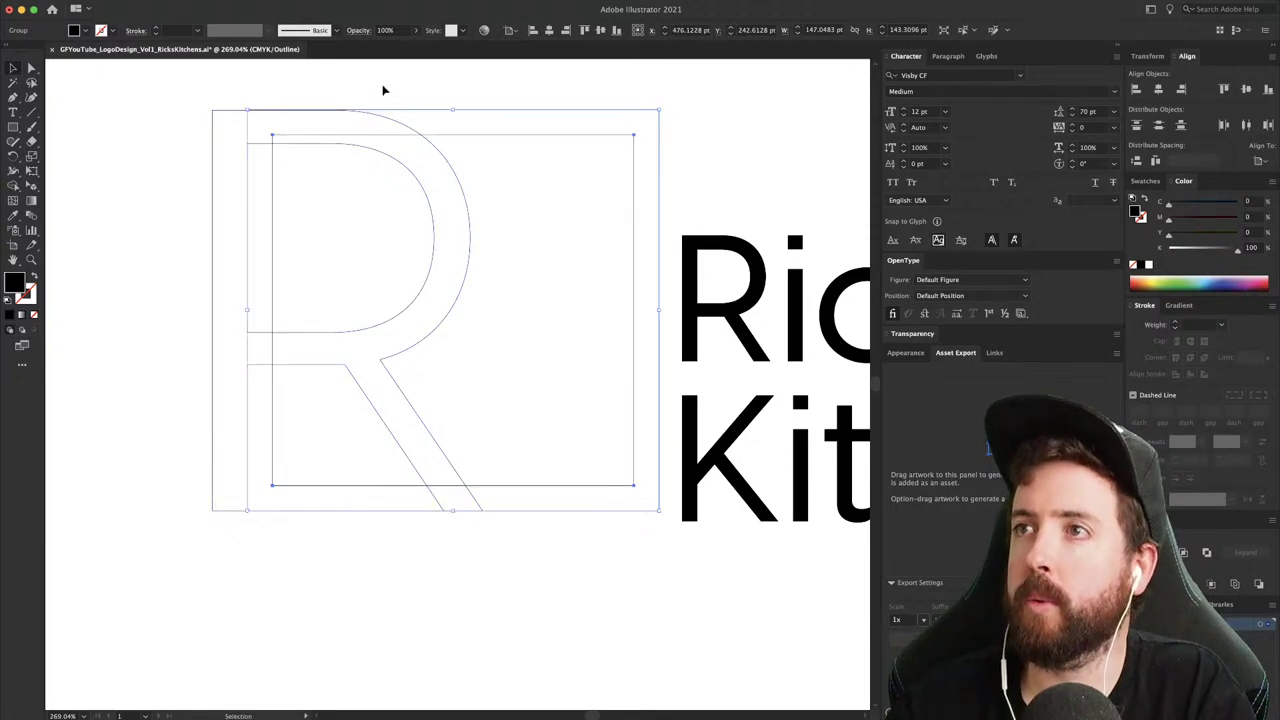
- Undo the inner rectangle's shift and select the frame rectangles' top anchor points
{"action": "left_click_drag", "start_coordinate": [208, 93], "coordinate": [326, 169]}
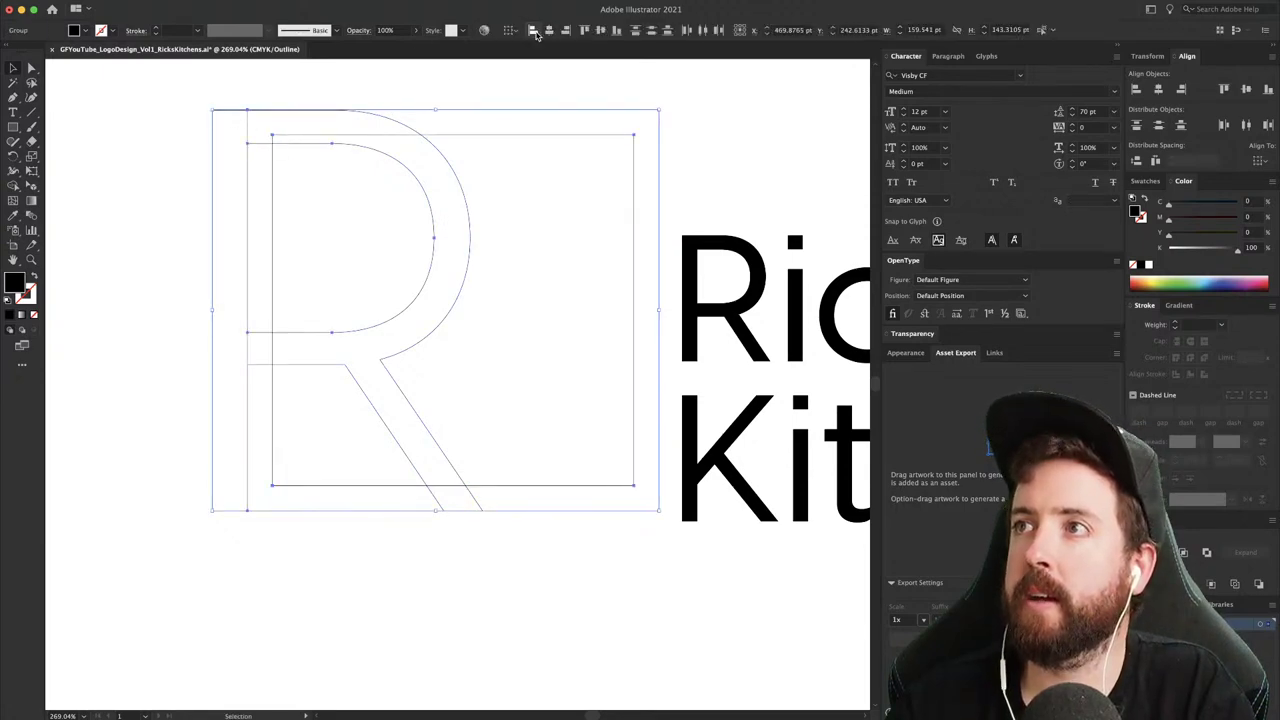
{"action": "key", "text": "super+z"}
{"action": "left_click", "coordinate": [373, 95]}
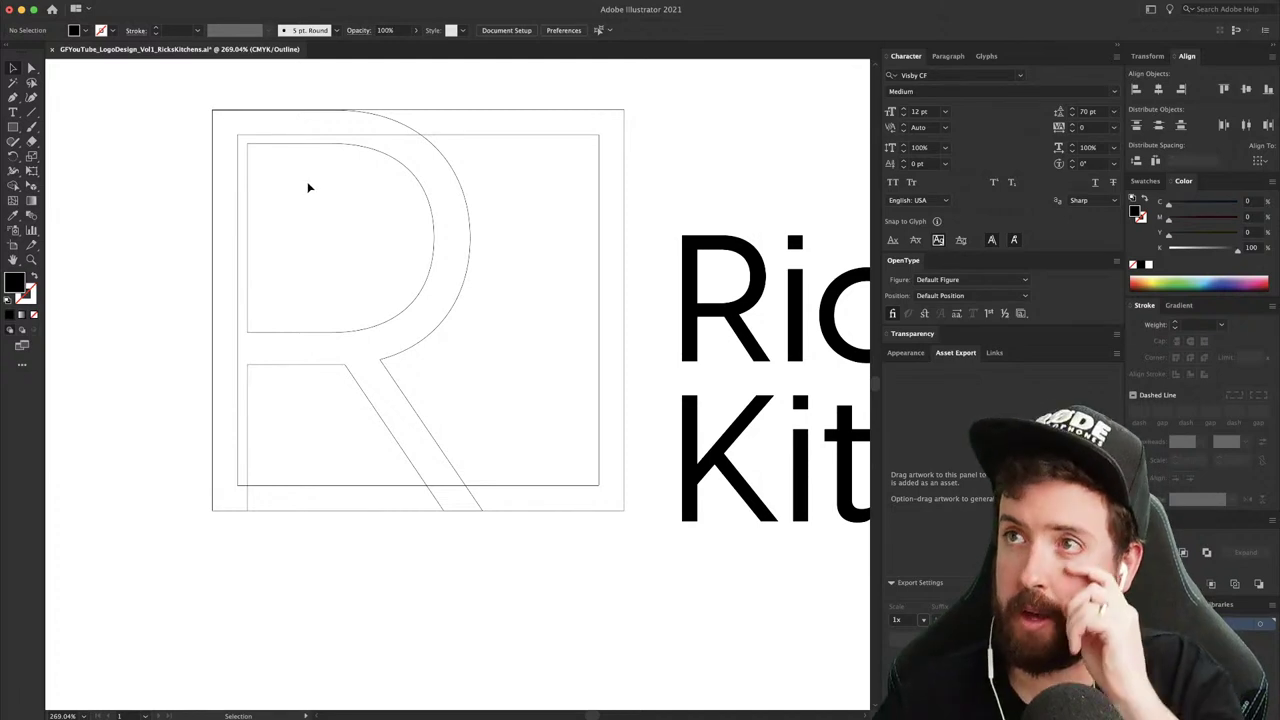
{"action": "key", "text": "a"}
{"action": "left_click_drag", "start_coordinate": [609, 93], "coordinate": [189, 157]}
{"action": "left_click", "coordinate": [443, 211]}
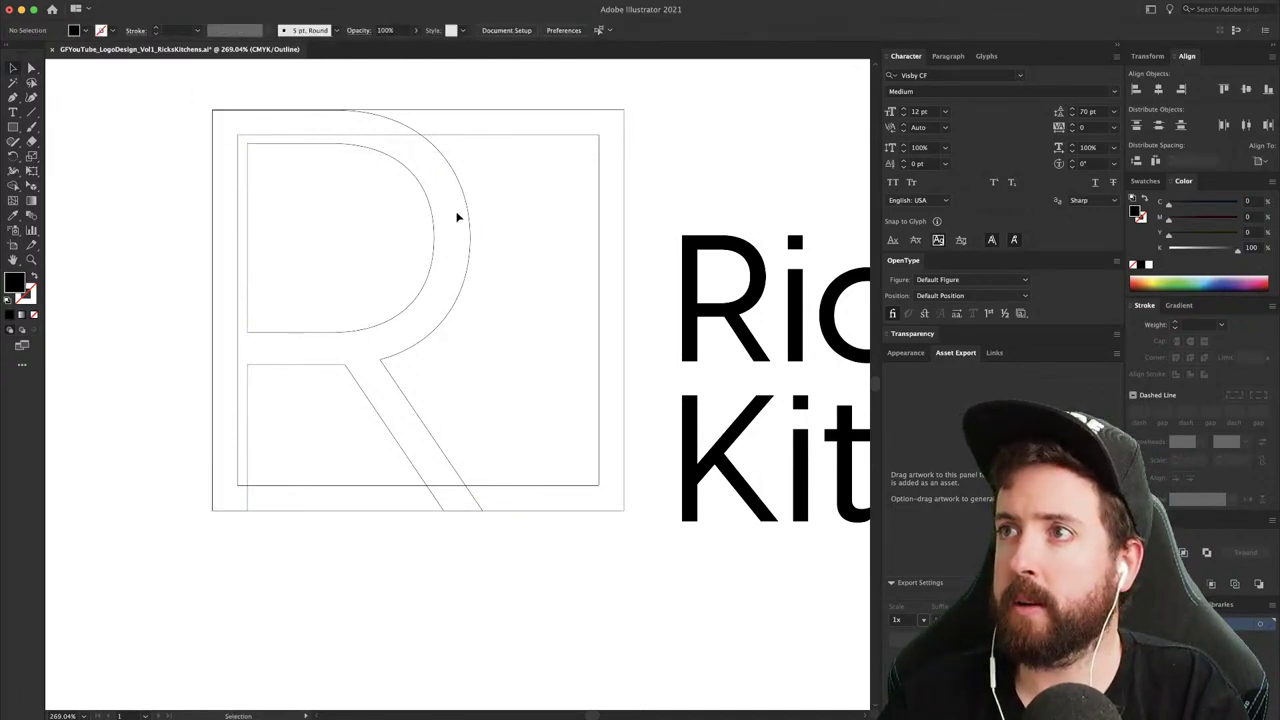
{"action": "left_click_drag", "start_coordinate": [670, 85], "coordinate": [213, 150]}
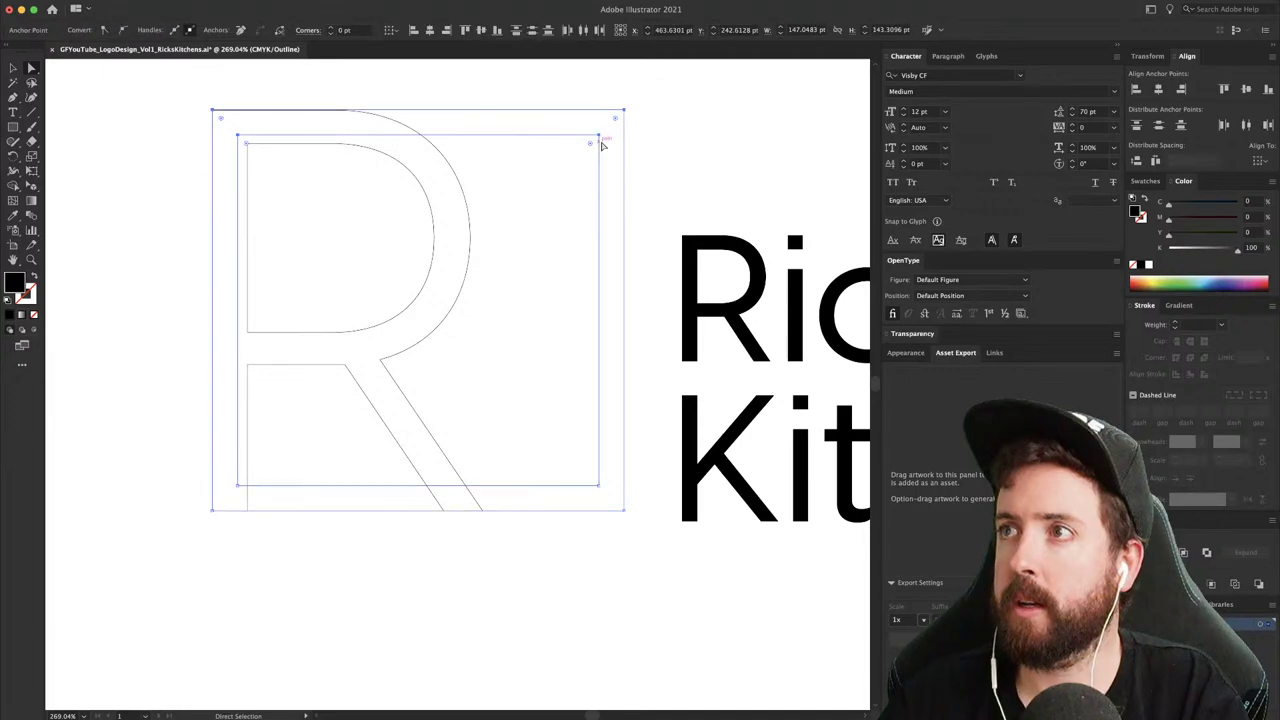
- Lower the frame's top edge about 25 px and inspect the anchor points on the square's left edge
{"action": "mouse_move", "coordinate": [599, 135]}
{"action": "left_mouse_down"}
{"action": "mouse_move", "coordinate": [599, 160]}
{"action": "mouse_move", "coordinate": [596, 135]}
{"action": "left_mouse_up"}
{"action": "key", "text": "v"}
{"action": "left_click", "coordinate": [481, 84]}
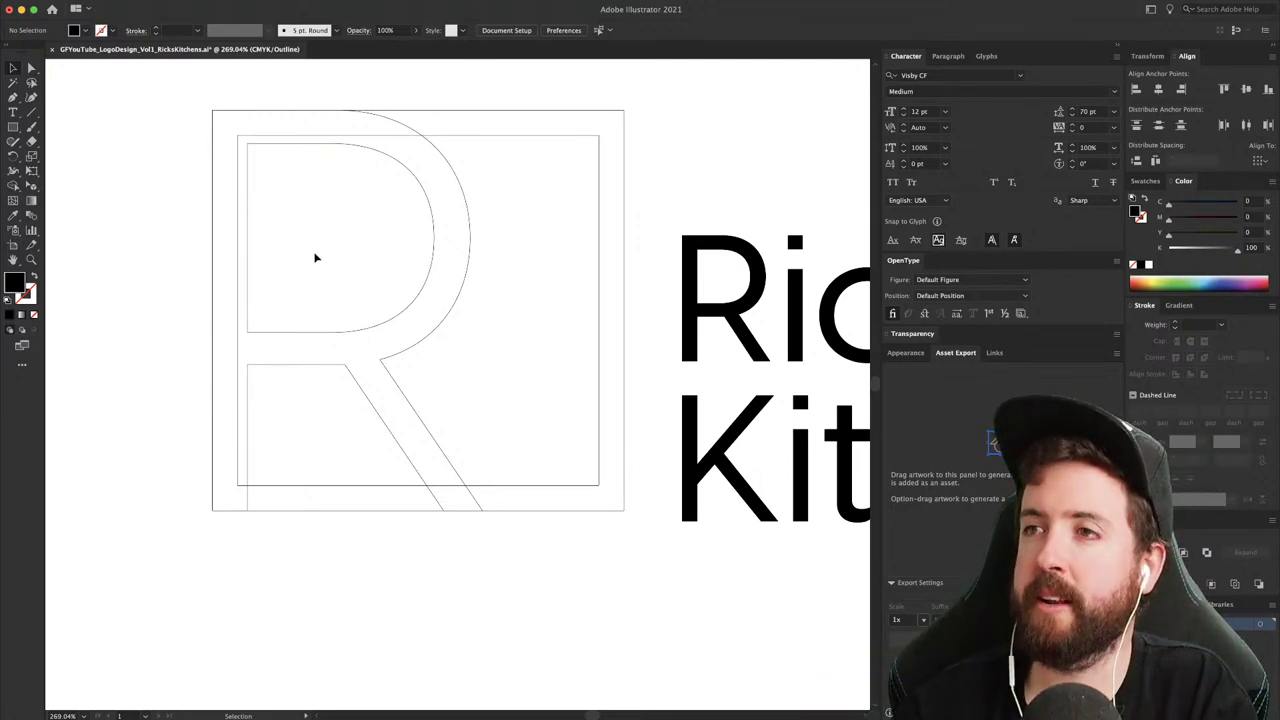
{"action": "left_click", "coordinate": [288, 485]}
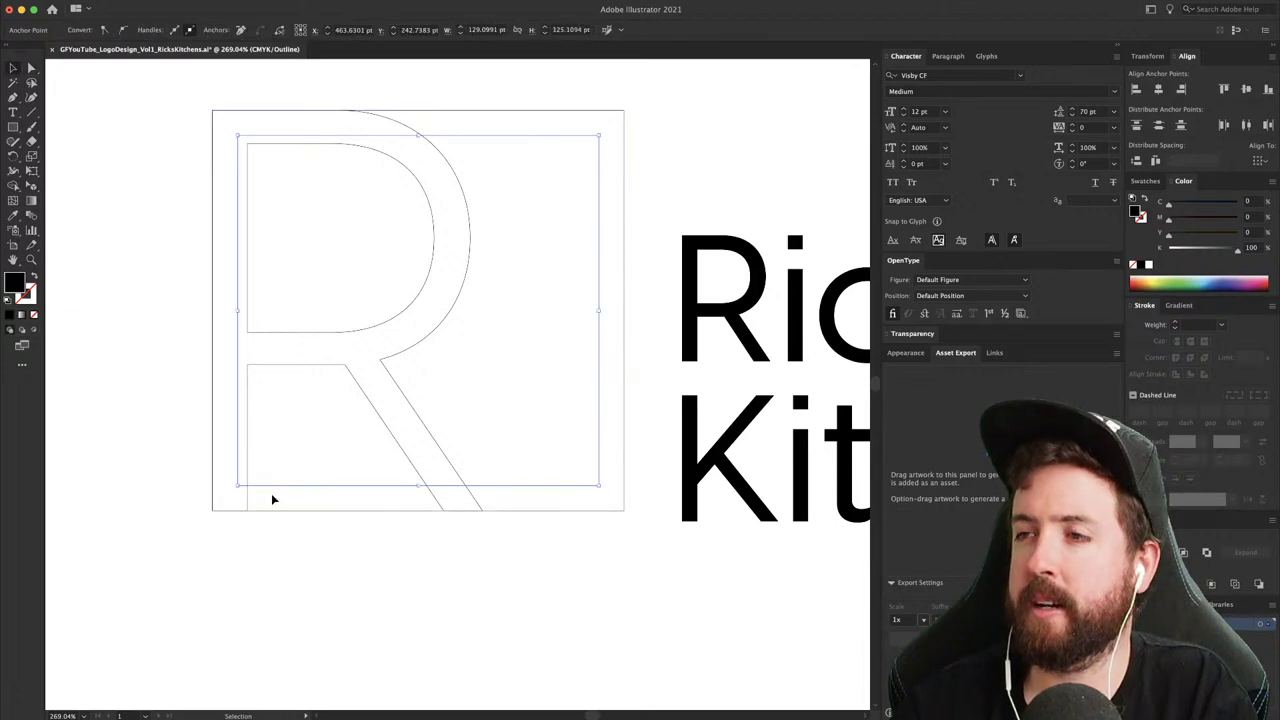
{"action": "left_click", "coordinate": [294, 541]}
{"action": "key", "text": "a"}
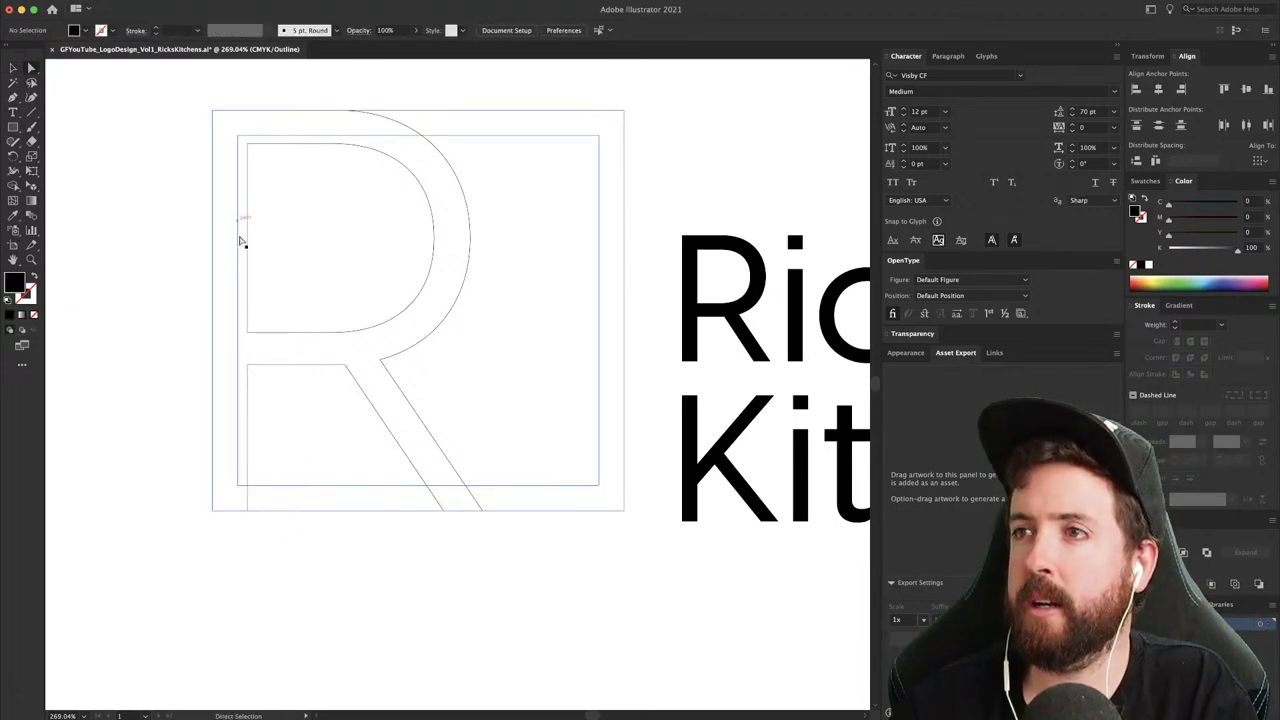
{"action": "left_click", "coordinate": [239, 465]}
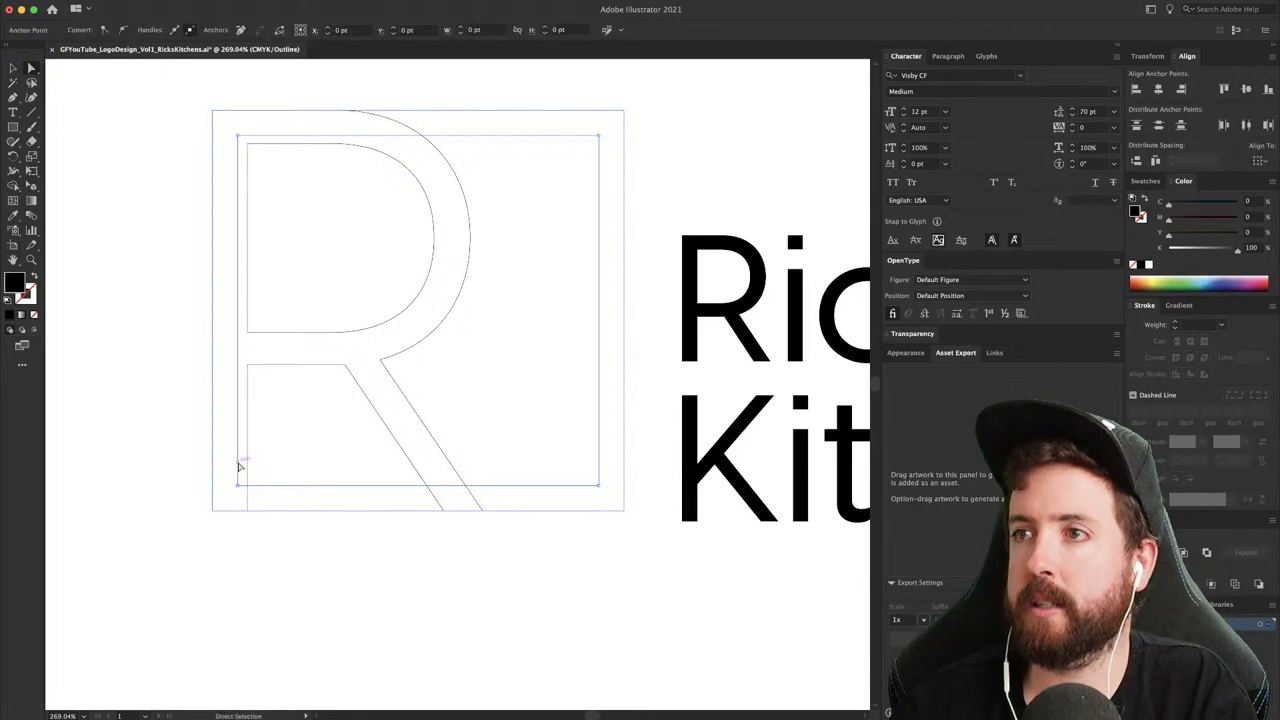
{"action": "key", "text": "v"}
- Inside the group, scale the inner square down slightly so the frame gets thicker
{"action": "double_click", "coordinate": [598, 167]}
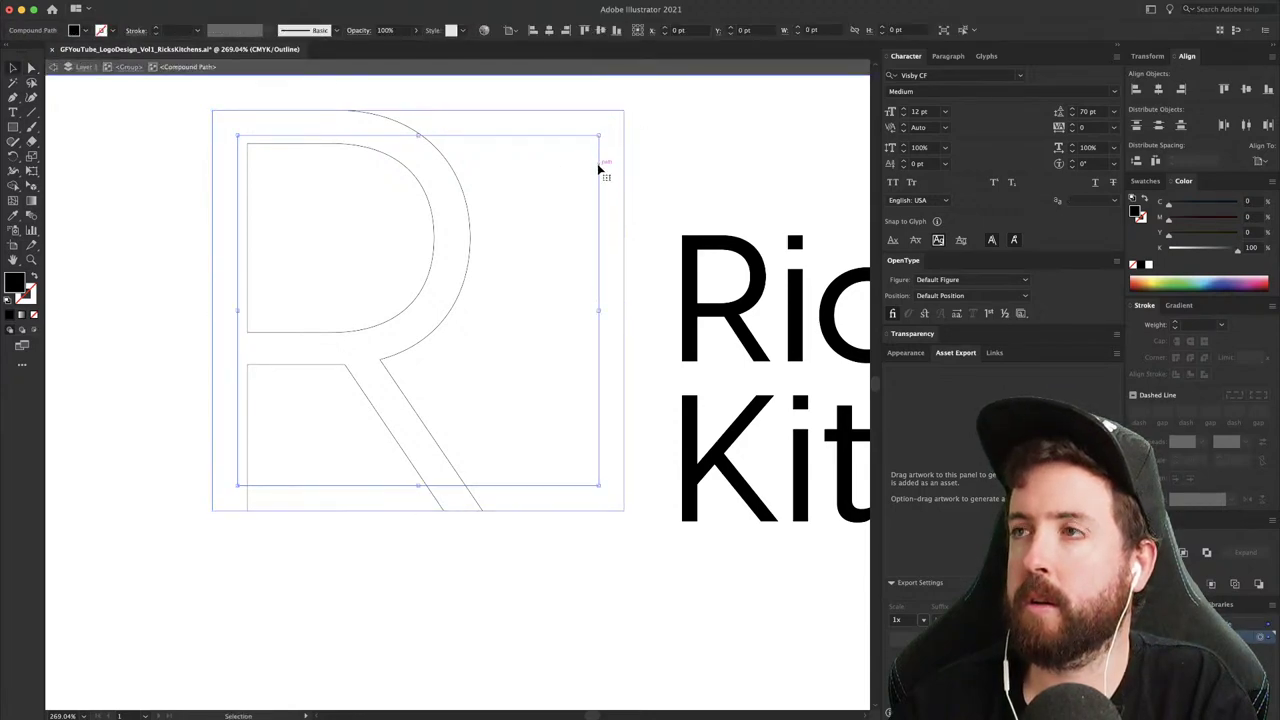
{"action": "left_click", "coordinate": [599, 166]}
{"action": "left_click_drag", "start_coordinate": [617, 148], "coordinate": [671, 93]}
{"action": "key", "text": "v"}
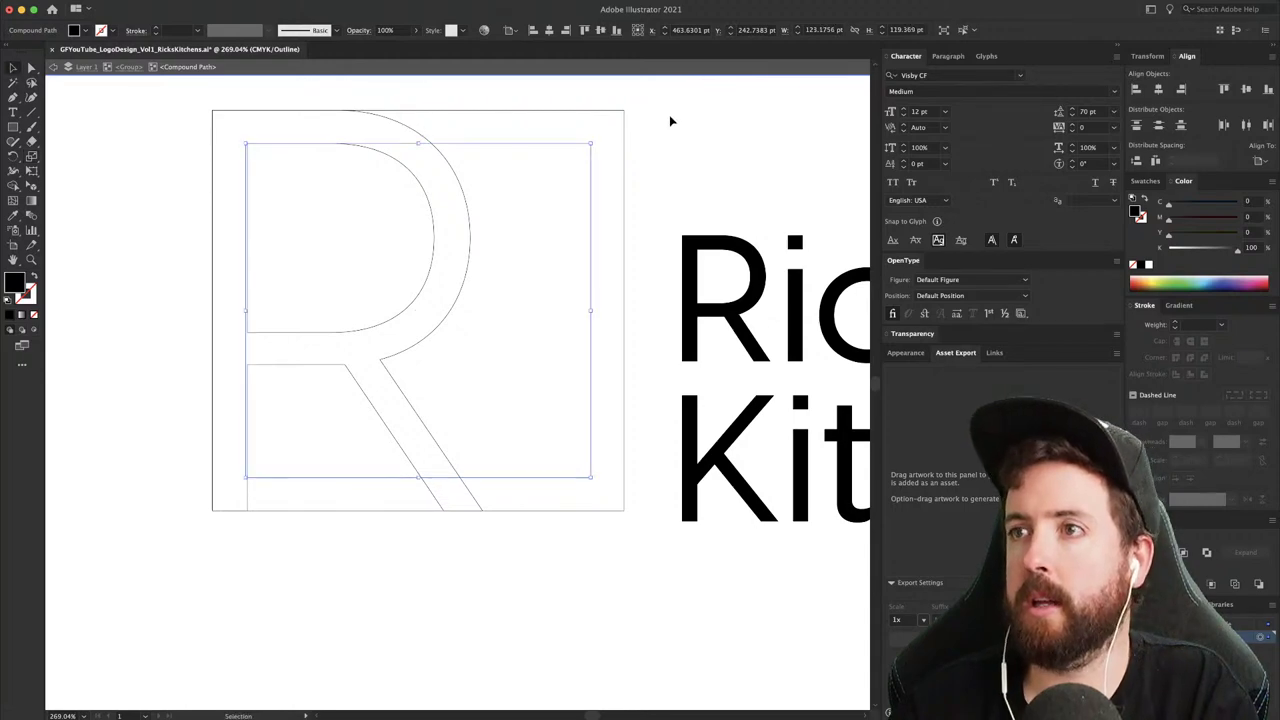
{"action": "left_click", "coordinate": [671, 121]}
{"action": "key", "text": "a"}
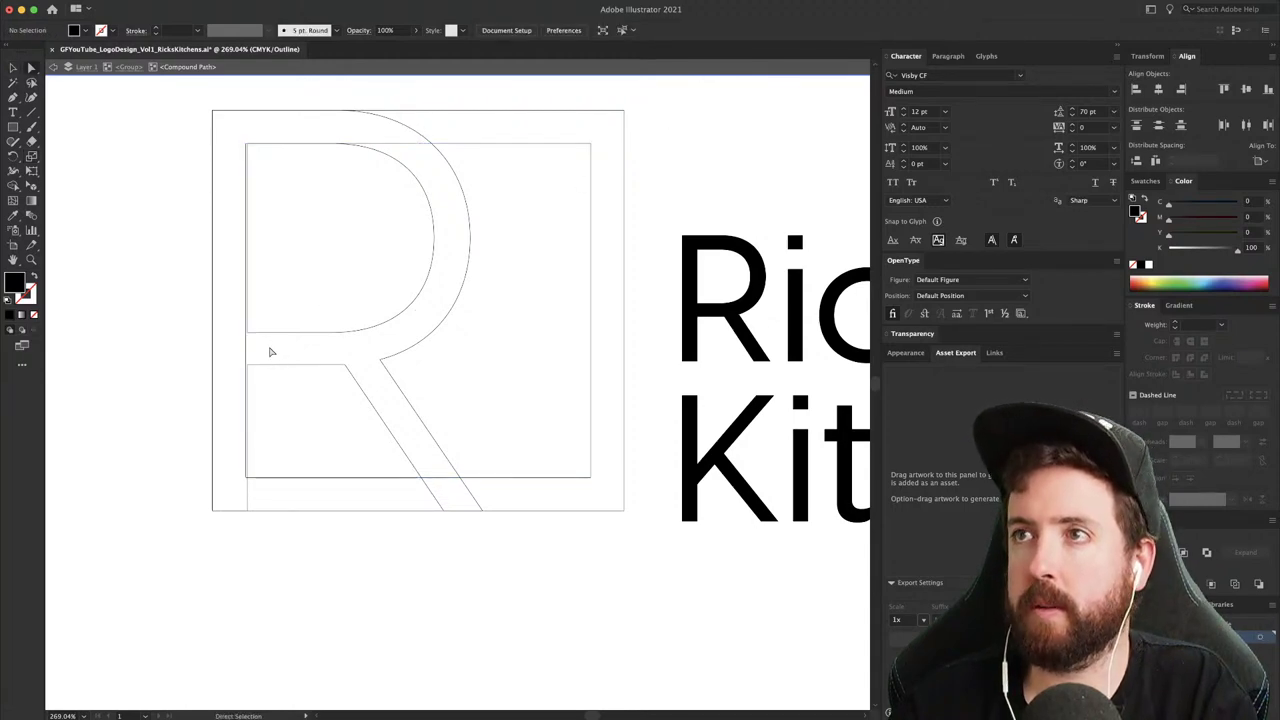
{"action": "key", "text": "v"}
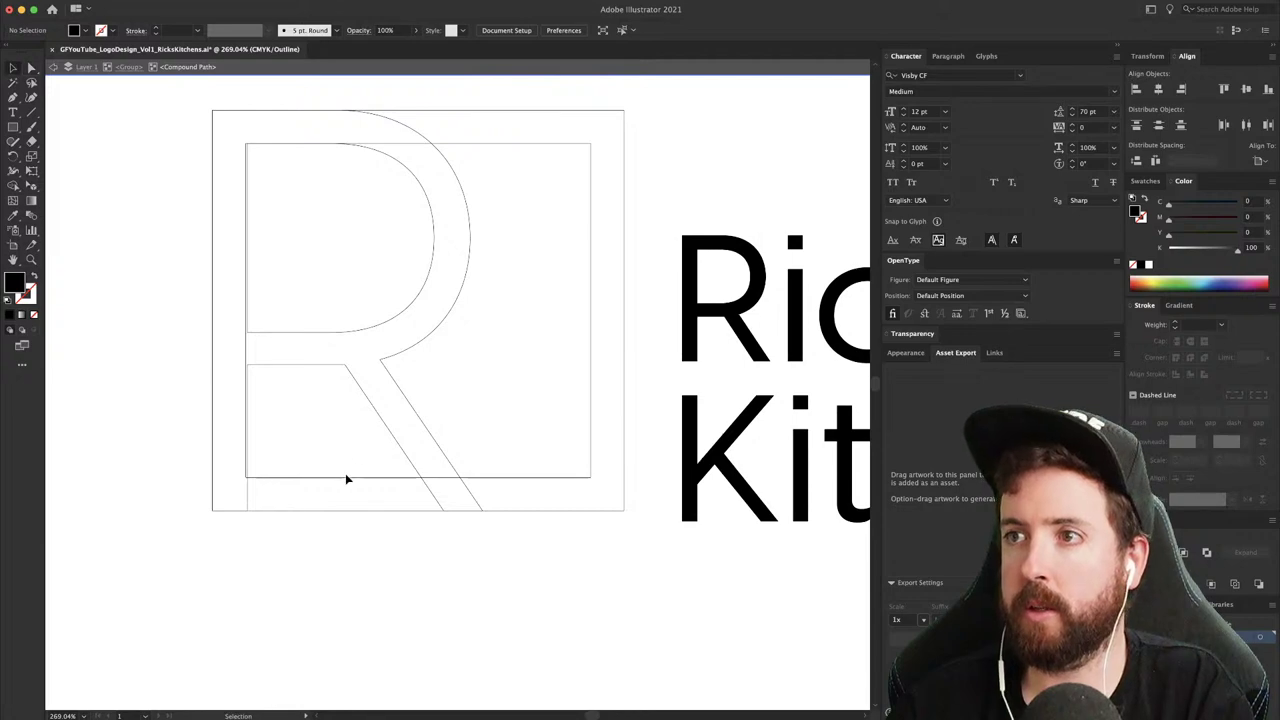
- Reselect the inner square and try resizing it around its centre, undoing the attempt
{"action": "left_click", "coordinate": [349, 479]}
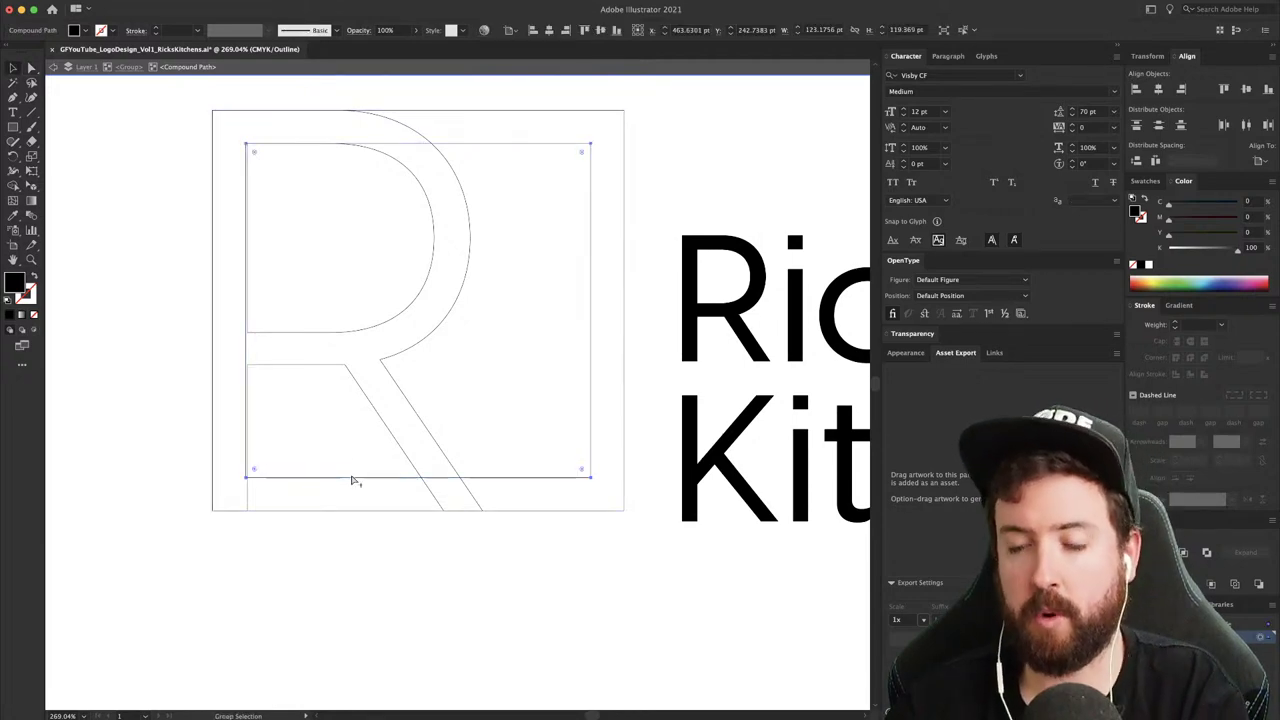
{"action": "left_click", "coordinate": [337, 443]}
{"action": "left_click", "coordinate": [336, 478]}
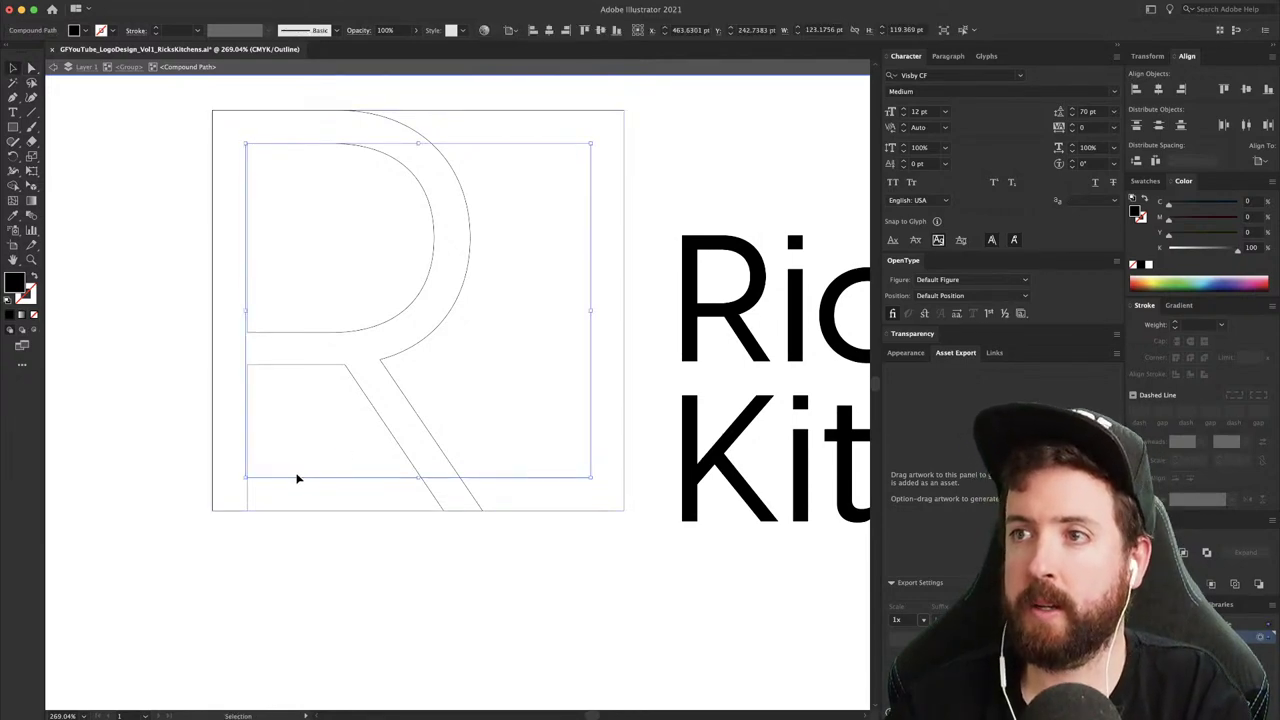
{"action": "key", "text": "super+z"}
{"action": "key", "text": "Delete"}
{"action": "key", "text": "v"}
{"action": "left_click", "coordinate": [237, 504]}
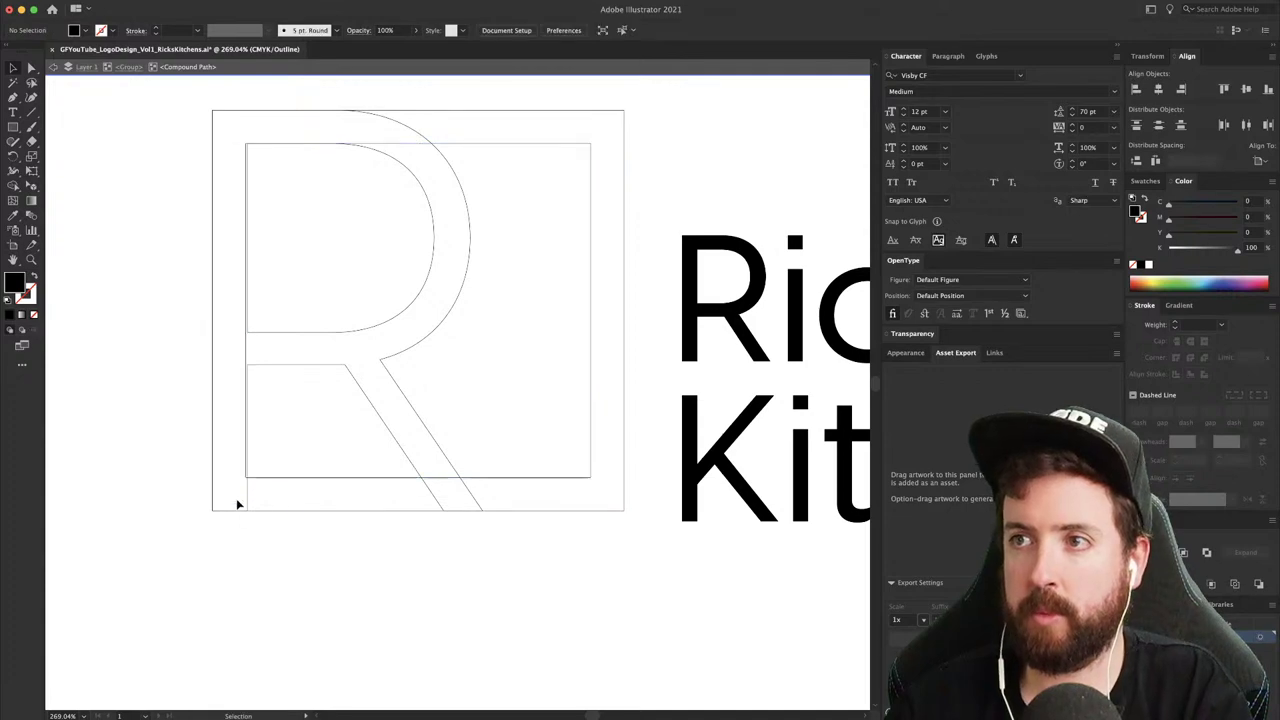
- Check the square compound path's anchor points, then exit group editing and clear the selection
{"action": "left_click", "coordinate": [308, 476]}
{"action": "key", "text": "a"}
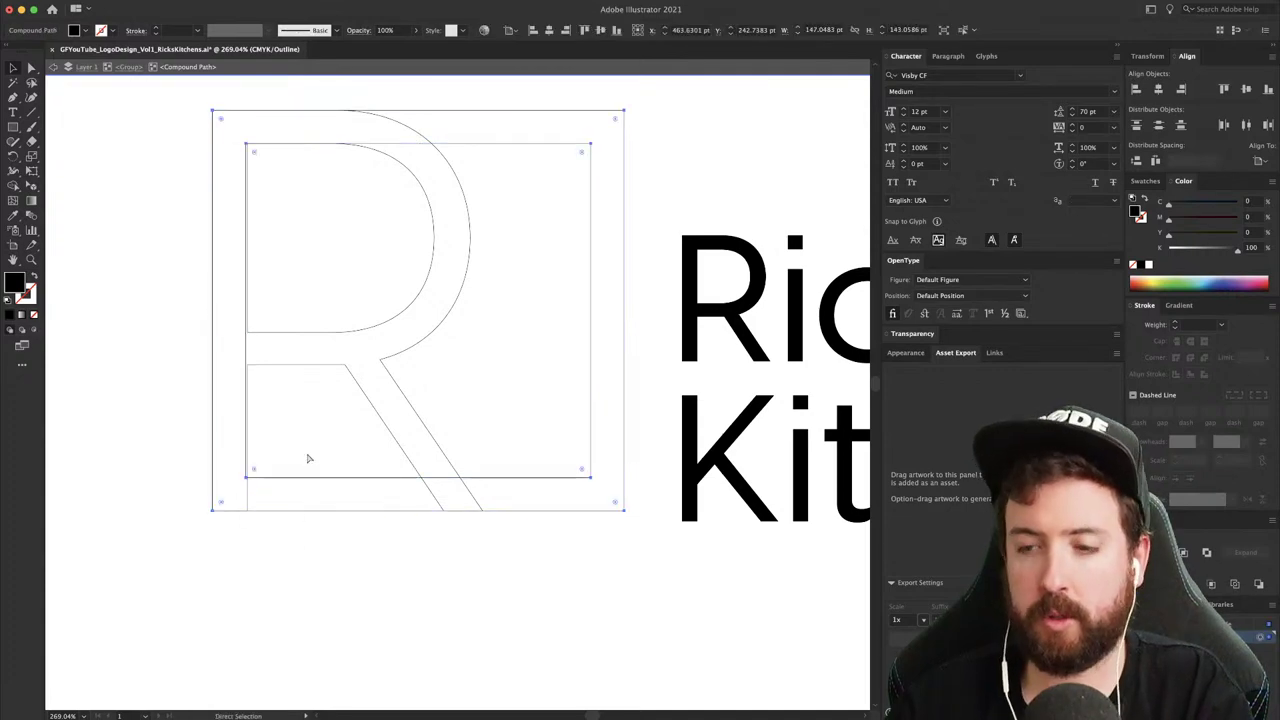
{"action": "left_click", "coordinate": [293, 373]}
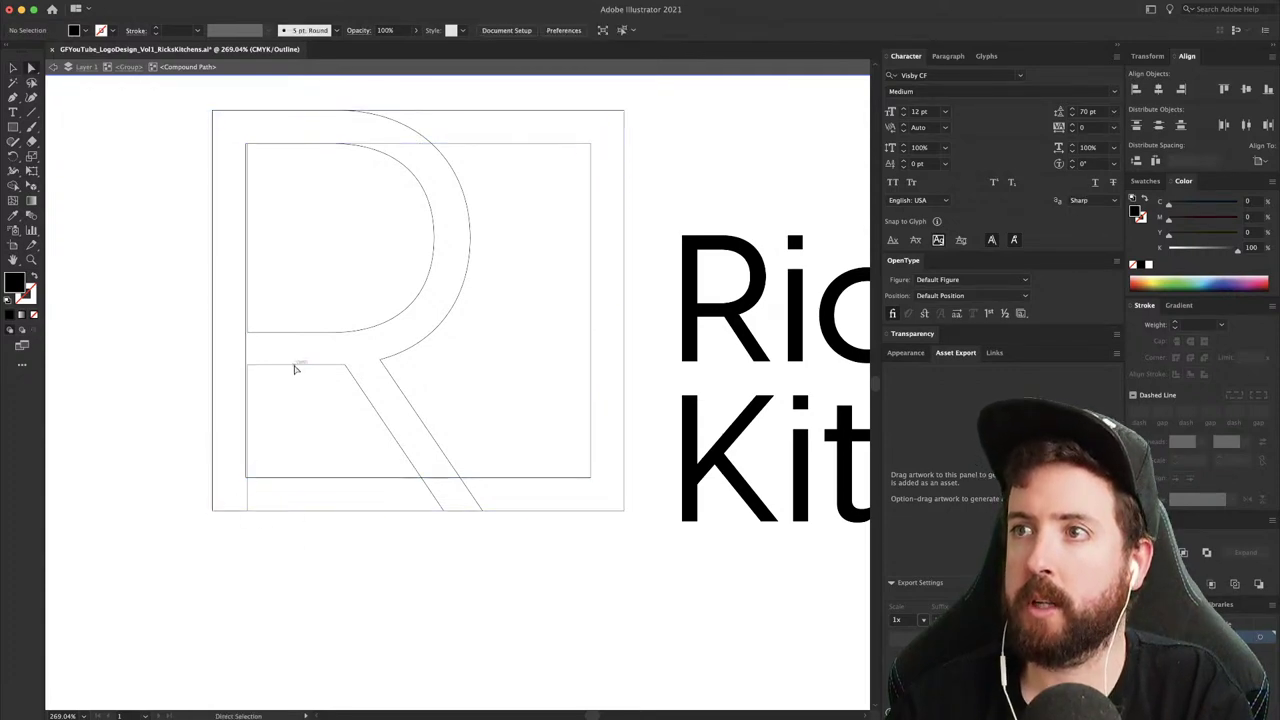
{"action": "key", "text": "Escape"}
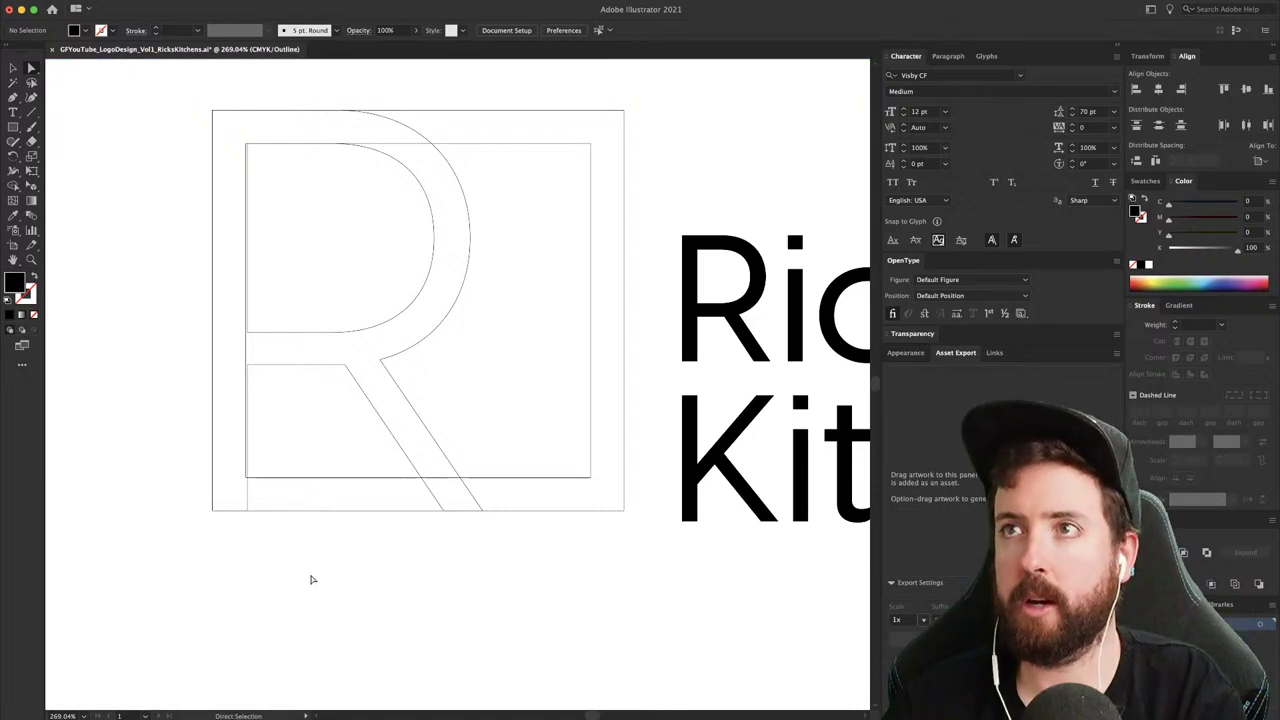
{"action": "key", "text": "super+z"}
{"action": "left_click", "coordinate": [311, 579]}
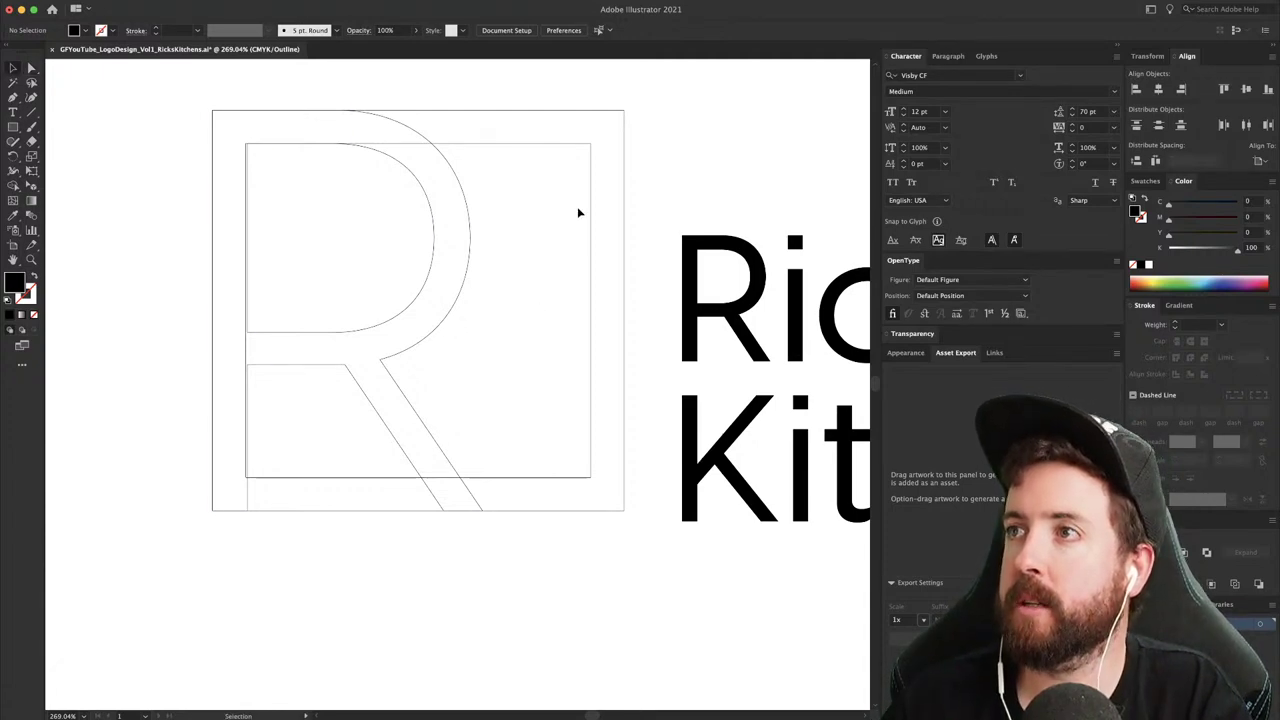
{"action": "left_click_drag", "start_coordinate": [642, 254], "coordinate": [642, 254]}
{"action": "left_click", "coordinate": [642, 254]}
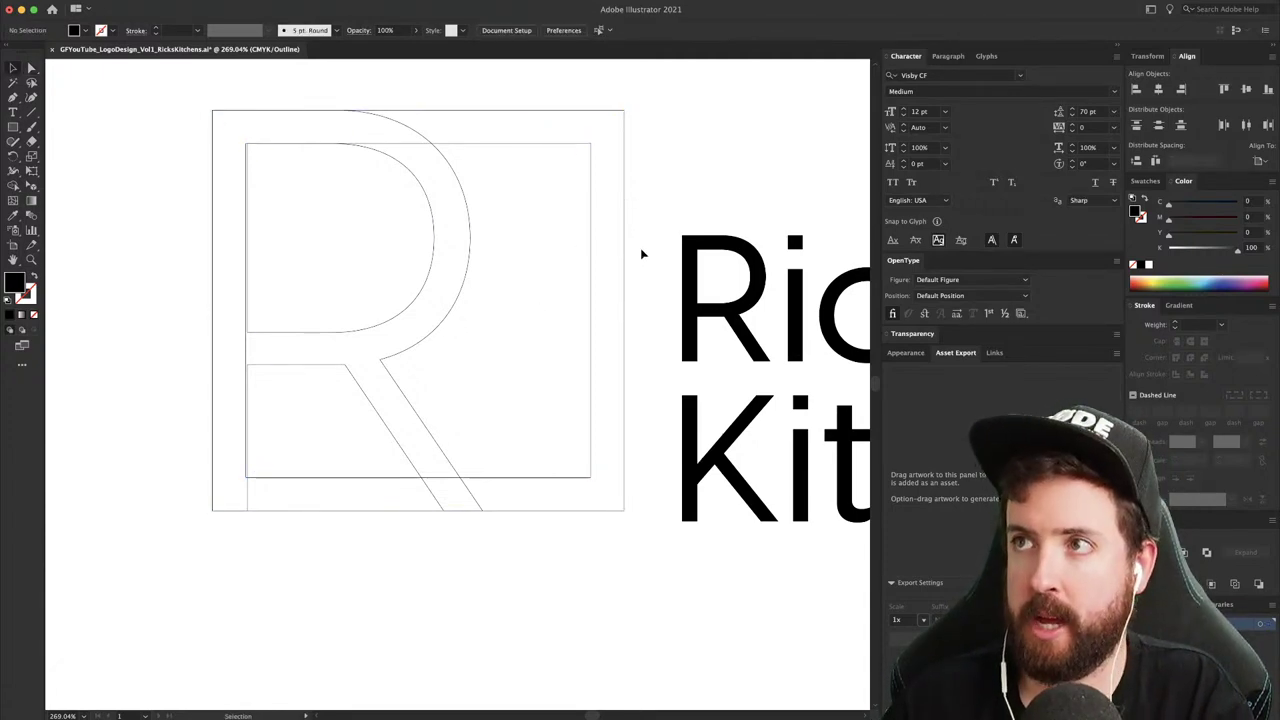
- Select the anchor points down the R's left stem and nudge the stem left toward the frame
{"action": "key", "text": "a"}
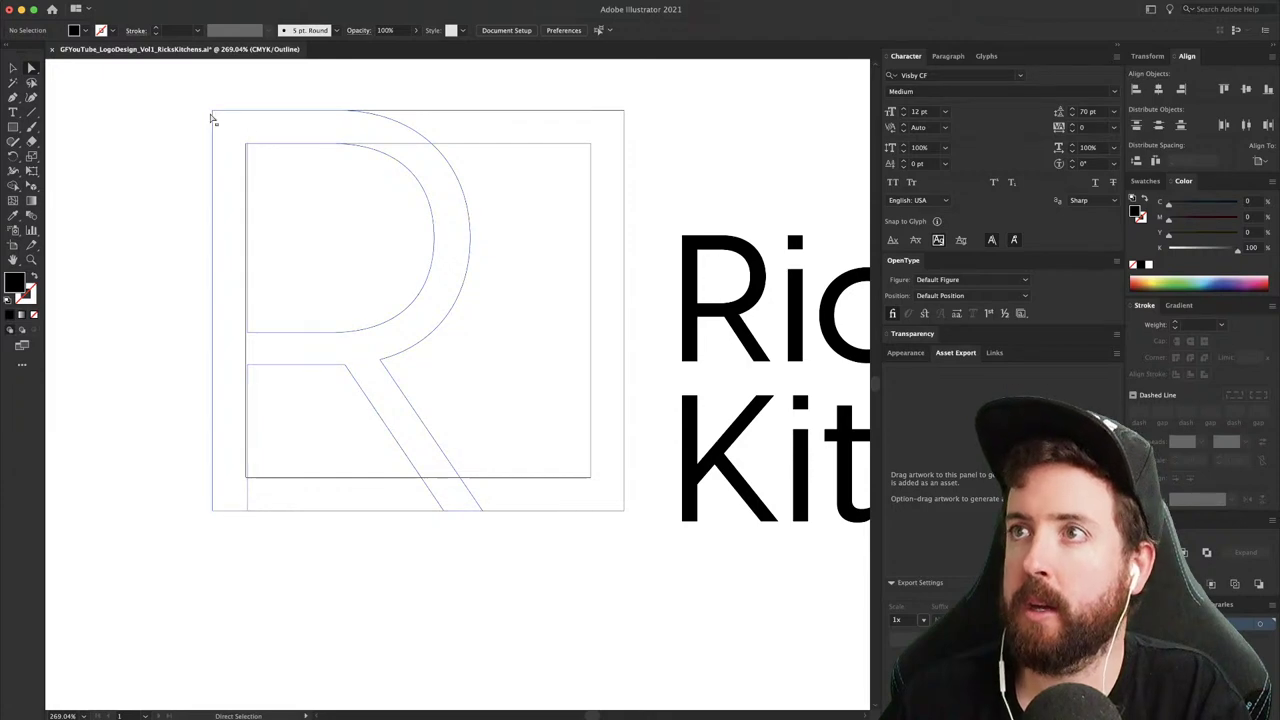
{"action": "left_click_drag", "start_coordinate": [237, 143], "coordinate": [270, 547]}
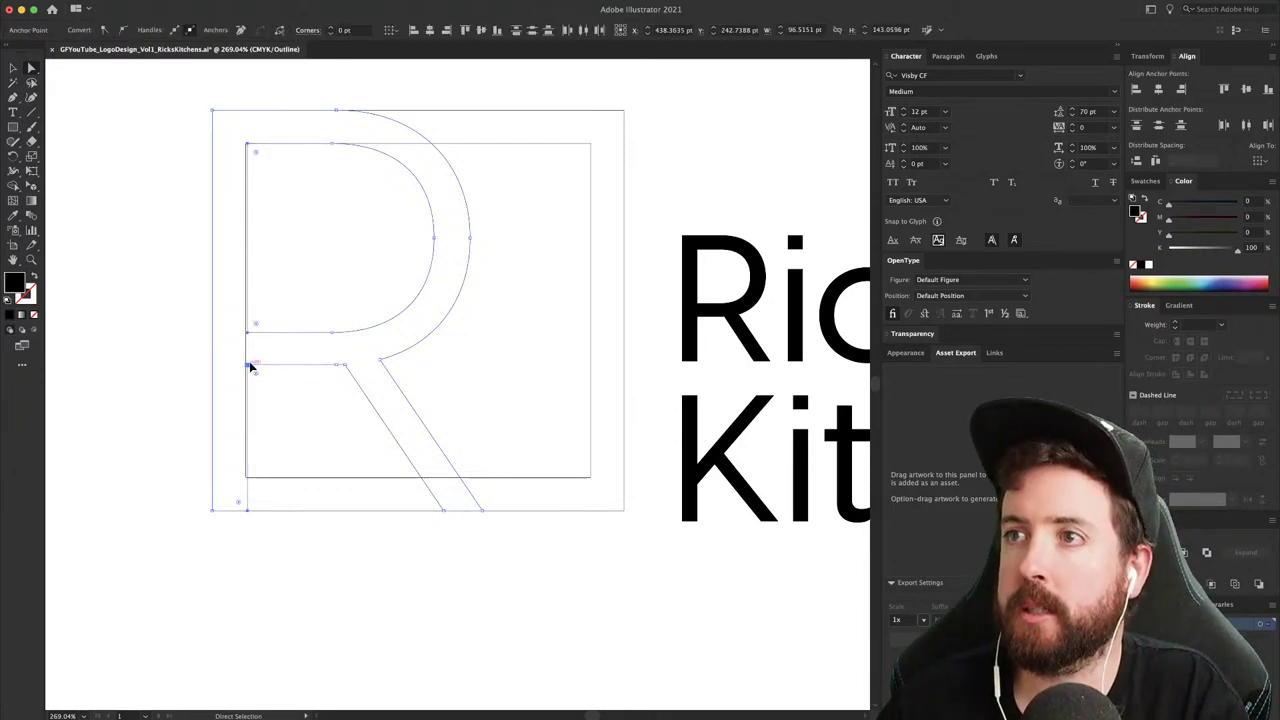
{"action": "mouse_move", "coordinate": [251, 363]}
{"action": "left_mouse_down"}
{"action": "mouse_move", "coordinate": [234, 366]}
{"action": "mouse_move", "coordinate": [244, 363]}
{"action": "left_mouse_up"}
{"action": "left_click", "coordinate": [255, 170]}
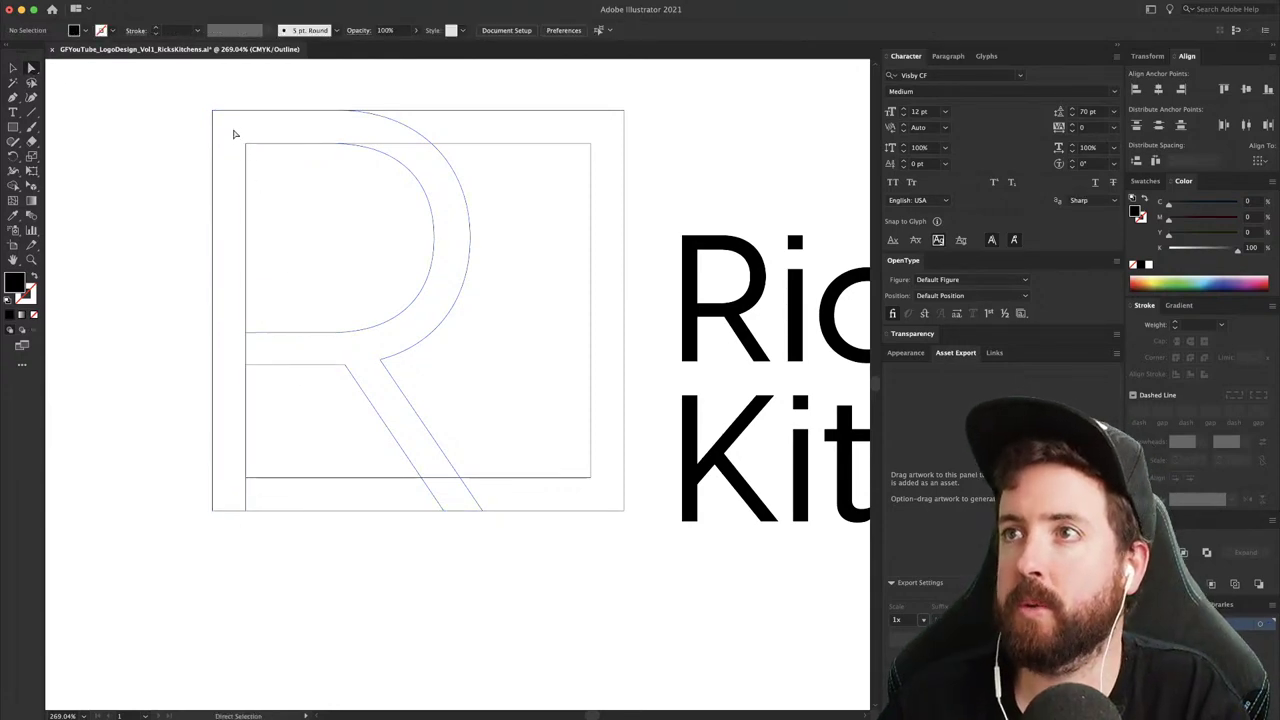
{"action": "left_click_drag", "start_coordinate": [235, 134], "coordinate": [271, 543]}
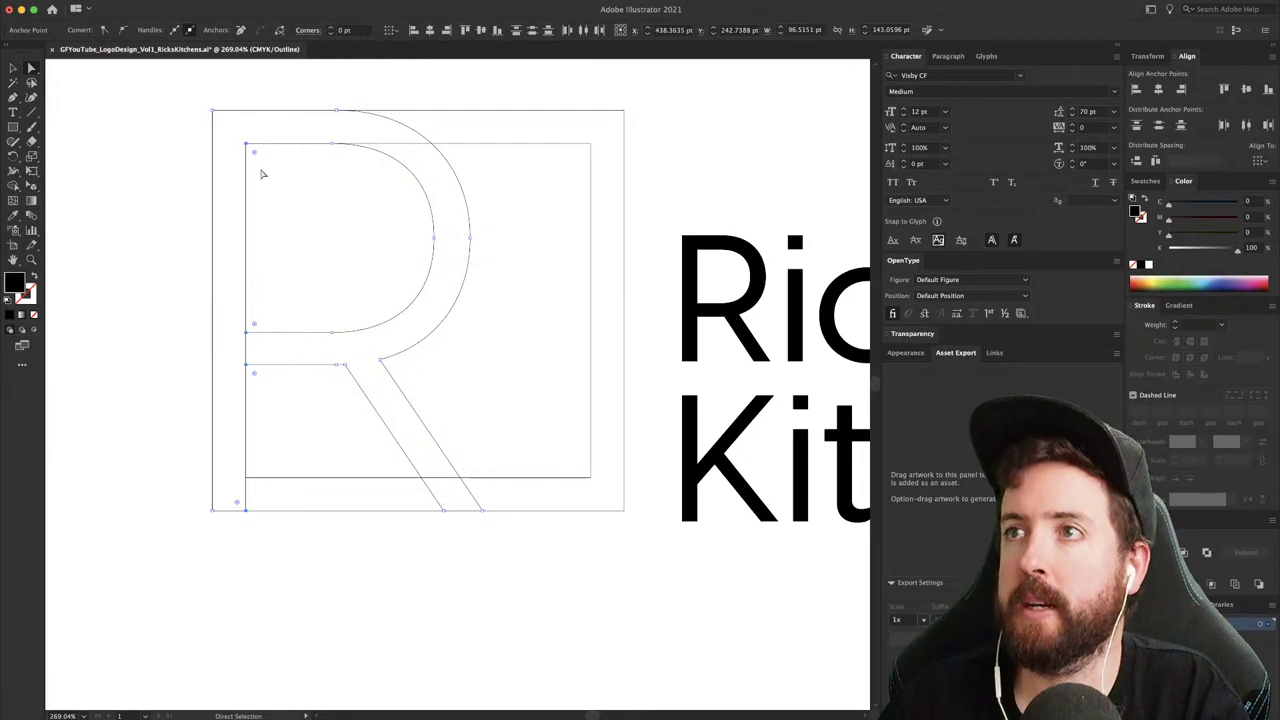
{"action": "left_click", "coordinate": [291, 217]}
- Return to the filled preview, zoom in on the R mark and select the R group
{"action": "key", "text": "super+y"}
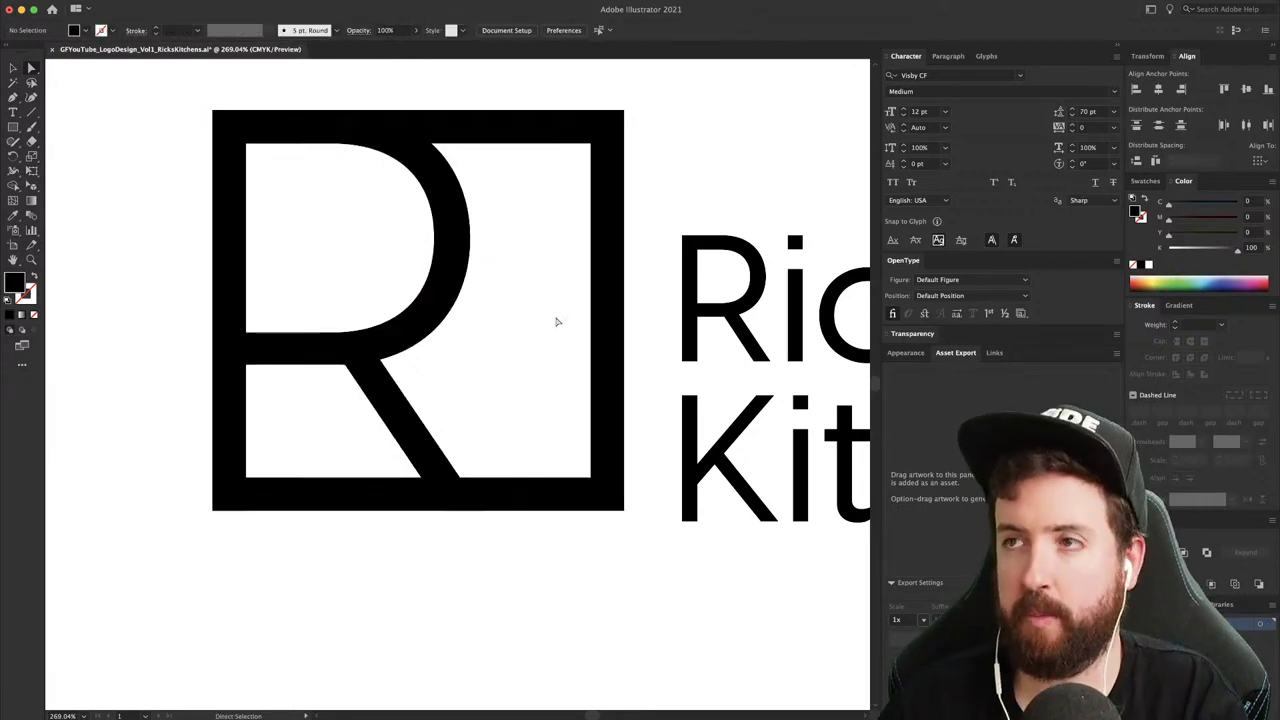
{"action": "key", "text": "super+minus"}
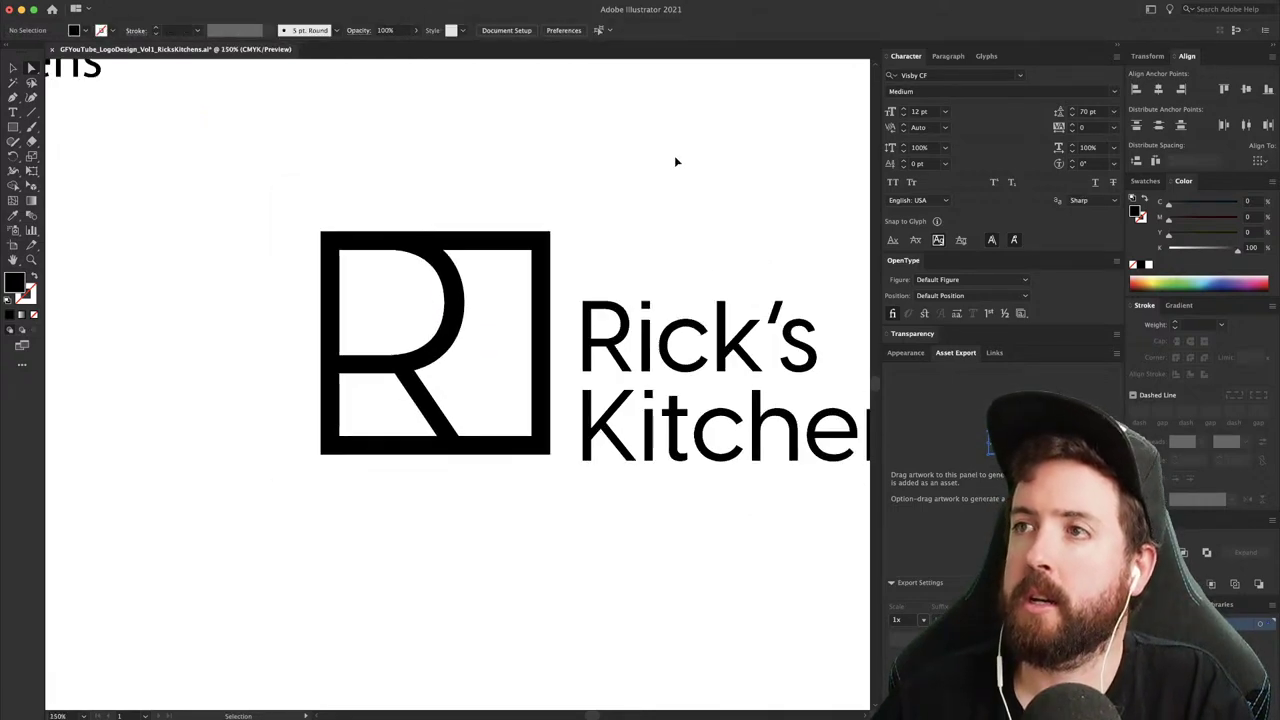
{"action": "key", "text": "super+equal"}
{"action": "key", "text": "super+equal"}
{"action": "left_click_drag", "start_coordinate": [557, 174], "coordinate": [555, 329]}
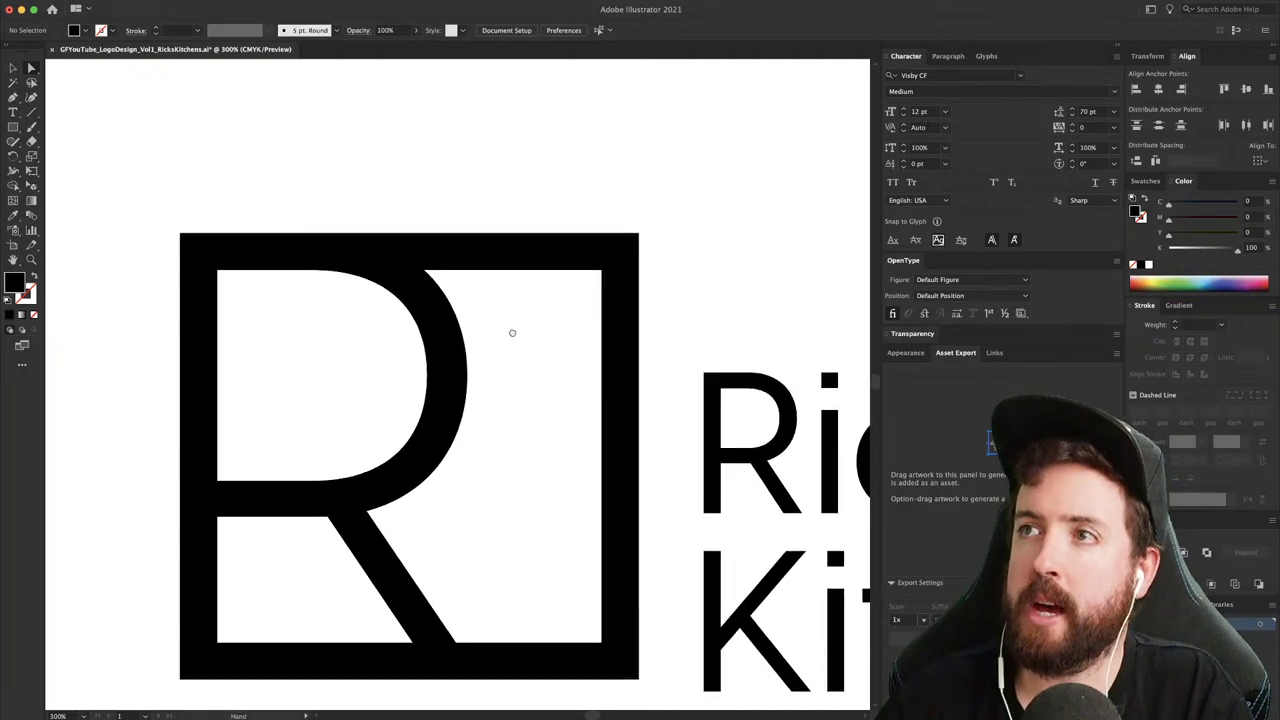
{"action": "key", "text": "v"}
{"action": "left_click", "coordinate": [450, 316]}
{"action": "left_click_drag", "start_coordinate": [509, 418], "coordinate": [478, 329]}
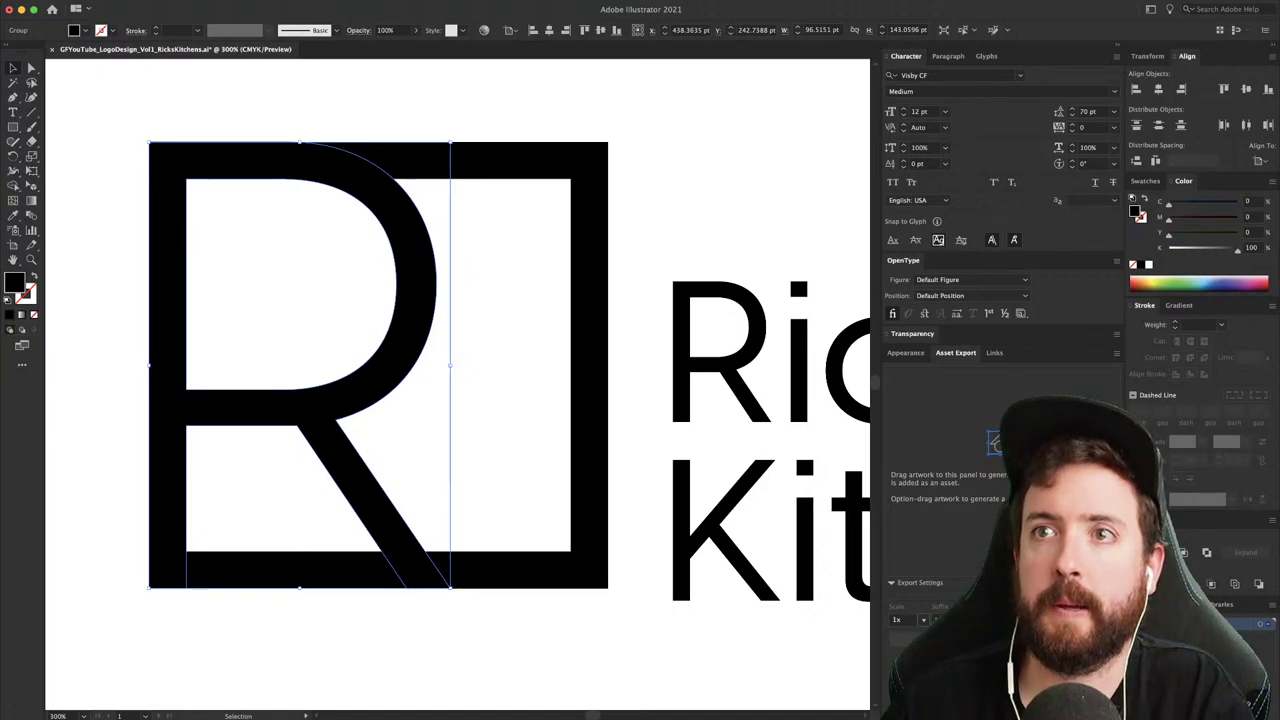
- Offset the R's outline outward by 12 pt
{"action": "left_click", "coordinate": [190, 329]}
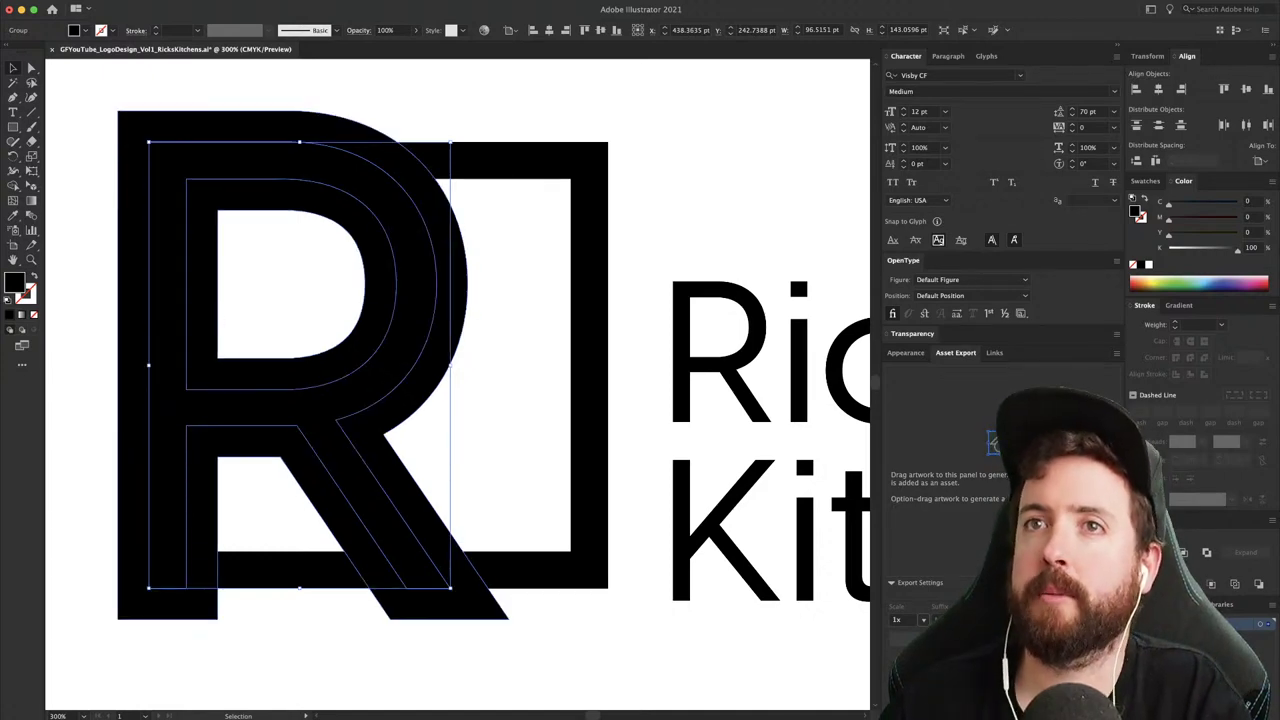
{"action": "left_click_drag", "start_coordinate": [540, 288], "coordinate": [630, 287]}
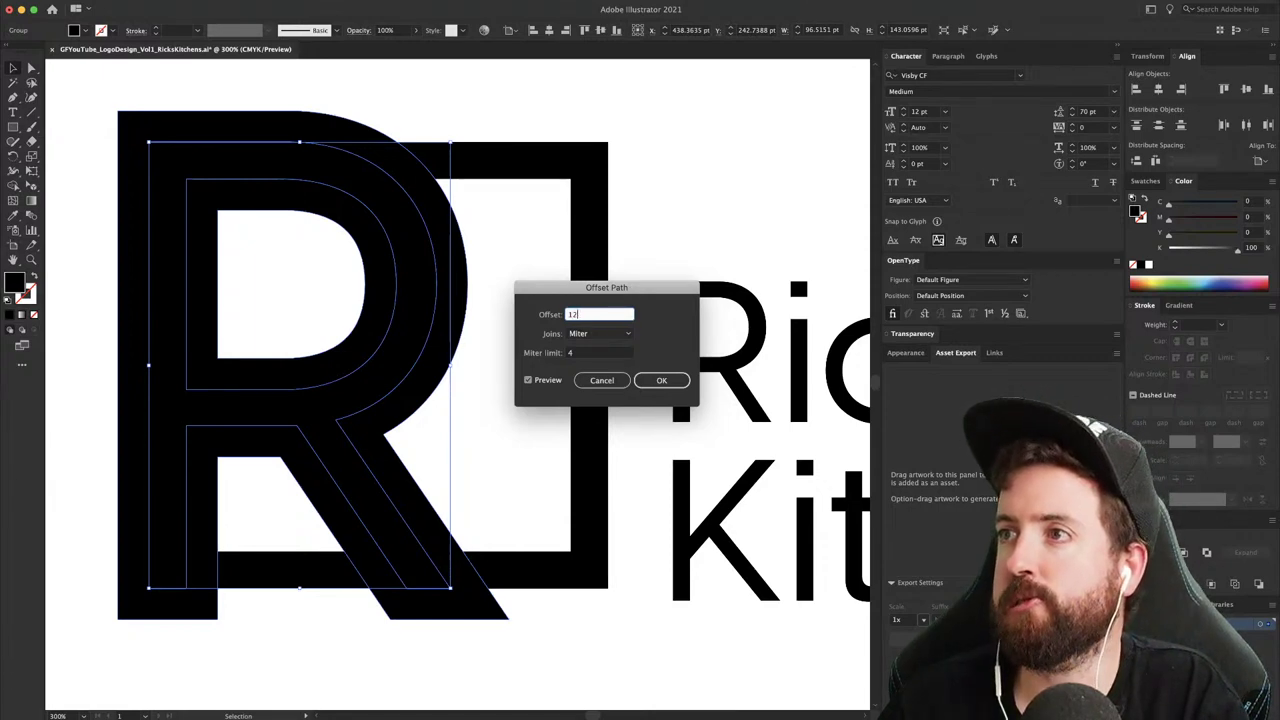
{"action": "key", "text": "Tab"}
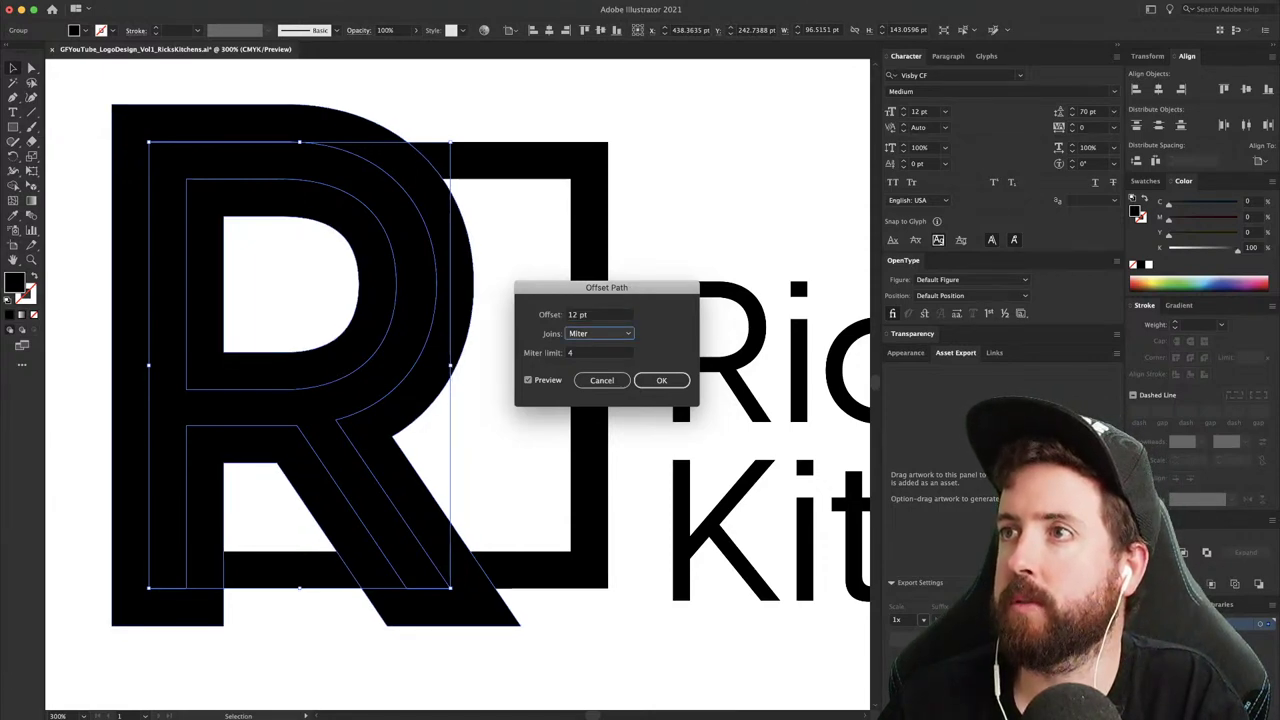
{"action": "left_click", "coordinate": [656, 388]}
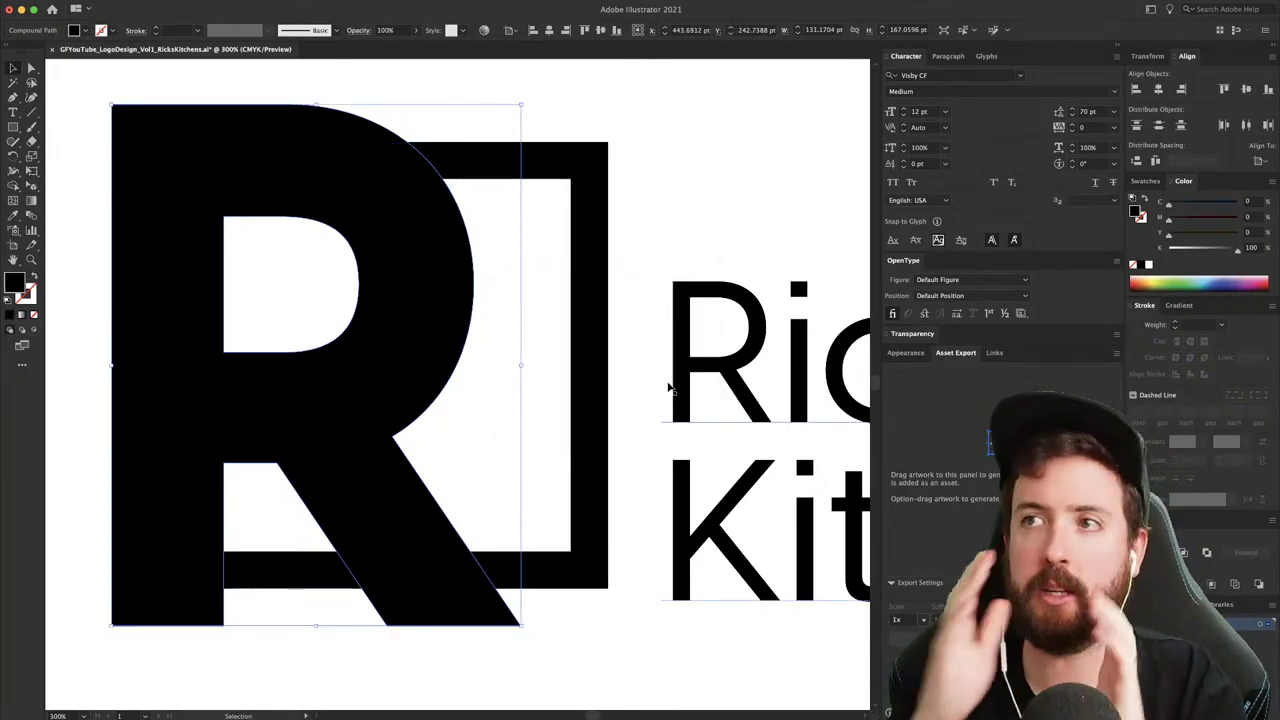
- Switch to Outline view and select the outer R compound path to reveal all overlapping paths
{"action": "key", "text": "super+y"}
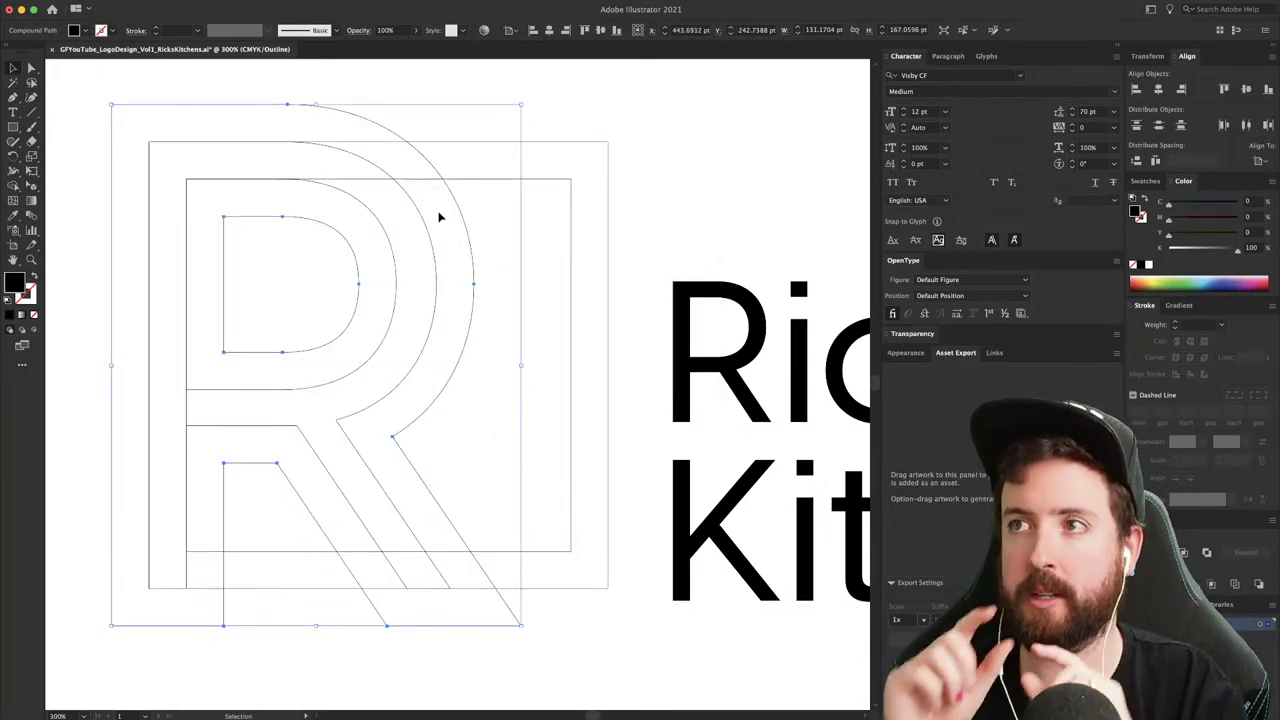
{"action": "left_click", "coordinate": [484, 212]}
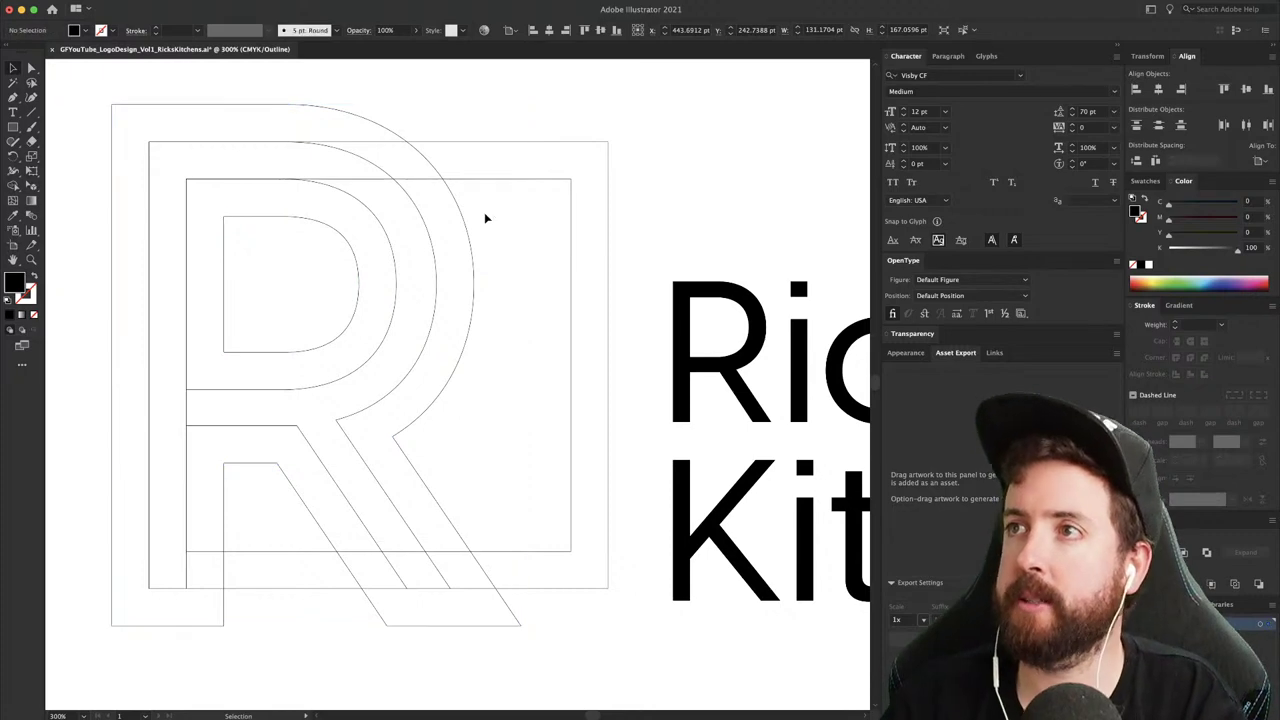
{"action": "key", "text": "super+y"}
{"action": "key", "text": "super+z"}
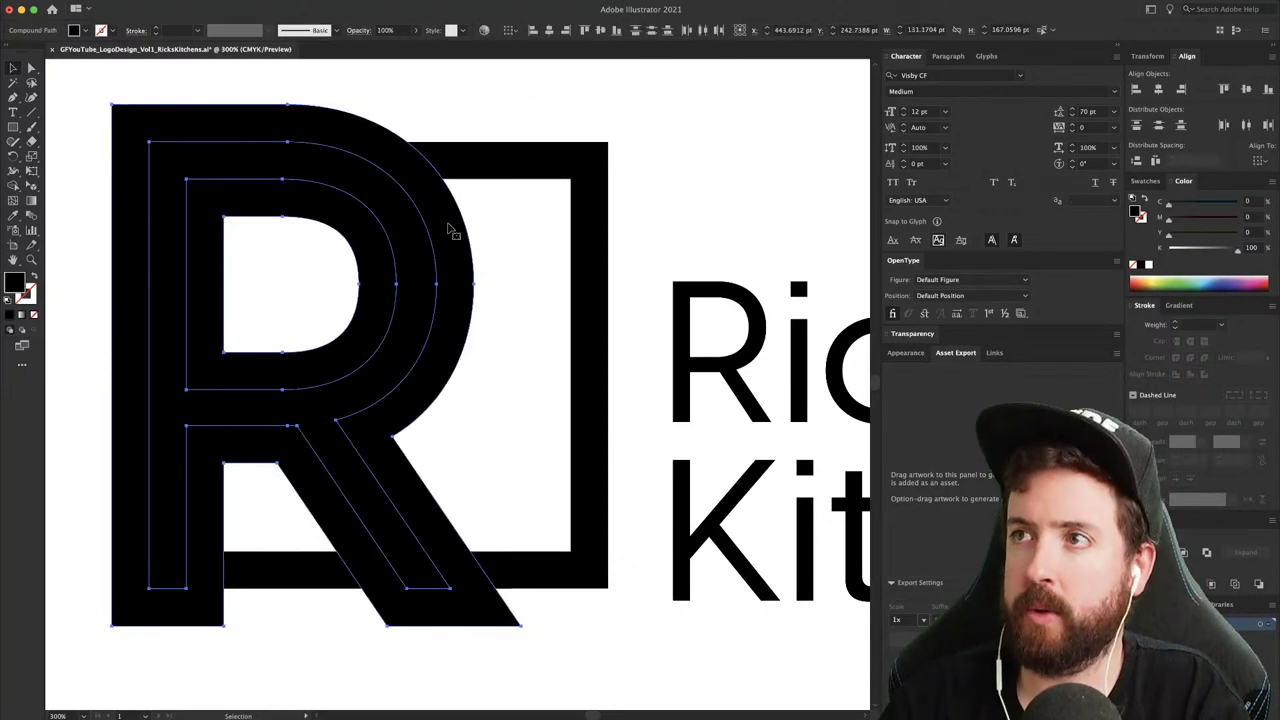
{"action": "left_click", "coordinate": [466, 236]}
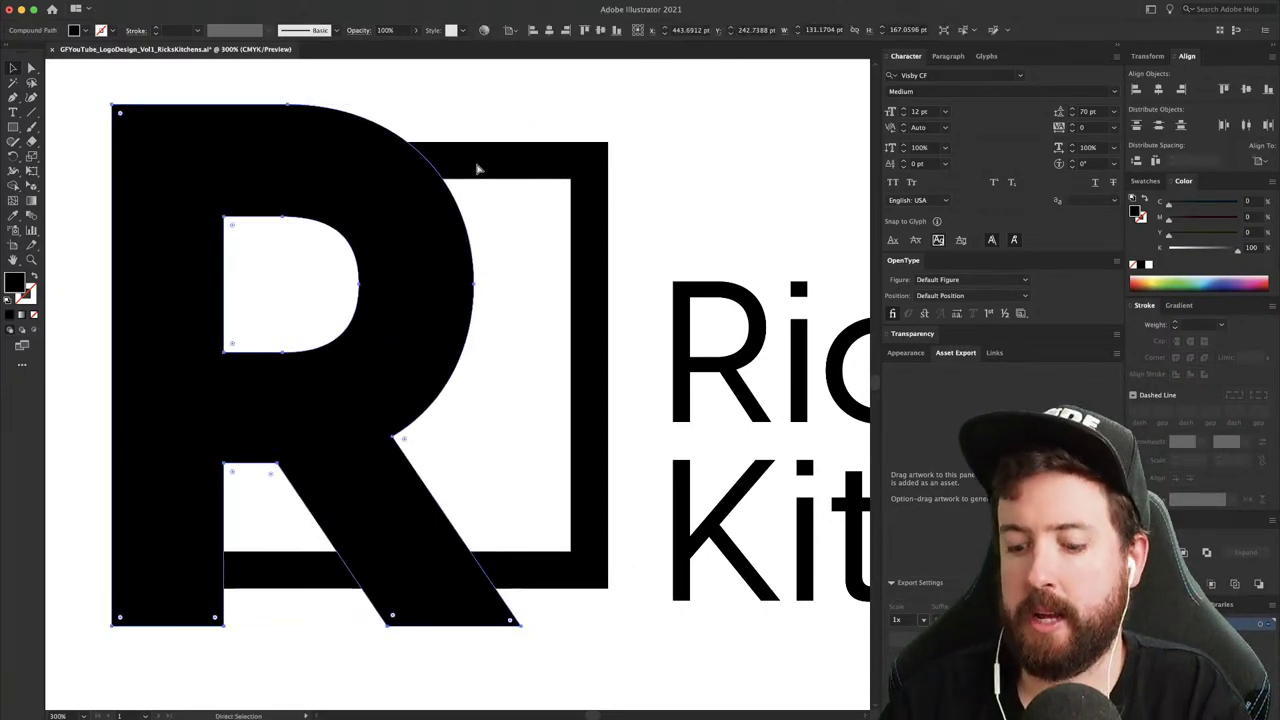
{"action": "key", "text": "super+y"}
{"action": "key", "text": "super+shift+z"}
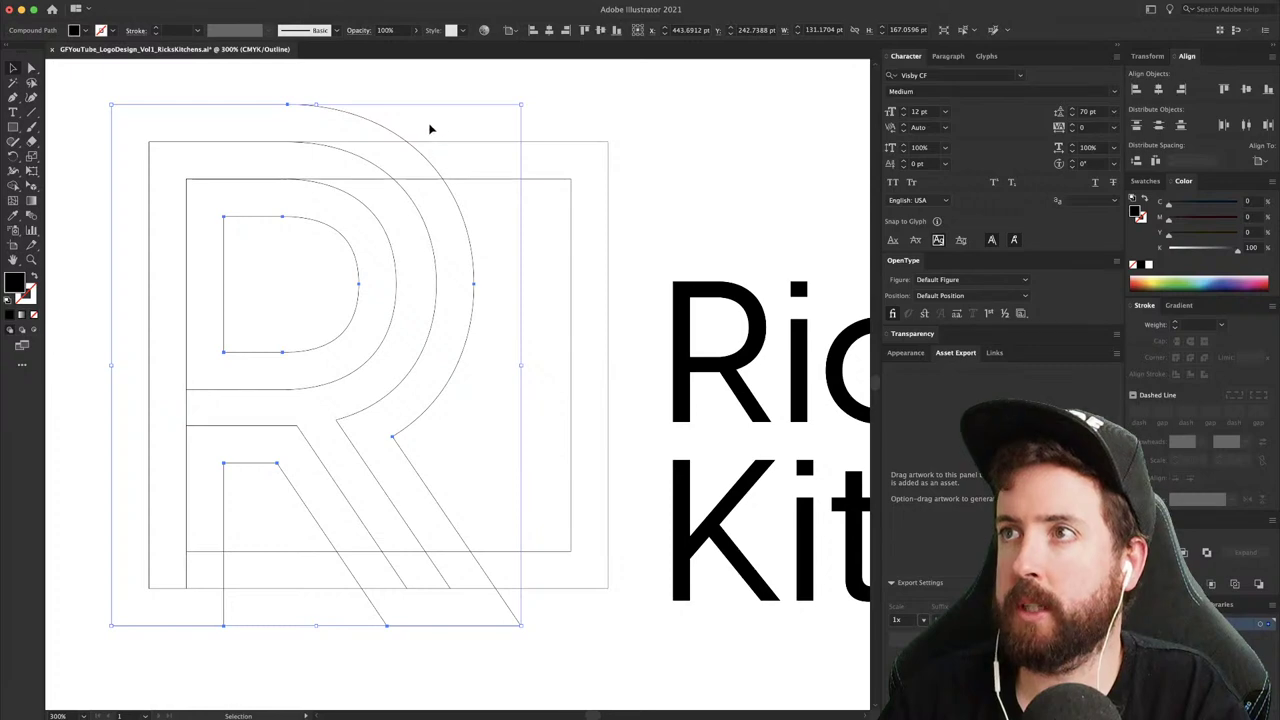
{"action": "key", "text": "super+shift+a"}
{"action": "left_click", "coordinate": [465, 207]}
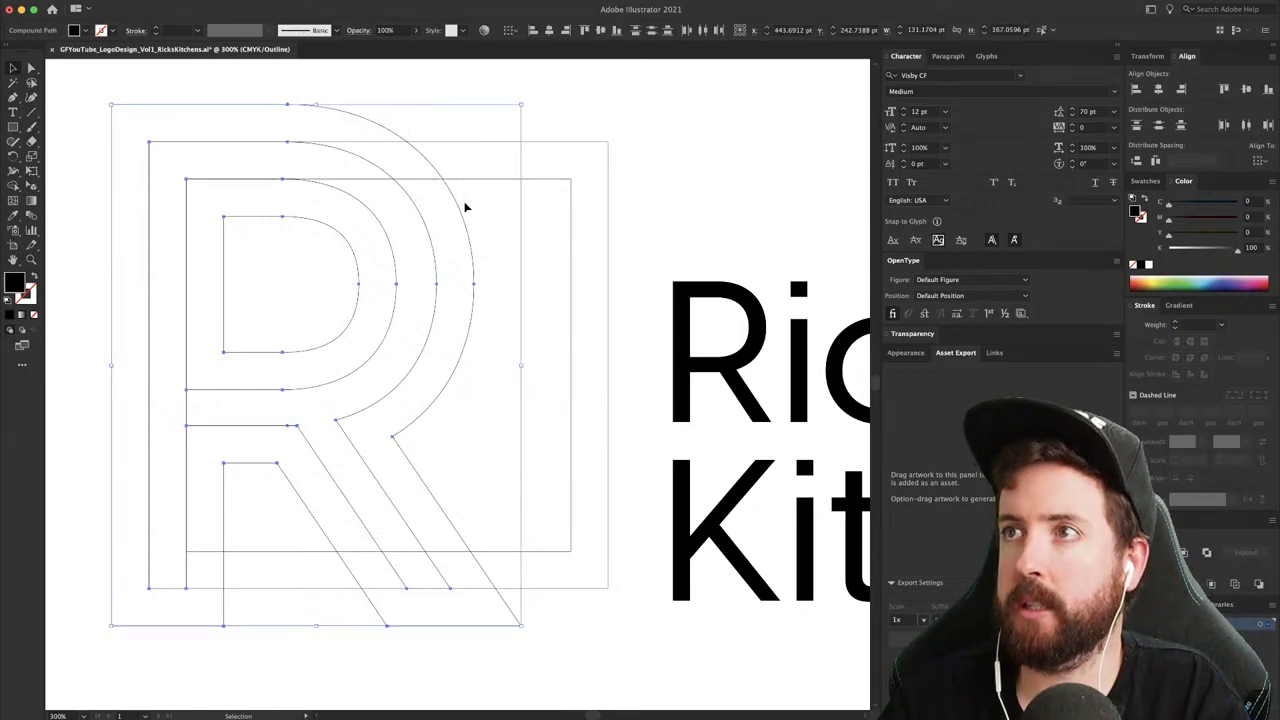
{"action": "left_click", "coordinate": [14, 189]}
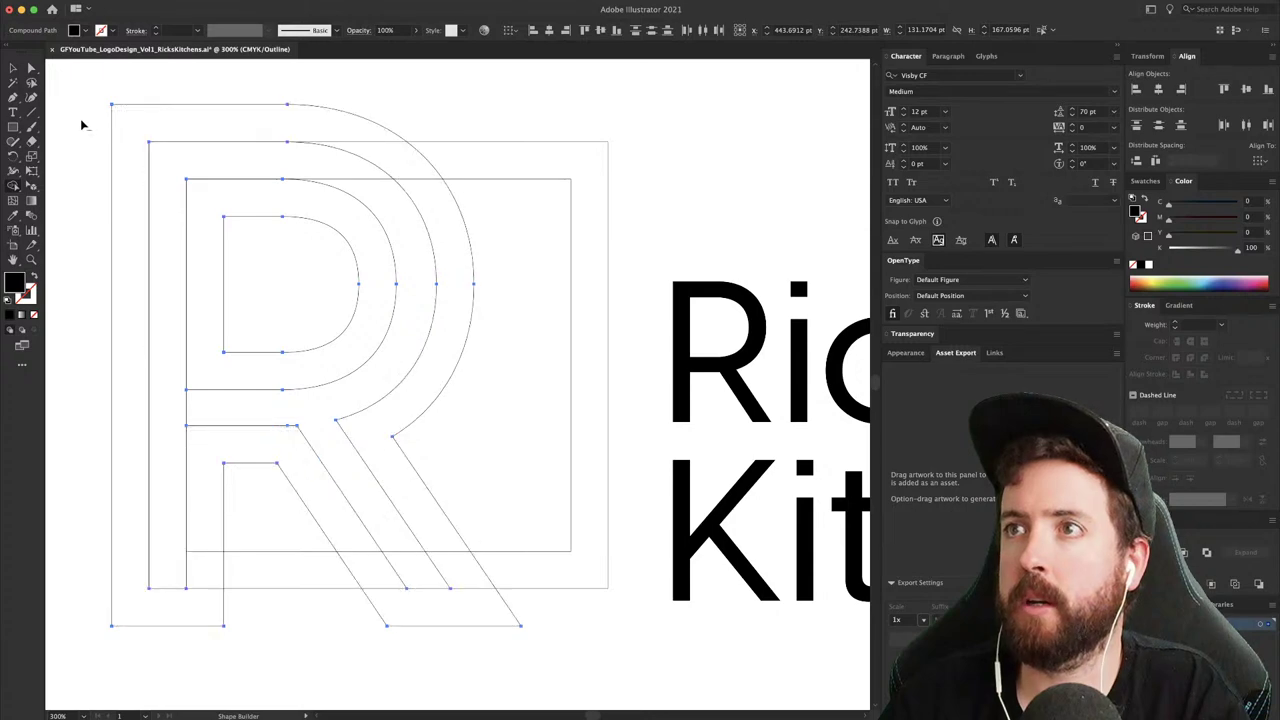
- Select all the R and square frame paths together for shape building
{"action": "left_click_drag", "start_coordinate": [128, 126], "coordinate": [471, 128]}
{"action": "key", "text": "super+z"}
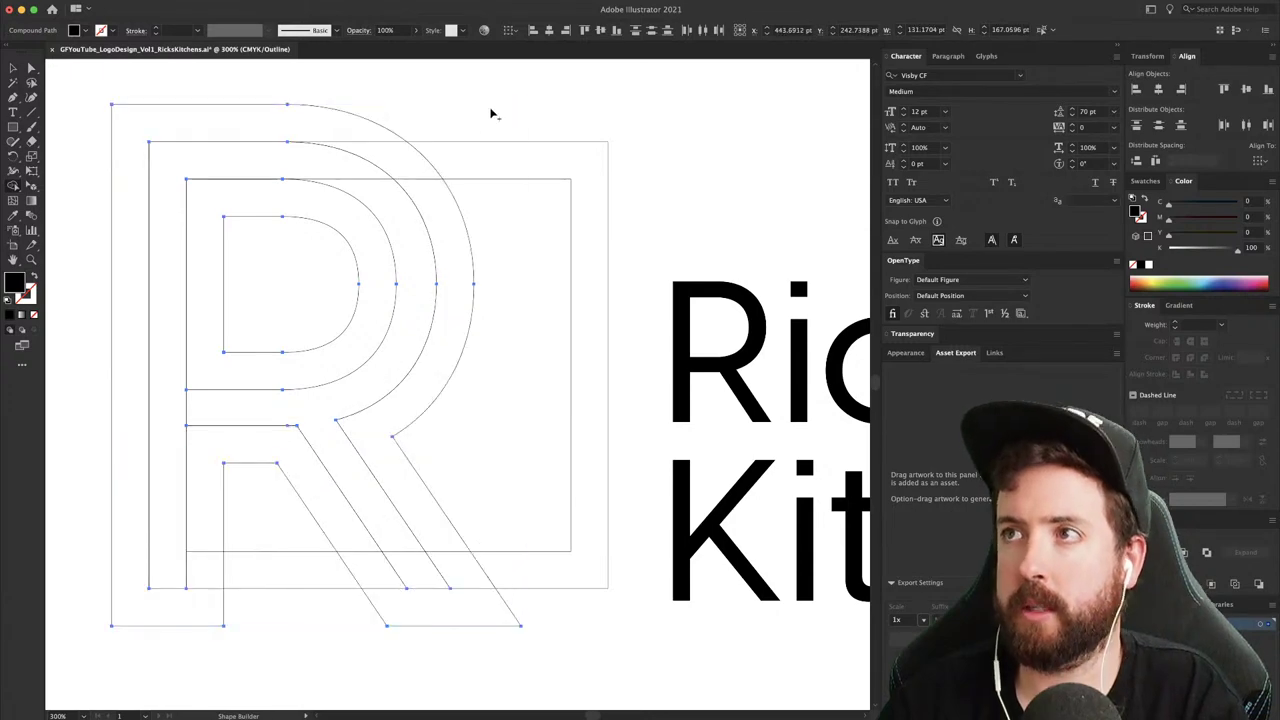
{"action": "key", "text": "super+z"}
{"action": "key", "text": "v"}
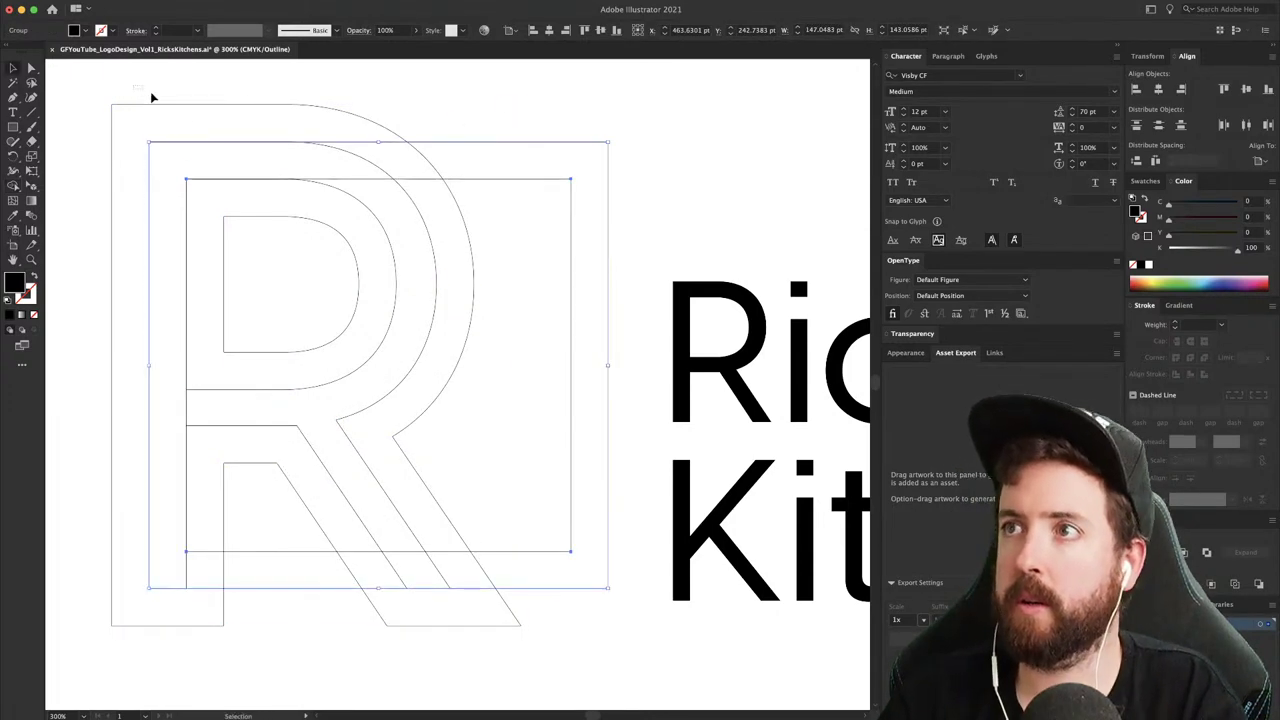
{"action": "left_click_drag", "start_coordinate": [151, 93], "coordinate": [498, 258]}
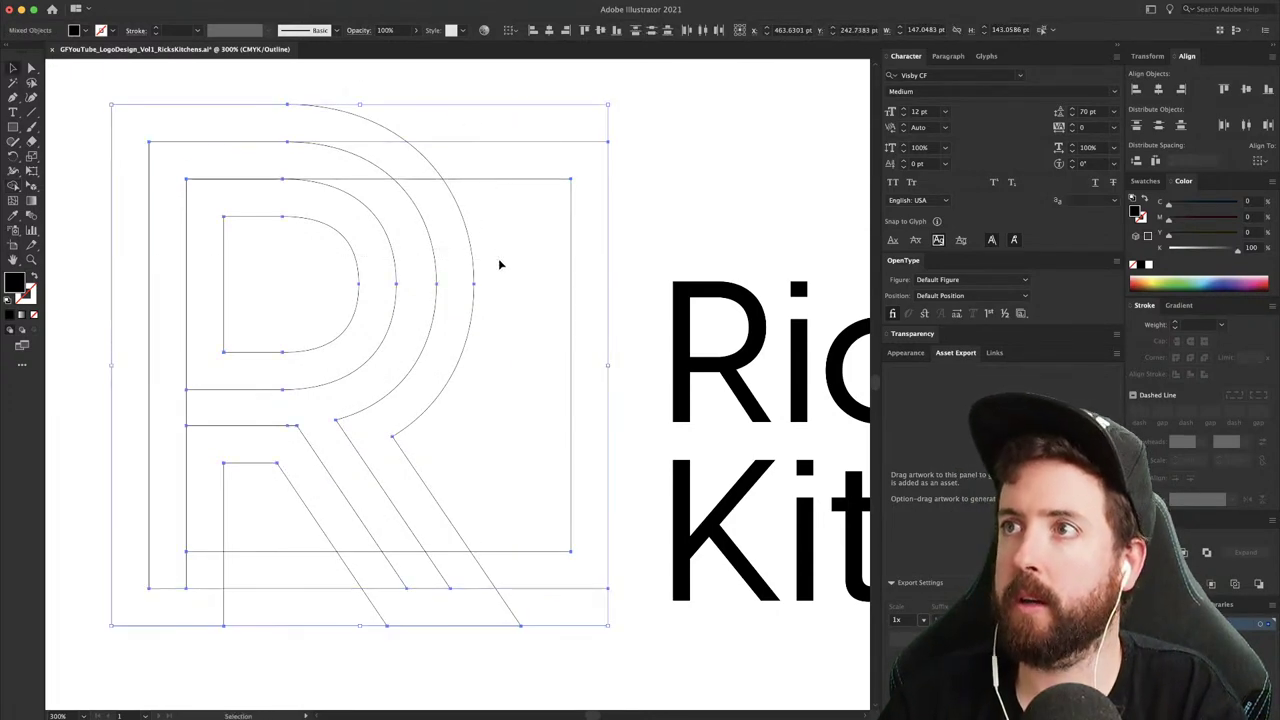
{"action": "left_click", "coordinate": [14, 188]}
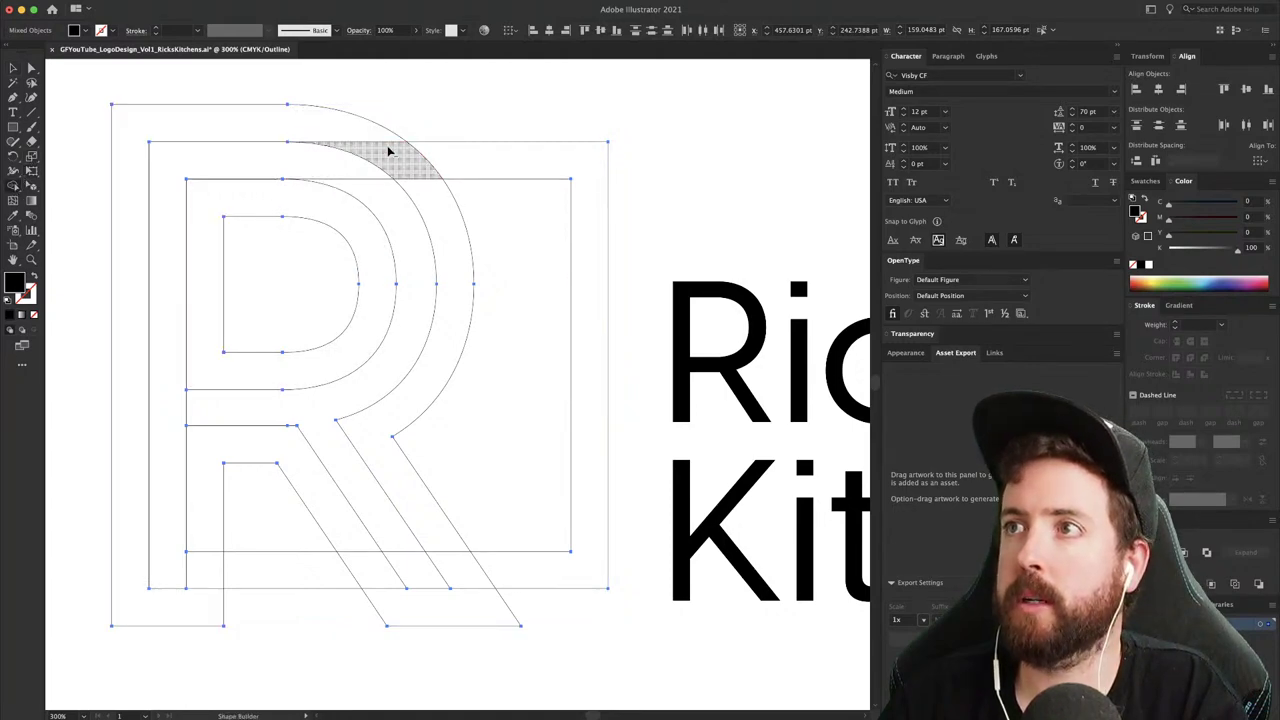
- Delete the outer band, merge the R's bowl and leg regions, and remove leg pieces below the frame
{"action": "left_click_drag", "start_coordinate": [370, 136], "coordinate": [436, 204]}
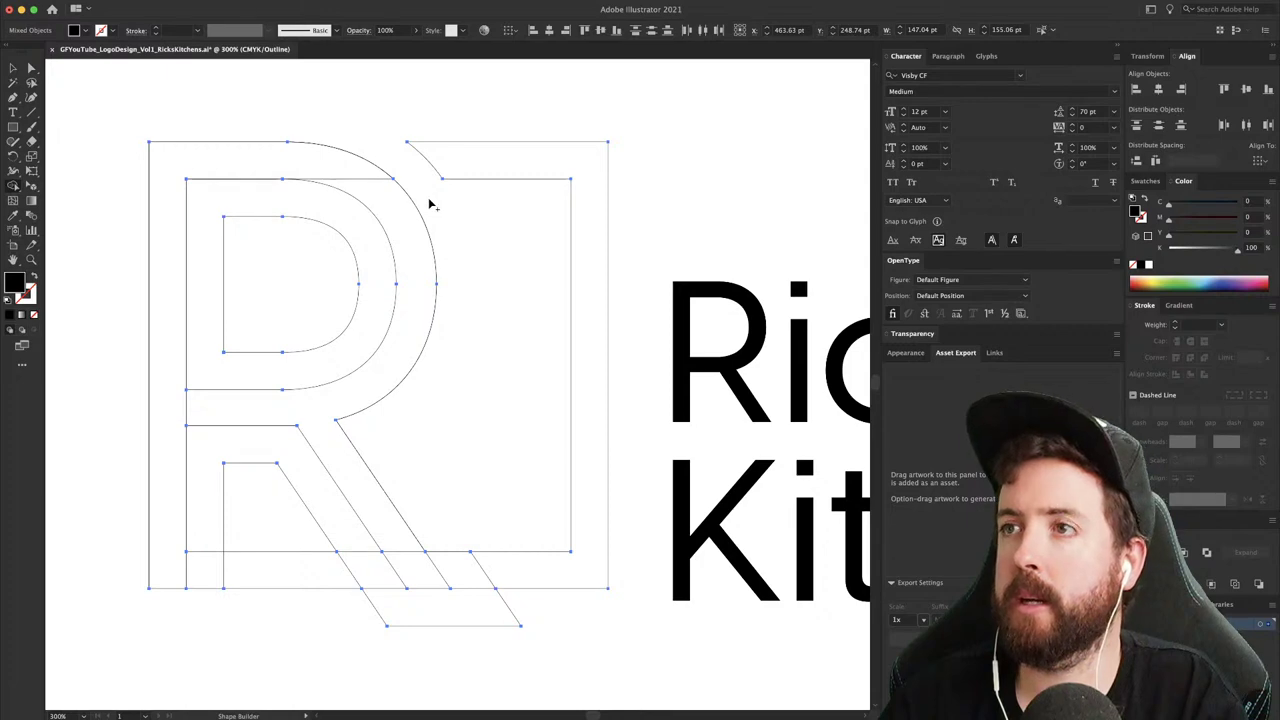
{"action": "left_click_drag", "start_coordinate": [366, 246], "coordinate": [309, 268]}
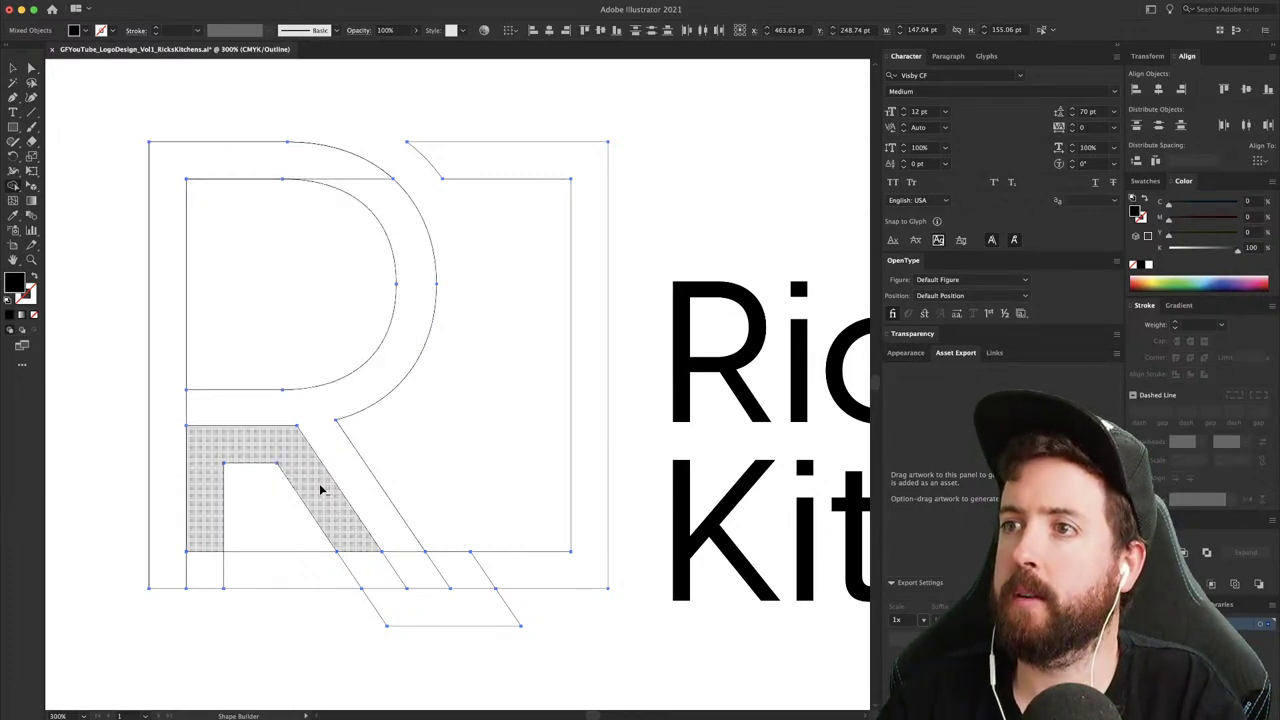
{"action": "left_click_drag", "start_coordinate": [320, 488], "coordinate": [269, 500]}
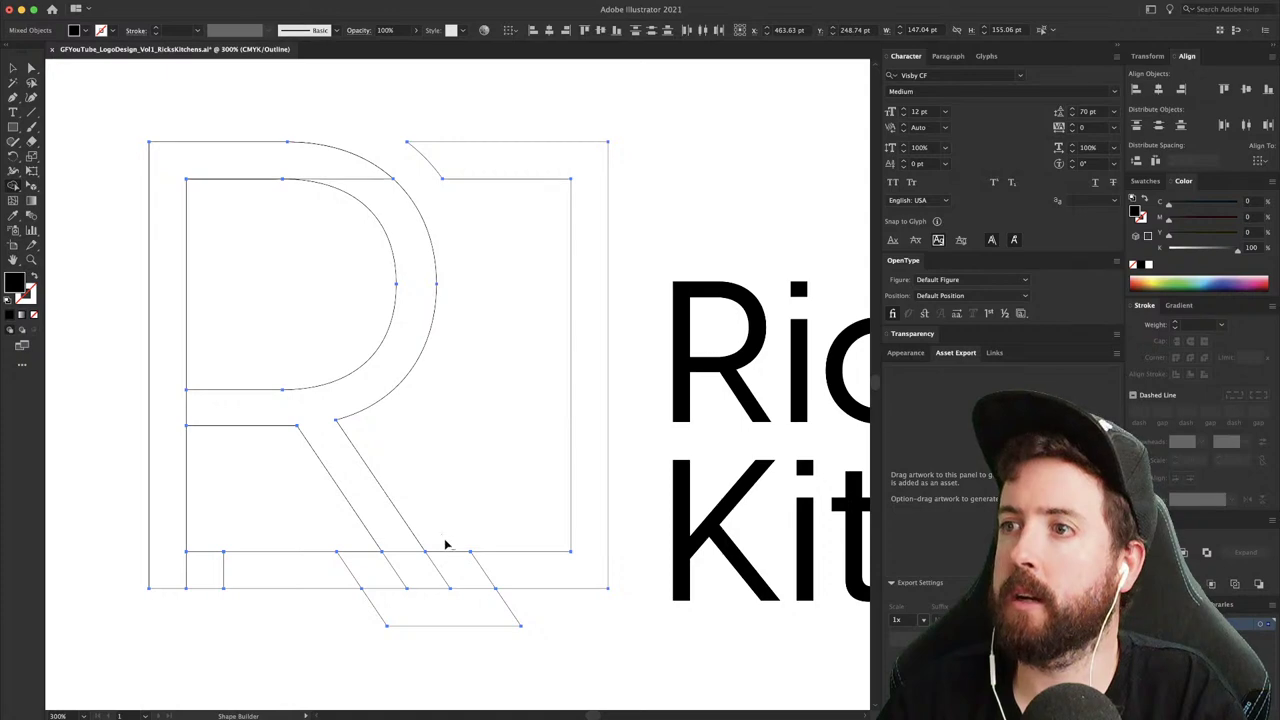
{"action": "left_click", "coordinate": [482, 610], "text": "alt"}
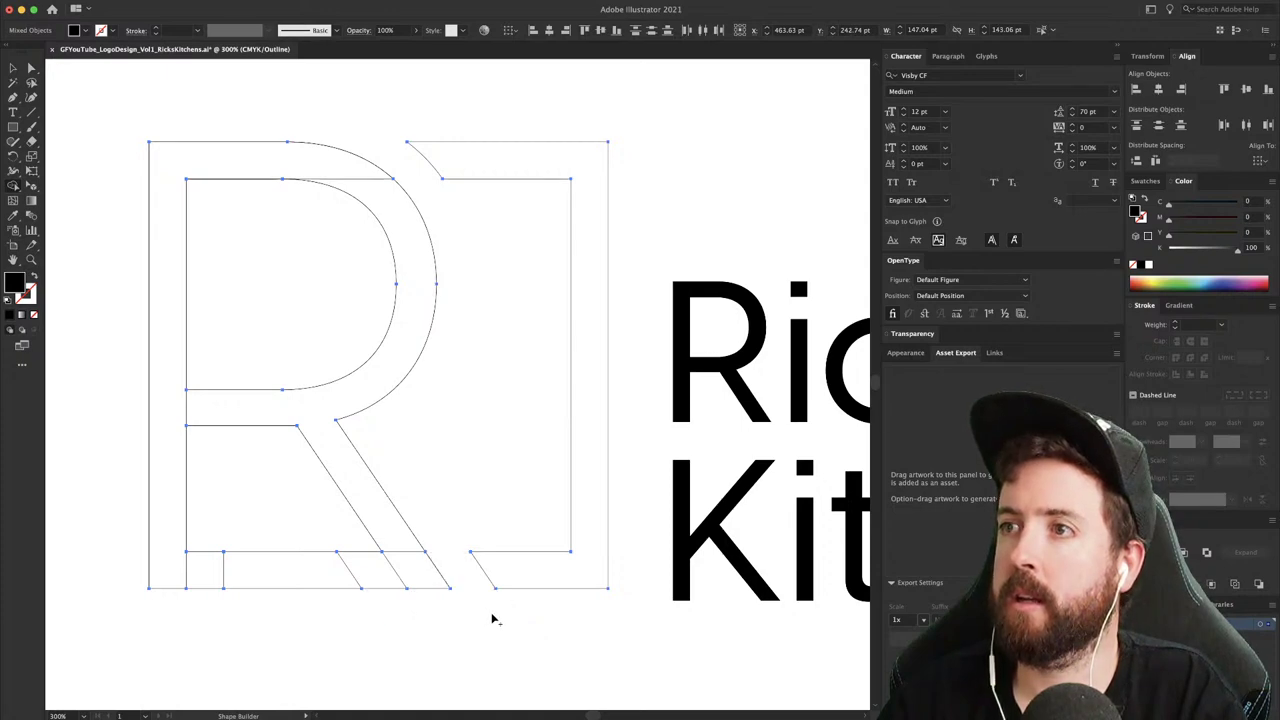
{"action": "key", "text": "super+z"}
{"action": "key", "text": "super+z"}
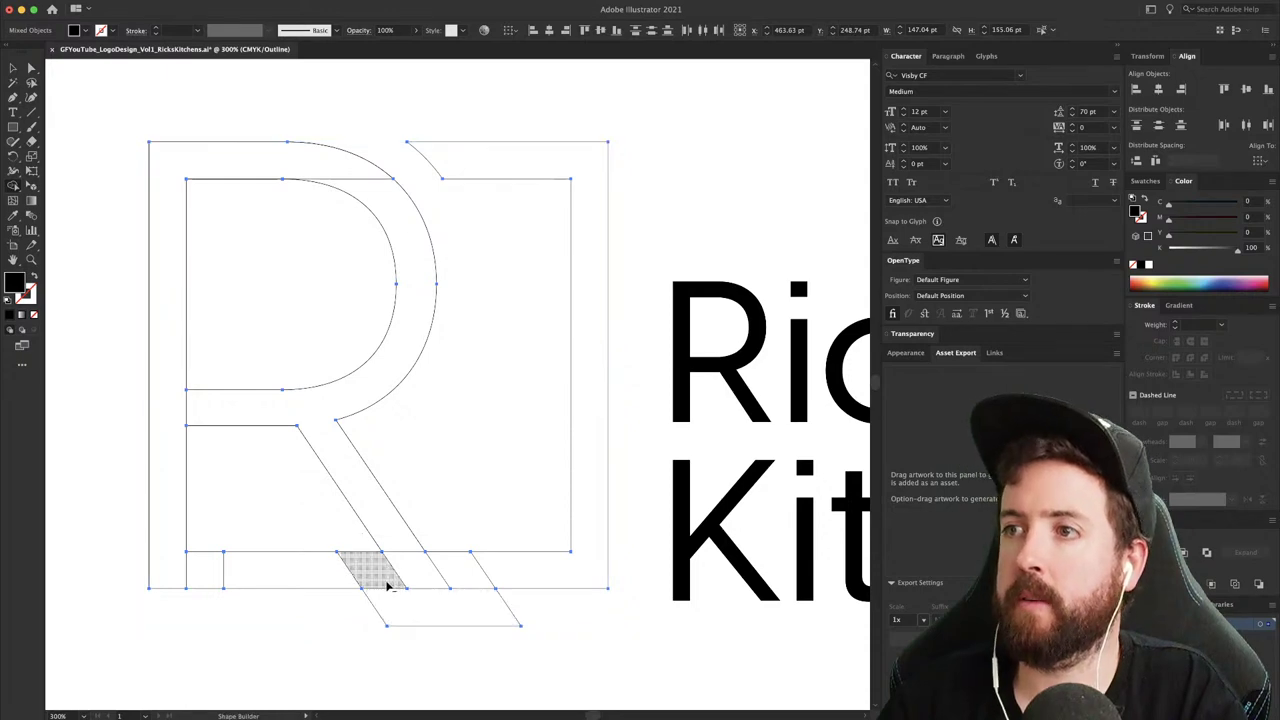
{"action": "mouse_move", "coordinate": [388, 586]}
{"action": "left_mouse_down"}
{"action": "mouse_move", "coordinate": [349, 540]}
{"action": "mouse_move", "coordinate": [421, 630]}
{"action": "left_mouse_up"}
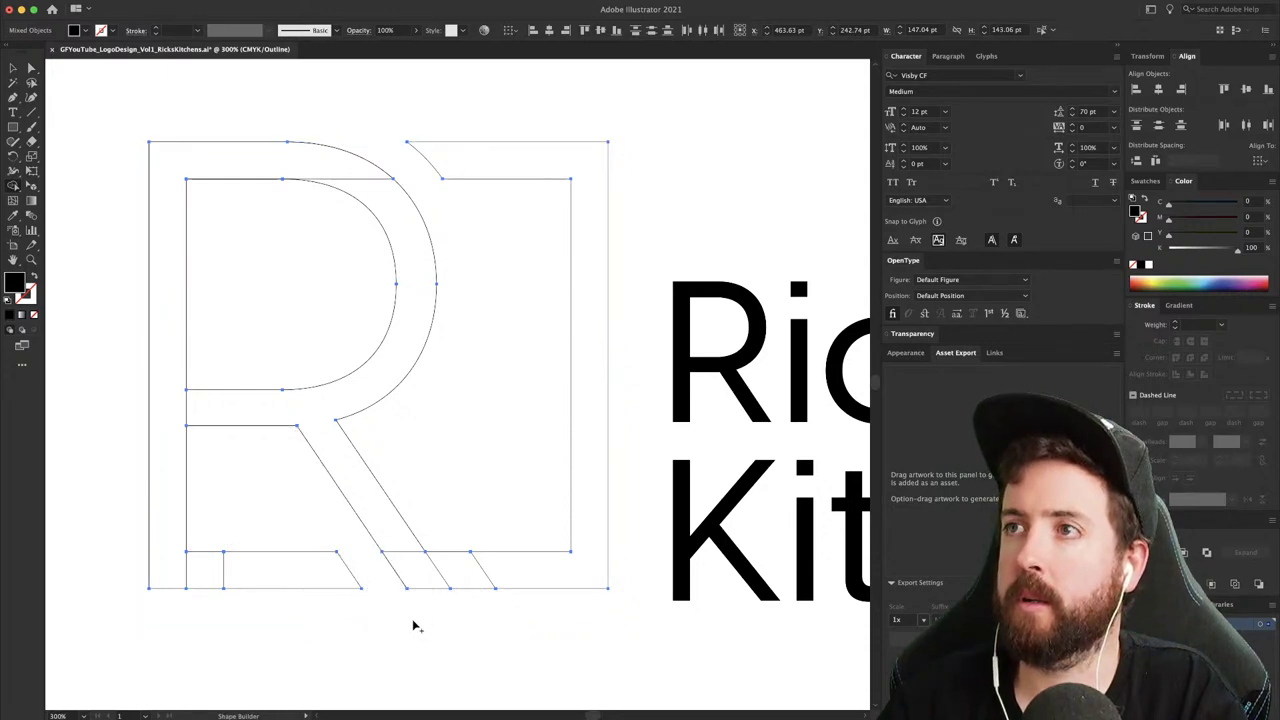
{"action": "key", "text": "super+y"}
{"action": "key", "text": "v"}
{"action": "left_click", "coordinate": [520, 628]}
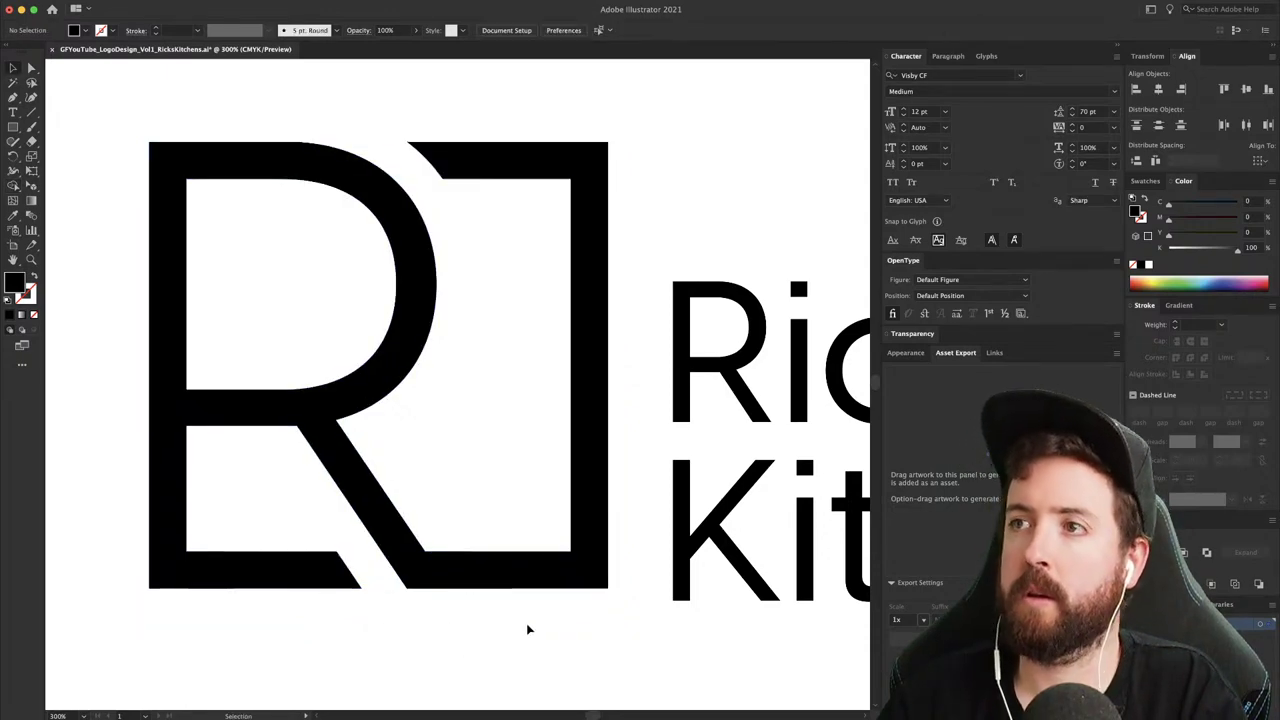
- Zoom out to the whole logo and nudge the Rick's Kitchens text up slightly
{"action": "key", "text": "super+minus"}
{"action": "key", "text": "super+minus"}
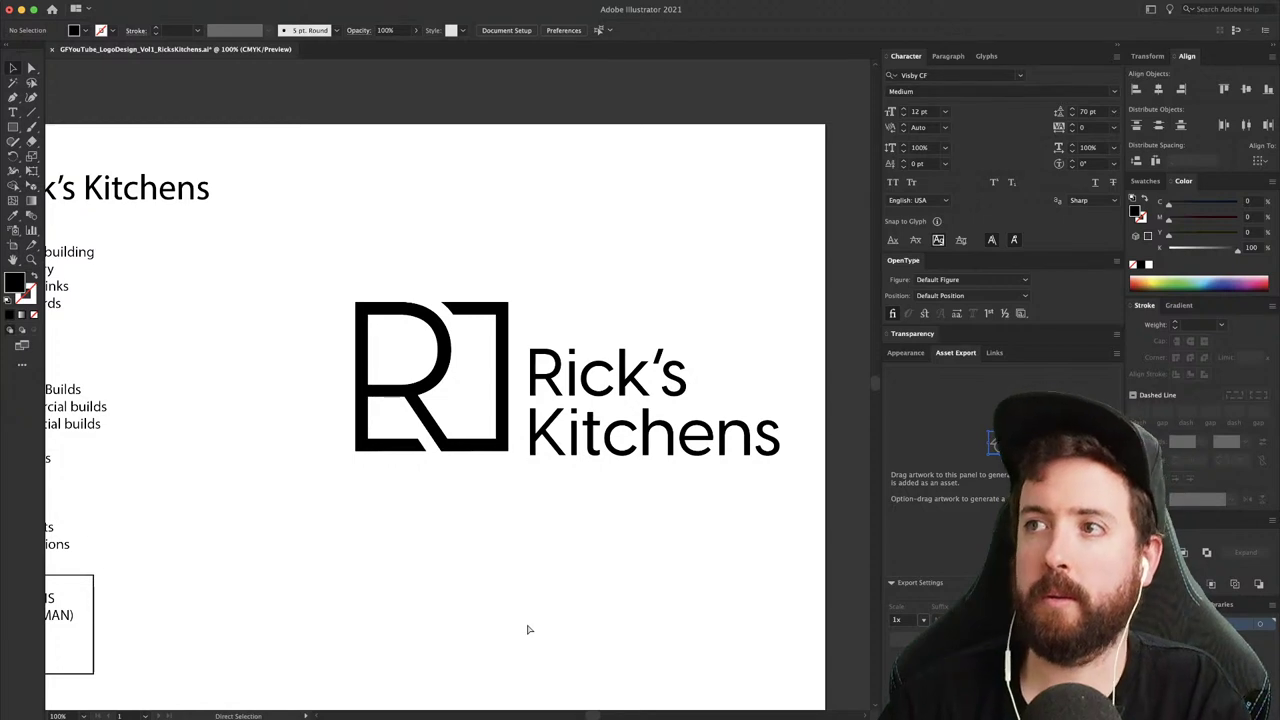
{"action": "left_click_drag", "start_coordinate": [545, 531], "coordinate": [475, 529]}
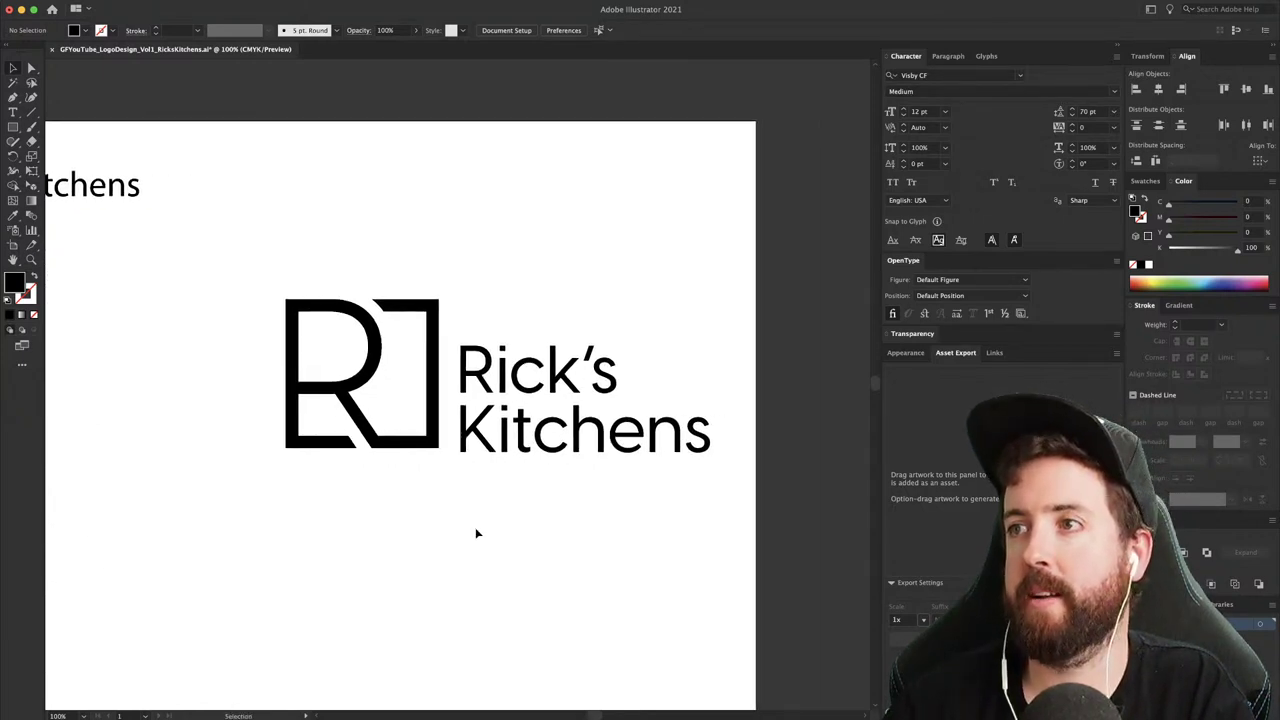
{"action": "left_click_drag", "start_coordinate": [542, 436], "coordinate": [542, 428]}
{"action": "left_click", "coordinate": [576, 532]}
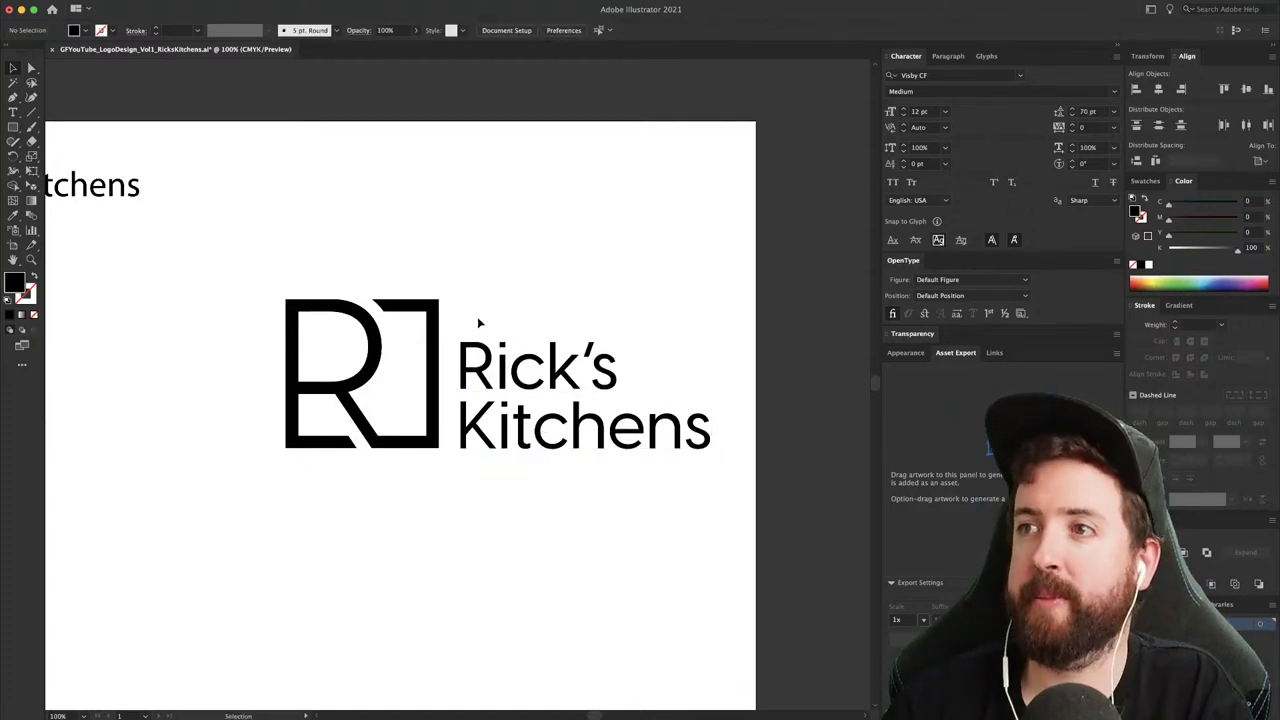
{"action": "key", "text": "a"}
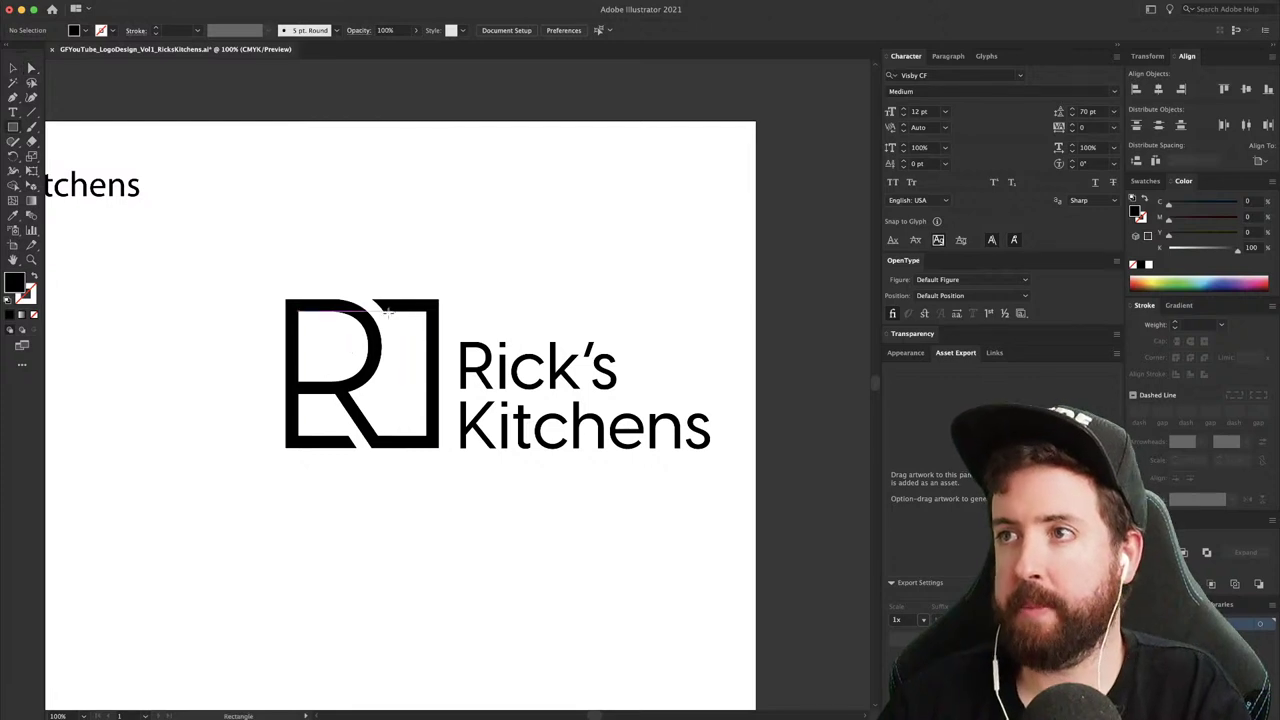
{"action": "key", "text": "m"}
{"action": "left_click_drag", "start_coordinate": [287, 299], "coordinate": [439, 449]}
{"action": "key", "text": "super+z"}
{"action": "key", "text": "v"}
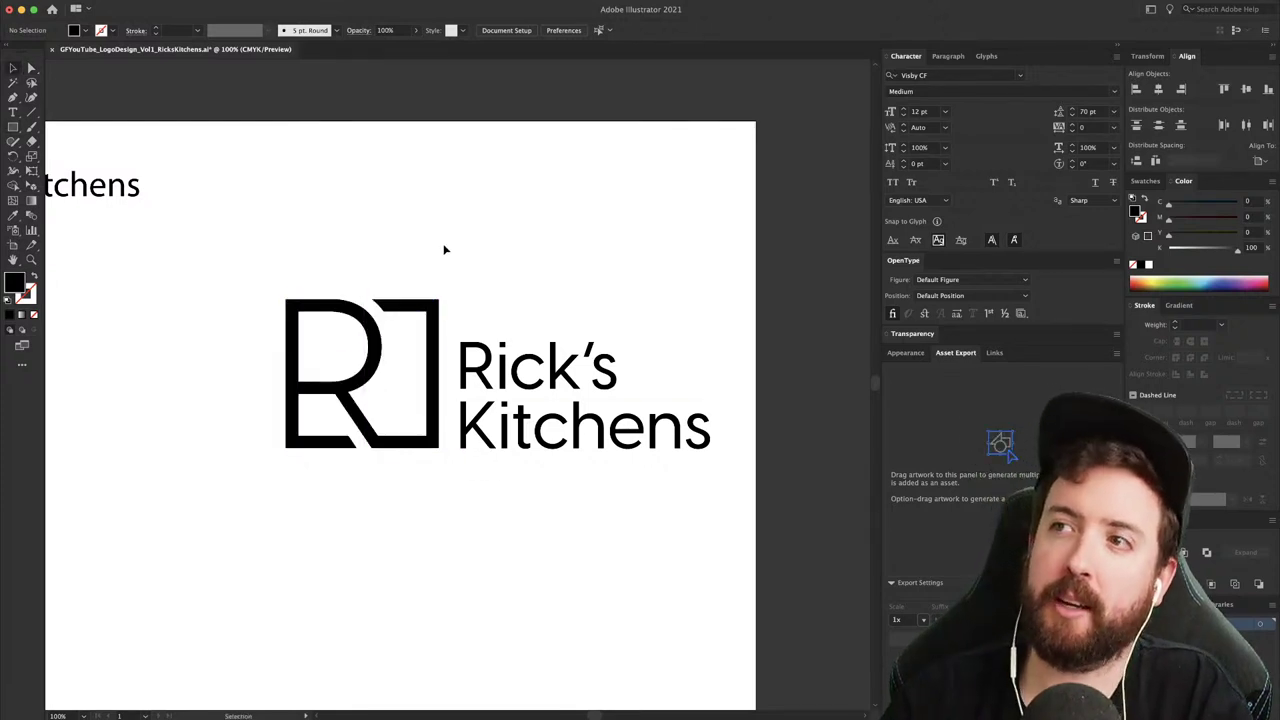
- Pull the frame's right-edge points inward and shift the Rick's Kitchens wordmark left toward the mark
{"action": "left_click_drag", "start_coordinate": [491, 369], "coordinate": [512, 372]}
{"action": "key", "text": "a"}
{"action": "left_click", "coordinate": [437, 450]}
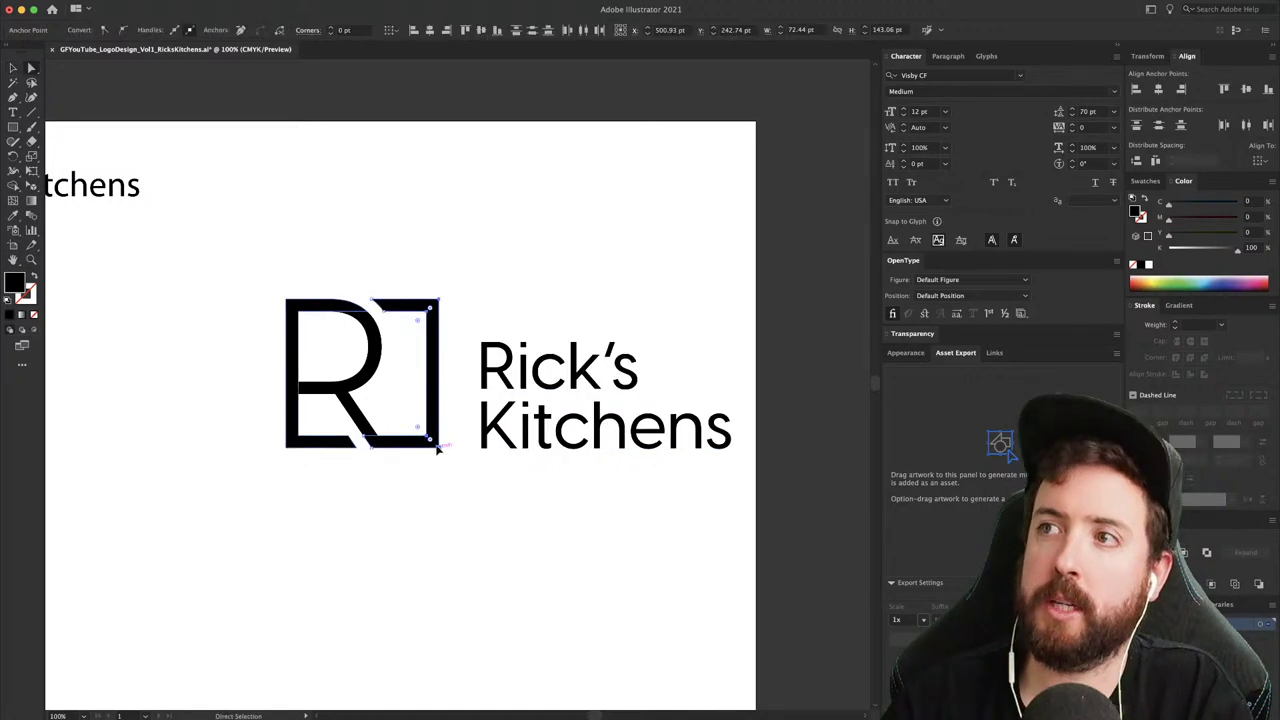
{"action": "left_click_drag", "start_coordinate": [437, 450], "coordinate": [423, 452]}
{"action": "key", "text": "v"}
{"action": "left_click", "coordinate": [448, 419]}
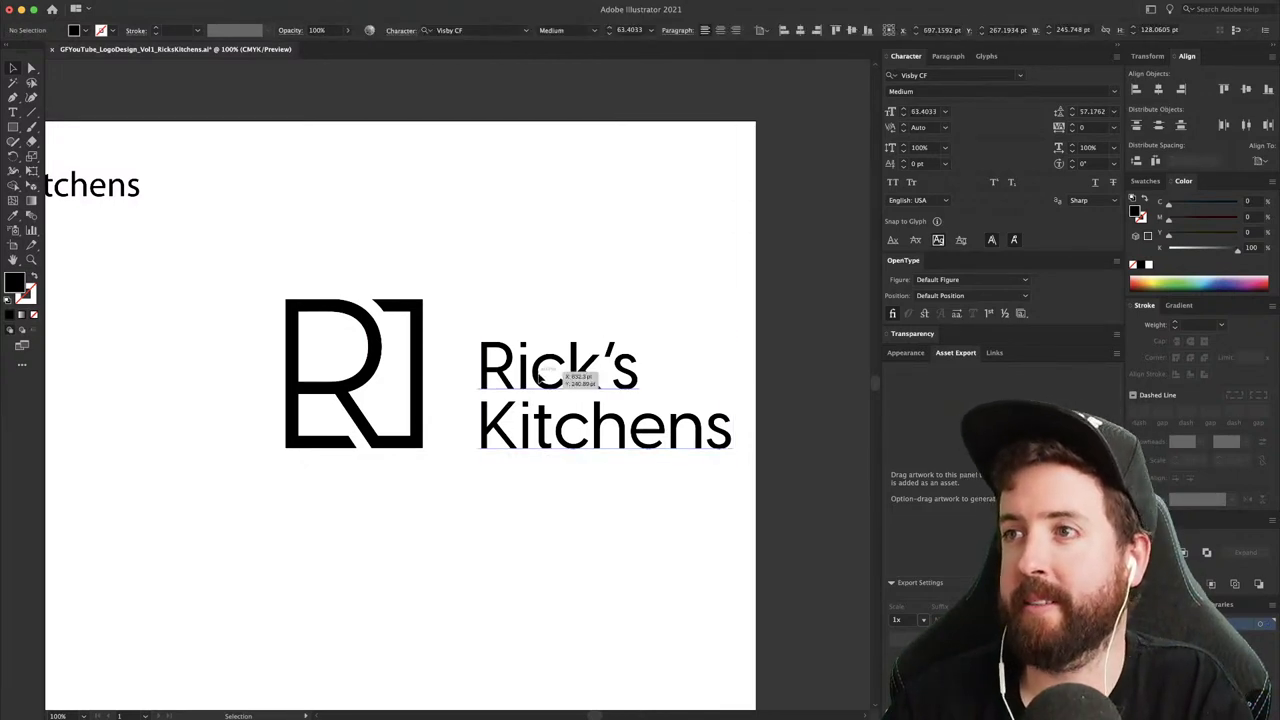
{"action": "left_click_drag", "start_coordinate": [530, 378], "coordinate": [518, 377]}
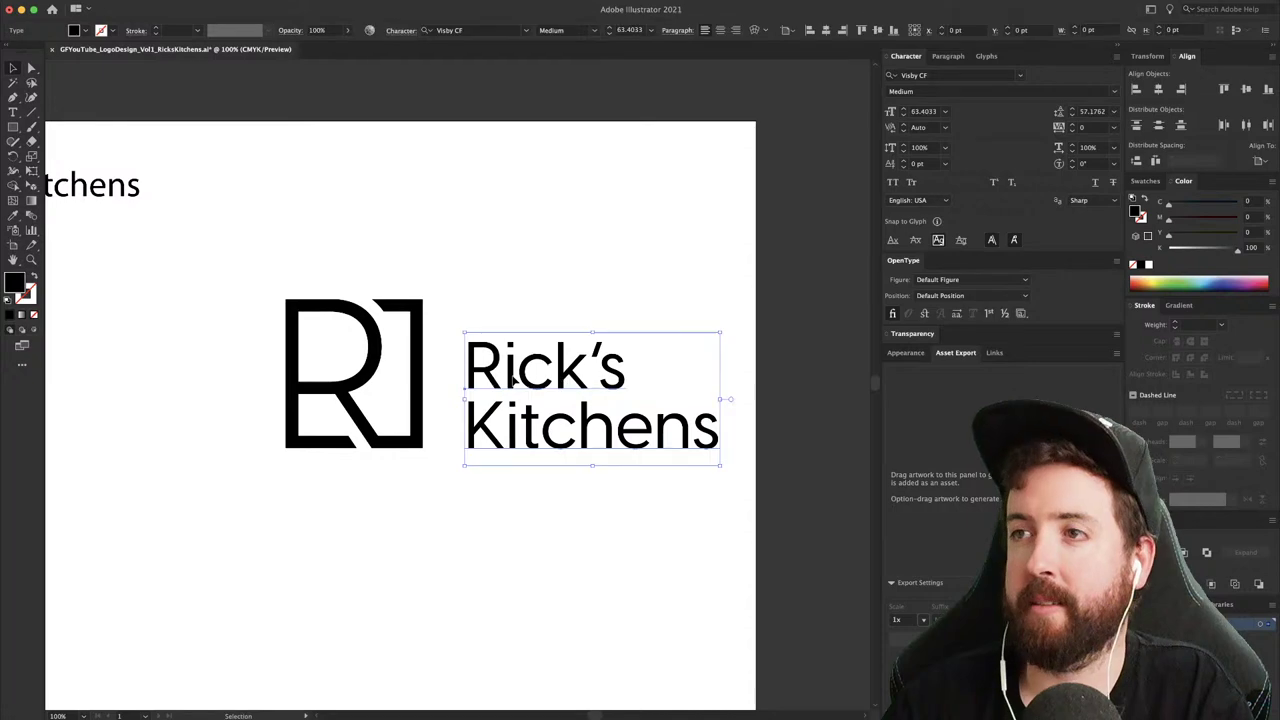
{"action": "left_click", "coordinate": [482, 244]}
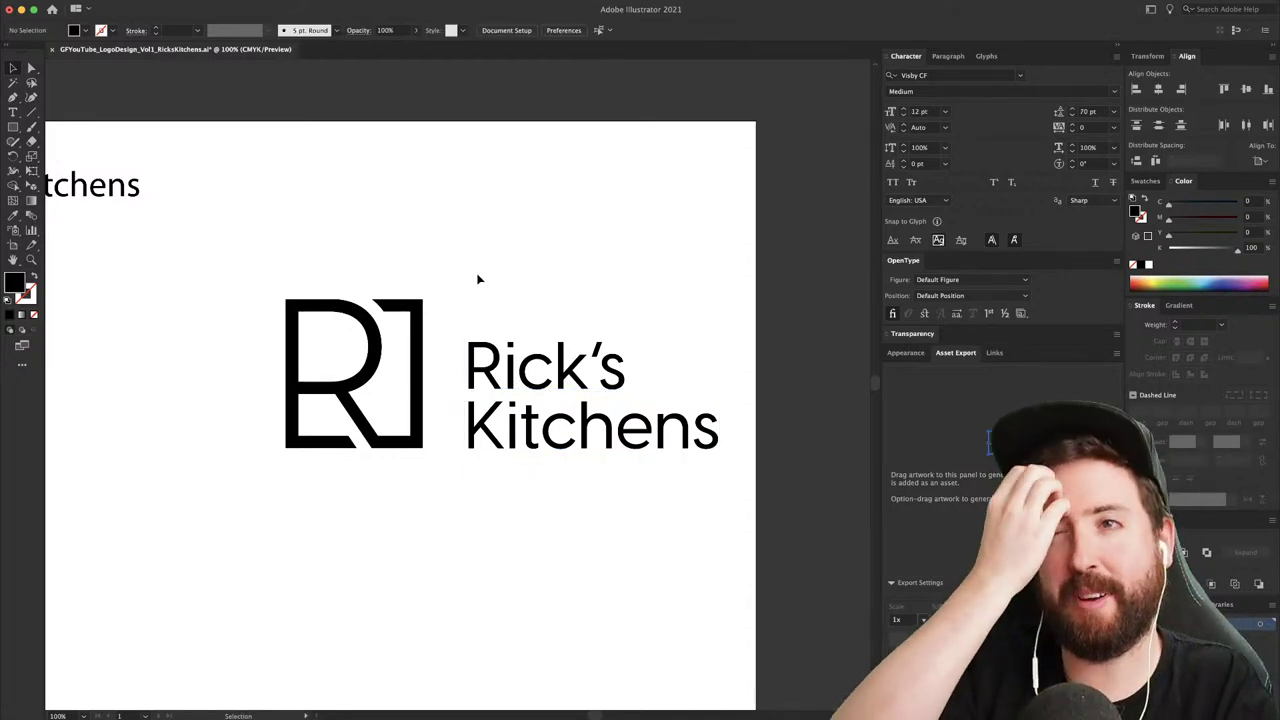
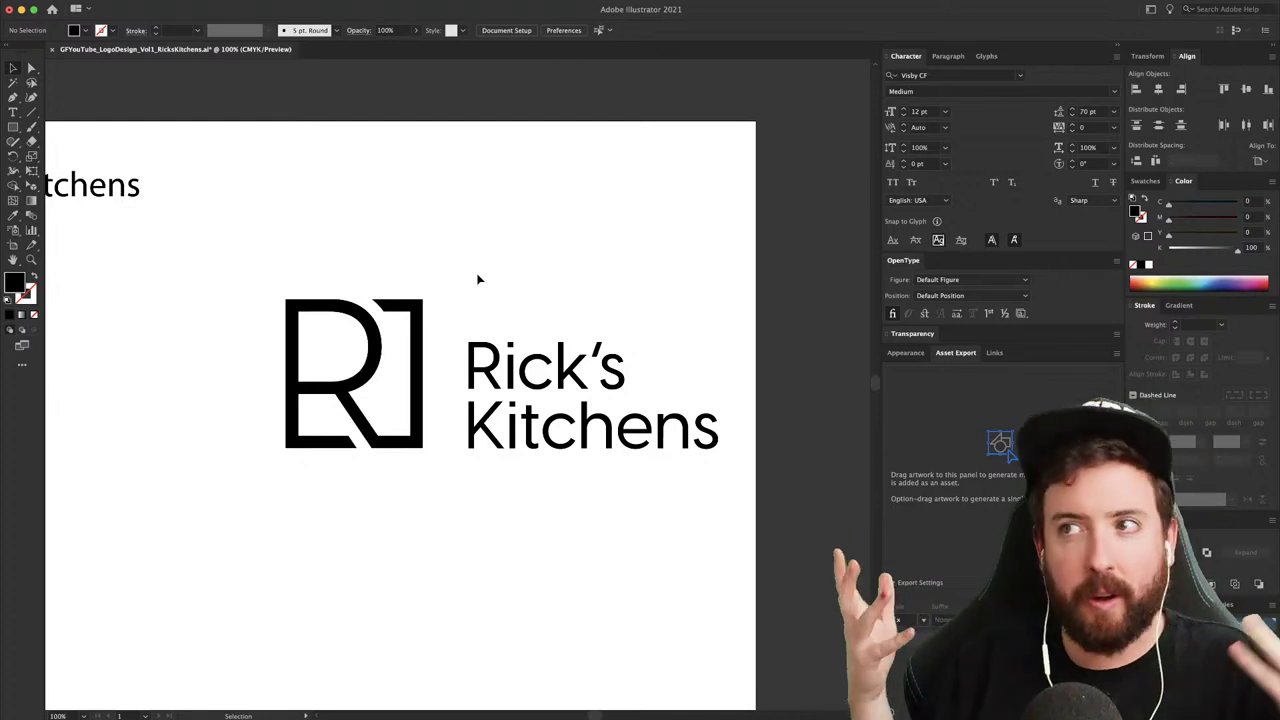
- Set the Rick's Kitchens wordmark to Demi Bold
{"action": "left_click", "coordinate": [527, 365]}
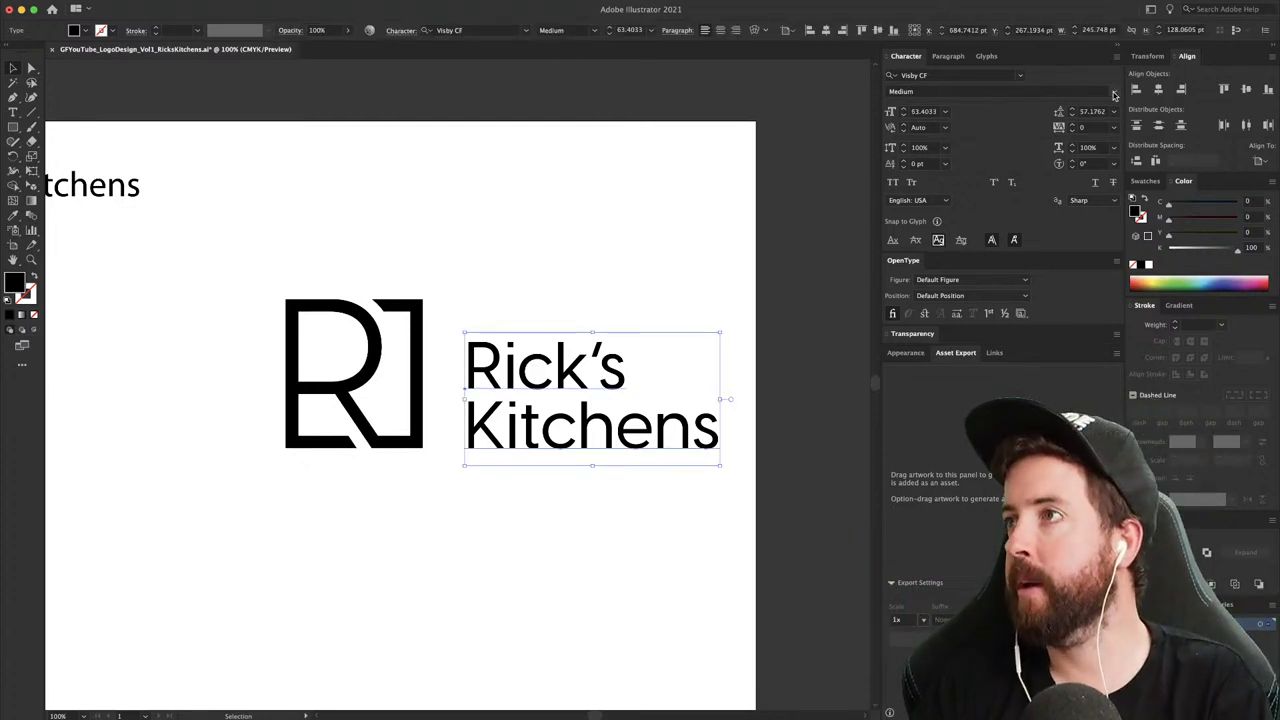
{"action": "left_click", "coordinate": [1113, 94]}
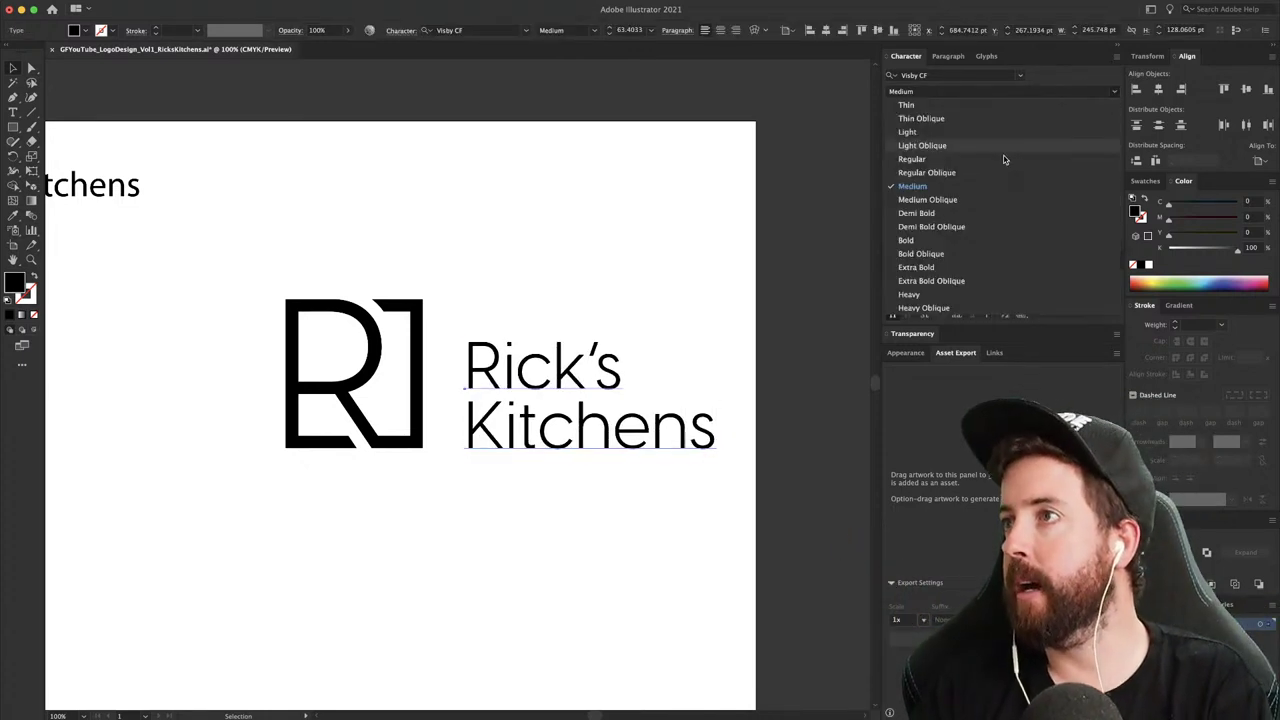
{"action": "left_click", "coordinate": [935, 214]}
- Nudge the wordmark slightly left and enlarge it to about 141%
{"action": "left_click_drag", "start_coordinate": [617, 360], "coordinate": [592, 362]}
{"action": "left_click_drag", "start_coordinate": [648, 320], "coordinate": [748, 232]}
{"action": "key", "text": "v"}
{"action": "left_click", "coordinate": [660, 217]}
- Move the R mark and wordmark together to the left
{"action": "left_click_drag", "start_coordinate": [250, 272], "coordinate": [686, 500]}
{"action": "left_click_drag", "start_coordinate": [654, 443], "coordinate": [590, 443]}
{"action": "left_click", "coordinate": [443, 286]}
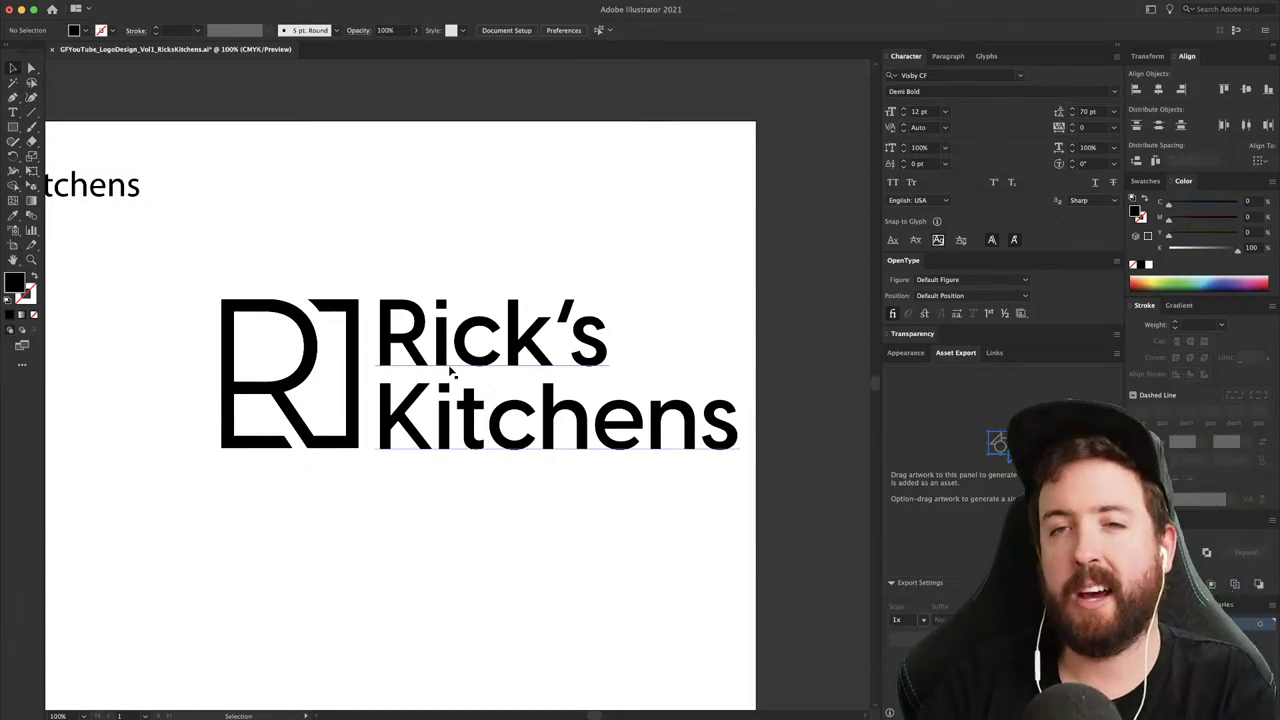
- Nudge the wordmark right and scale the whole logo lockup down
{"action": "left_click_drag", "start_coordinate": [463, 360], "coordinate": [478, 368]}
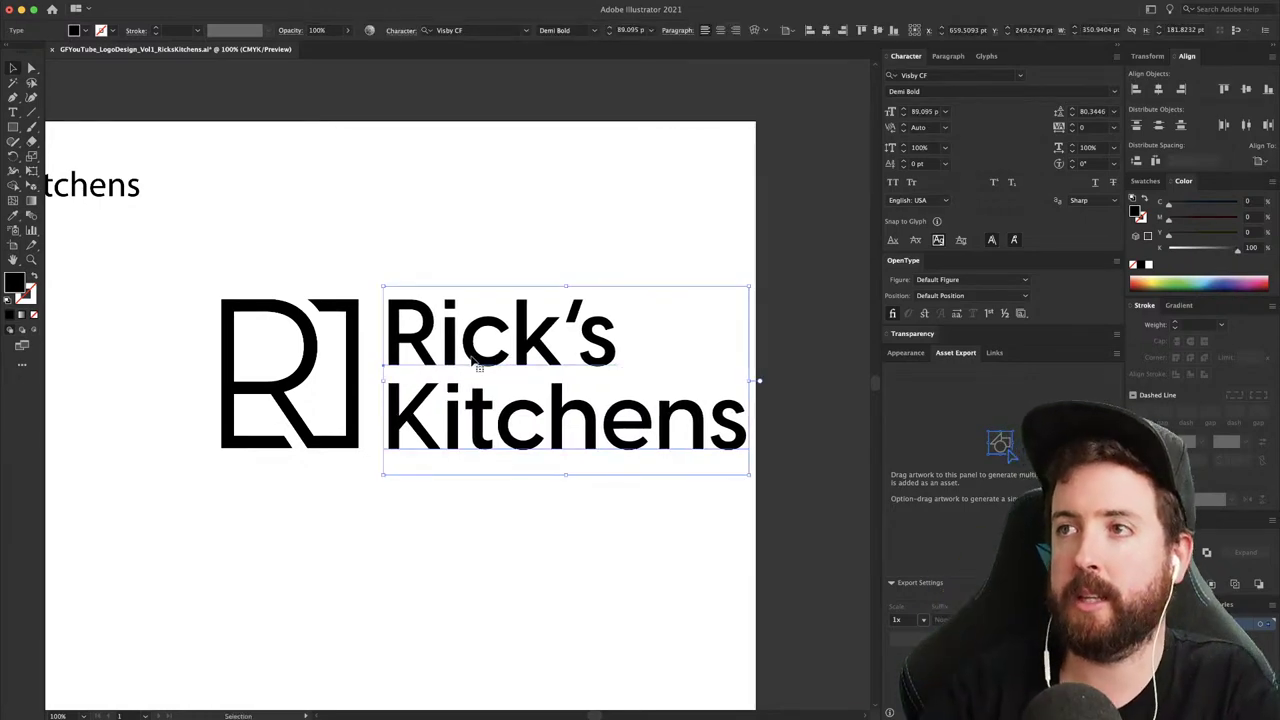
{"action": "left_click", "coordinate": [465, 212]}
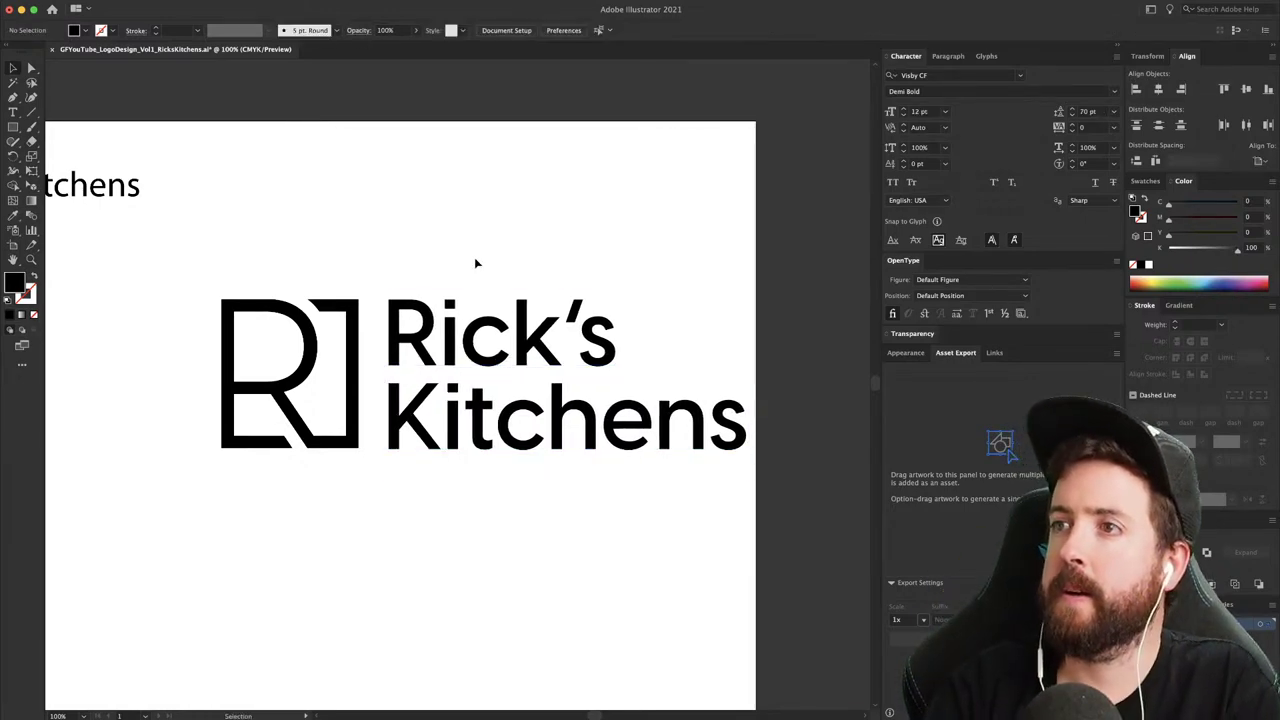
{"action": "left_click_drag", "start_coordinate": [334, 329], "coordinate": [736, 515]}
{"action": "left_click_drag", "start_coordinate": [746, 294], "coordinate": [660, 294]}
{"action": "left_click", "coordinate": [620, 300]}
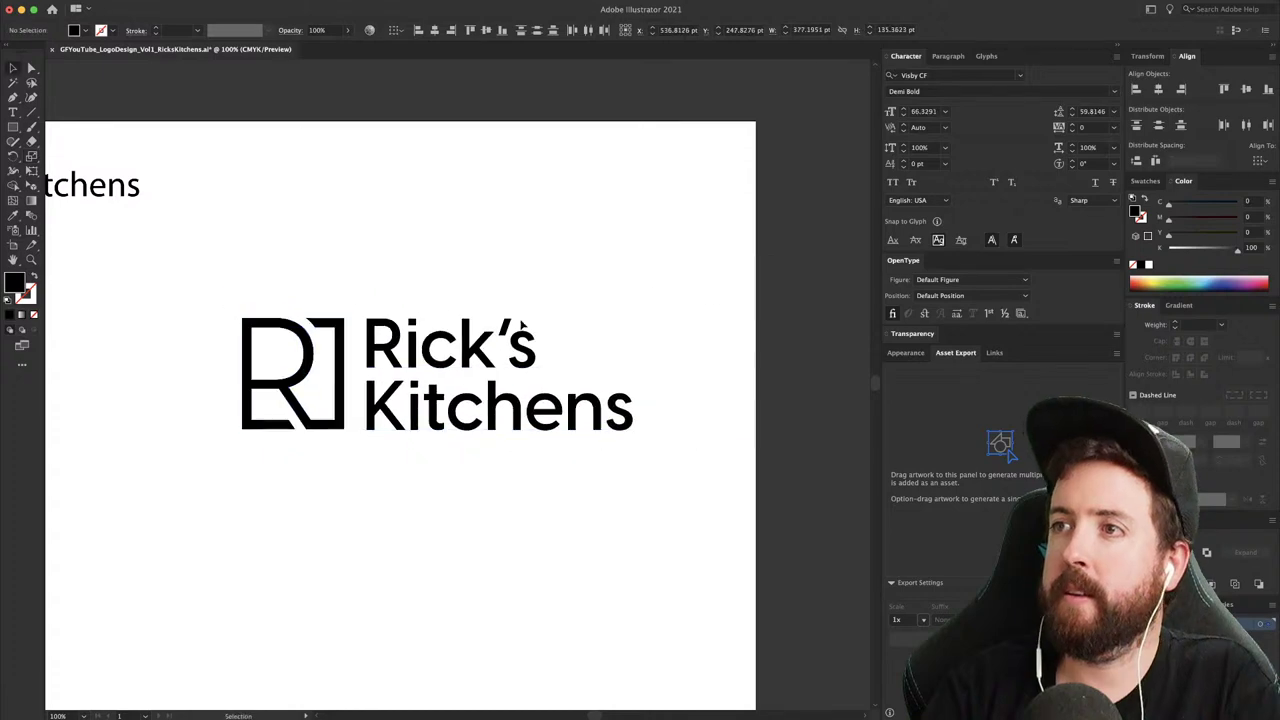
- Shift the wordmark slightly right, then select the R mark
{"action": "mouse_move", "coordinate": [457, 347]}
{"action": "left_mouse_down"}
{"action": "mouse_move", "coordinate": [480, 349]}
{"action": "mouse_move", "coordinate": [461, 337]}
{"action": "left_mouse_up"}
{"action": "left_click", "coordinate": [614, 209]}
{"action": "left_click", "coordinate": [480, 263]}
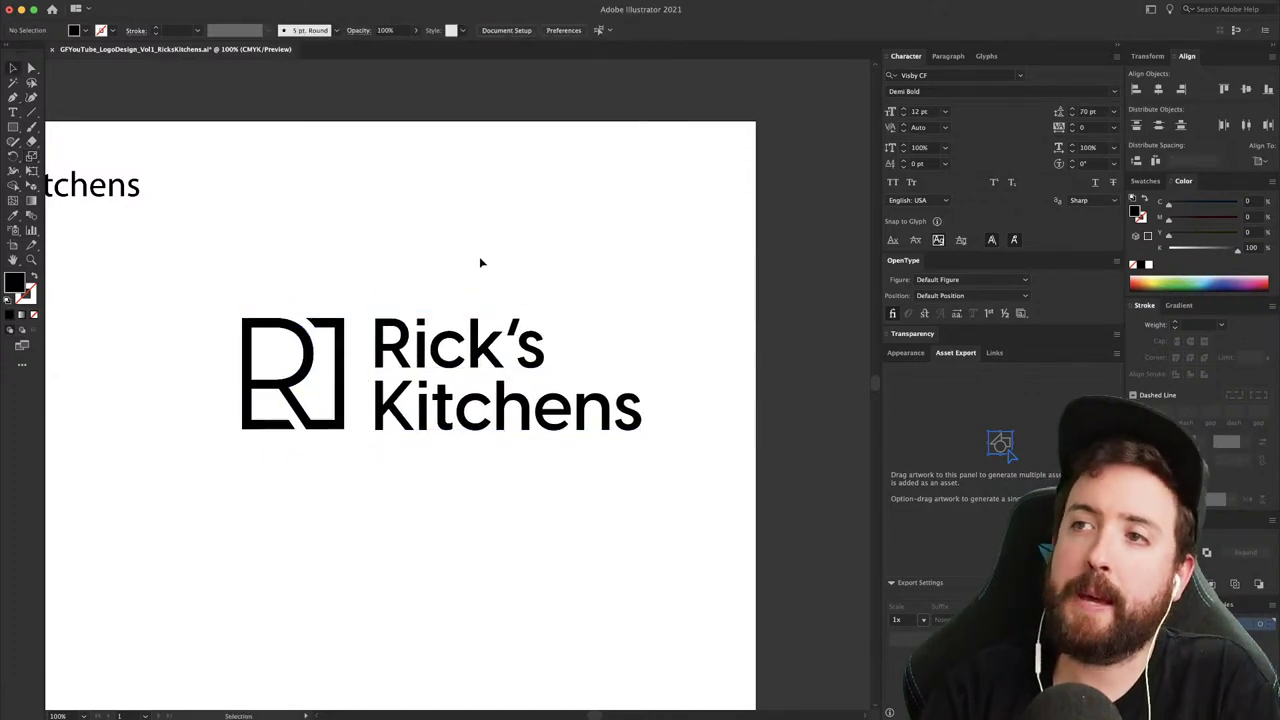
{"action": "scroll", "coordinate": [492, 308], "scroll_direction": "left", "scroll_amount": 3}
{"action": "left_click_drag", "start_coordinate": [310, 277], "coordinate": [426, 592]}
- Try the R mark below the wordmark, then undo that move
{"action": "left_click", "coordinate": [505, 555]}
{"action": "scroll", "coordinate": [490, 540], "scroll_direction": "right", "scroll_amount": 3}
{"action": "scroll", "coordinate": [490, 540], "scroll_direction": "down", "scroll_amount": 2}
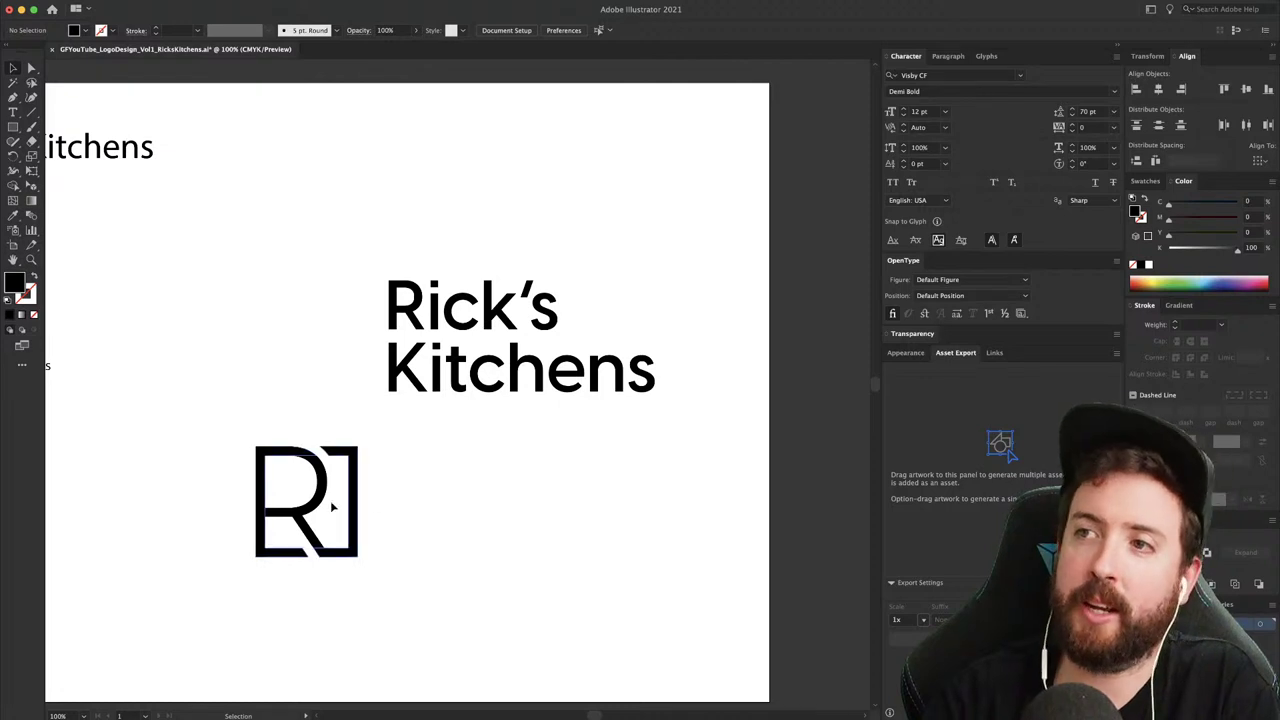
{"action": "left_click", "coordinate": [432, 370]}
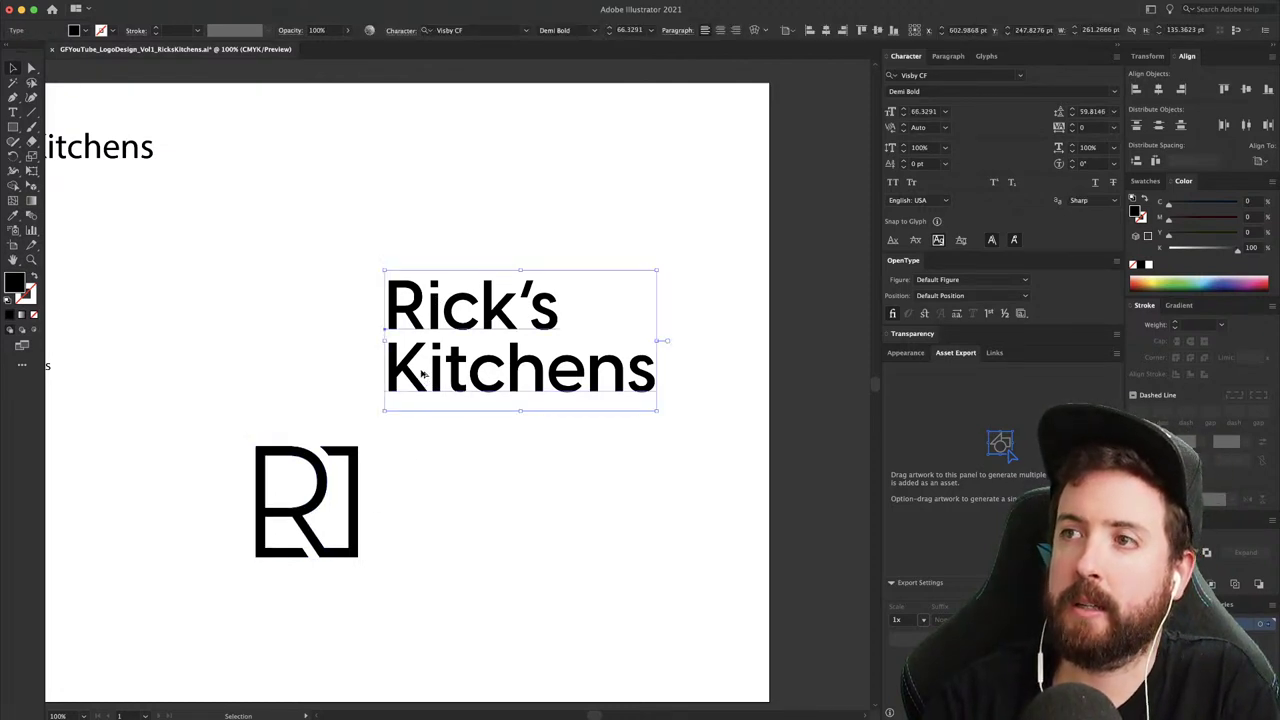
{"action": "key", "text": "super+z"}
- Alt-drag a copy of the R-and-wordmark lockup off the artboard to the right
{"action": "left_click_drag", "start_coordinate": [650, 423], "coordinate": [281, 333]}
{"action": "key", "text": "super+minus"}
{"action": "key", "text": "super+minus"}
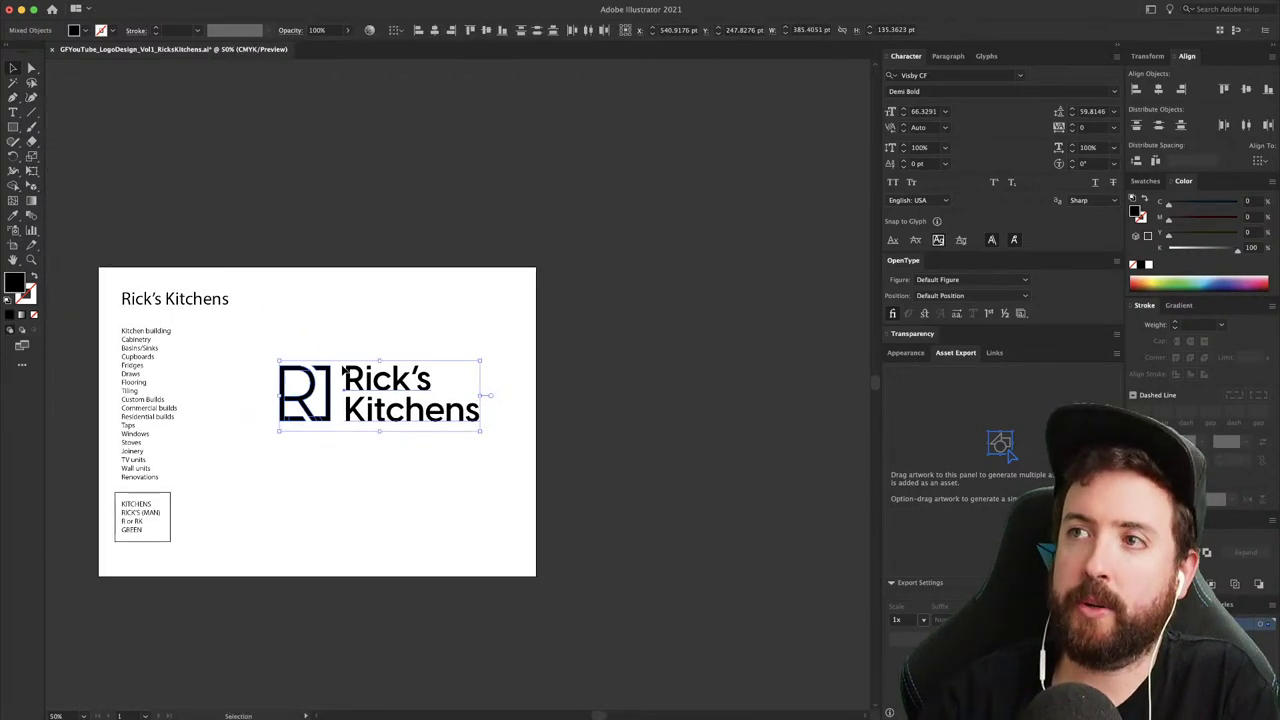
{"action": "left_click_drag", "start_coordinate": [342, 372], "coordinate": [668, 310]}
{"action": "left_click", "coordinate": [669, 226]}
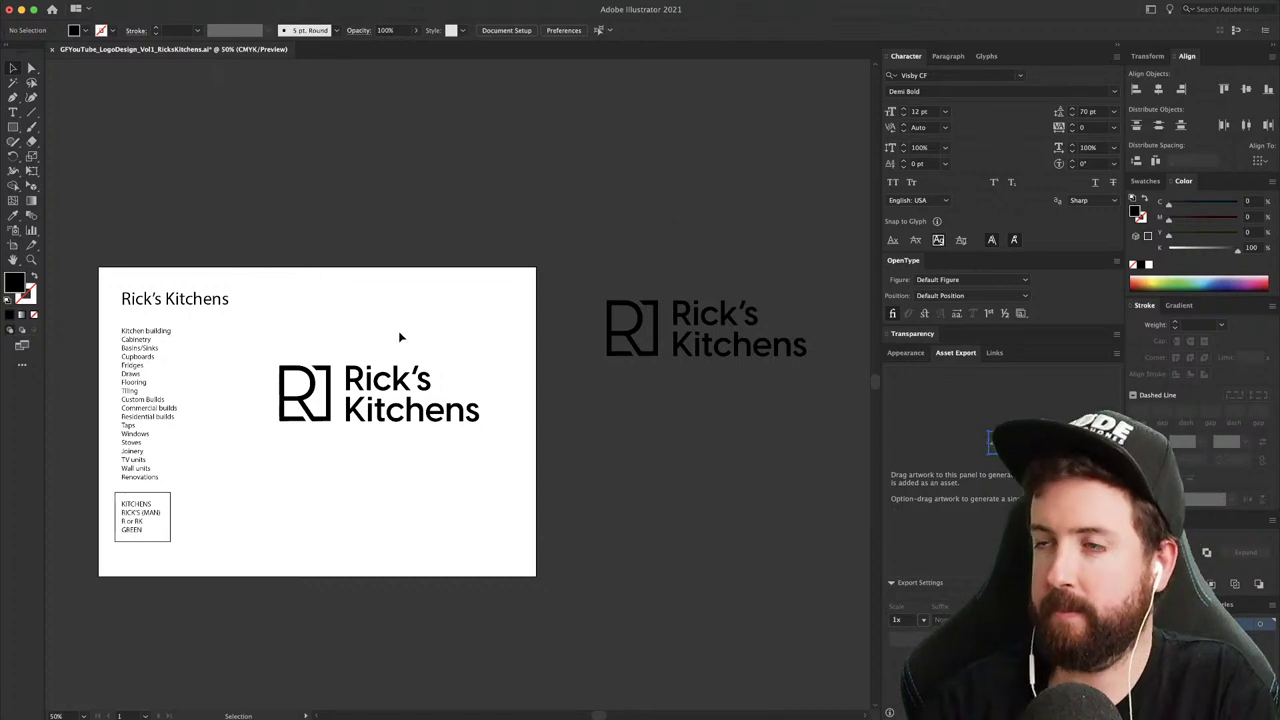
{"action": "left_click_drag", "start_coordinate": [314, 394], "coordinate": [514, 394]}
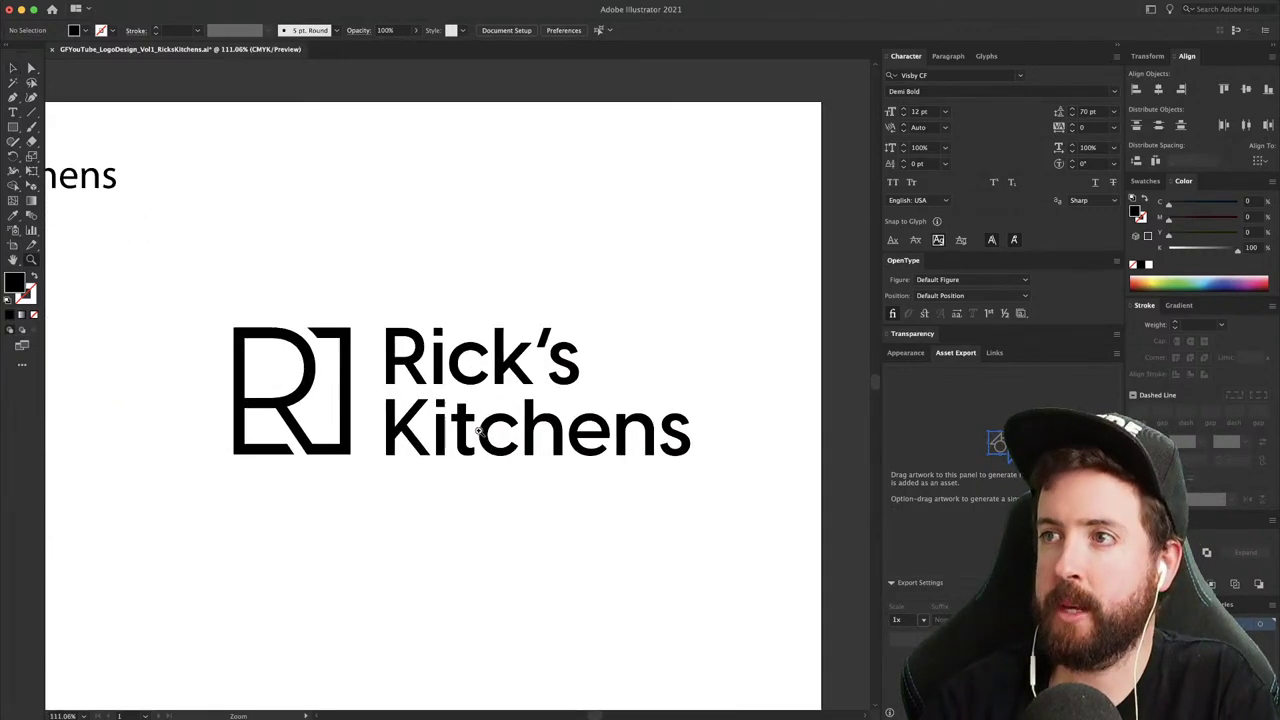
- Move the wordmark up and right out of the way and the R mark down
{"action": "left_click_drag", "start_coordinate": [577, 503], "coordinate": [548, 435]}
{"action": "left_click_drag", "start_coordinate": [457, 385], "coordinate": [526, 193]}
{"action": "left_click_drag", "start_coordinate": [380, 431], "coordinate": [225, 197]}
{"action": "left_click_drag", "start_coordinate": [299, 276], "coordinate": [300, 332]}
{"action": "left_click", "coordinate": [482, 280]}
{"action": "key", "text": "space"}
{"action": "left_click_drag", "start_coordinate": [495, 207], "coordinate": [473, 251]}
- Type a lowercase k beside the R mark and scale it to the R's height
{"action": "left_click", "coordinate": [492, 165]}
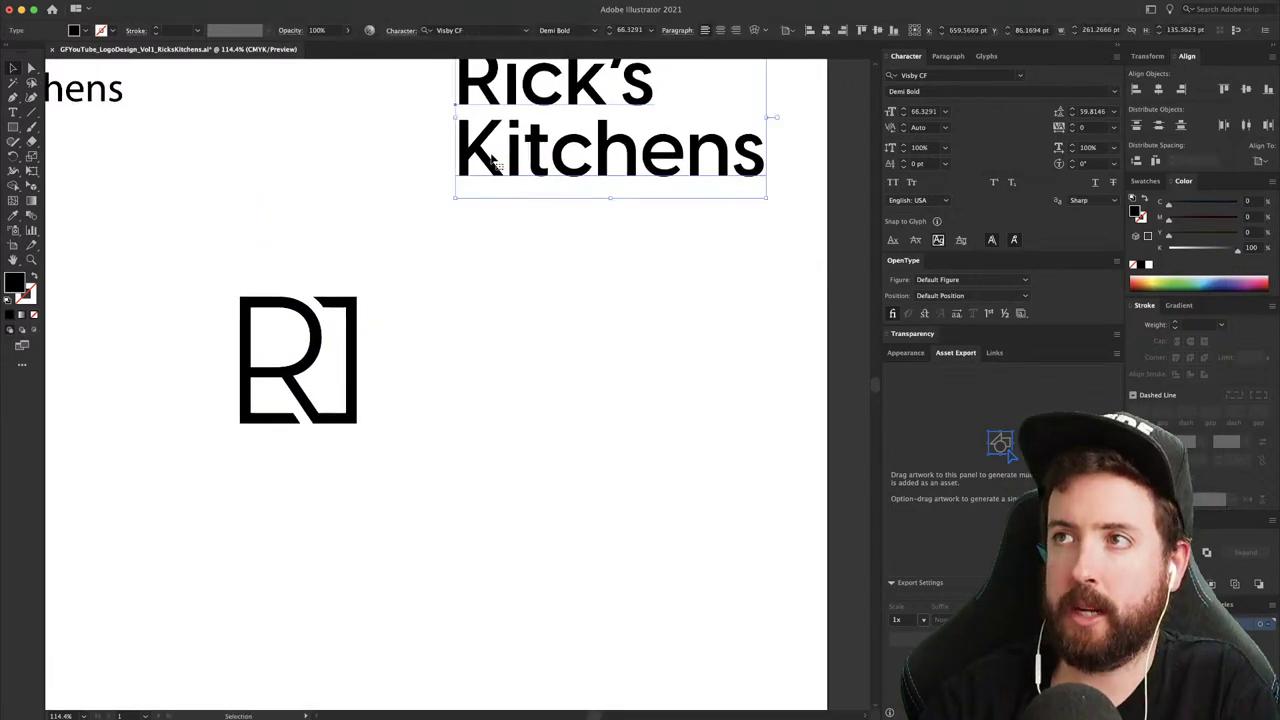
{"action": "key", "text": "t"}
{"action": "left_click", "coordinate": [440, 365]}
{"action": "key", "text": "BackSpace"}
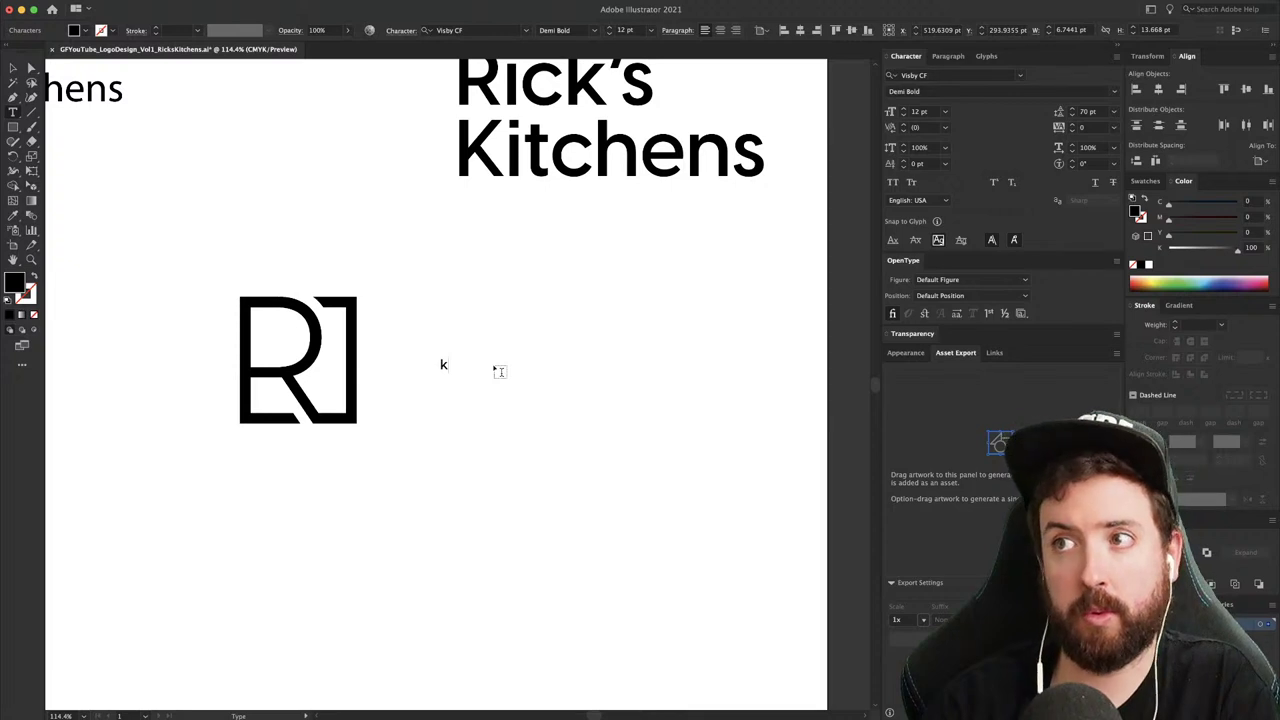
{"action": "key", "text": "Escape"}
{"action": "key", "text": "s"}
{"action": "left_click_drag", "start_coordinate": [486, 356], "coordinate": [358, 414]}
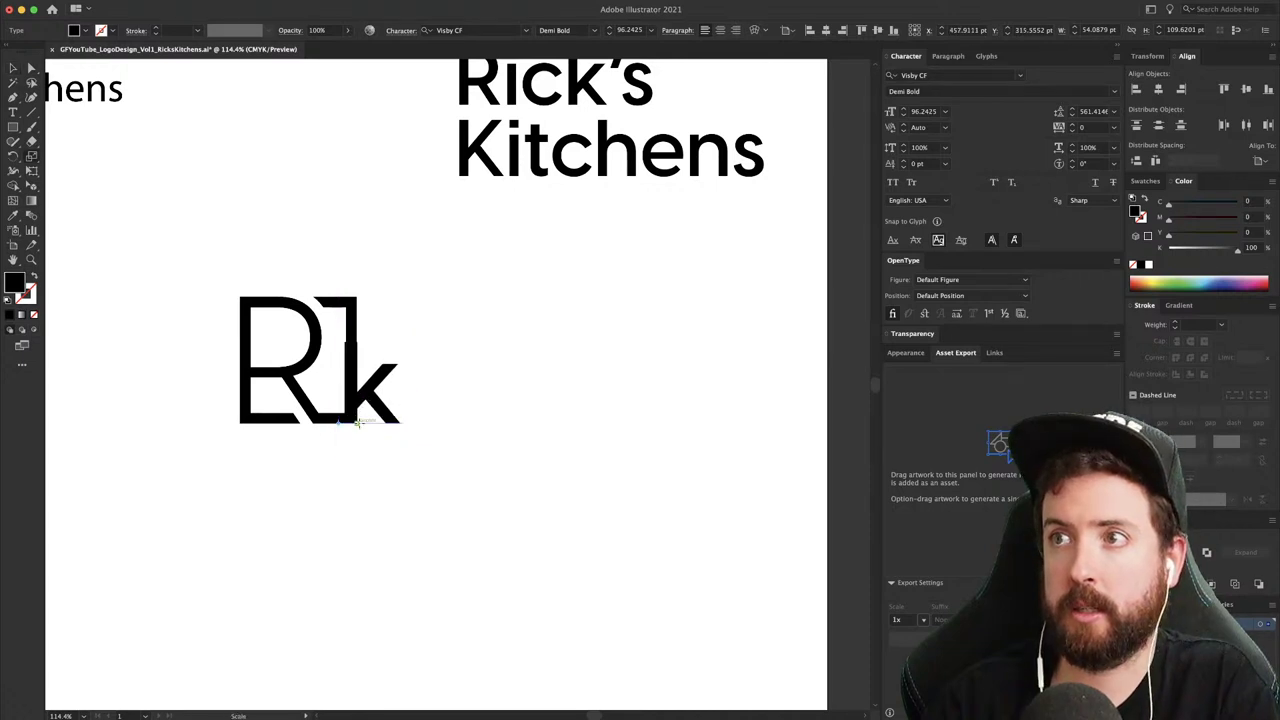
- Try the k in Medium weight, then settle on Regular
{"action": "key", "text": "v"}
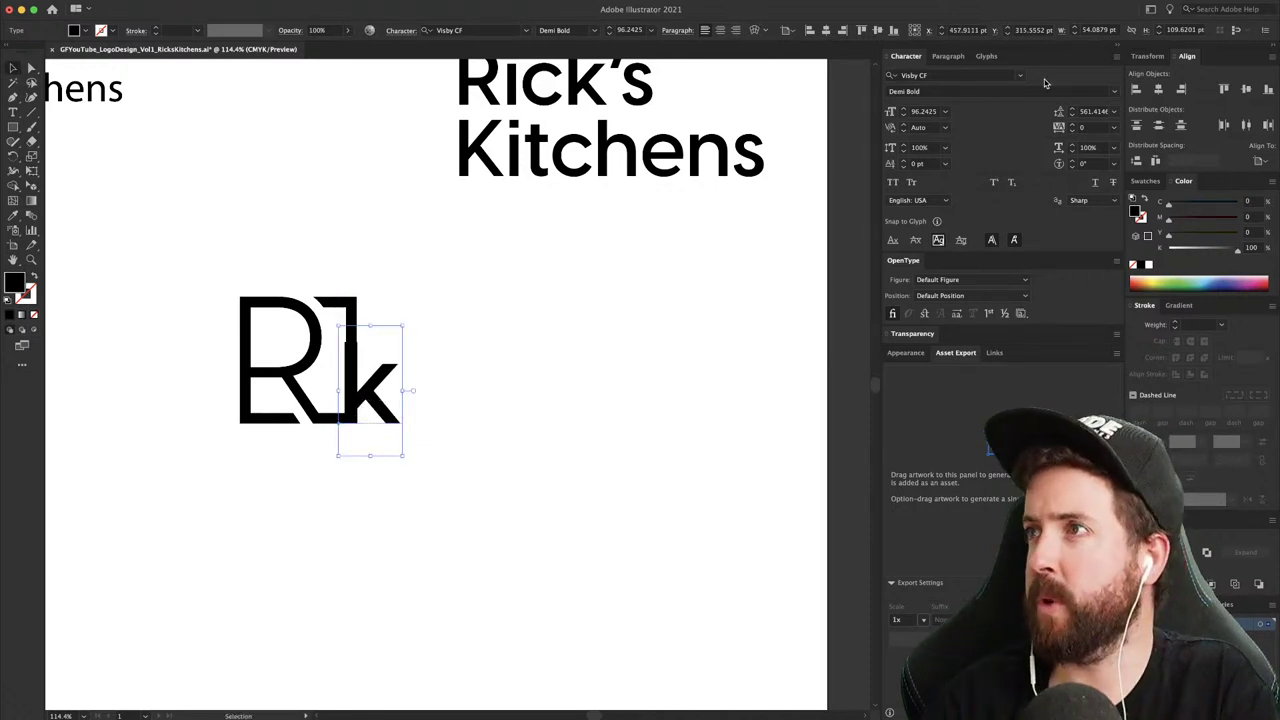
{"action": "left_click", "coordinate": [1105, 91]}
{"action": "left_click", "coordinate": [945, 186]}
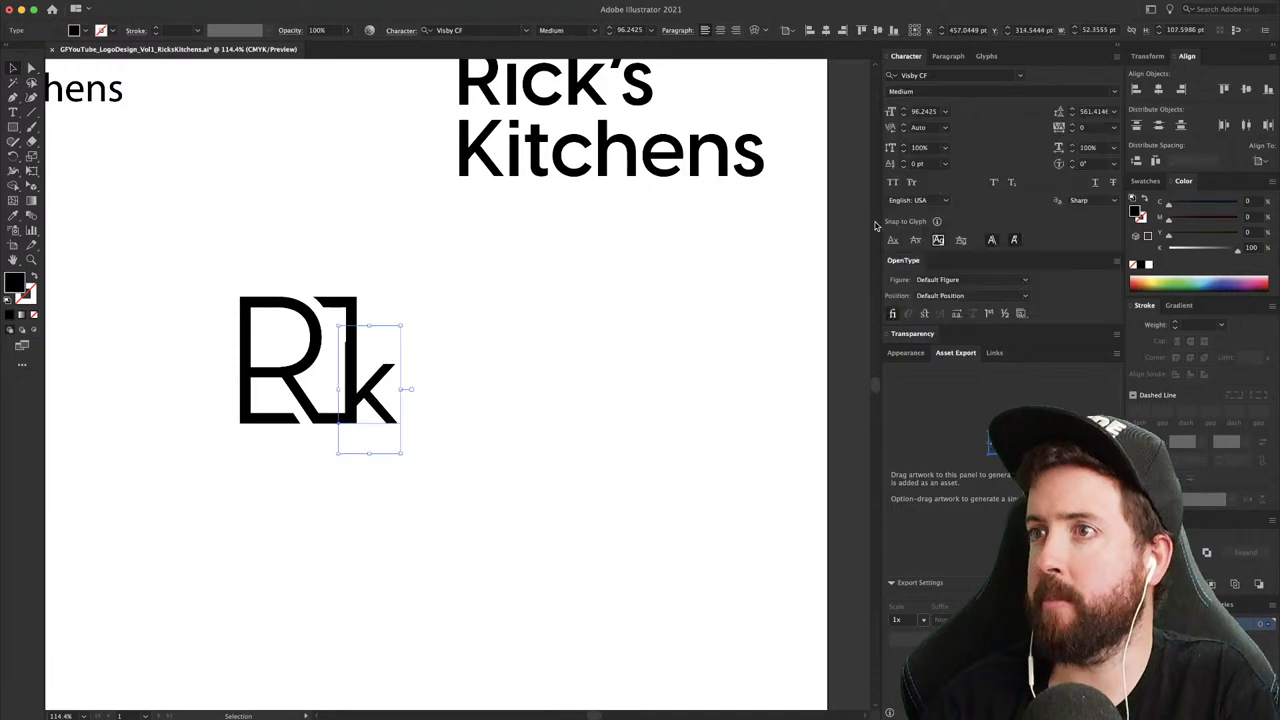
{"action": "left_click_drag", "start_coordinate": [371, 383], "coordinate": [376, 385]}
{"action": "left_click", "coordinate": [1101, 91]}
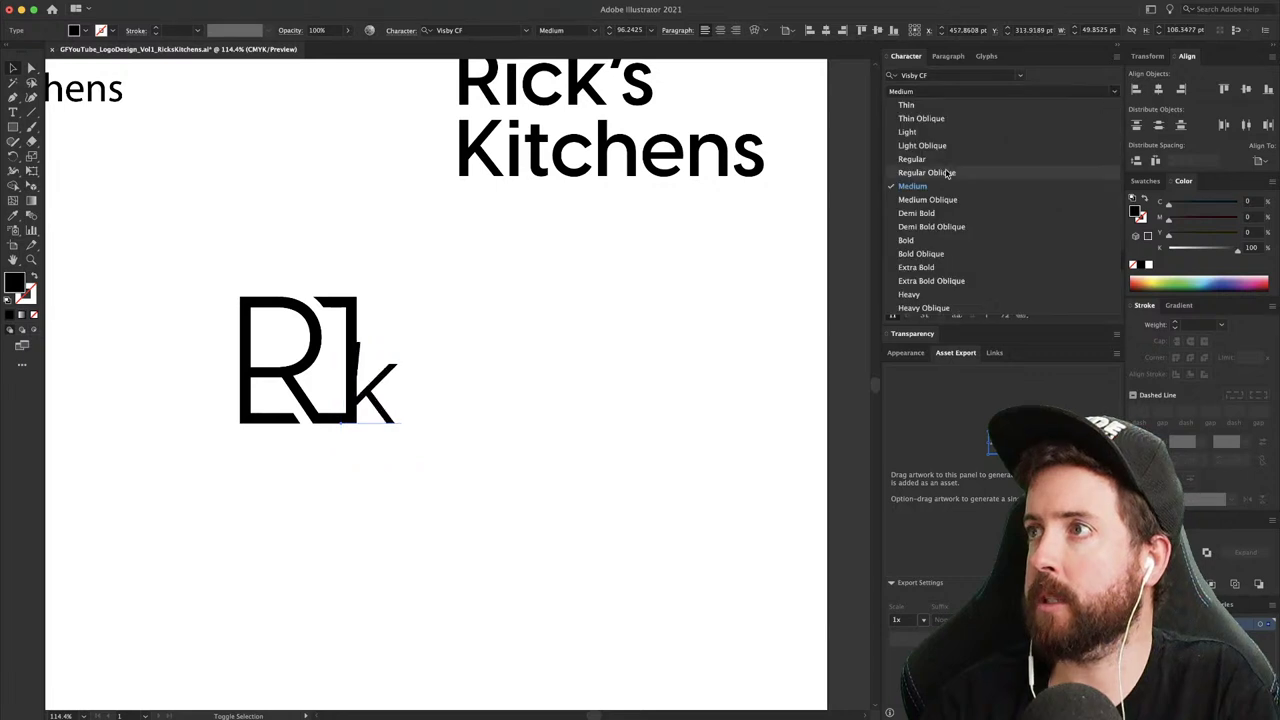
{"action": "left_click", "coordinate": [944, 167]}
- Enlarge the k to about 161% and nudge it about 6 px left
{"action": "key", "text": "s"}
{"action": "left_click", "coordinate": [341, 423]}
{"action": "left_click_drag", "start_coordinate": [465, 338], "coordinate": [540, 289]}
{"action": "key", "text": "v"}
{"action": "left_click_drag", "start_coordinate": [401, 357], "coordinate": [396, 355]}
{"action": "left_click", "coordinate": [534, 277]}
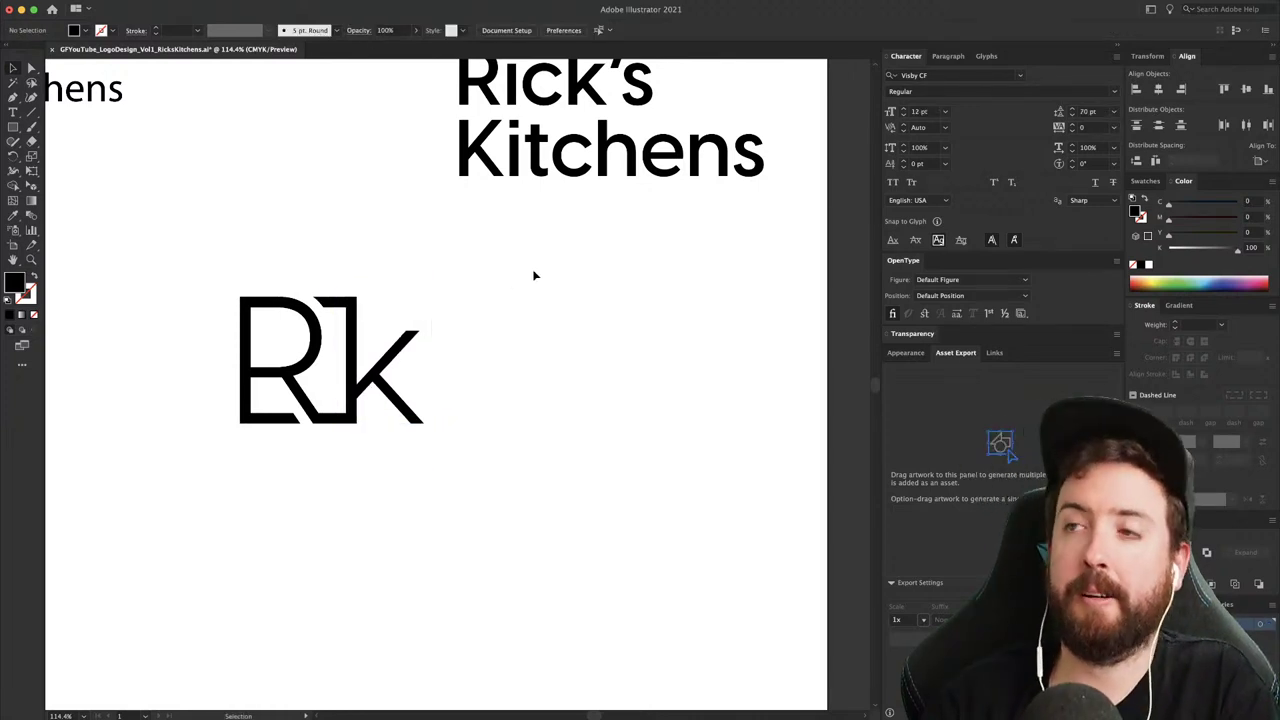
- Align the two anchors at the R frame's top cut so the stem is square
{"action": "key", "text": "a"}
{"action": "left_click", "coordinate": [323, 306]}
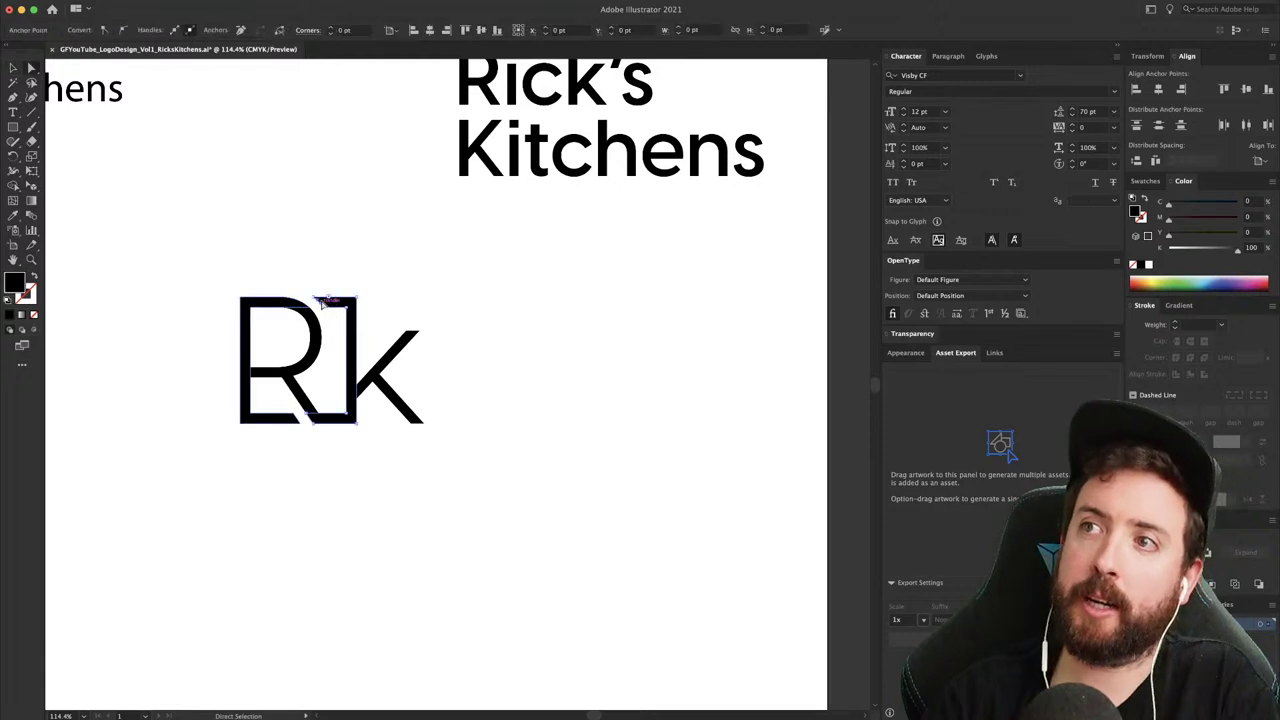
{"action": "left_click", "coordinate": [315, 298], "text": "shift"}
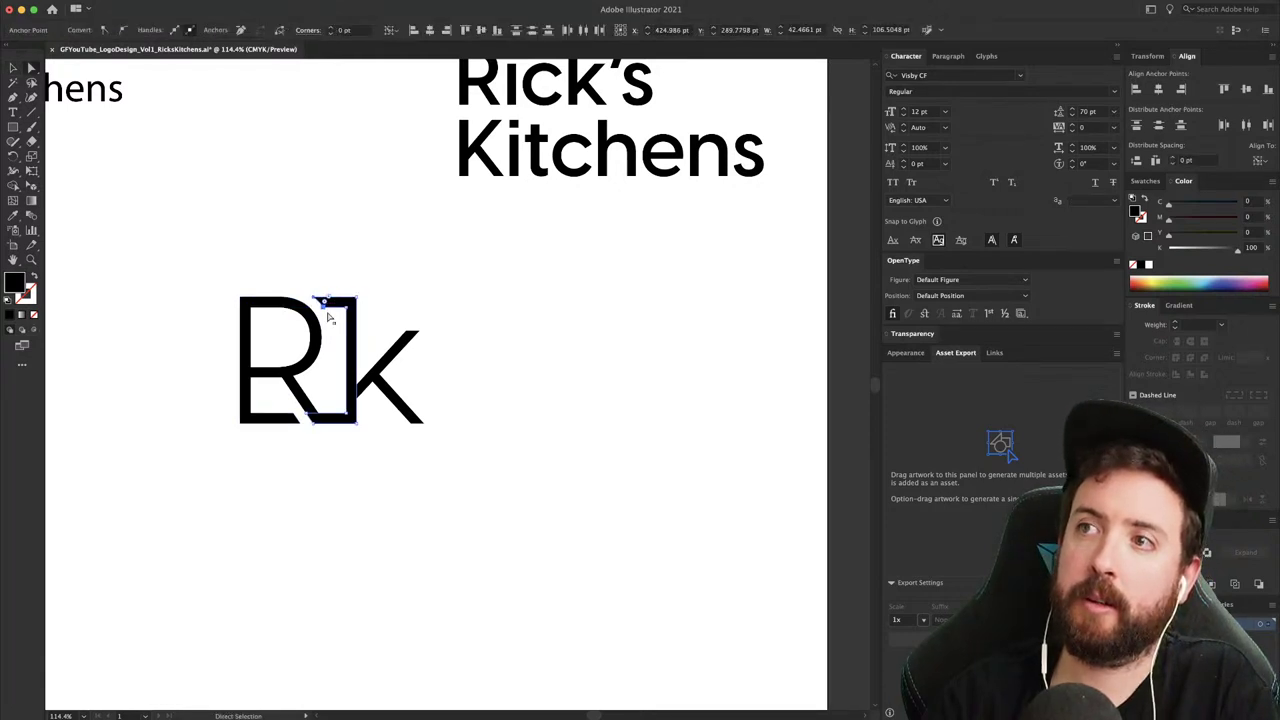
{"action": "left_click", "coordinate": [324, 310]}
{"action": "left_click", "coordinate": [327, 312]}
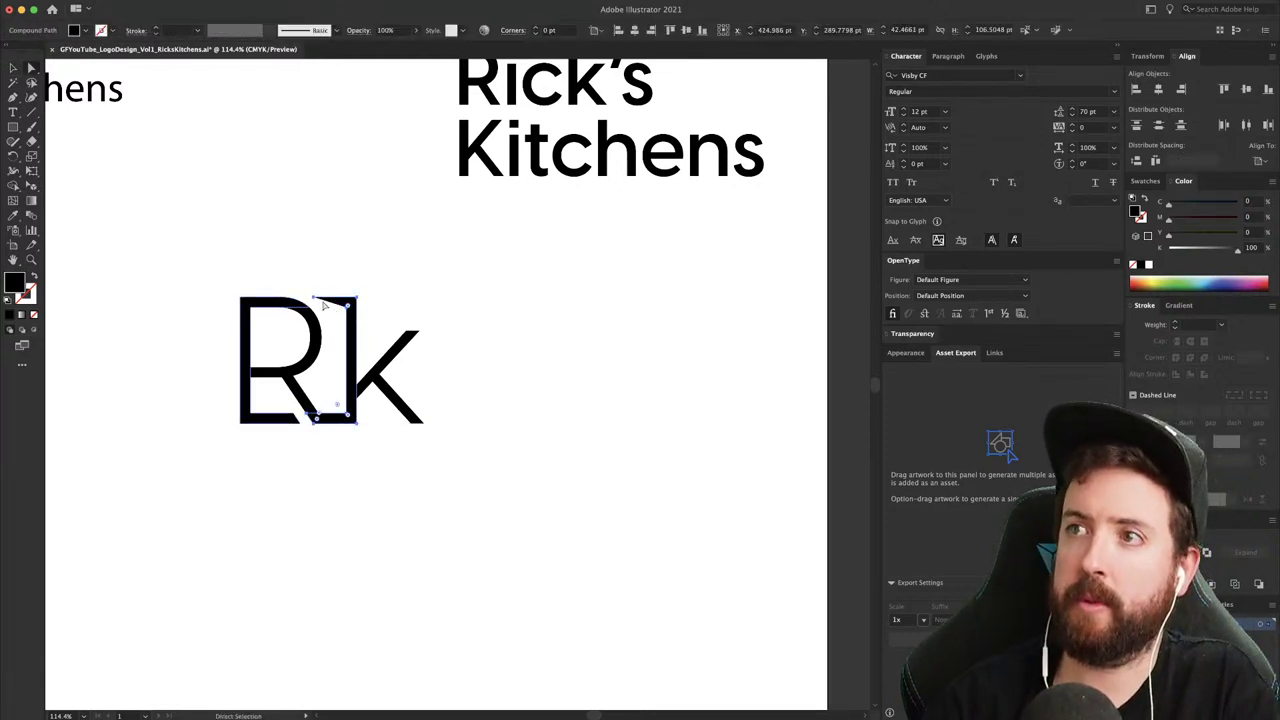
{"action": "left_click", "coordinate": [314, 297]}
{"action": "left_click", "coordinate": [356, 297], "text": "shift"}
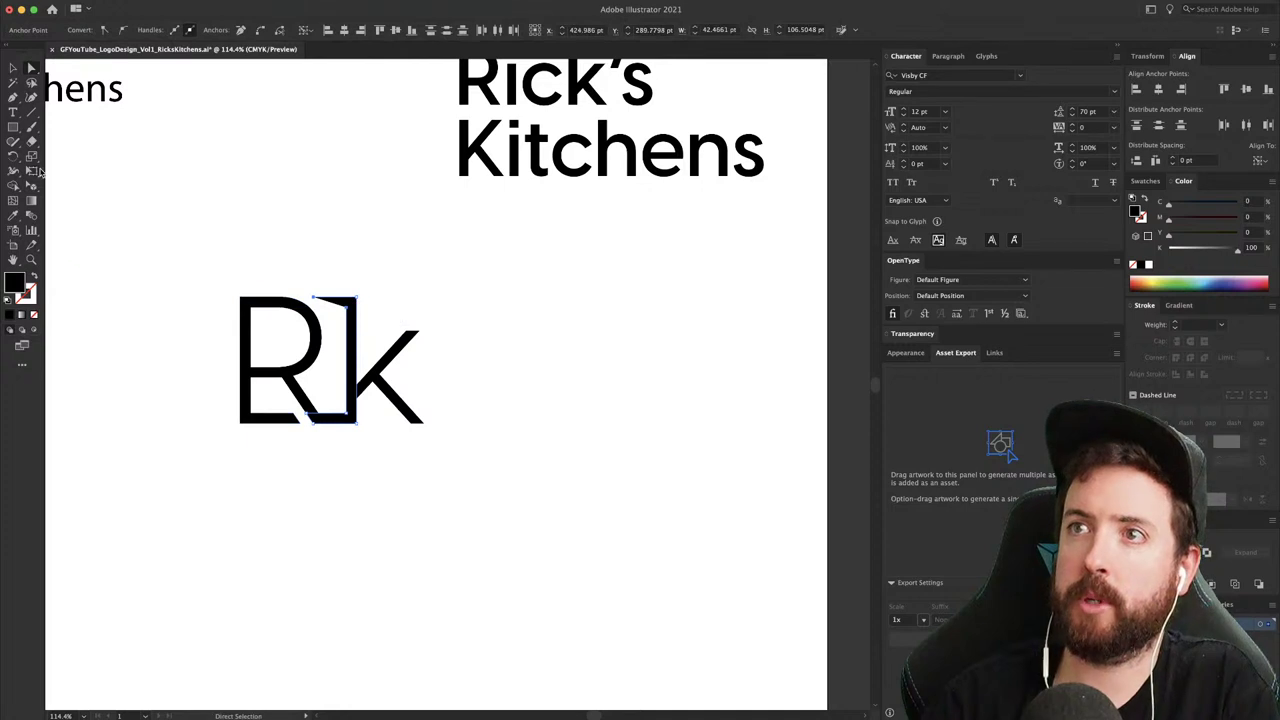
{"action": "key", "text": "super+equal"}
{"action": "key", "text": "super+equal"}
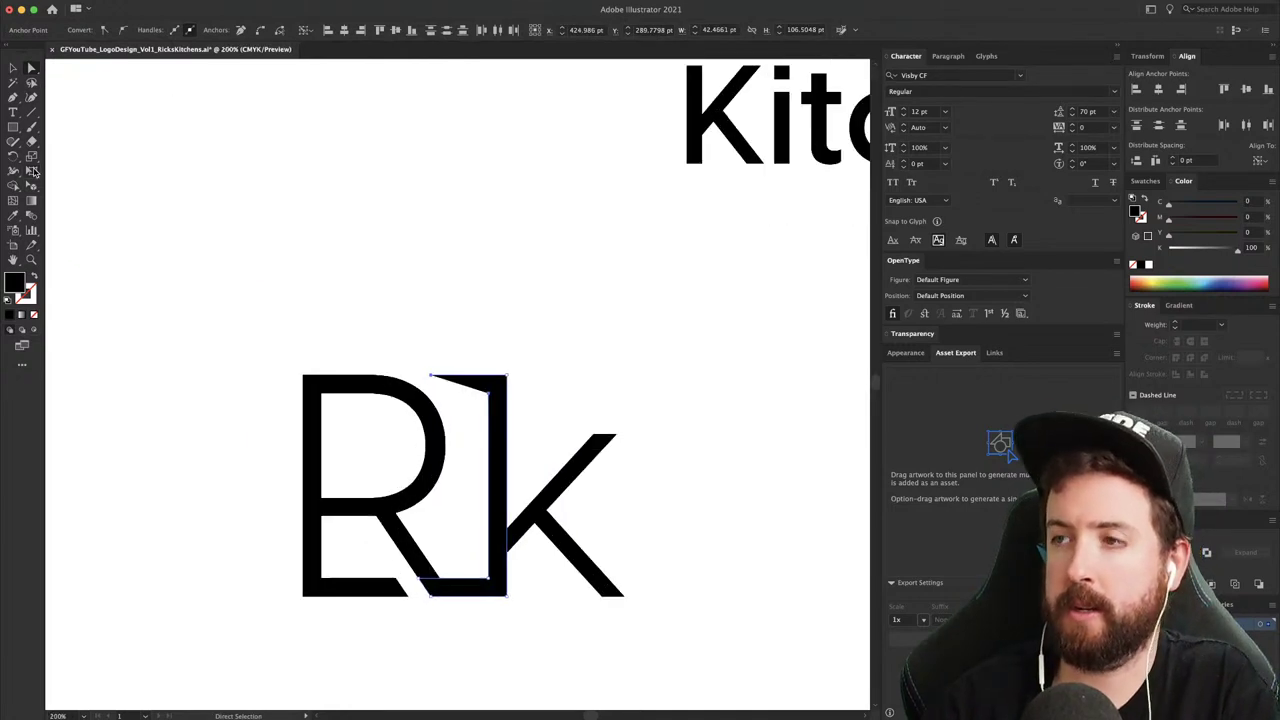
{"action": "left_click_drag", "start_coordinate": [453, 422], "coordinate": [419, 315]}
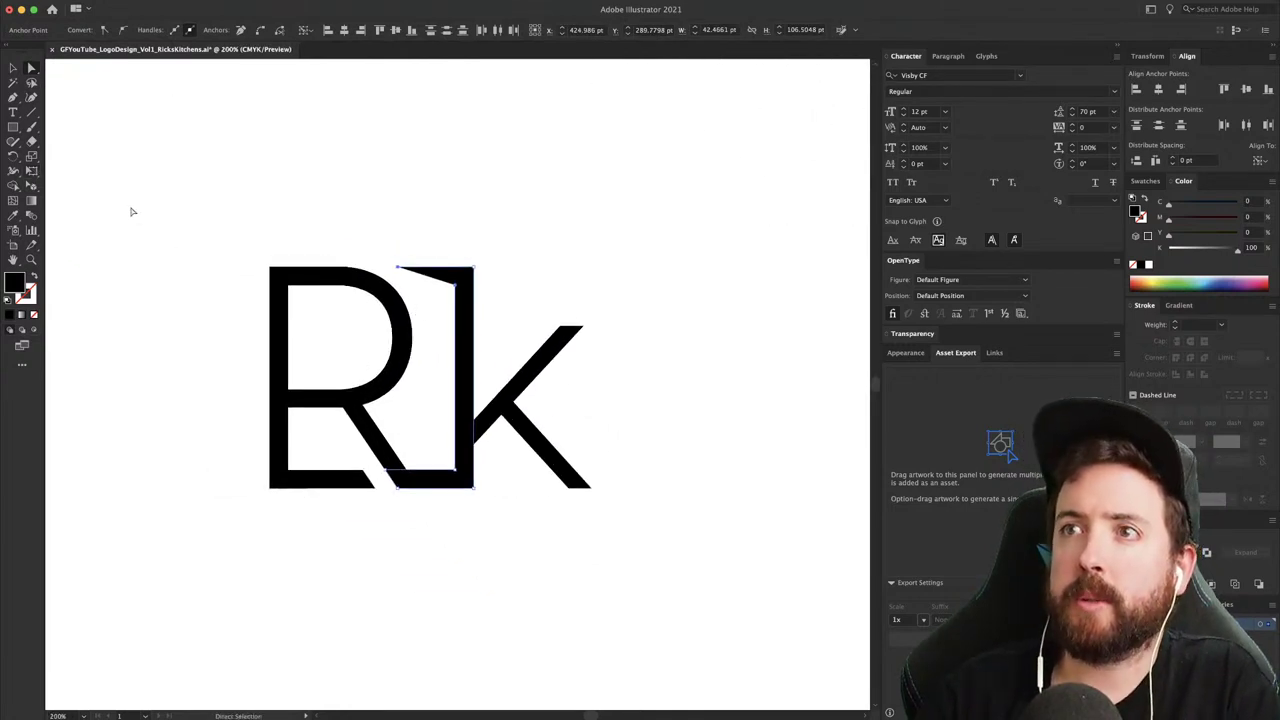
{"action": "left_click", "coordinate": [363, 30]}
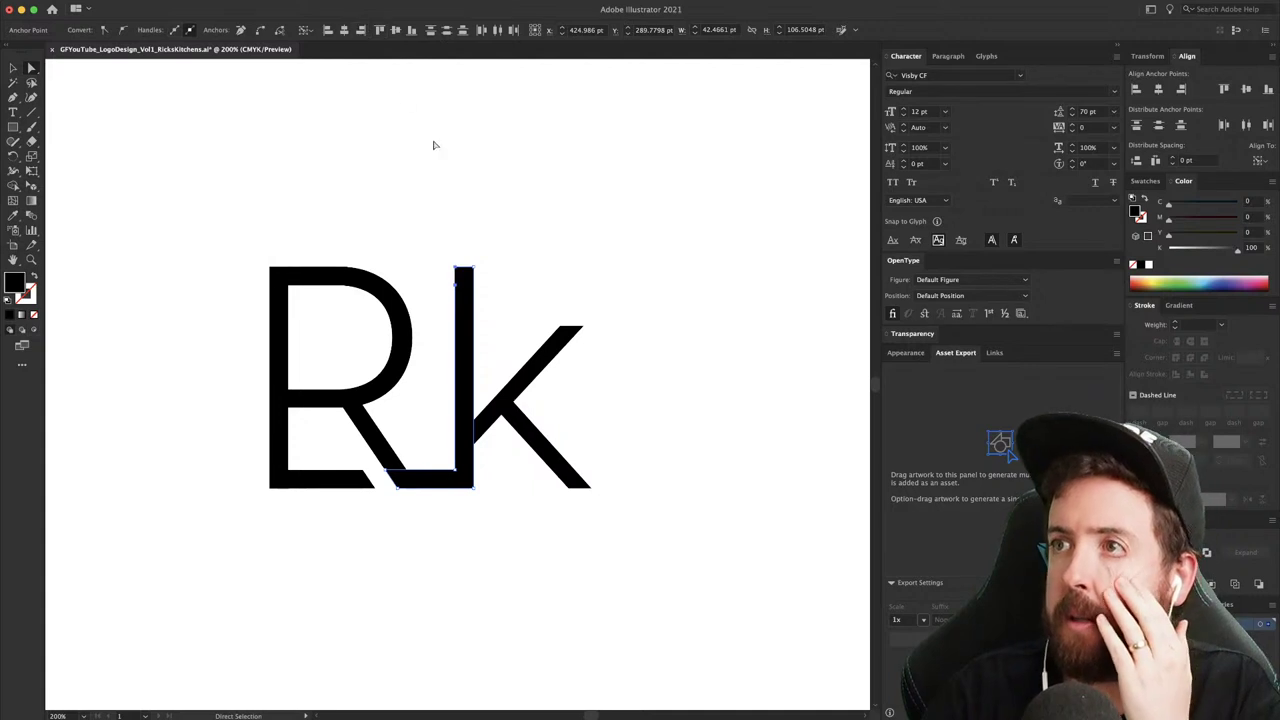
{"action": "left_click", "coordinate": [434, 143]}
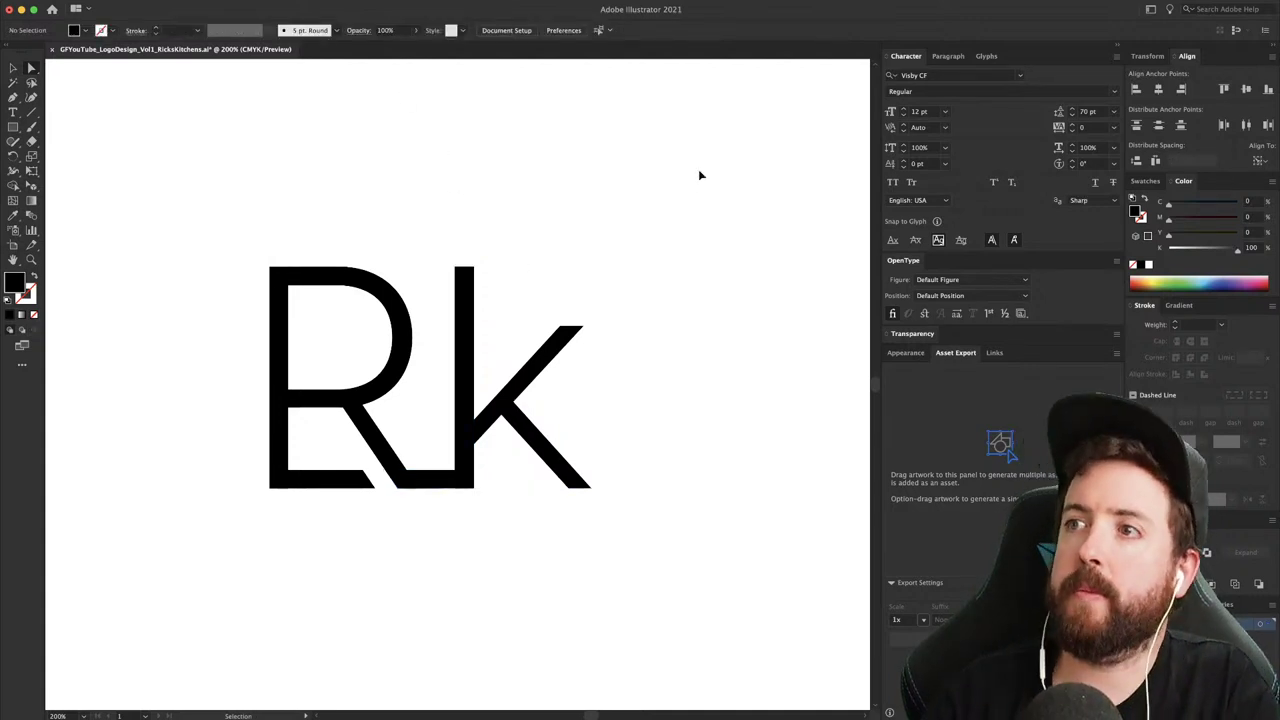
{"action": "key", "text": "super+minus"}
{"action": "key", "text": "super+minus"}
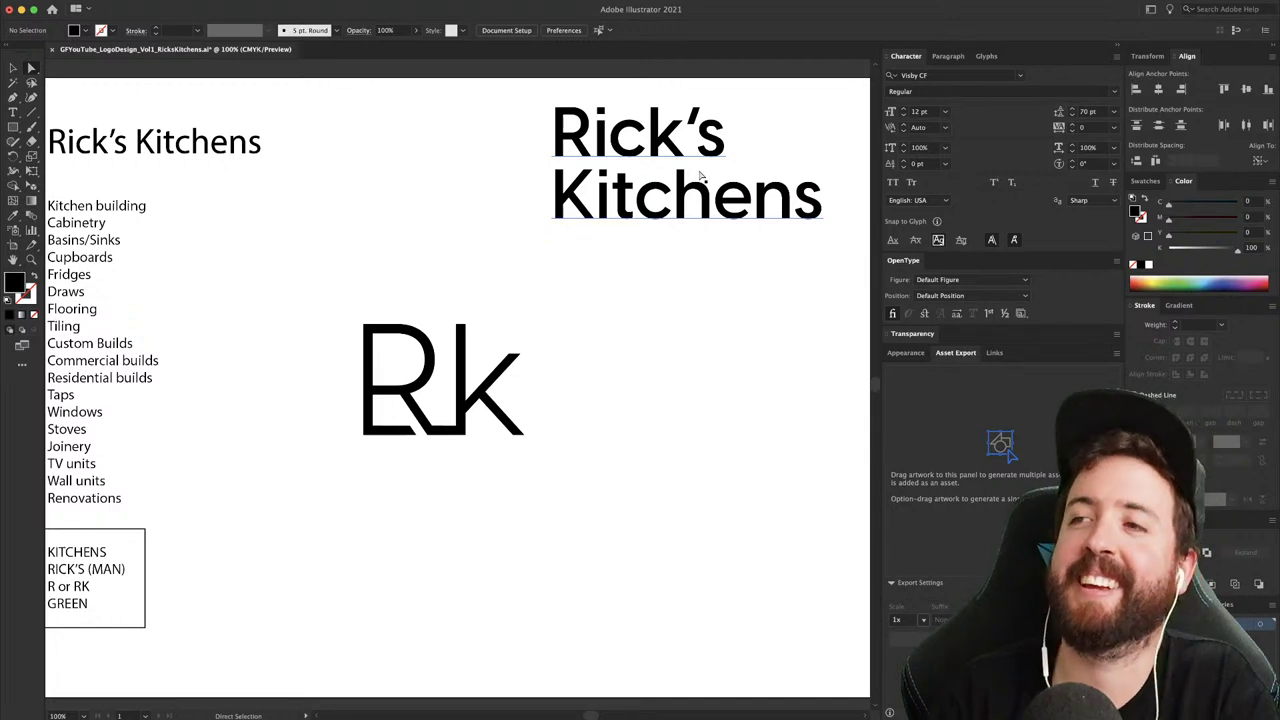
- Select the lowercase k and delete it
{"action": "left_click", "coordinate": [440, 380]}
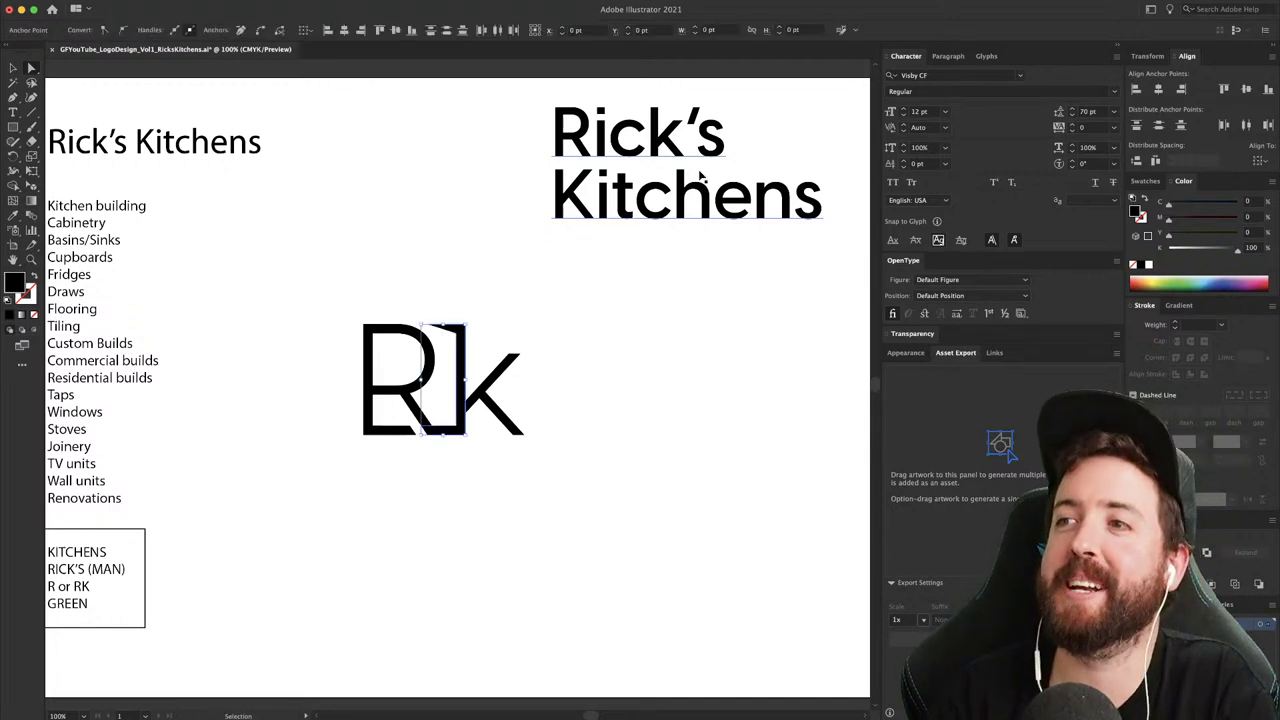
{"action": "key", "text": "v"}
{"action": "left_click", "coordinate": [600, 378]}
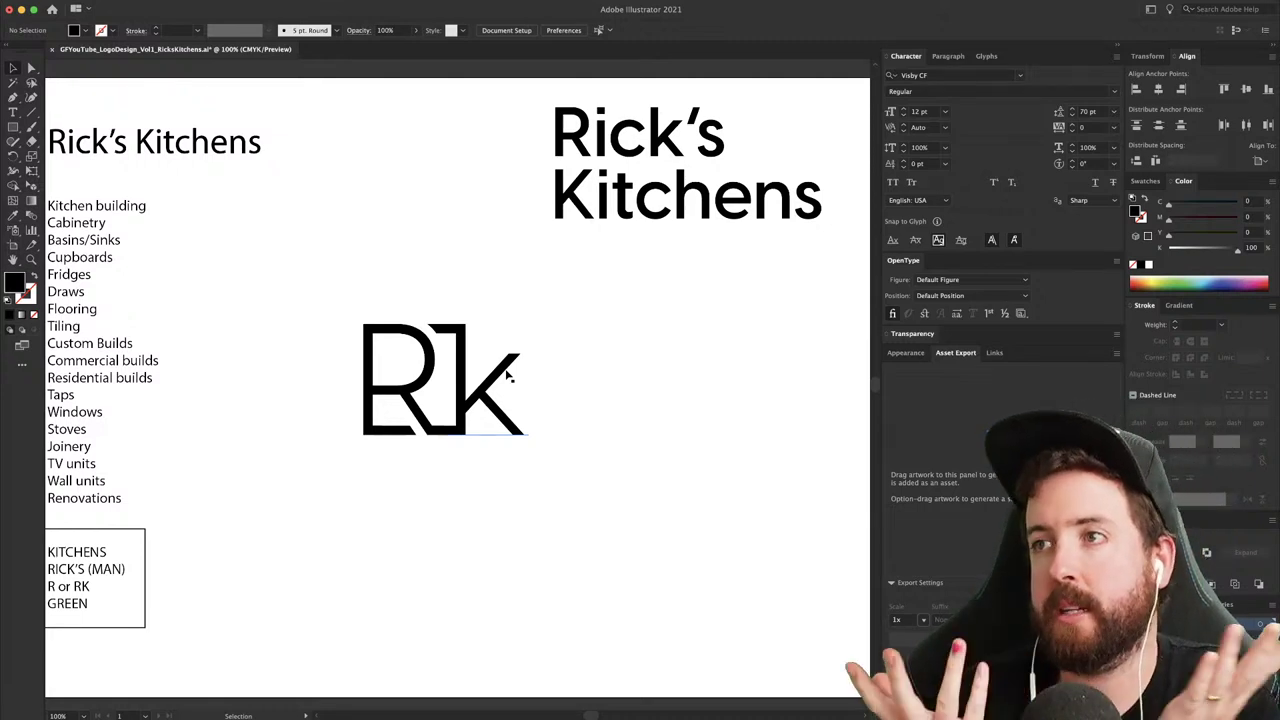
{"action": "left_click", "coordinate": [507, 375]}
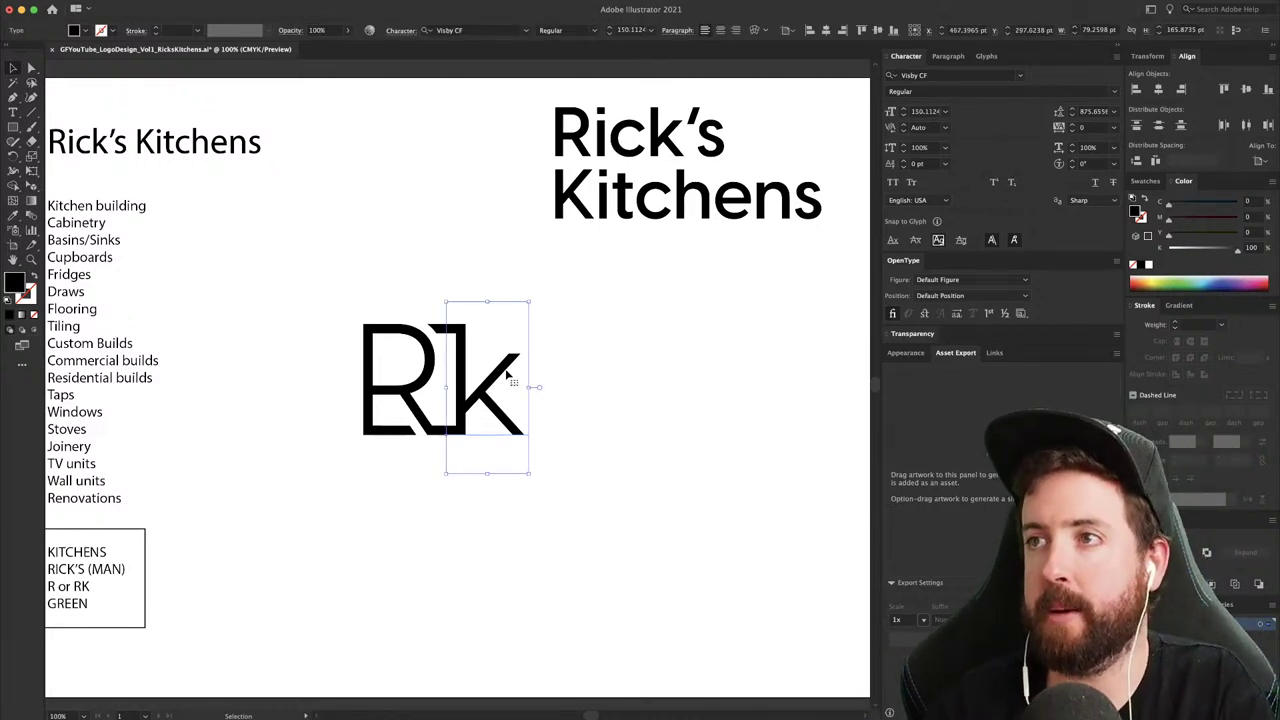
{"action": "key", "text": "Delete"}
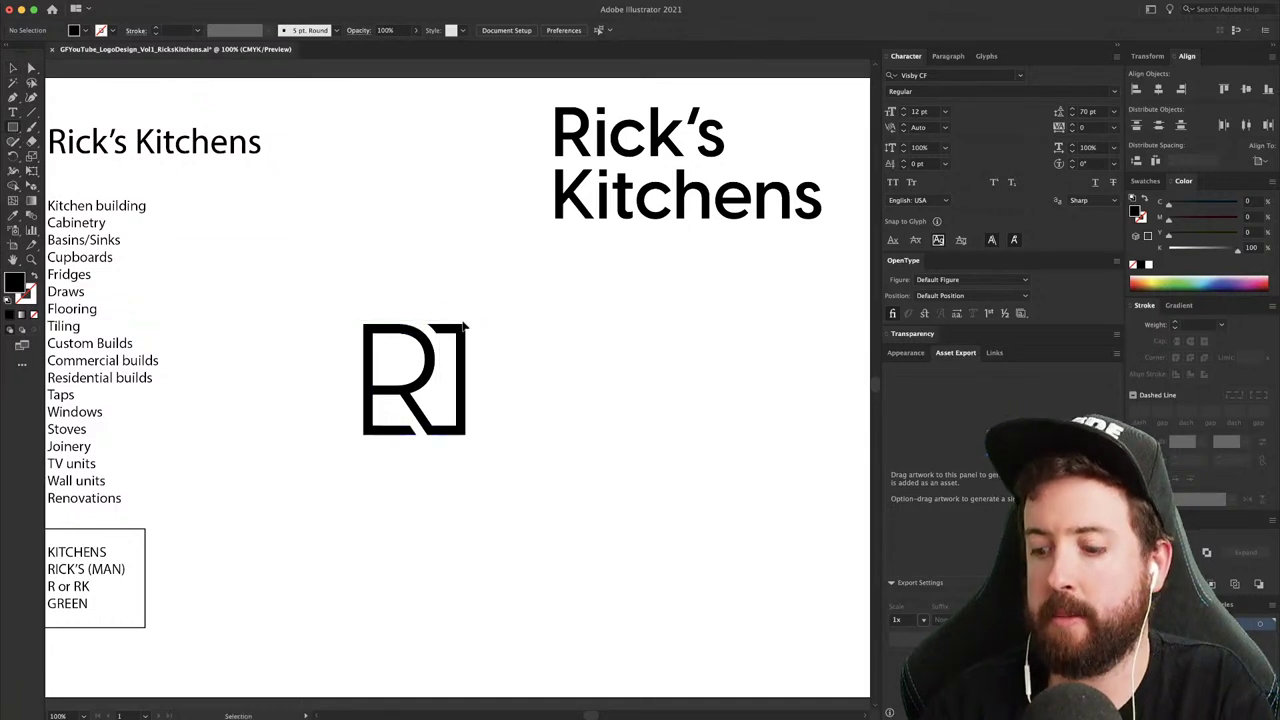
- Draw a thin bar down the box's right edge and rotate it into a diagonal
{"action": "key", "text": "super+equal"}
{"action": "key", "text": "super+equal"}
{"action": "key", "text": "super+equal"}
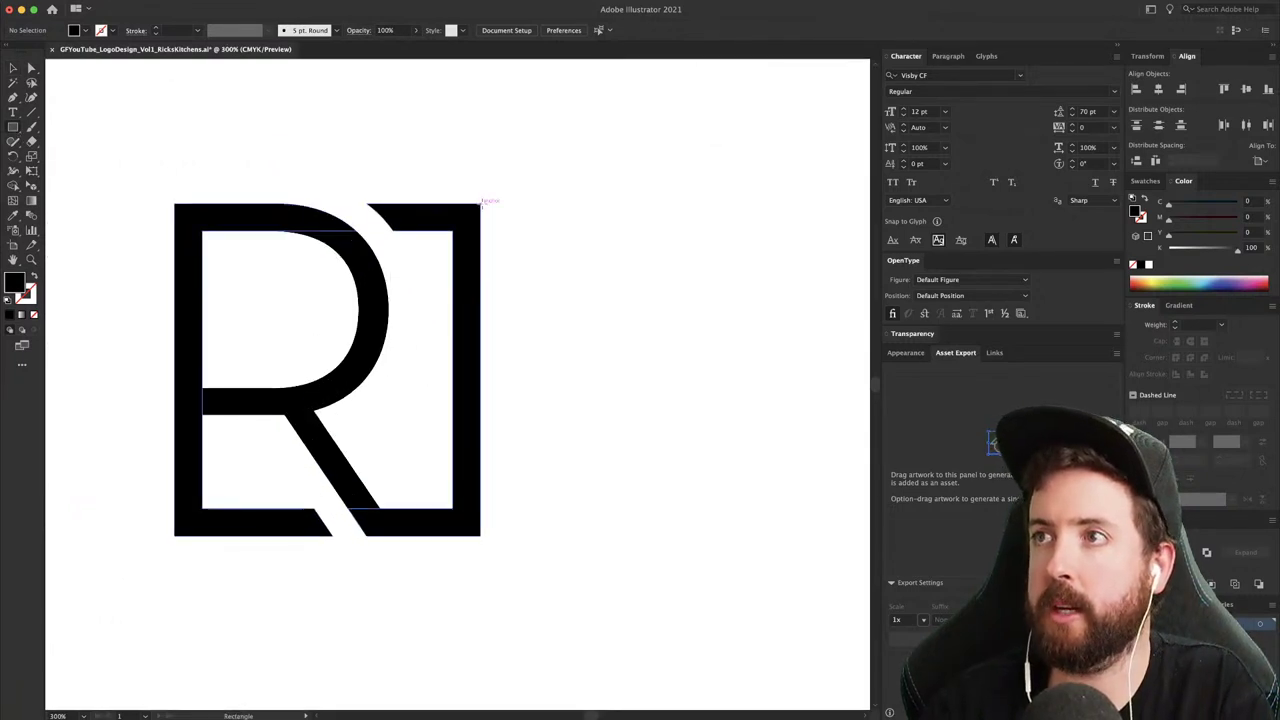
{"action": "left_click_drag", "start_coordinate": [480, 204], "coordinate": [455, 540]}
{"action": "key", "text": "v"}
{"action": "left_click", "coordinate": [558, 324]}
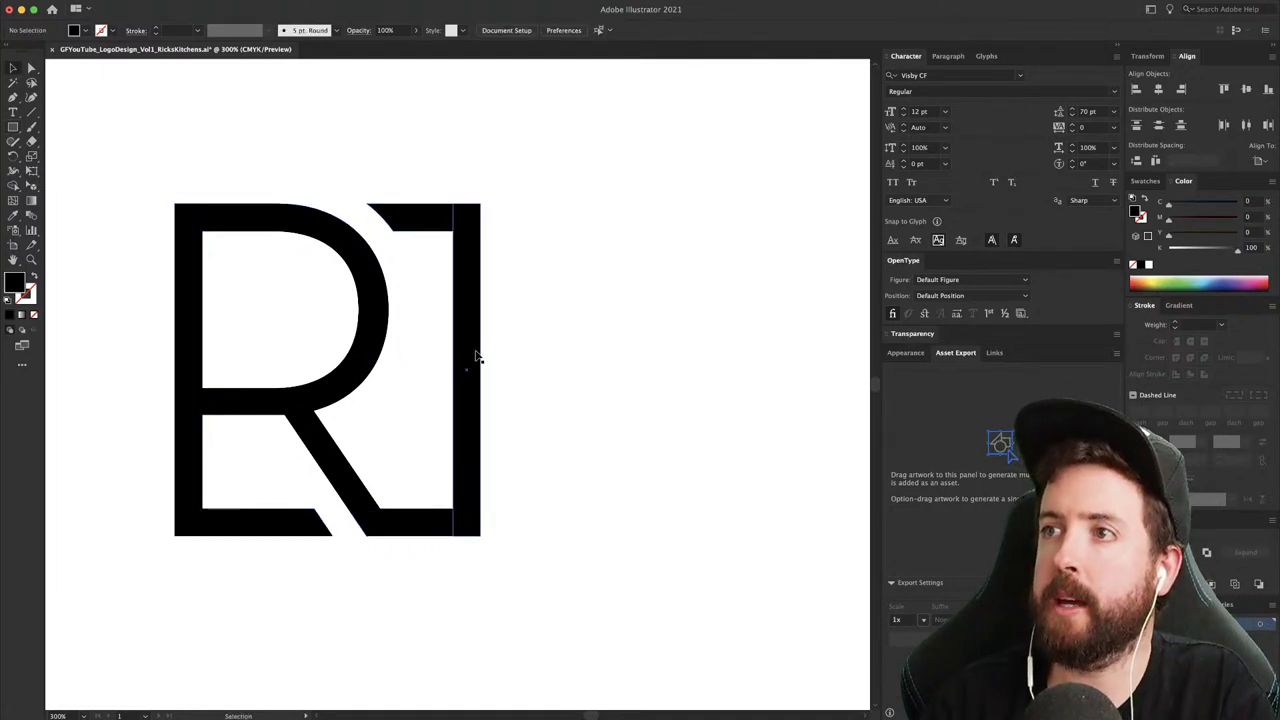
{"action": "left_click", "coordinate": [475, 355]}
{"action": "left_click_drag", "start_coordinate": [520, 194], "coordinate": [626, 208]}
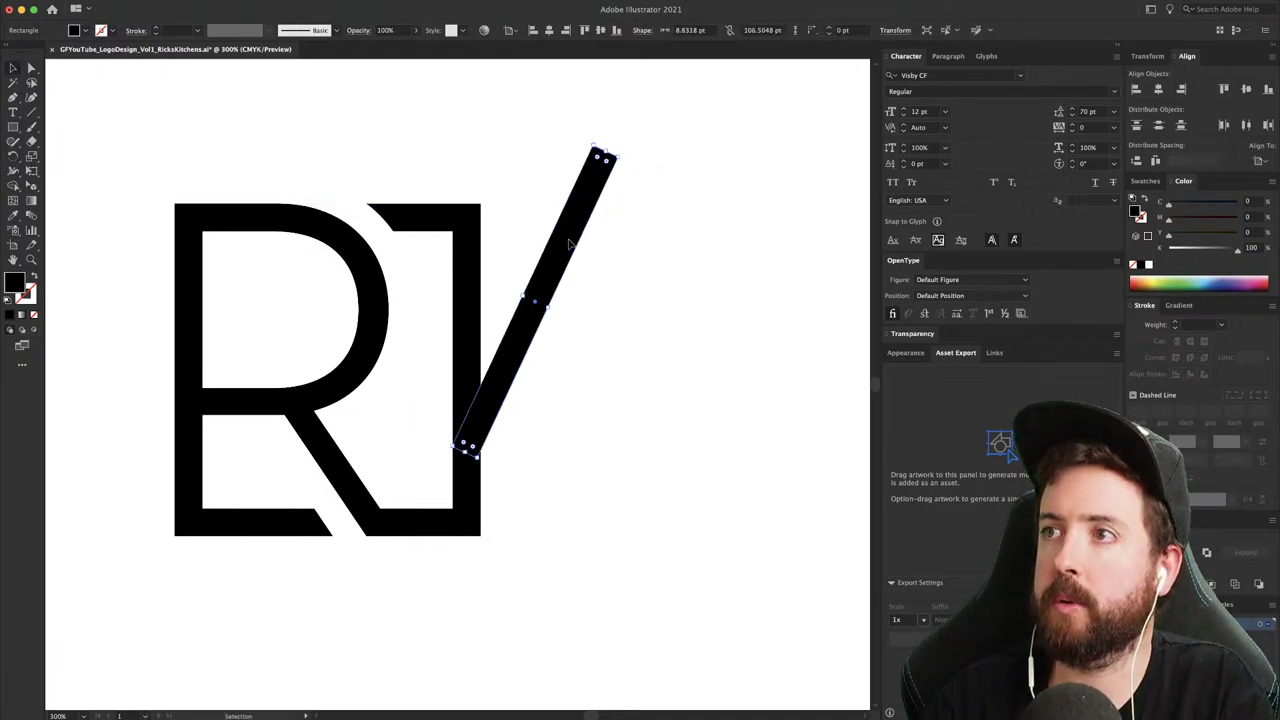
{"action": "left_click_drag", "start_coordinate": [572, 243], "coordinate": [550, 235]}
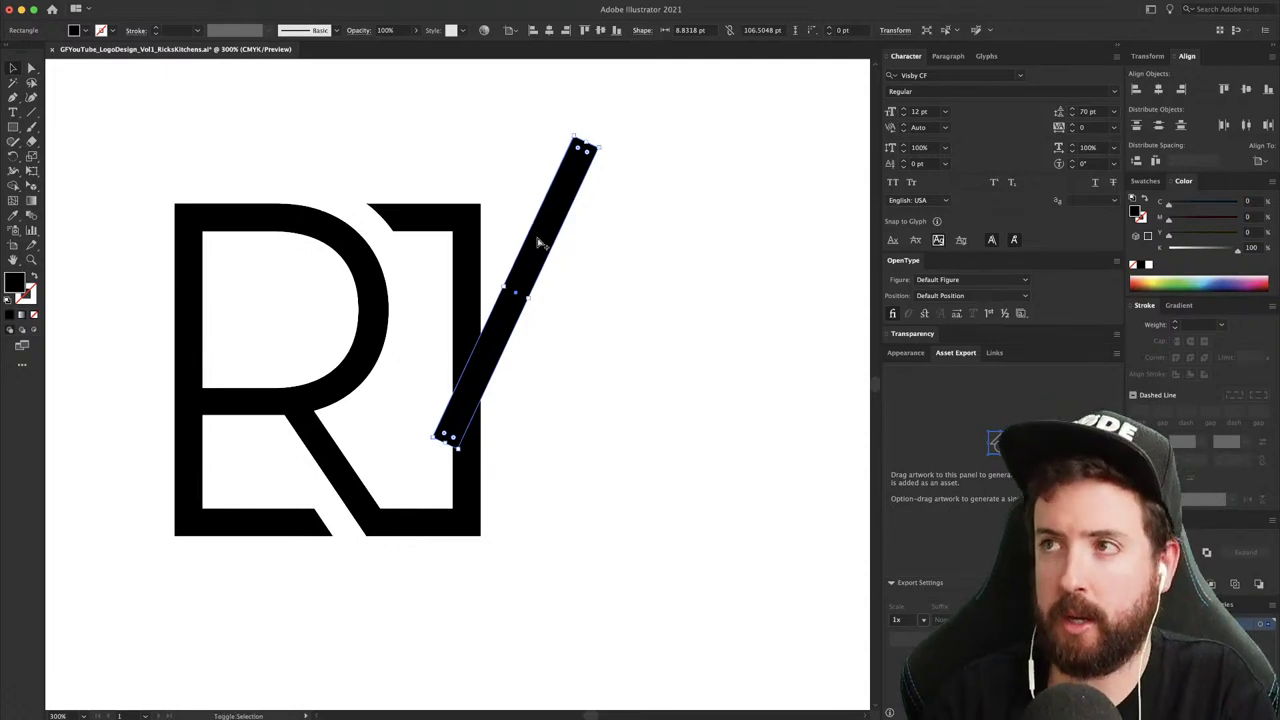
- Rotate a copy into the K's lower leg, moved about 128 px down and 11 px left
{"action": "key", "text": "r"}
{"action": "left_click_drag", "start_coordinate": [592, 168], "coordinate": [651, 346]}
{"action": "key", "text": "v"}
{"action": "left_click_drag", "start_coordinate": [543, 372], "coordinate": [543, 500]}
{"action": "key", "text": "r"}
{"action": "left_click_drag", "start_coordinate": [647, 483], "coordinate": [654, 439]}
{"action": "key", "text": "v"}
{"action": "left_click_drag", "start_coordinate": [541, 456], "coordinate": [530, 456]}
{"action": "left_click", "coordinate": [623, 302]}
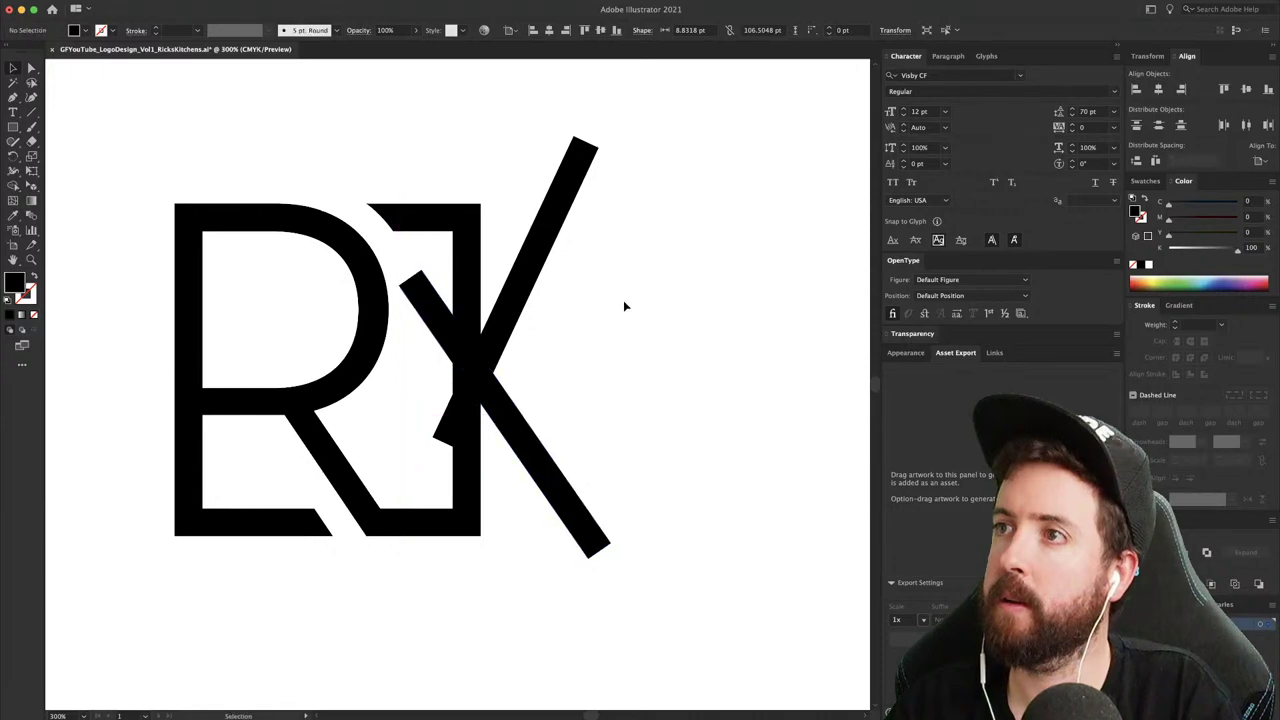
- Rotate the upper diagonal bar slightly clockwise
{"action": "left_click", "coordinate": [547, 240]}
{"action": "key", "text": "r"}
{"action": "mouse_move", "coordinate": [597, 229]}
{"action": "left_mouse_down"}
{"action": "mouse_move", "coordinate": [607, 242]}
{"action": "mouse_move", "coordinate": [579, 220]}
{"action": "left_mouse_up"}
{"action": "key", "text": "v"}
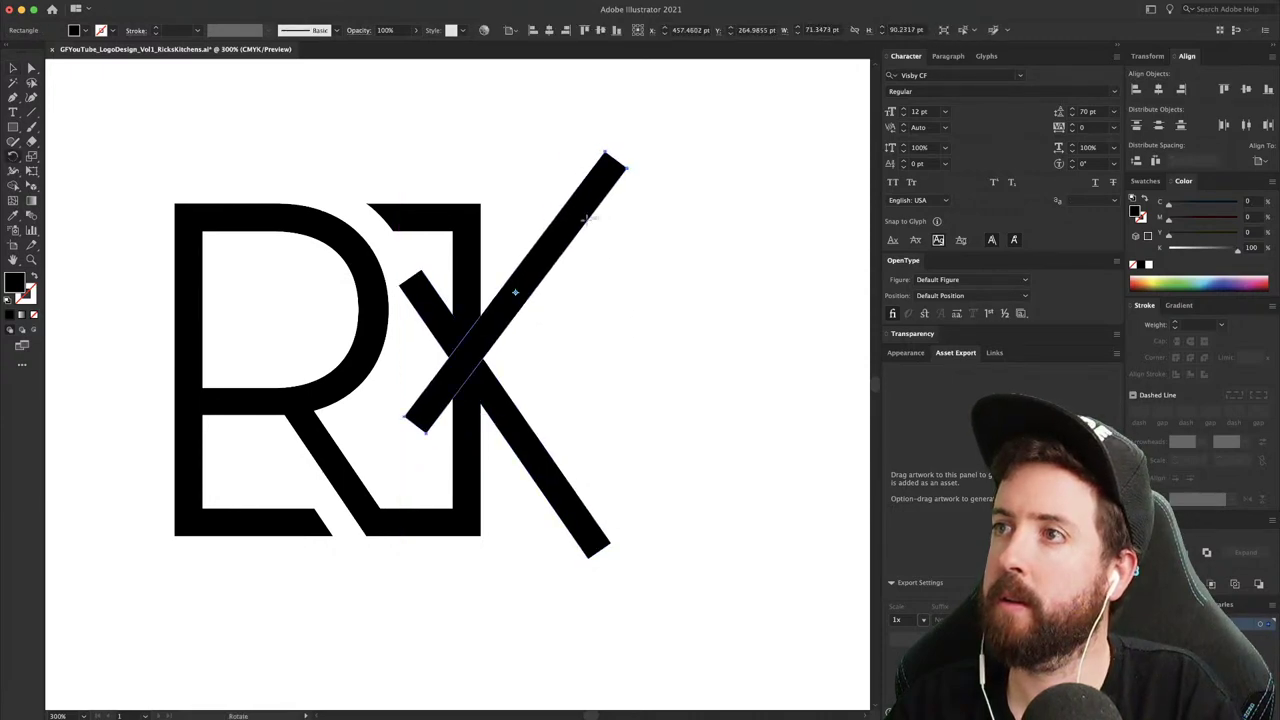
{"action": "left_click", "coordinate": [620, 245]}
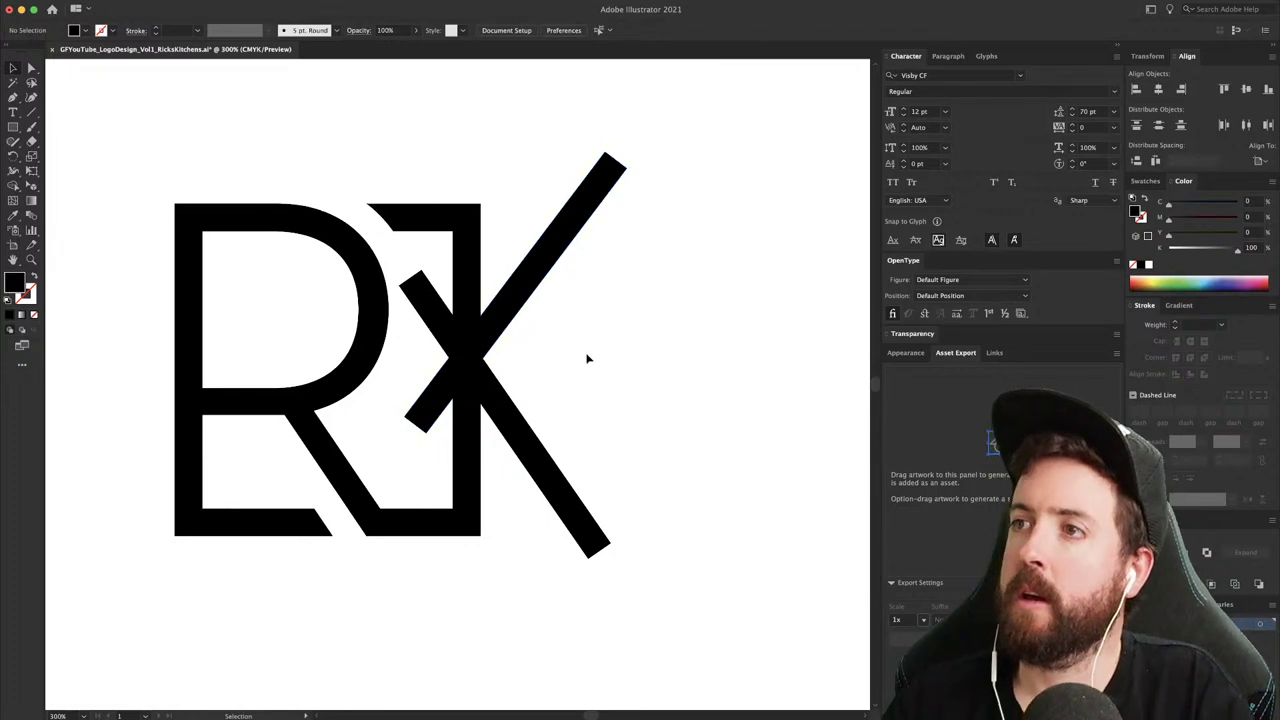
- Draw cutting rectangles below the logo and above its top edge
{"action": "key", "text": "m"}
{"action": "left_click_drag", "start_coordinate": [710, 595], "coordinate": [408, 537]}
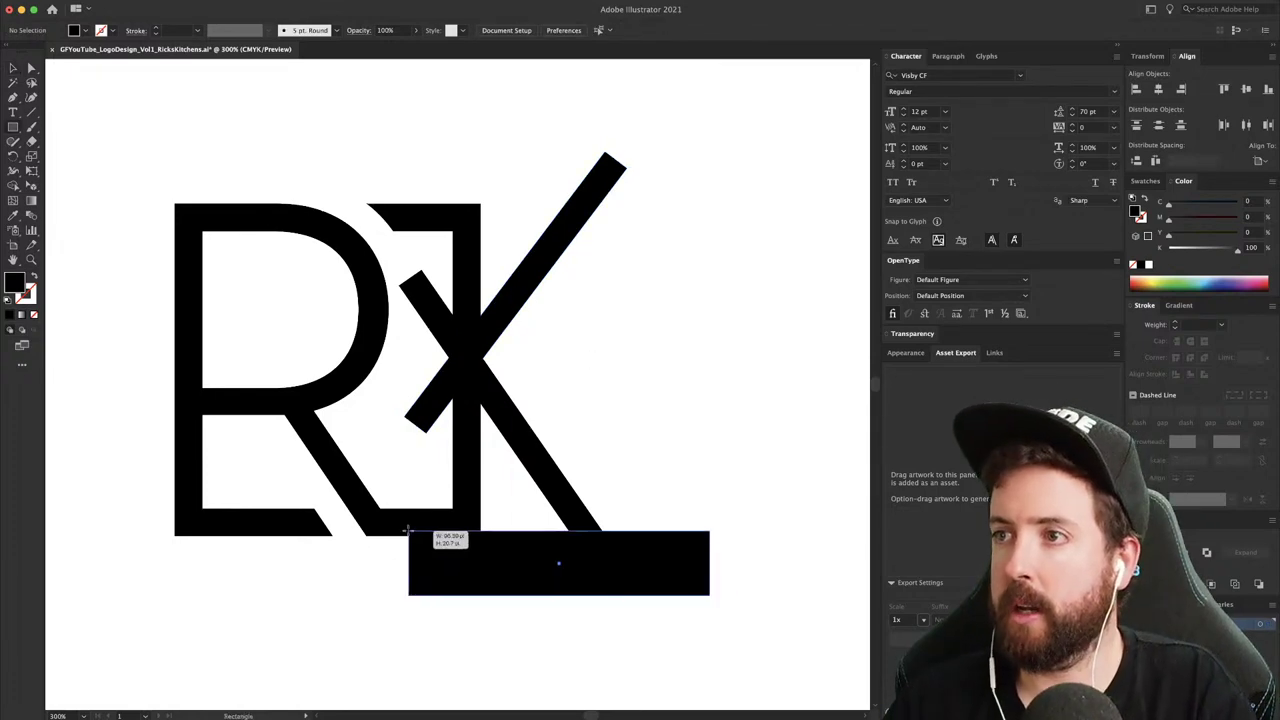
{"action": "key", "text": "v"}
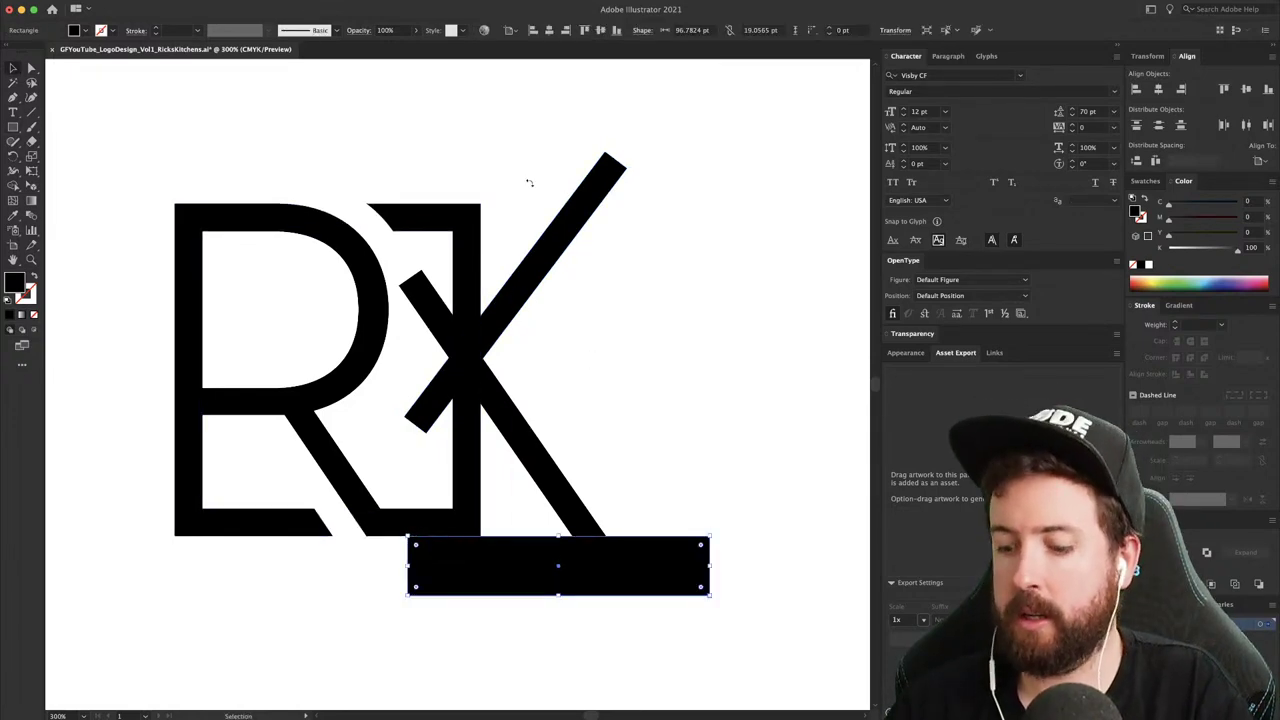
{"action": "key", "text": "m"}
{"action": "left_click_drag", "start_coordinate": [411, 126], "coordinate": [685, 203]}
{"action": "key", "text": "v"}
- Trim both diagonals with the rectangles using Pathfinder Minus Front
{"action": "left_click_drag", "start_coordinate": [737, 130], "coordinate": [556, 208]}
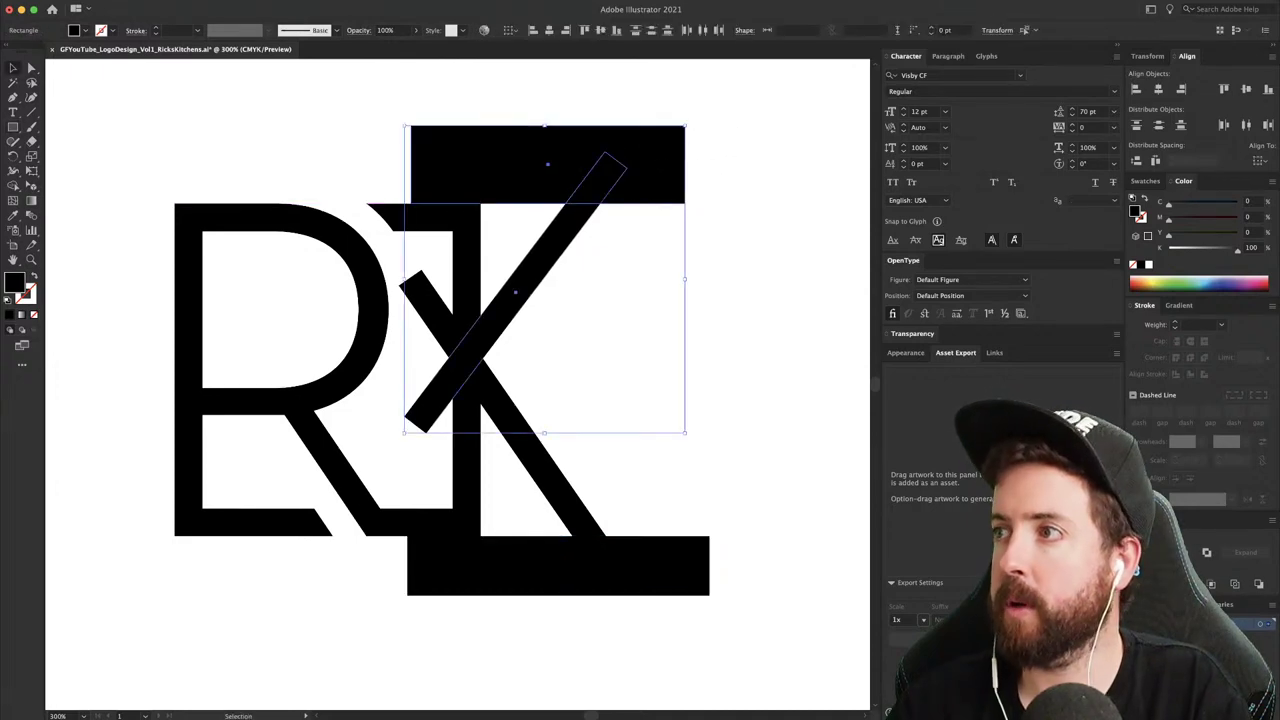
{"action": "left_click", "coordinate": [1159, 552]}
{"action": "left_click", "coordinate": [771, 405]}
{"action": "left_click_drag", "start_coordinate": [751, 651], "coordinate": [573, 536]}
{"action": "left_click", "coordinate": [1159, 552]}
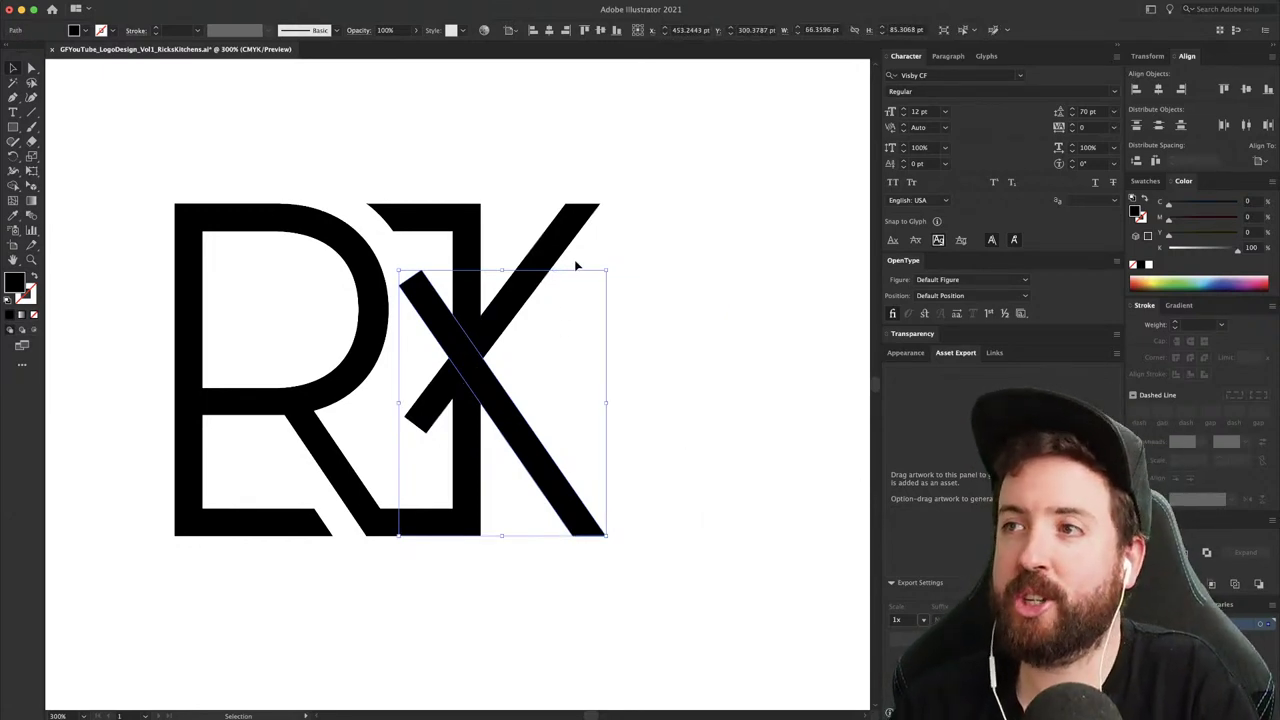
- Remove the R's diagonal piece crossing the K stem with Shape Builder, then zoom out
{"action": "left_click_drag", "start_coordinate": [645, 200], "coordinate": [251, 303]}
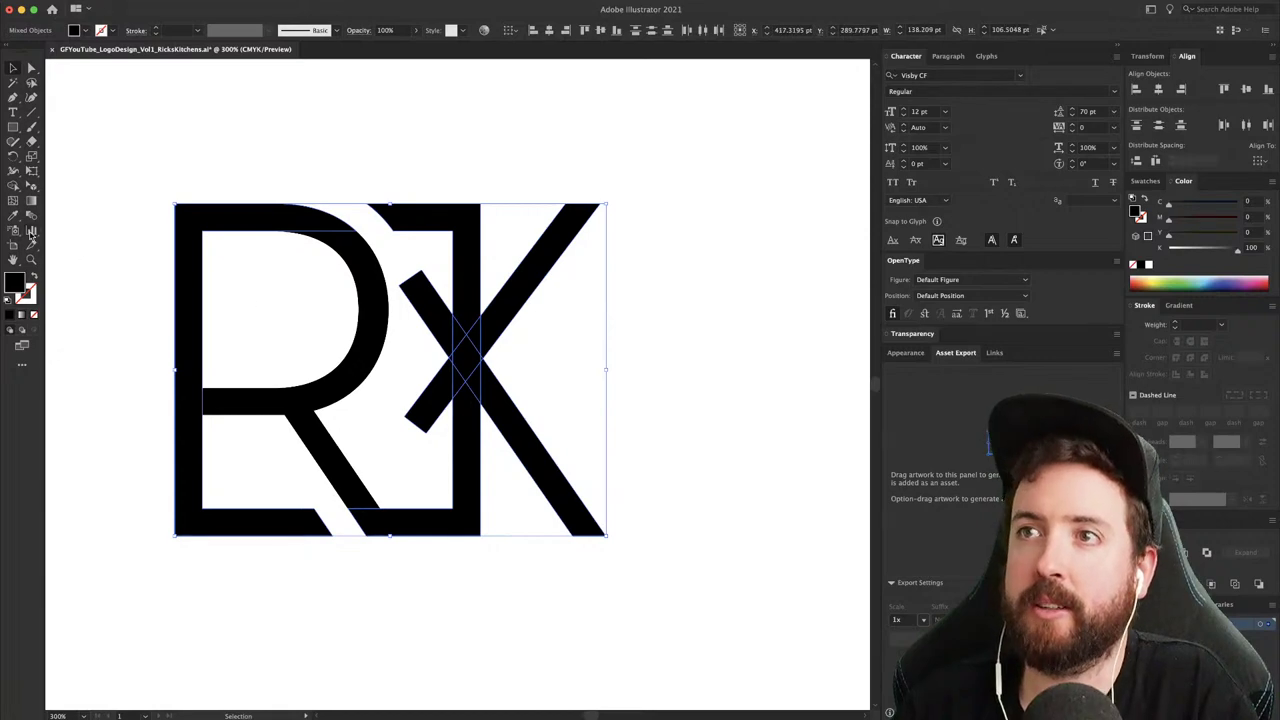
{"action": "left_click", "coordinate": [13, 190]}
{"action": "left_click_drag", "start_coordinate": [434, 277], "coordinate": [440, 440]}
{"action": "key", "text": "v"}
{"action": "left_click", "coordinate": [665, 336]}
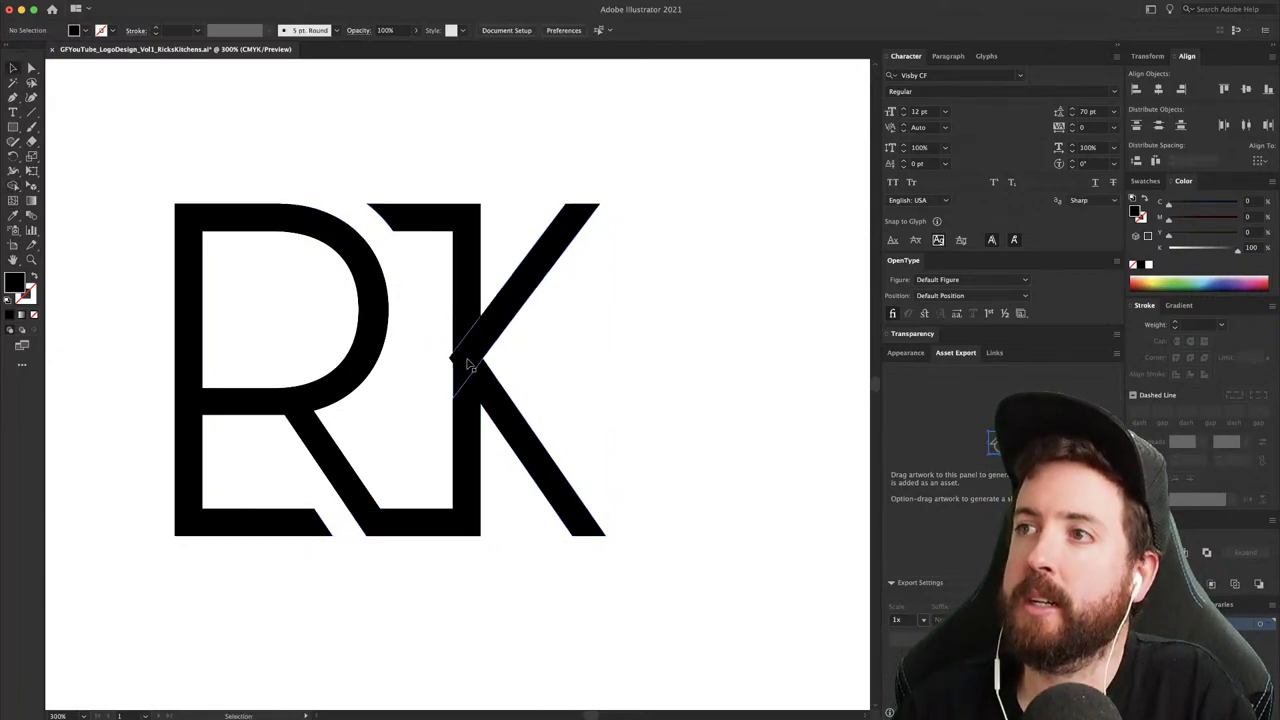
{"action": "mouse_move", "coordinate": [429, 321]}
{"action": "left_mouse_down"}
{"action": "mouse_move", "coordinate": [519, 429]}
{"action": "mouse_move", "coordinate": [510, 397]}
{"action": "left_mouse_up"}
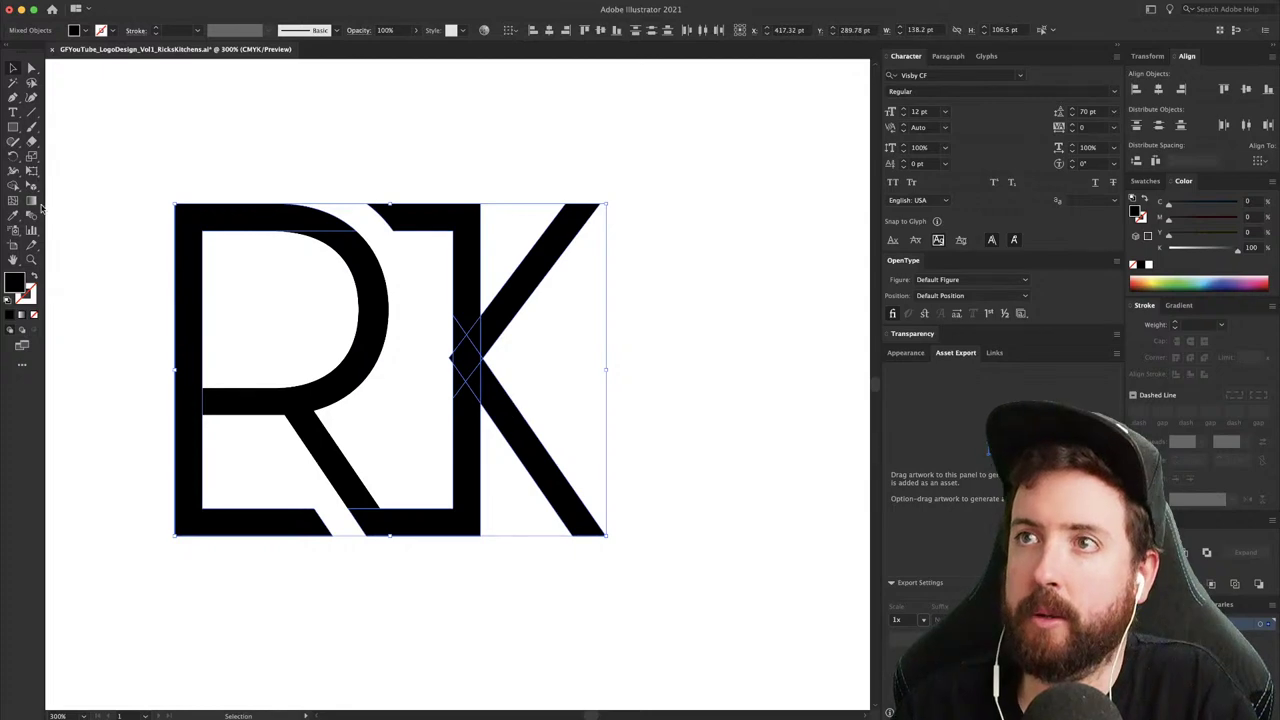
{"action": "left_click", "coordinate": [13, 190]}
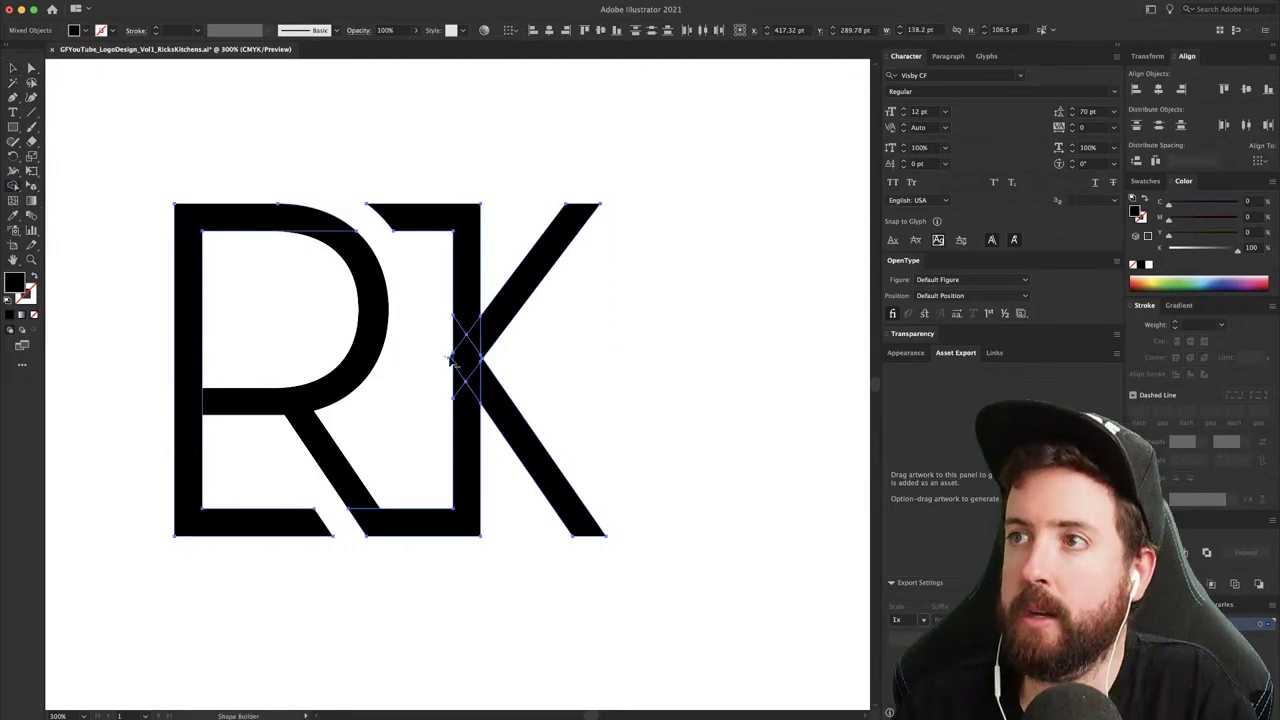
{"action": "key", "text": "v"}
{"action": "left_click", "coordinate": [565, 337]}
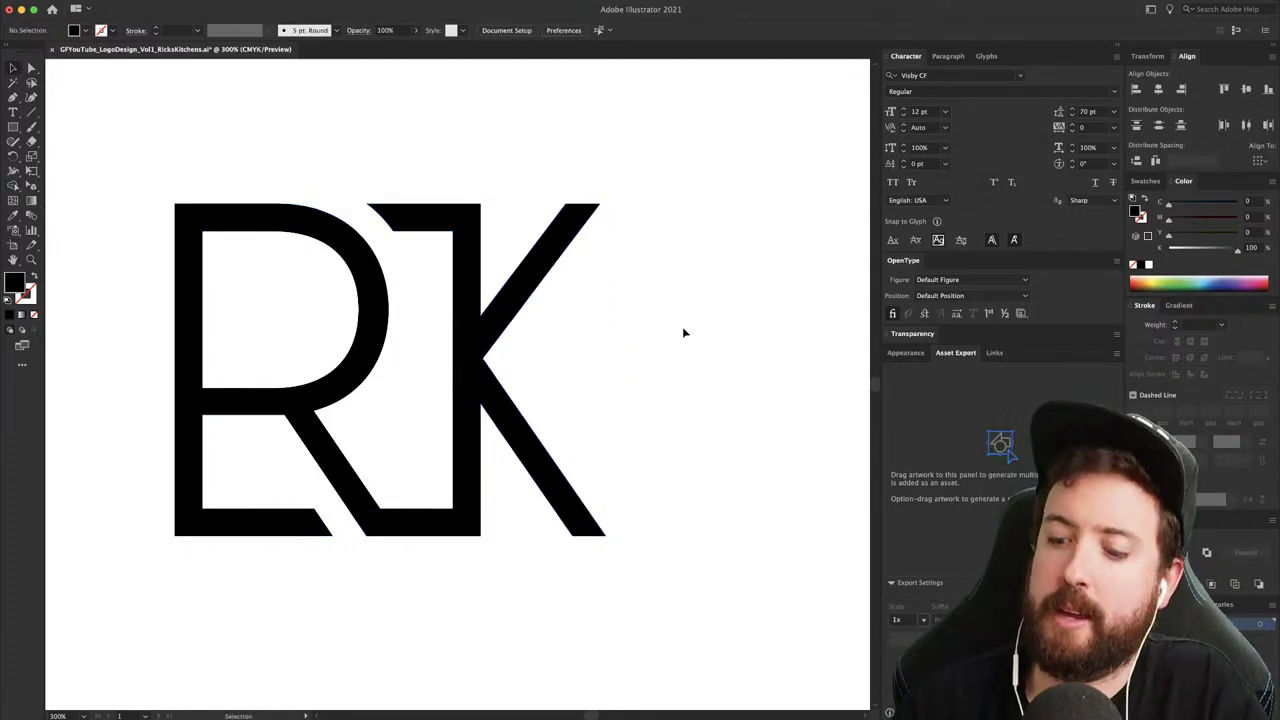
{"action": "key", "text": "super+1"}
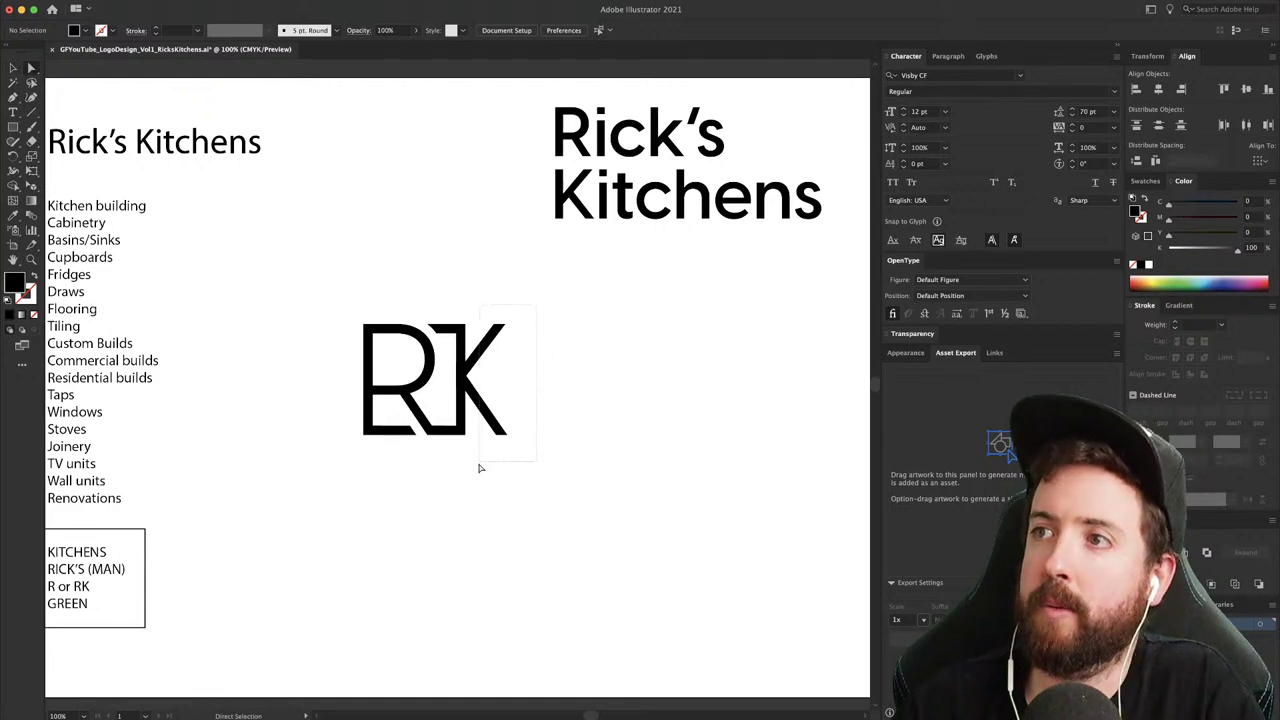
- Widen the K by nudging its right-hand points, comparing with undo and redo
{"action": "left_click_drag", "start_coordinate": [479, 465], "coordinate": [480, 466]}
{"action": "key", "text": "Right"}
{"action": "key", "text": "Right"}
{"action": "key", "text": "Right"}
{"action": "key", "text": "Right"}
{"action": "key", "text": "Right"}
{"action": "key", "text": "Right"}
{"action": "key", "text": "Right"}
{"action": "key", "text": "Right"}
{"action": "key", "text": "Right"}
{"action": "key", "text": "Right"}
{"action": "key", "text": "Right"}
{"action": "key", "text": "Right"}
{"action": "key", "text": "Right"}
{"action": "key", "text": "Right"}
{"action": "key", "text": "Right"}
{"action": "key", "text": "Right"}
{"action": "key", "text": "Right"}
{"action": "key", "text": "Right"}
{"action": "key", "text": "Right"}
{"action": "key", "text": "Right"}
{"action": "key", "text": "v"}
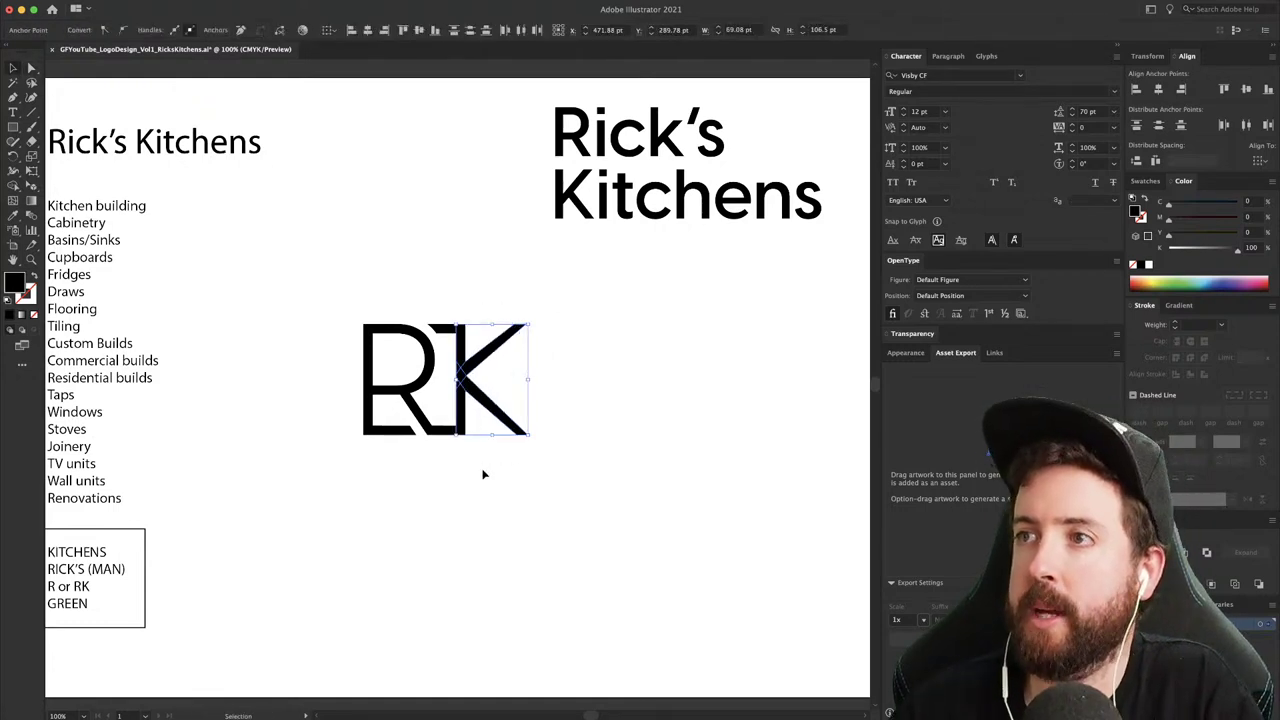
{"action": "left_click", "coordinate": [655, 548]}
{"action": "key", "text": "super+z"}
{"action": "key", "text": "super+z"}
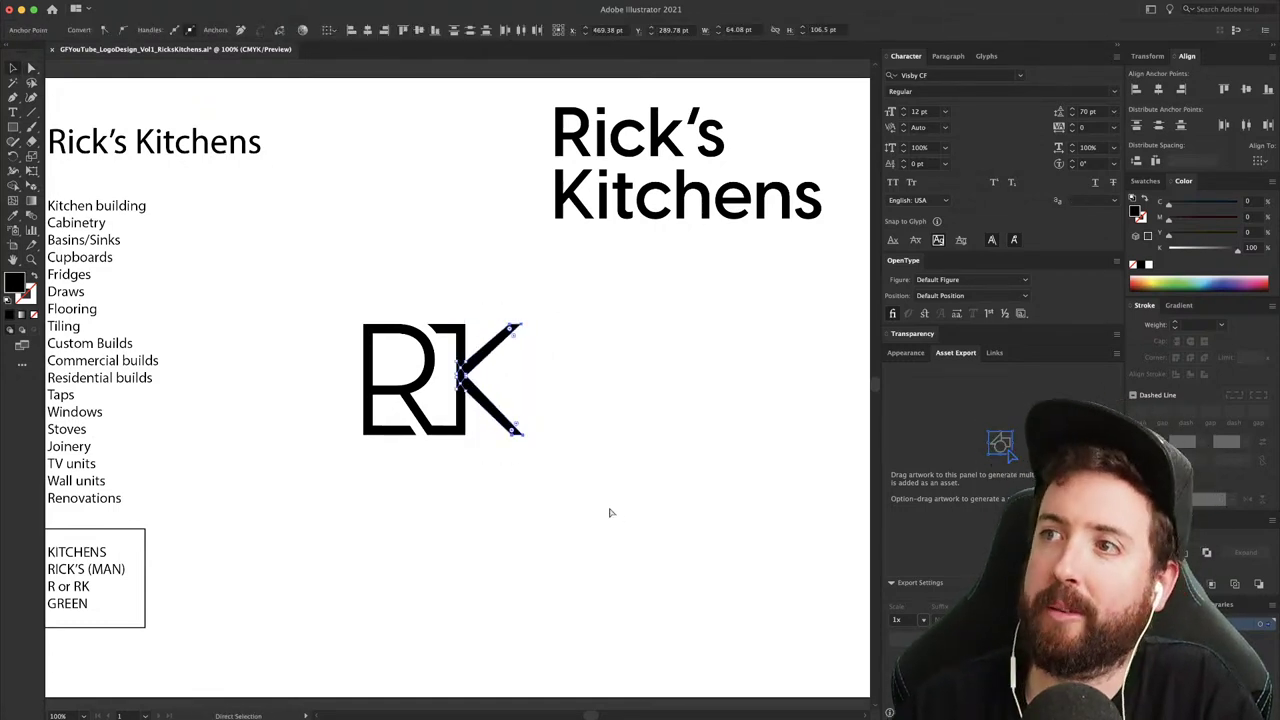
{"action": "key", "text": "super+shift+z"}
{"action": "key", "text": "super+shift+z"}
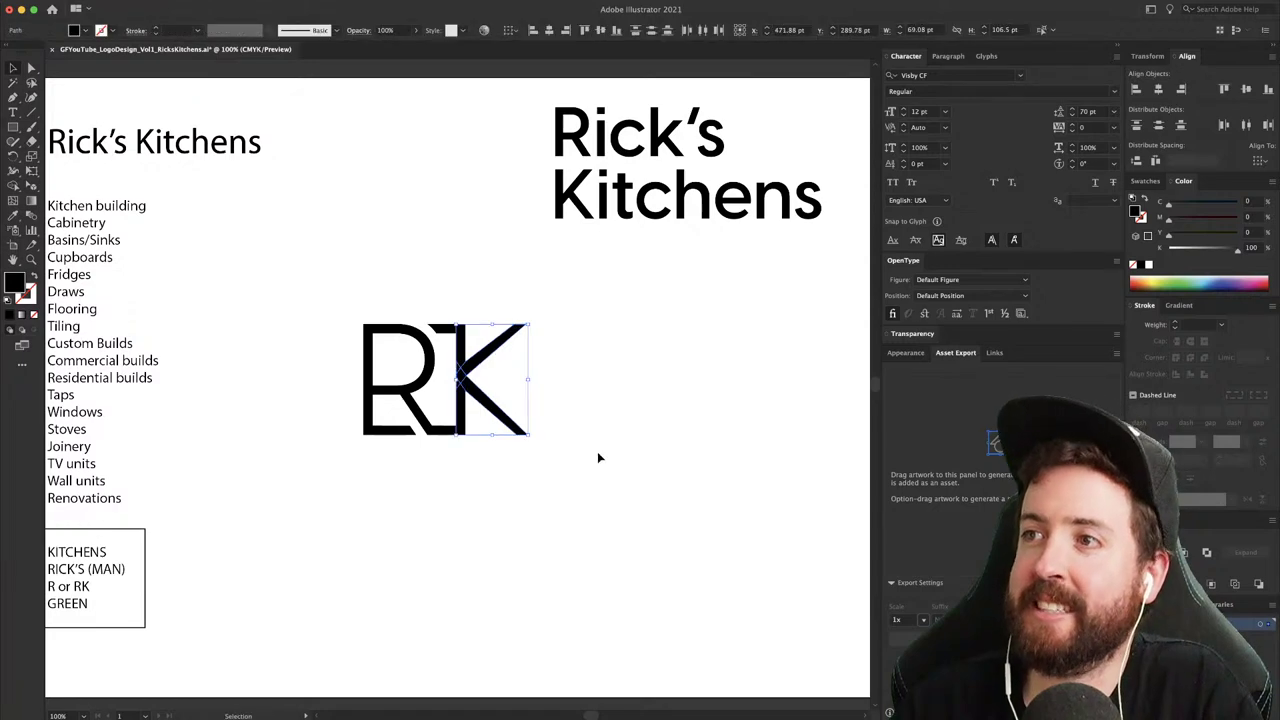
{"action": "left_click", "coordinate": [598, 457]}
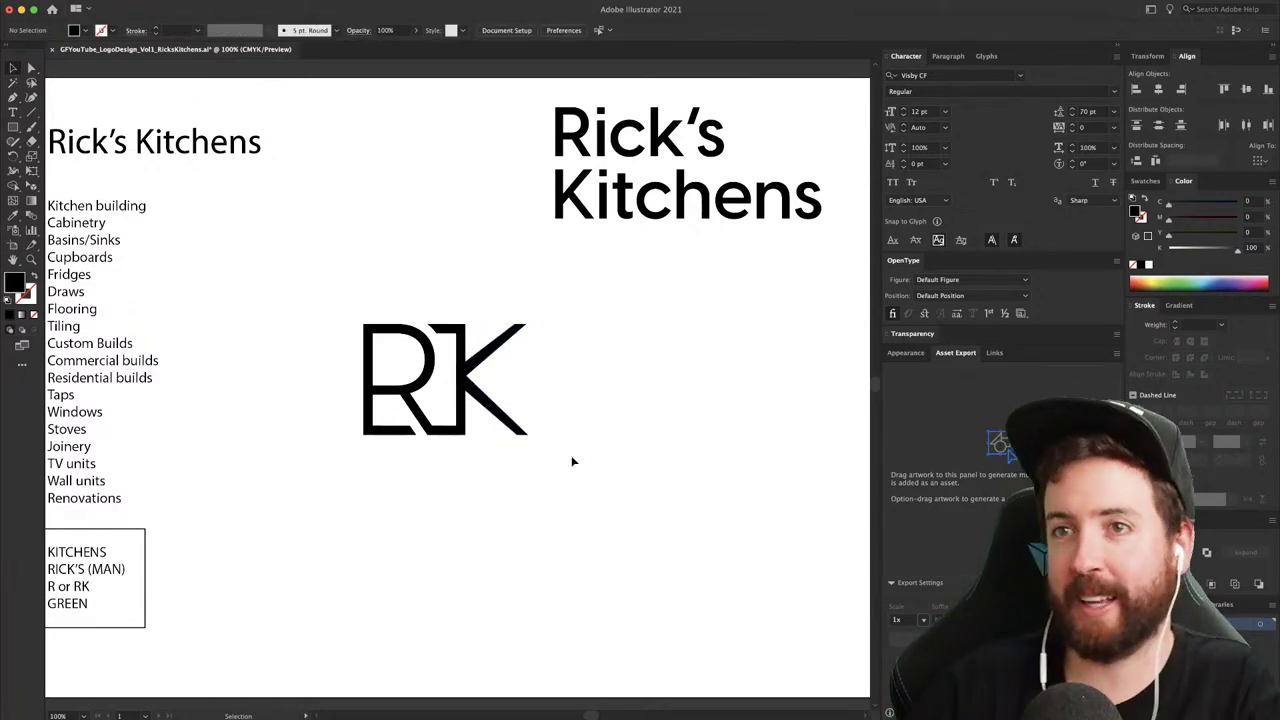
- Preview the RK logo rotated 90° clockwise, then undo the rotation
{"action": "key", "text": "z"}
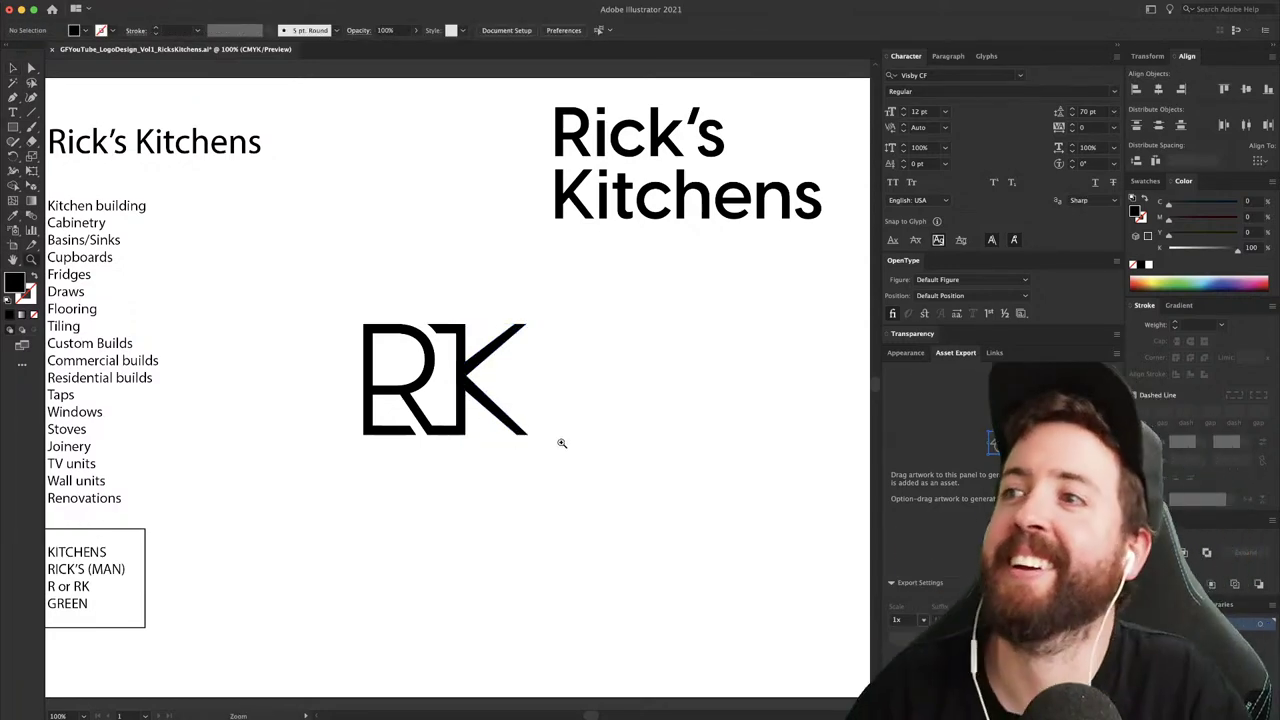
{"action": "left_click_drag", "start_coordinate": [561, 443], "coordinate": [540, 337]}
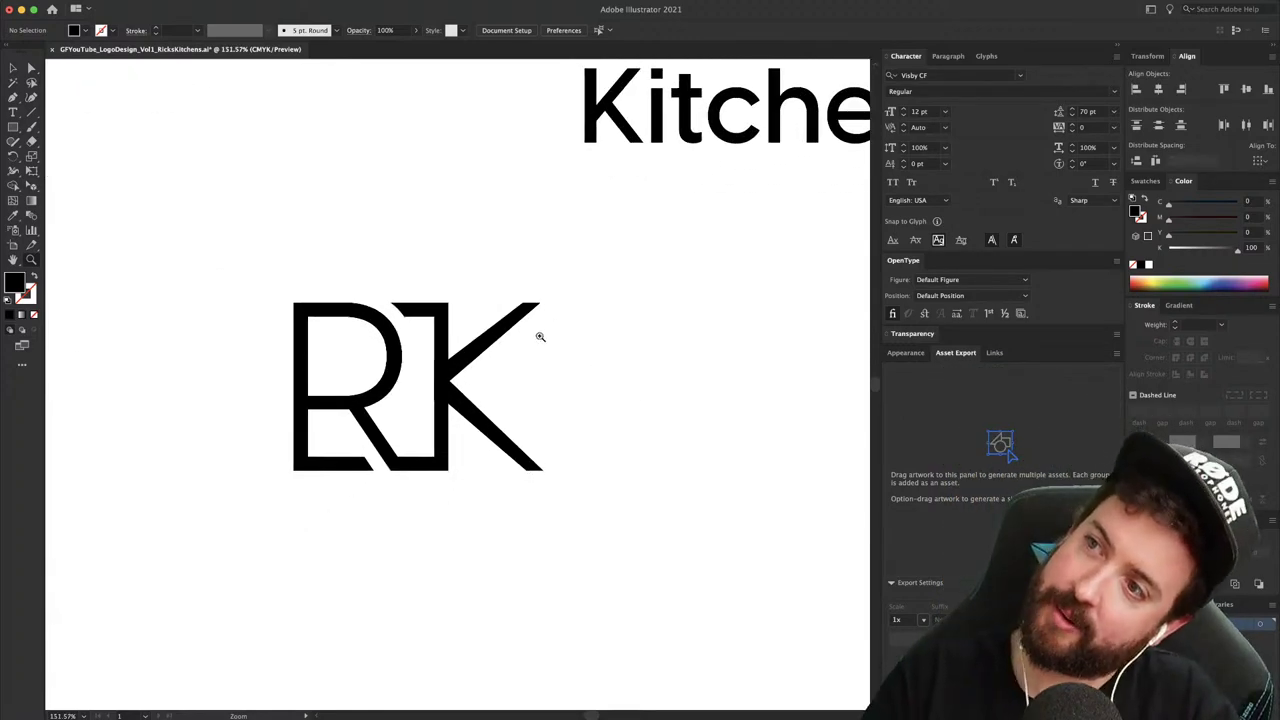
{"action": "key", "text": "v"}
{"action": "left_click_drag", "start_coordinate": [271, 237], "coordinate": [586, 420]}
{"action": "key", "text": "r"}
{"action": "left_click_drag", "start_coordinate": [591, 283], "coordinate": [549, 553]}
{"action": "key", "text": "v"}
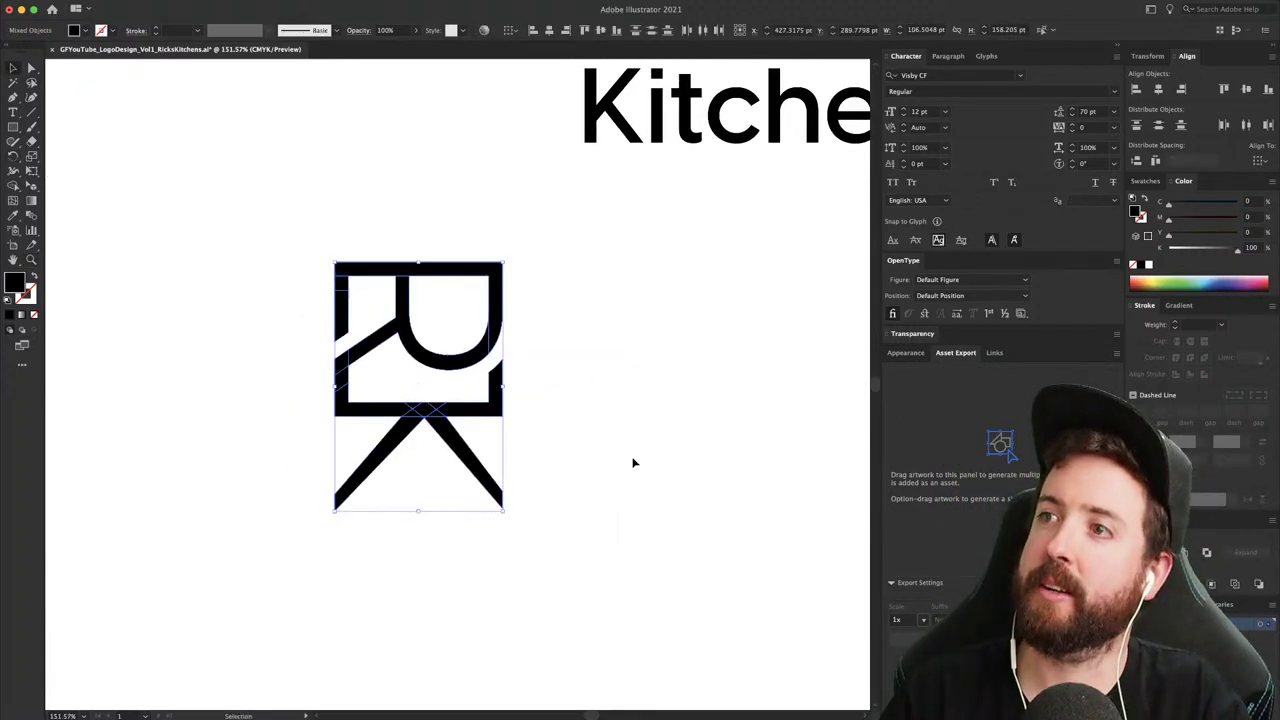
{"action": "left_click", "coordinate": [633, 463]}
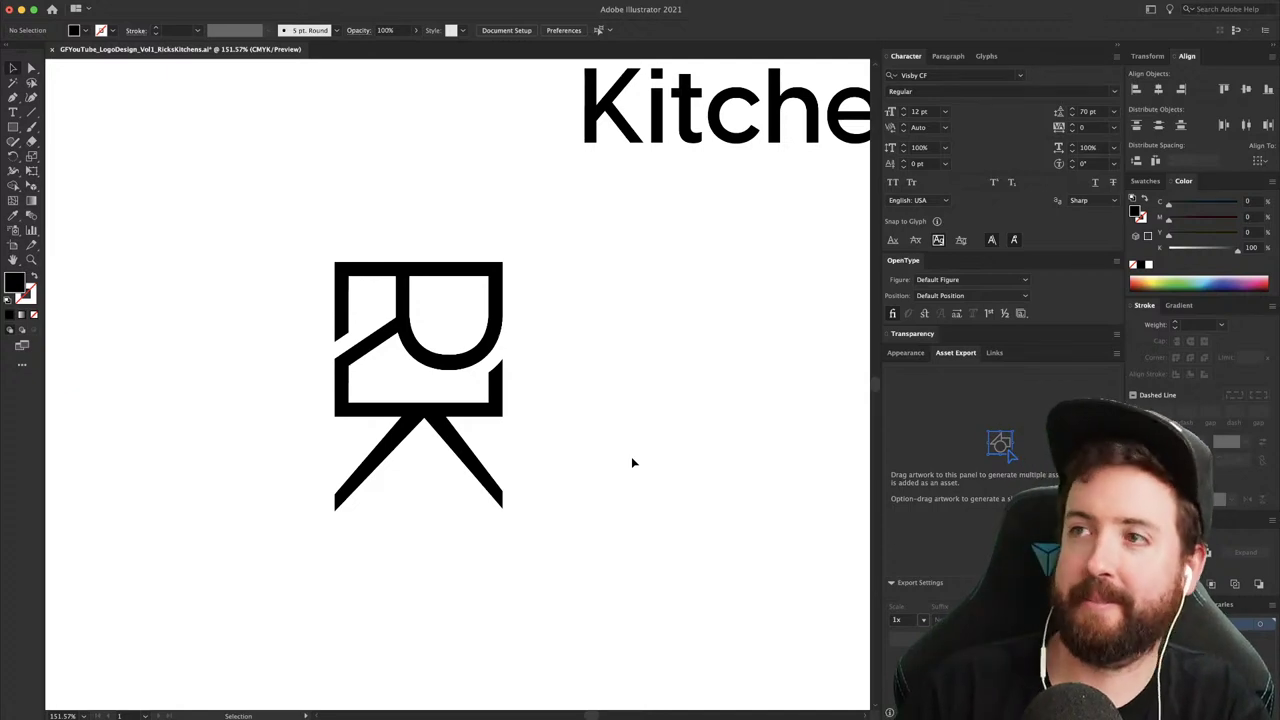
{"action": "key", "text": "super+z"}
{"action": "key", "text": "super+z"}
- Move the RK mark above the artboard and drag the R lockup onto it
{"action": "key", "text": "super+minus"}
{"action": "key", "text": "super+minus"}
{"action": "key", "text": "super+minus"}
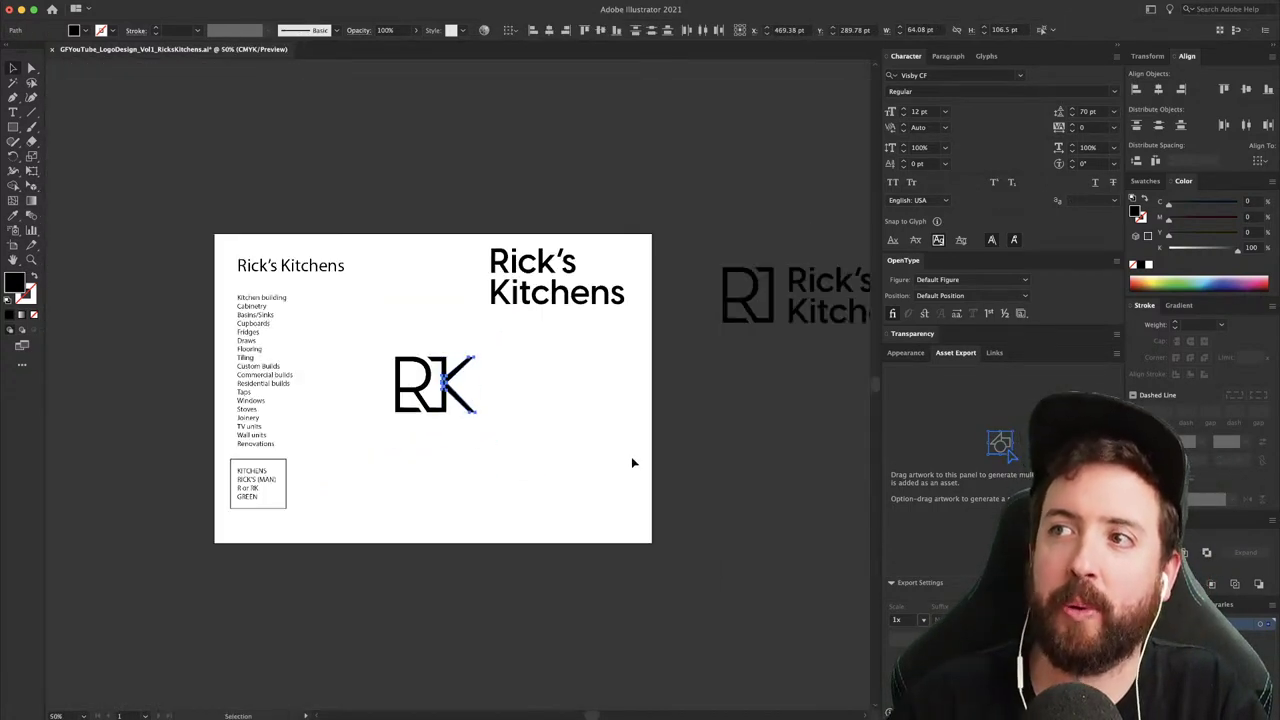
{"action": "key", "text": "v"}
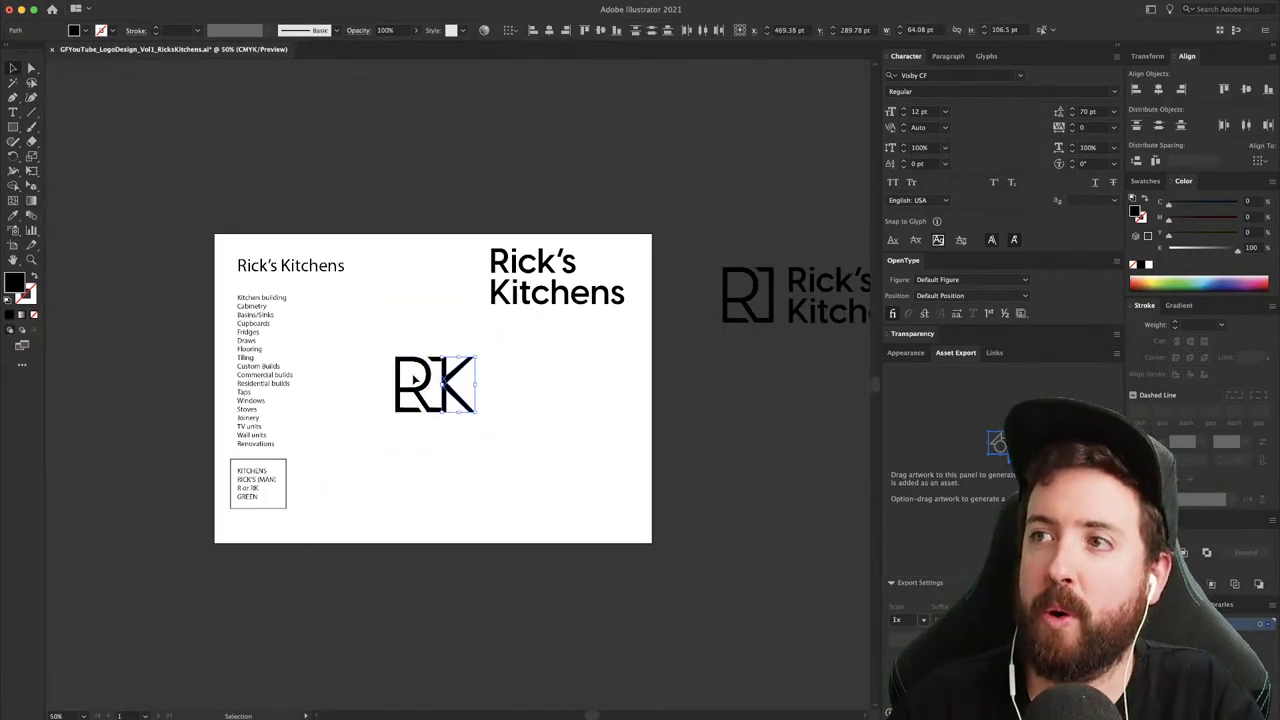
{"action": "left_click_drag", "start_coordinate": [380, 340], "coordinate": [561, 490]}
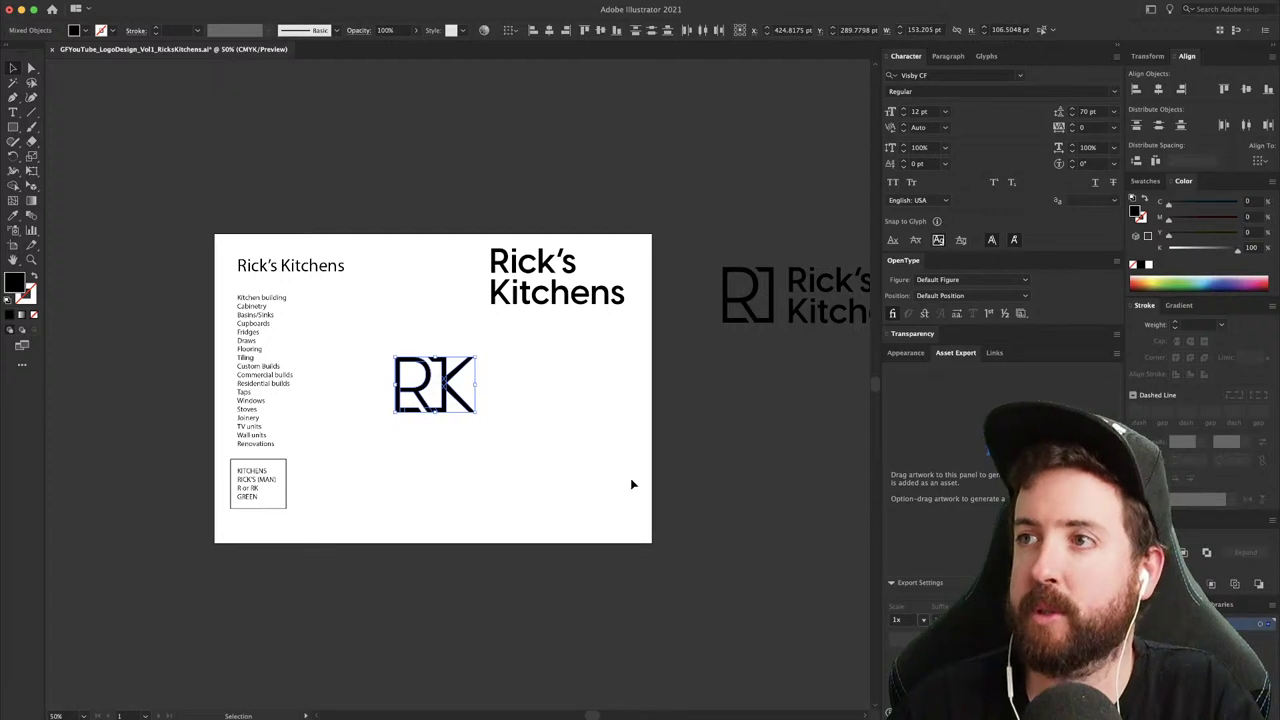
{"action": "left_click_drag", "start_coordinate": [443, 392], "coordinate": [550, 162]}
{"action": "left_click", "coordinate": [617, 246]}
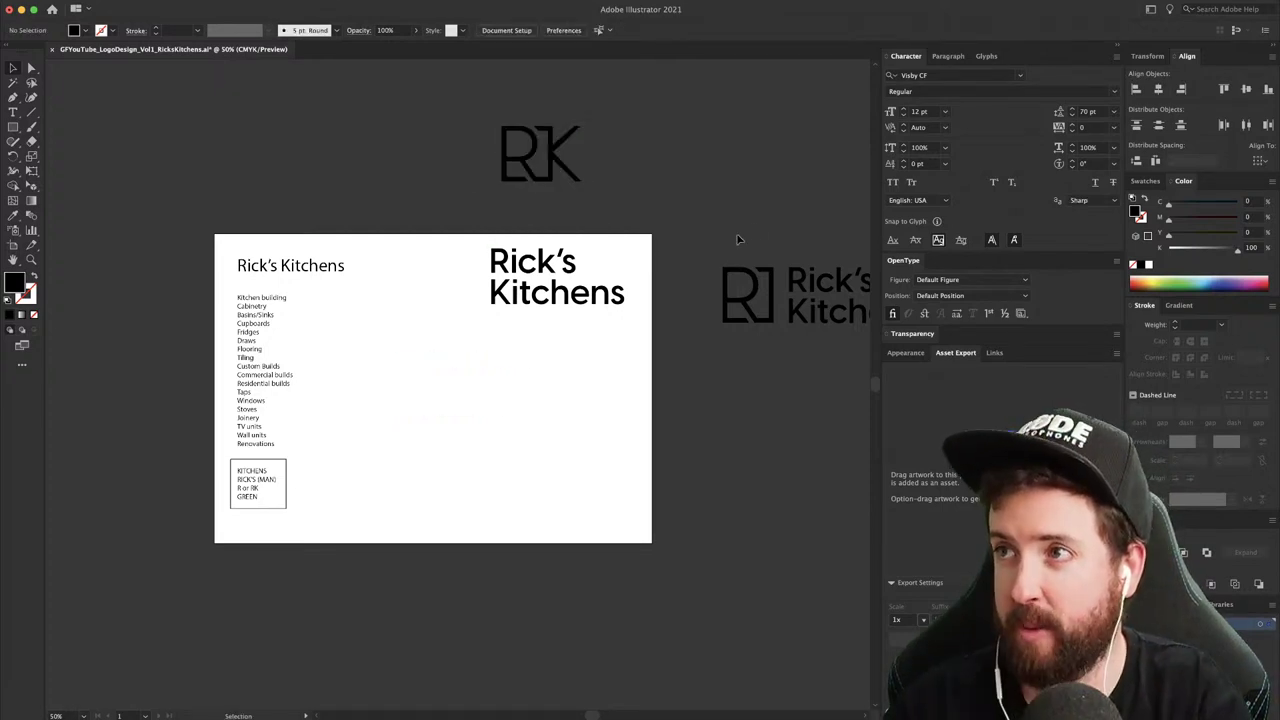
{"action": "scroll", "coordinate": [737, 239], "scroll_direction": "right", "scroll_amount": 5}
{"action": "left_click_drag", "start_coordinate": [710, 330], "coordinate": [375, 431]}
- Drop the R Rick's Kitchens lockup in the lower middle of the artboard
{"action": "left_click", "coordinate": [478, 463]}
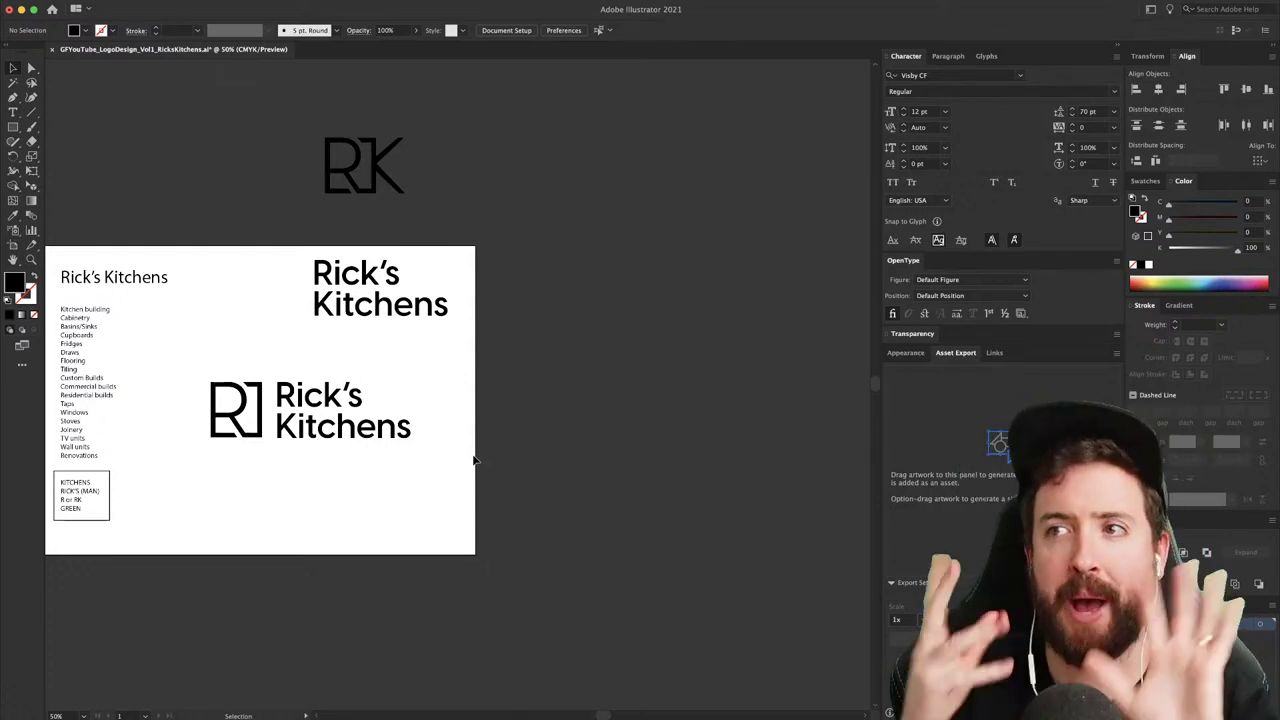
- Duplicate the R lockup to the right of the artboard and delete the original's Rick's Kitchens text
{"action": "left_click_drag", "start_coordinate": [190, 376], "coordinate": [570, 318]}
{"action": "left_click", "coordinate": [350, 466]}
{"action": "left_click_drag", "start_coordinate": [330, 372], "coordinate": [406, 468]}
{"action": "key", "text": "Delete"}
{"action": "left_click_drag", "start_coordinate": [239, 410], "coordinate": [288, 438]}
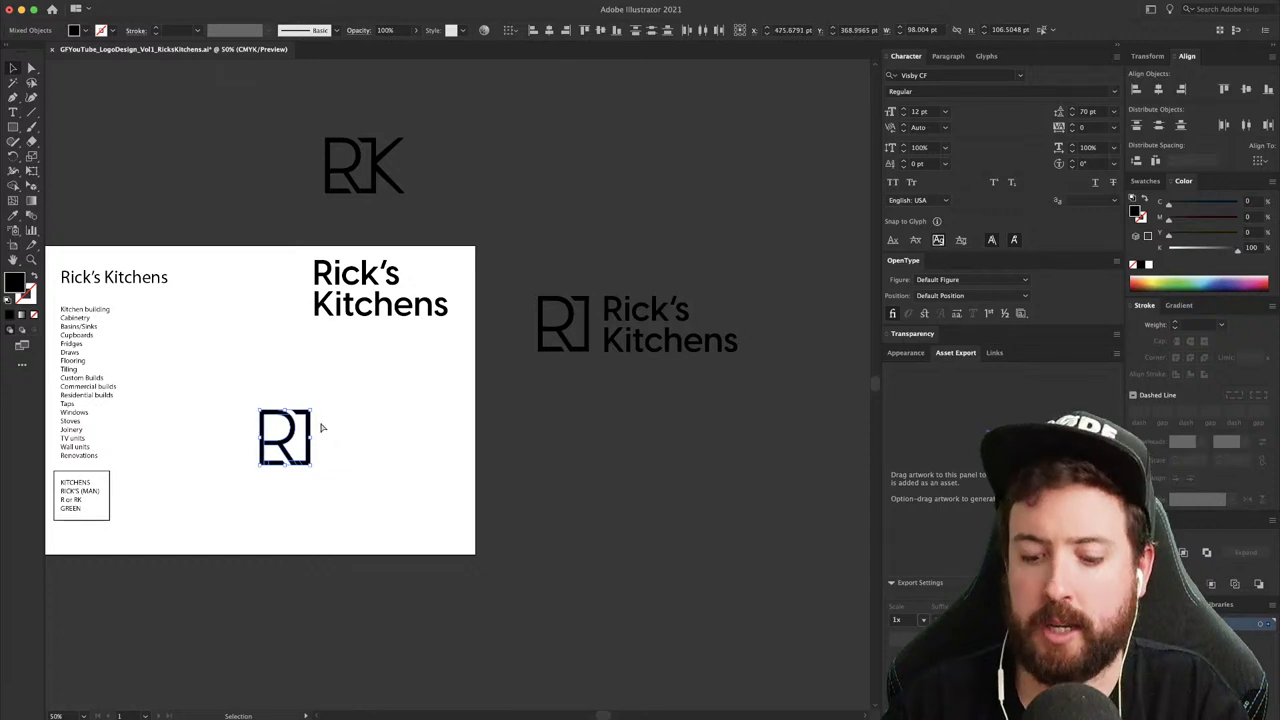
- Rotate a copy of the R mark upside down and drop it above-left of the original
{"action": "key", "text": "super+equal"}
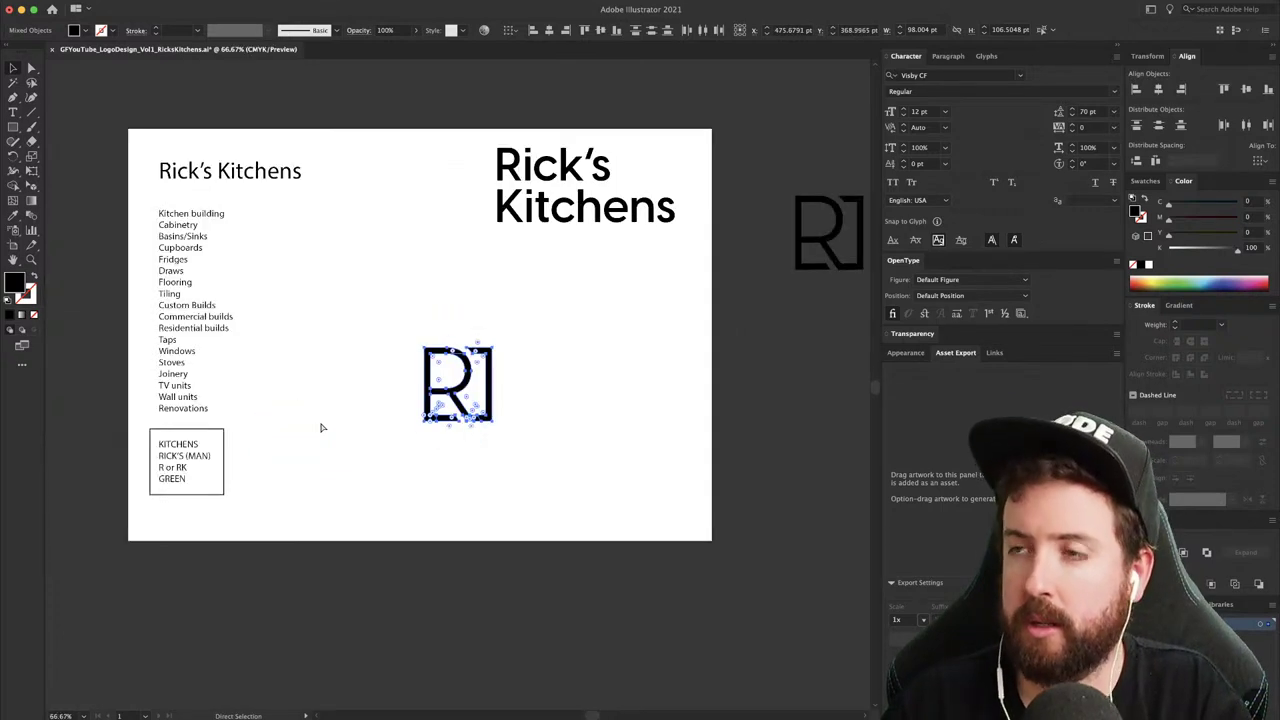
{"action": "key", "text": "s"}
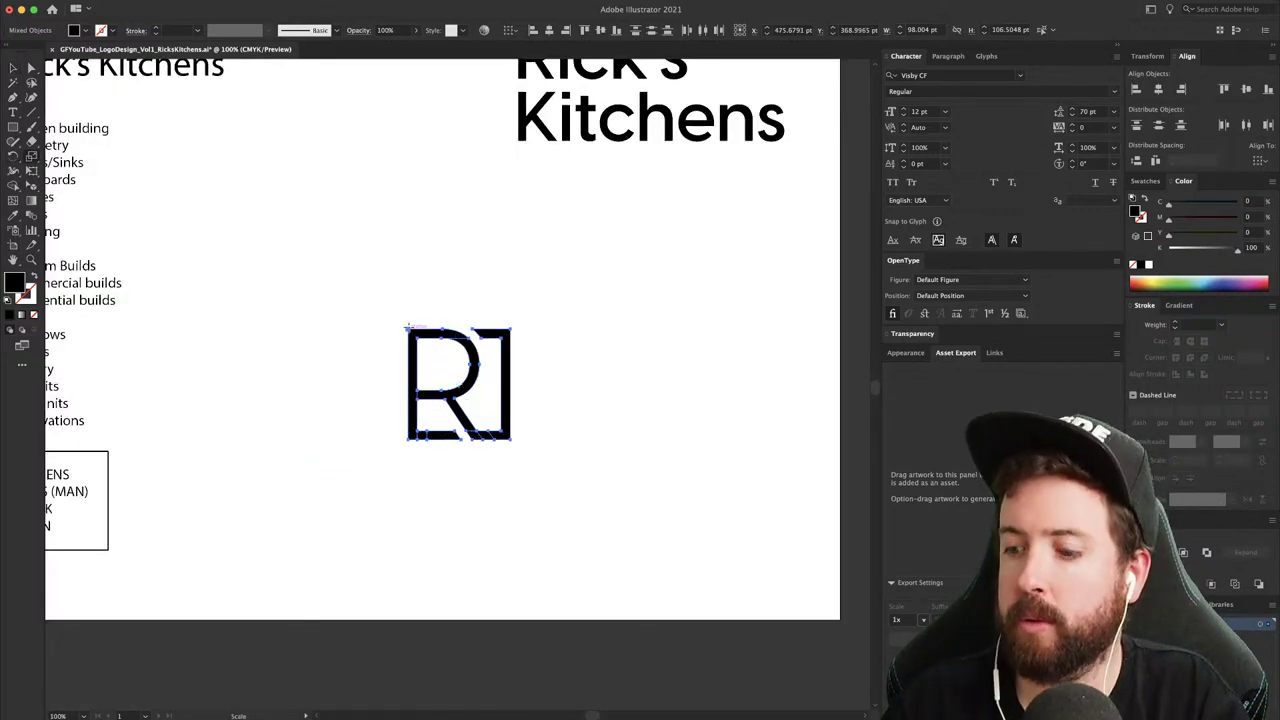
{"action": "key", "text": "super+equal"}
{"action": "key", "text": "super+equal"}
{"action": "left_click_drag", "start_coordinate": [337, 257], "coordinate": [500, 331]}
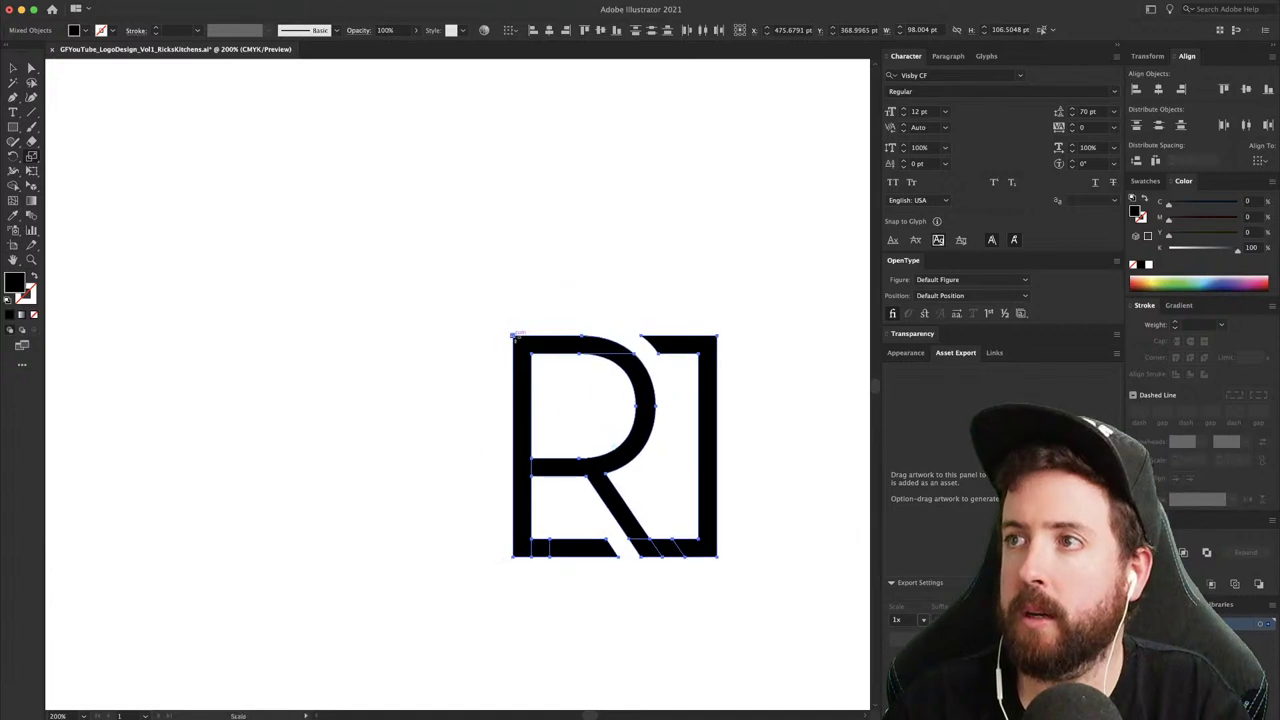
{"action": "key", "text": "r"}
{"action": "left_click_drag", "start_coordinate": [695, 307], "coordinate": [401, 348]}
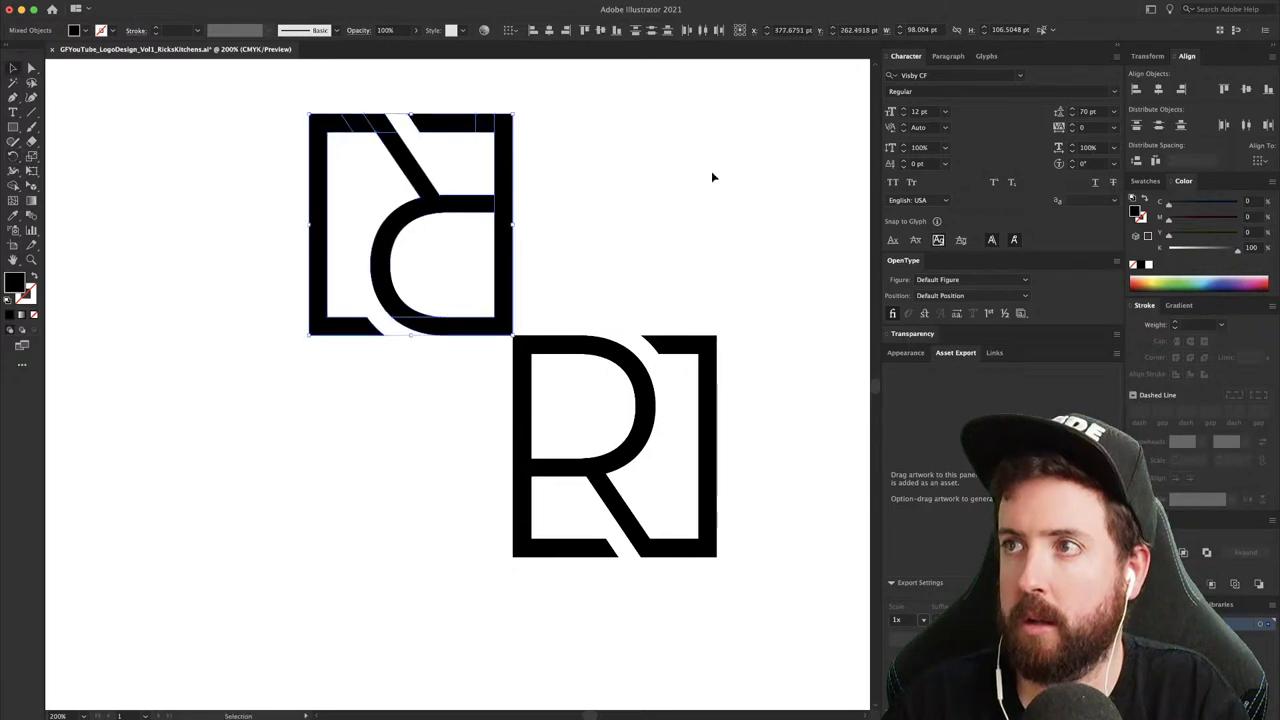
{"action": "left_click", "coordinate": [711, 173]}
- Try tilting the upside-down R copy 45 degrees, then delete that copy
{"action": "key", "text": "super+minus"}
{"action": "key", "text": "super+minus"}
{"action": "key", "text": "super+minus"}
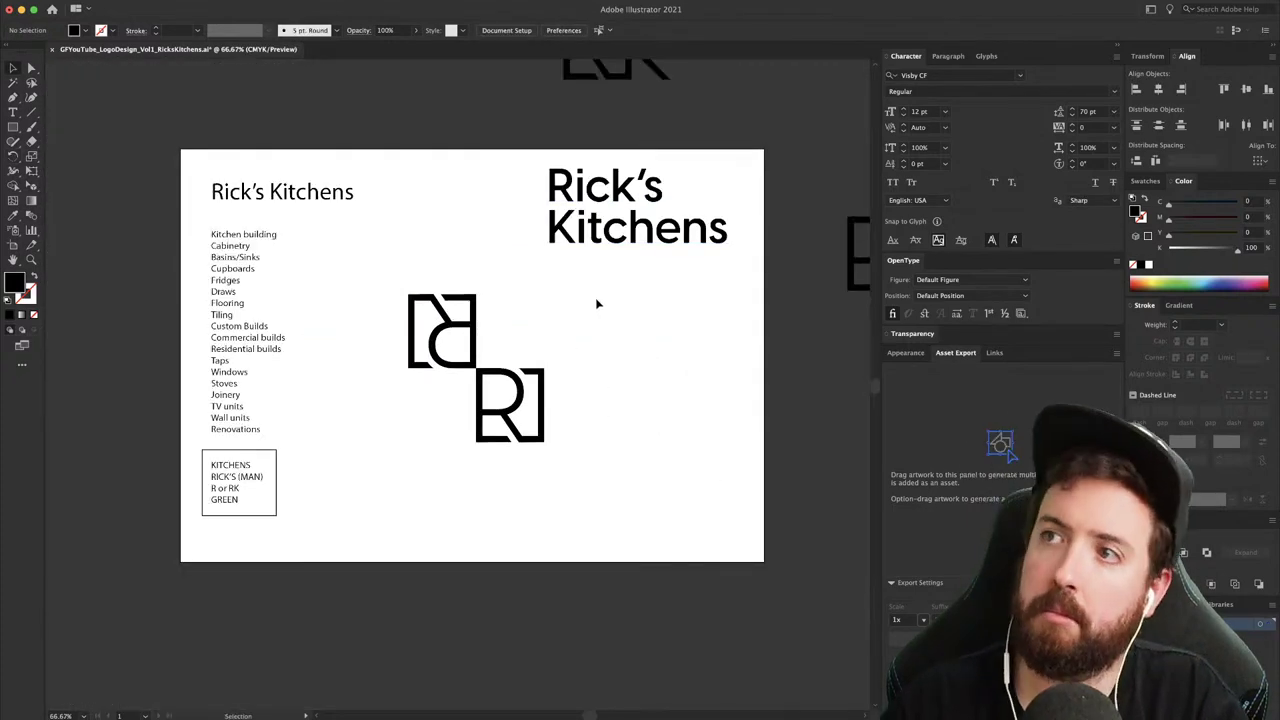
{"action": "left_click", "coordinate": [449, 324]}
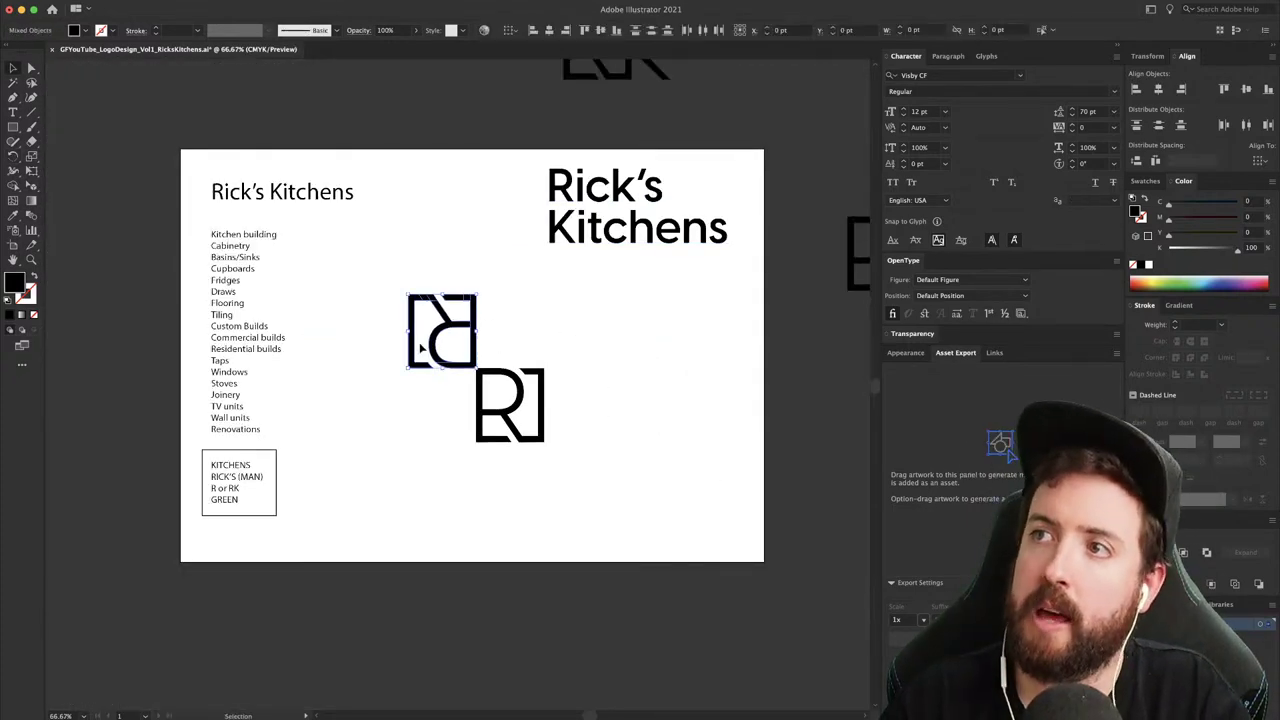
{"action": "key", "text": "r"}
{"action": "left_click_drag", "start_coordinate": [478, 370], "coordinate": [550, 332]}
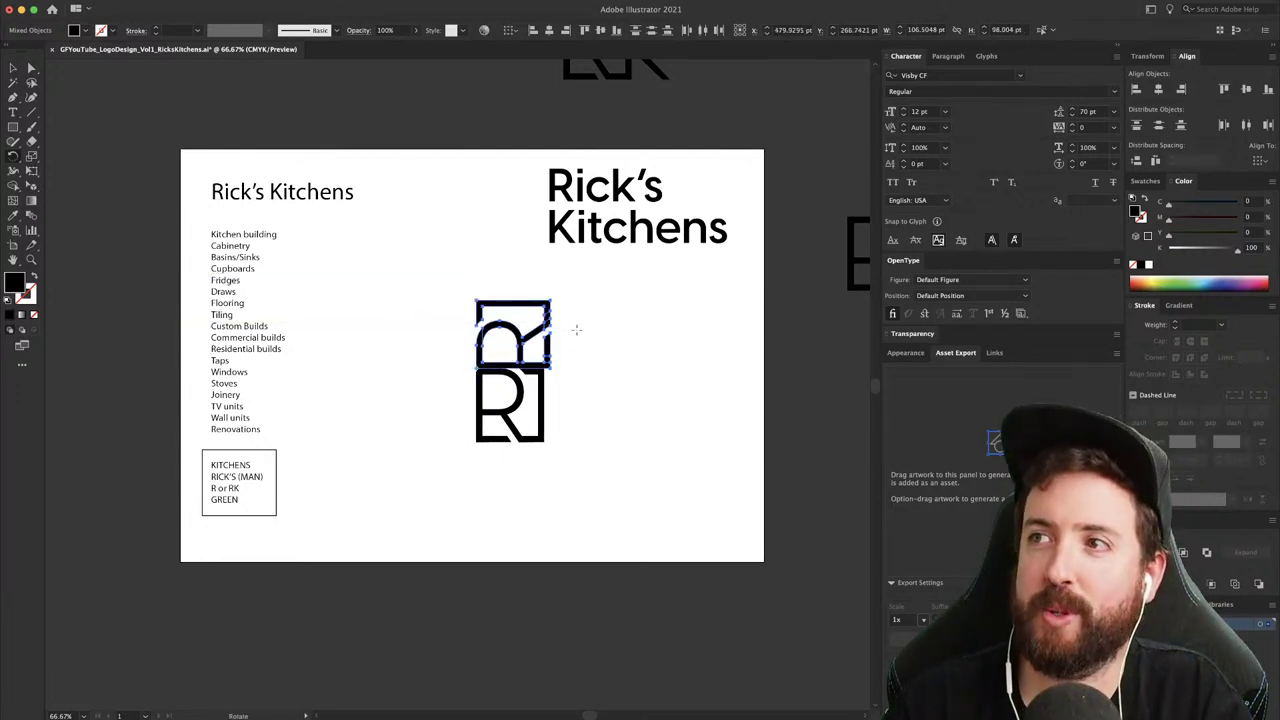
{"action": "key", "text": "v"}
{"action": "left_click", "coordinate": [562, 381]}
{"action": "key", "text": "ctrl+z"}
{"action": "key", "text": "ctrl+z"}
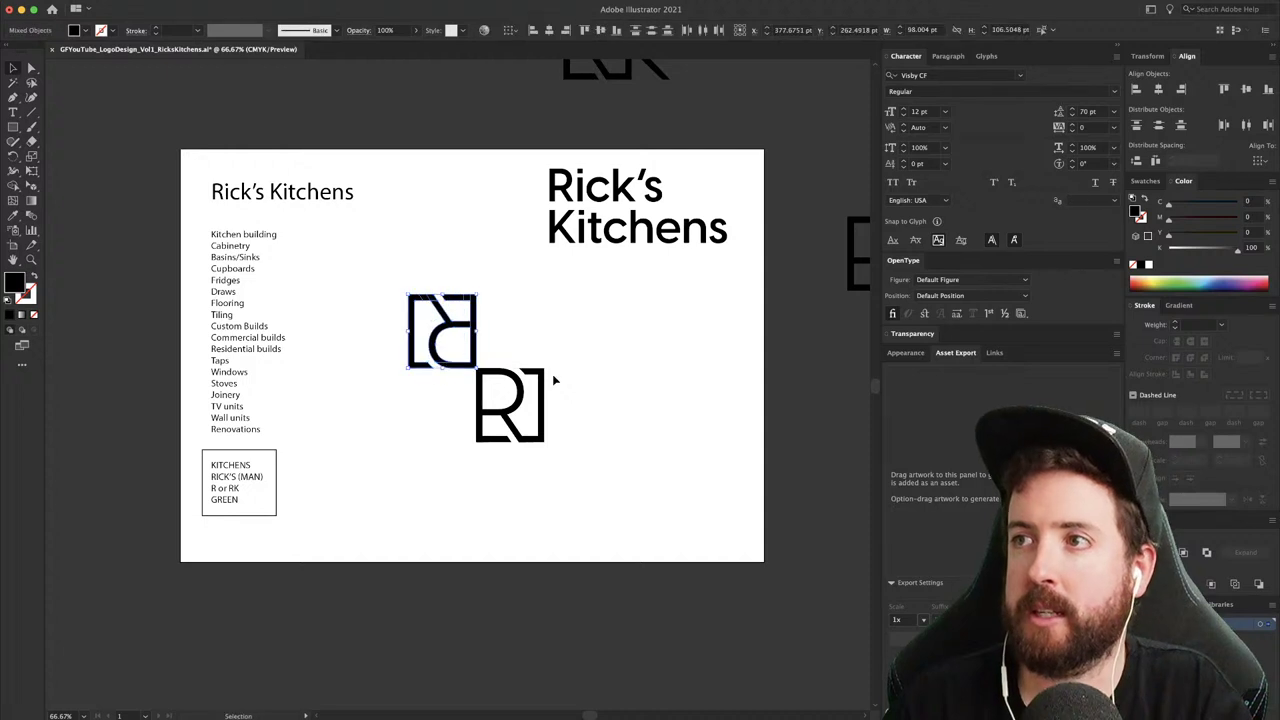
{"action": "key", "text": "ctrl+shift+z"}
{"action": "key", "text": "ctrl+shift+z"}
{"action": "key", "text": "Delete"}
{"action": "key", "text": "ctrl+="}
{"action": "key", "text": "ctrl+="}
{"action": "key", "text": "ctrl+="}
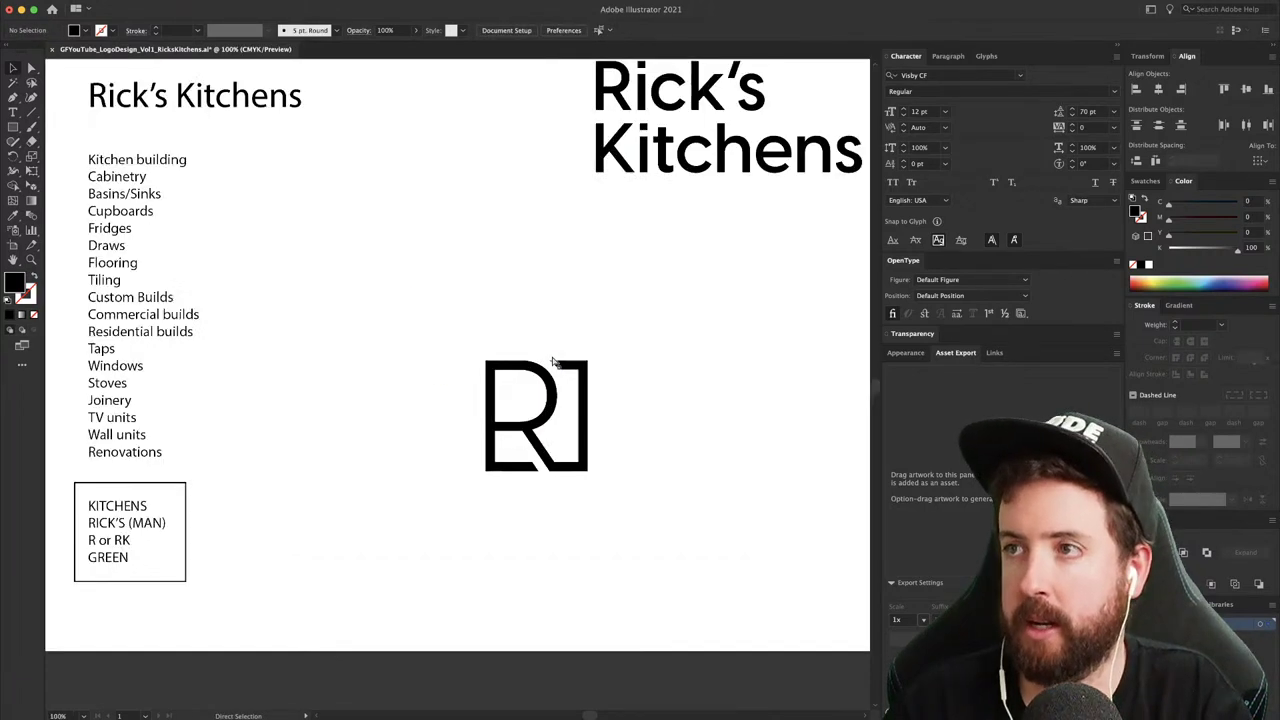
{"action": "left_click_drag", "start_coordinate": [757, 337], "coordinate": [438, 243]}
- Draw a guide square over the R mark from its top-left corner and view it in Outline mode
{"action": "left_click", "coordinate": [18, 130]}
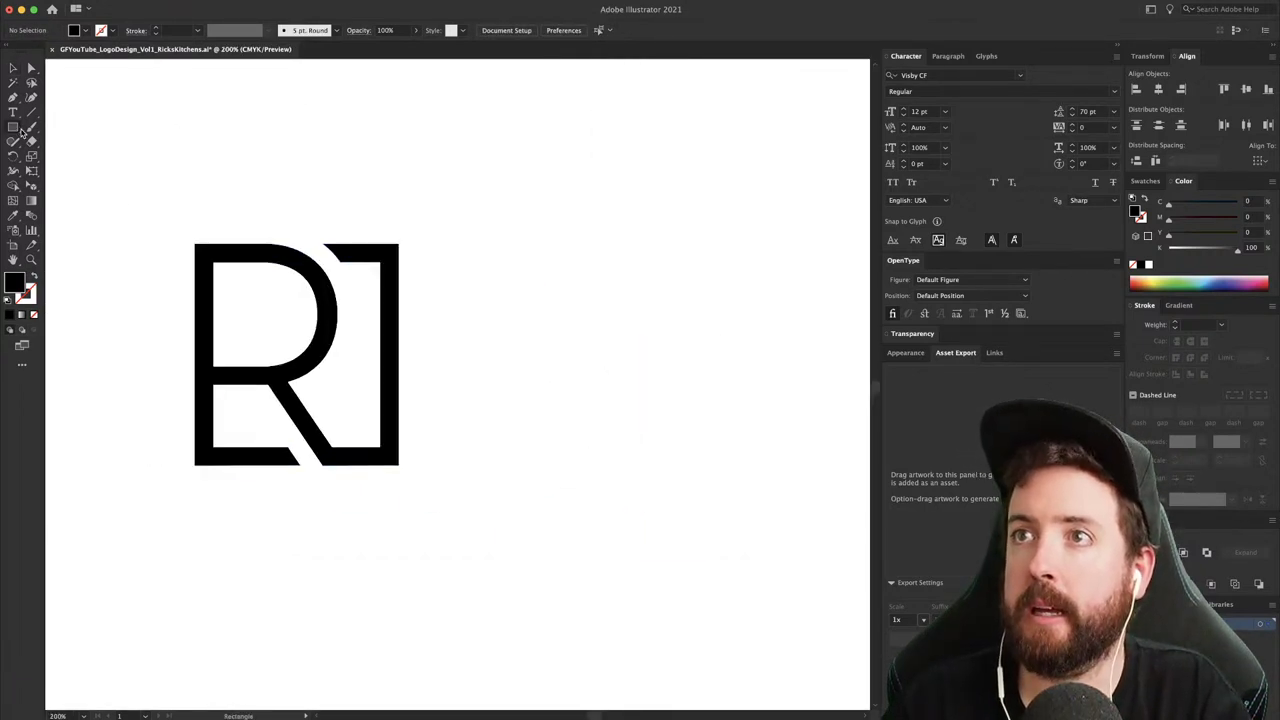
{"action": "left_click_drag", "start_coordinate": [195, 243], "coordinate": [400, 465]}
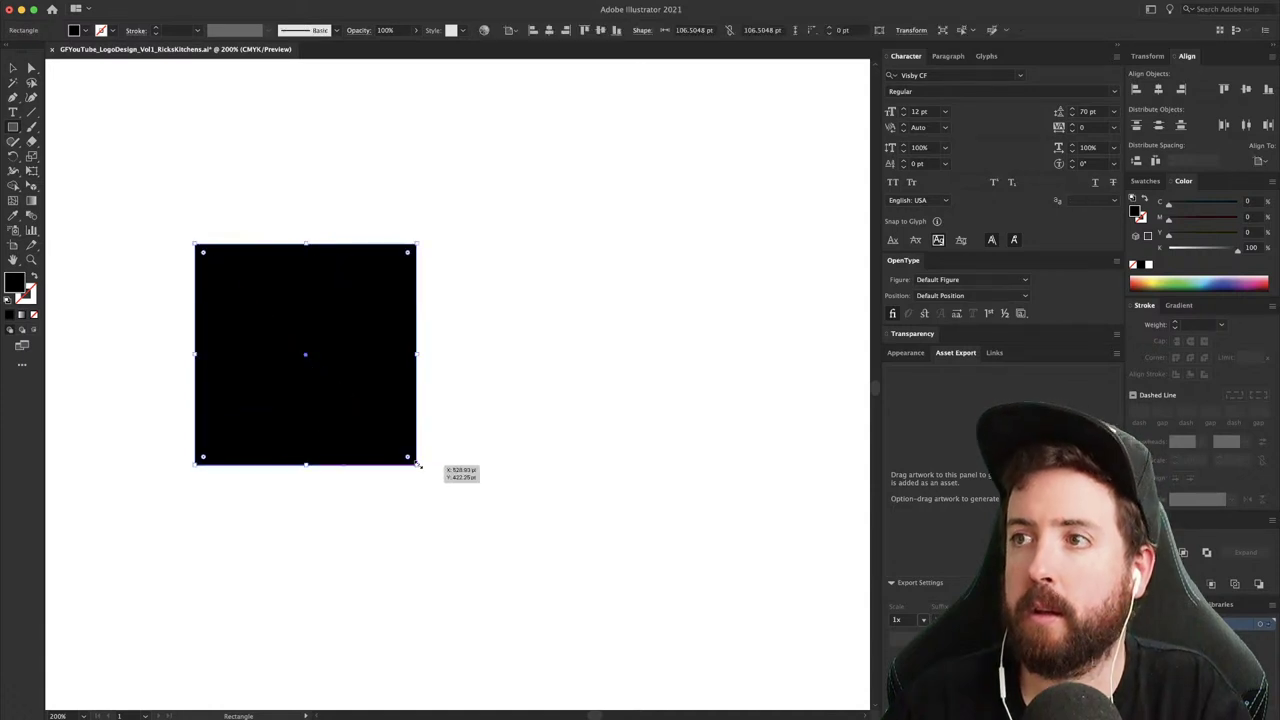
{"action": "key", "text": "super+y"}
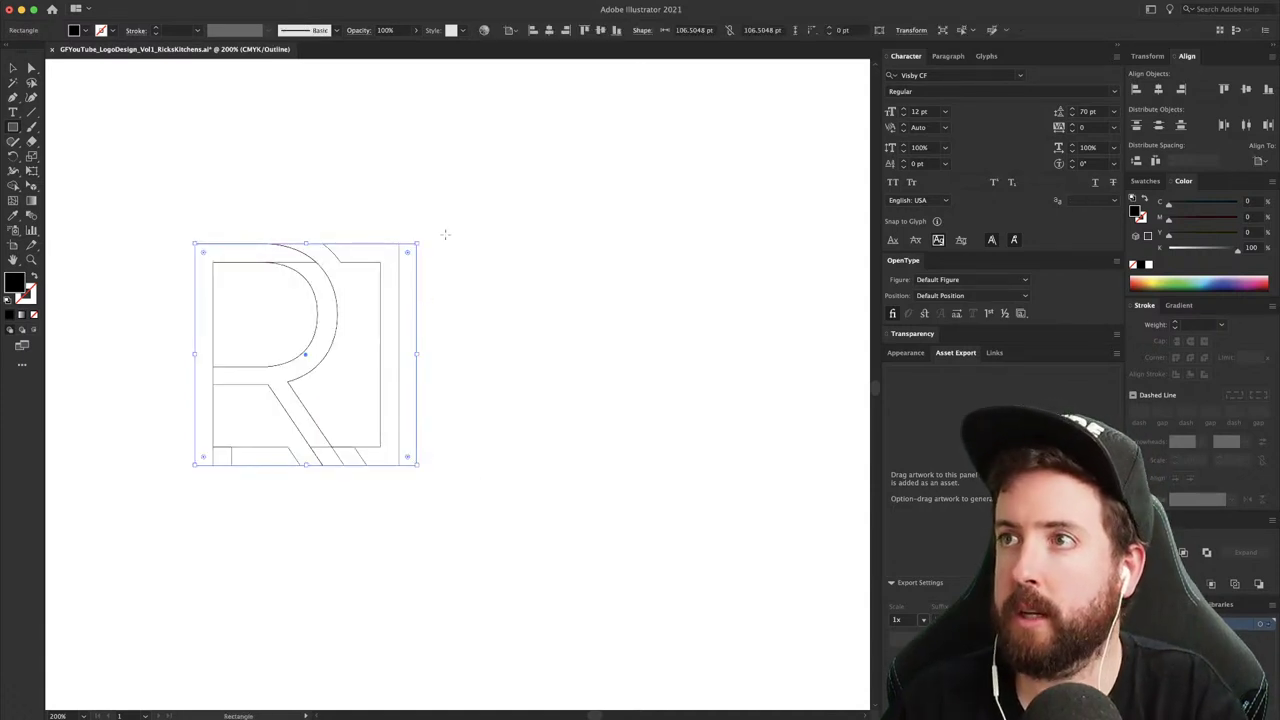
{"action": "key", "text": "v"}
{"action": "left_click", "coordinate": [423, 266]}
- Drag the R's right-side anchors out to the square's edge, then delete the guide square
{"action": "key", "text": "a"}
{"action": "left_click_drag", "start_coordinate": [429, 218], "coordinate": [417, 466]}
{"action": "left_click", "coordinate": [480, 411]}
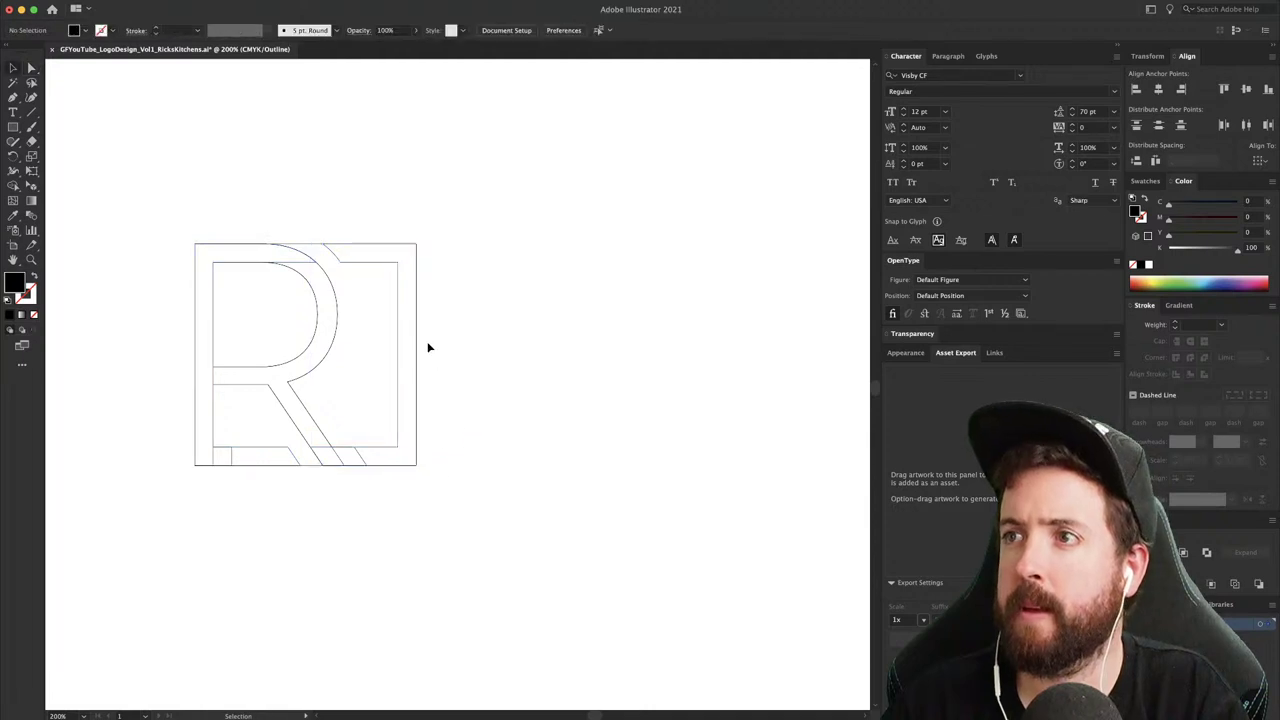
{"action": "key", "text": "ctrl+y"}
{"action": "key", "text": "v"}
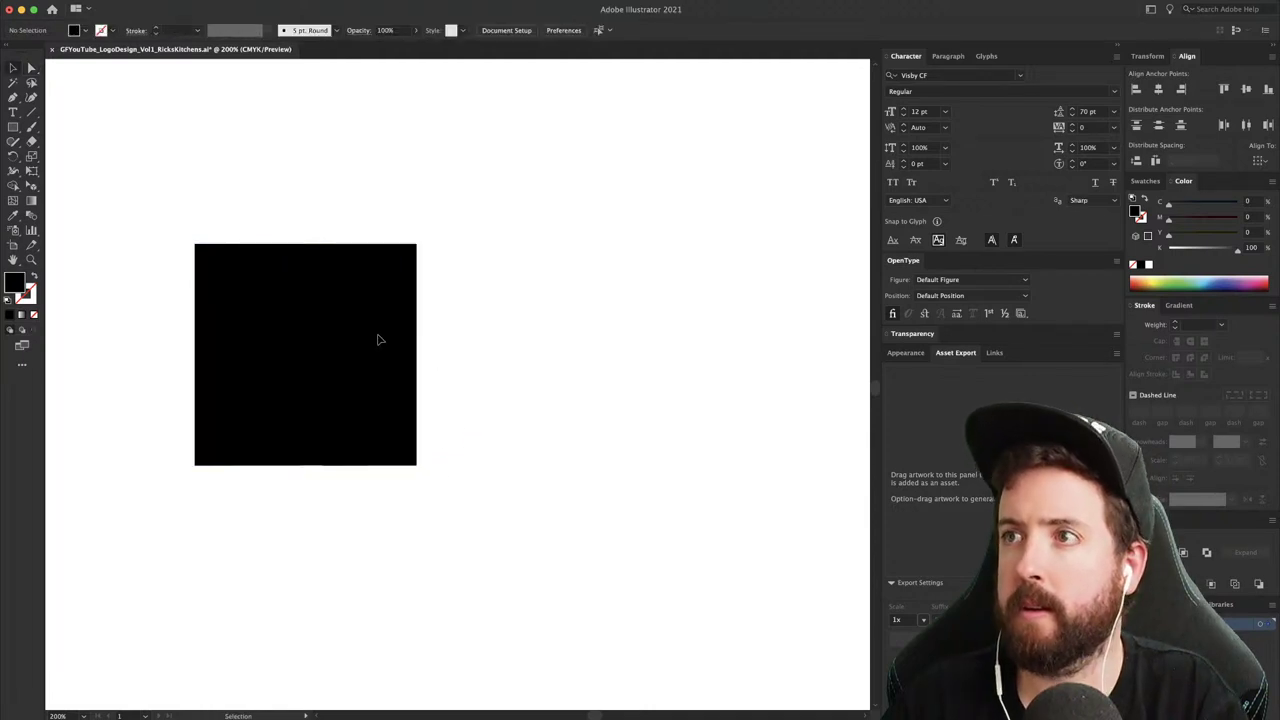
{"action": "left_click", "coordinate": [393, 326]}
{"action": "key", "text": "Delete"}
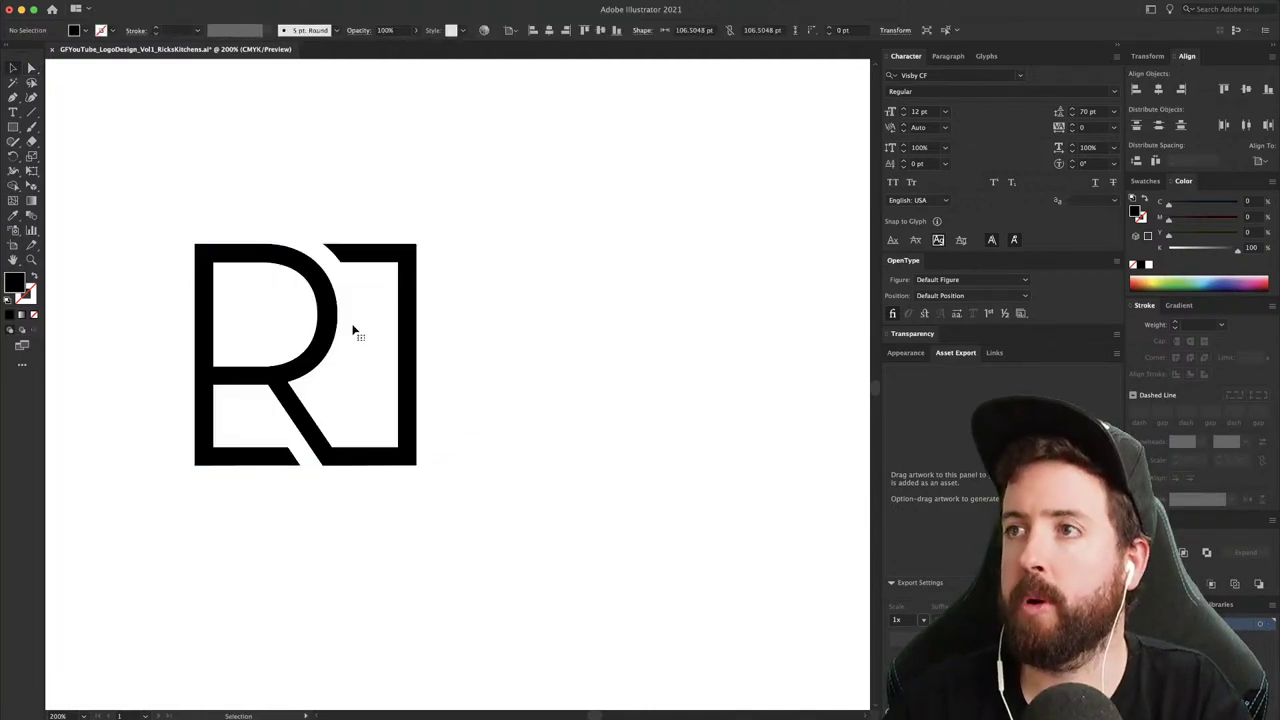
- Group the squared R mark and rotate a copy 90 degrees around its top-left corner
{"action": "key", "text": "ctrl+minus"}
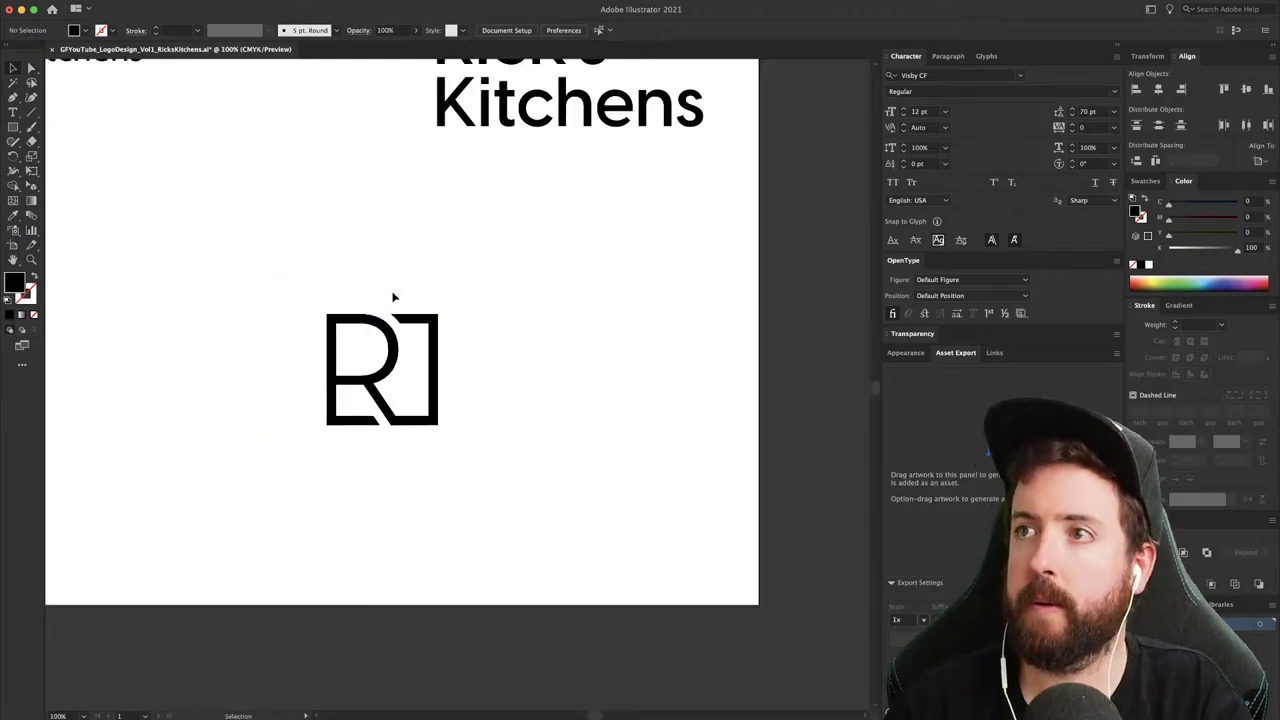
{"action": "left_click_drag", "start_coordinate": [307, 292], "coordinate": [422, 424]}
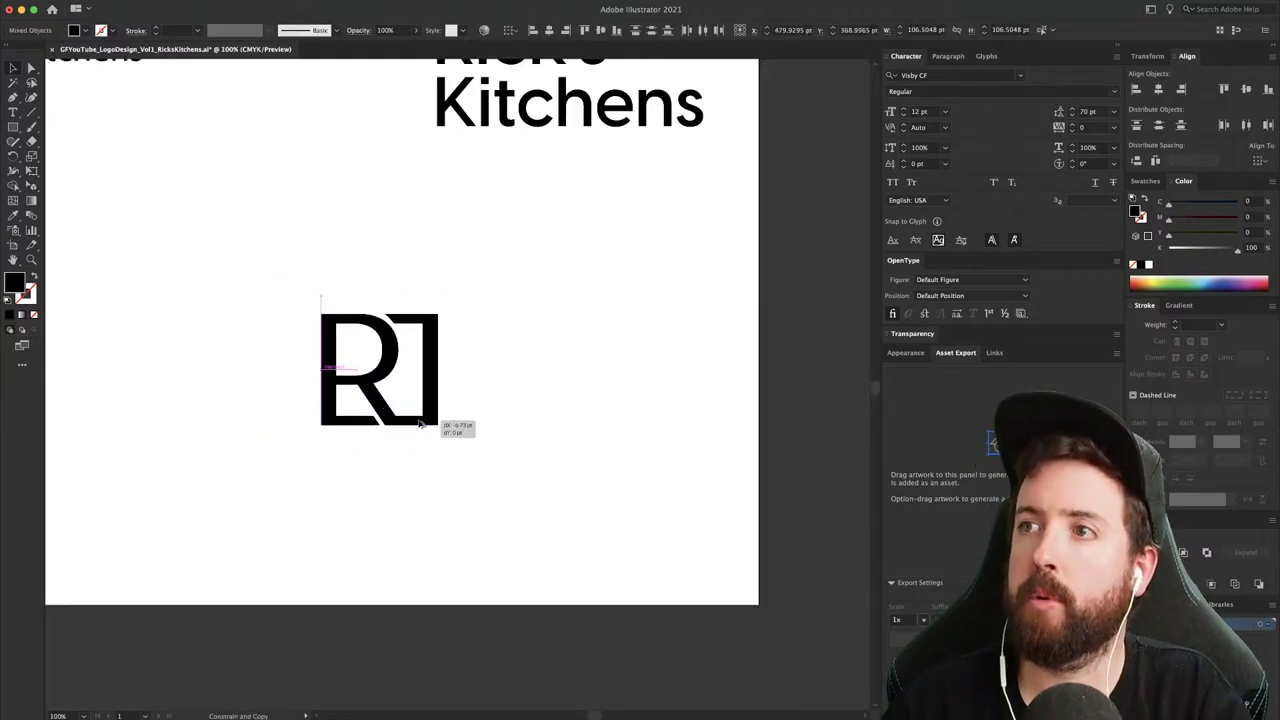
{"action": "key", "text": "ctrl+z"}
{"action": "key", "text": "z"}
{"action": "left_click_drag", "start_coordinate": [320, 320], "coordinate": [415, 358]}
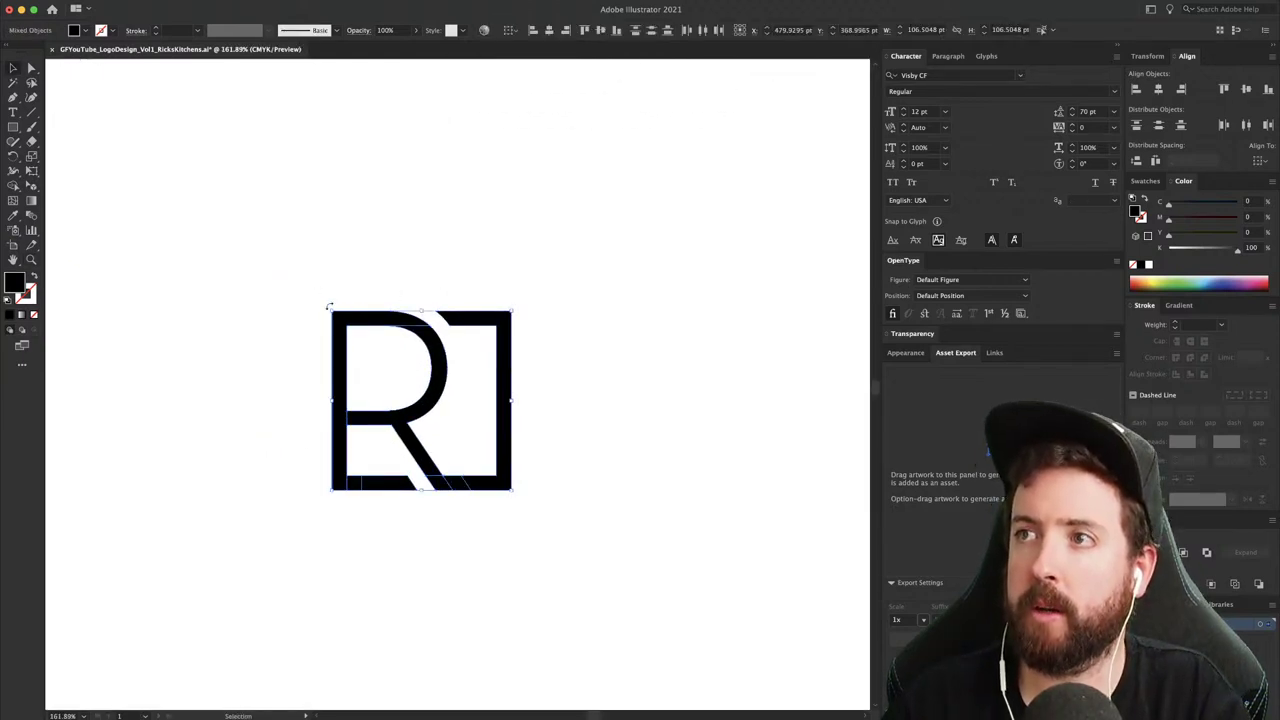
{"action": "key", "text": "r"}
{"action": "key", "text": "ctrl+g"}
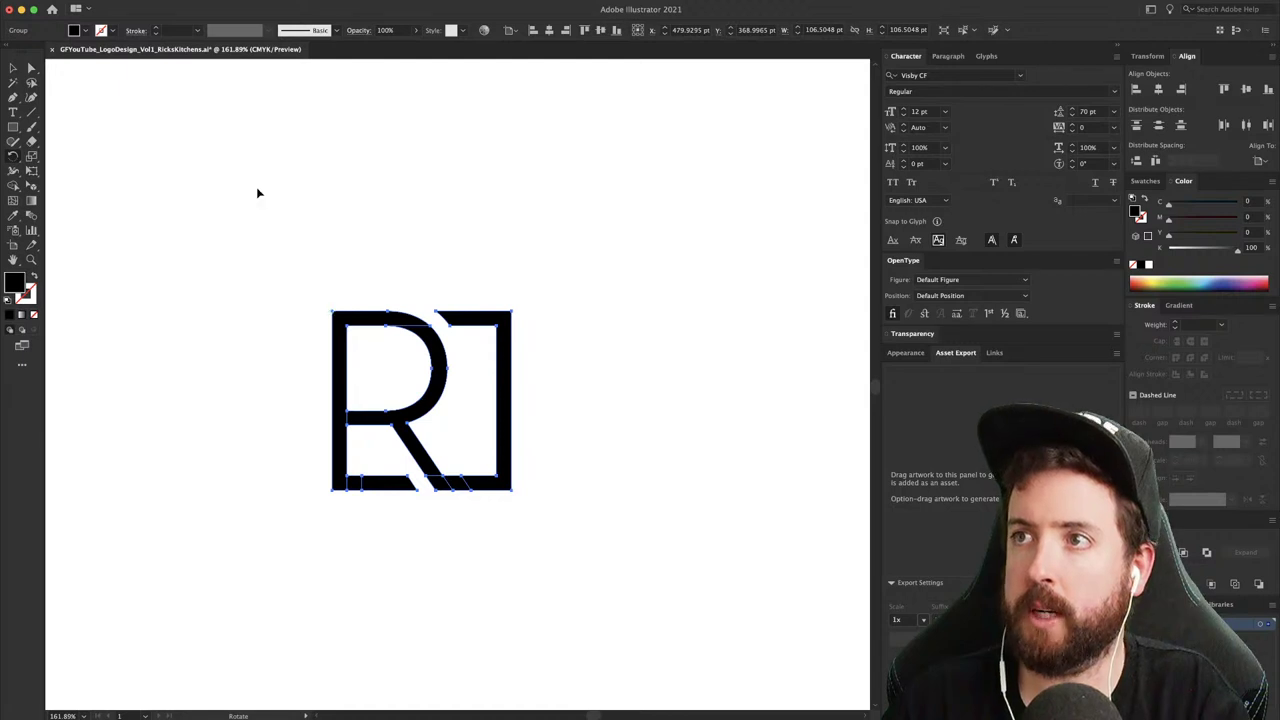
{"action": "left_click", "coordinate": [331, 312]}
{"action": "left_click_drag", "start_coordinate": [537, 434], "coordinate": [339, 464]}
{"action": "key", "text": "v"}
- Rotate tile copies into the upper-left and upper-right positions, nudging each to close the gaps
{"action": "key", "text": "r"}
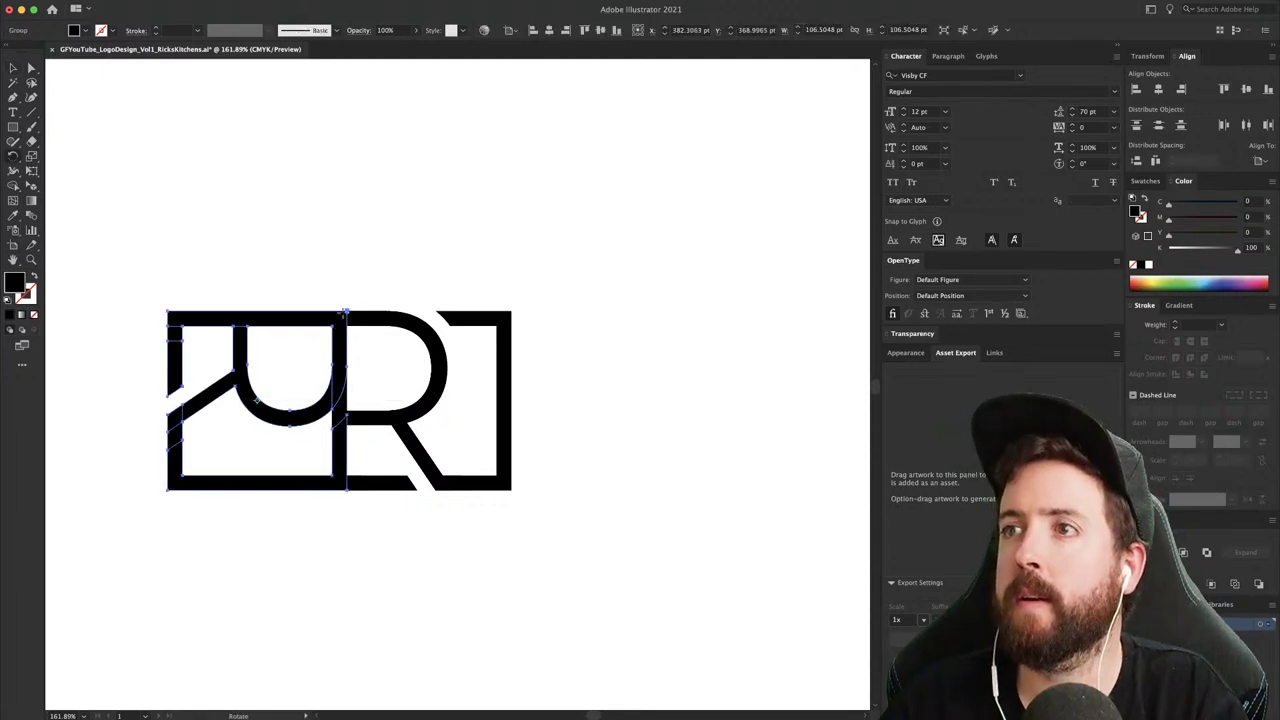
{"action": "left_click_drag", "start_coordinate": [266, 285], "coordinate": [266, 193]}
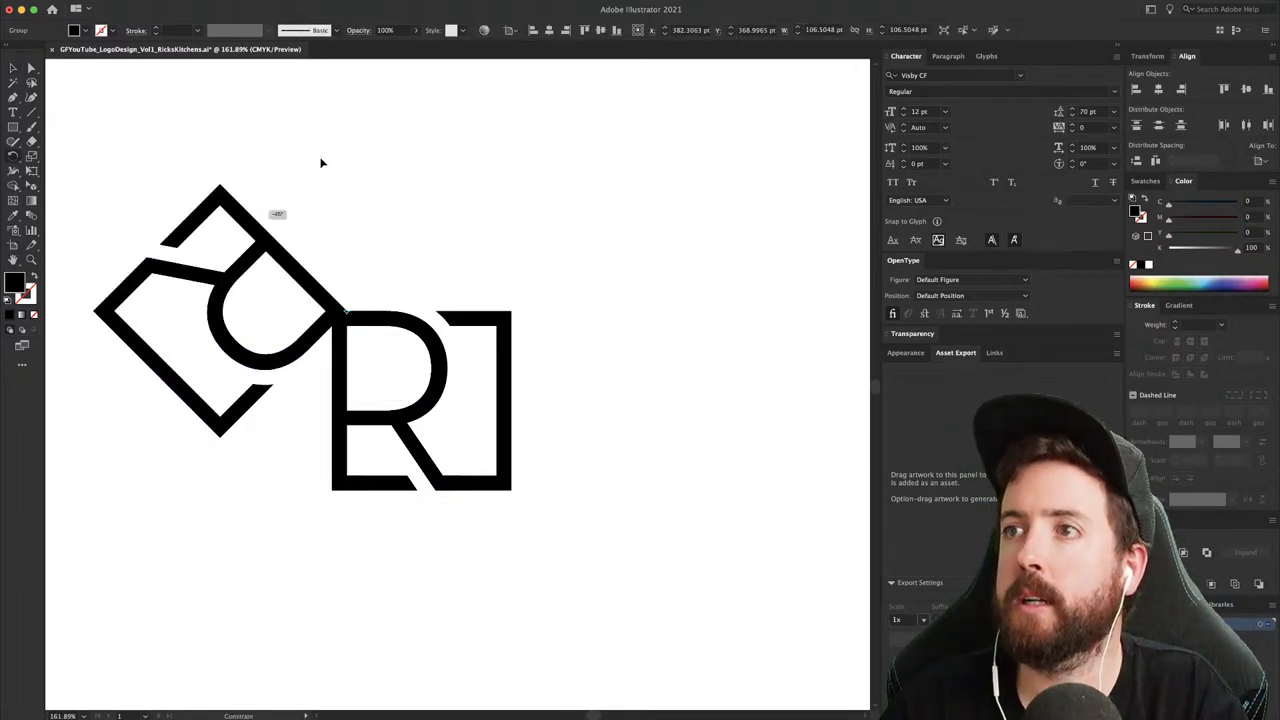
{"action": "left_click_drag", "start_coordinate": [321, 162], "coordinate": [364, 152]}
{"action": "key", "text": "v"}
{"action": "left_click_drag", "start_coordinate": [340, 220], "coordinate": [340, 239]}
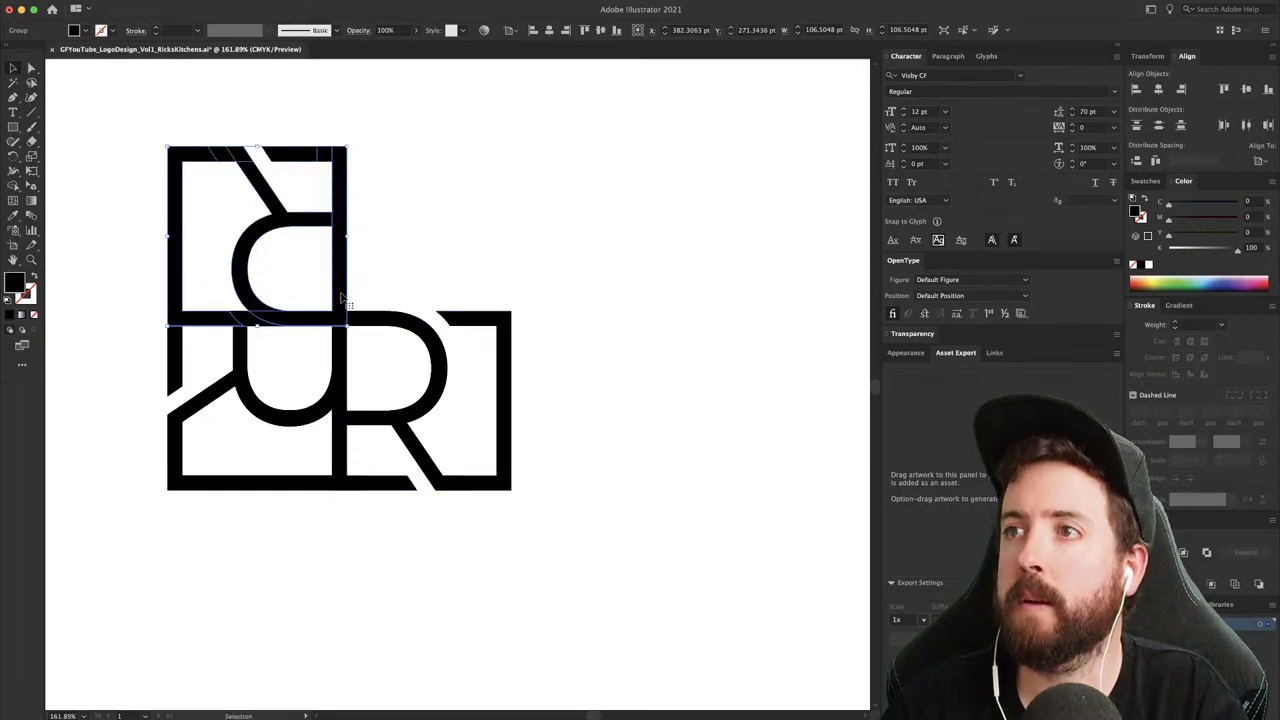
{"action": "key", "text": "r"}
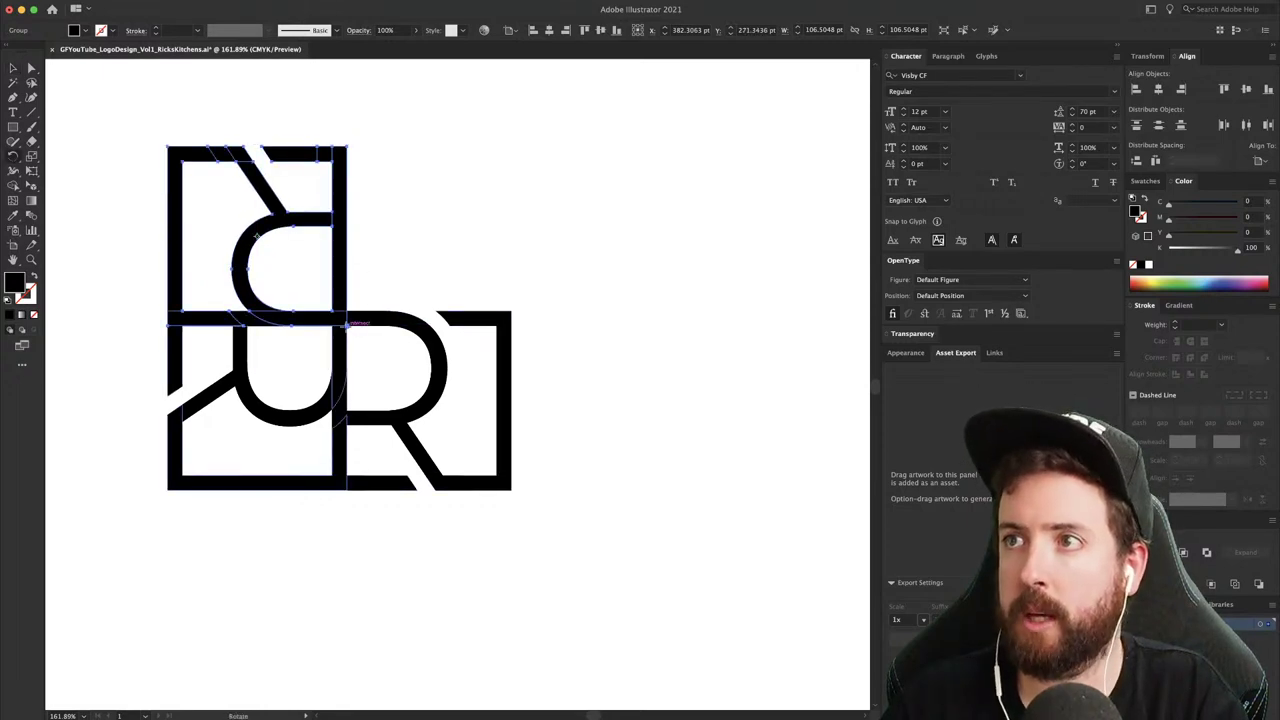
{"action": "left_click", "coordinate": [346, 323]}
{"action": "left_click_drag", "start_coordinate": [351, 209], "coordinate": [443, 319]}
{"action": "key", "text": "v"}
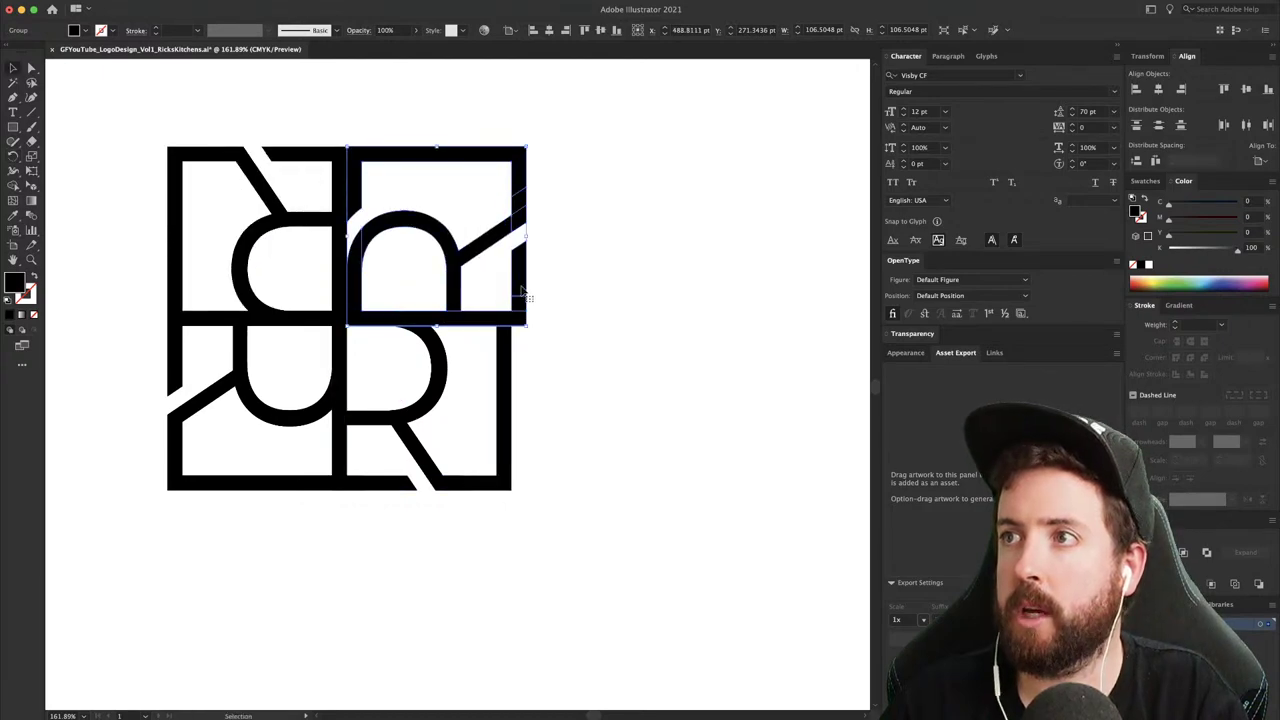
{"action": "left_click_drag", "start_coordinate": [522, 296], "coordinate": [508, 292]}
- Try turning the four-tile logo 45° into a diamond, then undo it
{"action": "left_click", "coordinate": [566, 258]}
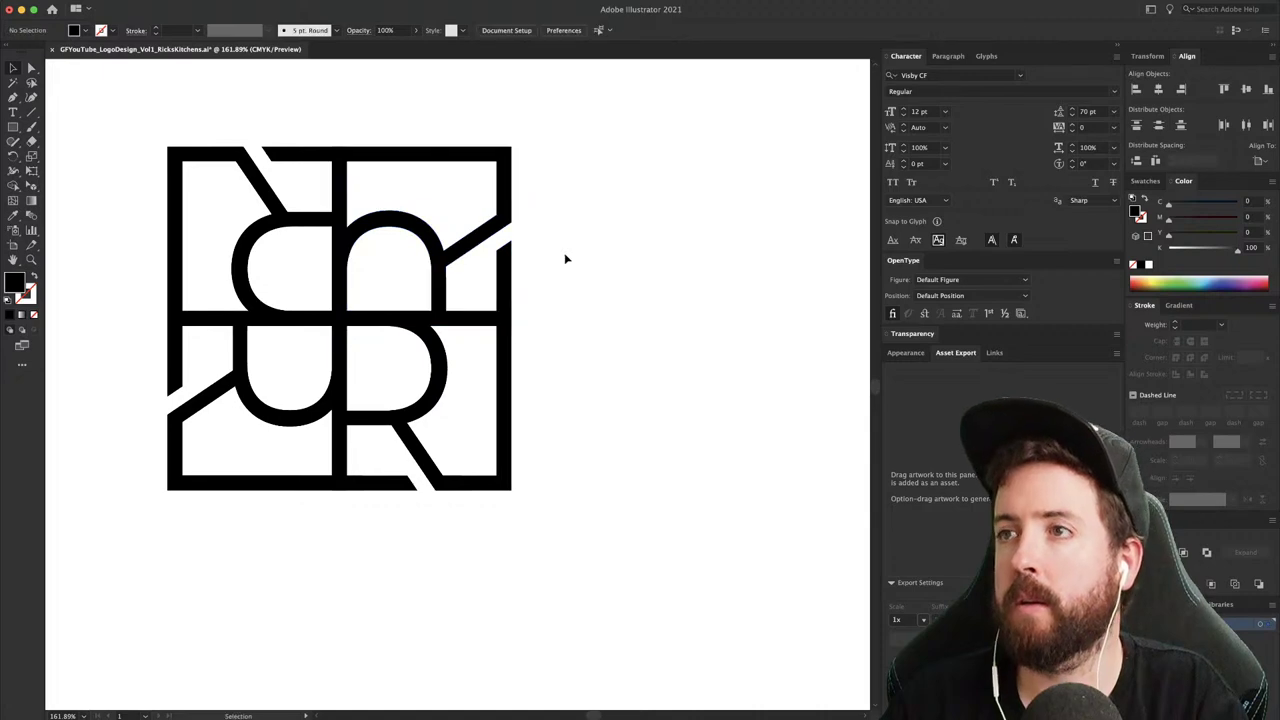
{"action": "key", "text": "super+minus"}
{"action": "key", "text": "super+minus"}
{"action": "key", "text": "super+minus"}
{"action": "key", "text": "super+minus"}
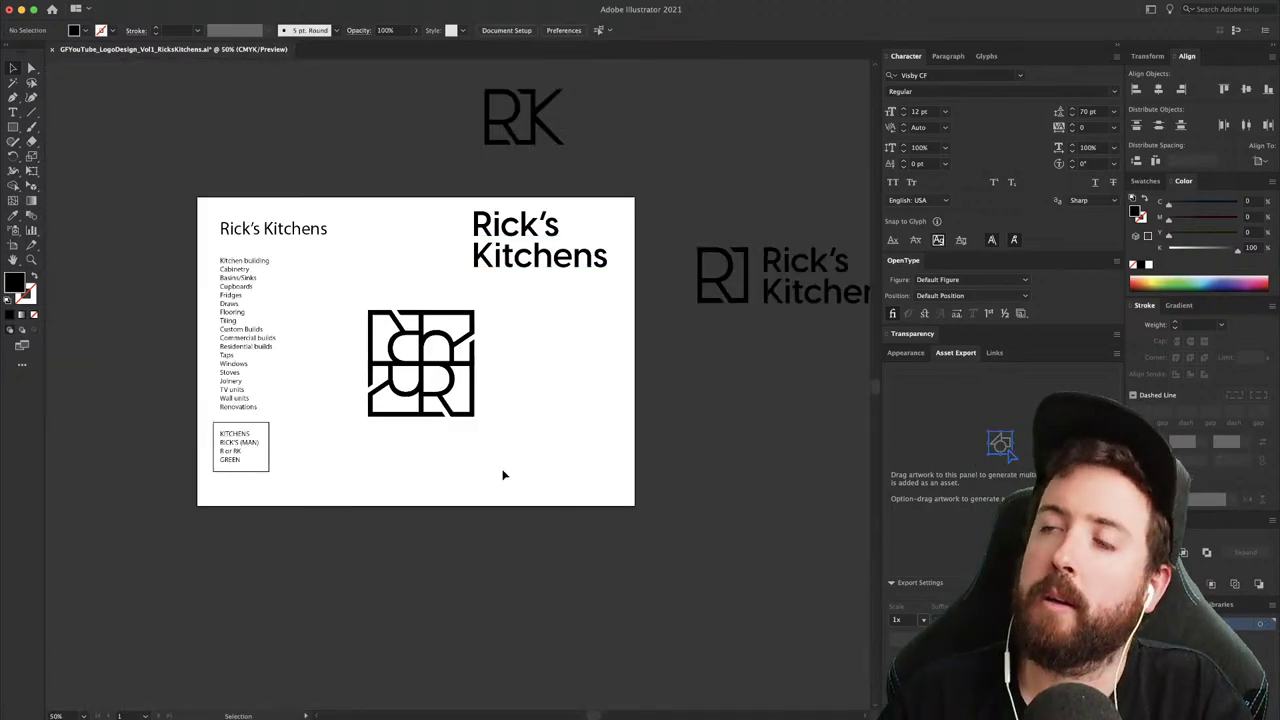
{"action": "left_click_drag", "start_coordinate": [503, 474], "coordinate": [361, 318]}
{"action": "key", "text": "r"}
{"action": "left_click_drag", "start_coordinate": [514, 306], "coordinate": [556, 390]}
{"action": "key", "text": "v"}
{"action": "key", "text": "super+z"}
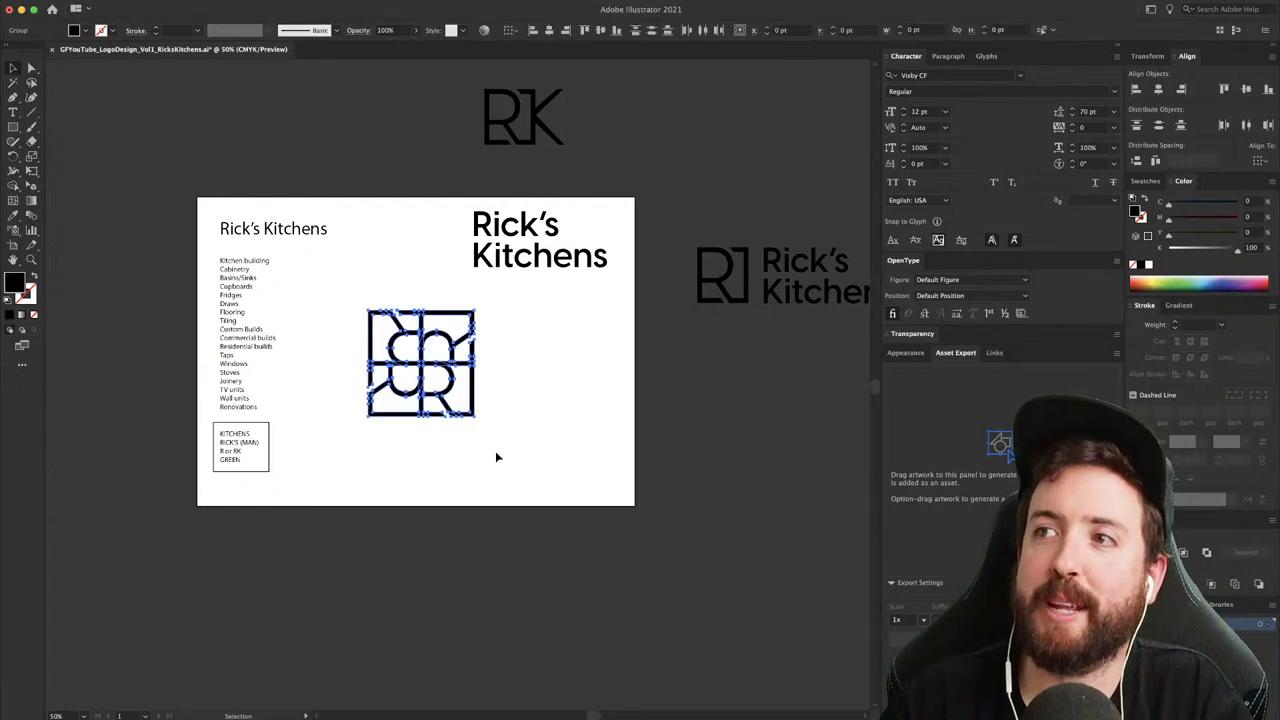
- Move the four-tile logo group off the artboard to the right
{"action": "left_click_drag", "start_coordinate": [507, 456], "coordinate": [356, 302]}
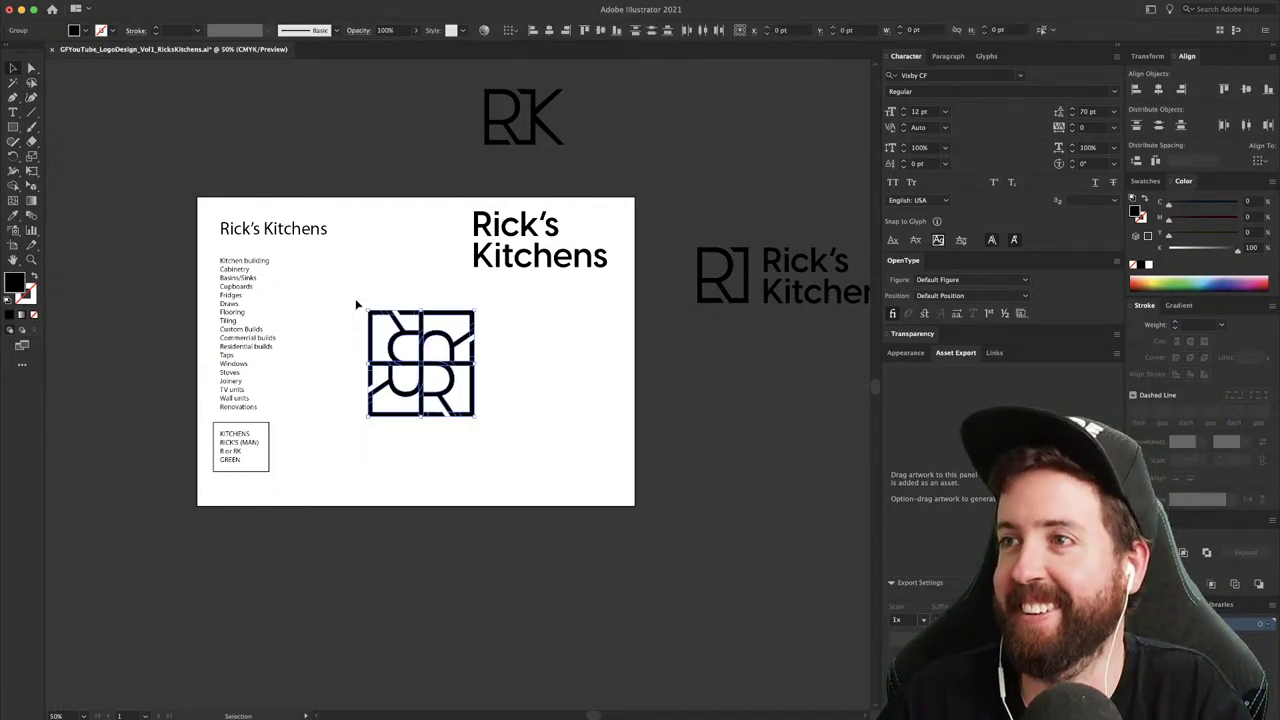
{"action": "left_click", "coordinate": [522, 416]}
{"action": "left_click_drag", "start_coordinate": [522, 416], "coordinate": [725, 341]}
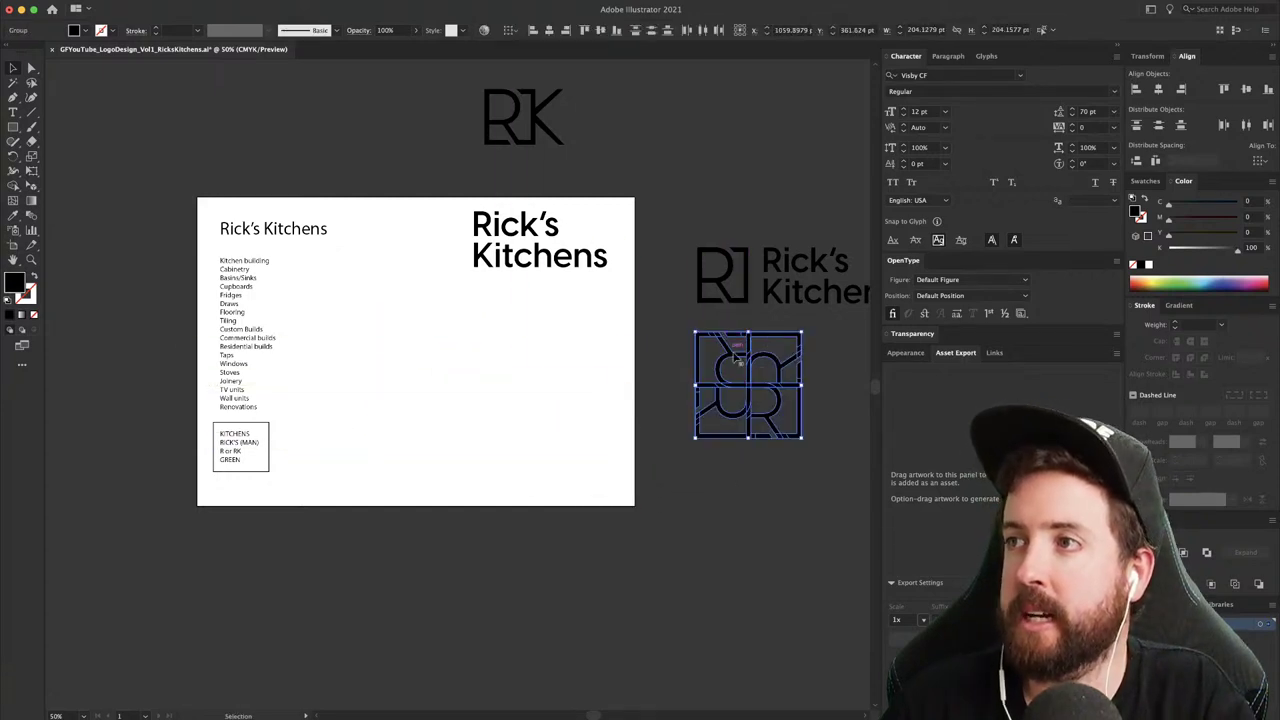
{"action": "scroll", "coordinate": [740, 372], "scroll_direction": "right", "scroll_amount": 5}
{"action": "left_click", "coordinate": [740, 372]}
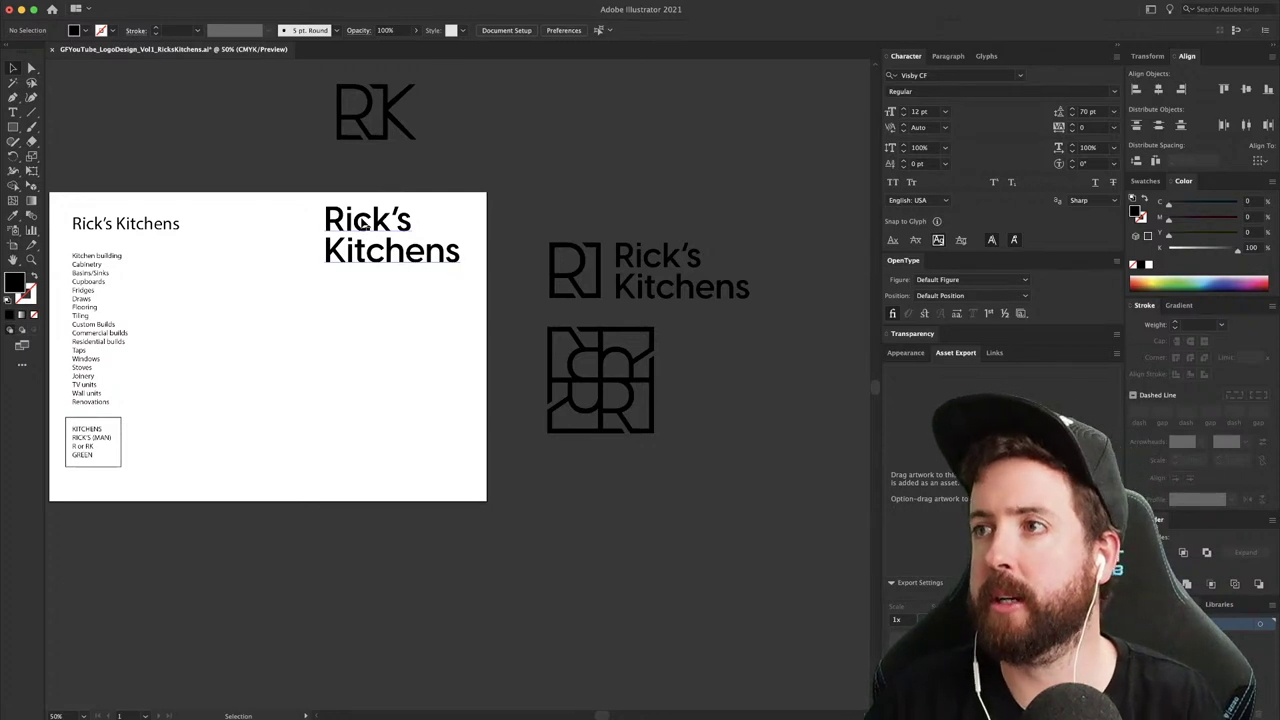
- Move the Rick's Kitchens wordmark beside the RK mark and zoom in on the artboard
{"action": "left_click_drag", "start_coordinate": [360, 228], "coordinate": [495, 130]}
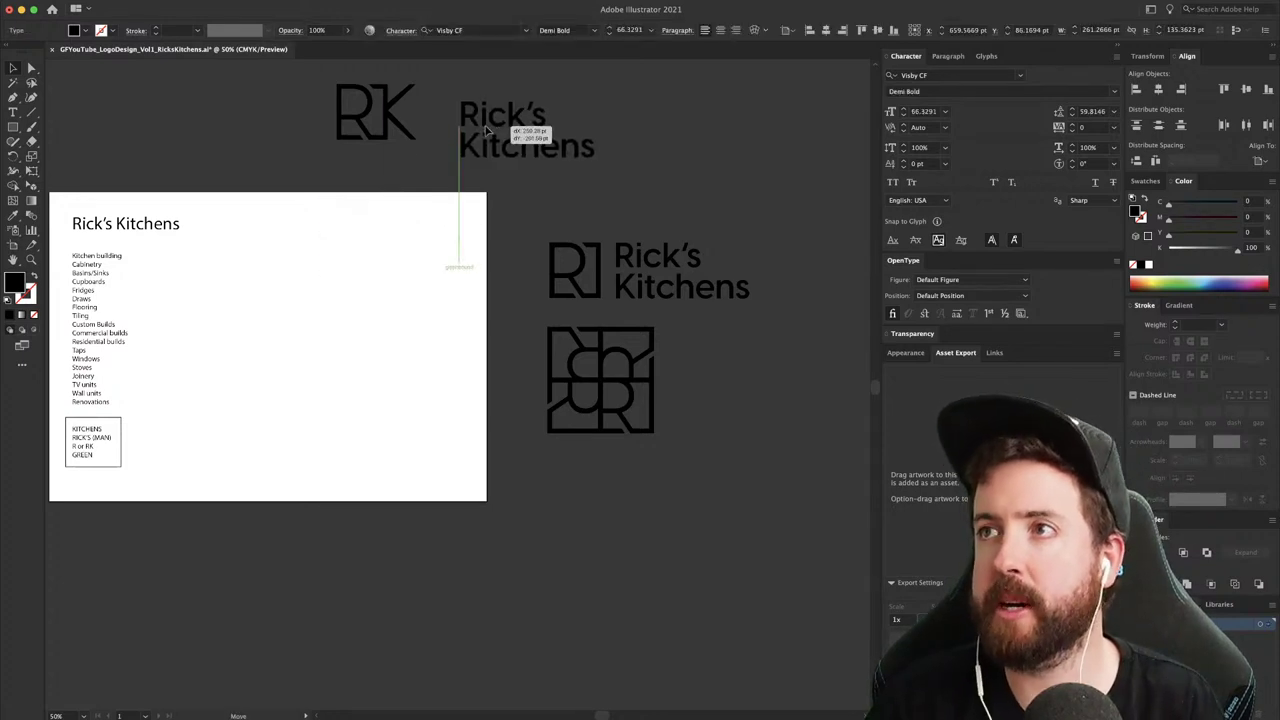
{"action": "left_click", "coordinate": [316, 267]}
{"action": "key", "text": "z"}
{"action": "left_click_drag", "start_coordinate": [200, 303], "coordinate": [394, 302]}
{"action": "key", "text": "space"}
{"action": "left_click", "coordinate": [13, 128]}
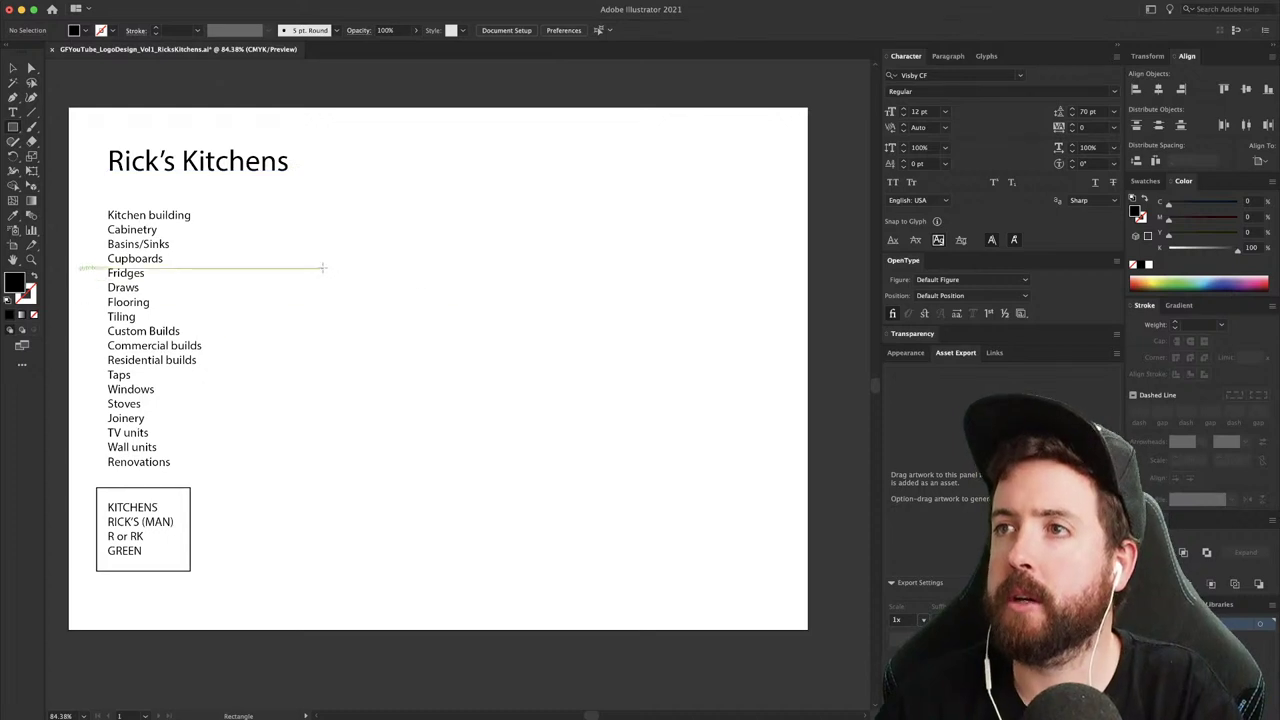
- Draw a black square about 270.5 pt wide beside the service list and nudge it up and right
{"action": "left_click_drag", "start_coordinate": [322, 268], "coordinate": [561, 507]}
{"action": "key", "text": "v"}
{"action": "left_click_drag", "start_coordinate": [509, 426], "coordinate": [555, 406]}
{"action": "left_click", "coordinate": [689, 369]}
{"action": "key", "text": "z"}
{"action": "left_click_drag", "start_coordinate": [536, 364], "coordinate": [581, 386]}
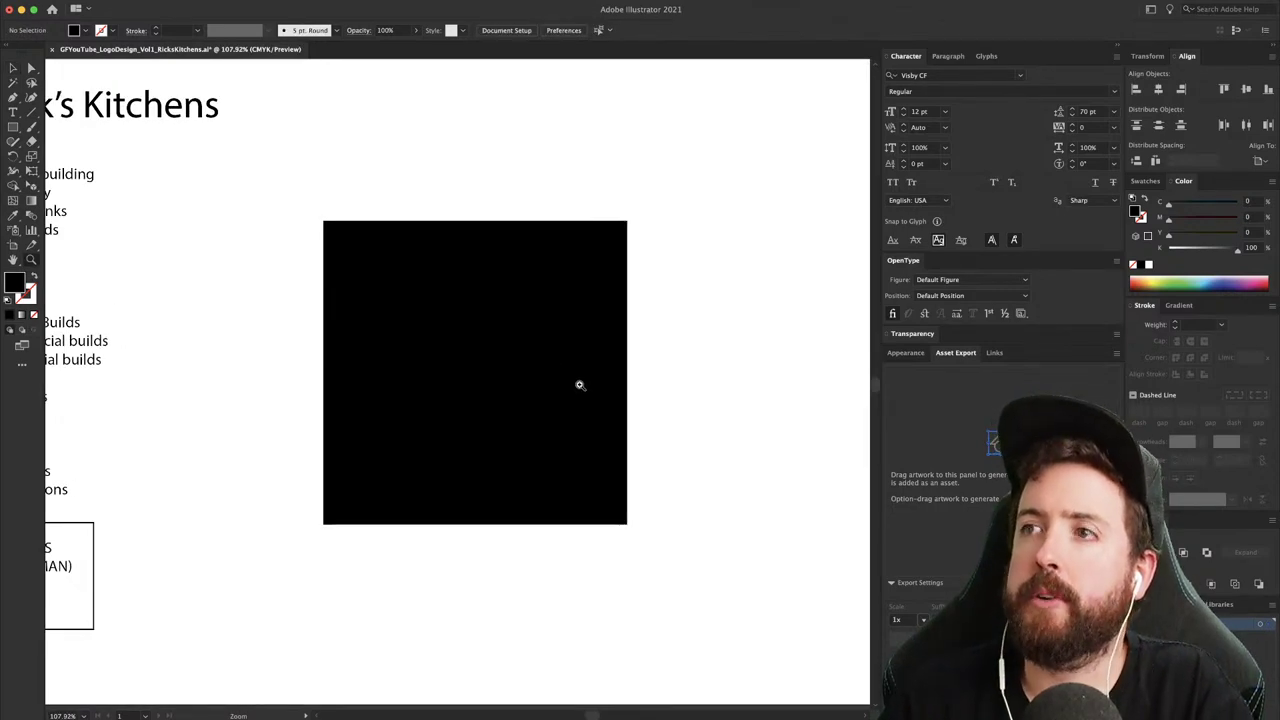
{"action": "key", "text": "v"}
{"action": "left_click", "coordinate": [559, 345]}
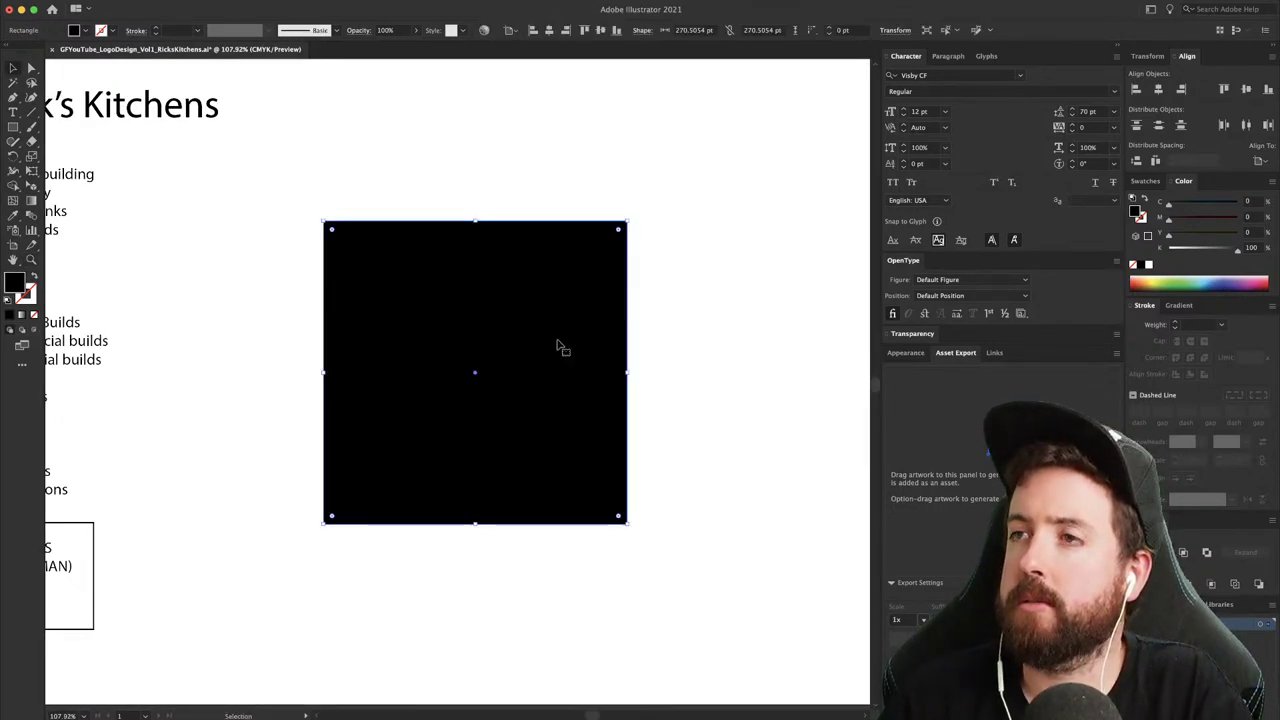
{"action": "scroll", "coordinate": [271, 309], "scroll_direction": "left", "scroll_amount": 5}
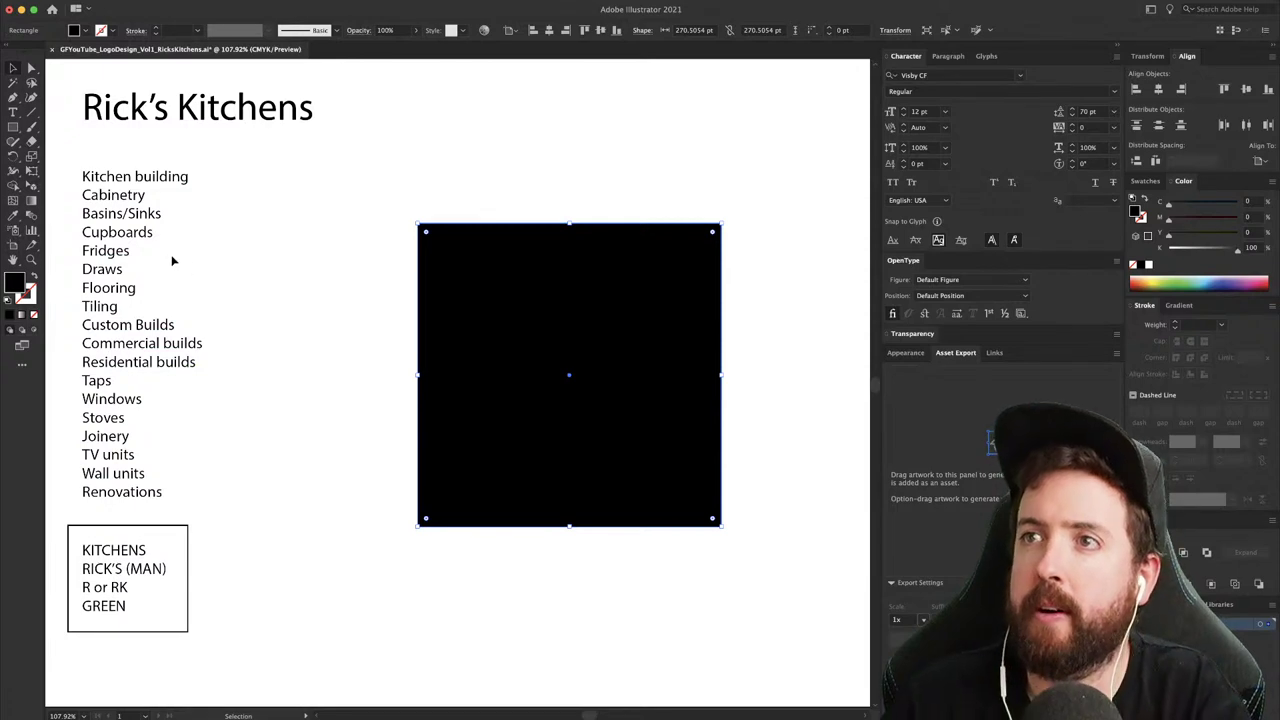
- Set the entire service list in Visby CF Regular
{"action": "key", "text": "t"}
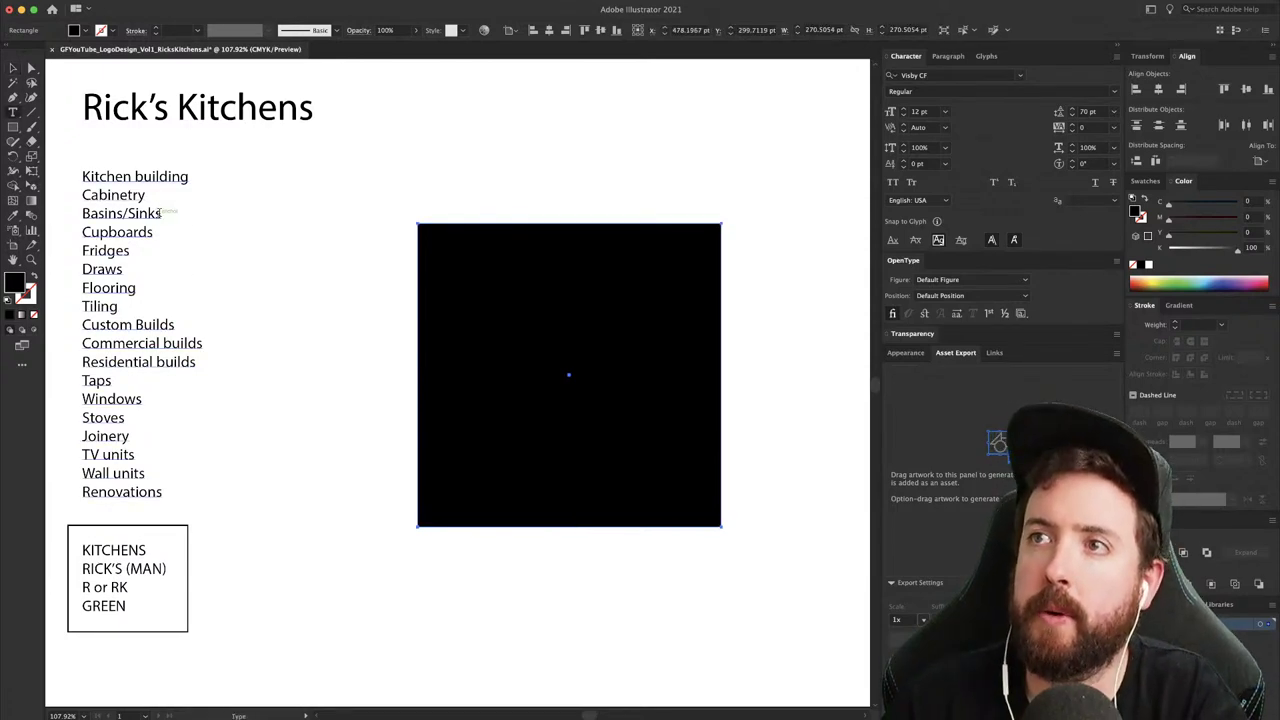
{"action": "left_click_drag", "start_coordinate": [161, 213], "coordinate": [77, 213]}
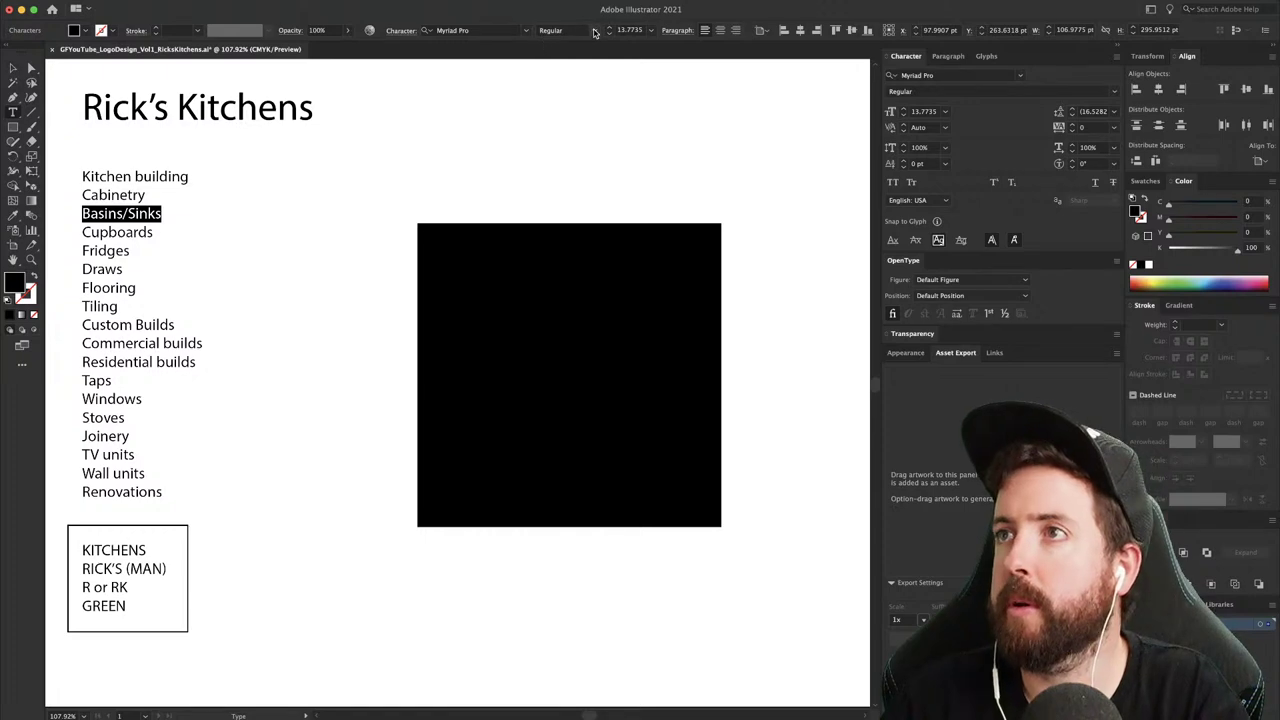
{"action": "key", "text": "super+a"}
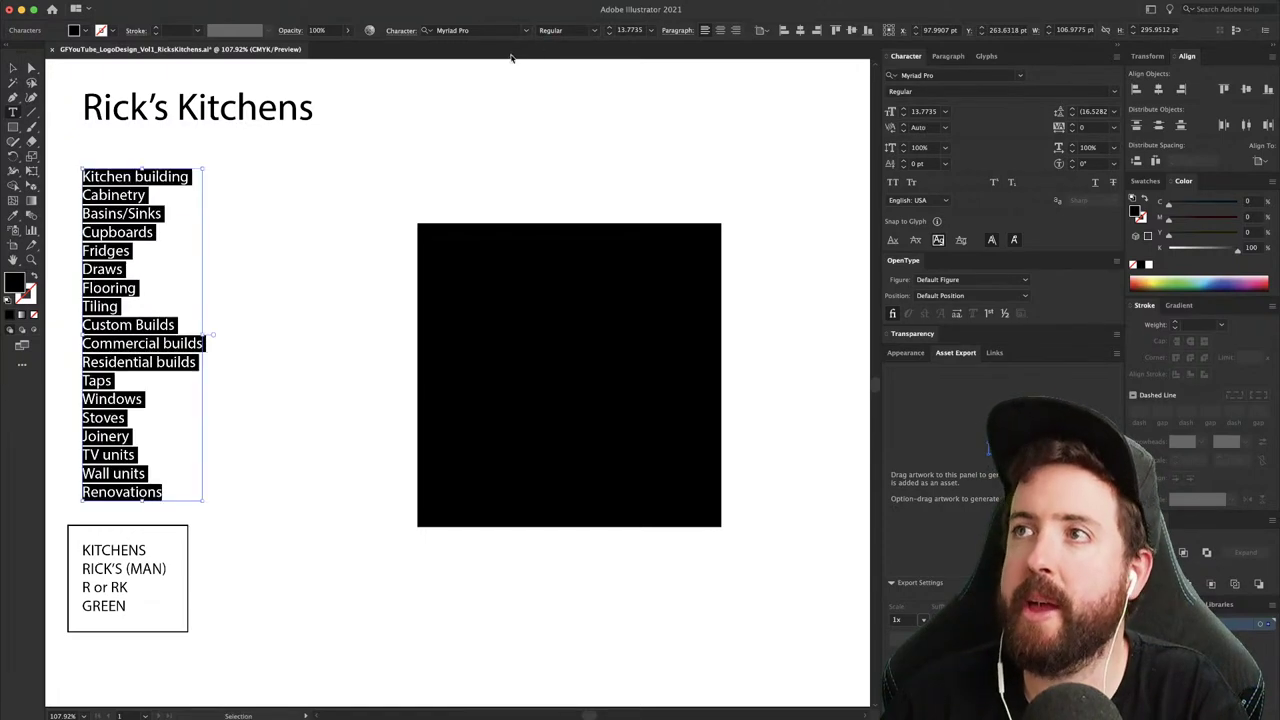
{"action": "left_click", "coordinate": [495, 30]}
{"action": "type", "text": "visby"}
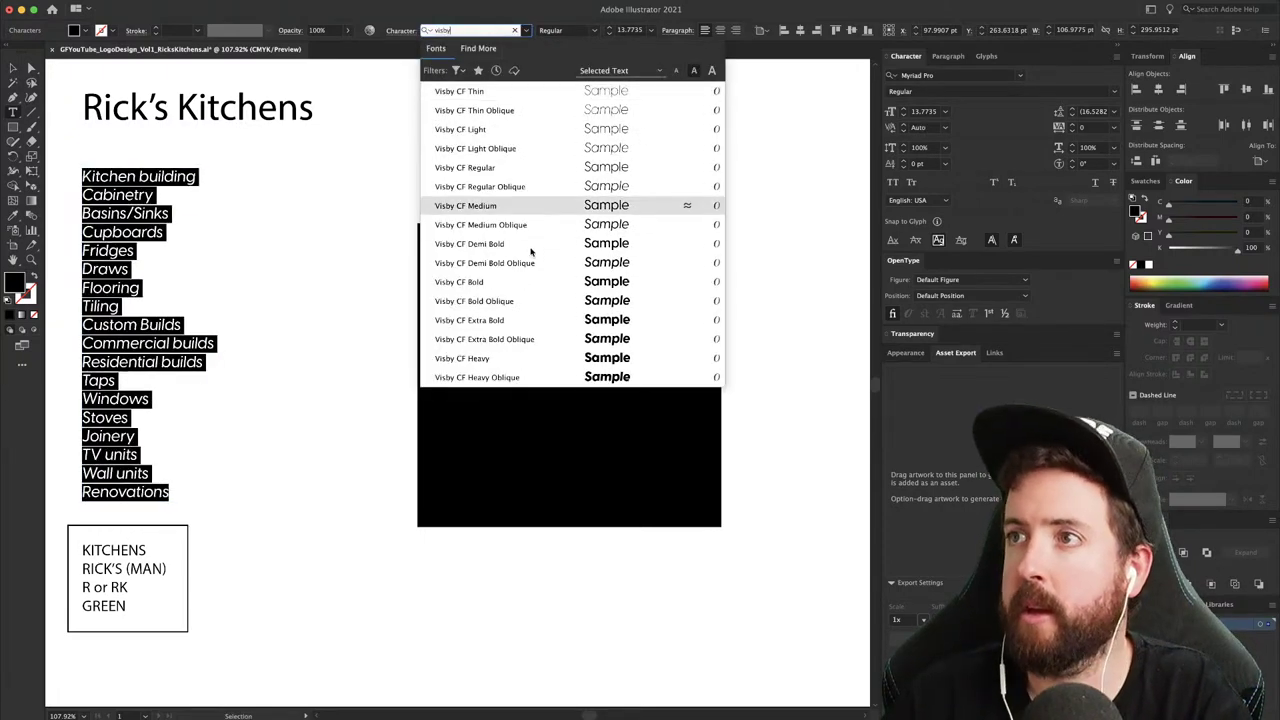
{"action": "left_click", "coordinate": [513, 169]}
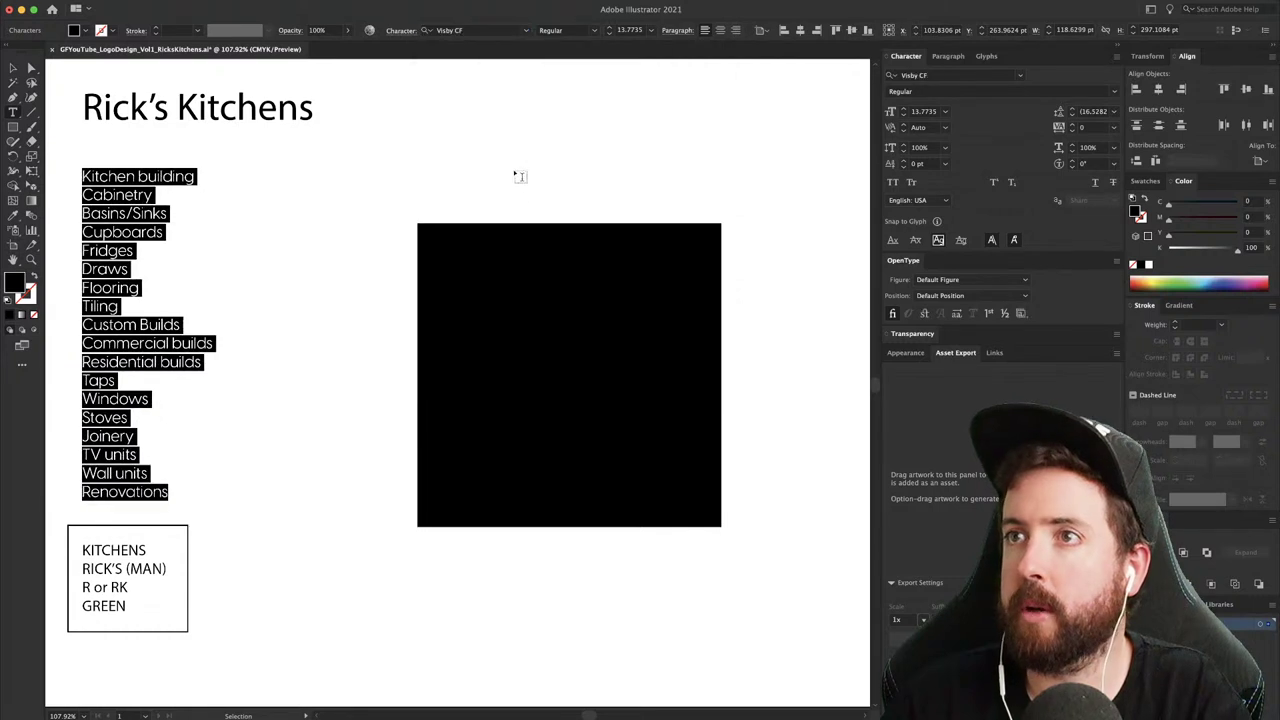
{"action": "key", "text": "super+shift+a"}
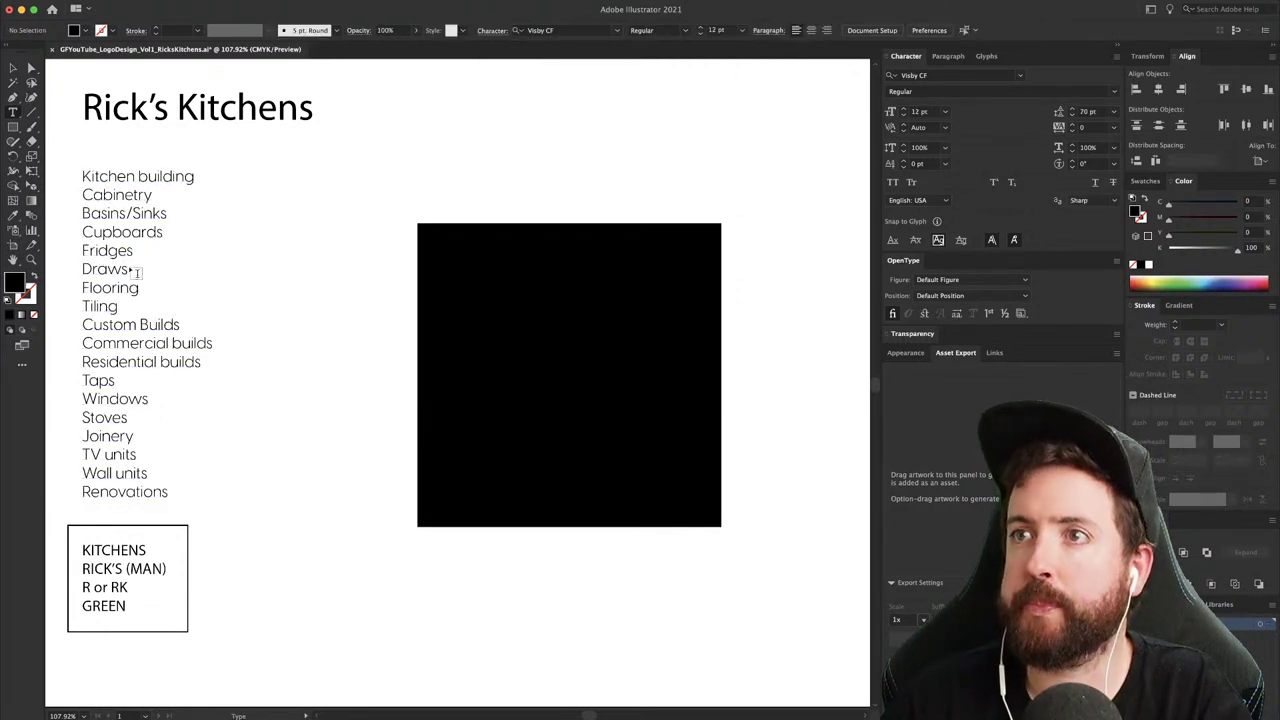
- Make Cupboards Bold and copy its bold style onto Basins/Sinks with the Eyedropper
{"action": "left_click_drag", "start_coordinate": [163, 232], "coordinate": [62, 240]}
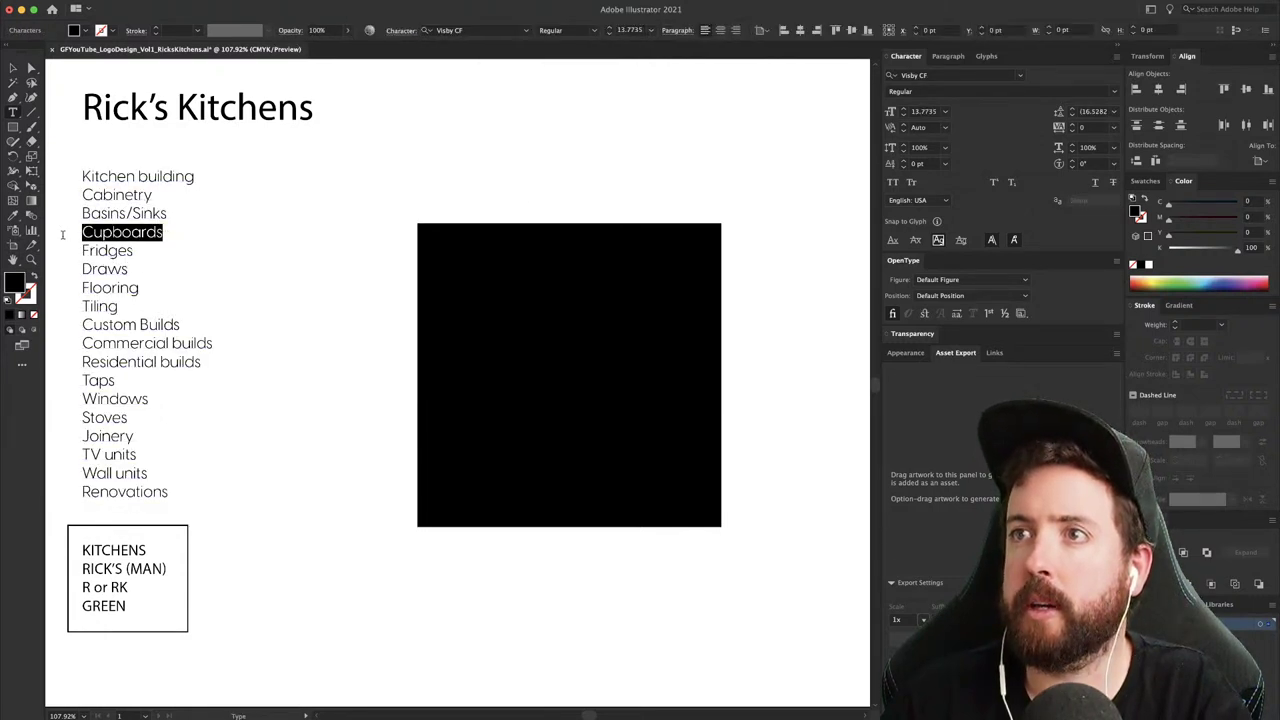
{"action": "left_click", "coordinate": [593, 30]}
{"action": "left_click", "coordinate": [578, 179]}
{"action": "left_click", "coordinate": [176, 219]}
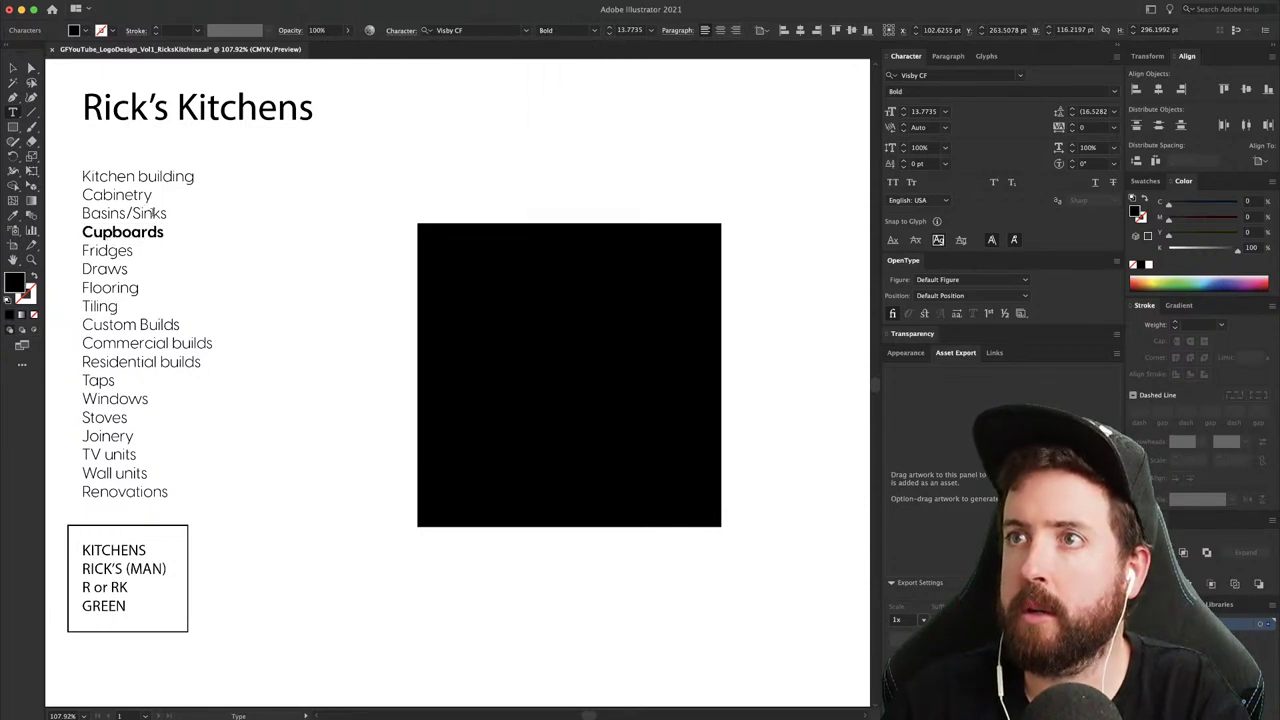
{"action": "left_click_drag", "start_coordinate": [166, 214], "coordinate": [74, 211]}
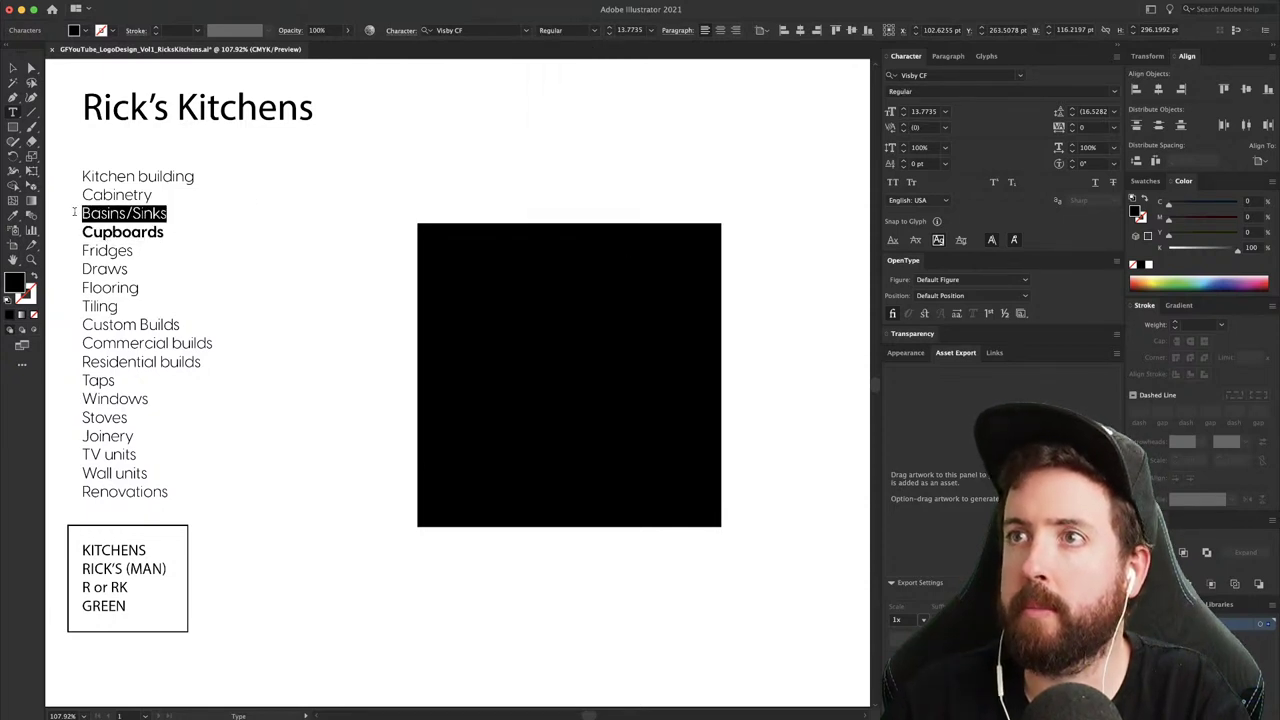
{"action": "left_click", "coordinate": [10, 214]}
{"action": "left_click", "coordinate": [122, 232]}
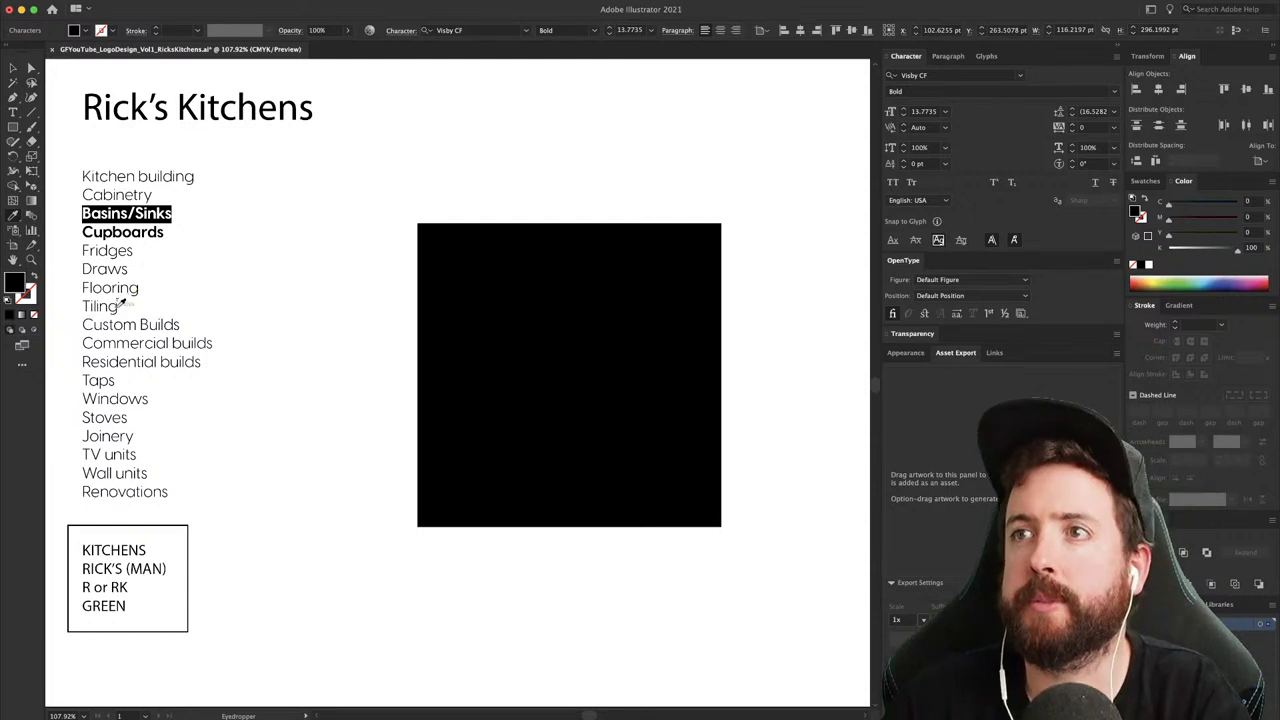
- Apply the same bold style to Tiling and Stoves
{"action": "key", "text": "t"}
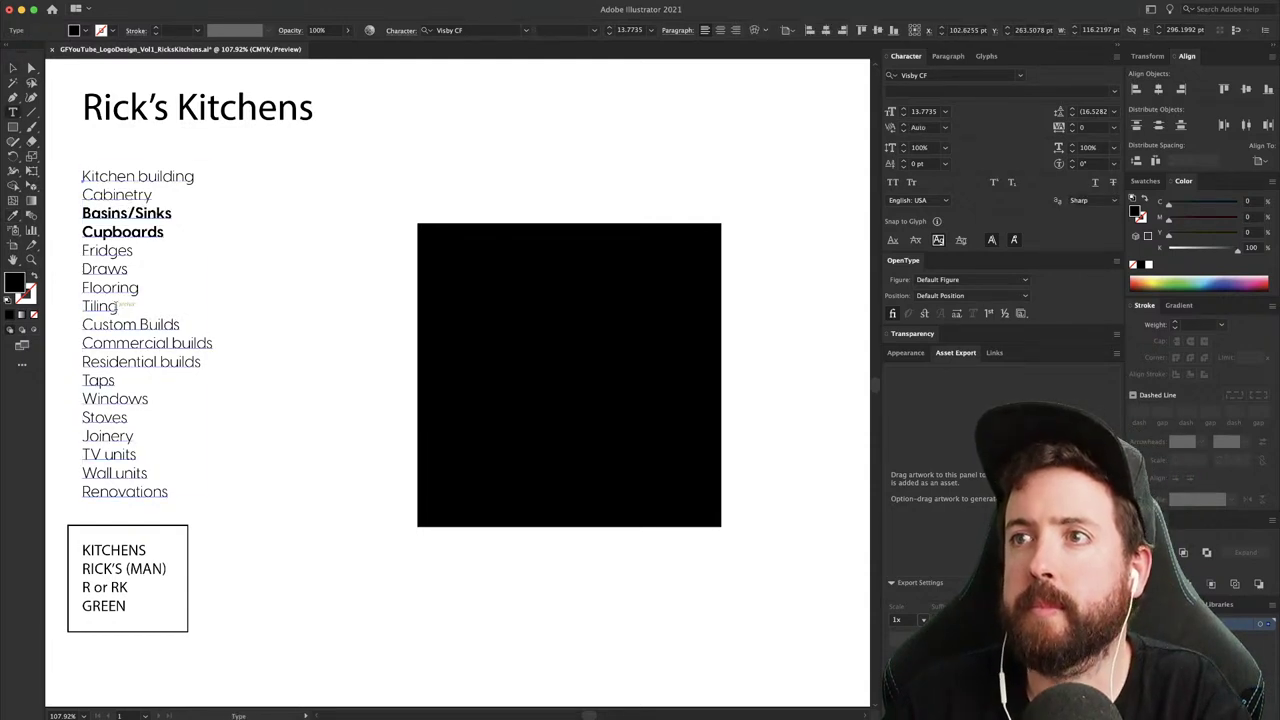
{"action": "double_click", "coordinate": [100, 306]}
{"action": "left_click", "coordinate": [112, 228]}
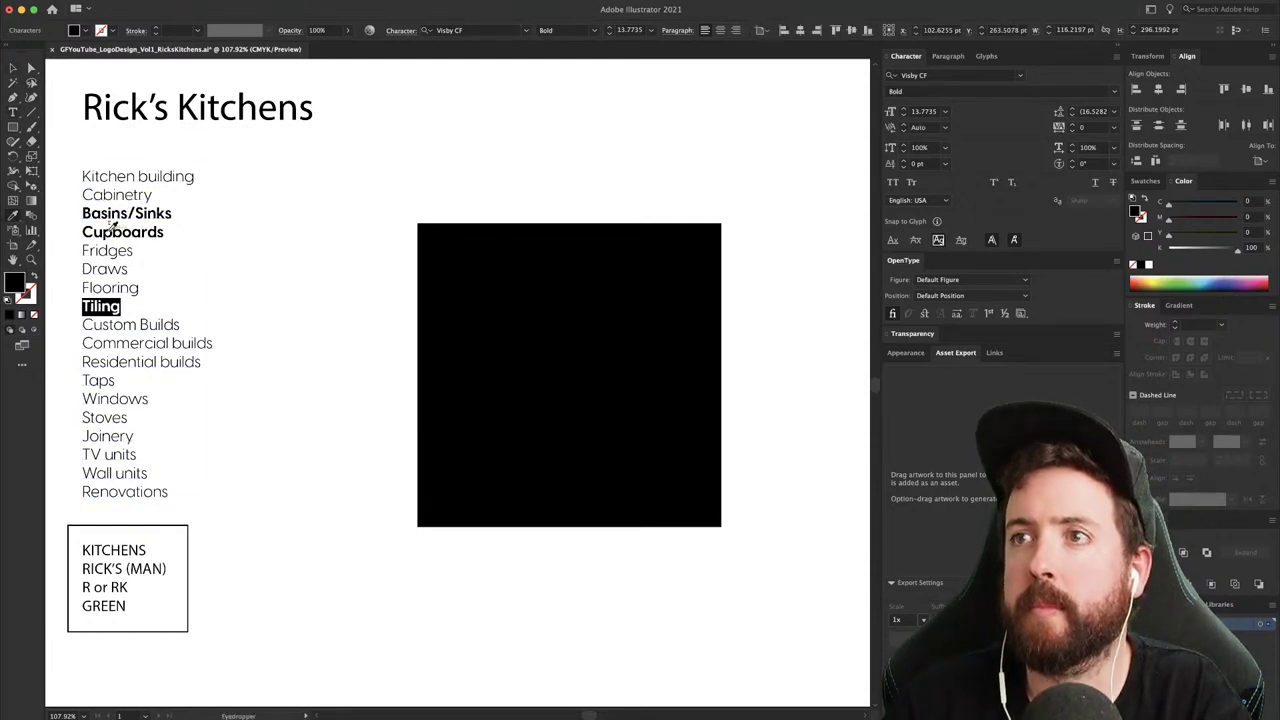
{"action": "key", "text": "v"}
{"action": "left_click", "coordinate": [266, 440]}
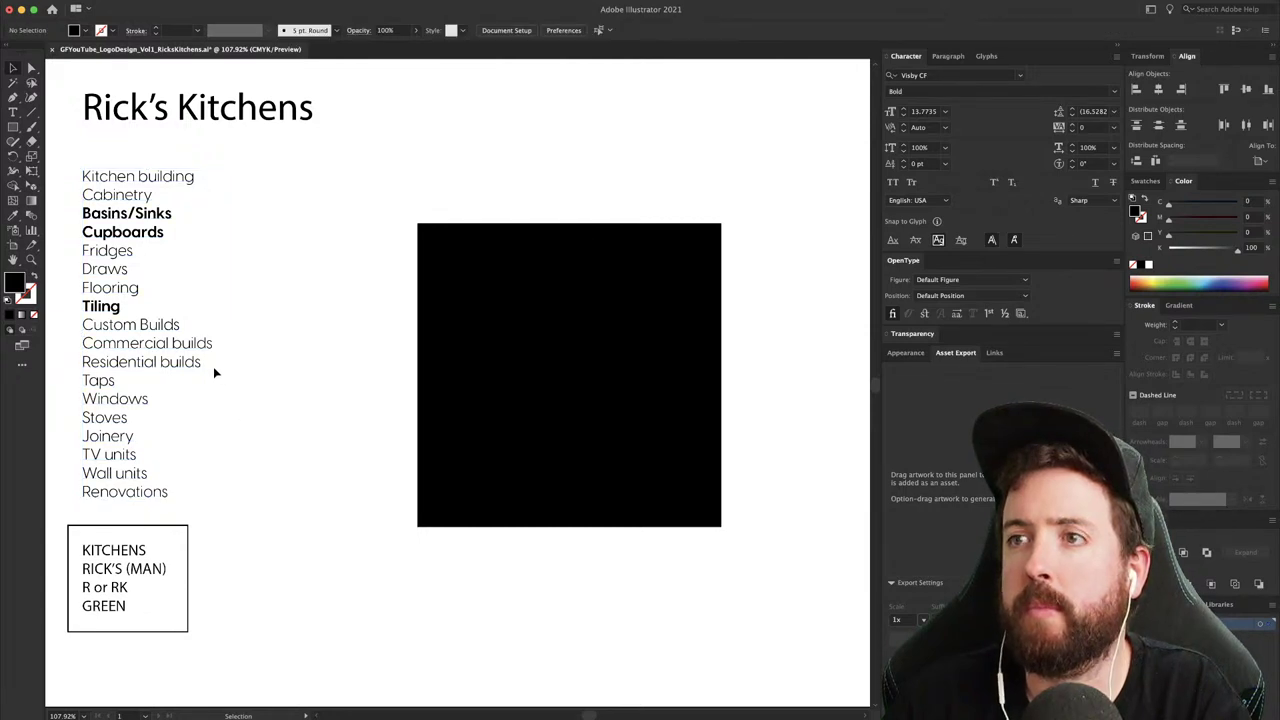
{"action": "key", "text": "t"}
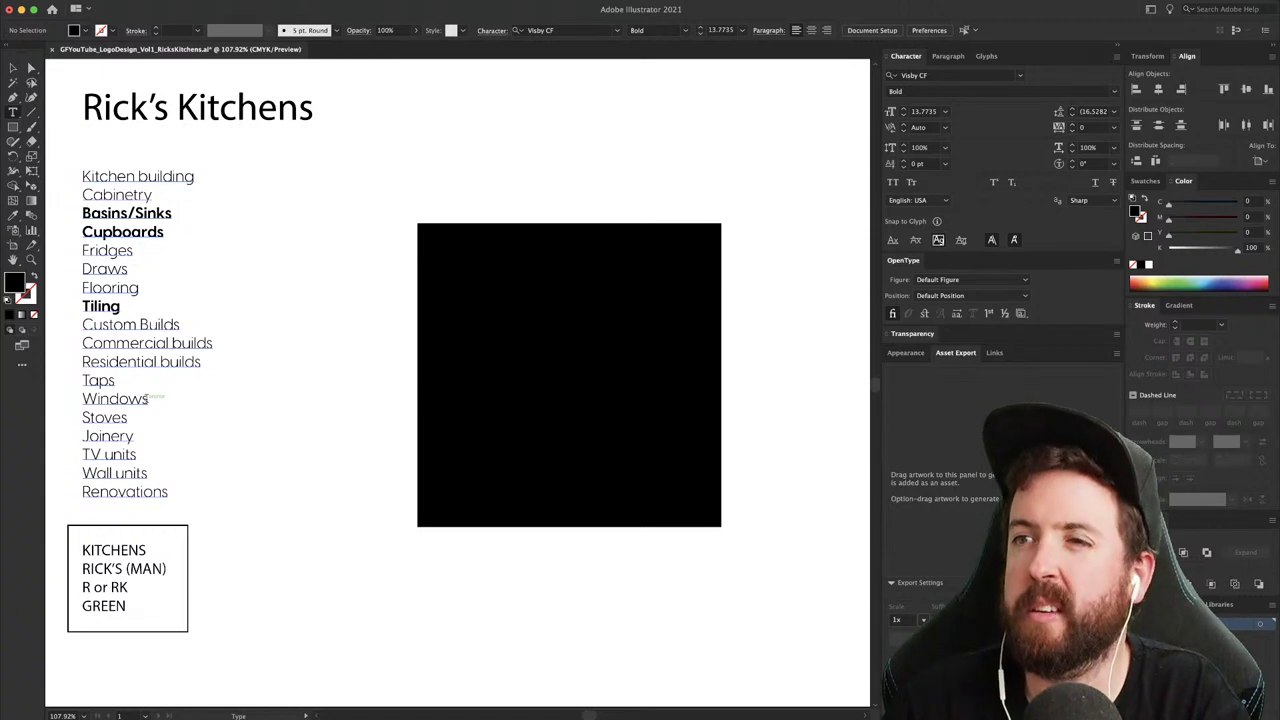
{"action": "double_click", "coordinate": [120, 417]}
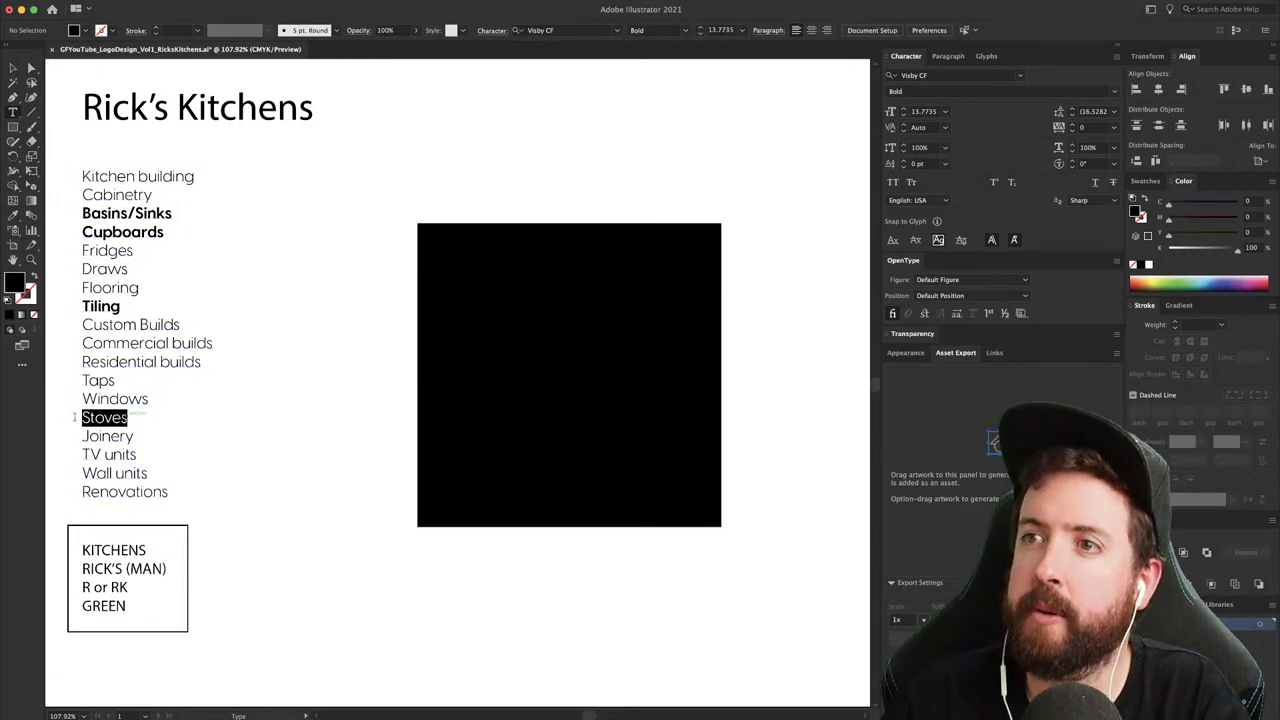
{"action": "left_click", "coordinate": [20, 226]}
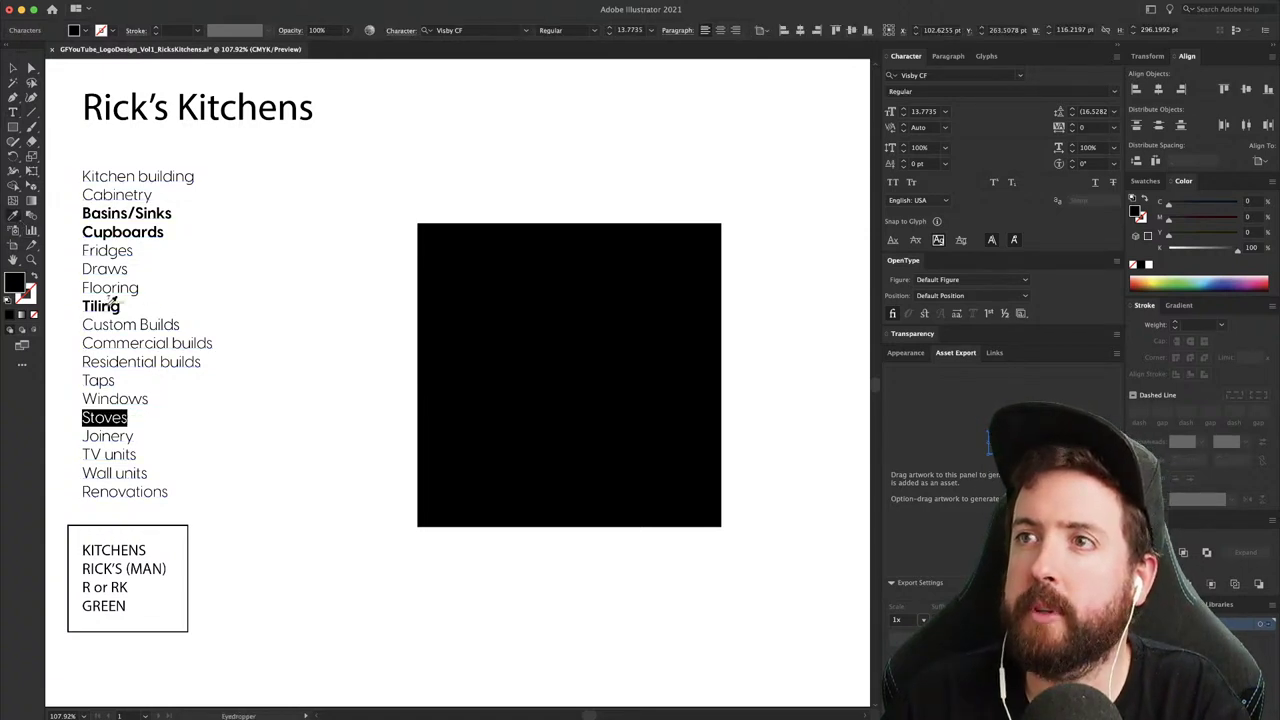
{"action": "left_click", "coordinate": [112, 300]}
{"action": "key", "text": "v"}
{"action": "left_click", "coordinate": [466, 286]}
- Replace the old black square with a newly drawn black square
{"action": "left_click", "coordinate": [349, 263]}
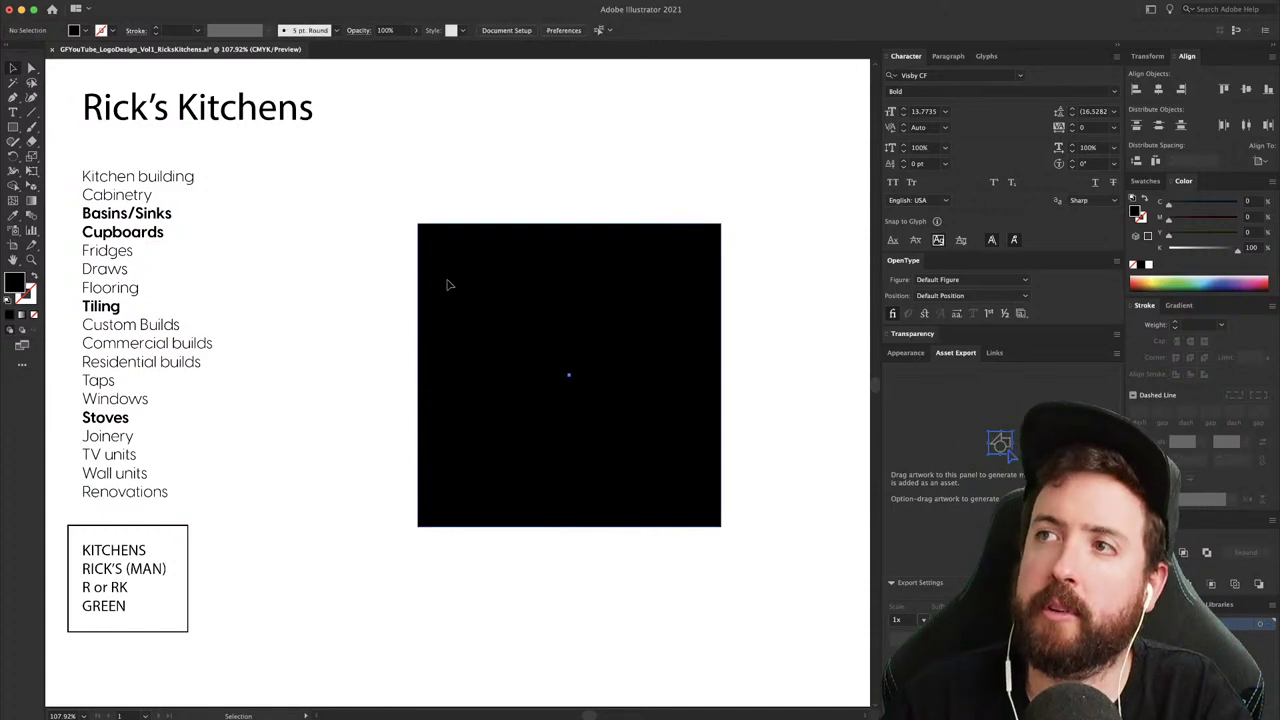
{"action": "left_click", "coordinate": [449, 286]}
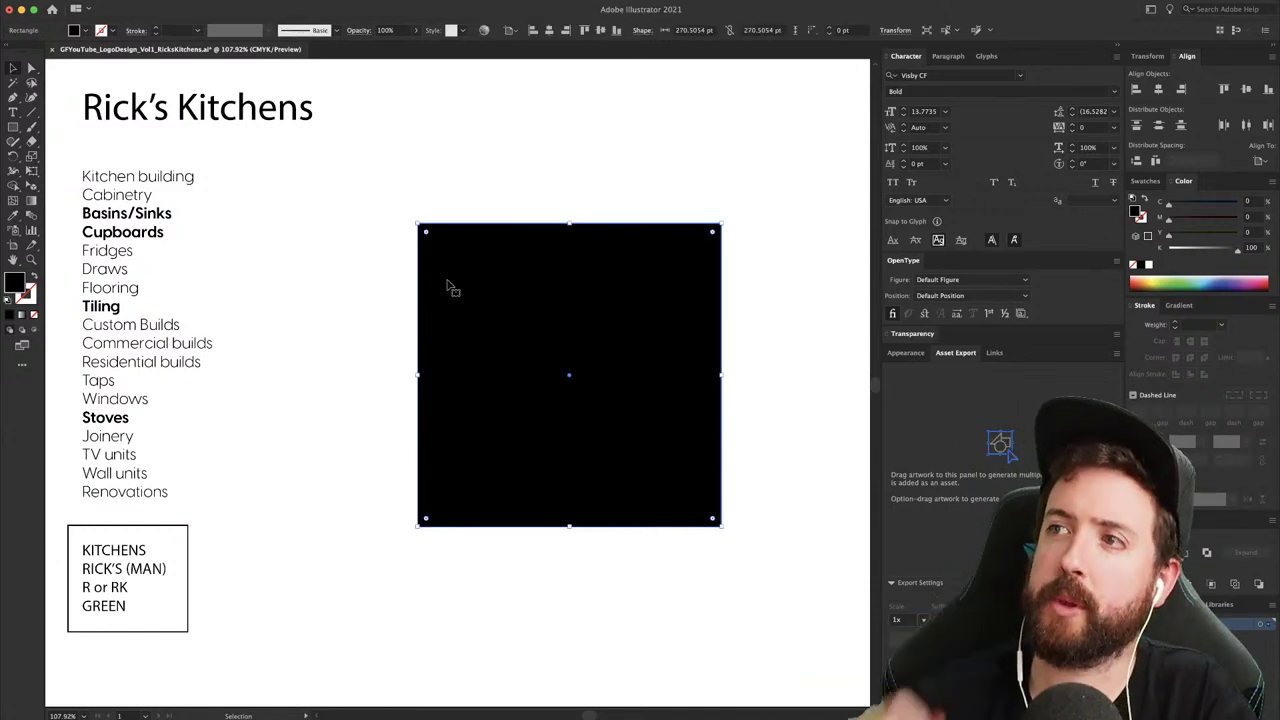
{"action": "scroll", "coordinate": [449, 290], "scroll_direction": "right", "scroll_amount": 3}
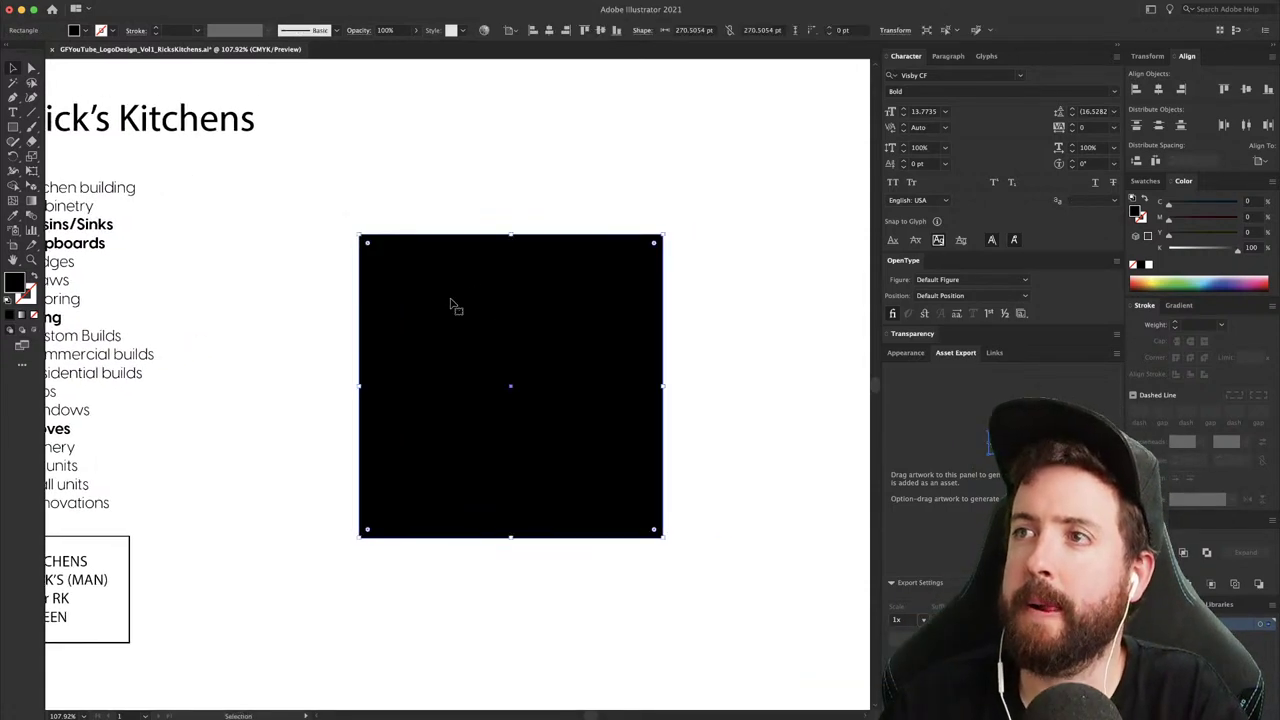
{"action": "left_click", "coordinate": [14, 128]}
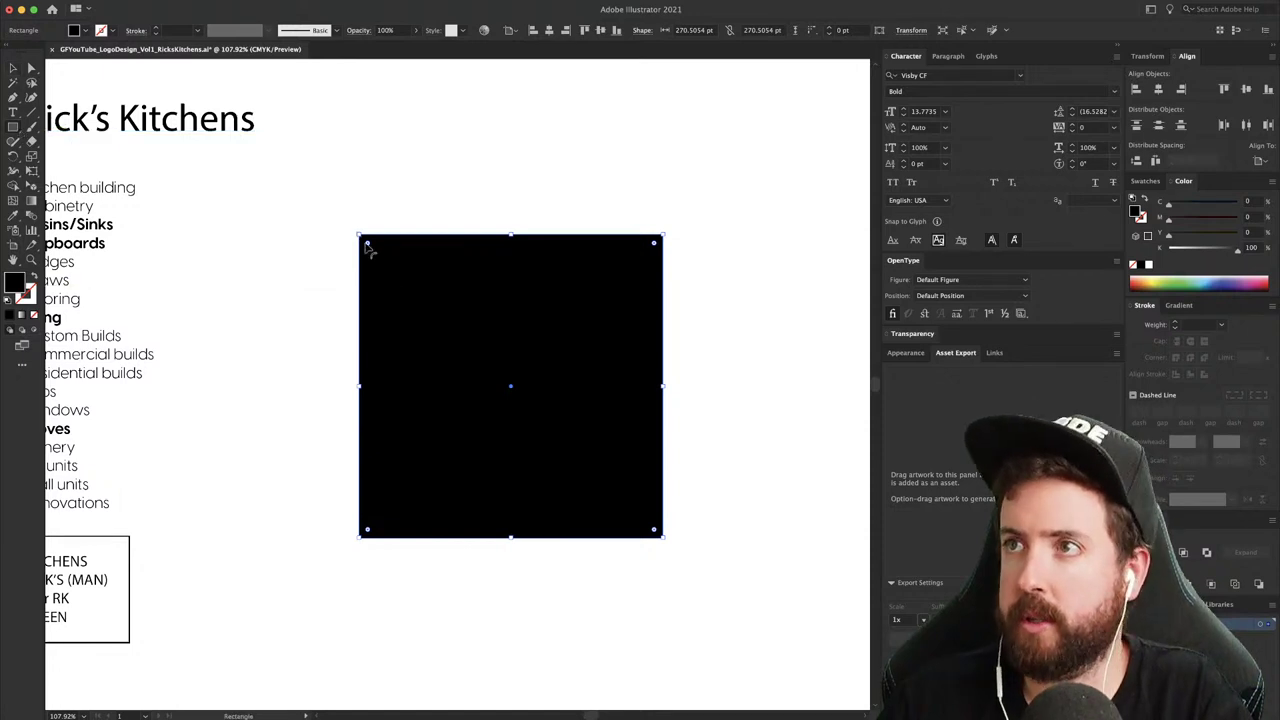
{"action": "key", "text": "Delete"}
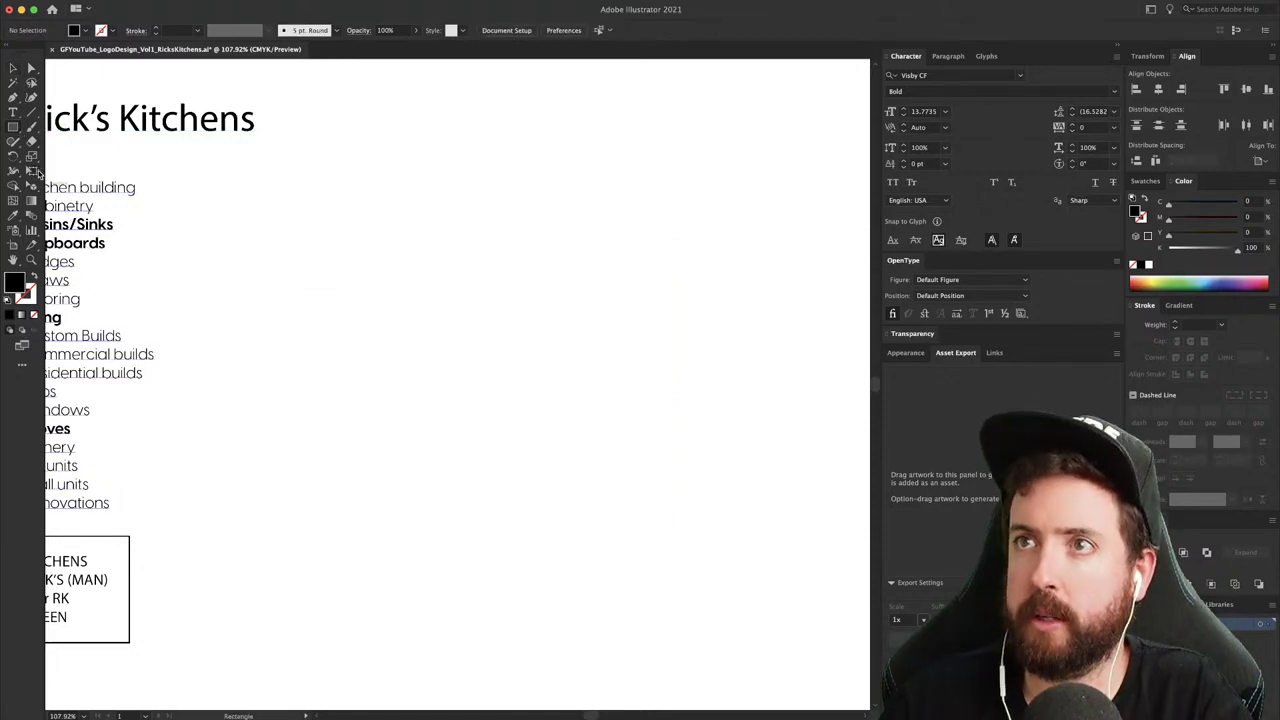
{"action": "left_click_drag", "start_coordinate": [362, 260], "coordinate": [514, 411]}
{"action": "scroll", "coordinate": [456, 373], "scroll_direction": "right", "scroll_amount": 2}
{"action": "key", "text": "v"}
- Copy the square to its right, then copy both squares below to form four squares
{"action": "left_click_drag", "start_coordinate": [428, 370], "coordinate": [579, 364]}
{"action": "left_click_drag", "start_coordinate": [560, 467], "coordinate": [408, 372]}
{"action": "left_click_drag", "start_coordinate": [540, 327], "coordinate": [537, 480]}
{"action": "left_click", "coordinate": [701, 420]}
{"action": "key", "text": "super+y"}
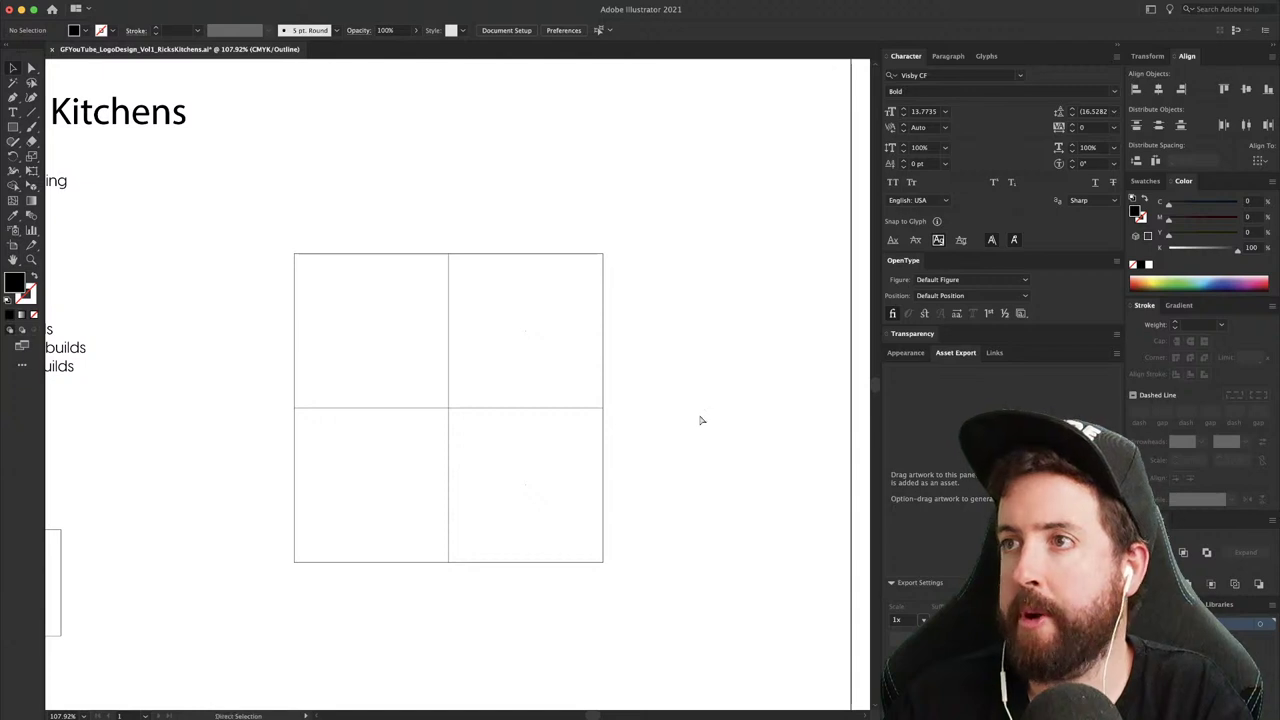
{"action": "key", "text": "super+y"}
- Nudge the right-hand squares right and the bottom pair down to open even gaps
{"action": "left_click_drag", "start_coordinate": [655, 333], "coordinate": [509, 503]}
{"action": "key", "text": "Right"}
{"action": "key", "text": "Right"}
{"action": "key", "text": "Right"}
{"action": "key", "text": "Right"}
{"action": "key", "text": "Right"}
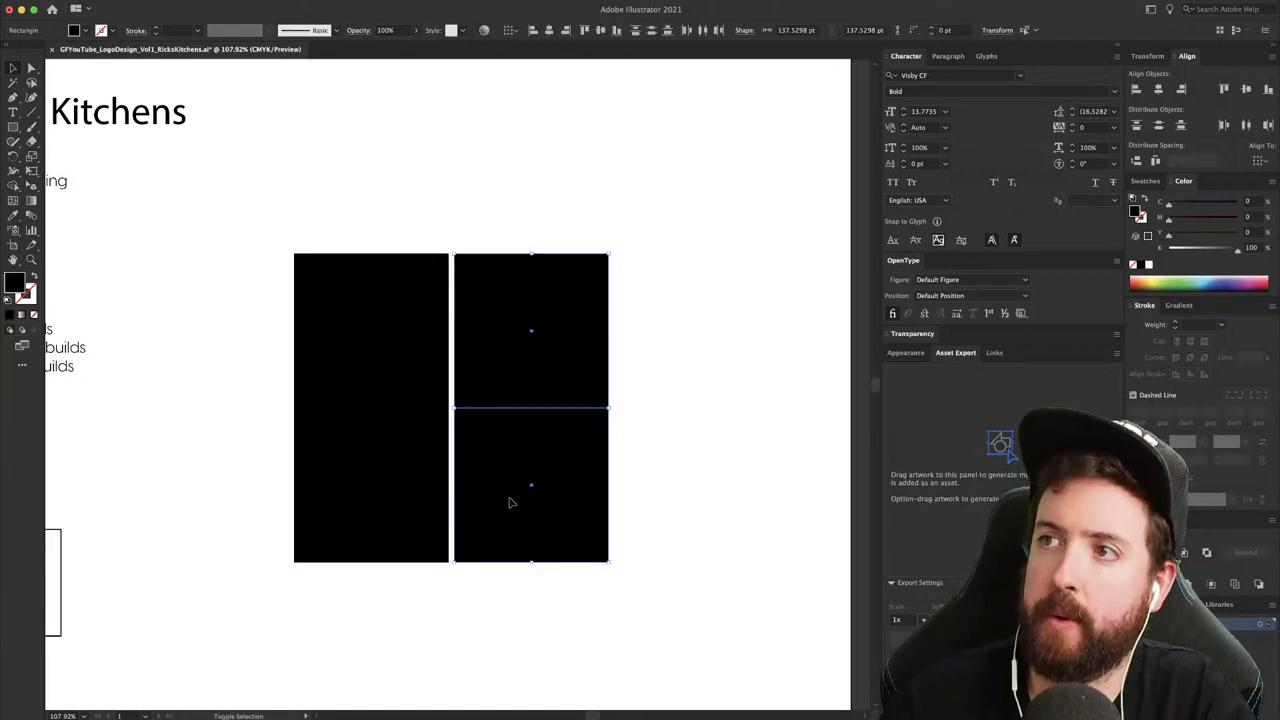
{"action": "key", "text": "Right"}
{"action": "key", "text": "Right"}
{"action": "key", "text": "Right"}
{"action": "key", "text": "Right"}
{"action": "key", "text": "Right"}
{"action": "left_click", "coordinate": [569, 617]}
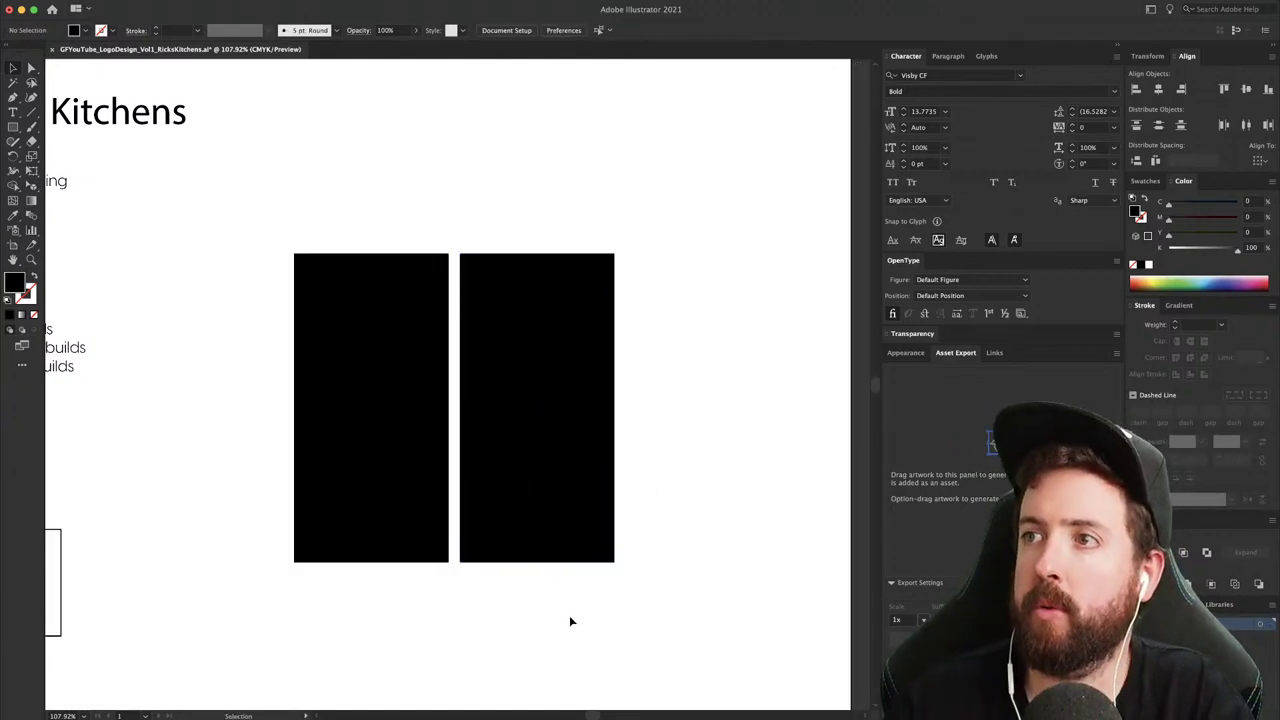
{"action": "left_click_drag", "start_coordinate": [569, 617], "coordinate": [392, 518]}
{"action": "key", "text": "Down"}
{"action": "key", "text": "Down"}
{"action": "key", "text": "Down"}
{"action": "key", "text": "Down"}
{"action": "key", "text": "Down"}
{"action": "key", "text": "Down"}
{"action": "key", "text": "Down"}
{"action": "key", "text": "Down"}
{"action": "key", "text": "Down"}
{"action": "key", "text": "Down"}
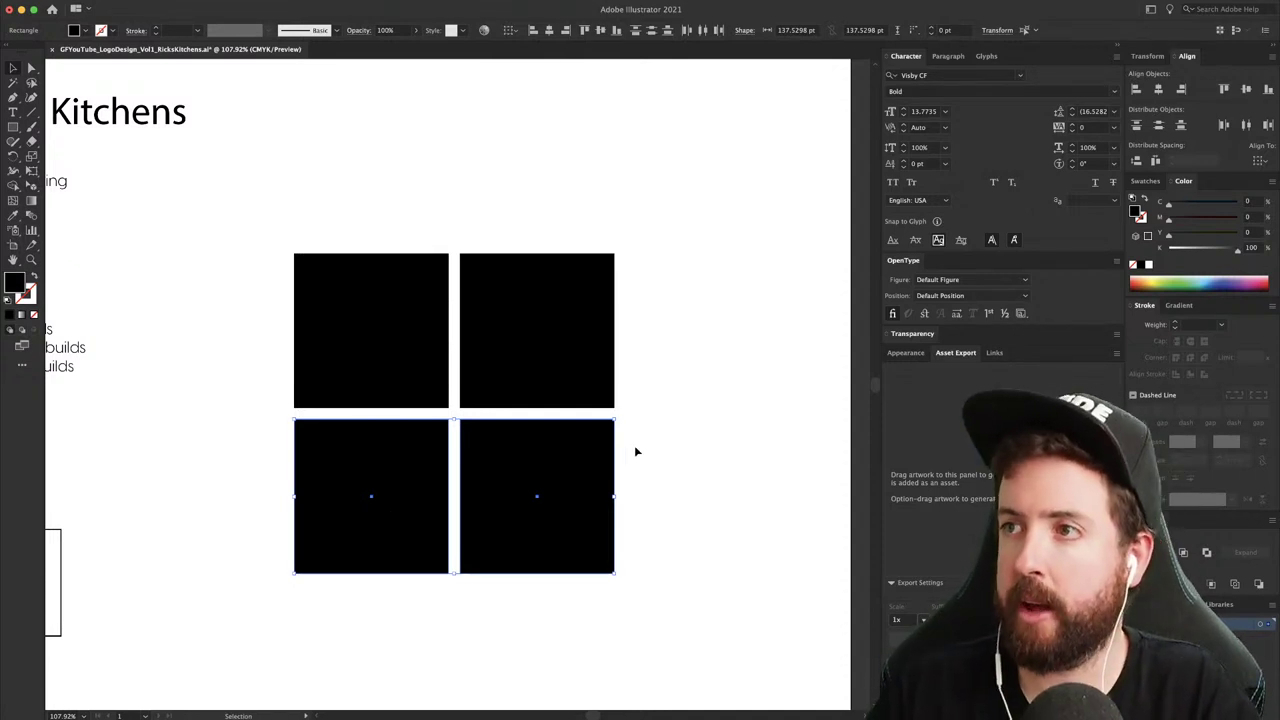
{"action": "left_click", "coordinate": [635, 452]}
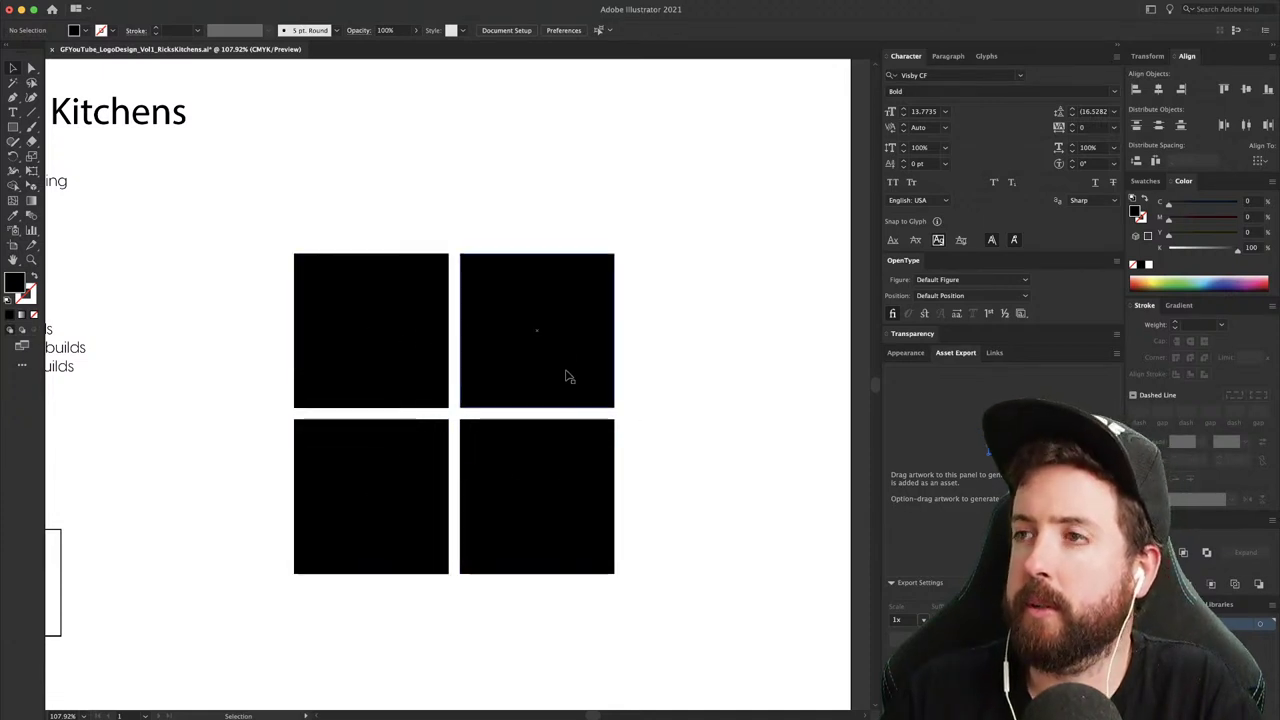
{"action": "left_click_drag", "start_coordinate": [451, 428], "coordinate": [536, 414]}
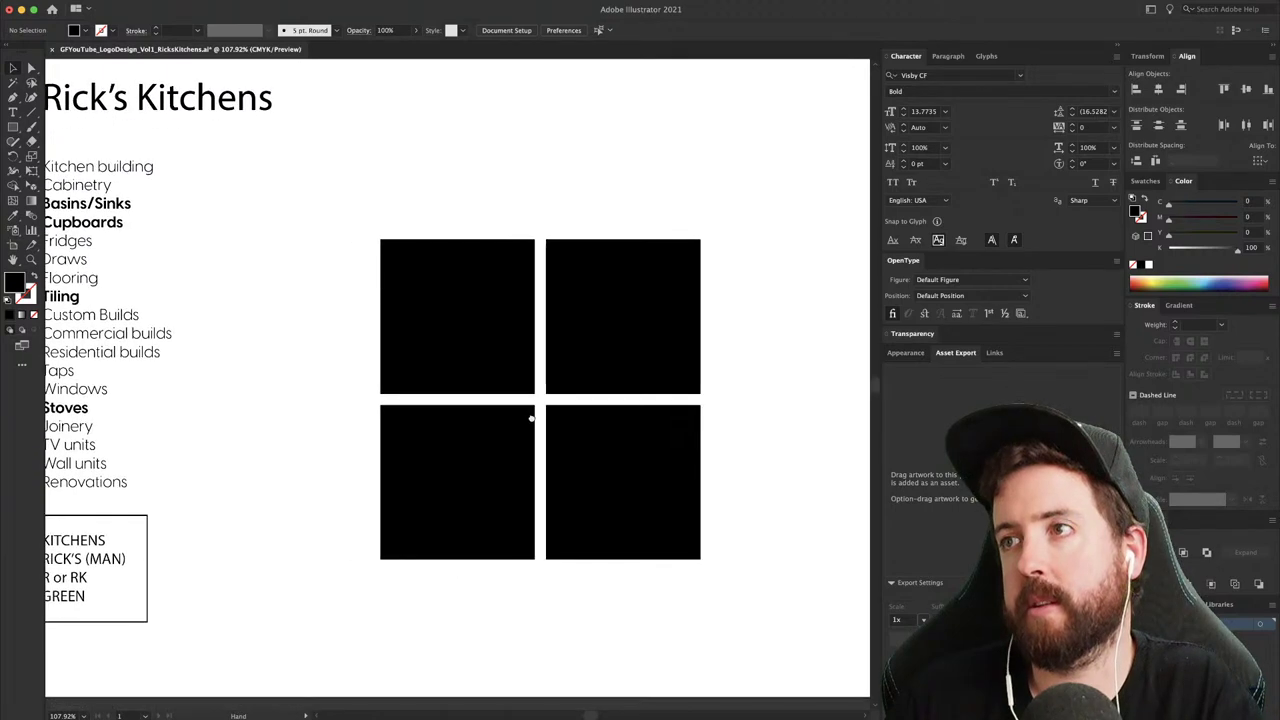
- Type a large magenta letter R beside the four black squares
{"action": "left_click_drag", "start_coordinate": [342, 352], "coordinate": [443, 329]}
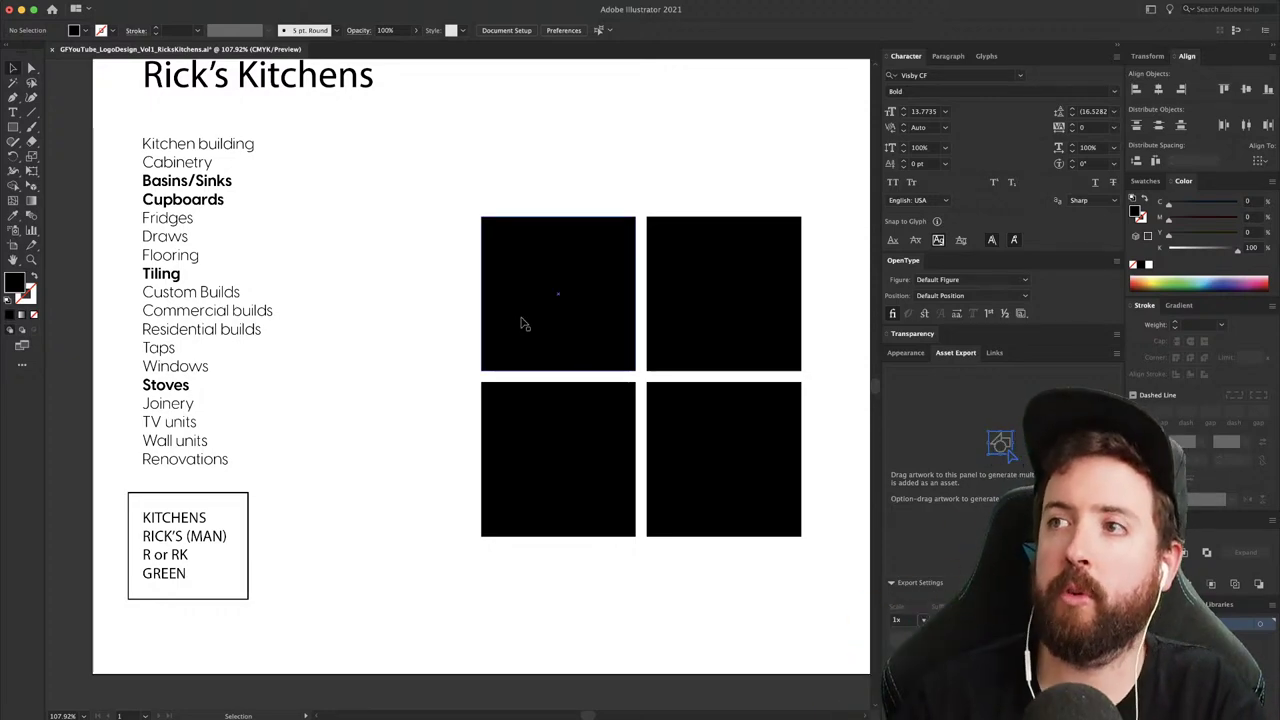
{"action": "scroll", "coordinate": [522, 323], "scroll_direction": "right", "scroll_amount": 3}
{"action": "key", "text": "t"}
{"action": "left_click", "coordinate": [319, 363]}
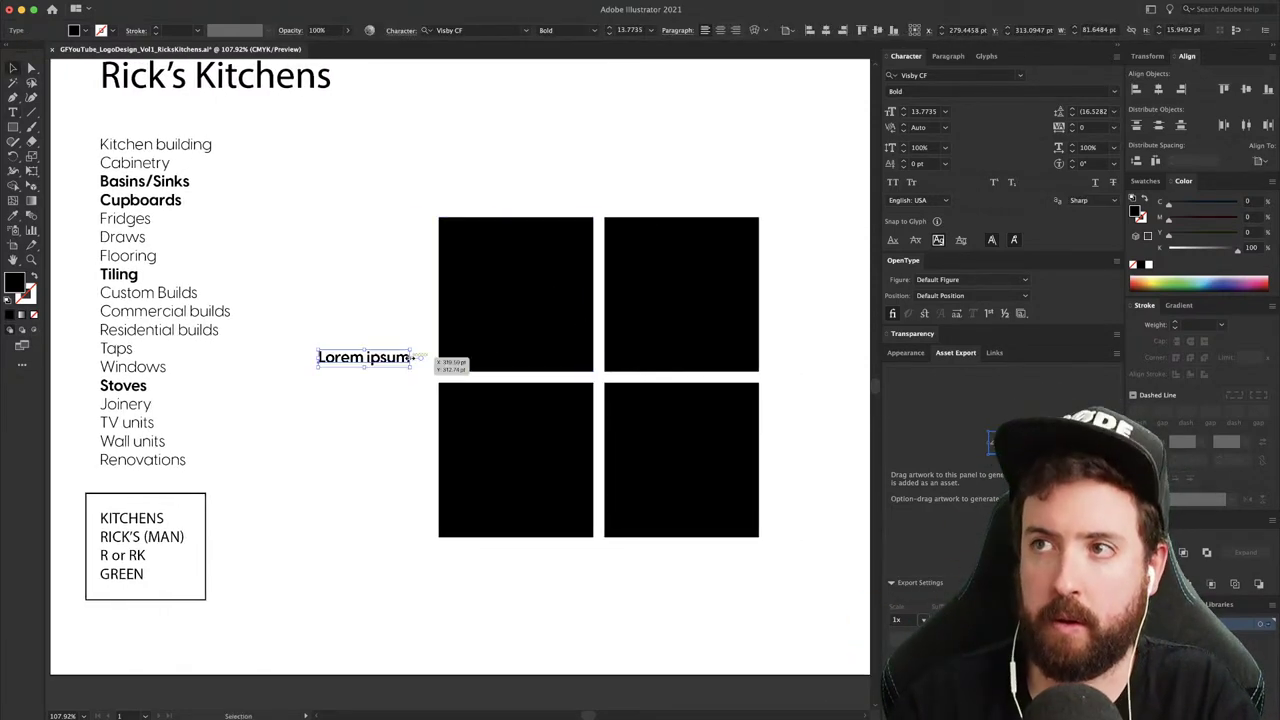
{"action": "type", "text": "R"}
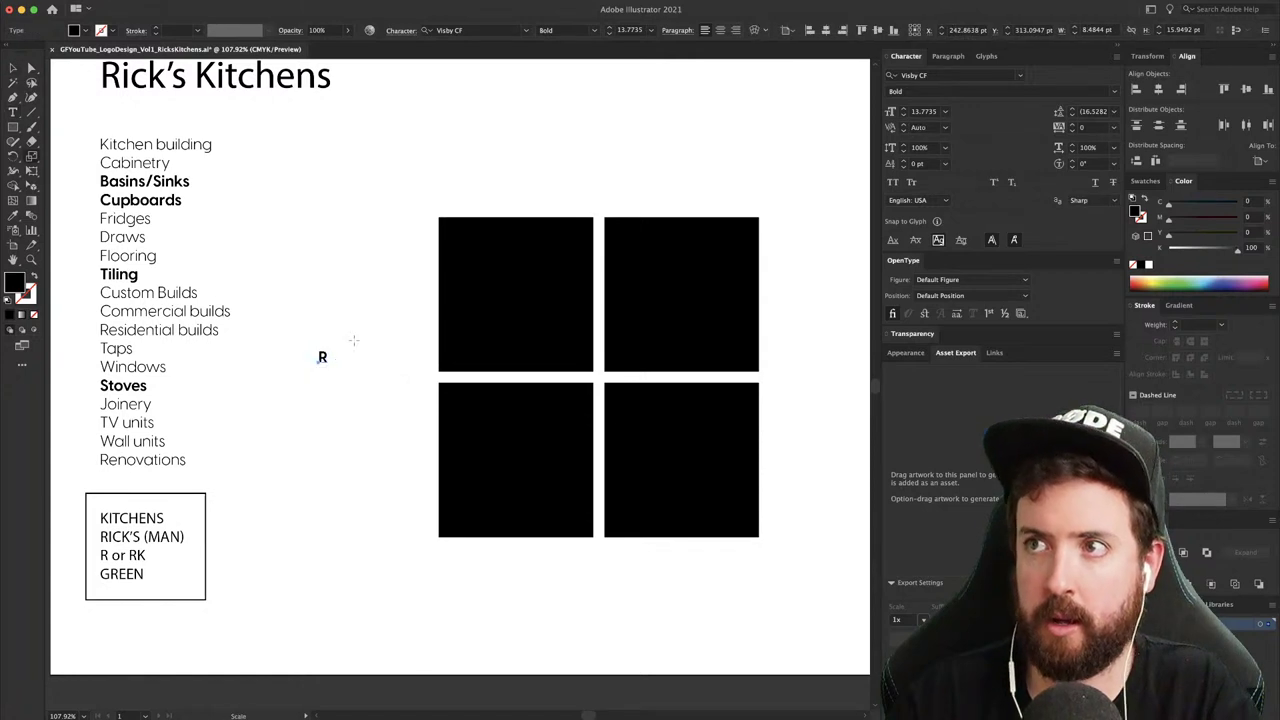
{"action": "left_click_drag", "start_coordinate": [331, 347], "coordinate": [578, 108]}
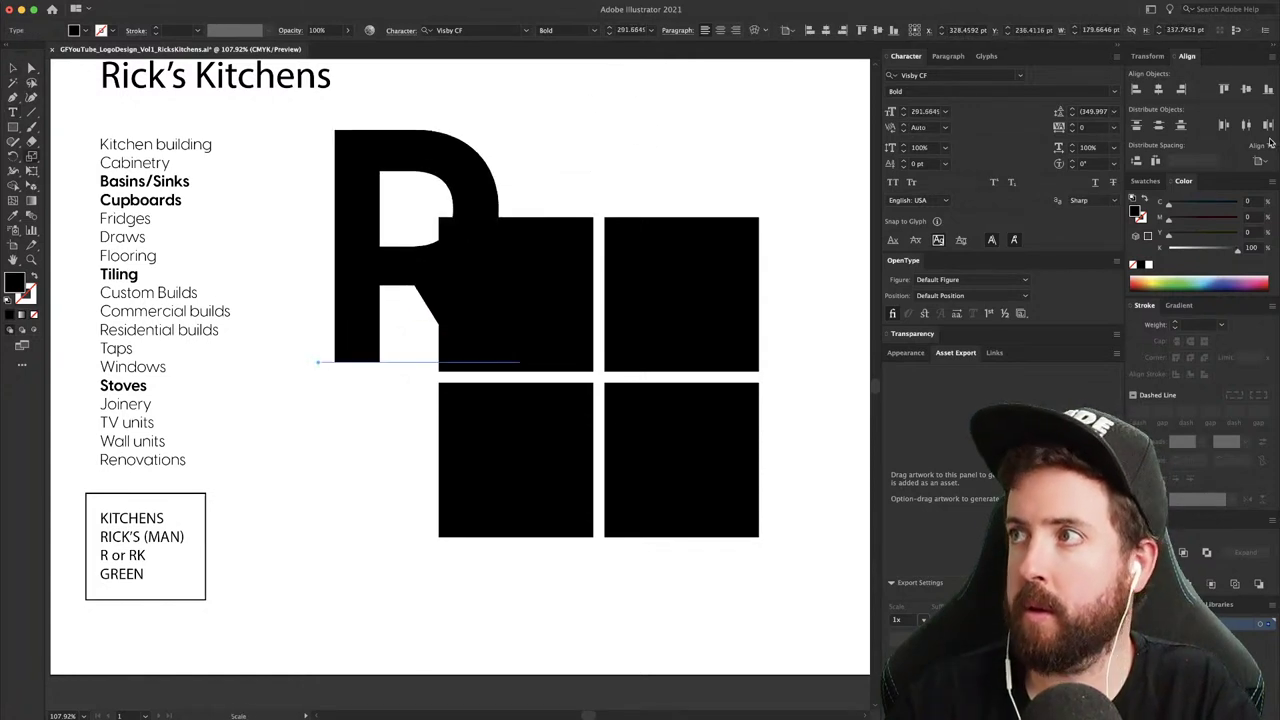
{"action": "left_click_drag", "start_coordinate": [1222, 219], "coordinate": [1110, 248]}
{"action": "key", "text": "Escape"}
- Move the R over the squares, scale it to their full height to compare, then delete it
{"action": "left_click", "coordinate": [594, 200]}
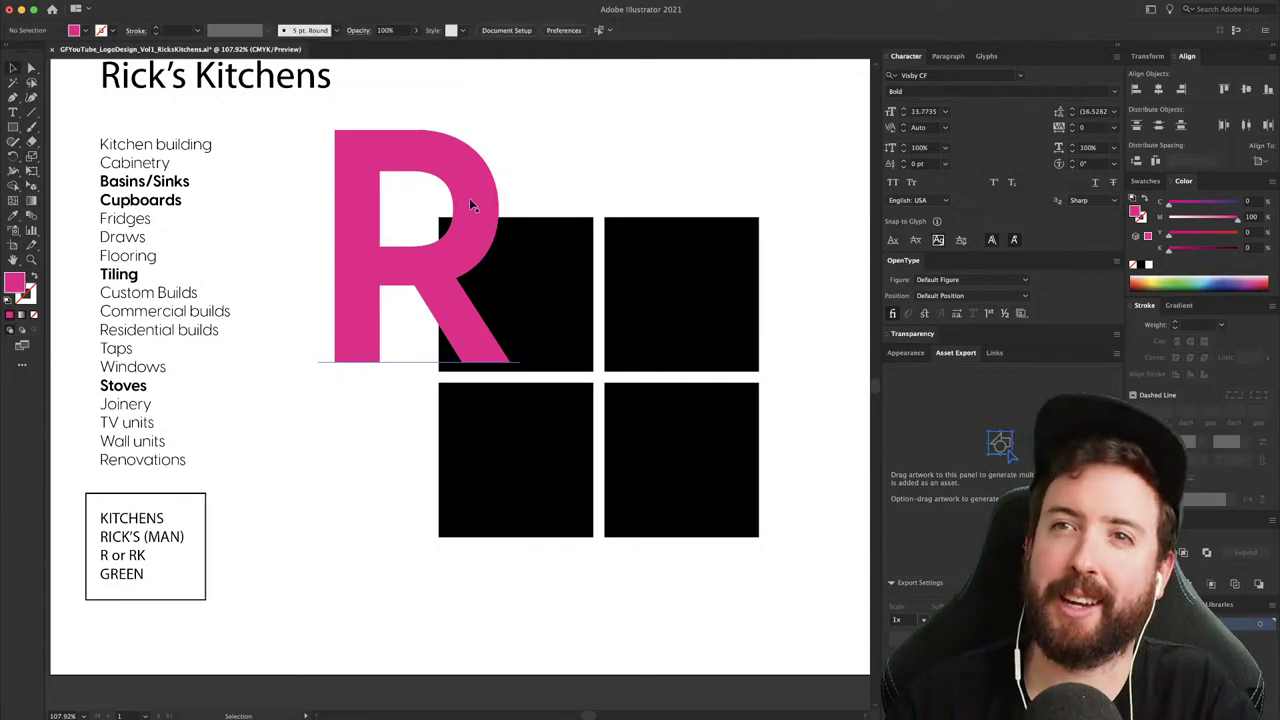
{"action": "left_click_drag", "start_coordinate": [469, 195], "coordinate": [568, 270]}
{"action": "left_click", "coordinate": [439, 218]}
{"action": "left_click_drag", "start_coordinate": [644, 410], "coordinate": [708, 391]}
{"action": "key", "text": "v"}
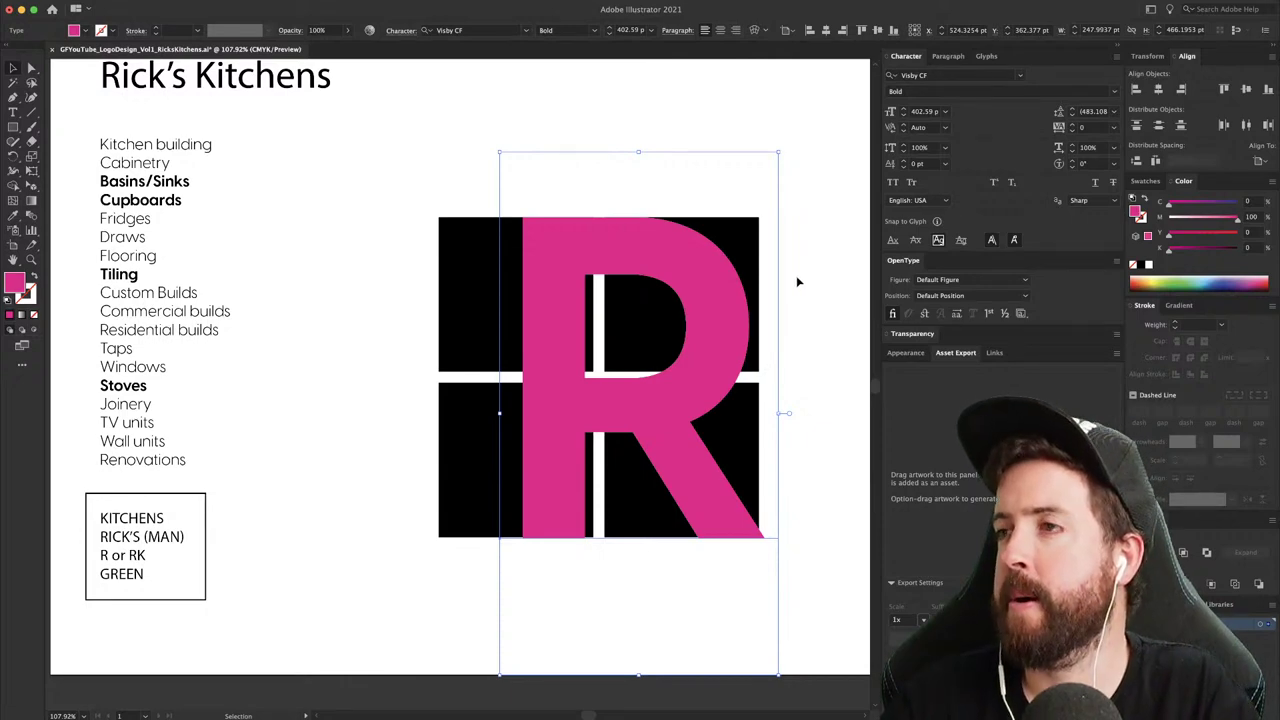
{"action": "left_click_drag", "start_coordinate": [794, 277], "coordinate": [671, 303]}
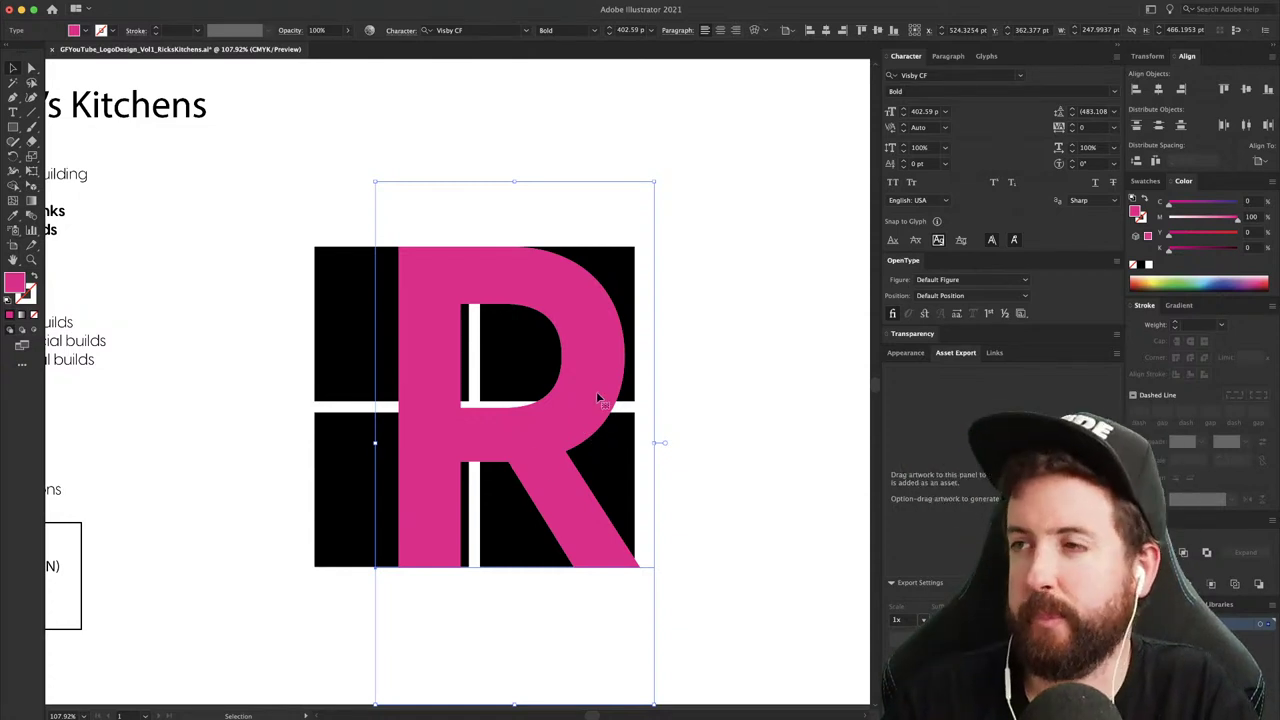
{"action": "key", "text": "Delete"}
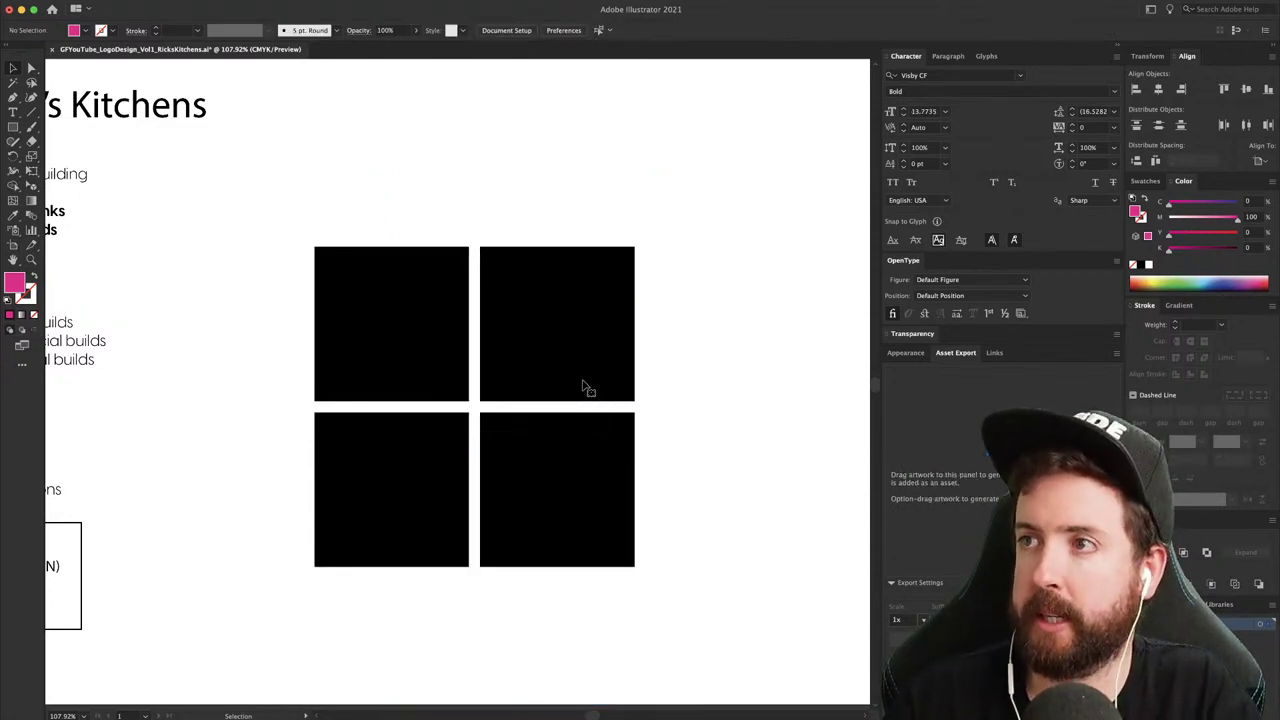
- Select all four squares and swap fill and stroke so they become black outlines
{"action": "left_click", "coordinate": [586, 386]}
{"action": "left_click_drag", "start_coordinate": [12, 127], "coordinate": [70, 156]}
{"action": "left_click_drag", "start_coordinate": [326, 173], "coordinate": [560, 543]}
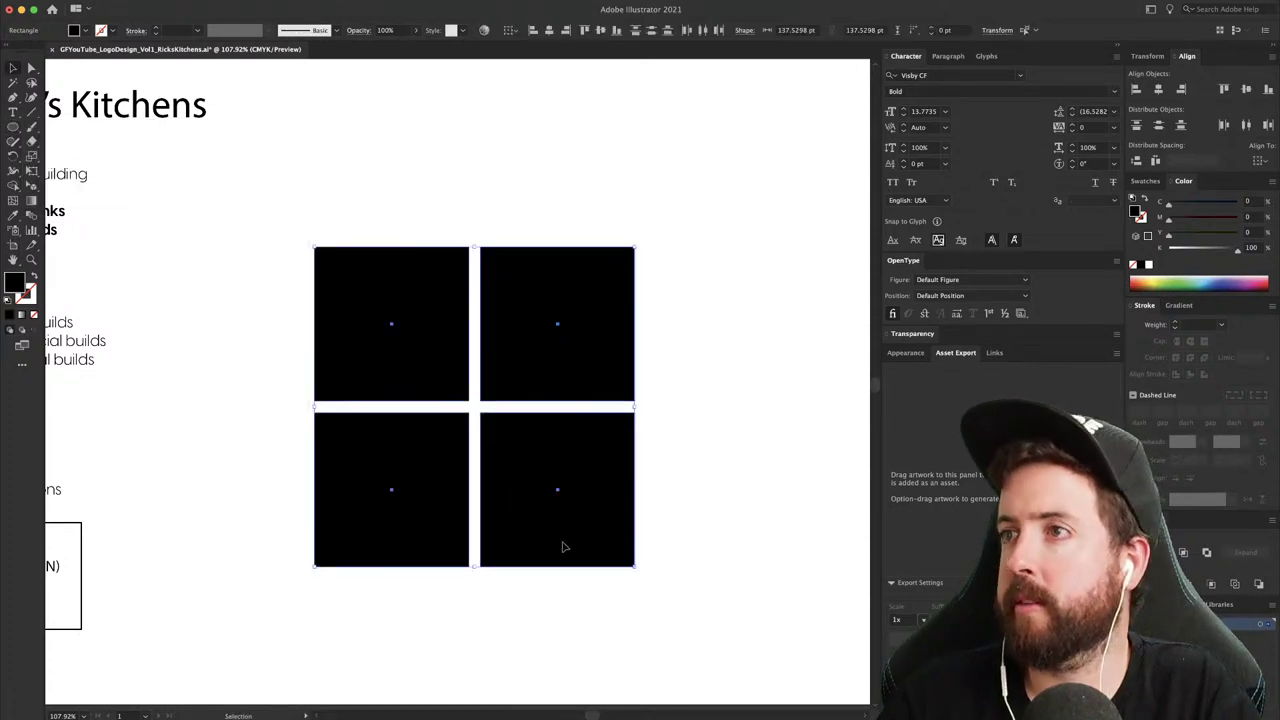
{"action": "left_click", "coordinate": [1147, 200]}
- Set the four outlined squares' strokes to align inside their edges
{"action": "left_click", "coordinate": [686, 163]}
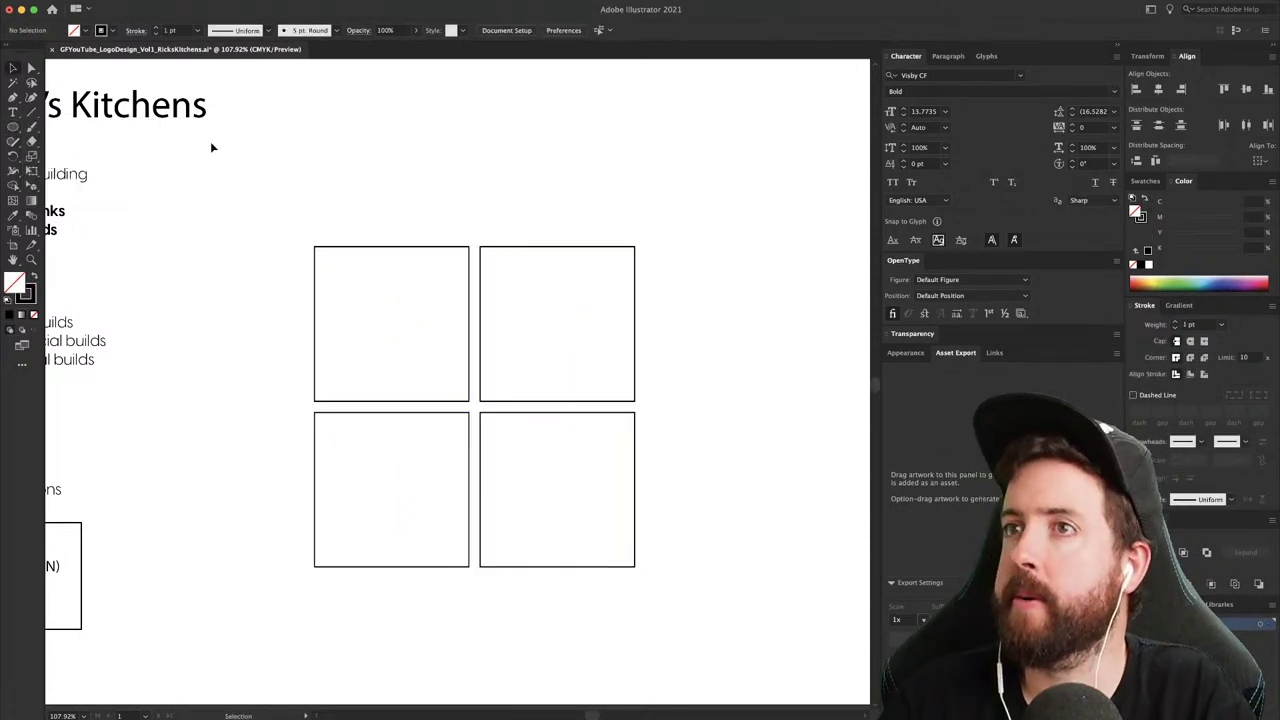
{"action": "left_click_drag", "start_coordinate": [320, 228], "coordinate": [614, 569]}
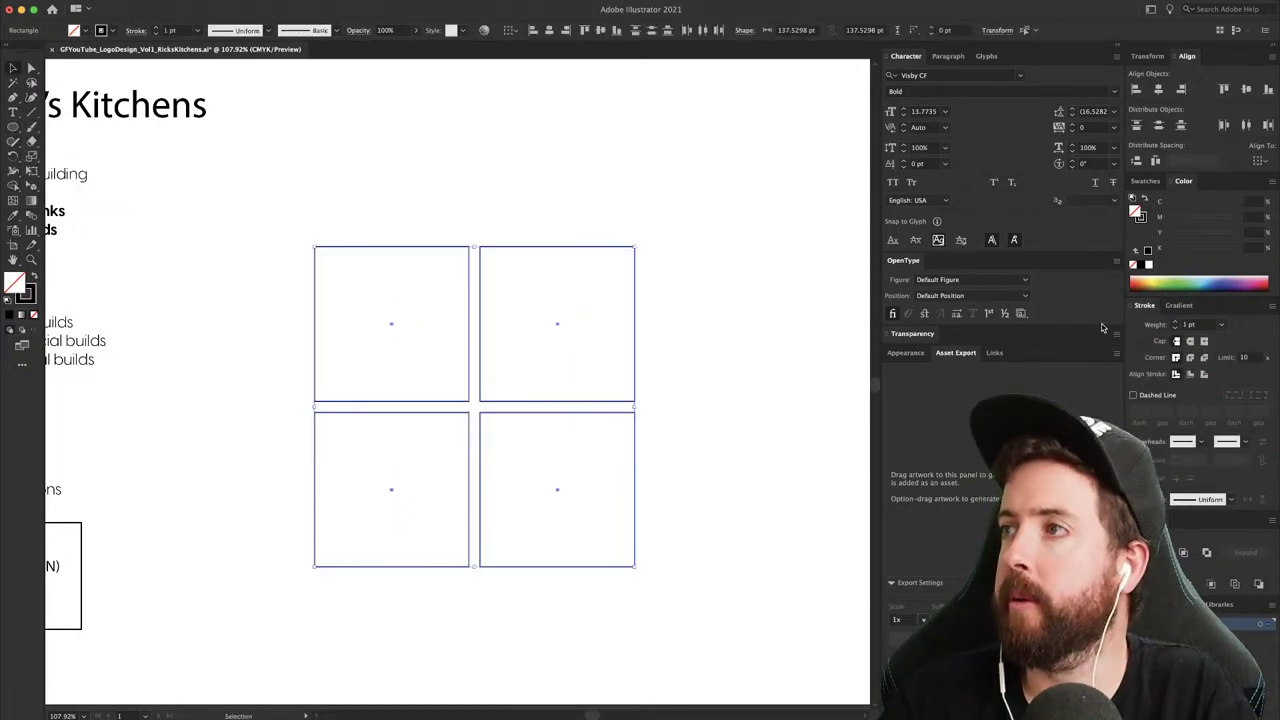
{"action": "left_click", "coordinate": [1190, 376]}
{"action": "left_click", "coordinate": [463, 151]}
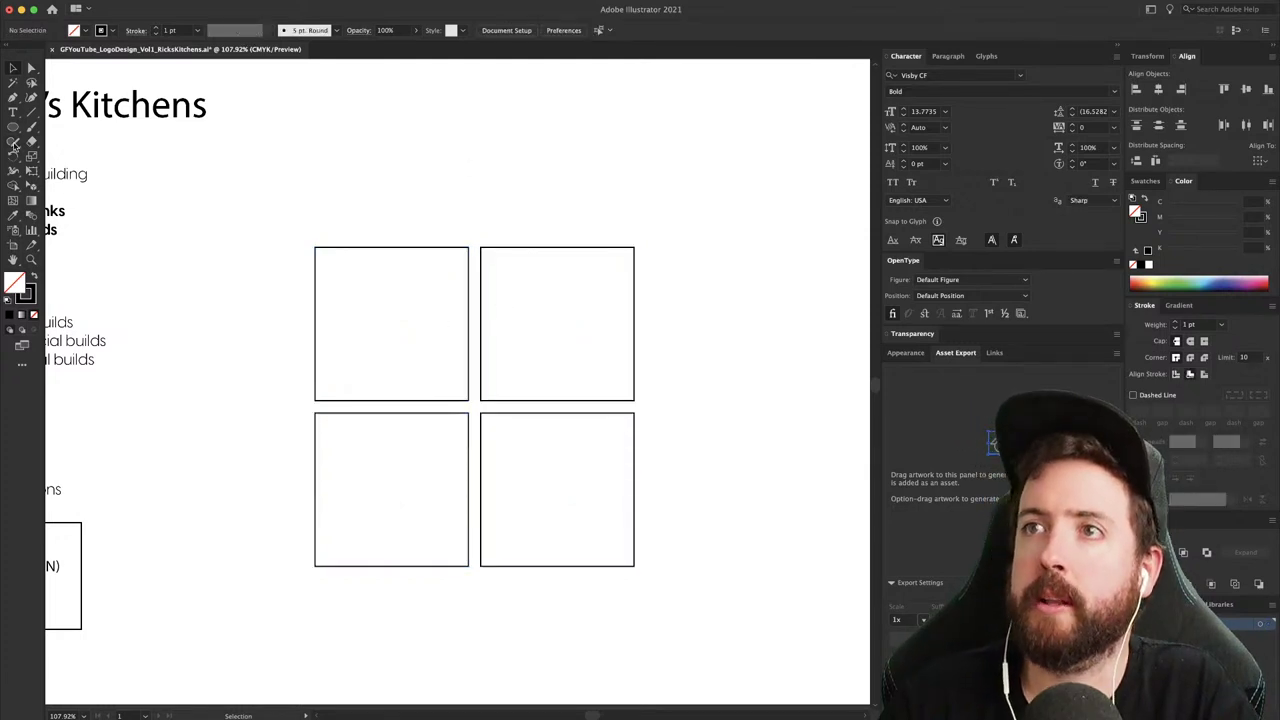
- Draw a circle filling the top-right square and remove its bottom-right corner piece with Shape Builder
{"action": "key", "text": "l"}
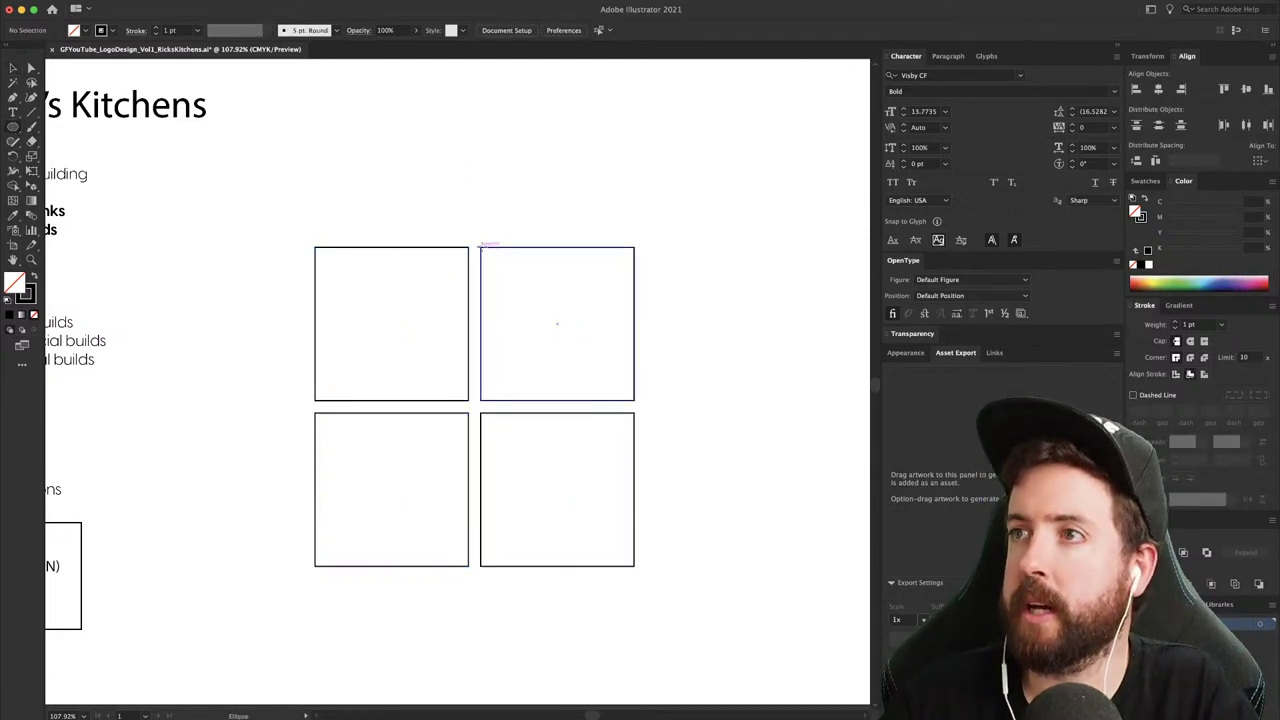
{"action": "left_click_drag", "start_coordinate": [481, 245], "coordinate": [636, 400]}
{"action": "key", "text": "v"}
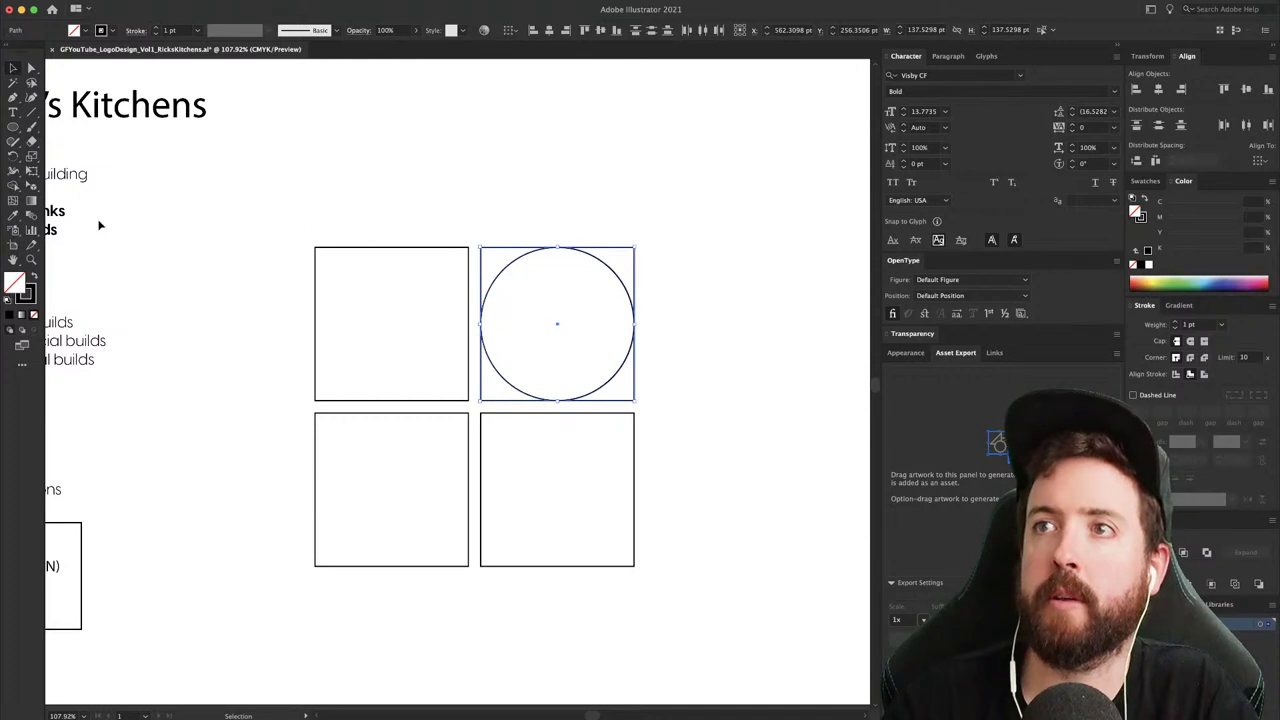
{"action": "left_click", "coordinate": [14, 188]}
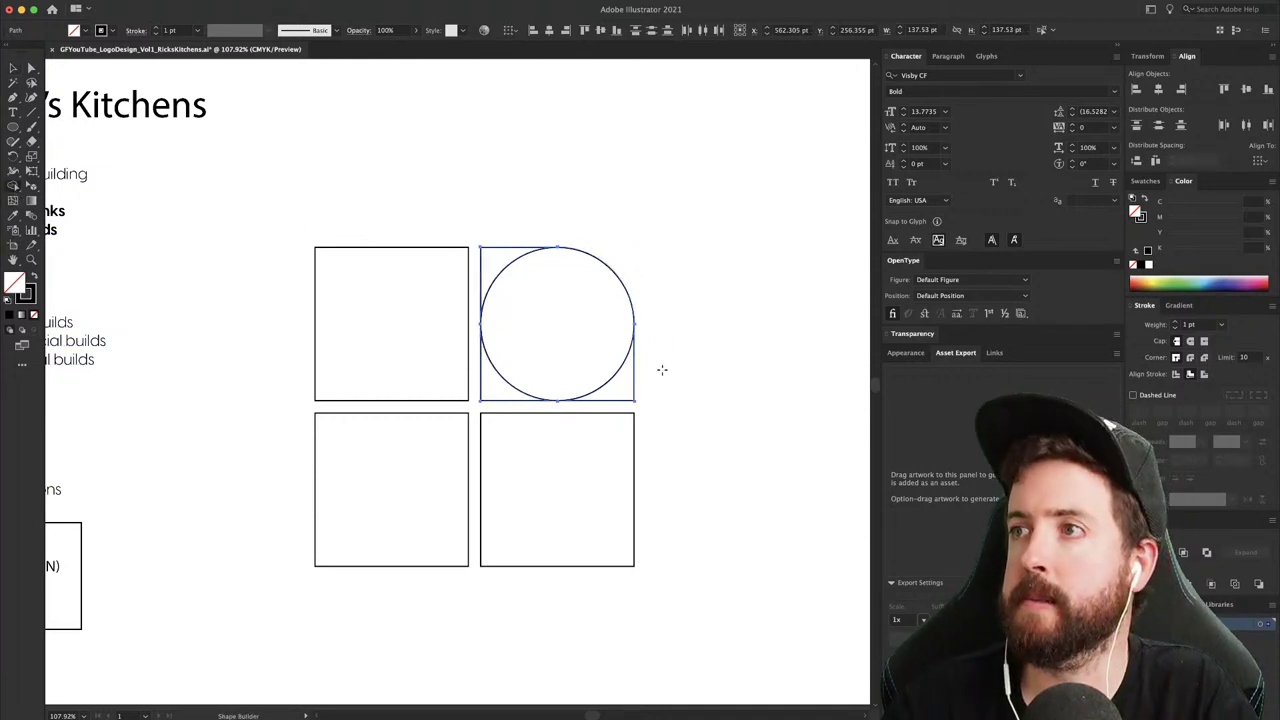
{"action": "left_click_drag", "start_coordinate": [626, 394], "coordinate": [620, 390]}
{"action": "key", "text": "v"}
{"action": "left_click", "coordinate": [612, 197]}
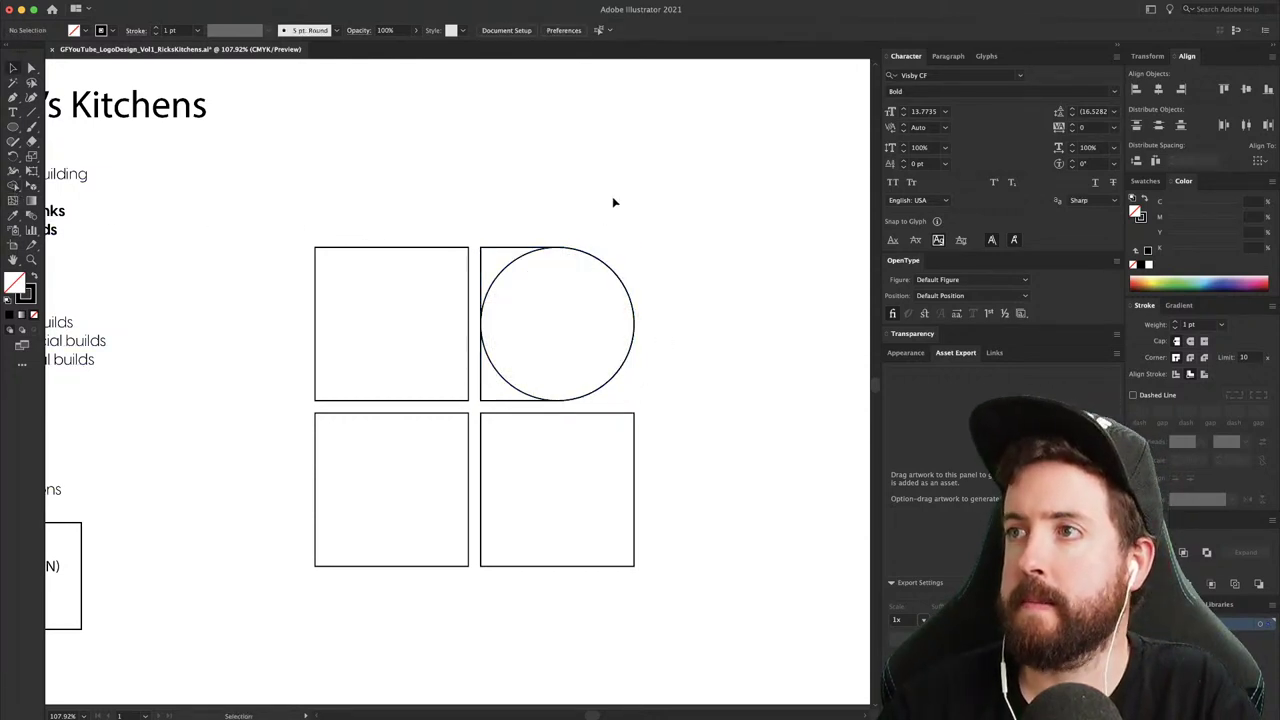
- In Outline view, merge the circle with the square's top-left corner piece using Shape Builder
{"action": "key", "text": "super+y"}
{"action": "key", "text": "v"}
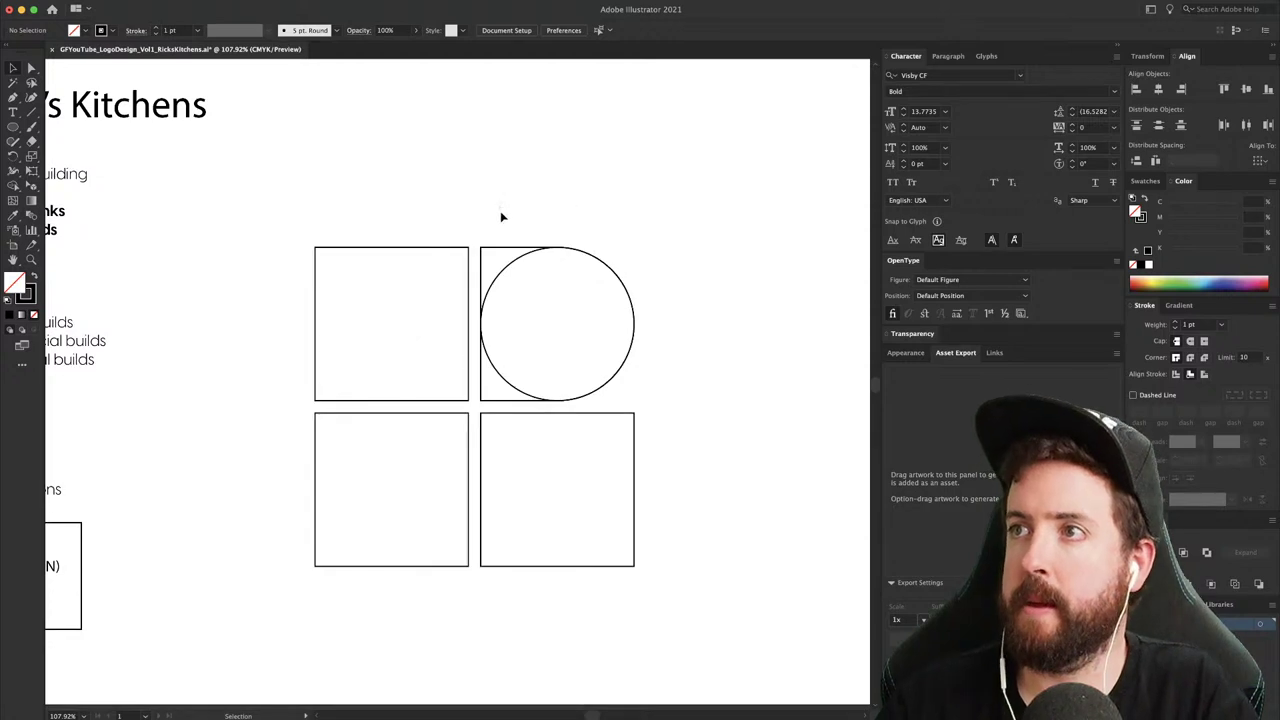
{"action": "left_click", "coordinate": [540, 314]}
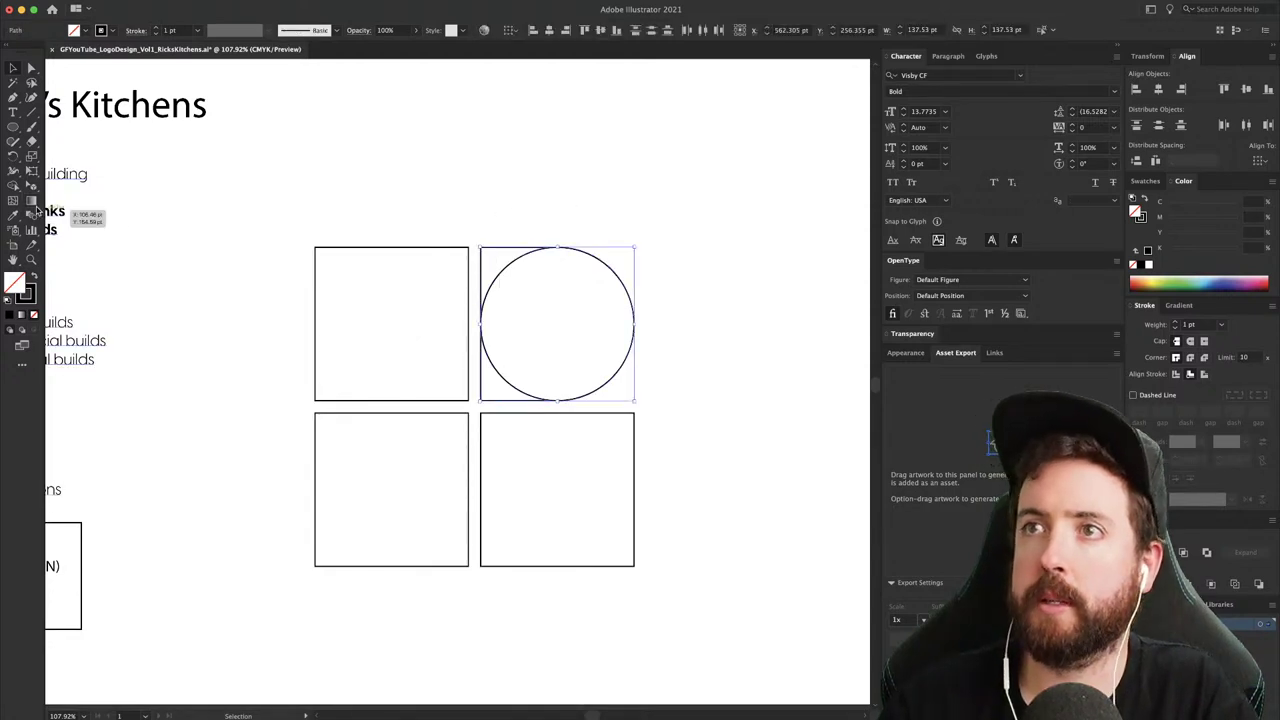
{"action": "left_click", "coordinate": [15, 187]}
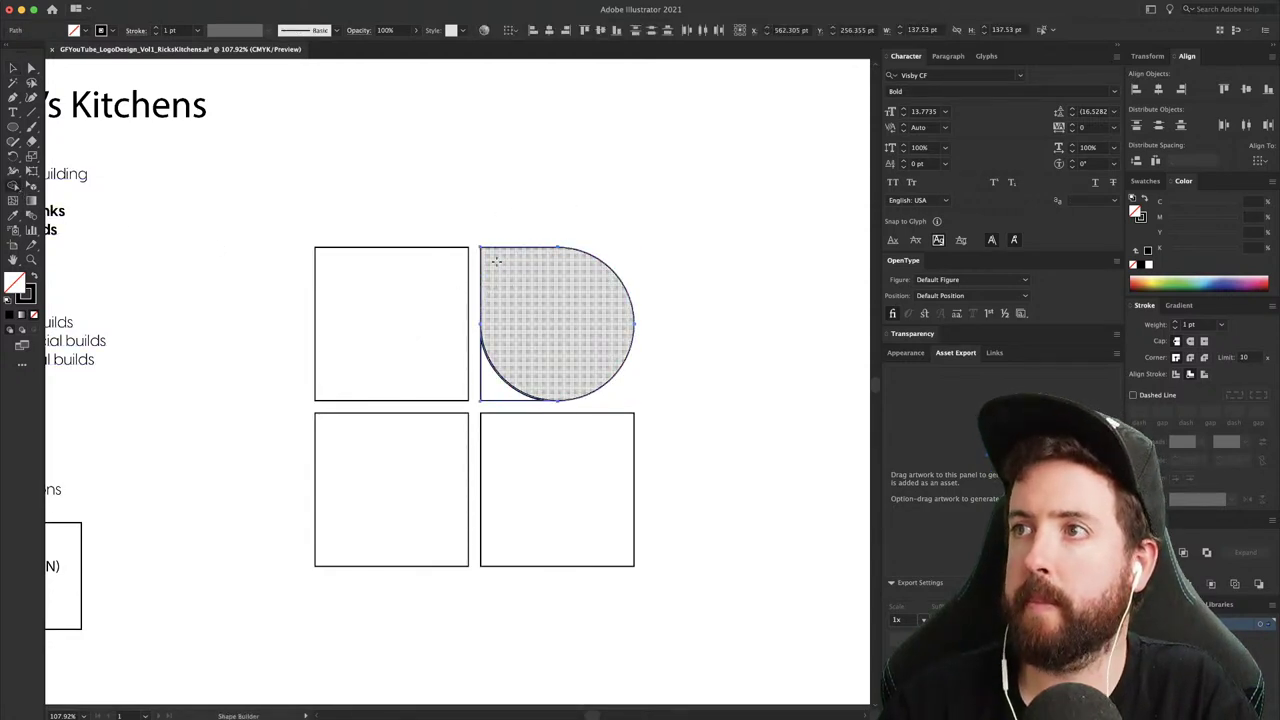
{"action": "left_click_drag", "start_coordinate": [497, 333], "coordinate": [494, 380]}
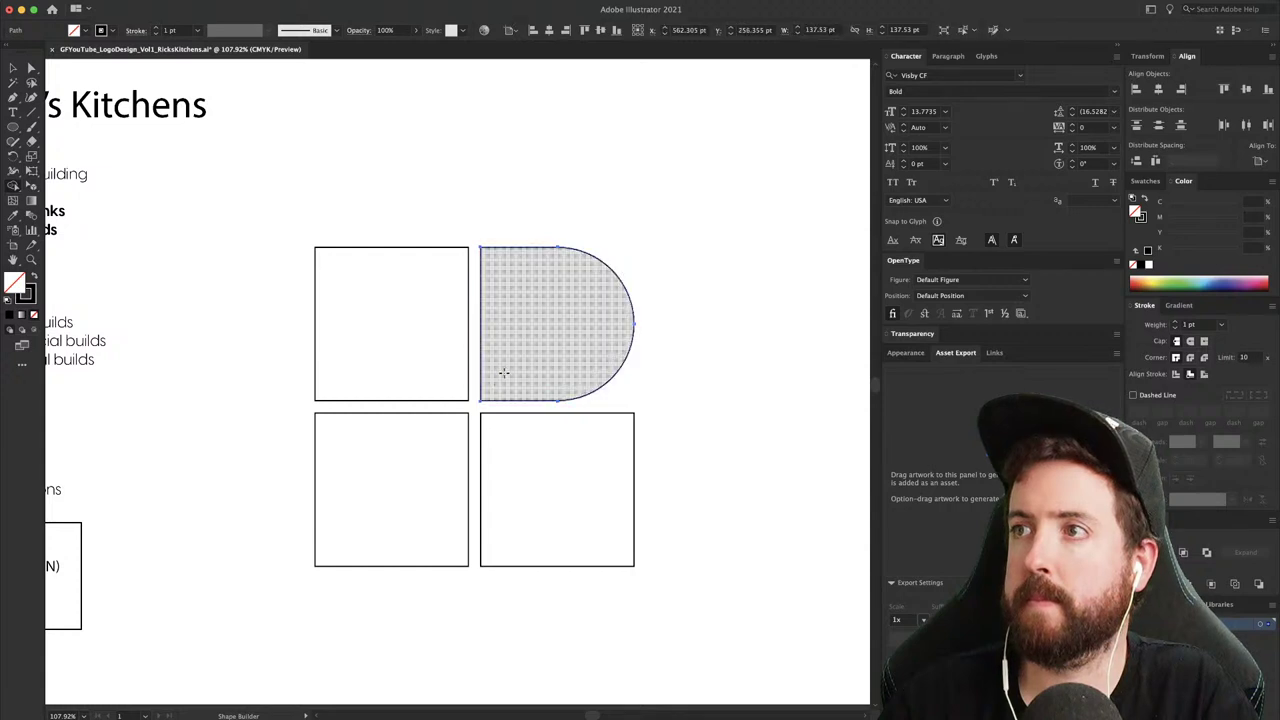
{"action": "key", "text": "super+z"}
{"action": "key", "text": "v"}
{"action": "left_click", "coordinate": [560, 206]}
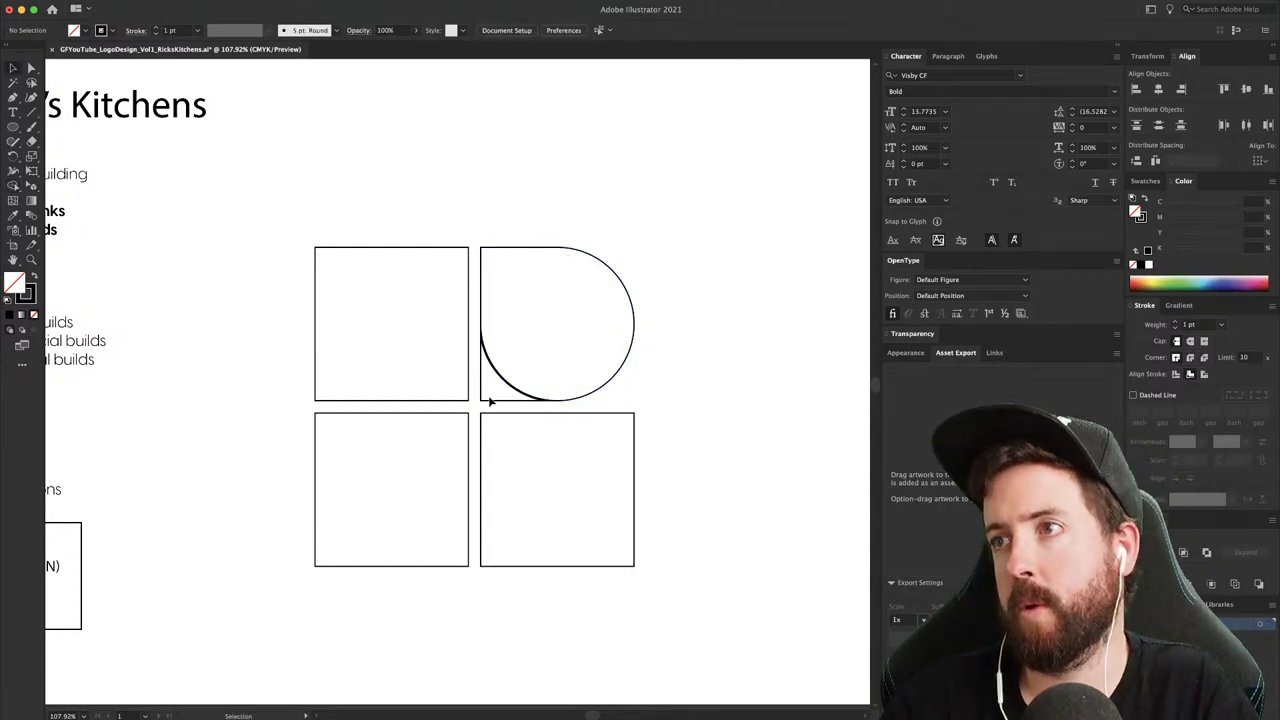
- Delete the stray lower-left arc and zoom out to see the whole artboard
{"action": "left_click", "coordinate": [490, 400]}
{"action": "key", "text": "a"}
{"action": "left_click", "coordinate": [492, 404]}
{"action": "key", "text": "v"}
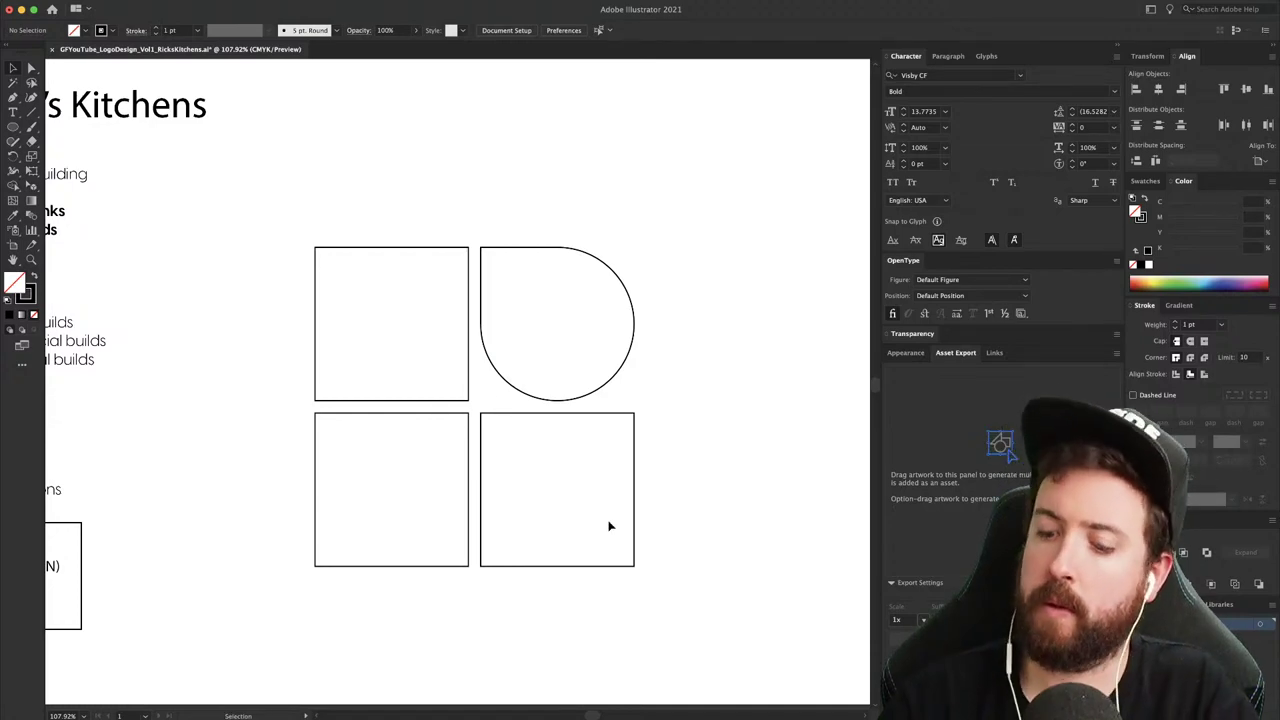
{"action": "key", "text": "super+minus"}
{"action": "key", "text": "super+minus"}
{"action": "scroll", "coordinate": [585, 507], "scroll_direction": "right", "scroll_amount": 2}
{"action": "scroll", "coordinate": [585, 507], "scroll_direction": "down", "scroll_amount": 2}
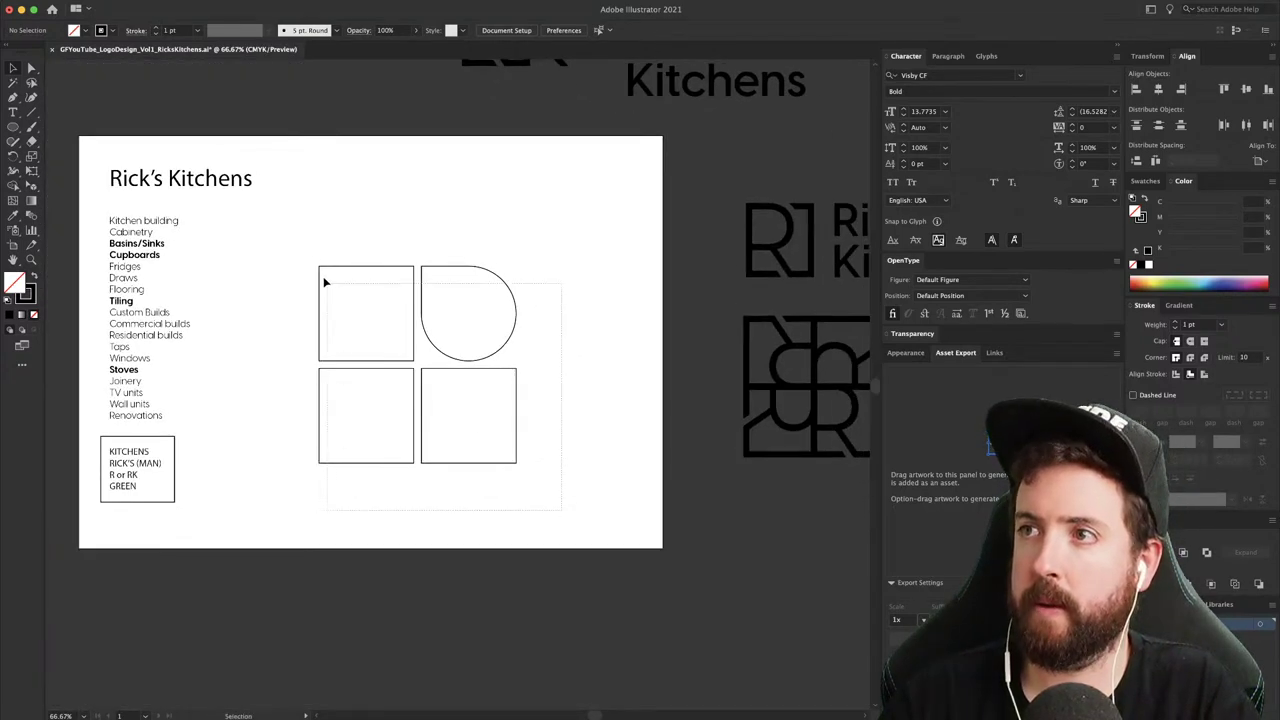
- Duplicate the four tiles below the artboard and zoom in on their outlines
{"action": "left_click_drag", "start_coordinate": [330, 278], "coordinate": [357, 571]}
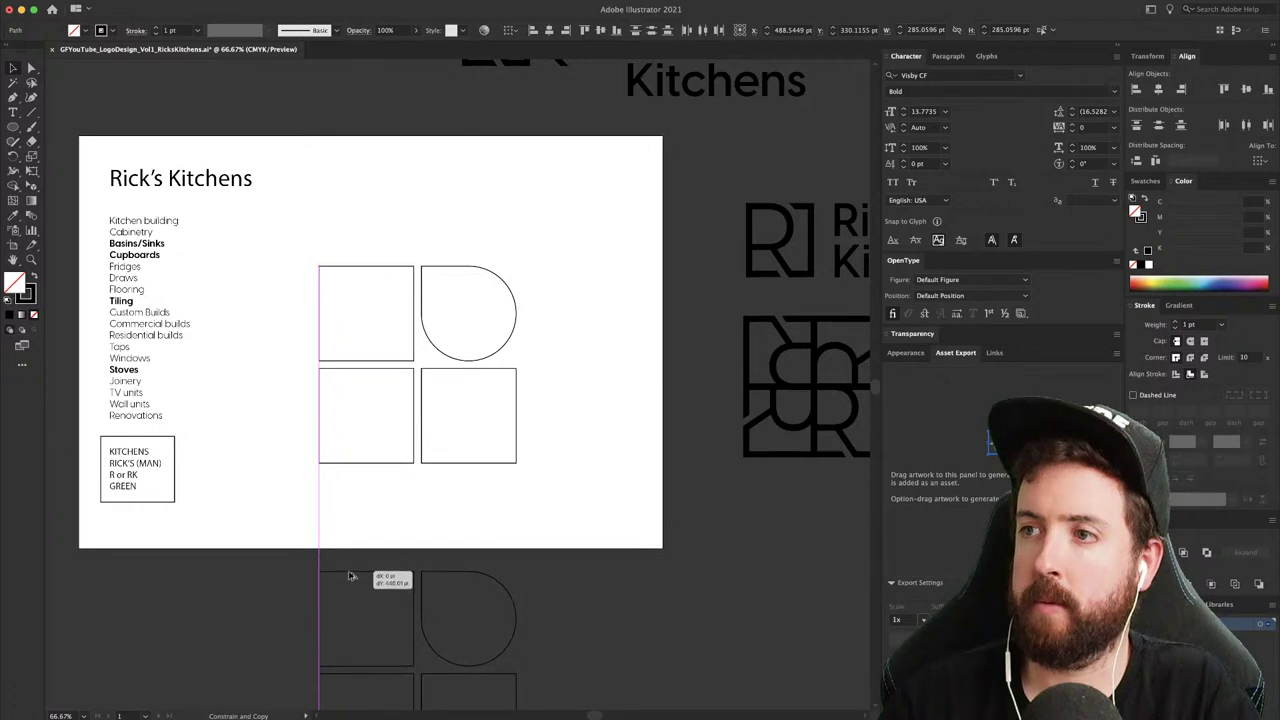
{"action": "left_click", "coordinate": [510, 493]}
{"action": "left_click_drag", "start_coordinate": [542, 366], "coordinate": [523, 420]}
{"action": "left_click_drag", "start_coordinate": [410, 332], "coordinate": [523, 380]}
{"action": "left_click_drag", "start_coordinate": [523, 440], "coordinate": [526, 344]}
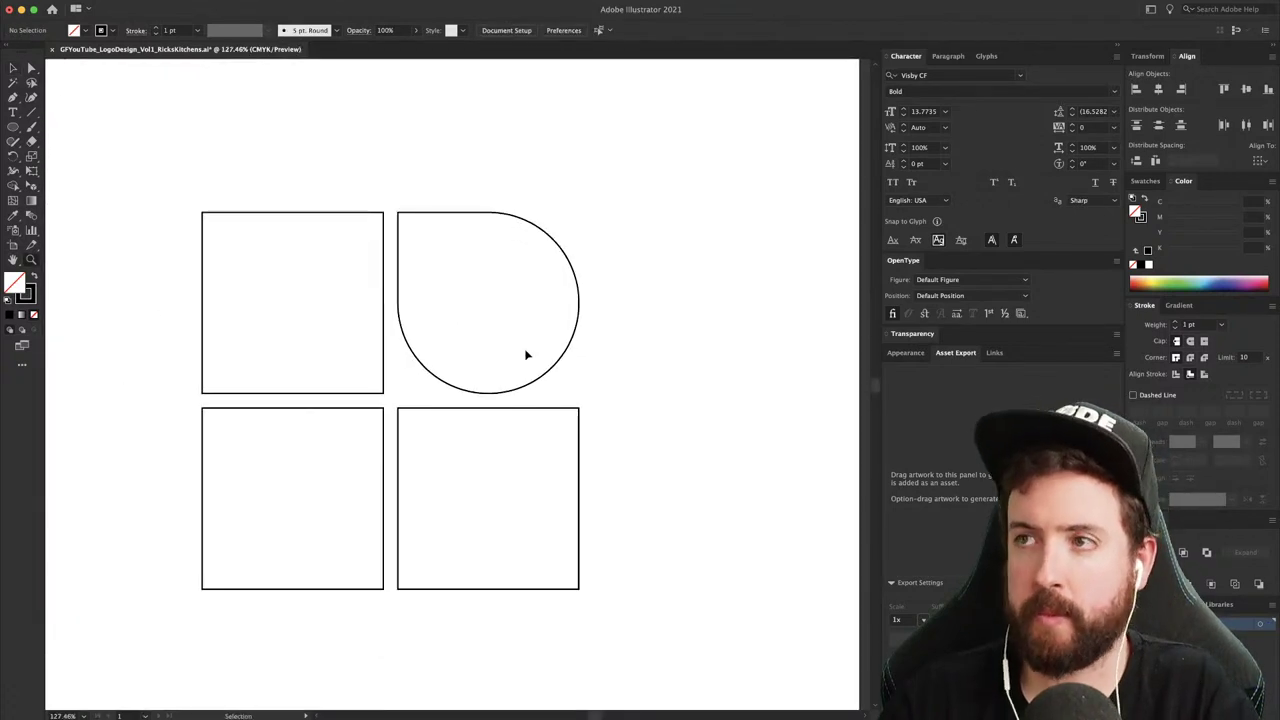
{"action": "left_click_drag", "start_coordinate": [546, 503], "coordinate": [543, 343]}
{"action": "key", "text": "super+z"}
{"action": "key", "text": "super+z"}
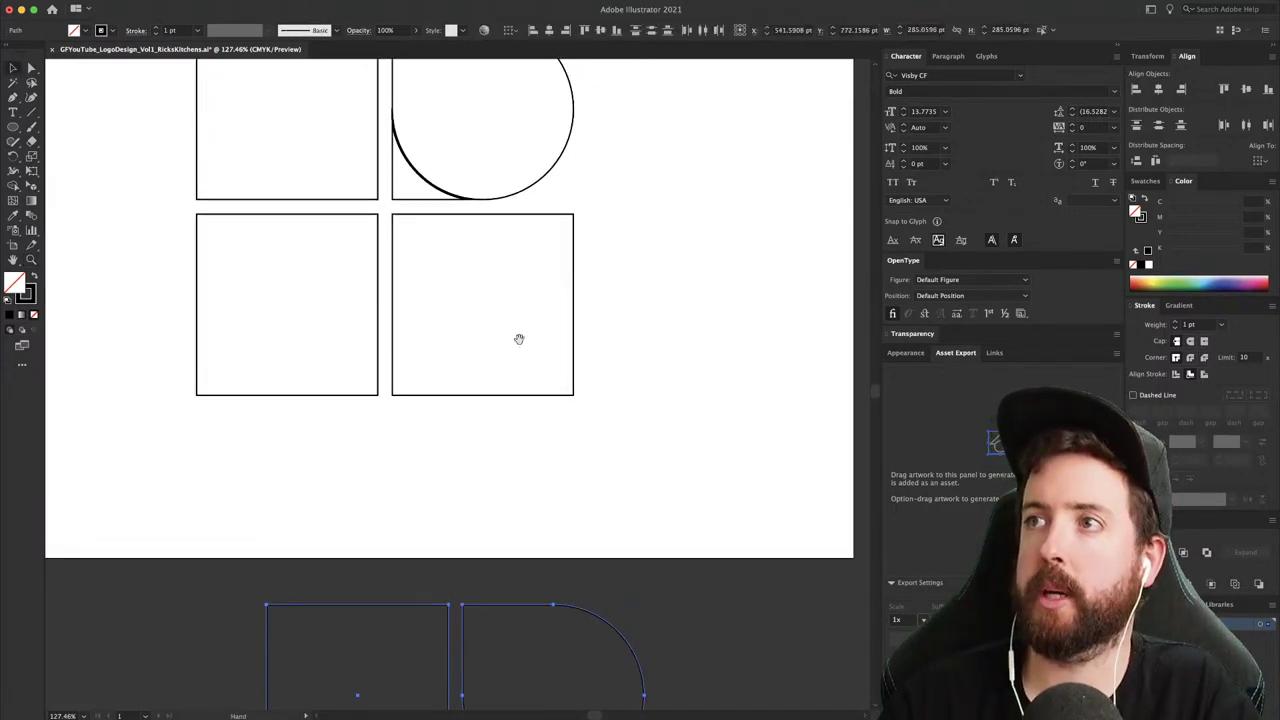
{"action": "left_click_drag", "start_coordinate": [535, 443], "coordinate": [554, 491]}
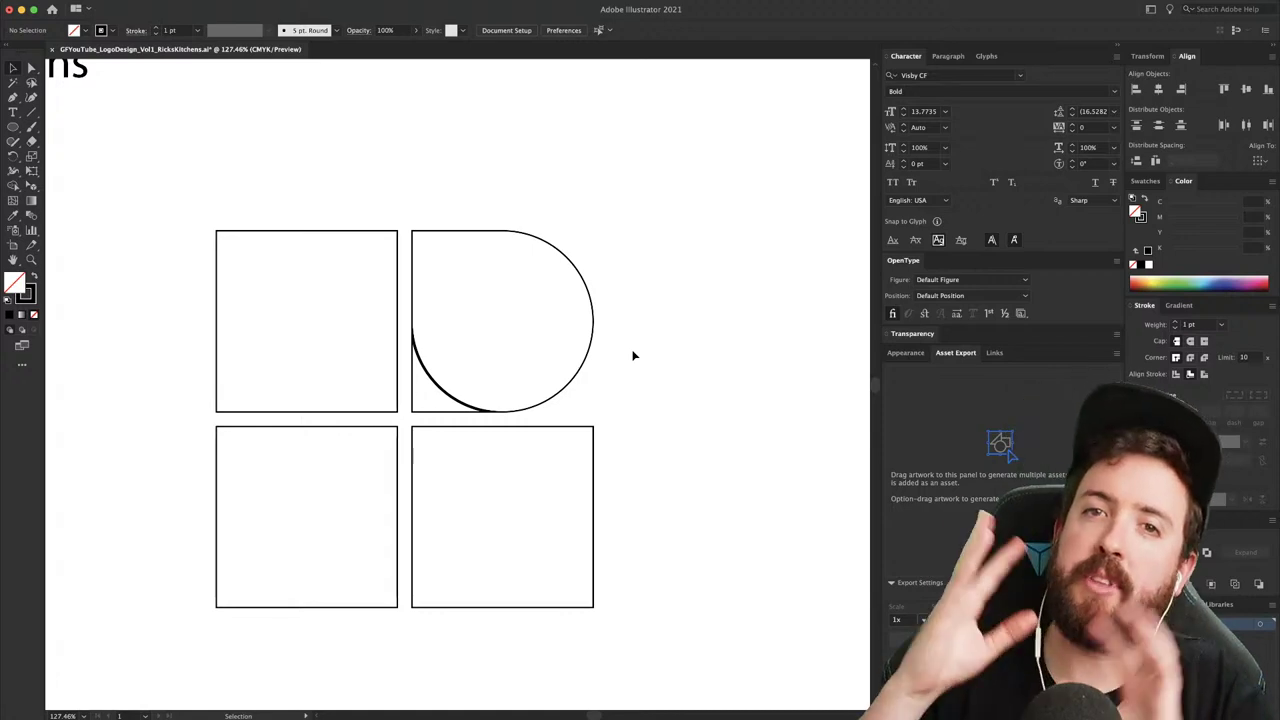
- Merge the half-circle tile and its stray arc into a single D shape with Shape Builder
{"action": "left_click", "coordinate": [428, 411]}
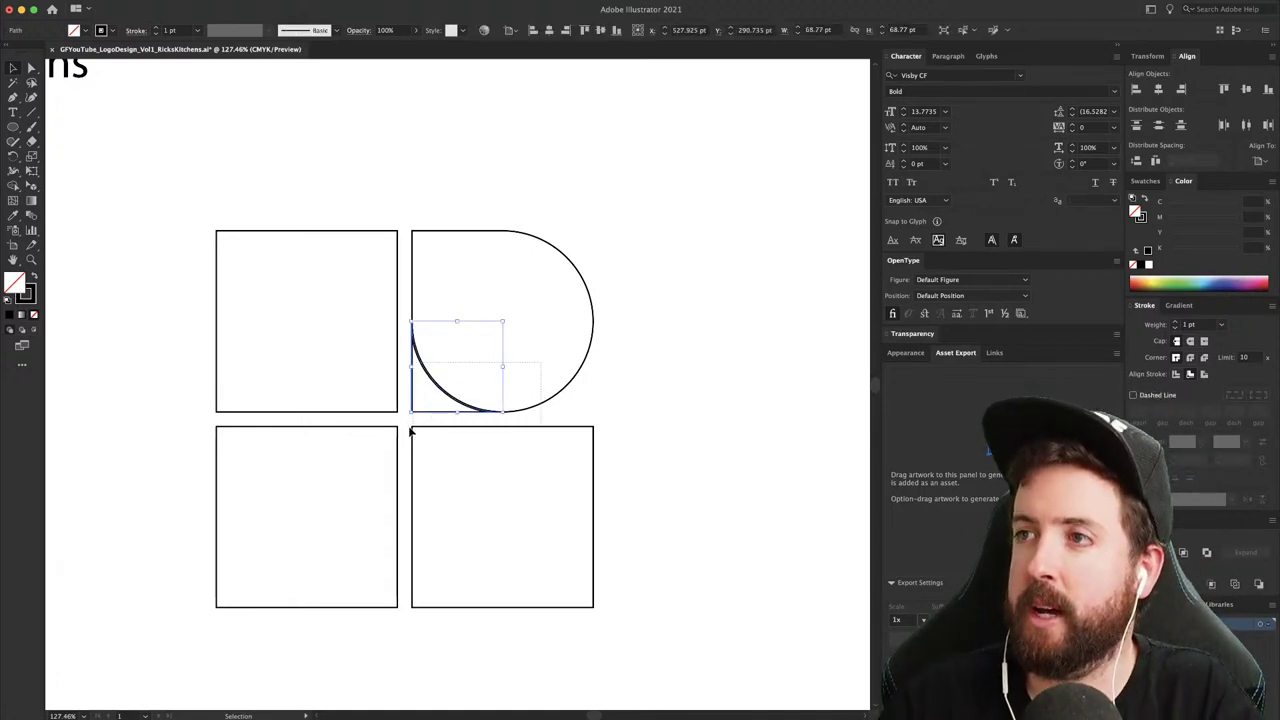
{"action": "left_click", "coordinate": [410, 430]}
{"action": "left_click", "coordinate": [640, 374]}
{"action": "left_click_drag", "start_coordinate": [462, 404], "coordinate": [455, 402]}
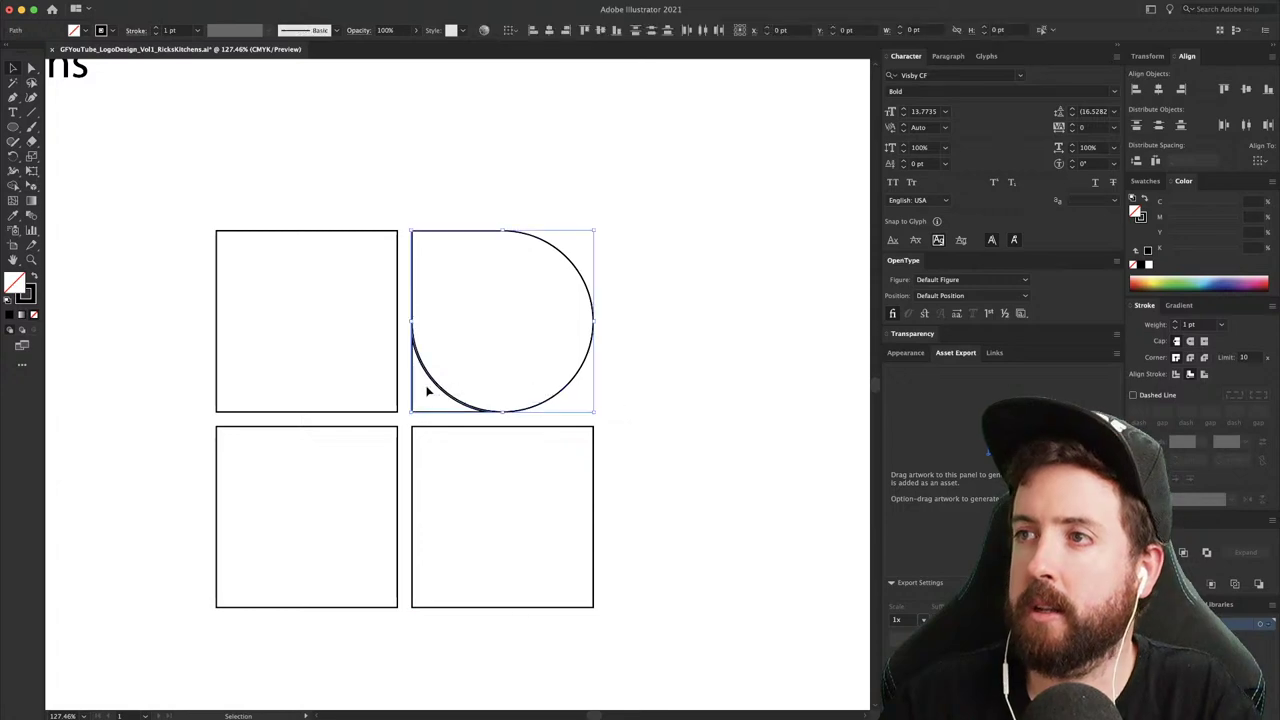
{"action": "left_click", "coordinate": [14, 188]}
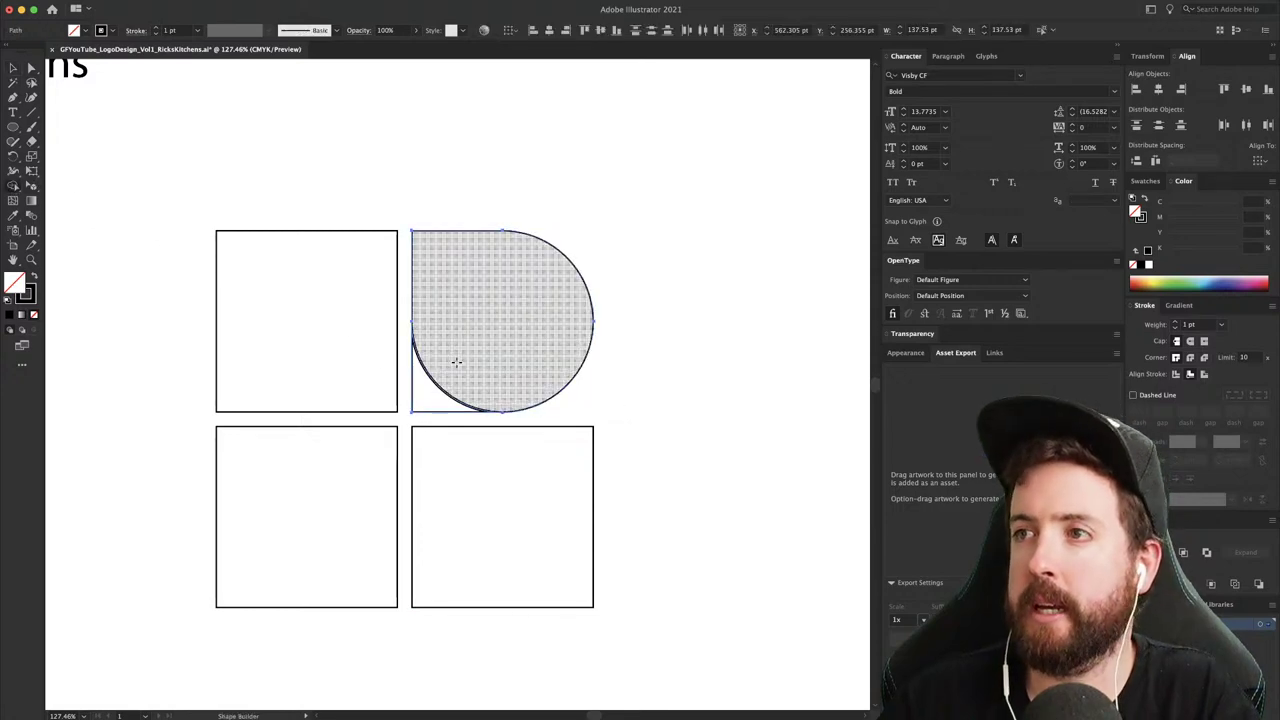
{"action": "mouse_move", "coordinate": [429, 392]}
{"action": "left_mouse_down"}
{"action": "mouse_move", "coordinate": [460, 364]}
{"action": "mouse_move", "coordinate": [433, 391]}
{"action": "left_mouse_up"}
{"action": "key", "text": "super+z"}
{"action": "left_click", "coordinate": [430, 393]}
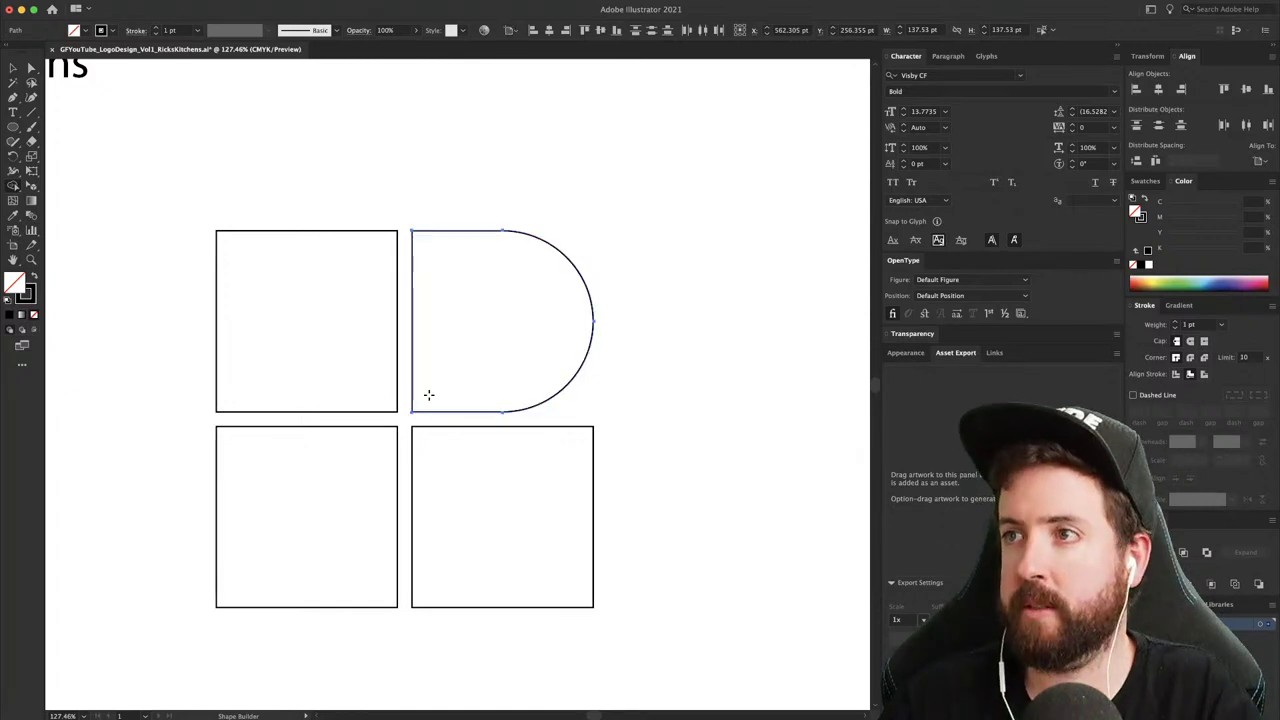
{"action": "key", "text": "v"}
{"action": "left_click", "coordinate": [690, 331]}
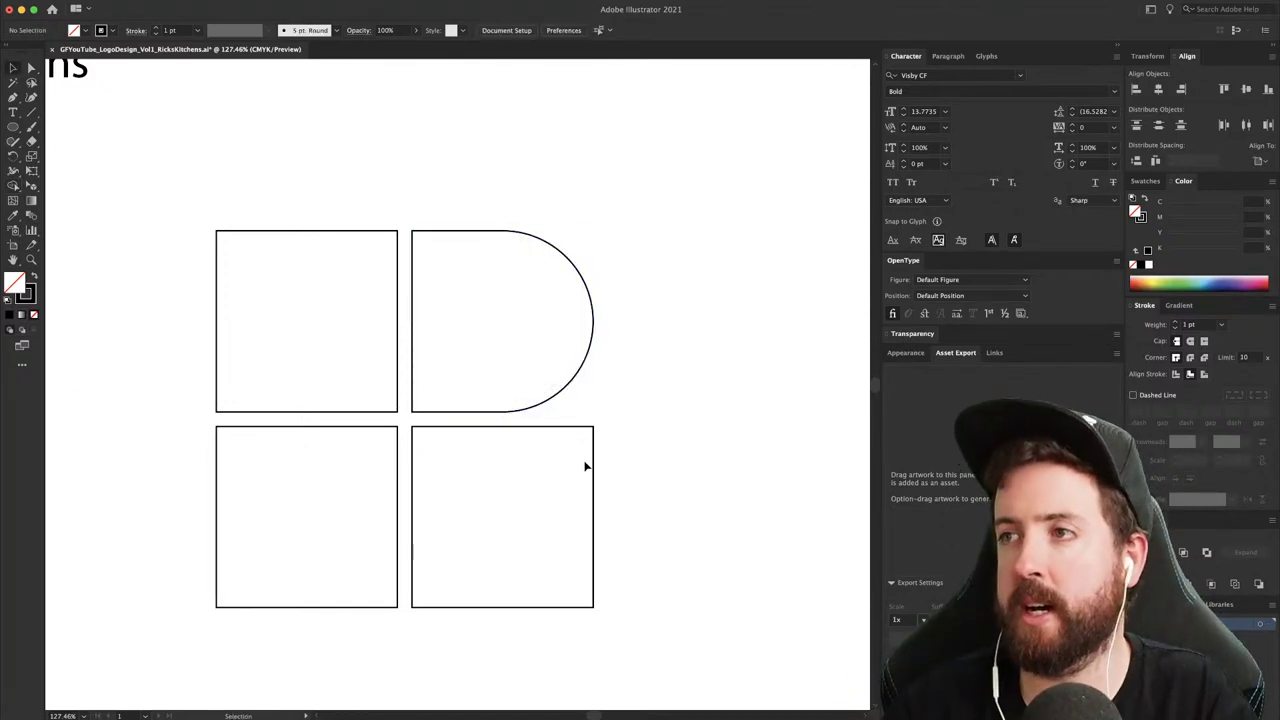
- Delete the lower-right square's top-right anchor and close the path into a triangle
{"action": "key", "text": "a"}
{"action": "left_click", "coordinate": [593, 428]}
{"action": "key", "text": "Delete"}
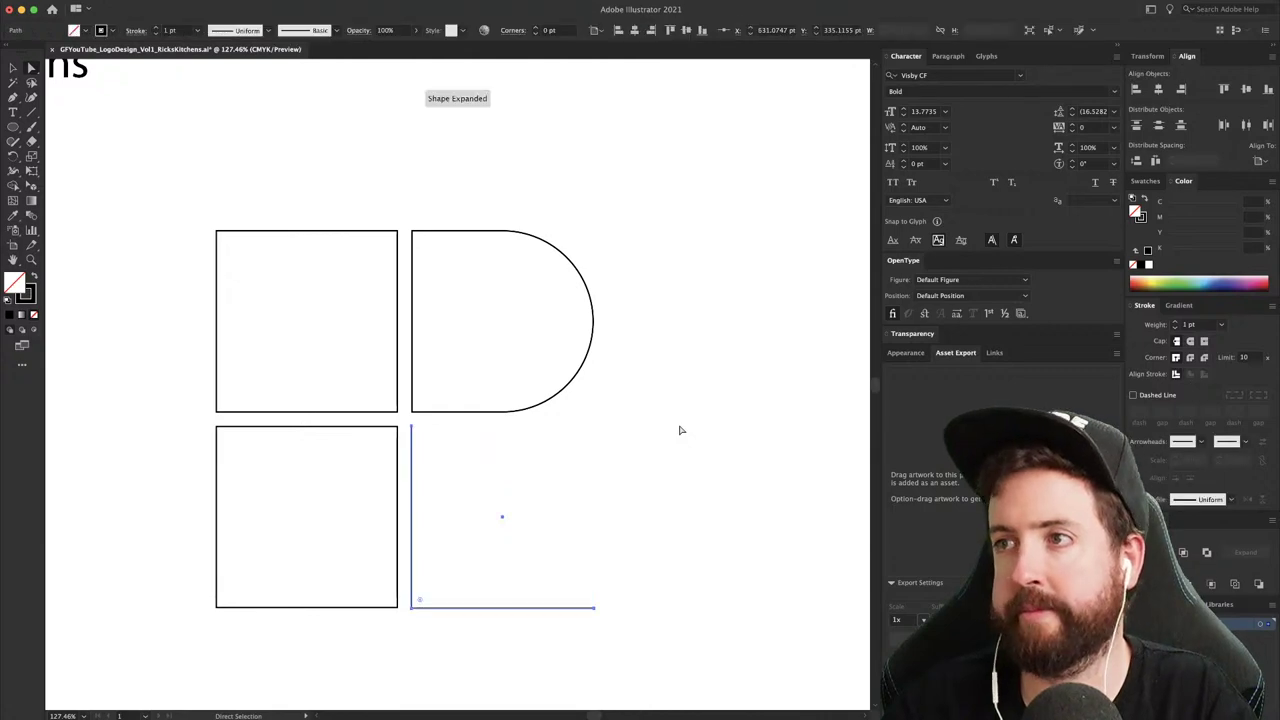
{"action": "left_click", "coordinate": [596, 608]}
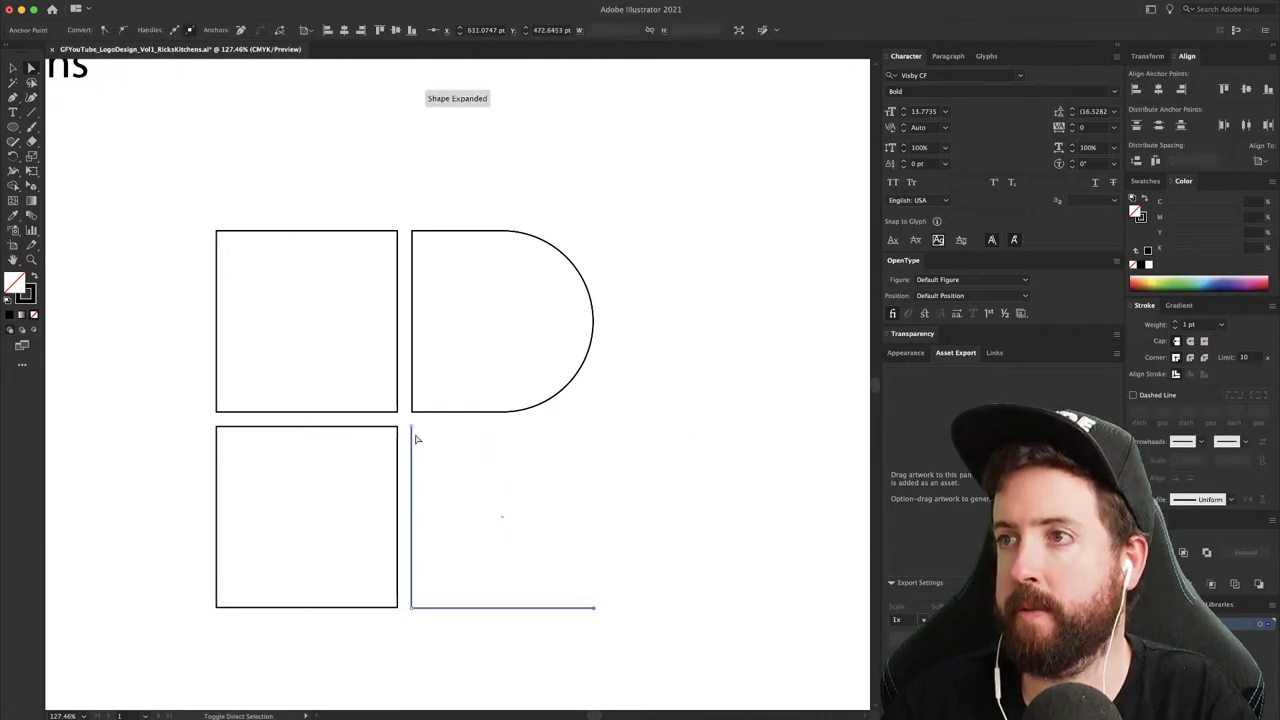
{"action": "key", "text": "ctrl+j"}
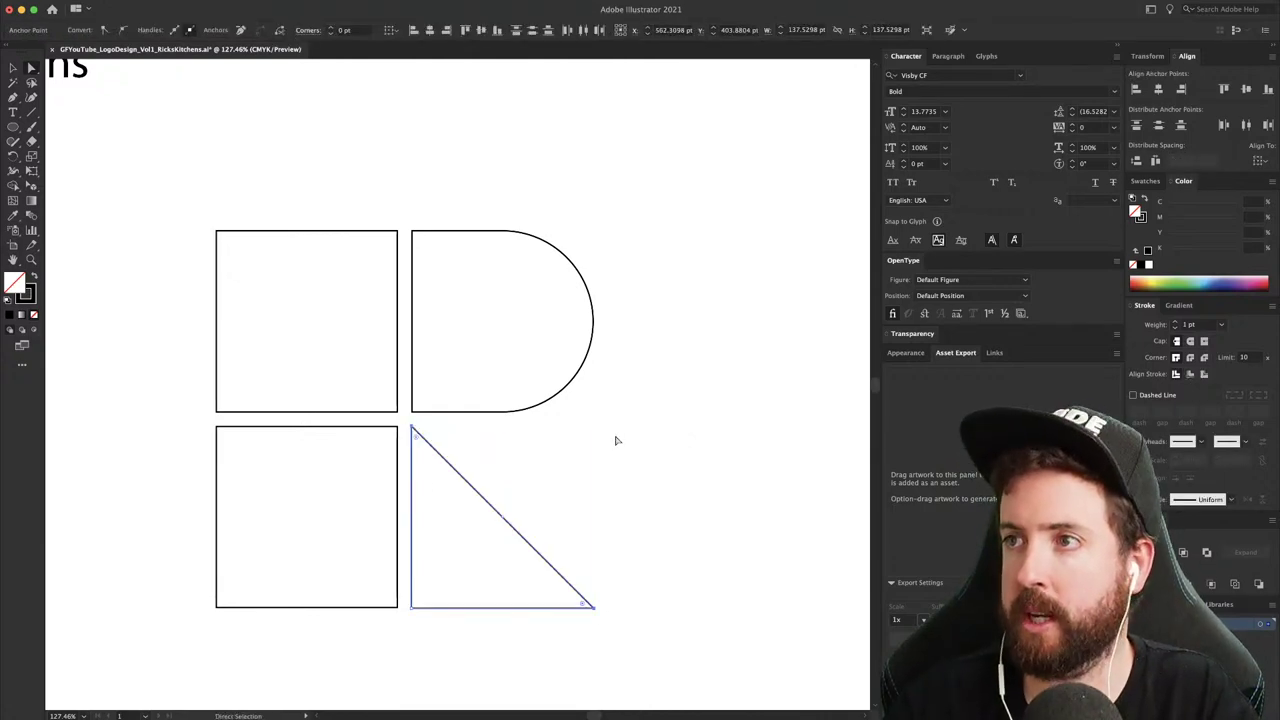
{"action": "left_click", "coordinate": [667, 424]}
{"action": "key", "text": "v"}
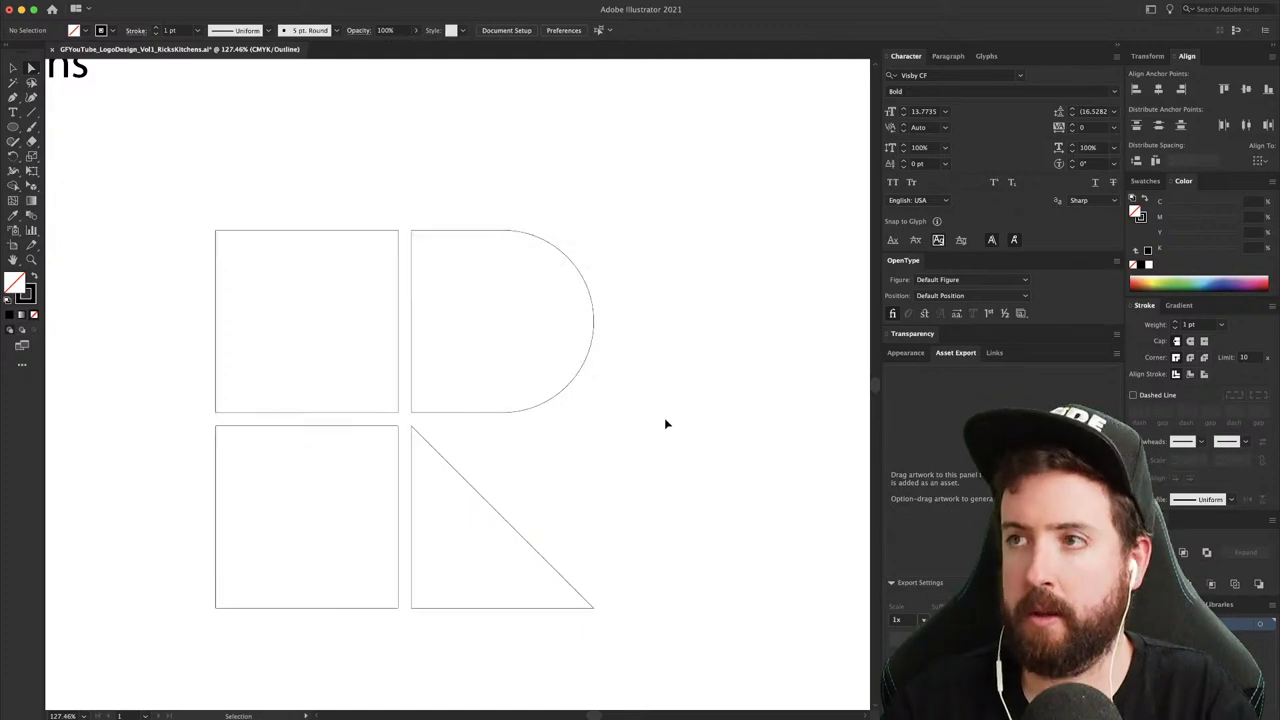
- Select the four tiles and swap fill and stroke so they turn solid black
{"action": "left_click_drag", "start_coordinate": [623, 323], "coordinate": [367, 502]}
{"action": "left_click", "coordinate": [606, 472]}
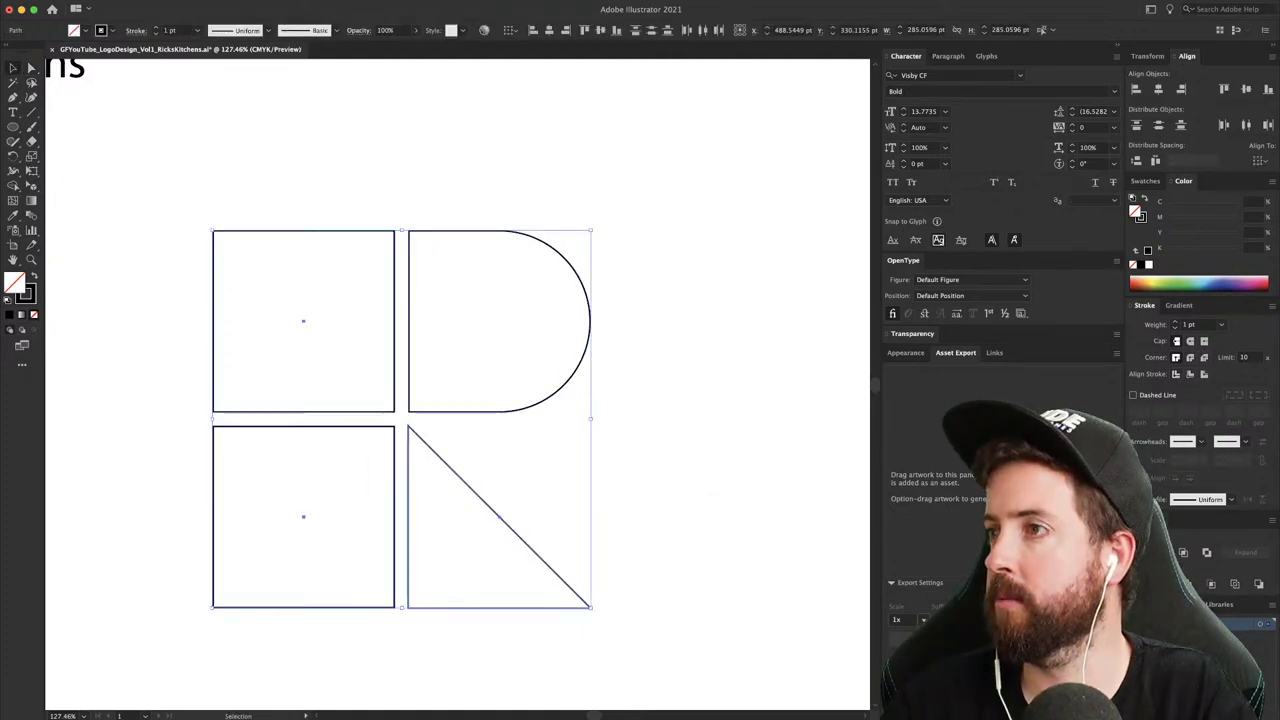
{"action": "key", "text": "ctrl+g"}
{"action": "key", "text": "ctrl+z"}
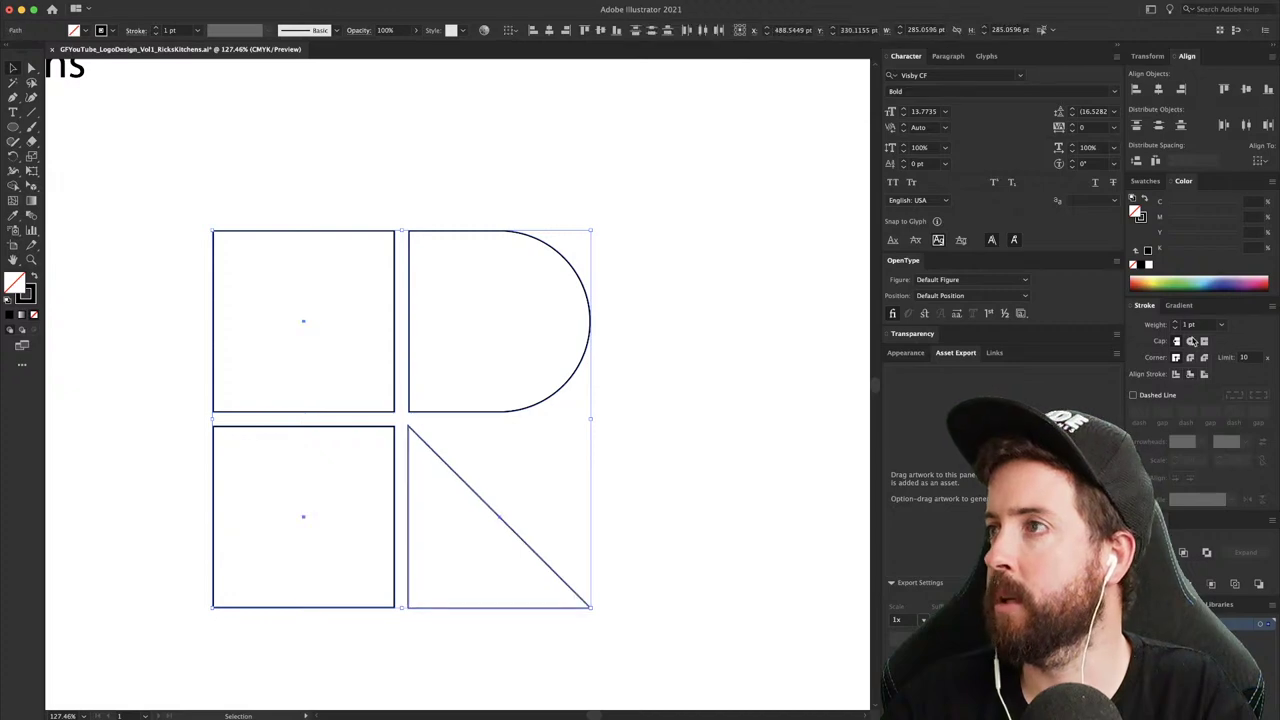
{"action": "left_click", "coordinate": [1144, 200]}
{"action": "left_click", "coordinate": [764, 355]}
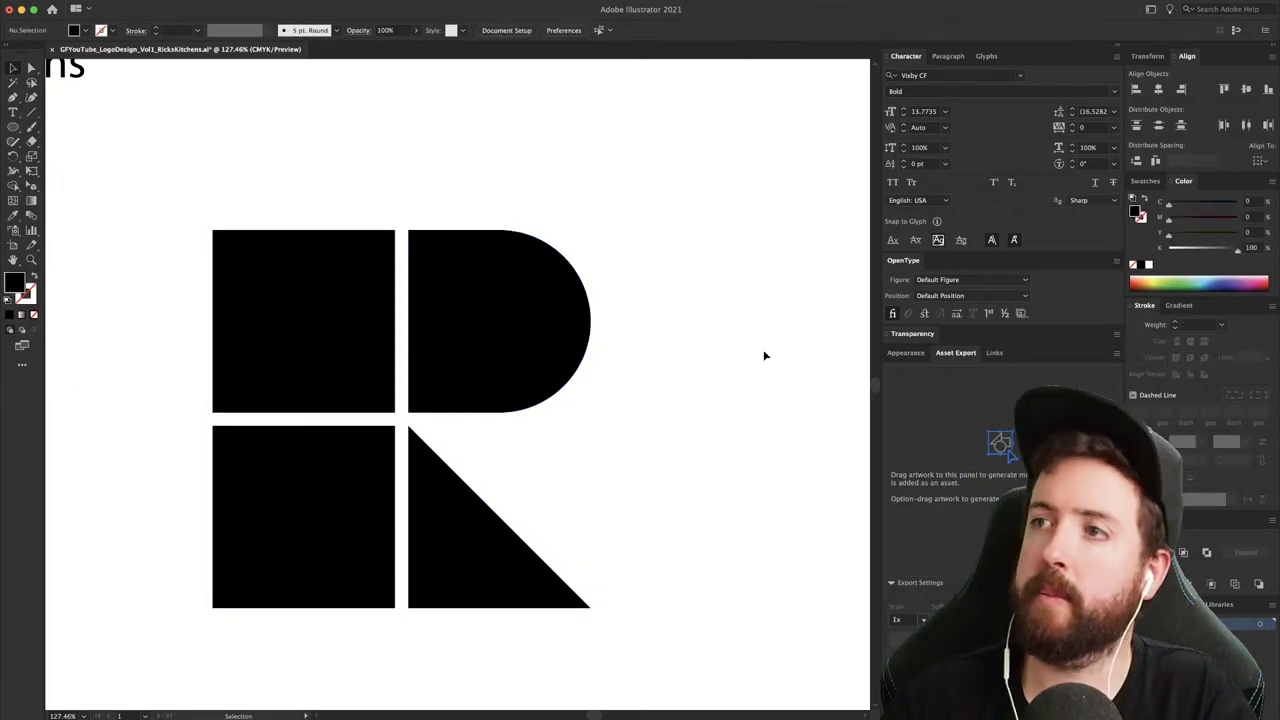
{"action": "key", "text": "super+minus"}
{"action": "key", "text": "super+minus"}
{"action": "key", "text": "super+minus"}
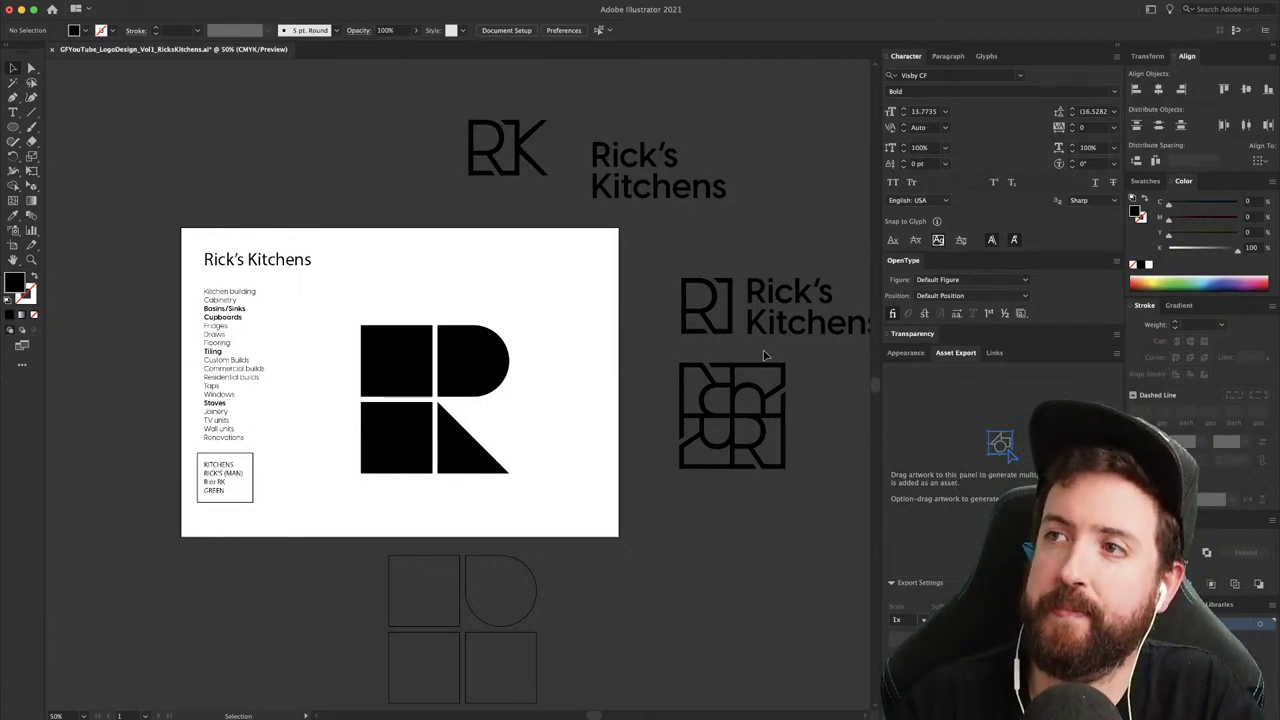
{"action": "left_click_drag", "start_coordinate": [578, 355], "coordinate": [424, 462]}
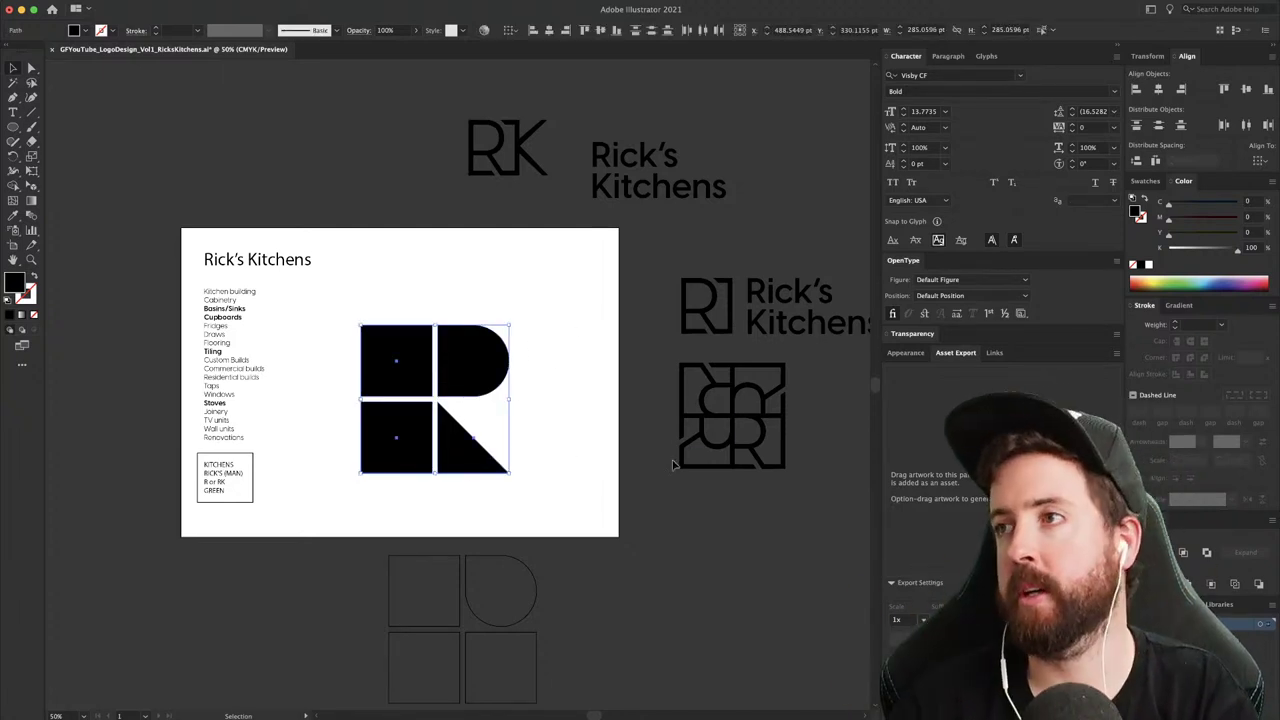
{"action": "left_click_drag", "start_coordinate": [717, 433], "coordinate": [667, 430]}
{"action": "key", "text": "z"}
{"action": "left_click_drag", "start_coordinate": [622, 347], "coordinate": [644, 431]}
{"action": "left_click_drag", "start_coordinate": [271, 539], "coordinate": [707, 509]}
{"action": "left_click_drag", "start_coordinate": [508, 449], "coordinate": [626, 449]}
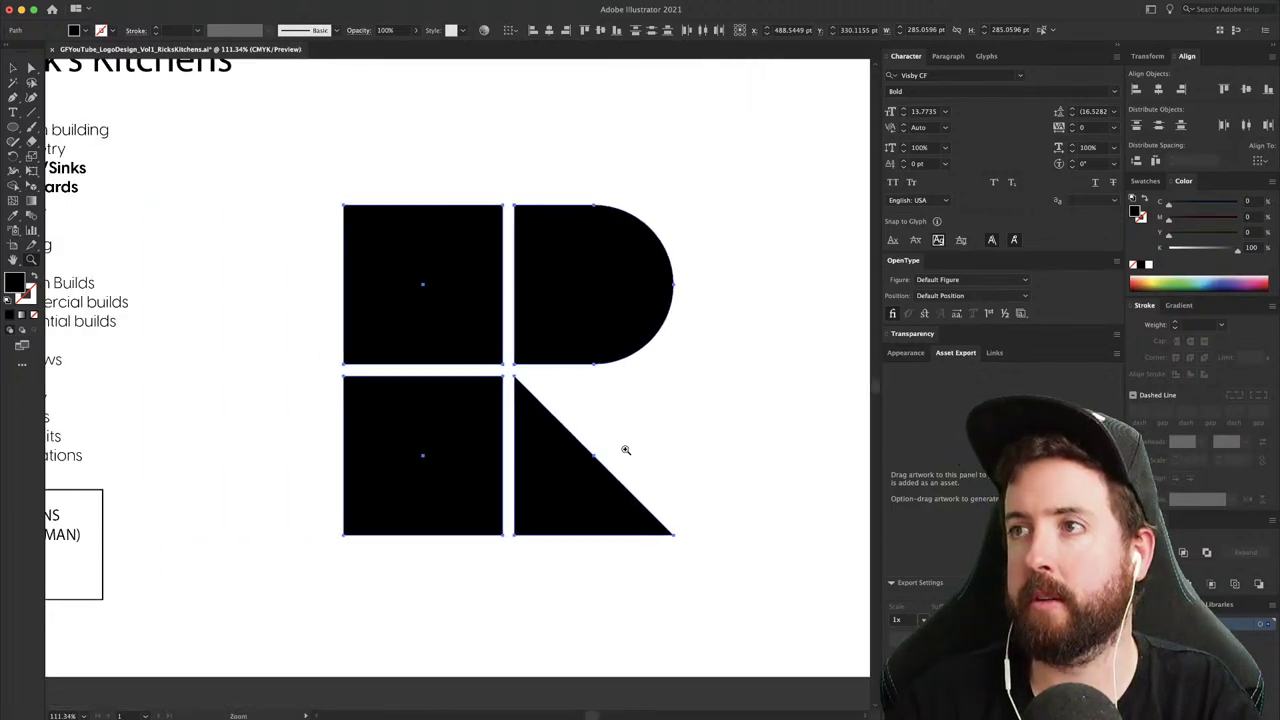
{"action": "key", "text": "v"}
{"action": "left_click", "coordinate": [483, 164]}
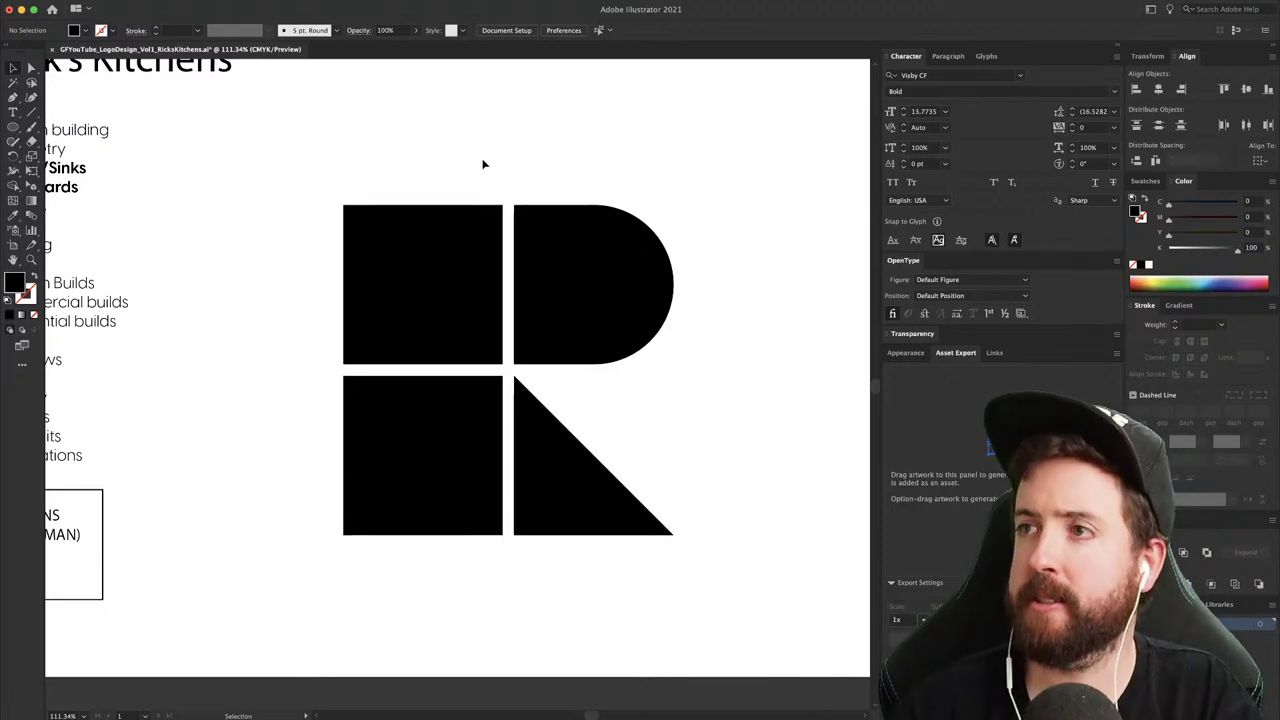
{"action": "key", "text": "super+1"}
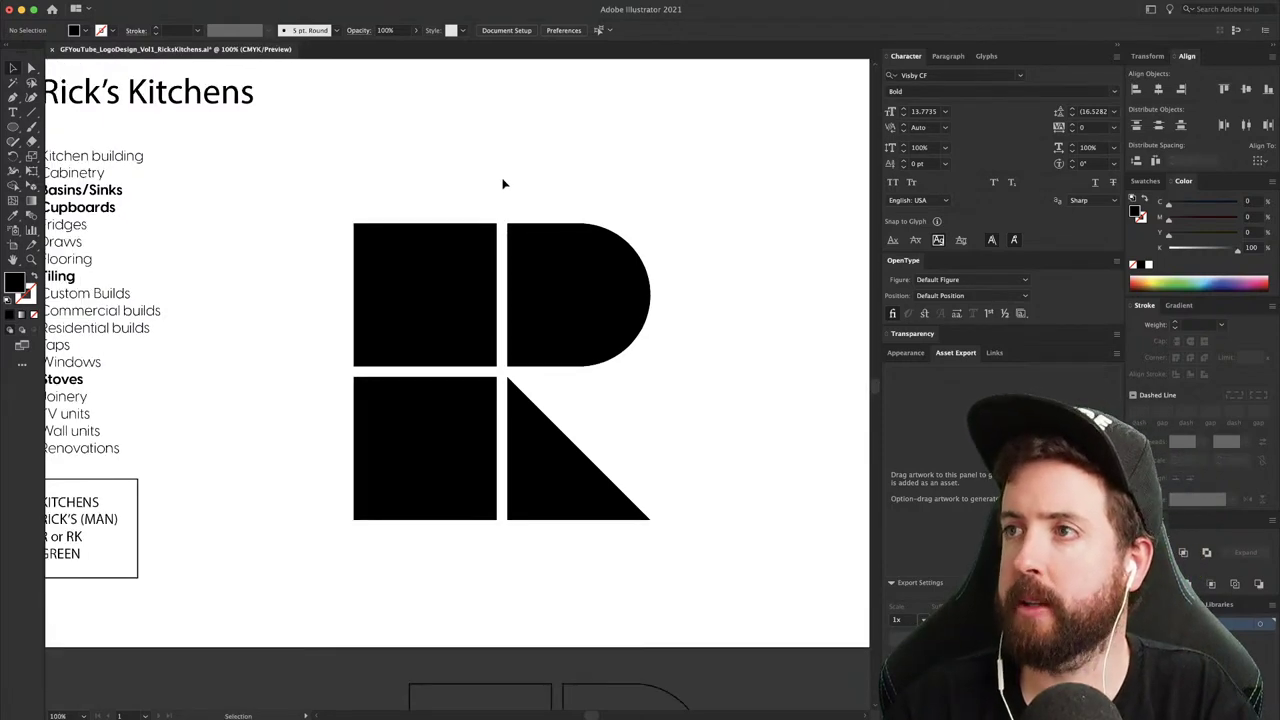
{"action": "left_click_drag", "start_coordinate": [504, 184], "coordinate": [402, 185]}
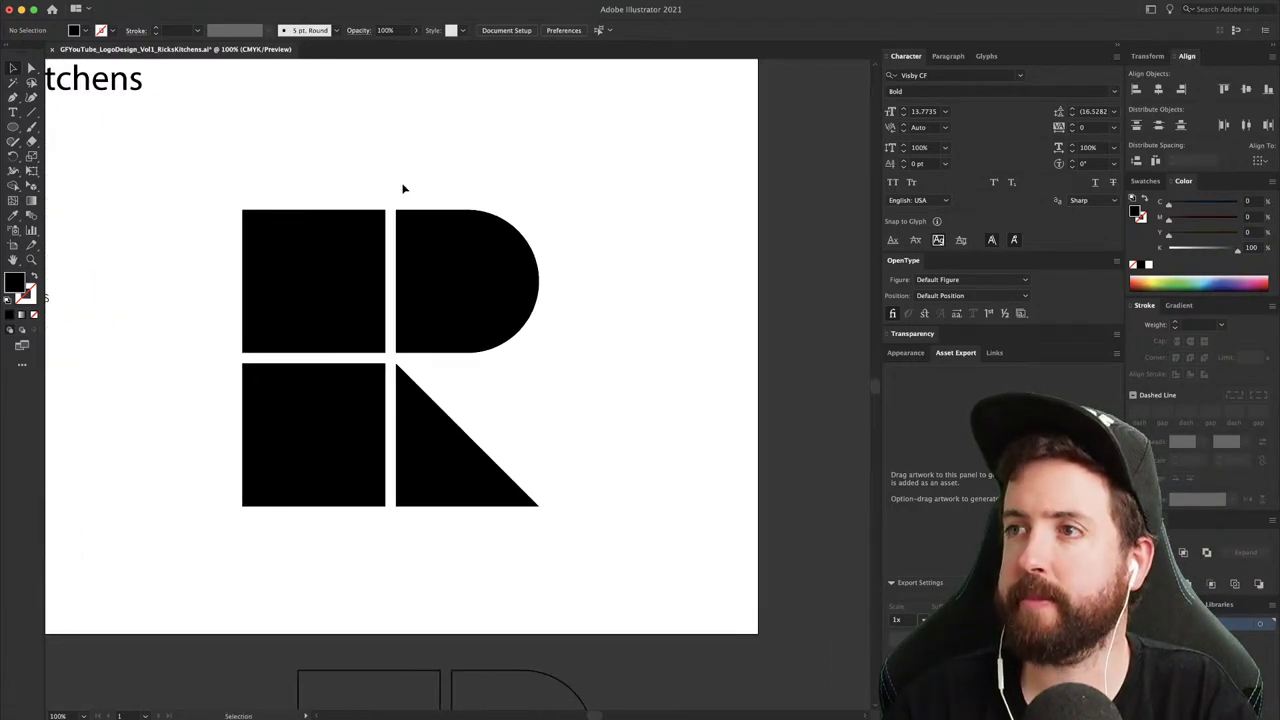
{"action": "key", "text": "super+minus"}
{"action": "key", "text": "super+minus"}
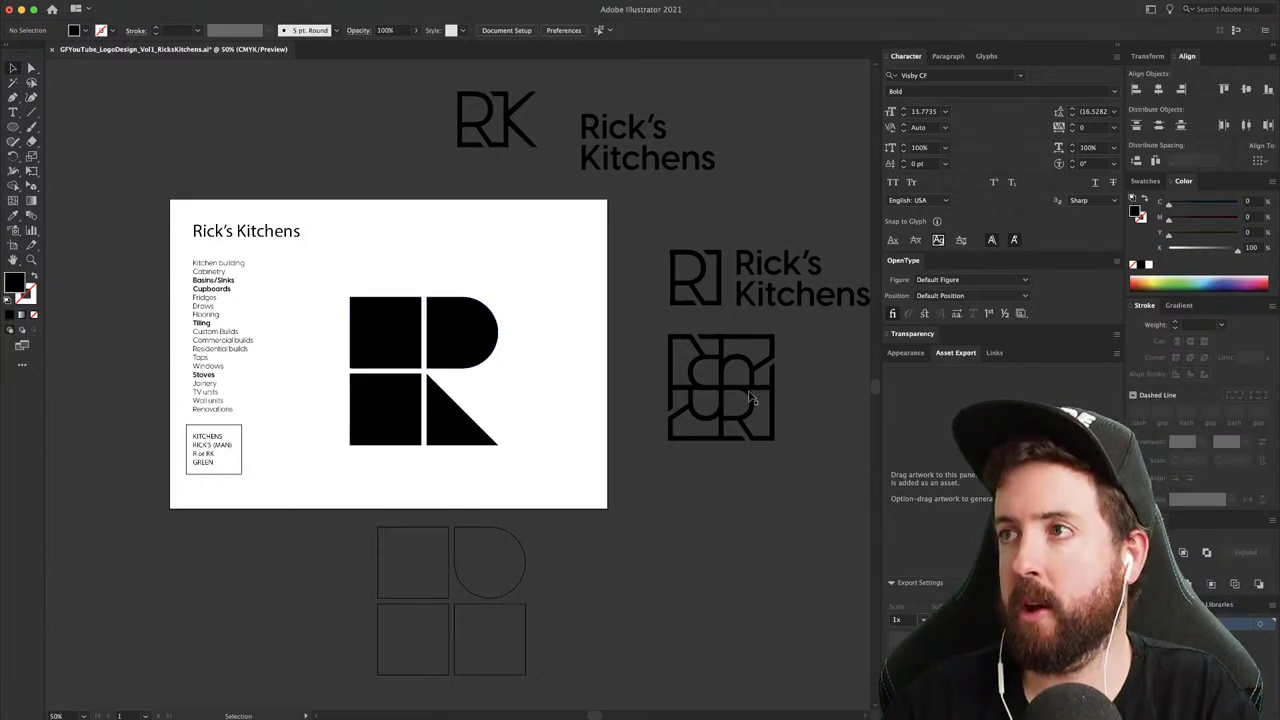
{"action": "scroll", "coordinate": [560, 320], "scroll_direction": "right", "scroll_amount": 5}
{"action": "key", "text": "super+space"}
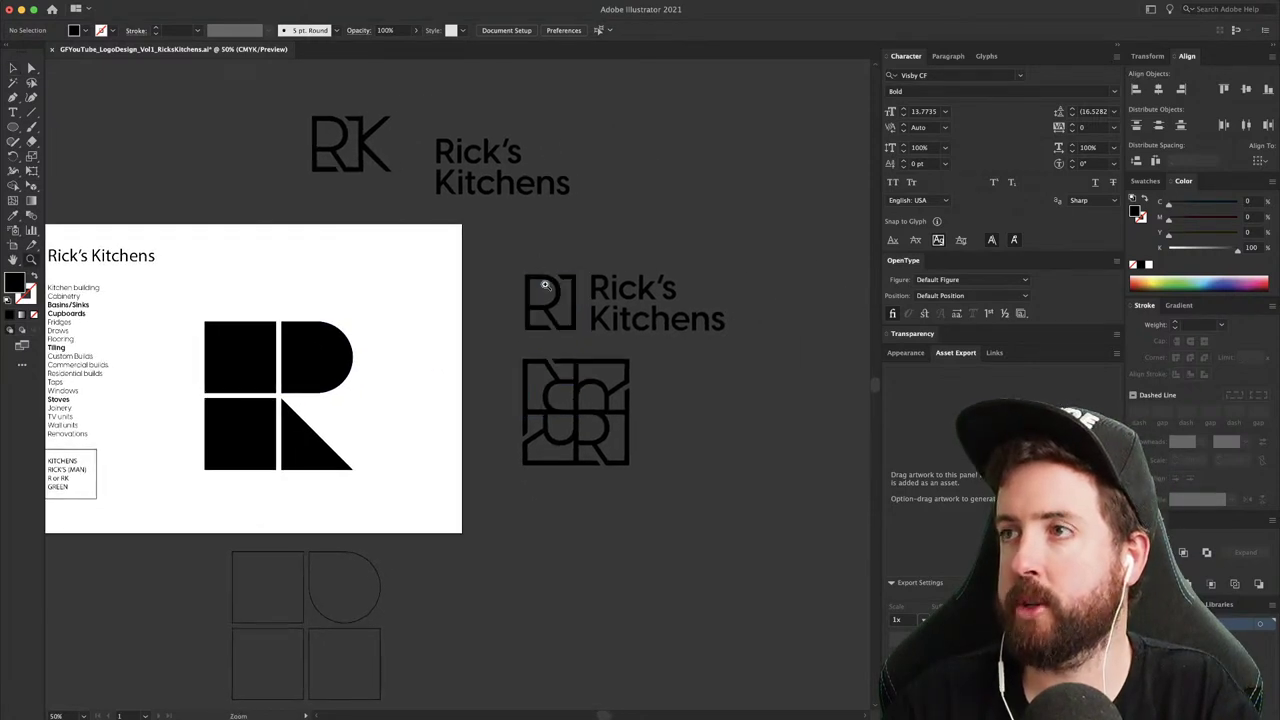
{"action": "left_click_drag", "start_coordinate": [536, 275], "coordinate": [771, 366]}
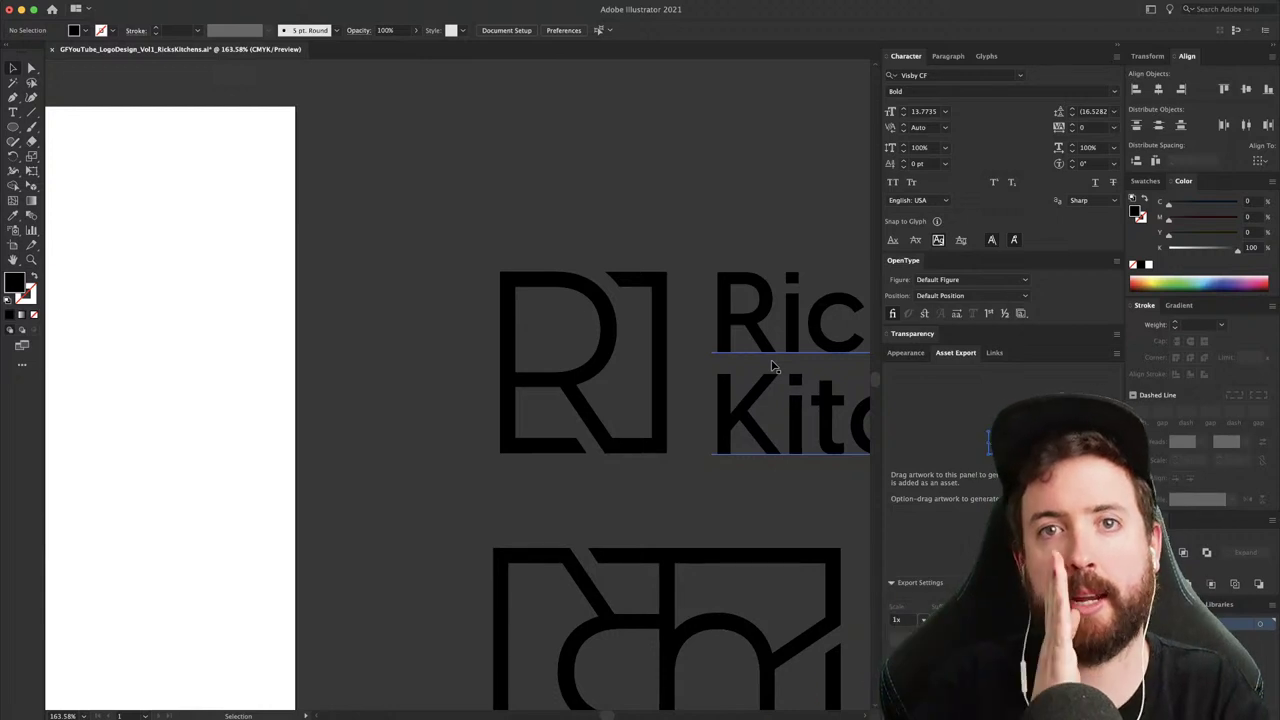
{"action": "left_click_drag", "start_coordinate": [654, 209], "coordinate": [511, 171]}
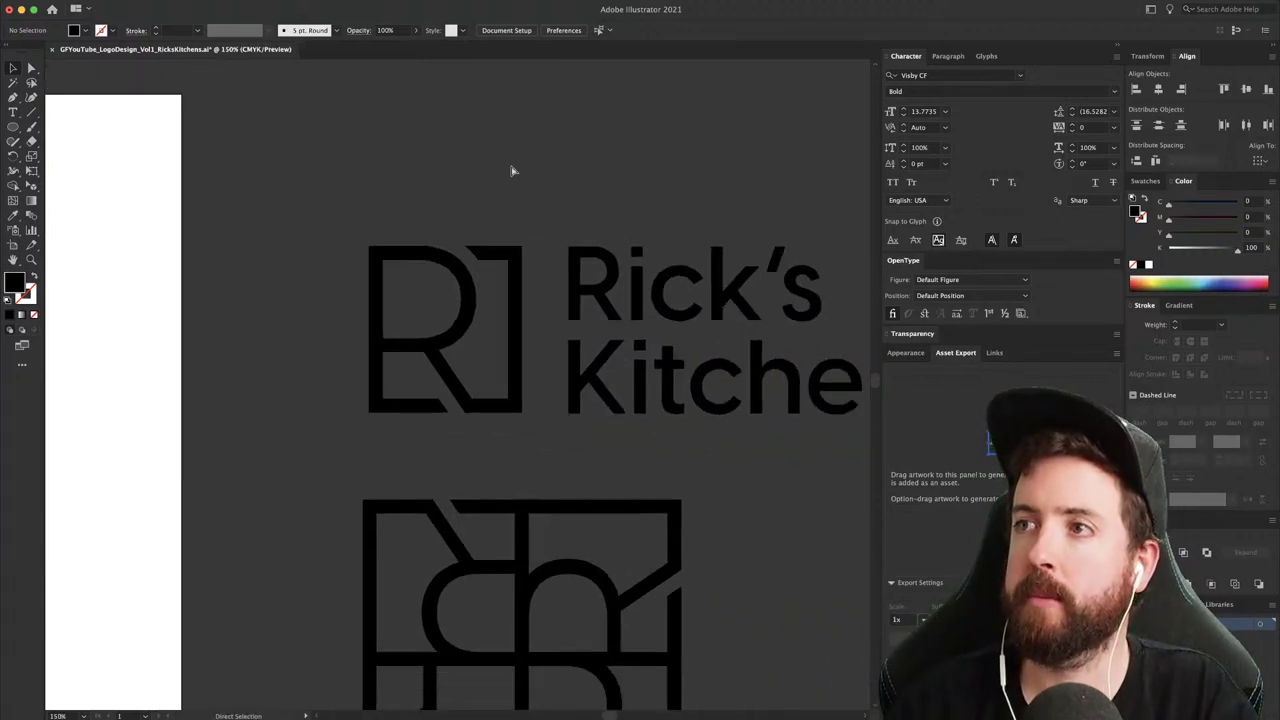
{"action": "key", "text": "super+1"}
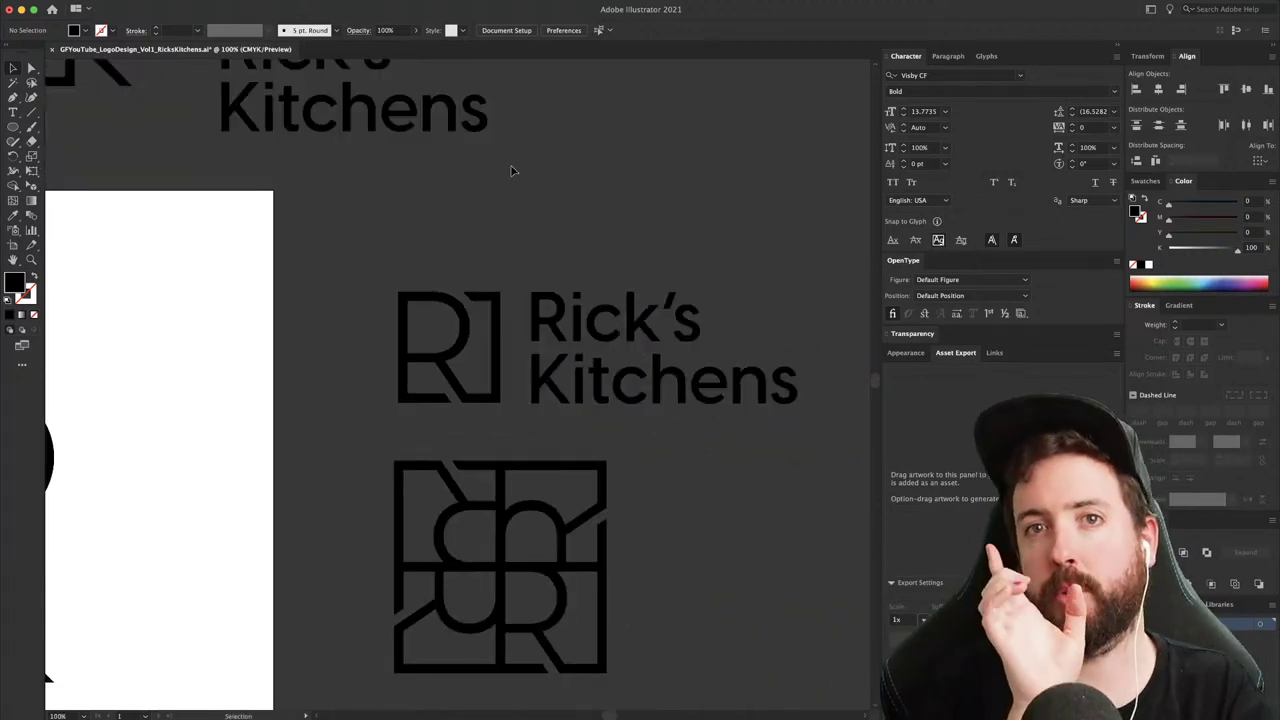
{"action": "key", "text": "space"}
{"action": "left_click_drag", "start_coordinate": [164, 296], "coordinate": [731, 143]}
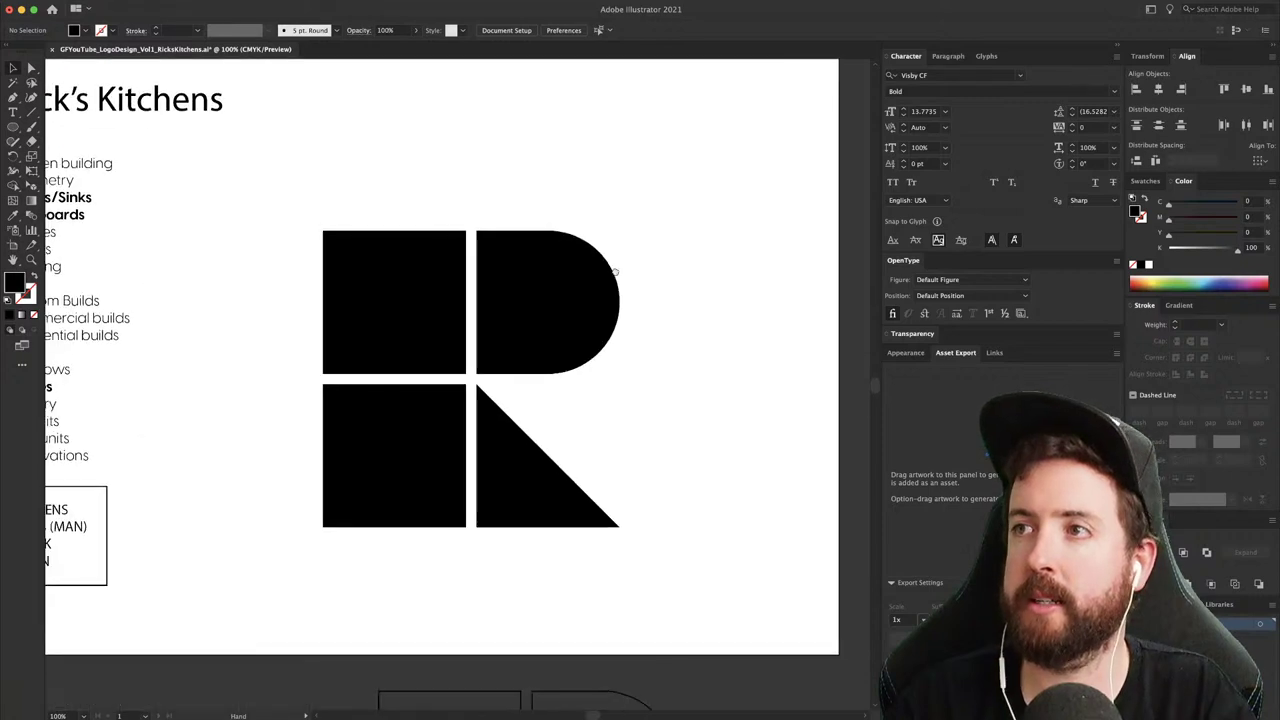
{"action": "key", "text": "super+minus"}
{"action": "key", "text": "super+minus"}
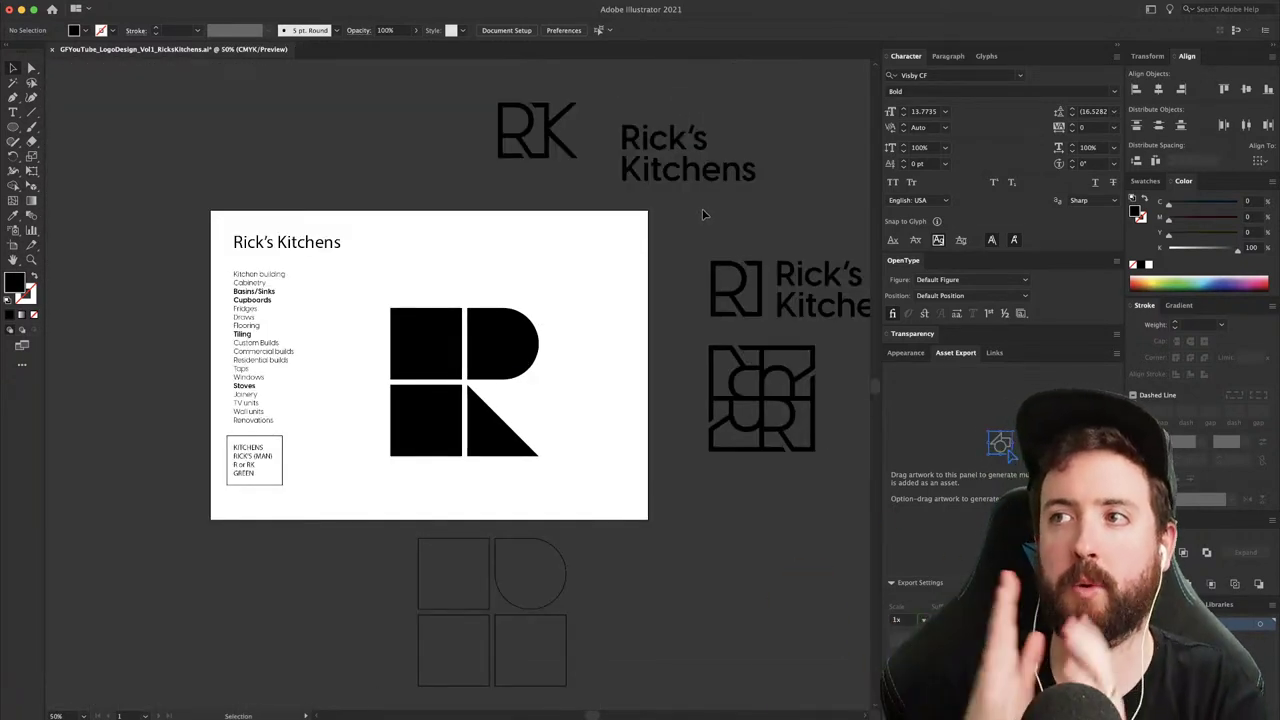
{"action": "left_click_drag", "start_coordinate": [602, 261], "coordinate": [483, 220]}
{"action": "left_click_drag", "start_coordinate": [354, 287], "coordinate": [471, 323]}
{"action": "key", "text": "a"}
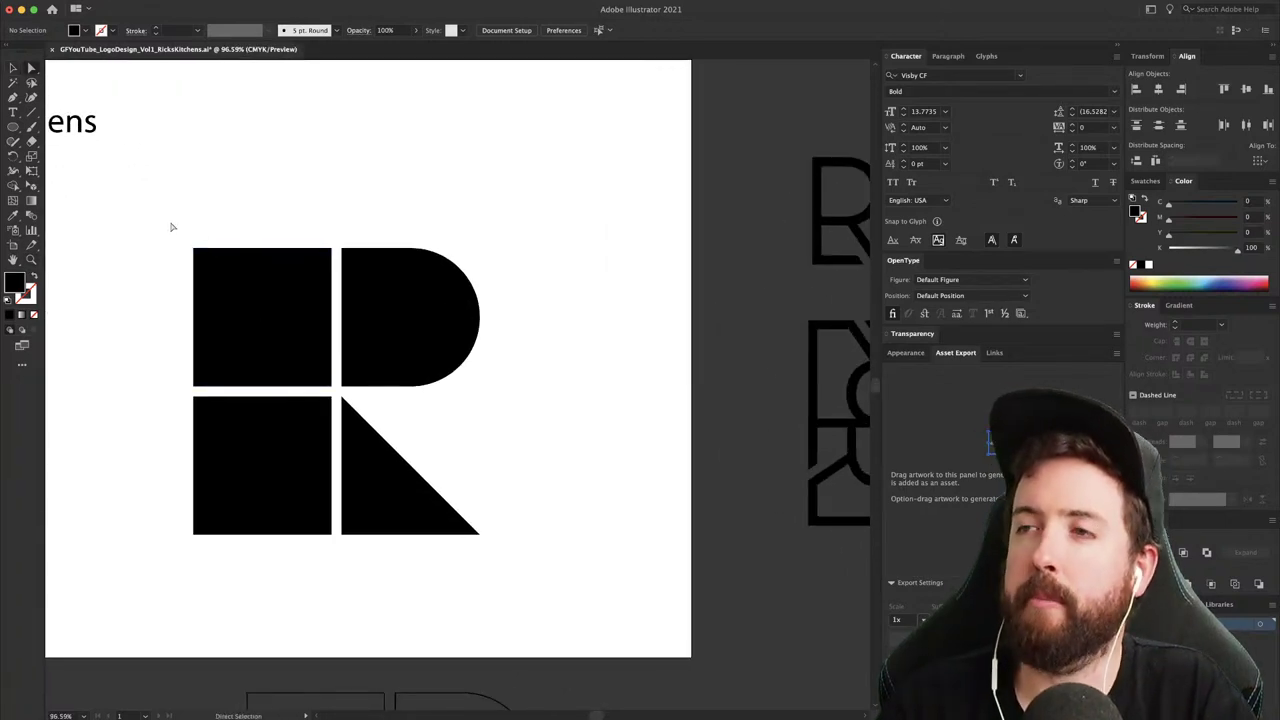
- Nudge both left tiles' left edges rightwards with the arrow keys, then zoom back to the R
{"action": "left_click_drag", "start_coordinate": [223, 436], "coordinate": [225, 574]}
{"action": "key", "text": "shift+Right"}
{"action": "key", "text": "shift+Right"}
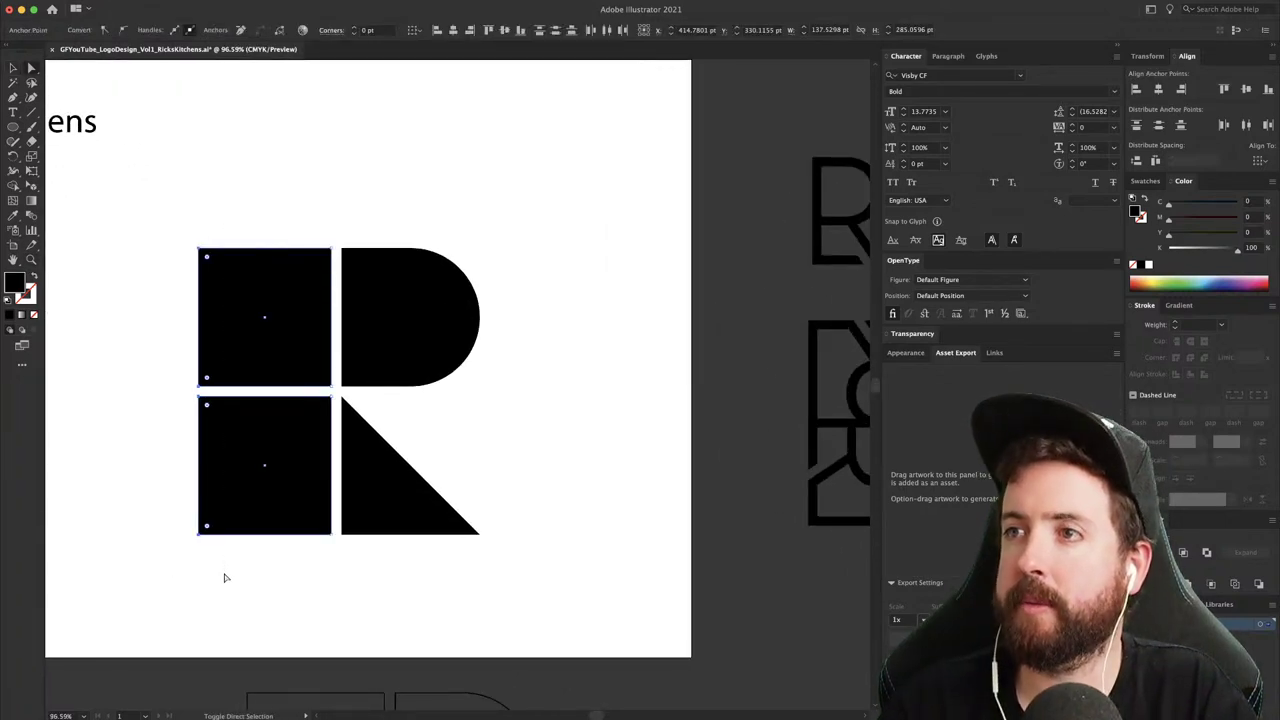
{"action": "key", "text": "Right"}
{"action": "key", "text": "Right"}
{"action": "key", "text": "Right"}
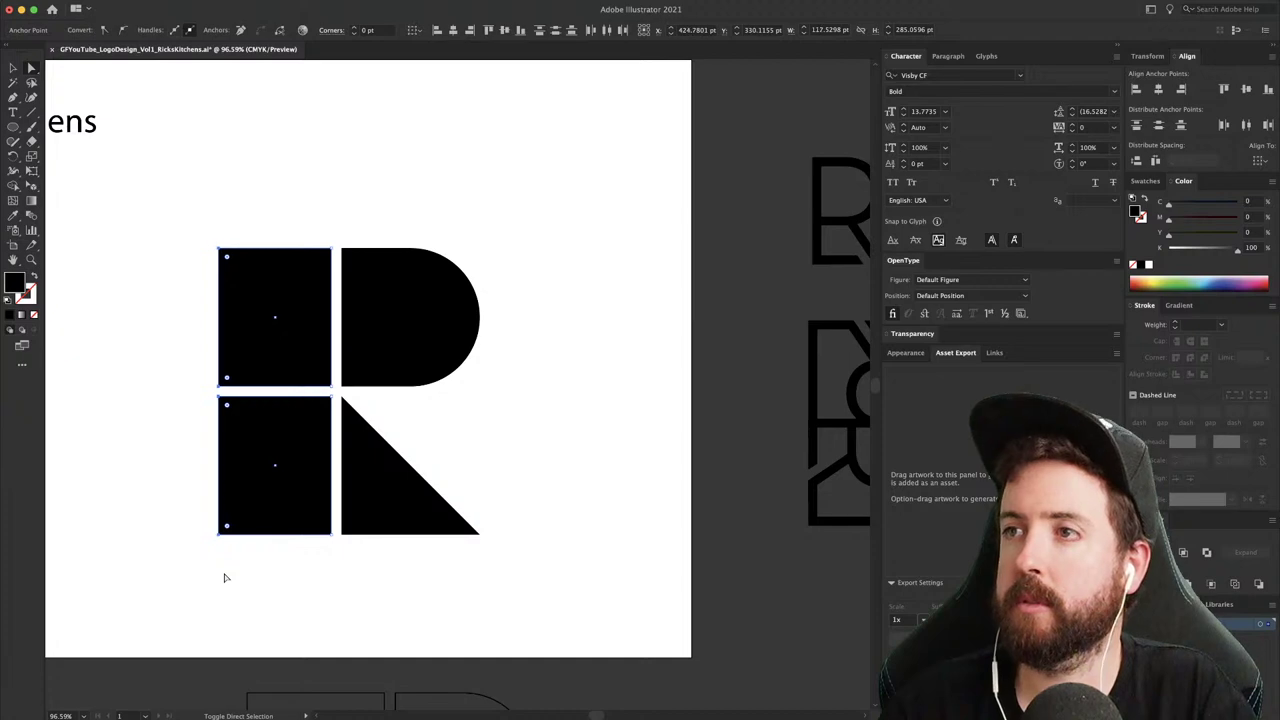
{"action": "key", "text": "v"}
{"action": "left_click", "coordinate": [546, 480]}
{"action": "key", "text": "super+minus"}
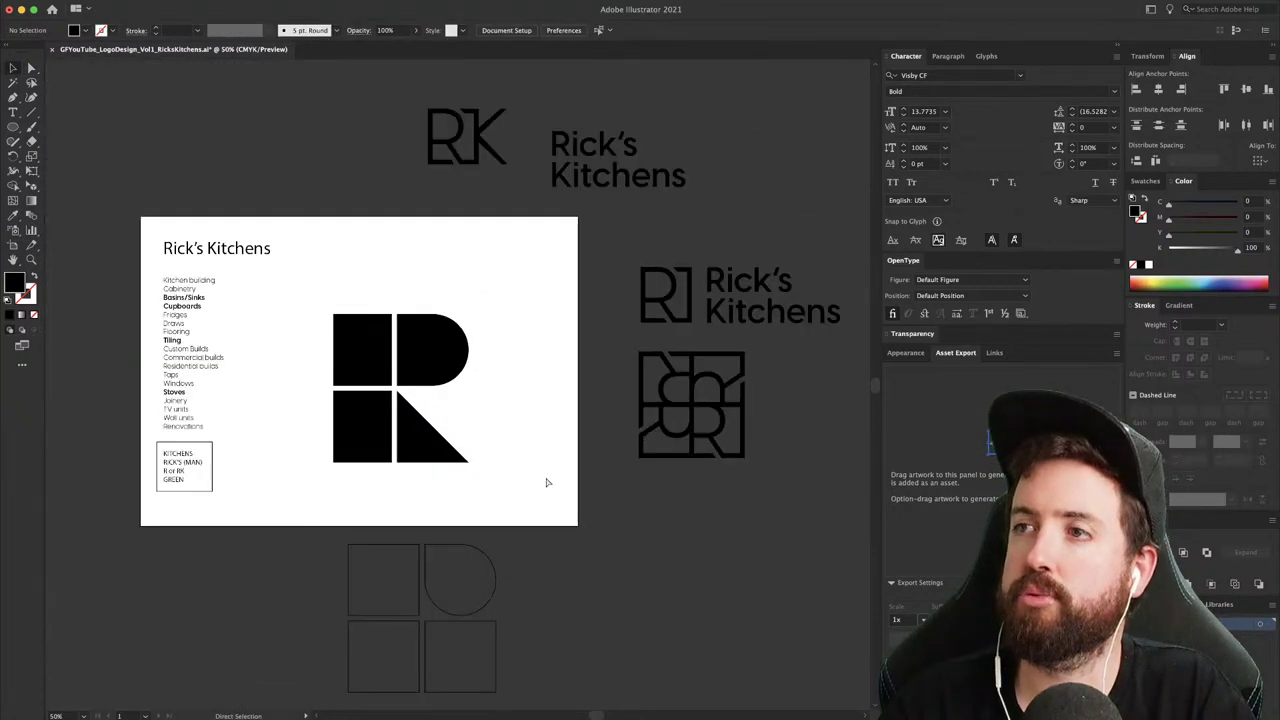
{"action": "key", "text": "super+minus"}
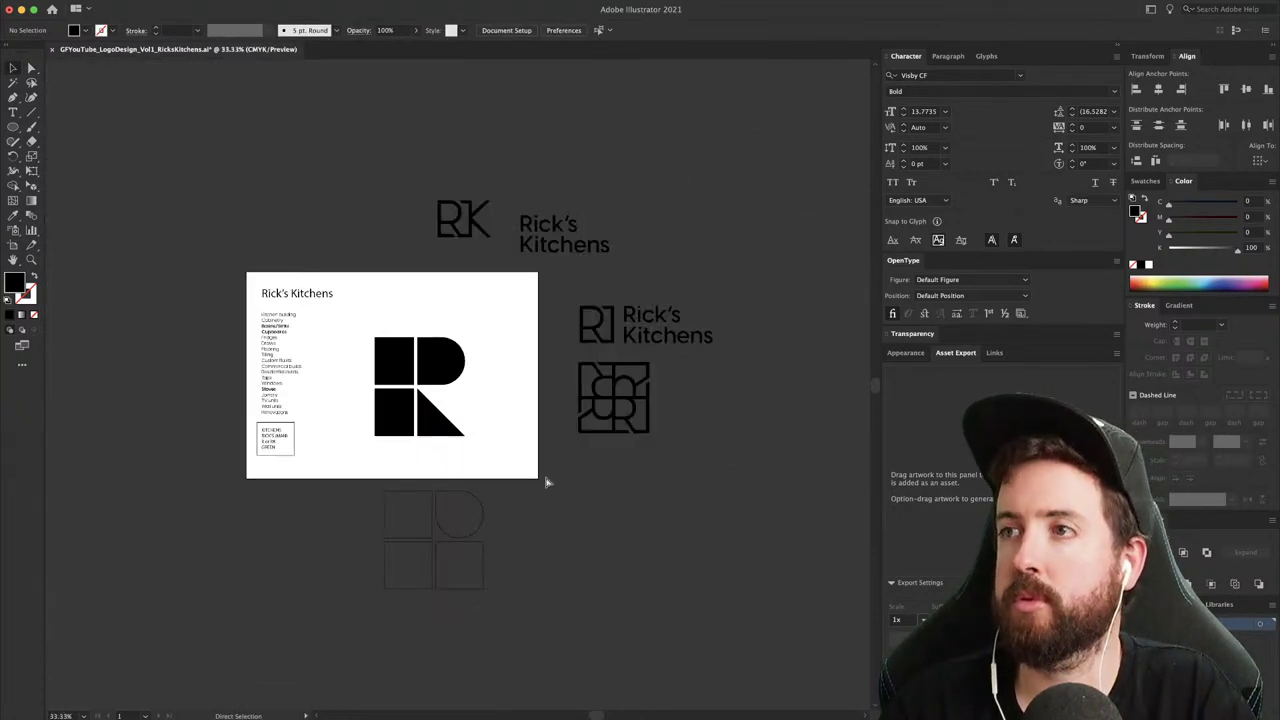
{"action": "key", "text": "super+equal"}
{"action": "key", "text": "super+equal"}
{"action": "key", "text": "super+equal"}
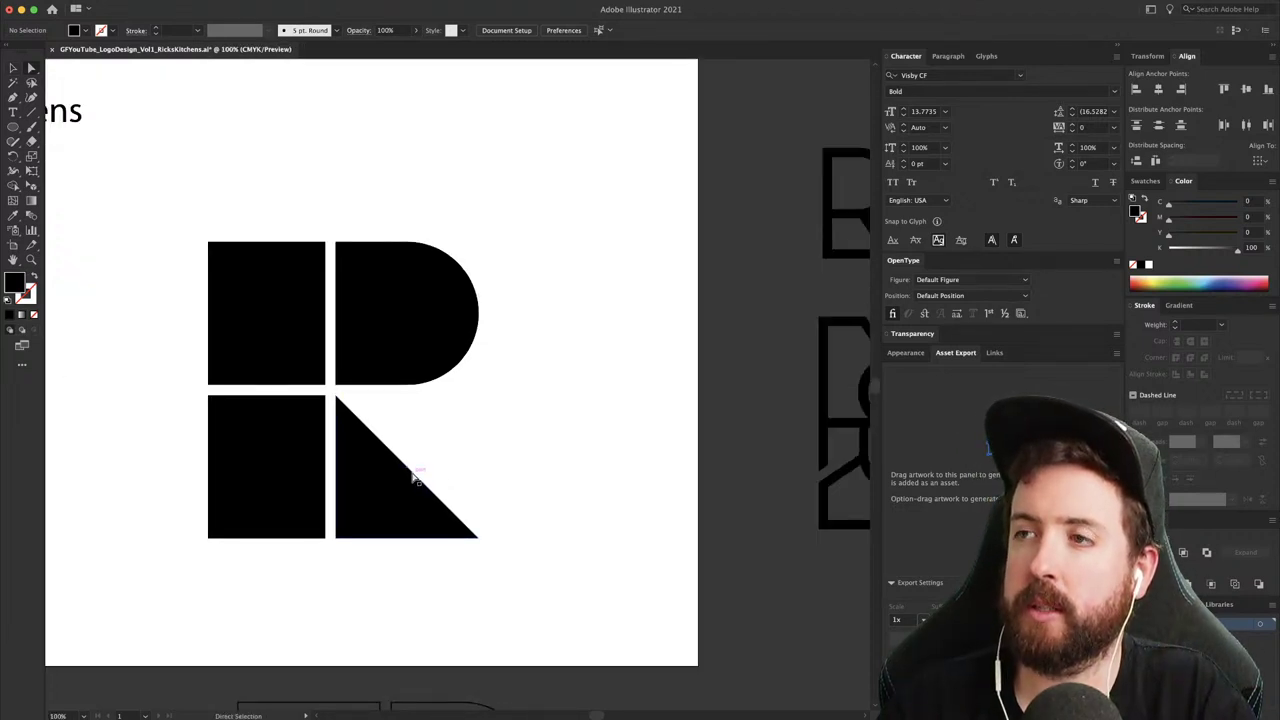
{"action": "left_click", "coordinate": [14, 97]}
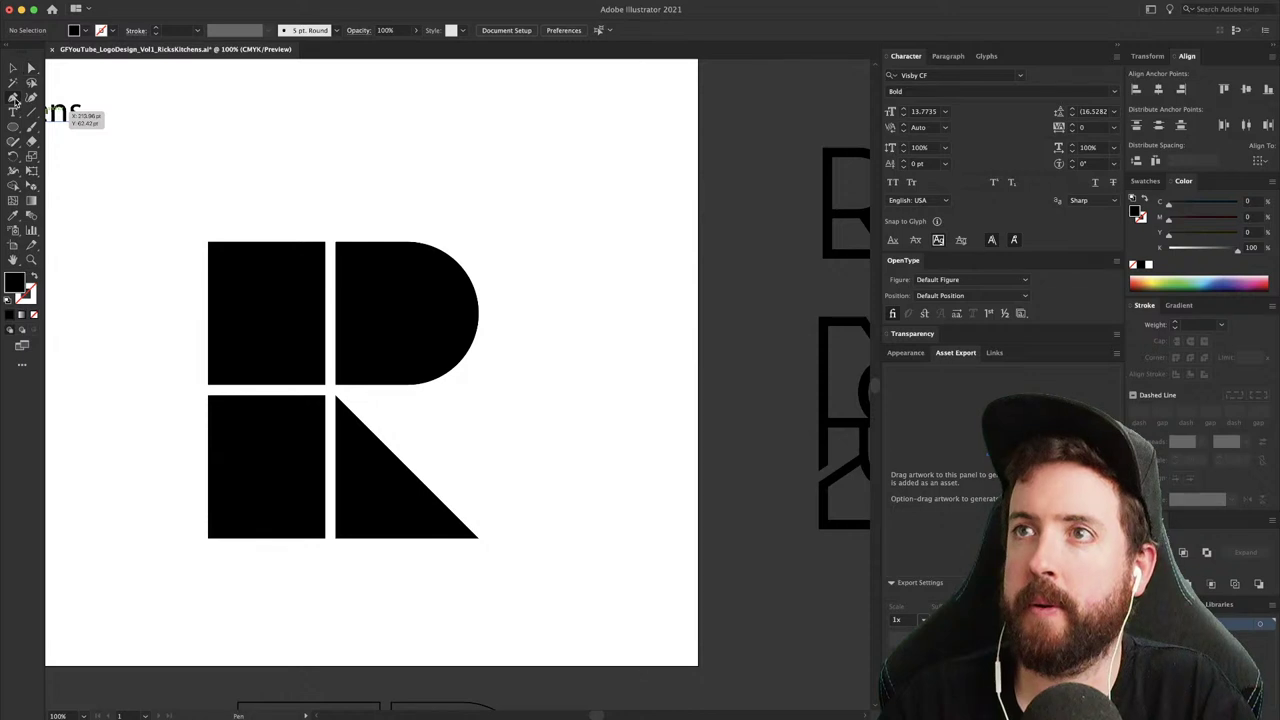
{"action": "left_click", "coordinate": [408, 467], "text": "super"}
{"action": "left_click_drag", "start_coordinate": [409, 470], "coordinate": [423, 457]}
{"action": "key", "text": "super+z"}
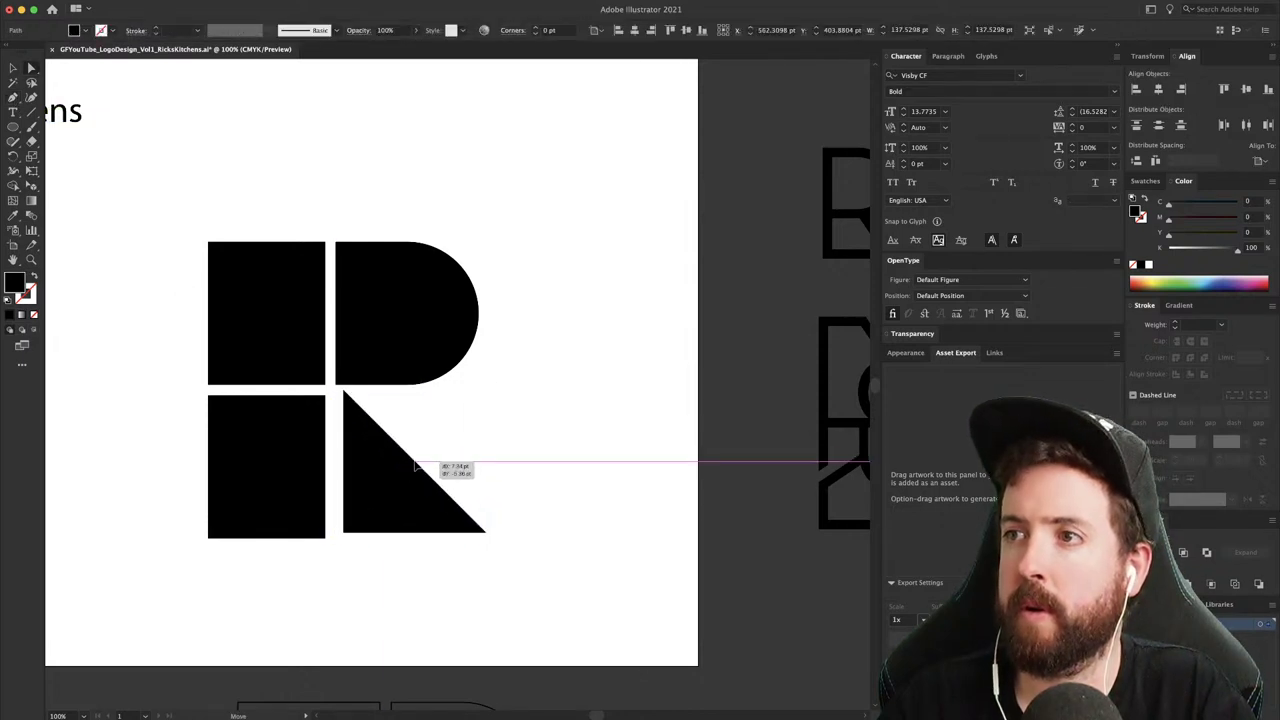
{"action": "left_click", "coordinate": [414, 443]}
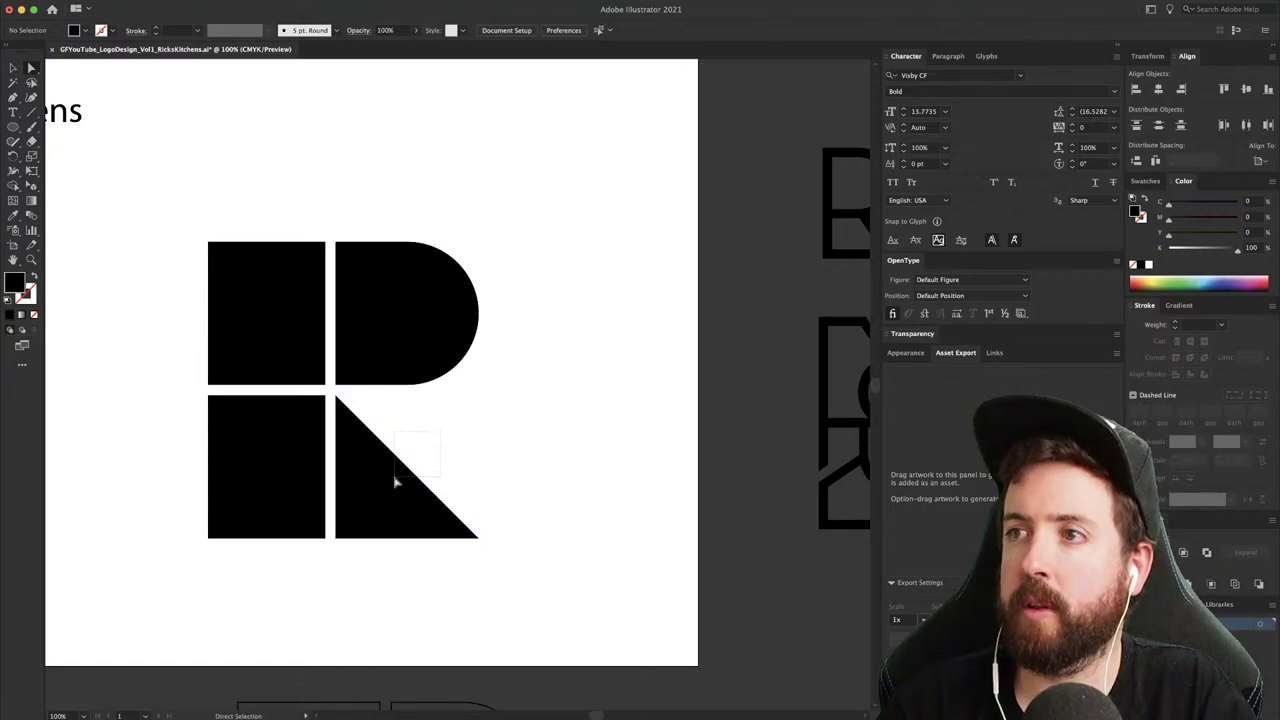
{"action": "left_click", "coordinate": [395, 482]}
{"action": "key", "text": "Delete"}
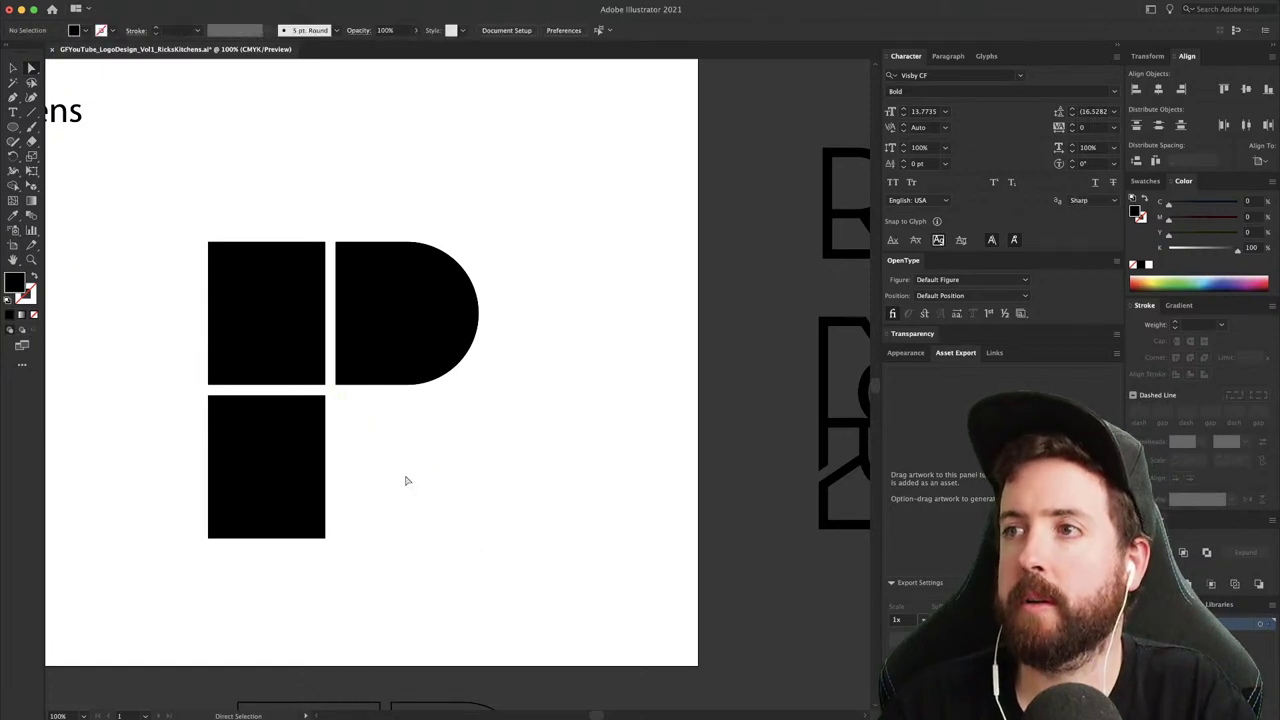
{"action": "key", "text": "super+z"}
{"action": "left_click", "coordinate": [466, 443]}
{"action": "left_click", "coordinate": [13, 98]}
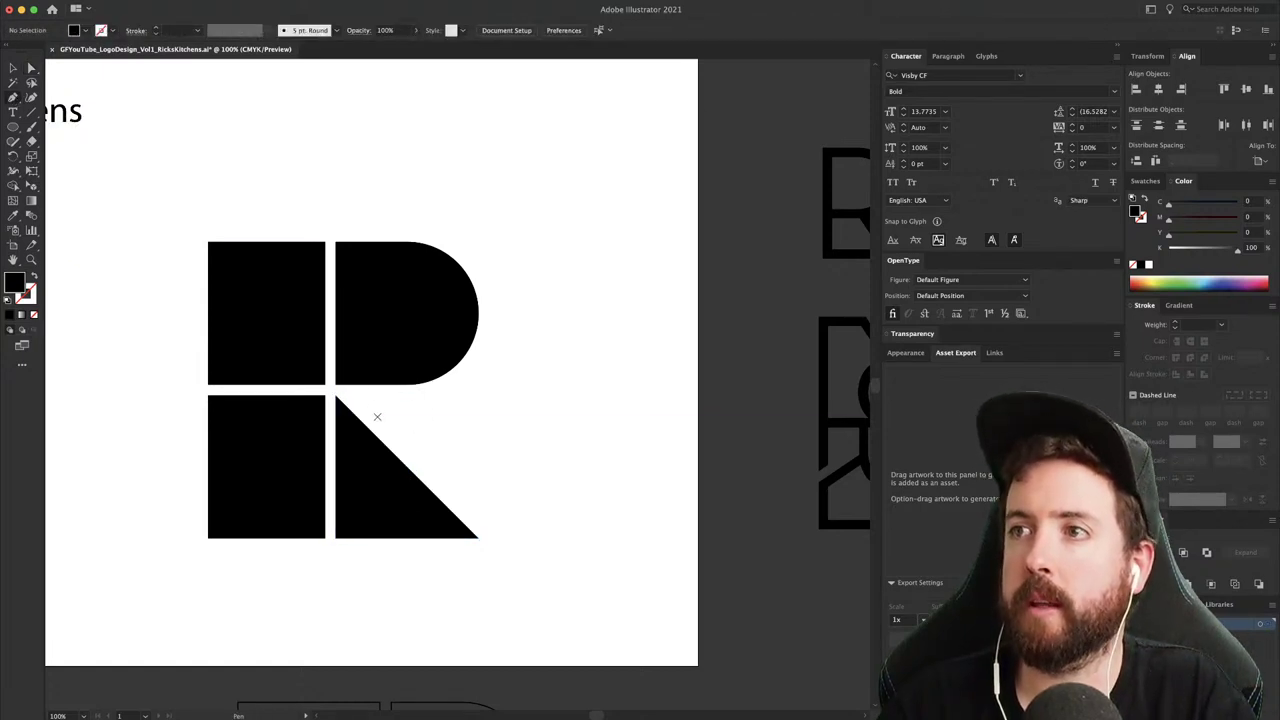
{"action": "left_click", "coordinate": [338, 397]}
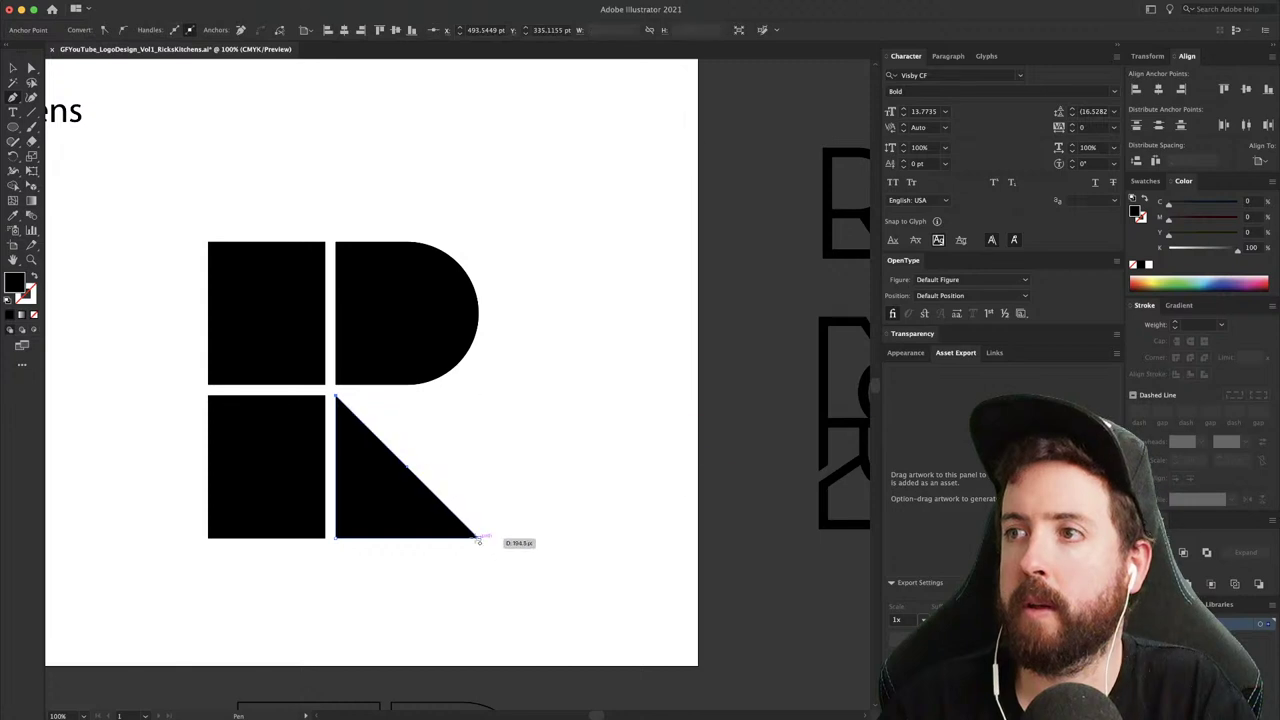
{"action": "left_click_drag", "start_coordinate": [479, 538], "coordinate": [527, 661]}
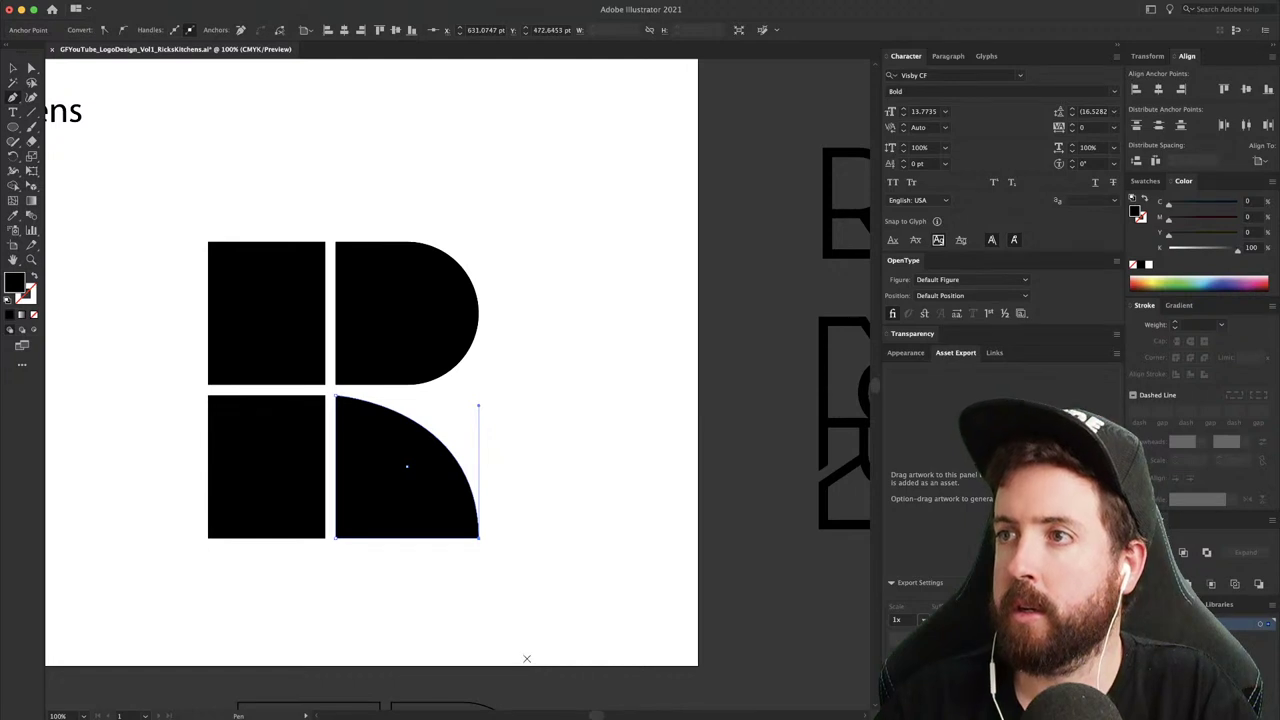
{"action": "key", "text": "super+z"}
{"action": "key", "text": "super+r"}
{"action": "left_click_drag", "start_coordinate": [434, 63], "coordinate": [449, 395]}
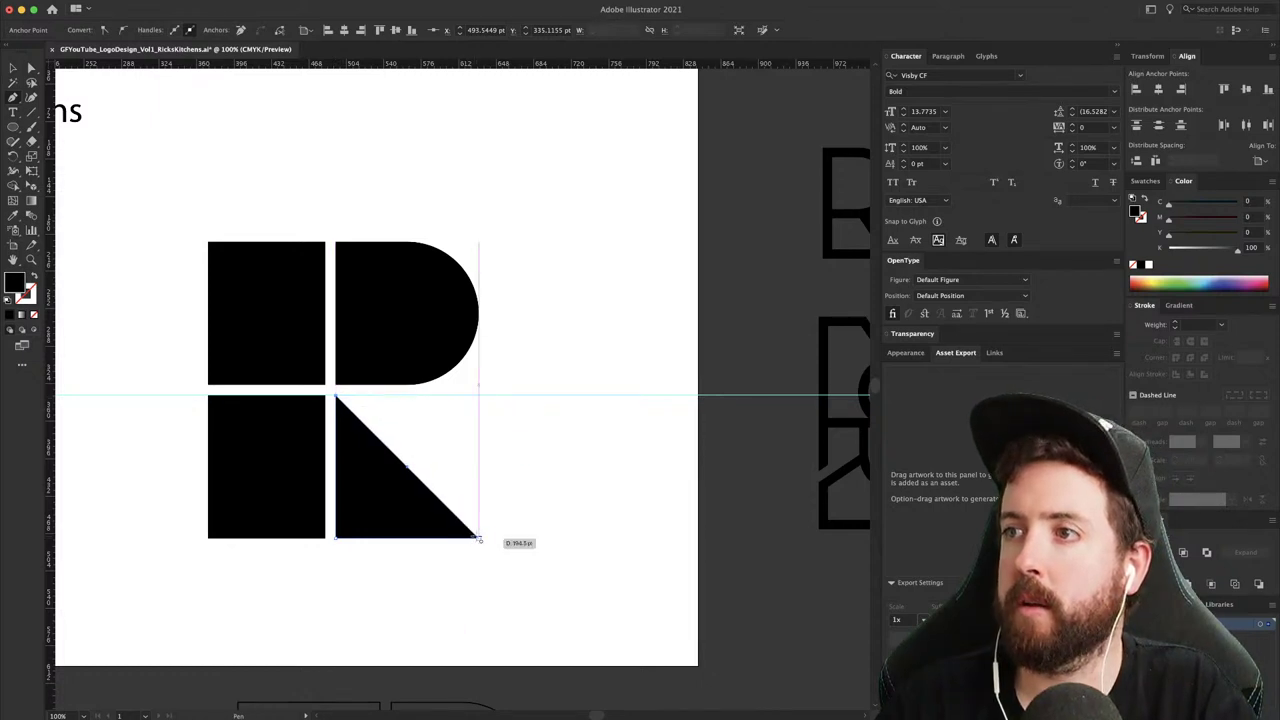
{"action": "left_click_drag", "start_coordinate": [478, 538], "coordinate": [502, 686]}
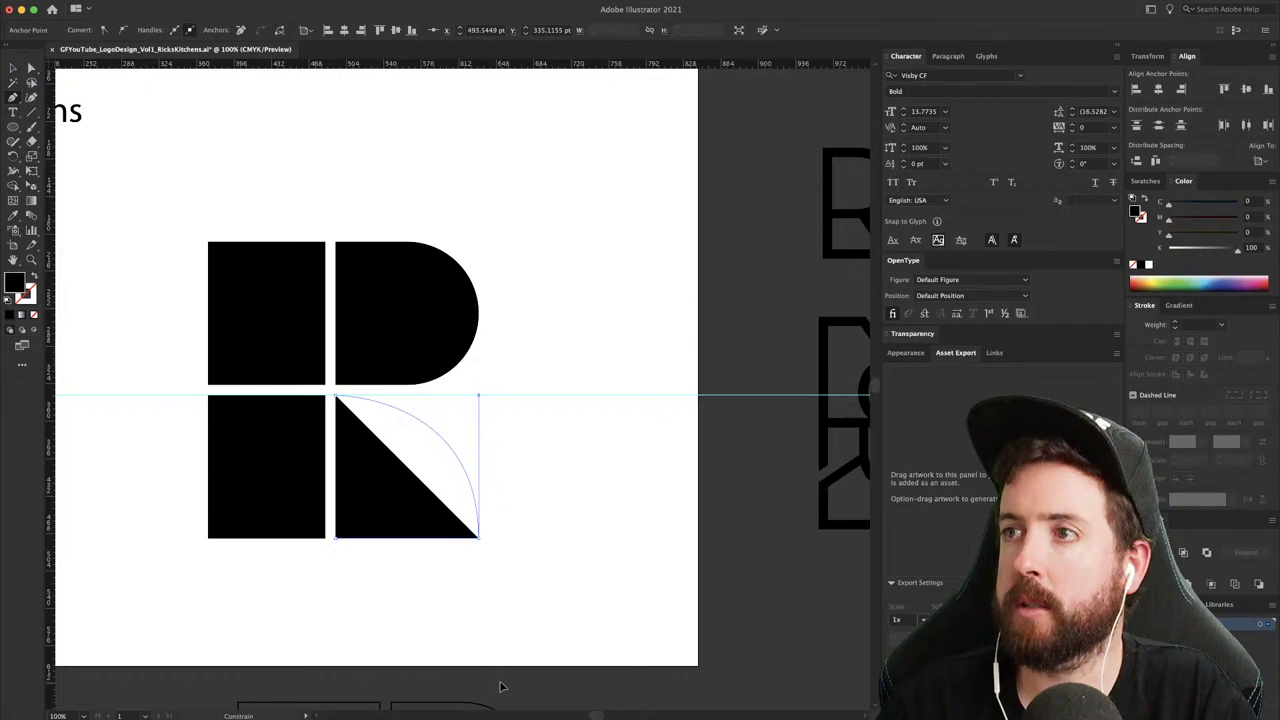
{"action": "left_click_drag", "start_coordinate": [502, 686], "coordinate": [502, 686]}
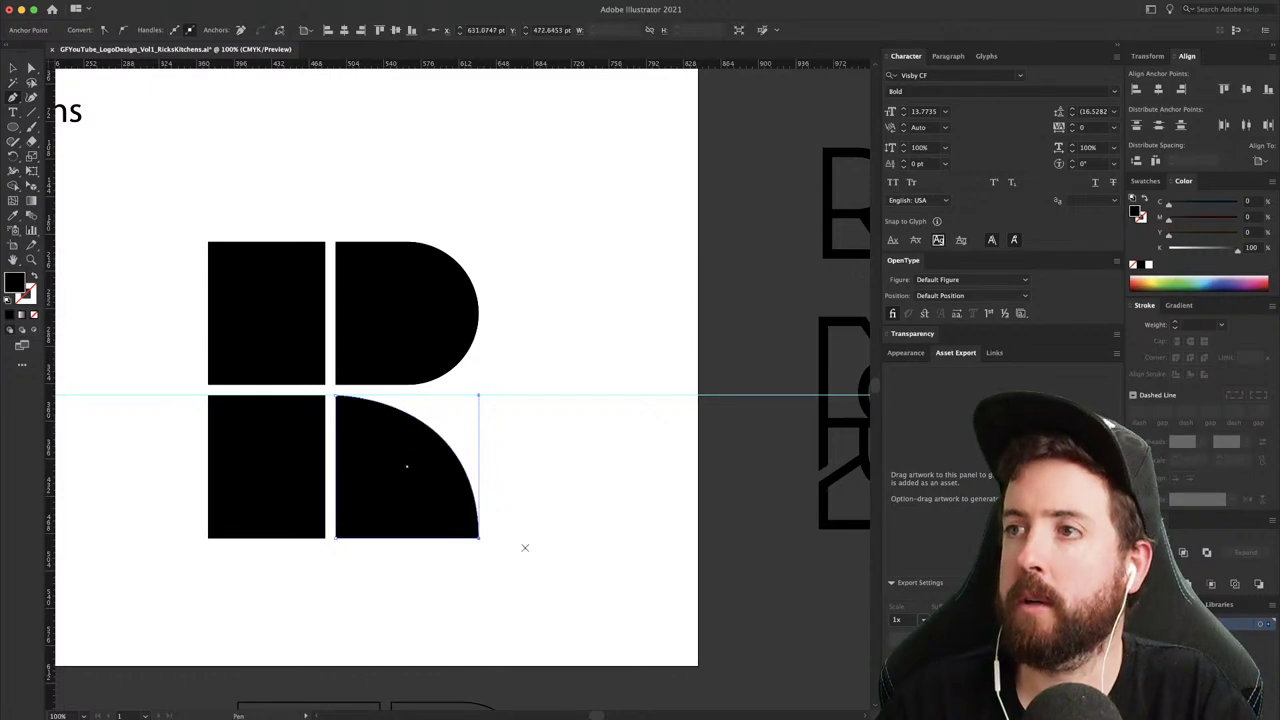
{"action": "key", "text": "v"}
{"action": "left_click", "coordinate": [539, 477]}
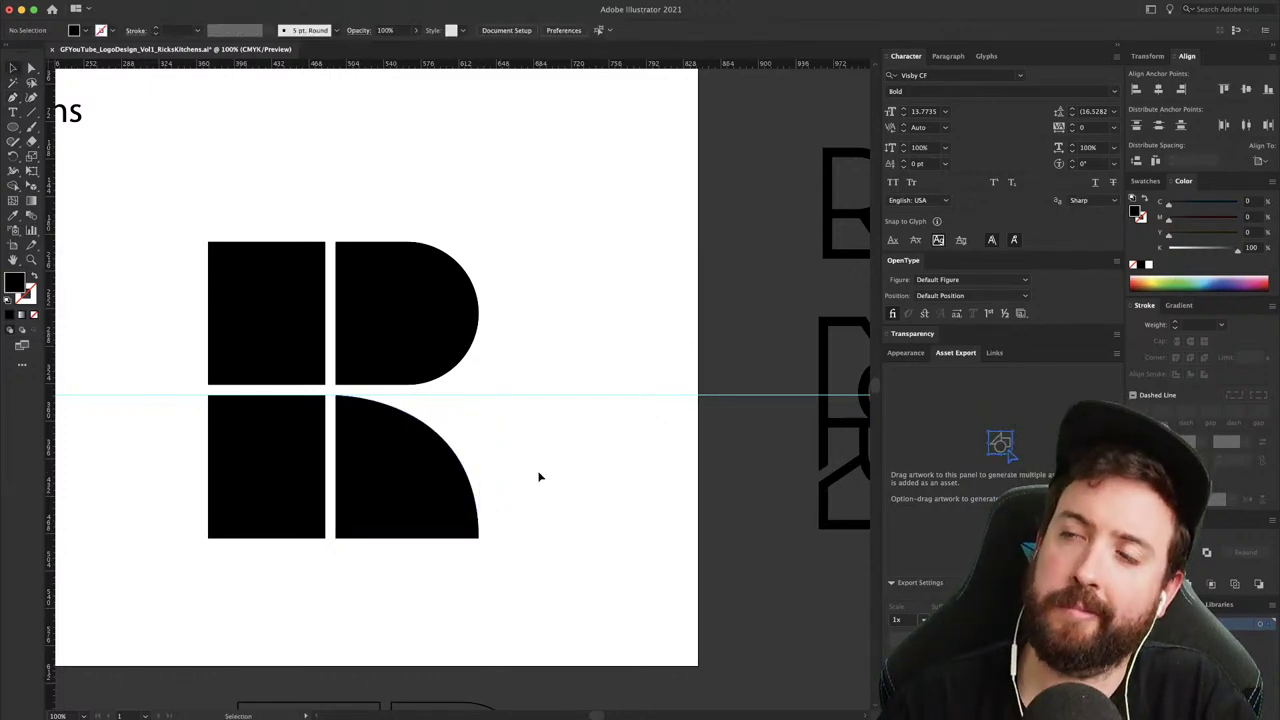
{"action": "key", "text": "super+minus"}
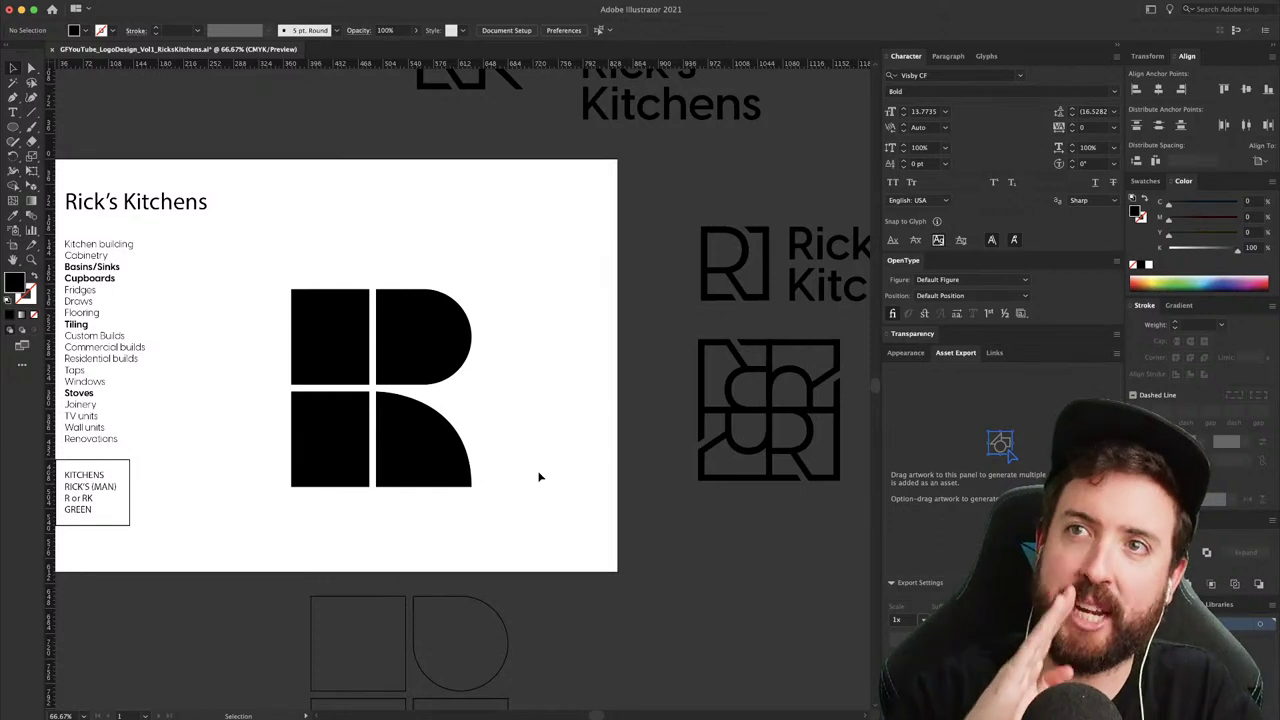
- Undo the curved leg to restore the triangle tile and zoom in on the R
{"action": "key", "text": "super+z"}
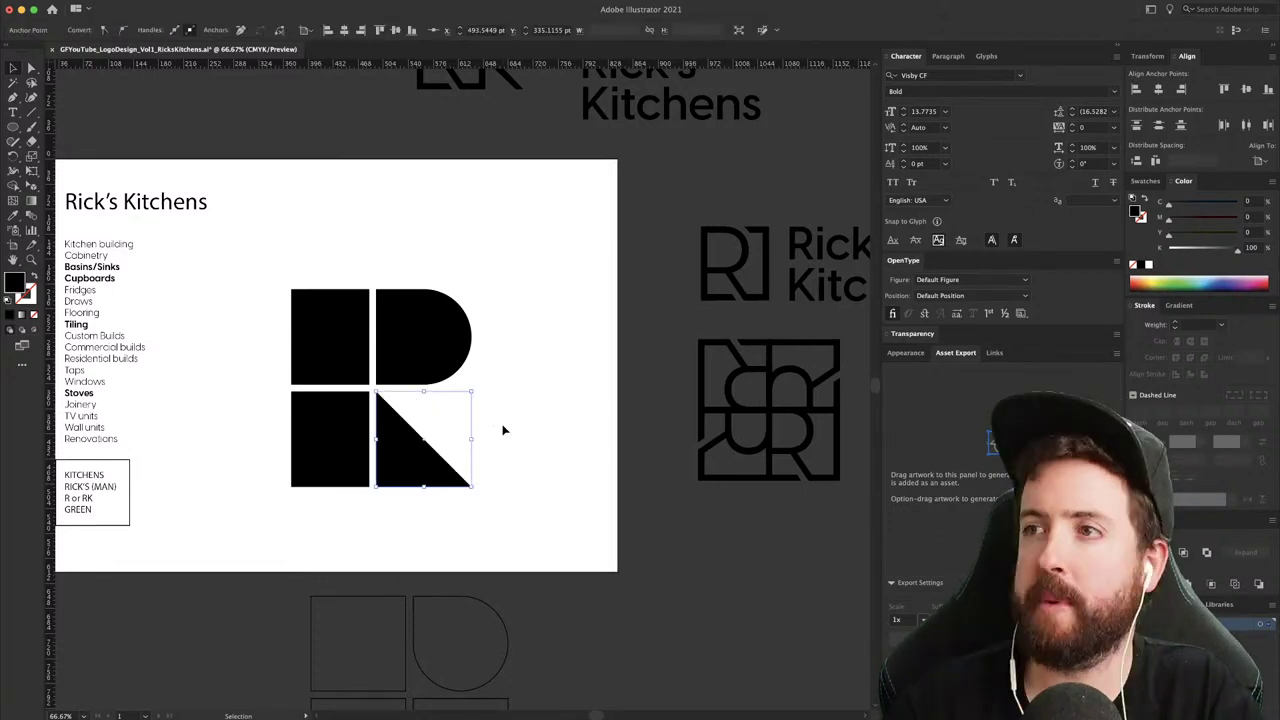
{"action": "left_click", "coordinate": [498, 427]}
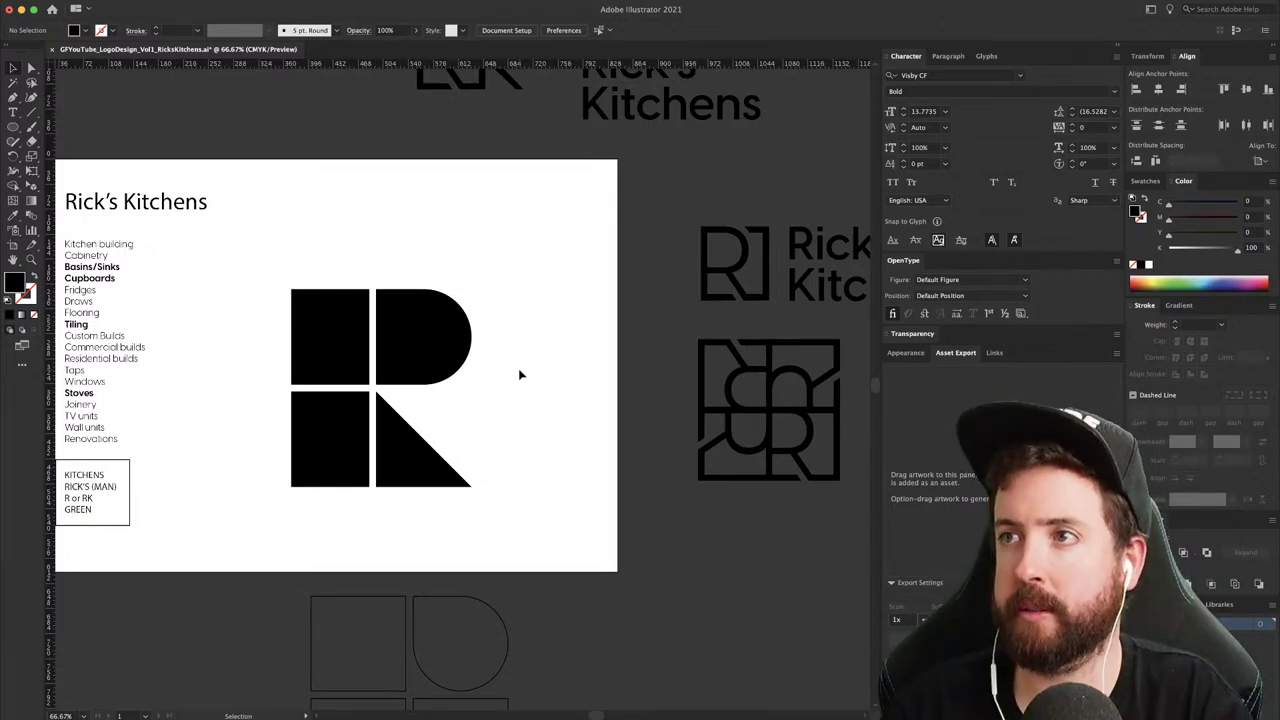
{"action": "key", "text": "z"}
{"action": "left_click_drag", "start_coordinate": [423, 423], "coordinate": [544, 443]}
{"action": "key", "text": "super+z"}
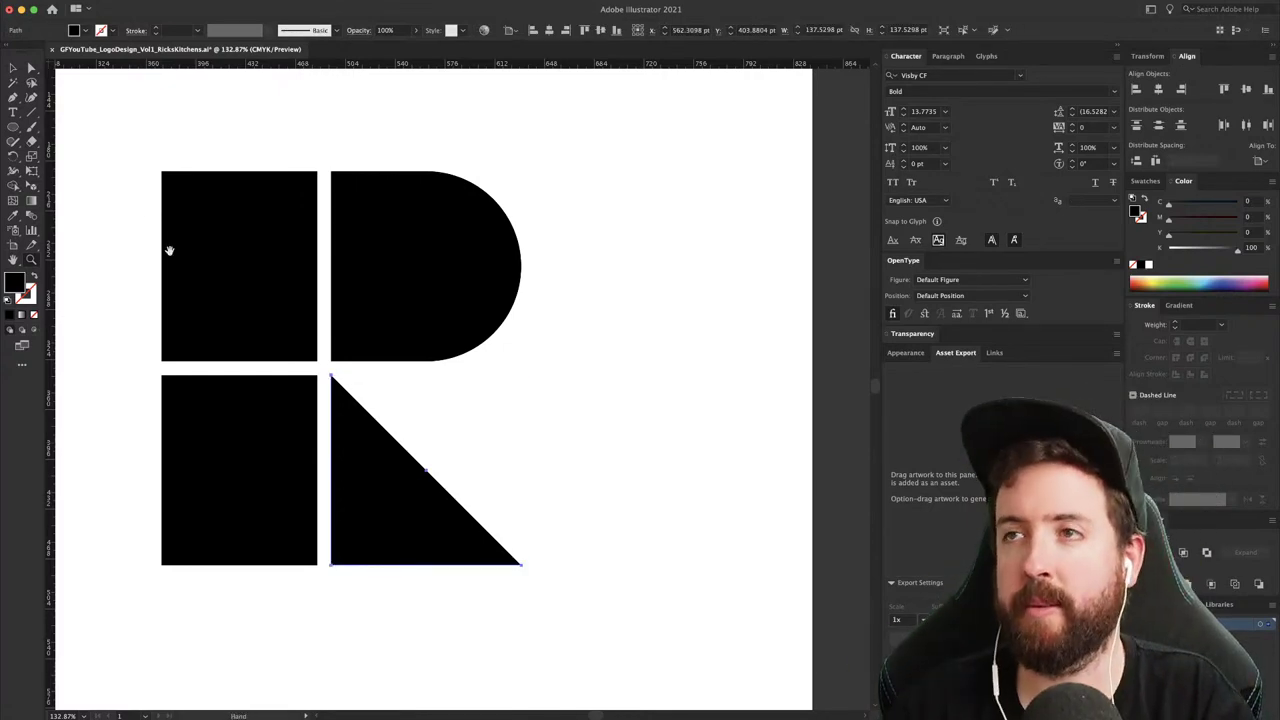
{"action": "left_click", "coordinate": [139, 213]}
{"action": "left_click_drag", "start_coordinate": [334, 432], "coordinate": [271, 223]}
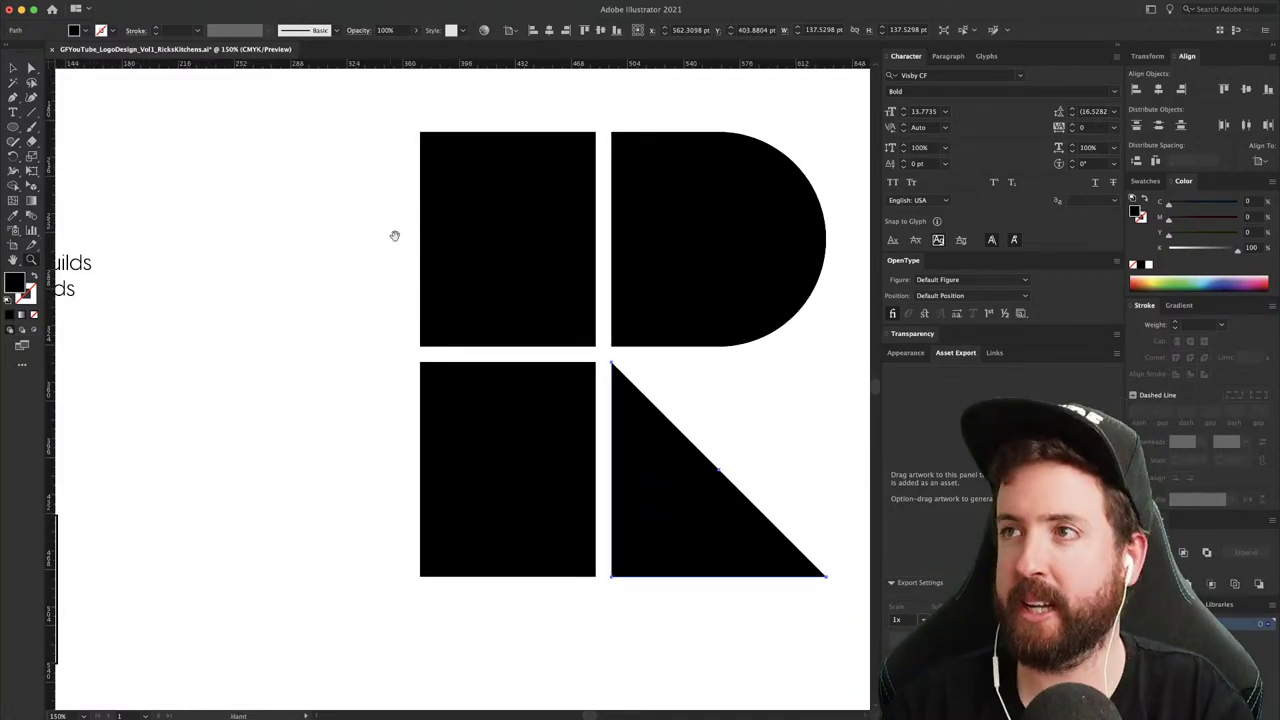
{"action": "left_click_drag", "start_coordinate": [394, 237], "coordinate": [300, 271]}
- Pick the Rectangle Tool and zoom out to show the empty area above the artboard
{"action": "key", "text": "v"}
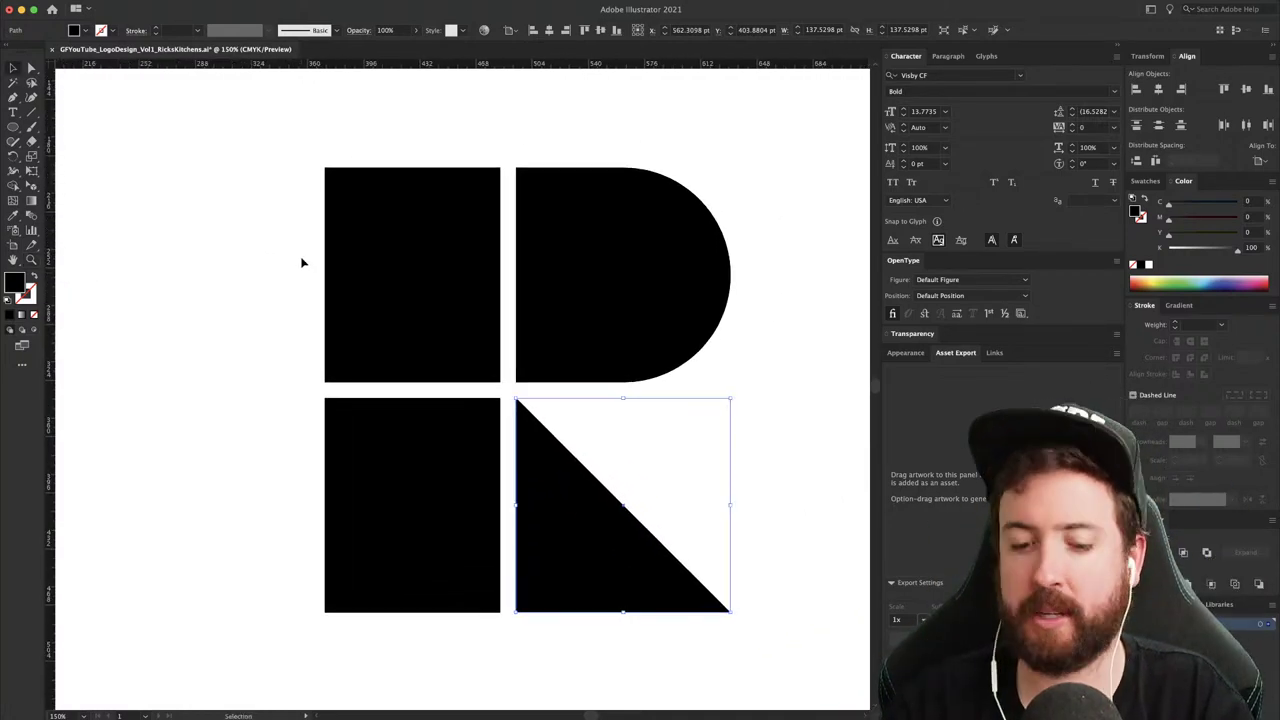
{"action": "left_click", "coordinate": [17, 129]}
{"action": "left_click", "coordinate": [60, 127]}
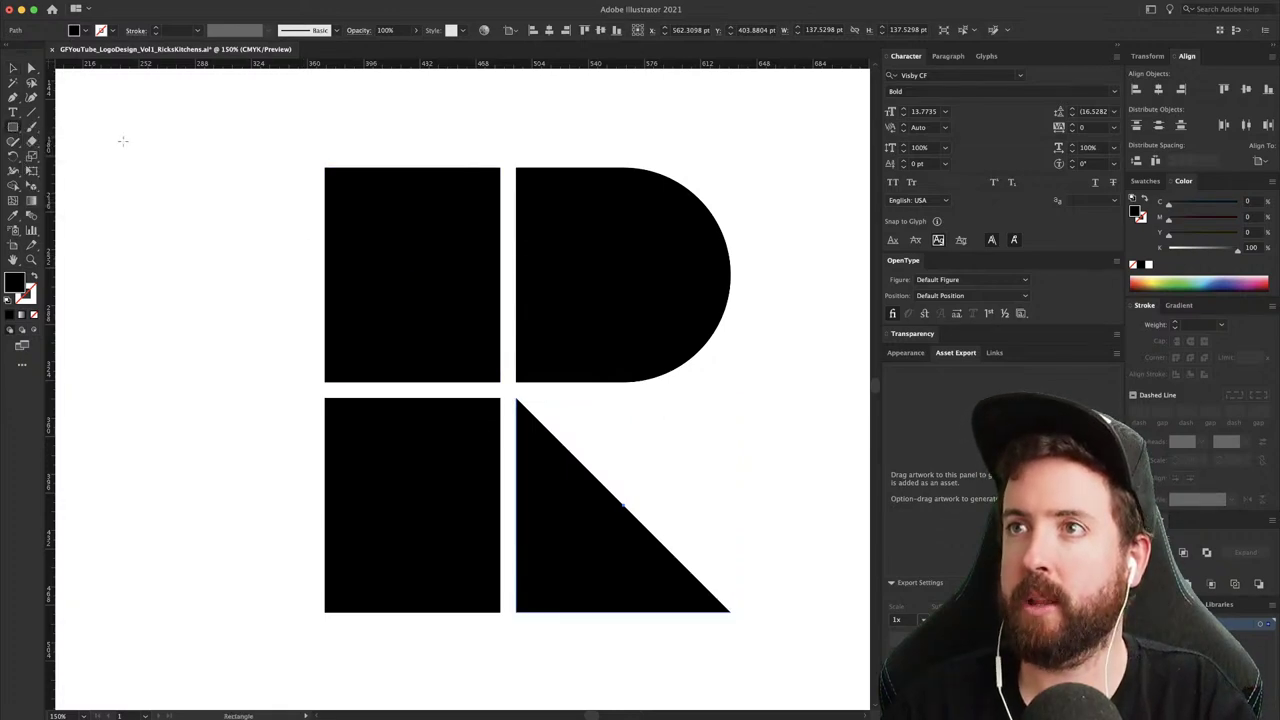
{"action": "key", "text": "super+minus"}
{"action": "key", "text": "super+minus"}
{"action": "key", "text": "super+minus"}
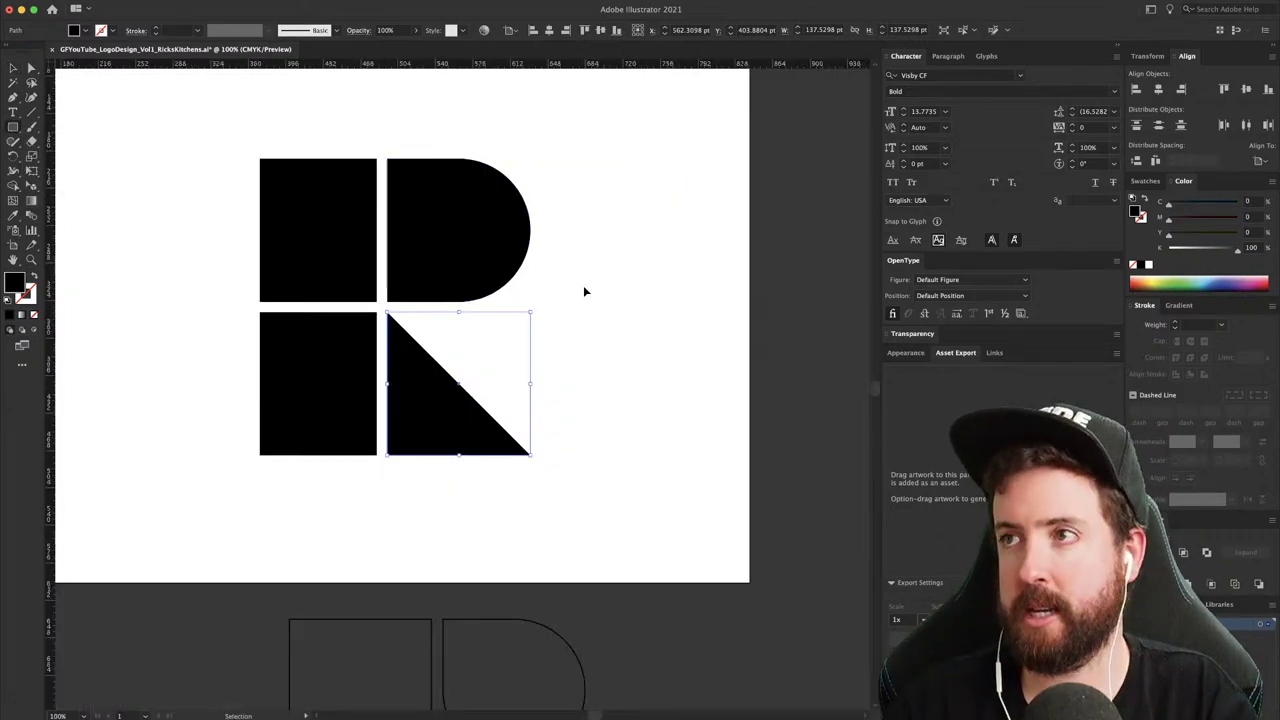
{"action": "left_click_drag", "start_coordinate": [362, 239], "coordinate": [491, 465]}
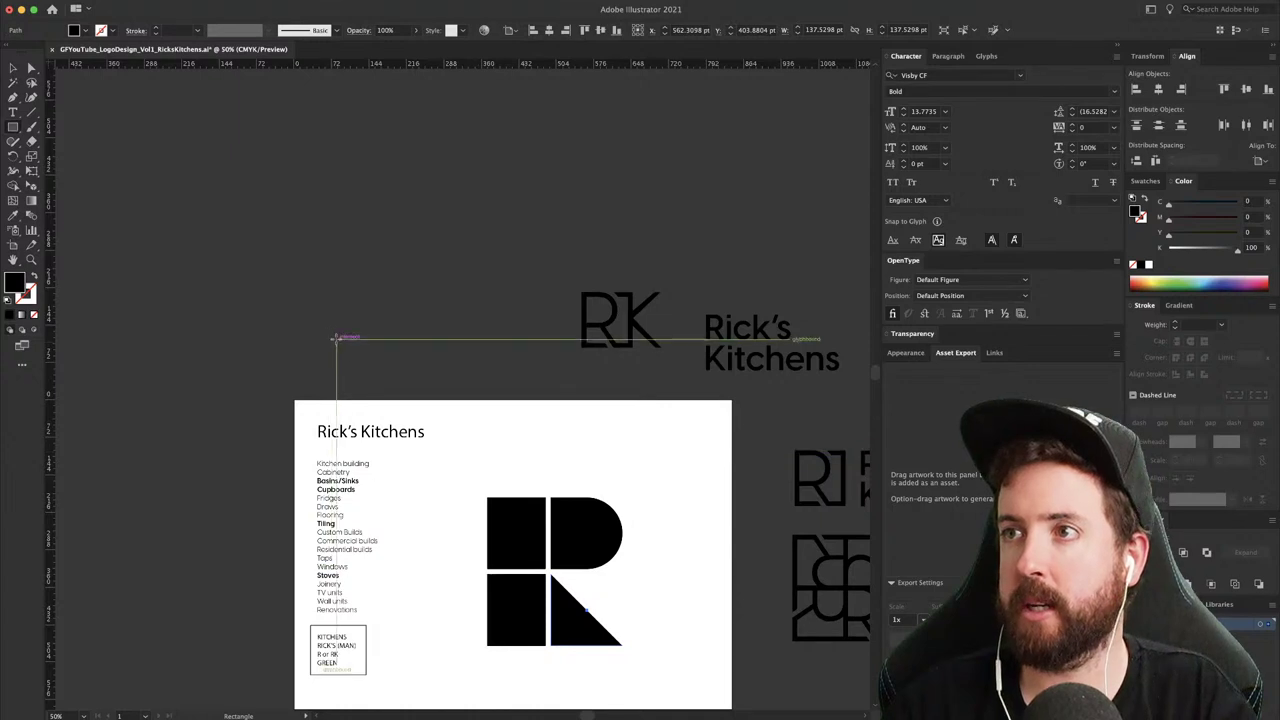
- Copy the rounded D tile above the artboard, discarding a trial small square
{"action": "left_click_drag", "start_coordinate": [336, 340], "coordinate": [384, 386]}
{"action": "key", "text": "super+shift+a"}
{"action": "key", "text": "space"}
{"action": "left_click_drag", "start_coordinate": [551, 417], "coordinate": [538, 396]}
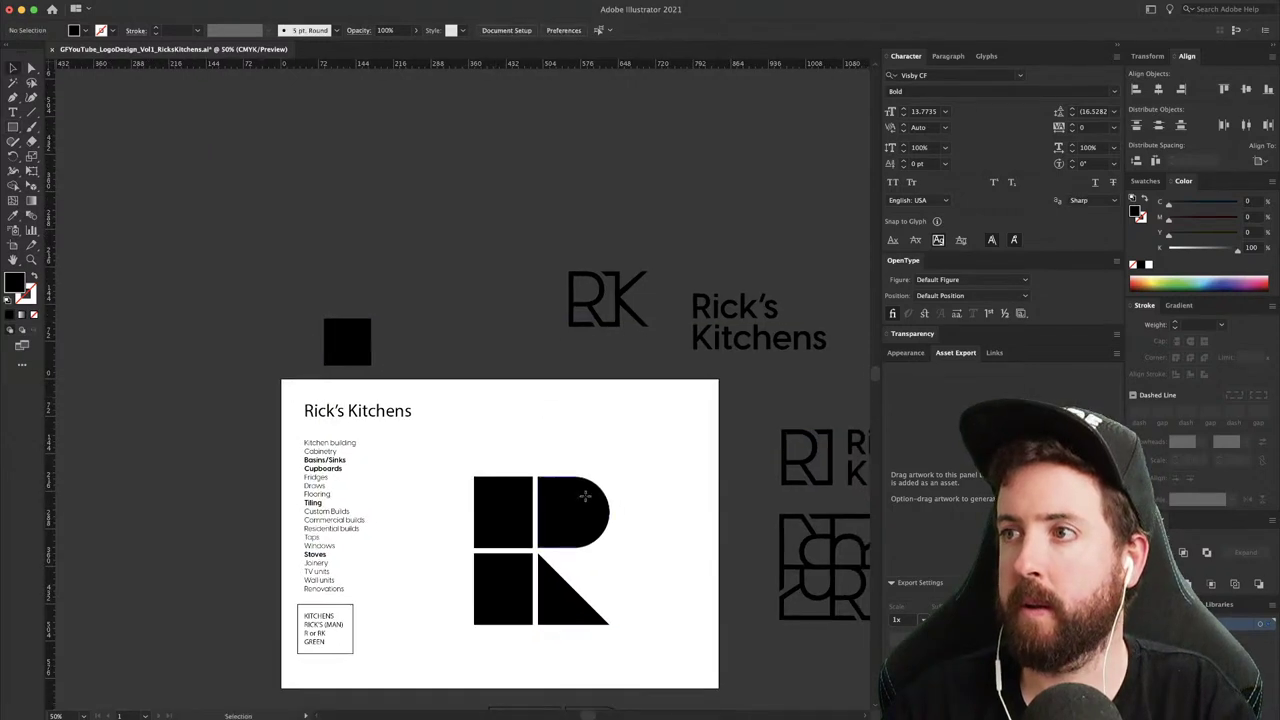
{"action": "left_click_drag", "start_coordinate": [591, 519], "coordinate": [428, 337], "text": "alt"}
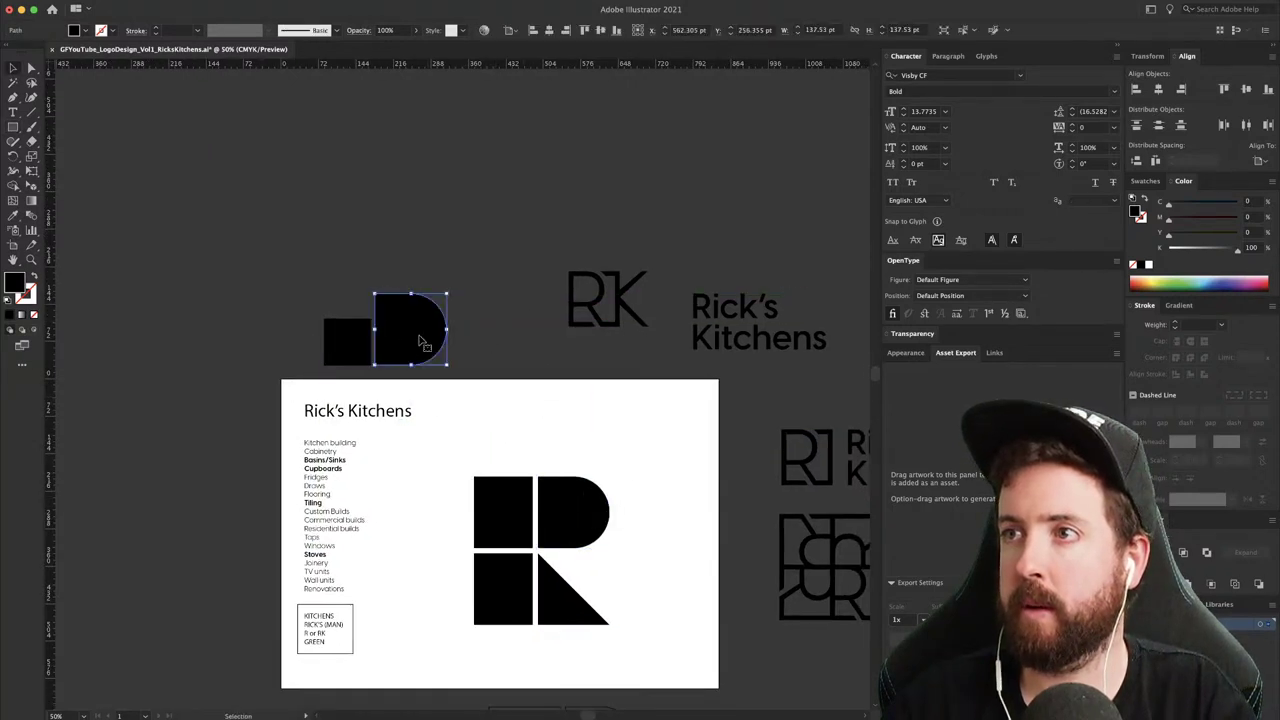
{"action": "left_click", "coordinate": [350, 345]}
{"action": "key", "text": "Delete"}
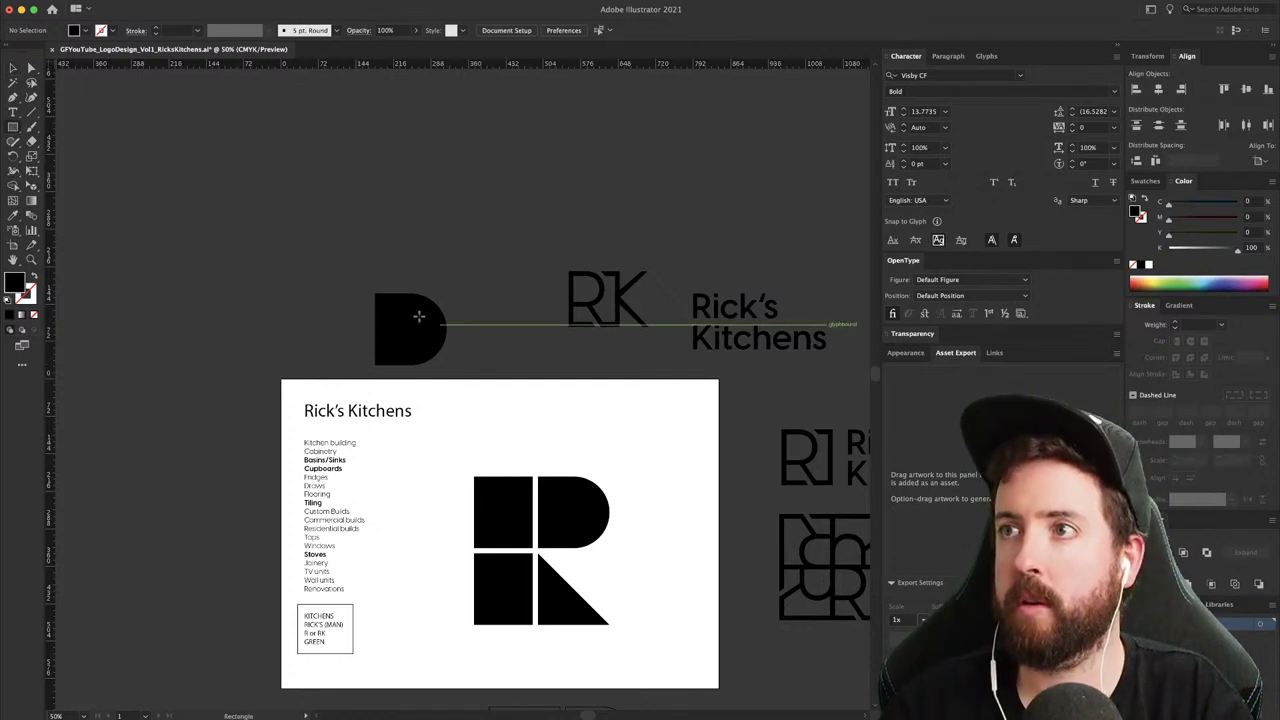
- Draw a square matching the D's height left of it and cut a copy into a triangle
{"action": "left_click_drag", "start_coordinate": [376, 294], "coordinate": [239, 301]}
{"action": "key", "text": "v"}
{"action": "left_click", "coordinate": [314, 244]}
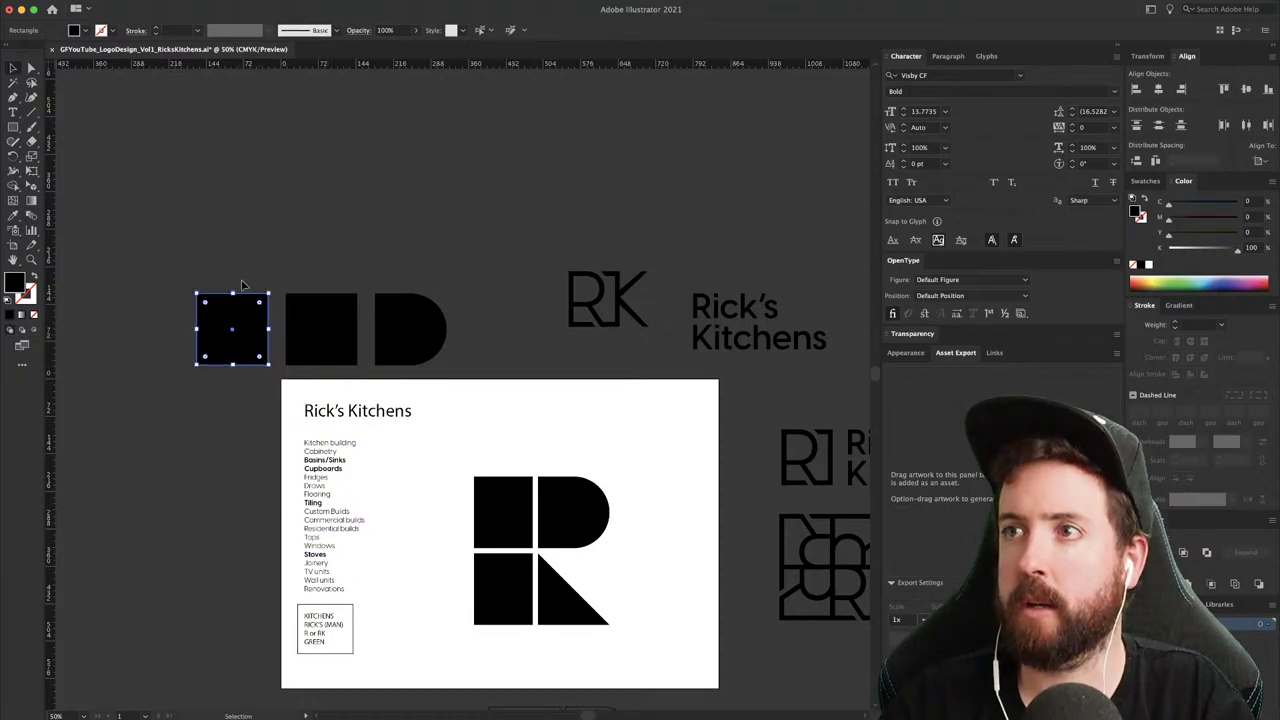
{"action": "key", "text": "a"}
{"action": "left_click", "coordinate": [268, 294]}
{"action": "key", "text": "Delete"}
{"action": "key", "text": "v"}
{"action": "left_click", "coordinate": [174, 286]}
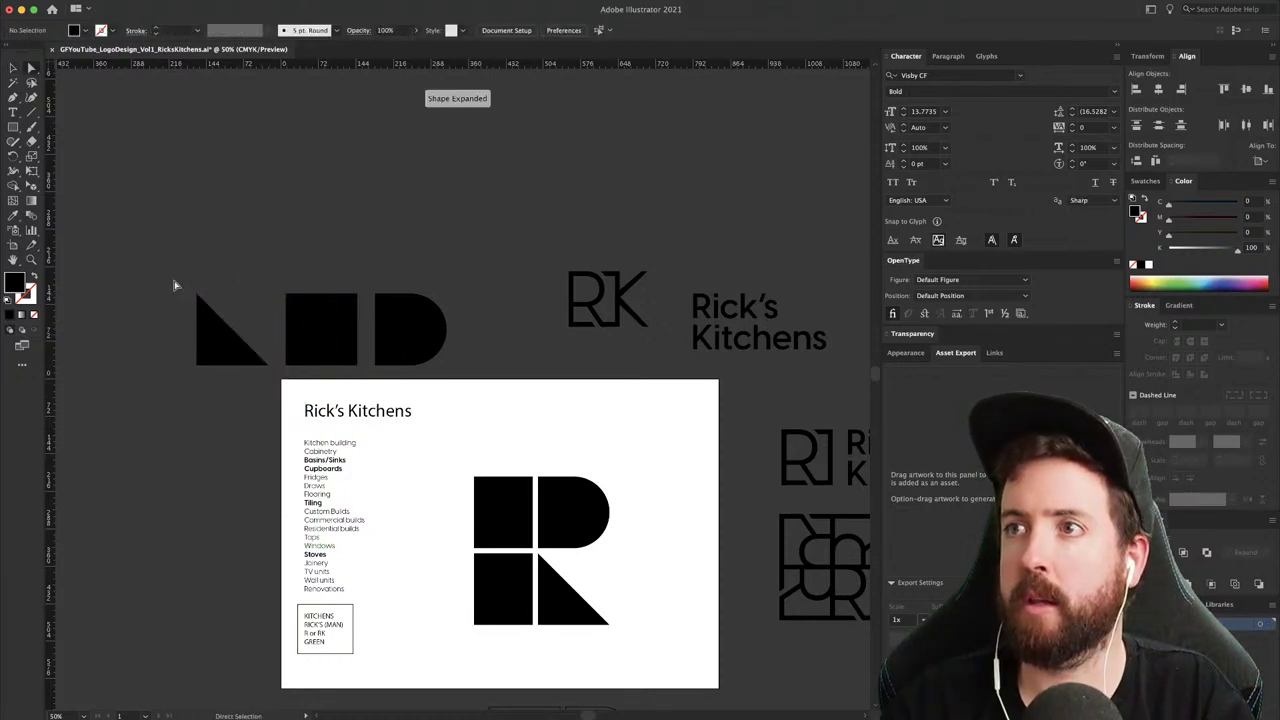
- Move the triangle up against the square and pan back to the R logo
{"action": "left_click_drag", "start_coordinate": [212, 313], "coordinate": [229, 341]}
{"action": "key", "text": "v"}
{"action": "left_click", "coordinate": [238, 252]}
{"action": "left_click", "coordinate": [334, 206]}
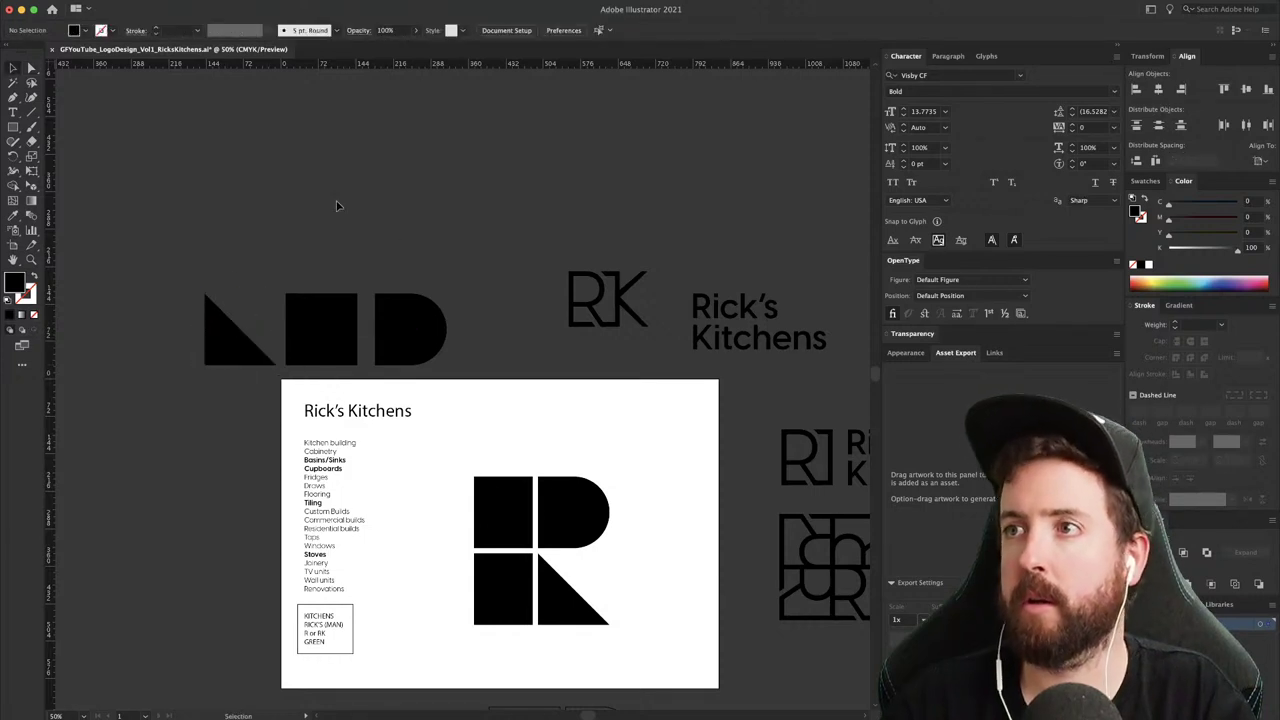
{"action": "left_click_drag", "start_coordinate": [412, 242], "coordinate": [325, 152]}
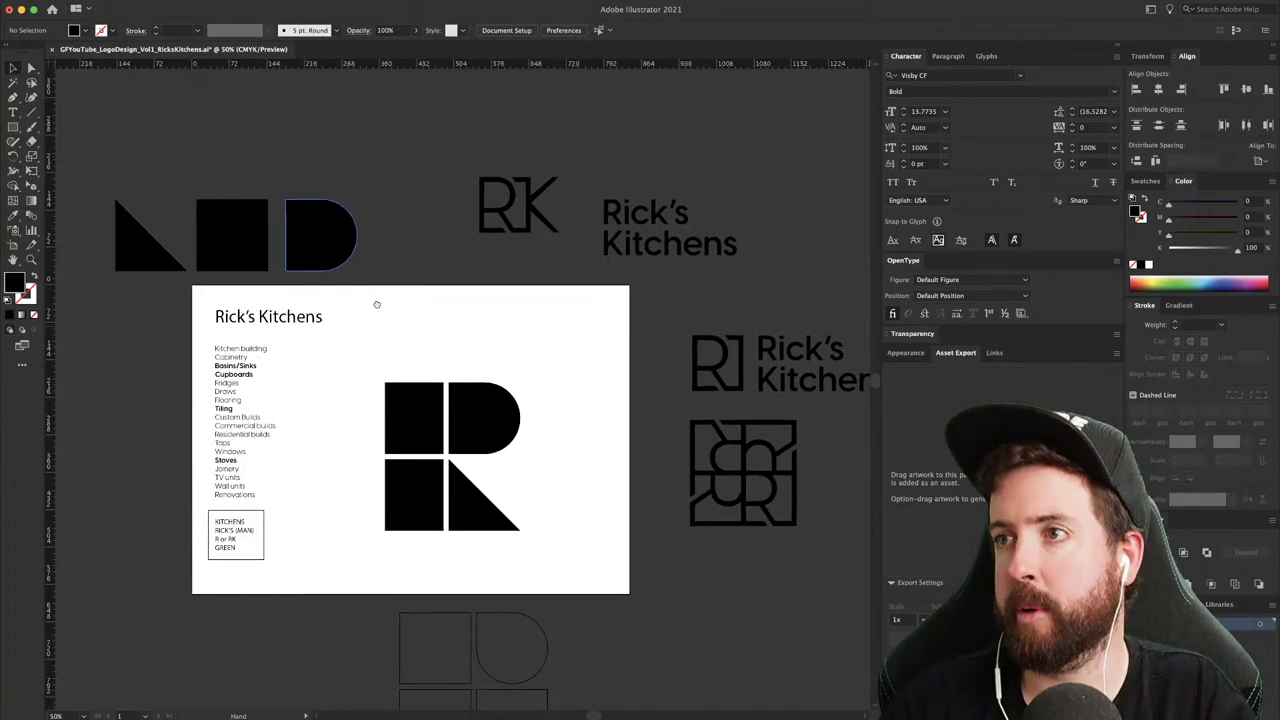
{"action": "left_click_drag", "start_coordinate": [377, 303], "coordinate": [462, 287]}
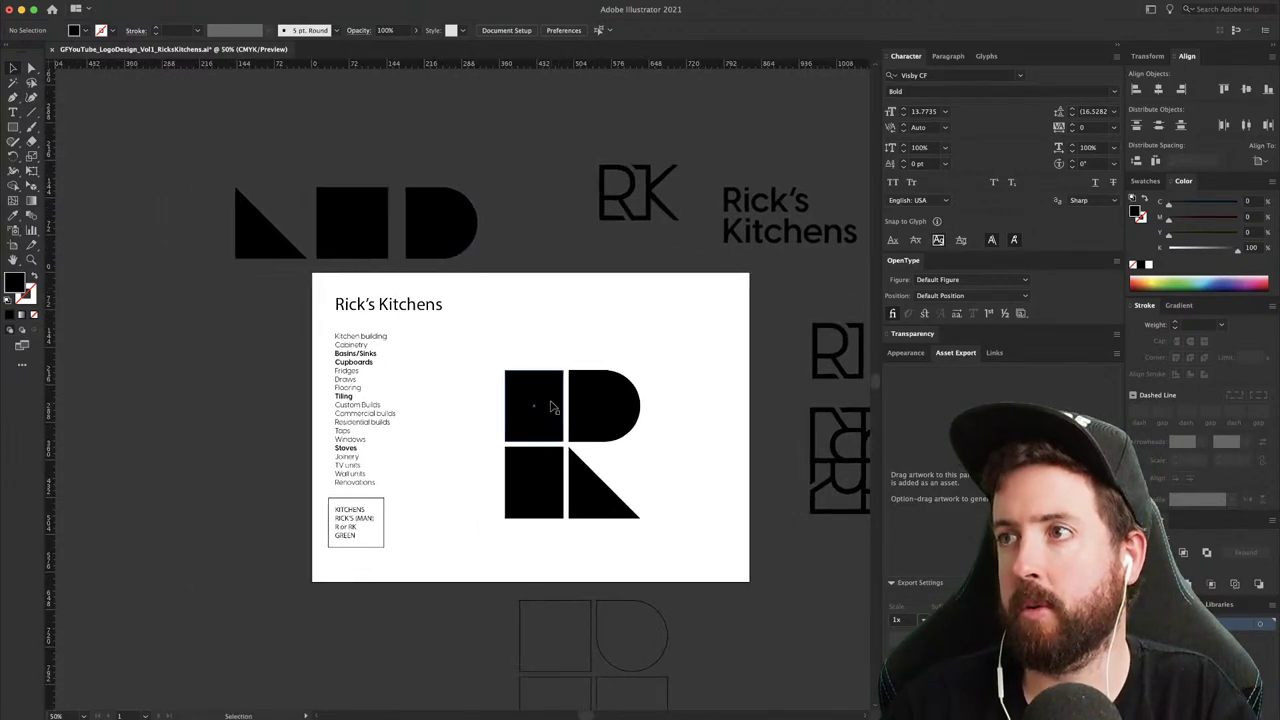
- Zoom in on the R, then try nudging the left tiles' edges right and undo it
{"action": "left_click_drag", "start_coordinate": [554, 349], "coordinate": [516, 412]}
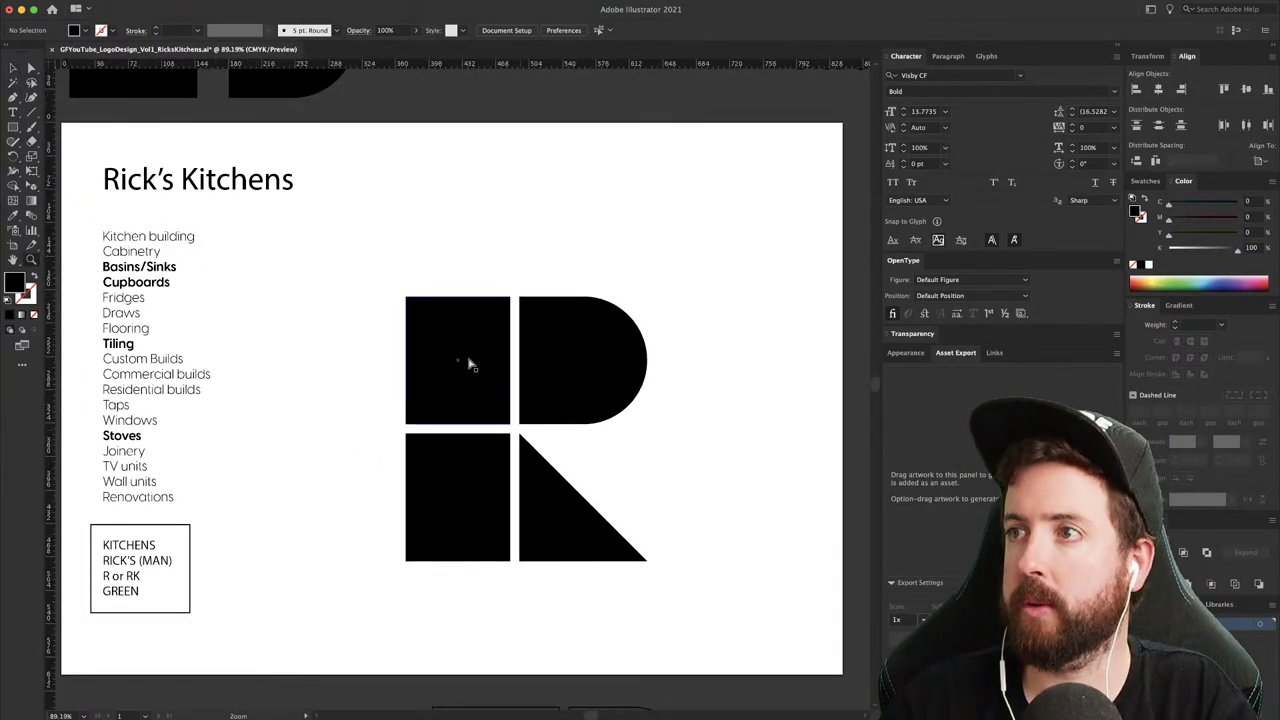
{"action": "key", "text": "a"}
{"action": "left_click_drag", "start_coordinate": [417, 267], "coordinate": [449, 590]}
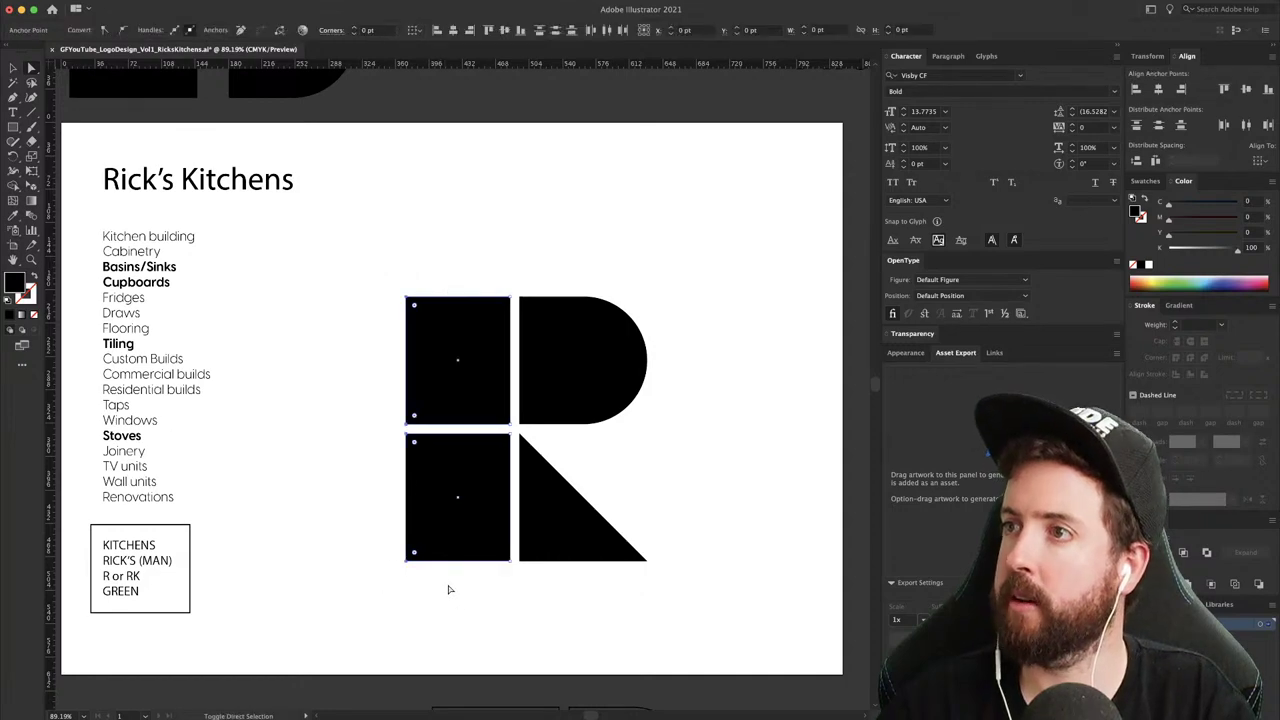
{"action": "key", "text": "shift+Right"}
{"action": "key", "text": "shift+Right"}
{"action": "key", "text": "super+z"}
{"action": "key", "text": "super+z"}
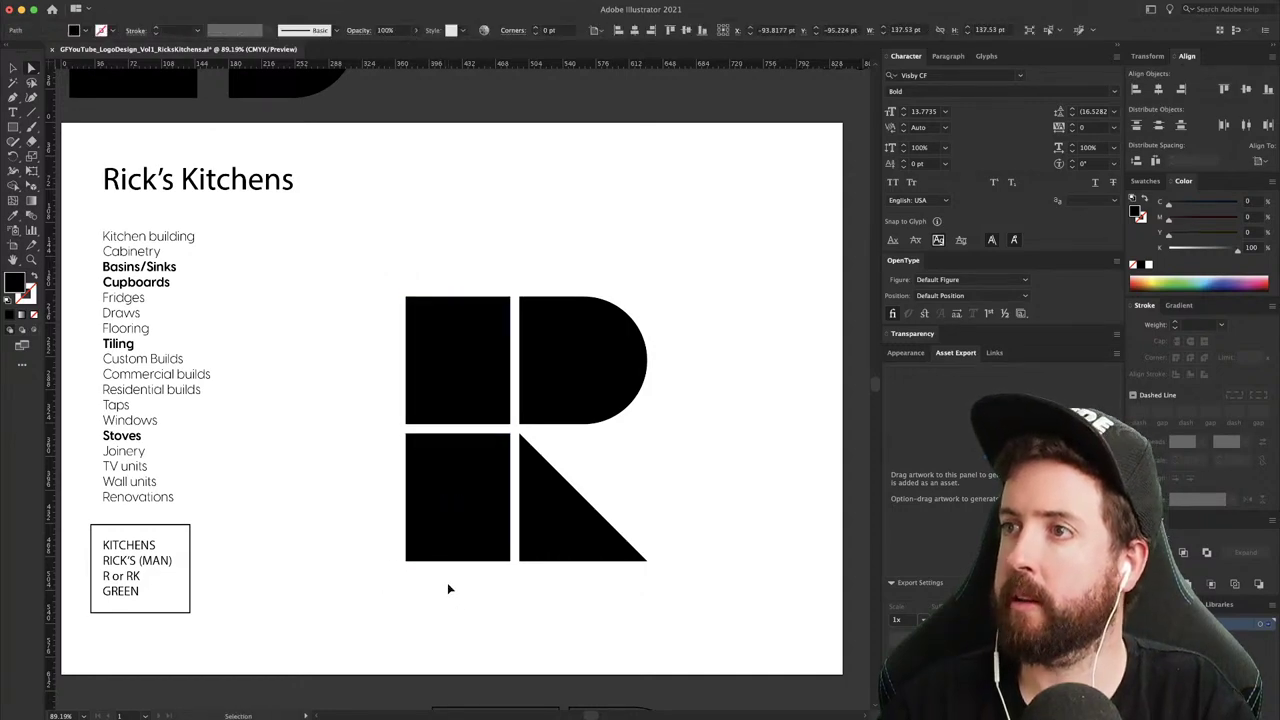
- Draw a rectangle over the upper-left tile extending further left, then switch to Outline view
{"action": "key", "text": "m"}
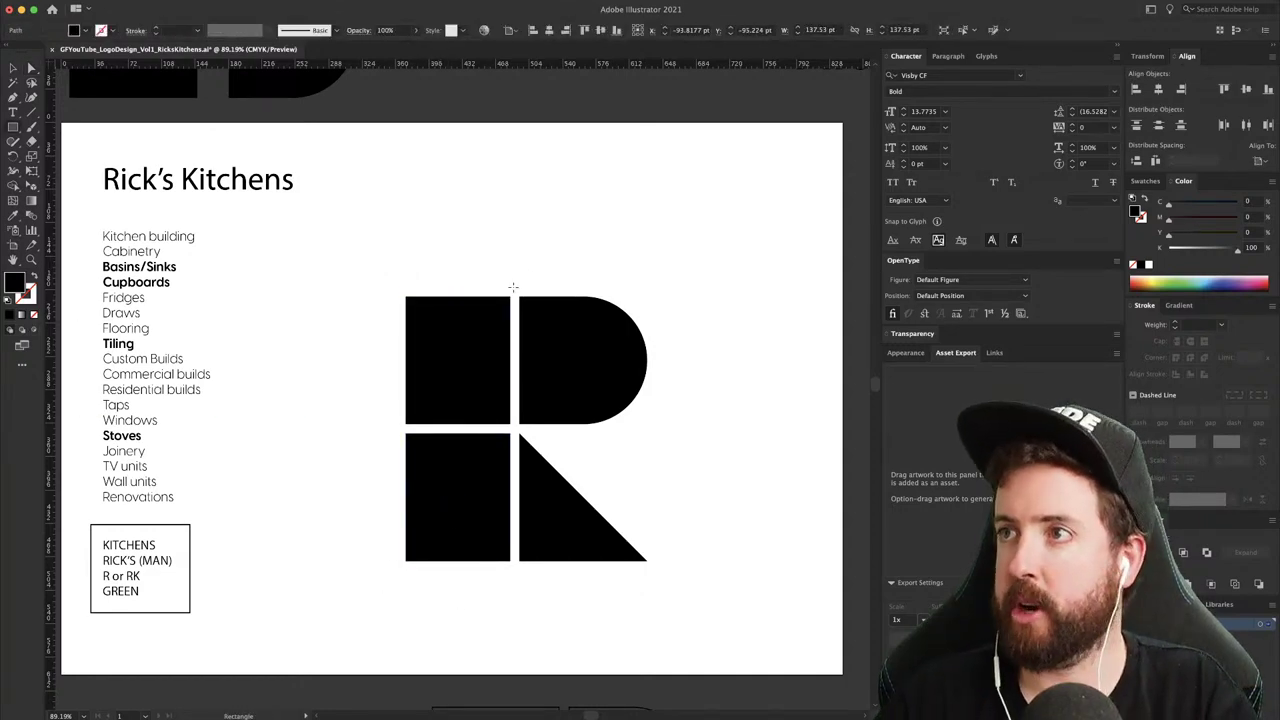
{"action": "left_click_drag", "start_coordinate": [510, 296], "coordinate": [387, 411]}
{"action": "left_click", "coordinate": [531, 211], "text": "super"}
{"action": "left_click_drag", "start_coordinate": [551, 371], "coordinate": [444, 381]}
{"action": "key", "text": "z"}
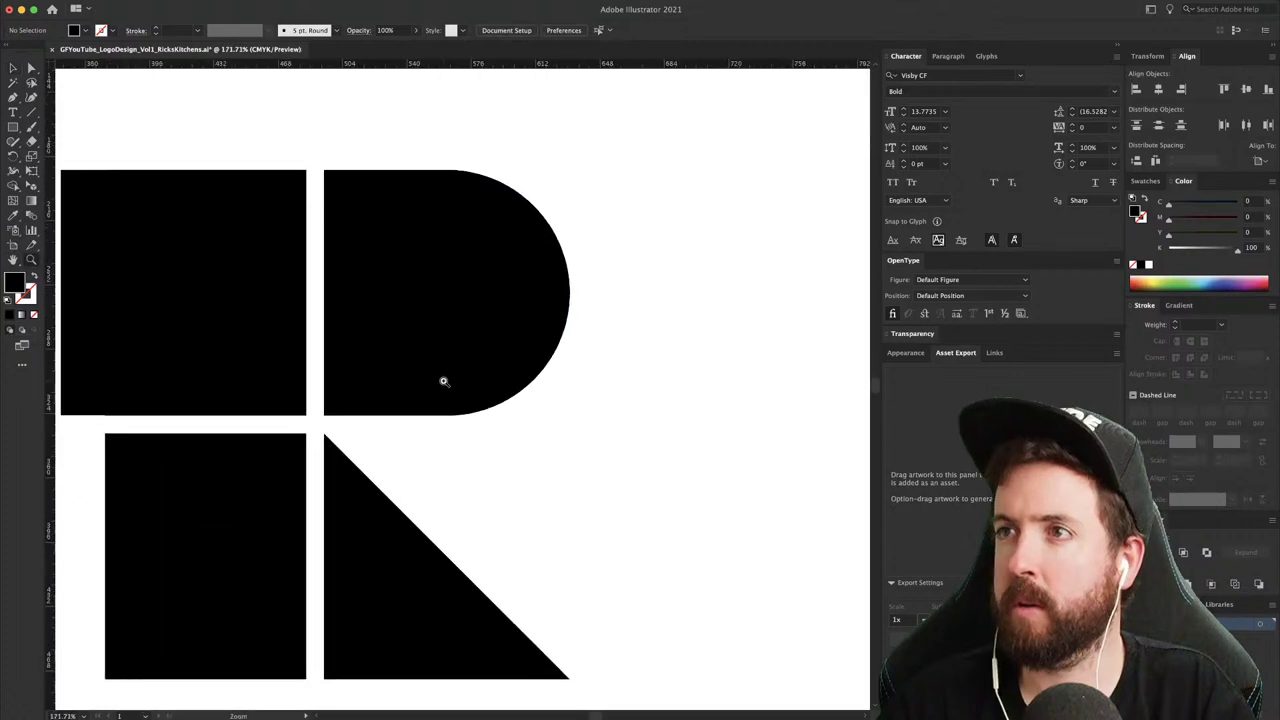
{"action": "key", "text": "super+y"}
- Replace the wide upper-left rectangle with a newly drawn rectangle from the tile's corner
{"action": "left_click_drag", "start_coordinate": [344, 367], "coordinate": [517, 383]}
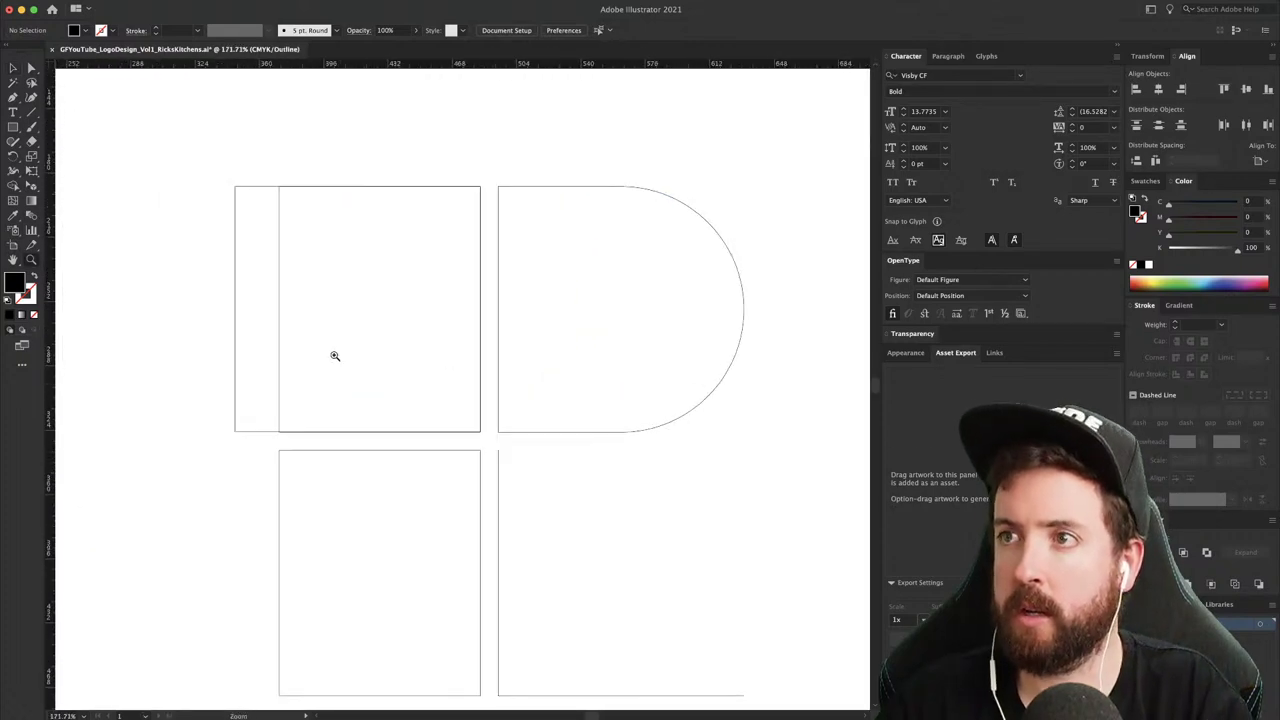
{"action": "key", "text": "v"}
{"action": "left_click", "coordinate": [236, 320]}
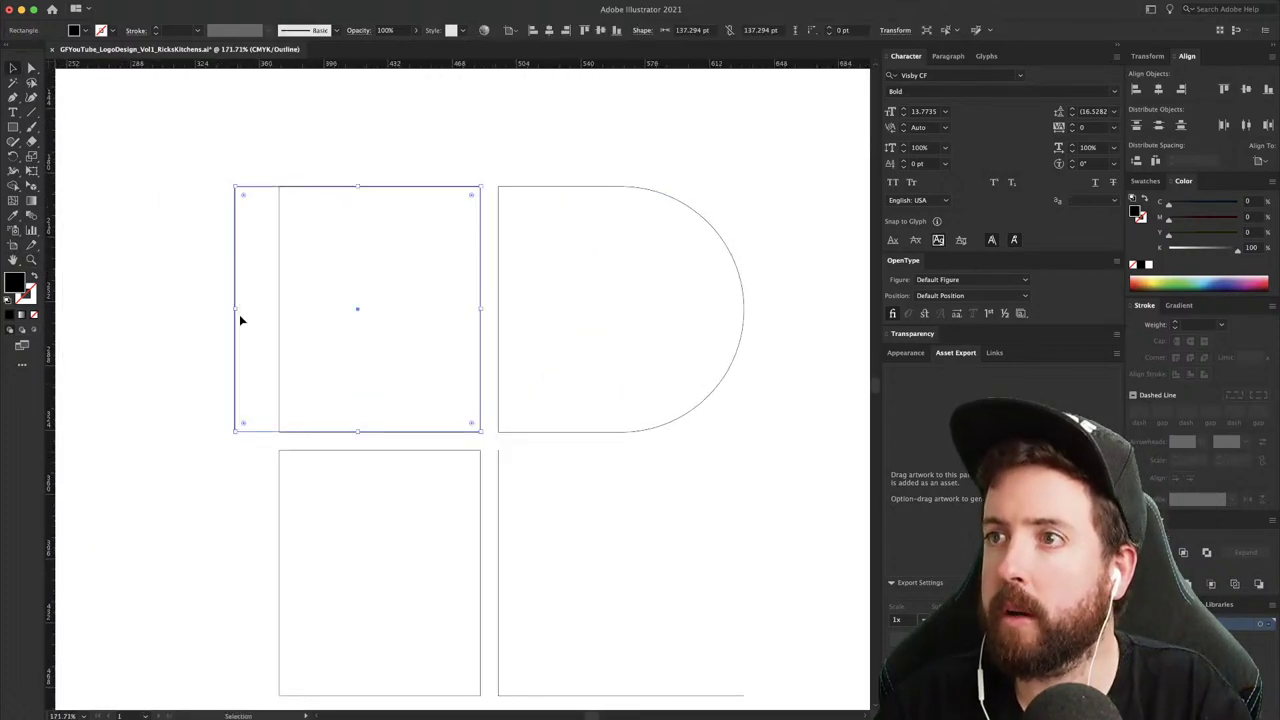
{"action": "key", "text": "Delete"}
{"action": "key", "text": "m"}
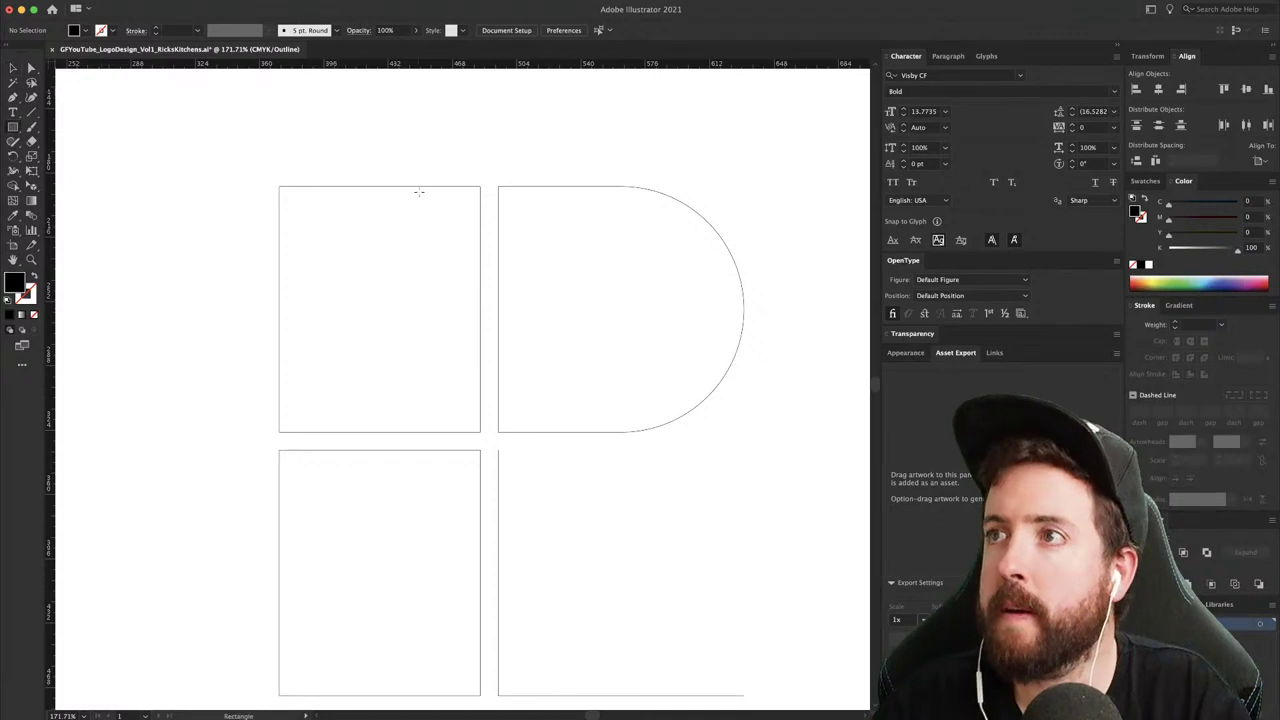
{"action": "left_click_drag", "start_coordinate": [481, 186], "coordinate": [236, 375]}
{"action": "key", "text": "v"}
{"action": "left_click", "coordinate": [144, 240]}
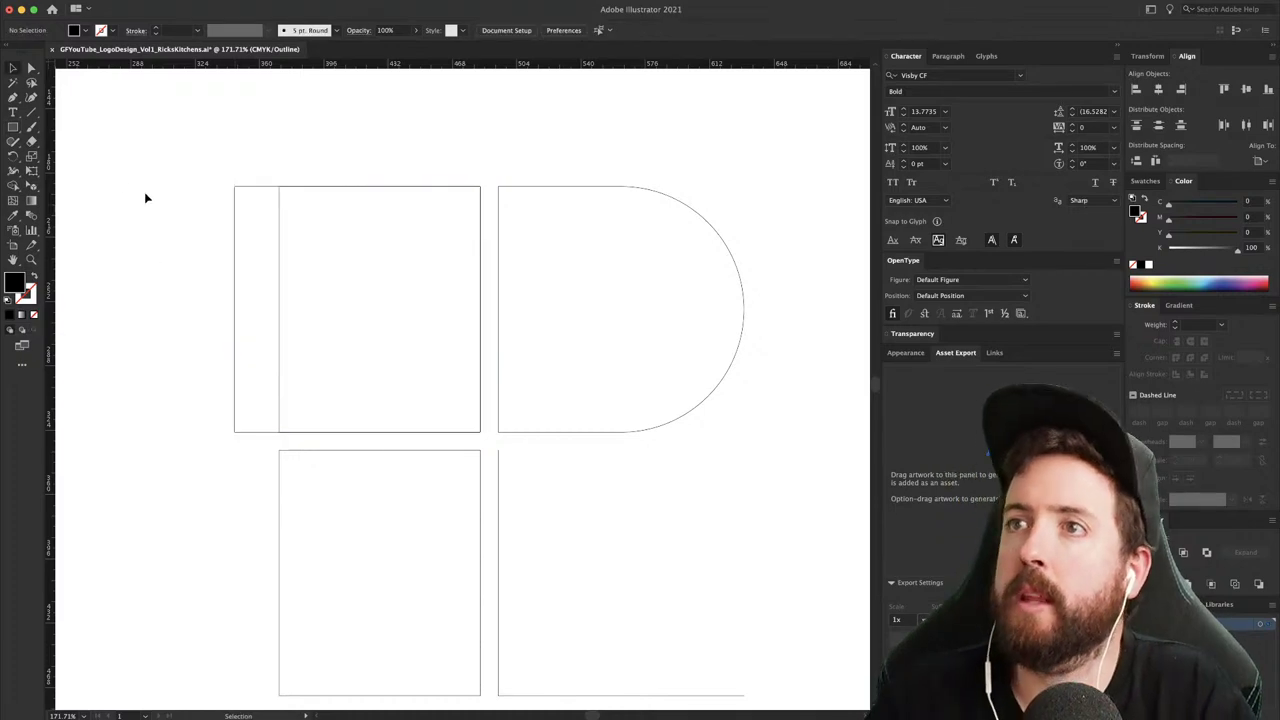
{"action": "left_click_drag", "start_coordinate": [220, 181], "coordinate": [263, 263]}
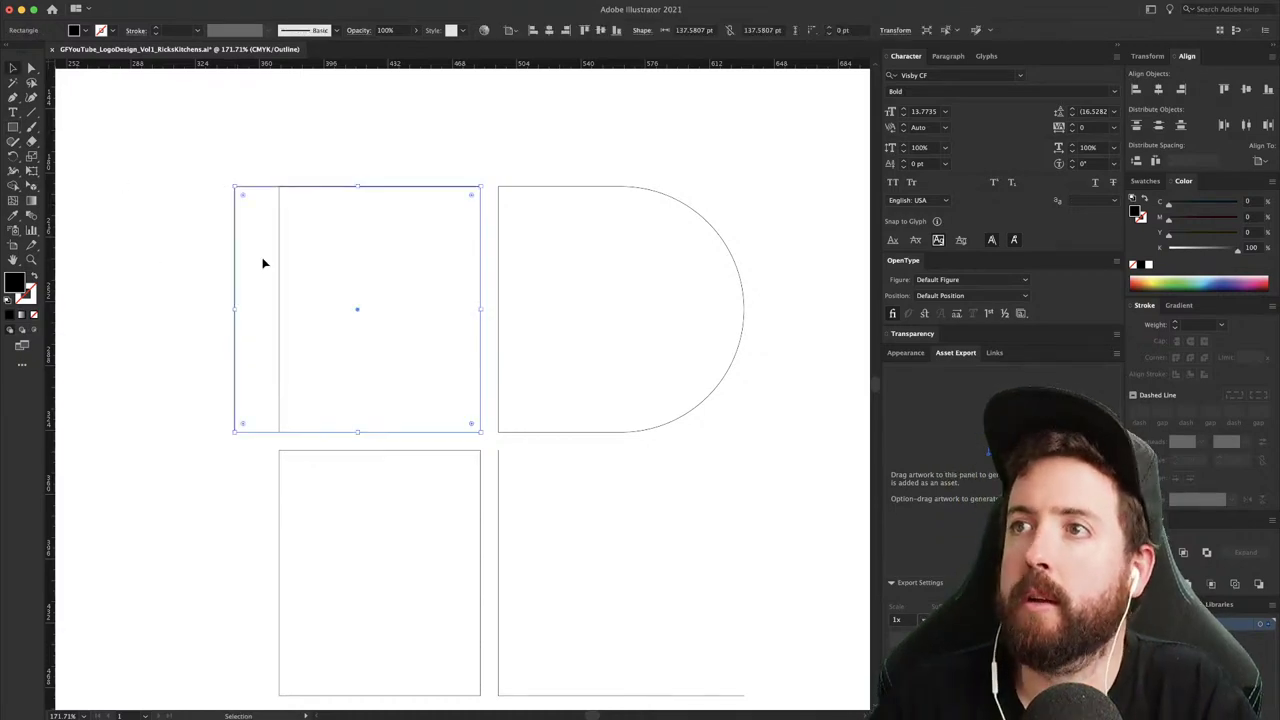
- Scale the new upper-left rectangle horizontally to 75% width
{"action": "double_click", "coordinate": [31, 156]}
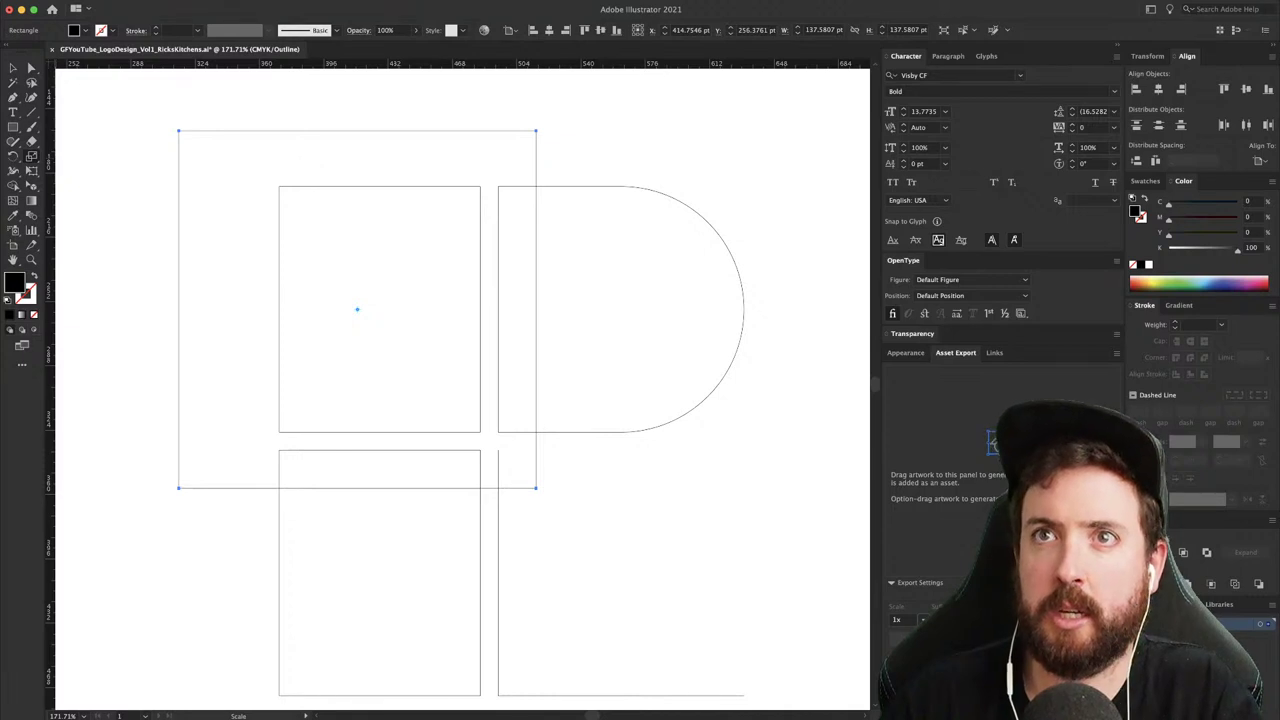
{"action": "key", "text": "super+z"}
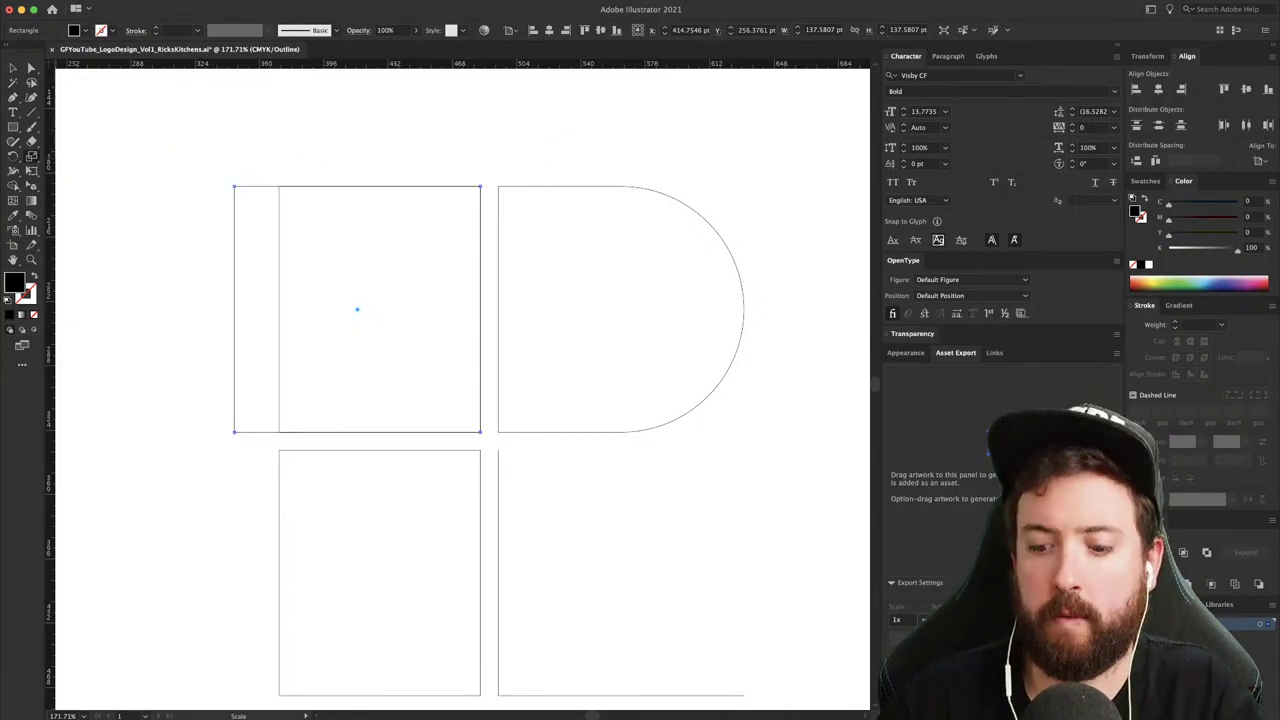
{"action": "key", "text": "Tab"}
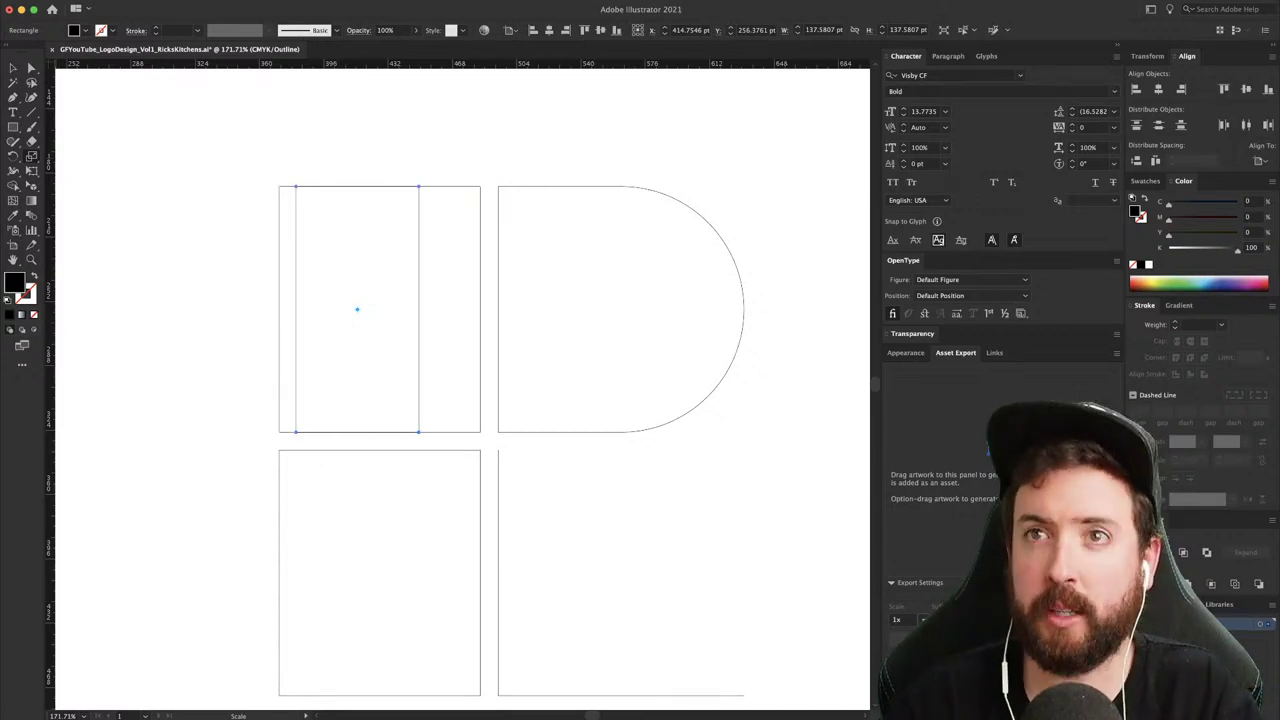
{"action": "key", "text": "Return"}
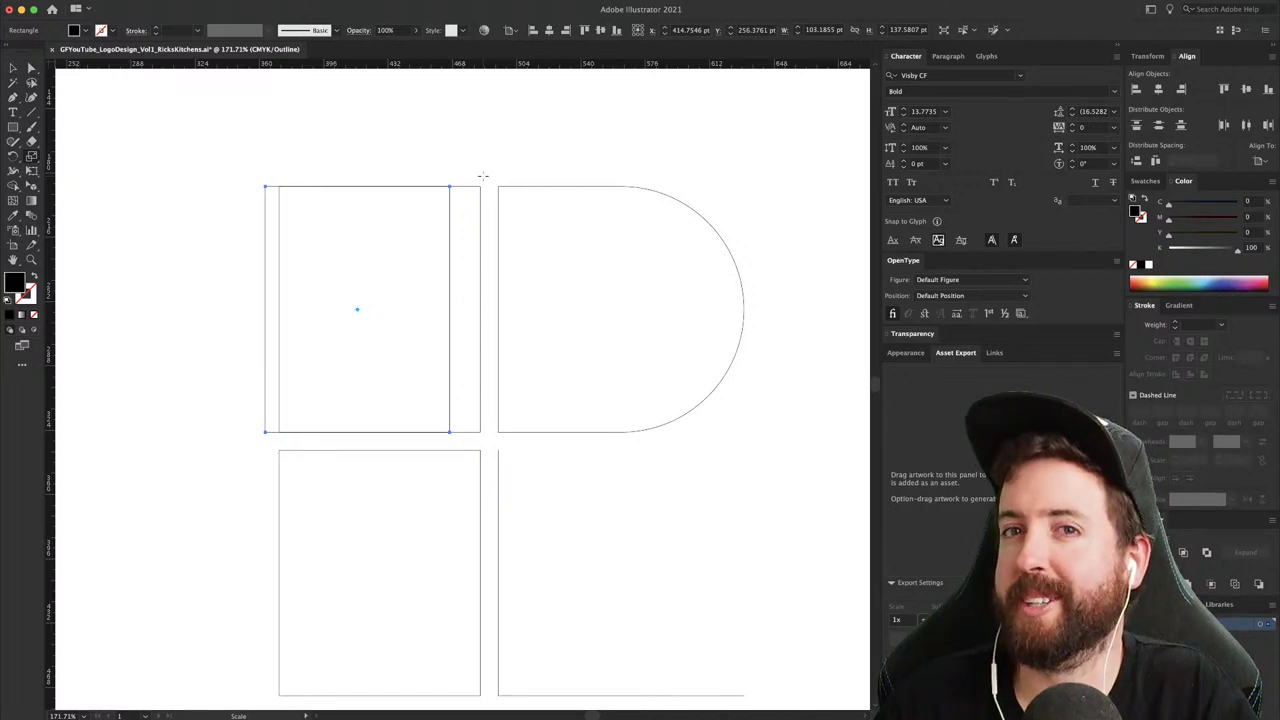
{"action": "key", "text": "v"}
{"action": "left_click", "coordinate": [471, 172]}
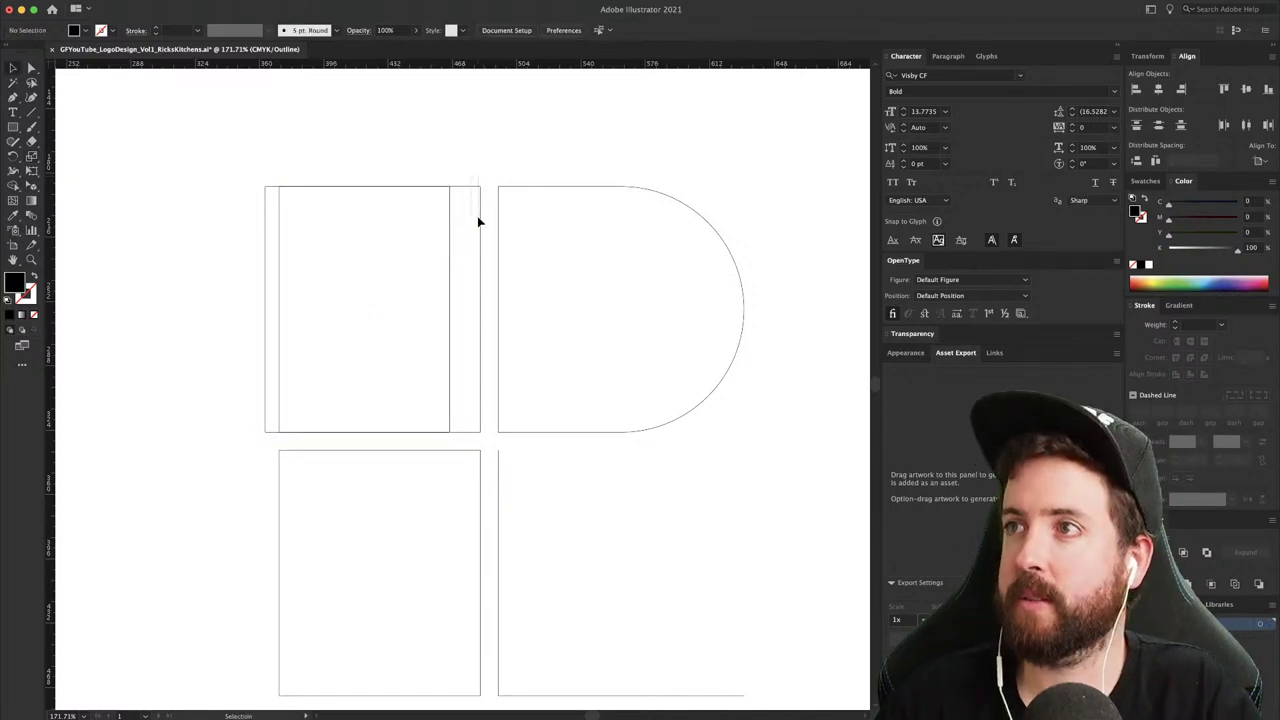
{"action": "left_click", "coordinate": [479, 219]}
{"action": "left_click", "coordinate": [497, 222]}
- Align the right edges of the upper-left and lower-left rectangles
{"action": "left_click_drag", "start_coordinate": [476, 318], "coordinate": [429, 445]}
{"action": "left_click", "coordinate": [565, 30]}
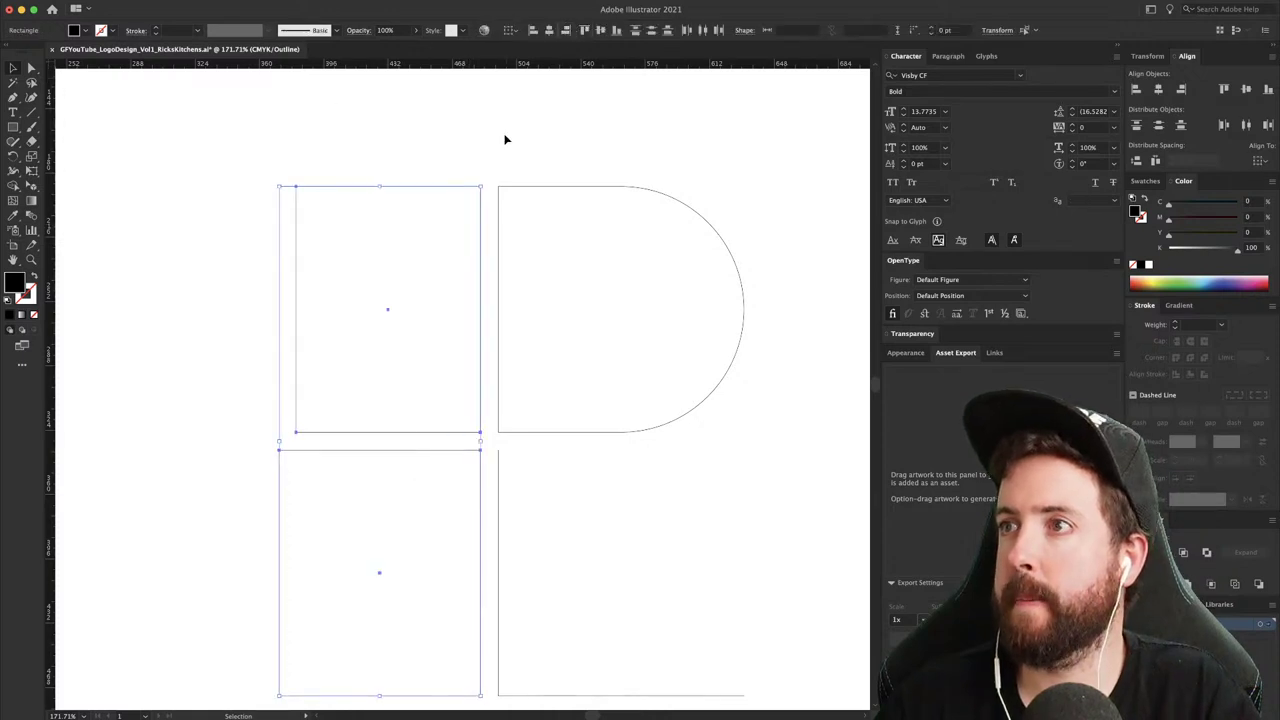
{"action": "left_click", "coordinate": [504, 133]}
- Close the open lower-right L-shaped path into a right triangle with Cmd+J
{"action": "left_click_drag", "start_coordinate": [518, 250], "coordinate": [475, 152]}
{"action": "key", "text": "a"}
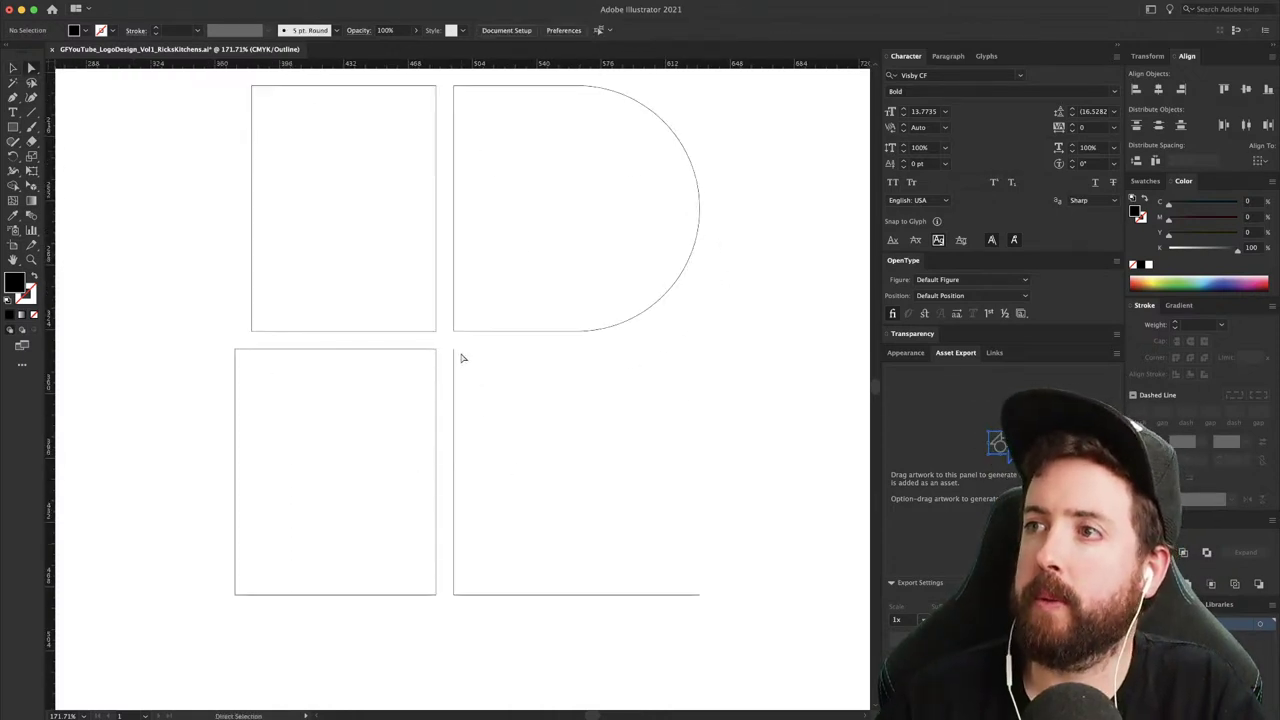
{"action": "left_click_drag", "start_coordinate": [450, 344], "coordinate": [696, 617]}
{"action": "key", "text": "v"}
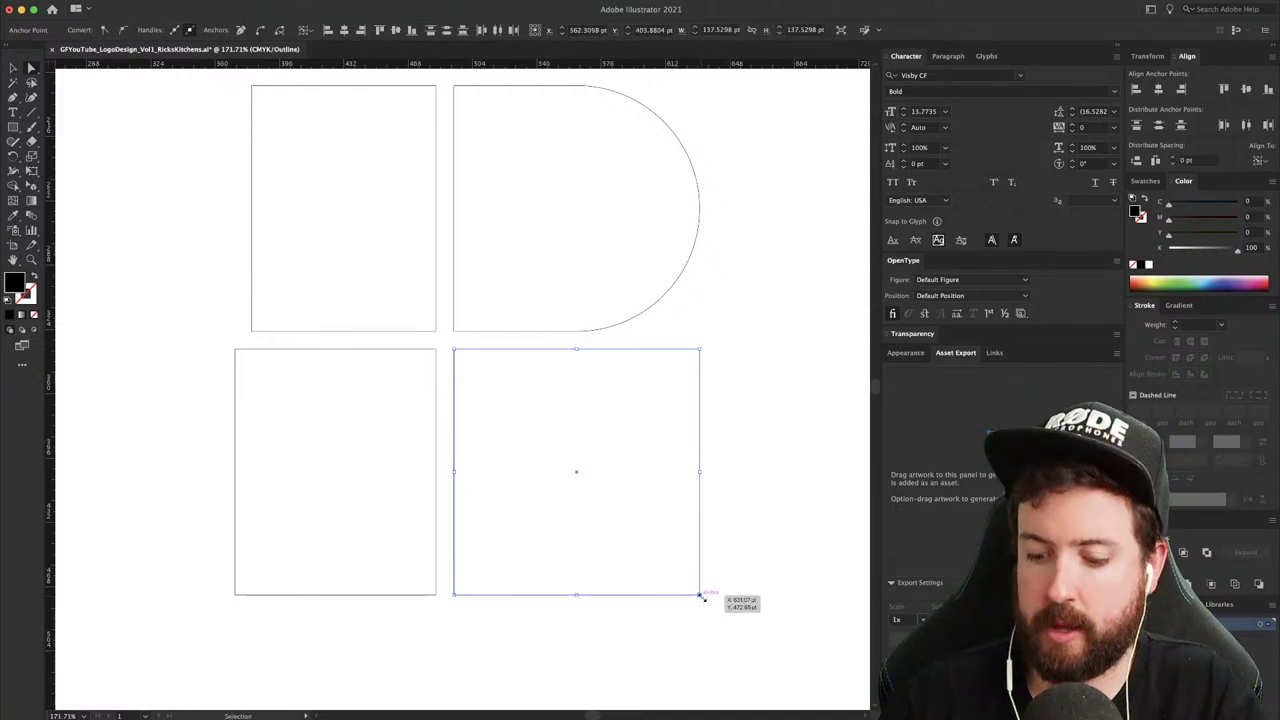
{"action": "key", "text": "super+j"}
{"action": "left_click", "coordinate": [764, 491]}
- Delete the old lower-left rectangle and Alt+Shift-drag a copy of the upper-left tile straight down
{"action": "left_click_drag", "start_coordinate": [482, 453], "coordinate": [577, 494]}
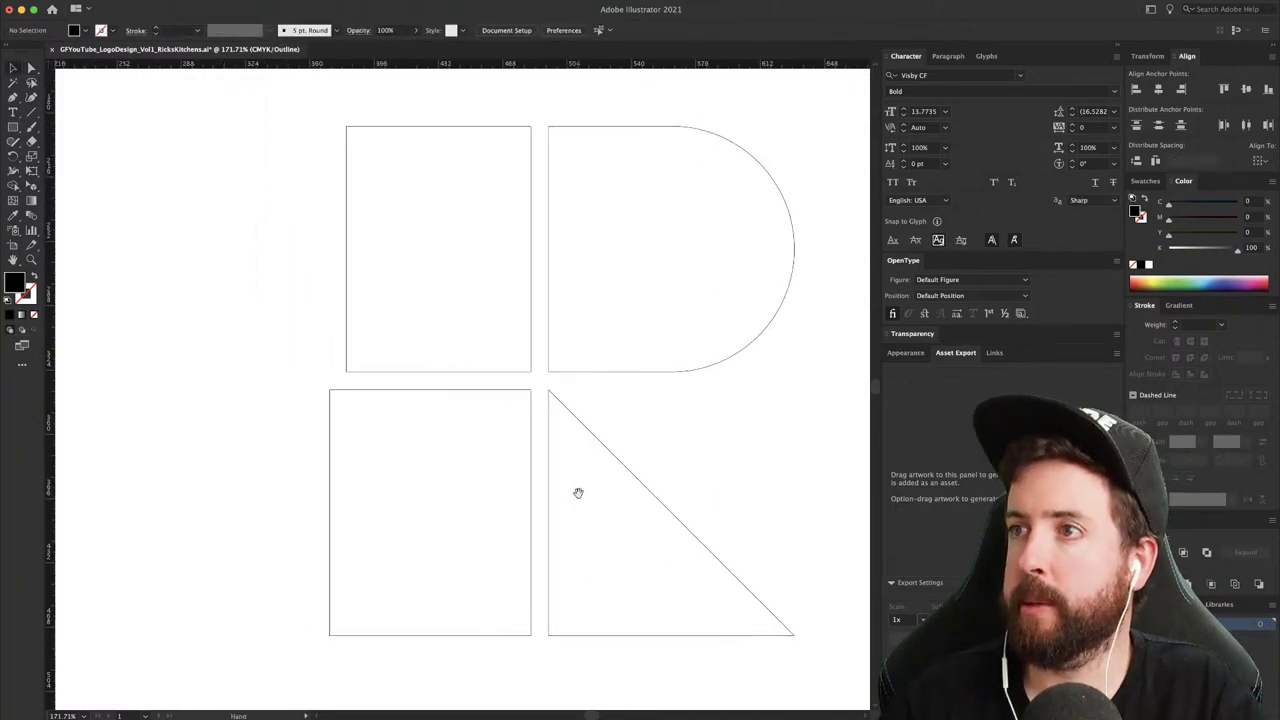
{"action": "left_click", "coordinate": [457, 391]}
{"action": "key", "text": "Delete"}
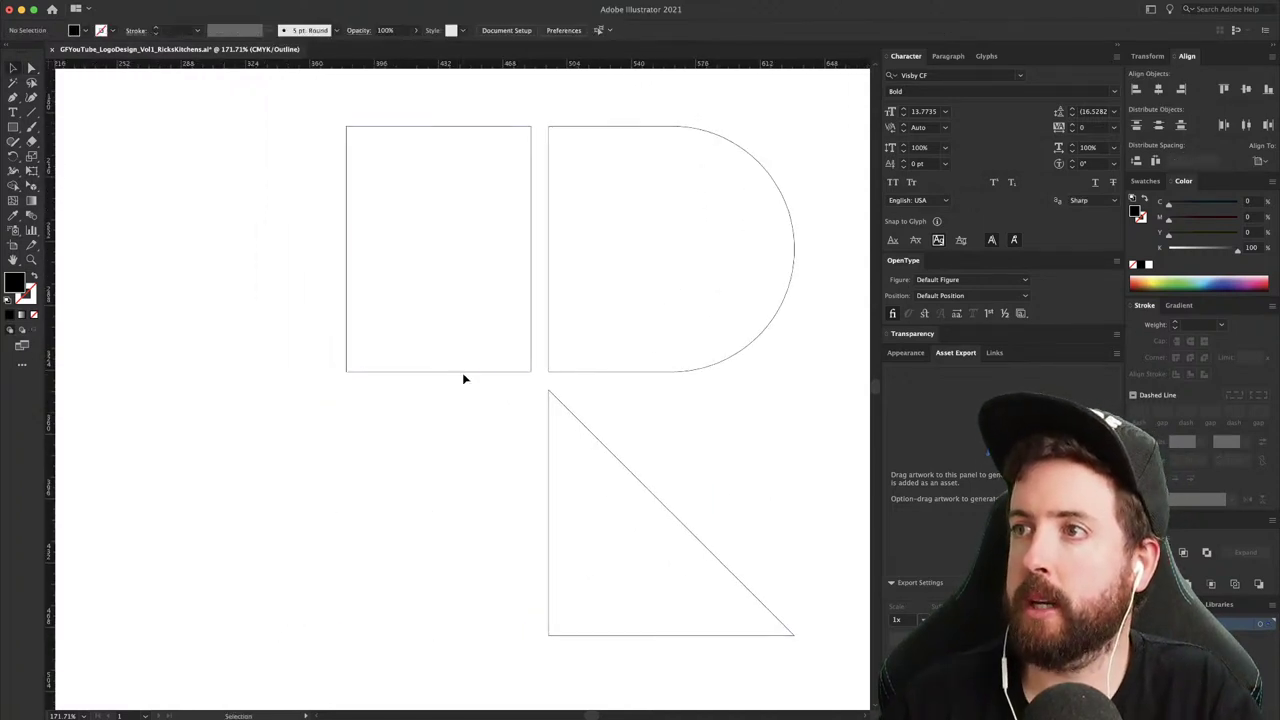
{"action": "left_click_drag", "start_coordinate": [462, 372], "coordinate": [466, 639]}
- Zoom out to the filled artboard, try shrinking the R, then undo it
{"action": "left_click", "coordinate": [717, 460]}
{"action": "key", "text": "ctrl+minus"}
{"action": "key", "text": "ctrl+minus"}
{"action": "key", "text": "ctrl+minus"}
{"action": "key", "text": "ctrl+y"}
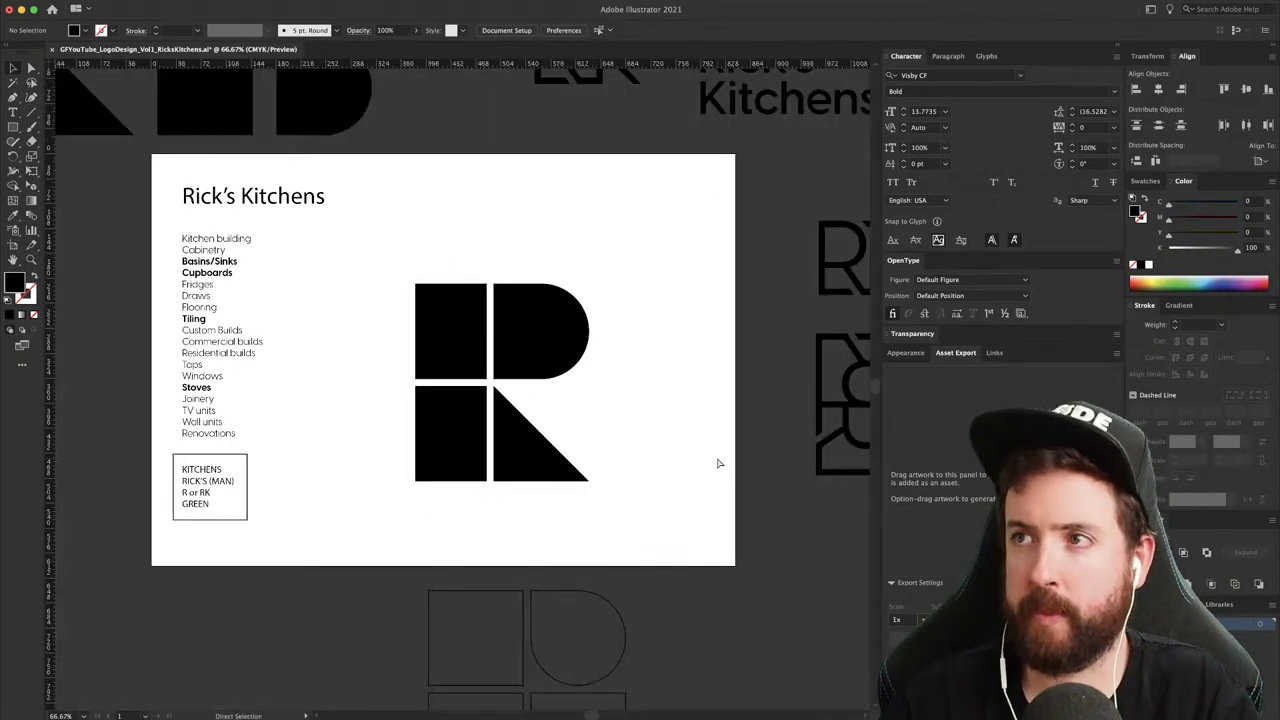
{"action": "left_click_drag", "start_coordinate": [717, 463], "coordinate": [636, 440]}
{"action": "left_click_drag", "start_coordinate": [534, 258], "coordinate": [352, 426]}
{"action": "key", "text": "s"}
{"action": "left_click_drag", "start_coordinate": [543, 217], "coordinate": [430, 343]}
{"action": "key", "text": "v"}
{"action": "left_click", "coordinate": [494, 334]}
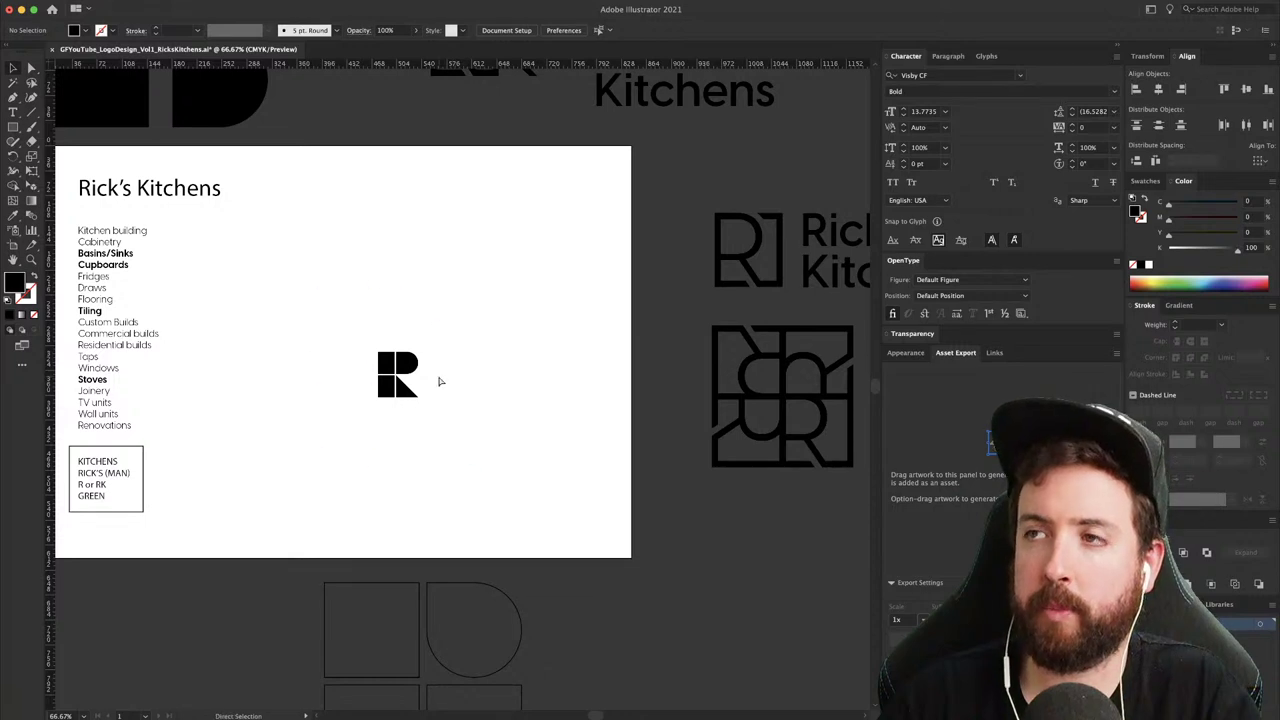
{"action": "key", "text": "ctrl+z"}
- Nudge the upper square and D tiles up slightly
{"action": "left_click", "coordinate": [463, 331]}
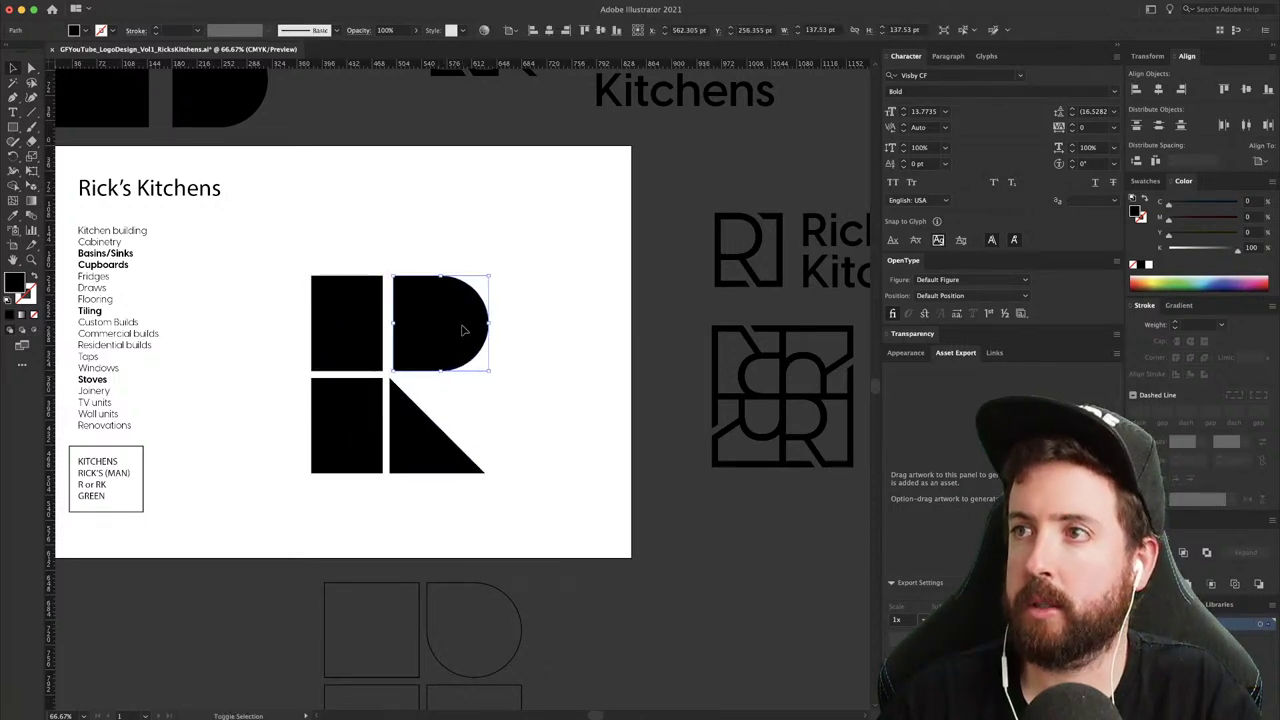
{"action": "left_click", "coordinate": [403, 450]}
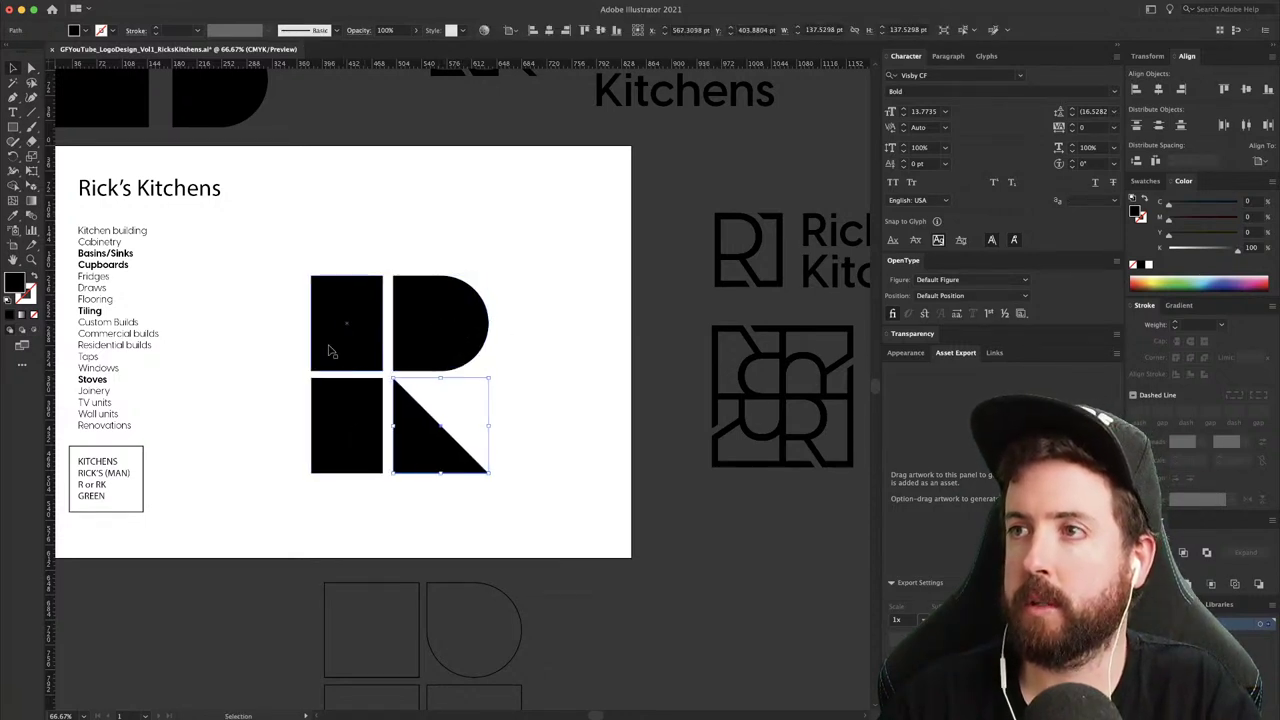
{"action": "left_click_drag", "start_coordinate": [279, 254], "coordinate": [481, 324]}
{"action": "key", "text": "shift+Up"}
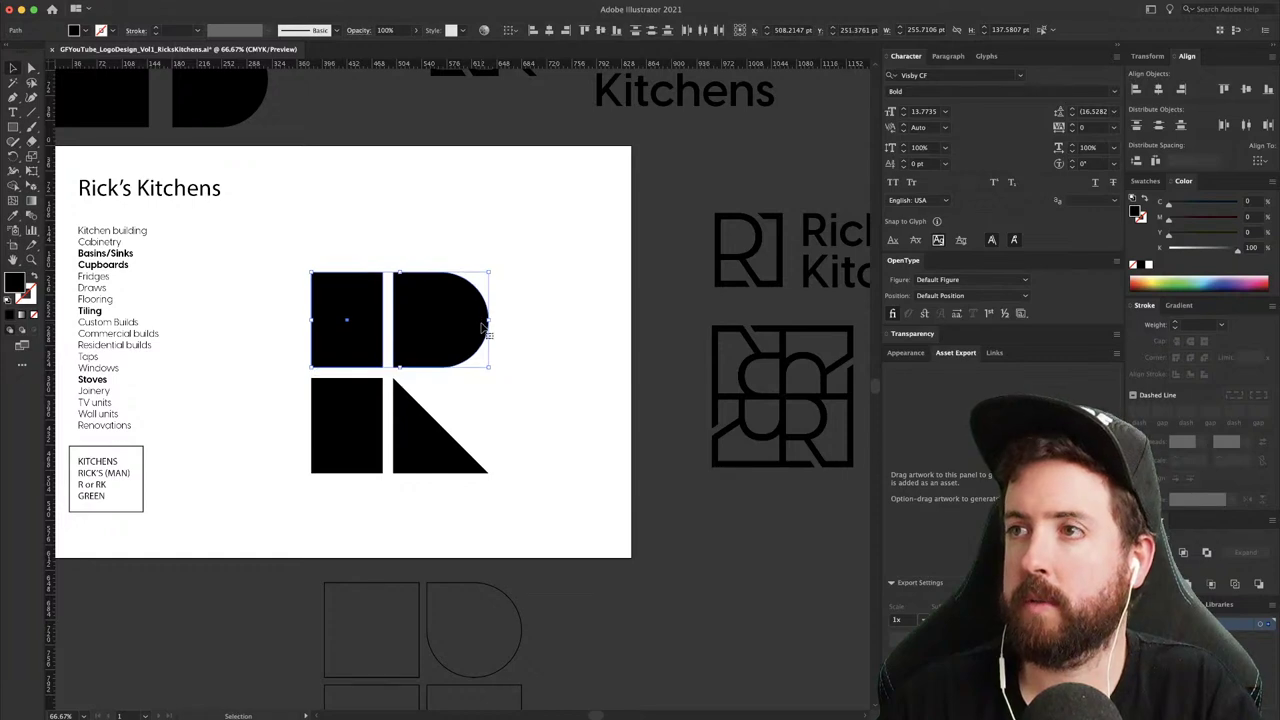
{"action": "left_click", "coordinate": [556, 302]}
- Test-resize the R logo about its centre, shrinking then enlarging it
{"action": "left_click_drag", "start_coordinate": [554, 258], "coordinate": [305, 482]}
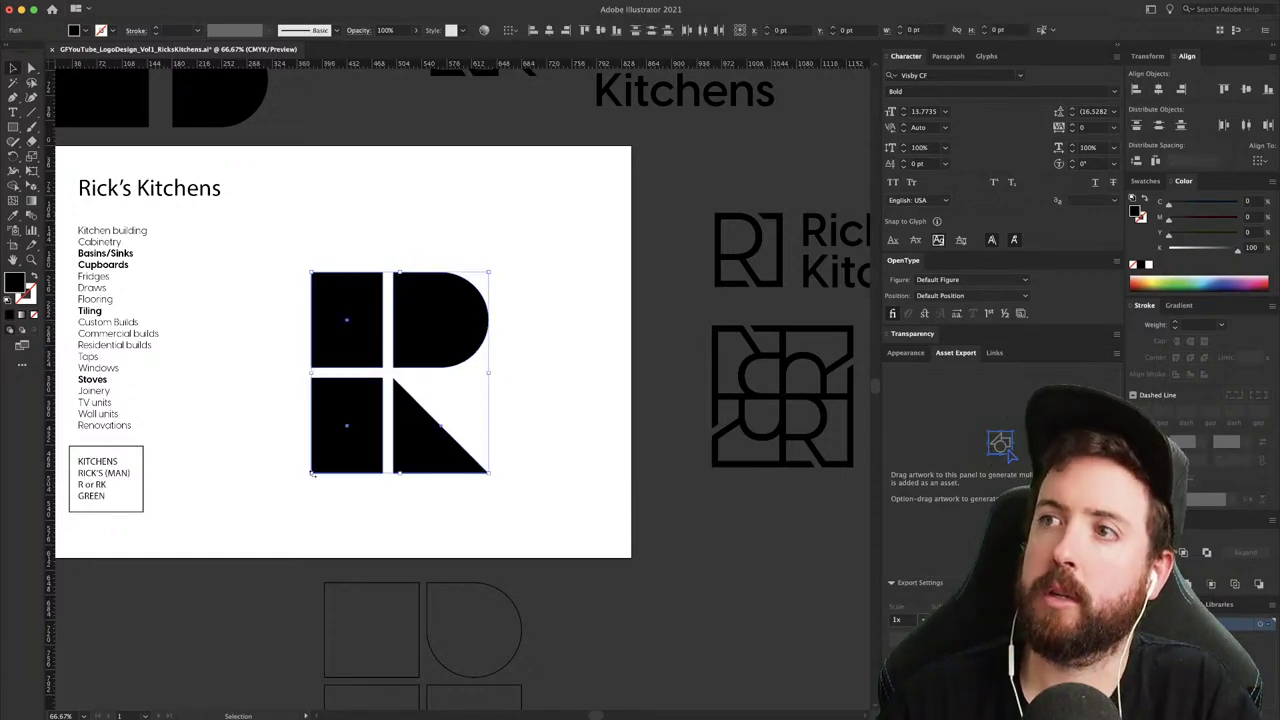
{"action": "left_click_drag", "start_coordinate": [488, 272], "coordinate": [421, 361]}
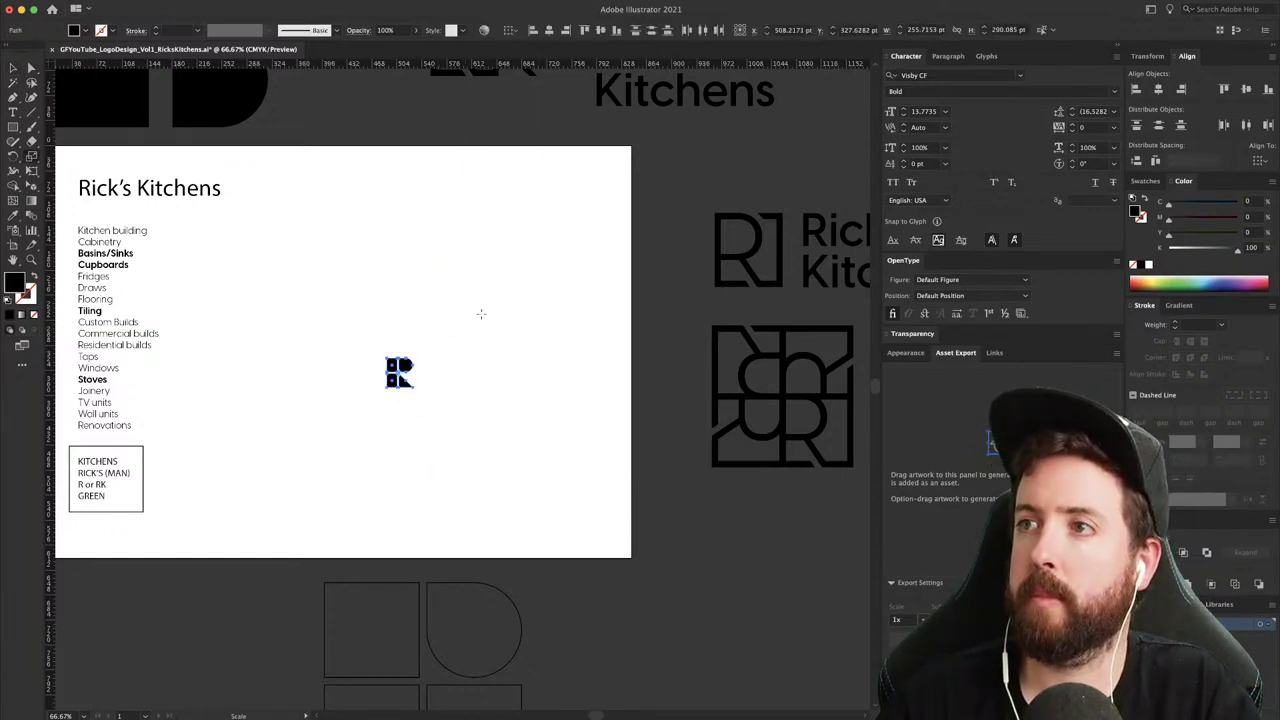
{"action": "left_click", "coordinate": [481, 318]}
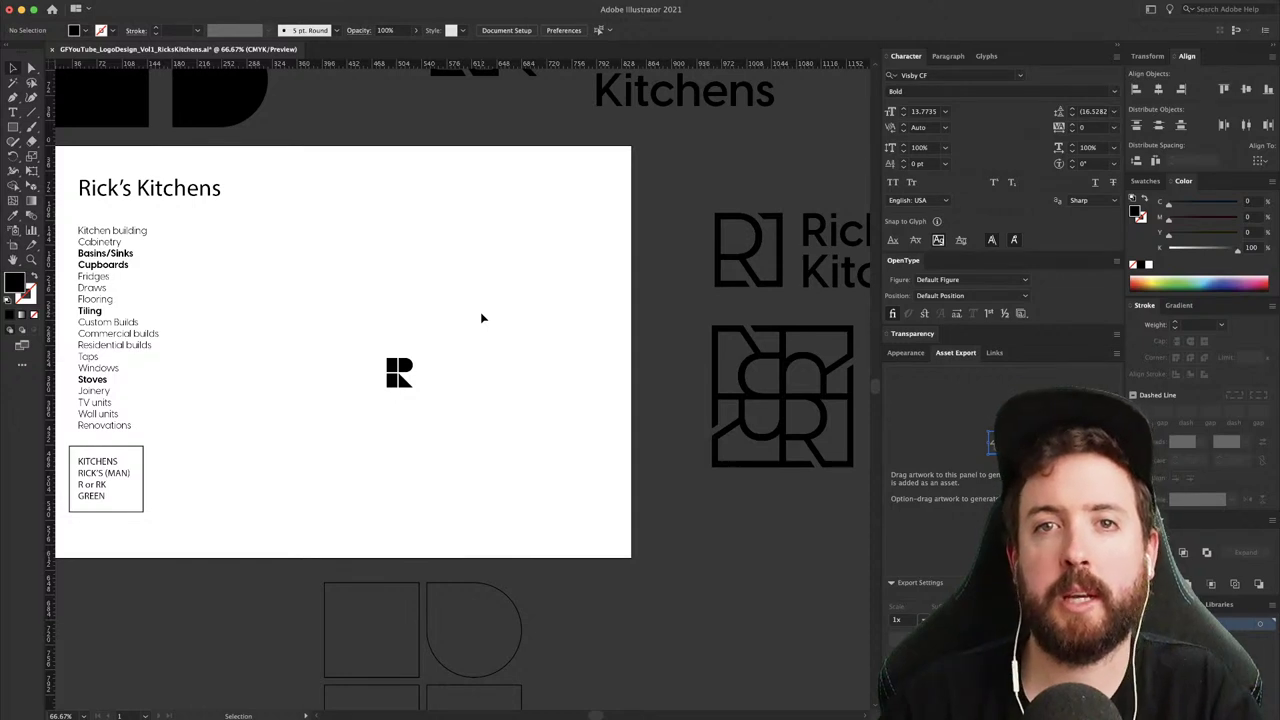
{"action": "left_click_drag", "start_coordinate": [380, 336], "coordinate": [490, 420]}
{"action": "left_click_drag", "start_coordinate": [413, 357], "coordinate": [530, 226]}
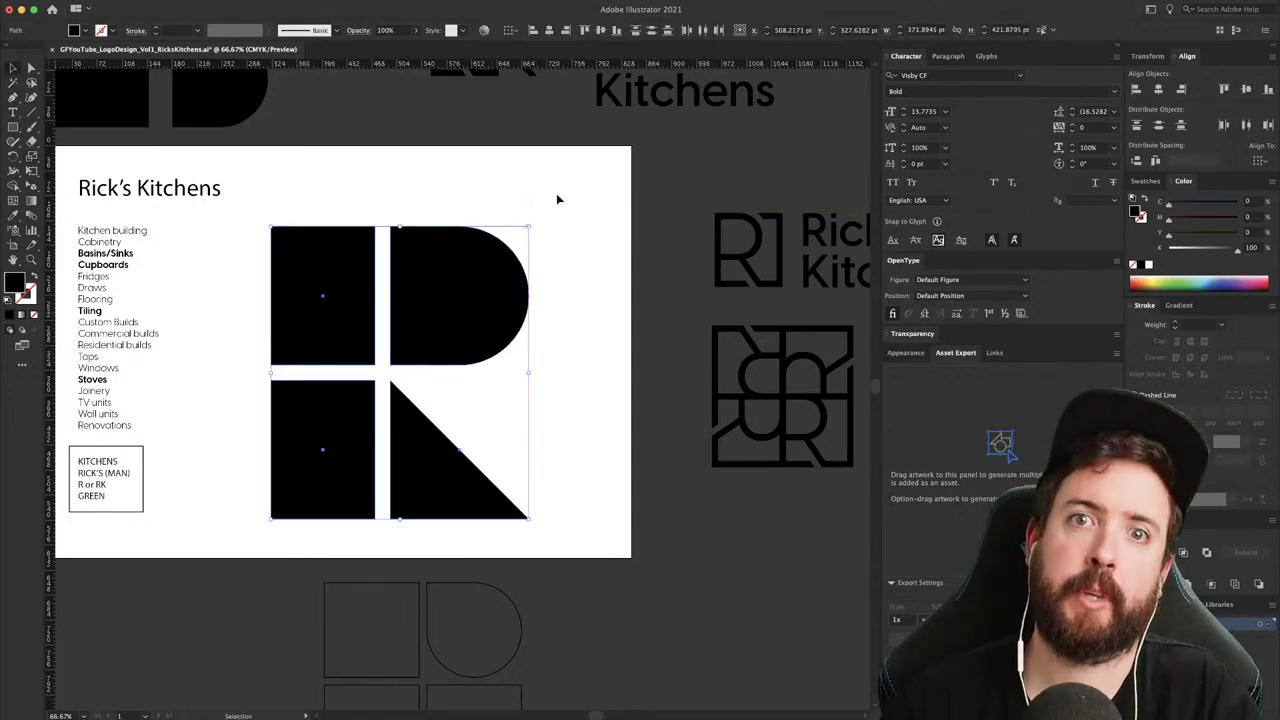
{"action": "left_click", "coordinate": [558, 199]}
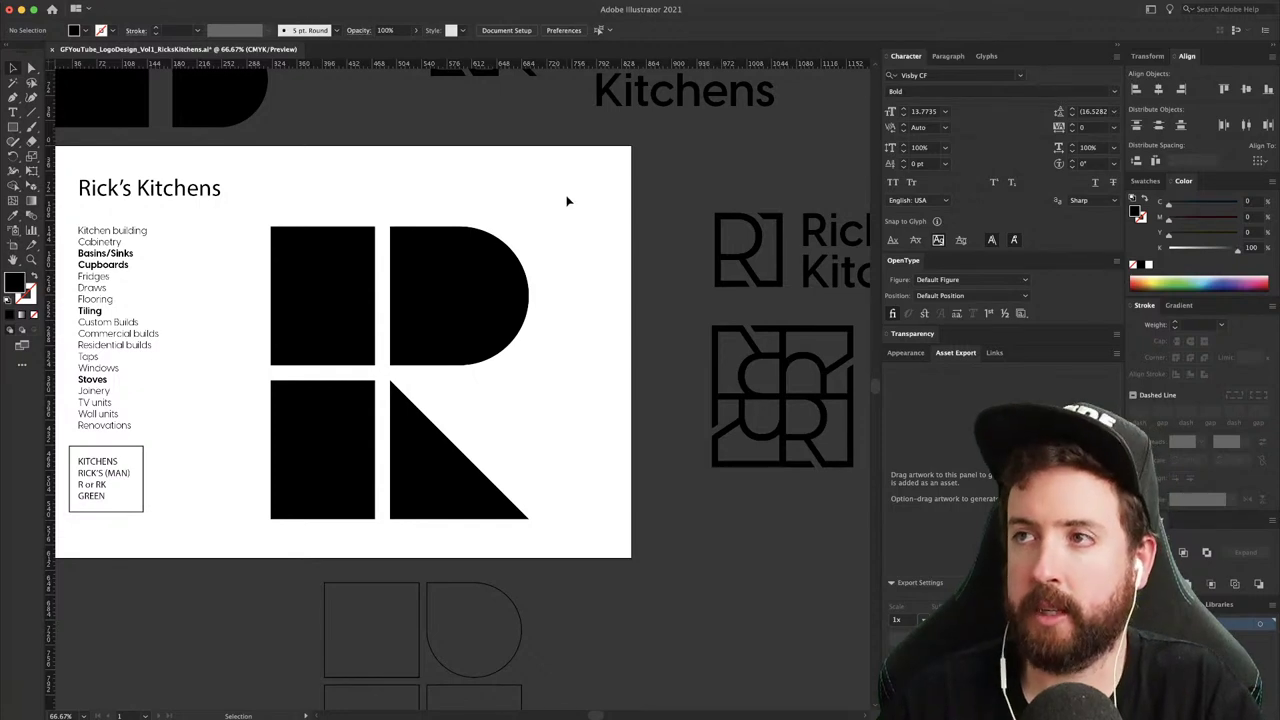
- Scale all four R tiles down to about 43% with the Scale tool
{"action": "left_click_drag", "start_coordinate": [566, 201], "coordinate": [318, 446]}
{"action": "key", "text": "s"}
{"action": "left_click_drag", "start_coordinate": [572, 216], "coordinate": [421, 372]}
{"action": "left_click", "coordinate": [455, 335]}
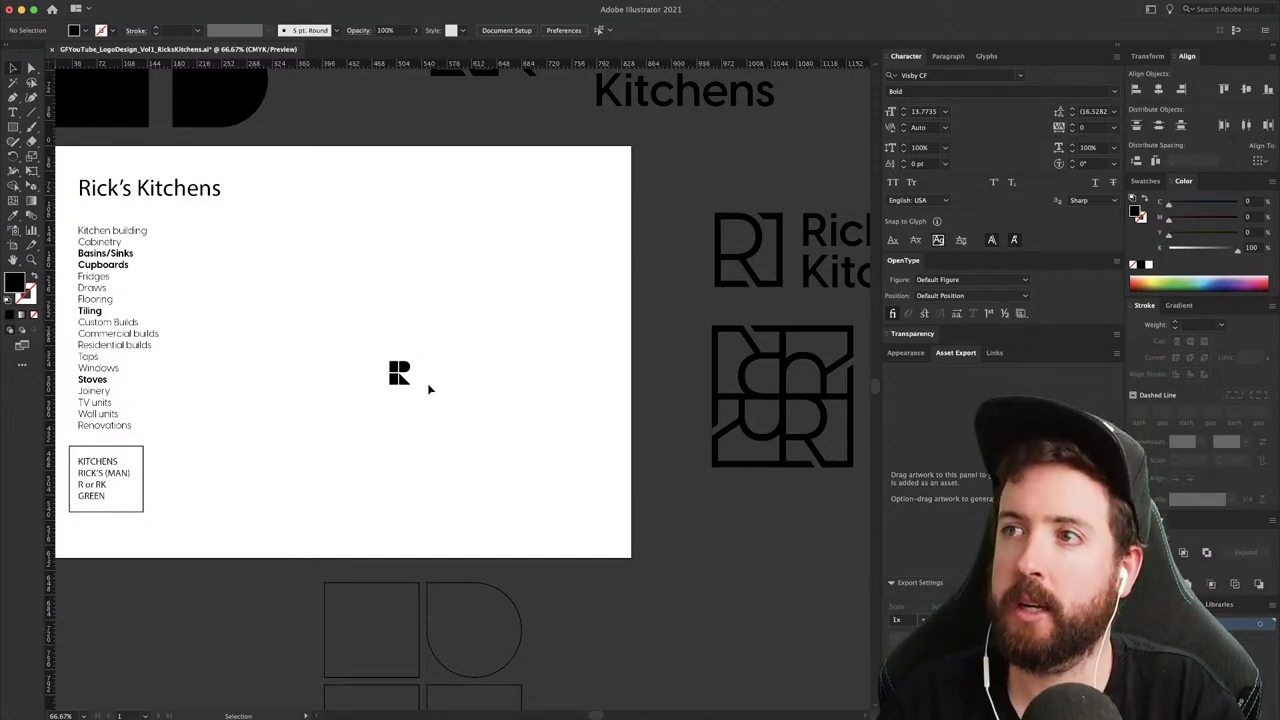
- Zoom to 600% on the small R logo and select the D-shaped tile
{"action": "key", "text": "z"}
{"action": "left_click_drag", "start_coordinate": [397, 359], "coordinate": [654, 440]}
{"action": "left_click_drag", "start_coordinate": [450, 385], "coordinate": [561, 407]}
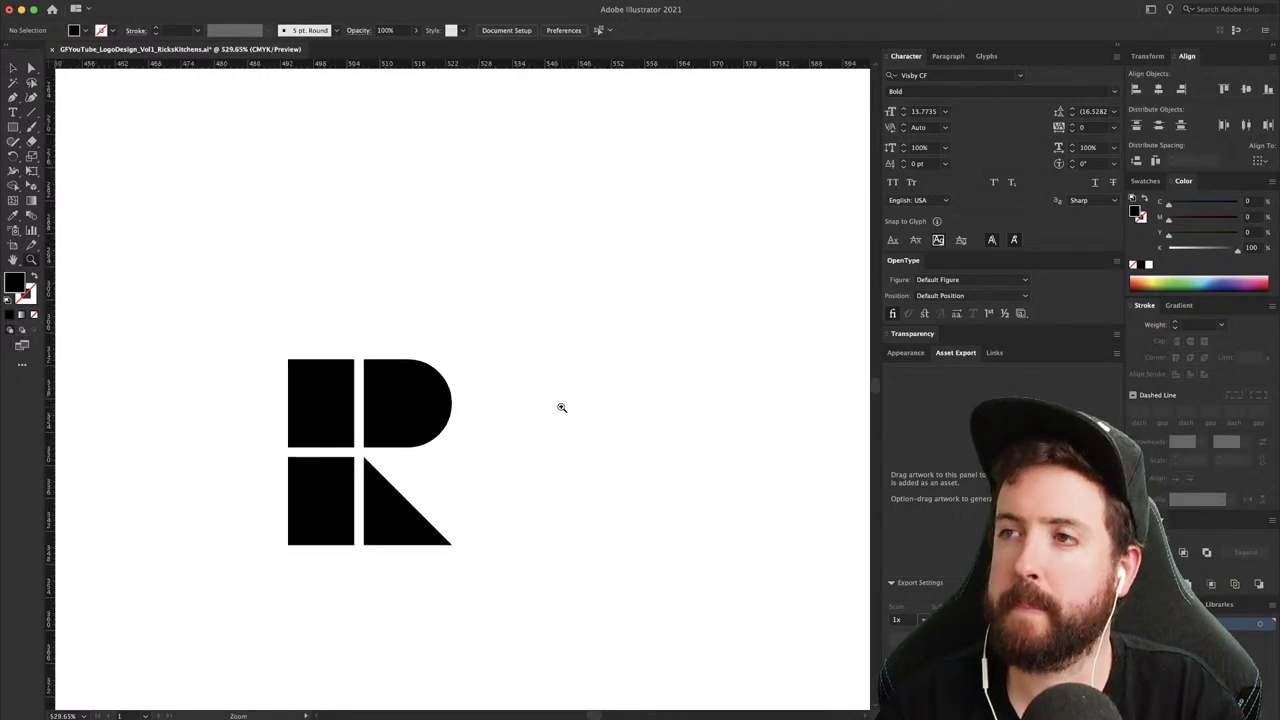
{"action": "left_click", "coordinate": [561, 407], "text": "alt"}
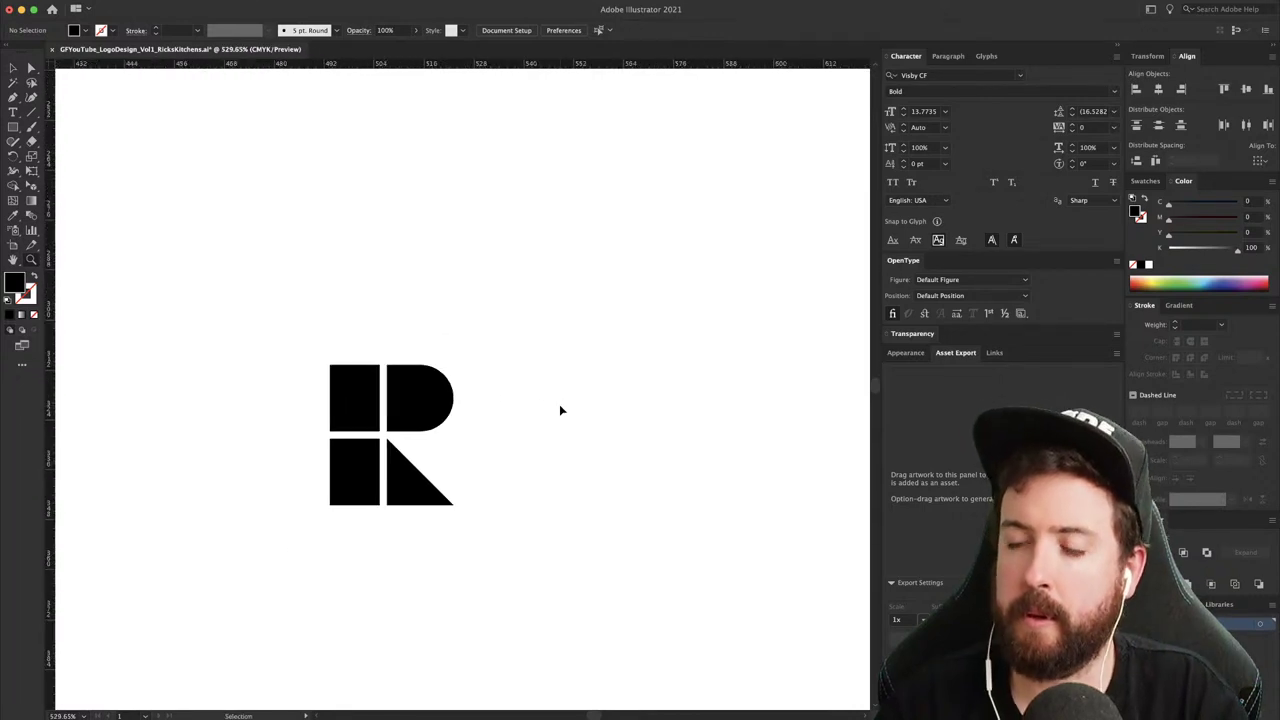
{"action": "left_click", "coordinate": [560, 406]}
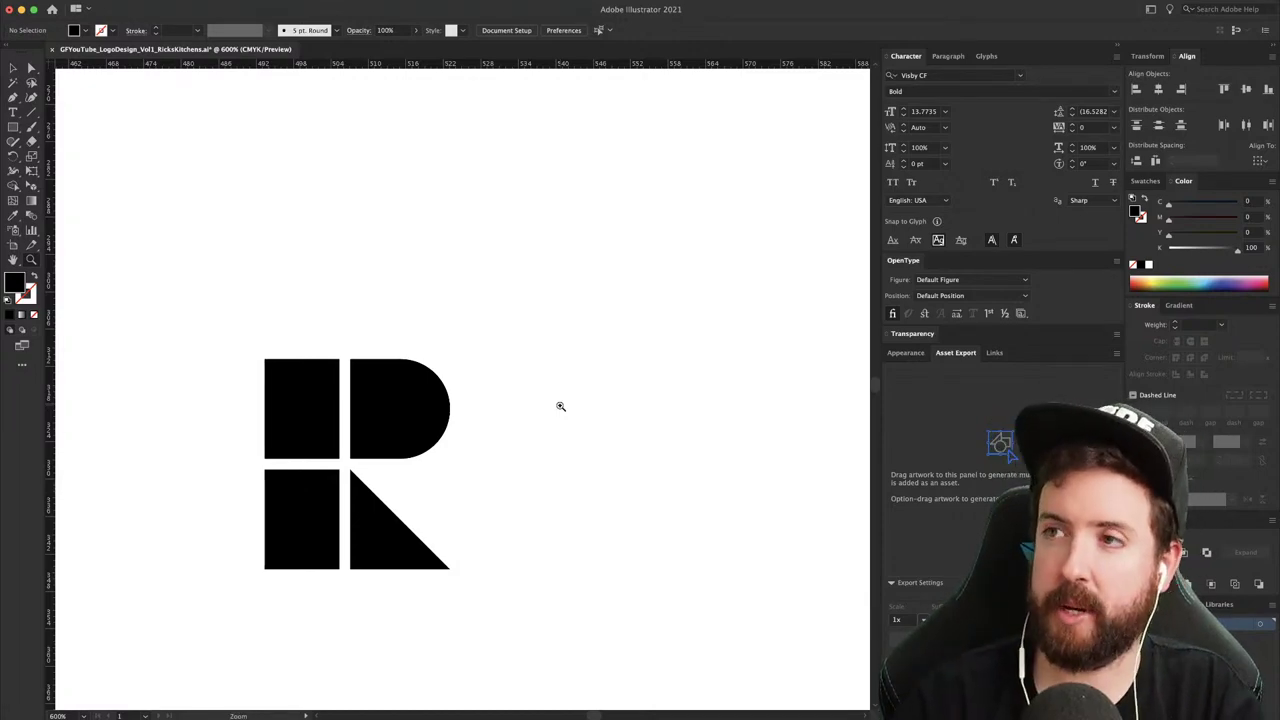
{"action": "key", "text": "v"}
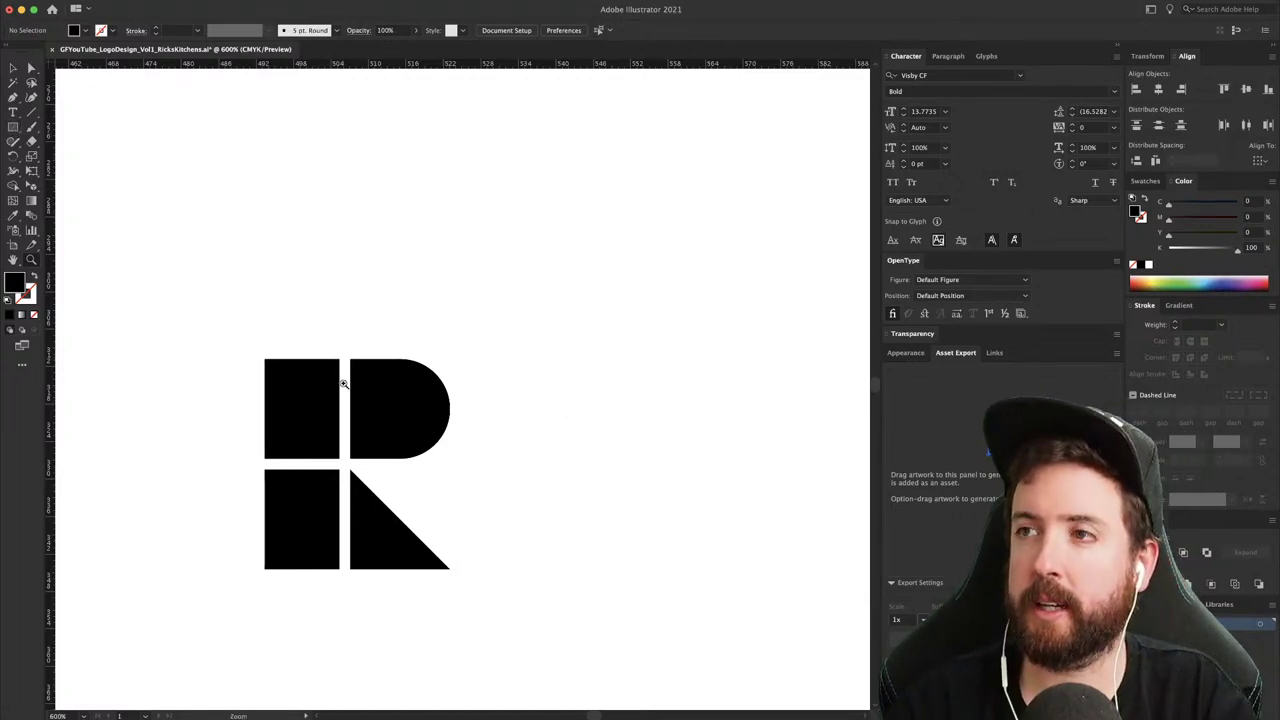
{"action": "left_click", "coordinate": [399, 394]}
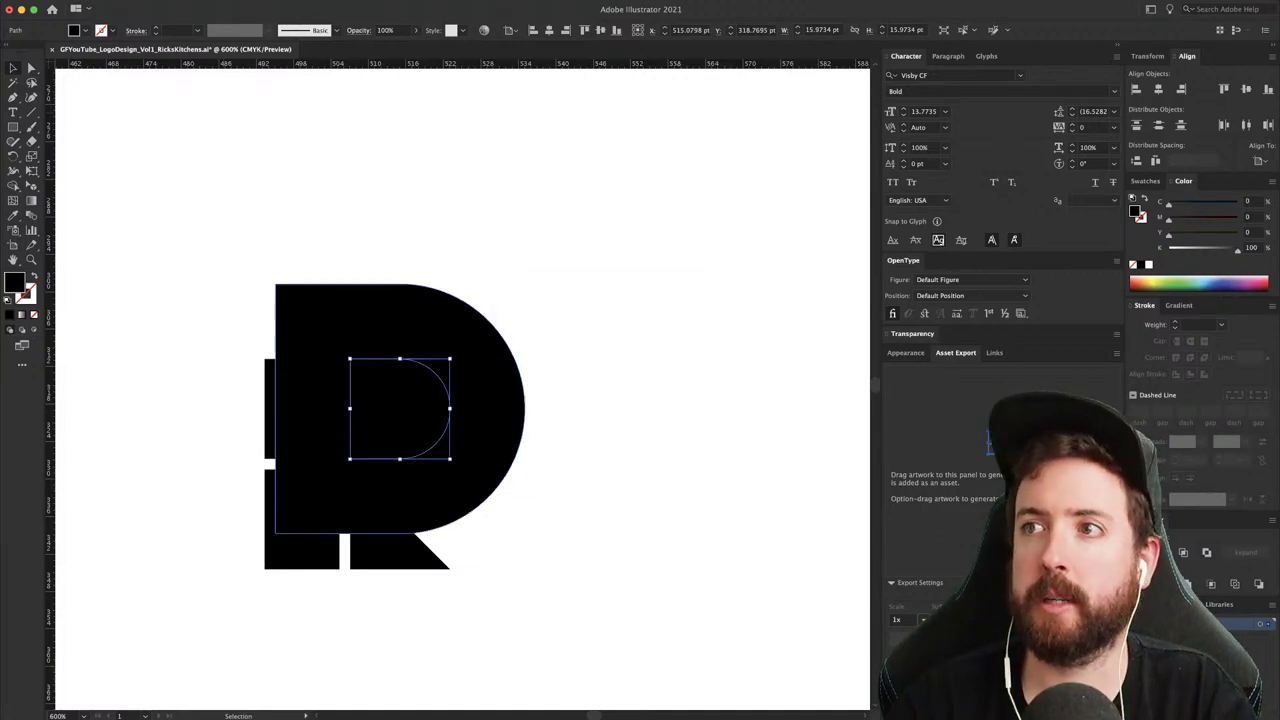
- Offset the D tile's path by 1.75 pt and fill the copy magenta
{"action": "type", "text": "2"}
{"action": "key", "text": "Tab"}
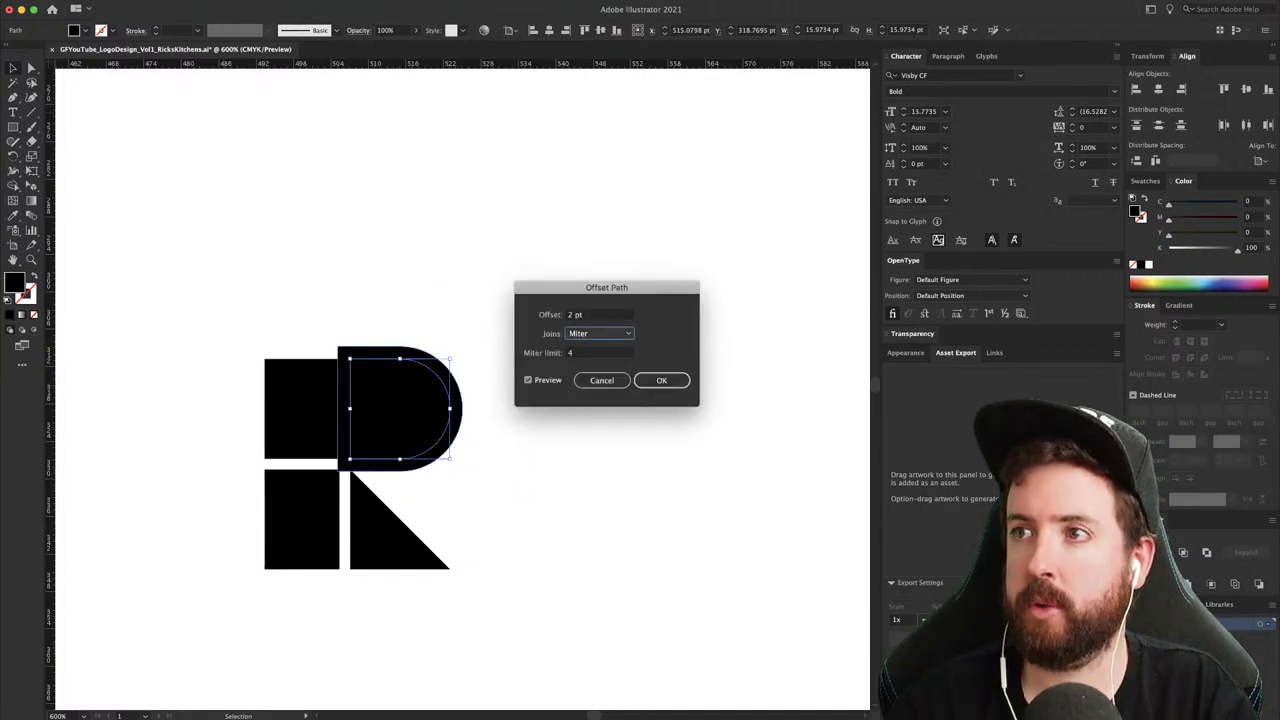
{"action": "triple_click", "coordinate": [620, 320]}
{"action": "type", "text": "1.75"}
{"action": "key", "text": "Tab"}
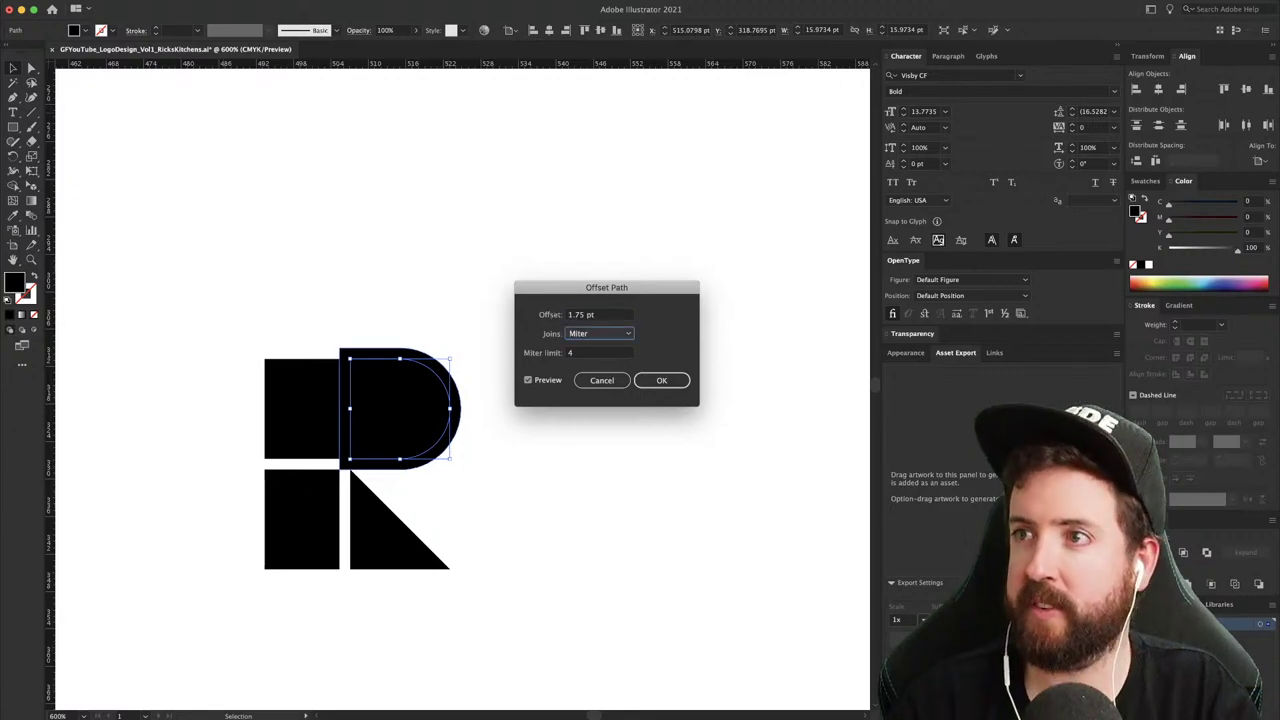
{"action": "left_click", "coordinate": [661, 380]}
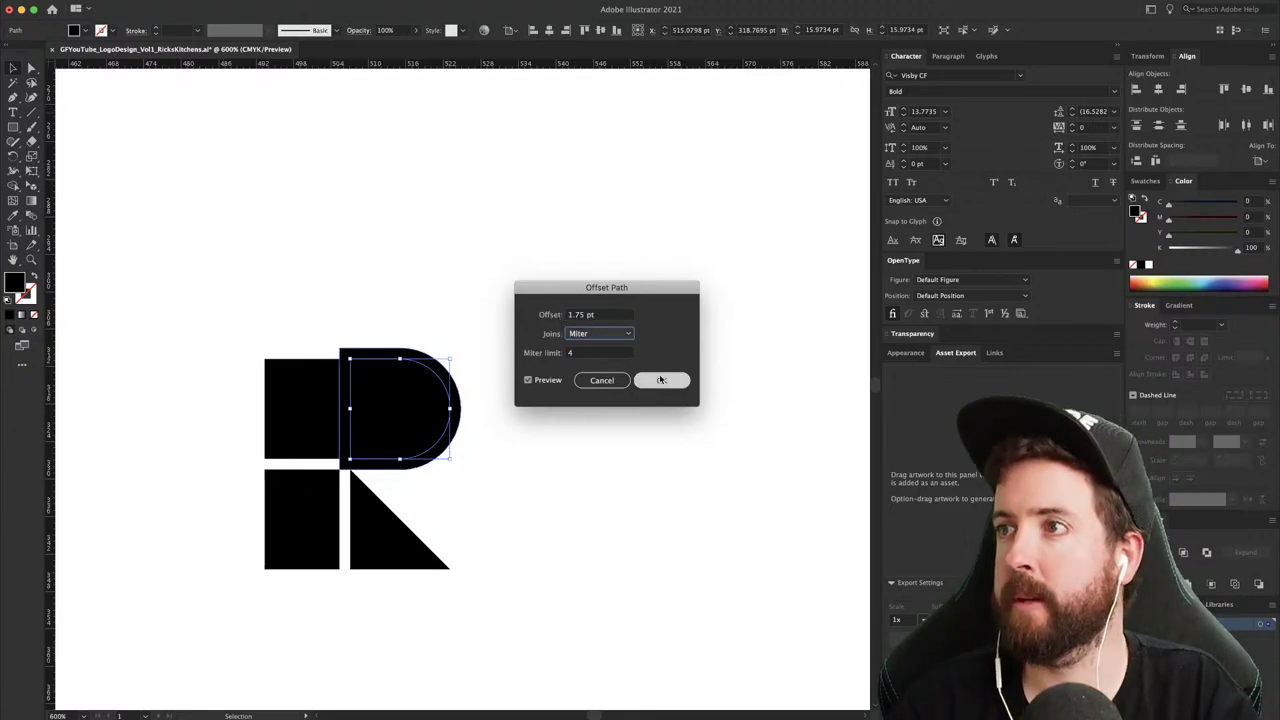
{"action": "left_click_drag", "start_coordinate": [1227, 218], "coordinate": [1100, 254]}
{"action": "left_click", "coordinate": [612, 358]}
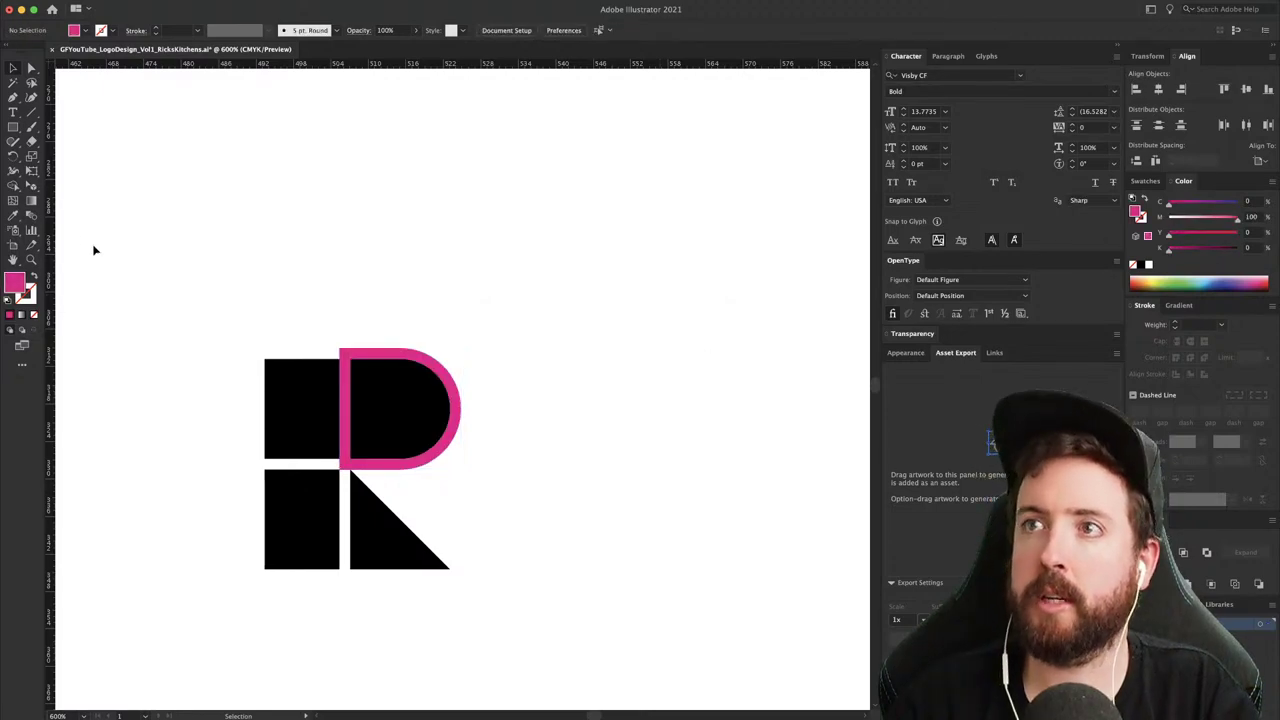
- Draw a thin pink stem rectangle between the left tiles
{"action": "left_click", "coordinate": [13, 125]}
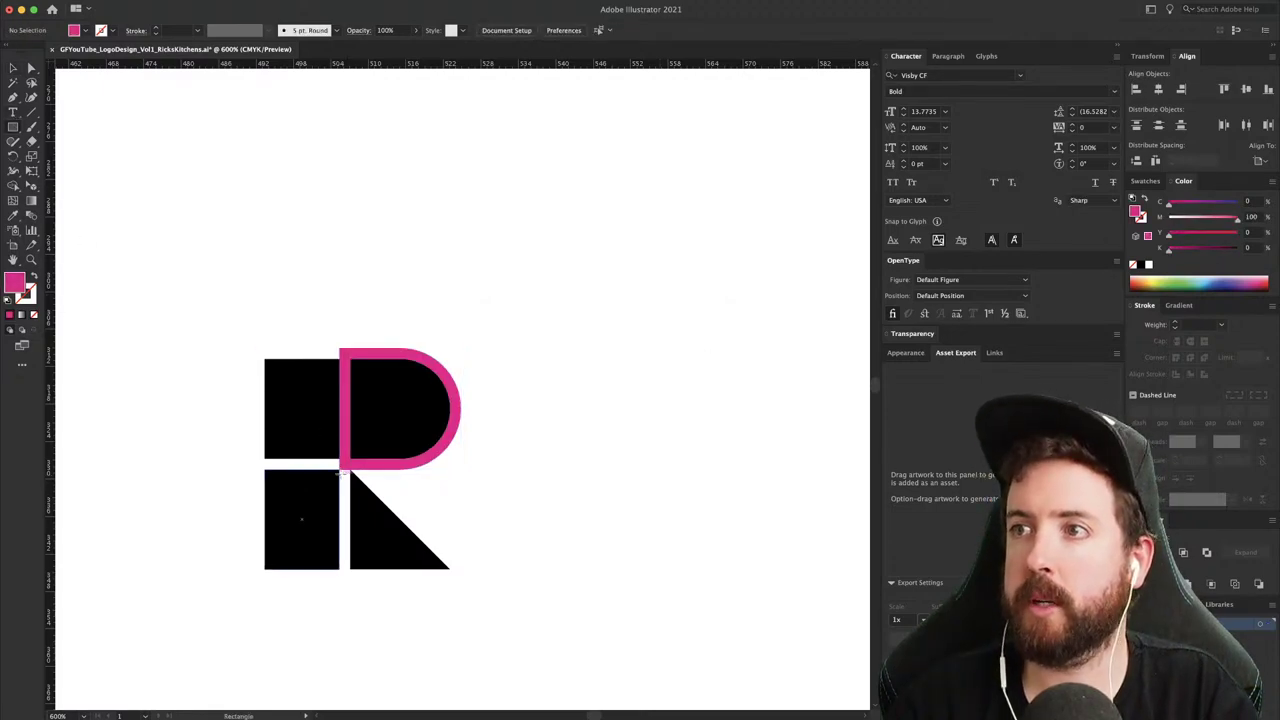
{"action": "left_click_drag", "start_coordinate": [340, 470], "coordinate": [350, 570]}
{"action": "key", "text": "v"}
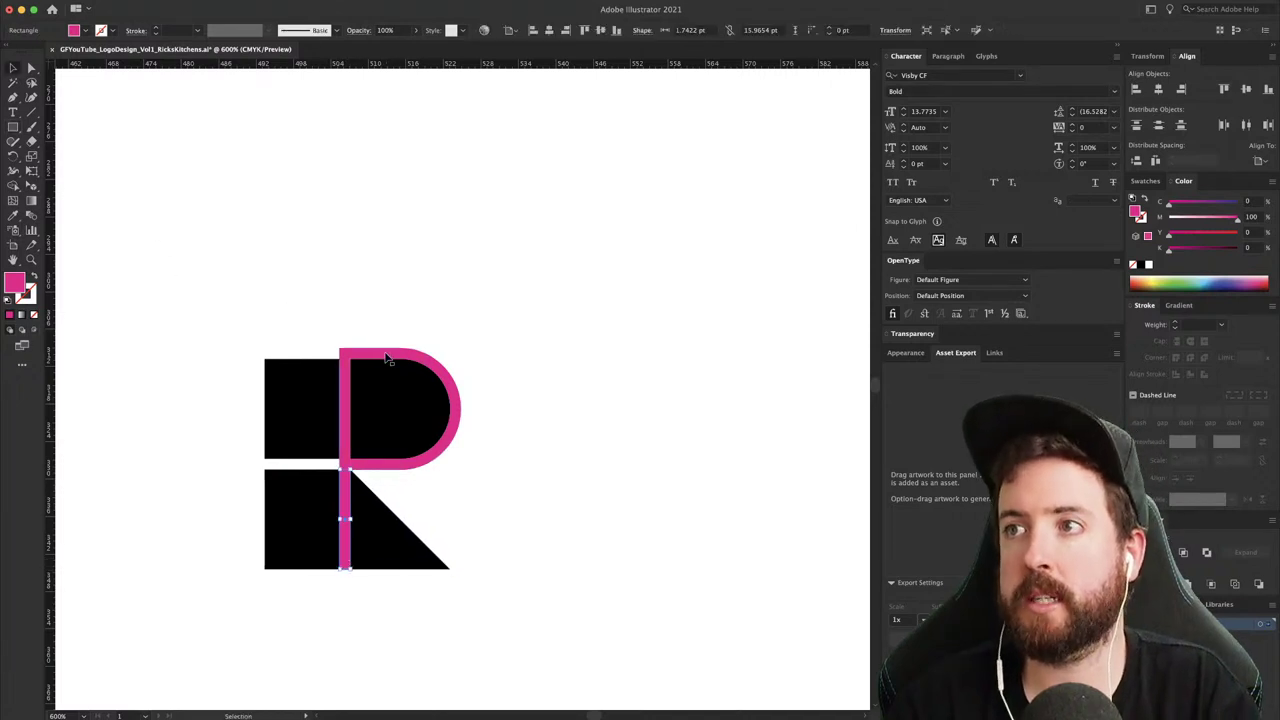
- Draw a 2 pt pink line along the triangle's diagonal edge
{"action": "key", "text": "backslash"}
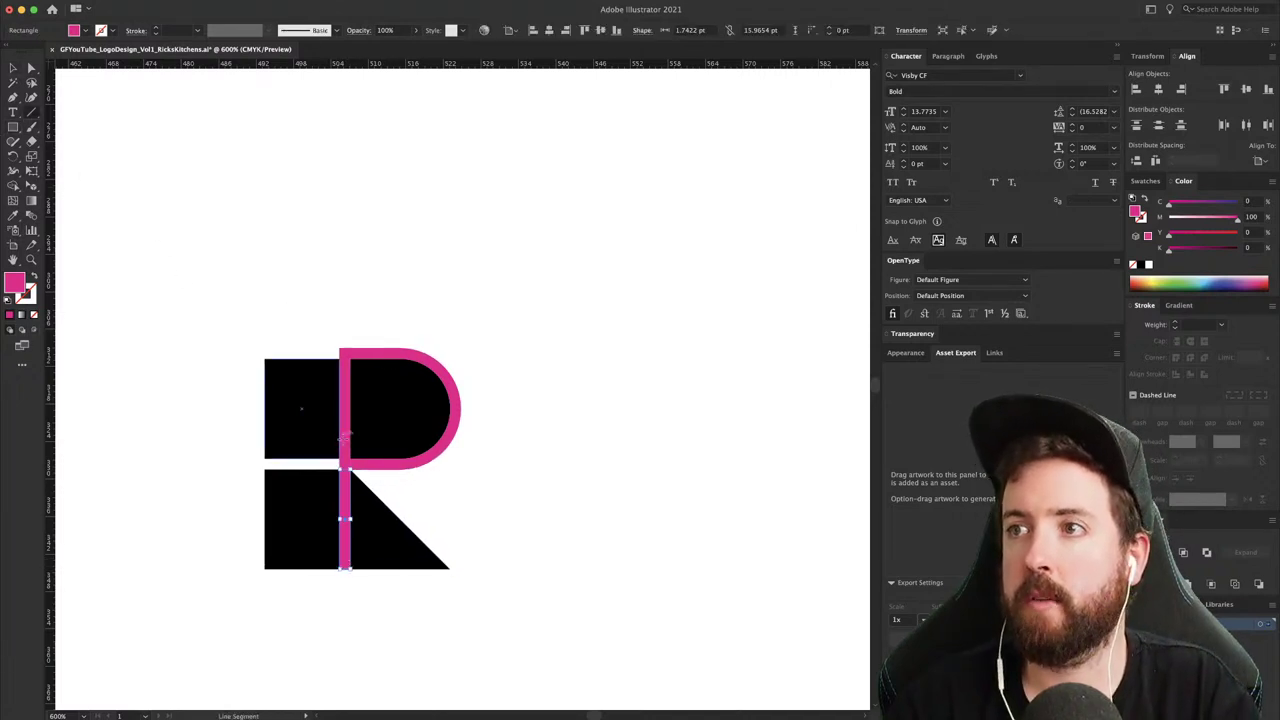
{"action": "left_click_drag", "start_coordinate": [346, 461], "coordinate": [402, 509]}
{"action": "key", "text": "super+z"}
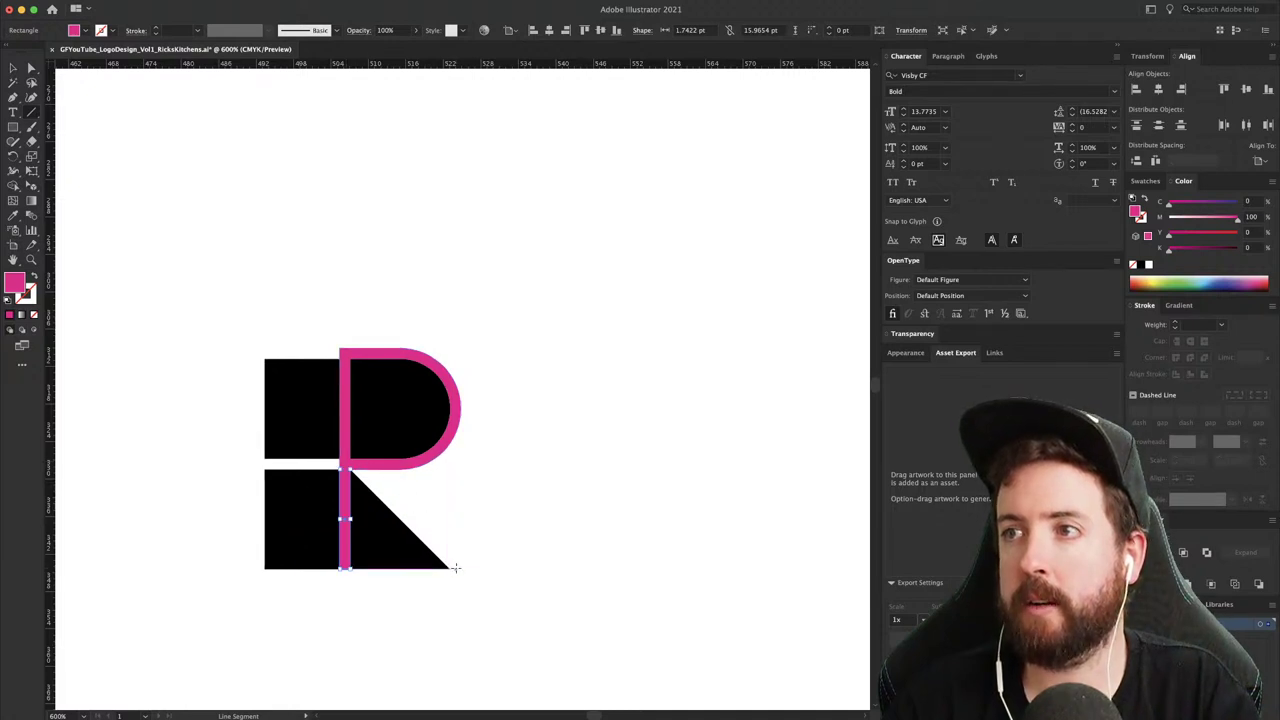
{"action": "left_click_drag", "start_coordinate": [454, 566], "coordinate": [343, 463]}
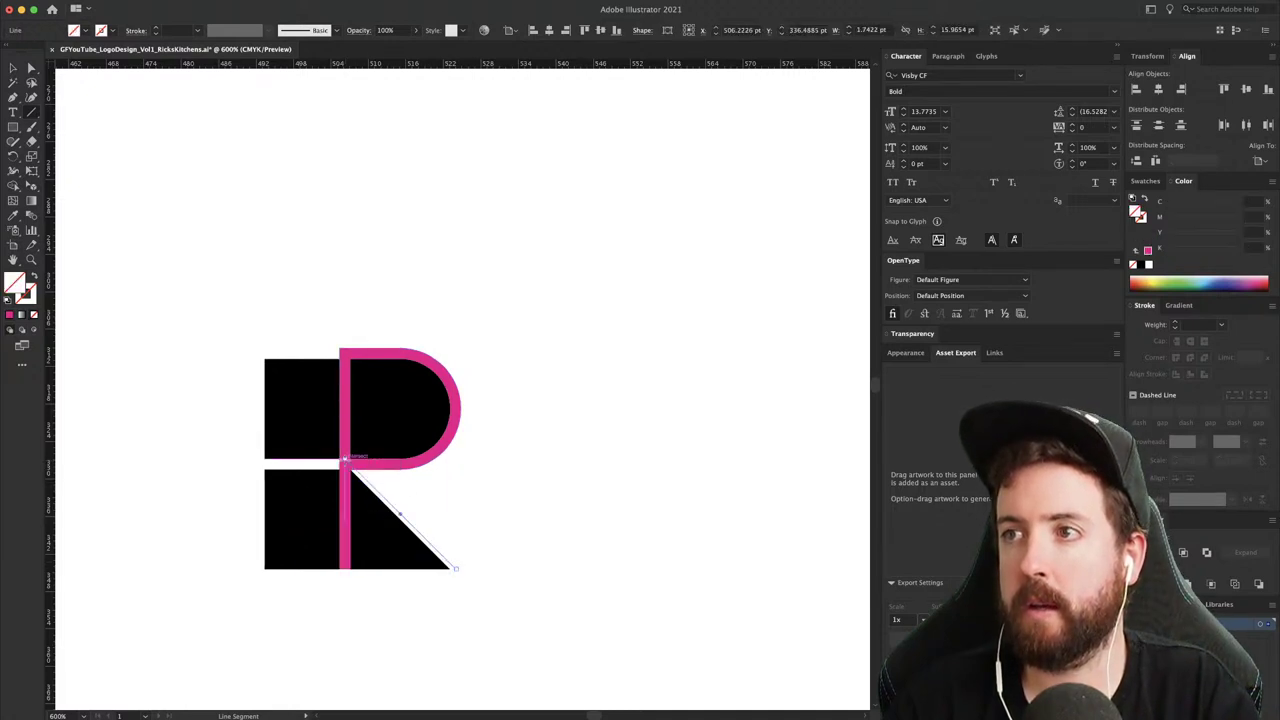
{"action": "key", "text": "i"}
{"action": "left_click", "coordinate": [343, 483]}
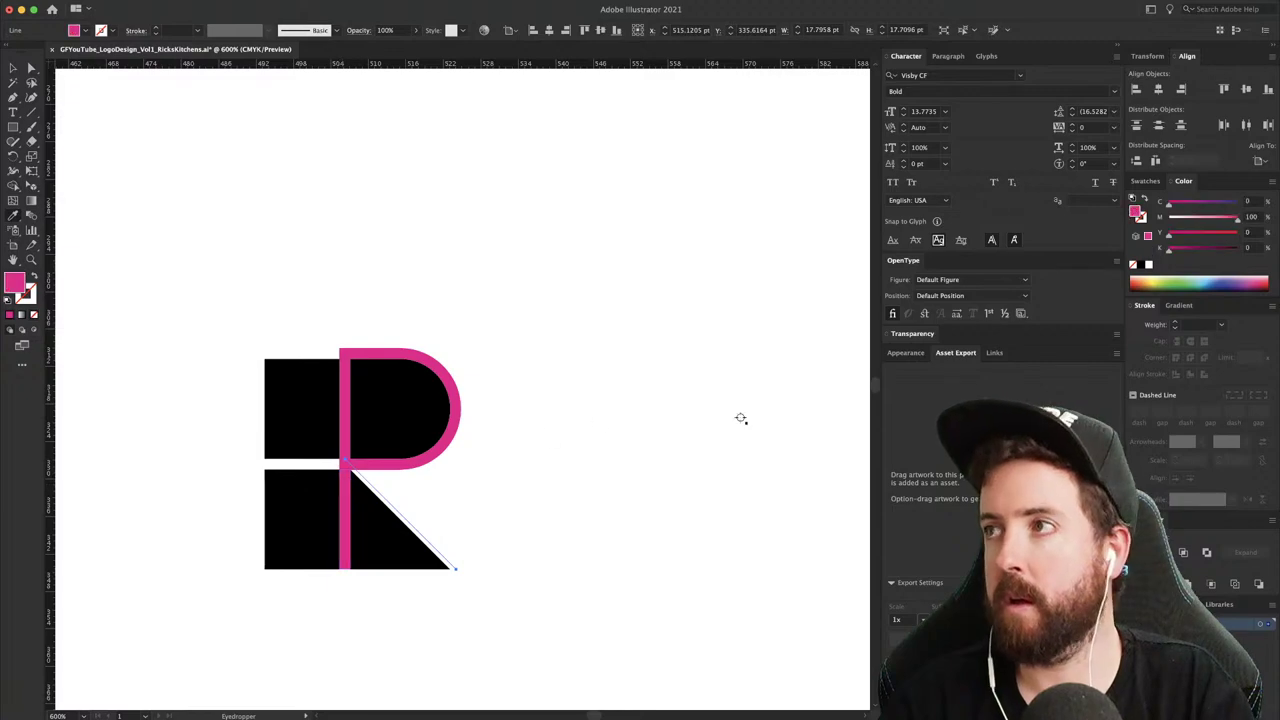
{"action": "left_click", "coordinate": [1146, 200]}
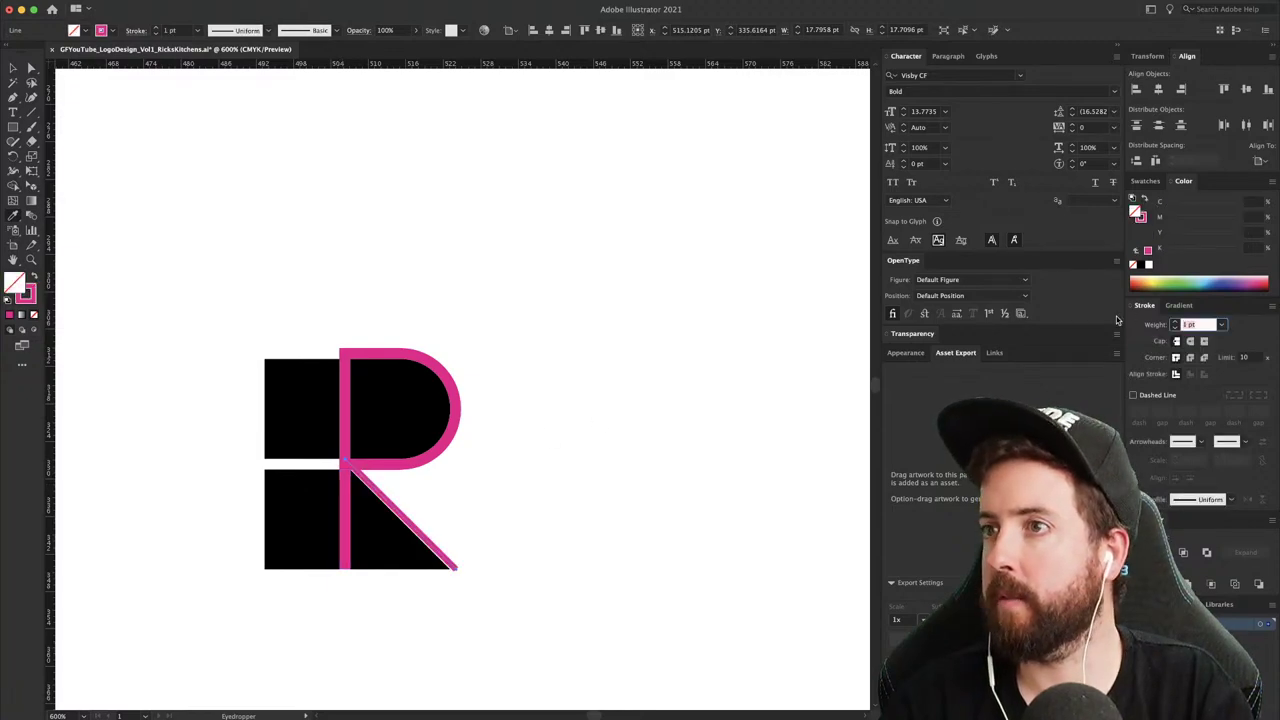
{"action": "left_click", "coordinate": [1156, 324]}
{"action": "type", "text": "2"}
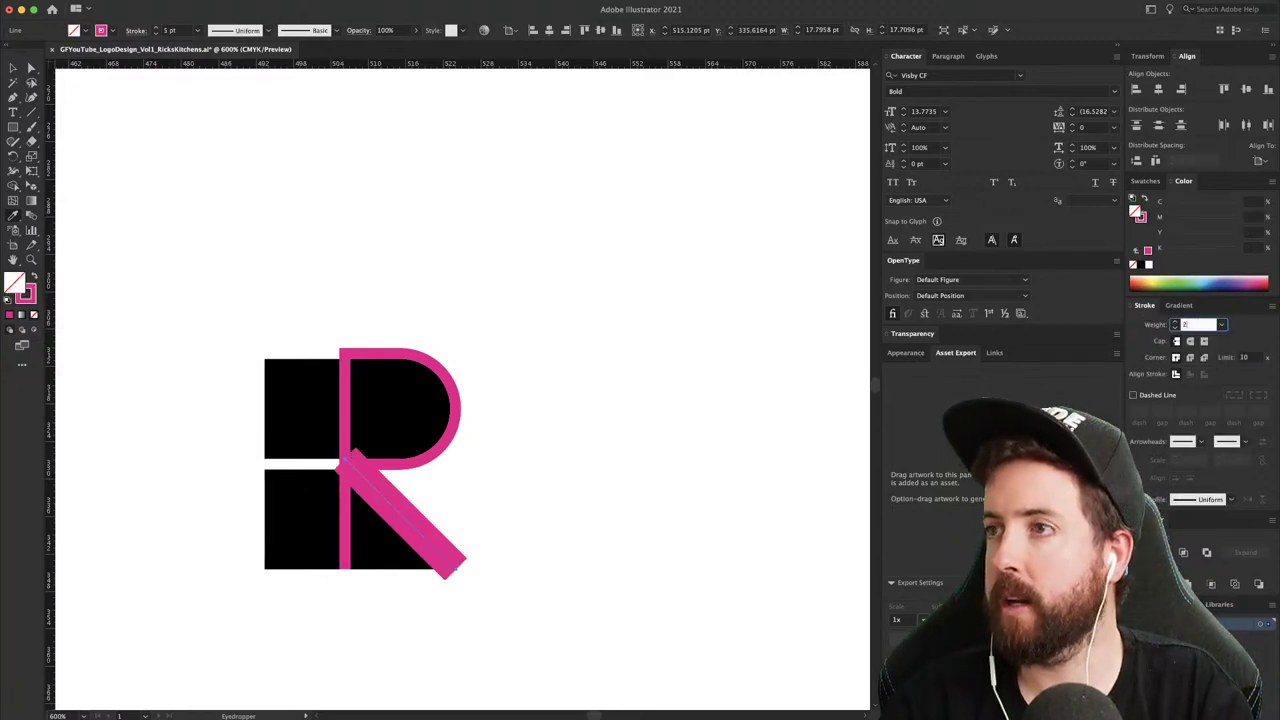
{"action": "key", "text": "Return"}
{"action": "key", "text": "v"}
{"action": "left_click", "coordinate": [605, 441]}
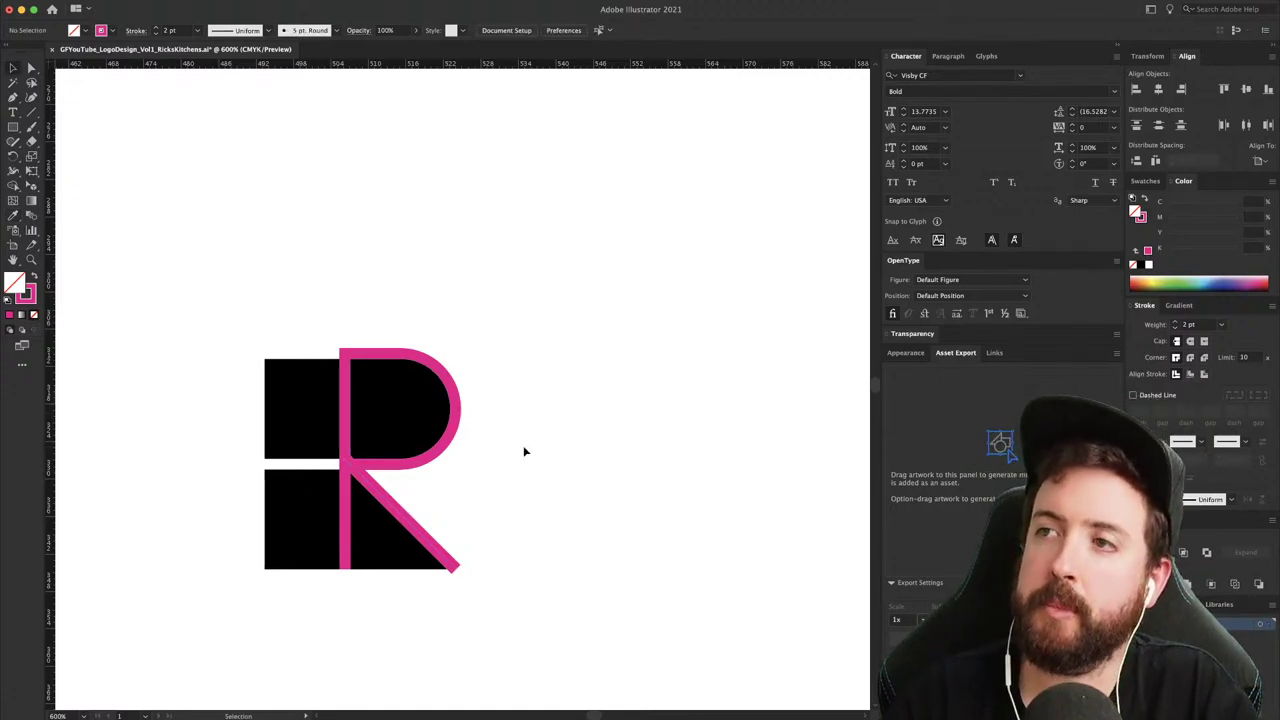
- Select the pink bowl outline, stem bar and diagonal line, and delete them
{"action": "left_click", "coordinate": [397, 467]}
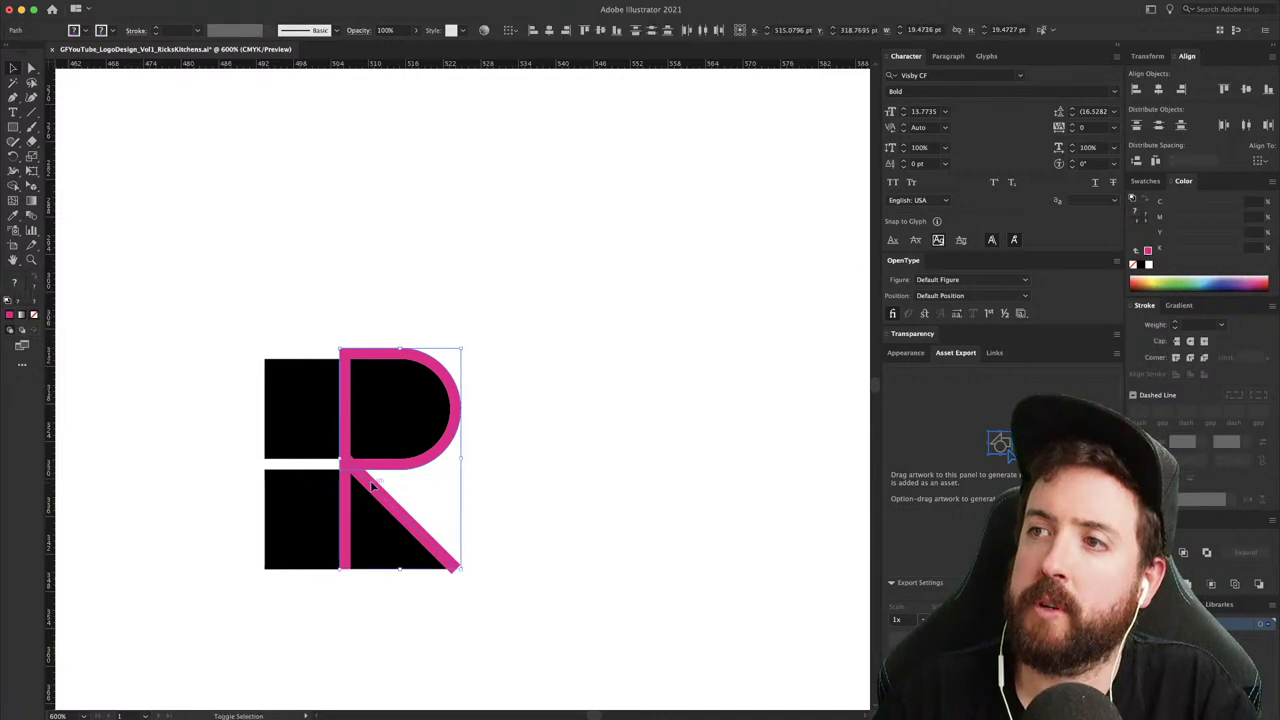
{"action": "left_click", "coordinate": [346, 505]}
{"action": "left_click", "coordinate": [375, 489], "text": "shift"}
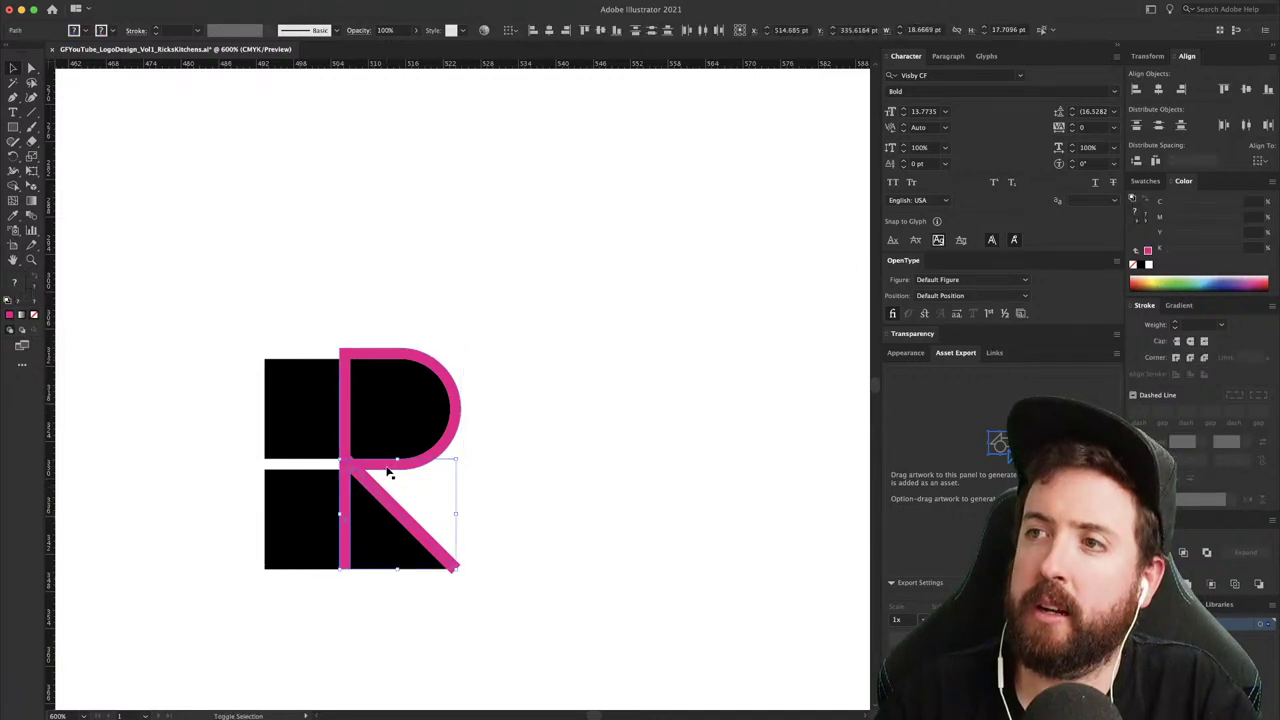
{"action": "left_click", "coordinate": [391, 466], "text": "shift"}
{"action": "key", "text": "Delete"}
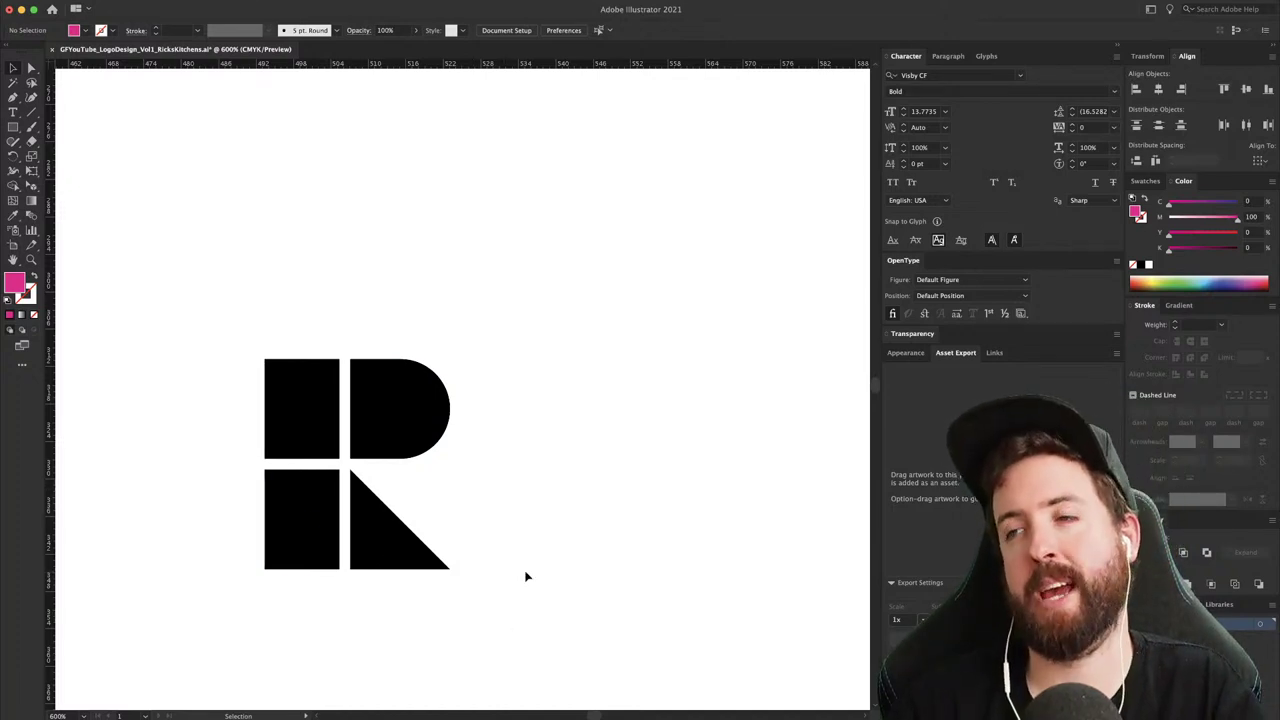
- Draw a thin white-filled bar running diagonally across the D tile
{"action": "key", "text": "m"}
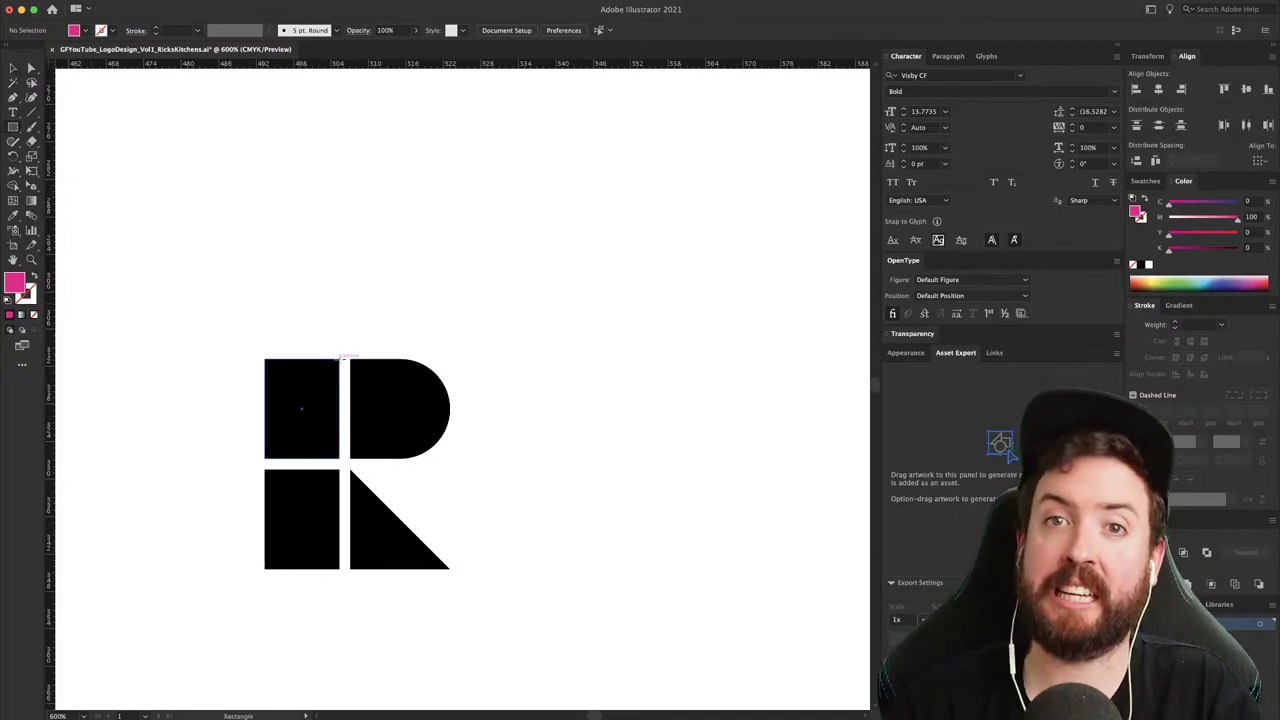
{"action": "left_click_drag", "start_coordinate": [340, 358], "coordinate": [493, 321]}
{"action": "left_click", "coordinate": [1149, 265]}
{"action": "left_click", "coordinate": [459, 364]}
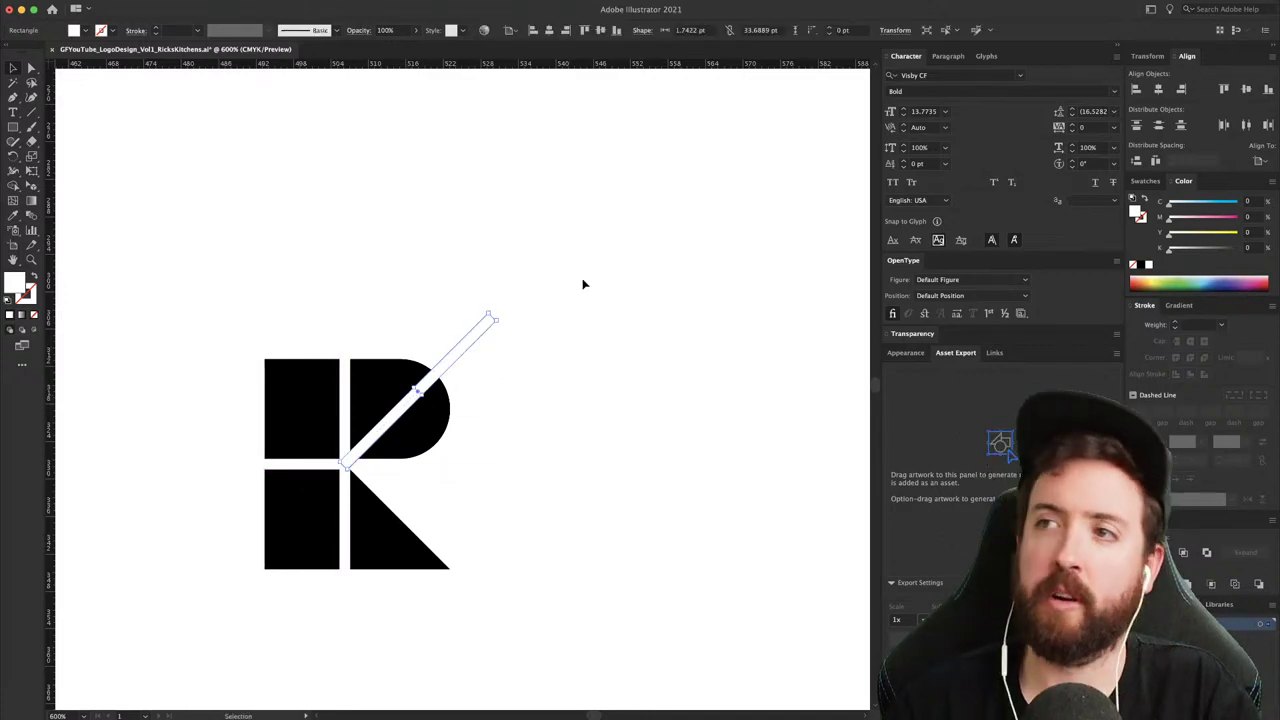
{"action": "left_click", "coordinate": [583, 284]}
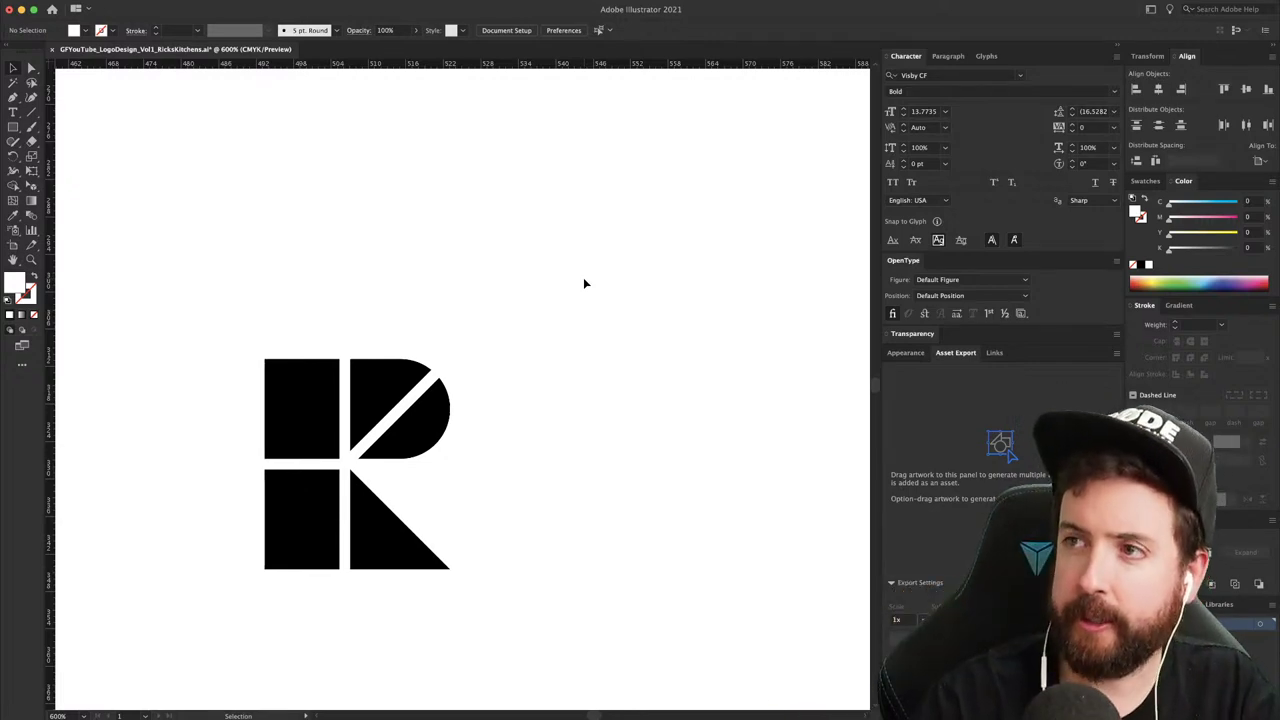
- Zoom out to the whole artboard and back in on the R logo to check it
{"action": "key", "text": "super+minus"}
{"action": "key", "text": "super+minus"}
{"action": "key", "text": "super+minus"}
{"action": "key", "text": "super+minus"}
{"action": "key", "text": "super+minus"}
{"action": "key", "text": "super+minus"}
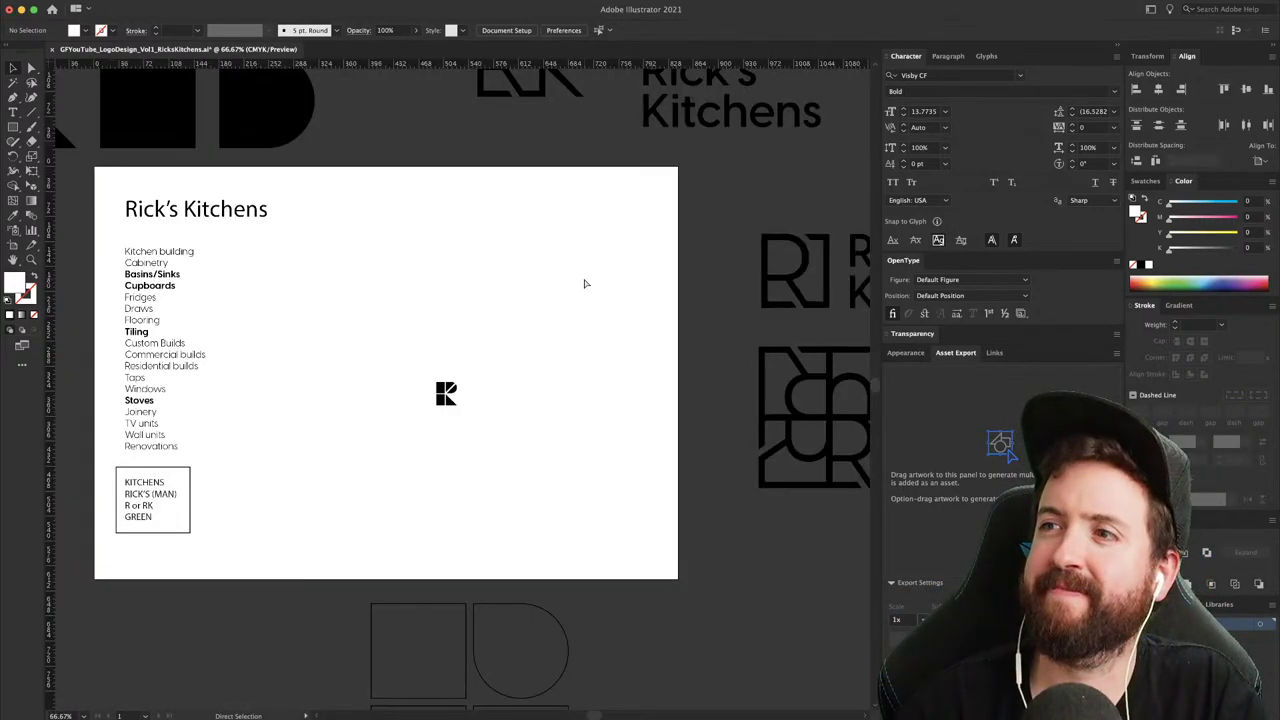
{"action": "key", "text": "super+minus"}
{"action": "key", "text": "super+plus"}
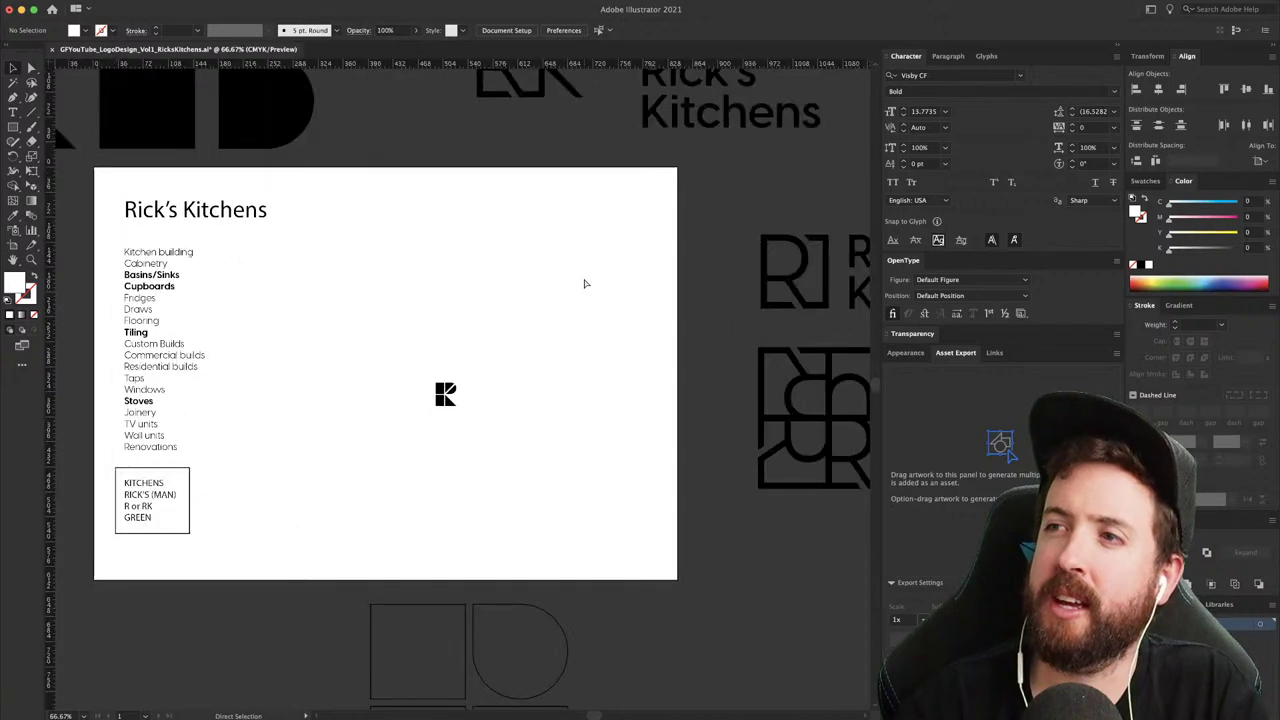
{"action": "key", "text": "super+plus"}
{"action": "key", "text": "super+plus"}
{"action": "key", "text": "super+plus"}
{"action": "key", "text": "super+plus"}
{"action": "key", "text": "super+plus"}
{"action": "key", "text": "super+plus"}
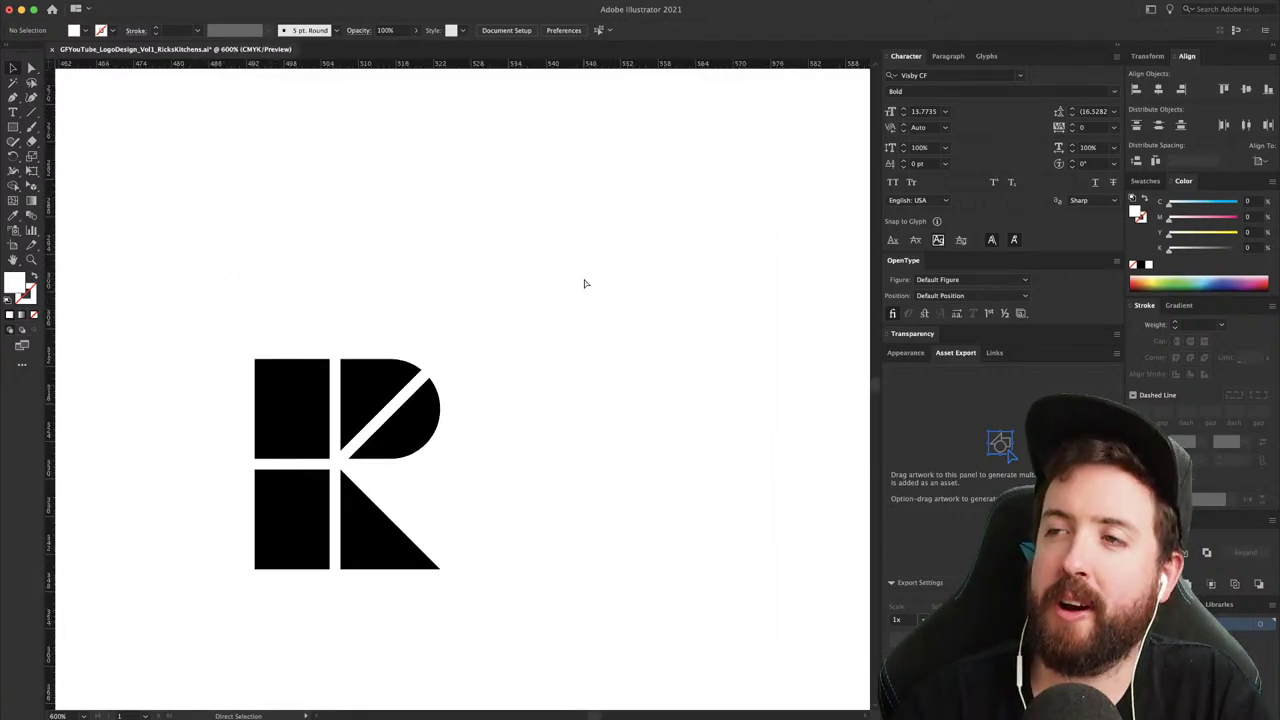
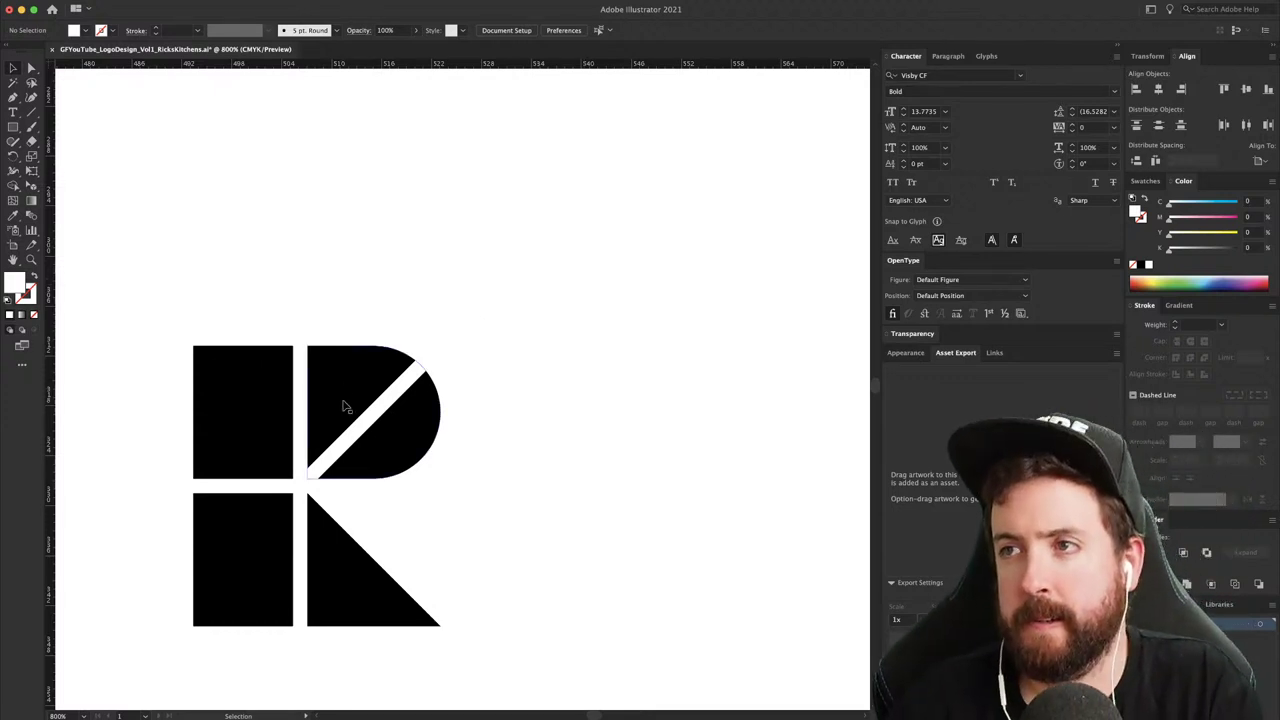
- Lengthen the white diagonal slash across the R's bowl at both ends
{"action": "left_click", "coordinate": [357, 437]}
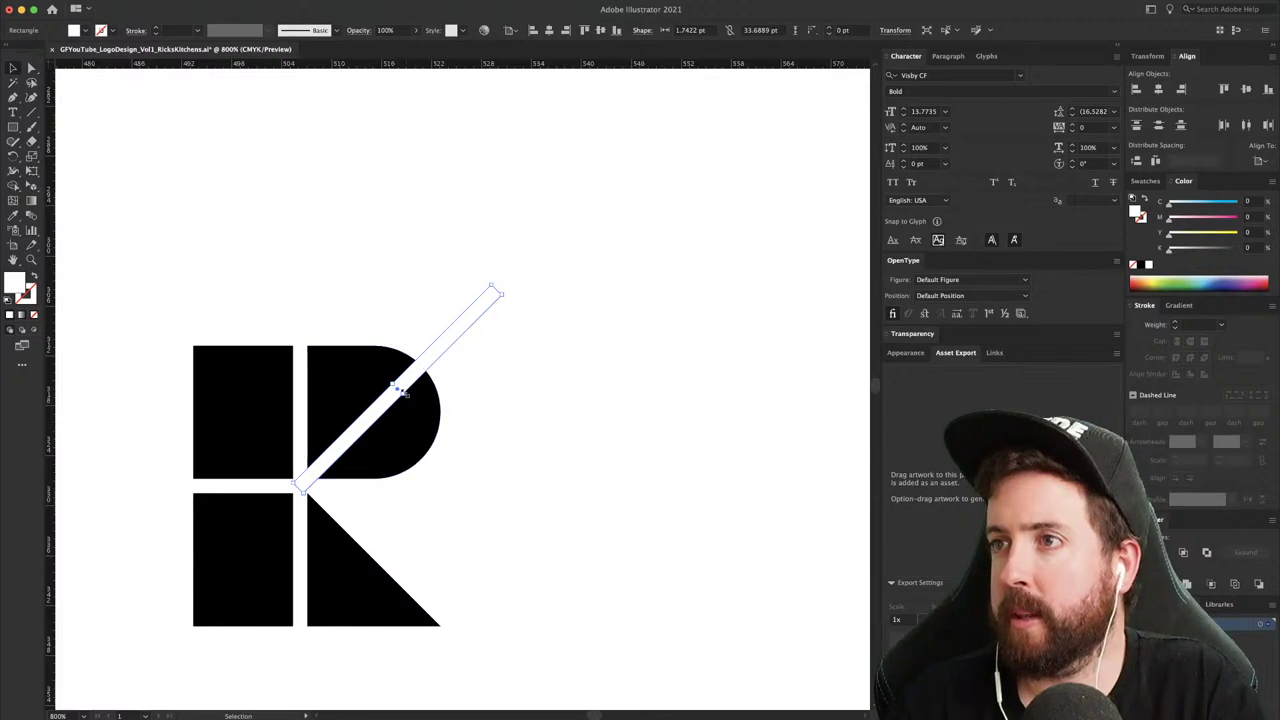
{"action": "left_click_drag", "start_coordinate": [400, 391], "coordinate": [463, 323]}
{"action": "left_click", "coordinate": [540, 334]}
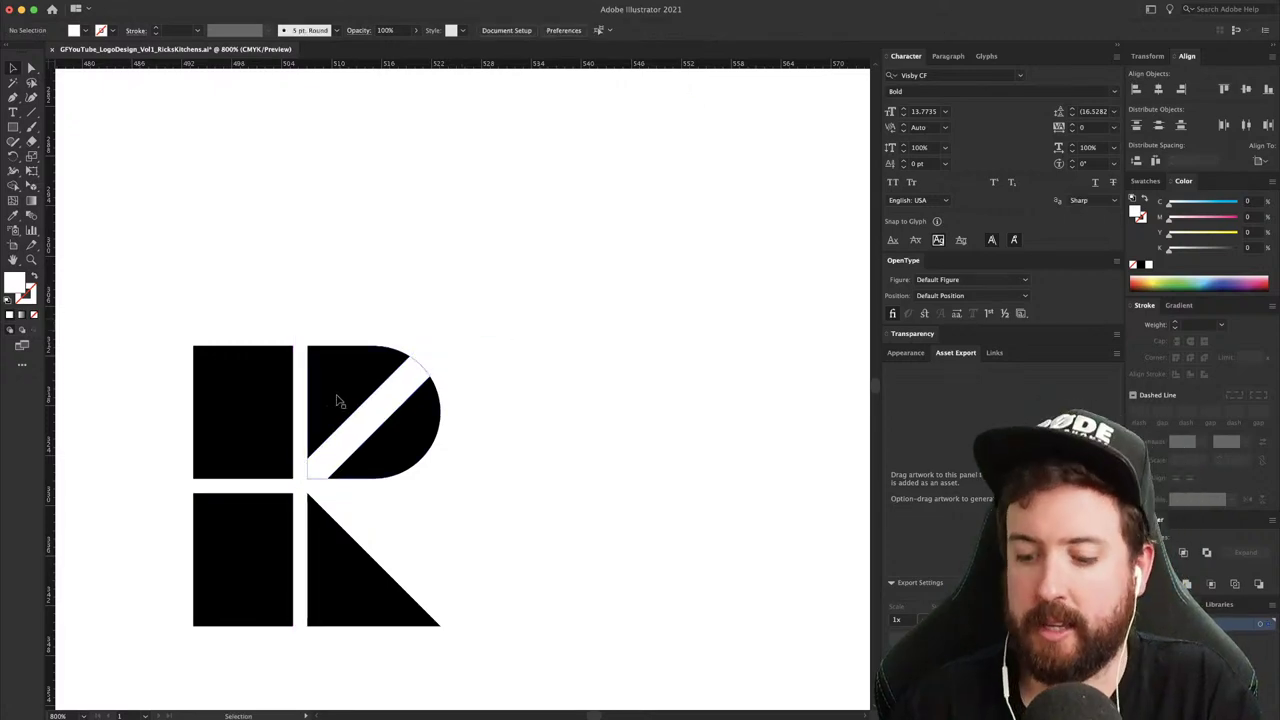
- Add white bars widening the R's vertical gap and its horizontal middle gap
{"action": "key", "text": "m"}
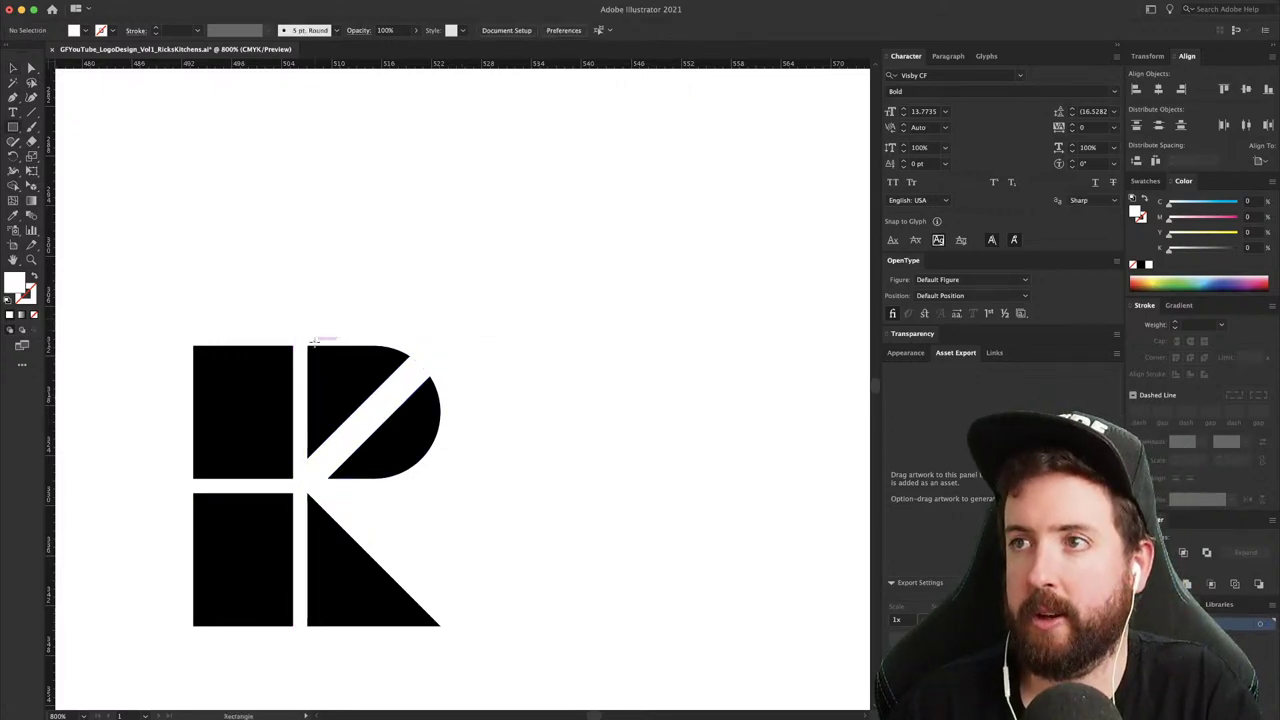
{"action": "left_click_drag", "start_coordinate": [314, 342], "coordinate": [288, 645]}
{"action": "key", "text": "v"}
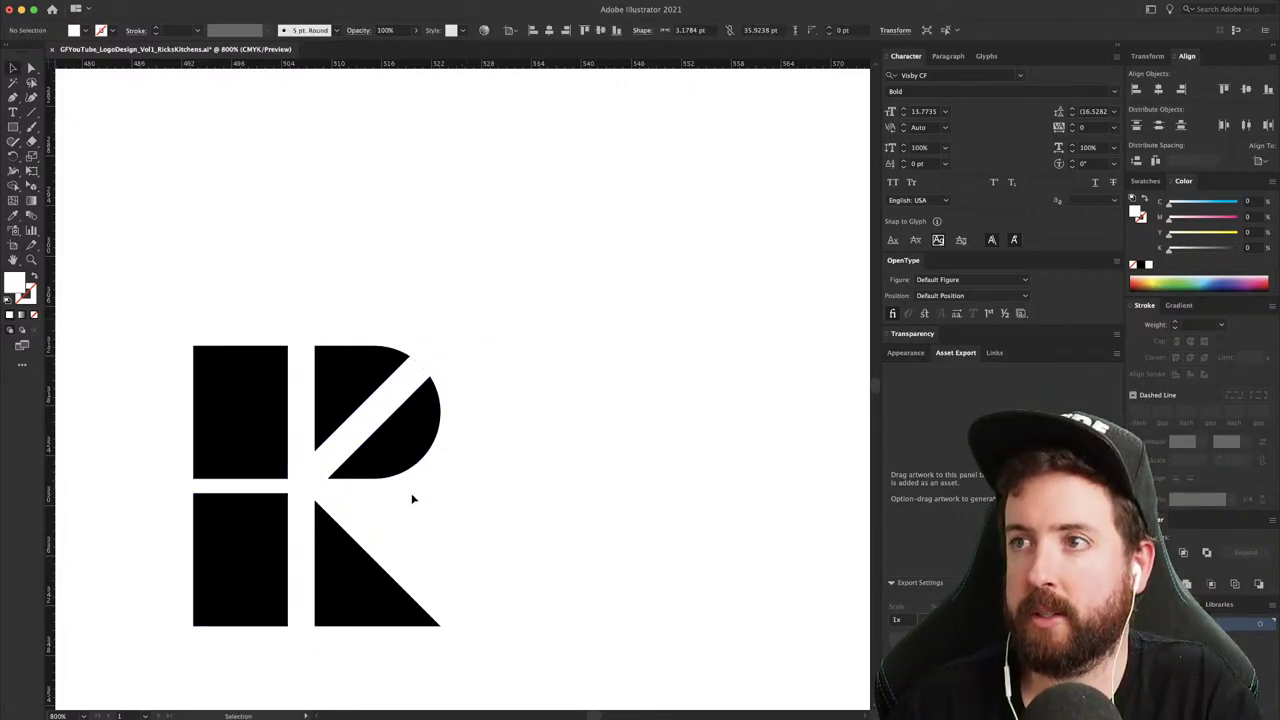
{"action": "left_click", "coordinate": [295, 451]}
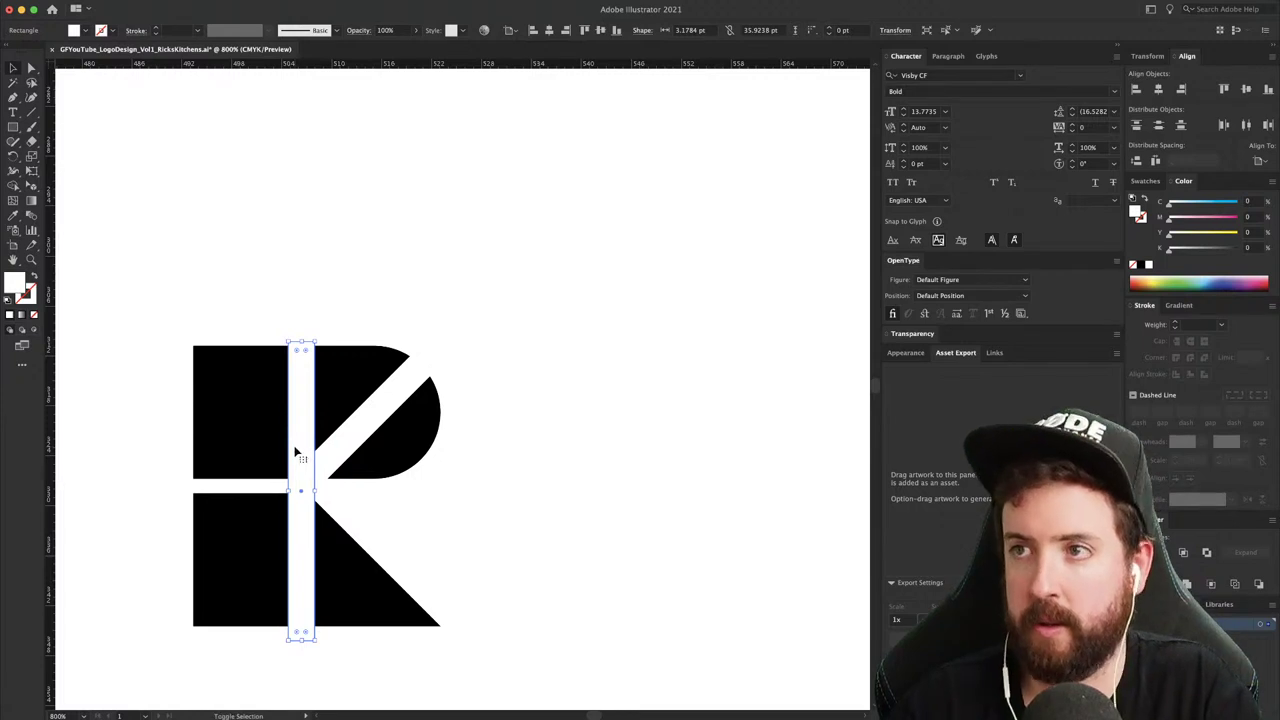
{"action": "key", "text": "r"}
{"action": "left_click_drag", "start_coordinate": [366, 314], "coordinate": [427, 519]}
{"action": "key", "text": "v"}
{"action": "left_click", "coordinate": [601, 469]}
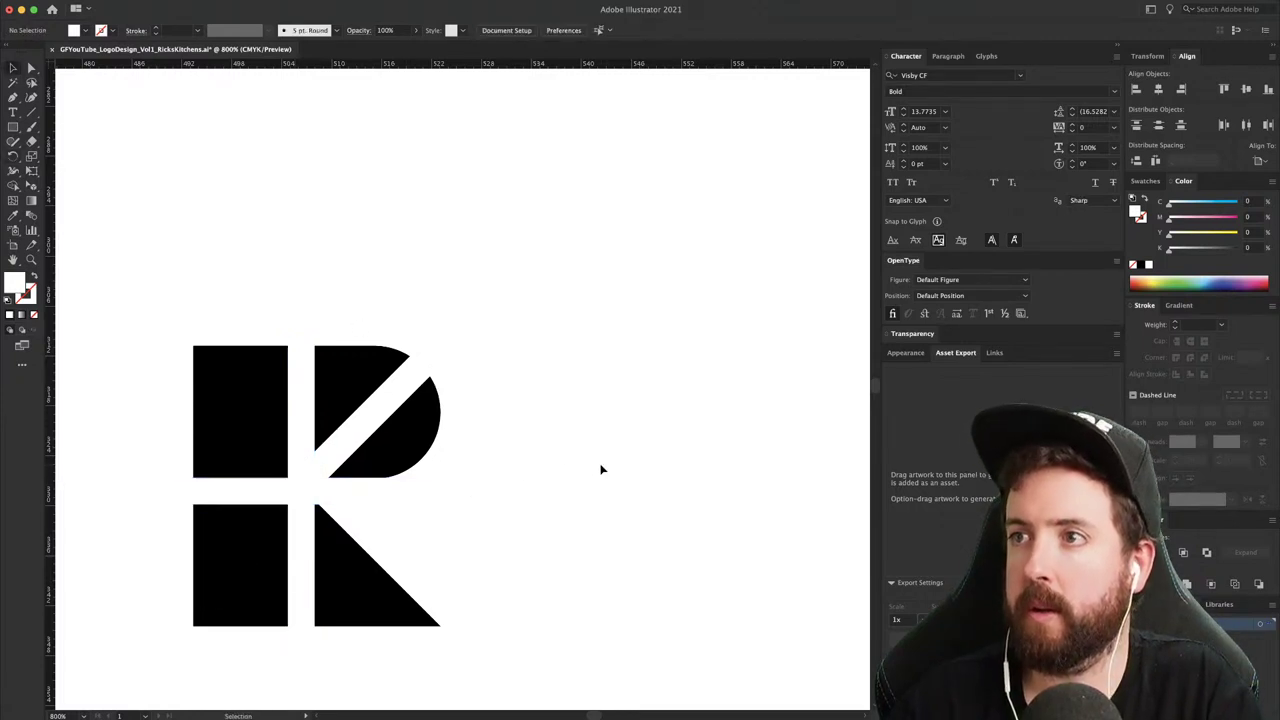
- Rotate the white diagonal slash to a new angle
{"action": "left_click", "coordinate": [372, 425]}
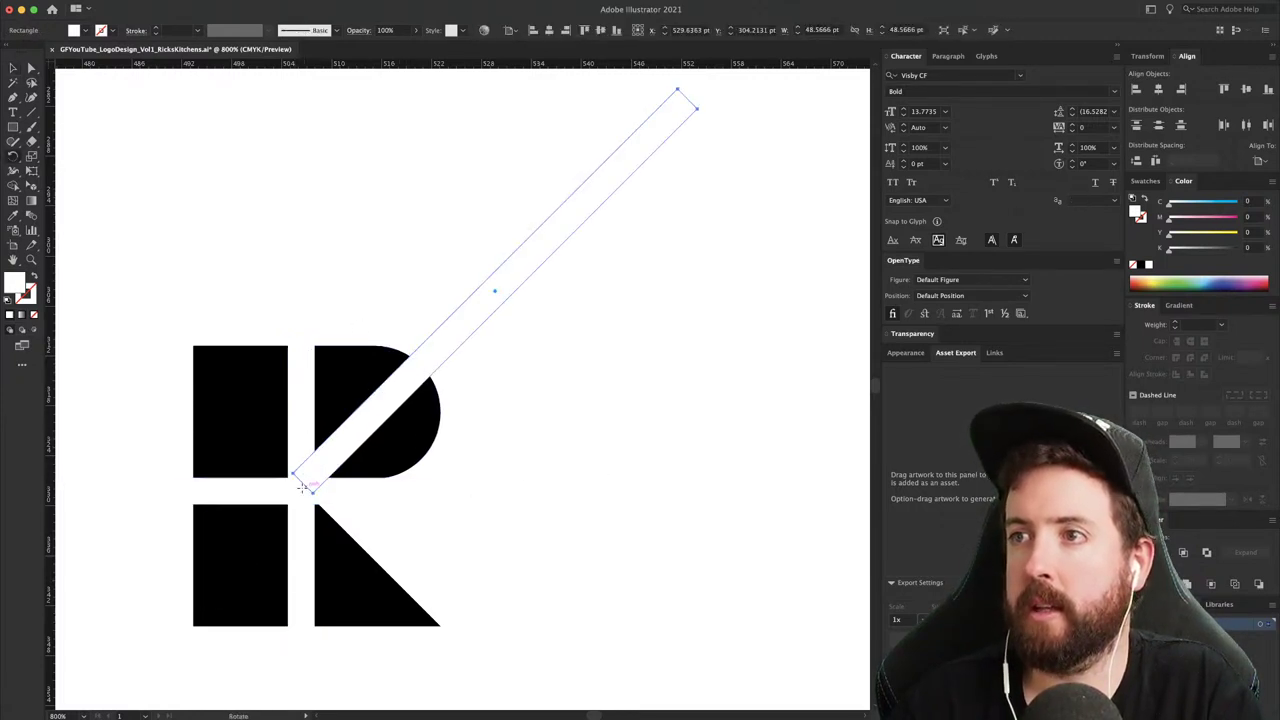
{"action": "key", "text": "r"}
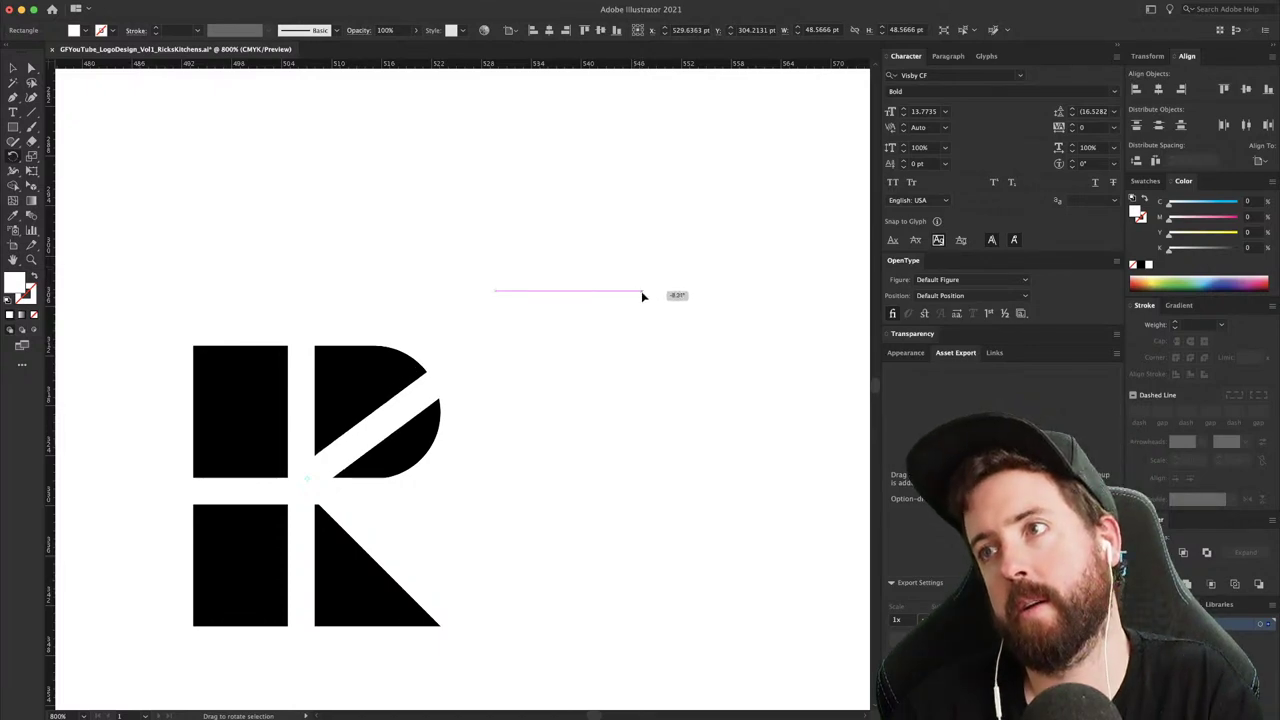
{"action": "left_click_drag", "start_coordinate": [642, 293], "coordinate": [642, 293]}
{"action": "key", "text": "v"}
{"action": "left_click", "coordinate": [713, 462]}
- Check the icon zoomed out, then delete the diagonal slash from the bowl
{"action": "key", "text": "super+minus"}
{"action": "key", "text": "super+minus"}
{"action": "key", "text": "super+minus"}
{"action": "key", "text": "super+minus"}
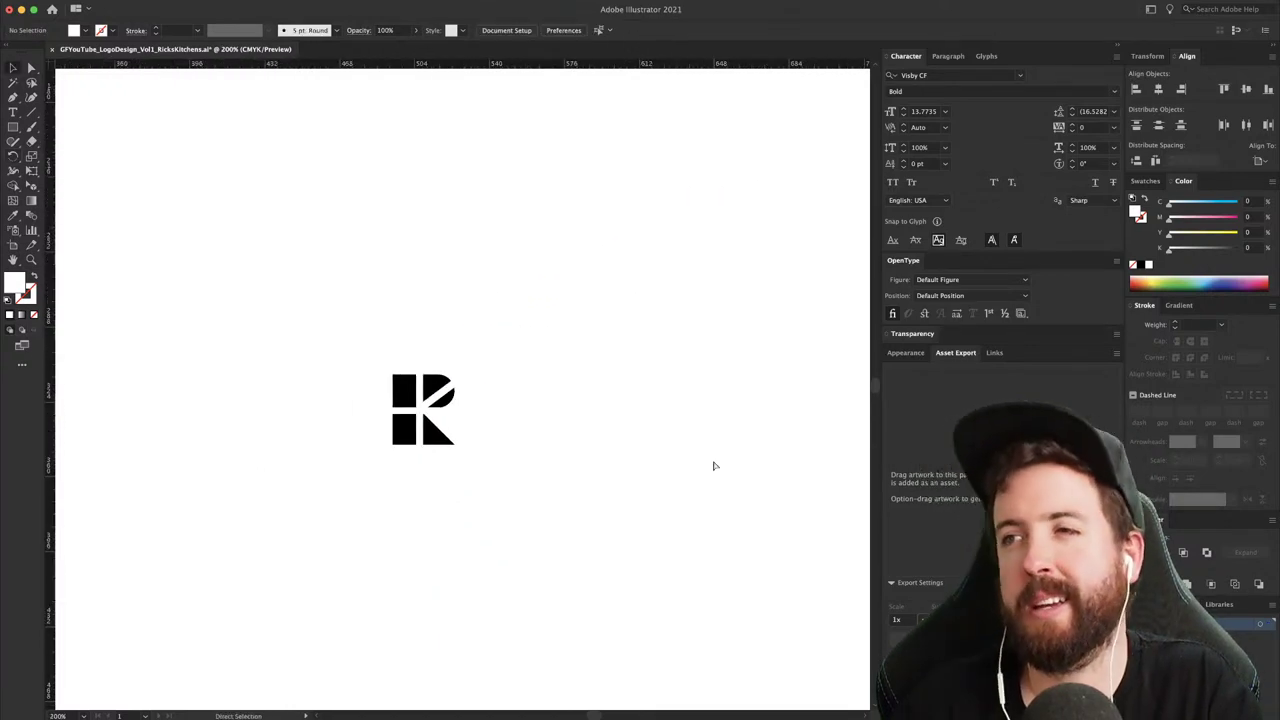
{"action": "key", "text": "super+minus"}
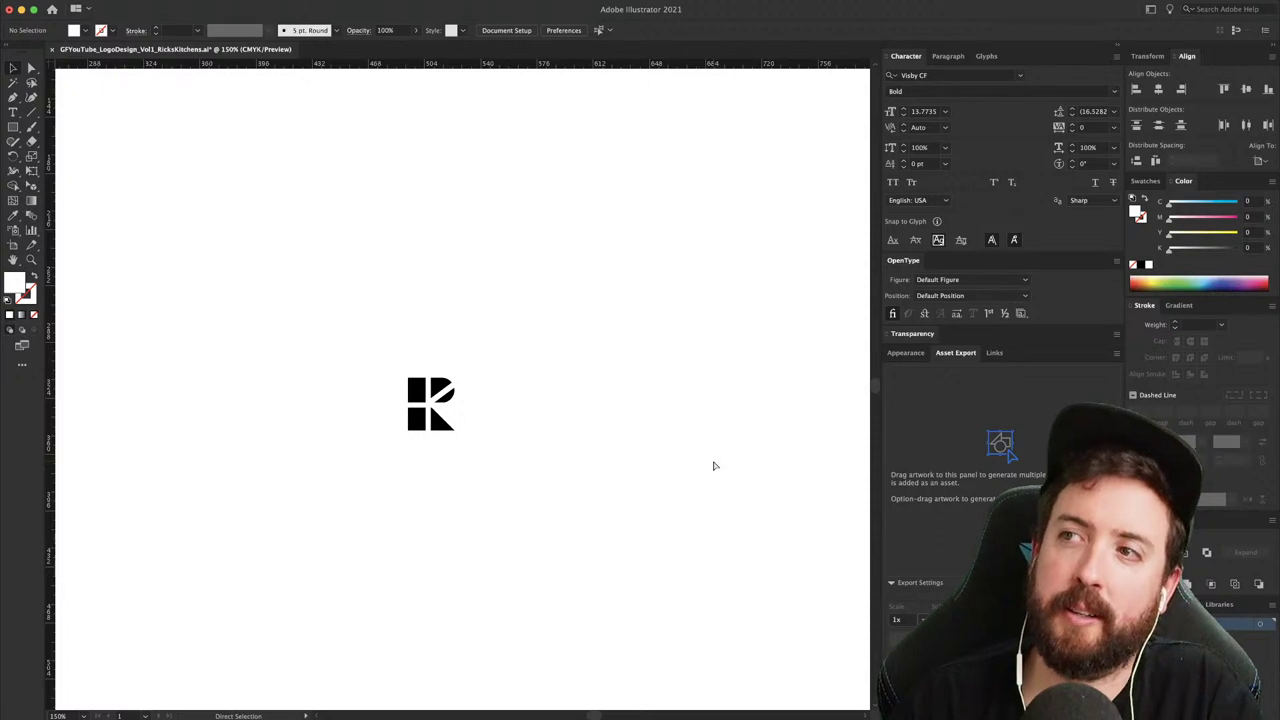
{"action": "key", "text": "super+plus"}
{"action": "key", "text": "super+plus"}
{"action": "key", "text": "super+plus"}
{"action": "key", "text": "super+plus"}
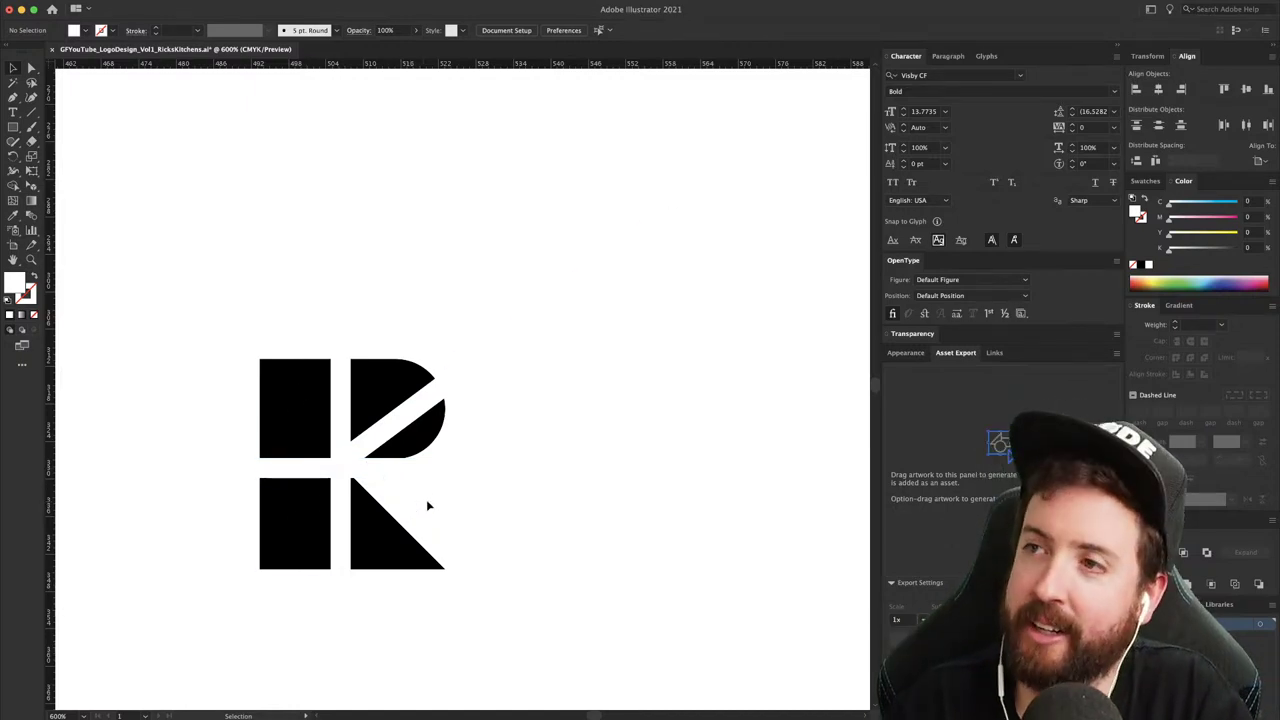
{"action": "left_click", "coordinate": [506, 337]}
{"action": "key", "text": "Delete"}
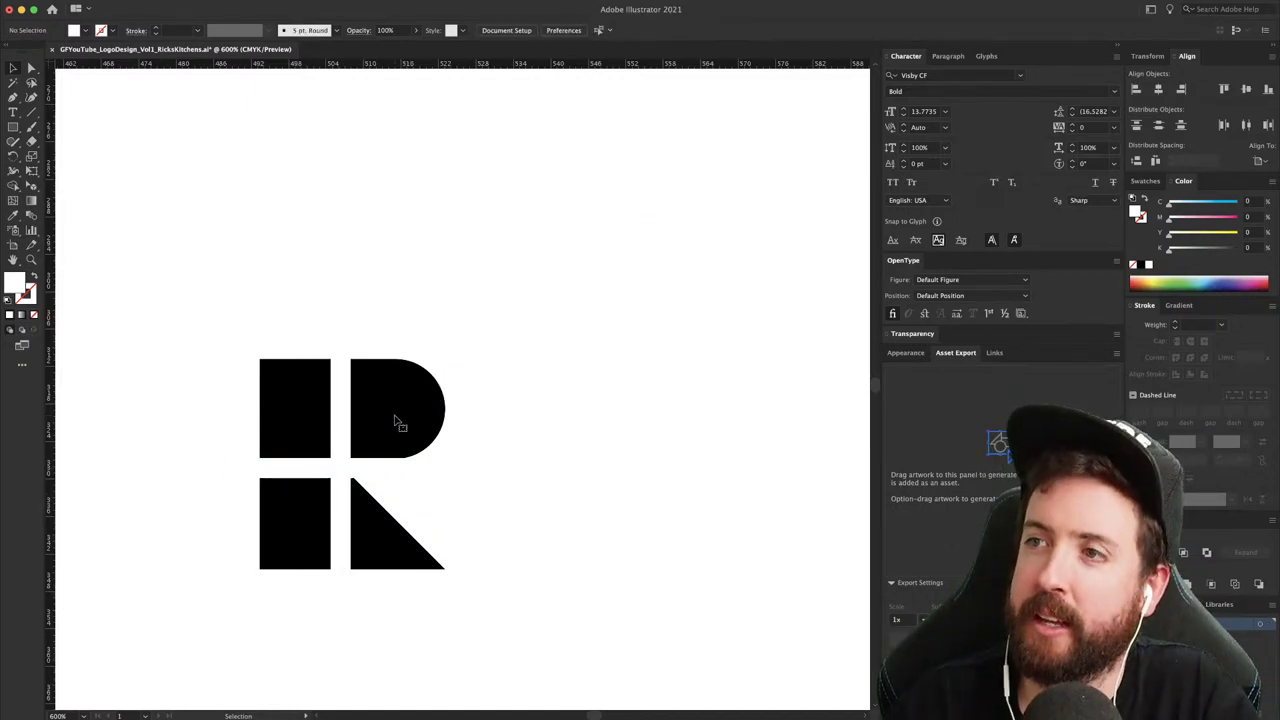
- Shrink the horizontal white bar's height and nudge it up slightly
{"action": "key", "text": "super+minus"}
{"action": "key", "text": "super+minus"}
{"action": "key", "text": "super+minus"}
{"action": "key", "text": "super+minus"}
{"action": "key", "text": "super+minus"}
{"action": "key", "text": "super+minus"}
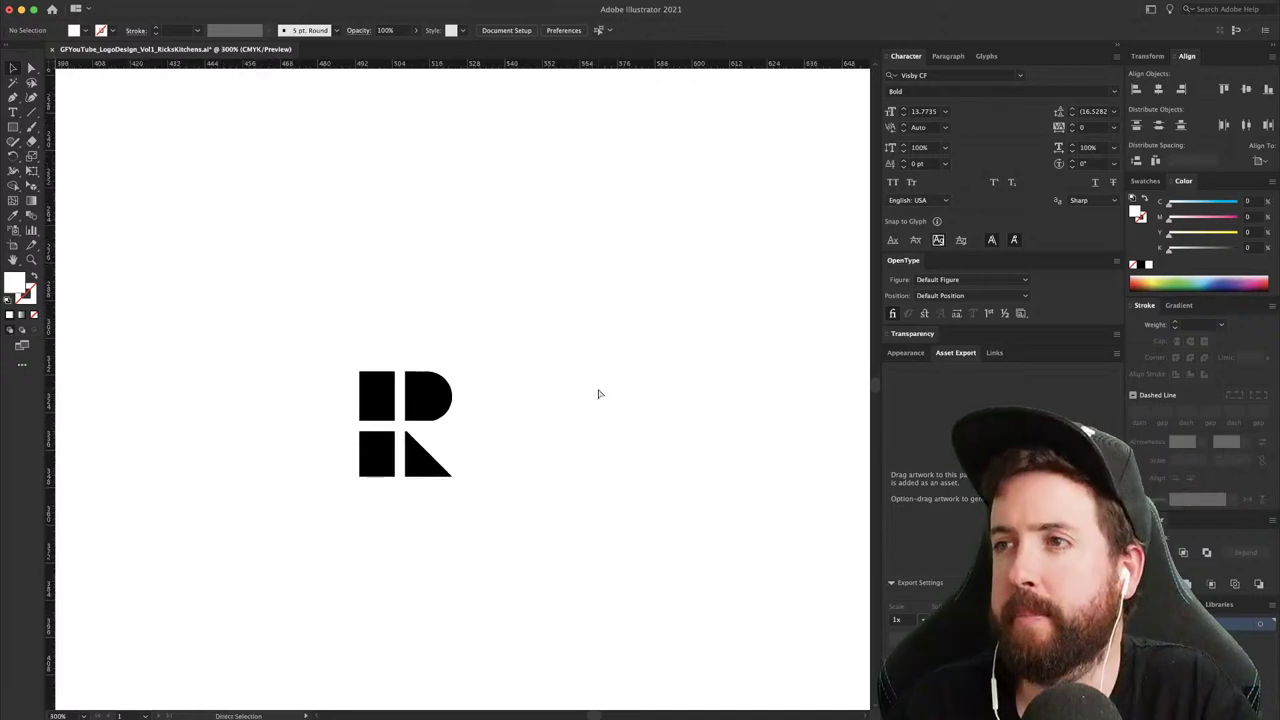
{"action": "key", "text": "super+plus"}
{"action": "key", "text": "super+plus"}
{"action": "key", "text": "super+plus"}
{"action": "key", "text": "super+plus"}
{"action": "key", "text": "super+plus"}
{"action": "key", "text": "super+plus"}
{"action": "key", "text": "super+plus"}
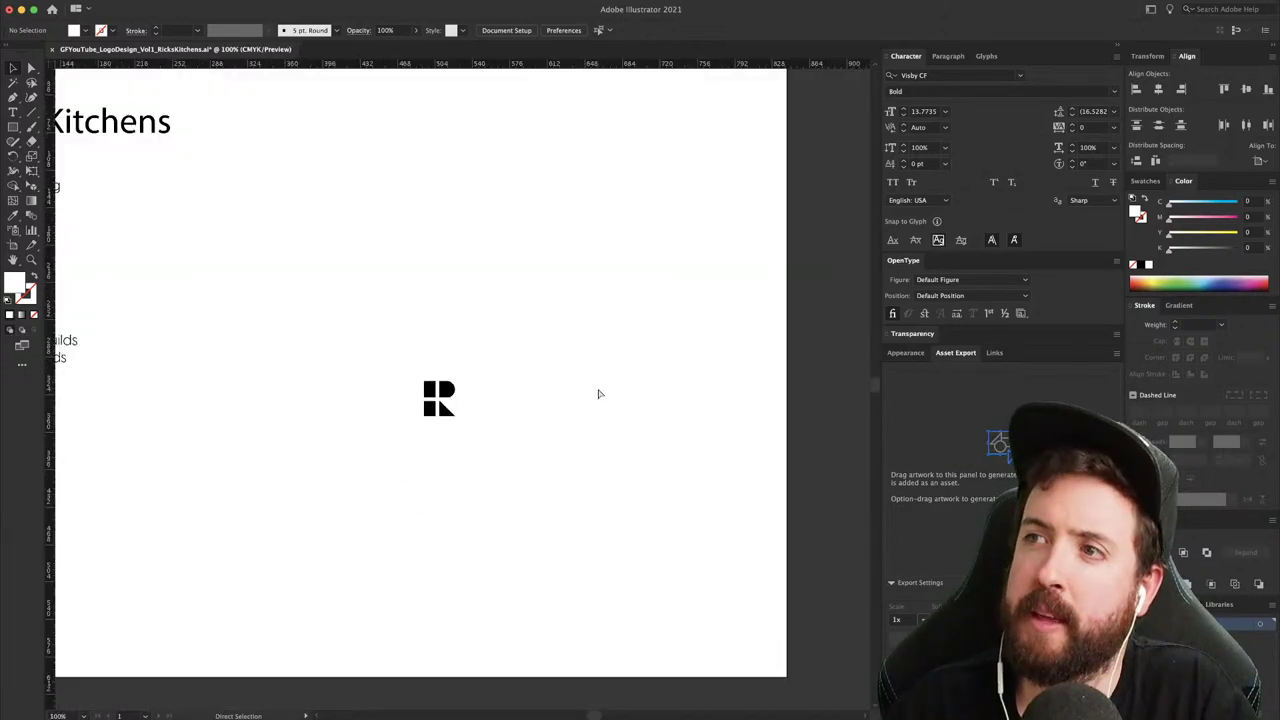
{"action": "left_click", "coordinate": [297, 491]}
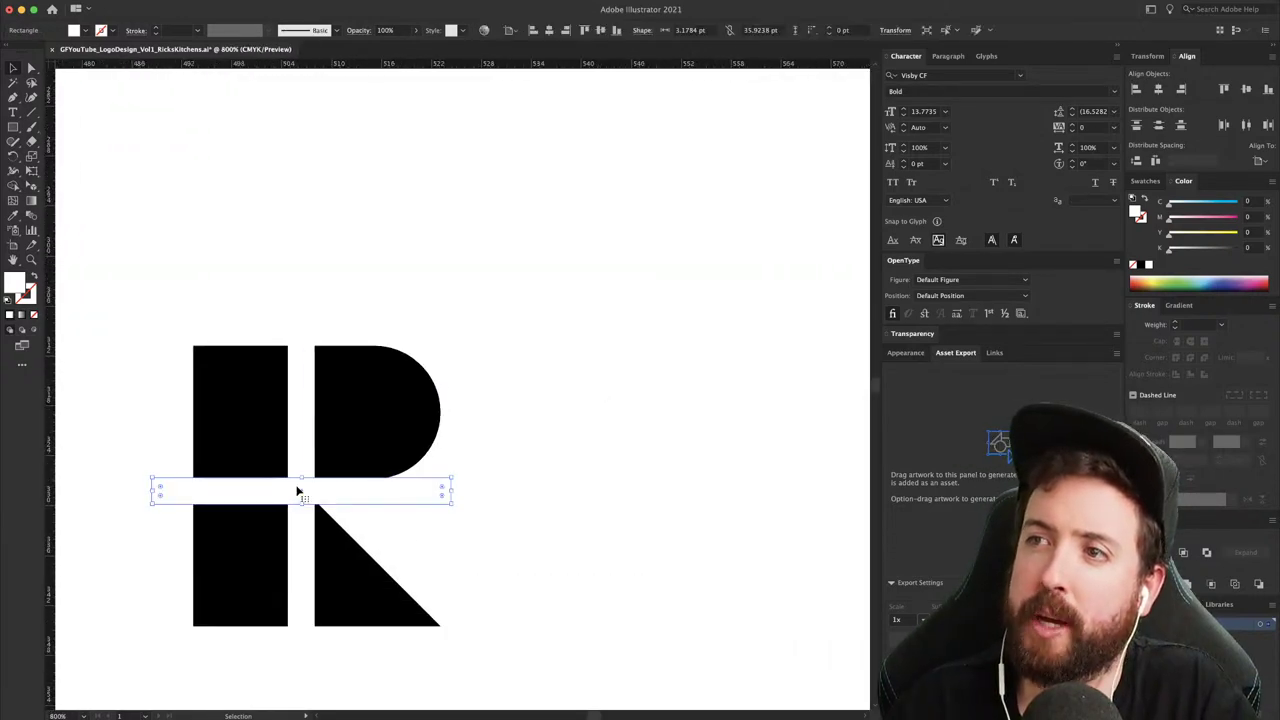
{"action": "key", "text": "s"}
{"action": "left_click_drag", "start_coordinate": [334, 397], "coordinate": [334, 453]}
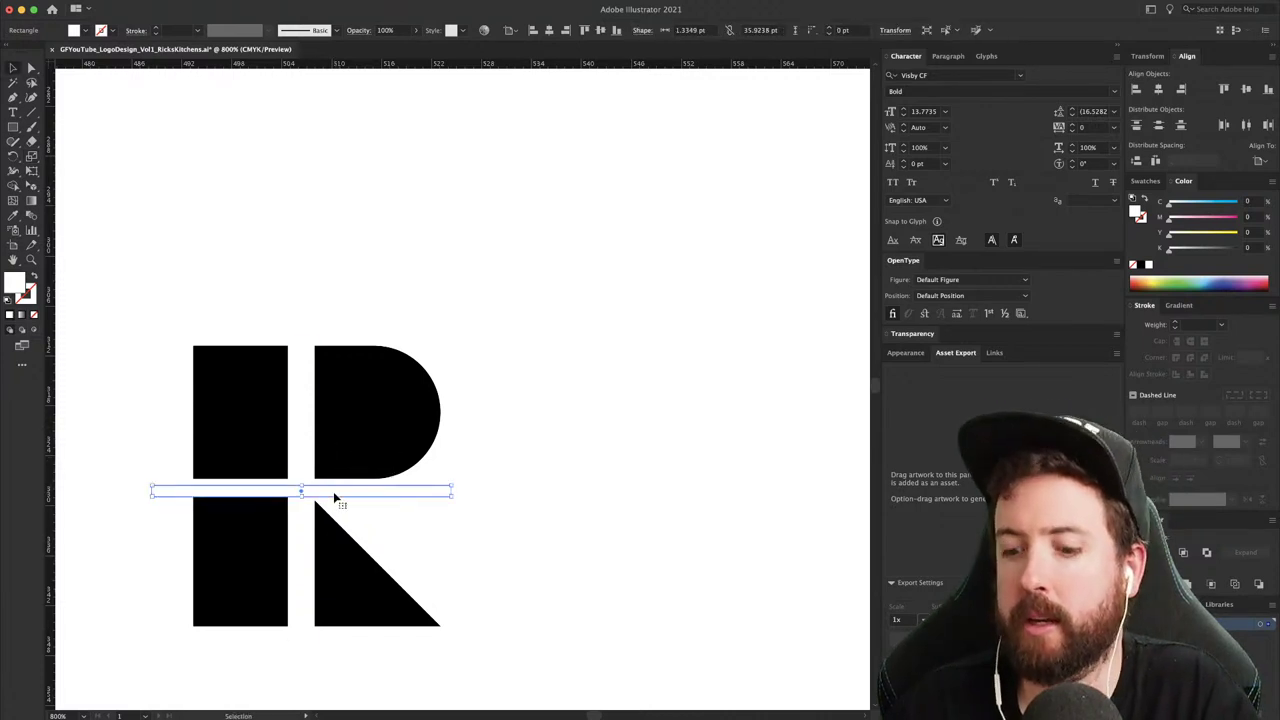
{"action": "left_click_drag", "start_coordinate": [334, 498], "coordinate": [336, 492]}
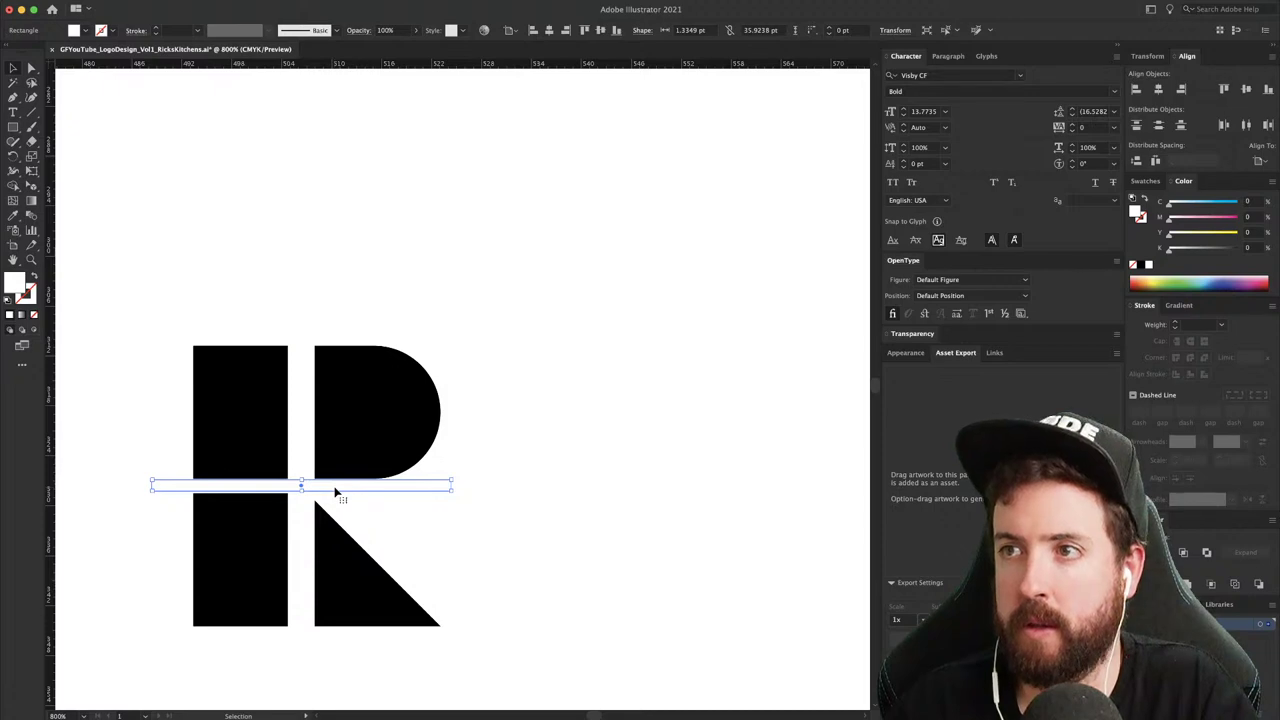
{"action": "scroll", "coordinate": [336, 492], "scroll_direction": "up", "scroll_amount": 3}
- Check the bar in outline view, adjust its height, then undo the gap changes
{"action": "key", "text": "super+y"}
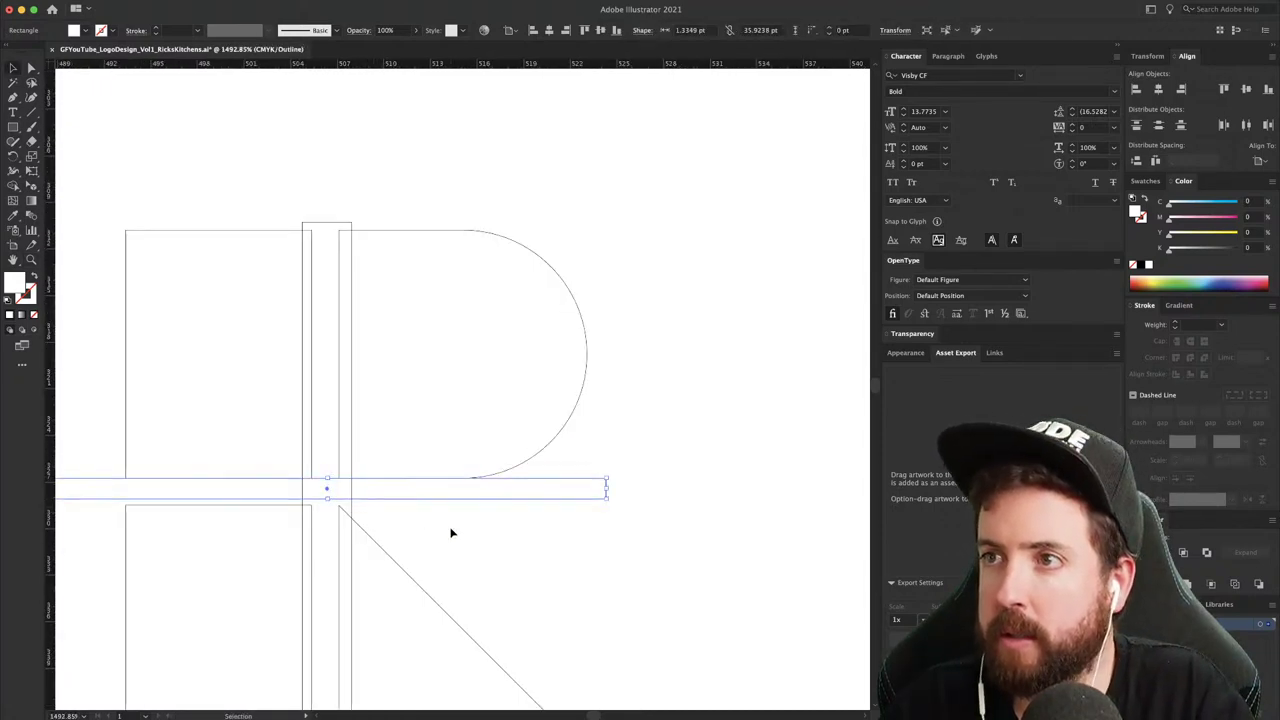
{"action": "left_click", "coordinate": [418, 507]}
{"action": "left_click_drag", "start_coordinate": [416, 500], "coordinate": [412, 506]}
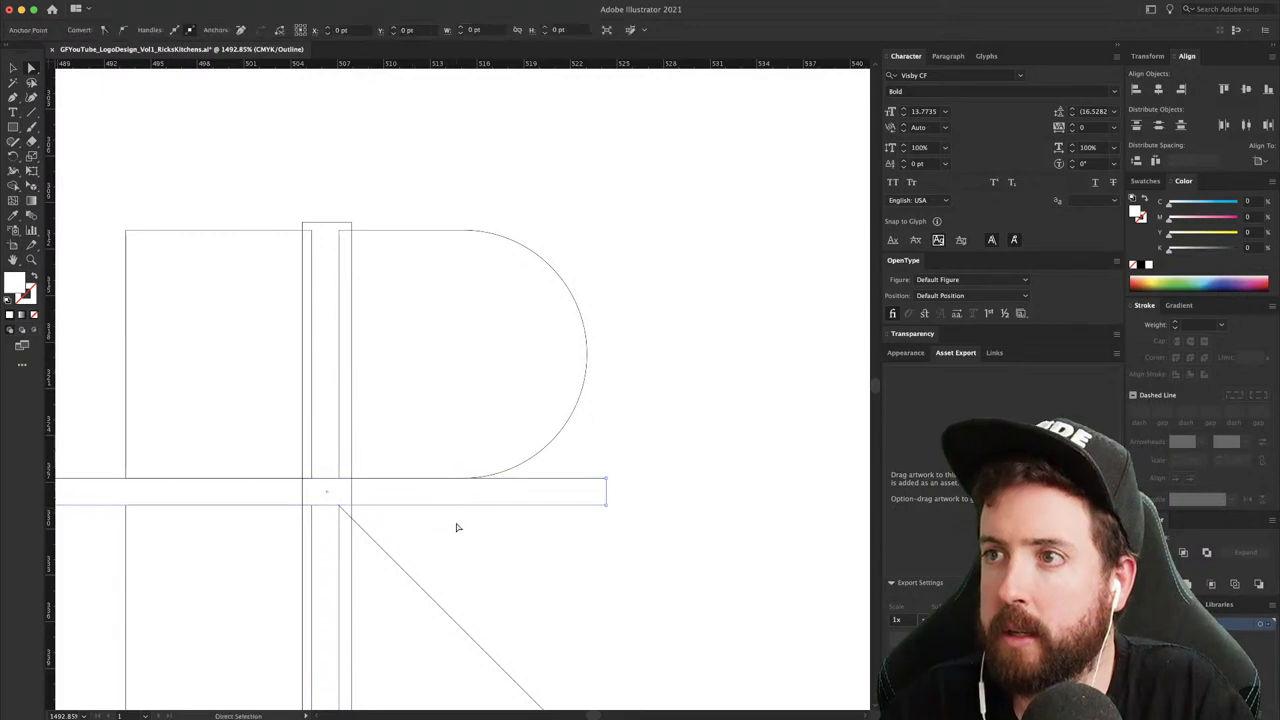
{"action": "key", "text": "super+y"}
{"action": "left_click", "coordinate": [410, 503]}
{"action": "key", "text": "s"}
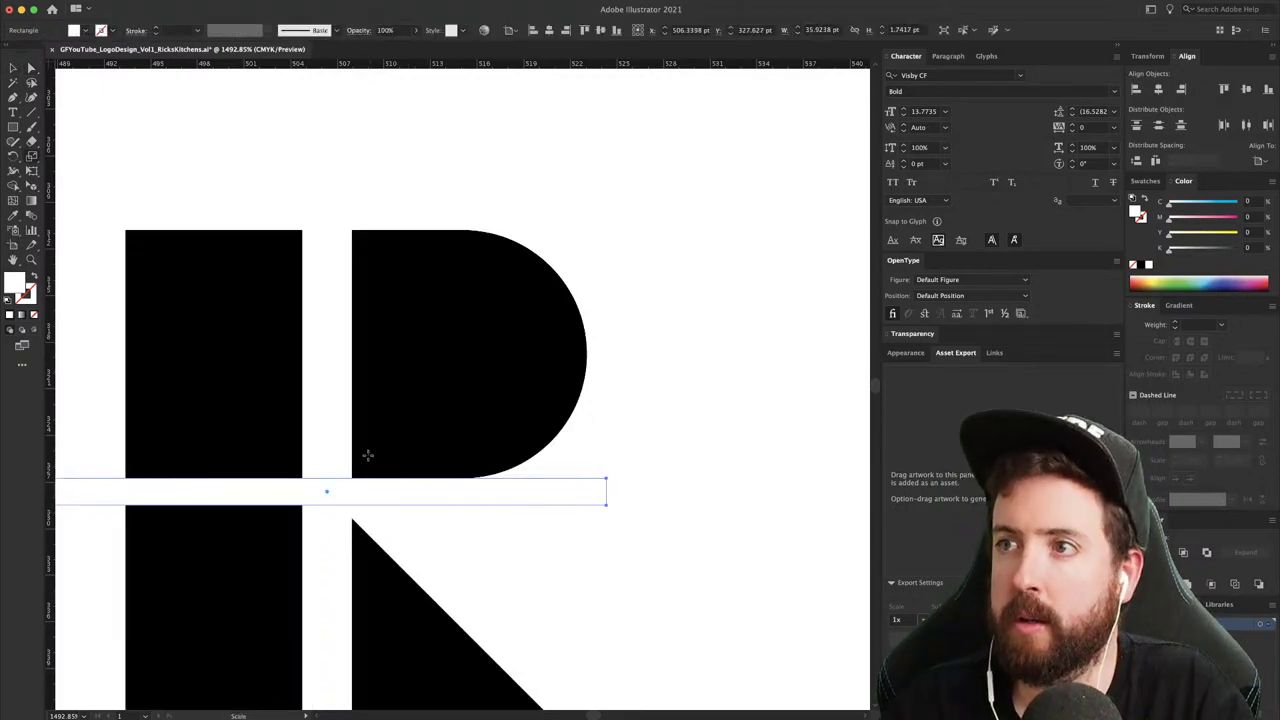
{"action": "left_click_drag", "start_coordinate": [366, 454], "coordinate": [340, 423]}
{"action": "key", "text": "super+z"}
{"action": "key", "text": "v"}
{"action": "key", "text": "super+shift+a"}
- Try rotating the bar vertical over the stem gap, then undo the rotation
{"action": "left_click", "coordinate": [320, 502]}
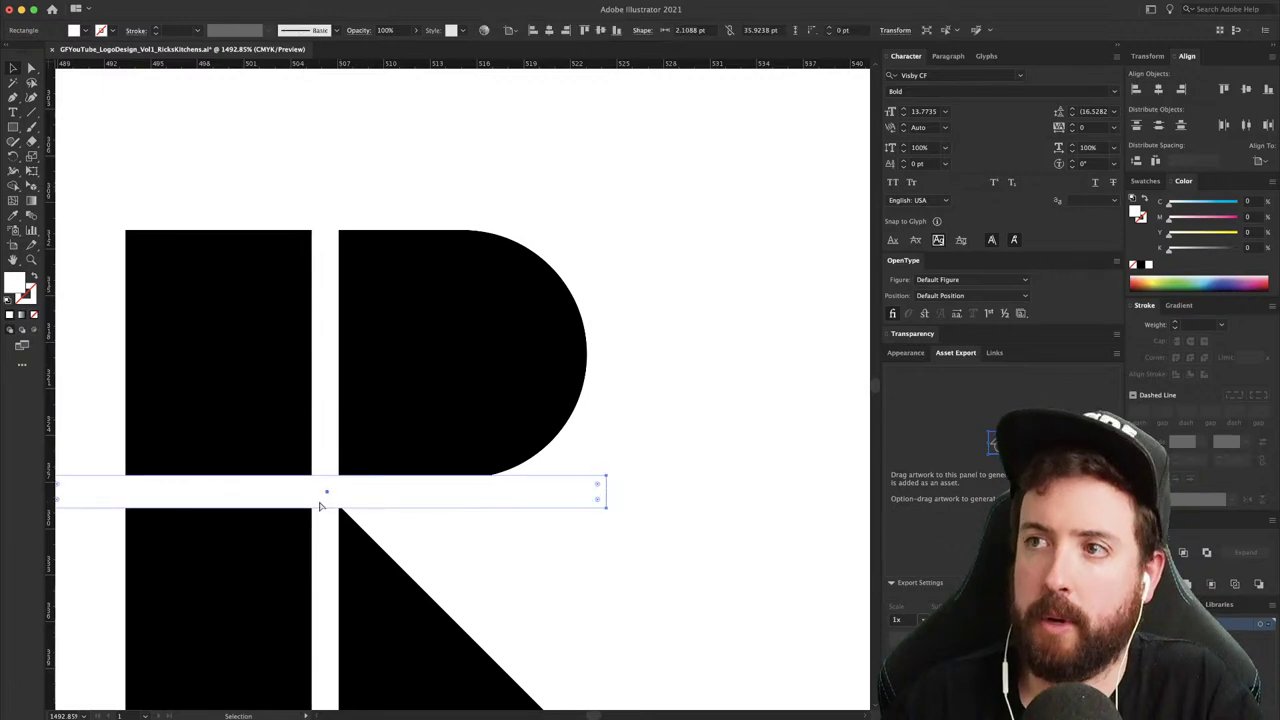
{"action": "key", "text": "r"}
{"action": "left_click_drag", "start_coordinate": [451, 271], "coordinate": [459, 541]}
{"action": "left_click_drag", "start_coordinate": [479, 490], "coordinate": [463, 423]}
{"action": "key", "text": "super+minus"}
{"action": "key", "text": "super+minus"}
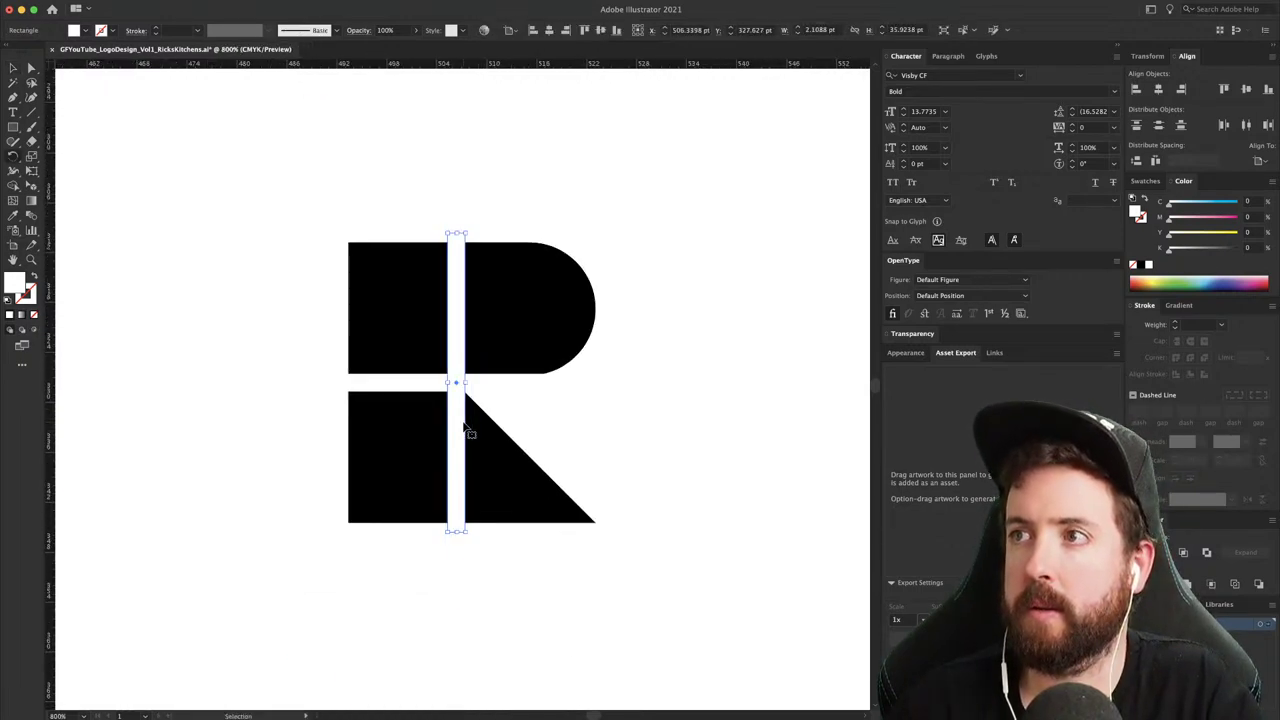
{"action": "key", "text": "super+z"}
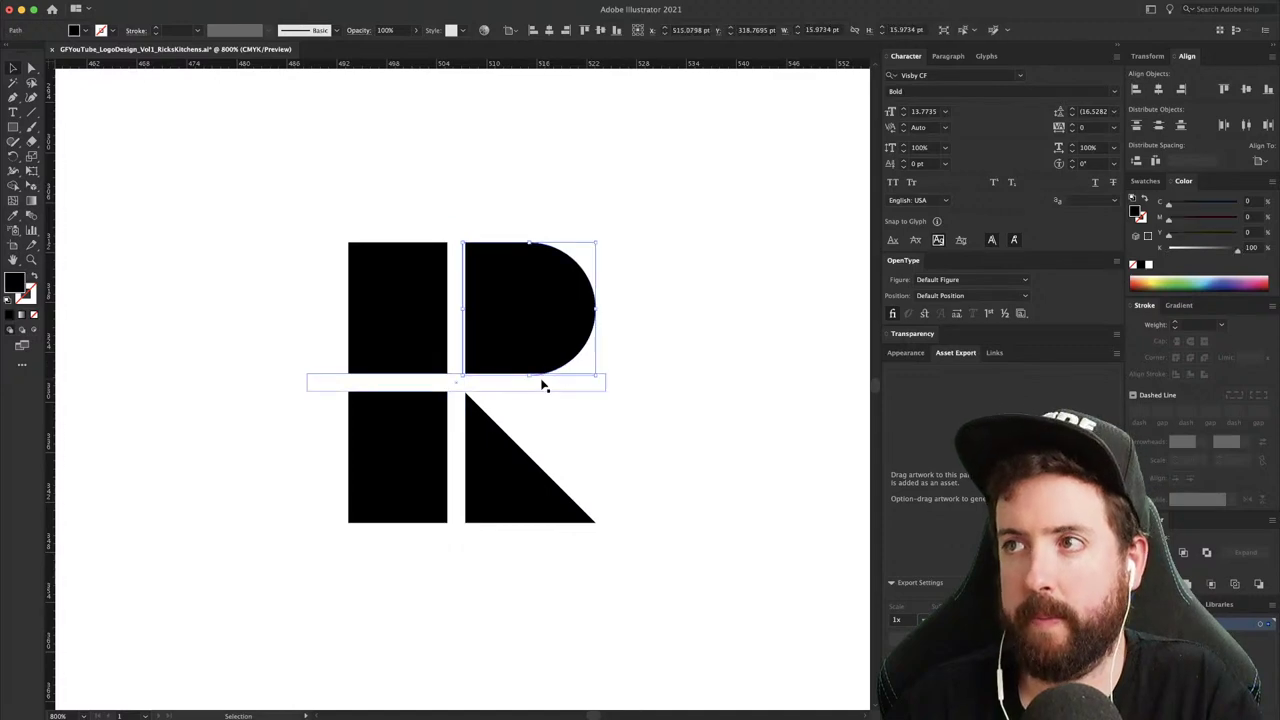
{"action": "key", "text": "v"}
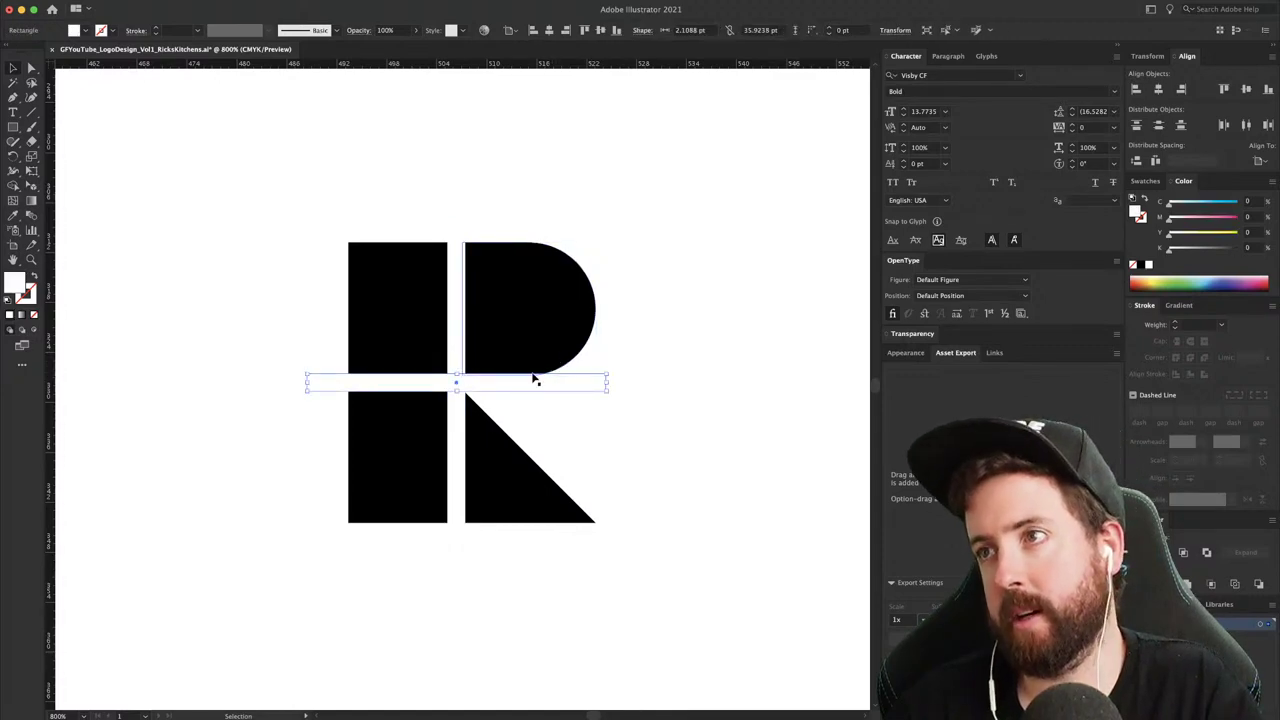
- Delete both white bars, nudge the bowl and triangle right and the bottom pieces down
{"action": "left_click", "coordinate": [452, 342], "text": "shift"}
{"action": "key", "text": "Delete"}
{"action": "left_click", "coordinate": [501, 342]}
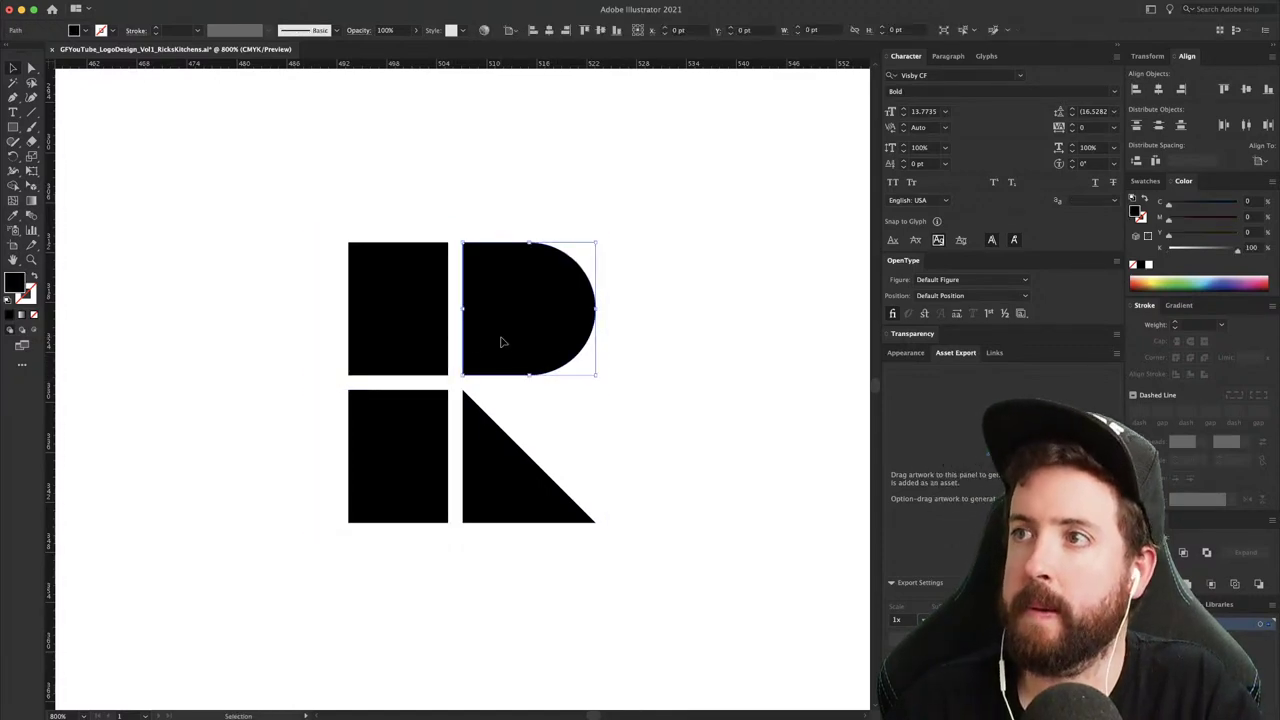
{"action": "key", "text": "Right"}
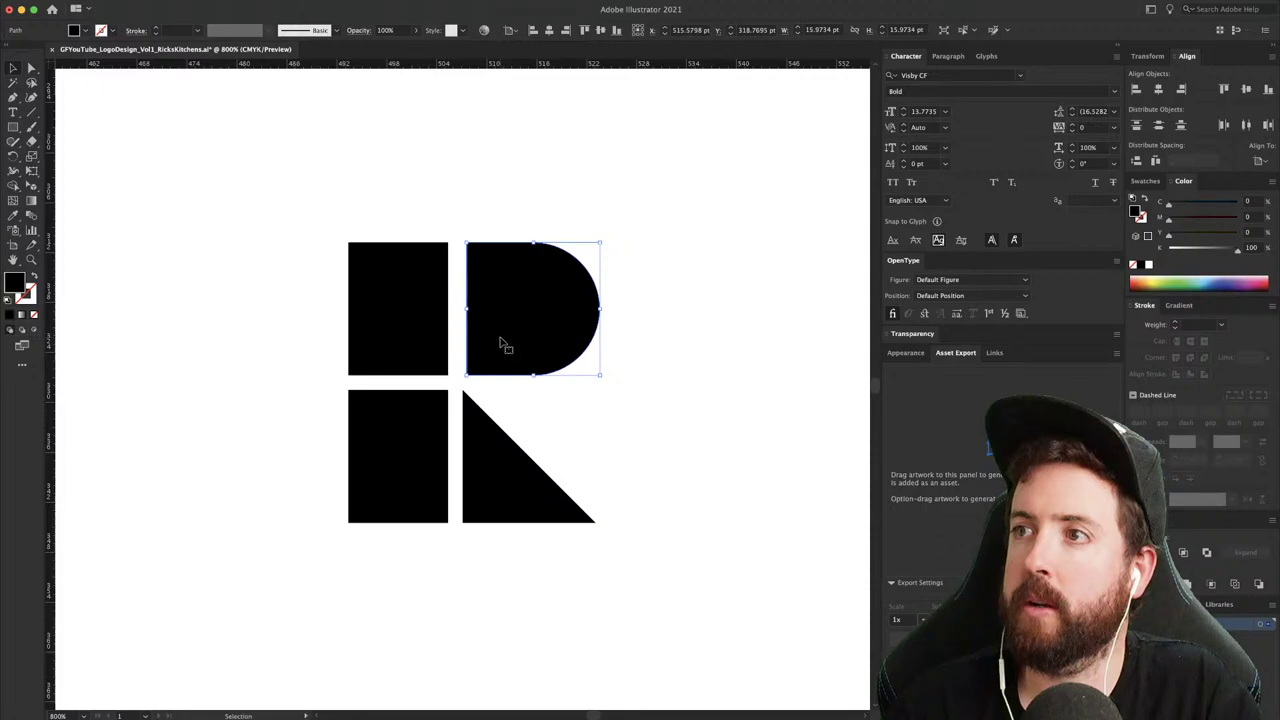
{"action": "left_click", "coordinate": [486, 449]}
{"action": "key", "text": "Right"}
{"action": "left_click", "coordinate": [731, 545]}
{"action": "left_click_drag", "start_coordinate": [718, 546], "coordinate": [380, 450]}
{"action": "key", "text": "Down"}
{"action": "left_click", "coordinate": [738, 469]}
- Widen the two left rectangles slightly by nudging their left edges outward
{"action": "key", "text": "super+minus"}
{"action": "key", "text": "super+minus"}
{"action": "key", "text": "super+minus"}
{"action": "key", "text": "super+minus"}
{"action": "key", "text": "super+minus"}
{"action": "key", "text": "super+minus"}
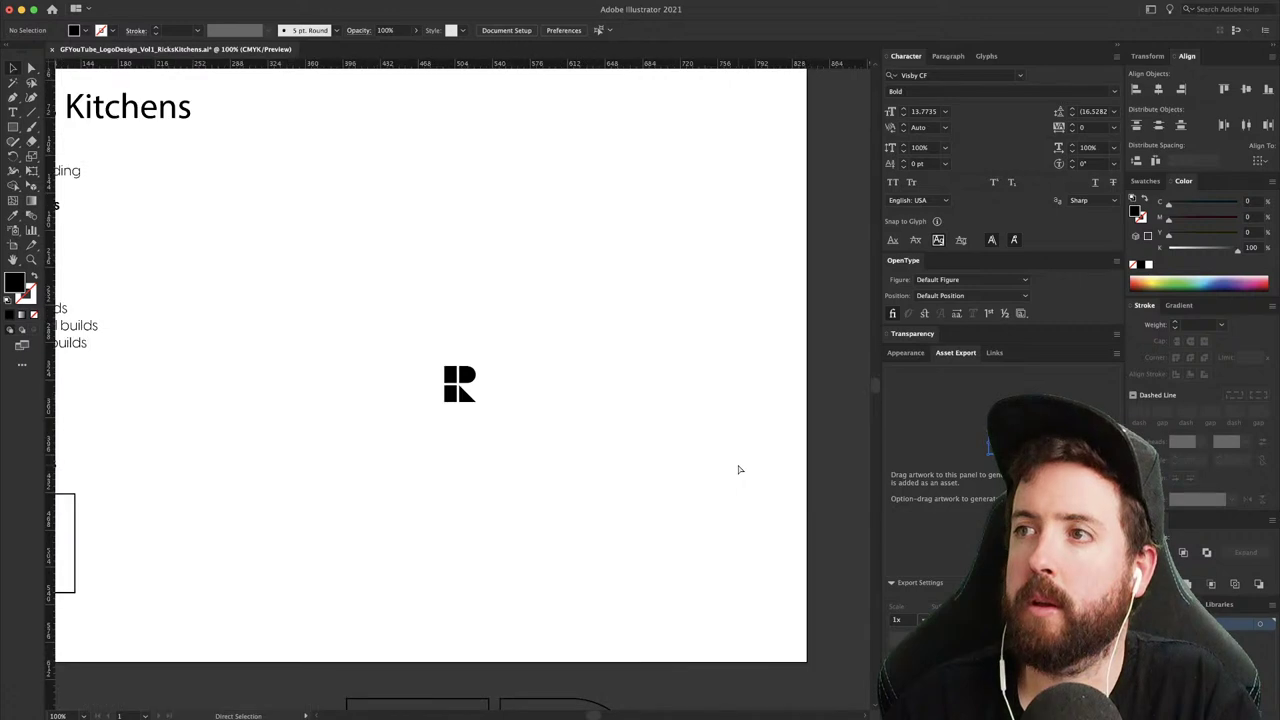
{"action": "key", "text": "super+plus"}
{"action": "key", "text": "super+plus"}
{"action": "key", "text": "super+plus"}
{"action": "key", "text": "super+plus"}
{"action": "key", "text": "super+plus"}
{"action": "key", "text": "super+plus"}
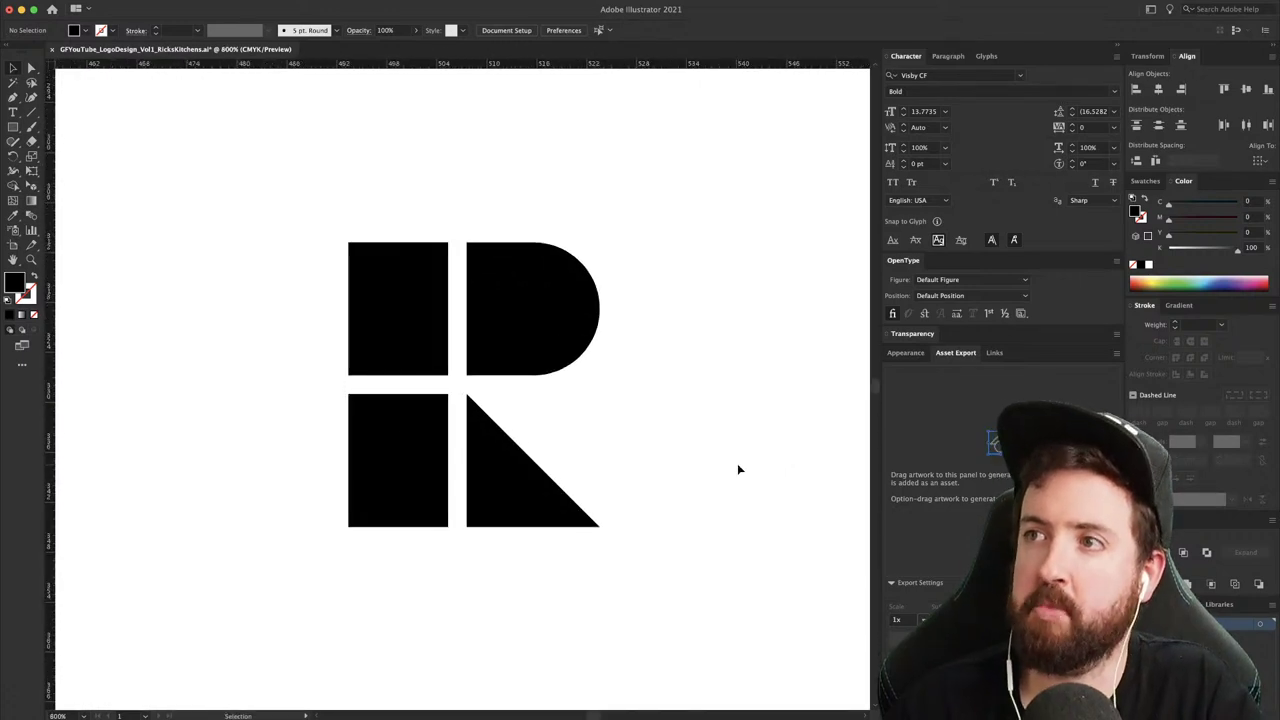
{"action": "left_click_drag", "start_coordinate": [739, 448], "coordinate": [651, 449]}
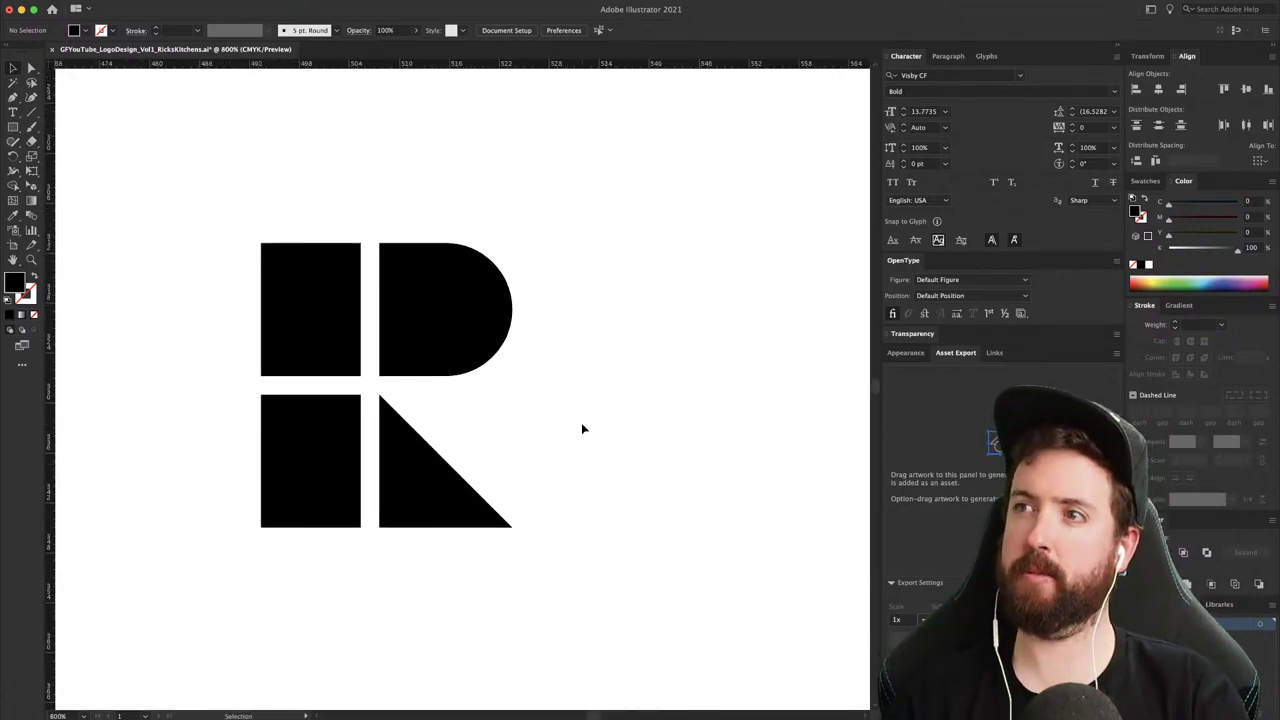
{"action": "key", "text": "a"}
{"action": "left_click_drag", "start_coordinate": [228, 190], "coordinate": [277, 574]}
{"action": "key", "text": "Left"}
{"action": "key", "text": "Left"}
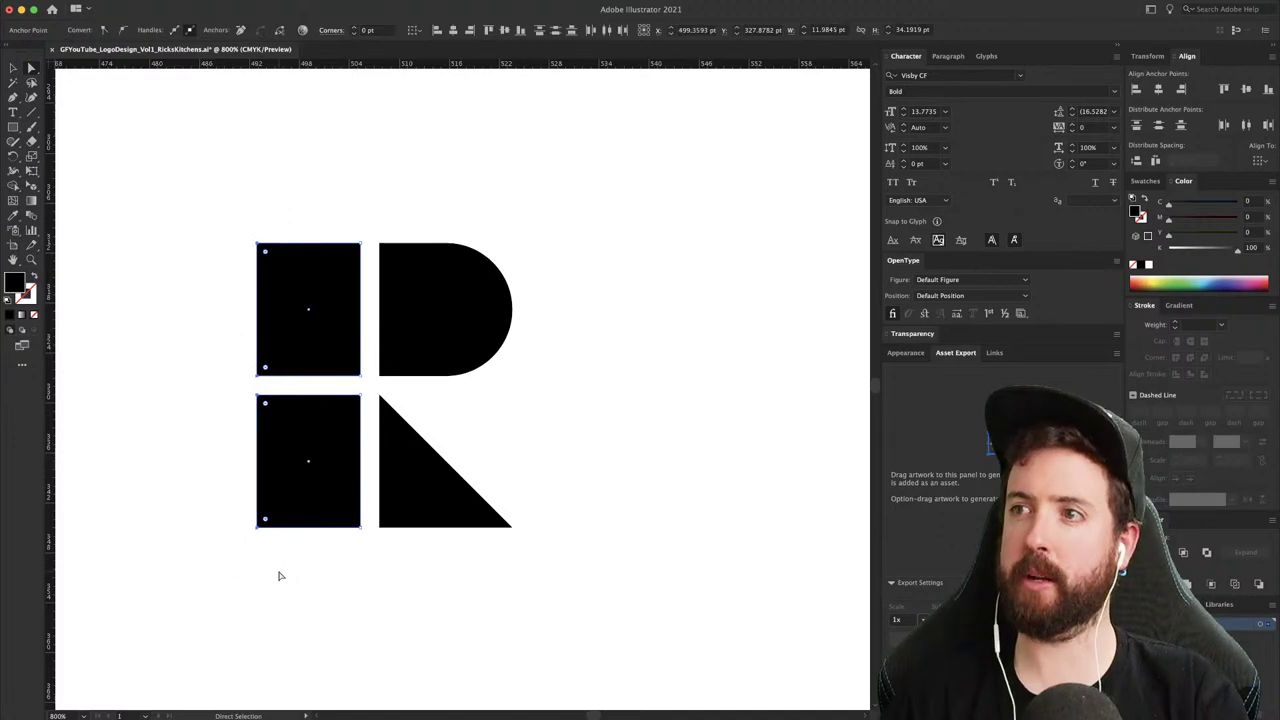
{"action": "key", "text": "v"}
{"action": "left_click", "coordinate": [337, 618]}
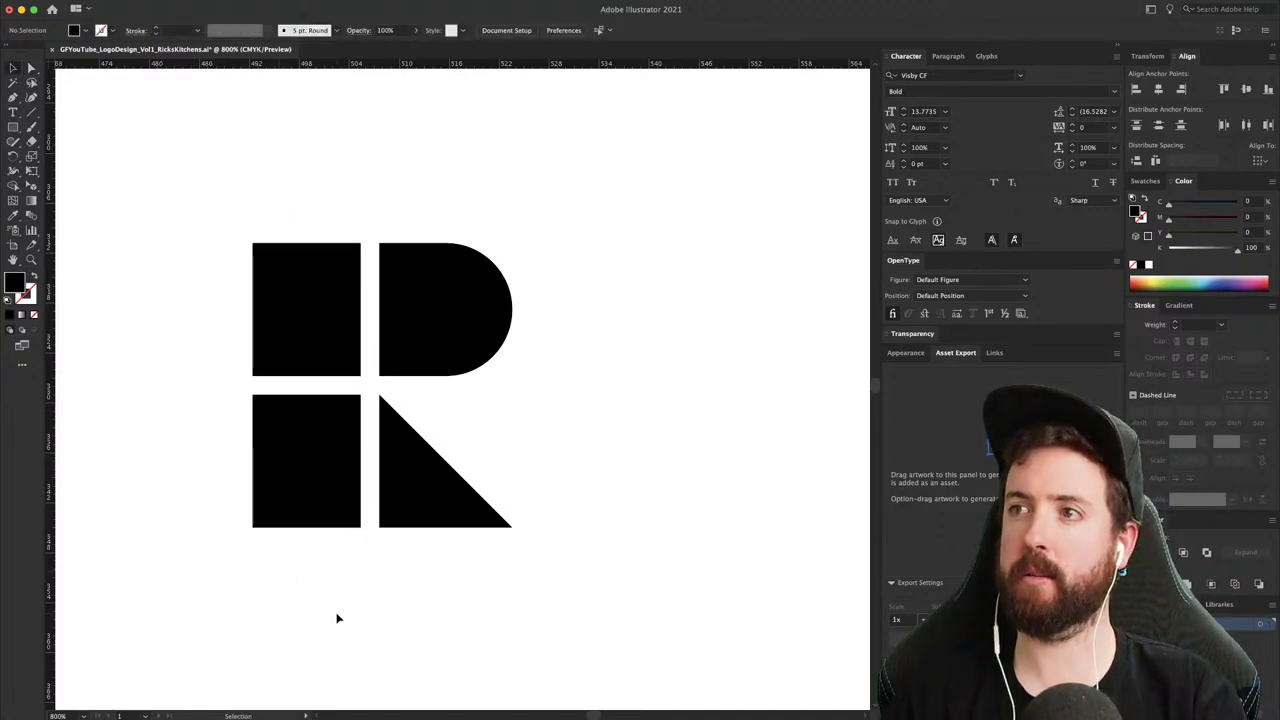
{"action": "left_click", "coordinate": [12, 127]}
- Draw a rectangle over the R and fill it with 100% magenta
{"action": "left_click_drag", "start_coordinate": [253, 243], "coordinate": [537, 526]}
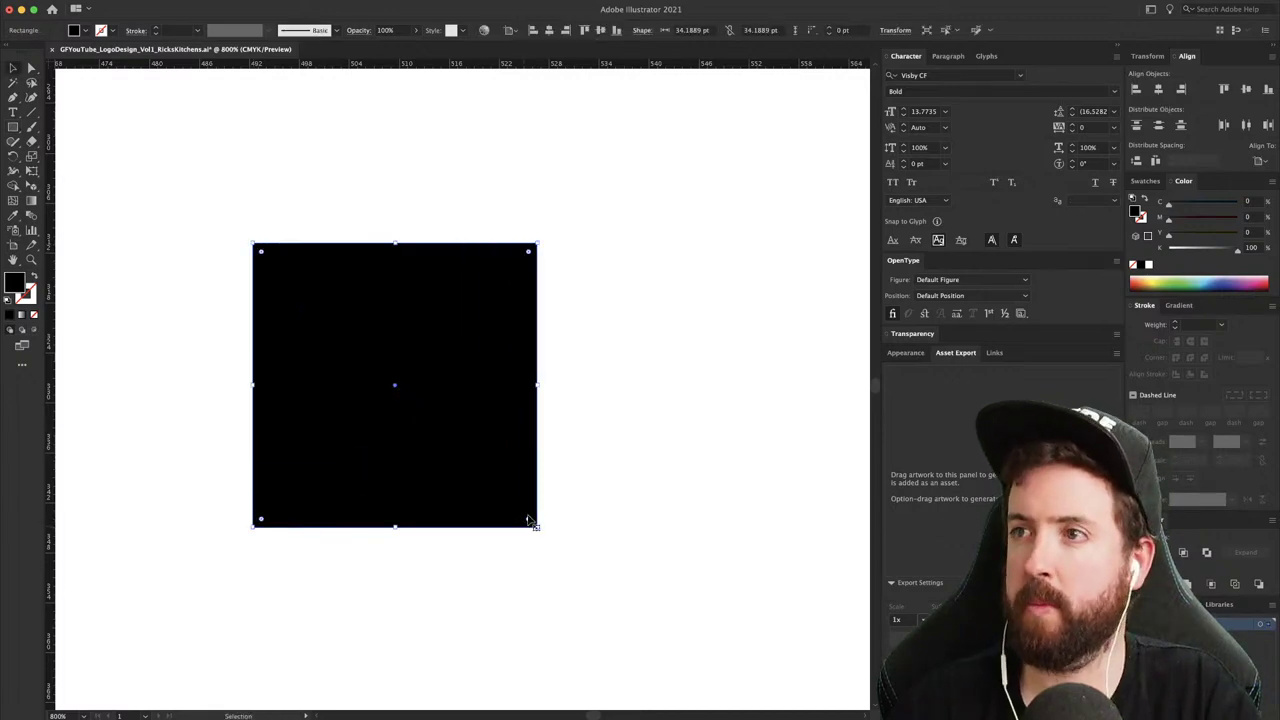
{"action": "left_click", "coordinate": [1148, 265]}
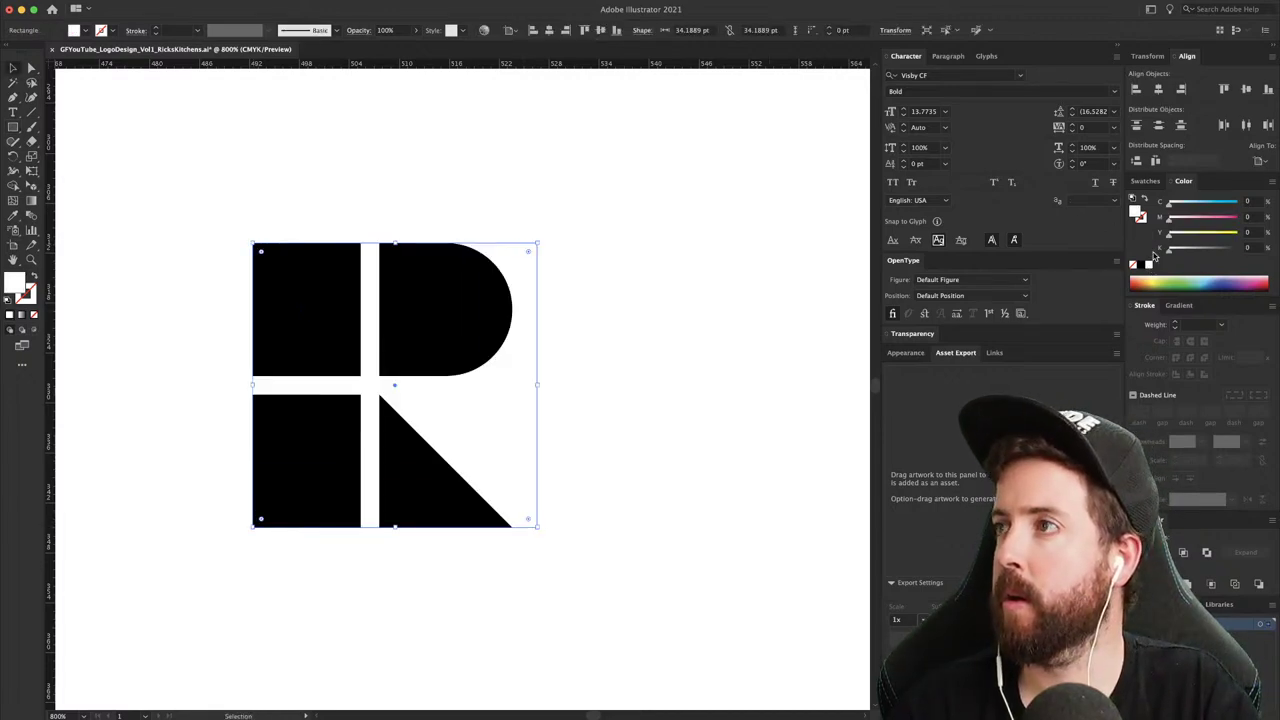
{"action": "left_click_drag", "start_coordinate": [1168, 217], "coordinate": [1241, 218]}
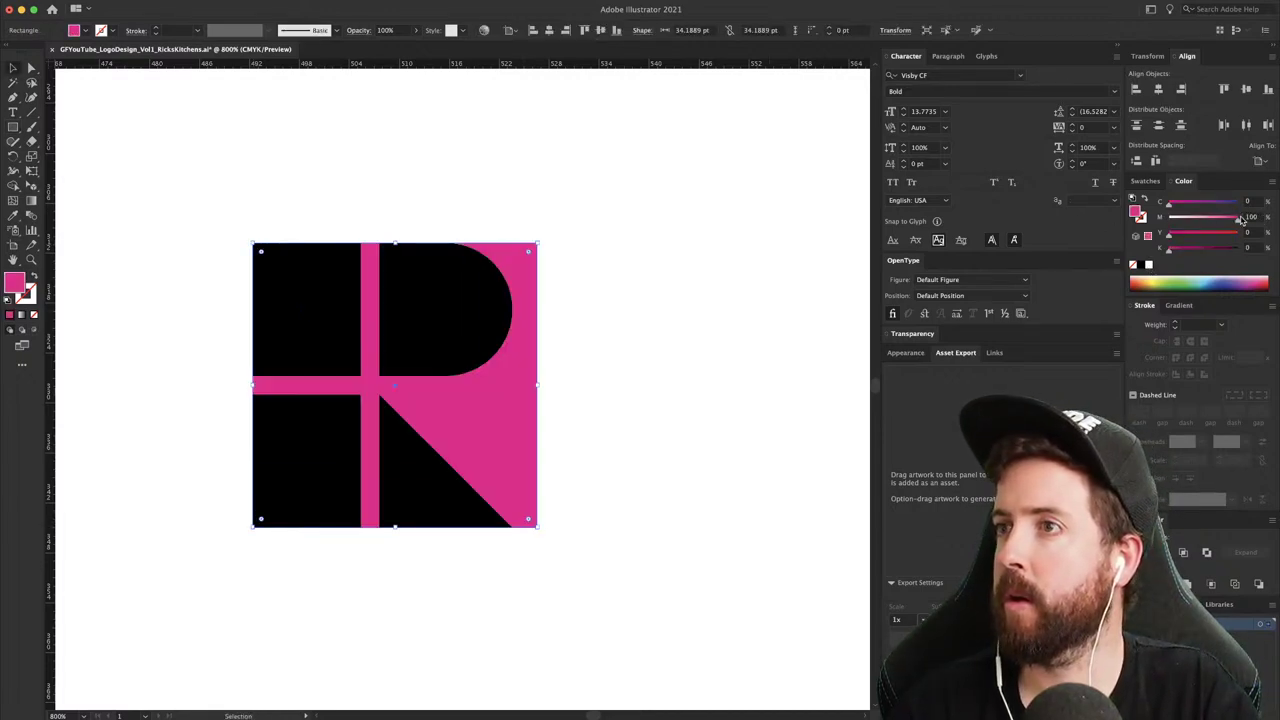
{"action": "left_click", "coordinate": [626, 260]}
{"action": "key", "text": "super+minus"}
{"action": "key", "text": "super+minus"}
{"action": "left_click_drag", "start_coordinate": [480, 383], "coordinate": [474, 386]}
- Enlarge the magenta square around the R, then switch over to the website
{"action": "key", "text": "s"}
{"action": "left_click_drag", "start_coordinate": [525, 274], "coordinate": [636, 172]}
{"action": "key", "text": "v"}
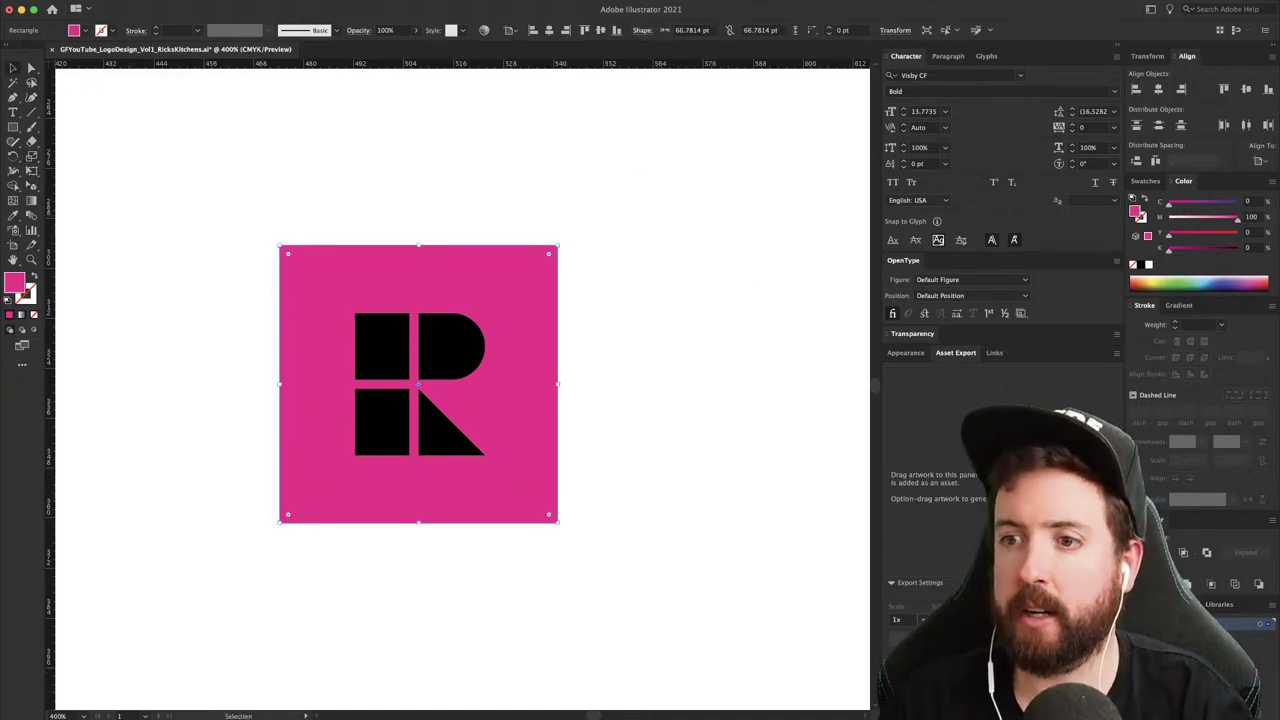
{"action": "key", "text": "super+Tab"}
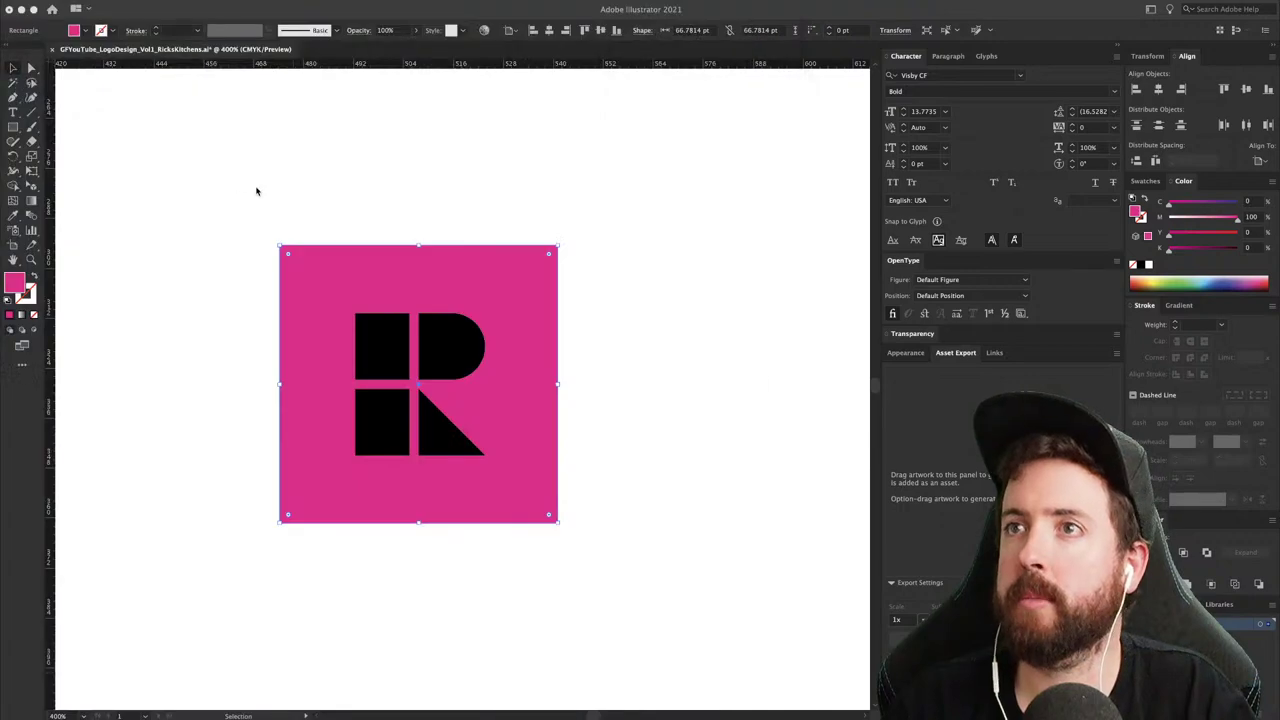
{"action": "key", "text": "super+Tab"}
{"action": "key", "text": "super+Tab"}
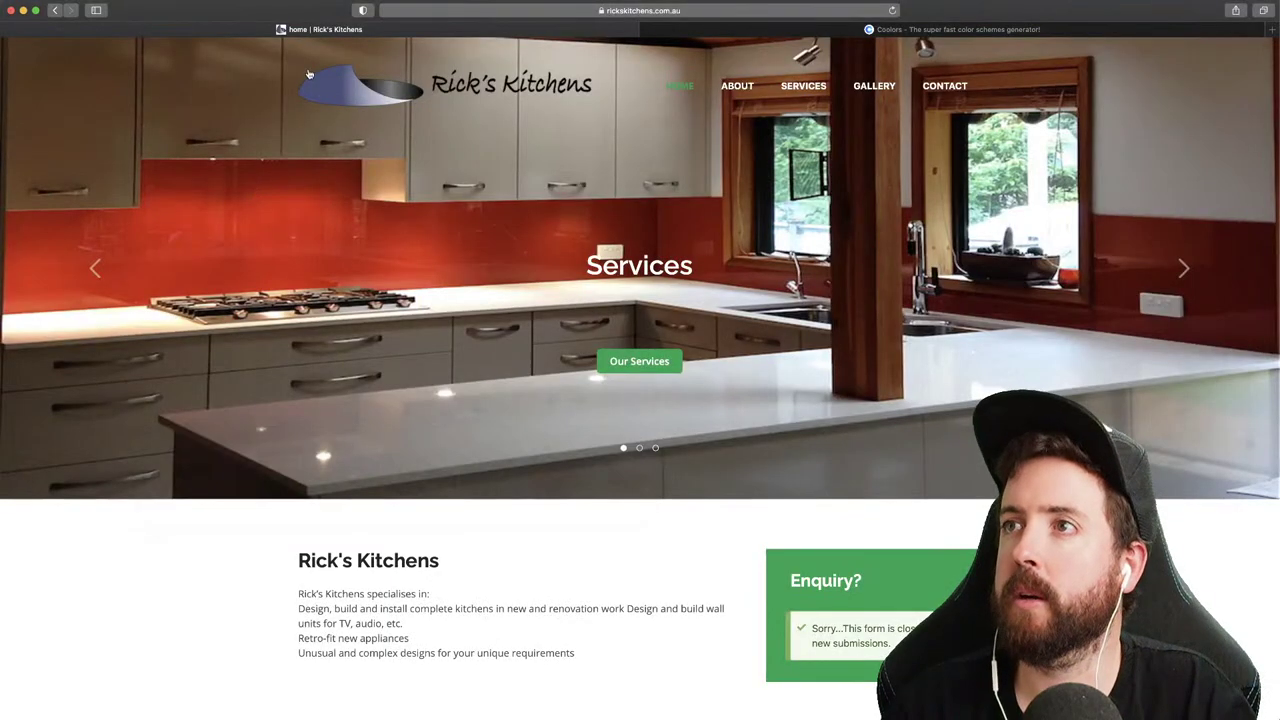
- Screenshot the green Our Services button in Safari and return to Illustrator
{"action": "key", "text": "super+shift+4"}
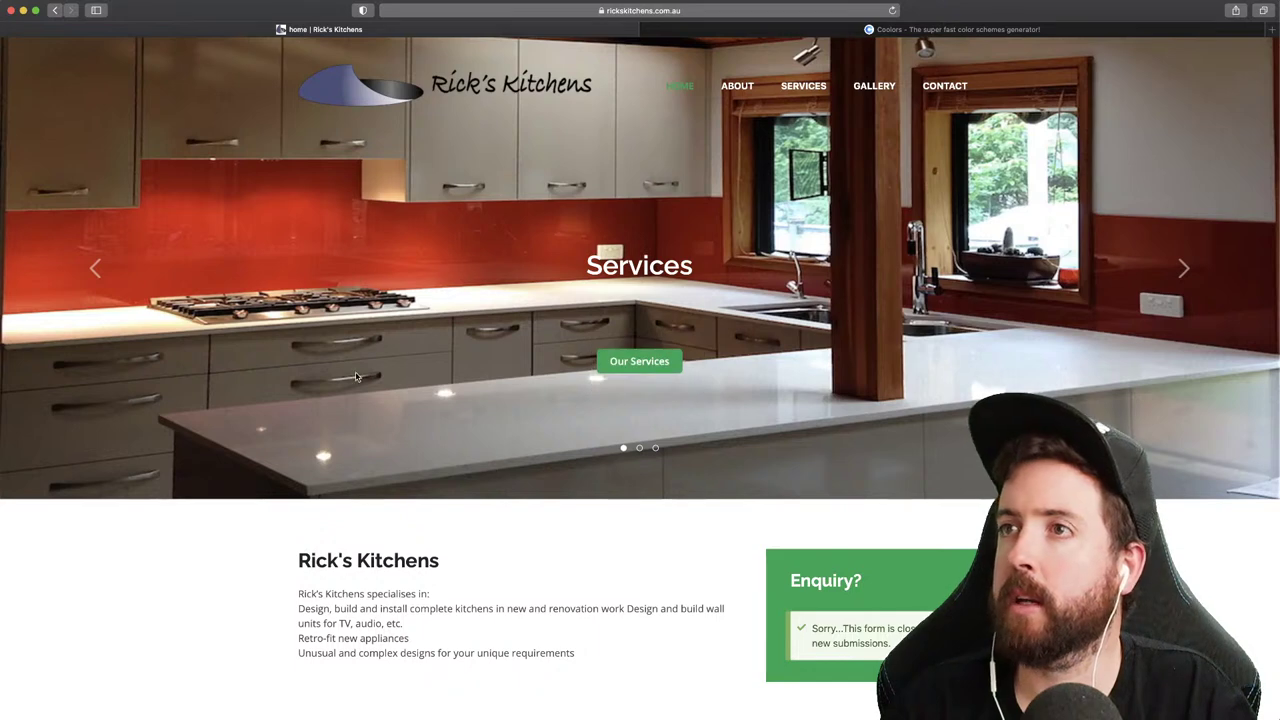
{"action": "key", "text": "super+Tab"}
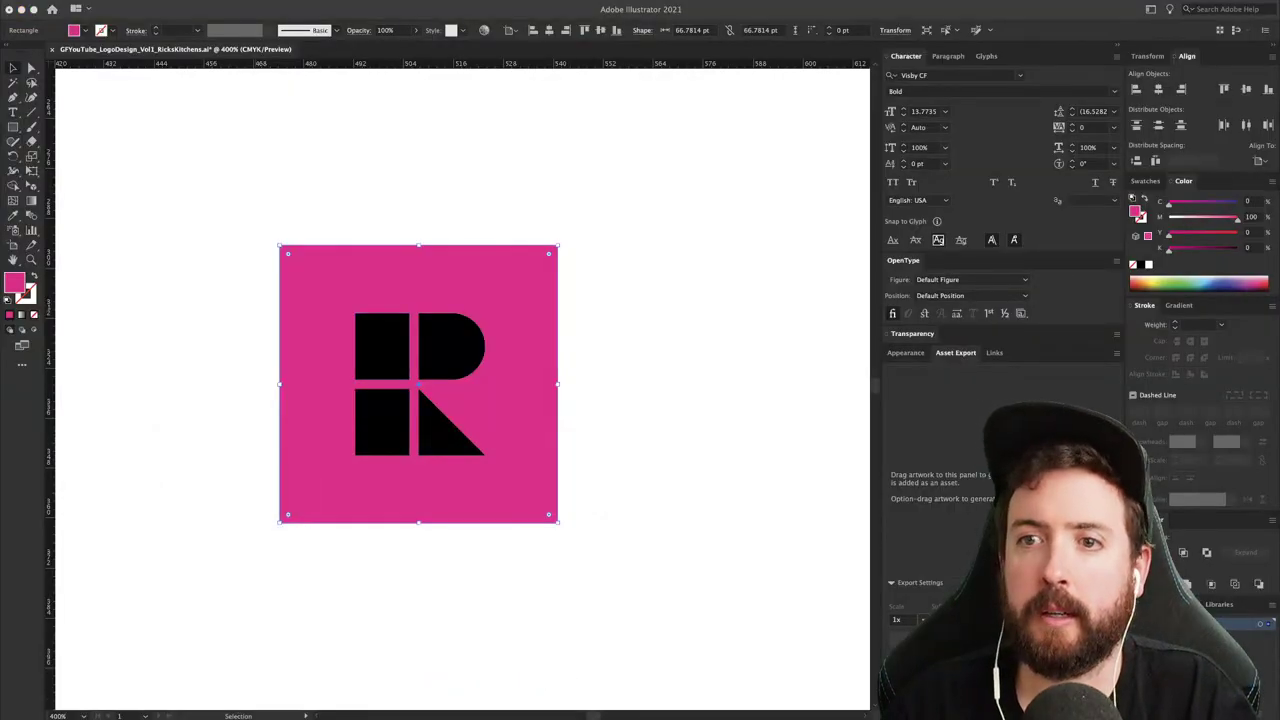
- Sample the Our Services screenshot's green into a new rectangle above the logo, then delete the screenshot
{"action": "left_click_drag", "start_coordinate": [0, 594], "coordinate": [178, 594]}
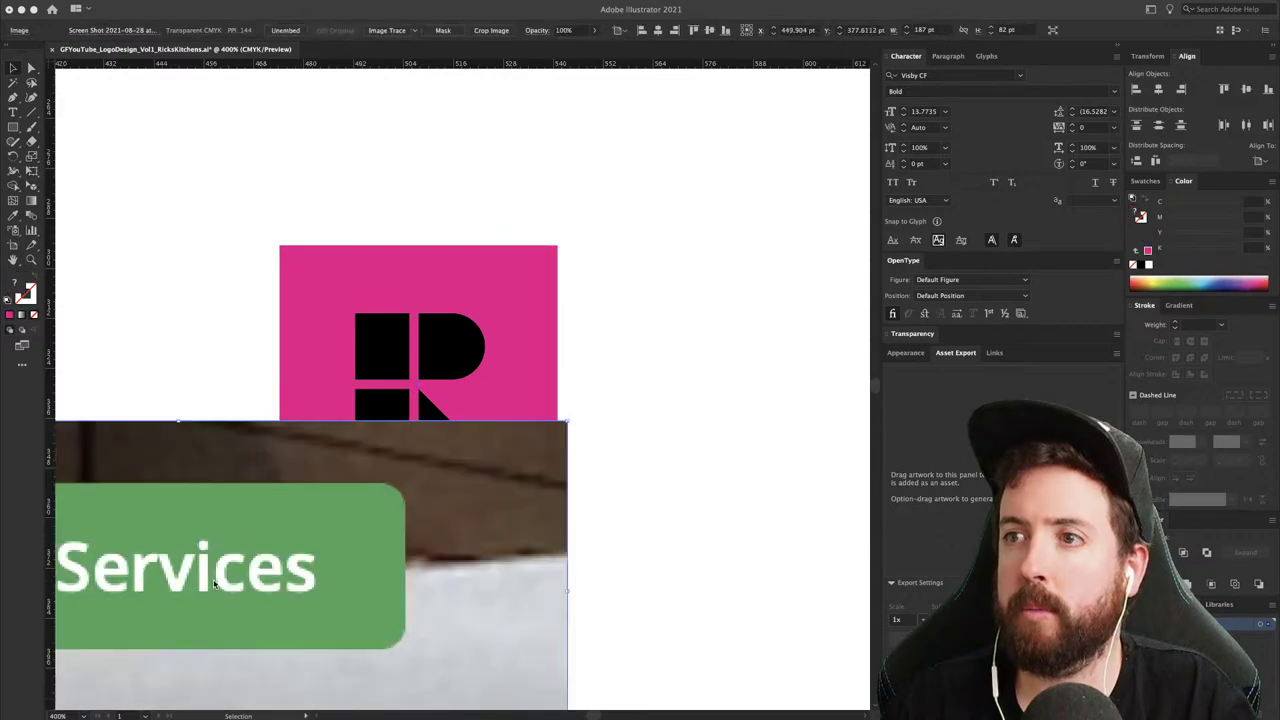
{"action": "key", "text": "i"}
{"action": "left_click", "coordinate": [234, 503]}
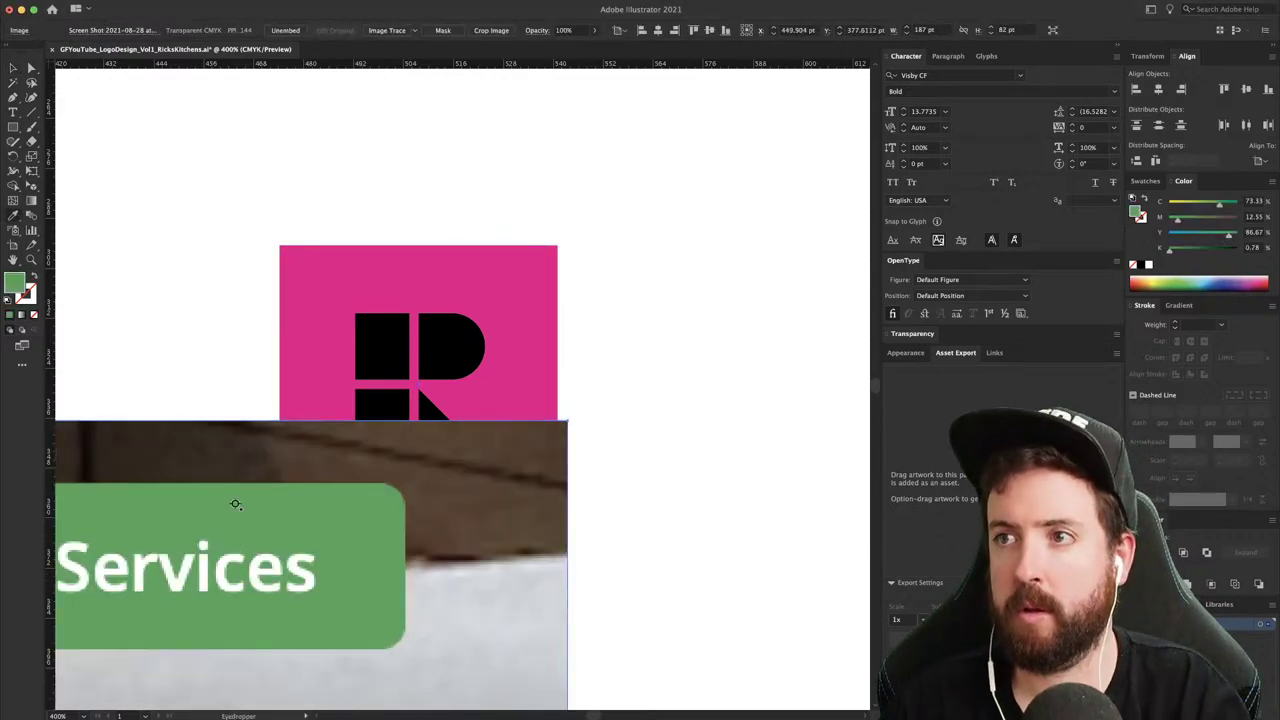
{"action": "key", "text": "m"}
{"action": "left_click_drag", "start_coordinate": [178, 108], "coordinate": [319, 200]}
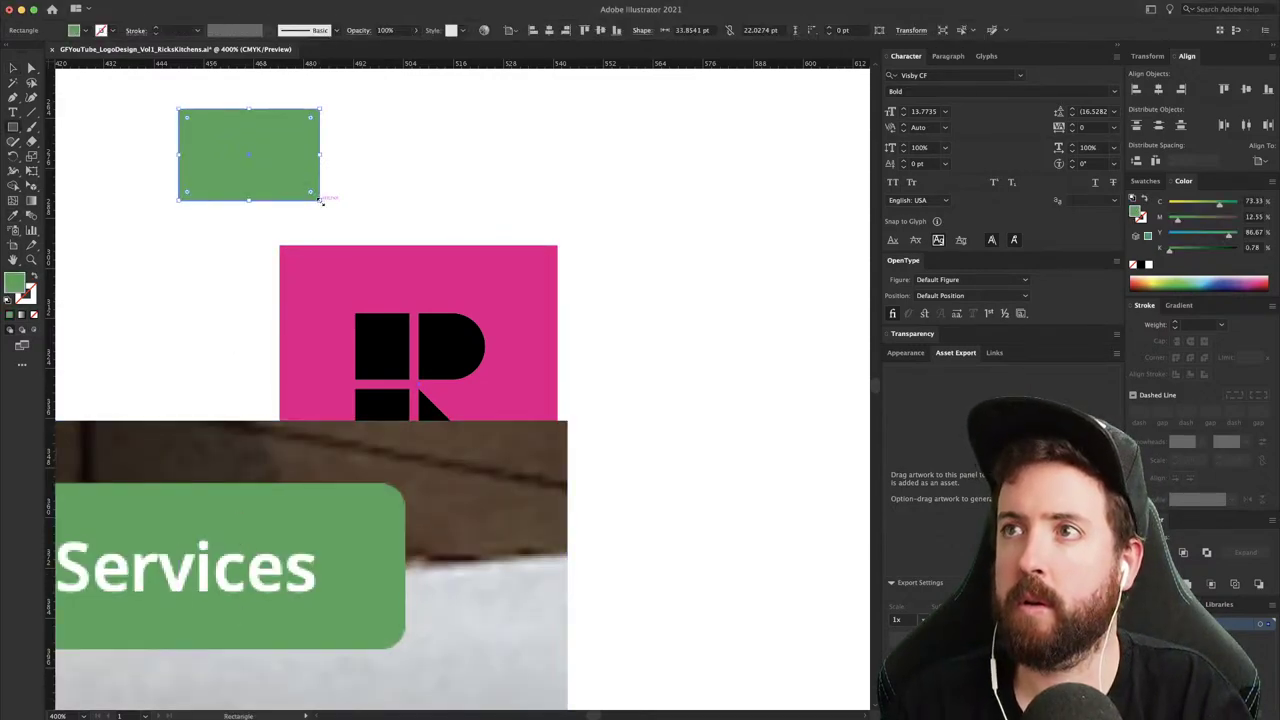
{"action": "key", "text": "v"}
{"action": "left_click", "coordinate": [316, 225]}
{"action": "left_click", "coordinate": [291, 492]}
{"action": "key", "text": "BackSpace"}
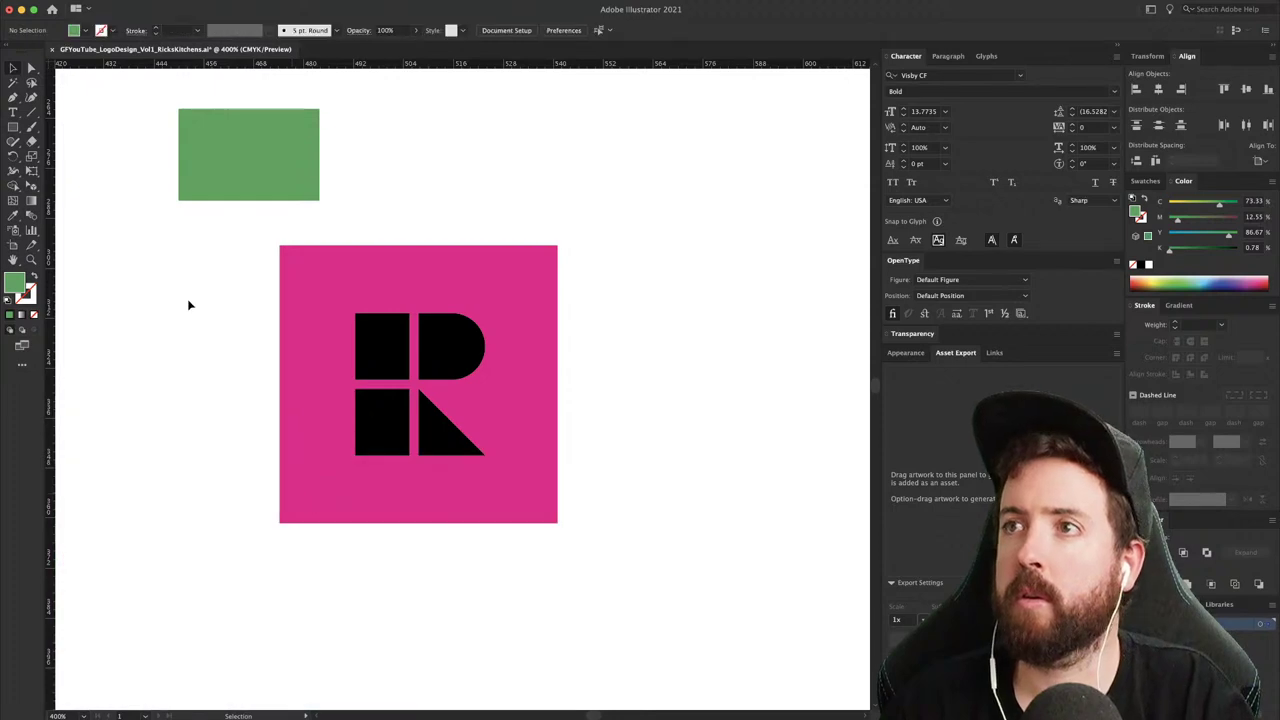
{"action": "left_click_drag", "start_coordinate": [201, 253], "coordinate": [202, 305]}
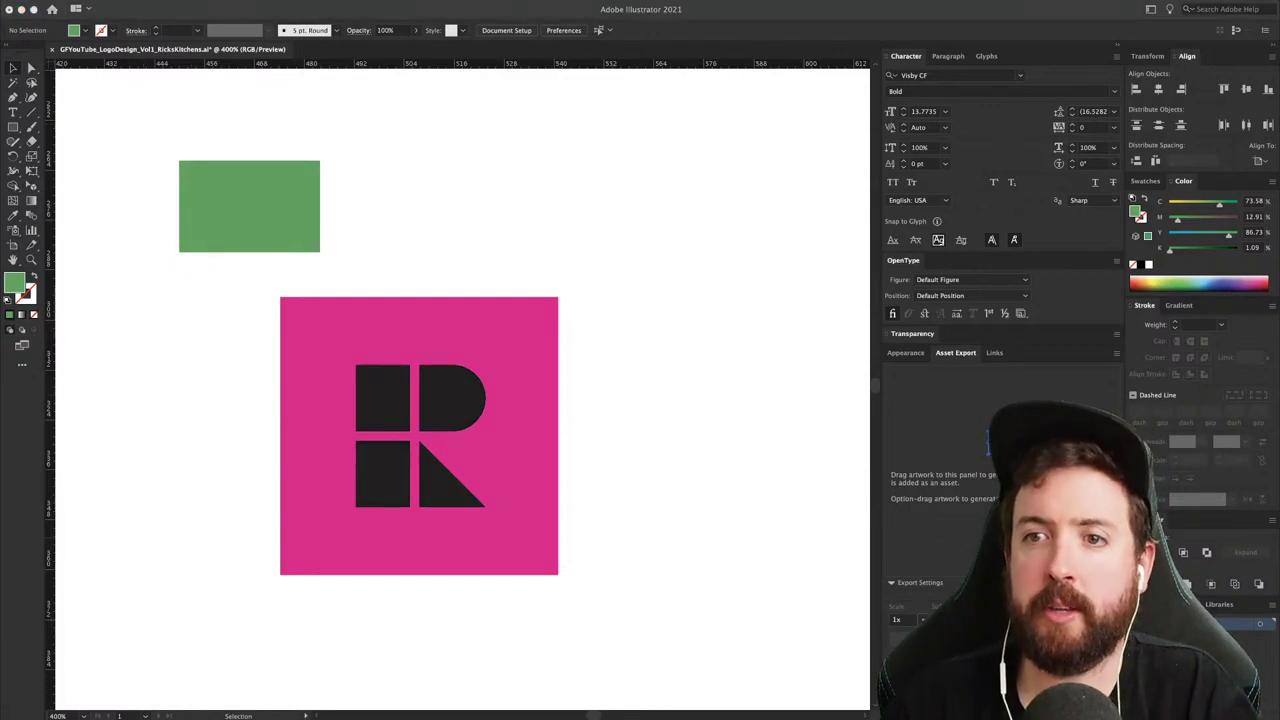
- Place a second Our Services screenshot for comparison, delete it, and recheck the website
{"action": "left_click_drag", "start_coordinate": [0, 557], "coordinate": [237, 557]}
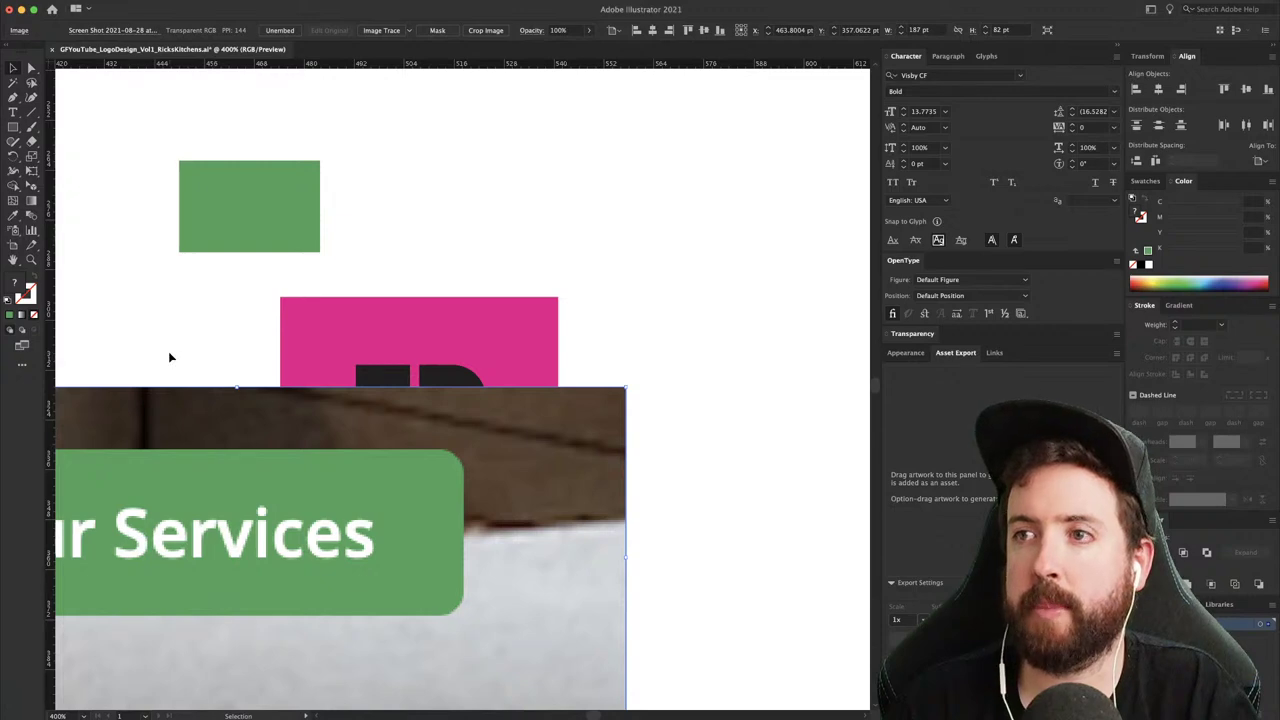
{"action": "left_click", "coordinate": [221, 218]}
{"action": "left_click", "coordinate": [196, 494]}
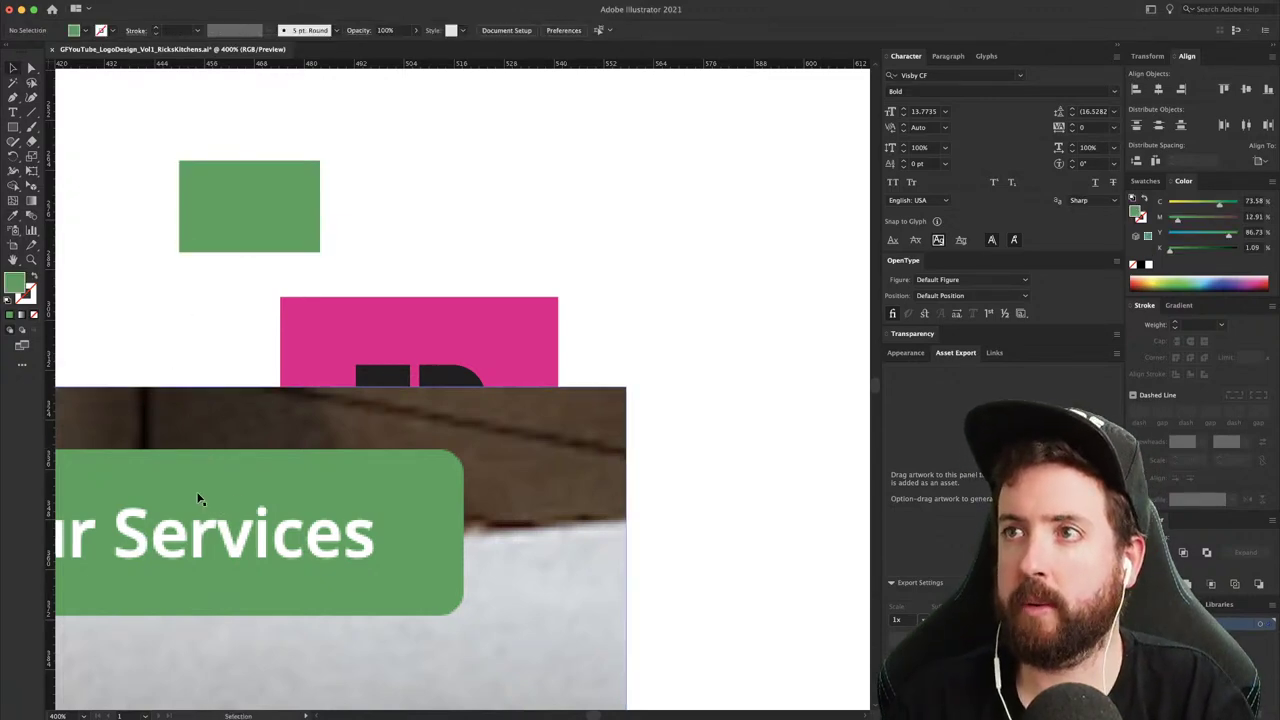
{"action": "key", "text": "Delete"}
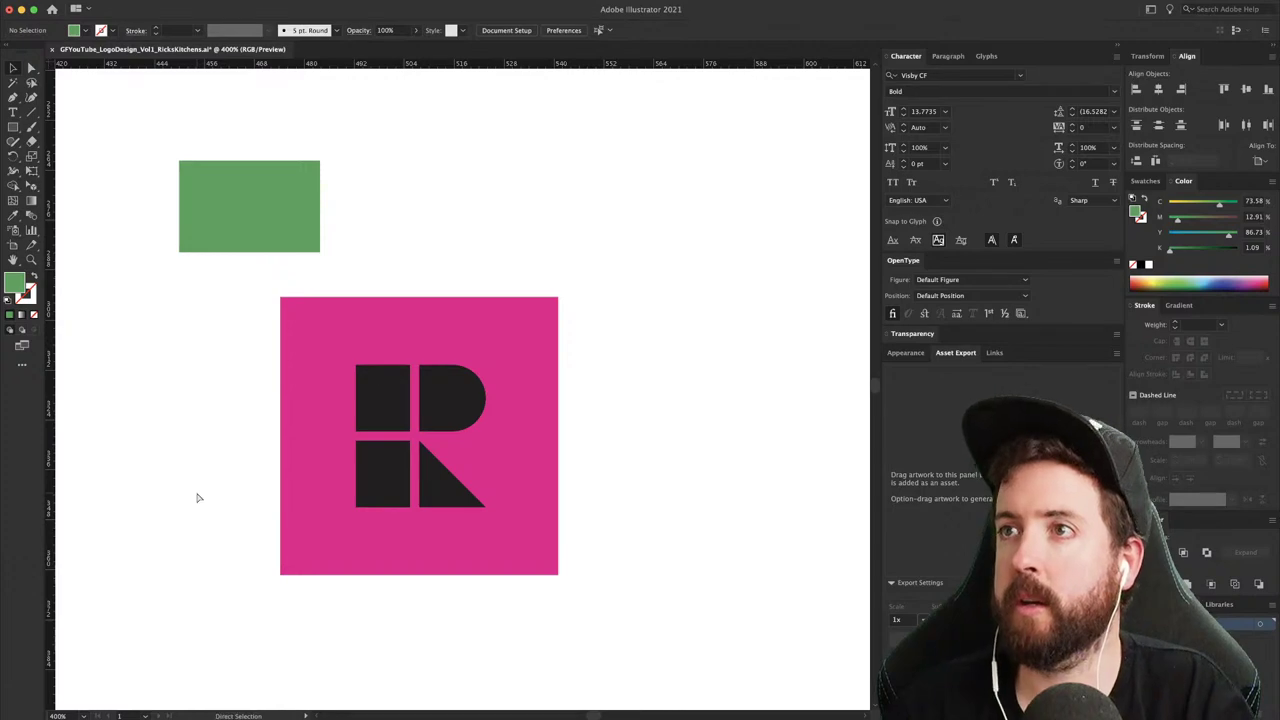
{"action": "key", "text": "super+Tab"}
{"action": "key", "text": "super+Tab"}
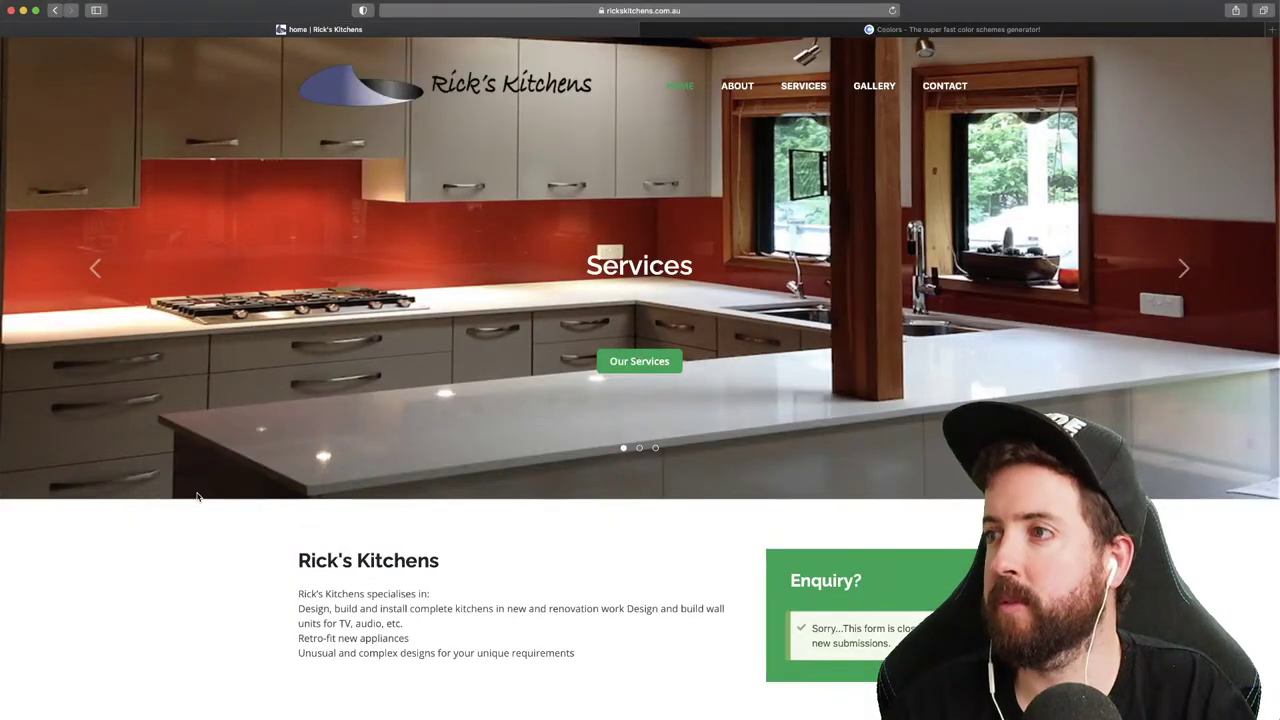
{"action": "key", "text": "super+Tab"}
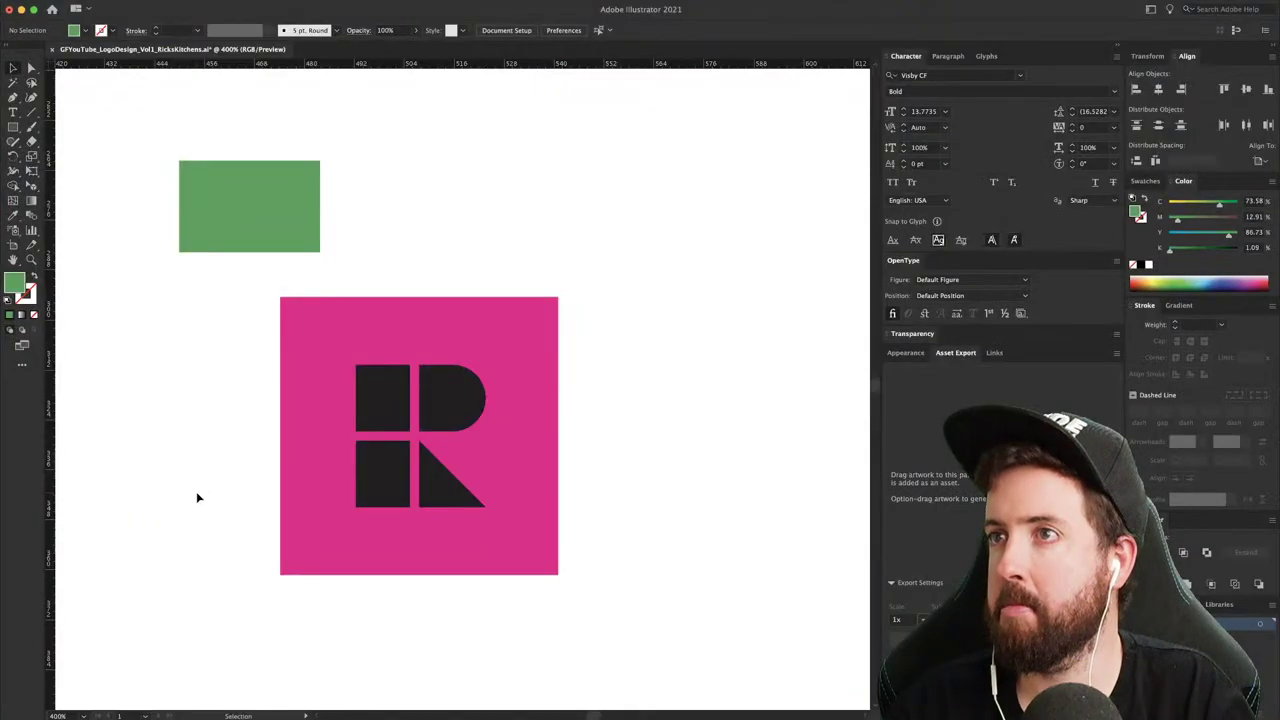
- Fill the pink background square with the green from the swatch rectangle
{"action": "left_click", "coordinate": [289, 400]}
{"action": "key", "text": "i"}
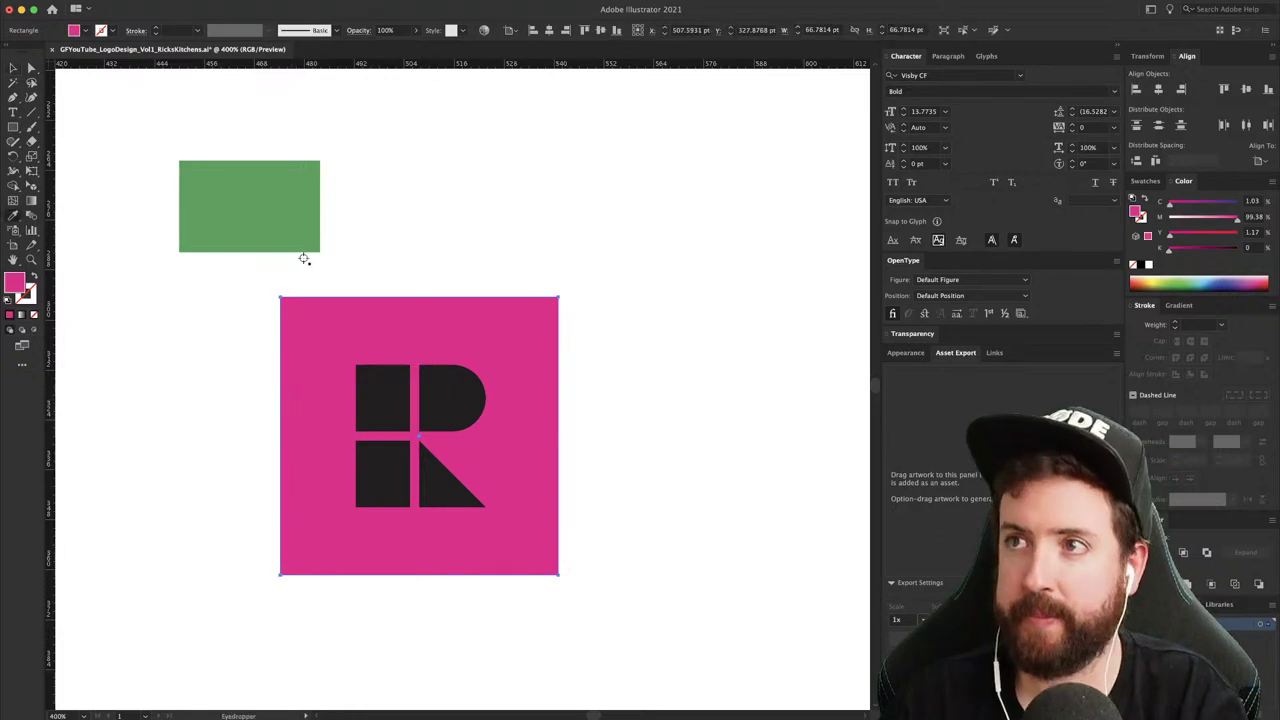
{"action": "left_click", "coordinate": [298, 240]}
{"action": "key", "text": "v"}
{"action": "left_click", "coordinate": [447, 236]}
- Make the four R shapes white
{"action": "left_click", "coordinate": [460, 390]}
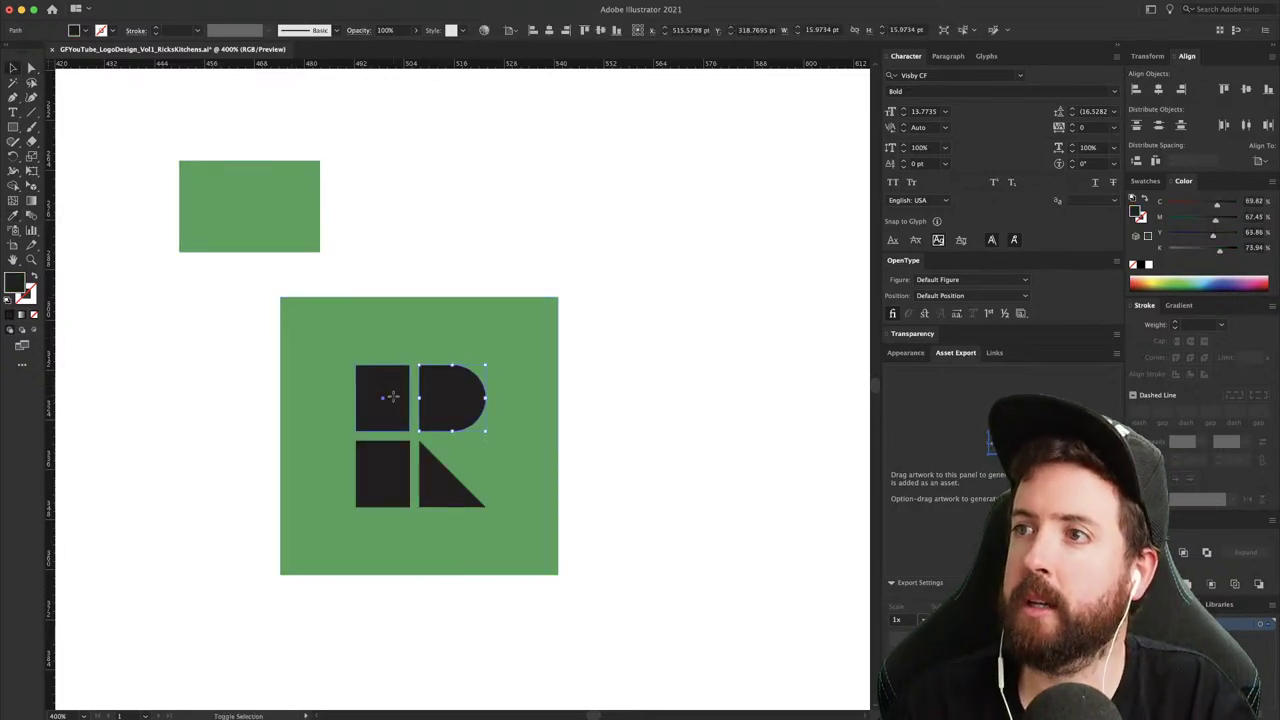
{"action": "left_click", "coordinate": [398, 495], "text": "shift"}
{"action": "left_click", "coordinate": [455, 497], "text": "shift"}
{"action": "left_click", "coordinate": [1149, 265]}
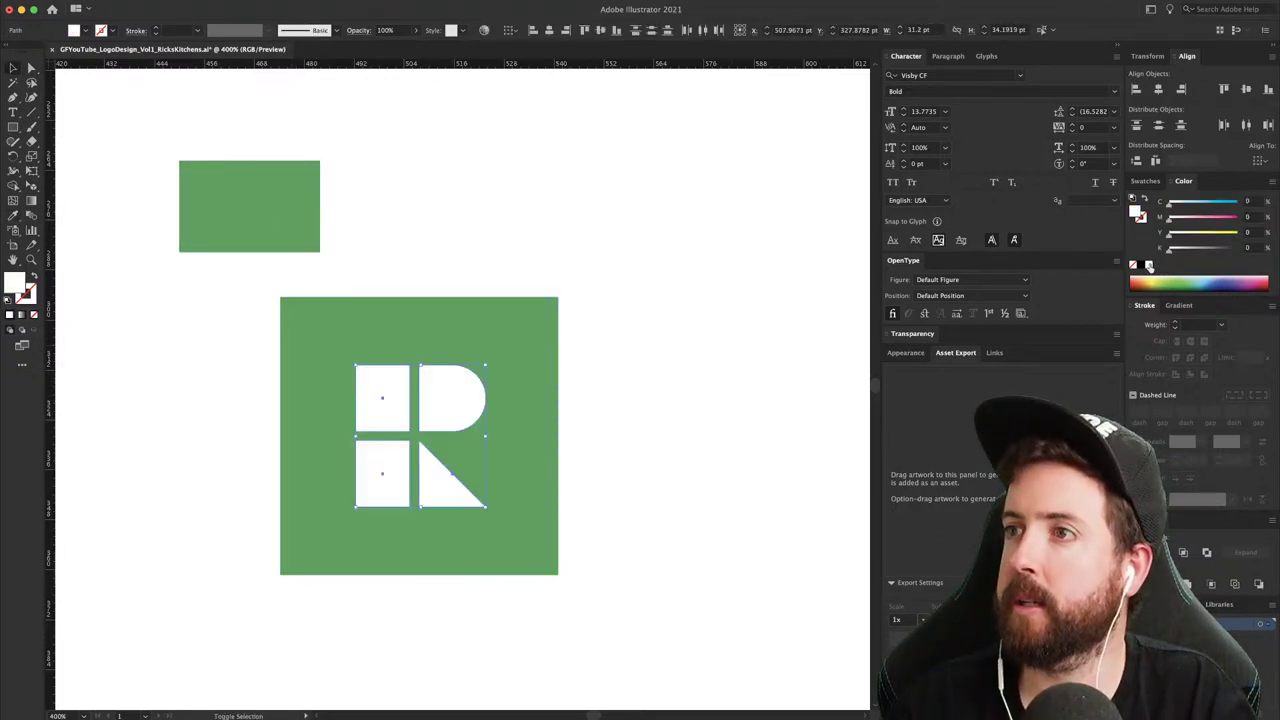
{"action": "left_click", "coordinate": [584, 218]}
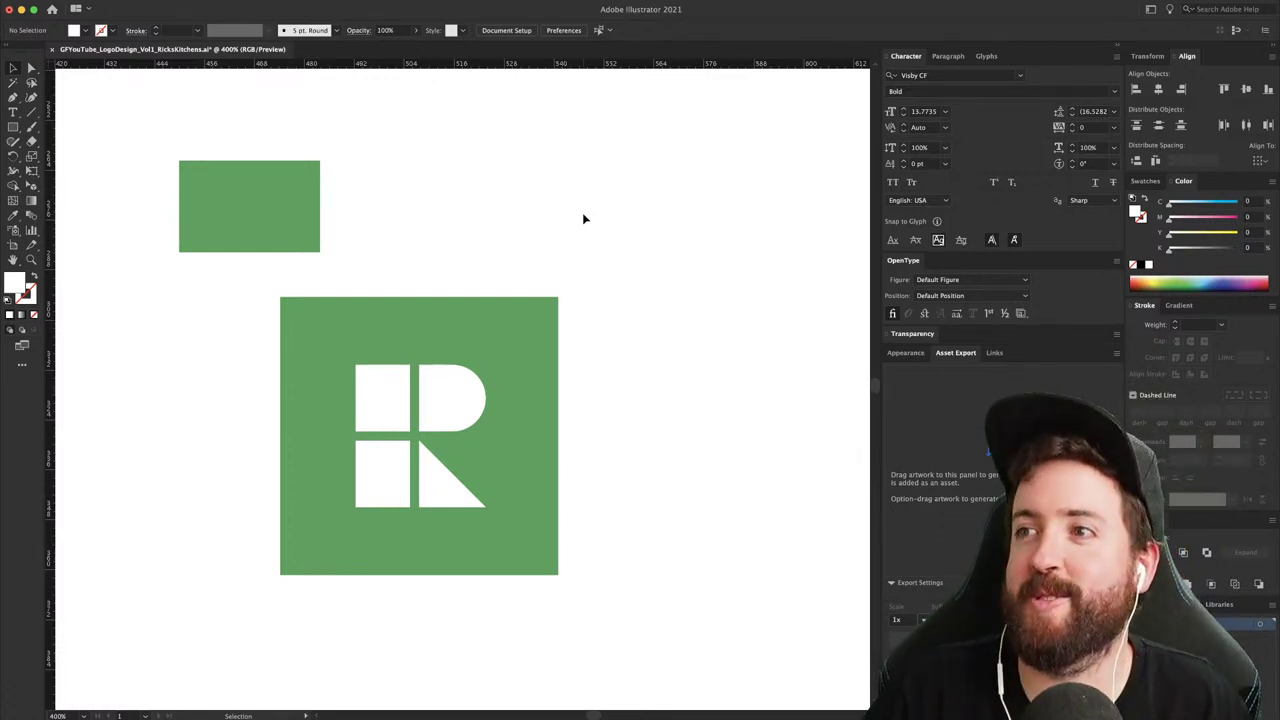
- Delete the small green swatch rectangle and shrink the green square slightly around its centre
{"action": "key", "text": "Delete"}
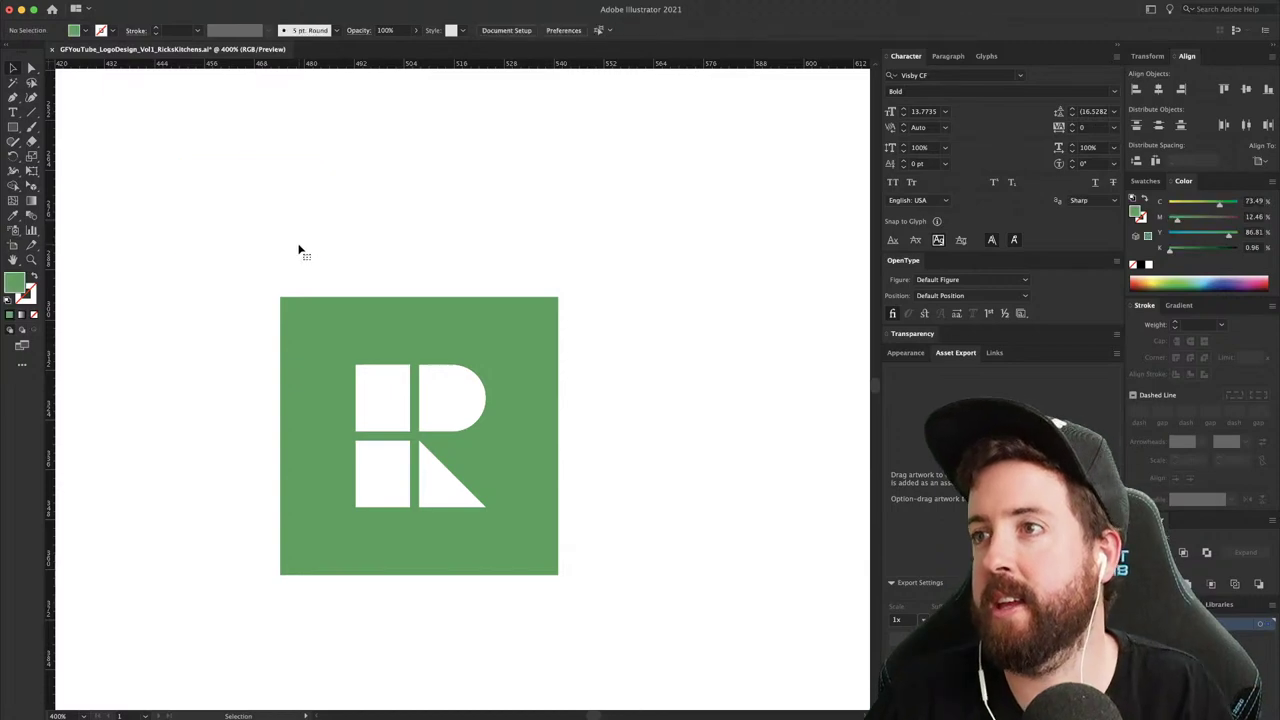
{"action": "left_click", "coordinate": [470, 308]}
{"action": "key", "text": "a"}
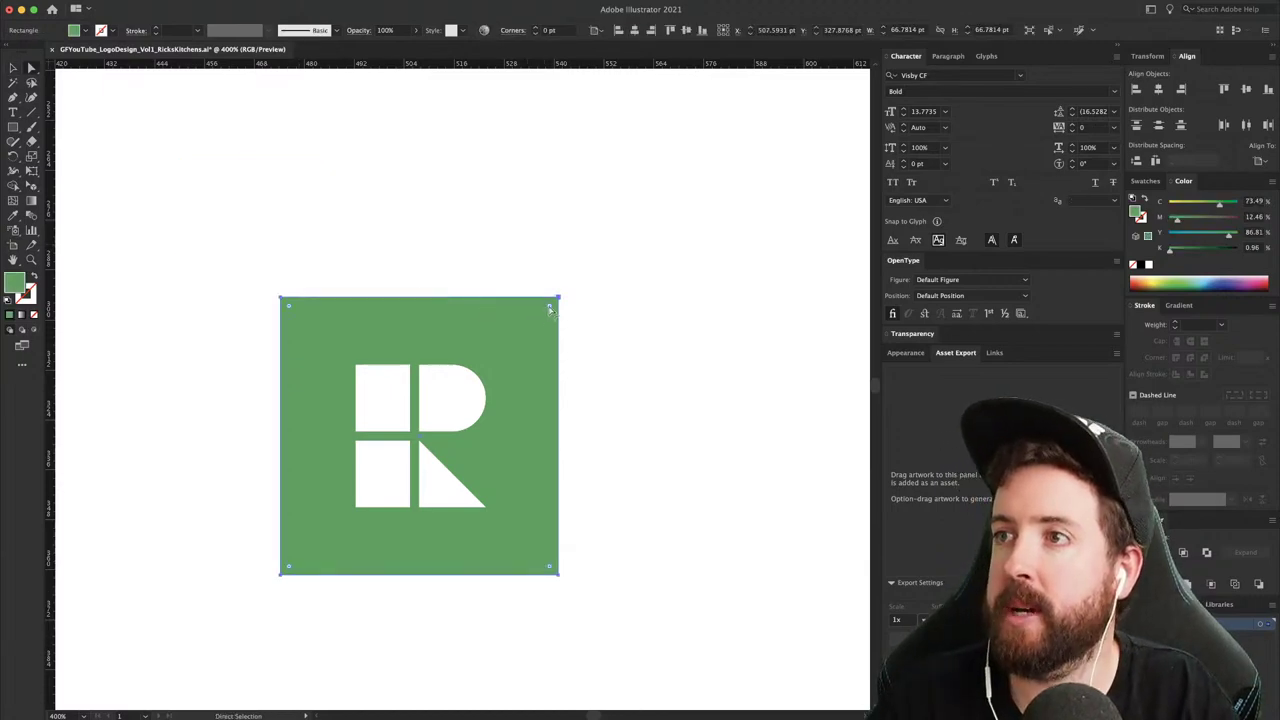
{"action": "key", "text": "v"}
{"action": "key", "text": "s"}
{"action": "left_click_drag", "start_coordinate": [604, 256], "coordinate": [586, 273]}
- Round the green square's corners fully into a circle and nudge it slightly left
{"action": "key", "text": "a"}
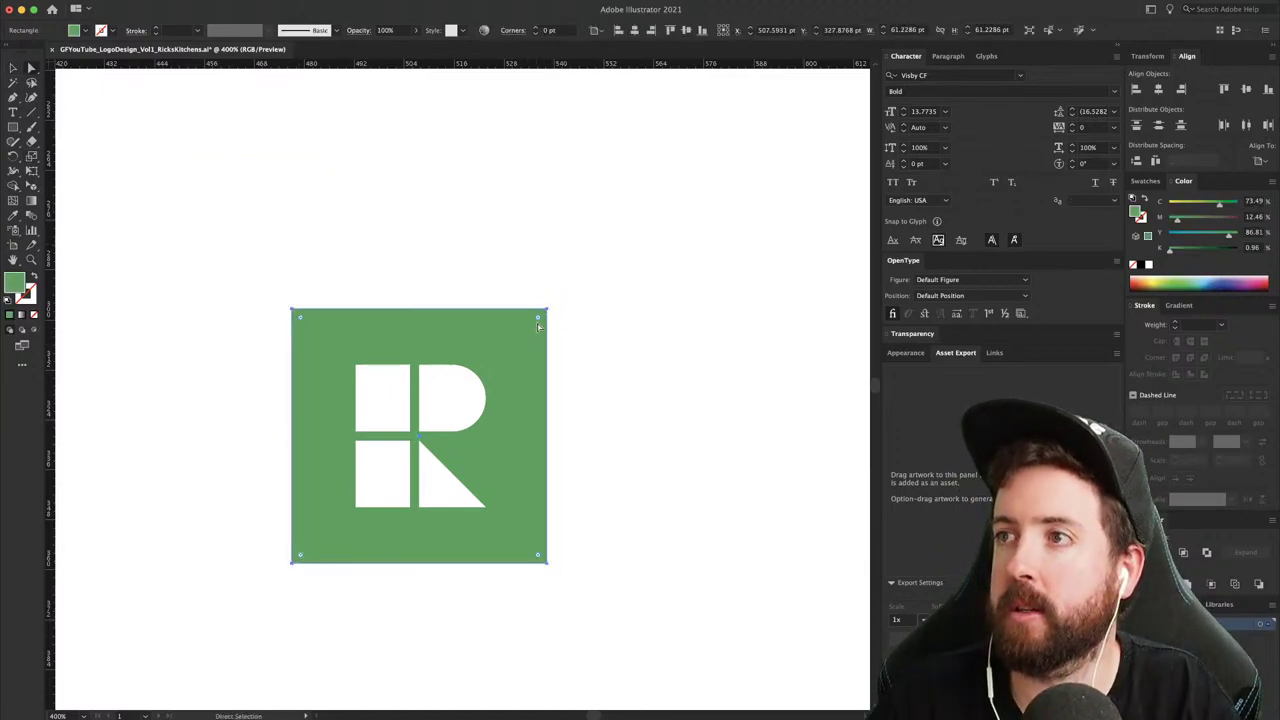
{"action": "left_click_drag", "start_coordinate": [538, 320], "coordinate": [400, 462]}
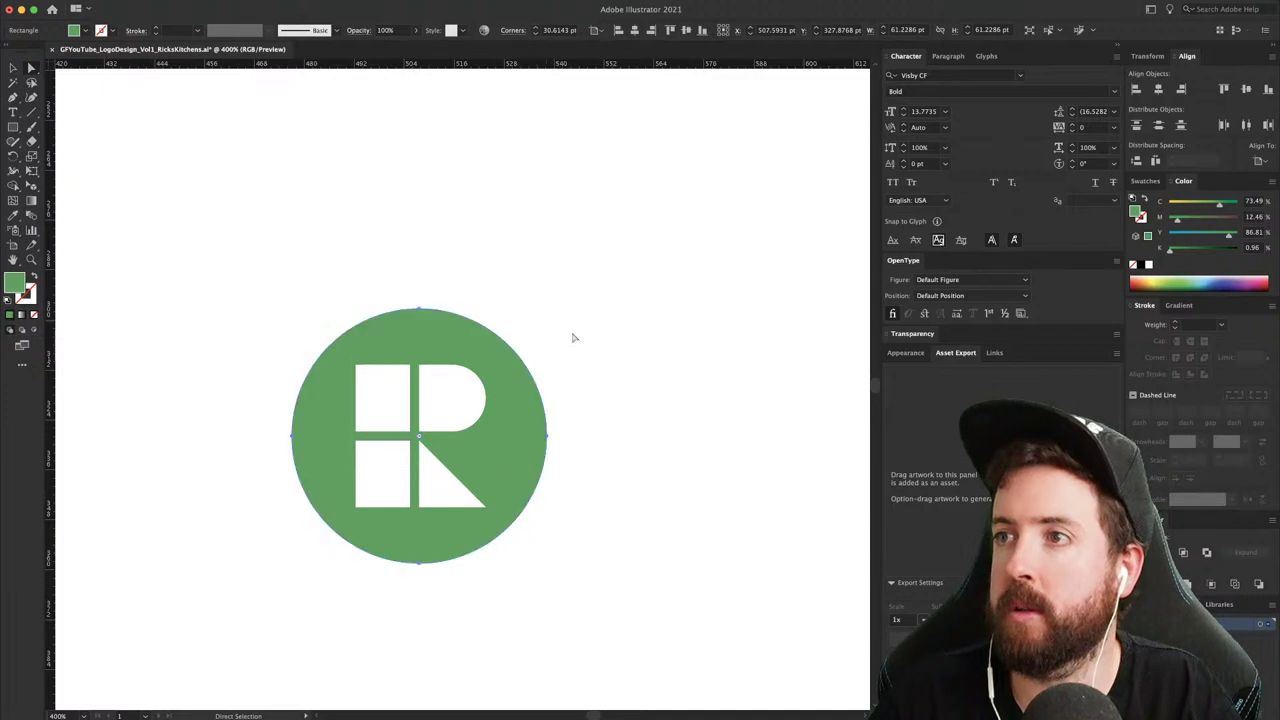
{"action": "left_click", "coordinate": [607, 262]}
{"action": "key", "text": "v"}
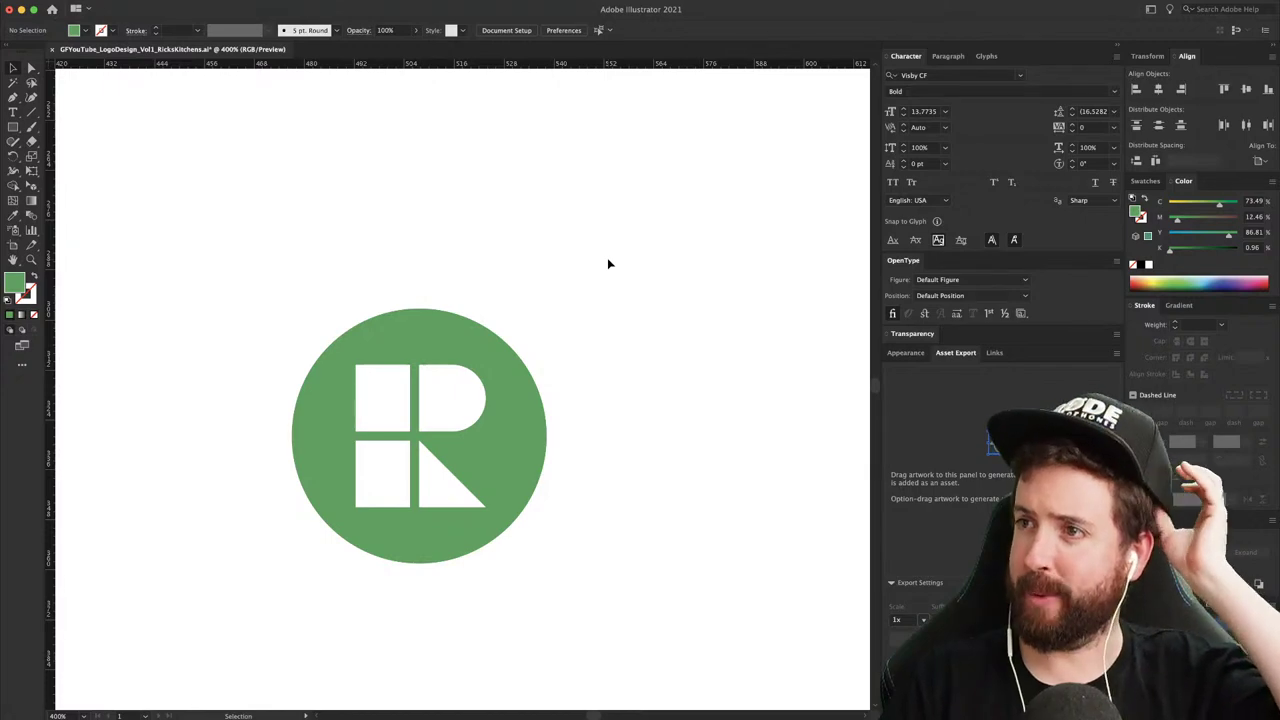
{"action": "left_click", "coordinate": [522, 399]}
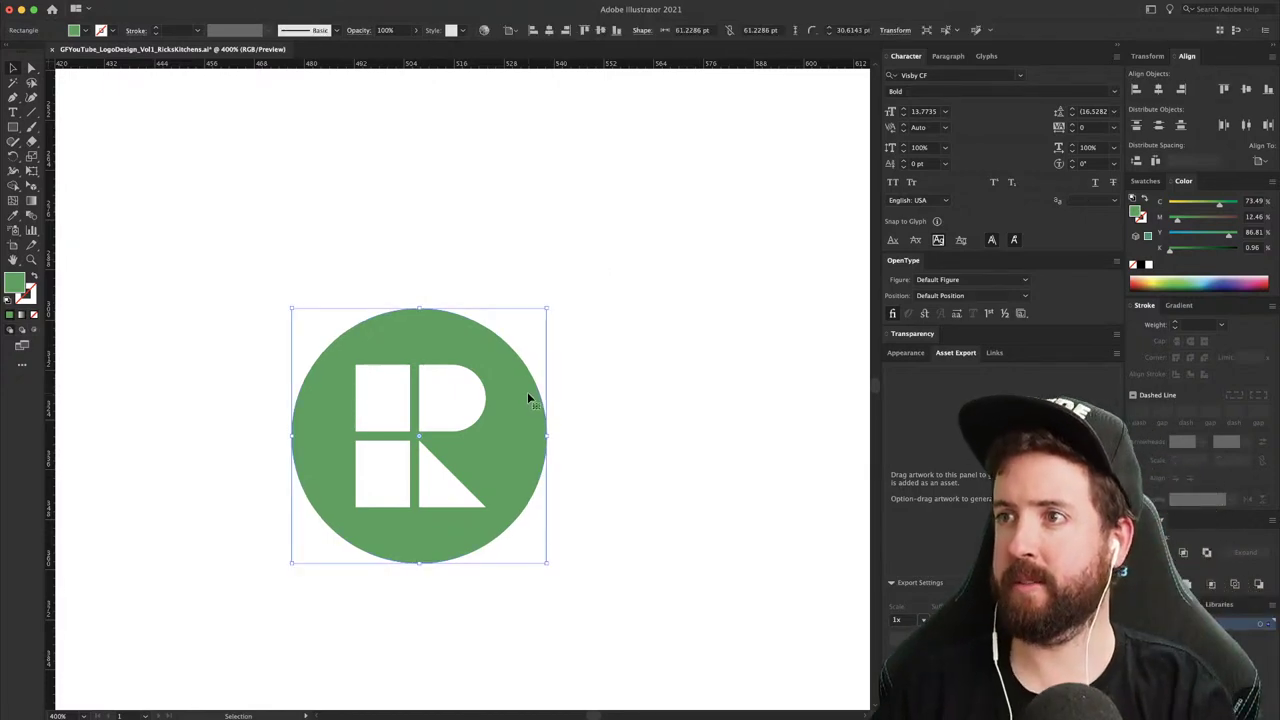
{"action": "key", "text": "Left"}
{"action": "key", "text": "Left"}
{"action": "left_click", "coordinate": [620, 323]}
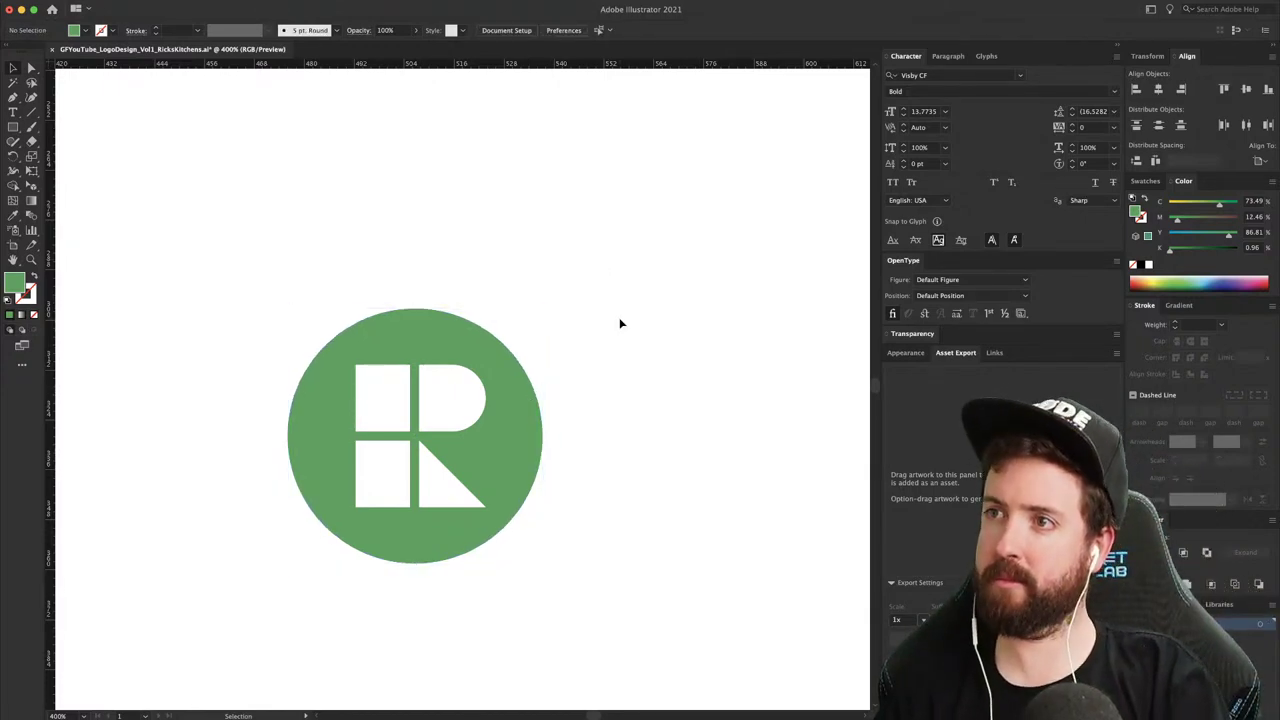
- Reduce the corner radius so the circle becomes a rounded green square
{"action": "left_click", "coordinate": [514, 383]}
{"action": "key", "text": "a"}
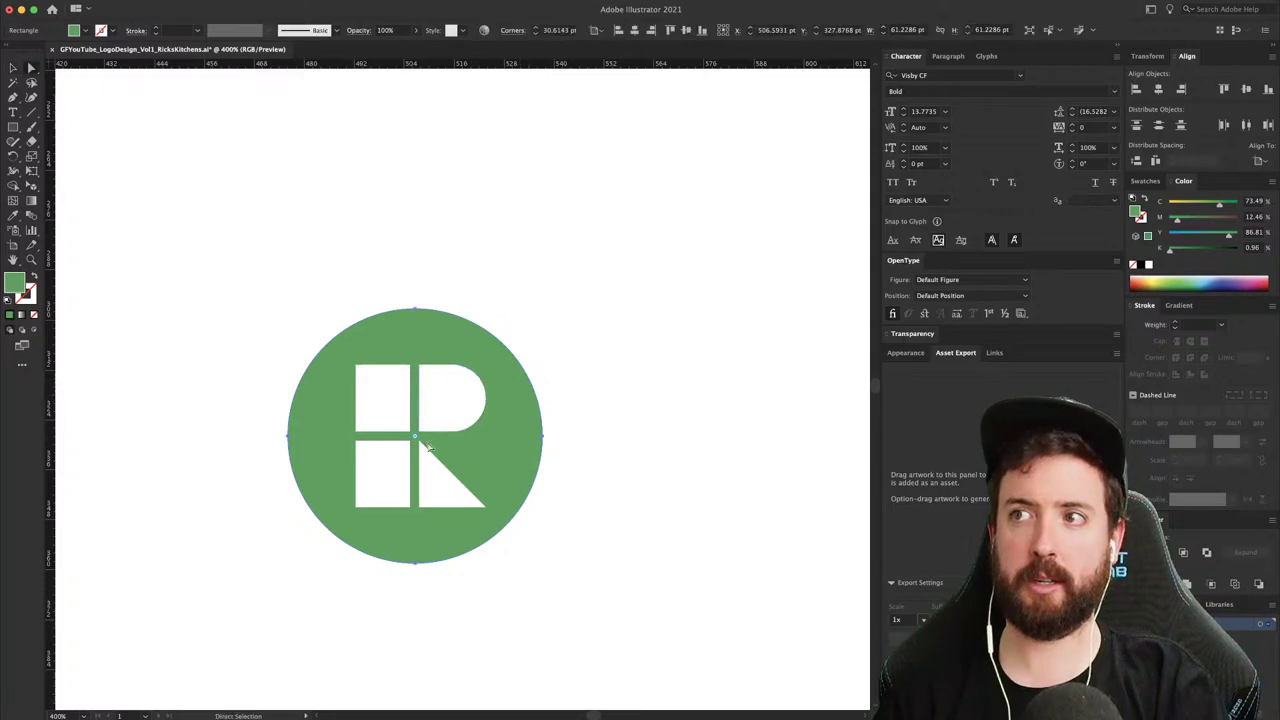
{"action": "left_click_drag", "start_coordinate": [433, 427], "coordinate": [514, 490]}
{"action": "key", "text": "v"}
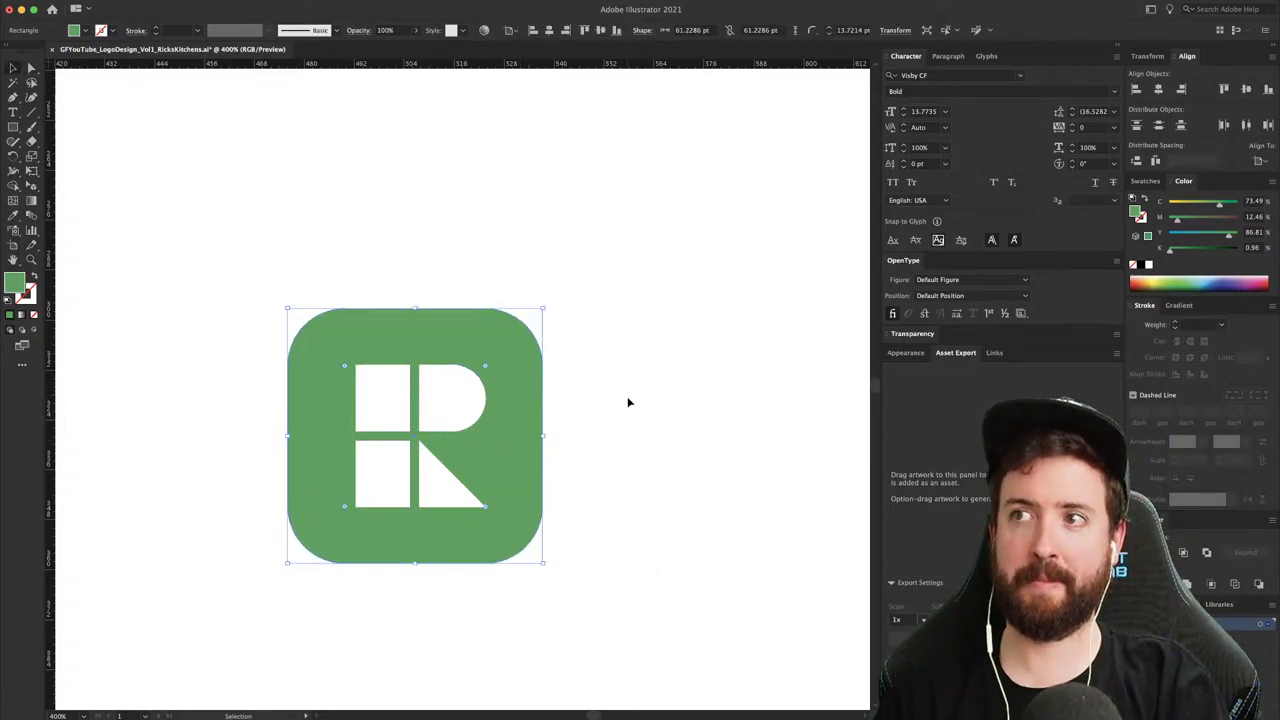
{"action": "left_click", "coordinate": [628, 400]}
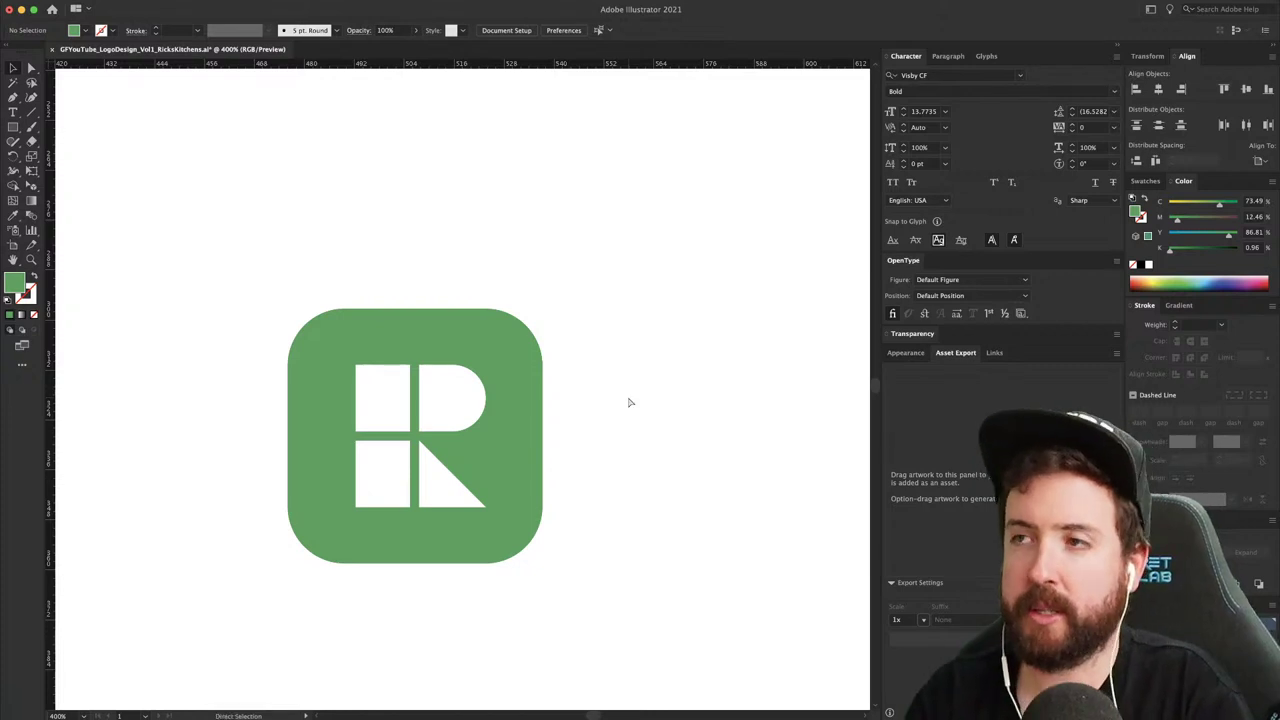
- Sharpen the green square's corners to a radius of about 3.44 pt
{"action": "key", "text": "super+minus"}
{"action": "key", "text": "a"}
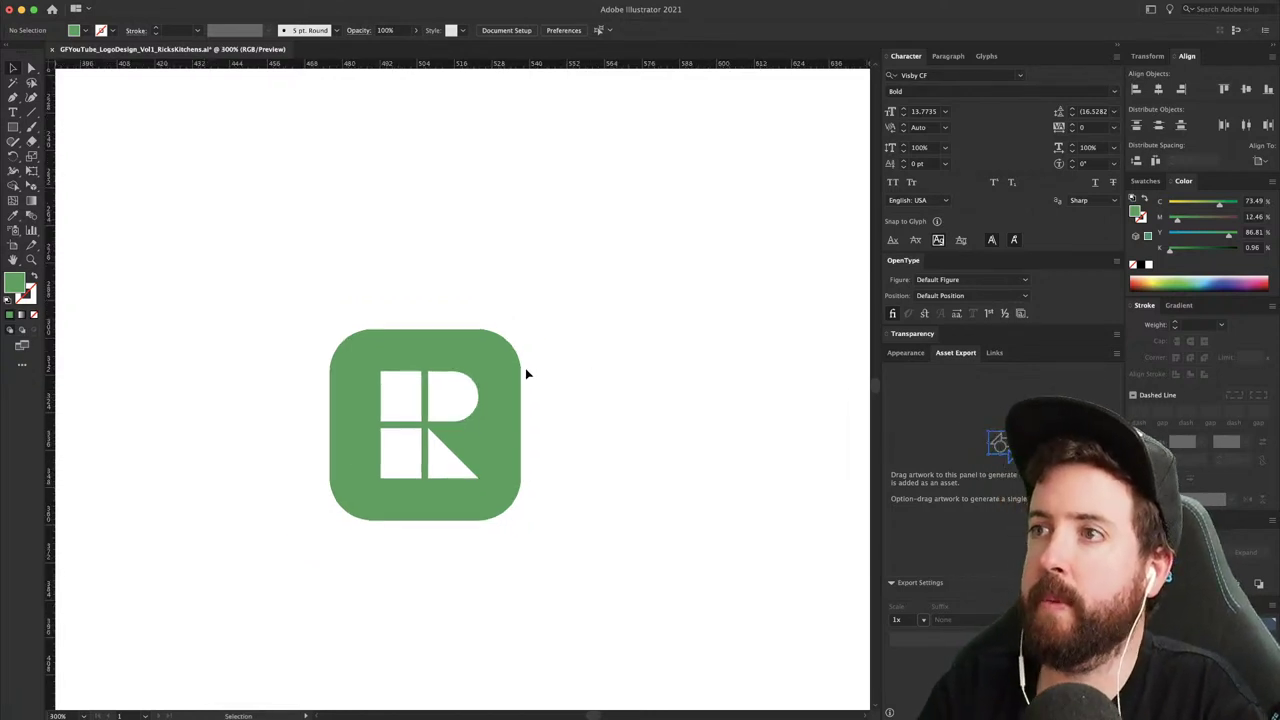
{"action": "left_click", "coordinate": [496, 372]}
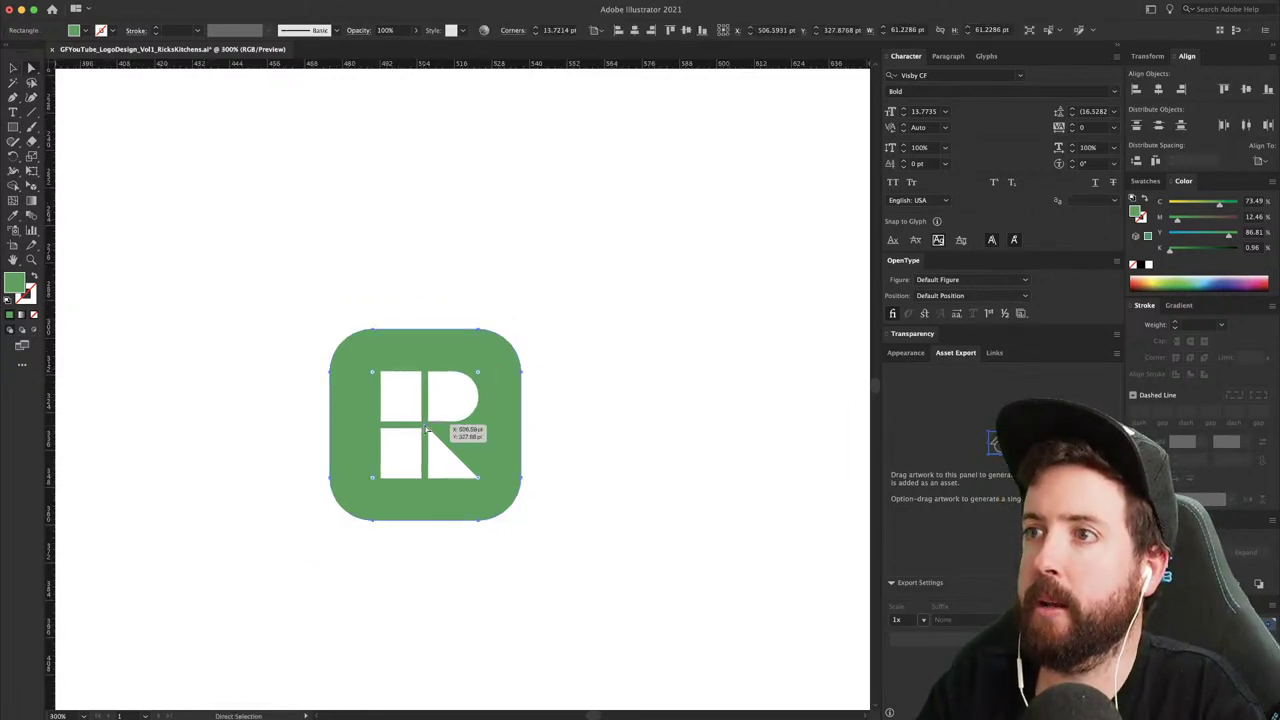
{"action": "left_click_drag", "start_coordinate": [479, 375], "coordinate": [516, 347]}
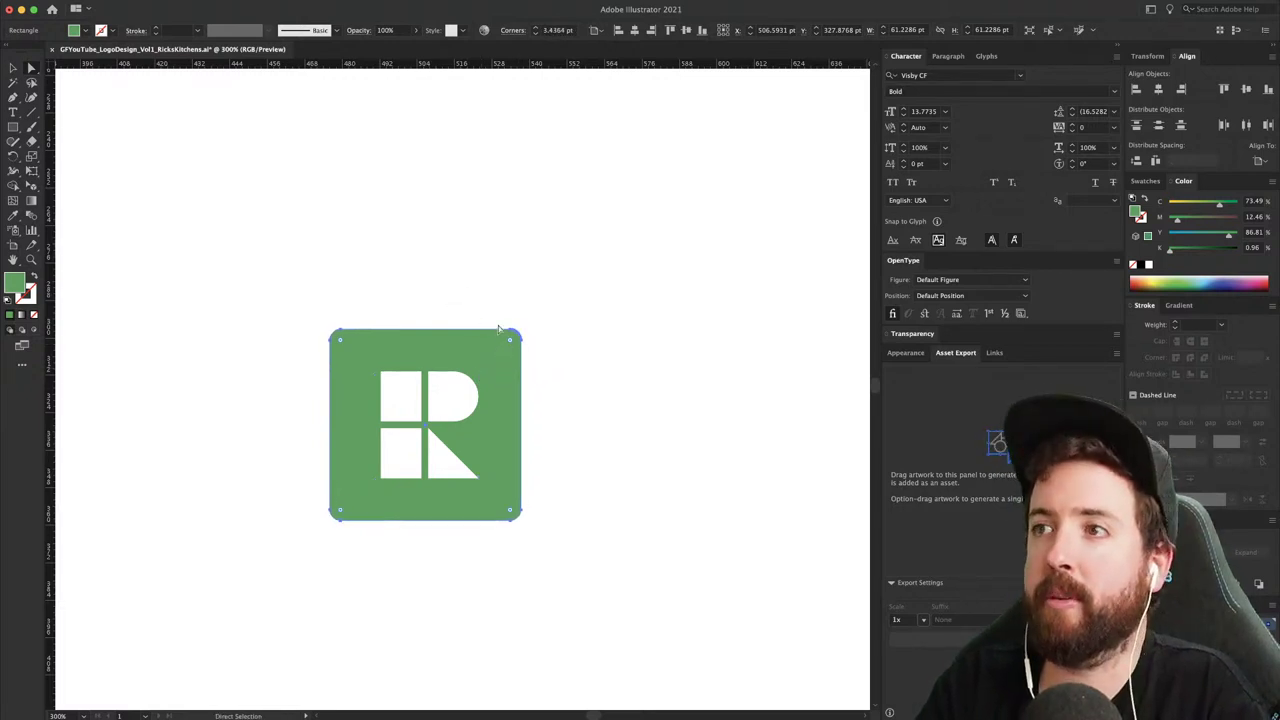
- Enlarge the green R icon and move it beside the Rick's Kitchens title
{"action": "left_click", "coordinate": [572, 285]}
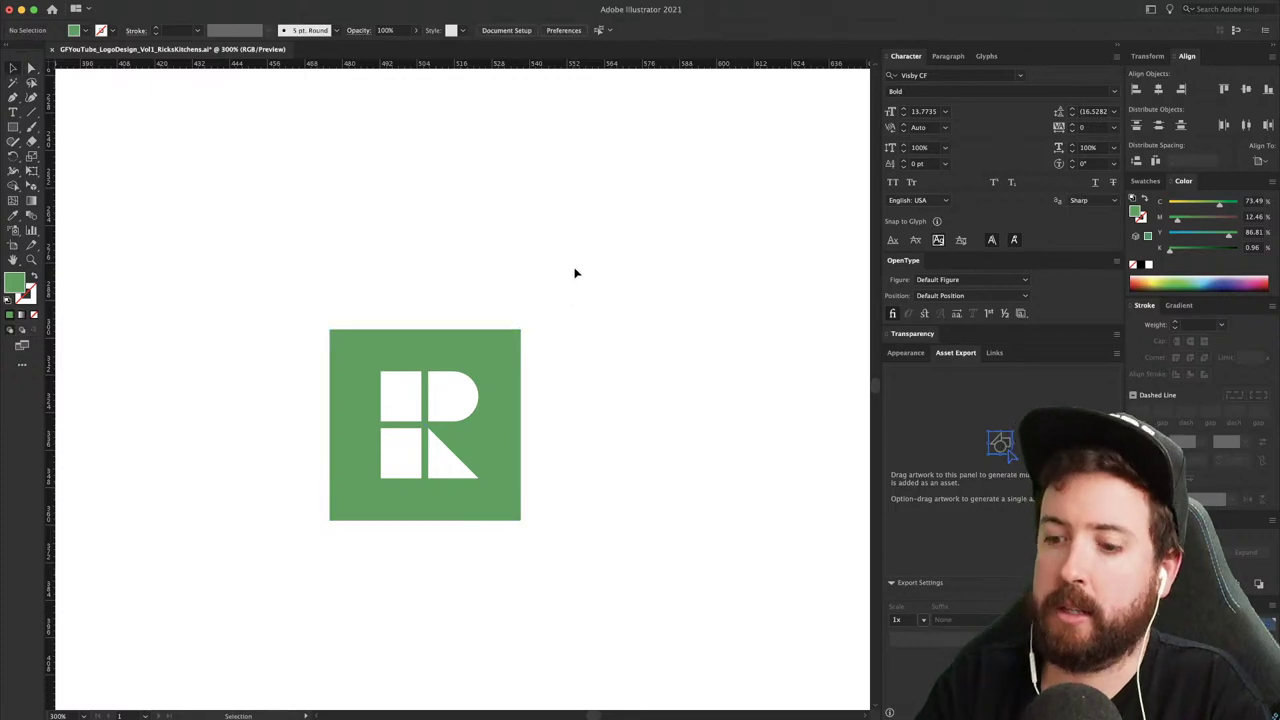
{"action": "key", "text": "super+minus"}
{"action": "key", "text": "super+minus"}
{"action": "key", "text": "super+minus"}
{"action": "key", "text": "super+minus"}
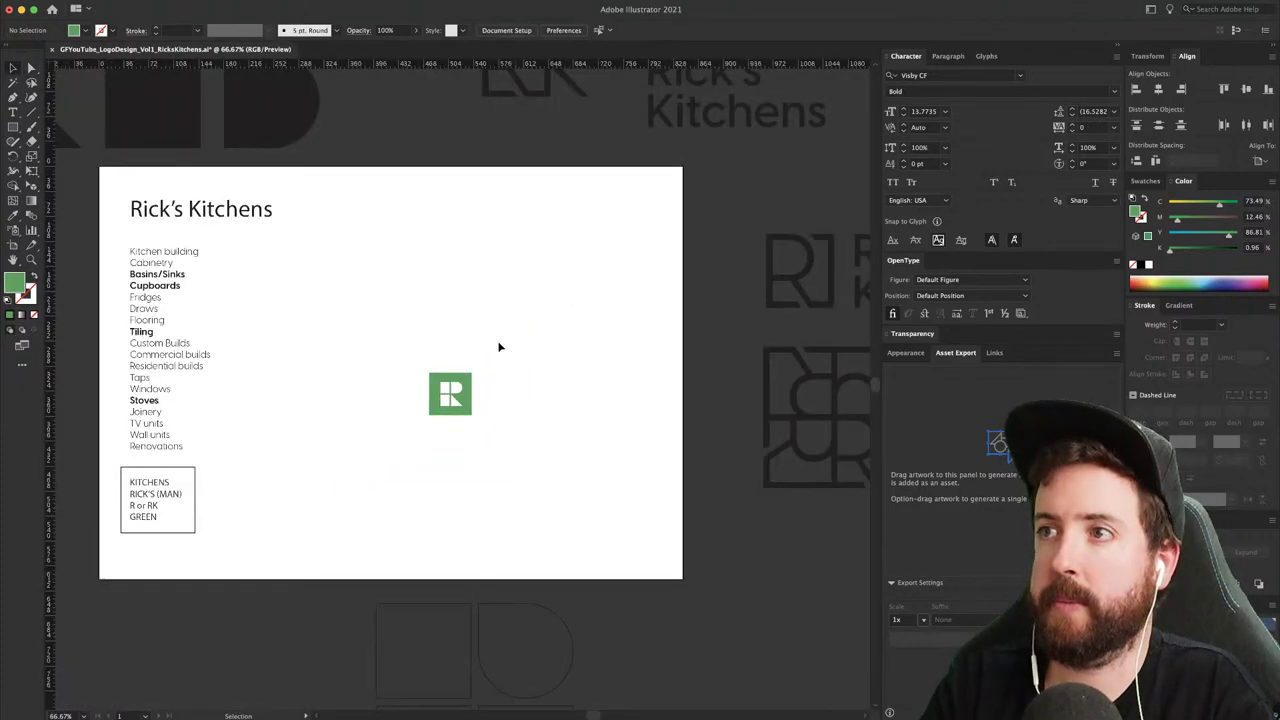
{"action": "left_click_drag", "start_coordinate": [496, 345], "coordinate": [418, 453]}
{"action": "left_click_drag", "start_coordinate": [503, 371], "coordinate": [580, 300]}
{"action": "left_click_drag", "start_coordinate": [490, 393], "coordinate": [672, 258]}
- Duplicate the icon to the right and round the copy's square into a circle
{"action": "key", "text": "super+equal"}
{"action": "key", "text": "a"}
{"action": "left_click_drag", "start_coordinate": [696, 166], "coordinate": [670, 236]}
{"action": "left_click", "coordinate": [734, 177]}
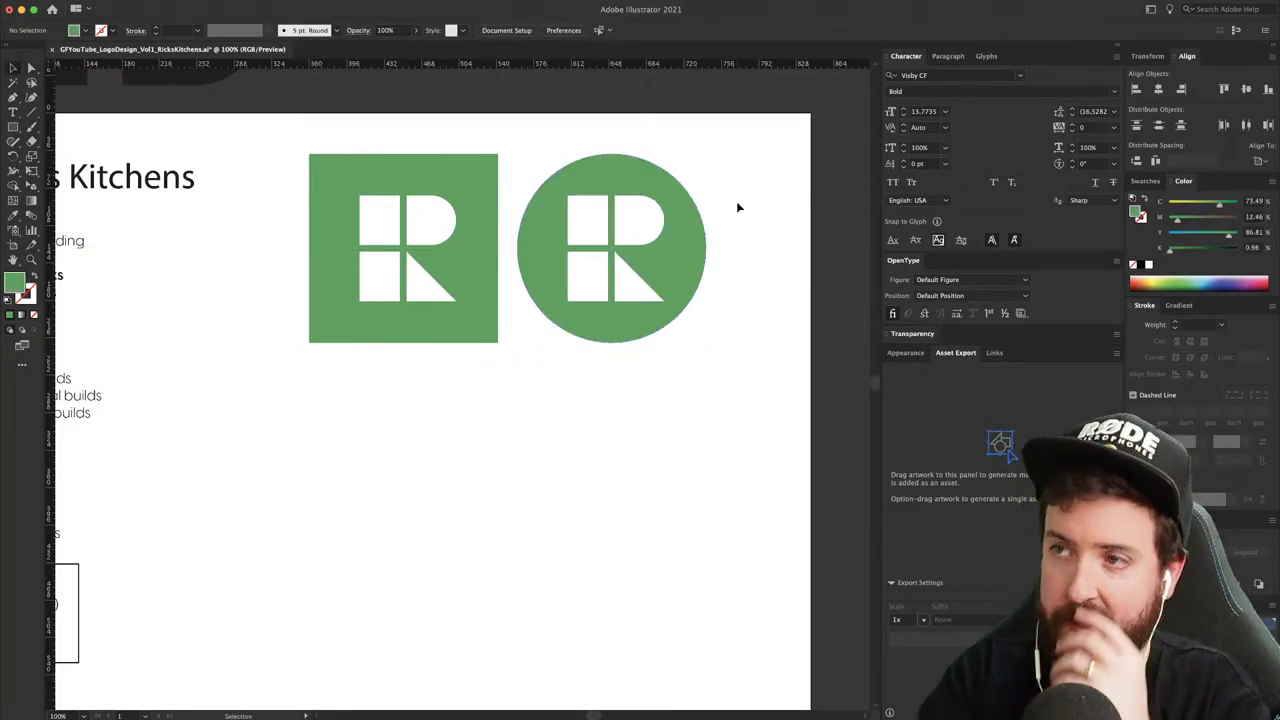
- Fill the white triangles of both the circle and square R icons with black
{"action": "key", "text": "a"}
{"action": "left_click", "coordinate": [630, 282]}
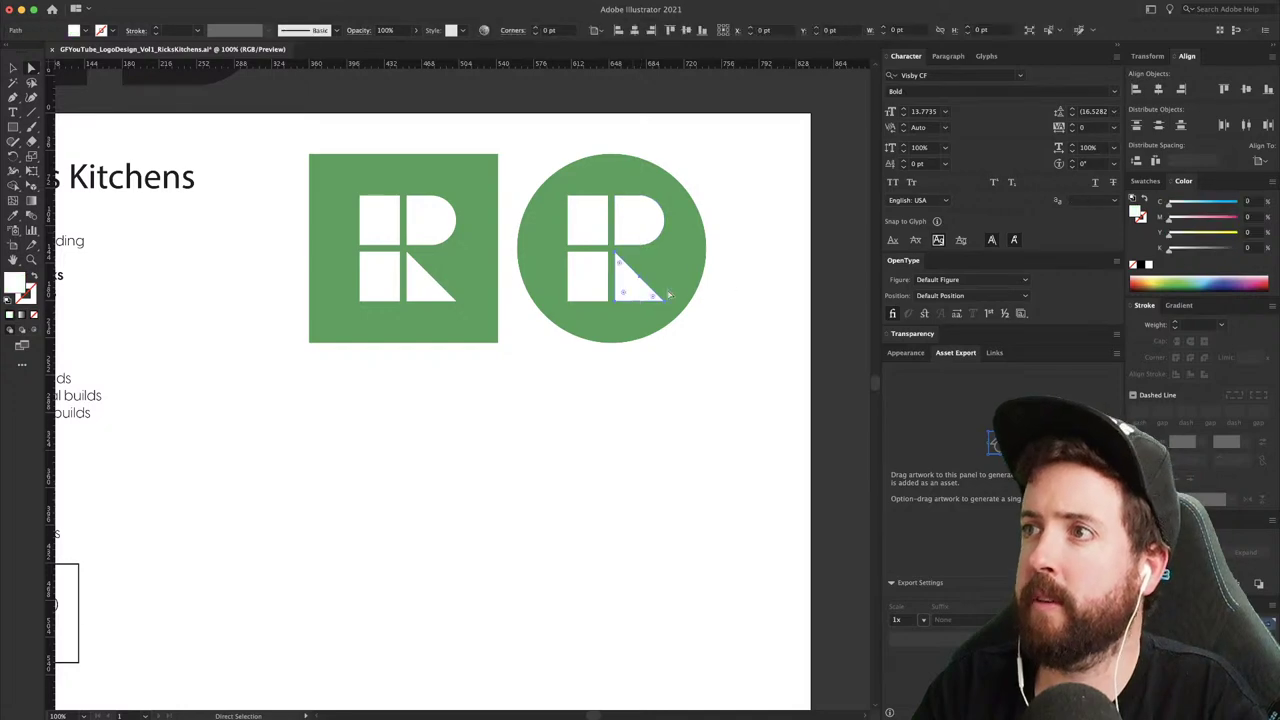
{"action": "left_click", "coordinate": [1142, 266]}
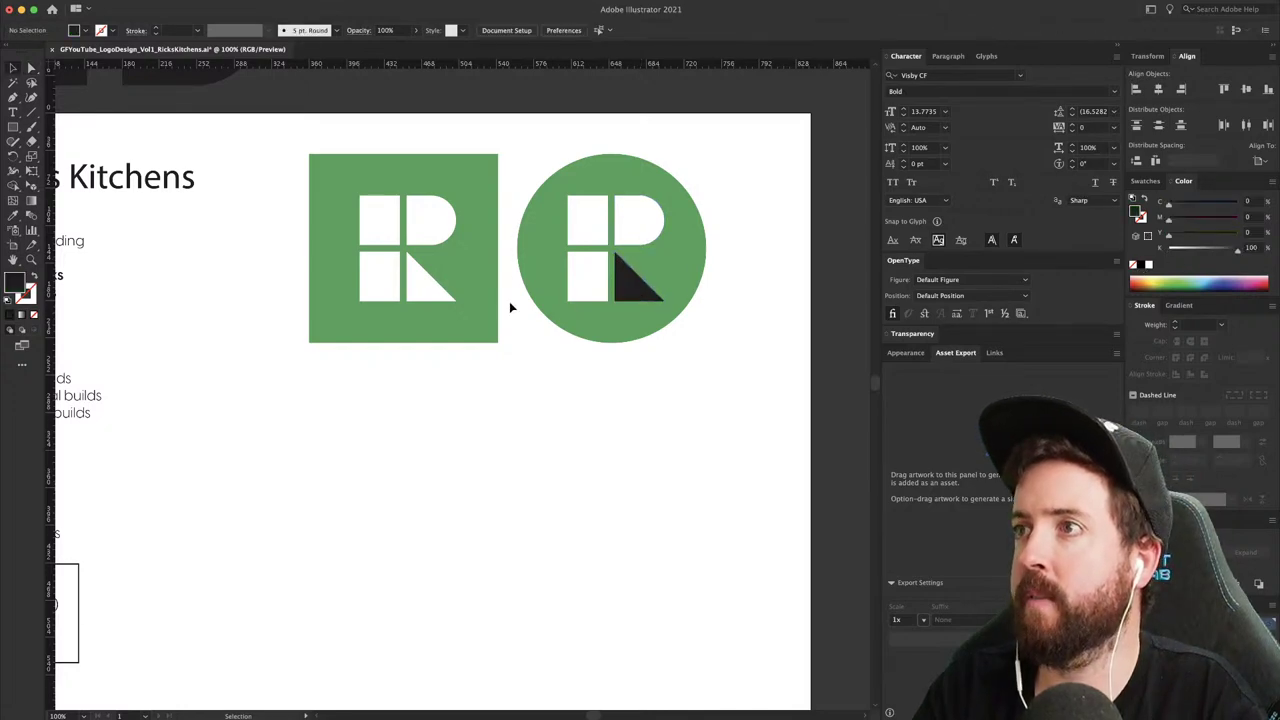
{"action": "left_click", "coordinate": [448, 289]}
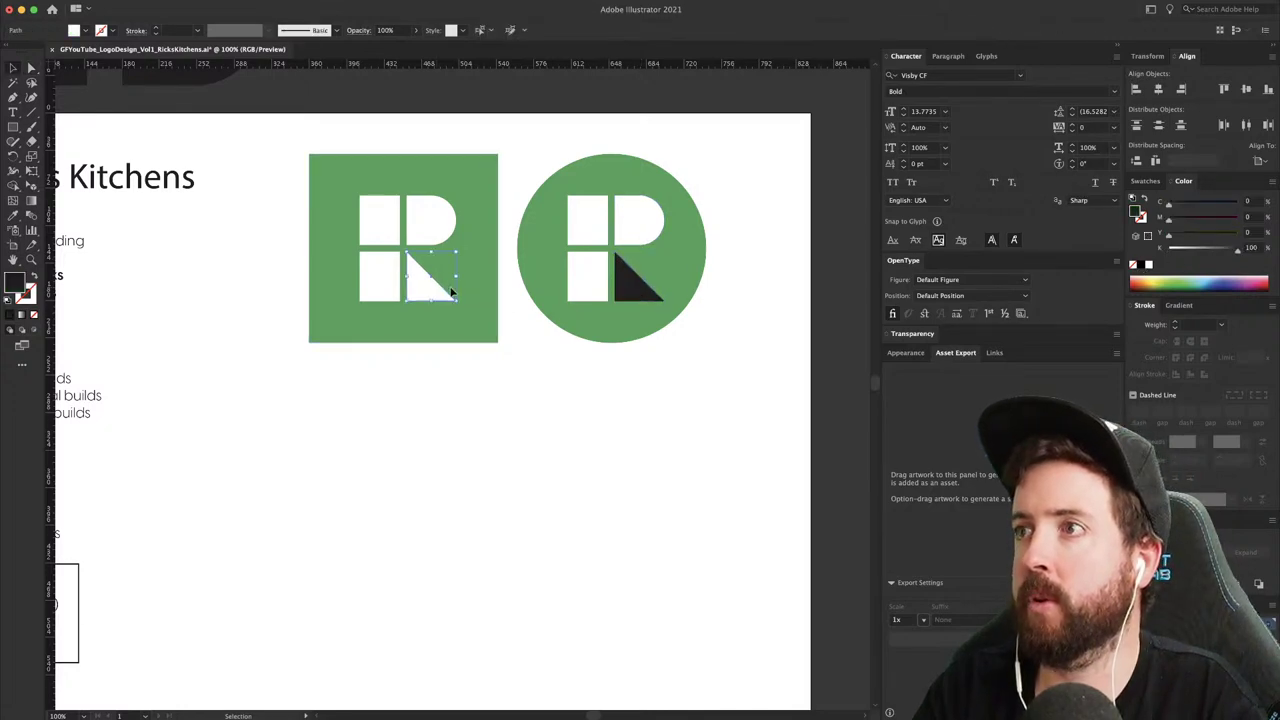
{"action": "left_click", "coordinate": [1142, 266]}
{"action": "left_click", "coordinate": [588, 388]}
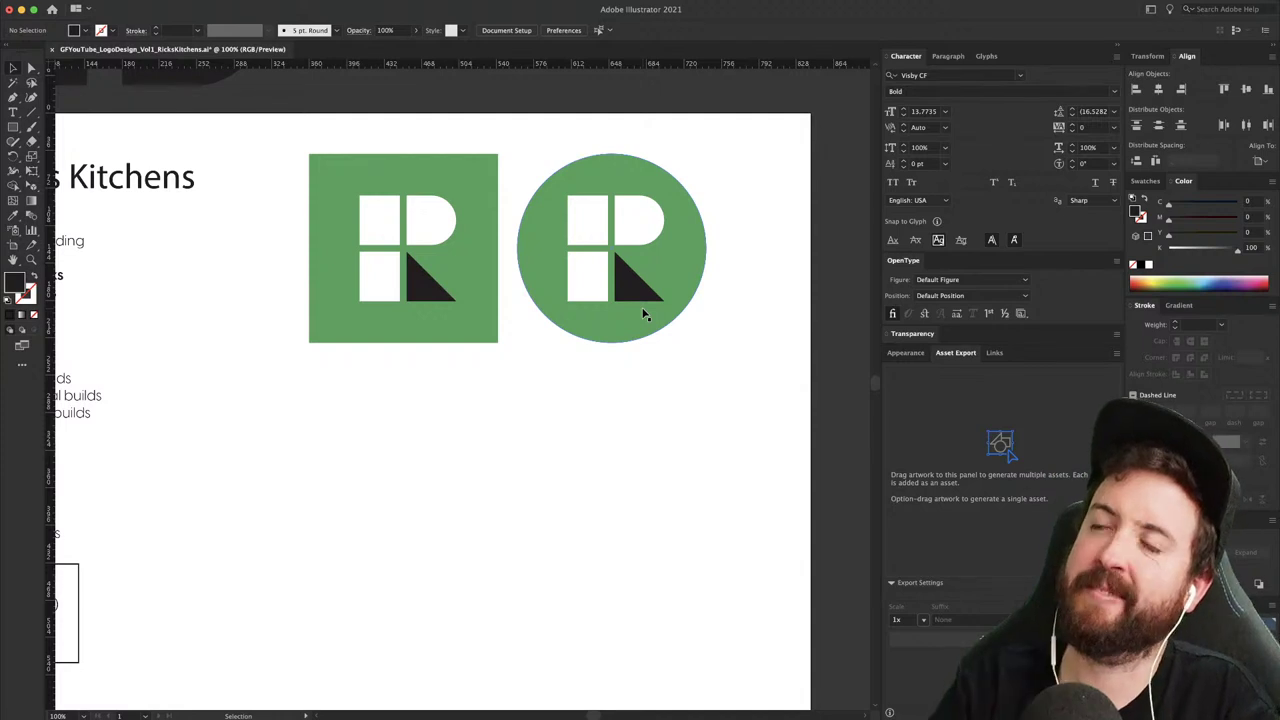
{"action": "key", "text": "a"}
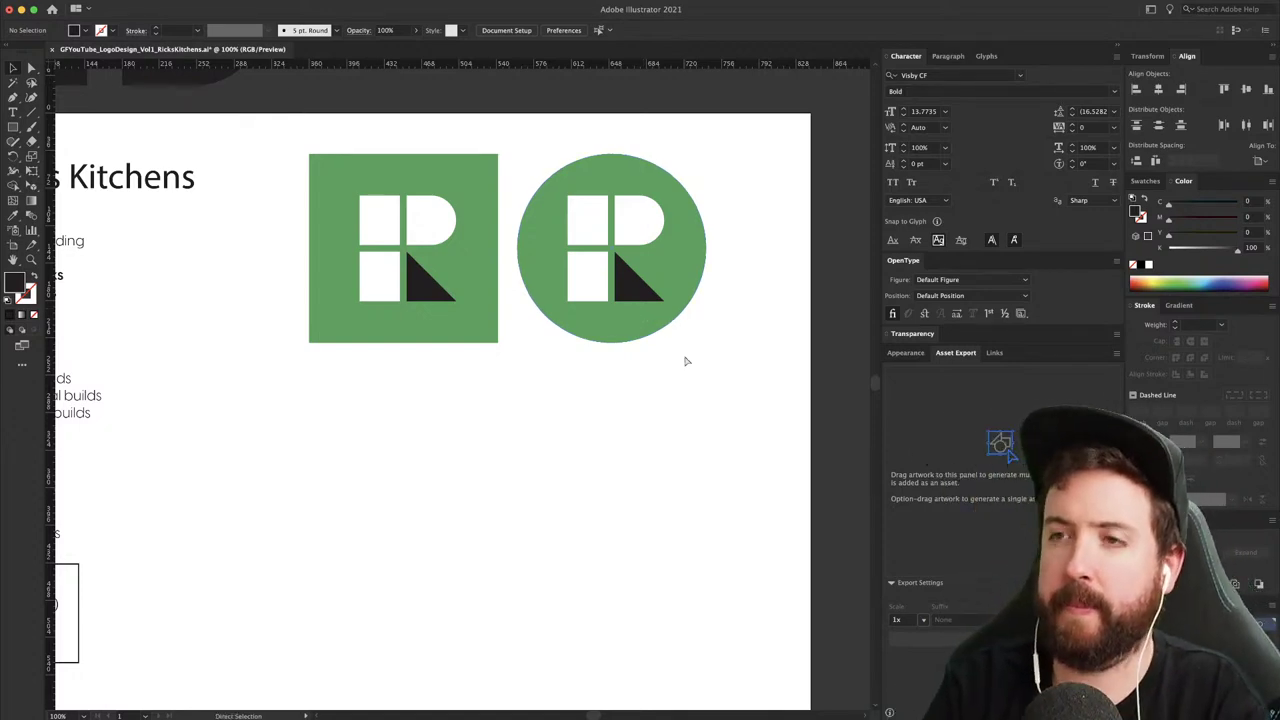
- Zoom in on the two icons and turn the circle icon's triangle back to white
{"action": "key", "text": "super+minus"}
{"action": "key", "text": "super+minus"}
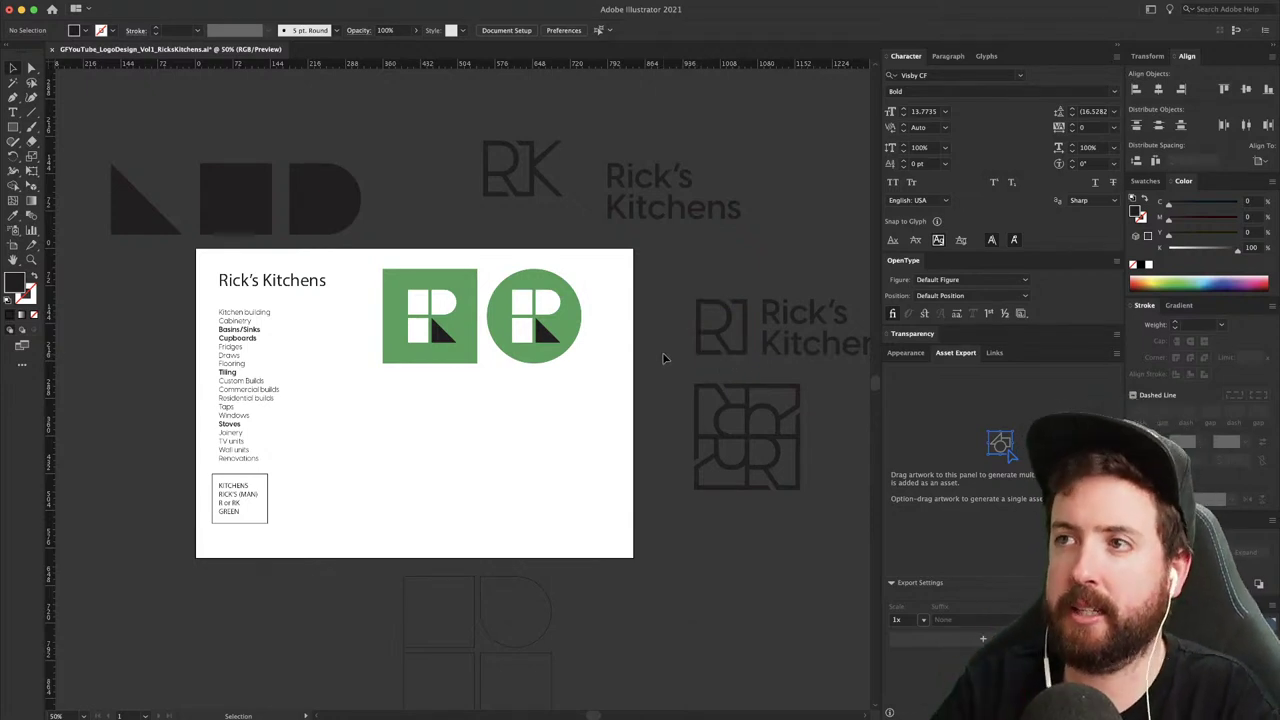
{"action": "key", "text": "a"}
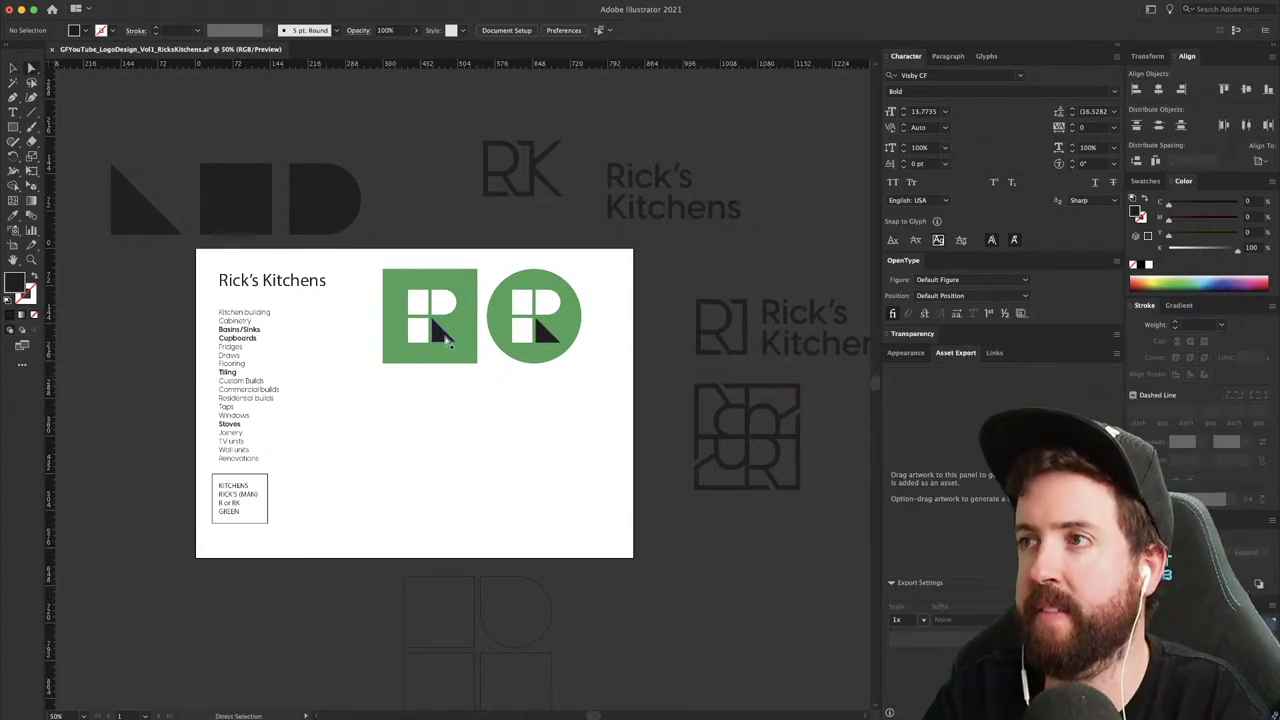
{"action": "key", "text": "z"}
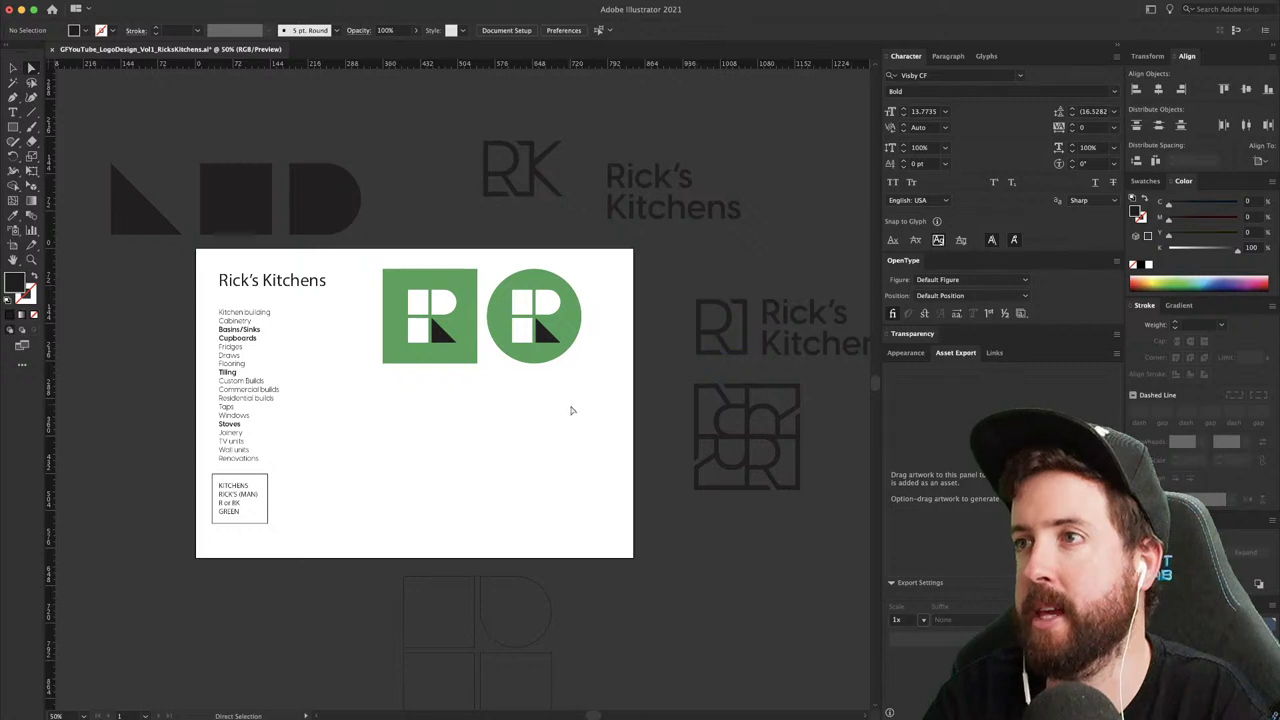
{"action": "left_click", "coordinate": [572, 406]}
{"action": "key", "text": "a"}
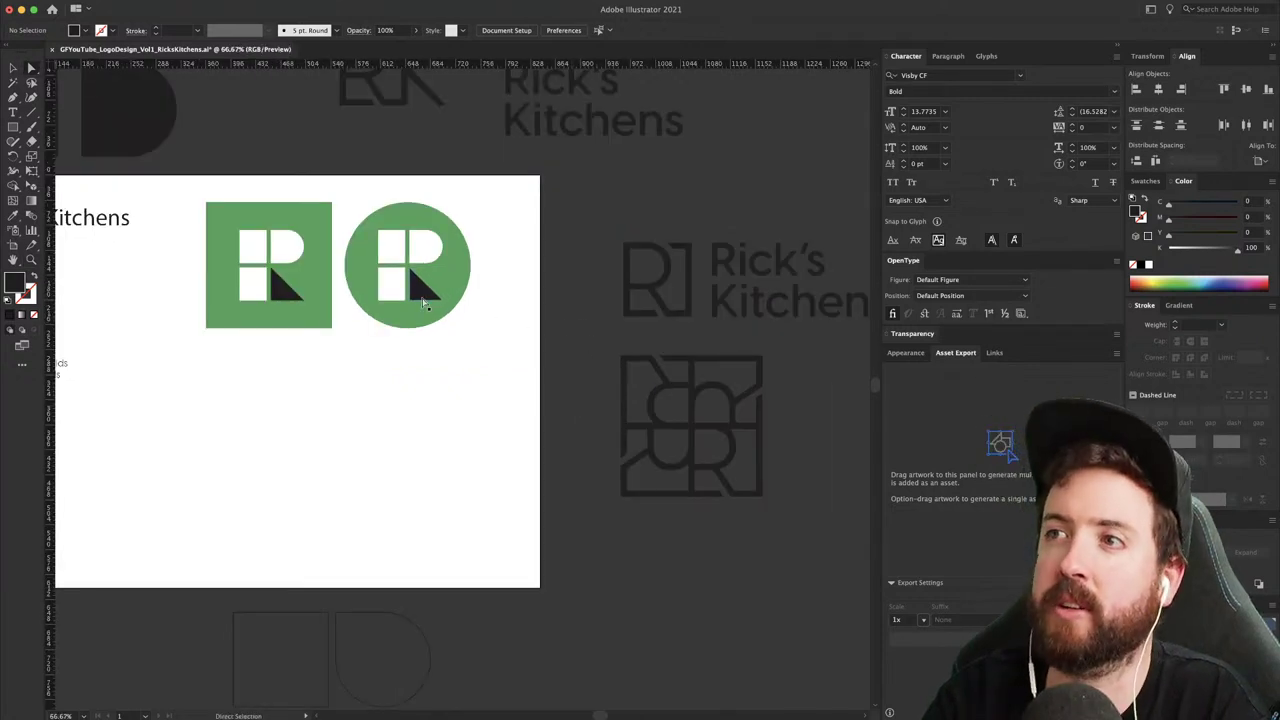
{"action": "left_click", "coordinate": [425, 298]}
{"action": "key", "text": "i"}
{"action": "left_click", "coordinate": [422, 254]}
- Turn the square icon's black triangle white again with the eyedropper
{"action": "key", "text": "v"}
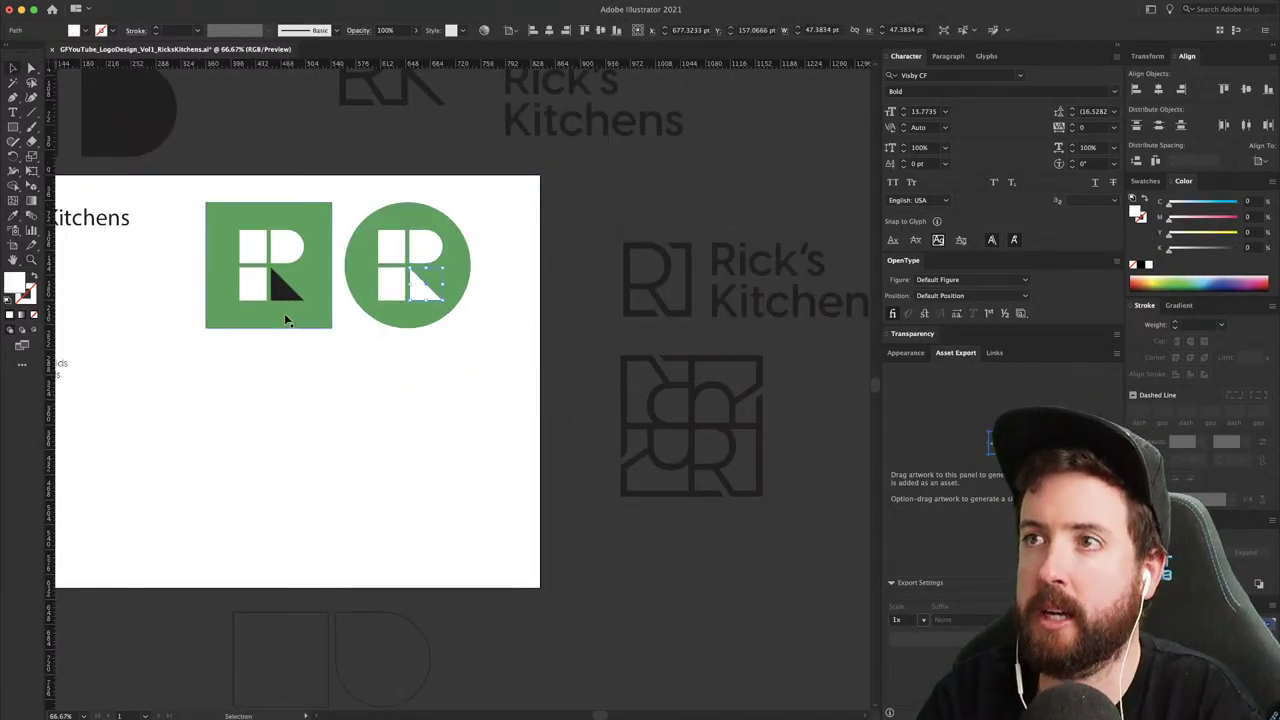
{"action": "left_click", "coordinate": [287, 290]}
{"action": "key", "text": "i"}
{"action": "left_click", "coordinate": [286, 250]}
{"action": "key", "text": "v"}
{"action": "left_click", "coordinate": [359, 416]}
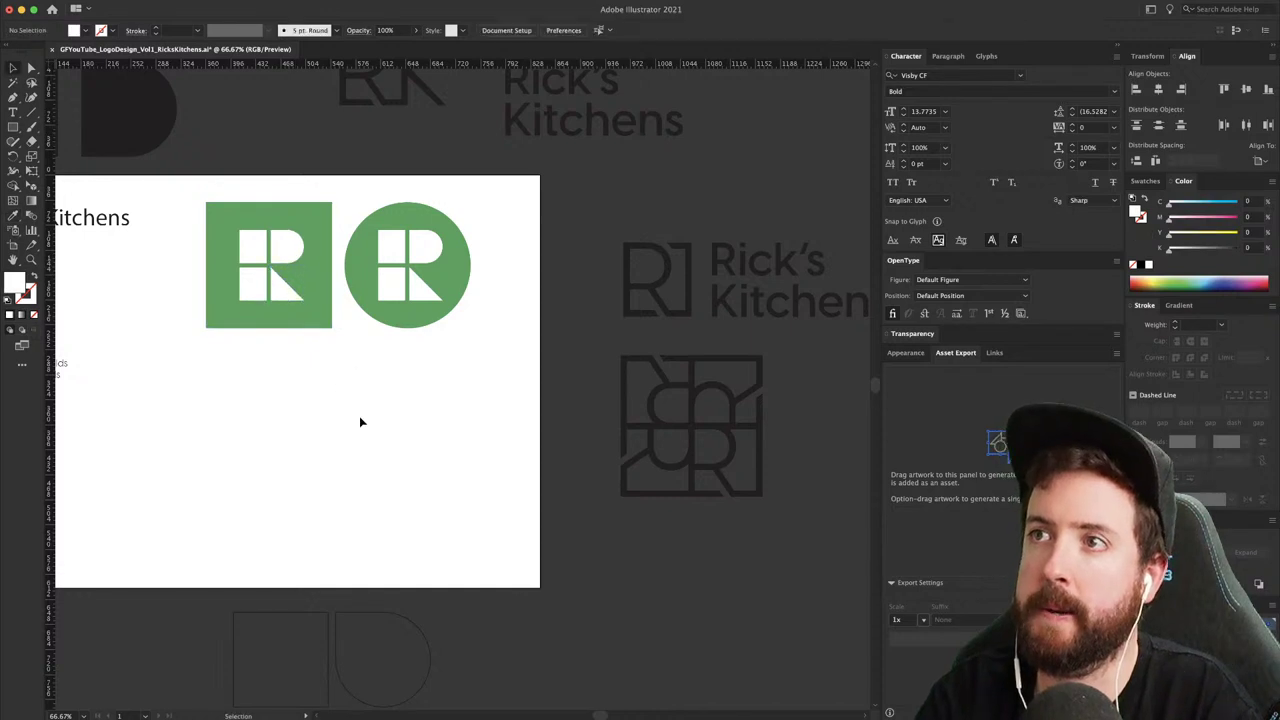
- Alt-drag a copy of the square icon's white R shapes below it
{"action": "key", "text": "m"}
{"action": "key", "text": "v"}
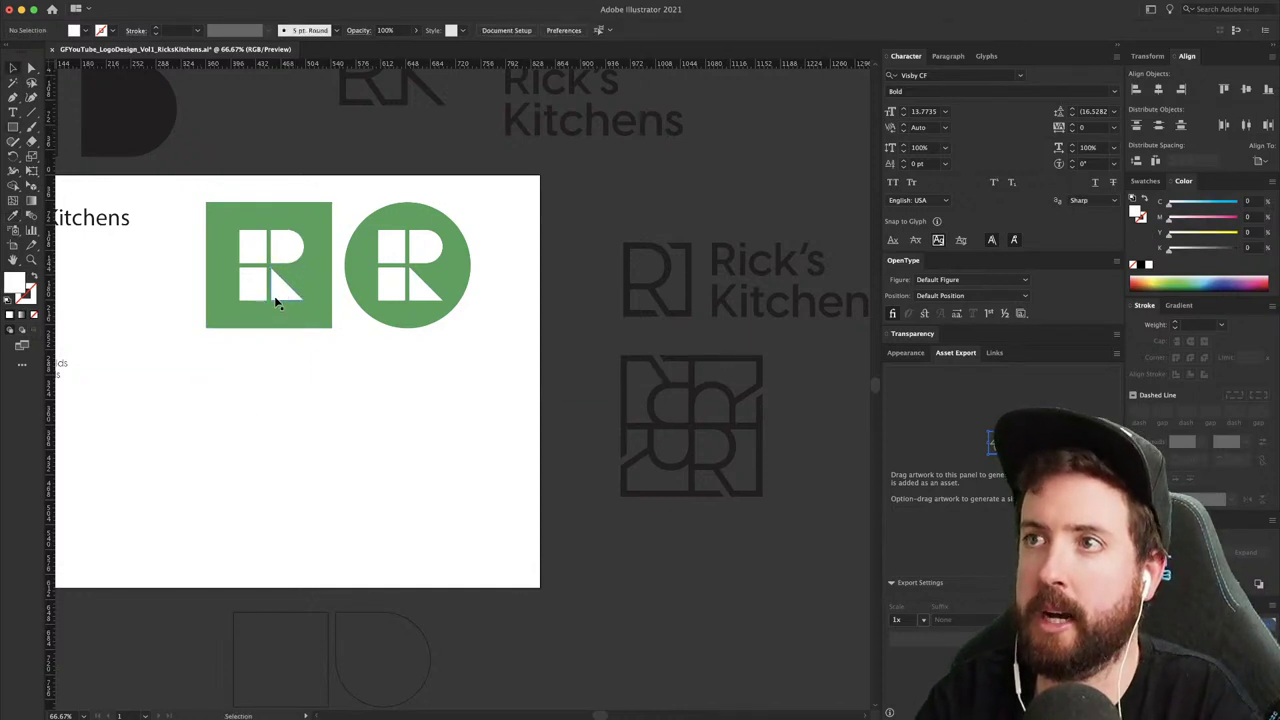
{"action": "left_click", "coordinate": [251, 285]}
{"action": "left_click_drag", "start_coordinate": [283, 255], "coordinate": [225, 425]}
- Make the copied R black by sampling the dark D shape
{"action": "key", "text": "i"}
{"action": "left_click", "coordinate": [150, 110]}
{"action": "key", "text": "v"}
{"action": "left_click", "coordinate": [418, 470]}
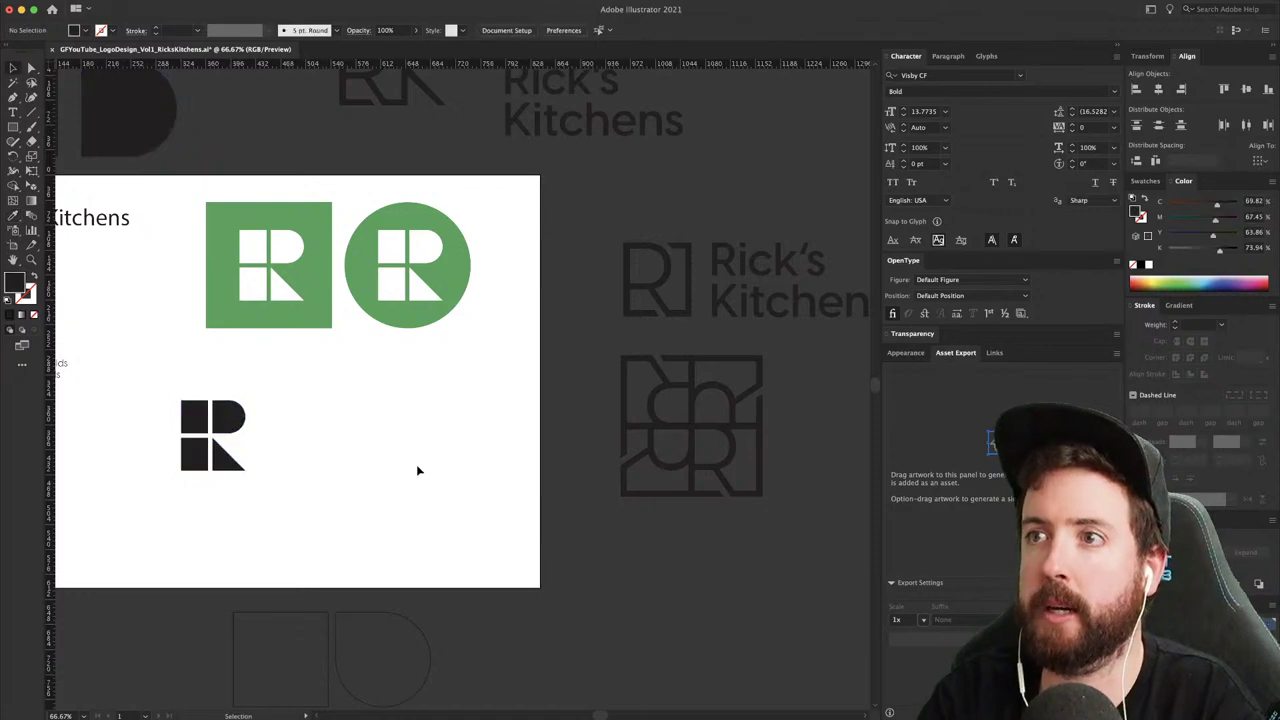
{"action": "scroll", "coordinate": [251, 455], "scroll_direction": "up", "scroll_amount": 3}
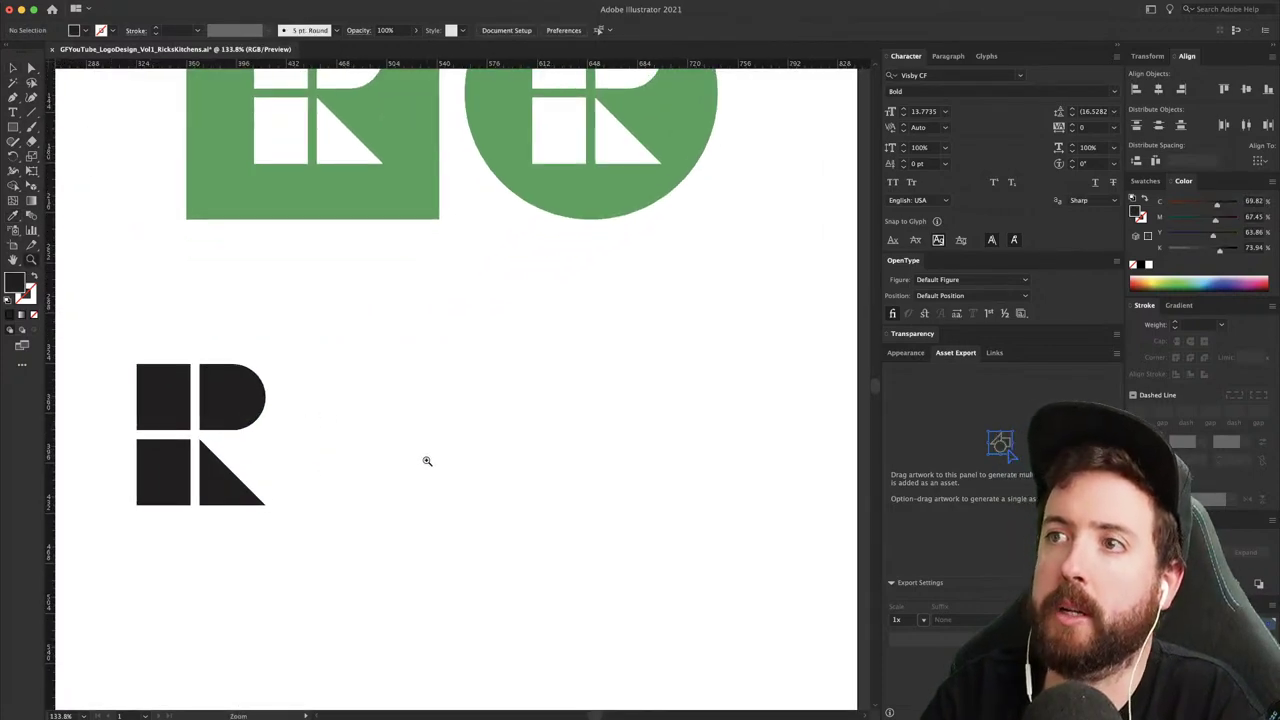
- Add the RICK'S KITCHENS text beside the black R and scale it up
{"action": "key", "text": "t"}
{"action": "left_click", "coordinate": [357, 475]}
{"action": "type", "text": "r"}
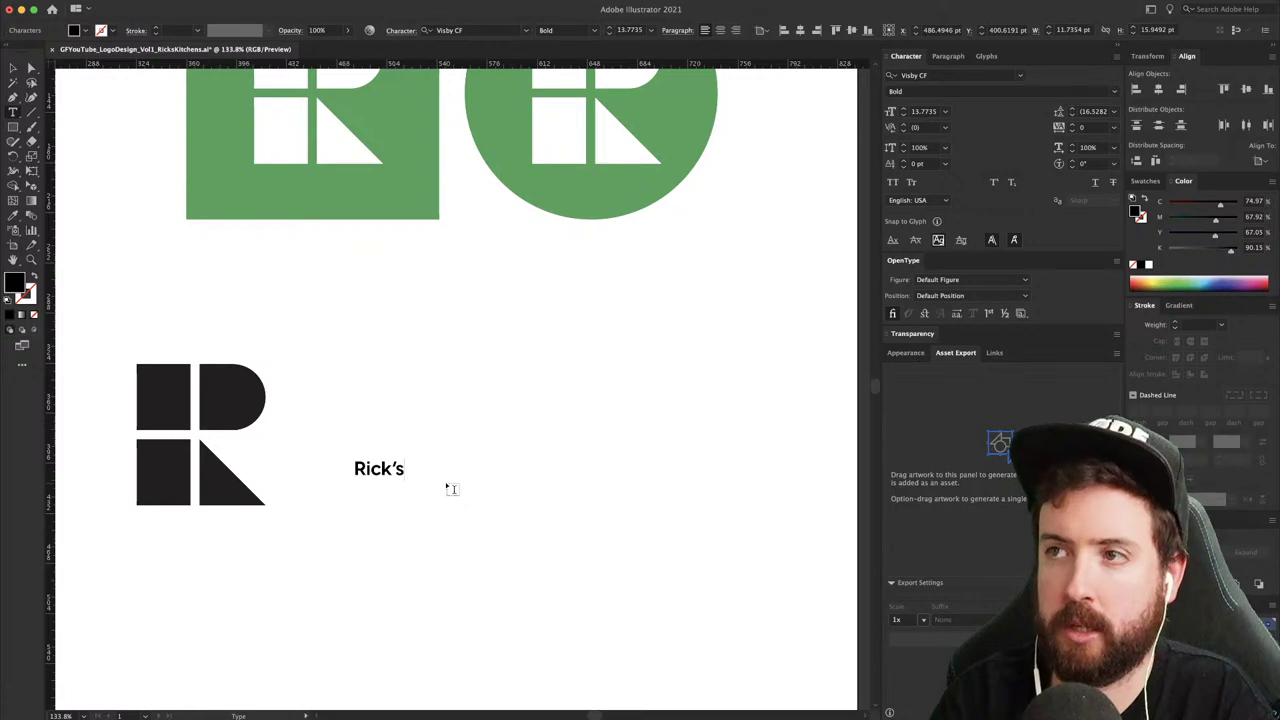
{"action": "type", "text": "ICK’"}
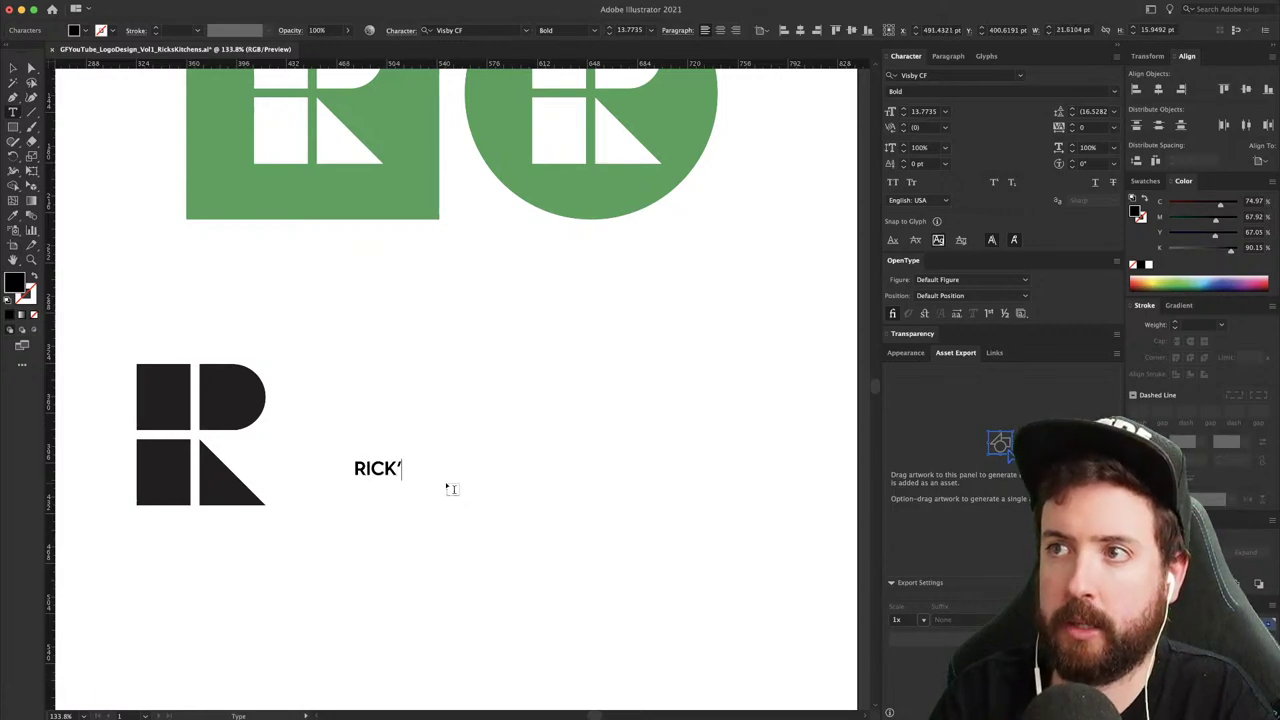
{"action": "type", "text": "KITCHEND"}
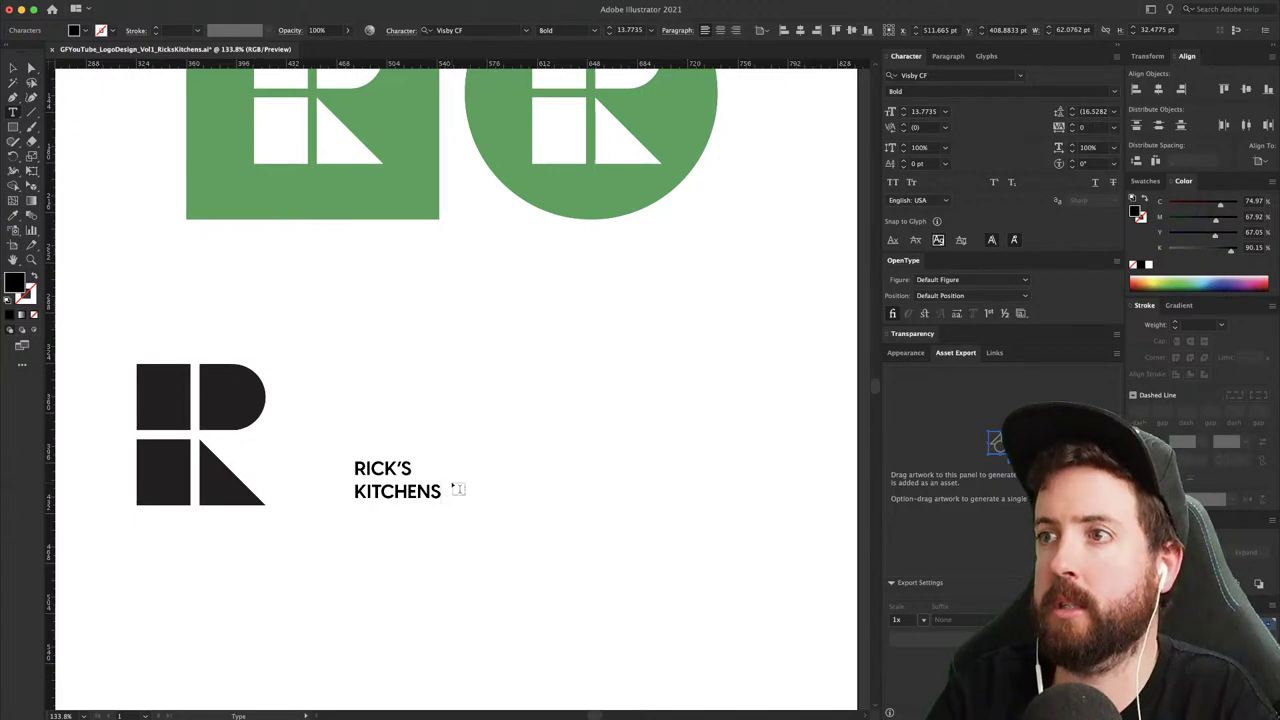
{"action": "key", "text": "Escape"}
{"action": "key", "text": "s"}
{"action": "left_click_drag", "start_coordinate": [469, 446], "coordinate": [623, 343]}
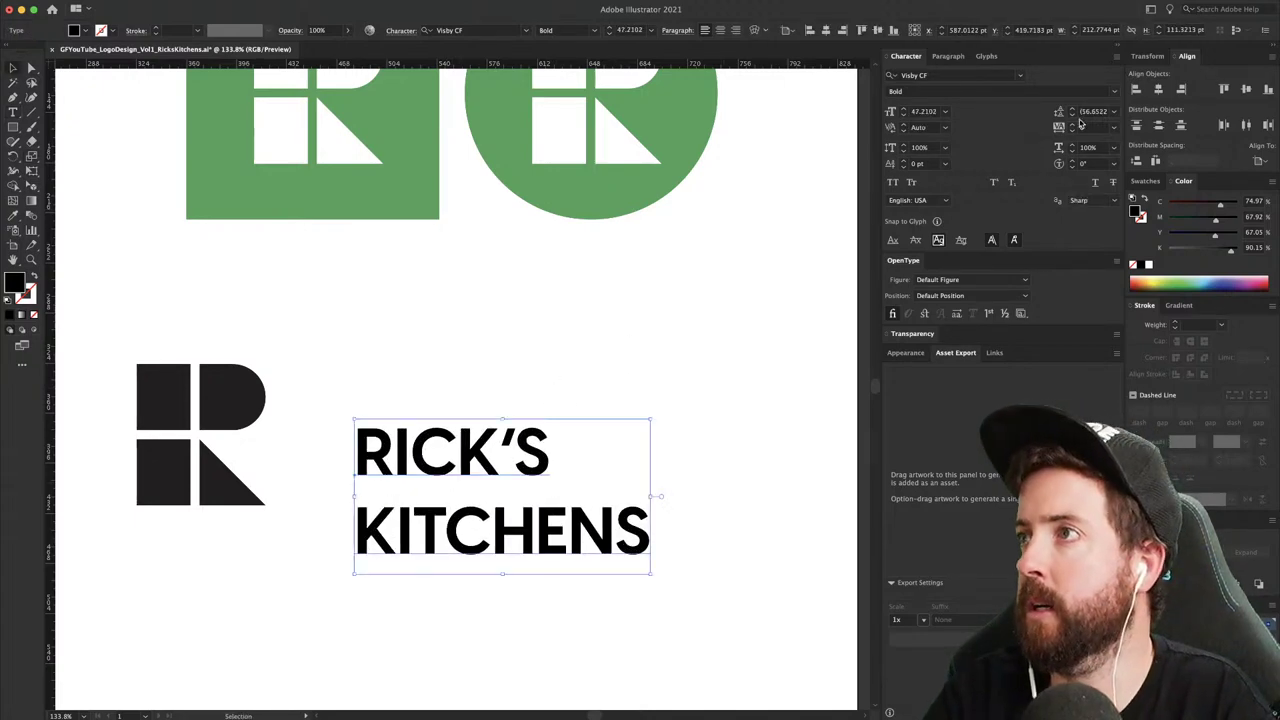
- Turn on Do Not Disturb and set the wordmark's line spacing to 45 pt
{"action": "left_click", "coordinate": [1110, 112]}
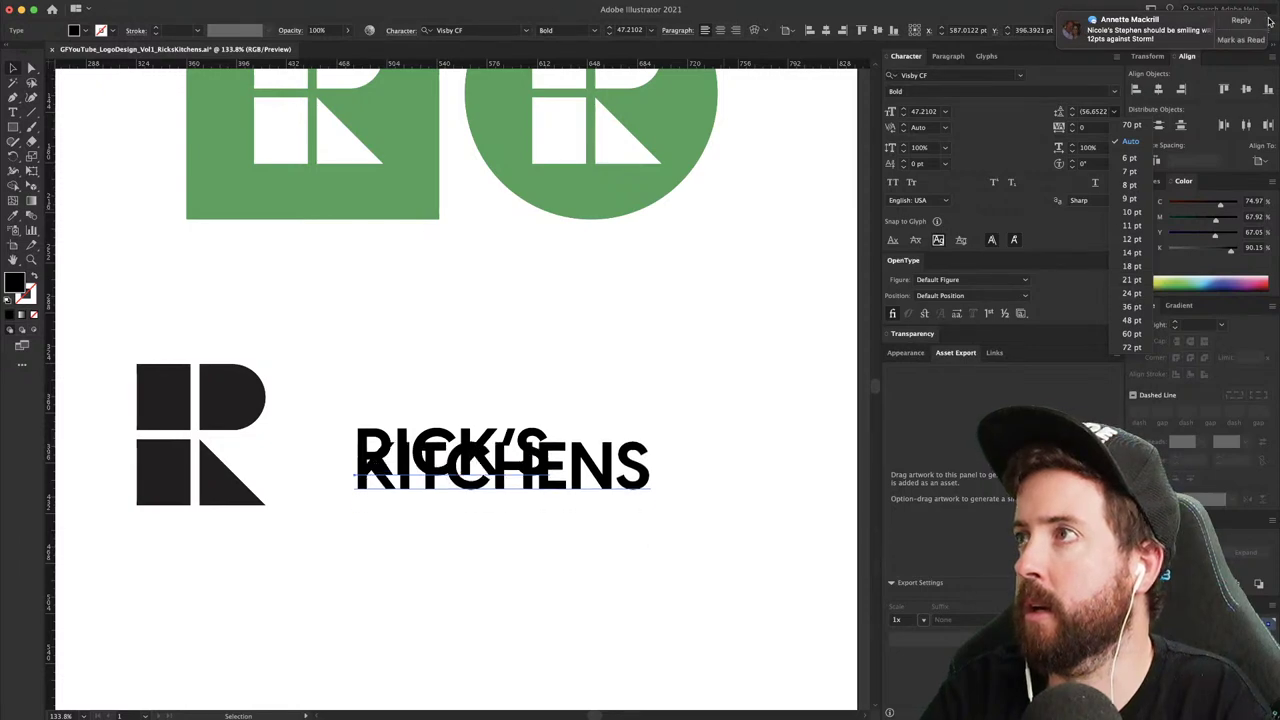
{"action": "left_click", "coordinate": [1270, 20]}
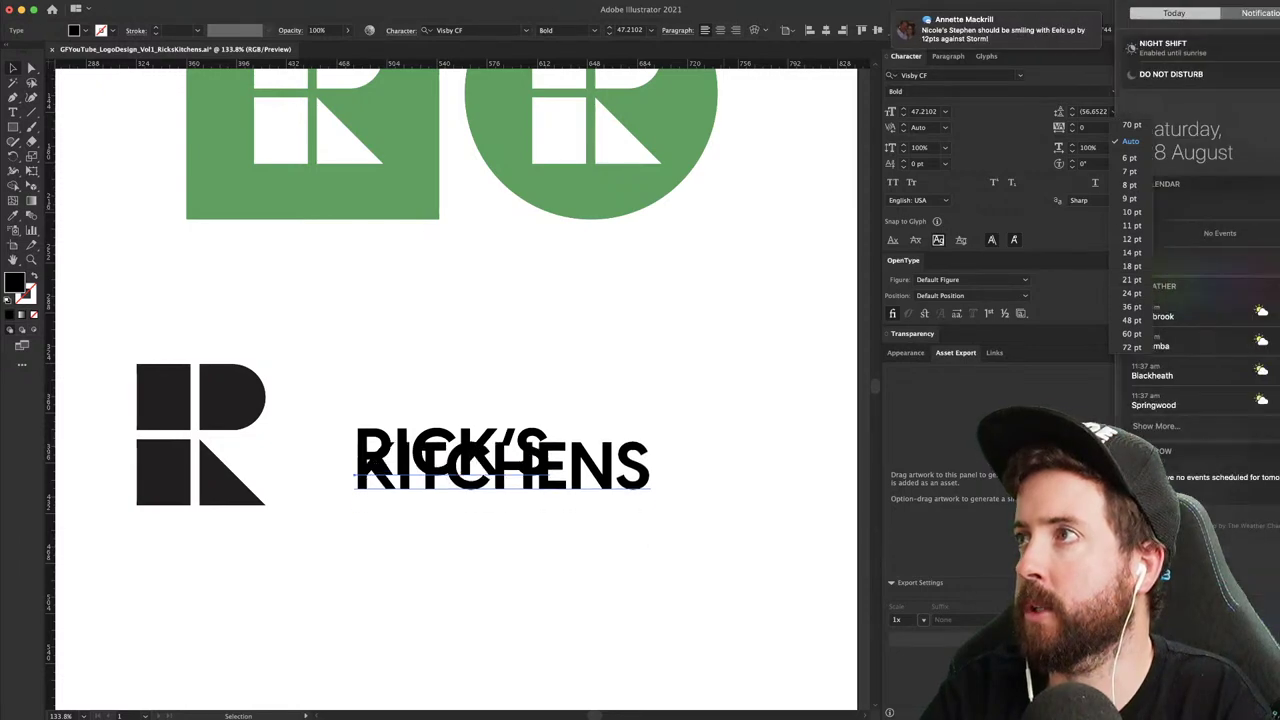
{"action": "left_click", "coordinate": [1240, 14]}
{"action": "left_click", "coordinate": [1250, 75]}
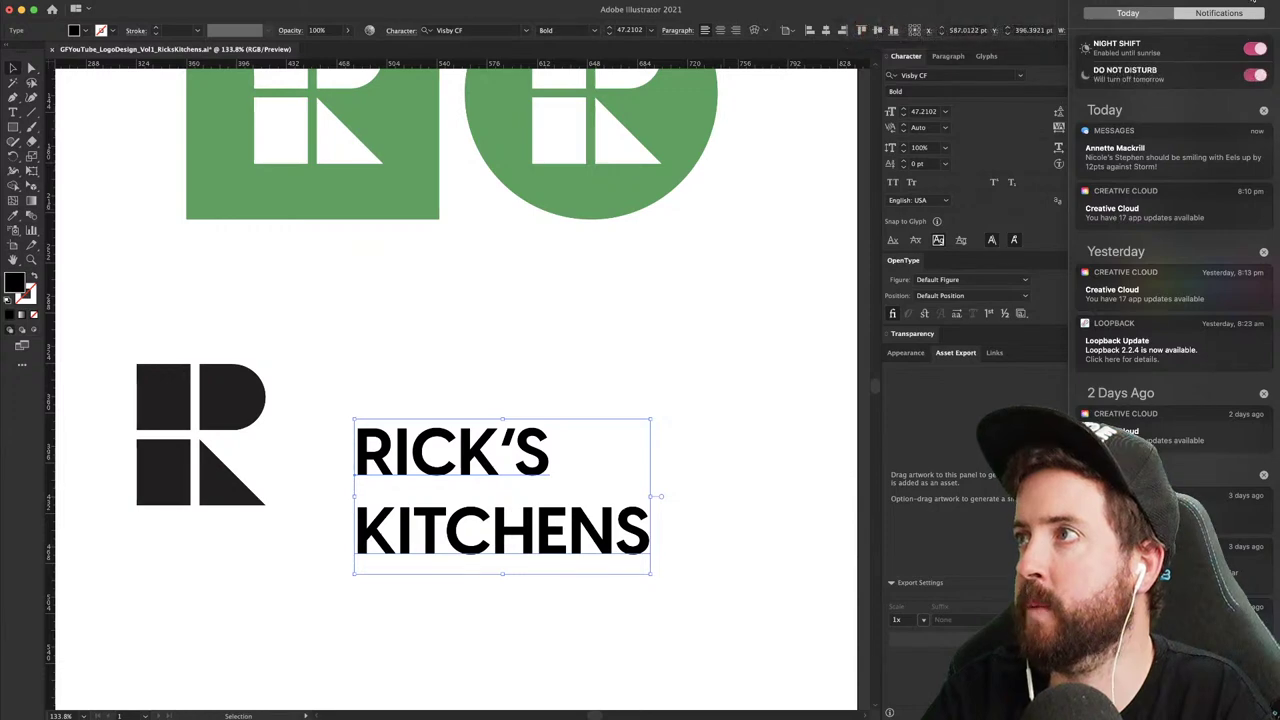
{"action": "left_click", "coordinate": [1253, 2]}
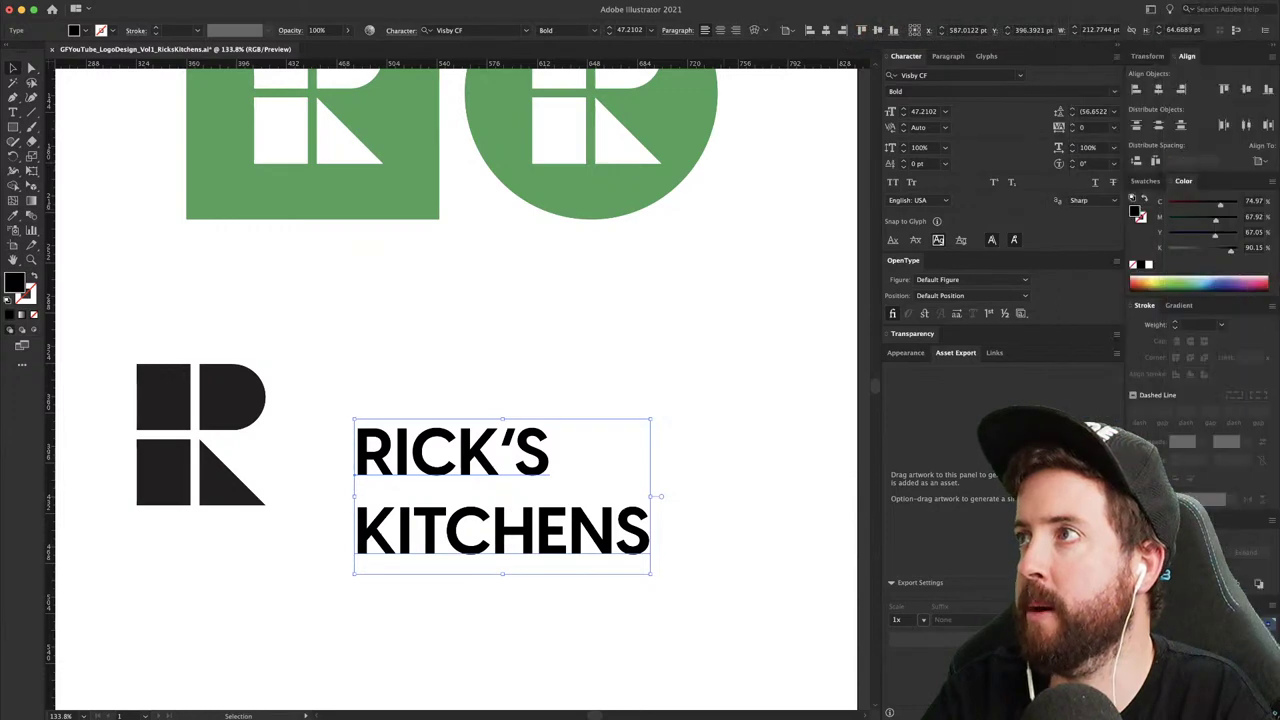
{"action": "left_click", "coordinate": [1093, 111]}
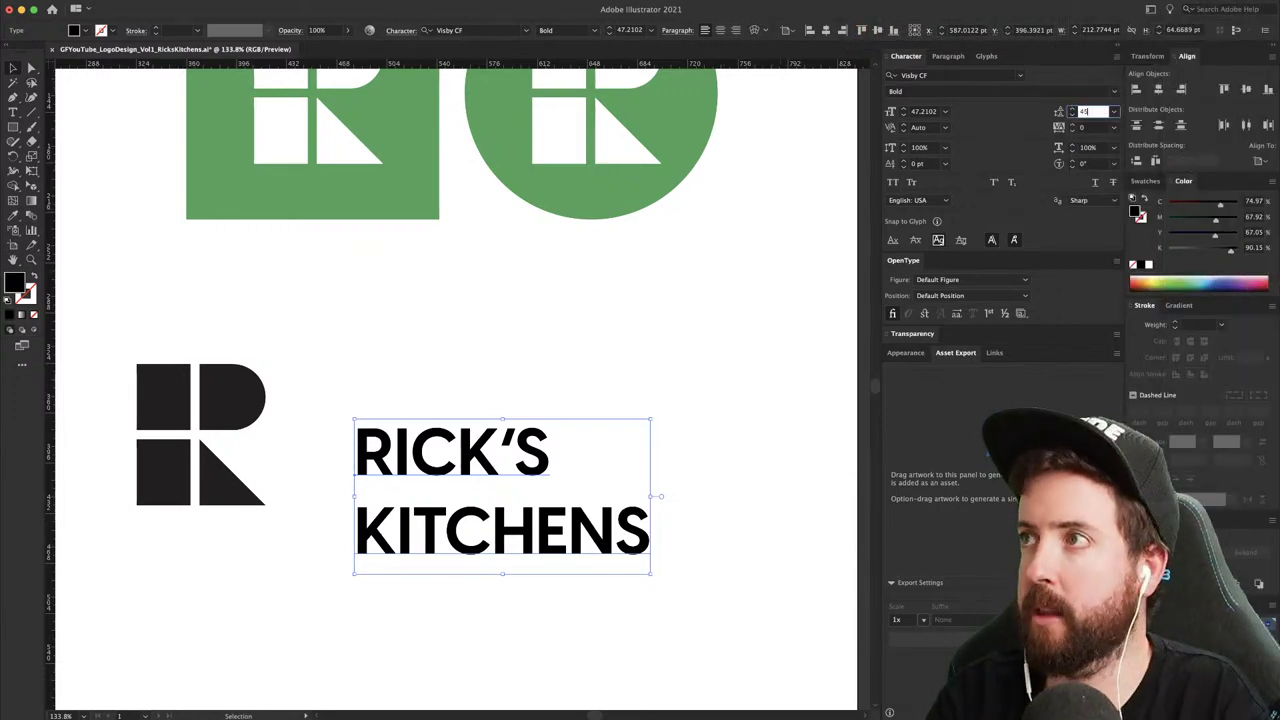
{"action": "key", "text": "Tab"}
- Move the wordmark up beside the R, undoing a further shift to the left
{"action": "left_click", "coordinate": [534, 334]}
{"action": "left_click_drag", "start_coordinate": [469, 461], "coordinate": [415, 433]}
{"action": "key", "text": "s"}
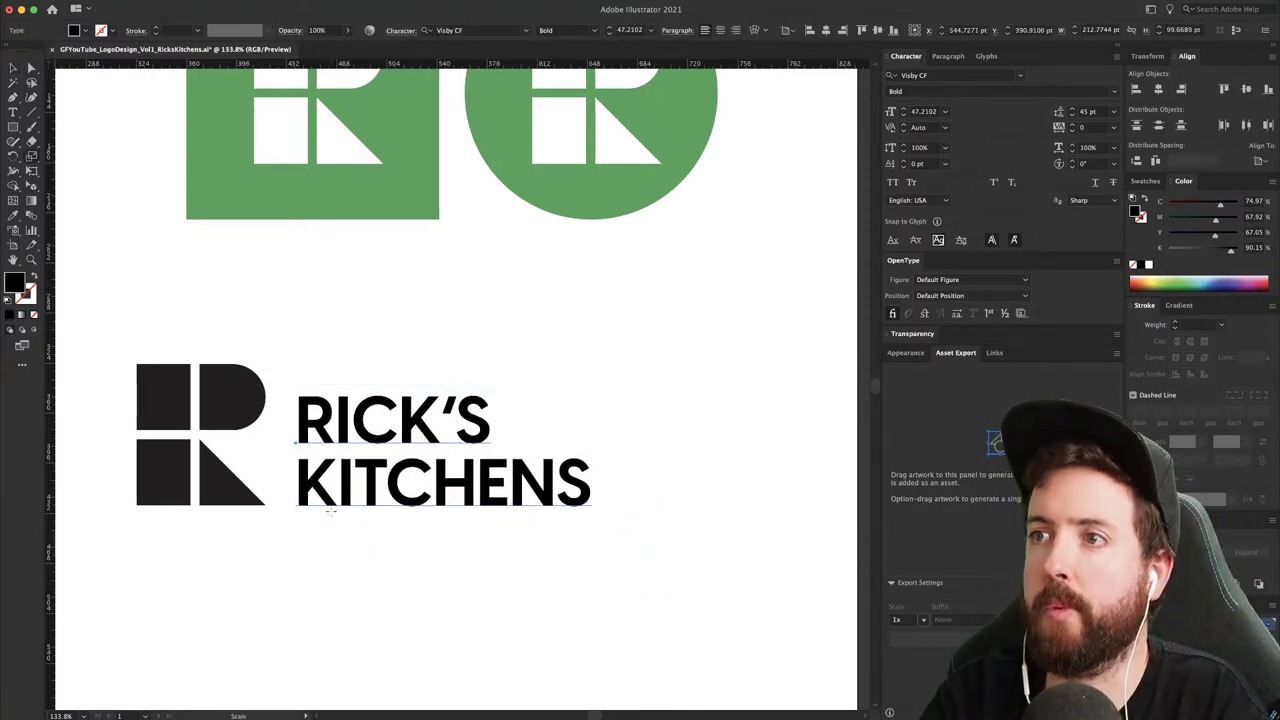
{"action": "key", "text": "v"}
{"action": "left_click_drag", "start_coordinate": [334, 513], "coordinate": [229, 510]}
{"action": "key", "text": "super+z"}
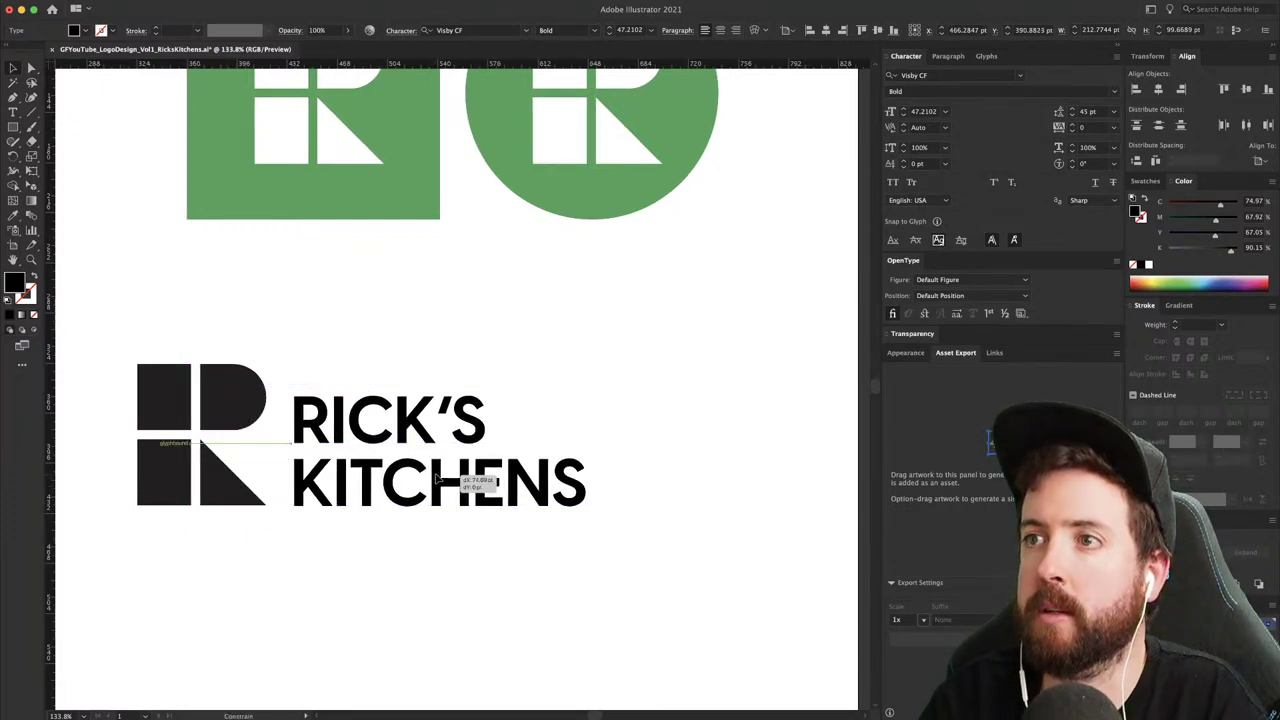
{"action": "scroll", "coordinate": [441, 425], "scroll_direction": "up", "scroll_amount": 2}
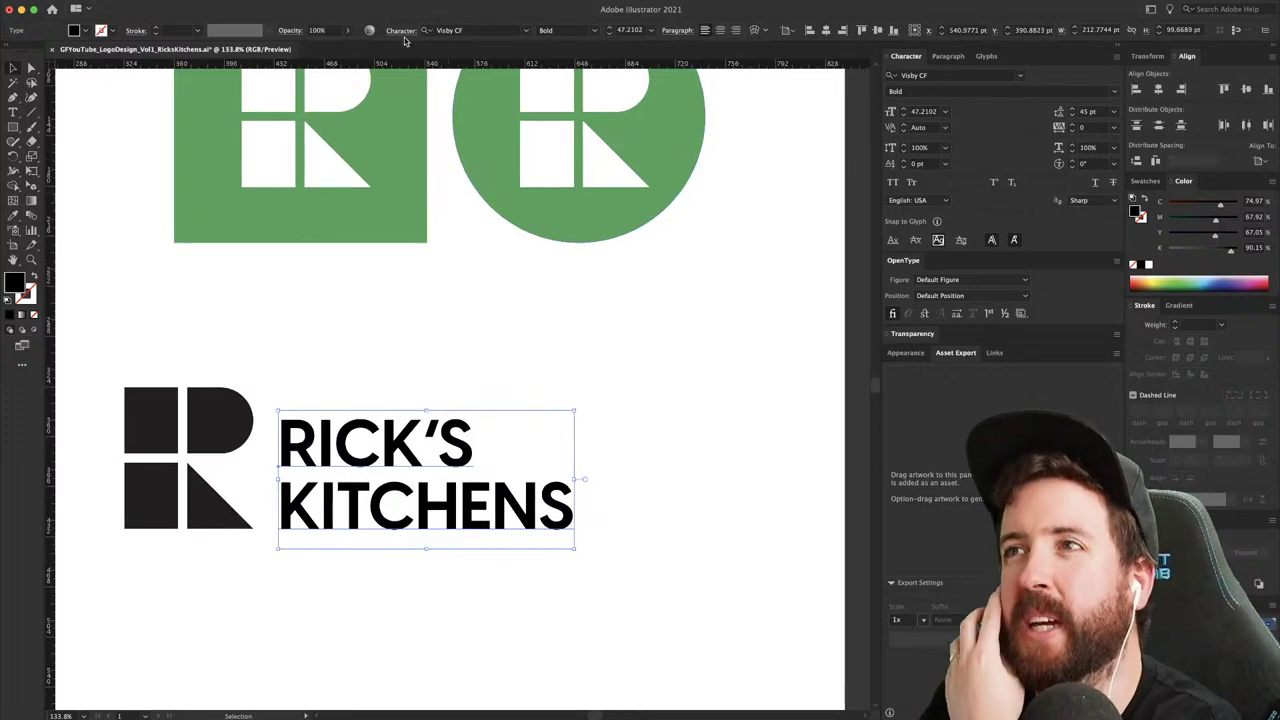
- Browse fonts, preview Papyrus via a 'Pap' search, then apply Malayalam MN to the wordmark
{"action": "left_click", "coordinate": [527, 33]}
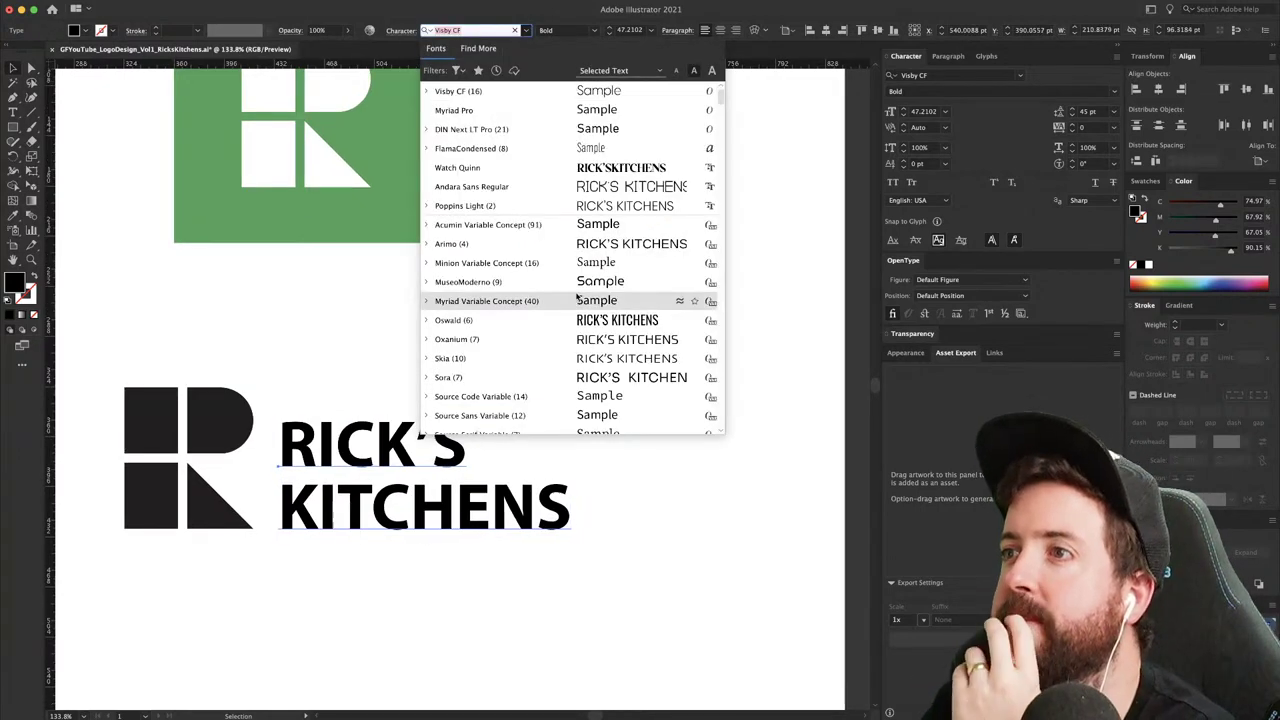
{"action": "scroll", "coordinate": [585, 340], "scroll_direction": "down", "scroll_amount": 5}
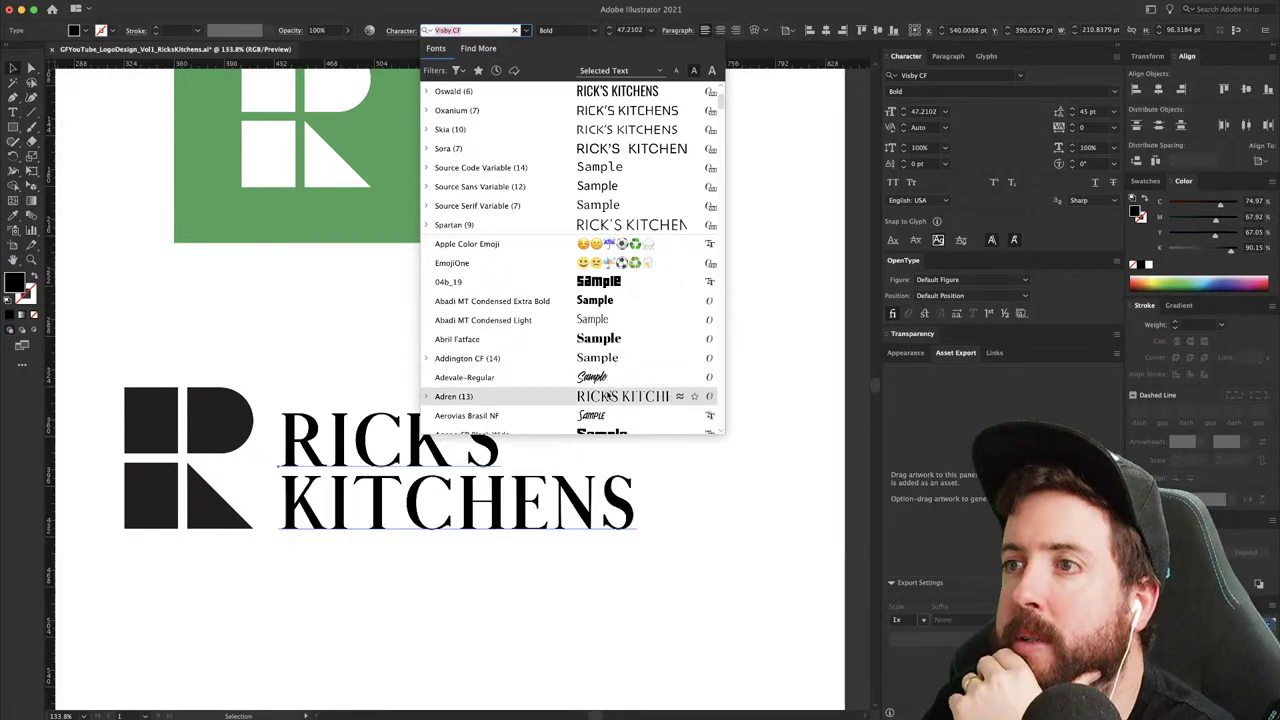
{"action": "scroll", "coordinate": [605, 375], "scroll_direction": "down", "scroll_amount": 5}
{"action": "scroll", "coordinate": [606, 385], "scroll_direction": "down", "scroll_amount": 5}
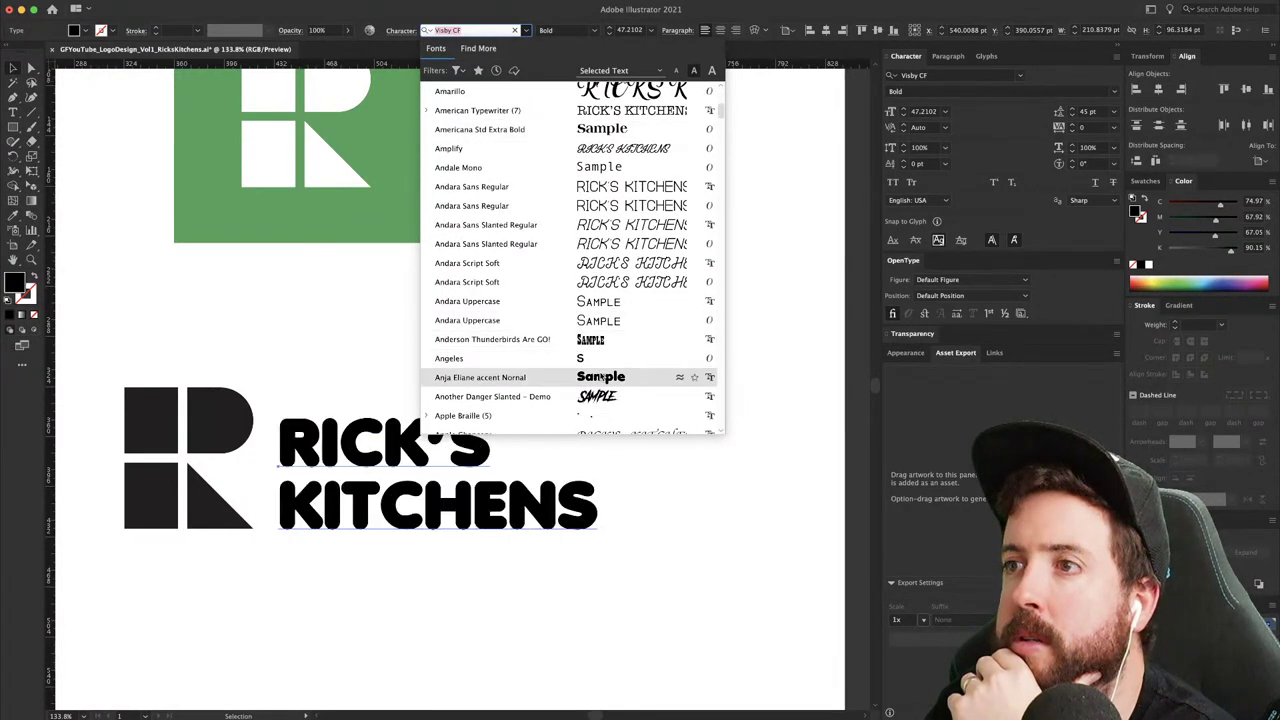
{"action": "scroll", "coordinate": [602, 376], "scroll_direction": "down", "scroll_amount": 4}
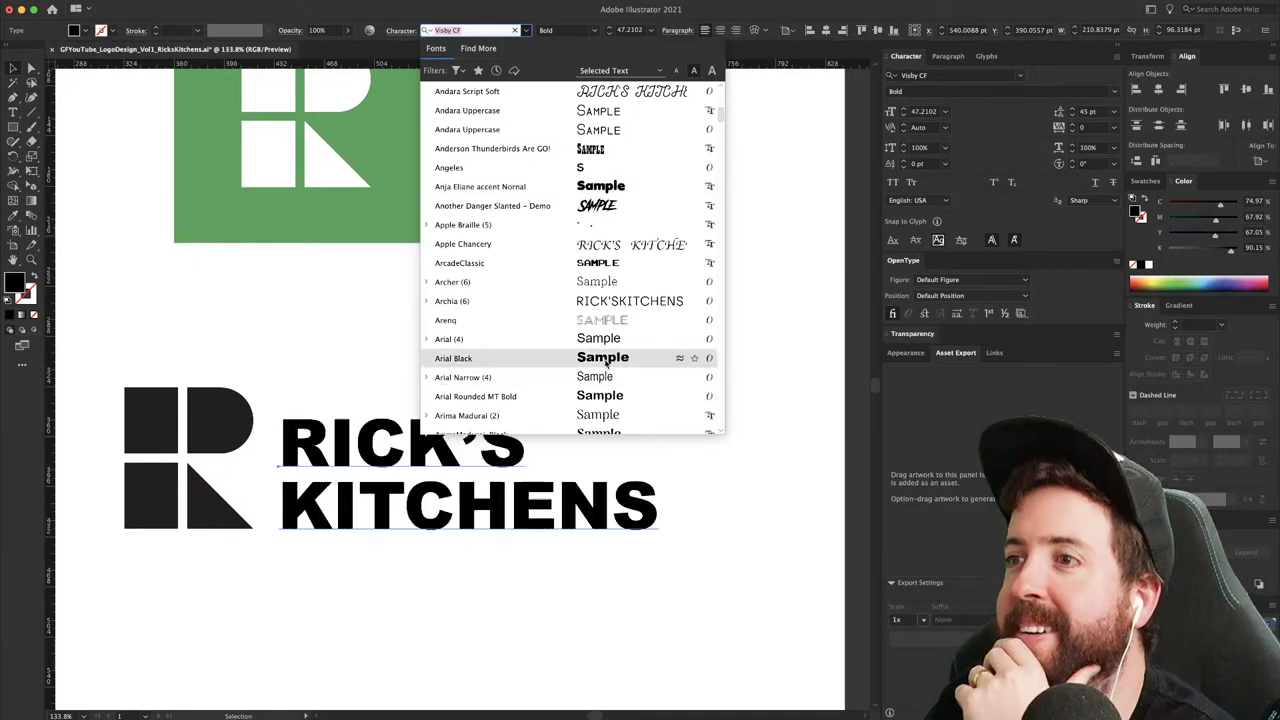
{"action": "scroll", "coordinate": [604, 365], "scroll_direction": "down", "scroll_amount": 4}
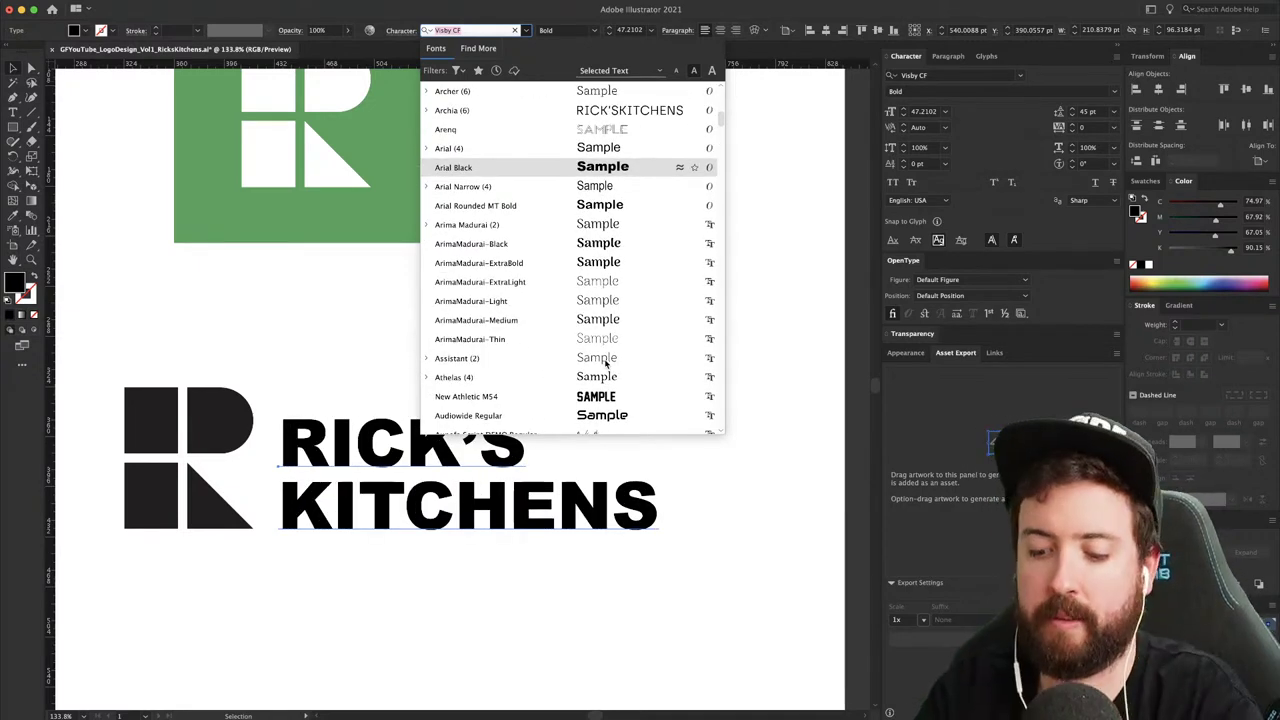
{"action": "type", "text": "Pa"}
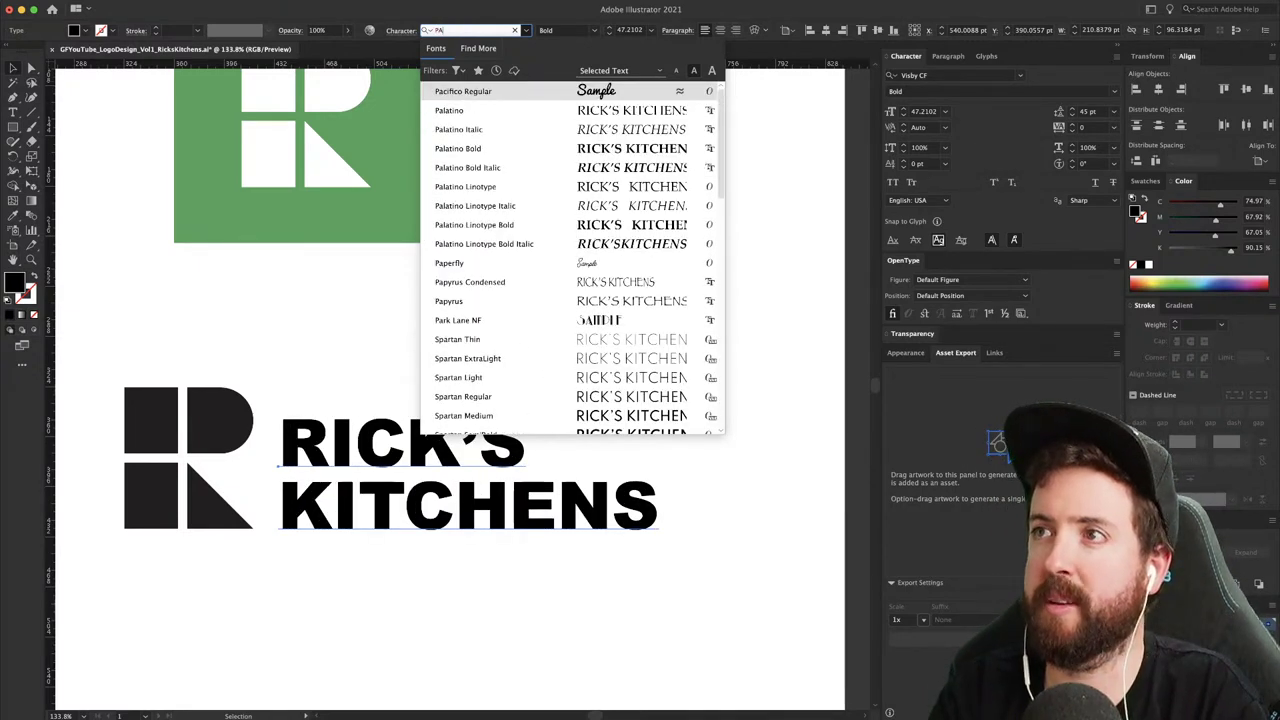
{"action": "type", "text": "p"}
{"action": "key", "text": "BackSpace"}
{"action": "key", "text": "BackSpace"}
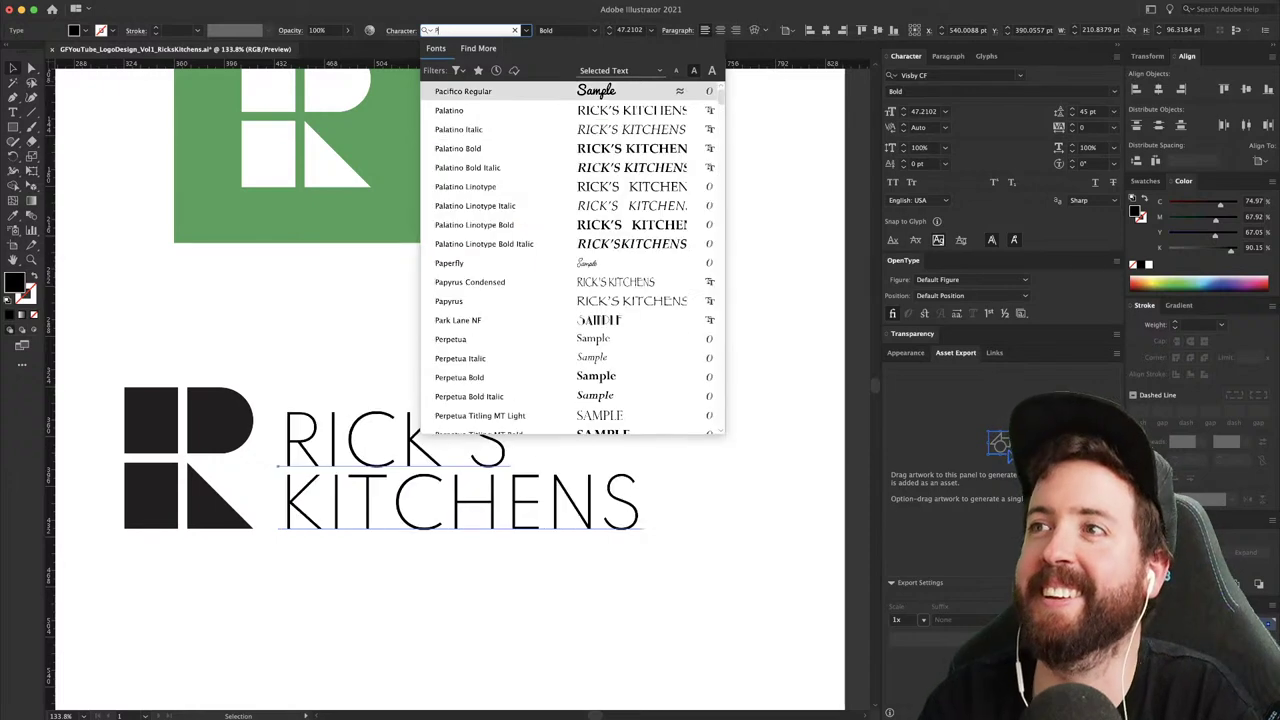
{"action": "type", "text": "ap"}
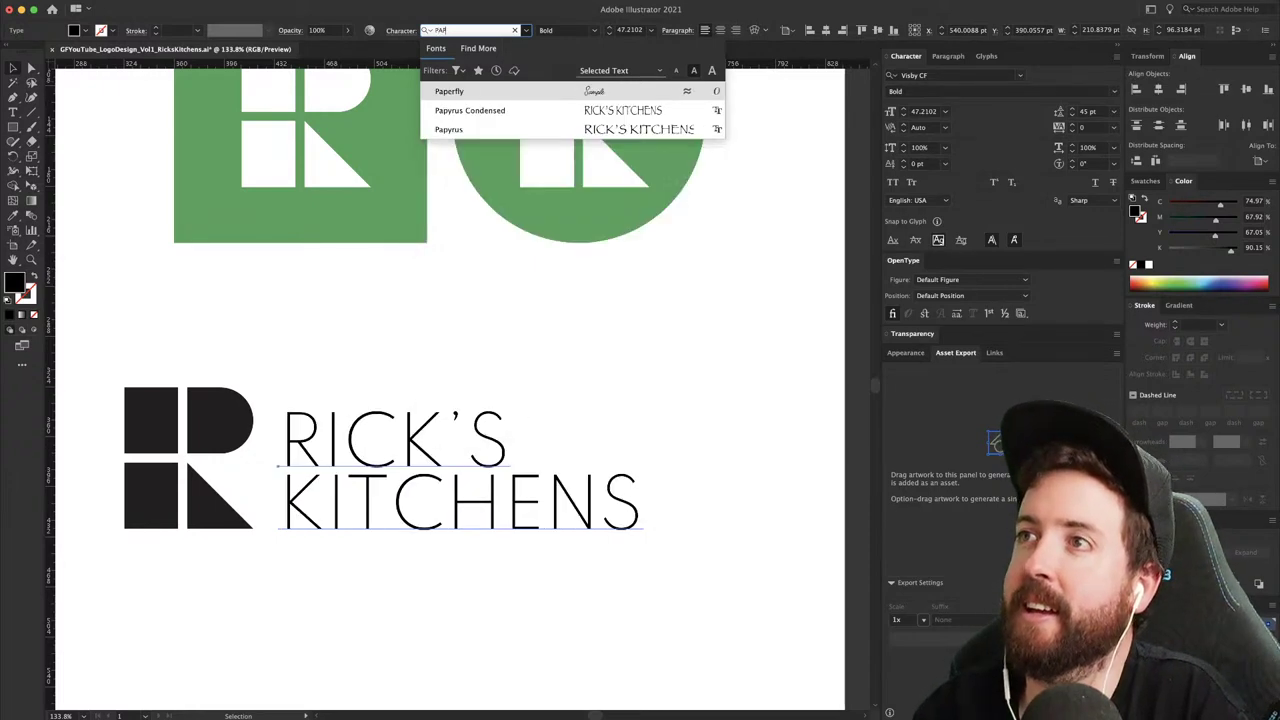
{"action": "key", "text": "Down"}
{"action": "key", "text": "Down"}
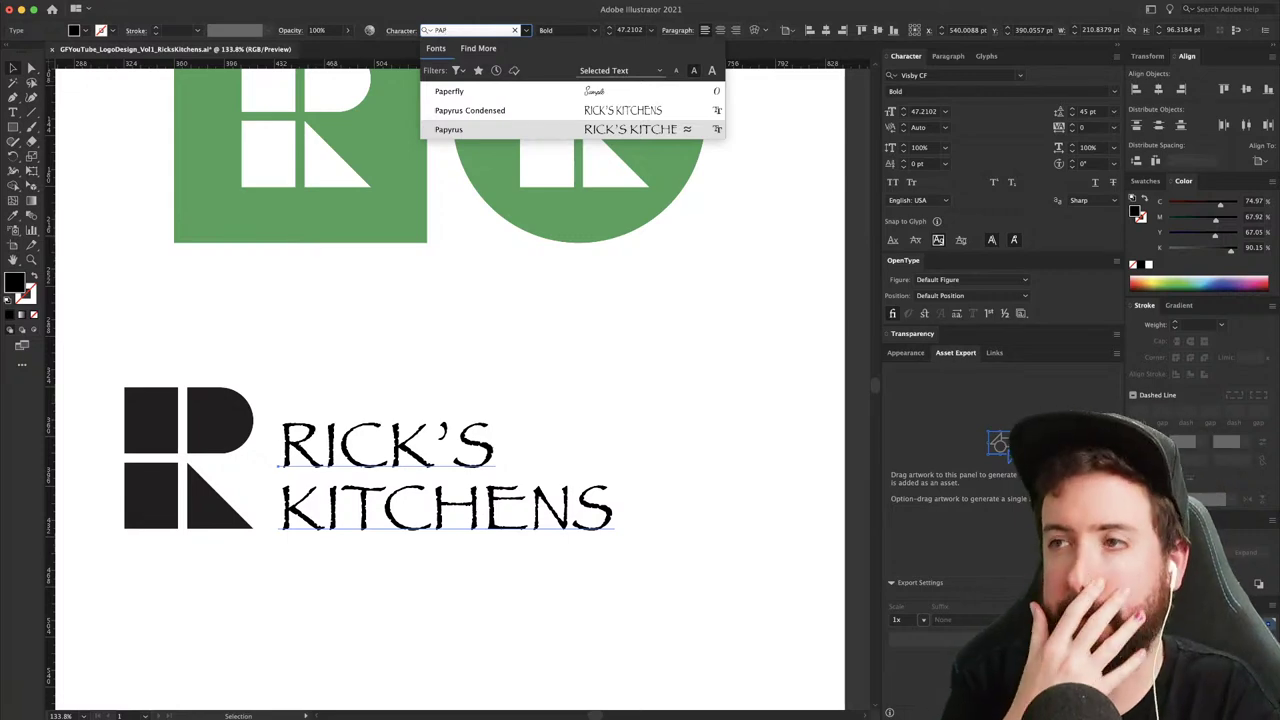
{"action": "key", "text": "BackSpace"}
{"action": "key", "text": "BackSpace"}
{"action": "key", "text": "BackSpace"}
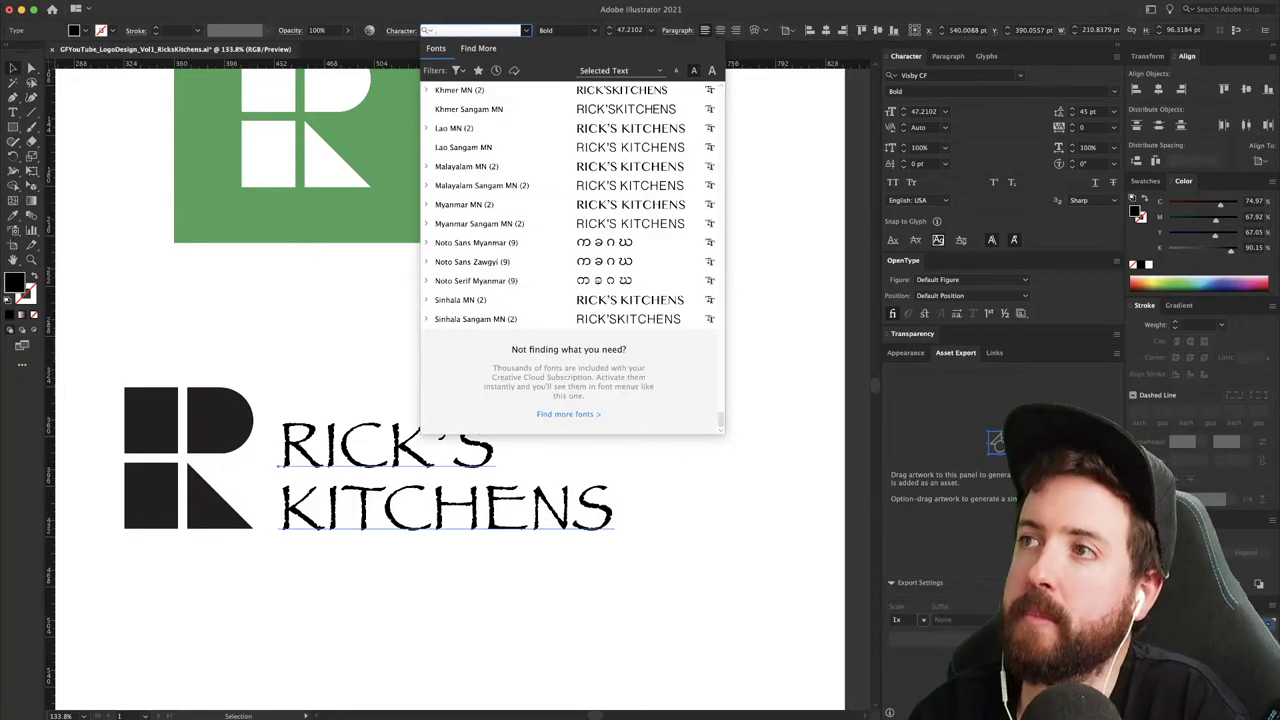
{"action": "left_click", "coordinate": [503, 173]}
- Retype the wordmark as 'Rick’s' on one line and 'Kitchens' below
{"action": "double_click", "coordinate": [370, 453]}
{"action": "key", "text": "super+a"}
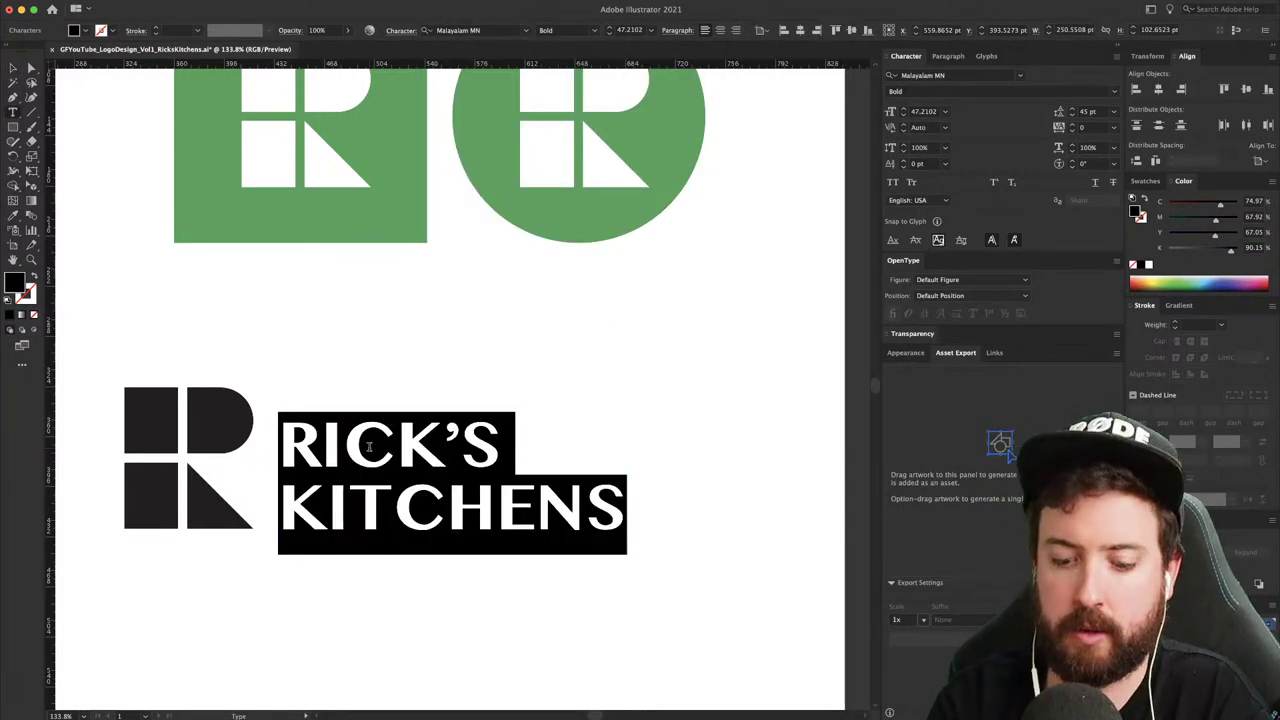
{"action": "type", "text": "Rick’s"}
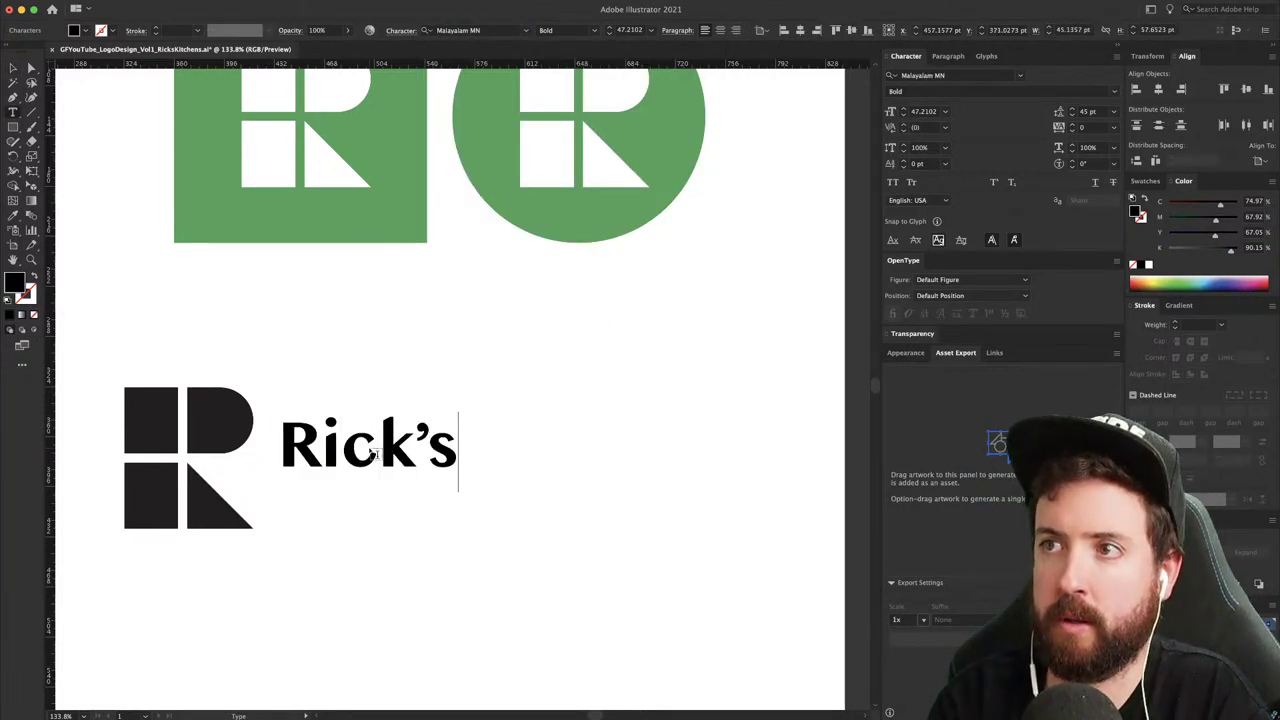
{"action": "key", "text": "Return"}
{"action": "type", "text": "Kitchens"}
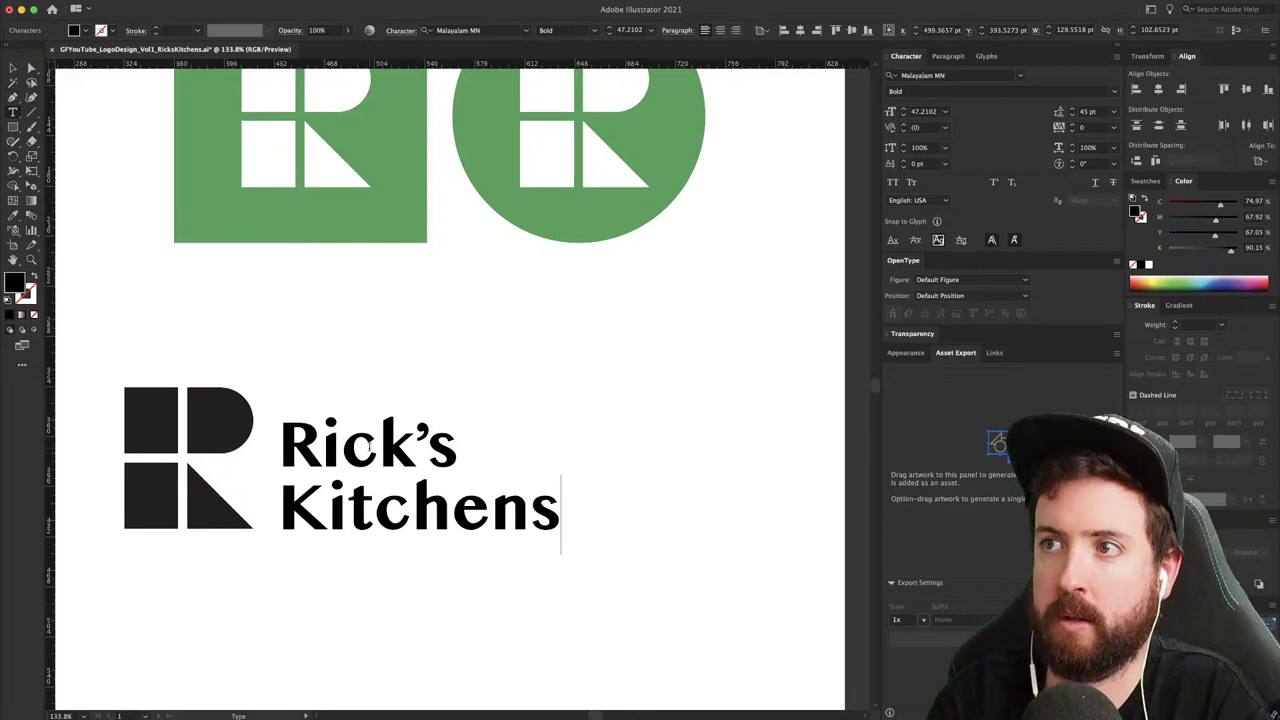
- Try -50 letter spacing on the wordmark, then undo it
{"action": "key", "text": "super+a"}
{"action": "left_click", "coordinate": [1088, 127]}
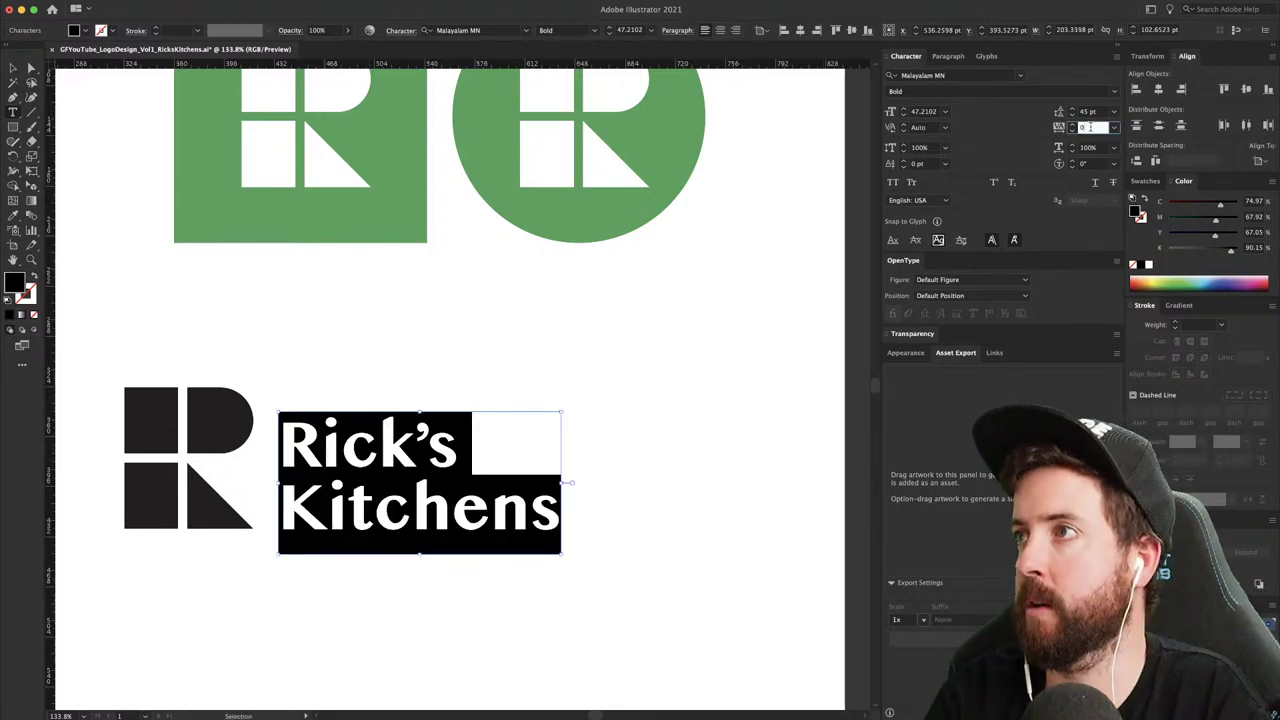
{"action": "key", "text": "Tab"}
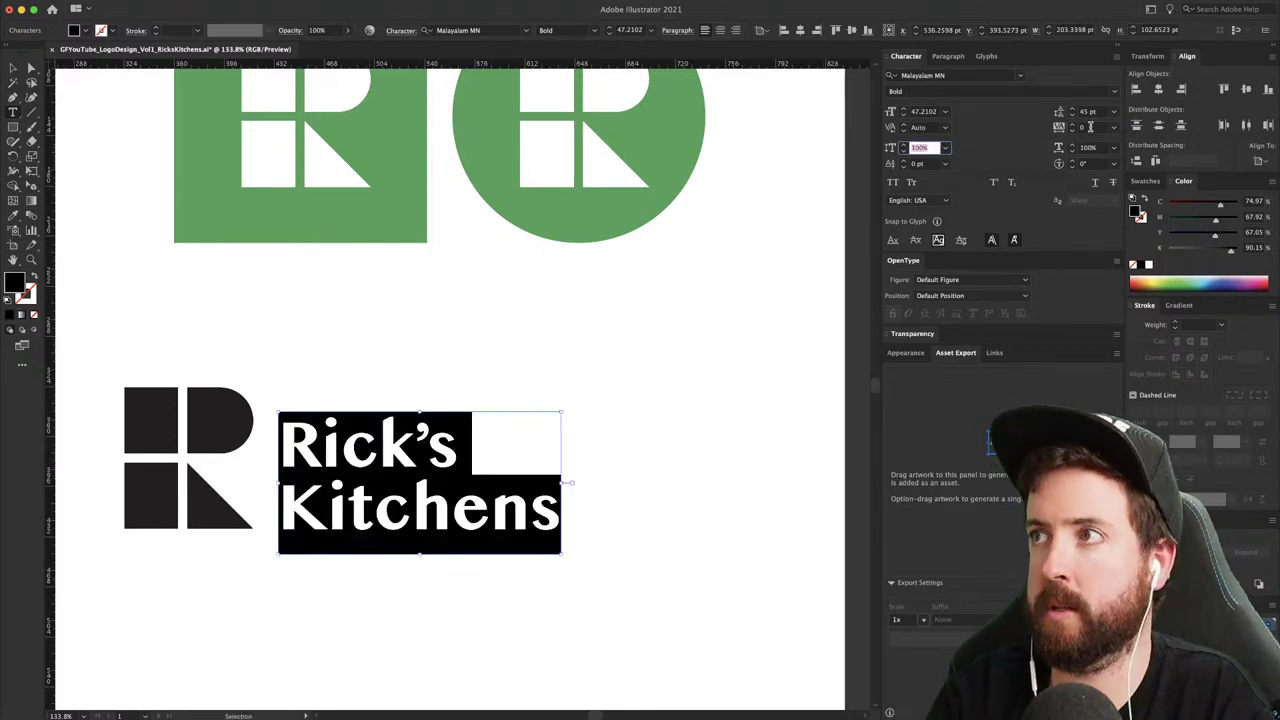
{"action": "left_click", "coordinate": [1088, 127]}
{"action": "type", "text": "-50"}
{"action": "key", "text": "Tab"}
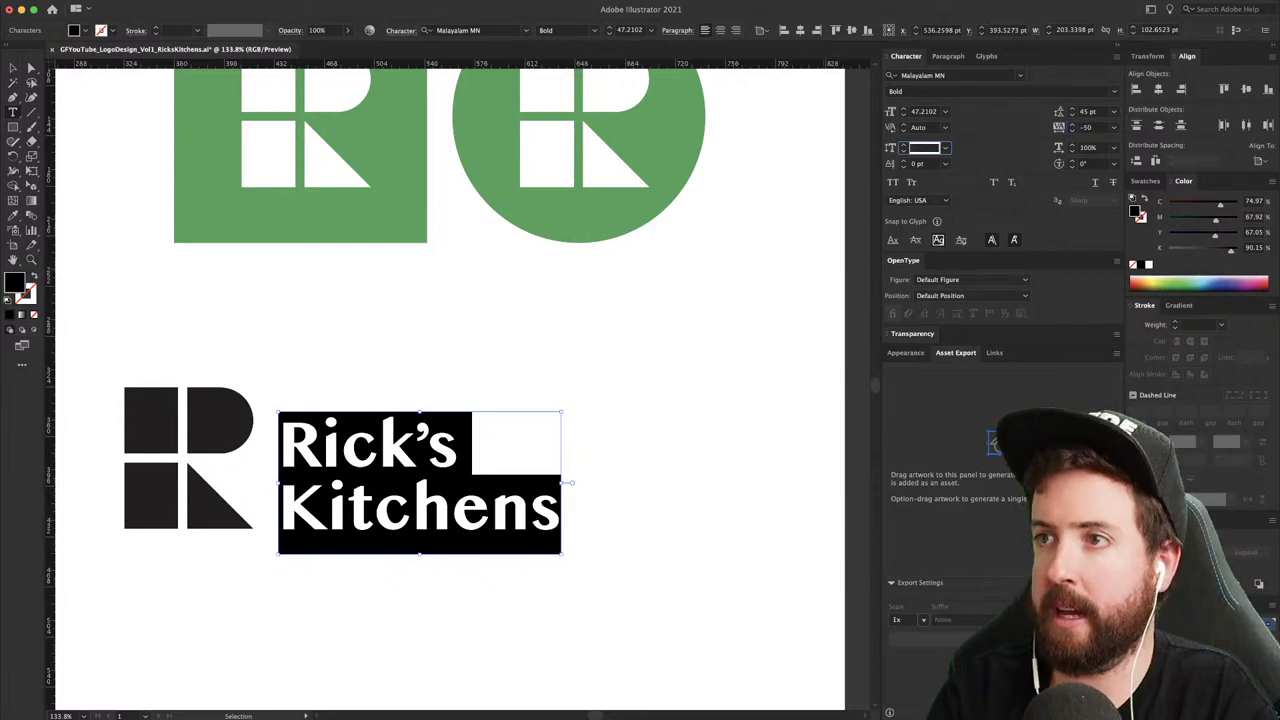
{"action": "key", "text": "super+shift+a"}
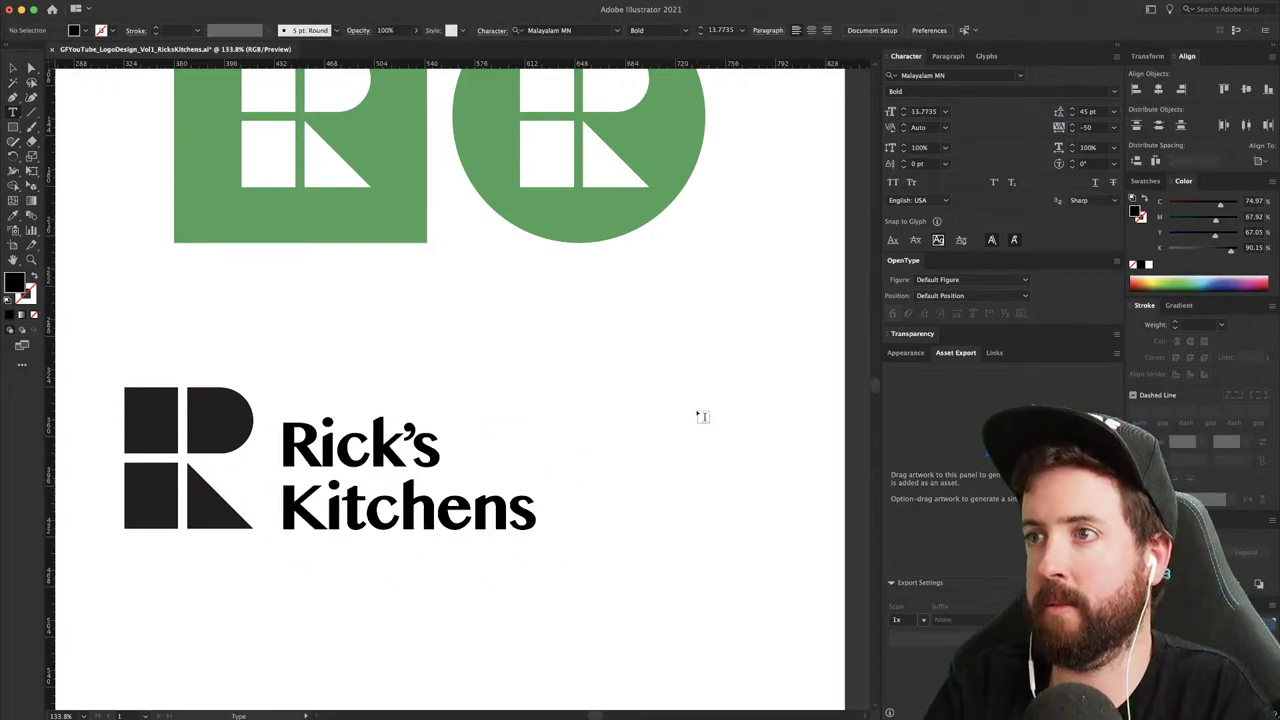
{"action": "key", "text": "super+z"}
{"action": "key", "text": "super+z"}
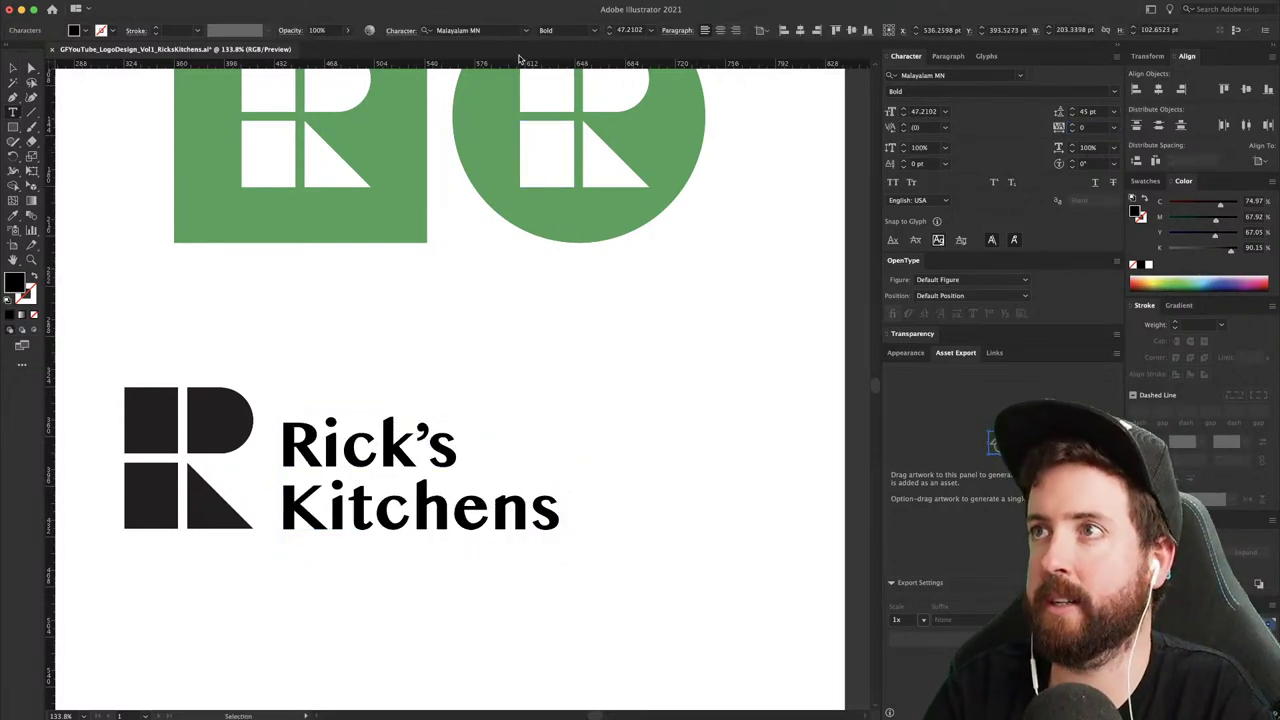
{"action": "left_click", "coordinate": [525, 31]}
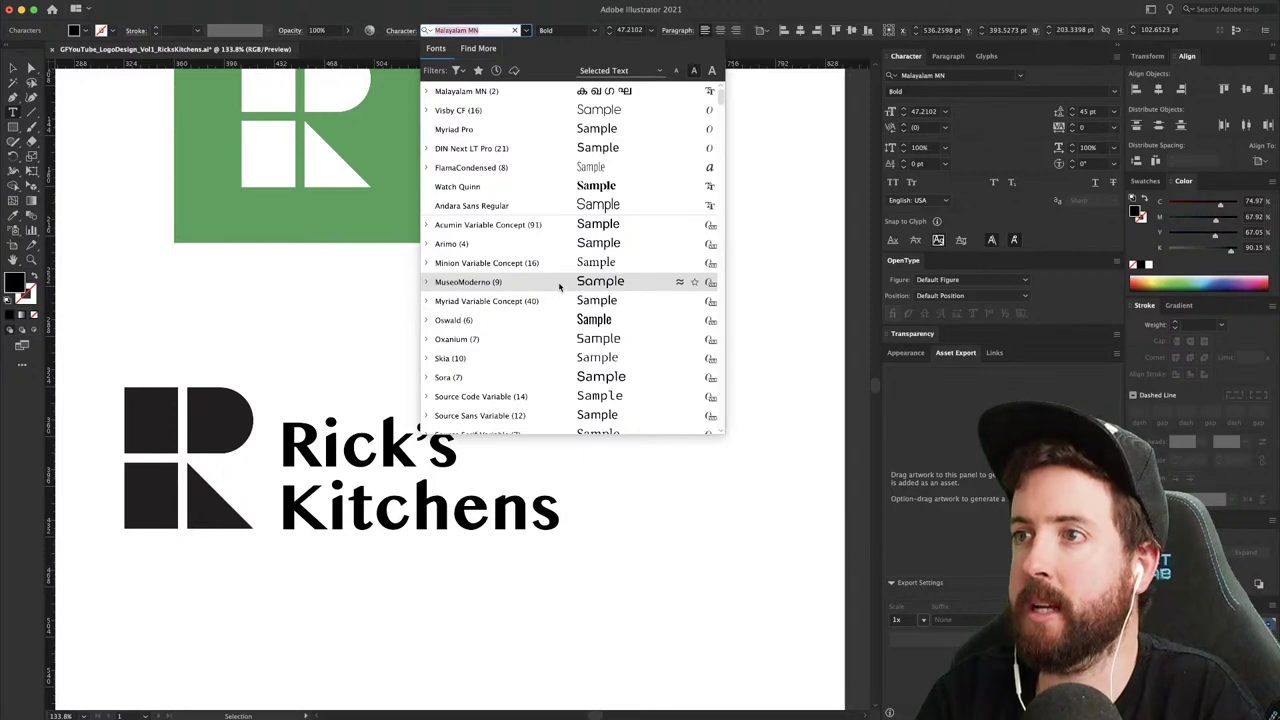
- Scroll the font list and apply ITC Avant Garde Gothic CE Demi to the two-line wordmark
{"action": "key", "text": "Escape"}
{"action": "left_click", "coordinate": [526, 31]}
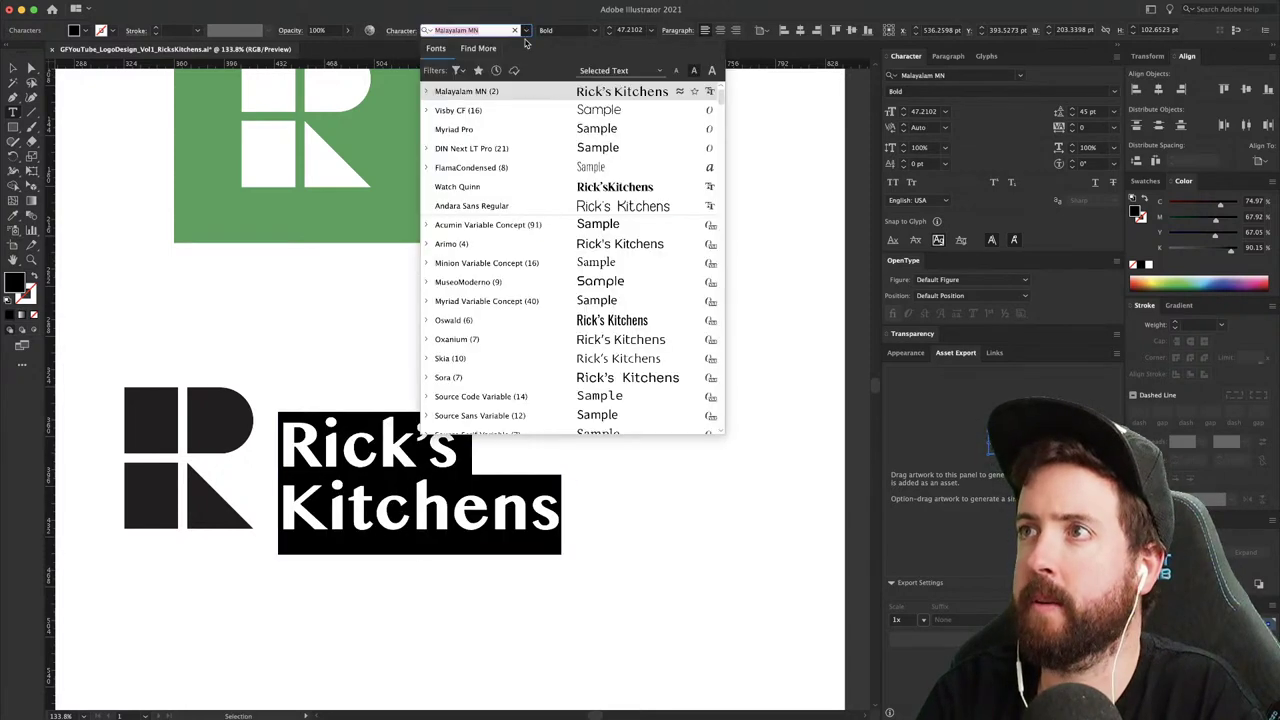
{"action": "scroll", "coordinate": [541, 365], "scroll_direction": "down", "scroll_amount": 5}
{"action": "scroll", "coordinate": [541, 359], "scroll_direction": "down", "scroll_amount": 10}
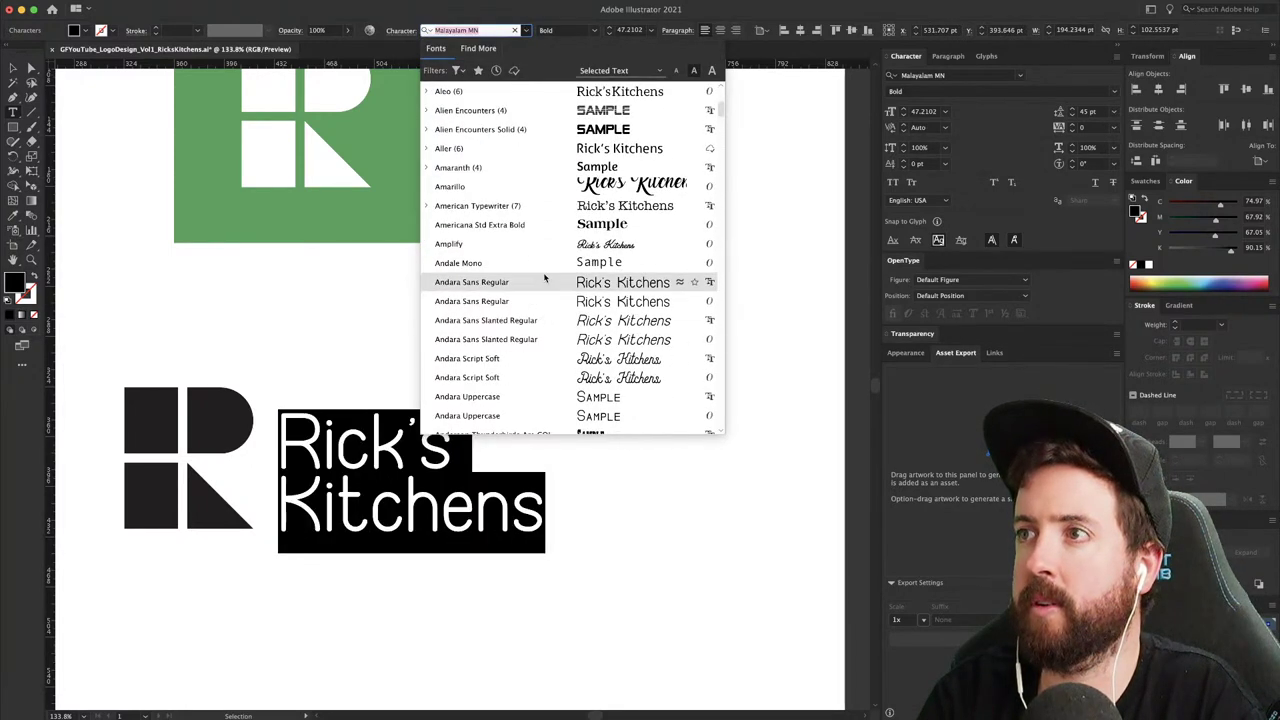
{"action": "scroll", "coordinate": [543, 388], "scroll_direction": "down", "scroll_amount": 5}
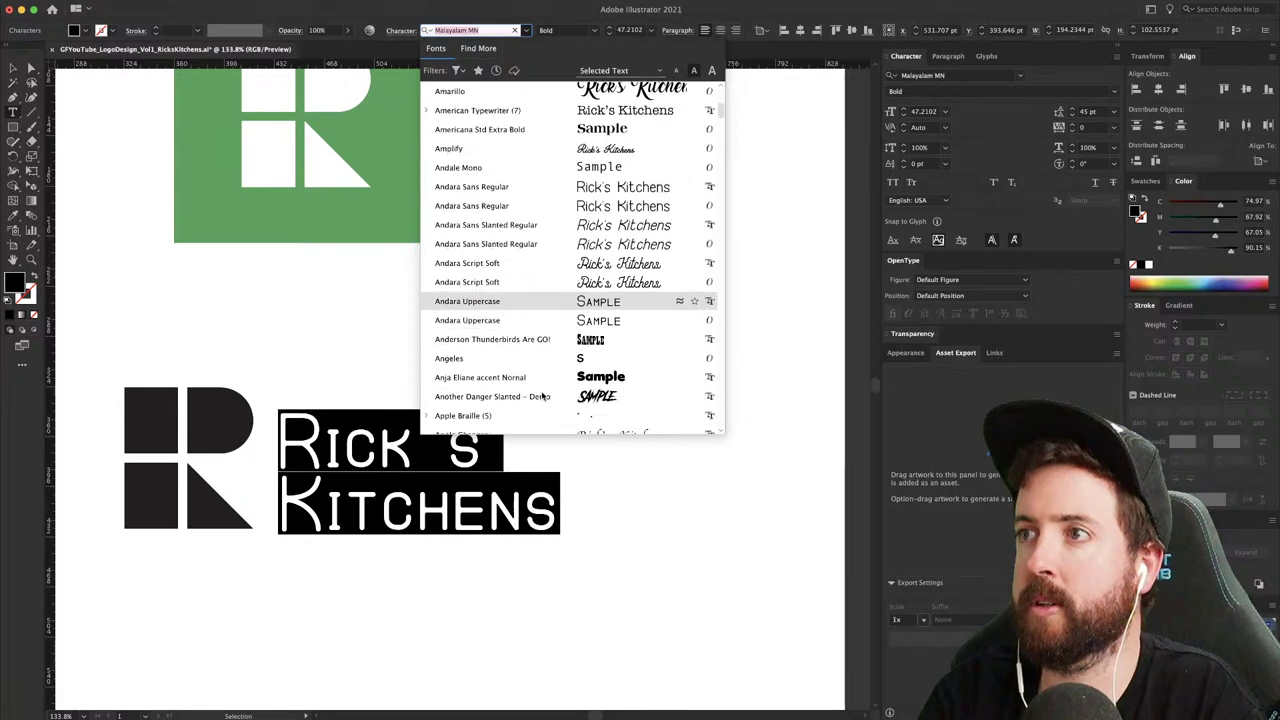
{"action": "scroll", "coordinate": [543, 385], "scroll_direction": "down", "scroll_amount": 10}
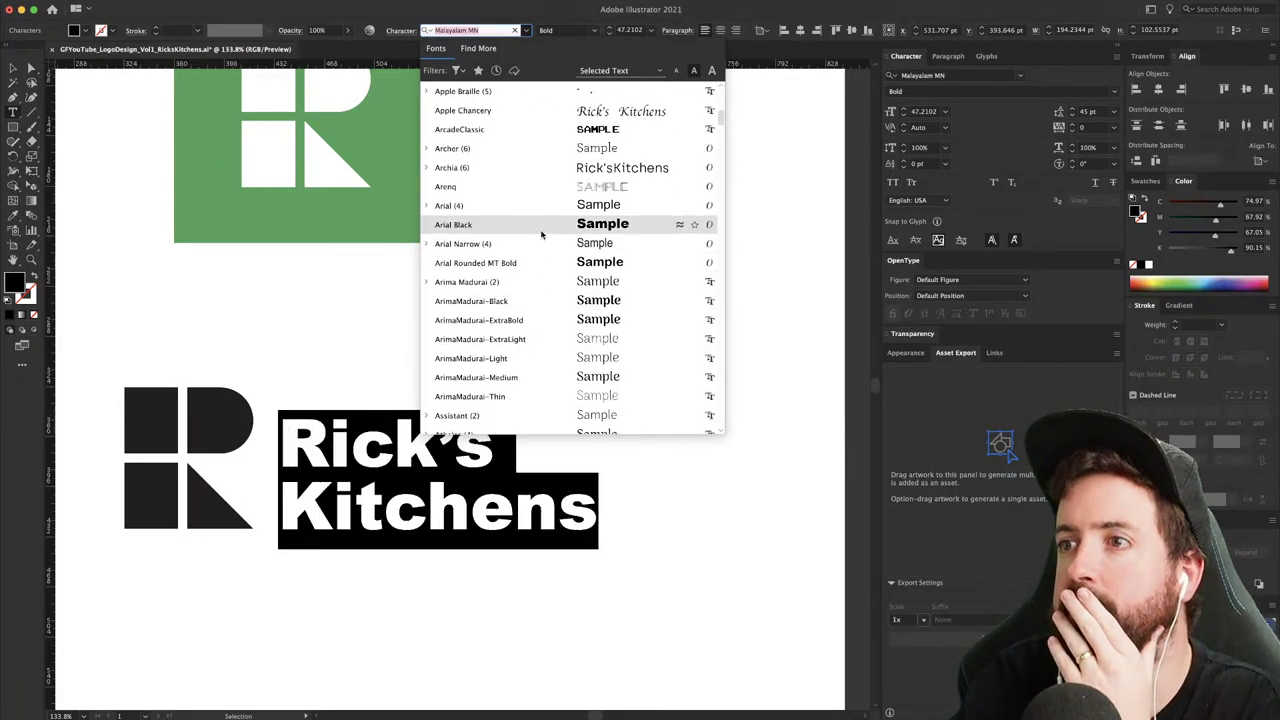
{"action": "scroll", "coordinate": [558, 322], "scroll_direction": "down", "scroll_amount": 10}
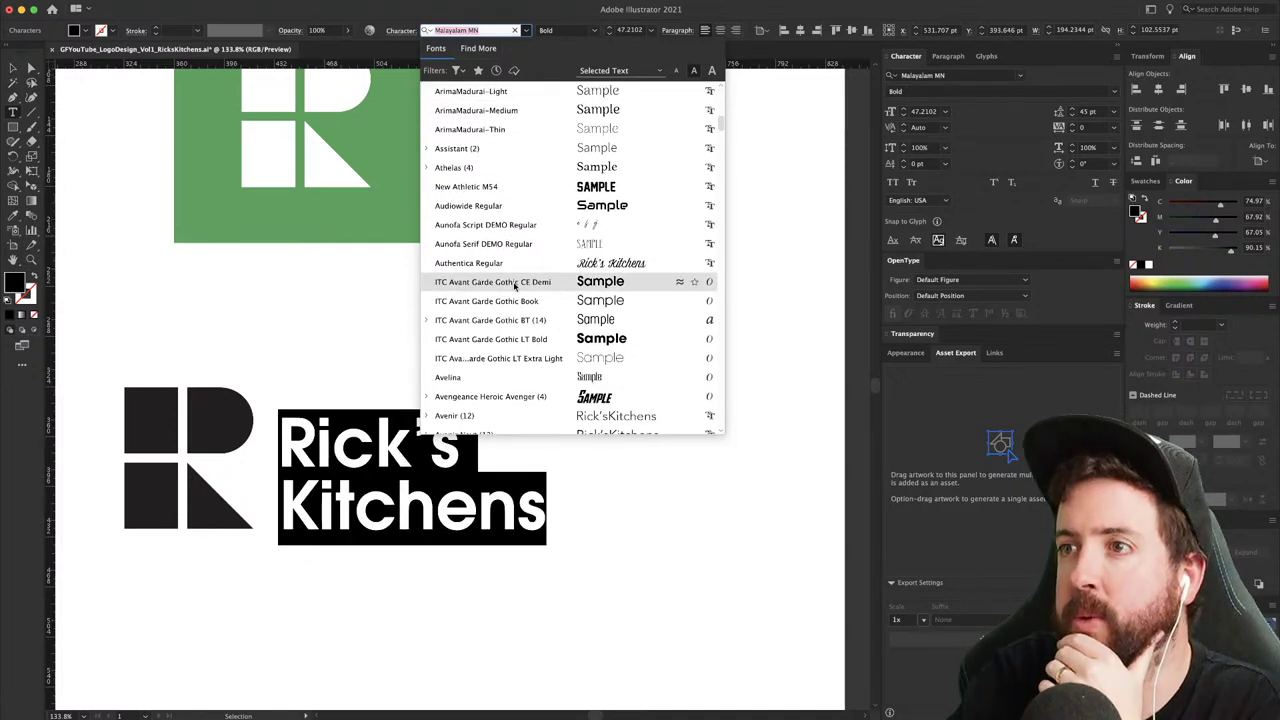
{"action": "left_click", "coordinate": [513, 283]}
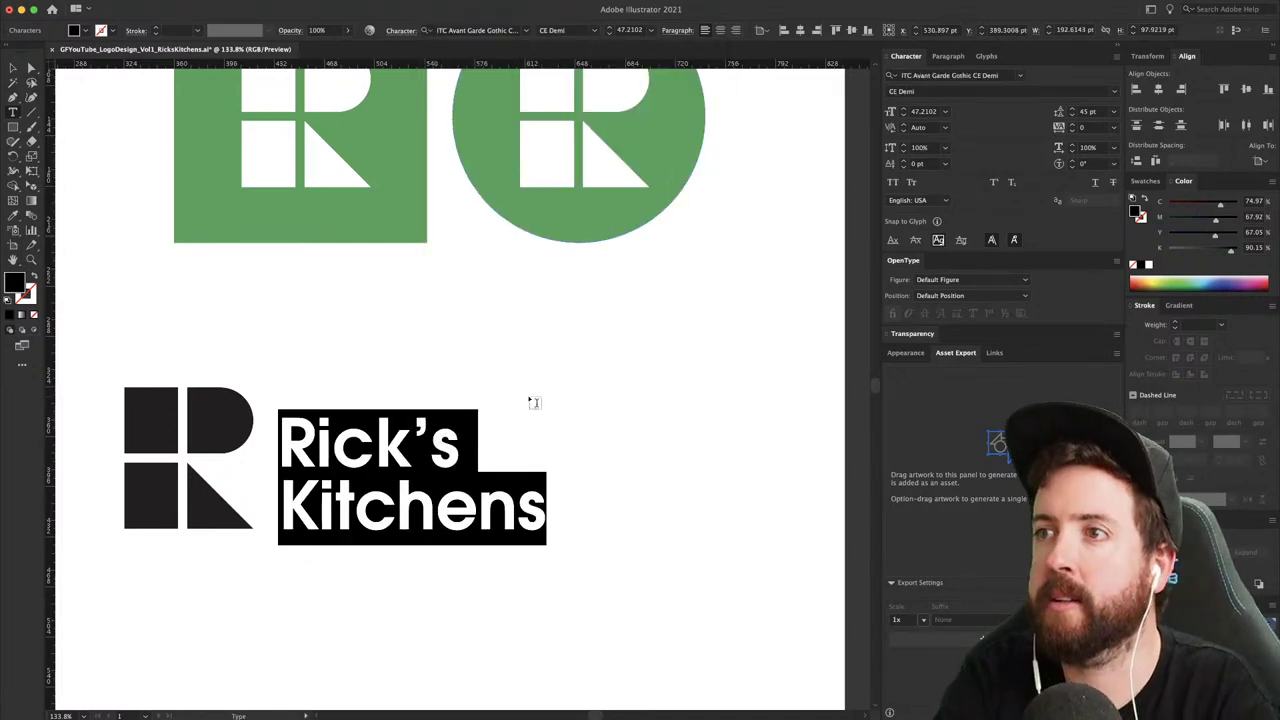
{"action": "key", "text": "Escape"}
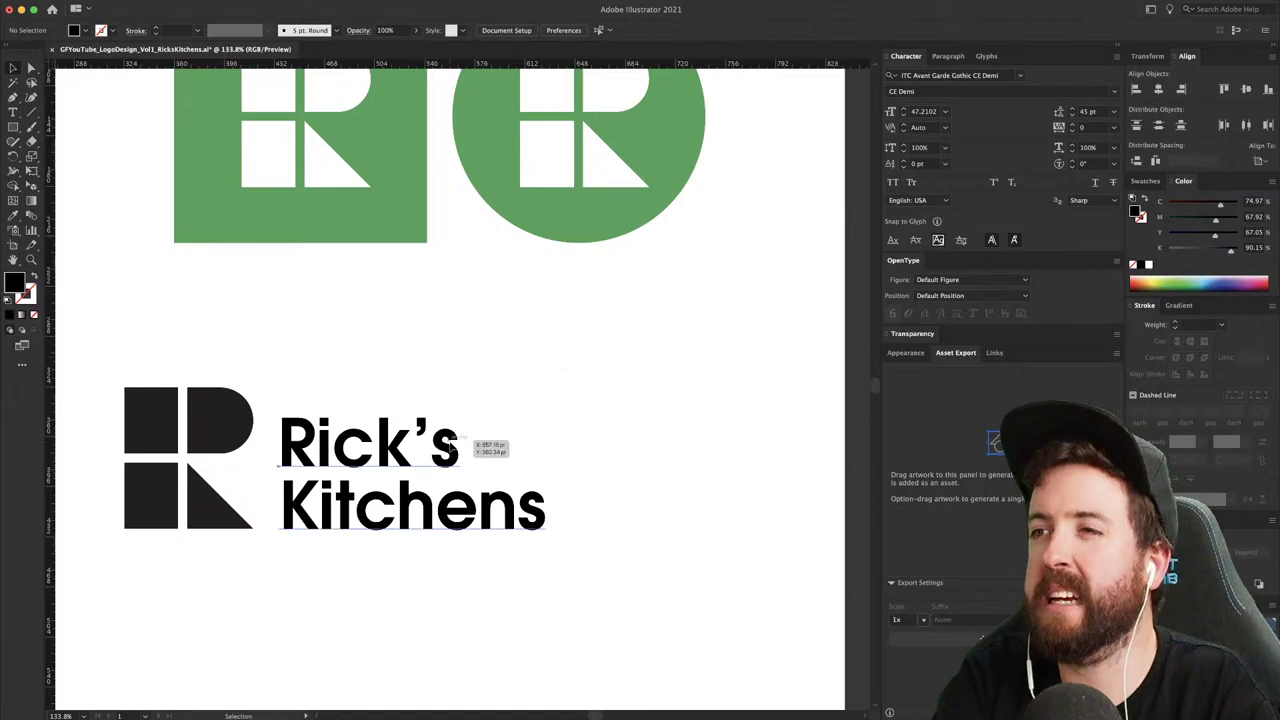
{"action": "left_click", "coordinate": [527, 31]}
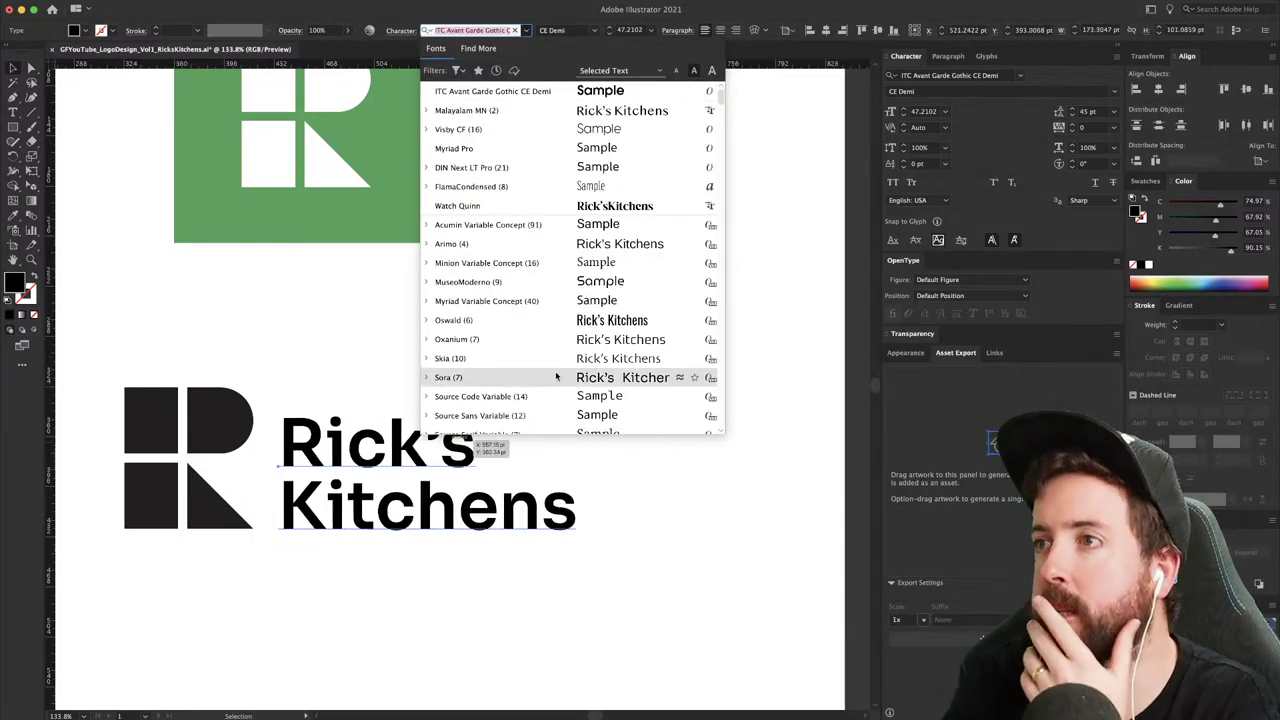
{"action": "scroll", "coordinate": [557, 374], "scroll_direction": "up", "scroll_amount": 15}
{"action": "scroll", "coordinate": [557, 376], "scroll_direction": "down", "scroll_amount": 2}
{"action": "scroll", "coordinate": [557, 376], "scroll_direction": "down", "scroll_amount": 5}
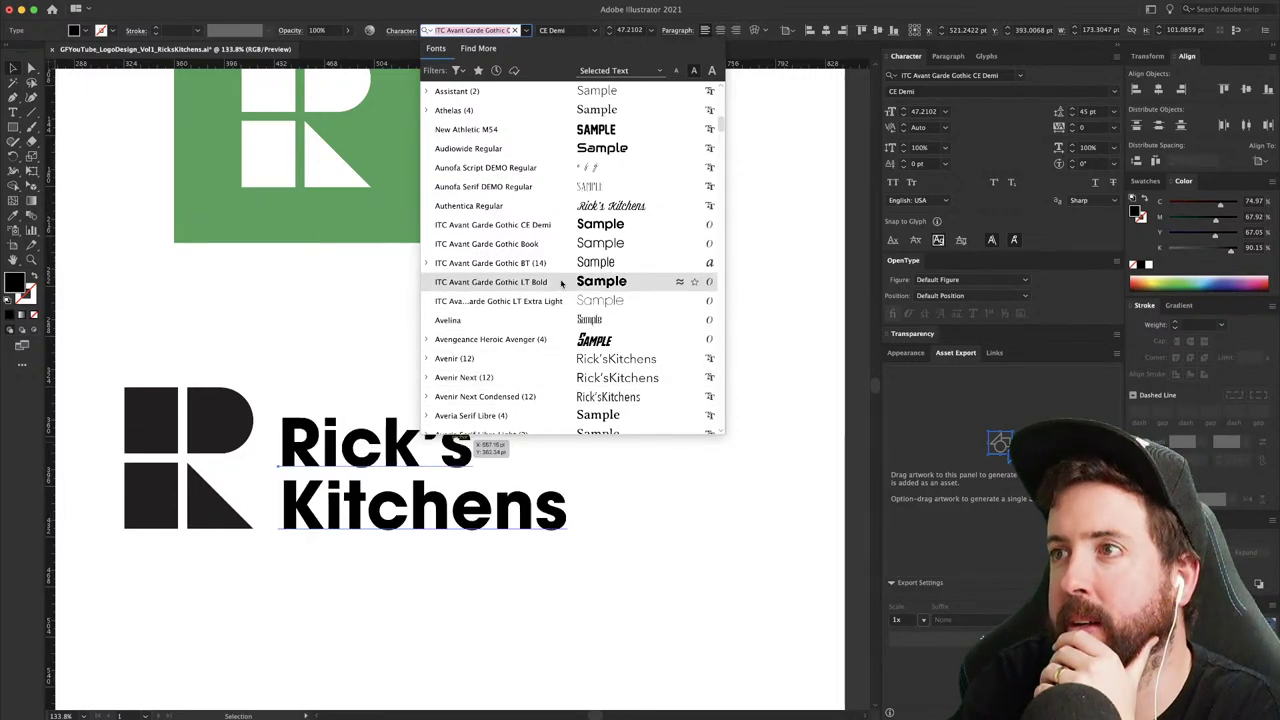
{"action": "scroll", "coordinate": [561, 333], "scroll_direction": "down", "scroll_amount": 5}
{"action": "scroll", "coordinate": [561, 333], "scroll_direction": "down", "scroll_amount": 3}
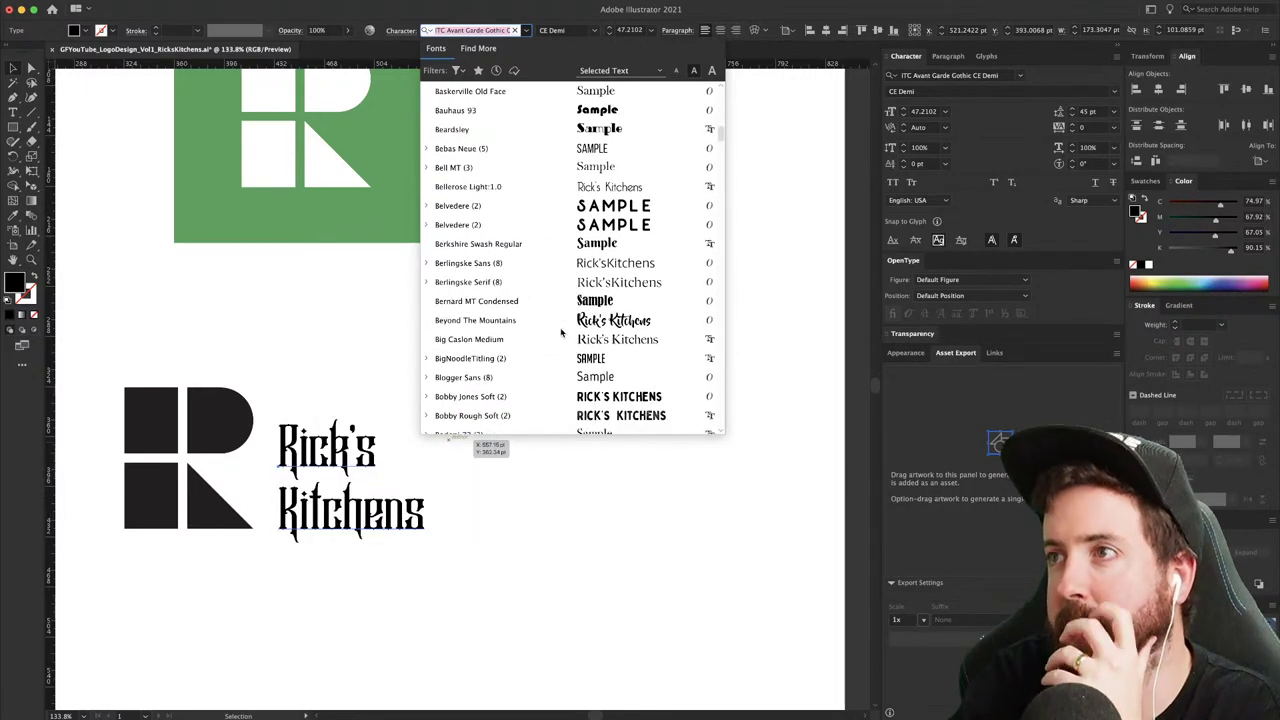
{"action": "scroll", "coordinate": [561, 333], "scroll_direction": "down", "scroll_amount": 6}
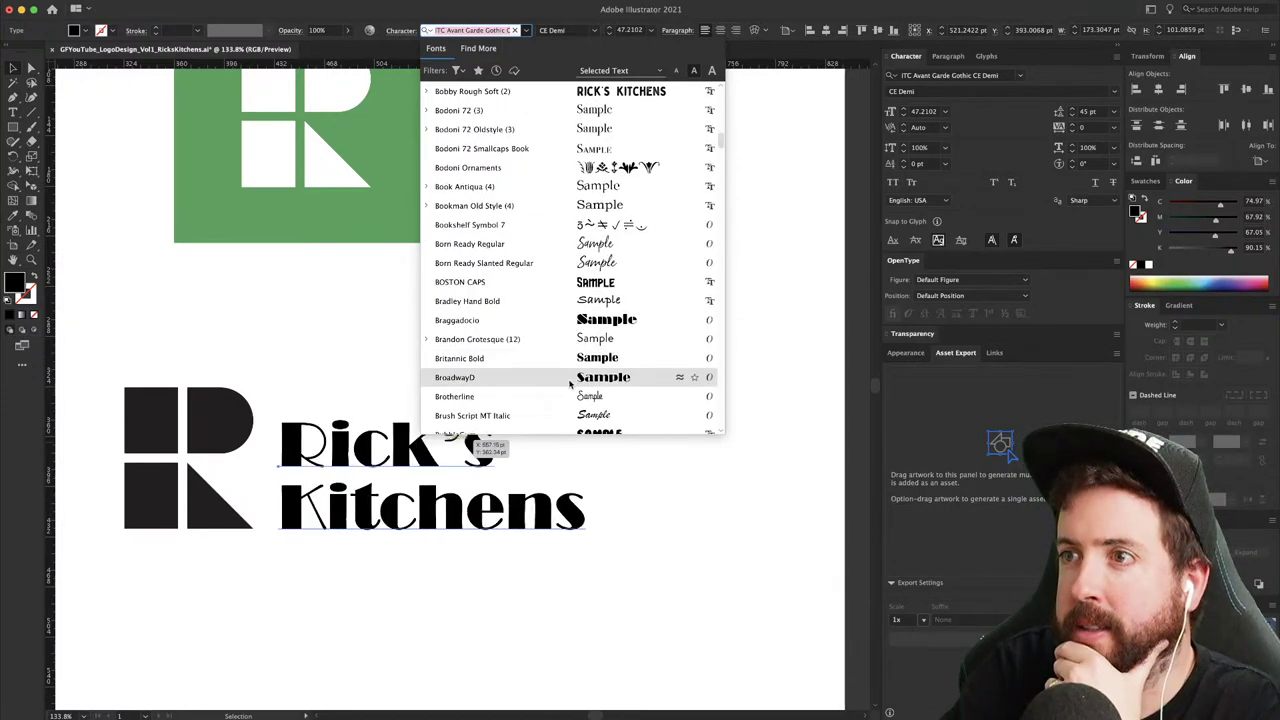
{"action": "scroll", "coordinate": [572, 382], "scroll_direction": "down", "scroll_amount": 4}
{"action": "scroll", "coordinate": [572, 381], "scroll_direction": "down", "scroll_amount": 5}
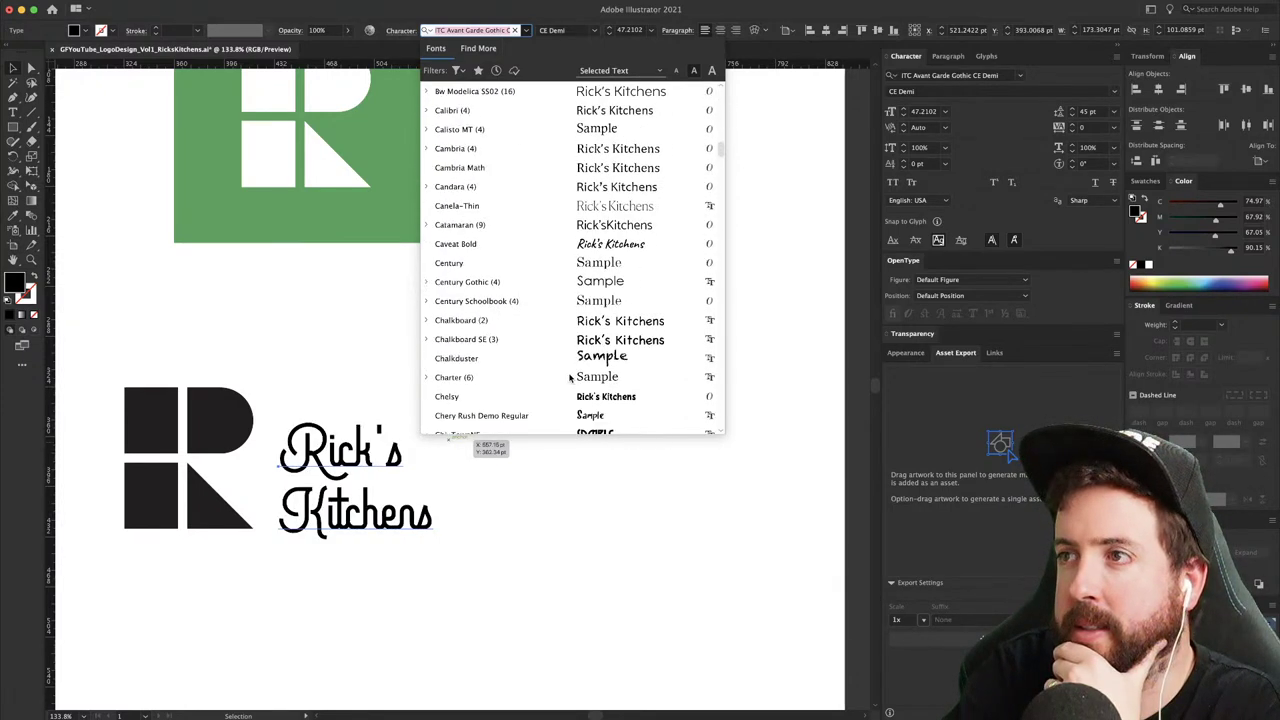
{"action": "scroll", "coordinate": [542, 358], "scroll_direction": "down", "scroll_amount": 7}
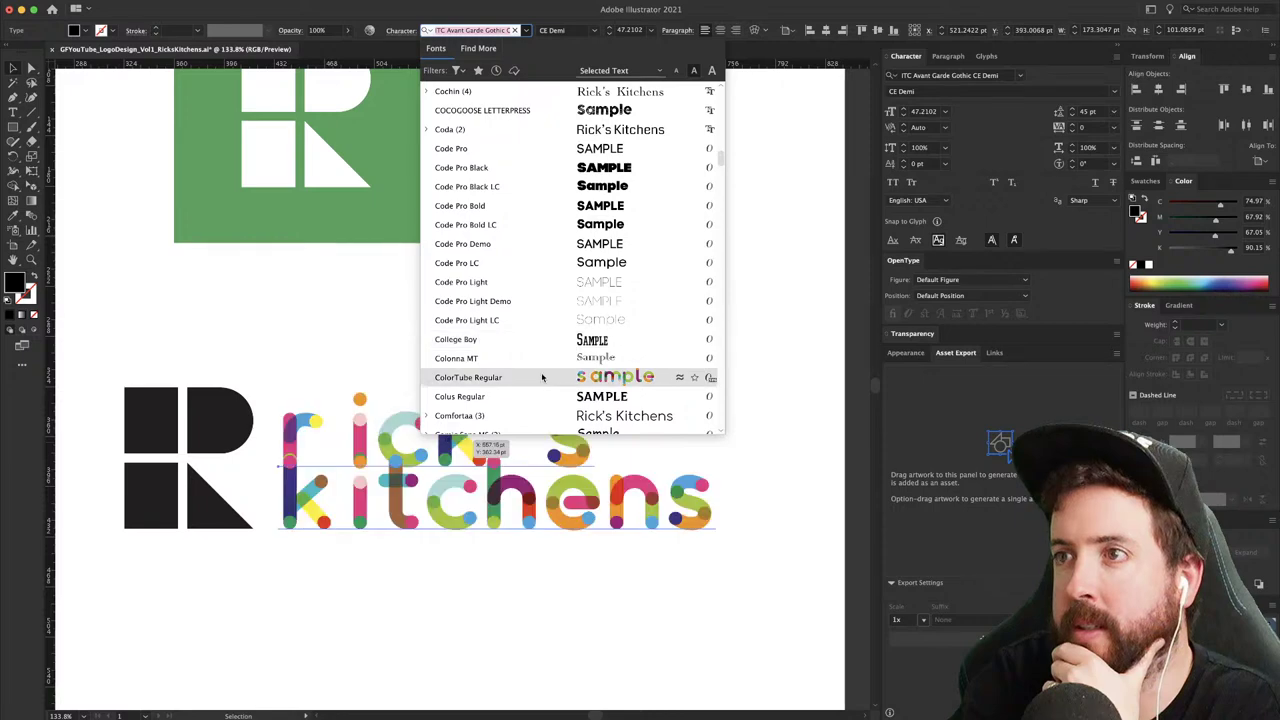
{"action": "scroll", "coordinate": [538, 340], "scroll_direction": "down", "scroll_amount": 4}
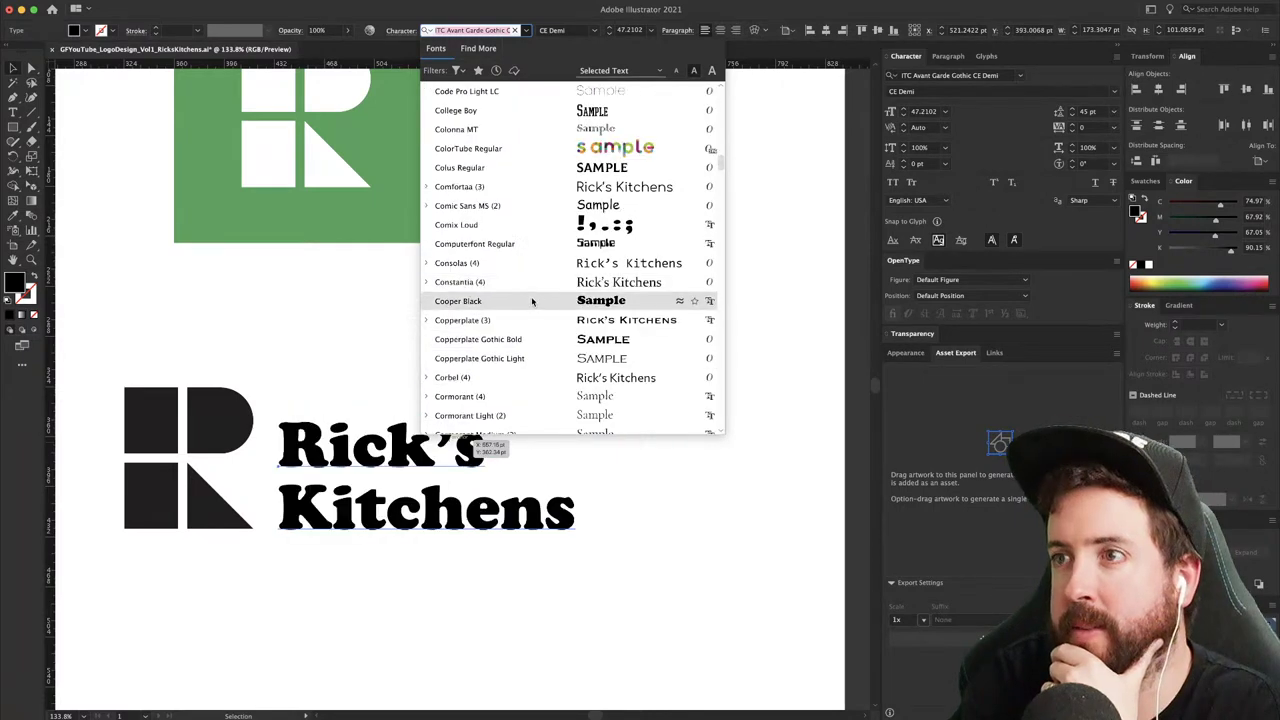
{"action": "scroll", "coordinate": [545, 330], "scroll_direction": "down", "scroll_amount": 3}
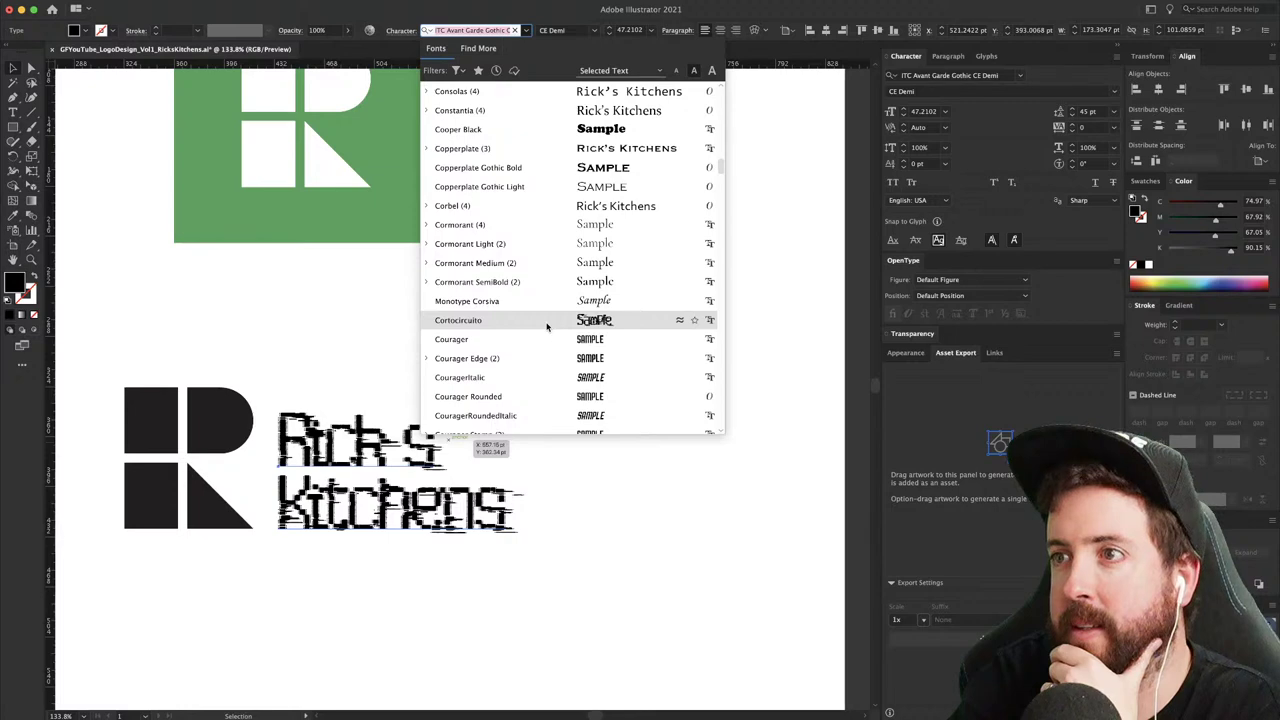
{"action": "scroll", "coordinate": [546, 310], "scroll_direction": "down", "scroll_amount": 4}
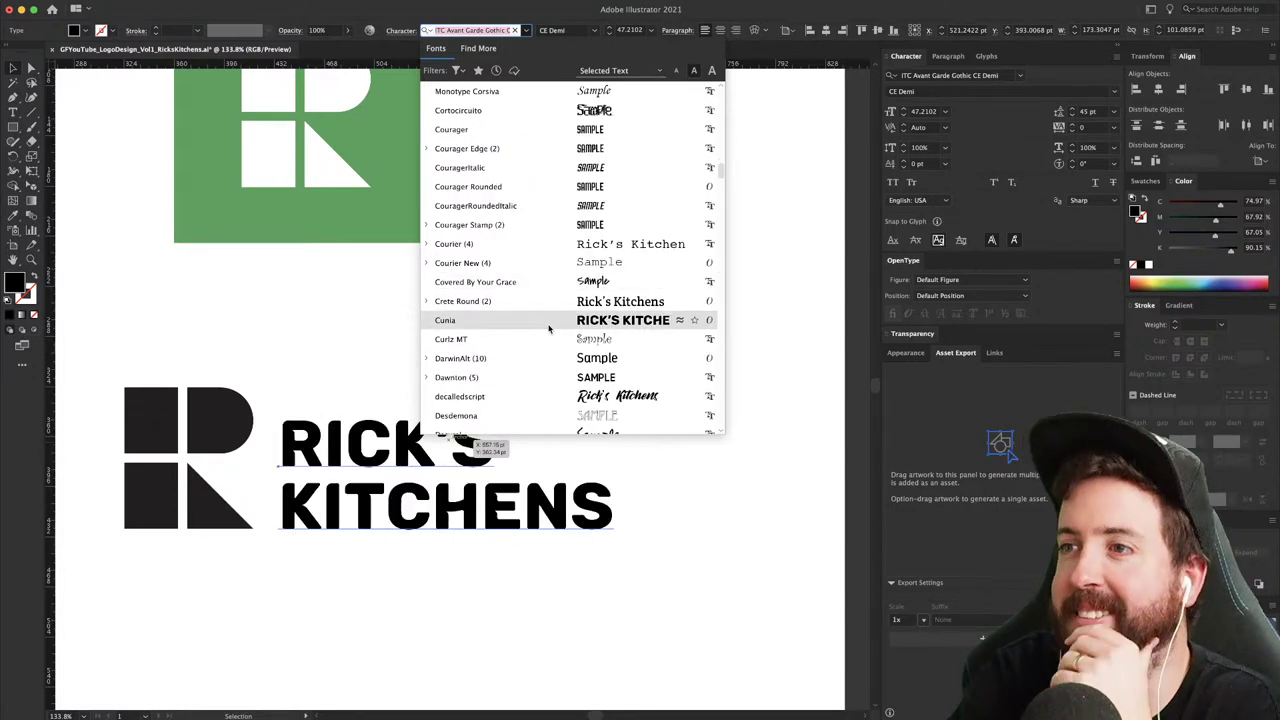
{"action": "scroll", "coordinate": [548, 328], "scroll_direction": "down", "scroll_amount": 3}
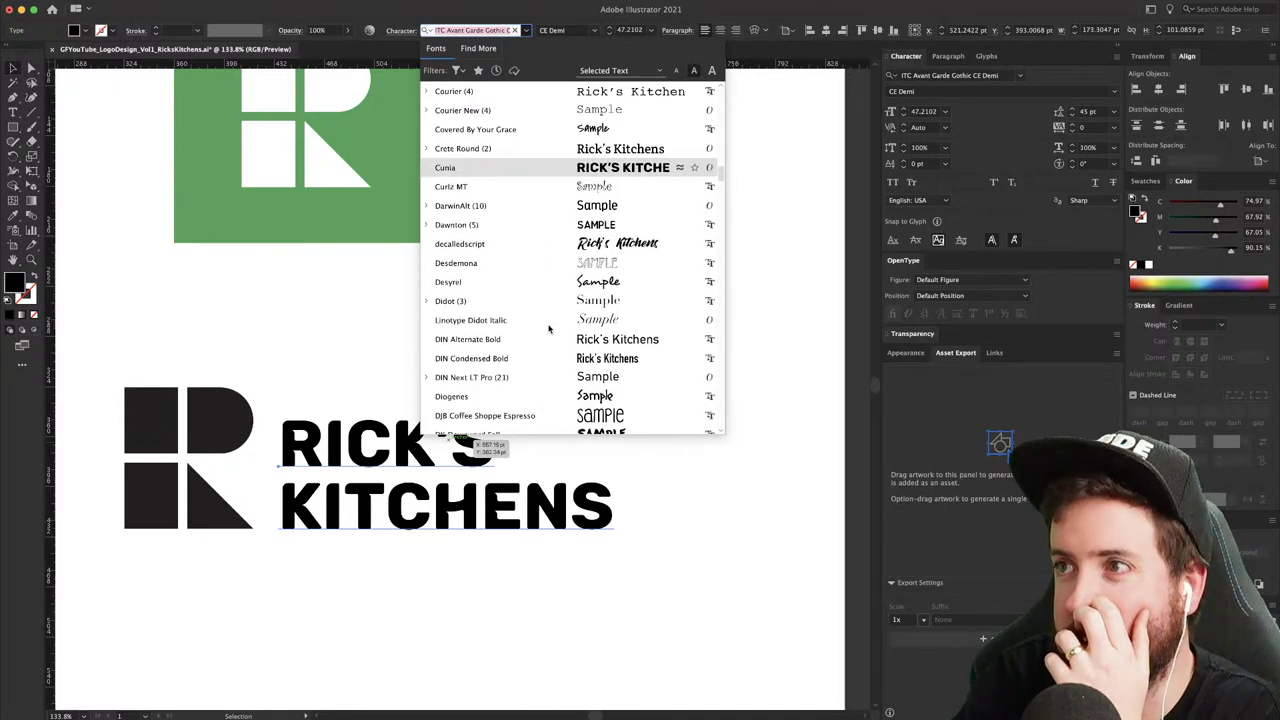
{"action": "scroll", "coordinate": [550, 290], "scroll_direction": "down", "scroll_amount": 1}
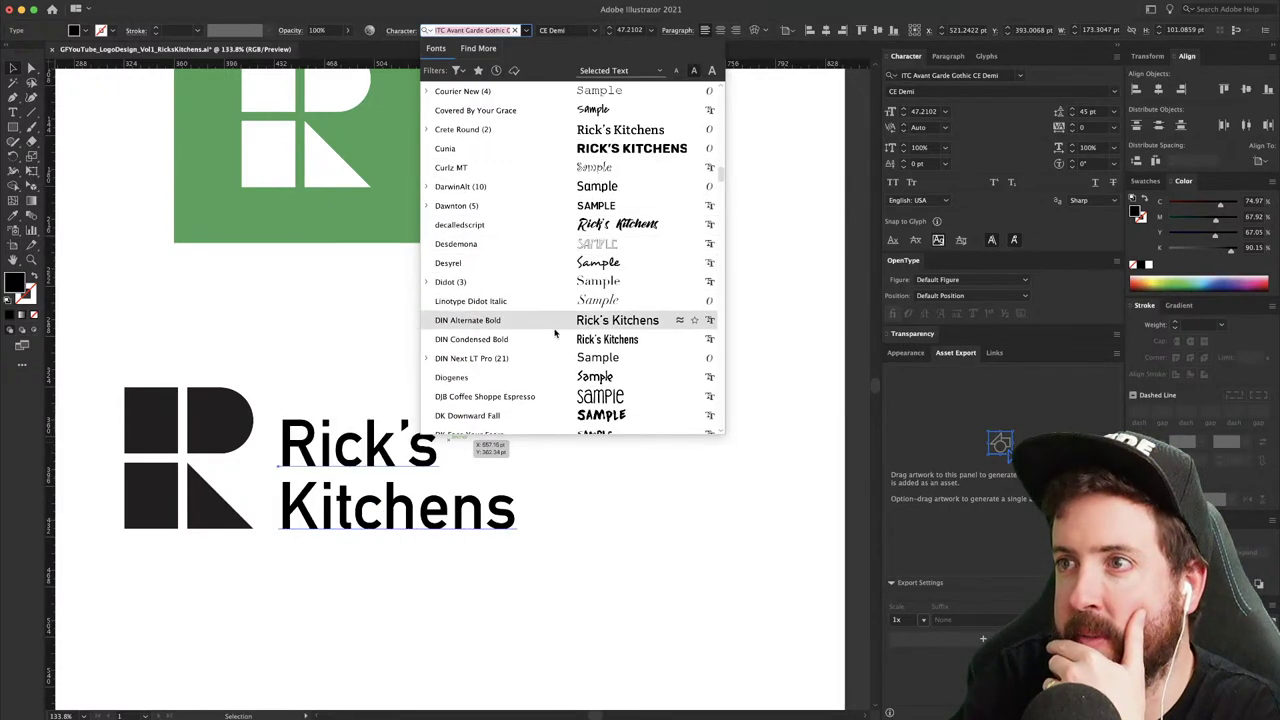
{"action": "scroll", "coordinate": [558, 385], "scroll_direction": "down", "scroll_amount": 3}
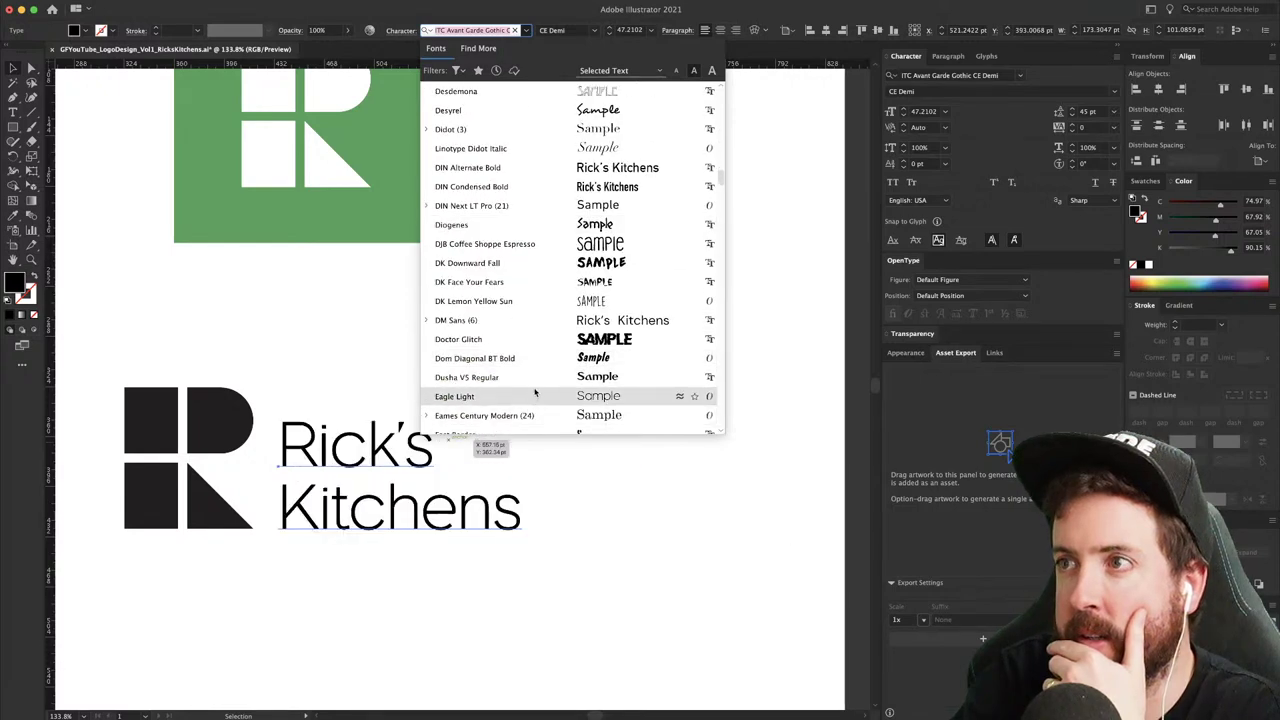
{"action": "scroll", "coordinate": [535, 392], "scroll_direction": "down", "scroll_amount": 4}
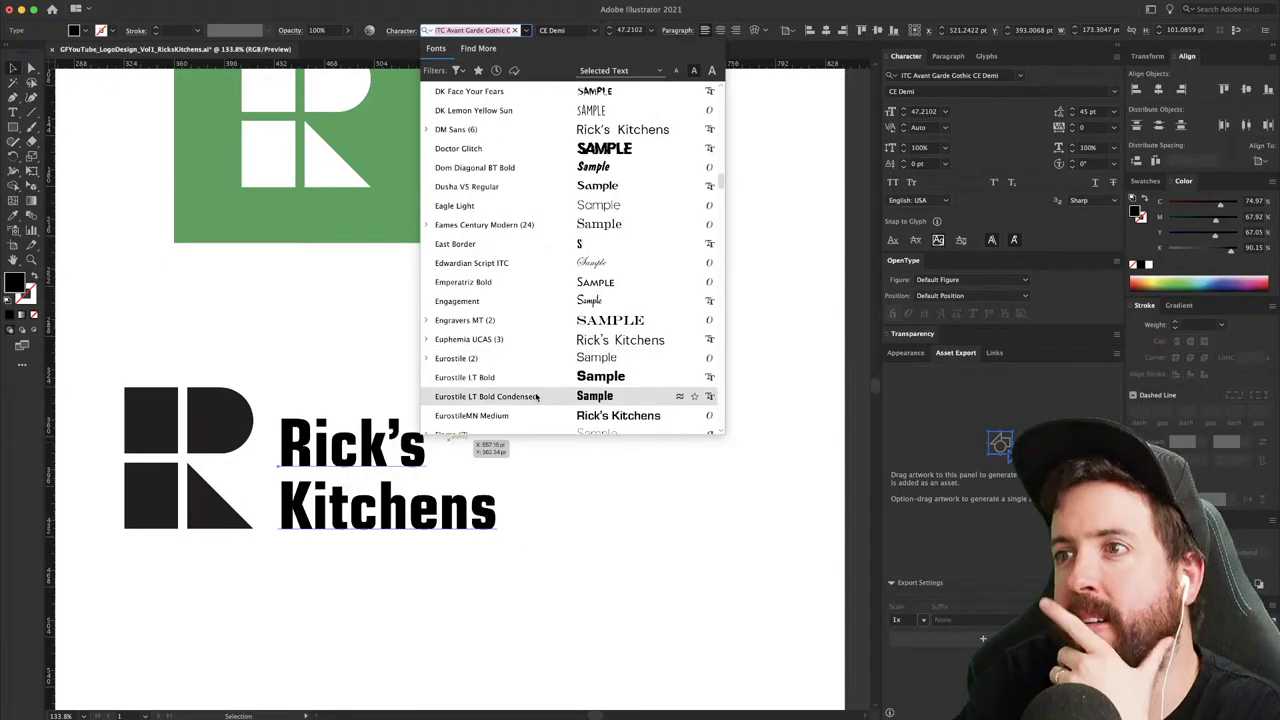
{"action": "scroll", "coordinate": [537, 397], "scroll_direction": "down", "scroll_amount": 5}
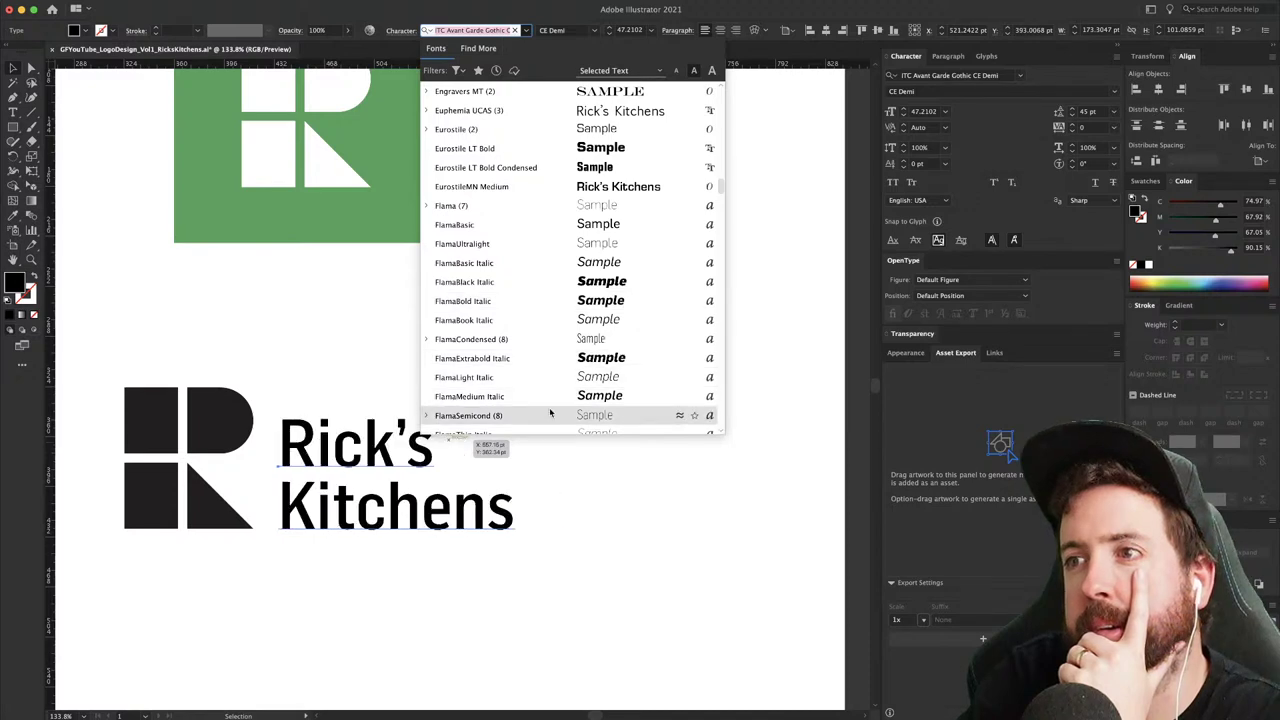
{"action": "scroll", "coordinate": [549, 412], "scroll_direction": "down", "scroll_amount": 4}
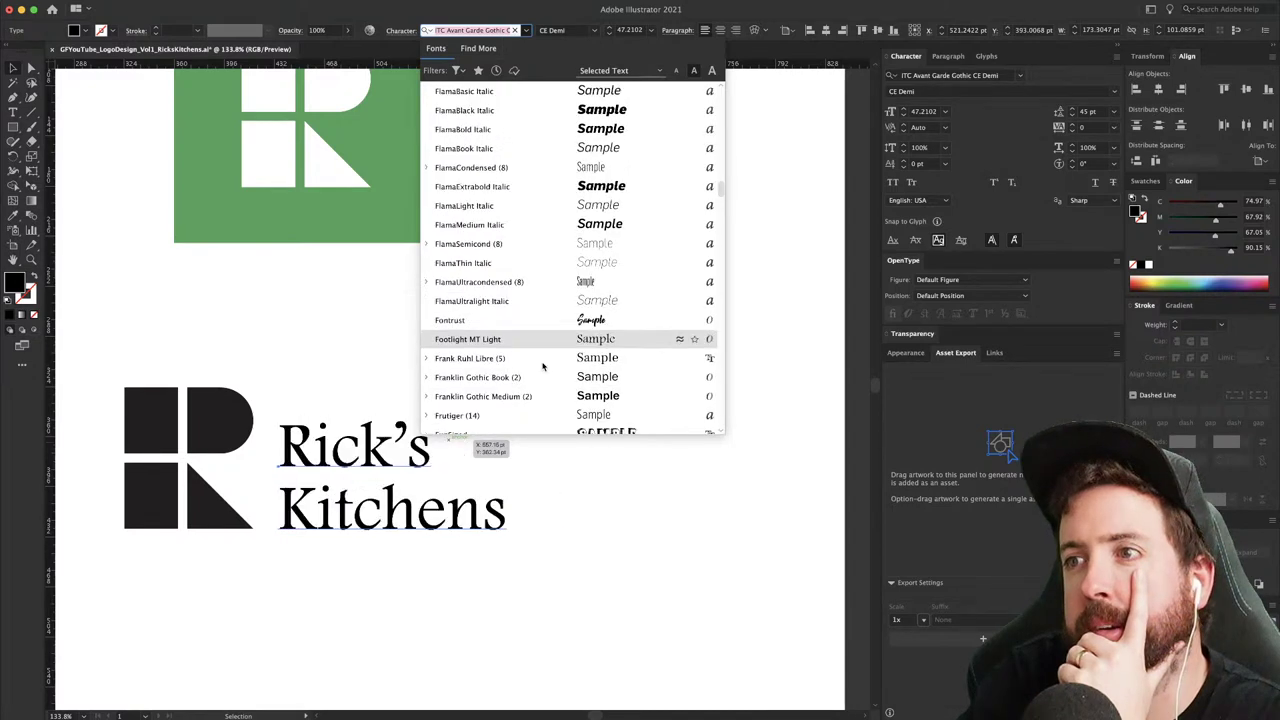
{"action": "scroll", "coordinate": [543, 367], "scroll_direction": "down", "scroll_amount": 6}
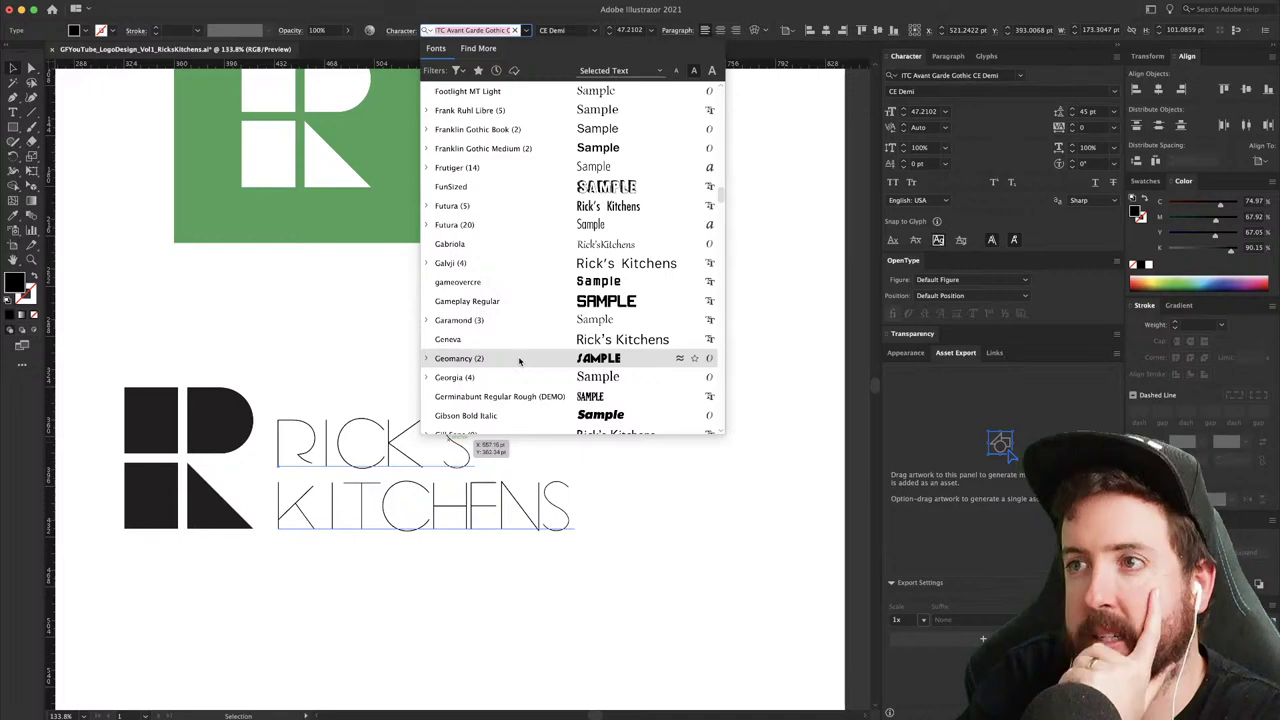
{"action": "scroll", "coordinate": [519, 361], "scroll_direction": "down", "scroll_amount": 5}
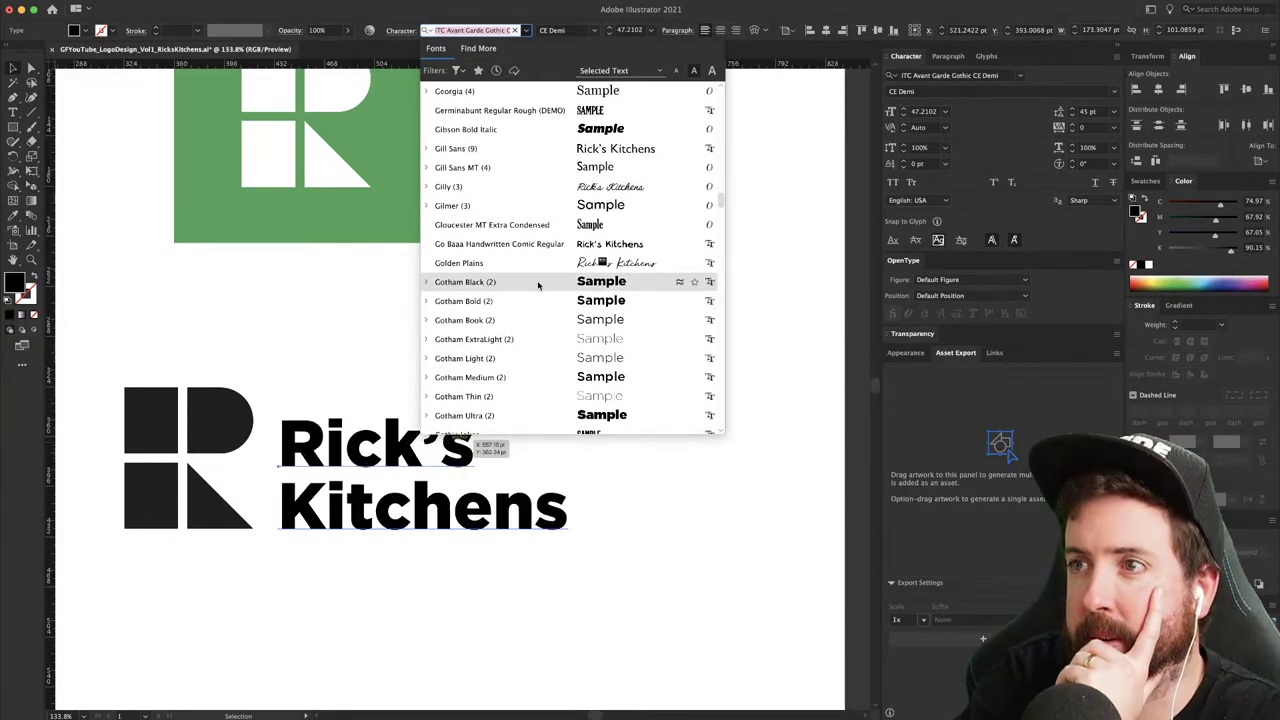
{"action": "scroll", "coordinate": [537, 285], "scroll_direction": "down", "scroll_amount": 3}
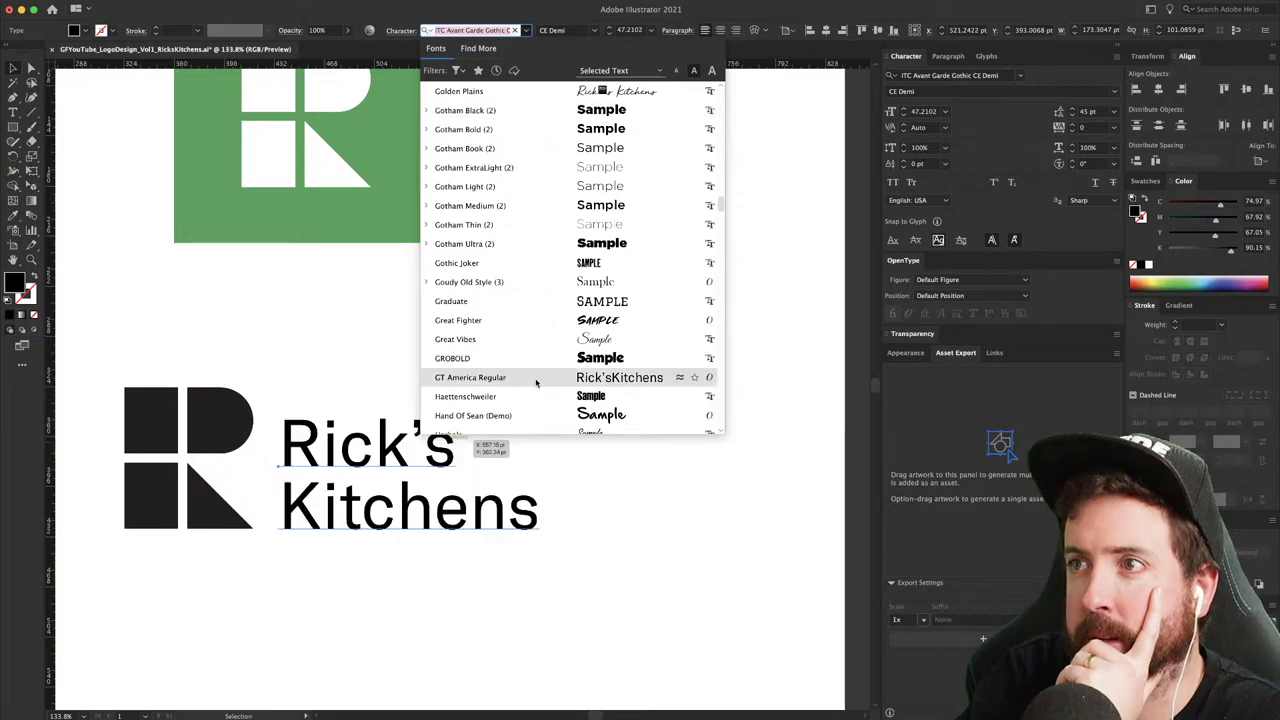
{"action": "scroll", "coordinate": [537, 360], "scroll_direction": "down", "scroll_amount": 2}
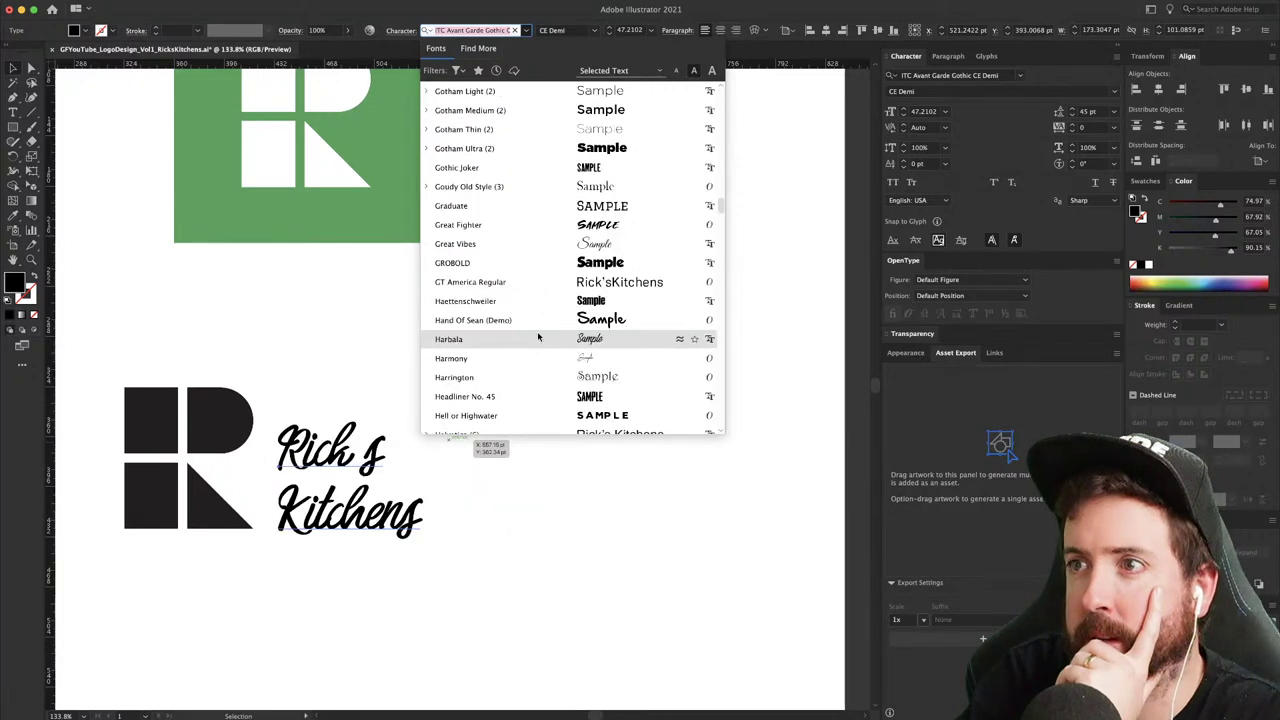
{"action": "scroll", "coordinate": [537, 336], "scroll_direction": "down", "scroll_amount": 6}
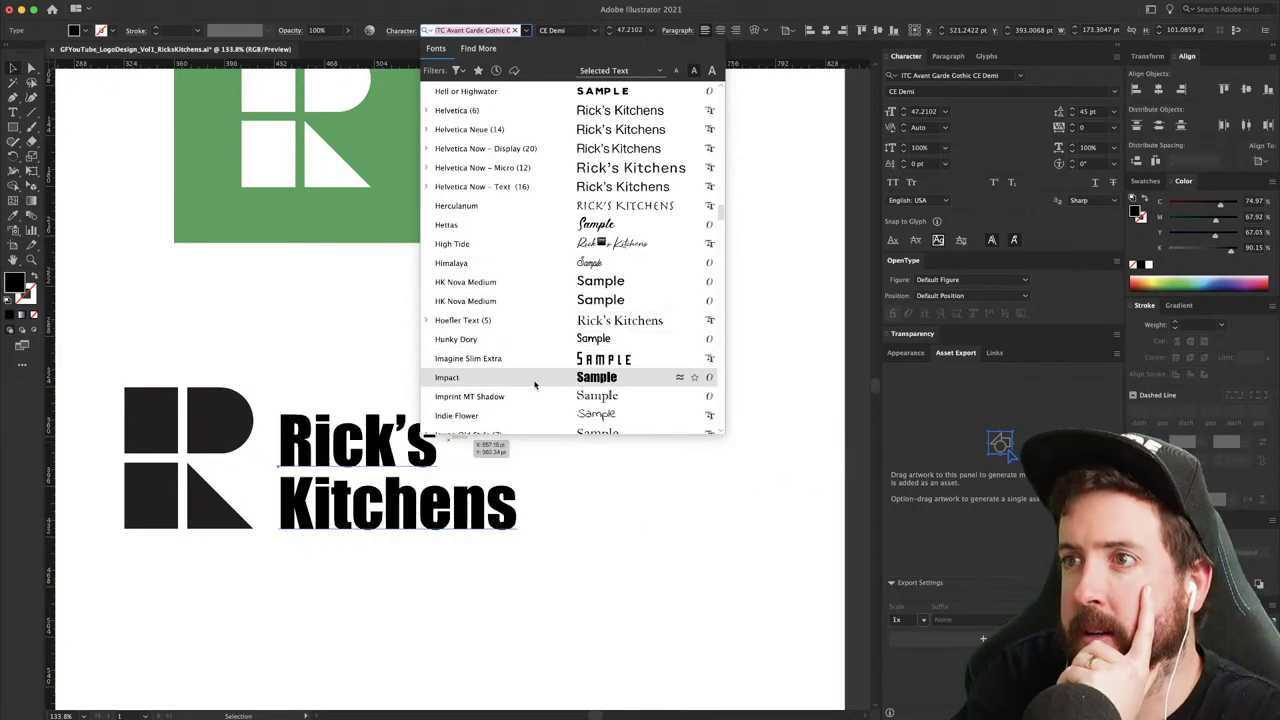
{"action": "scroll", "coordinate": [539, 385], "scroll_direction": "down", "scroll_amount": 1}
{"action": "scroll", "coordinate": [539, 385], "scroll_direction": "down", "scroll_amount": 3}
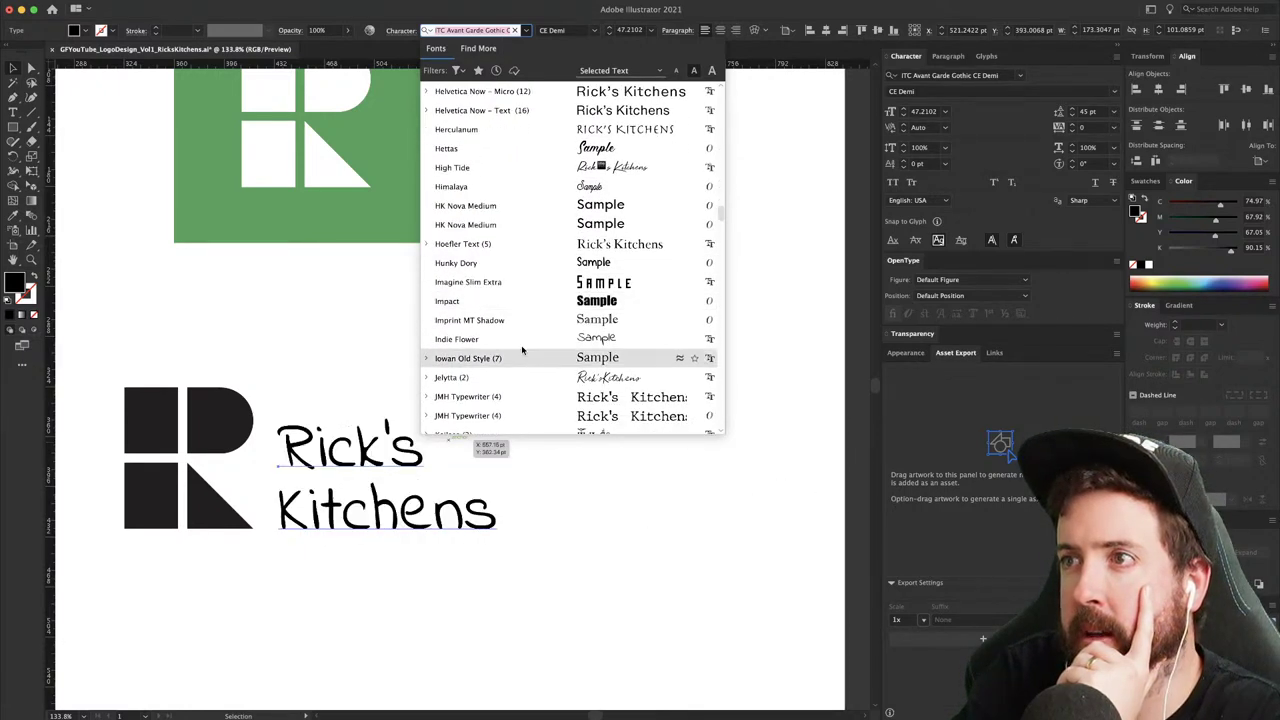
{"action": "scroll", "coordinate": [525, 340], "scroll_direction": "down", "scroll_amount": 5}
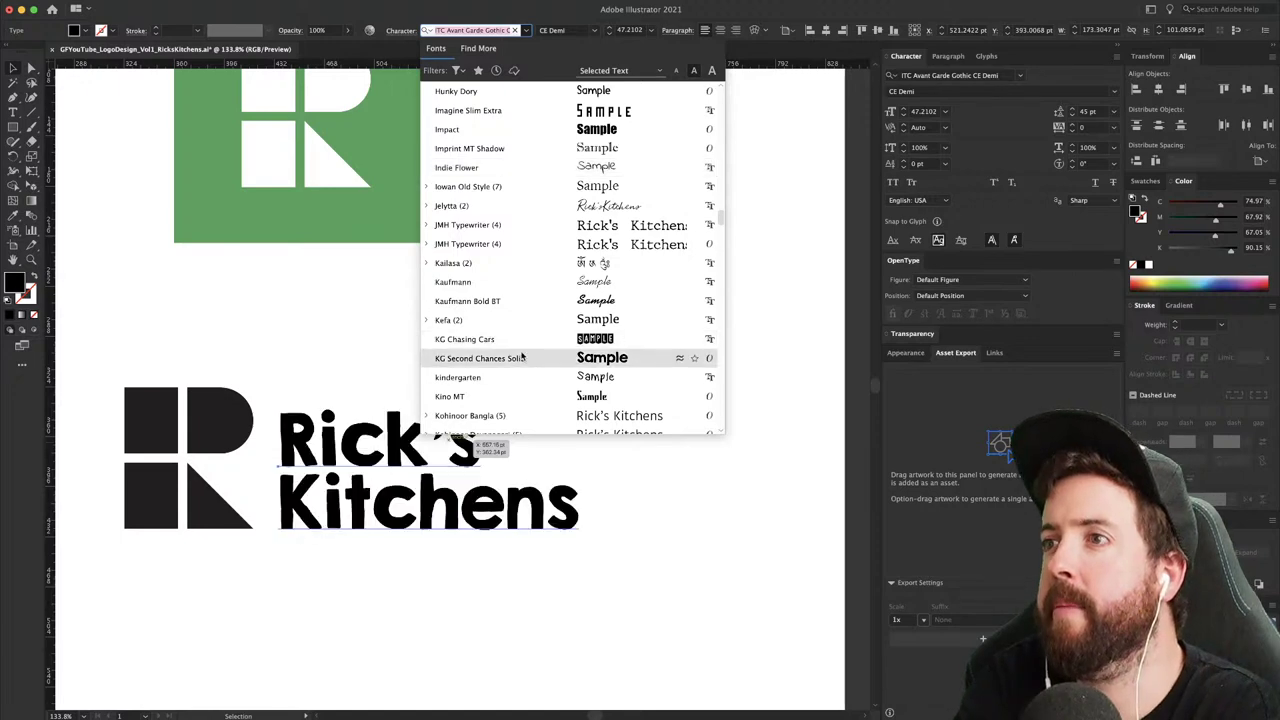
{"action": "scroll", "coordinate": [521, 358], "scroll_direction": "down", "scroll_amount": 6}
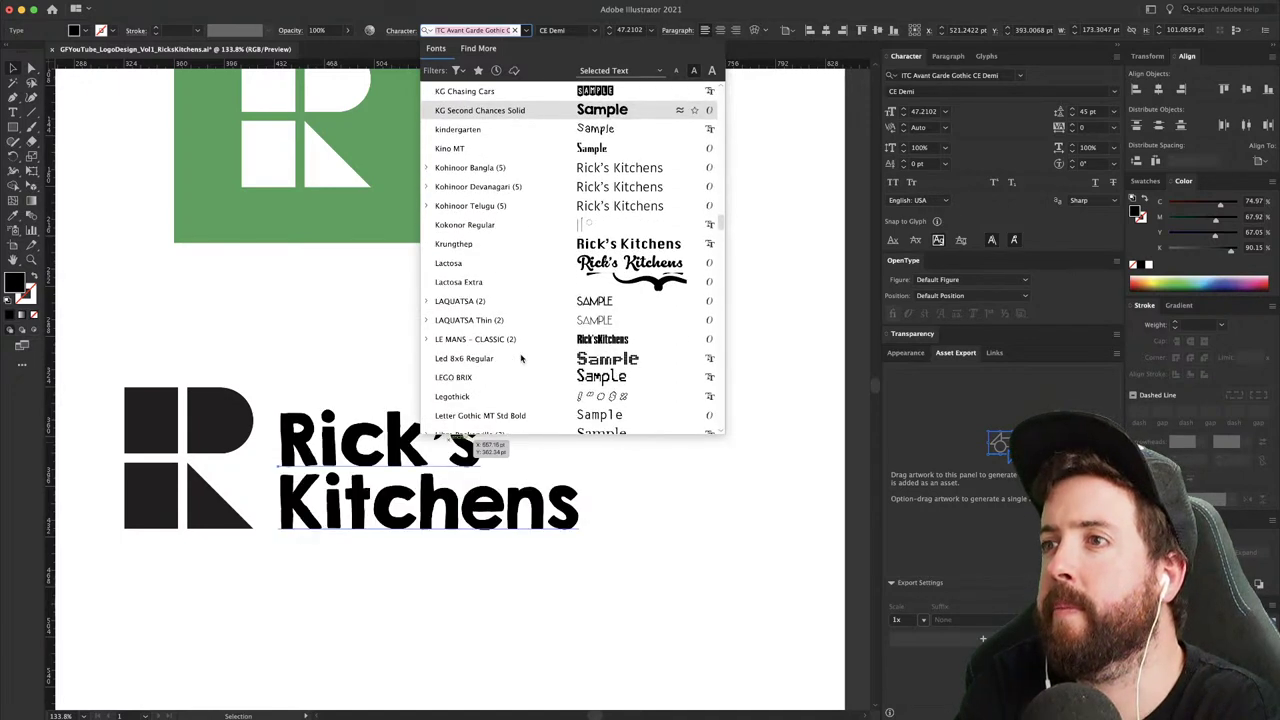
{"action": "scroll", "coordinate": [521, 358], "scroll_direction": "down", "scroll_amount": 15}
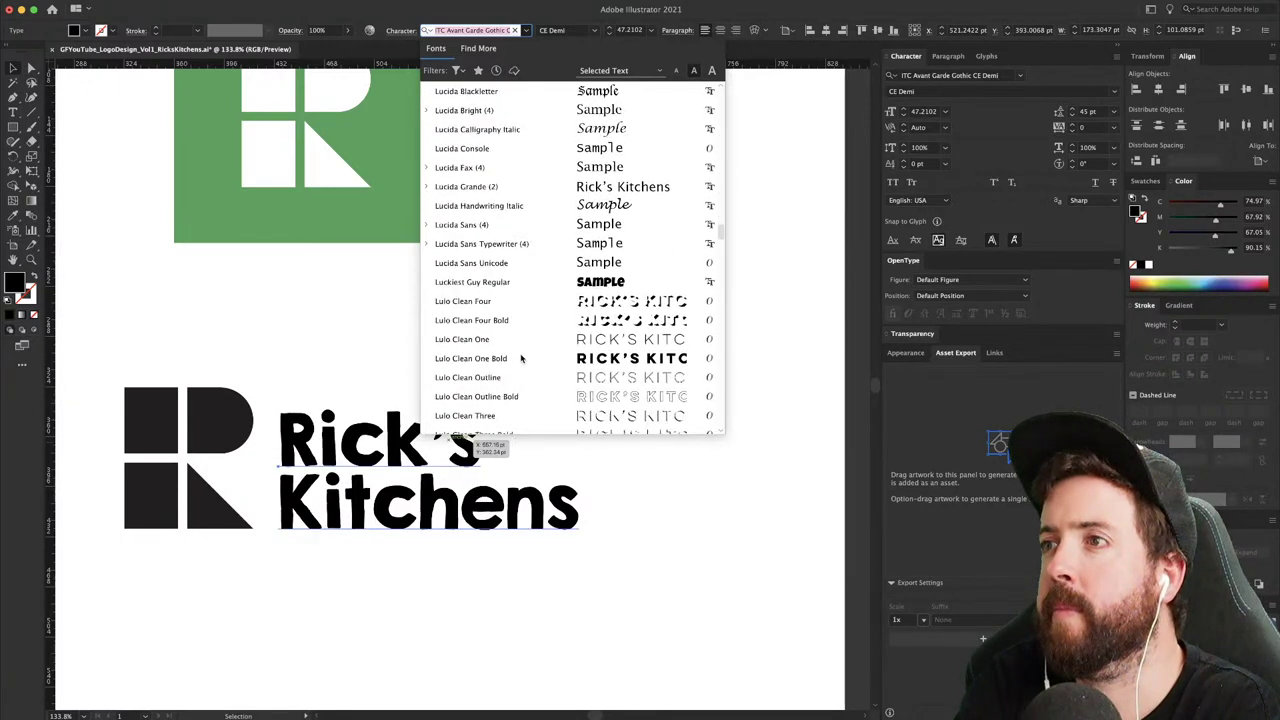
{"action": "scroll", "coordinate": [525, 282], "scroll_direction": "down", "scroll_amount": 6}
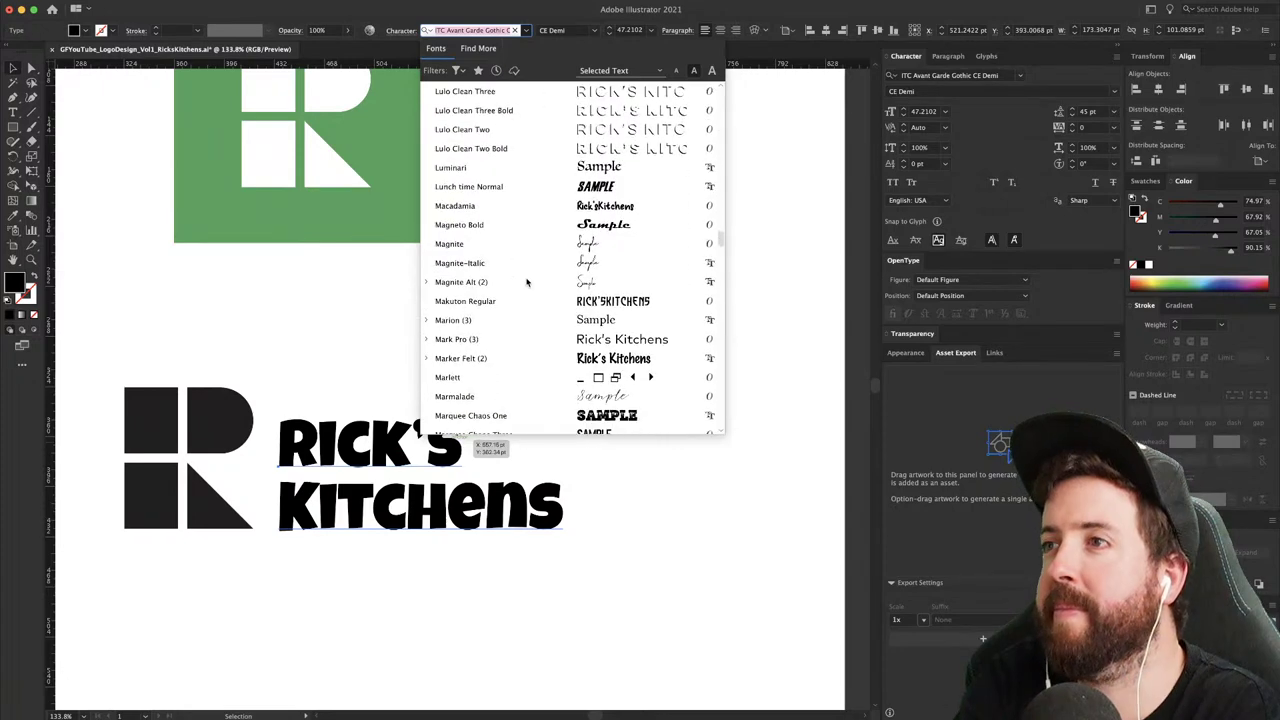
{"action": "scroll", "coordinate": [516, 275], "scroll_direction": "down", "scroll_amount": 3}
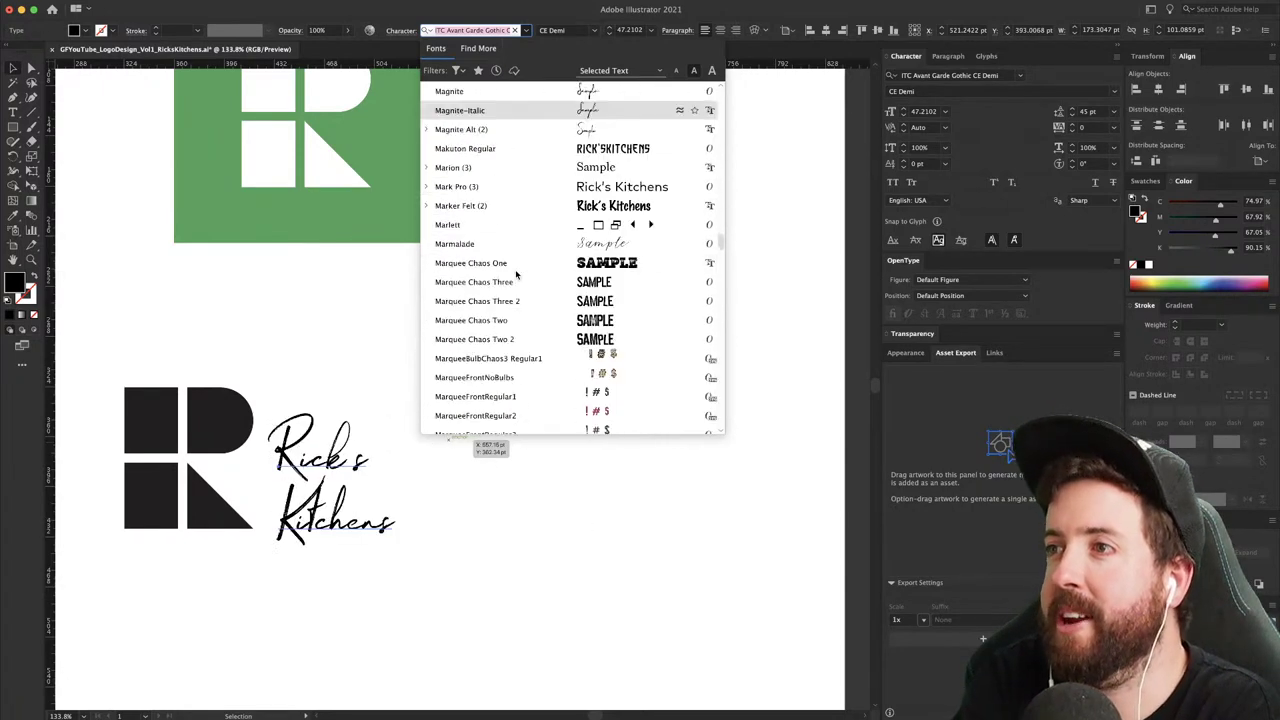
{"action": "scroll", "coordinate": [516, 275], "scroll_direction": "down", "scroll_amount": 15}
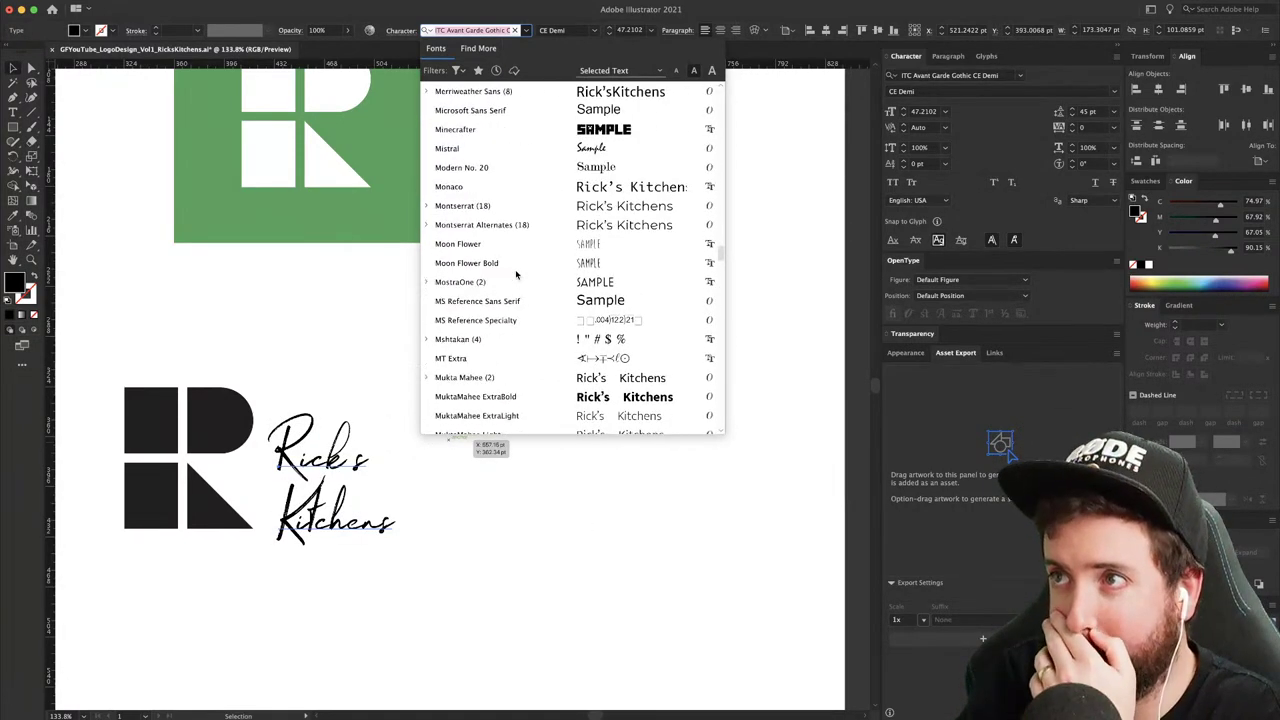
{"action": "scroll", "coordinate": [516, 275], "scroll_direction": "up", "scroll_amount": 3}
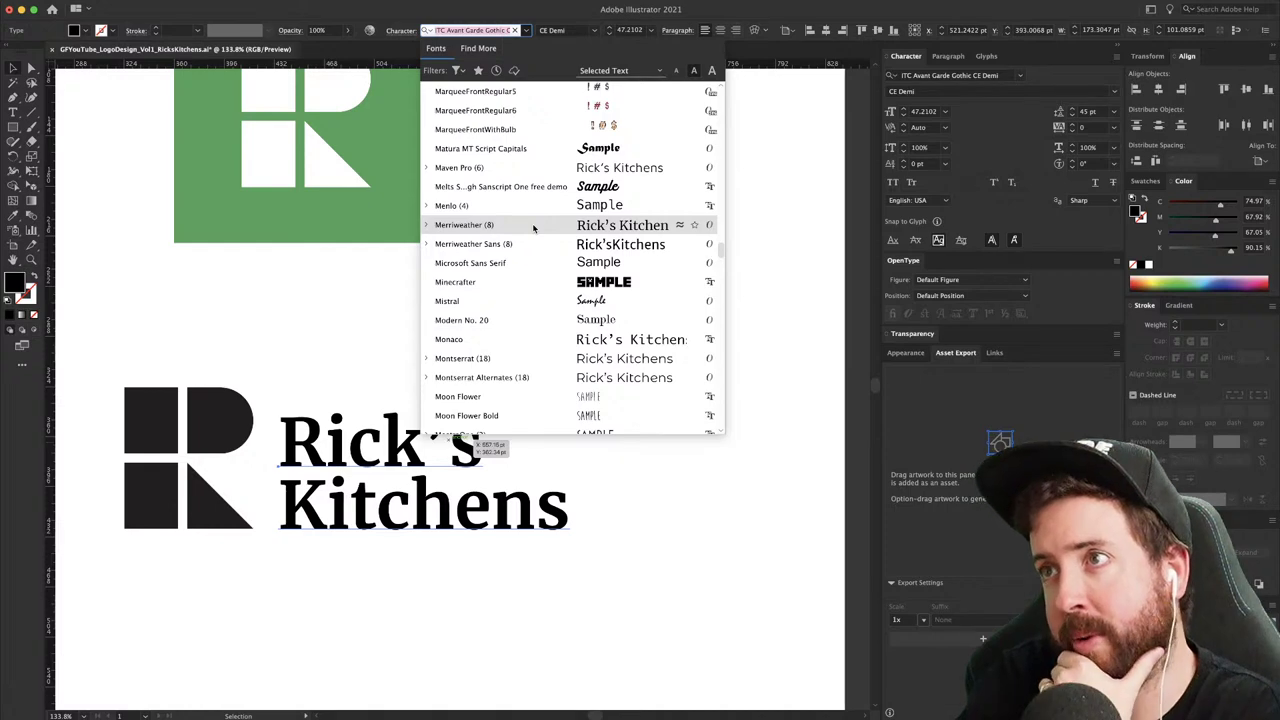
{"action": "scroll", "coordinate": [533, 228], "scroll_direction": "down", "scroll_amount": 3}
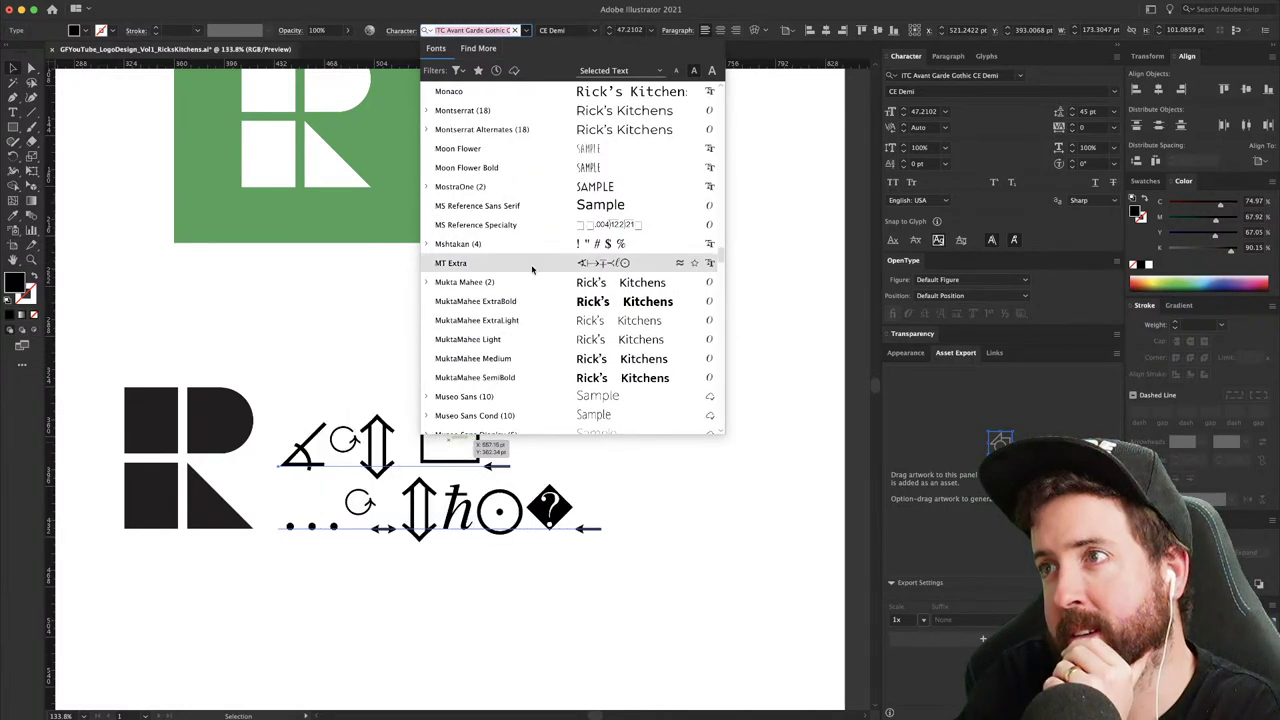
{"action": "scroll", "coordinate": [530, 300], "scroll_direction": "down", "scroll_amount": 3}
{"action": "scroll", "coordinate": [530, 315], "scroll_direction": "down", "scroll_amount": 10}
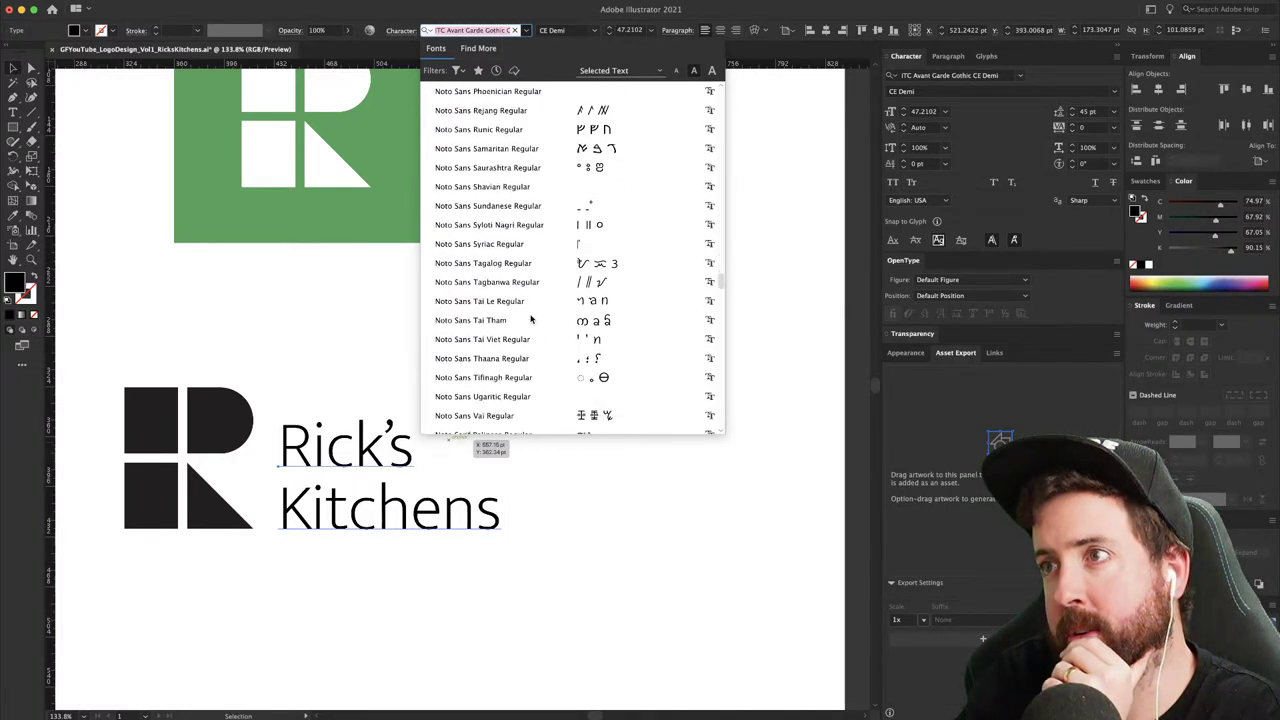
{"action": "scroll", "coordinate": [528, 308], "scroll_direction": "down", "scroll_amount": 5}
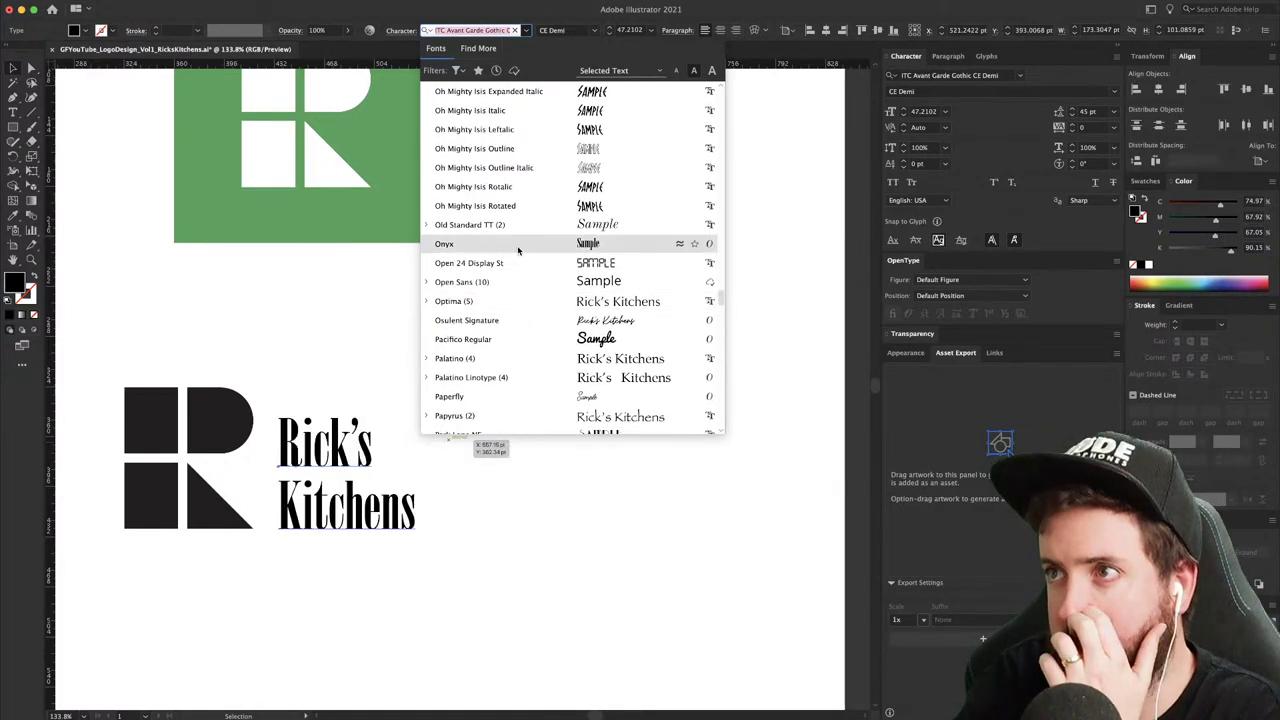
- Scroll the font list, previewing the wordmark in typefaces from Poppins to Superior Title Medium
{"action": "scroll", "coordinate": [522, 302], "scroll_direction": "down", "scroll_amount": 6}
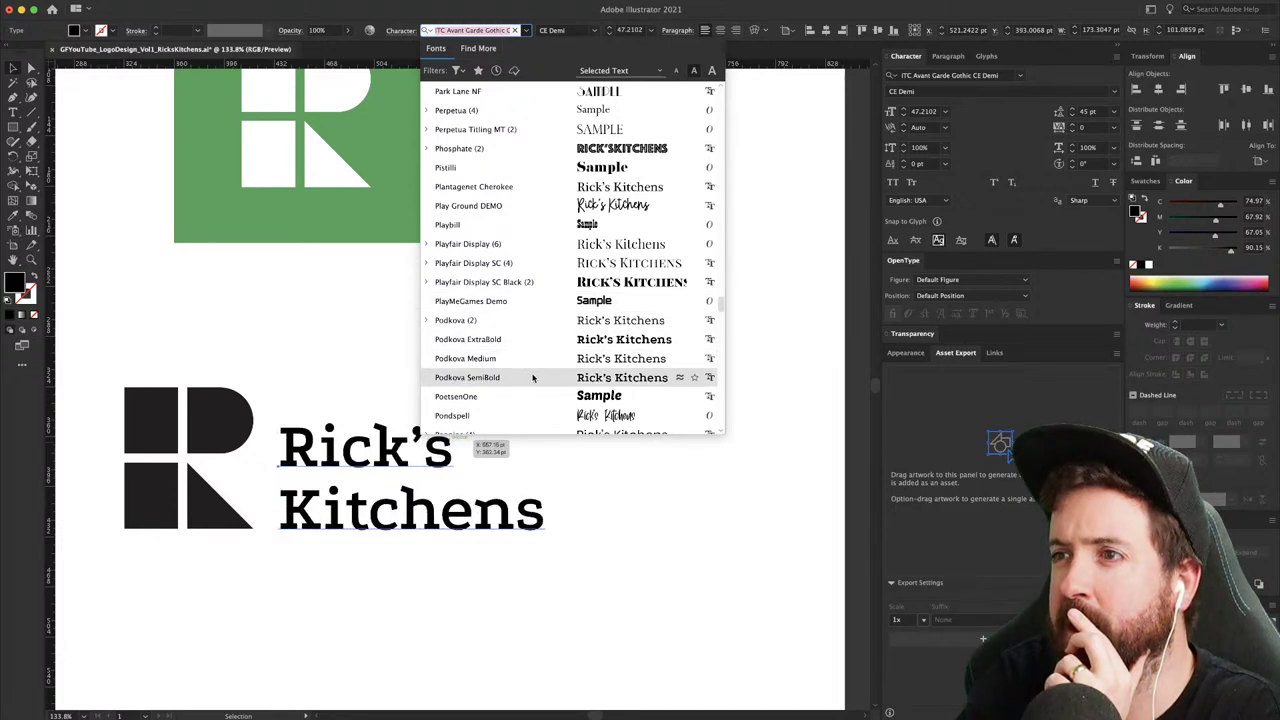
{"action": "scroll", "coordinate": [531, 372], "scroll_direction": "down", "scroll_amount": 5}
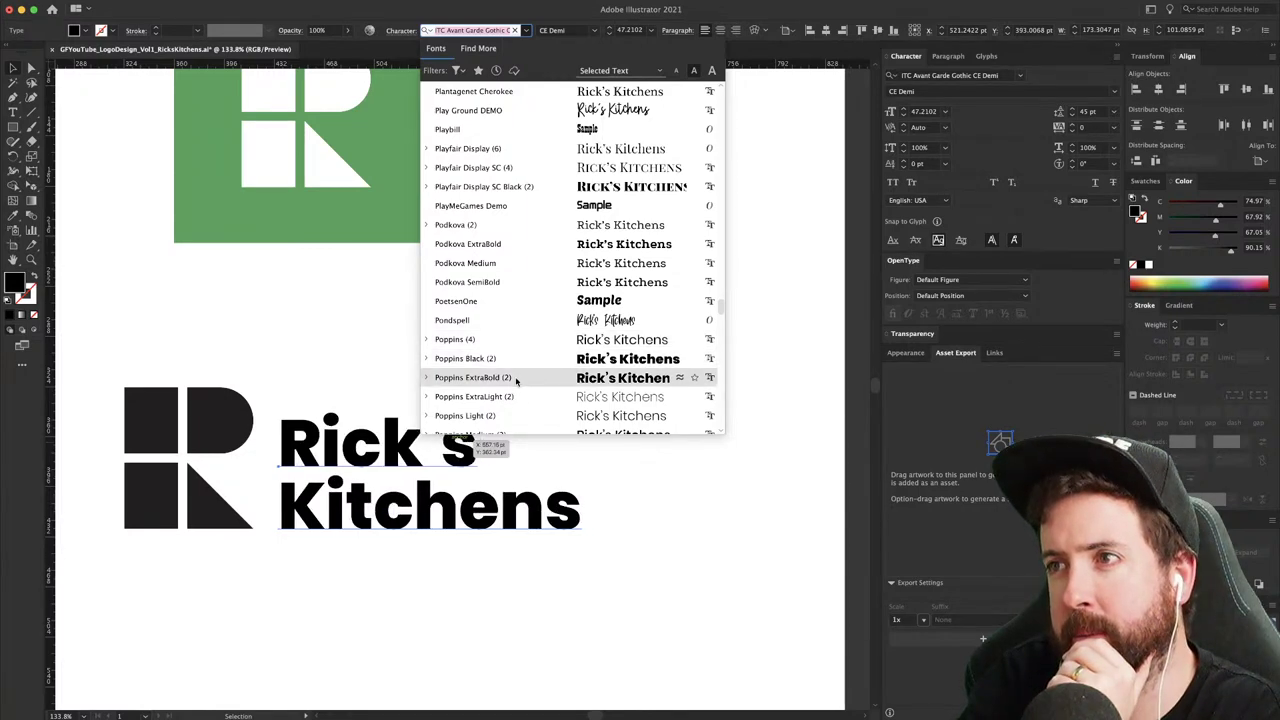
{"action": "scroll", "coordinate": [519, 410], "scroll_direction": "down", "scroll_amount": 4}
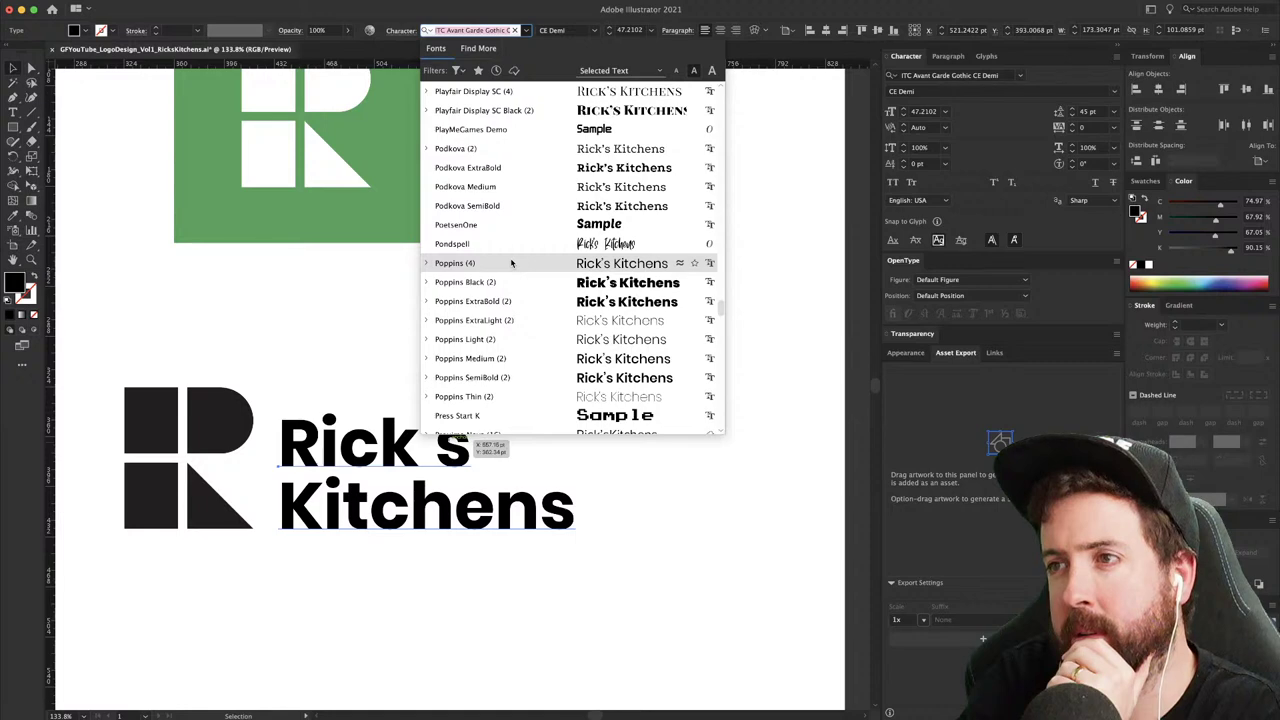
{"action": "scroll", "coordinate": [510, 263], "scroll_direction": "down", "scroll_amount": 7}
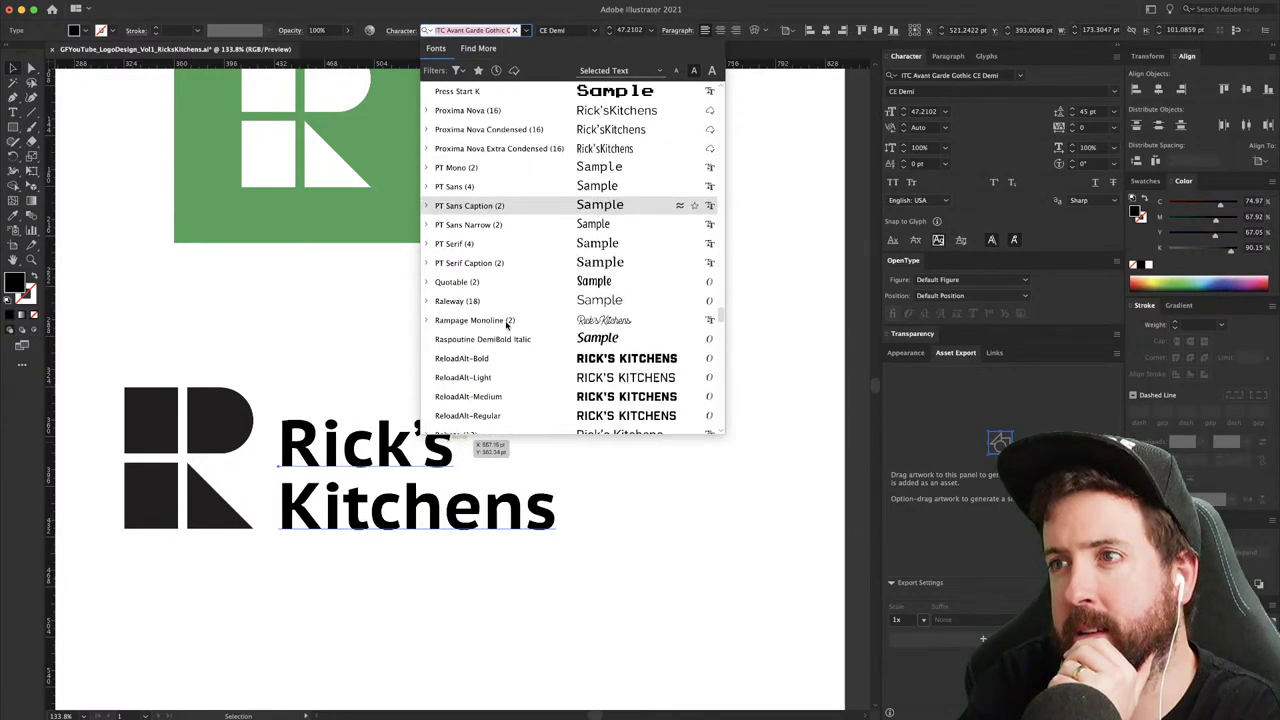
{"action": "scroll", "coordinate": [518, 370], "scroll_direction": "down", "scroll_amount": 5}
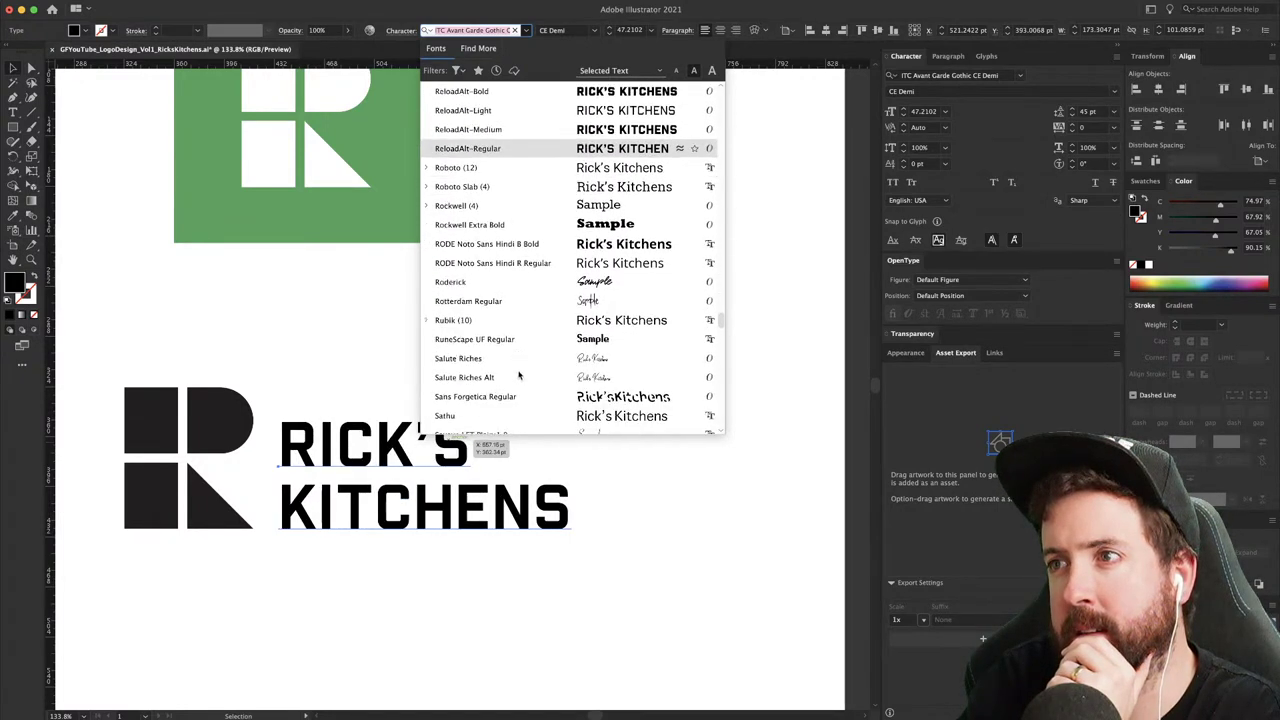
{"action": "scroll", "coordinate": [528, 382], "scroll_direction": "down", "scroll_amount": 1}
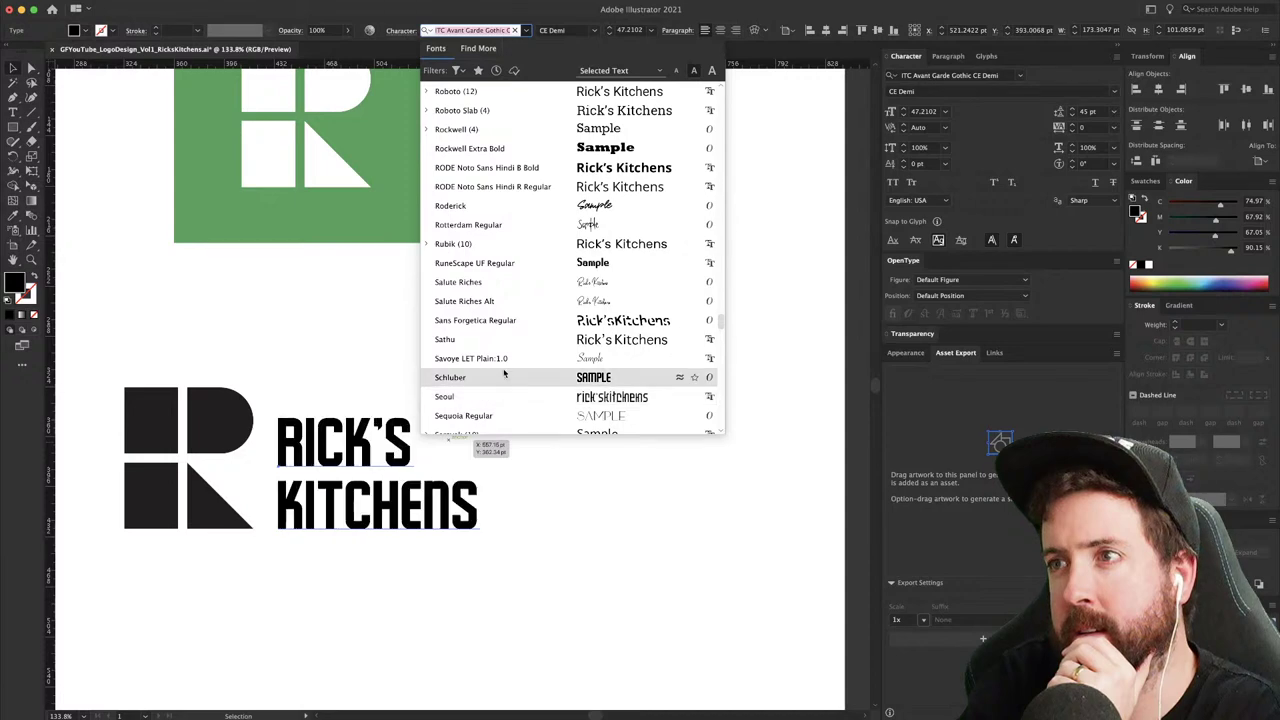
{"action": "scroll", "coordinate": [507, 343], "scroll_direction": "down", "scroll_amount": 2}
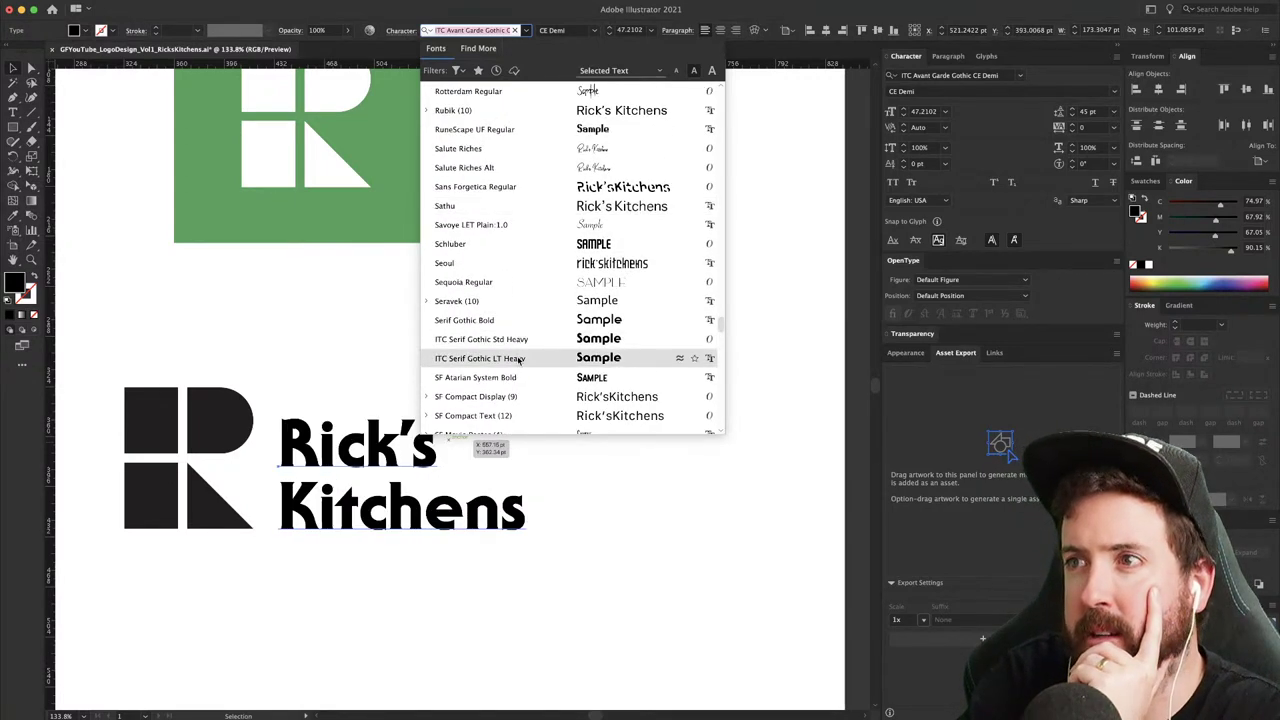
{"action": "scroll", "coordinate": [519, 358], "scroll_direction": "down", "scroll_amount": 2}
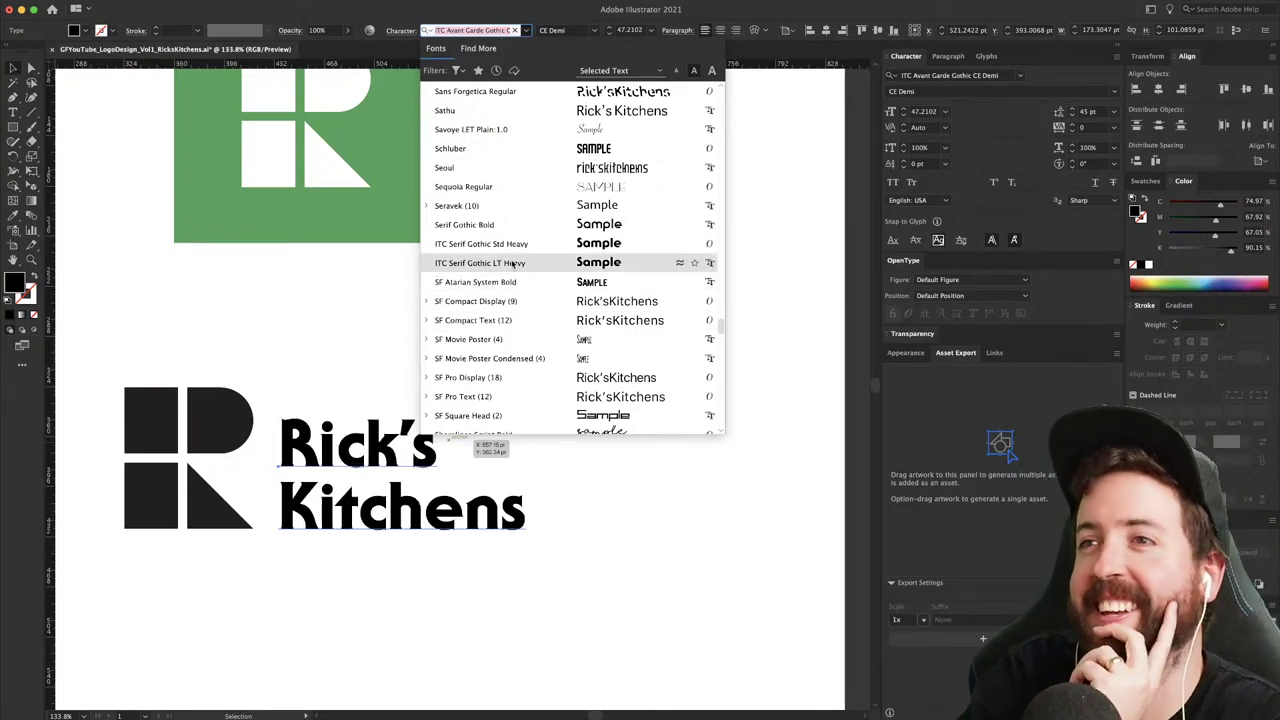
{"action": "scroll", "coordinate": [512, 263], "scroll_direction": "down", "scroll_amount": 2}
{"action": "scroll", "coordinate": [512, 263], "scroll_direction": "down", "scroll_amount": 1}
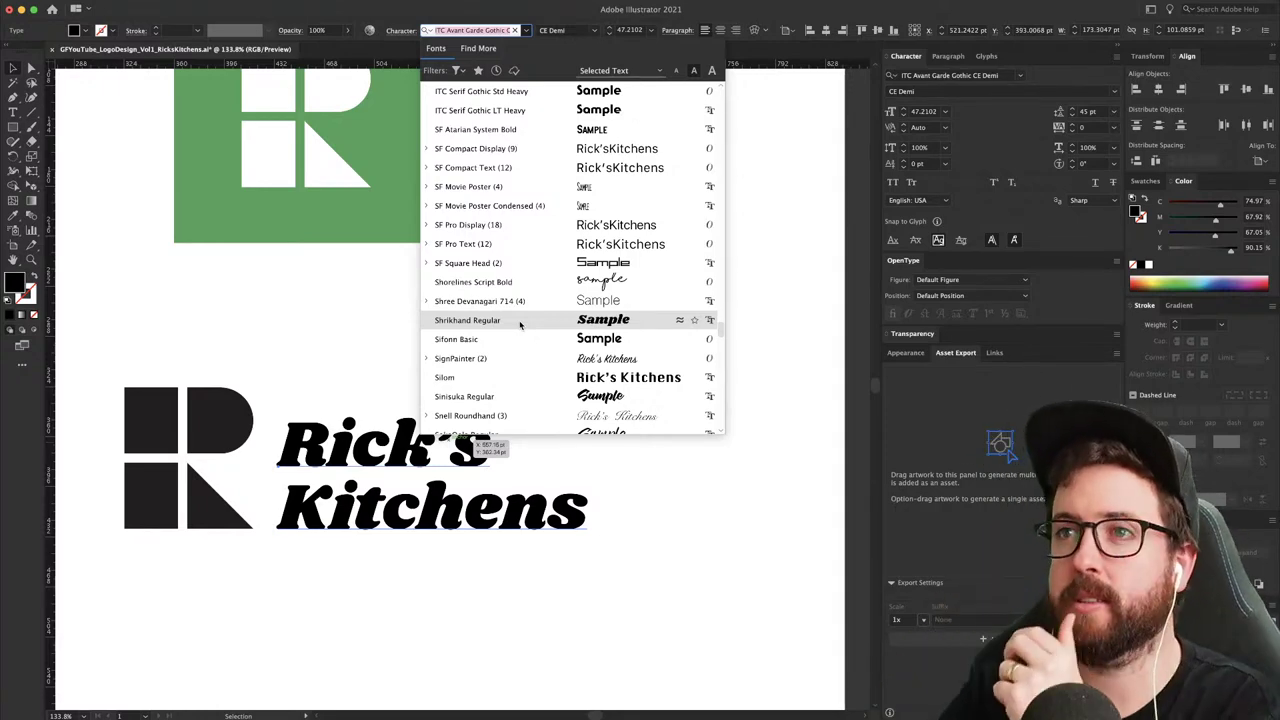
{"action": "scroll", "coordinate": [518, 327], "scroll_direction": "down", "scroll_amount": 1}
{"action": "scroll", "coordinate": [519, 329], "scroll_direction": "down", "scroll_amount": 4}
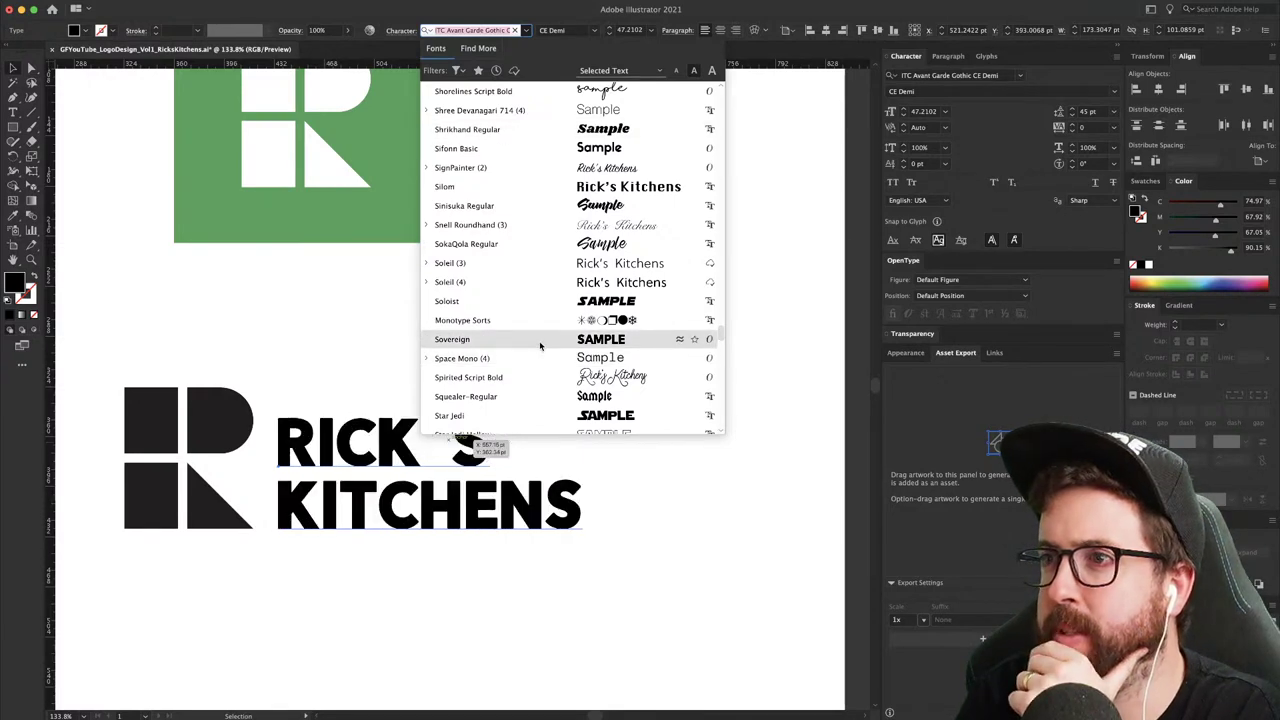
{"action": "scroll", "coordinate": [540, 345], "scroll_direction": "down", "scroll_amount": 5}
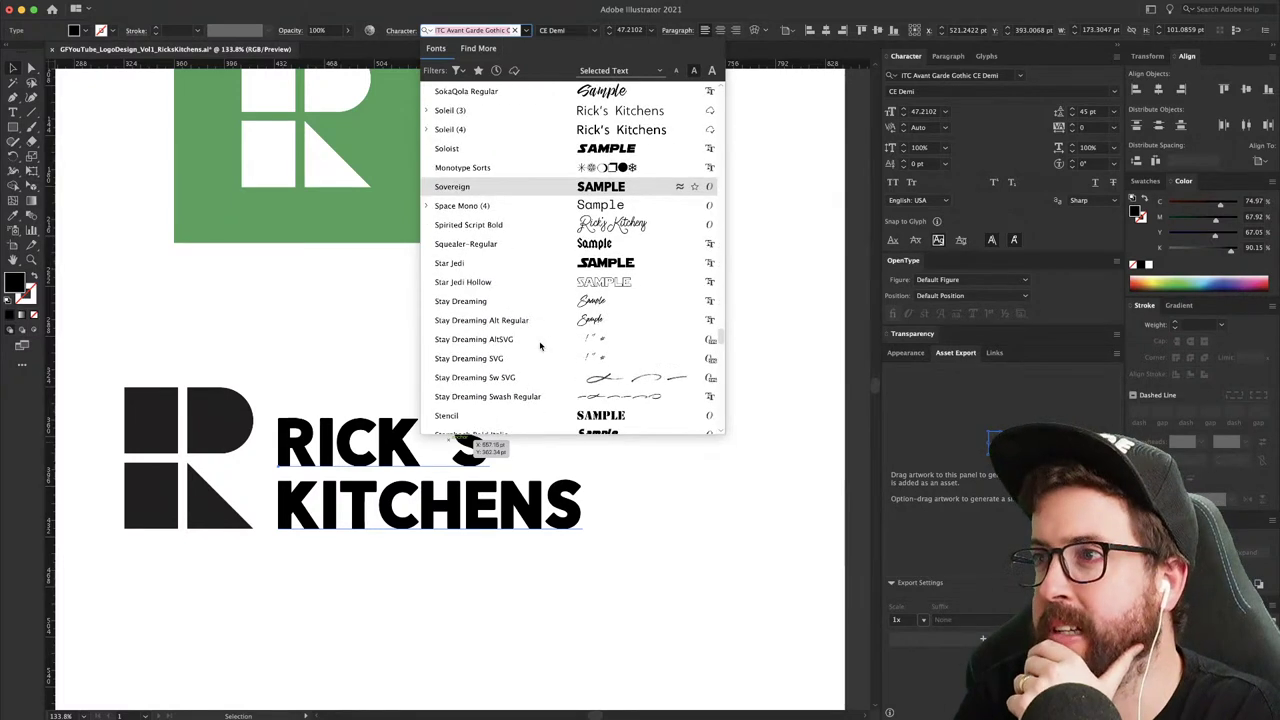
{"action": "scroll", "coordinate": [540, 345], "scroll_direction": "down", "scroll_amount": 6}
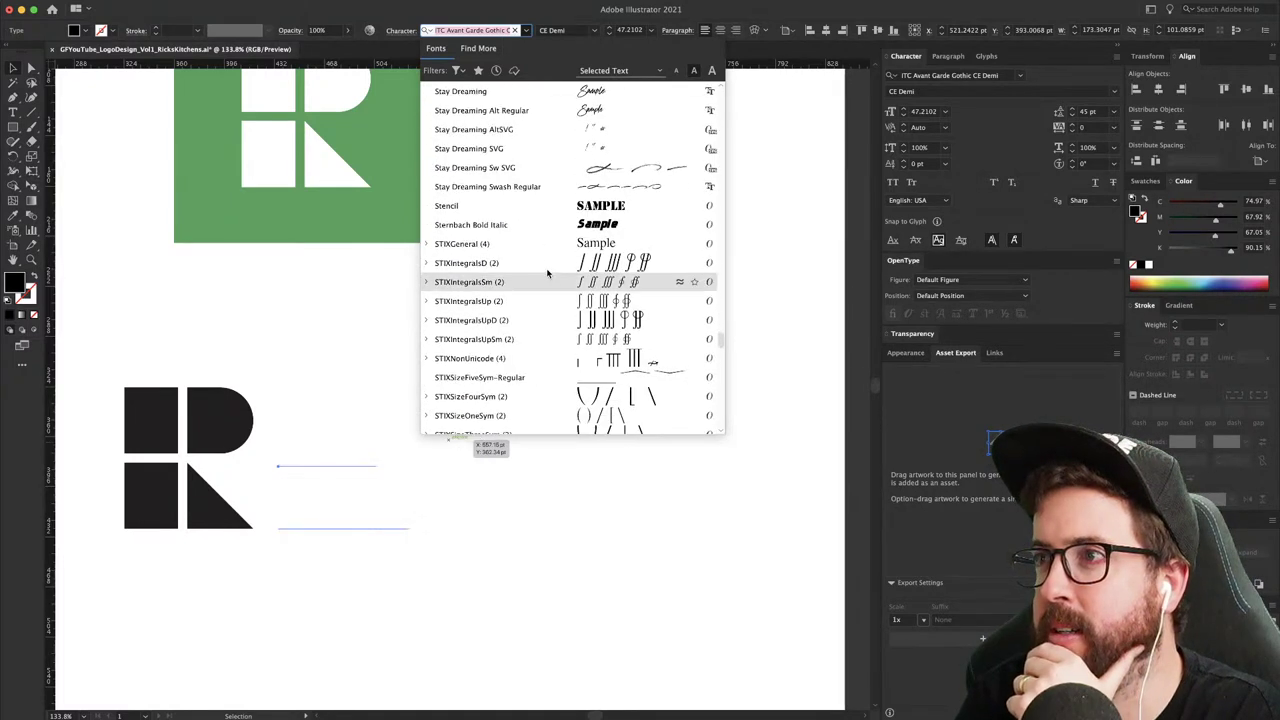
{"action": "scroll", "coordinate": [545, 296], "scroll_direction": "down", "scroll_amount": 6}
{"action": "scroll", "coordinate": [545, 297], "scroll_direction": "down", "scroll_amount": 6}
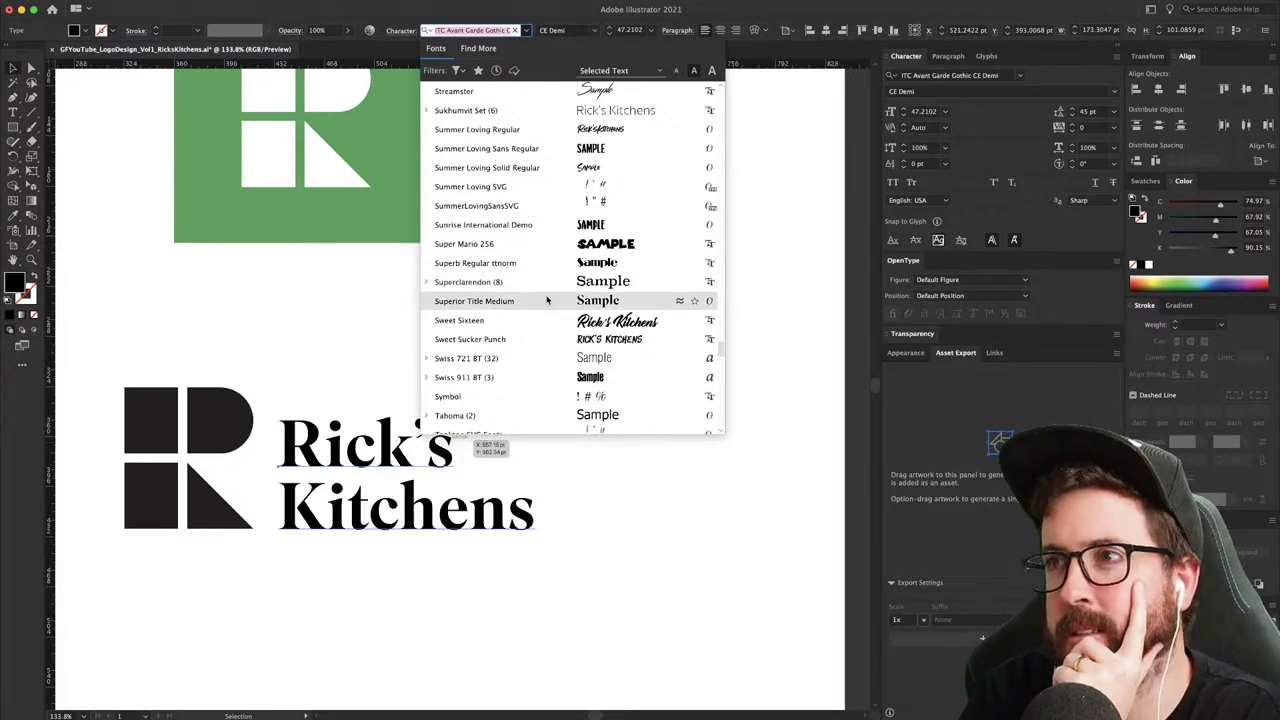
- Apply Superior Title Medium with -25 tracking and enlarge the wordmark to about 129%
{"action": "left_click", "coordinate": [547, 300]}
{"action": "left_click", "coordinate": [608, 374]}
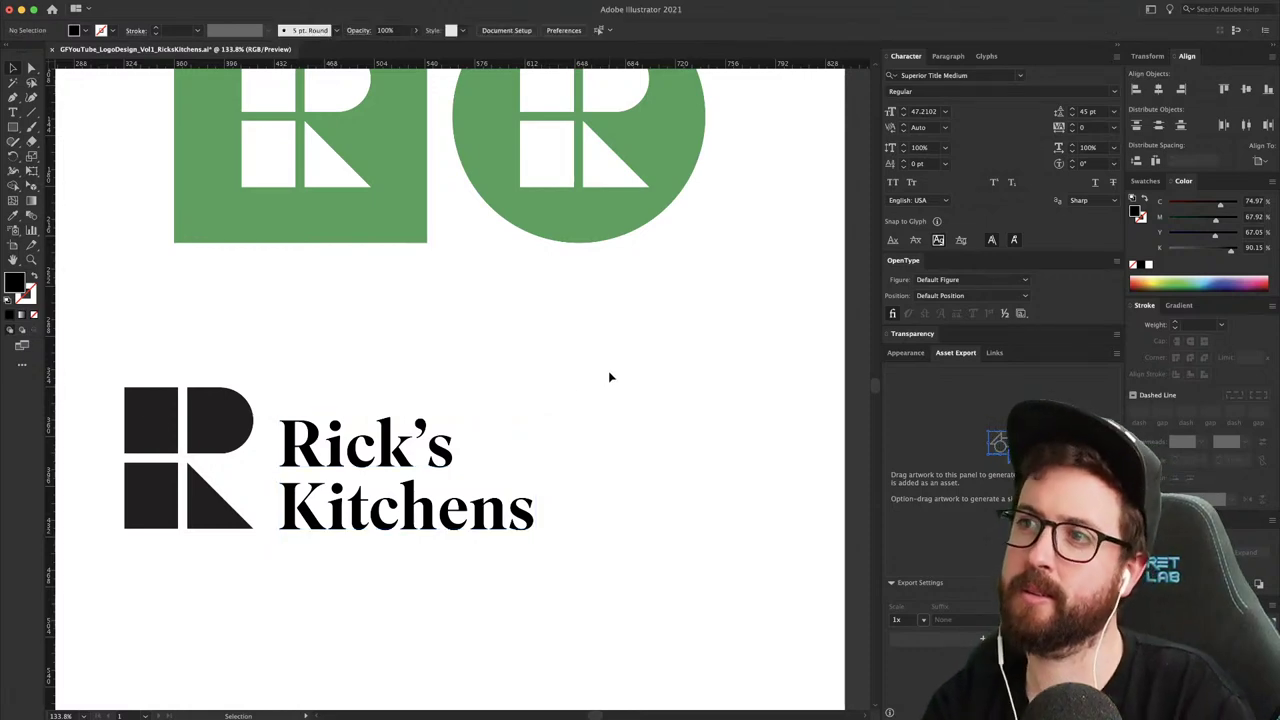
{"action": "left_click", "coordinate": [420, 475]}
{"action": "left_click", "coordinate": [1113, 127]}
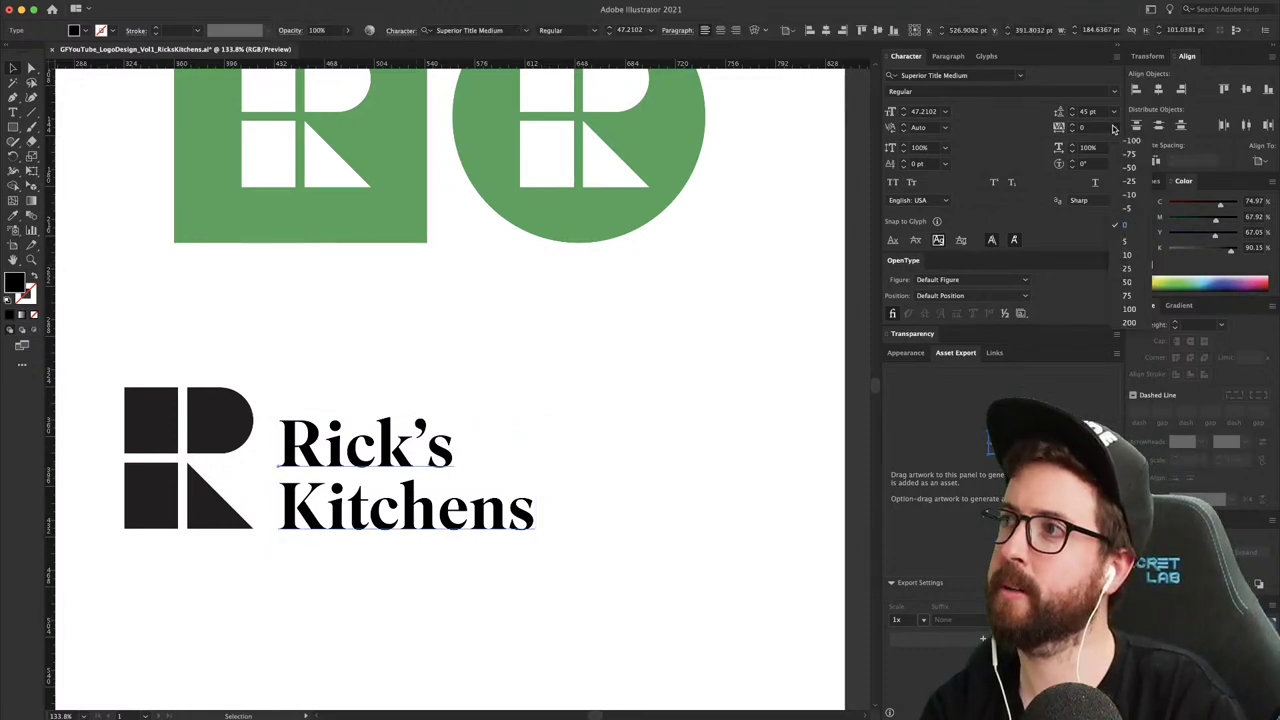
{"action": "left_click", "coordinate": [1130, 182]}
{"action": "key", "text": "s"}
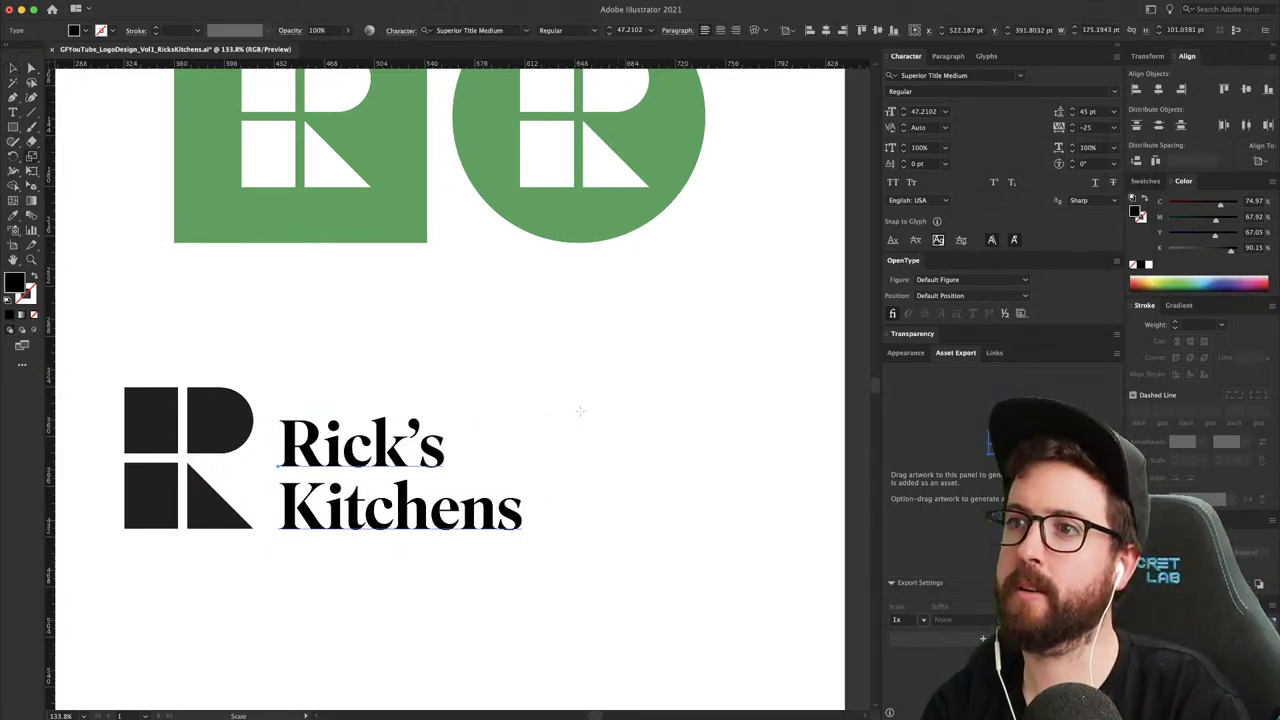
{"action": "left_click_drag", "start_coordinate": [527, 402], "coordinate": [591, 351]}
{"action": "key", "text": "v"}
{"action": "left_click", "coordinate": [591, 351]}
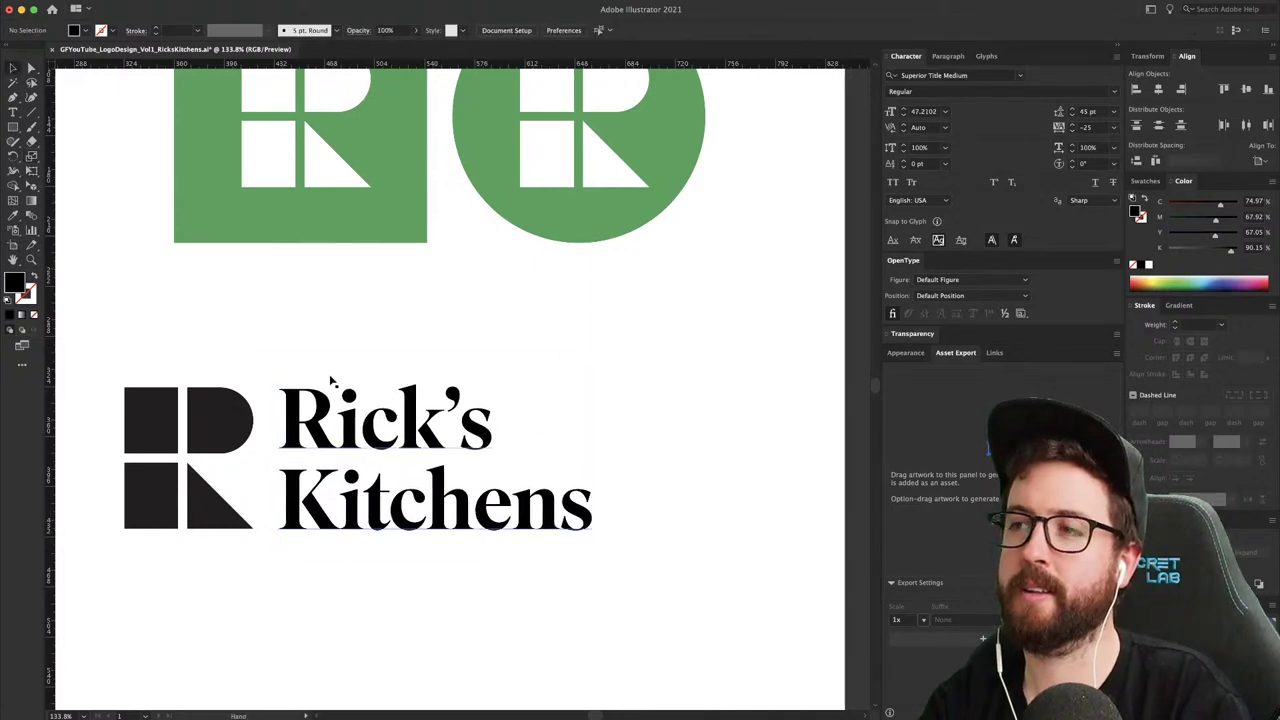
- Keep a serif wordmark copy off the artboard at lower right, reverting the lockup to bold RICK'S KITCHENS
{"action": "key", "text": "super+minus"}
{"action": "key", "text": "super+minus"}
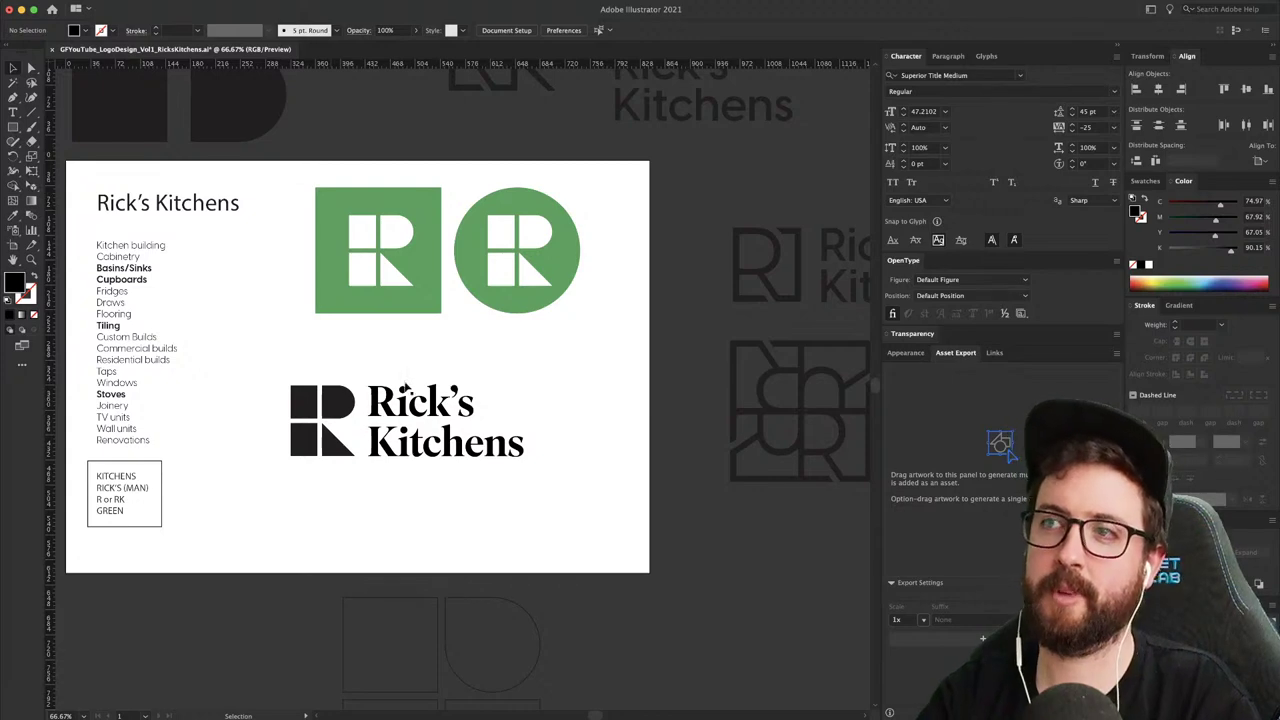
{"action": "left_click_drag", "start_coordinate": [430, 401], "coordinate": [780, 577], "text": "alt"}
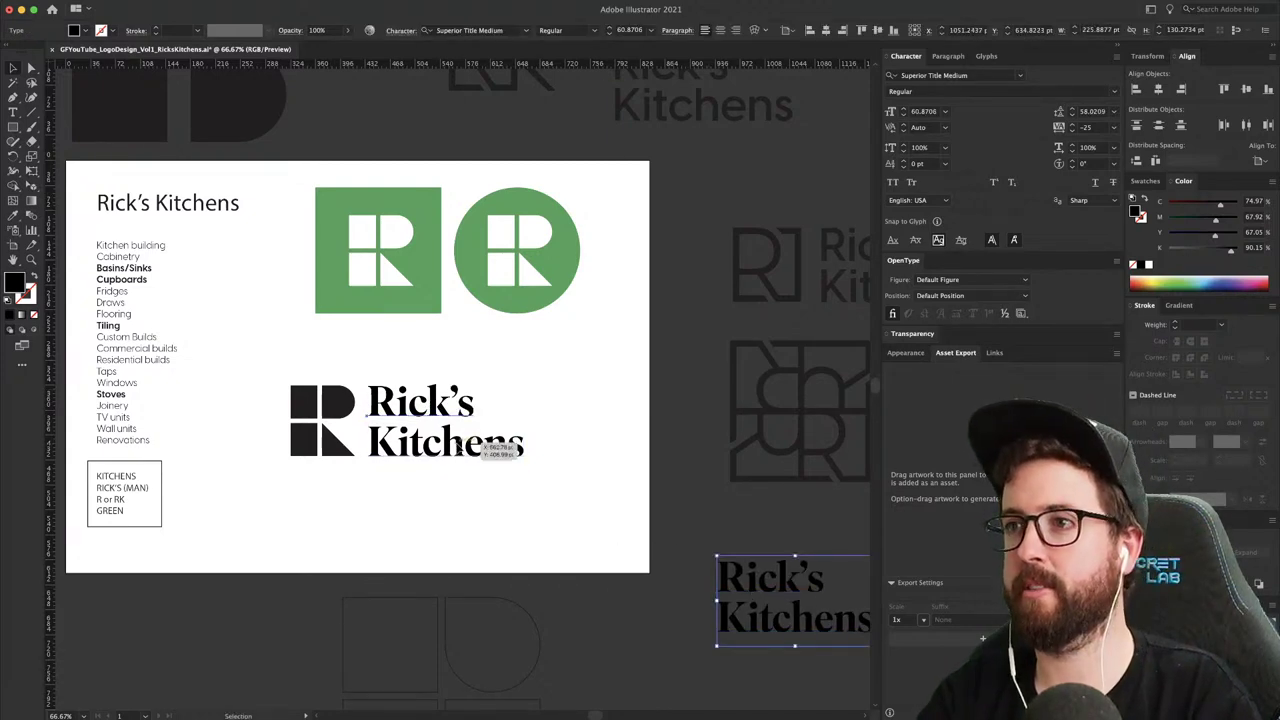
{"action": "left_click", "coordinate": [478, 446]}
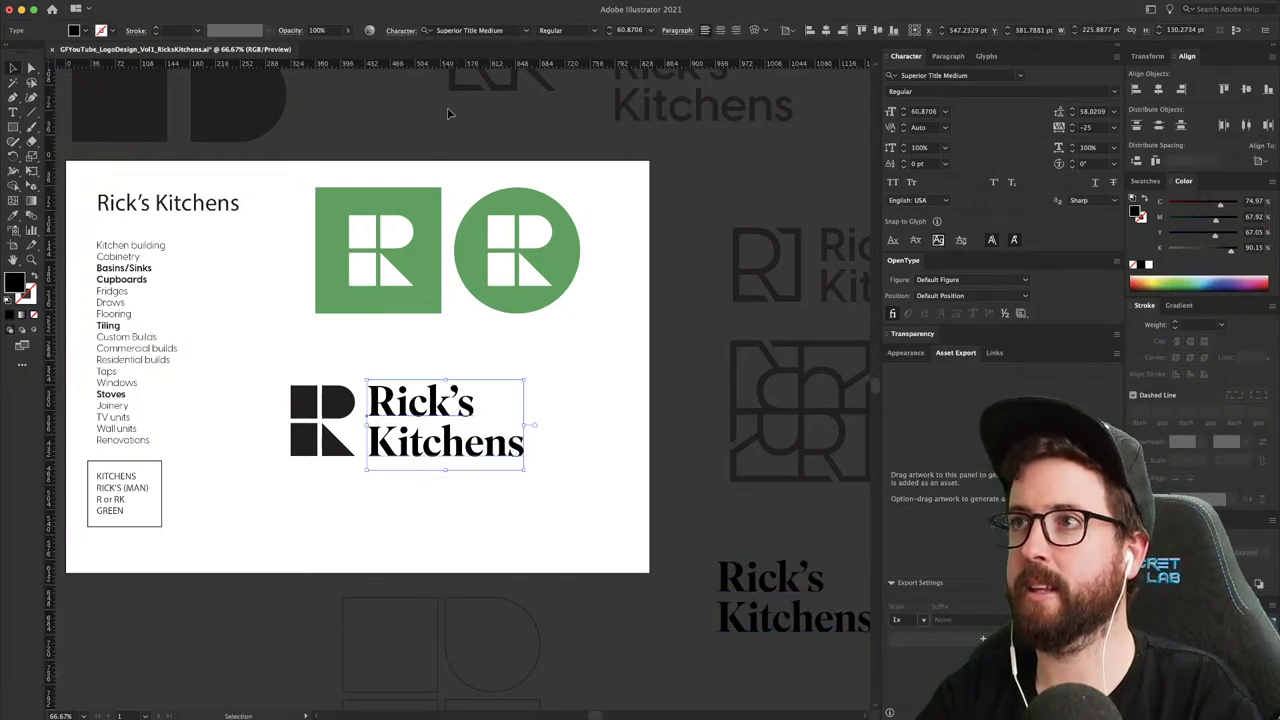
{"action": "left_click", "coordinate": [749, 569]}
{"action": "key", "text": "Delete"}
{"action": "key", "text": "super+z"}
{"action": "key", "text": "super+z"}
{"action": "key", "text": "super+z"}
{"action": "key", "text": "super+z"}
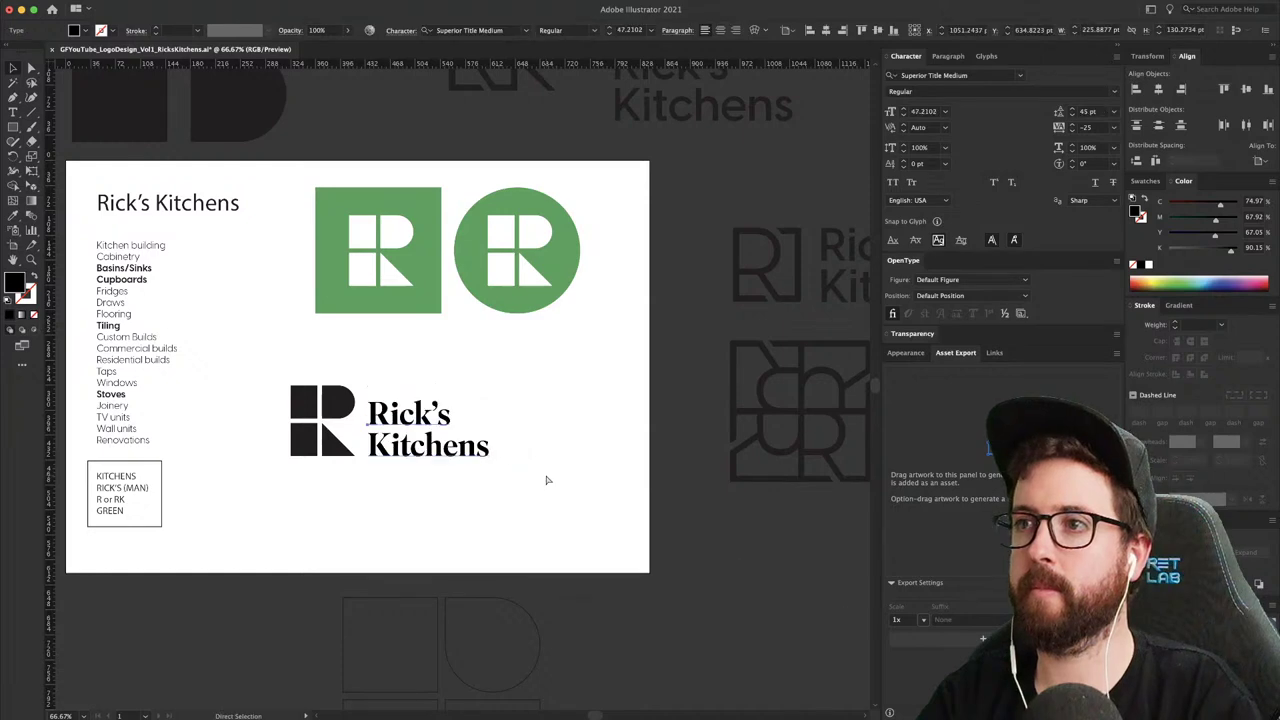
{"action": "key", "text": "ctrl+z"}
{"action": "key", "text": "ctrl+z"}
{"action": "key", "text": "ctrl+z"}
{"action": "key", "text": "ctrl+z"}
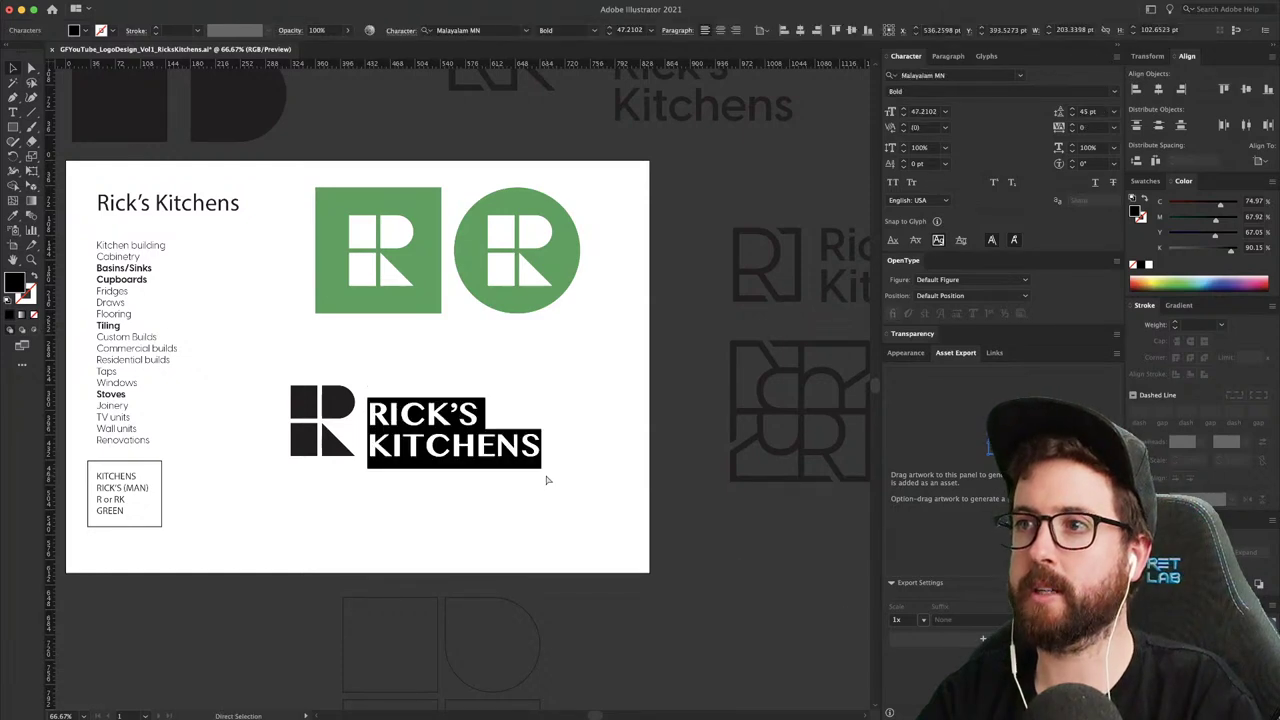
{"action": "key", "text": "ctrl+z"}
{"action": "key", "text": "ctrl+z"}
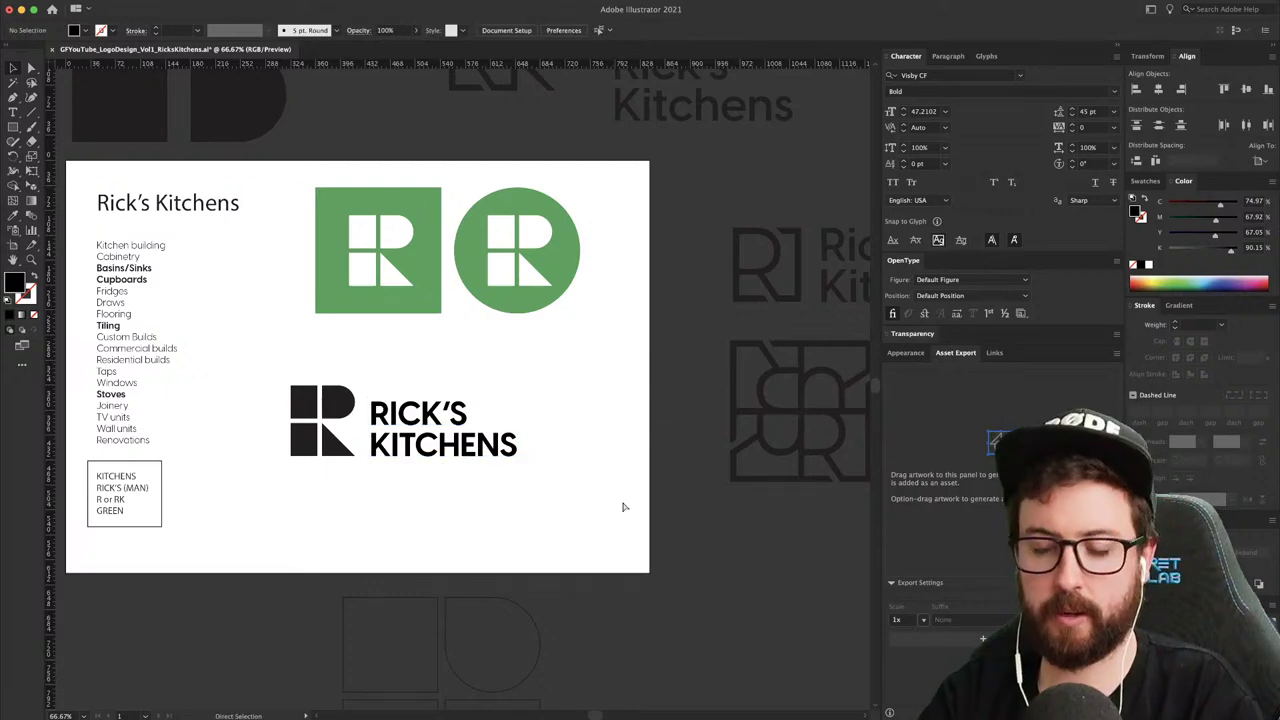
{"action": "key", "text": "ctrl+shift+z"}
{"action": "left_click_drag", "start_coordinate": [475, 442], "coordinate": [800, 567]}
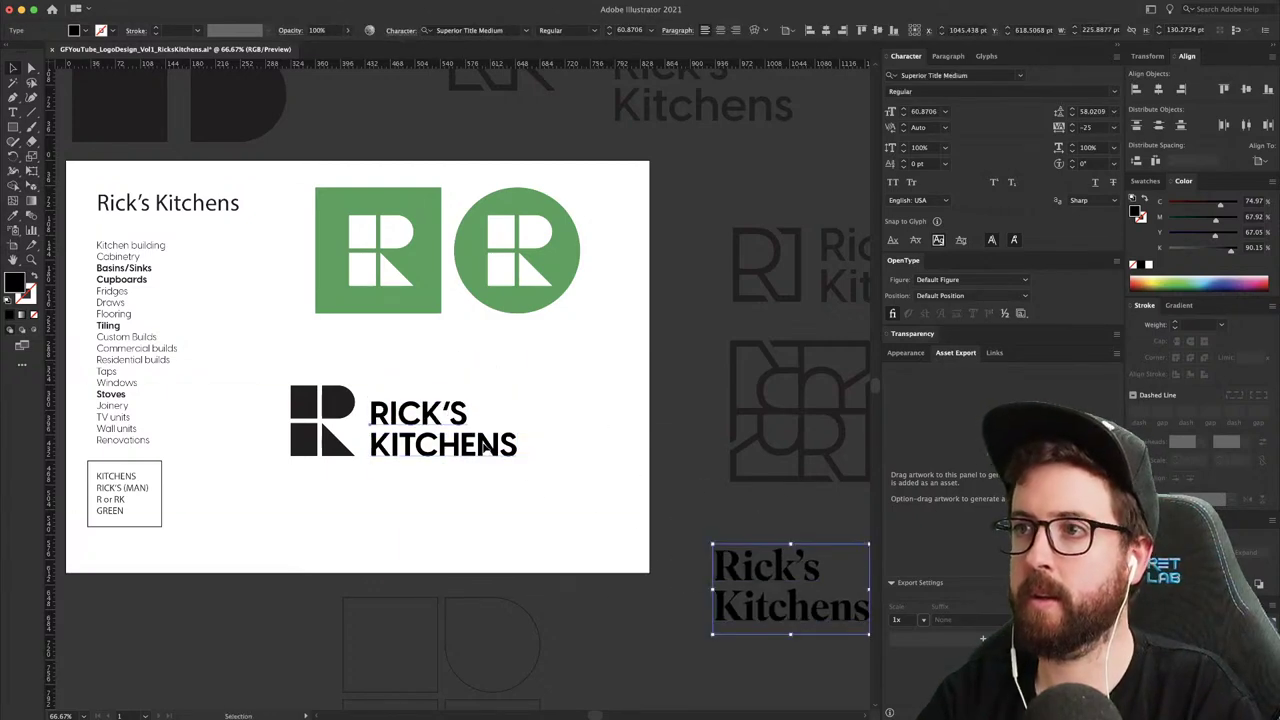
- Enlarge the RICK'S KITCHENS wordmark to about 113% and then 103%, and move it beside the R mark
{"action": "left_click", "coordinate": [493, 452]}
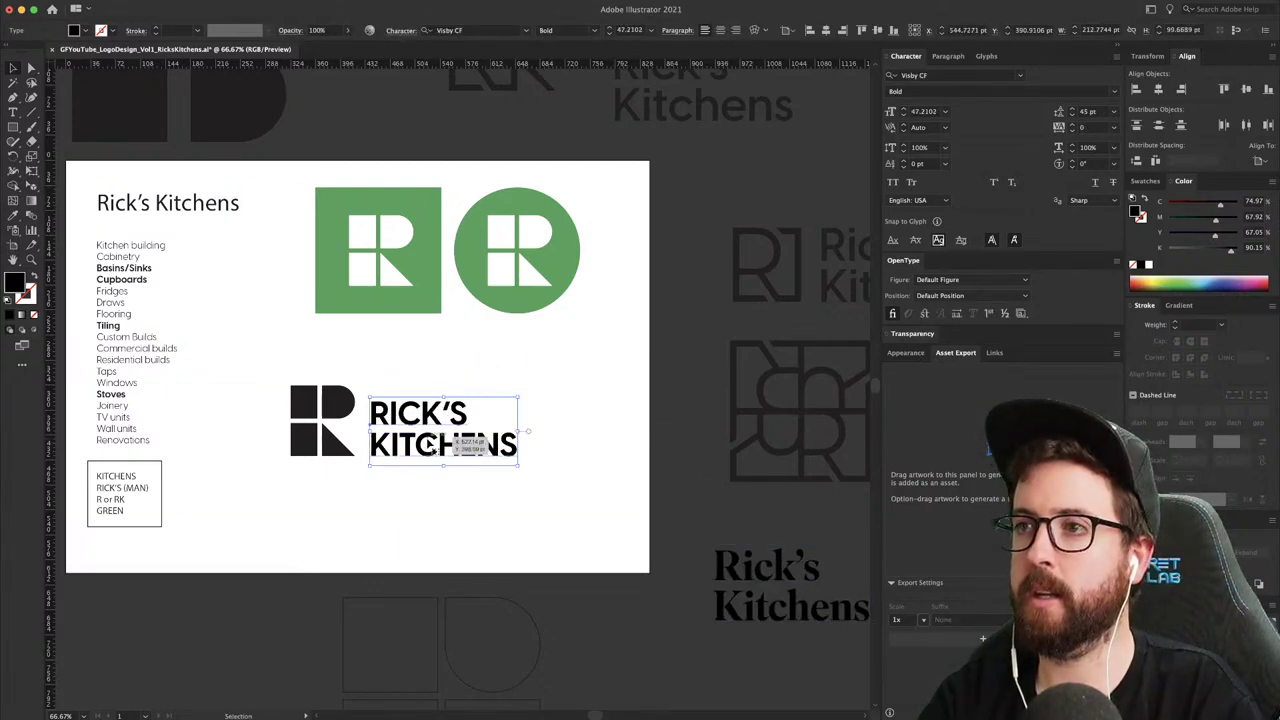
{"action": "key", "text": "s"}
{"action": "left_click_drag", "start_coordinate": [511, 366], "coordinate": [540, 350]}
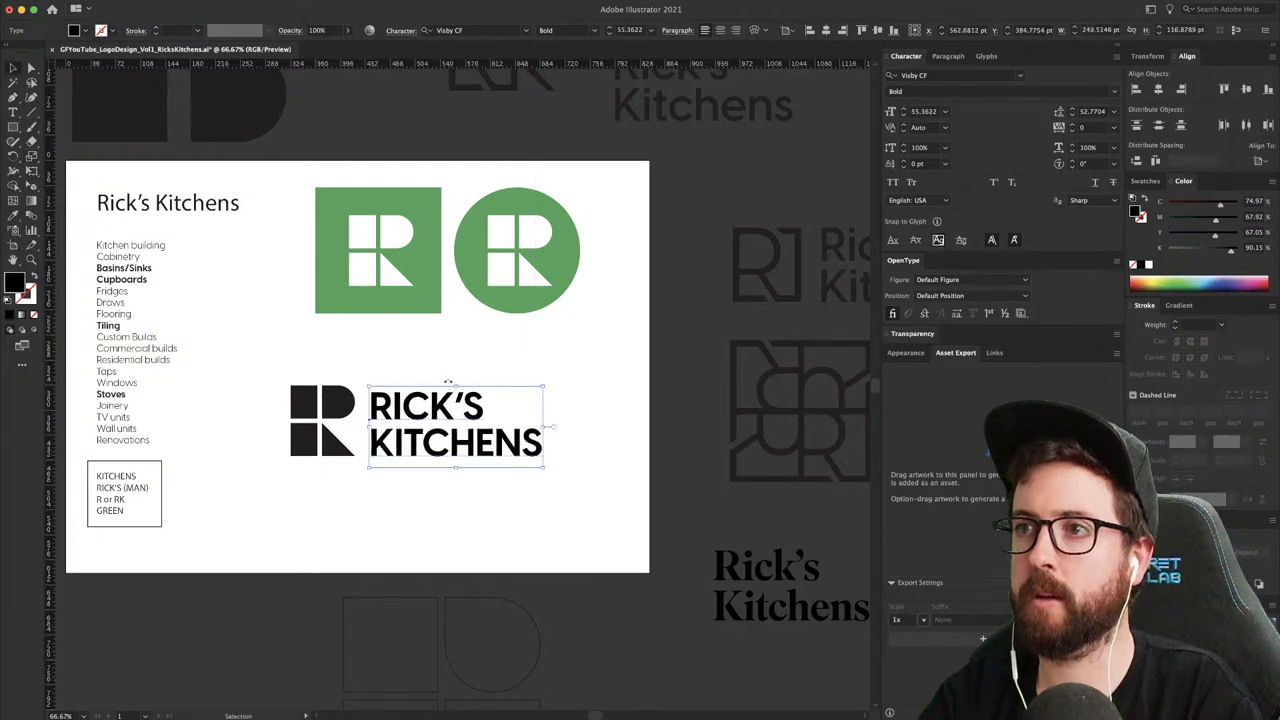
{"action": "key", "text": "super+shift+a"}
{"action": "left_click_drag", "start_coordinate": [447, 420], "coordinate": [377, 420]}
{"action": "scroll", "coordinate": [340, 412], "scroll_direction": "up", "scroll_amount": 5}
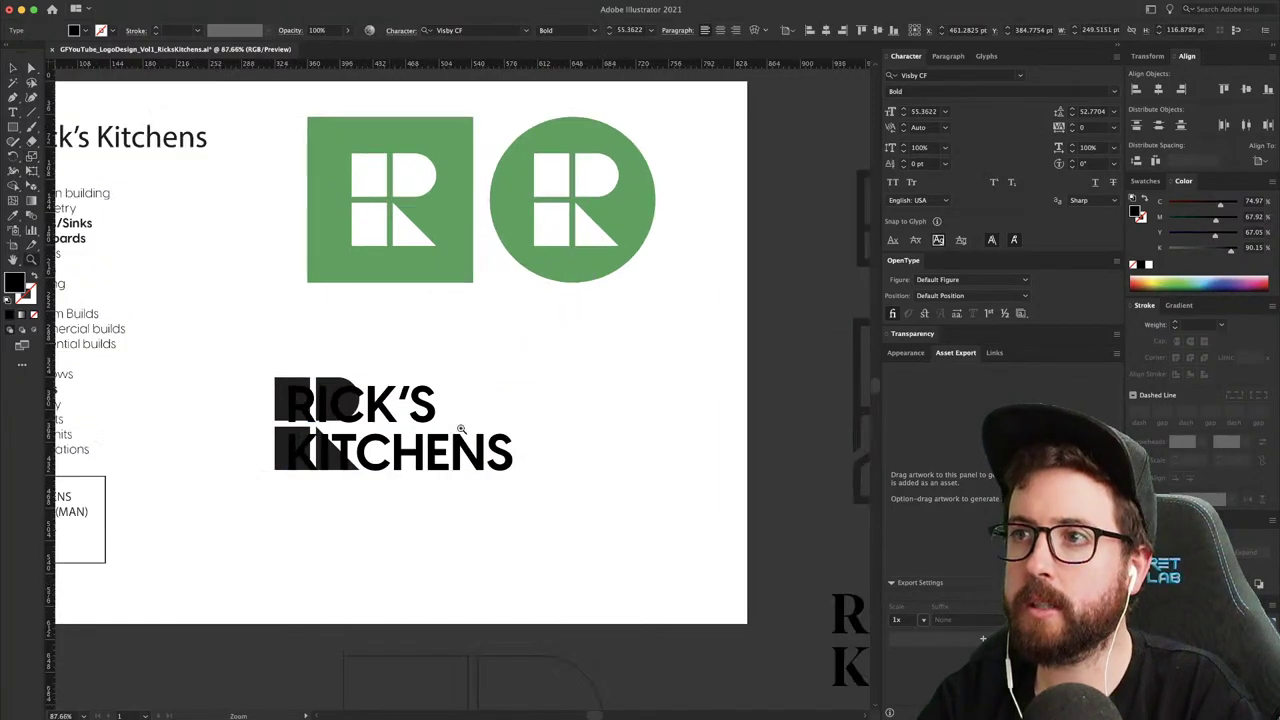
{"action": "left_click_drag", "start_coordinate": [431, 370], "coordinate": [607, 372]}
{"action": "key", "text": "super+minus"}
{"action": "key", "text": "super+minus"}
- Colour the word RICK'S the same green as the square icon
{"action": "key", "text": "v"}
{"action": "key", "text": "t"}
{"action": "left_click_drag", "start_coordinate": [502, 352], "coordinate": [325, 352]}
{"action": "left_click", "coordinate": [11, 216]}
{"action": "left_click", "coordinate": [310, 194]}
{"action": "key", "text": "v"}
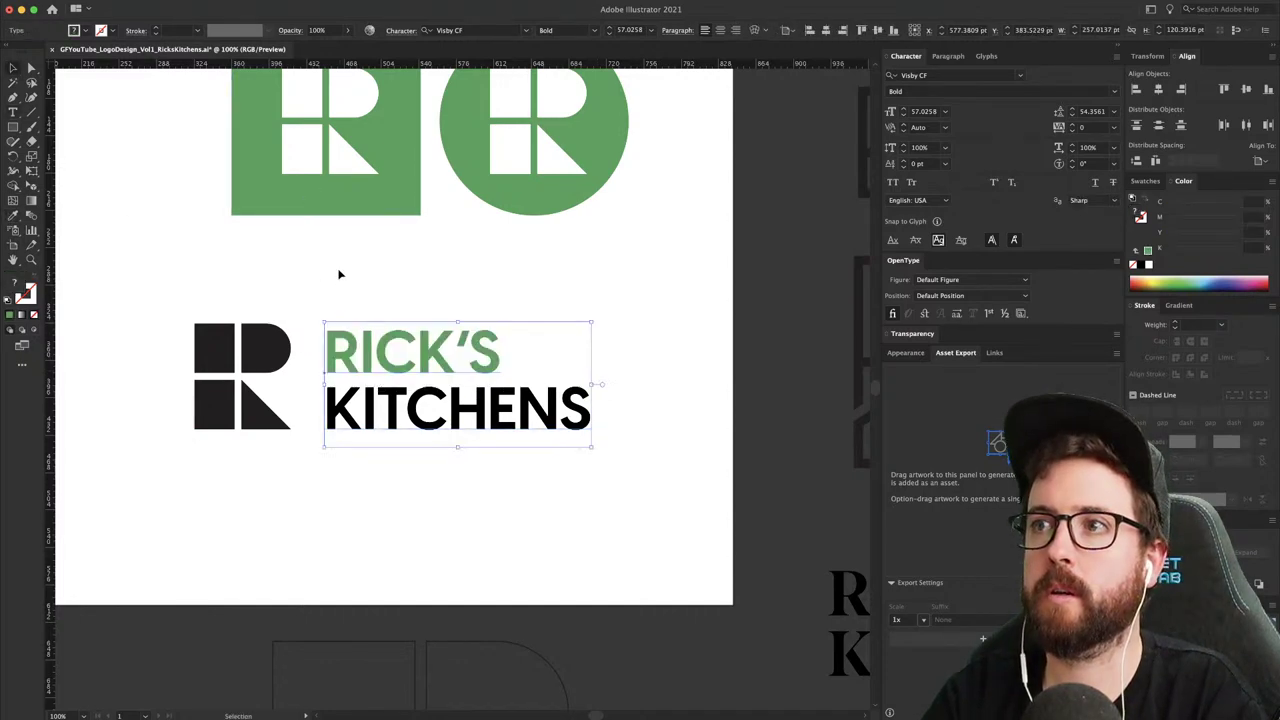
{"action": "left_click", "coordinate": [339, 274]}
- Eyedropper the R icon green to match RICK'S
{"action": "left_click_drag", "start_coordinate": [175, 314], "coordinate": [287, 436]}
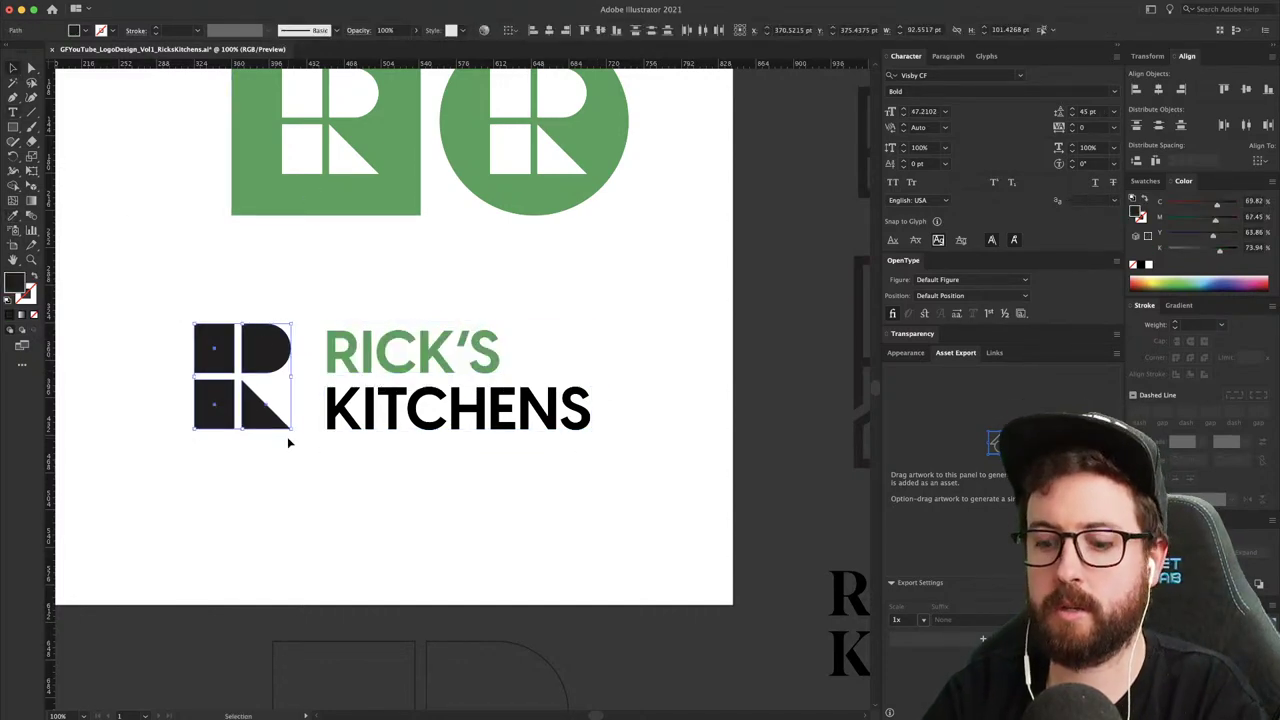
{"action": "key", "text": "i"}
{"action": "left_click", "coordinate": [342, 358]}
{"action": "key", "text": "a"}
{"action": "left_click", "coordinate": [378, 294]}
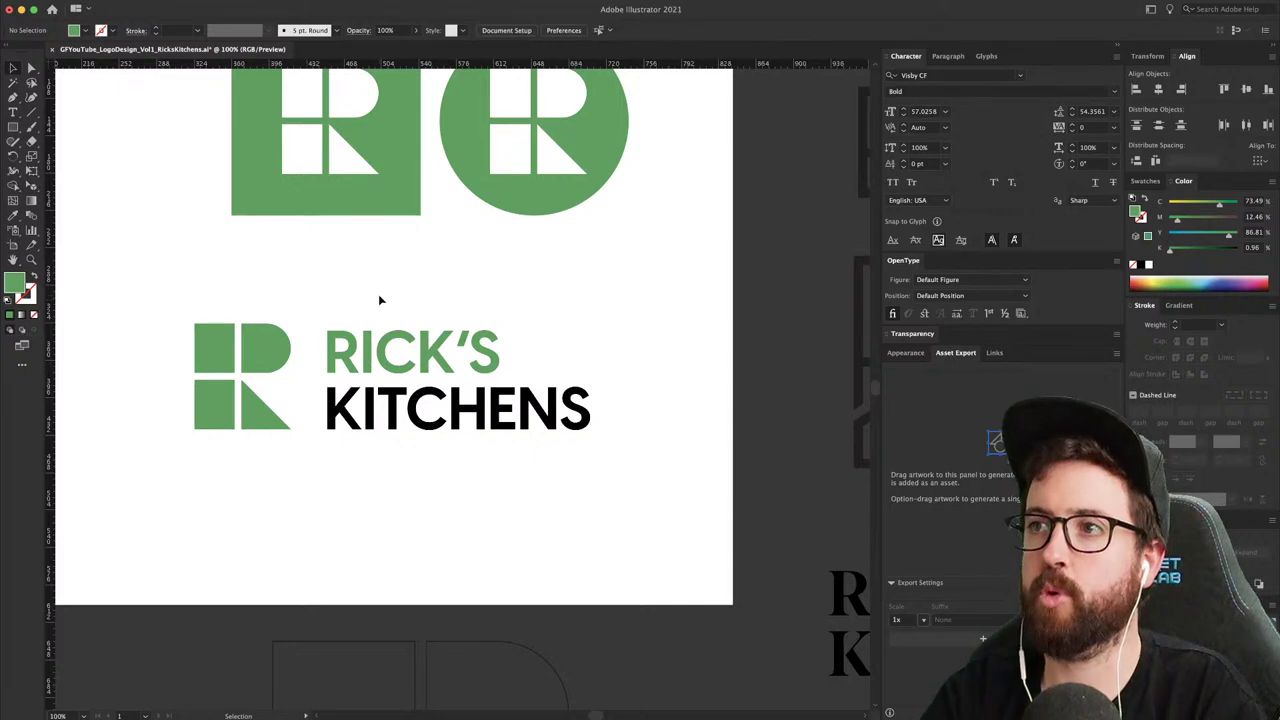
- Make the R icon's triangle black like KITCHENS
{"action": "key", "text": "super+minus"}
{"action": "scroll", "coordinate": [378, 294], "scroll_direction": "right", "scroll_amount": 2}
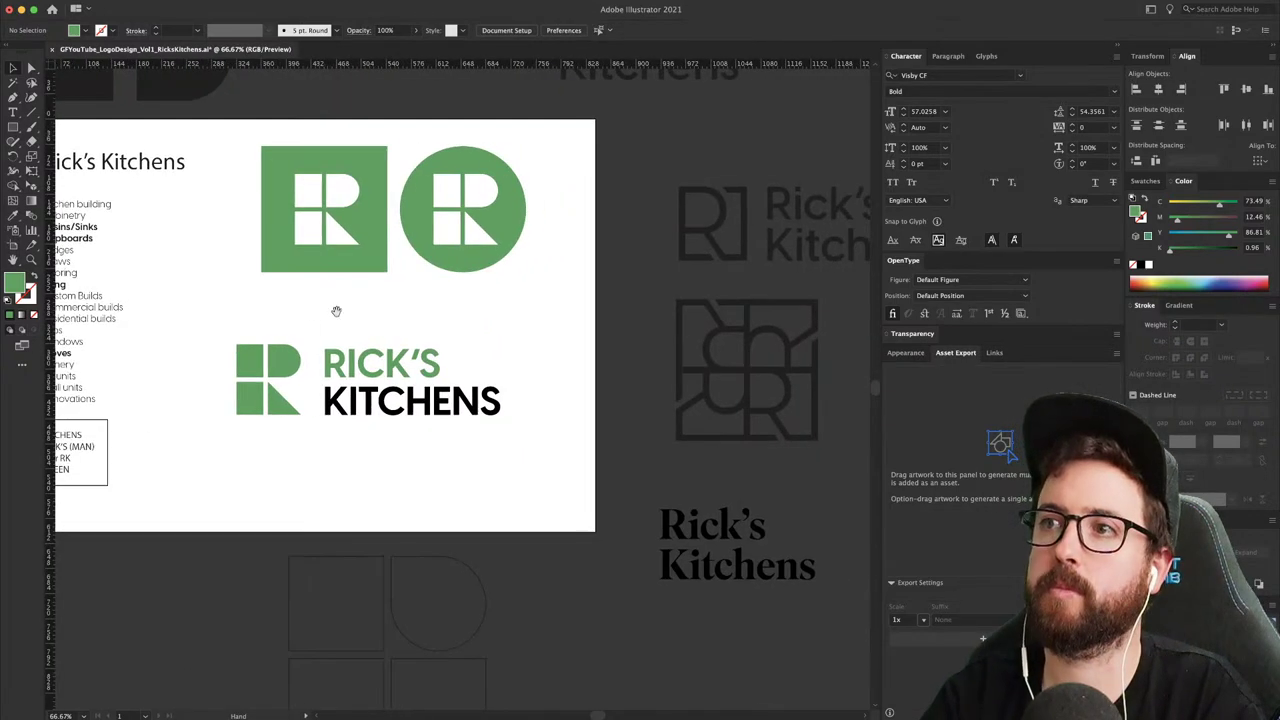
{"action": "left_click", "coordinate": [291, 410]}
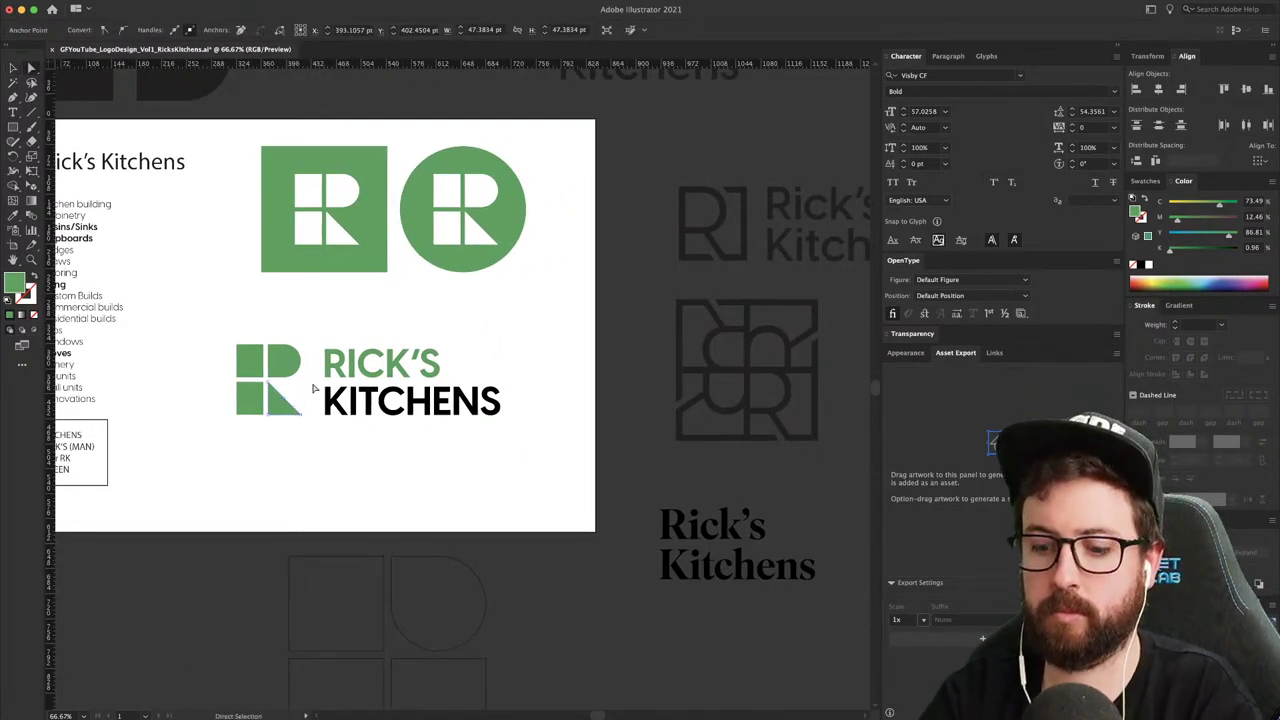
{"action": "key", "text": "i"}
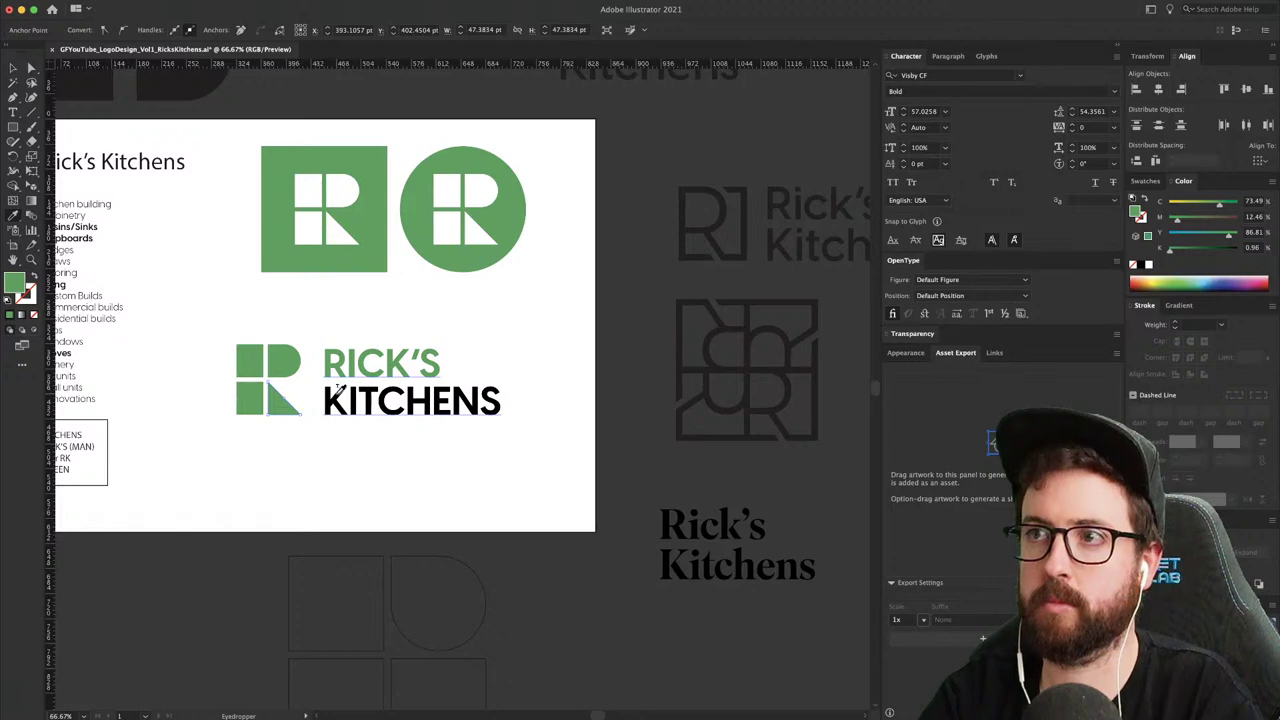
{"action": "left_click", "coordinate": [337, 394]}
{"action": "key", "text": "v"}
{"action": "left_click", "coordinate": [367, 321]}
- Undo the triangle's black fill so it returns to green
{"action": "left_click_drag", "start_coordinate": [409, 316], "coordinate": [374, 320]}
{"action": "left_click_drag", "start_coordinate": [416, 359], "coordinate": [447, 389]}
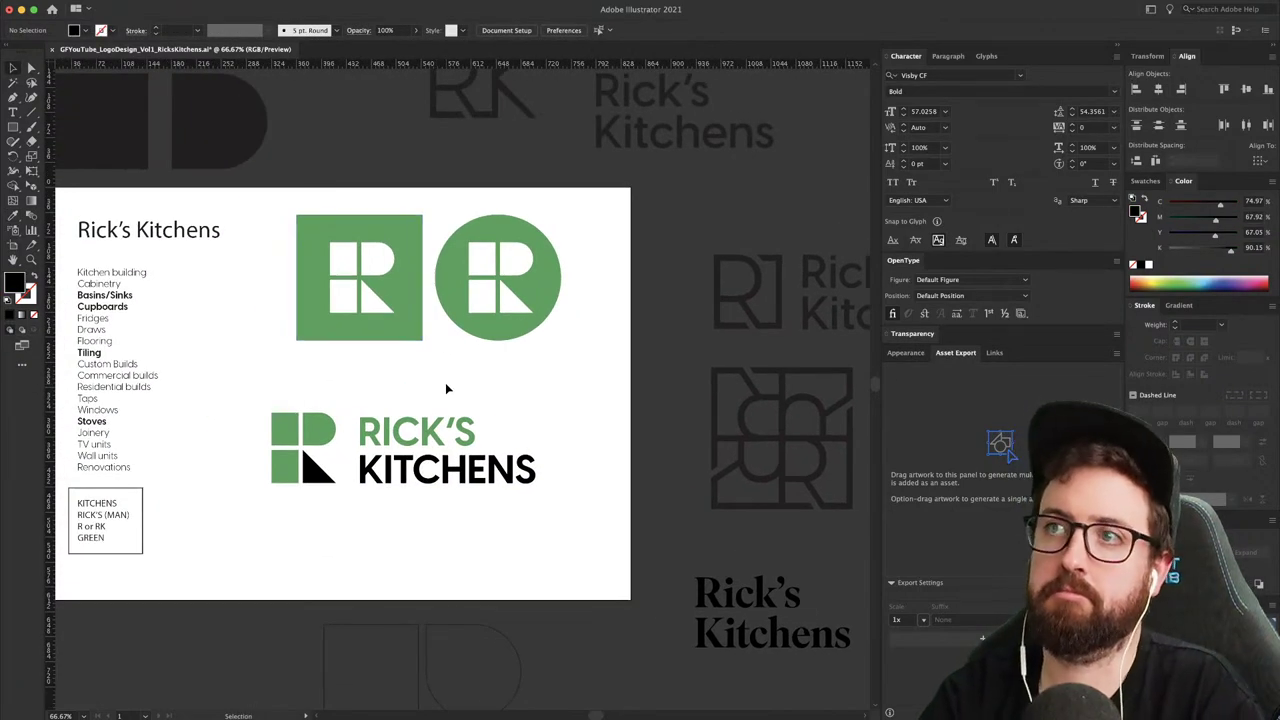
{"action": "key", "text": "super+z"}
{"action": "left_click", "coordinate": [349, 501]}
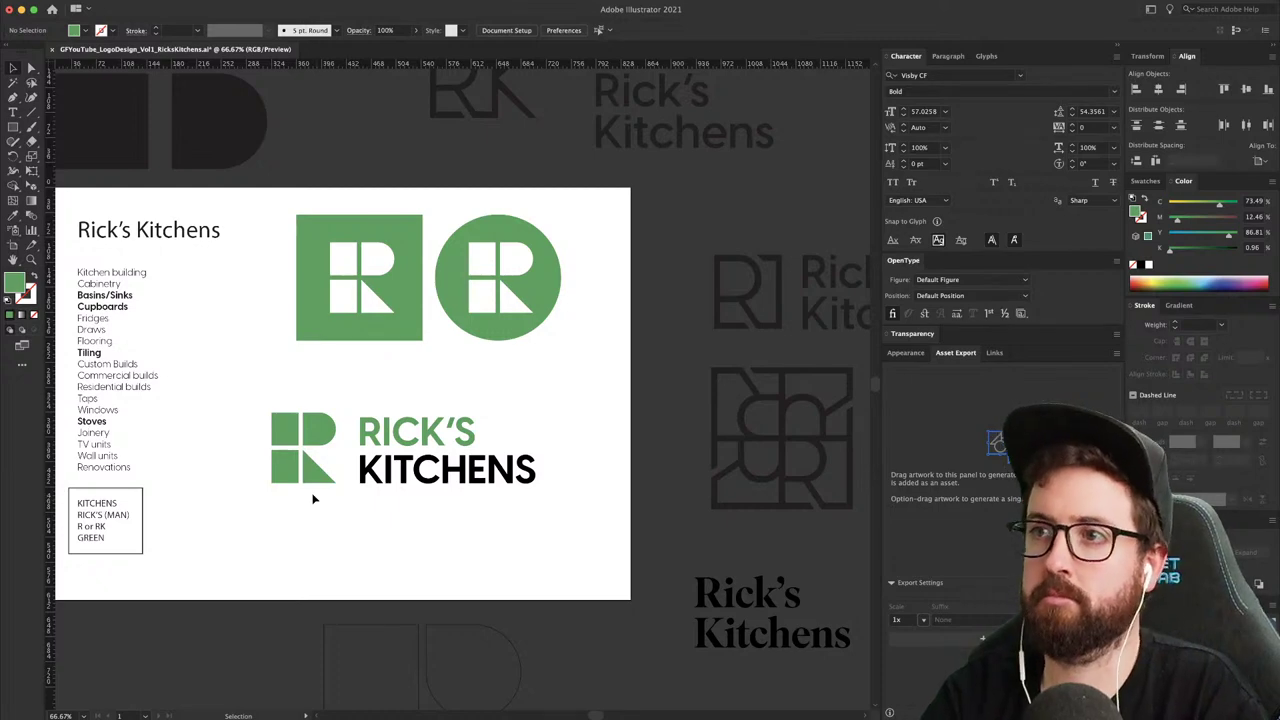
- Retype the lockup wordmark in title case as Rick's Kitchens
{"action": "left_click", "coordinate": [391, 474]}
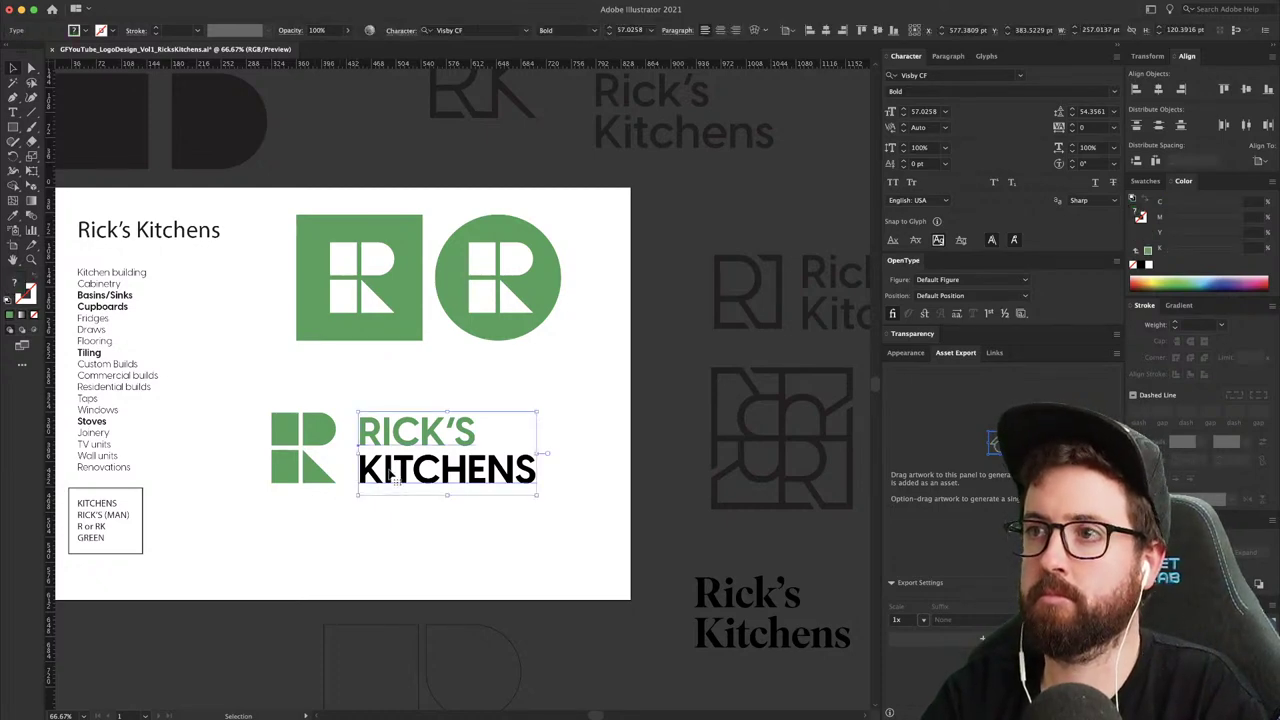
{"action": "double_click", "coordinate": [391, 474]}
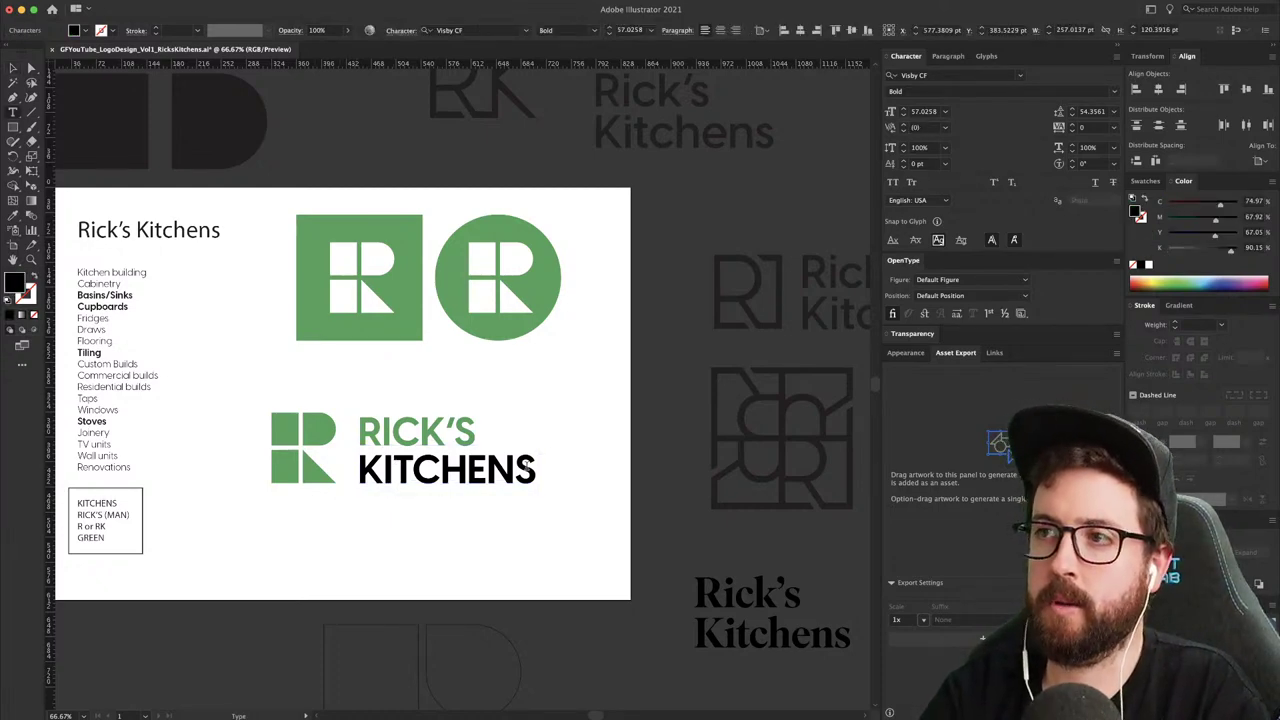
{"action": "left_click_drag", "start_coordinate": [533, 466], "coordinate": [308, 486]}
{"action": "type", "text": "K"}
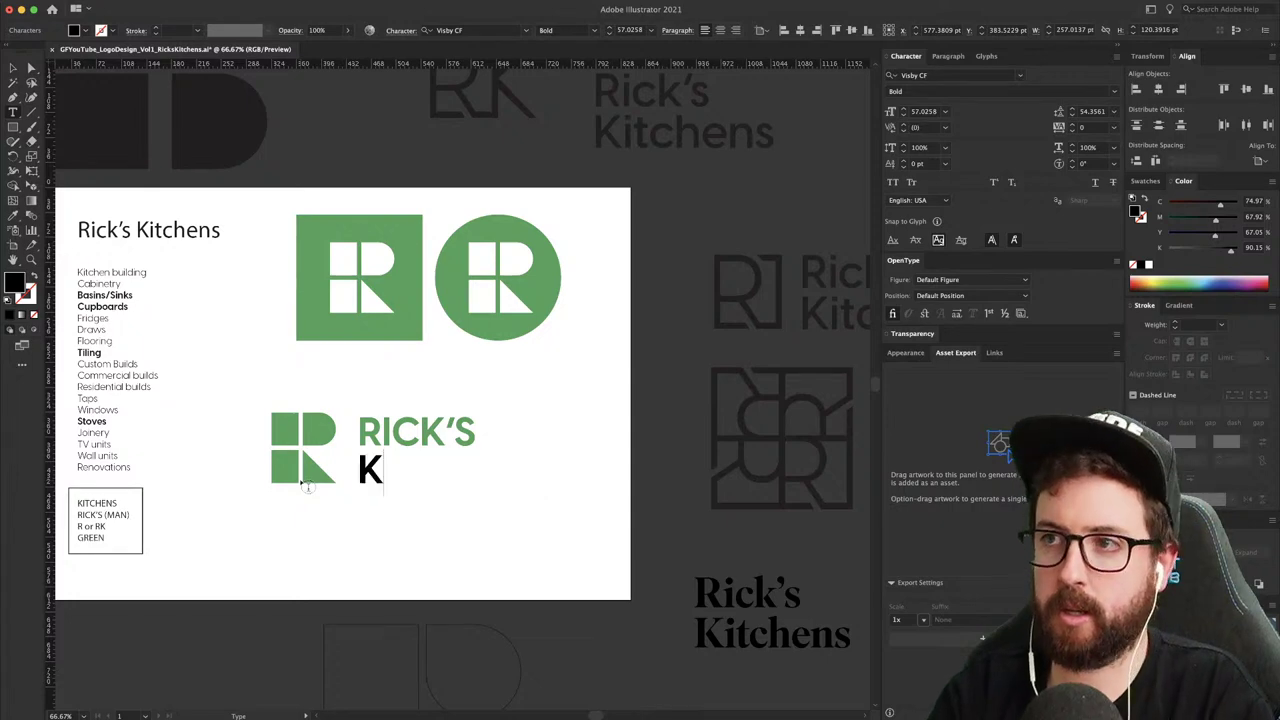
{"action": "type", "text": "itchens"}
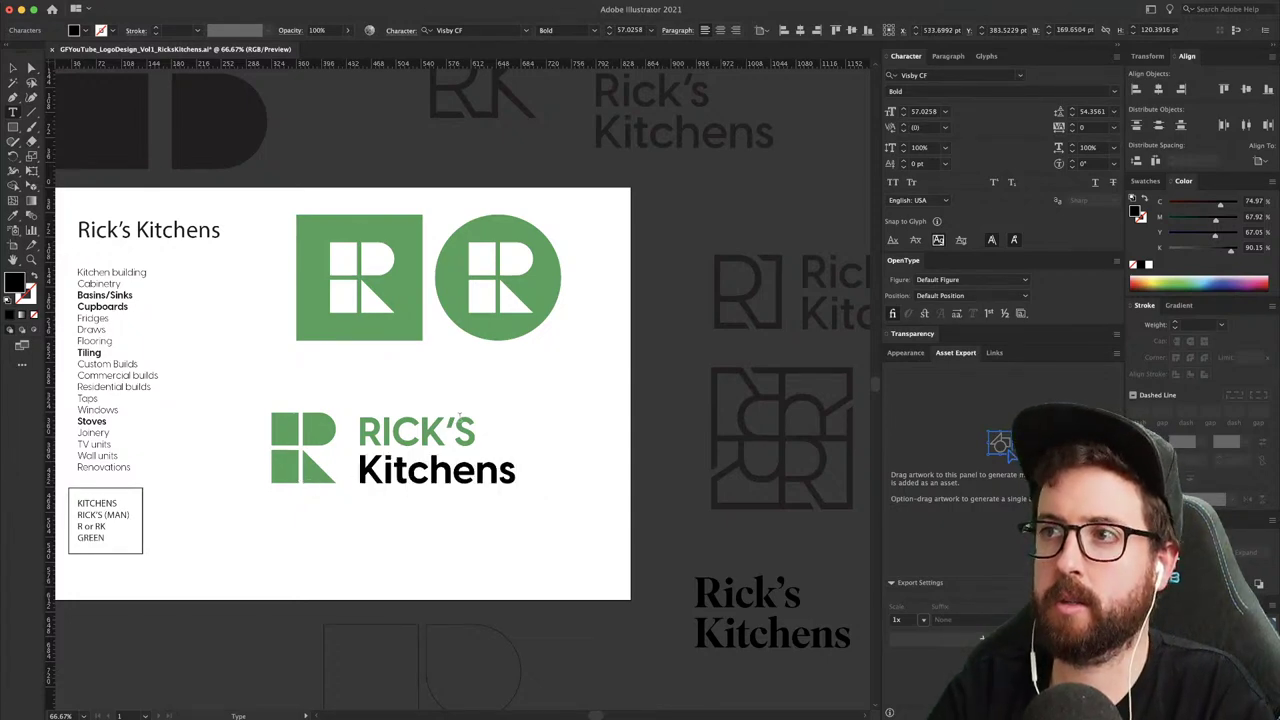
{"action": "left_click_drag", "start_coordinate": [466, 420], "coordinate": [385, 430]}
{"action": "type", "text": "icks"}
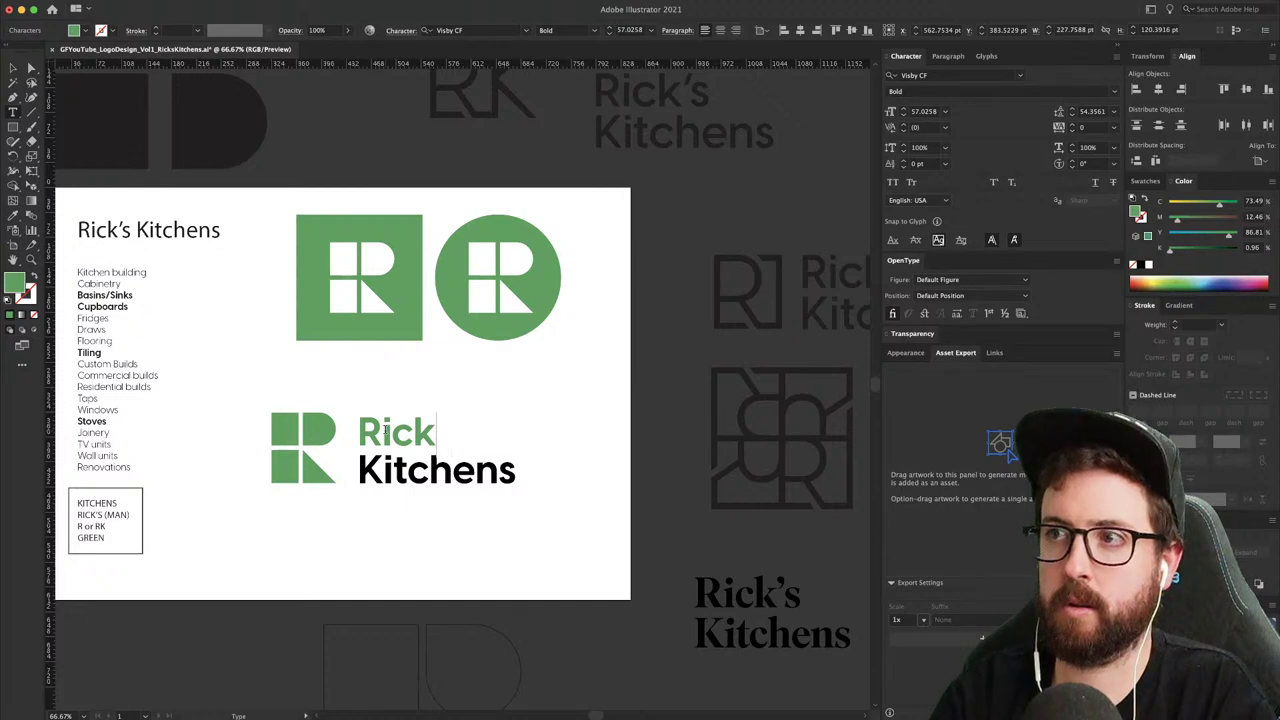
- Try the wordmark in Extra Bold with a small nudge, then undo both back to Bold
{"action": "key", "text": "super+a"}
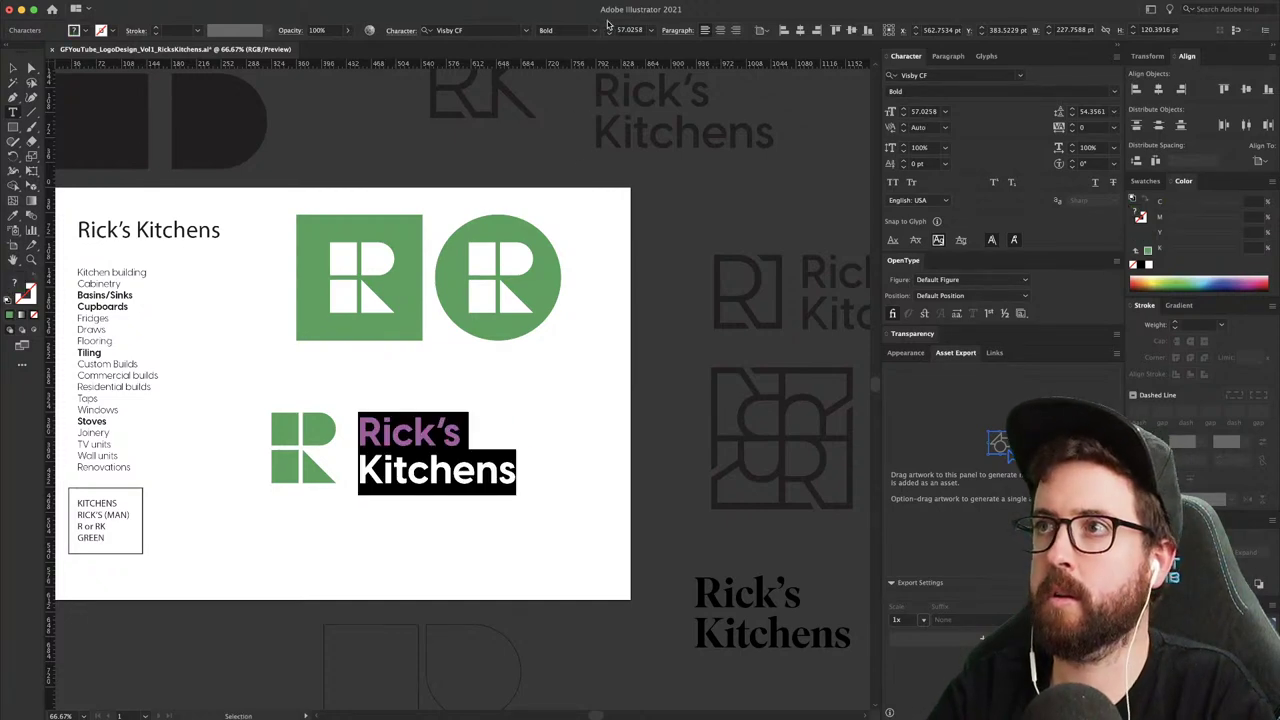
{"action": "left_click", "coordinate": [598, 32]}
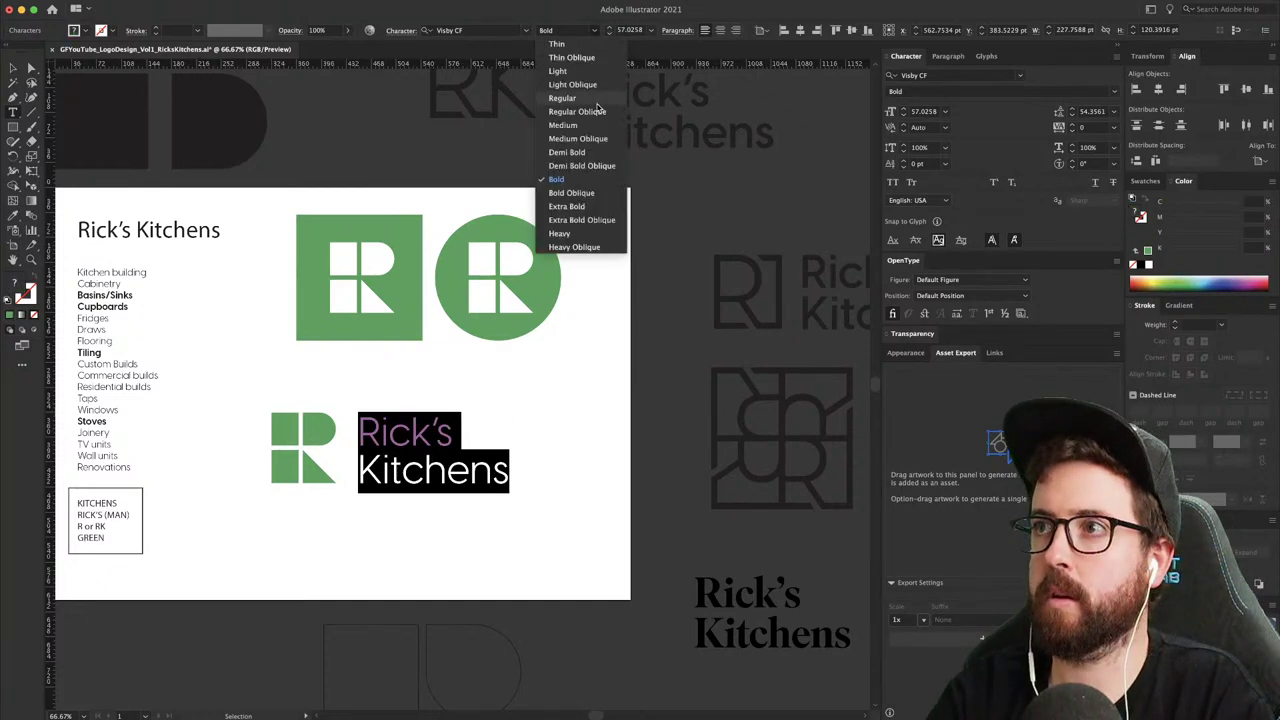
{"action": "left_click", "coordinate": [582, 207]}
{"action": "key", "text": "Escape"}
{"action": "left_click", "coordinate": [555, 400]}
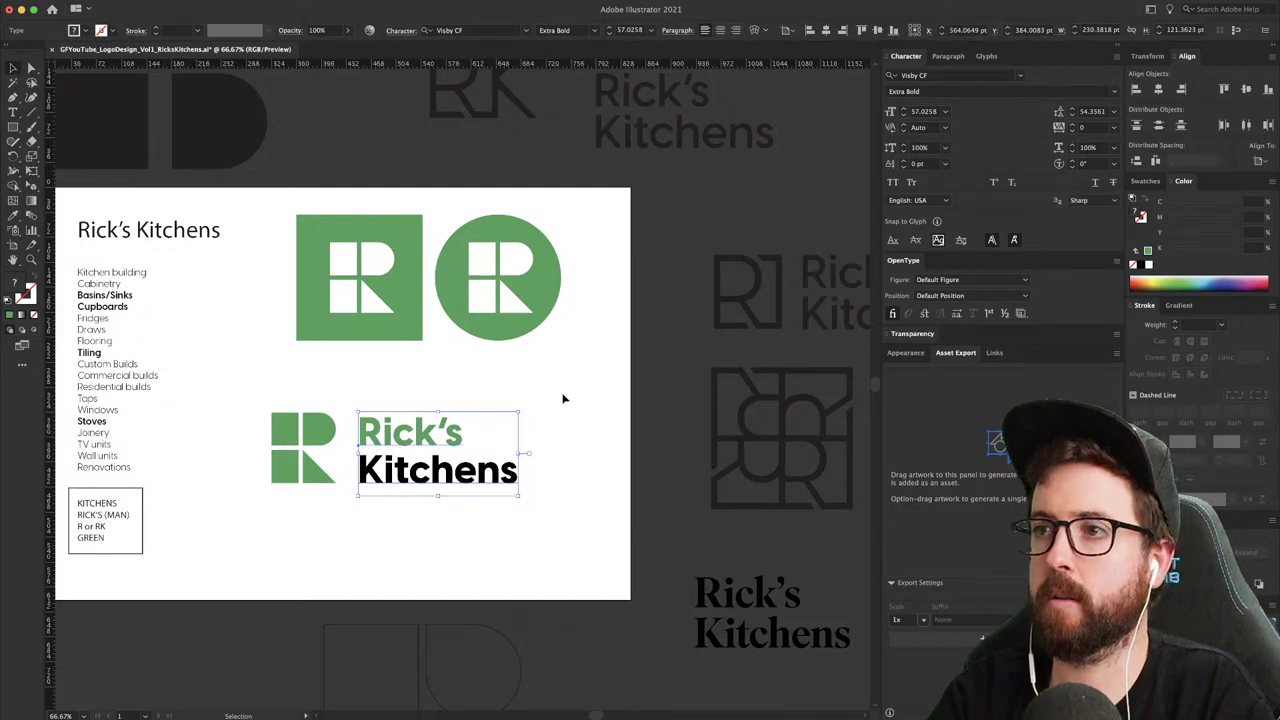
{"action": "left_click_drag", "start_coordinate": [442, 437], "coordinate": [434, 437]}
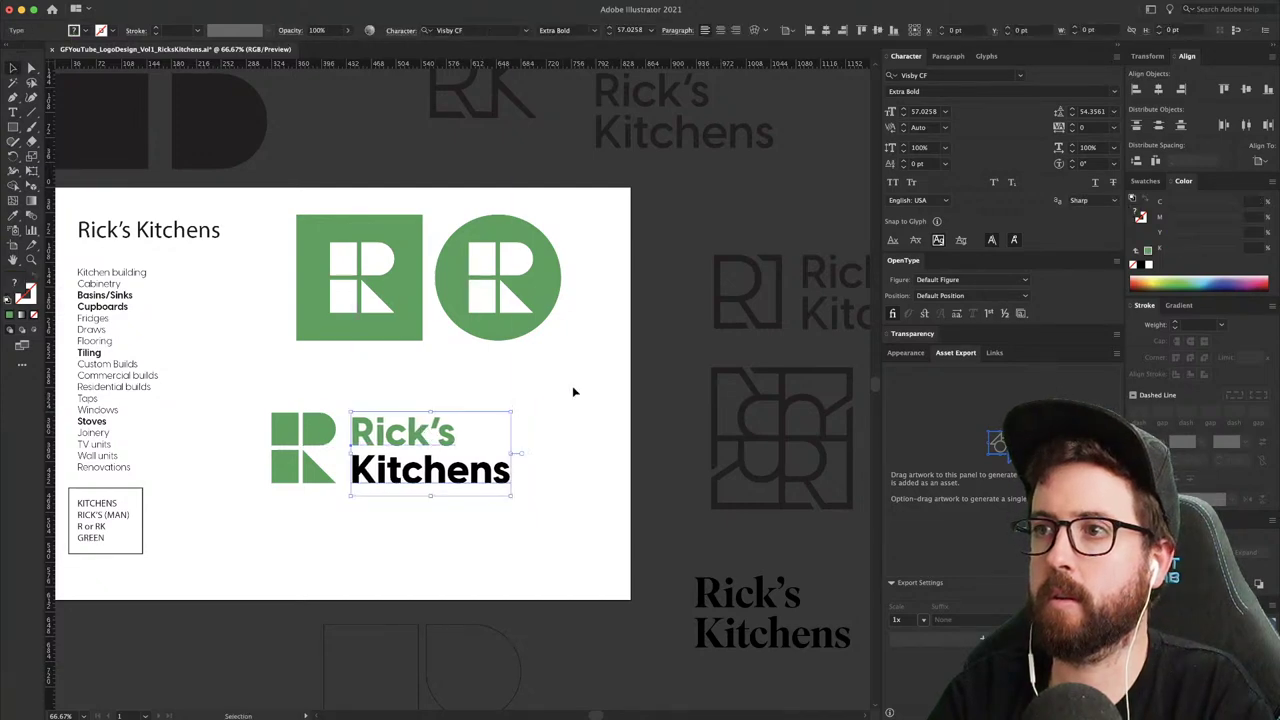
{"action": "left_click", "coordinate": [574, 392]}
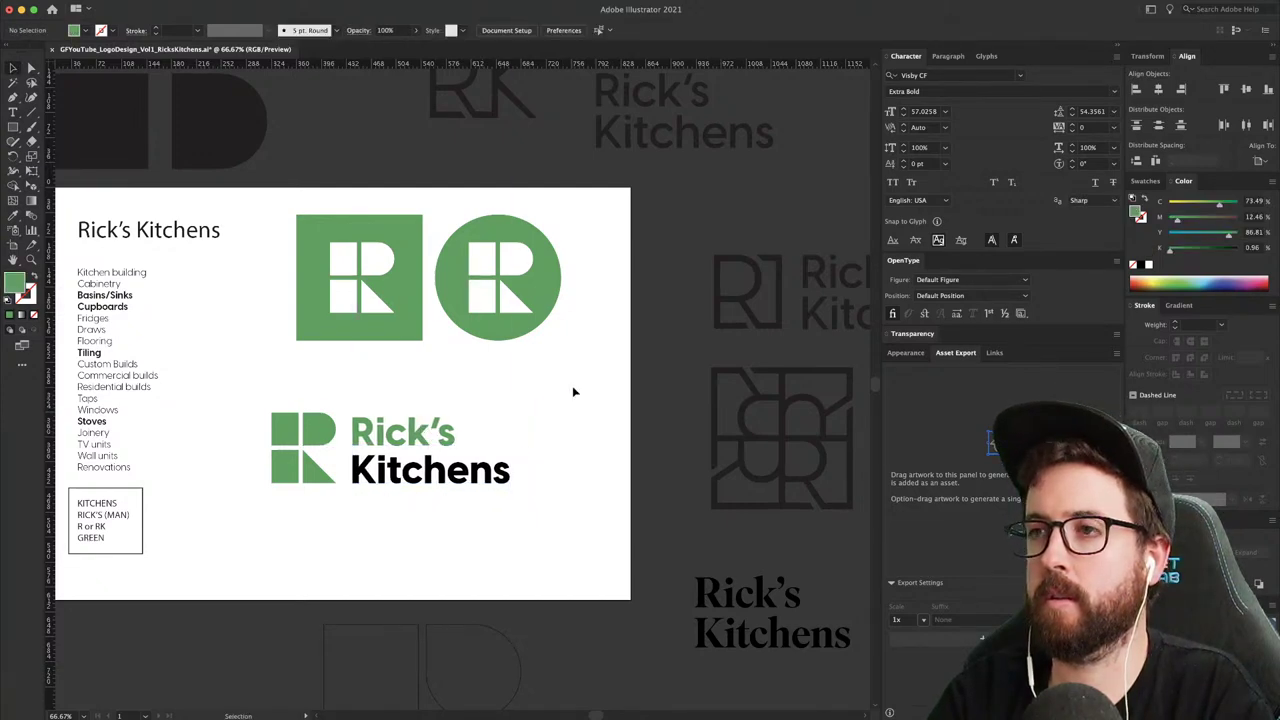
{"action": "key", "text": "ctrl+z"}
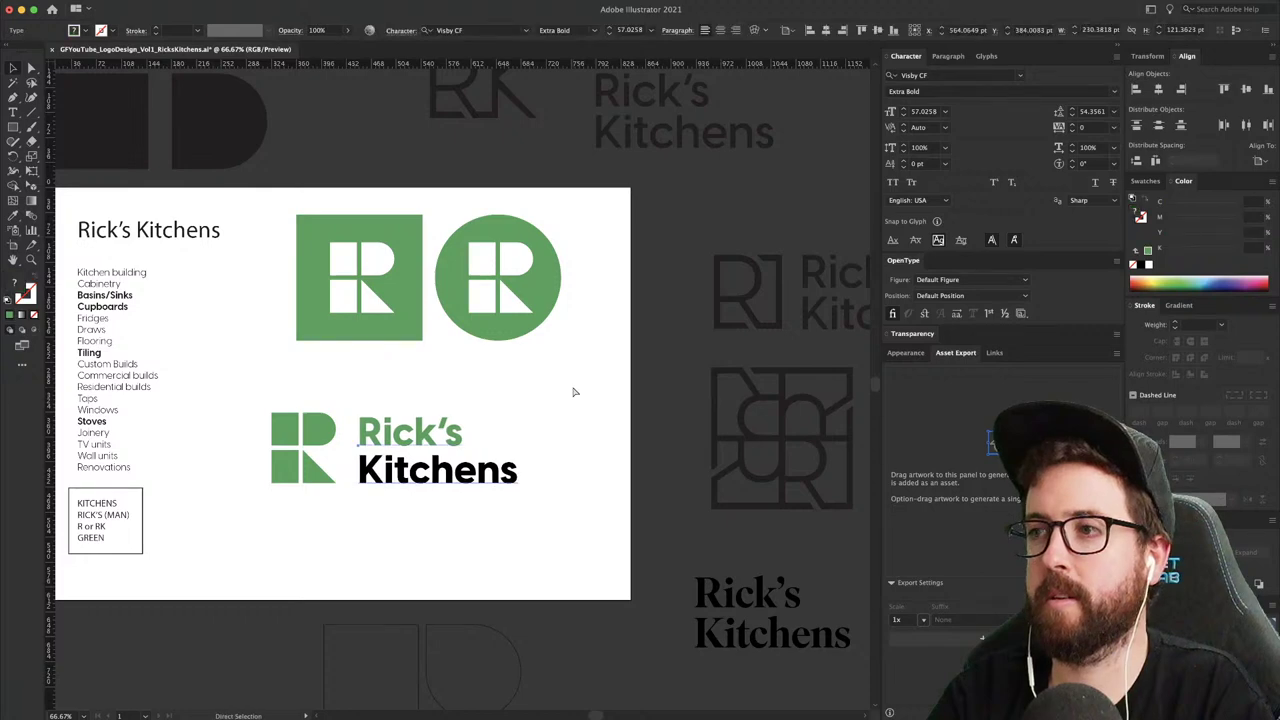
{"action": "key", "text": "ctrl+z"}
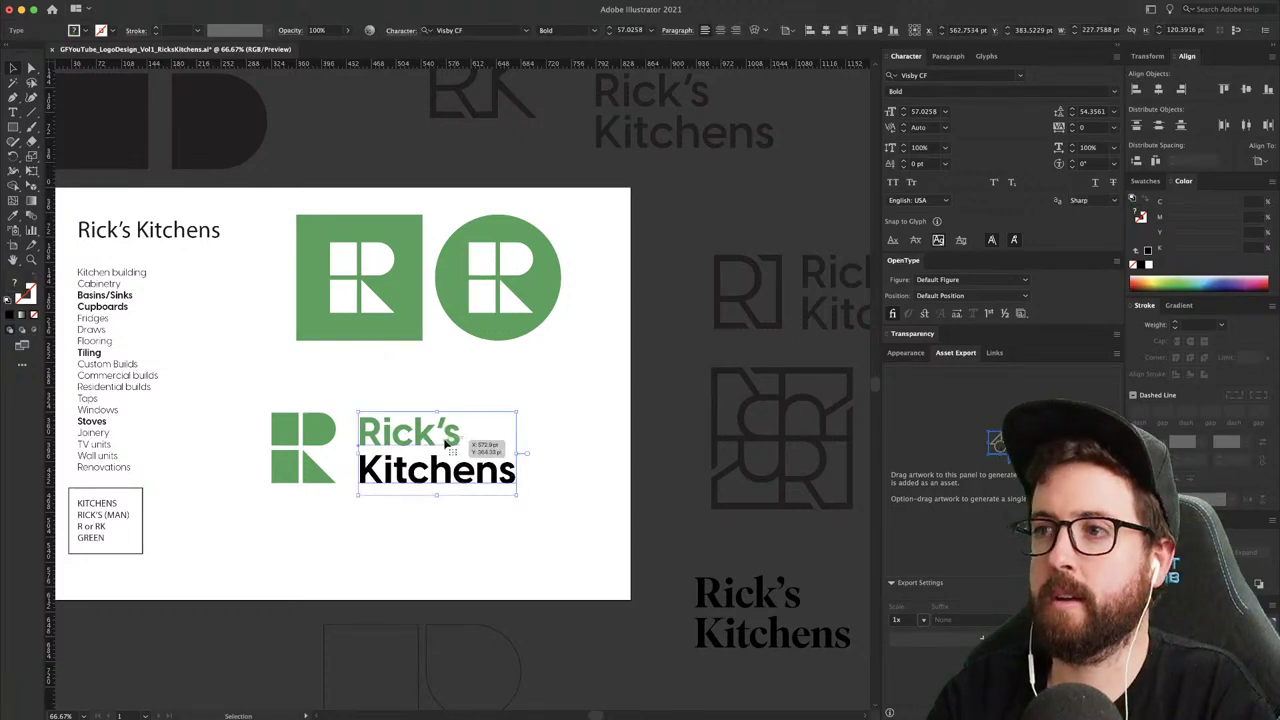
- Eyedropper the serif wordmark's Rick's to the logo green and move it below right of the artboard
{"action": "left_click_drag", "start_coordinate": [748, 620], "coordinate": [574, 442]}
{"action": "double_click", "coordinate": [576, 432]}
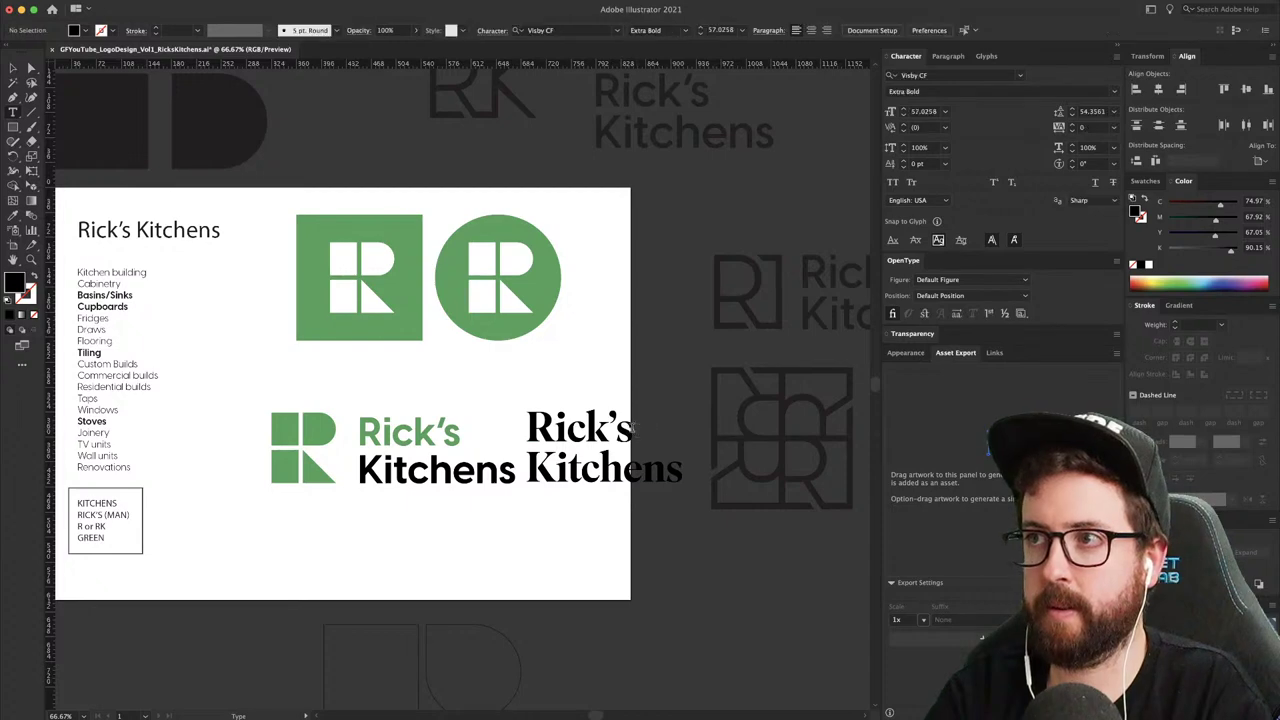
{"action": "double_click", "coordinate": [576, 432]}
{"action": "left_click", "coordinate": [15, 217]}
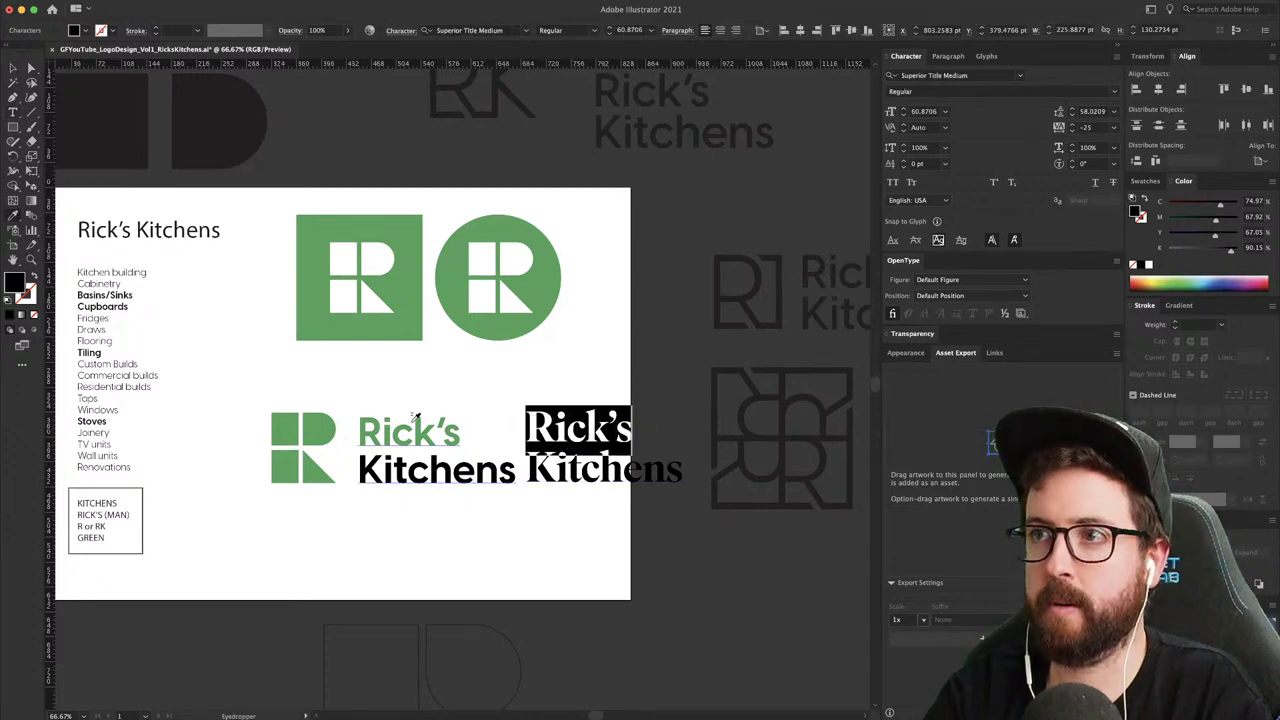
{"action": "left_click", "coordinate": [426, 427]}
{"action": "key", "text": "v"}
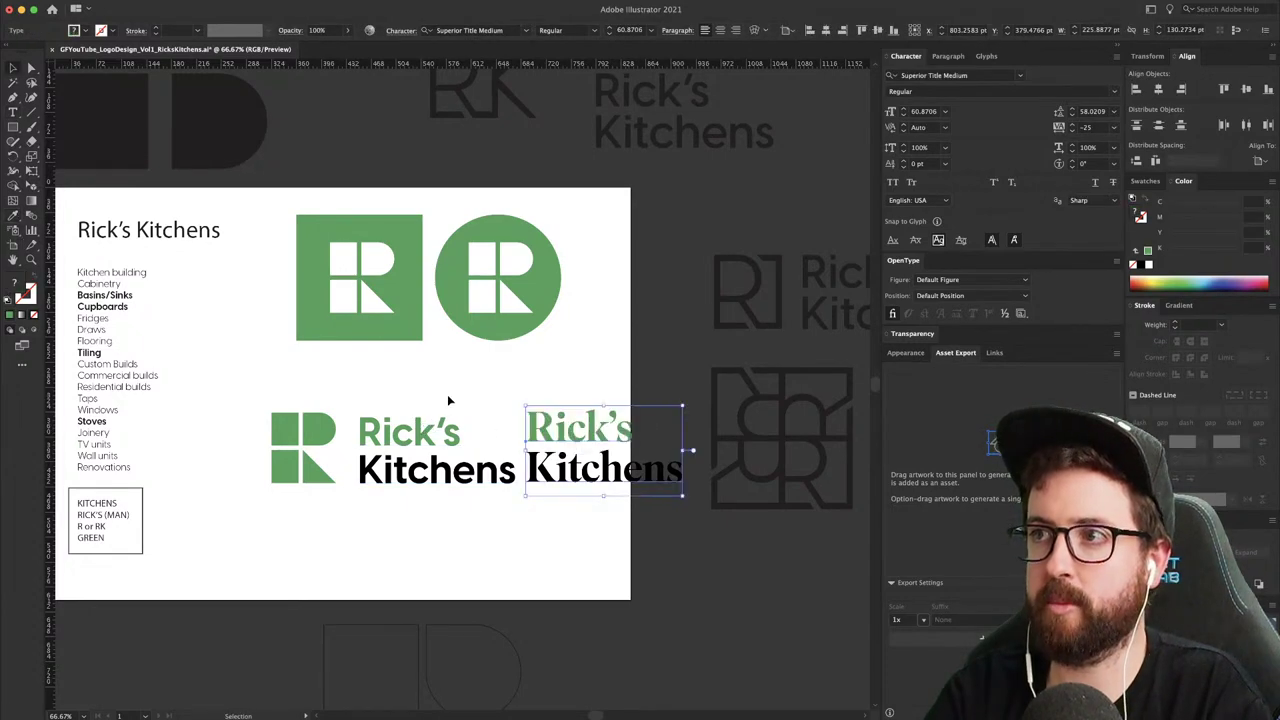
{"action": "left_click", "coordinate": [447, 394]}
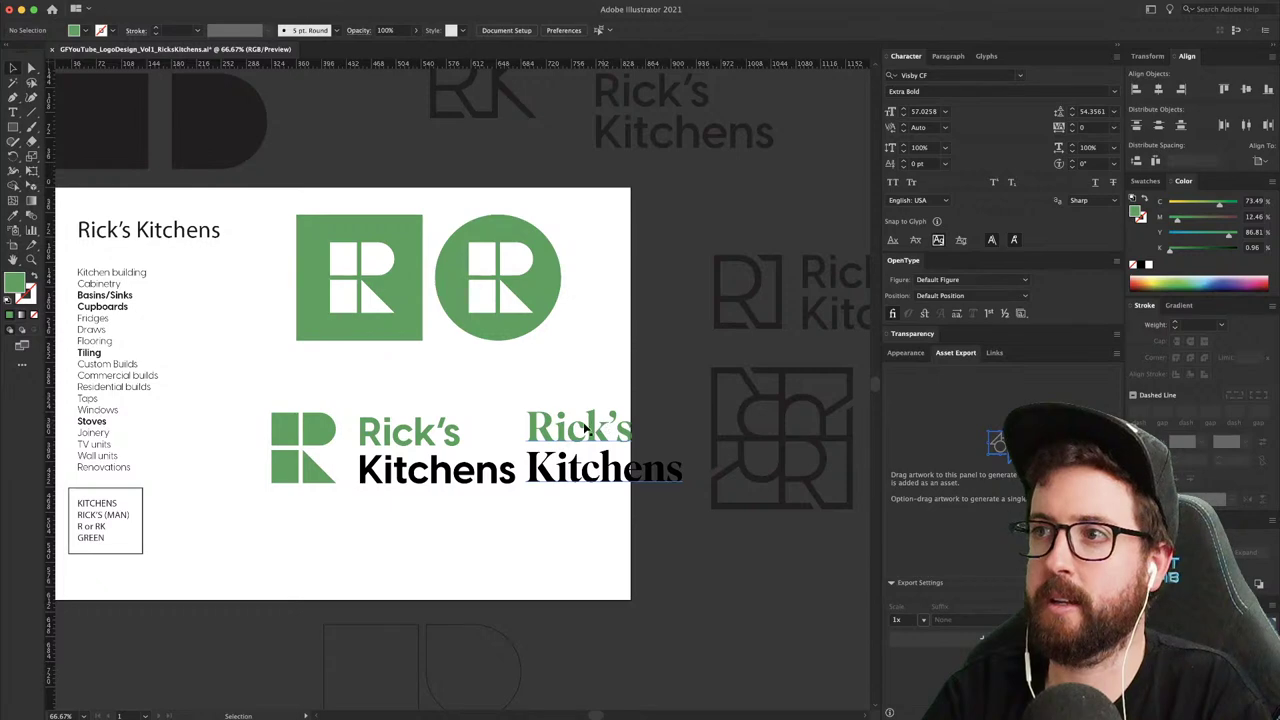
{"action": "left_click_drag", "start_coordinate": [586, 428], "coordinate": [715, 573]}
{"action": "left_click", "coordinate": [539, 526]}
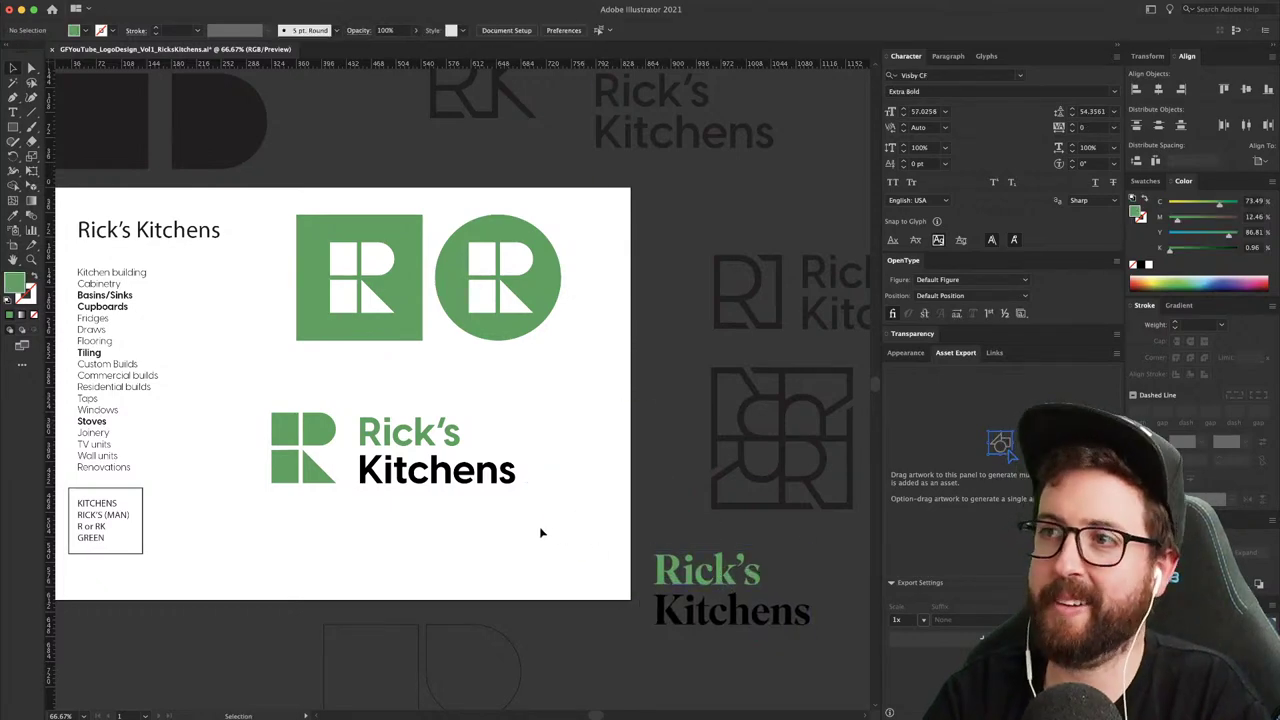
- Add a half-size text line below the logo reading KITCHENS FOR THE MOUNTAINS
{"action": "key", "text": "t"}
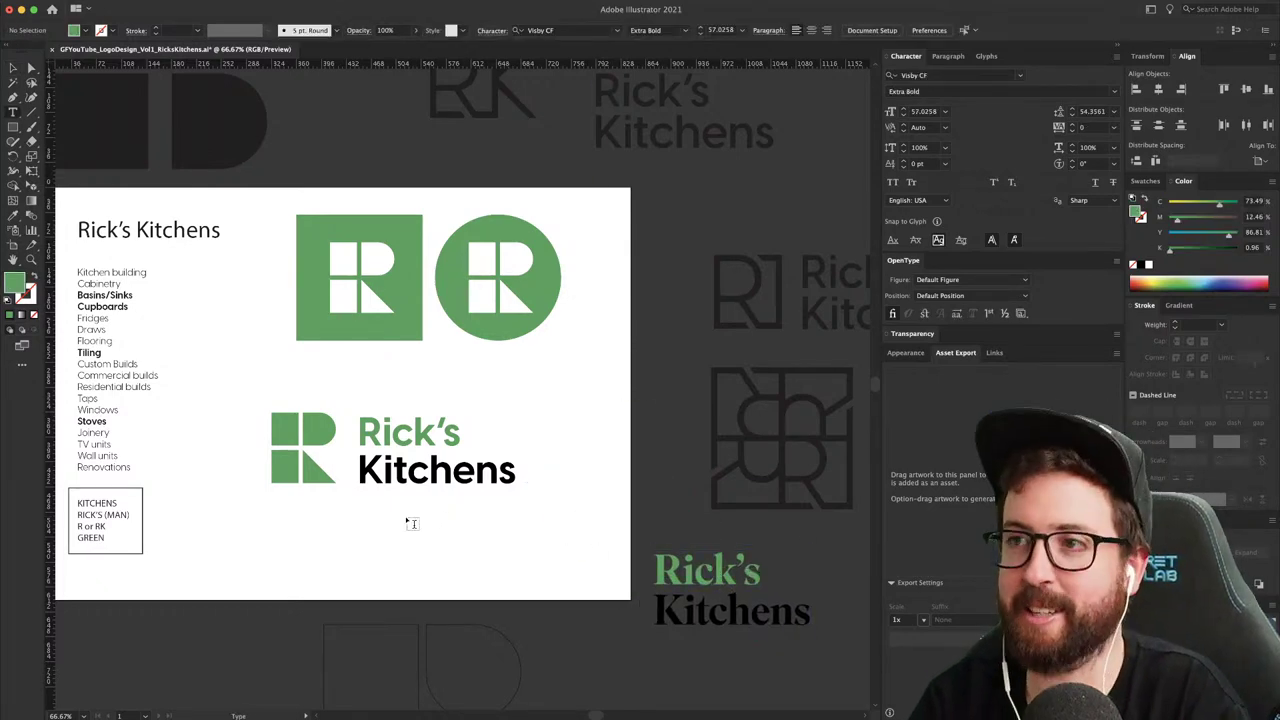
{"action": "left_click", "coordinate": [376, 517]}
{"action": "key", "text": "Escape"}
{"action": "key", "text": "s"}
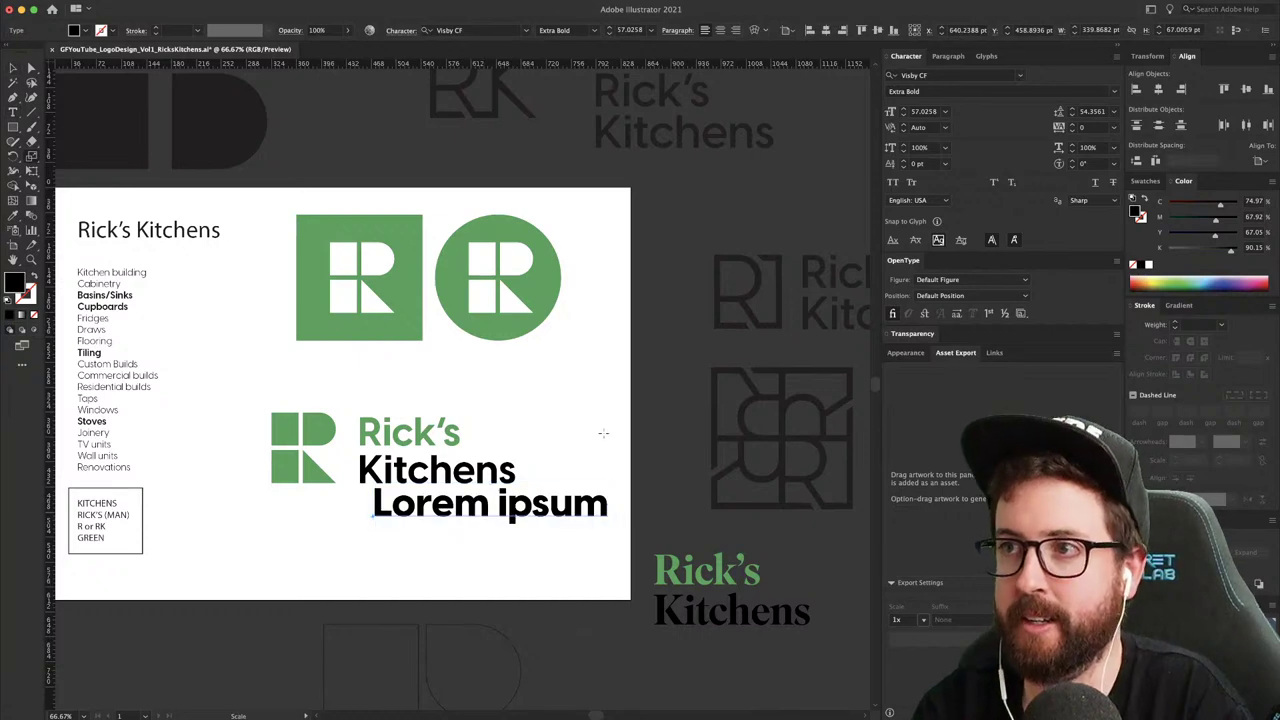
{"action": "left_click_drag", "start_coordinate": [603, 432], "coordinate": [516, 477]}
{"action": "triple_click", "coordinate": [449, 511]}
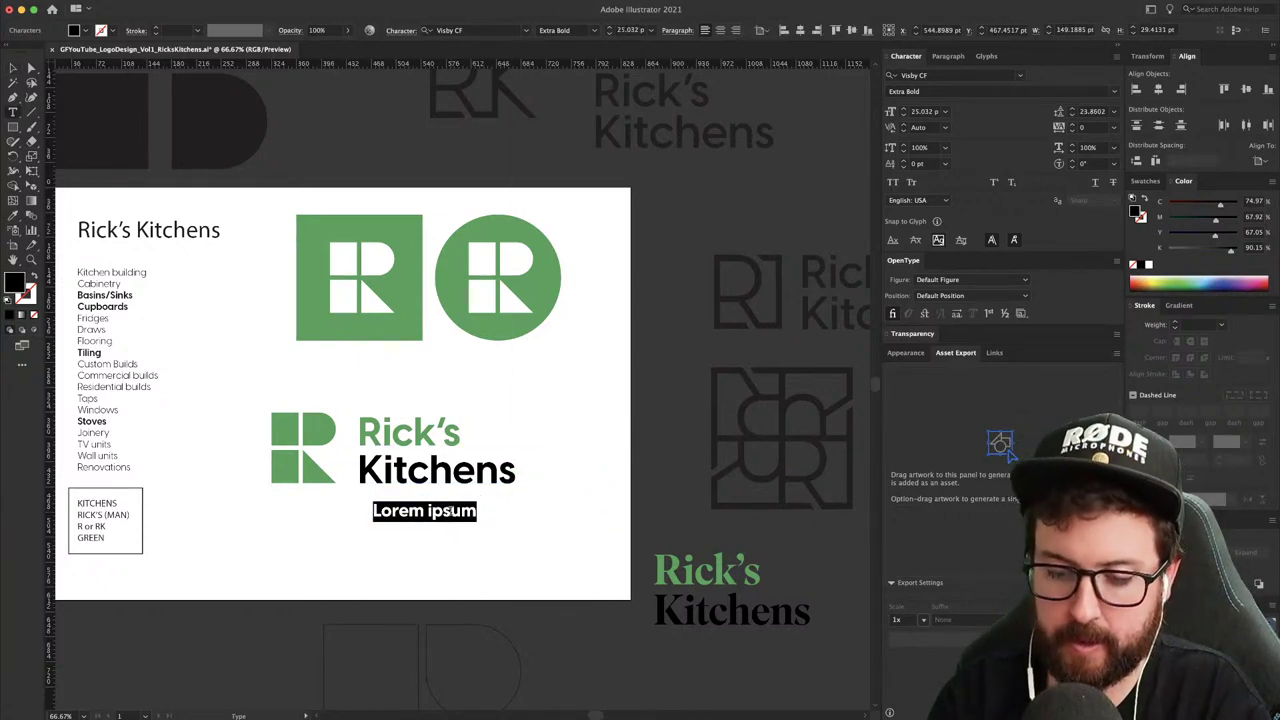
{"action": "type", "text": "KITCHENS FOR THE MOUNTAINS"}
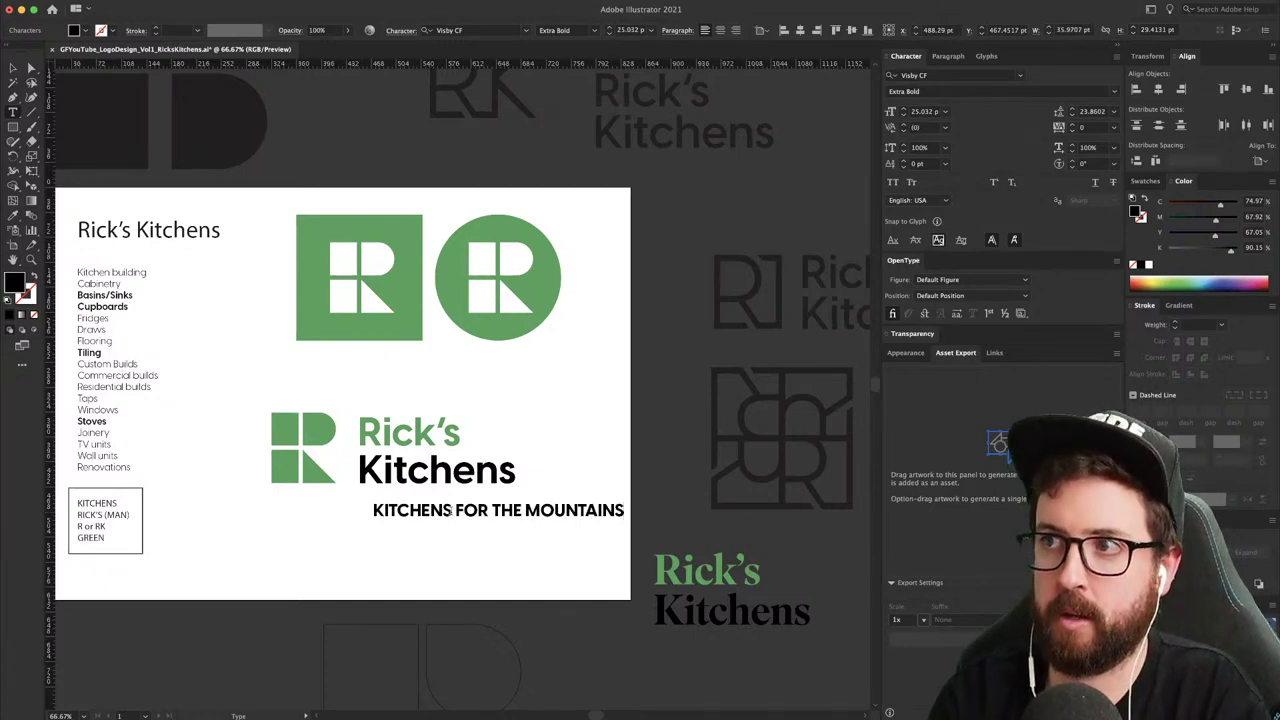
- Scale the tagline down and align it under Kitchens, matching the wordmark's width
{"action": "key", "text": "Escape"}
{"action": "key", "text": "s"}
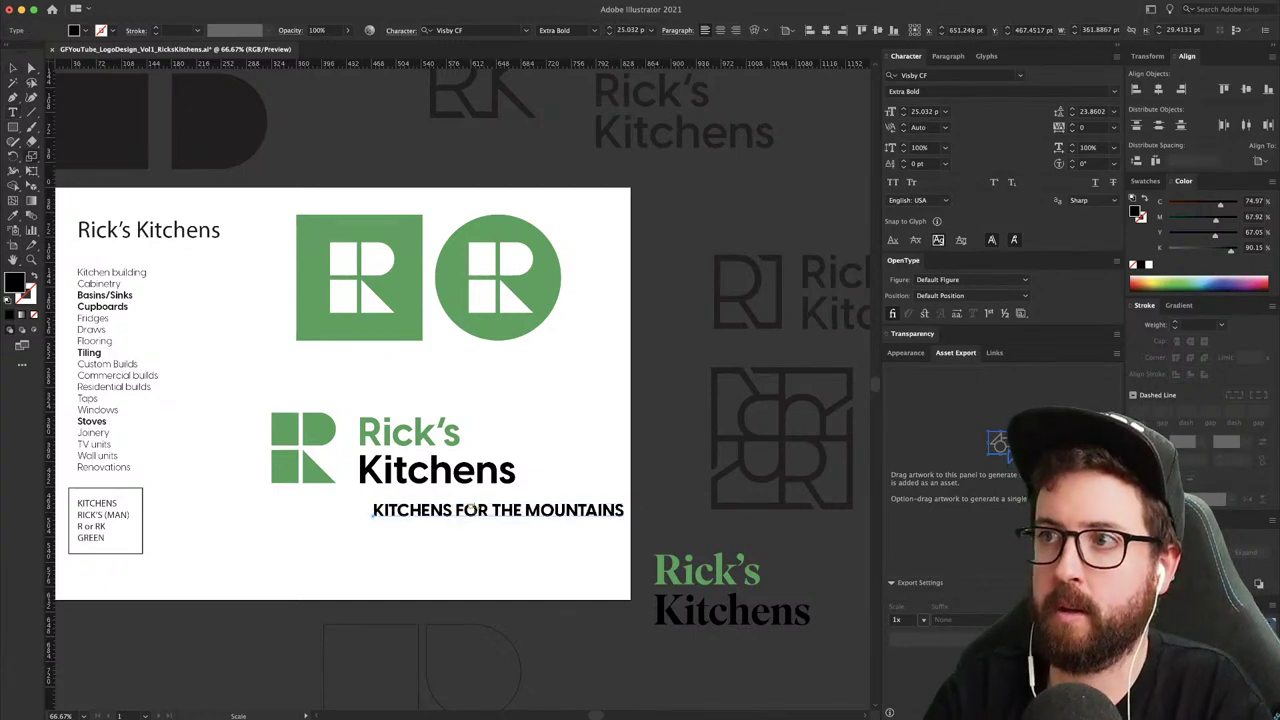
{"action": "left_click_drag", "start_coordinate": [640, 434], "coordinate": [610, 452]}
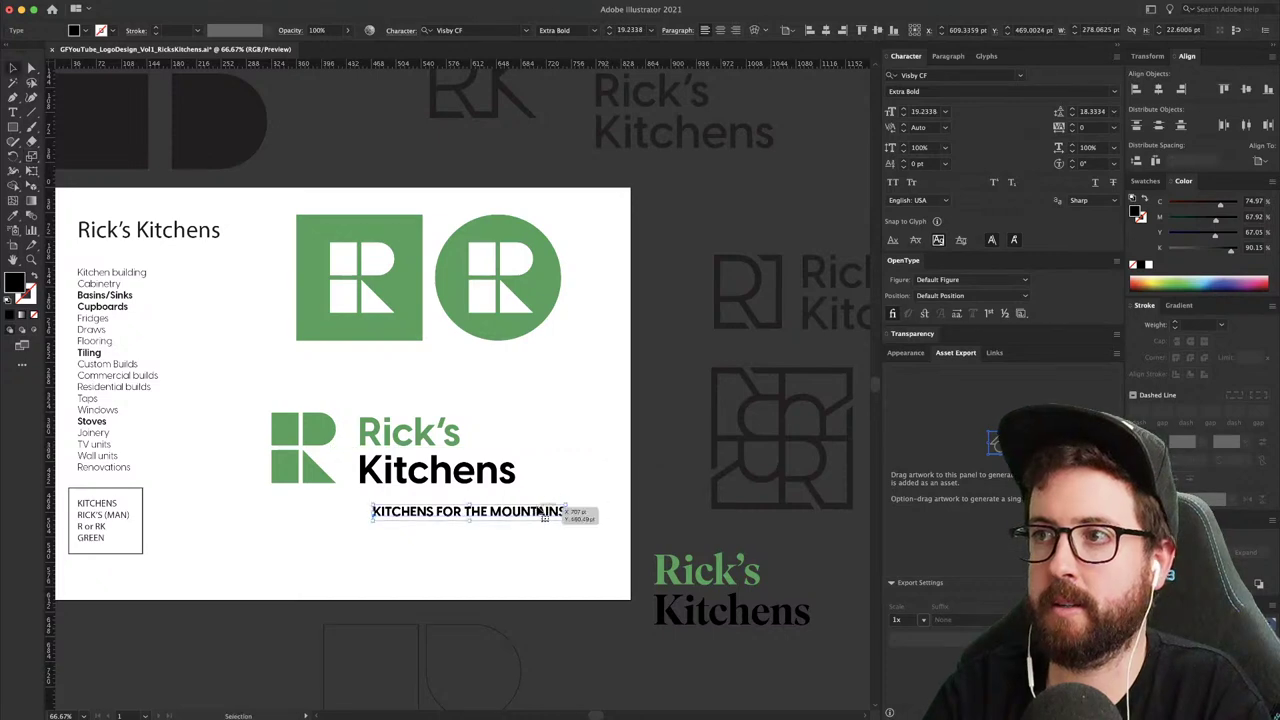
{"action": "left_click_drag", "start_coordinate": [536, 510], "coordinate": [495, 498]}
{"action": "key", "text": "s"}
{"action": "left_click_drag", "start_coordinate": [616, 420], "coordinate": [562, 443]}
{"action": "key", "text": "v"}
{"action": "left_click_drag", "start_coordinate": [469, 498], "coordinate": [501, 498]}
{"action": "key", "text": "s"}
{"action": "left_click_drag", "start_coordinate": [566, 434], "coordinate": [579, 438]}
{"action": "left_click", "coordinate": [460, 522]}
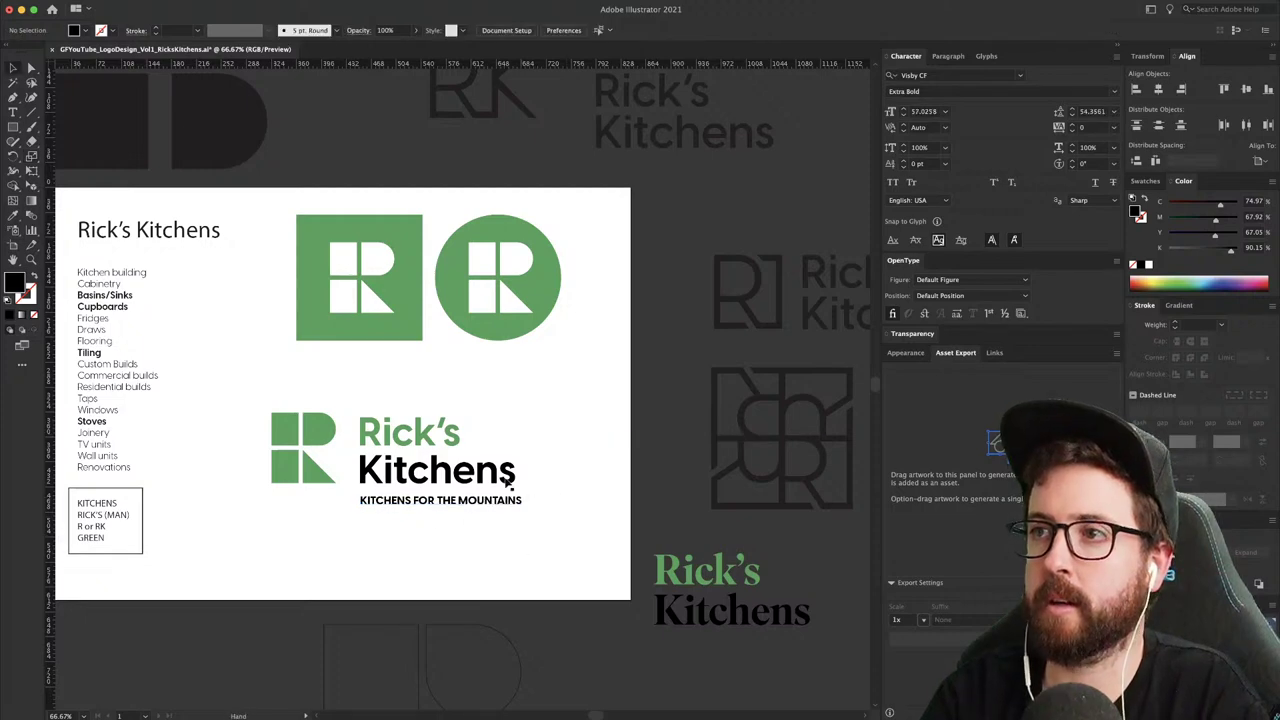
- Shrink both green R icons to about a third and move them beside the heading
{"action": "left_click_drag", "start_coordinate": [593, 388], "coordinate": [316, 206]}
{"action": "key", "text": "s"}
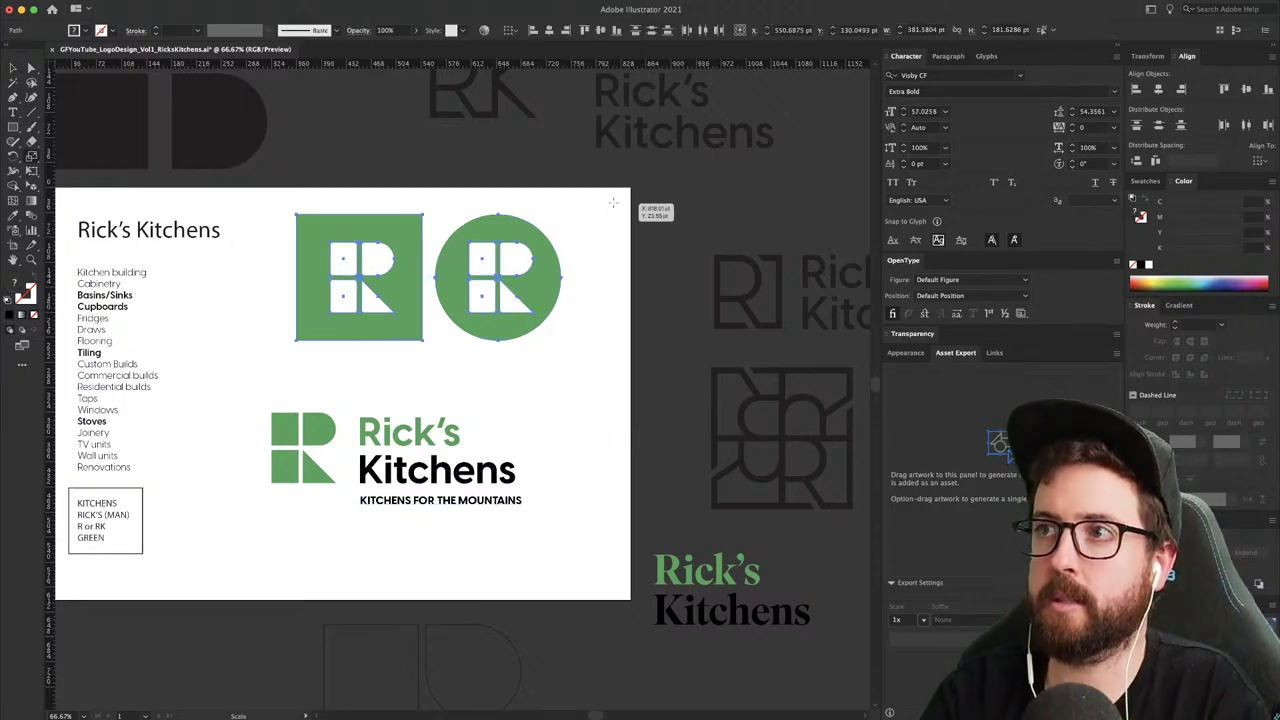
{"action": "left_click_drag", "start_coordinate": [614, 206], "coordinate": [513, 249]}
{"action": "key", "text": "v"}
{"action": "left_click_drag", "start_coordinate": [450, 278], "coordinate": [349, 242]}
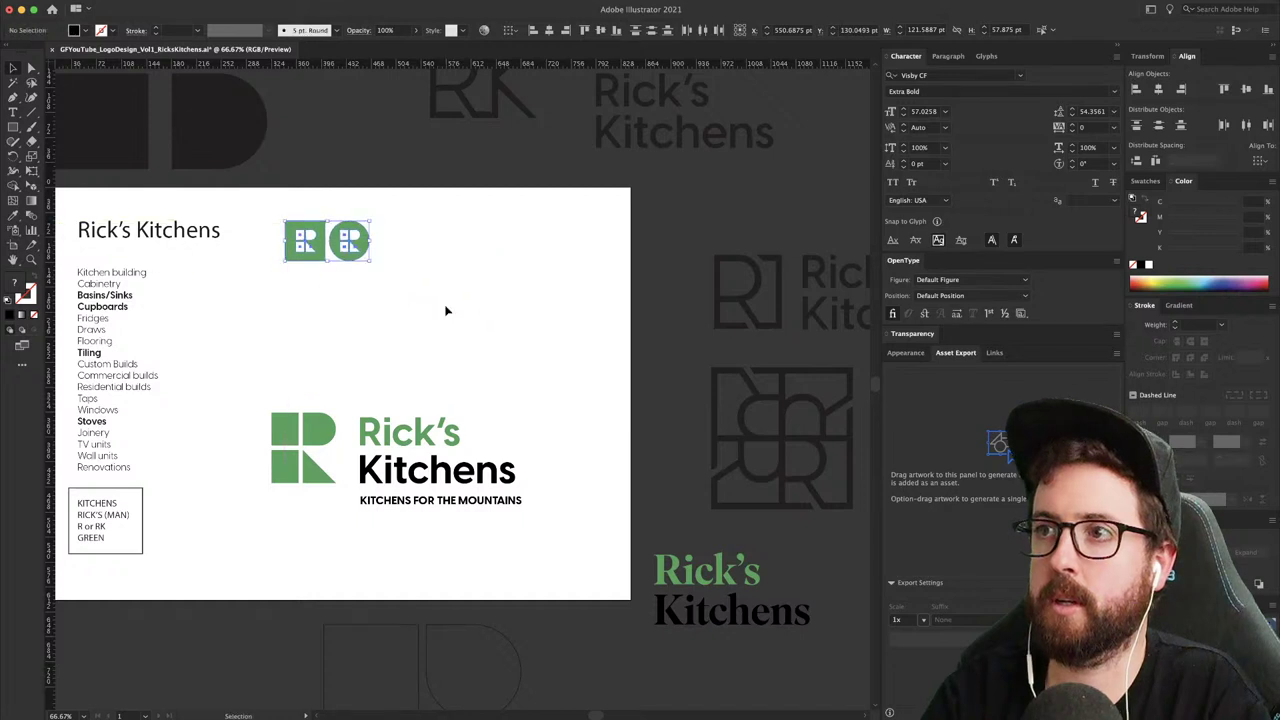
{"action": "left_click", "coordinate": [446, 309]}
- Stack the R icon above the Rick's Kitchens wordmark and reposition the stacked logo
{"action": "left_click_drag", "start_coordinate": [518, 516], "coordinate": [500, 534]}
{"action": "left_click", "coordinate": [389, 390]}
{"action": "left_click_drag", "start_coordinate": [306, 528], "coordinate": [394, 443]}
{"action": "left_click", "coordinate": [498, 427]}
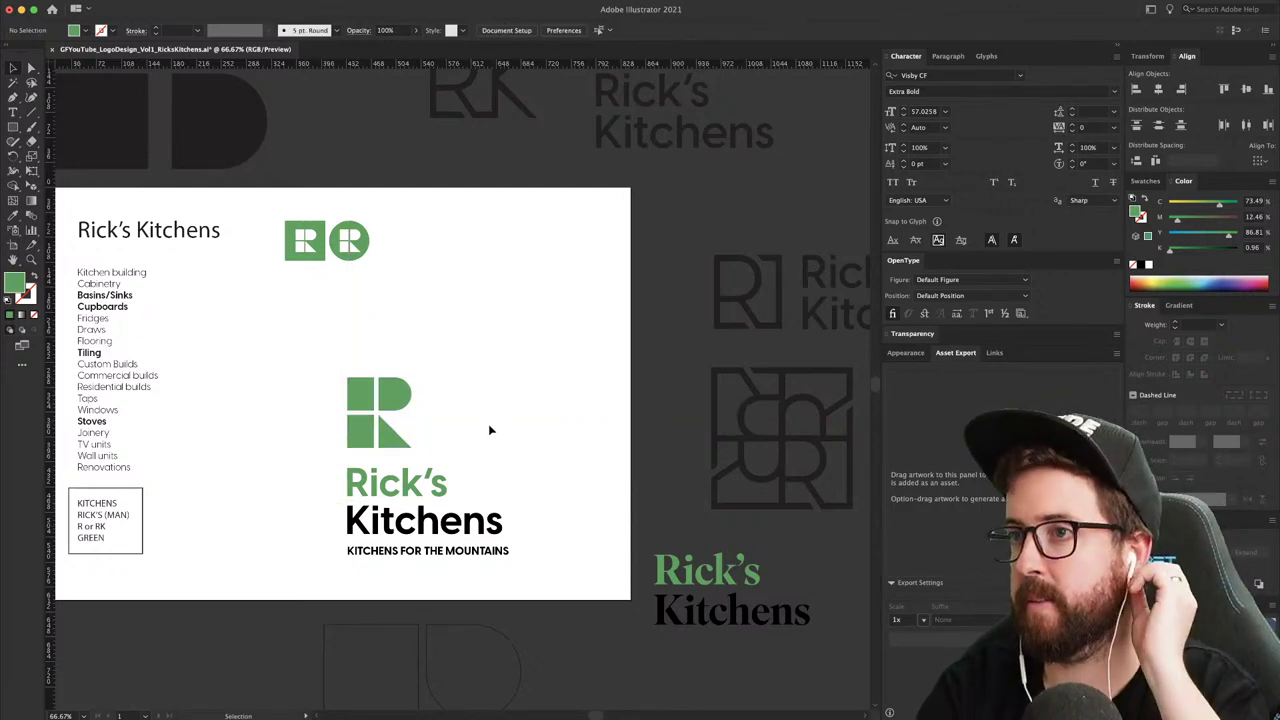
{"action": "left_click_drag", "start_coordinate": [486, 556], "coordinate": [391, 531]}
{"action": "left_click", "coordinate": [470, 343]}
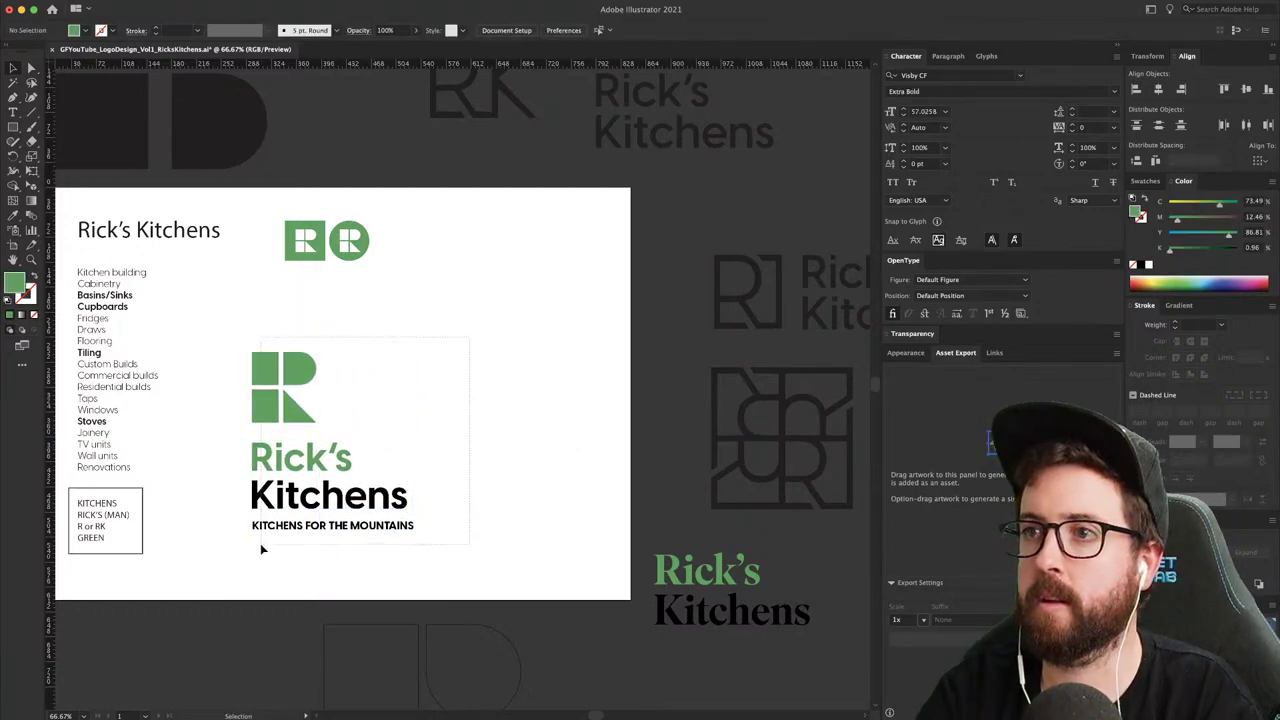
- Duplicate the stacked logo to the right, centre-aligning its text and centring the R icon above
{"action": "left_click_drag", "start_coordinate": [262, 549], "coordinate": [470, 549]}
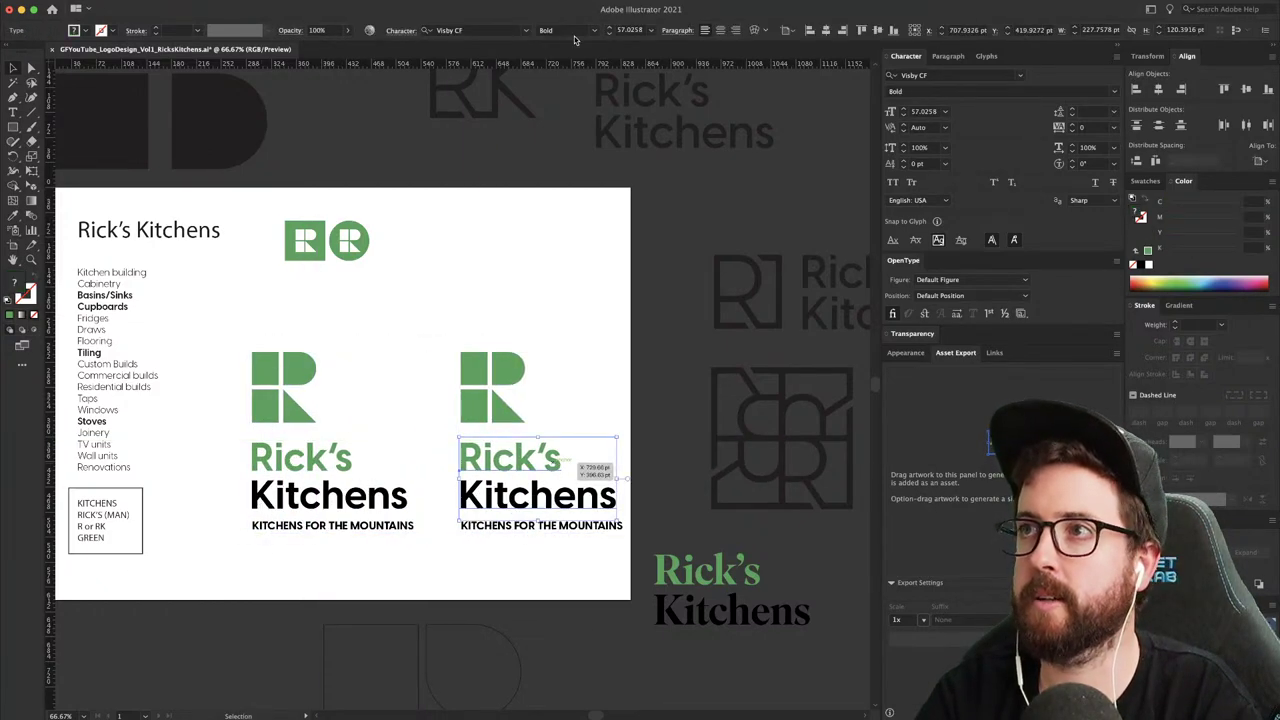
{"action": "left_click_drag", "start_coordinate": [562, 553], "coordinate": [583, 448]}
{"action": "left_click", "coordinate": [728, 33]}
{"action": "left_click", "coordinate": [549, 331]}
{"action": "left_click_drag", "start_coordinate": [549, 331], "coordinate": [482, 404]}
{"action": "left_click_drag", "start_coordinate": [506, 409], "coordinate": [546, 406]}
{"action": "left_click", "coordinate": [420, 385]}
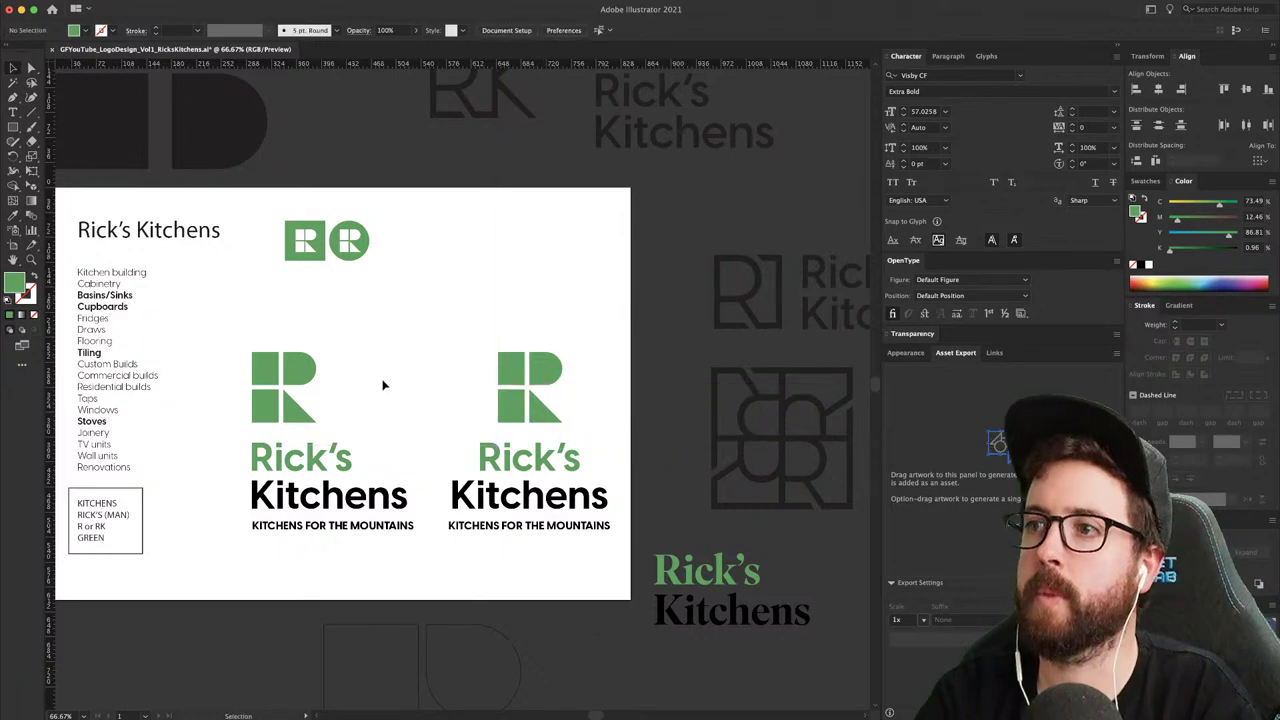
{"action": "left_click_drag", "start_coordinate": [383, 385], "coordinate": [327, 347]}
- Set both taglines to Medium, 12 pt, with tracking 100
{"action": "left_click", "coordinate": [280, 488]}
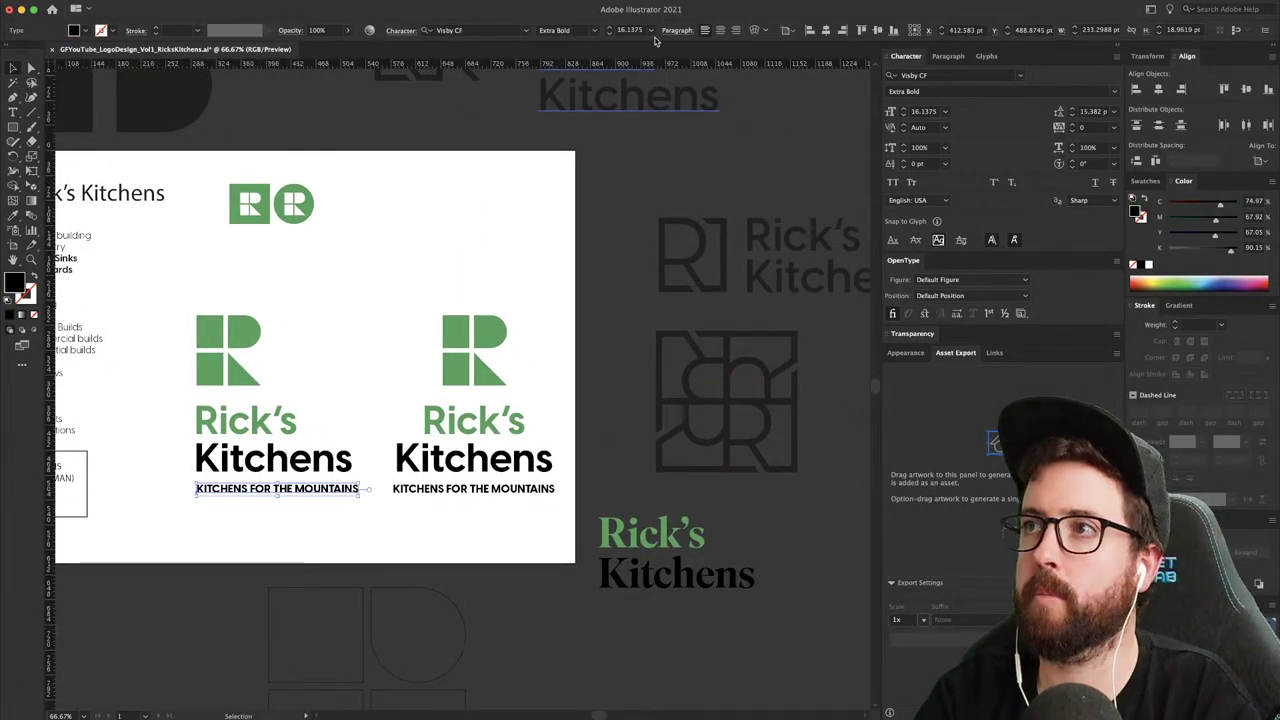
{"action": "left_click", "coordinate": [473, 488], "text": "shift"}
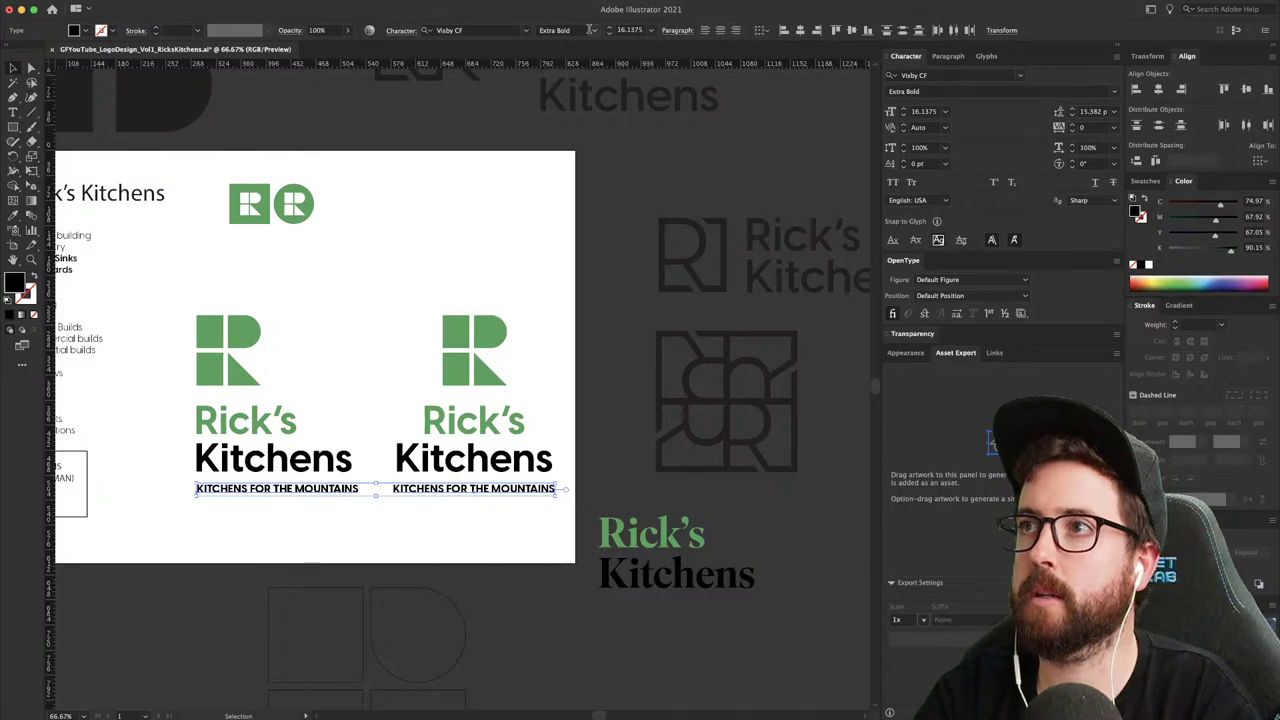
{"action": "left_click", "coordinate": [592, 30]}
{"action": "left_click", "coordinate": [590, 128]}
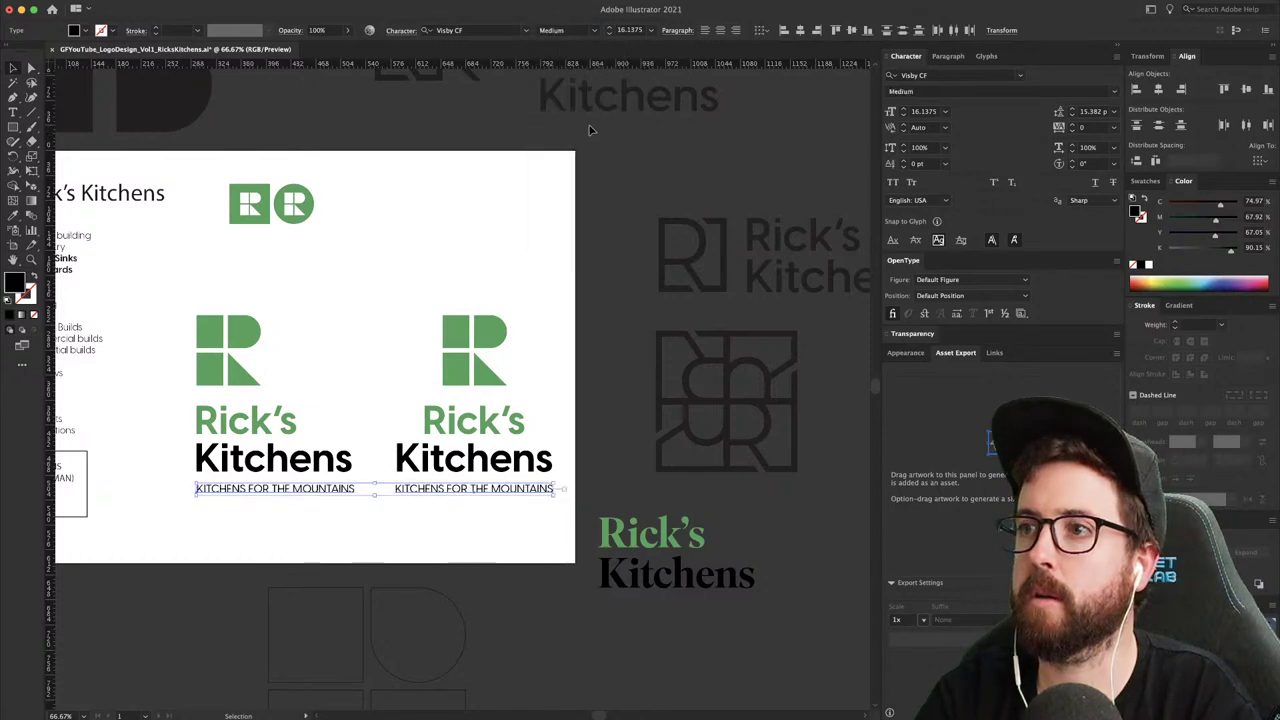
{"action": "left_click", "coordinate": [630, 30]}
{"action": "type", "text": "1"}
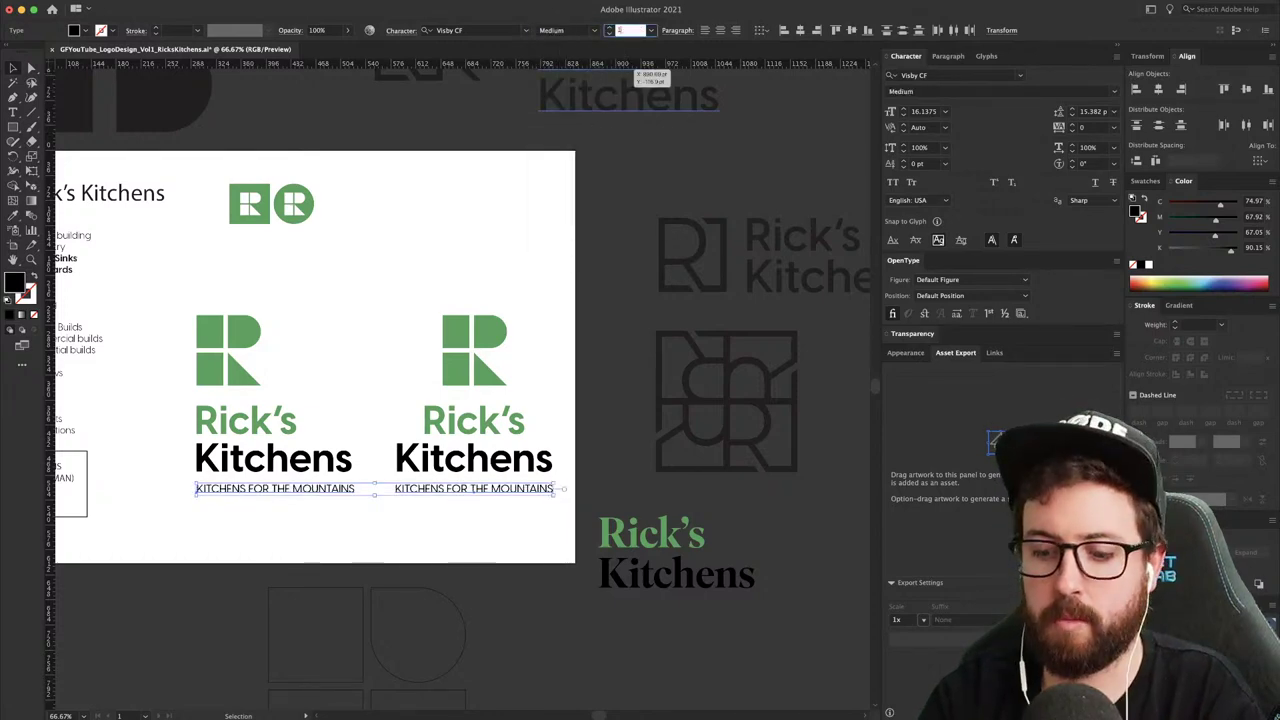
{"action": "type", "text": "2"}
{"action": "key", "text": "Return"}
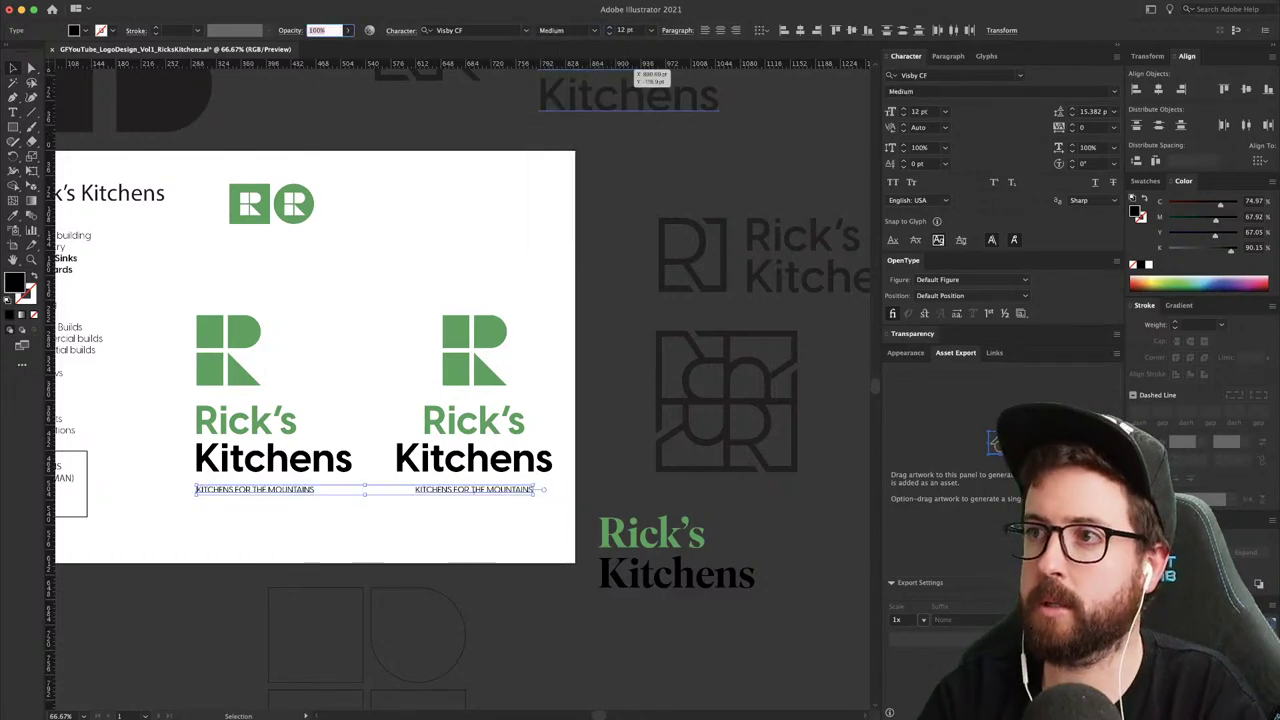
{"action": "left_click", "coordinate": [1092, 127]}
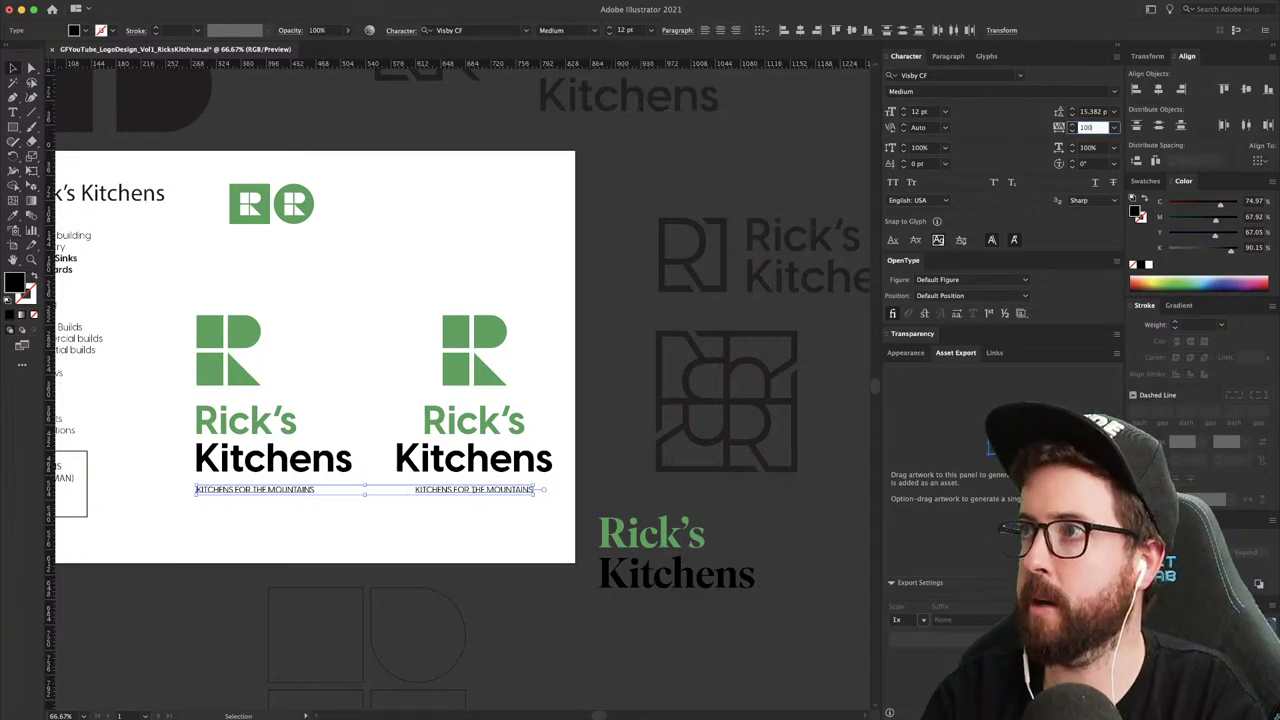
{"action": "type", "text": "100"}
{"action": "key", "text": "Return"}
- Nudge the left tagline up and raise both taglines' tracking to 150, then 175
{"action": "left_click", "coordinate": [548, 556]}
{"action": "left_click_drag", "start_coordinate": [335, 495], "coordinate": [323, 489]}
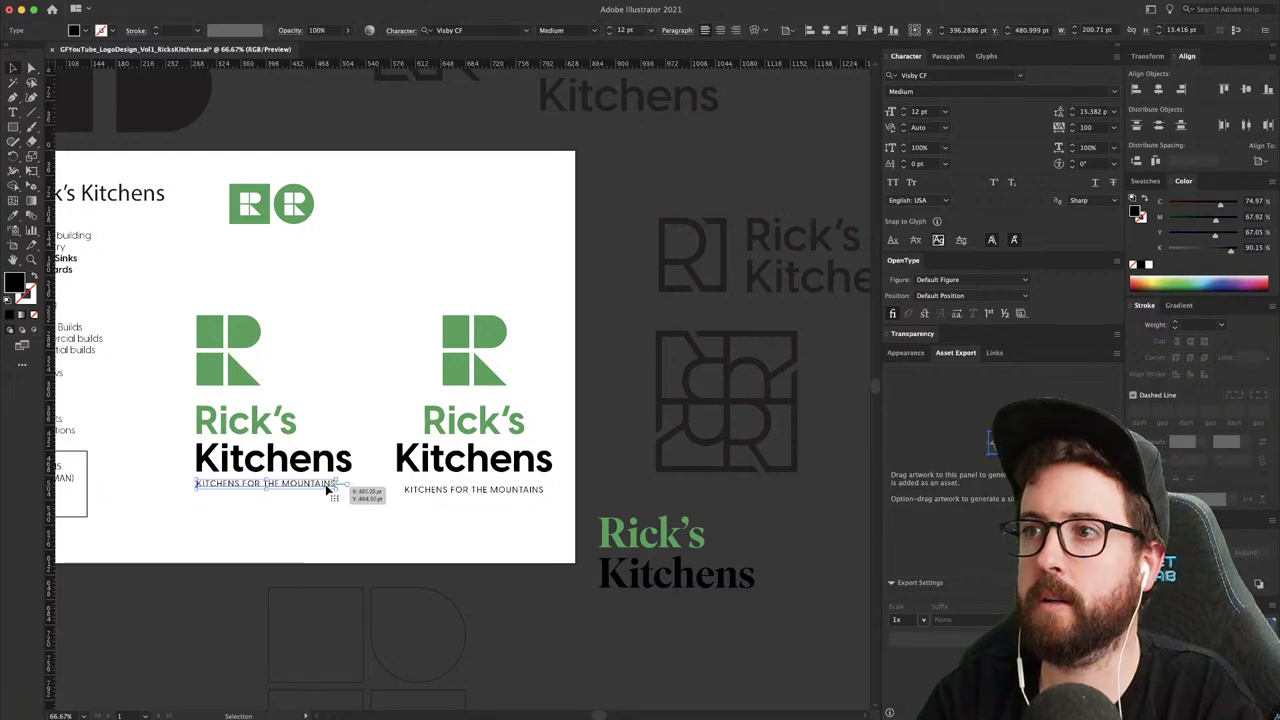
{"action": "left_click", "coordinate": [455, 492], "text": "shift"}
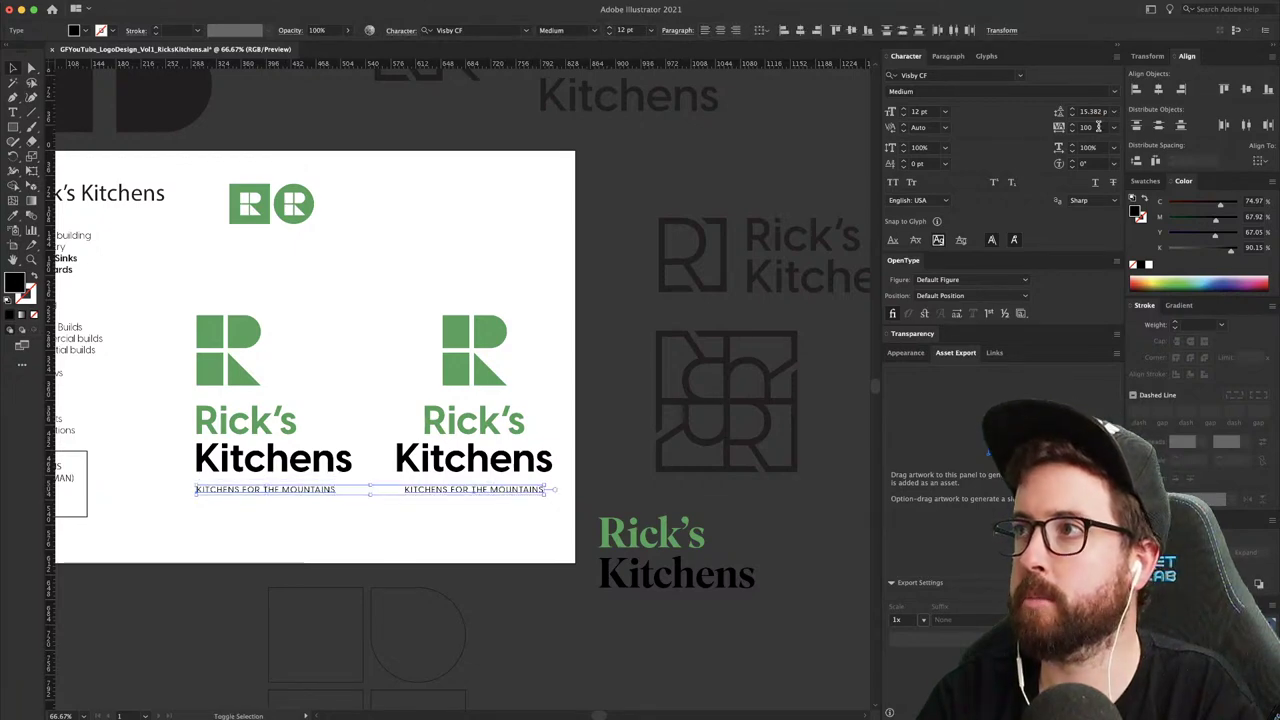
{"action": "left_click", "coordinate": [1098, 127]}
{"action": "type", "text": "150"}
{"action": "key", "text": "Tab"}
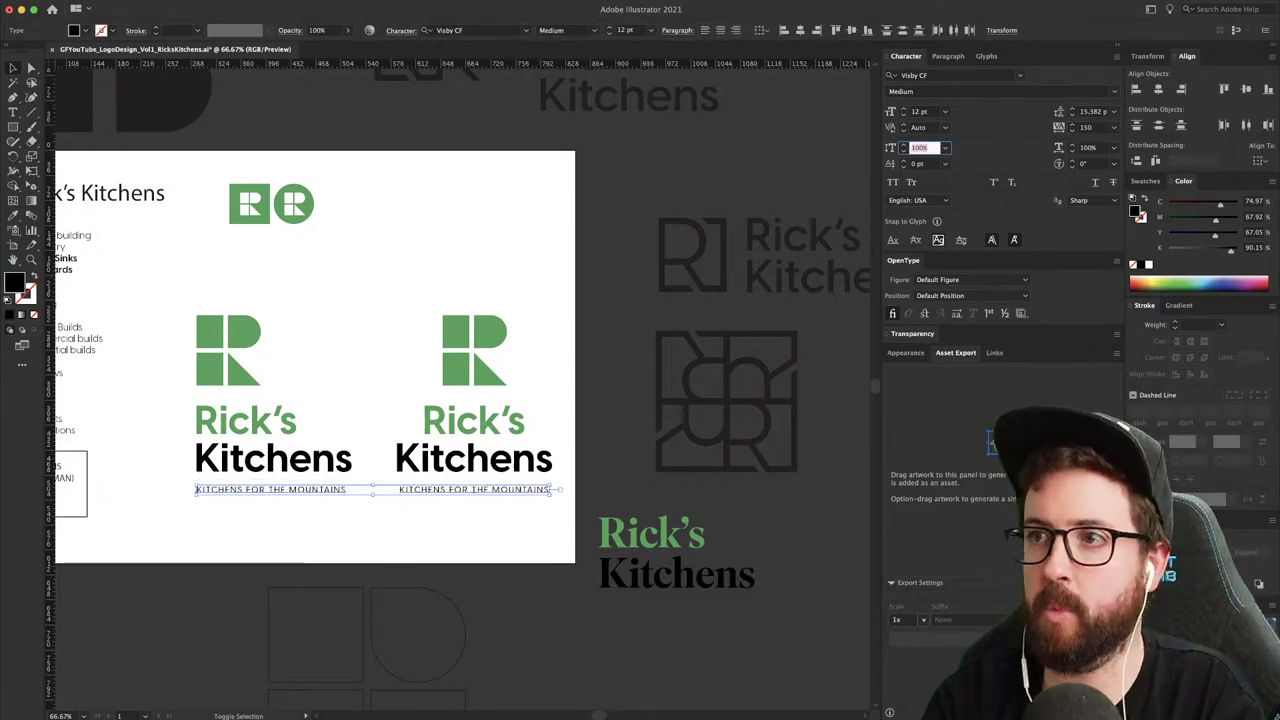
{"action": "left_click", "coordinate": [1088, 127]}
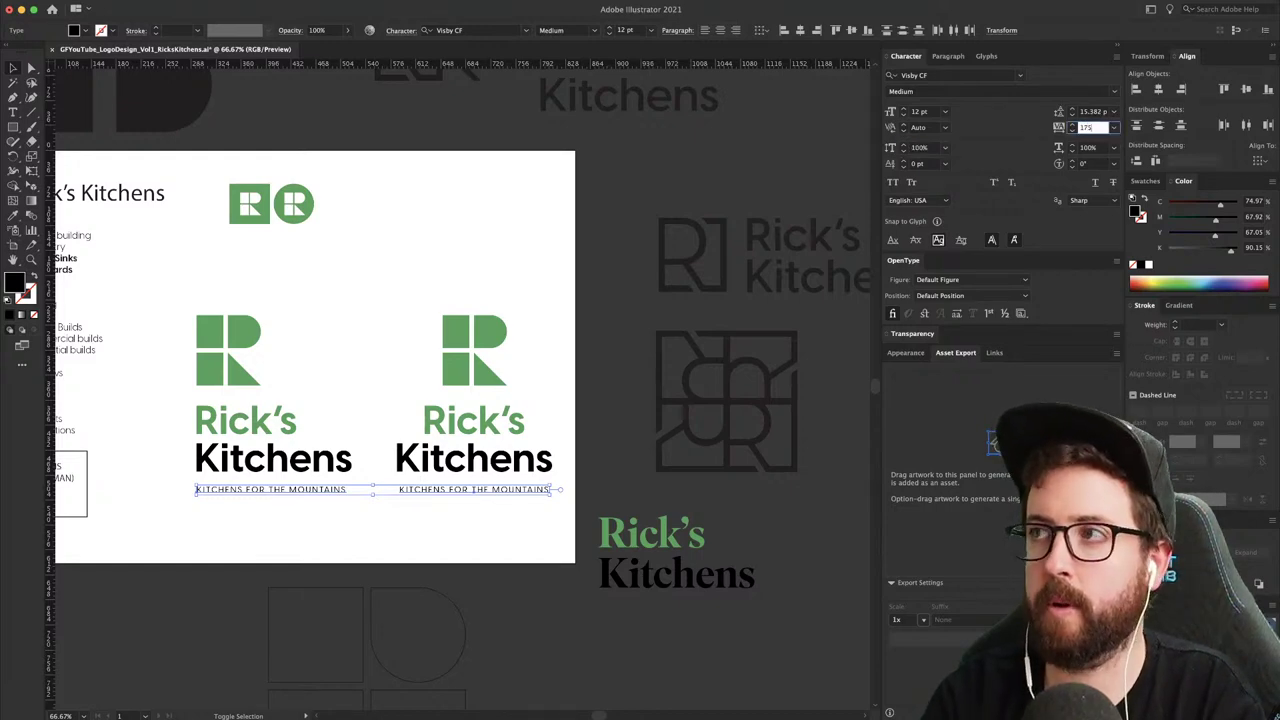
{"action": "type", "text": "175"}
{"action": "key", "text": "Tab"}
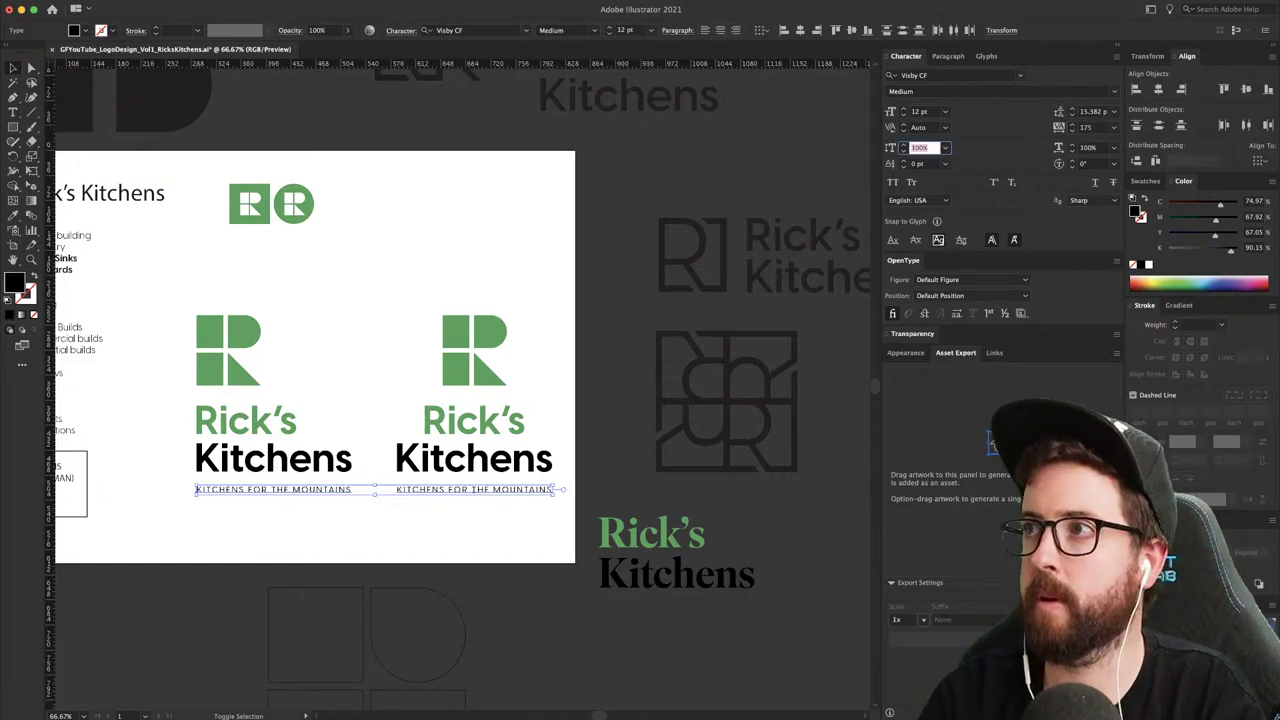
{"action": "left_click", "coordinate": [492, 540]}
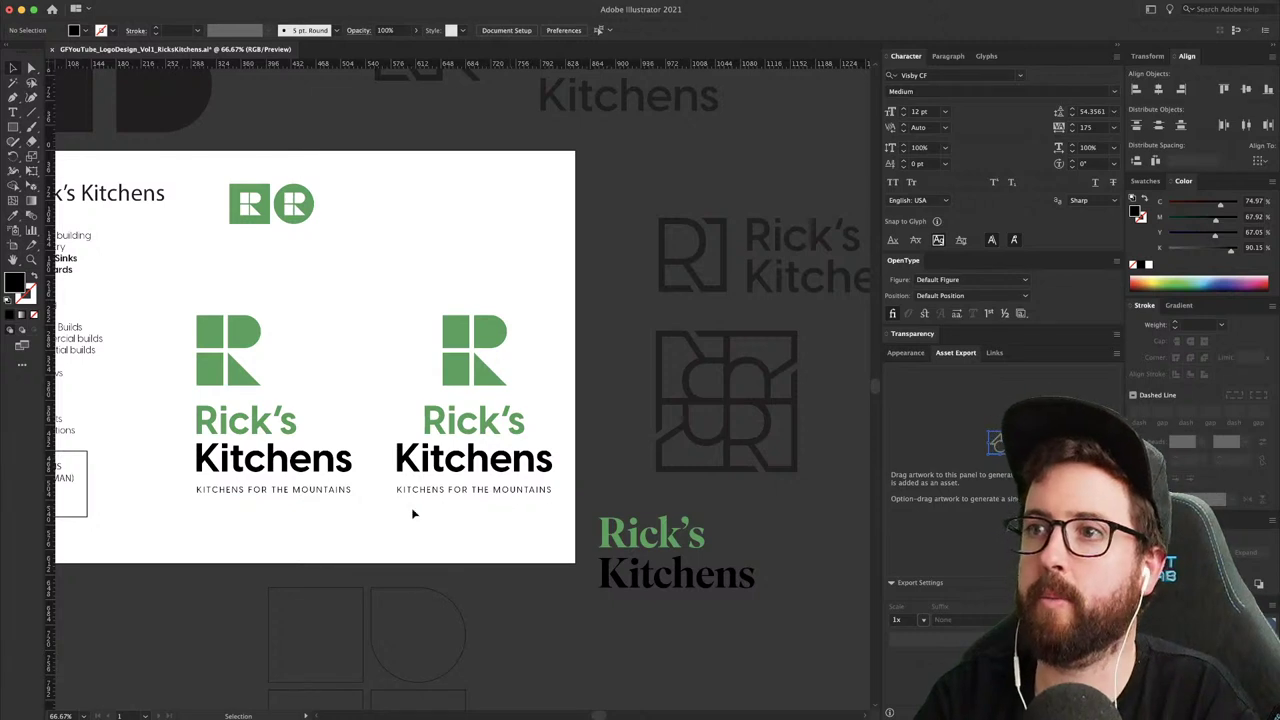
- Set the leading of both Rick's Kitchens wordmarks to 50 pt
{"action": "left_click", "coordinate": [347, 495]}
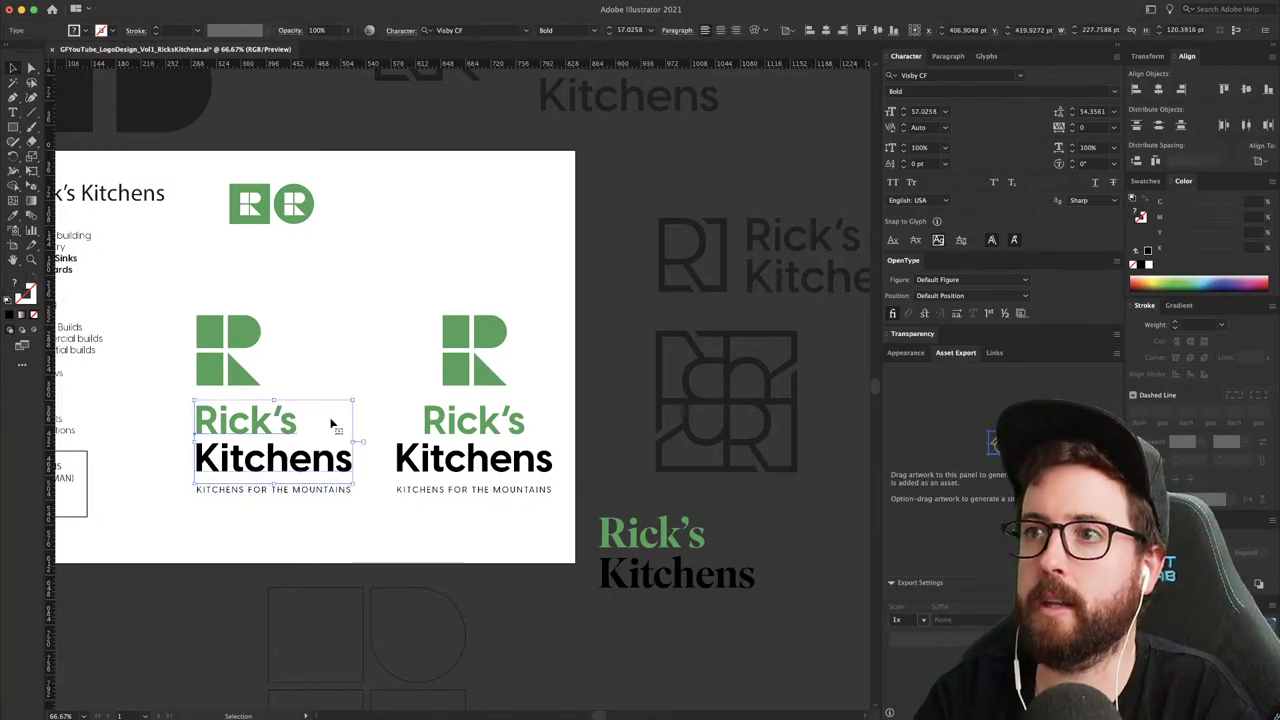
{"action": "left_click", "coordinate": [490, 414], "text": "shift"}
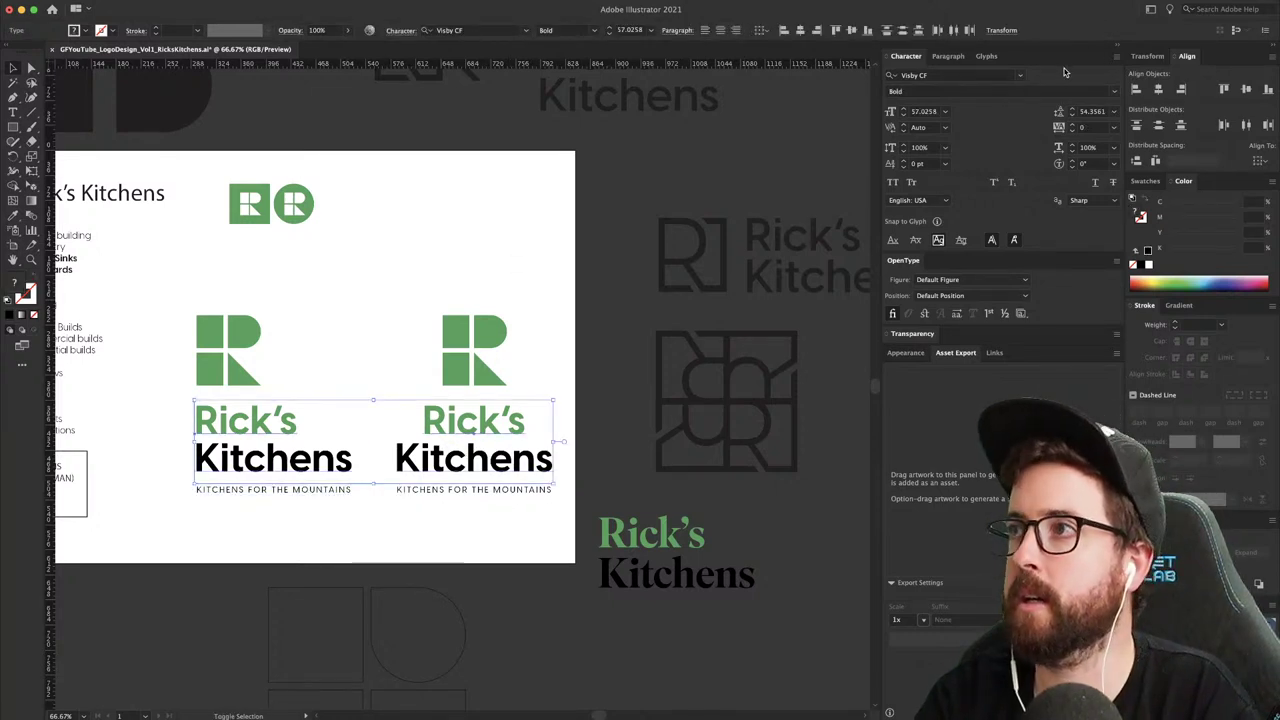
{"action": "left_click", "coordinate": [1095, 113]}
{"action": "type", "text": "50"}
{"action": "key", "text": "Tab"}
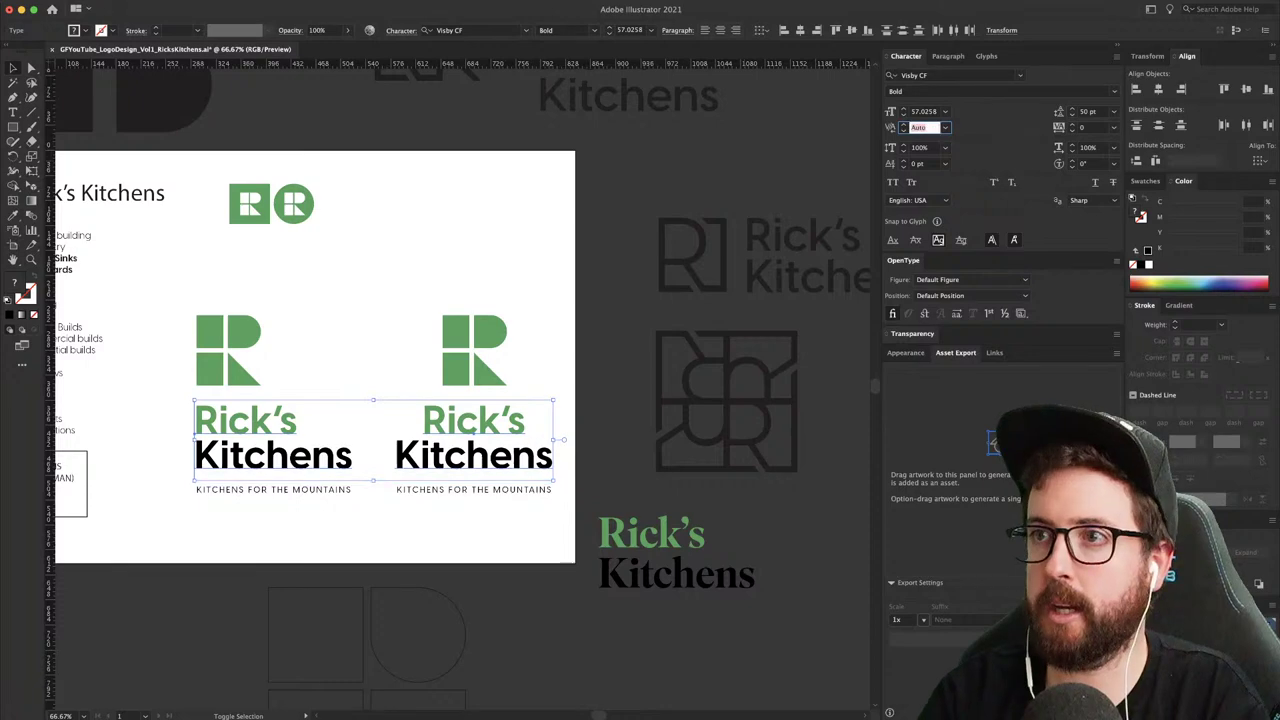
{"action": "left_click", "coordinate": [479, 281]}
- Move both taglines up closer to the wordmarks
{"action": "left_click", "coordinate": [290, 489]}
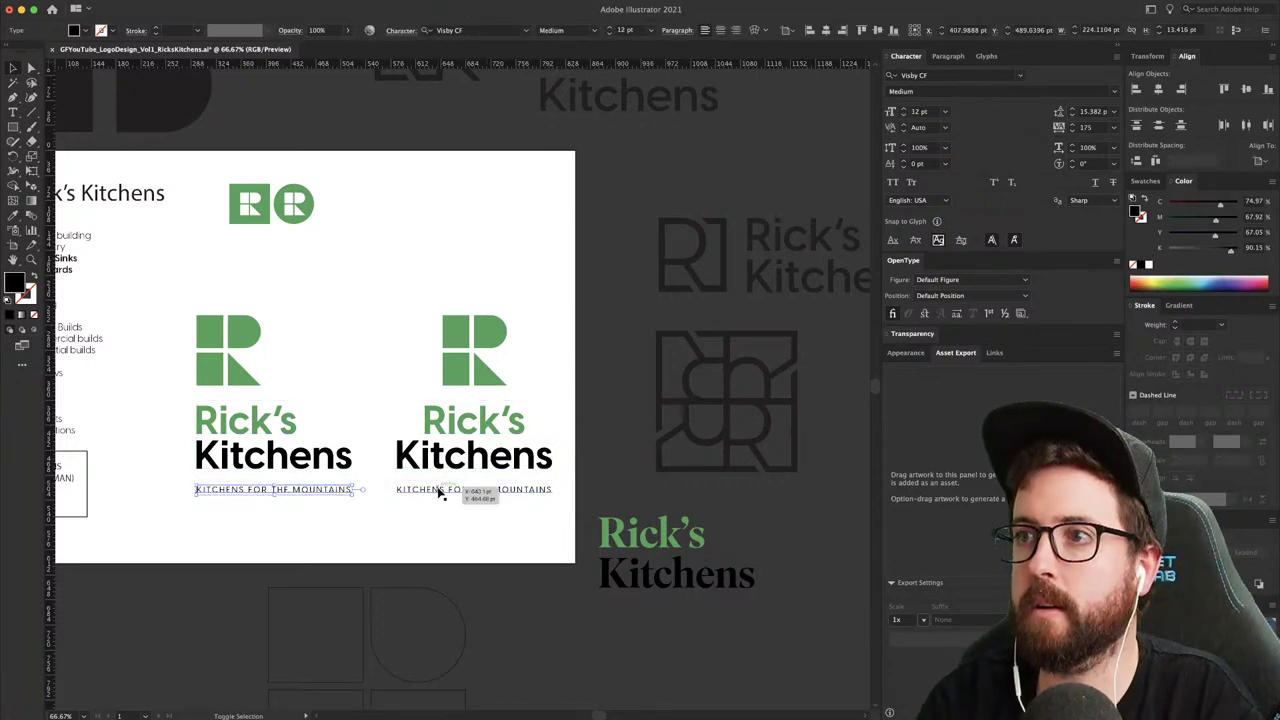
{"action": "left_click_drag", "start_coordinate": [438, 492], "coordinate": [438, 480]}
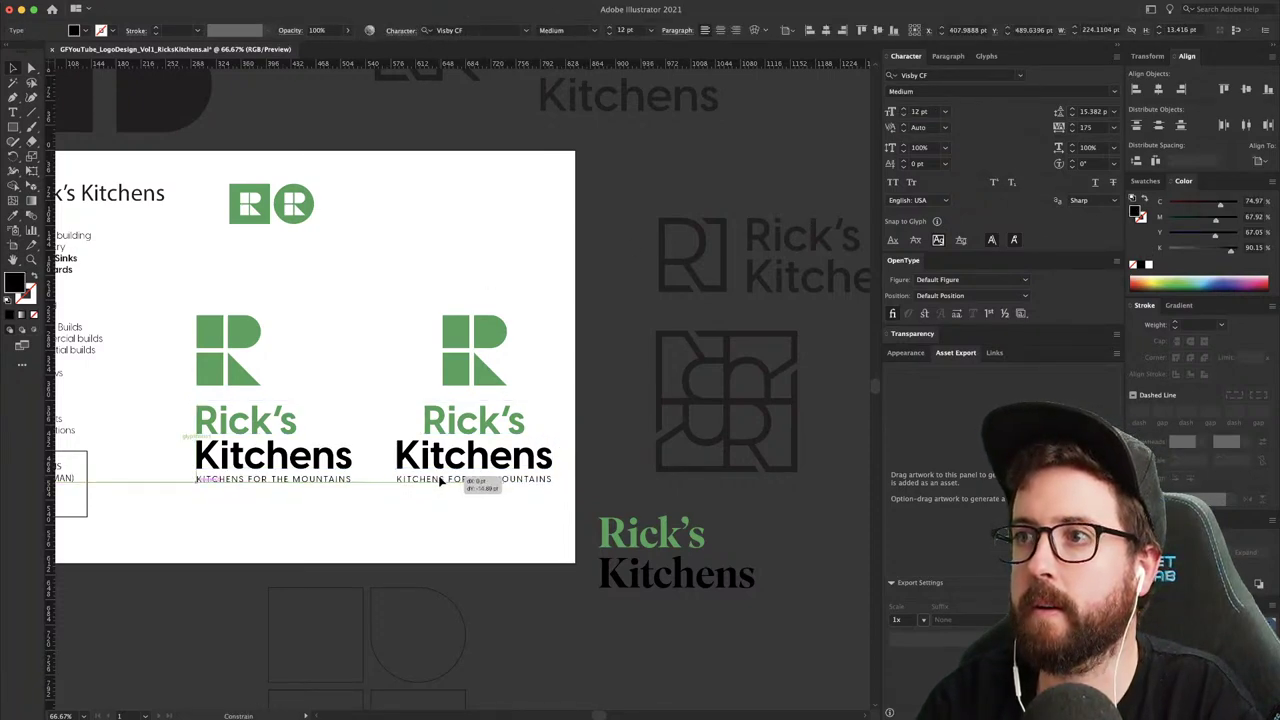
{"action": "left_click", "coordinate": [448, 503]}
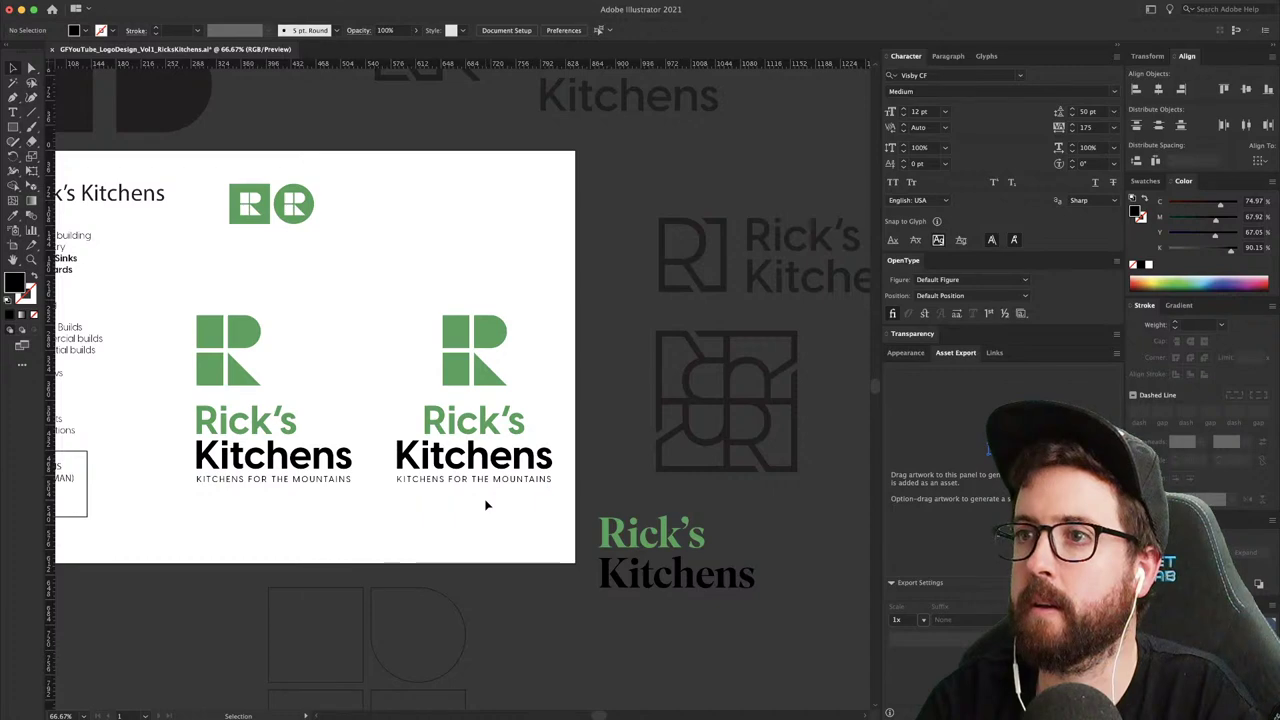
- Delete the right-hand duplicate lockup
{"action": "left_click", "coordinate": [400, 276]}
{"action": "key", "text": "BackSpace"}
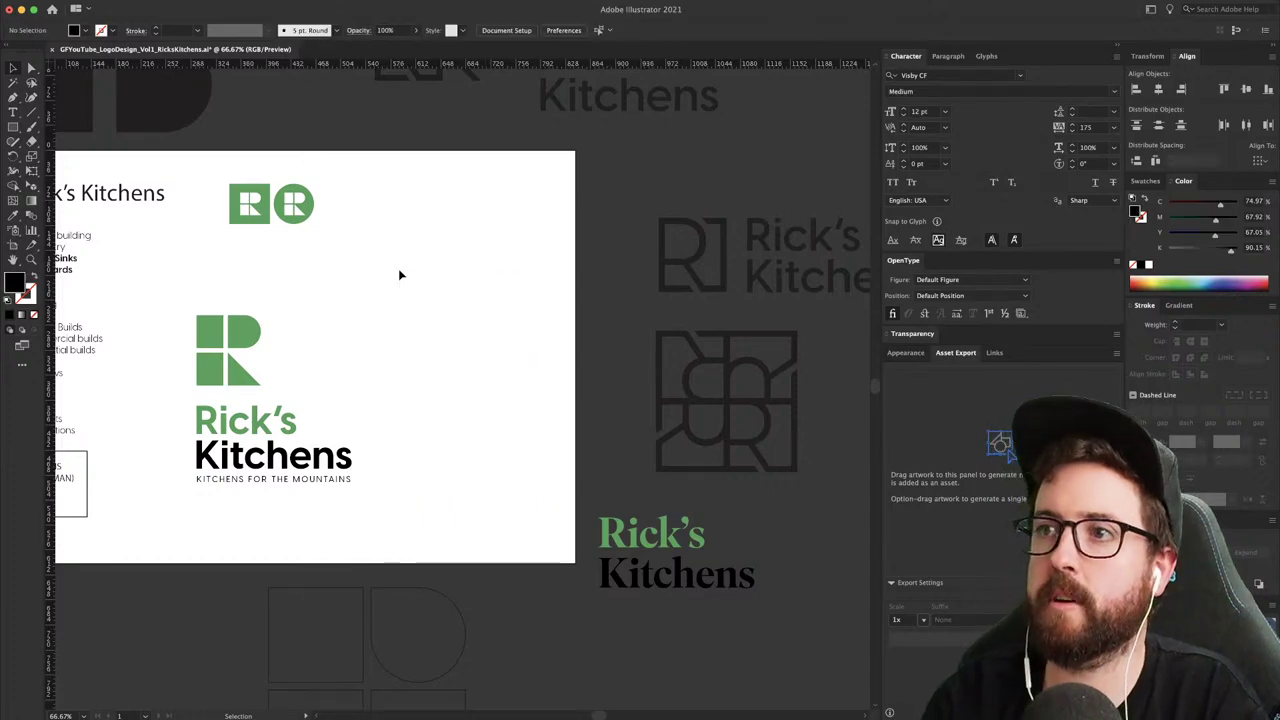
{"action": "left_click_drag", "start_coordinate": [324, 374], "coordinate": [419, 358]}
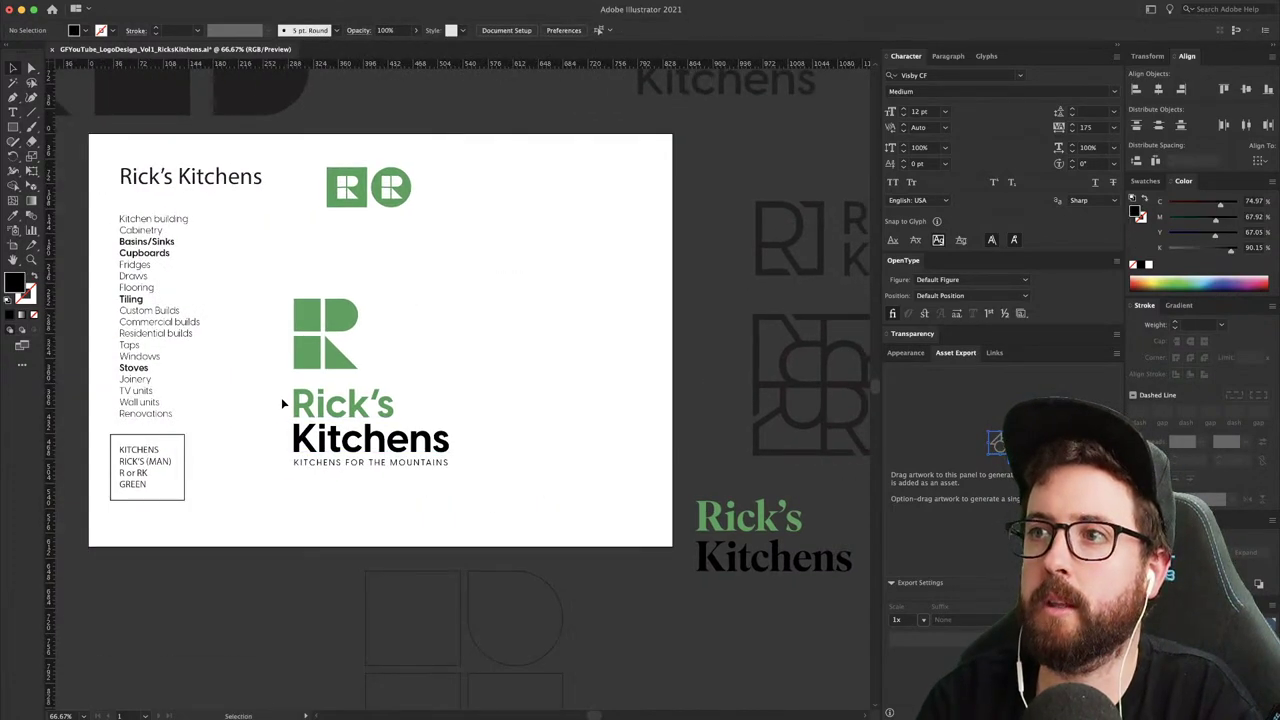
- Place the wordmark beside the R icon, scaled down about 8%, with a small gap after the icon
{"action": "left_click_drag", "start_coordinate": [391, 444], "coordinate": [465, 349]}
{"action": "left_click_drag", "start_coordinate": [349, 371], "coordinate": [600, 462]}
{"action": "left_click_drag", "start_coordinate": [439, 357], "coordinate": [398, 348]}
{"action": "left_click_drag", "start_coordinate": [420, 309], "coordinate": [414, 440]}
{"action": "key", "text": "s"}
{"action": "left_click_drag", "start_coordinate": [599, 160], "coordinate": [543, 180]}
{"action": "key", "text": "v"}
{"action": "key", "text": "super+minus"}
{"action": "key", "text": "super+minus"}
{"action": "key", "text": "super+minus"}
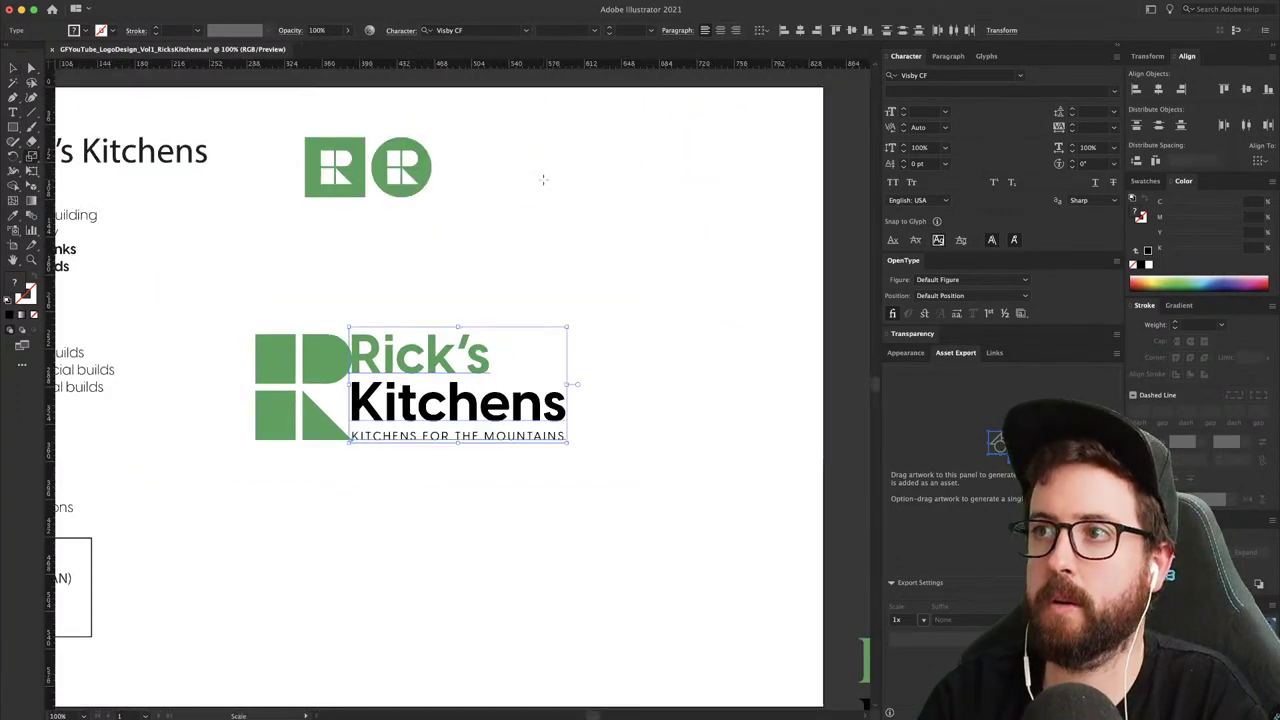
{"action": "left_click_drag", "start_coordinate": [554, 340], "coordinate": [549, 283]}
{"action": "left_click_drag", "start_coordinate": [409, 318], "coordinate": [440, 318]}
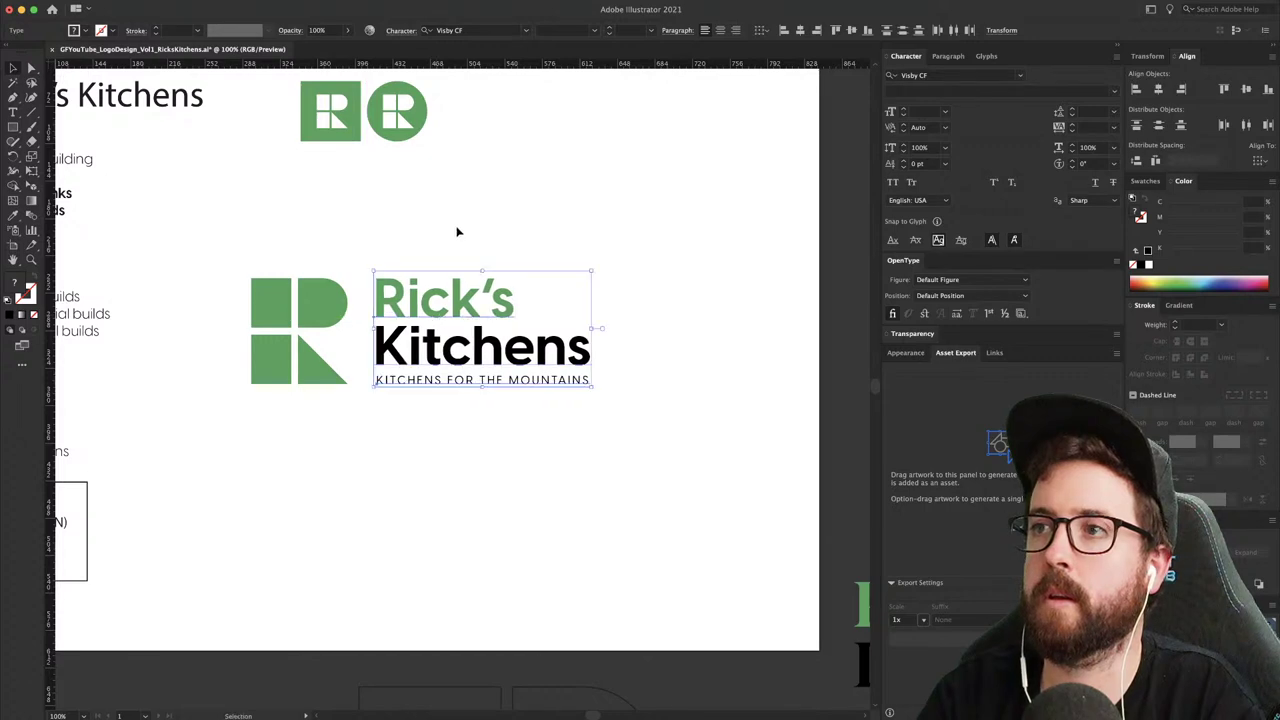
- Keep the icon left of the wordmark, fine-tune spacing, and move the lockup lower right
{"action": "left_click", "coordinate": [517, 214]}
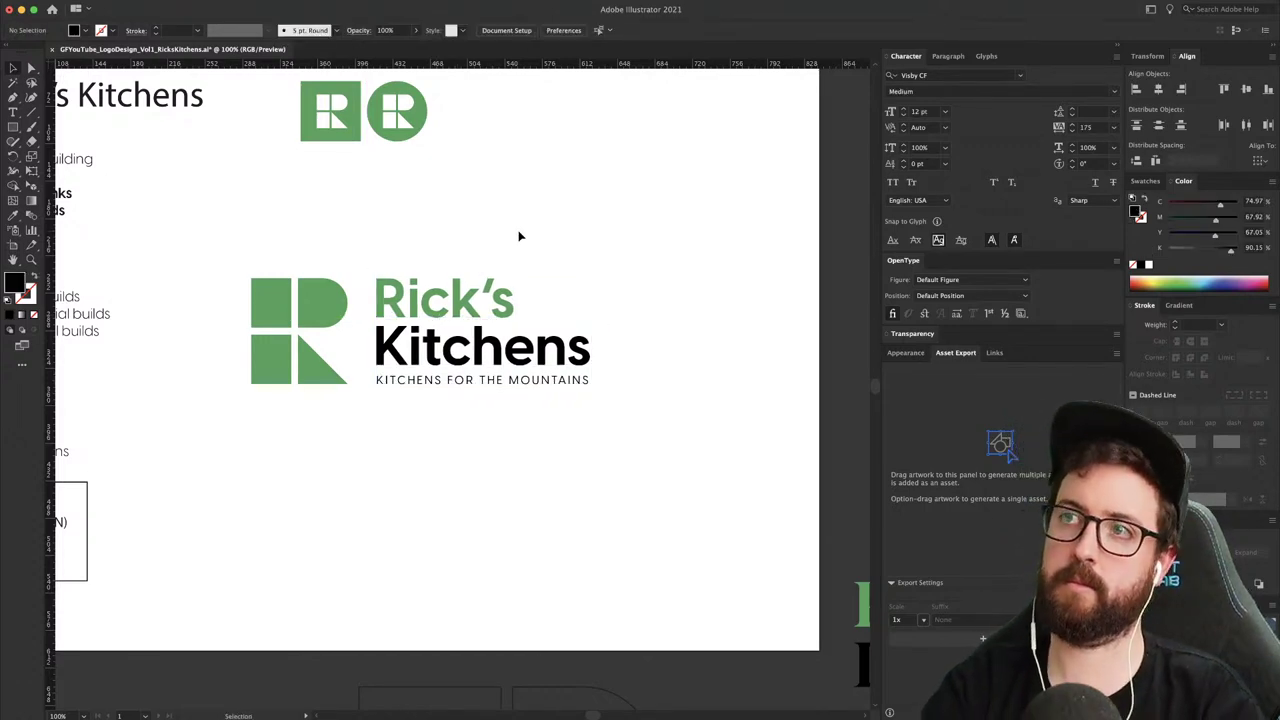
{"action": "left_click_drag", "start_coordinate": [312, 377], "coordinate": [676, 377]}
{"action": "key", "text": "super+z"}
{"action": "left_click", "coordinate": [613, 226]}
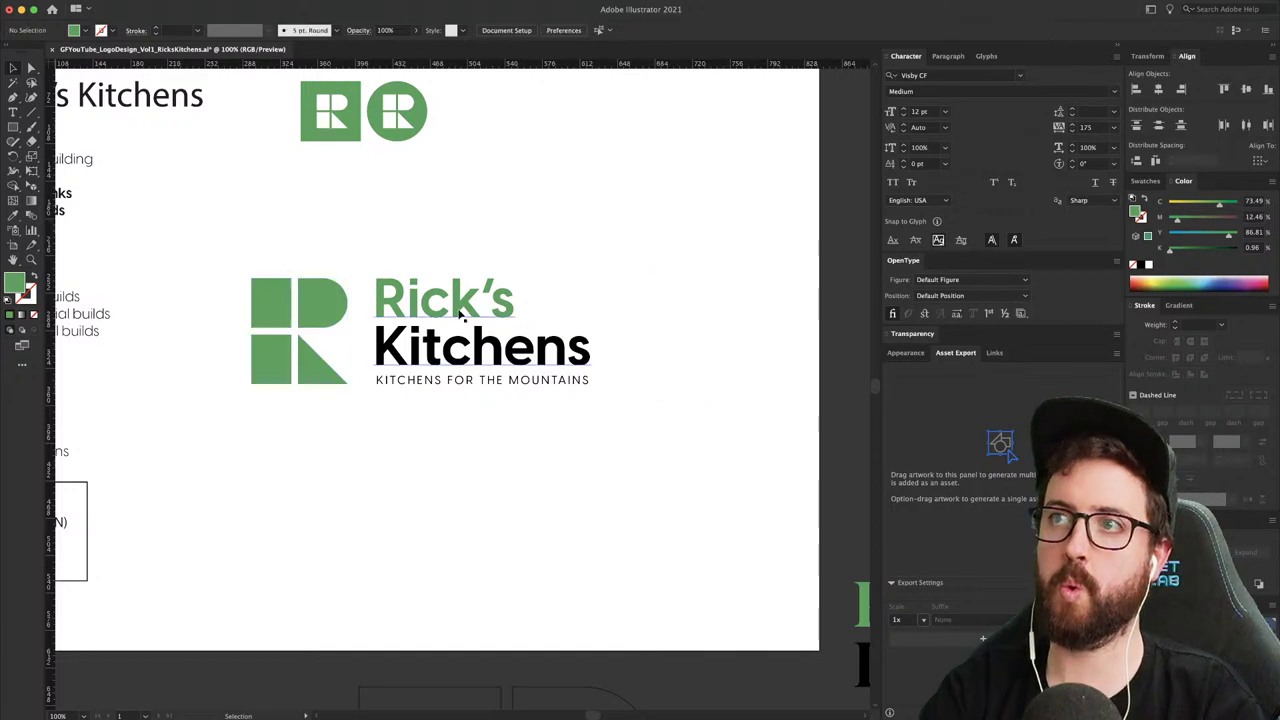
{"action": "left_click_drag", "start_coordinate": [469, 370], "coordinate": [453, 371]}
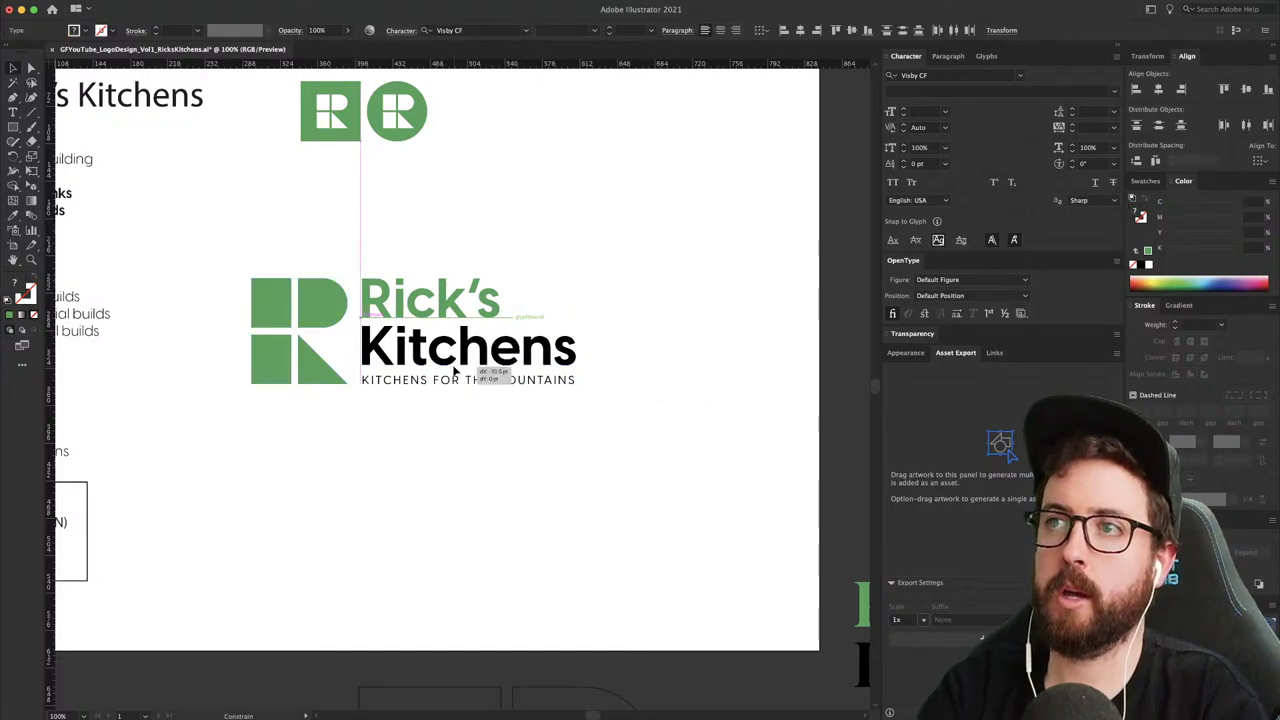
{"action": "left_click", "coordinate": [562, 246]}
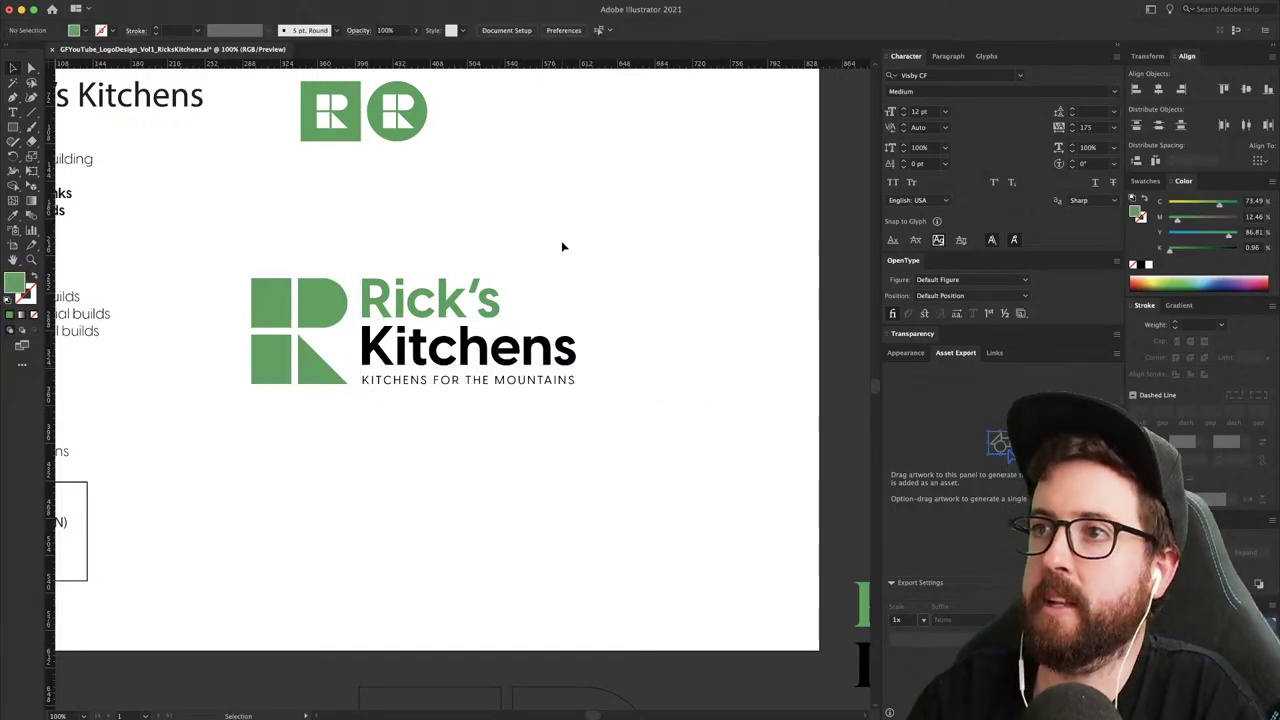
{"action": "left_click_drag", "start_coordinate": [491, 388], "coordinate": [490, 368]}
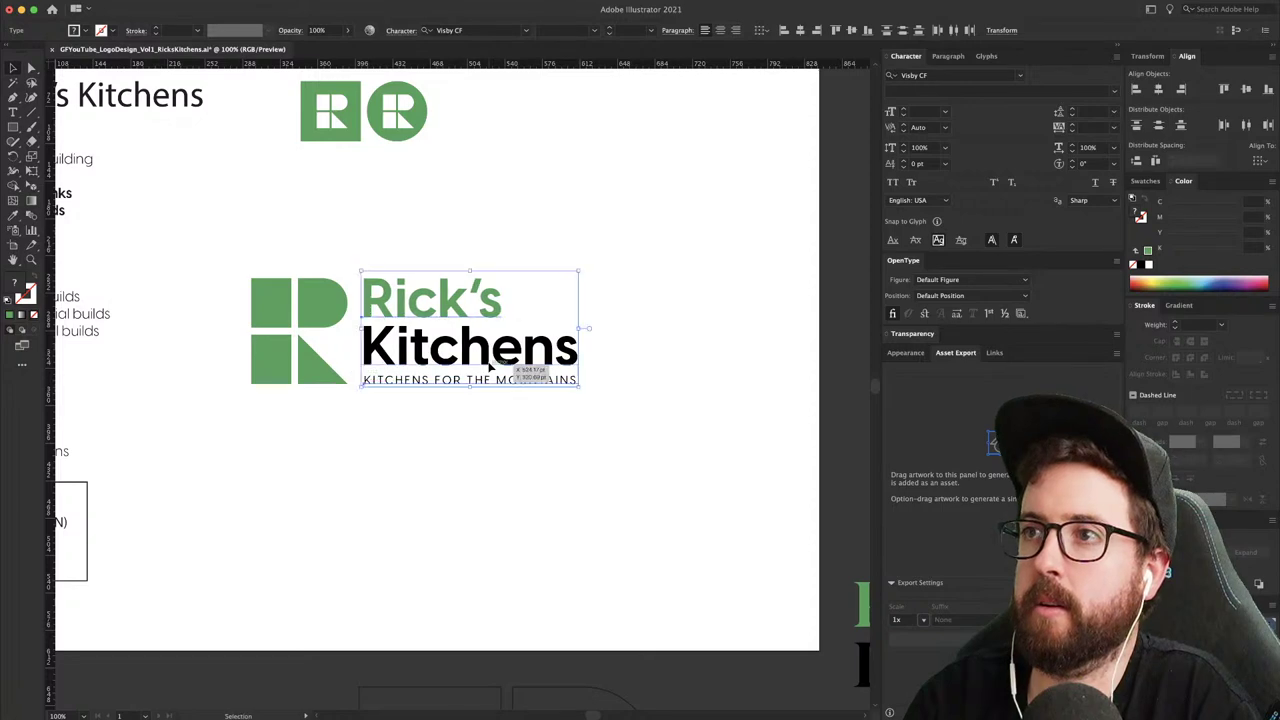
{"action": "left_click", "coordinate": [614, 246]}
{"action": "key", "text": "super+minus"}
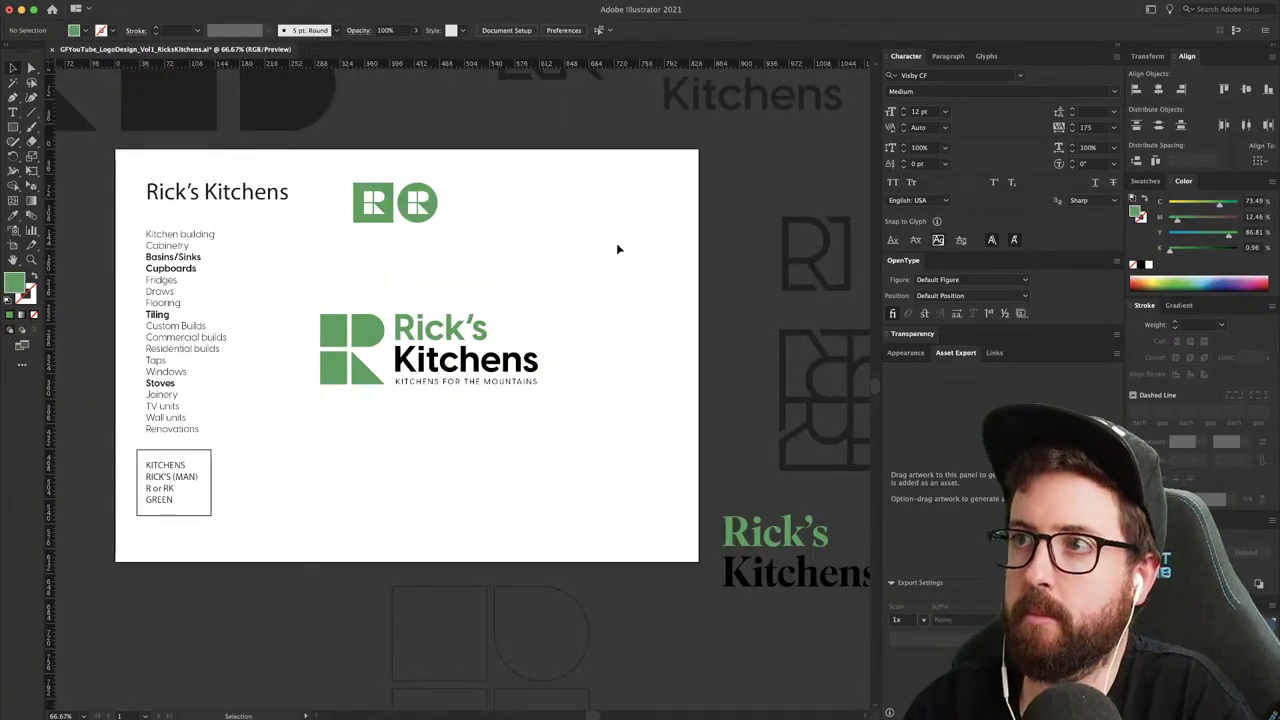
{"action": "left_click_drag", "start_coordinate": [349, 286], "coordinate": [525, 397]}
{"action": "left_click", "coordinate": [600, 295]}
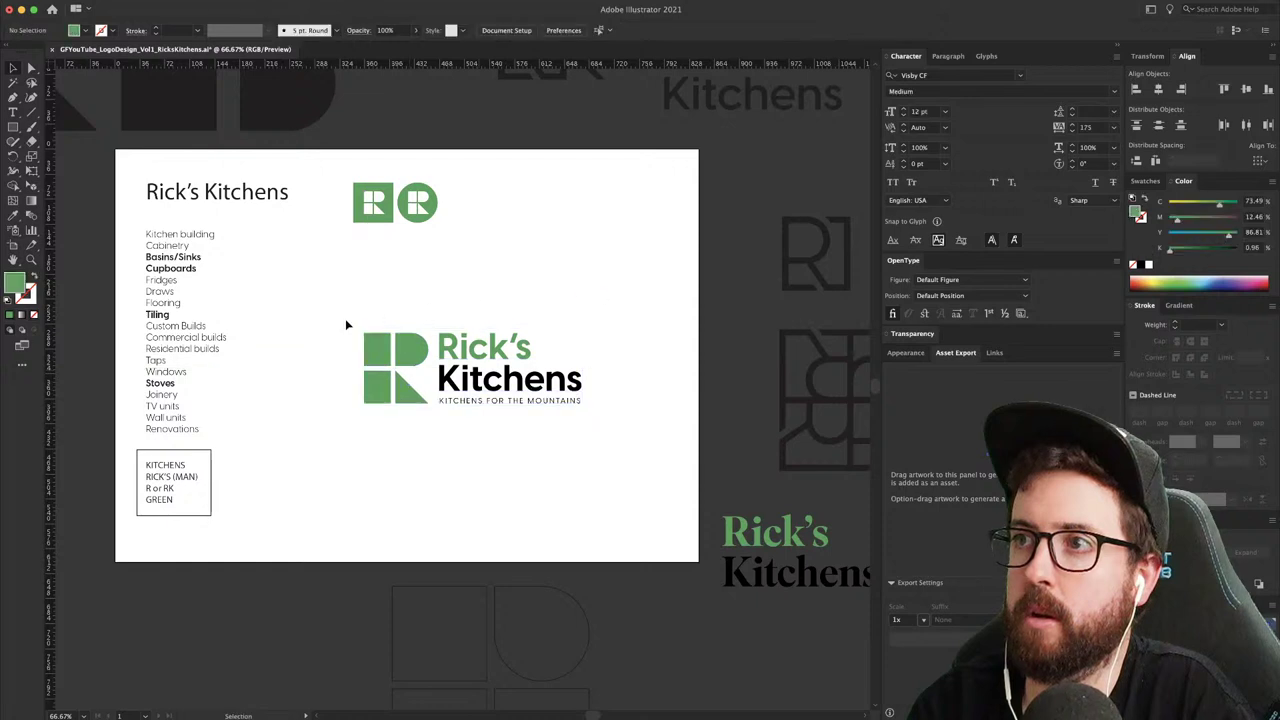
- Try the R icon's two left squares in black, then revert them to green
{"action": "key", "text": "a"}
{"action": "left_click_drag", "start_coordinate": [345, 318], "coordinate": [385, 403]}
{"action": "key", "text": "i"}
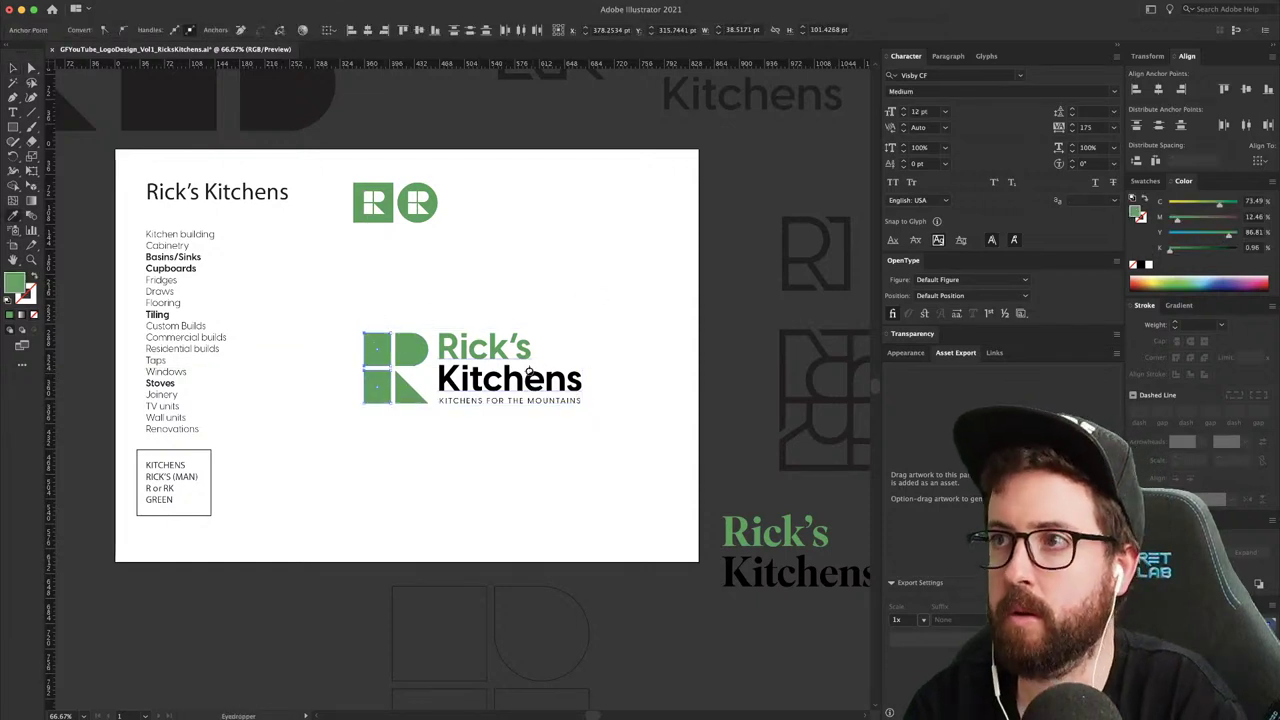
{"action": "left_click", "coordinate": [513, 381]}
{"action": "key", "text": "v"}
{"action": "left_click", "coordinate": [557, 281]}
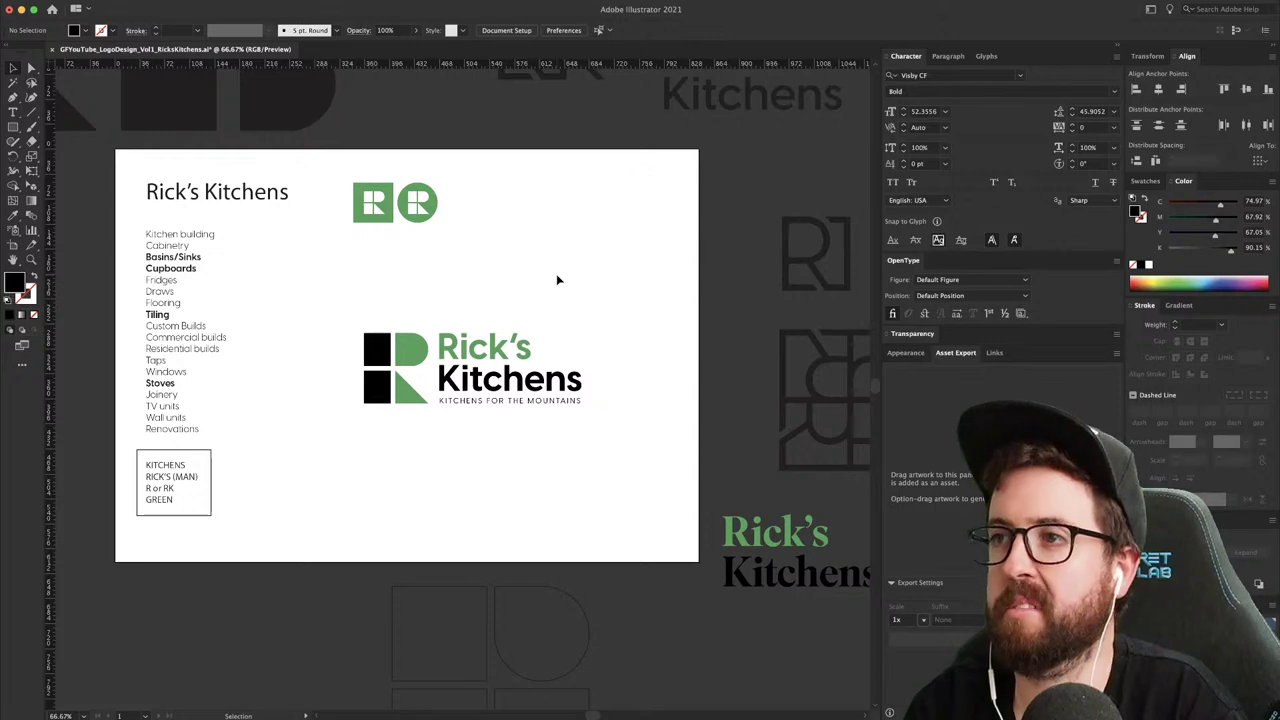
{"action": "key", "text": "super+z"}
{"action": "key", "text": "super+z"}
{"action": "left_click", "coordinate": [558, 280]}
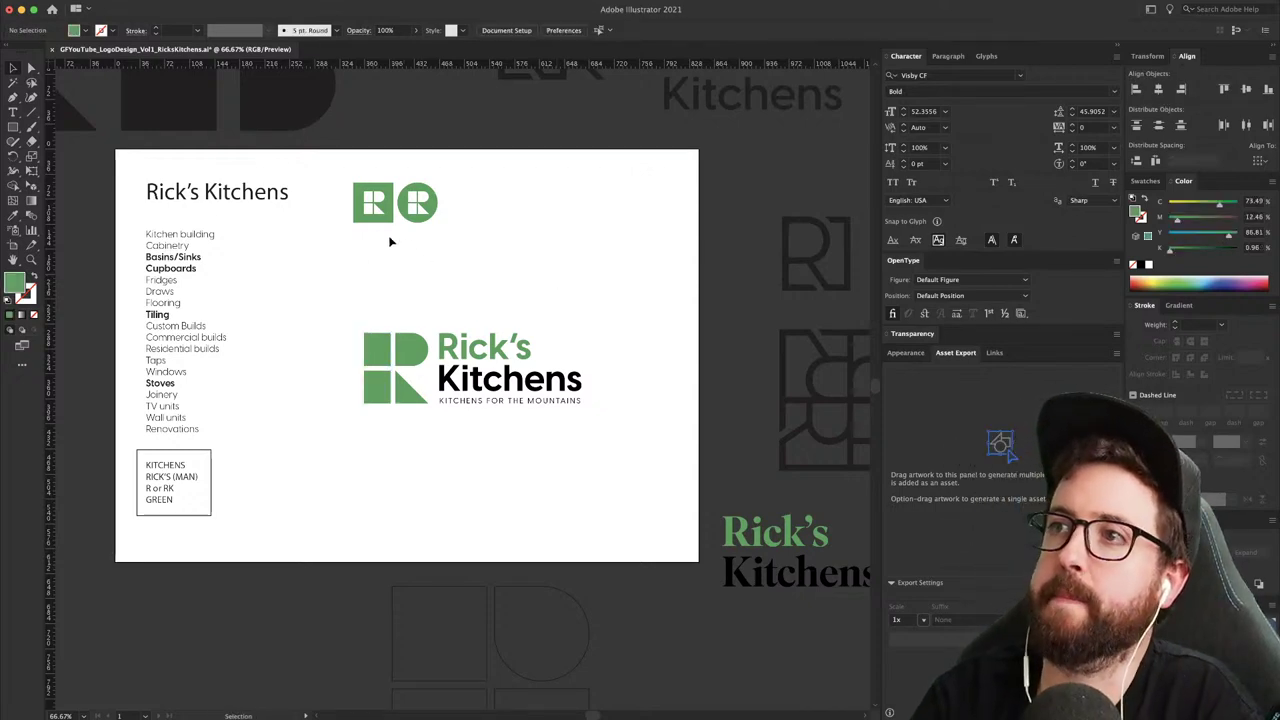
{"action": "left_click", "coordinate": [434, 201]}
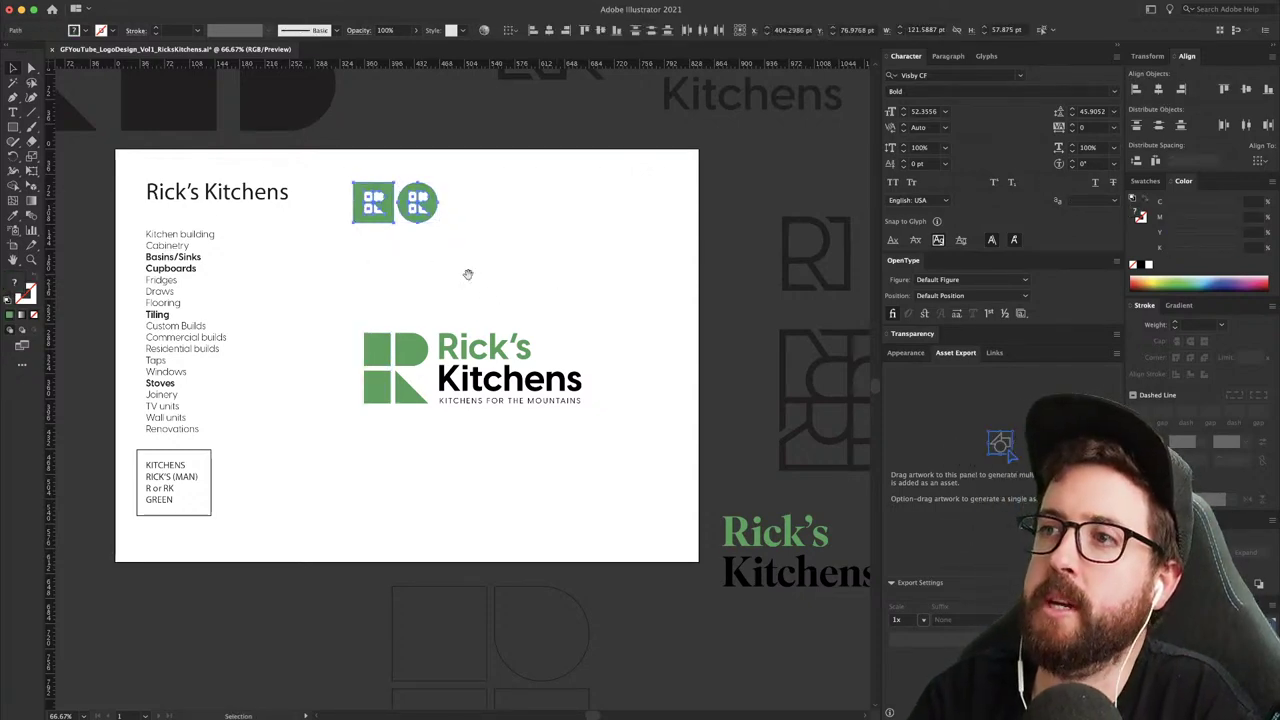
- Move the triangle, square and half-round group down-left off the artboard
{"action": "scroll", "coordinate": [466, 277], "scroll_direction": "up", "scroll_amount": 5}
{"action": "scroll", "coordinate": [466, 277], "scroll_direction": "left", "scroll_amount": 5}
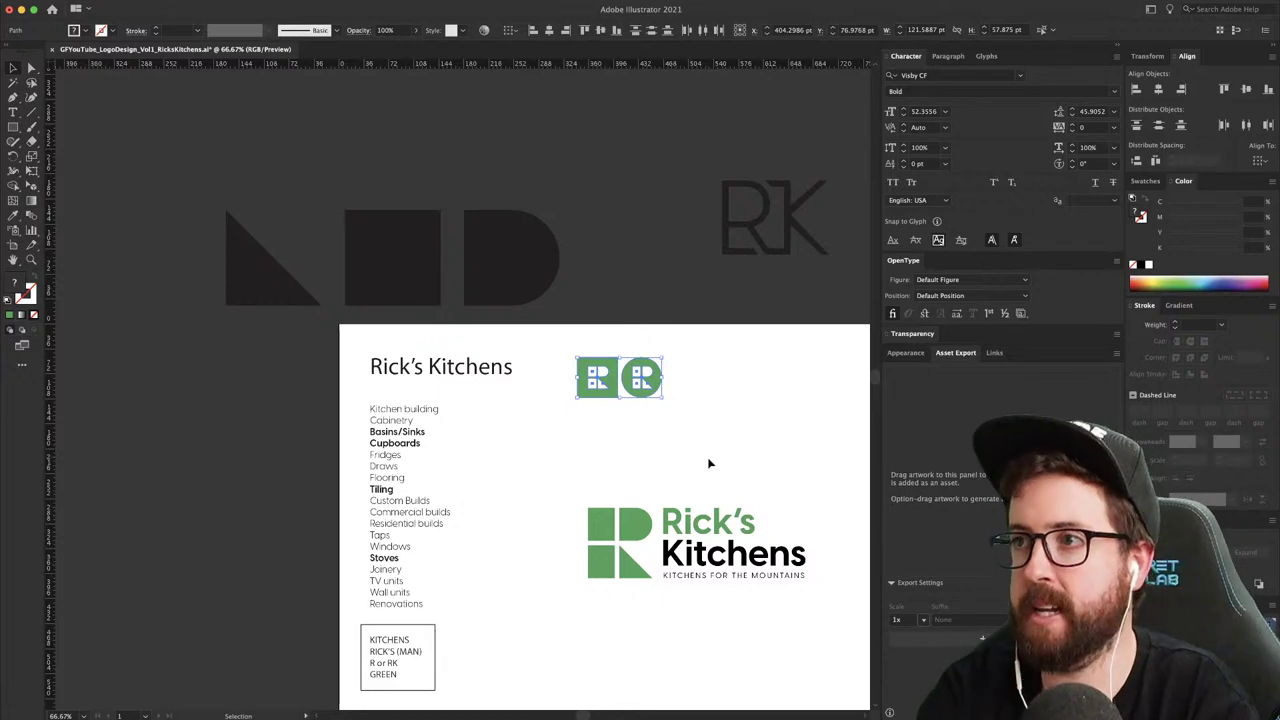
{"action": "left_click_drag", "start_coordinate": [692, 465], "coordinate": [617, 371]}
{"action": "left_click_drag", "start_coordinate": [516, 368], "coordinate": [847, 358]}
{"action": "key", "text": "m"}
{"action": "left_click_drag", "start_coordinate": [429, 226], "coordinate": [361, 405]}
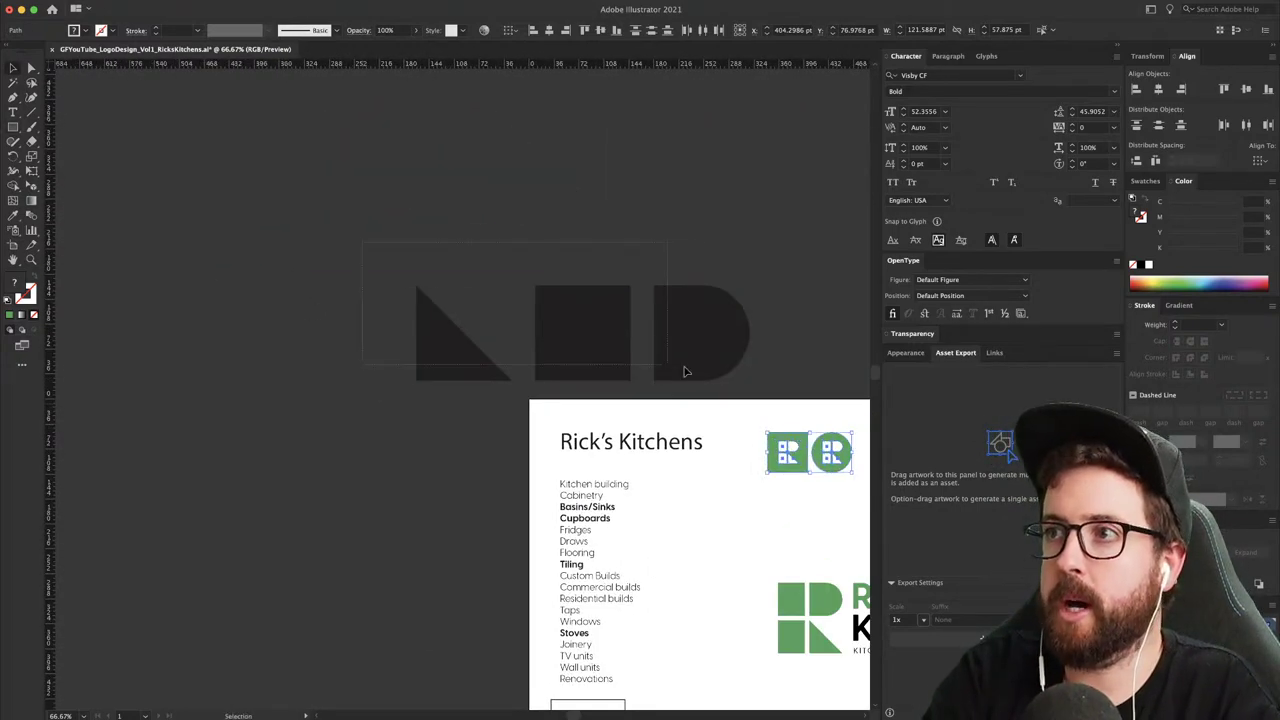
{"action": "left_click_drag", "start_coordinate": [680, 366], "coordinate": [269, 328]}
{"action": "scroll", "coordinate": [400, 470], "scroll_direction": "left", "scroll_amount": 7}
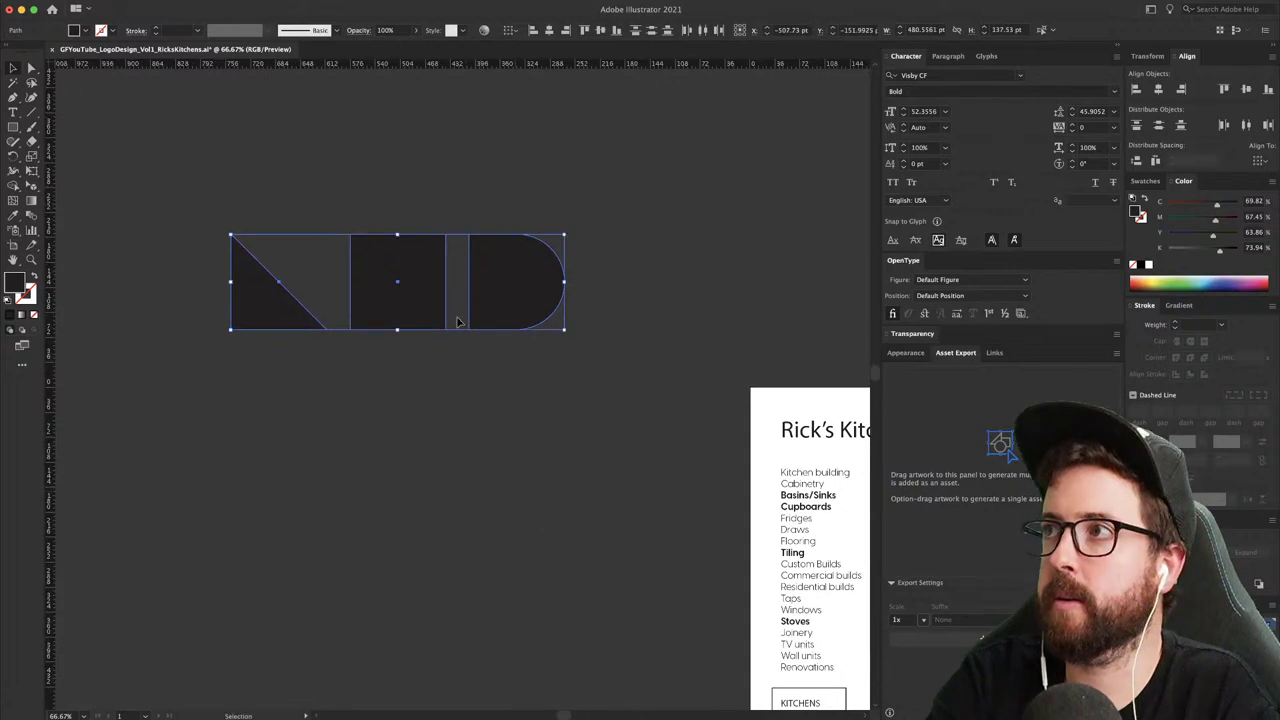
{"action": "left_click_drag", "start_coordinate": [493, 285], "coordinate": [369, 344]}
{"action": "scroll", "coordinate": [523, 457], "scroll_direction": "left", "scroll_amount": 5}
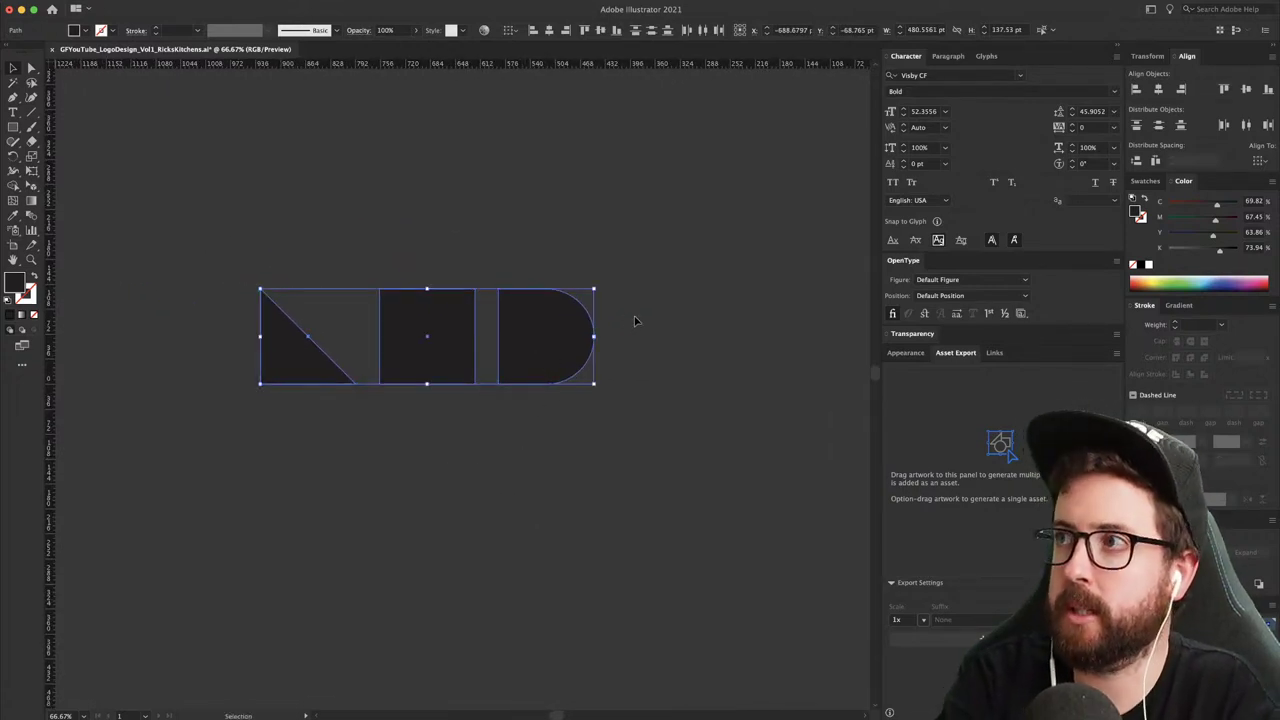
- Fill the three dark shapes with white, then select the middle square
{"action": "left_click", "coordinate": [519, 419]}
{"action": "left_click_drag", "start_coordinate": [558, 436], "coordinate": [600, 440]}
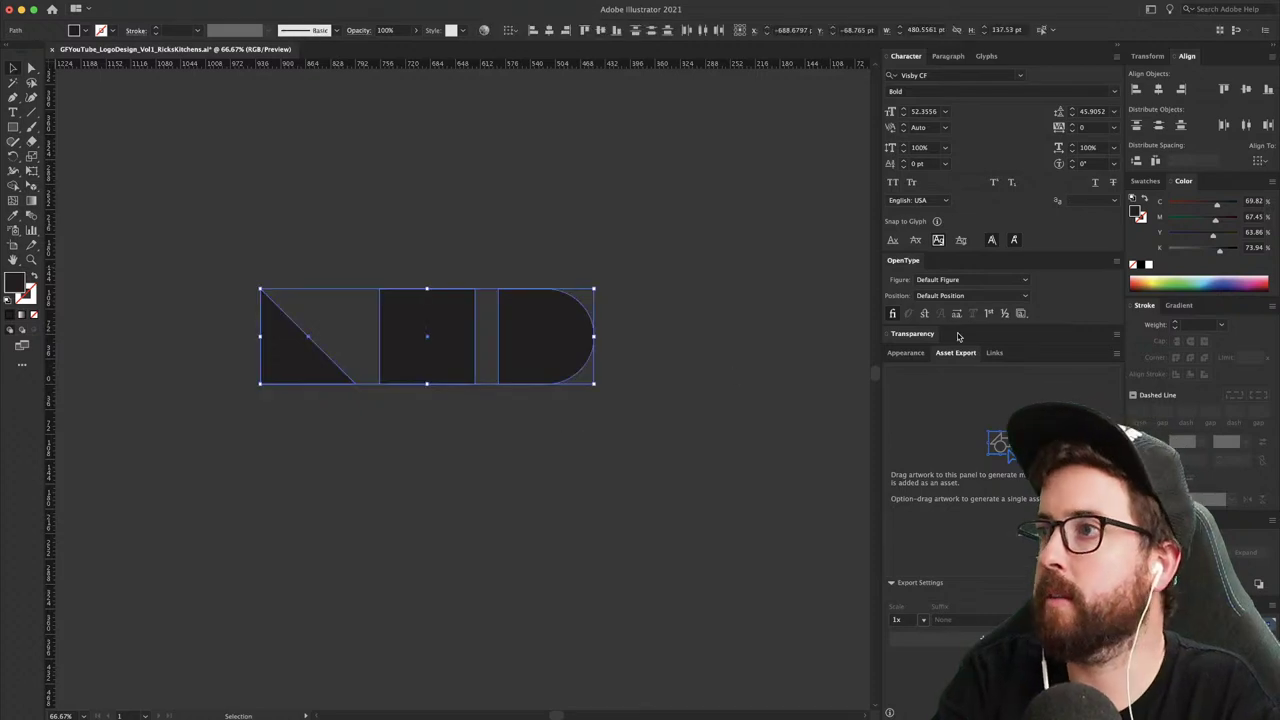
{"action": "left_click", "coordinate": [1147, 266]}
{"action": "left_click", "coordinate": [406, 437]}
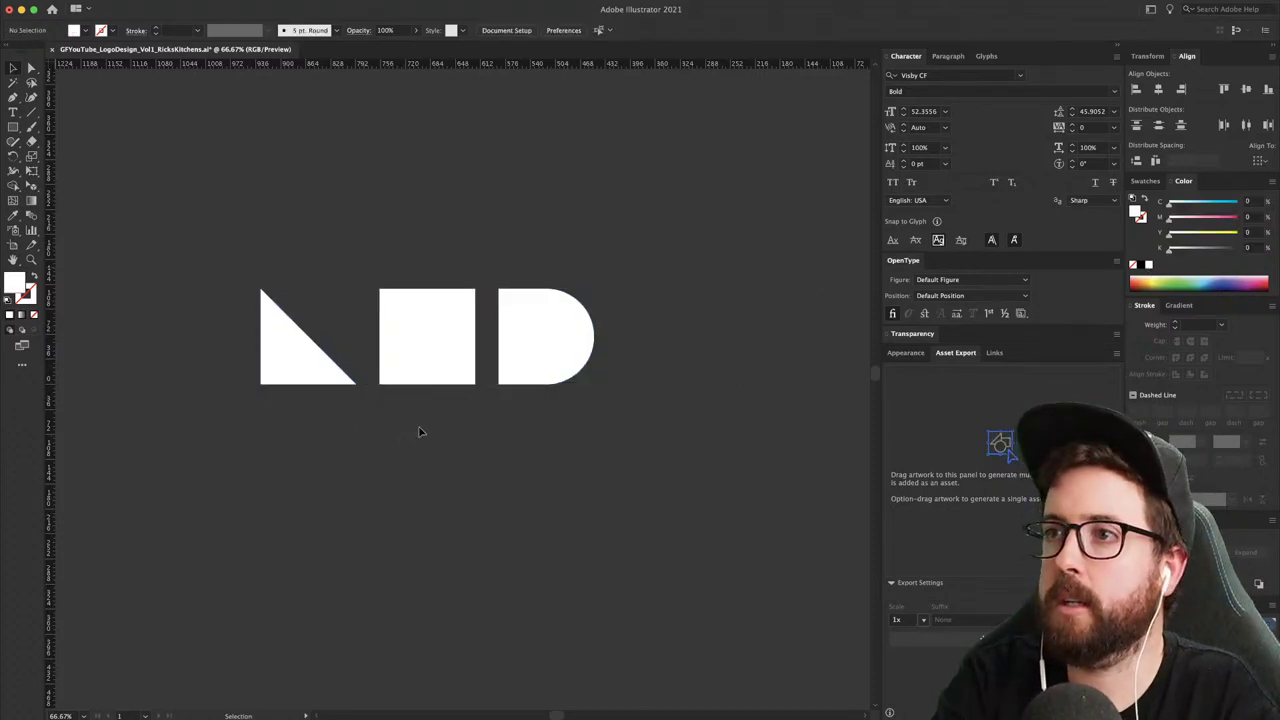
{"action": "scroll", "coordinate": [420, 429], "scroll_direction": "down", "scroll_amount": 2}
{"action": "scroll", "coordinate": [420, 429], "scroll_direction": "right", "scroll_amount": 2}
{"action": "left_click", "coordinate": [370, 288]}
- Duplicate the square into an evenly spaced 2×2 grid of white squares
{"action": "left_click_drag", "start_coordinate": [376, 274], "coordinate": [342, 456]}
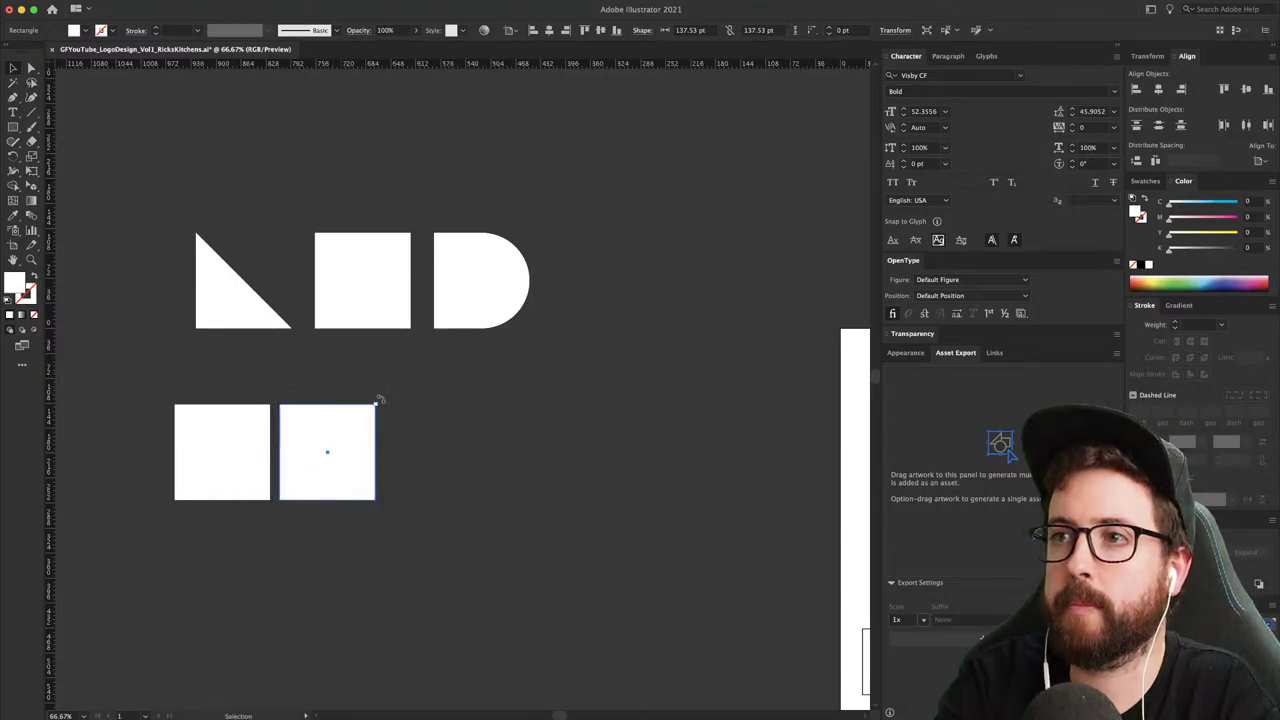
{"action": "left_click", "coordinate": [251, 471], "text": "shift"}
{"action": "left_click_drag", "start_coordinate": [251, 471], "coordinate": [323, 542]}
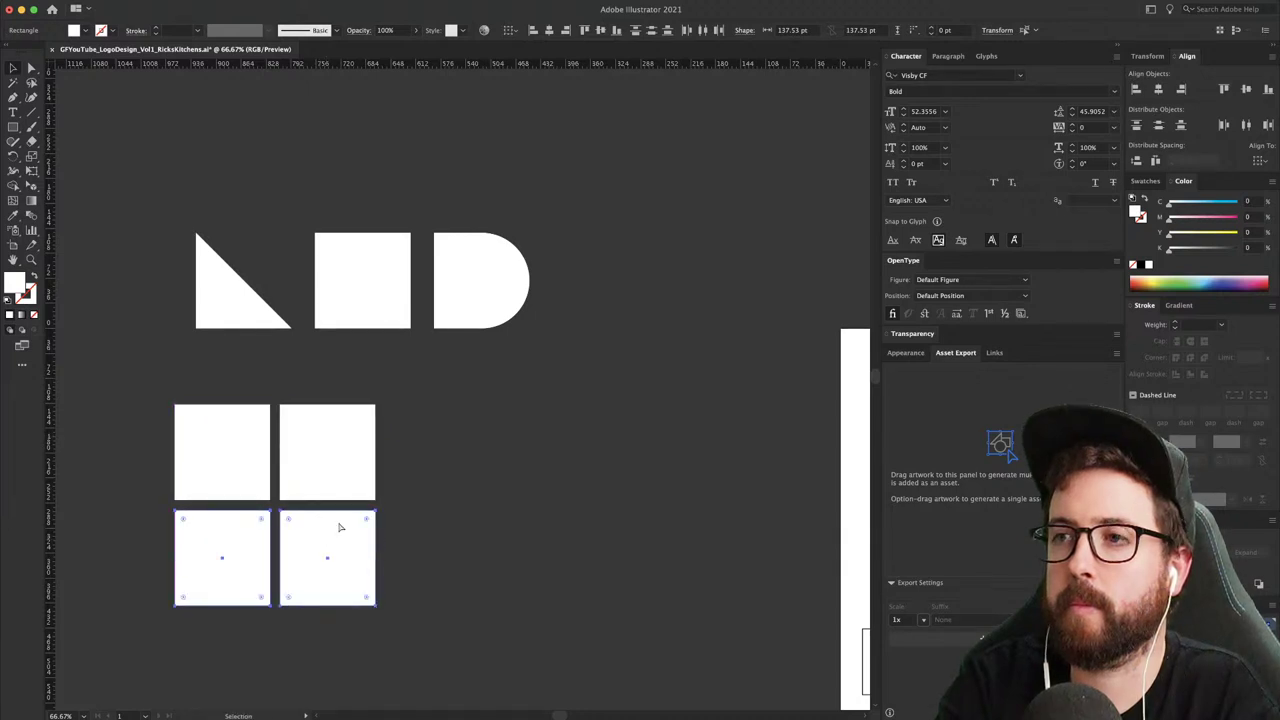
{"action": "key", "text": "super+z"}
{"action": "left_click", "coordinate": [409, 463]}
{"action": "left_click_drag", "start_coordinate": [310, 469], "coordinate": [305, 469]}
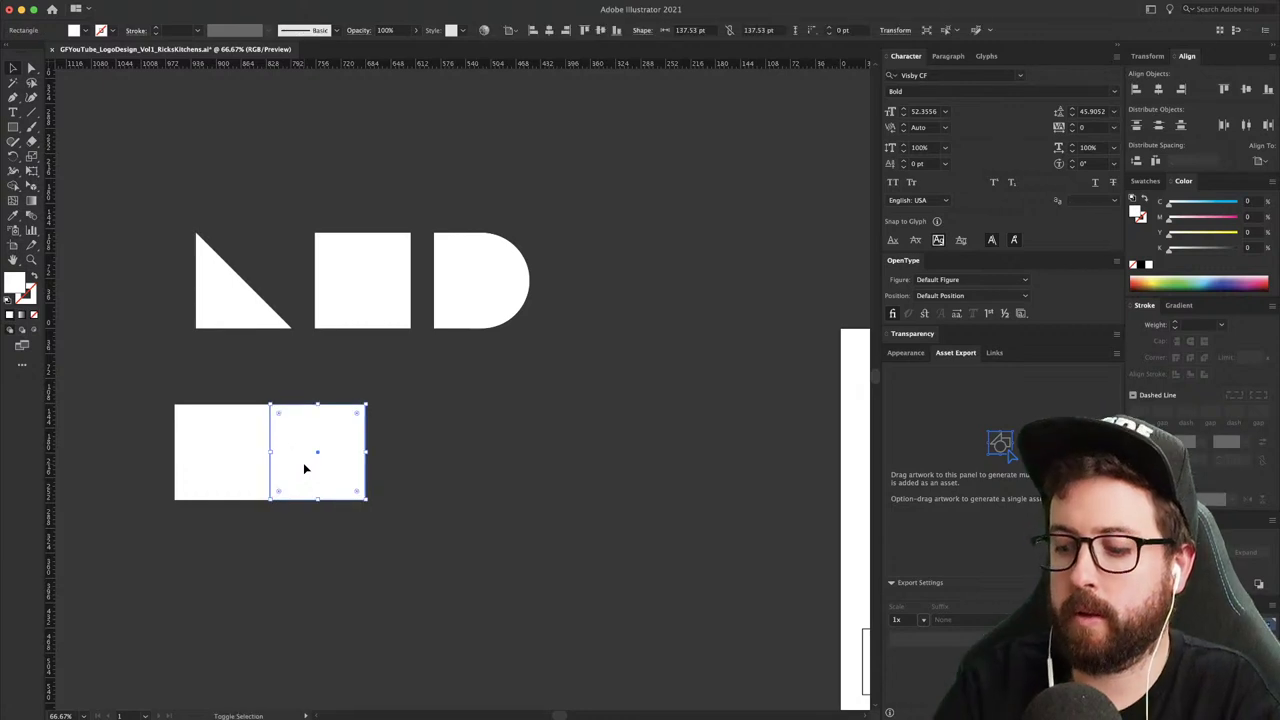
{"action": "key", "text": "shift+Right"}
{"action": "key", "text": "shift+Right"}
{"action": "key", "text": "shift+Right"}
{"action": "left_click_drag", "start_coordinate": [346, 534], "coordinate": [236, 469]}
{"action": "left_click_drag", "start_coordinate": [323, 443], "coordinate": [313, 538]}
{"action": "key", "text": "Down"}
{"action": "key", "text": "Down"}
{"action": "key", "text": "Down"}
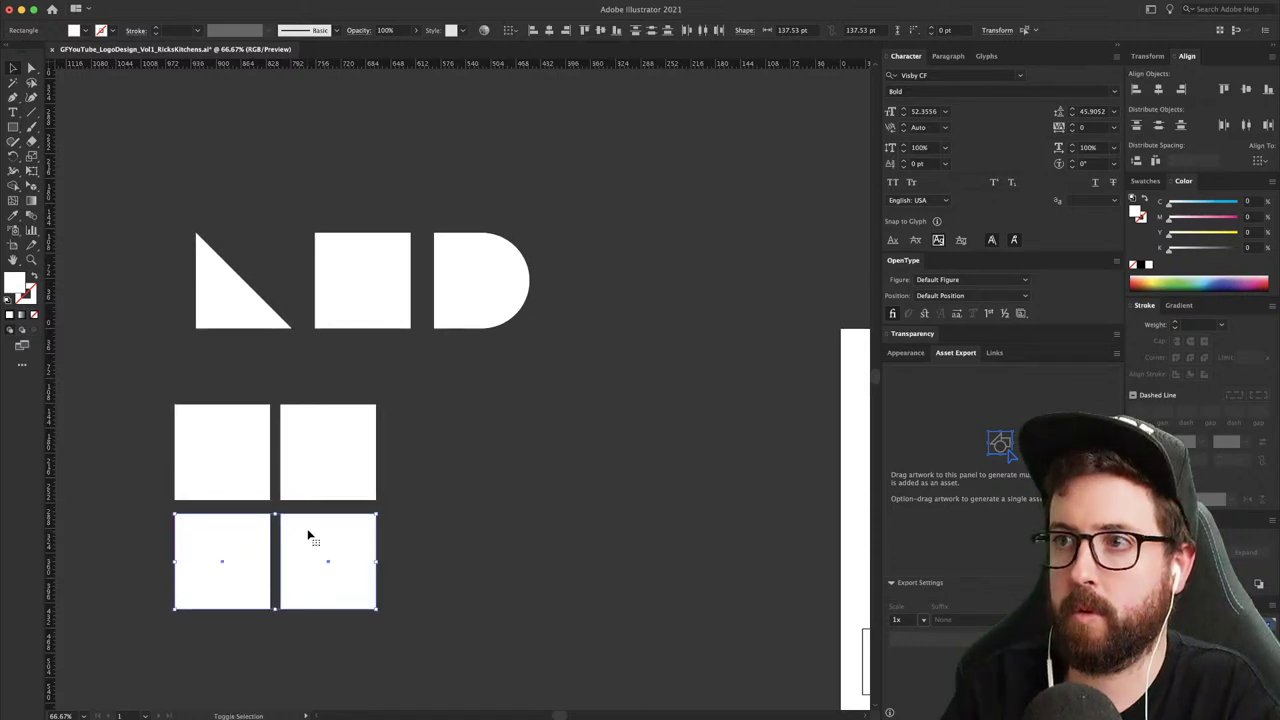
{"action": "left_click", "coordinate": [509, 414]}
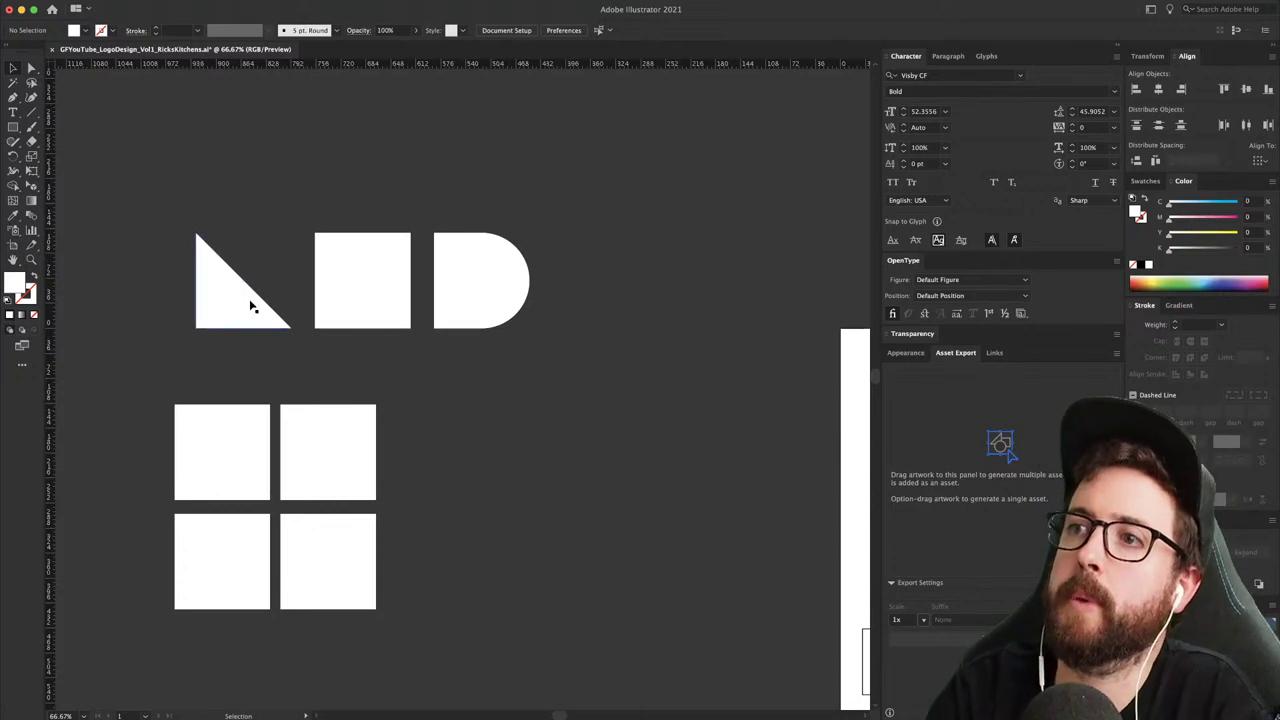
- Place the triangle top-right and half-round bottom-left, deleting the square behind the half-round
{"action": "left_click_drag", "start_coordinate": [251, 303], "coordinate": [308, 459]}
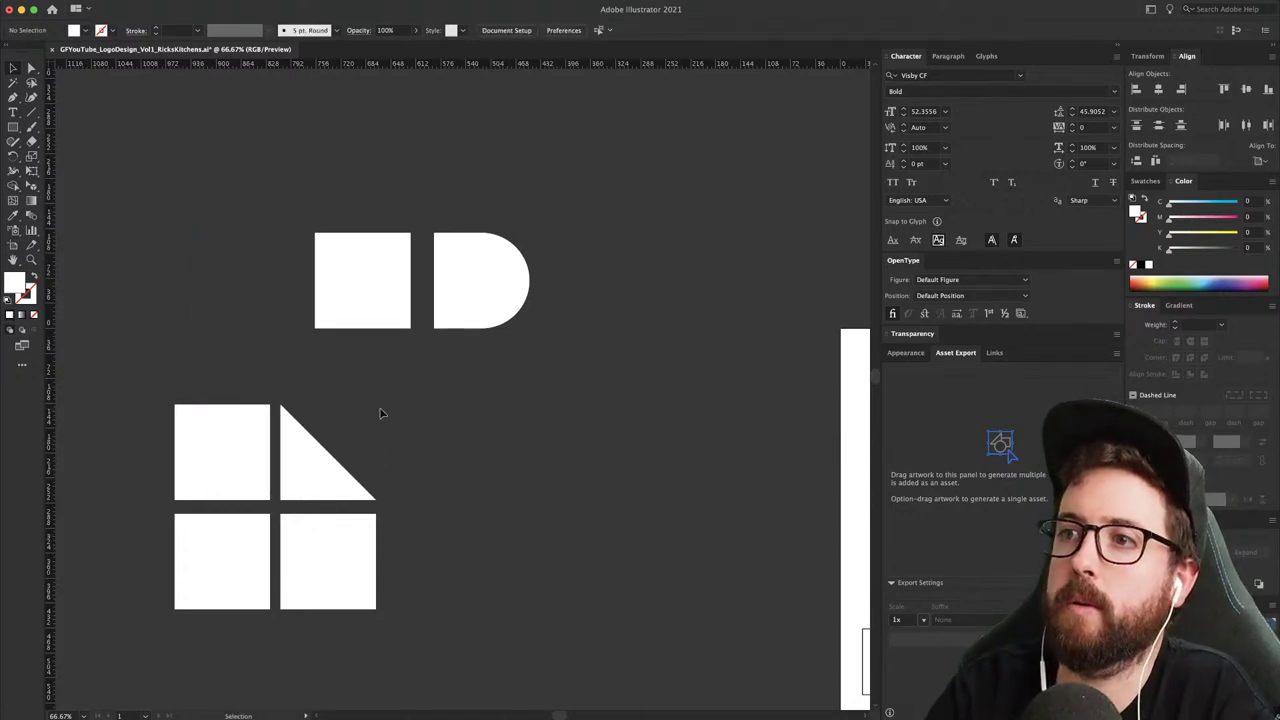
{"action": "left_click_drag", "start_coordinate": [436, 280], "coordinate": [205, 543]}
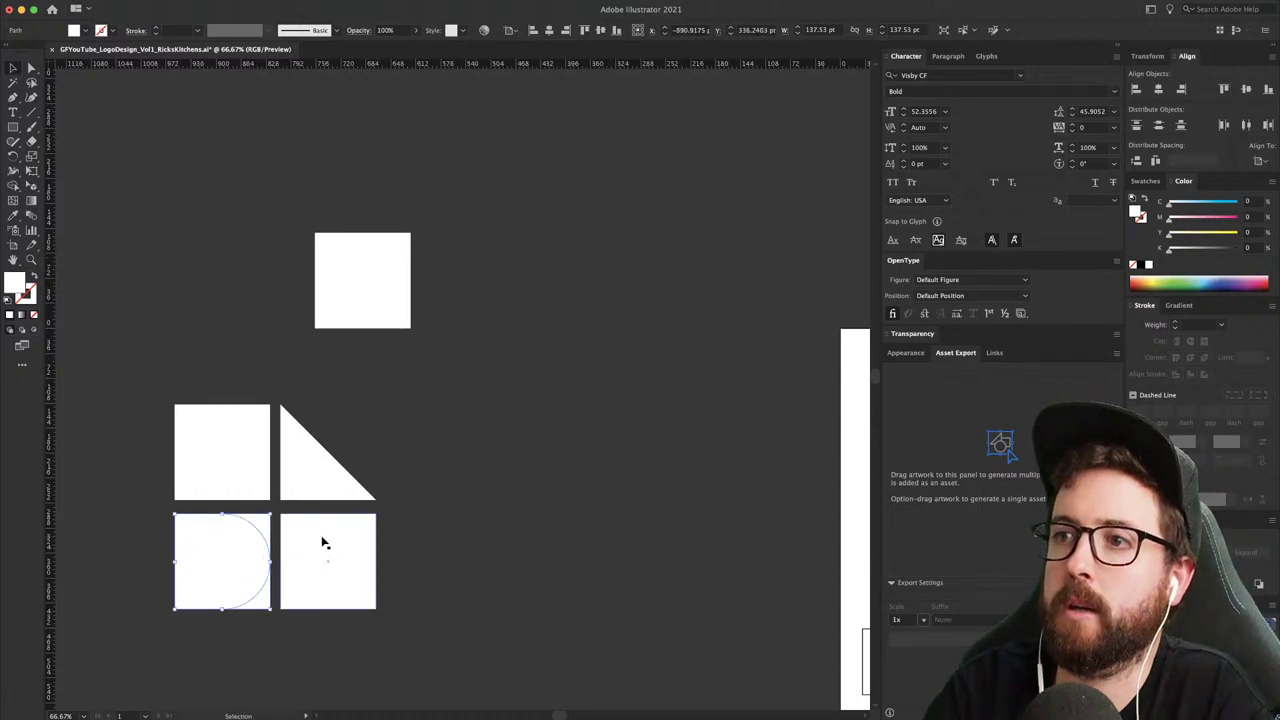
{"action": "left_click", "coordinate": [260, 529]}
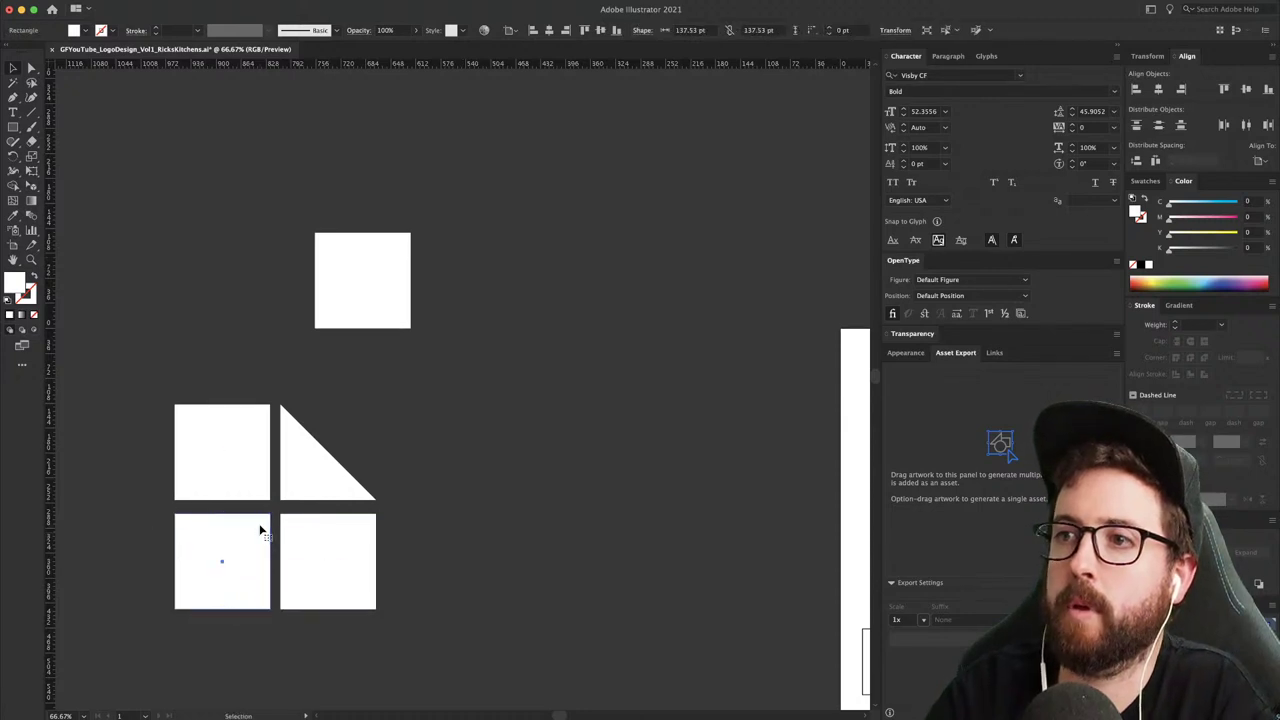
{"action": "key", "text": "Delete"}
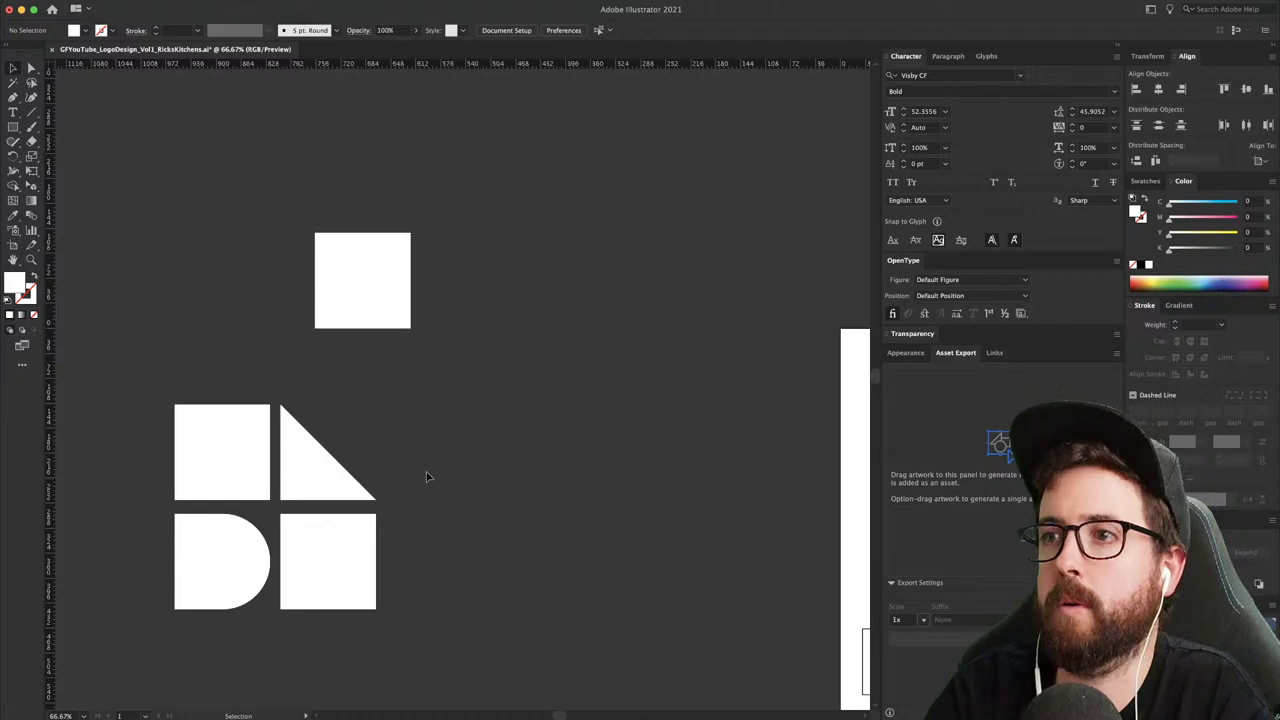
{"action": "left_click", "coordinate": [366, 280]}
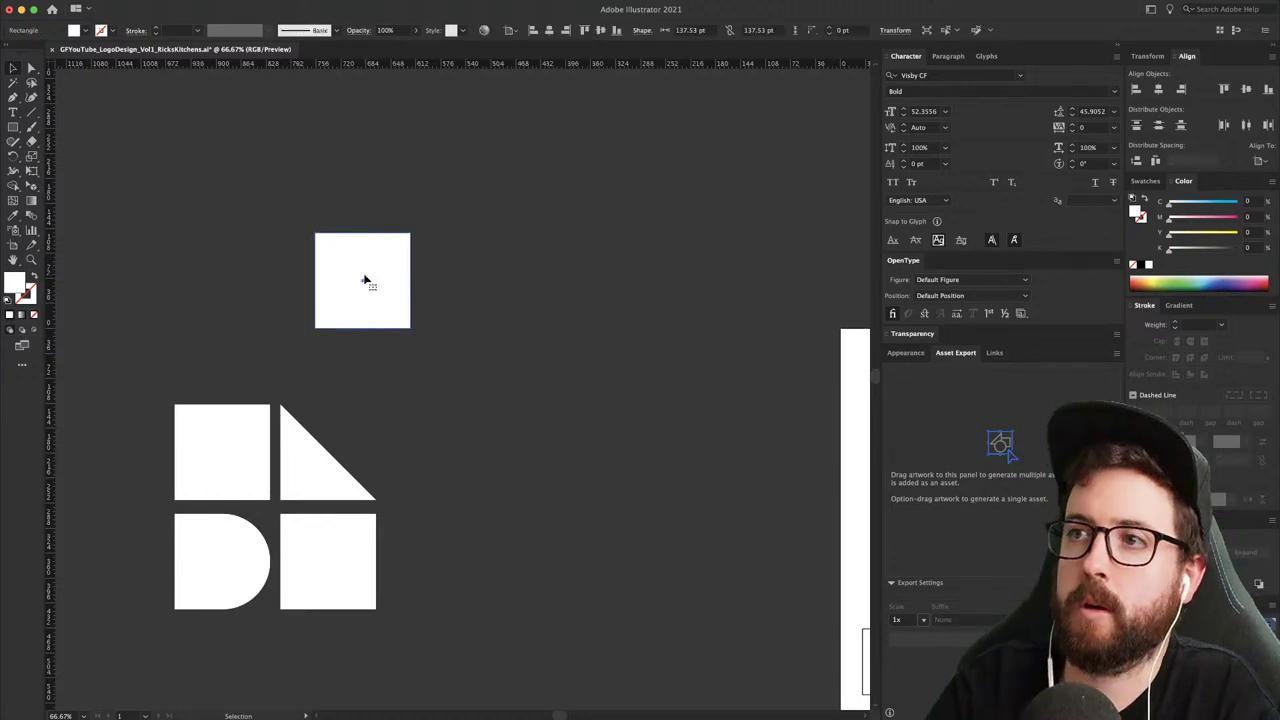
{"action": "key", "text": "Delete"}
{"action": "key", "text": "super+z"}
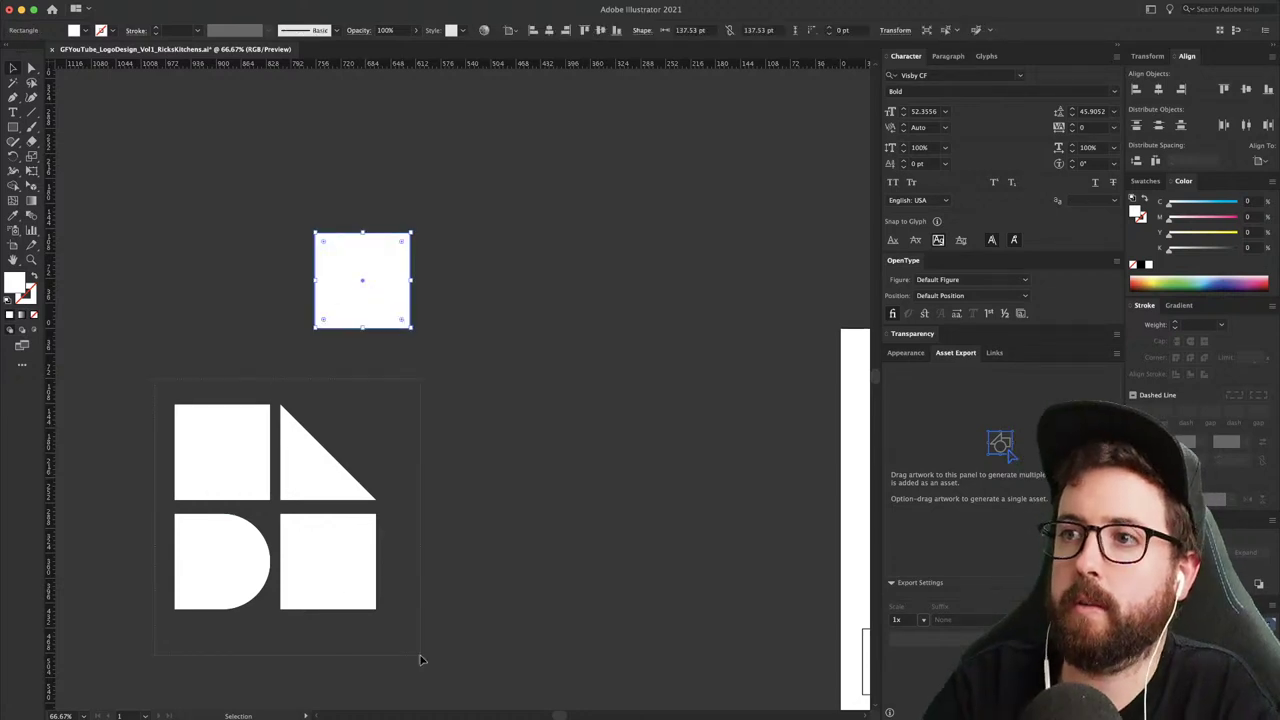
- Copy the four-piece icon beside the original and rotate the copy 180°
{"action": "left_click", "coordinate": [313, 563]}
{"action": "left_click_drag", "start_coordinate": [310, 557], "coordinate": [759, 227]}
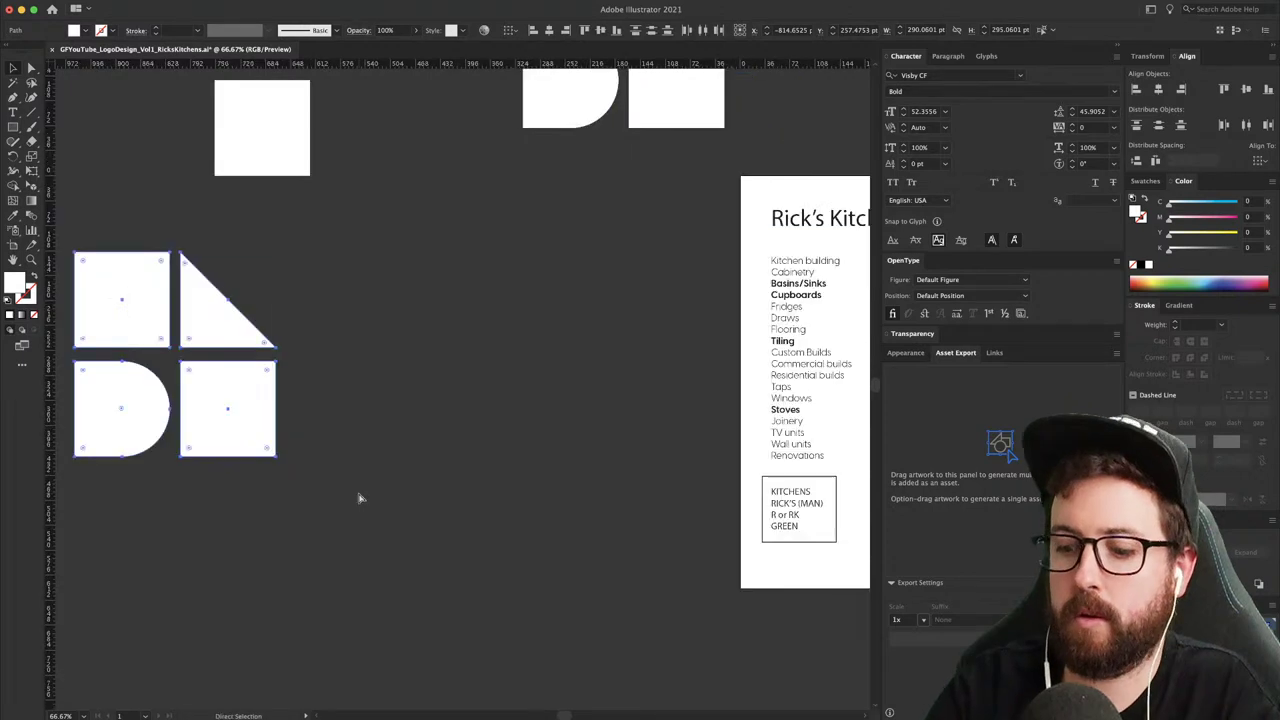
{"action": "key", "text": "super+minus"}
{"action": "key", "text": "super+minus"}
{"action": "key", "text": "super+minus"}
{"action": "key", "text": "v"}
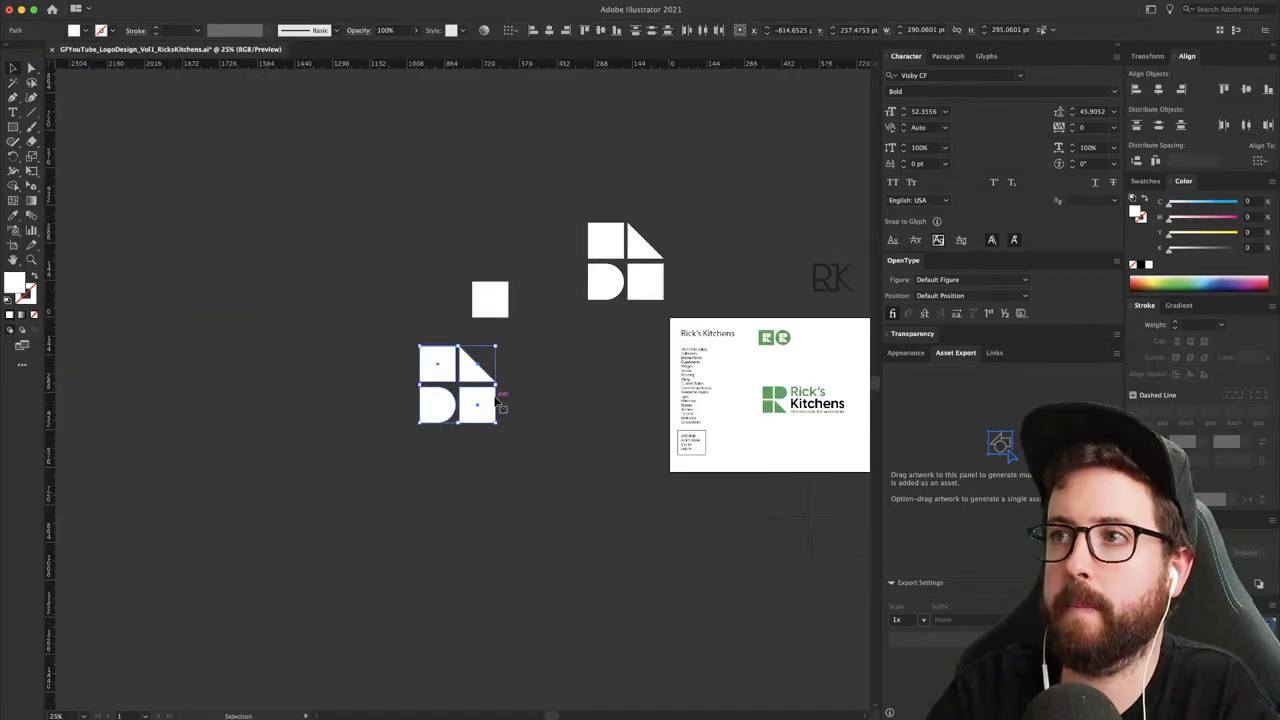
{"action": "left_click_drag", "start_coordinate": [244, 612], "coordinate": [324, 613]}
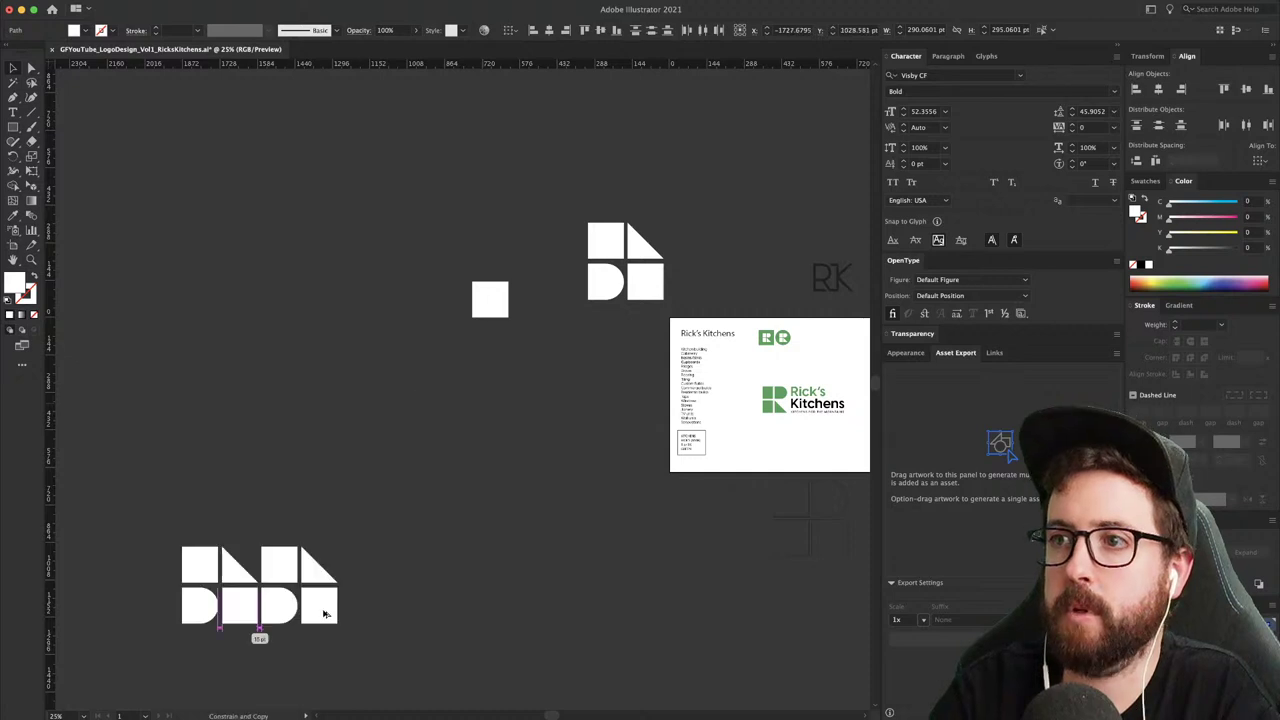
{"action": "key", "text": "r"}
{"action": "left_click_drag", "start_coordinate": [317, 477], "coordinate": [290, 680]}
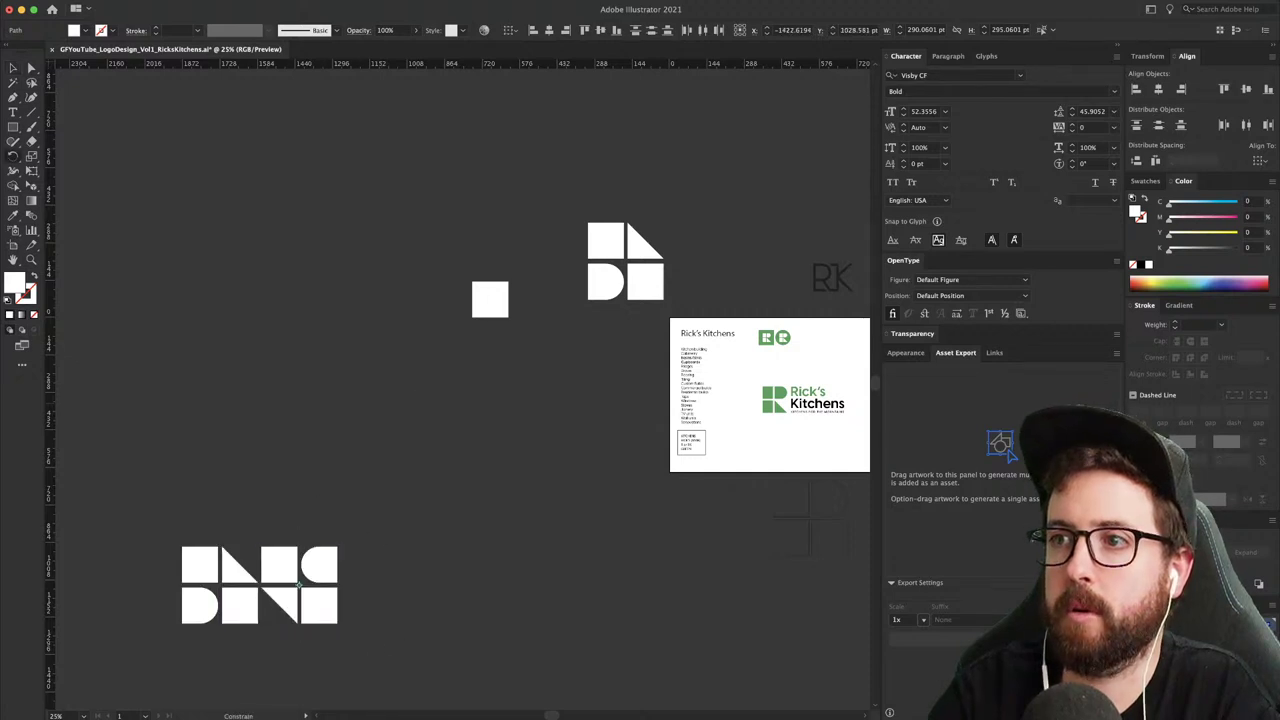
{"action": "right_click", "coordinate": [337, 572]}
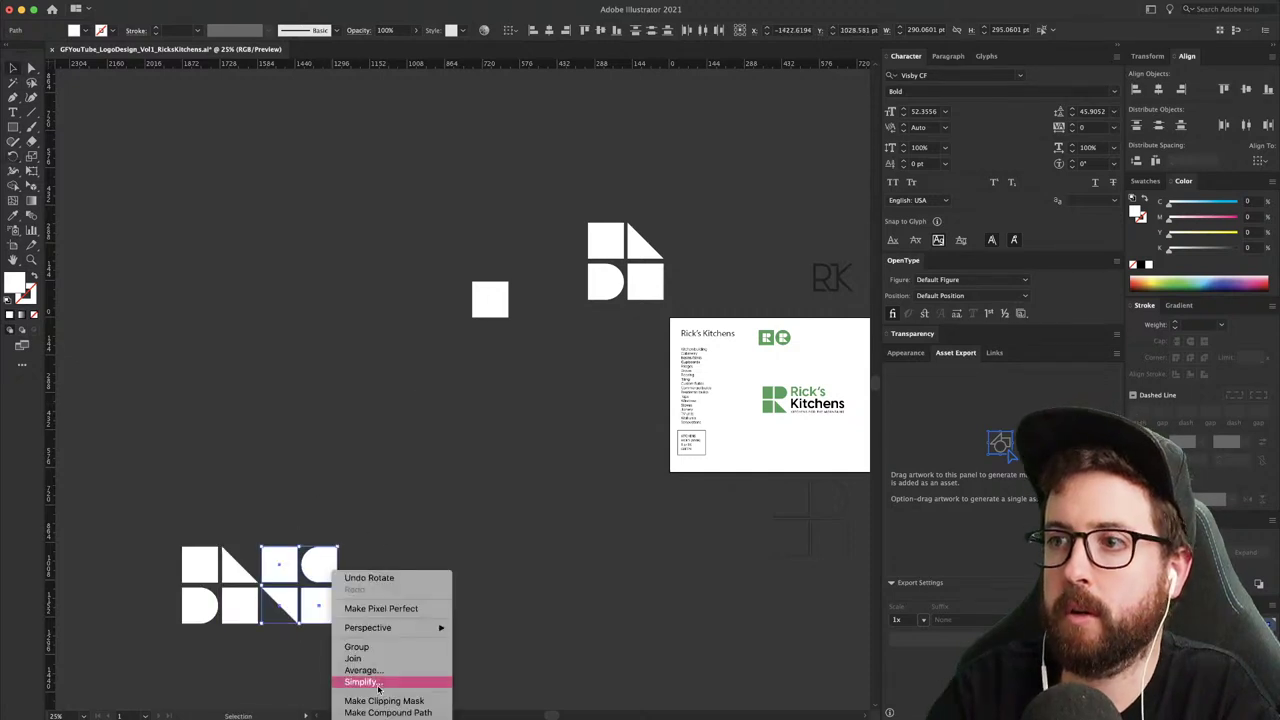
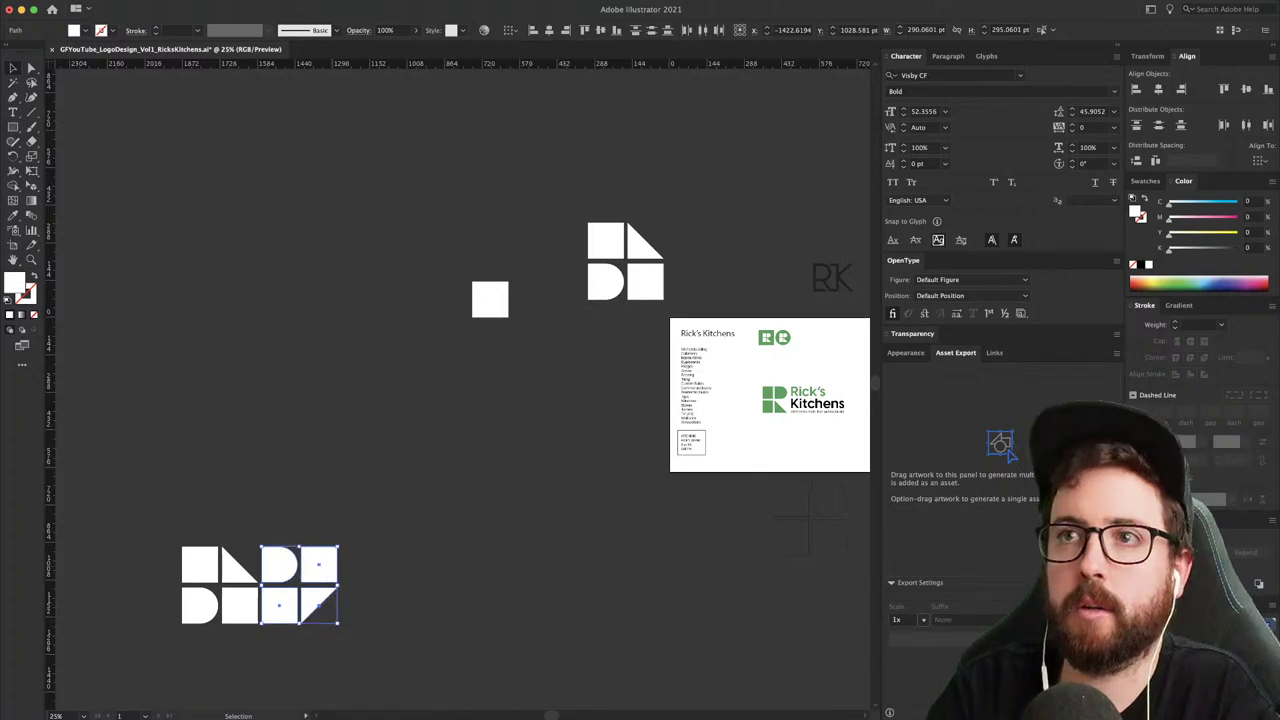
- Reflect the selected tiles left-to-right and rotate them a quarter turn
{"action": "left_click_drag", "start_coordinate": [231, 184], "coordinate": [217, 220]}
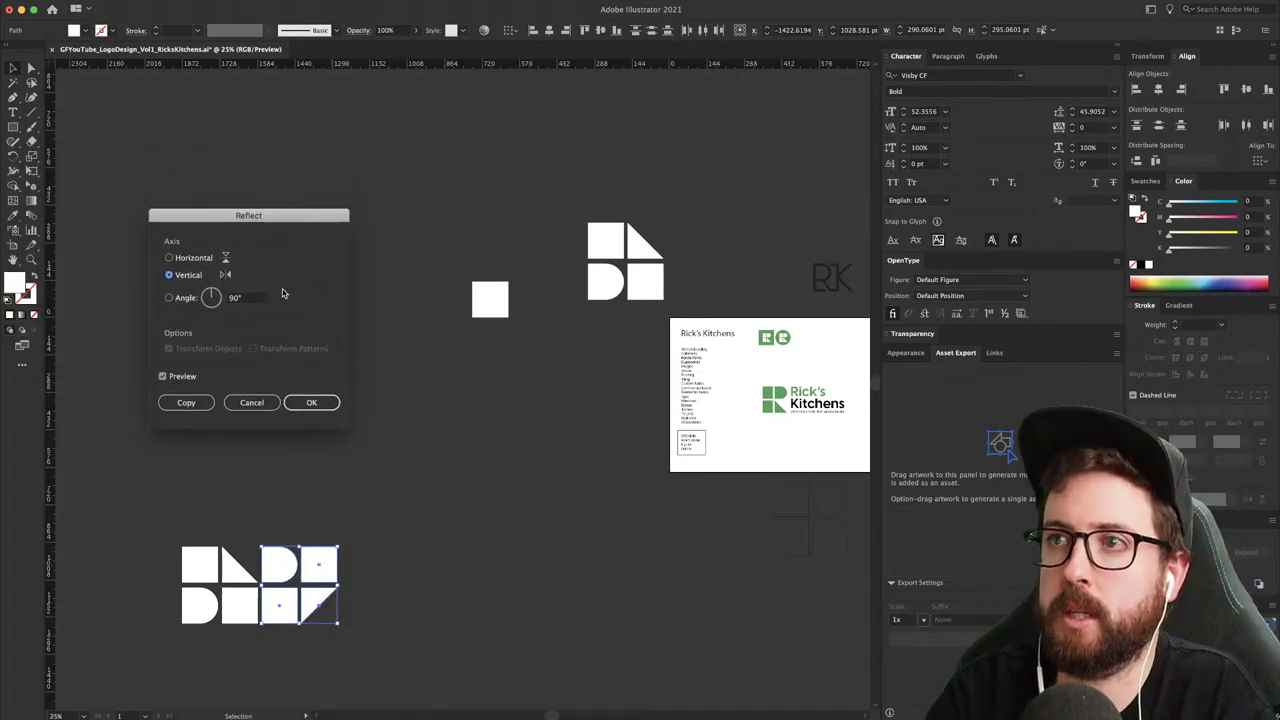
{"action": "left_click", "coordinate": [170, 258]}
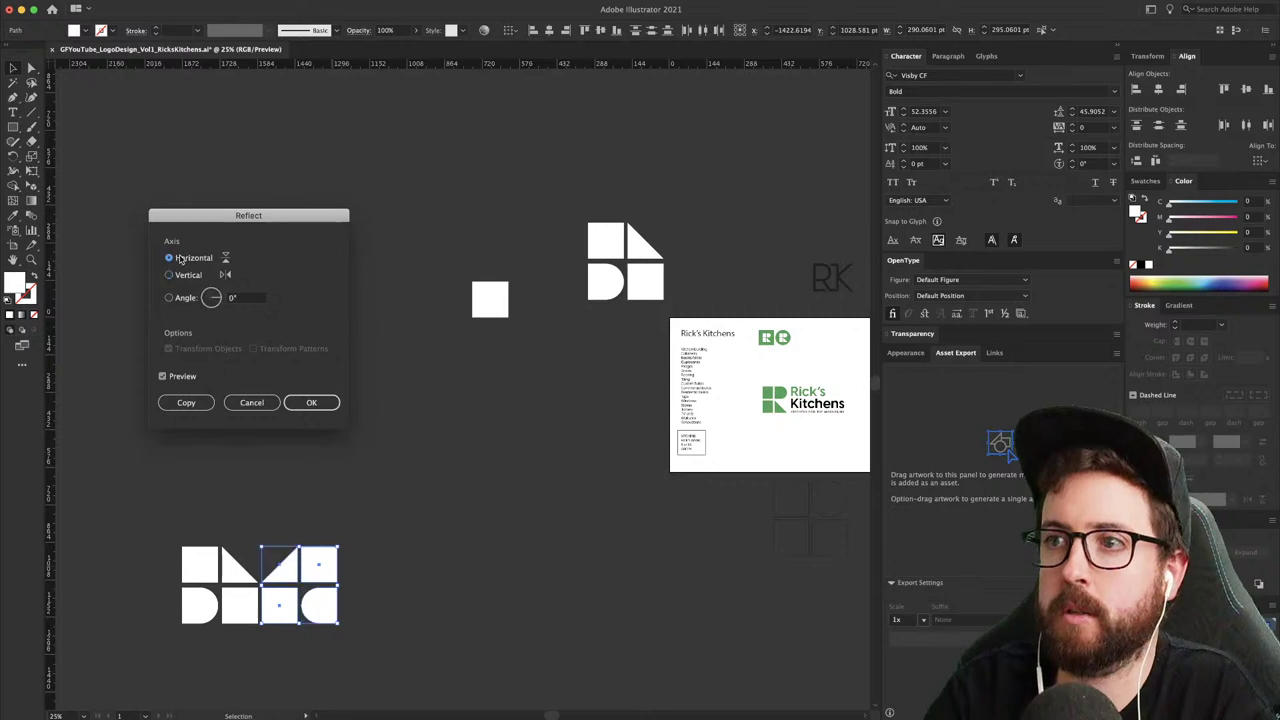
{"action": "left_click", "coordinate": [170, 275]}
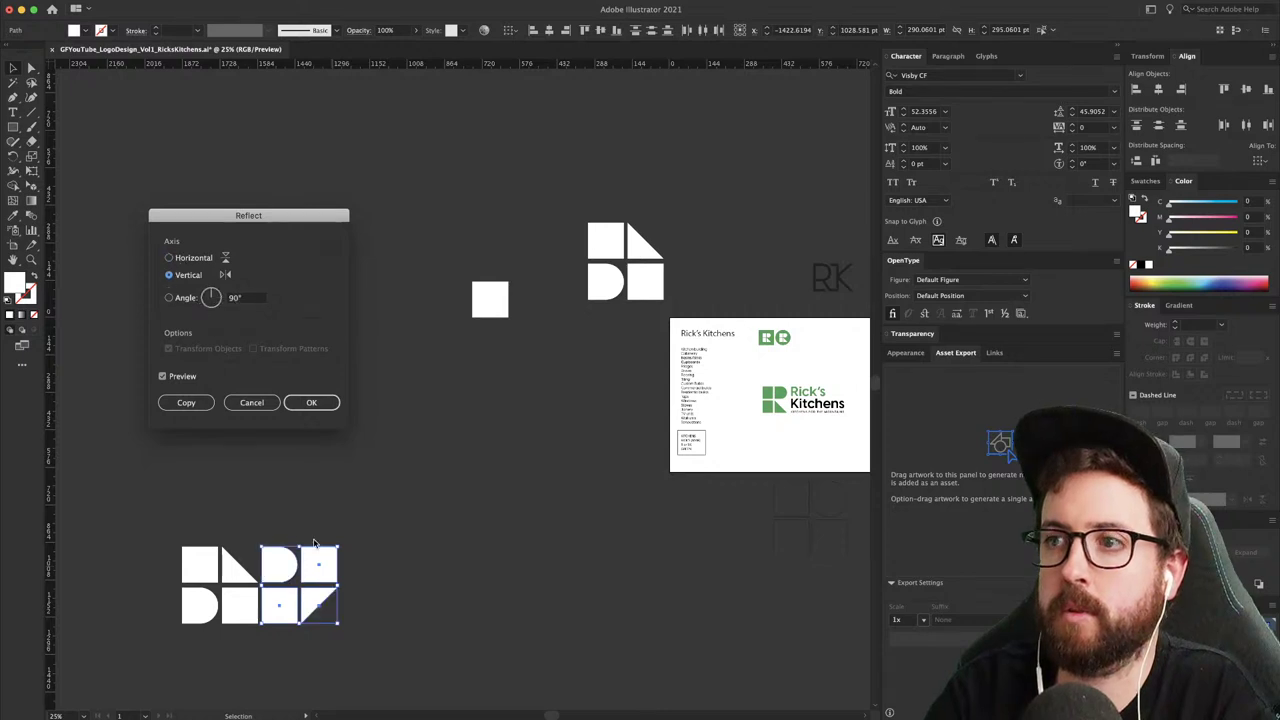
{"action": "left_click", "coordinate": [314, 406]}
{"action": "key", "text": "r"}
{"action": "left_click_drag", "start_coordinate": [331, 451], "coordinate": [343, 610]}
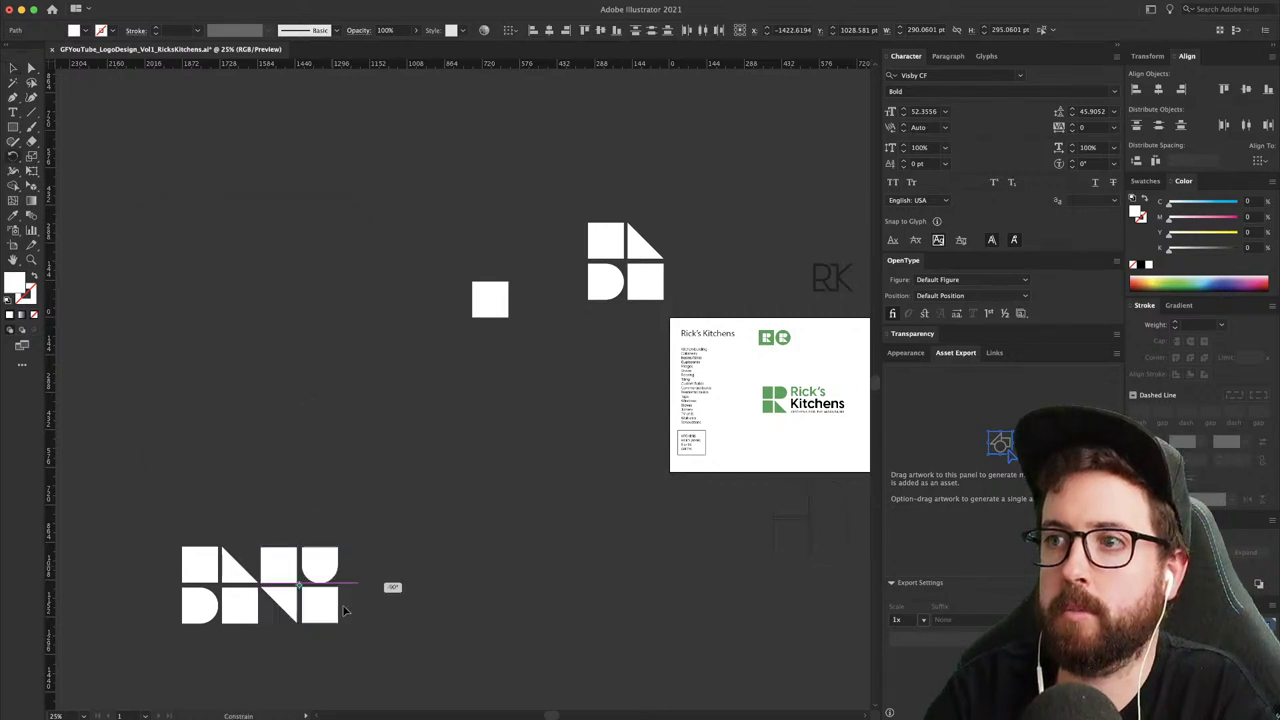
{"action": "key", "text": "v"}
{"action": "left_click", "coordinate": [377, 534]}
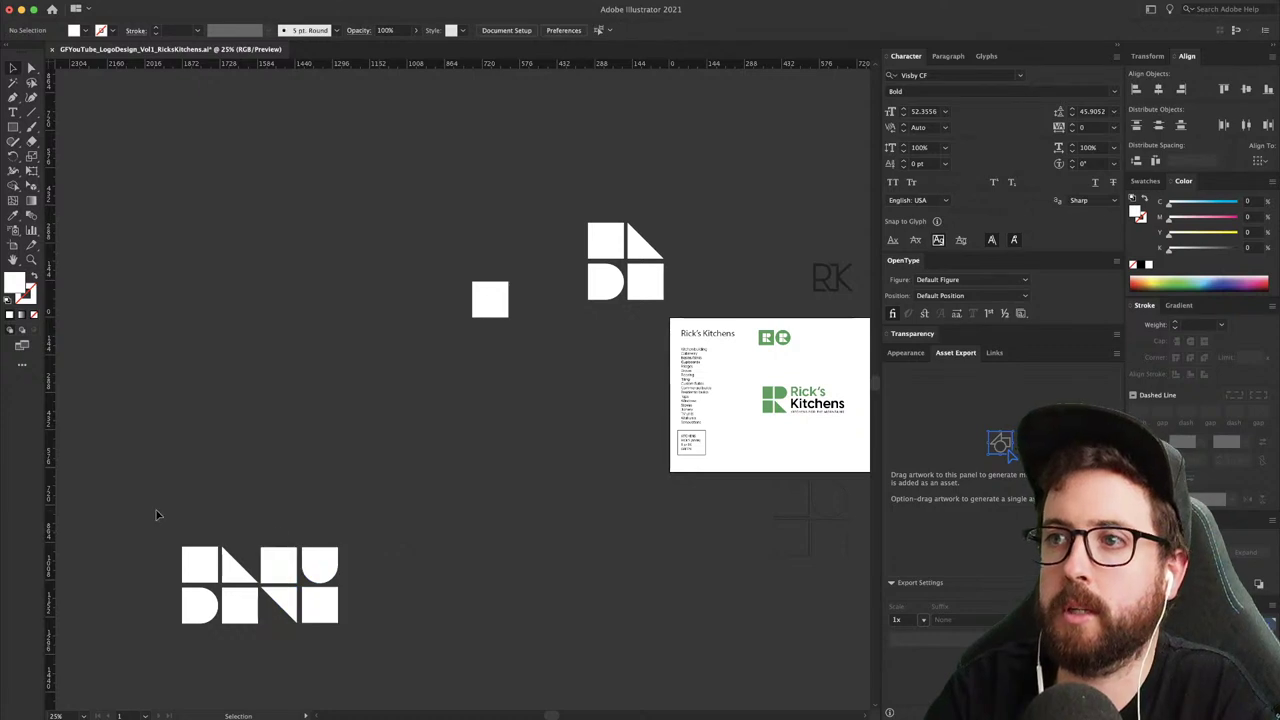
- Duplicate the tile block to the right and reflect the copy top-to-bottom
{"action": "left_click_drag", "start_coordinate": [319, 600], "coordinate": [479, 600]}
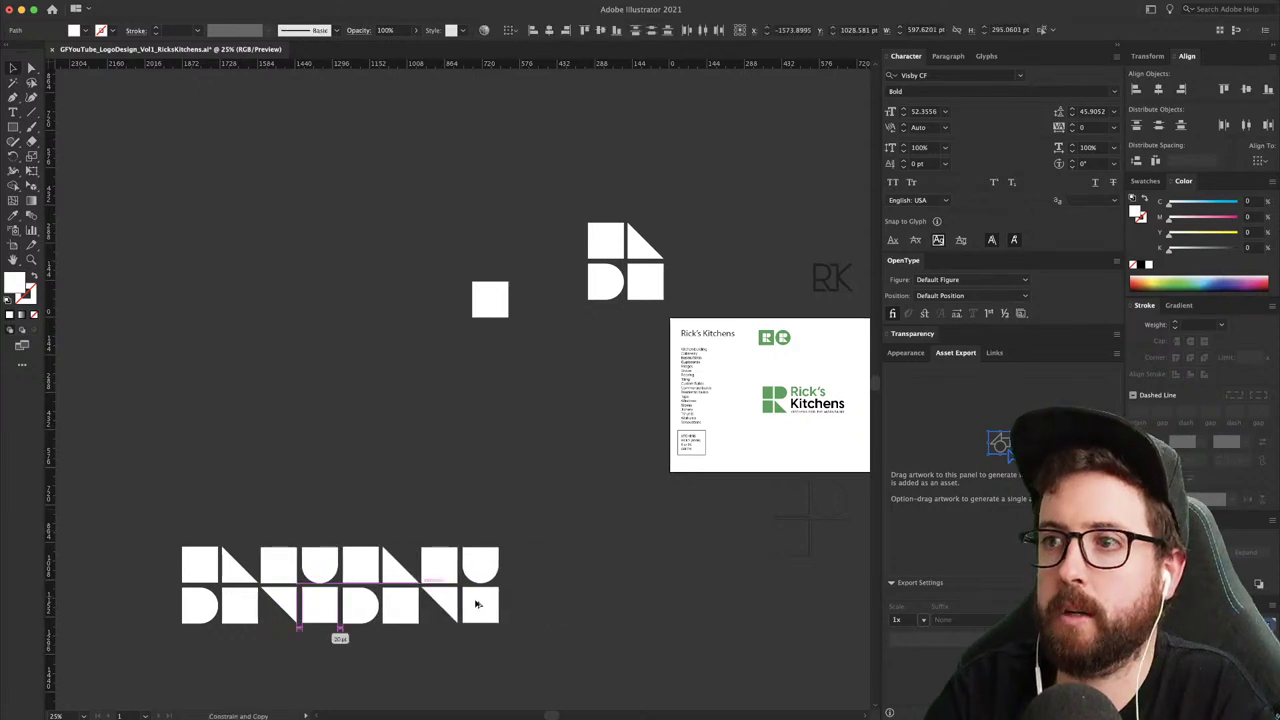
{"action": "left_click", "coordinate": [585, 588]}
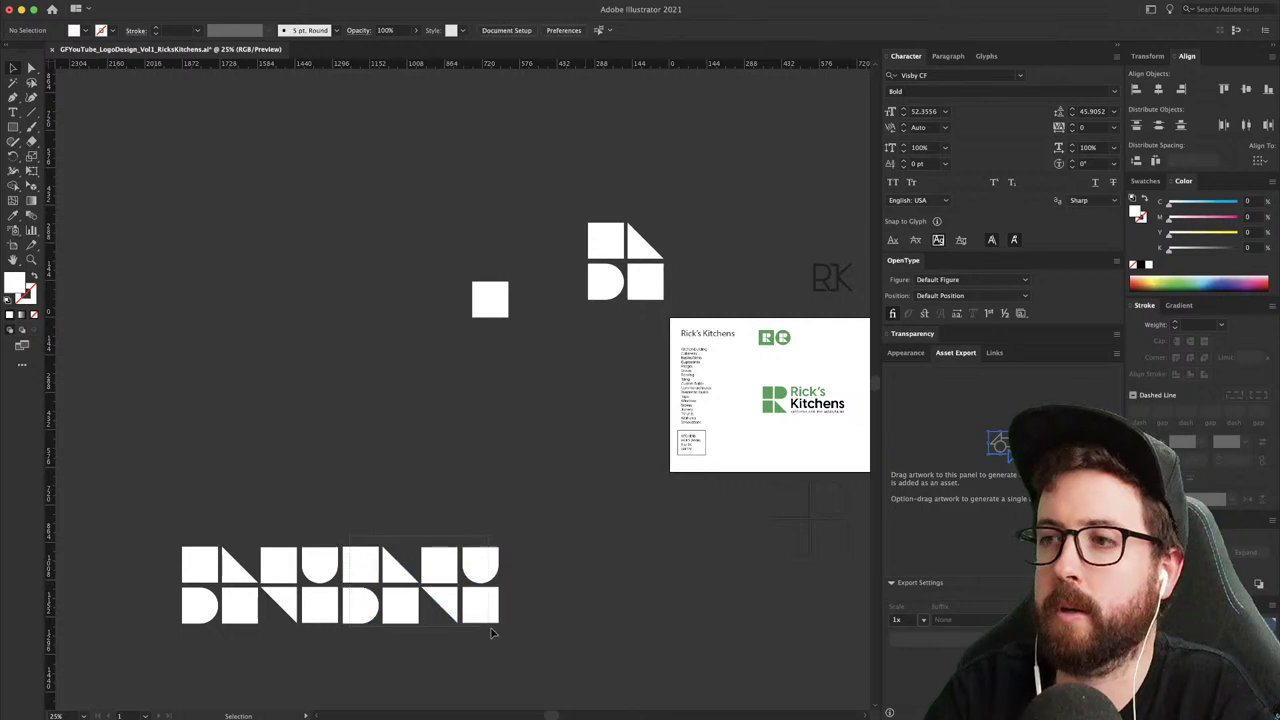
{"action": "right_click", "coordinate": [440, 583]}
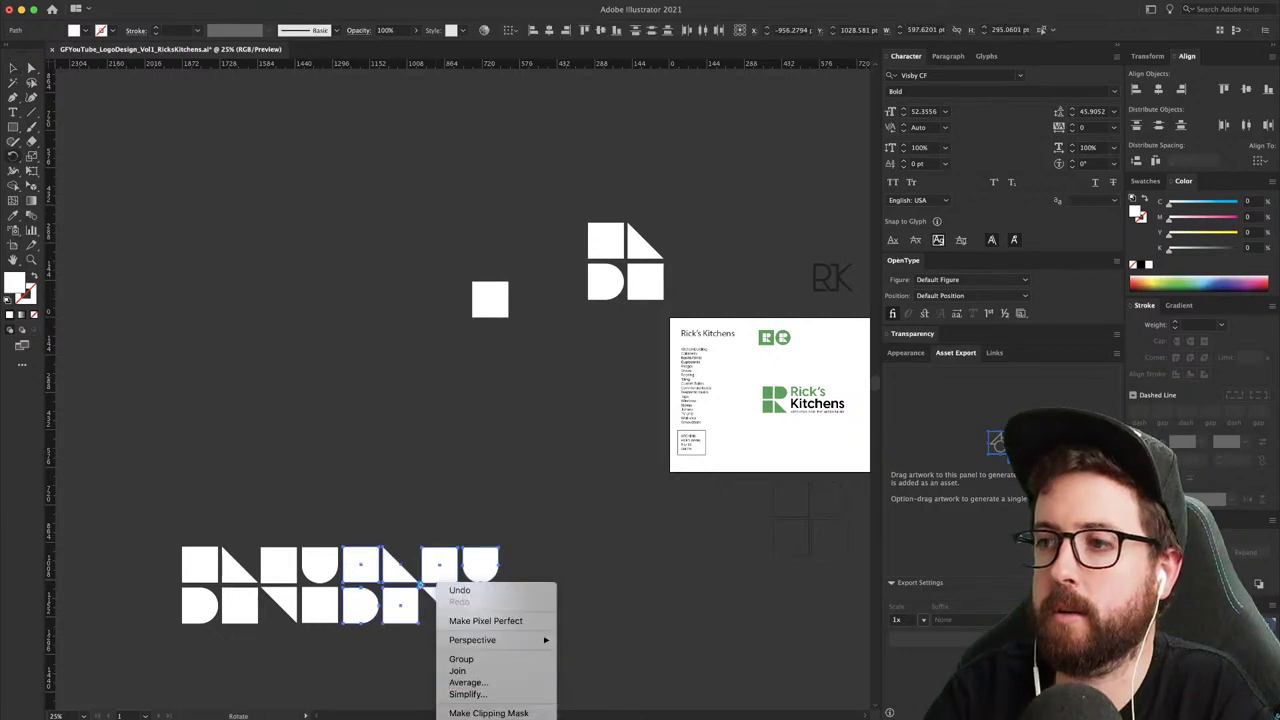
{"action": "left_click", "coordinate": [590, 717]}
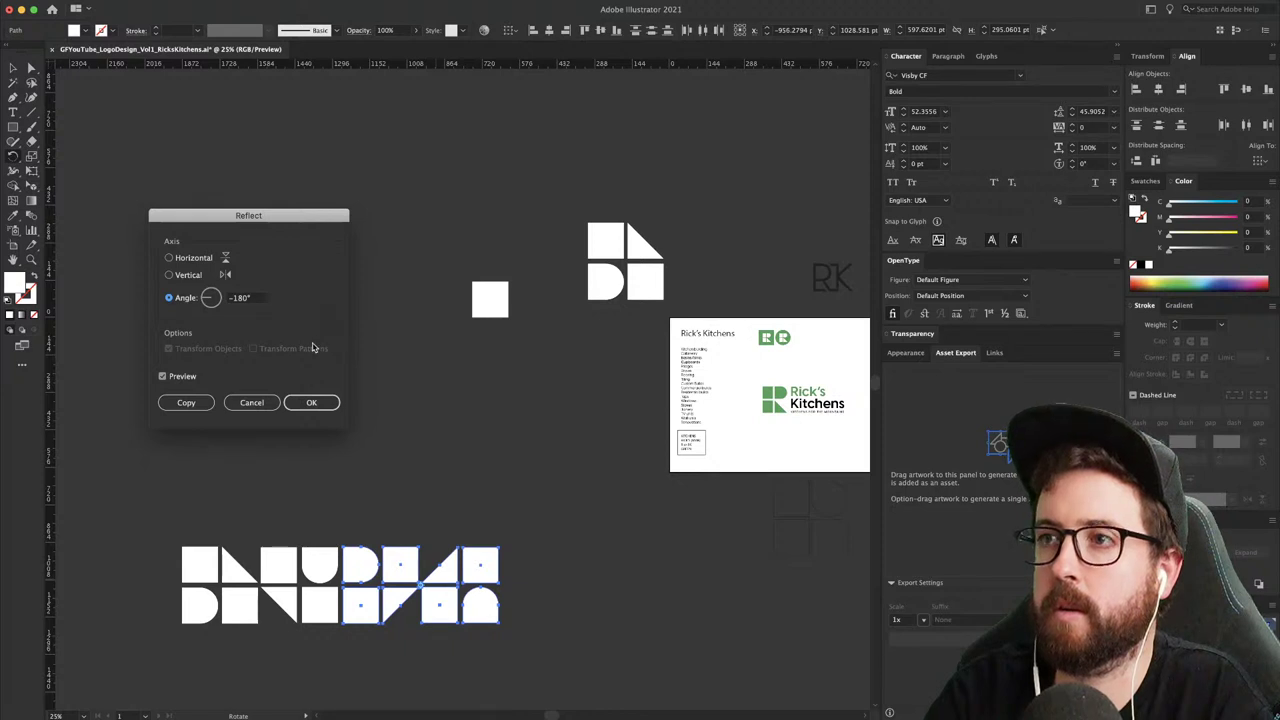
{"action": "left_click", "coordinate": [194, 276]}
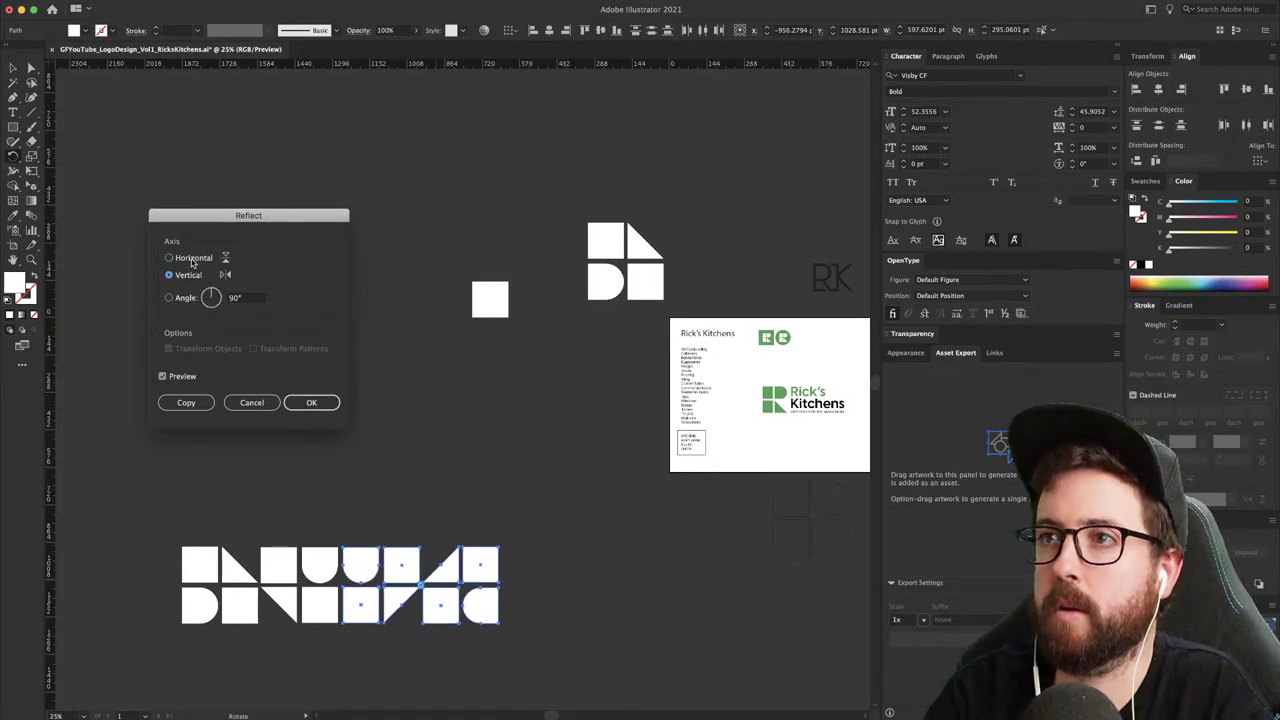
{"action": "left_click", "coordinate": [194, 259]}
{"action": "left_click", "coordinate": [311, 402]}
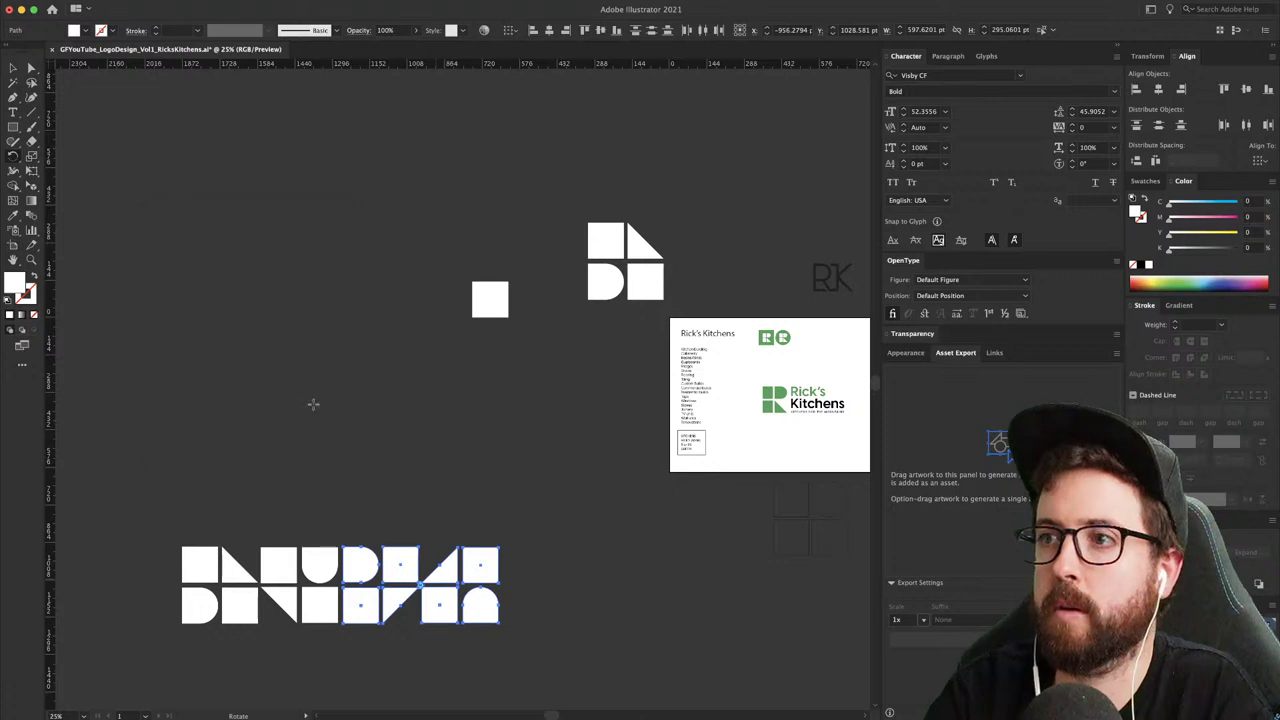
{"action": "left_click", "coordinate": [429, 459]}
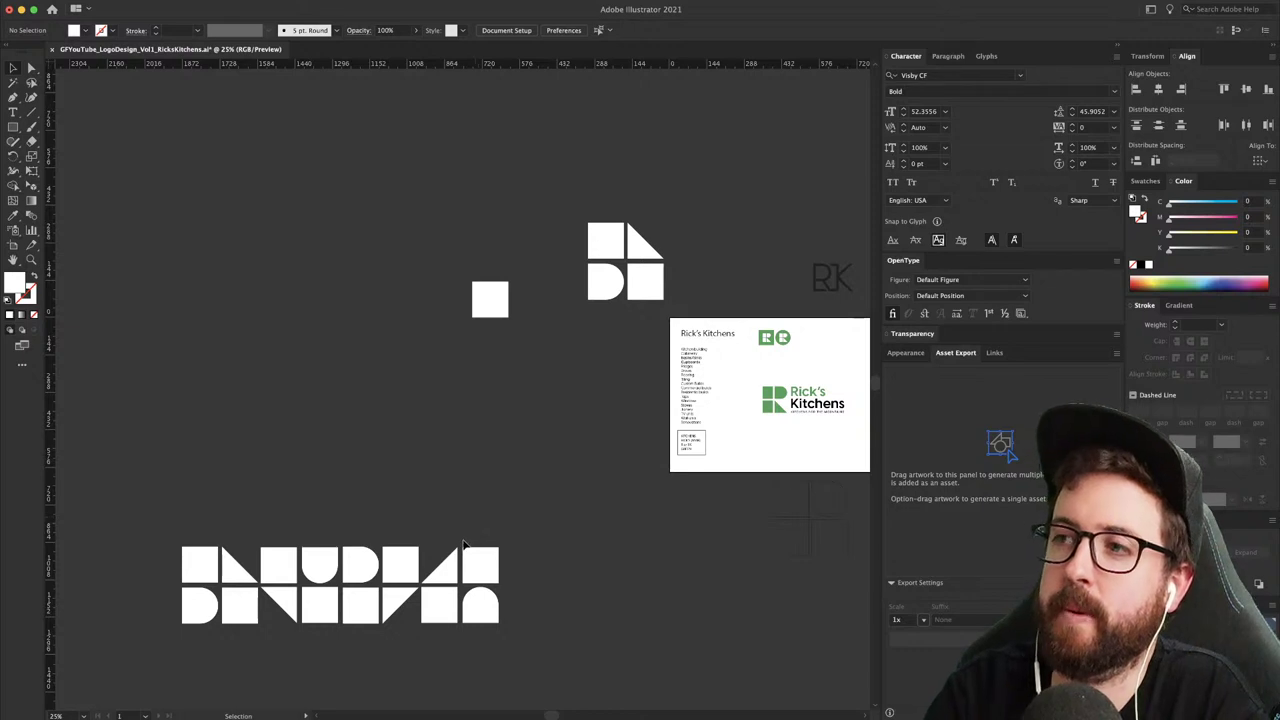
- Reflect the rightmost two tile columns left-to-right
{"action": "left_click_drag", "start_coordinate": [437, 537], "coordinate": [527, 665]}
{"action": "right_click", "coordinate": [478, 608]}
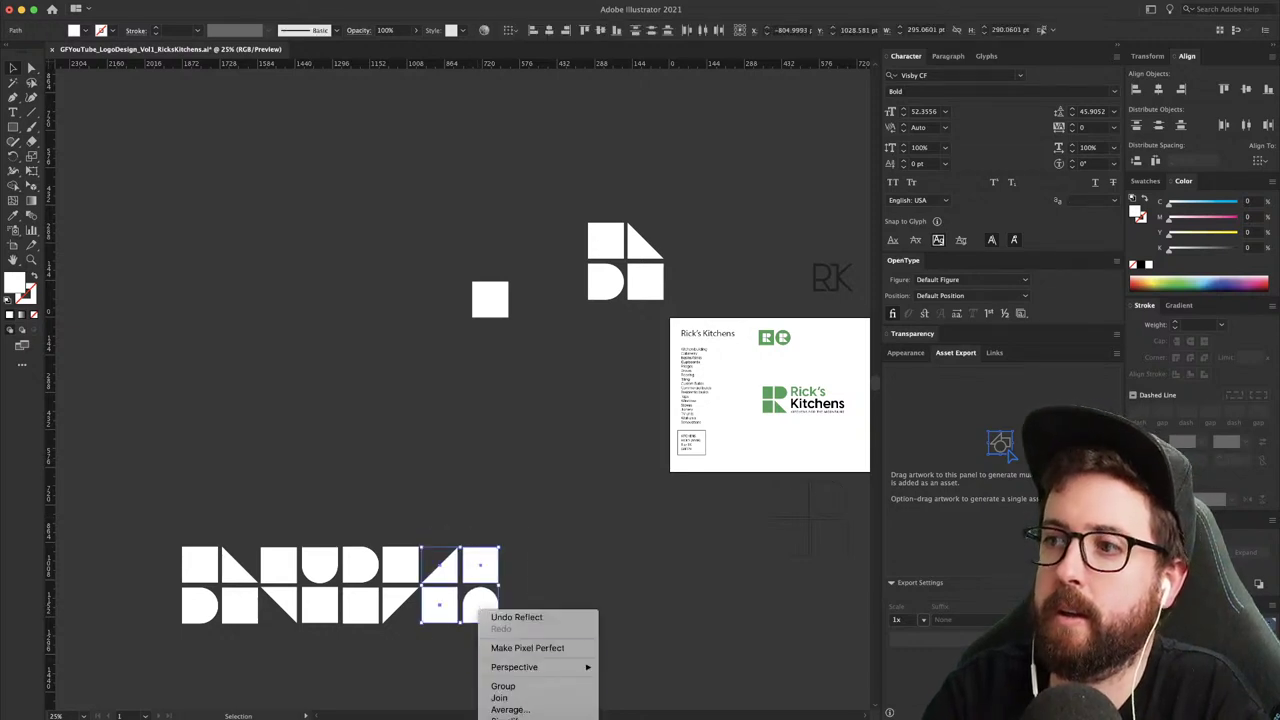
{"action": "left_click", "coordinate": [660, 715]}
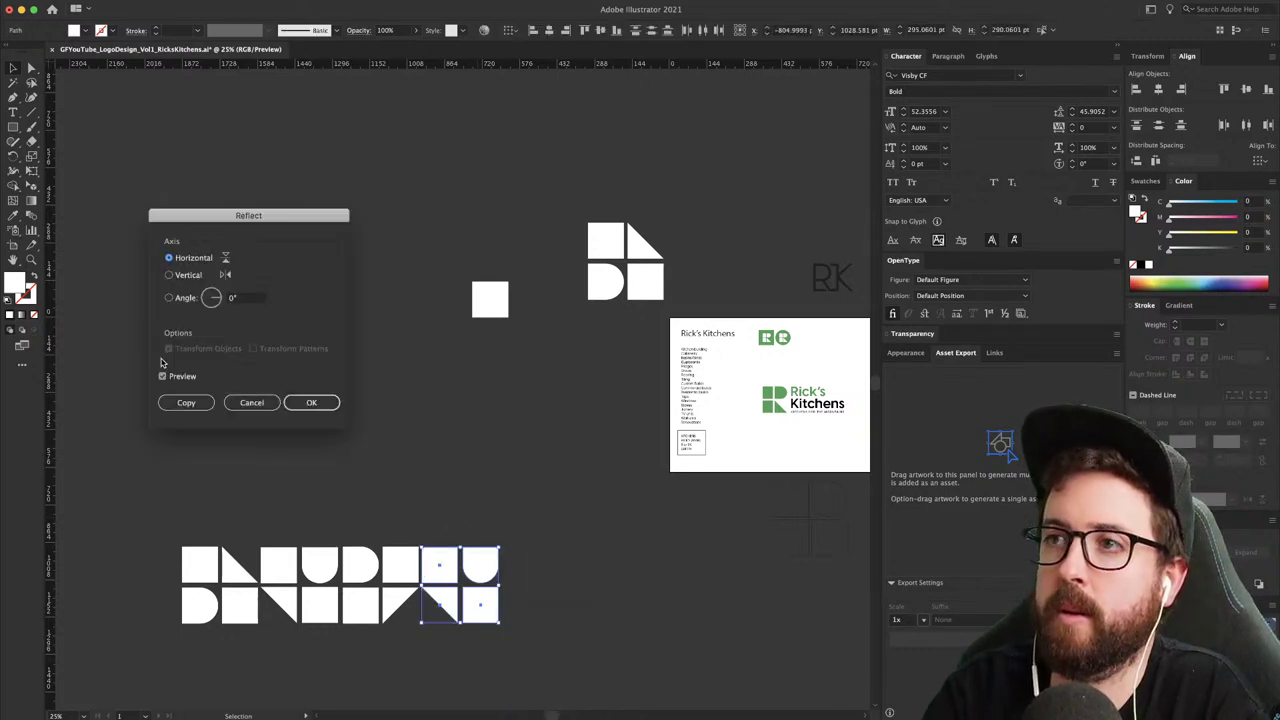
{"action": "left_click", "coordinate": [190, 275]}
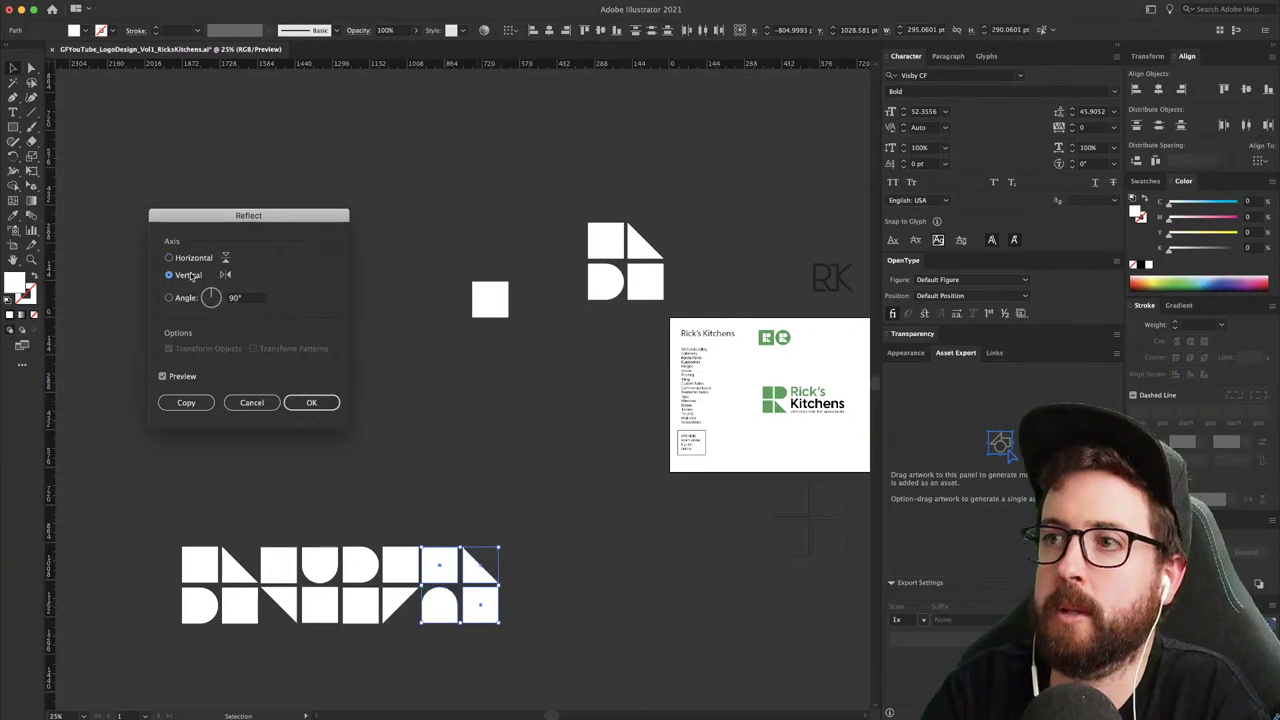
{"action": "left_click", "coordinate": [311, 402]}
{"action": "left_click", "coordinate": [429, 514]}
- Move the whole tile strip up and left, then zoom in on it
{"action": "left_click_drag", "start_coordinate": [176, 545], "coordinate": [562, 648]}
{"action": "left_click_drag", "start_coordinate": [484, 610], "coordinate": [437, 492]}
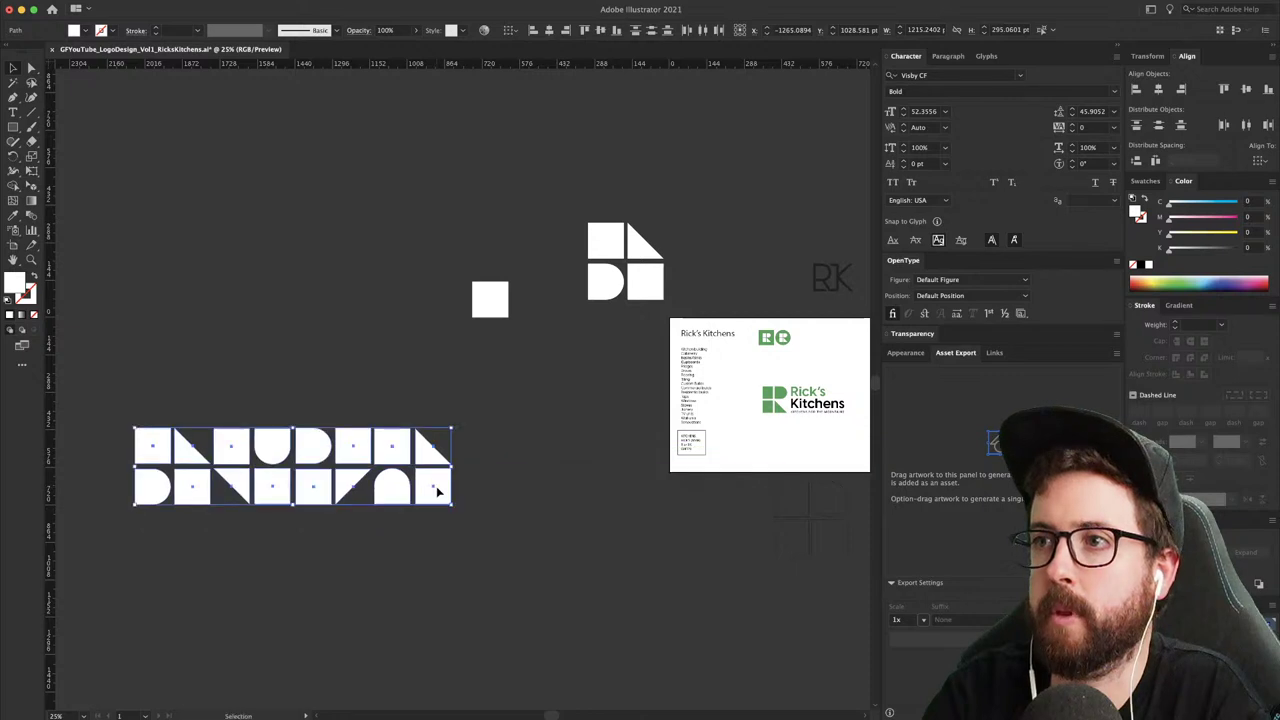
{"action": "left_click", "coordinate": [474, 484]}
{"action": "key", "text": "z"}
{"action": "left_click_drag", "start_coordinate": [318, 494], "coordinate": [718, 580]}
{"action": "key", "text": "super+minus"}
{"action": "left_click_drag", "start_coordinate": [172, 354], "coordinate": [140, 190]}
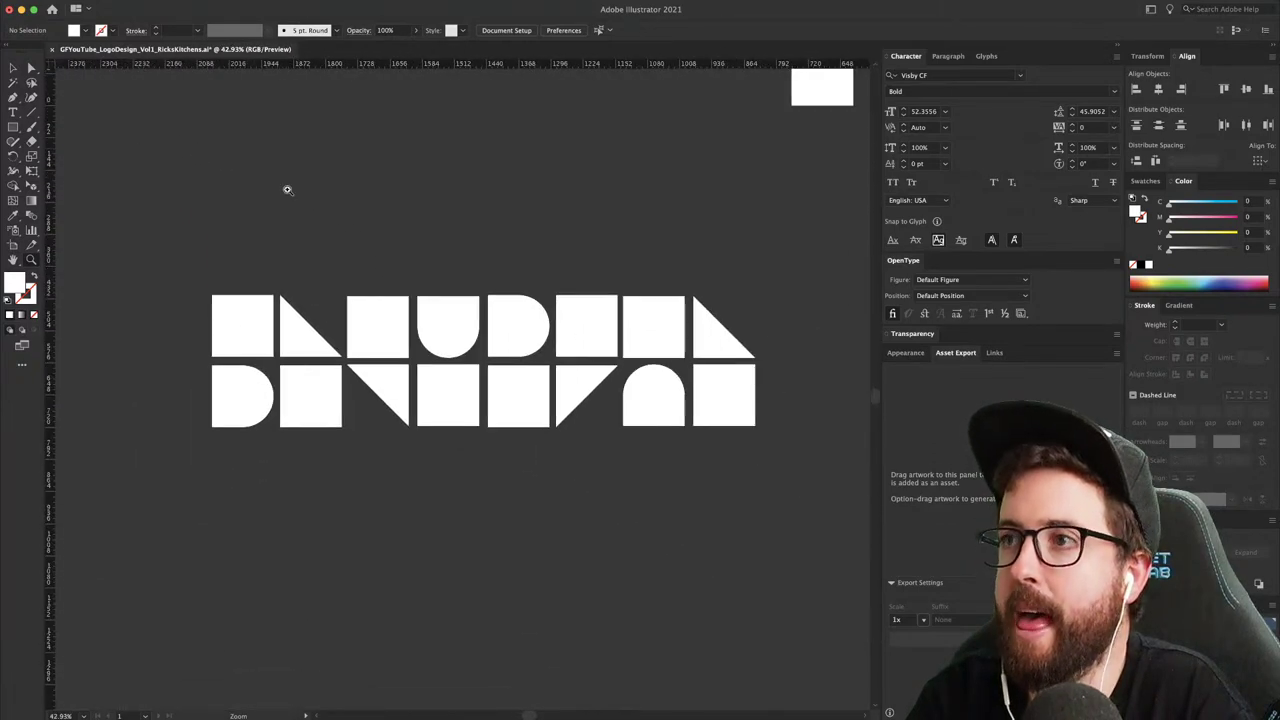
- Align the top row of tiles, then the bottom row, undoing an accidental centre stacking
{"action": "key", "text": "v"}
{"action": "left_click_drag", "start_coordinate": [508, 286], "coordinate": [754, 326]}
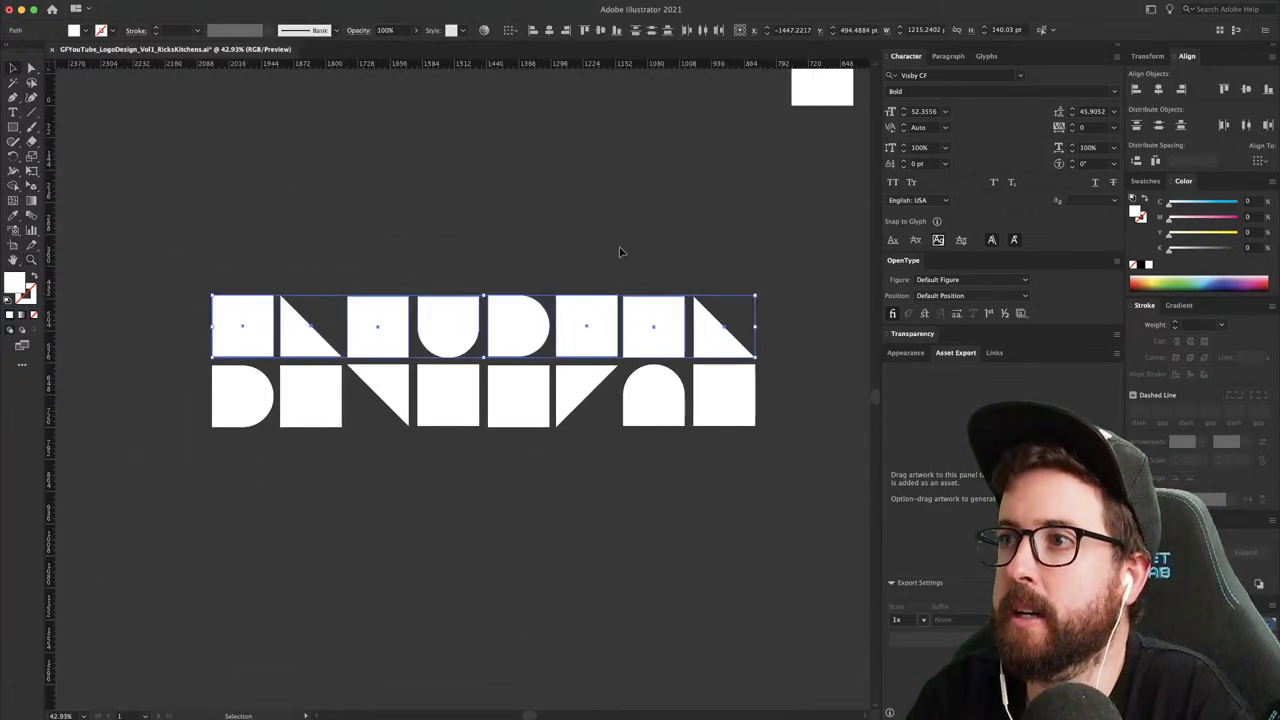
{"action": "left_click", "coordinate": [603, 30]}
{"action": "left_click", "coordinate": [615, 237]}
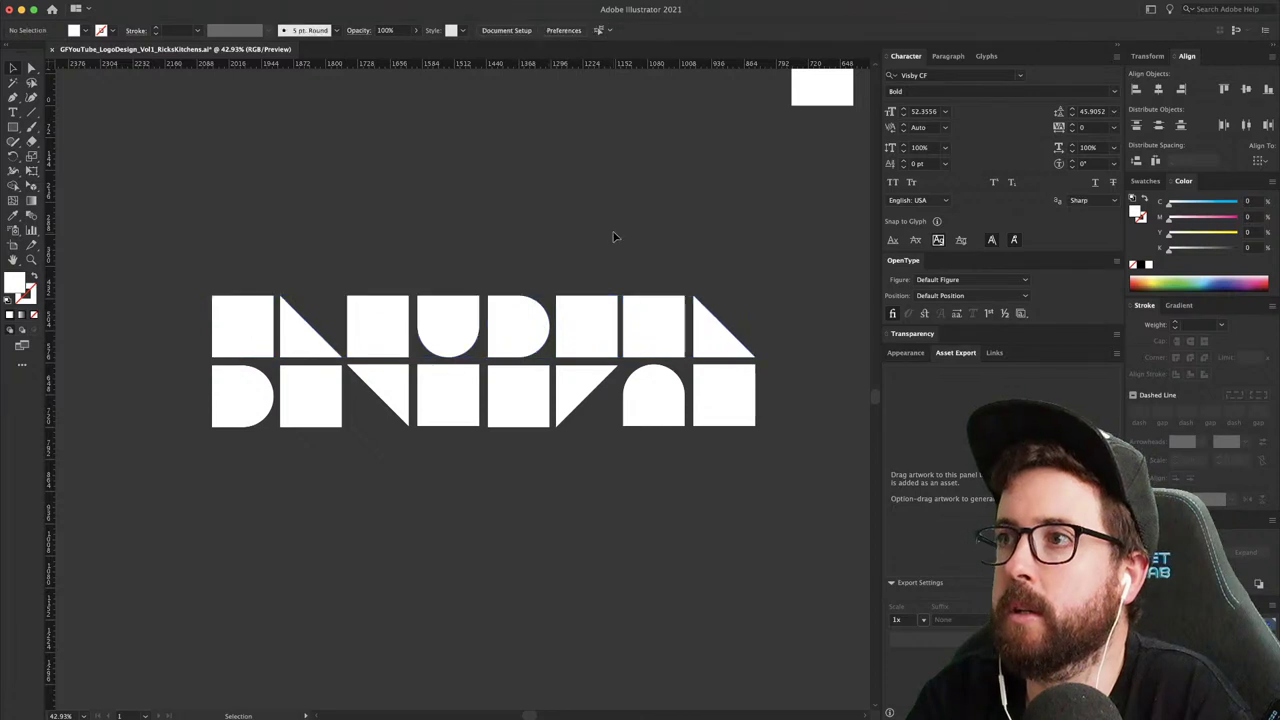
{"action": "left_click_drag", "start_coordinate": [765, 445], "coordinate": [177, 380]}
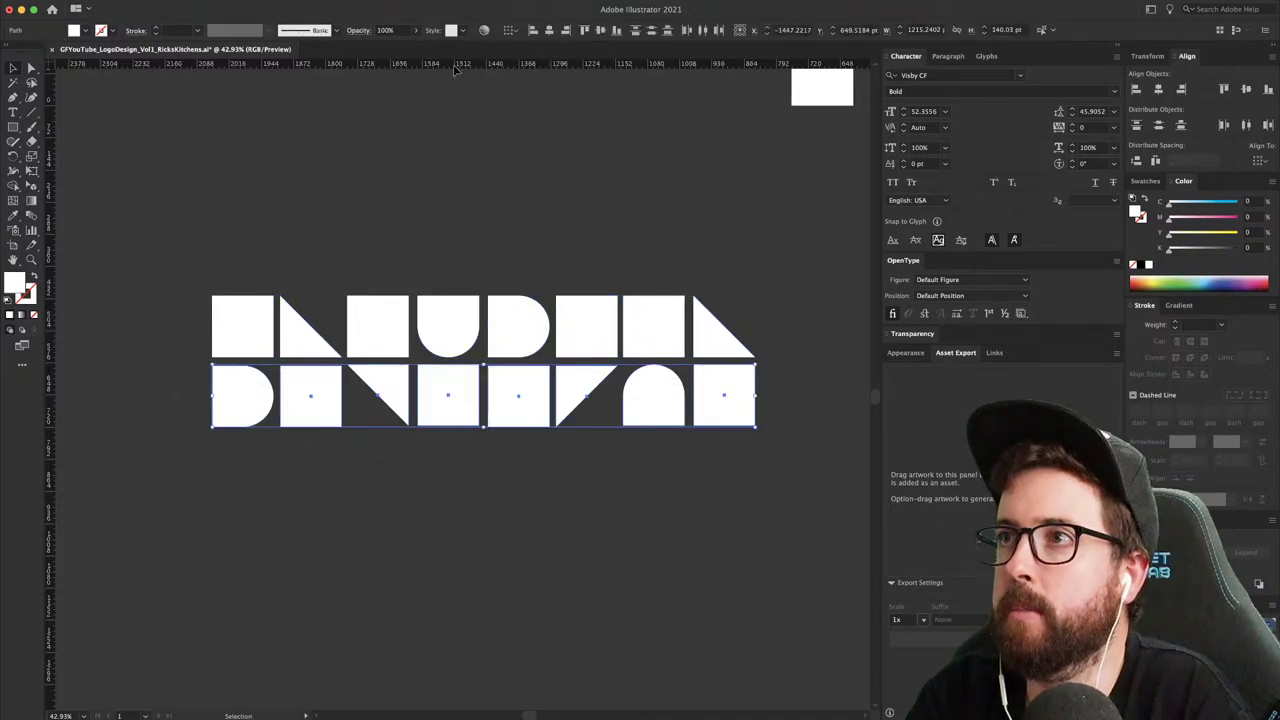
{"action": "left_click", "coordinate": [548, 30]}
{"action": "key", "text": "super+z"}
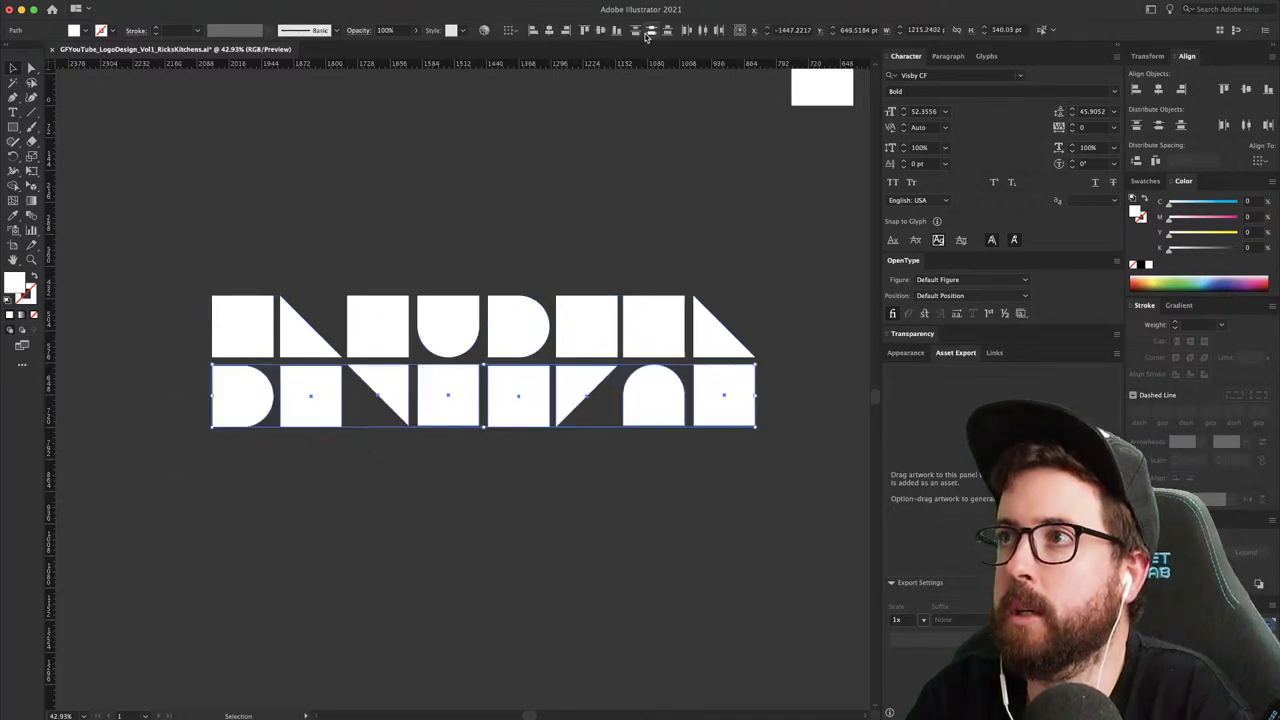
{"action": "left_click", "coordinate": [643, 186]}
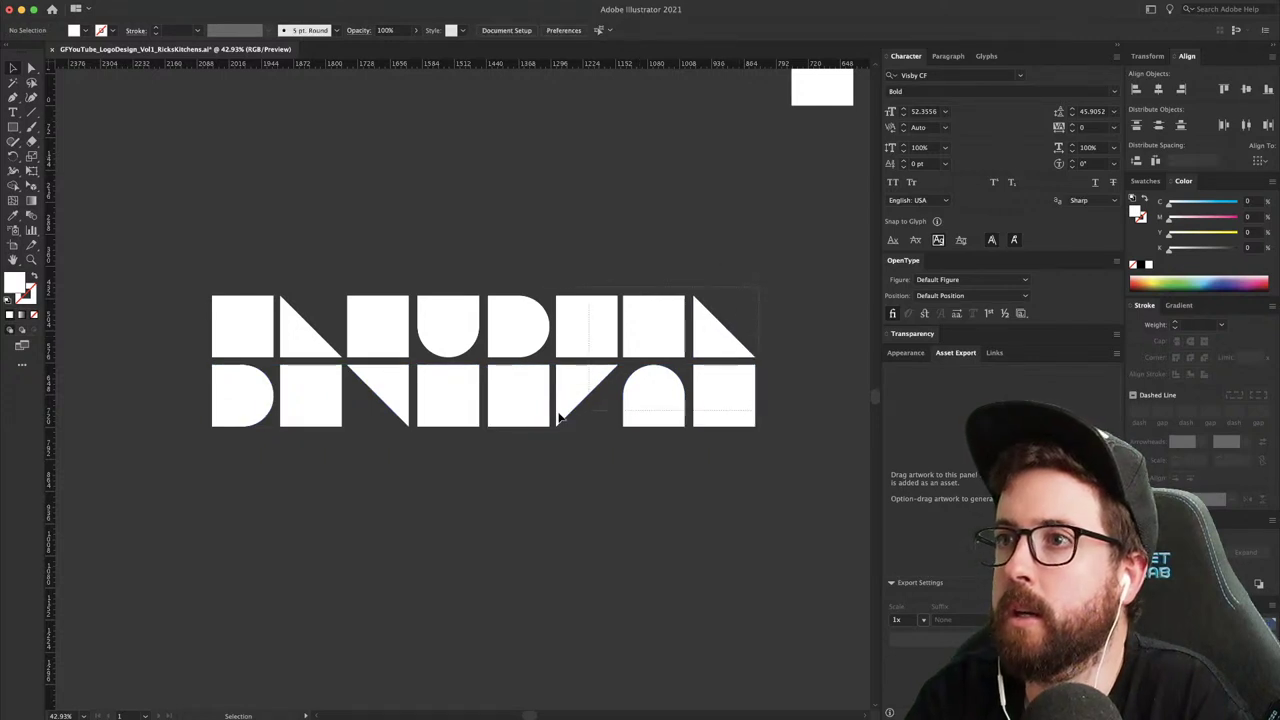
- Shift and nudge tile columns two through eight to tighten the spacing
{"action": "left_click_drag", "start_coordinate": [558, 412], "coordinate": [314, 405]}
{"action": "key", "text": "shift+Right"}
{"action": "key", "text": "shift+Right"}
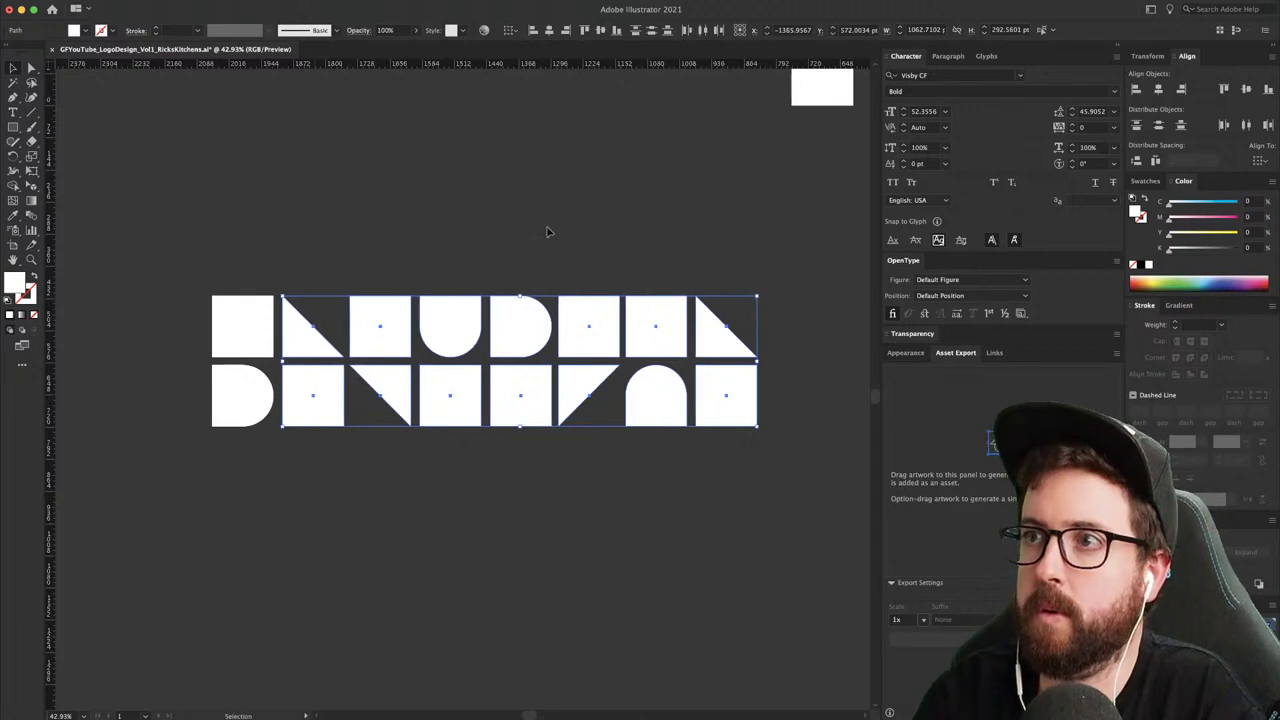
{"action": "left_click", "coordinate": [366, 266]}
{"action": "left_click_drag", "start_coordinate": [755, 432], "coordinate": [360, 415]}
{"action": "left_click_drag", "start_coordinate": [395, 338], "coordinate": [389, 337]}
{"action": "key", "text": "shift+Right"}
{"action": "key", "text": "shift+Right"}
{"action": "key", "text": "shift+Right"}
{"action": "key", "text": "shift+Right"}
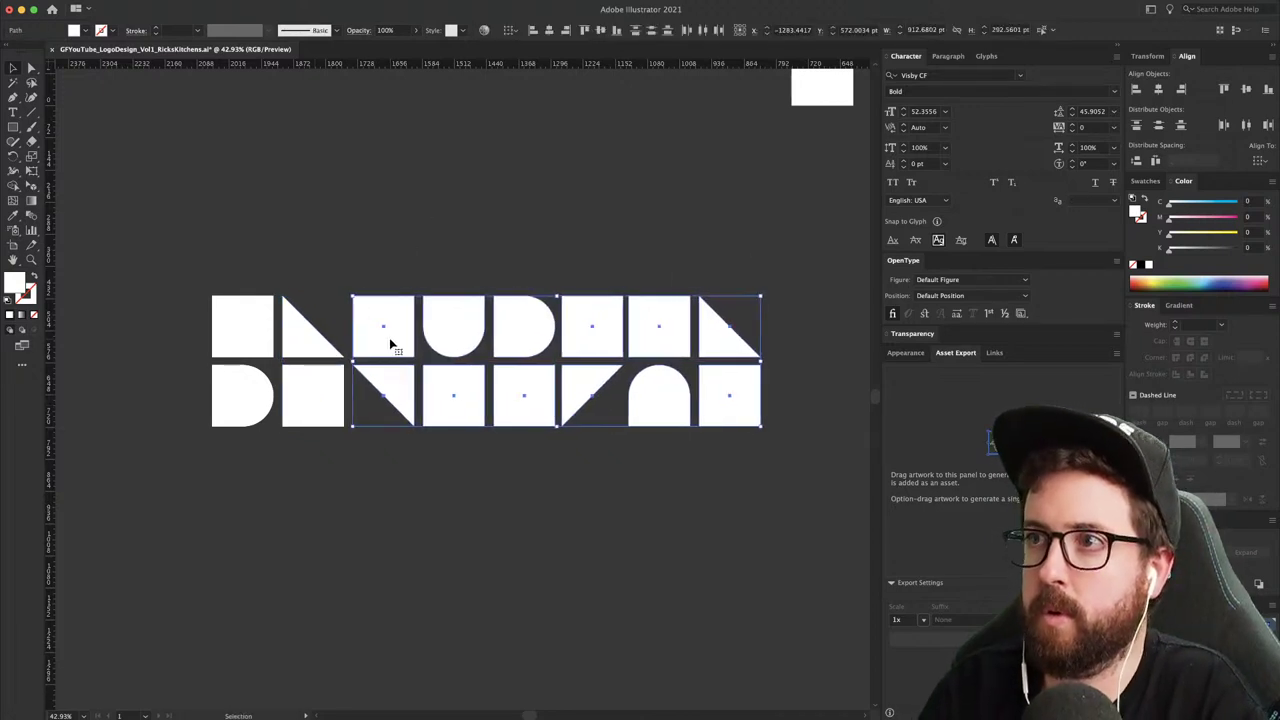
{"action": "left_click_drag", "start_coordinate": [440, 232], "coordinate": [791, 420]}
{"action": "key", "text": "Left"}
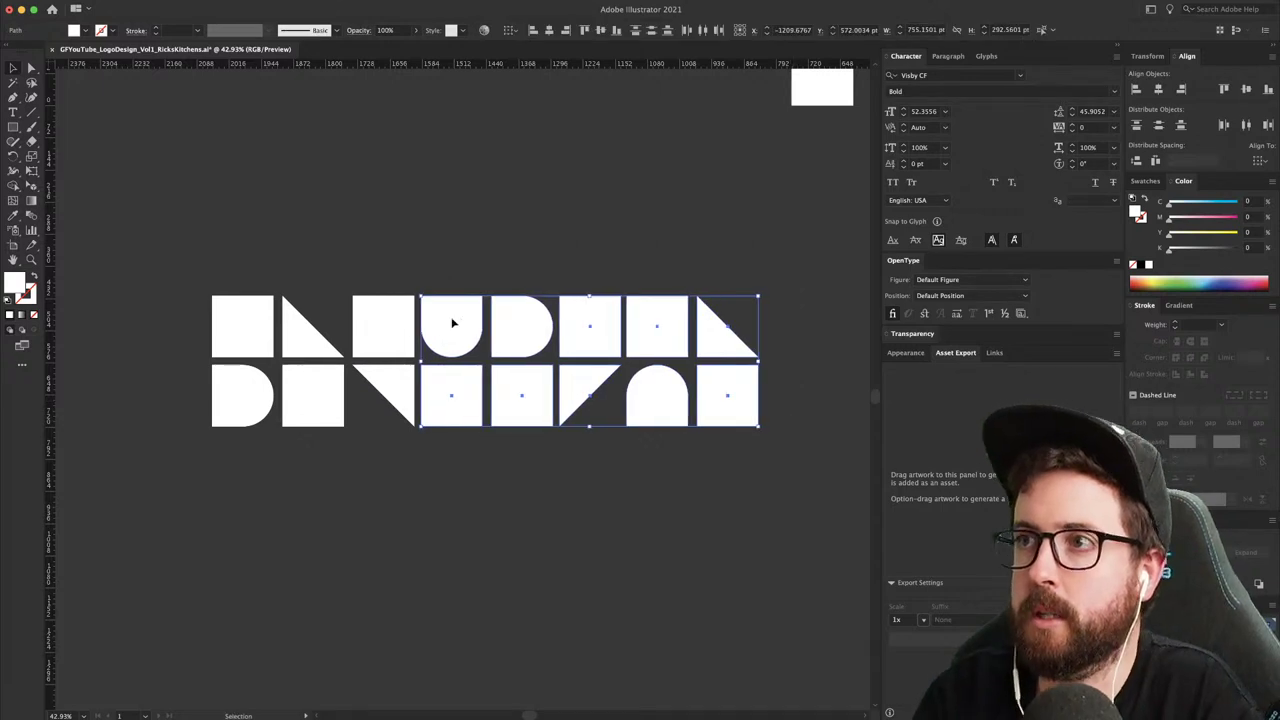
{"action": "key", "text": "Right"}
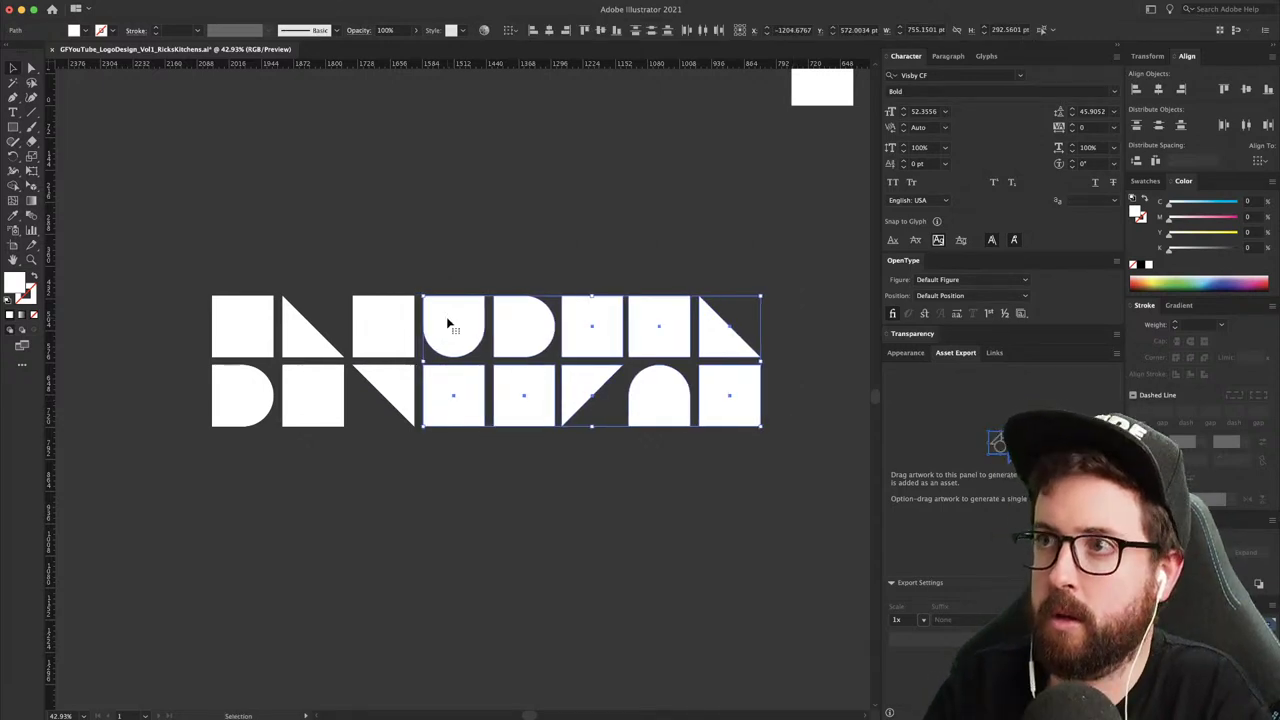
{"action": "left_click", "coordinate": [513, 255]}
- Even out the gaps between the right-hand tile columns, ending with the last column
{"action": "left_click_drag", "start_coordinate": [513, 255], "coordinate": [754, 449]}
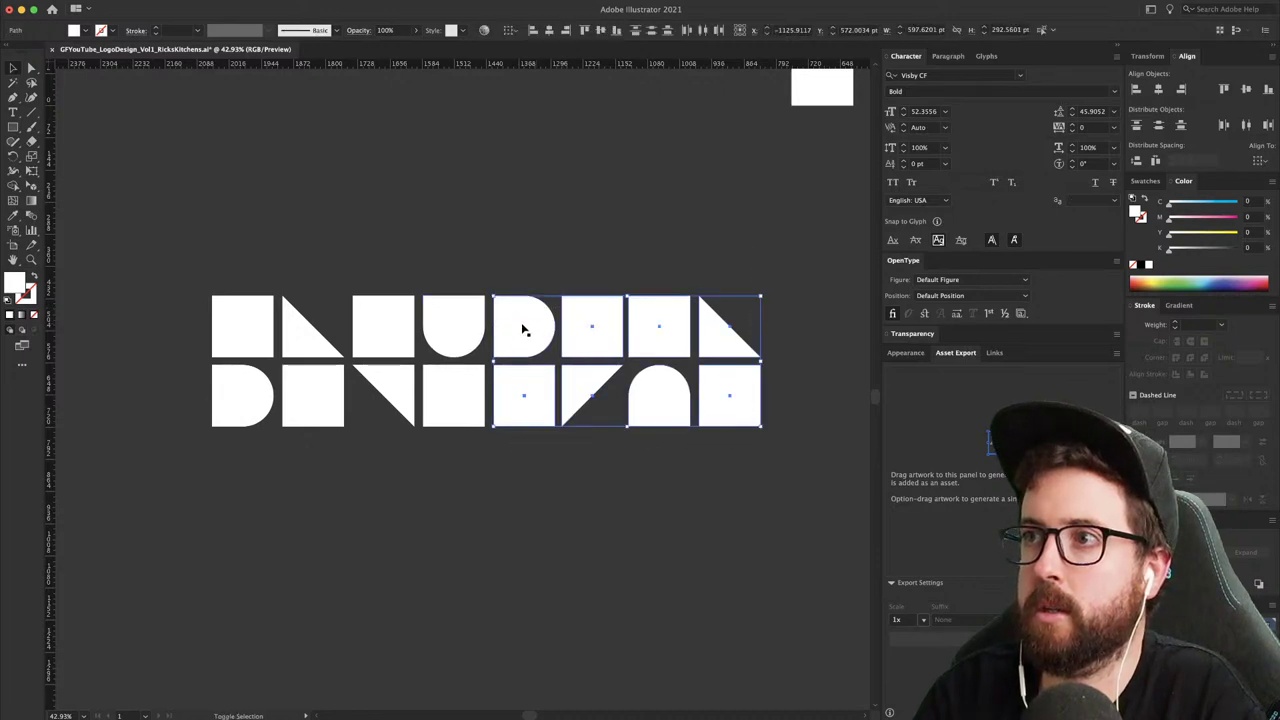
{"action": "left_click_drag", "start_coordinate": [533, 314], "coordinate": [525, 314]}
{"action": "key", "text": "Right"}
{"action": "key", "text": "Right"}
{"action": "key", "text": "Right"}
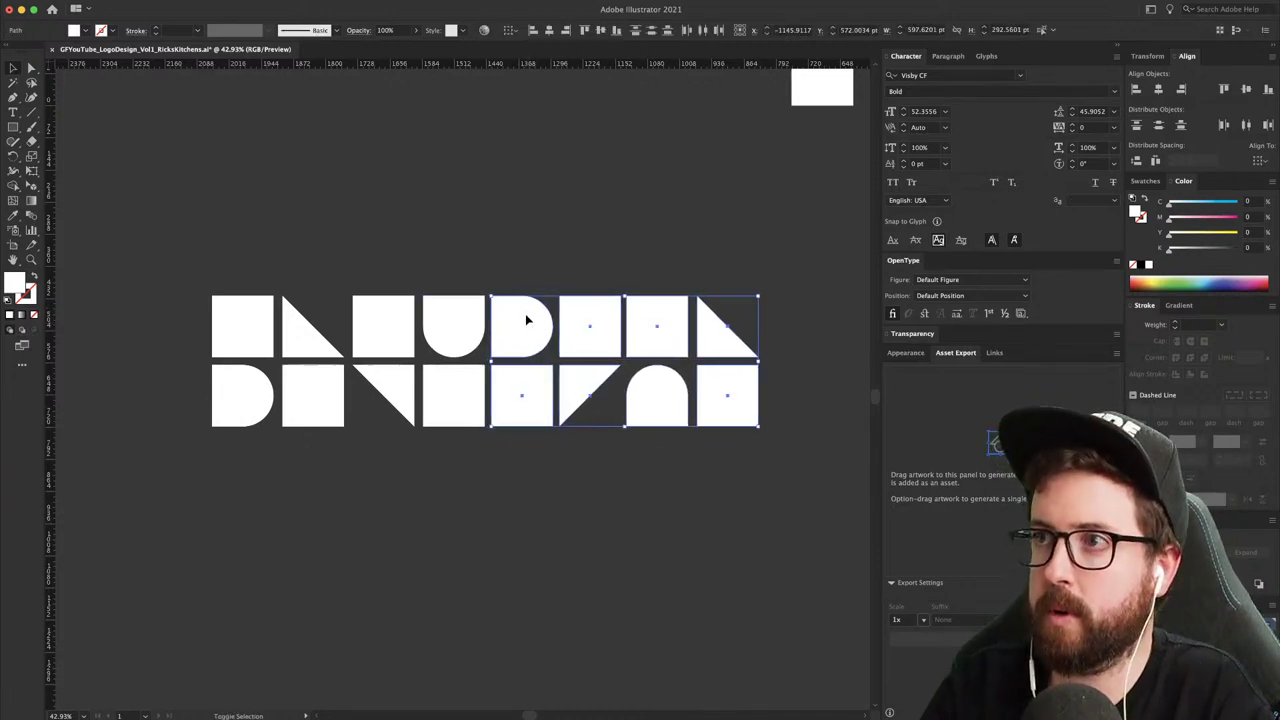
{"action": "key", "text": "Right"}
{"action": "left_click_drag", "start_coordinate": [579, 253], "coordinate": [799, 442]}
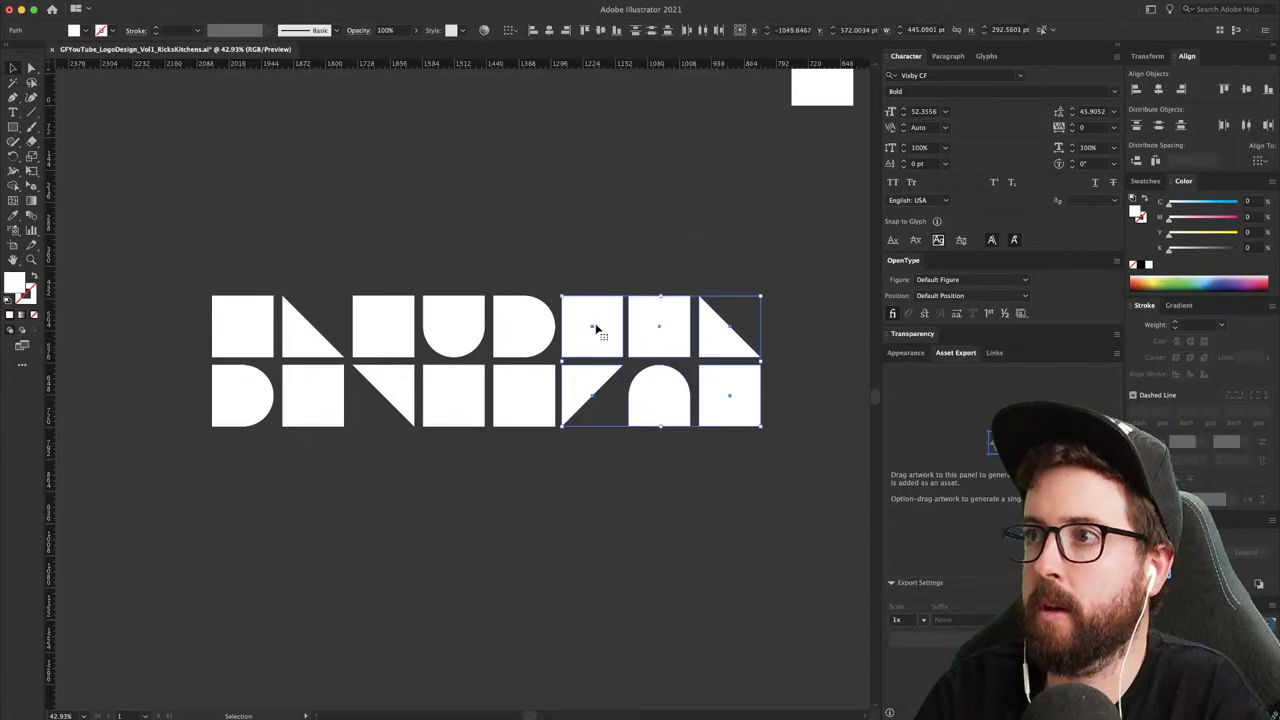
{"action": "left_click_drag", "start_coordinate": [630, 267], "coordinate": [806, 423]}
{"action": "left_click_drag", "start_coordinate": [657, 315], "coordinate": [655, 319]}
{"action": "key", "text": "Right"}
{"action": "key", "text": "Right"}
{"action": "key", "text": "Right"}
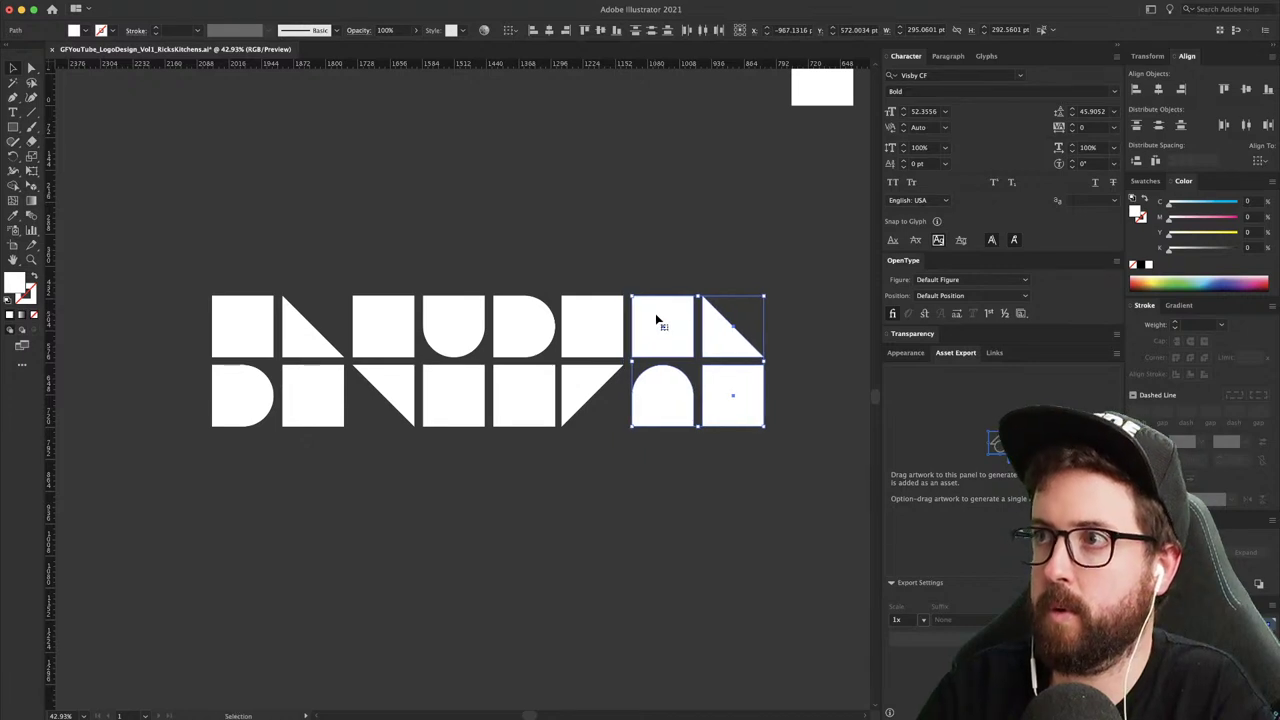
{"action": "left_click", "coordinate": [733, 237]}
{"action": "left_click_drag", "start_coordinate": [733, 237], "coordinate": [808, 443]}
{"action": "left_click_drag", "start_coordinate": [737, 400], "coordinate": [733, 407]}
- Zoom out and pan to frame the finished tile pattern
{"action": "left_click", "coordinate": [660, 163]}
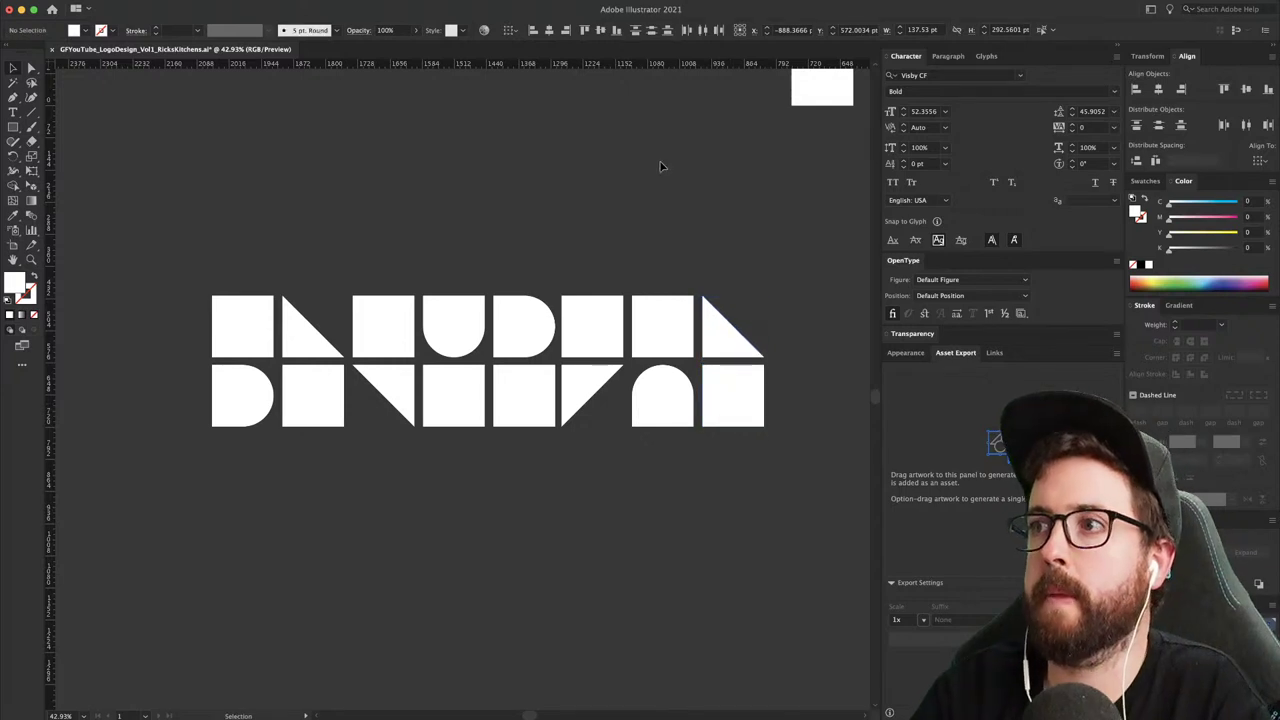
{"action": "key", "text": "super+minus"}
{"action": "key", "text": "super+minus"}
{"action": "key", "text": "super+minus"}
{"action": "left_click_drag", "start_coordinate": [677, 292], "coordinate": [529, 306]}
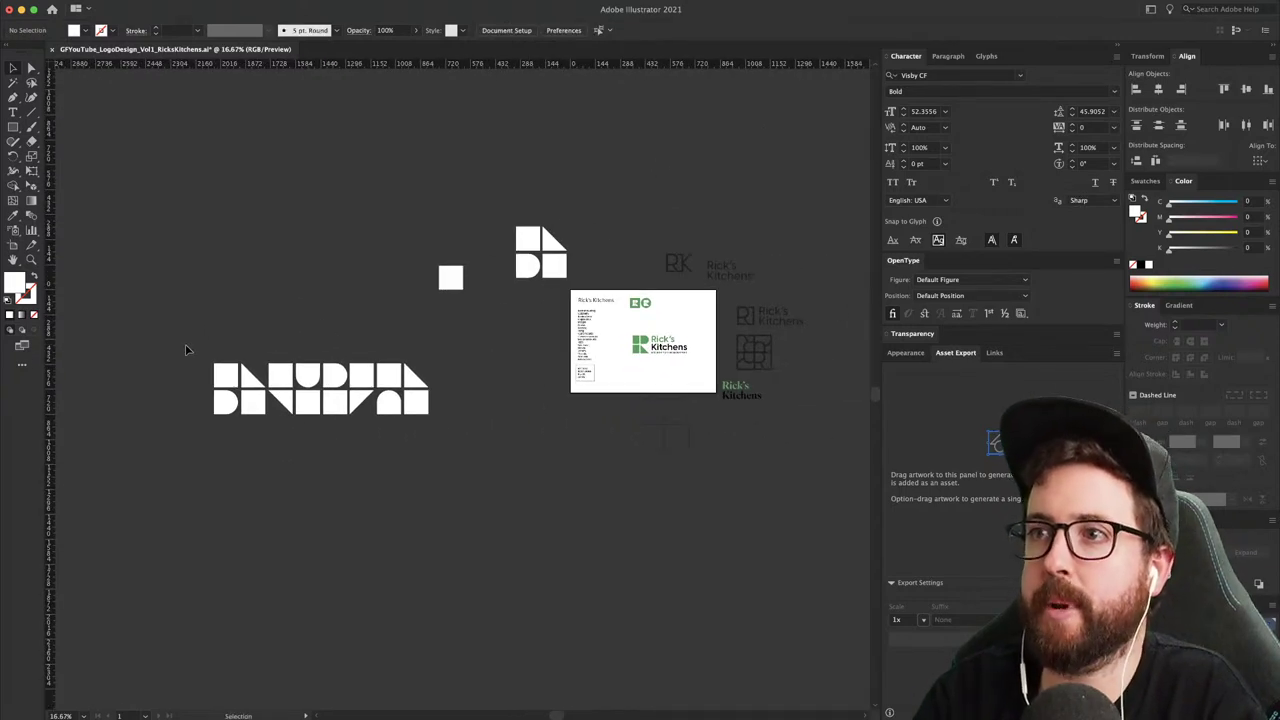
- Colour the tile pattern with the logo green
{"action": "left_click_drag", "start_coordinate": [430, 404], "coordinate": [455, 425]}
{"action": "key", "text": "o"}
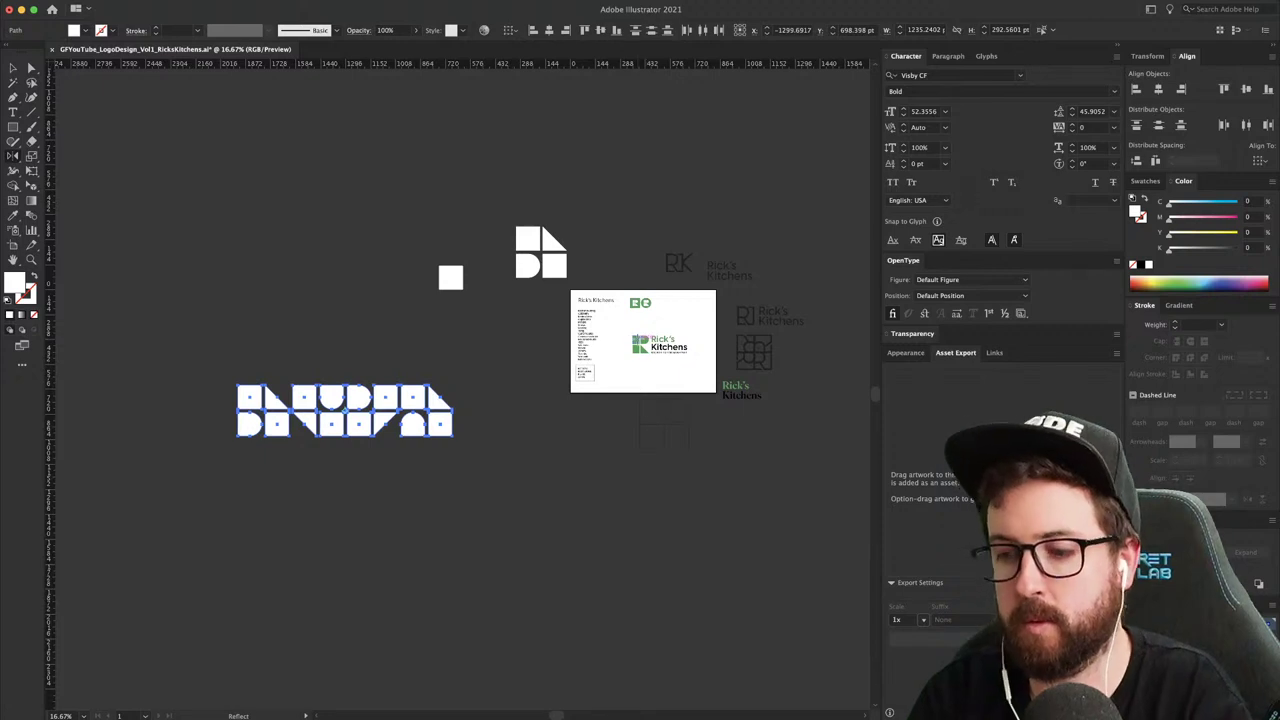
{"action": "key", "text": "i"}
{"action": "left_click", "coordinate": [637, 340]}
{"action": "key", "text": "v"}
{"action": "left_click", "coordinate": [388, 374]}
- Draw a white rectangle card around the tiles and send it to the back
{"action": "key", "text": "m"}
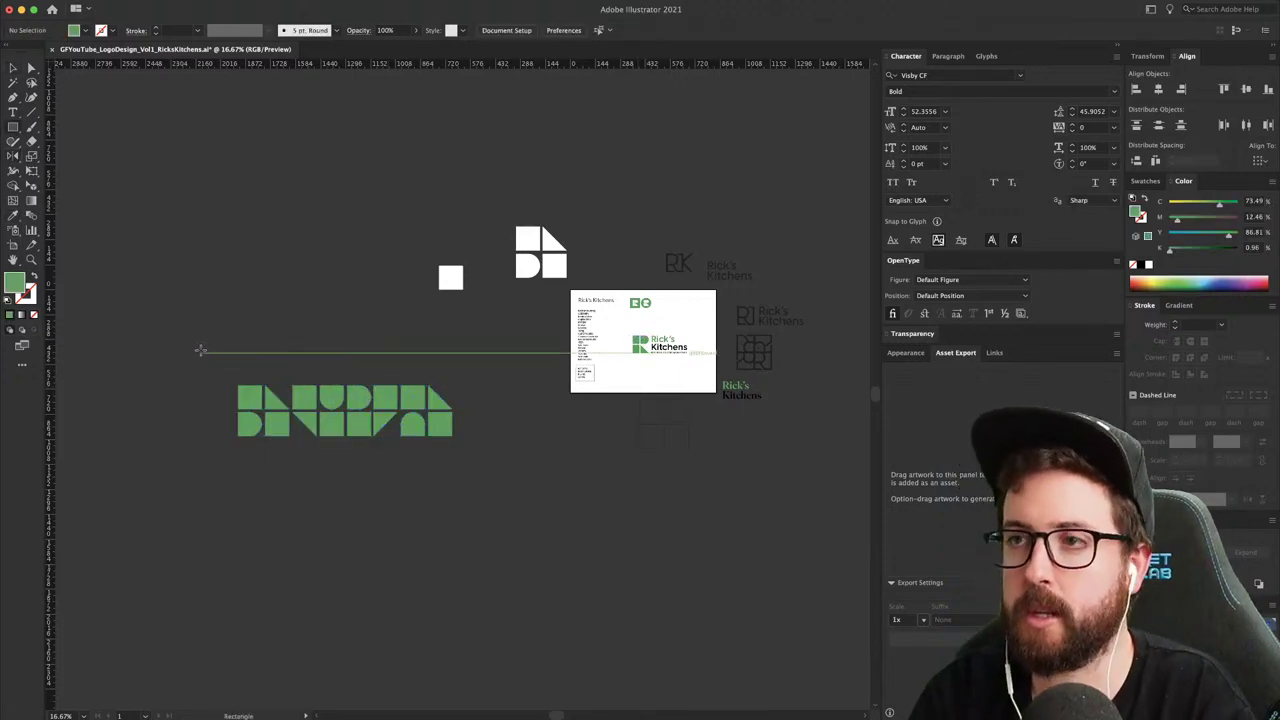
{"action": "left_click_drag", "start_coordinate": [169, 317], "coordinate": [491, 497]}
{"action": "key", "text": "i"}
{"action": "left_click", "coordinate": [623, 375]}
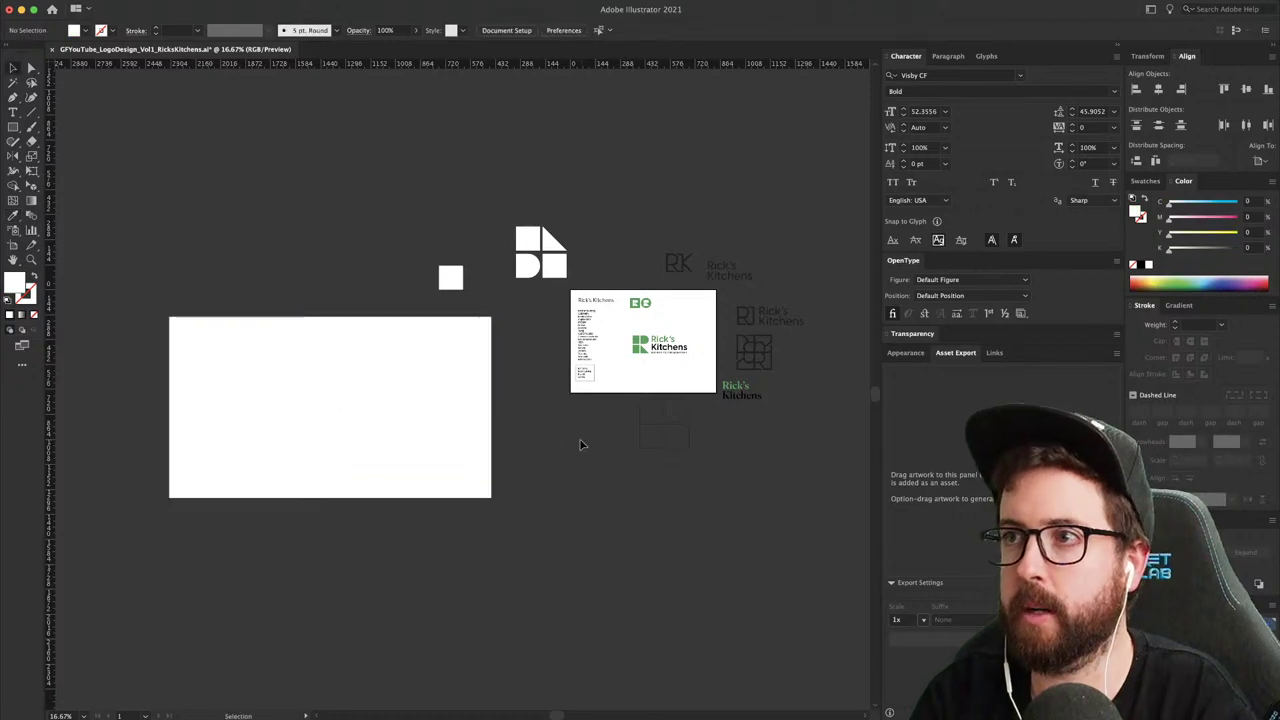
{"action": "key", "text": "v"}
{"action": "key", "text": "super+shift+bracketleft"}
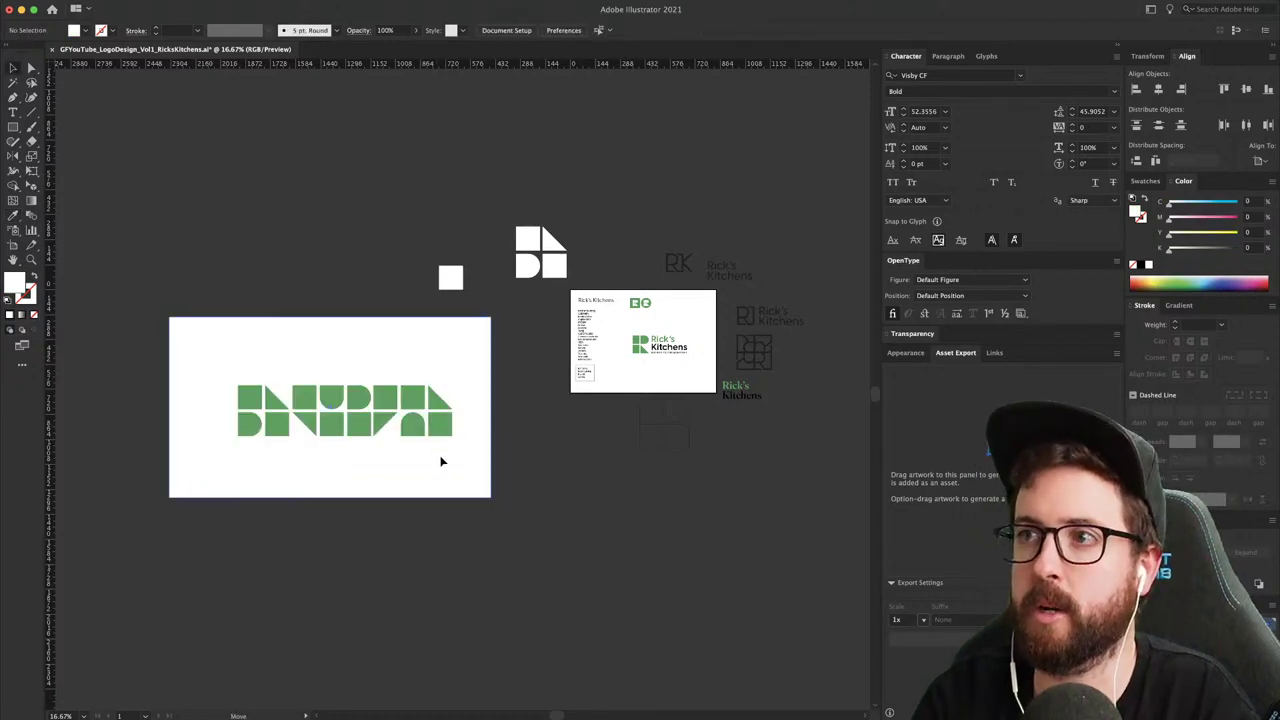
{"action": "left_click_drag", "start_coordinate": [440, 457], "coordinate": [454, 459]}
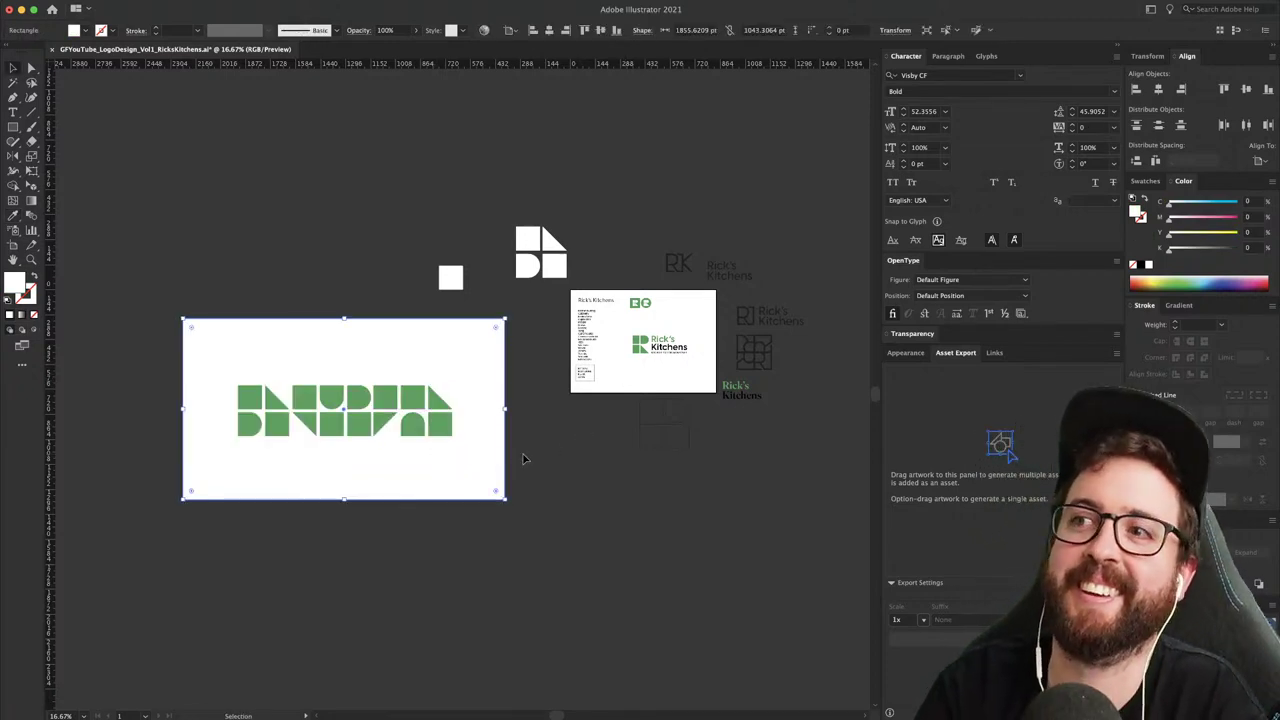
{"action": "left_click", "coordinate": [563, 450]}
{"action": "left_click", "coordinate": [455, 478]}
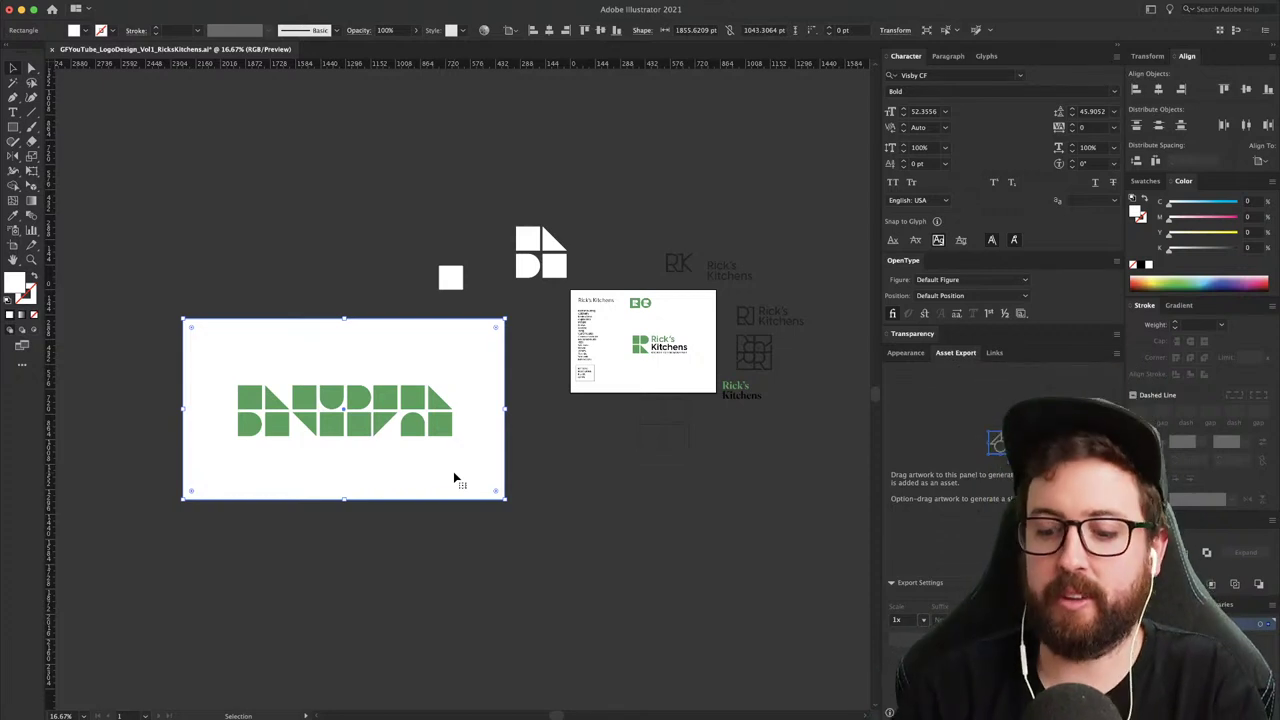
{"action": "key", "text": "super+2"}
- Draw a small rectangle in the card's top-right and fill it with the tile green
{"action": "key", "text": "z"}
{"action": "left_click_drag", "start_coordinate": [507, 450], "coordinate": [570, 467]}
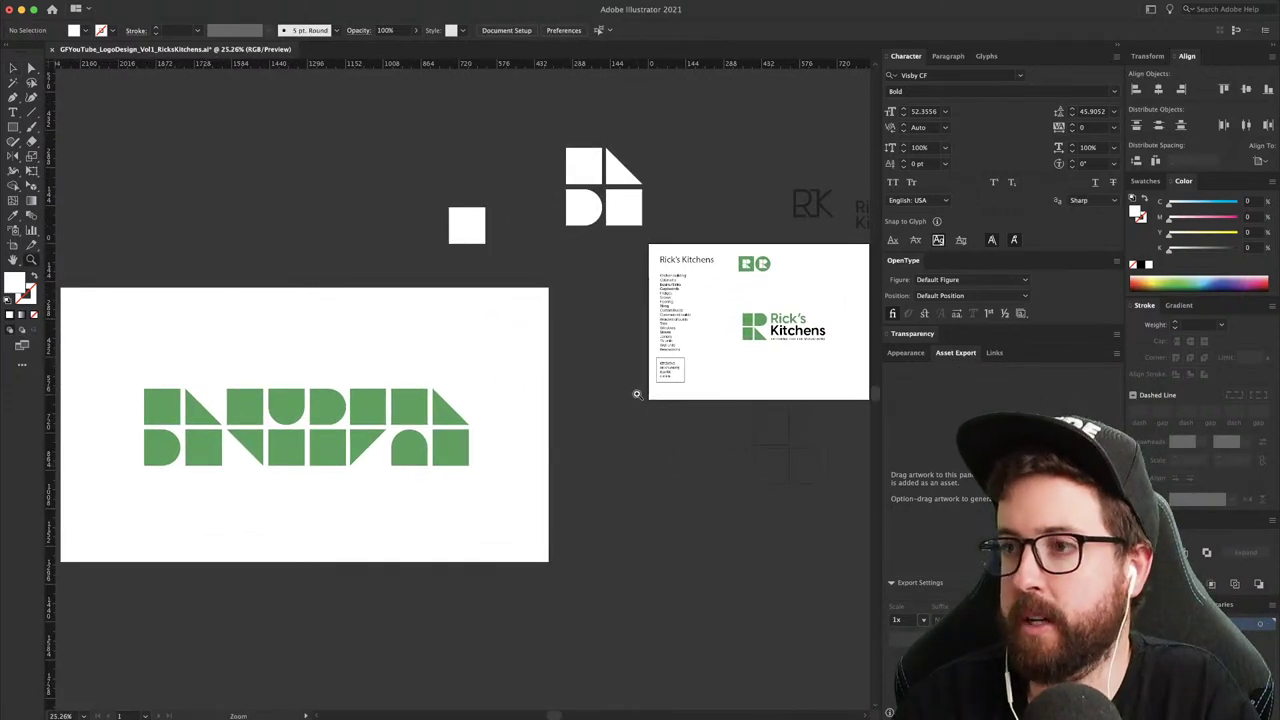
{"action": "key", "text": "m"}
{"action": "left_click_drag", "start_coordinate": [451, 313], "coordinate": [507, 345]}
{"action": "key", "text": "i"}
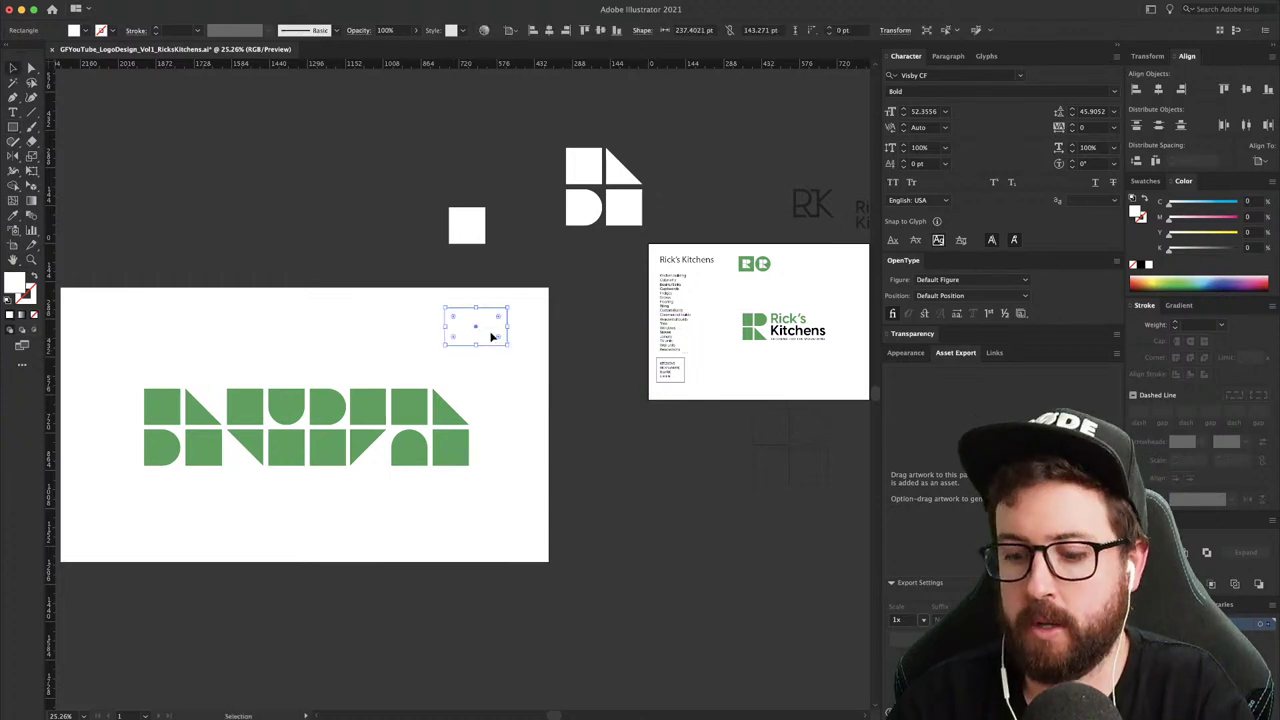
{"action": "left_click", "coordinate": [444, 405]}
- Copy the green rectangle to its left, then quit Chrome and open the Coolors tab in Safari
{"action": "key", "text": "v"}
{"action": "left_click_drag", "start_coordinate": [478, 342], "coordinate": [401, 342]}
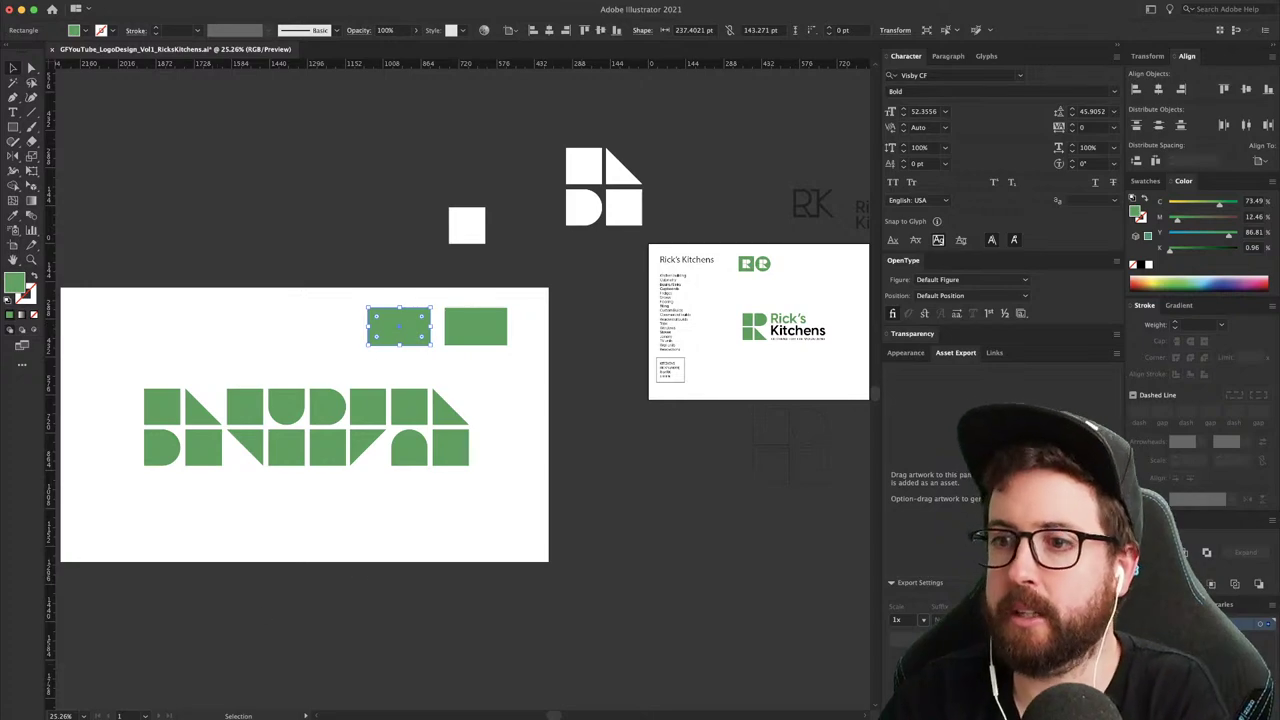
{"action": "key", "text": "super+Tab"}
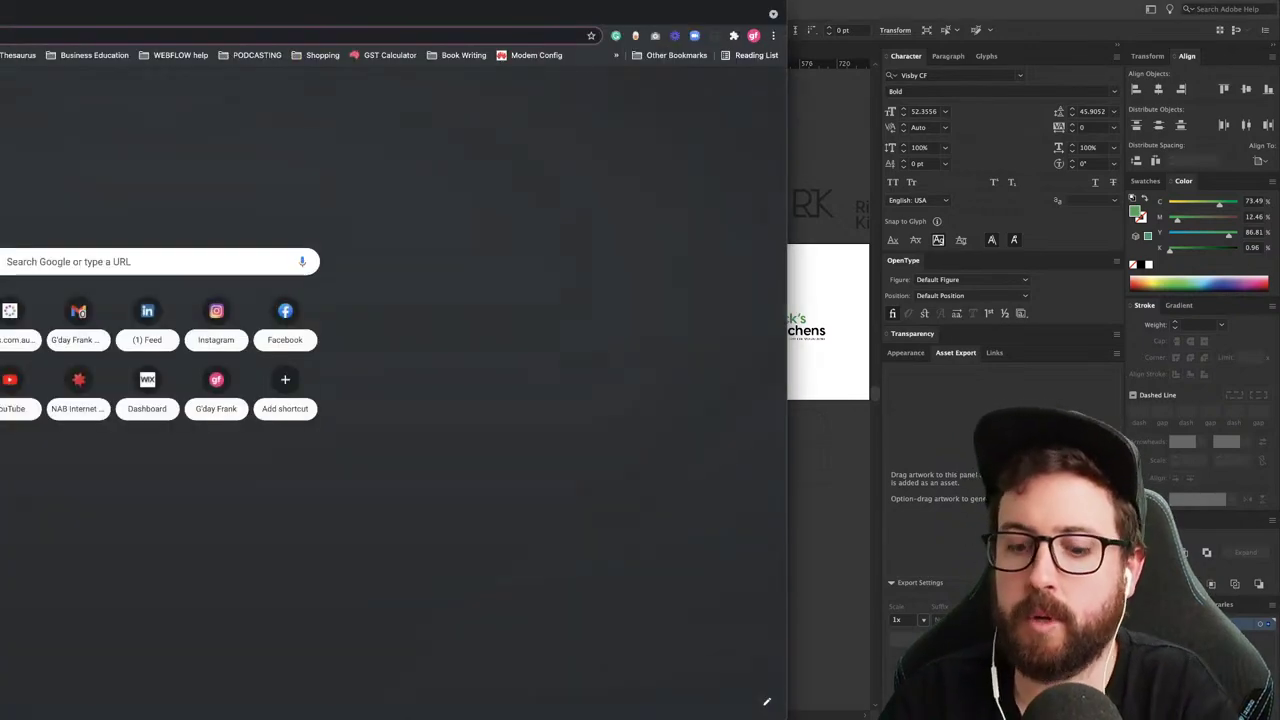
{"action": "key", "text": "super+q"}
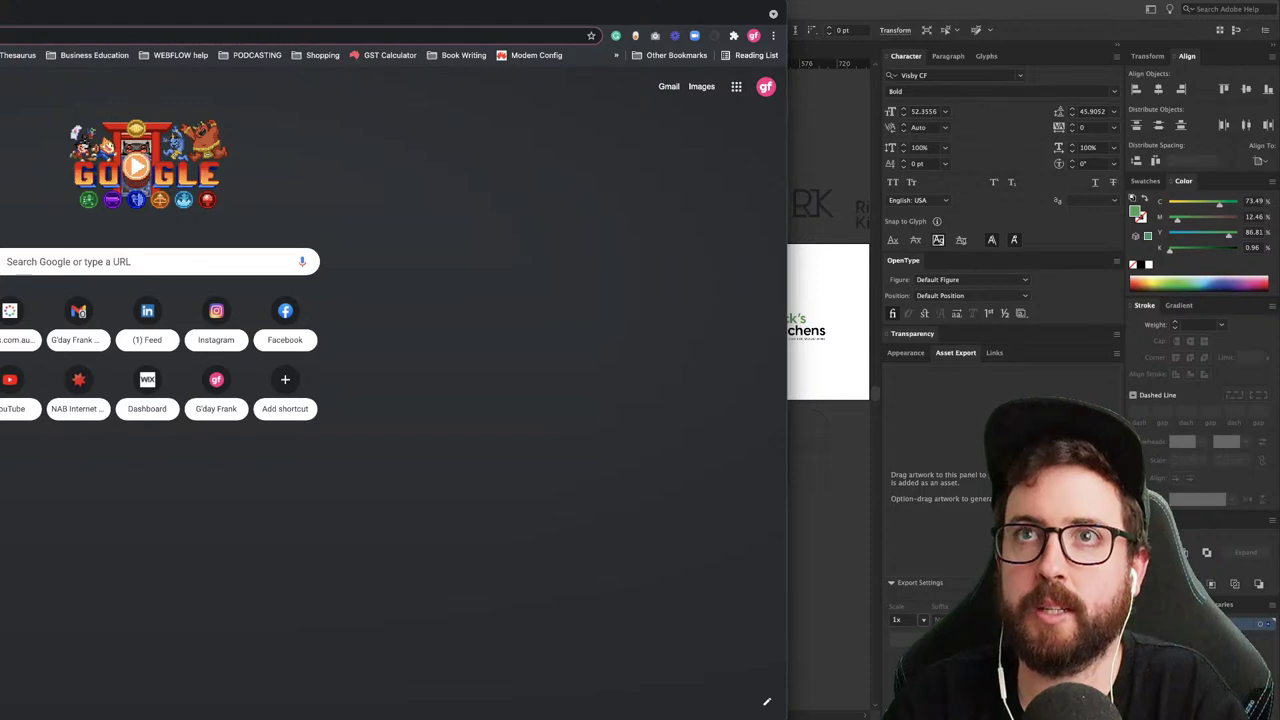
{"action": "key", "text": "super+q"}
{"action": "key", "text": "super+Tab"}
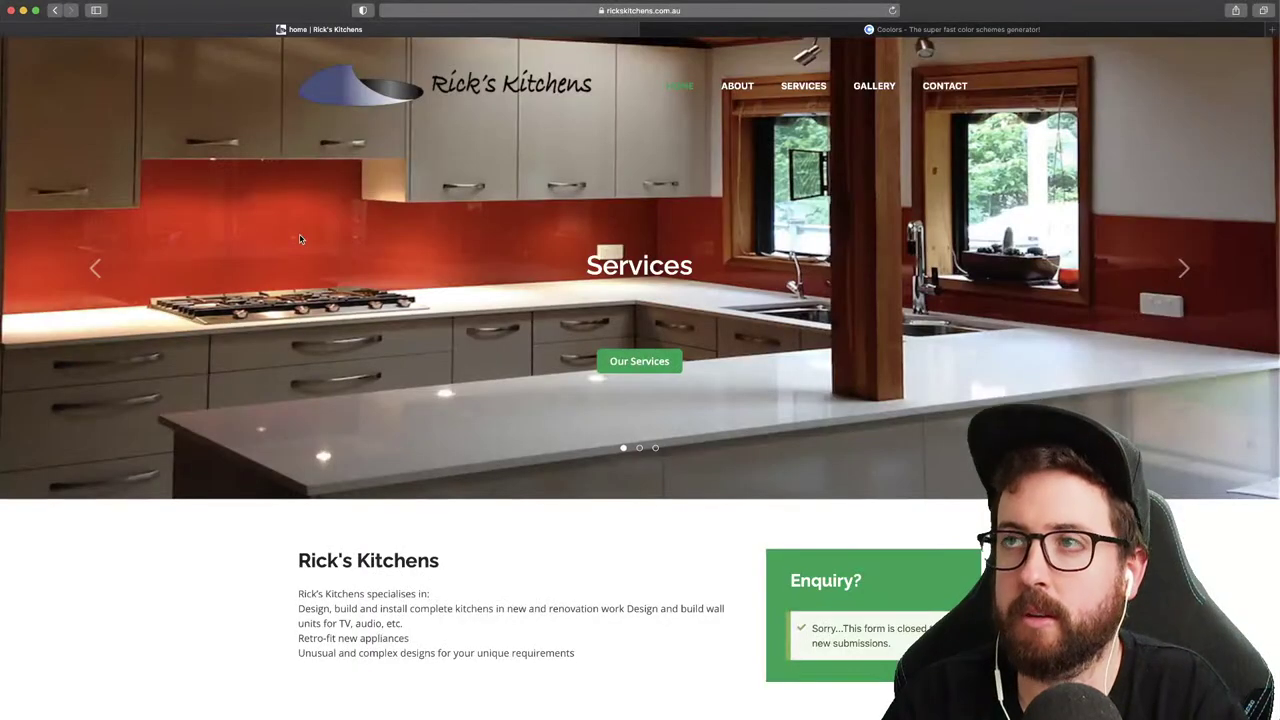
{"action": "left_click", "coordinate": [719, 30]}
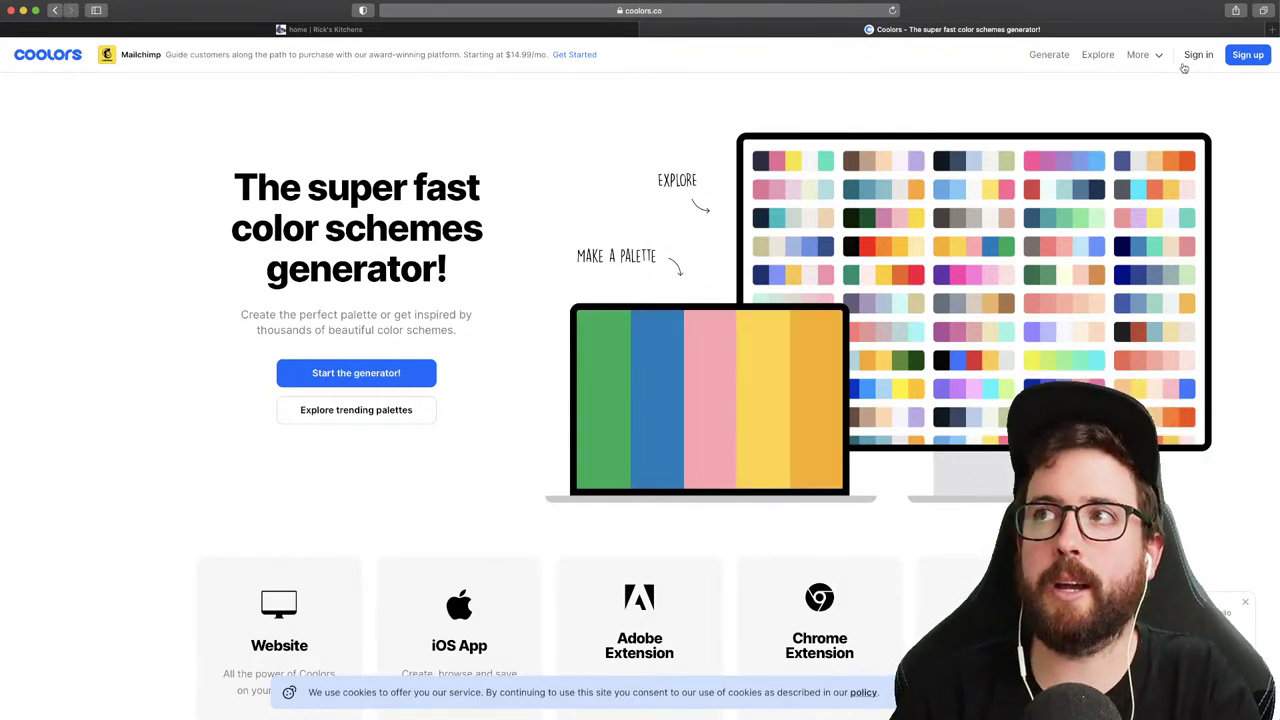
- Filter the Coolors palettes to green and copy the dark green hex 3F7D20
{"action": "left_click", "coordinate": [1097, 56]}
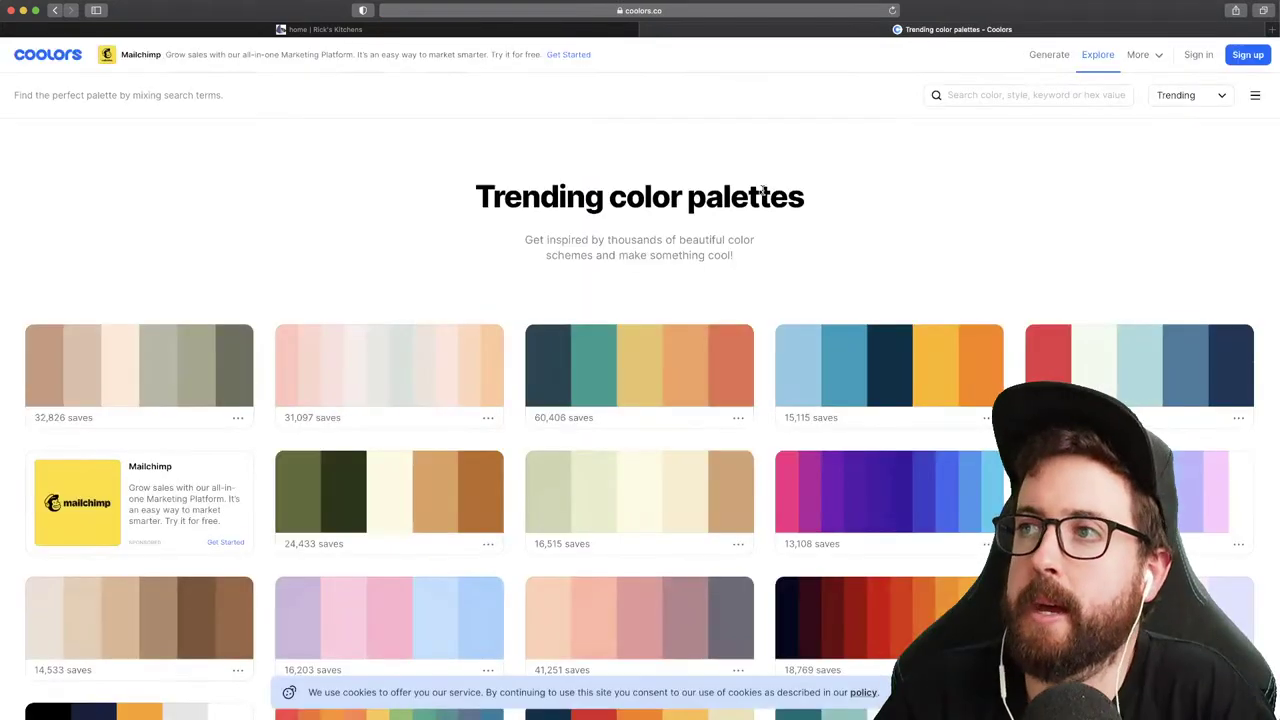
{"action": "left_click", "coordinate": [990, 94]}
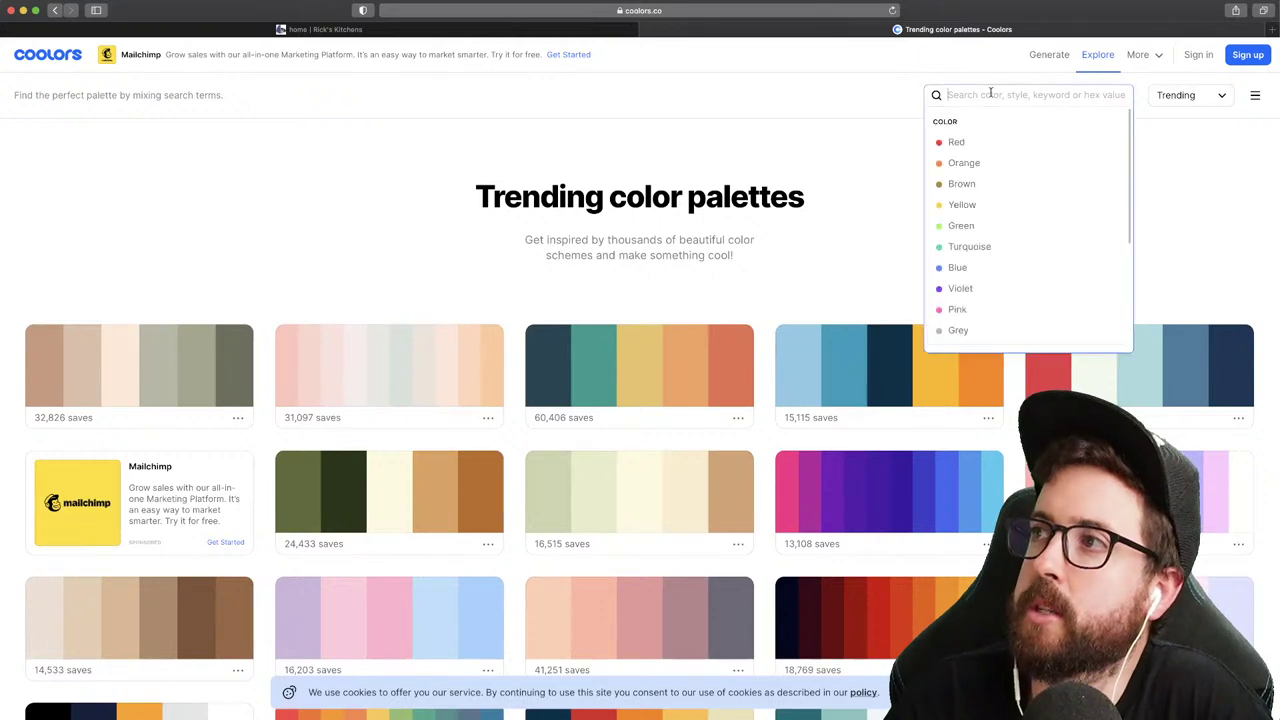
{"action": "left_click", "coordinate": [977, 228]}
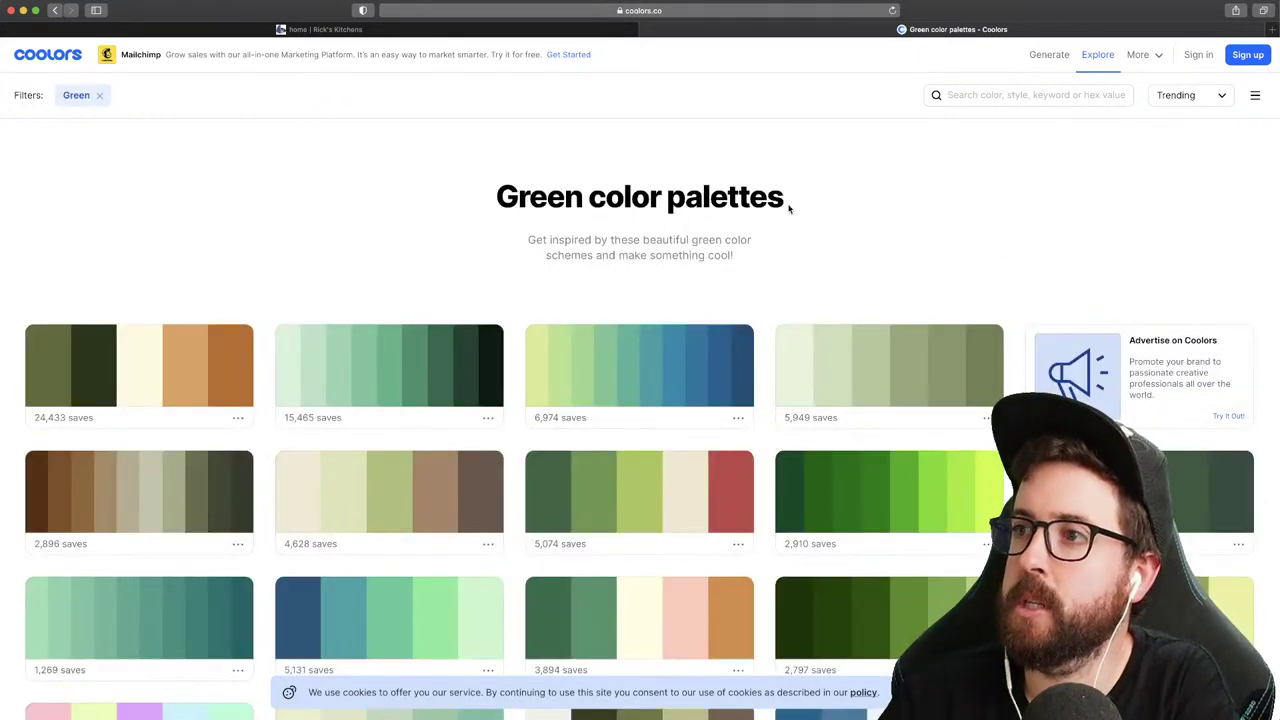
{"action": "scroll", "coordinate": [788, 208], "scroll_direction": "down", "scroll_amount": 10}
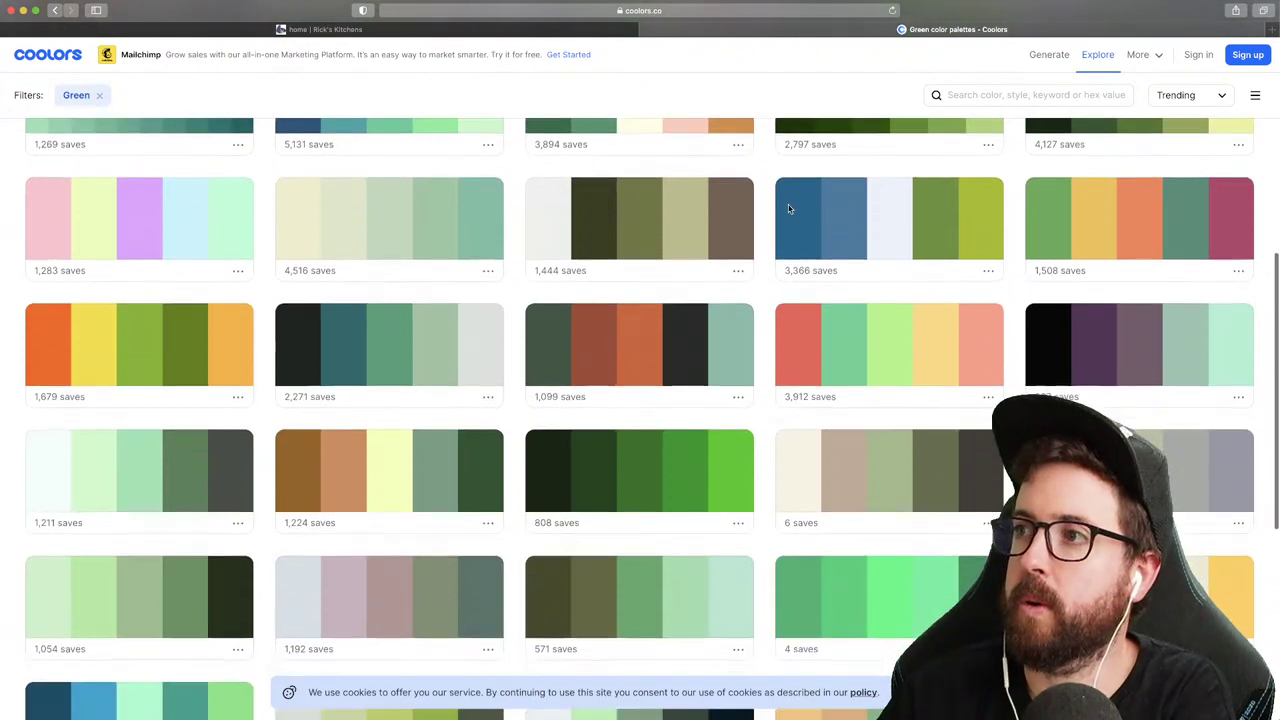
{"action": "scroll", "coordinate": [789, 208], "scroll_direction": "down", "scroll_amount": 3}
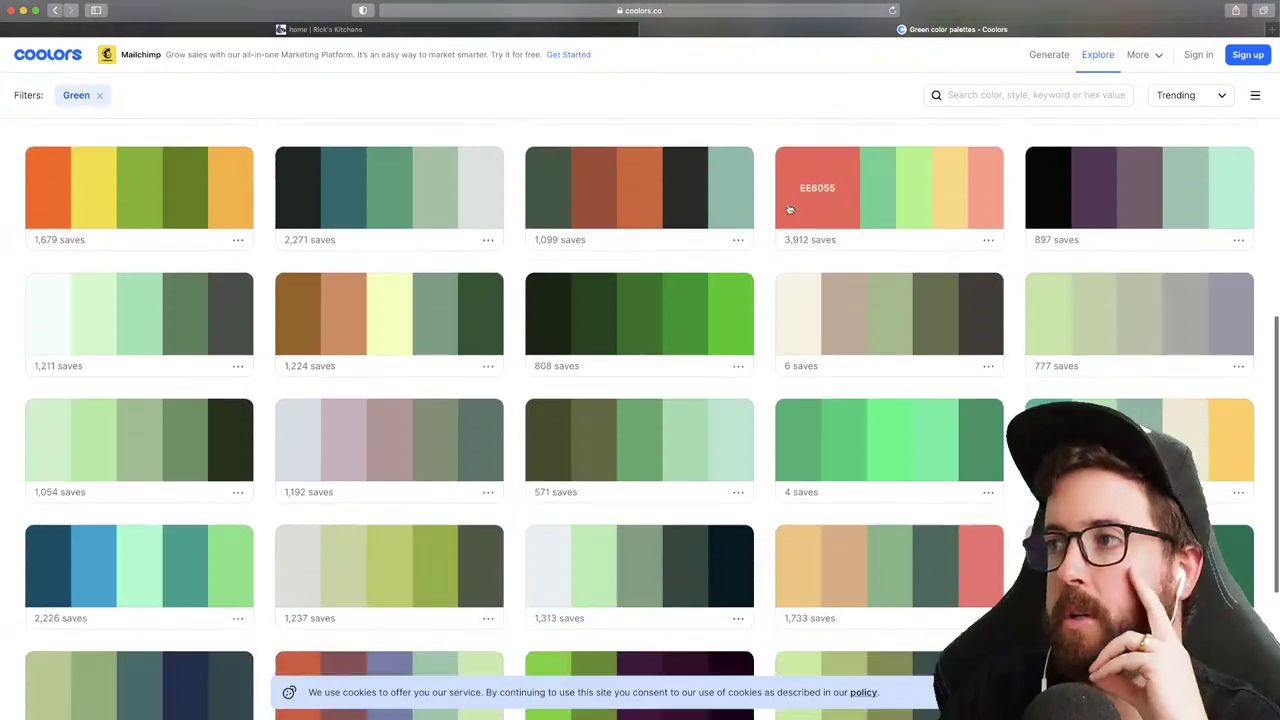
{"action": "scroll", "coordinate": [789, 208], "scroll_direction": "down", "scroll_amount": 4}
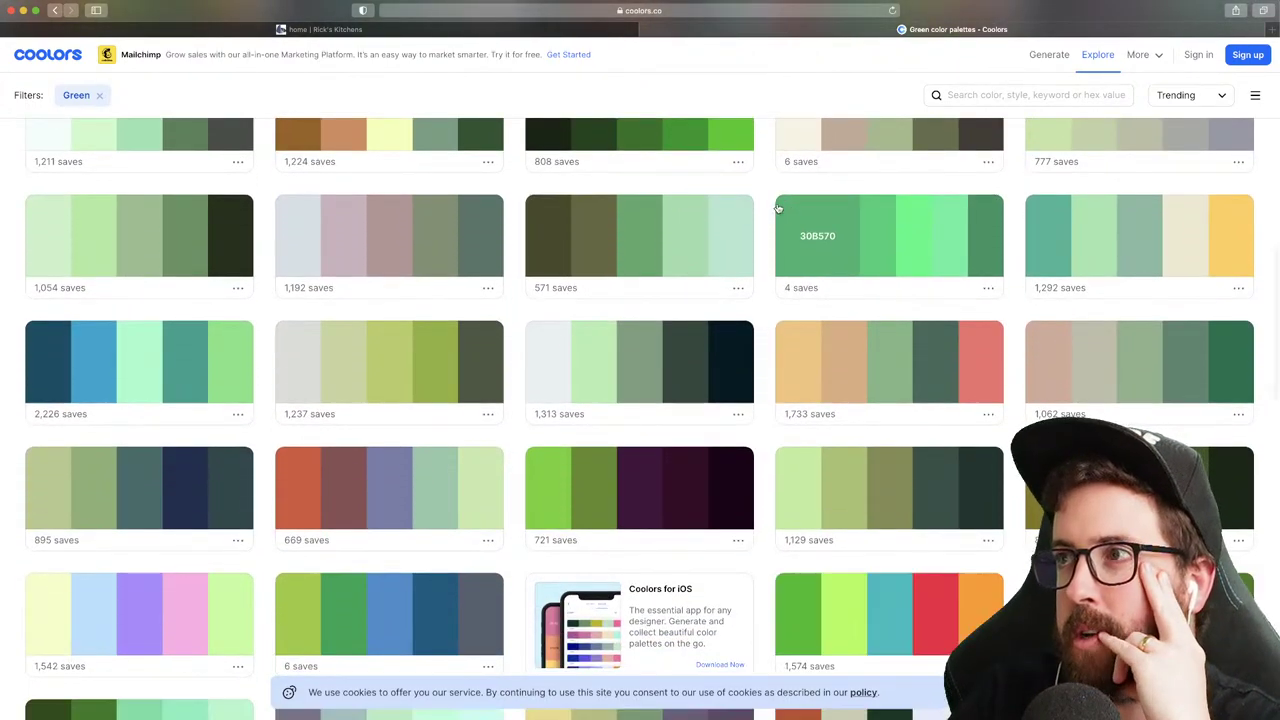
{"action": "scroll", "coordinate": [775, 208], "scroll_direction": "down", "scroll_amount": 5}
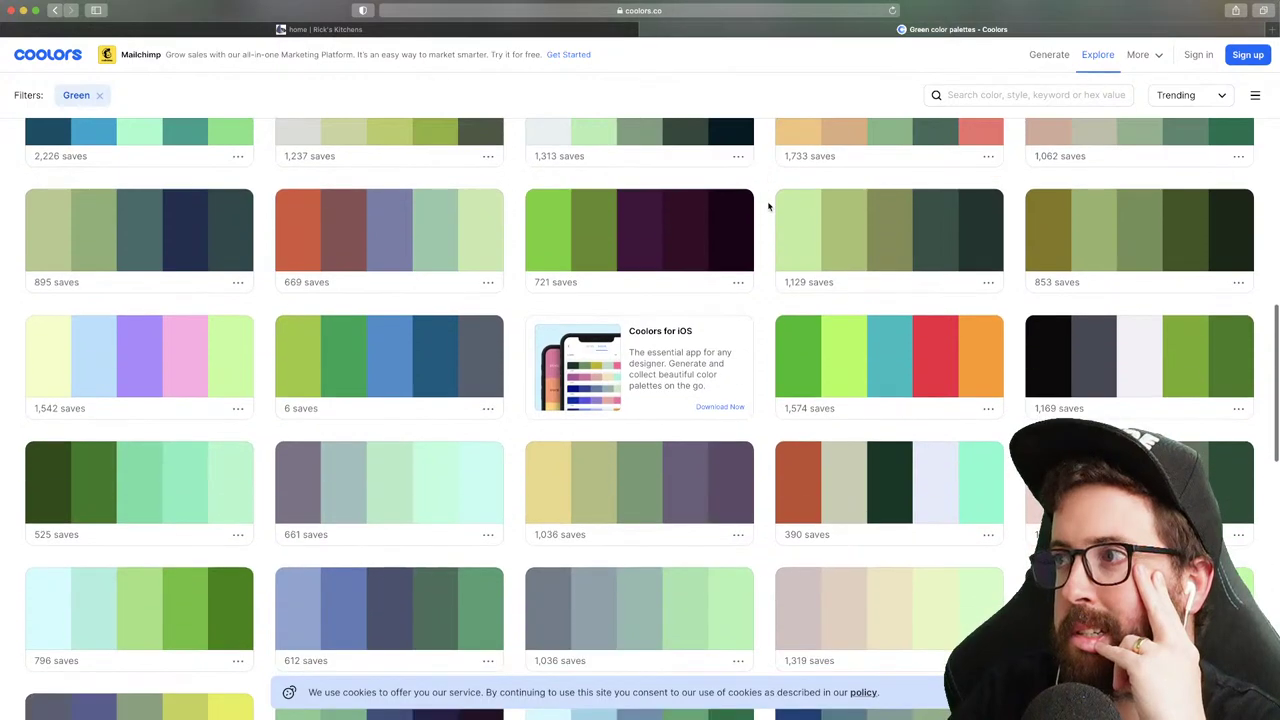
{"action": "left_click", "coordinate": [1223, 358]}
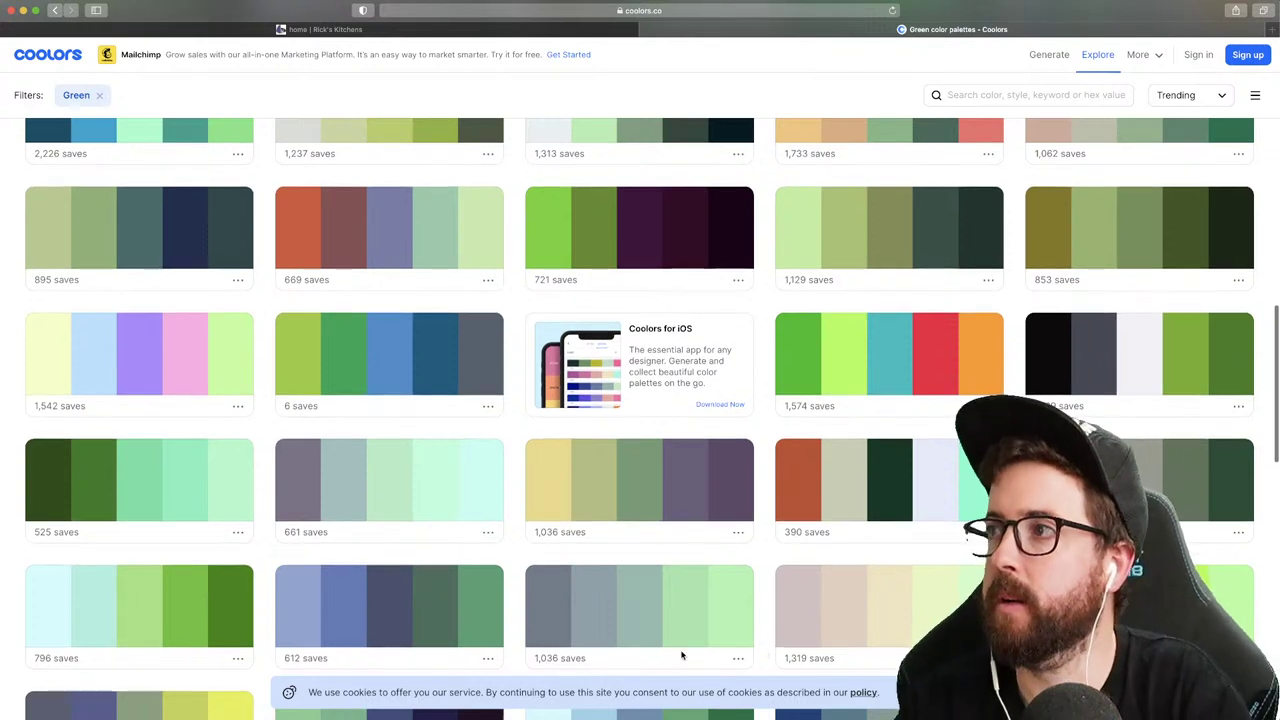
{"action": "key", "text": "super+Tab"}
{"action": "scroll", "coordinate": [414, 394], "scroll_direction": "up", "scroll_amount": 1}
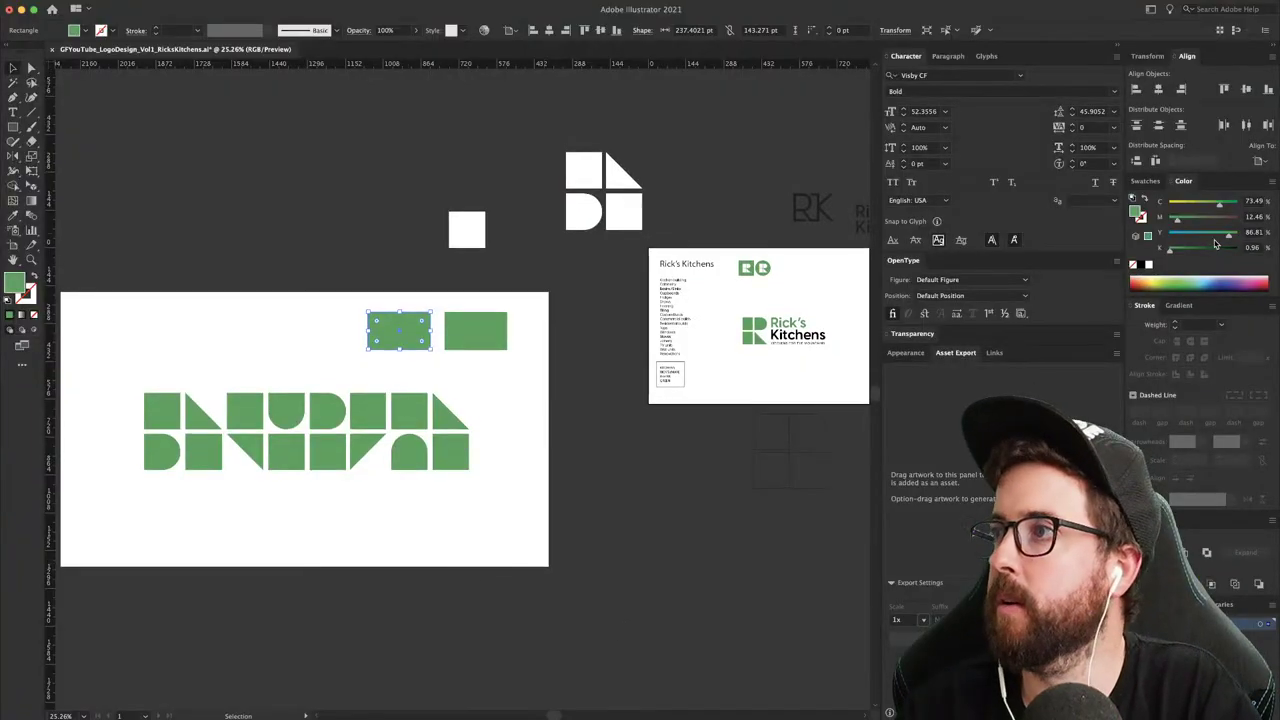
- Fill the left swatch rectangle with dark green 3F7D20
{"action": "double_click", "coordinate": [1136, 214]}
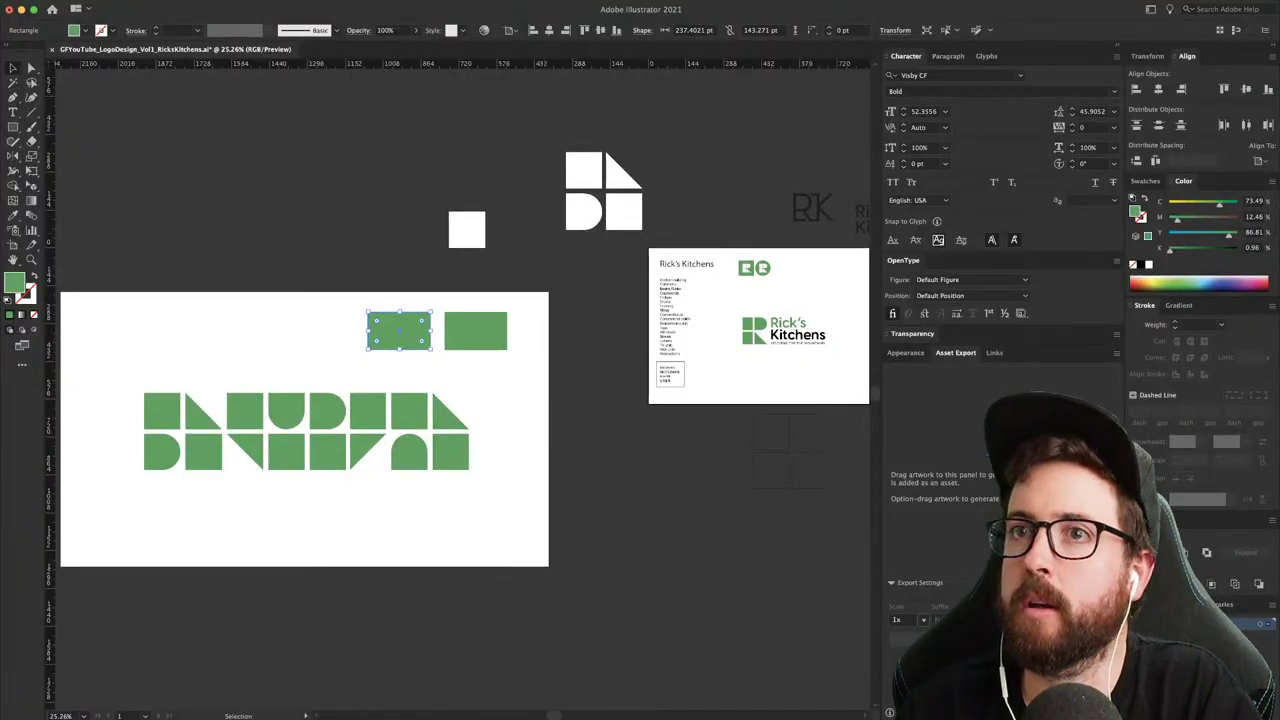
{"action": "key", "text": "super+v"}
{"action": "key", "text": "Return"}
{"action": "left_click", "coordinate": [471, 377]}
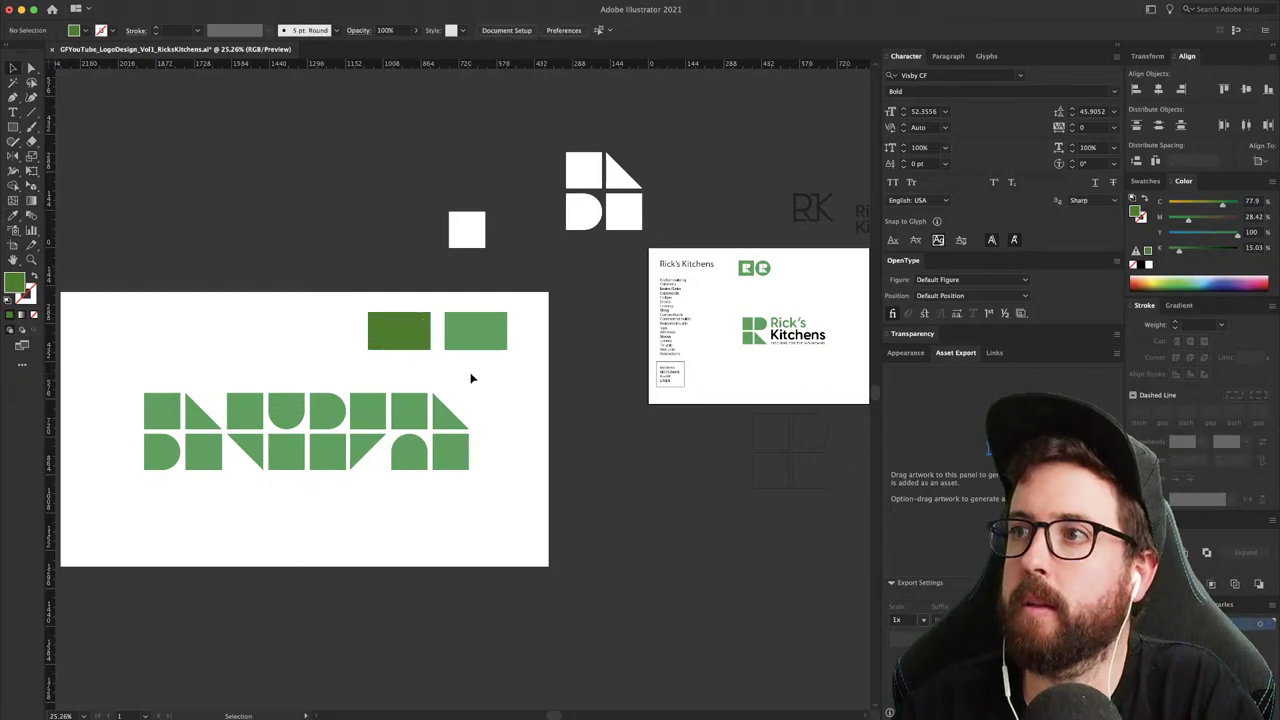
- Duplicate the dark green rectangle to its left and fill the copy with light green 72B01D
{"action": "key", "text": "super+Tab"}
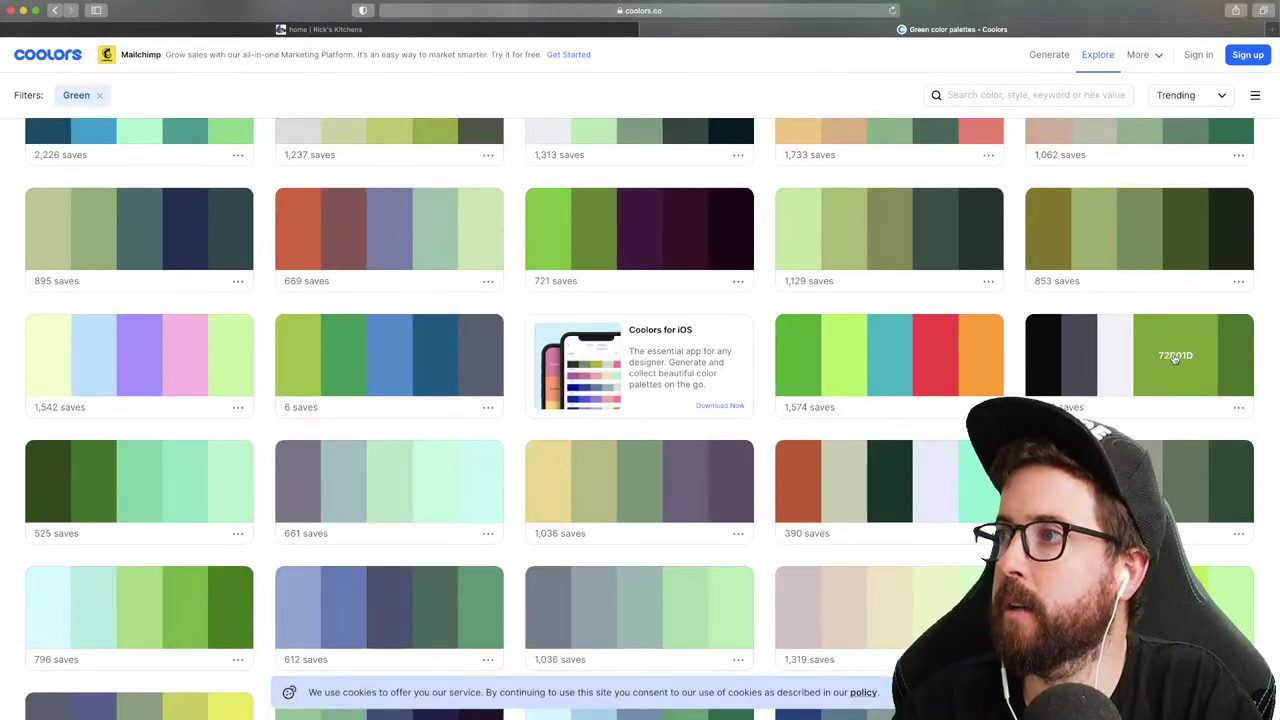
{"action": "key", "text": "super+Tab"}
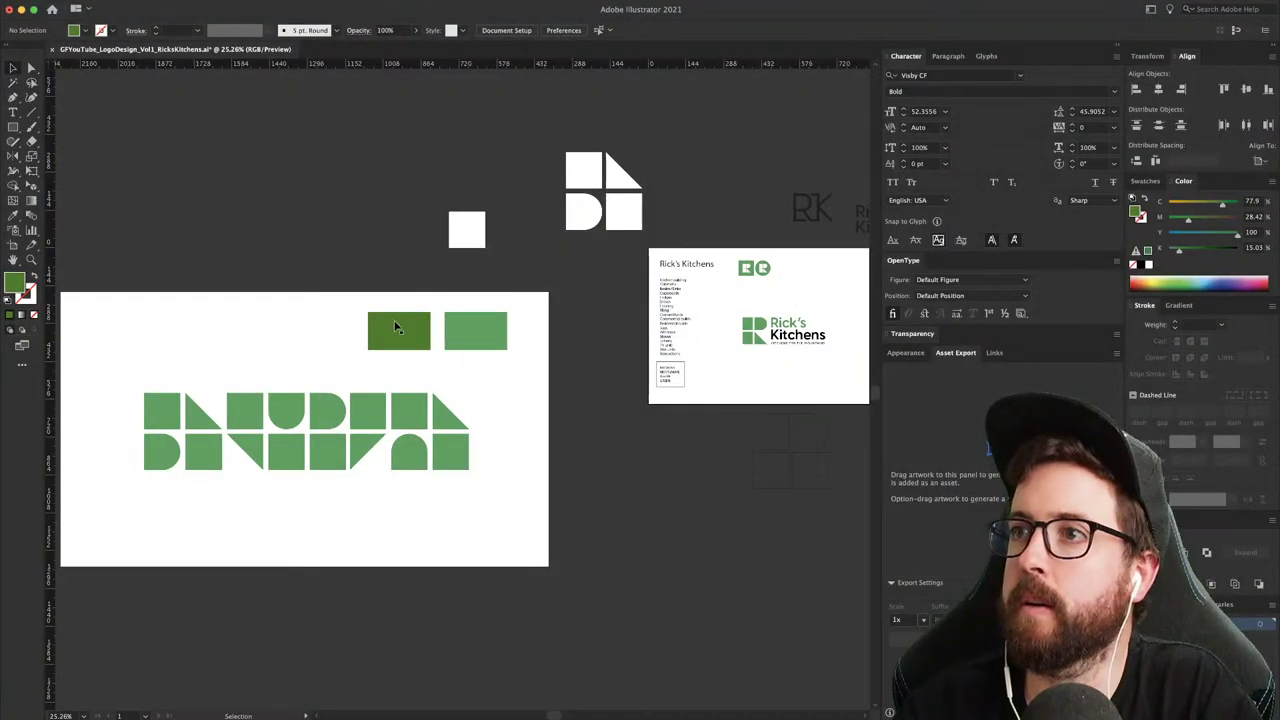
{"action": "left_click_drag", "start_coordinate": [421, 335], "coordinate": [348, 332]}
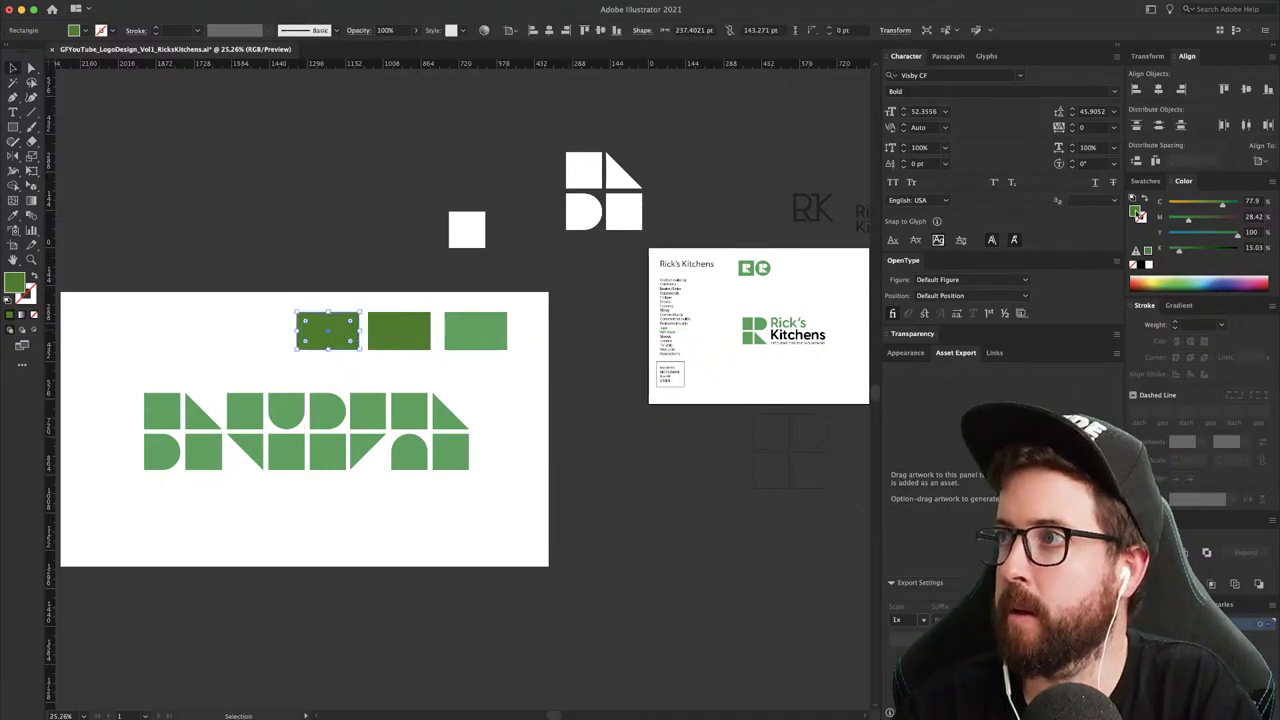
{"action": "double_click", "coordinate": [14, 284]}
{"action": "left_click_drag", "start_coordinate": [631, 118], "coordinate": [894, 229]}
{"action": "type", "text": "72b01d"}
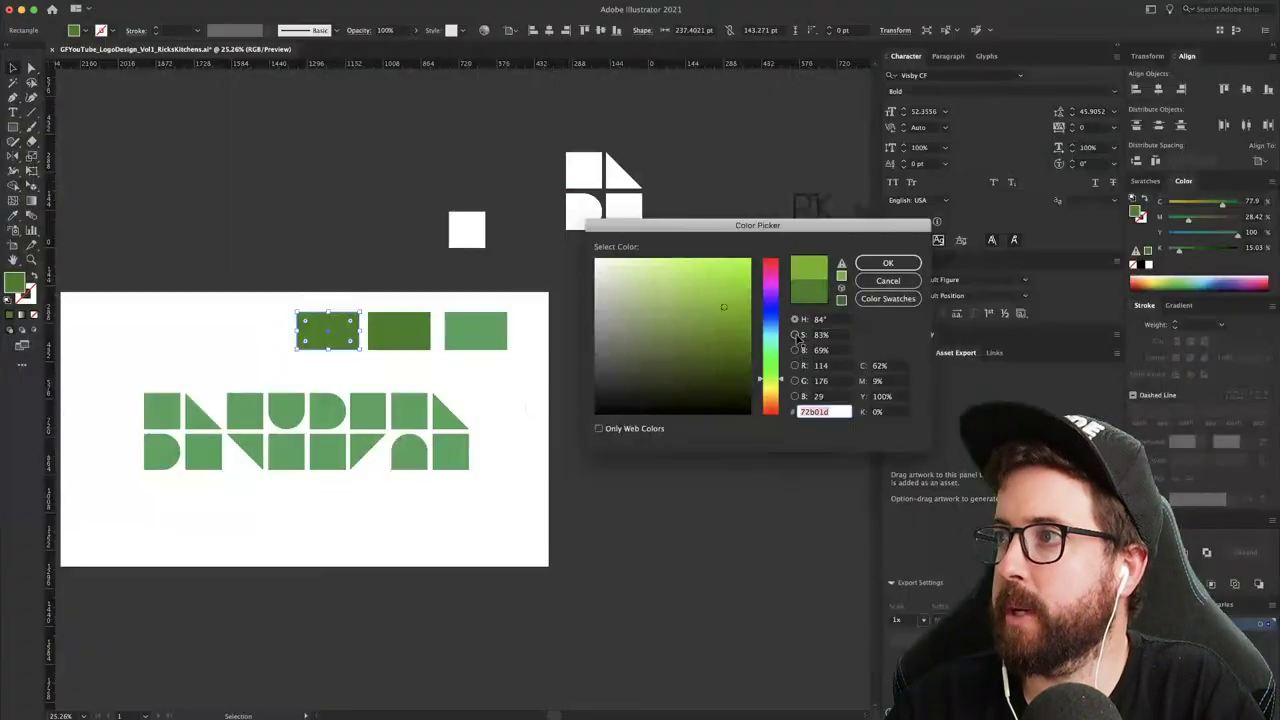
{"action": "left_click", "coordinate": [884, 264]}
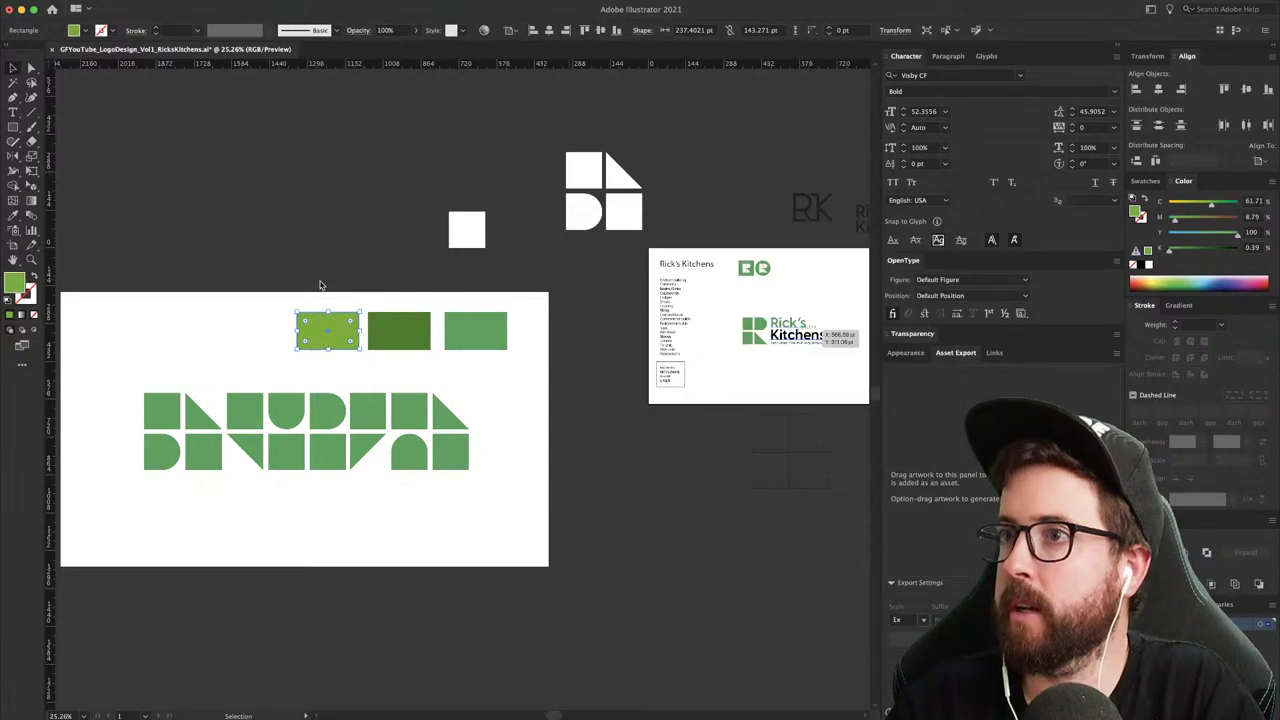
- Place a copy of the light-green swatch onto the Rick's Kitchens brand card
{"action": "left_click", "coordinate": [318, 278]}
{"action": "left_click_drag", "start_coordinate": [413, 271], "coordinate": [369, 273]}
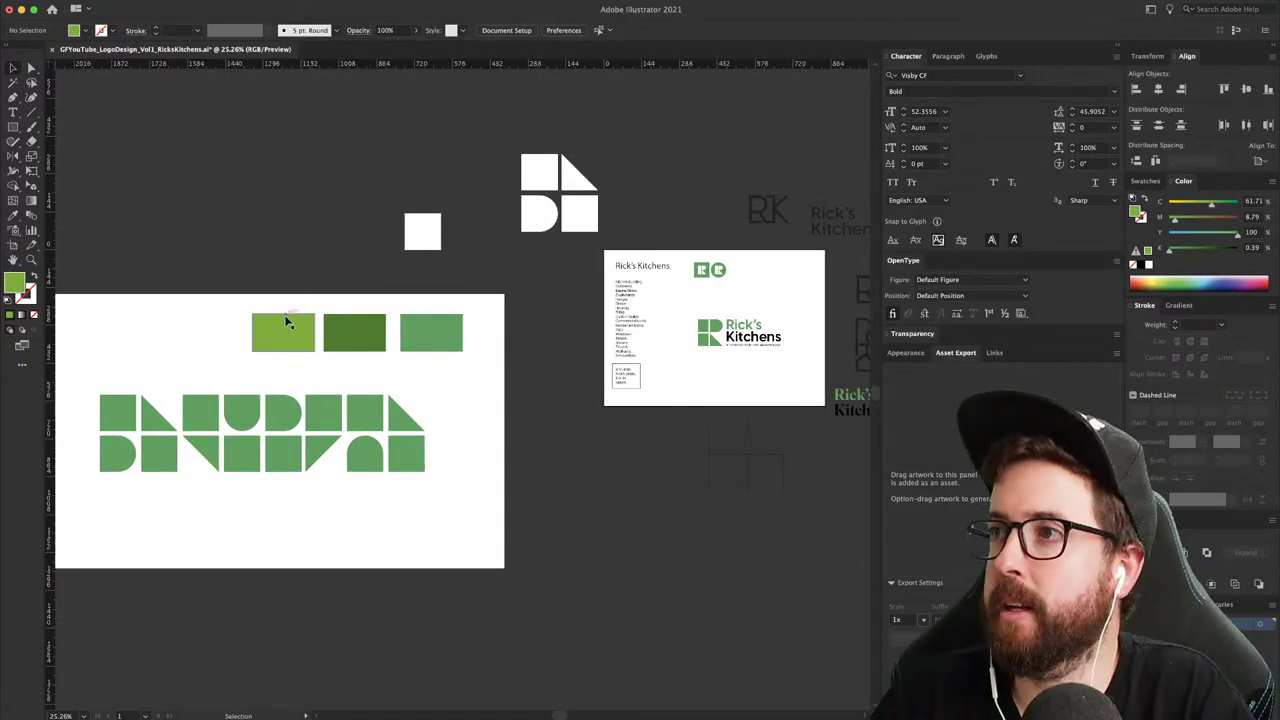
{"action": "left_click_drag", "start_coordinate": [283, 338], "coordinate": [688, 376]}
- Drop the light-green swatch onto the brand card and fill the R logo mark with it
{"action": "left_click_drag", "start_coordinate": [714, 355], "coordinate": [493, 408]}
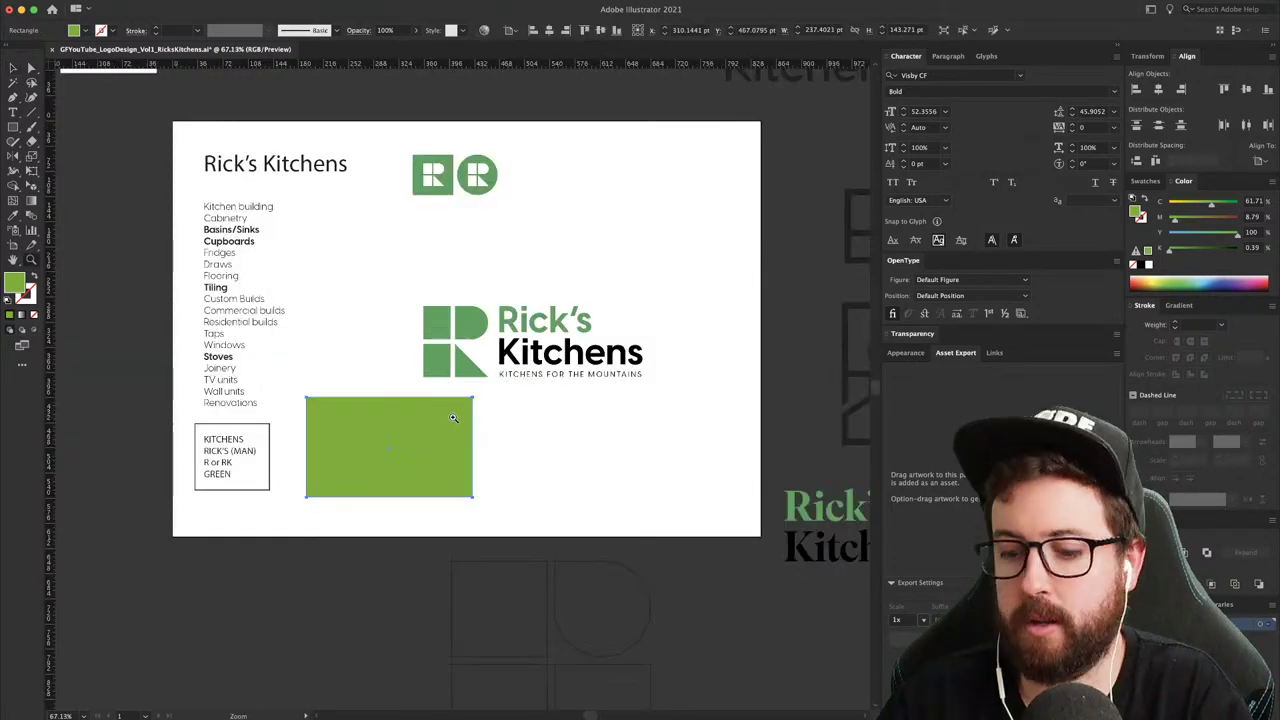
{"action": "key", "text": "b"}
{"action": "key", "text": "v"}
{"action": "left_click", "coordinate": [395, 271]}
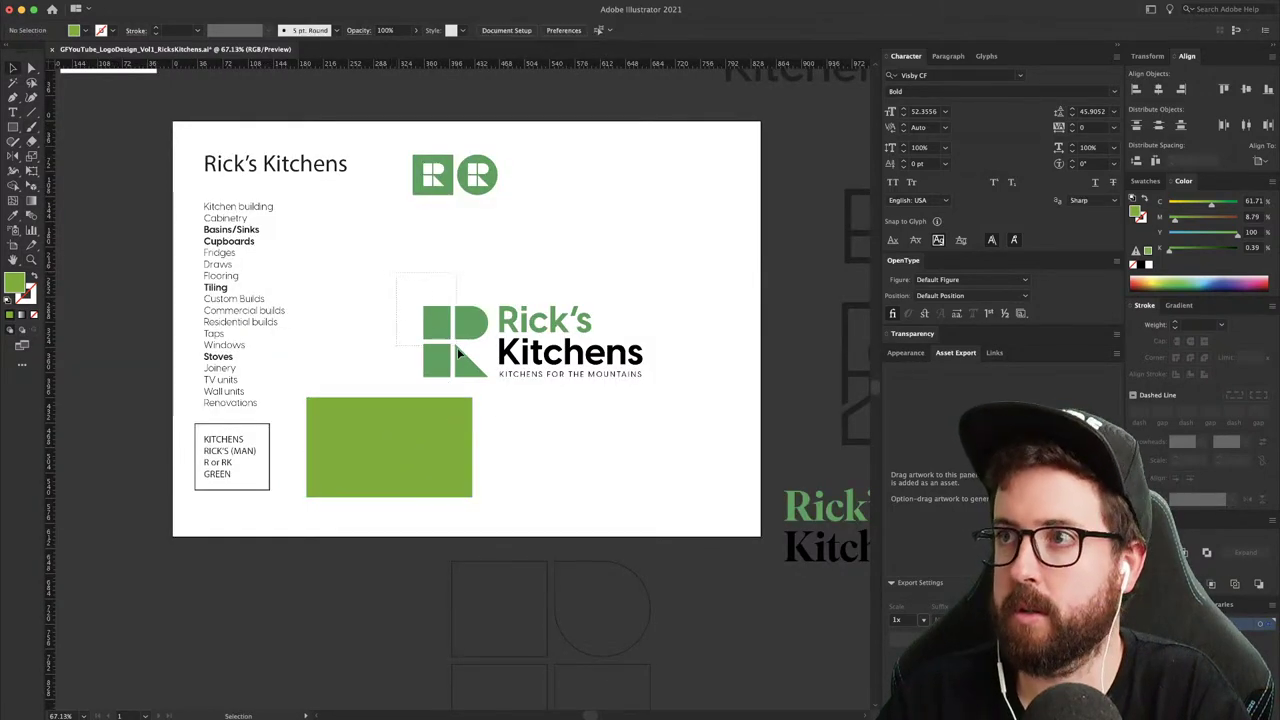
{"action": "left_click", "coordinate": [460, 354]}
{"action": "key", "text": "i"}
{"action": "left_click", "coordinate": [434, 420]}
{"action": "key", "text": "v"}
{"action": "left_click", "coordinate": [440, 250]}
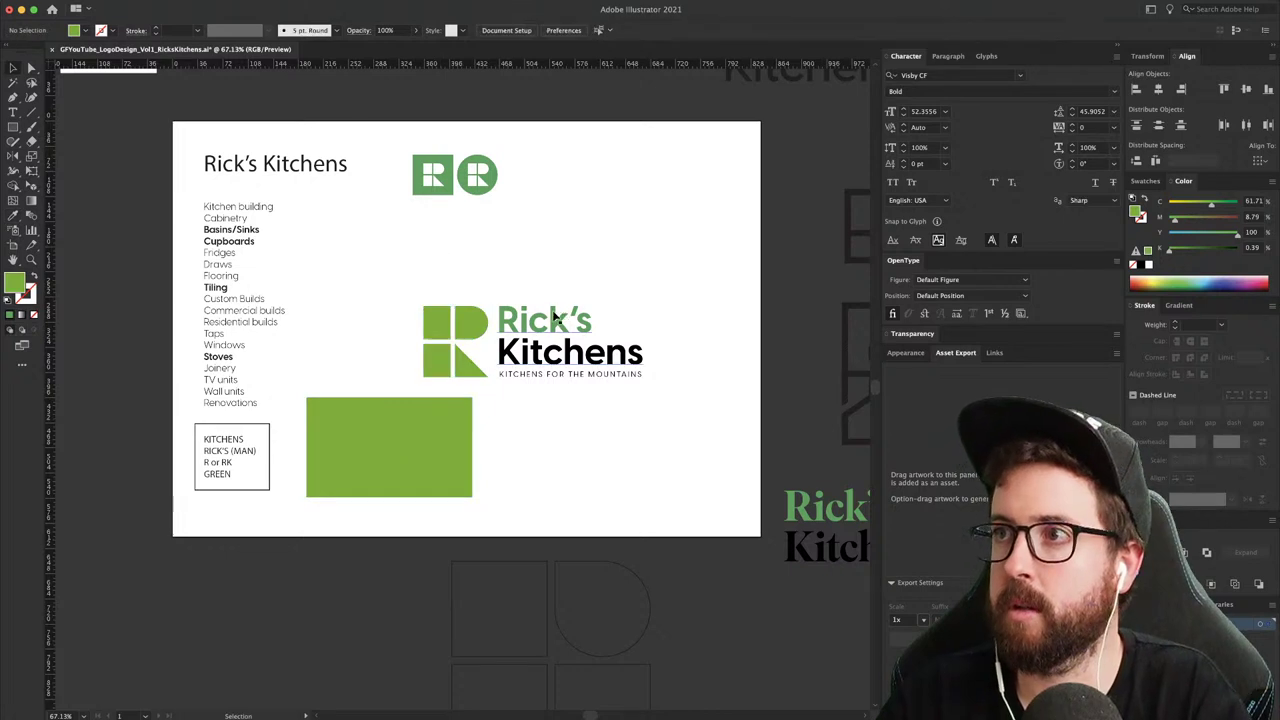
- Select the Rick's wordmark text and undo an accidental text replacement
{"action": "key", "text": "a"}
{"action": "left_click", "coordinate": [554, 318]}
{"action": "key", "text": "t"}
{"action": "double_click", "coordinate": [578, 318]}
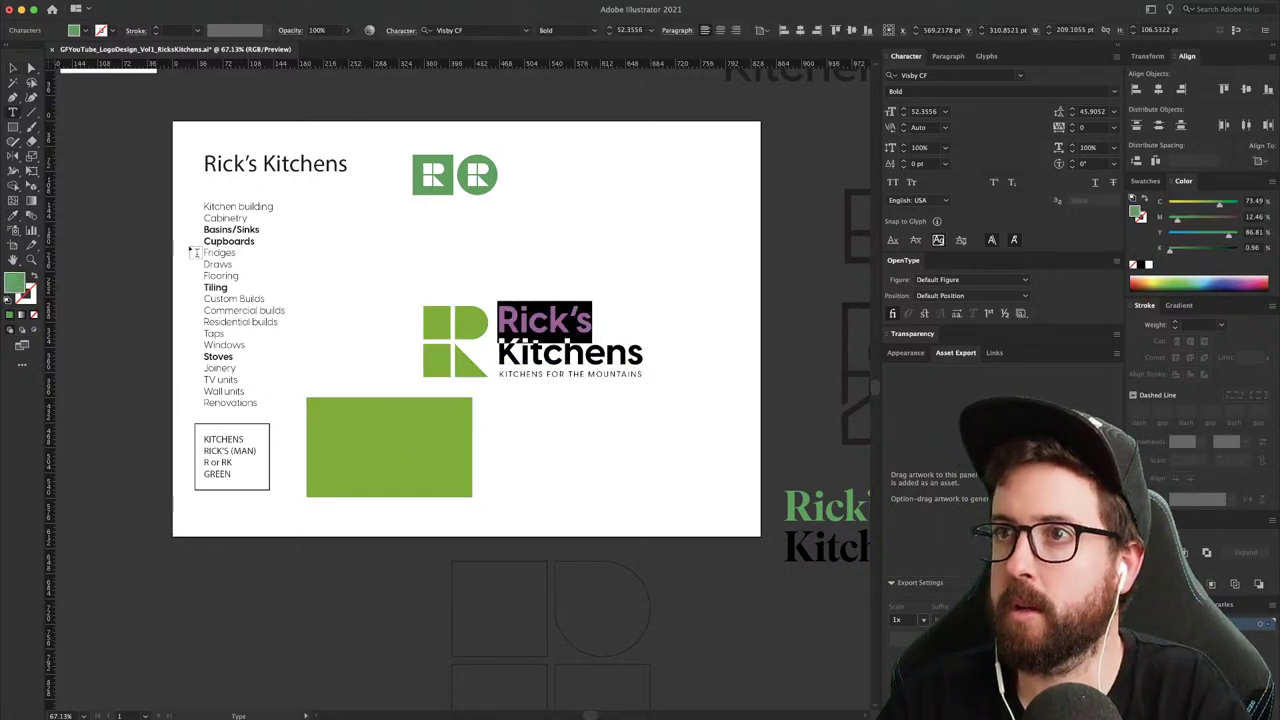
{"action": "type", "text": "v"}
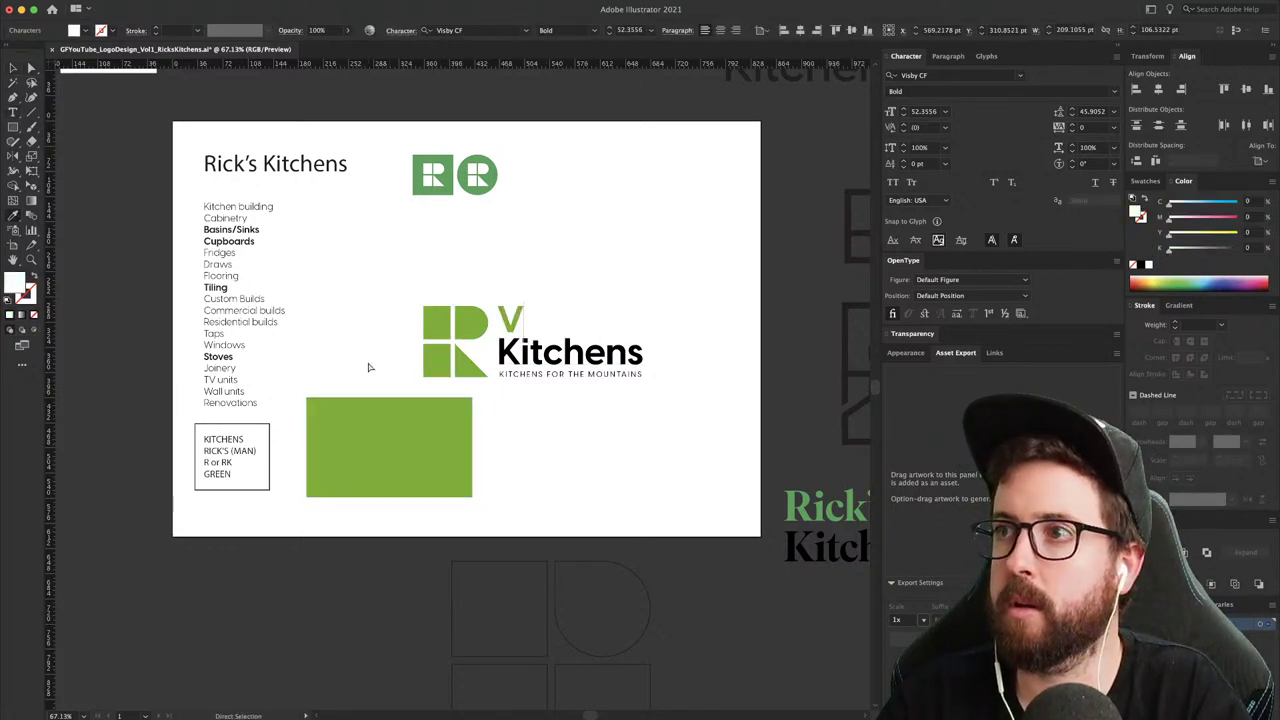
{"action": "key", "text": "ctrl+z"}
{"action": "key", "text": "Escape"}
{"action": "left_click", "coordinate": [368, 367]}
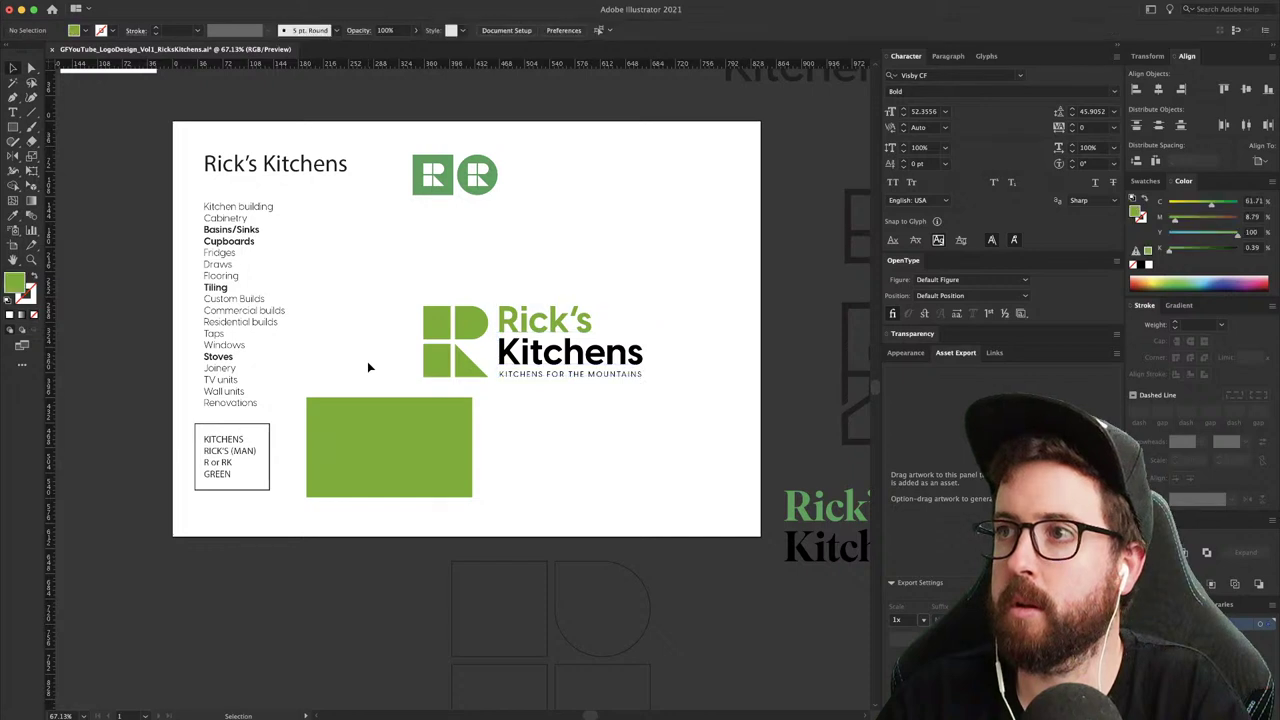
- Fill both R icons at the top of the card with the light green
{"action": "scroll", "coordinate": [367, 361], "scroll_direction": "right", "scroll_amount": 2}
{"action": "key", "text": "a"}
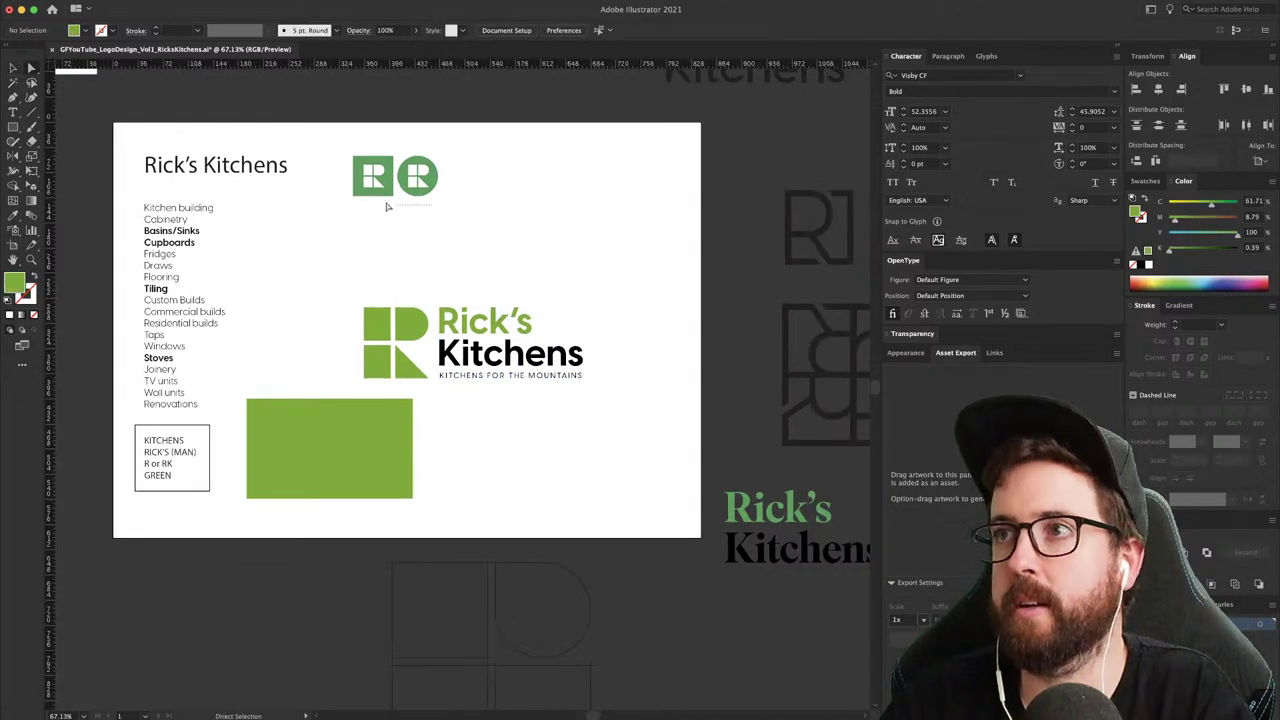
{"action": "left_click_drag", "start_coordinate": [370, 197], "coordinate": [369, 196]}
{"action": "key", "text": "i"}
{"action": "left_click", "coordinate": [355, 429]}
{"action": "key", "text": "v"}
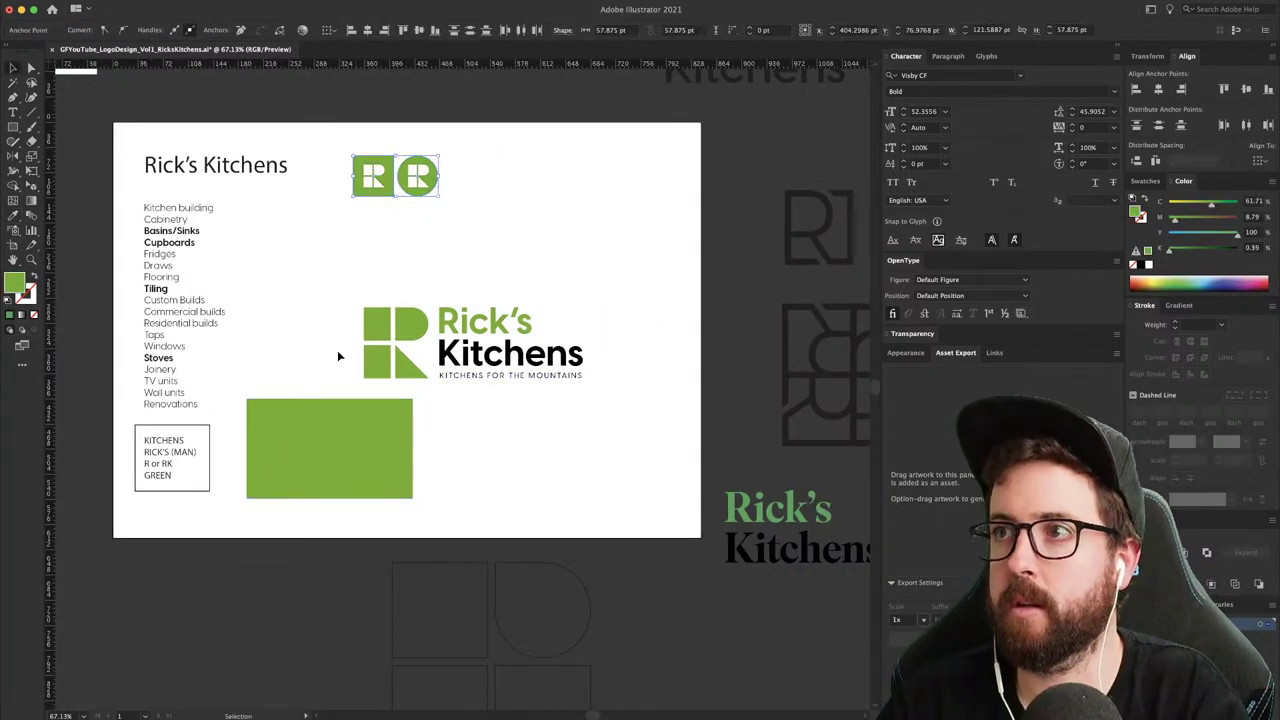
{"action": "left_click", "coordinate": [337, 350]}
- Delete the temporary light-green rectangle and bring the left artboard back into view
{"action": "key", "text": "space"}
{"action": "left_click_drag", "start_coordinate": [644, 429], "coordinate": [795, 433]}
{"action": "left_click", "coordinate": [562, 431]}
{"action": "key", "text": "Delete"}
{"action": "key", "text": "space"}
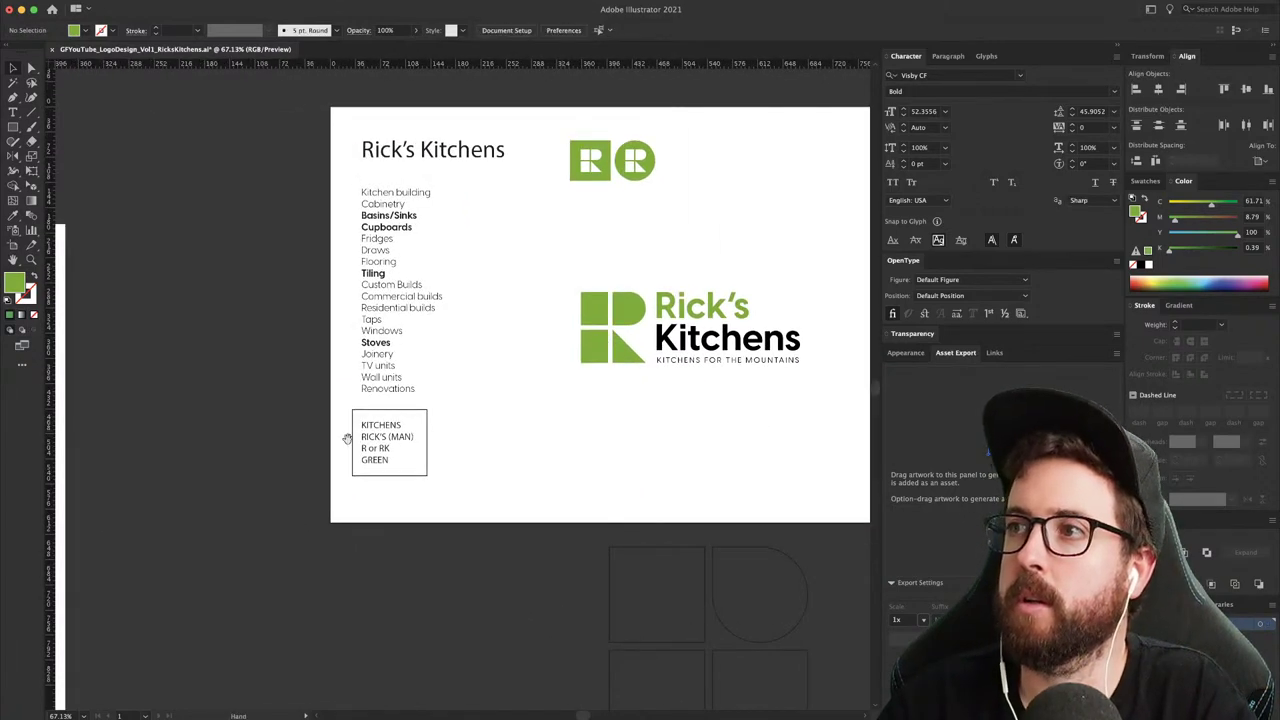
{"action": "left_click_drag", "start_coordinate": [346, 440], "coordinate": [614, 439]}
- Check the dark-green swatch's colour and bring the shape grid into view
{"action": "scroll", "coordinate": [420, 444], "scroll_direction": "left", "scroll_amount": 10}
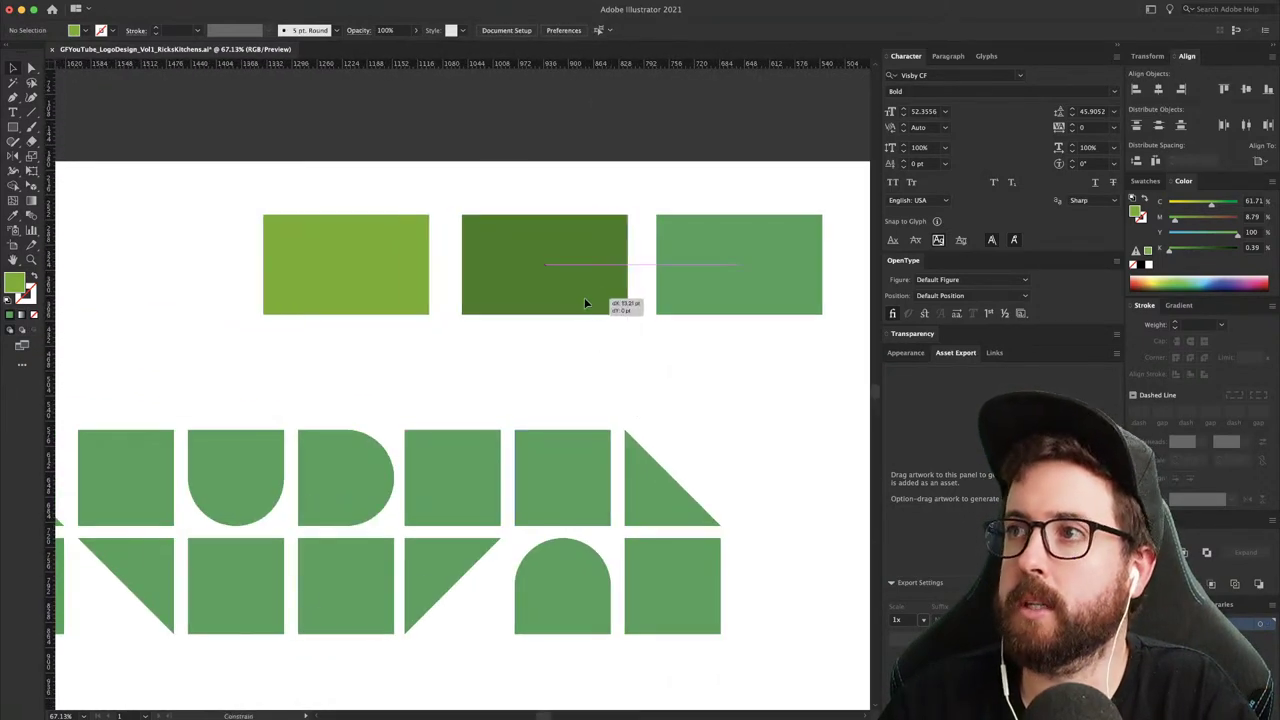
{"action": "left_click", "coordinate": [584, 297]}
{"action": "left_click", "coordinate": [634, 373]}
{"action": "key", "text": "space"}
{"action": "left_click_drag", "start_coordinate": [531, 397], "coordinate": [520, 347]}
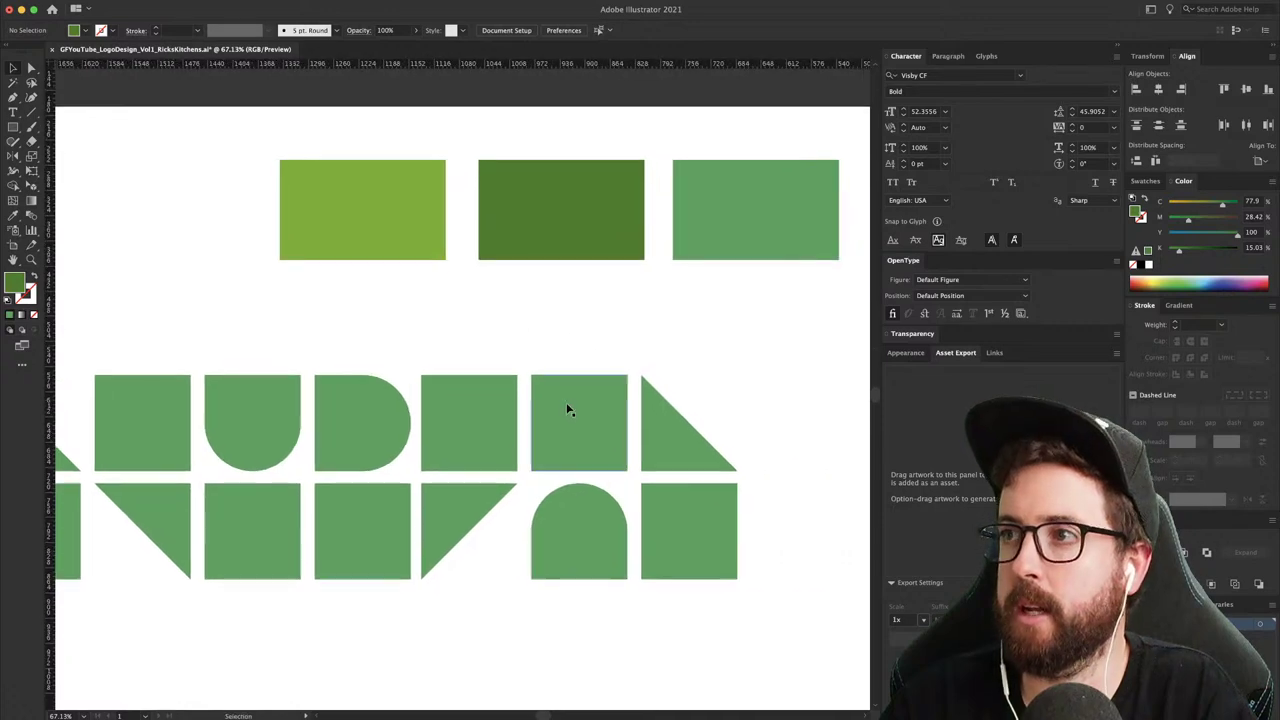
- Fill the grid's squares, D, U and a triangle with the light green
{"action": "left_click", "coordinate": [566, 409]}
{"action": "key", "text": "i"}
{"action": "key", "text": "v"}
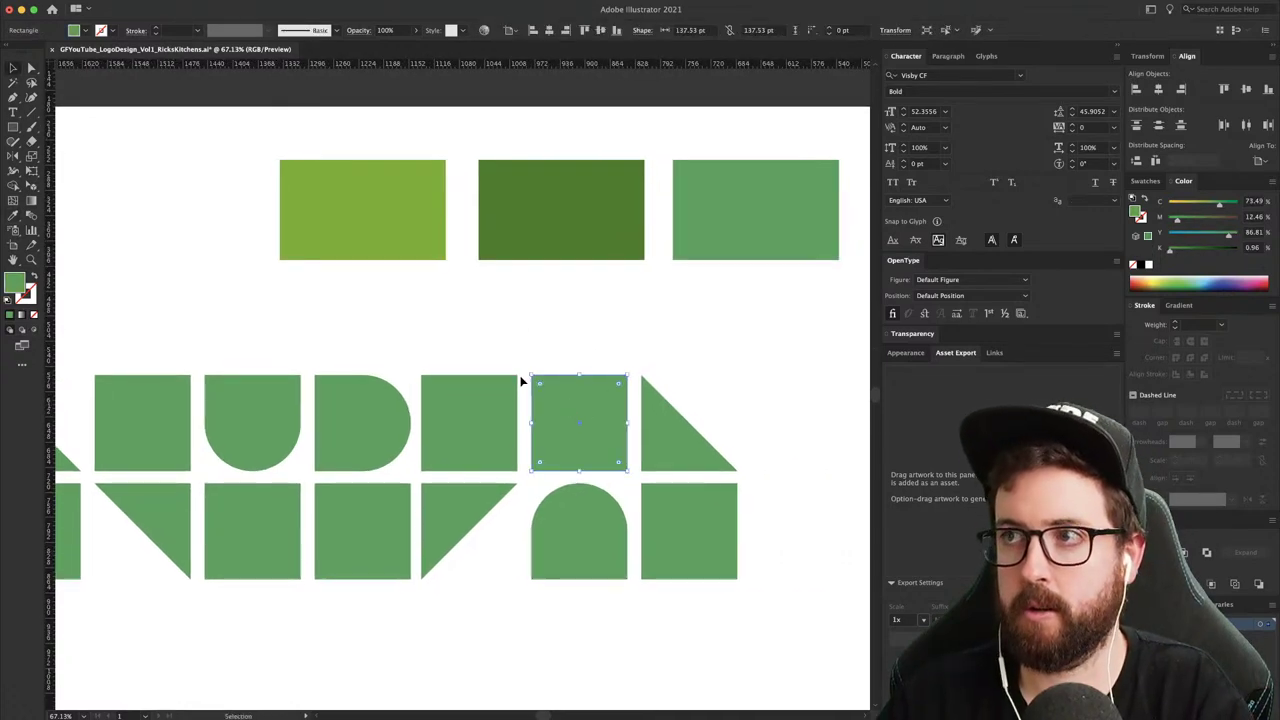
{"action": "scroll", "coordinate": [520, 381], "scroll_direction": "down", "scroll_amount": 4}
{"action": "scroll", "coordinate": [484, 430], "scroll_direction": "up", "scroll_amount": 2}
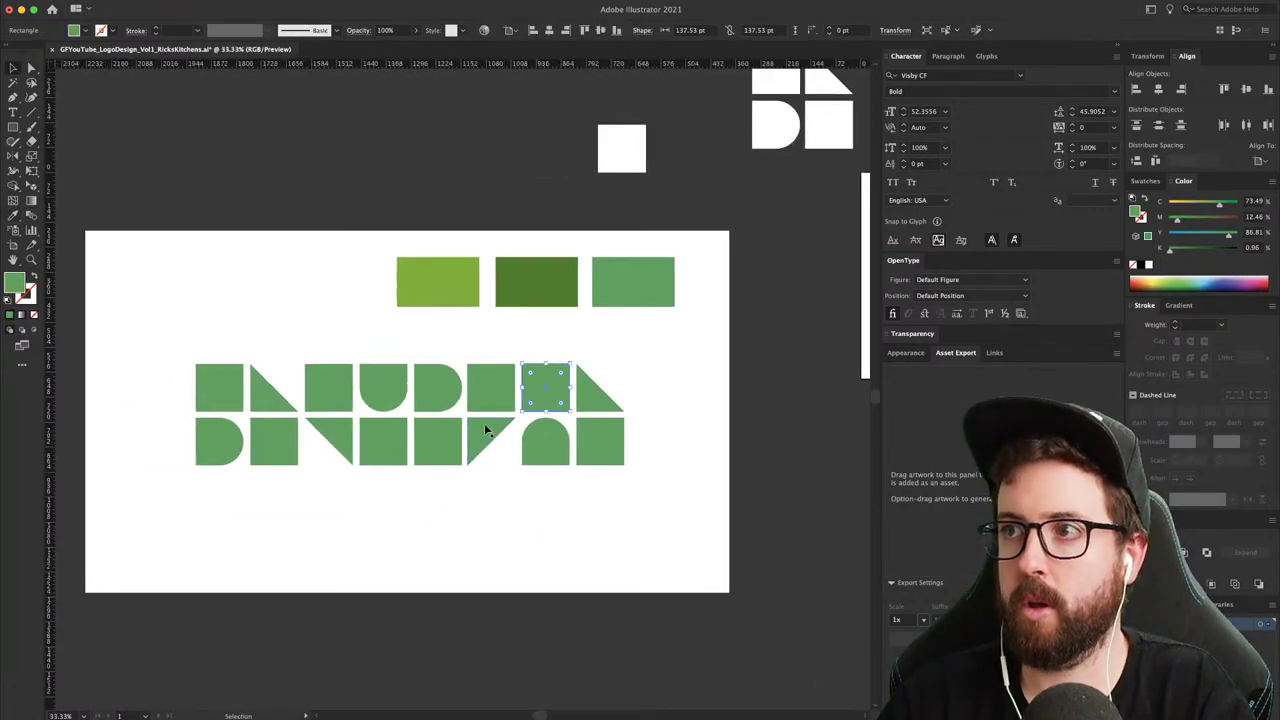
{"action": "left_click", "coordinate": [457, 390], "text": "shift"}
{"action": "left_click", "coordinate": [380, 393], "text": "shift"}
{"action": "left_click", "coordinate": [372, 441], "text": "shift"}
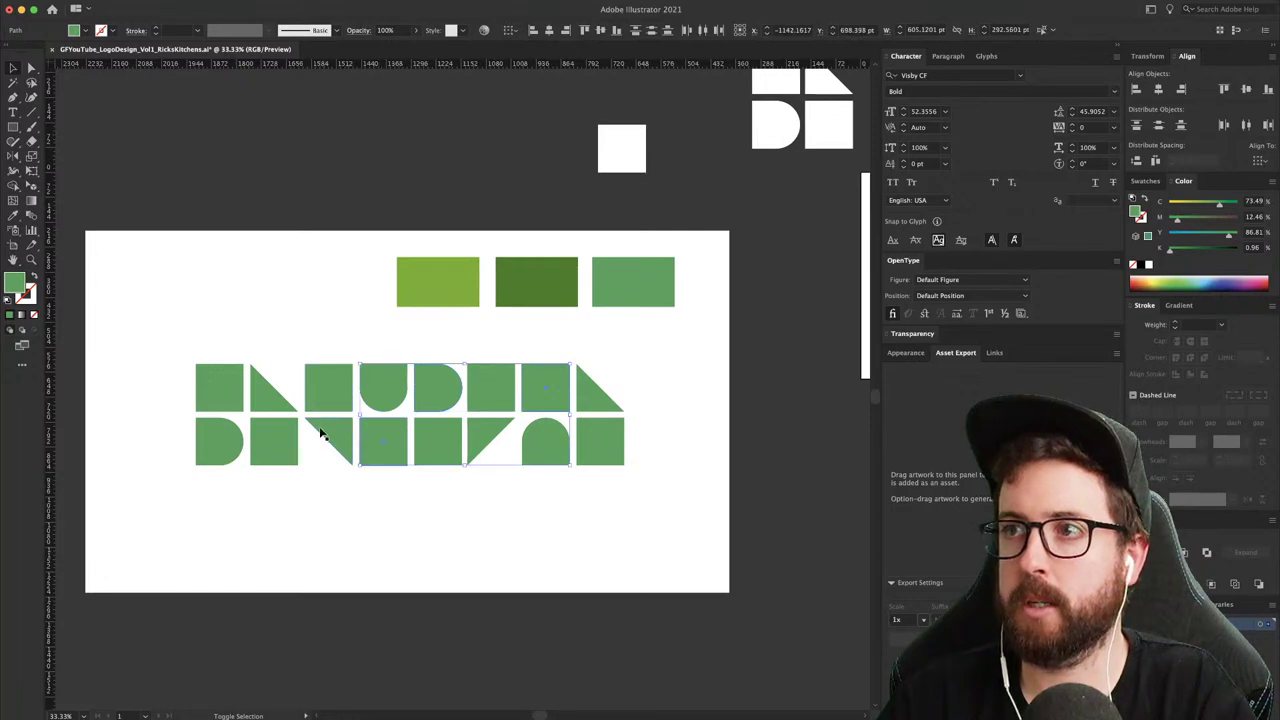
{"action": "left_click", "coordinate": [320, 432], "text": "shift"}
{"action": "left_click", "coordinate": [220, 392], "text": "shift"}
{"action": "key", "text": "i"}
{"action": "left_click", "coordinate": [428, 275]}
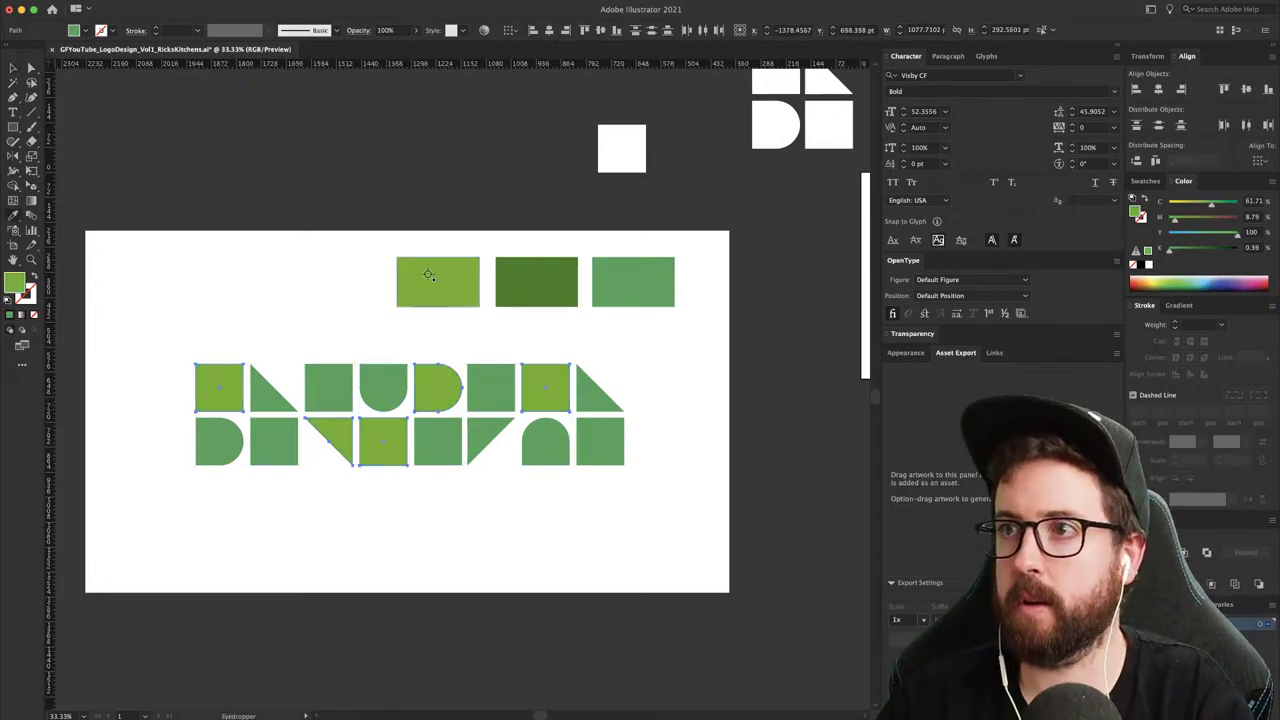
{"action": "key", "text": "v"}
{"action": "left_click", "coordinate": [320, 259]}
- Fill the grid's two triangles with the dark green
{"action": "left_click", "coordinate": [275, 405]}
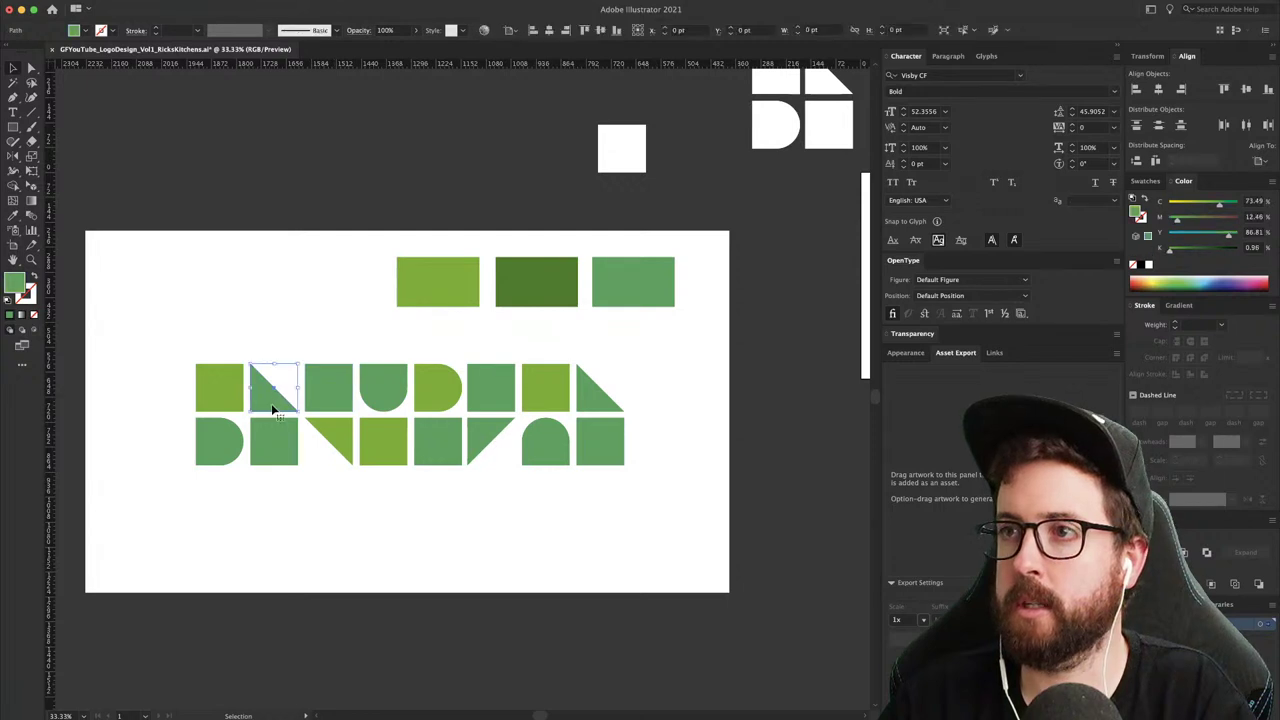
{"action": "left_click", "coordinate": [499, 424], "text": "shift"}
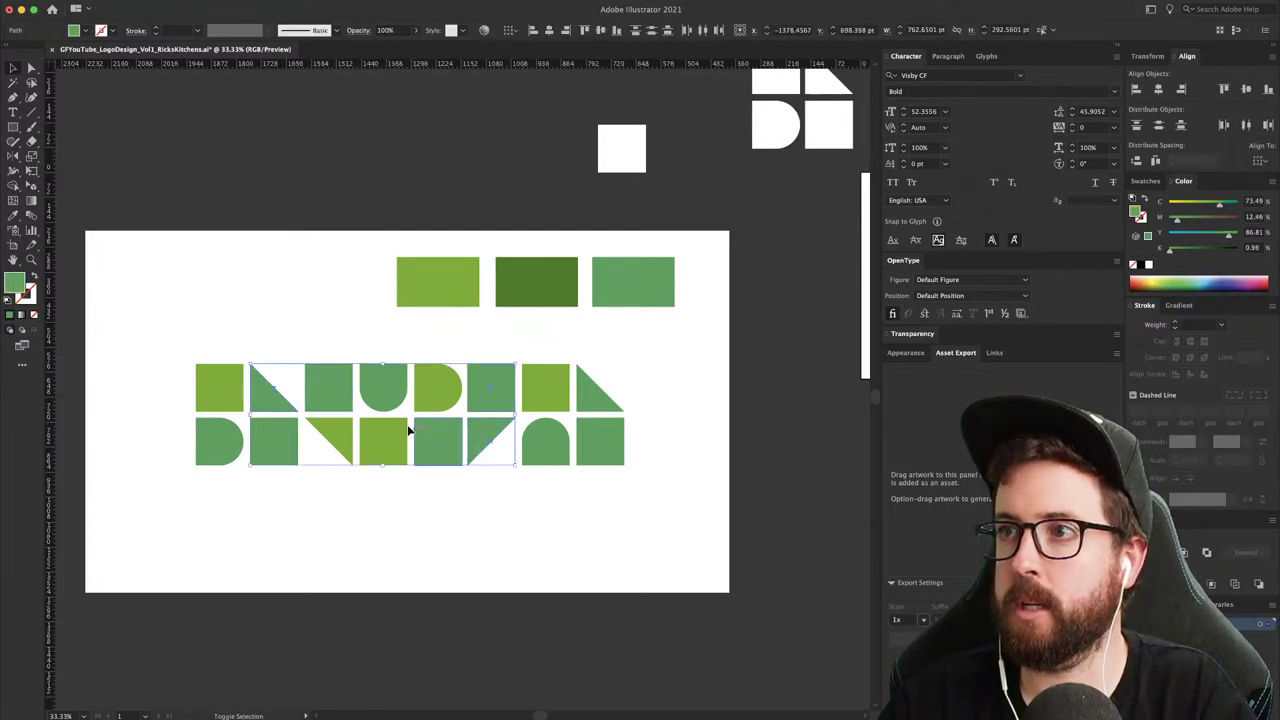
{"action": "key", "text": "i"}
{"action": "left_click", "coordinate": [572, 288]}
{"action": "key", "text": "v"}
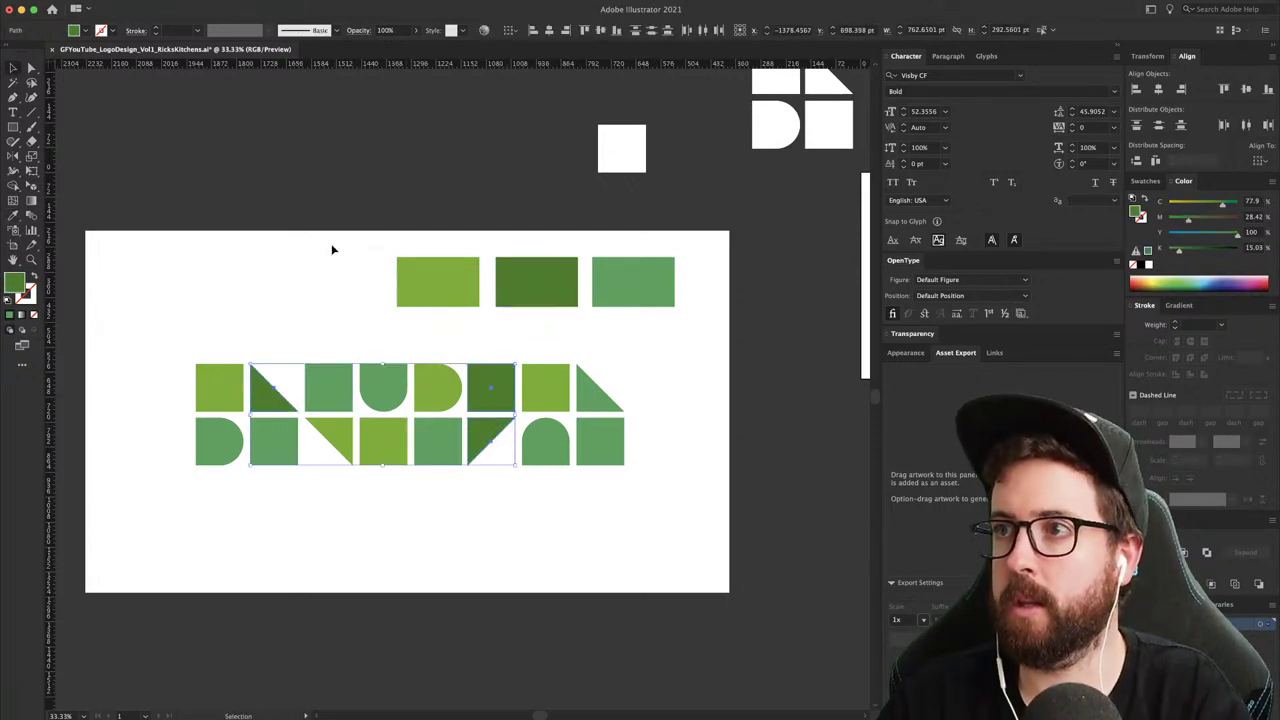
{"action": "left_click", "coordinate": [332, 249]}
- Fill the U shape, bottom-right square and bottom-left D shape with dark green
{"action": "left_click", "coordinate": [379, 375]}
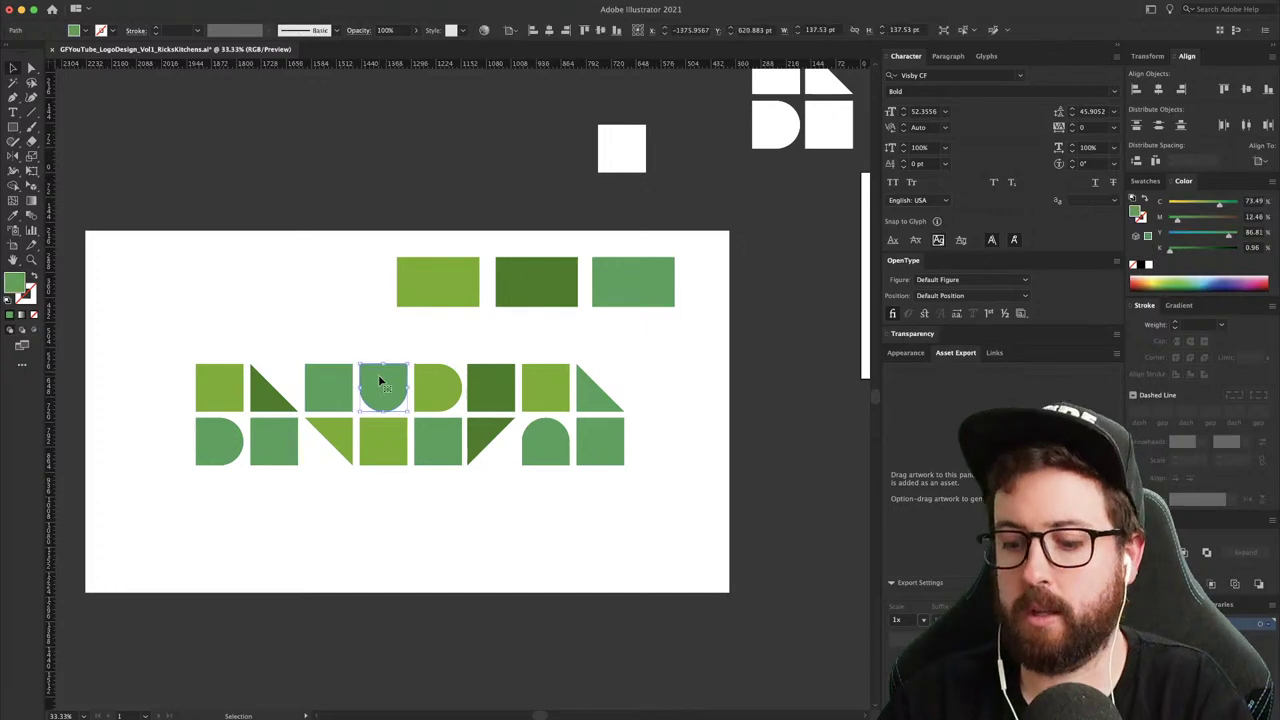
{"action": "key", "text": "i"}
{"action": "left_click", "coordinate": [562, 279]}
{"action": "key", "text": "v"}
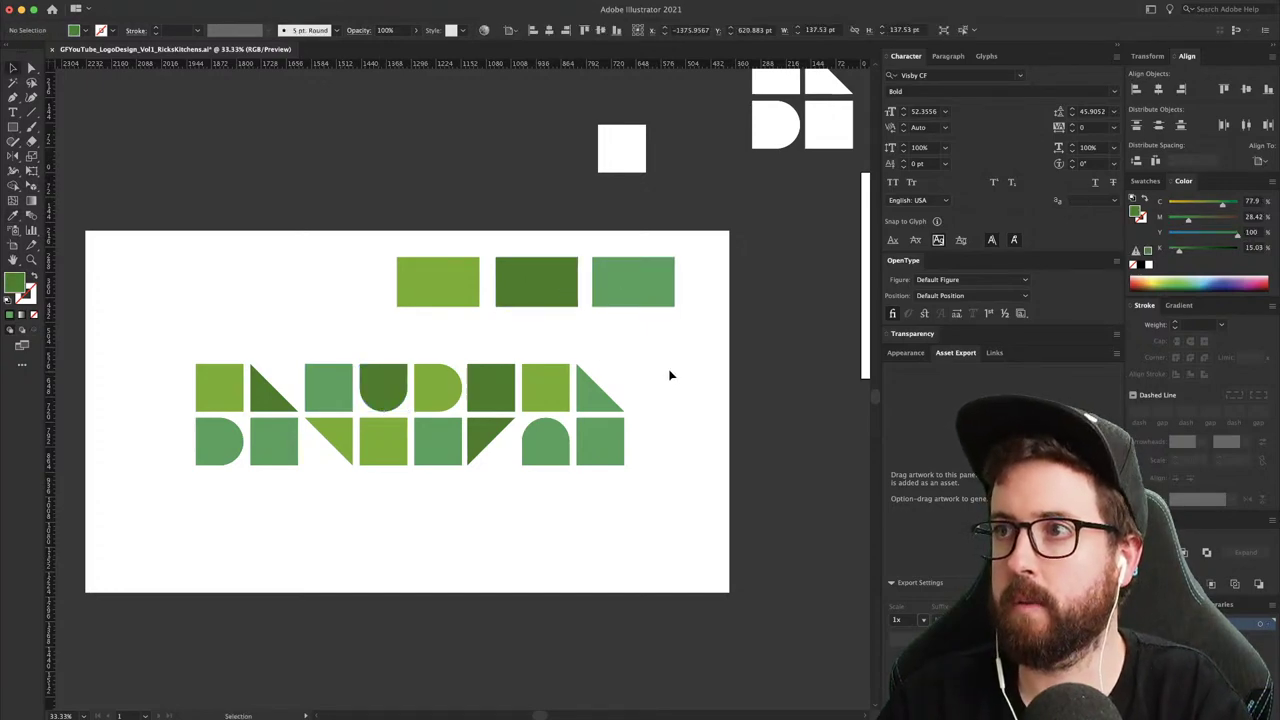
{"action": "left_click", "coordinate": [612, 457]}
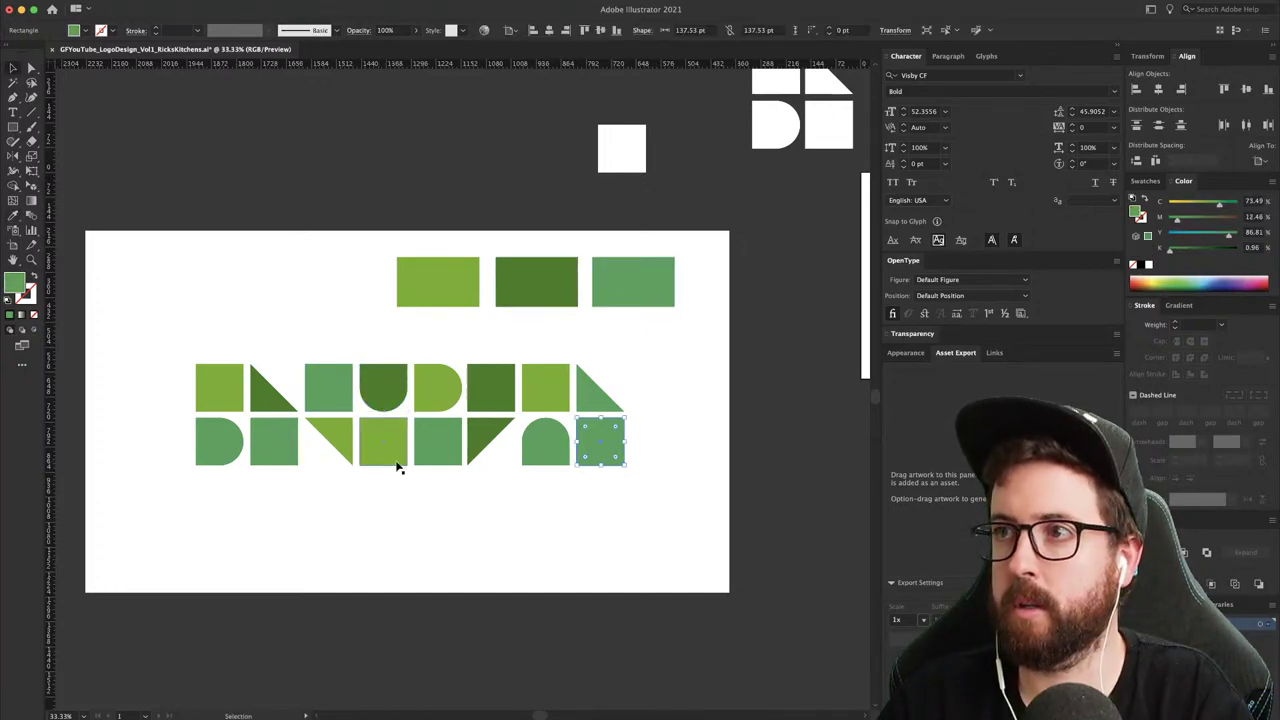
{"action": "left_click", "coordinate": [218, 450], "text": "shift"}
{"action": "key", "text": "i"}
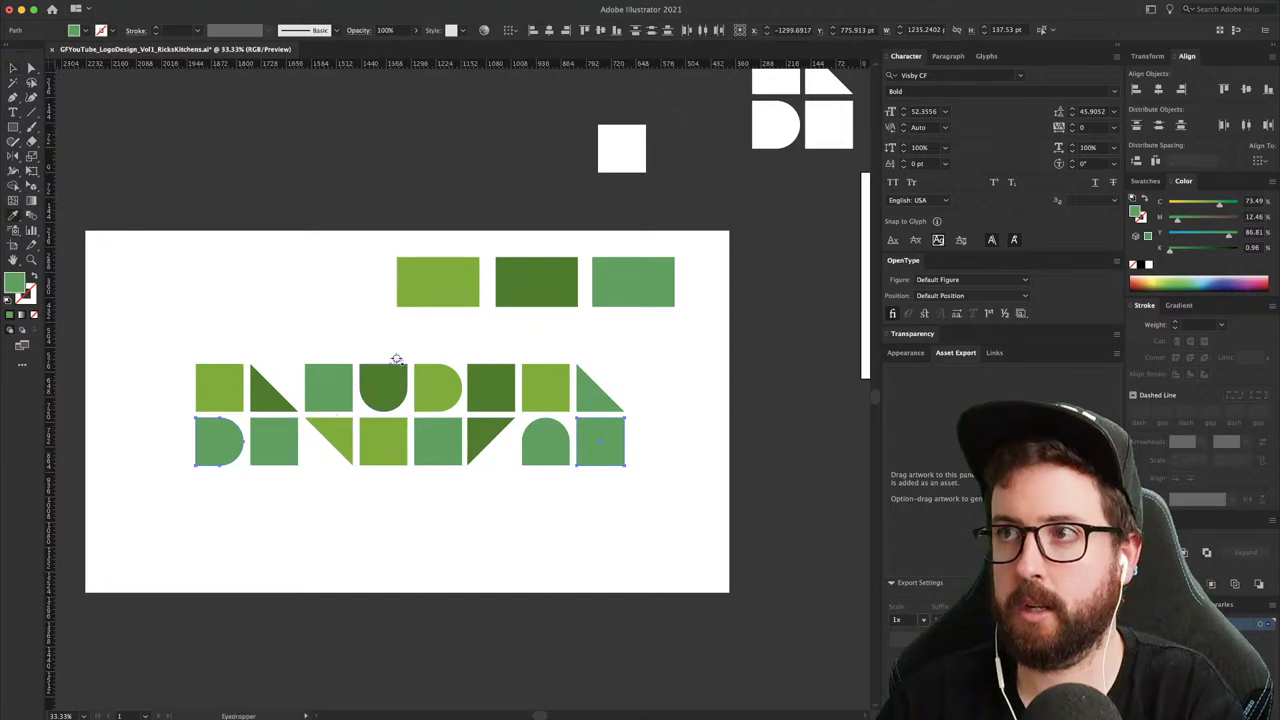
{"action": "left_click", "coordinate": [396, 368]}
{"action": "key", "text": "v"}
{"action": "left_click", "coordinate": [449, 239]}
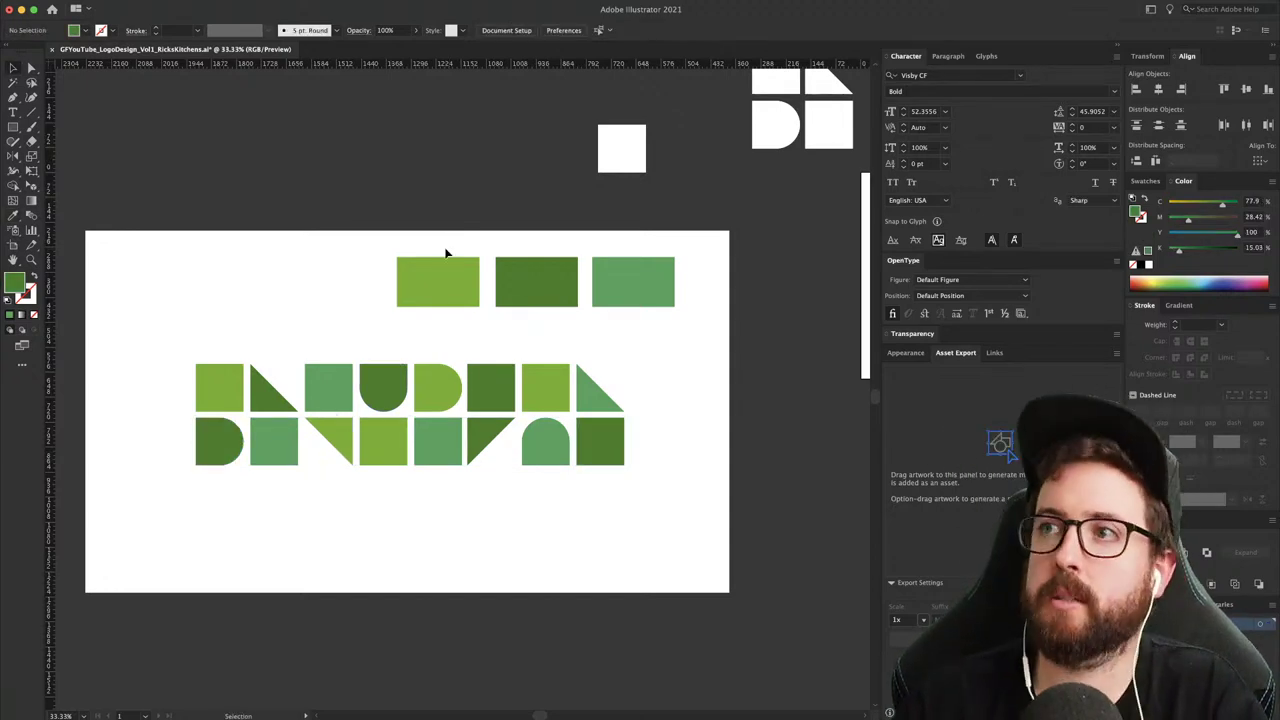
- Zoom in on the Rick's Kitchens logo artboard
{"action": "left_click_drag", "start_coordinate": [661, 258], "coordinate": [264, 336]}
{"action": "key", "text": "z"}
{"action": "left_click_drag", "start_coordinate": [582, 363], "coordinate": [686, 388]}
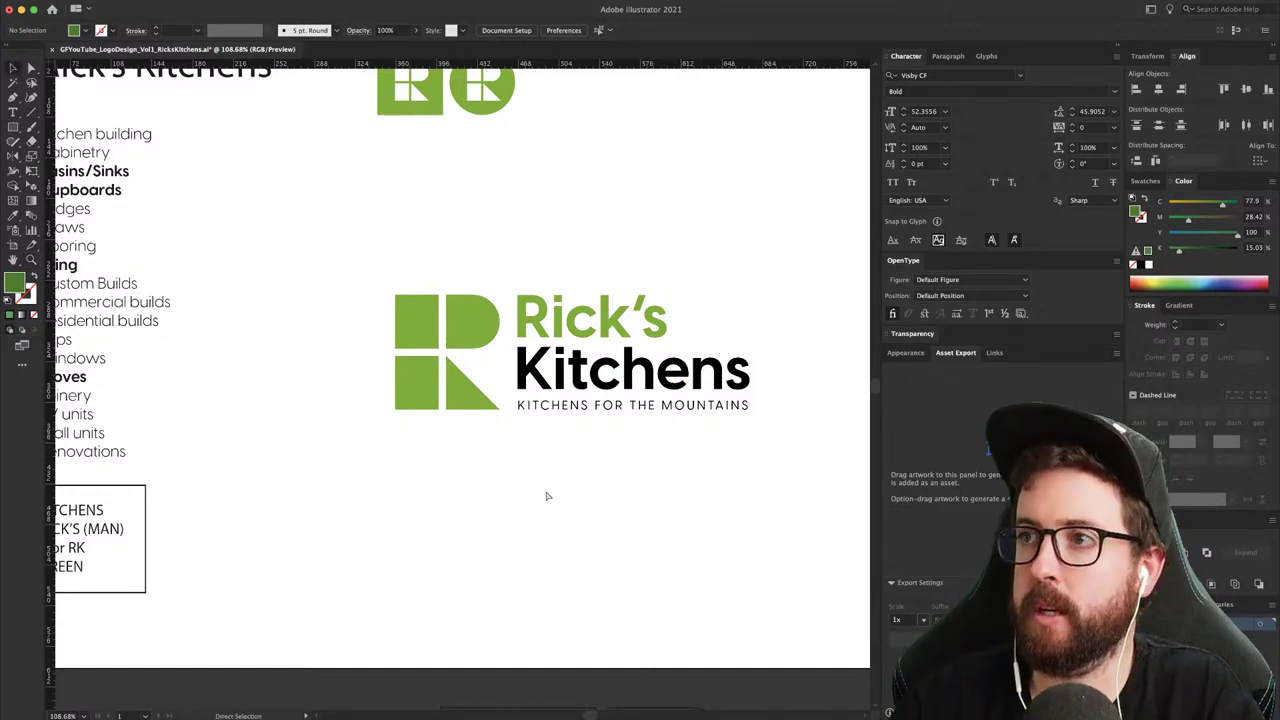
- Drag the old logo image from the Rick's Kitchens site in Safari onto the Illustrator artboard
{"action": "key", "text": "super+Tab"}
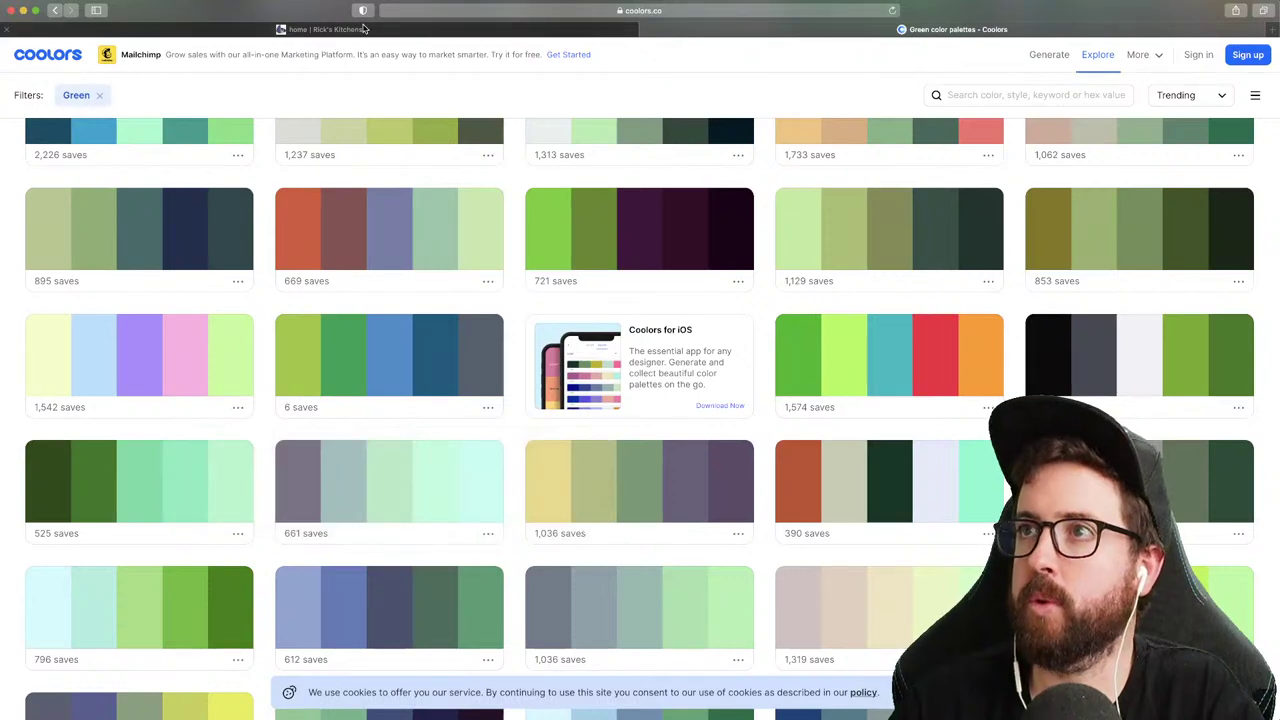
{"action": "left_click", "coordinate": [318, 29]}
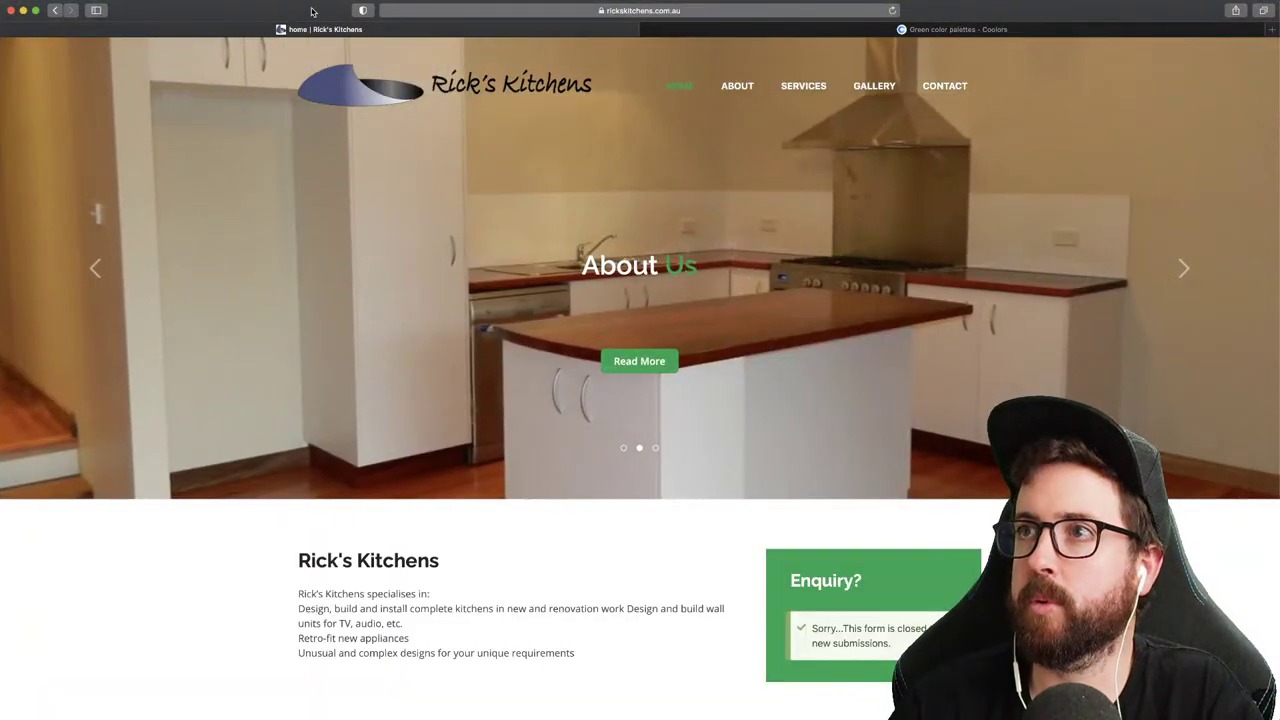
{"action": "left_click_drag", "start_coordinate": [311, 11], "coordinate": [333, 336]}
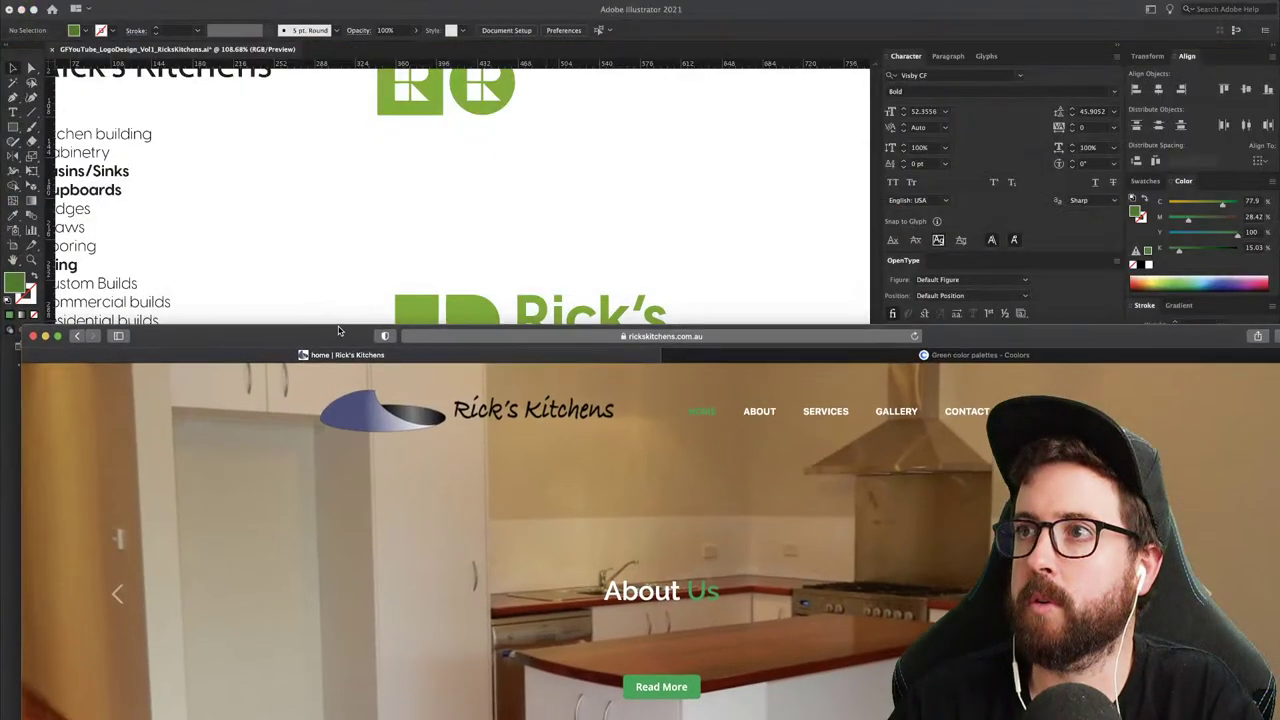
{"action": "left_click", "coordinate": [355, 183]}
{"action": "key", "text": "super+Tab"}
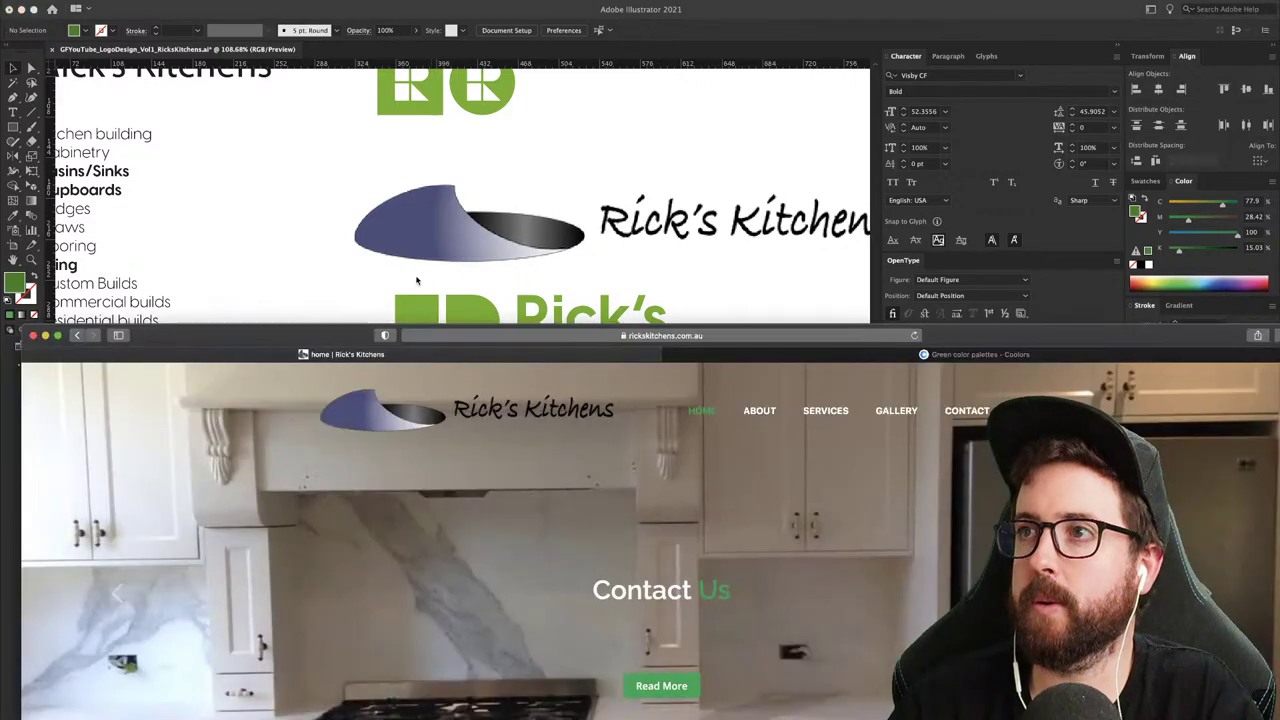
{"action": "left_click_drag", "start_coordinate": [290, 342], "coordinate": [268, 17]}
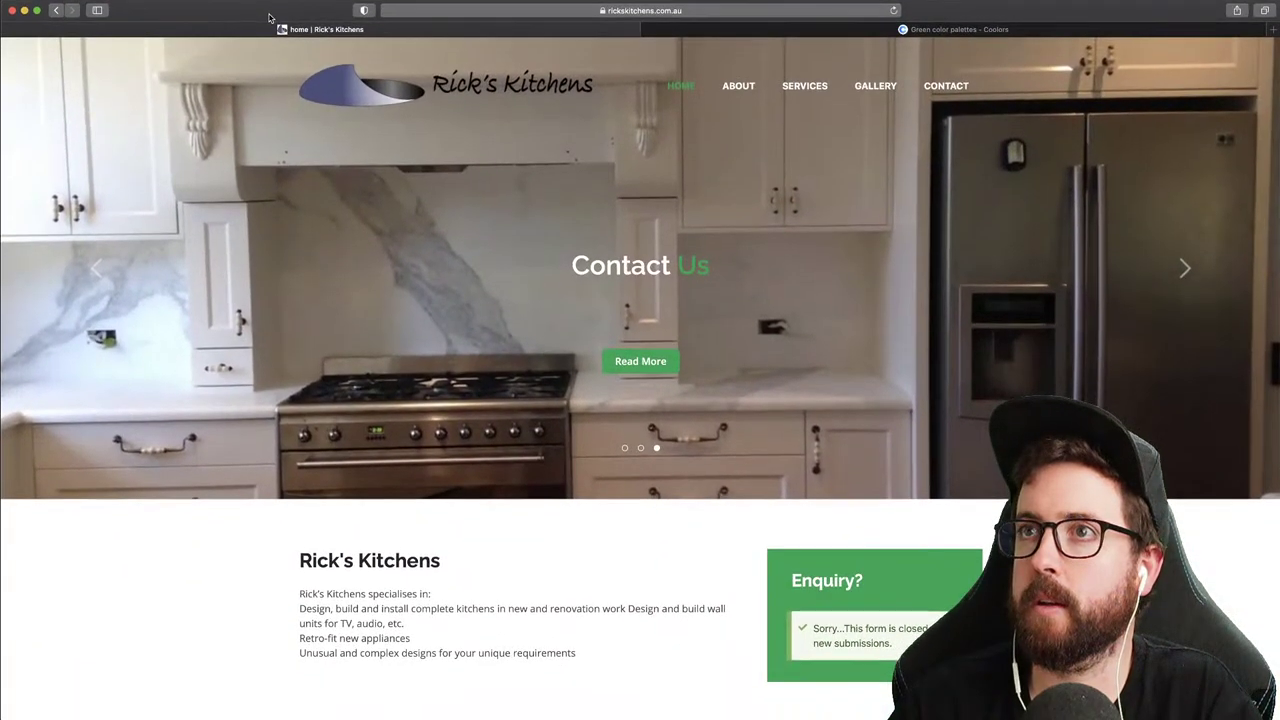
{"action": "key", "text": "super+Tab"}
- Shrink the old swoosh logo and move the green logo further down
{"action": "scroll", "coordinate": [377, 259], "scroll_direction": "right", "scroll_amount": 3}
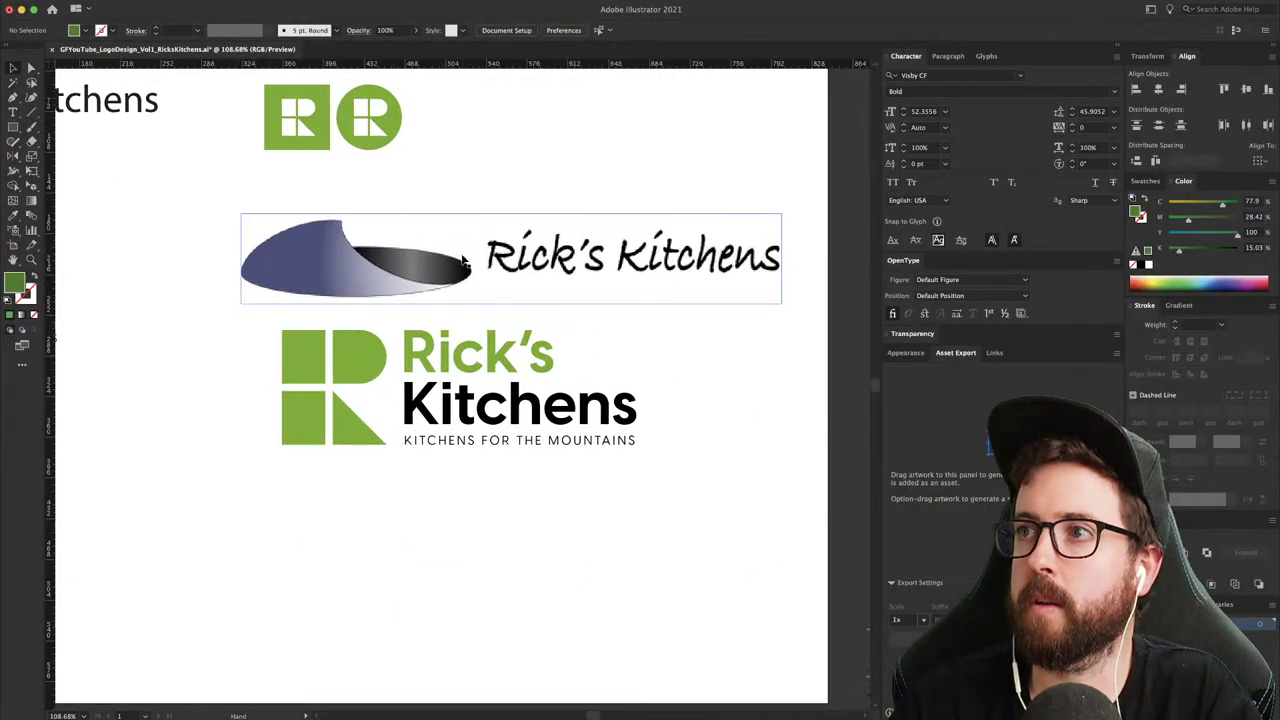
{"action": "left_click", "coordinate": [463, 264]}
{"action": "key", "text": "s"}
{"action": "left_click_drag", "start_coordinate": [737, 192], "coordinate": [685, 214]}
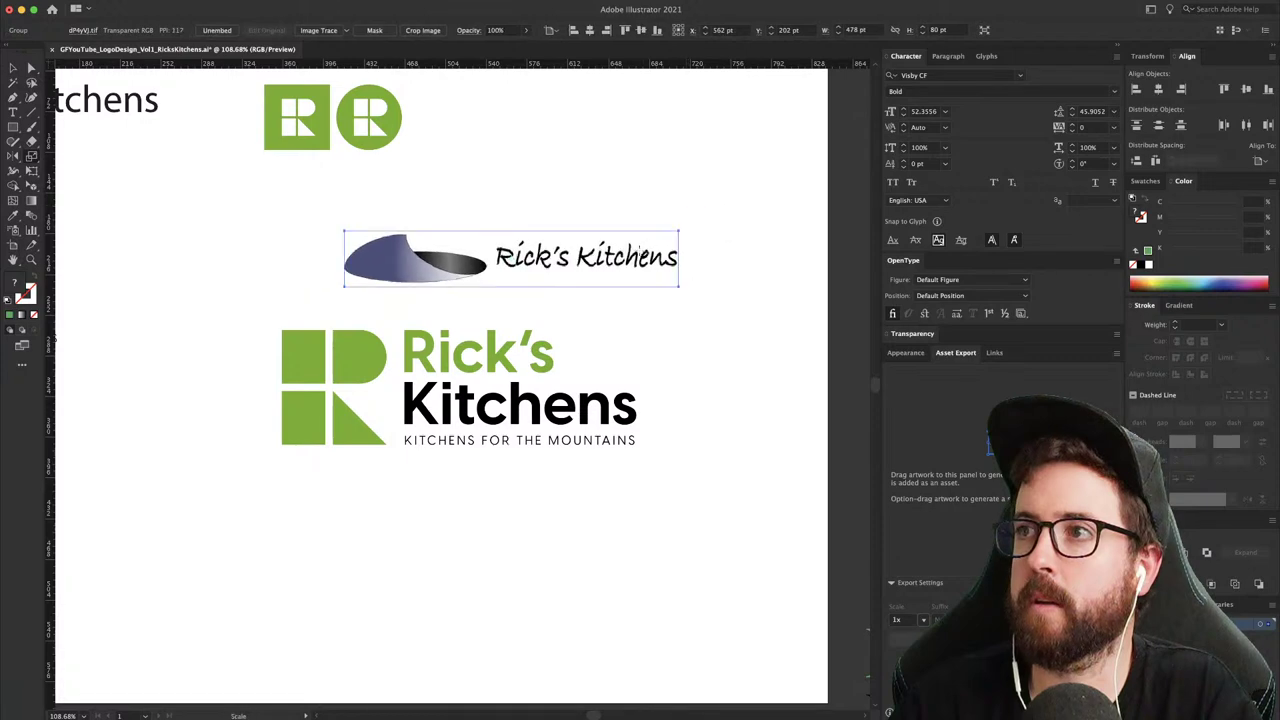
{"action": "left_click_drag", "start_coordinate": [637, 250], "coordinate": [574, 249]}
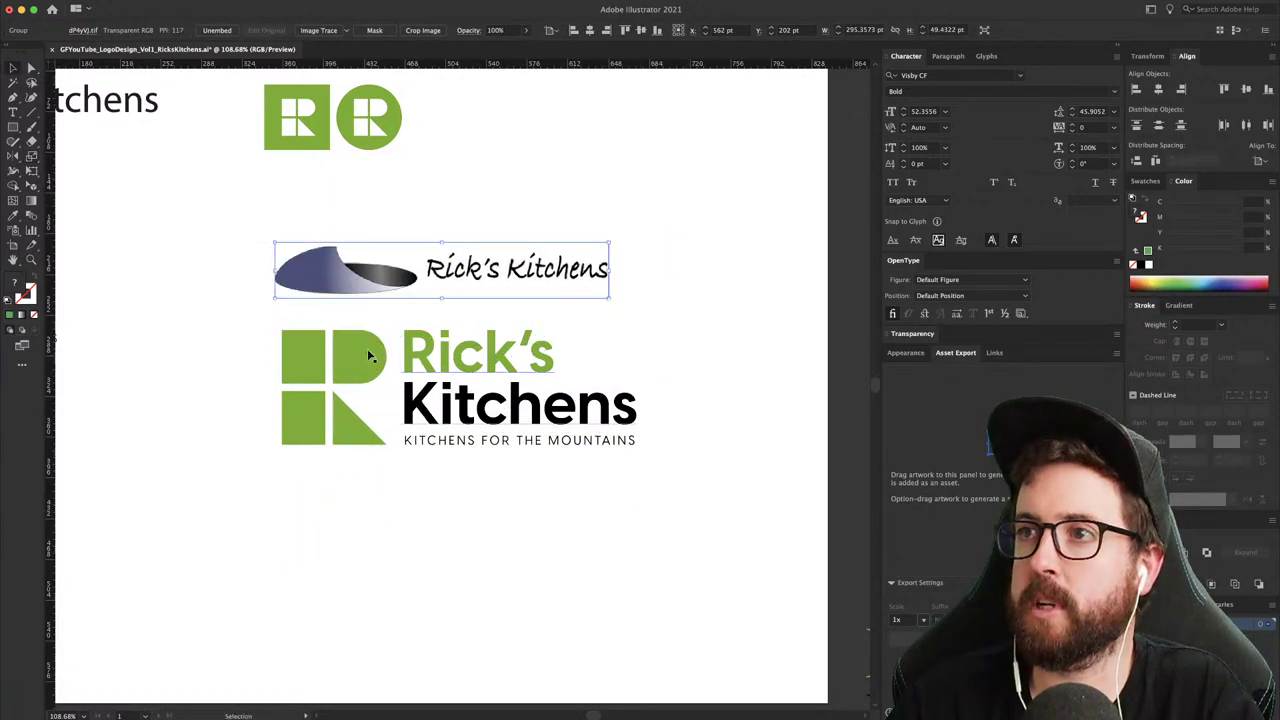
{"action": "left_click_drag", "start_coordinate": [541, 443], "coordinate": [691, 513]}
{"action": "left_click_drag", "start_coordinate": [598, 411], "coordinate": [612, 481]}
{"action": "left_click", "coordinate": [644, 389]}
- Enlarge the swoosh logo about 11 percent, reposition it, and nudge the green wordmark right
{"action": "left_click_drag", "start_coordinate": [579, 282], "coordinate": [582, 329]}
{"action": "key", "text": "s"}
{"action": "left_click_drag", "start_coordinate": [666, 245], "coordinate": [686, 212]}
{"action": "key", "text": "v"}
{"action": "left_click_drag", "start_coordinate": [604, 332], "coordinate": [625, 314]}
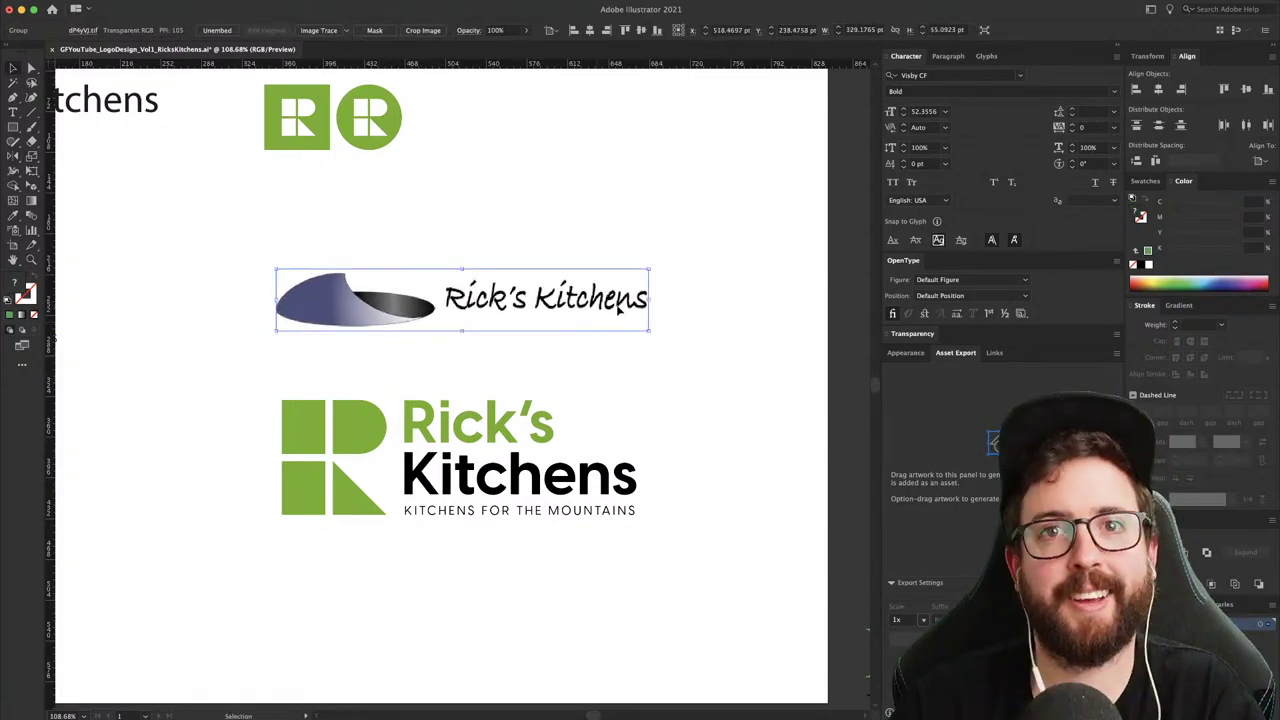
{"action": "left_click", "coordinate": [700, 219]}
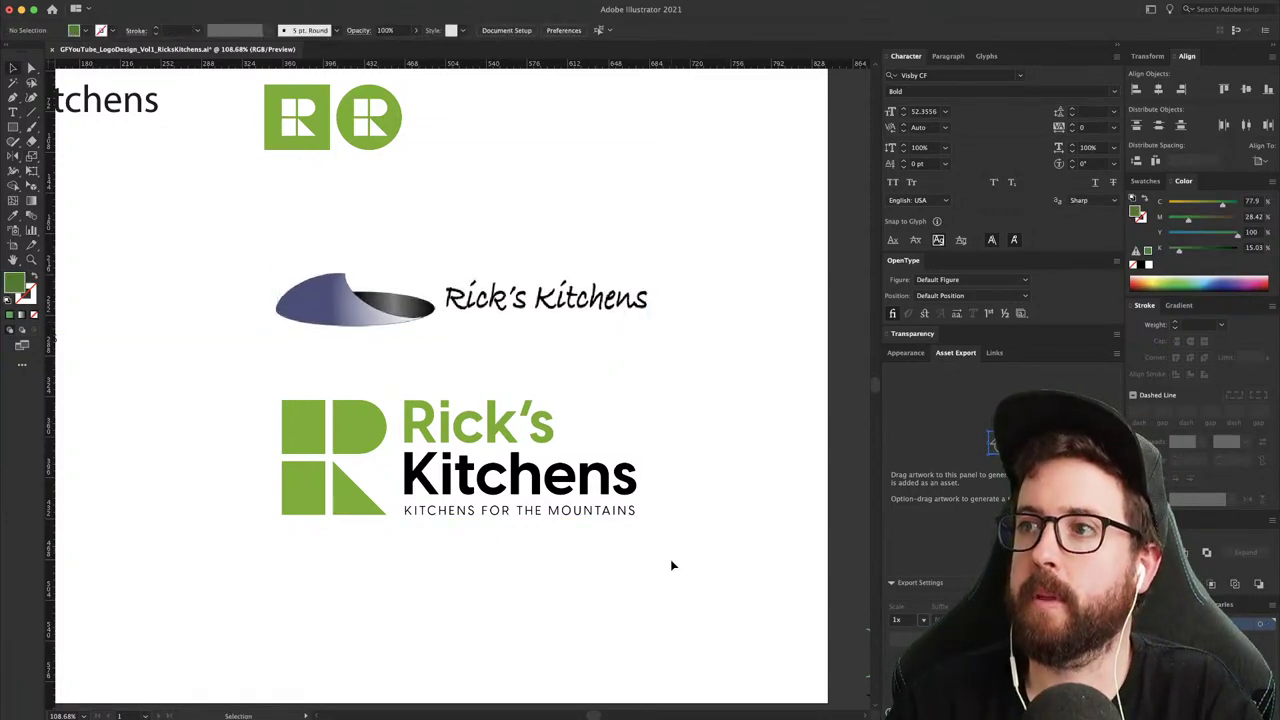
{"action": "left_click_drag", "start_coordinate": [433, 407], "coordinate": [437, 407]}
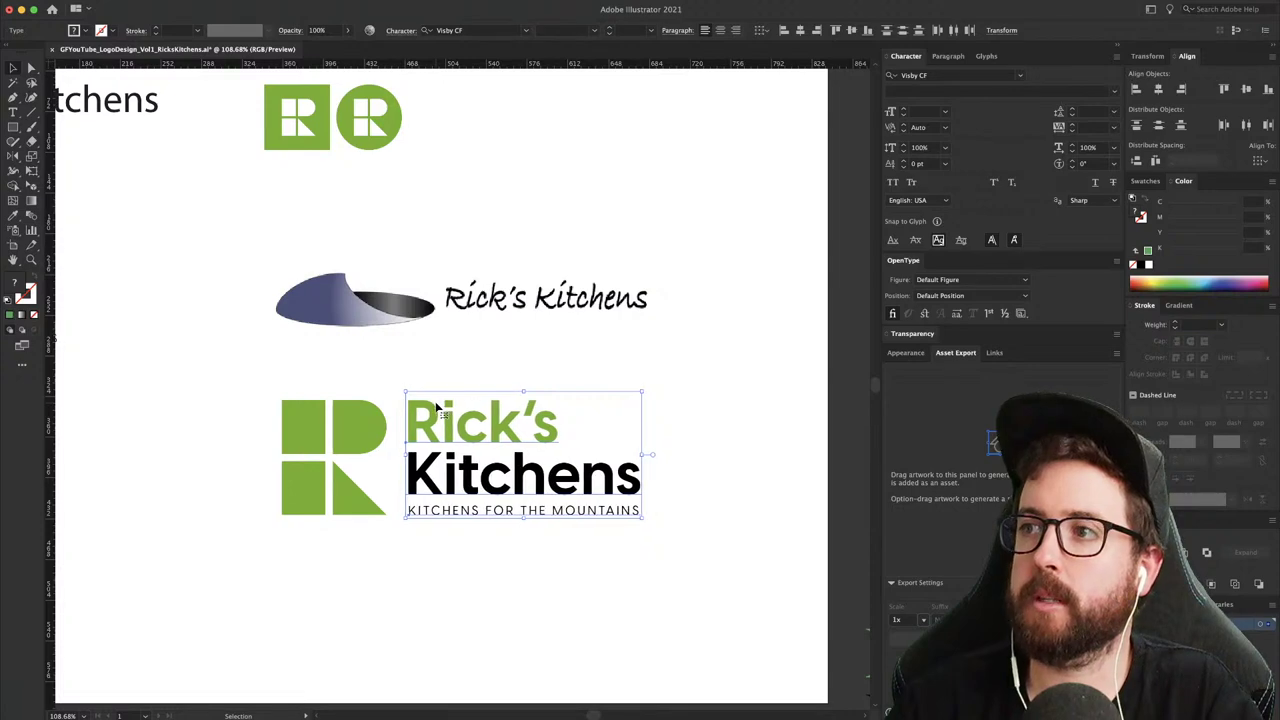
{"action": "left_click", "coordinate": [786, 427]}
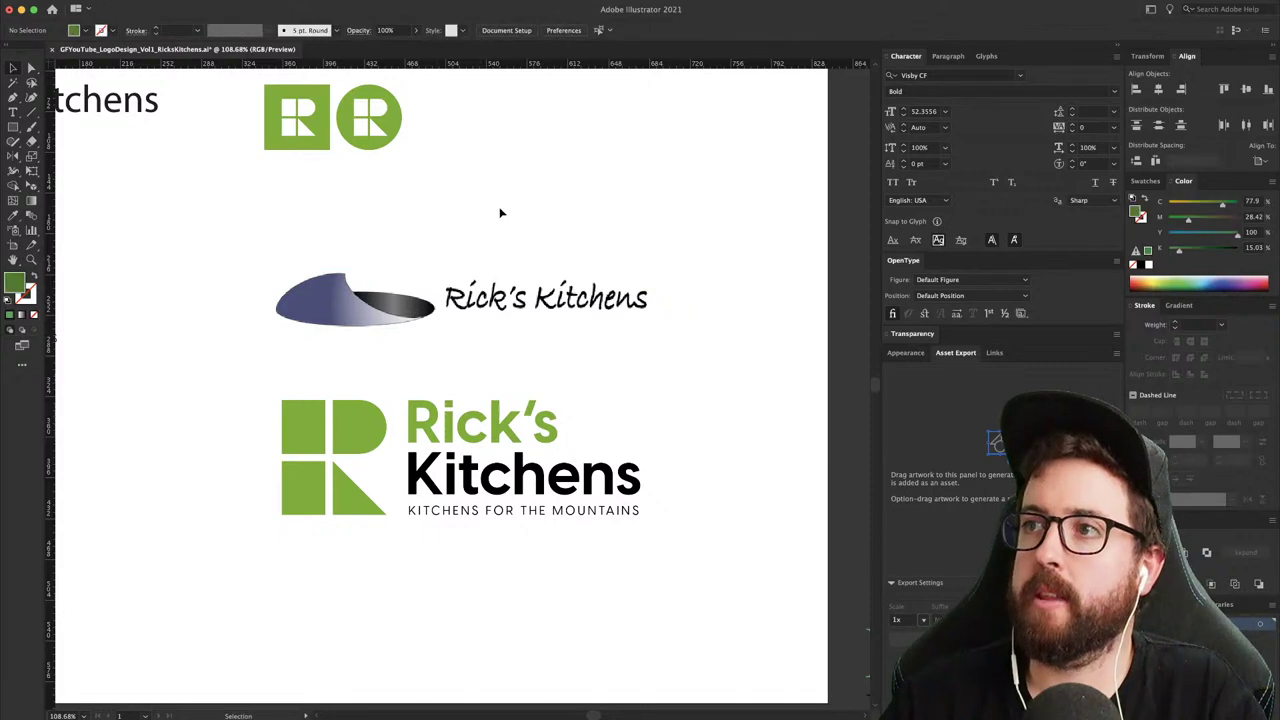
{"action": "scroll", "coordinate": [503, 217], "scroll_direction": "down", "scroll_amount": 5}
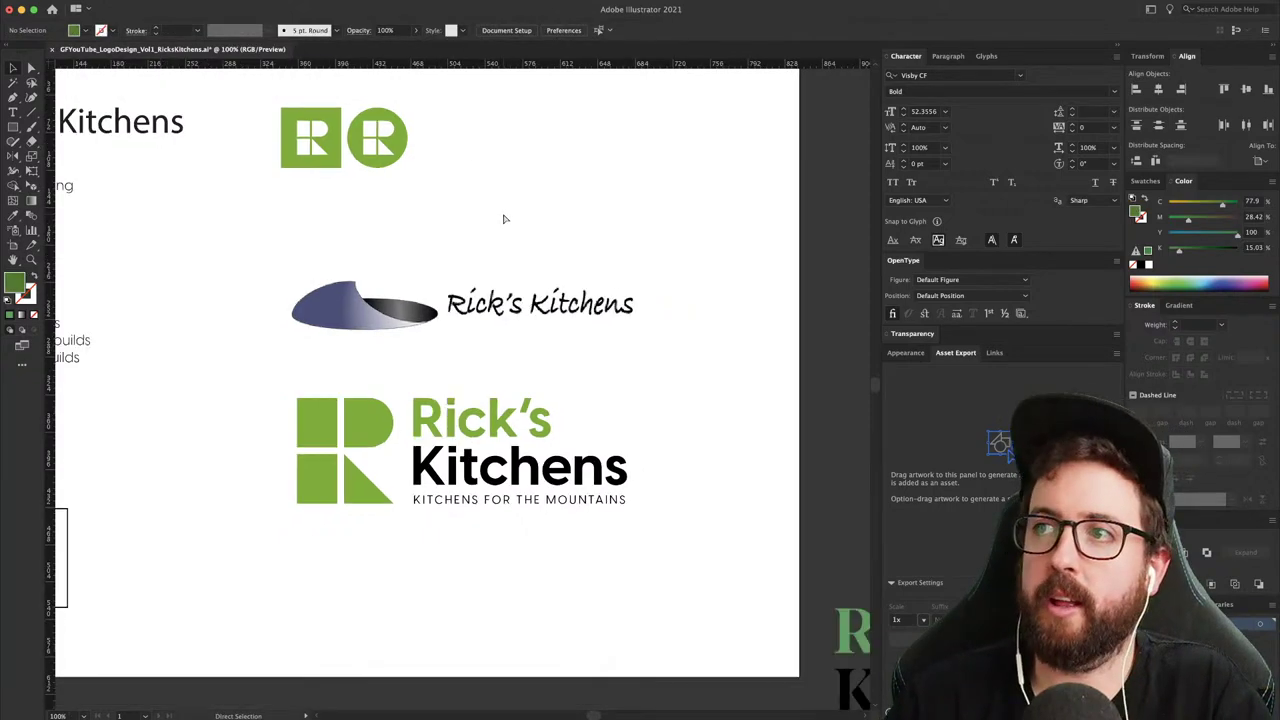
{"action": "left_click_drag", "start_coordinate": [336, 352], "coordinate": [514, 348]}
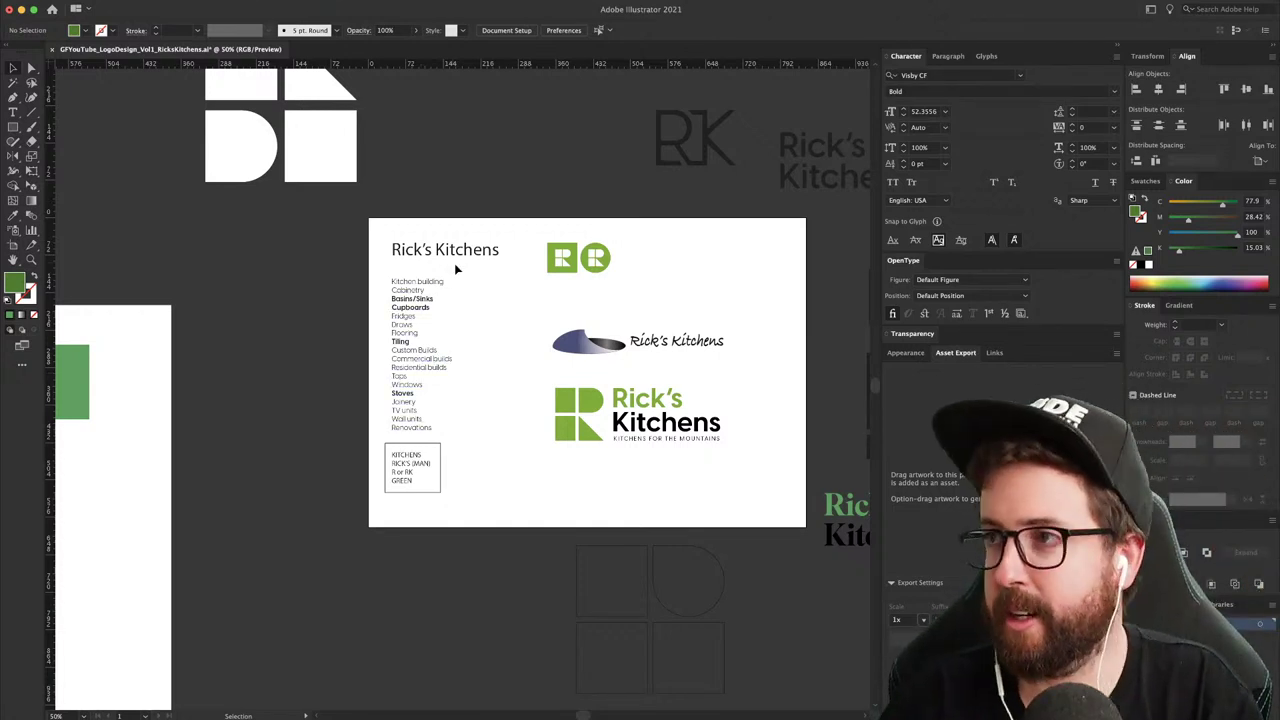
{"action": "key", "text": "space"}
{"action": "left_click_drag", "start_coordinate": [296, 443], "coordinate": [603, 380]}
{"action": "mouse_move", "coordinate": [300, 492]}
{"action": "left_mouse_down"}
{"action": "mouse_move", "coordinate": [566, 466]}
{"action": "mouse_move", "coordinate": [690, 410]}
{"action": "left_mouse_up"}
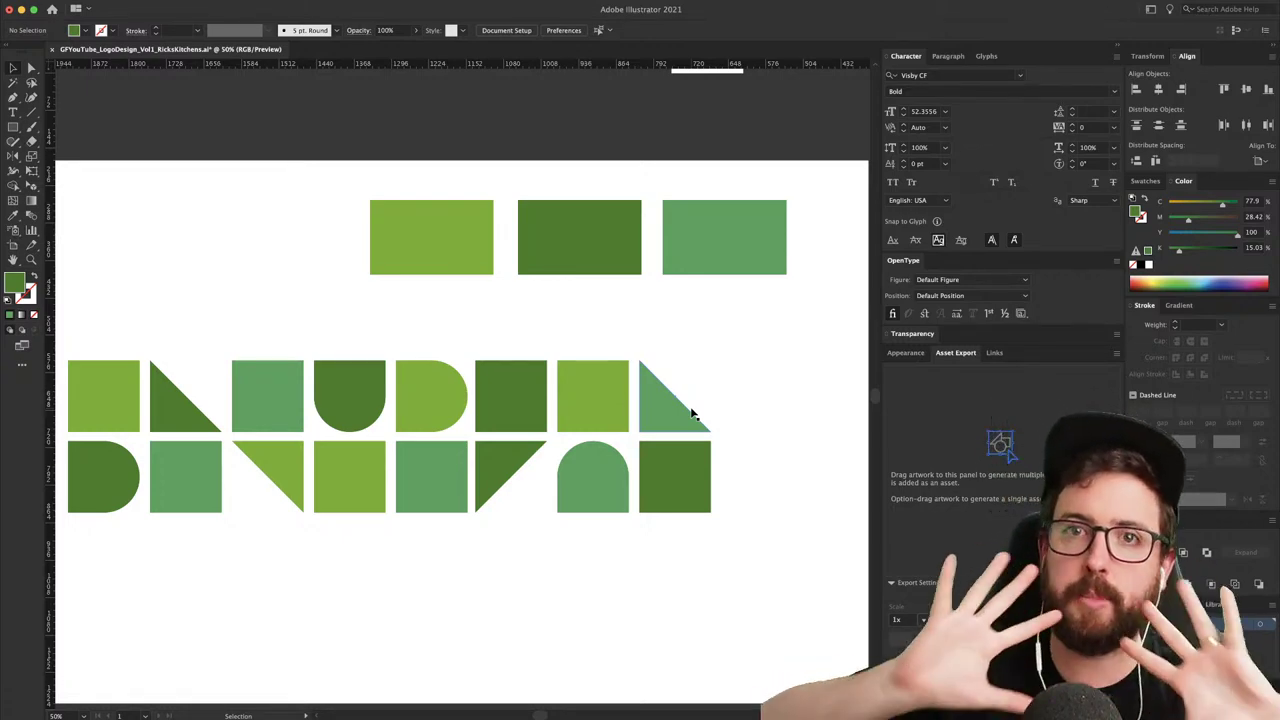
{"action": "left_click_drag", "start_coordinate": [737, 363], "coordinate": [337, 406]}
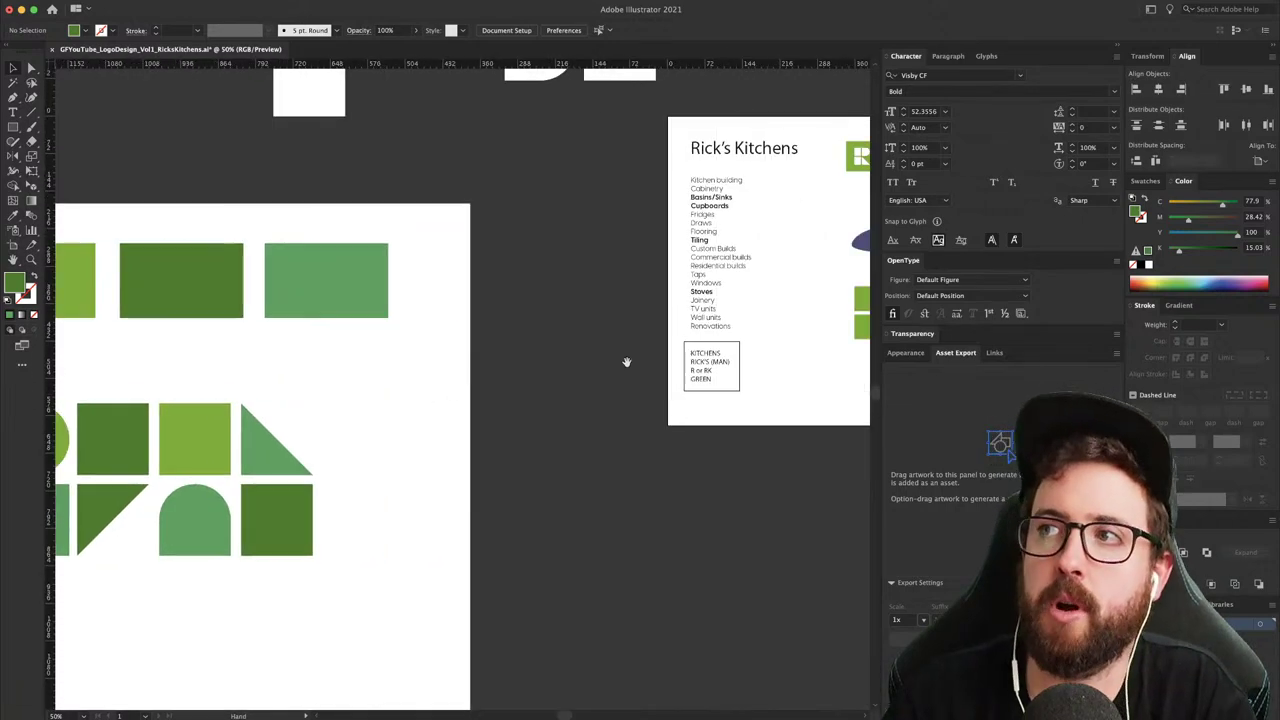
{"action": "left_click_drag", "start_coordinate": [826, 334], "coordinate": [294, 423]}
{"action": "key", "text": "z"}
{"action": "left_click_drag", "start_coordinate": [376, 374], "coordinate": [487, 428]}
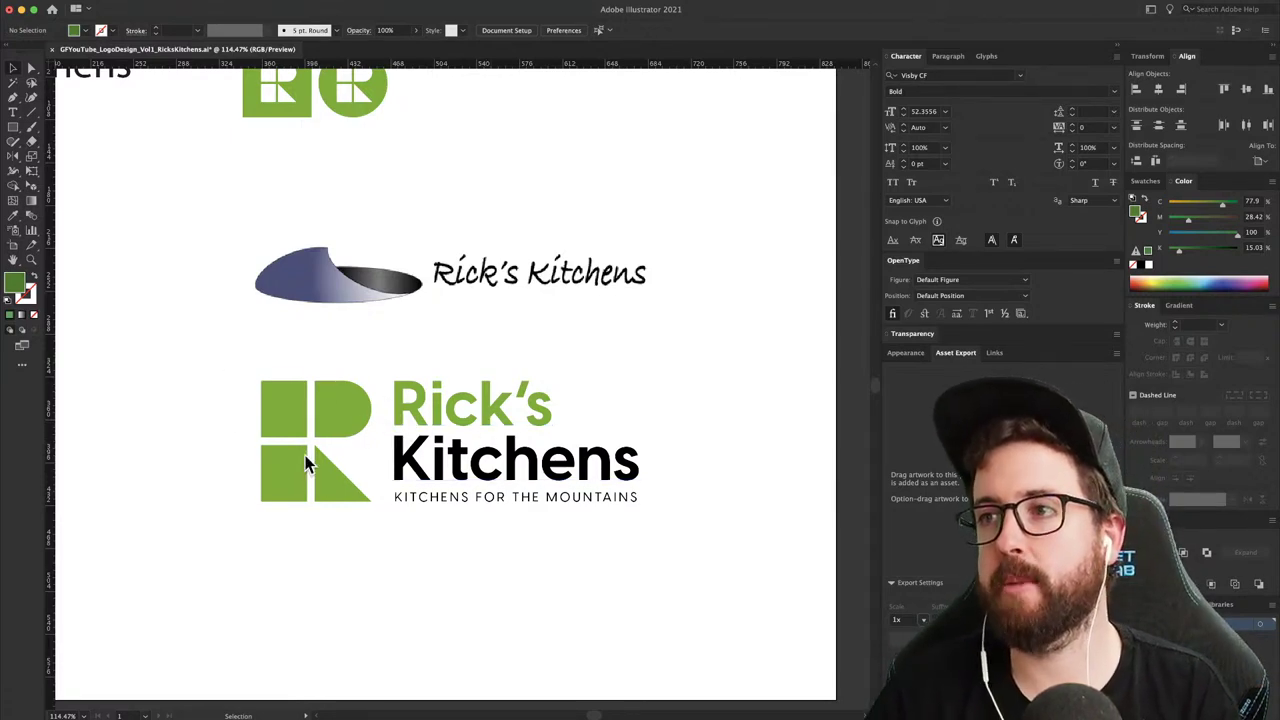
{"action": "left_click_drag", "start_coordinate": [184, 412], "coordinate": [596, 532]}
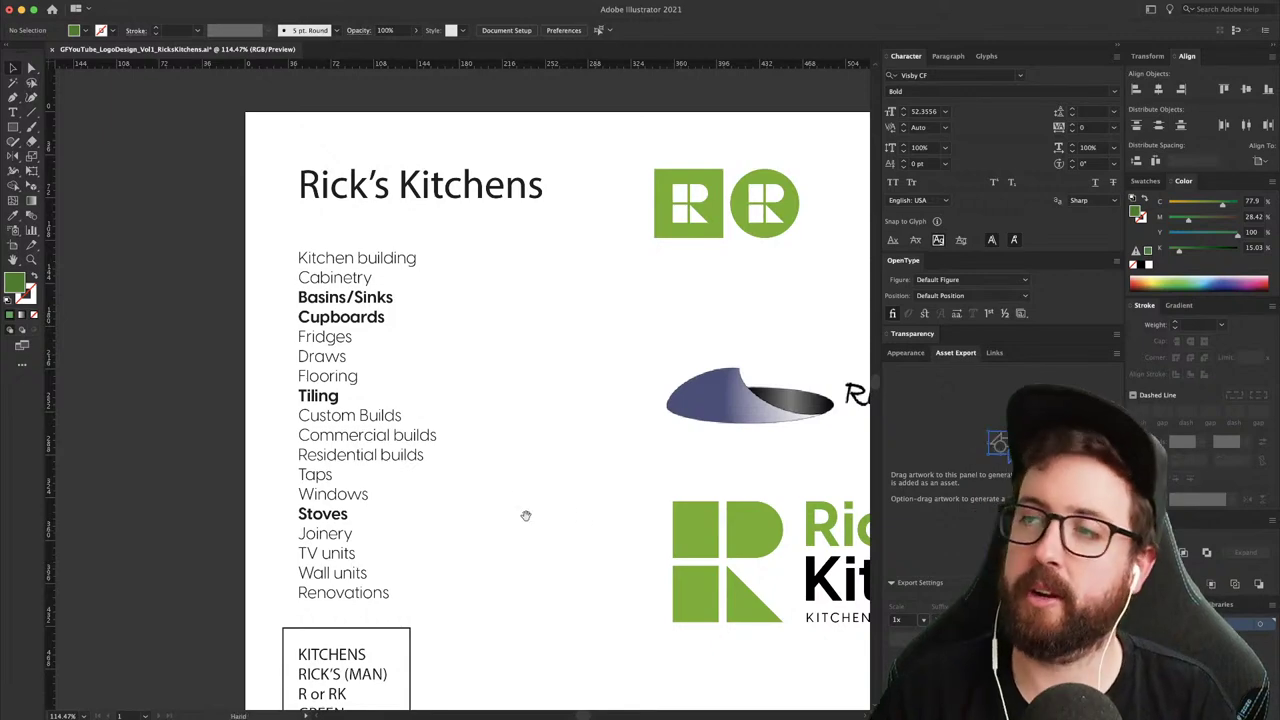
{"action": "left_click_drag", "start_coordinate": [523, 514], "coordinate": [406, 429]}
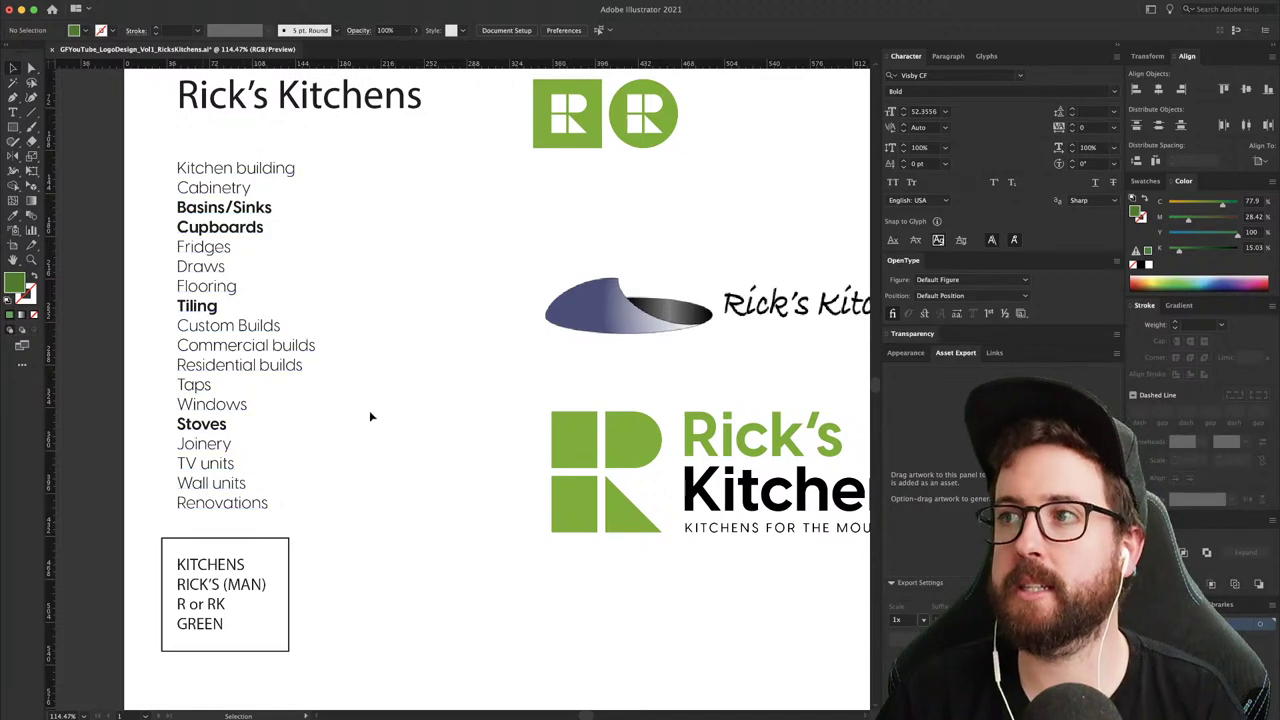
{"action": "scroll", "coordinate": [371, 414], "scroll_direction": "right", "scroll_amount": 8}
{"action": "scroll", "coordinate": [371, 414], "scroll_direction": "down", "scroll_amount": 2}
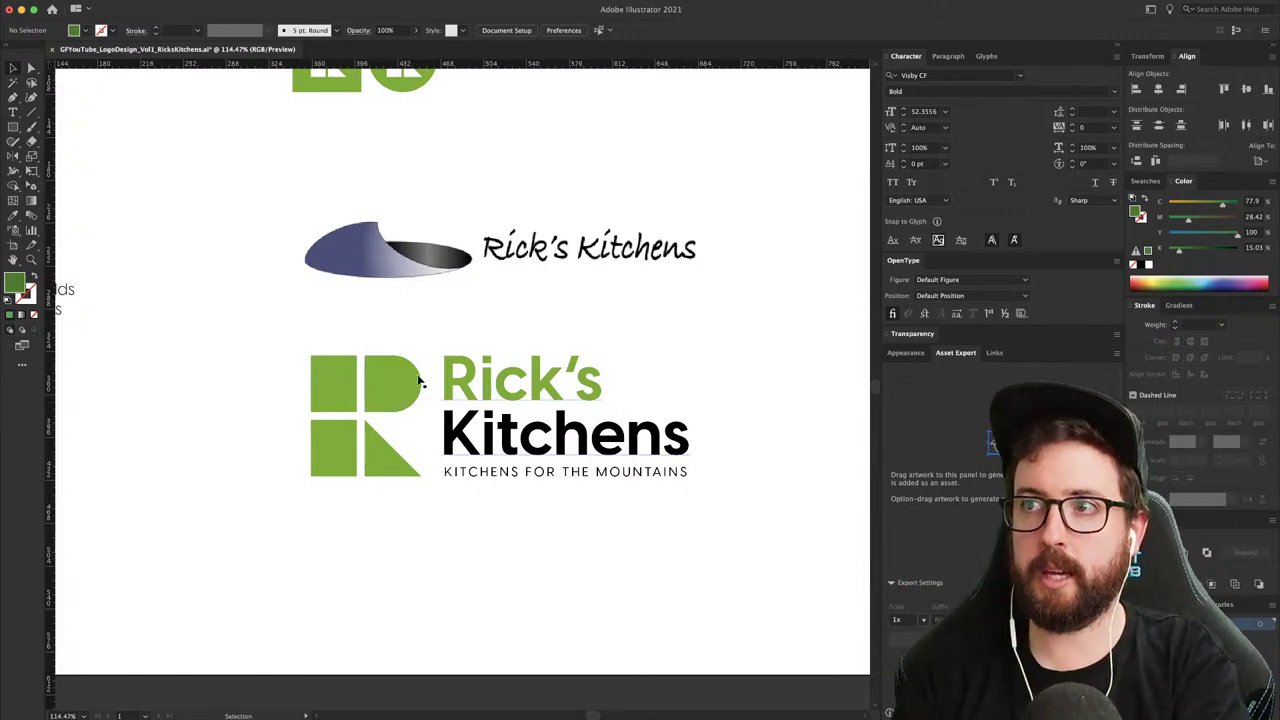
{"action": "left_click_drag", "start_coordinate": [316, 379], "coordinate": [457, 420]}
{"action": "key", "text": "a"}
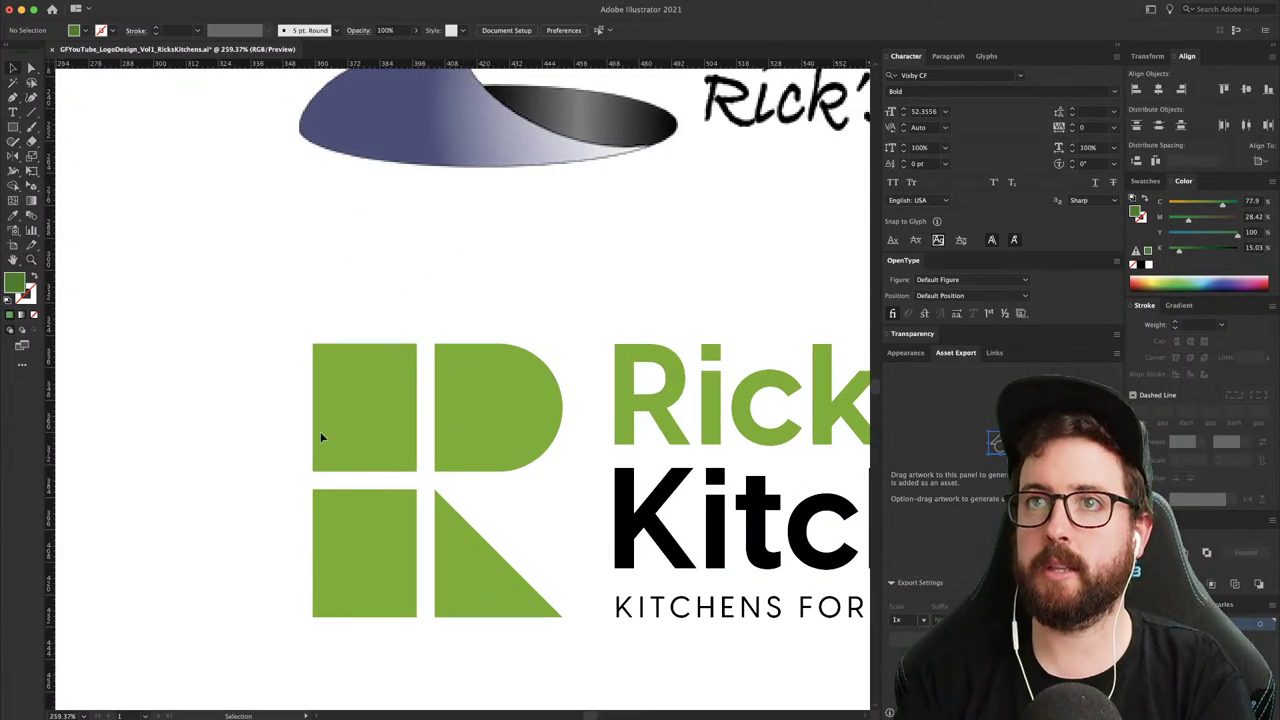
{"action": "key", "text": "super+1"}
{"action": "key", "text": "v"}
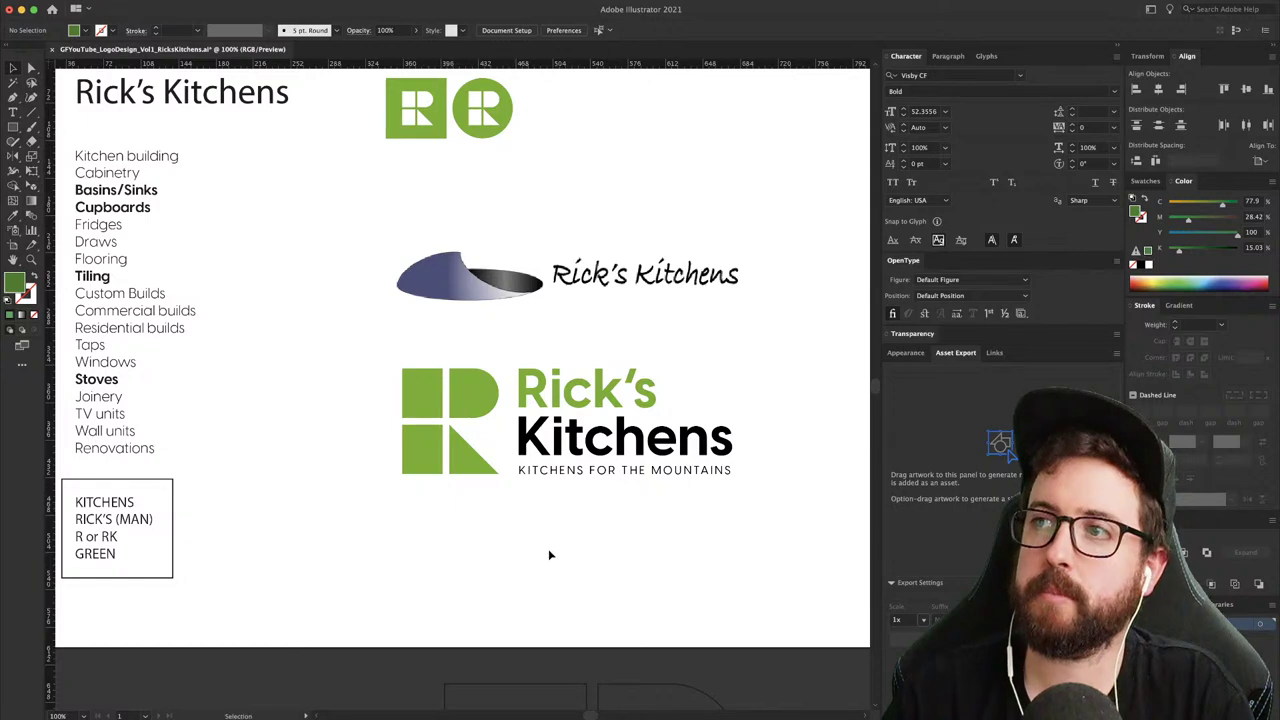
{"action": "key", "text": "super+minus"}
{"action": "key", "text": "super+minus"}
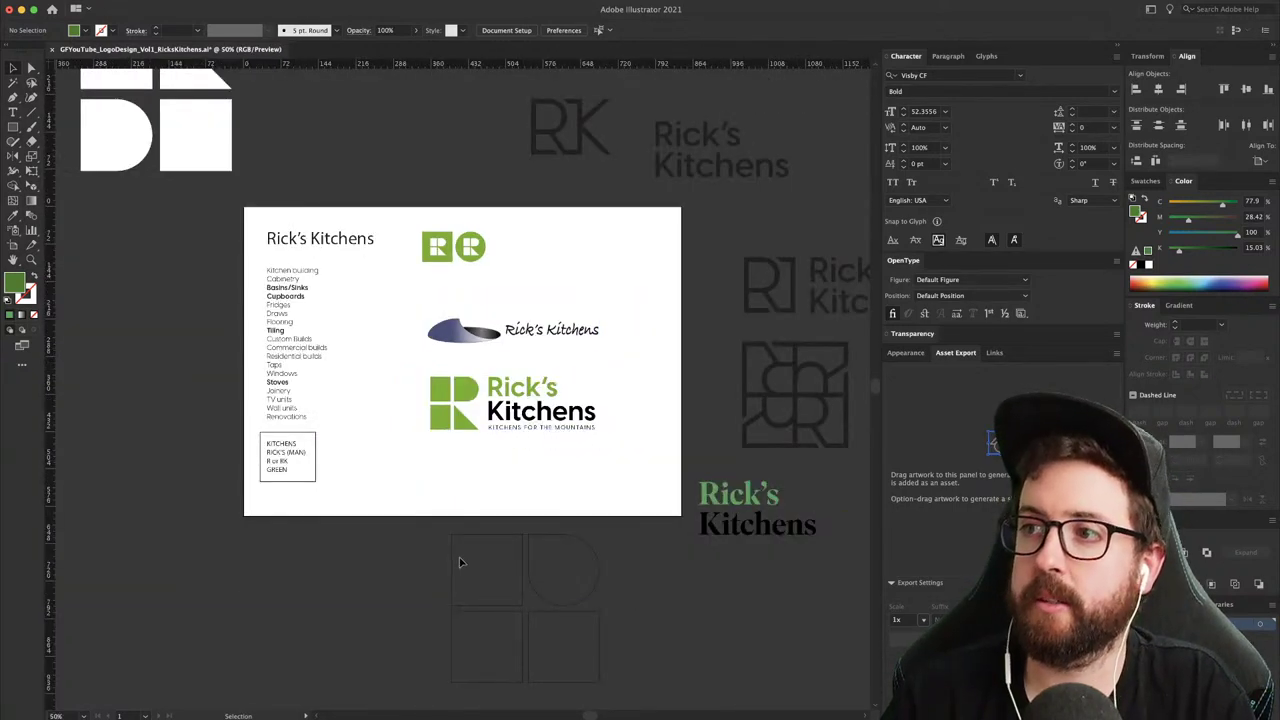
- Select and inspect the four outlined shapes below the board
{"action": "left_click_drag", "start_coordinate": [436, 532], "coordinate": [630, 700]}
{"action": "scroll", "coordinate": [586, 514], "scroll_direction": "down", "scroll_amount": 3}
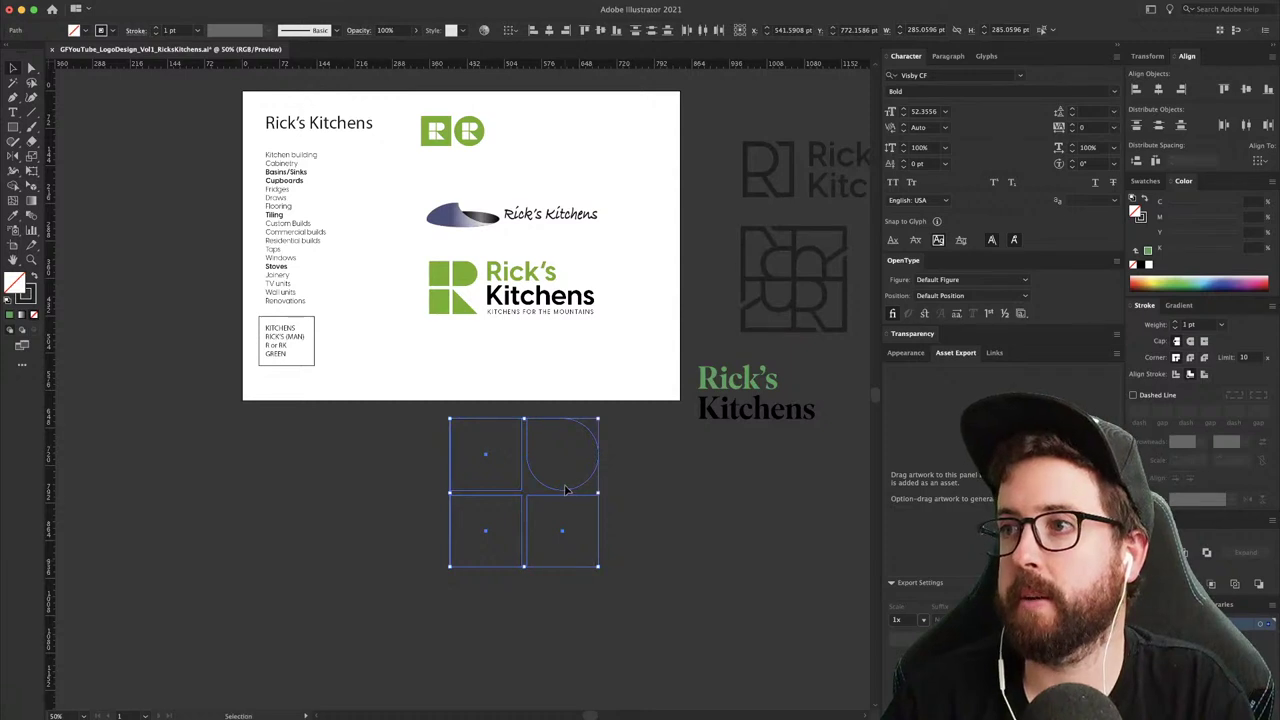
{"action": "left_click_drag", "start_coordinate": [633, 508], "coordinate": [491, 474]}
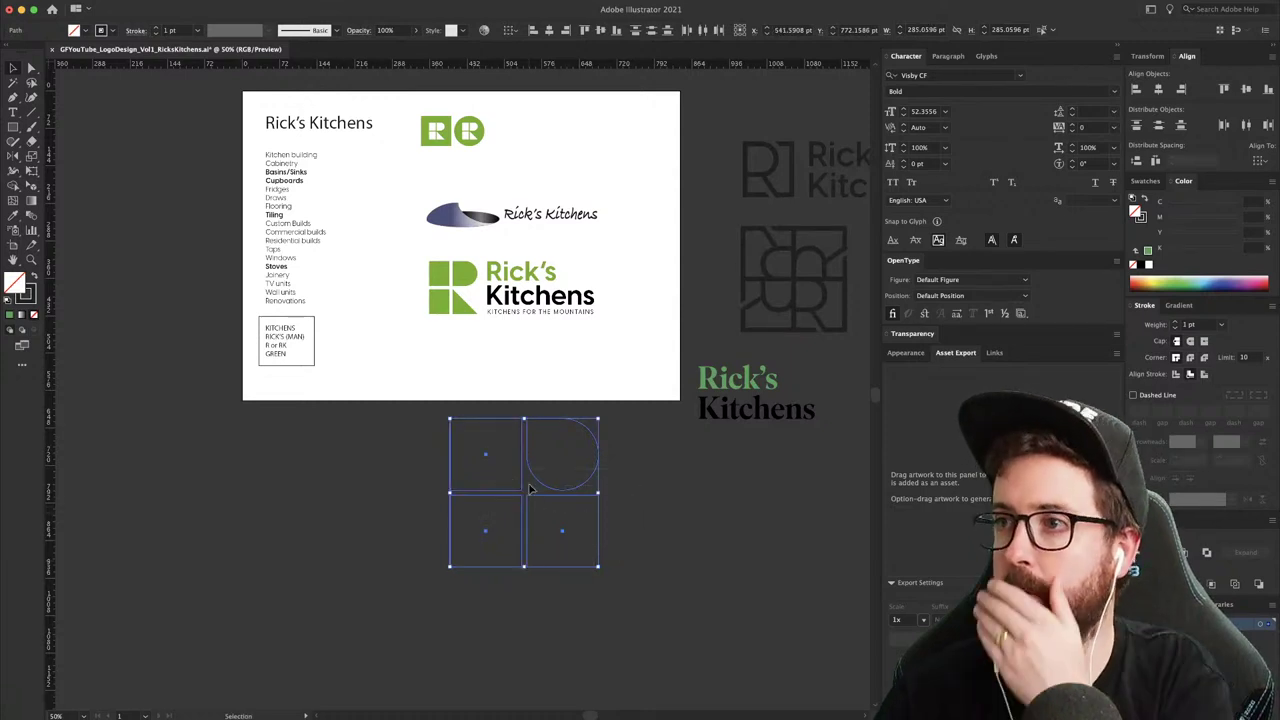
{"action": "left_click_drag", "start_coordinate": [605, 468], "coordinate": [797, 520]}
{"action": "left_click", "coordinate": [568, 462]}
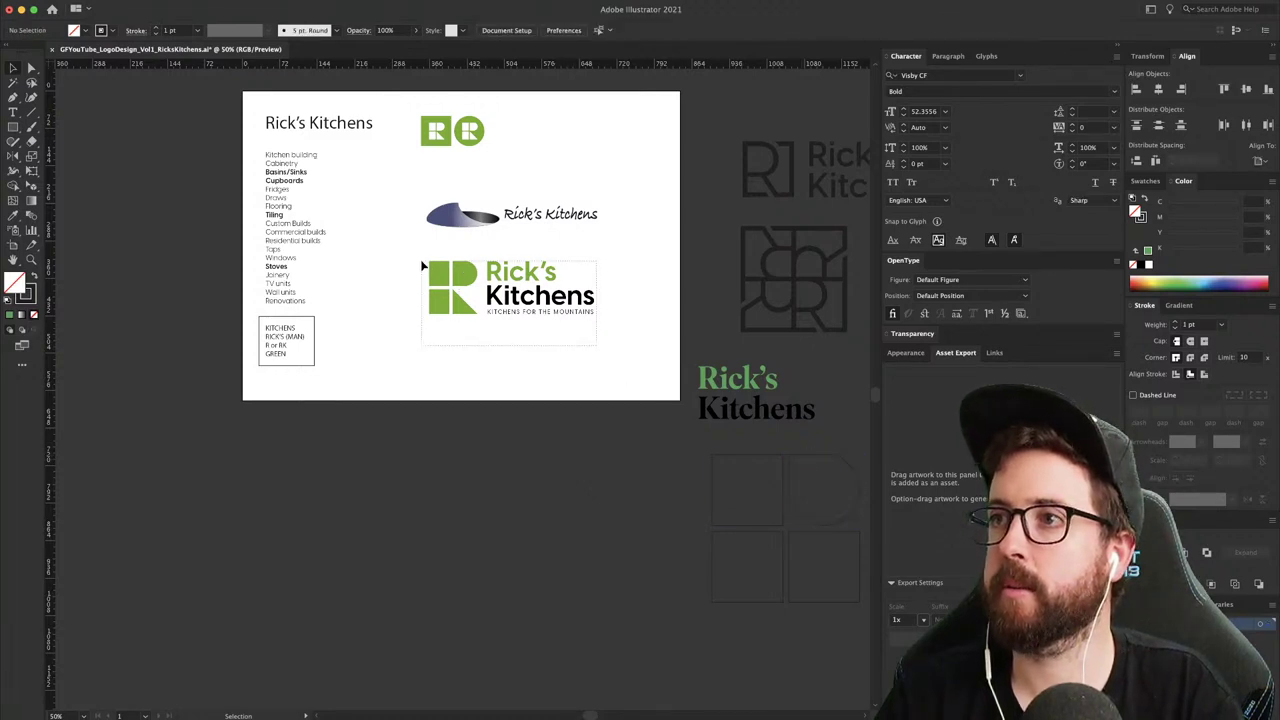
- Duplicate the green logo below itself and copy the rounded outline shape onto the copy
{"action": "left_click_drag", "start_coordinate": [450, 269], "coordinate": [450, 334]}
{"action": "left_click", "coordinate": [500, 423]}
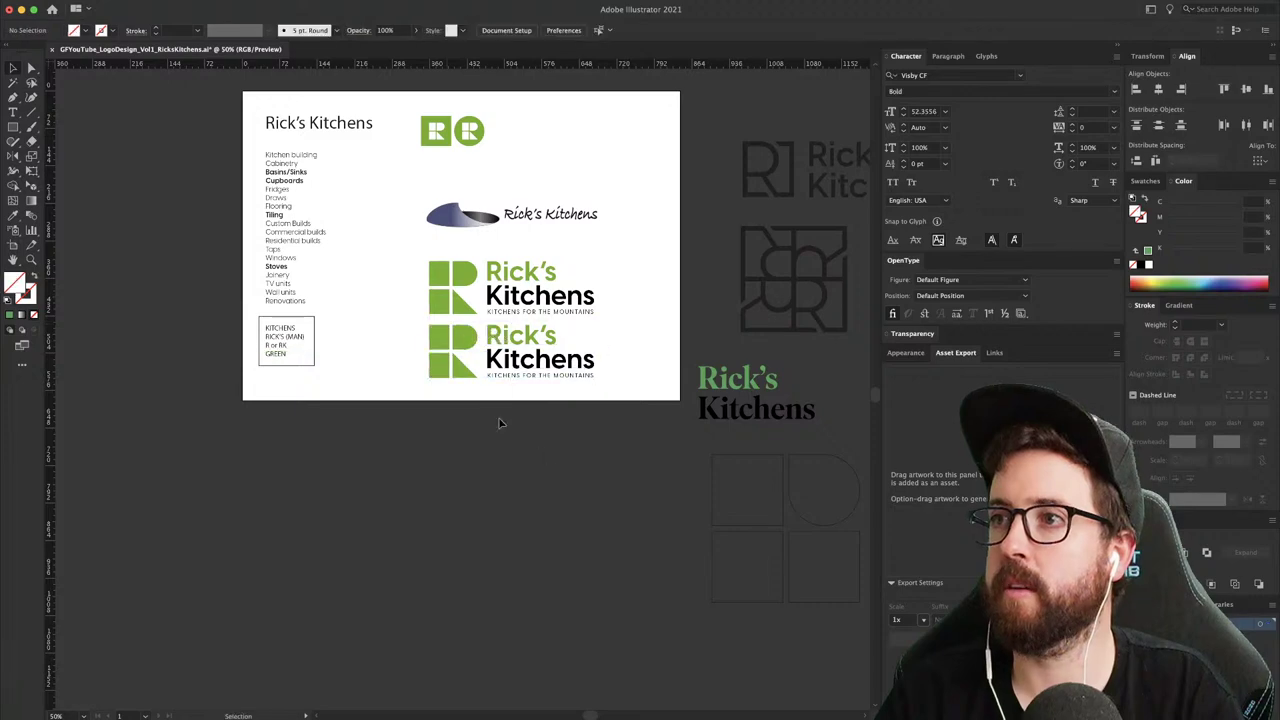
{"action": "scroll", "coordinate": [513, 428], "scroll_direction": "up", "scroll_amount": 1}
{"action": "scroll", "coordinate": [660, 462], "scroll_direction": "right", "scroll_amount": 2}
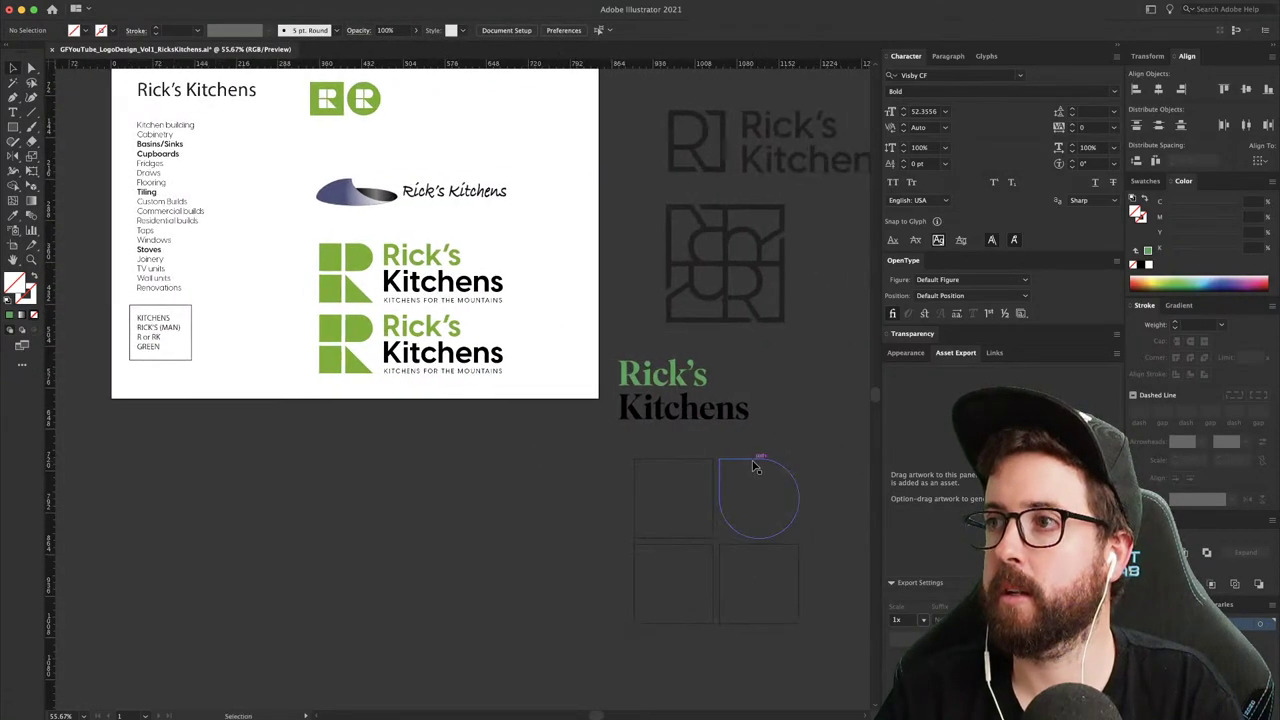
{"action": "left_click_drag", "start_coordinate": [737, 454], "coordinate": [657, 466]}
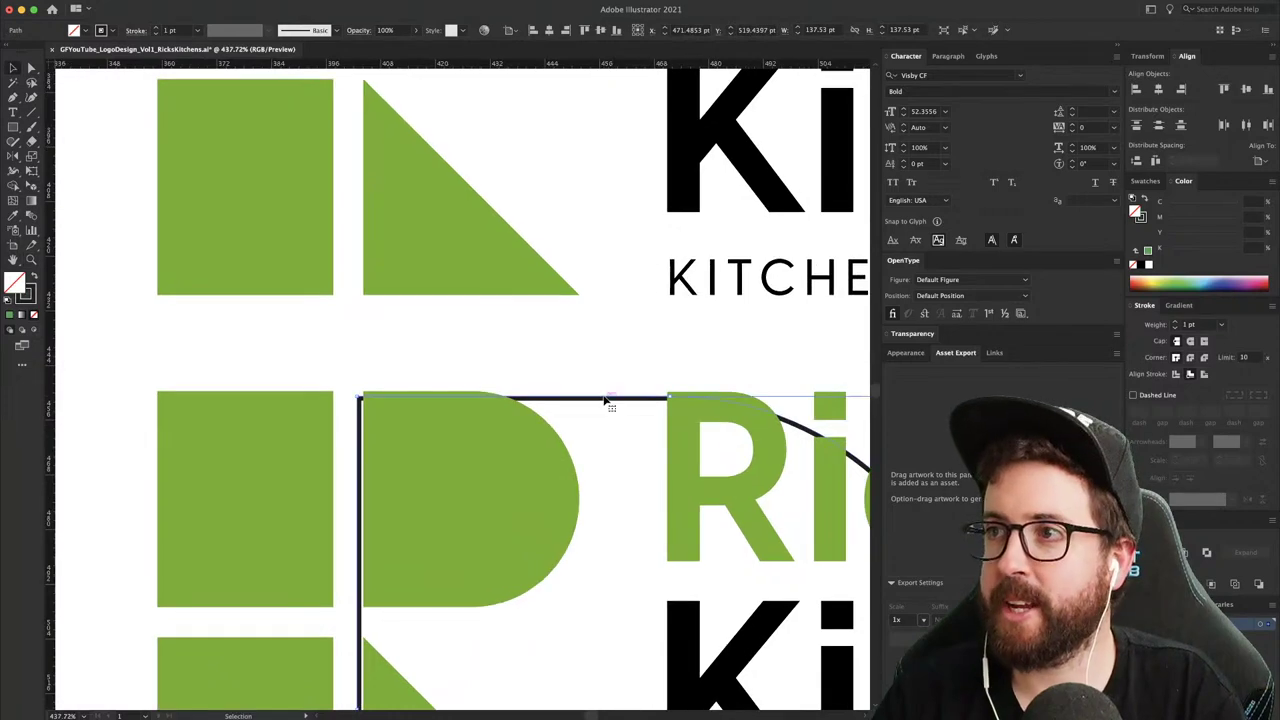
- In outline view, scale the copied shape from the R's top-left corner to fit its bowl
{"action": "left_click_drag", "start_coordinate": [607, 400], "coordinate": [611, 396]}
{"action": "key", "text": "super+y"}
{"action": "key", "text": "s"}
{"action": "left_click", "coordinate": [364, 391]}
{"action": "mouse_move", "coordinate": [652, 593]}
{"action": "left_mouse_down"}
{"action": "mouse_move", "coordinate": [514, 463]}
{"action": "mouse_move", "coordinate": [597, 543]}
{"action": "mouse_move", "coordinate": [566, 524]}
{"action": "left_mouse_up"}
{"action": "key", "text": "v"}
- Return to the filled preview, check the green semicircle, and zoom out to the board
{"action": "key", "text": "s"}
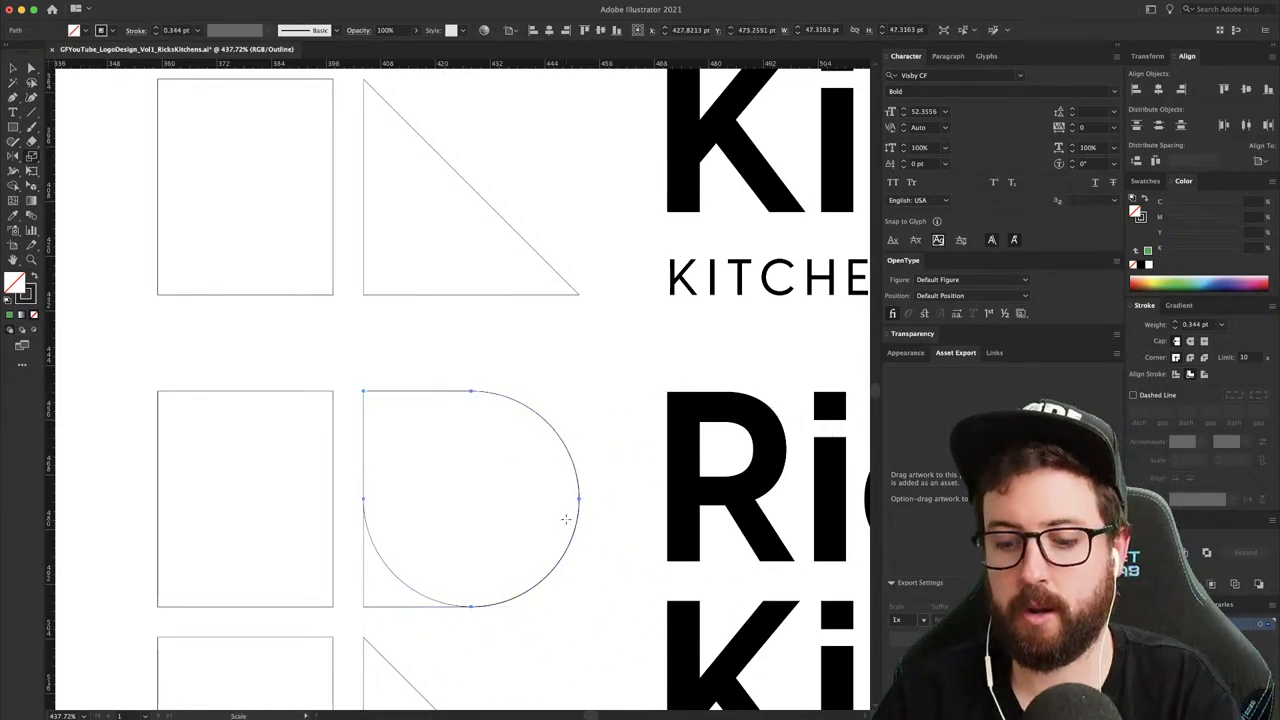
{"action": "key", "text": "y"}
{"action": "key", "text": "super+y"}
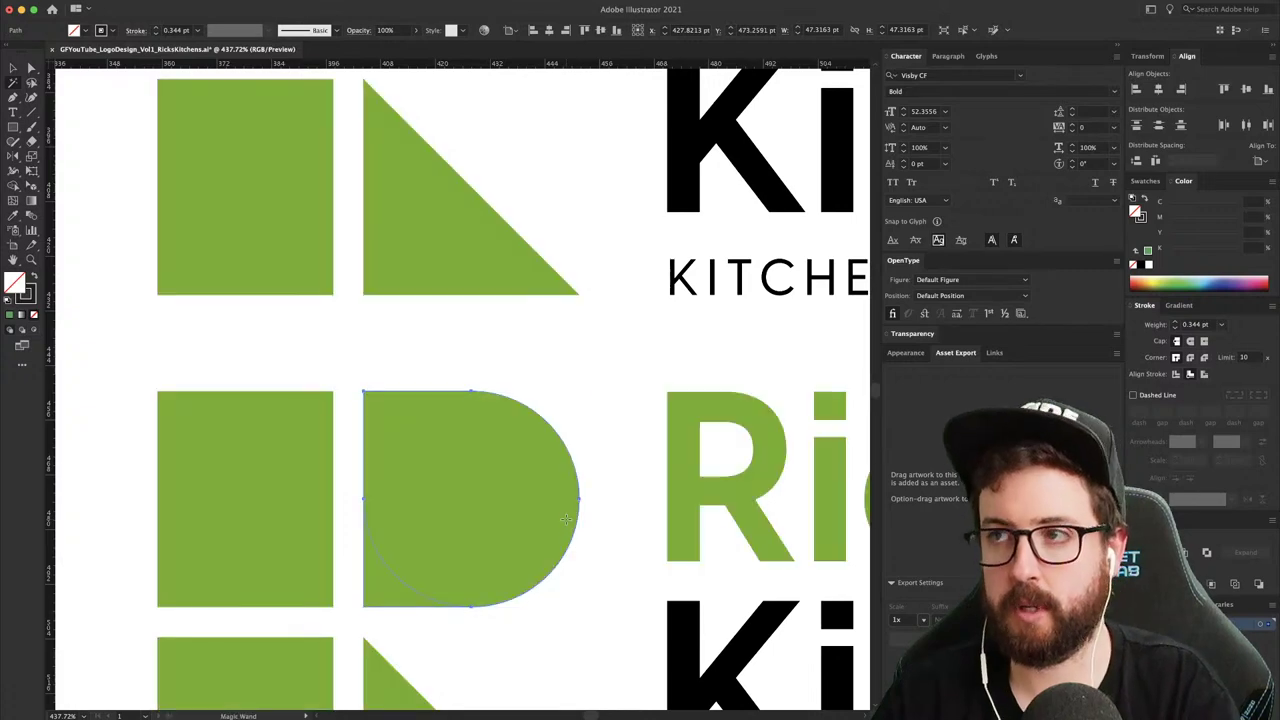
{"action": "key", "text": "v"}
{"action": "left_click", "coordinate": [380, 595]}
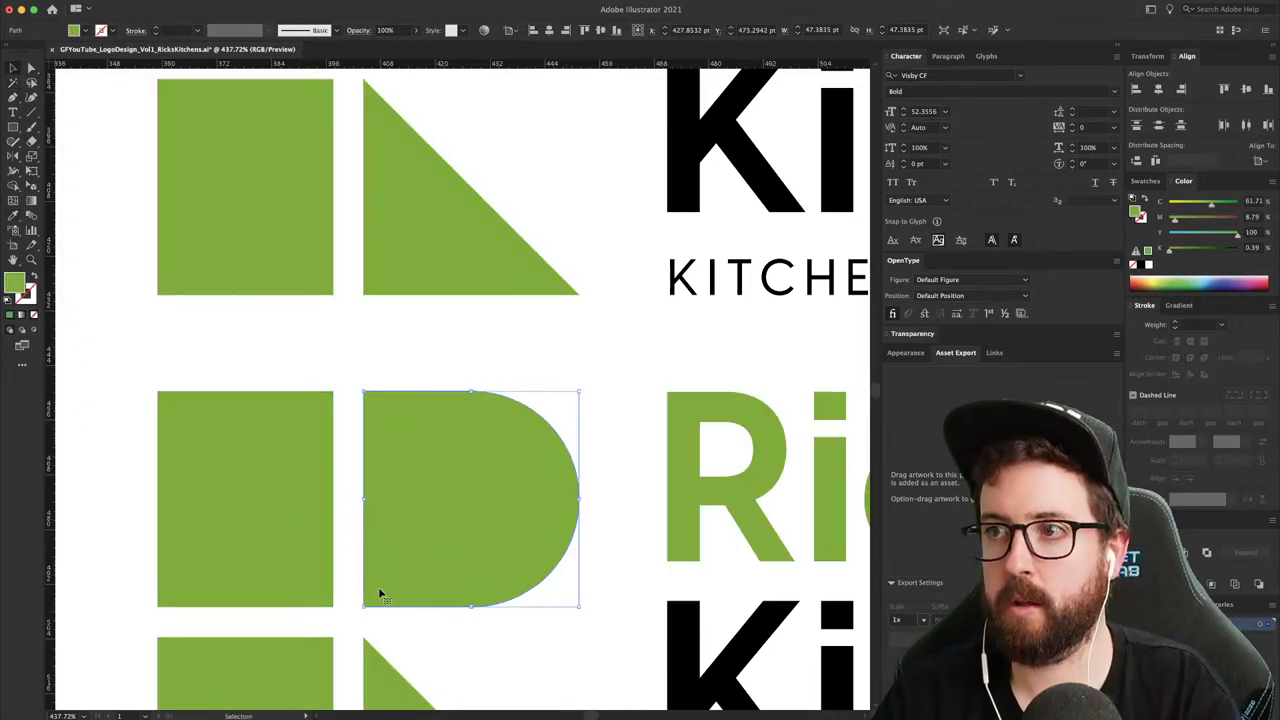
{"action": "key", "text": "shift+super+a"}
{"action": "key", "text": "a"}
{"action": "key", "text": "super+1"}
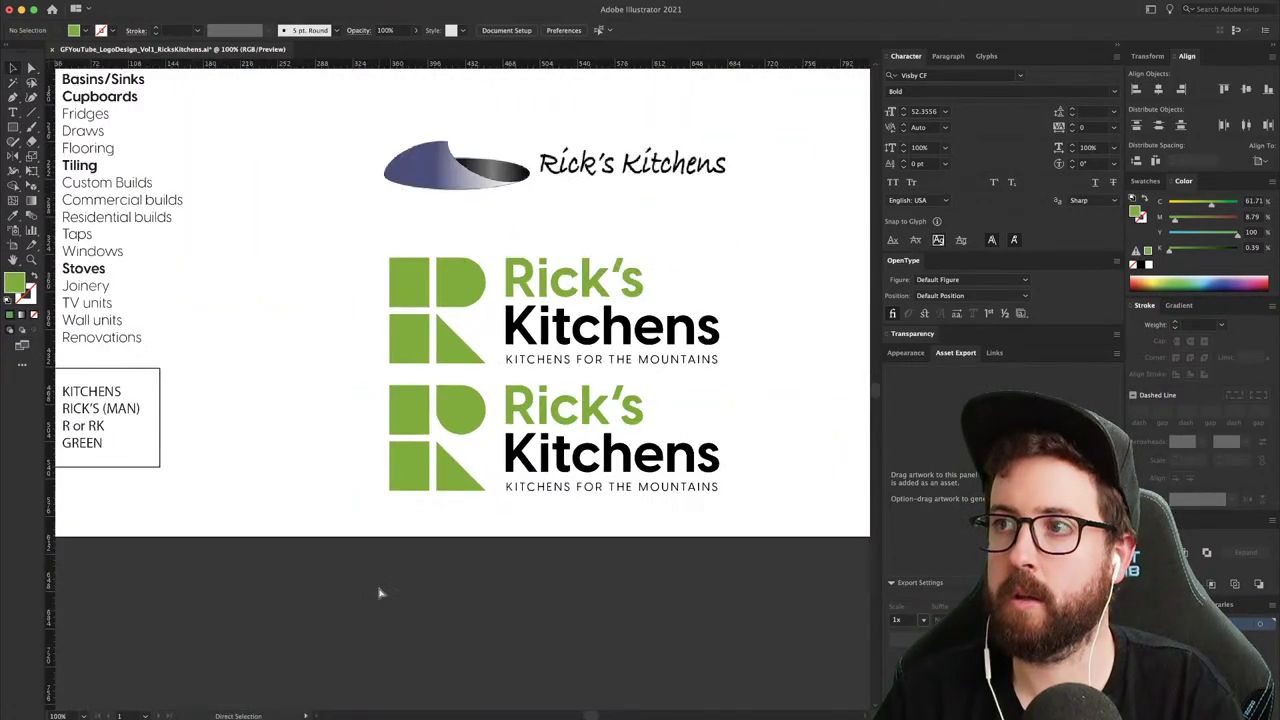
- Reflect the semicircle in the second logo's R horizontally
{"action": "left_click", "coordinate": [462, 409]}
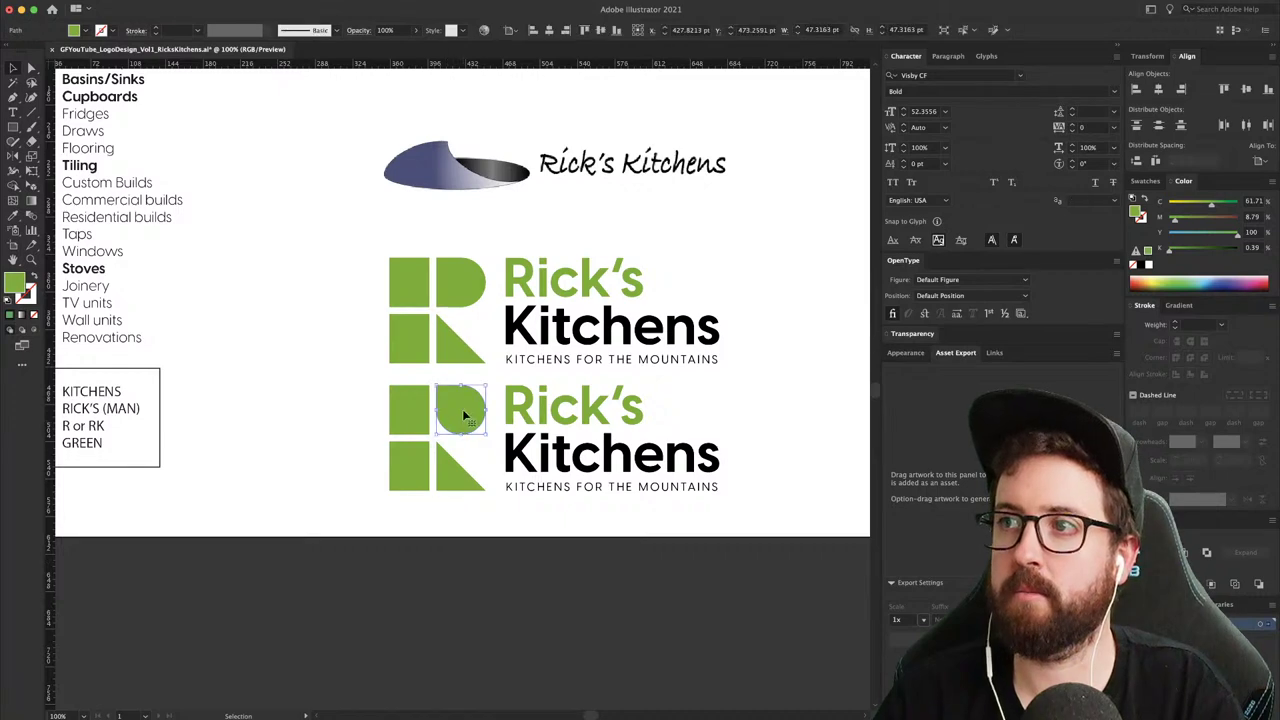
{"action": "right_click", "coordinate": [463, 410]}
{"action": "mouse_move", "coordinate": [500, 618]}
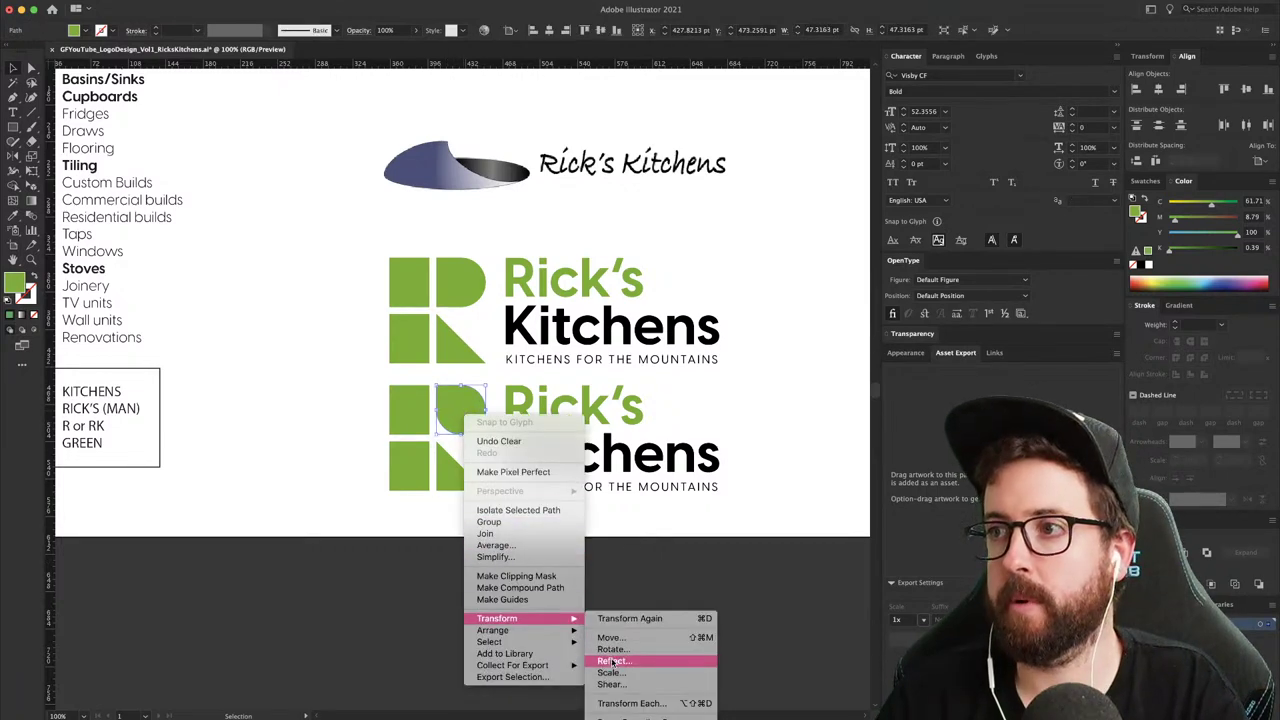
{"action": "left_click", "coordinate": [610, 660]}
{"action": "left_click", "coordinate": [188, 259]}
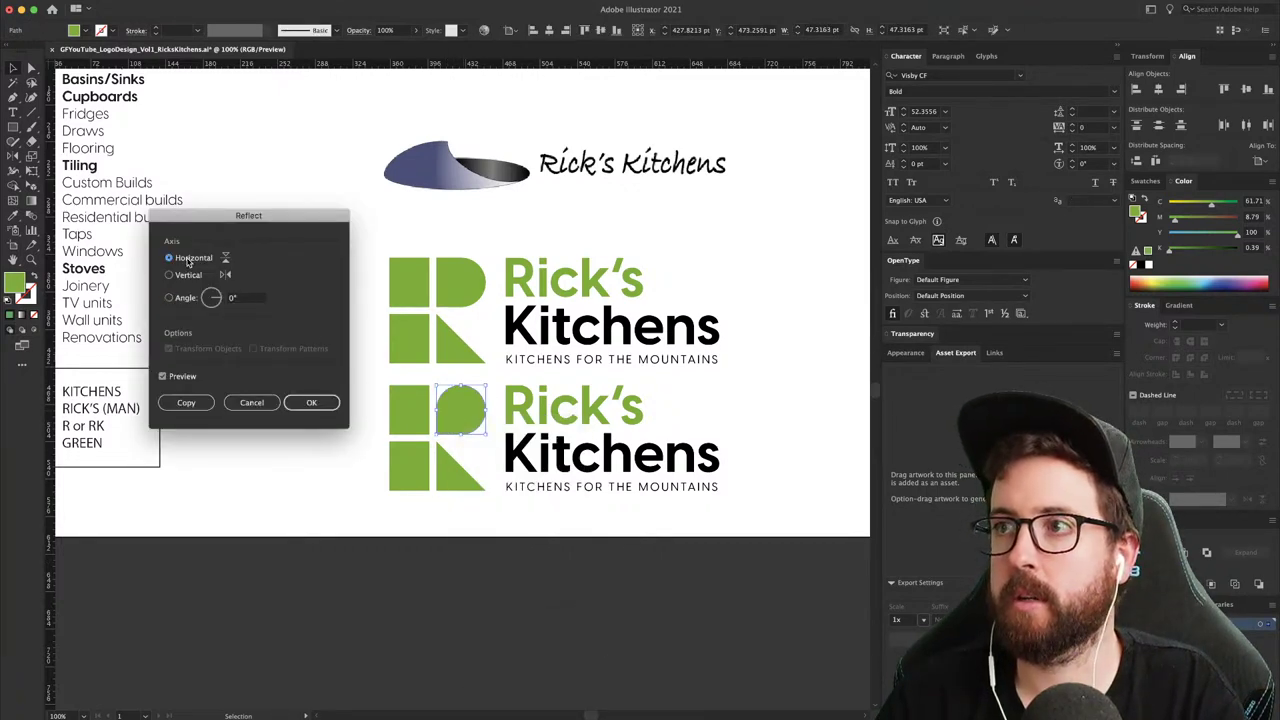
{"action": "left_click", "coordinate": [311, 402]}
- Delete the upper green logo, the extra pasted copy and the leftover tagline
{"action": "left_click", "coordinate": [310, 398]}
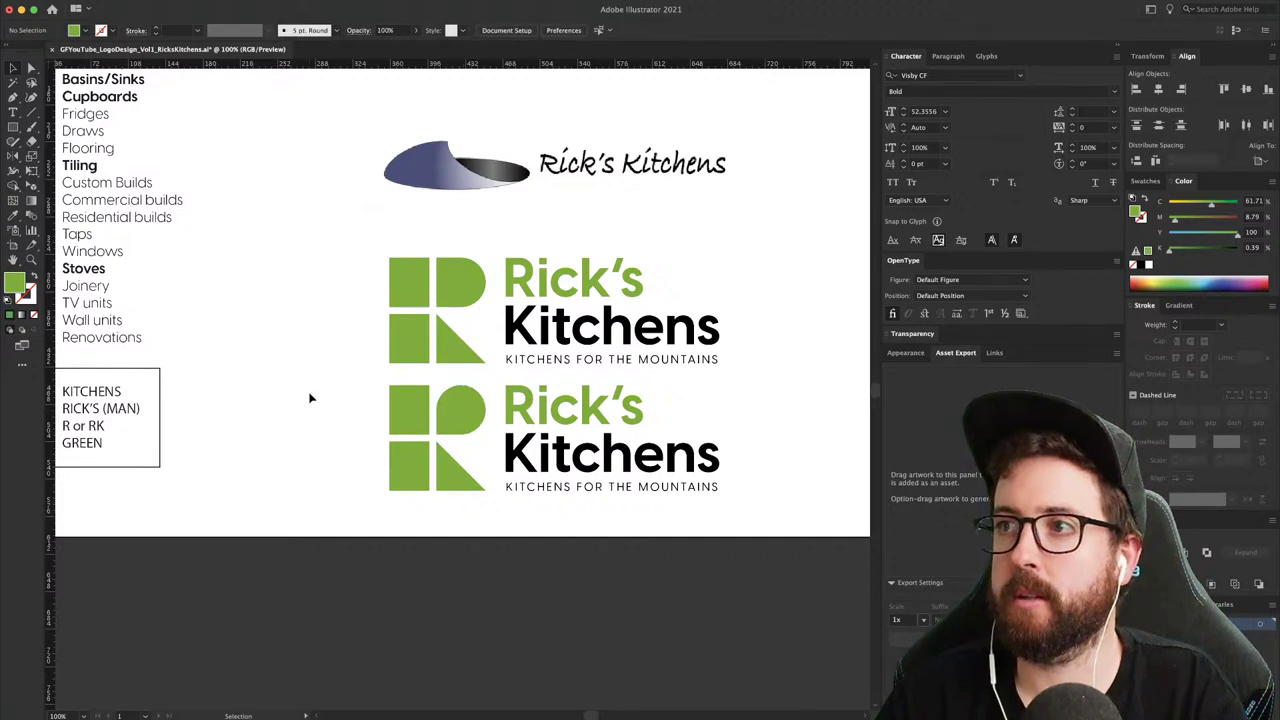
{"action": "left_click_drag", "start_coordinate": [360, 245], "coordinate": [722, 360]}
{"action": "key", "text": "Delete"}
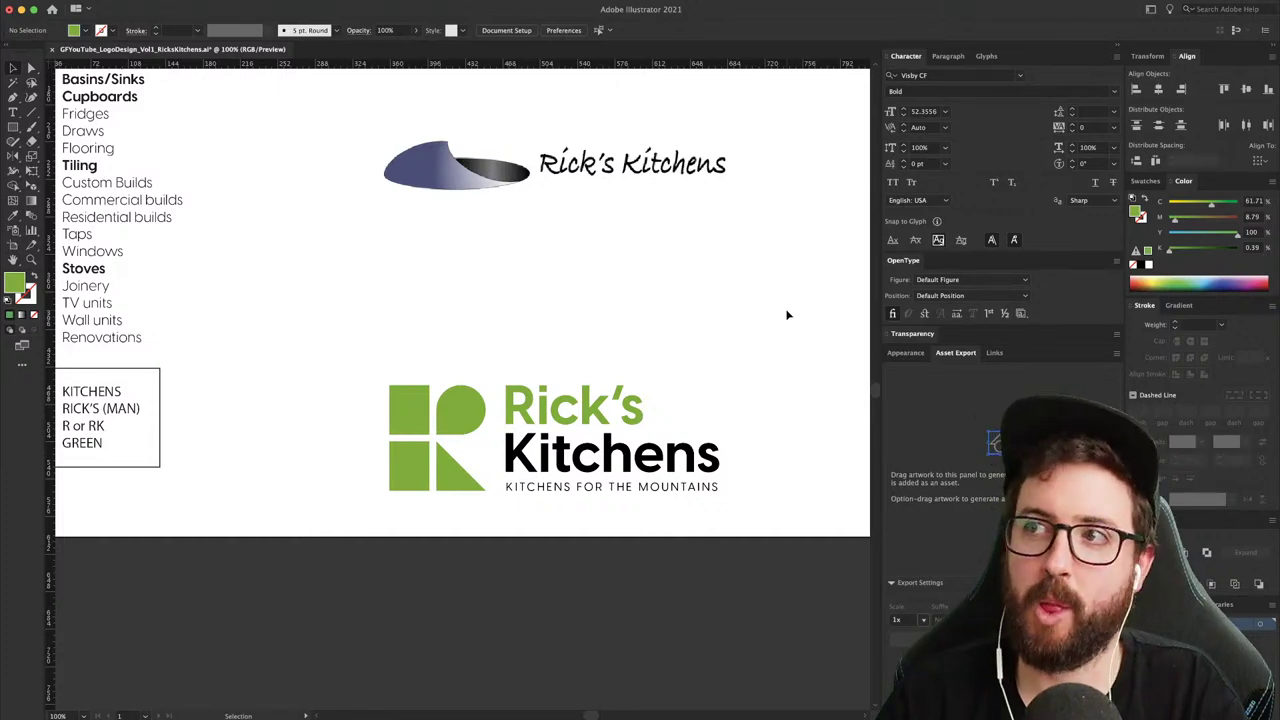
{"action": "key", "text": "super+v"}
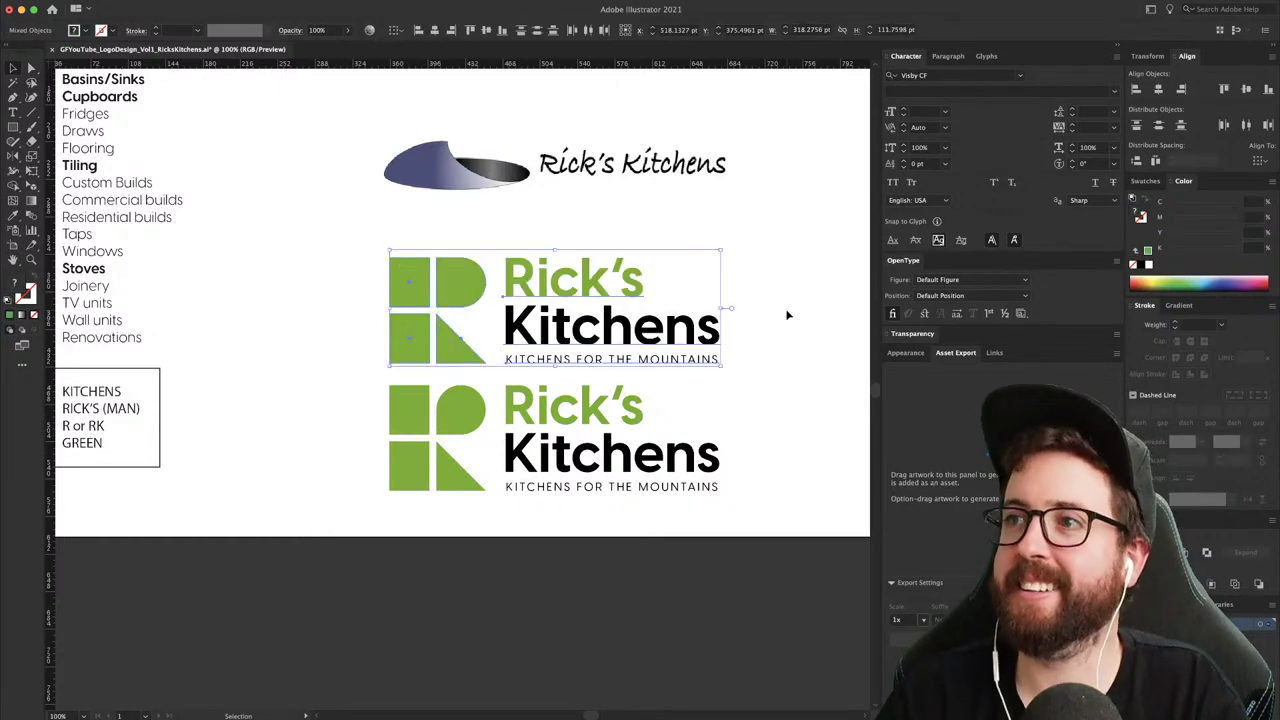
{"action": "left_click_drag", "start_coordinate": [790, 385], "coordinate": [350, 478]}
{"action": "key", "text": "Delete"}
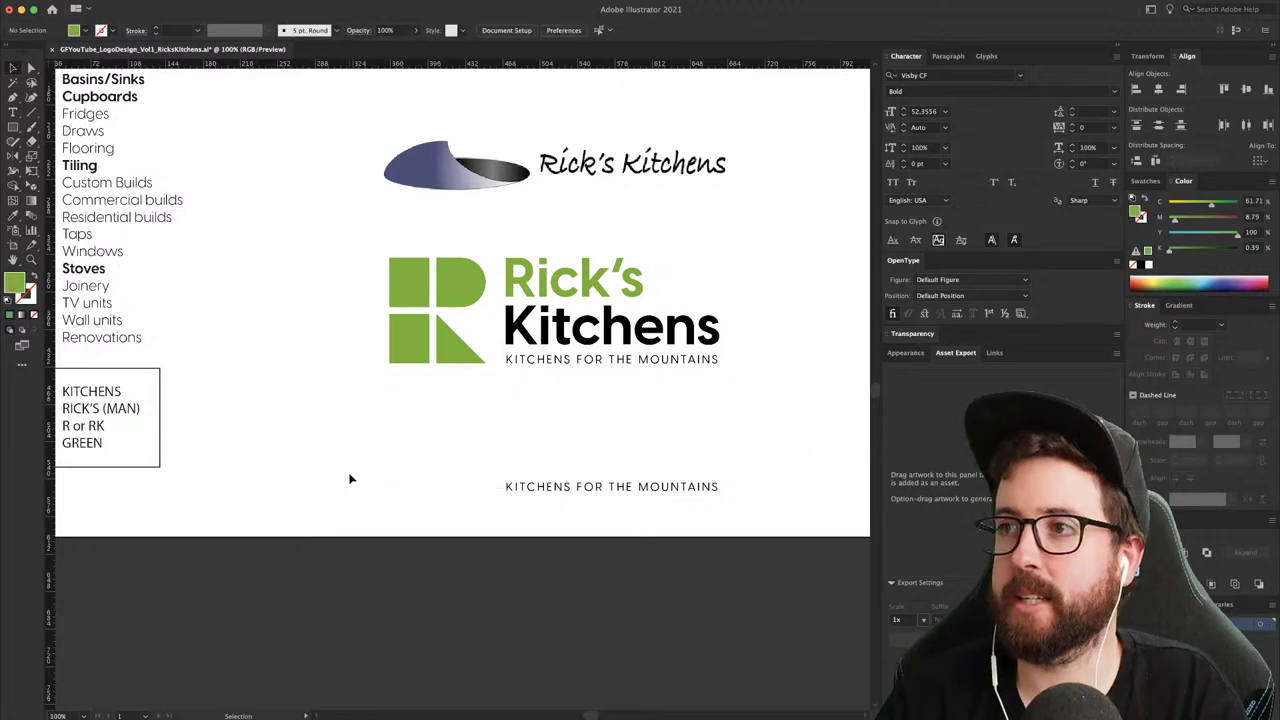
{"action": "left_click", "coordinate": [562, 487]}
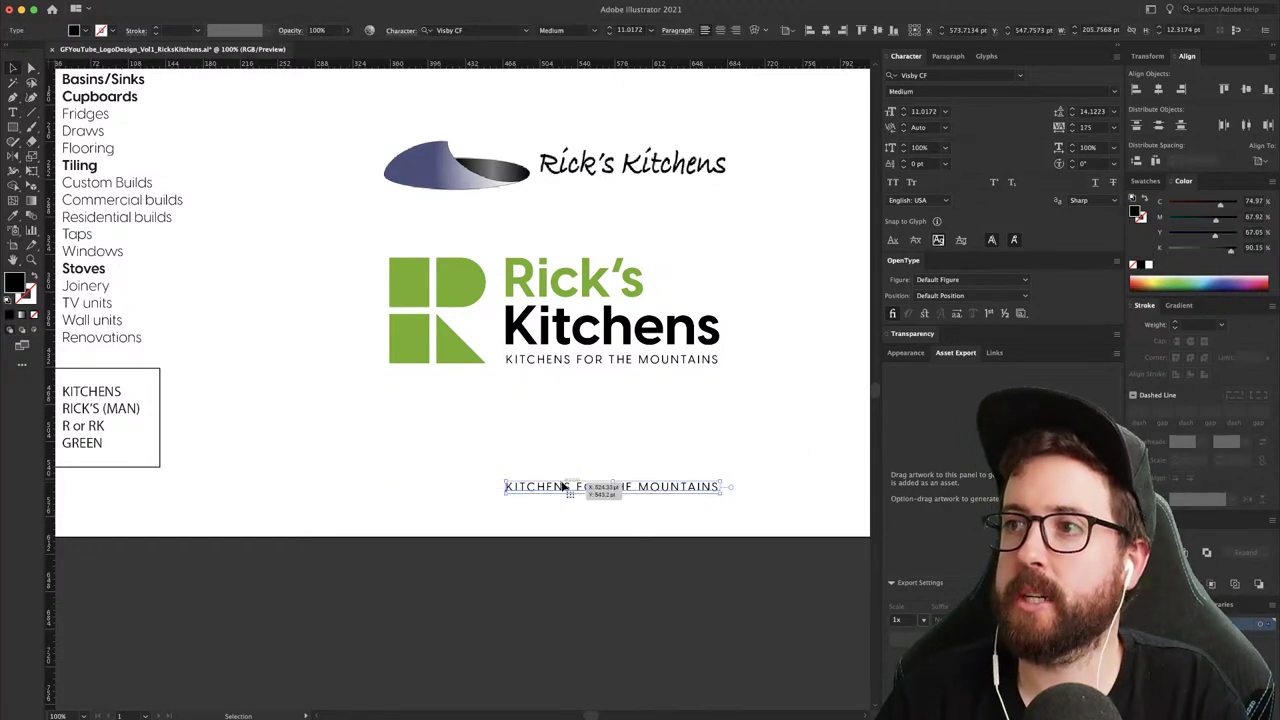
{"action": "key", "text": "Delete"}
{"action": "left_click_drag", "start_coordinate": [562, 487], "coordinate": [520, 487]}
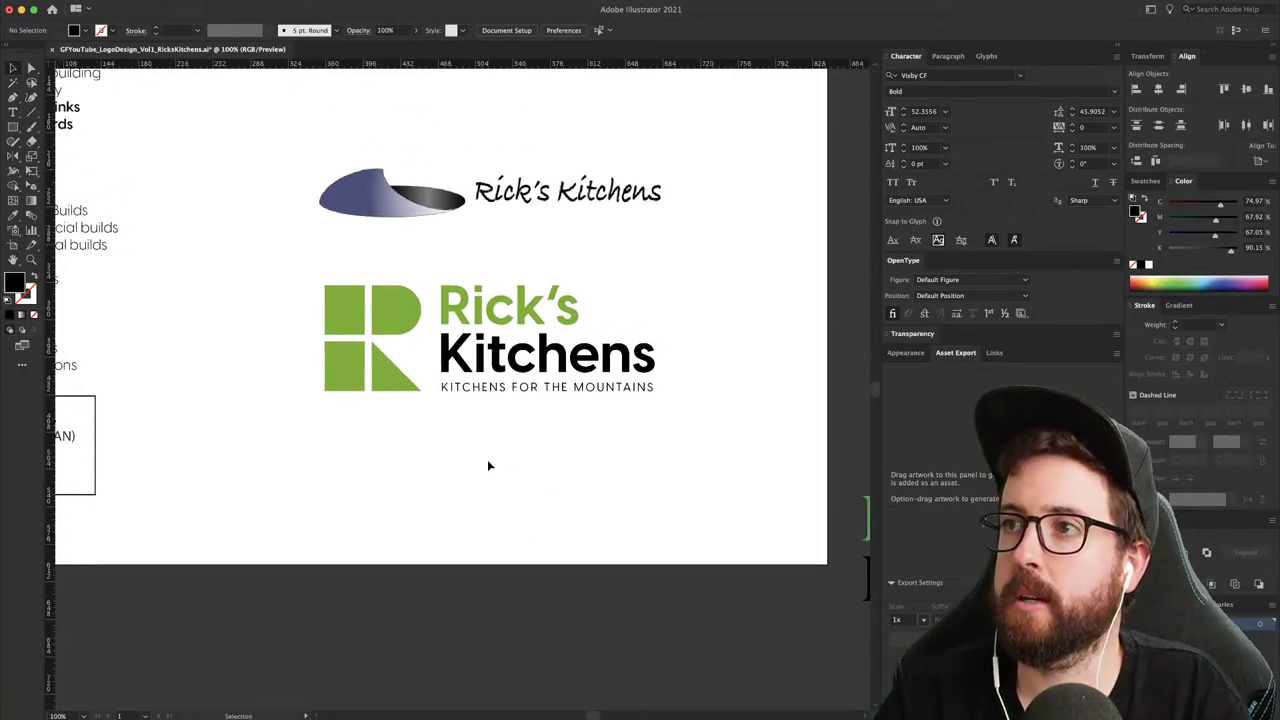
{"action": "left_click_drag", "start_coordinate": [661, 412], "coordinate": [365, 475]}
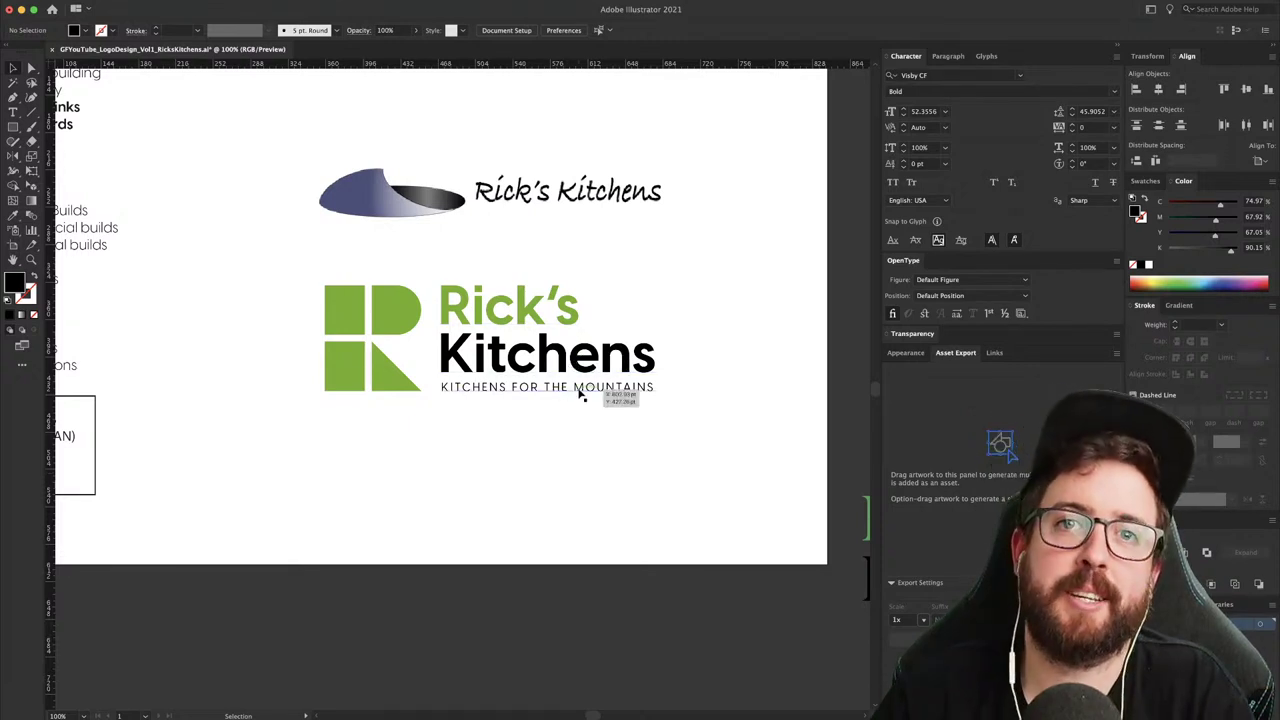
- Enlarge the KITCHENS FOR THE MOUNTAINS tagline slightly and move both logos up and left
{"action": "left_click", "coordinate": [634, 387]}
{"action": "left_click_drag", "start_coordinate": [708, 304], "coordinate": [662, 491]}
{"action": "key", "text": "v"}
{"action": "left_click", "coordinate": [688, 461]}
{"action": "left_click_drag", "start_coordinate": [703, 611], "coordinate": [312, 331]}
{"action": "left_click_drag", "start_coordinate": [367, 371], "coordinate": [351, 302]}
{"action": "left_click_drag", "start_coordinate": [440, 579], "coordinate": [483, 468]}
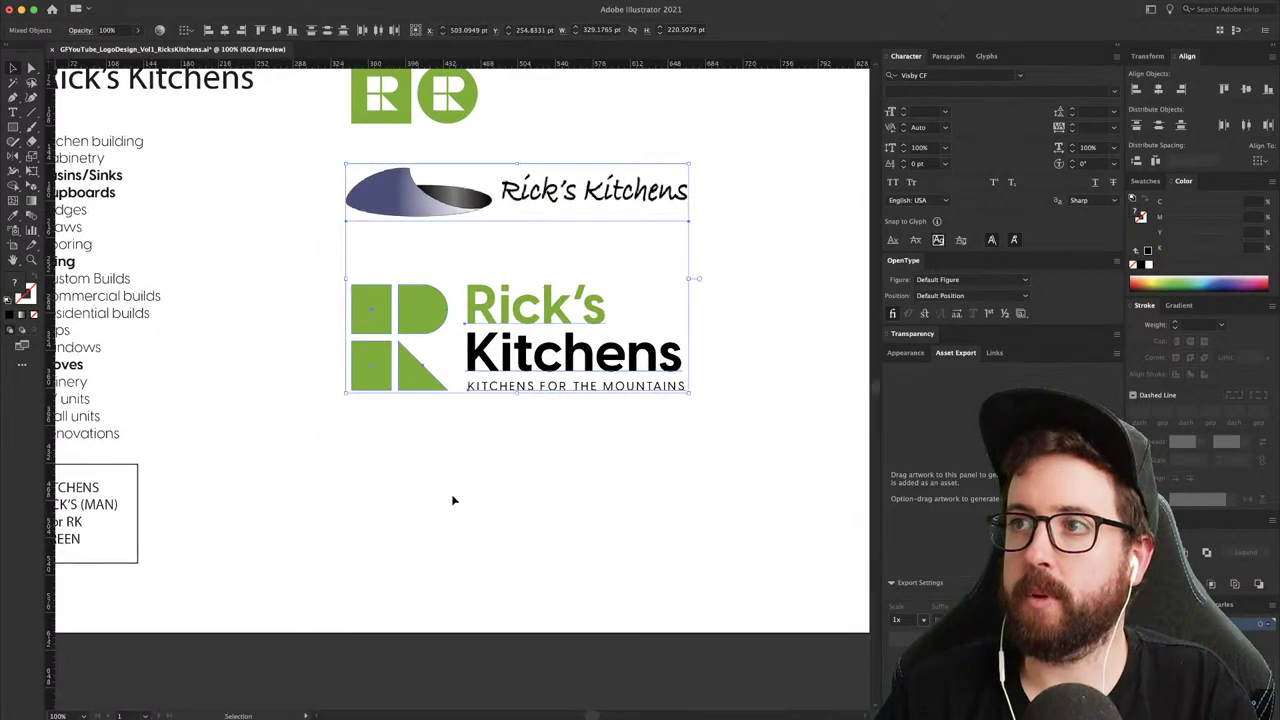
- Copy the logo's green square into a 2×2 grid of four squares below the R logo
{"action": "left_click", "coordinate": [454, 500]}
{"action": "left_click_drag", "start_coordinate": [354, 443], "coordinate": [425, 487]}
{"action": "left_click", "coordinate": [432, 346]}
{"action": "left_click_drag", "start_coordinate": [433, 341], "coordinate": [447, 485]}
{"action": "key", "text": "super+z"}
{"action": "left_click_drag", "start_coordinate": [435, 345], "coordinate": [436, 509]}
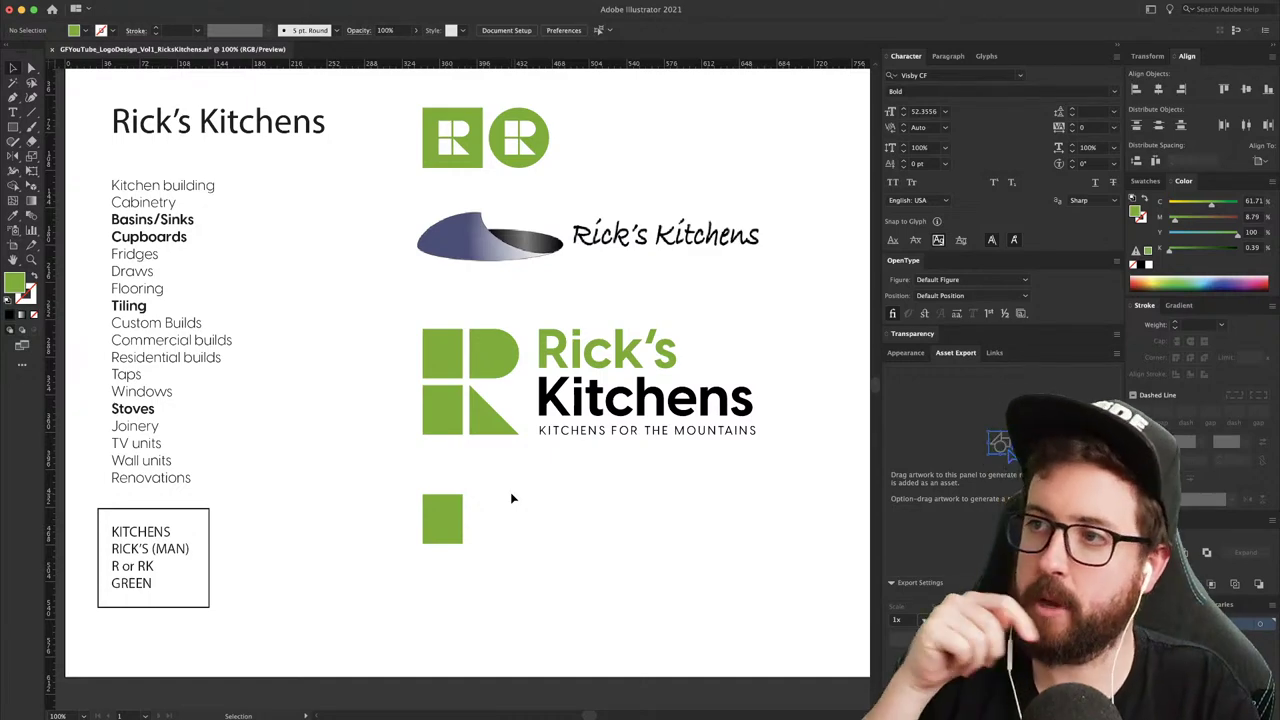
{"action": "left_click_drag", "start_coordinate": [451, 537], "coordinate": [492, 567]}
{"action": "left_click", "coordinate": [438, 526], "text": "shift"}
{"action": "left_click", "coordinate": [563, 547]}
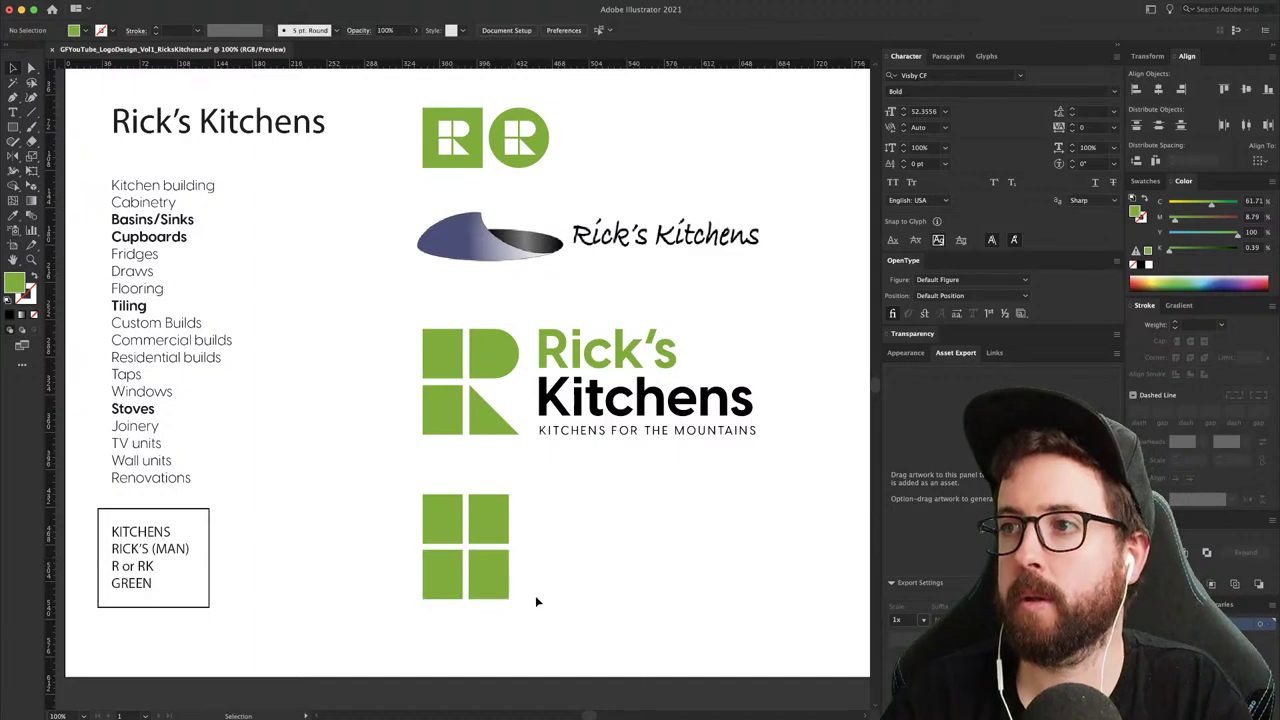
{"action": "left_click", "coordinate": [431, 517]}
- Turn the four squares into outlines, shrink them to about 71%, and give them a 2 pt stroke
{"action": "key", "text": "shift+x"}
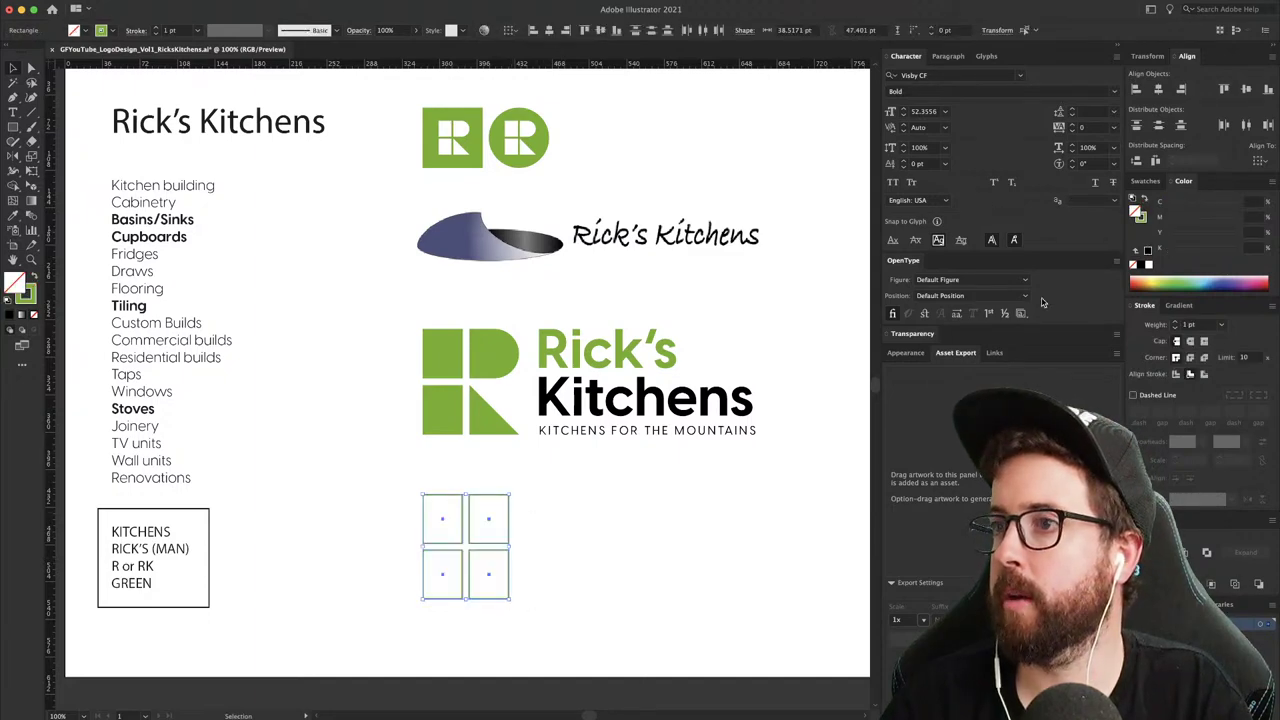
{"action": "left_click_drag", "start_coordinate": [568, 497], "coordinate": [437, 590]}
{"action": "key", "text": "s"}
{"action": "mouse_move", "coordinate": [569, 477]}
{"action": "left_mouse_down"}
{"action": "mouse_move", "coordinate": [542, 496]}
{"action": "mouse_move", "coordinate": [578, 478]}
{"action": "left_mouse_up"}
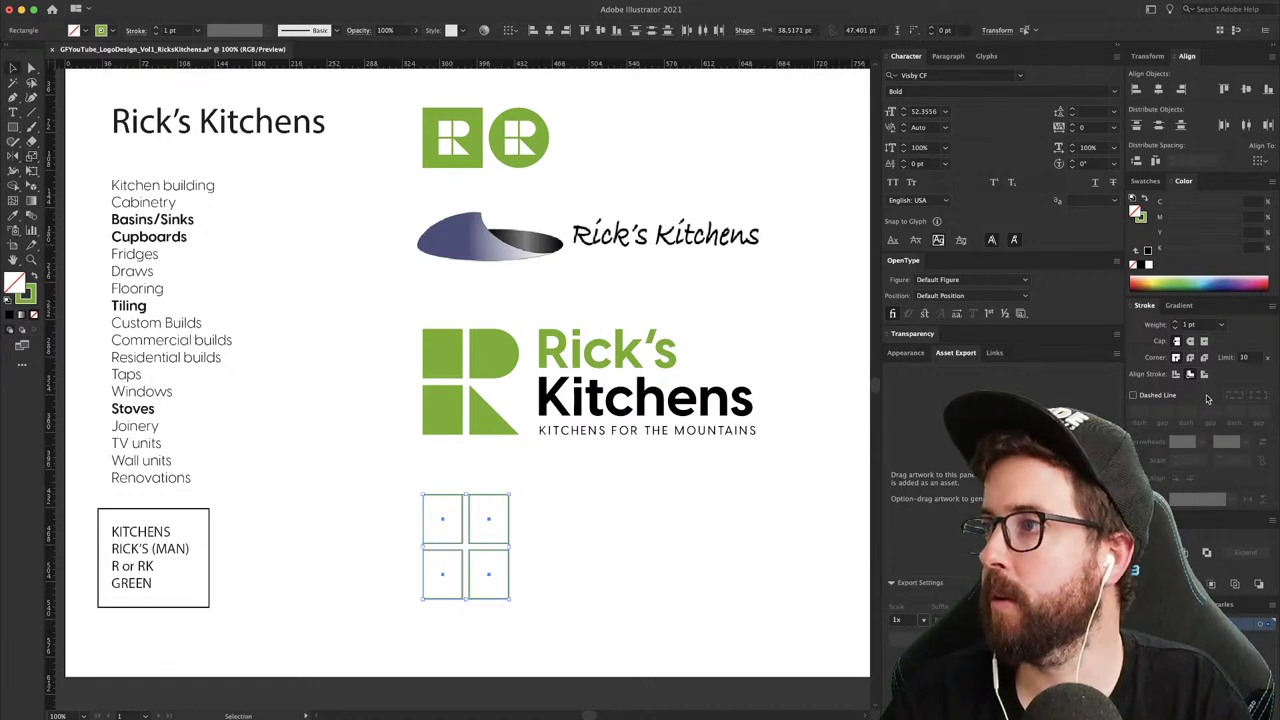
{"action": "left_click", "coordinate": [1200, 325]}
{"action": "type", "text": "3"}
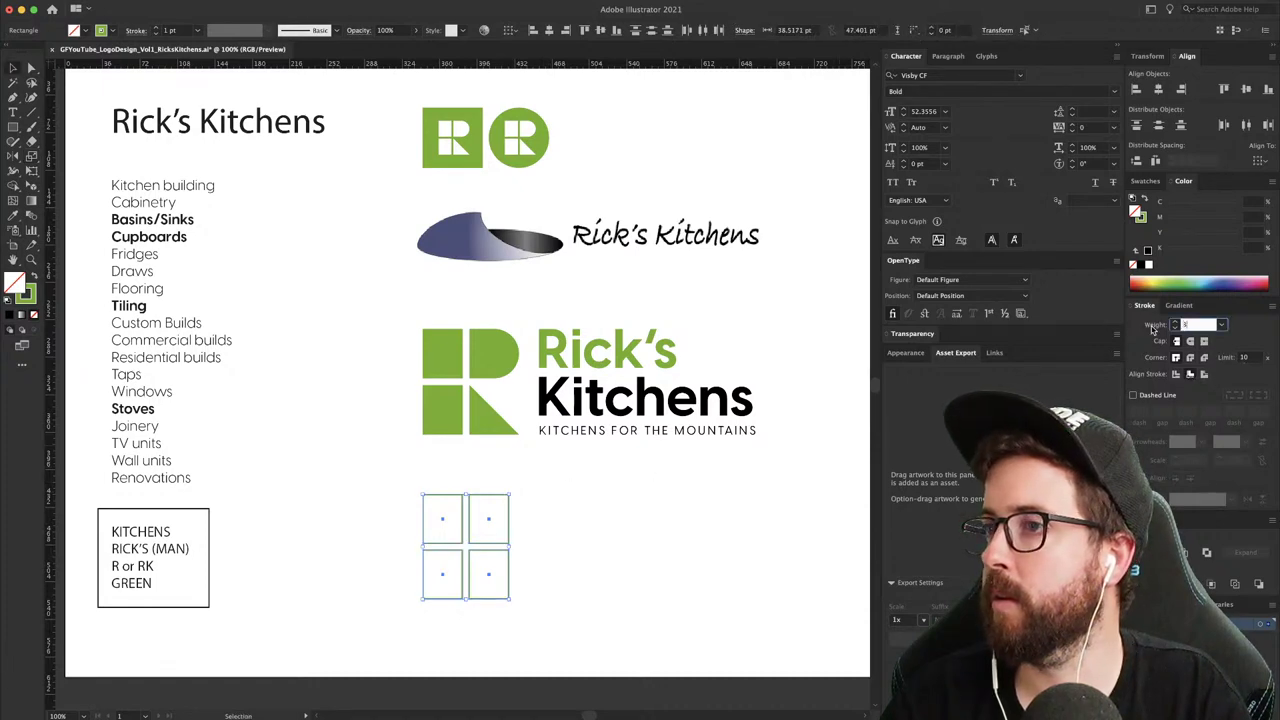
{"action": "key", "text": "BackSpace"}
{"action": "type", "text": "2"}
{"action": "key", "text": "Tab"}
{"action": "mouse_move", "coordinate": [573, 496]}
{"action": "left_mouse_down"}
{"action": "mouse_move", "coordinate": [437, 563]}
{"action": "mouse_move", "coordinate": [390, 565]}
{"action": "left_mouse_up"}
{"action": "left_click", "coordinate": [293, 487]}
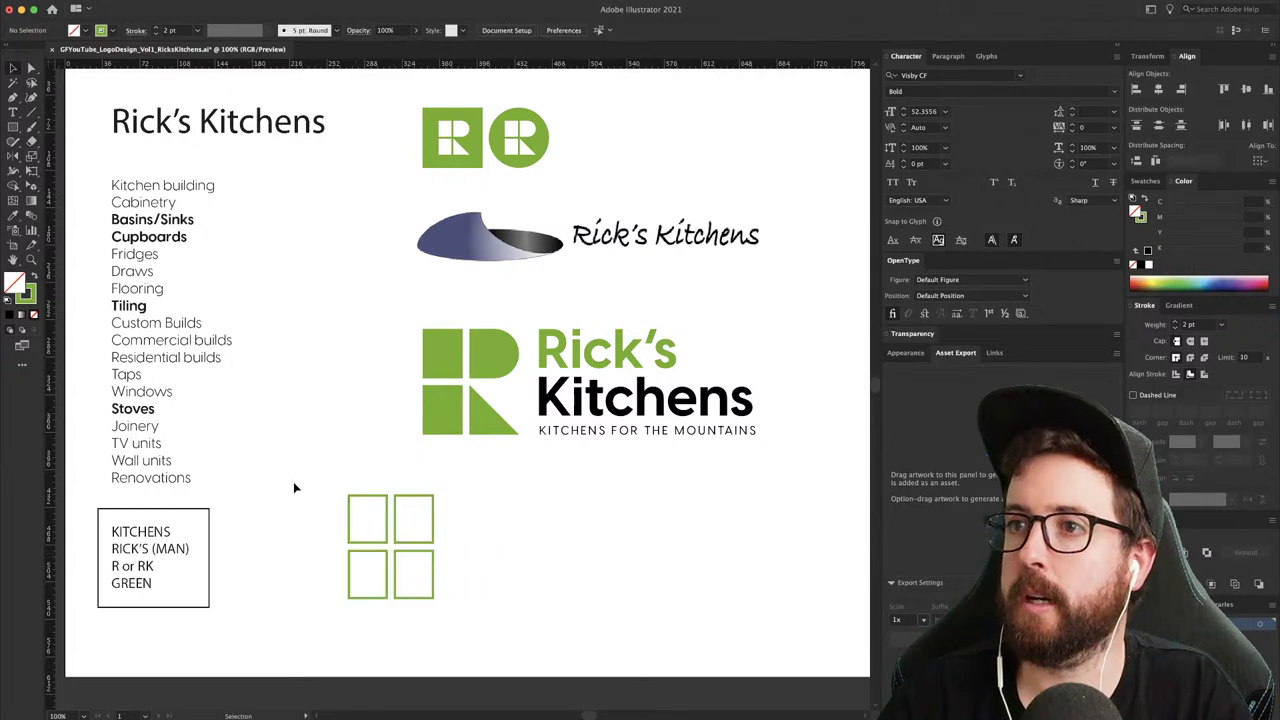
- Add a centred 'Tiling' label under the squares, styled like the service list
{"action": "left_click", "coordinate": [163, 270]}
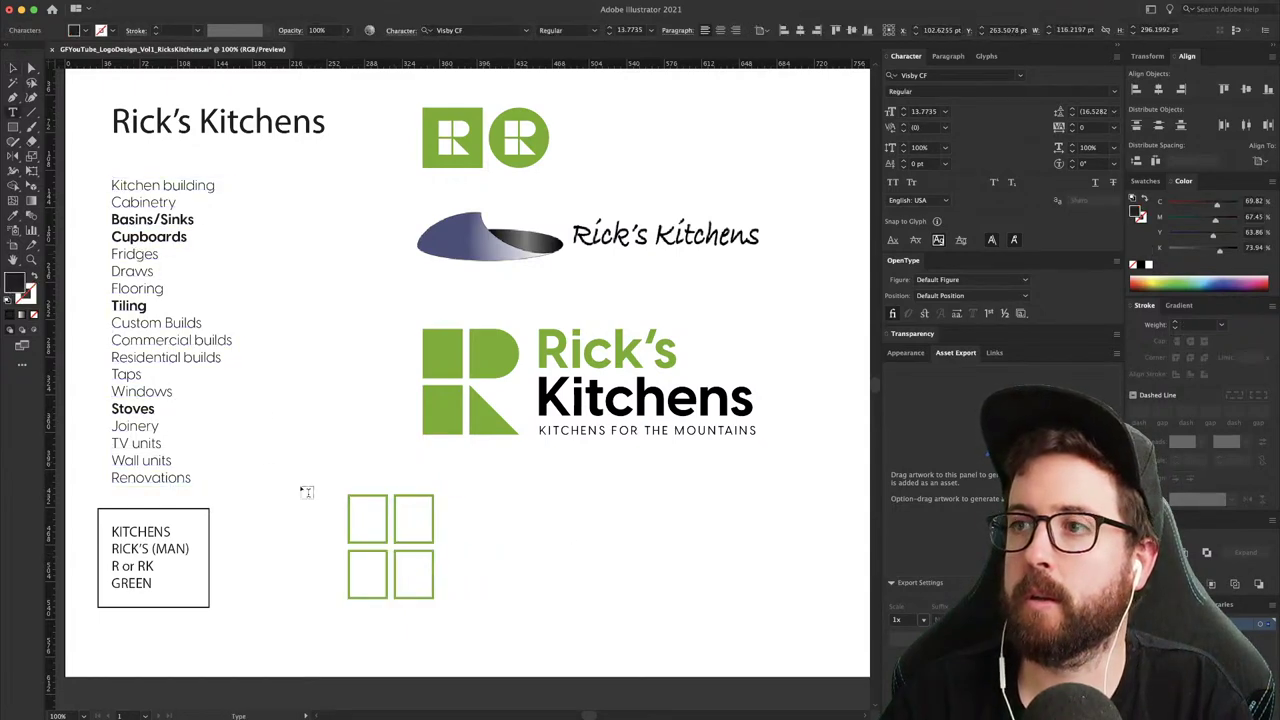
{"action": "key", "text": "t"}
{"action": "left_click", "coordinate": [379, 632]}
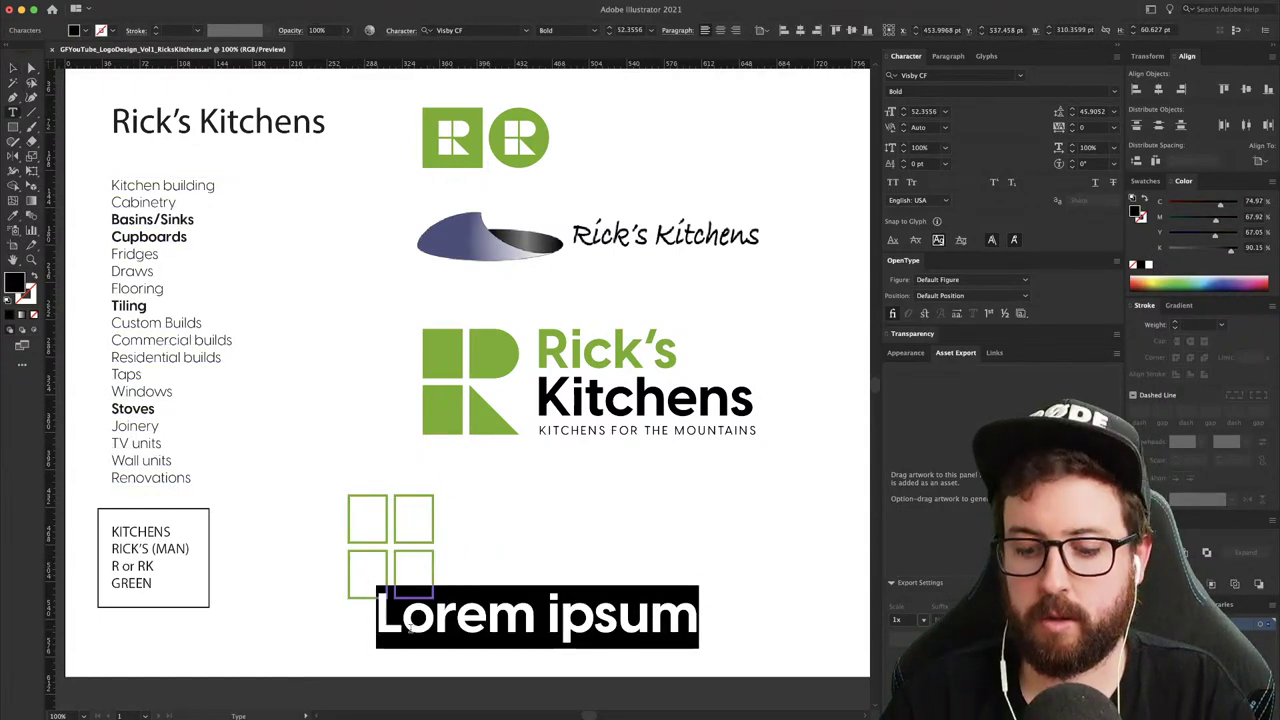
{"action": "type", "text": "Tiling"}
{"action": "key", "text": "Escape"}
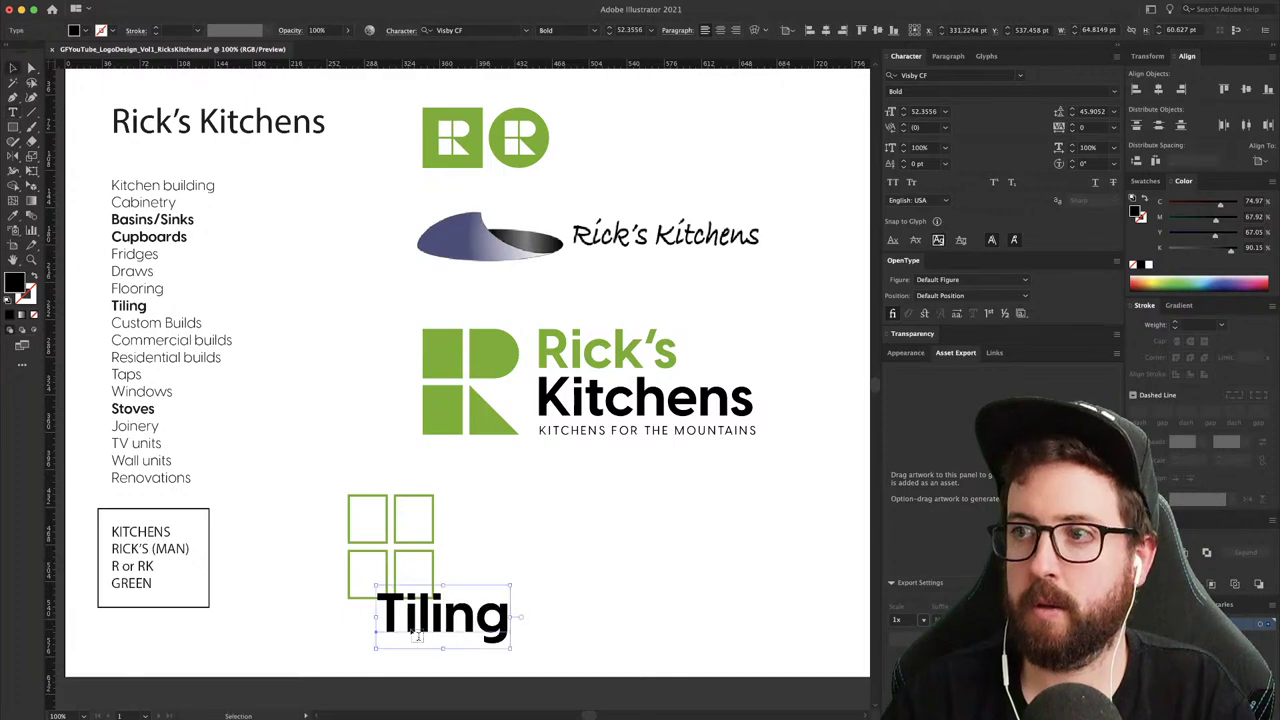
{"action": "key", "text": "i"}
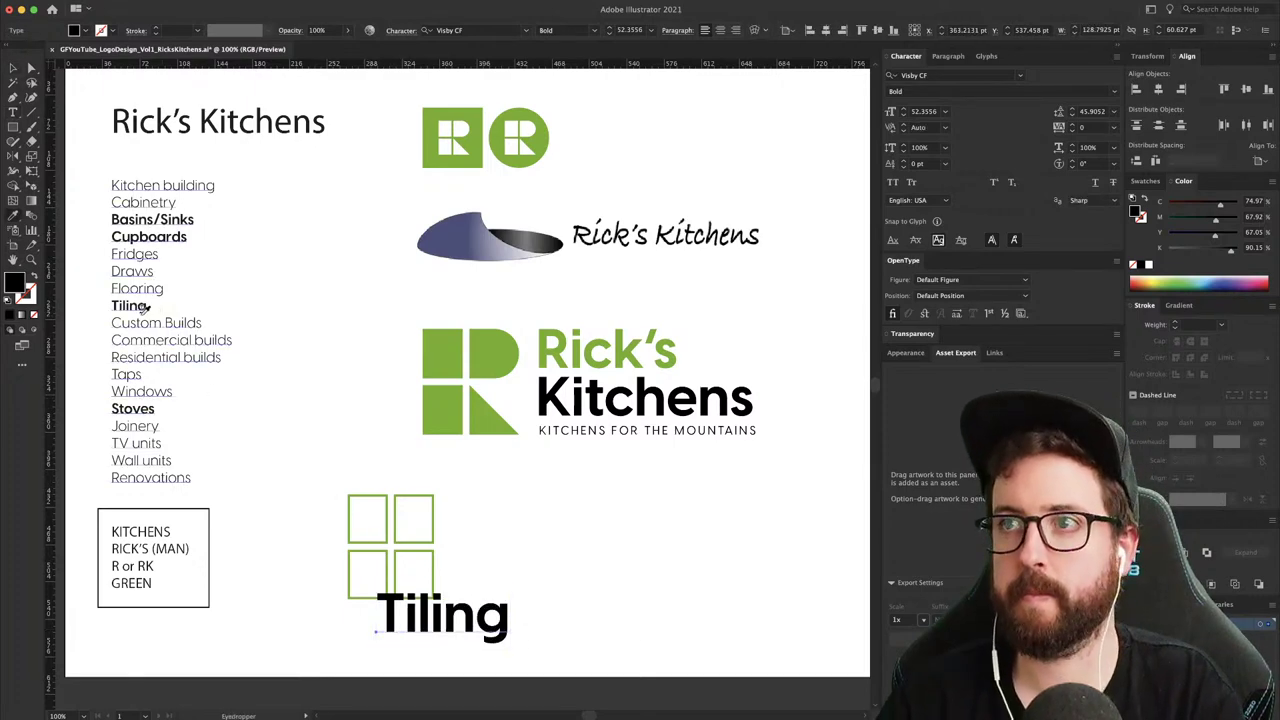
{"action": "left_click", "coordinate": [136, 308]}
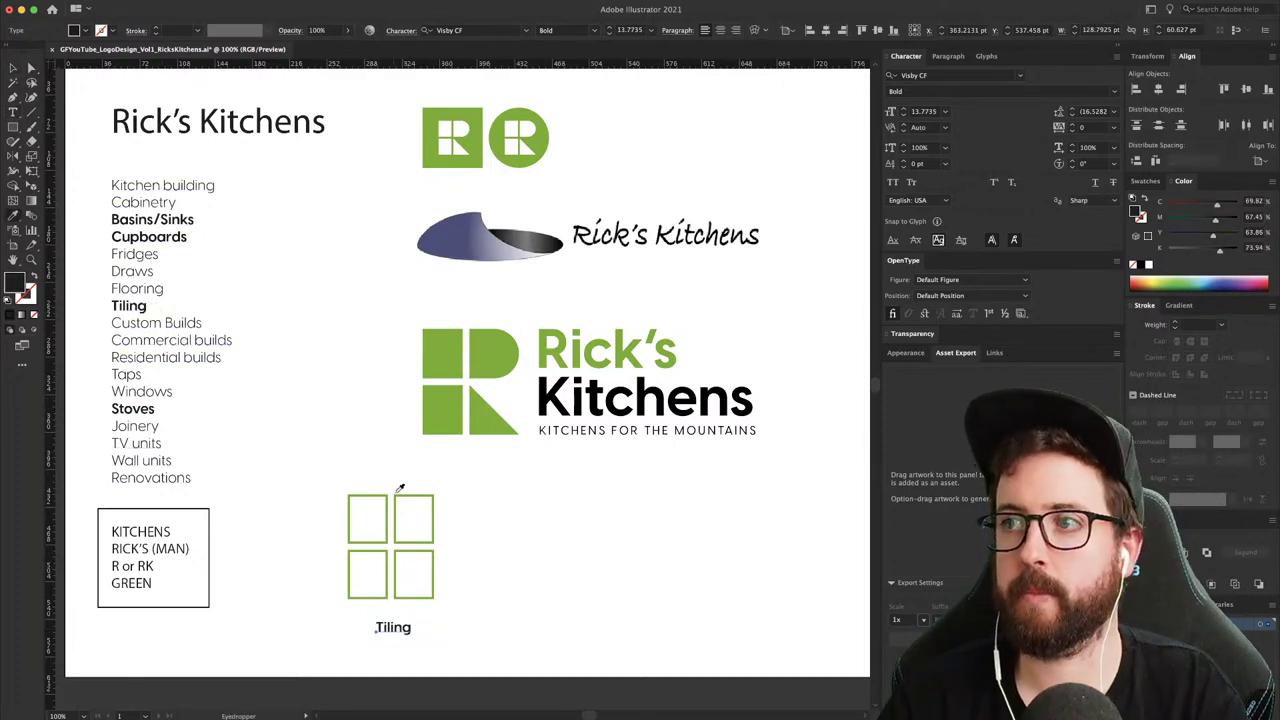
{"action": "left_click", "coordinate": [719, 31]}
{"action": "left_click", "coordinate": [420, 630]}
{"action": "left_click_drag", "start_coordinate": [390, 631], "coordinate": [407, 625]}
{"action": "left_click", "coordinate": [483, 630]}
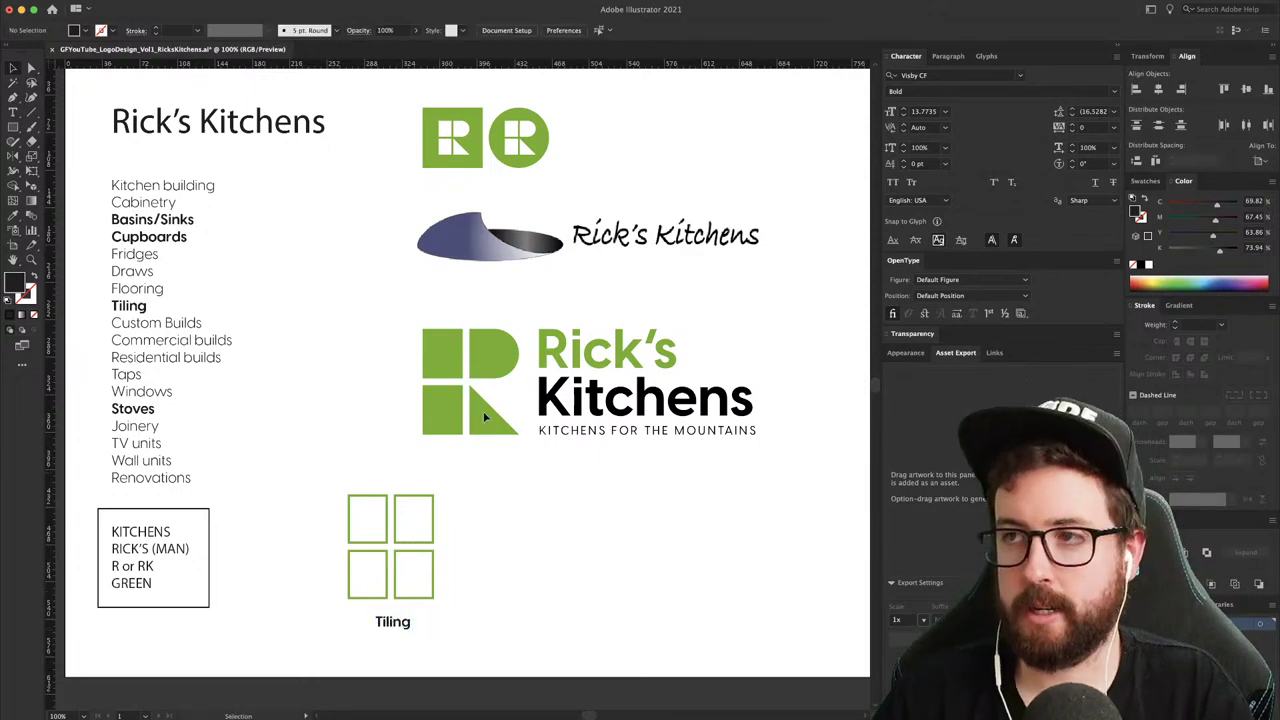
- Copy the R's bowl shape beside the squares and add a 'Kitchen basis' label beneath it
{"action": "left_click_drag", "start_coordinate": [481, 383], "coordinate": [513, 565]}
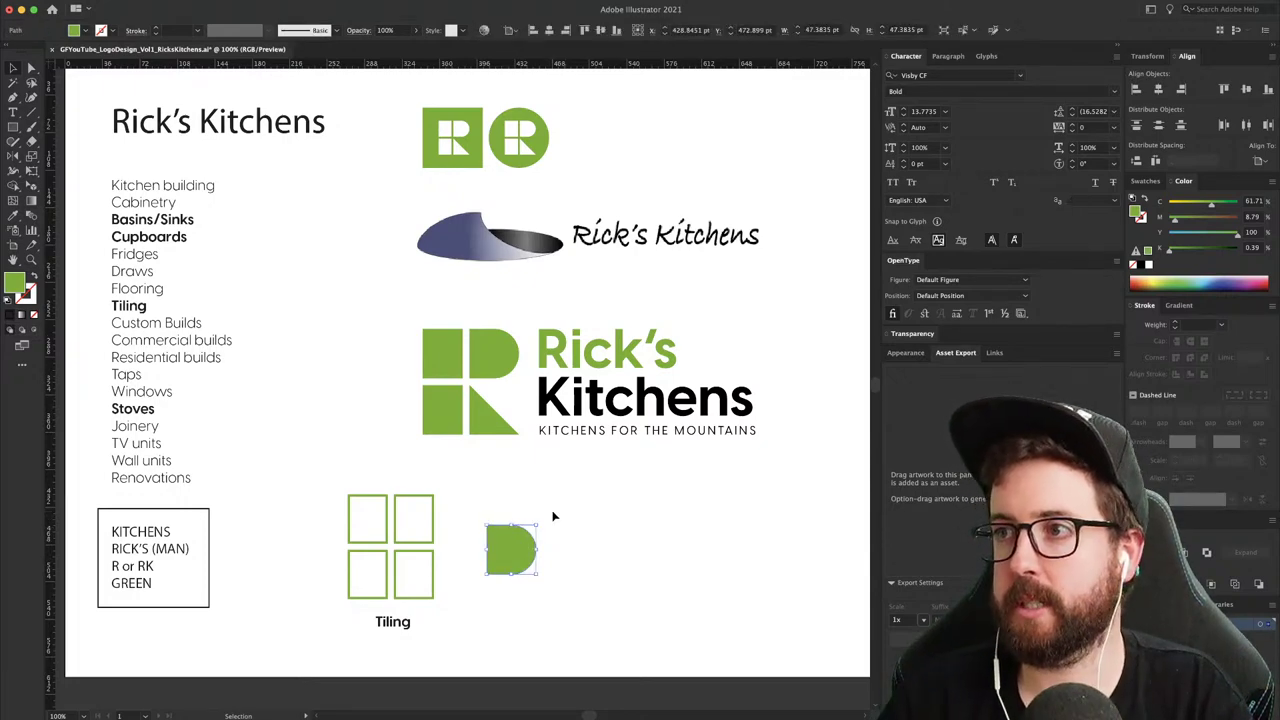
{"action": "left_click", "coordinate": [560, 530]}
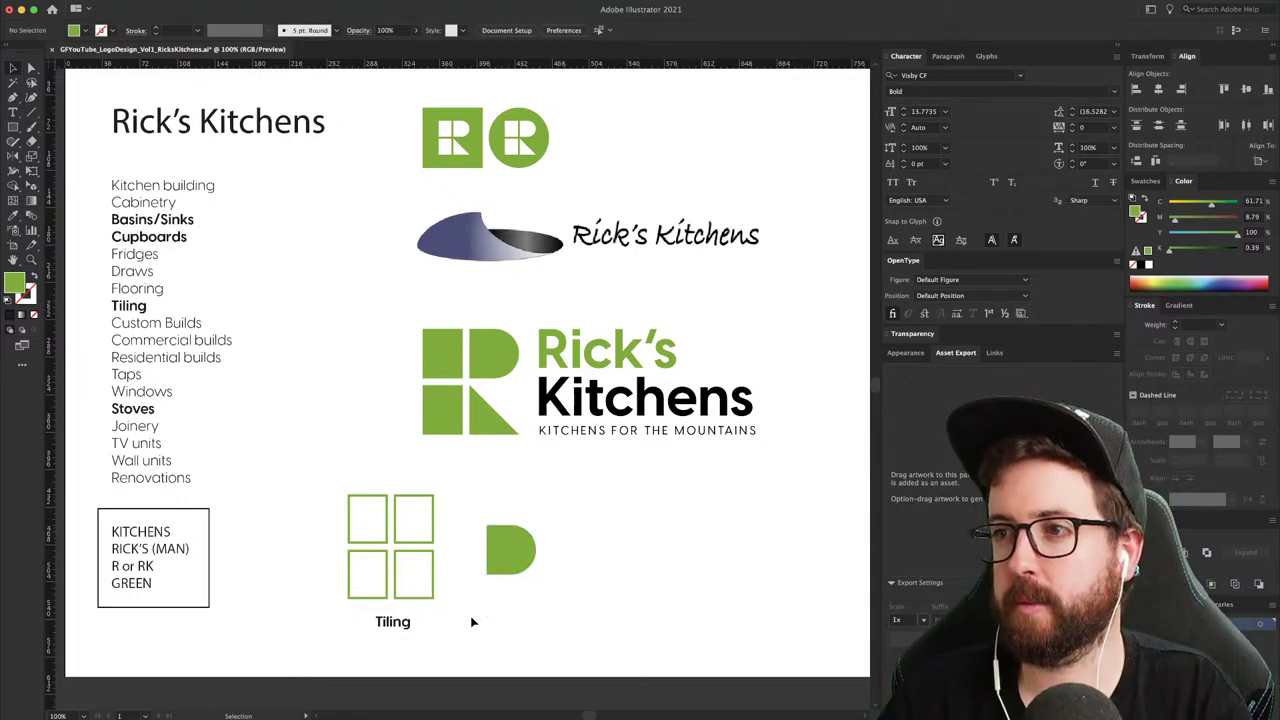
{"action": "left_click_drag", "start_coordinate": [409, 622], "coordinate": [510, 622]}
{"action": "double_click", "coordinate": [510, 622]}
{"action": "double_click", "coordinate": [507, 618]}
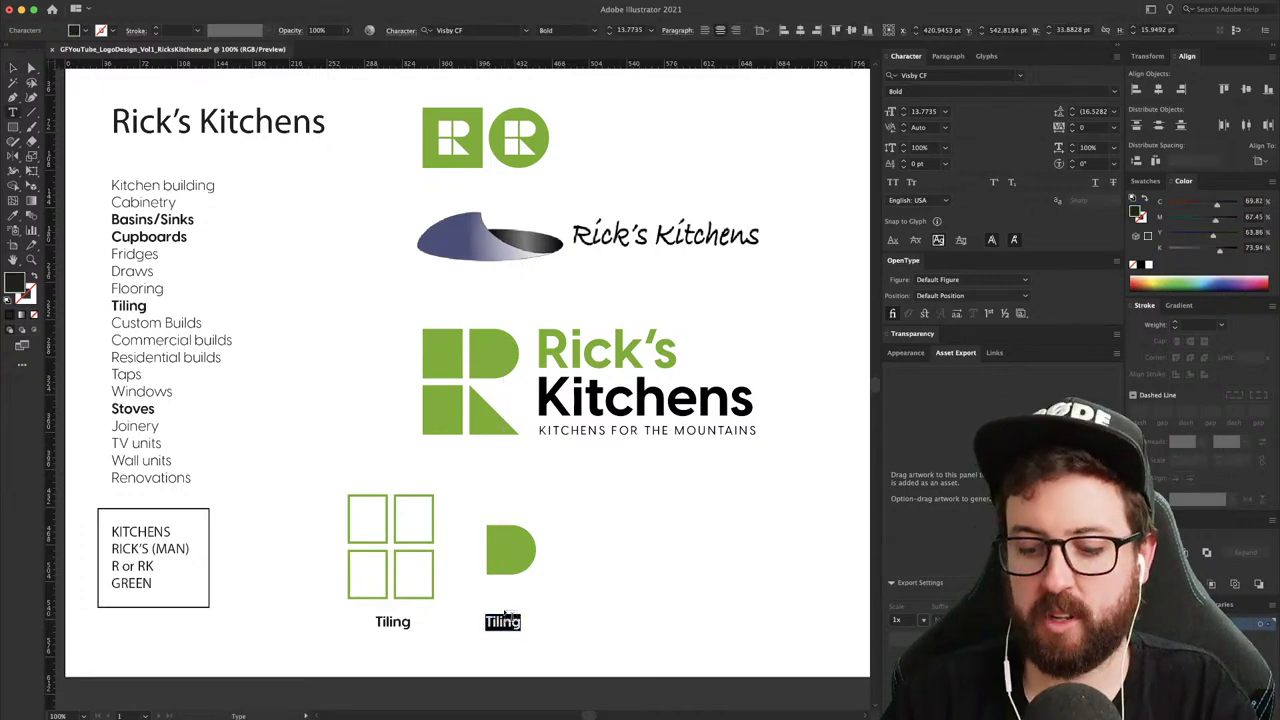
{"action": "type", "text": "Ki"}
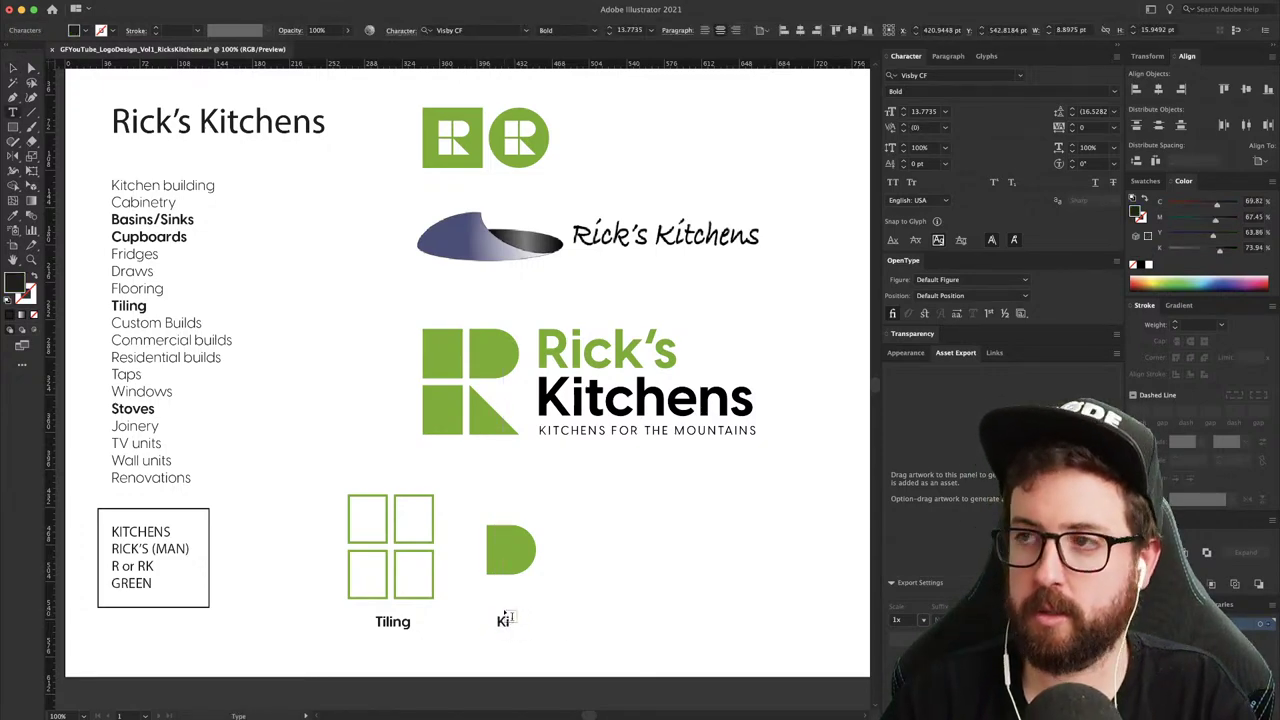
{"action": "type", "text": "tchen basis"}
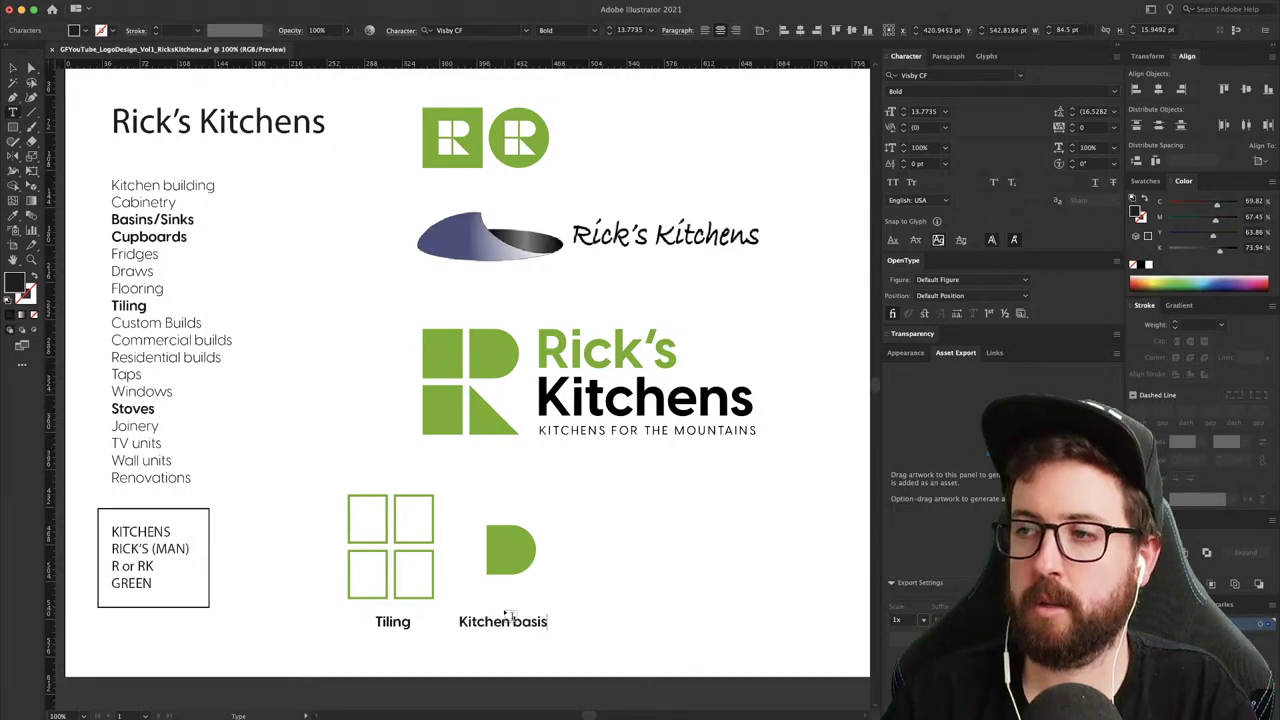
{"action": "key", "text": "Escape"}
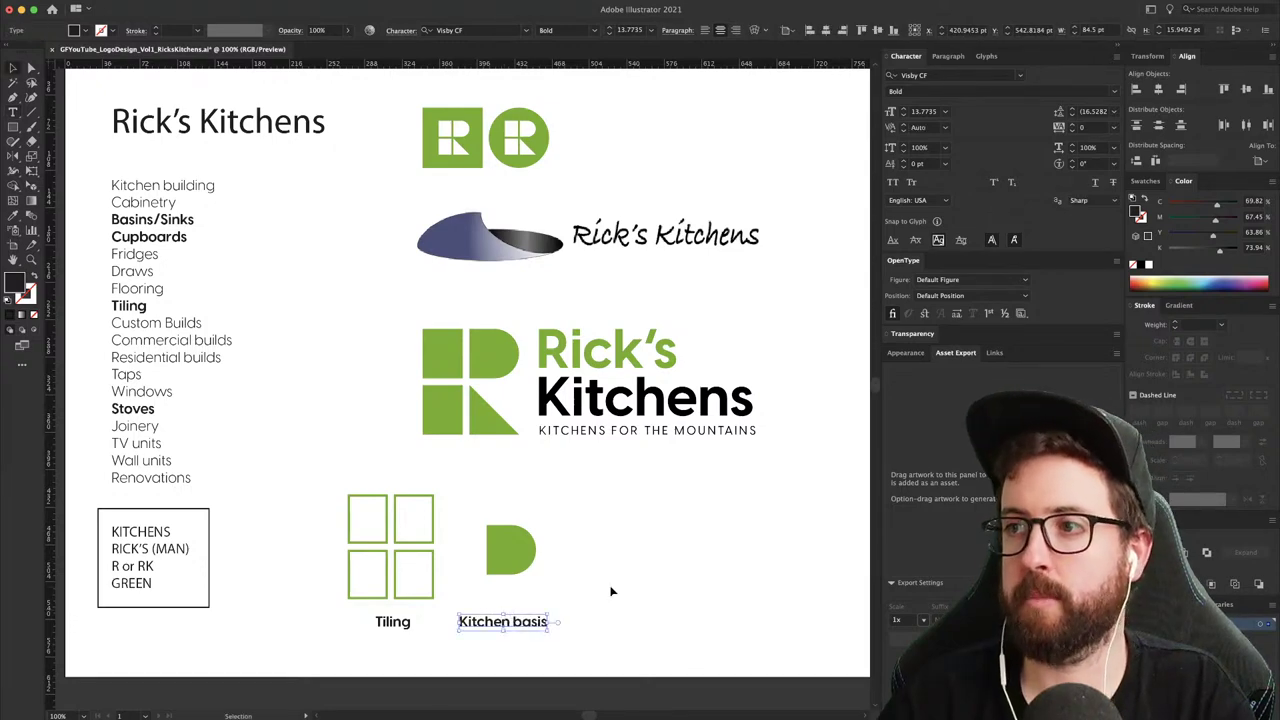
- Make the bowl shape a green outline and rotate it 90° into a U
{"action": "left_click", "coordinate": [522, 546]}
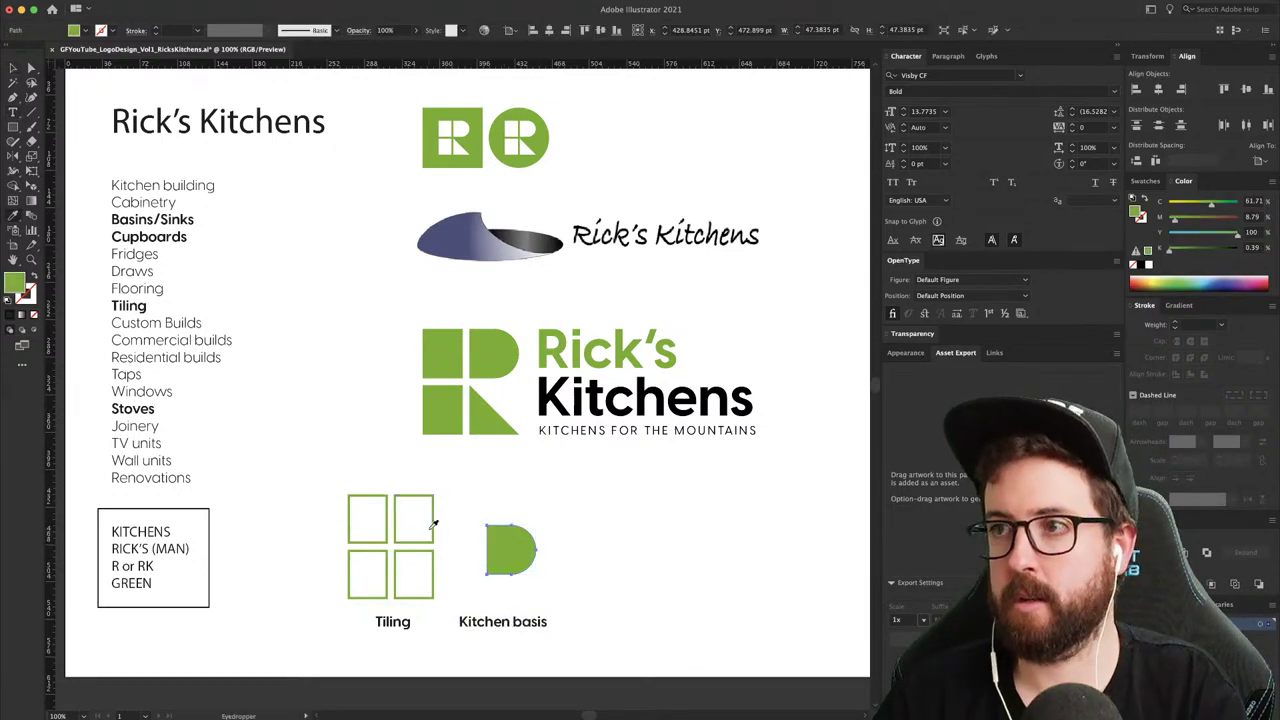
{"action": "key", "text": "shift+x"}
{"action": "left_click", "coordinate": [525, 525]}
{"action": "left_click", "coordinate": [519, 530]}
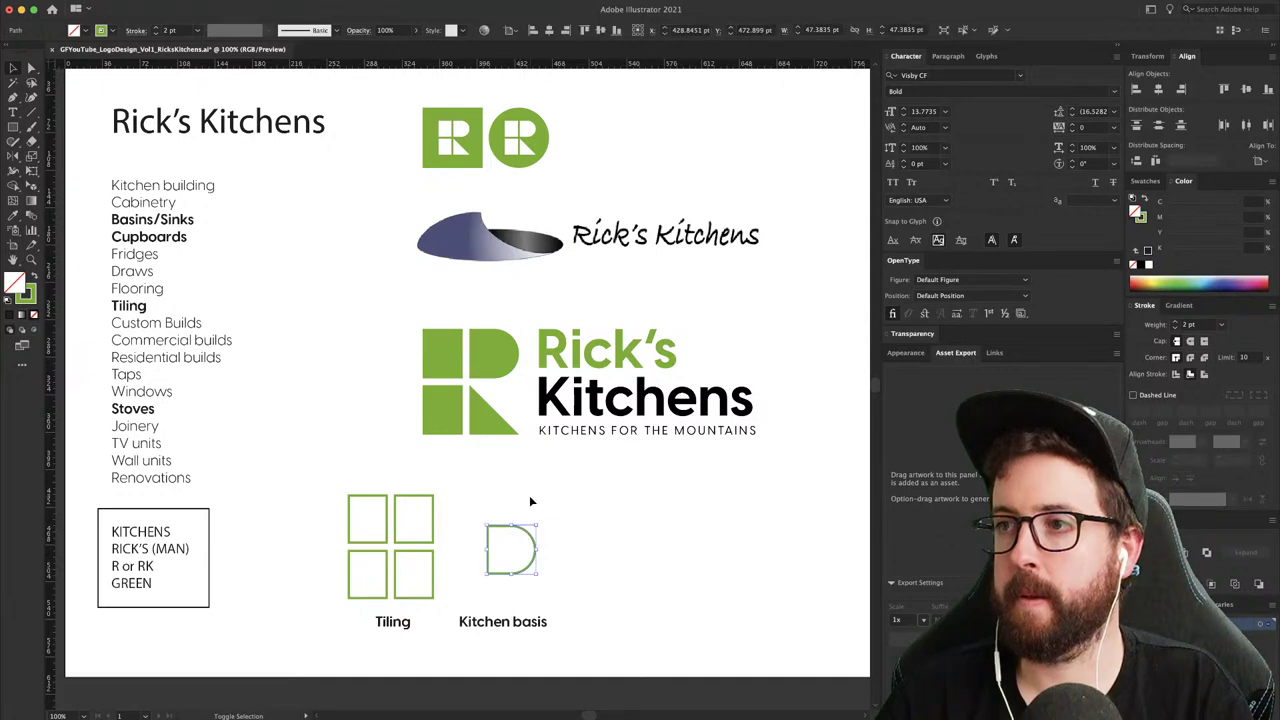
{"action": "key", "text": "r"}
{"action": "left_click_drag", "start_coordinate": [548, 516], "coordinate": [634, 592]}
{"action": "key", "text": "v"}
{"action": "left_click", "coordinate": [563, 547]}
- Draw a small white-filled circle on the U's top edge, centred horizontally with the U
{"action": "key", "text": "z"}
{"action": "left_click", "coordinate": [14, 128]}
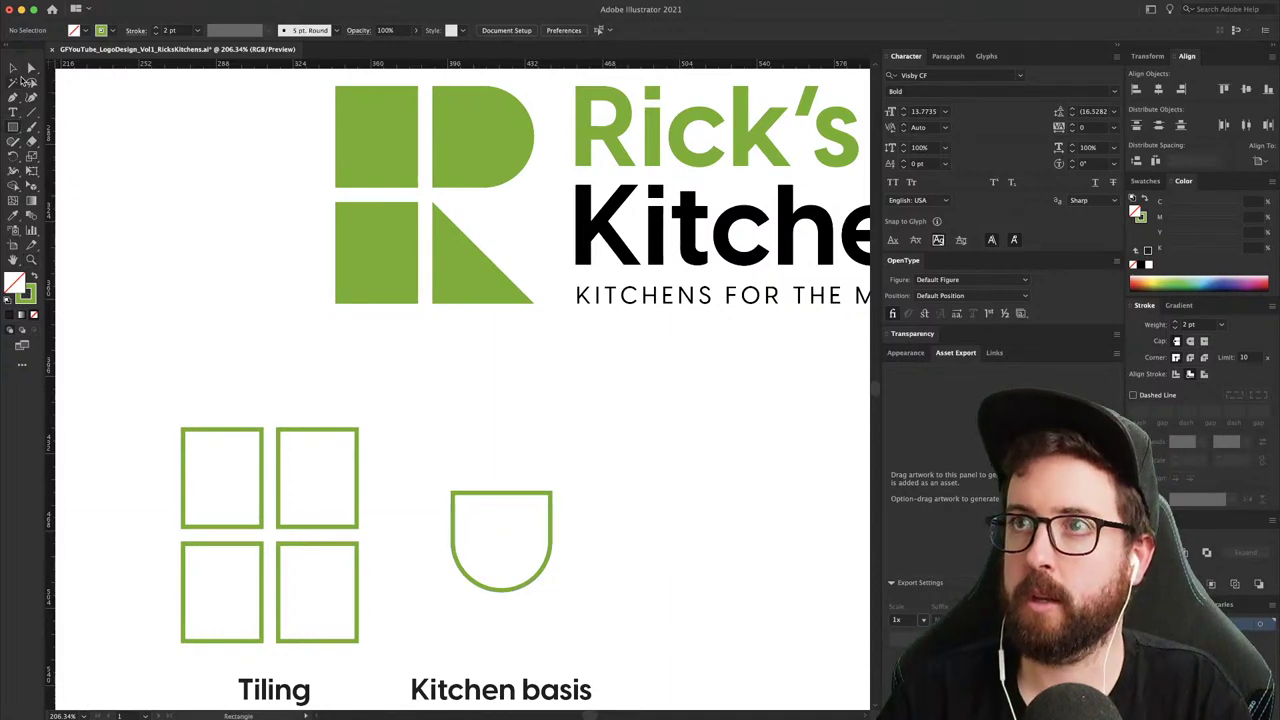
{"action": "left_click_drag", "start_coordinate": [14, 128], "coordinate": [80, 157]}
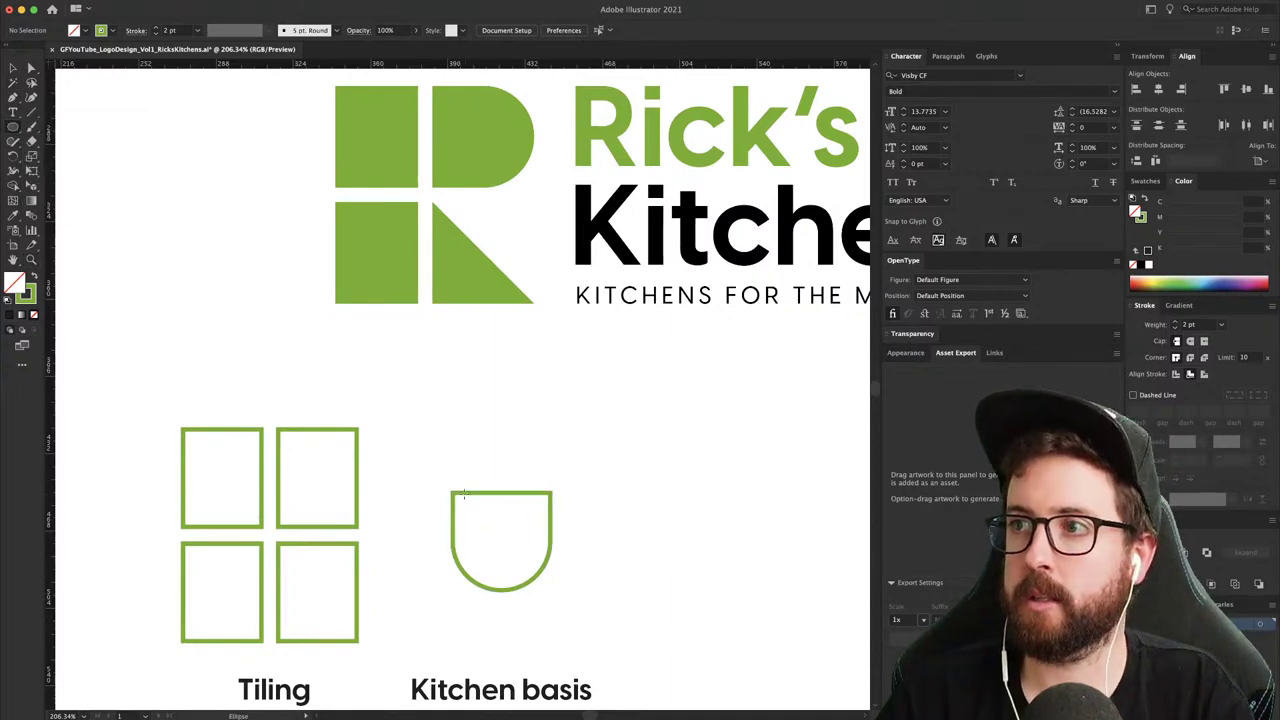
{"action": "mouse_move", "coordinate": [489, 482]}
{"action": "left_mouse_down"}
{"action": "mouse_move", "coordinate": [517, 508]}
{"action": "mouse_move", "coordinate": [512, 485]}
{"action": "left_mouse_up"}
{"action": "key", "text": "v"}
{"action": "key", "text": "super+shift+a"}
{"action": "left_click", "coordinate": [1148, 265]}
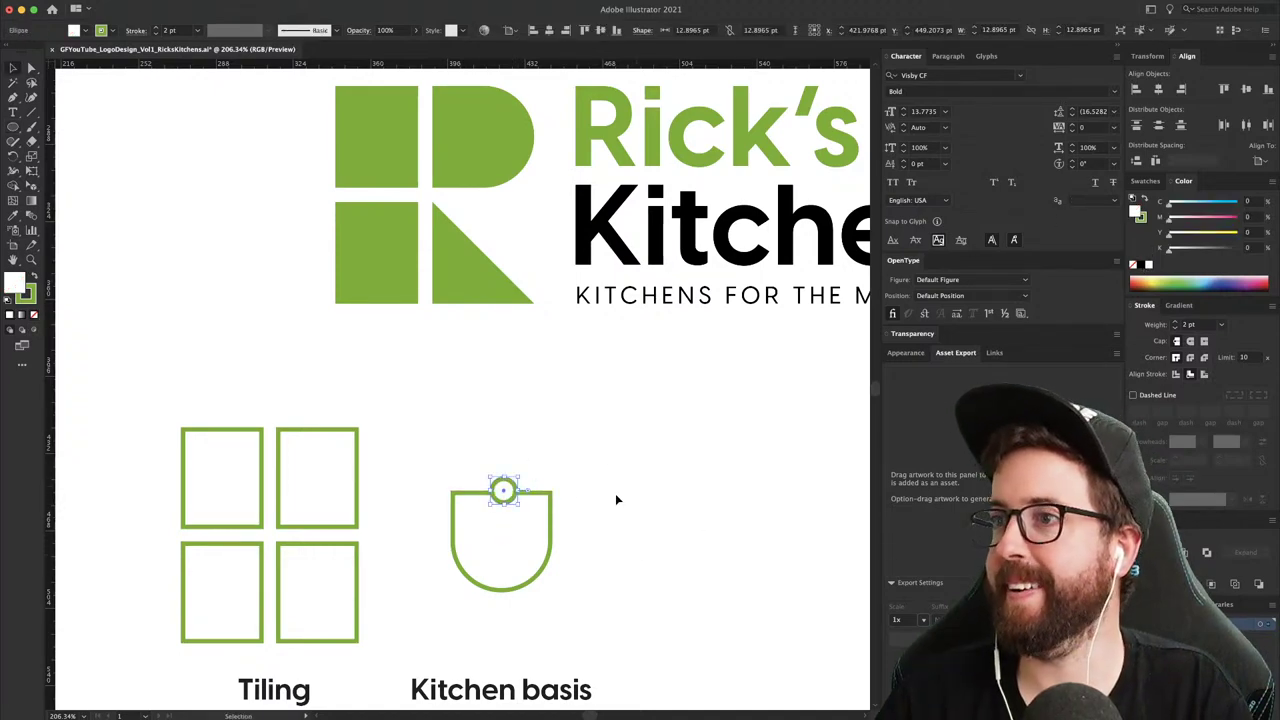
{"action": "left_click", "coordinate": [615, 493]}
{"action": "left_click", "coordinate": [474, 518]}
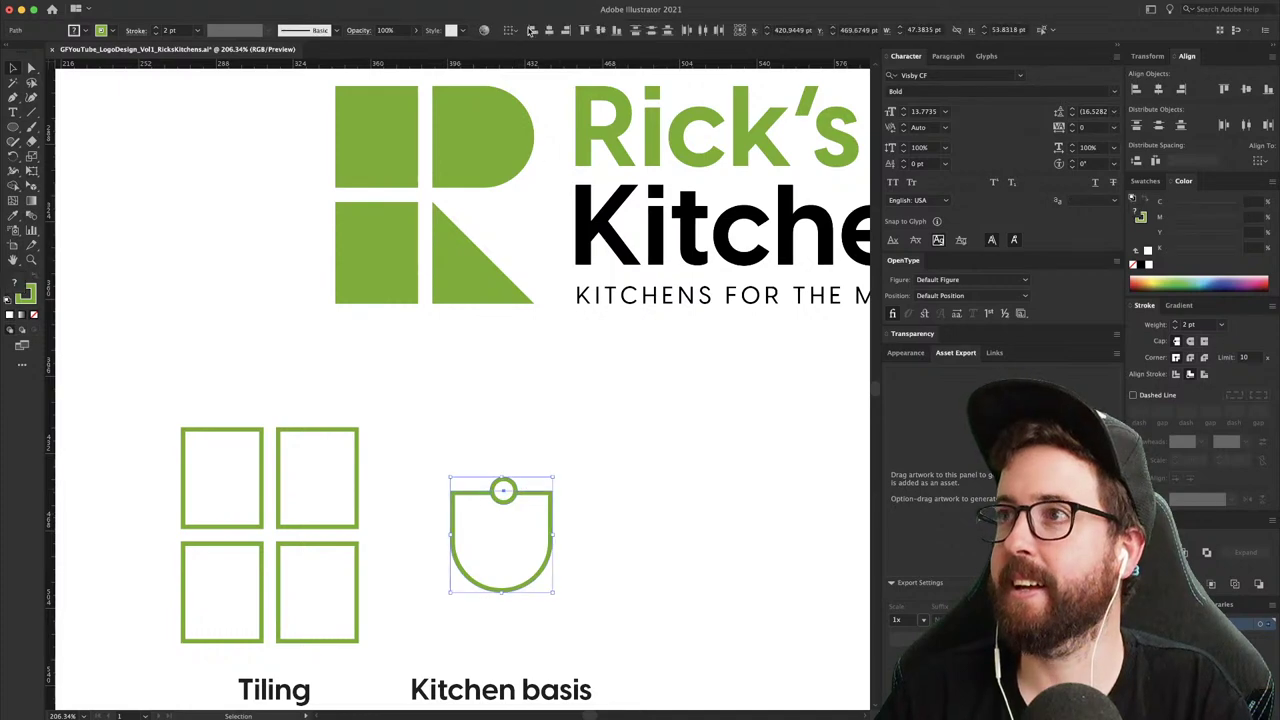
{"action": "left_click", "coordinate": [549, 31]}
{"action": "left_click", "coordinate": [563, 449]}
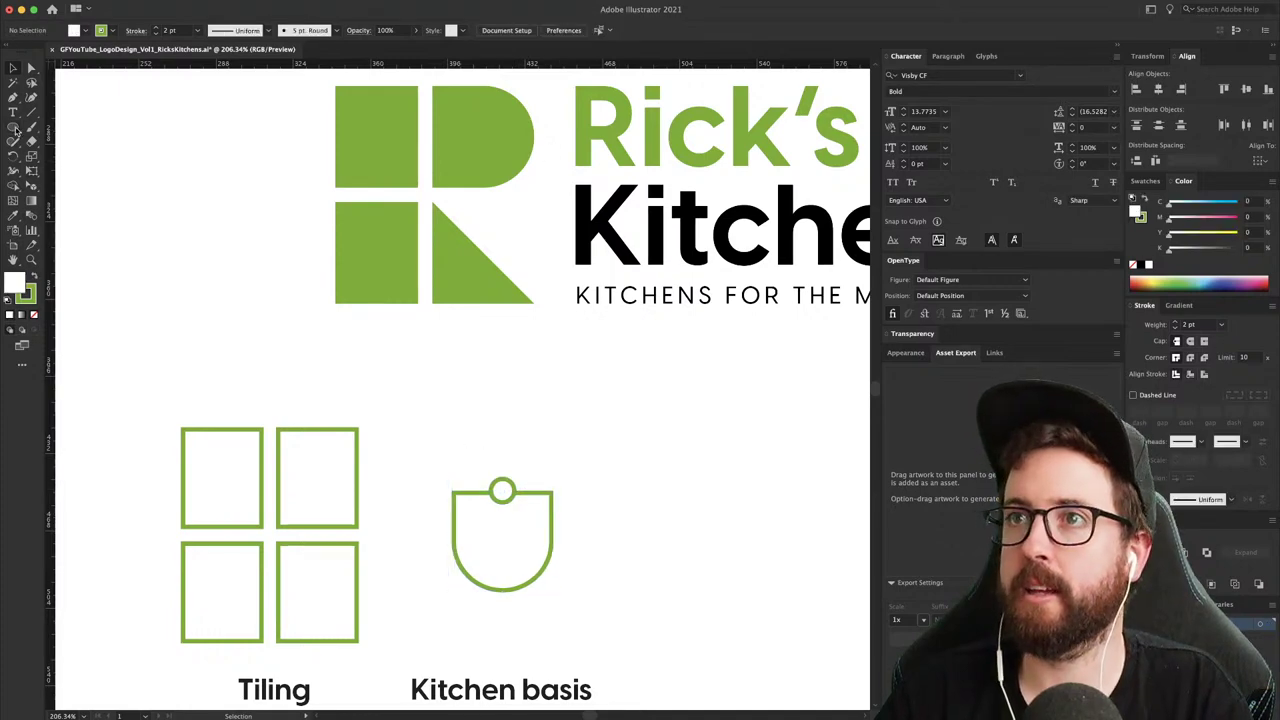
- Draw a narrow rectangle under the circle, then shorten it and narrow it to about 72% width
{"action": "left_click_drag", "start_coordinate": [16, 128], "coordinate": [90, 127]}
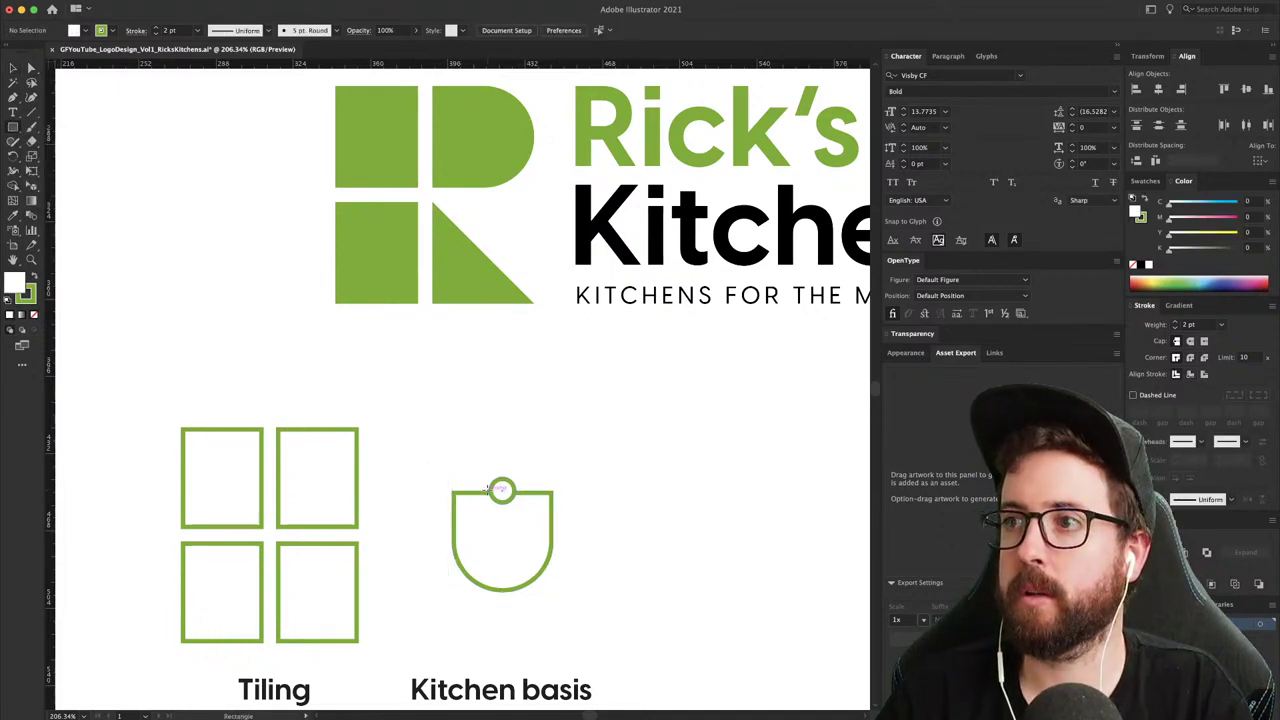
{"action": "left_click_drag", "start_coordinate": [489, 480], "coordinate": [516, 546]}
{"action": "key", "text": "v"}
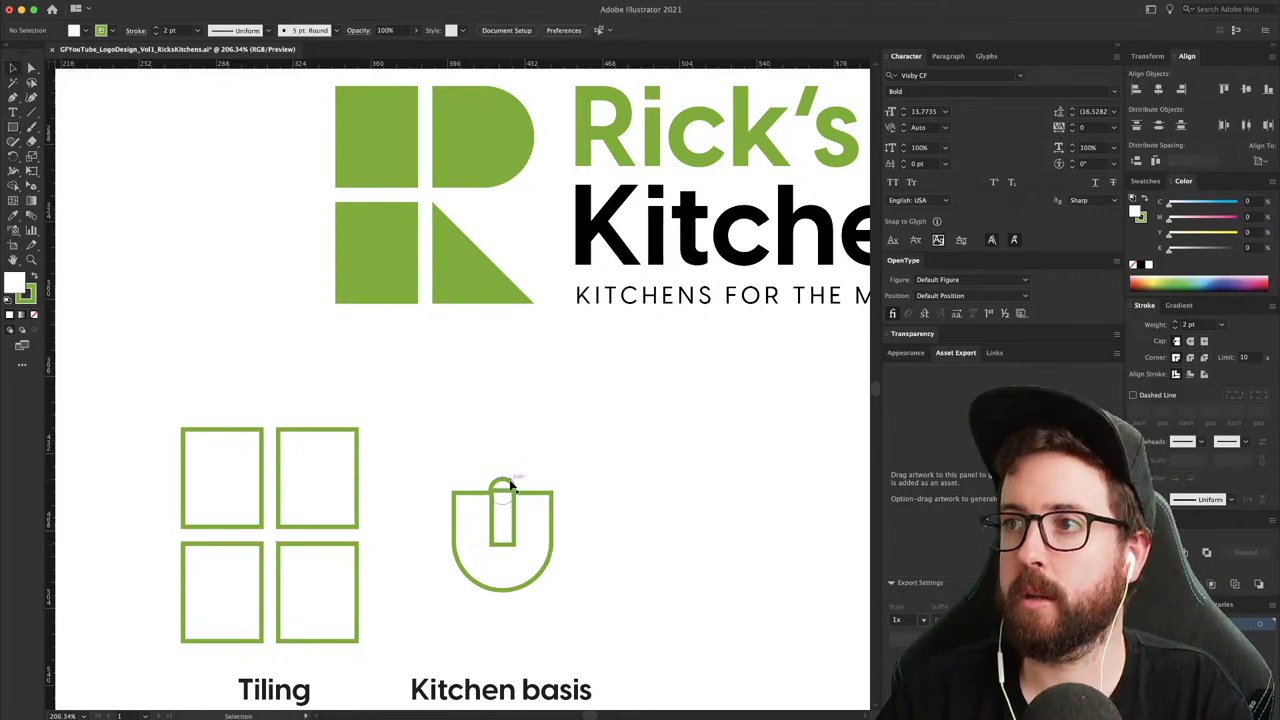
{"action": "key", "text": "a"}
{"action": "left_click", "coordinate": [511, 486]}
{"action": "key", "text": "v"}
{"action": "left_click", "coordinate": [551, 456]}
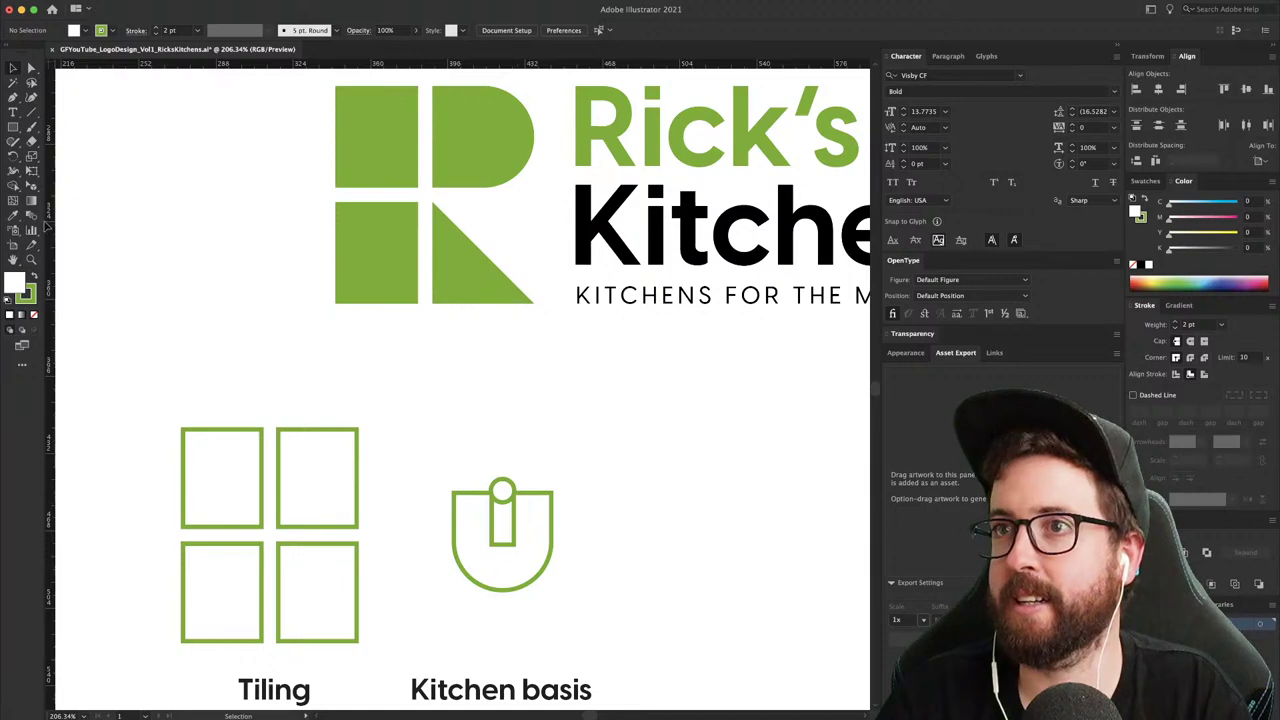
{"action": "key", "text": "v"}
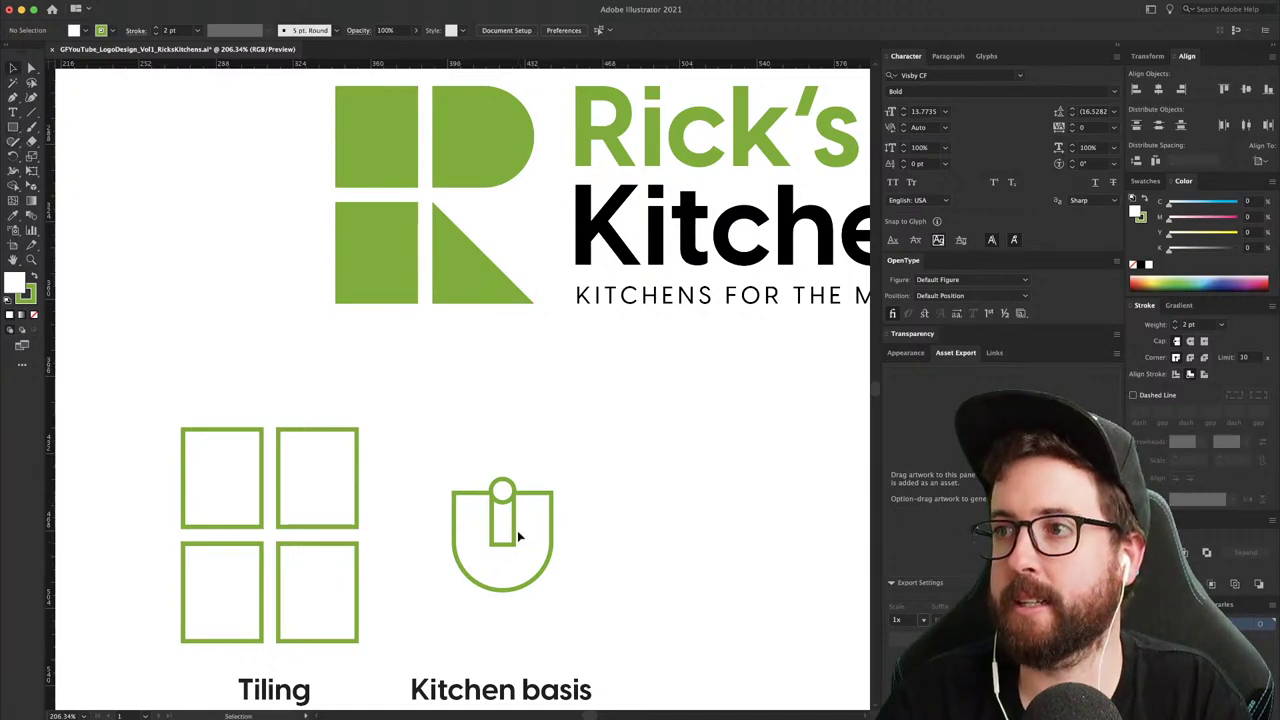
{"action": "left_click", "coordinate": [515, 530]}
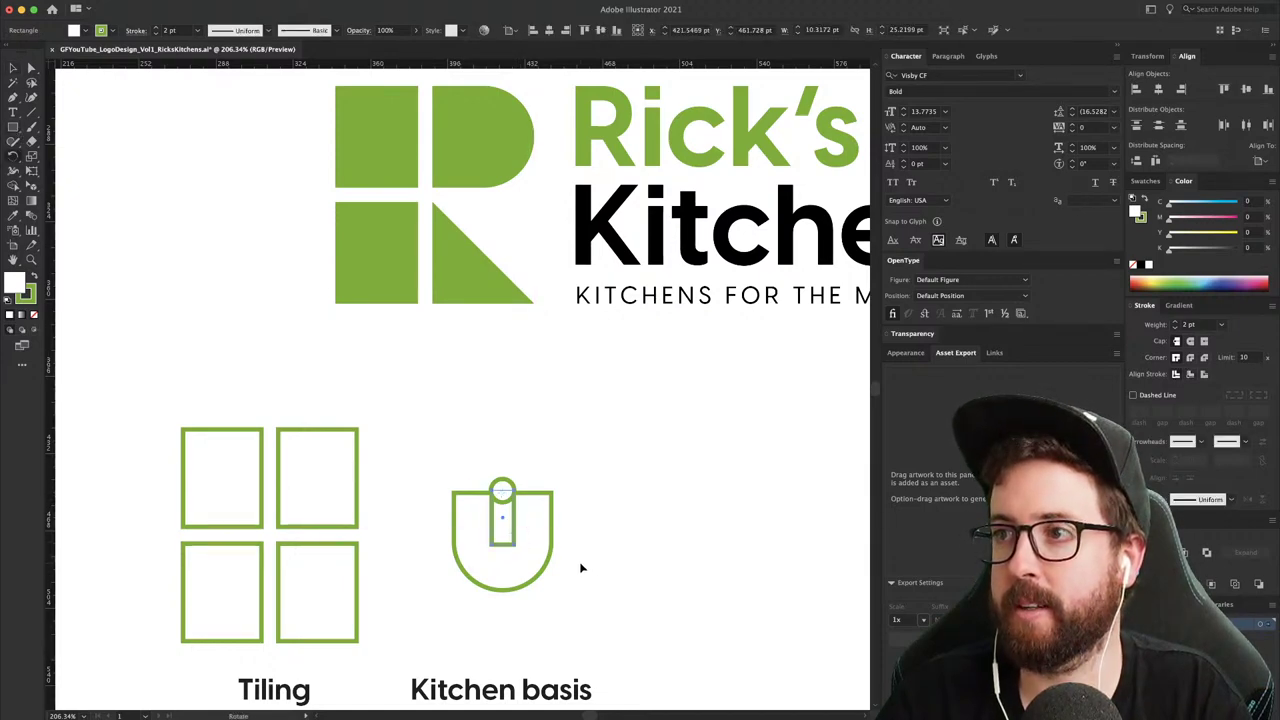
{"action": "left_click_drag", "start_coordinate": [596, 551], "coordinate": [599, 548]}
{"action": "key", "text": "super+z"}
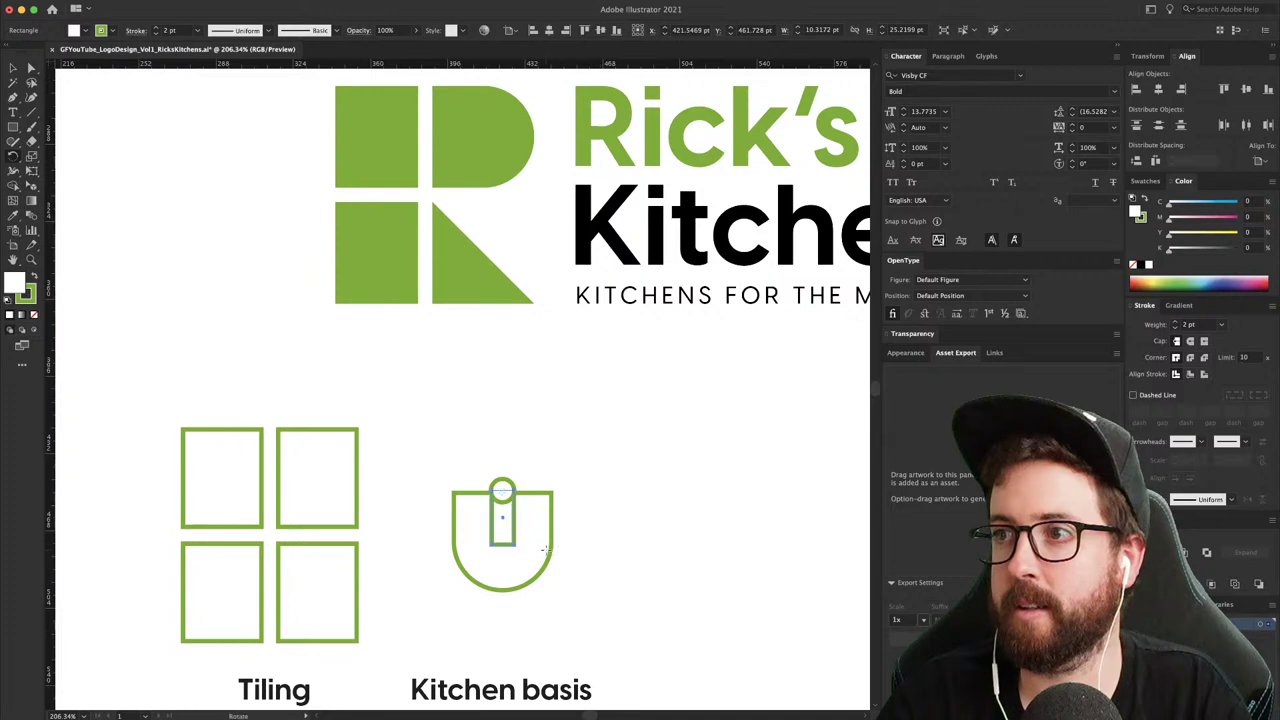
{"action": "key", "text": "a"}
{"action": "left_click_drag", "start_coordinate": [503, 544], "coordinate": [506, 527]}
{"action": "key", "text": "v"}
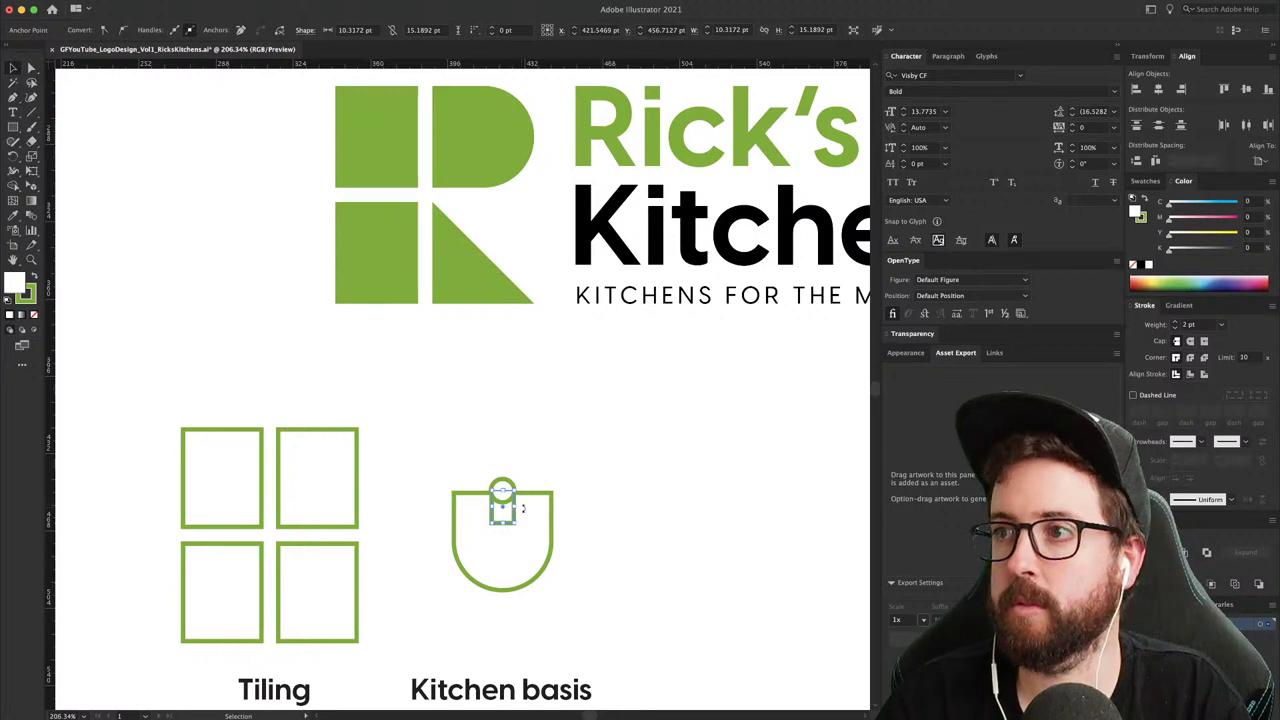
{"action": "mouse_move", "coordinate": [522, 508]}
{"action": "left_mouse_down"}
{"action": "mouse_move", "coordinate": [540, 508]}
{"action": "mouse_move", "coordinate": [516, 510]}
{"action": "left_mouse_up"}
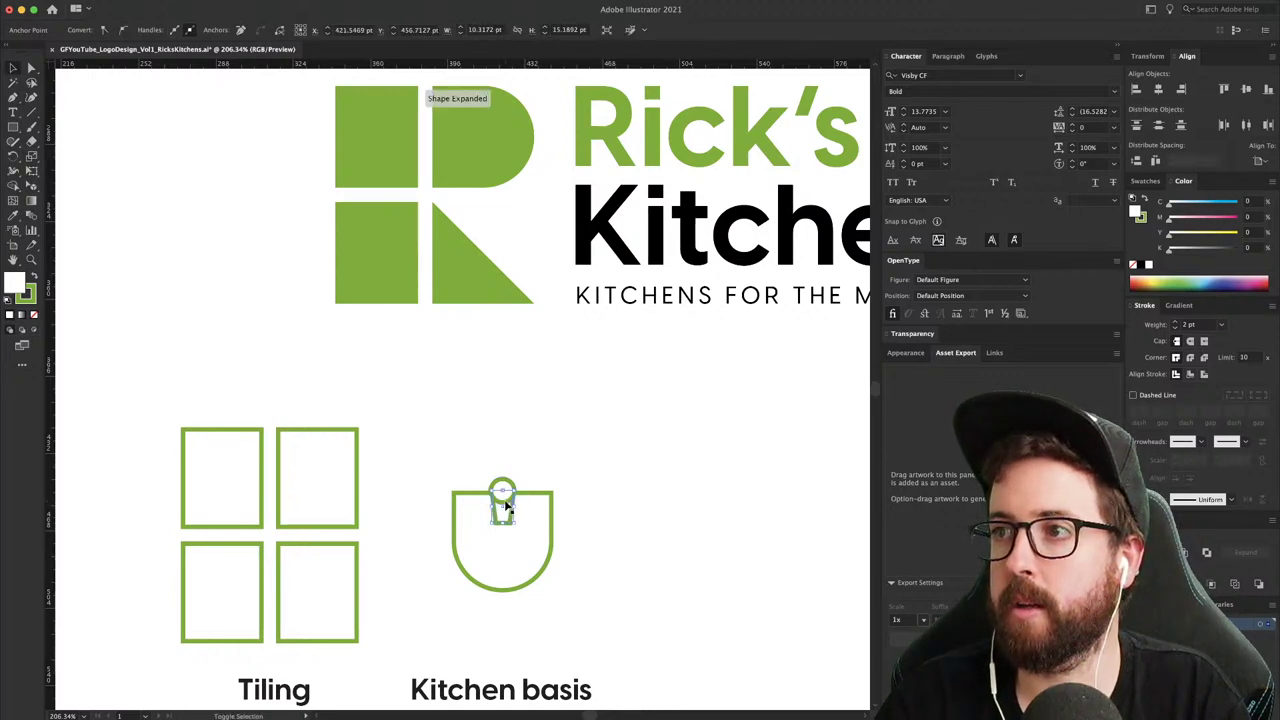
- Merge the circle and tapered rectangle into a single keyhole shape with Shape Builder
{"action": "left_click", "coordinate": [506, 503], "text": "shift"}
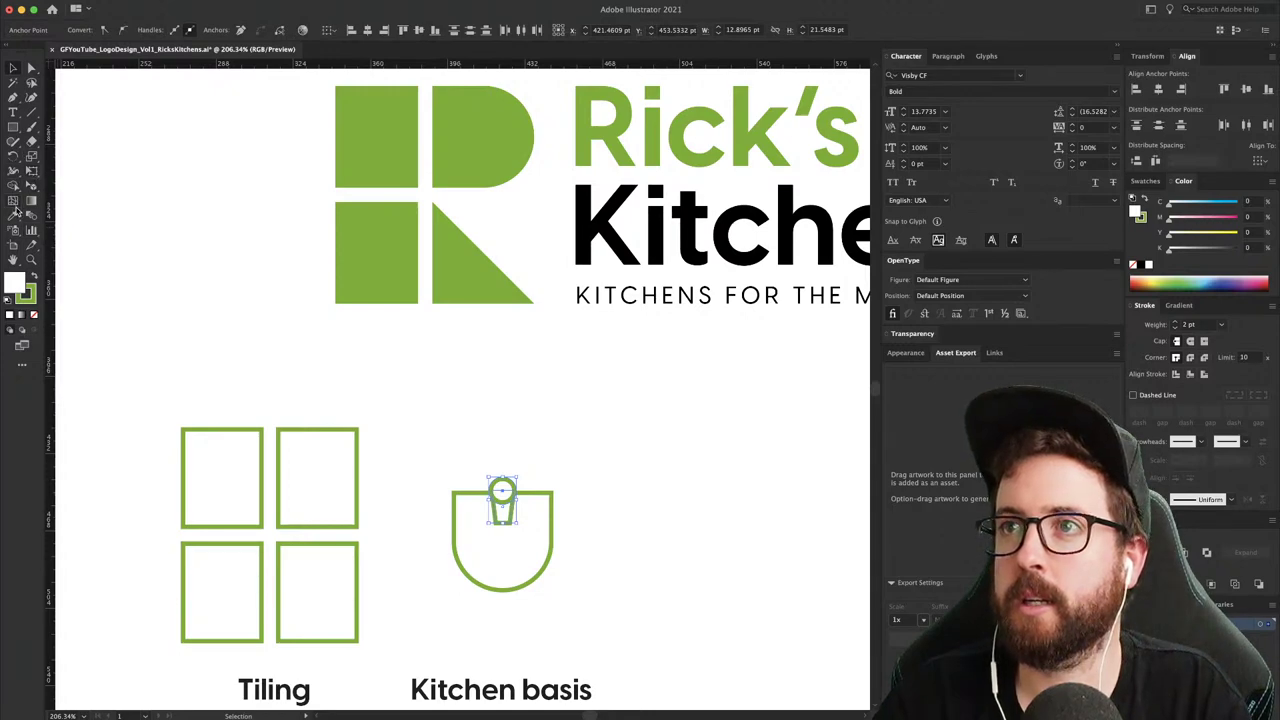
{"action": "left_click", "coordinate": [14, 185]}
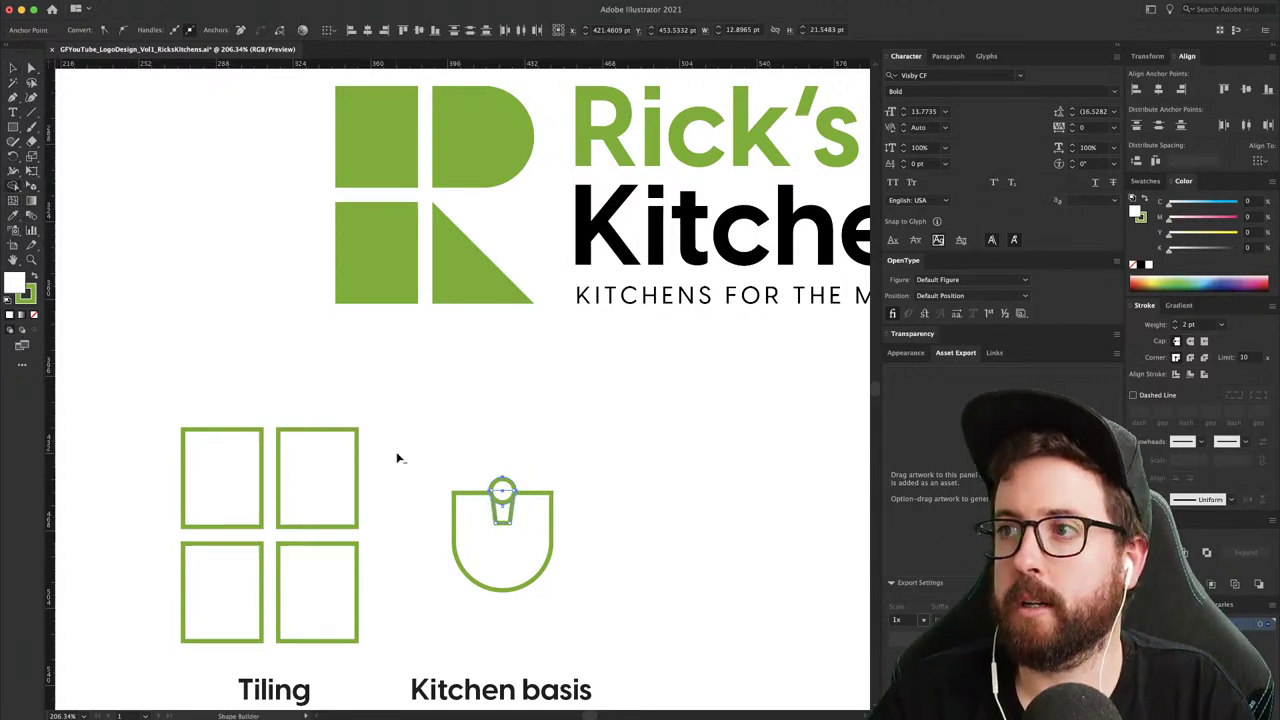
{"action": "left_click", "coordinate": [503, 505]}
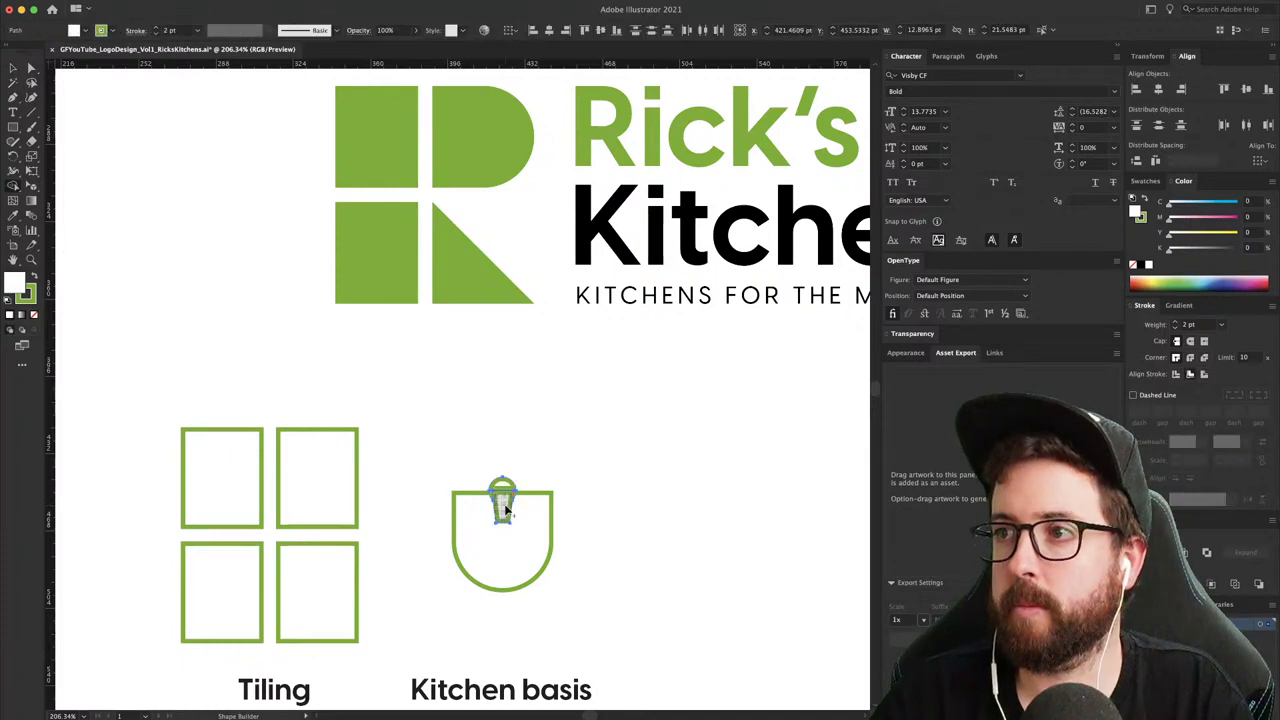
{"action": "key", "text": "v"}
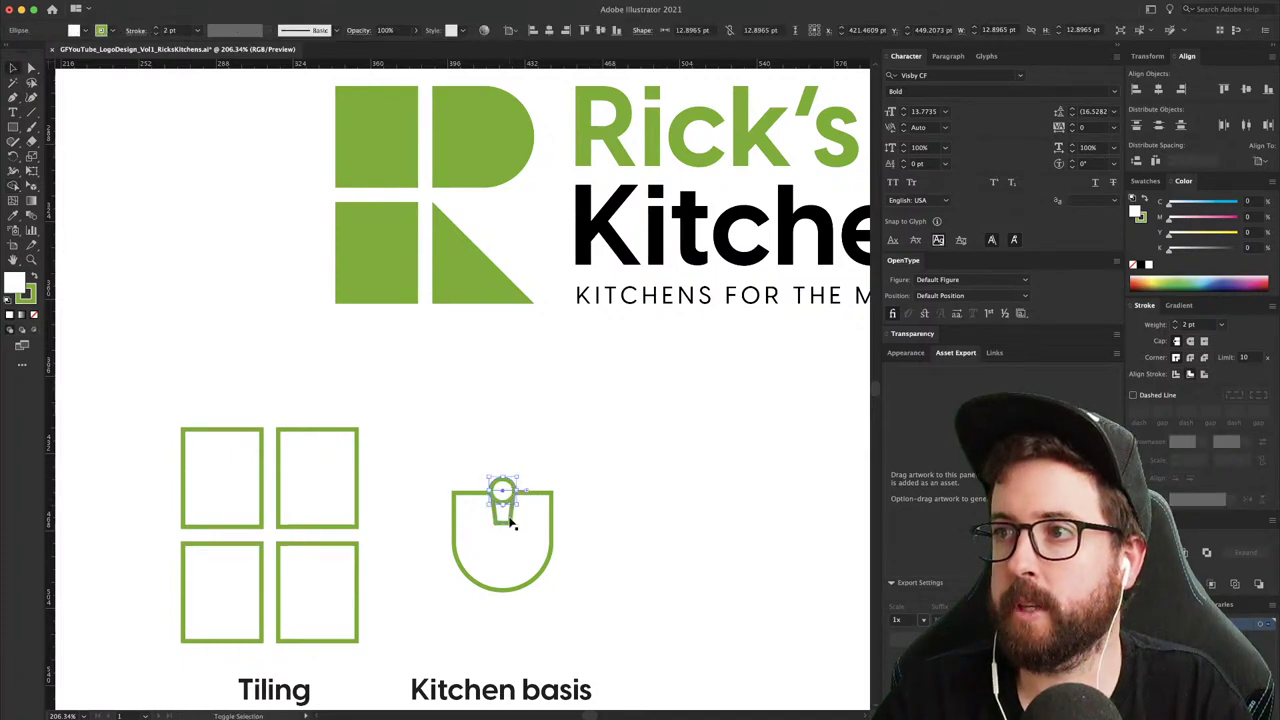
{"action": "left_click", "coordinate": [578, 394]}
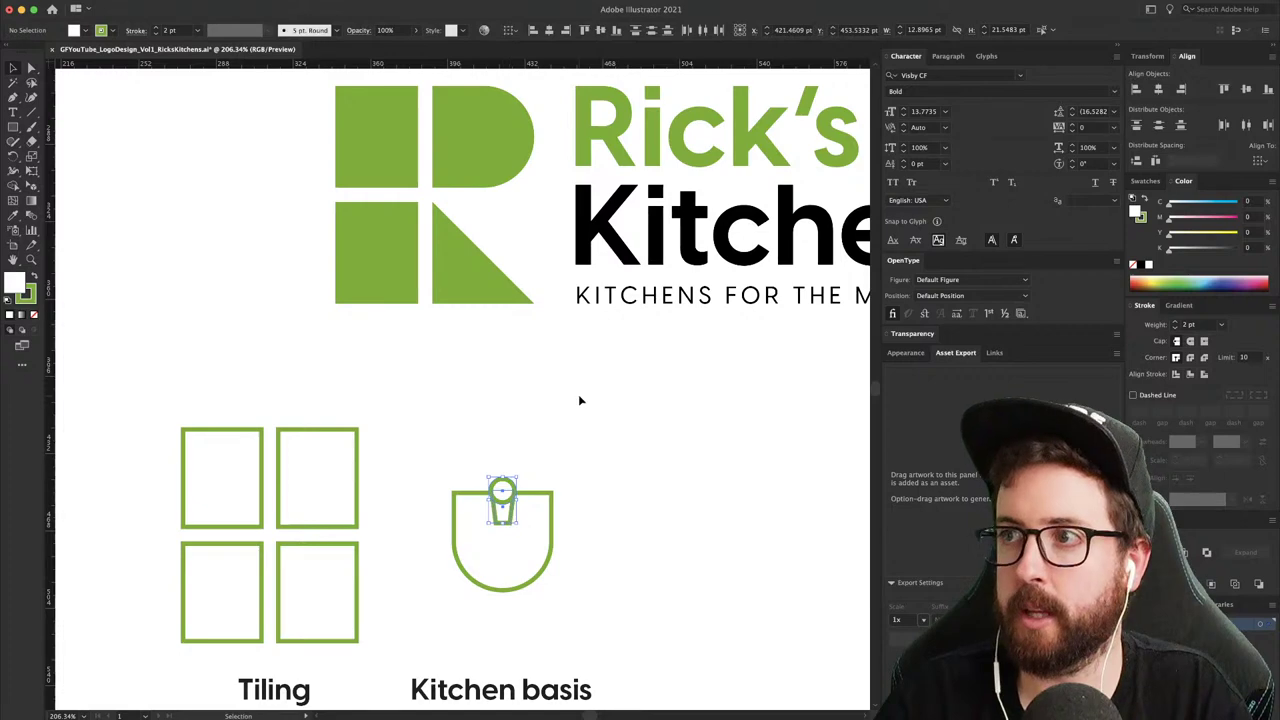
{"action": "left_click", "coordinate": [13, 186]}
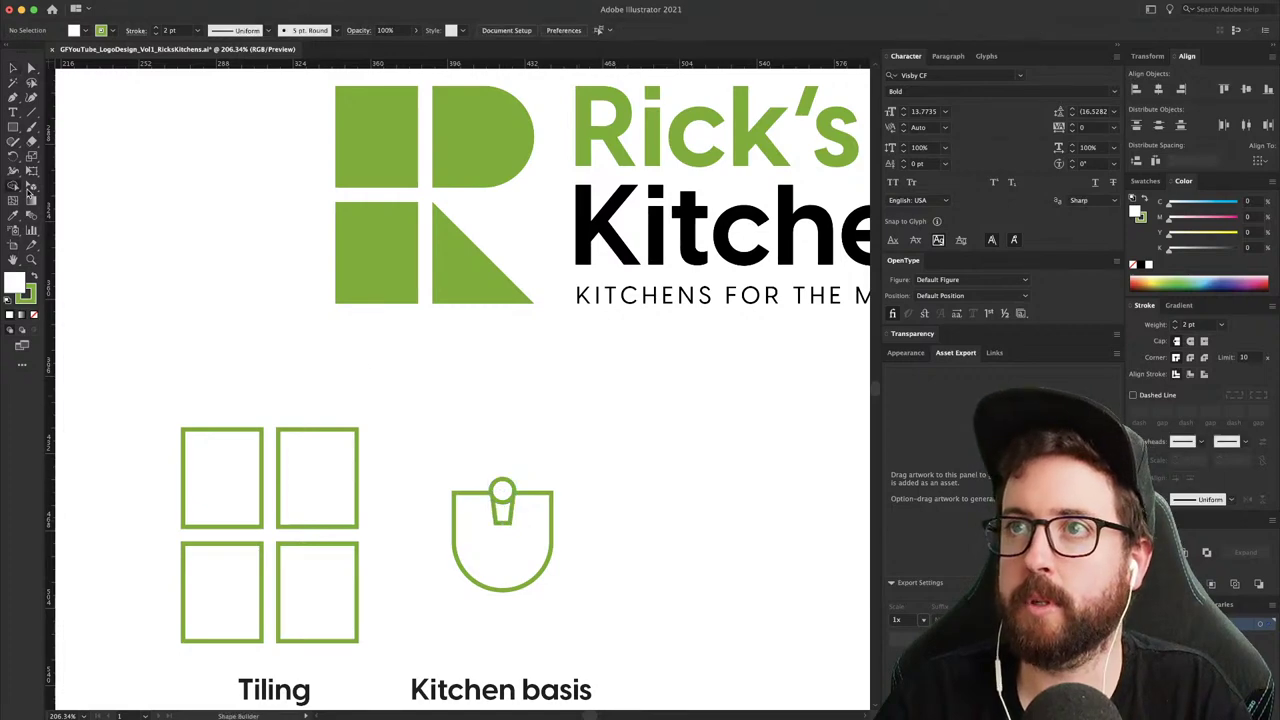
{"action": "key", "text": "v"}
{"action": "left_click", "coordinate": [506, 495]}
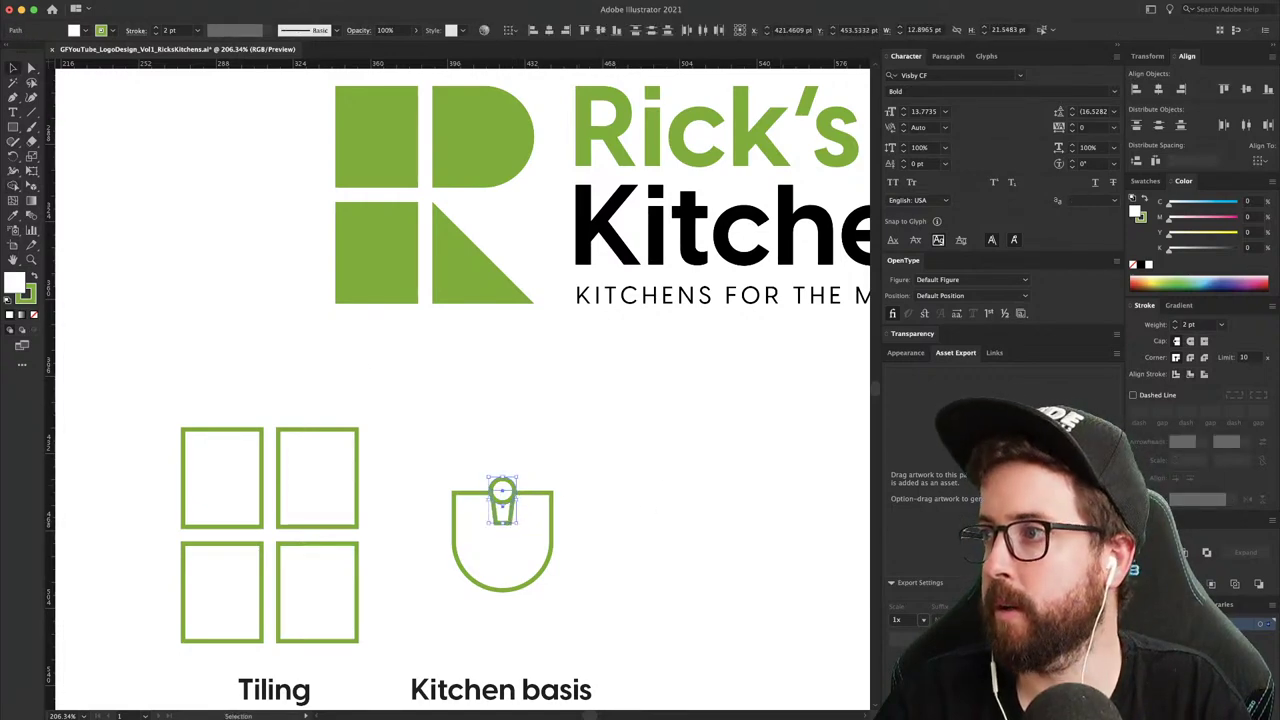
{"action": "left_click", "coordinate": [634, 447]}
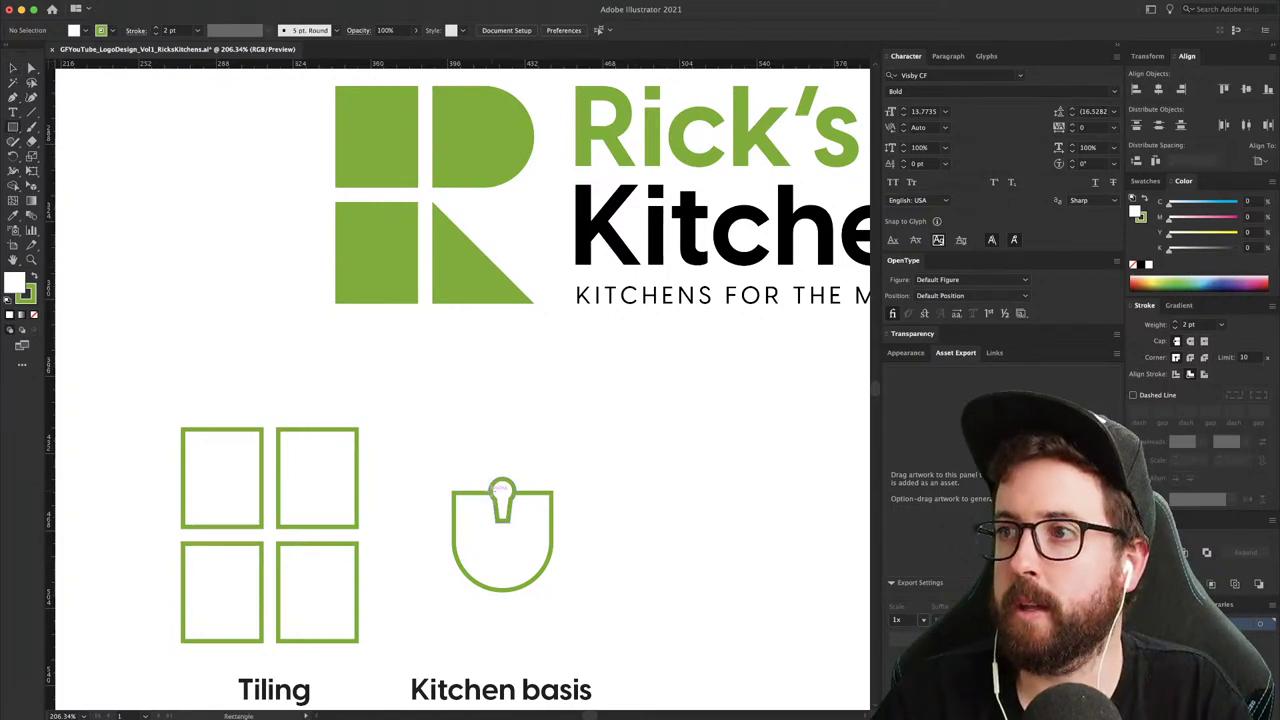
- Draw a tall narrow rectangle over the keyhole and round off its bottom
{"action": "left_click_drag", "start_coordinate": [489, 480], "coordinate": [516, 541]}
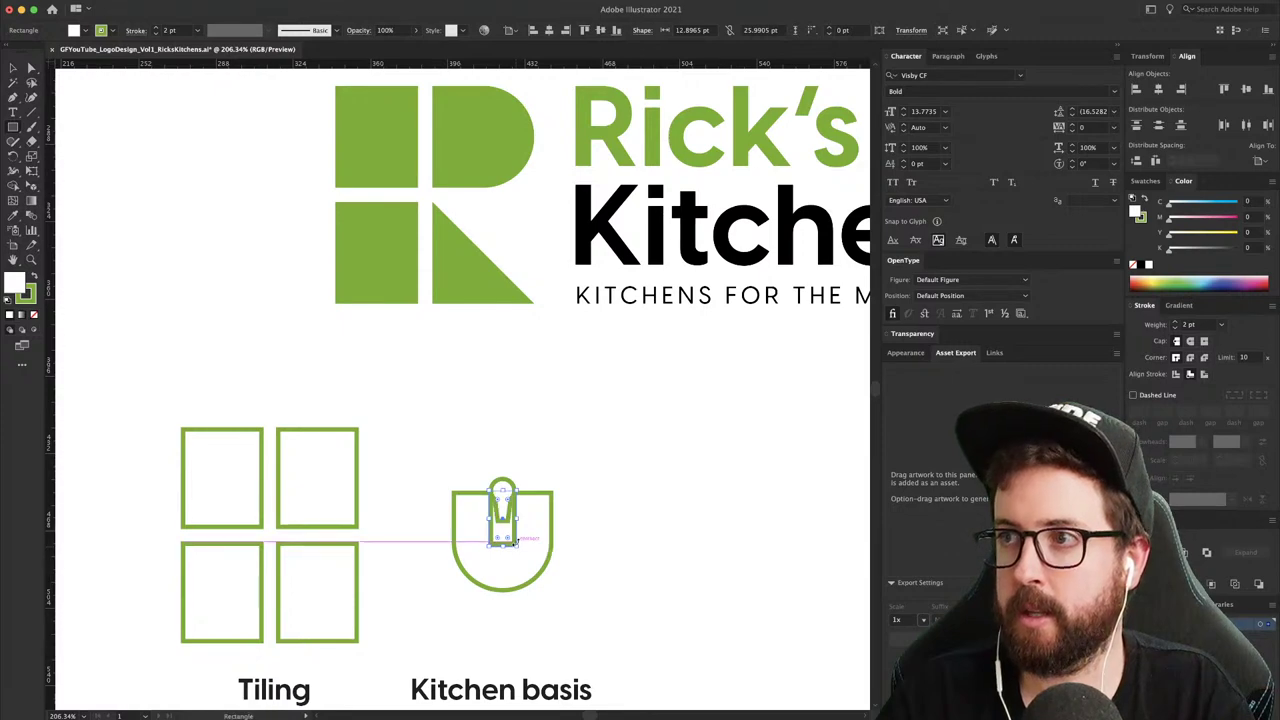
{"action": "key", "text": "a"}
{"action": "left_click_drag", "start_coordinate": [499, 539], "coordinate": [506, 527]}
{"action": "key", "text": "v"}
{"action": "left_click", "coordinate": [547, 410]}
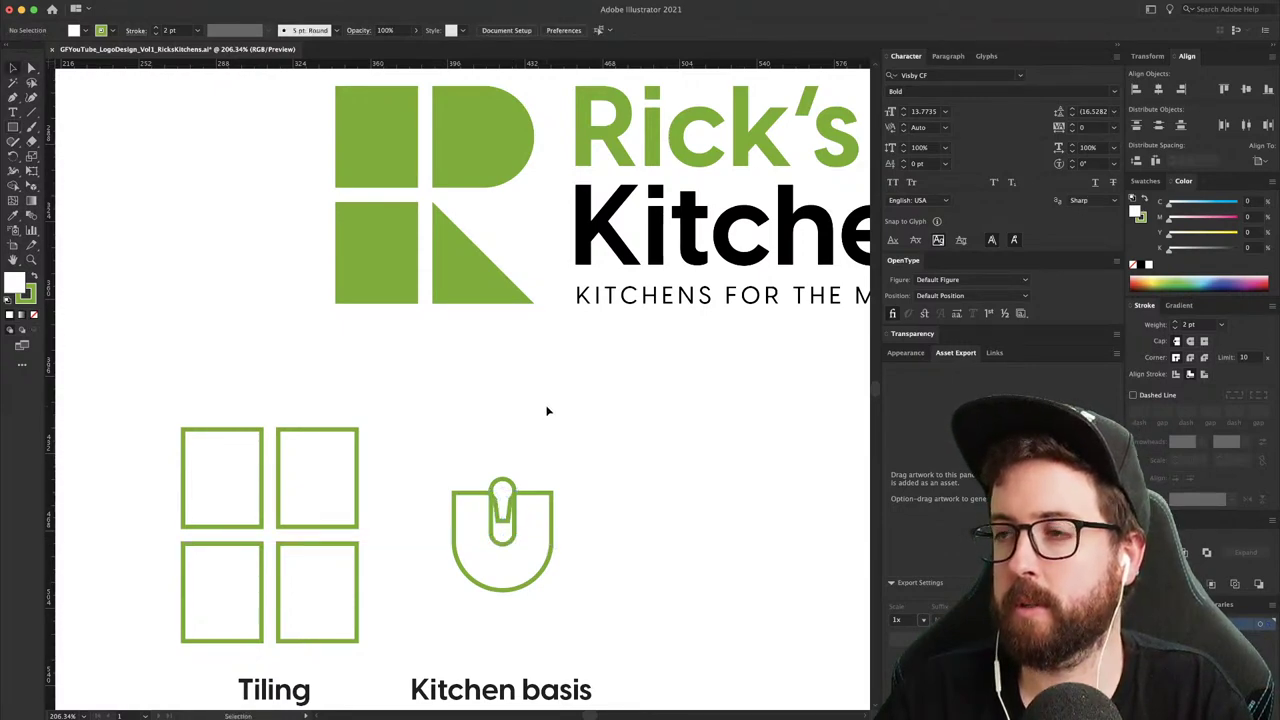
- Tilt the keyhole shape about 37 degrees and zoom out to view the whole board
{"action": "left_click", "coordinate": [503, 514]}
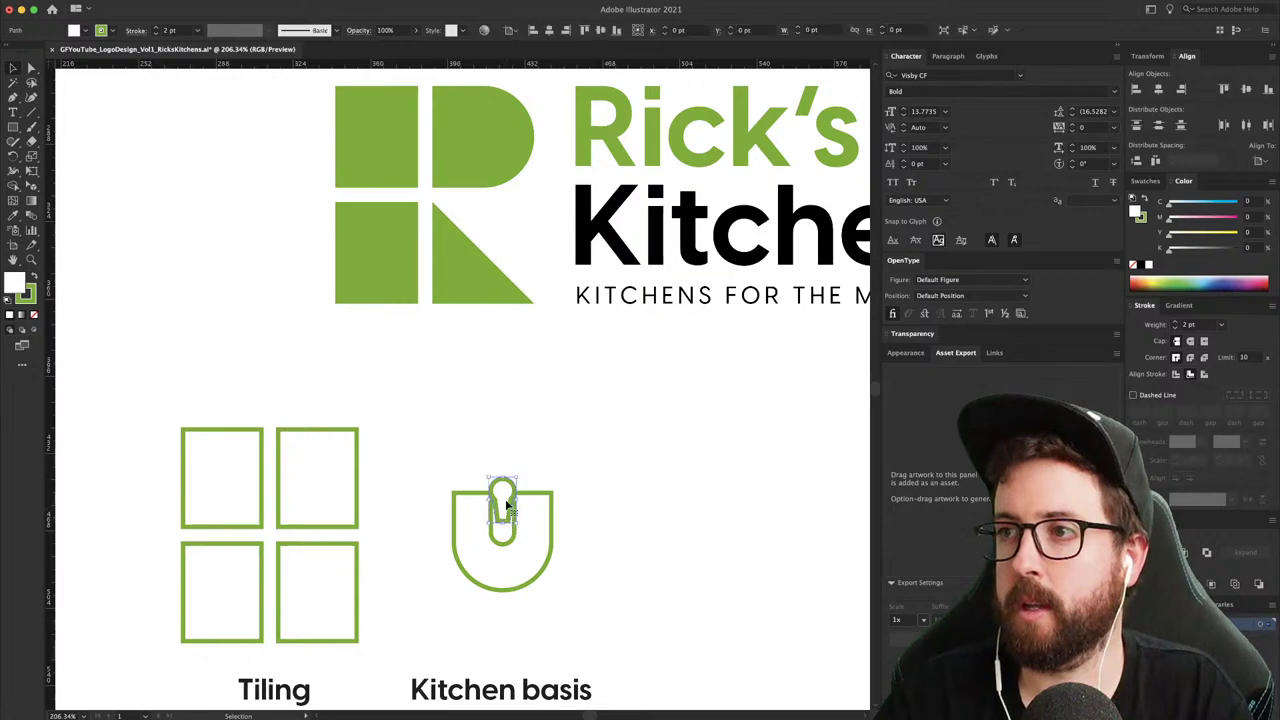
{"action": "key", "text": "r"}
{"action": "left_click_drag", "start_coordinate": [575, 469], "coordinate": [531, 422]}
{"action": "key", "text": "v"}
{"action": "left_click", "coordinate": [598, 455]}
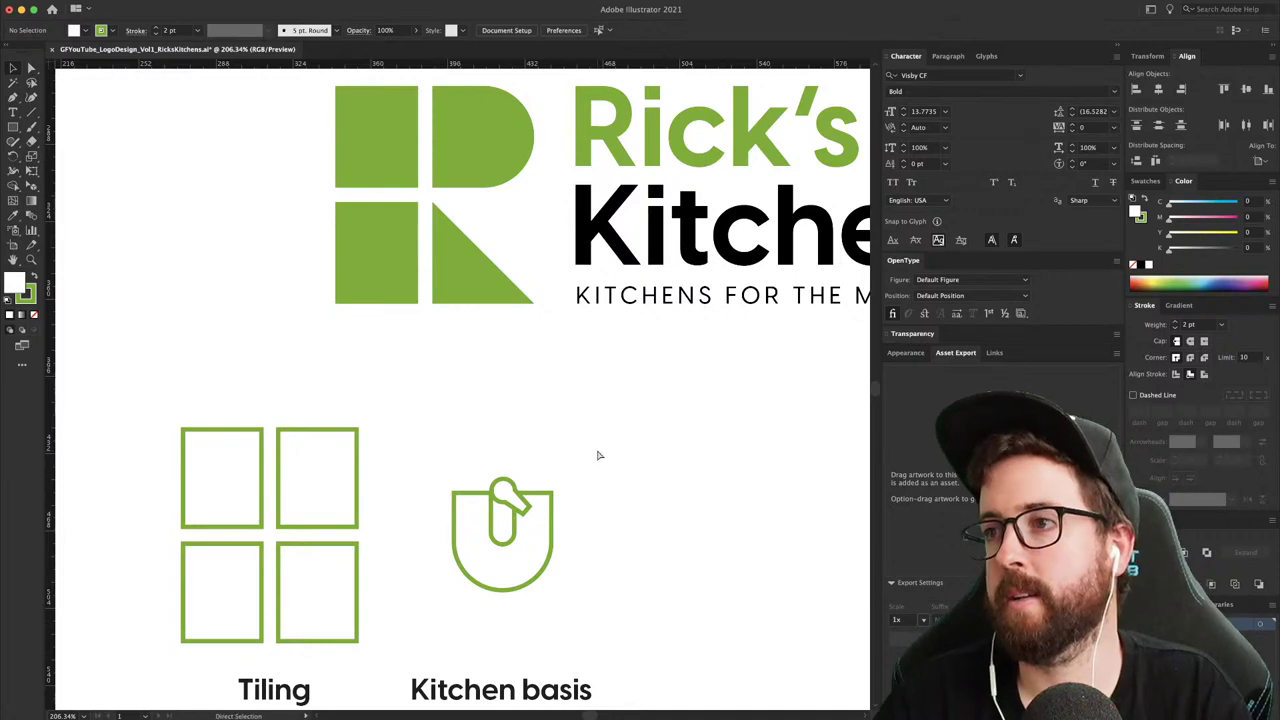
{"action": "key", "text": "super+minus"}
{"action": "key", "text": "super+minus"}
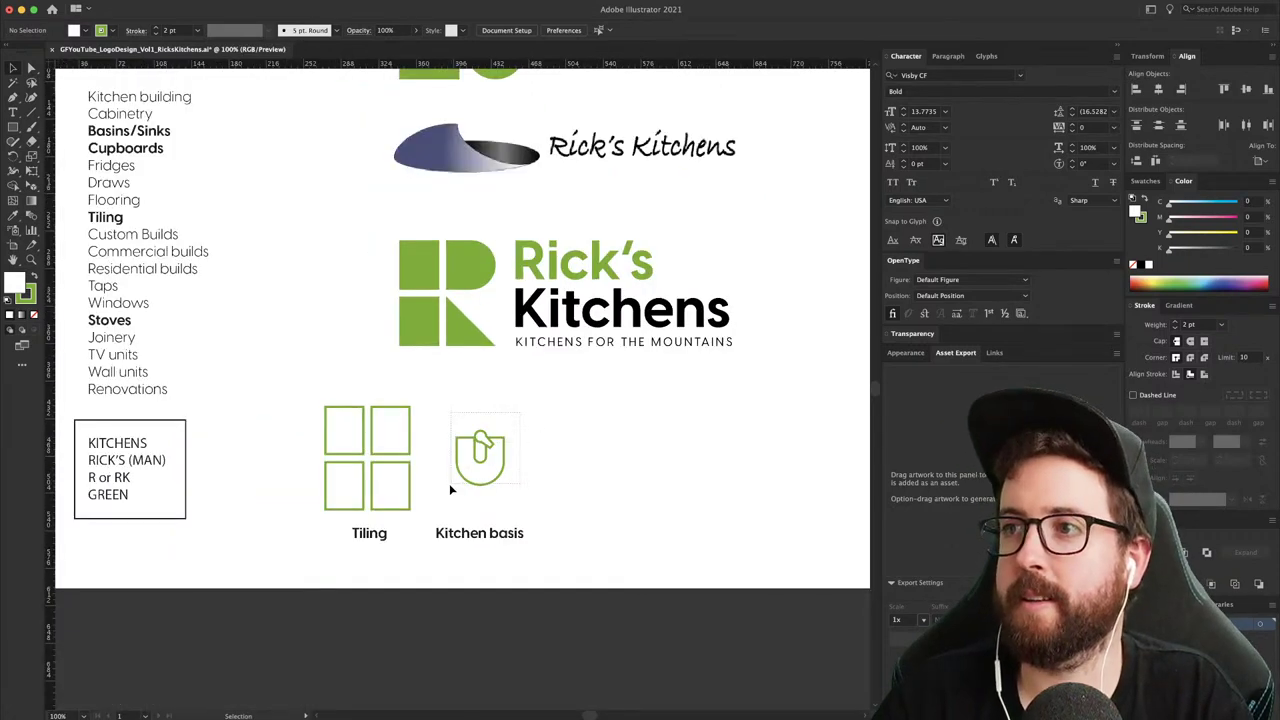
- Enlarge the sink icon, move its inner pill down, and fill the pill shapes white
{"action": "left_click_drag", "start_coordinate": [450, 485], "coordinate": [447, 489]}
{"action": "key", "text": "s"}
{"action": "left_click_drag", "start_coordinate": [530, 412], "coordinate": [554, 378]}
{"action": "key", "text": "v"}
{"action": "left_click", "coordinate": [513, 394]}
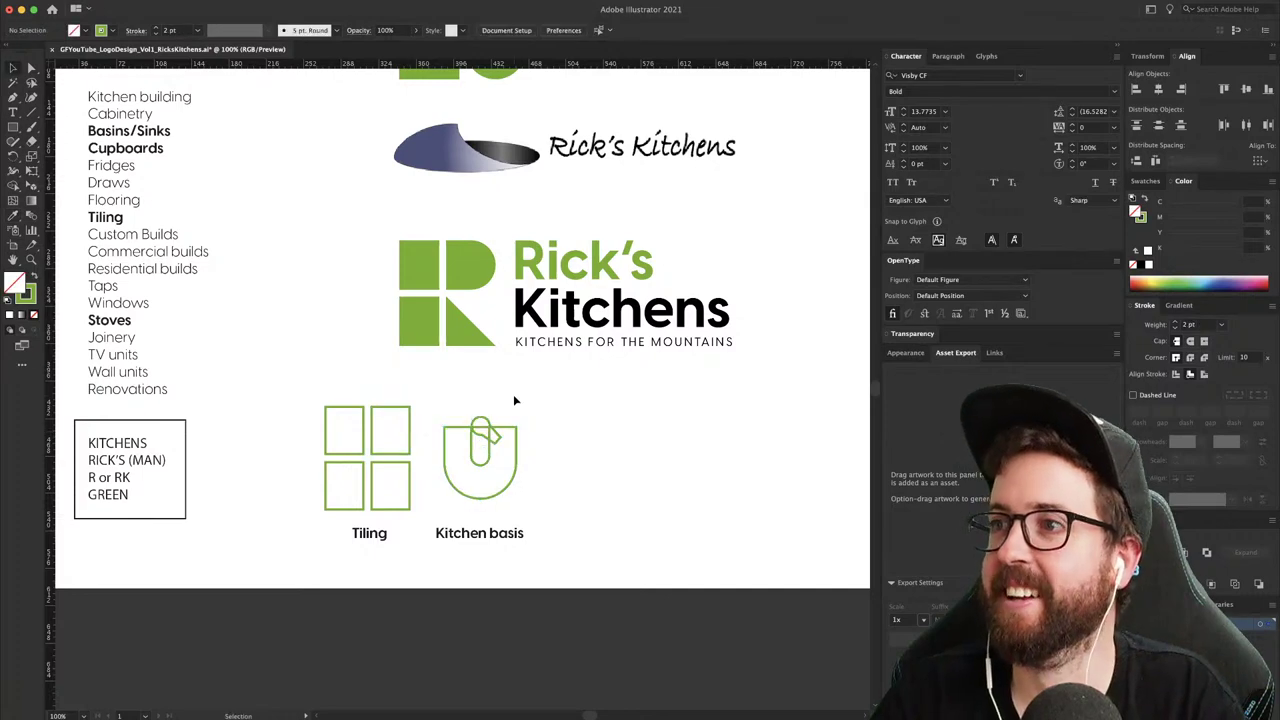
{"action": "mouse_move", "coordinate": [490, 426]}
{"action": "left_mouse_down"}
{"action": "mouse_move", "coordinate": [488, 452]}
{"action": "mouse_move", "coordinate": [495, 433]}
{"action": "left_mouse_up"}
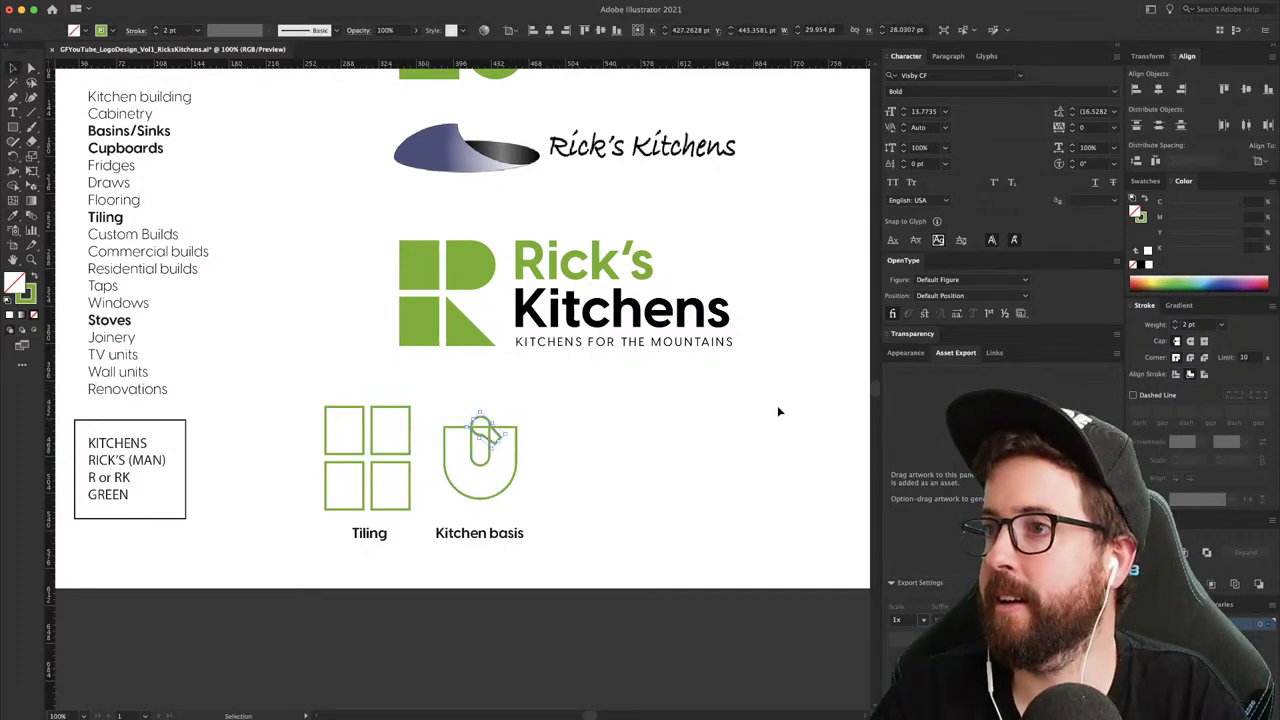
{"action": "left_click", "coordinate": [474, 462], "text": "shift"}
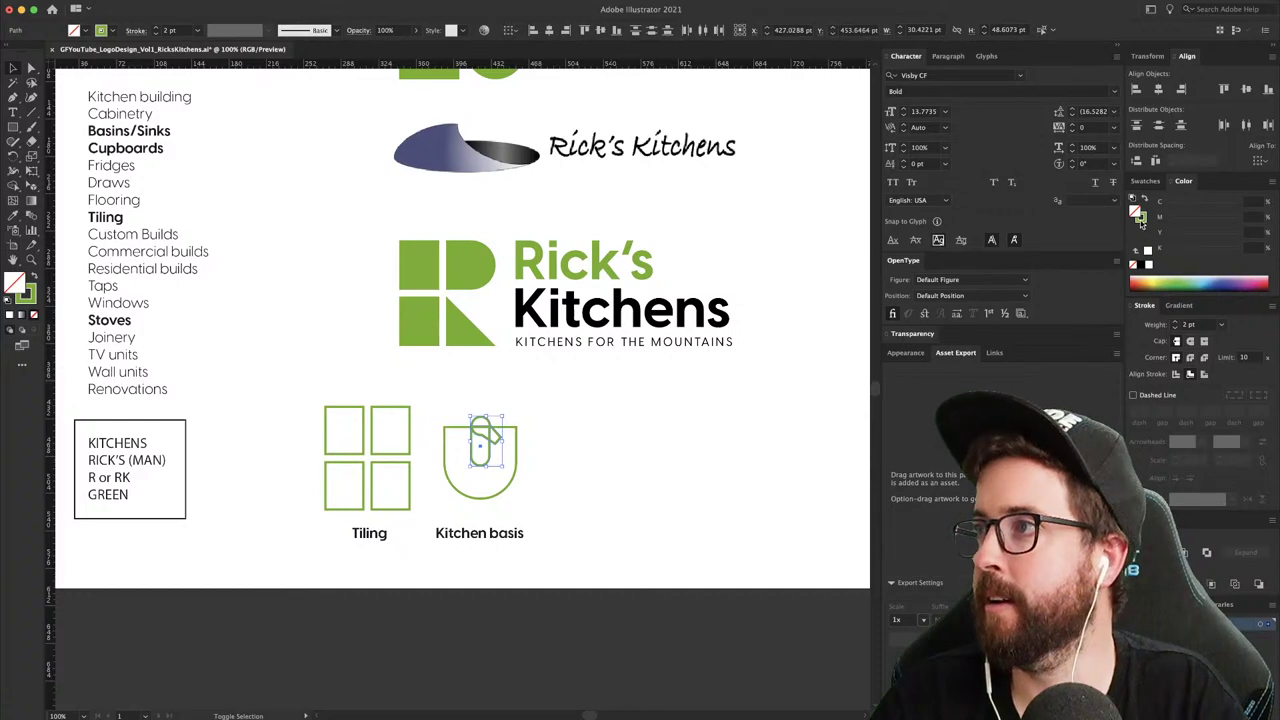
{"action": "left_click", "coordinate": [1148, 252]}
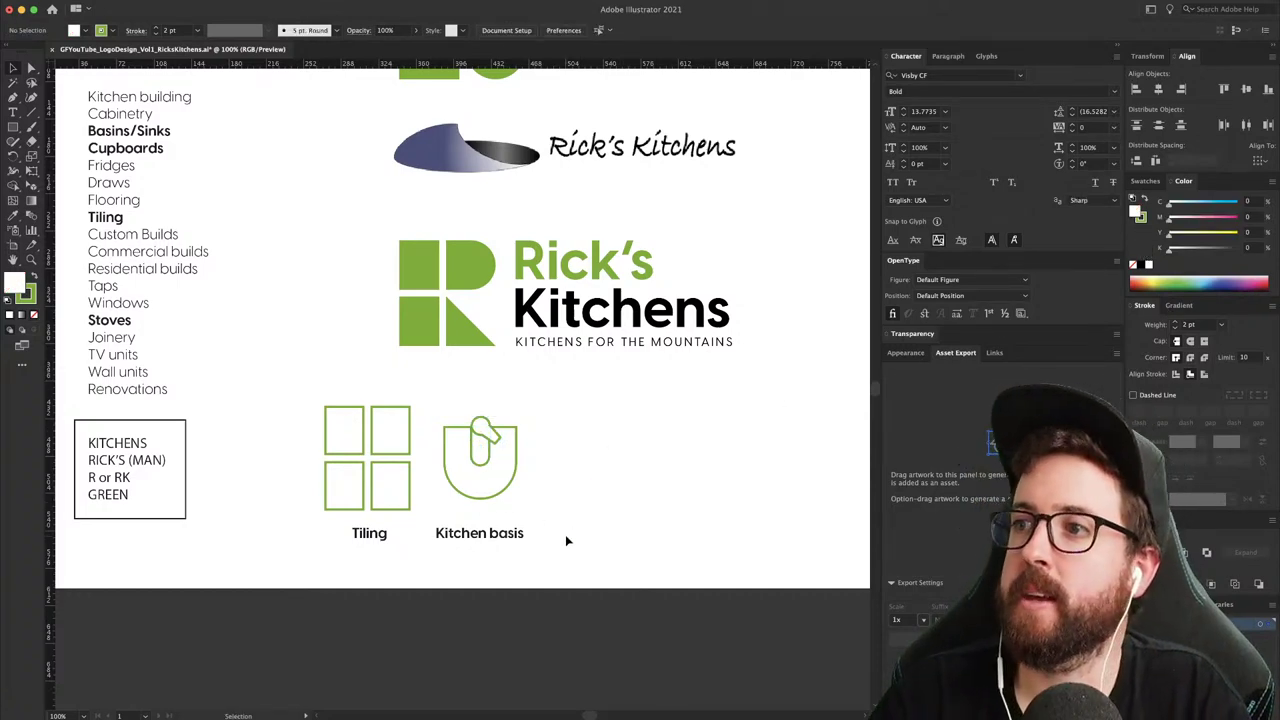
- Change the label from 'Kitchen basis' to 'Kitchen basin'
{"action": "key", "text": "t"}
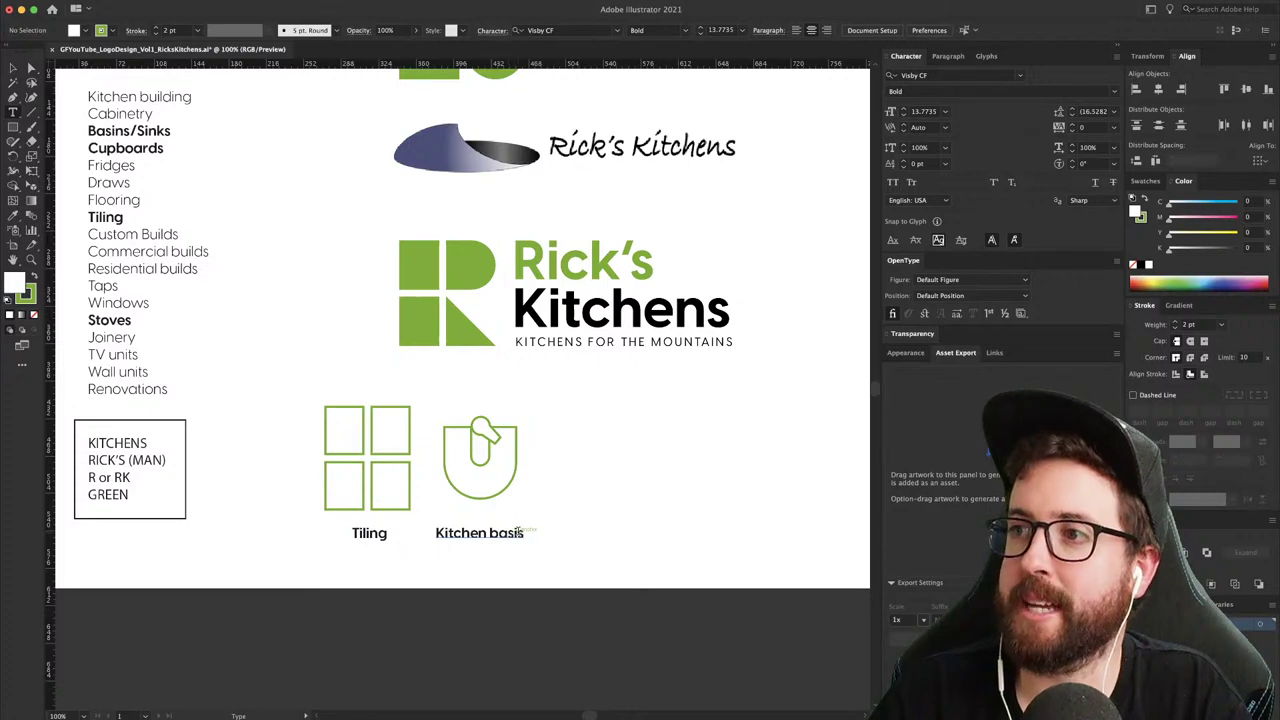
{"action": "left_click", "coordinate": [519, 532]}
{"action": "key", "text": "BackSpace"}
{"action": "type", "text": "n"}
{"action": "key", "text": "Escape"}
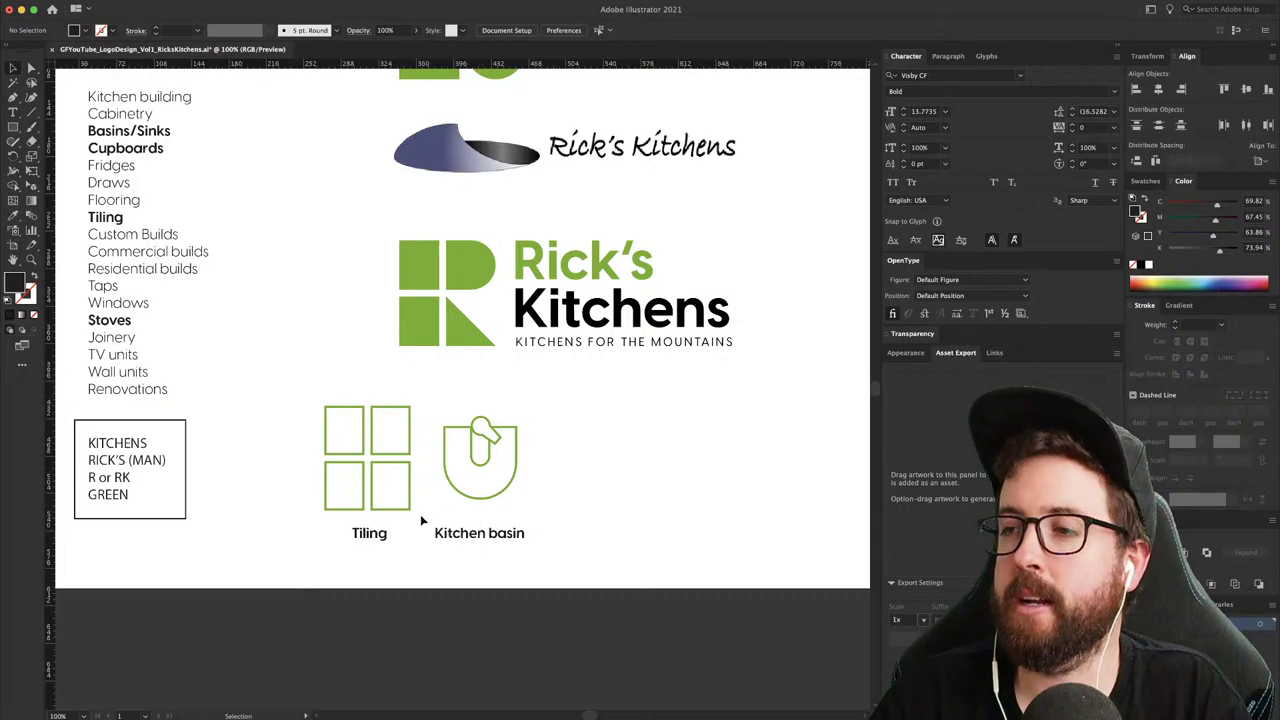
- Copy the Tiling grid, scale it to the basin icon's size, and move it back onto the Tiling icon
{"action": "left_click_drag", "start_coordinate": [334, 420], "coordinate": [484, 451]}
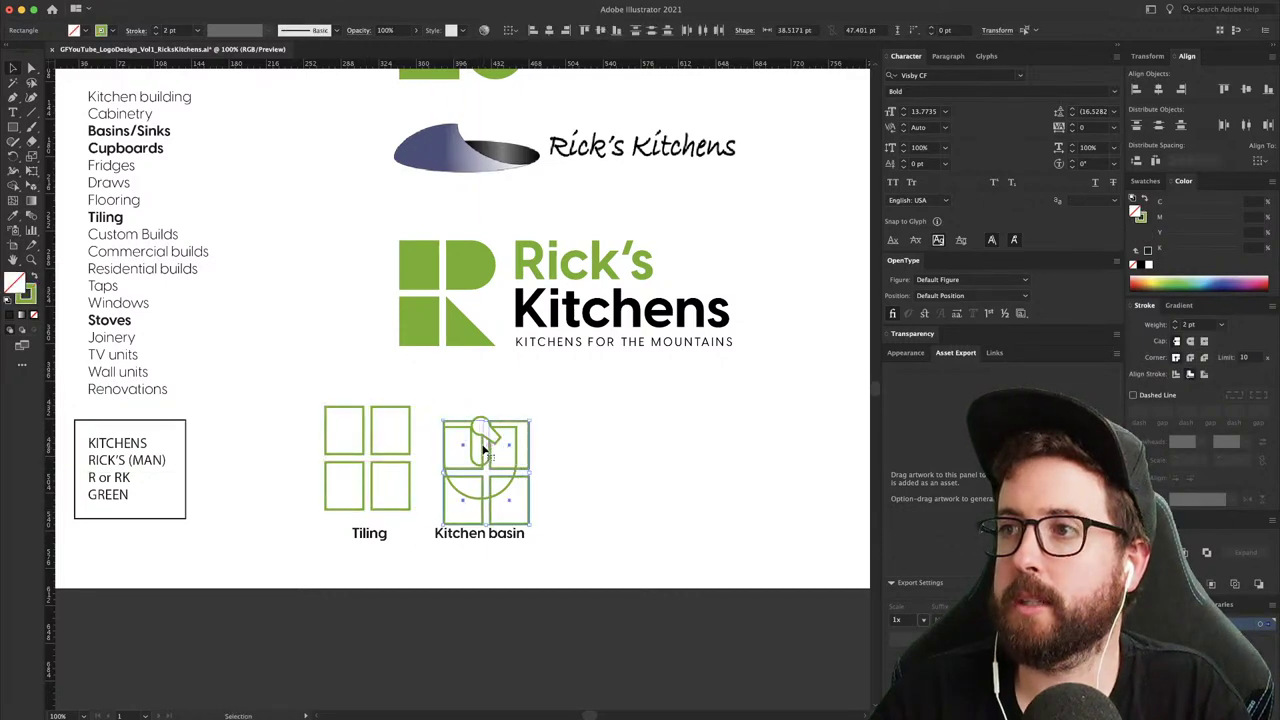
{"action": "key", "text": "s"}
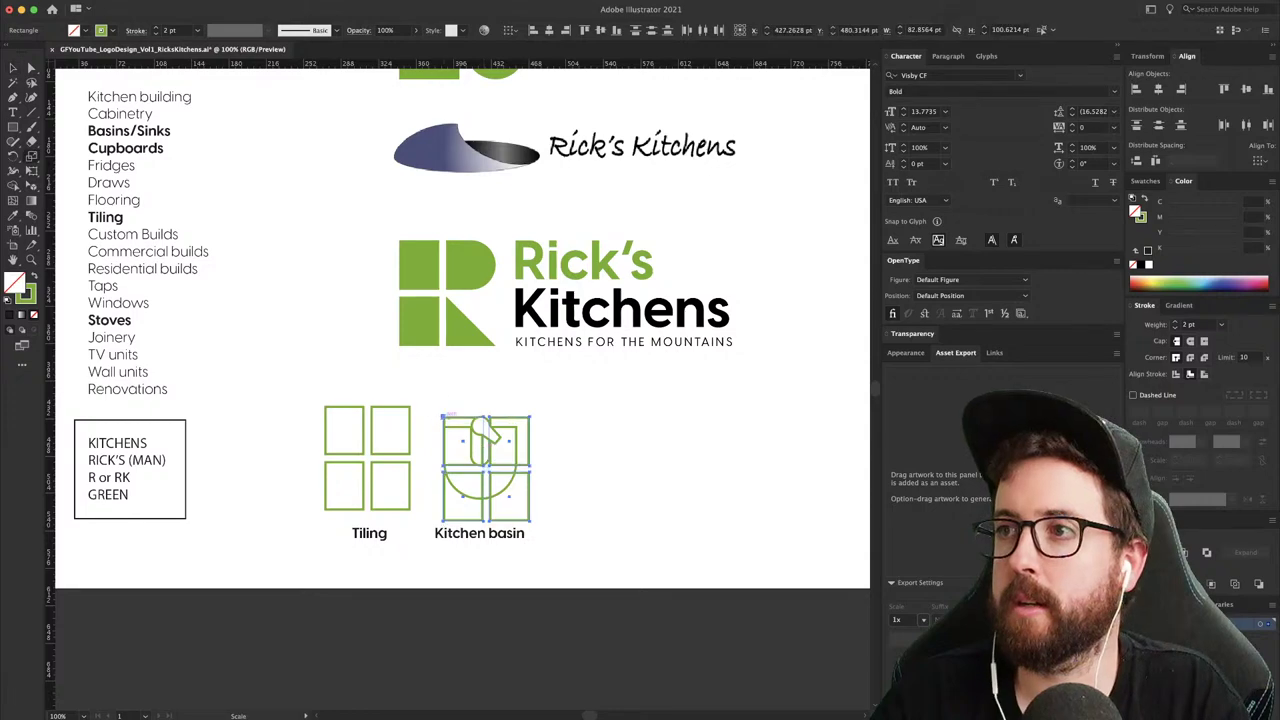
{"action": "left_click_drag", "start_coordinate": [589, 551], "coordinate": [574, 523]}
{"action": "key", "text": "v"}
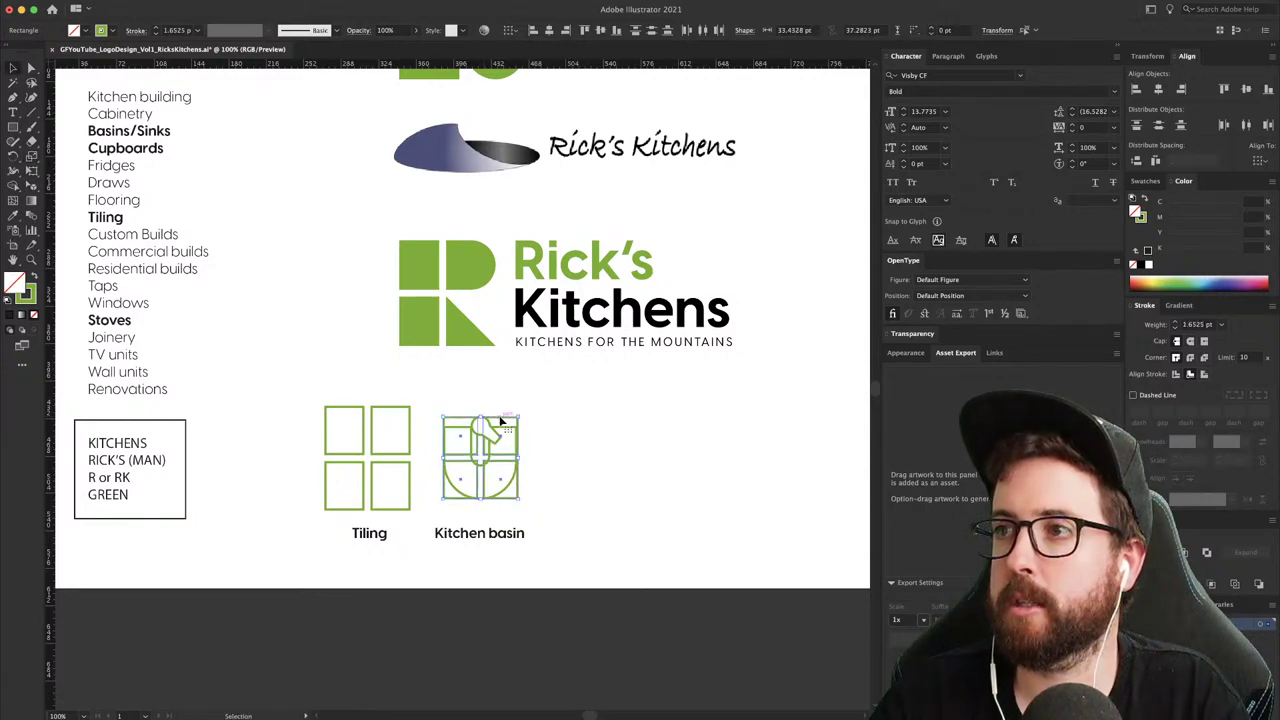
{"action": "left_click_drag", "start_coordinate": [500, 423], "coordinate": [383, 421]}
{"action": "left_click", "coordinate": [347, 397]}
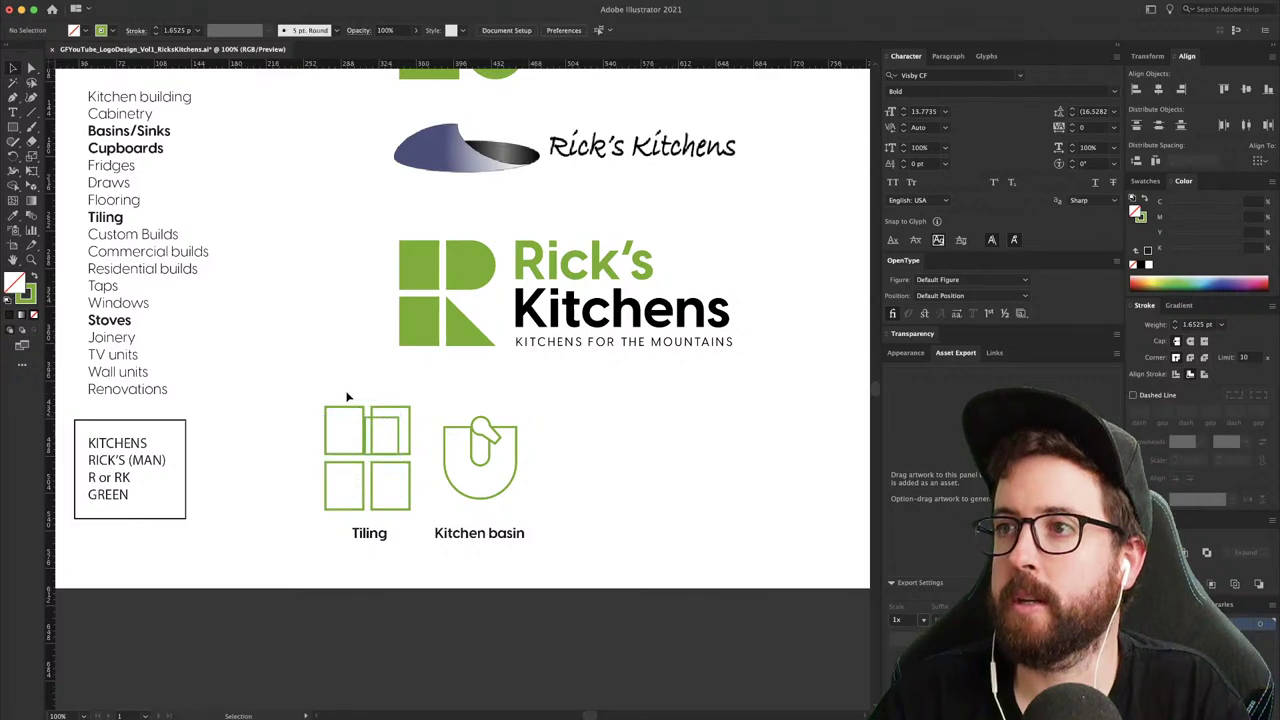
{"action": "left_click", "coordinate": [368, 415]}
{"action": "left_click", "coordinate": [359, 403]}
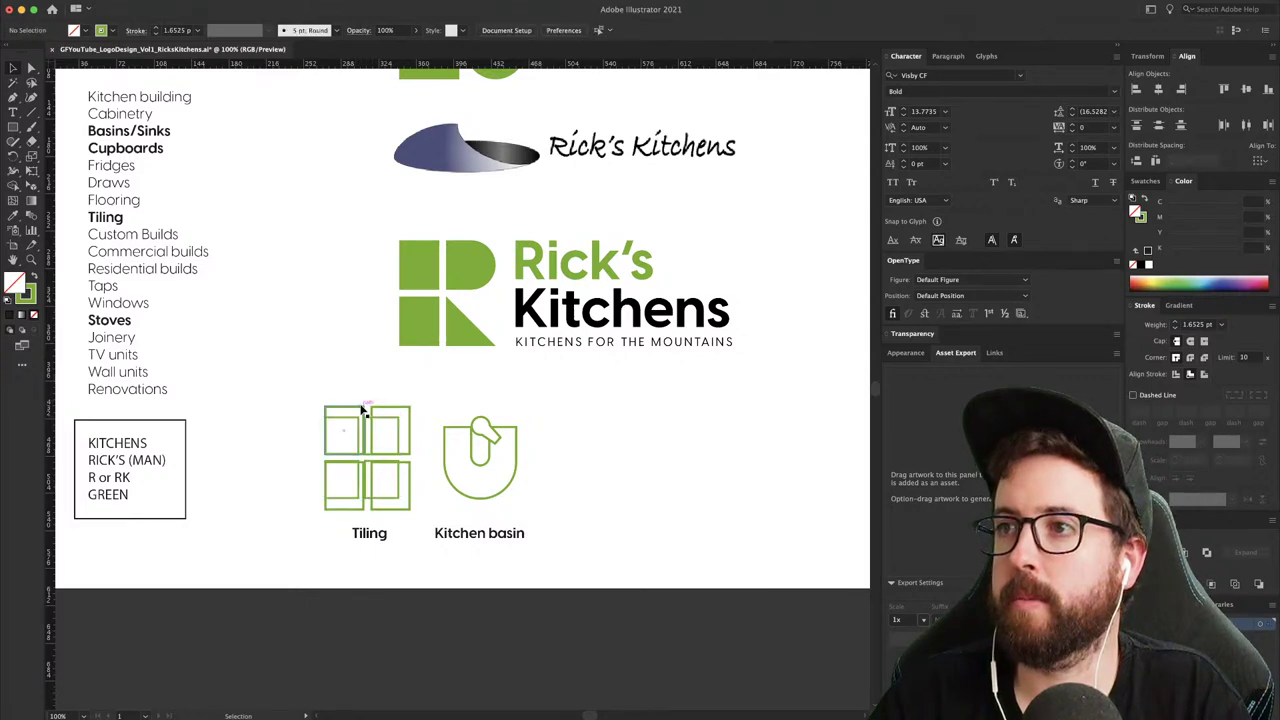
- Delete the larger duplicate squares, leaving four equal outlined squares in the Tiling grid
{"action": "left_click_drag", "start_coordinate": [405, 418], "coordinate": [406, 420]}
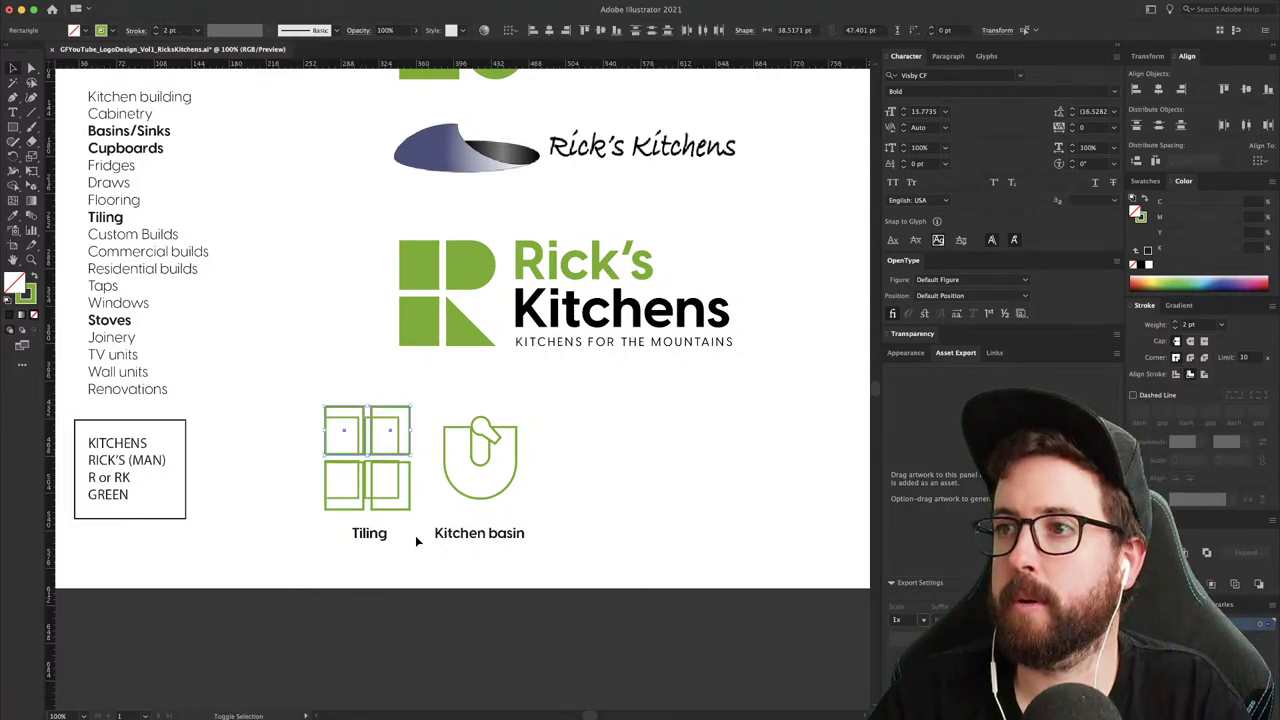
{"action": "left_click_drag", "start_coordinate": [331, 505], "coordinate": [331, 505]}
{"action": "key", "text": "Delete"}
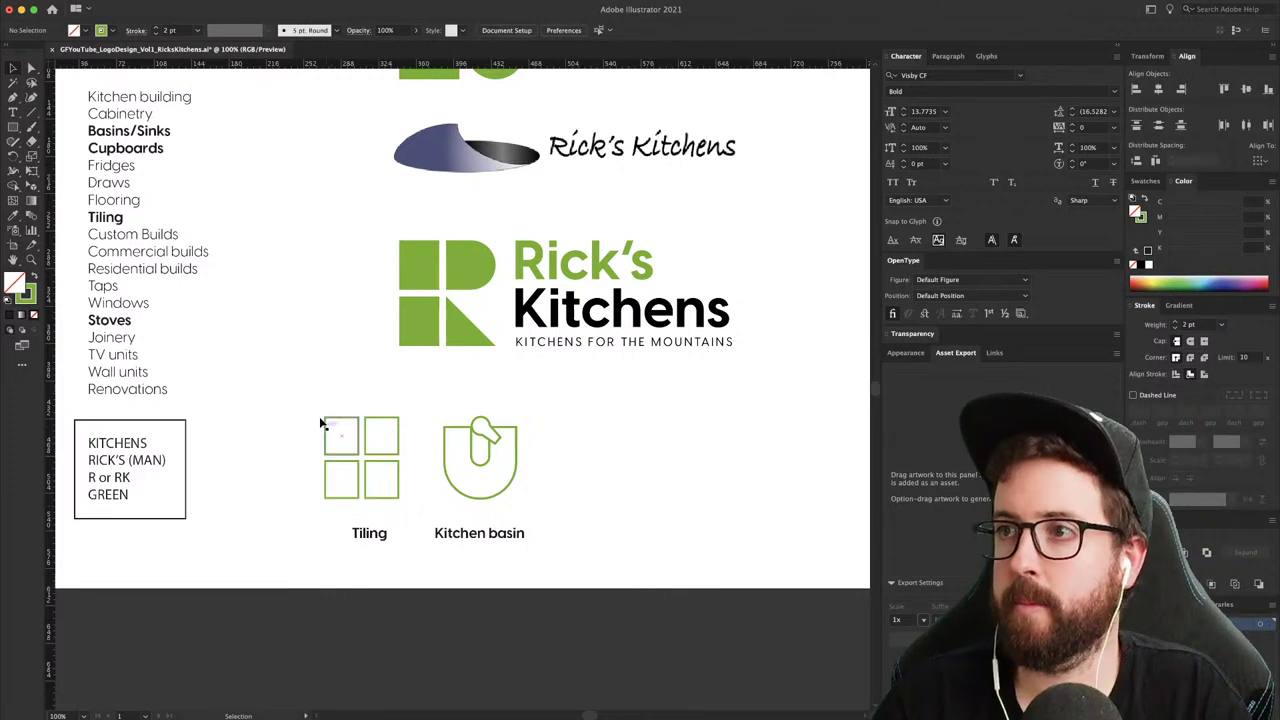
{"action": "left_click_drag", "start_coordinate": [318, 413], "coordinate": [407, 458]}
{"action": "key", "text": "super+z"}
{"action": "key", "text": "super+z"}
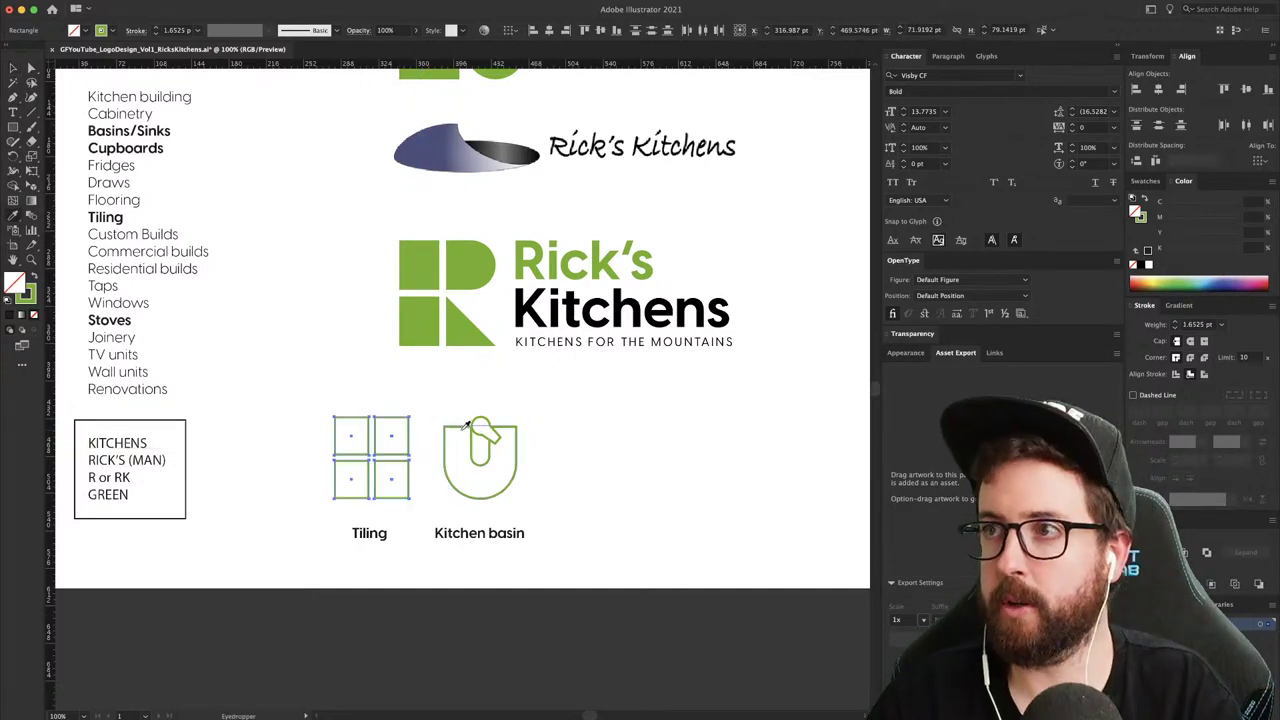
{"action": "left_click", "coordinate": [443, 391]}
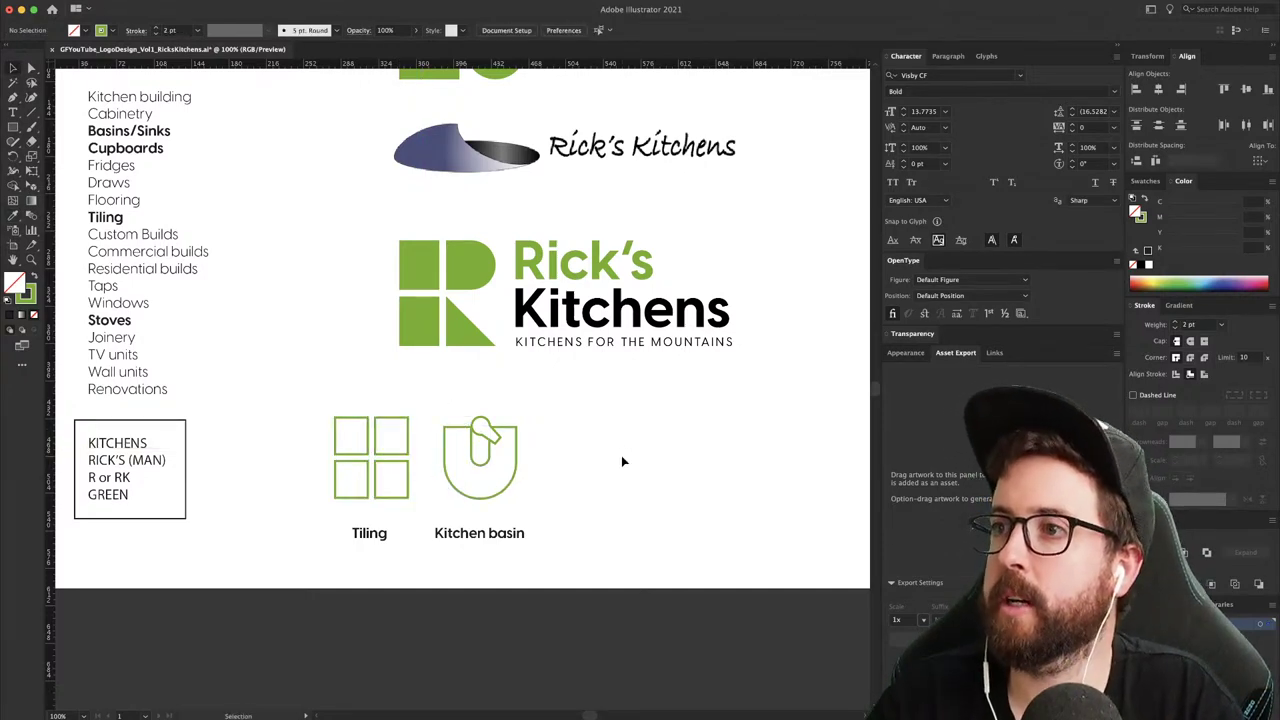
{"action": "scroll", "coordinate": [621, 455], "scroll_direction": "right", "scroll_amount": 3}
- Duplicate the Kitchen basin label and R-logo triangle to the right, giving the triangle the green outline
{"action": "left_click_drag", "start_coordinate": [467, 513], "coordinate": [608, 573]}
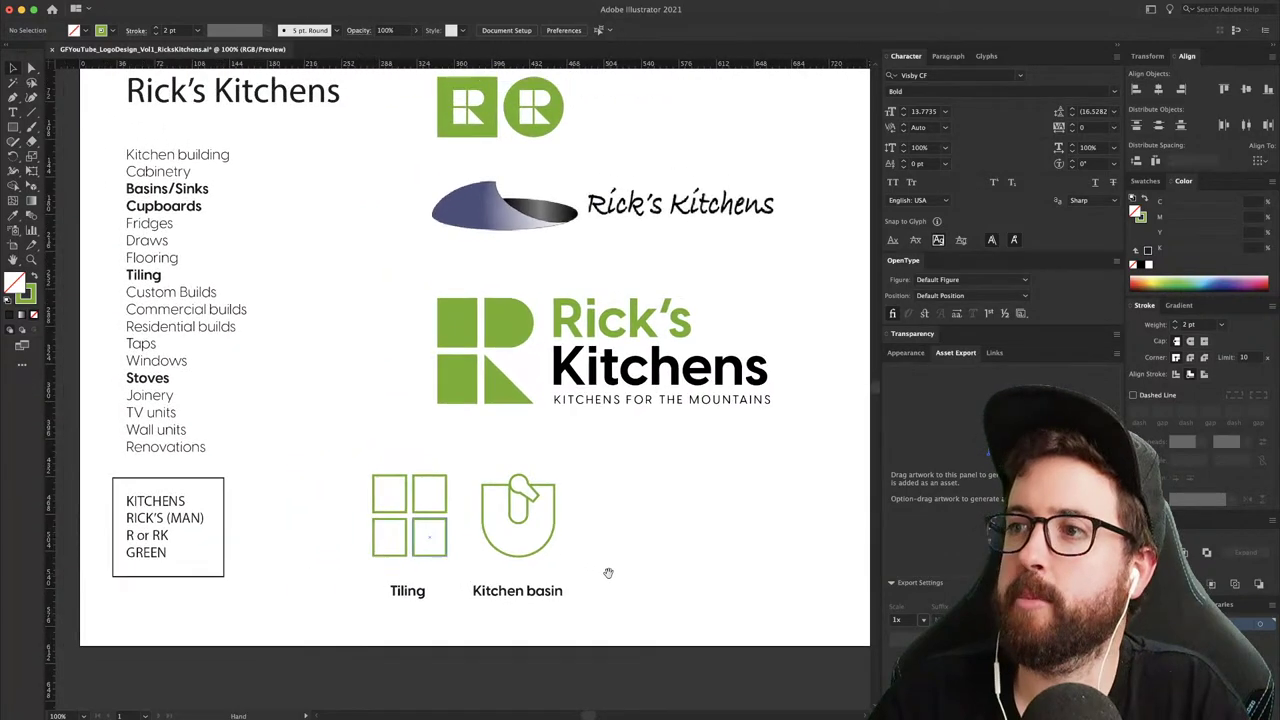
{"action": "left_click_drag", "start_coordinate": [535, 598], "coordinate": [675, 598]}
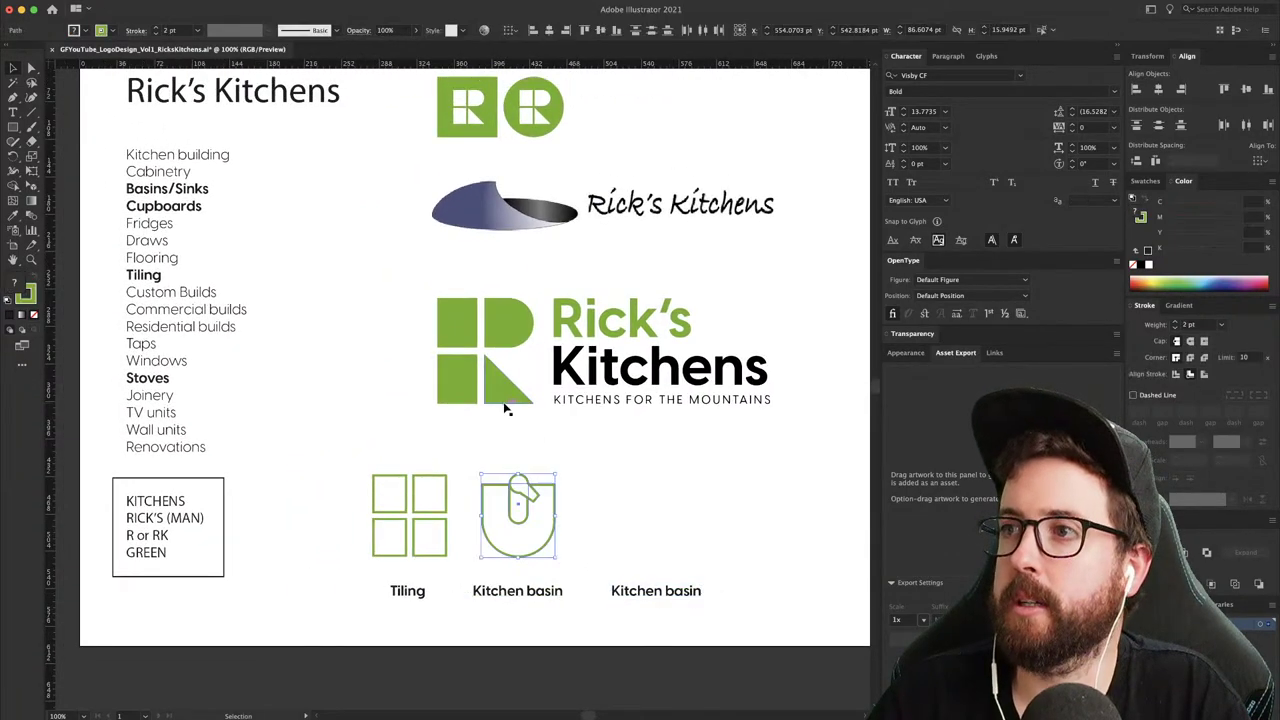
{"action": "left_click_drag", "start_coordinate": [503, 402], "coordinate": [640, 530]}
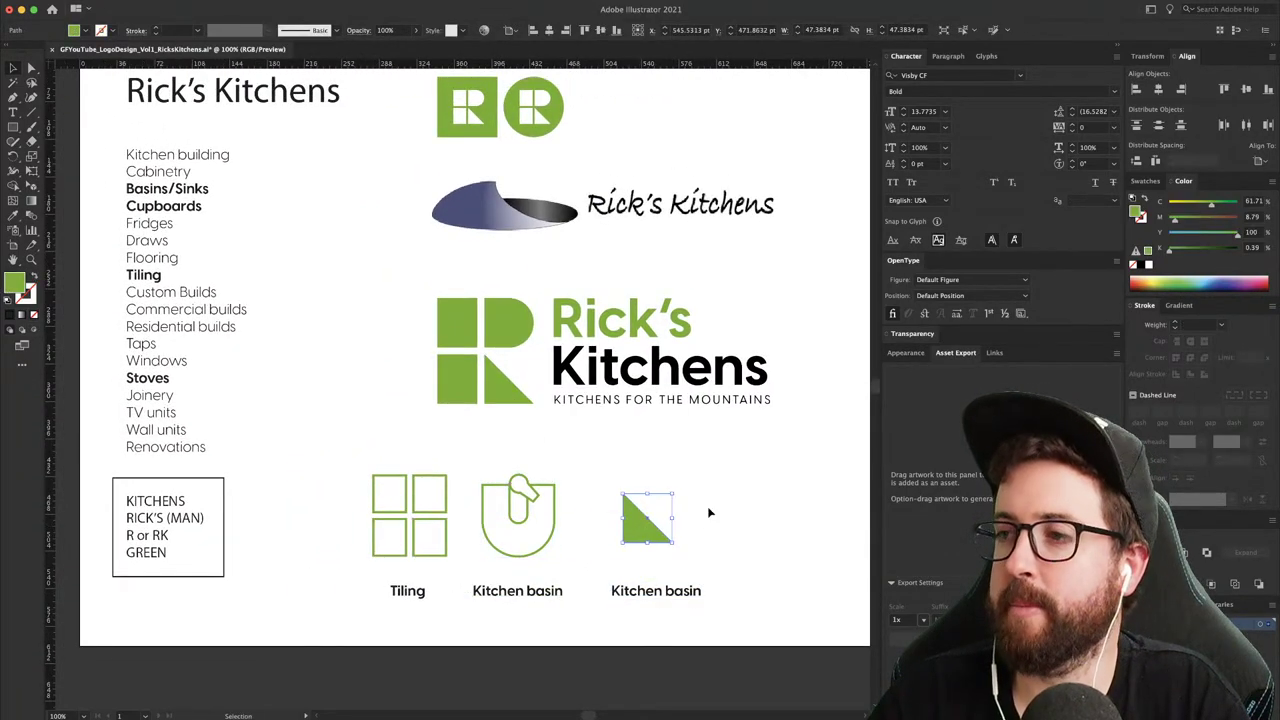
{"action": "key", "text": "i"}
{"action": "left_click", "coordinate": [556, 515]}
- Retype the copied label as 'Custom Cabinetry'
{"action": "key", "text": "v"}
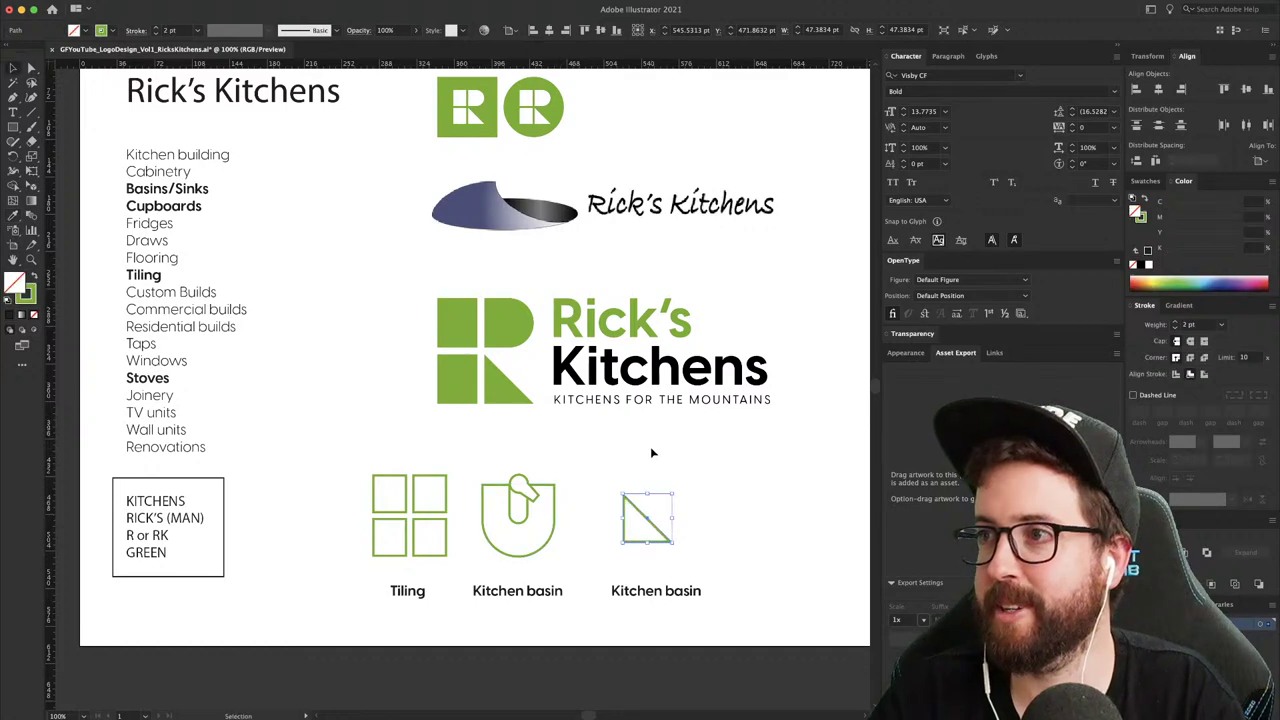
{"action": "left_click", "coordinate": [650, 448]}
{"action": "double_click", "coordinate": [653, 592]}
{"action": "key", "text": "super+a"}
{"action": "type", "text": "Custo"}
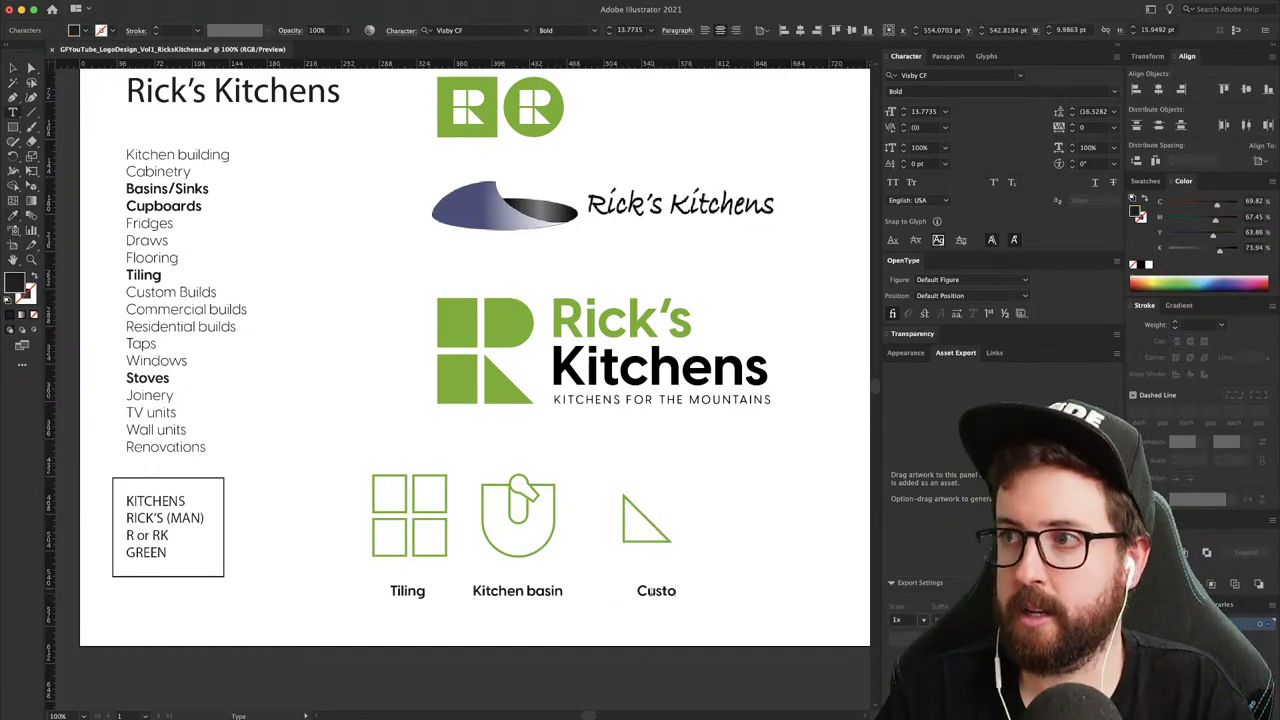
{"action": "type", "text": "m Cabin"}
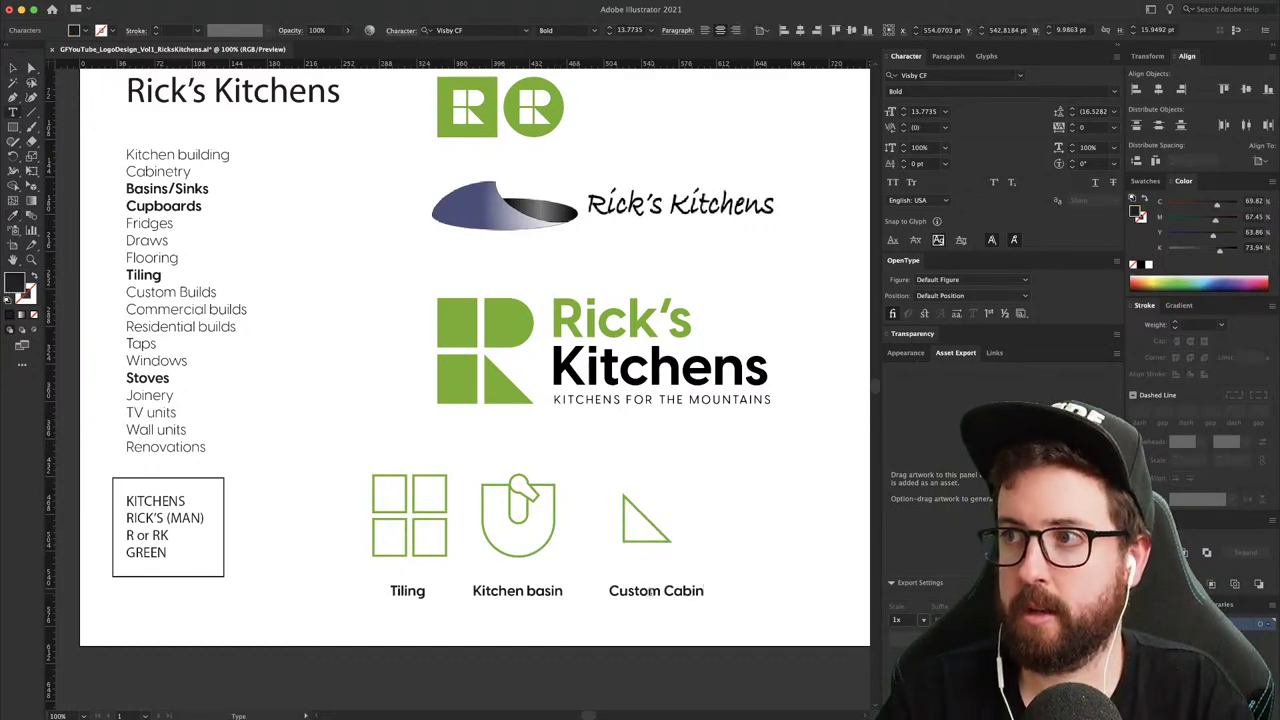
{"action": "type", "text": "etry"}
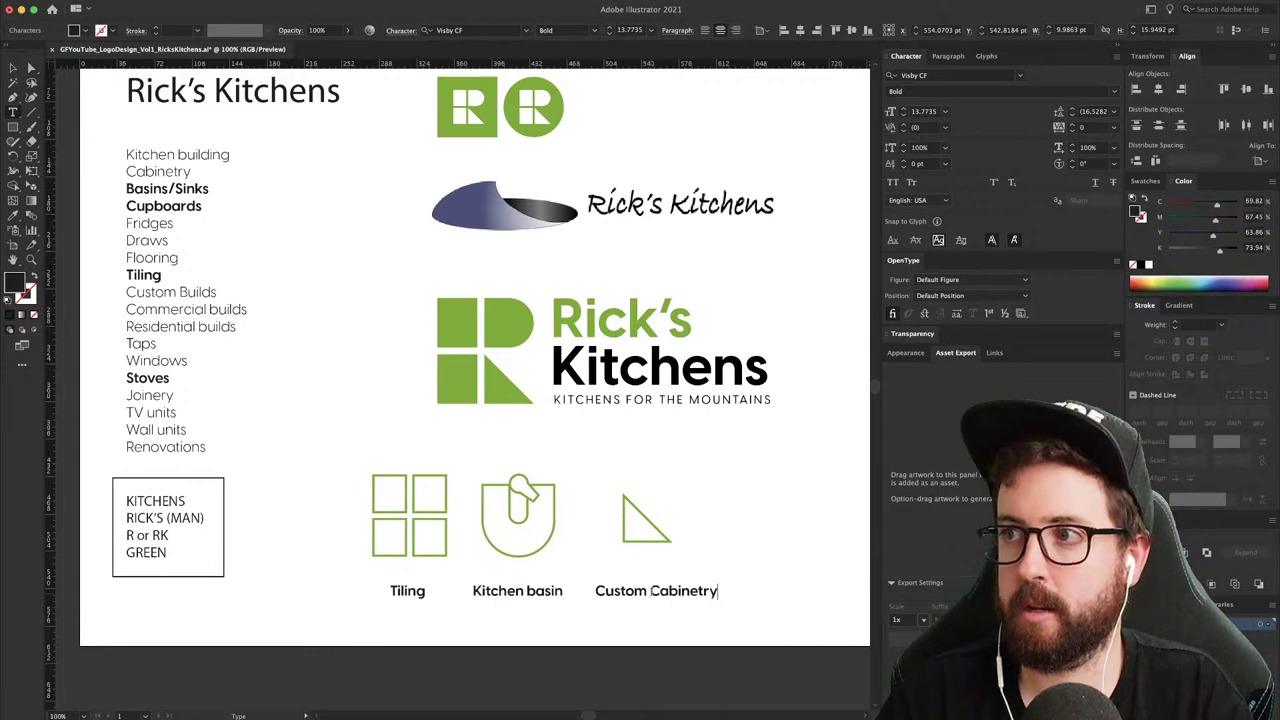
{"action": "key", "text": "Escape"}
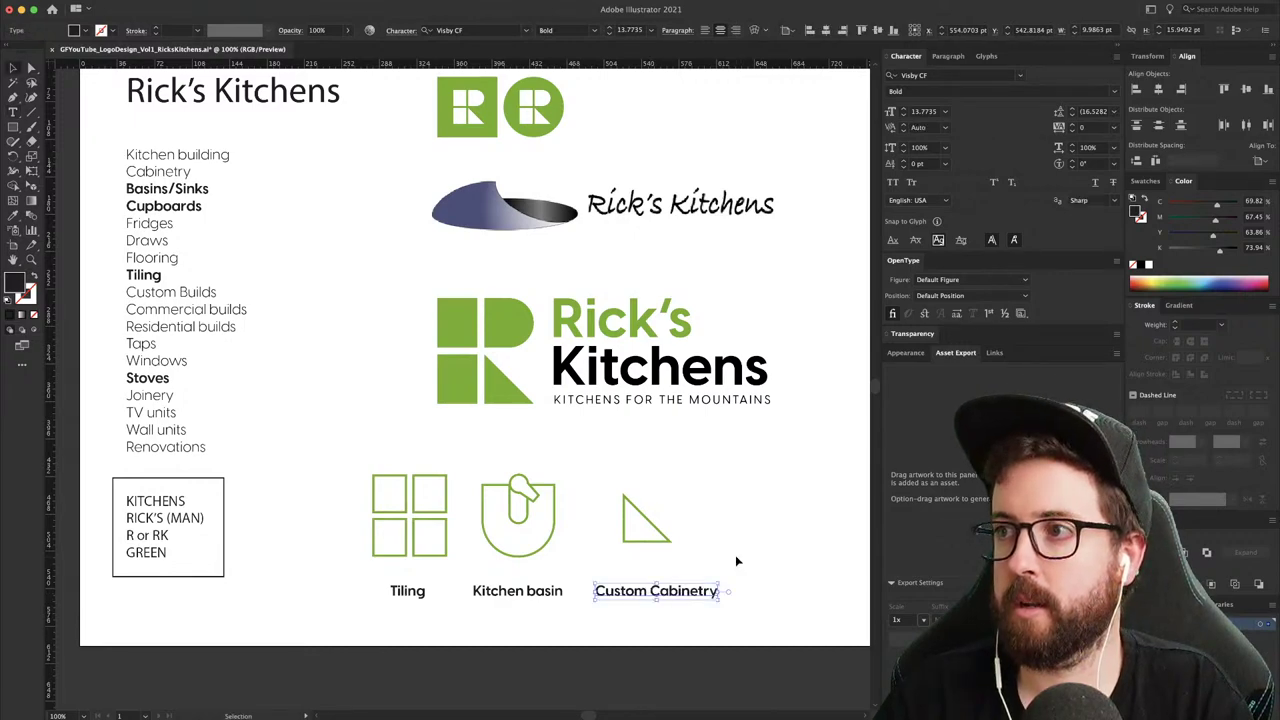
{"action": "left_click", "coordinate": [735, 555]}
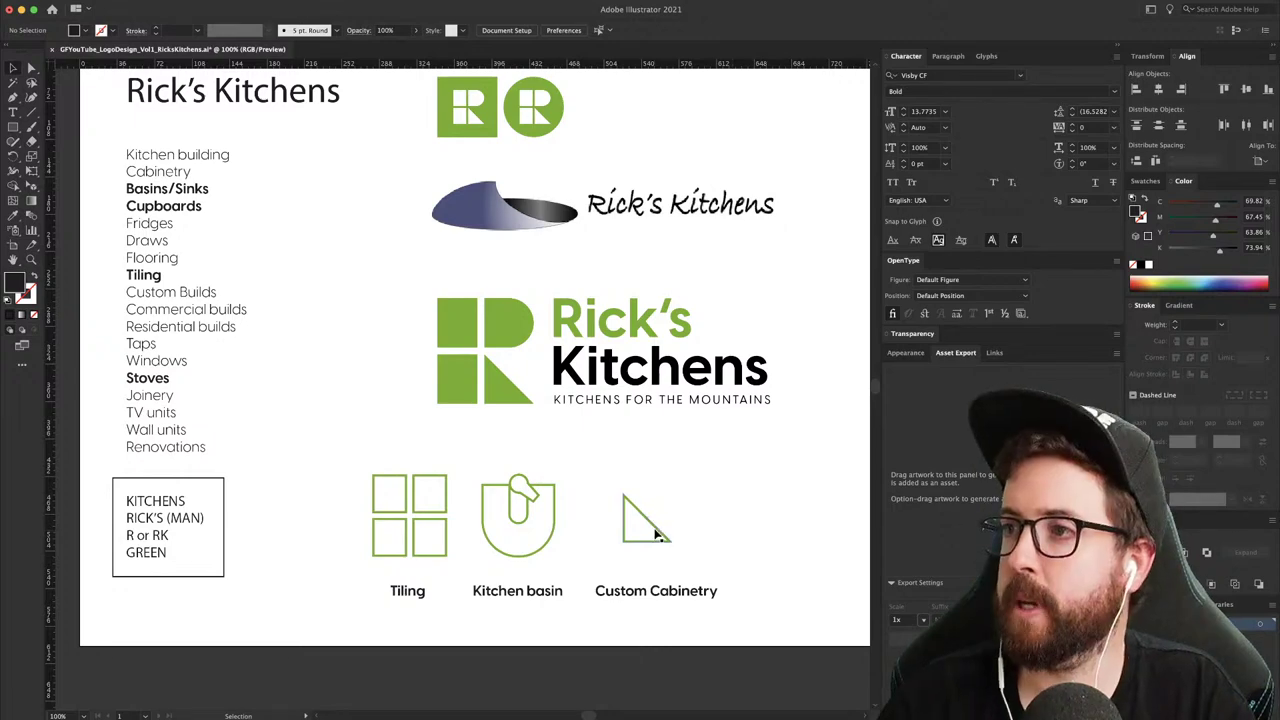
- Scale the triangle to match the basin icon, place it above Custom Cabinetry, and apply the 2 pt stroke
{"action": "left_click_drag", "start_coordinate": [655, 535], "coordinate": [517, 512]}
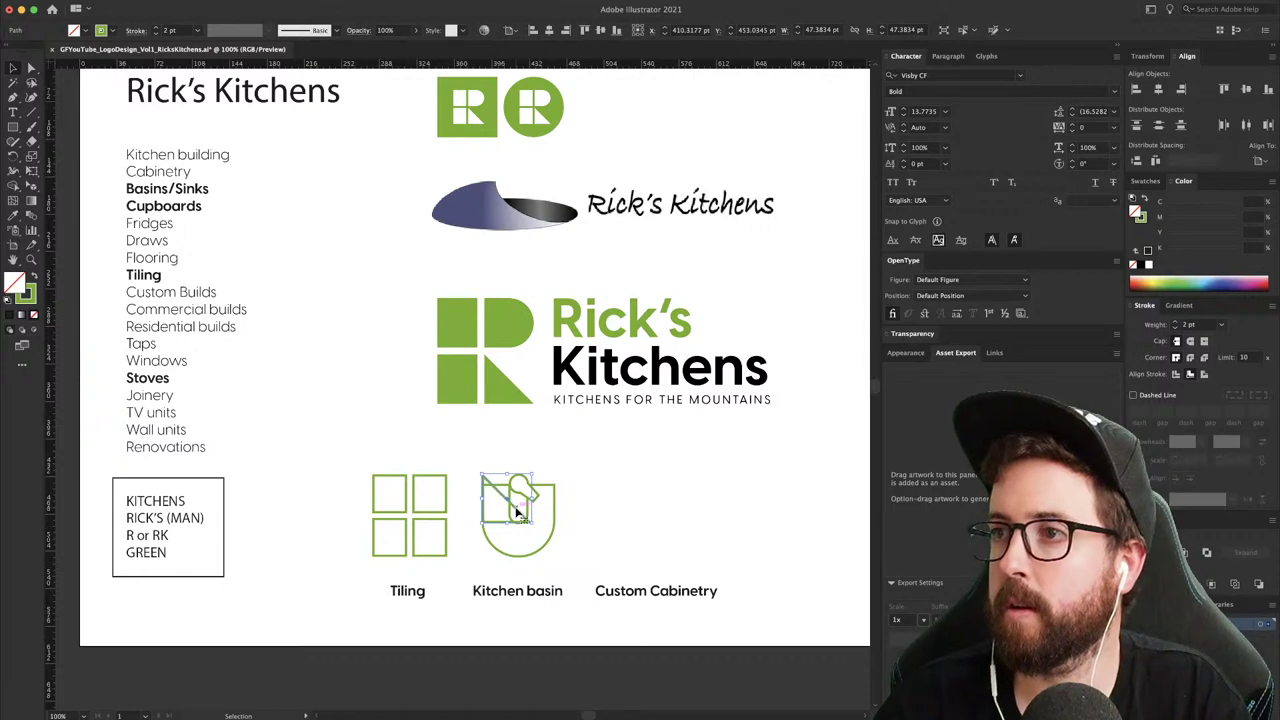
{"action": "key", "text": "s"}
{"action": "left_click_drag", "start_coordinate": [480, 470], "coordinate": [658, 599]}
{"action": "key", "text": "v"}
{"action": "mouse_move", "coordinate": [549, 547]}
{"action": "left_mouse_down"}
{"action": "mouse_move", "coordinate": [703, 547]}
{"action": "mouse_move", "coordinate": [688, 548]}
{"action": "left_mouse_up"}
{"action": "key", "text": "i"}
{"action": "left_click", "coordinate": [556, 519]}
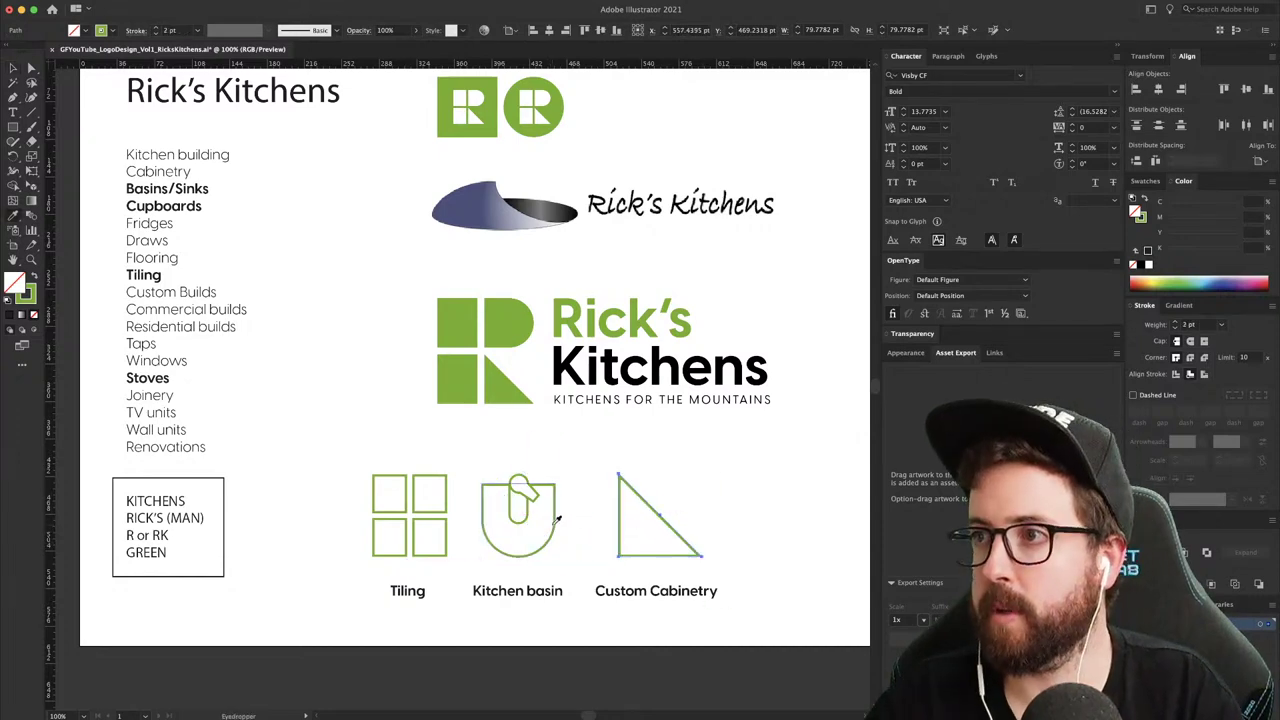
{"action": "left_click", "coordinate": [720, 463], "text": "super"}
- Zoom in and draw a small circle inside the new triangle
{"action": "left_click_drag", "start_coordinate": [720, 463], "coordinate": [583, 449]}
{"action": "key", "text": "z"}
{"action": "left_click_drag", "start_coordinate": [531, 525], "coordinate": [646, 554]}
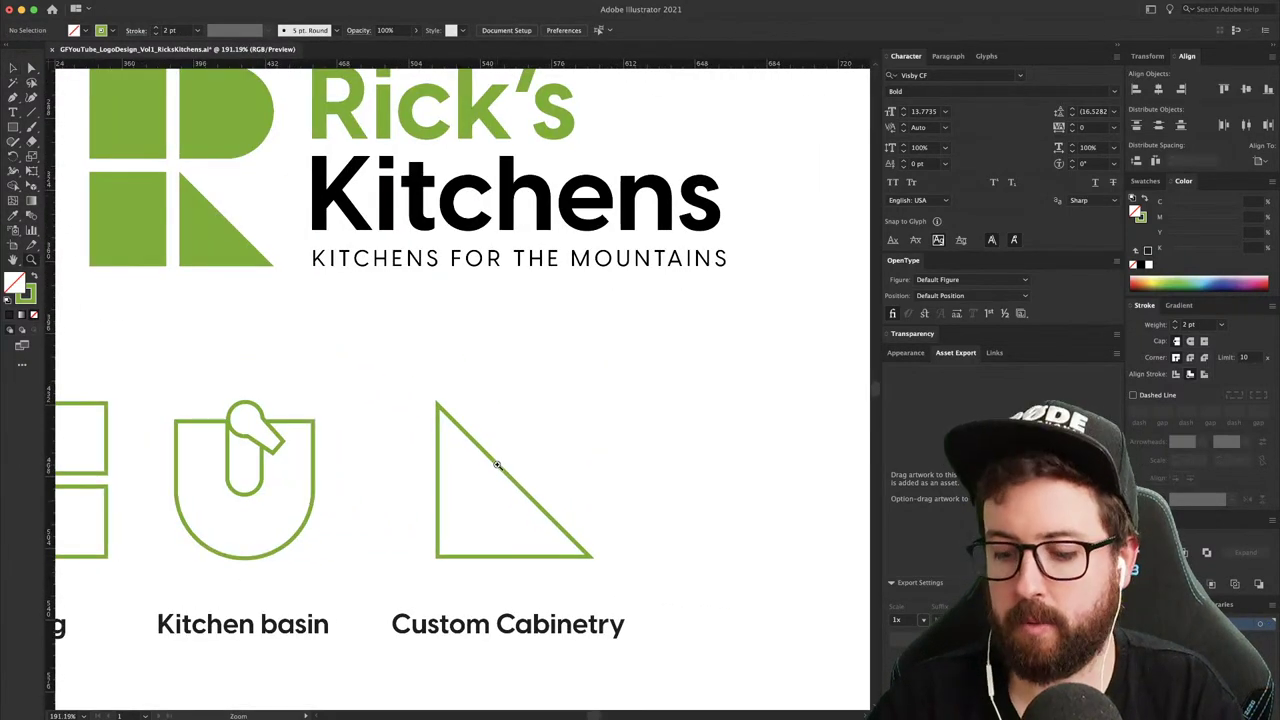
{"action": "key", "text": "v"}
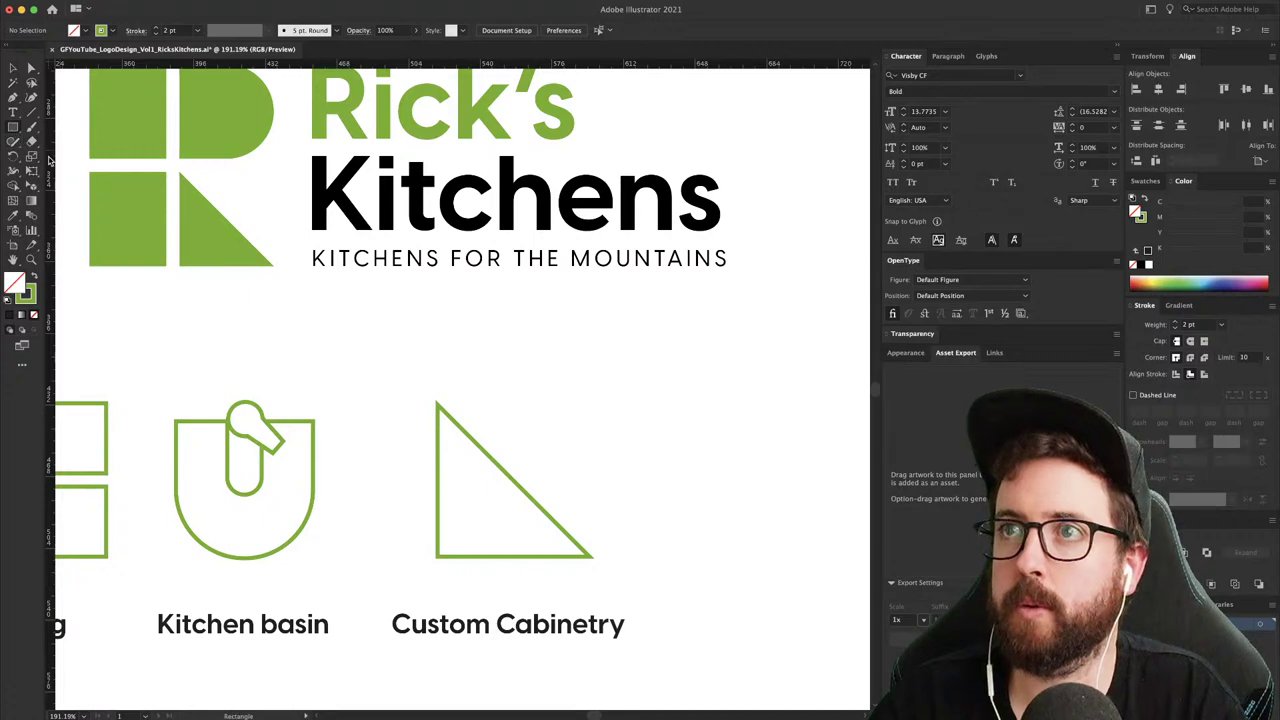
{"action": "left_click_drag", "start_coordinate": [14, 127], "coordinate": [60, 157]}
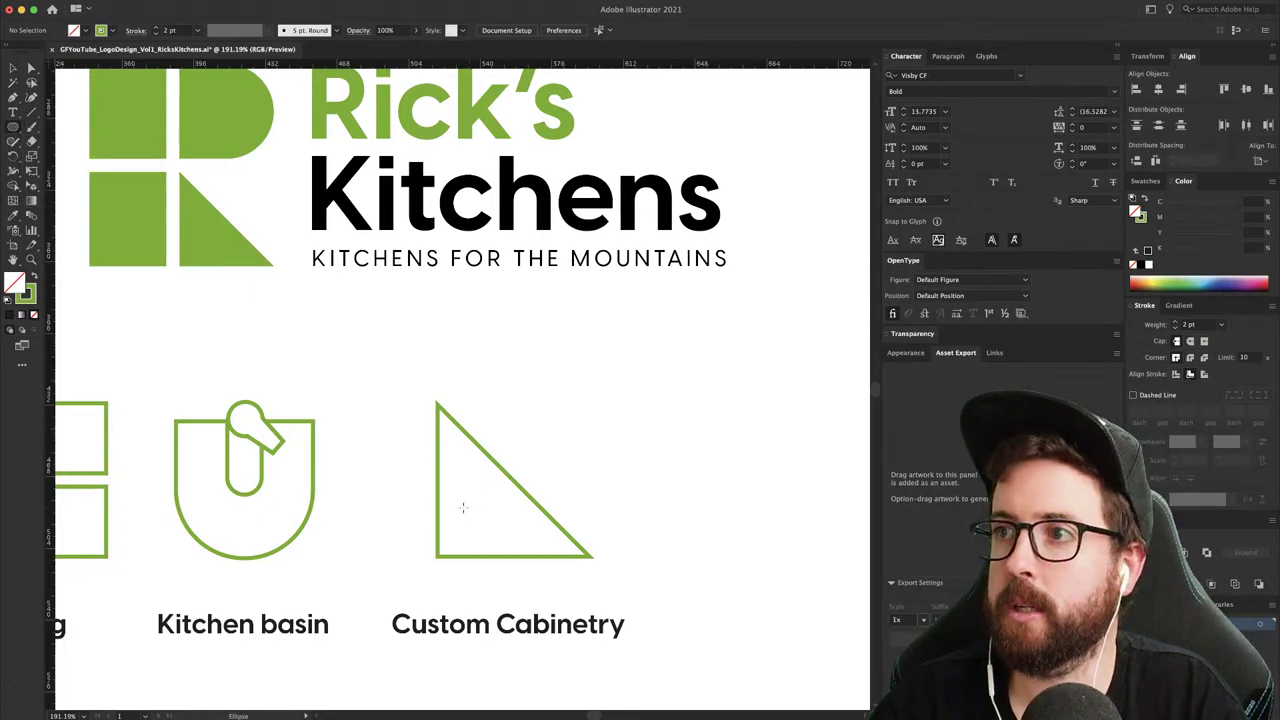
{"action": "left_click_drag", "start_coordinate": [452, 487], "coordinate": [477, 513]}
- Nudge the small circle lower inside the triangle and zoom out to the icon row
{"action": "key", "text": "v"}
{"action": "left_click", "coordinate": [544, 457]}
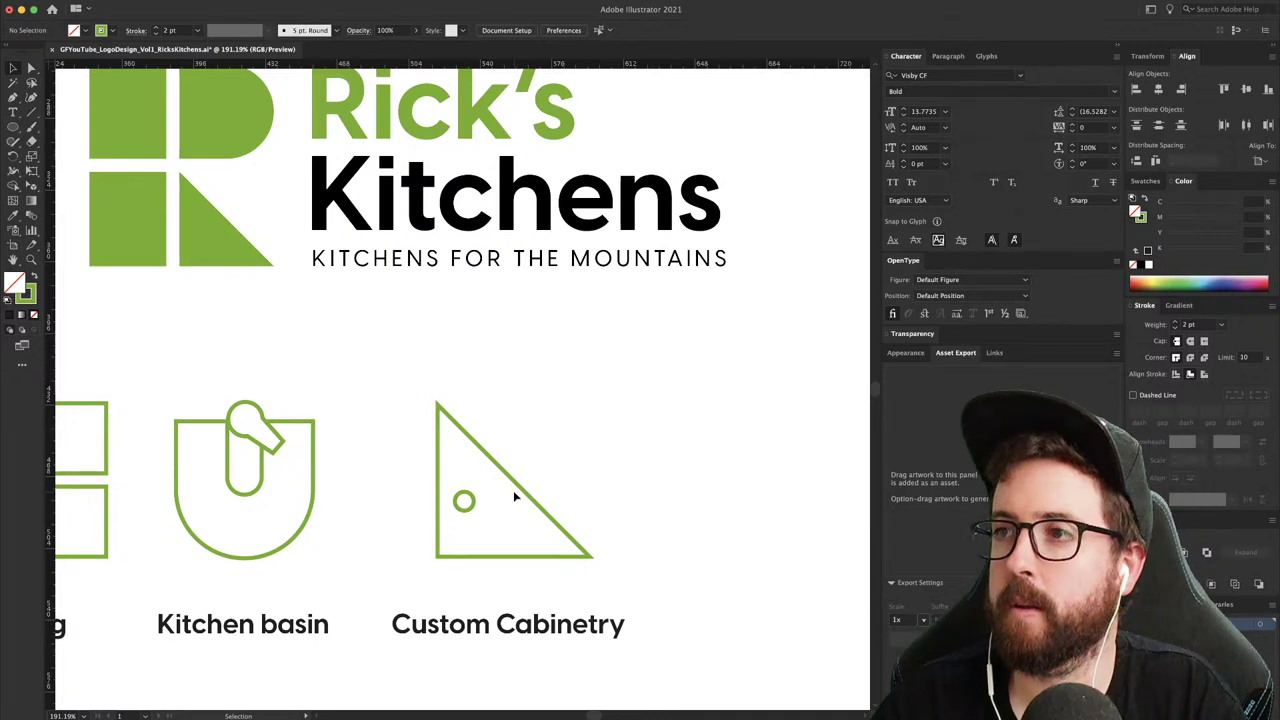
{"action": "left_click_drag", "start_coordinate": [536, 460], "coordinate": [444, 506]}
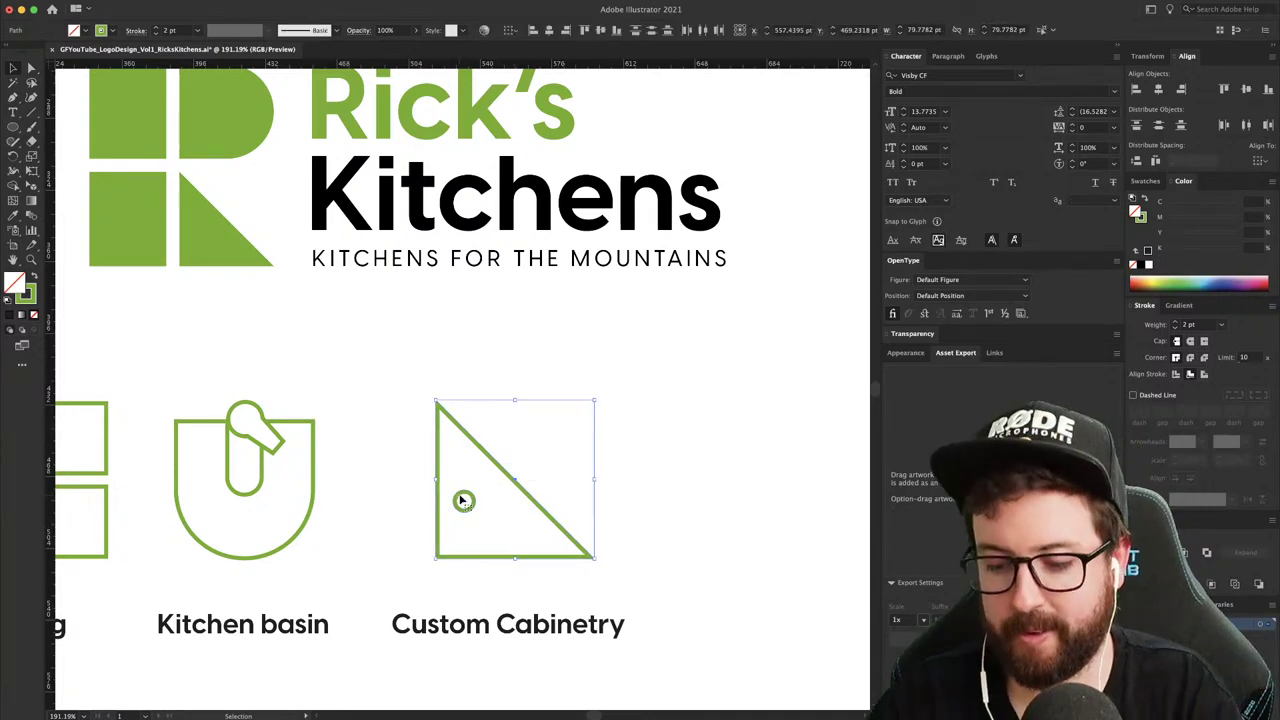
{"action": "left_click", "coordinate": [440, 470], "text": "shift"}
{"action": "left_click", "coordinate": [440, 470], "text": "shift"}
{"action": "left_click", "coordinate": [580, 374]}
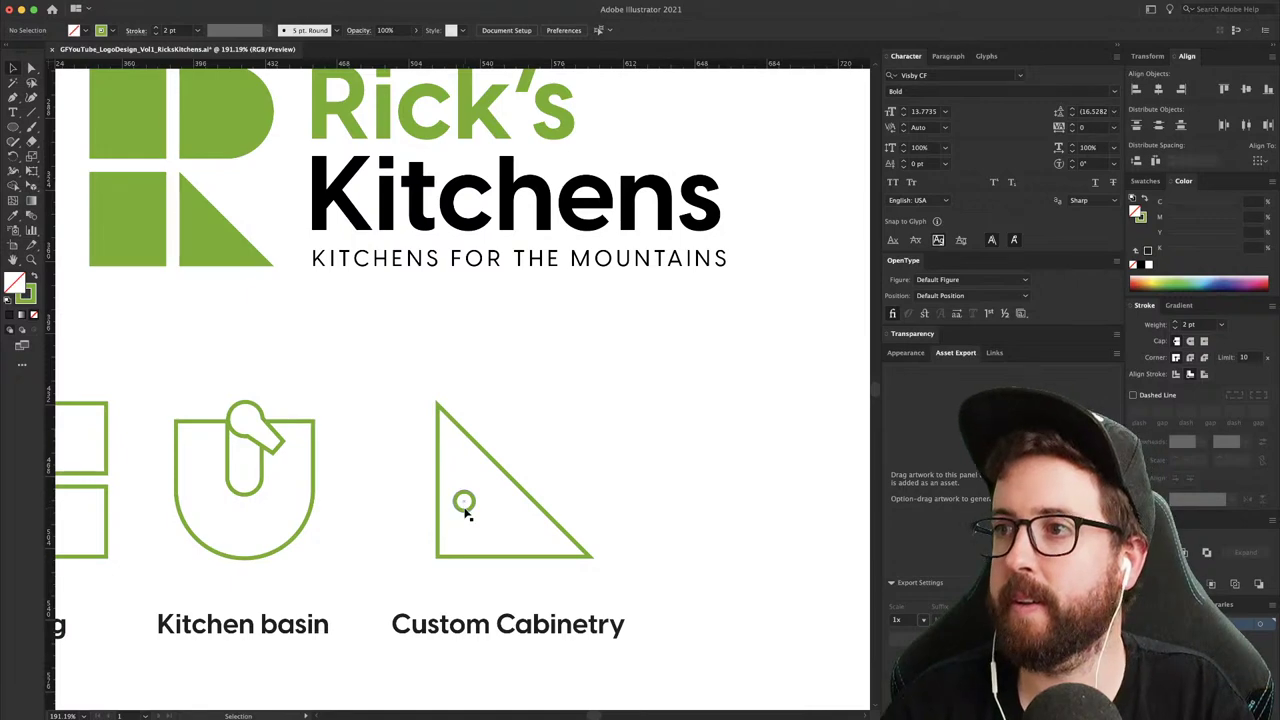
{"action": "mouse_move", "coordinate": [467, 513]}
{"action": "left_mouse_down"}
{"action": "mouse_move", "coordinate": [470, 537]}
{"action": "mouse_move", "coordinate": [470, 520]}
{"action": "left_mouse_up"}
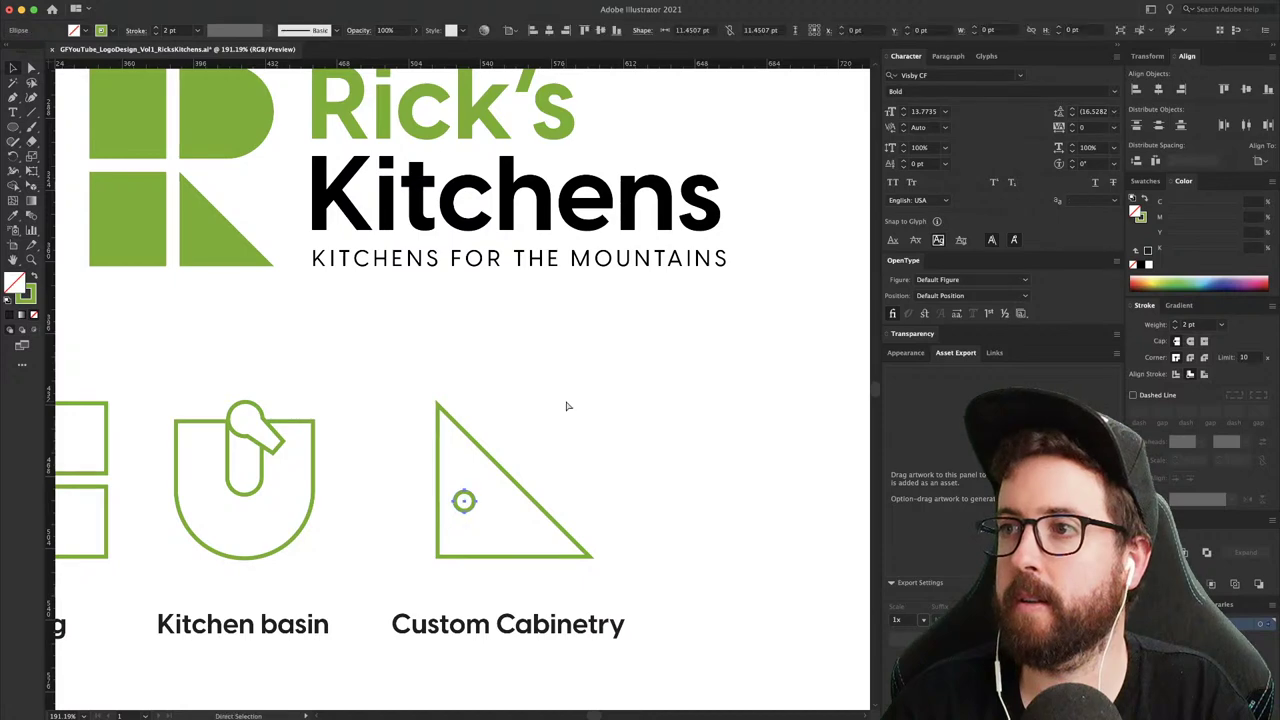
{"action": "key", "text": "super+minus"}
{"action": "key", "text": "super+minus"}
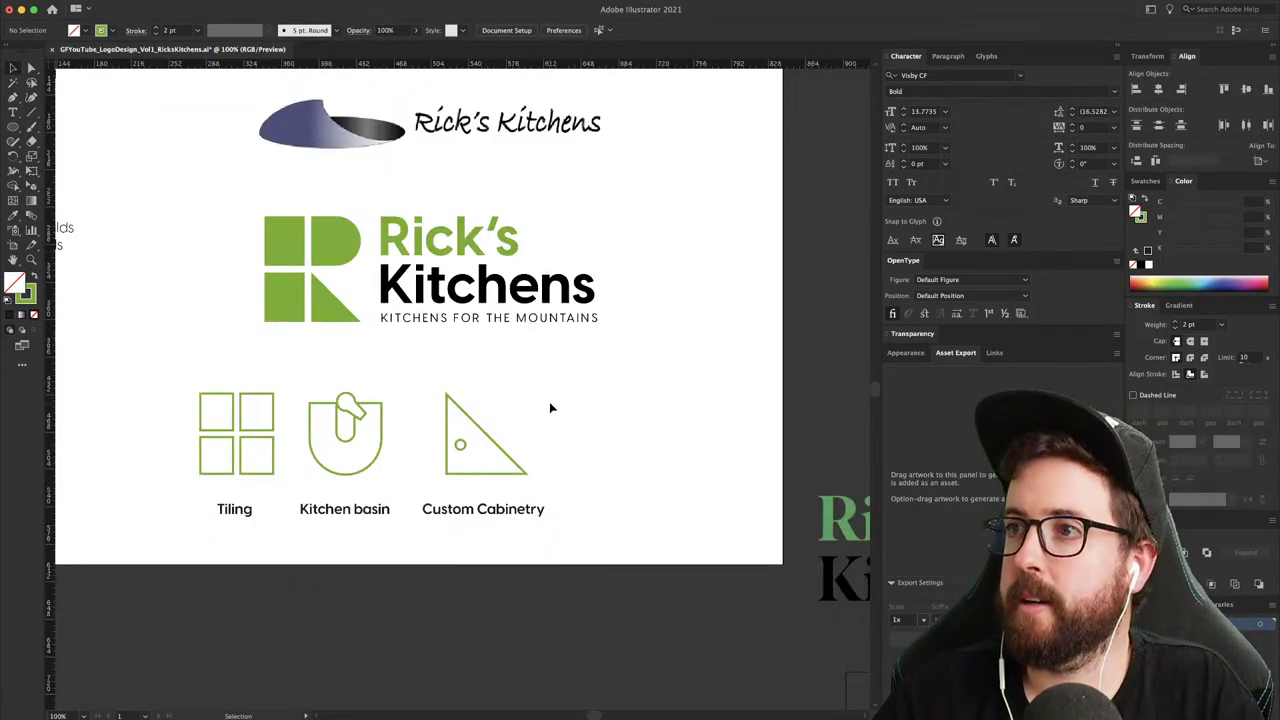
- Undo an accidental move of the Kitchen basin icon and zoom out to see all artboards
{"action": "left_click_drag", "start_coordinate": [549, 407], "coordinate": [674, 455]}
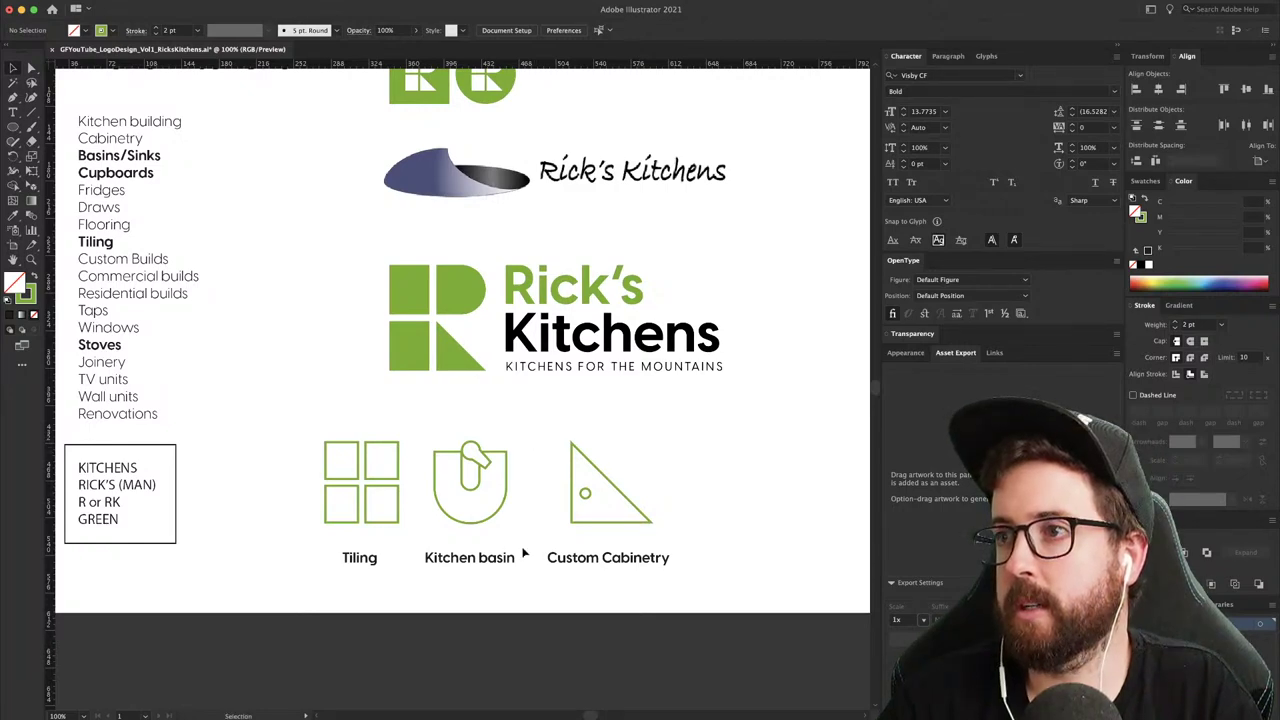
{"action": "type", "text": "s"}
{"action": "left_click", "coordinate": [525, 510]}
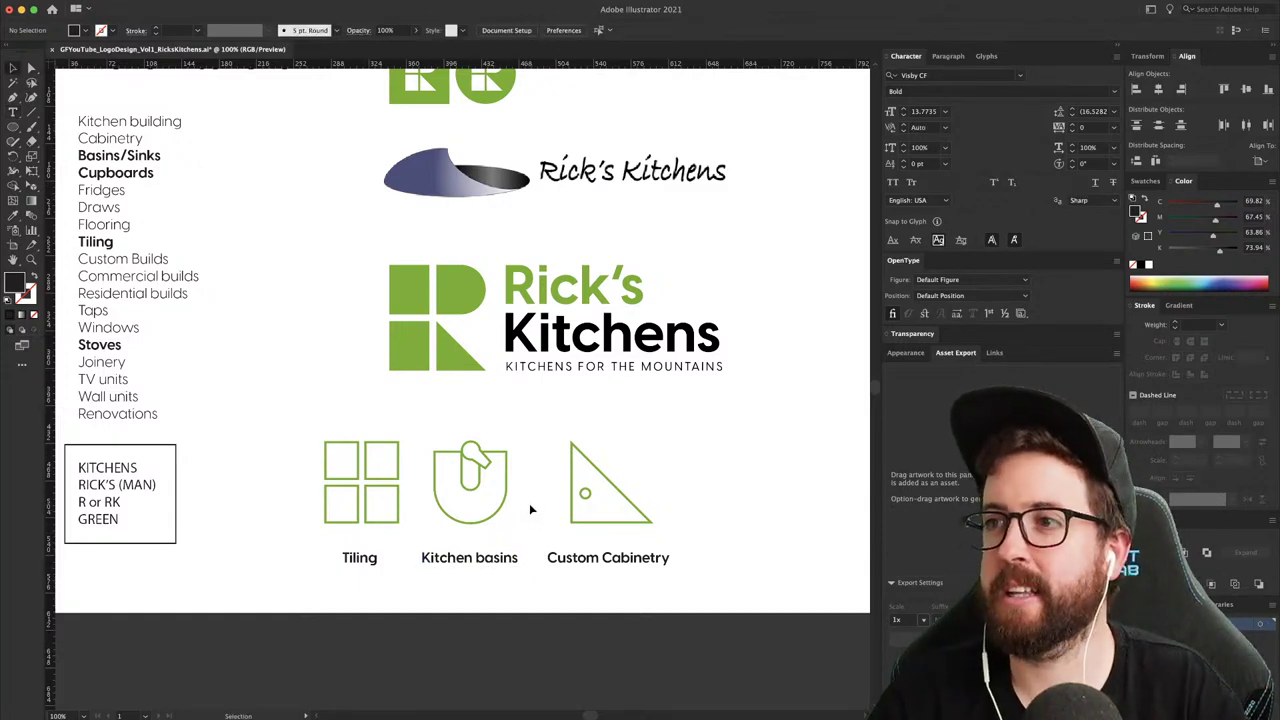
{"action": "left_click_drag", "start_coordinate": [454, 590], "coordinate": [478, 559]}
{"action": "key", "text": "super+z"}
{"action": "key", "text": "a"}
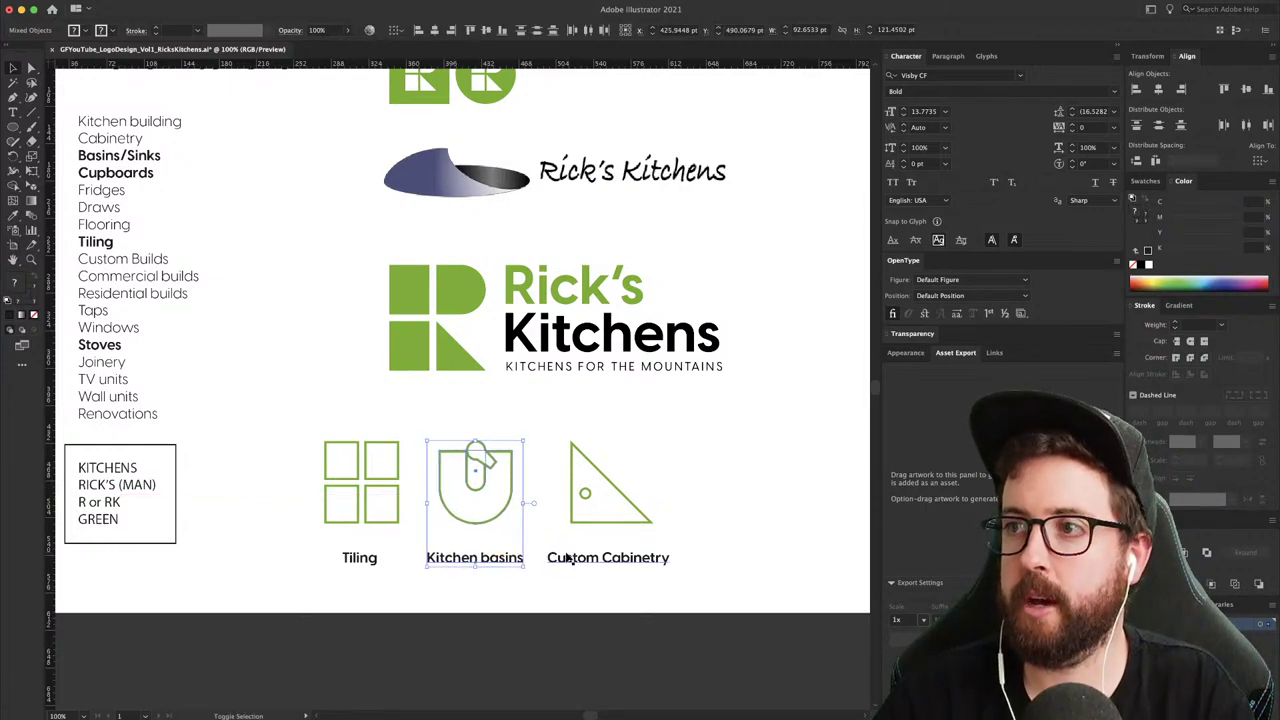
{"action": "key", "text": "super+minus"}
{"action": "key", "text": "super+minus"}
{"action": "key", "text": "super+minus"}
{"action": "key", "text": "v"}
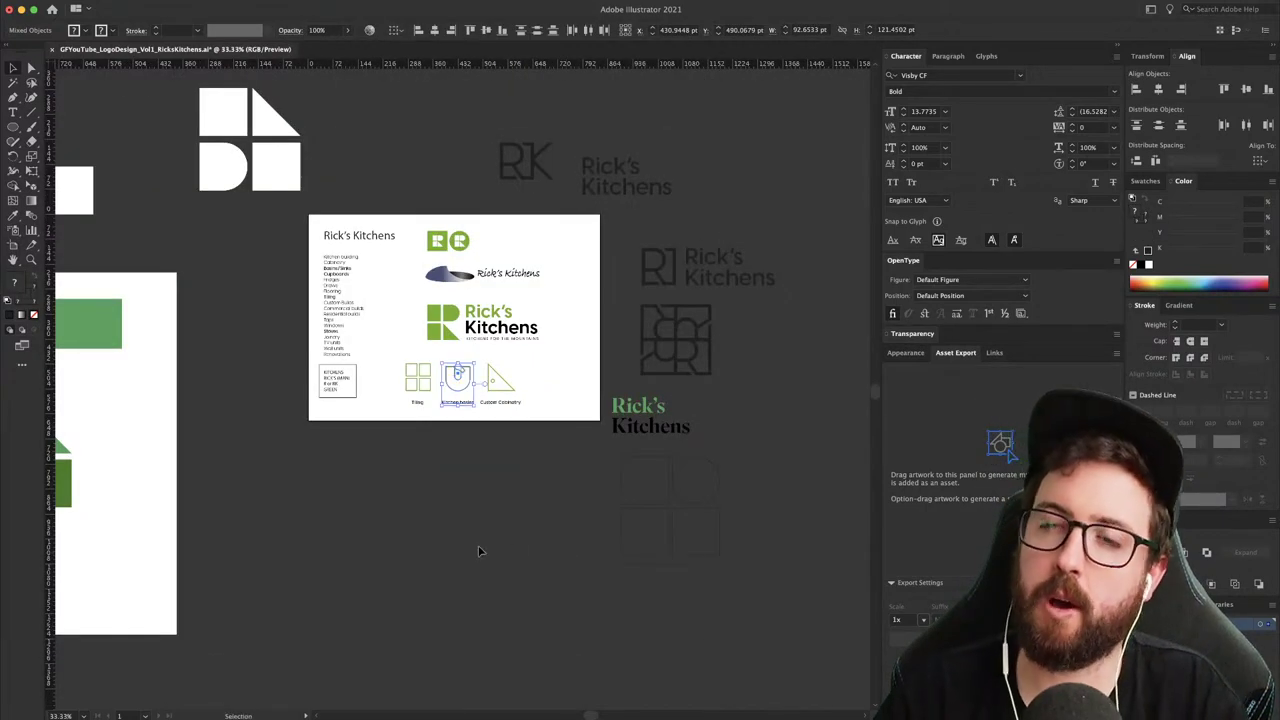
- Glance at the Rick's Kitchens website, then return to Illustrator with the Rectangle Tool chosen
{"action": "key", "text": "super+Tab"}
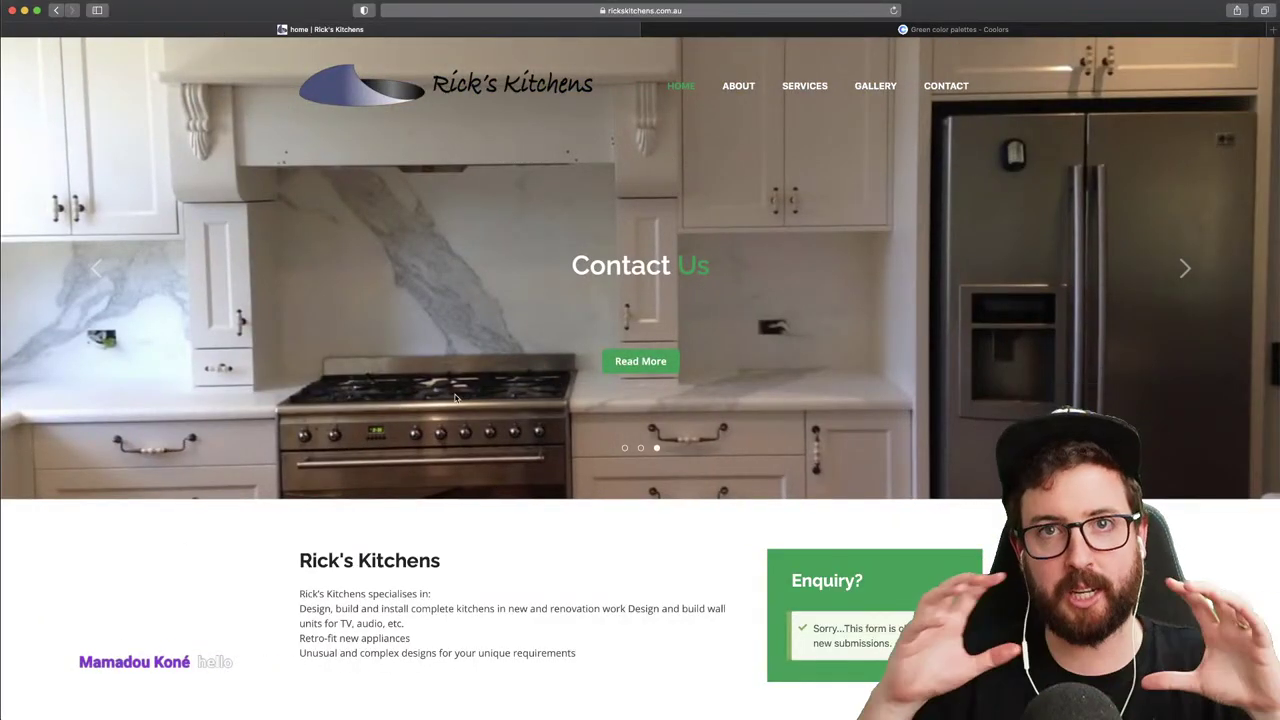
{"action": "key", "text": "super+Tab"}
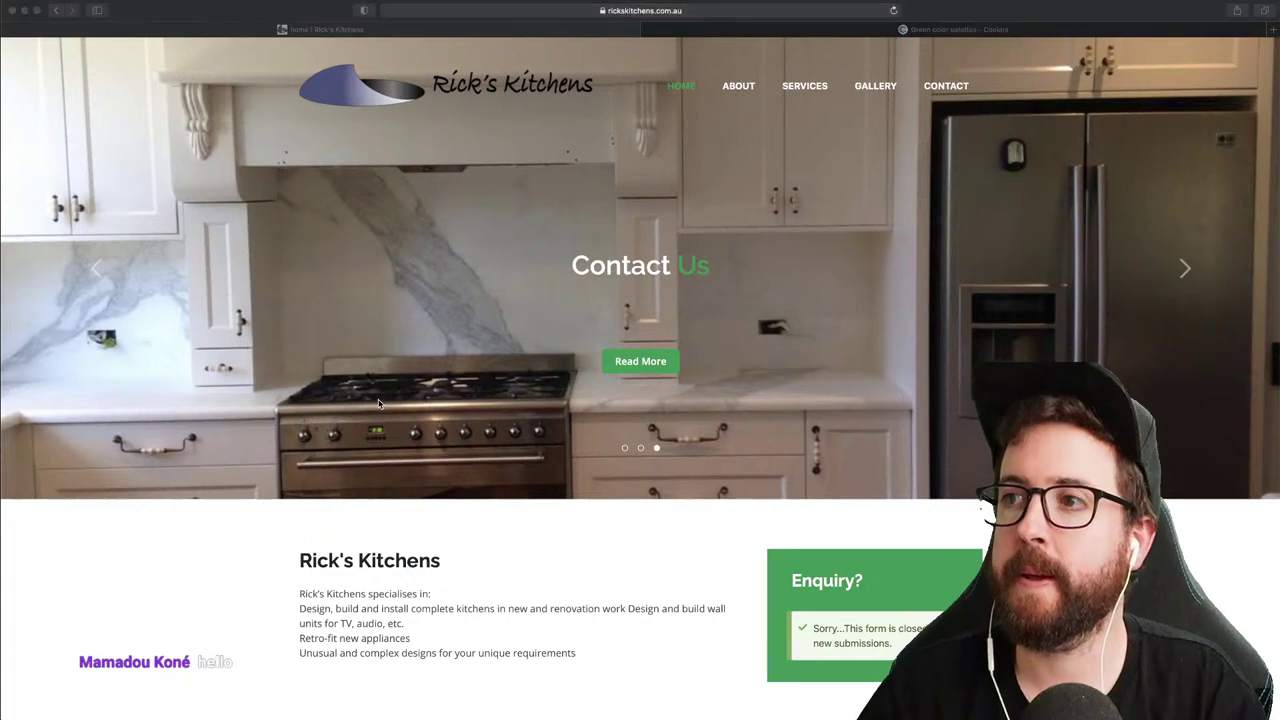
{"action": "key", "text": "super+Tab"}
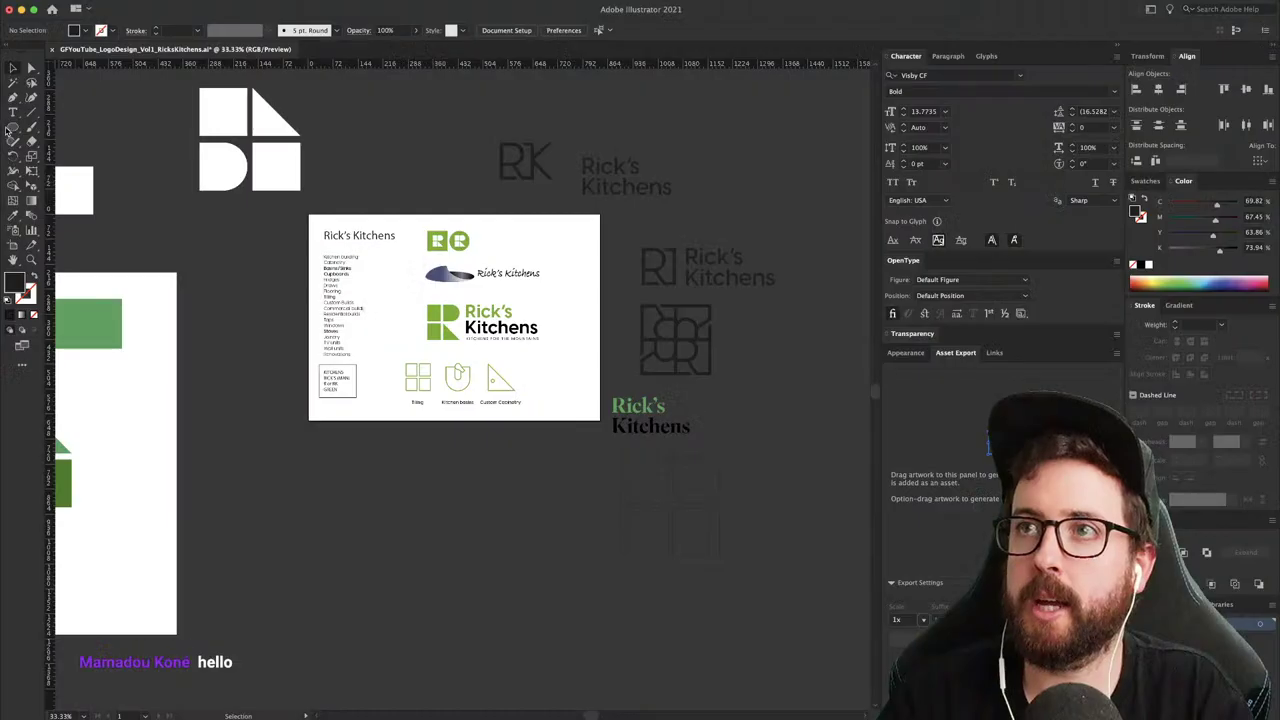
{"action": "left_click_drag", "start_coordinate": [8, 130], "coordinate": [44, 131]}
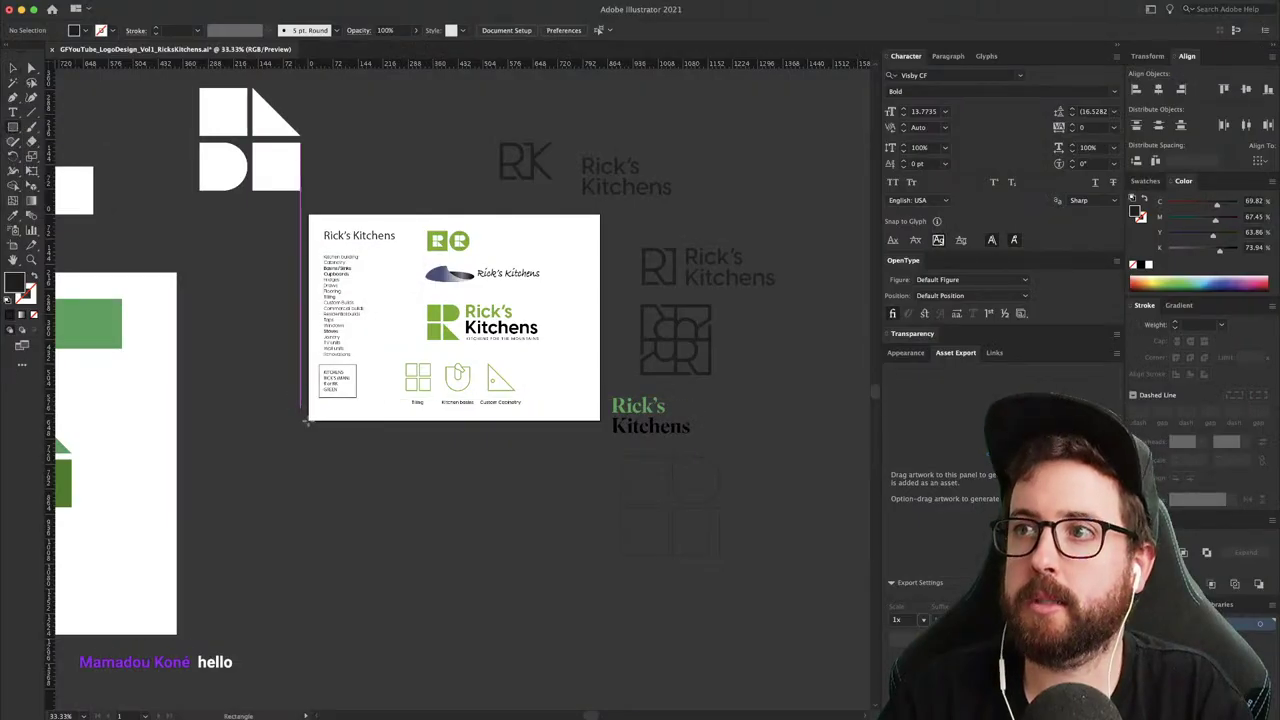
- Draw a large white rectangle below the logo board for the website mockup
{"action": "left_click_drag", "start_coordinate": [308, 421], "coordinate": [601, 595]}
{"action": "key", "text": "v"}
{"action": "left_click_drag", "start_coordinate": [560, 491], "coordinate": [509, 566]}
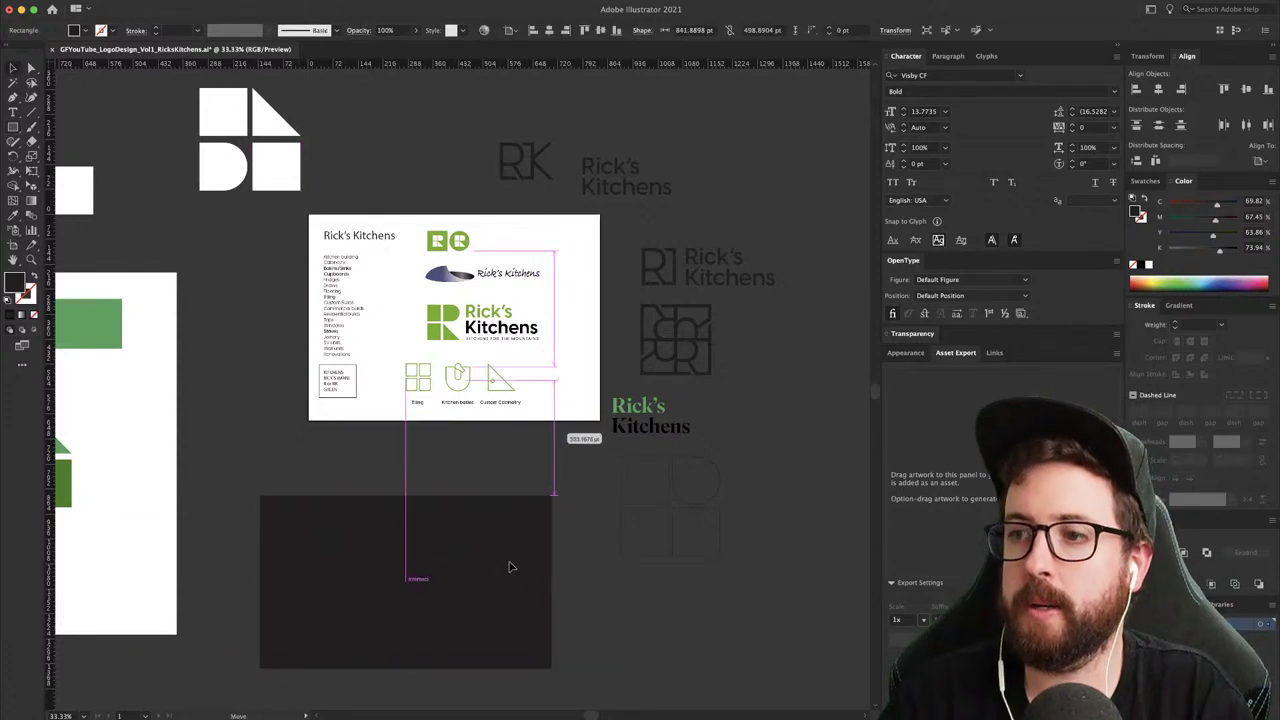
{"action": "key", "text": "i"}
{"action": "left_click", "coordinate": [223, 459]}
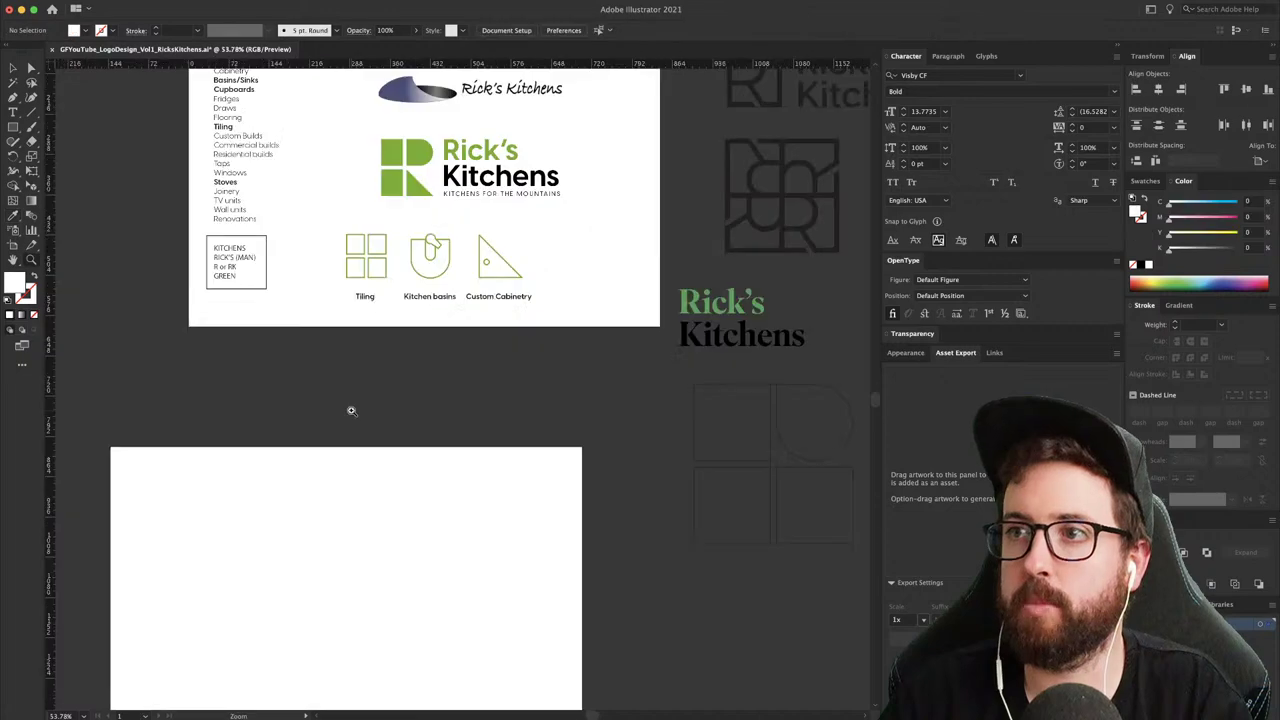
- Draw a footer strip along the bottom of the white mockup panel
{"action": "left_click_drag", "start_coordinate": [351, 444], "coordinate": [328, 297]}
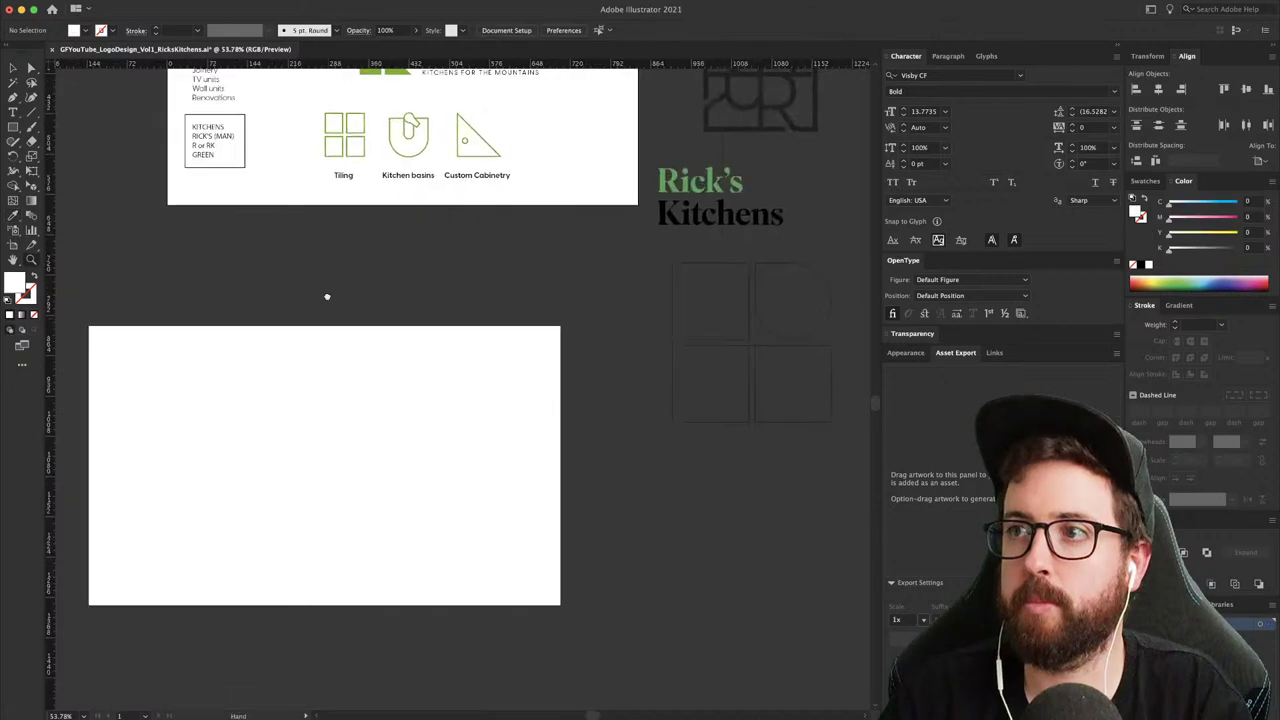
{"action": "key", "text": "v"}
{"action": "left_click_drag", "start_coordinate": [323, 613], "coordinate": [325, 503]}
{"action": "key", "text": "super+minus"}
{"action": "key", "text": "super+minus"}
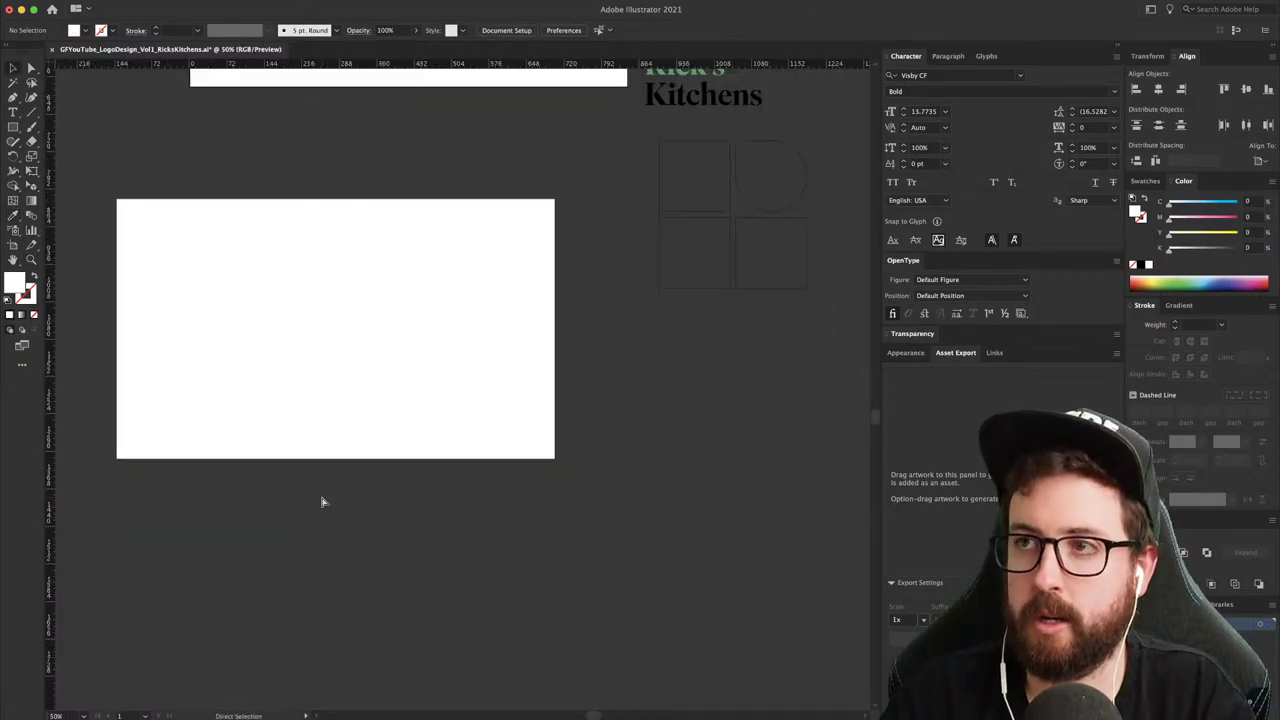
{"action": "left_click_drag", "start_coordinate": [320, 414], "coordinate": [306, 536]}
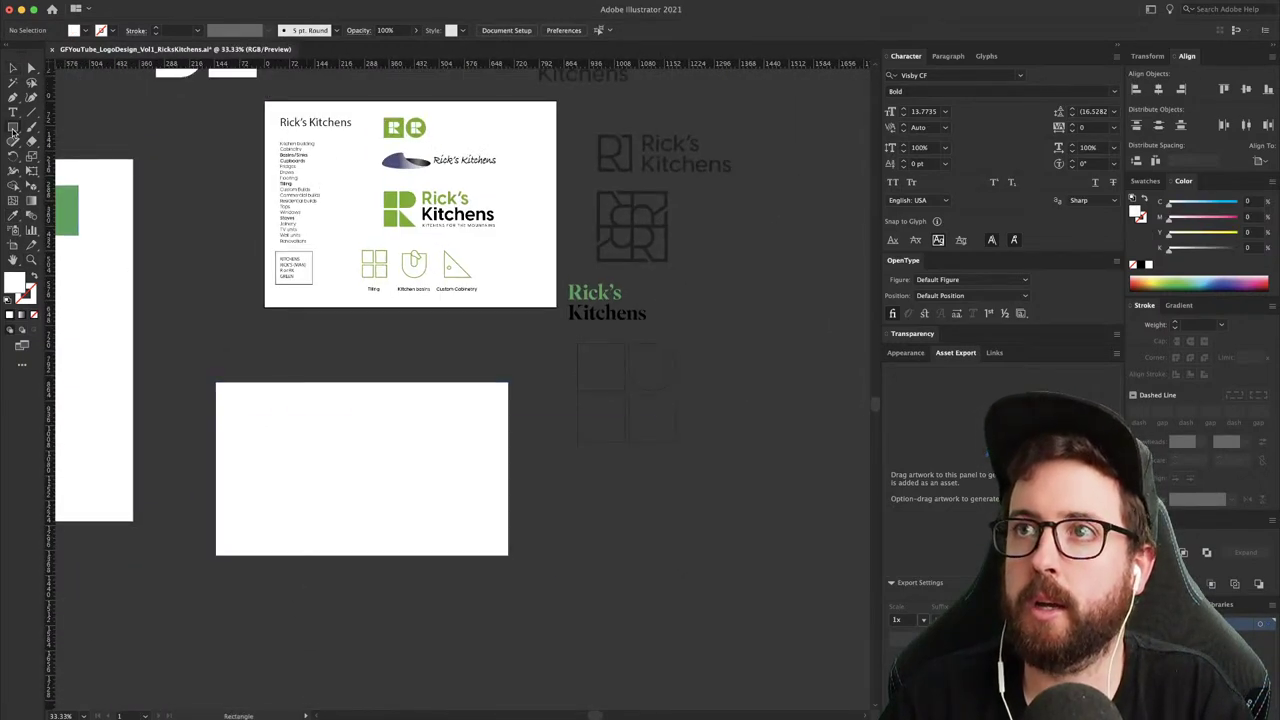
{"action": "left_click_drag", "start_coordinate": [216, 555], "coordinate": [508, 518]}
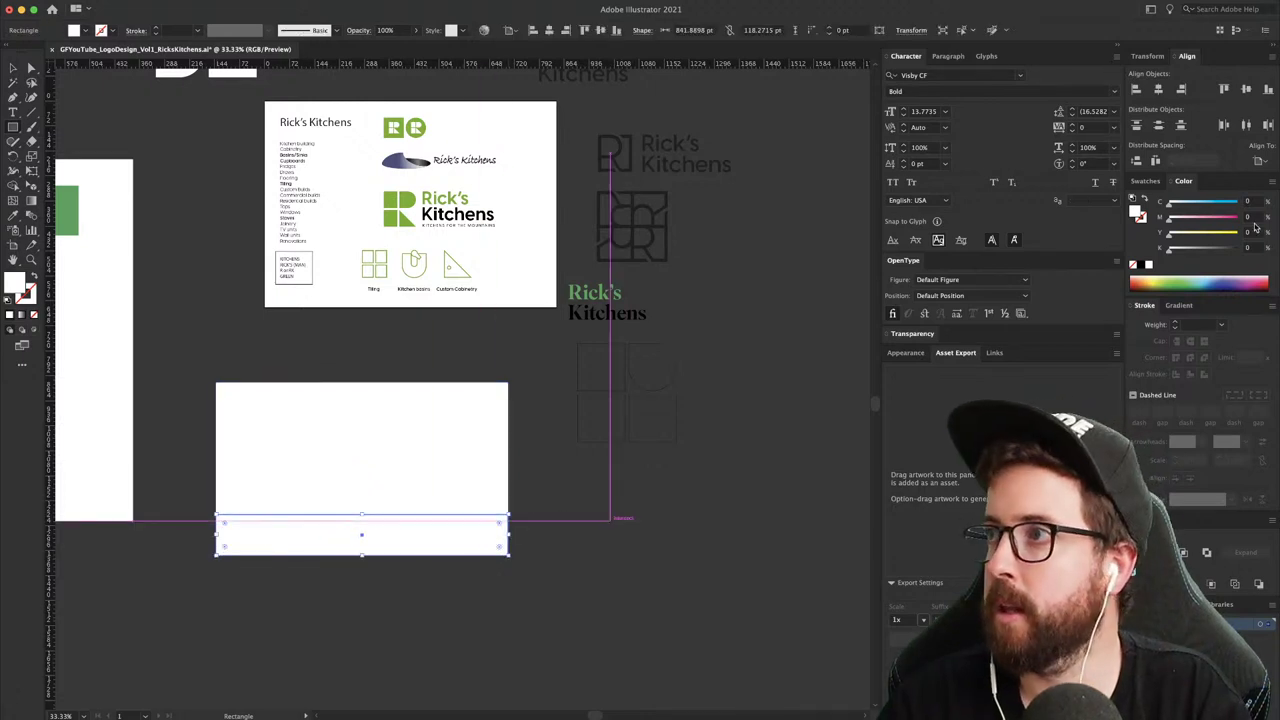
- Fill the footer strip with dark charcoal, hex 2f2f2f, via the Color panel
{"action": "left_click", "coordinate": [1143, 266]}
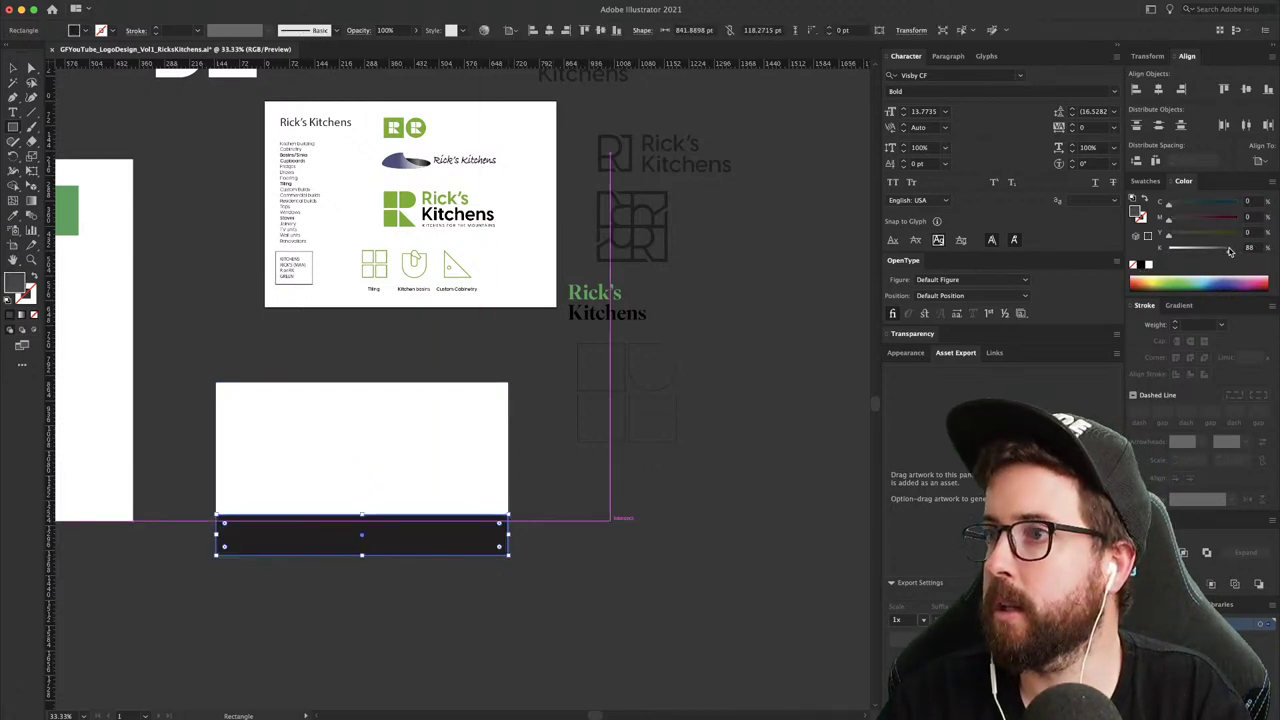
{"action": "left_click", "coordinate": [1226, 249]}
{"action": "left_click_drag", "start_coordinate": [1231, 253], "coordinate": [1236, 253]}
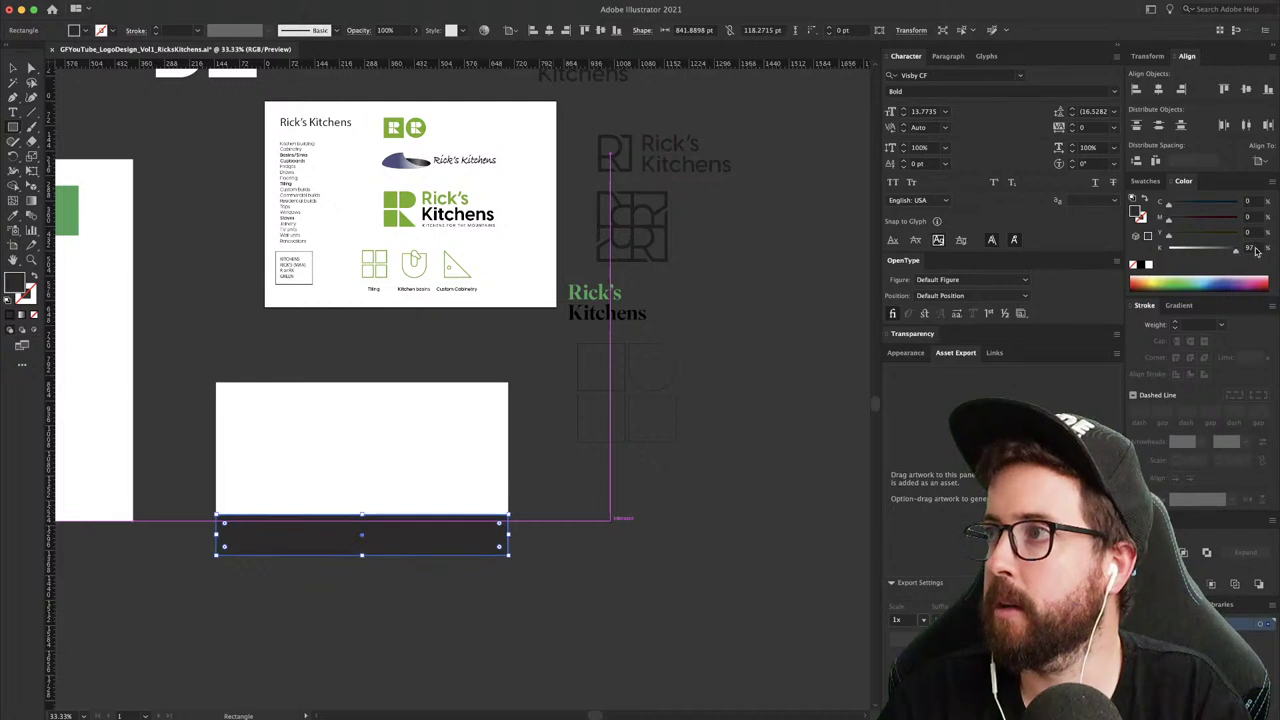
{"action": "left_click", "coordinate": [1254, 249]}
{"action": "type", "text": "99"}
{"action": "key", "text": "Return"}
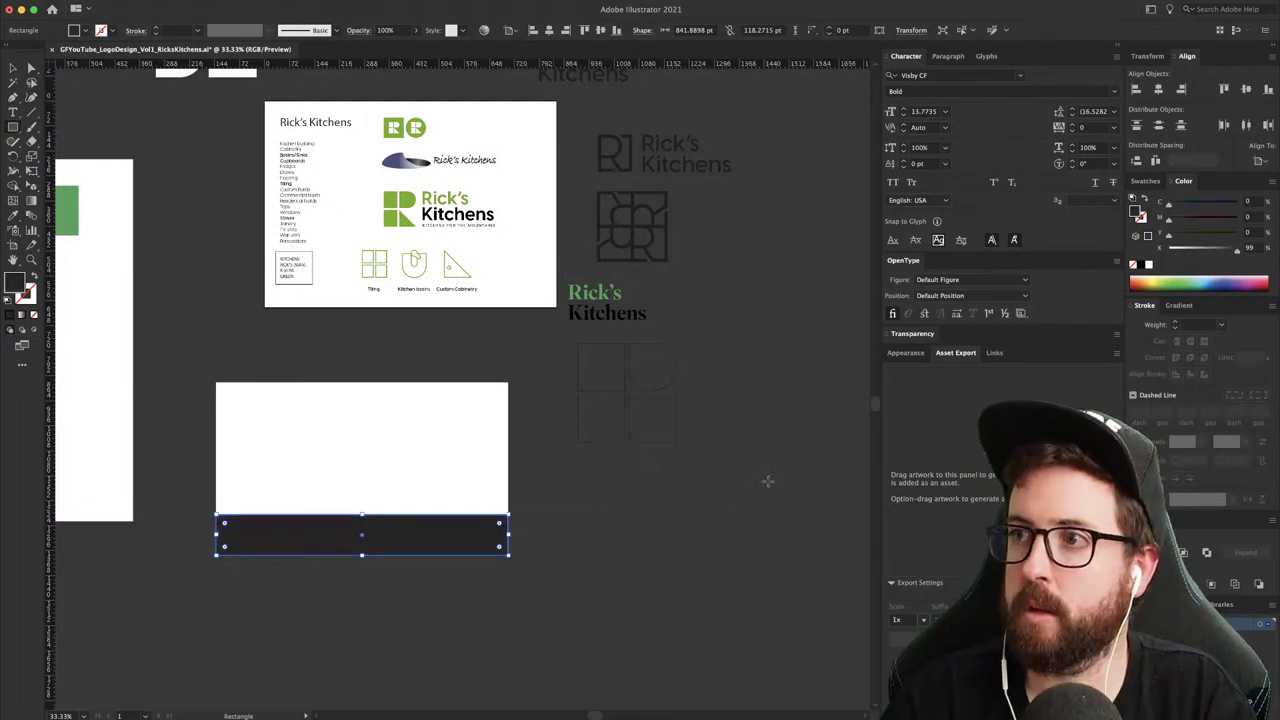
{"action": "left_click", "coordinate": [1272, 181]}
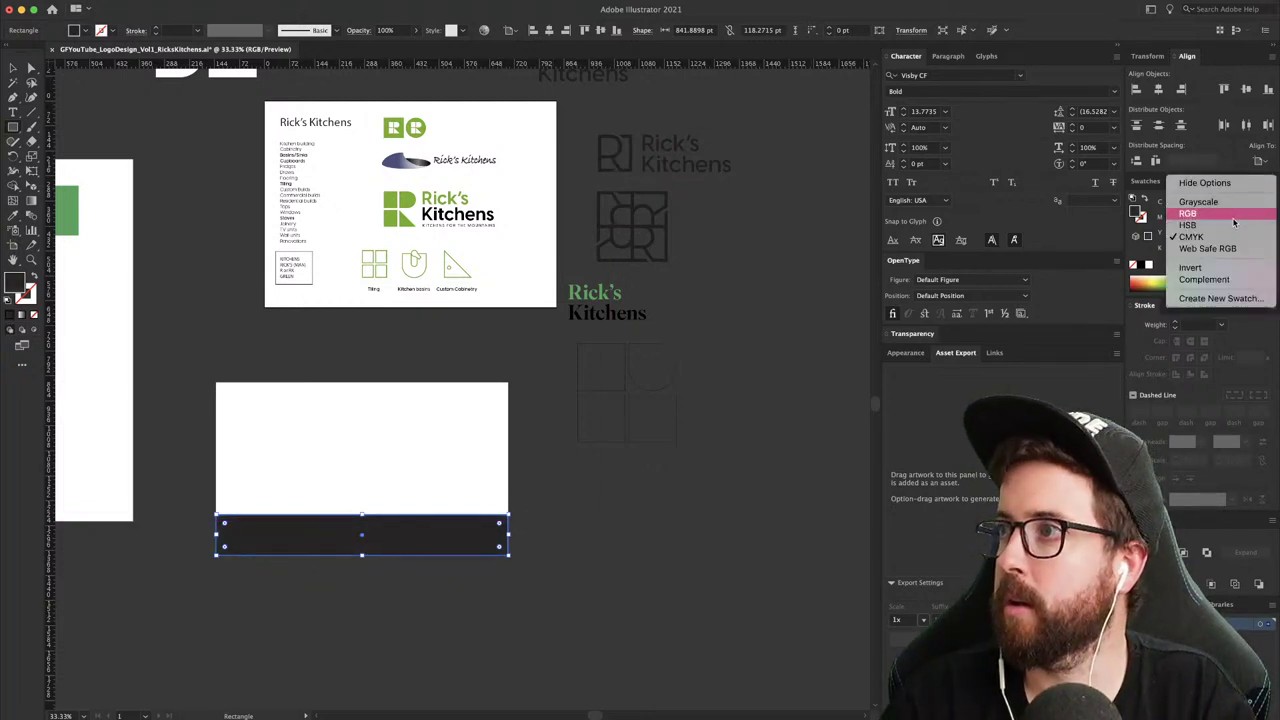
{"action": "left_click", "coordinate": [1238, 216]}
{"action": "left_click", "coordinate": [1255, 264]}
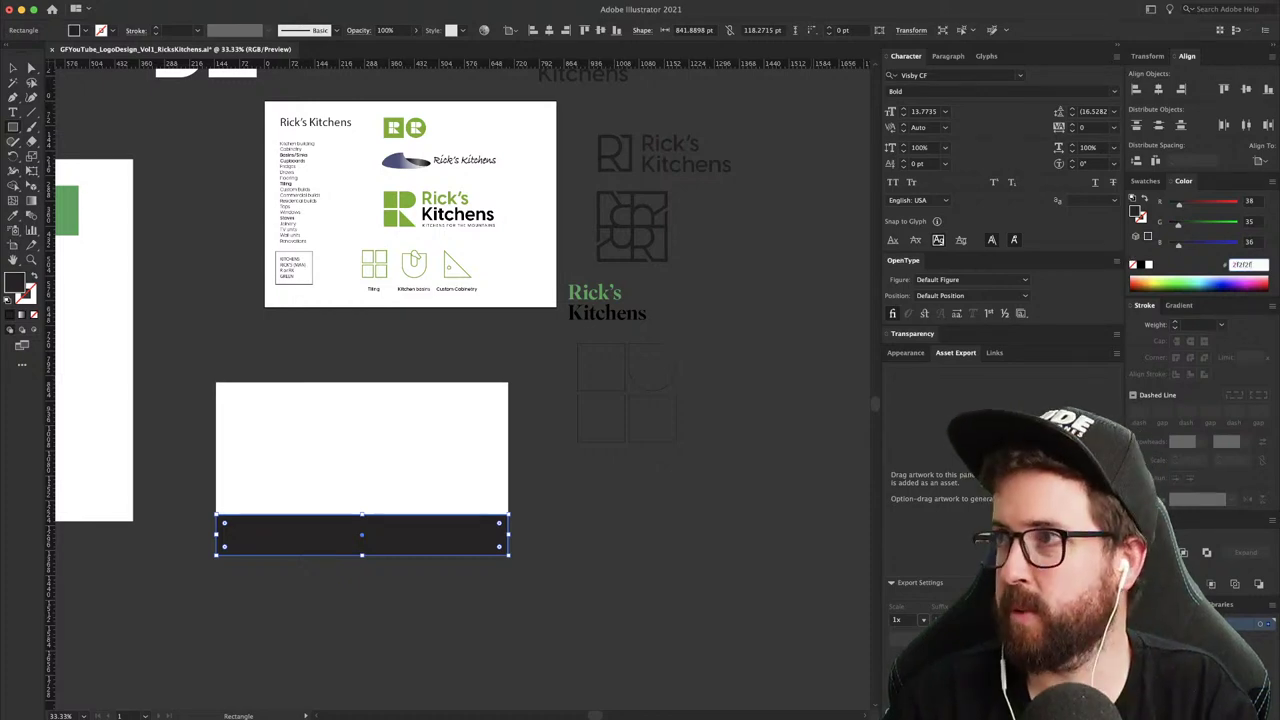
{"action": "key", "text": "Return"}
{"action": "left_click", "coordinate": [600, 526], "text": "super"}
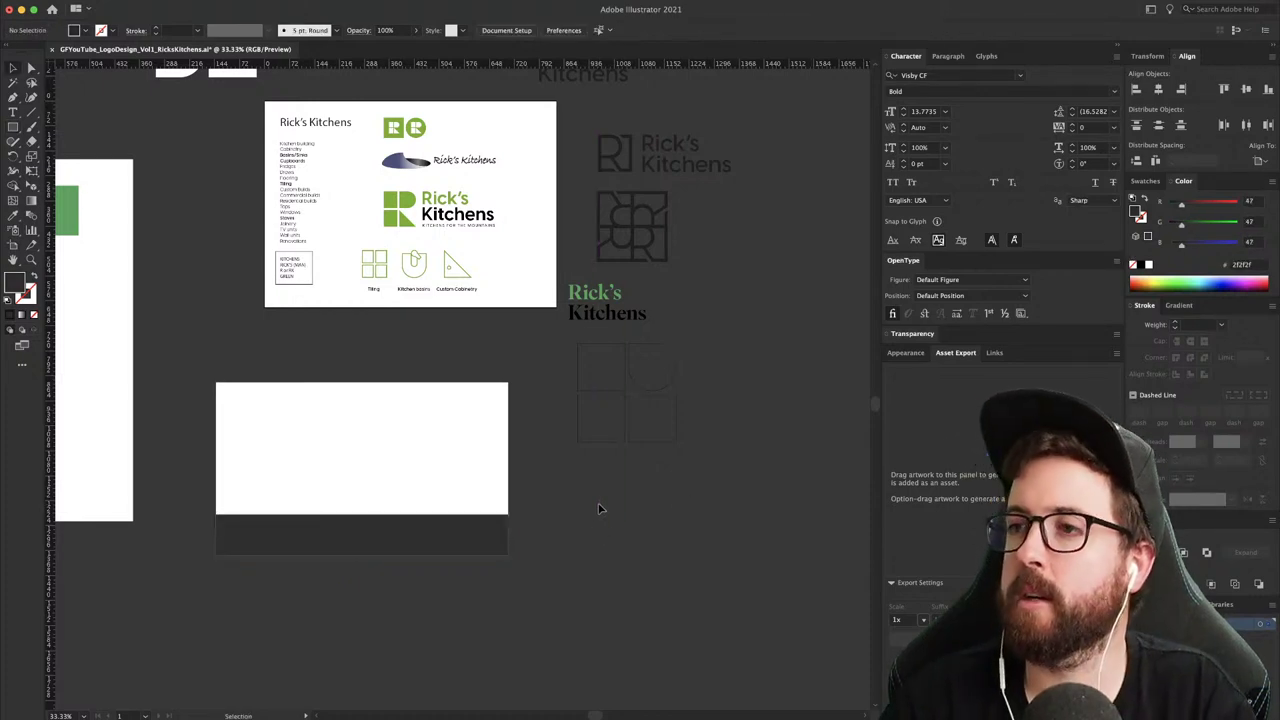
{"action": "left_click_drag", "start_coordinate": [406, 499], "coordinate": [503, 514]}
- Copy the green R icon onto the mockup's top-left and shrink it to about a quarter size
{"action": "left_click_drag", "start_coordinate": [479, 436], "coordinate": [531, 520]}
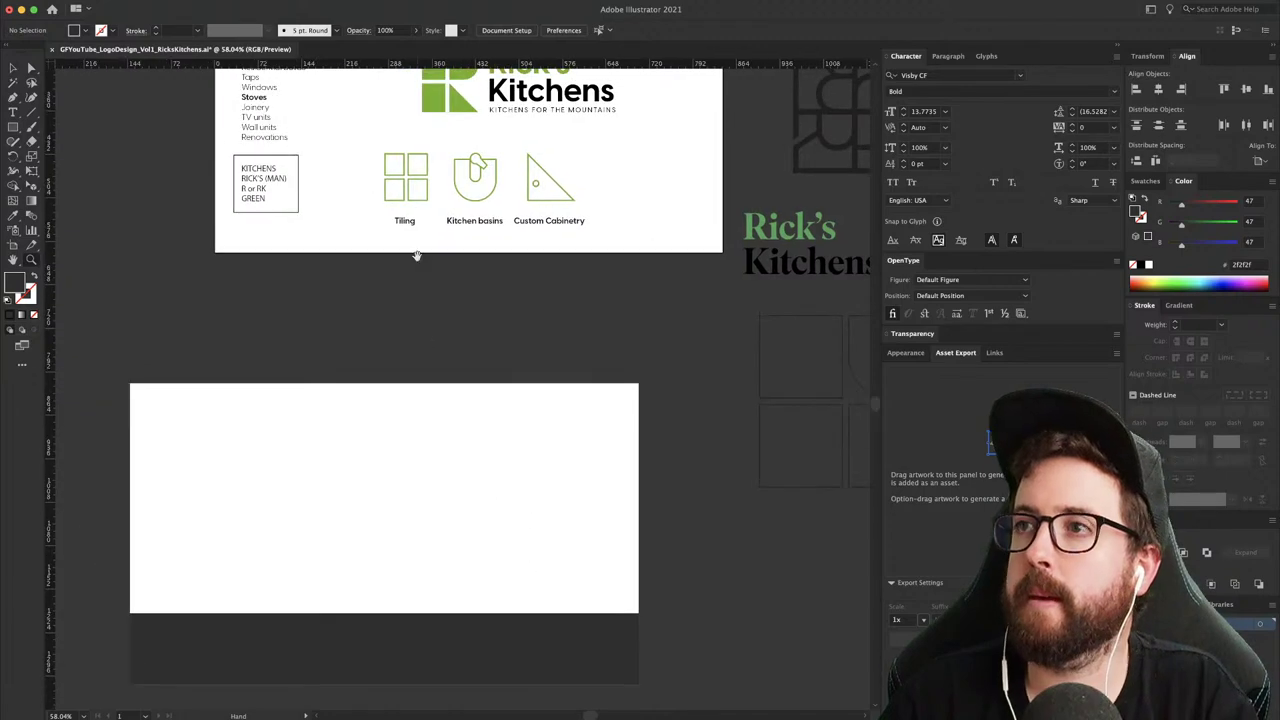
{"action": "left_click_drag", "start_coordinate": [417, 257], "coordinate": [430, 440]}
{"action": "left_click_drag", "start_coordinate": [613, 291], "coordinate": [657, 306]}
{"action": "left_click", "coordinate": [664, 256]}
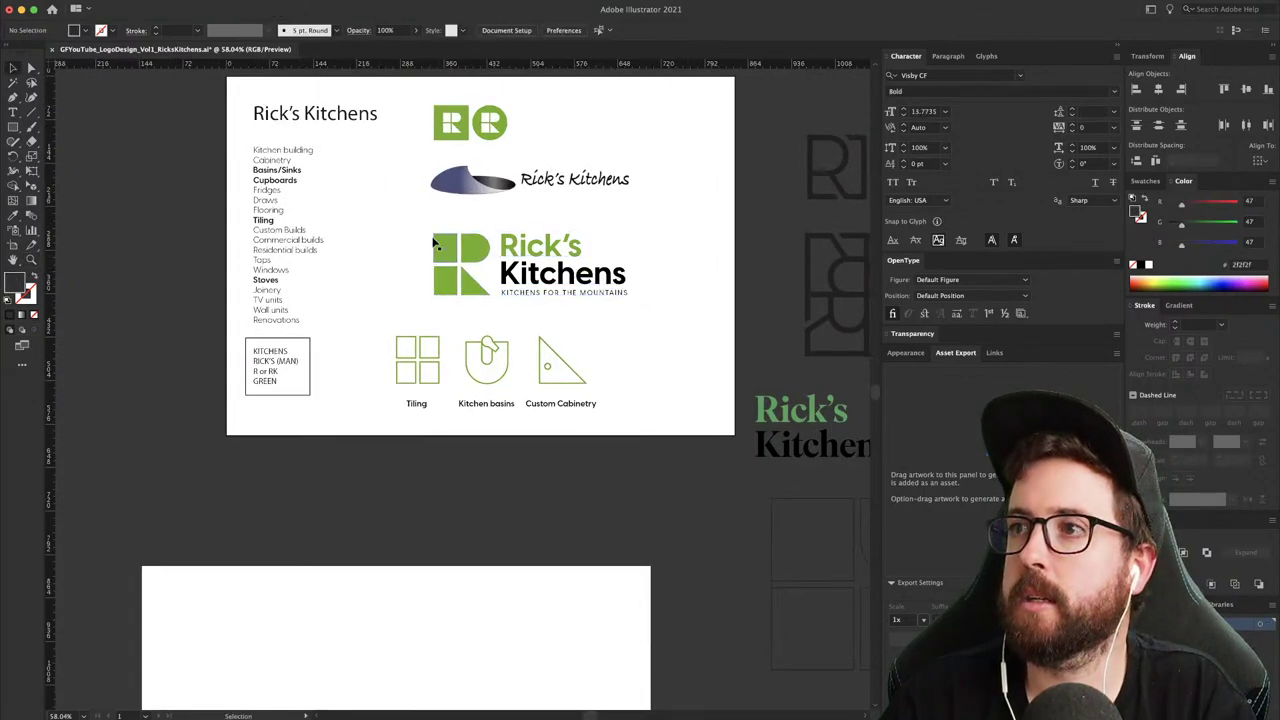
{"action": "left_click_drag", "start_coordinate": [467, 289], "coordinate": [228, 366]}
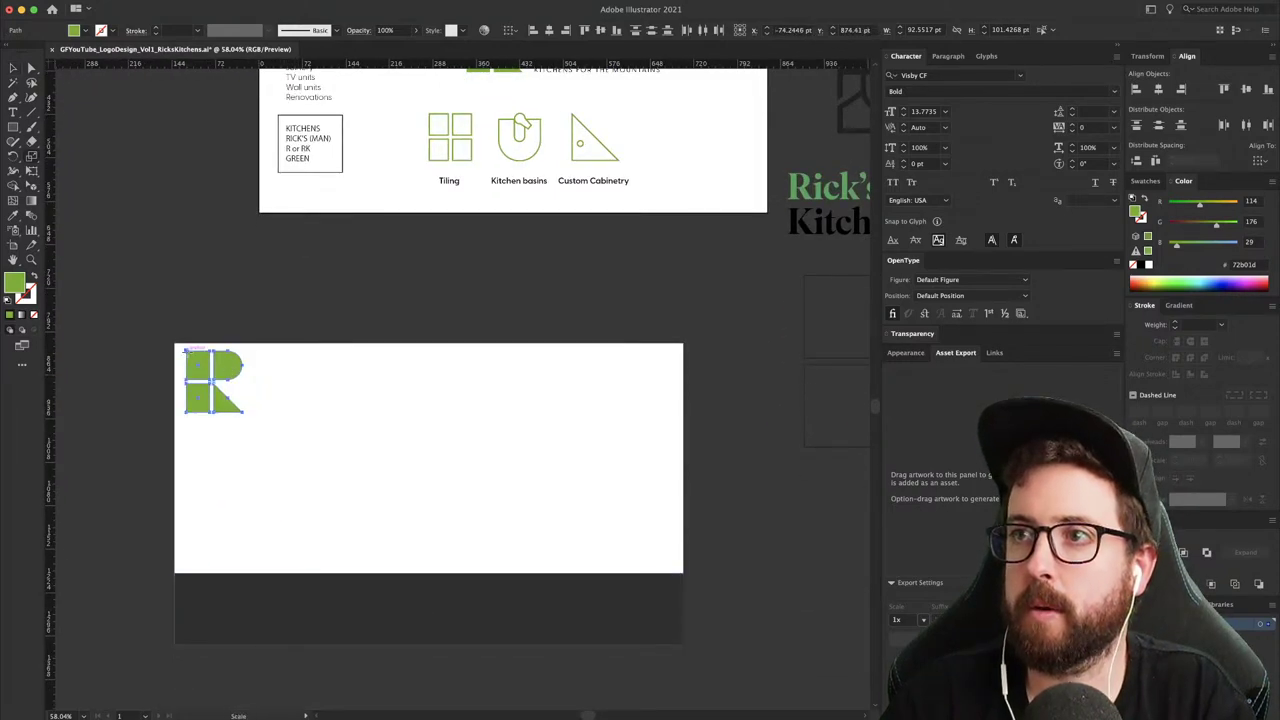
{"action": "left_click_drag", "start_coordinate": [309, 474], "coordinate": [225, 389]}
{"action": "key", "text": "v"}
{"action": "left_click", "coordinate": [251, 328]}
{"action": "left_click_drag", "start_coordinate": [315, 331], "coordinate": [264, 417]}
- Copy the Rick's Kitchens wordmark, join it onto one line, and scale it to about 58%
{"action": "left_click_drag", "start_coordinate": [505, 134], "coordinate": [247, 464]}
{"action": "key", "text": "t"}
{"action": "left_click", "coordinate": [213, 461]}
{"action": "key", "text": "BackSpace"}
{"action": "key", "text": "Escape"}
{"action": "key", "text": "s"}
{"action": "left_click", "coordinate": [152, 467]}
{"action": "left_click_drag", "start_coordinate": [308, 392], "coordinate": [330, 467]}
- Position the wordmark beside the R icon in the header
{"action": "key", "text": "z"}
{"action": "left_click_drag", "start_coordinate": [189, 450], "coordinate": [374, 451]}
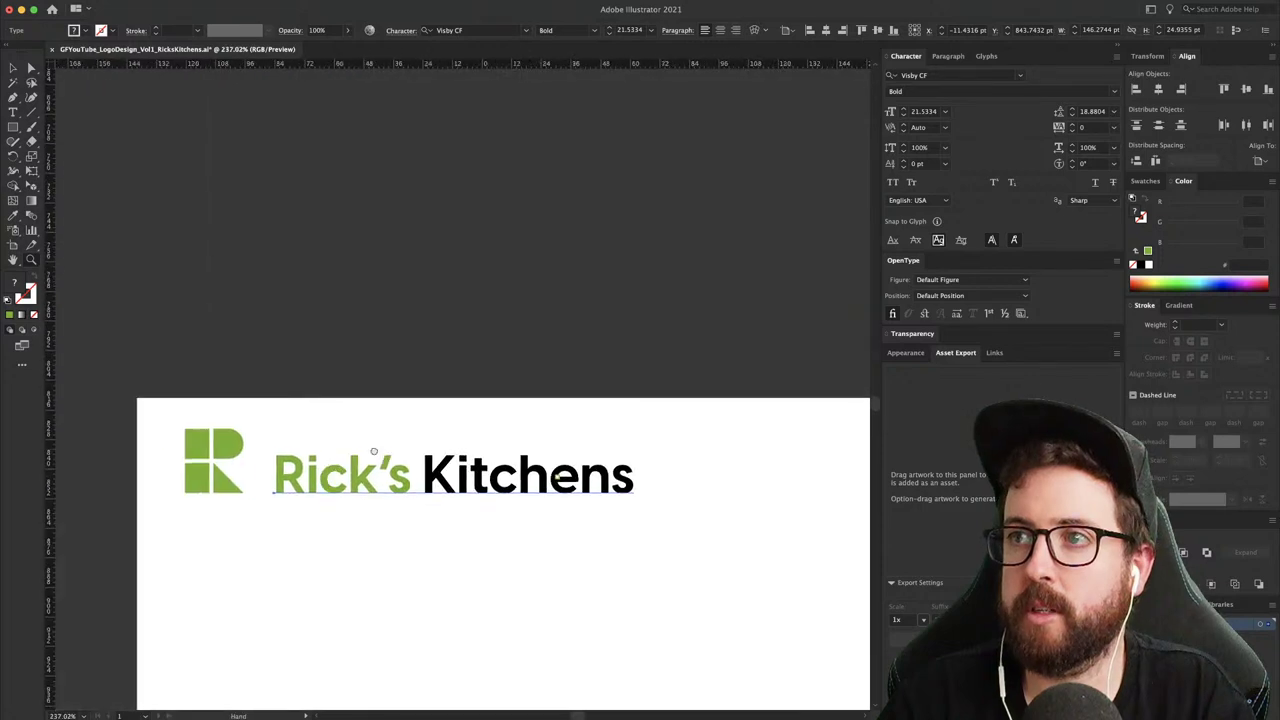
{"action": "left_click_drag", "start_coordinate": [321, 483], "coordinate": [364, 458]}
{"action": "left_click", "coordinate": [367, 331]}
{"action": "left_click", "coordinate": [414, 343]}
- Review the header logo at different zoom levels, then switch back to the website in Safari
{"action": "key", "text": "super+minus"}
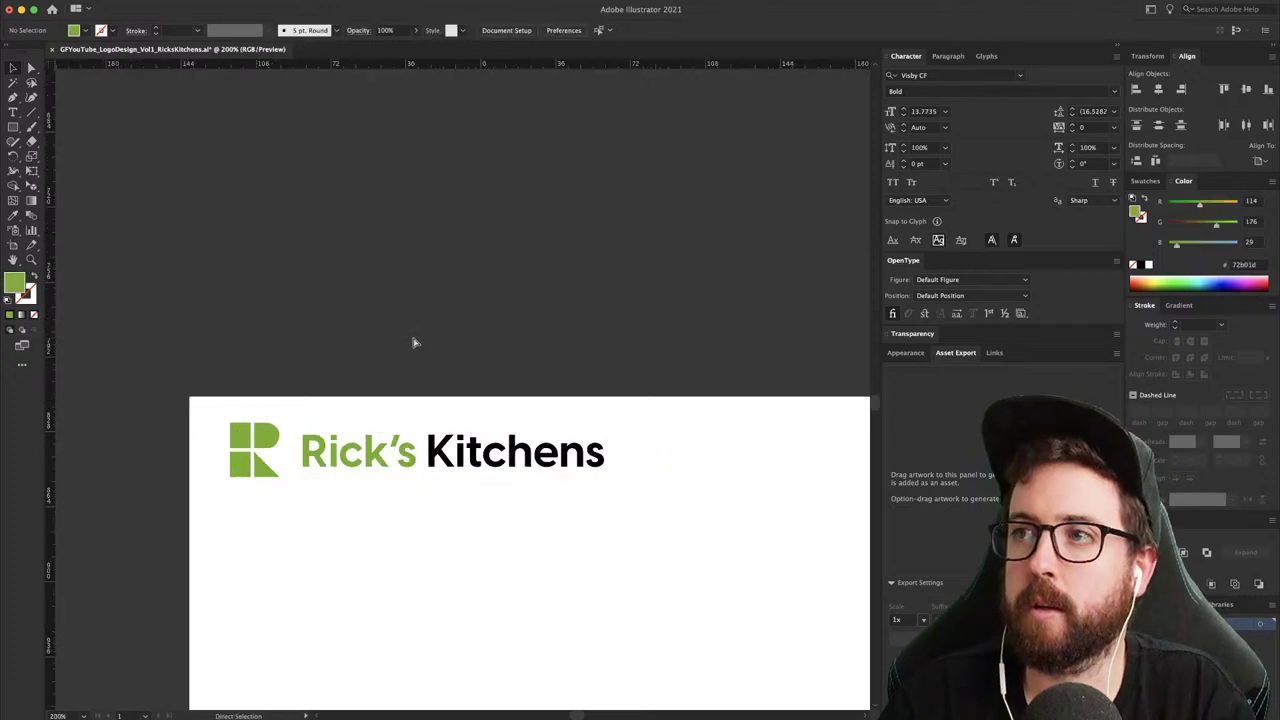
{"action": "key", "text": "super+minus"}
{"action": "key", "text": "super+minus"}
{"action": "key", "text": "super+minus"}
{"action": "key", "text": "super+minus"}
{"action": "left_click_drag", "start_coordinate": [540, 363], "coordinate": [434, 352]}
{"action": "key", "text": "z"}
{"action": "left_click_drag", "start_coordinate": [352, 387], "coordinate": [461, 437]}
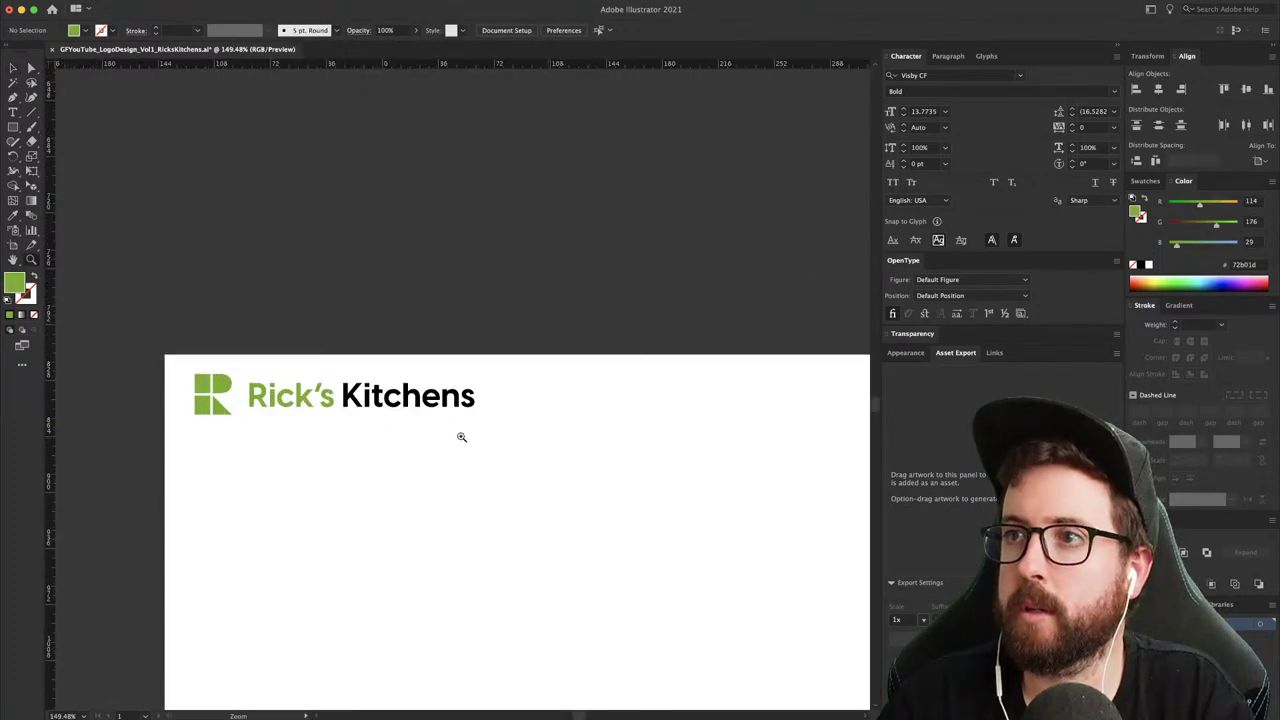
{"action": "key", "text": "v"}
{"action": "left_click", "coordinate": [253, 396]}
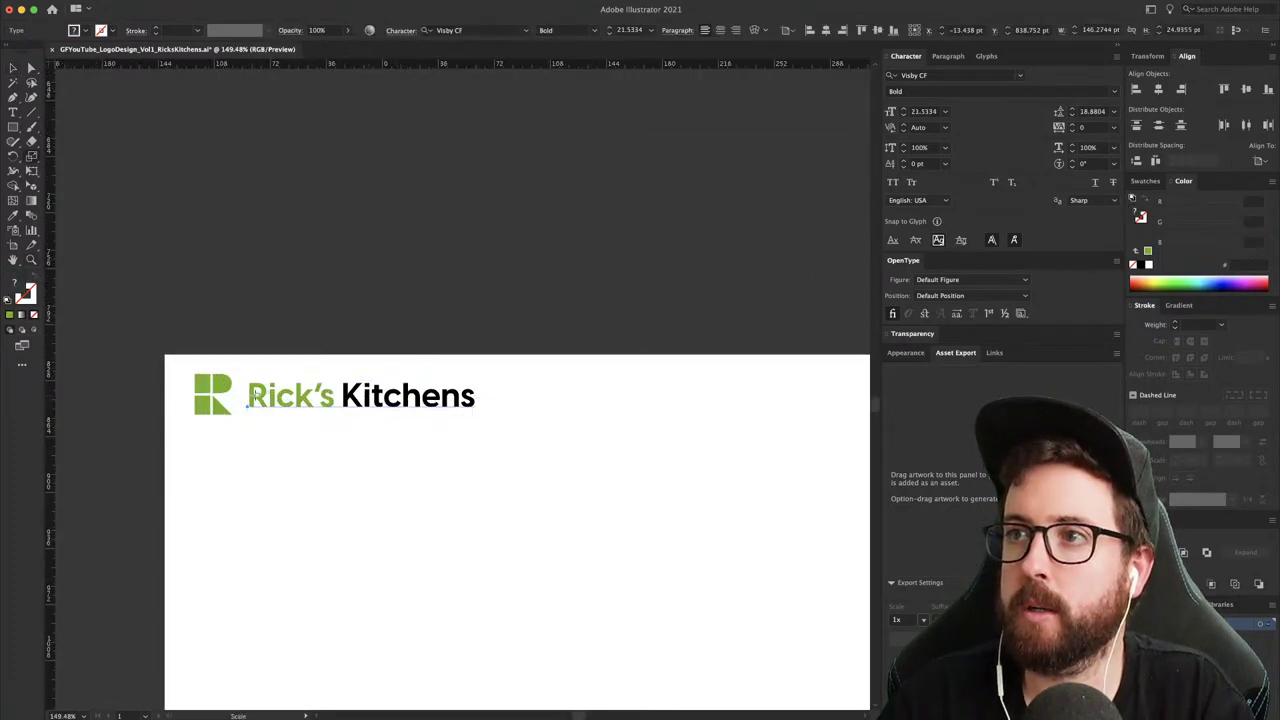
{"action": "left_click", "coordinate": [457, 316]}
{"action": "key", "text": "super+minus"}
{"action": "key", "text": "super+minus"}
{"action": "key", "text": "super+minus"}
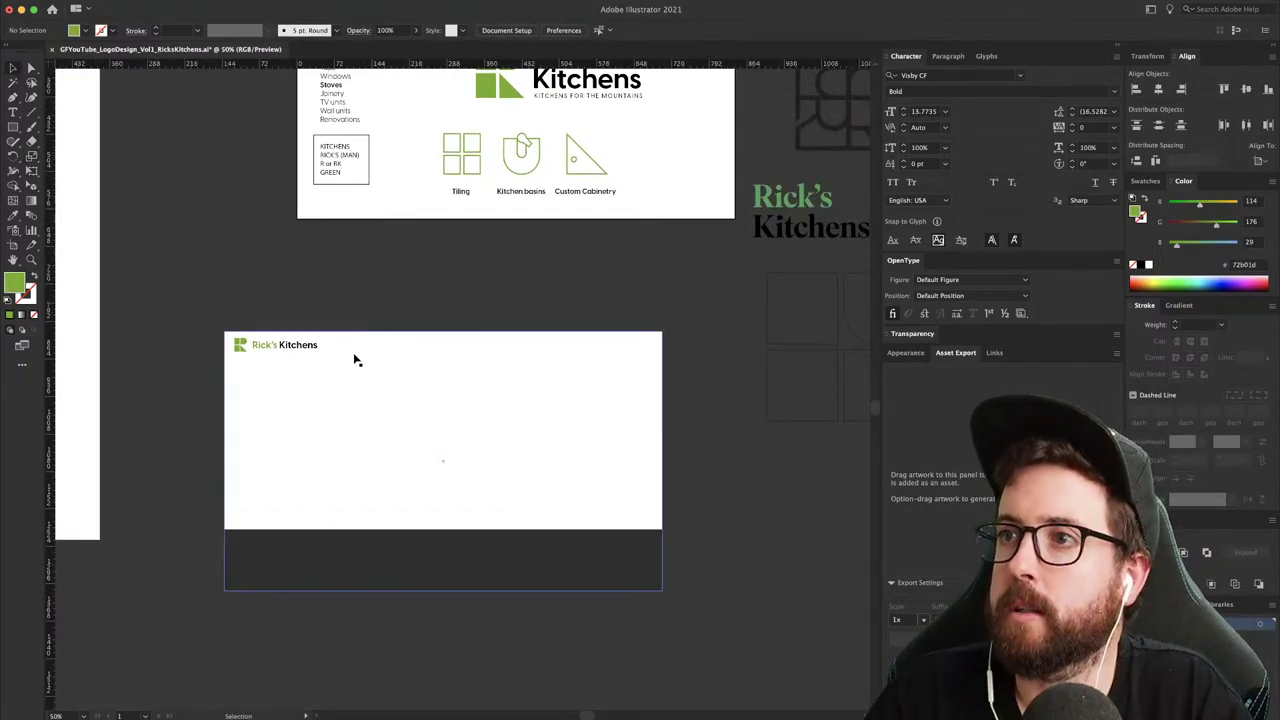
{"action": "key", "text": "z"}
{"action": "left_click_drag", "start_coordinate": [352, 369], "coordinate": [414, 374]}
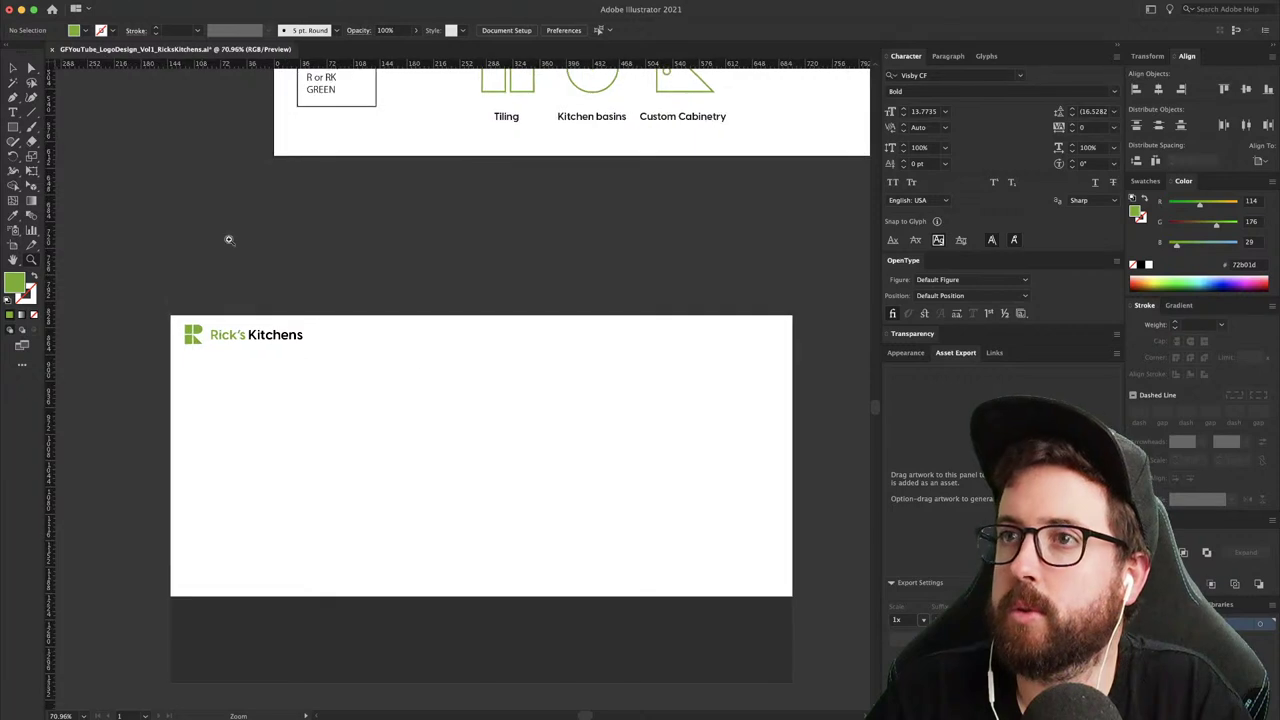
{"action": "left_click", "coordinate": [14, 112]}
{"action": "key", "text": "super+Tab"}
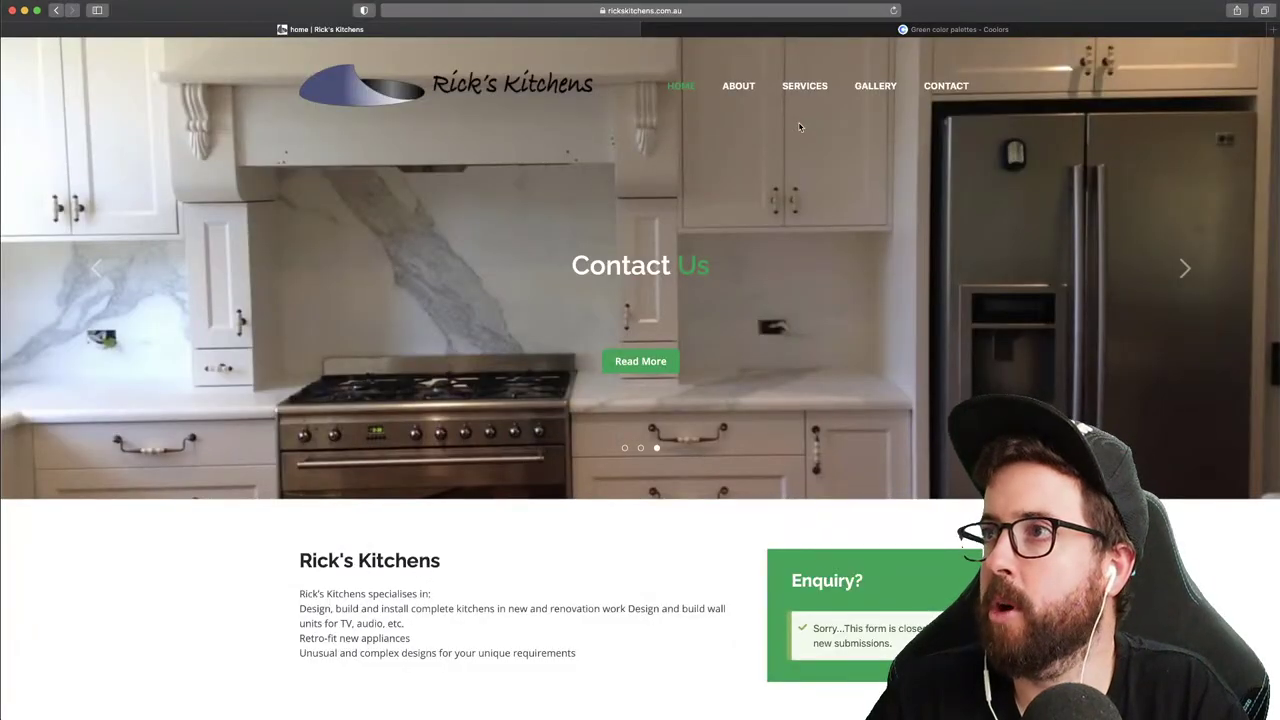
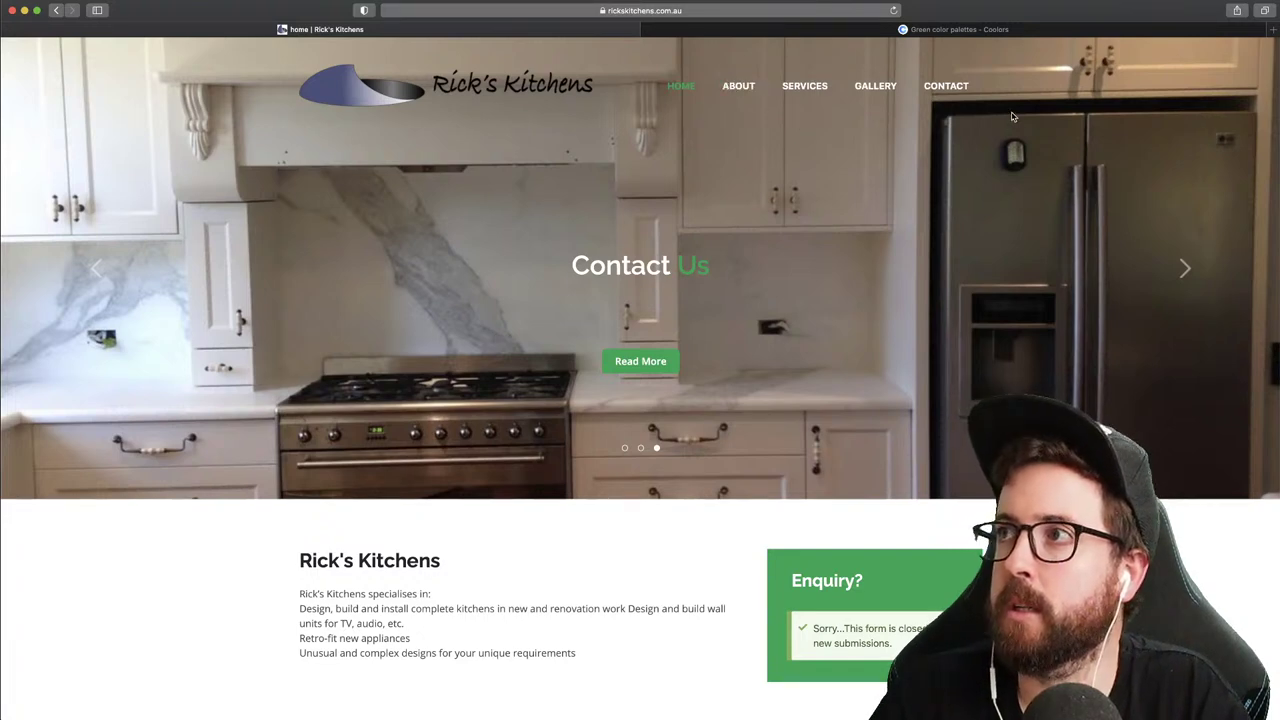
- Copy the four nav labels from rickskitchens.com.au and return to the Illustrator mockup
{"action": "left_click_drag", "start_coordinate": [958, 91], "coordinate": [795, 90]}
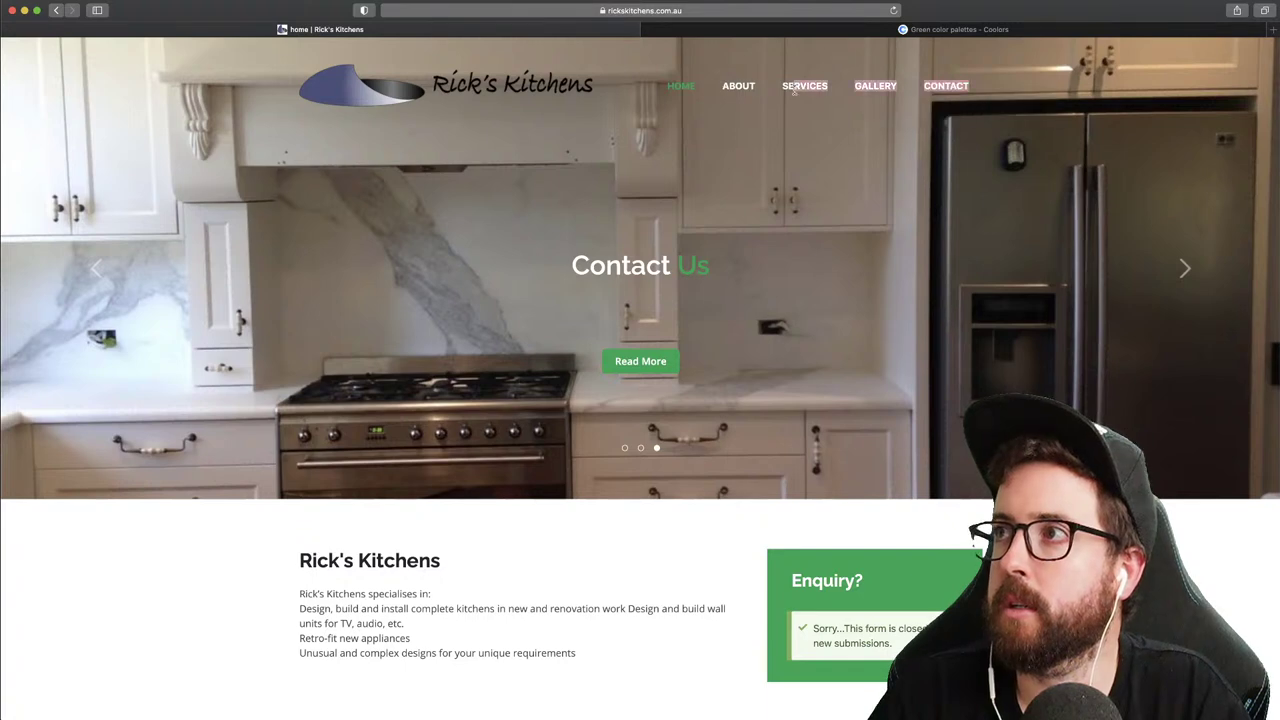
{"action": "key", "text": "super+Tab"}
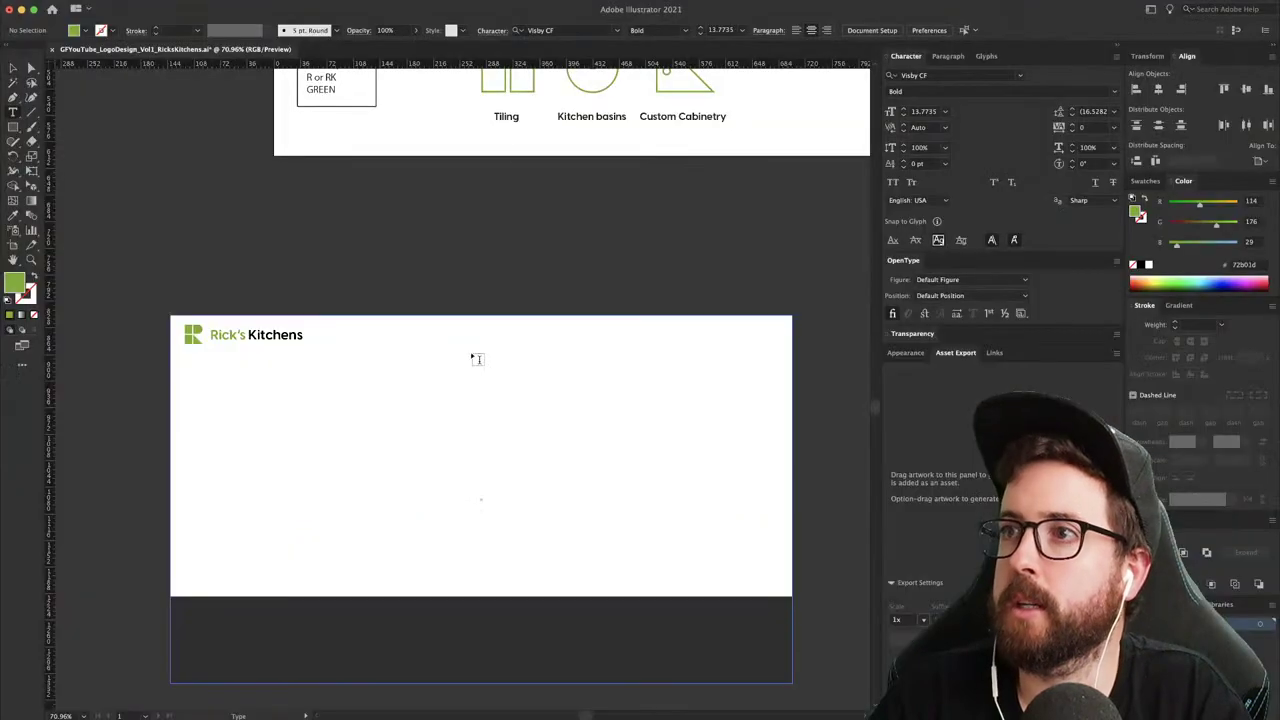
- Paste the menu labels into the header and join them on one tab-spaced line
{"action": "left_click", "coordinate": [419, 355]}
{"action": "type", "text": "ABOUT SERVICES GALLERY CONTACT"}
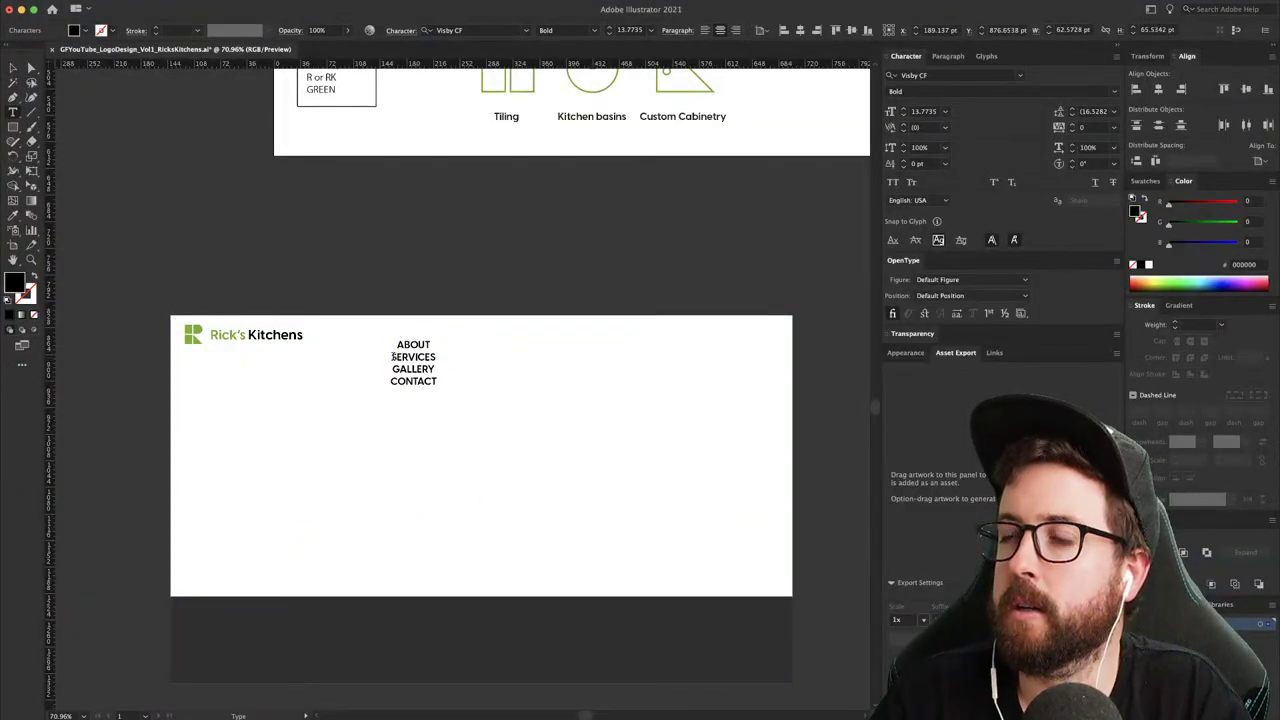
{"action": "left_click", "coordinate": [393, 357]}
{"action": "key", "text": "BackSpace"}
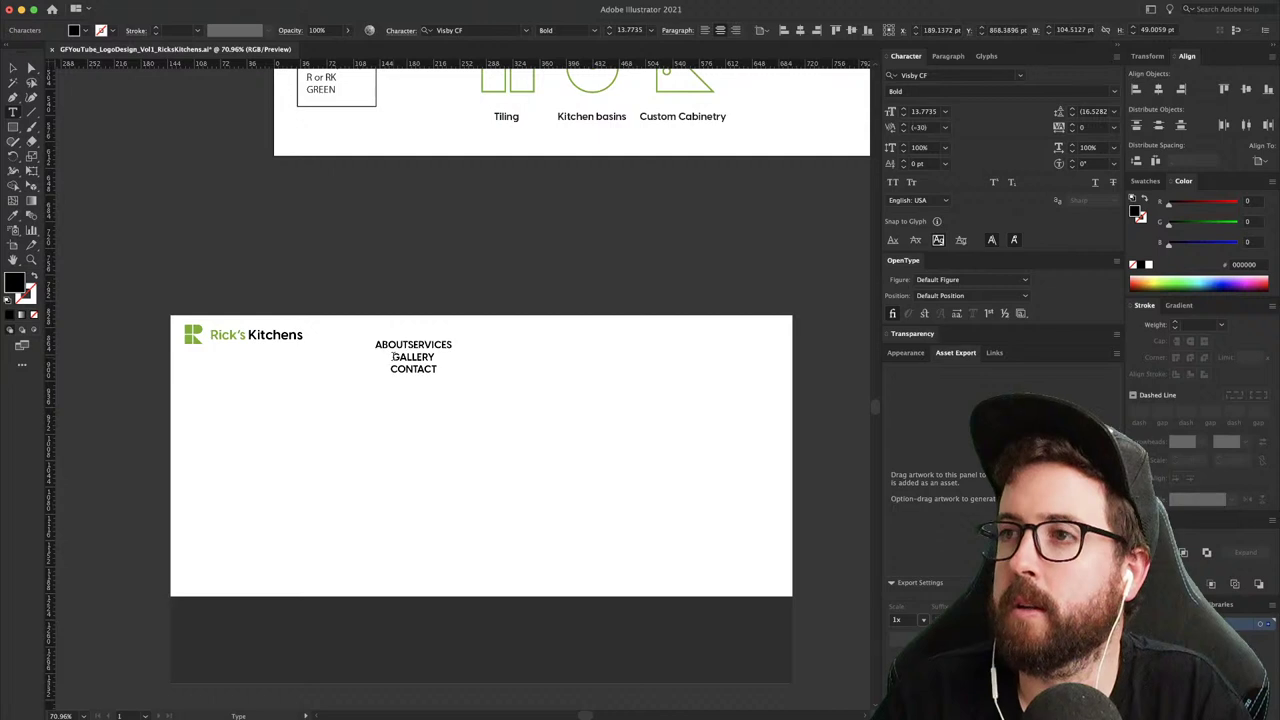
{"action": "key", "text": "Tab"}
{"action": "left_click", "coordinate": [393, 362]}
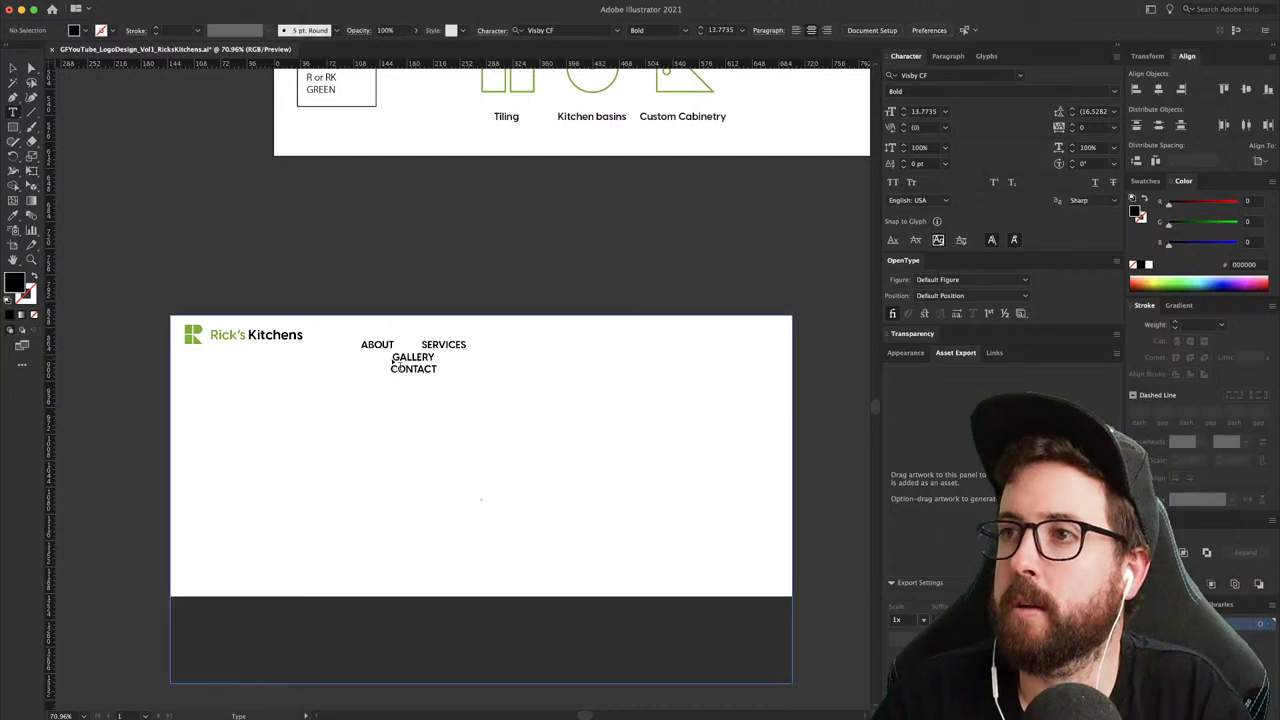
{"action": "left_click", "coordinate": [393, 357]}
{"action": "key", "text": "BackSpace"}
{"action": "key", "text": "Tab"}
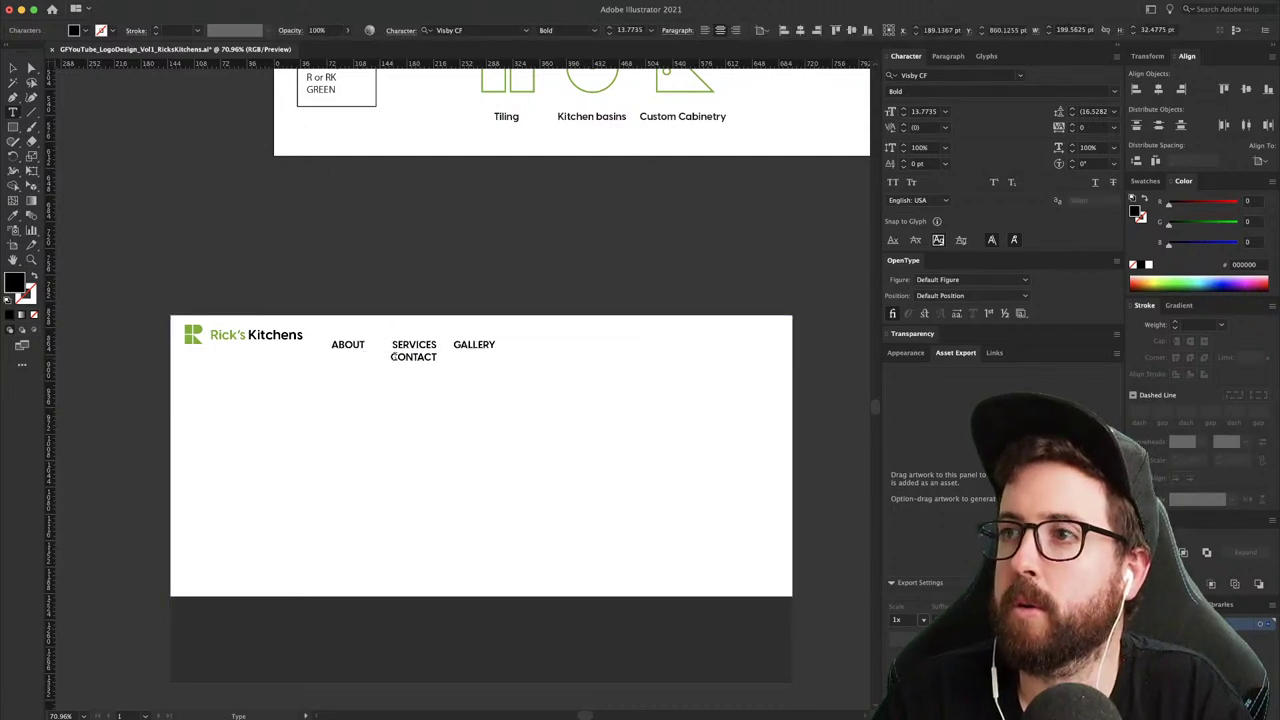
{"action": "key", "text": "BackSpace"}
{"action": "key", "text": "Tab"}
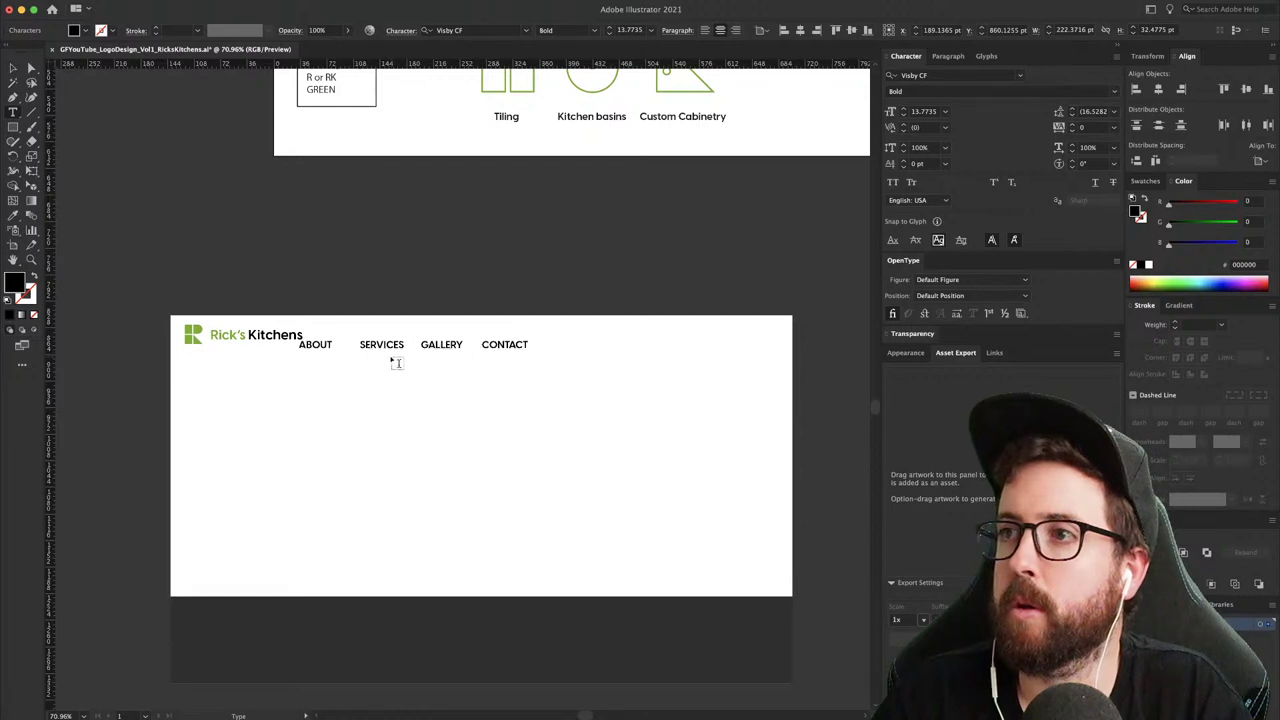
{"action": "key", "text": "Escape"}
- Move the menu line to the top right and delete CONTACT from it
{"action": "left_click_drag", "start_coordinate": [531, 348], "coordinate": [714, 336]}
{"action": "double_click", "coordinate": [591, 337]}
{"action": "key", "text": "BackSpace"}
{"action": "key", "text": "Escape"}
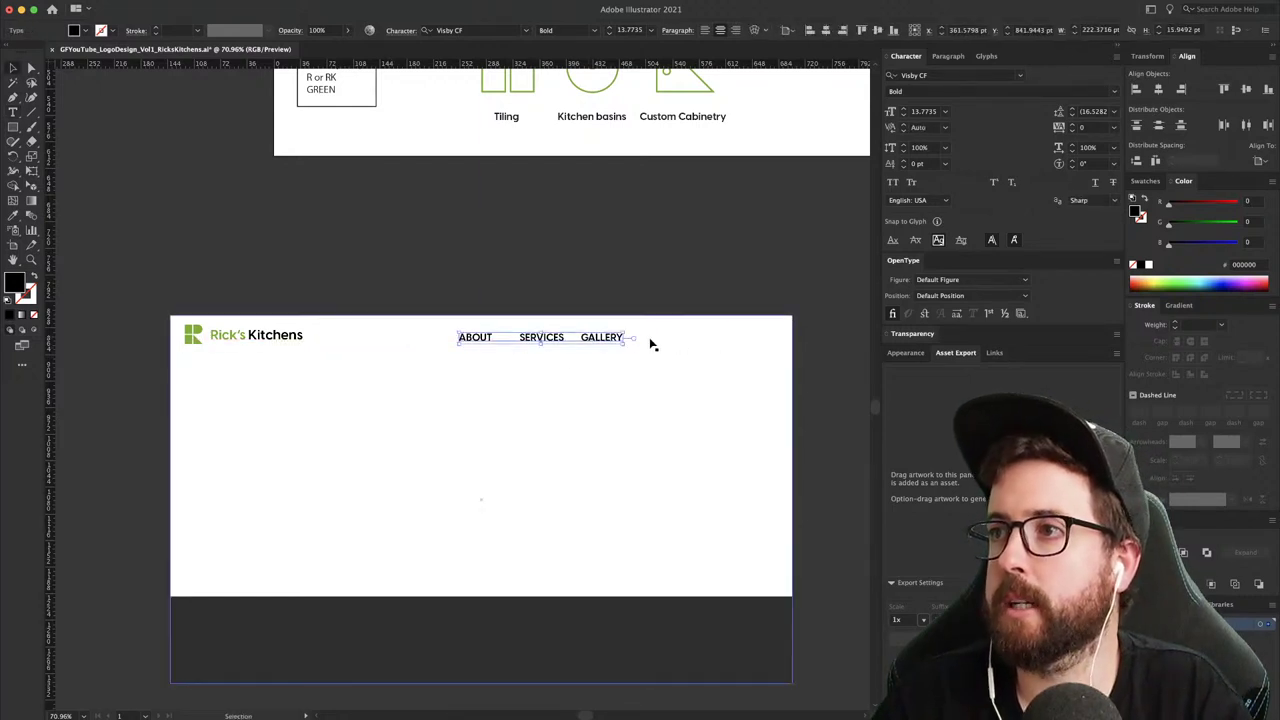
{"action": "left_click_drag", "start_coordinate": [590, 341], "coordinate": [666, 337]}
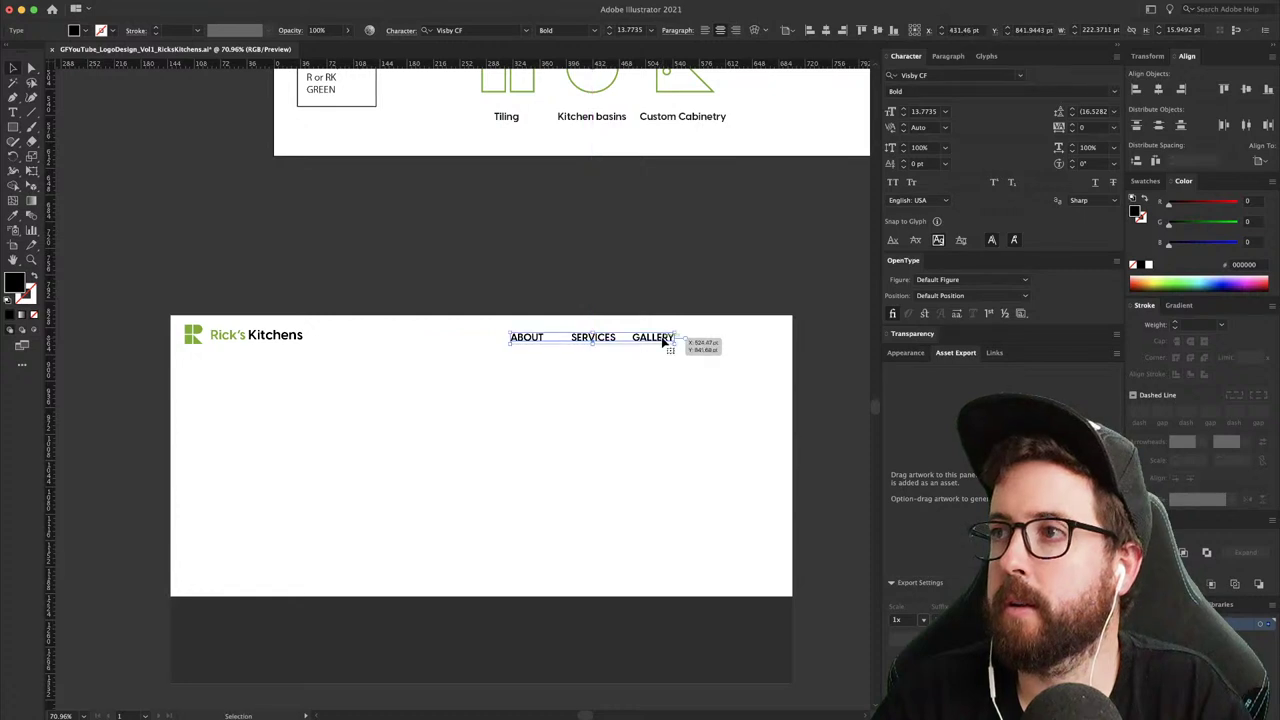
{"action": "left_click", "coordinate": [690, 243]}
- Draw a rounded rectangle right of GALLERY filled with the logo's green
{"action": "left_click", "coordinate": [14, 129]}
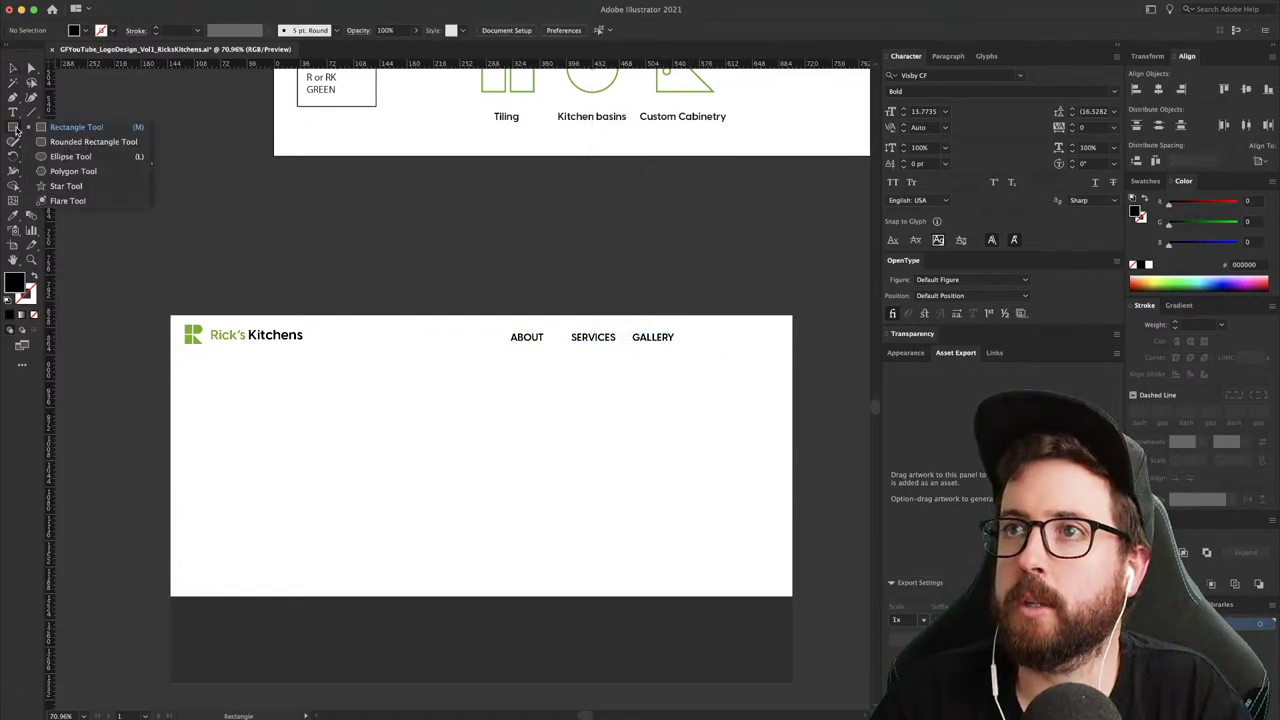
{"action": "left_click", "coordinate": [47, 144]}
{"action": "left_click_drag", "start_coordinate": [314, 285], "coordinate": [750, 338]}
{"action": "key", "text": "i"}
{"action": "left_click", "coordinate": [194, 334]}
{"action": "key", "text": "v"}
{"action": "key", "text": "a"}
{"action": "left_click", "coordinate": [754, 282]}
- Duplicate the menu text as CONTACT, bring it forward and centre it on the green pill
{"action": "left_click", "coordinate": [745, 339]}
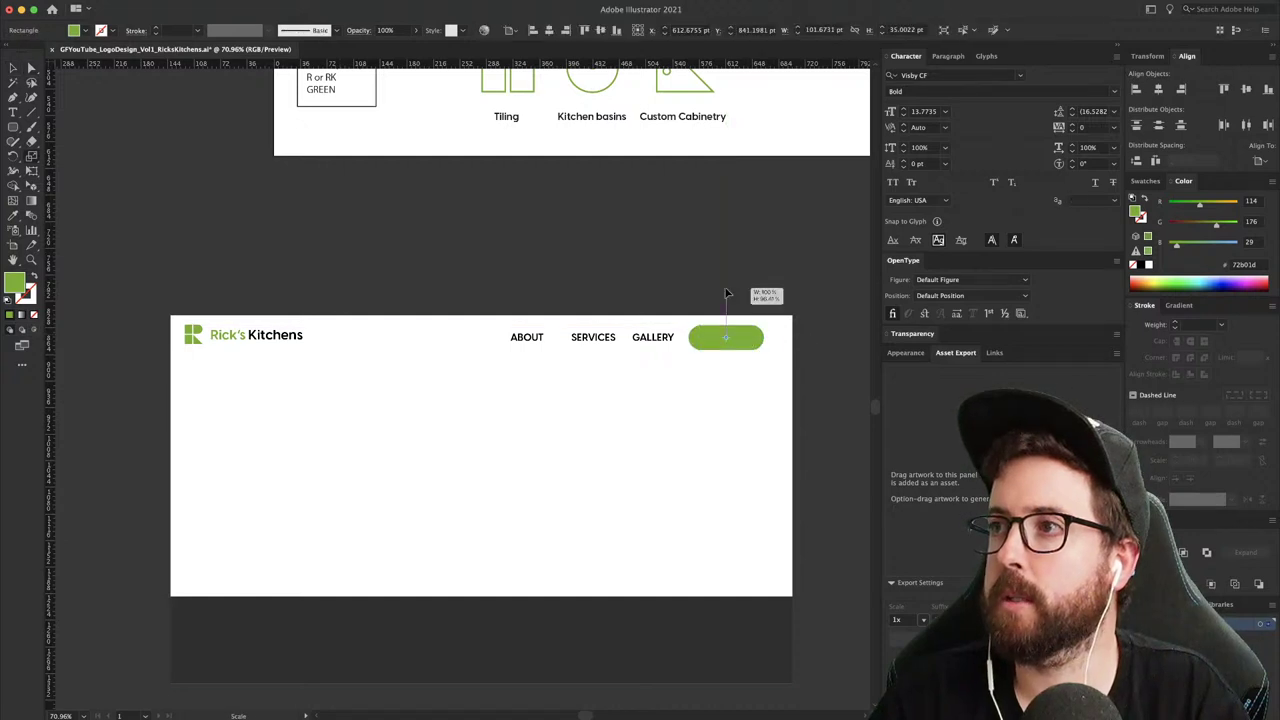
{"action": "left_click", "coordinate": [727, 302]}
{"action": "key", "text": "v"}
{"action": "left_click_drag", "start_coordinate": [655, 339], "coordinate": [728, 337]}
{"action": "key", "text": "super+shift+]"}
{"action": "double_click", "coordinate": [725, 337]}
{"action": "key", "text": "super+a"}
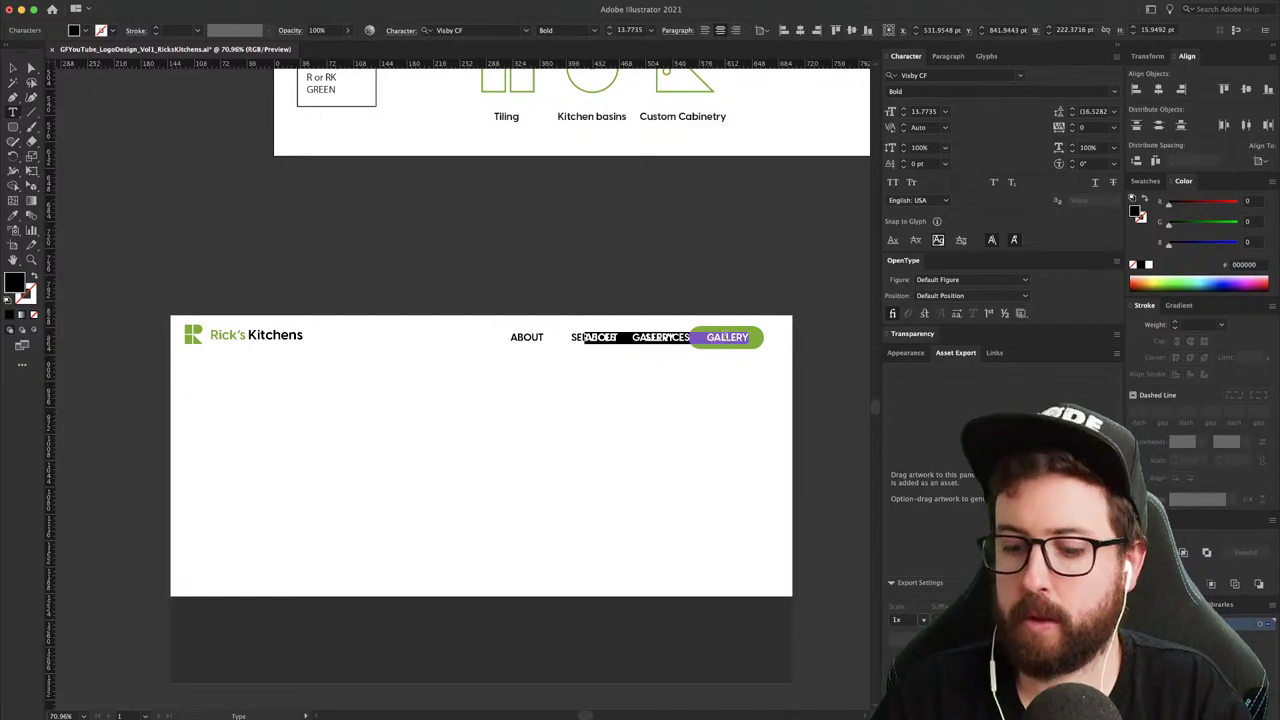
{"action": "type", "text": "CONTACT"}
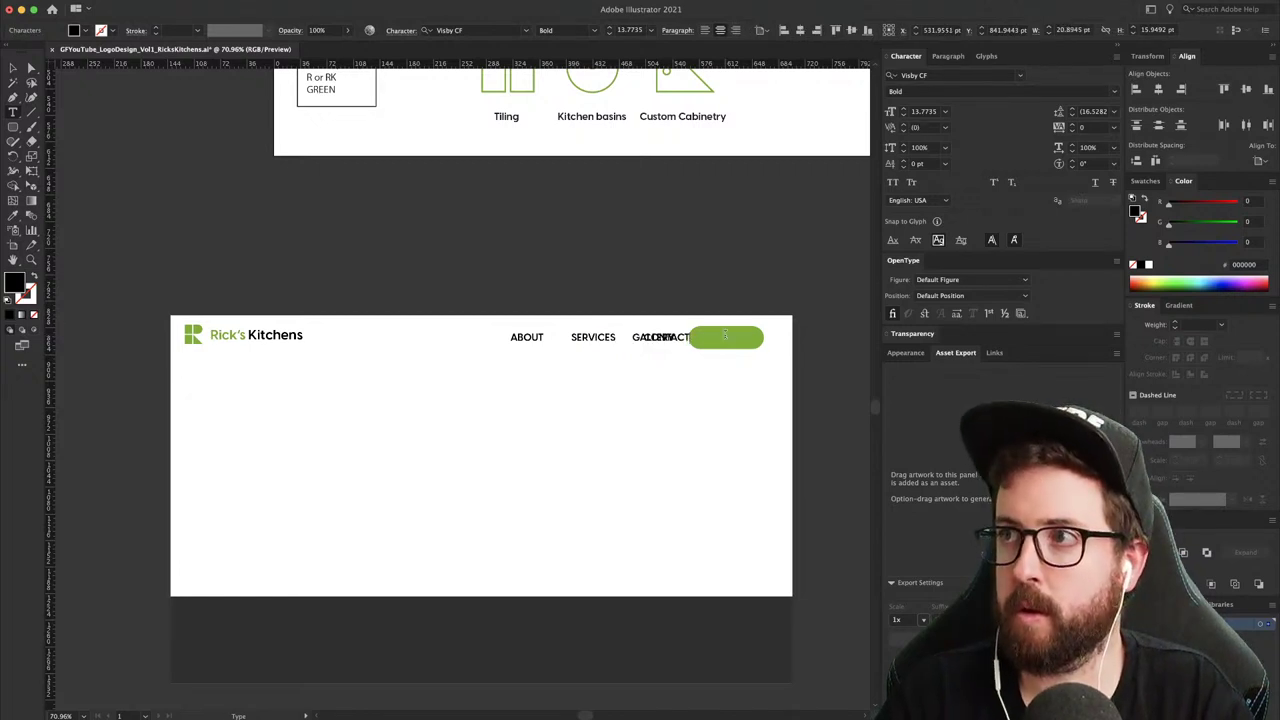
{"action": "key", "text": "Escape"}
{"action": "left_click_drag", "start_coordinate": [703, 341], "coordinate": [743, 341]}
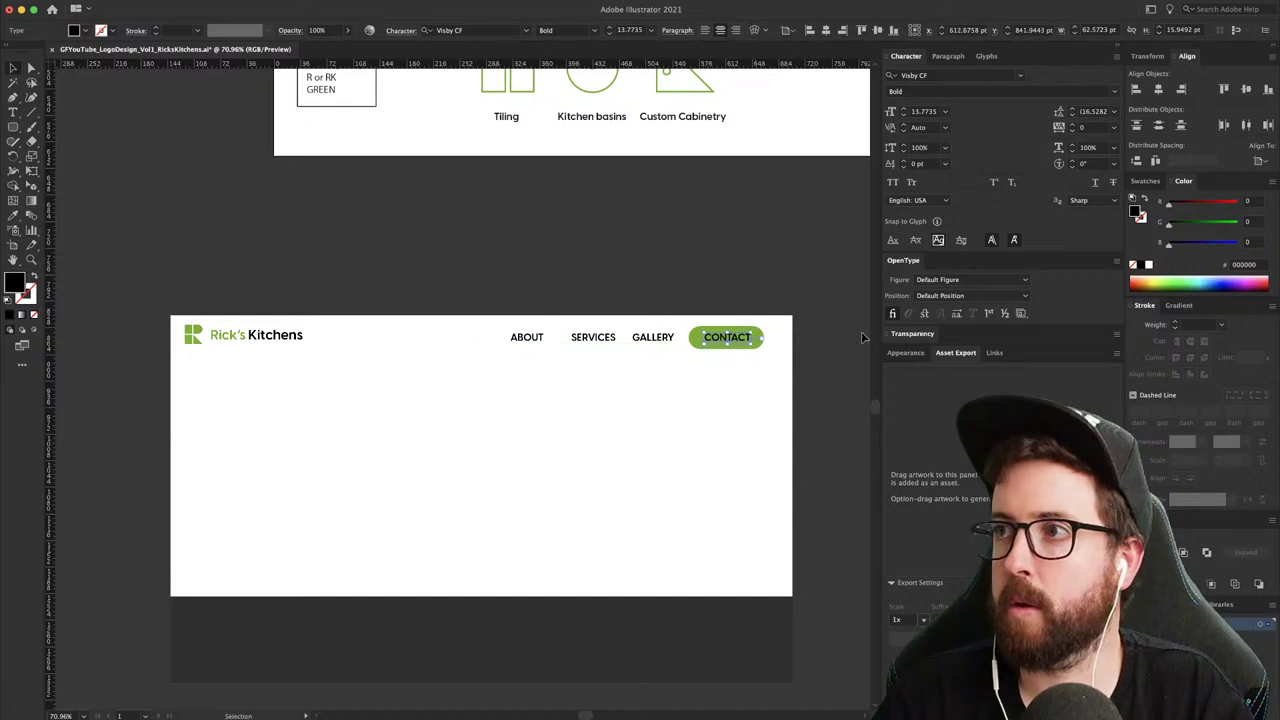
{"action": "key", "text": "Right"}
- Make the CONTACT label white
{"action": "left_click", "coordinate": [798, 306]}
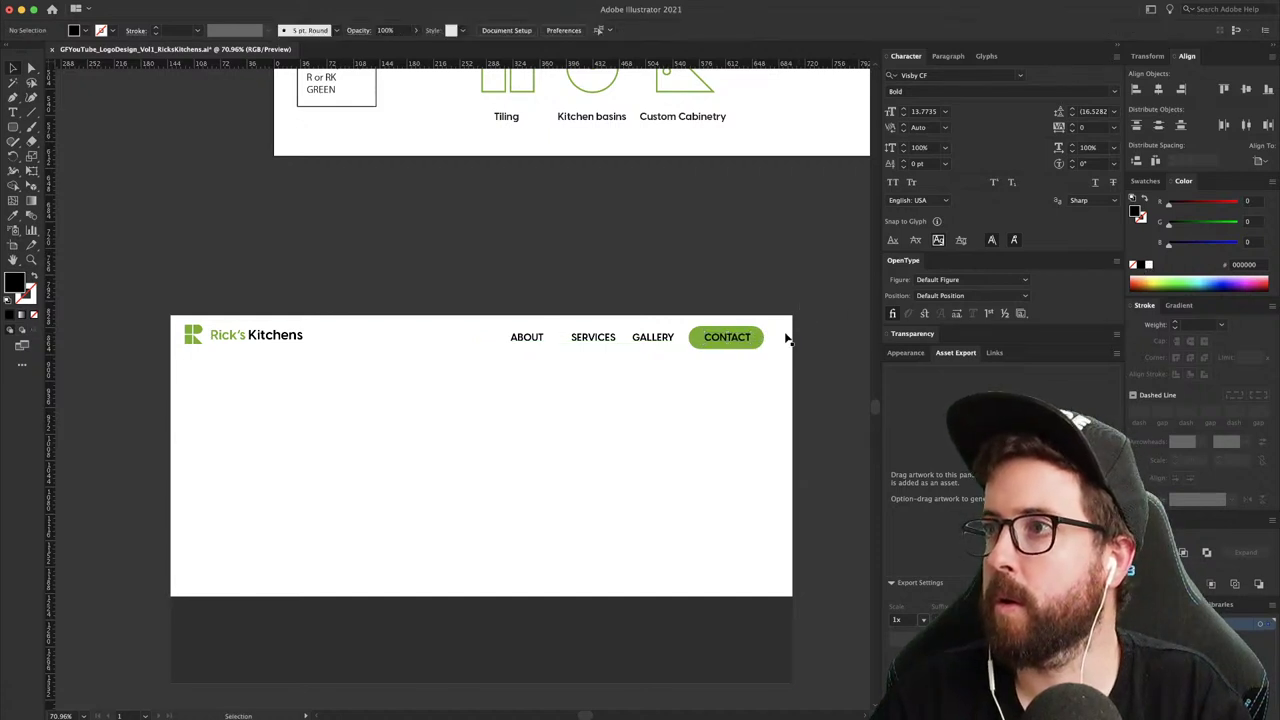
{"action": "left_click", "coordinate": [757, 341]}
{"action": "left_click", "coordinate": [735, 340]}
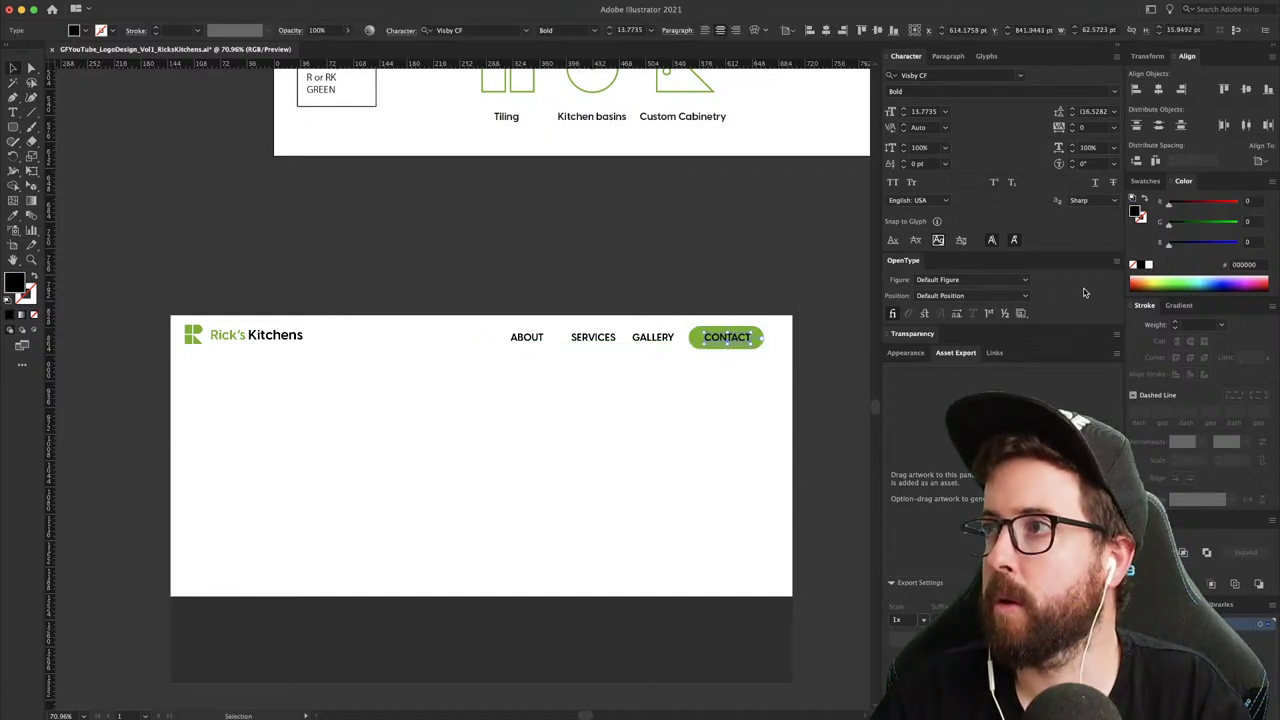
{"action": "left_click", "coordinate": [1147, 266]}
{"action": "left_click", "coordinate": [765, 316]}
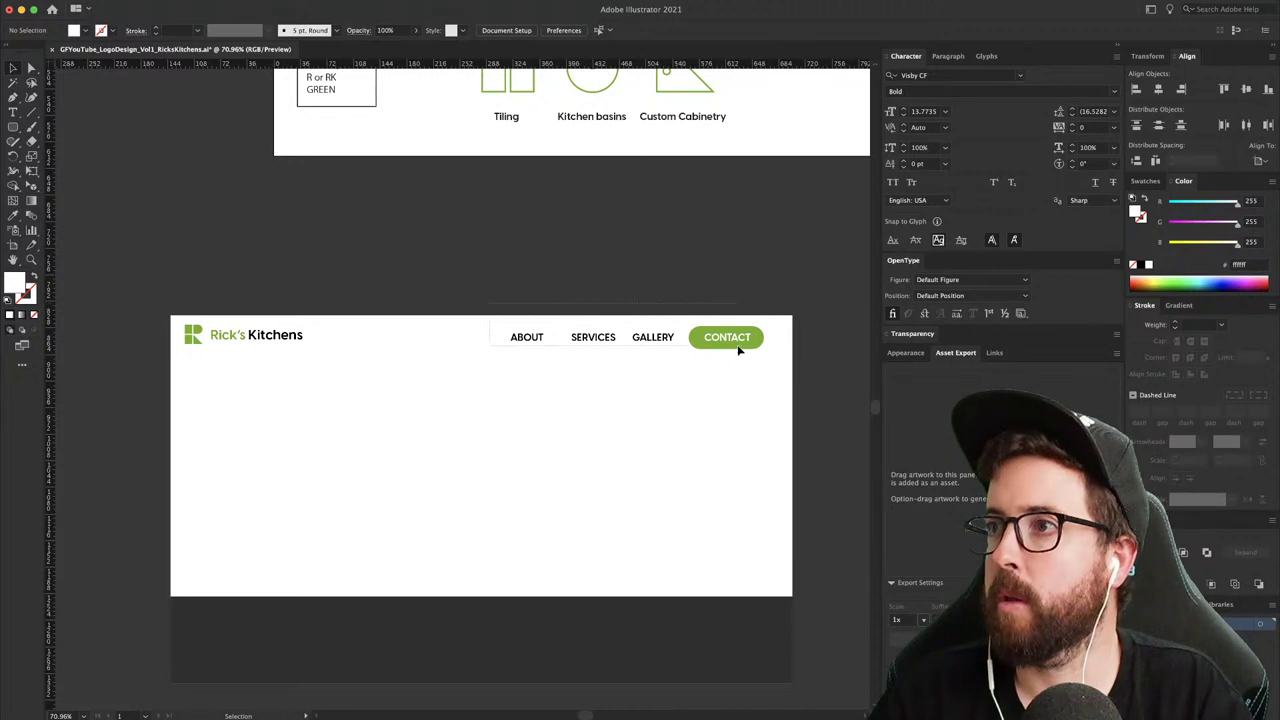
- Scale the menu items and CONTACT pill down to about 73%
{"action": "left_click_drag", "start_coordinate": [738, 347], "coordinate": [780, 359]}
{"action": "left_click", "coordinate": [780, 359], "text": "shift"}
{"action": "key", "text": "s"}
{"action": "left_click_drag", "start_coordinate": [815, 295], "coordinate": [700, 326]}
{"action": "key", "text": "v"}
- Check the menu row at 100% zoom, then reframe the view on the whole website artboard
{"action": "key", "text": "z"}
{"action": "left_click_drag", "start_coordinate": [664, 328], "coordinate": [739, 296]}
{"action": "key", "text": "super+1"}
{"action": "left_click_drag", "start_coordinate": [544, 394], "coordinate": [726, 291]}
{"action": "key", "text": "super+minus"}
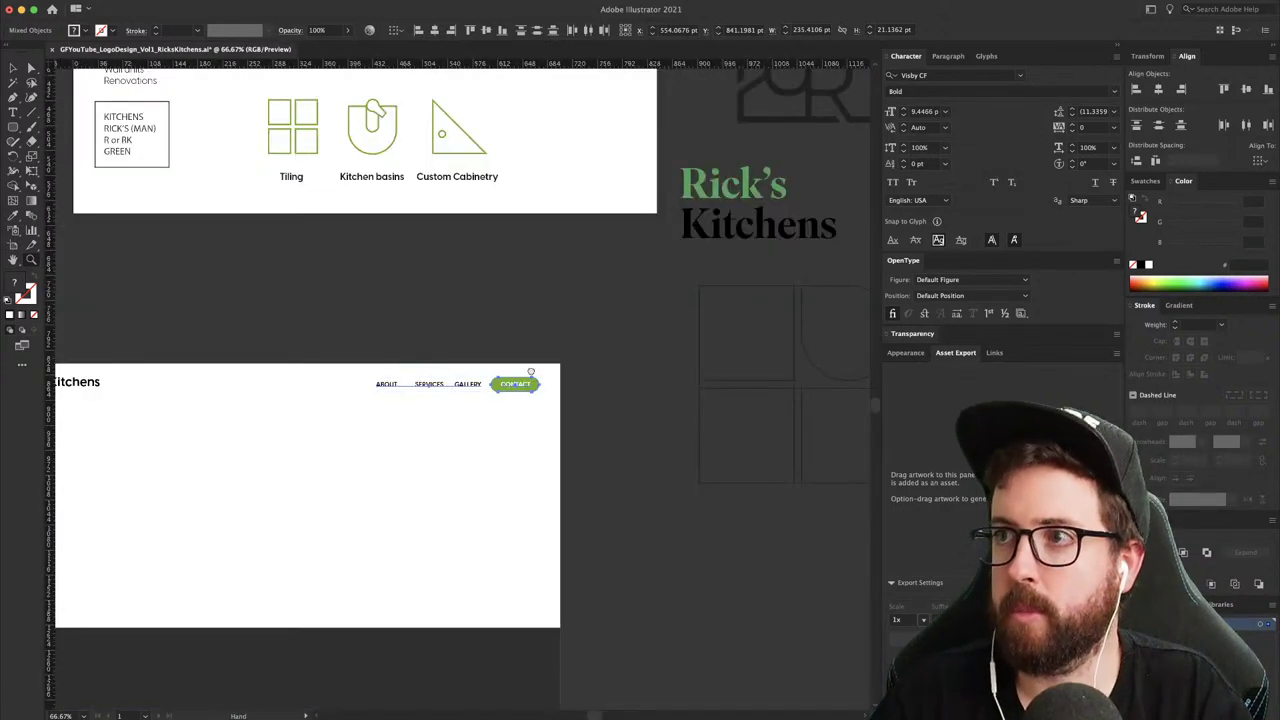
{"action": "left_click_drag", "start_coordinate": [531, 372], "coordinate": [748, 270]}
{"action": "left_click_drag", "start_coordinate": [282, 336], "coordinate": [323, 346]}
{"action": "left_click_drag", "start_coordinate": [519, 335], "coordinate": [443, 312]}
{"action": "key", "text": "v"}
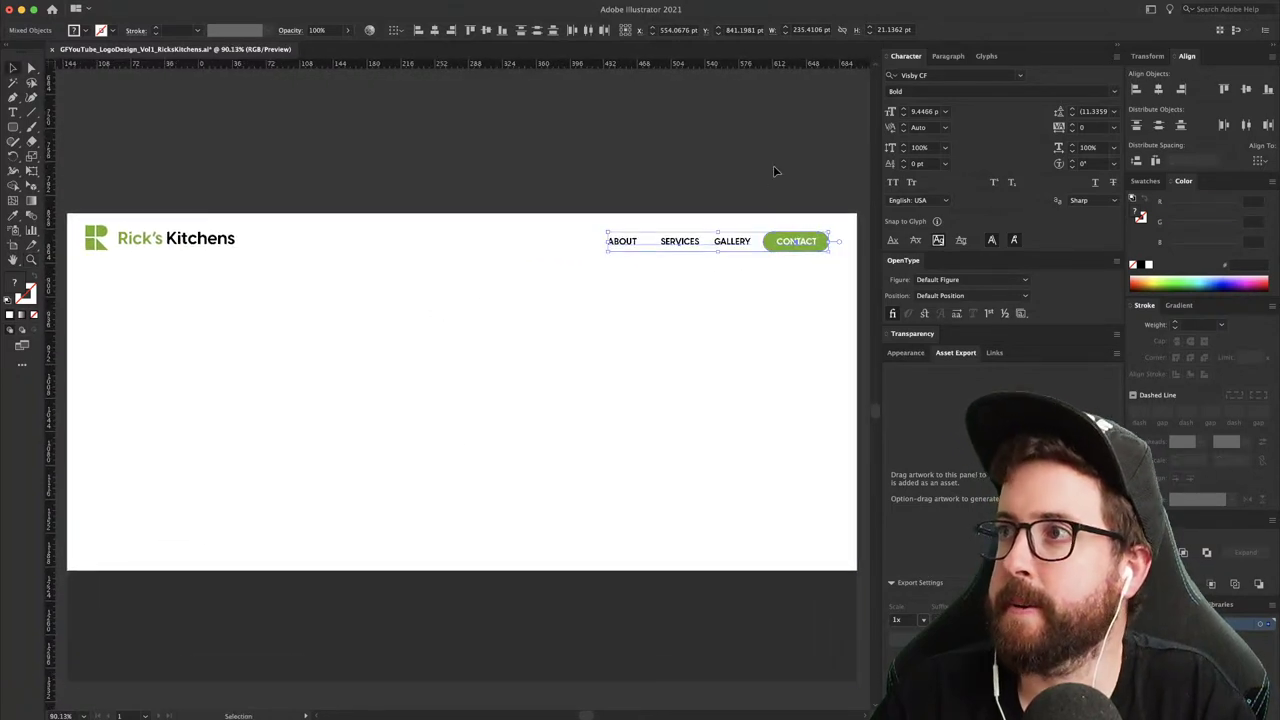
{"action": "left_click", "coordinate": [773, 165]}
{"action": "left_click_drag", "start_coordinate": [792, 163], "coordinate": [739, 162]}
{"action": "scroll", "coordinate": [573, 184], "scroll_direction": "left", "scroll_amount": 3}
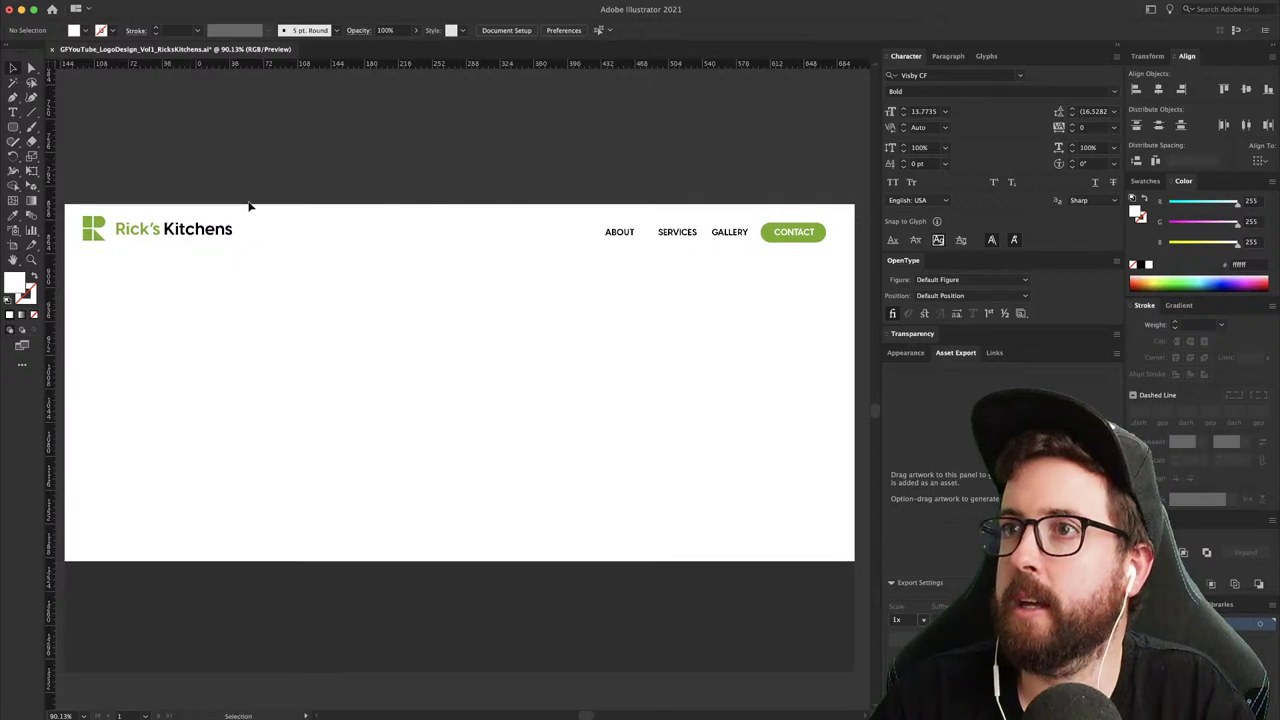
- Resize the R logo mark in the header
{"action": "left_click", "coordinate": [160, 230]}
{"action": "left_click_drag", "start_coordinate": [76, 193], "coordinate": [178, 171]}
{"action": "left_click", "coordinate": [126, 254], "text": "shift"}
{"action": "key", "text": "s"}
{"action": "key", "text": "v"}
{"action": "left_click", "coordinate": [214, 156]}
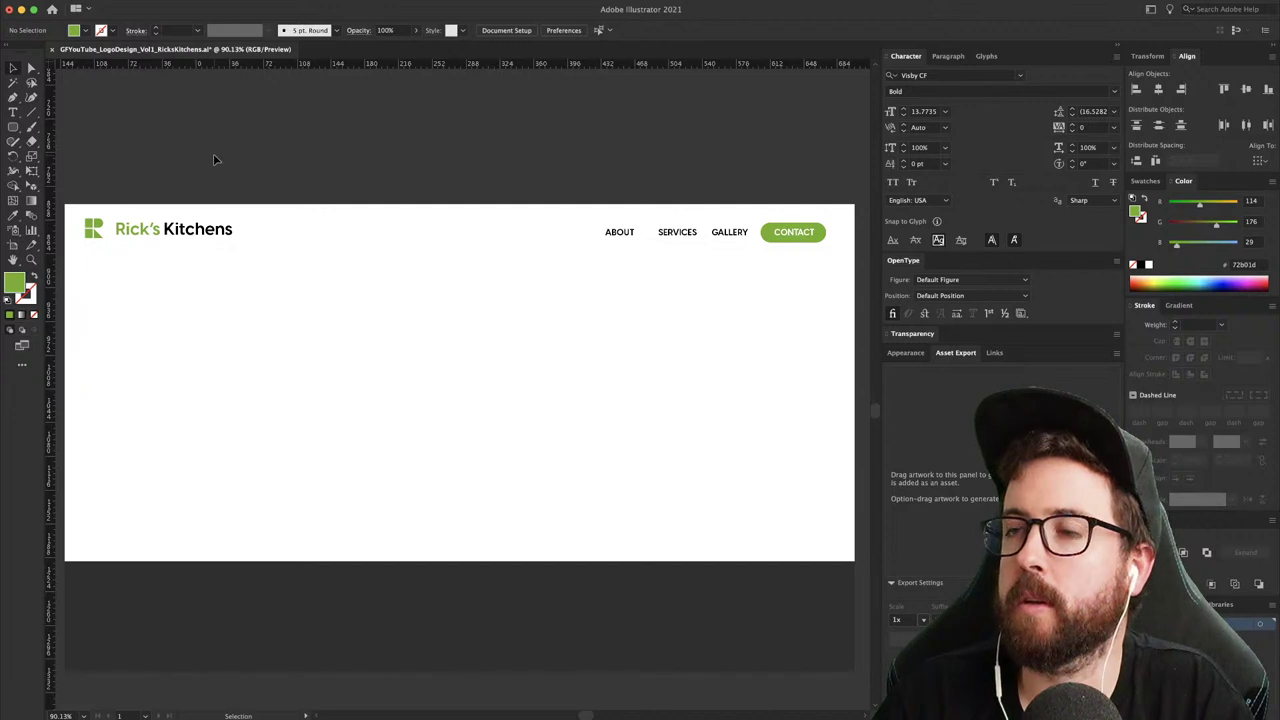
{"action": "key", "text": "space"}
{"action": "left_click_drag", "start_coordinate": [266, 163], "coordinate": [264, 149]}
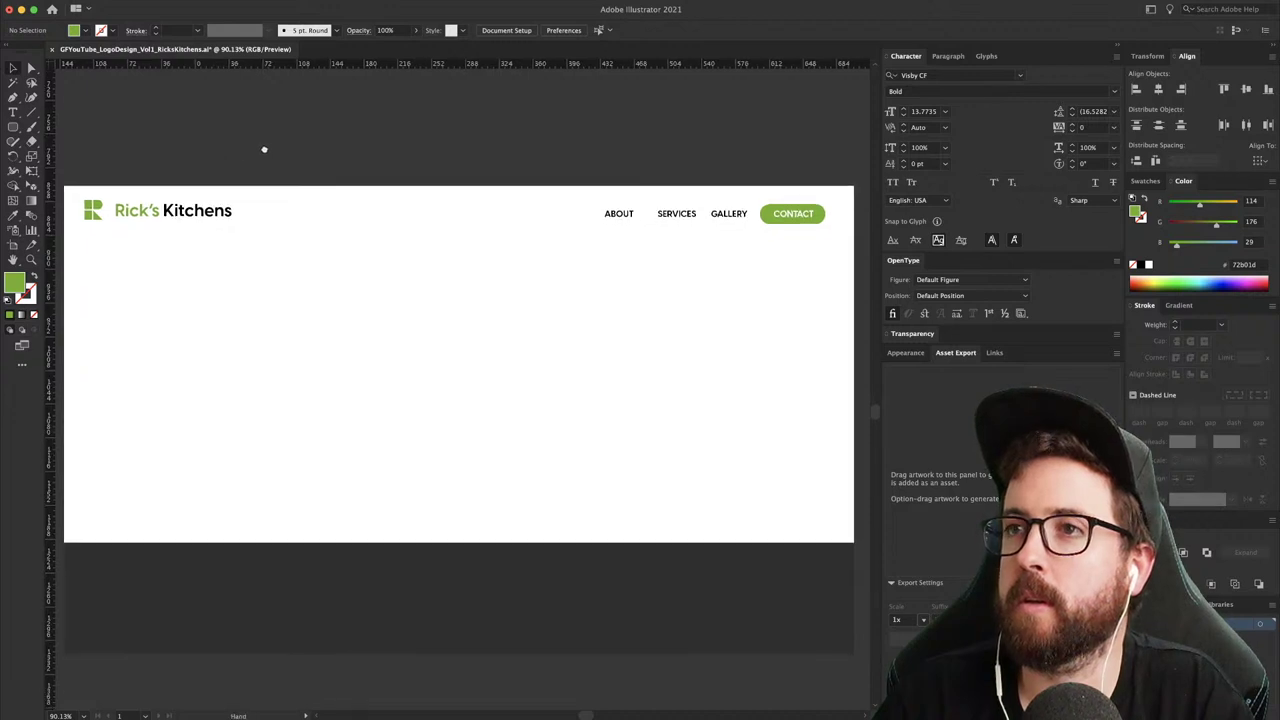
- Move the Rick's Kitchens wordmark to the artboard centre and centre-align its text
{"action": "left_click", "coordinate": [222, 214]}
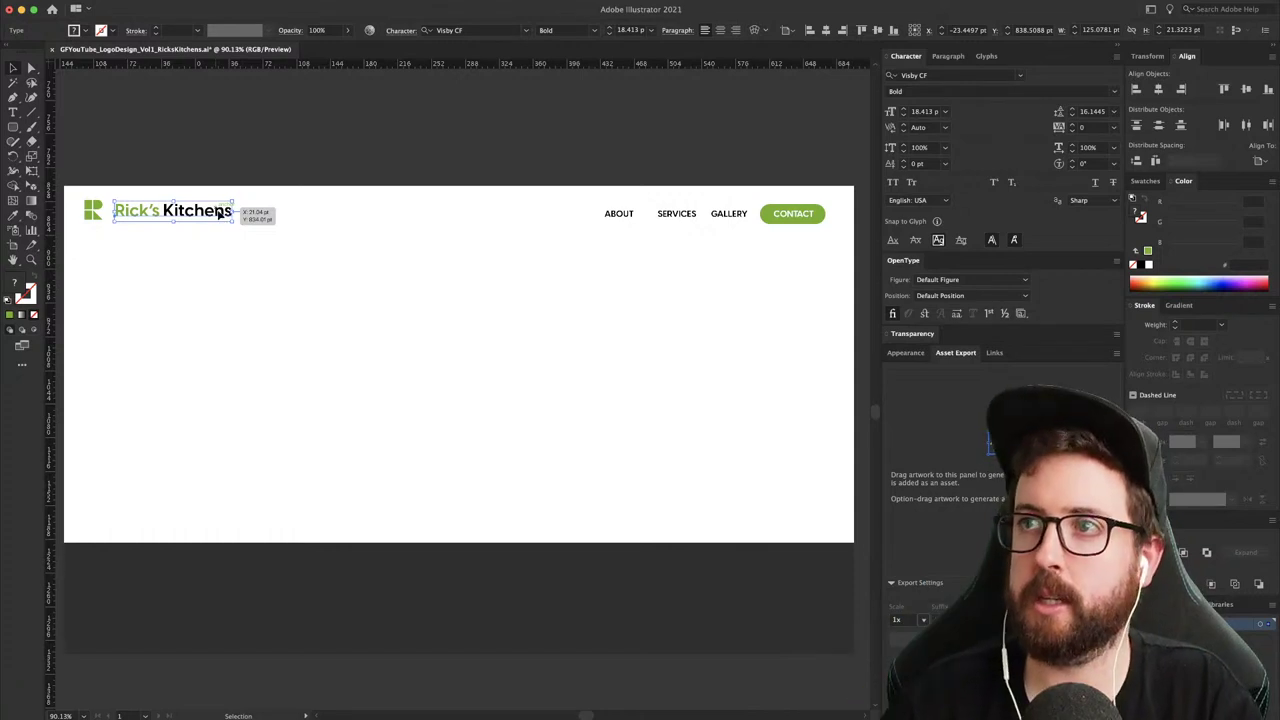
{"action": "left_click_drag", "start_coordinate": [222, 214], "coordinate": [477, 333]}
{"action": "left_click", "coordinate": [721, 31]}
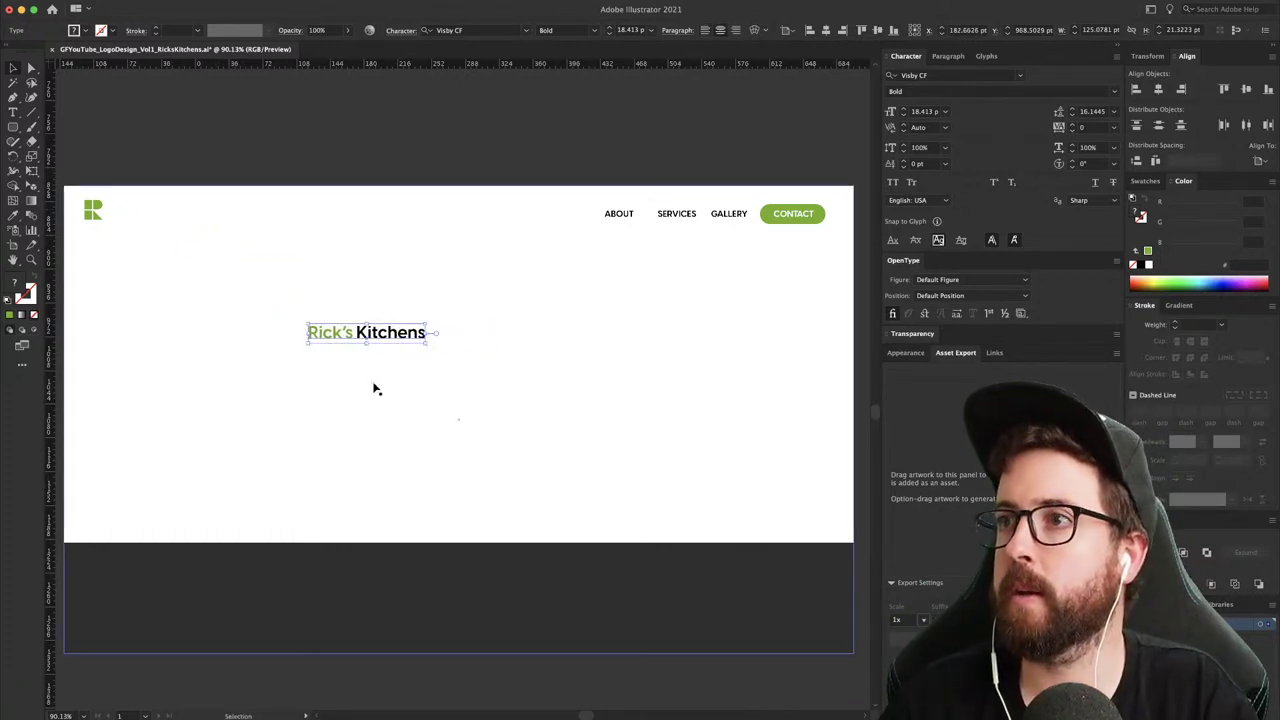
{"action": "left_click_drag", "start_coordinate": [388, 332], "coordinate": [448, 333]}
{"action": "left_click", "coordinate": [61, 187]}
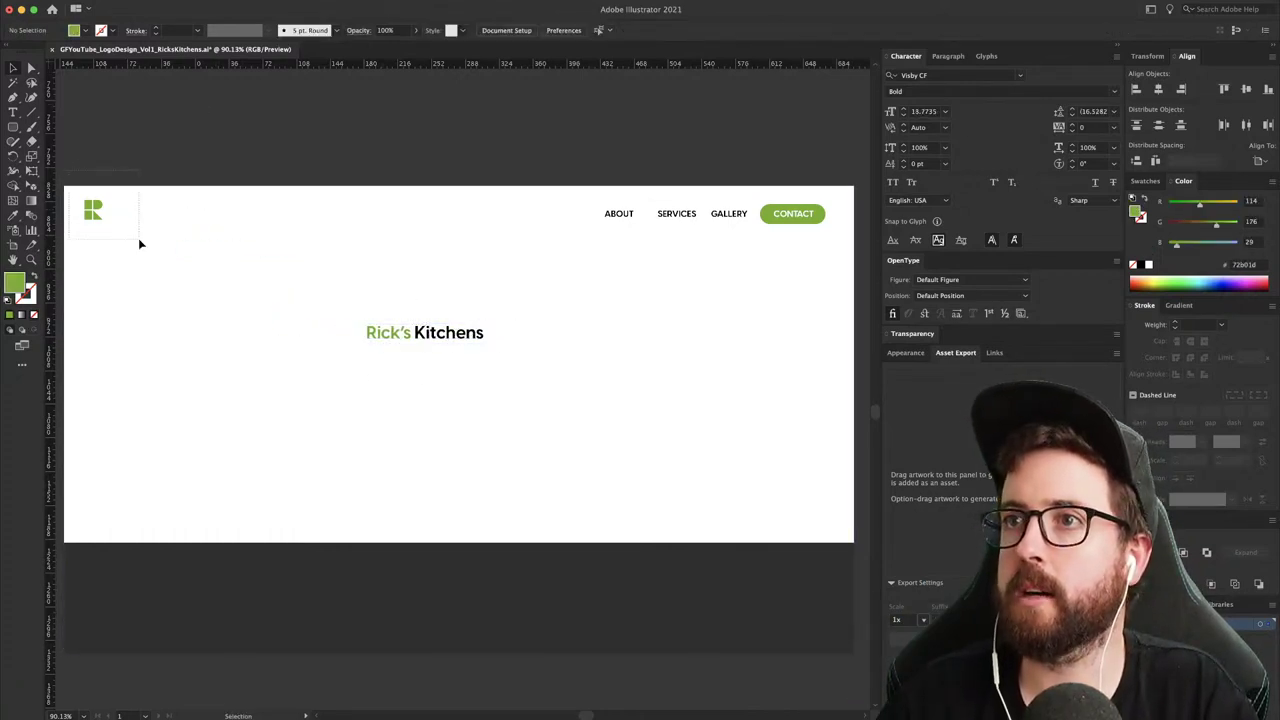
- Enlarge the R mark, reposition it in the header corner, and lower the menu row
{"action": "left_click", "coordinate": [97, 212]}
{"action": "left_click_drag", "start_coordinate": [97, 212], "coordinate": [92, 213]}
{"action": "key", "text": "s"}
{"action": "left_click_drag", "start_coordinate": [164, 157], "coordinate": [191, 146]}
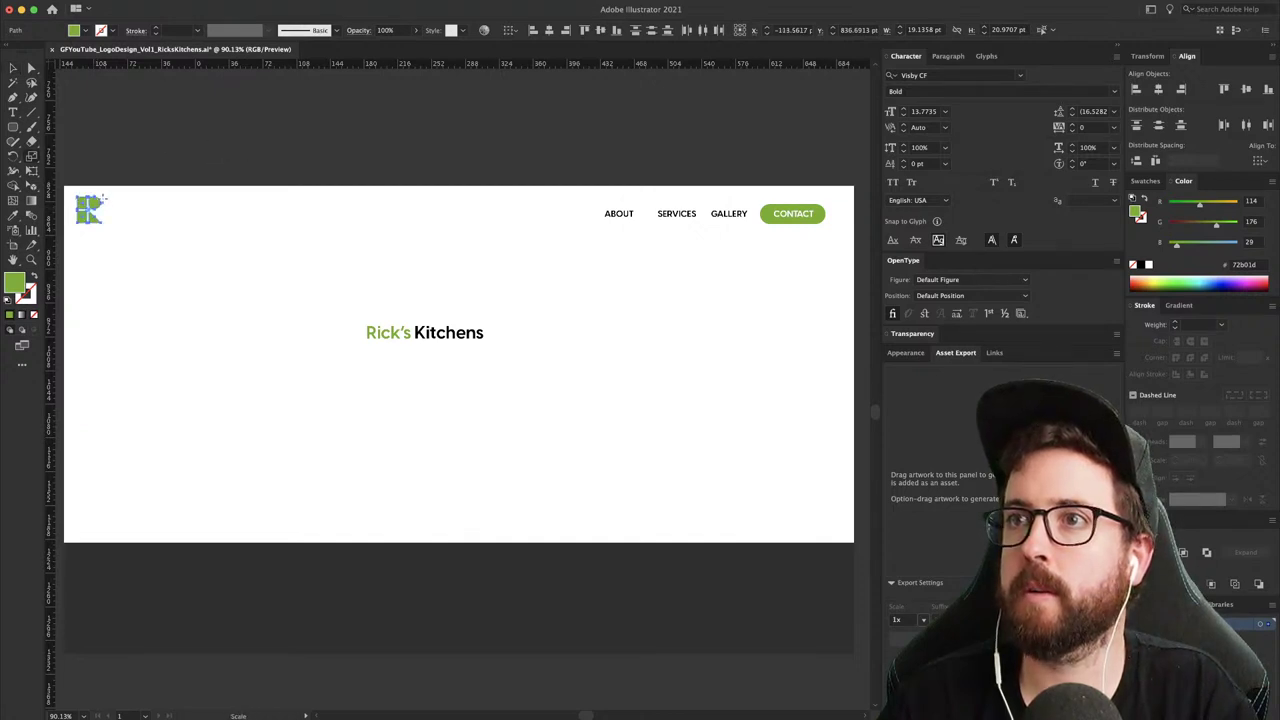
{"action": "left_click_drag", "start_coordinate": [95, 207], "coordinate": [104, 213]}
{"action": "left_click", "coordinate": [247, 148]}
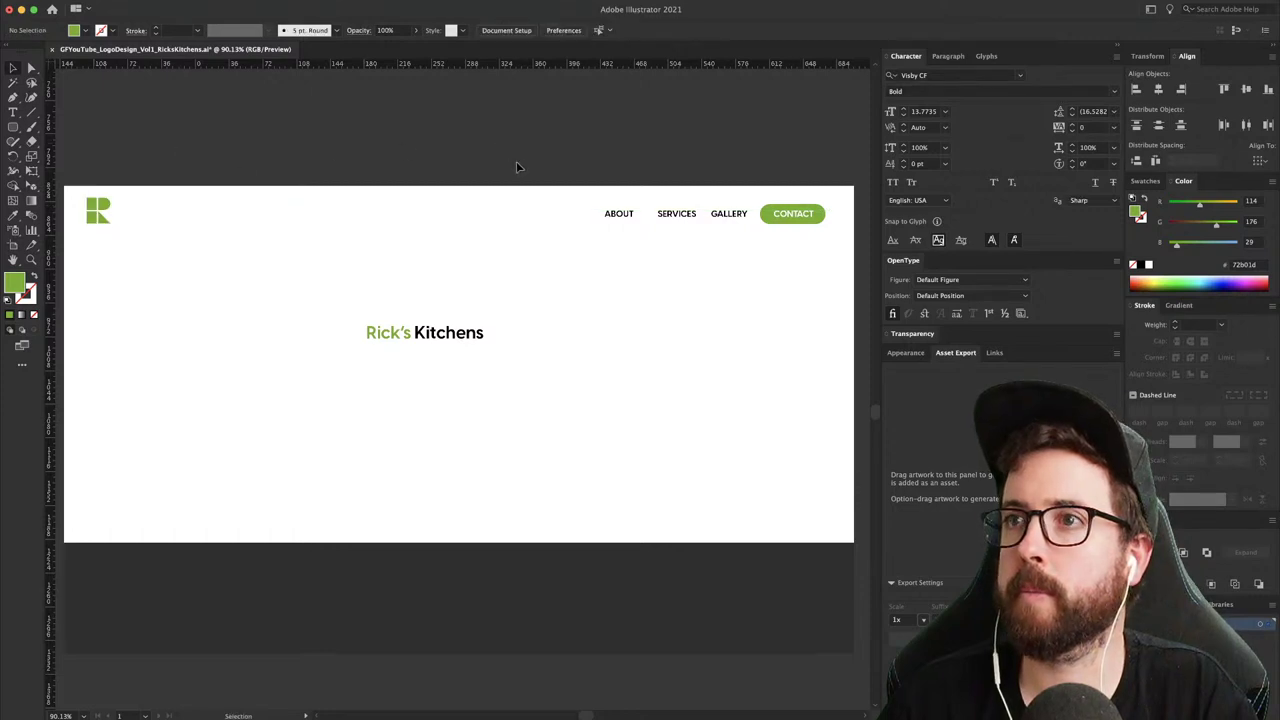
{"action": "left_click_drag", "start_coordinate": [807, 249], "coordinate": [811, 216]}
{"action": "left_click", "coordinate": [813, 243], "text": "shift"}
{"action": "left_click", "coordinate": [101, 162]}
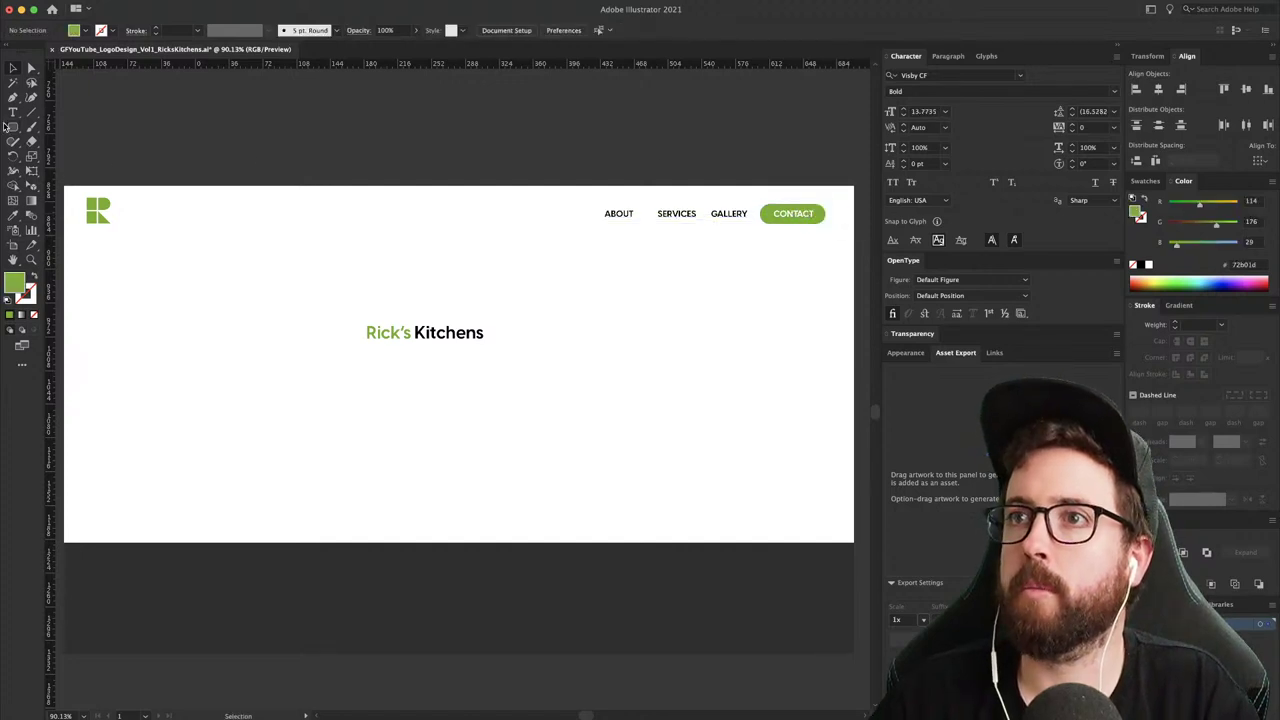
- Add a white header rectangle behind the logo and nav links, raising its bottom edge
{"action": "left_click_drag", "start_coordinate": [10, 127], "coordinate": [50, 127]}
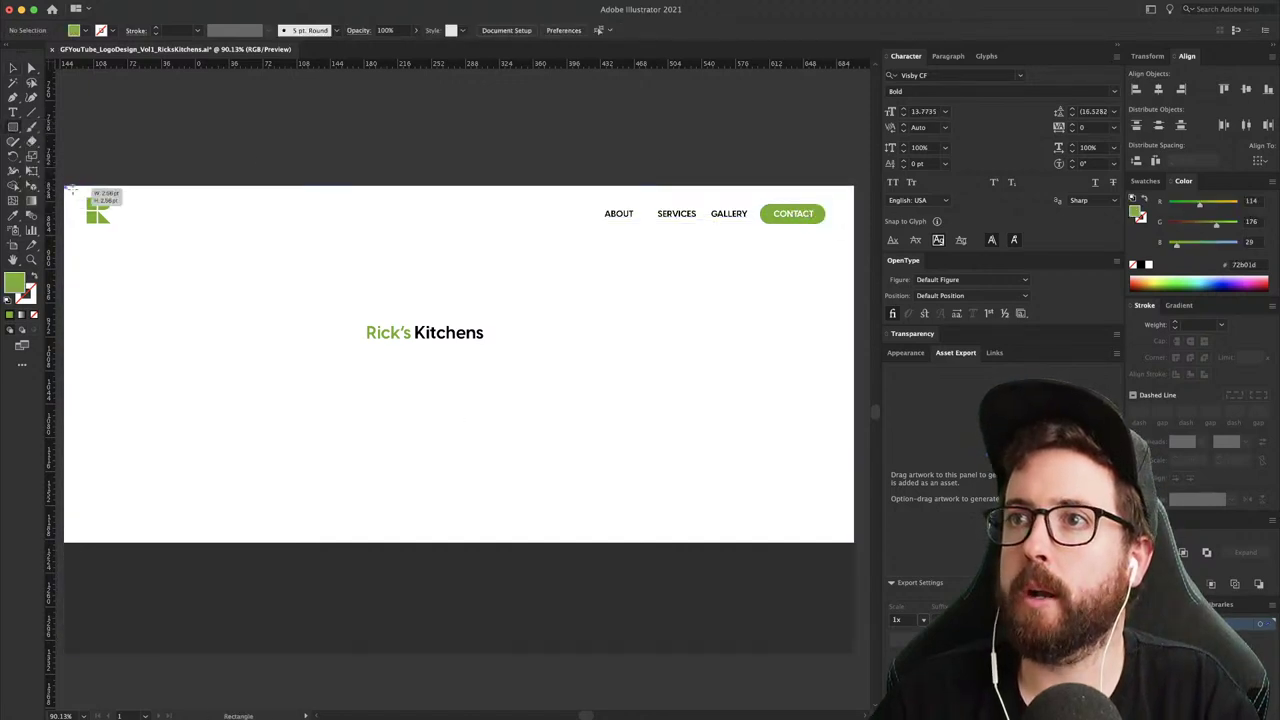
{"action": "left_click_drag", "start_coordinate": [64, 186], "coordinate": [853, 249]}
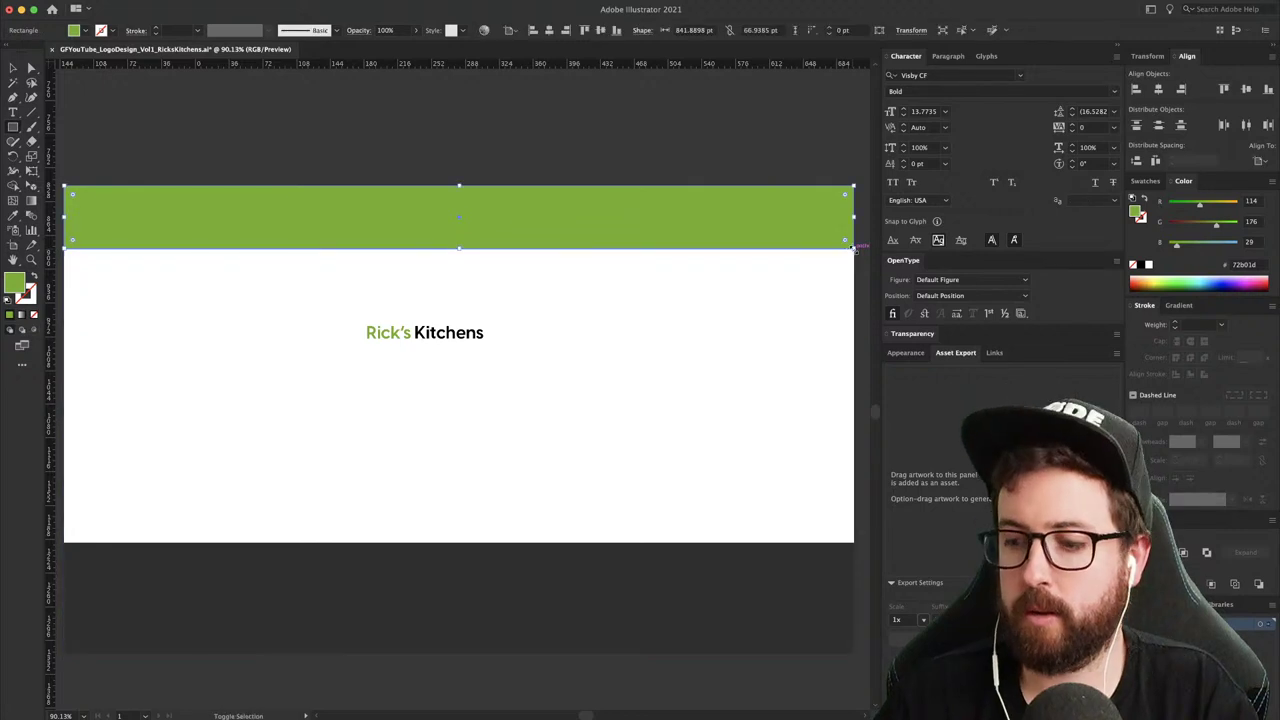
{"action": "key", "text": "v"}
{"action": "left_click", "coordinate": [821, 271], "text": "shift"}
{"action": "key", "text": "super+shift+["}
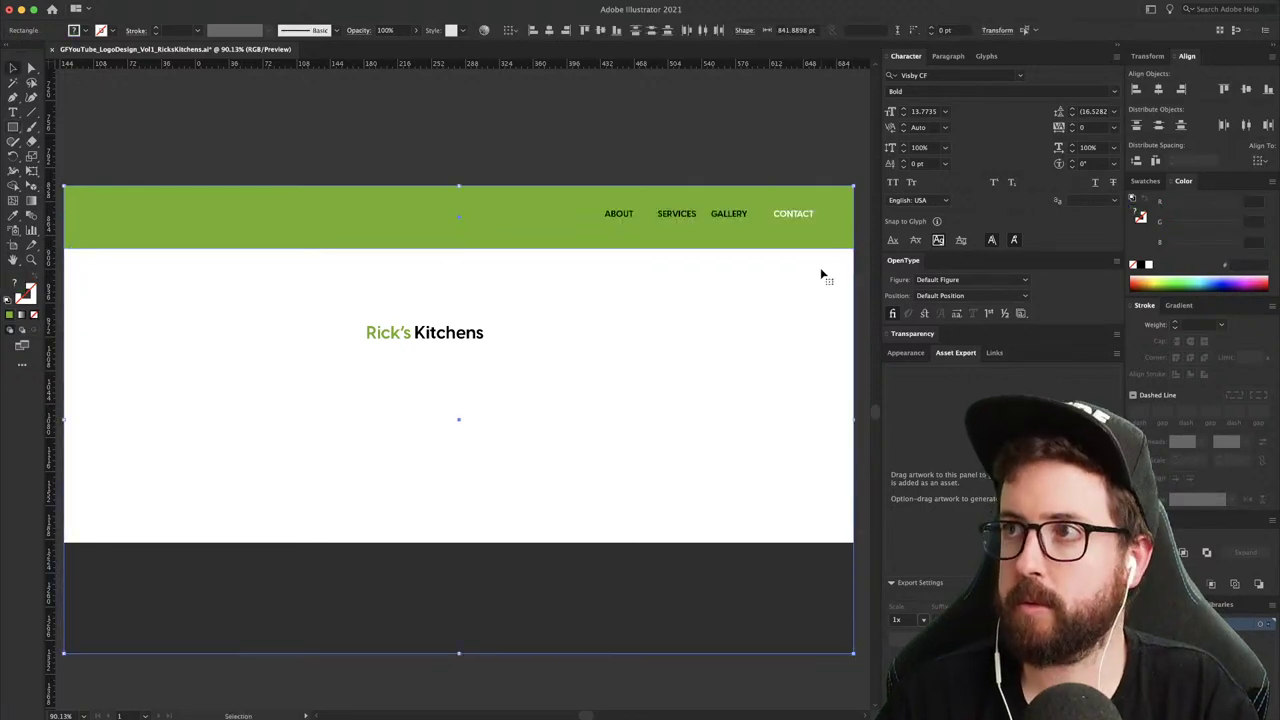
{"action": "key", "text": "super+2"}
{"action": "left_click", "coordinate": [718, 228]}
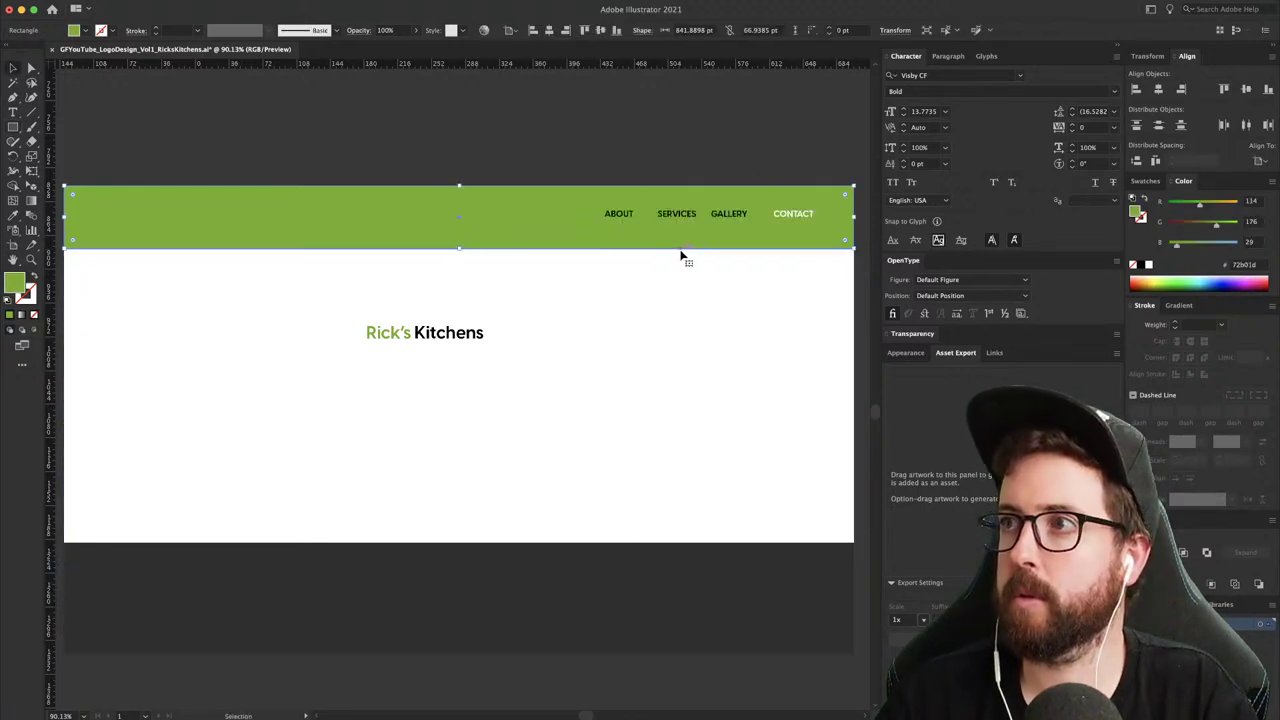
{"action": "left_click", "coordinate": [1148, 264]}
{"action": "left_click", "coordinate": [529, 182]}
{"action": "key", "text": "a"}
{"action": "left_click_drag", "start_coordinate": [479, 249], "coordinate": [480, 237]}
- Move the wordmark toward the page centre, trying then undoing a slight enlargement
{"action": "left_click_drag", "start_coordinate": [450, 322], "coordinate": [488, 340]}
{"action": "key", "text": "s"}
{"action": "mouse_move", "coordinate": [570, 289]}
{"action": "left_mouse_down"}
{"action": "mouse_move", "coordinate": [591, 277]}
{"action": "mouse_move", "coordinate": [572, 279]}
{"action": "left_mouse_up"}
{"action": "key", "text": "super+z"}
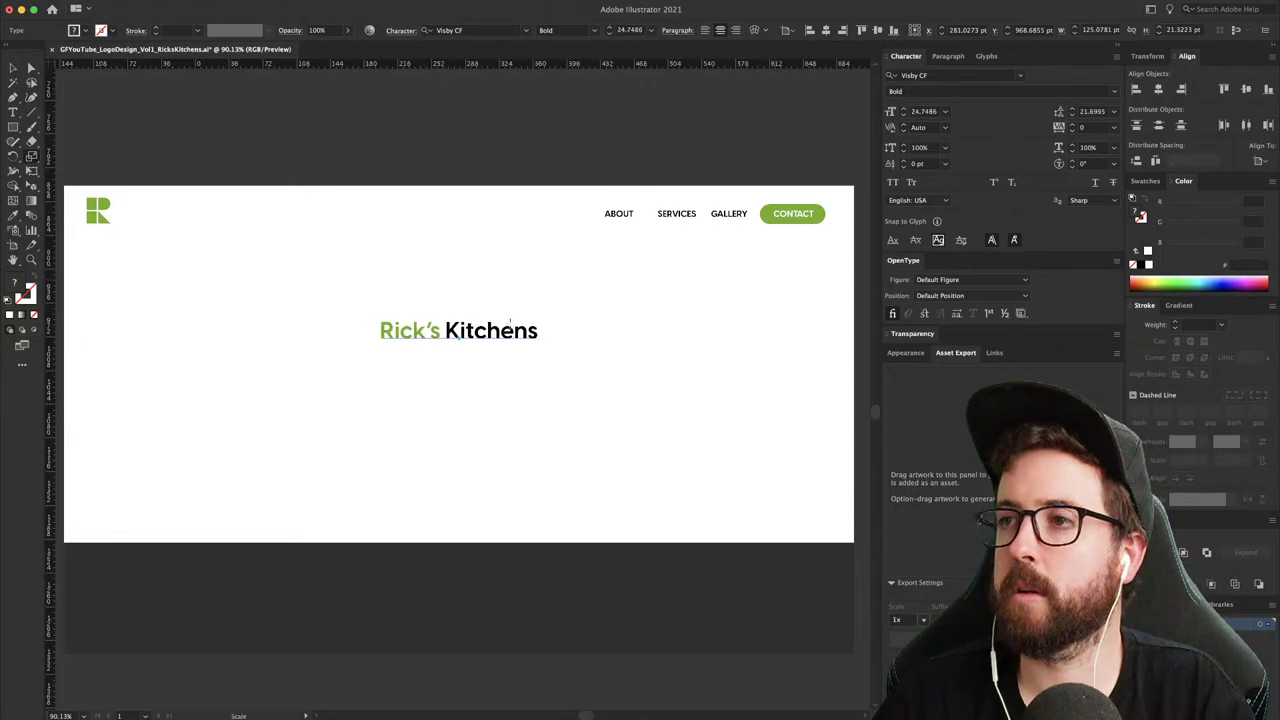
- Duplicate the wordmark below itself, double its size and set it to Medium weight
{"action": "key", "text": "v"}
{"action": "left_click_drag", "start_coordinate": [508, 338], "coordinate": [508, 377]}
{"action": "key", "text": "s"}
{"action": "left_click_drag", "start_coordinate": [553, 322], "coordinate": [657, 266]}
{"action": "key", "text": "v"}
{"action": "double_click", "coordinate": [465, 389]}
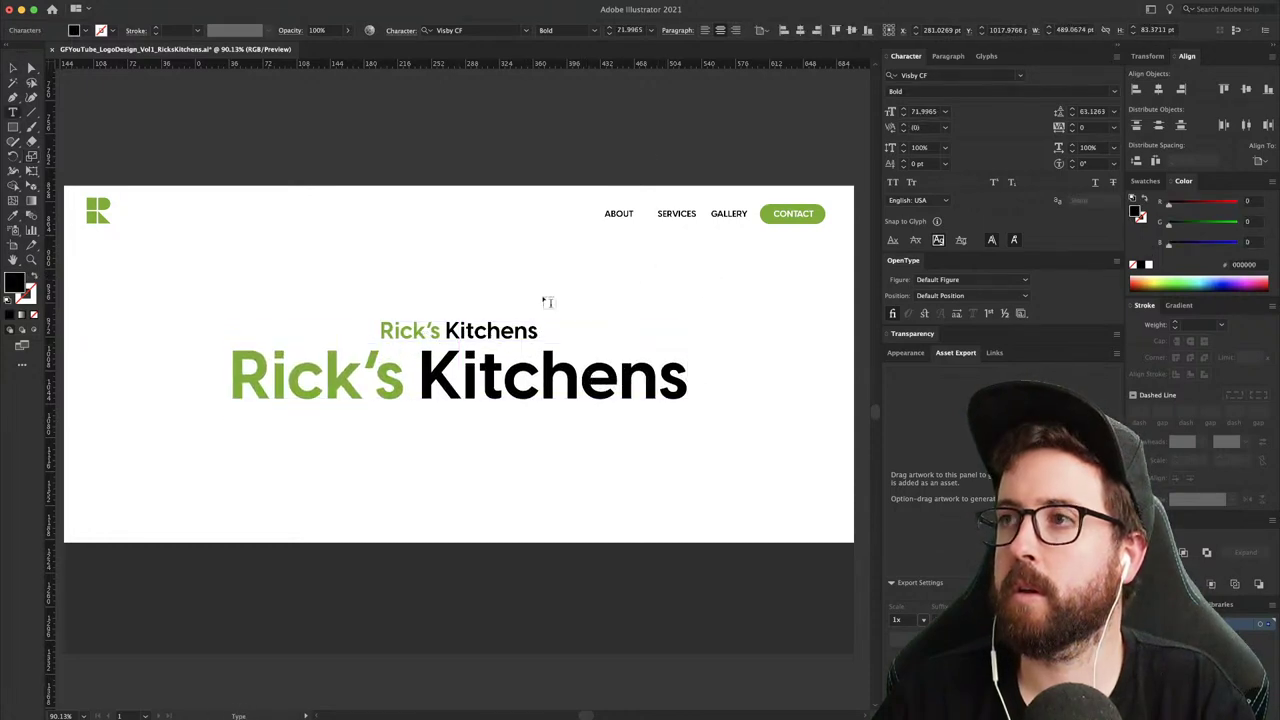
{"action": "key", "text": "super+a"}
{"action": "left_click", "coordinate": [590, 30]}
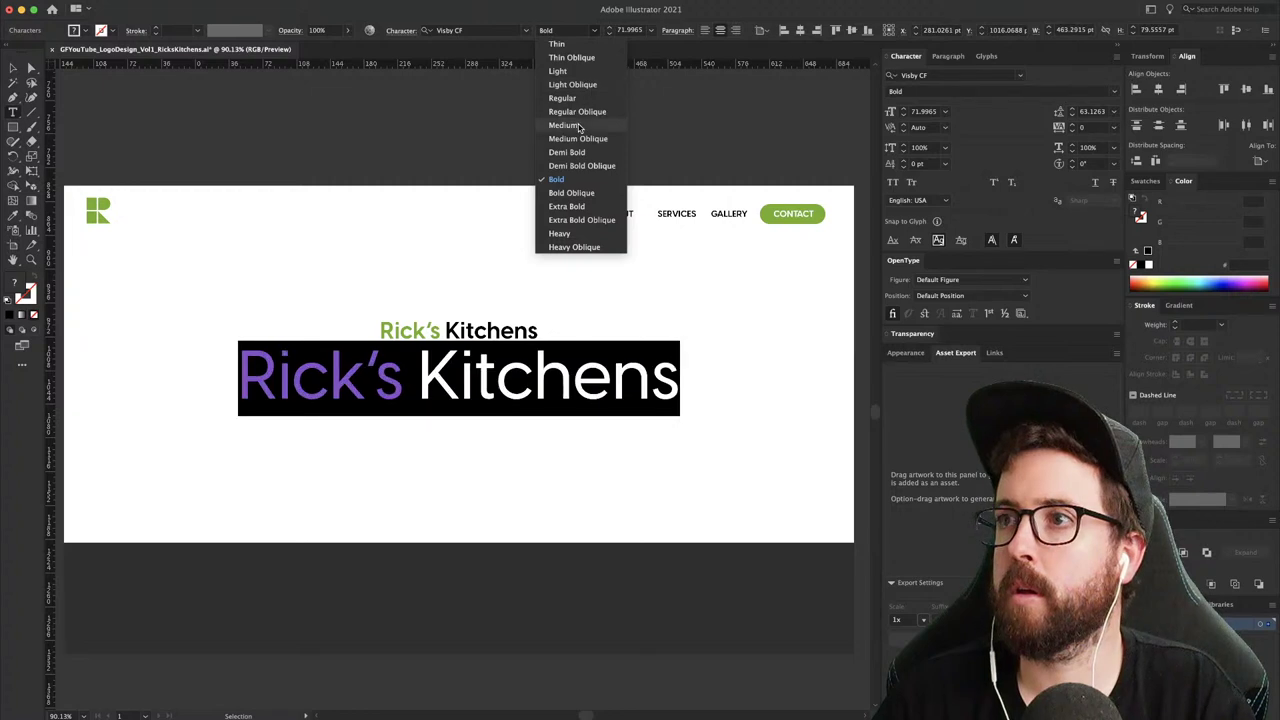
{"action": "left_click", "coordinate": [578, 127]}
- Try rewording the copy's text, checking the live Rick's Kitchens site for wording
{"action": "key", "text": "Left"}
{"action": "key", "text": "shift+alt+Right"}
{"action": "key", "text": "shift+Right"}
{"action": "key", "text": "BackSpace"}
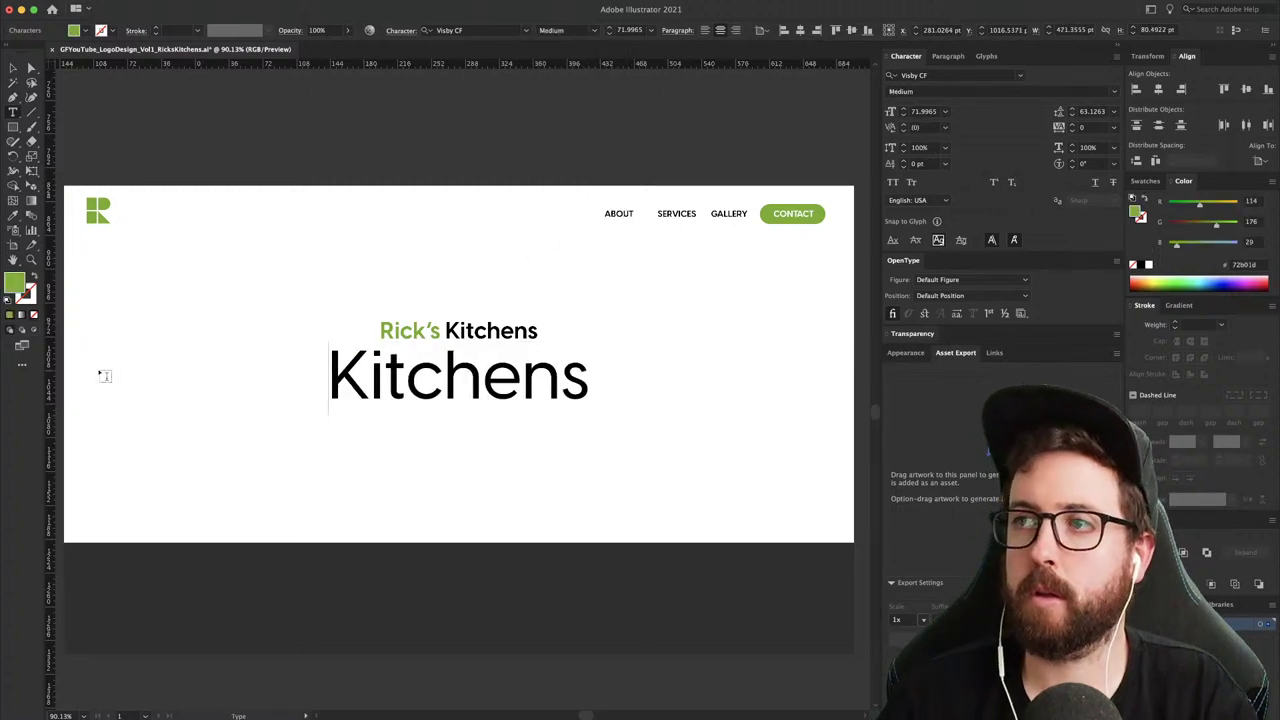
{"action": "key", "text": "super+a"}
{"action": "type", "text": "Custome"}
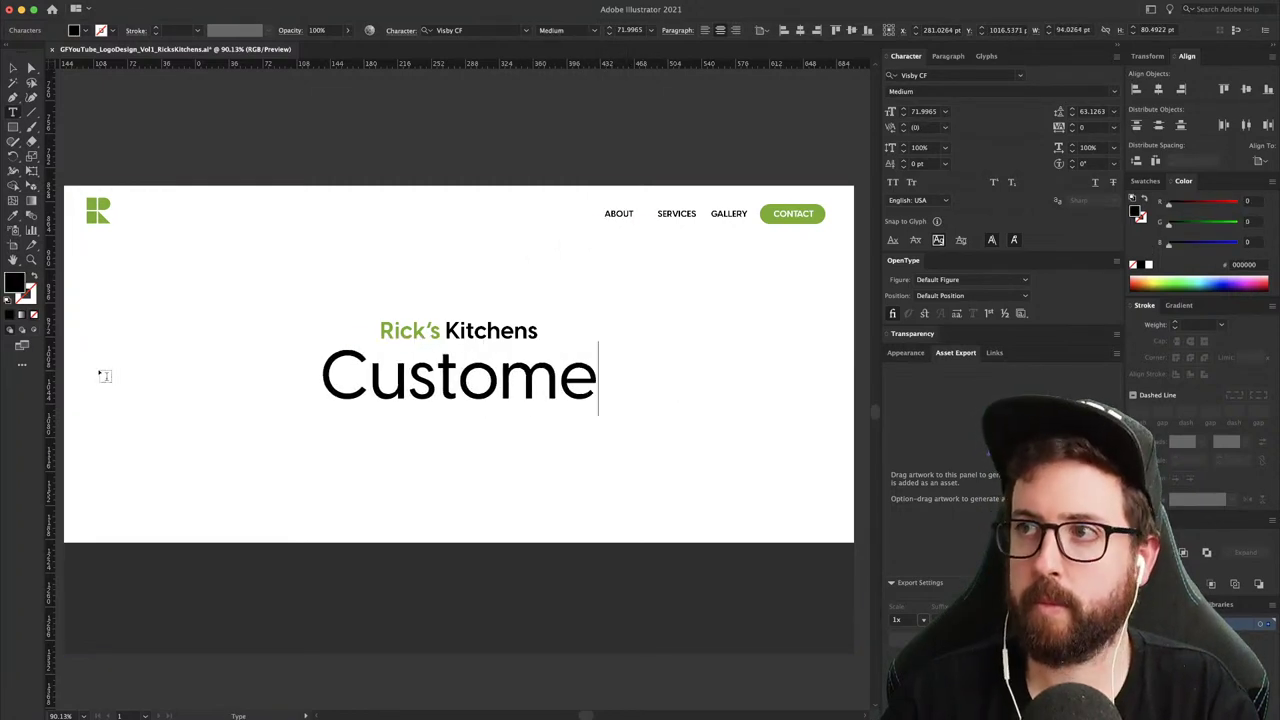
{"action": "key", "text": "BackSpace"}
{"action": "type", "text": "Ki"}
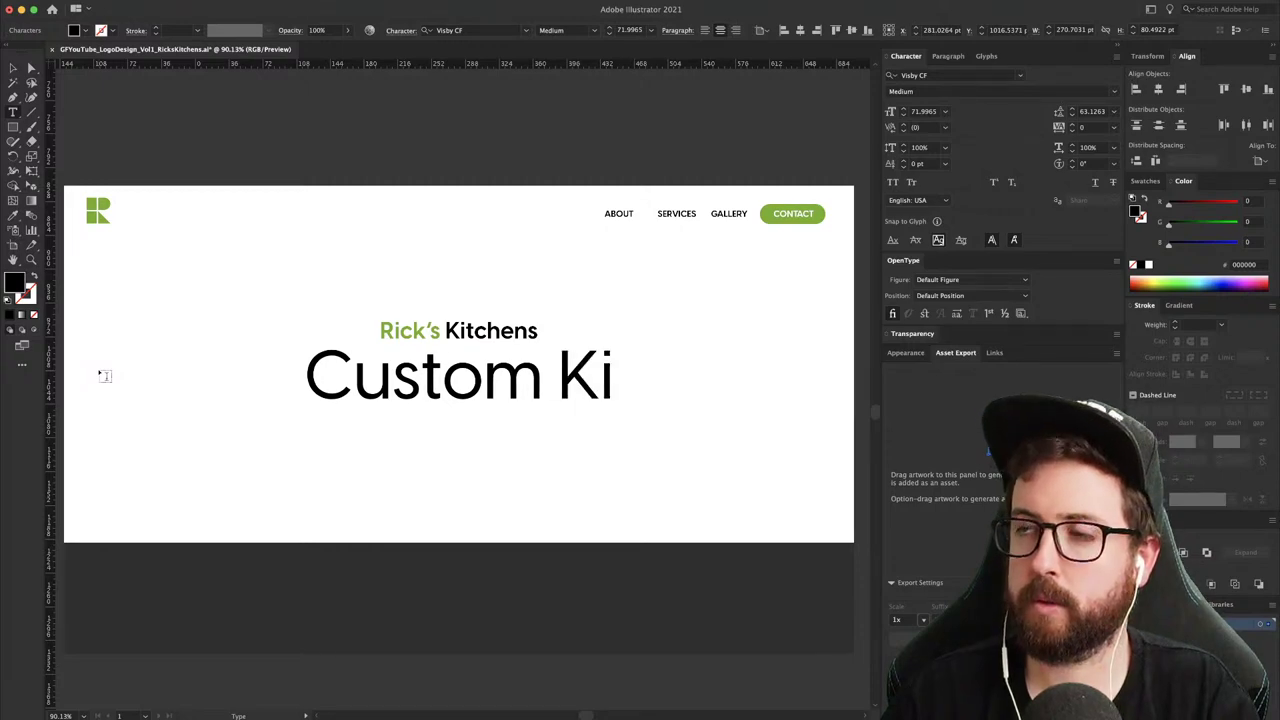
{"action": "key", "text": "super+Tab"}
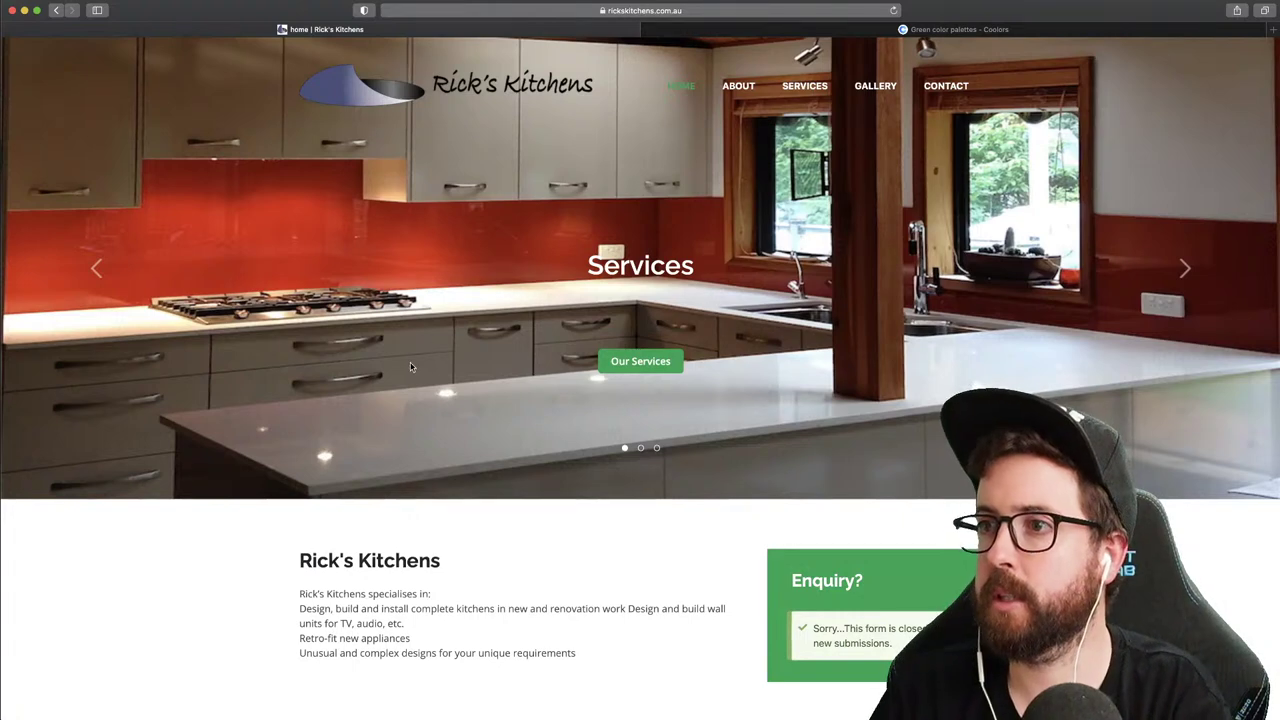
{"action": "key", "text": "super+Tab"}
- Replace the copy's text with 'Blue Mountains' and 'kitchen specialists' on two lines
{"action": "triple_click", "coordinate": [508, 381]}
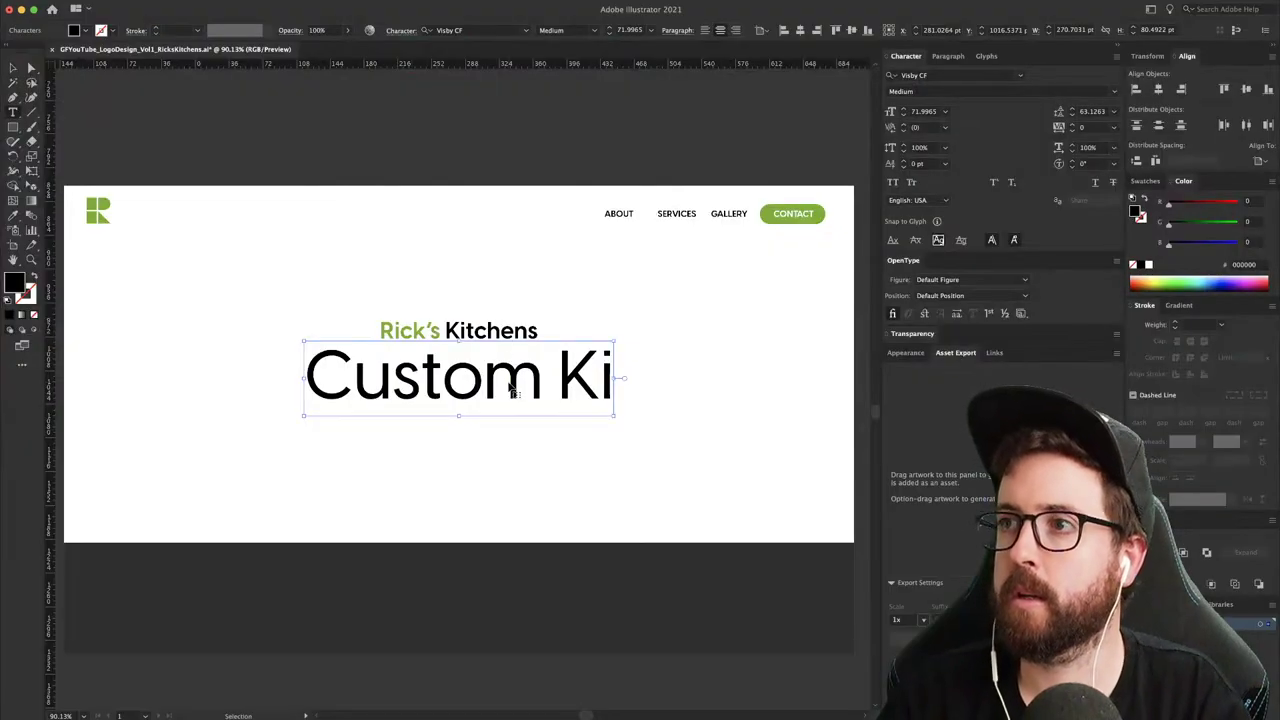
{"action": "type", "text": "Blue"}
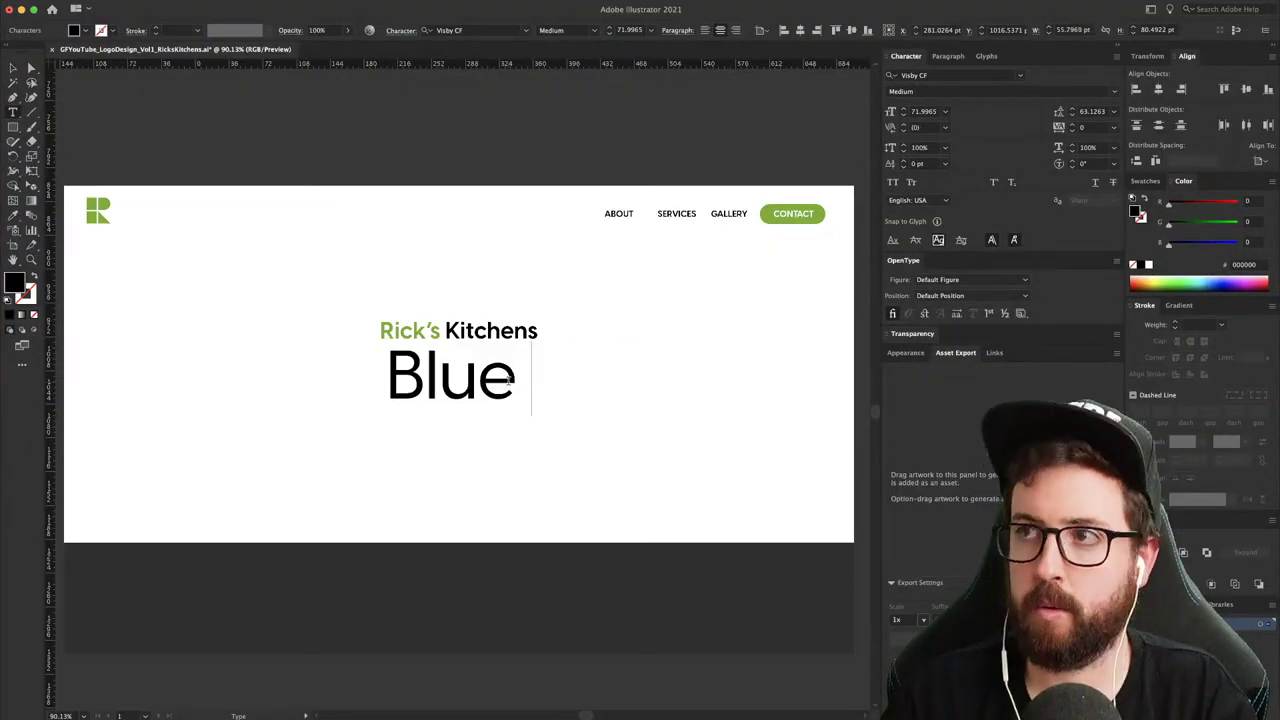
{"action": "type", "text": " Mountains"}
{"action": "key", "text": "Return"}
{"action": "type", "text": "ki"}
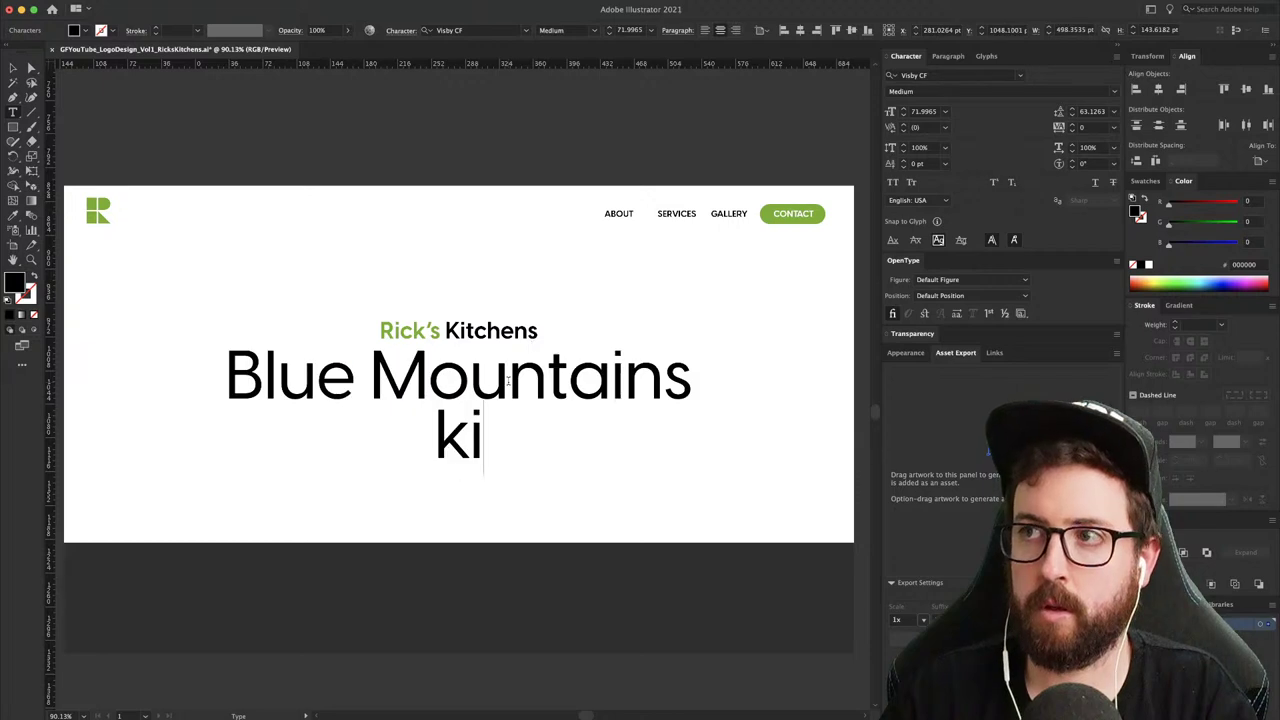
{"action": "type", "text": "tchen specialists"}
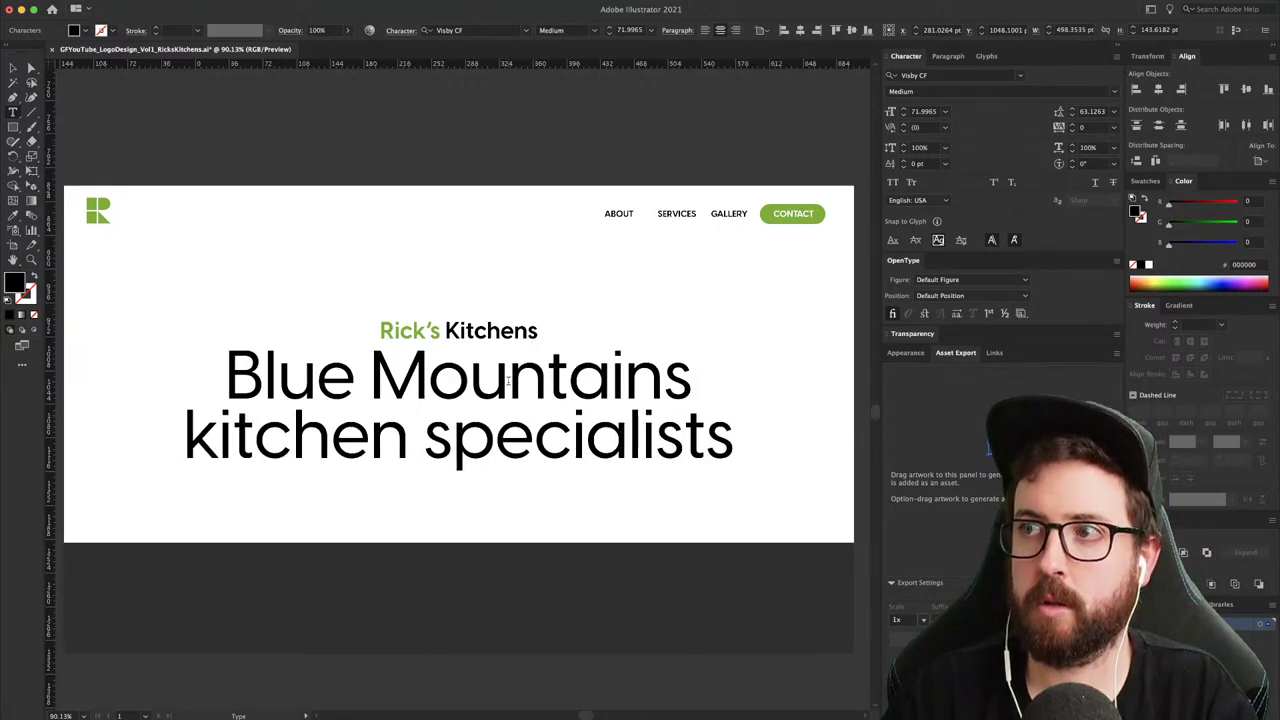
{"action": "key", "text": "Escape"}
- Scale the headline to about 71% and set its leading to 48 pt
{"action": "key", "text": "s"}
{"action": "left_click_drag", "start_coordinate": [714, 232], "coordinate": [642, 284]}
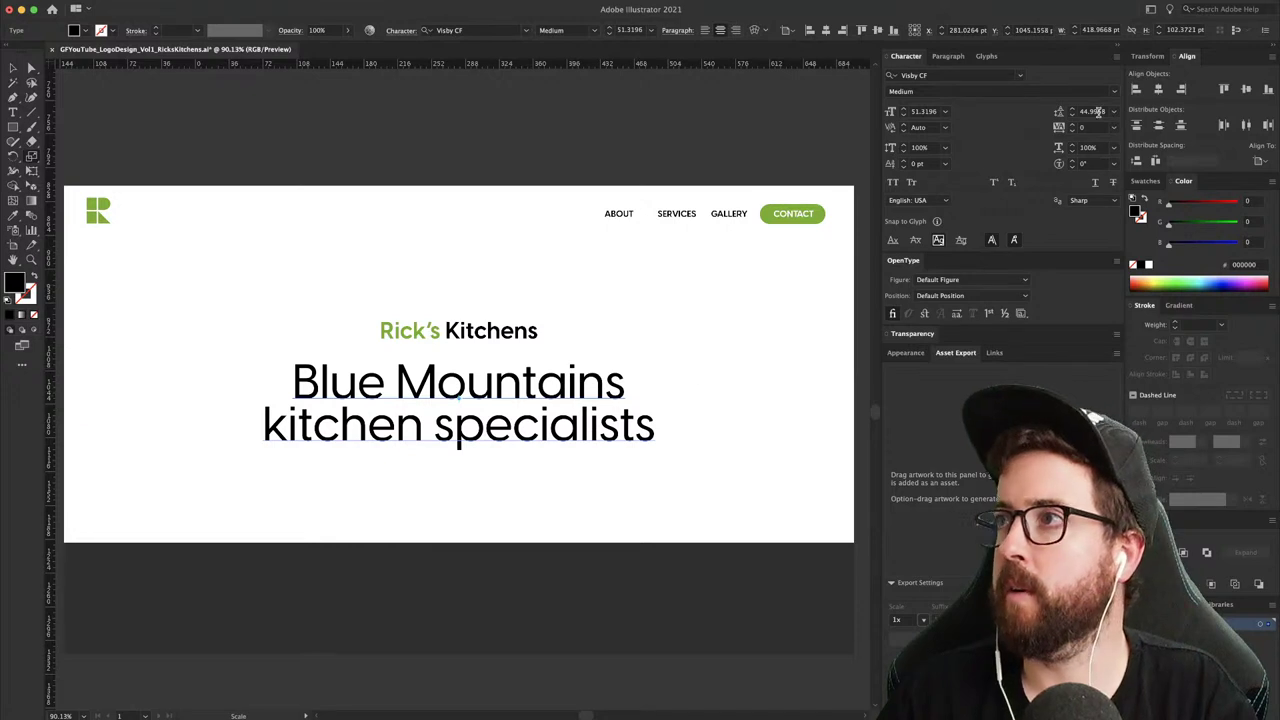
{"action": "type", "text": "48"}
{"action": "key", "text": "Tab"}
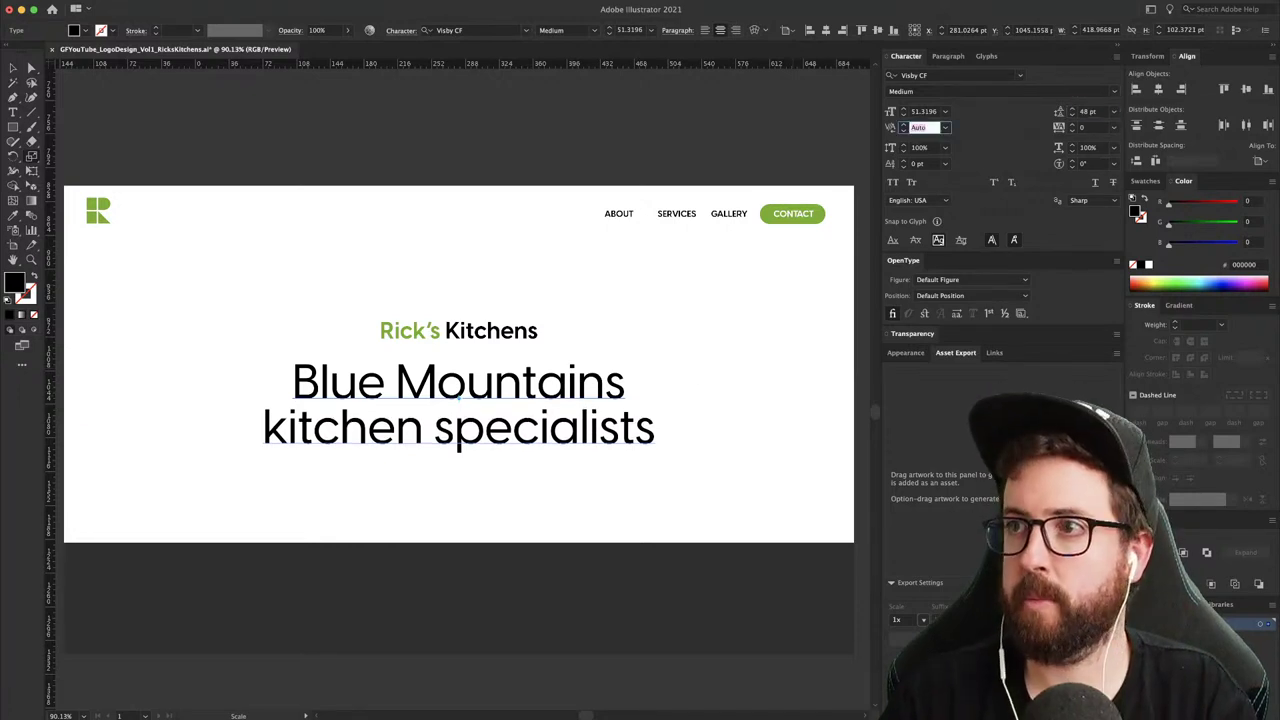
- Move the Rick's Kitchens wordmark and headline together slightly upward
{"action": "left_click", "coordinate": [524, 333]}
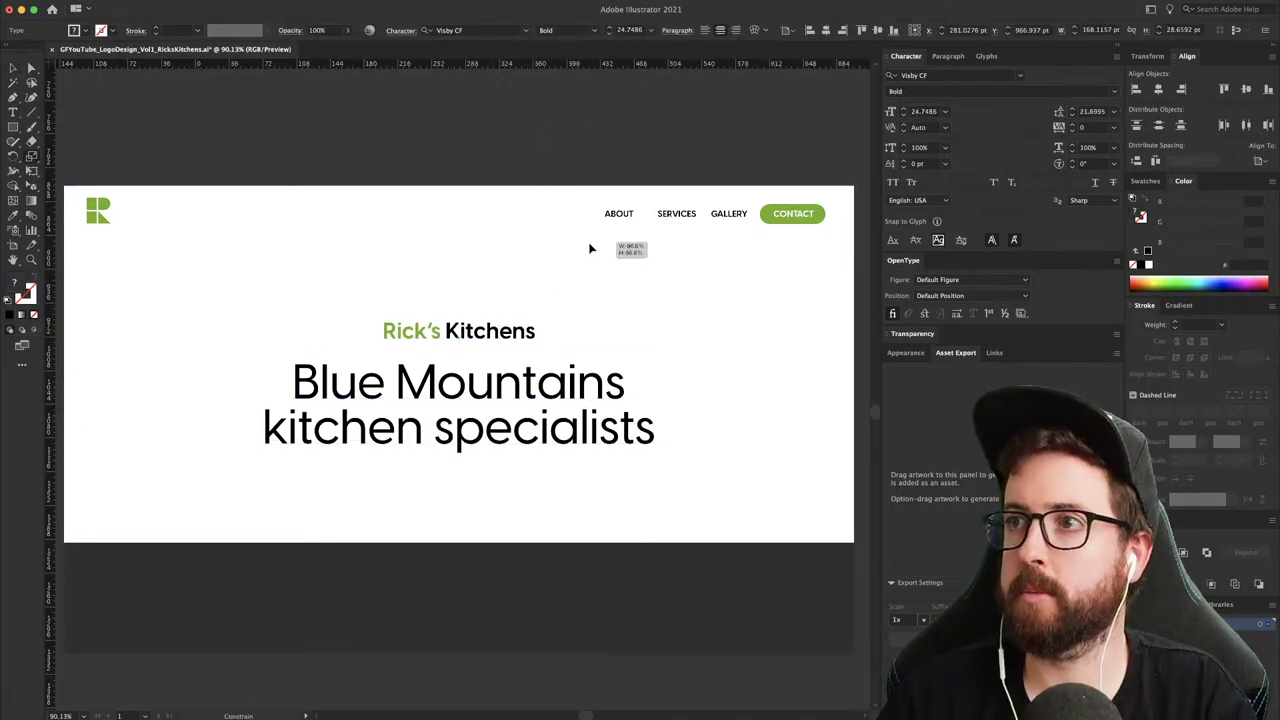
{"action": "key", "text": "v"}
{"action": "left_click", "coordinate": [541, 150]}
{"action": "left_click", "coordinate": [519, 335]}
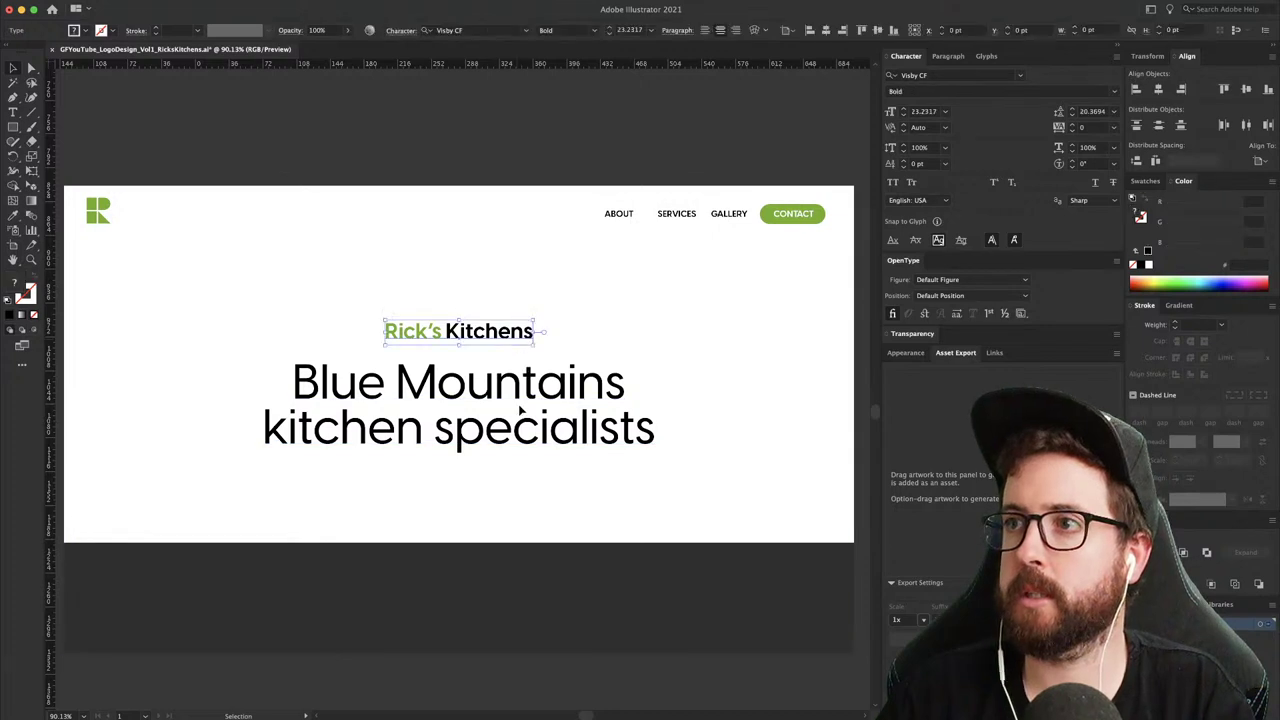
{"action": "left_click", "coordinate": [550, 398], "text": "shift"}
{"action": "left_click_drag", "start_coordinate": [553, 397], "coordinate": [552, 388]}
{"action": "key", "text": "super+z"}
- Centre the CONTACT label horizontally within its green pill
{"action": "left_click", "coordinate": [806, 220]}
{"action": "left_click_drag", "start_coordinate": [806, 218], "coordinate": [955, 346]}
{"action": "left_click", "coordinate": [790, 153]}
{"action": "key", "text": "z"}
{"action": "left_click_drag", "start_coordinate": [774, 263], "coordinate": [617, 269]}
{"action": "key", "text": "v"}
{"action": "left_click", "coordinate": [676, 235]}
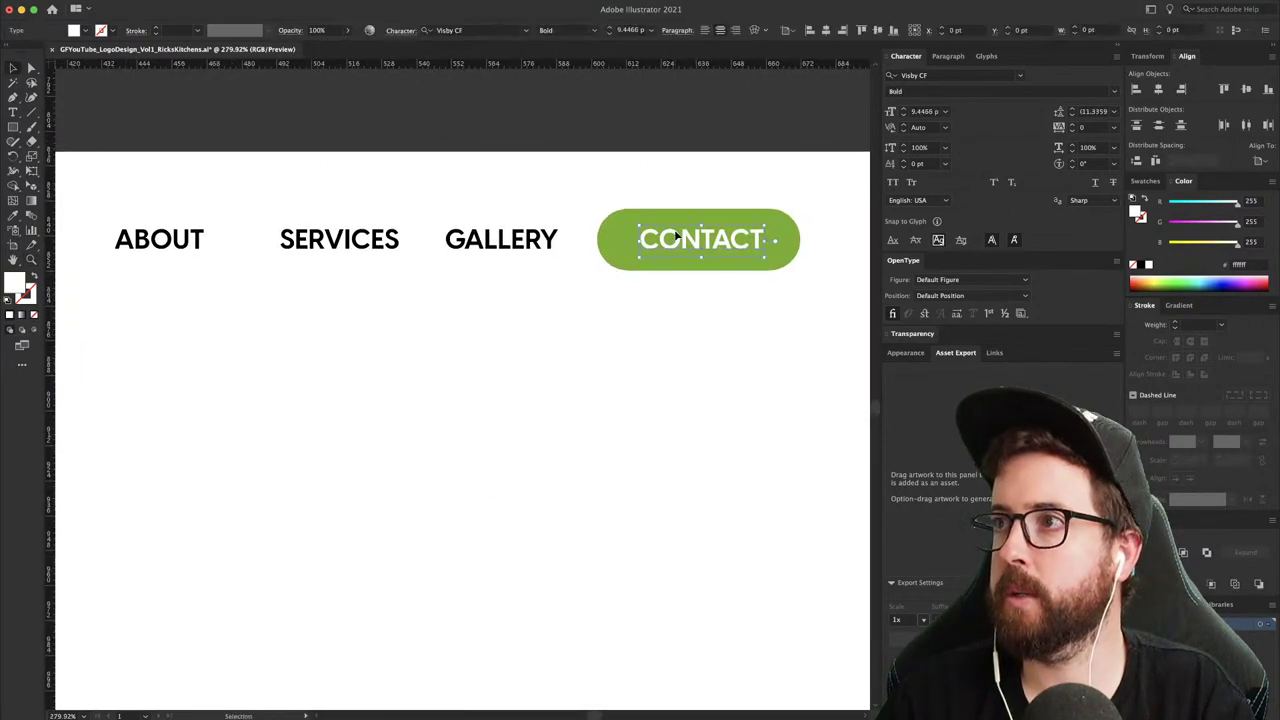
{"action": "left_click", "coordinate": [682, 213], "text": "shift"}
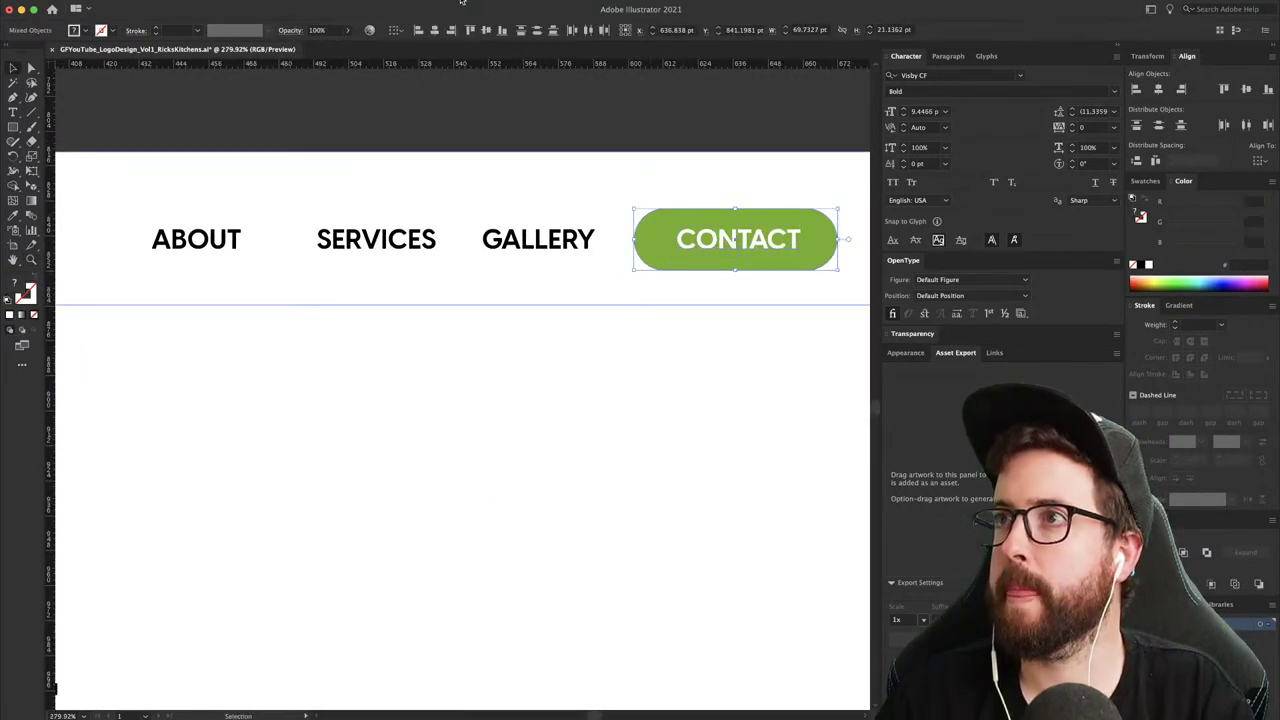
{"action": "left_click", "coordinate": [434, 30]}
{"action": "key", "text": "super+minus"}
{"action": "key", "text": "super+minus"}
{"action": "key", "text": "super+minus"}
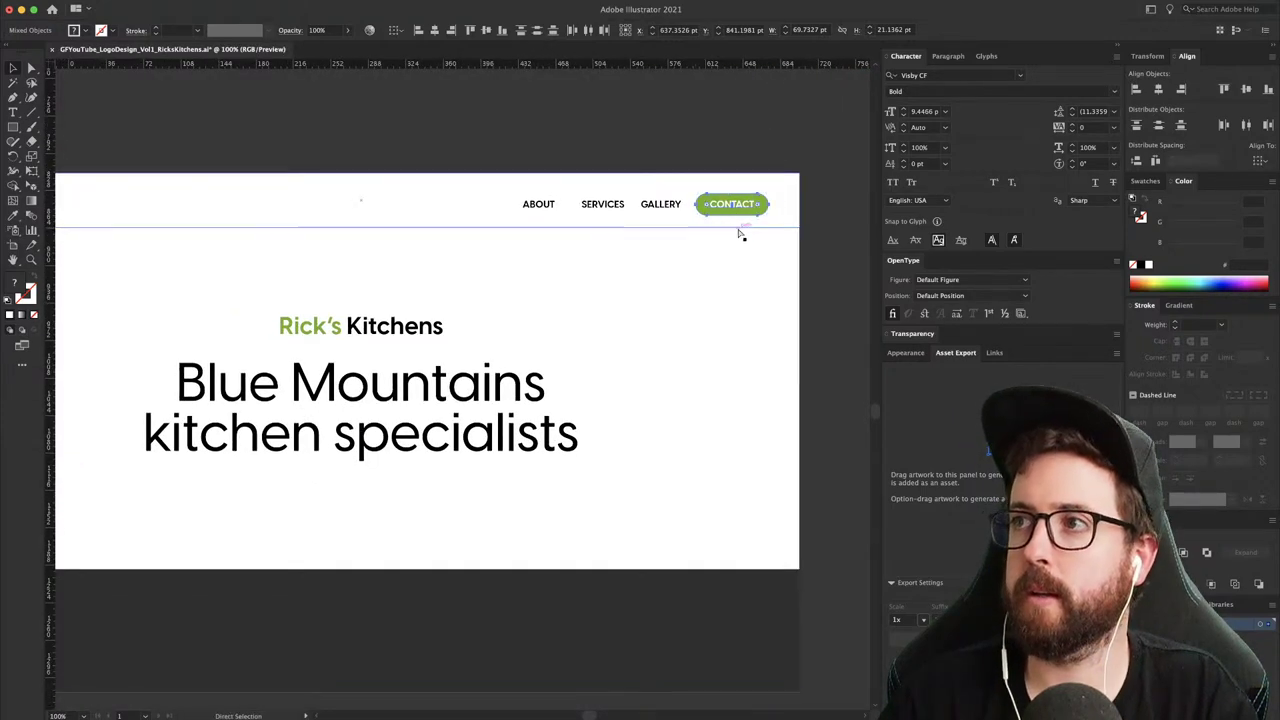
- Alt-drag a copy of the CONTACT button to sit below the headline
{"action": "left_click", "coordinate": [735, 205]}
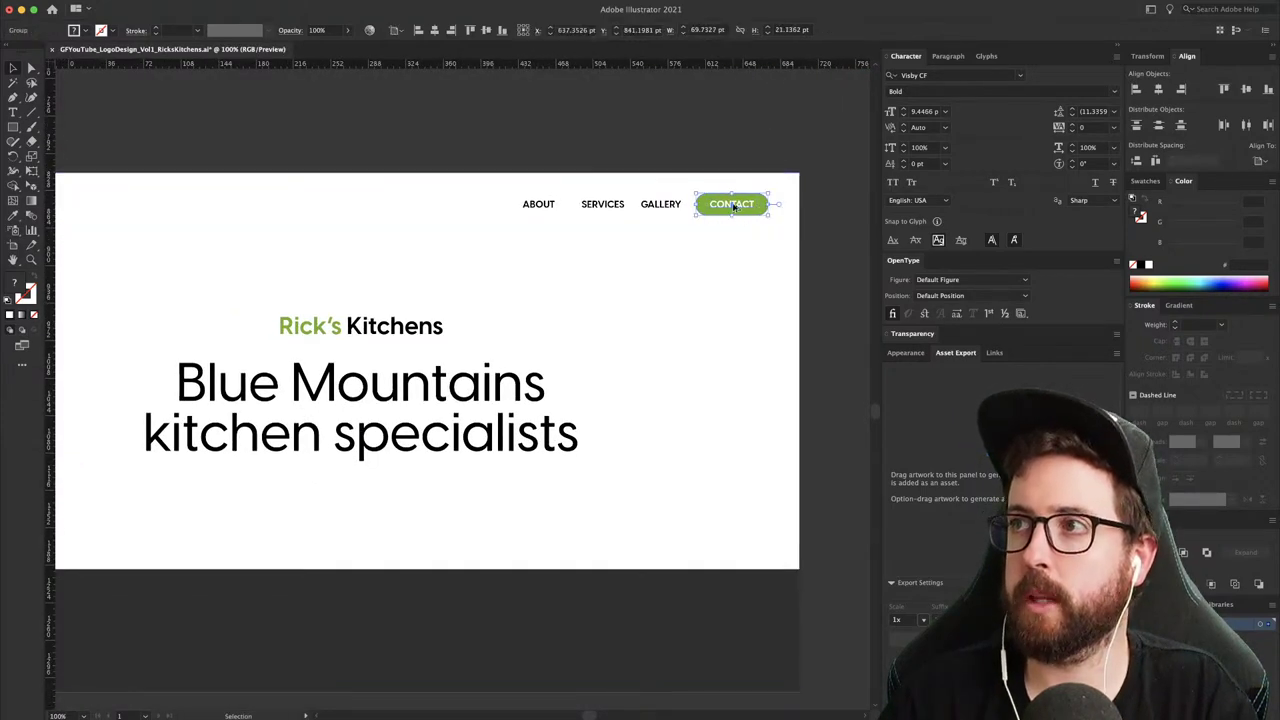
{"action": "left_click_drag", "start_coordinate": [735, 205], "coordinate": [361, 504]}
{"action": "left_click", "coordinate": [366, 172]}
{"action": "key", "text": "super+z"}
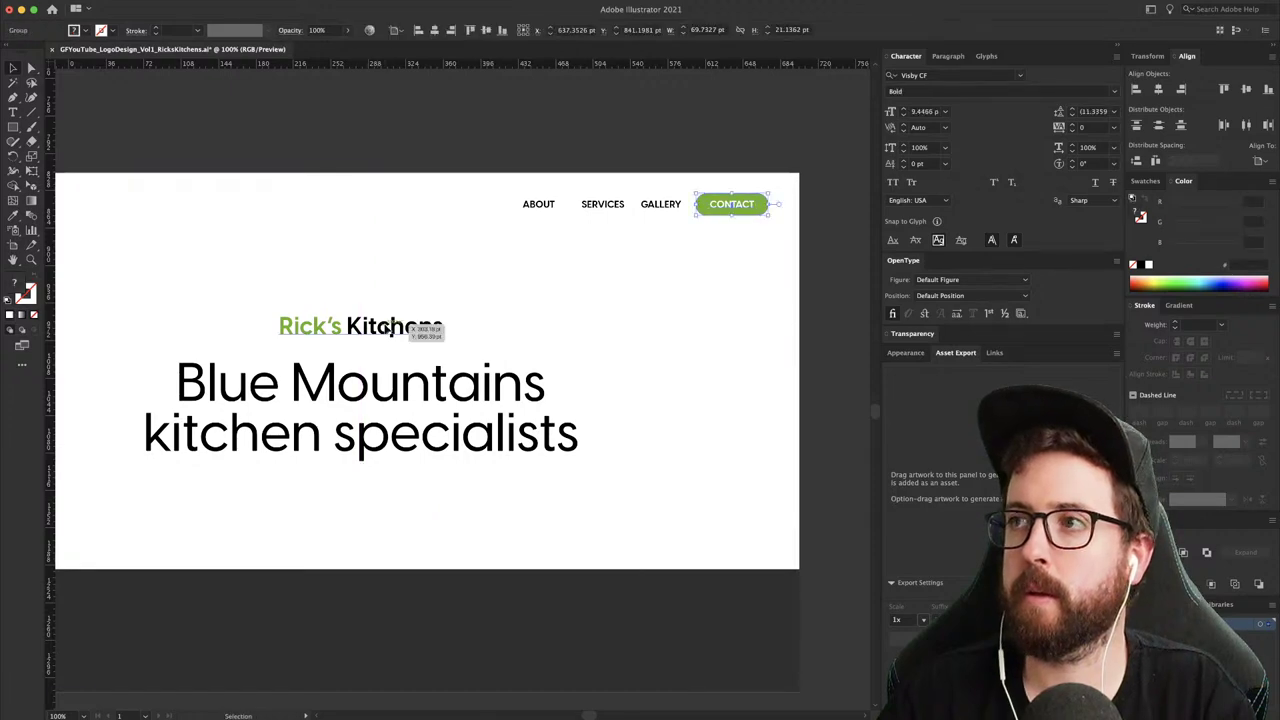
{"action": "key", "text": "super+shift+z"}
{"action": "left_click", "coordinate": [379, 179]}
{"action": "left_click_drag", "start_coordinate": [326, 144], "coordinate": [462, 122]}
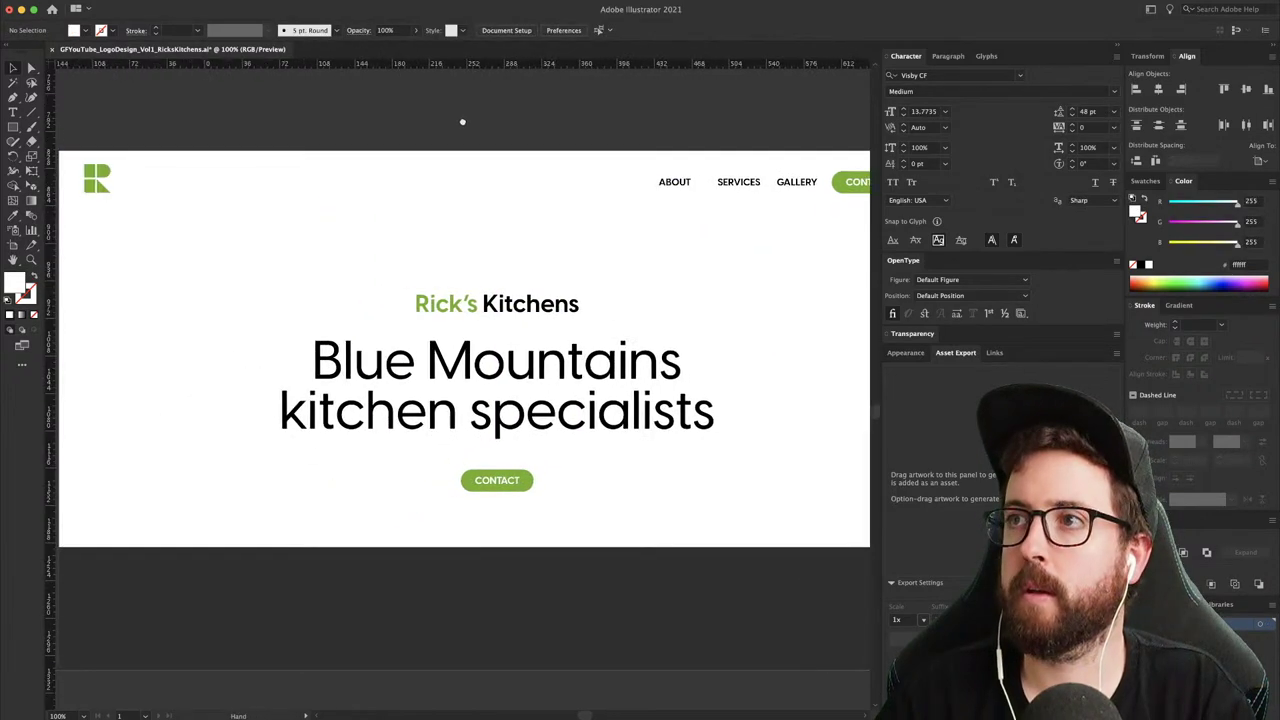
{"action": "key", "text": "super+minus"}
{"action": "left_click_drag", "start_coordinate": [505, 252], "coordinate": [464, 193]}
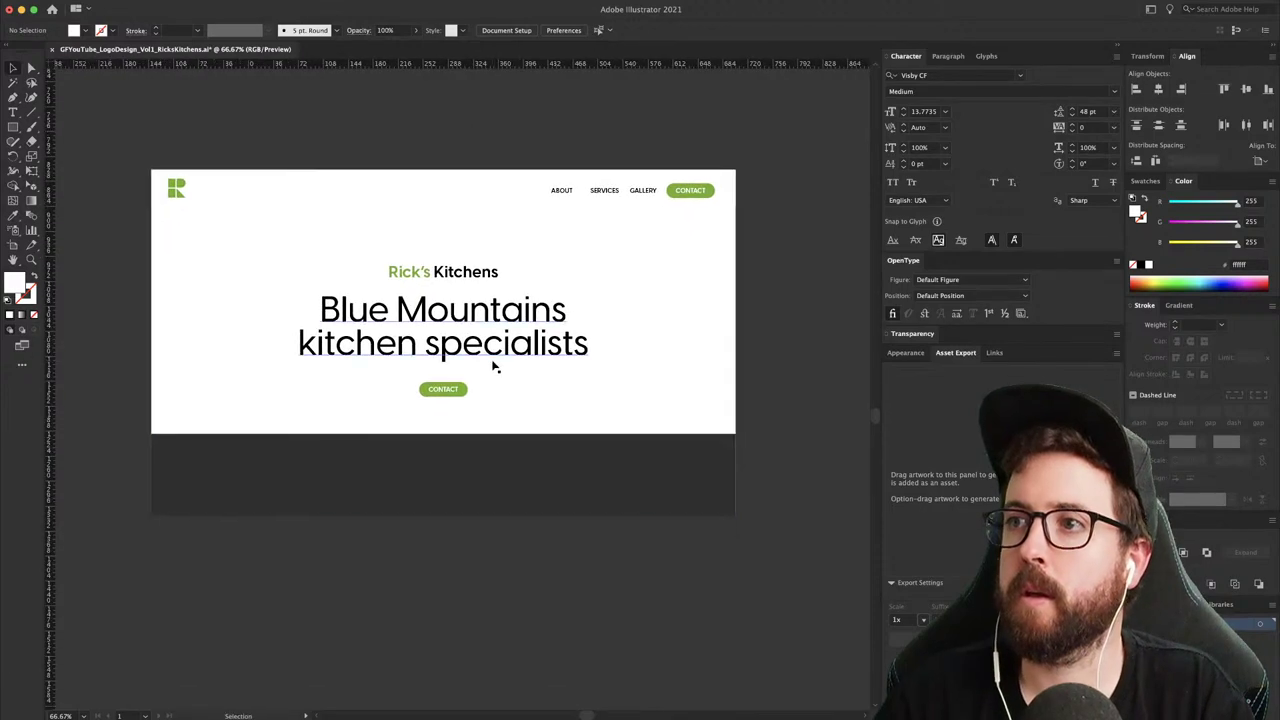
{"action": "scroll", "coordinate": [328, 316], "scroll_direction": "up", "scroll_amount": 10}
{"action": "scroll", "coordinate": [328, 316], "scroll_direction": "left", "scroll_amount": 3}
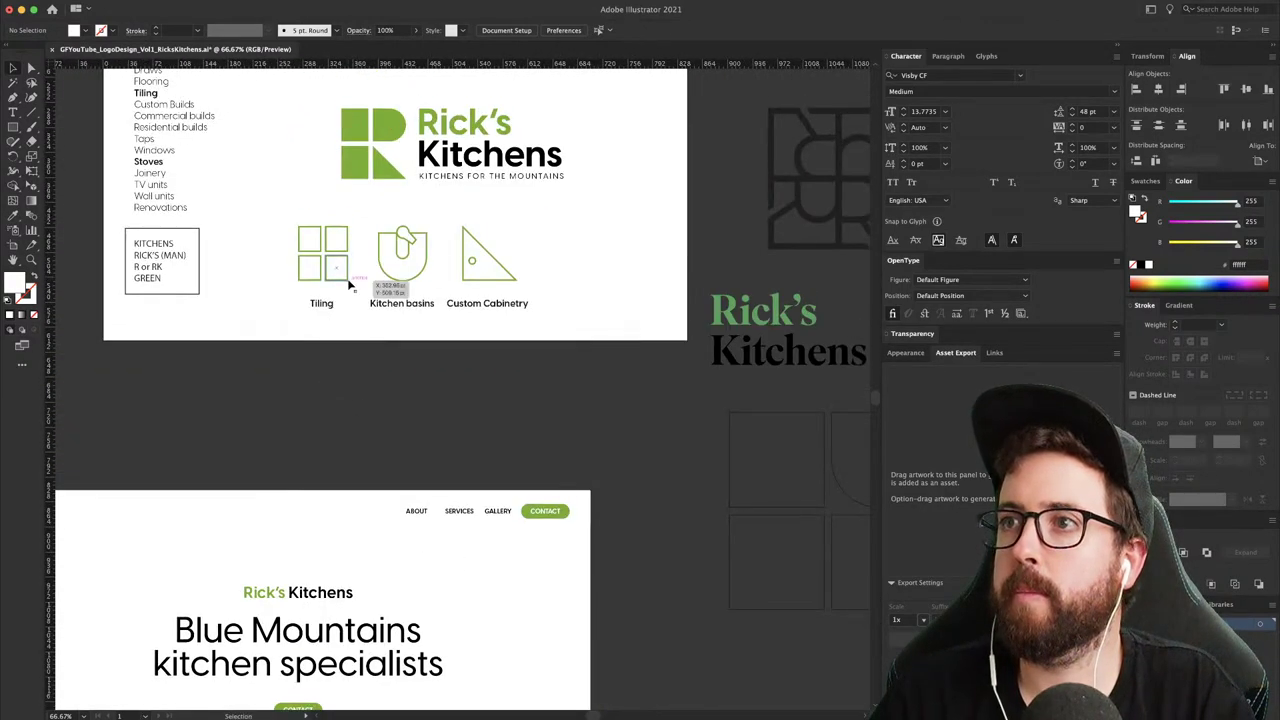
{"action": "left_click", "coordinate": [342, 351]}
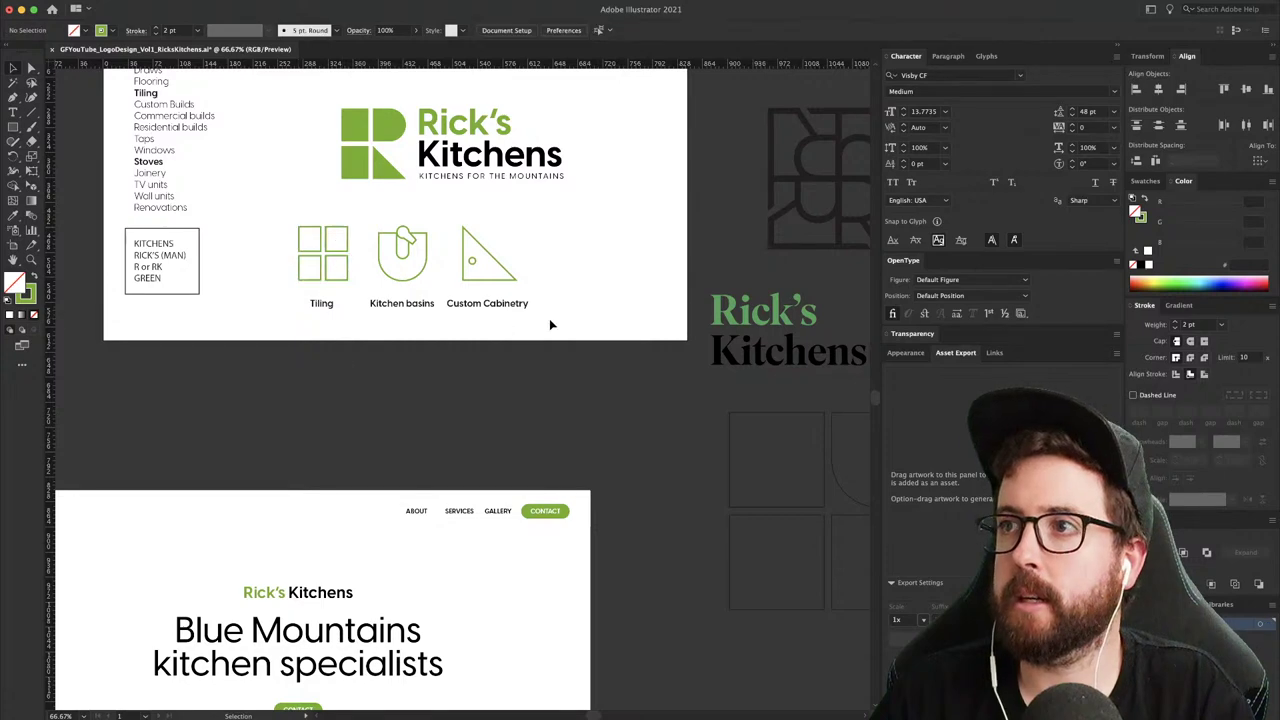
{"action": "left_click_drag", "start_coordinate": [290, 212], "coordinate": [289, 209]}
{"action": "key", "text": "super+c"}
{"action": "left_click_drag", "start_coordinate": [305, 690], "coordinate": [404, 320]}
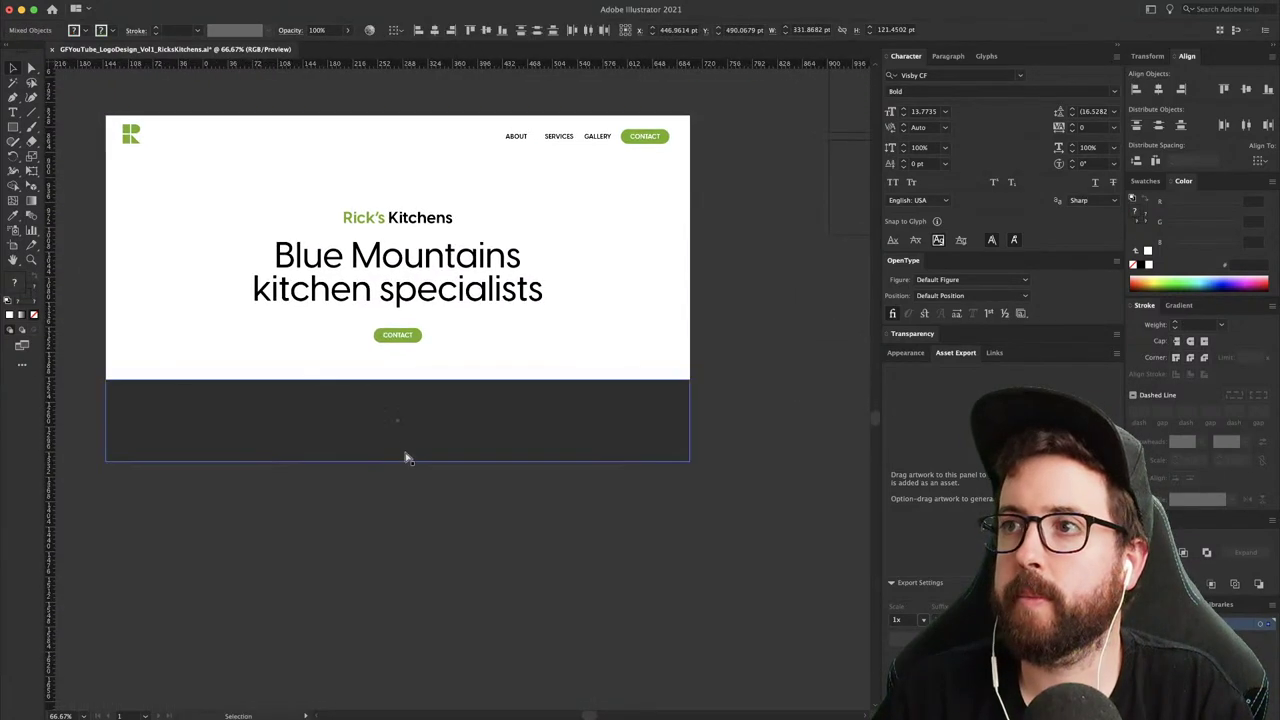
{"action": "key", "text": "super+v"}
{"action": "left_click_drag", "start_coordinate": [447, 370], "coordinate": [407, 410]}
{"action": "key", "text": "s"}
{"action": "left_click_drag", "start_coordinate": [591, 308], "coordinate": [542, 345]}
{"action": "key", "text": "v"}
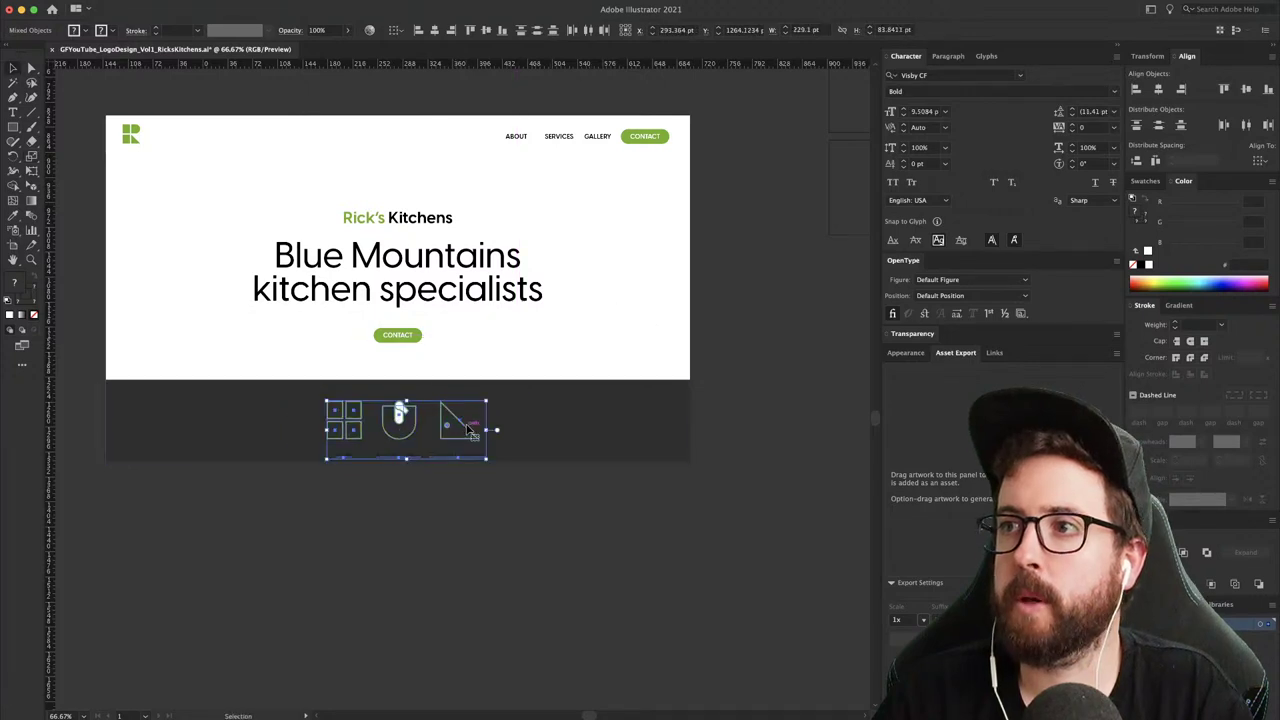
{"action": "left_click_drag", "start_coordinate": [467, 431], "coordinate": [471, 426]}
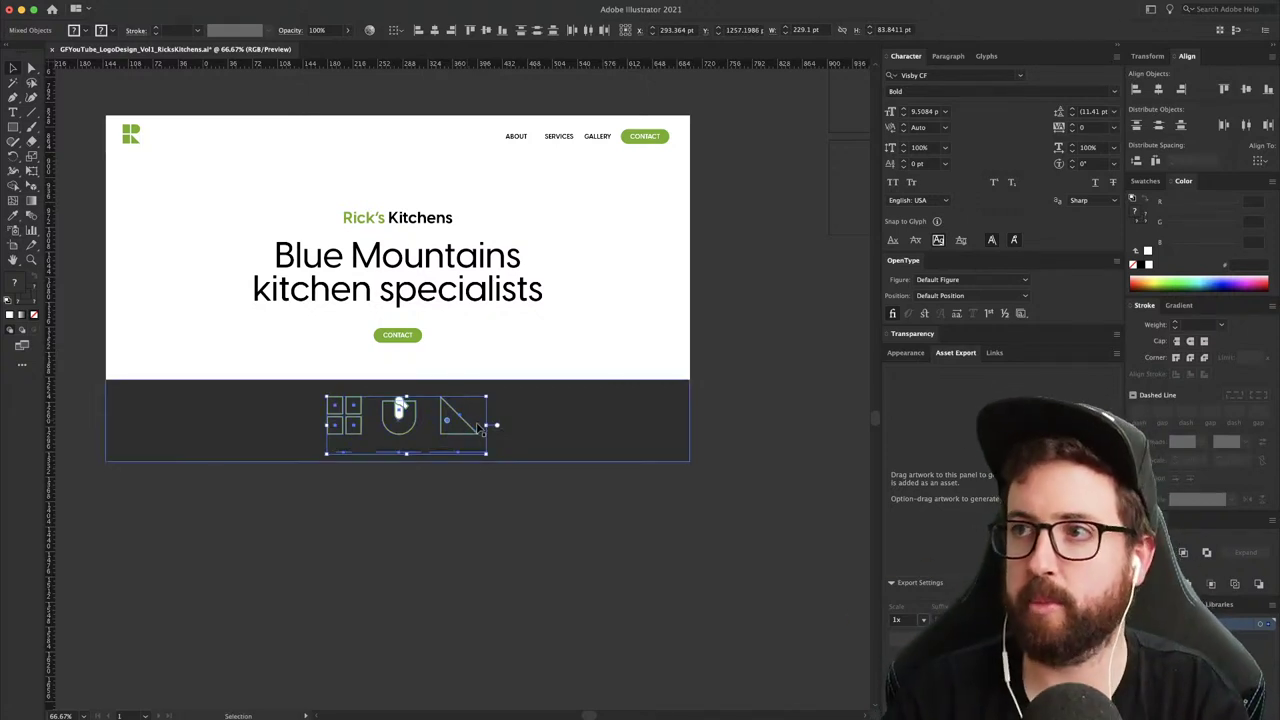
{"action": "left_click", "coordinate": [500, 514]}
{"action": "key", "text": "a"}
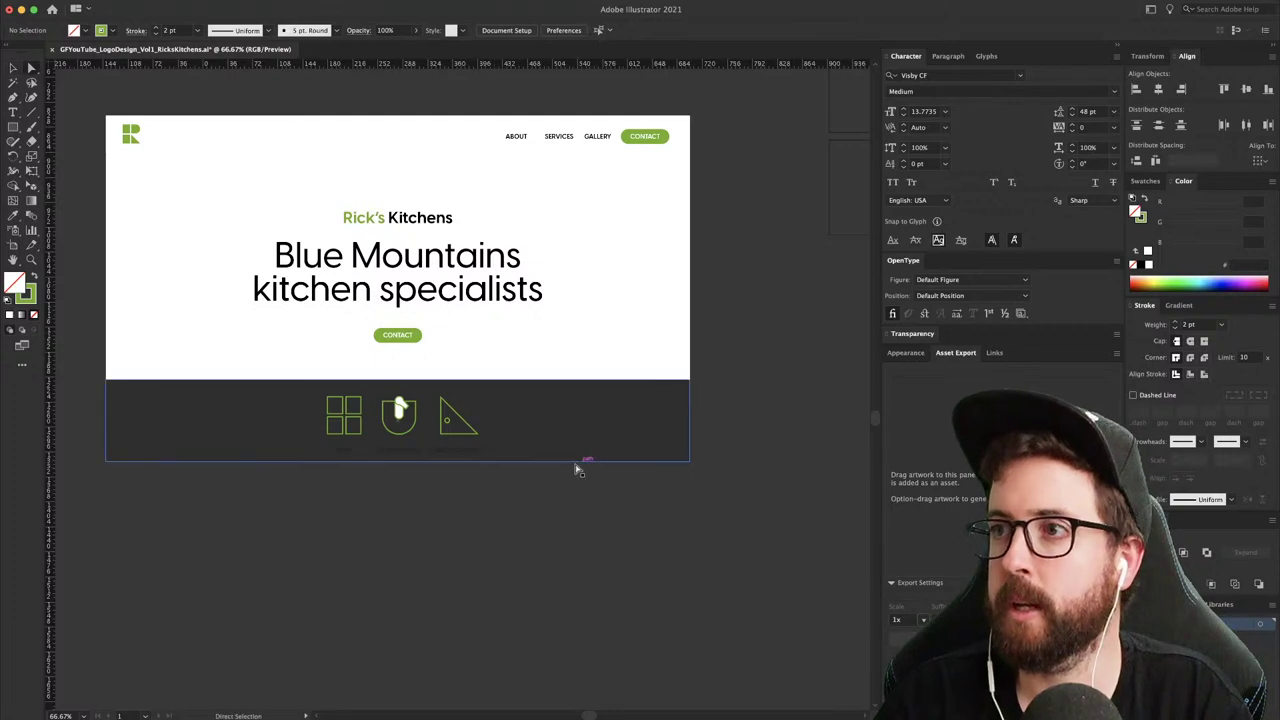
{"action": "scroll", "coordinate": [560, 460], "scroll_direction": "up", "scroll_amount": 3}
{"action": "key", "text": "v"}
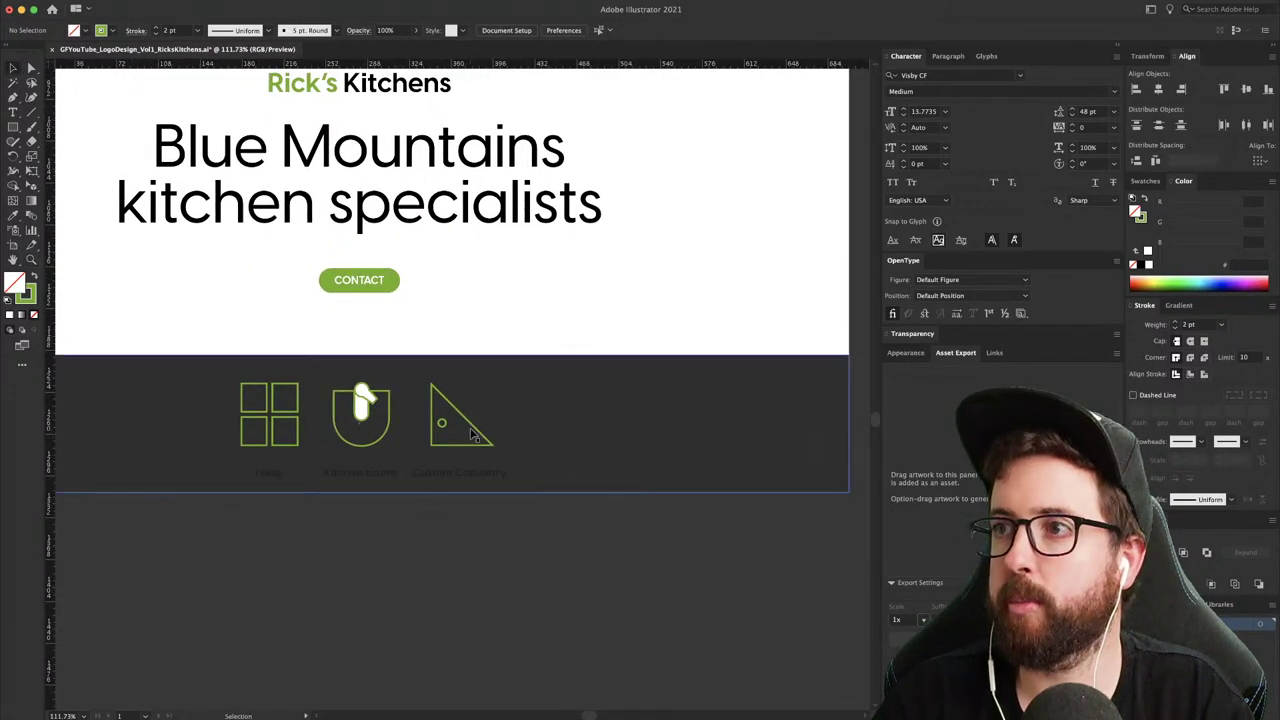
{"action": "left_click", "coordinate": [477, 445]}
{"action": "left_click", "coordinate": [463, 470], "text": "shift"}
{"action": "left_click_drag", "start_coordinate": [516, 516], "coordinate": [518, 439]}
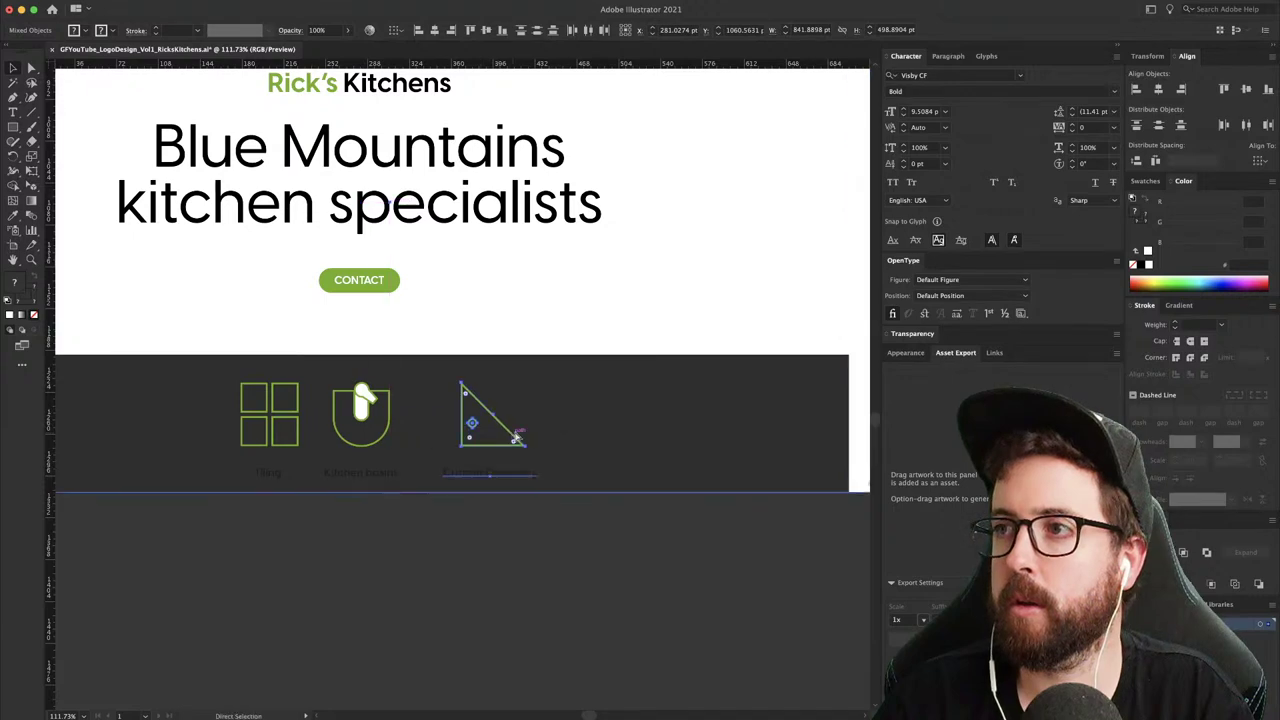
{"action": "key", "text": "super+z"}
{"action": "left_click", "coordinate": [696, 561]}
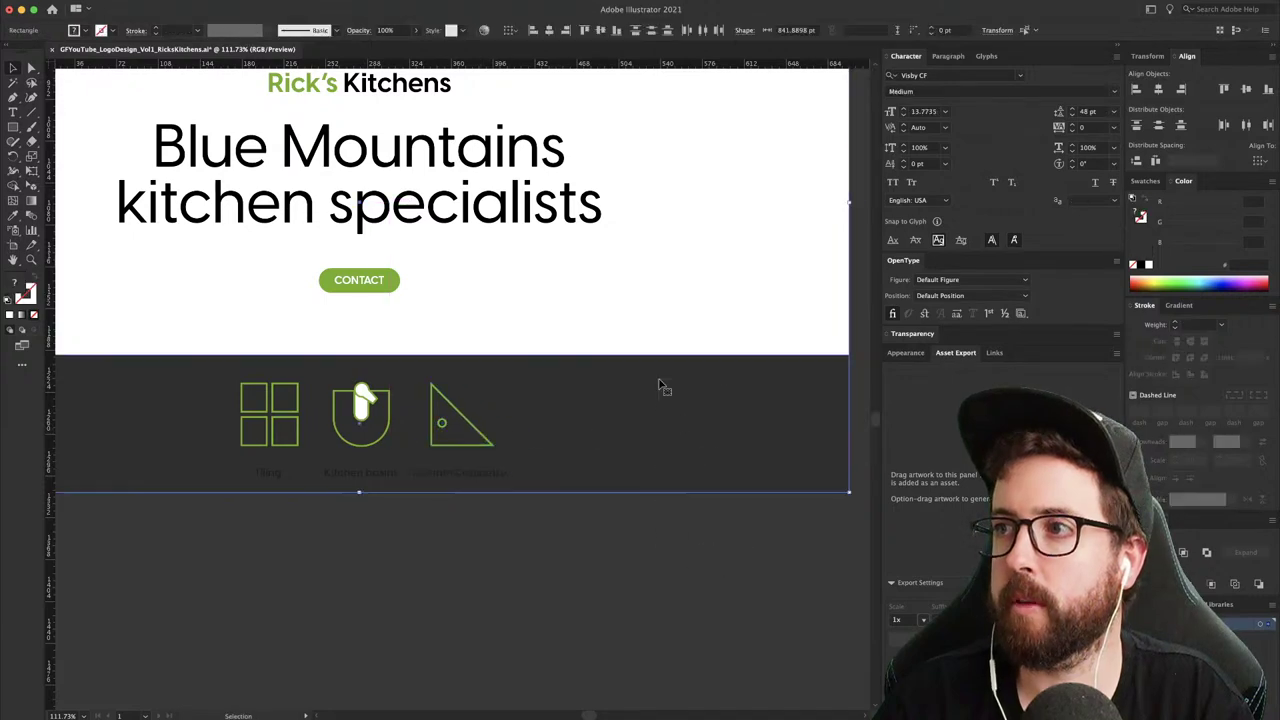
{"action": "key", "text": "a"}
{"action": "left_click", "coordinate": [494, 478]}
{"action": "left_click", "coordinate": [366, 477], "text": "shift"}
- Make the three icon labels white and scale Custom Cabinetry proportionally to 13.7532 pt
{"action": "left_click", "coordinate": [271, 474], "text": "shift"}
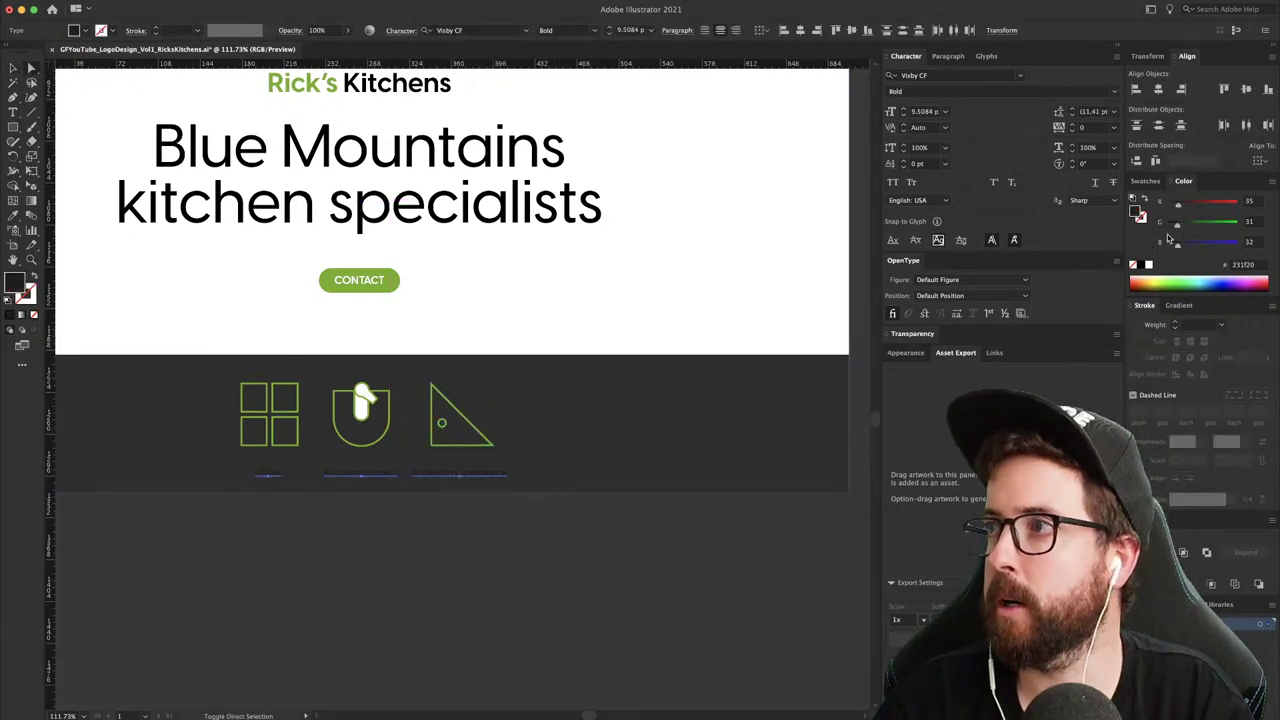
{"action": "left_click", "coordinate": [1148, 265]}
{"action": "left_click", "coordinate": [757, 498]}
{"action": "left_click", "coordinate": [505, 478]}
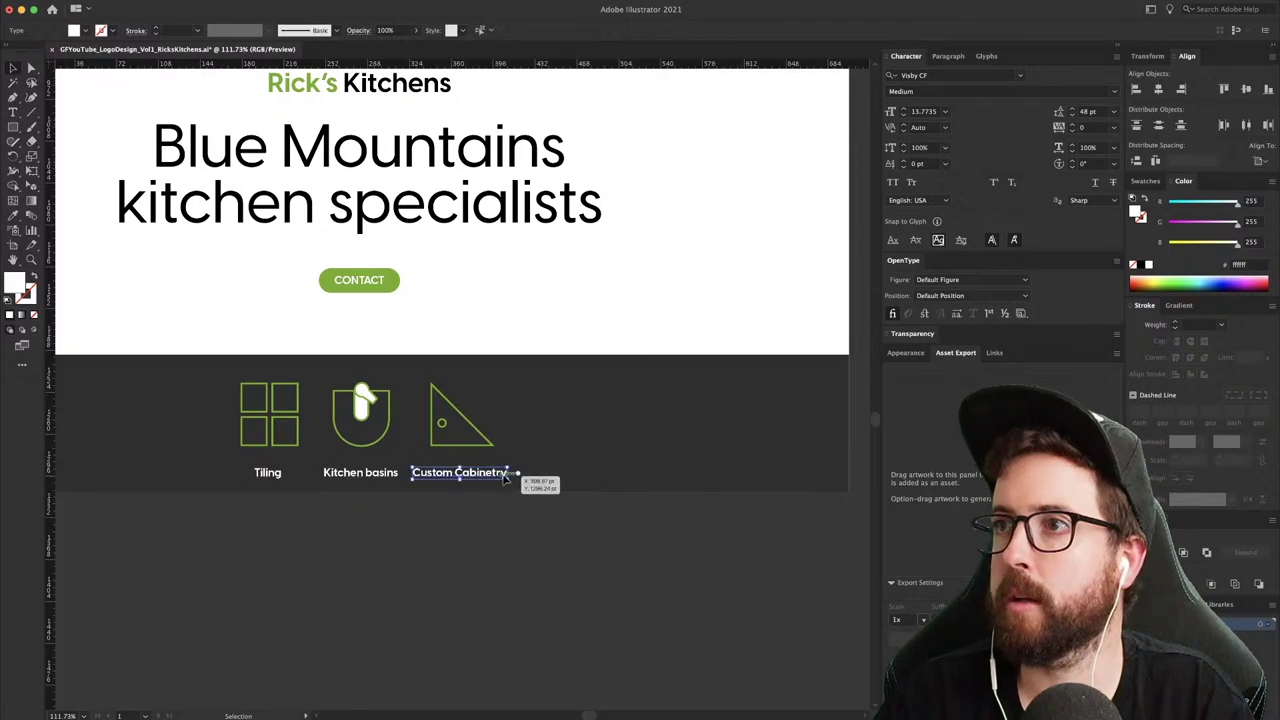
{"action": "left_click_drag", "start_coordinate": [562, 420], "coordinate": [582, 402]}
{"action": "key", "text": "super+z"}
{"action": "left_click_drag", "start_coordinate": [520, 432], "coordinate": [559, 407]}
- Copy the Custom Cabinetry type style onto the Kitchen basins and Tiling labels
{"action": "left_click", "coordinate": [360, 472]}
{"action": "key", "text": "i"}
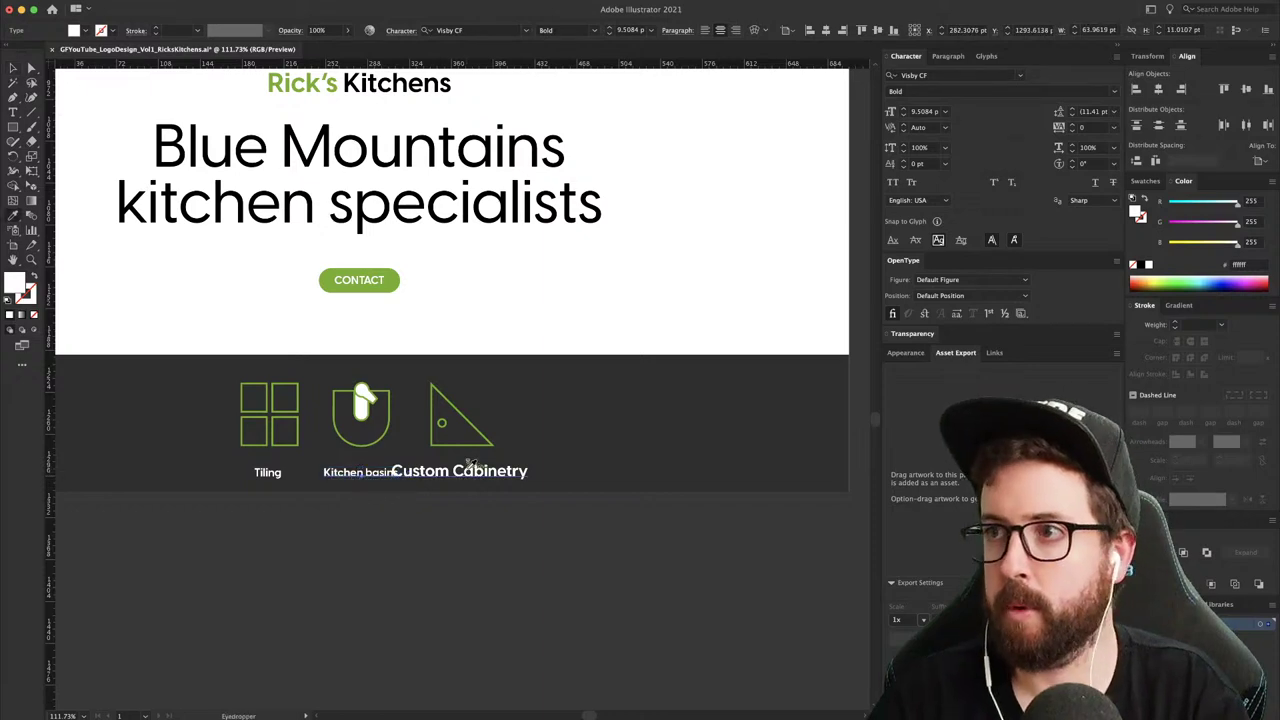
{"action": "left_click", "coordinate": [465, 470]}
{"action": "key", "text": "v"}
{"action": "left_click", "coordinate": [278, 472]}
{"action": "key", "text": "i"}
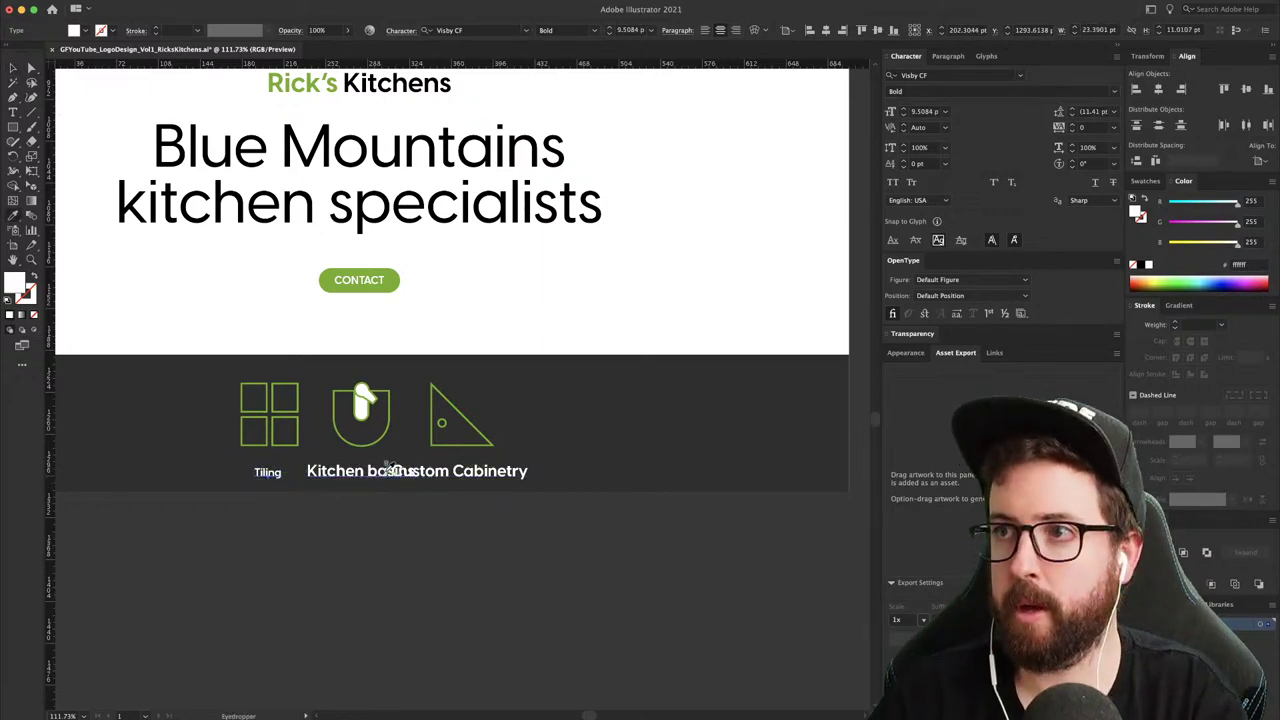
{"action": "left_click", "coordinate": [391, 470]}
{"action": "key", "text": "v"}
{"action": "left_click", "coordinate": [369, 529]}
- Move the Custom Cabinetry group toward the band's right and Tiling toward its left
{"action": "left_click", "coordinate": [485, 433]}
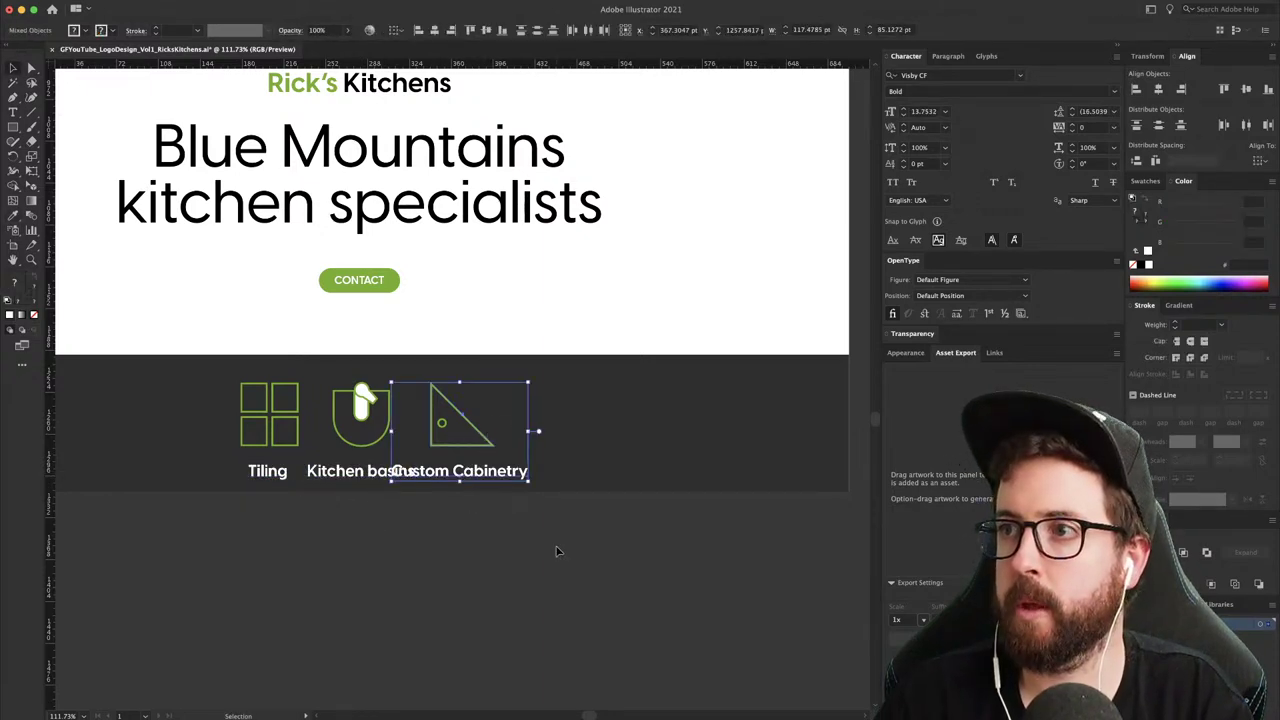
{"action": "left_click_drag", "start_coordinate": [556, 547], "coordinate": [648, 432]}
{"action": "left_click", "coordinate": [476, 430], "text": "shift"}
{"action": "left_click", "coordinate": [386, 529]}
{"action": "scroll", "coordinate": [491, 549], "scroll_direction": "left", "scroll_amount": 5}
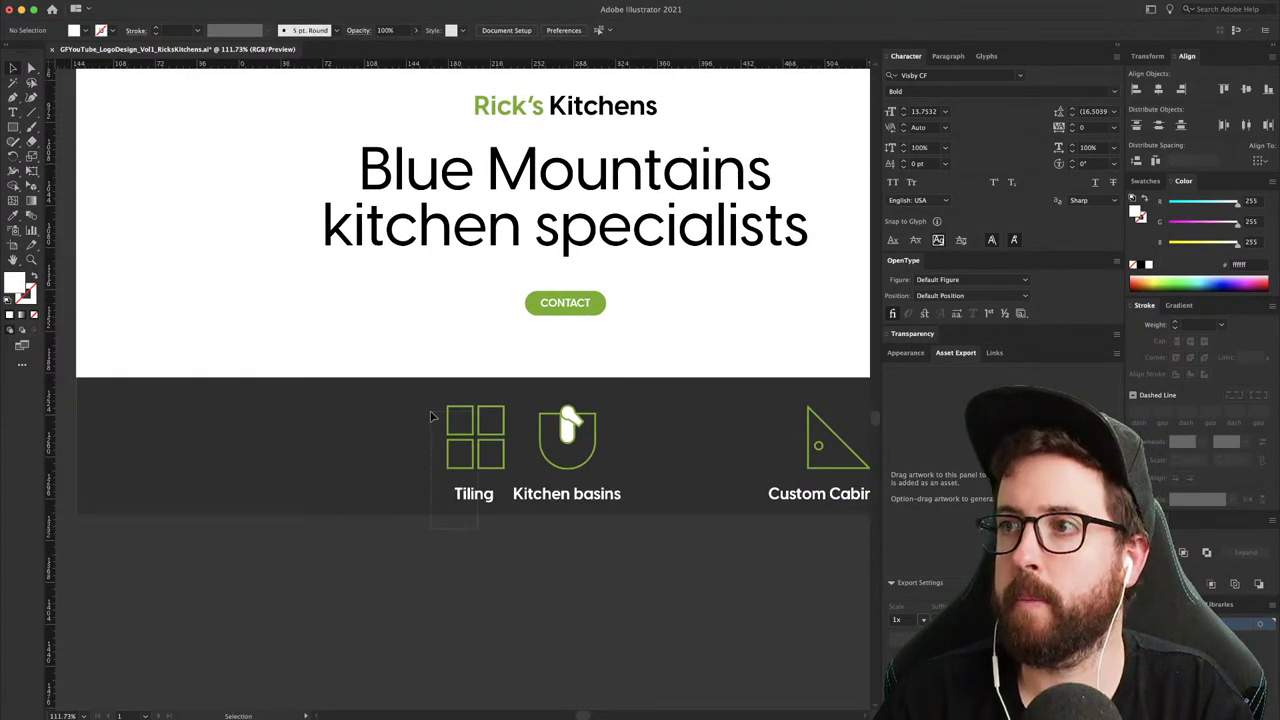
{"action": "left_click_drag", "start_coordinate": [431, 416], "coordinate": [431, 414]}
{"action": "left_click_drag", "start_coordinate": [486, 521], "coordinate": [322, 439]}
{"action": "left_click", "coordinate": [483, 437]}
{"action": "left_click_drag", "start_coordinate": [590, 428], "coordinate": [433, 434]}
{"action": "left_click", "coordinate": [483, 494]}
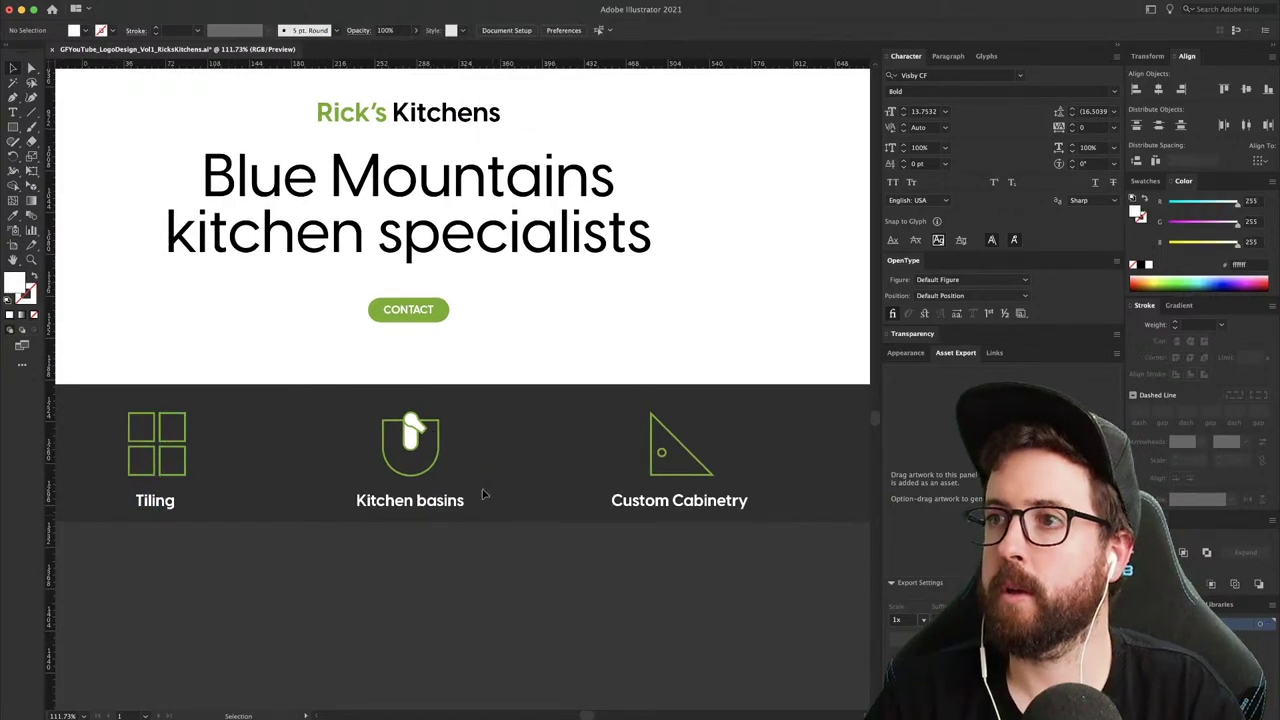
- Fill the tap inside the Kitchen basins icon with the band's dark grey
{"action": "key", "text": "a"}
{"action": "left_click", "coordinate": [414, 430]}
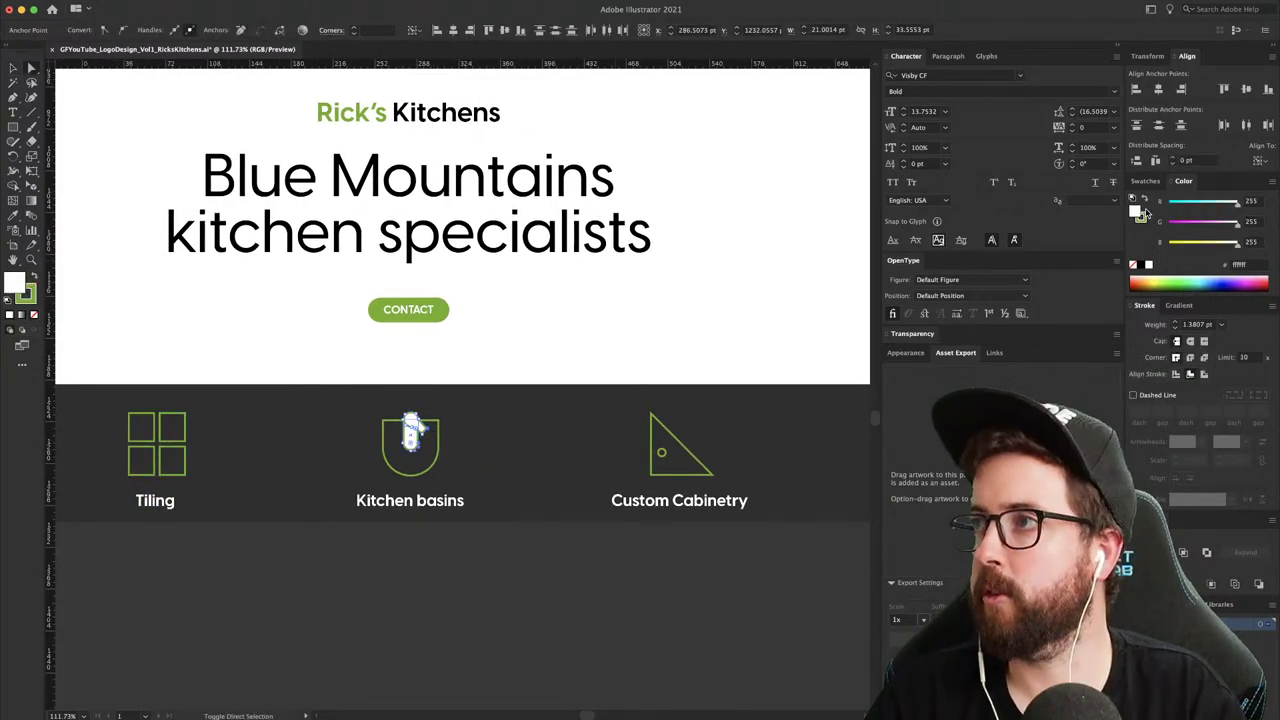
{"action": "left_click", "coordinate": [555, 395]}
{"action": "key", "text": "v"}
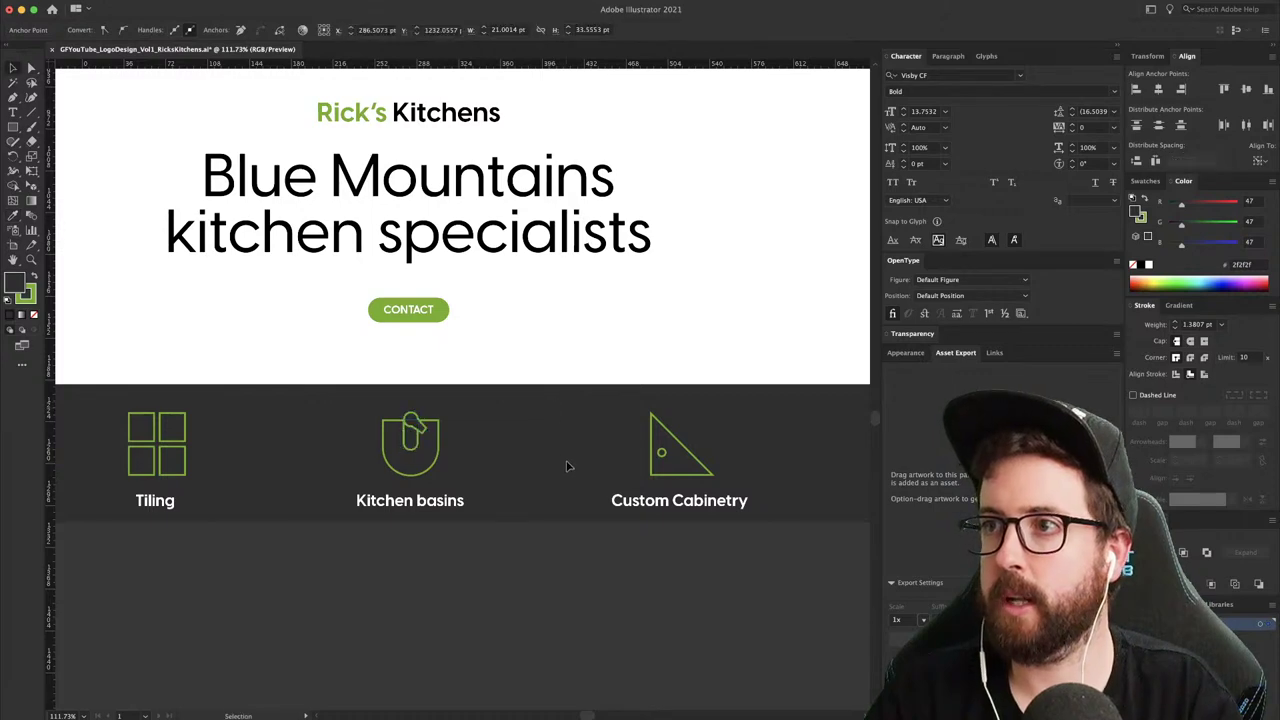
- Drag the dark service band's bottom edge lower
{"action": "left_click", "coordinate": [465, 508]}
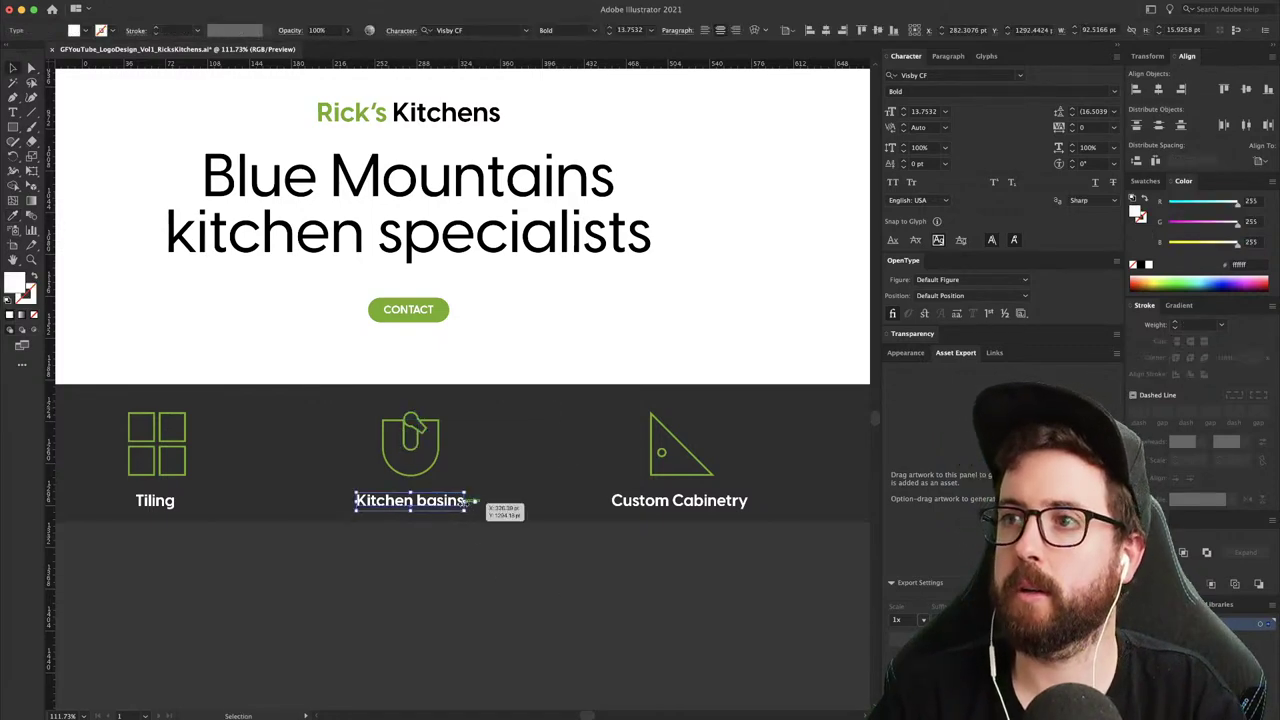
{"action": "left_click", "coordinate": [535, 604]}
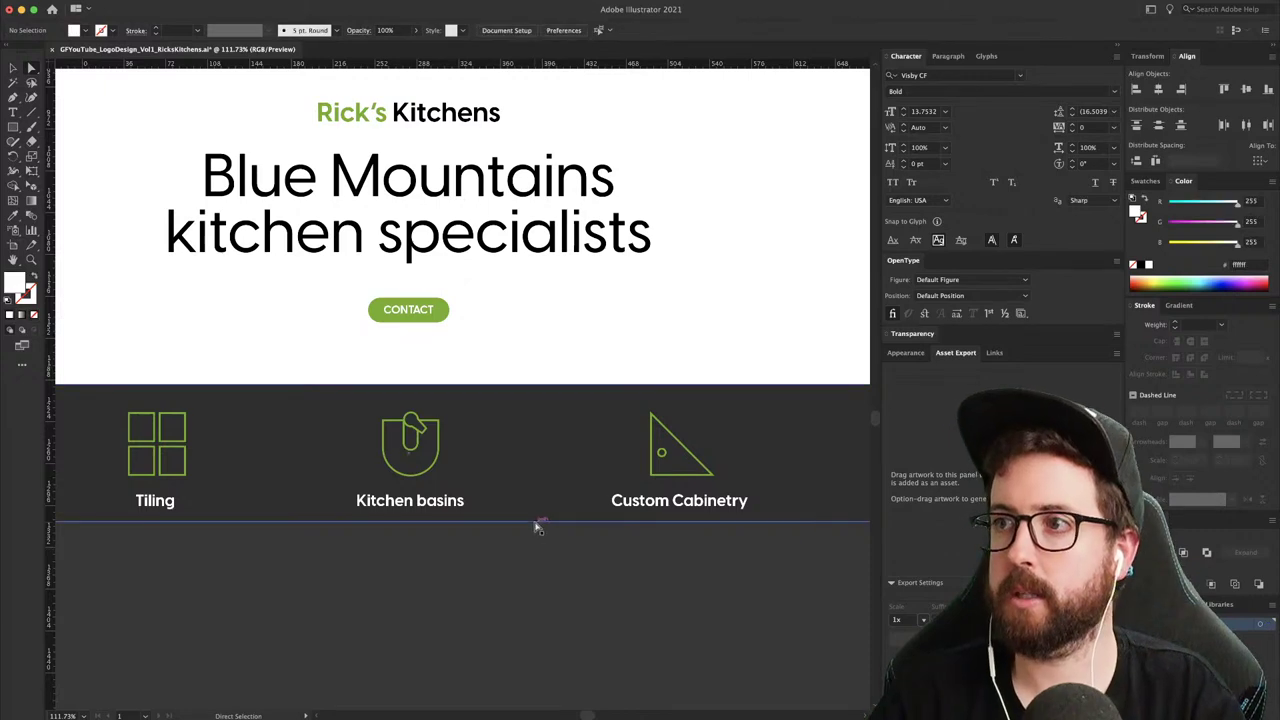
{"action": "left_click_drag", "start_coordinate": [536, 524], "coordinate": [537, 549]}
{"action": "left_click", "coordinate": [552, 605]}
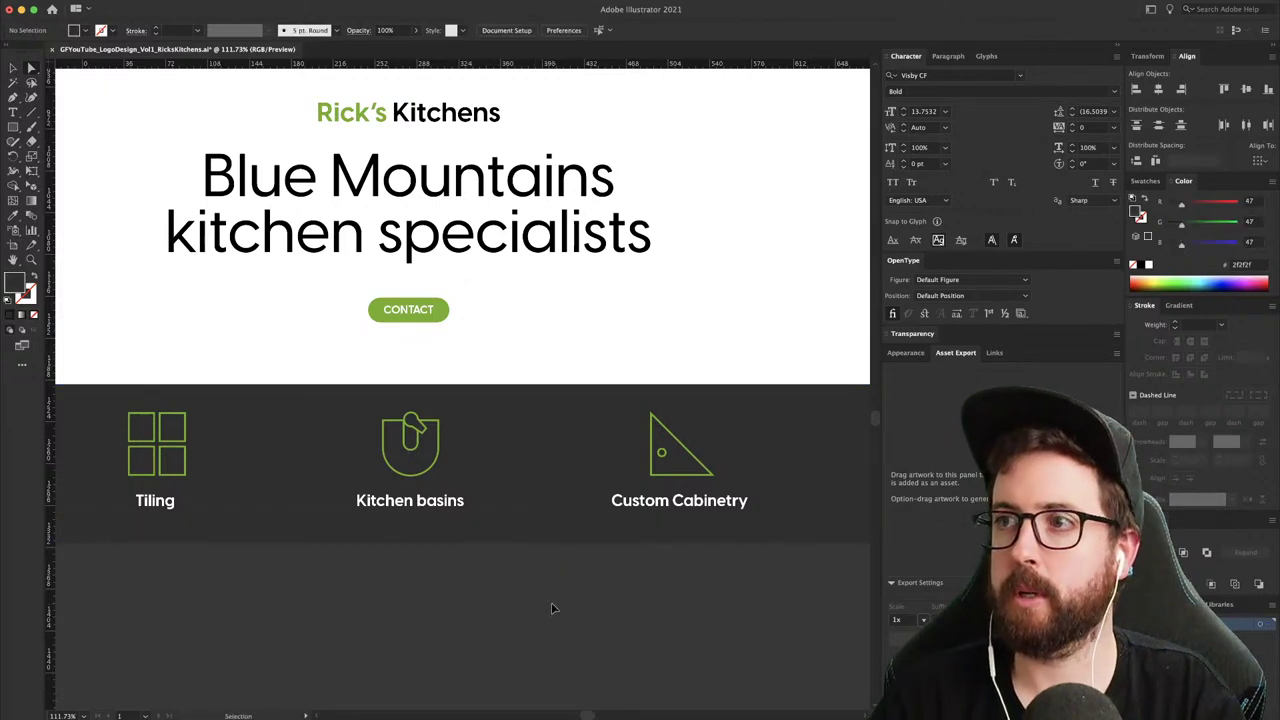
{"action": "key", "text": "super+minus"}
{"action": "key", "text": "super+minus"}
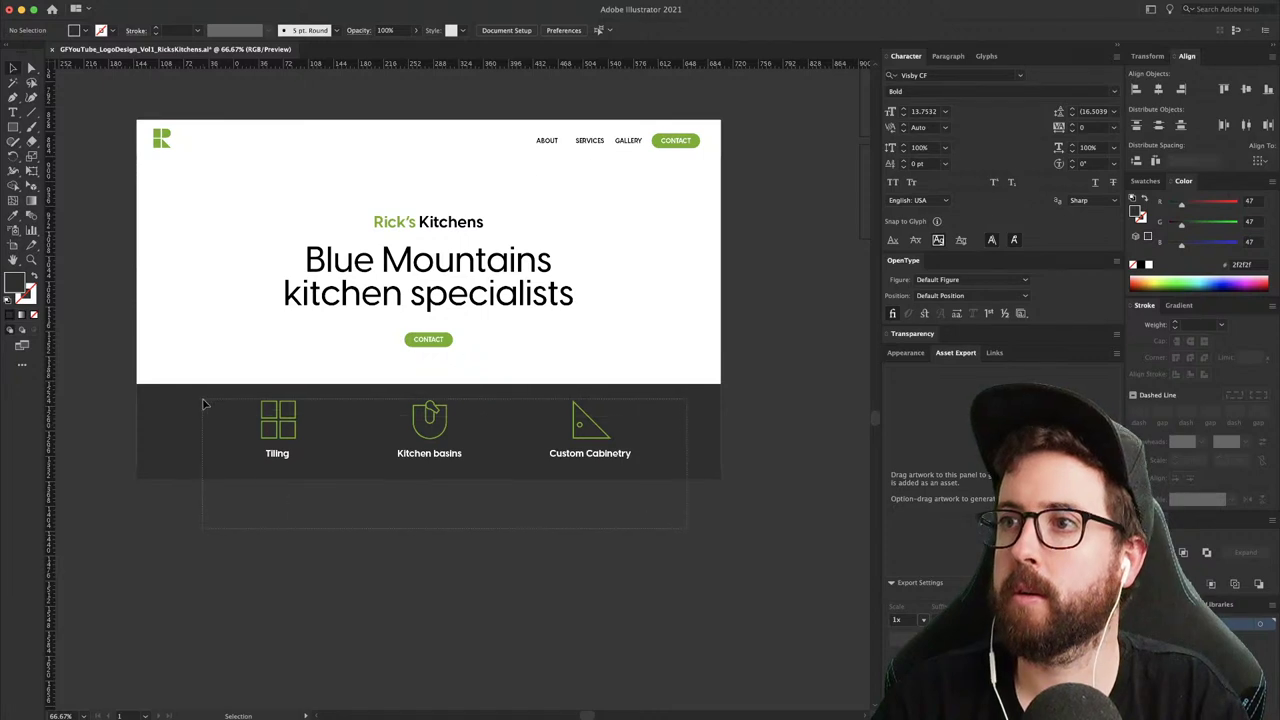
- Select all icons and labels in the service icon row
{"action": "left_click_drag", "start_coordinate": [203, 404], "coordinate": [203, 404]}
{"action": "left_click", "coordinate": [334, 522]}
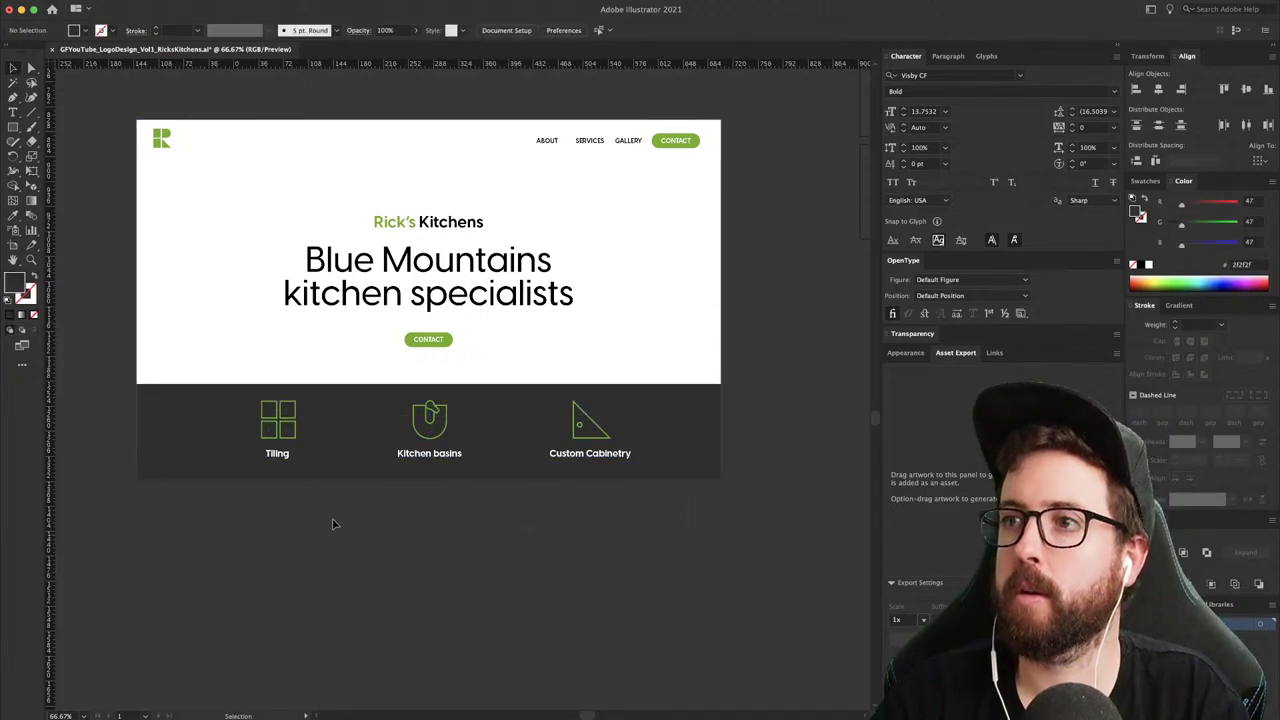
{"action": "left_click", "coordinate": [341, 439]}
{"action": "left_click", "coordinate": [548, 560]}
{"action": "left_click_drag", "start_coordinate": [247, 407], "coordinate": [218, 403]}
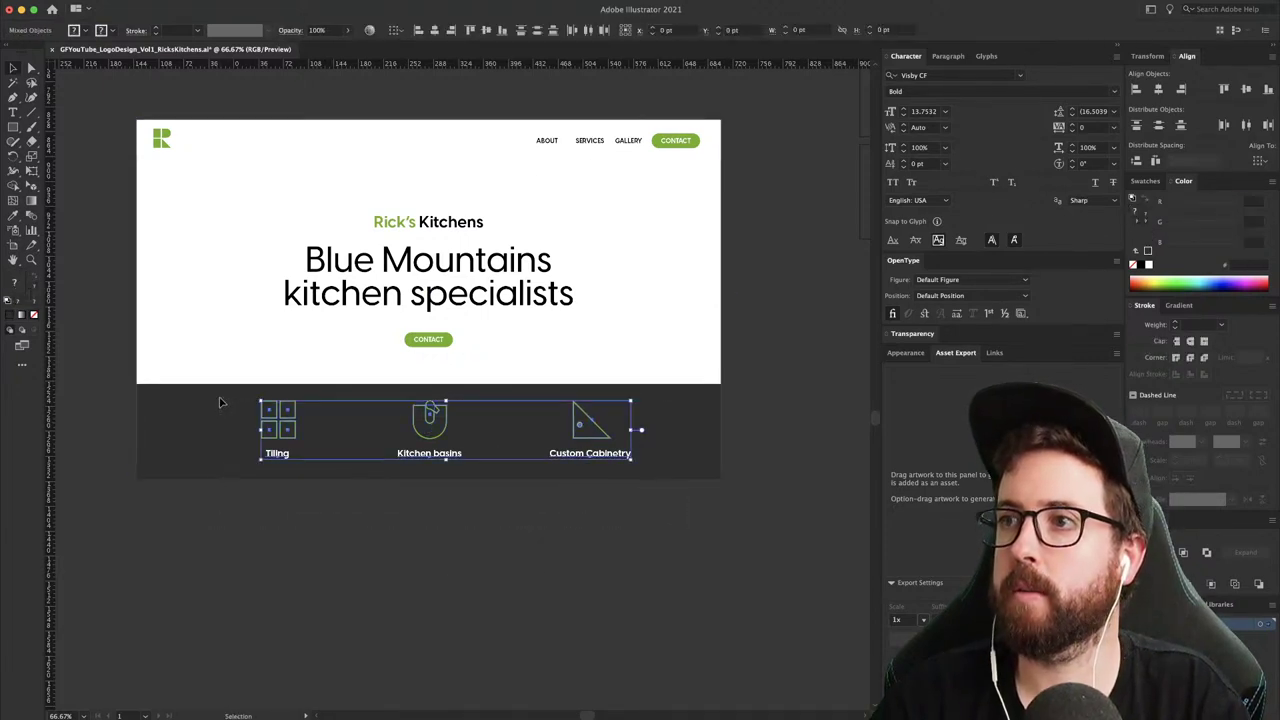
{"action": "left_click", "coordinate": [432, 540]}
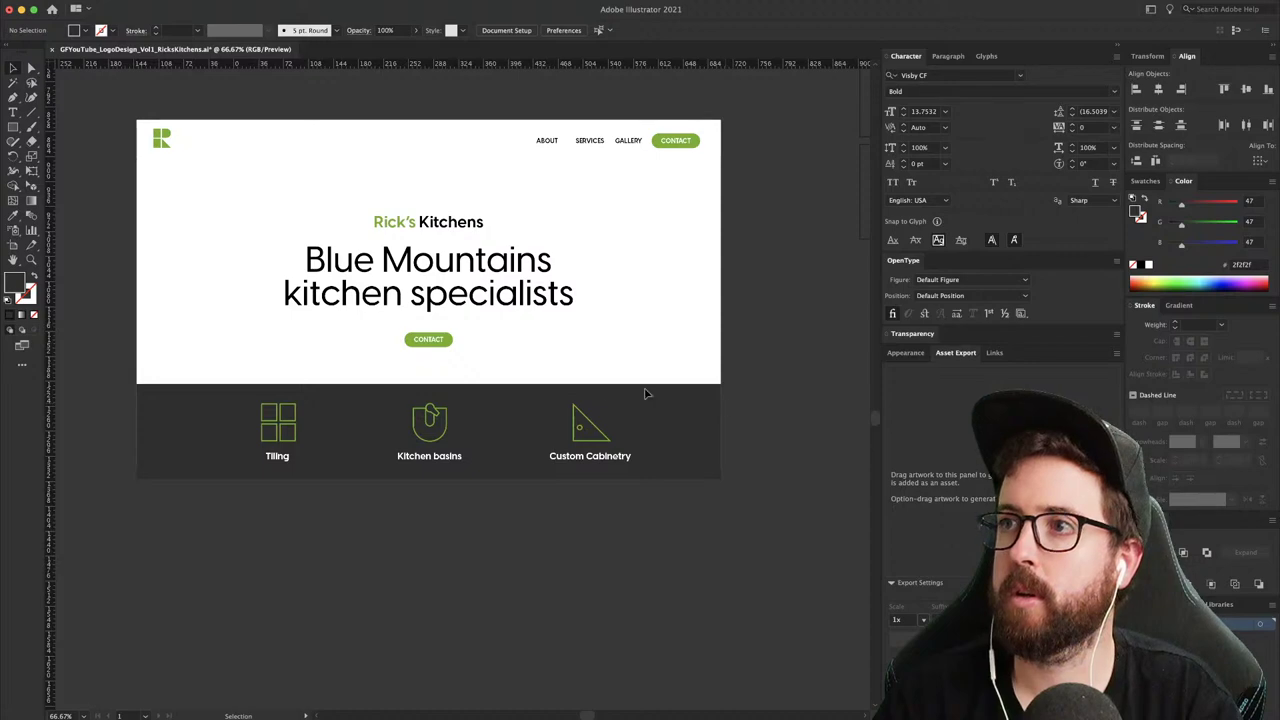
- Duplicate the CONTACT button to its left and shift both buttons right
{"action": "key", "text": "z"}
{"action": "left_click_drag", "start_coordinate": [450, 335], "coordinate": [594, 478]}
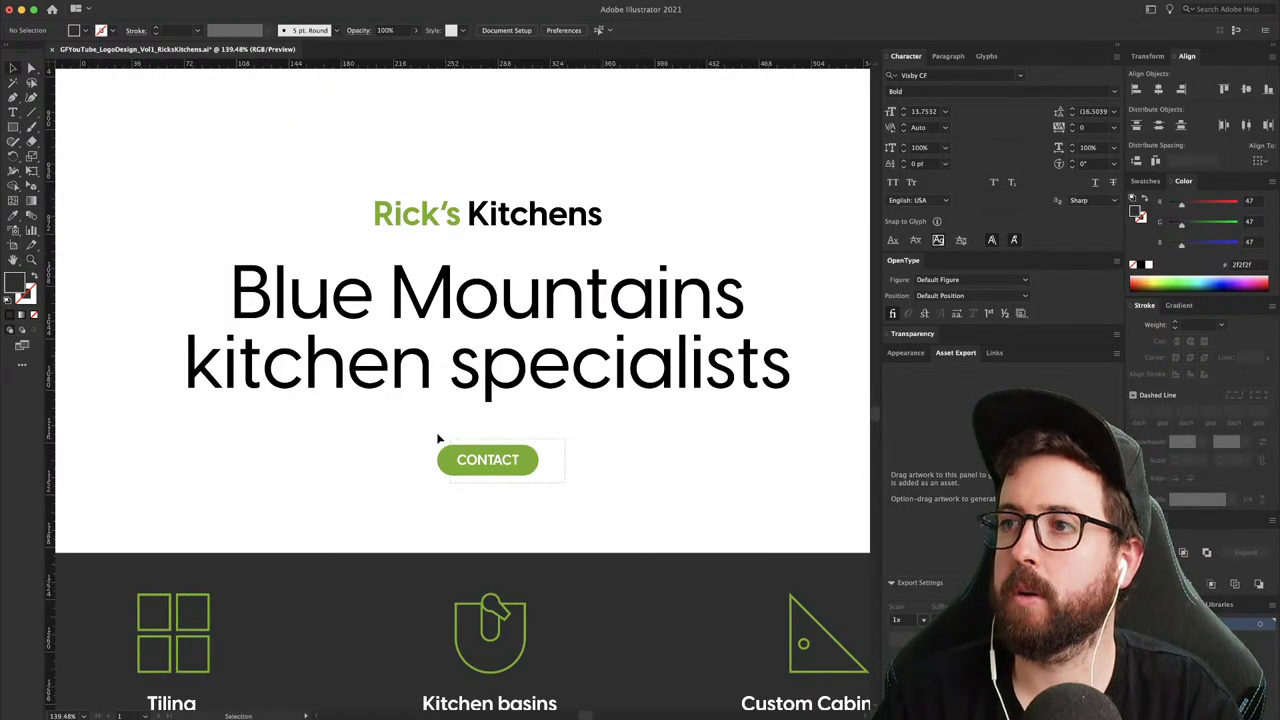
{"action": "left_click_drag", "start_coordinate": [495, 457], "coordinate": [363, 457]}
{"action": "left_click_drag", "start_coordinate": [617, 486], "coordinate": [402, 457]}
{"action": "left_click", "coordinate": [451, 503]}
- Make the left button's rounded rectangle a black outline
{"action": "left_click", "coordinate": [466, 479]}
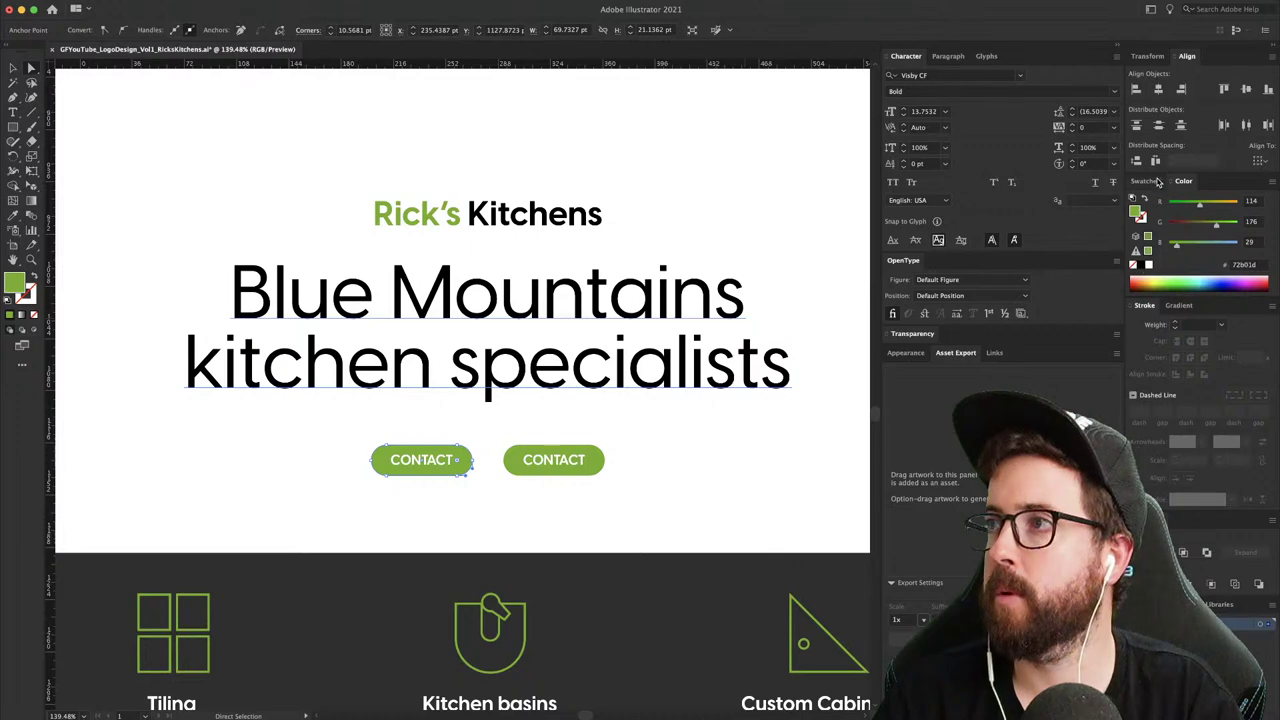
{"action": "left_click", "coordinate": [1147, 256]}
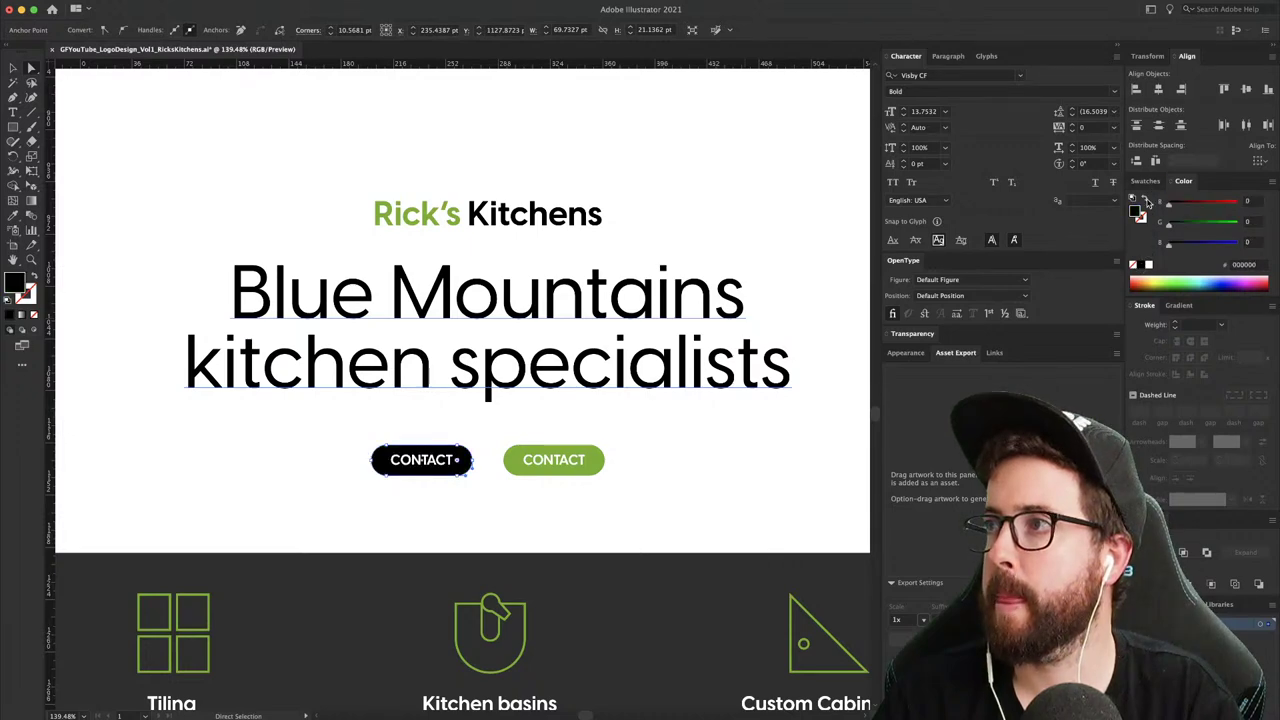
{"action": "left_click", "coordinate": [1147, 200]}
{"action": "key", "text": "v"}
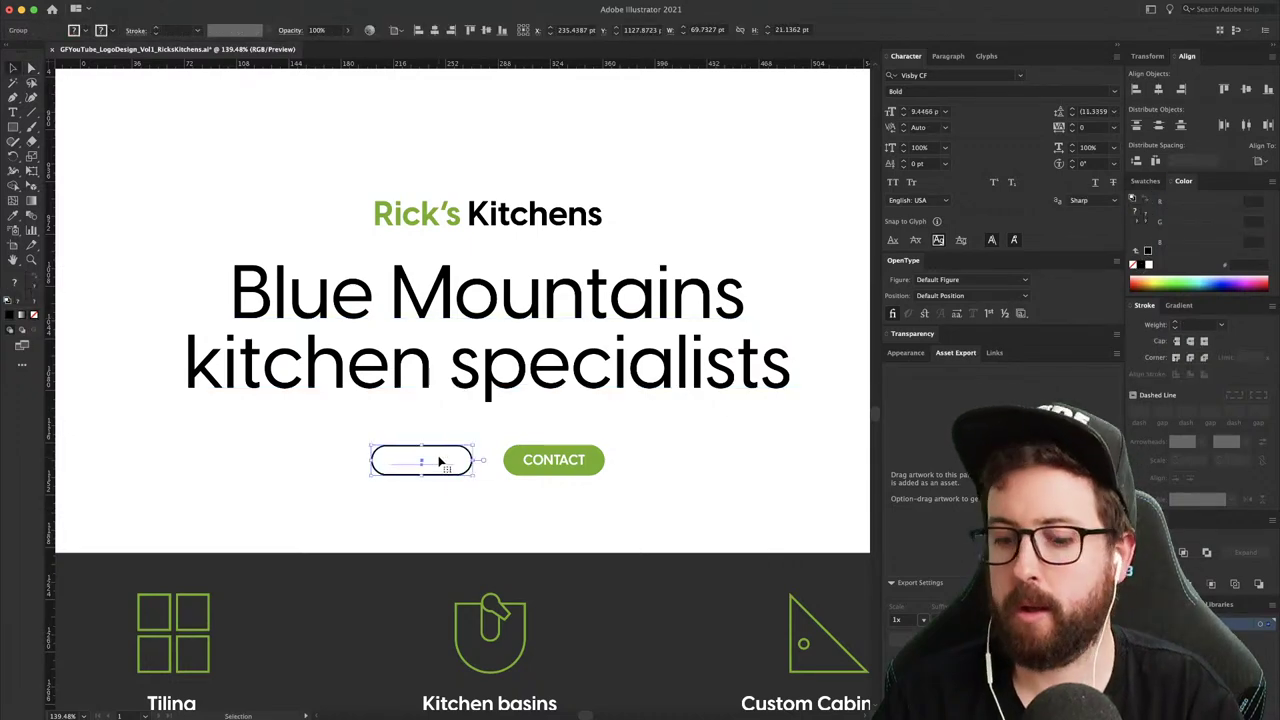
{"action": "key", "text": "super+shift+a"}
- Change the left button's label to SERVICES in black, matching the headline
{"action": "key", "text": "t"}
{"action": "double_click", "coordinate": [434, 461]}
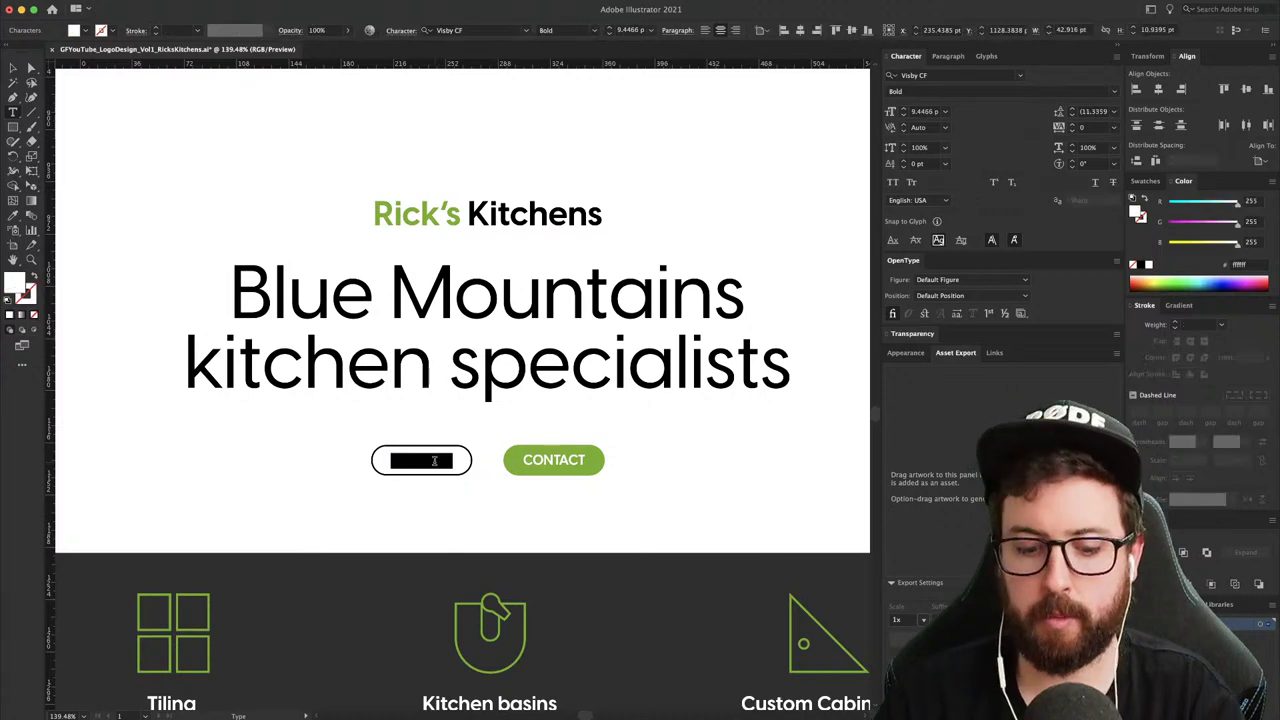
{"action": "key", "text": "BackSpace"}
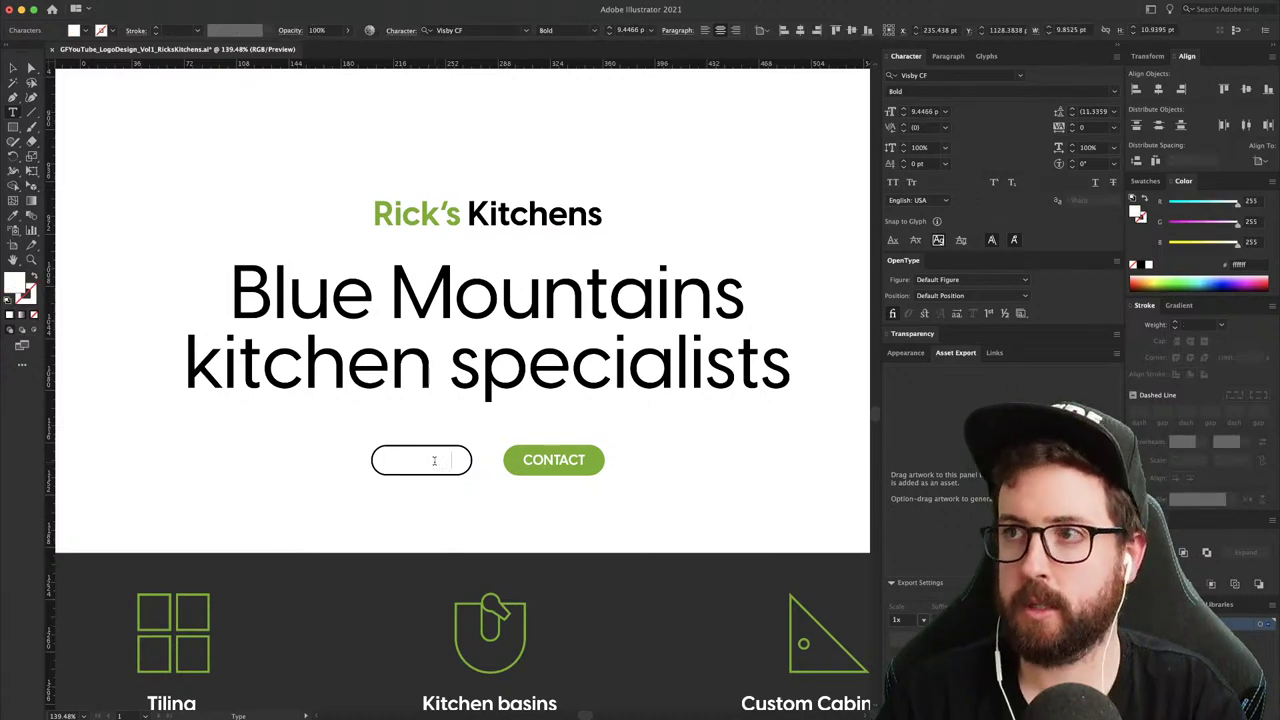
{"action": "key", "text": "super+z"}
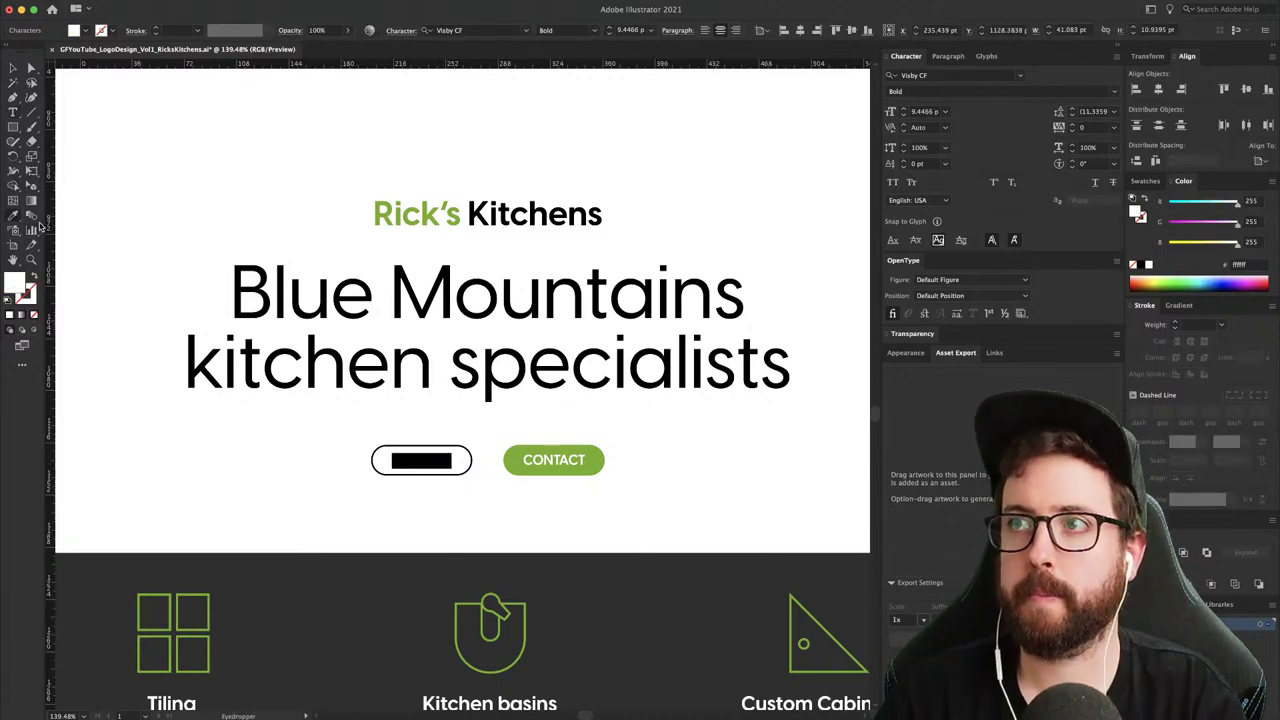
{"action": "type", "text": "SERVICES"}
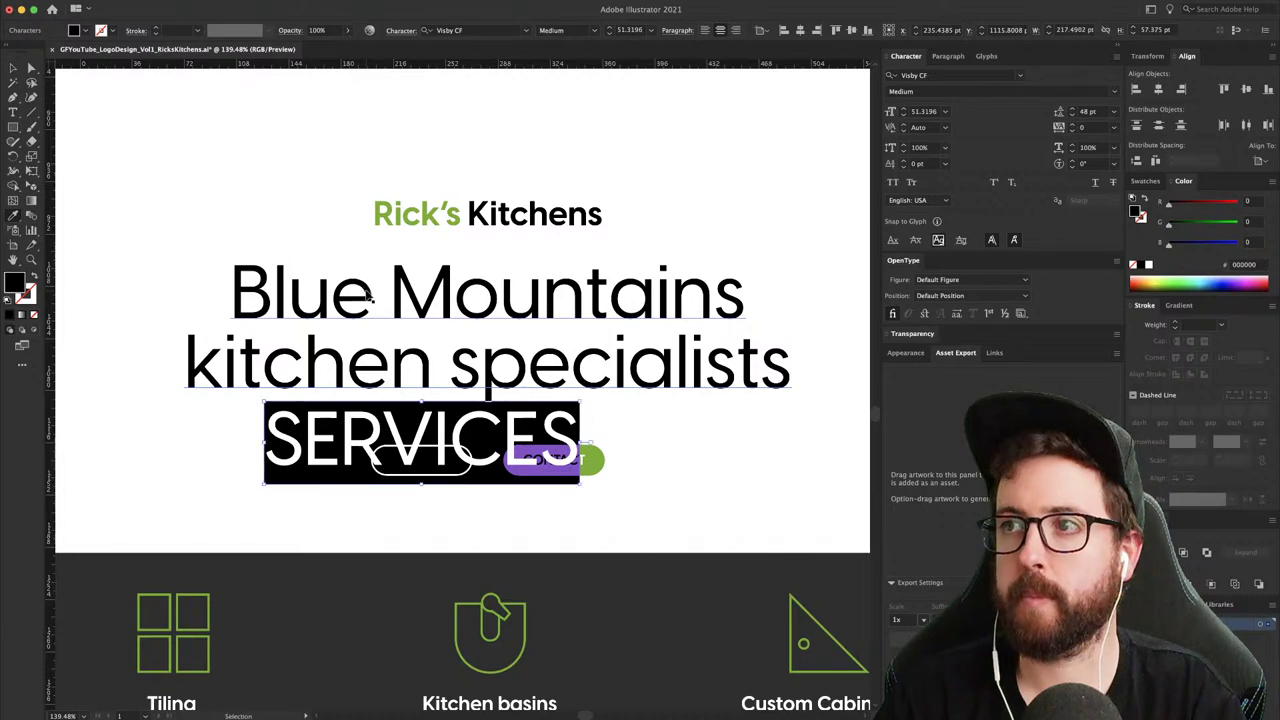
{"action": "key", "text": "super+z"}
{"action": "key", "text": "i"}
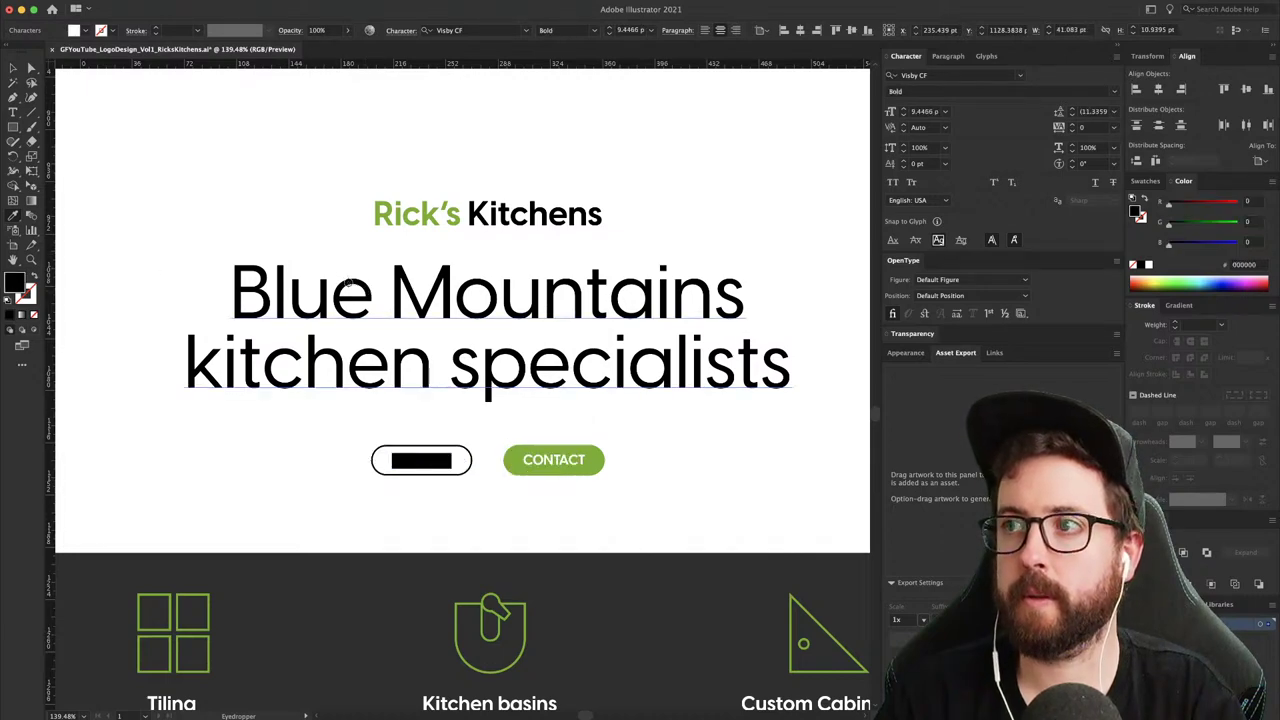
{"action": "left_click", "coordinate": [348, 282], "text": "shift"}
{"action": "key", "text": "v"}
{"action": "left_click", "coordinate": [560, 525]}
- Nudge both hero button labels, SERVICES and CONTACT, one step down
{"action": "key", "text": "a"}
{"action": "left_click", "coordinate": [451, 464]}
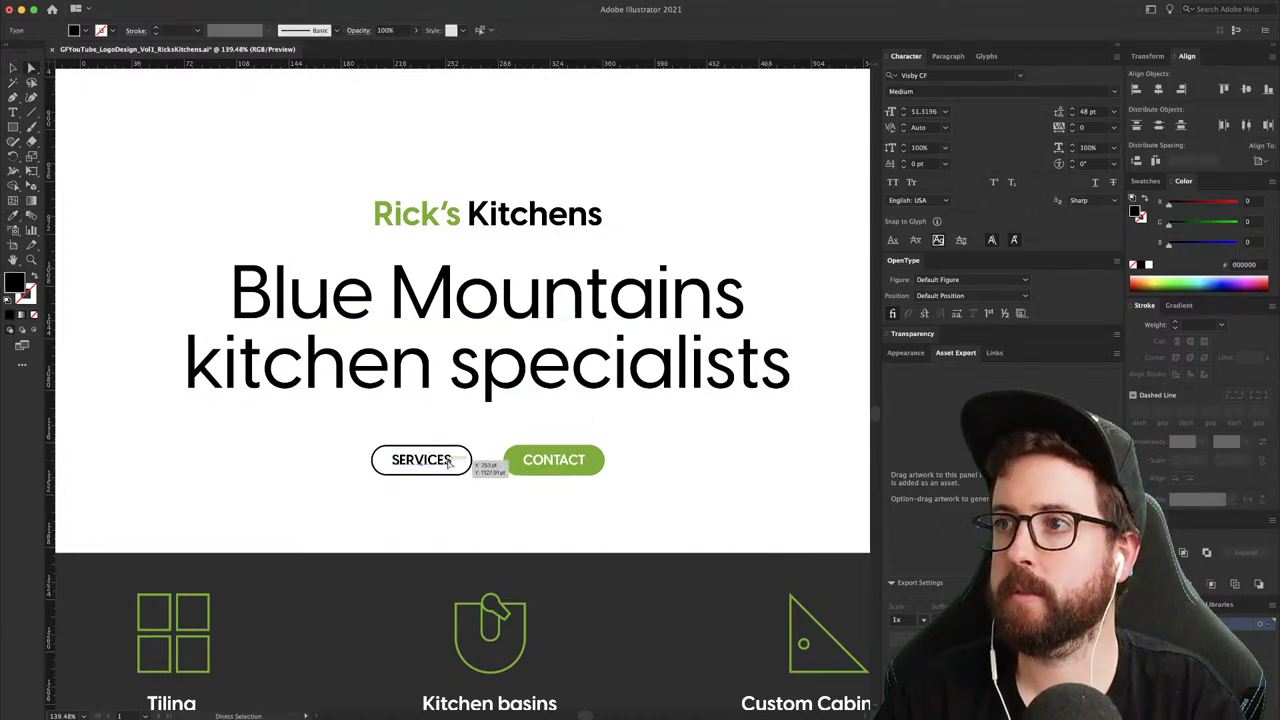
{"action": "left_click", "coordinate": [564, 467], "text": "shift"}
{"action": "key", "text": "Down"}
{"action": "left_click", "coordinate": [666, 437]}
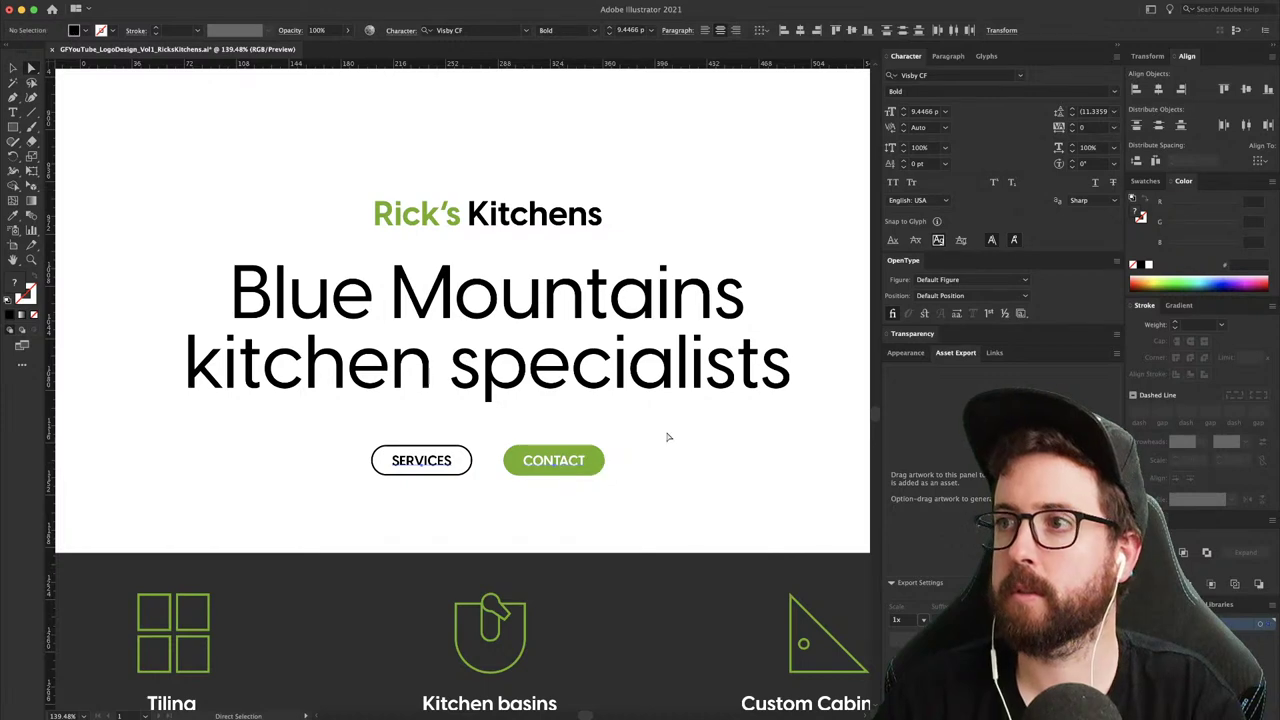
{"action": "scroll", "coordinate": [666, 437], "scroll_direction": "up", "scroll_amount": 3}
{"action": "scroll", "coordinate": [666, 437], "scroll_direction": "right", "scroll_amount": 5}
- Try matching the navigation CONTACT text to GALLERY's style, then revert it
{"action": "left_click", "coordinate": [735, 202], "text": "super"}
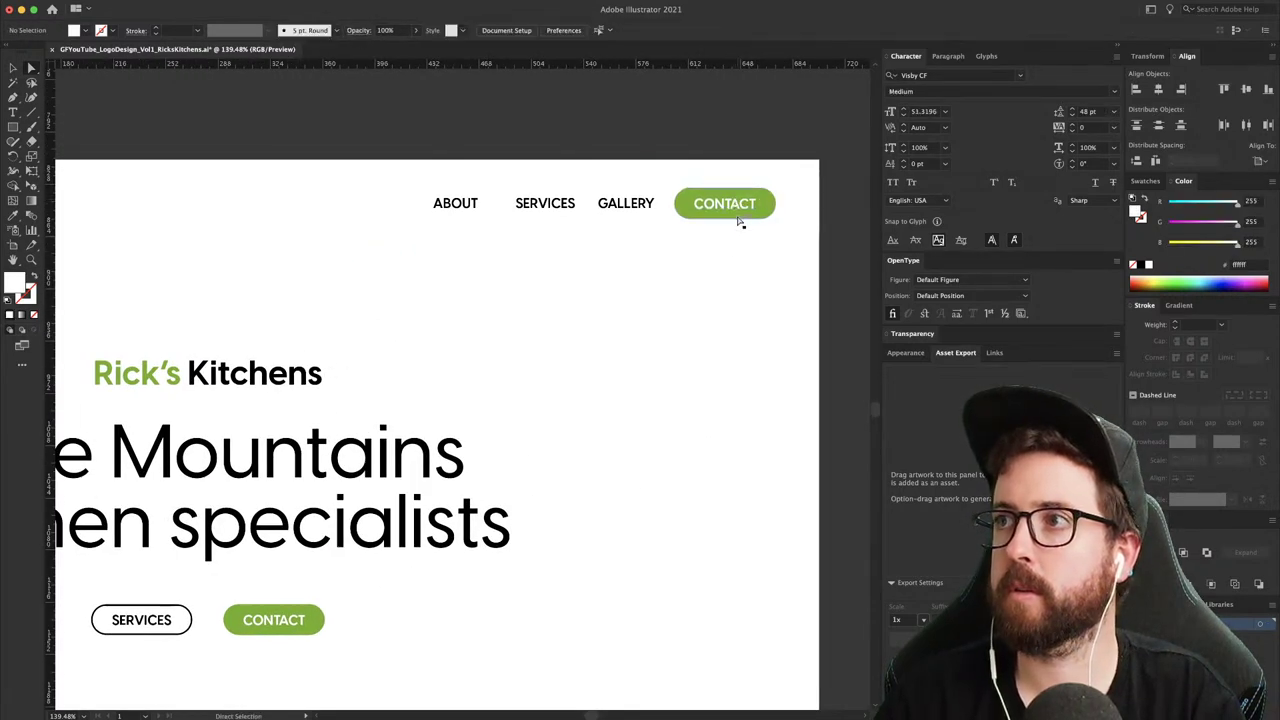
{"action": "key", "text": "i"}
{"action": "left_click", "coordinate": [638, 204]}
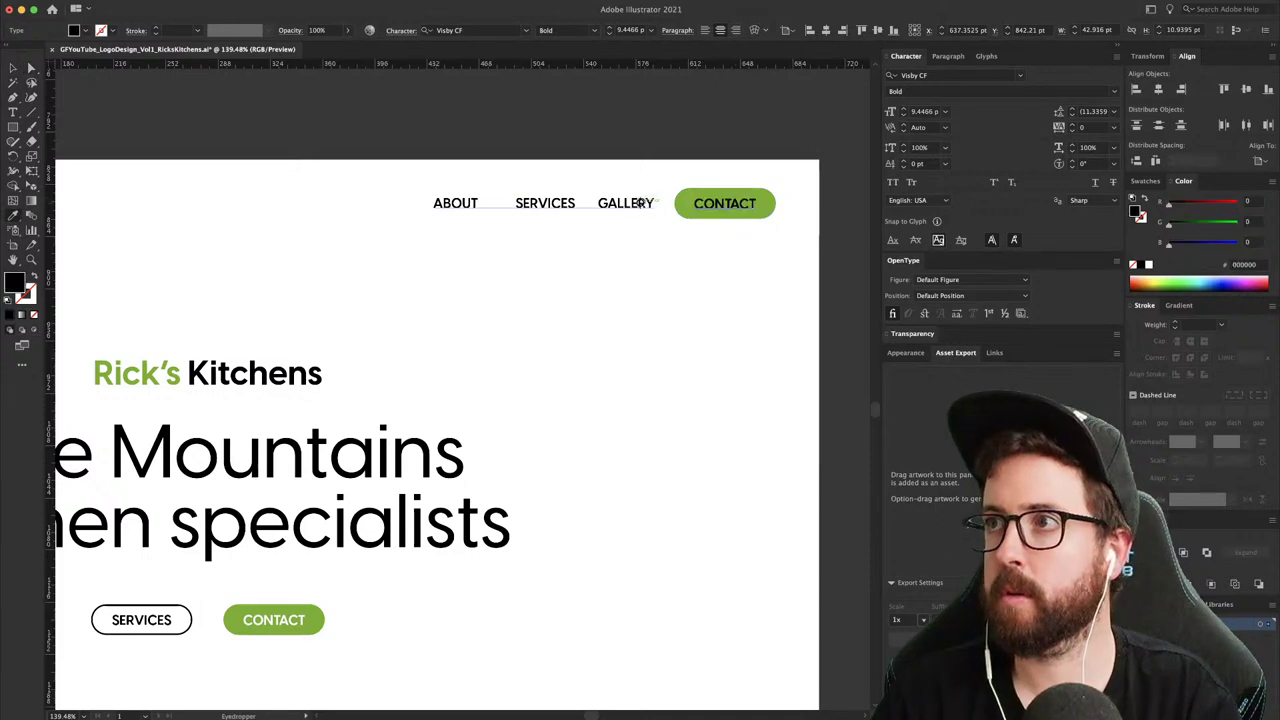
{"action": "key", "text": "super+z"}
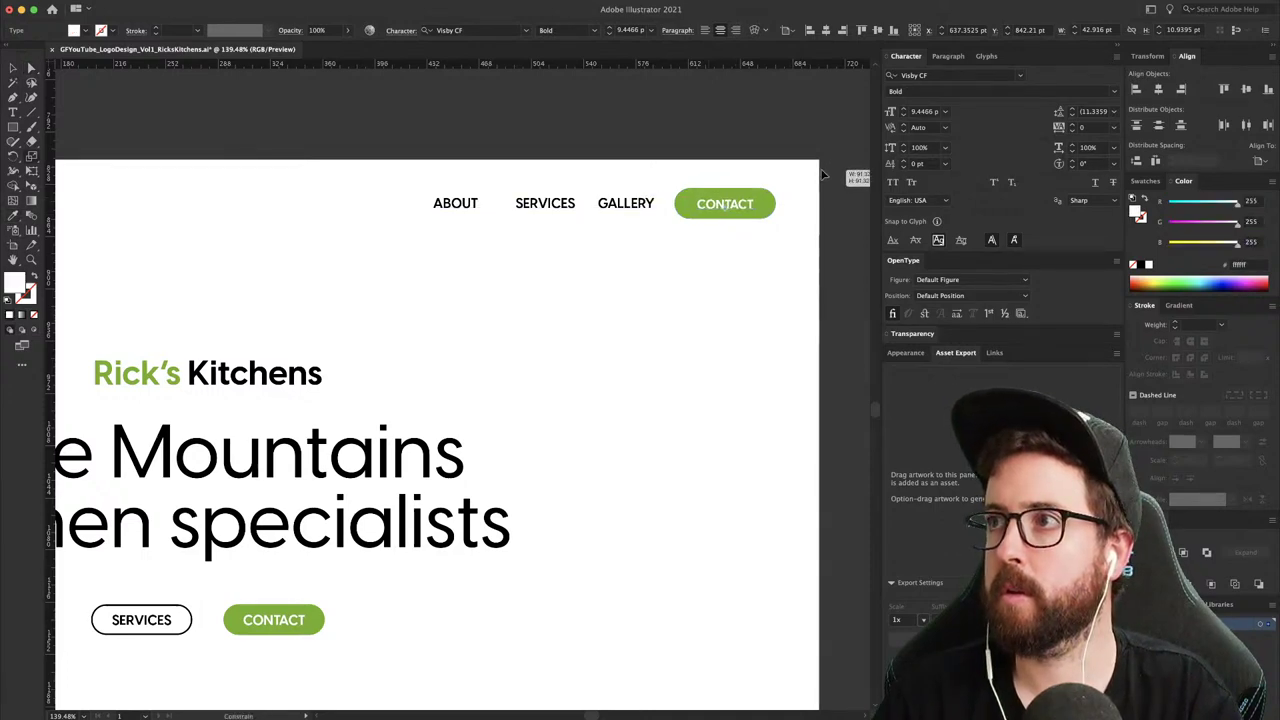
{"action": "key", "text": "v"}
{"action": "key", "text": "super+shift+period"}
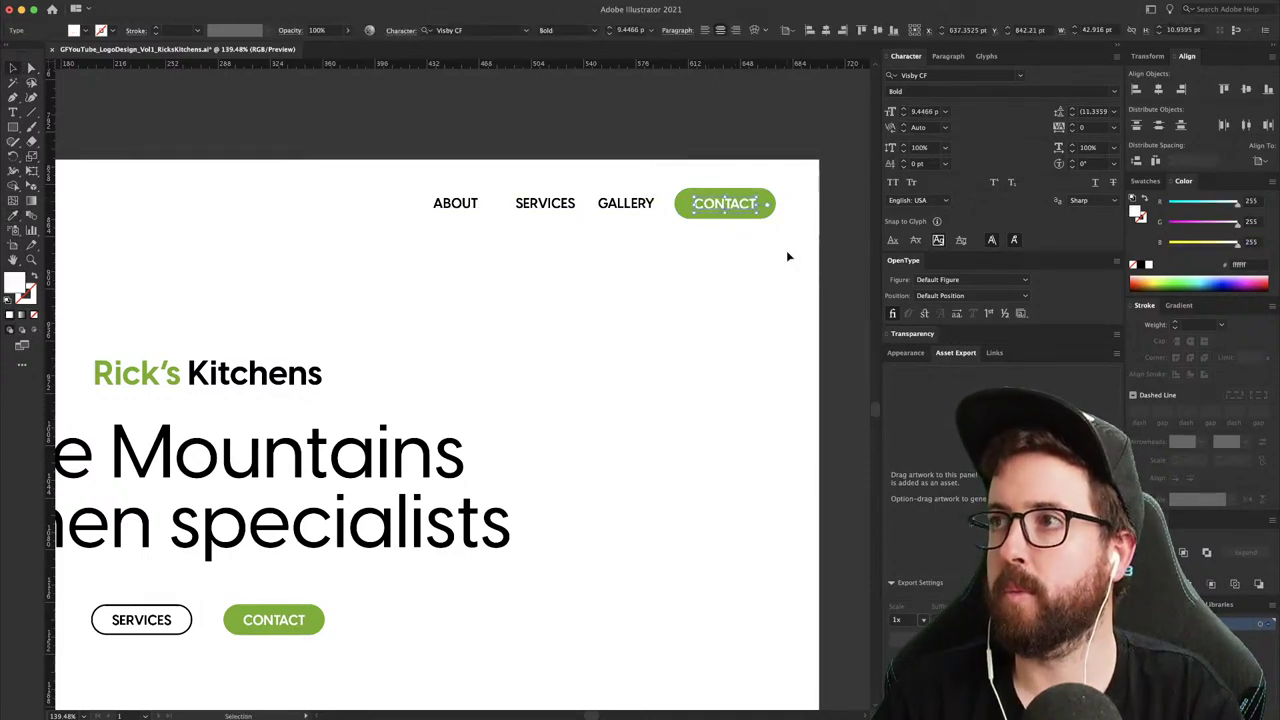
{"action": "left_click", "coordinate": [786, 244]}
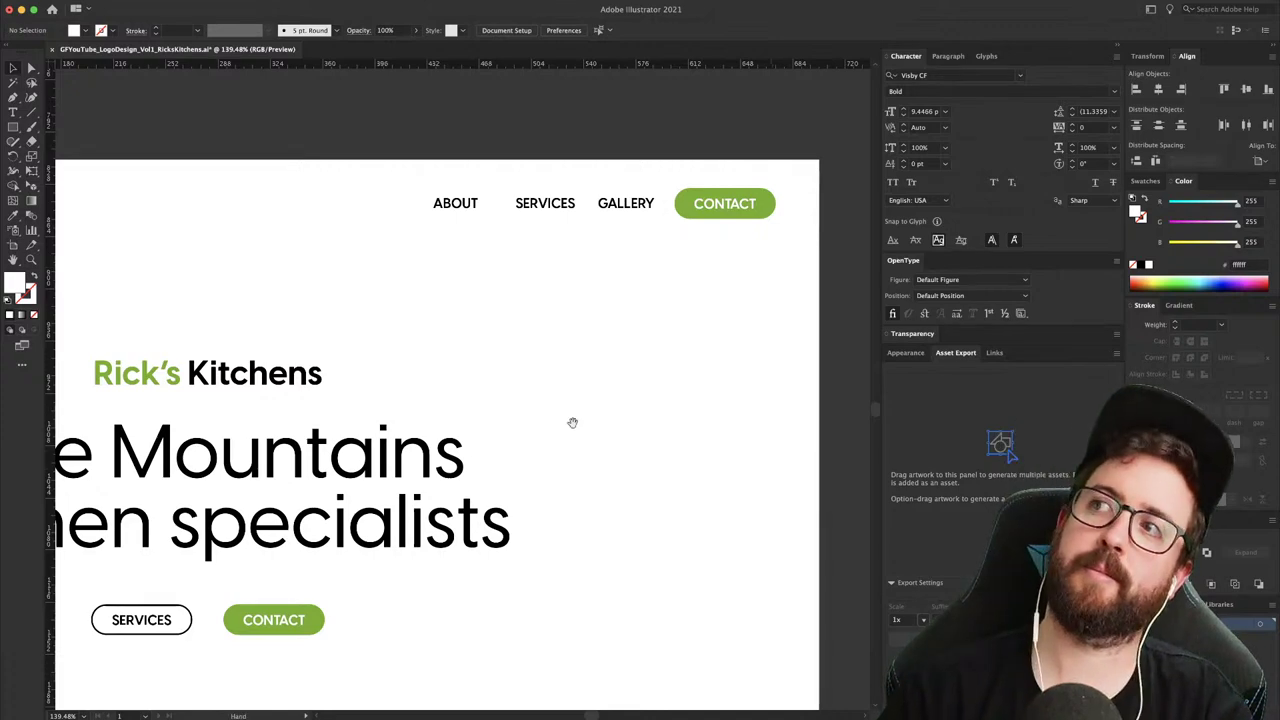
- Set the navigation CONTACT text to 9 pt and give all nav links 50 tracking
{"action": "left_click", "coordinate": [730, 207]}
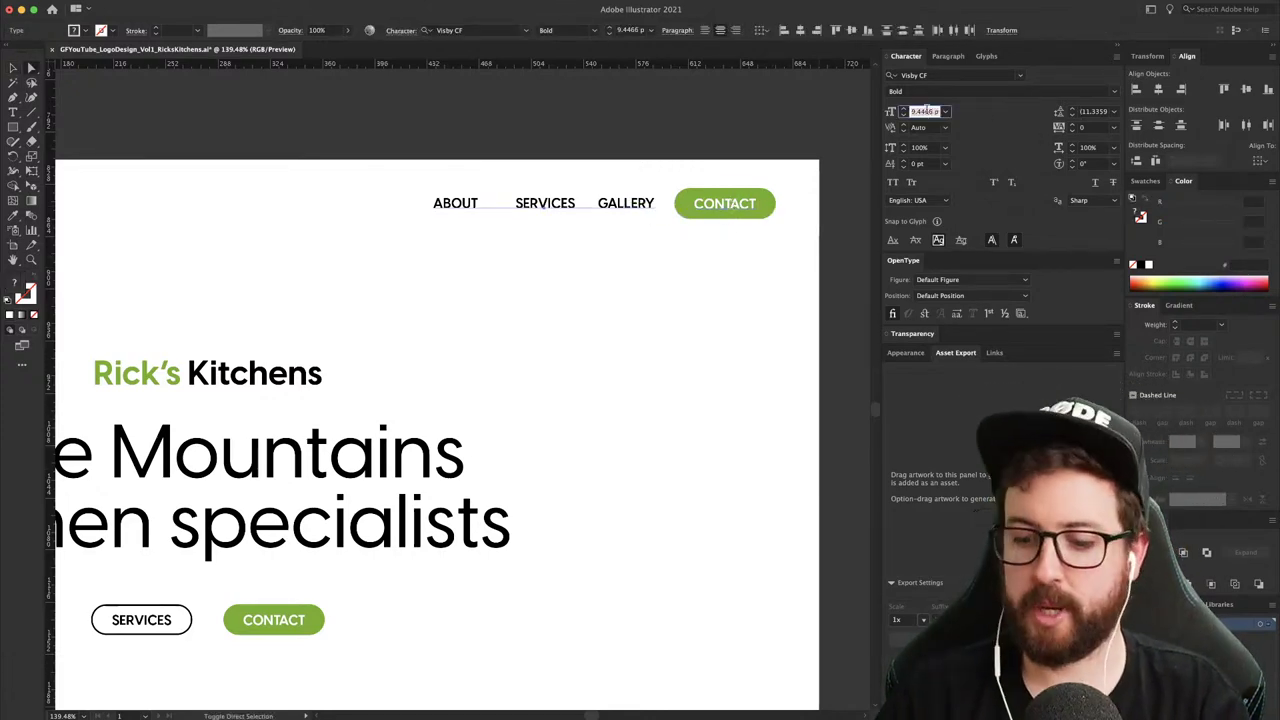
{"action": "type", "text": "9"}
{"action": "key", "text": "Return"}
{"action": "left_click", "coordinate": [700, 277]}
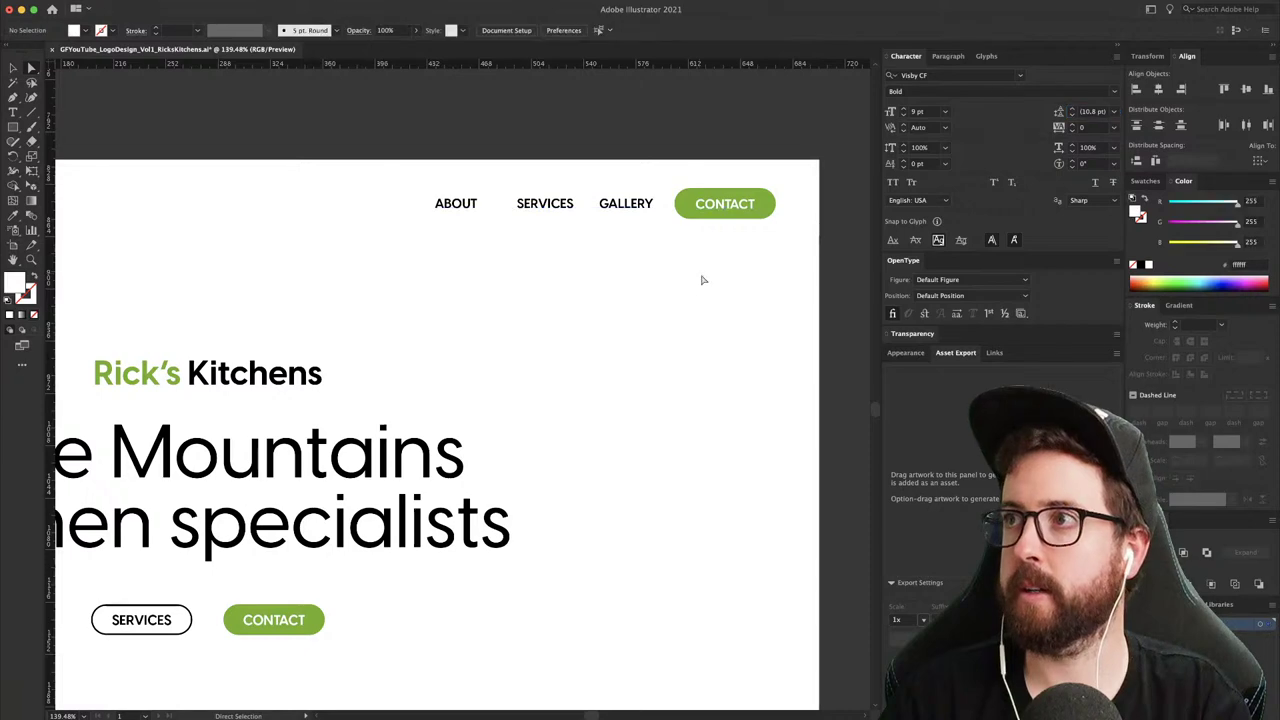
{"action": "left_click", "coordinate": [752, 207]}
{"action": "left_click", "coordinate": [636, 207], "text": "shift"}
{"action": "left_click", "coordinate": [1084, 129]}
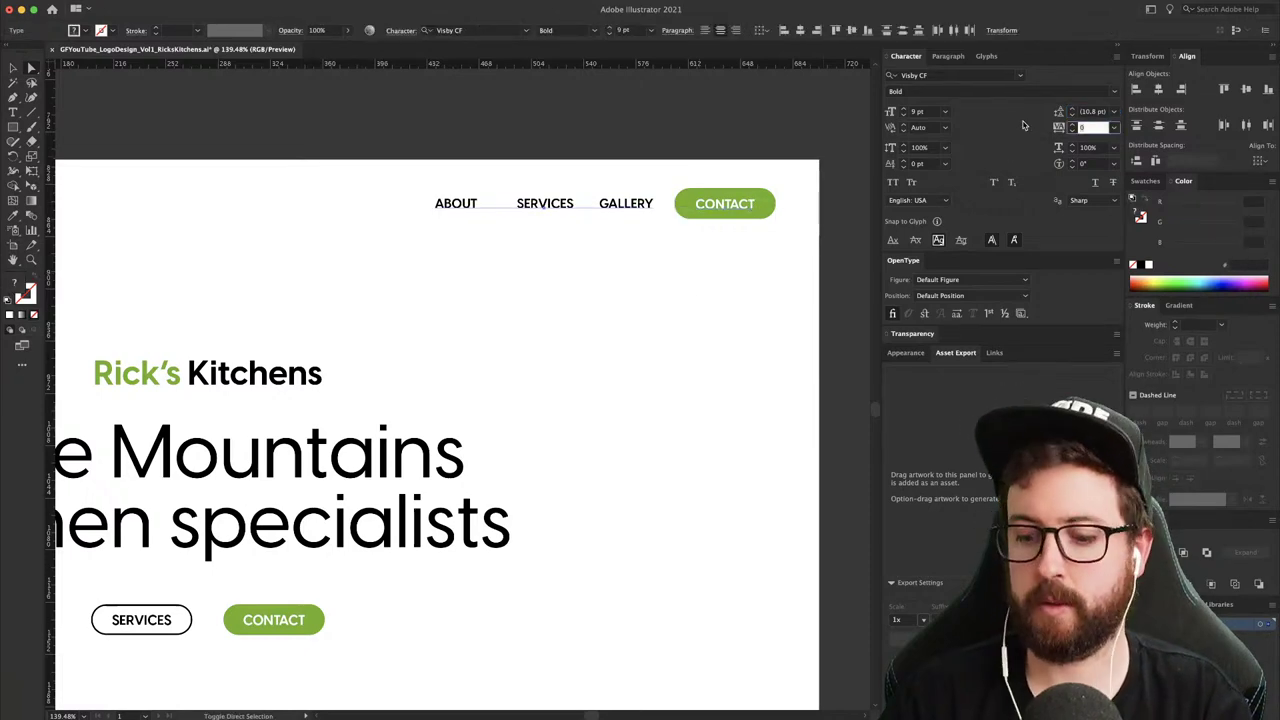
{"action": "type", "text": "50"}
{"action": "key", "text": "Tab"}
{"action": "left_click", "coordinate": [768, 264]}
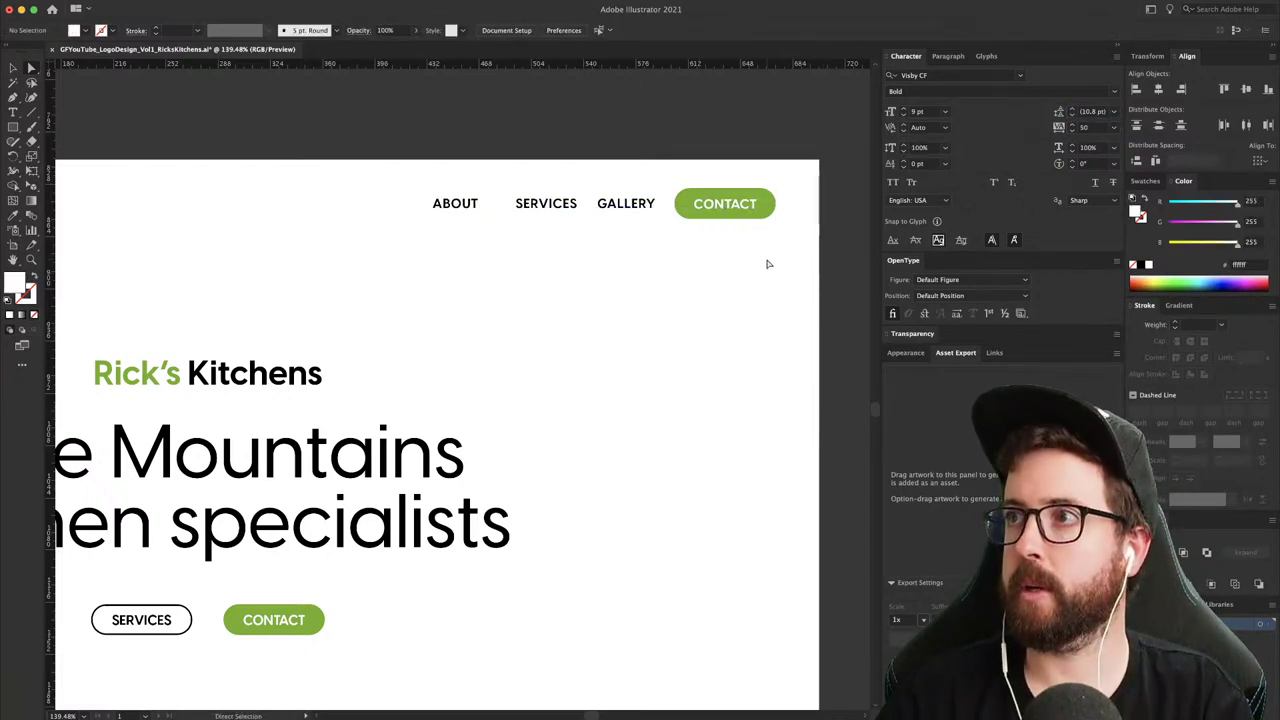
- Apply the navigation CONTACT text style to the hero CONTACT and SERVICES labels
{"action": "left_click_drag", "start_coordinate": [589, 393], "coordinate": [721, 261]}
{"action": "left_click", "coordinate": [436, 487]}
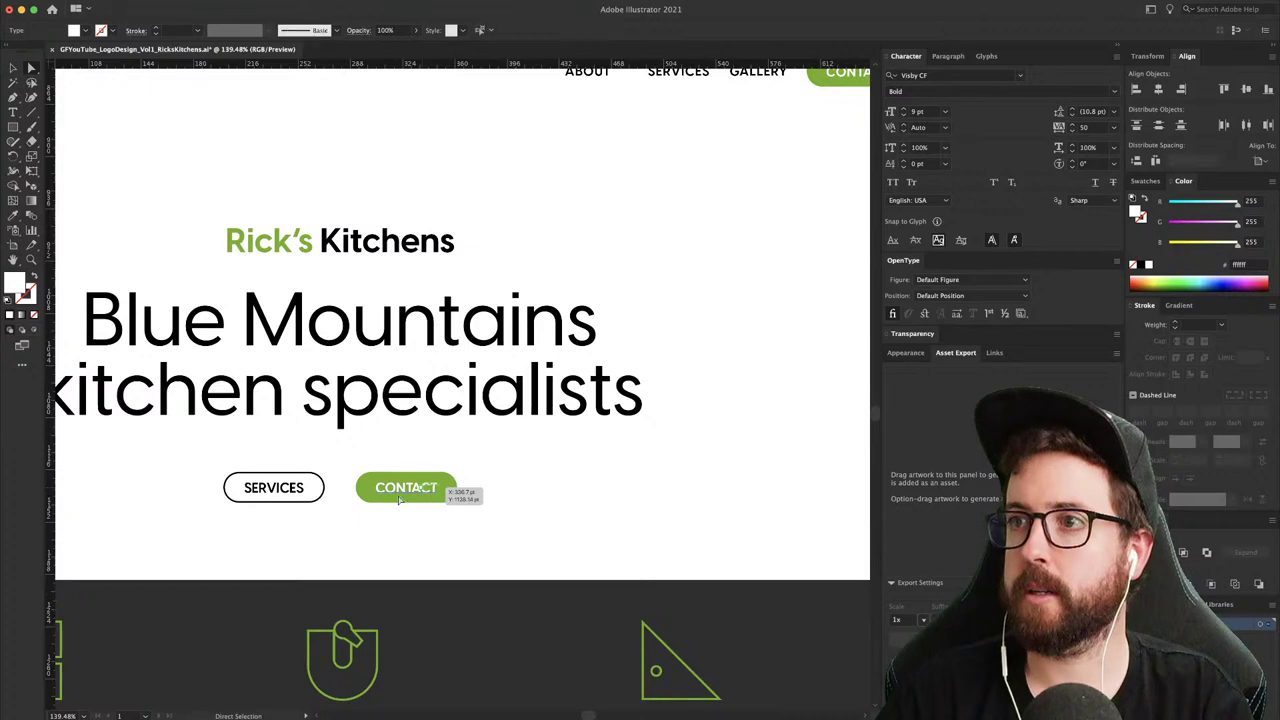
{"action": "left_click", "coordinate": [289, 487], "text": "shift"}
{"action": "scroll", "coordinate": [826, 265], "scroll_direction": "up", "scroll_amount": 1}
{"action": "scroll", "coordinate": [826, 265], "scroll_direction": "right", "scroll_amount": 2}
{"action": "left_click", "coordinate": [360, 518]}
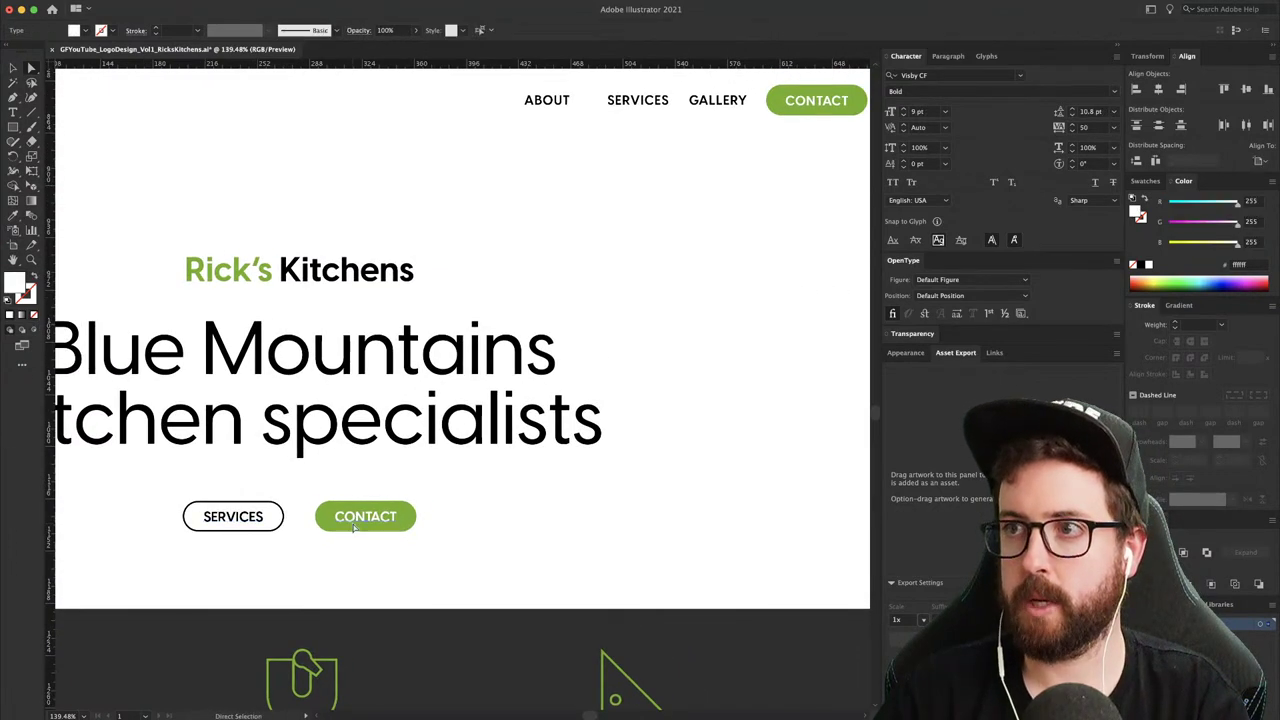
{"action": "left_click", "coordinate": [808, 100]}
{"action": "key", "text": "v"}
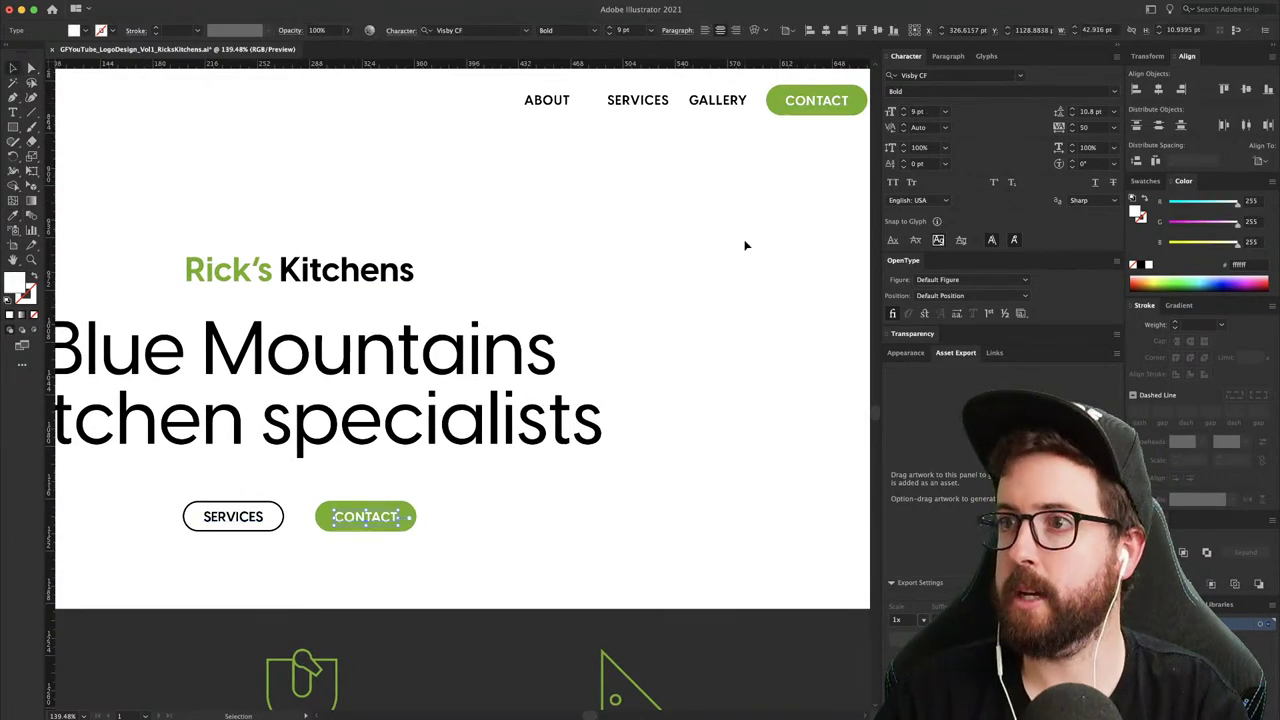
{"action": "left_click", "coordinate": [744, 245]}
{"action": "key", "text": "a"}
{"action": "left_click", "coordinate": [249, 521]}
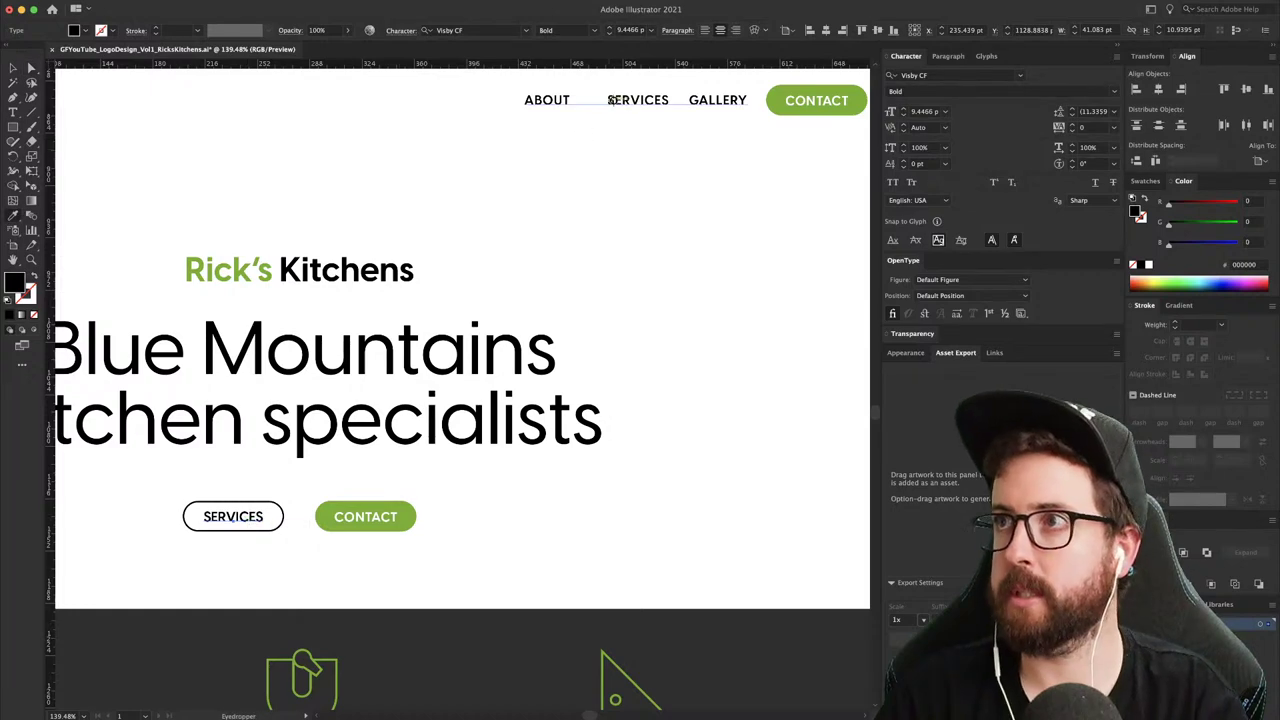
{"action": "left_click", "coordinate": [626, 239]}
- Move the SERVICES and CONTACT buttons up toward the headline
{"action": "key", "text": "super+1"}
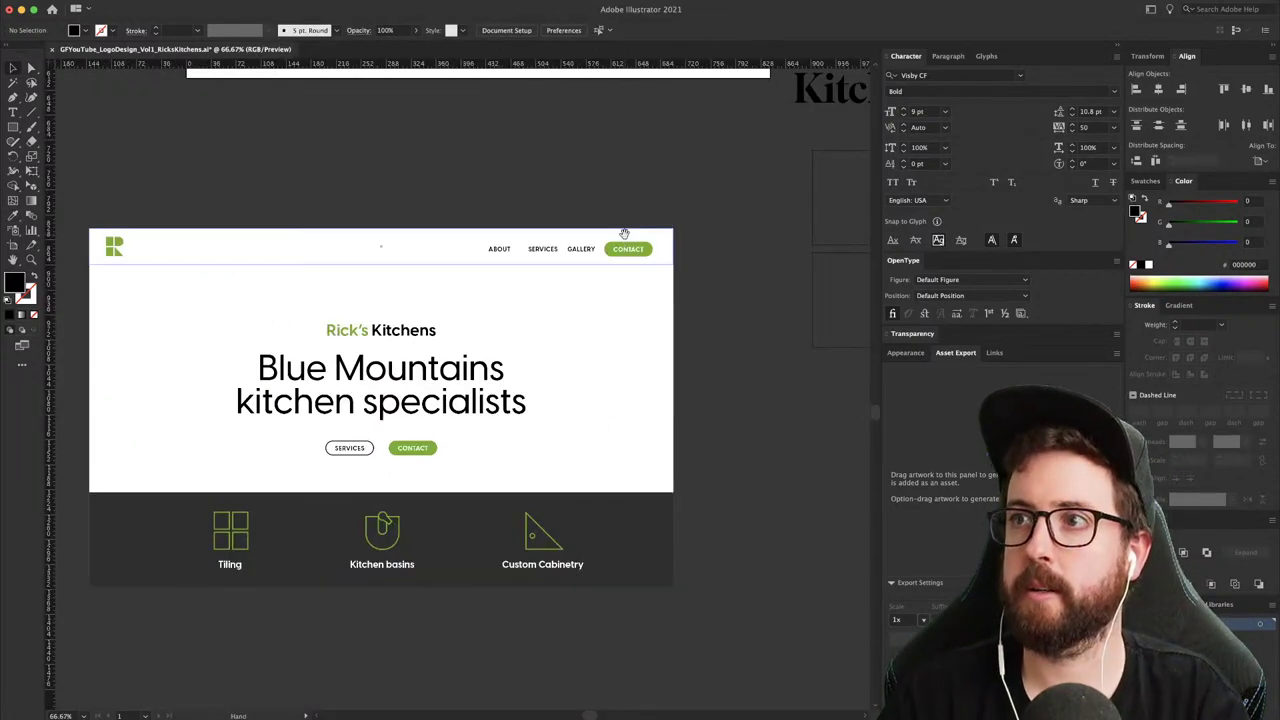
{"action": "left_click_drag", "start_coordinate": [556, 314], "coordinate": [576, 295]}
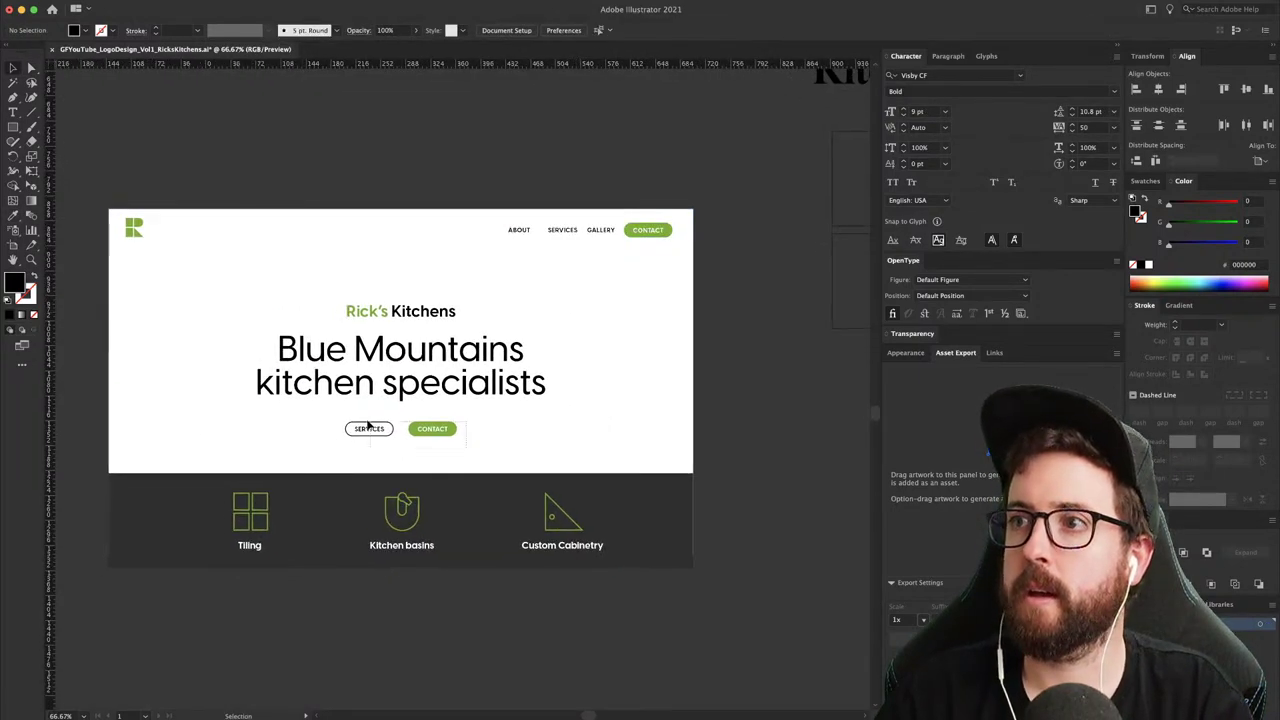
{"action": "left_click_drag", "start_coordinate": [368, 425], "coordinate": [371, 428]}
{"action": "left_click", "coordinate": [517, 433]}
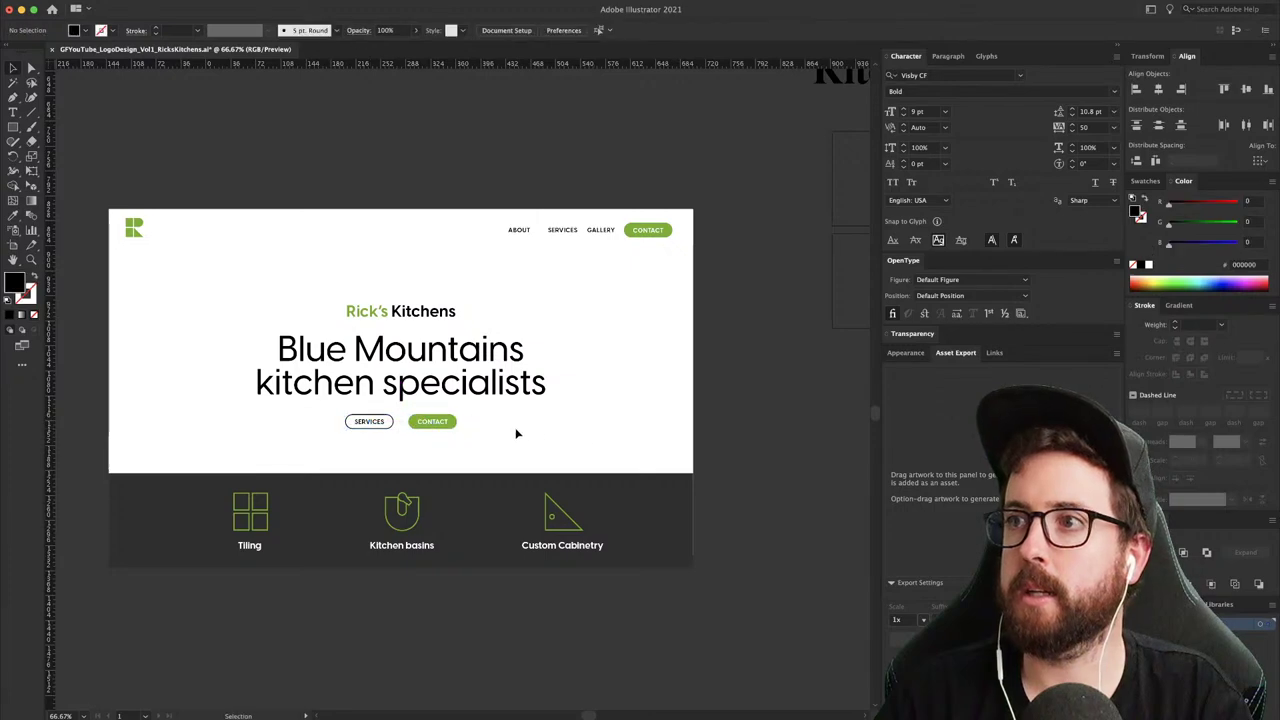
{"action": "key", "text": "z"}
{"action": "left_click_drag", "start_coordinate": [443, 443], "coordinate": [530, 506]}
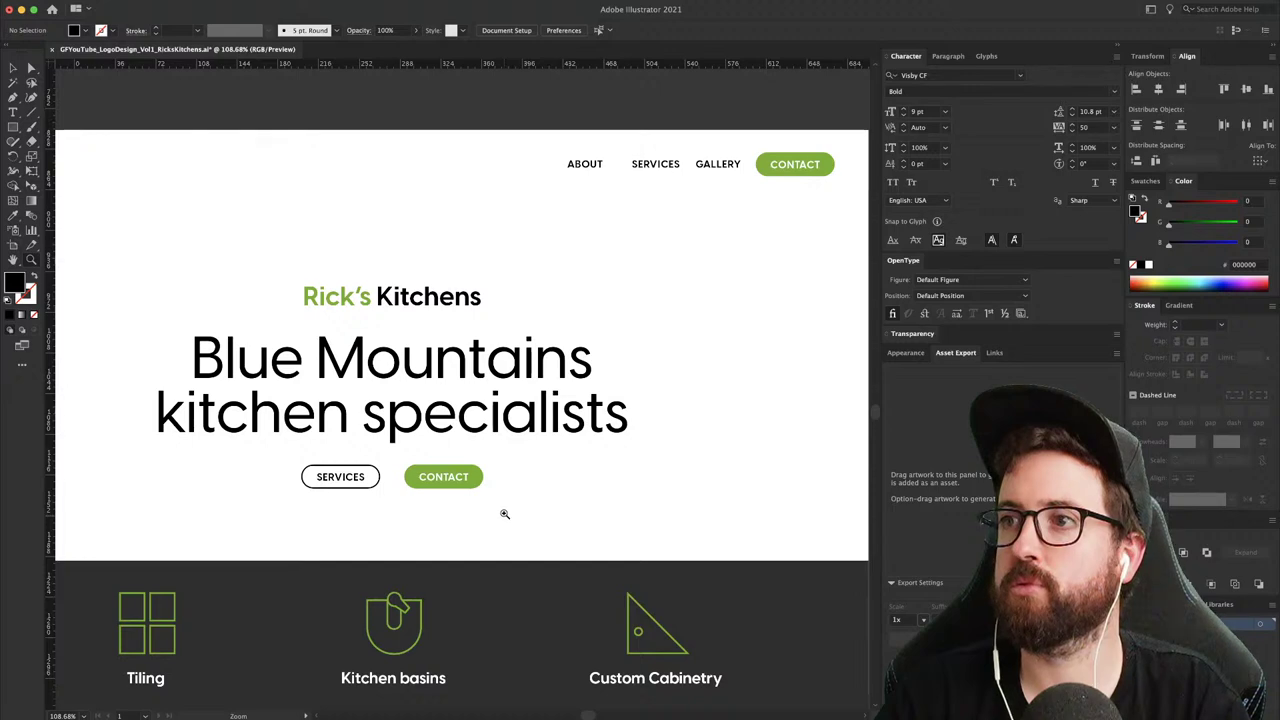
- Relabel the navigation CONTACT button 'REQUEST A QUOTE' and shift the nav links left
{"action": "key", "text": "t"}
{"action": "left_click", "coordinate": [791, 165]}
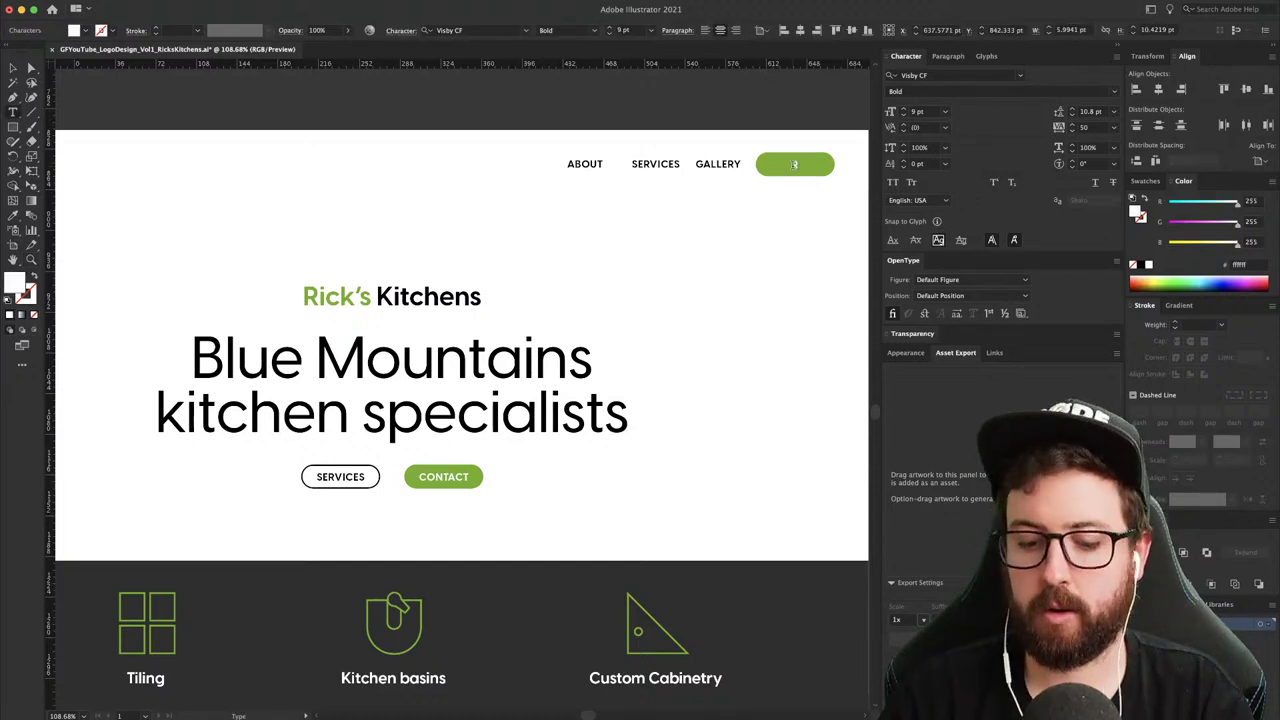
{"action": "type", "text": "REQUEST"}
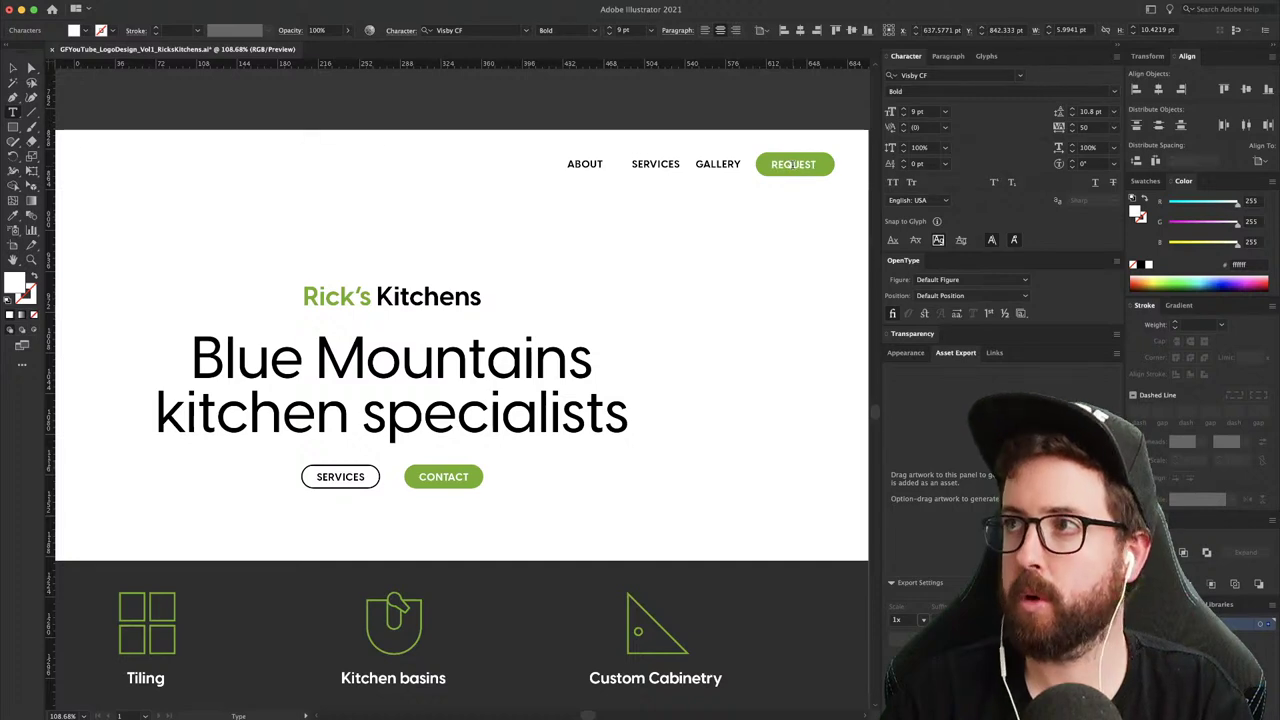
{"action": "type", "text": " A QUOTE"}
{"action": "key", "text": "Escape"}
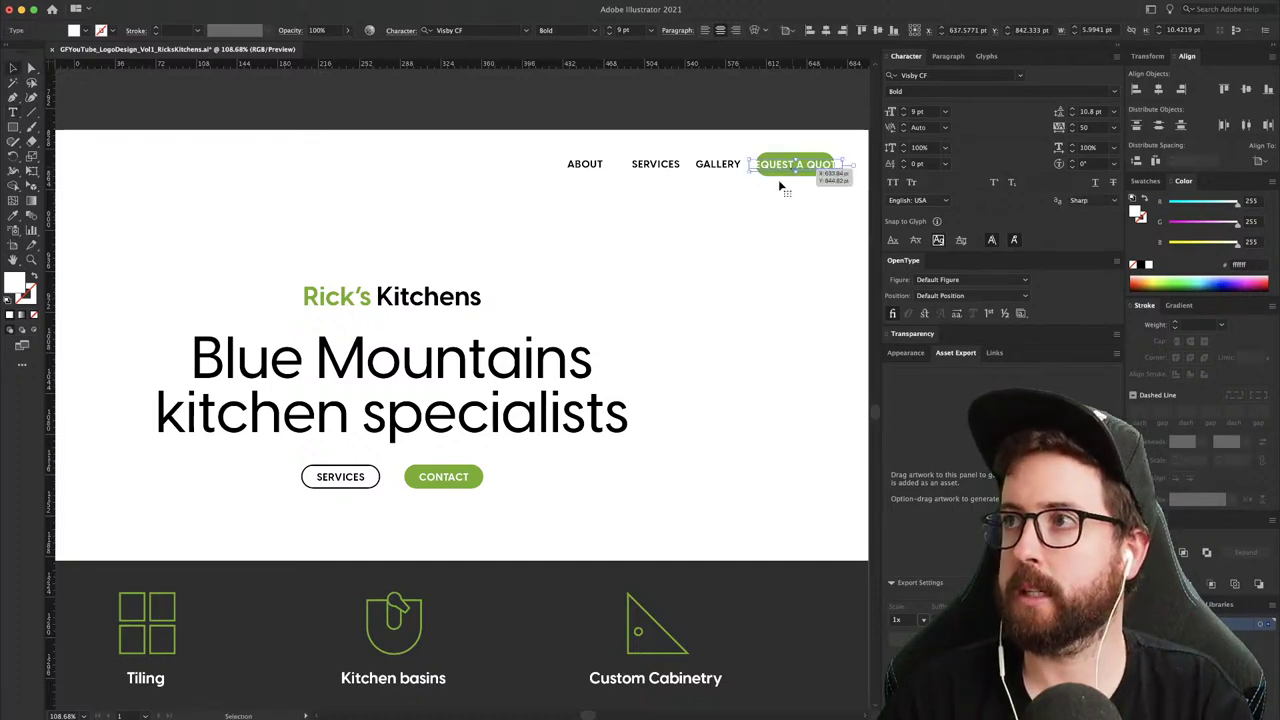
{"action": "key", "text": "super+shift+a"}
{"action": "left_click_drag", "start_coordinate": [718, 169], "coordinate": [687, 170]}
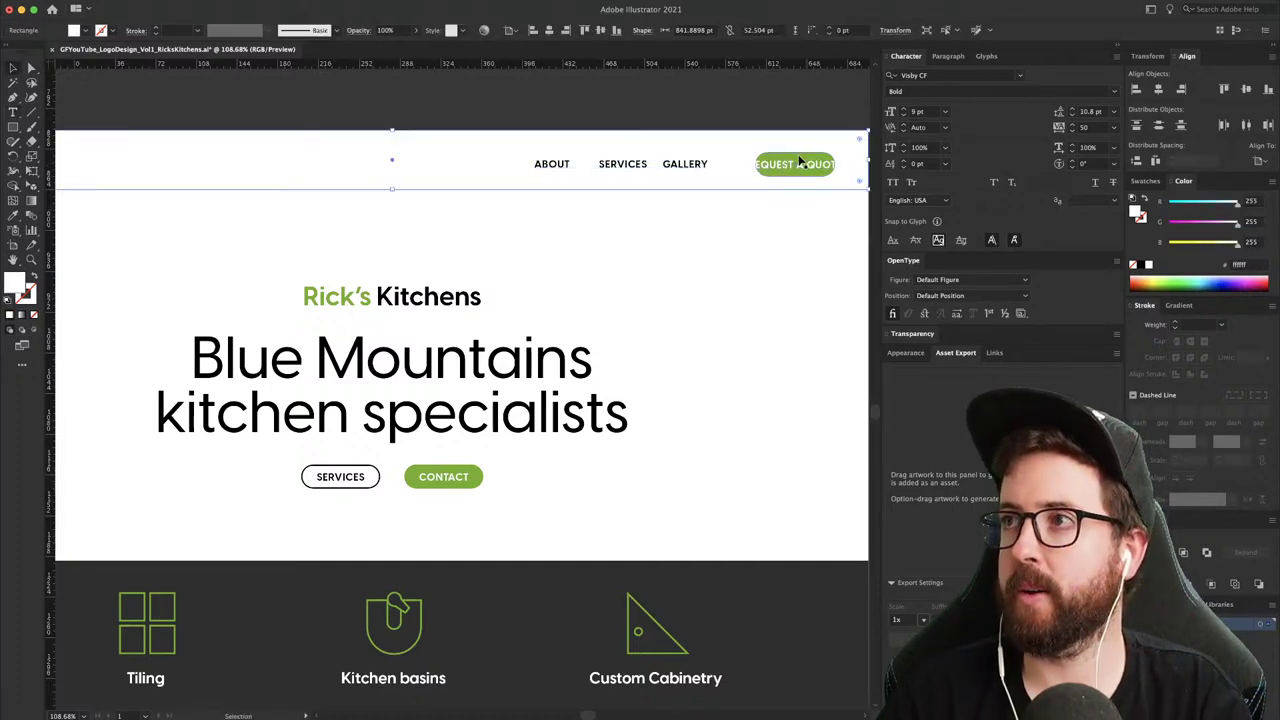
- Stretch the green quote button's left side to fit the longer label
{"action": "left_click", "coordinate": [770, 165]}
{"action": "left_click", "coordinate": [768, 190]}
{"action": "key", "text": "a"}
{"action": "key", "text": "super+2"}
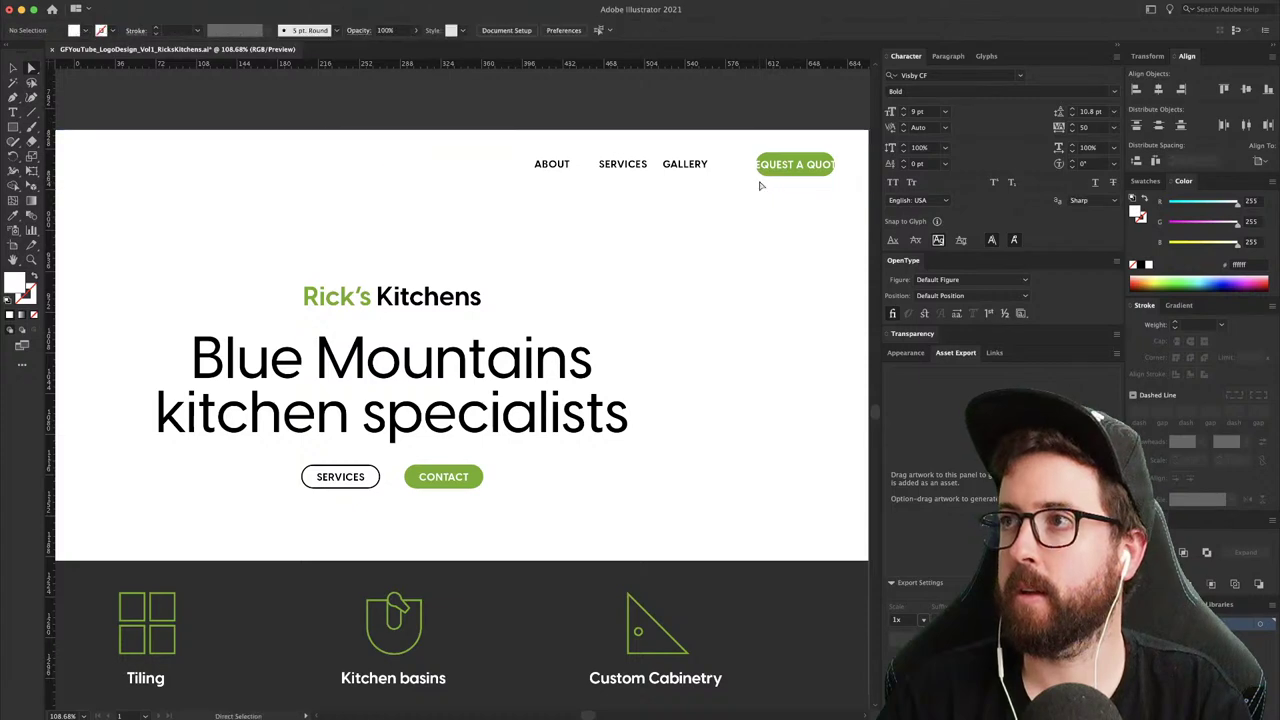
{"action": "left_click_drag", "start_coordinate": [770, 170], "coordinate": [740, 135]}
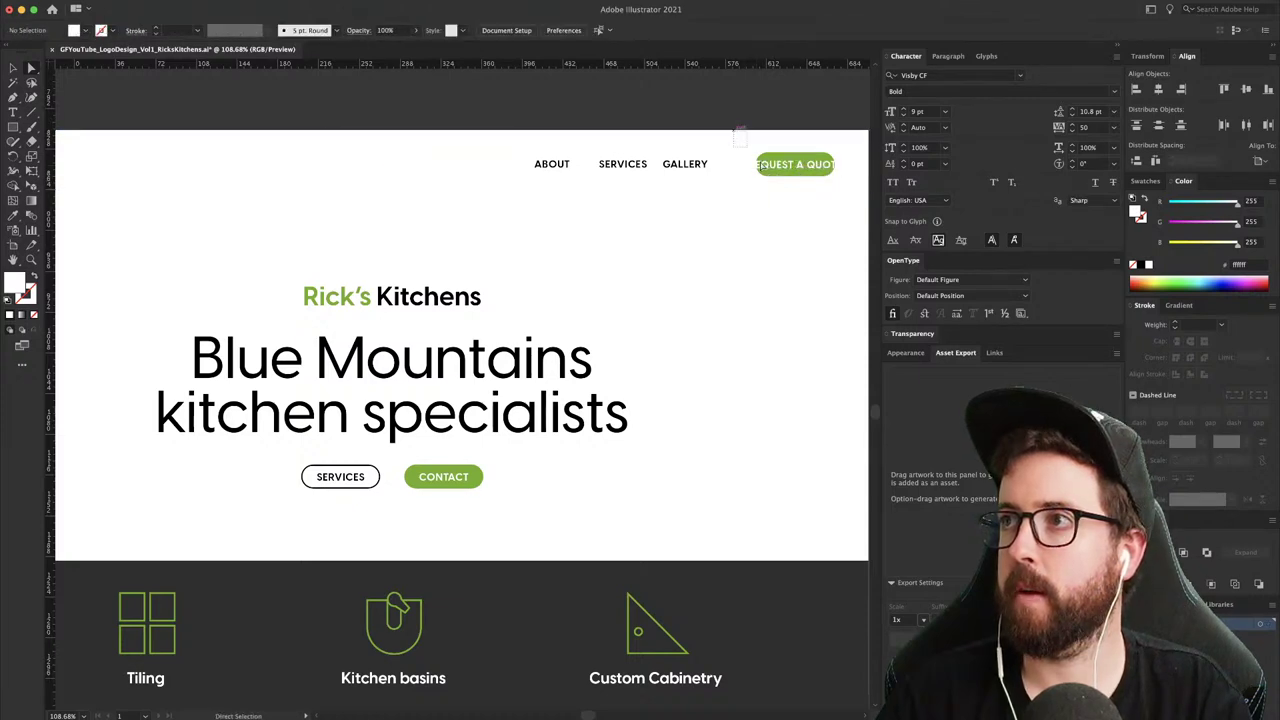
{"action": "key", "text": "Left"}
{"action": "key", "text": "Left"}
{"action": "key", "text": "Left"}
{"action": "key", "text": "Left"}
{"action": "key", "text": "Left"}
{"action": "key", "text": "Left"}
{"action": "key", "text": "Left"}
{"action": "key", "text": "Left"}
{"action": "key", "text": "Left"}
{"action": "key", "text": "Left"}
{"action": "key", "text": "Left"}
{"action": "key", "text": "Left"}
{"action": "key", "text": "Left"}
{"action": "key", "text": "Left"}
{"action": "key", "text": "Left"}
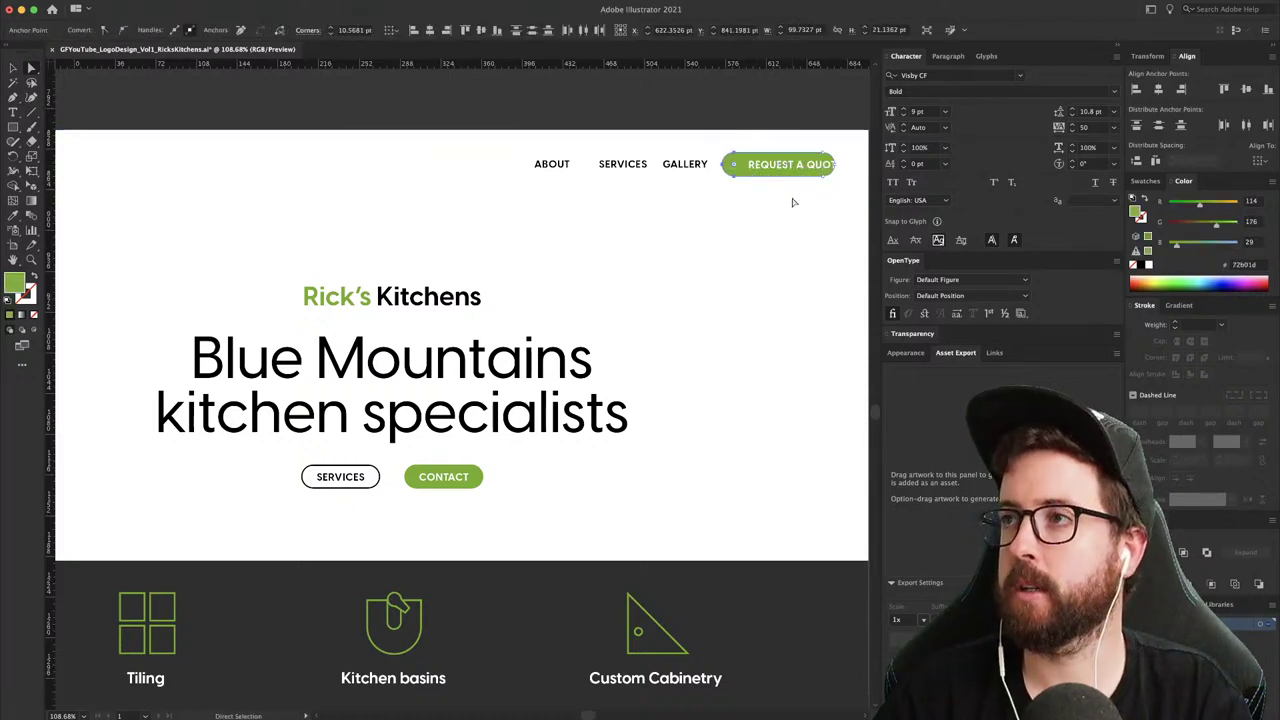
{"action": "left_click", "coordinate": [794, 202]}
{"action": "left_click", "coordinate": [798, 172]}
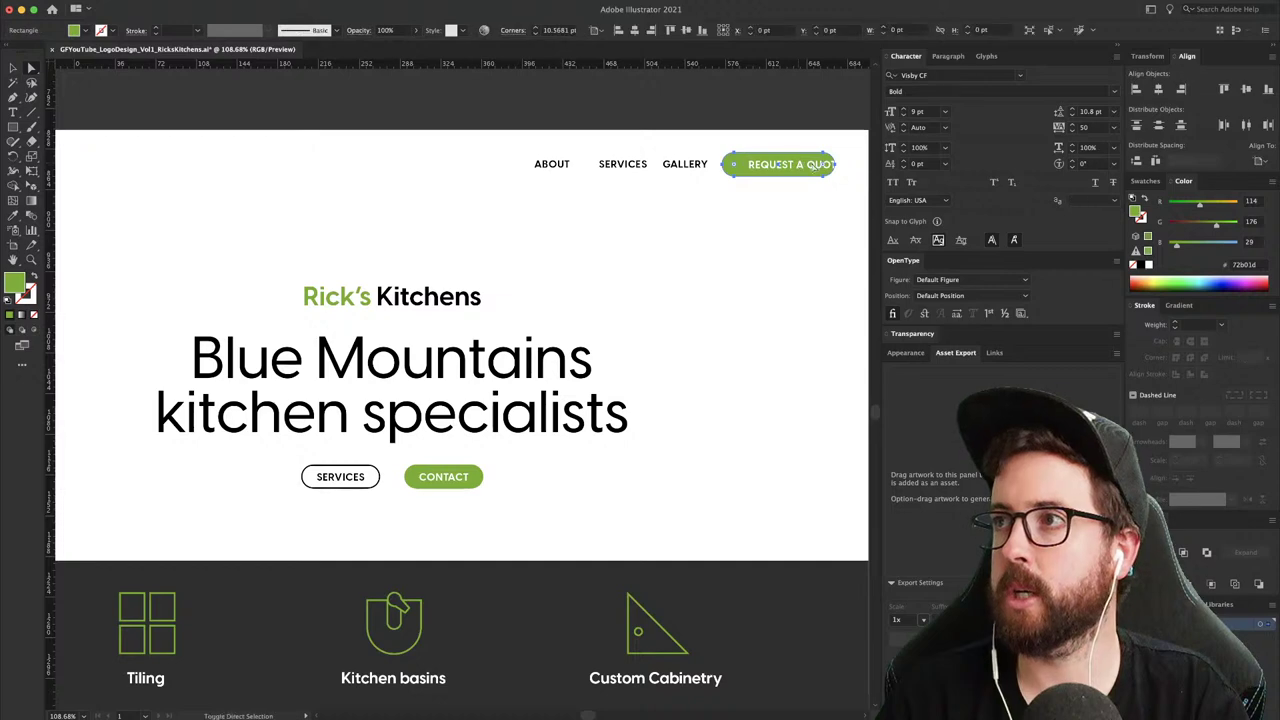
{"action": "left_click", "coordinate": [797, 200]}
- Nudge the REQUEST A QUOTE button slightly left in the header
{"action": "scroll", "coordinate": [795, 150], "scroll_direction": "right", "scroll_amount": 3}
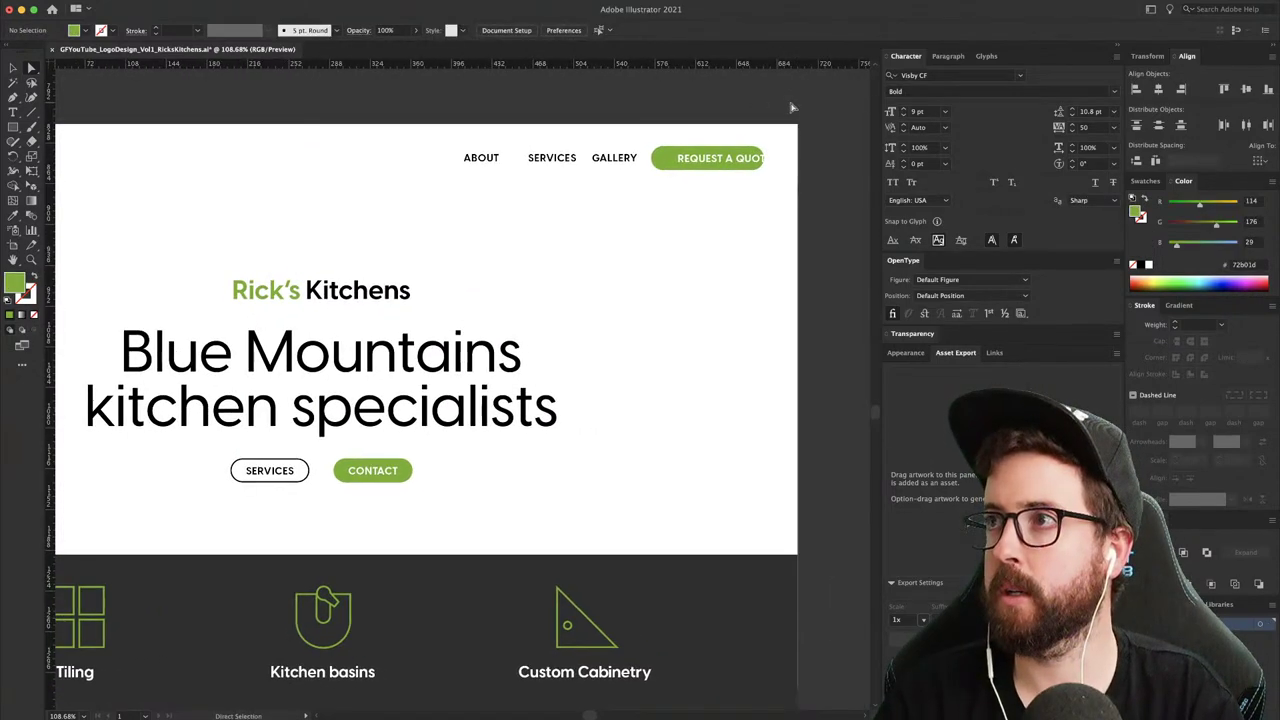
{"action": "left_click", "coordinate": [799, 164]}
{"action": "key", "text": "v"}
{"action": "left_click", "coordinate": [822, 106]}
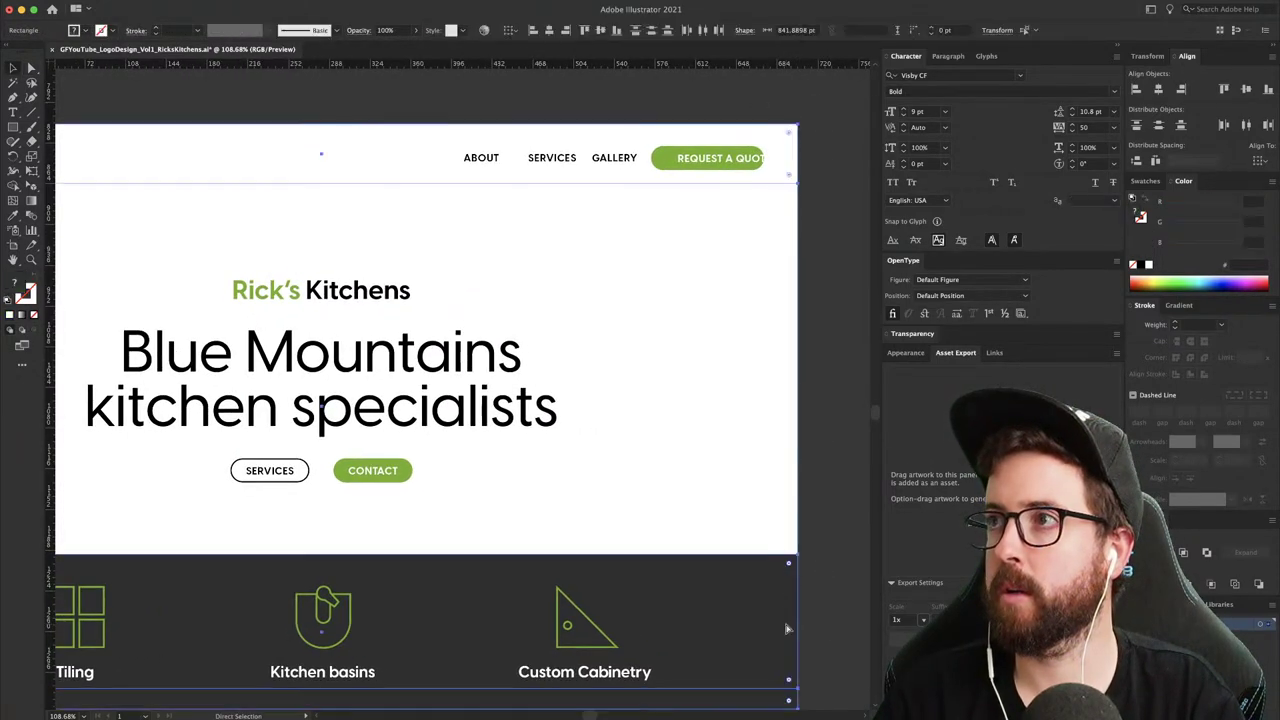
{"action": "mouse_move", "coordinate": [733, 161]}
{"action": "left_mouse_down"}
{"action": "mouse_move", "coordinate": [718, 160]}
{"action": "mouse_move", "coordinate": [736, 165]}
{"action": "left_mouse_up"}
{"action": "left_click", "coordinate": [766, 174]}
{"action": "key", "text": "a"}
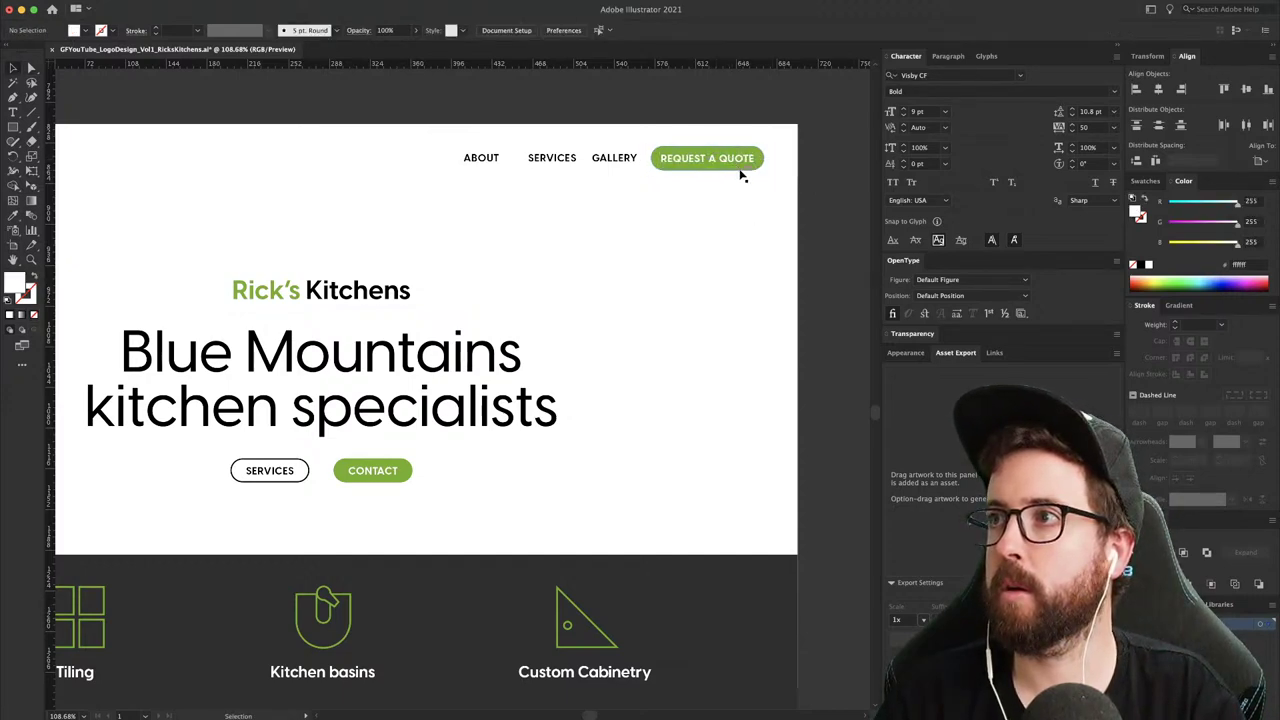
- Delete the hero SERVICES and CONTACT buttons and duplicate REQUEST A QUOTE below the headline
{"action": "left_click", "coordinate": [238, 467]}
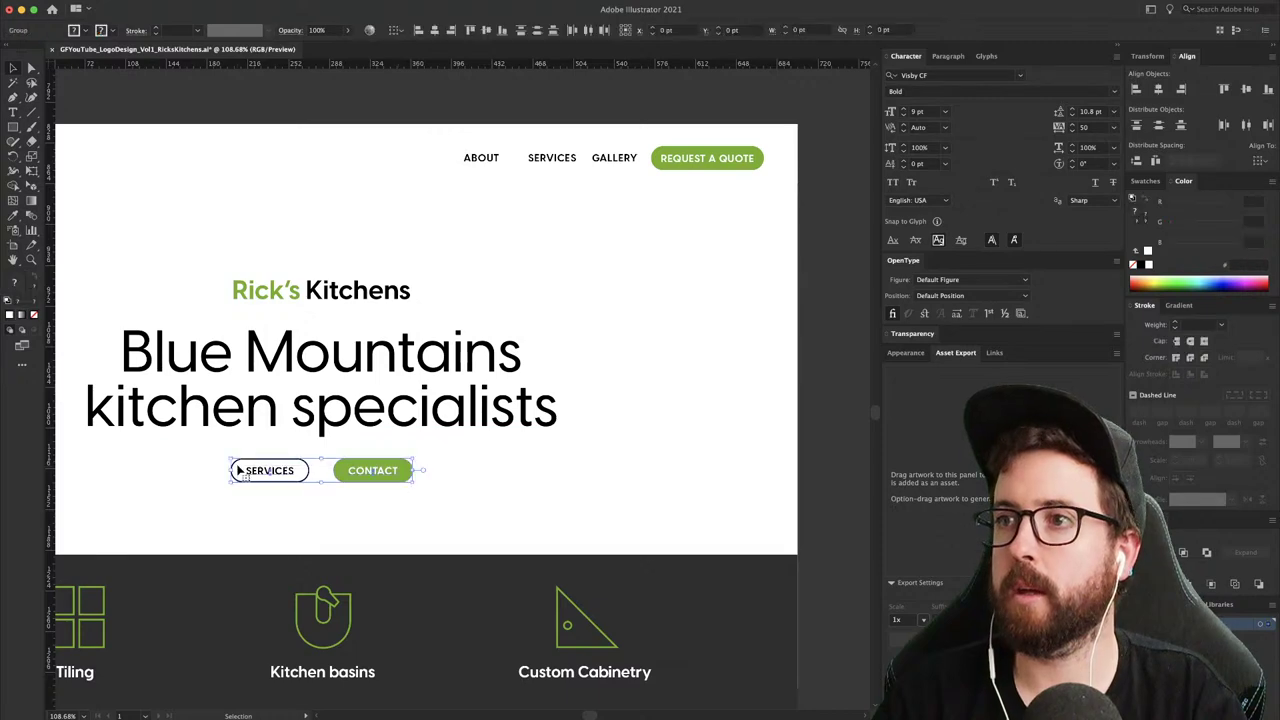
{"action": "key", "text": "Delete"}
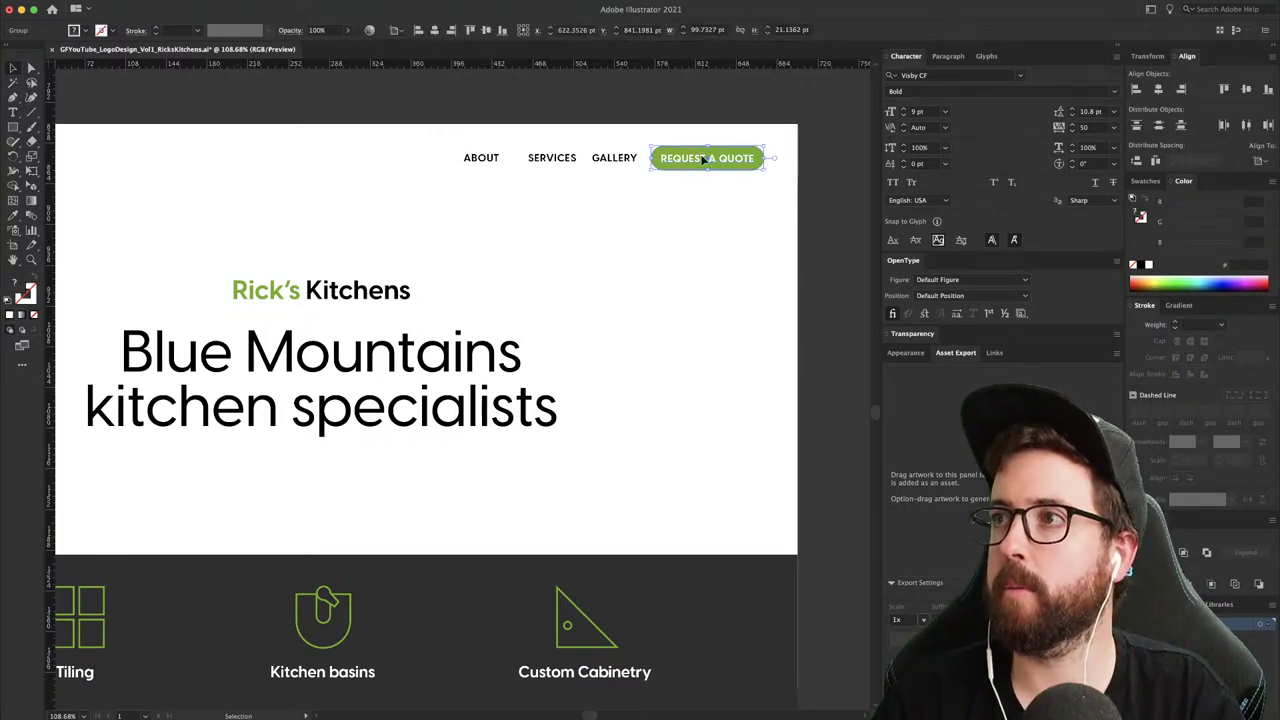
{"action": "left_click_drag", "start_coordinate": [705, 160], "coordinate": [321, 475]}
{"action": "key", "text": "super+0"}
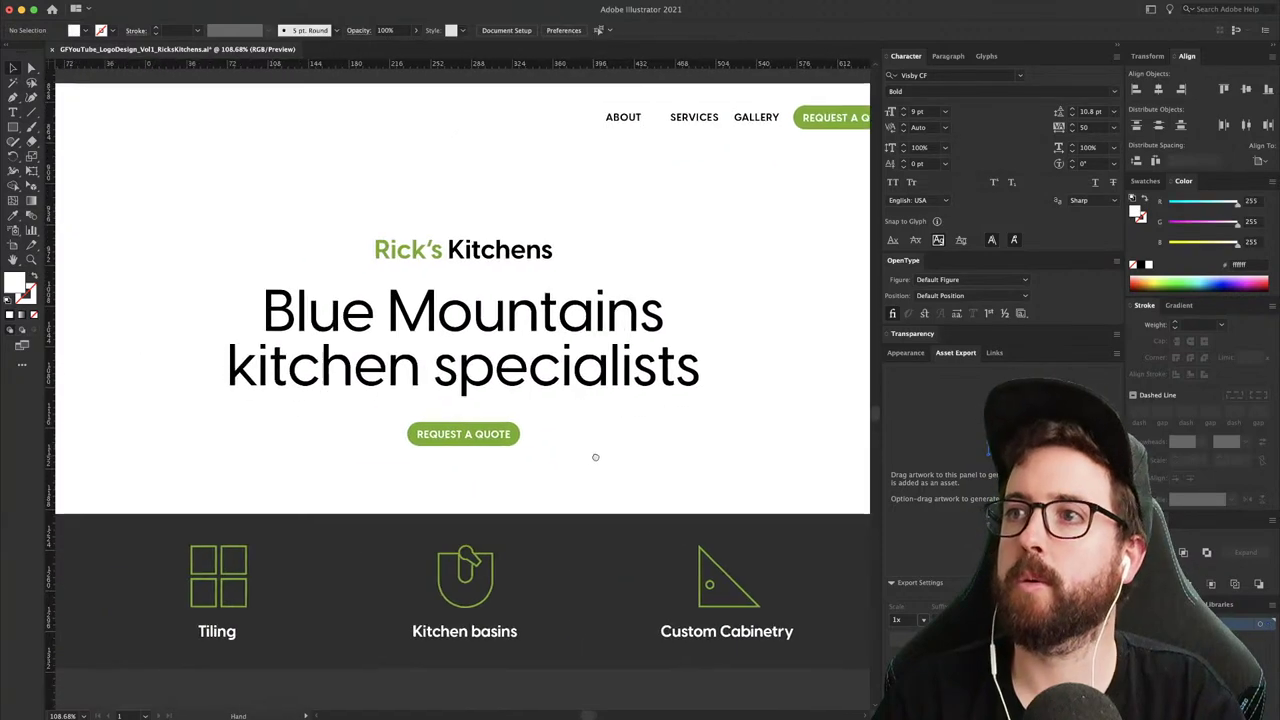
{"action": "scroll", "coordinate": [597, 454], "scroll_direction": "up", "scroll_amount": 2}
{"action": "key", "text": "super+minus"}
{"action": "scroll", "coordinate": [608, 437], "scroll_direction": "right", "scroll_amount": 2}
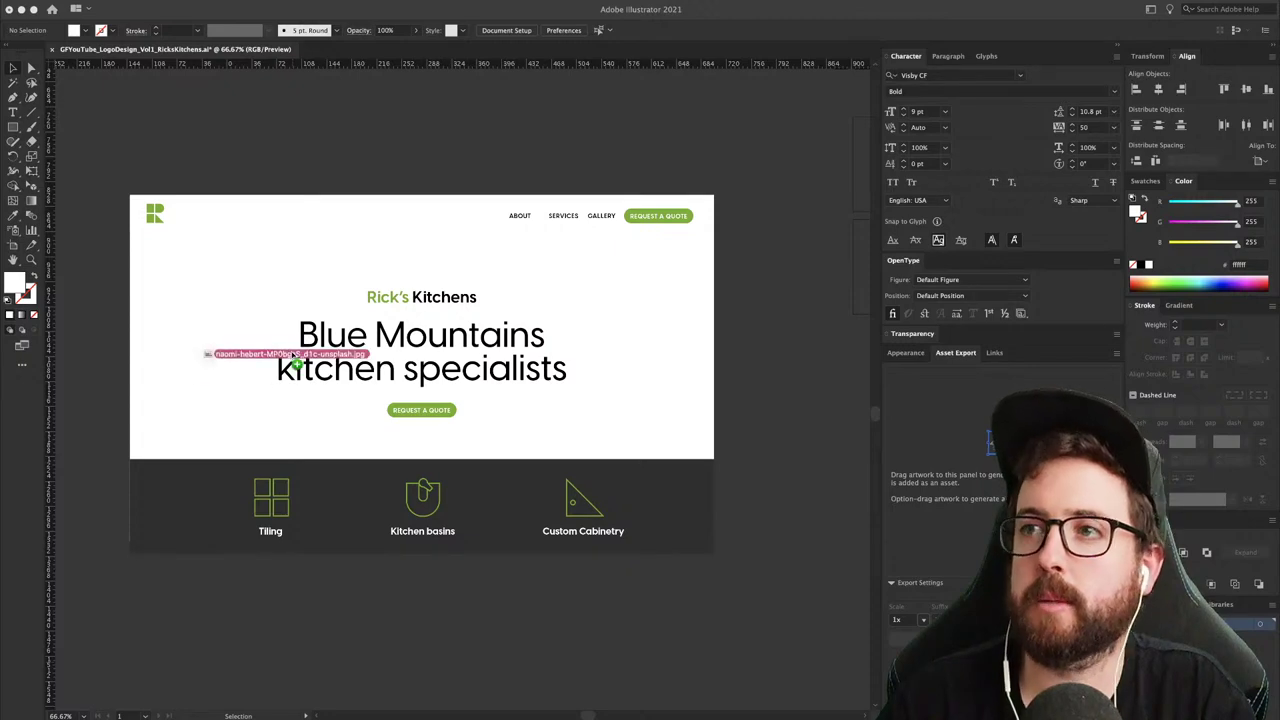
- Bring in the kitchen photo, shrink it to the mockup width and align it with the hero
{"action": "left_click_drag", "start_coordinate": [298, 362], "coordinate": [291, 357]}
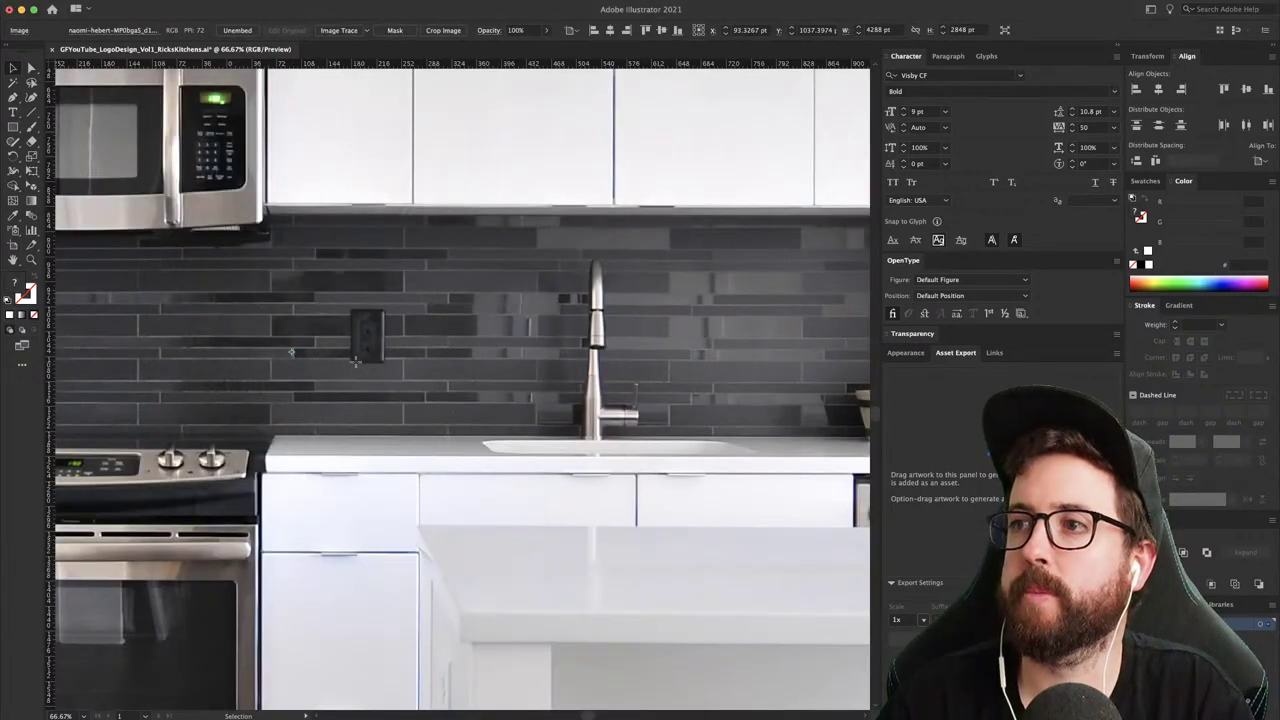
{"action": "key", "text": "super+minus"}
{"action": "key", "text": "super+minus"}
{"action": "key", "text": "super+minus"}
{"action": "key", "text": "super+minus"}
{"action": "key", "text": "super+minus"}
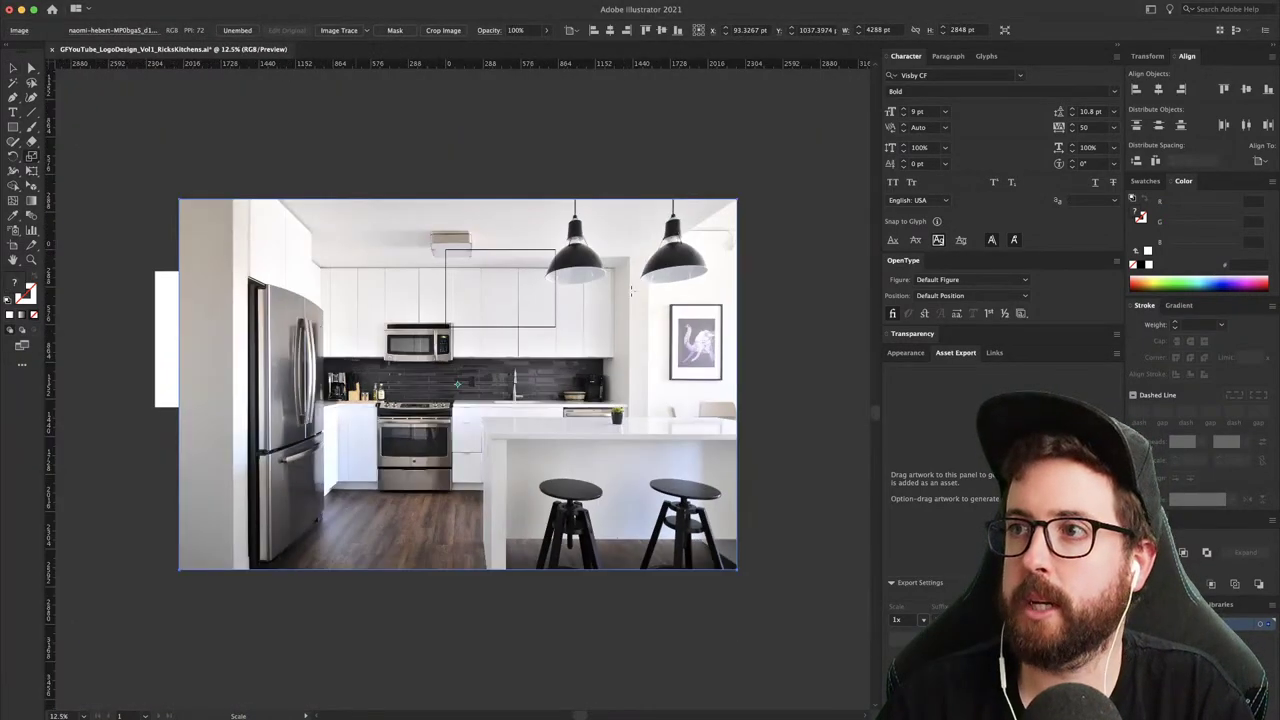
{"action": "left_click_drag", "start_coordinate": [736, 200], "coordinate": [538, 337]}
{"action": "key", "text": "z"}
{"action": "left_click_drag", "start_coordinate": [466, 378], "coordinate": [588, 510]}
{"action": "key", "text": "v"}
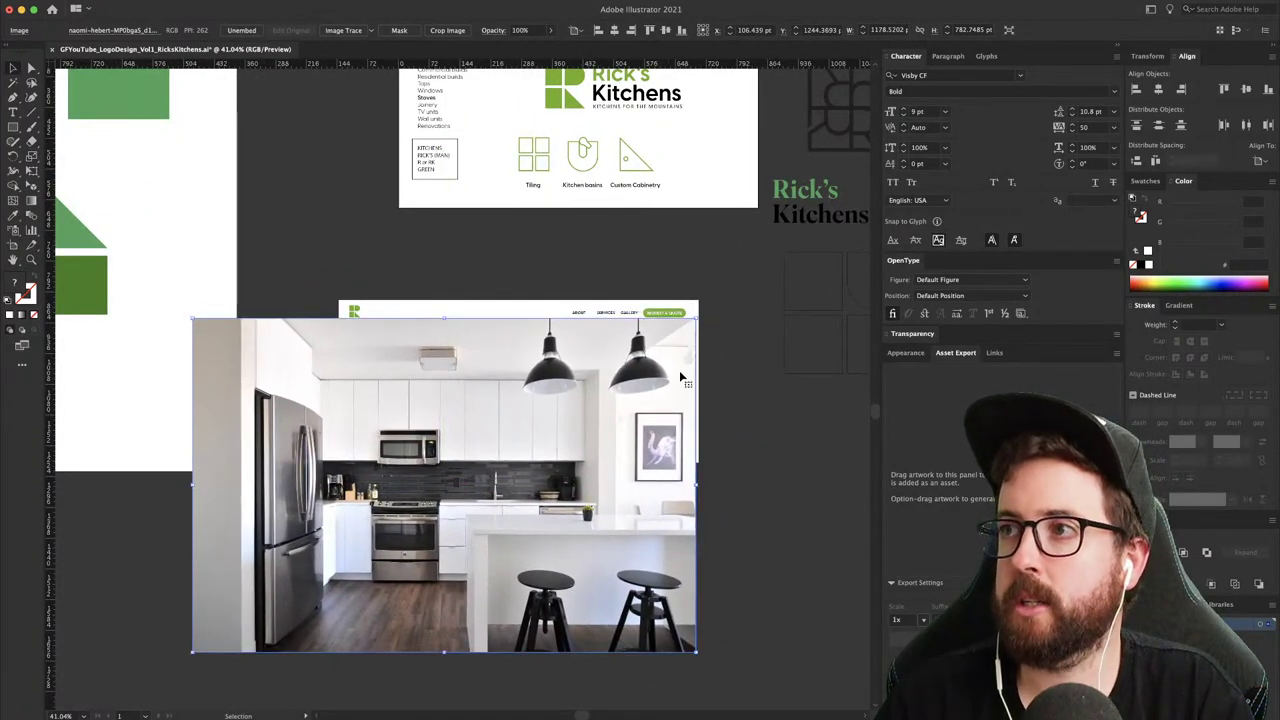
{"action": "left_click_drag", "start_coordinate": [696, 319], "coordinate": [694, 322]}
{"action": "left_click_drag", "start_coordinate": [346, 568], "coordinate": [288, 588]}
{"action": "key", "text": "v"}
{"action": "left_click_drag", "start_coordinate": [376, 500], "coordinate": [379, 503]}
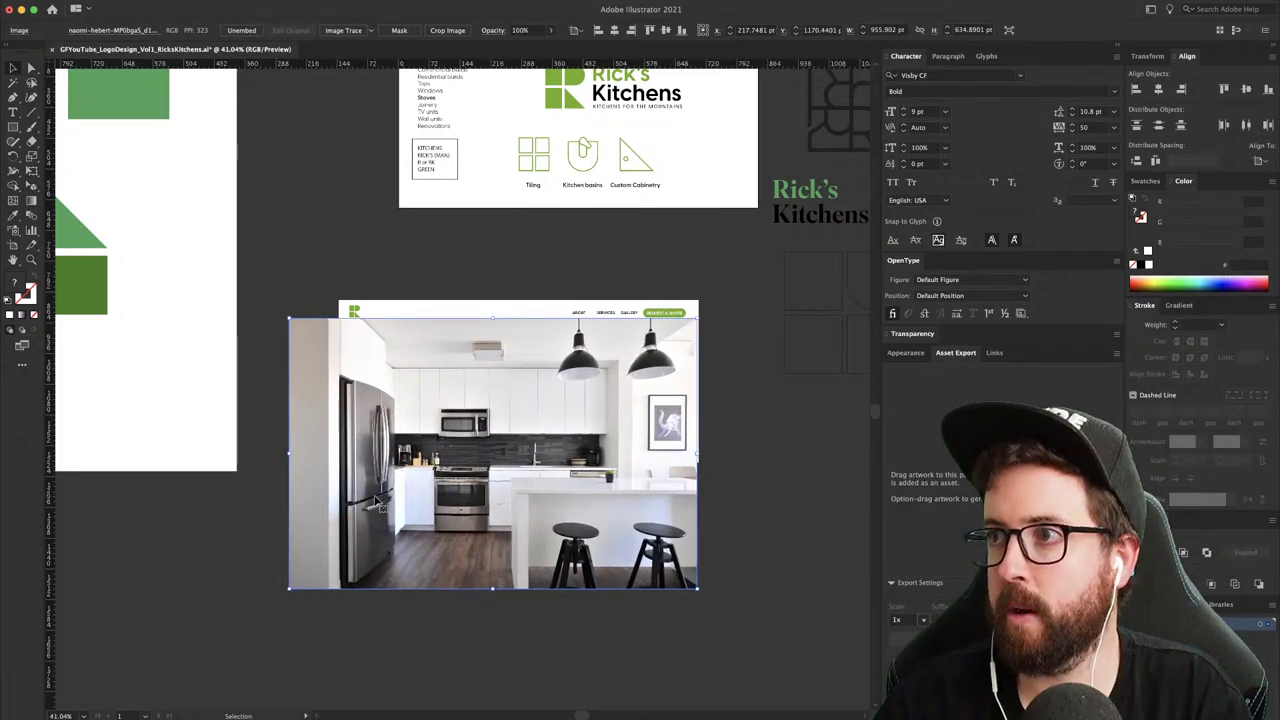
- Send the photo backward and clip it to the hero rectangle
{"action": "key", "text": "super+bracketleft"}
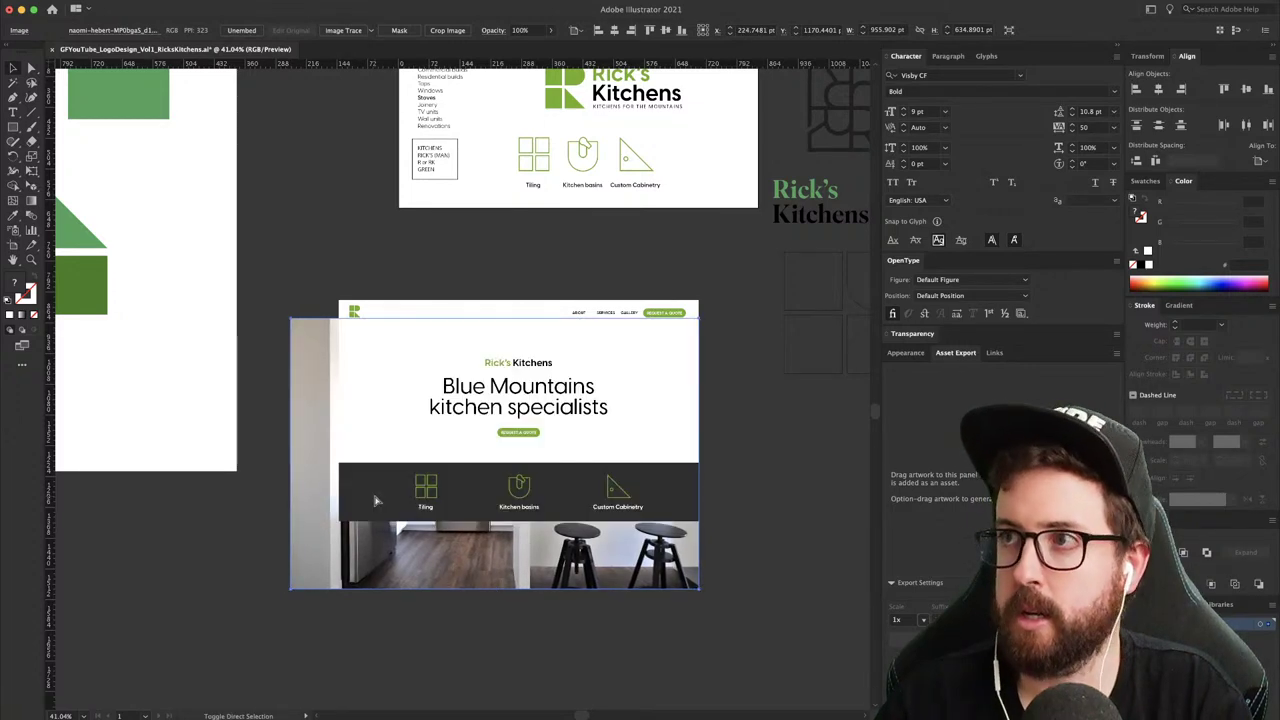
{"action": "left_click_drag", "start_coordinate": [461, 408], "coordinate": [354, 473]}
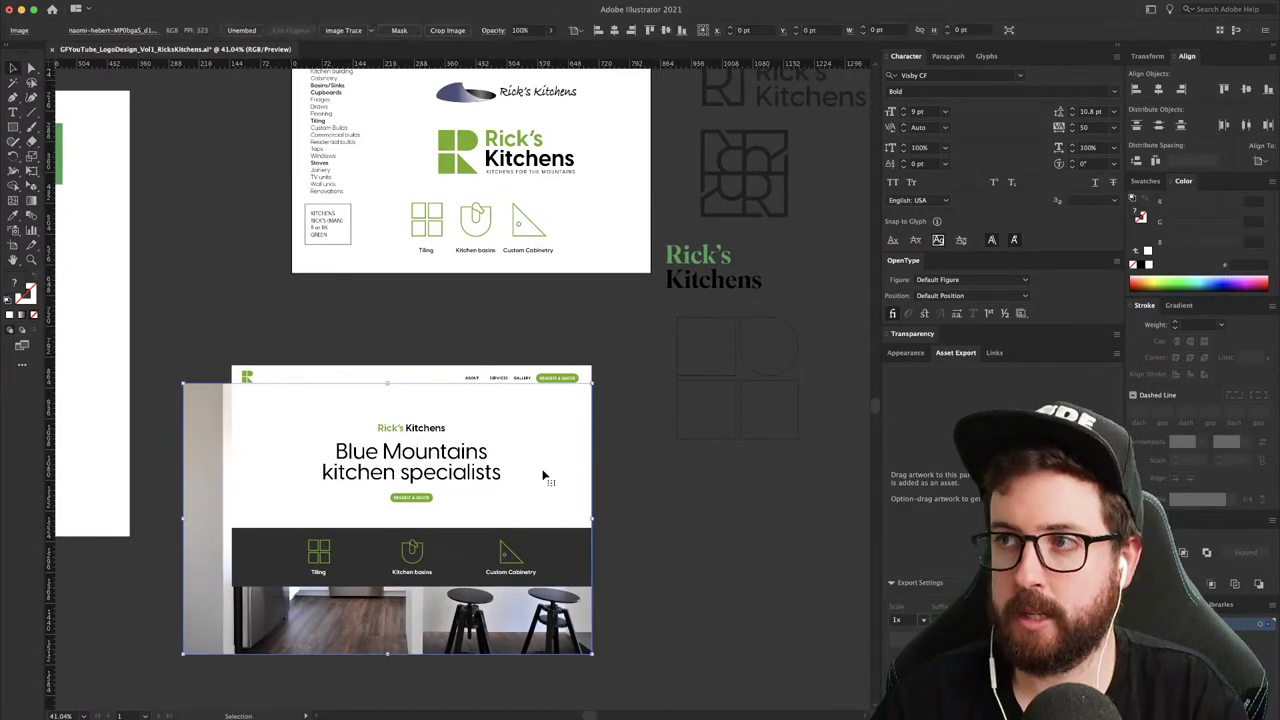
{"action": "left_click", "coordinate": [631, 453]}
{"action": "left_click_drag", "start_coordinate": [582, 472], "coordinate": [548, 450]}
{"action": "key", "text": "super+7"}
{"action": "left_click", "coordinate": [637, 476]}
- Try shifting the cropped photo left, undo it, and select the kitchen image inside the crop
{"action": "key", "text": "a"}
{"action": "left_click", "coordinate": [660, 463]}
{"action": "key", "text": "z"}
{"action": "left_click_drag", "start_coordinate": [486, 492], "coordinate": [580, 500]}
{"action": "left_click_drag", "start_coordinate": [485, 528], "coordinate": [611, 520], "text": "space"}
{"action": "key", "text": "v"}
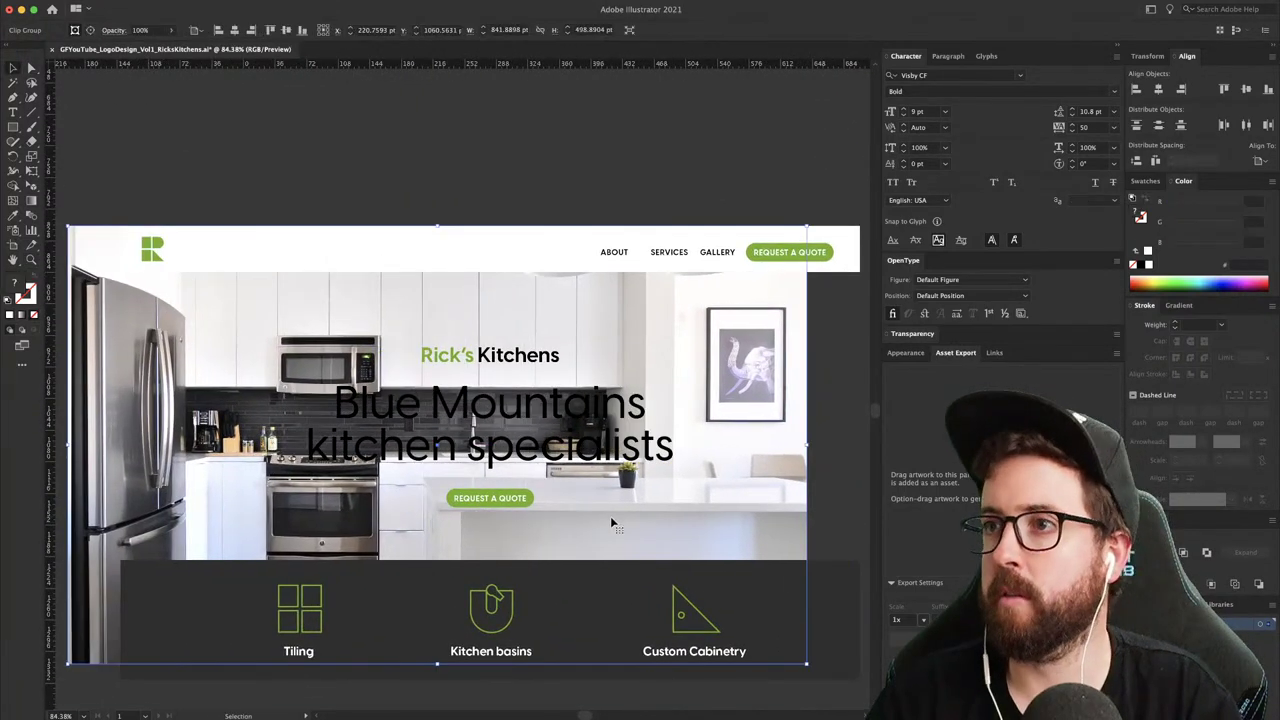
{"action": "key", "text": "super+z"}
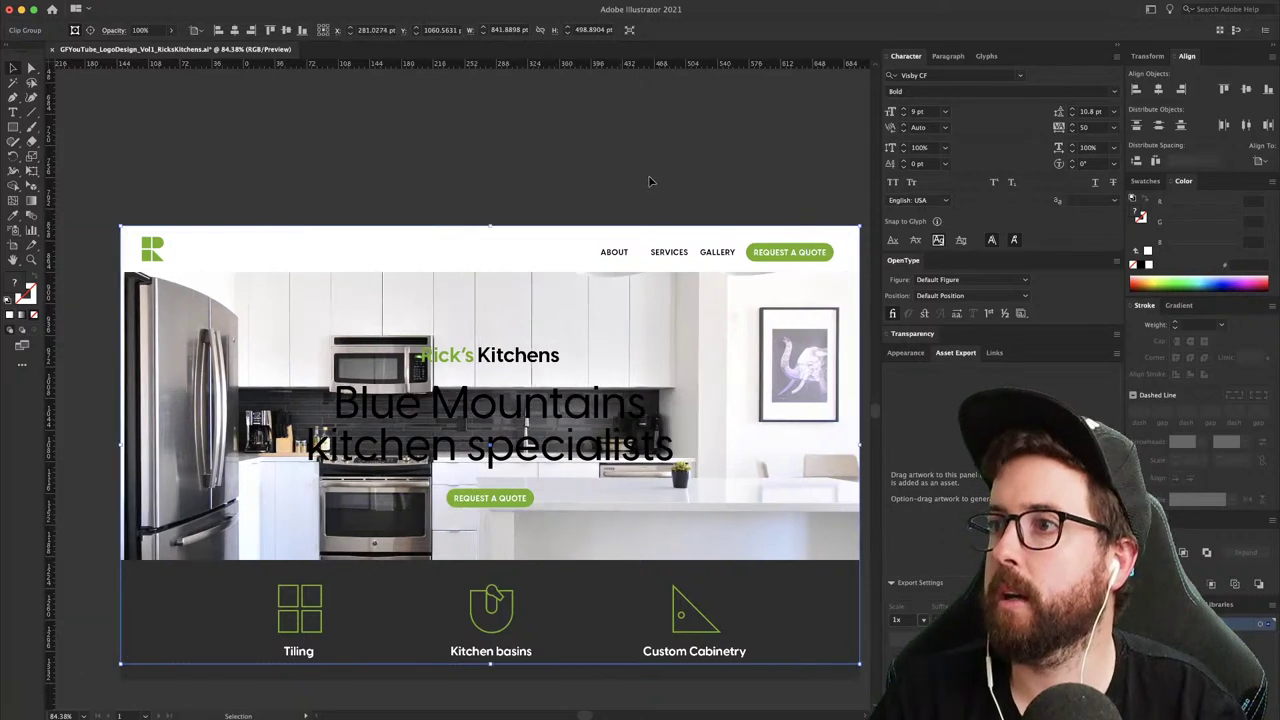
{"action": "left_click", "coordinate": [651, 180]}
{"action": "left_click_drag", "start_coordinate": [677, 160], "coordinate": [601, 136]}
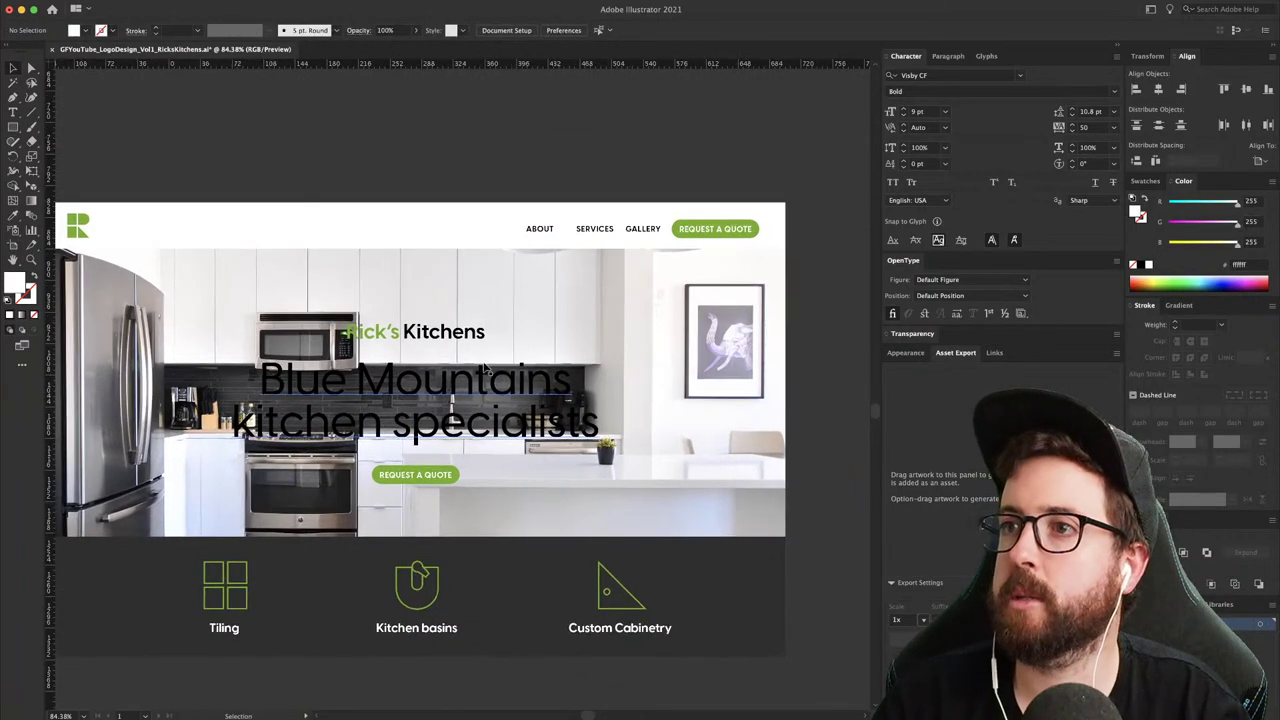
{"action": "left_click", "coordinate": [523, 432]}
- Draw a white rectangle covering the hero area
{"action": "key", "text": "m"}
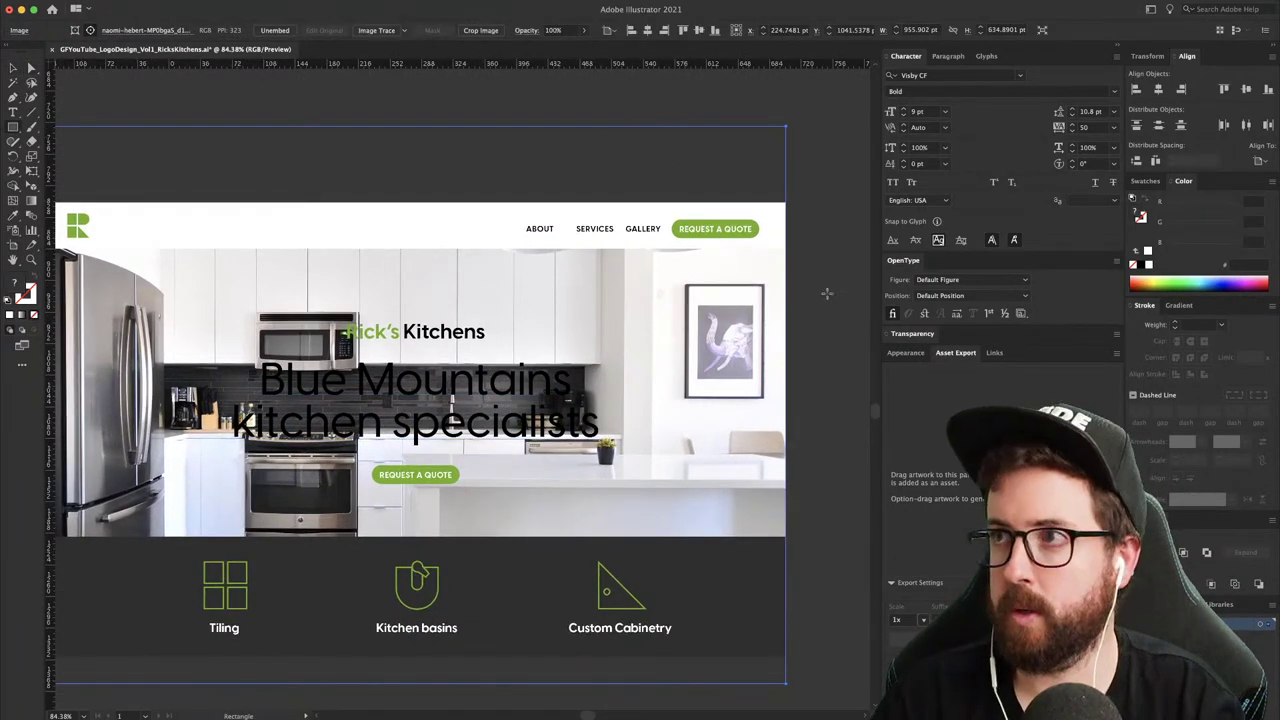
{"action": "left_click_drag", "start_coordinate": [790, 250], "coordinate": [88, 535]}
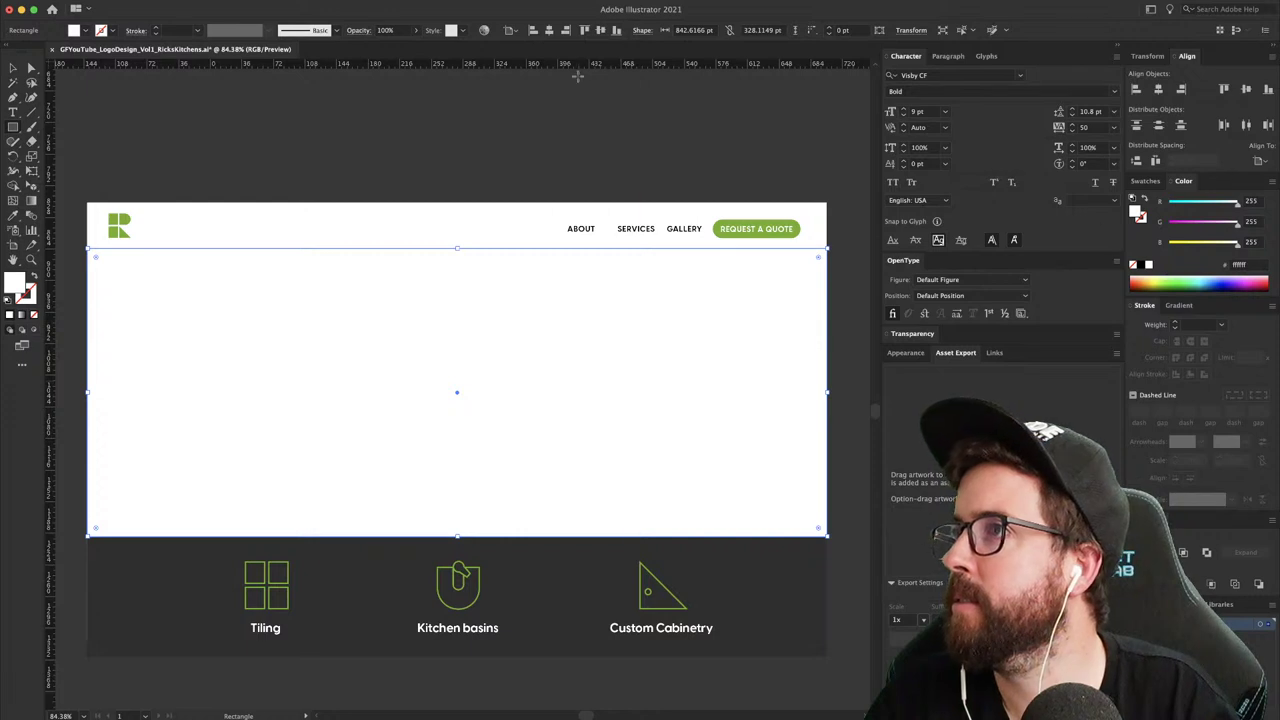
{"action": "key", "text": "a"}
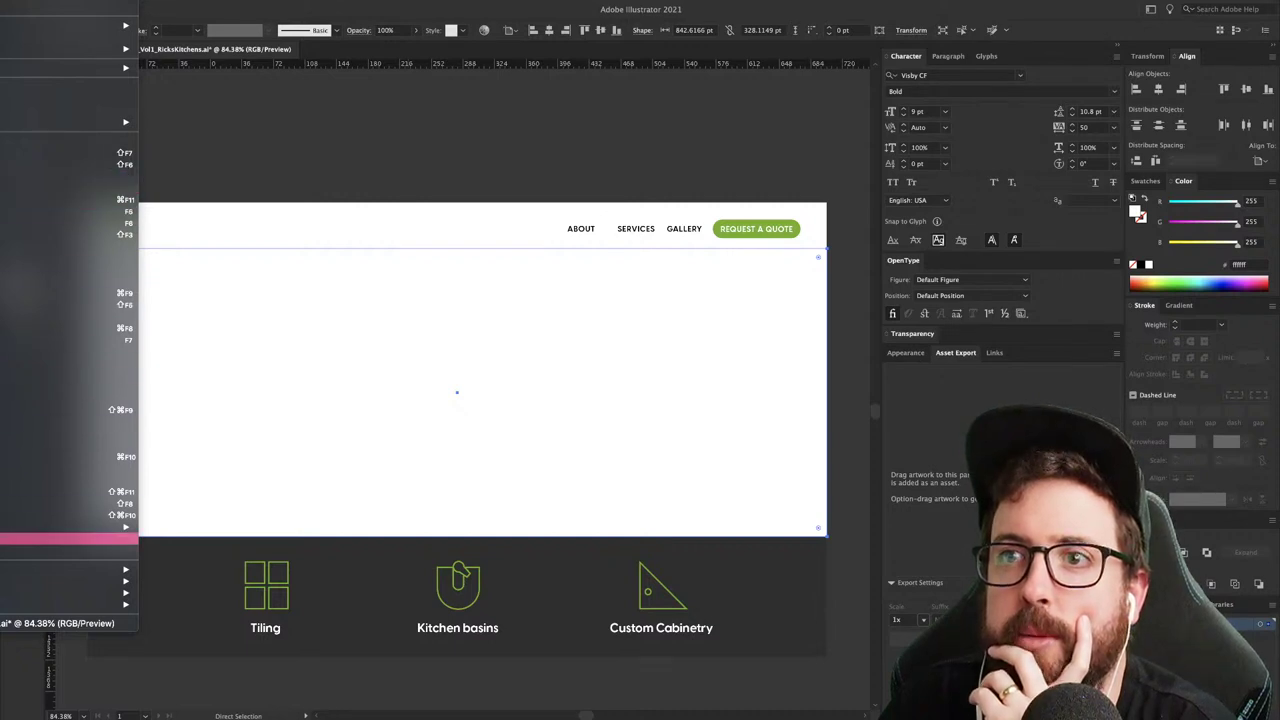
{"action": "mouse_move", "coordinate": [100, 527]}
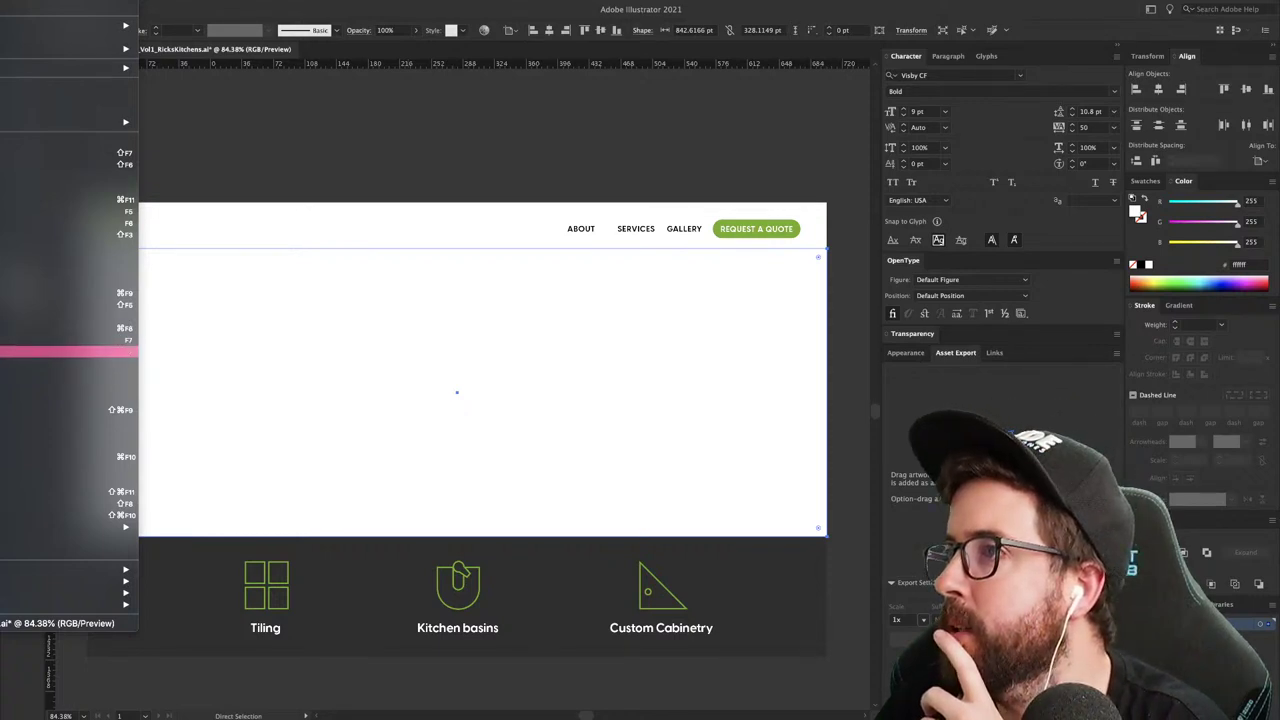
- Set the white rectangle's opacity to 50% in the Transparency panel
{"action": "left_click", "coordinate": [914, 334]}
{"action": "left_click", "coordinate": [909, 335]}
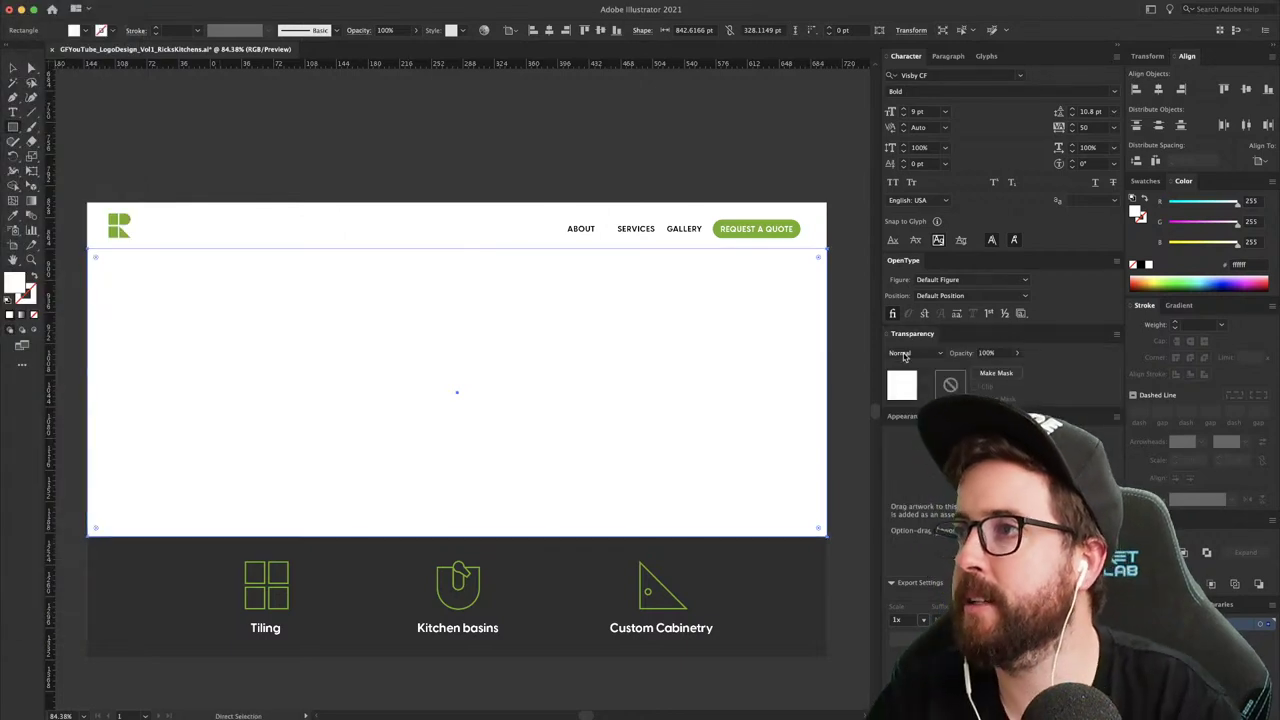
{"action": "left_click", "coordinate": [1004, 354]}
{"action": "type", "text": "50"}
{"action": "key", "text": "Return"}
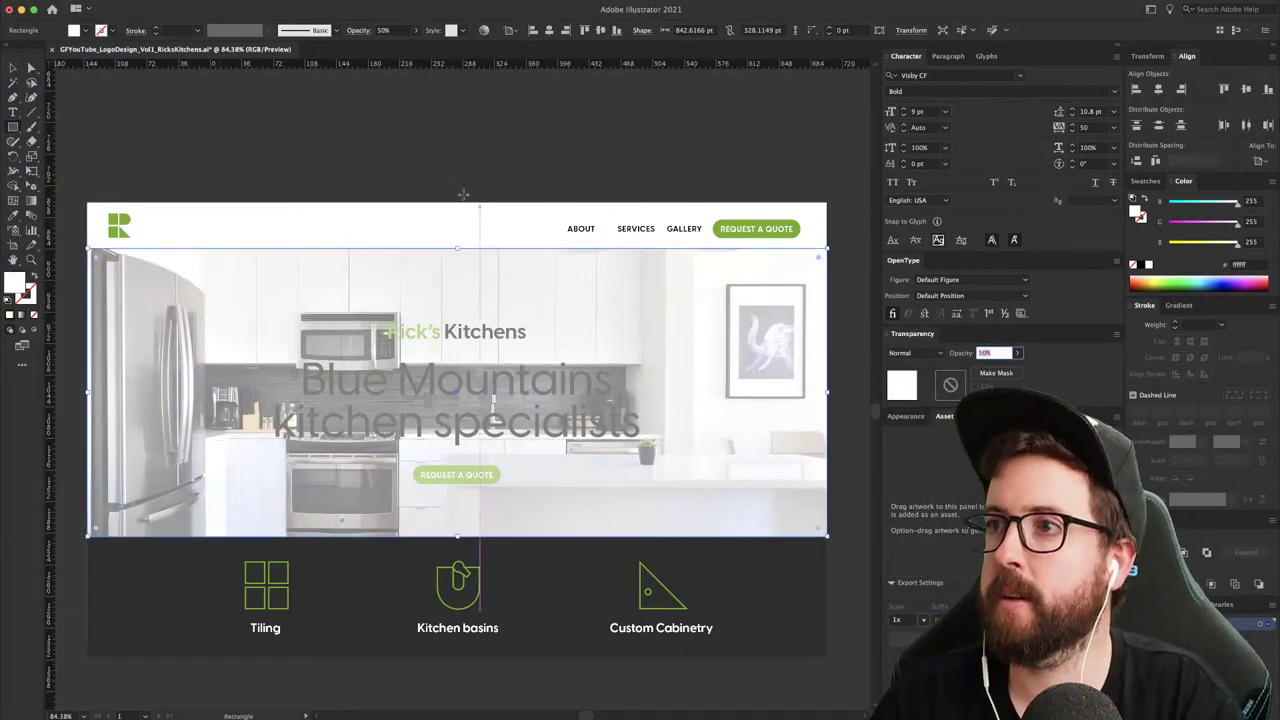
- Reselect only the white overlay and raise its opacity to about 75%
{"action": "key", "text": "v"}
{"action": "left_click", "coordinate": [462, 180]}
{"action": "left_click", "coordinate": [802, 303]}
{"action": "left_click_drag", "start_coordinate": [853, 281], "coordinate": [795, 308]}
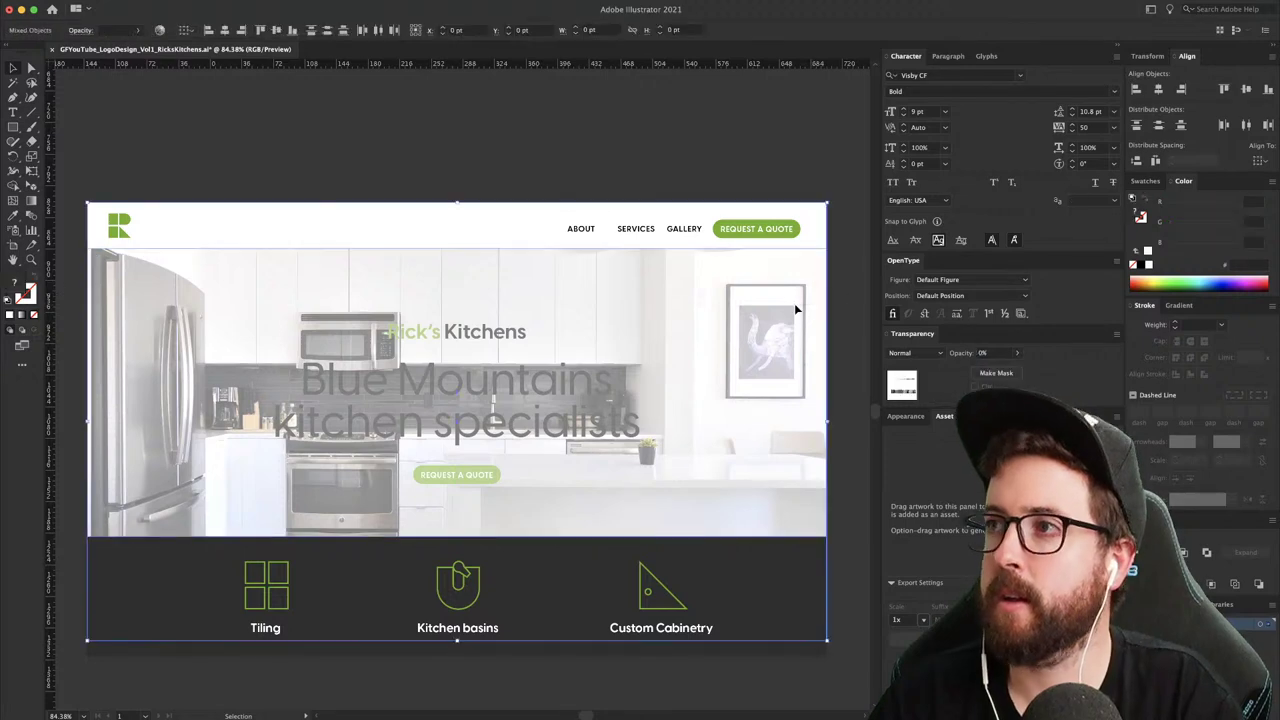
{"action": "left_click", "coordinate": [852, 298]}
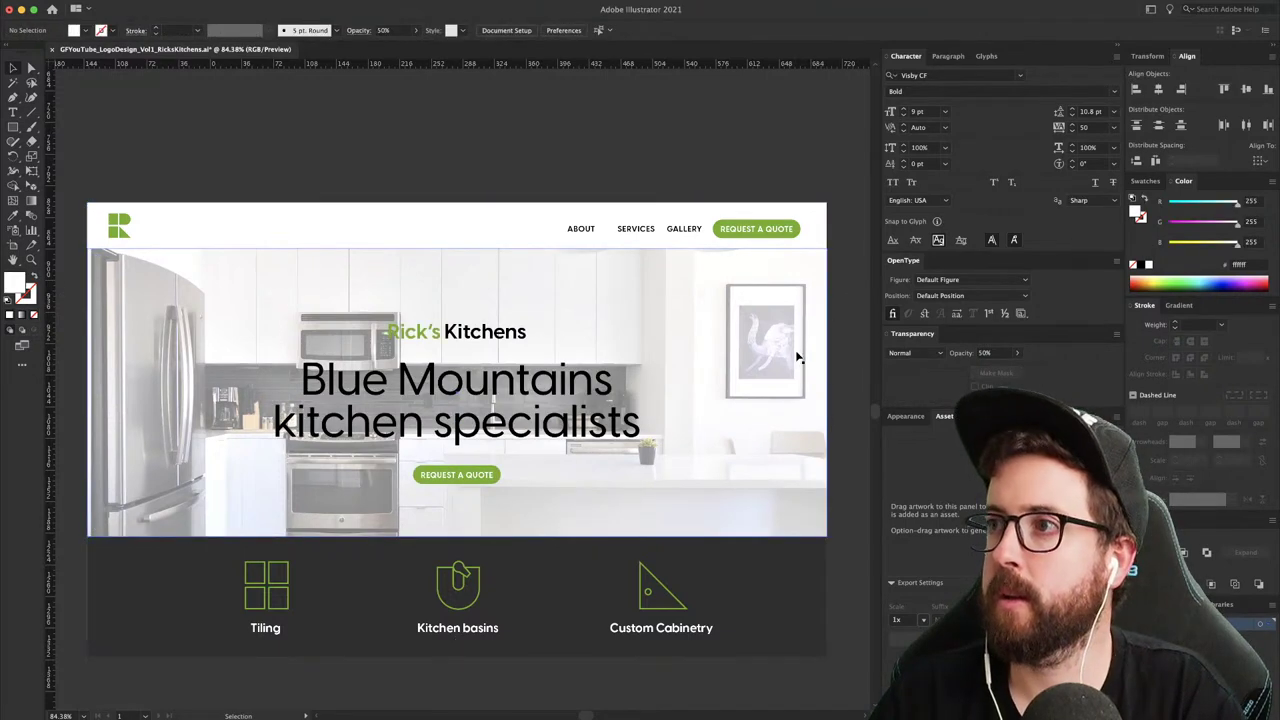
{"action": "key", "text": "a"}
{"action": "left_click", "coordinate": [798, 354]}
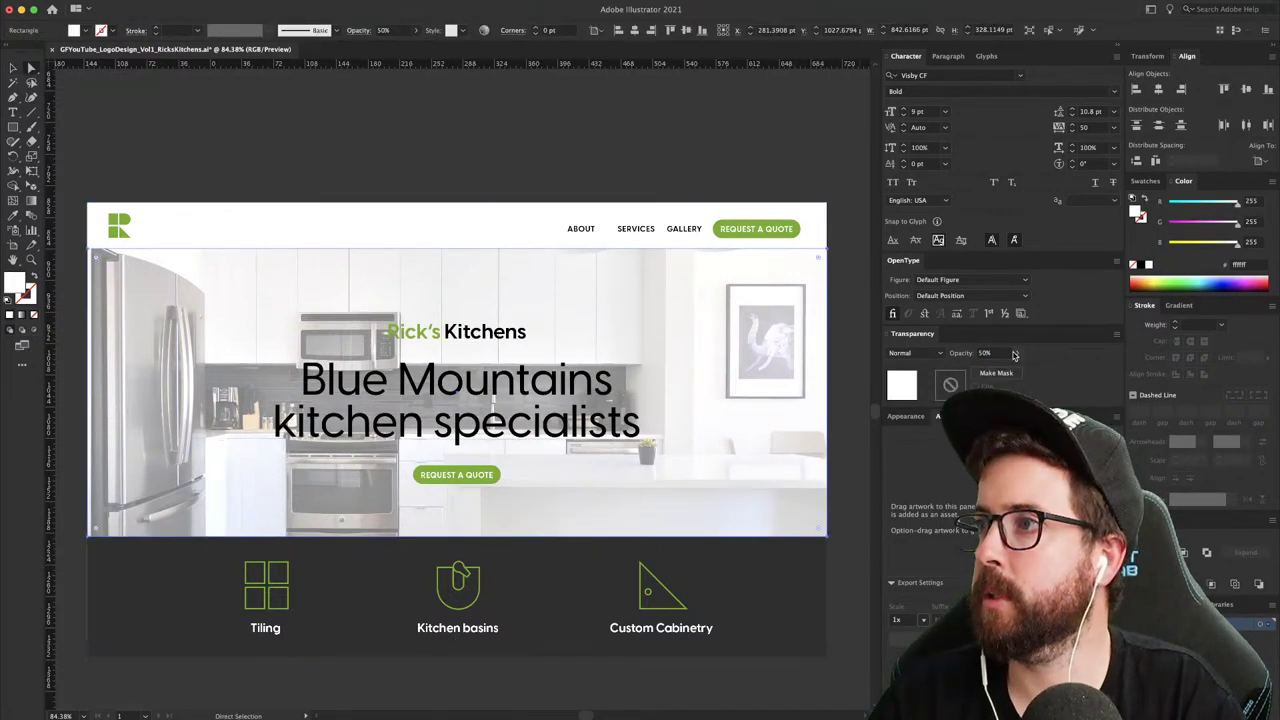
{"action": "left_click_drag", "start_coordinate": [1000, 370], "coordinate": [1001, 370]}
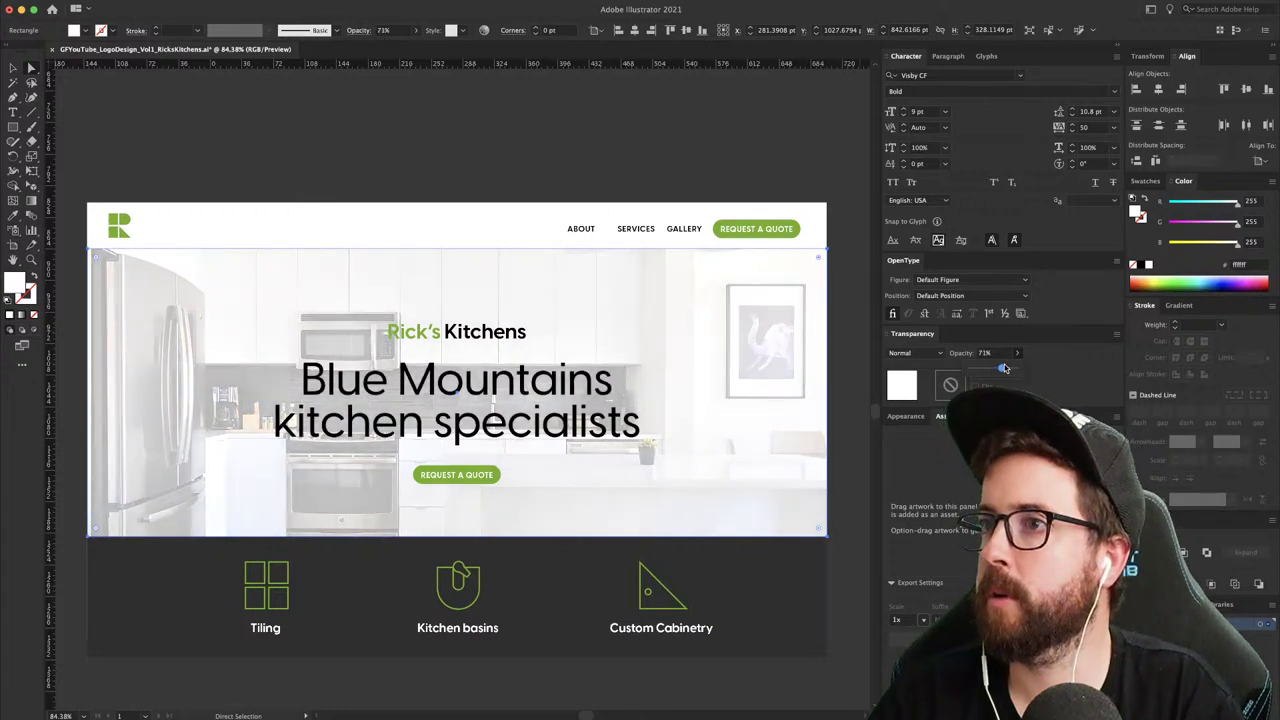
{"action": "left_click", "coordinate": [854, 341]}
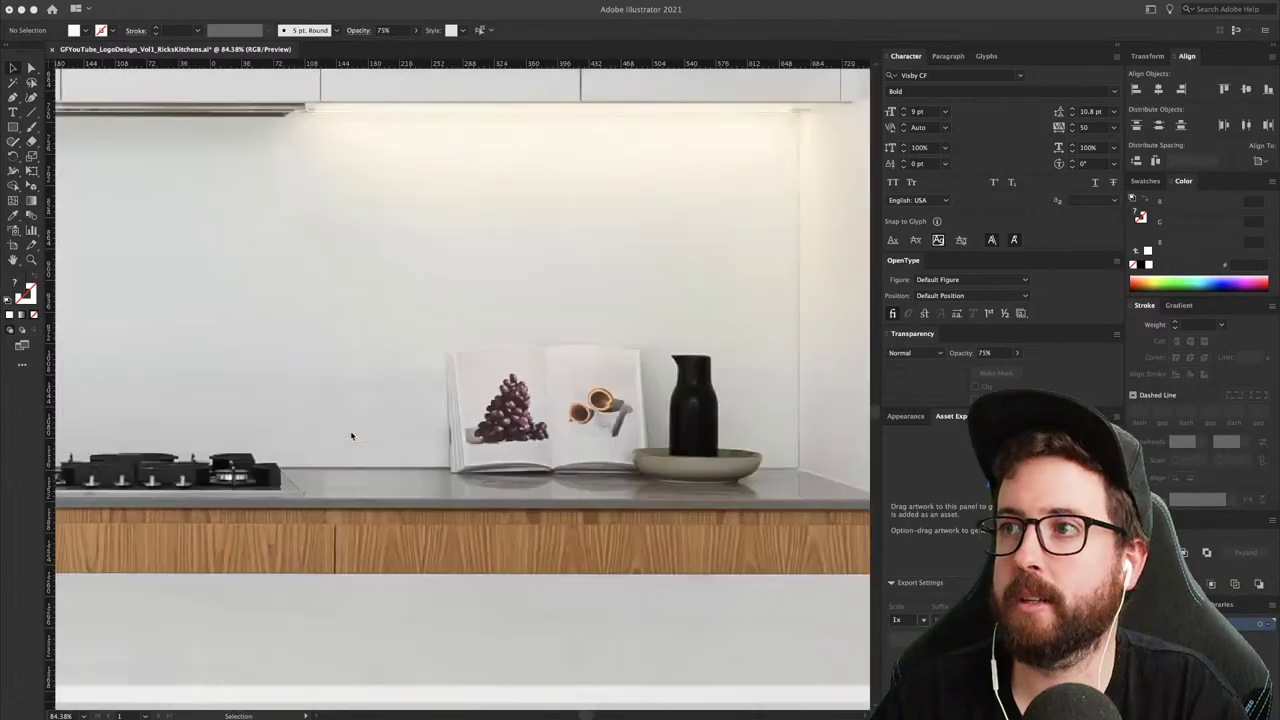
- Paste a different kitchen photo, scale it to about 64%, and send it behind the design
{"action": "key", "text": "super+v"}
{"action": "left_click_drag", "start_coordinate": [524, 303], "coordinate": [561, 290]}
{"action": "key", "text": "v"}
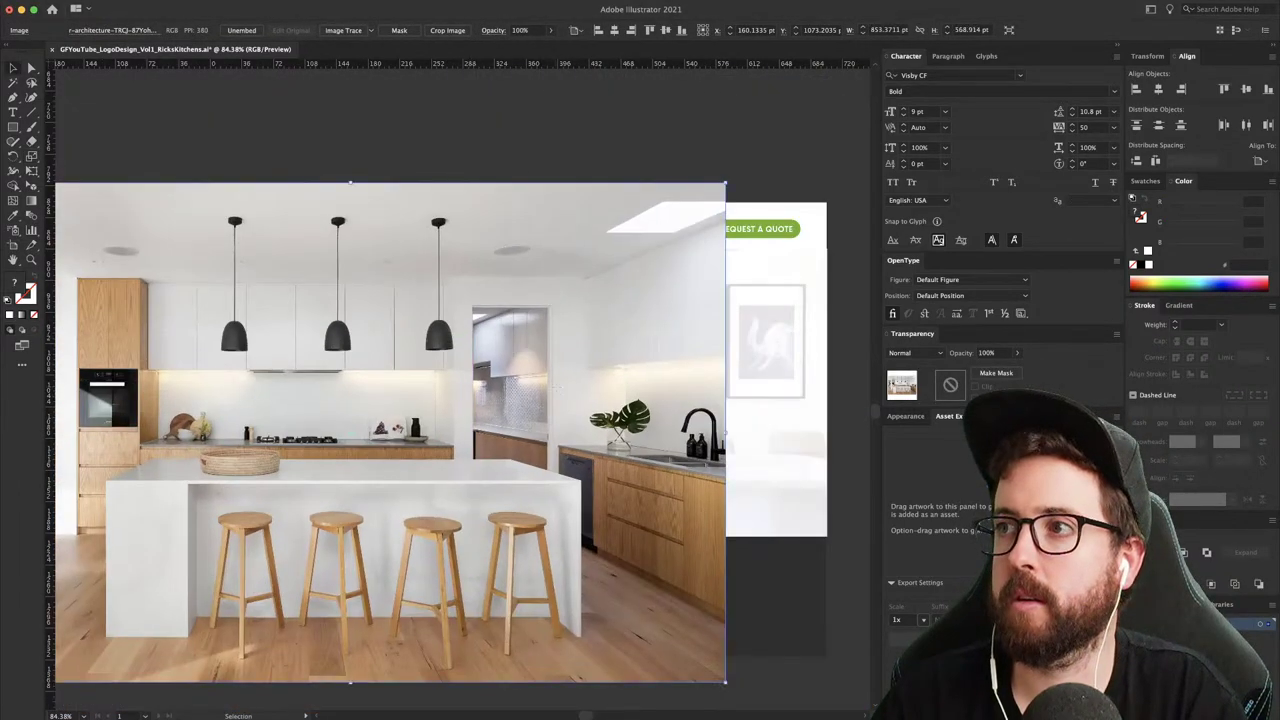
{"action": "left_click_drag", "start_coordinate": [555, 388], "coordinate": [657, 433]}
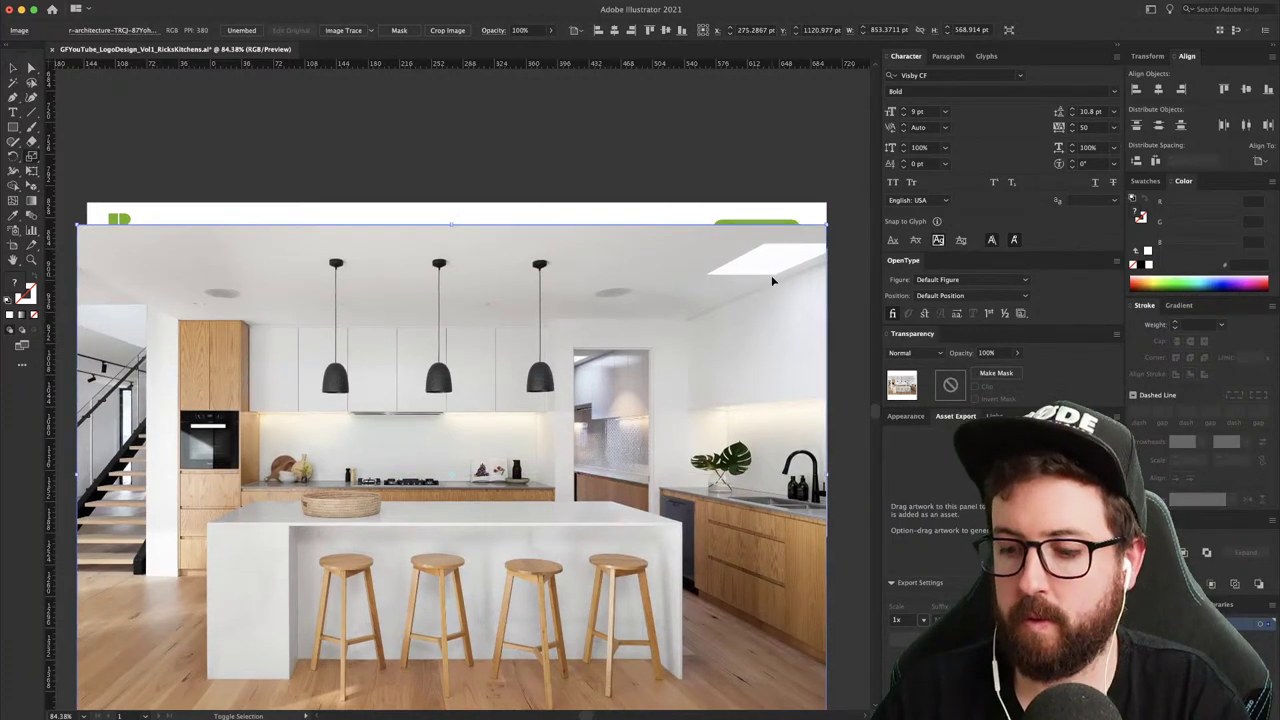
{"action": "key", "text": "shift+super+["}
- Delete the white overlay rectangle and the old white-kitchen photo
{"action": "key", "text": "v"}
{"action": "left_click", "coordinate": [809, 318]}
{"action": "key", "text": "Delete"}
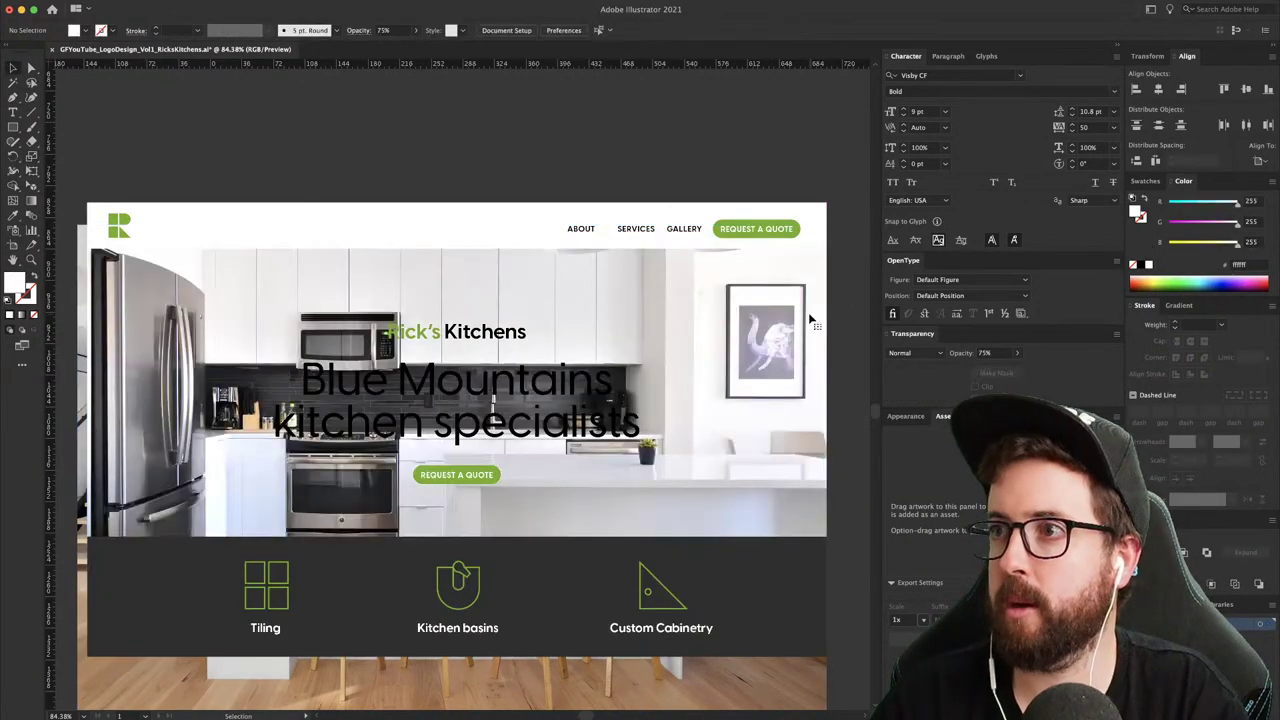
{"action": "left_click", "coordinate": [781, 417]}
{"action": "key", "text": "Delete"}
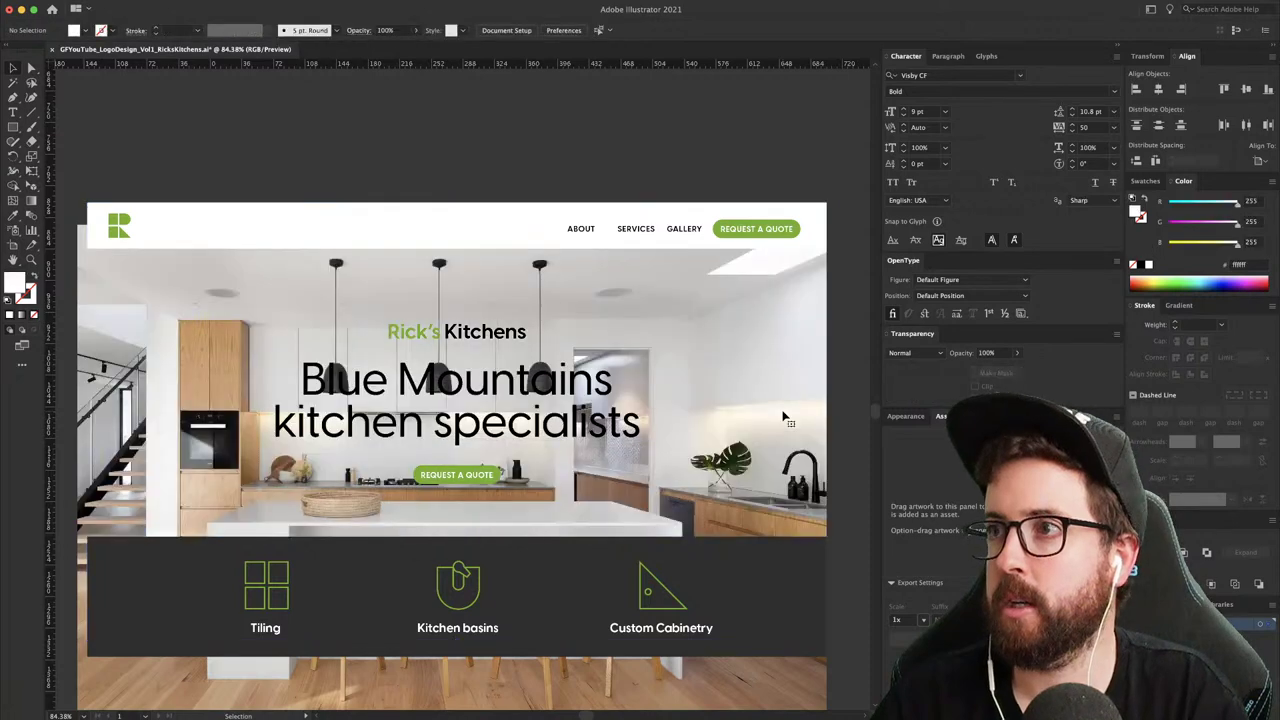
- Enlarge the wood kitchen photo beyond the artboard and position it over the hero
{"action": "left_click_drag", "start_coordinate": [785, 418], "coordinate": [764, 392]}
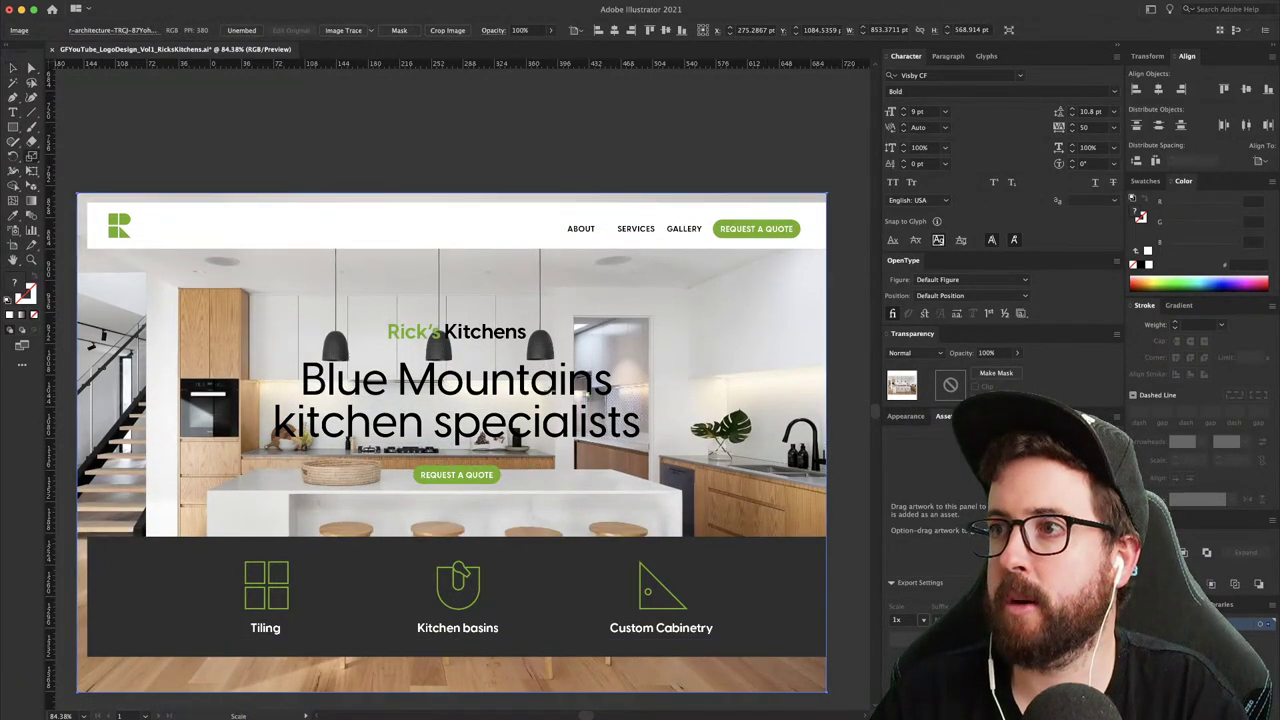
{"action": "left_click_drag", "start_coordinate": [585, 366], "coordinate": [758, 253]}
{"action": "key", "text": "v"}
{"action": "left_click_drag", "start_coordinate": [668, 345], "coordinate": [726, 339]}
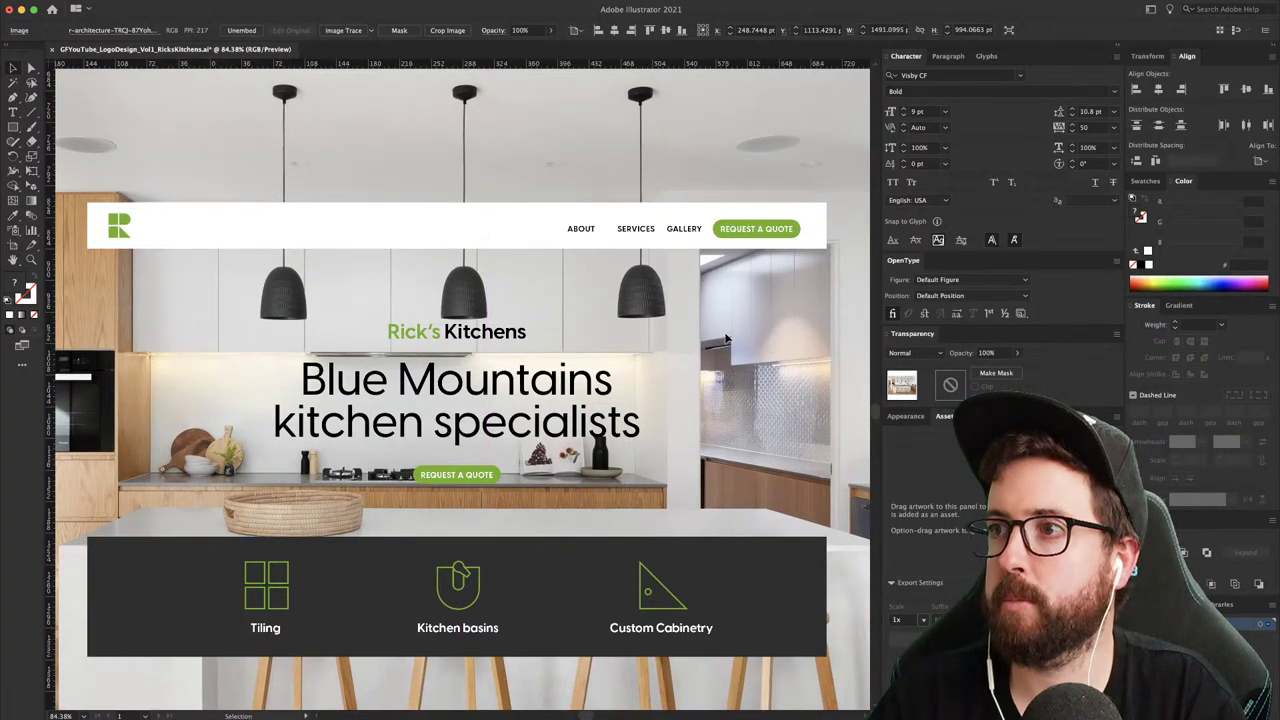
{"action": "key", "text": "super+minus"}
{"action": "key", "text": "super+minus"}
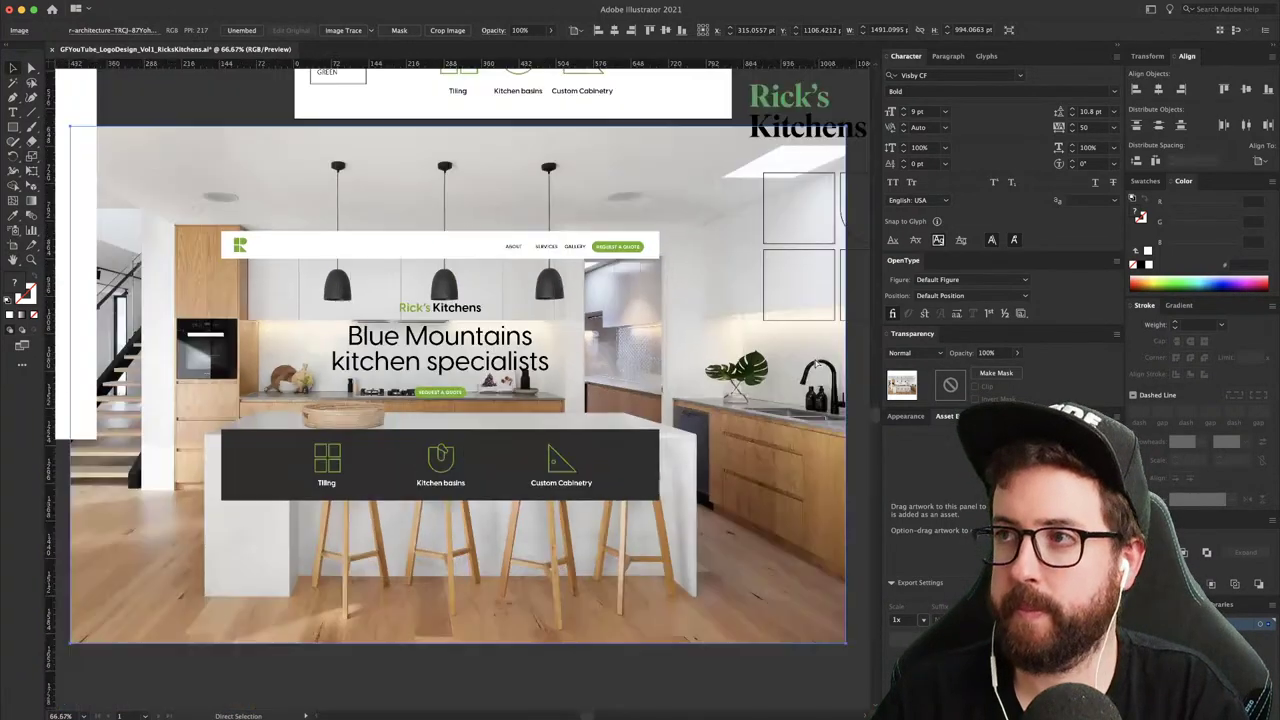
{"action": "key", "text": "super+y"}
- Draw a rectangle over the hero area and clip the kitchen photo to it with Cmd+7
{"action": "key", "text": "super+y"}
{"action": "key", "text": "super+y"}
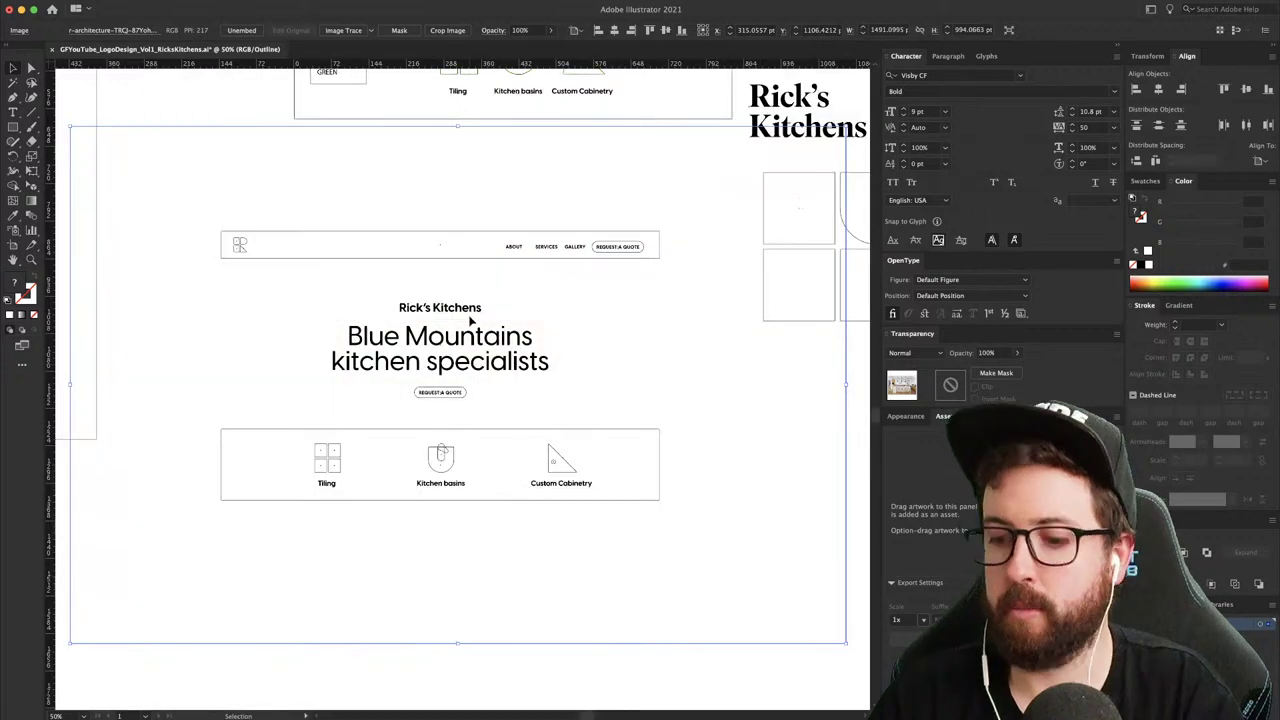
{"action": "key", "text": "m"}
{"action": "left_click_drag", "start_coordinate": [659, 429], "coordinate": [221, 257]}
{"action": "key", "text": "v"}
{"action": "left_click_drag", "start_coordinate": [441, 432], "coordinate": [441, 429]}
{"action": "key", "text": "super+y"}
{"action": "left_click", "coordinate": [737, 413], "text": "shift"}
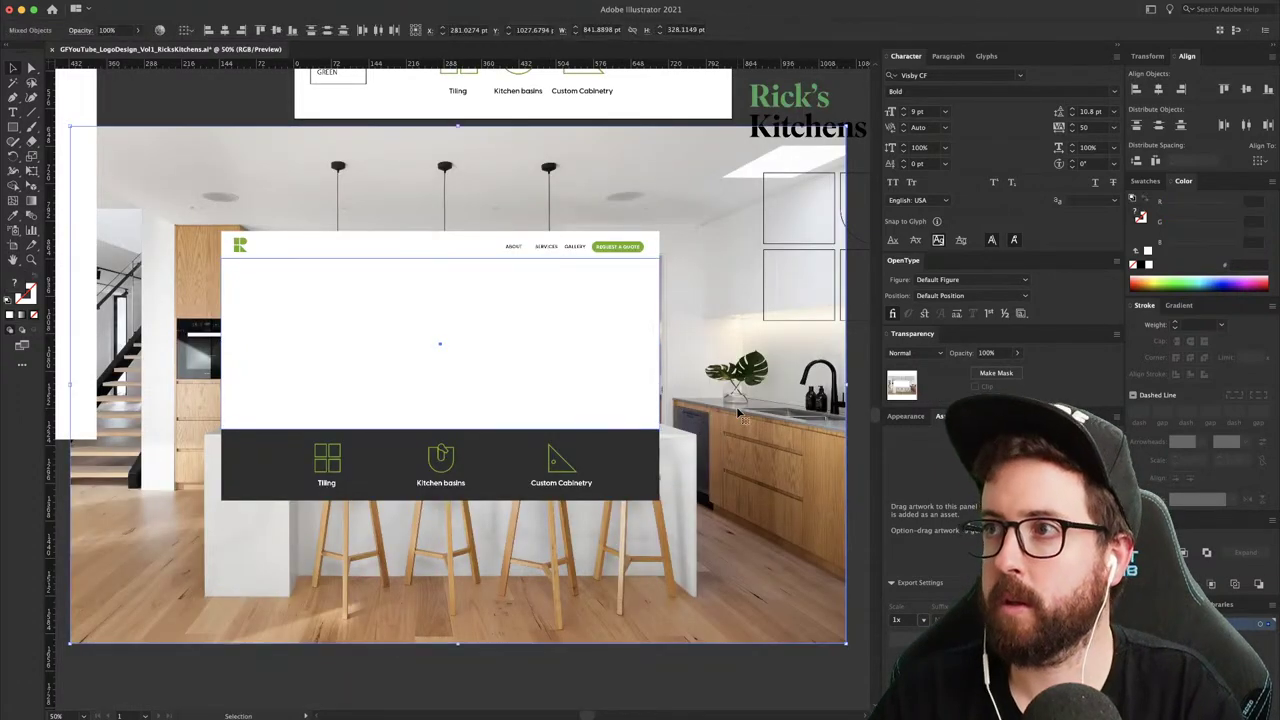
{"action": "key", "text": "super+7"}
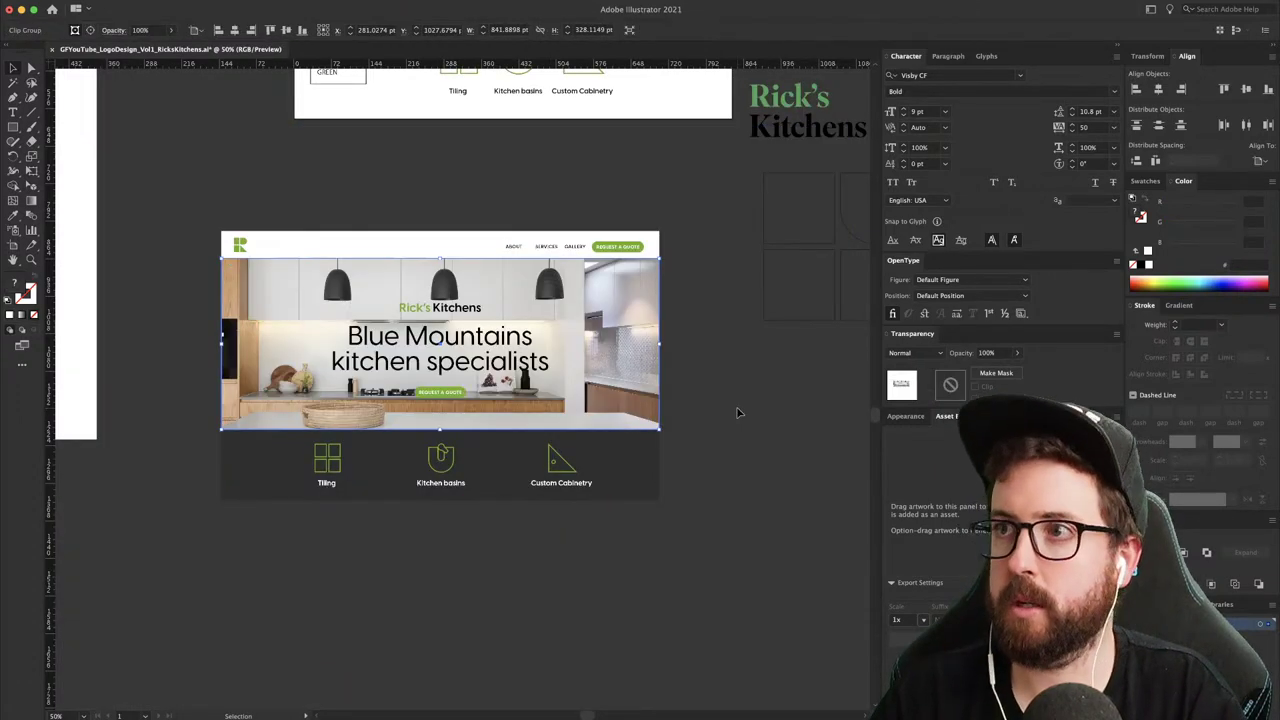
{"action": "key", "text": "z"}
{"action": "left_click_drag", "start_coordinate": [664, 372], "coordinate": [734, 397]}
{"action": "left_click_drag", "start_coordinate": [540, 386], "coordinate": [681, 427]}
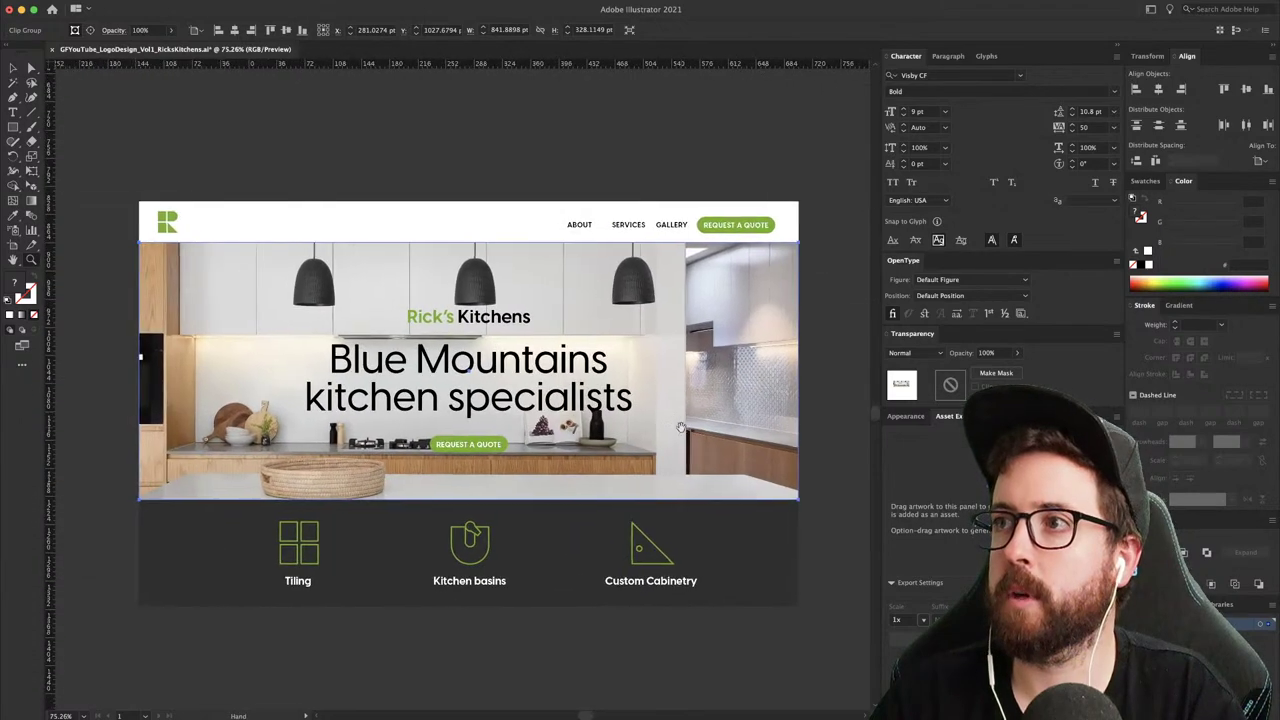
- Draw a white panel over the hero photo, align its bottom, and send it behind the headline
{"action": "key", "text": "v"}
{"action": "left_click", "coordinate": [811, 394]}
{"action": "key", "text": "m"}
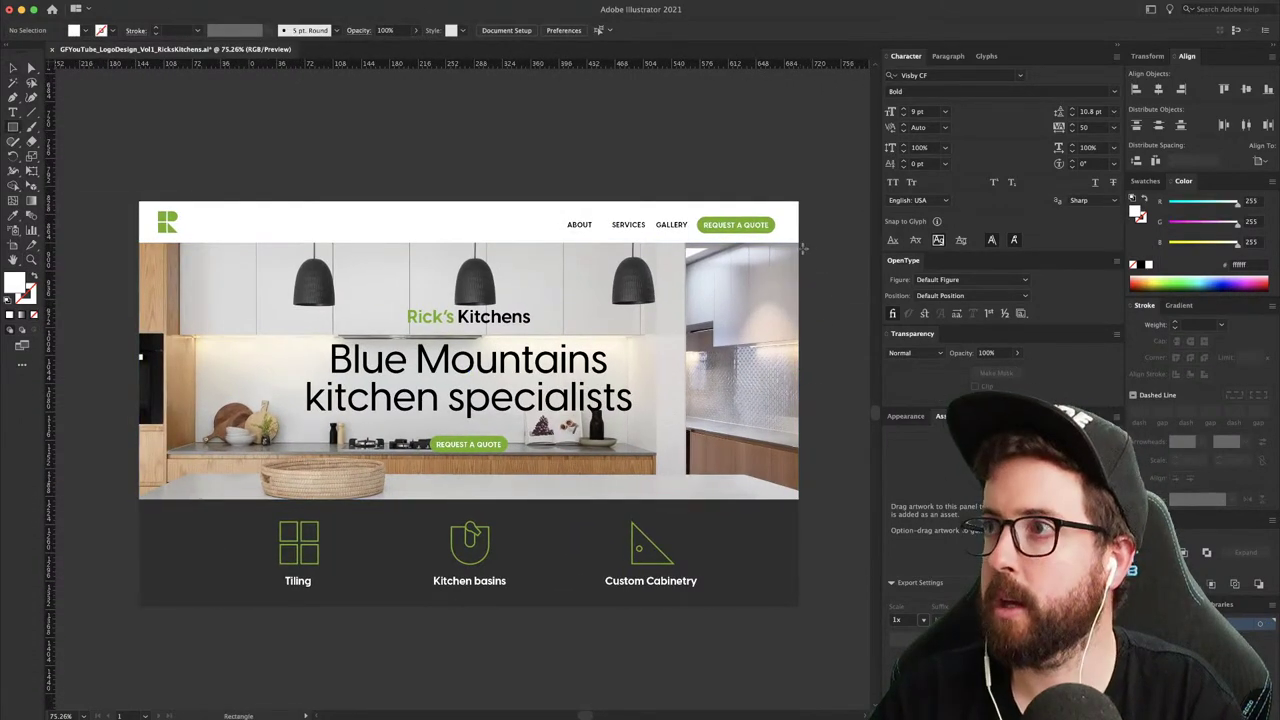
{"action": "mouse_move", "coordinate": [800, 243]}
{"action": "left_mouse_down"}
{"action": "mouse_move", "coordinate": [531, 380]}
{"action": "mouse_move", "coordinate": [140, 500]}
{"action": "left_mouse_up"}
{"action": "key", "text": "v"}
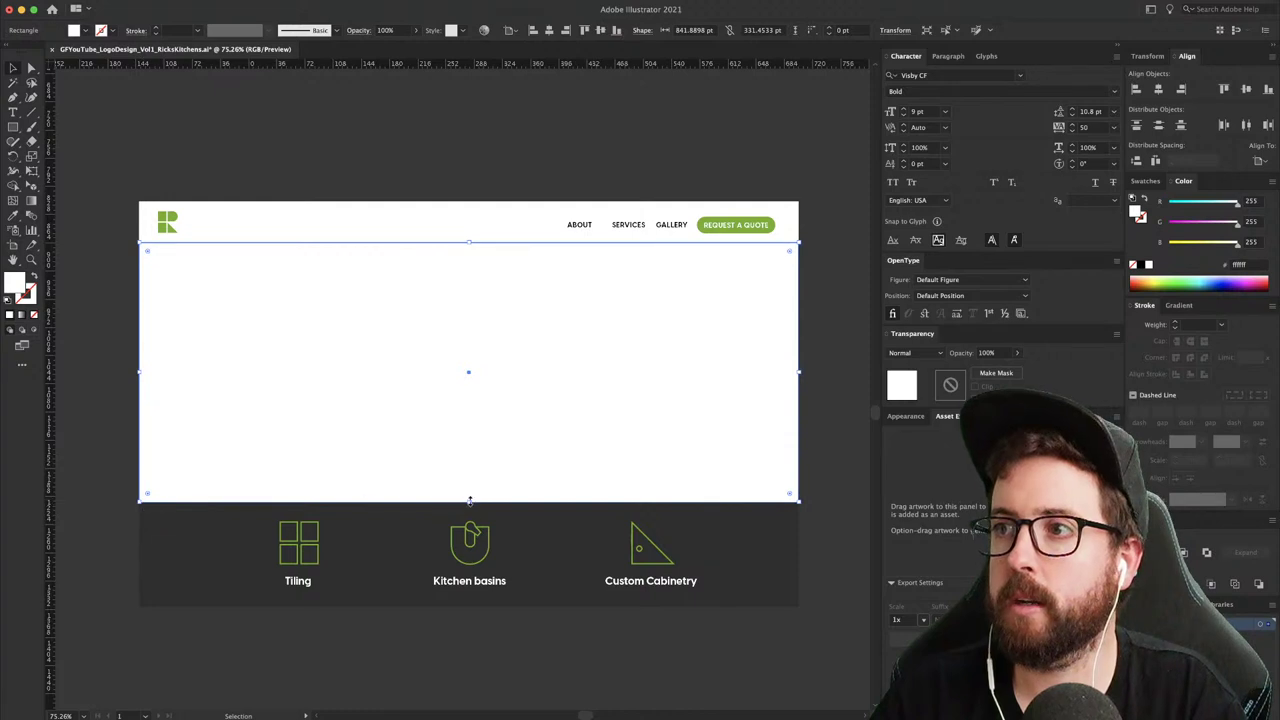
{"action": "mouse_move", "coordinate": [470, 500]}
{"action": "left_mouse_down"}
{"action": "mouse_move", "coordinate": [469, 486]}
{"action": "mouse_move", "coordinate": [470, 497]}
{"action": "left_mouse_up"}
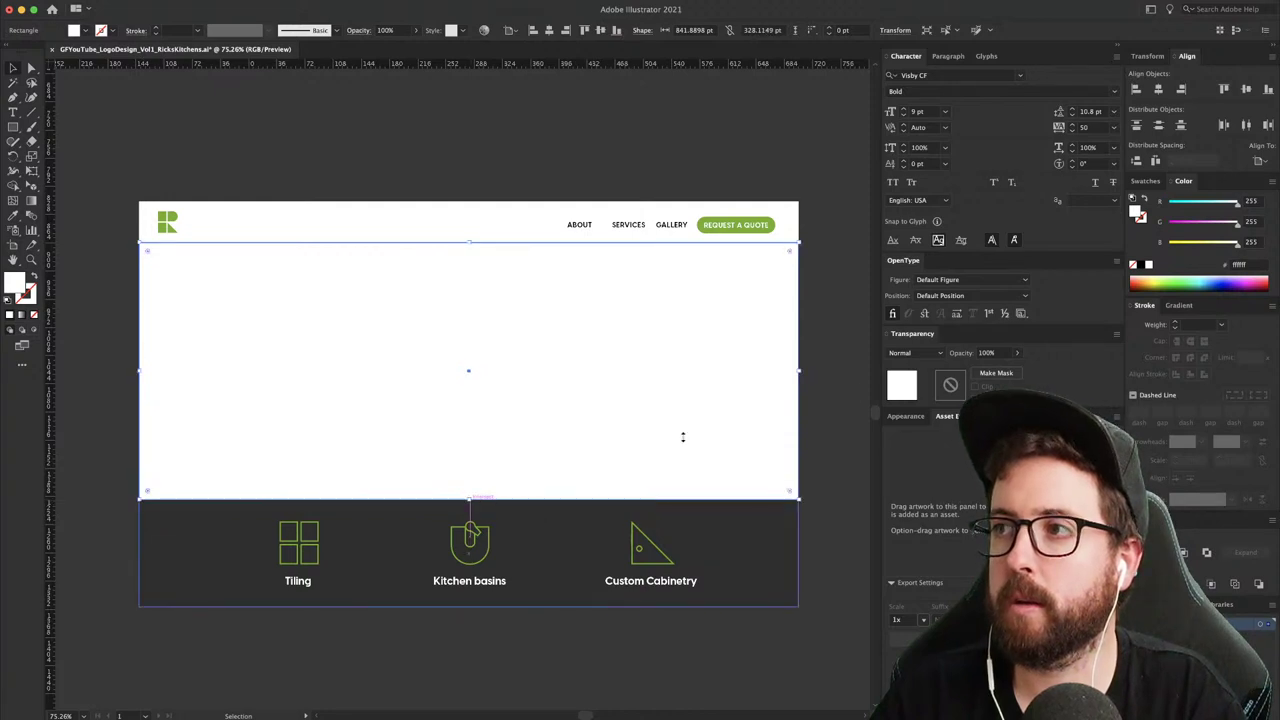
{"action": "left_click_drag", "start_coordinate": [846, 394], "coordinate": [785, 425]}
{"action": "key", "text": "super+shift+["}
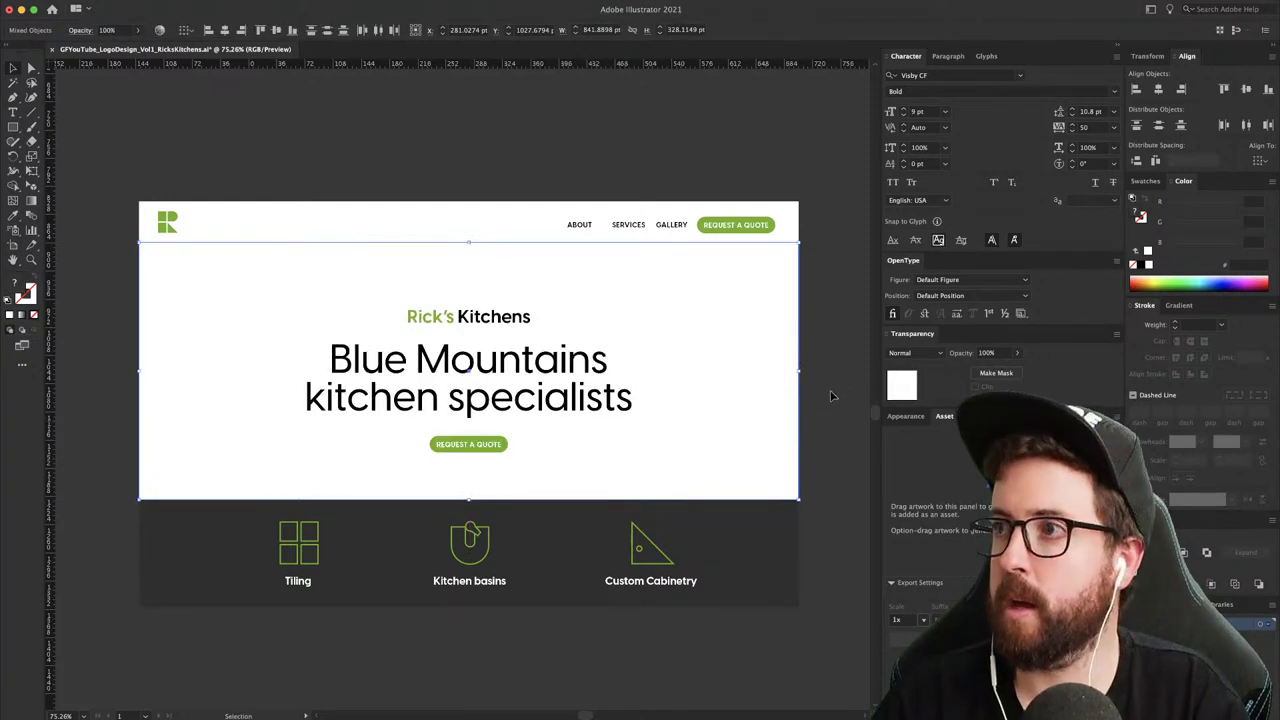
- Try 50% opacity on the white panel, then settle on 65%
{"action": "left_click", "coordinate": [775, 389]}
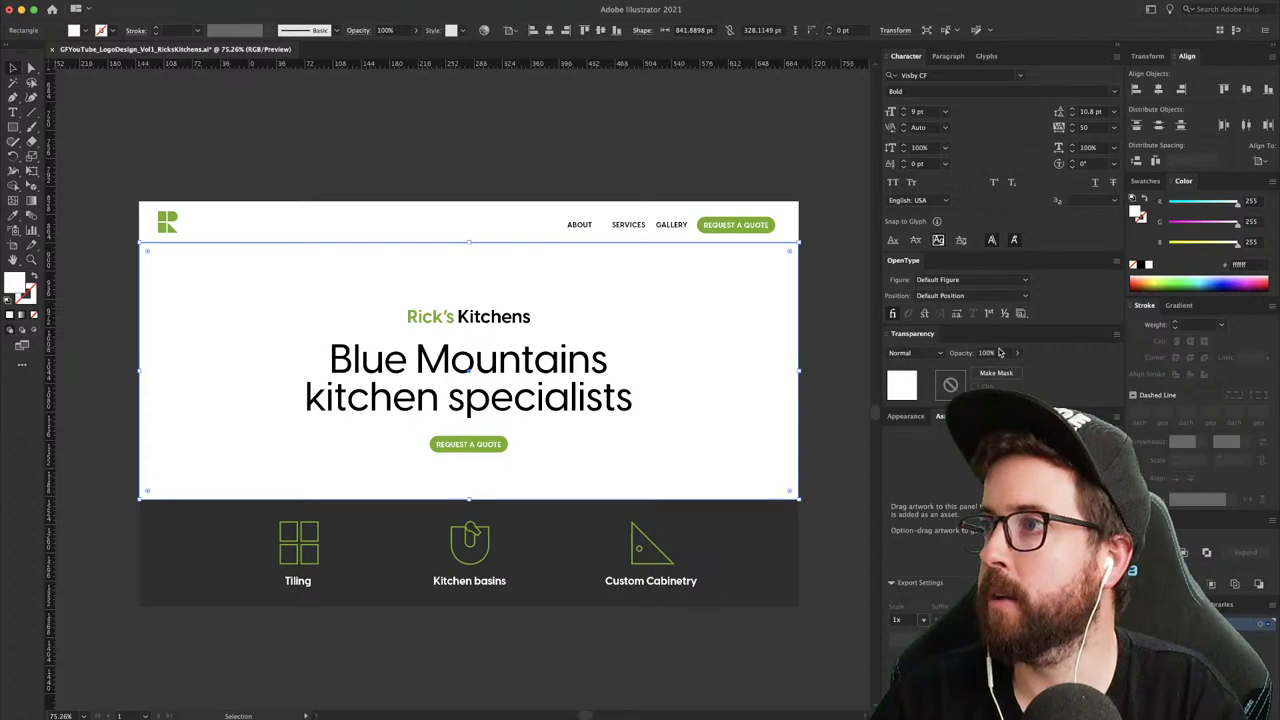
{"action": "type", "text": "50"}
{"action": "key", "text": "Return"}
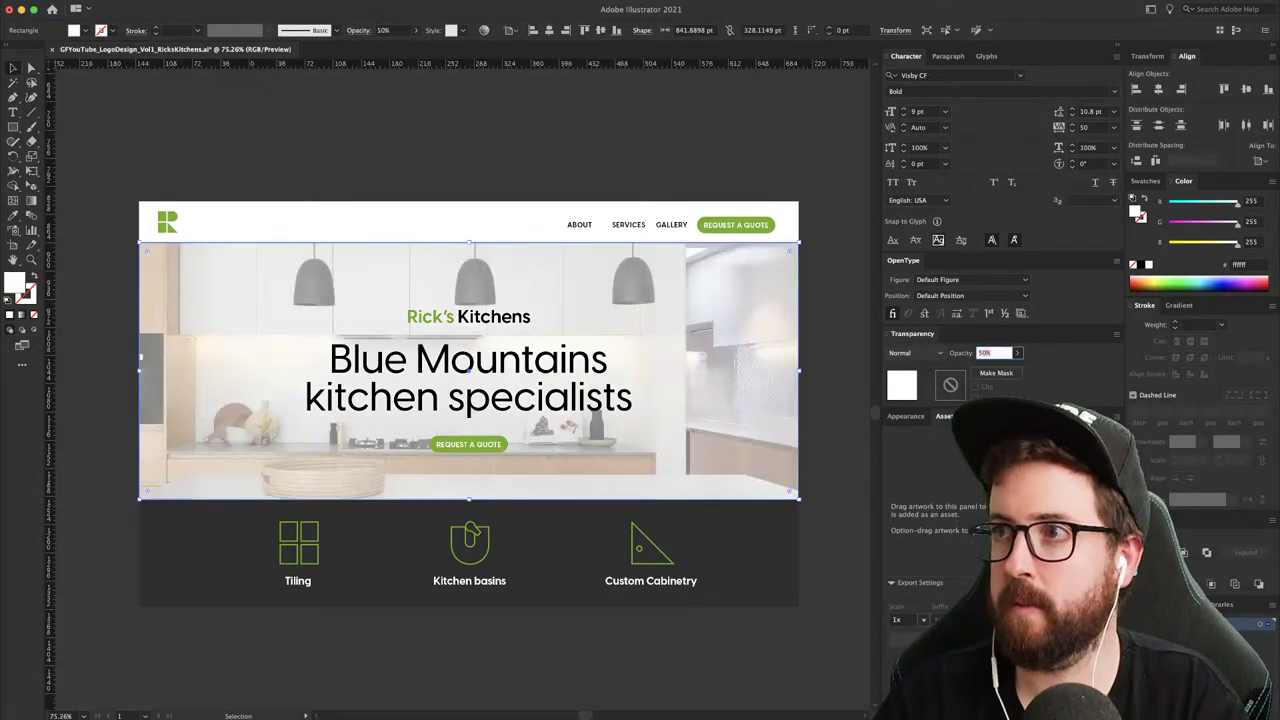
{"action": "left_click", "coordinate": [835, 362]}
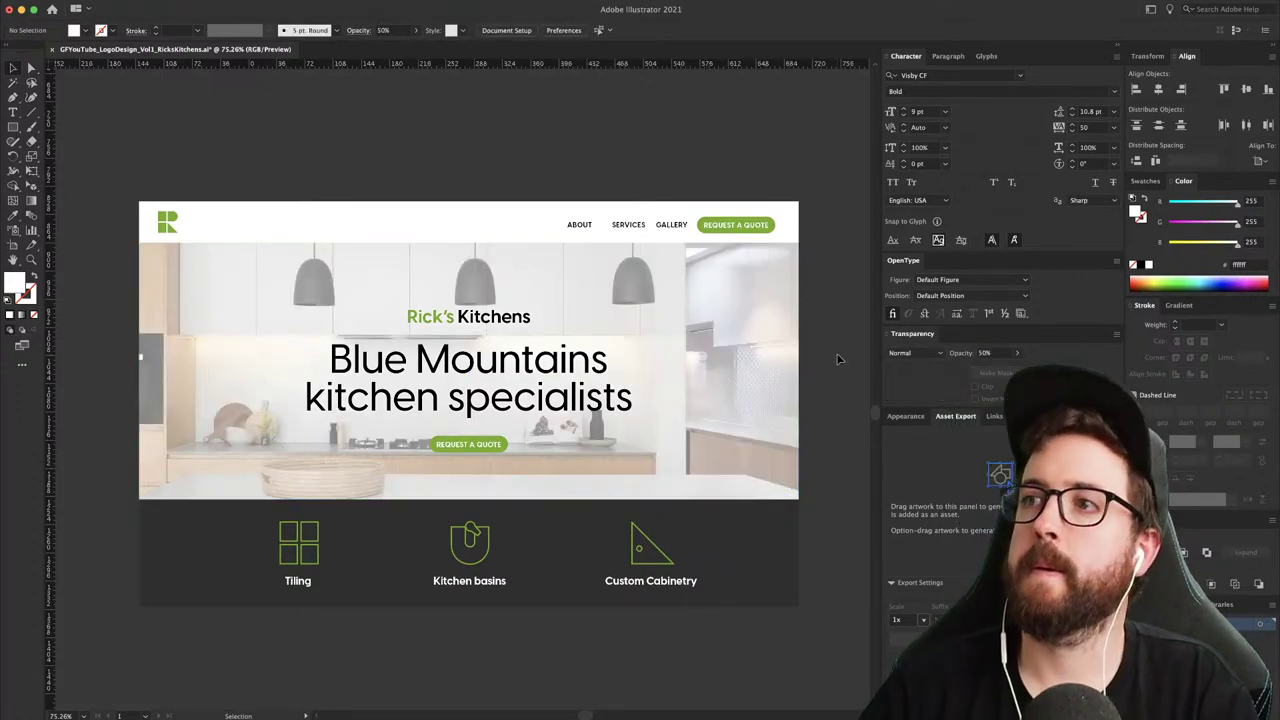
{"action": "left_click", "coordinate": [765, 392]}
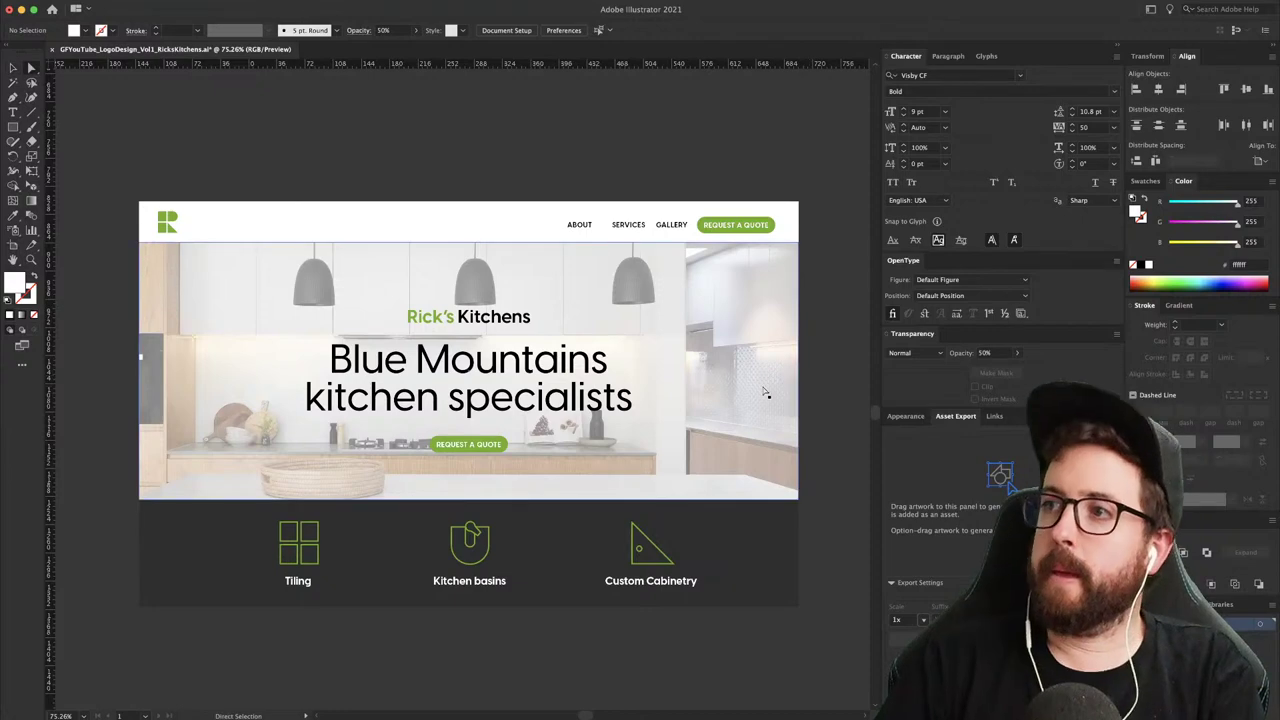
{"action": "left_click", "coordinate": [999, 353]}
{"action": "key", "text": "Return"}
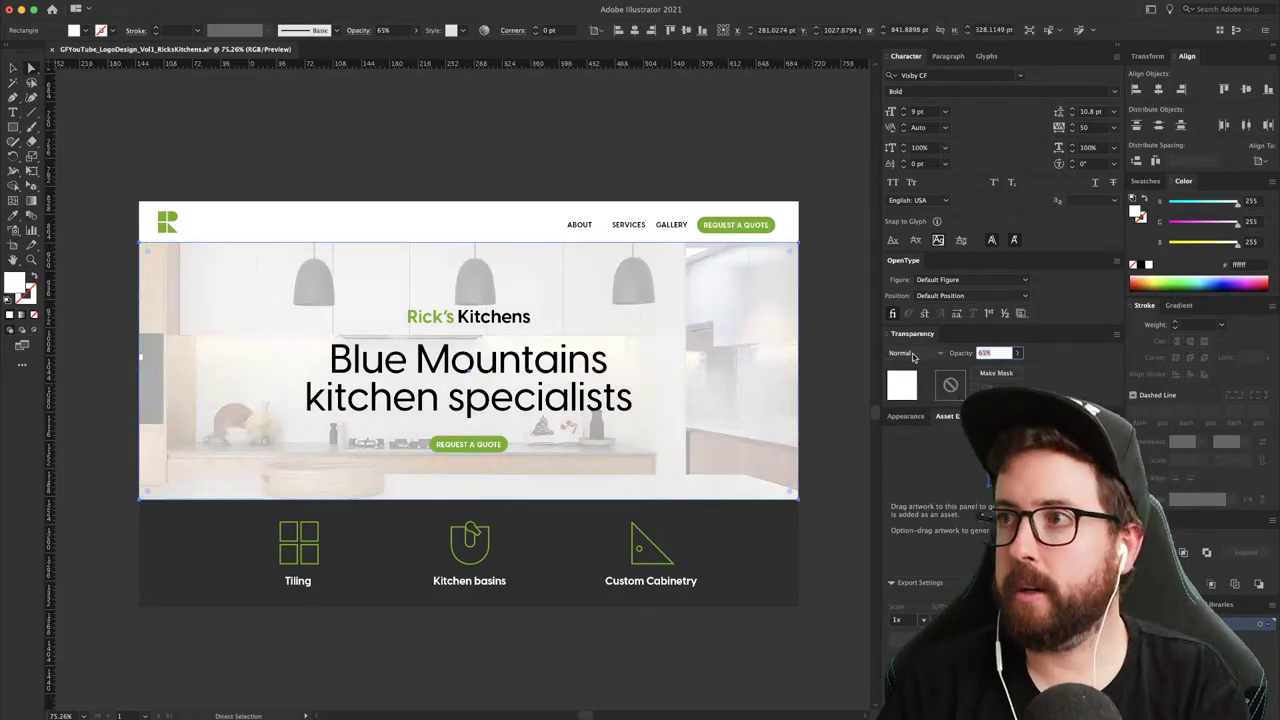
{"action": "left_click", "coordinate": [858, 354]}
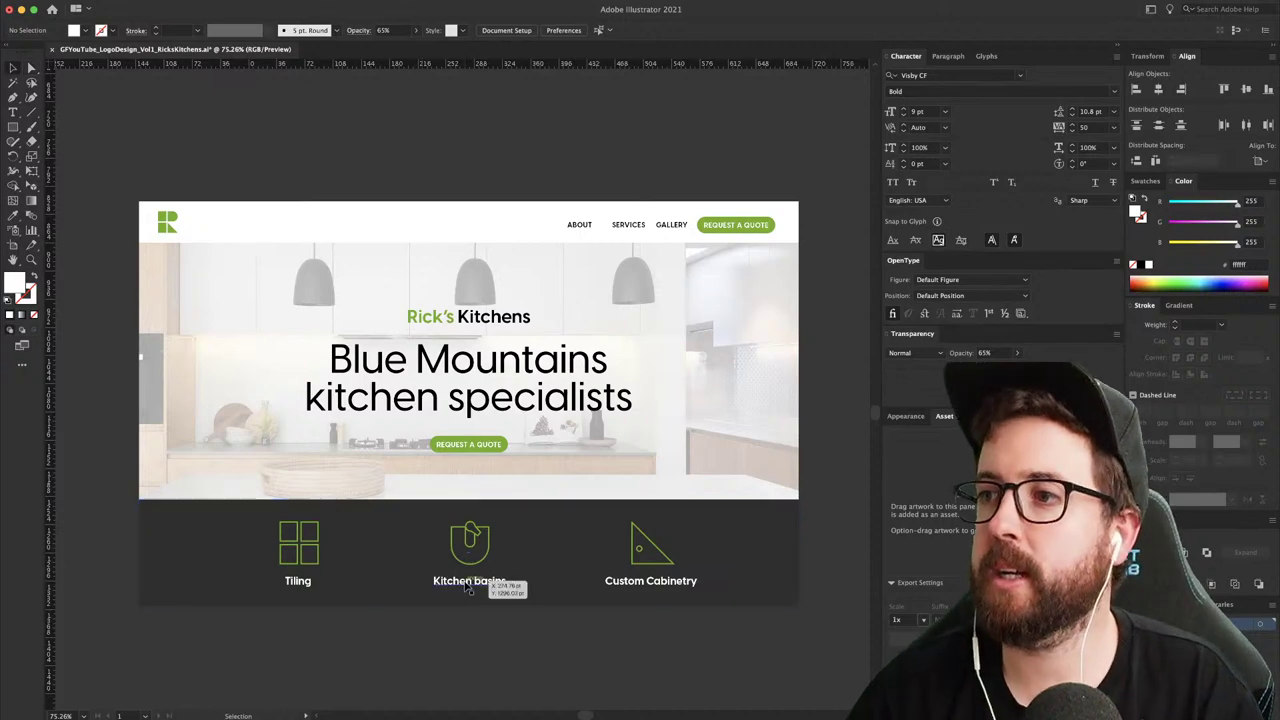
- Duplicate the Tiling icon and label to the right and rename the label 'Stove Top'
{"action": "left_click_drag", "start_coordinate": [546, 192], "coordinate": [435, 456]}
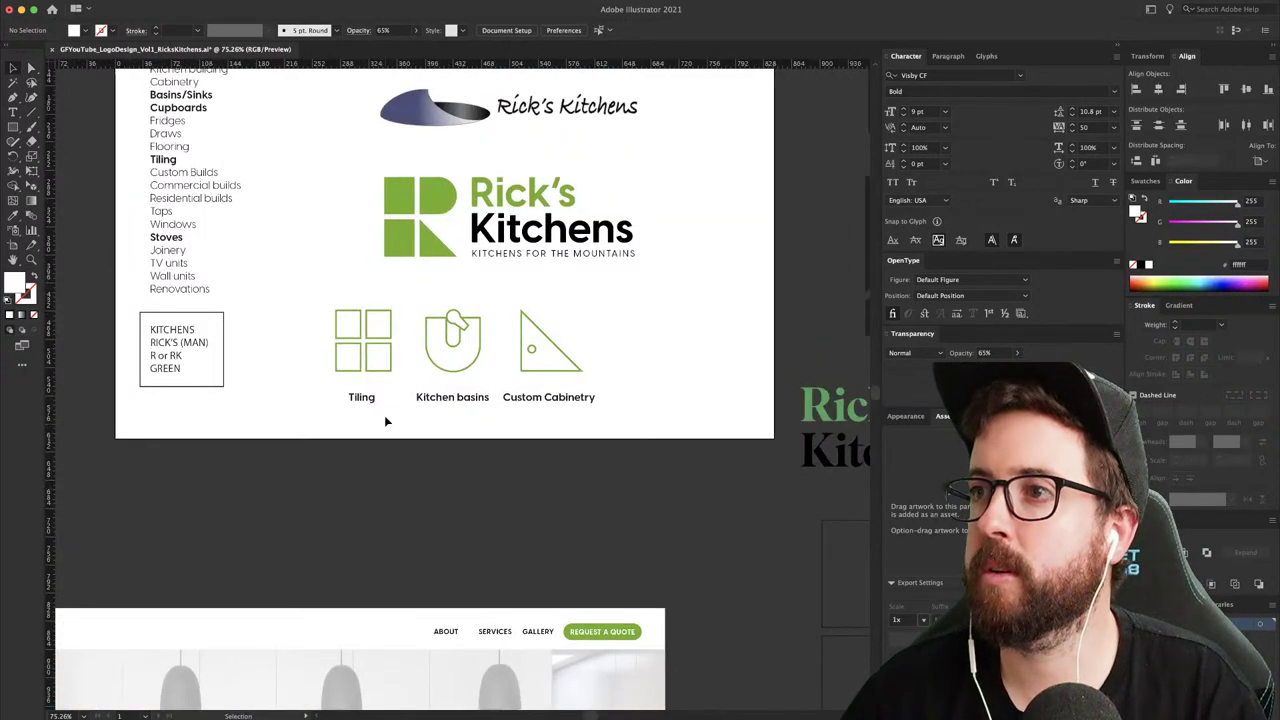
{"action": "left_click_drag", "start_coordinate": [386, 421], "coordinate": [671, 342]}
{"action": "double_click", "coordinate": [667, 397]}
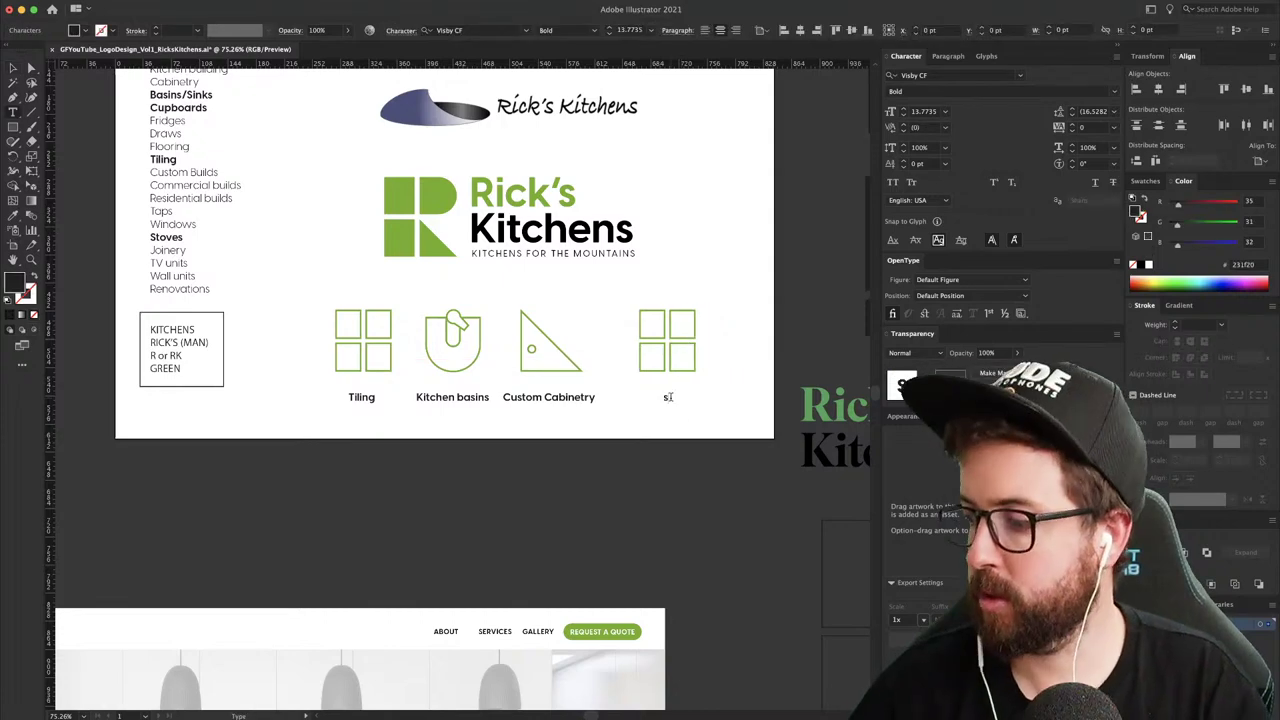
{"action": "type", "text": "Stove"}
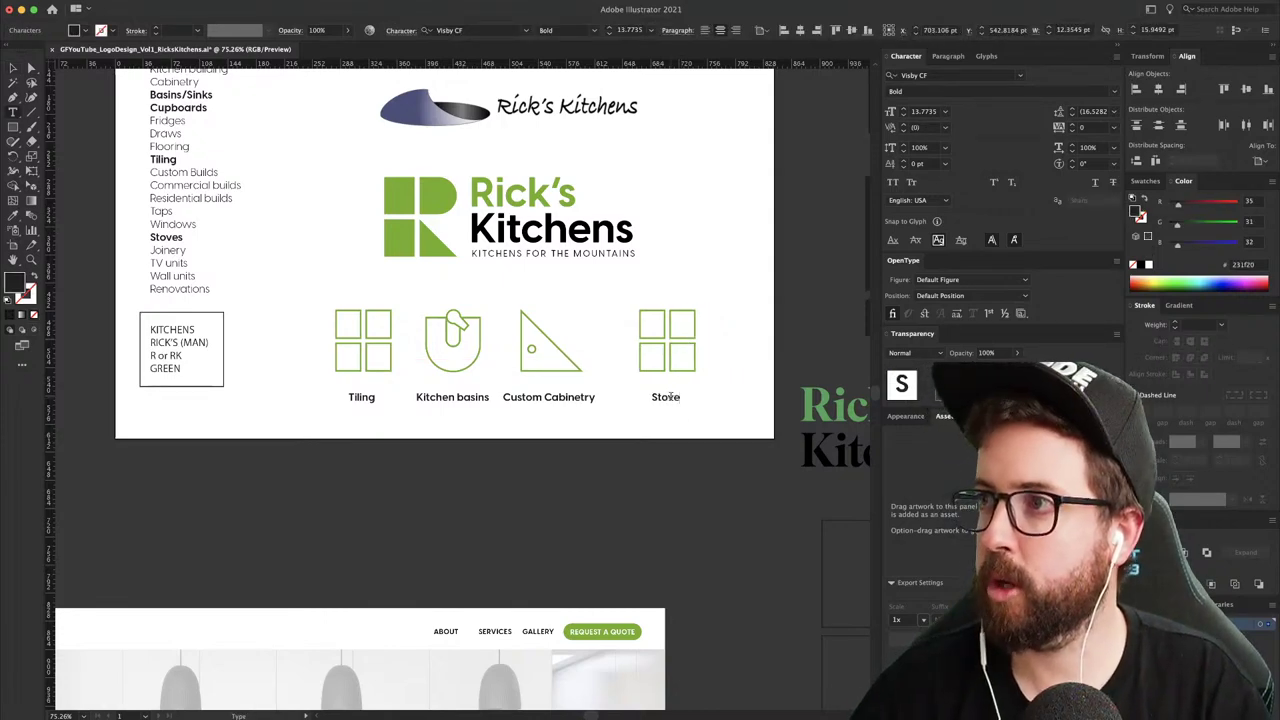
{"action": "type", "text": " Top"}
{"action": "key", "text": "Escape"}
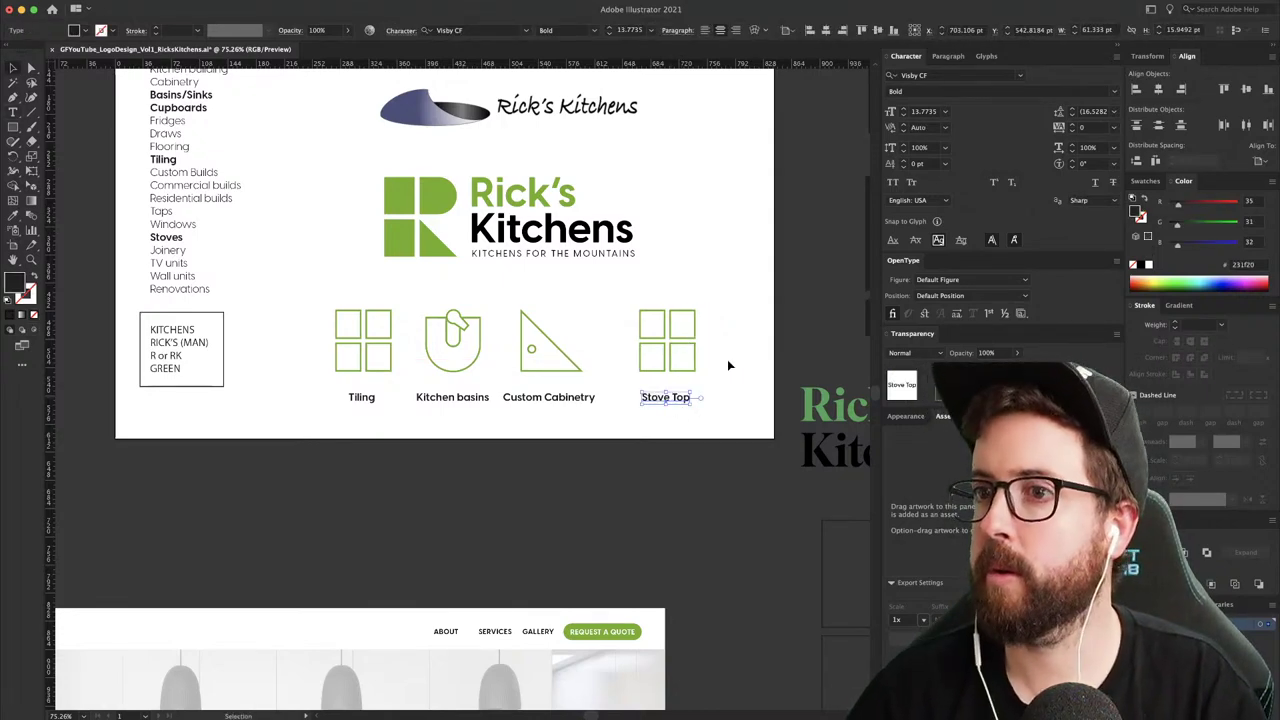
{"action": "left_click", "coordinate": [729, 358]}
- Draw a small square for the Stove Top icon and delete the old four-square tile icon
{"action": "left_click_drag", "start_coordinate": [671, 354], "coordinate": [750, 400]}
{"action": "key", "text": "m"}
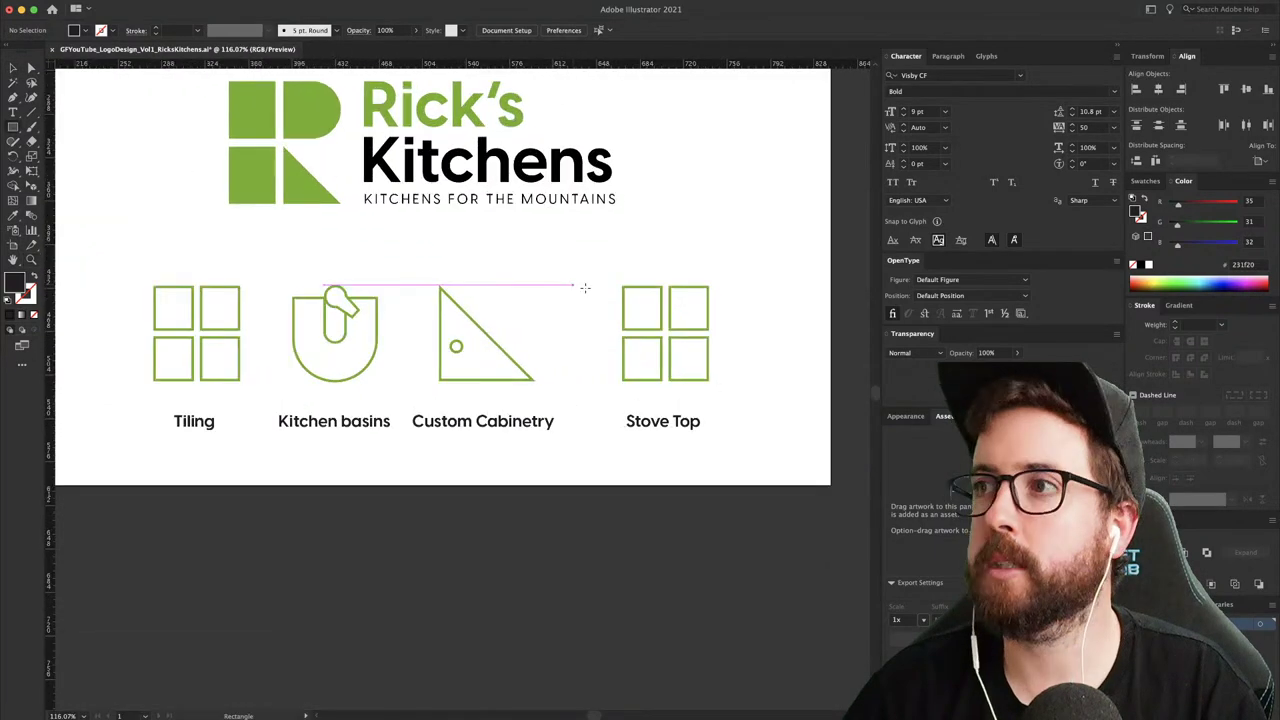
{"action": "left_click_drag", "start_coordinate": [710, 376], "coordinate": [714, 382]}
{"action": "key", "text": "super+z"}
{"action": "key", "text": "v"}
{"action": "left_click_drag", "start_coordinate": [620, 355], "coordinate": [620, 355]}
{"action": "key", "text": "Delete"}
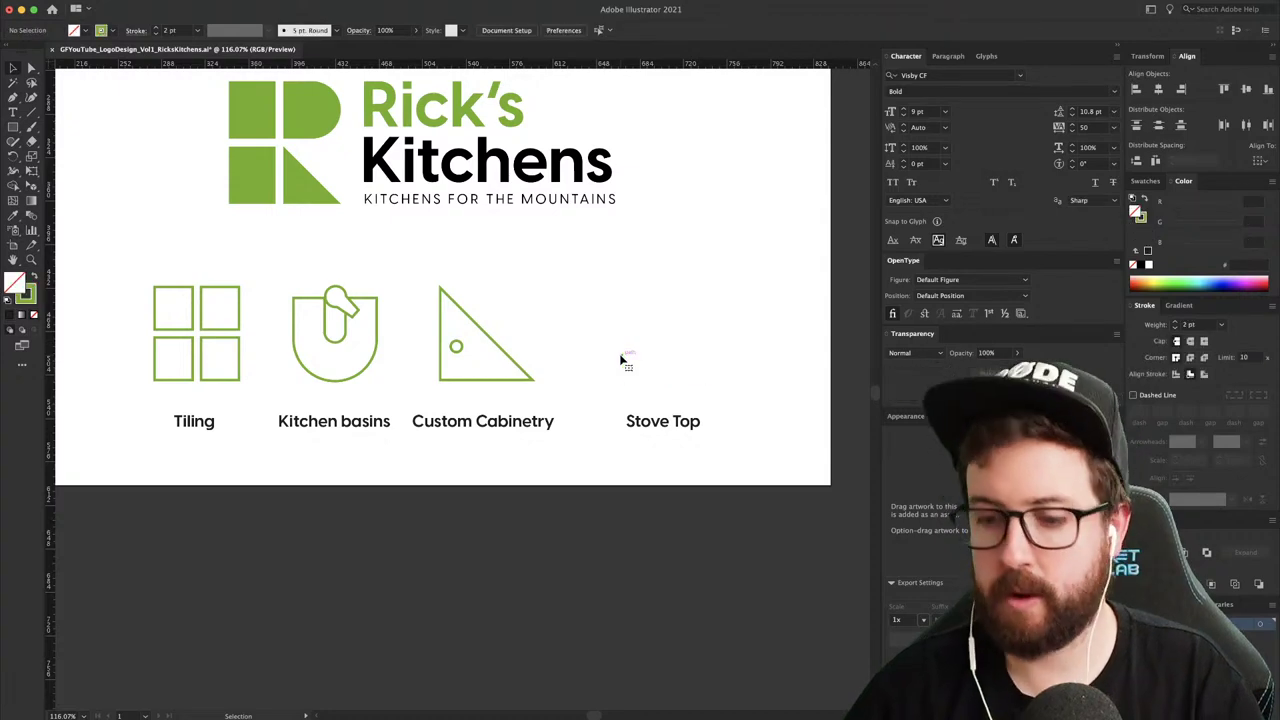
{"action": "key", "text": "alt+super+3"}
{"action": "left_click", "coordinate": [809, 305]}
{"action": "left_click", "coordinate": [714, 315]}
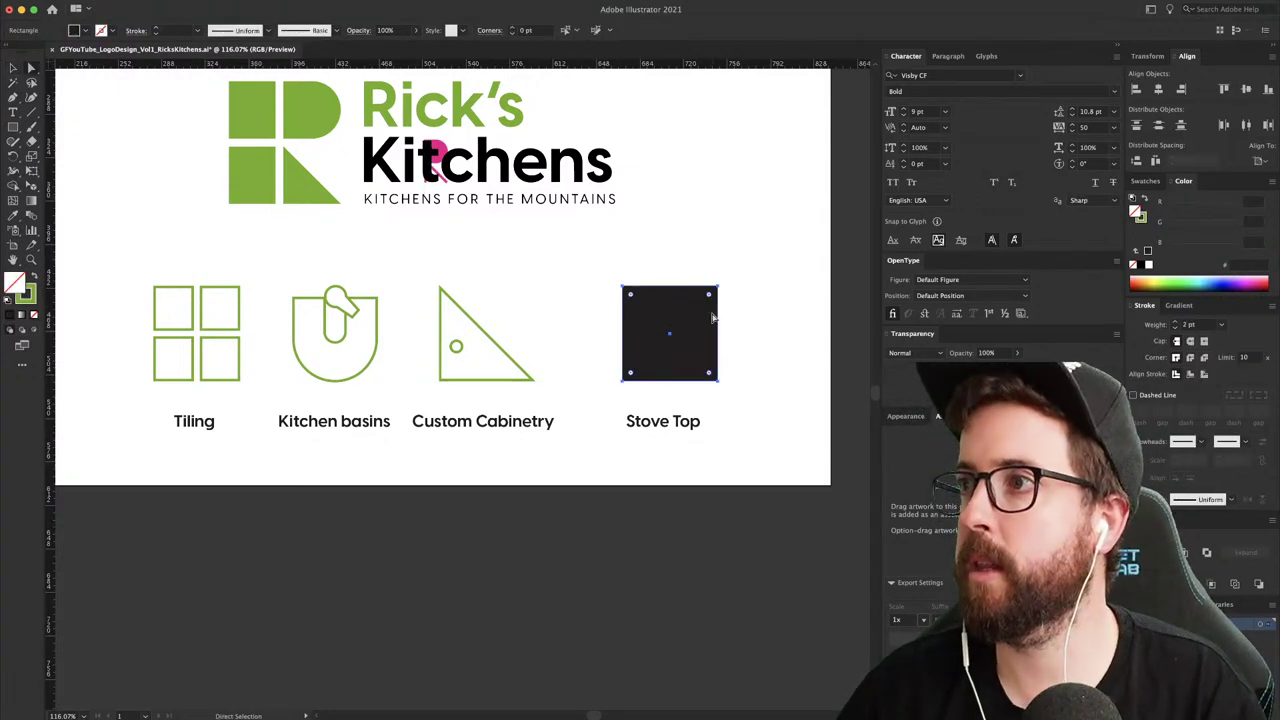
- Delete the stray pink R shape hidden beneath the Rick's Kitchens wordmark
{"action": "left_click", "coordinate": [457, 158]}
{"action": "key", "text": "Delete"}
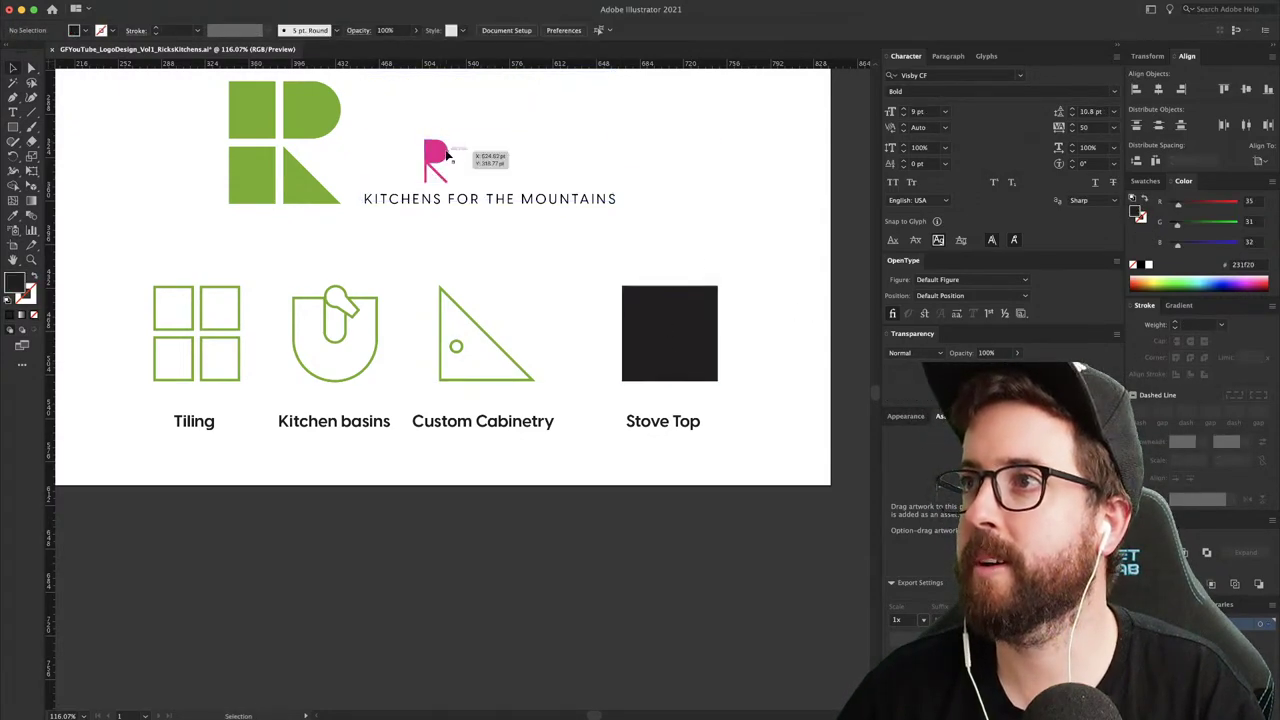
{"action": "left_click_drag", "start_coordinate": [414, 172], "coordinate": [414, 176]}
{"action": "key", "text": "Delete"}
{"action": "key", "text": "alt+super+3"}
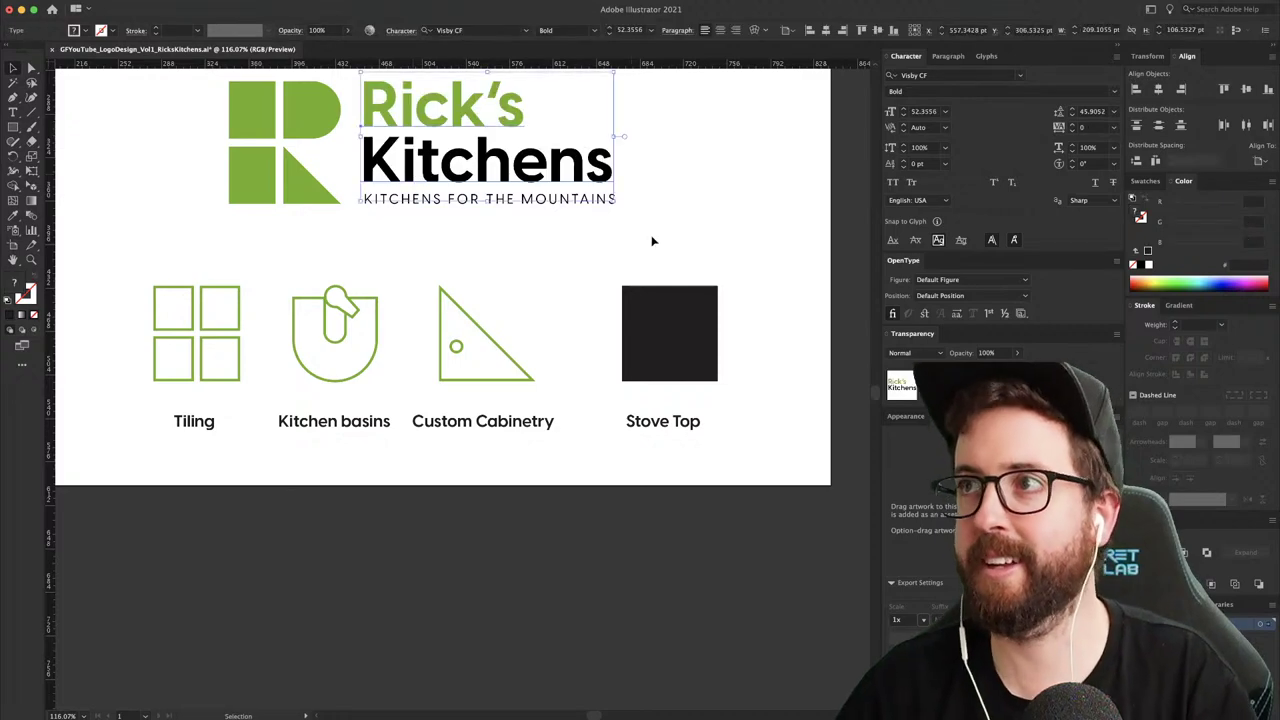
{"action": "left_click", "coordinate": [652, 240]}
- Give the new Stove Top square the triangle icon's green 2 pt outline
{"action": "left_click_drag", "start_coordinate": [694, 236], "coordinate": [574, 172]}
{"action": "left_click", "coordinate": [545, 288]}
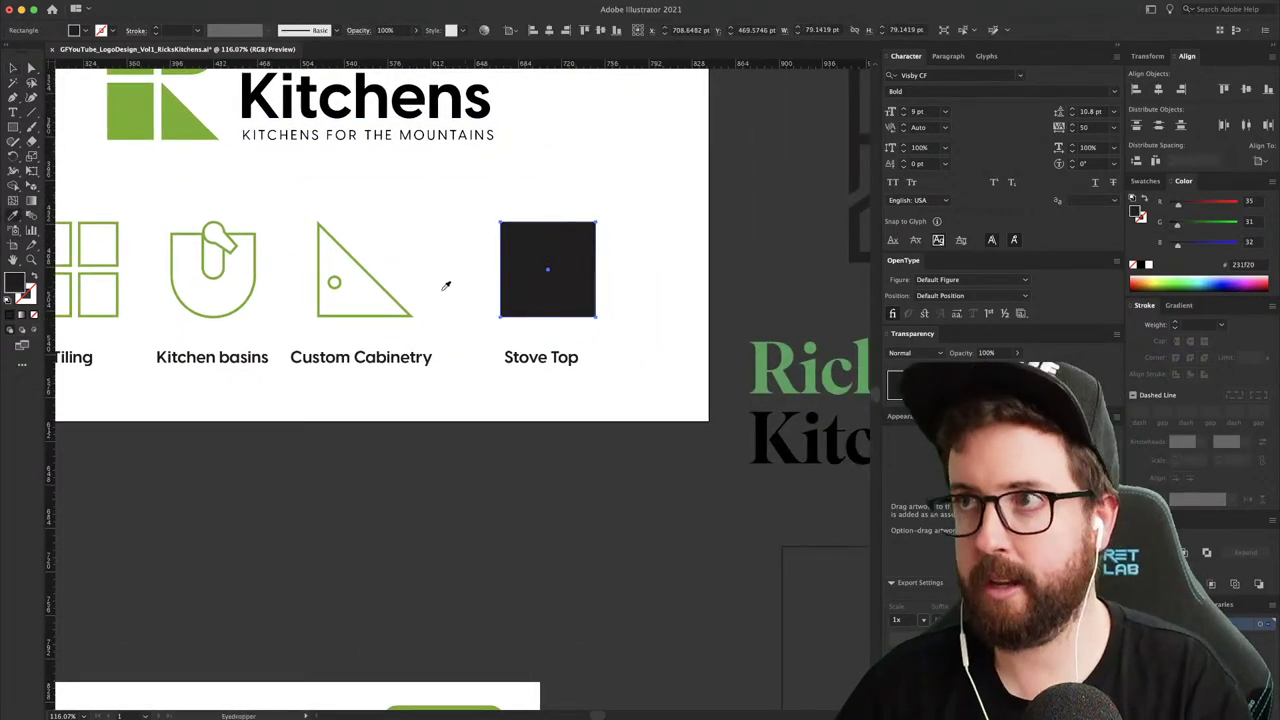
{"action": "left_click", "coordinate": [397, 292]}
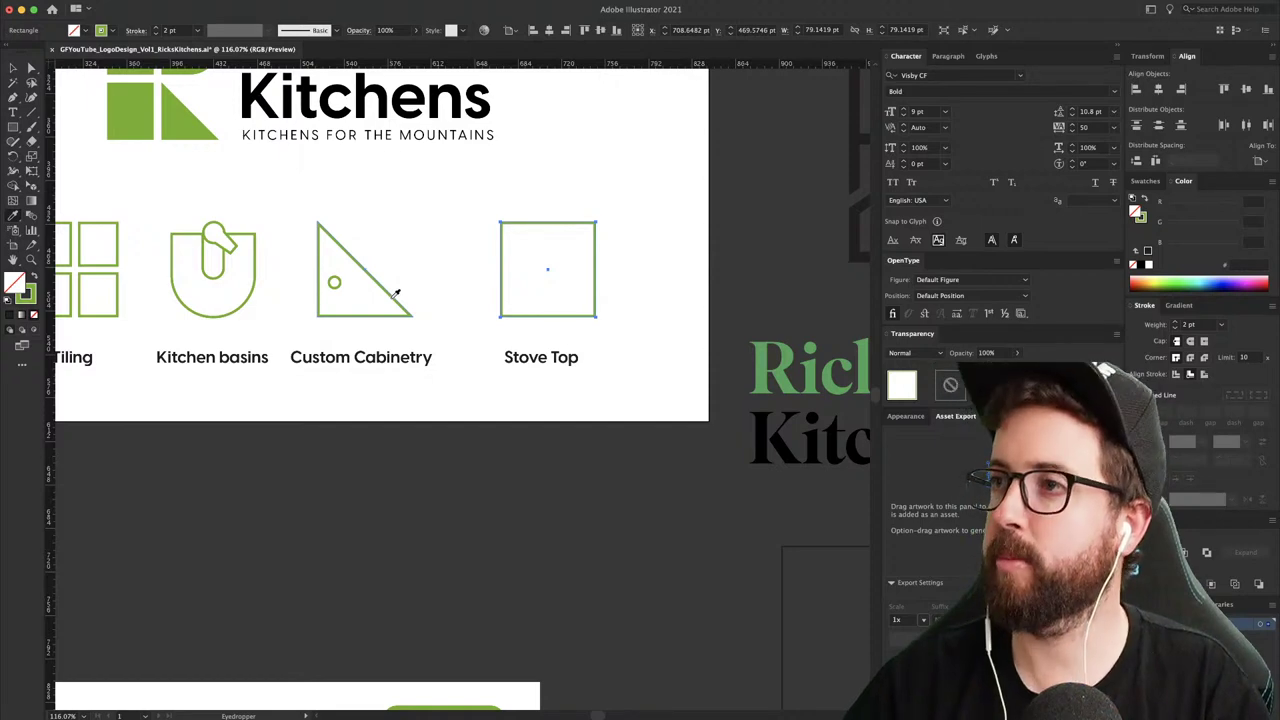
{"action": "key", "text": "v"}
{"action": "left_click", "coordinate": [440, 246]}
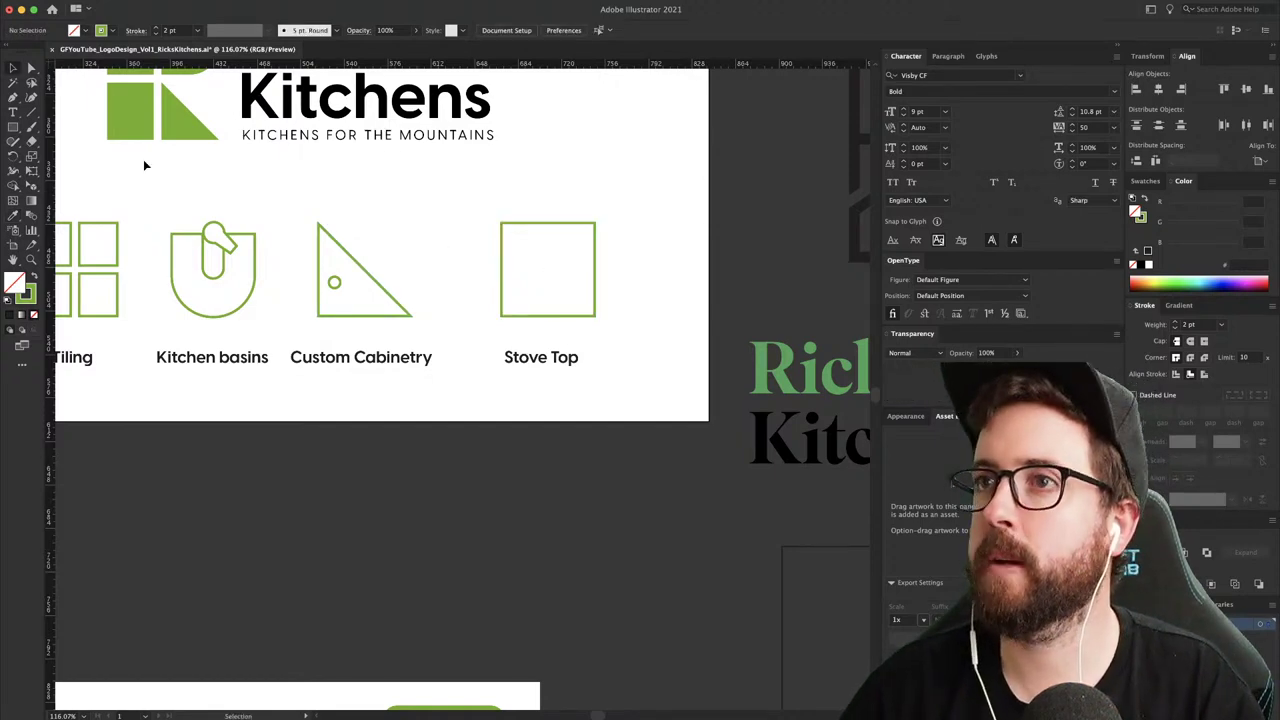
{"action": "key", "text": "m"}
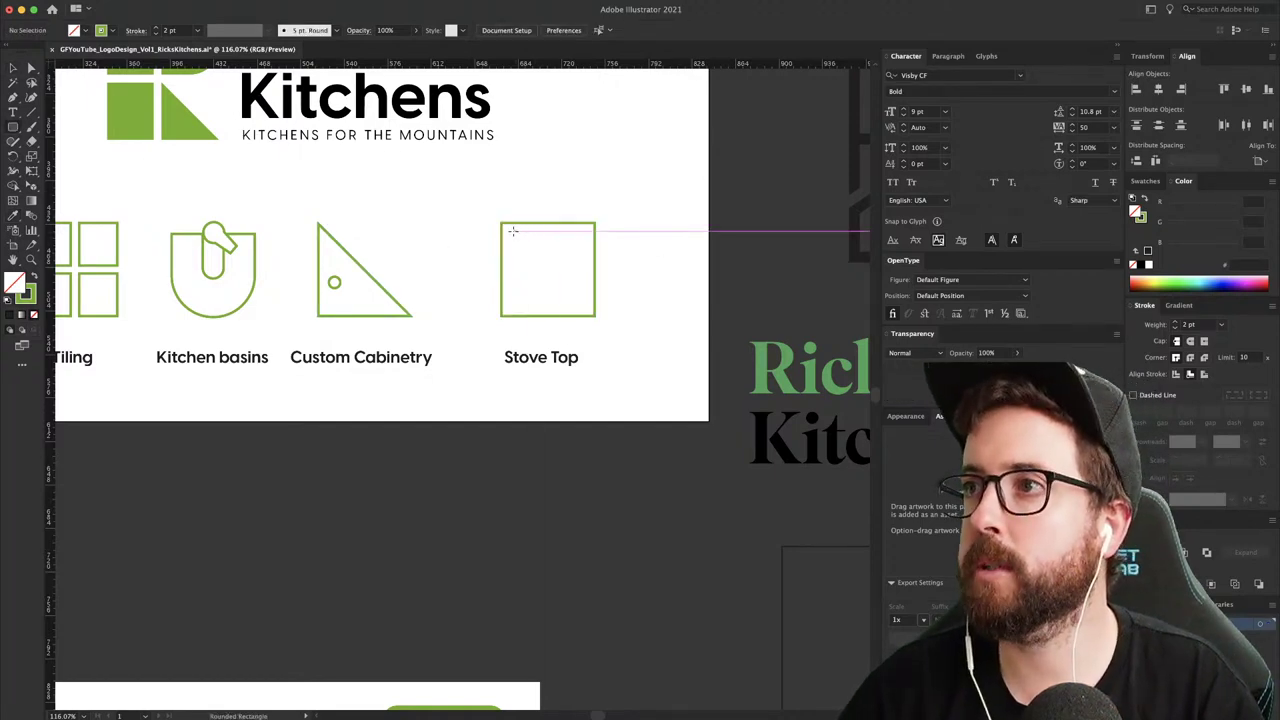
- Arrange four small rounded squares inside the Stove Top square as a two-by-two grid
{"action": "left_click_drag", "start_coordinate": [508, 231], "coordinate": [532, 268]}
{"action": "key", "text": "v"}
{"action": "left_click", "coordinate": [548, 267]}
{"action": "left_click", "coordinate": [560, 266]}
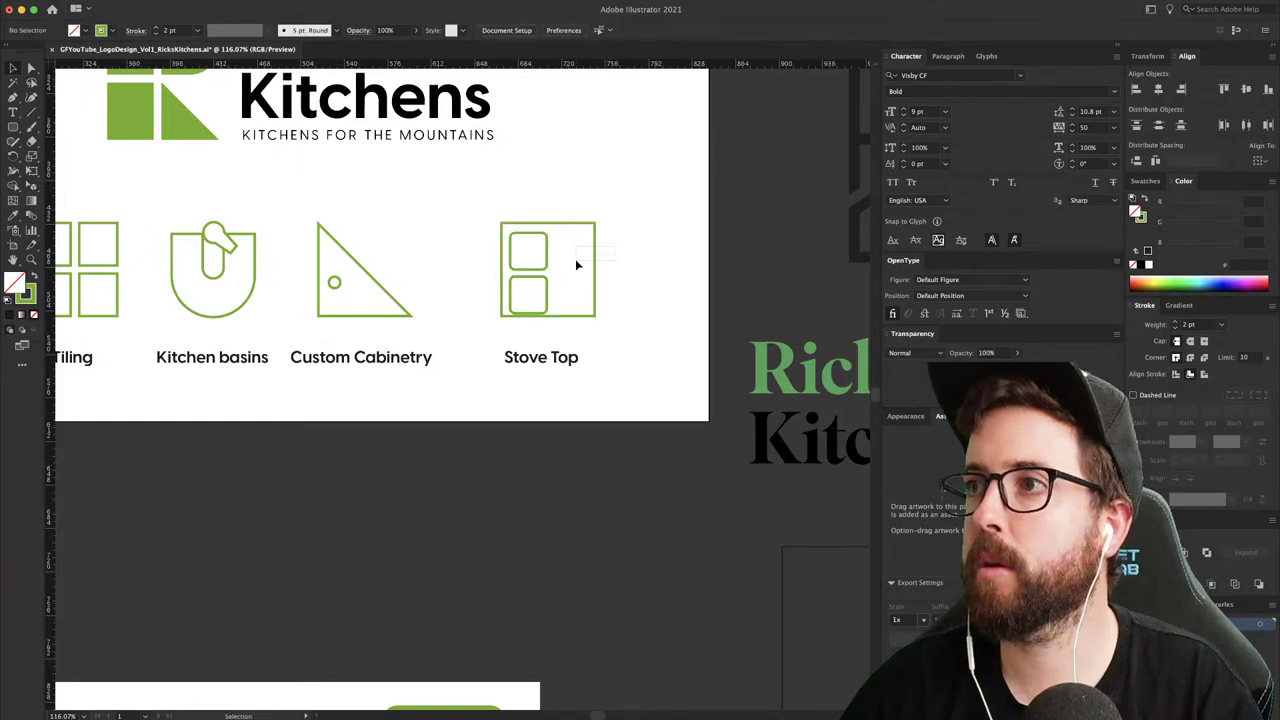
{"action": "left_click", "coordinate": [521, 288]}
{"action": "left_click_drag", "start_coordinate": [525, 272], "coordinate": [570, 272]}
{"action": "left_click", "coordinate": [589, 283]}
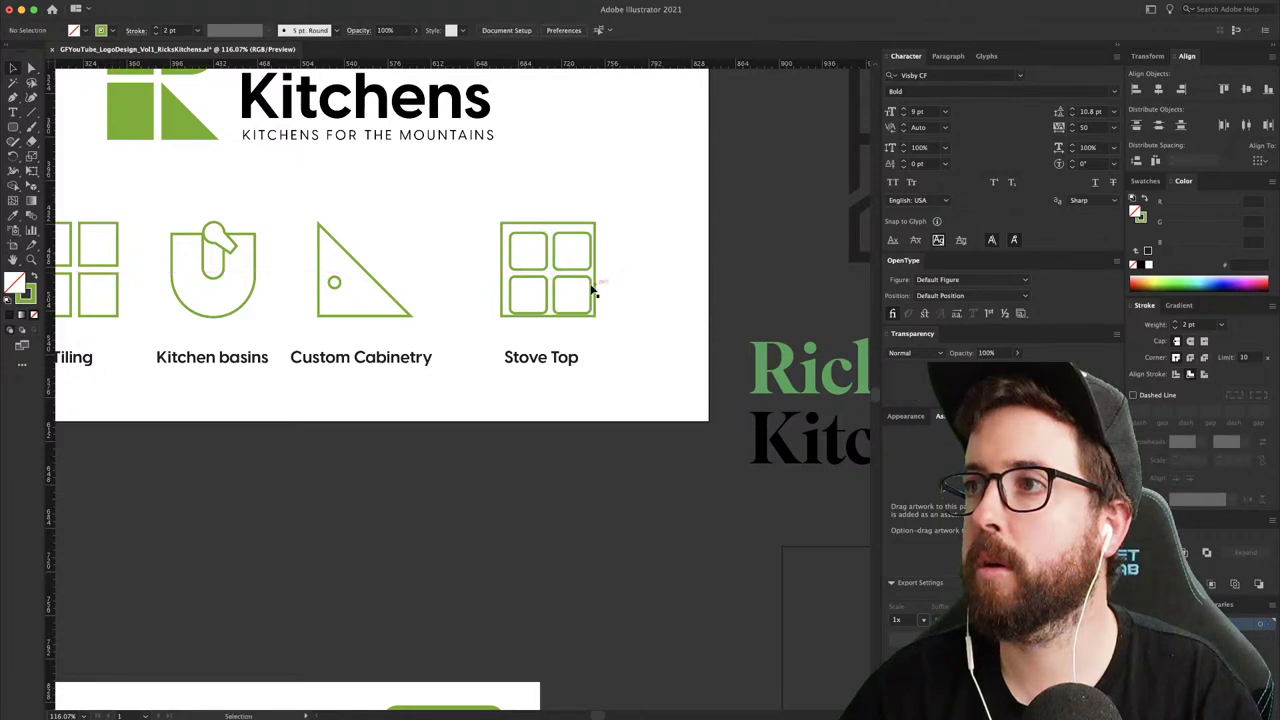
{"action": "left_click", "coordinate": [568, 276]}
{"action": "left_click", "coordinate": [542, 277], "text": "shift"}
{"action": "key", "text": "Up"}
{"action": "key", "text": "Up"}
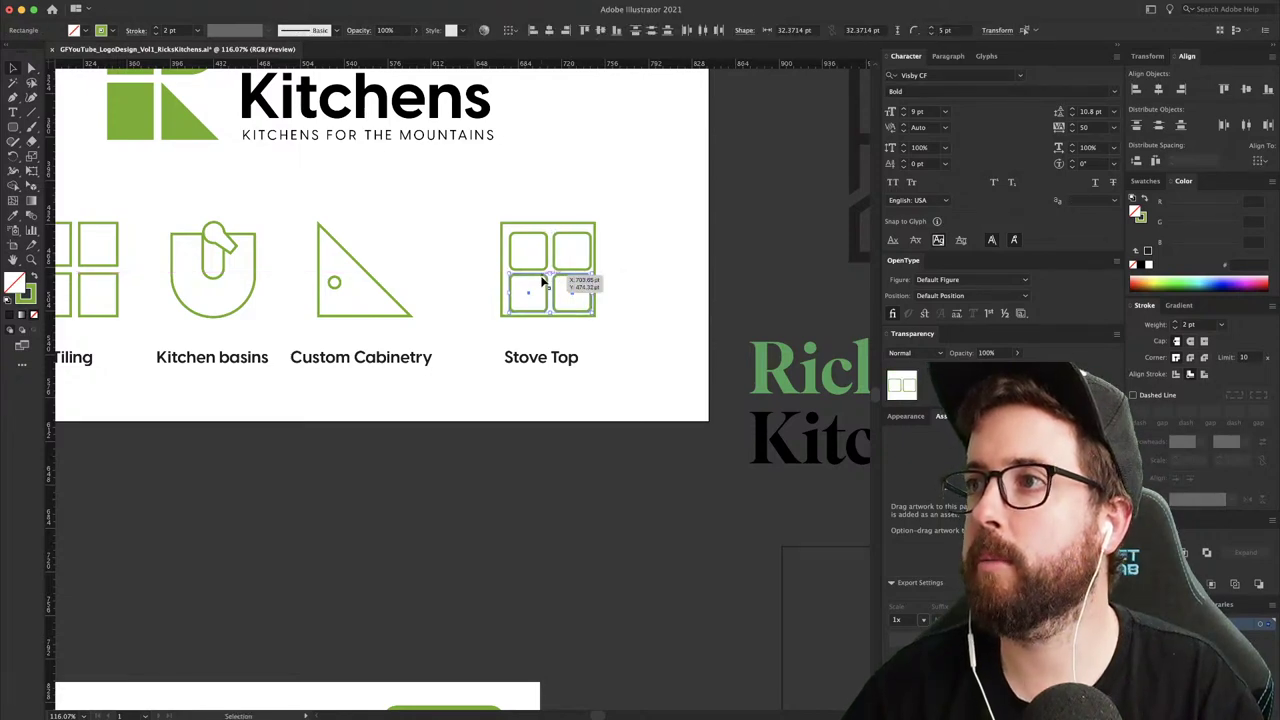
{"action": "left_click", "coordinate": [614, 271]}
{"action": "key", "text": "z"}
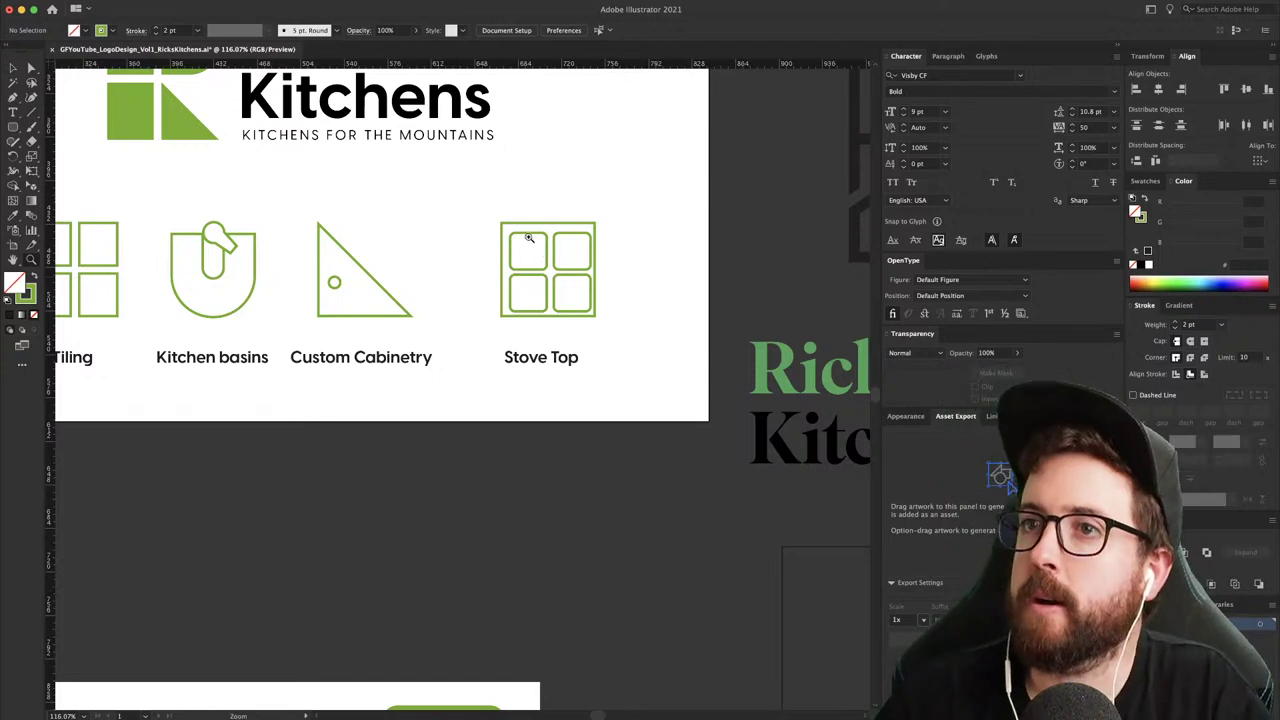
{"action": "left_click_drag", "start_coordinate": [530, 236], "coordinate": [600, 300]}
{"action": "key", "text": "v"}
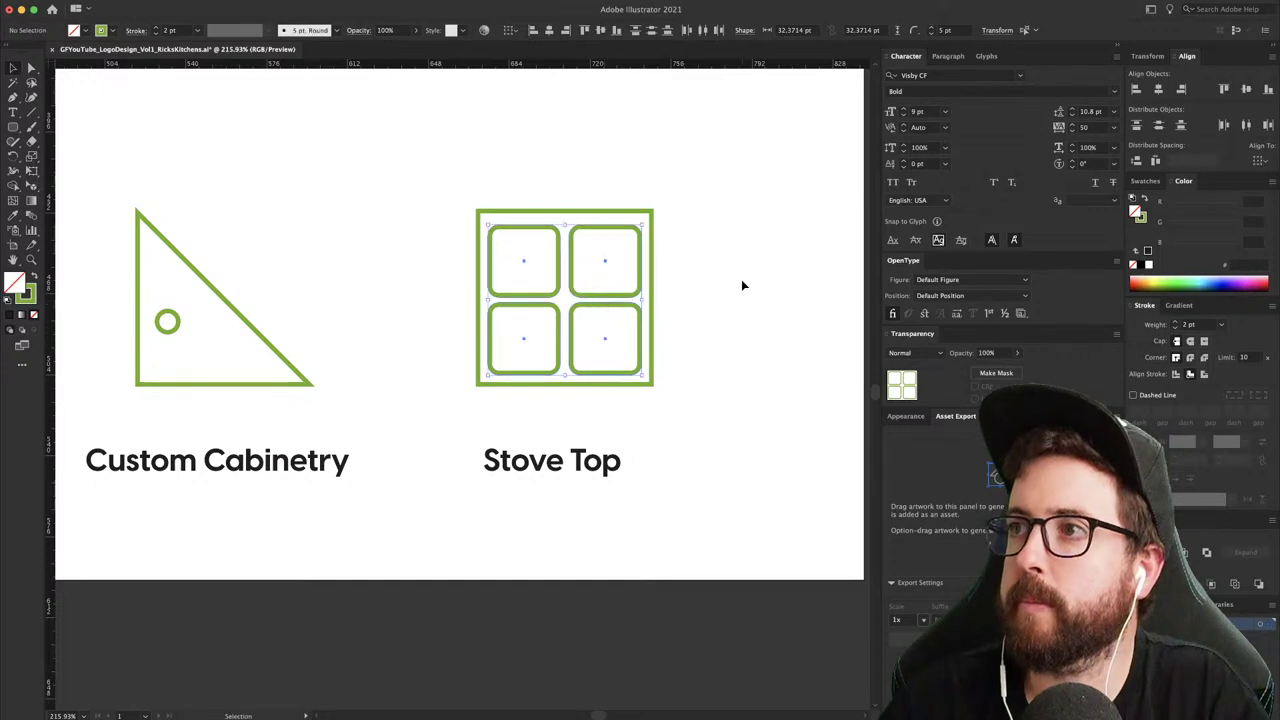
{"action": "left_click", "coordinate": [213, 156]}
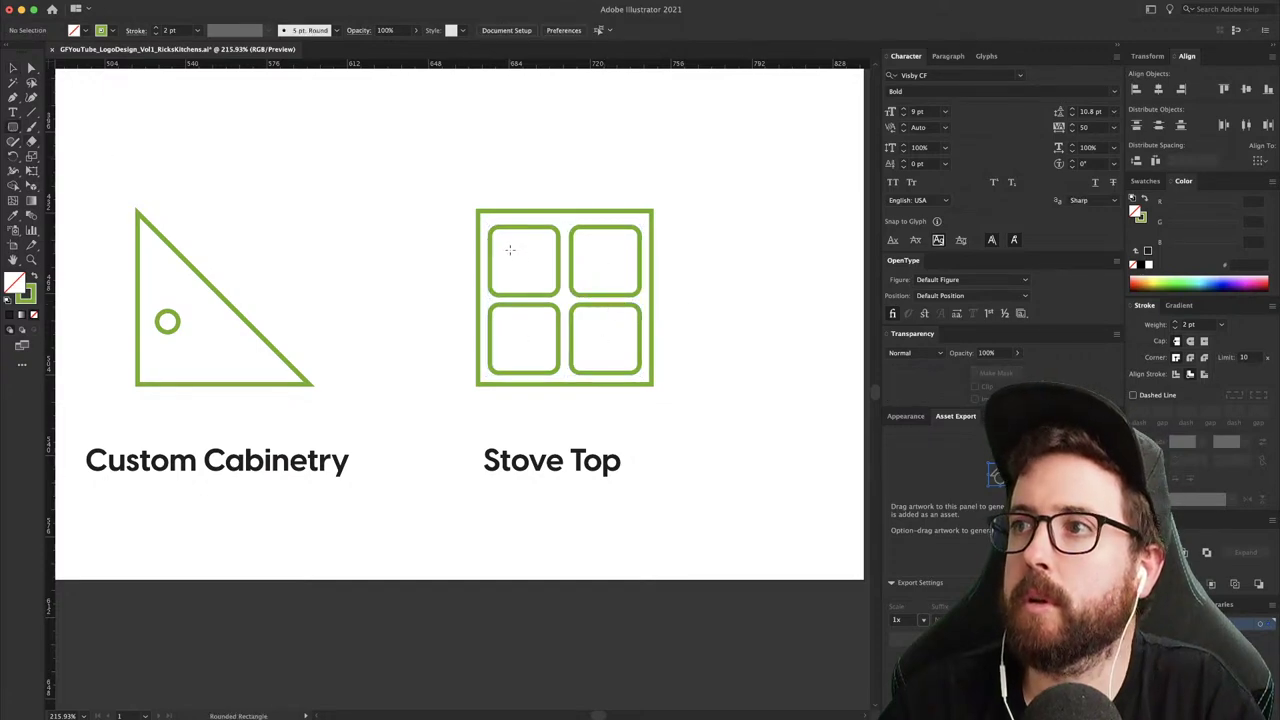
- Draw a circular burner in the top-left cell and duplicate circles into the other cells
{"action": "left_click_drag", "start_coordinate": [509, 250], "coordinate": [538, 267]}
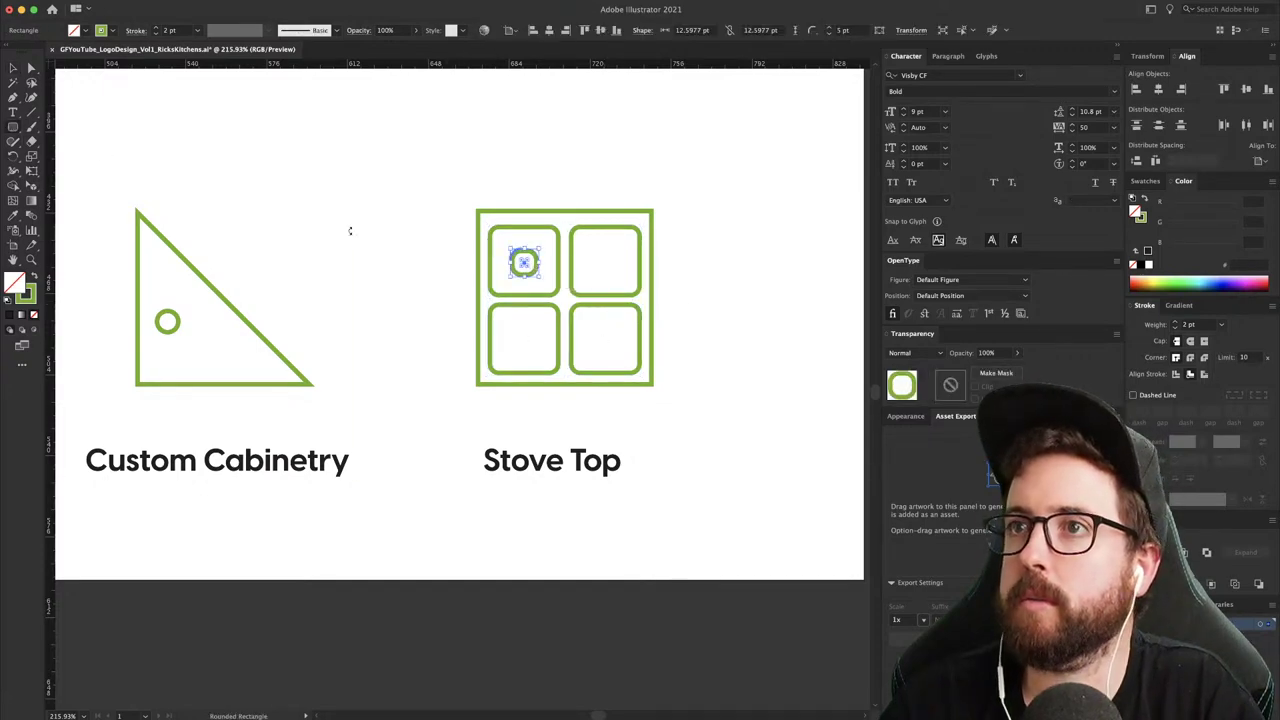
{"action": "key", "text": "Delete"}
{"action": "left_click_drag", "start_coordinate": [16, 130], "coordinate": [60, 152]}
{"action": "mouse_move", "coordinate": [509, 252]}
{"action": "left_mouse_down"}
{"action": "mouse_move", "coordinate": [553, 285]}
{"action": "mouse_move", "coordinate": [537, 273]}
{"action": "mouse_move", "coordinate": [646, 264]}
{"action": "mouse_move", "coordinate": [620, 268]}
{"action": "mouse_move", "coordinate": [543, 340]}
{"action": "mouse_move", "coordinate": [560, 343]}
{"action": "left_mouse_up"}
{"action": "key", "text": "v"}
{"action": "left_click", "coordinate": [545, 271], "text": "shift"}
{"action": "left_click", "coordinate": [732, 287]}
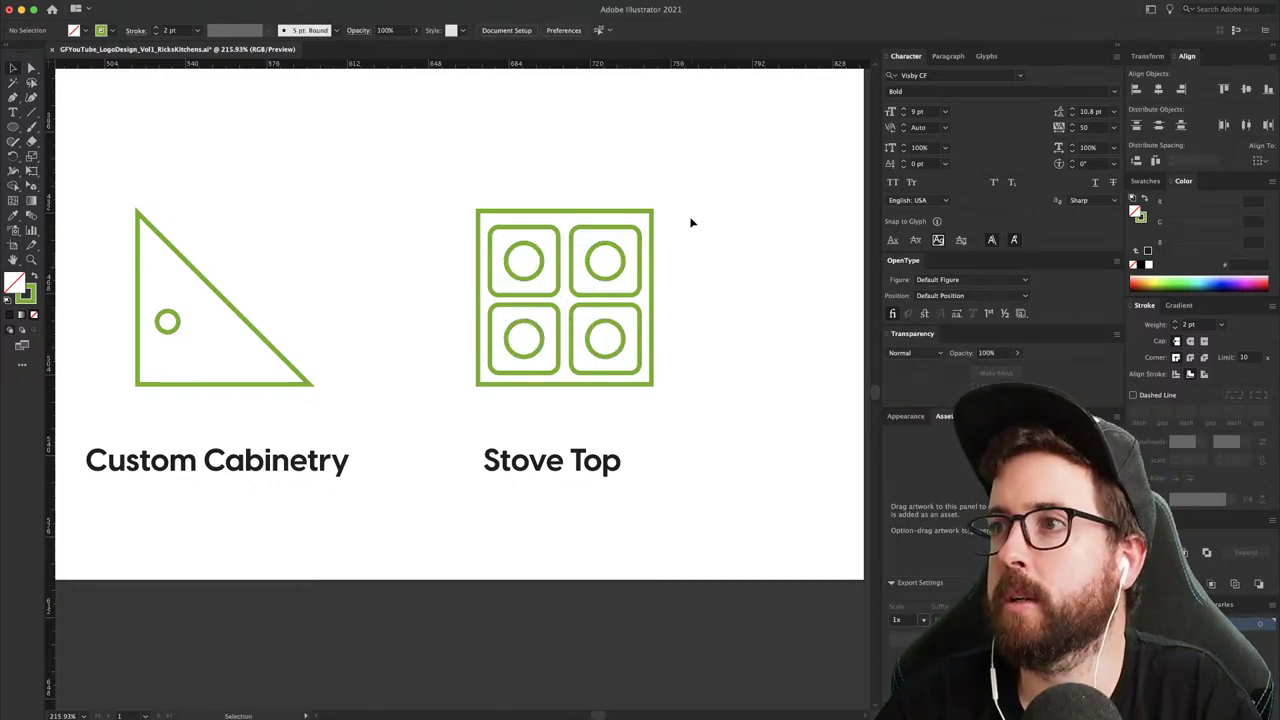
- Centre the inner rounded squares and circles in the icon frame and group them
{"action": "left_click_drag", "start_coordinate": [688, 211], "coordinate": [452, 370]}
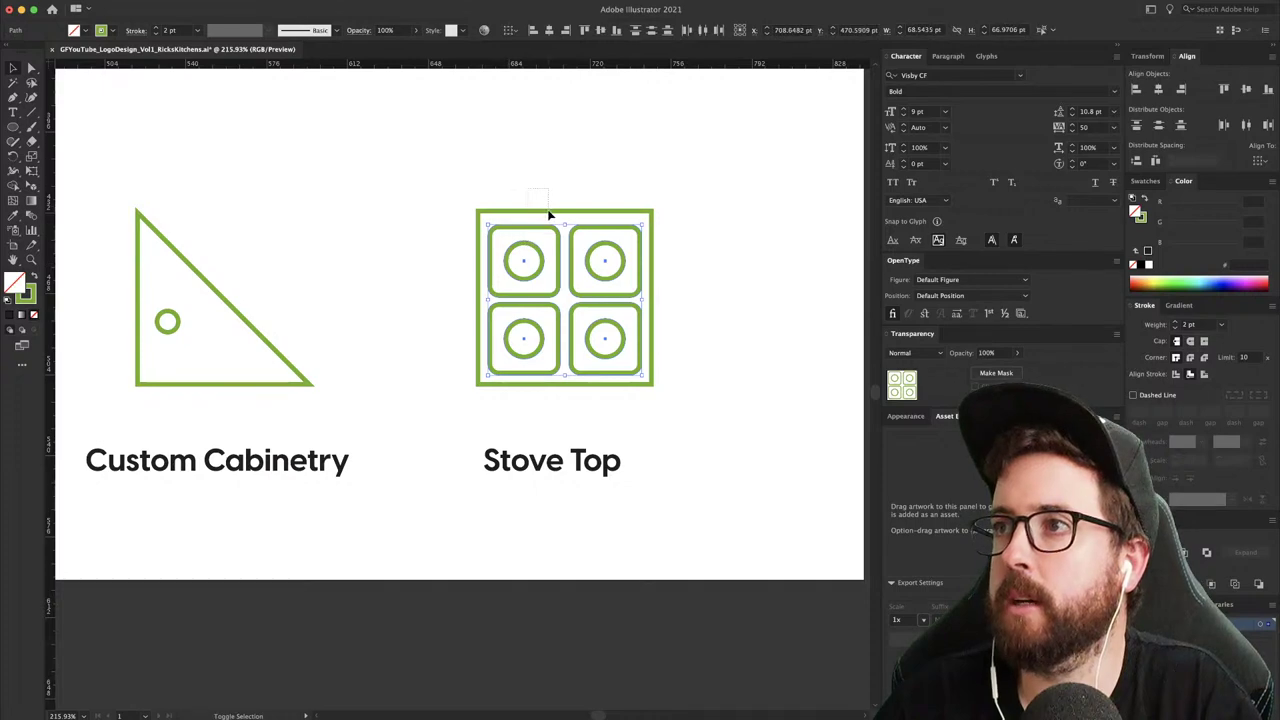
{"action": "left_click_drag", "start_coordinate": [551, 229], "coordinate": [548, 221]}
{"action": "key", "text": "super+g"}
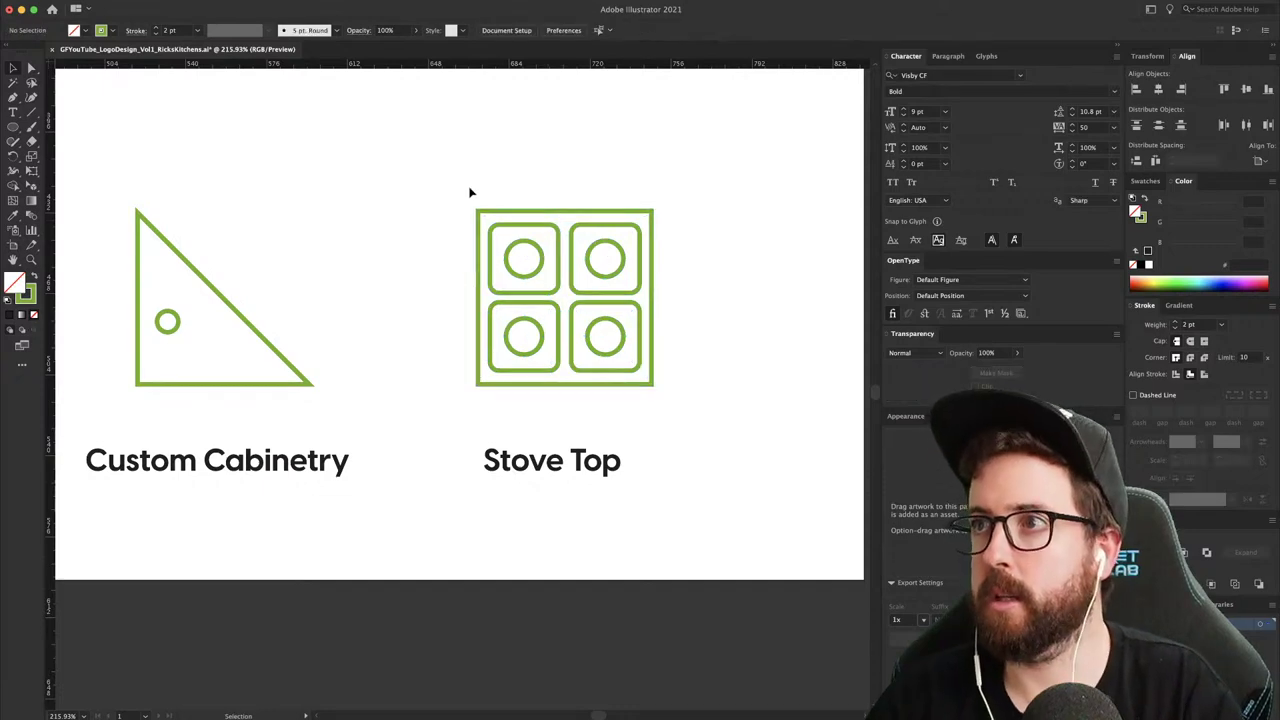
{"action": "left_click_drag", "start_coordinate": [469, 191], "coordinate": [682, 362]}
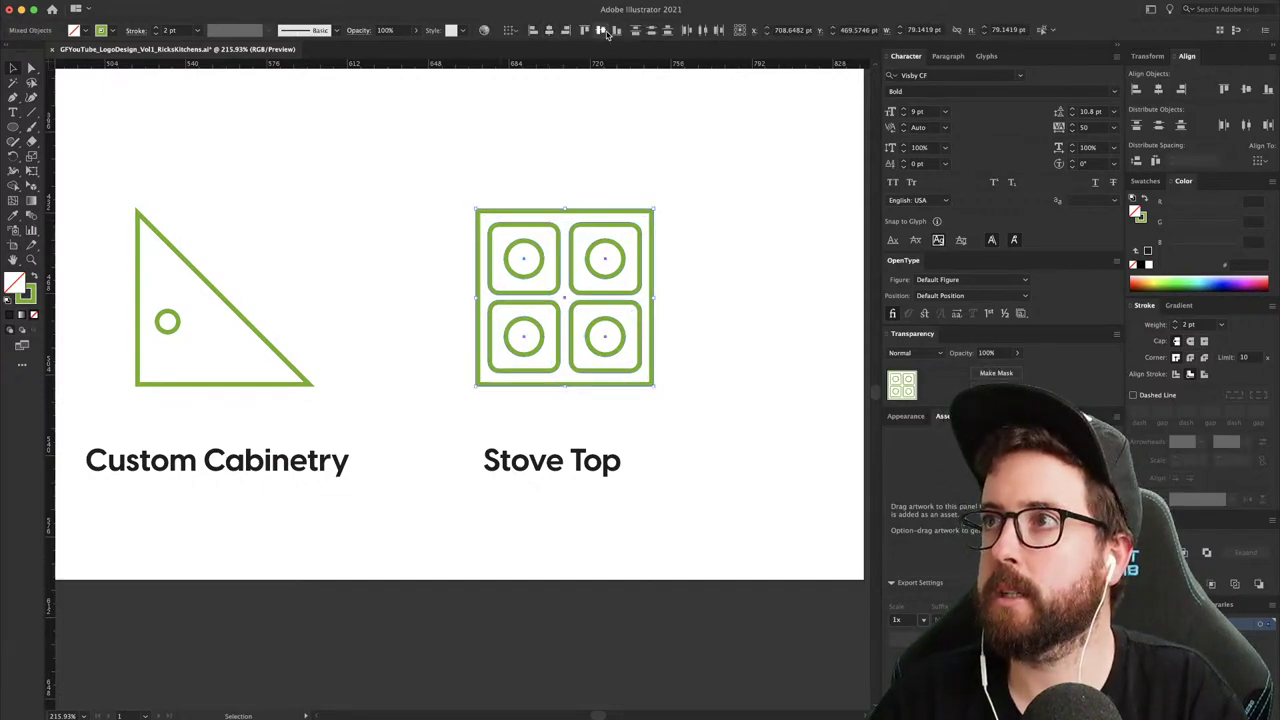
{"action": "left_click", "coordinate": [608, 137]}
{"action": "left_click_drag", "start_coordinate": [688, 188], "coordinate": [538, 388]}
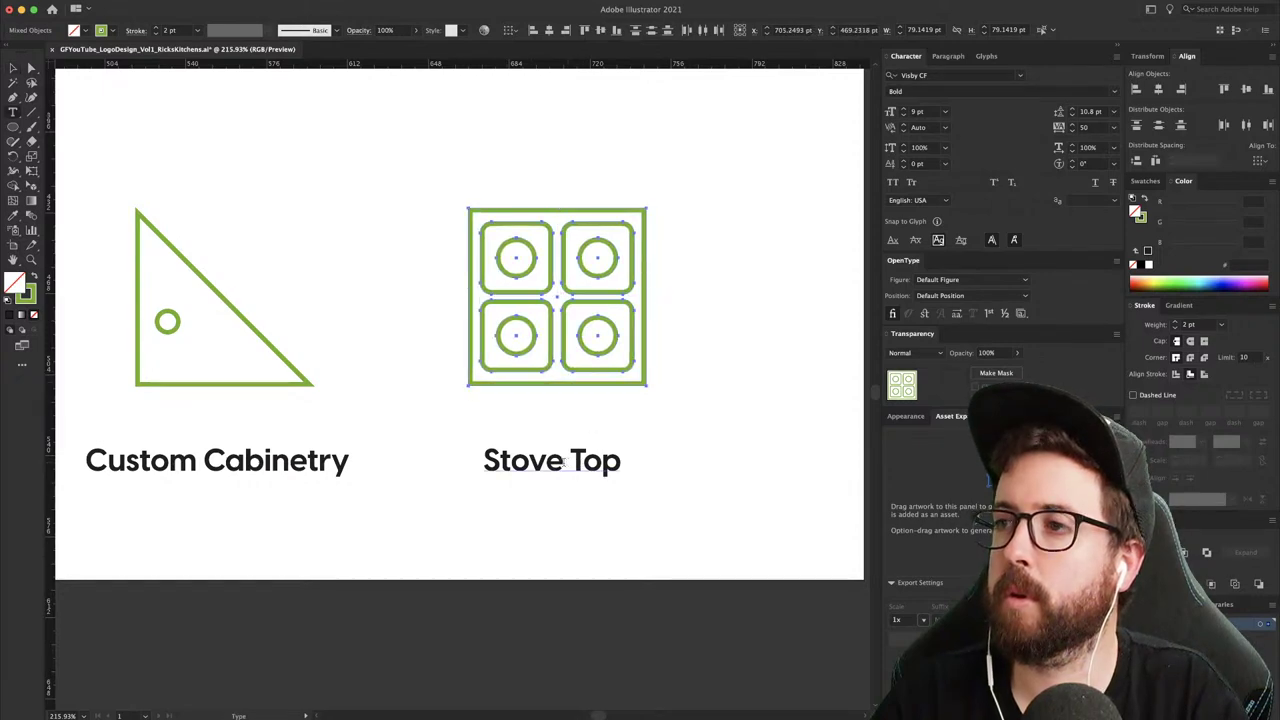
- Change the stove icon's label to read 'Stove/Counter Tops'
{"action": "left_click", "coordinate": [565, 461]}
{"action": "type", "text": "/Count"}
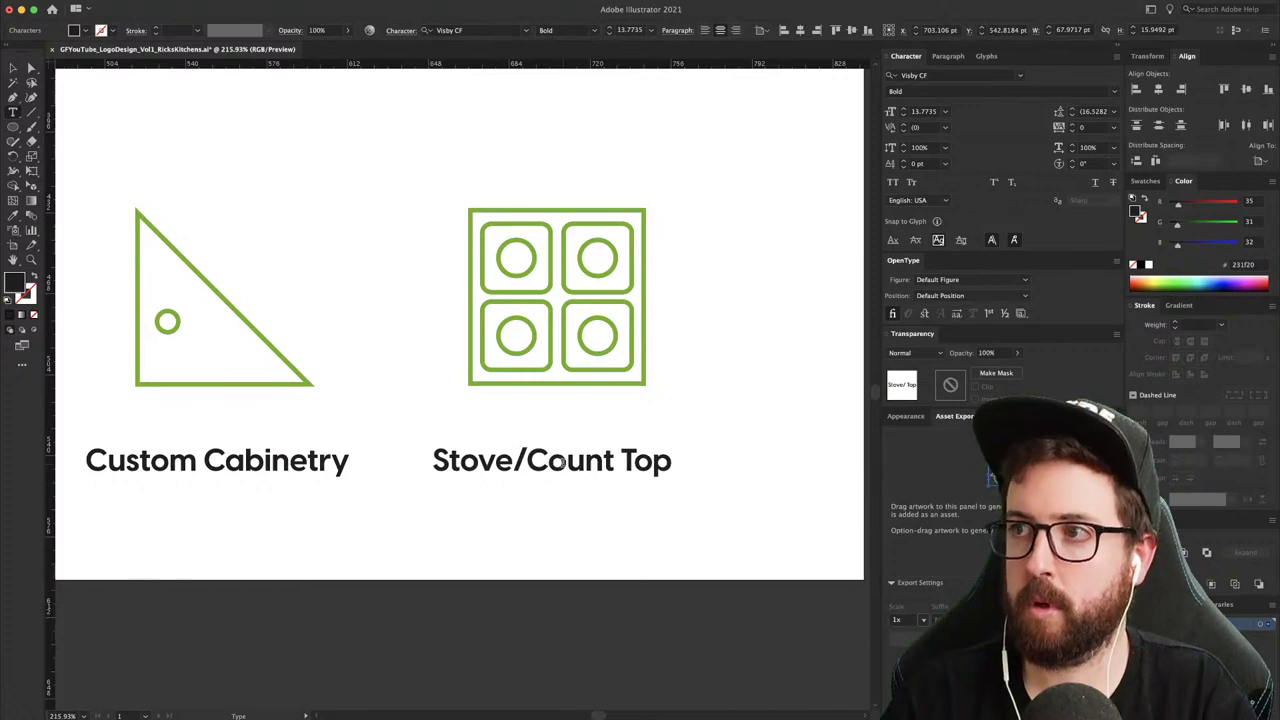
{"action": "type", "text": "er"}
{"action": "key", "text": "Escape"}
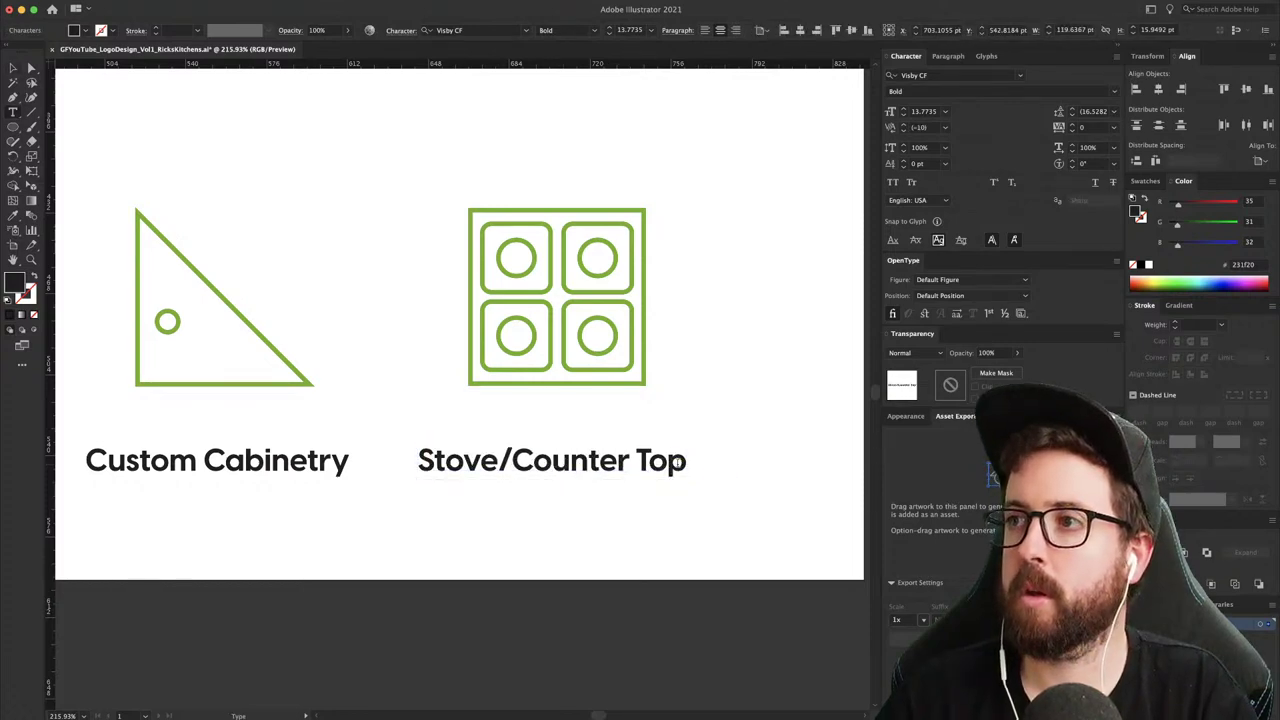
{"action": "type", "text": "s"}
{"action": "key", "text": "Escape"}
{"action": "left_click", "coordinate": [725, 399]}
{"action": "key", "text": "super+minus"}
{"action": "key", "text": "super+minus"}
{"action": "key", "text": "super+minus"}
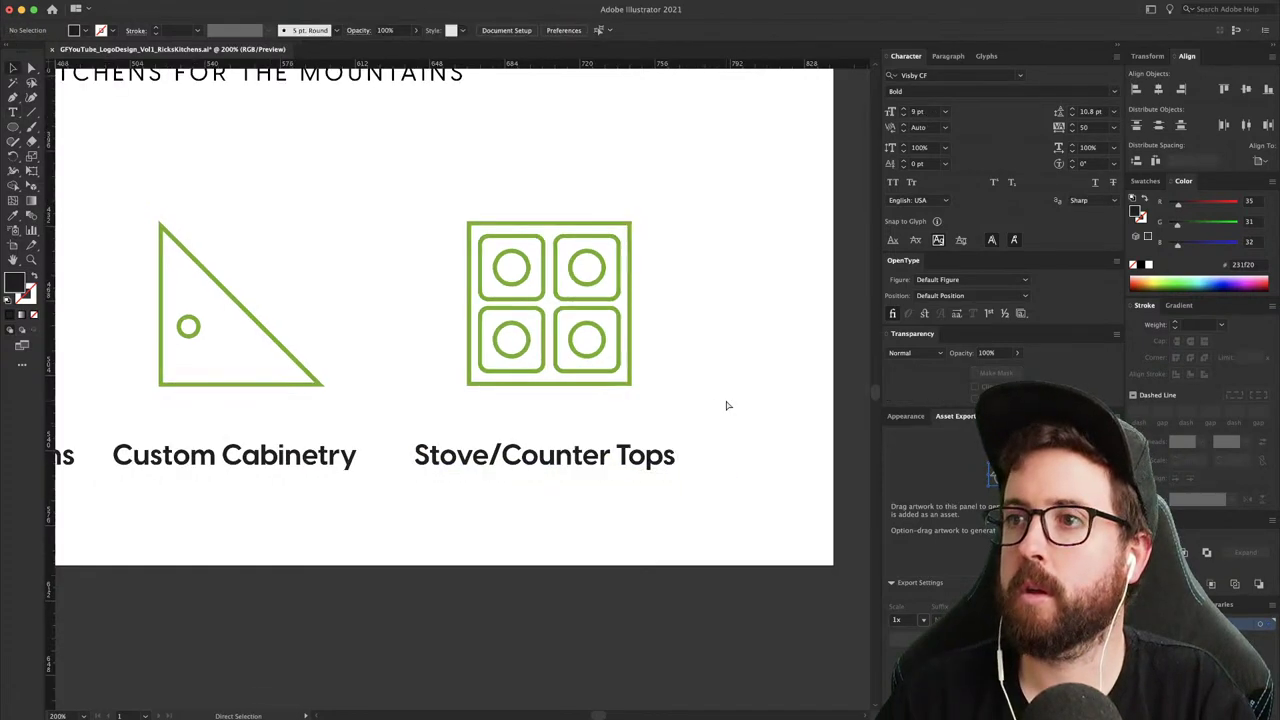
- Shift the website's service icons and labels left and scale them down
{"action": "scroll", "coordinate": [731, 408], "scroll_direction": "down", "scroll_amount": 4}
{"action": "scroll", "coordinate": [731, 408], "scroll_direction": "left", "scroll_amount": 6}
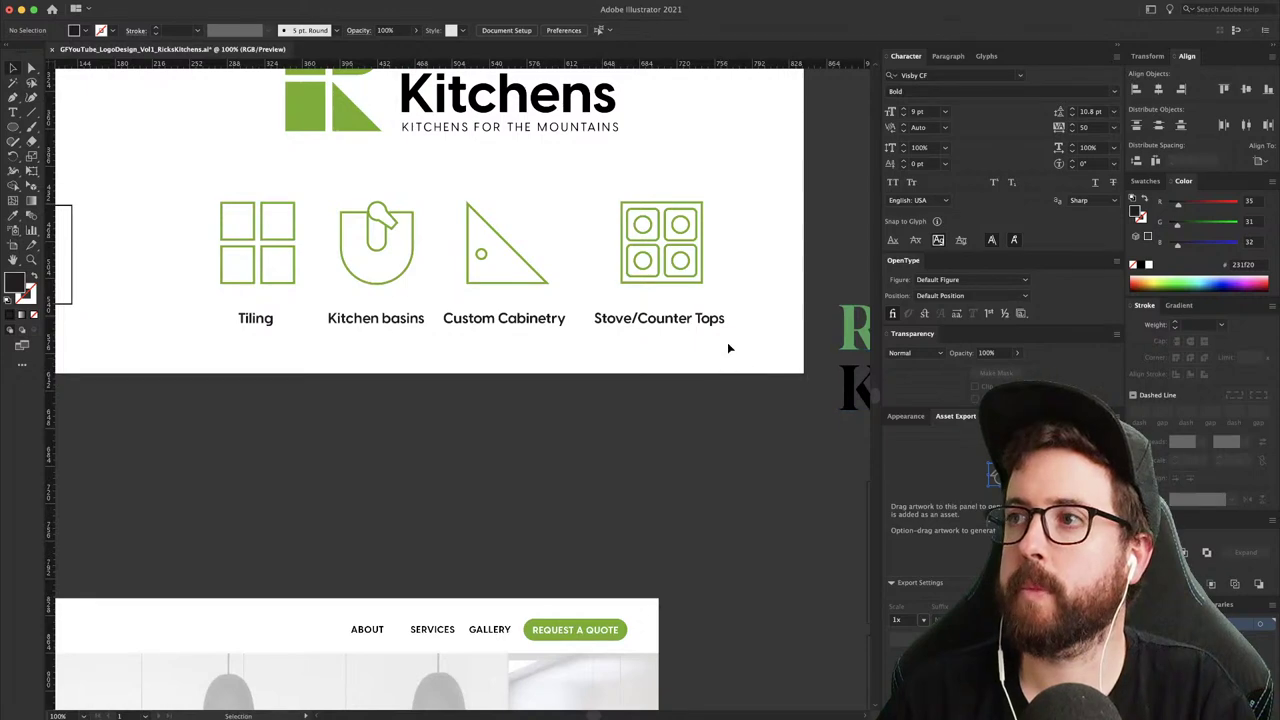
{"action": "left_click_drag", "start_coordinate": [605, 209], "coordinate": [603, 205]}
{"action": "left_click_drag", "start_coordinate": [549, 560], "coordinate": [591, 114]}
{"action": "left_click_drag", "start_coordinate": [472, 355], "coordinate": [677, 246]}
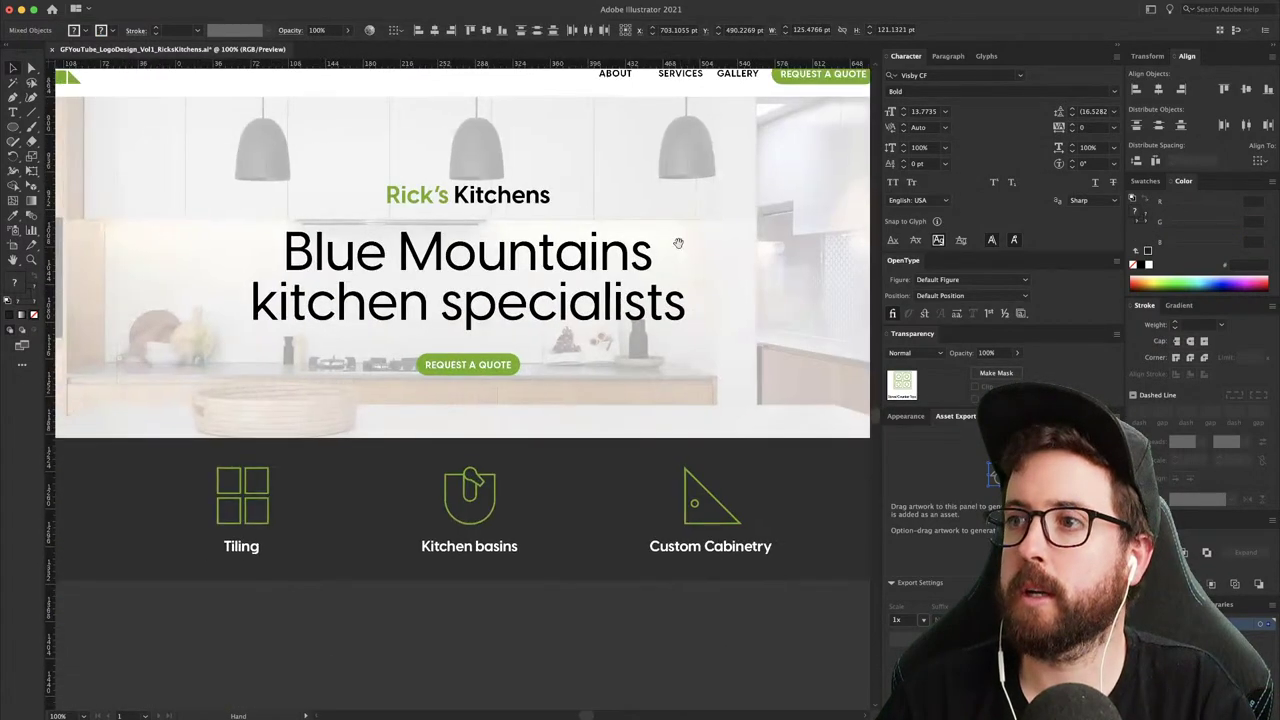
{"action": "key", "text": "super+minus"}
{"action": "key", "text": "super+minus"}
{"action": "left_click_drag", "start_coordinate": [355, 566], "coordinate": [531, 250]}
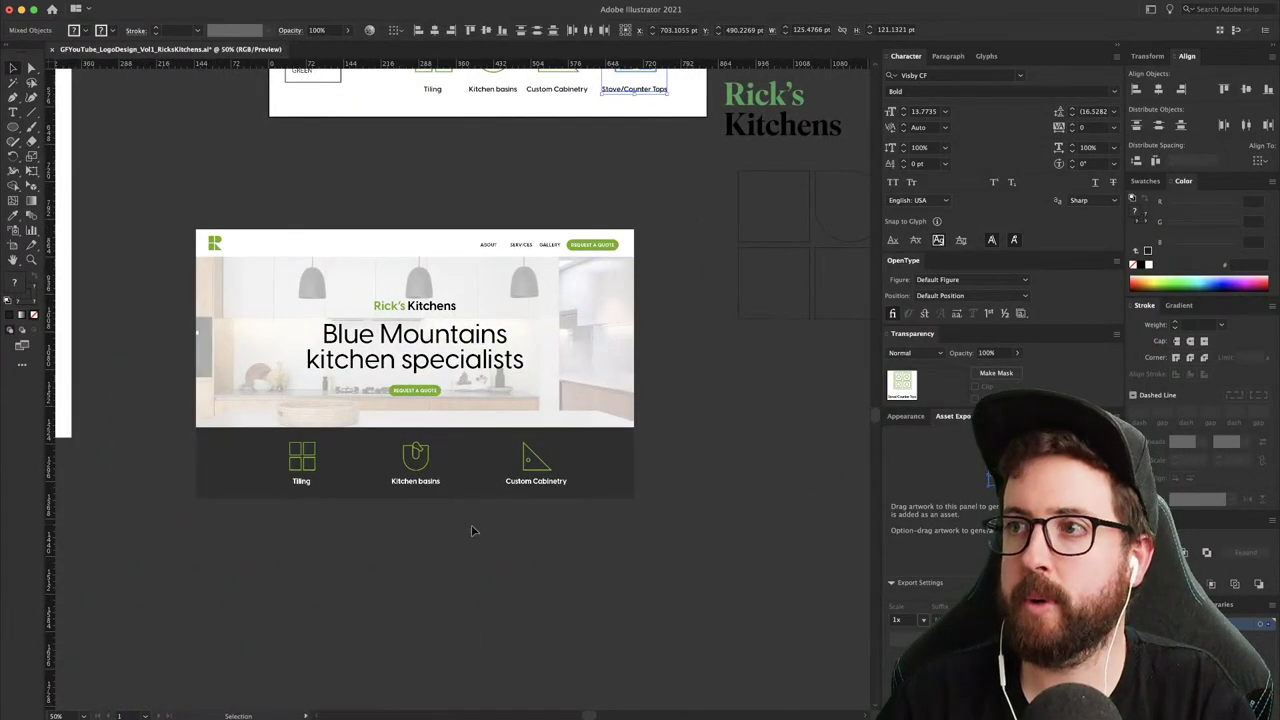
{"action": "left_click", "coordinate": [598, 513]}
{"action": "left_click", "coordinate": [350, 466]}
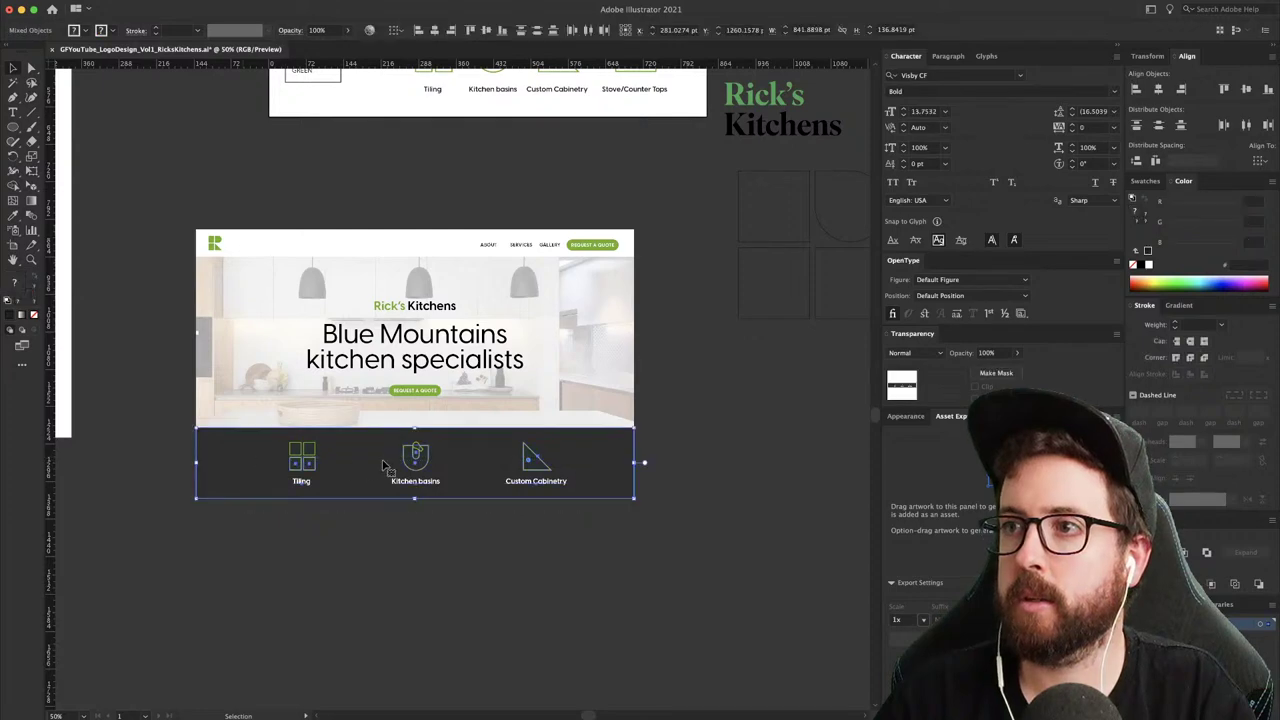
{"action": "left_click", "coordinate": [680, 532]}
{"action": "left_click", "coordinate": [630, 467]}
{"action": "left_click", "coordinate": [640, 480]}
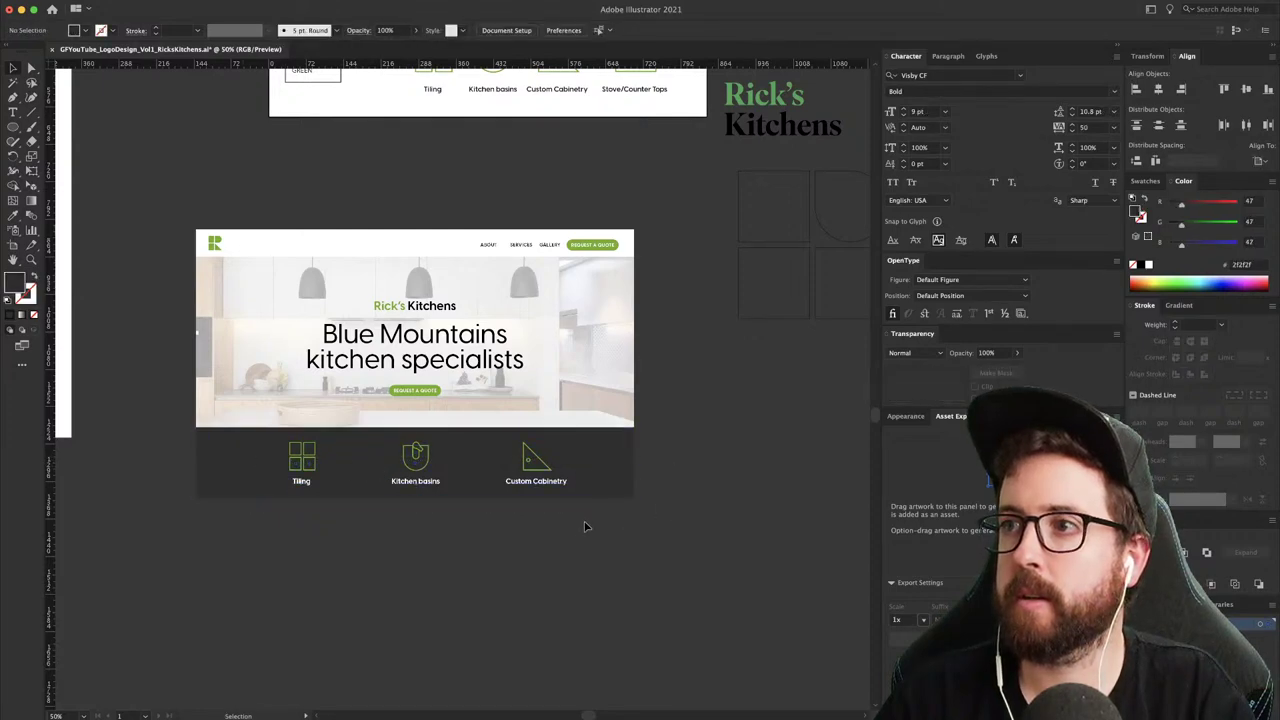
{"action": "left_click_drag", "start_coordinate": [249, 446], "coordinate": [278, 450]}
{"action": "key", "text": "s"}
{"action": "left_click_drag", "start_coordinate": [530, 362], "coordinate": [506, 372]}
{"action": "key", "text": "v"}
{"action": "left_click", "coordinate": [562, 275]}
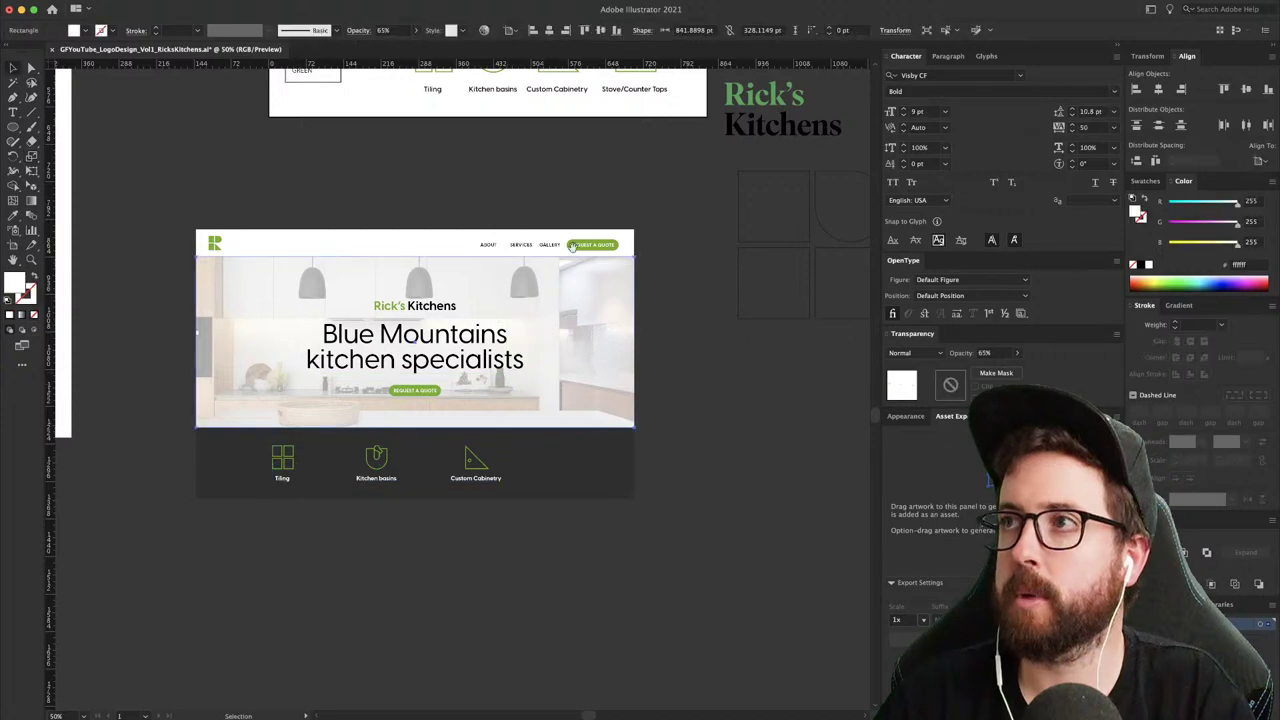
- Place a 56% copy of the stove icon right of Custom Cabinetry, with a caption copy below
{"action": "scroll", "coordinate": [614, 273], "scroll_direction": "up", "scroll_amount": 3}
{"action": "left_click", "coordinate": [590, 195]}
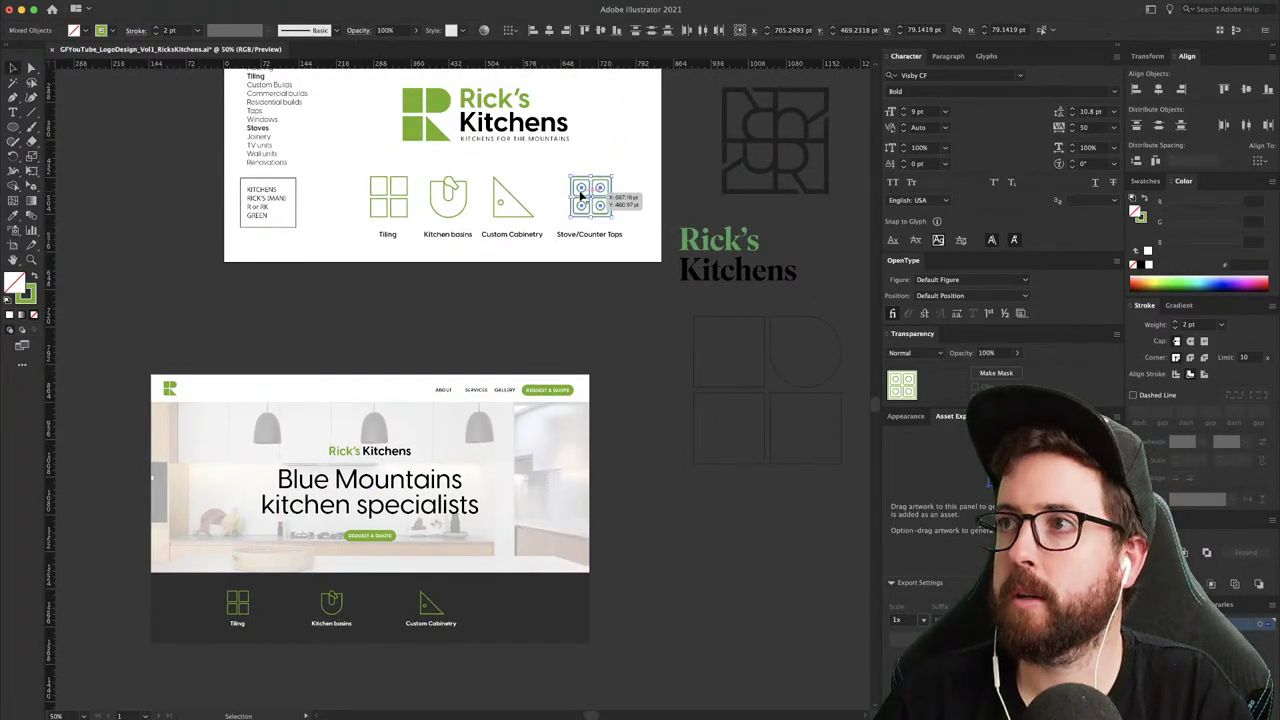
{"action": "left_click_drag", "start_coordinate": [590, 195], "coordinate": [490, 640]}
{"action": "scroll", "coordinate": [240, 603], "scroll_direction": "up", "scroll_amount": 3}
{"action": "key", "text": "z"}
{"action": "left_click_drag", "start_coordinate": [350, 574], "coordinate": [474, 423]}
{"action": "key", "text": "s"}
{"action": "left_click", "coordinate": [332, 539]}
{"action": "left_click_drag", "start_coordinate": [528, 364], "coordinate": [443, 414]}
{"action": "key", "text": "super+minus"}
{"action": "key", "text": "super+minus"}
{"action": "key", "text": "super+minus"}
{"action": "key", "text": "space"}
{"action": "left_click_drag", "start_coordinate": [540, 386], "coordinate": [705, 437]}
{"action": "left_click_drag", "start_coordinate": [595, 490], "coordinate": [710, 490]}
- Retitle the new caption 'Stove & Counter tops' and change 'Custom Cabinetry' to 'Custom cabinetry'
{"action": "triple_click", "coordinate": [706, 486]}
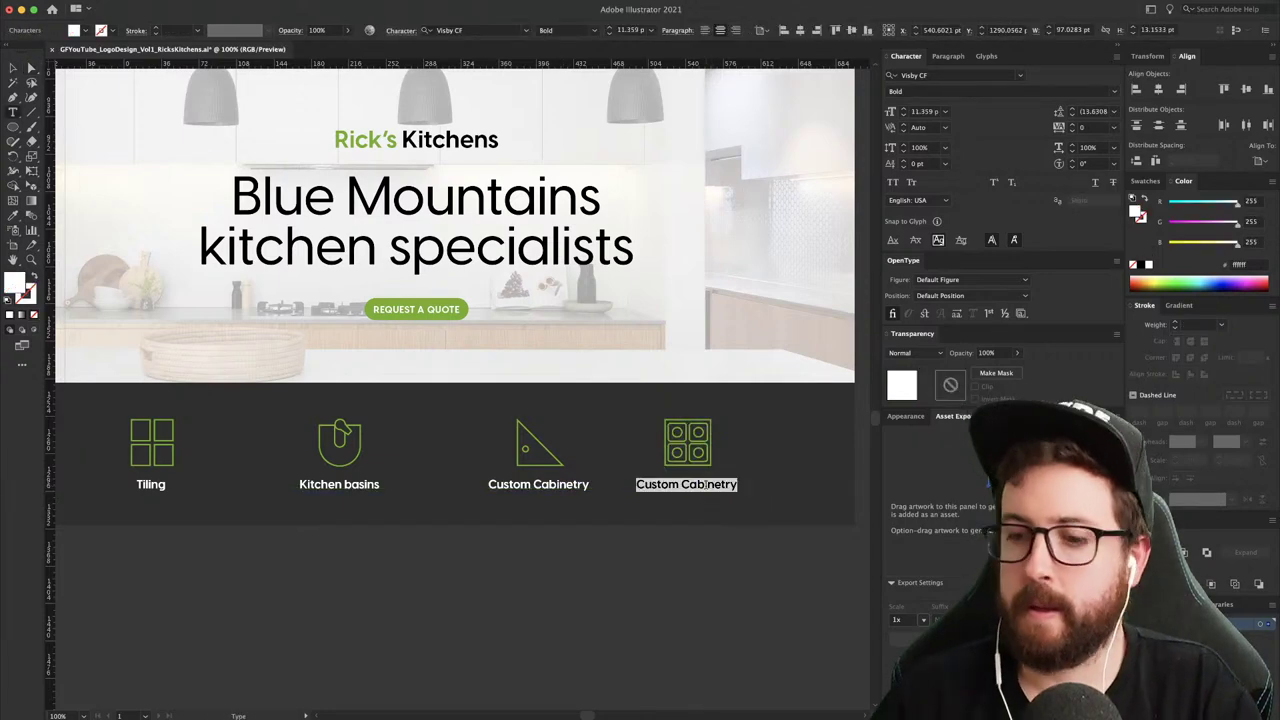
{"action": "scroll", "coordinate": [705, 485], "scroll_direction": "up", "scroll_amount": 10}
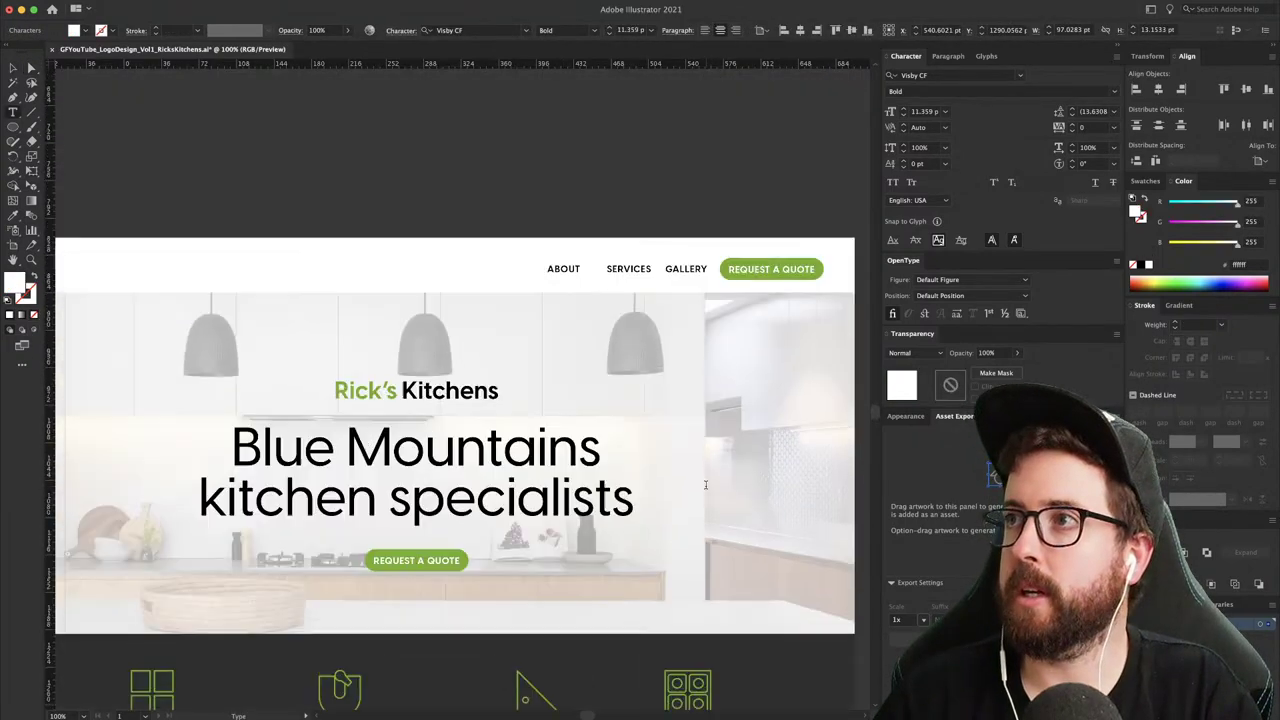
{"action": "scroll", "coordinate": [705, 485], "scroll_direction": "down", "scroll_amount": 7}
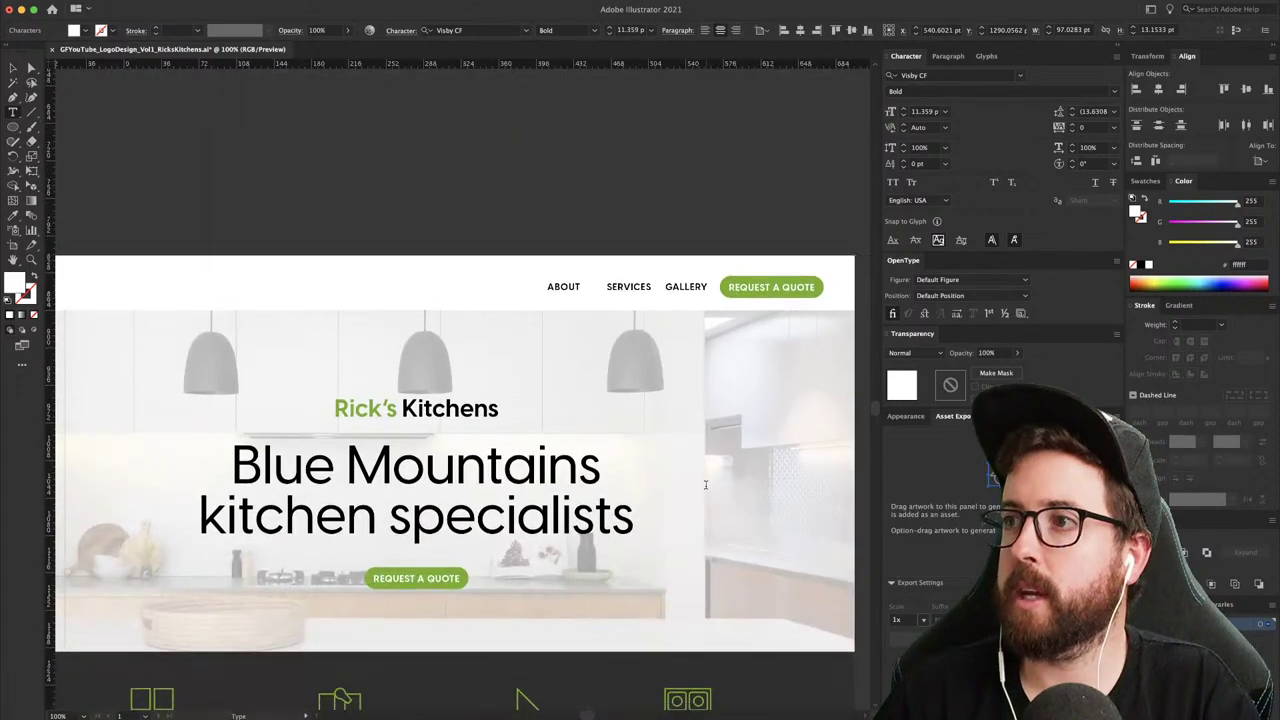
{"action": "type", "text": "Stov"}
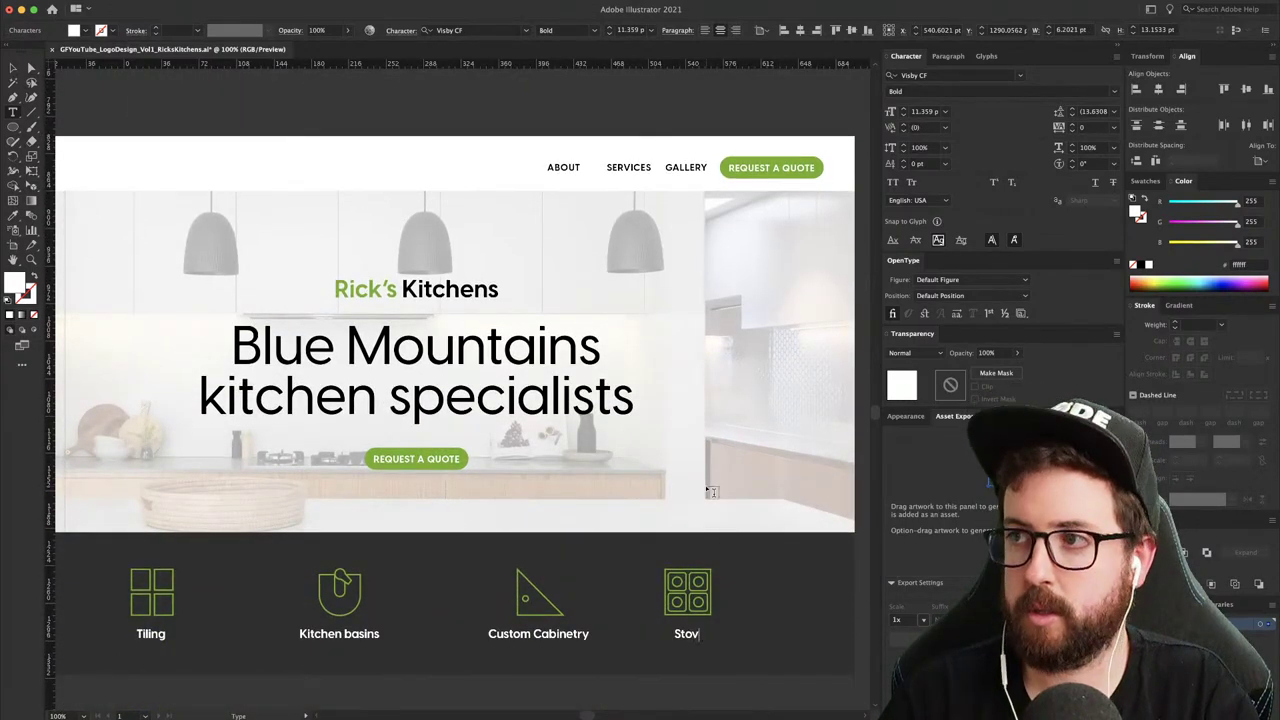
{"action": "type", "text": "e & Counter"}
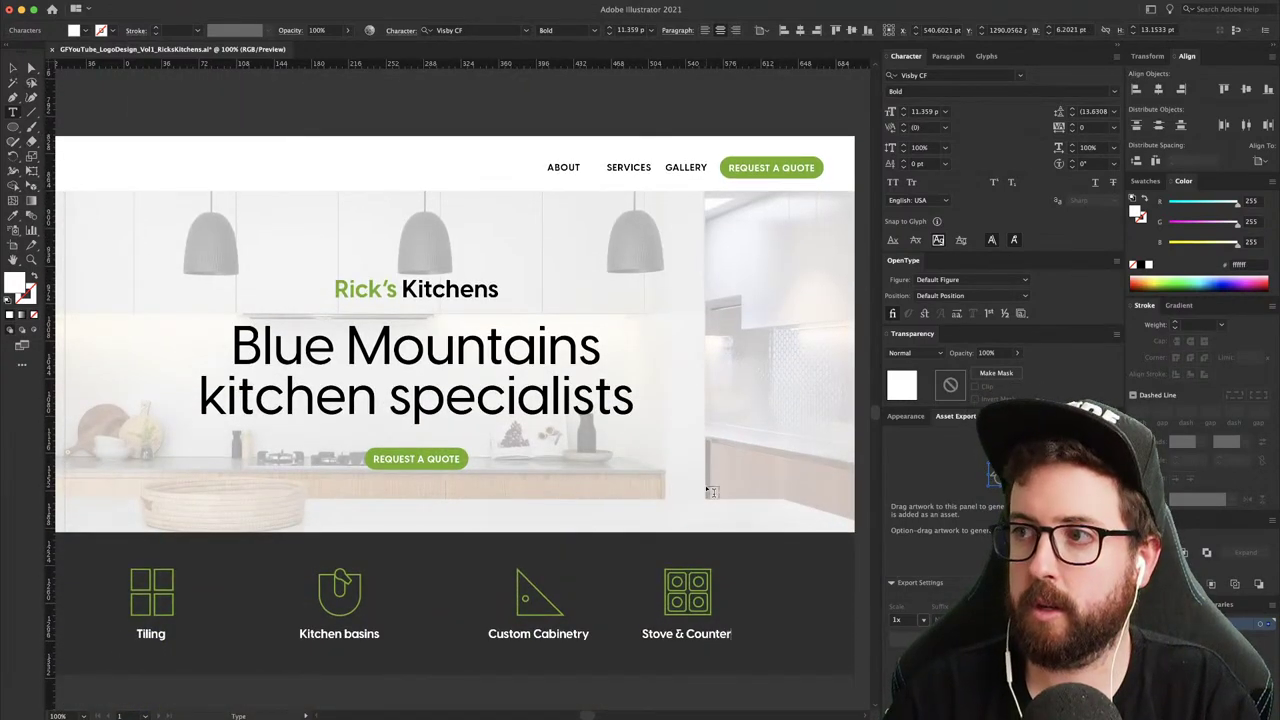
{"action": "type", "text": " tops"}
{"action": "key", "text": "Escape"}
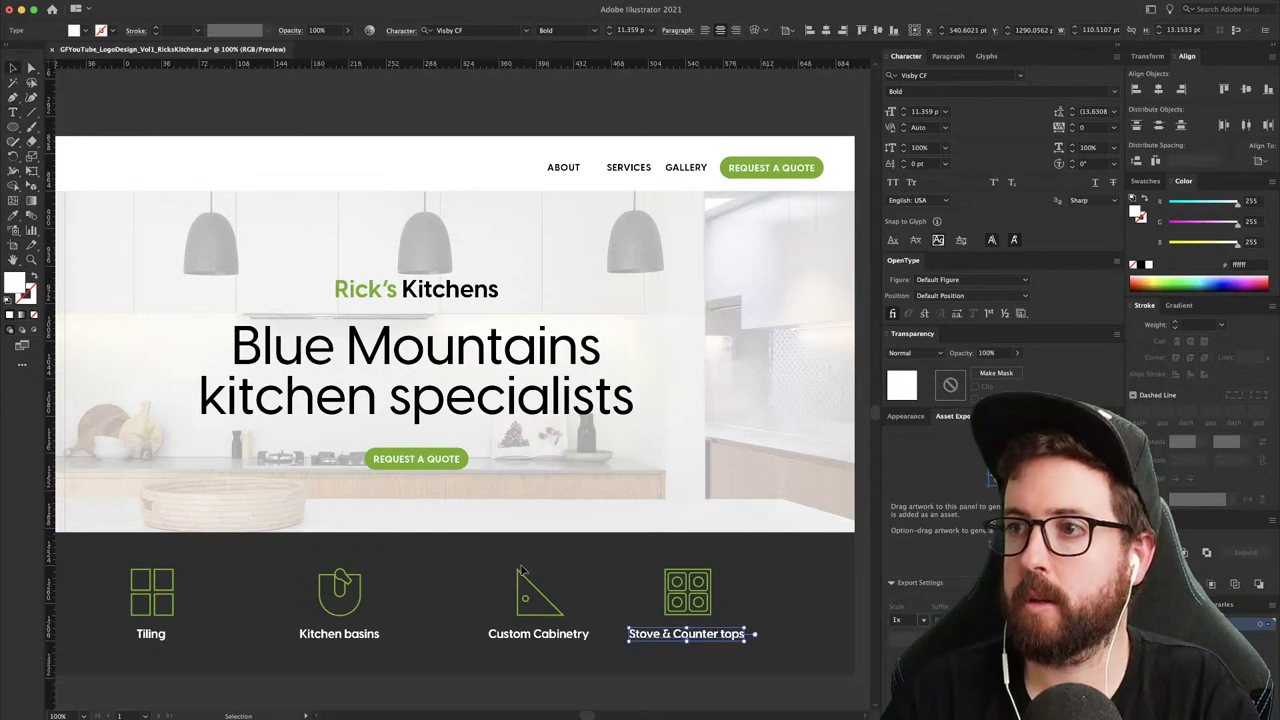
{"action": "left_click", "coordinate": [543, 691]}
{"action": "key", "text": "t"}
{"action": "left_click", "coordinate": [546, 633]}
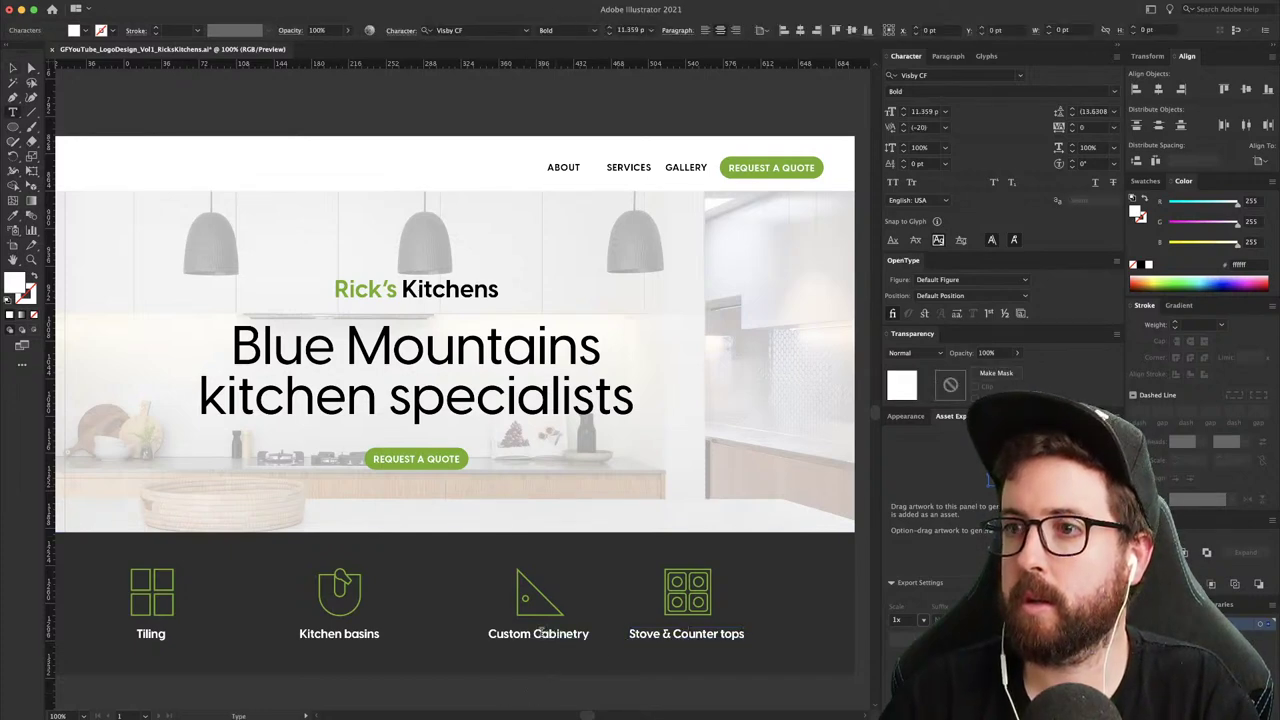
{"action": "key", "text": "BackSpace"}
{"action": "type", "text": "c"}
{"action": "key", "text": "Escape"}
- Group the Kitchen basins and Tiling icons each with their captions
{"action": "scroll", "coordinate": [620, 670], "scroll_direction": "down", "scroll_amount": 2}
{"action": "scroll", "coordinate": [620, 670], "scroll_direction": "right", "scroll_amount": 4}
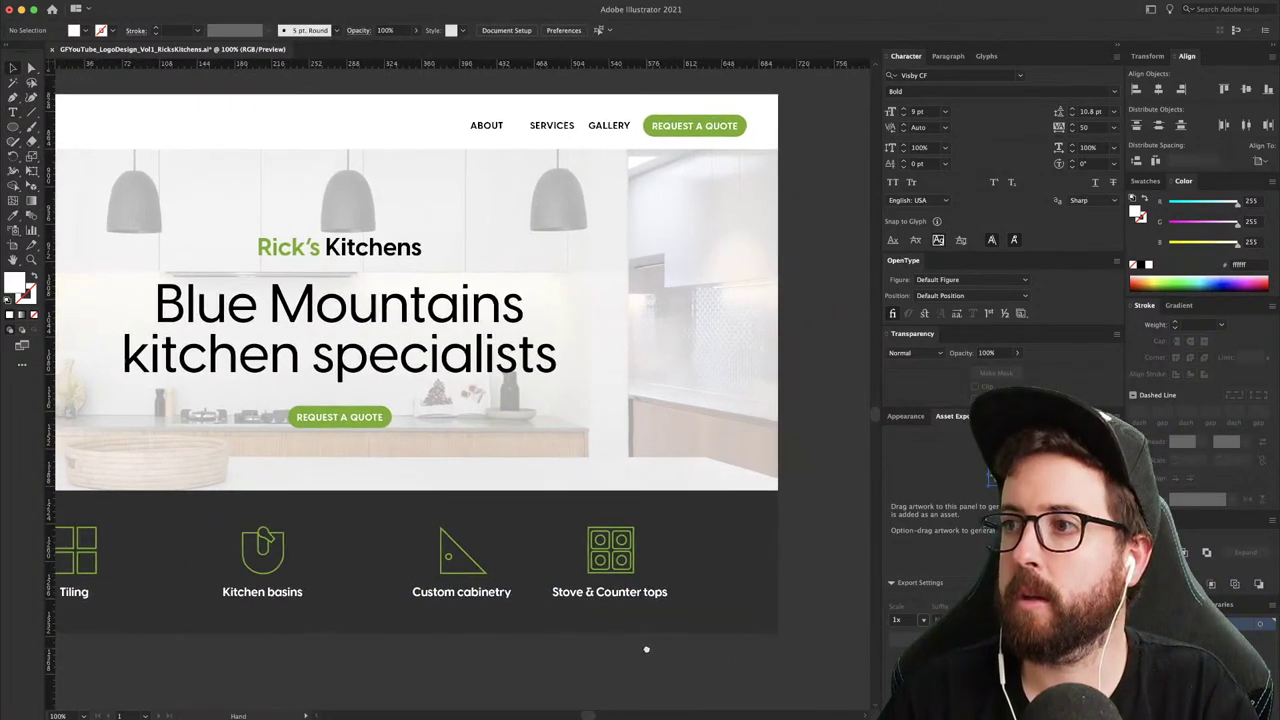
{"action": "left_click", "coordinate": [614, 598]}
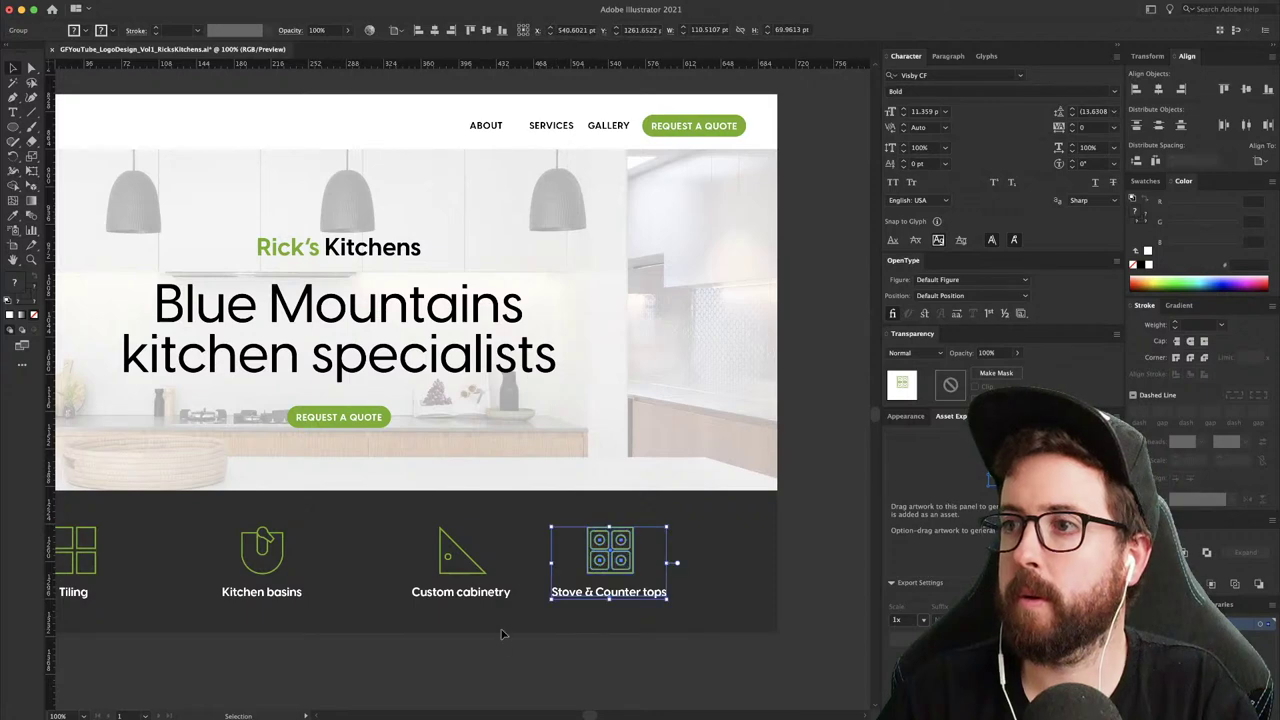
{"action": "left_click", "coordinate": [503, 634]}
{"action": "left_click", "coordinate": [445, 545]}
{"action": "left_click", "coordinate": [240, 560]}
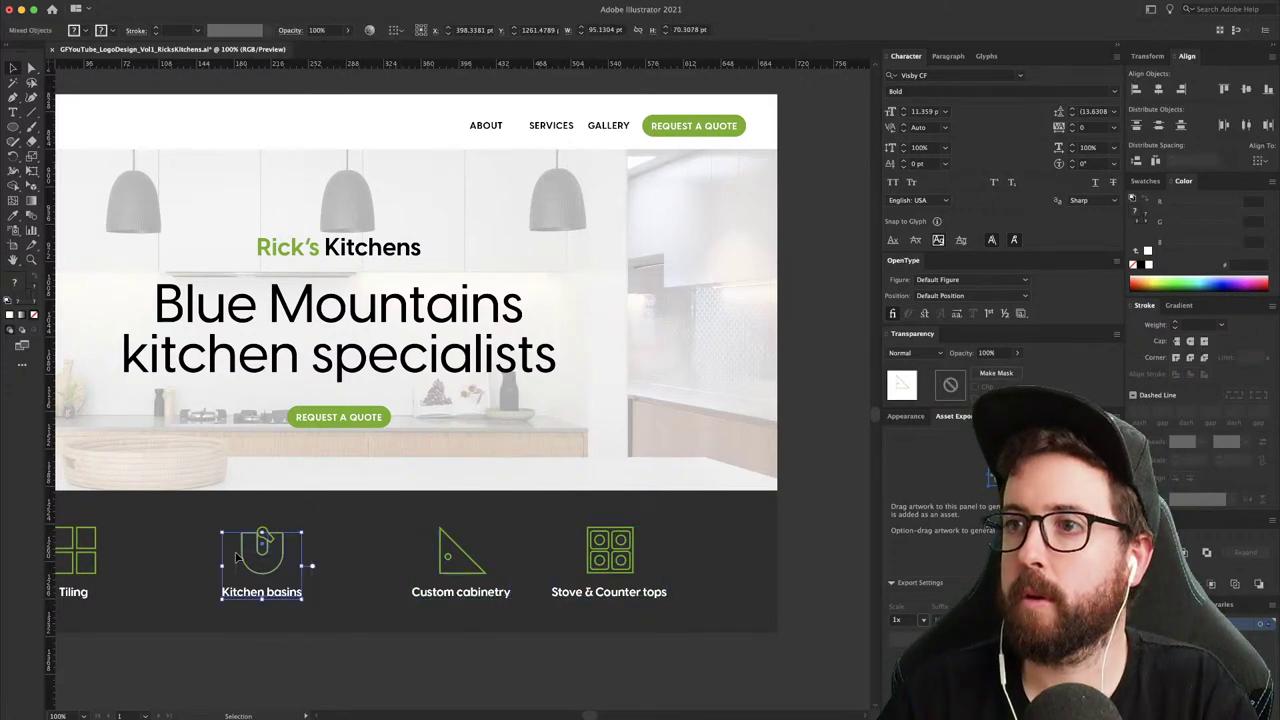
{"action": "left_click_drag", "start_coordinate": [336, 622], "coordinate": [212, 523]}
{"action": "key", "text": "super+g"}
{"action": "left_click_drag", "start_coordinate": [175, 584], "coordinate": [322, 581]}
{"action": "left_click_drag", "start_coordinate": [298, 594], "coordinate": [703, 604]}
{"action": "key", "text": "super+g"}
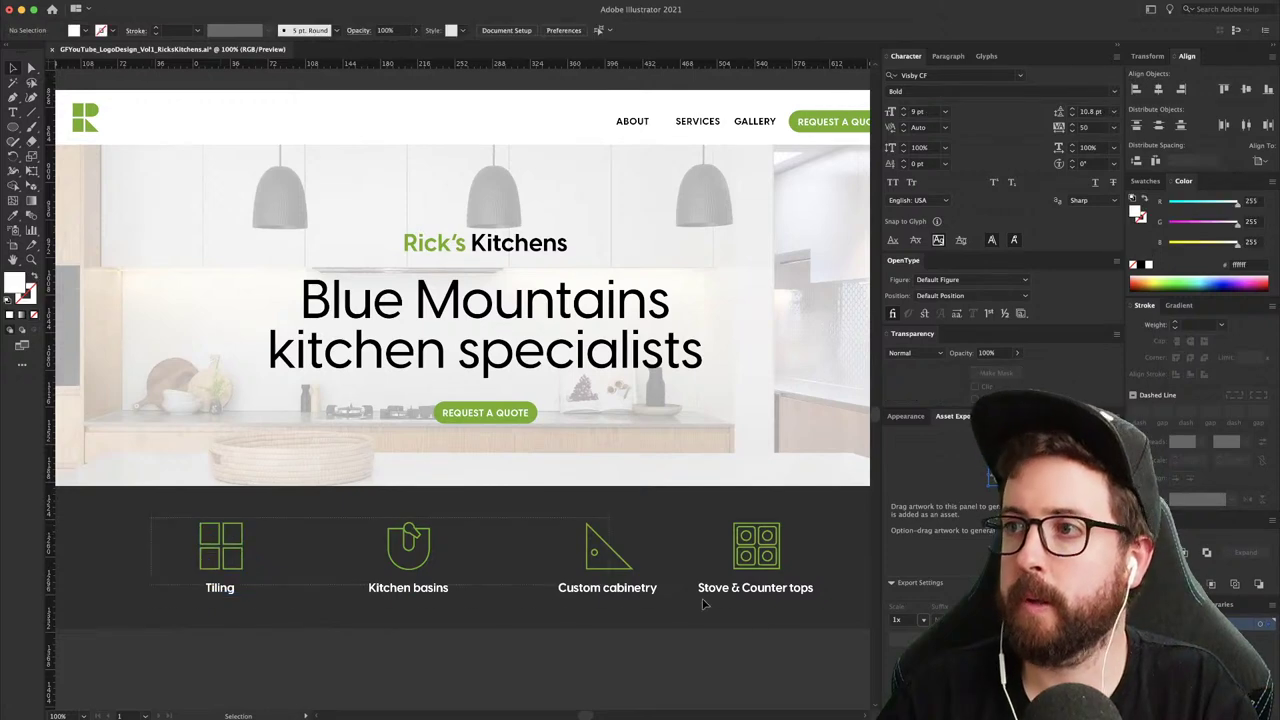
- Distribute the four service items evenly using Horizontal Distribute Center
{"action": "left_click", "coordinate": [705, 590]}
{"action": "left_click", "coordinate": [592, 32]}
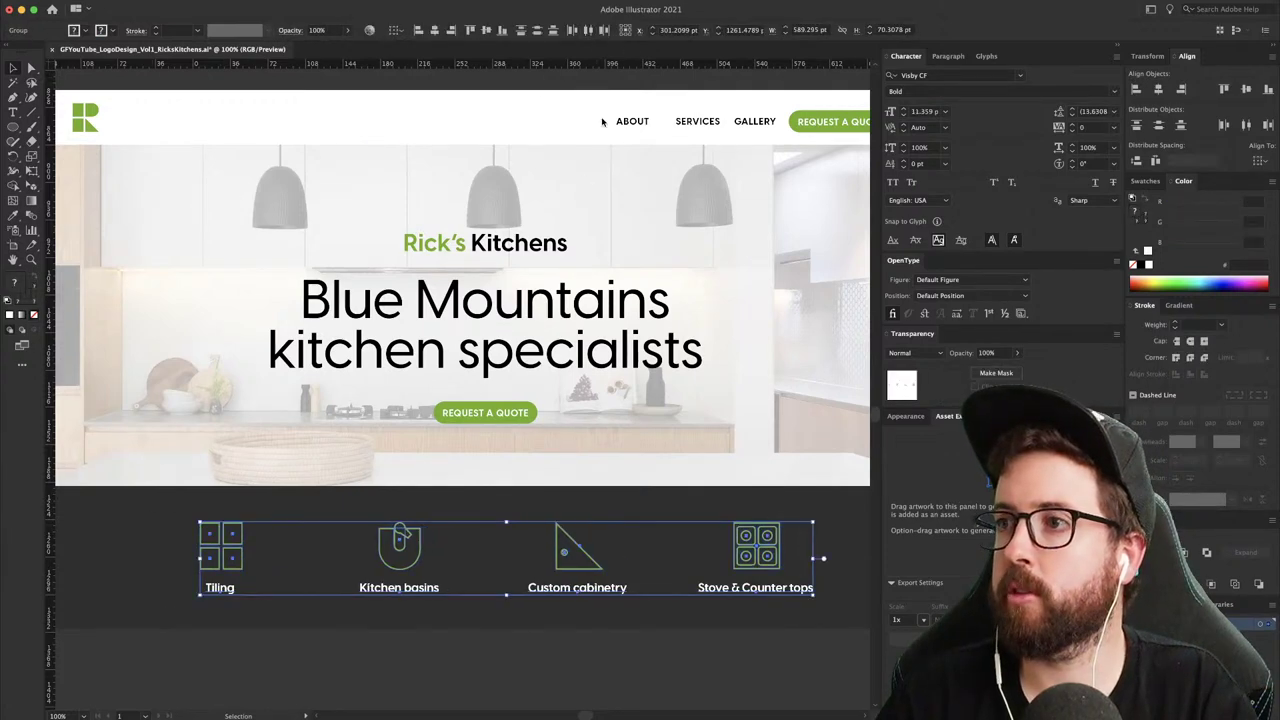
{"action": "left_click", "coordinate": [687, 555]}
{"action": "left_click_drag", "start_coordinate": [687, 555], "coordinate": [596, 548]}
{"action": "left_click_drag", "start_coordinate": [740, 619], "coordinate": [86, 530]}
{"action": "key", "text": "super+minus"}
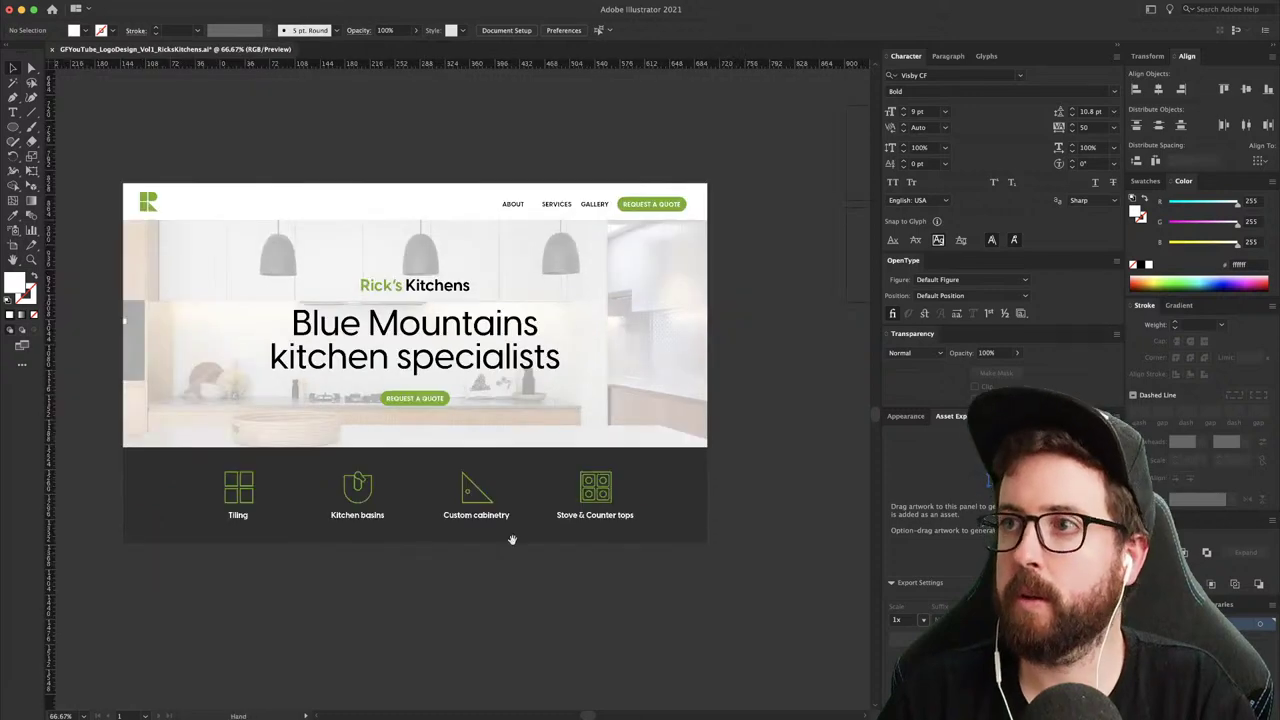
{"action": "left_click_drag", "start_coordinate": [512, 540], "coordinate": [538, 572]}
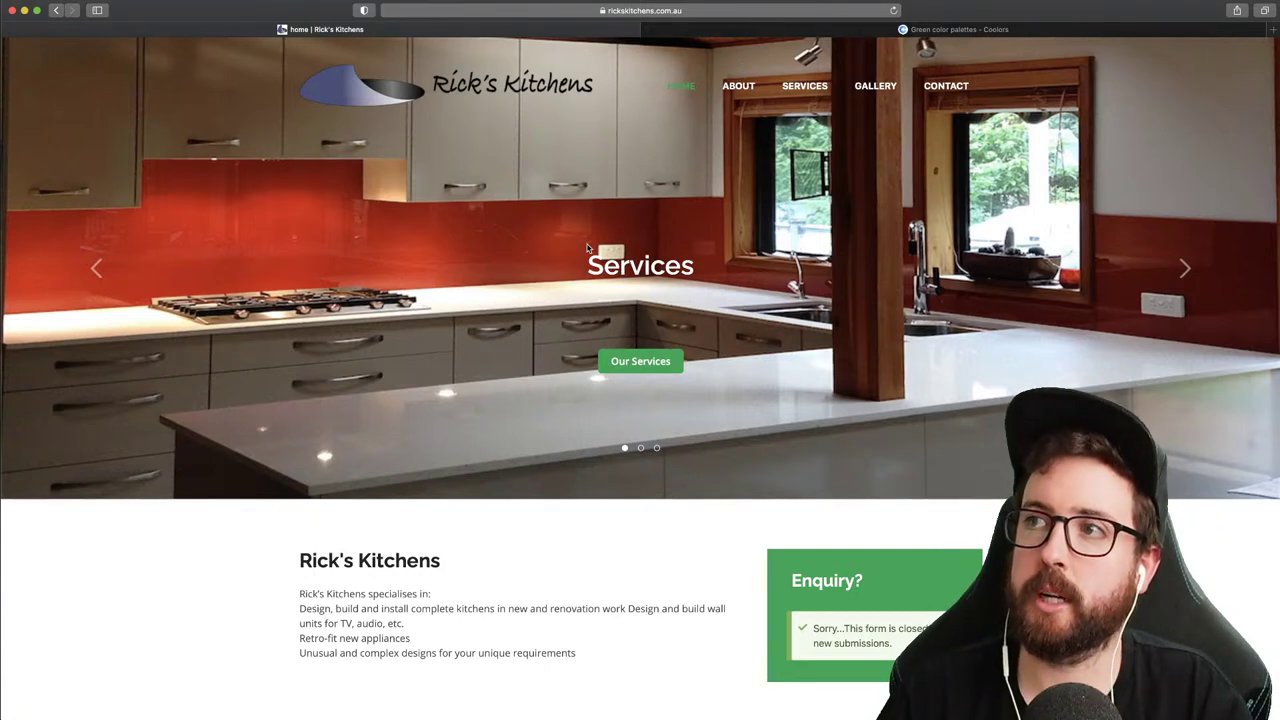
{"action": "key", "text": "super+Tab"}
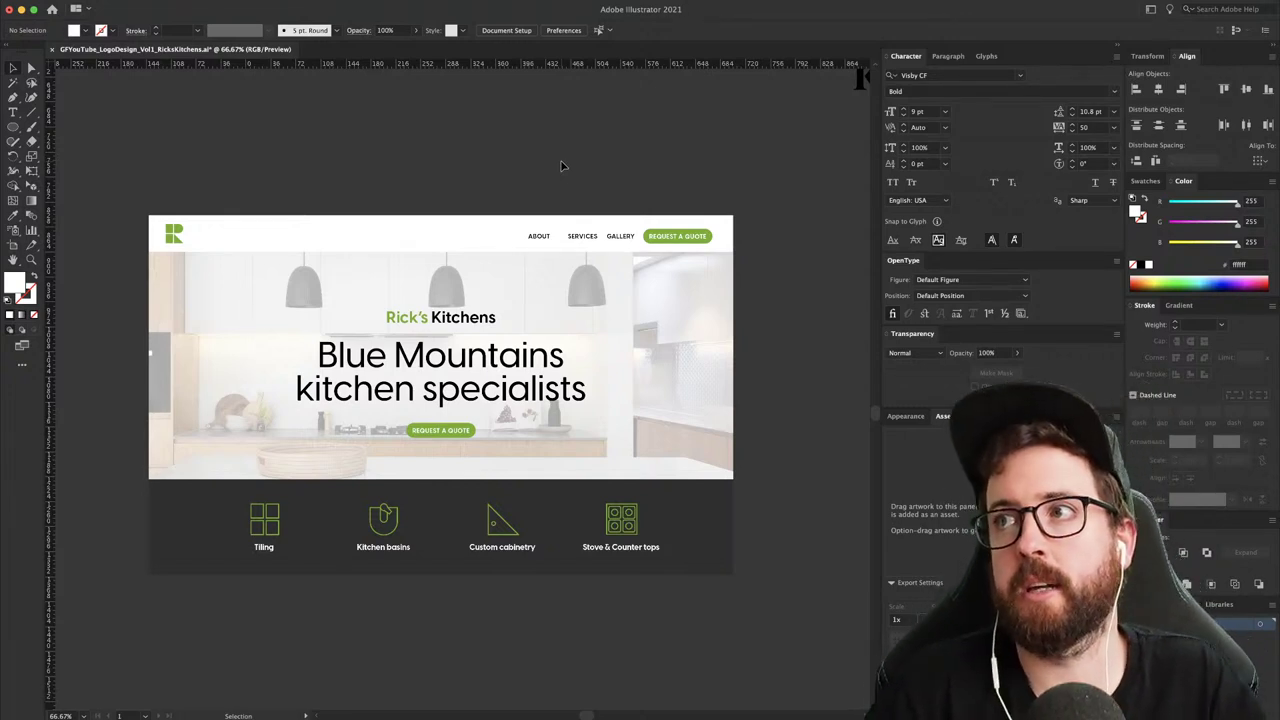
{"action": "left_click", "coordinate": [612, 238]}
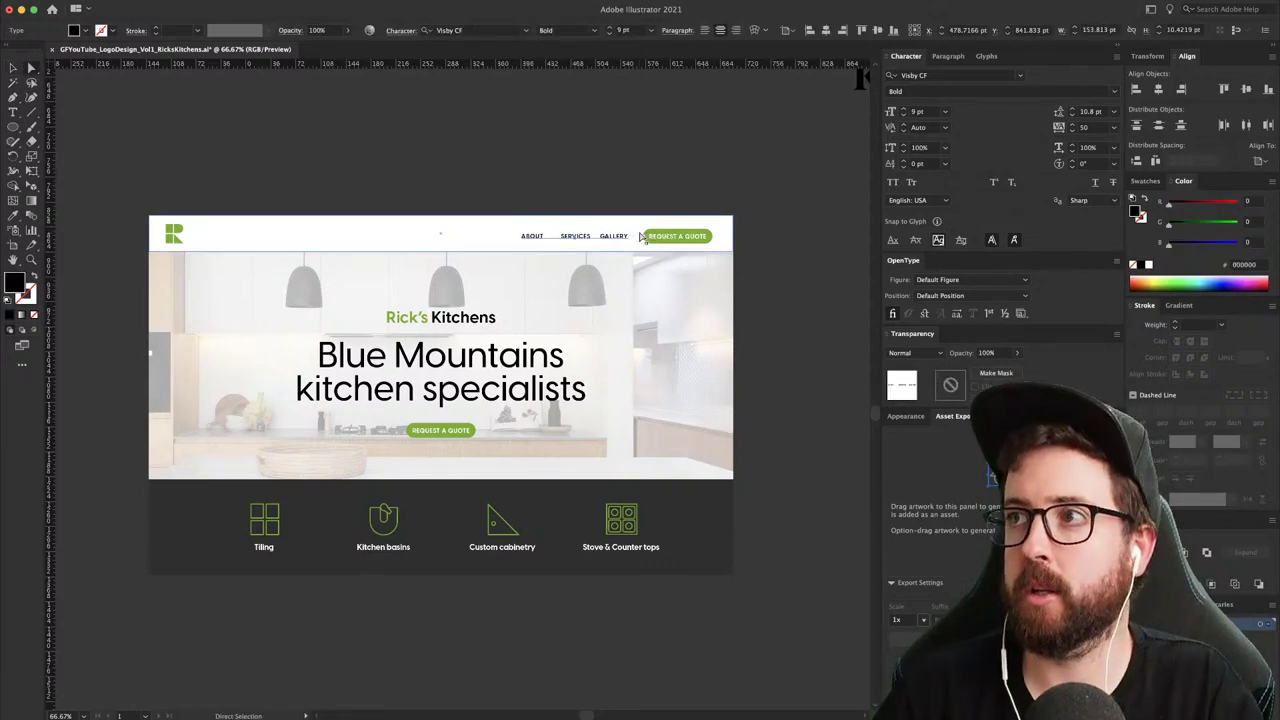
{"action": "left_click", "coordinate": [641, 165]}
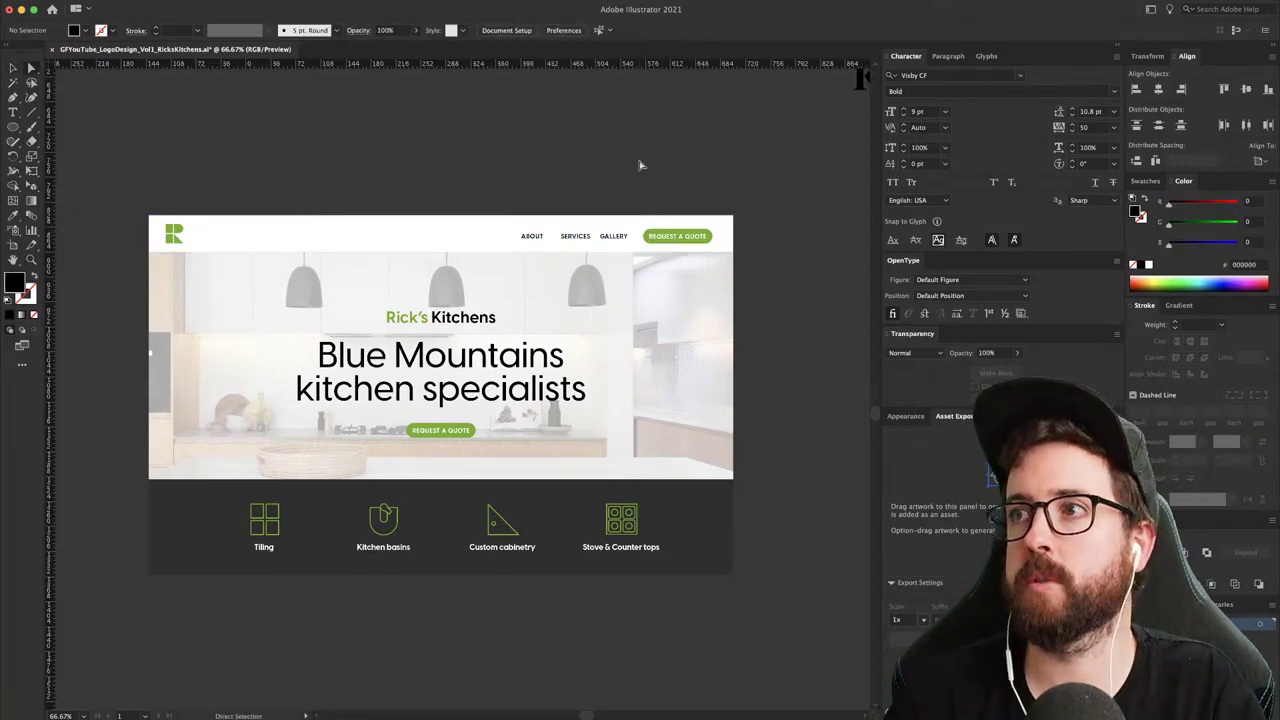
{"action": "left_click", "coordinate": [634, 237]}
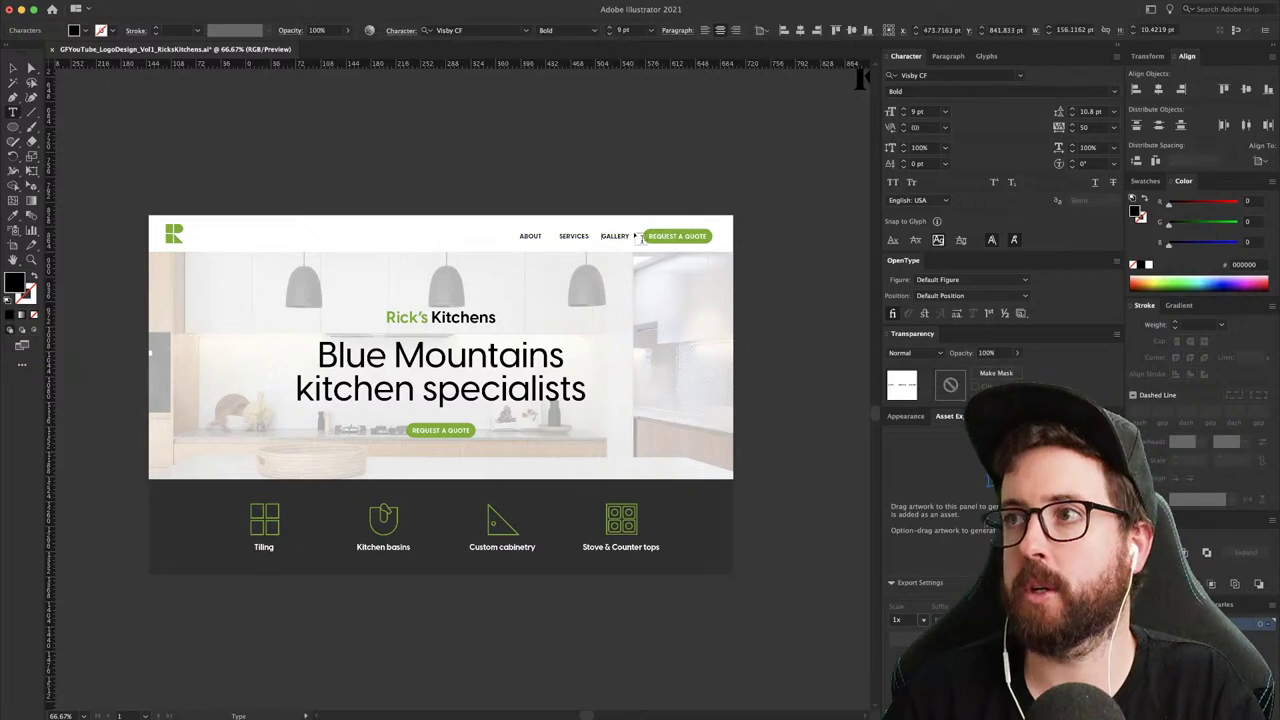
{"action": "key", "text": "Escape"}
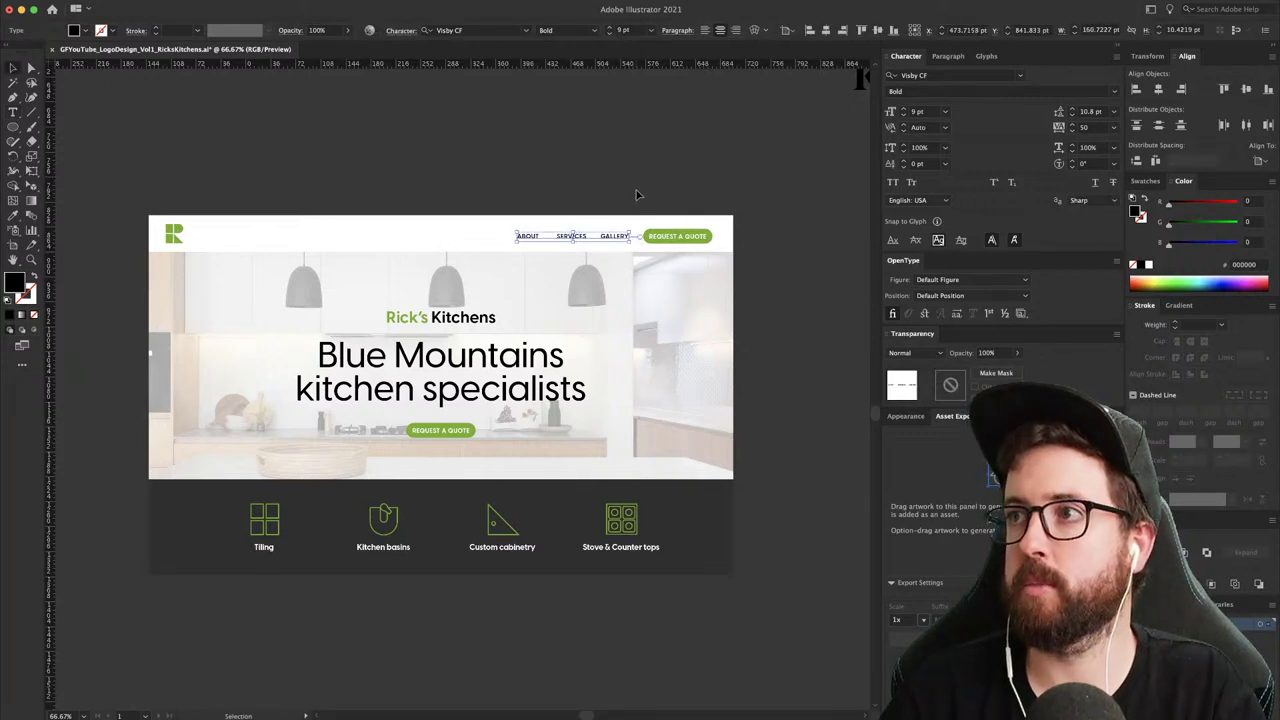
{"action": "left_click", "coordinate": [647, 199]}
{"action": "left_click_drag", "start_coordinate": [690, 245], "coordinate": [692, 245]}
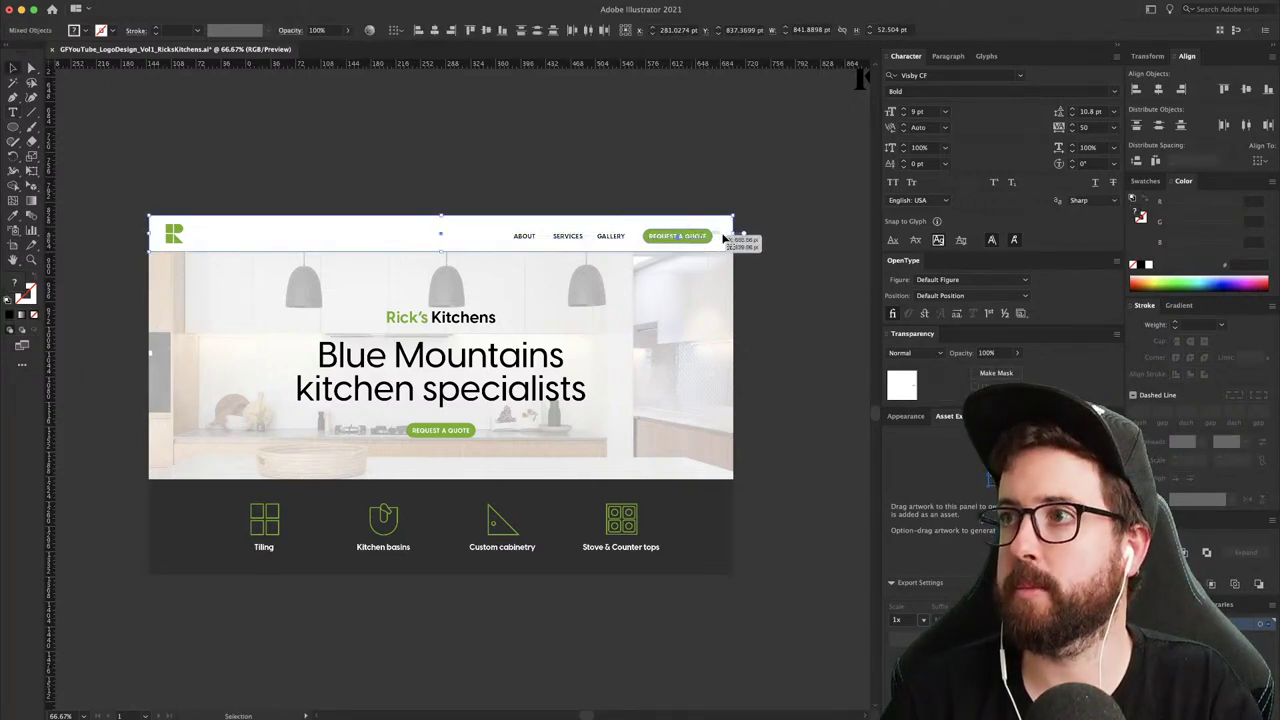
{"action": "left_click", "coordinate": [725, 236], "text": "shift"}
{"action": "left_click", "coordinate": [567, 240], "text": "shift"}
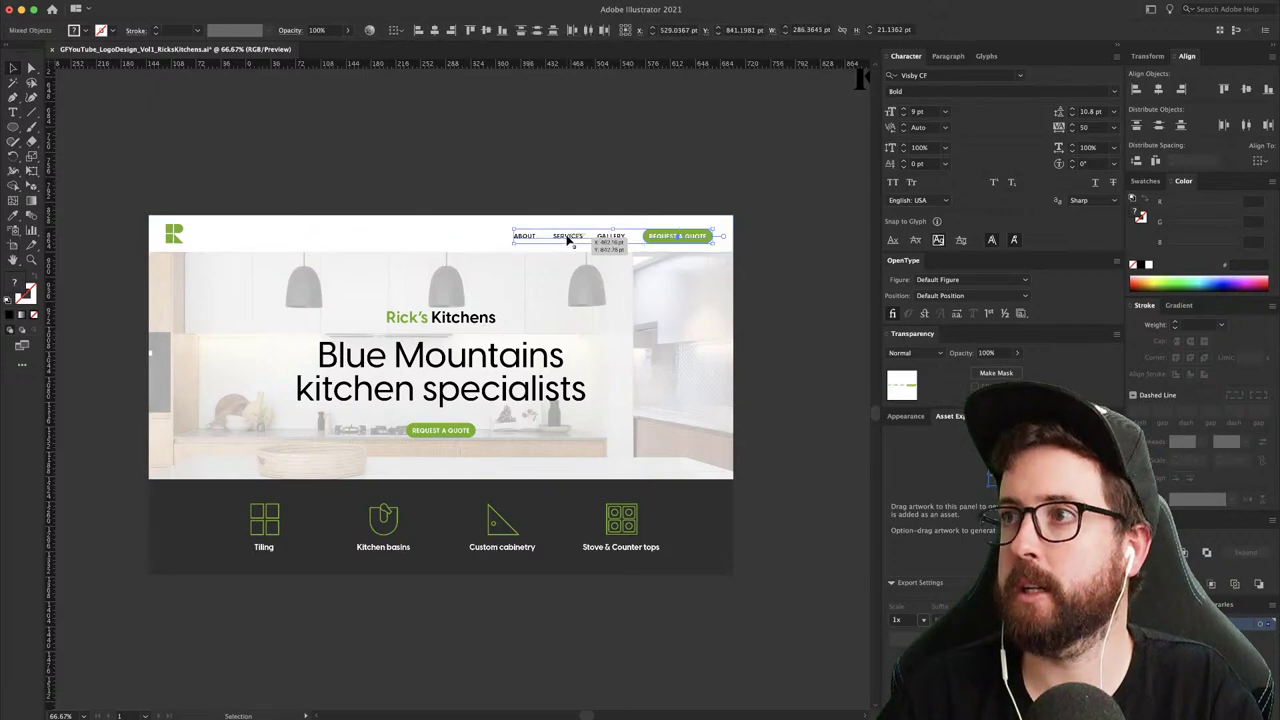
{"action": "left_click", "coordinate": [560, 128]}
{"action": "scroll", "coordinate": [562, 132], "scroll_direction": "down", "scroll_amount": 1}
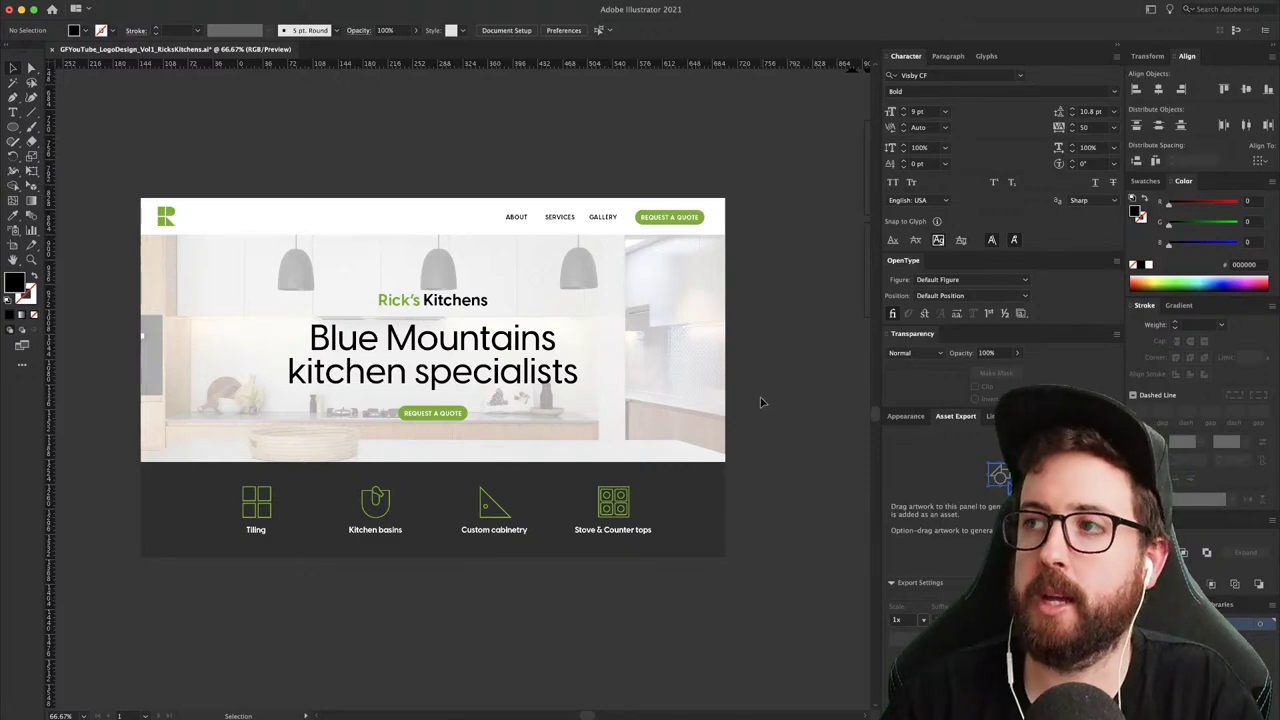
- Create a 90 × 55 mm rectangle below the website mockup
{"action": "left_click_drag", "start_coordinate": [760, 405], "coordinate": [734, 321]}
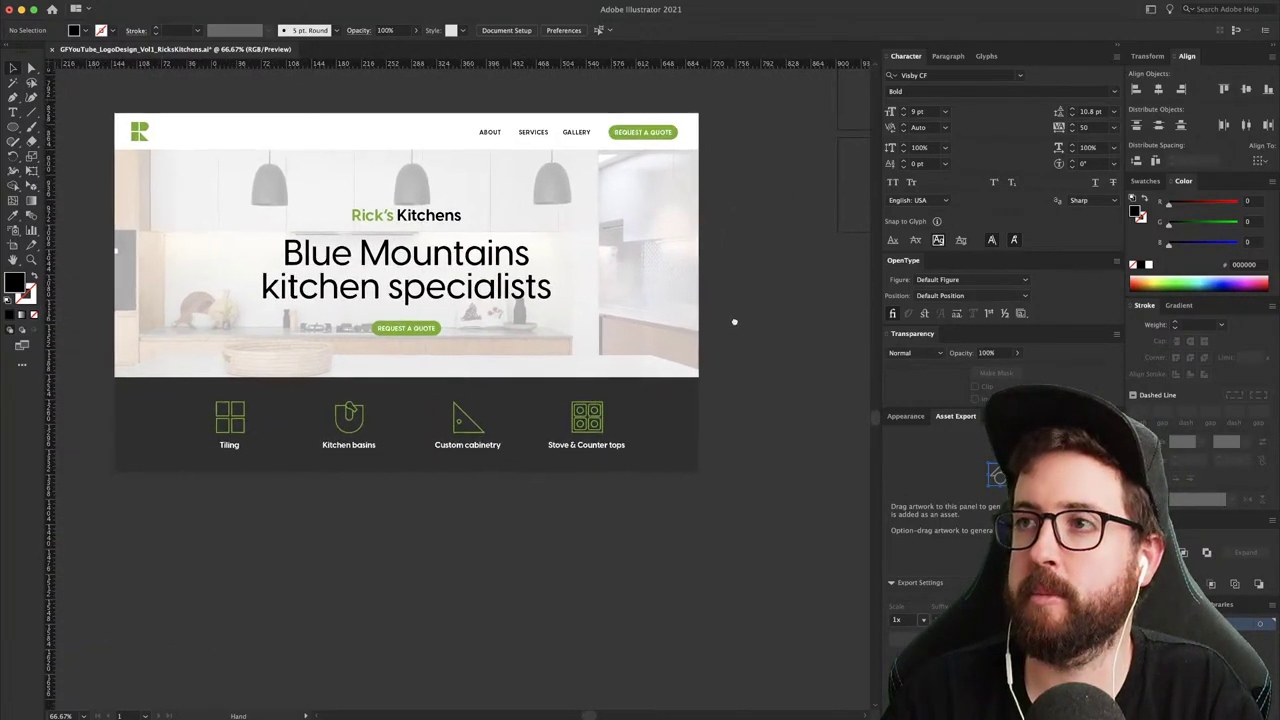
{"action": "left_click_drag", "start_coordinate": [16, 130], "coordinate": [70, 127]}
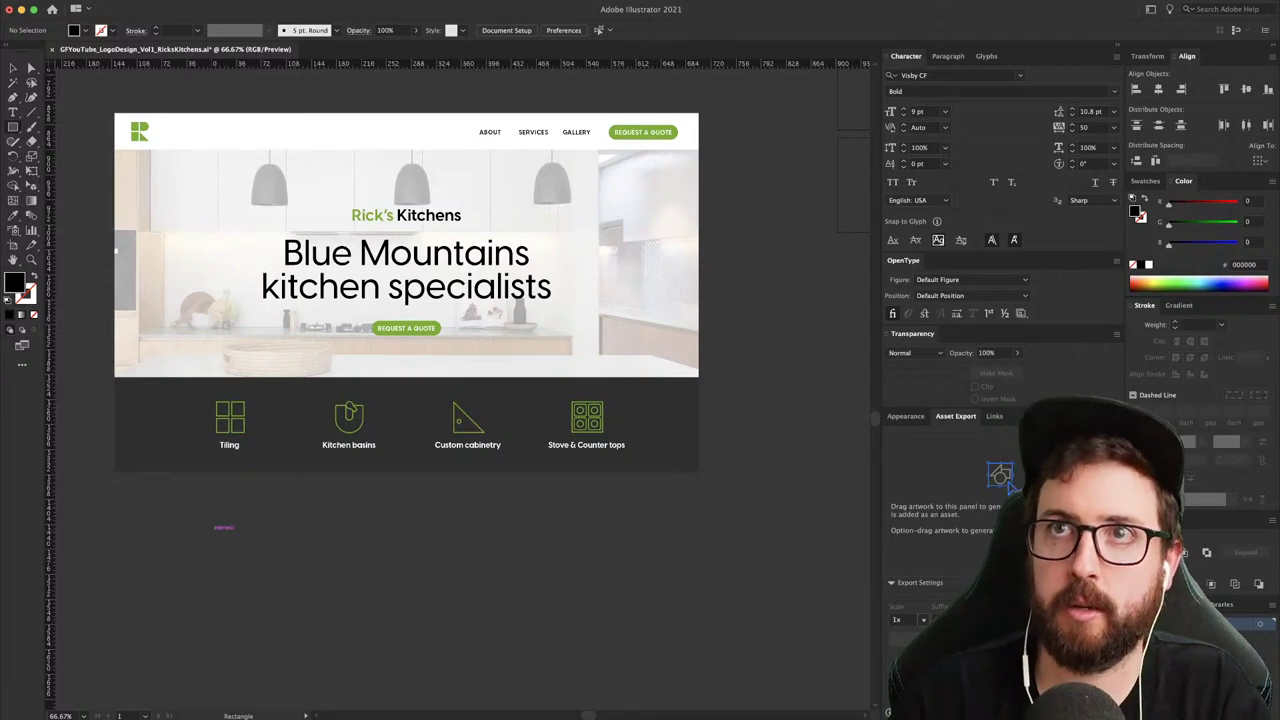
{"action": "left_click", "coordinate": [220, 524]}
{"action": "left_click_drag", "start_coordinate": [338, 456], "coordinate": [338, 507]}
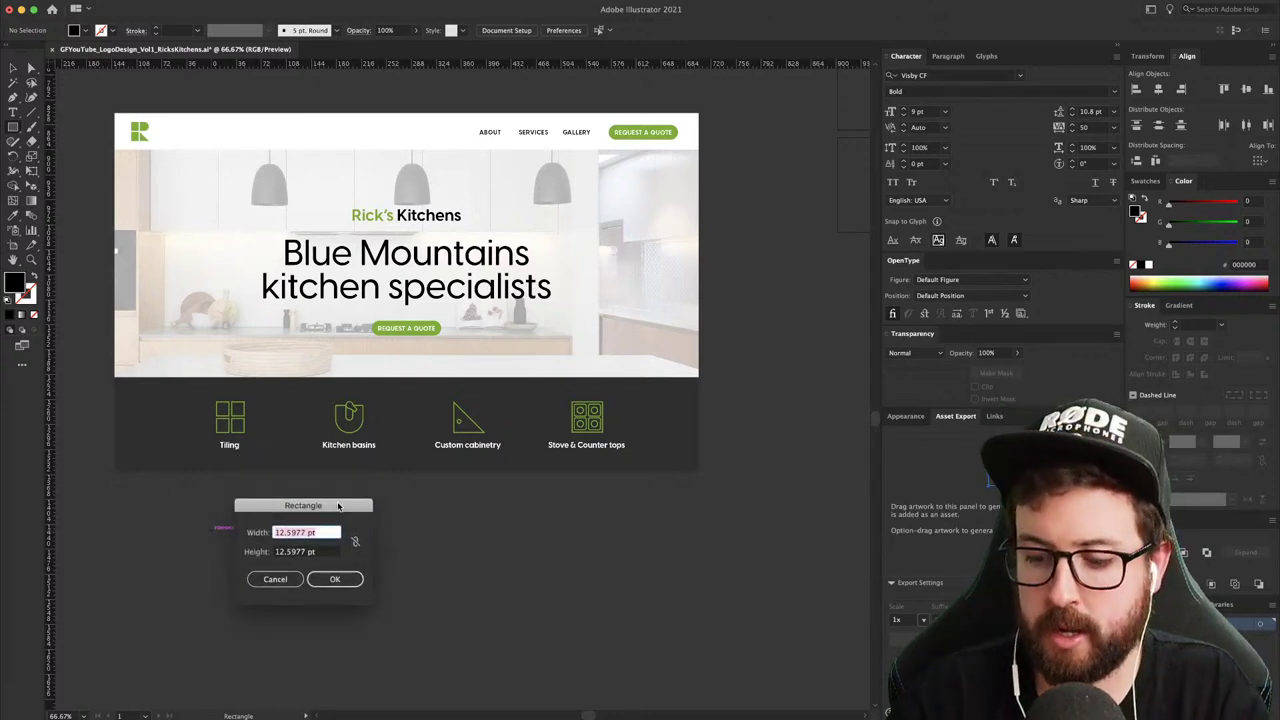
{"action": "key", "text": "Tab"}
{"action": "type", "text": "5"}
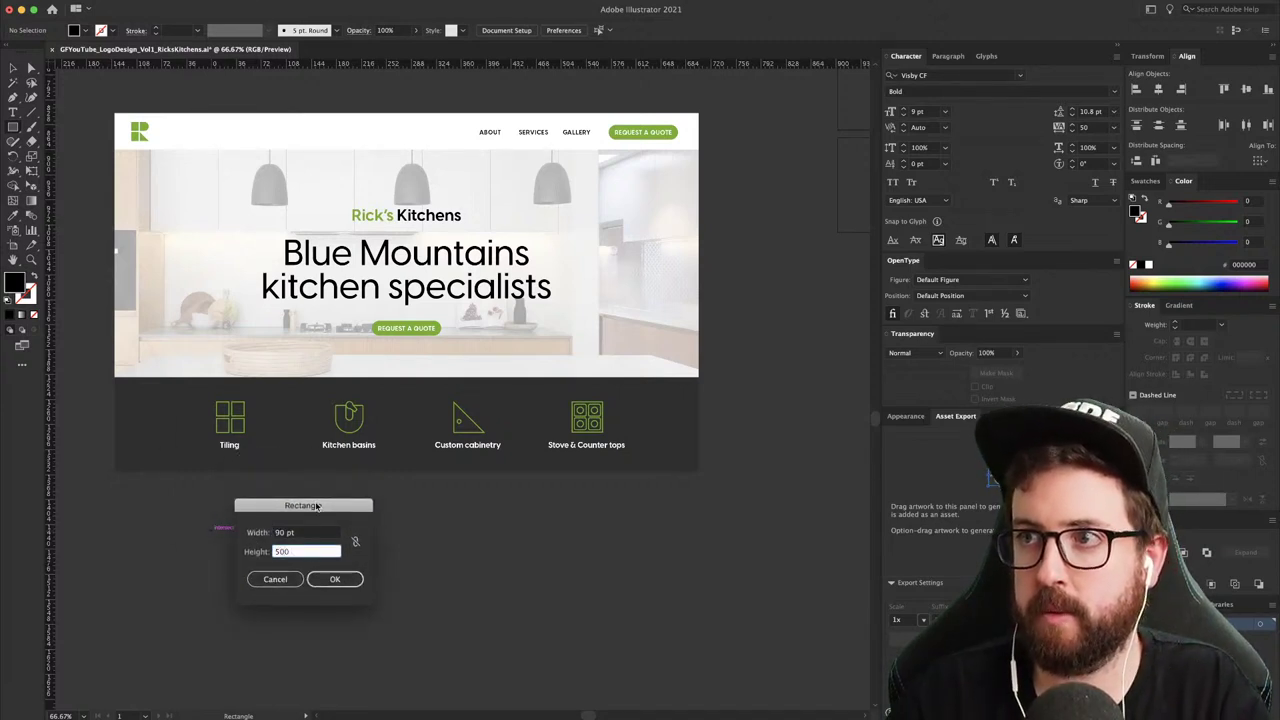
{"action": "type", "text": "00"}
{"action": "key", "text": "Tab"}
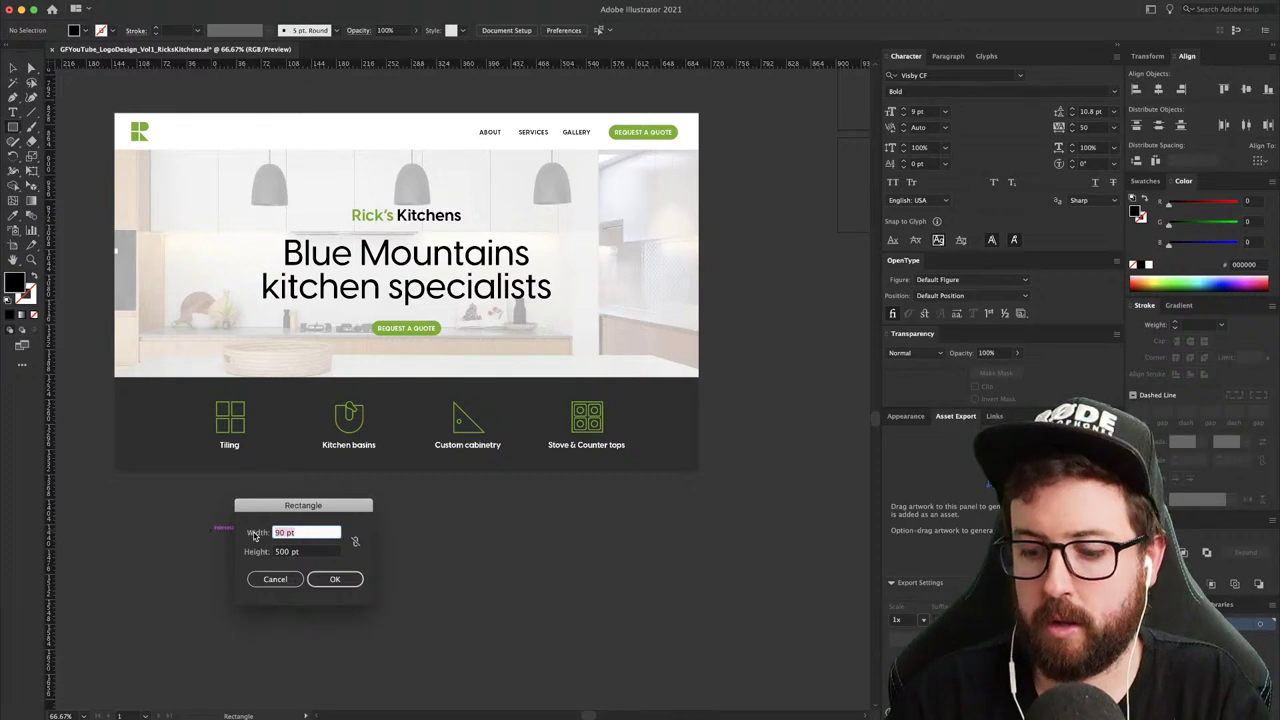
{"action": "type", "text": "90mm"}
{"action": "key", "text": "Tab"}
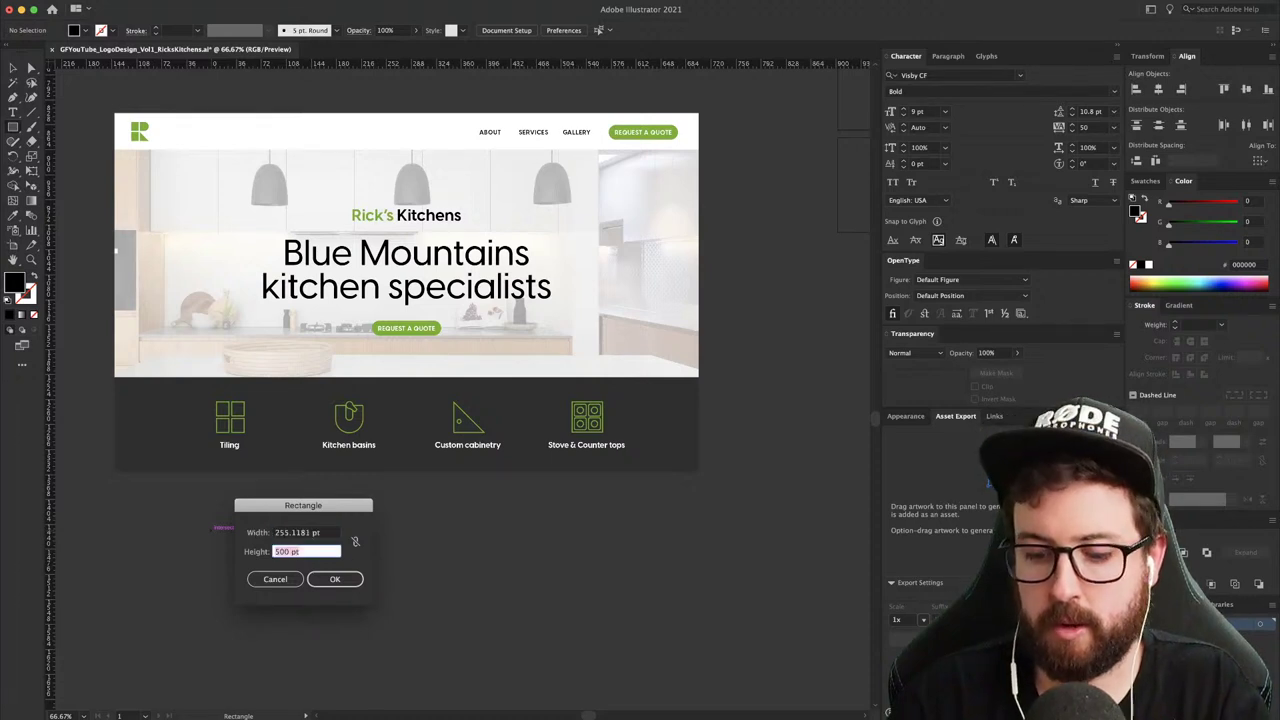
{"action": "key", "text": "Tab"}
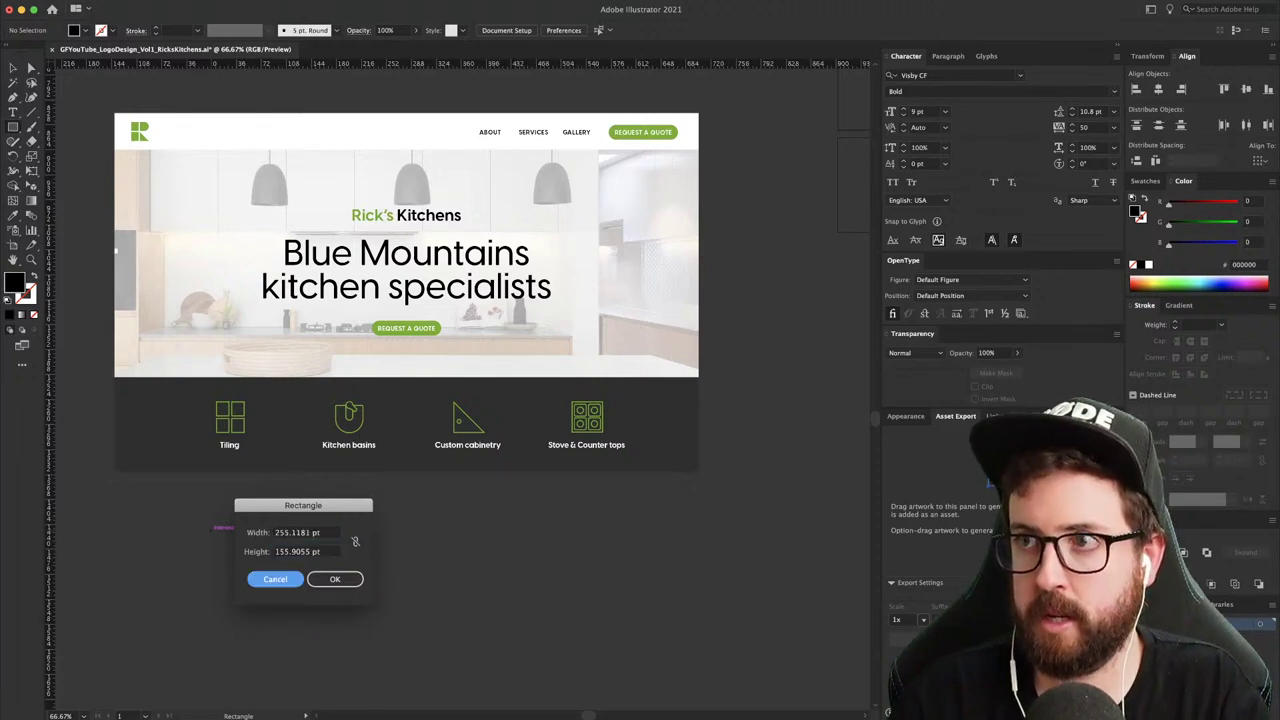
{"action": "left_click", "coordinate": [326, 573]}
- Move the new rectangle to the right and fill it with white
{"action": "key", "text": "v"}
{"action": "left_click_drag", "start_coordinate": [330, 573], "coordinate": [526, 574]}
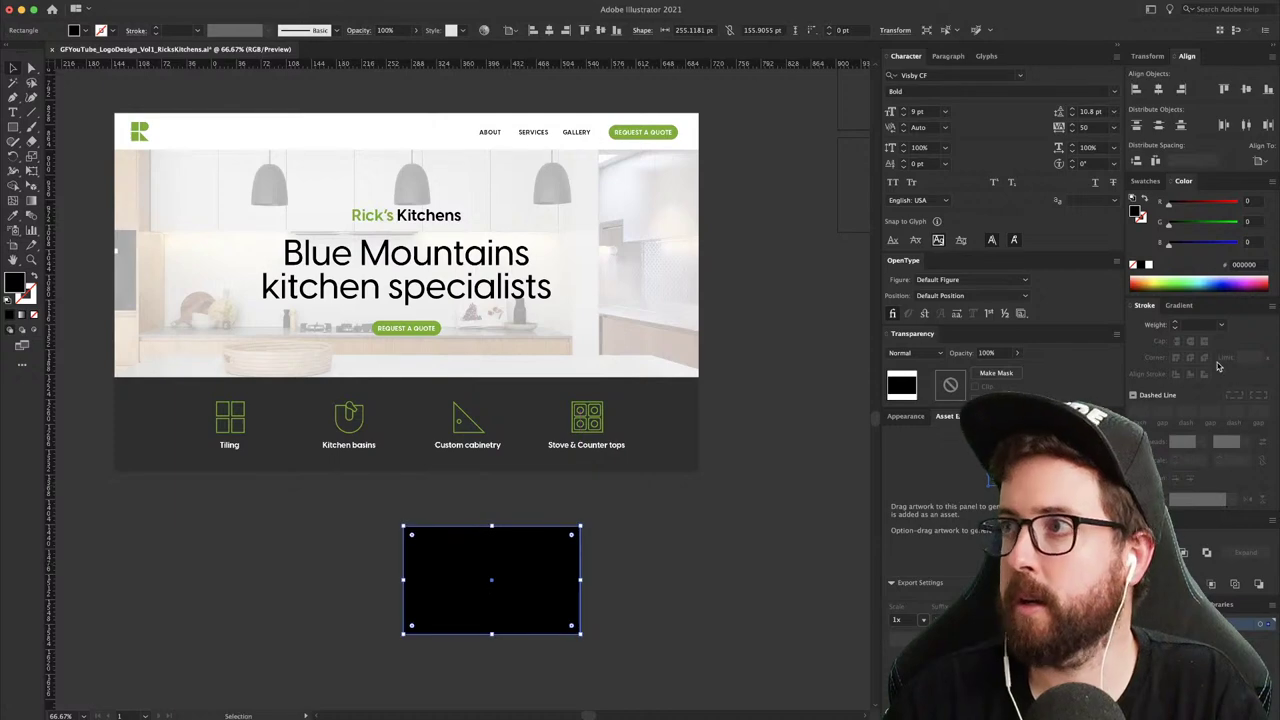
{"action": "left_click", "coordinate": [1148, 265]}
- Type the owner's name on the white card and enlarge it to about 163%
{"action": "left_click", "coordinate": [617, 572]}
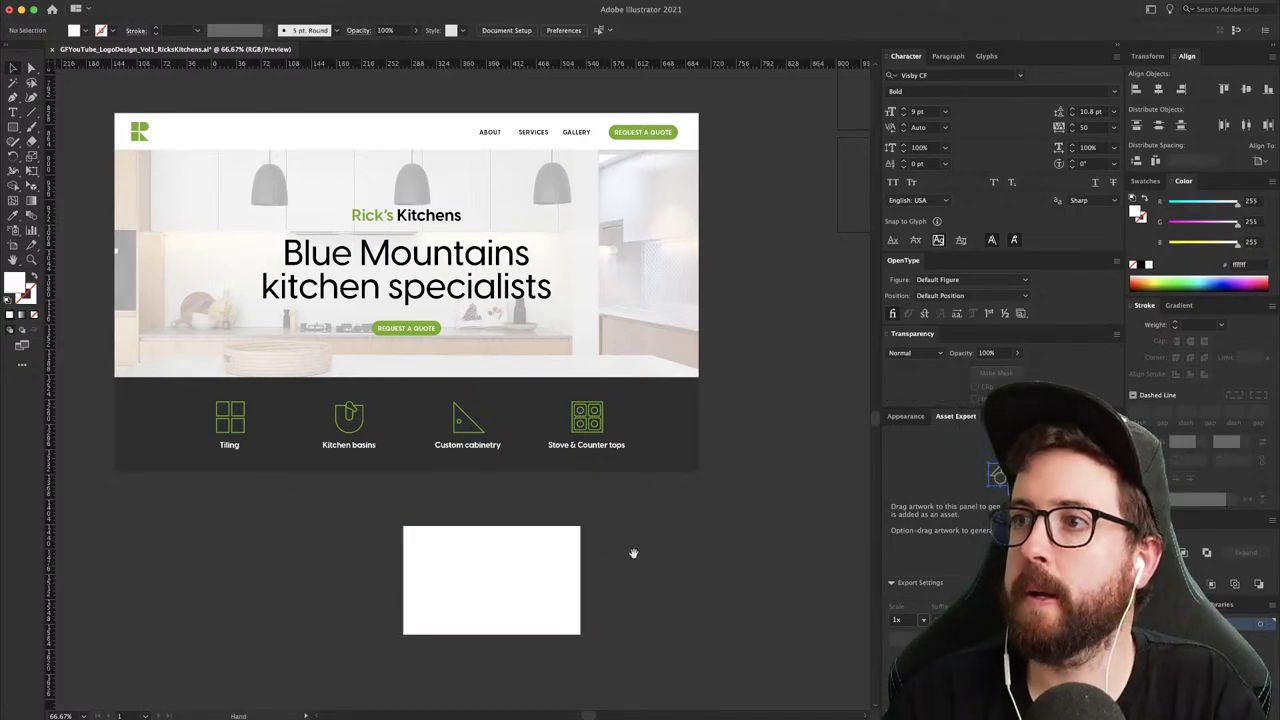
{"action": "scroll", "coordinate": [457, 586], "scroll_direction": "up", "scroll_amount": 5}
{"action": "left_click", "coordinate": [507, 613]}
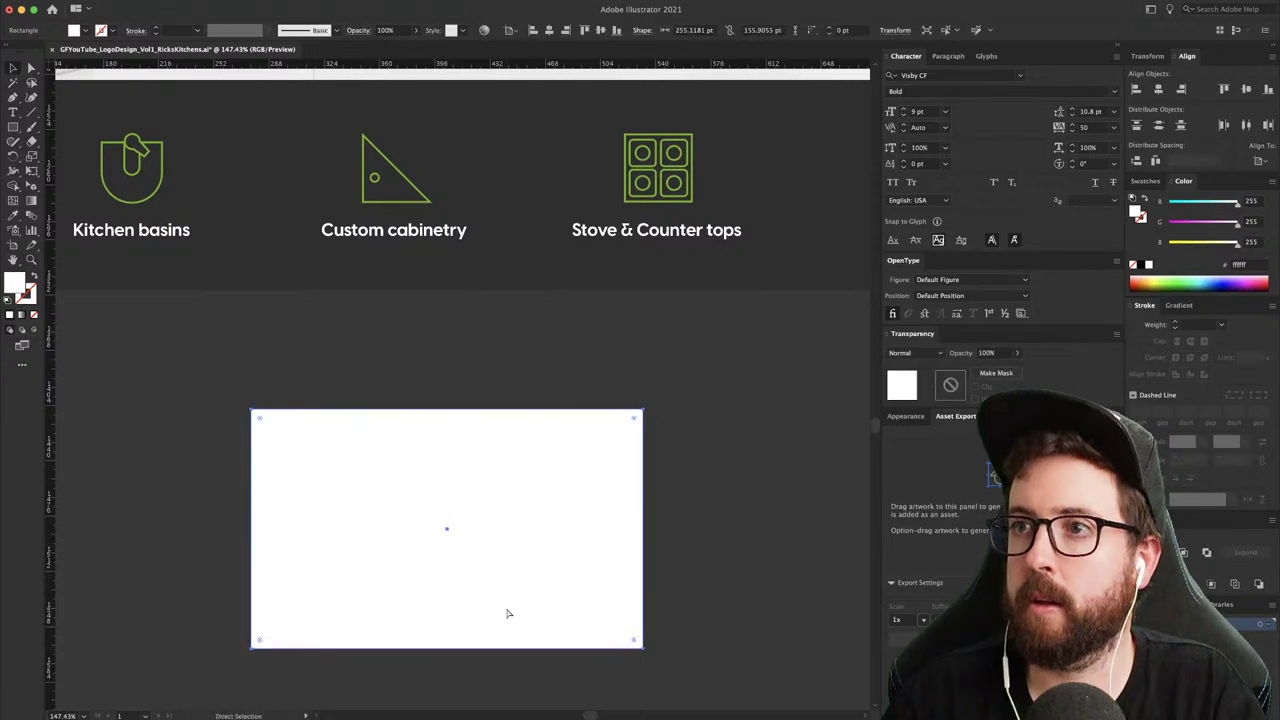
{"action": "key", "text": "t"}
{"action": "left_click", "coordinate": [360, 535]}
{"action": "type", "text": "Ric"}
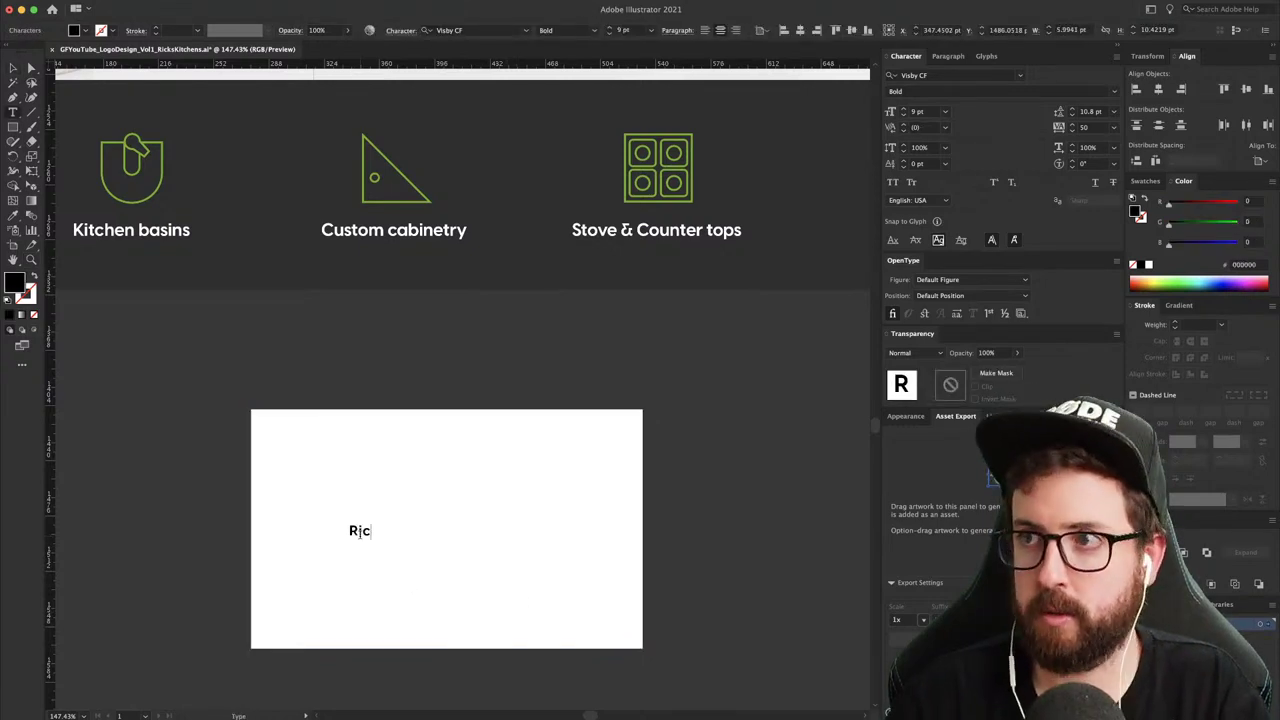
{"action": "type", "text": "k Smith"}
{"action": "key", "text": "Escape"}
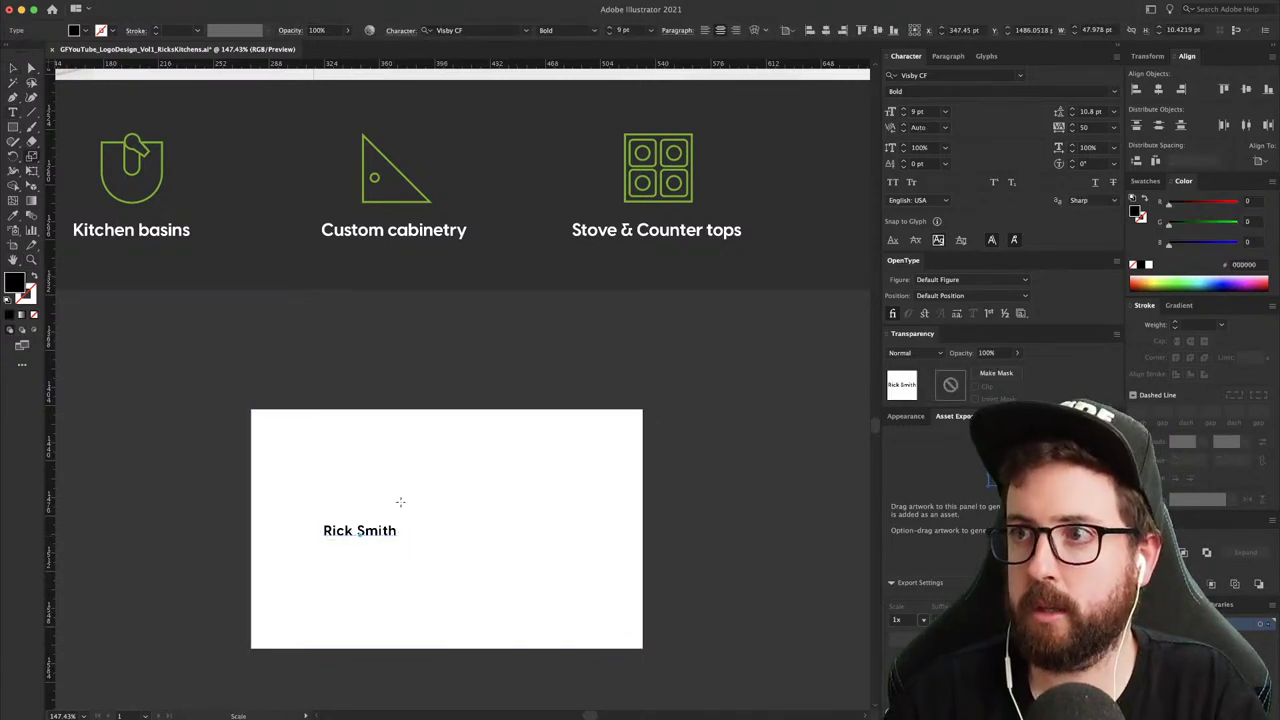
{"action": "left_click_drag", "start_coordinate": [418, 514], "coordinate": [398, 565]}
- Change the duplicate name line's paragraph alignment and move both name lines left on the card
{"action": "double_click", "coordinate": [398, 565]}
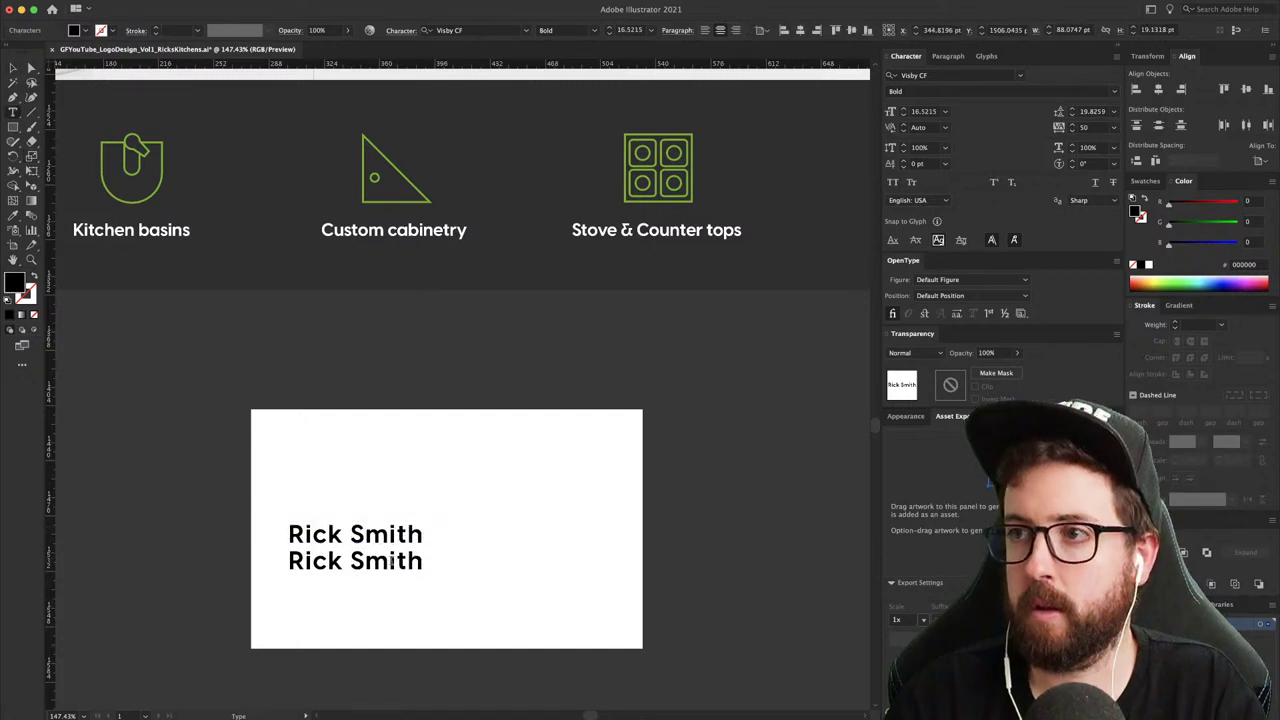
{"action": "key", "text": "super+a"}
{"action": "left_click", "coordinate": [705, 30]}
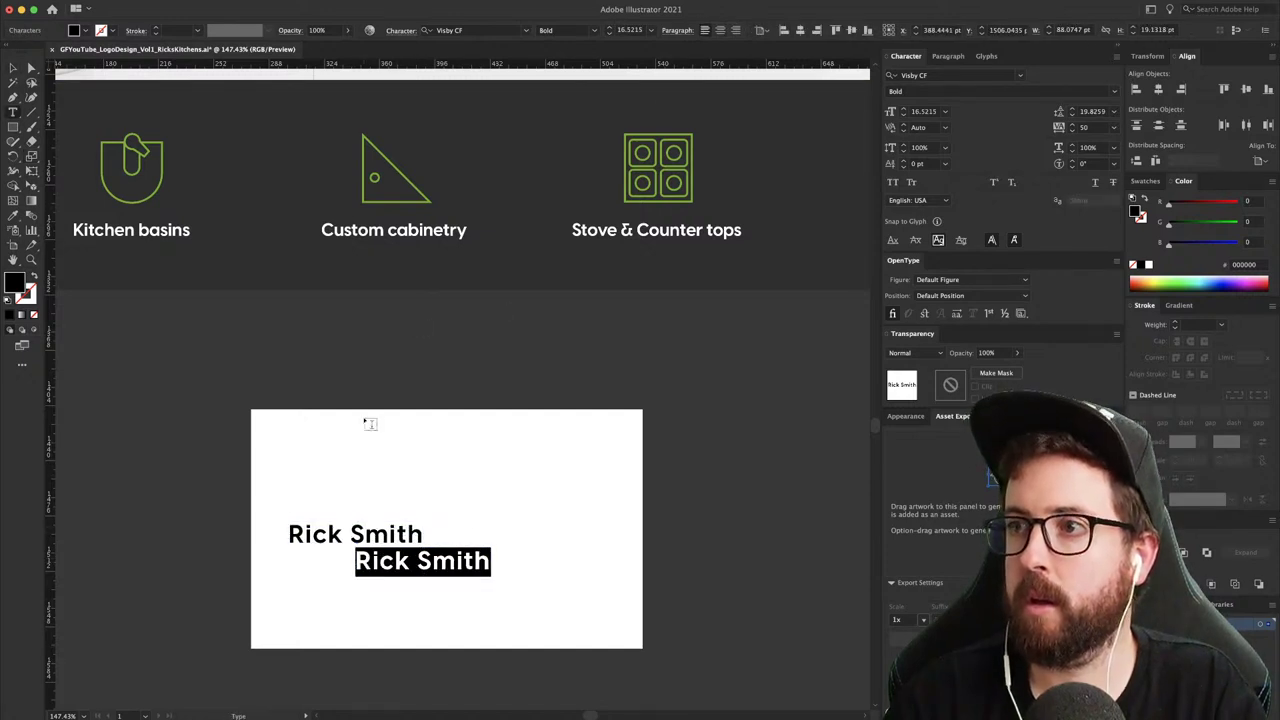
{"action": "key", "text": "Escape"}
{"action": "left_click", "coordinate": [705, 29]}
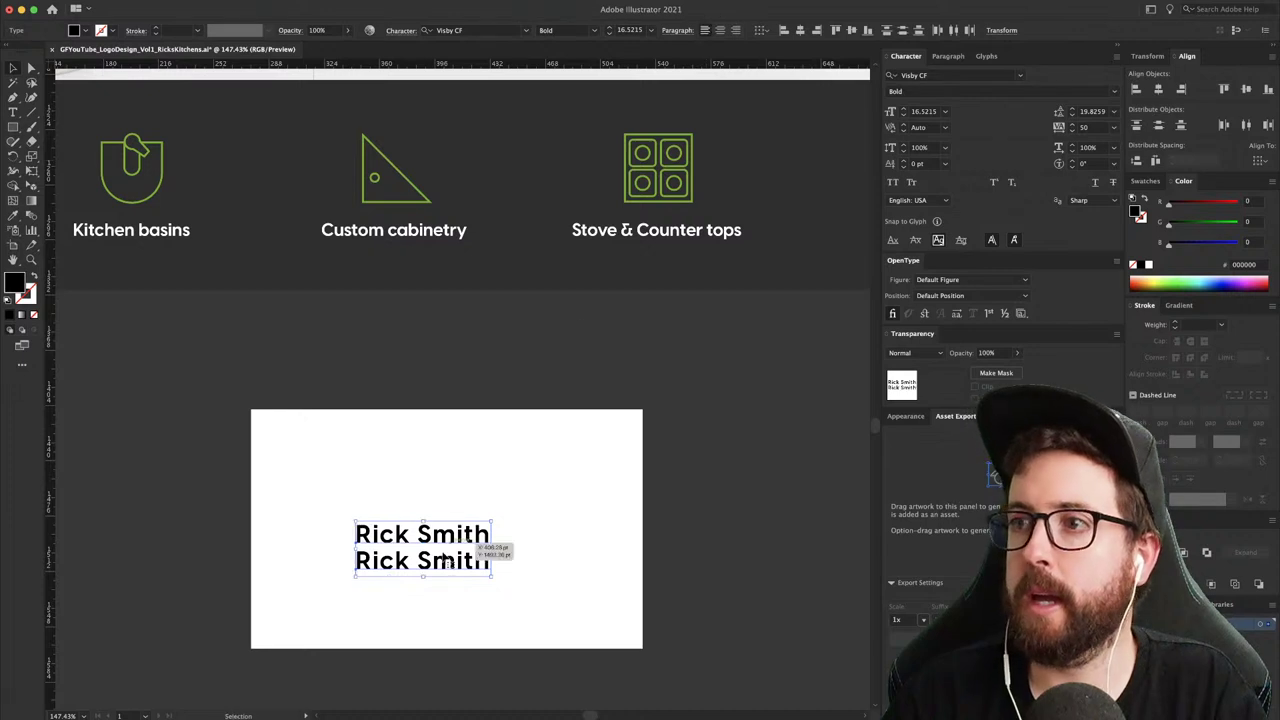
{"action": "left_click_drag", "start_coordinate": [421, 566], "coordinate": [433, 533]}
- Retype the smaller duplicate line as OWNER
{"action": "key", "text": "t"}
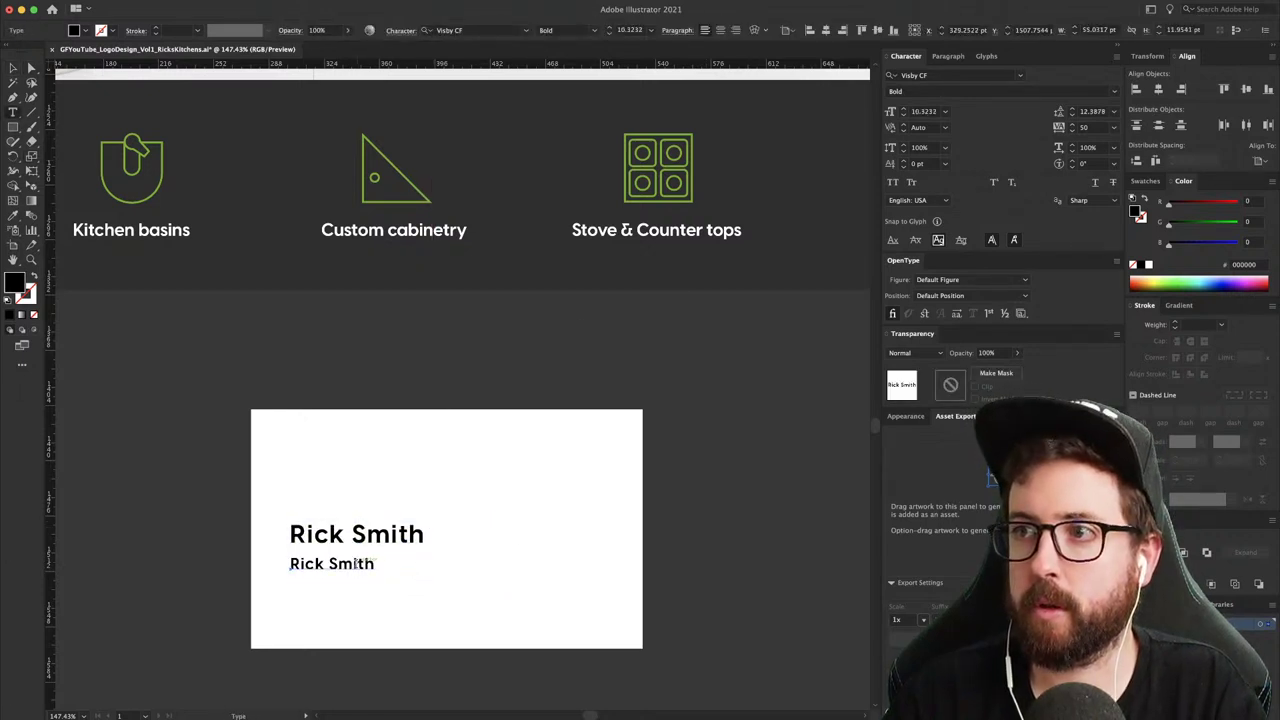
{"action": "triple_click", "coordinate": [355, 564]}
{"action": "type", "text": "OW"}
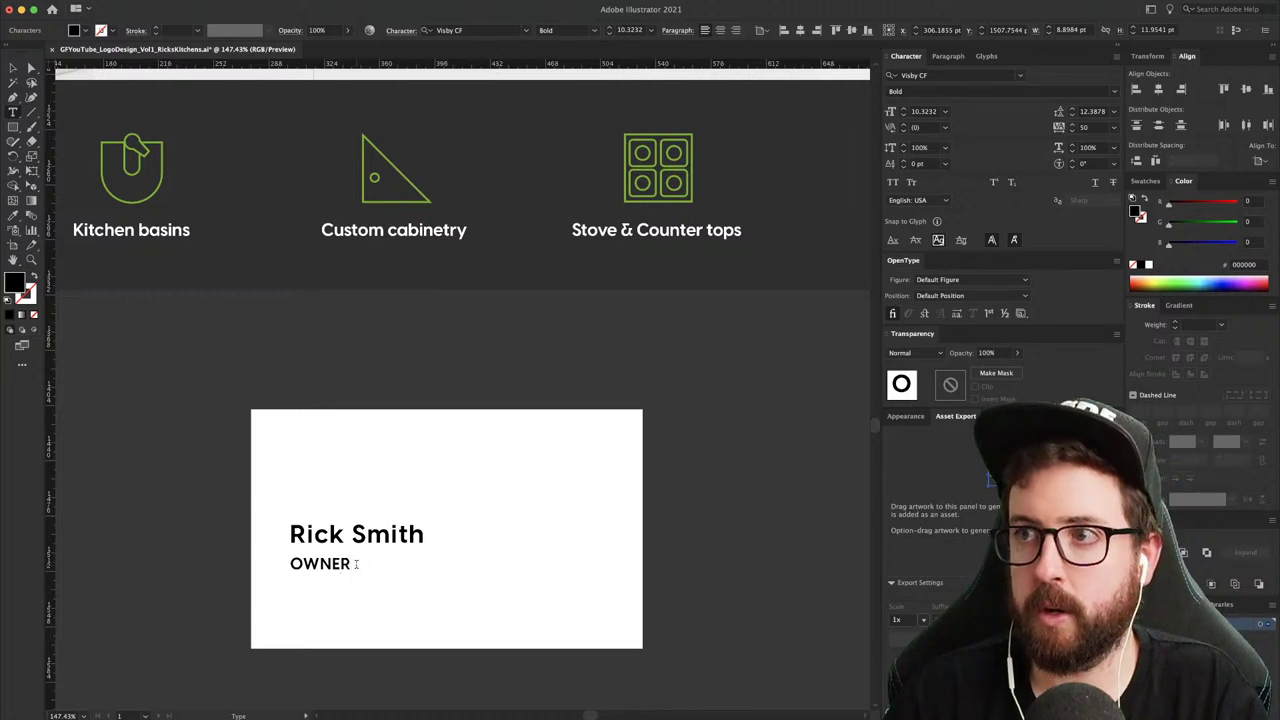
{"action": "type", "text": "NER"}
{"action": "key", "text": "super+a"}
{"action": "left_click", "coordinate": [12, 220]}
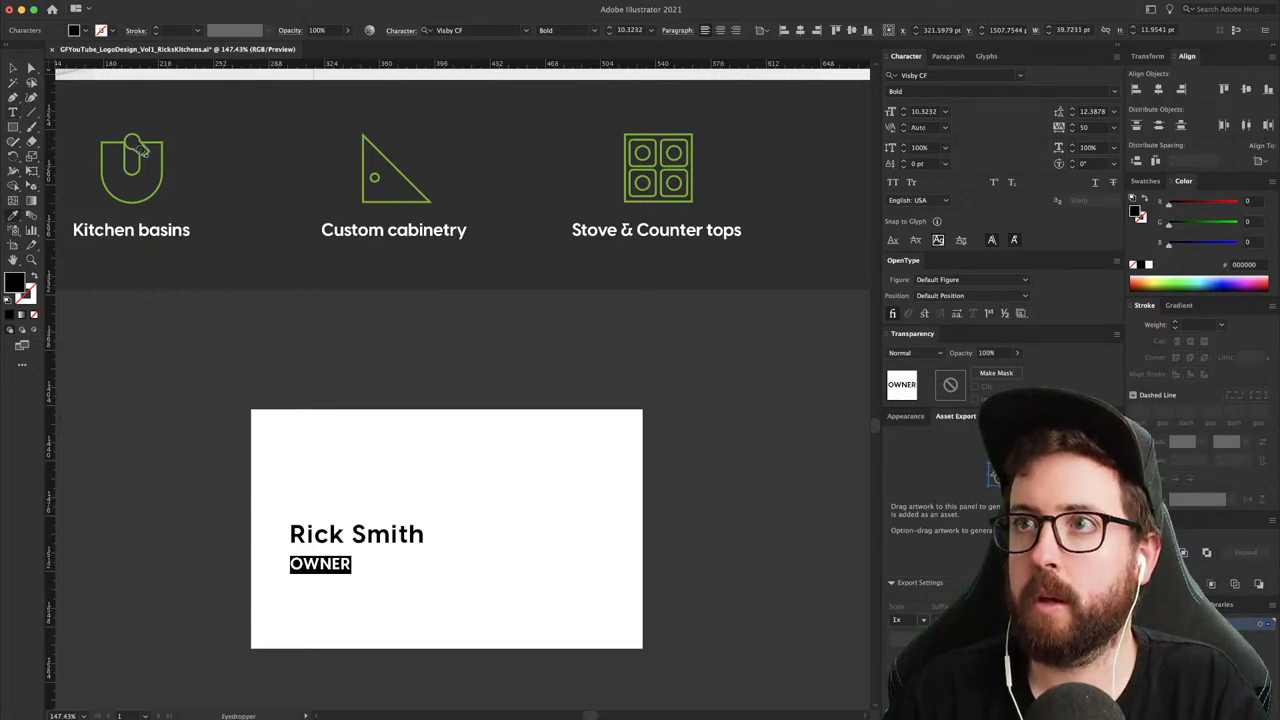
- Colour the OWNER text with the service icons' green and no stroke
{"action": "left_click", "coordinate": [140, 150]}
{"action": "left_click", "coordinate": [31, 274]}
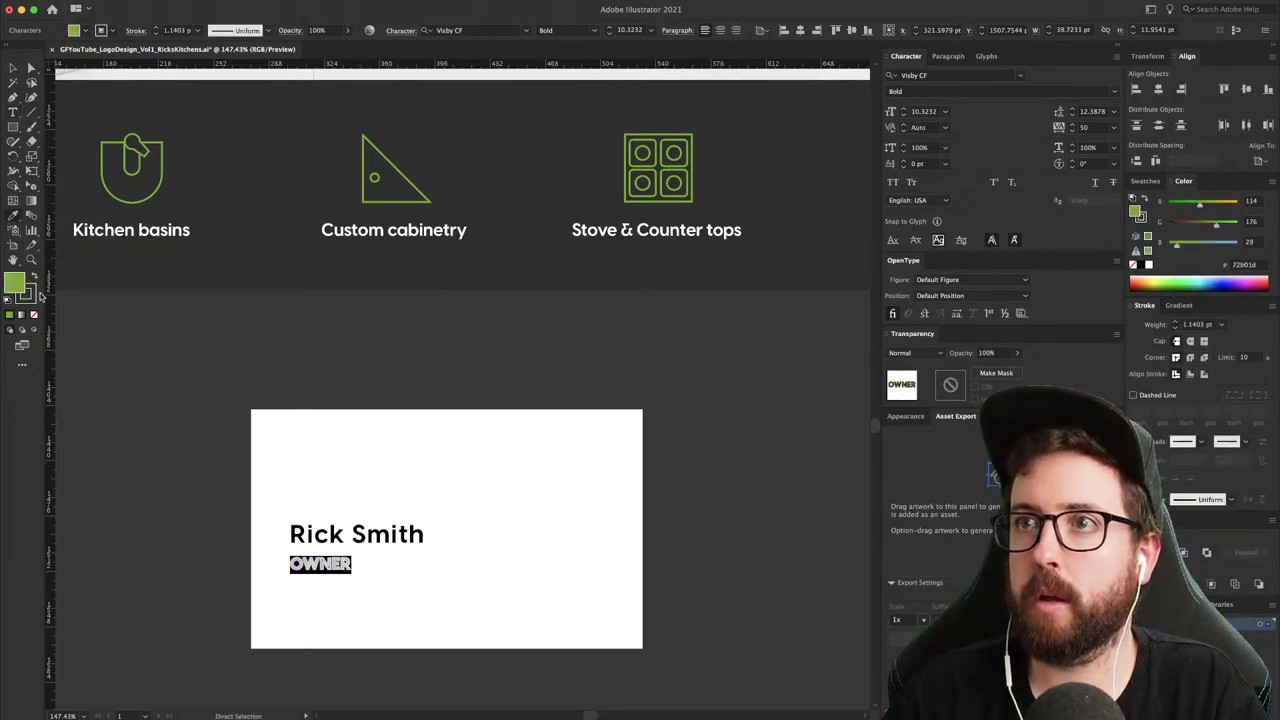
{"action": "left_click", "coordinate": [33, 301]}
{"action": "left_click", "coordinate": [34, 314]}
{"action": "key", "text": "v"}
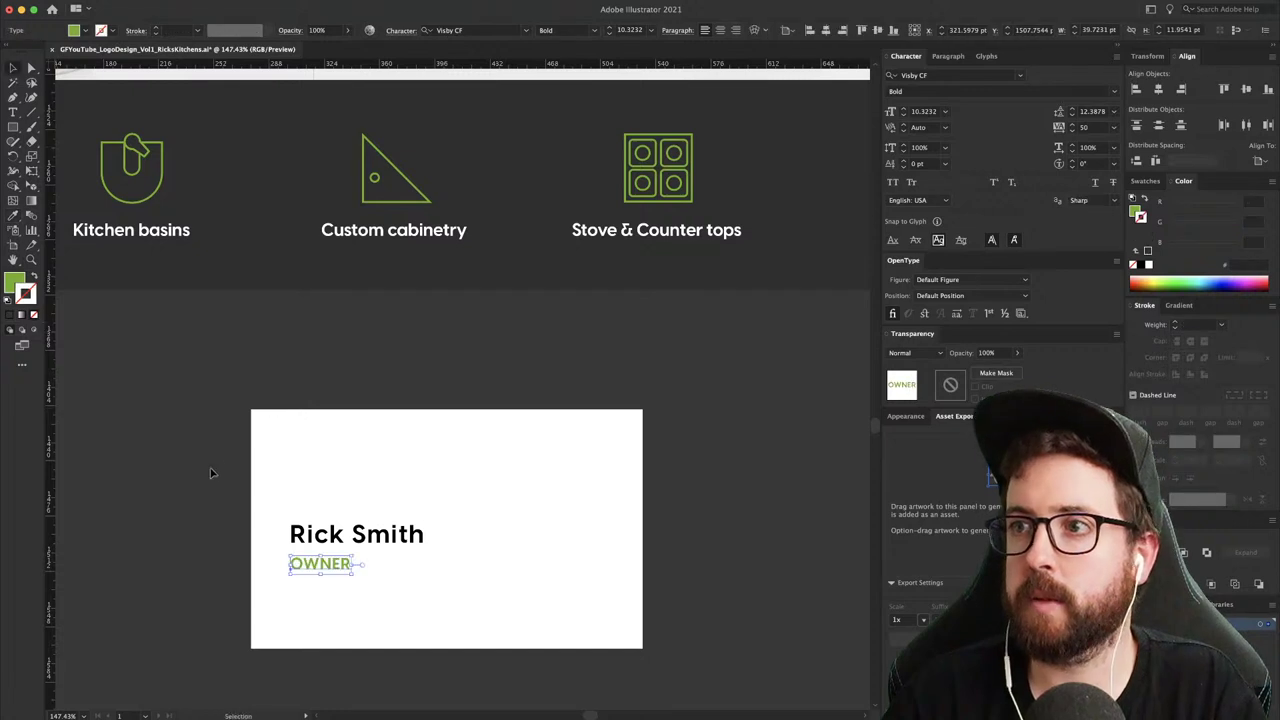
{"action": "left_click", "coordinate": [211, 471]}
- Shrink OWNER to about 8.27 pt, set it to Heavy weight with tracking 200
{"action": "key", "text": "s"}
{"action": "left_click", "coordinate": [344, 569], "text": "super"}
{"action": "left_click_drag", "start_coordinate": [421, 500], "coordinate": [400, 512]}
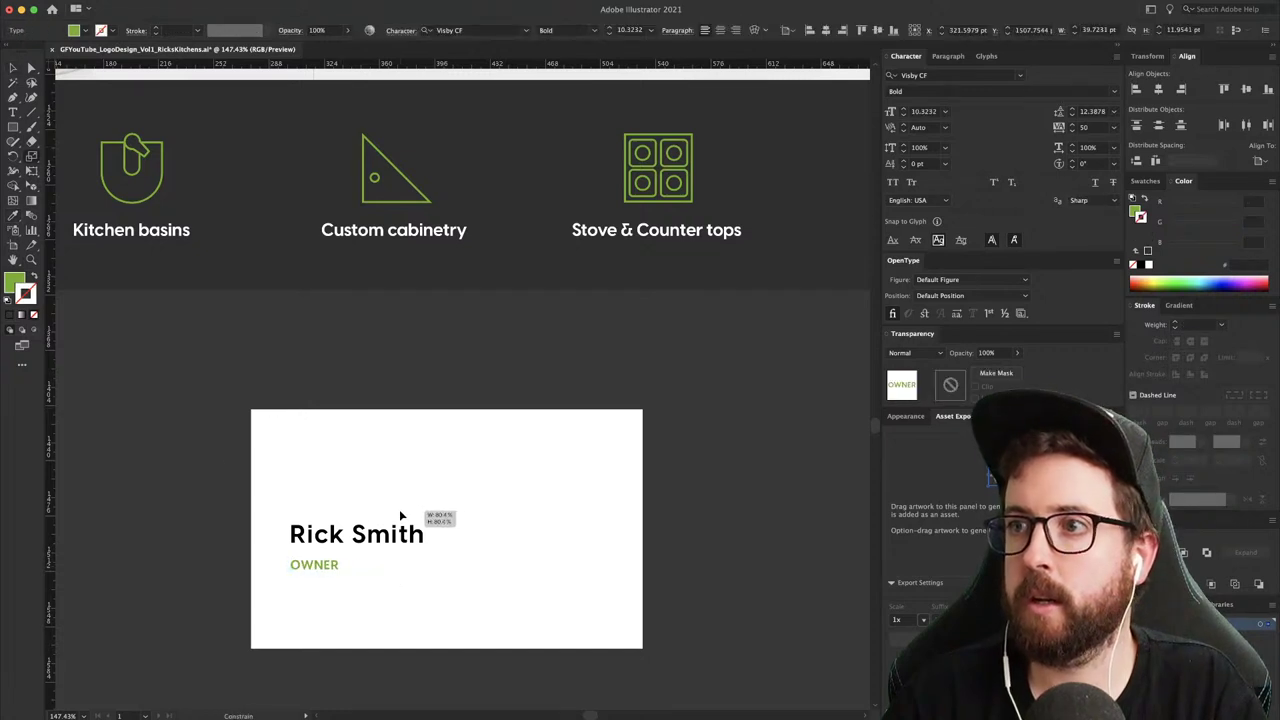
{"action": "left_click", "coordinate": [594, 33]}
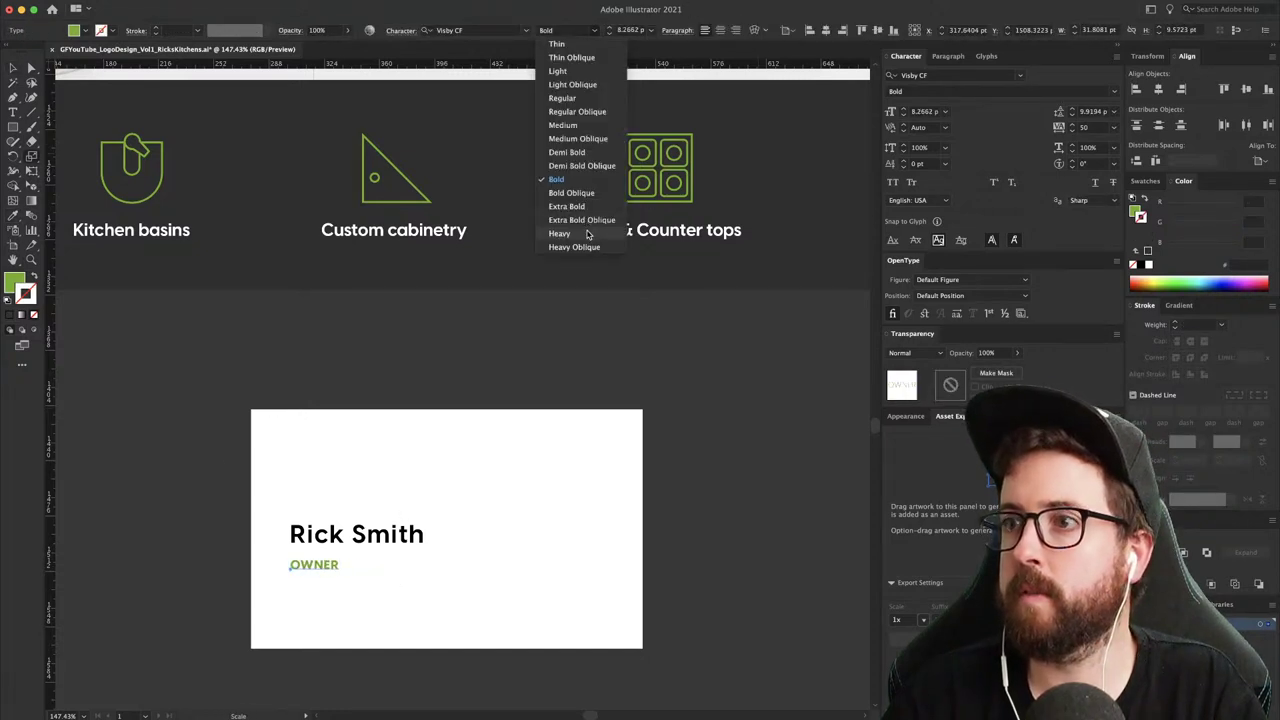
{"action": "left_click", "coordinate": [590, 234]}
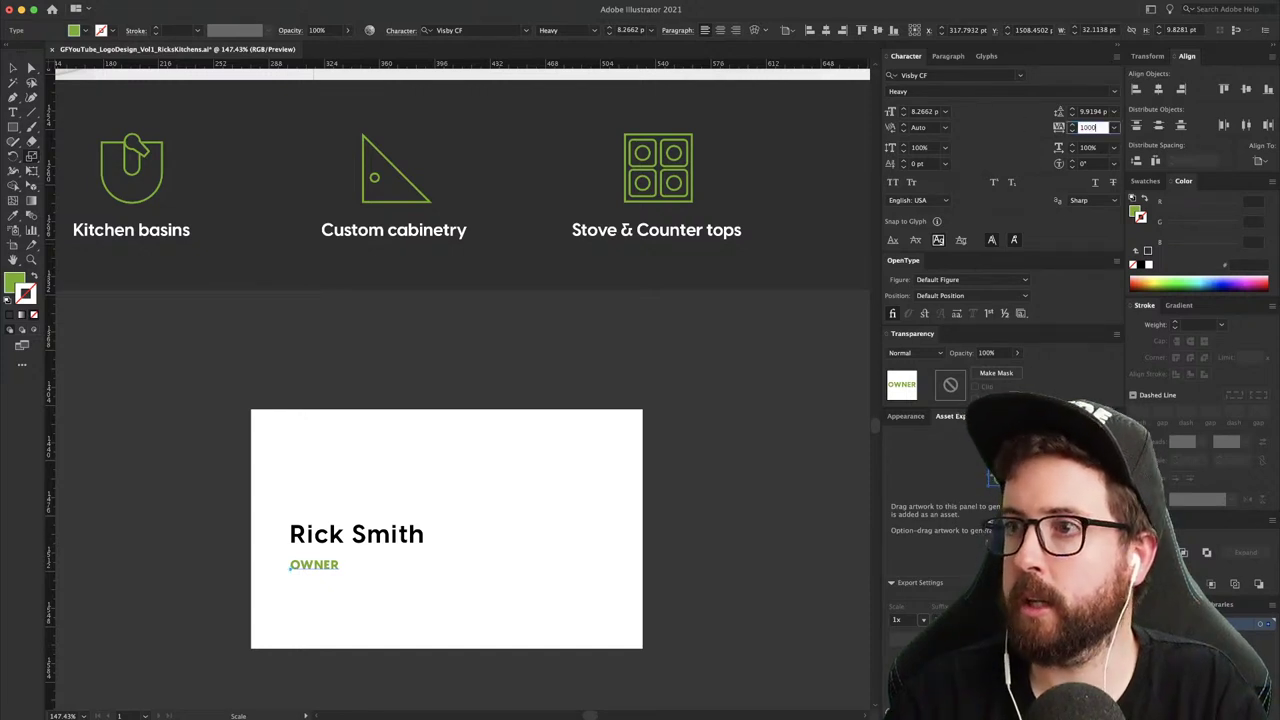
{"action": "key", "text": "Tab"}
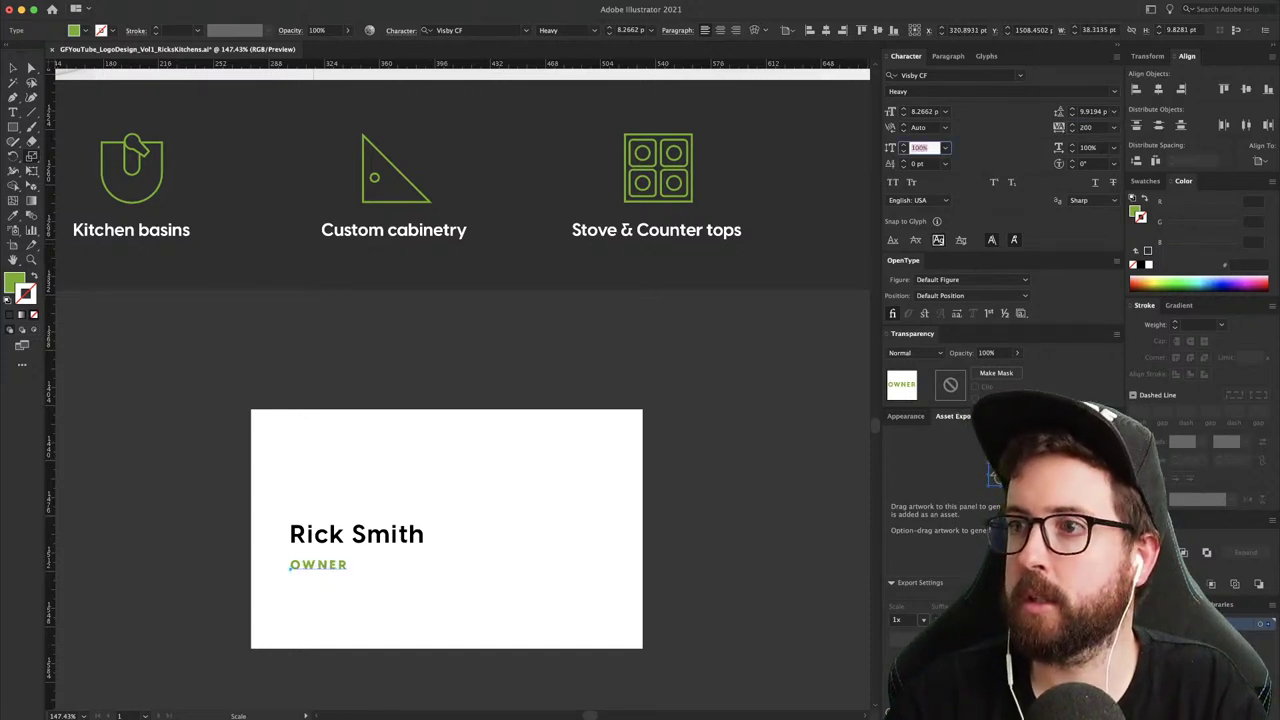
{"action": "key", "text": "Escape"}
{"action": "left_click", "coordinate": [279, 413]}
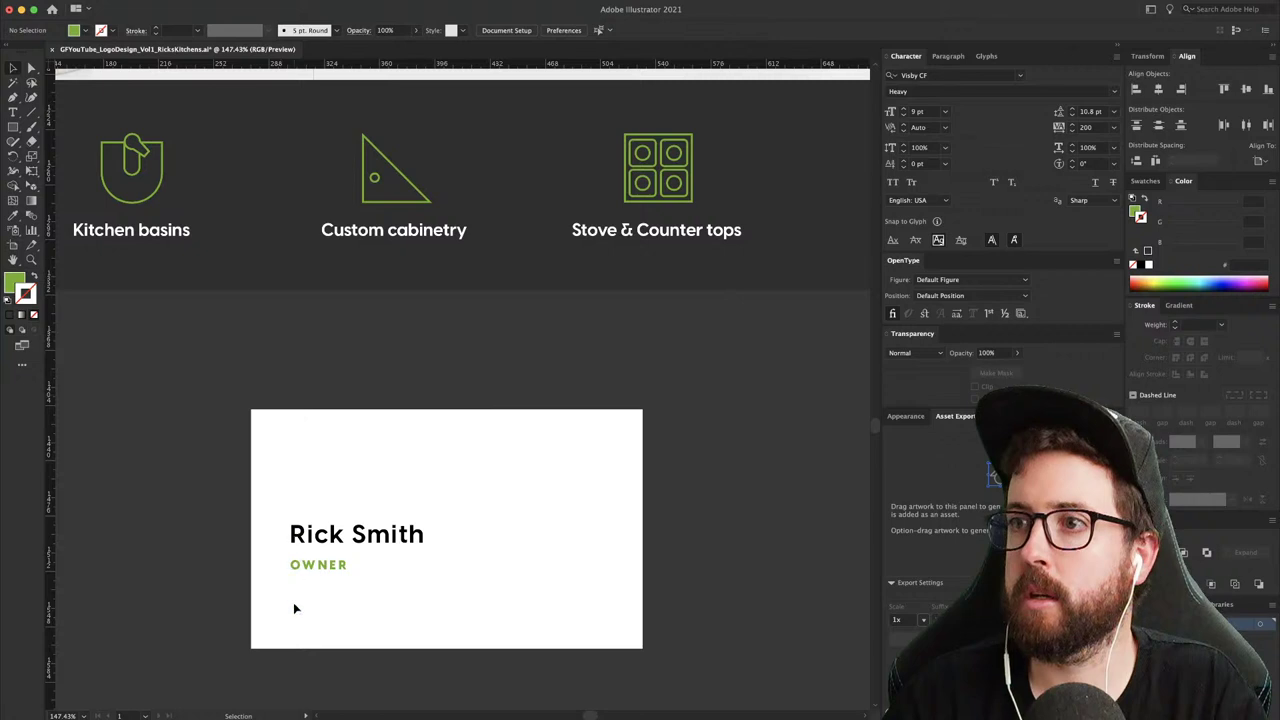
- Replace the OWNER title with FOUNDER
{"action": "left_click", "coordinate": [328, 564]}
{"action": "left_click_drag", "start_coordinate": [254, 437], "coordinate": [181, 414]}
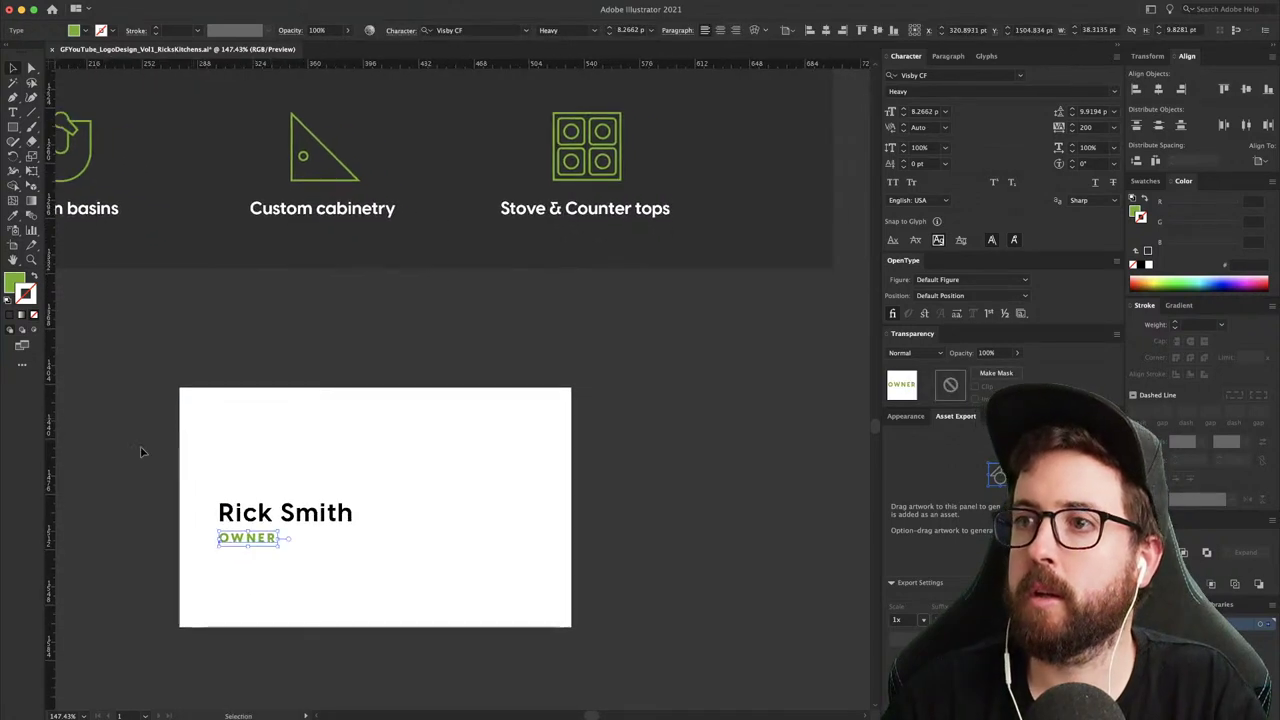
{"action": "left_click", "coordinate": [143, 451]}
{"action": "left_click_drag", "start_coordinate": [189, 483], "coordinate": [155, 469]}
{"action": "key", "text": "t"}
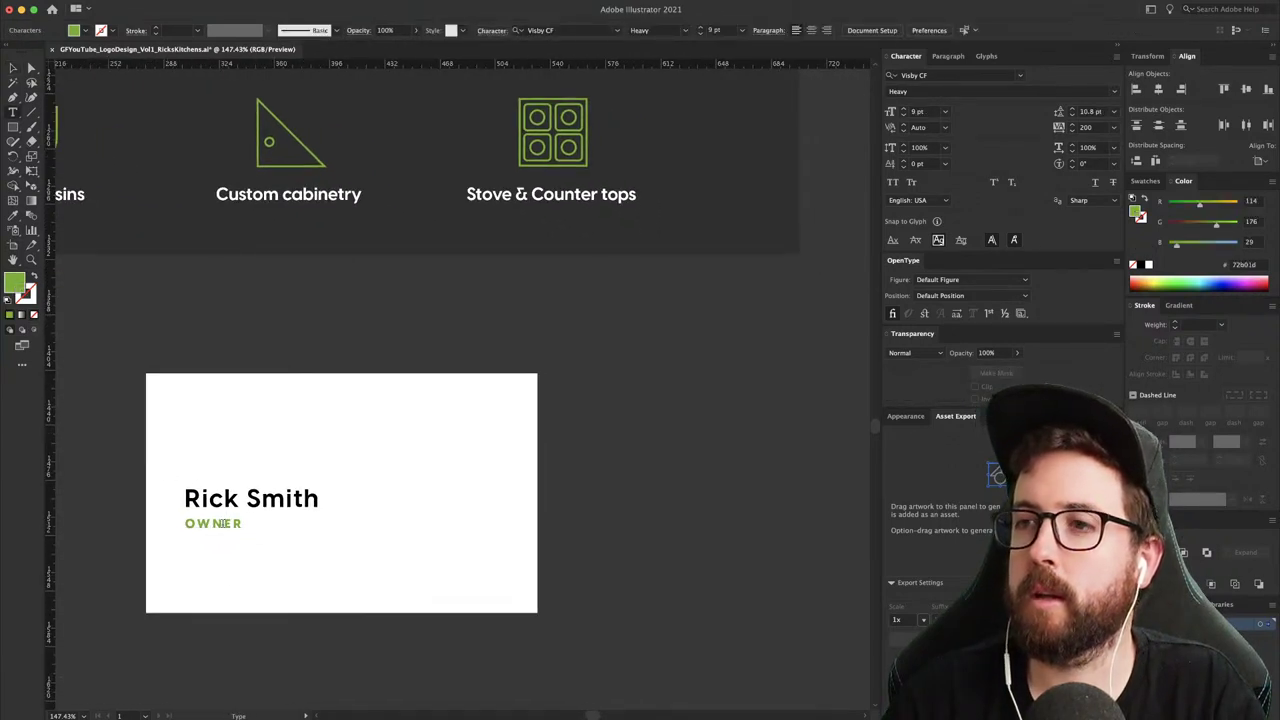
{"action": "left_click", "coordinate": [222, 523]}
{"action": "key", "text": "super+a"}
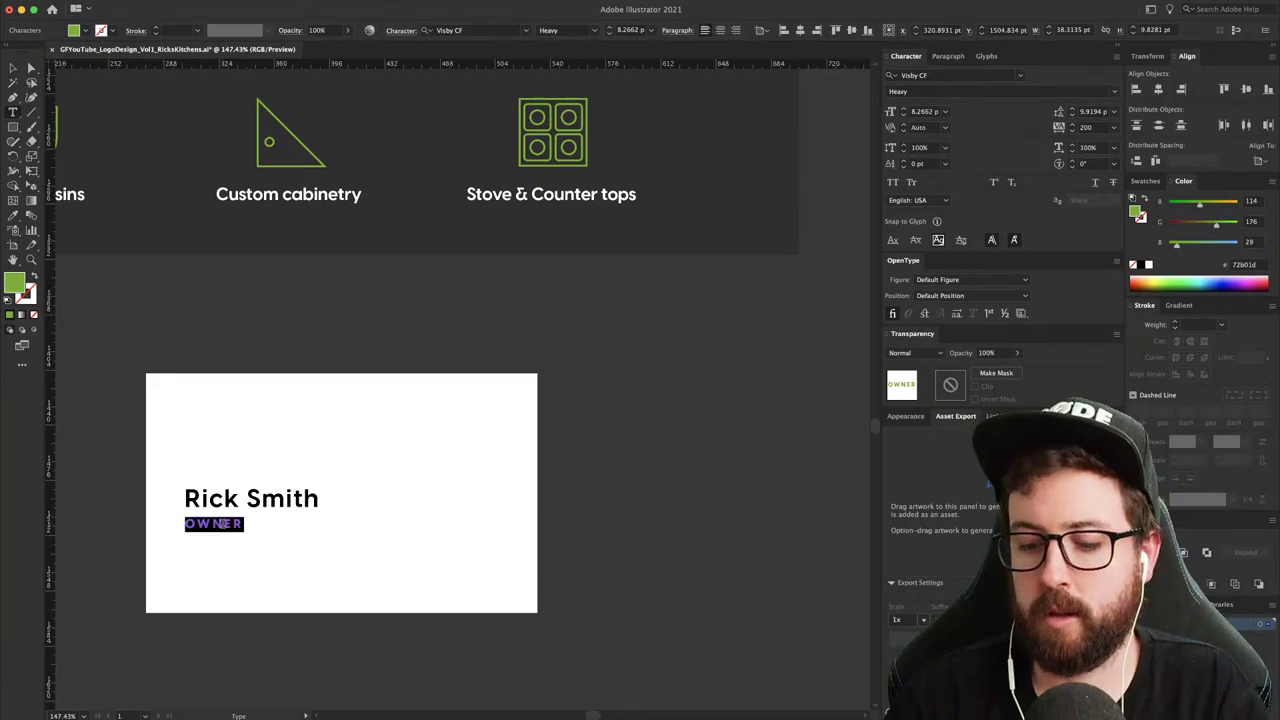
{"action": "type", "text": "PRIN"}
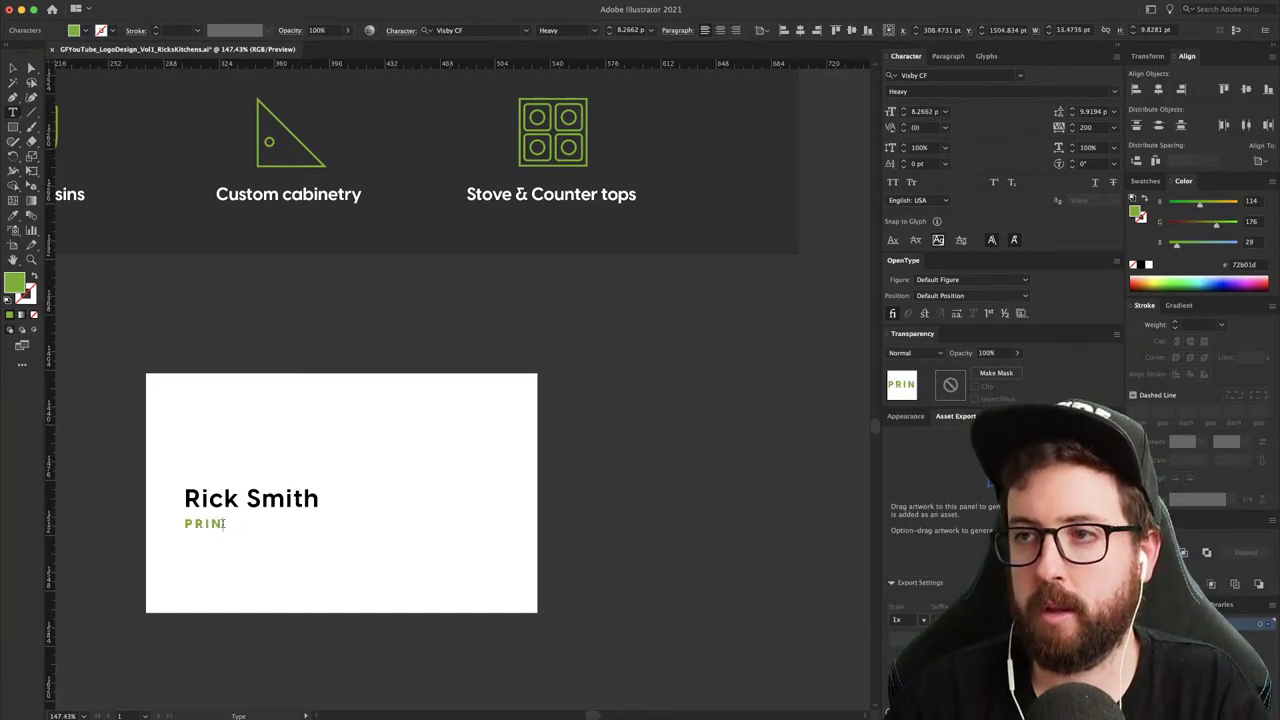
{"action": "key", "text": "BackSpace"}
{"action": "key", "text": "BackSpace"}
{"action": "key", "text": "BackSpace"}
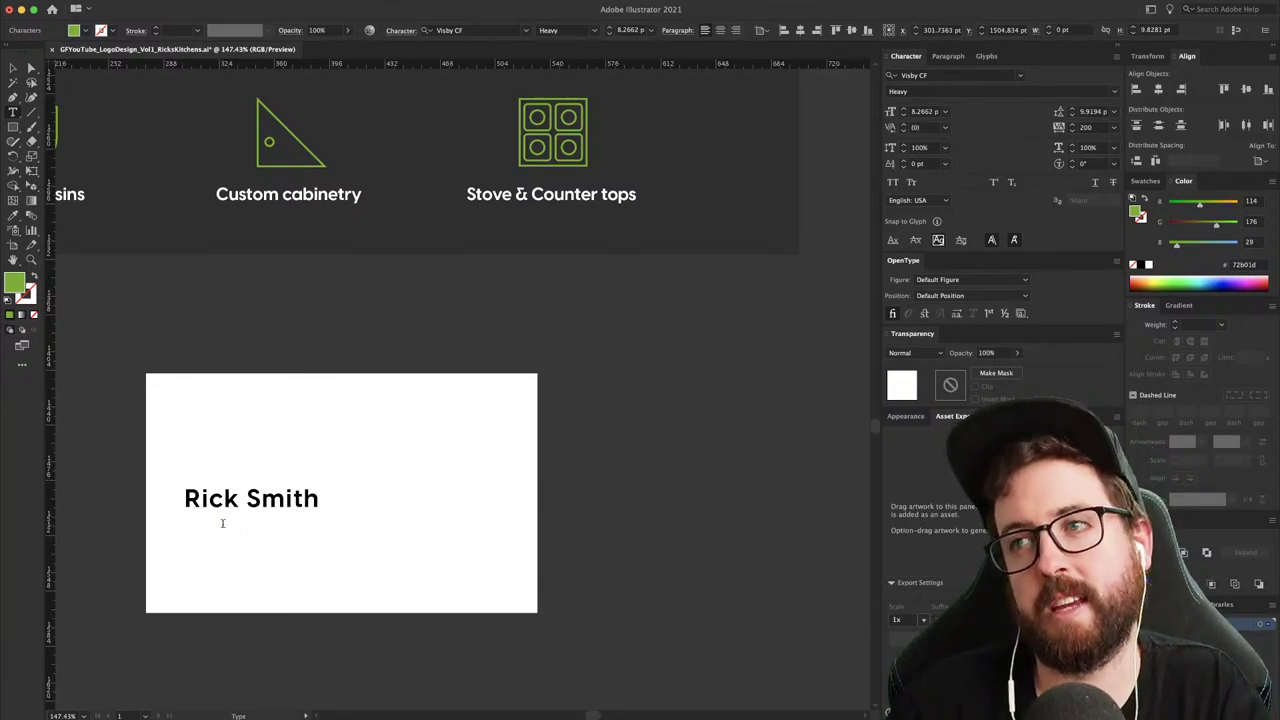
{"action": "type", "text": "FOUNDER"}
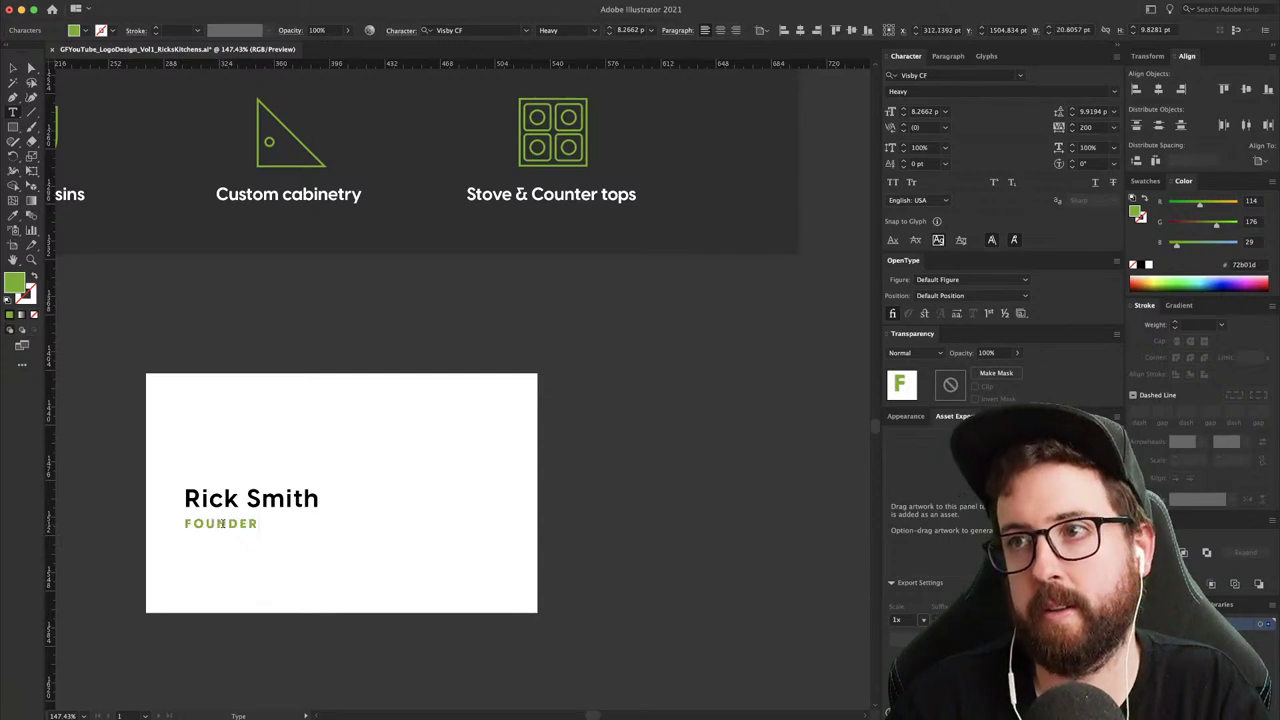
{"action": "key", "text": "Escape"}
{"action": "left_click", "coordinate": [317, 537]}
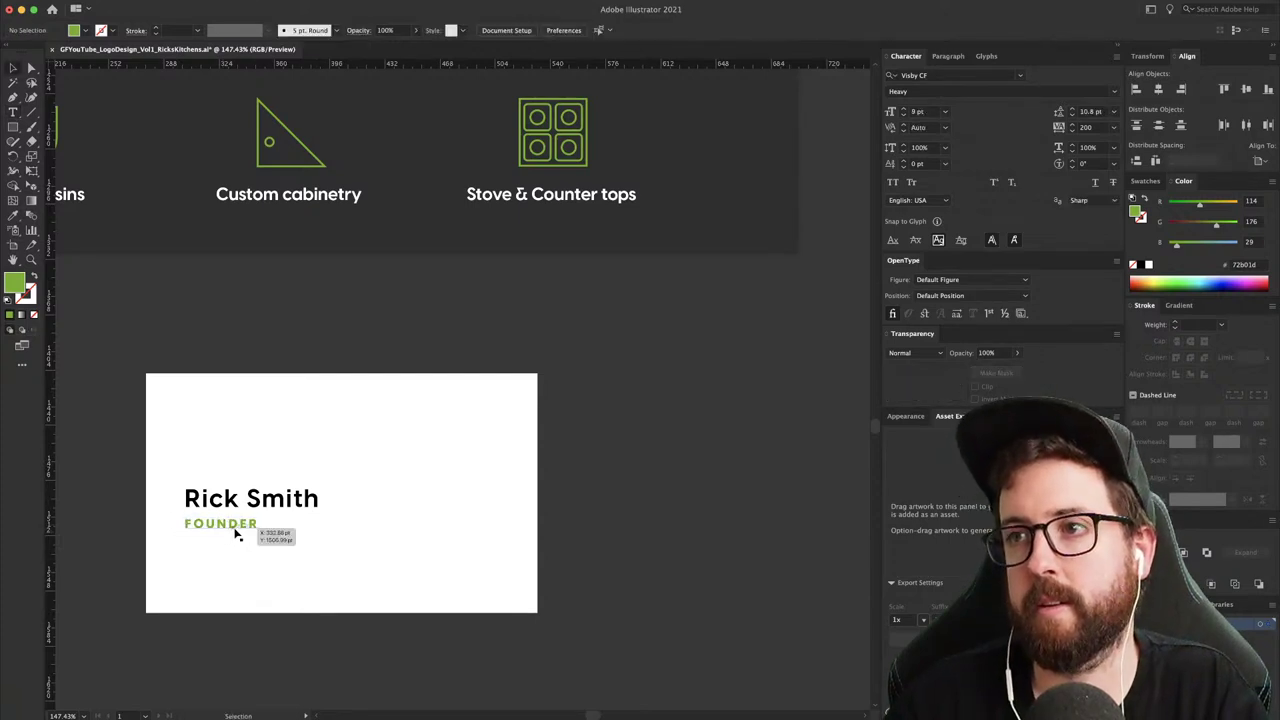
- Change the FOUNDER title to MANAGING DIRECTOR
{"action": "key", "text": "t"}
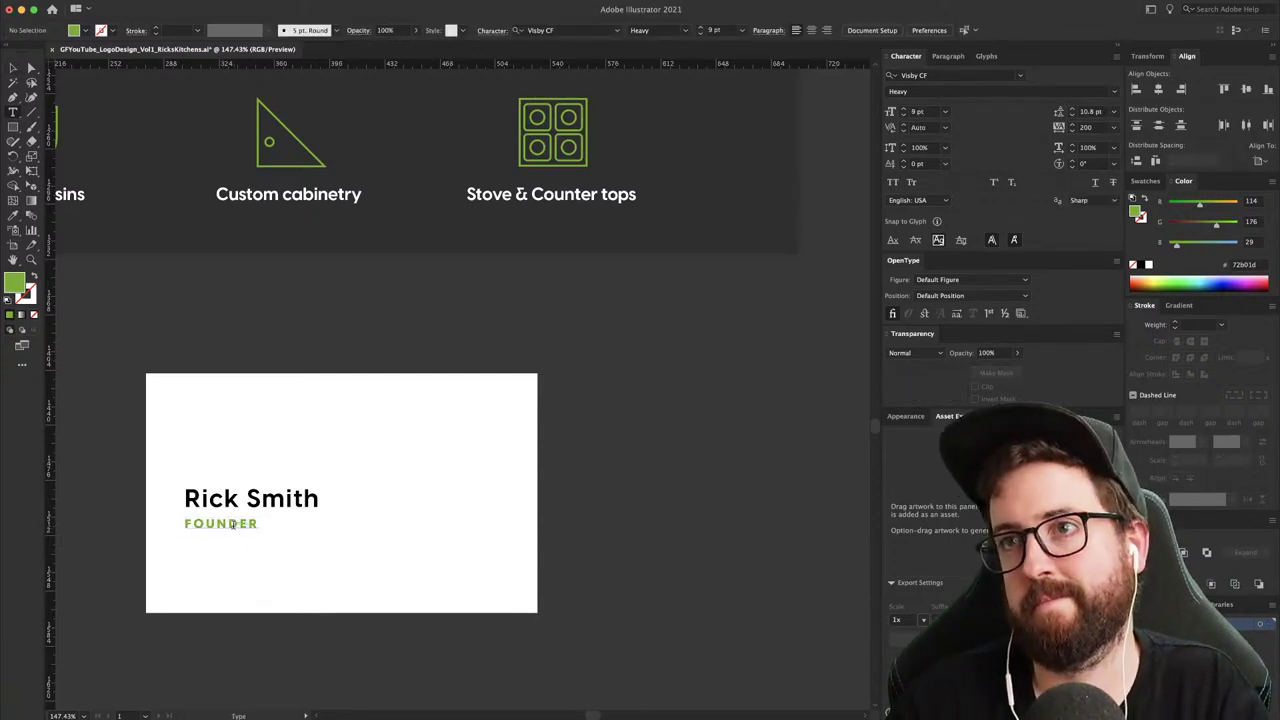
{"action": "left_click", "coordinate": [312, 530]}
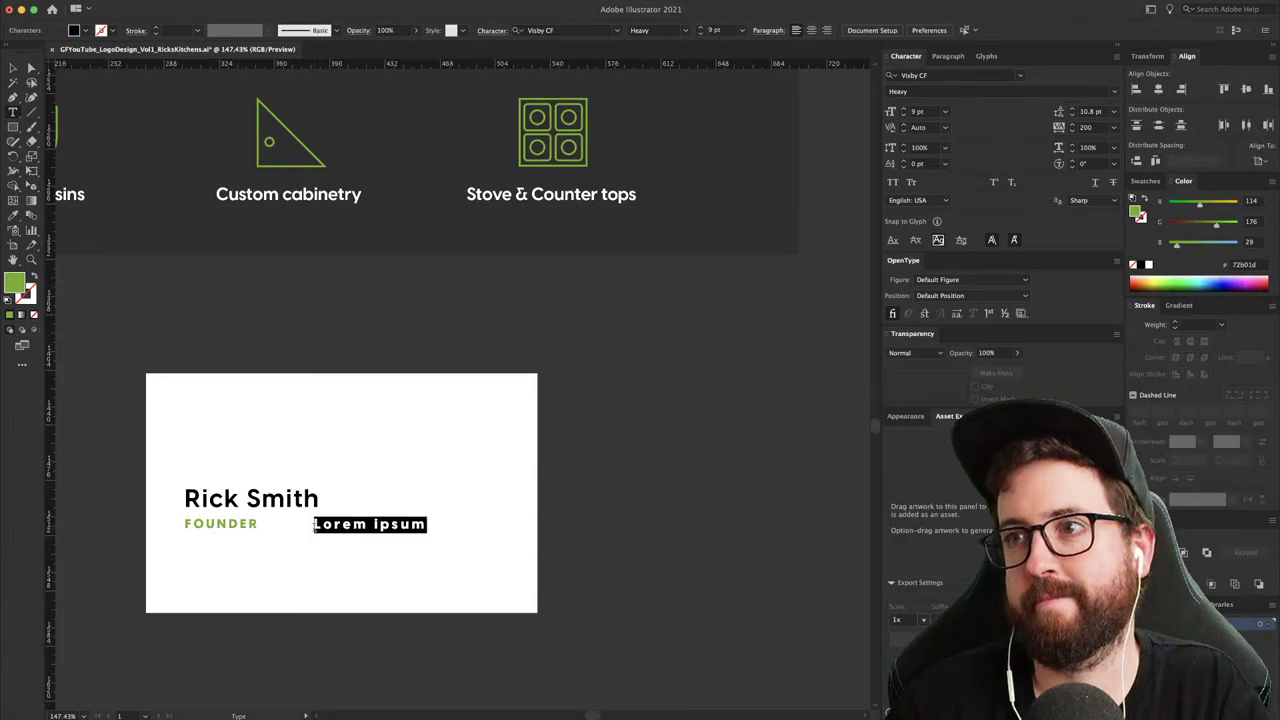
{"action": "key", "text": "Escape"}
{"action": "left_click", "coordinate": [240, 528]}
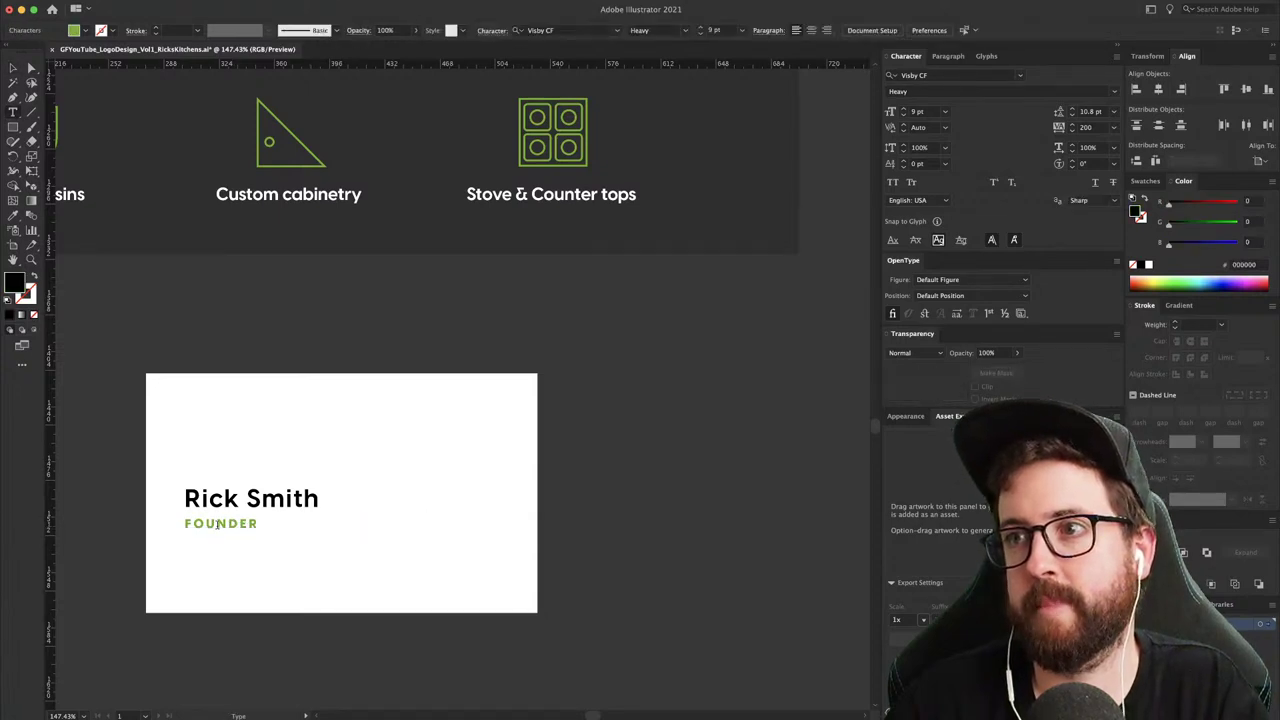
{"action": "double_click", "coordinate": [217, 524]}
{"action": "type", "text": "MANAGI"}
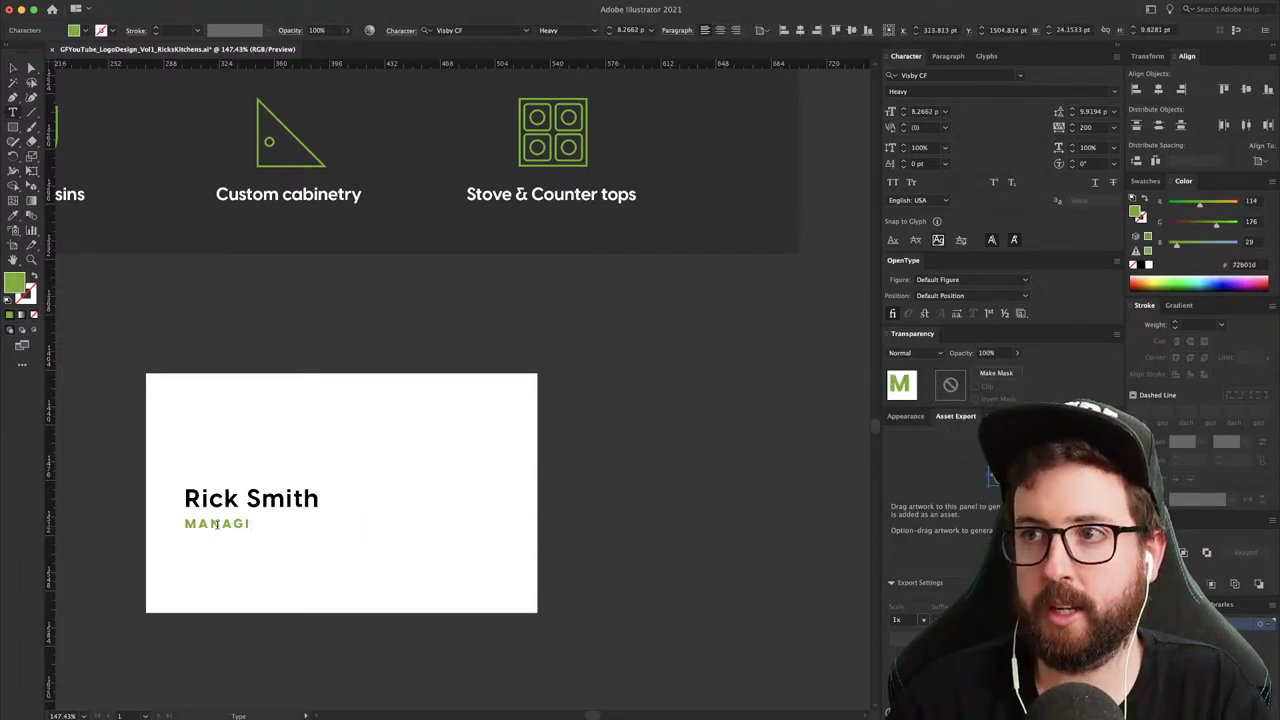
{"action": "type", "text": "NG DIRECTOR"}
{"action": "key", "text": "Escape"}
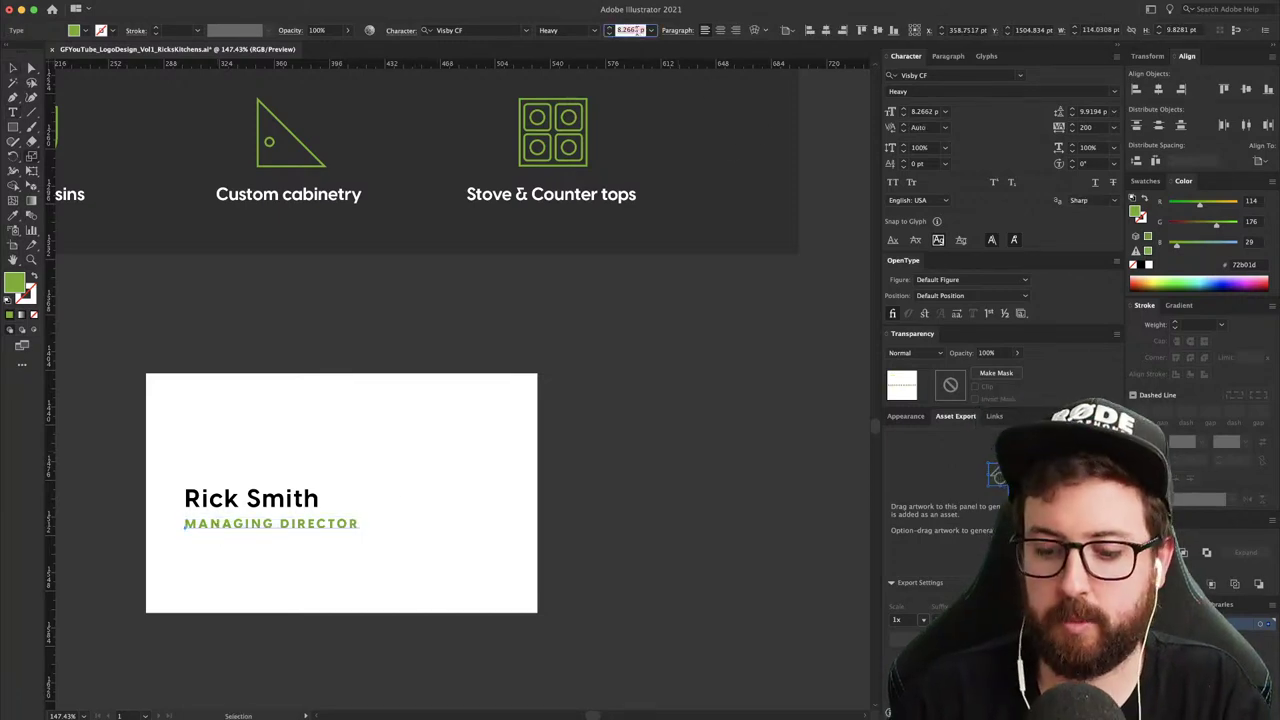
- Set the title to 7.5 pt and nudge the name block slightly up-left
{"action": "type", "text": "7.5"}
{"action": "key", "text": "Return"}
{"action": "left_click", "coordinate": [429, 303]}
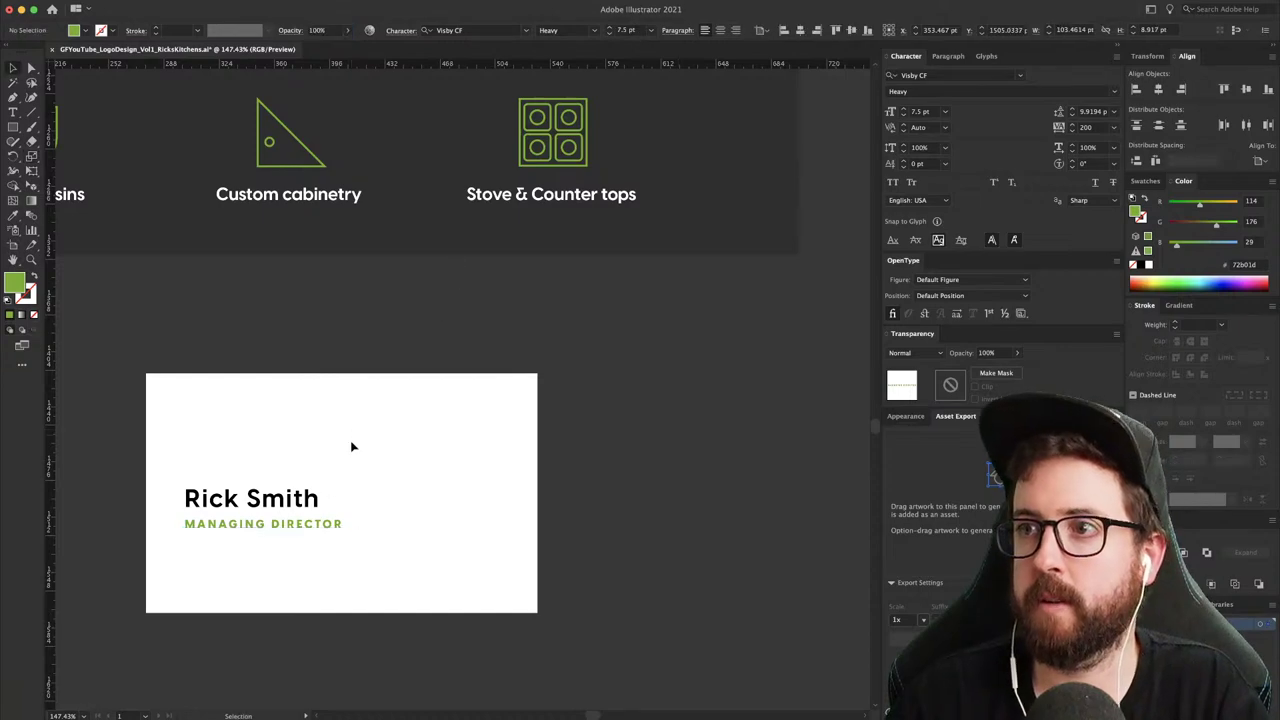
{"action": "left_click", "coordinate": [268, 502]}
{"action": "left_click_drag", "start_coordinate": [268, 502], "coordinate": [261, 488]}
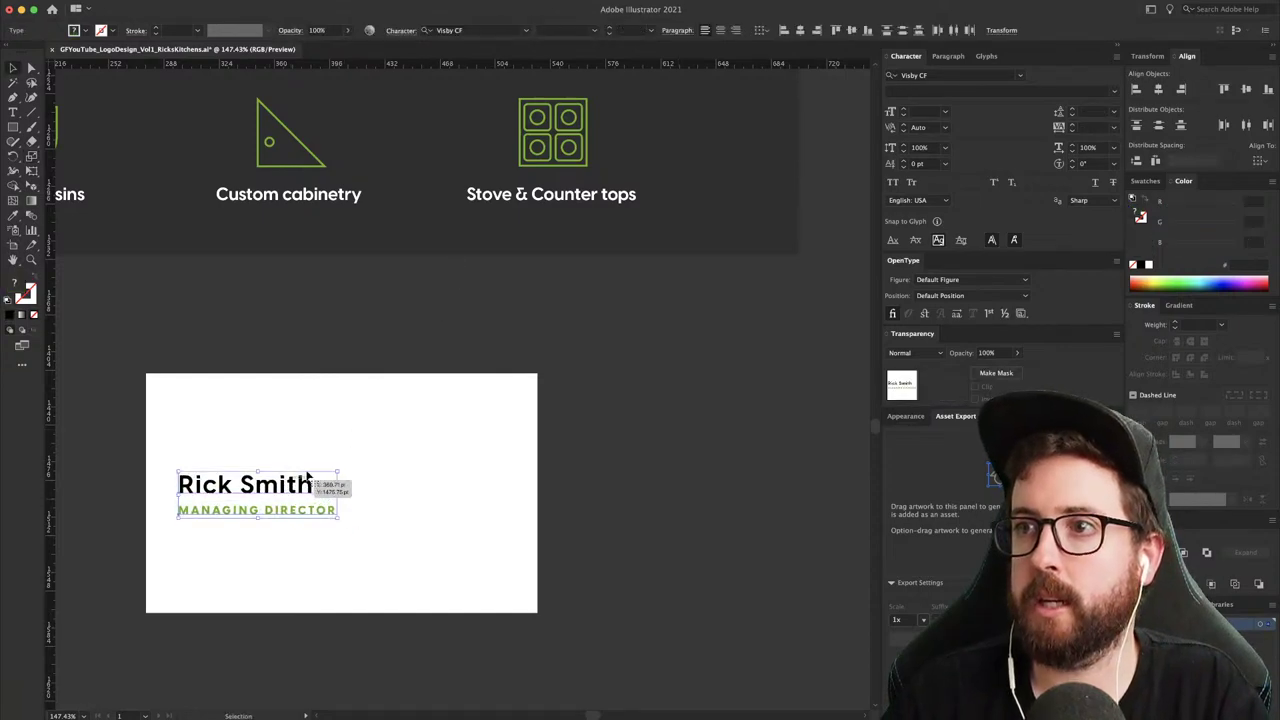
{"action": "left_click", "coordinate": [344, 445]}
- Move the business card artwork up beside the website mockup
{"action": "key", "text": "super+minus"}
{"action": "key", "text": "super+minus"}
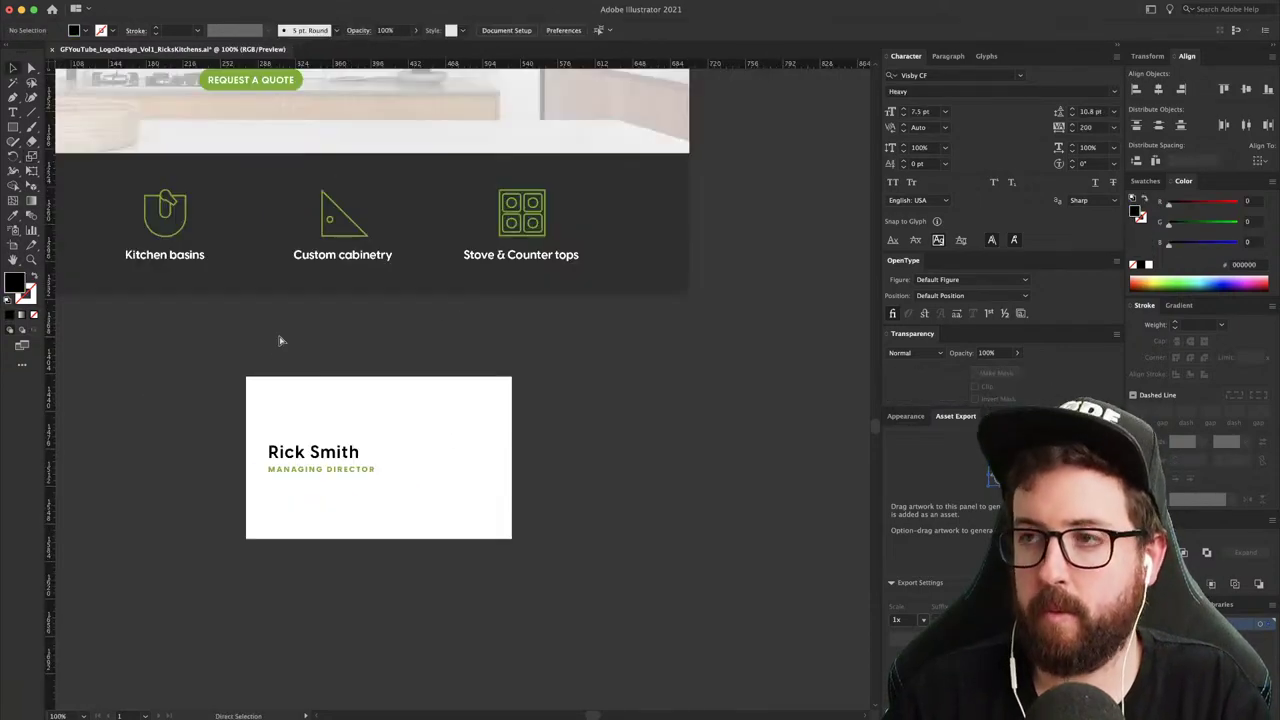
{"action": "left_click_drag", "start_coordinate": [231, 390], "coordinate": [780, 505]}
{"action": "left_click_drag", "start_coordinate": [75, 358], "coordinate": [639, 602]}
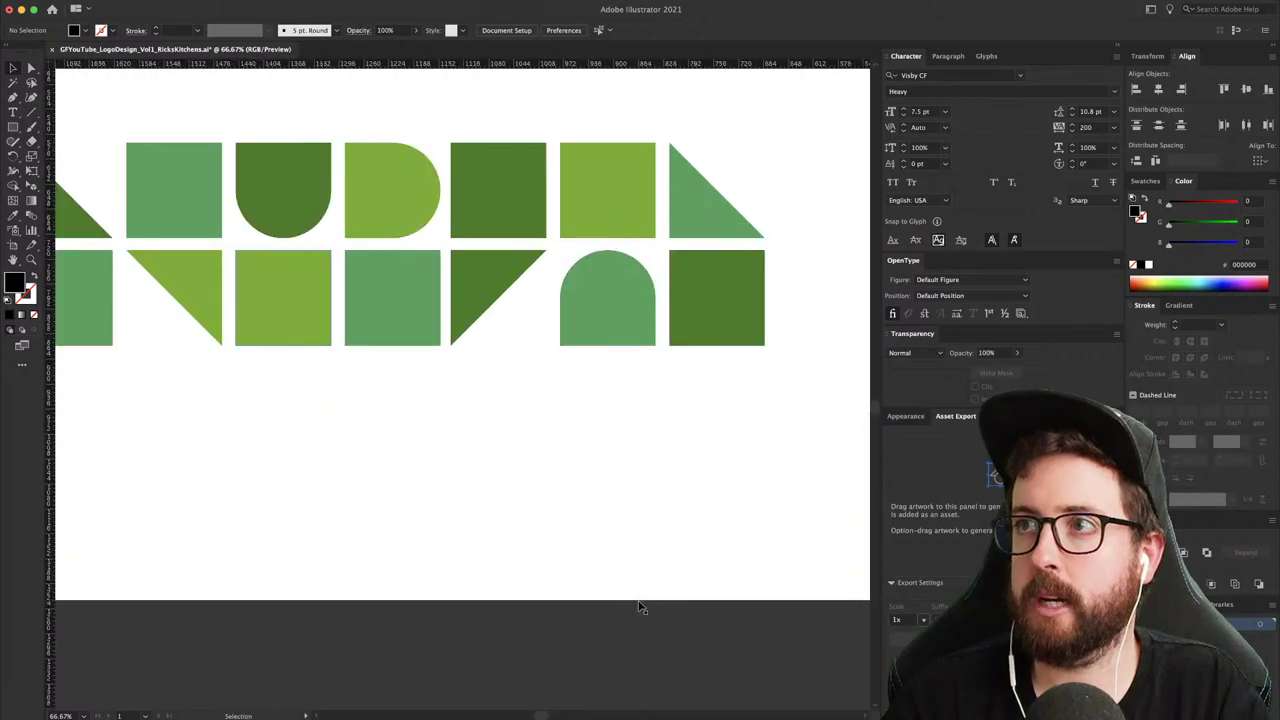
{"action": "key", "text": "super+minus"}
{"action": "key", "text": "super+minus"}
{"action": "key", "text": "super+minus"}
{"action": "key", "text": "super+minus"}
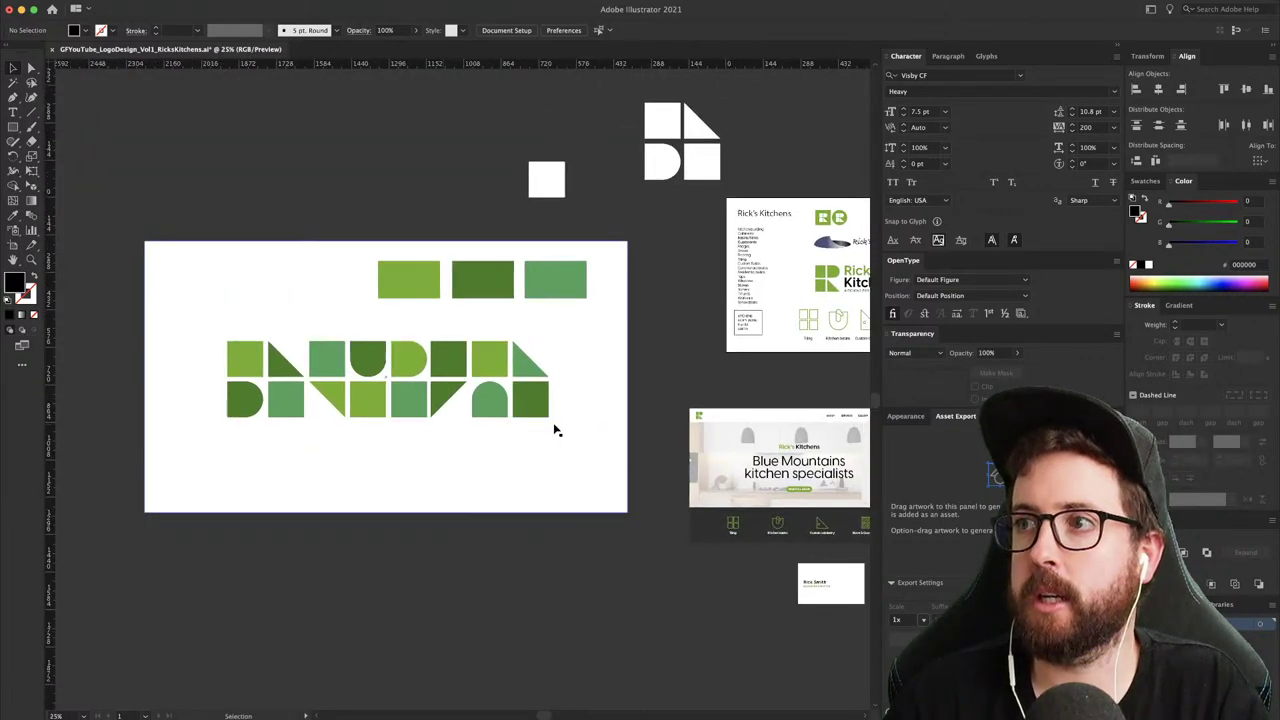
{"action": "scroll", "coordinate": [558, 425], "scroll_direction": "right", "scroll_amount": 5}
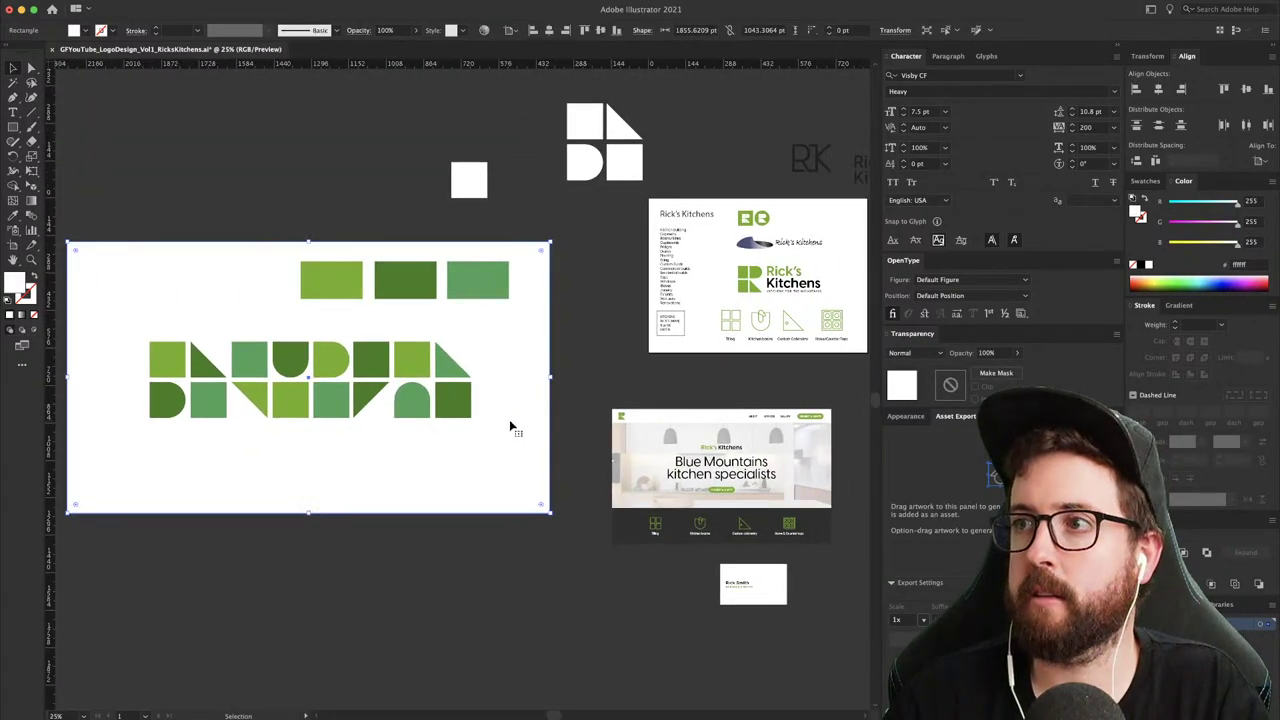
{"action": "scroll", "coordinate": [510, 426], "scroll_direction": "right", "scroll_amount": 15}
{"action": "scroll", "coordinate": [480, 460], "scroll_direction": "down", "scroll_amount": 5}
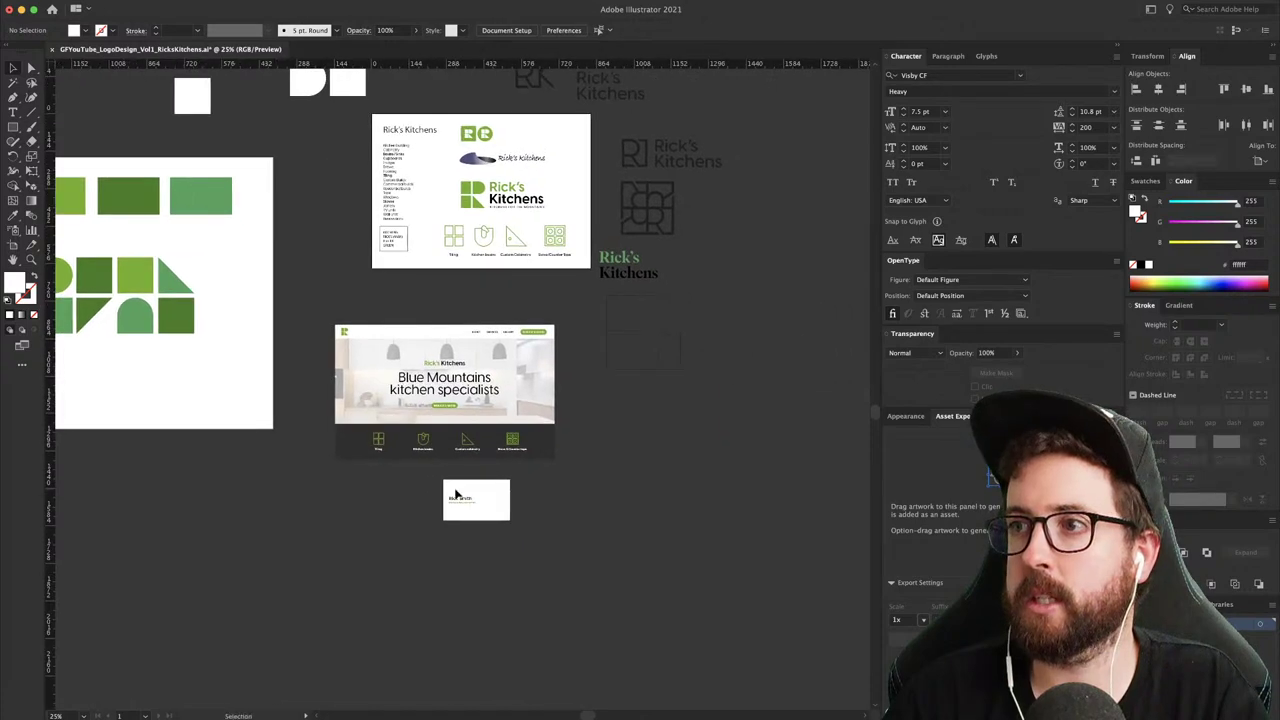
{"action": "left_click_drag", "start_coordinate": [570, 551], "coordinate": [572, 551]}
{"action": "key", "text": "super+alt+2"}
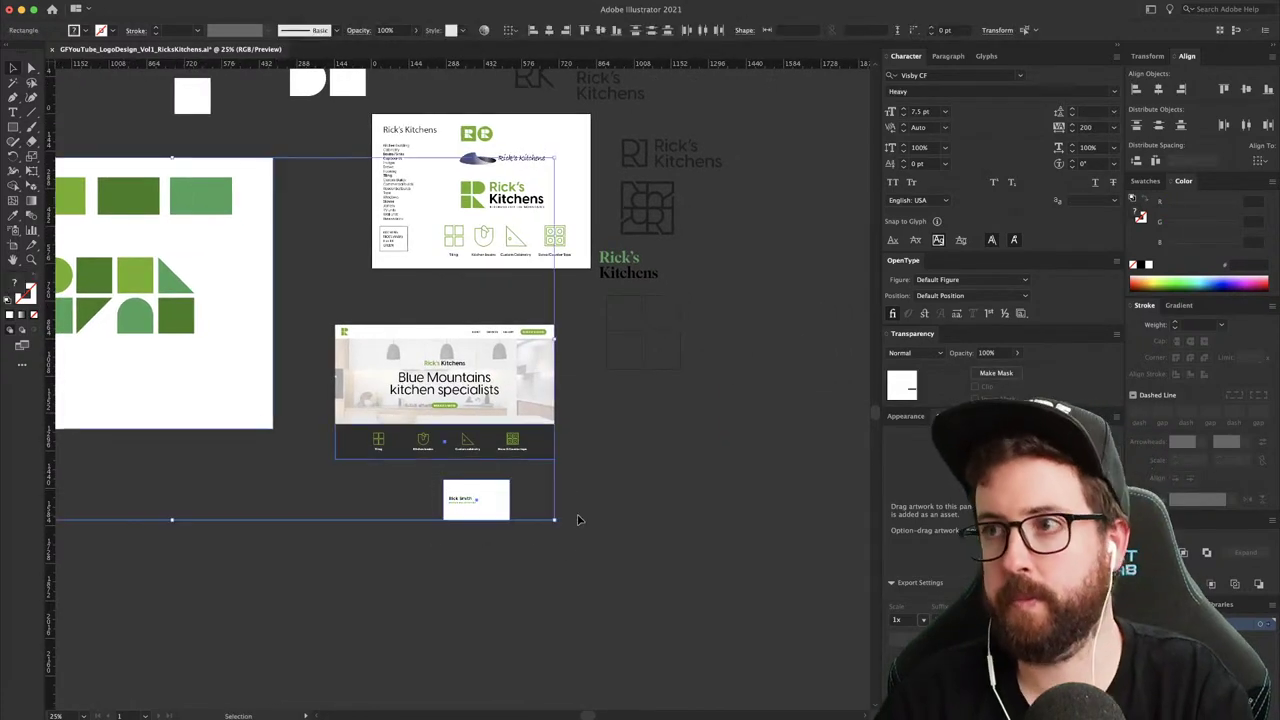
{"action": "left_click", "coordinate": [567, 542]}
{"action": "left_click_drag", "start_coordinate": [510, 500], "coordinate": [677, 428]}
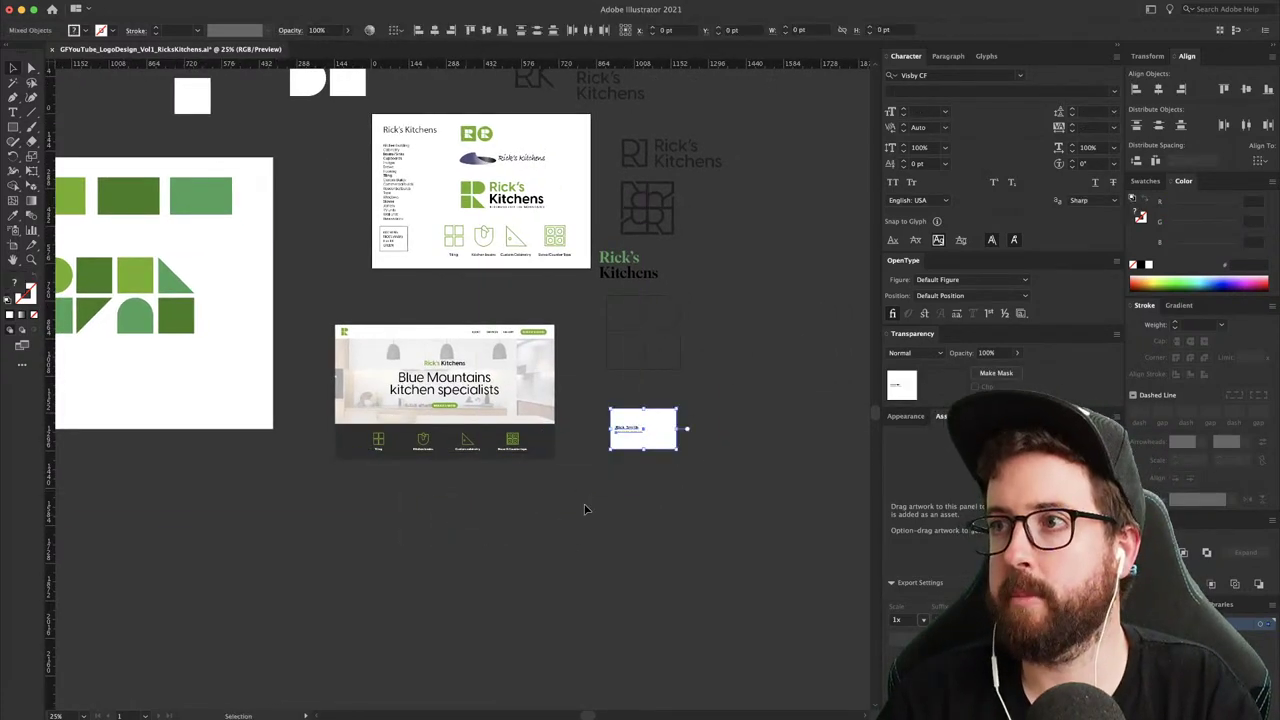
- Draw a white rectangle below the website mockup and lock it
{"action": "key", "text": "a"}
{"action": "key", "text": "m"}
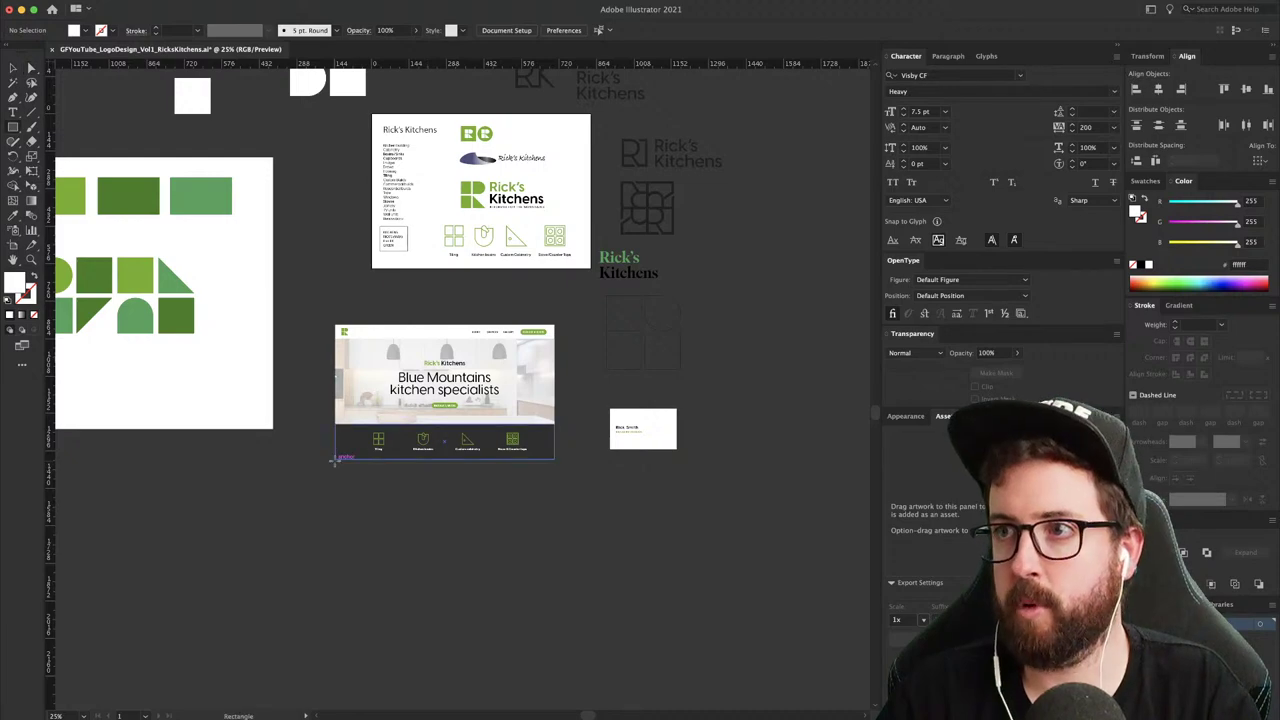
{"action": "mouse_move", "coordinate": [336, 460]}
{"action": "left_mouse_down"}
{"action": "mouse_move", "coordinate": [545, 497]}
{"action": "mouse_move", "coordinate": [557, 545]}
{"action": "left_mouse_up"}
{"action": "left_click_drag", "start_coordinate": [389, 515], "coordinate": [569, 512]}
{"action": "left_click_drag", "start_coordinate": [348, 394], "coordinate": [474, 423]}
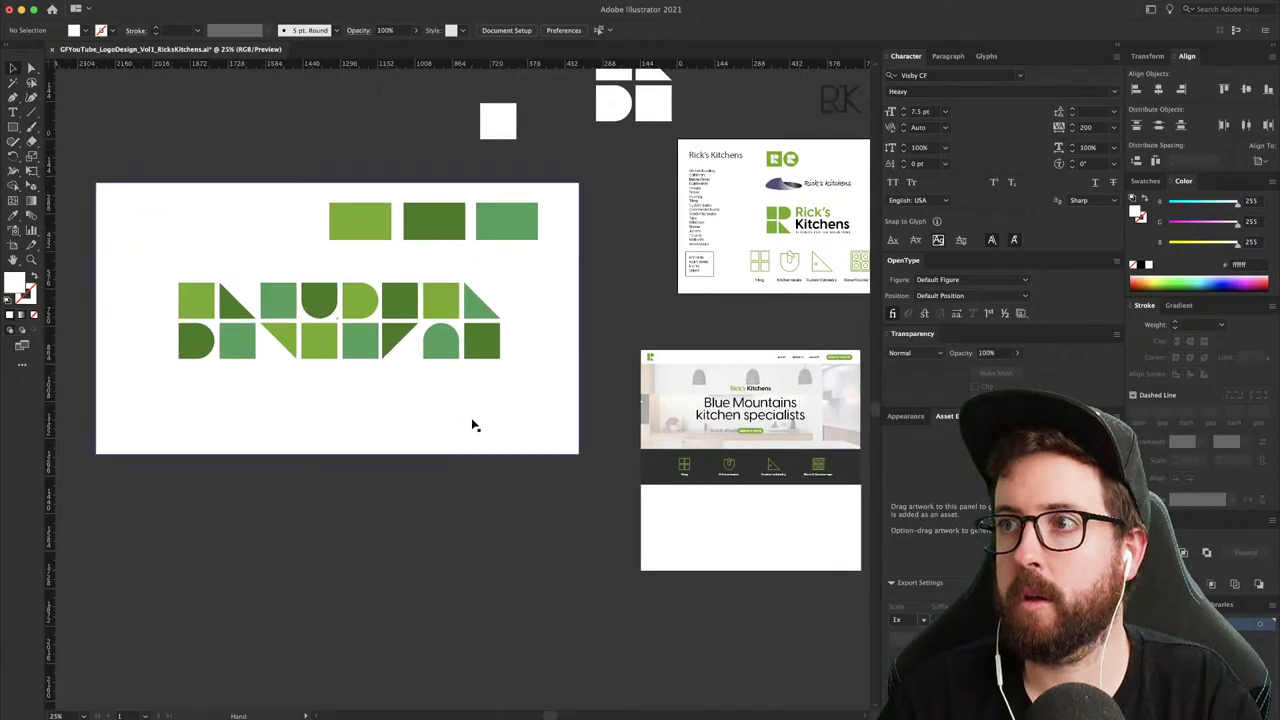
{"action": "key", "text": "v"}
{"action": "left_click", "coordinate": [530, 389]}
{"action": "key", "text": "super+2"}
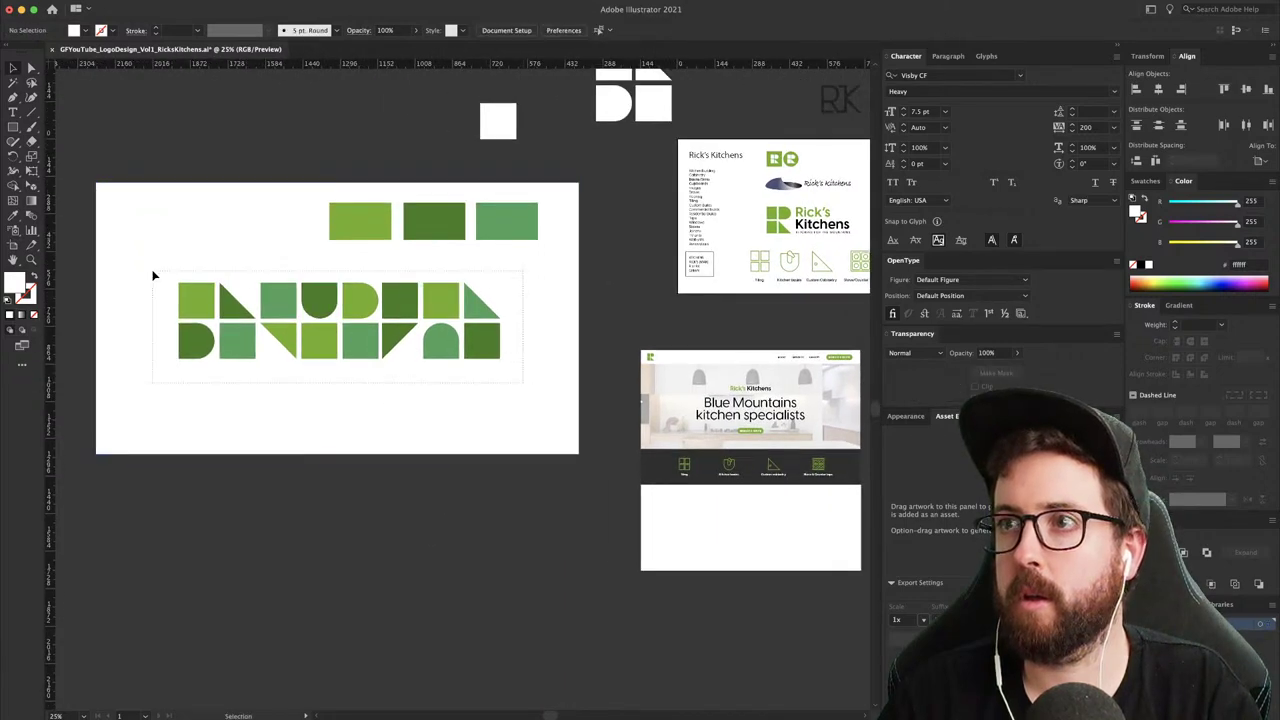
- Paste a copy of the green pattern into the lower white area, scaled to about 31%
{"action": "left_click_drag", "start_coordinate": [153, 274], "coordinate": [152, 270]}
{"action": "left_click_drag", "start_coordinate": [481, 416], "coordinate": [244, 330]}
{"action": "key", "text": "super+c"}
{"action": "key", "text": "super+v"}
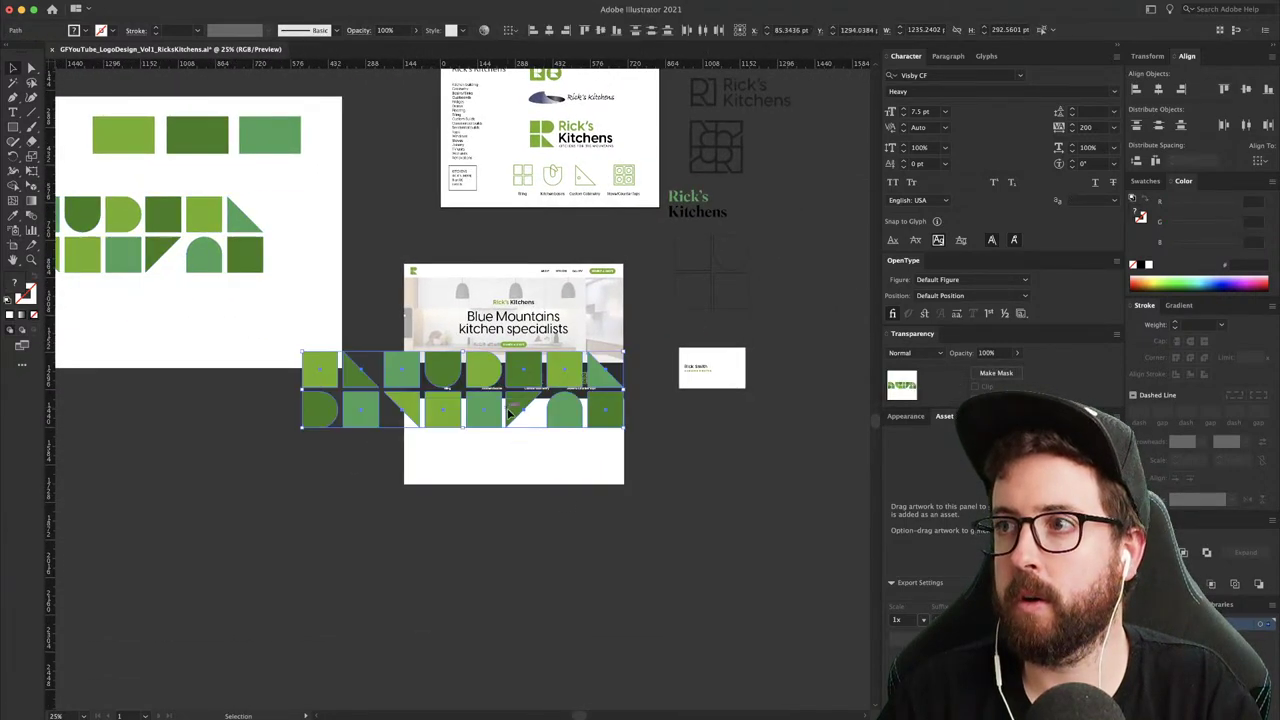
{"action": "left_click_drag", "start_coordinate": [510, 413], "coordinate": [511, 469]}
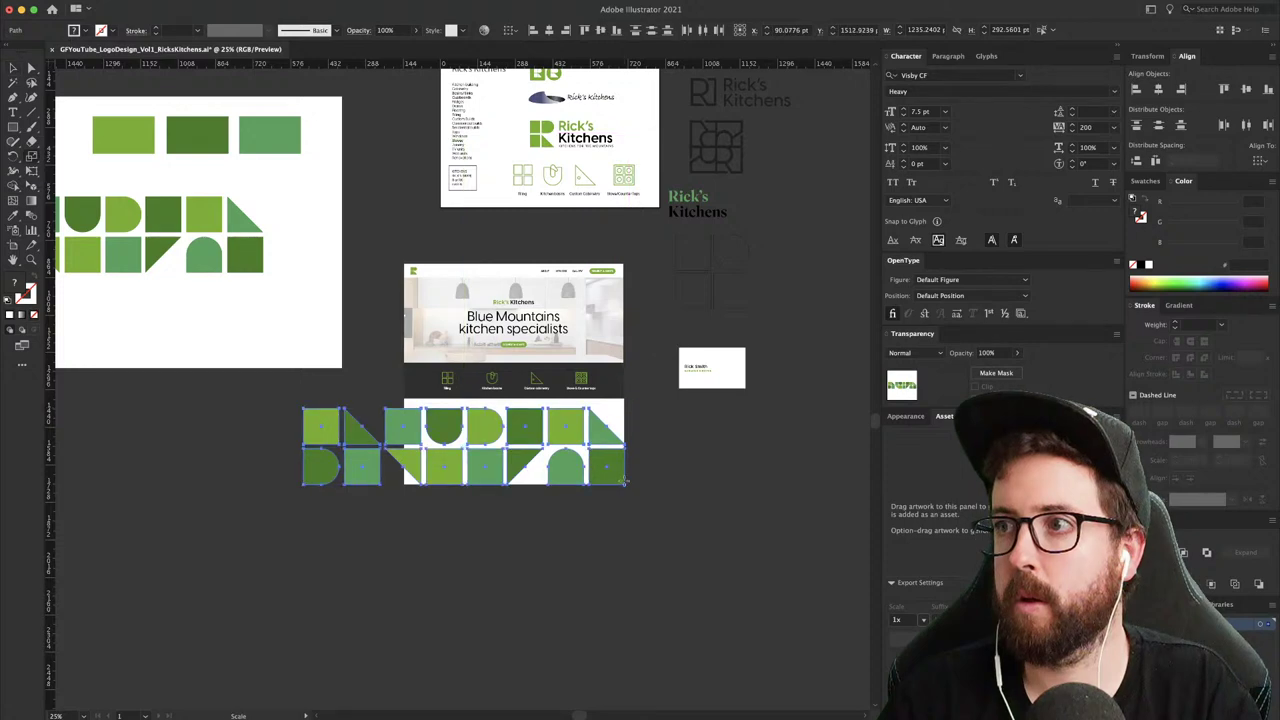
{"action": "left_click_drag", "start_coordinate": [366, 366], "coordinate": [525, 433]}
- Duplicate the dark icon band below the white section
{"action": "left_click", "coordinate": [650, 439], "text": "super"}
{"action": "left_click_drag", "start_coordinate": [651, 439], "coordinate": [581, 467]}
{"action": "key", "text": "z"}
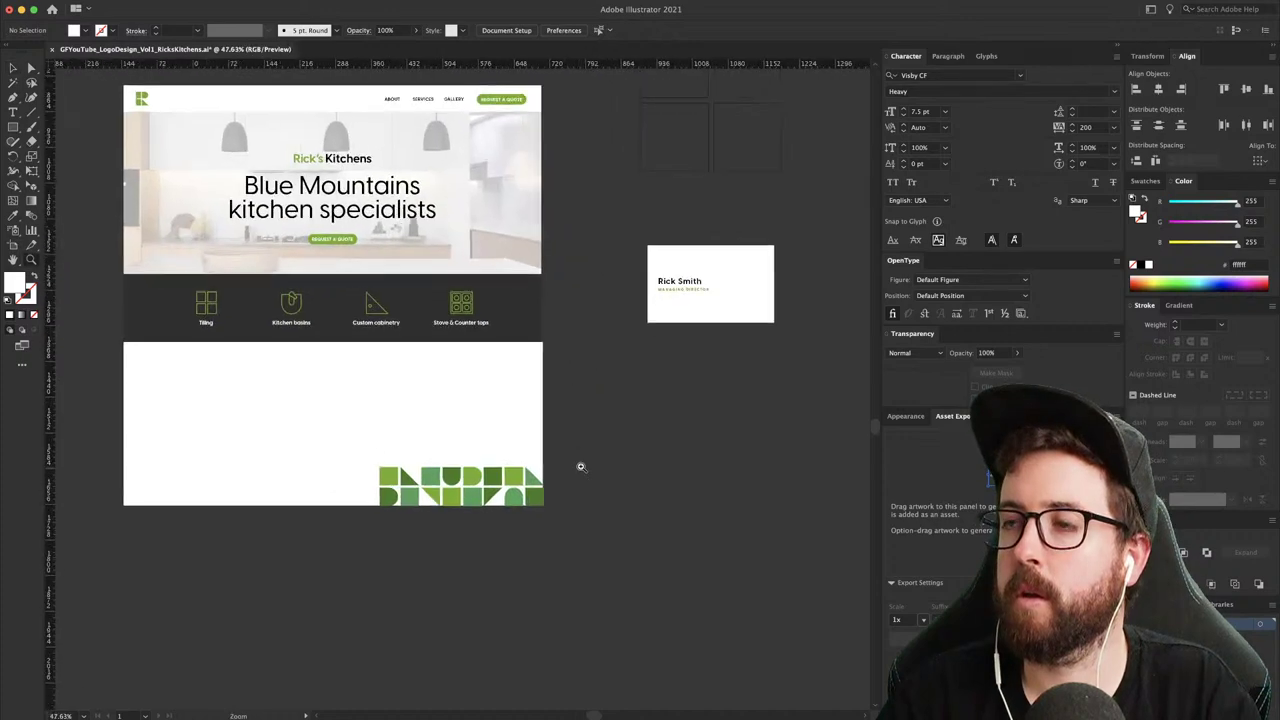
{"action": "key", "text": "v"}
{"action": "left_click_drag", "start_coordinate": [539, 301], "coordinate": [543, 531]}
{"action": "left_click", "coordinate": [580, 491]}
- Group the green pattern shapes and enlarge the group slightly
{"action": "left_click", "coordinate": [530, 485]}
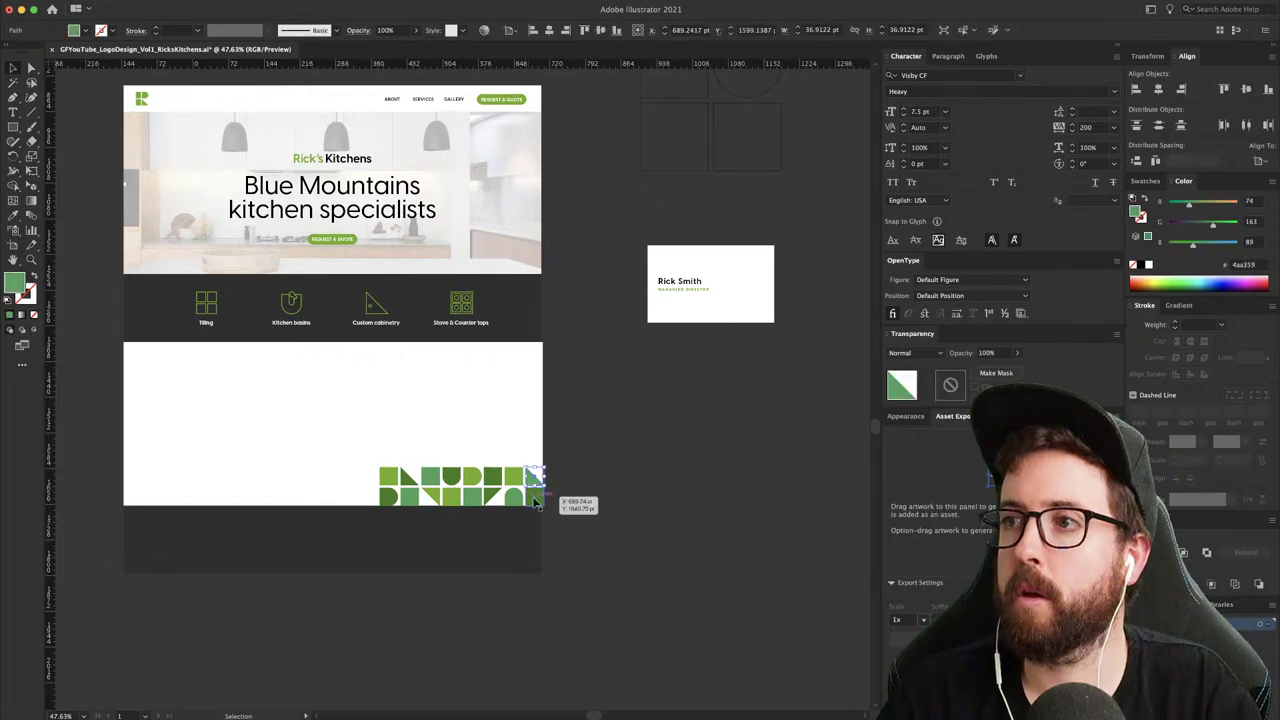
{"action": "left_click", "coordinate": [550, 466]}
{"action": "left_click_drag", "start_coordinate": [349, 497], "coordinate": [358, 495]}
{"action": "left_click", "coordinate": [398, 435], "text": "shift"}
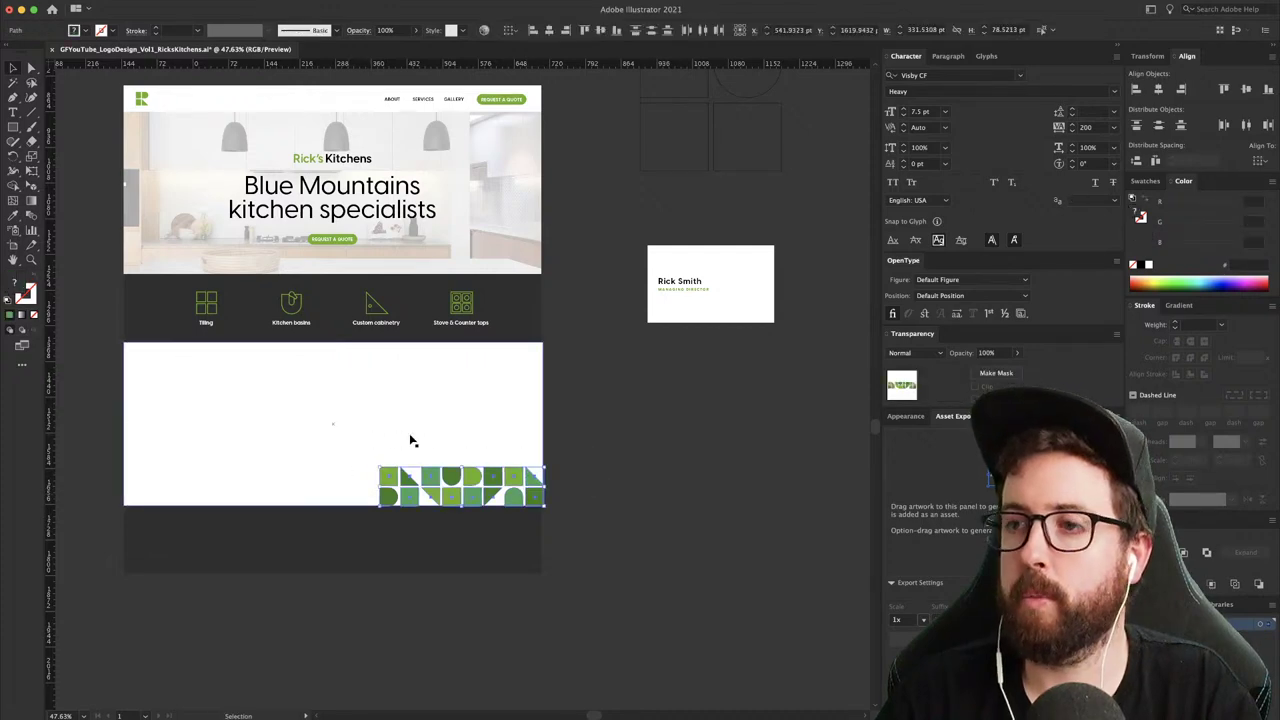
{"action": "key", "text": "super+g"}
{"action": "key", "text": "s"}
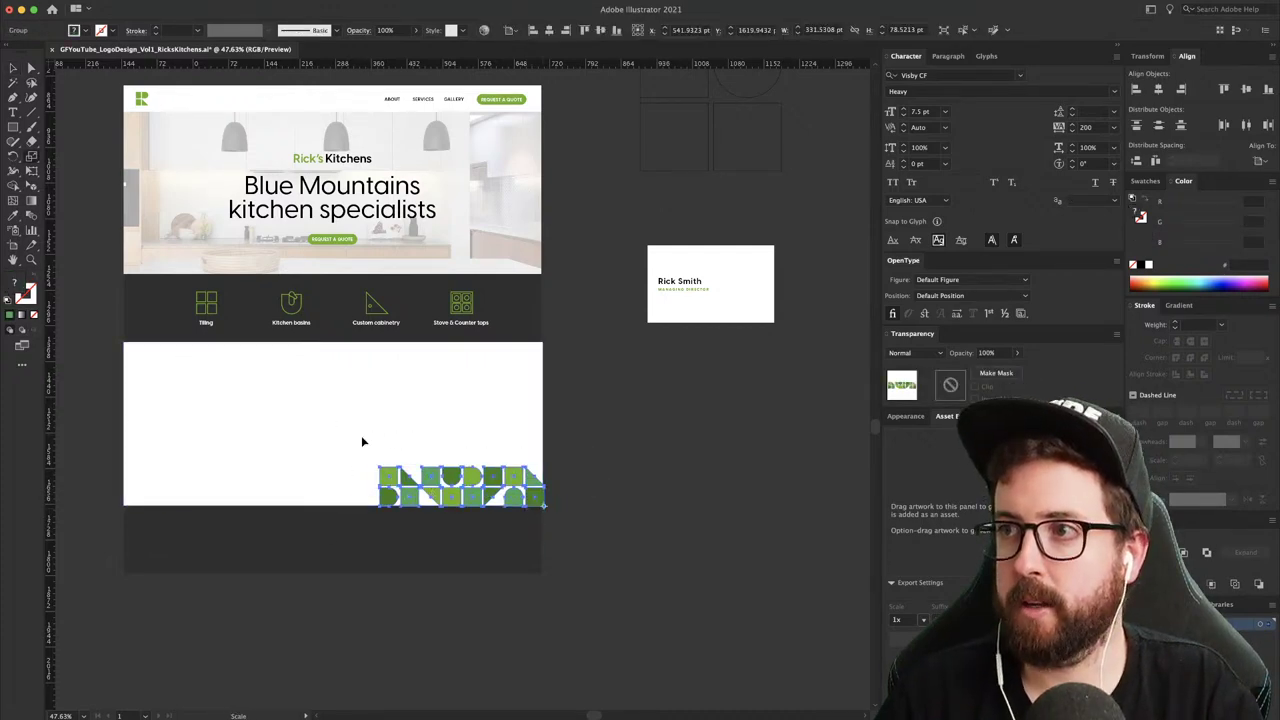
{"action": "left_click_drag", "start_coordinate": [363, 441], "coordinate": [311, 405]}
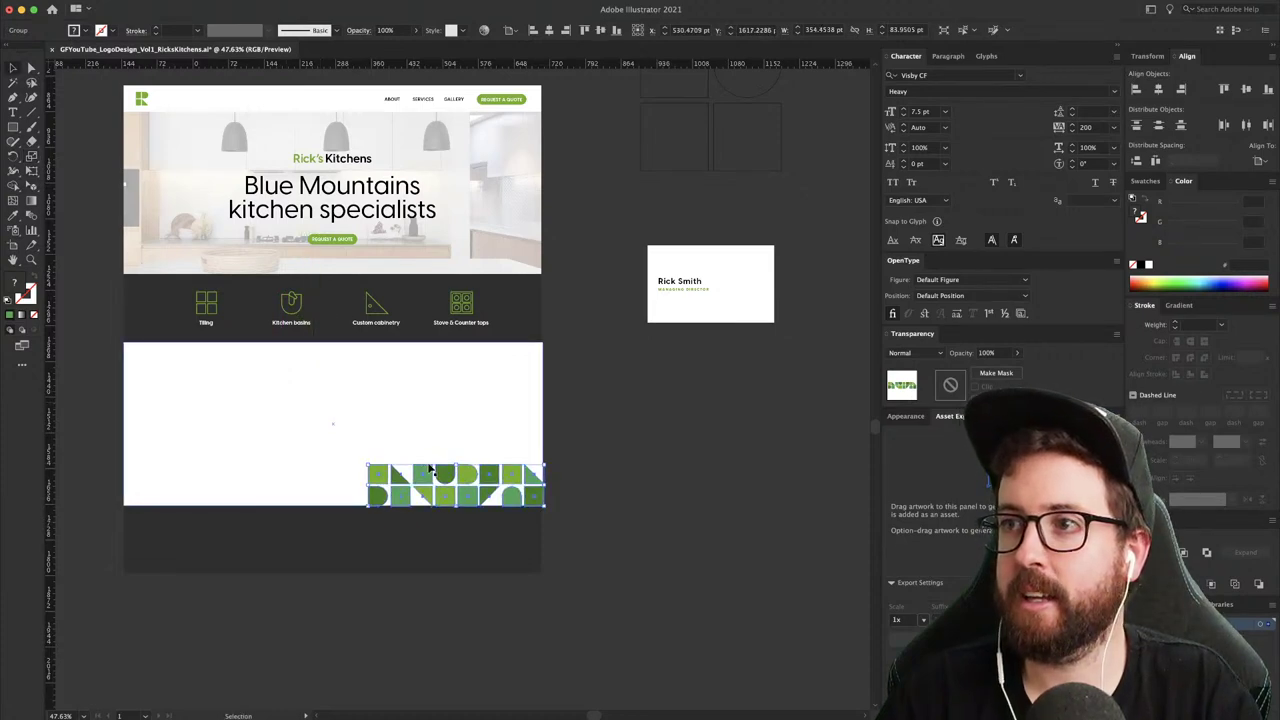
{"action": "left_click", "coordinate": [449, 443]}
- Draw a green rectangle above the pattern, position it, and adjust its right edge
{"action": "key", "text": "m"}
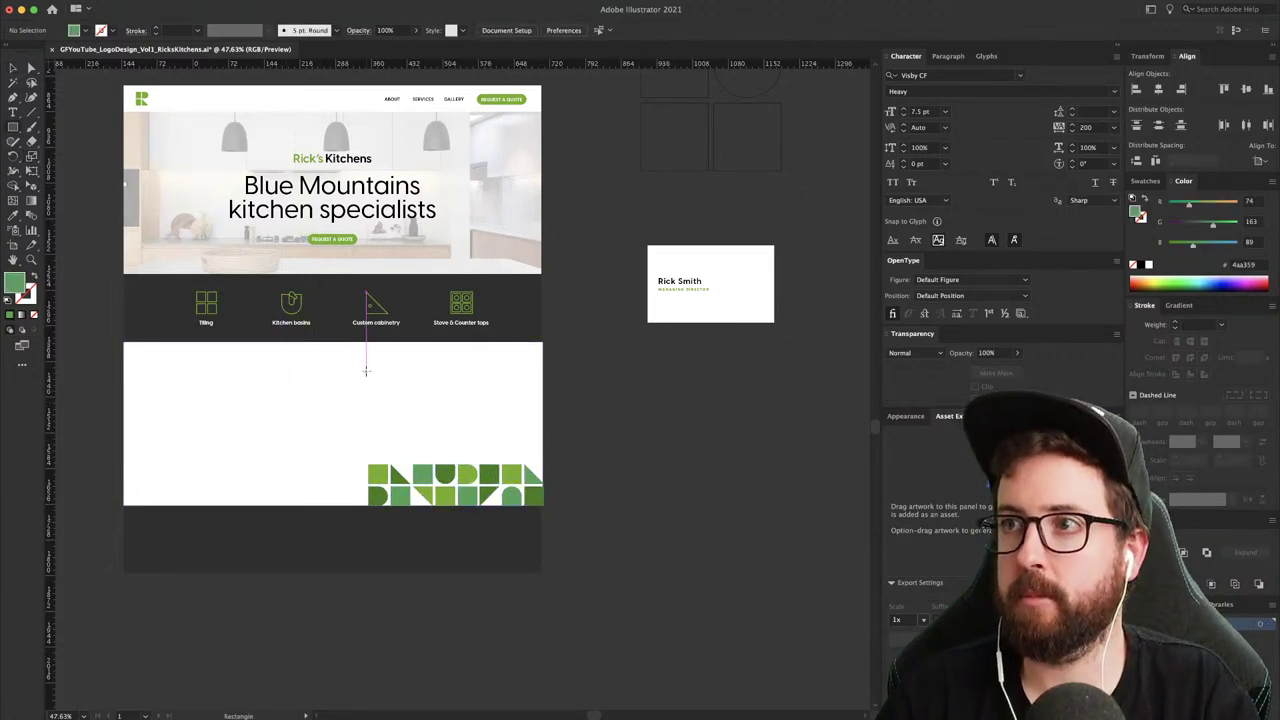
{"action": "left_click_drag", "start_coordinate": [366, 371], "coordinate": [522, 452]}
{"action": "key", "text": "v"}
{"action": "left_click_drag", "start_coordinate": [431, 431], "coordinate": [434, 436]}
{"action": "left_click", "coordinate": [566, 422]}
{"action": "key", "text": "a"}
{"action": "left_click_drag", "start_coordinate": [523, 438], "coordinate": [523, 437]}
{"action": "left_click", "coordinate": [569, 429]}
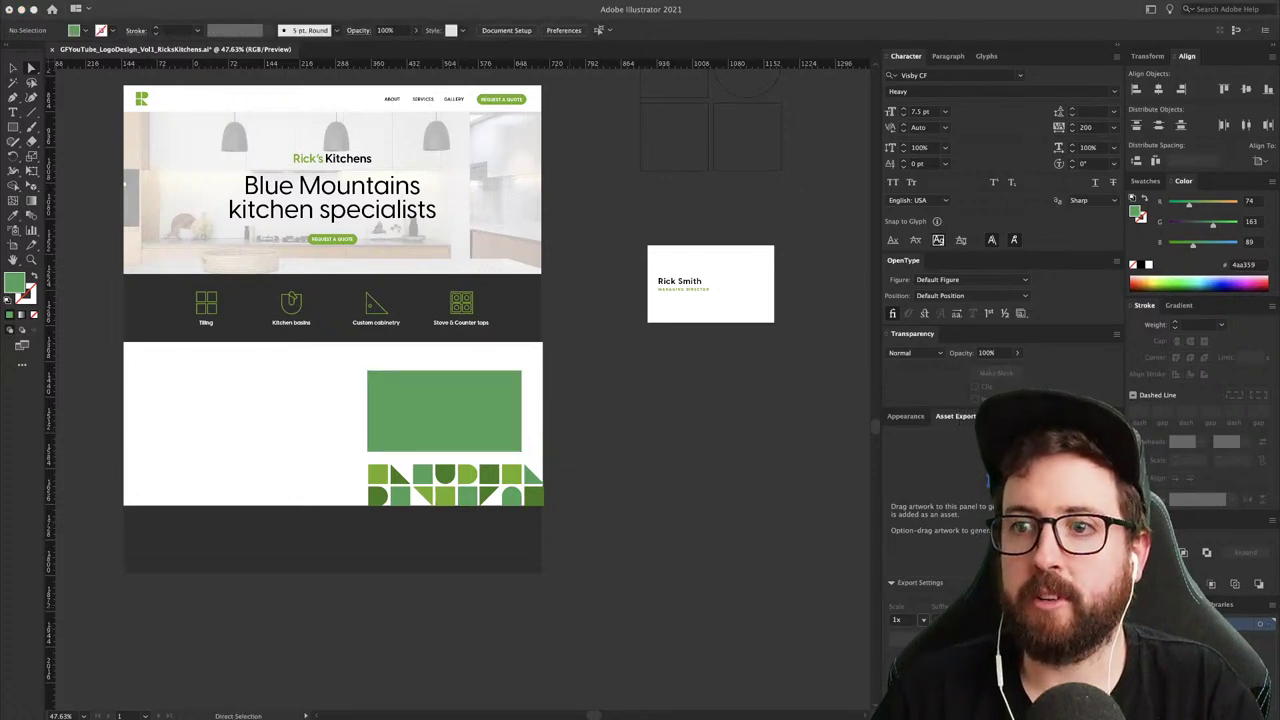
- Place the kitchen photo, shrink it over the green rectangle, and lock the white background
{"action": "left_click_drag", "start_coordinate": [454, 578], "coordinate": [445, 552]}
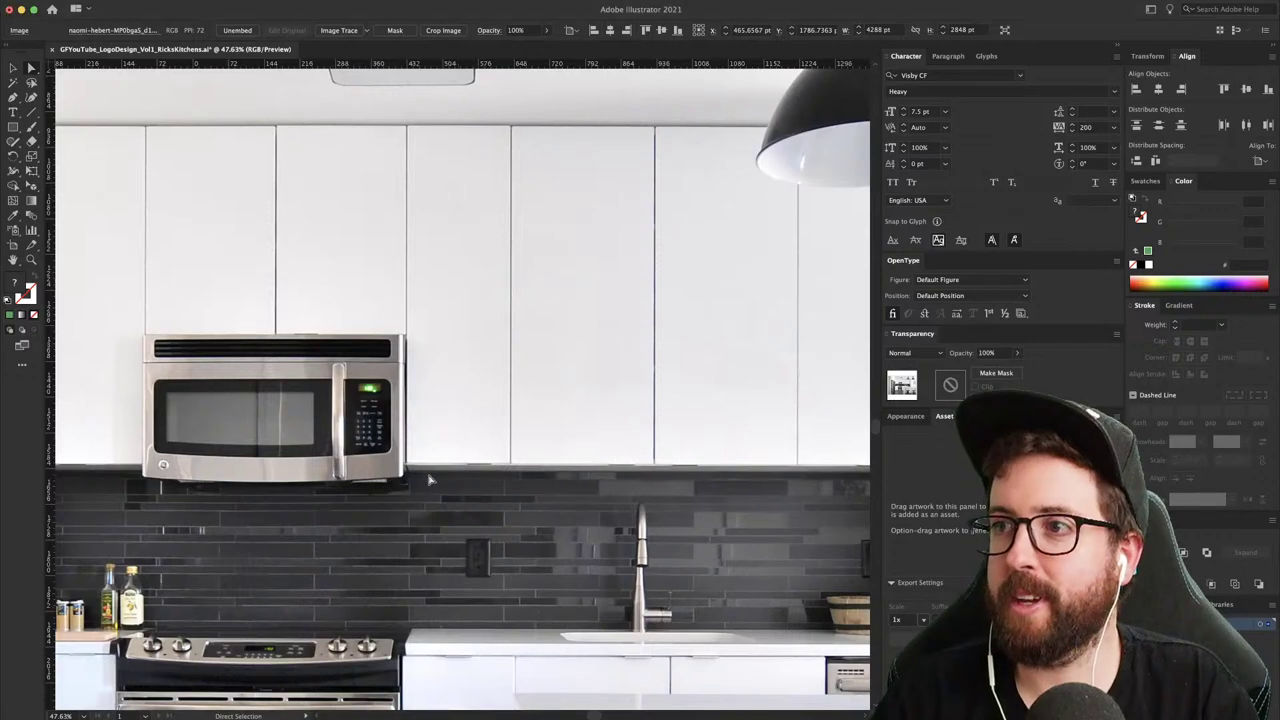
{"action": "left_click_drag", "start_coordinate": [284, 255], "coordinate": [494, 439]}
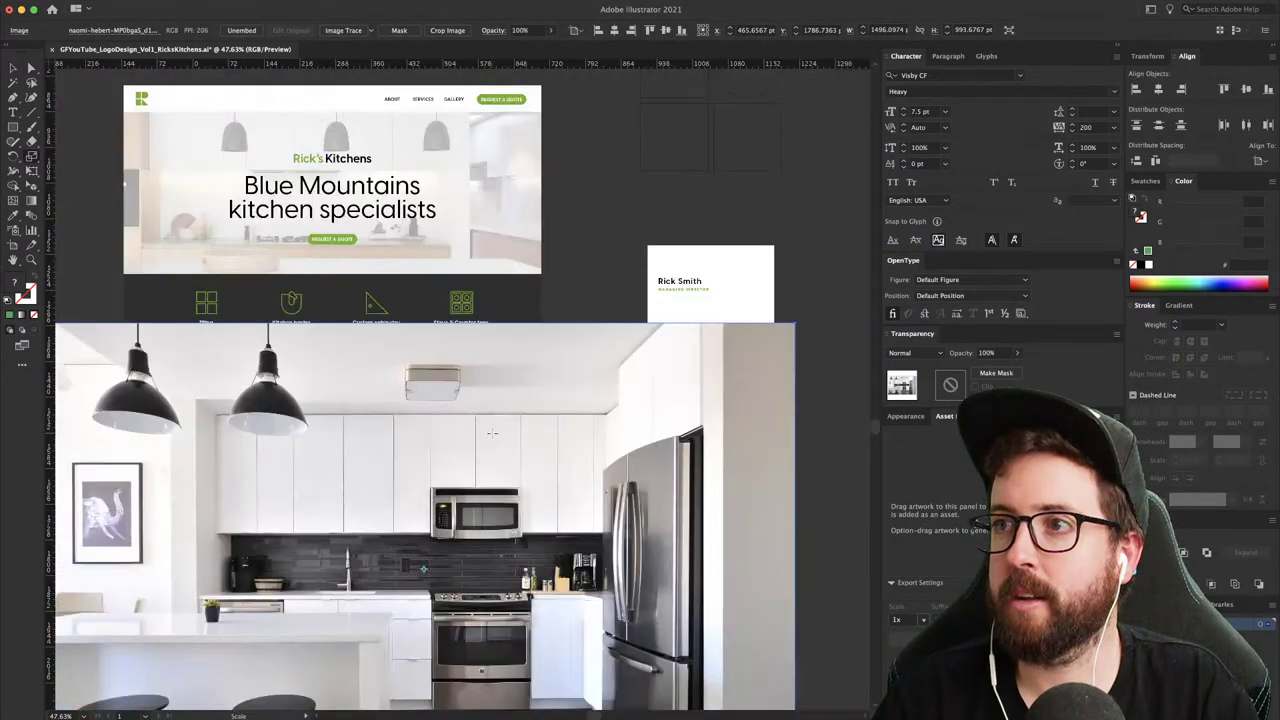
{"action": "left_click_drag", "start_coordinate": [624, 380], "coordinate": [509, 428]}
{"action": "key", "text": "v"}
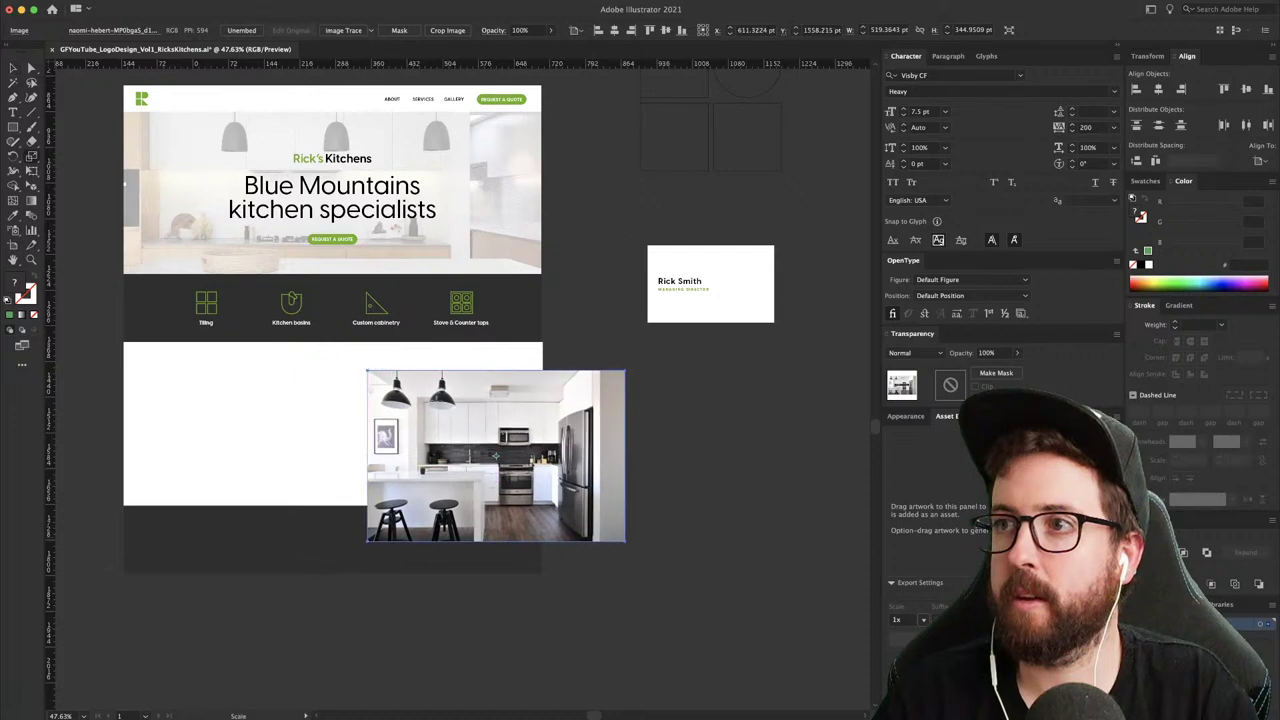
{"action": "left_click_drag", "start_coordinate": [620, 492], "coordinate": [444, 427]}
{"action": "left_click", "coordinate": [331, 423]}
{"action": "key", "text": "super+2"}
- Send the photo behind the green rectangle and clip it inside with Cmd+7
{"action": "key", "text": "super+7"}
{"action": "left_click", "coordinate": [758, 381]}
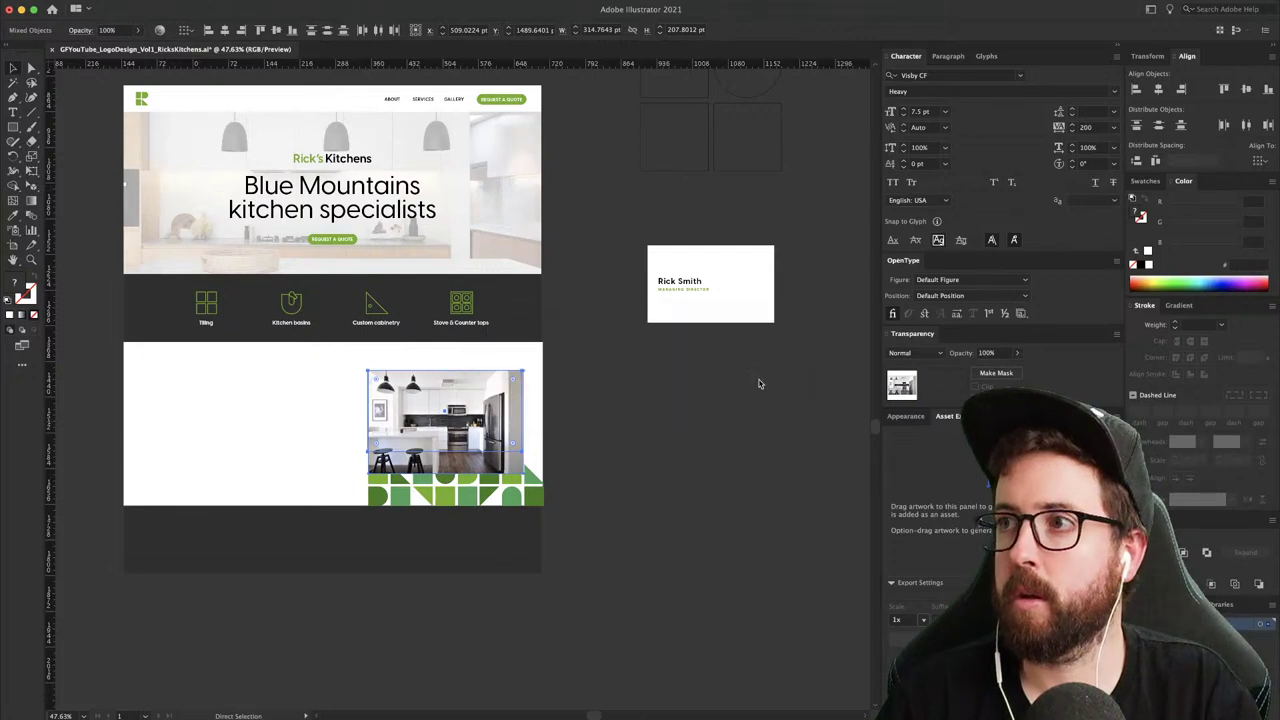
{"action": "left_click", "coordinate": [760, 383]}
{"action": "left_click", "coordinate": [506, 410]}
{"action": "key", "text": "super+["}
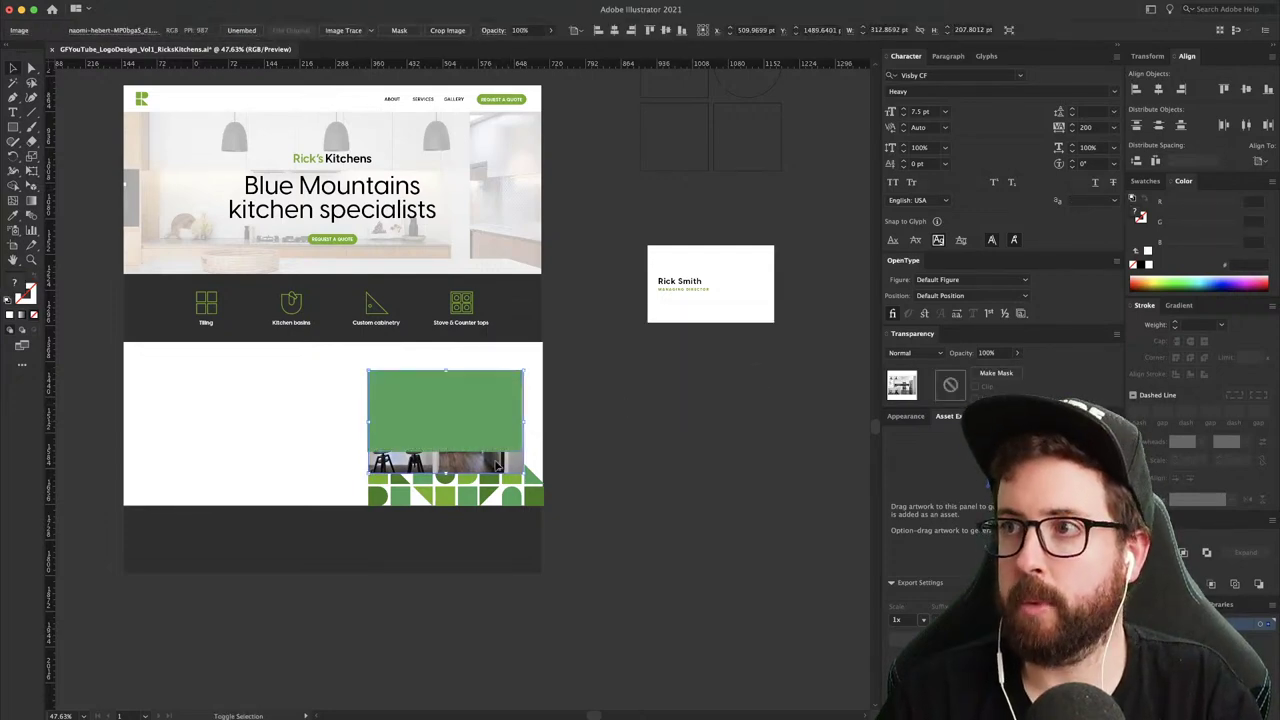
{"action": "key", "text": "super+shift+a"}
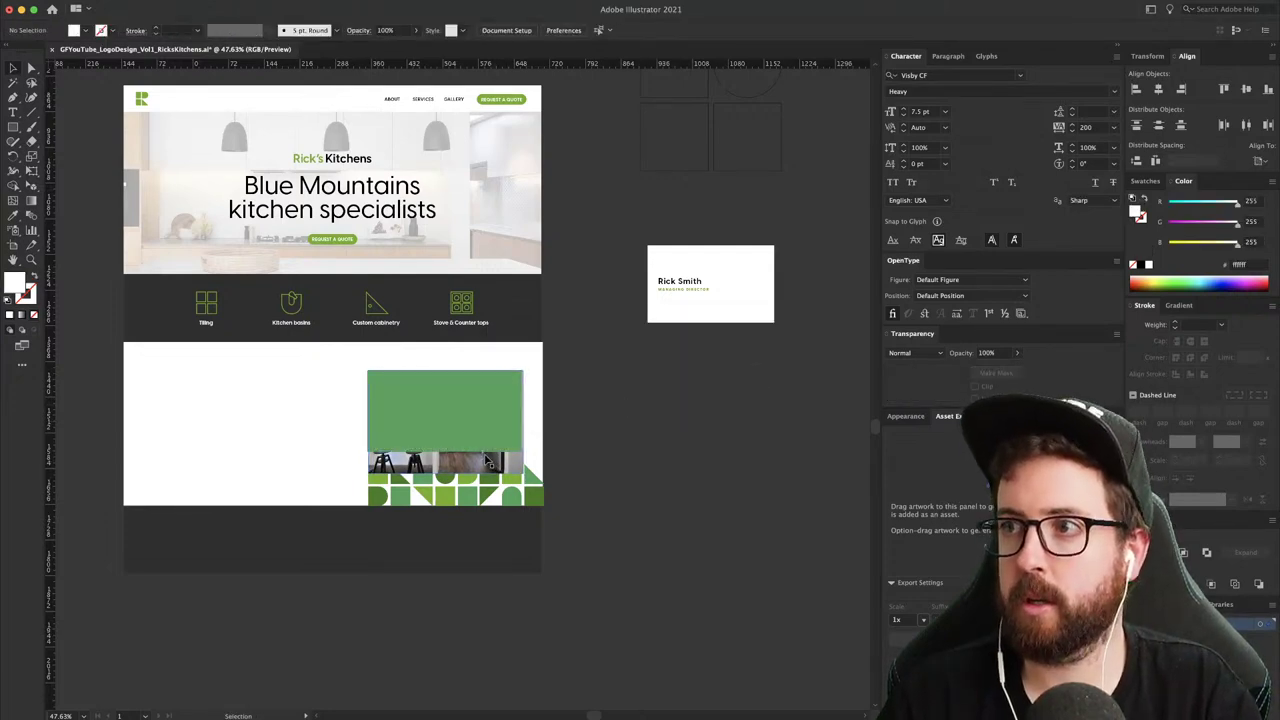
{"action": "left_click", "coordinate": [487, 458]}
{"action": "left_click", "coordinate": [491, 420], "text": "shift"}
{"action": "key", "text": "super+7"}
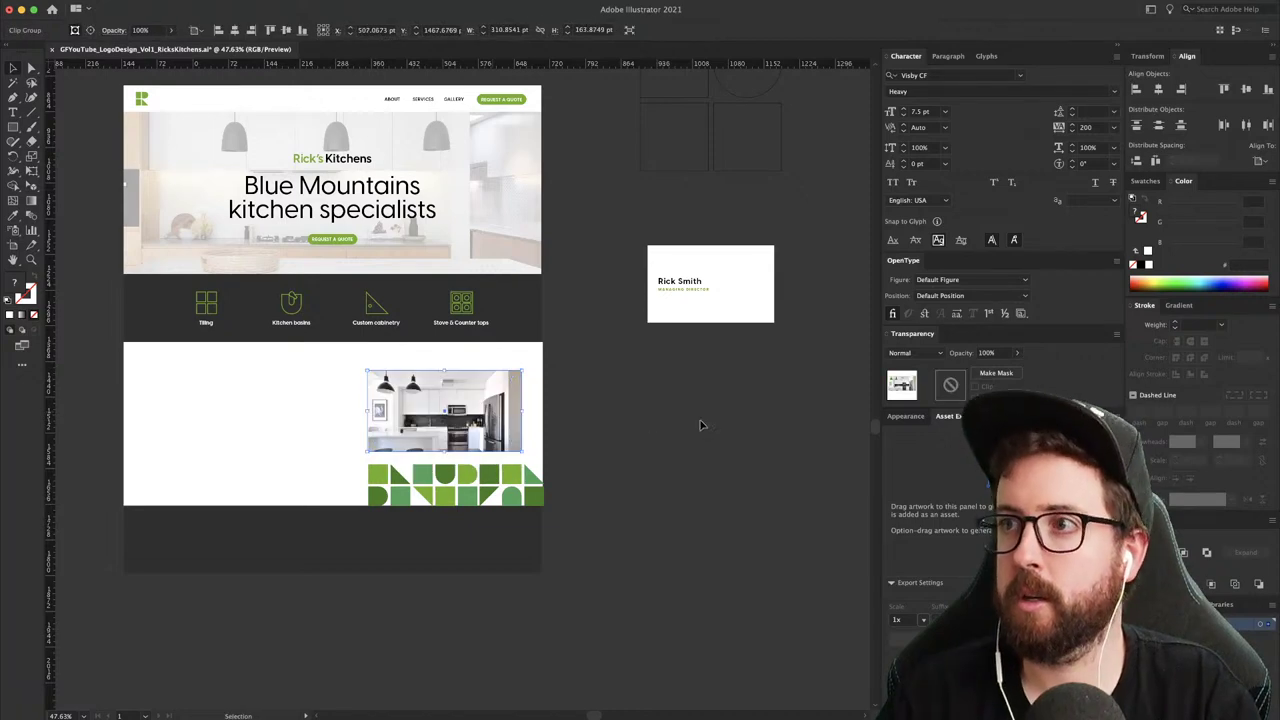
{"action": "key", "text": "super+shift+a"}
- Copy the hero headline into the white section, left-aligned under the Tiling icon, scaled to about 63%
{"action": "left_click_drag", "start_coordinate": [301, 197], "coordinate": [262, 401]}
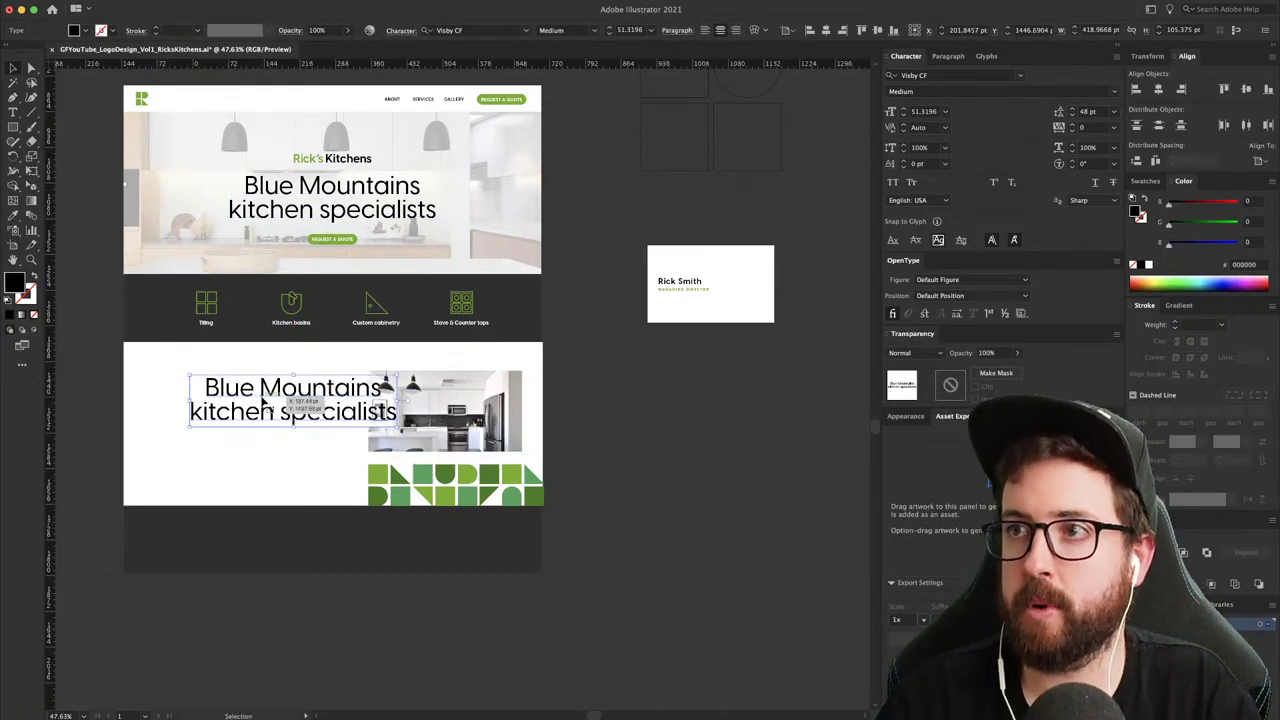
{"action": "left_click", "coordinate": [705, 30]}
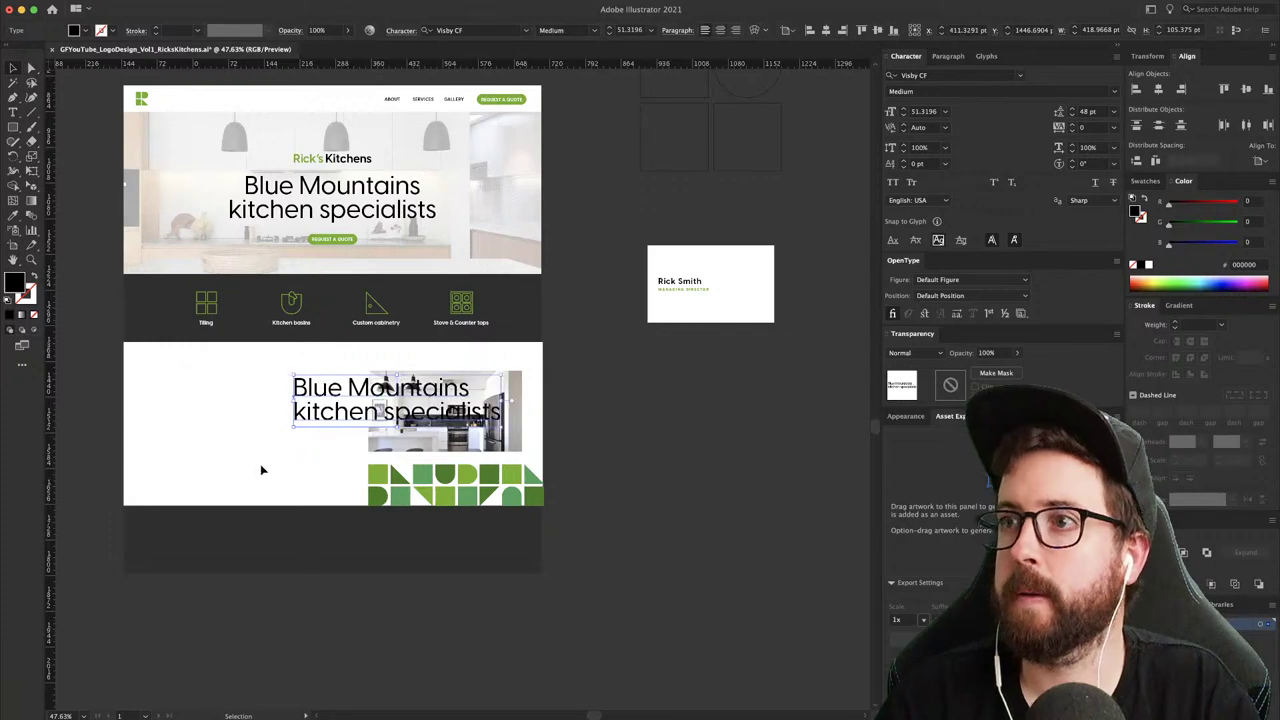
{"action": "left_click_drag", "start_coordinate": [305, 420], "coordinate": [213, 414]}
{"action": "left_click_drag", "start_coordinate": [213, 412], "coordinate": [214, 413]}
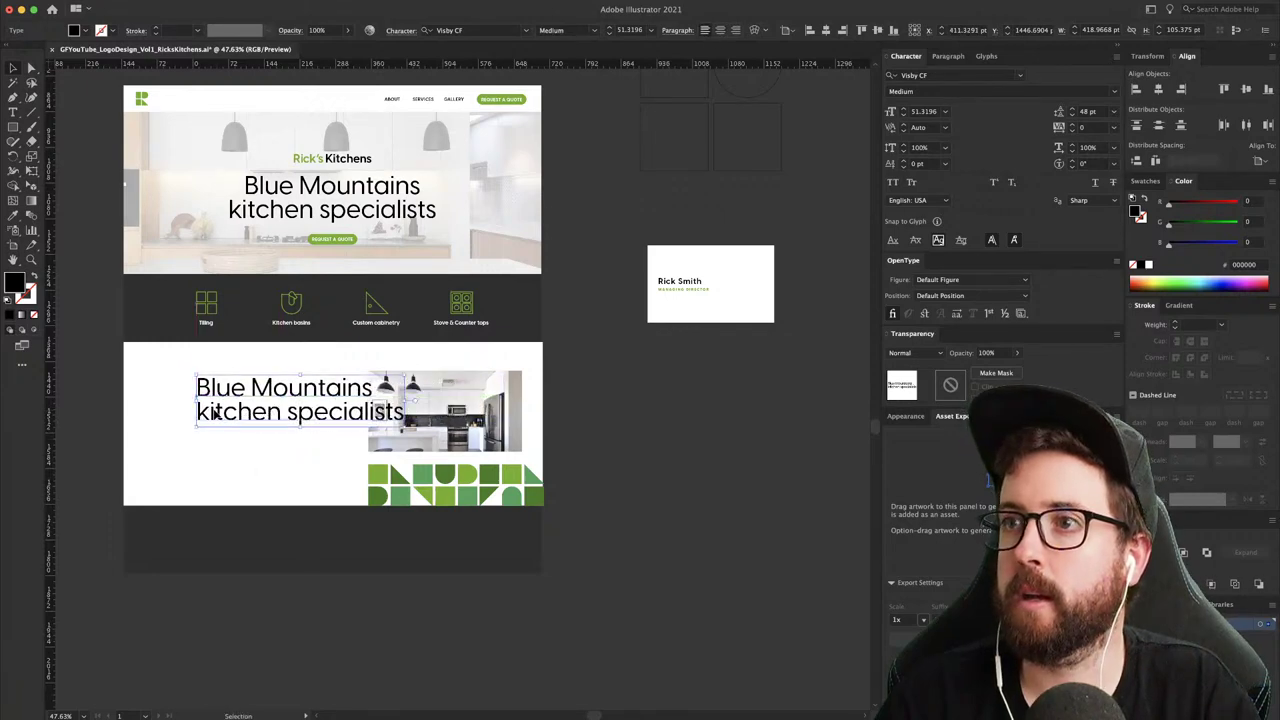
{"action": "key", "text": "s"}
{"action": "left_click_drag", "start_coordinate": [416, 484], "coordinate": [337, 454]}
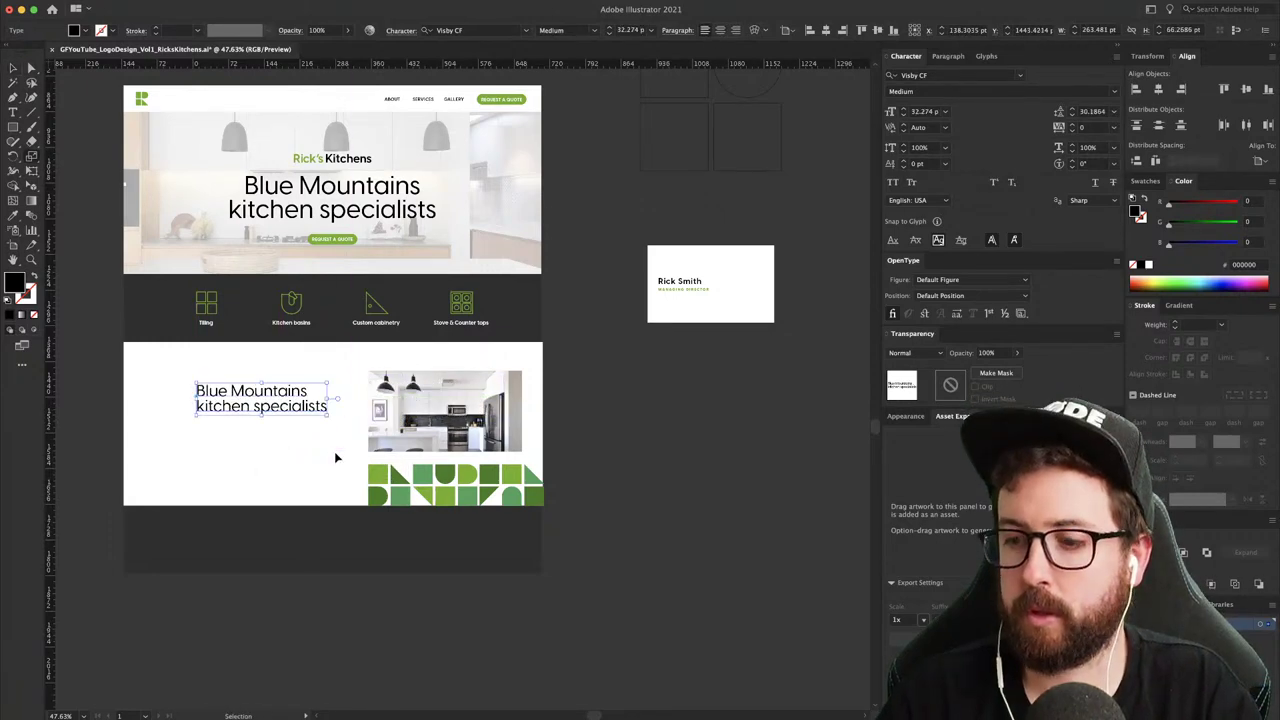
- Start retyping the copied headline as 'Kitchens for'
{"action": "key", "text": "super+equal"}
{"action": "left_click", "coordinate": [401, 376]}
{"action": "key", "text": "super+a"}
{"action": "type", "text": "kIT"}
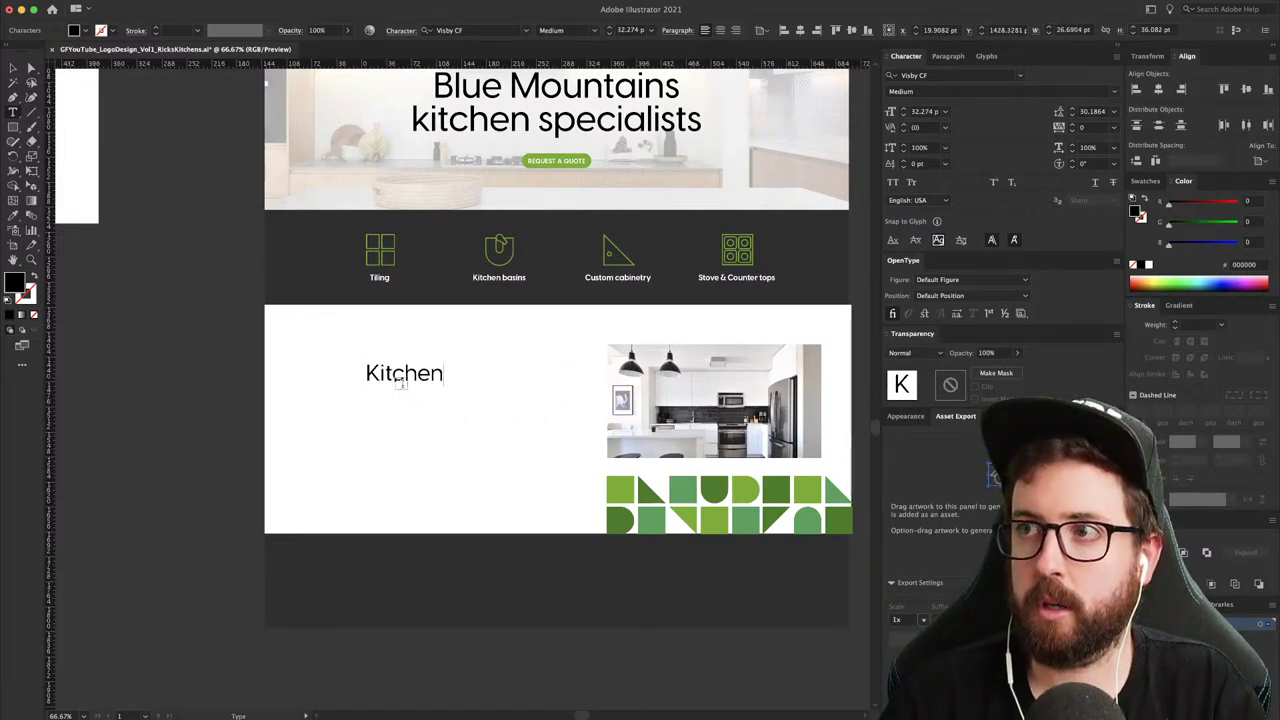
{"action": "type", "text": "chens d"}
{"action": "key", "text": "BackSpace"}
{"action": "type", "text": "for all"}
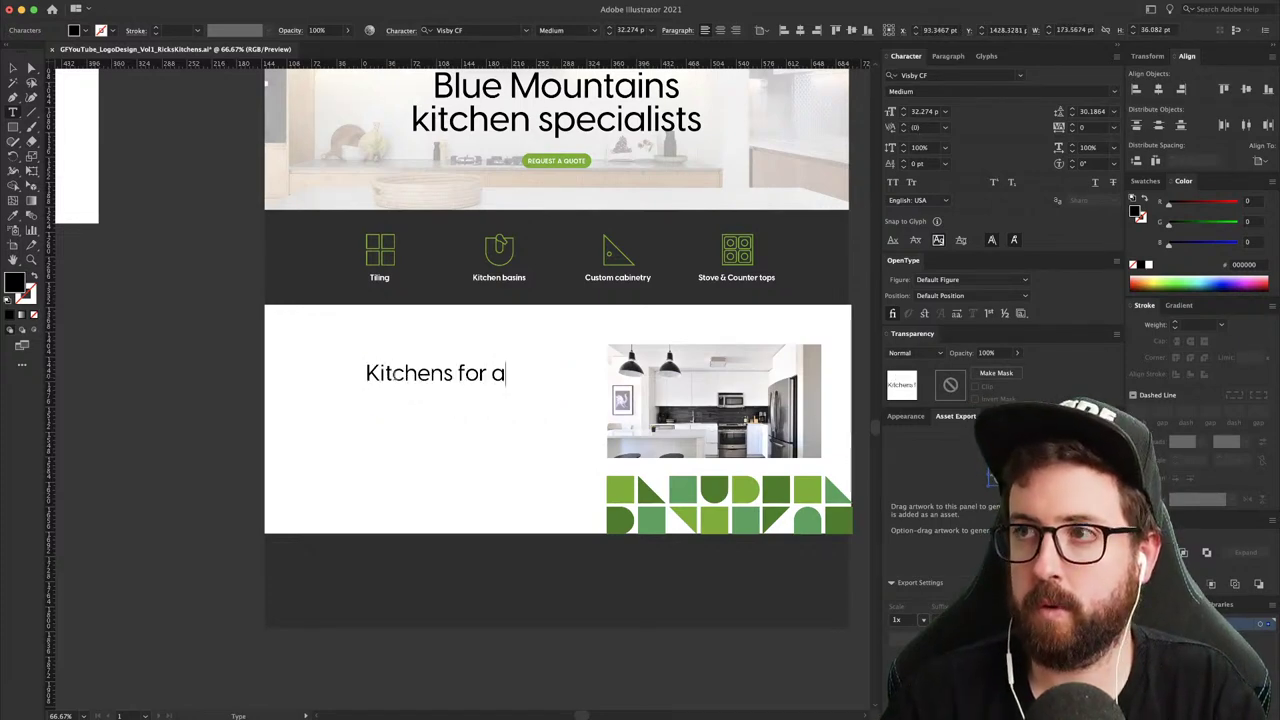
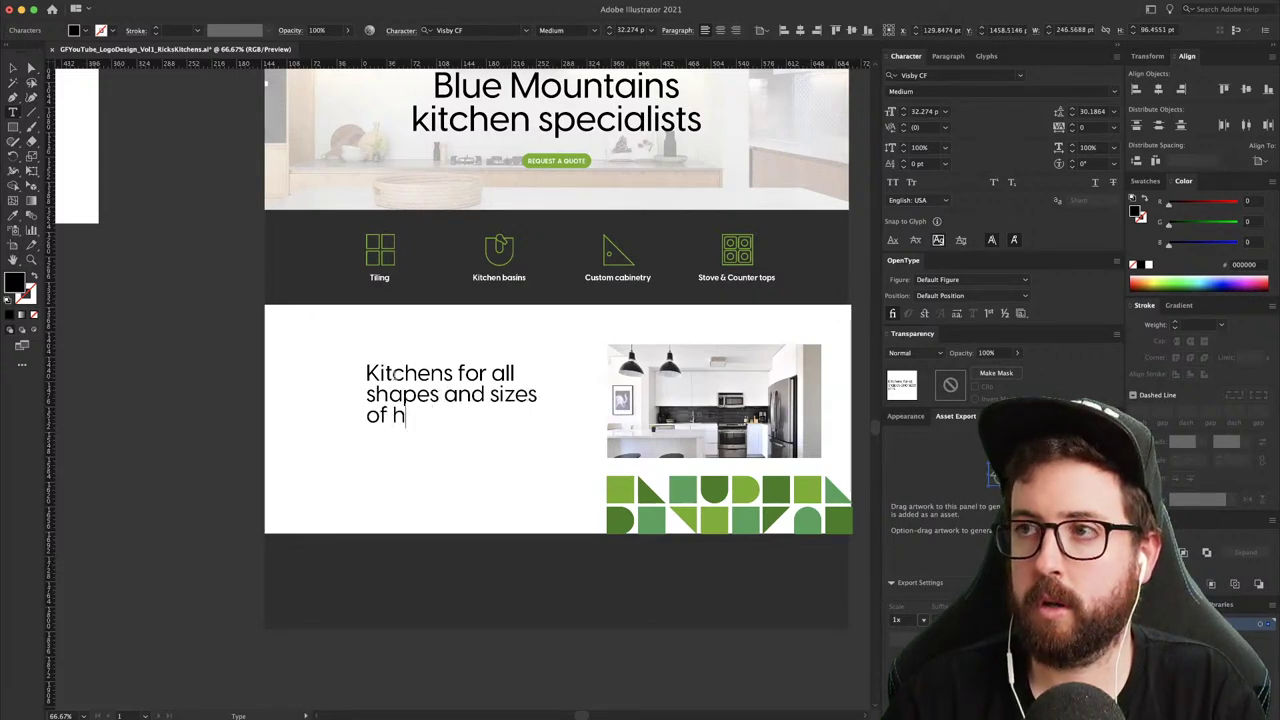
- Finish typing 'homes' and scale the heading block down to about 73%
{"action": "type", "text": "omes and"}
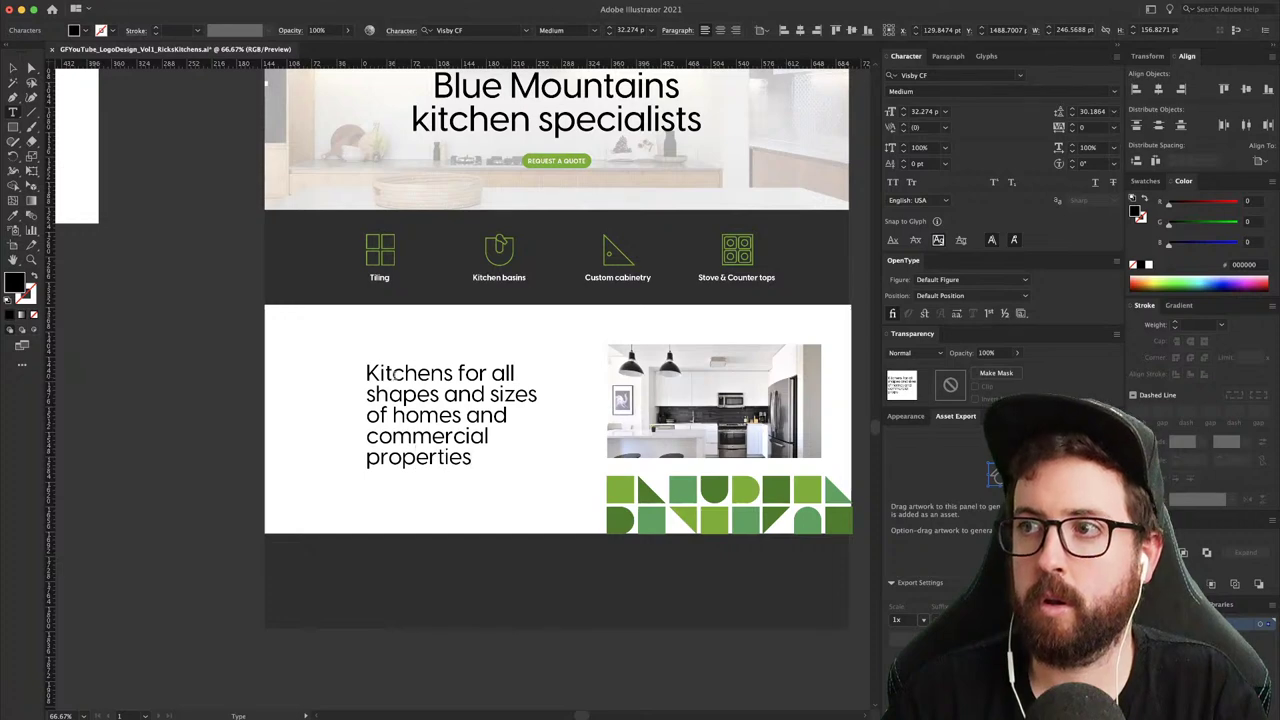
{"action": "key", "text": "Escape"}
{"action": "key", "text": "s"}
{"action": "left_click_drag", "start_coordinate": [578, 547], "coordinate": [526, 494]}
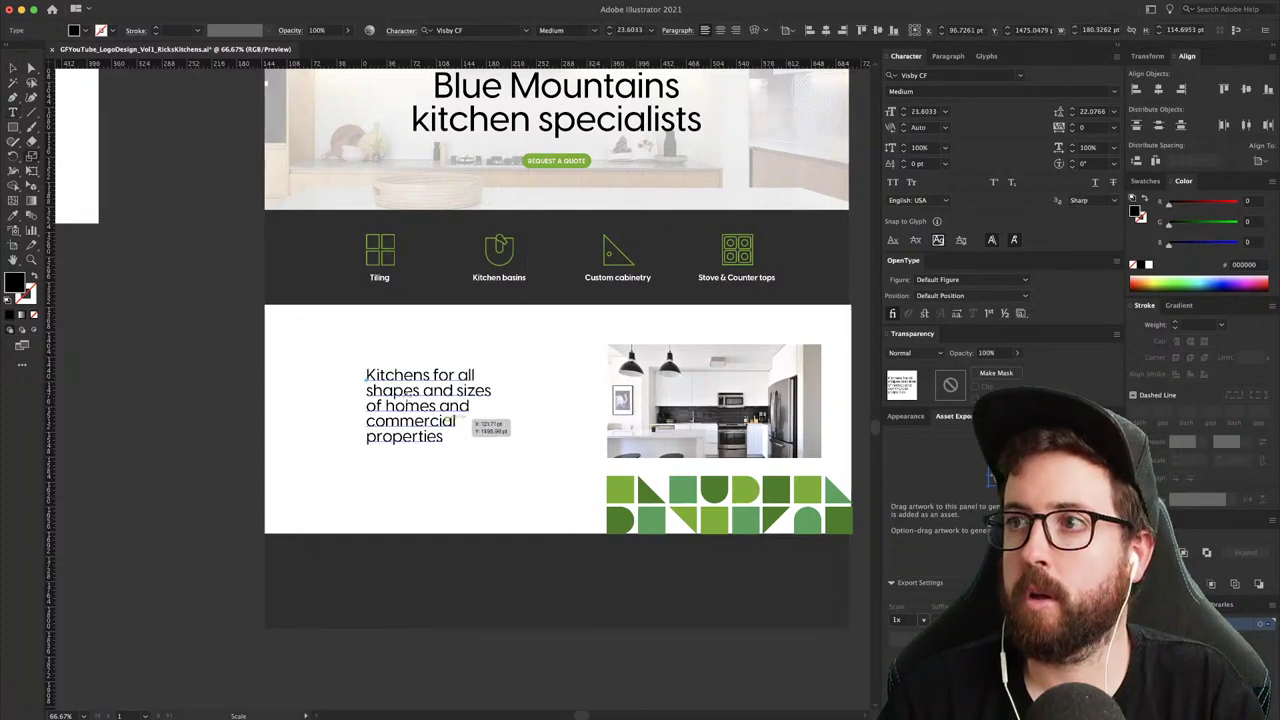
- Rebreak the heading onto three lines, replacing 'and' before 'commercial properties' with '&'
{"action": "key", "text": "t"}
{"action": "left_click", "coordinate": [367, 390]}
{"action": "key", "text": "BackSpace"}
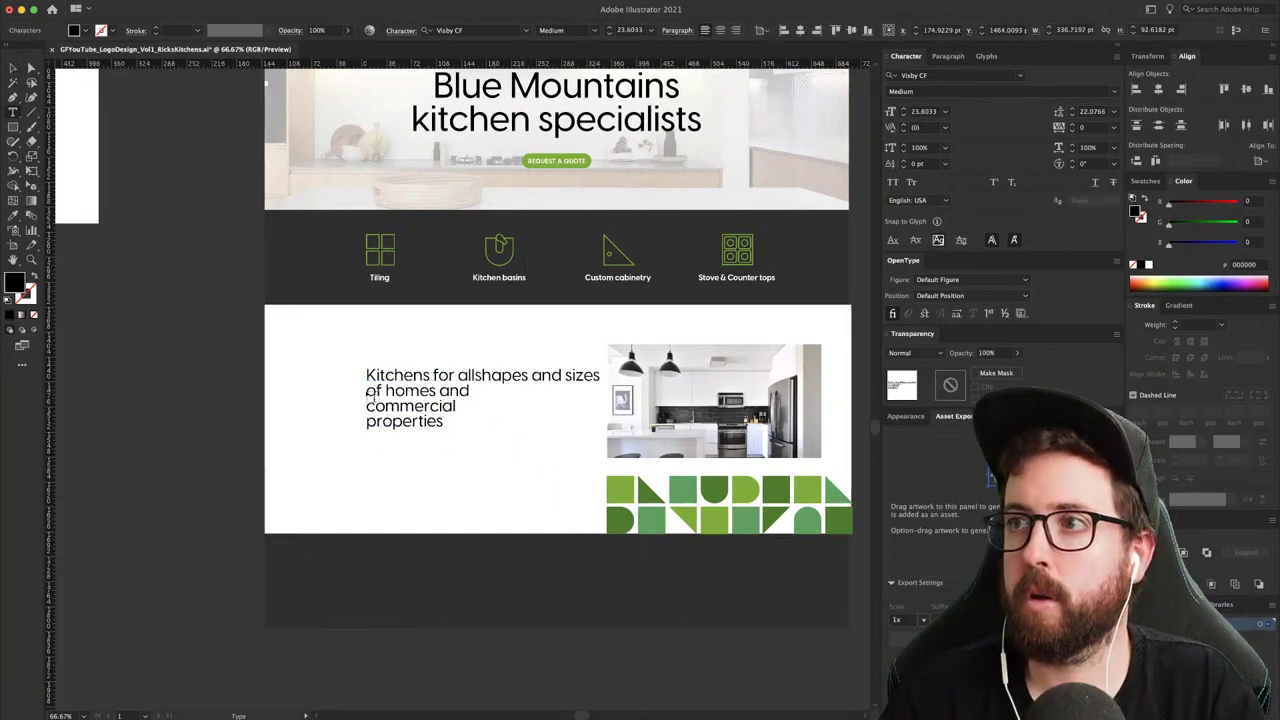
{"action": "left_click", "coordinate": [537, 375]}
{"action": "key", "text": "Return"}
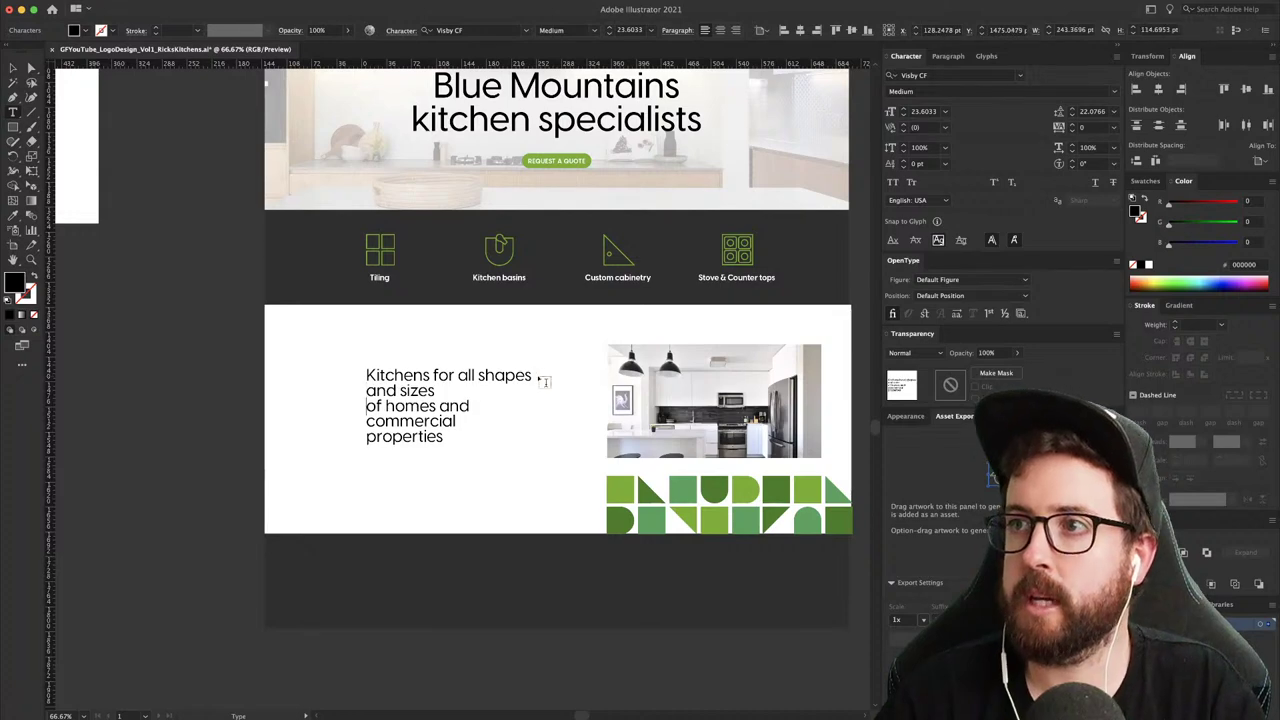
{"action": "key", "text": "Down"}
{"action": "key", "text": "BackSpace"}
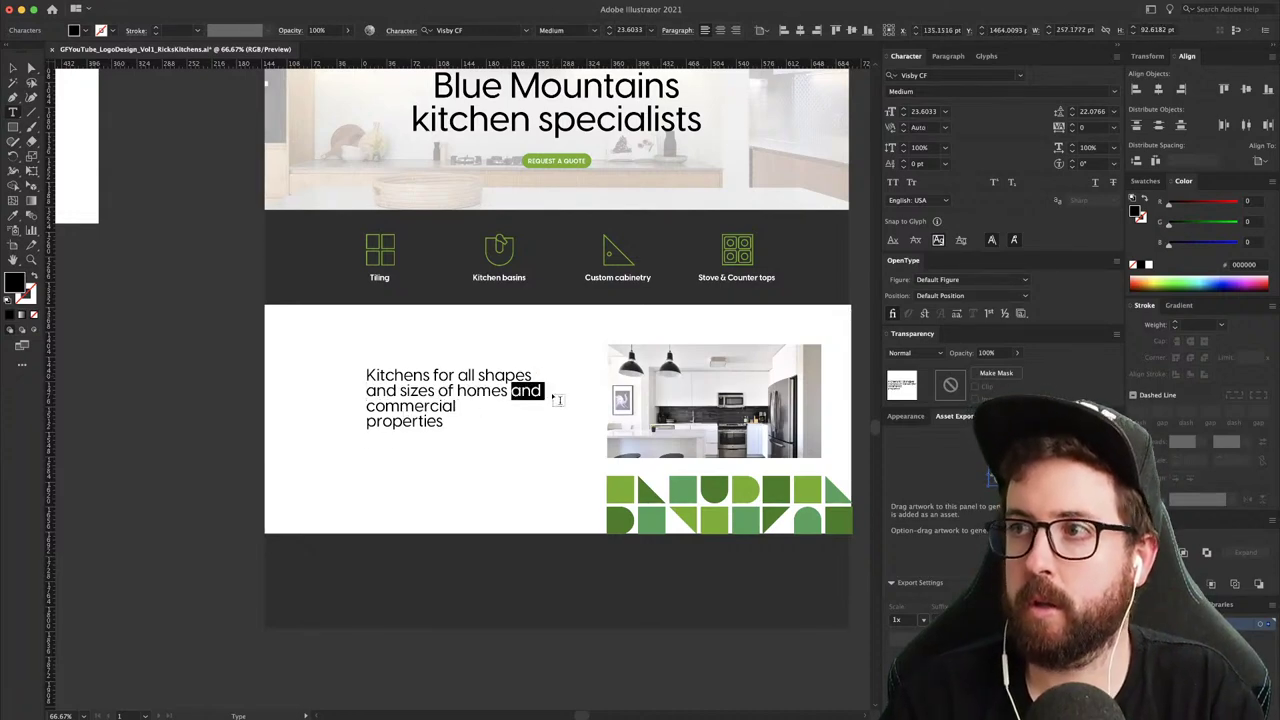
{"action": "key", "text": "BackSpace"}
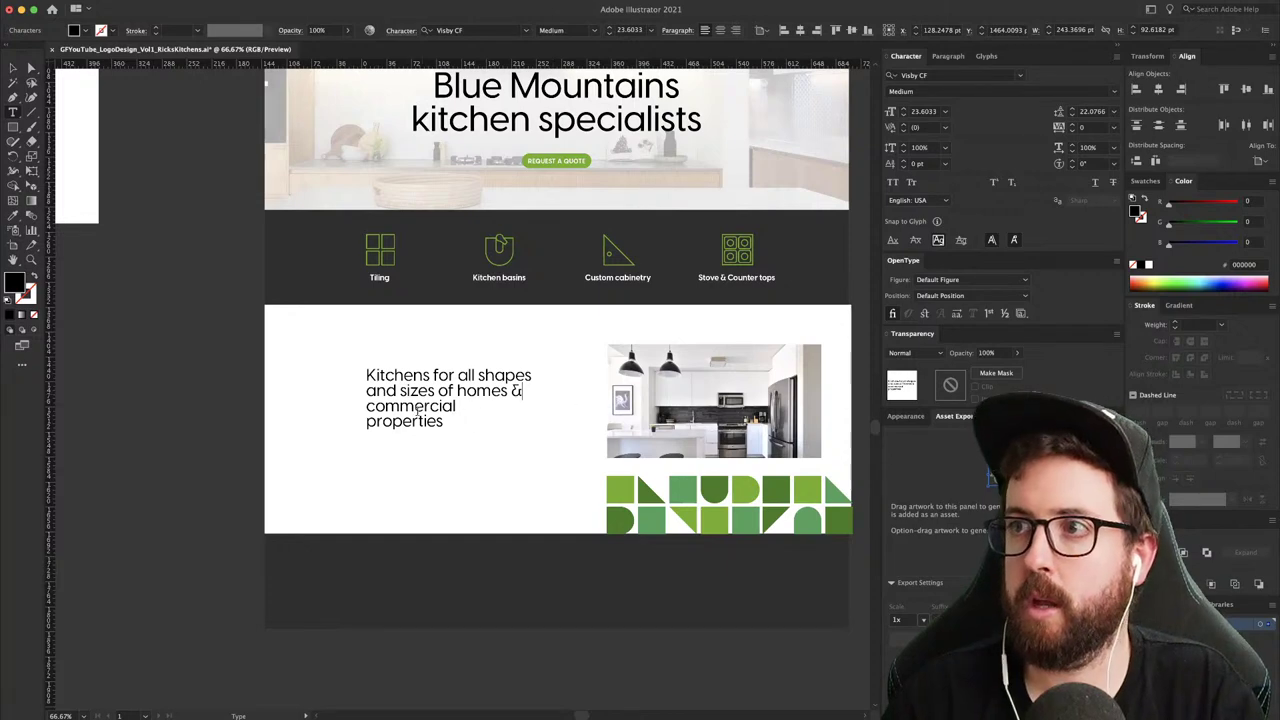
{"action": "key", "text": "BackSpace"}
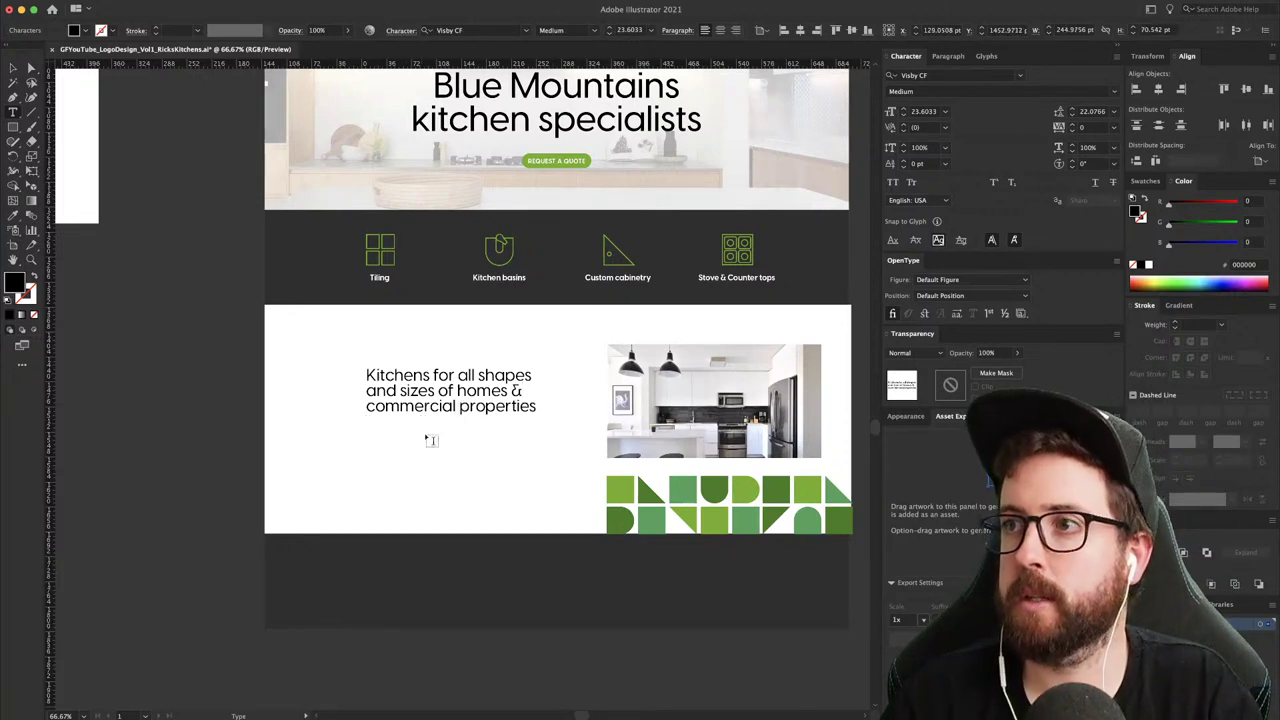
{"action": "key", "text": "Escape"}
- Move the heading up so it sits level with the kitchen photo
{"action": "key", "text": "s"}
{"action": "left_click_drag", "start_coordinate": [540, 474], "coordinate": [652, 352]}
{"action": "key", "text": "super+z"}
{"action": "key", "text": "v"}
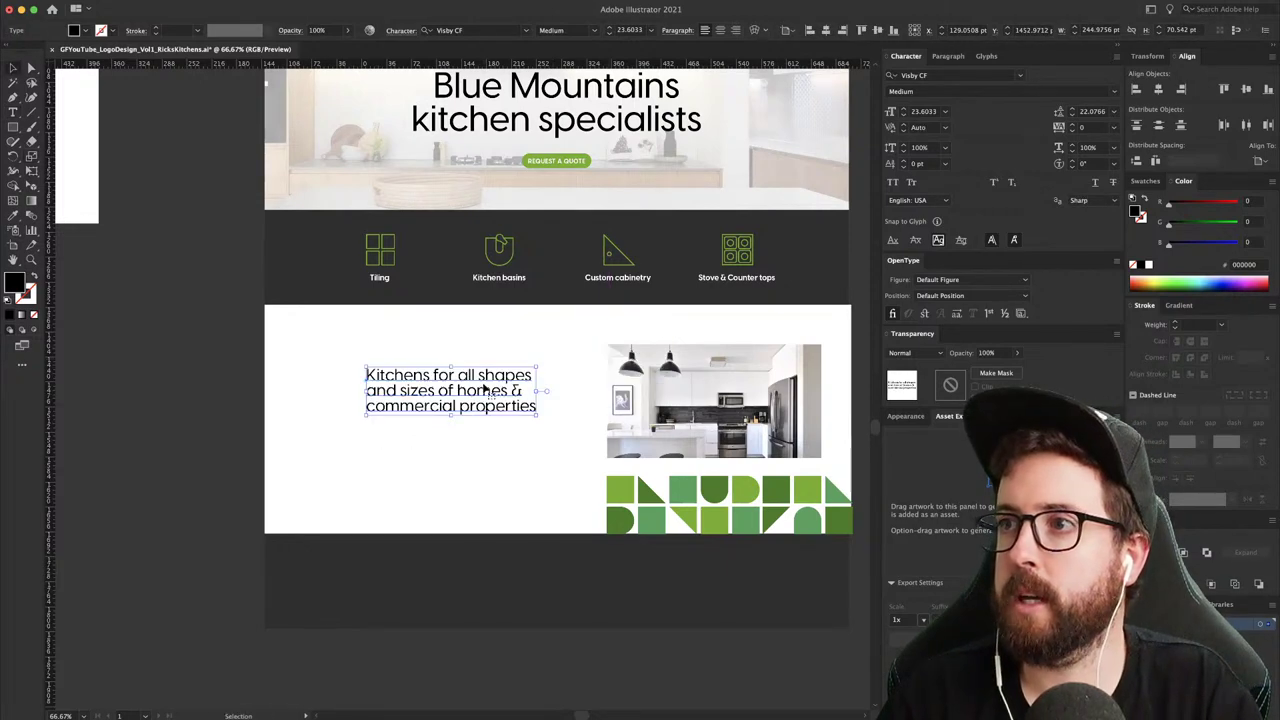
{"action": "left_click_drag", "start_coordinate": [483, 388], "coordinate": [454, 426]}
- Delete the stray heading duplicate and draw a placeholder text area below the heading
{"action": "key", "text": "BackSpace"}
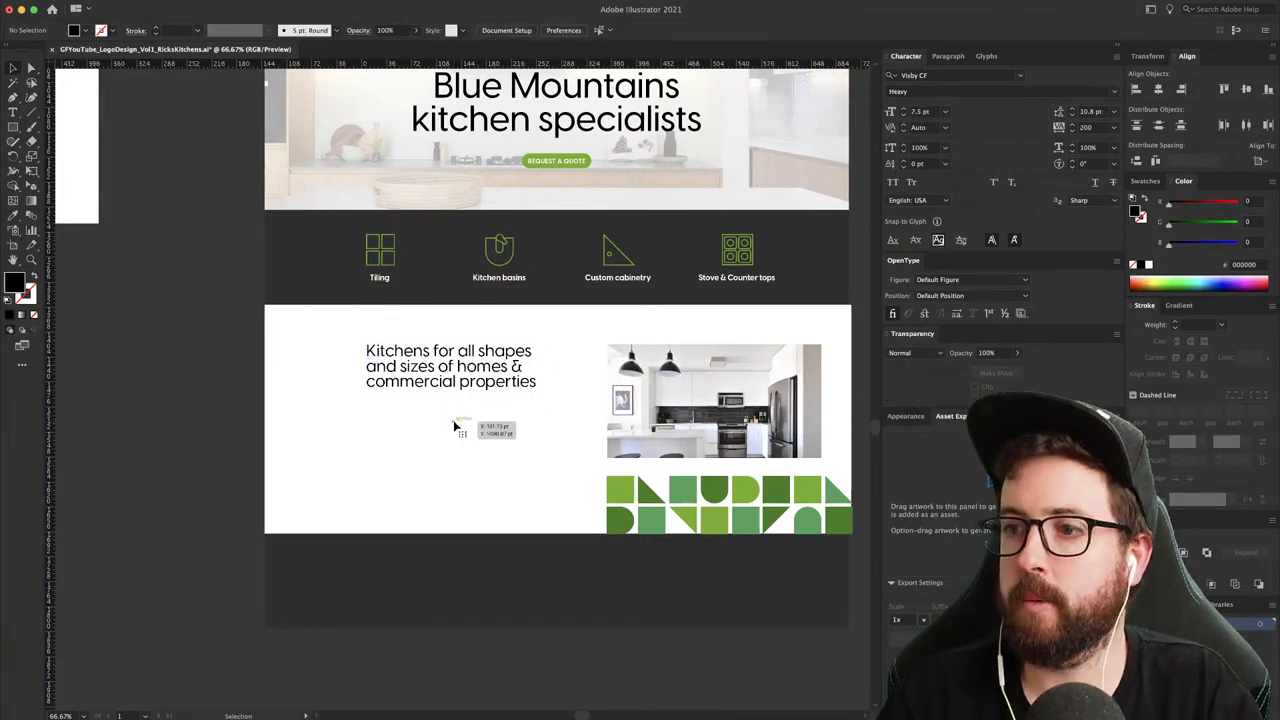
{"action": "key", "text": "t"}
{"action": "left_click_drag", "start_coordinate": [368, 404], "coordinate": [538, 477]}
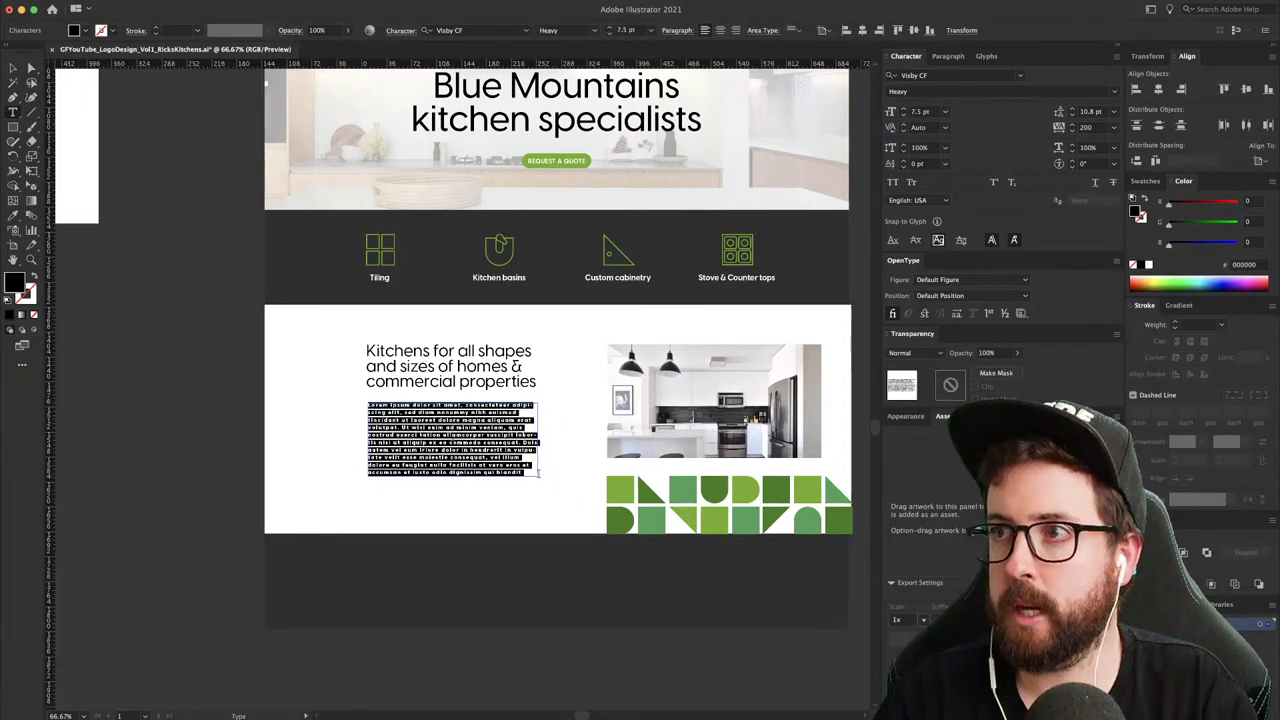
- Set the placeholder paragraph to Regular weight with tracking 15
{"action": "left_click", "coordinate": [947, 91]}
{"action": "type", "text": "Regular"}
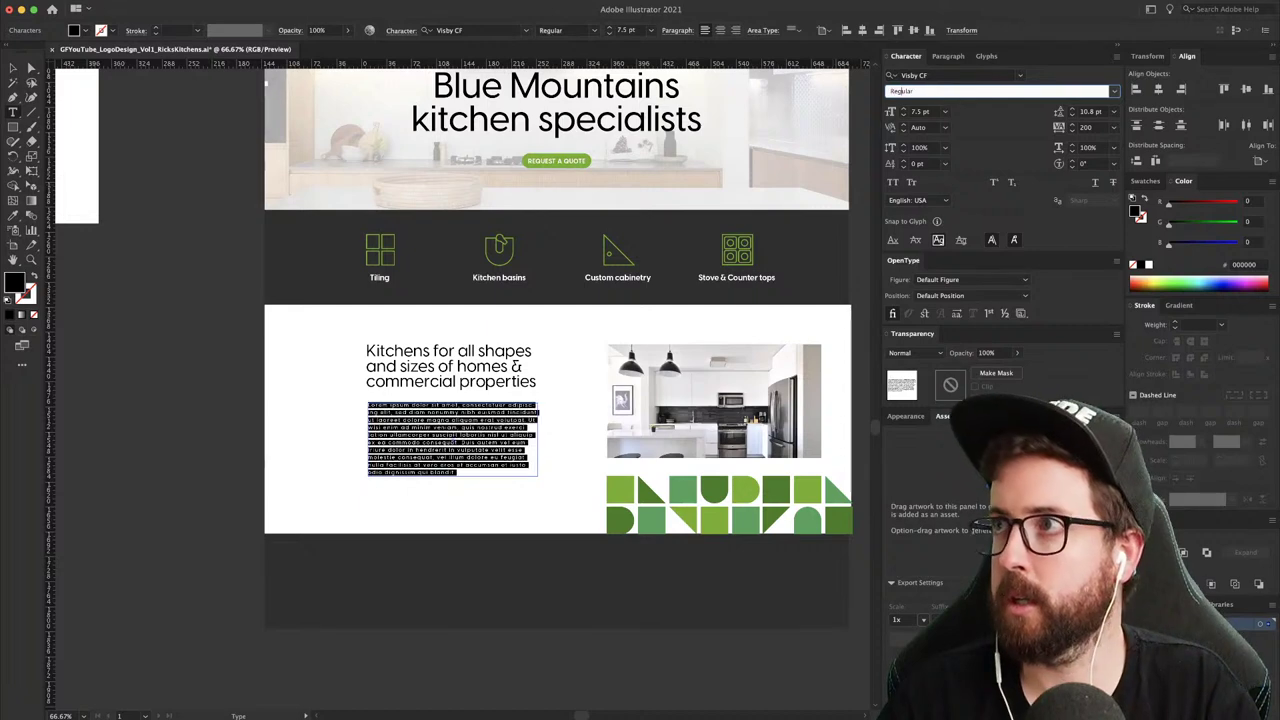
{"action": "key", "text": "Return"}
{"action": "left_click", "coordinate": [1096, 125]}
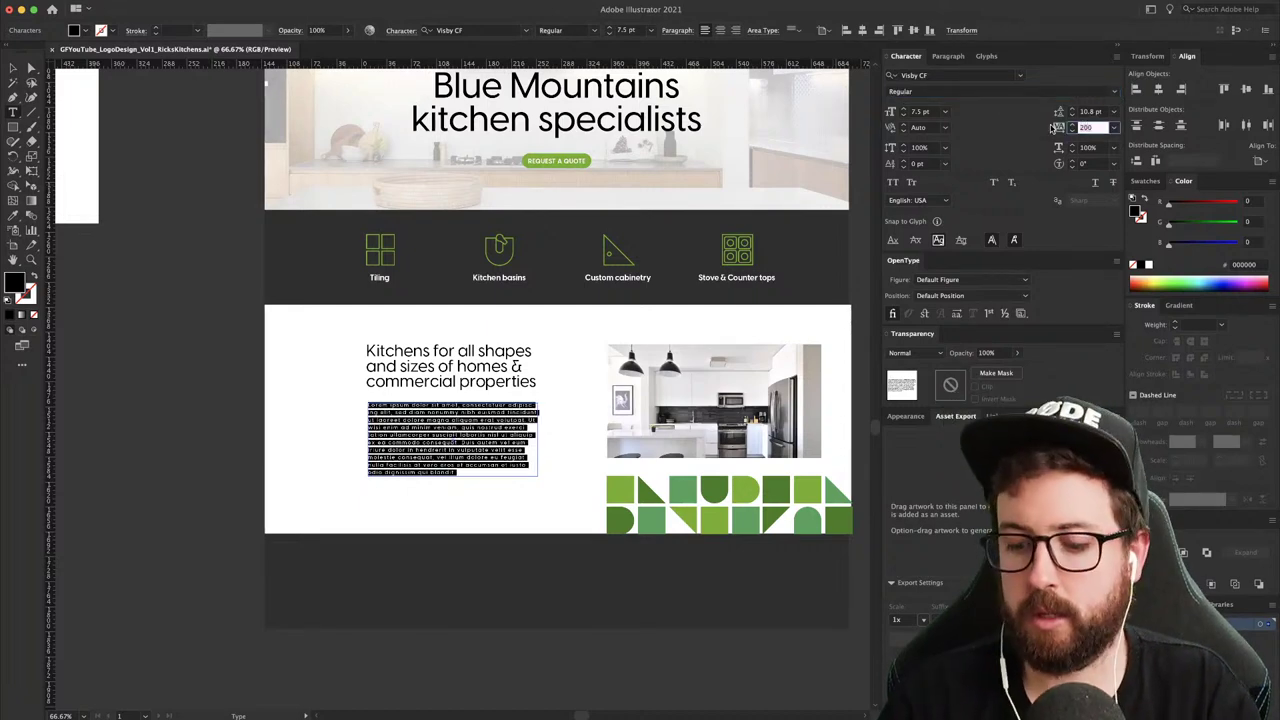
{"action": "type", "text": "0"}
{"action": "key", "text": "Tab"}
{"action": "left_click", "coordinate": [1090, 127]}
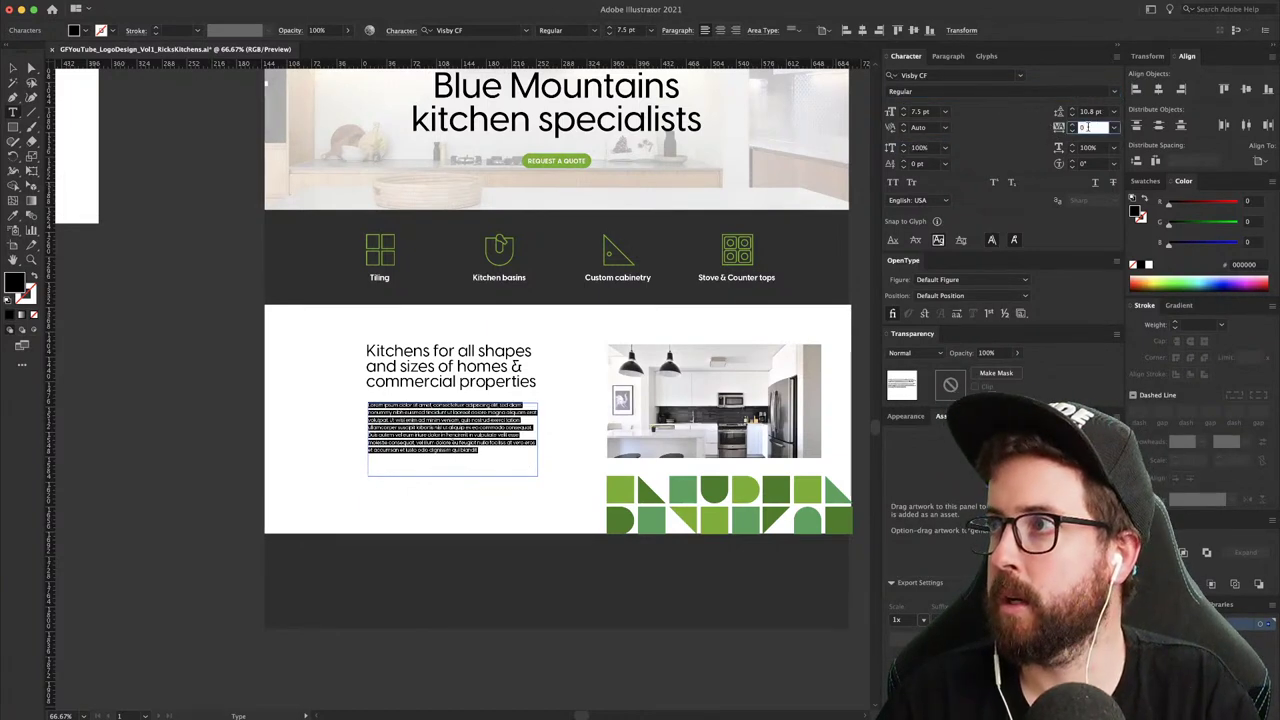
{"action": "type", "text": "15"}
{"action": "key", "text": "Tab"}
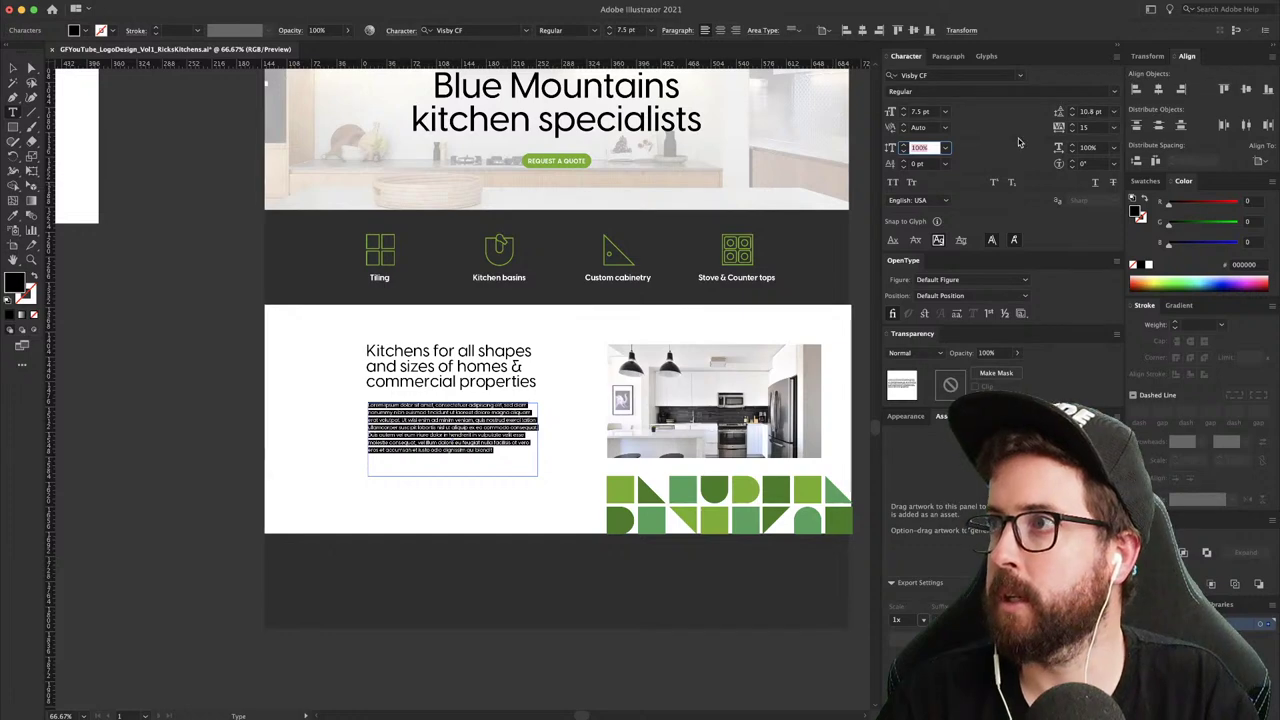
{"action": "key", "text": "Escape"}
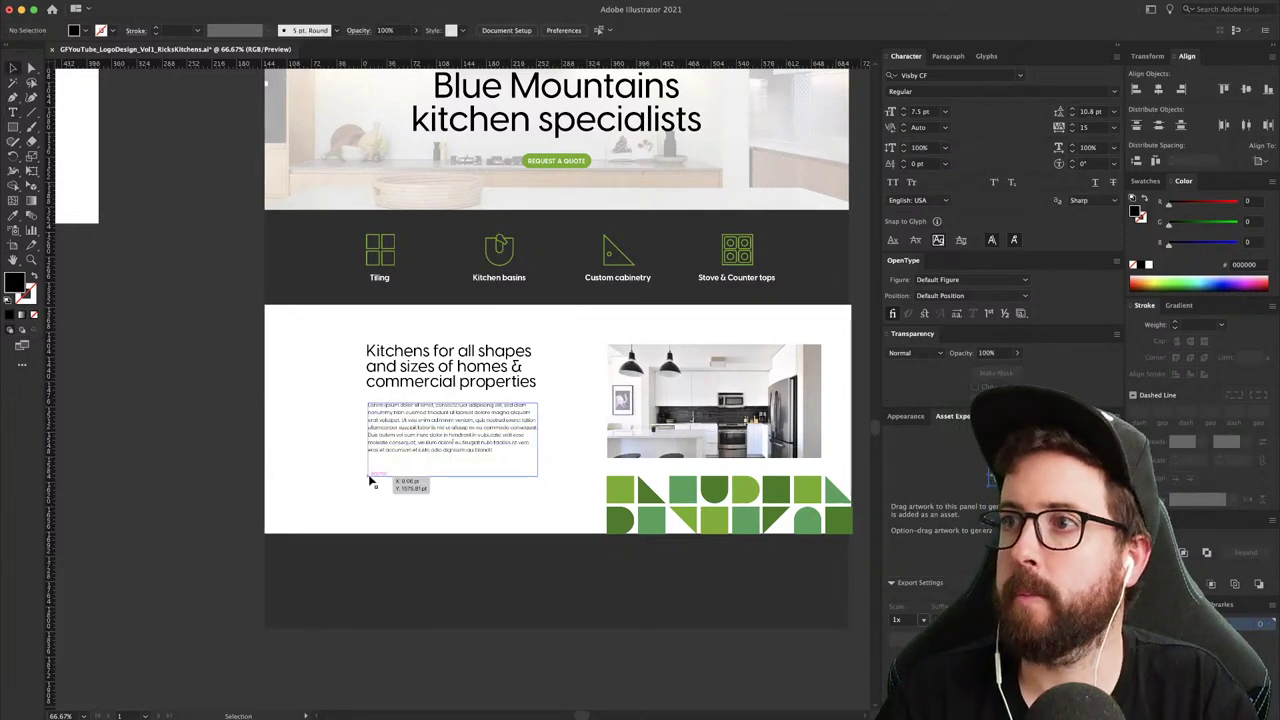
- Delete the extra placeholder lines and shorten the text box to fit
{"action": "left_click", "coordinate": [509, 457]}
{"action": "double_click", "coordinate": [509, 457]}
{"action": "left_click_drag", "start_coordinate": [509, 455], "coordinate": [445, 436]}
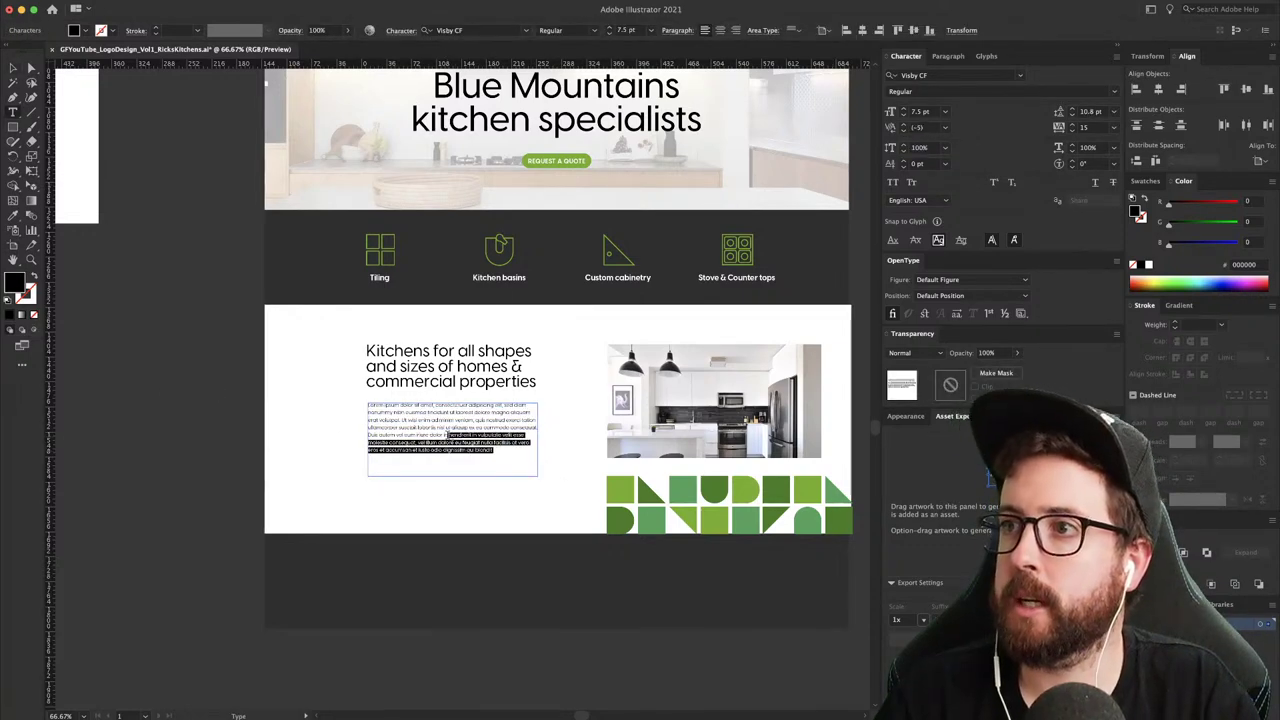
{"action": "key", "text": "BackSpace"}
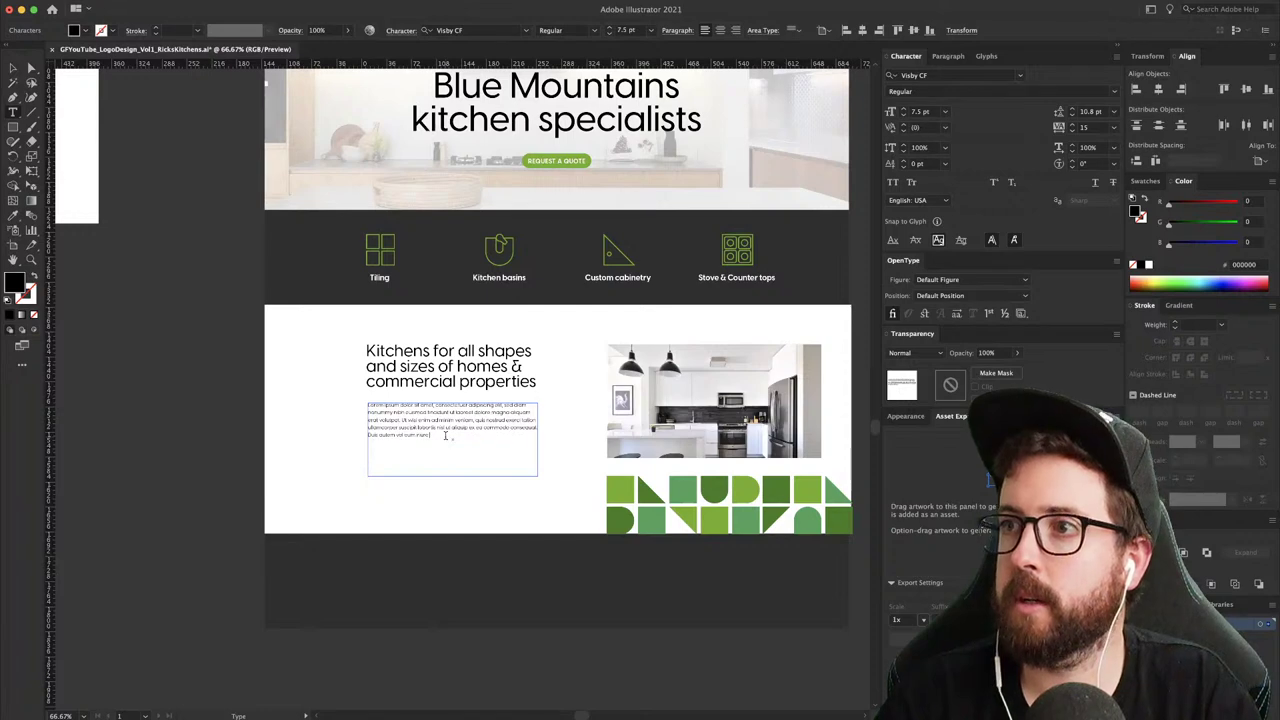
{"action": "key", "text": "Escape"}
{"action": "key", "text": "super+shift+a"}
{"action": "key", "text": "a"}
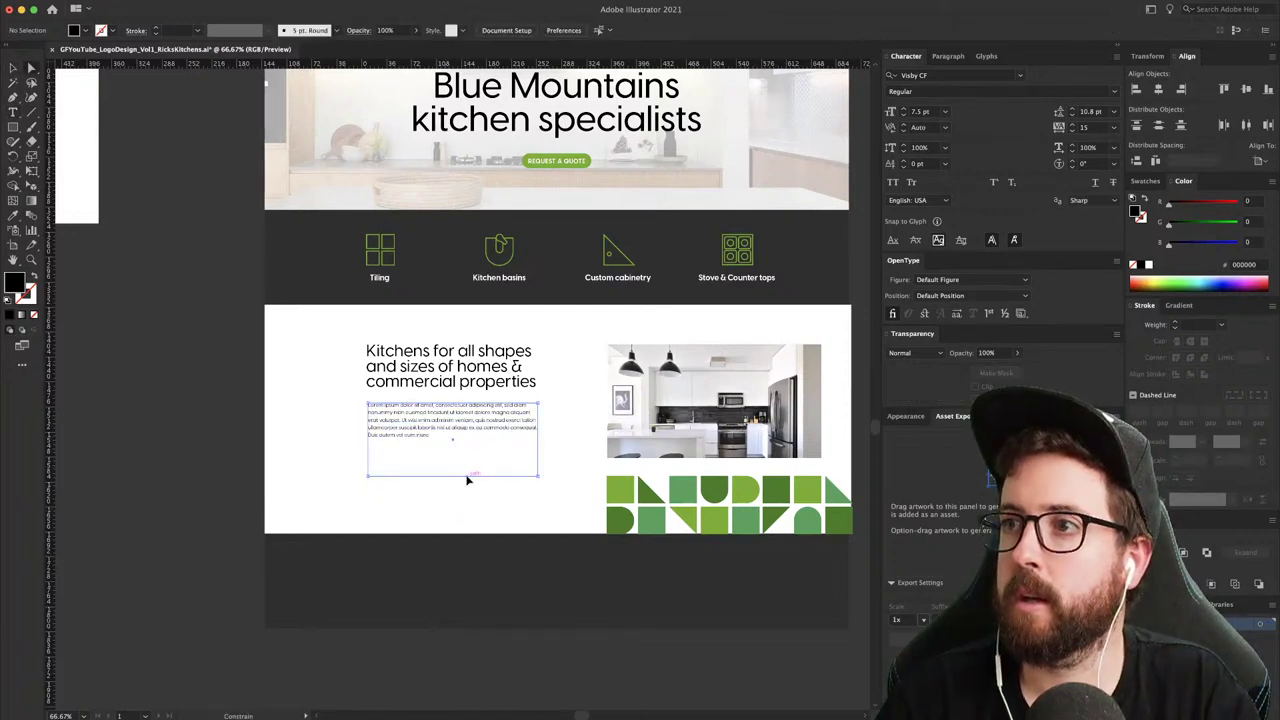
{"action": "left_click_drag", "start_coordinate": [469, 476], "coordinate": [468, 446]}
- Place a copy of the REQUEST A QUOTE button below the paragraph
{"action": "left_click", "coordinate": [474, 469]}
{"action": "key", "text": "v"}
{"action": "left_click_drag", "start_coordinate": [553, 161], "coordinate": [401, 469]}
{"action": "left_click", "coordinate": [557, 516]}
- Paste the Rick's Kitchens logo and move it into the dark footer
{"action": "left_click_drag", "start_coordinate": [557, 516], "coordinate": [429, 513]}
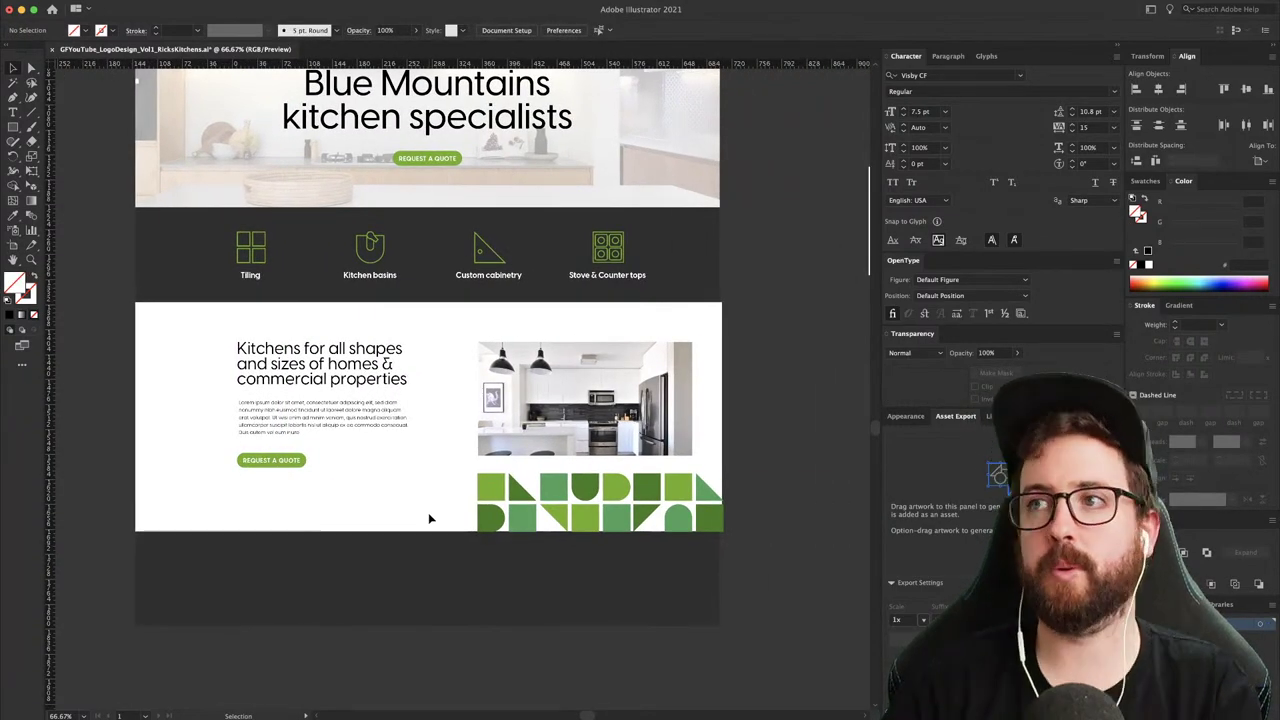
{"action": "scroll", "coordinate": [680, 457], "scroll_direction": "up", "scroll_amount": 3}
{"action": "scroll", "coordinate": [645, 435], "scroll_direction": "up", "scroll_amount": 5}
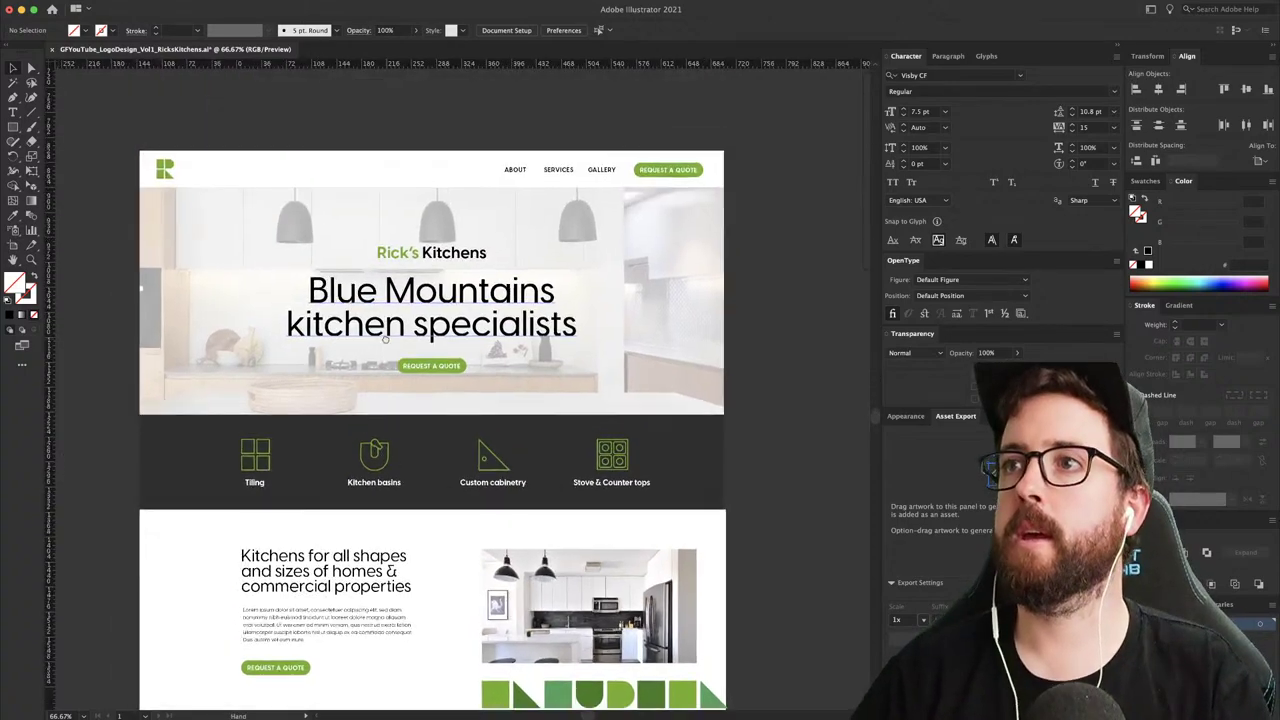
{"action": "left_click", "coordinate": [162, 172]}
{"action": "left_click", "coordinate": [183, 138]}
{"action": "scroll", "coordinate": [313, 352], "scroll_direction": "up", "scroll_amount": 12}
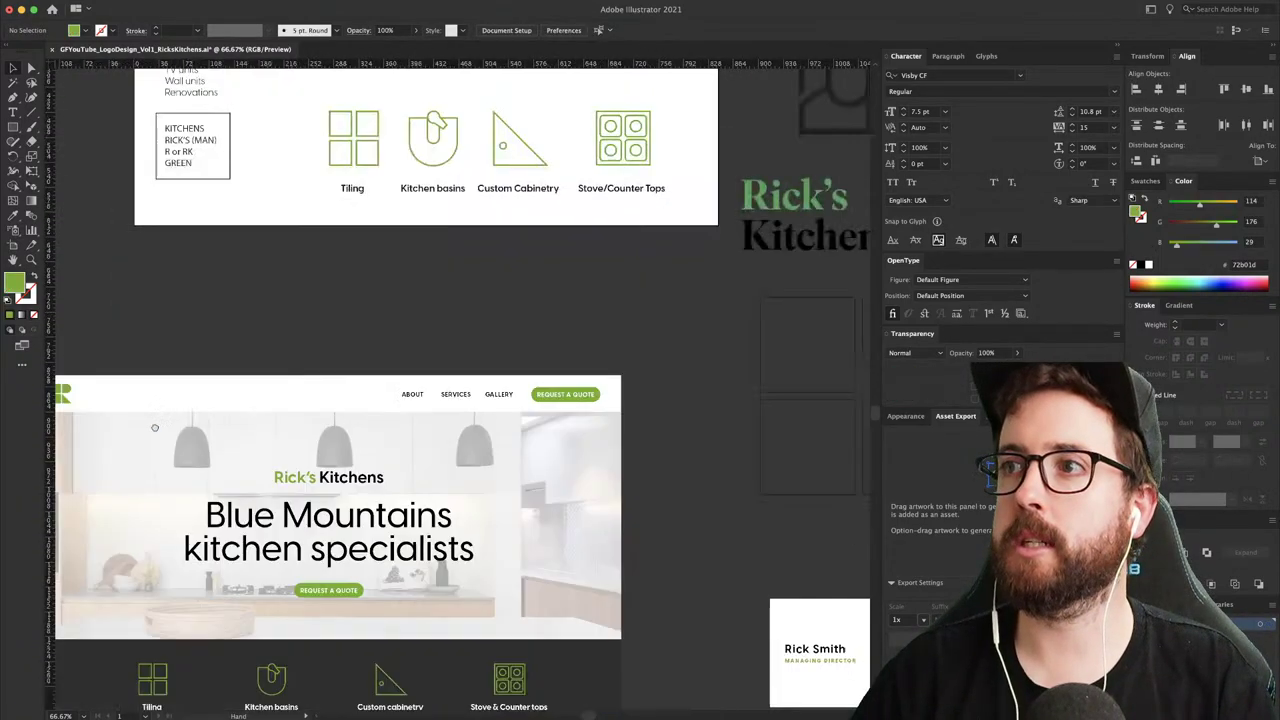
{"action": "left_click_drag", "start_coordinate": [265, 514], "coordinate": [365, 298]}
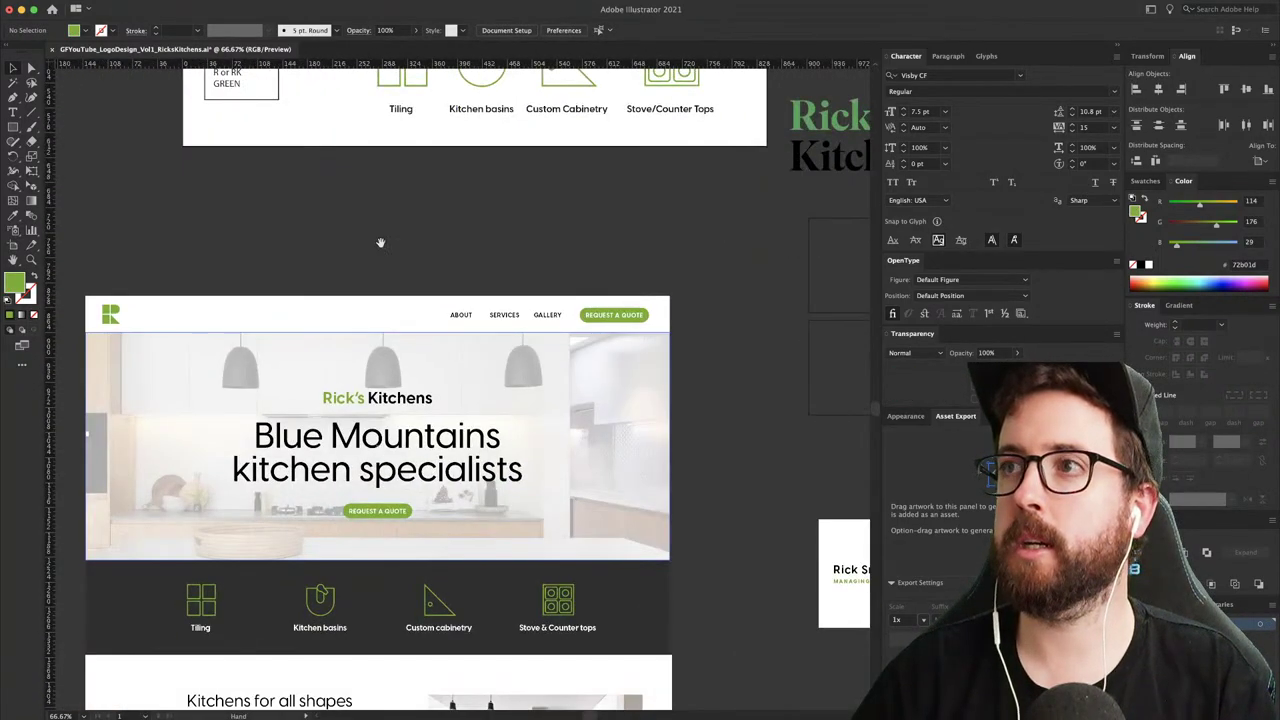
{"action": "scroll", "coordinate": [380, 242], "scroll_direction": "up", "scroll_amount": 7}
{"action": "left_click_drag", "start_coordinate": [541, 201], "coordinate": [543, 204]}
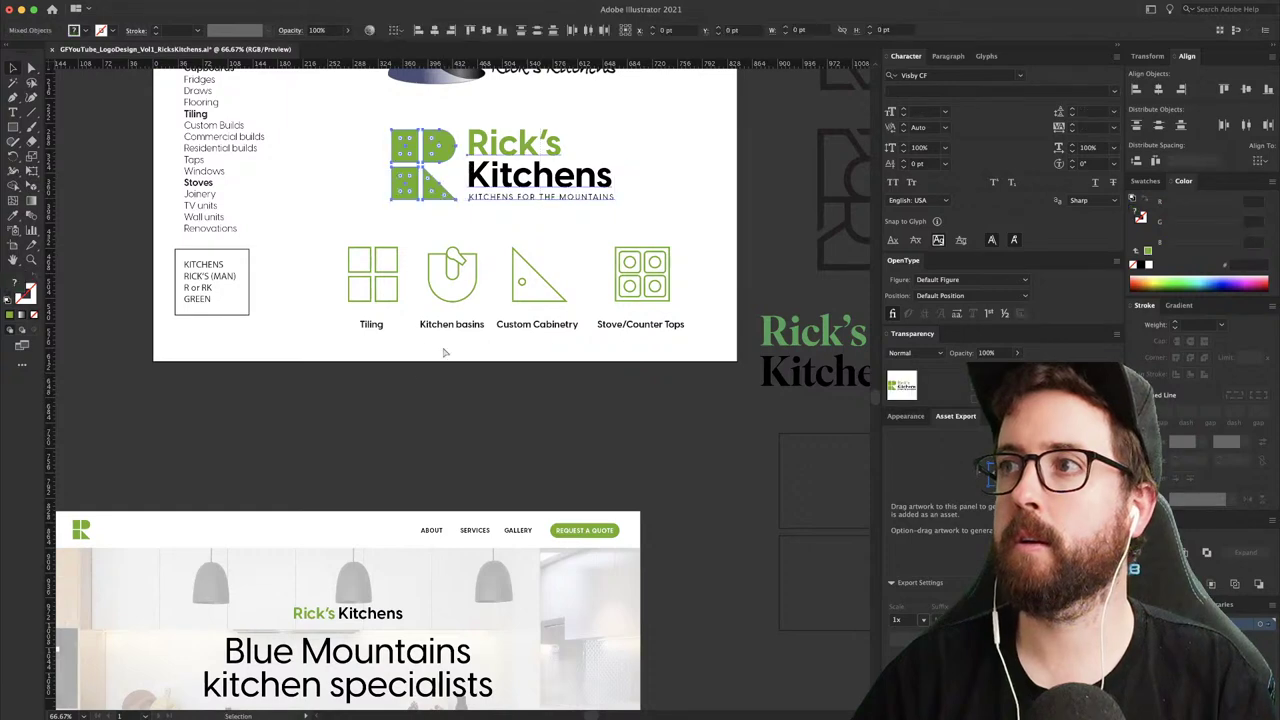
{"action": "scroll", "coordinate": [445, 351], "scroll_direction": "down", "scroll_amount": 18}
{"action": "key", "text": "cmd+v"}
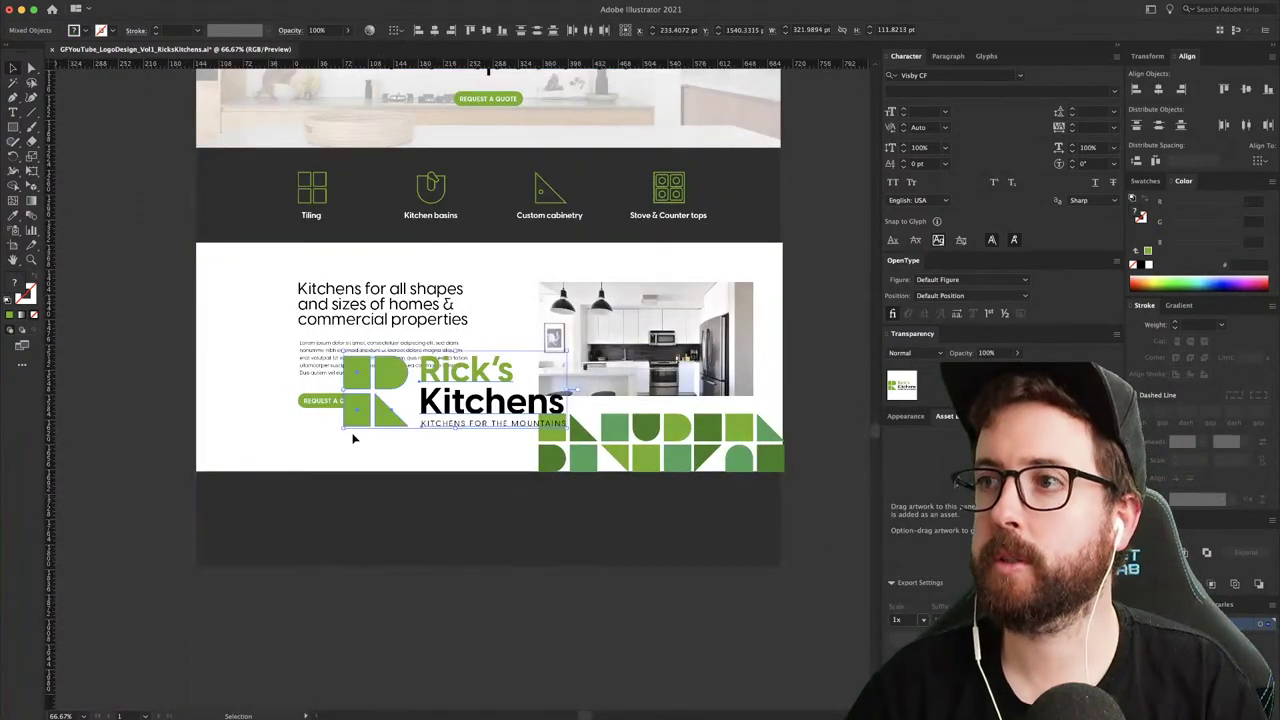
{"action": "left_click_drag", "start_coordinate": [370, 417], "coordinate": [329, 543]}
- Scale the footer logo down to about 44% from its top-left corner
{"action": "key", "text": "s"}
{"action": "left_click", "coordinate": [298, 484]}
{"action": "left_click_drag", "start_coordinate": [449, 566], "coordinate": [381, 519]}
{"action": "key", "text": "v"}
{"action": "left_click", "coordinate": [404, 530]}
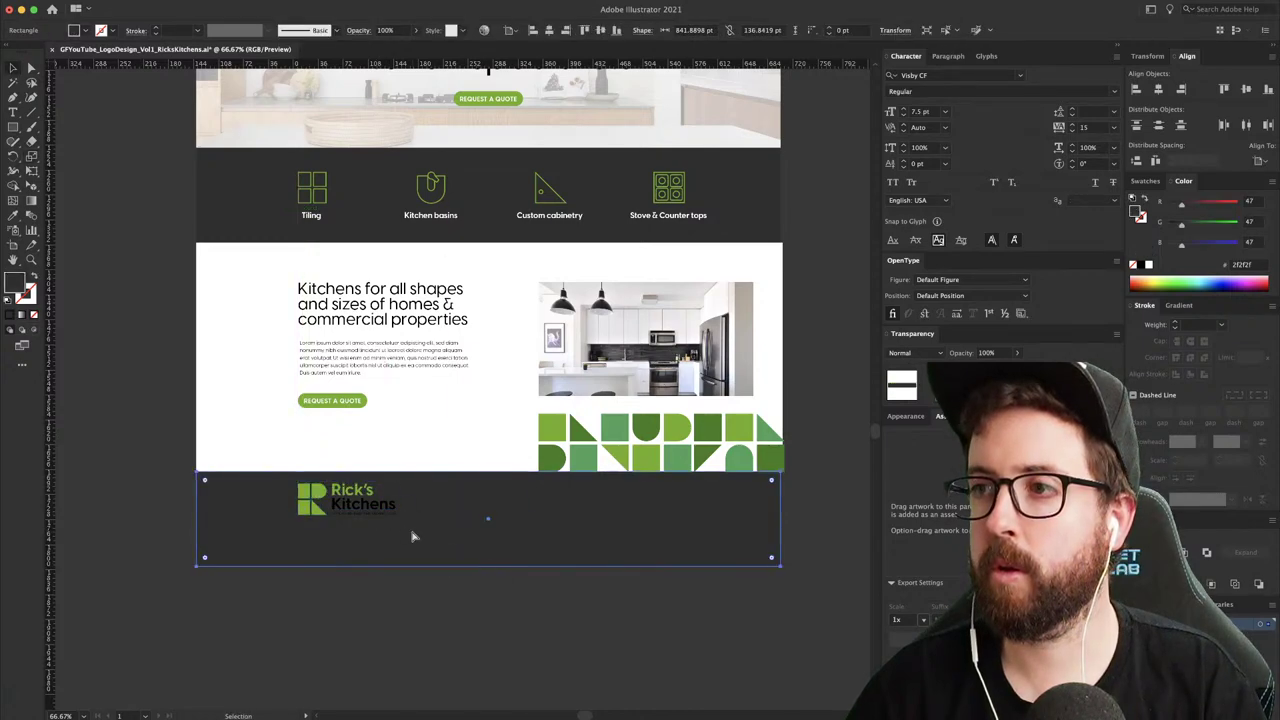
- Turn the 'Kitchens' word in the footer logo white
{"action": "key", "text": "super+2"}
{"action": "key", "text": "a"}
{"action": "left_click", "coordinate": [338, 508]}
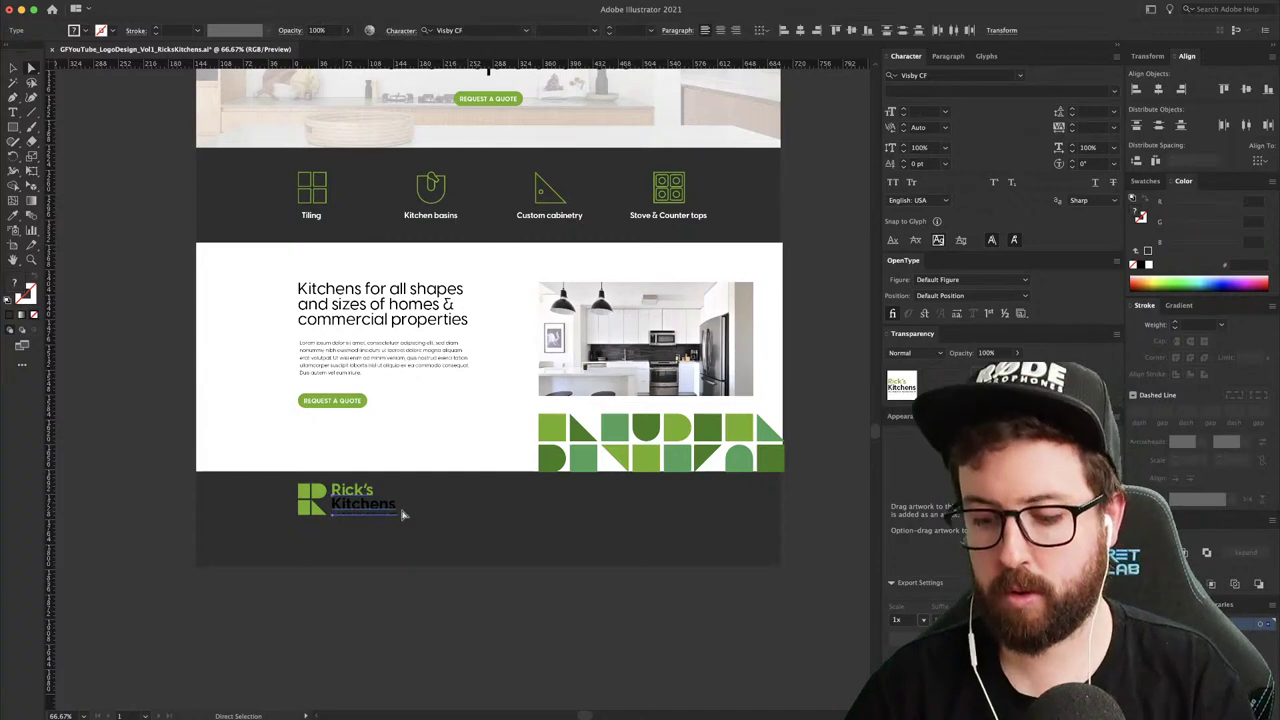
{"action": "key", "text": "i"}
{"action": "left_click", "coordinate": [431, 428]}
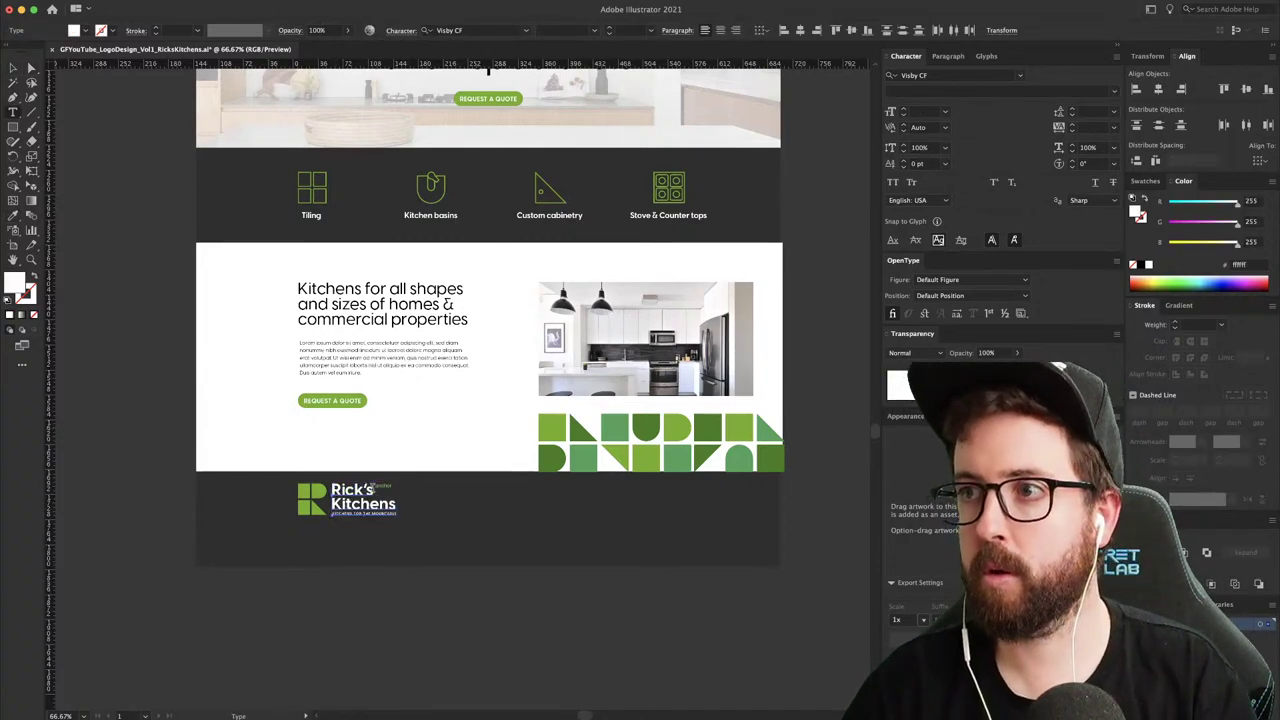
{"action": "key", "text": "Escape"}
- Eyedrop the logo green onto the 'Rick's' text
{"action": "key", "text": "i"}
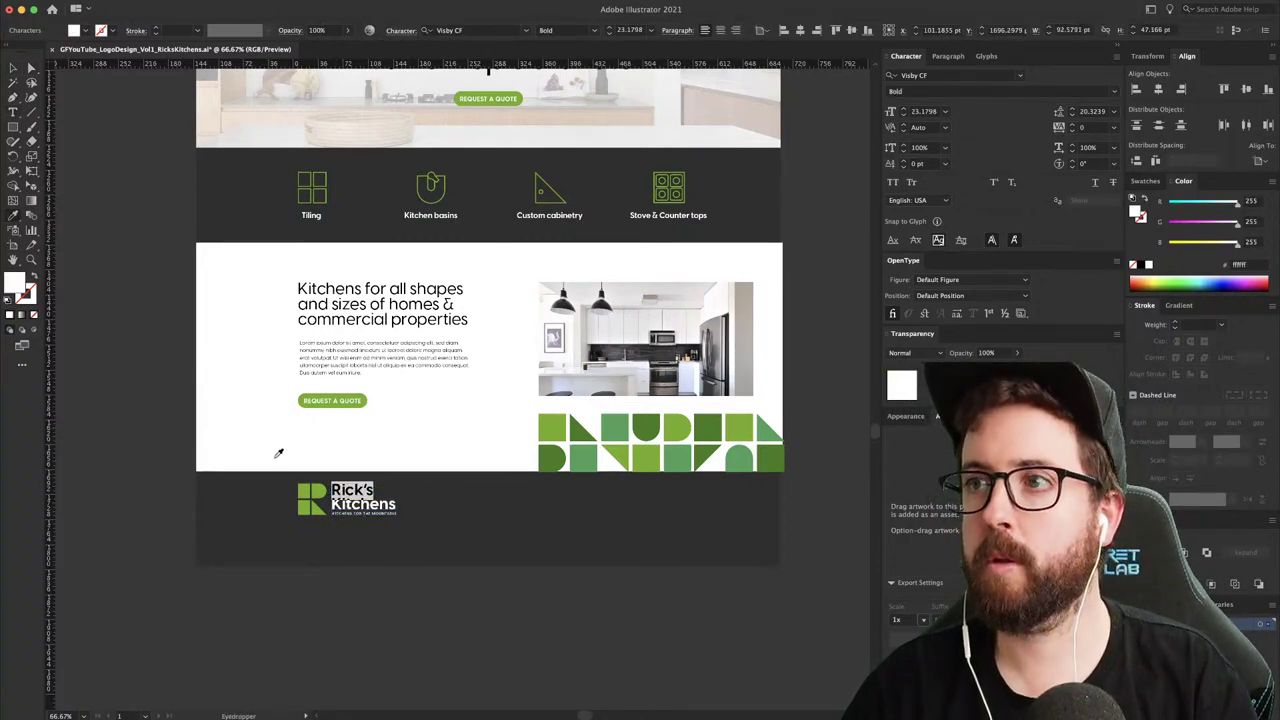
{"action": "left_click", "coordinate": [303, 492]}
{"action": "key", "text": "v"}
{"action": "left_click", "coordinate": [405, 446]}
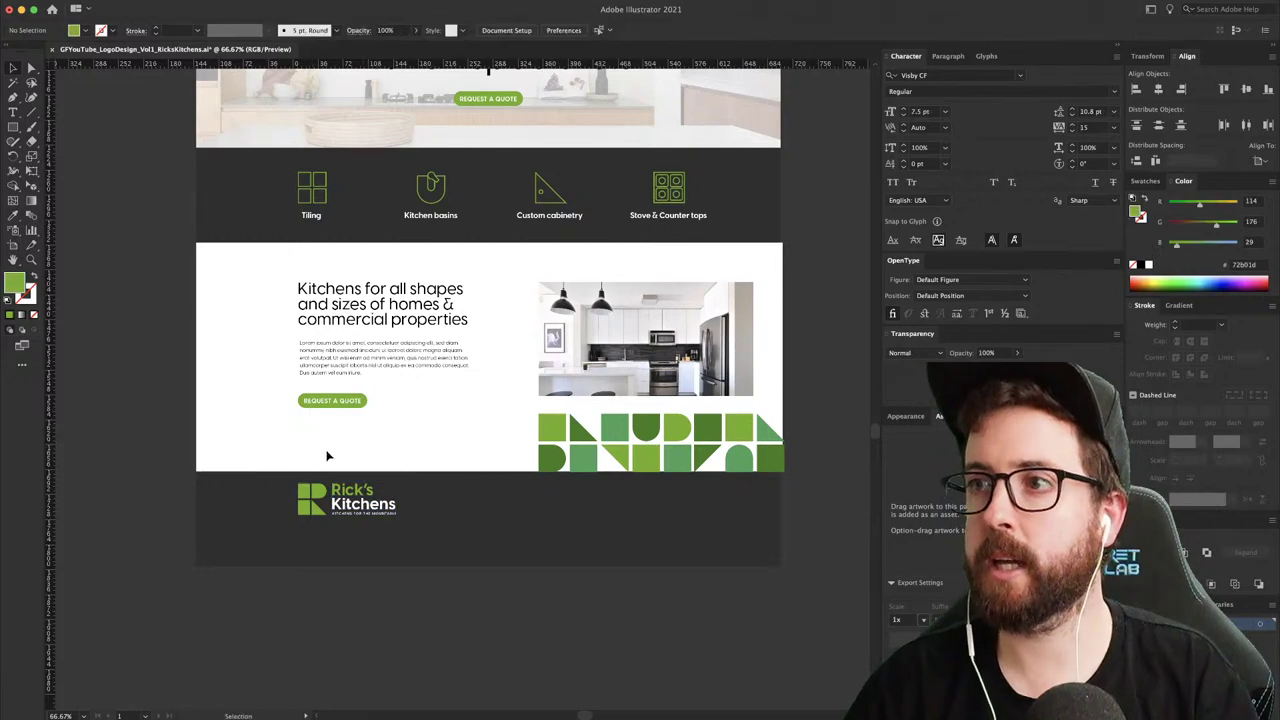
- Nudge the footer logo down and open GF_2020Rebrand_V1.ai without relinking missing images
{"action": "mouse_move", "coordinate": [366, 523]}
{"action": "left_mouse_down"}
{"action": "mouse_move", "coordinate": [428, 521]}
{"action": "mouse_move", "coordinate": [383, 510]}
{"action": "left_mouse_up"}
{"action": "left_click", "coordinate": [471, 523]}
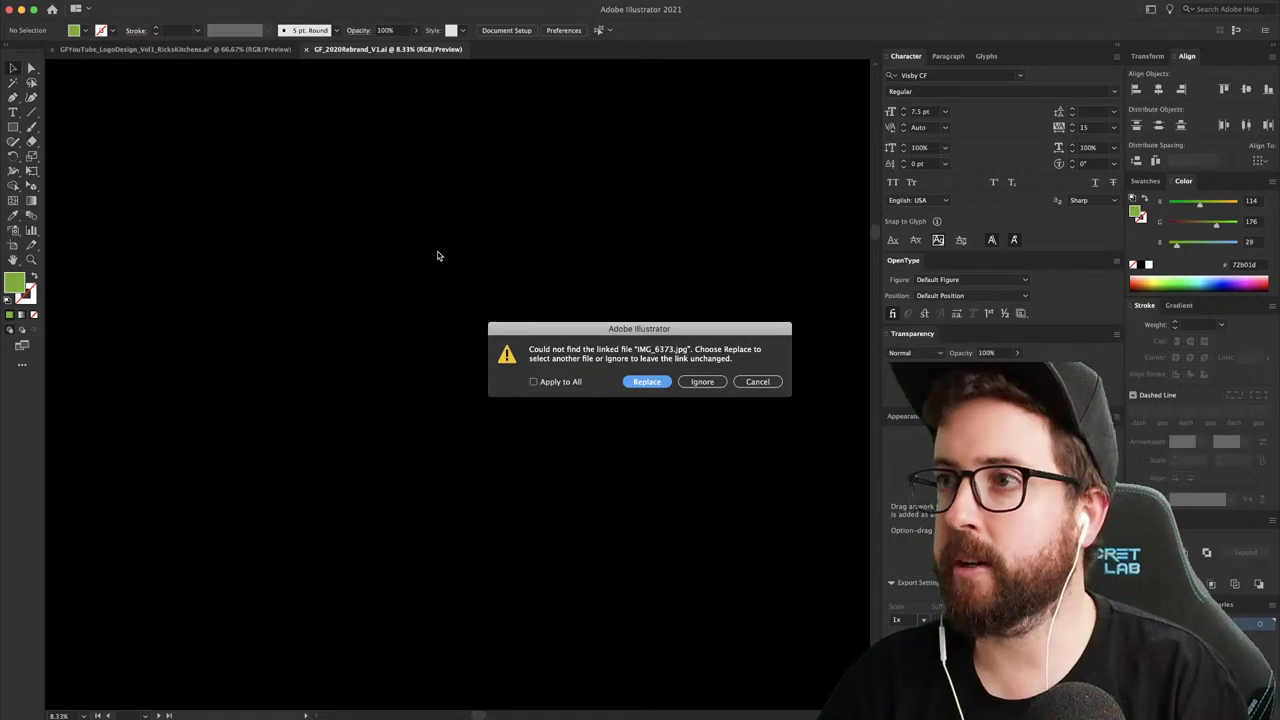
{"action": "left_click", "coordinate": [534, 381]}
{"action": "left_click", "coordinate": [702, 381]}
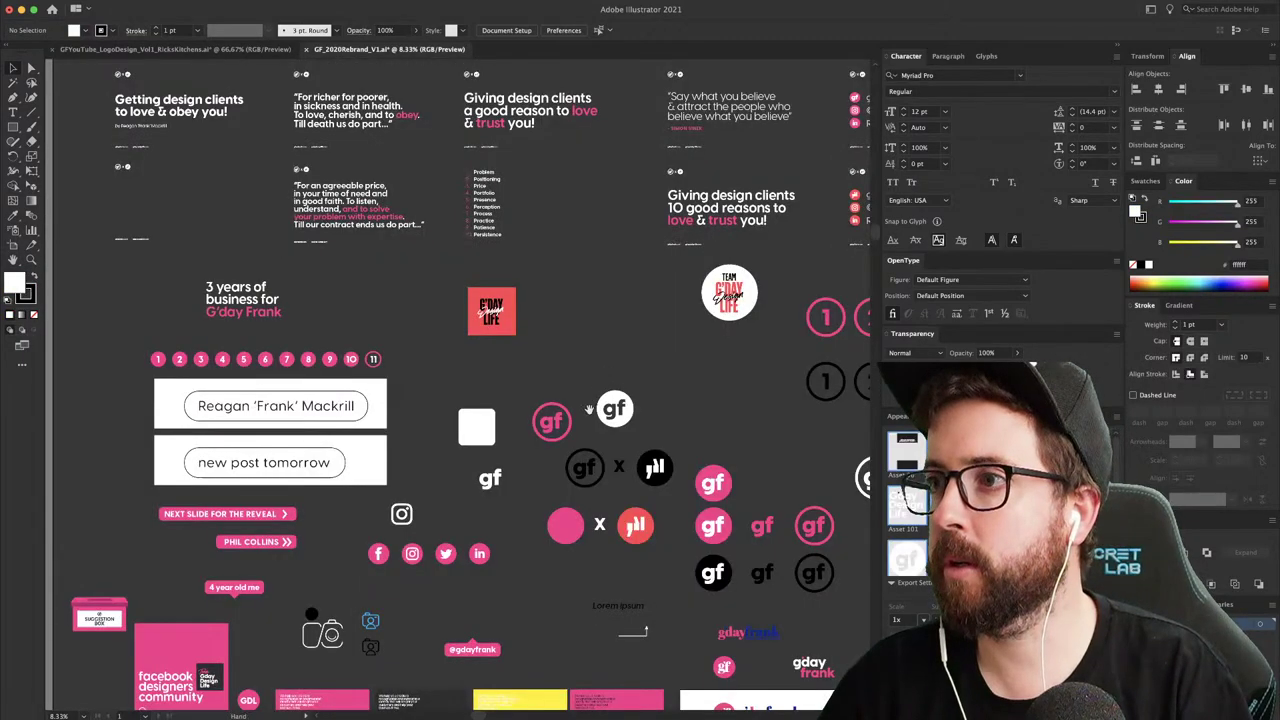
{"action": "scroll", "coordinate": [450, 400], "scroll_direction": "down", "scroll_amount": 3}
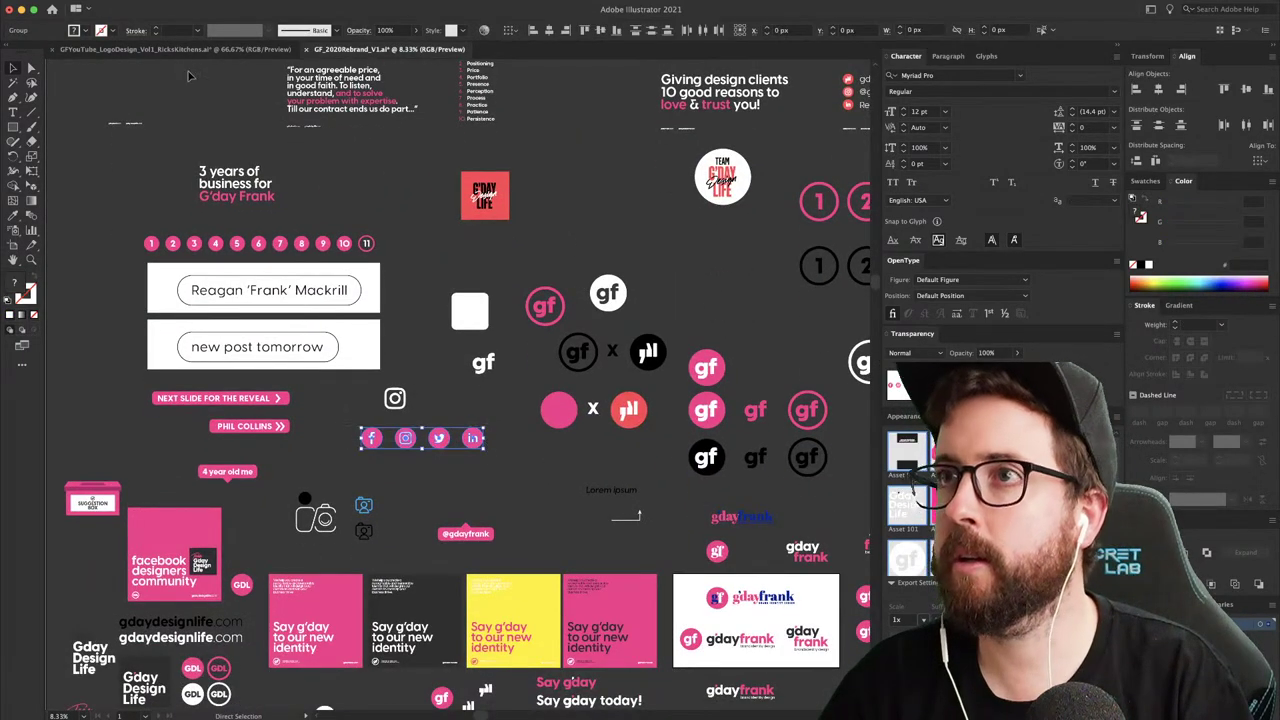
- Paste the pink social icons into the Rick's page, shrink them, and move them into the footer
{"action": "key", "text": "ctrl+Tab"}
{"action": "key", "text": "ctrl+v"}
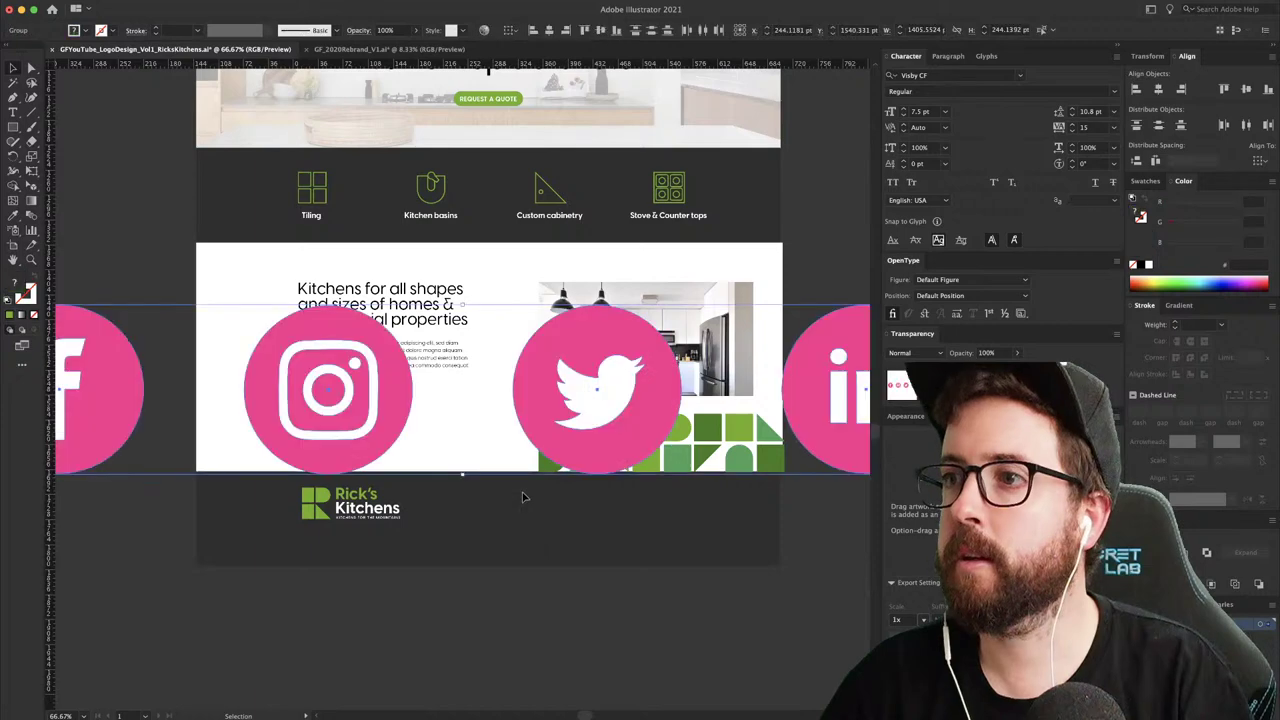
{"action": "left_click_drag", "start_coordinate": [462, 474], "coordinate": [577, 329]}
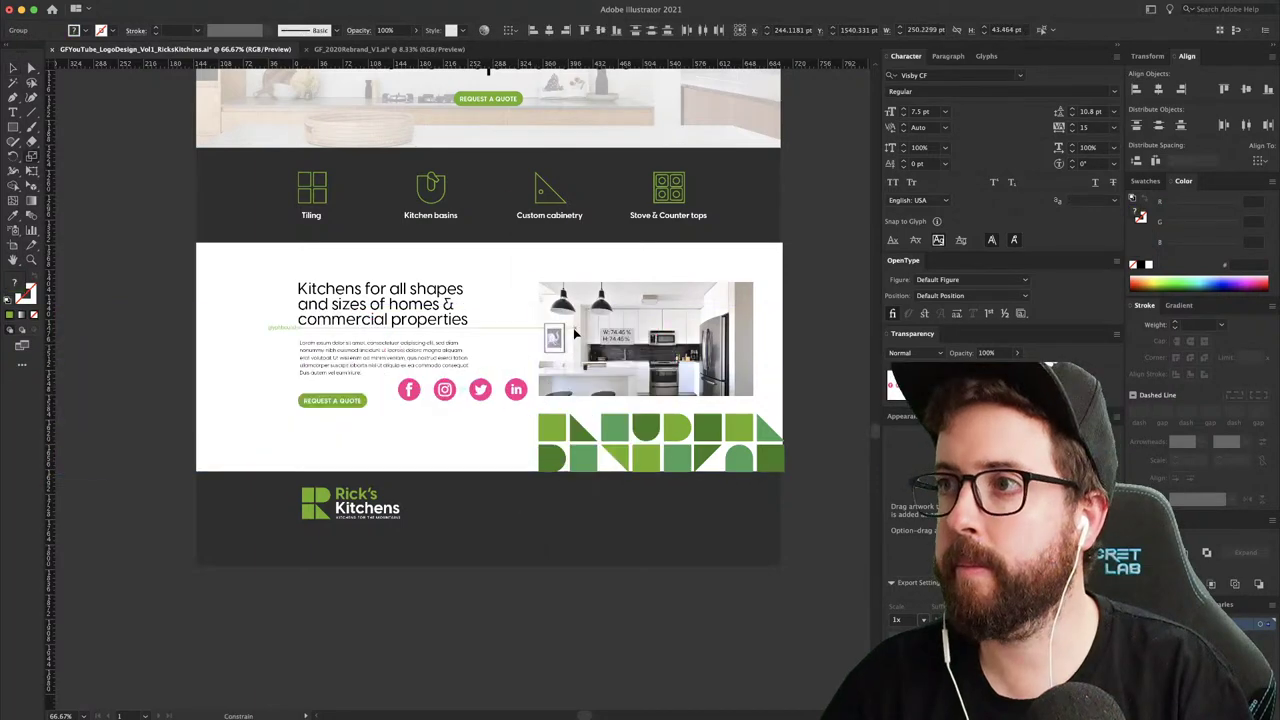
{"action": "left_click_drag", "start_coordinate": [506, 380], "coordinate": [759, 538]}
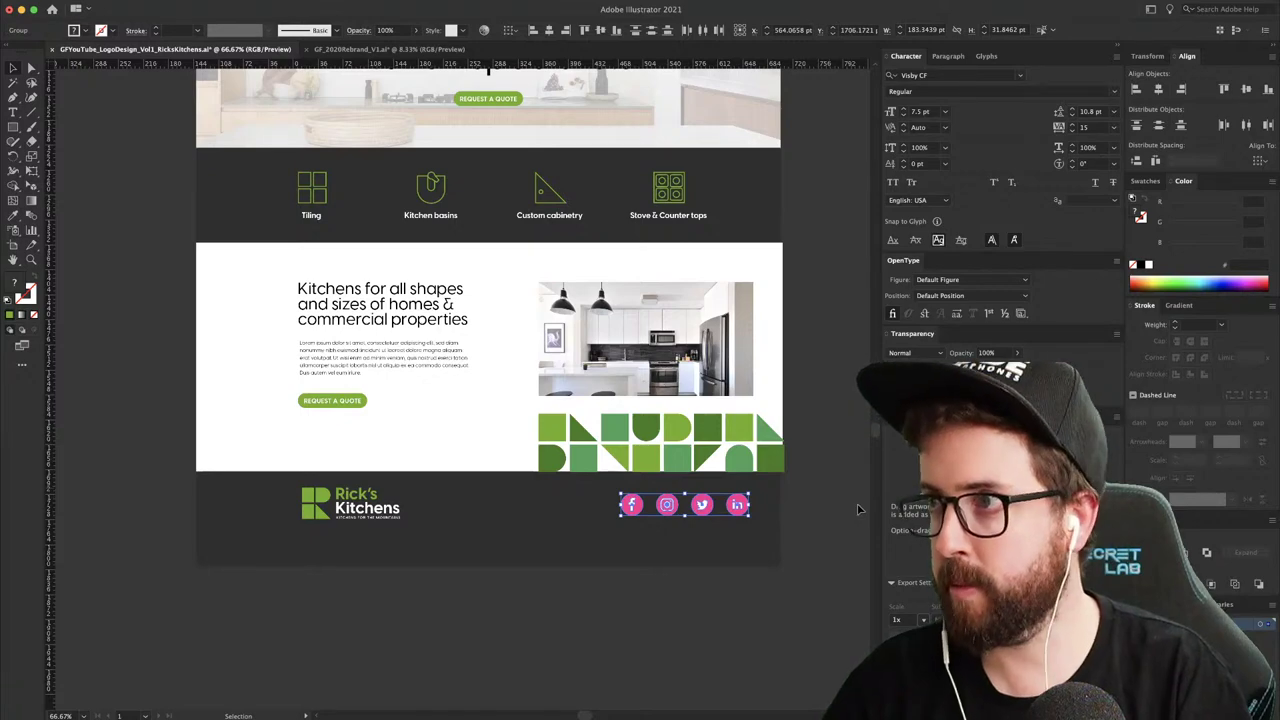
{"action": "left_click", "coordinate": [760, 528]}
- Recolour the social icons with the logo green
{"action": "left_click_drag", "start_coordinate": [634, 516], "coordinate": [626, 515]}
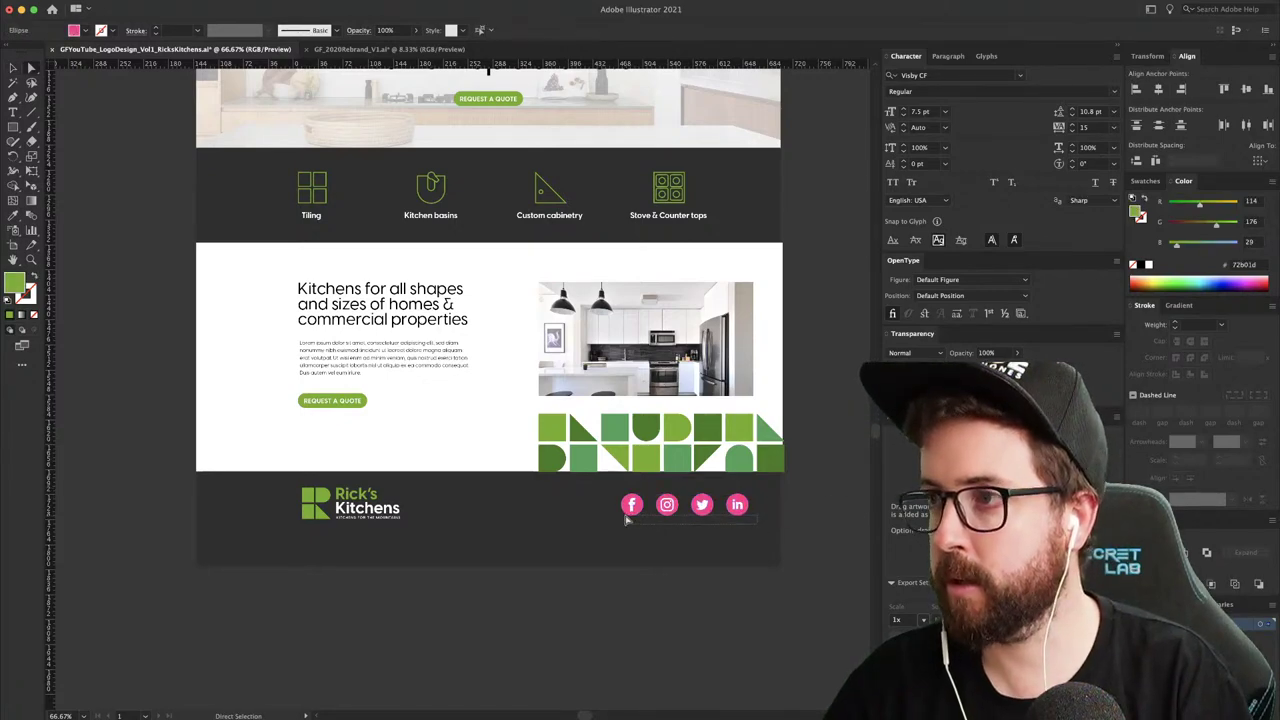
{"action": "key", "text": "i"}
{"action": "left_click", "coordinate": [329, 494]}
{"action": "key", "text": "v"}
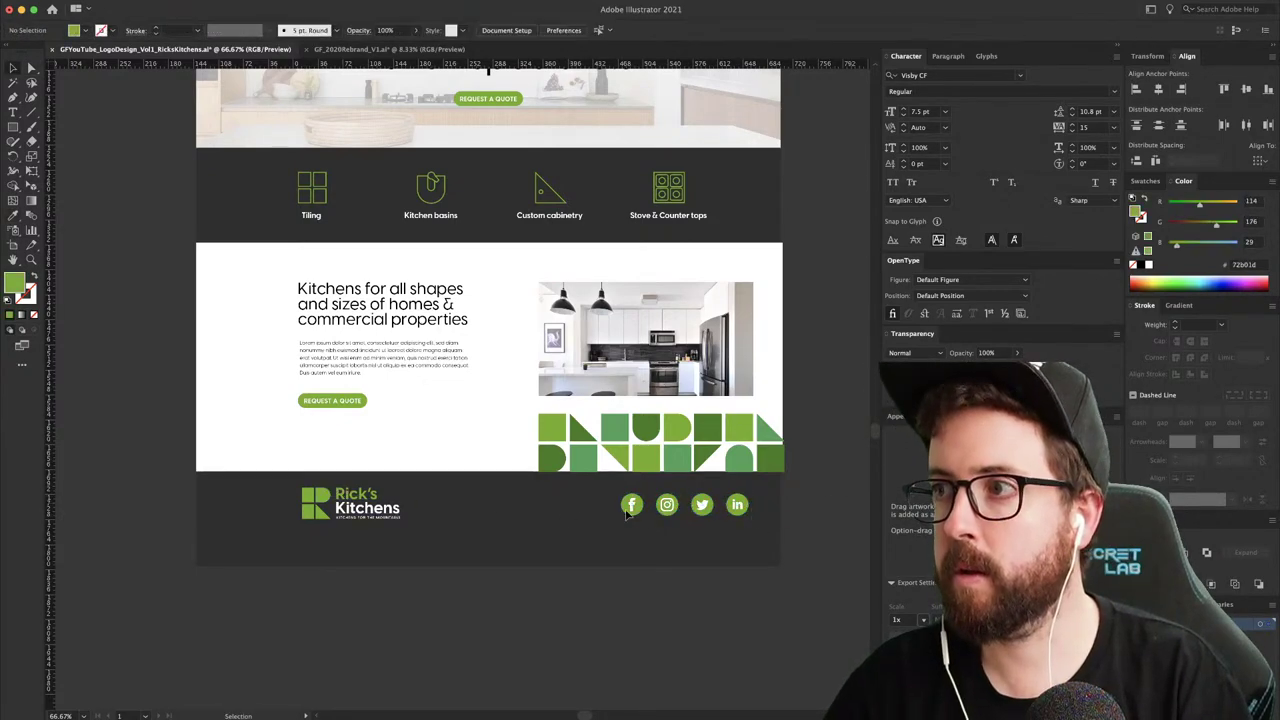
{"action": "left_click", "coordinate": [748, 505]}
- Shrink the four social icons to about two-thirds and shift them left
{"action": "left_click_drag", "start_coordinate": [774, 485], "coordinate": [623, 517]}
{"action": "key", "text": "s"}
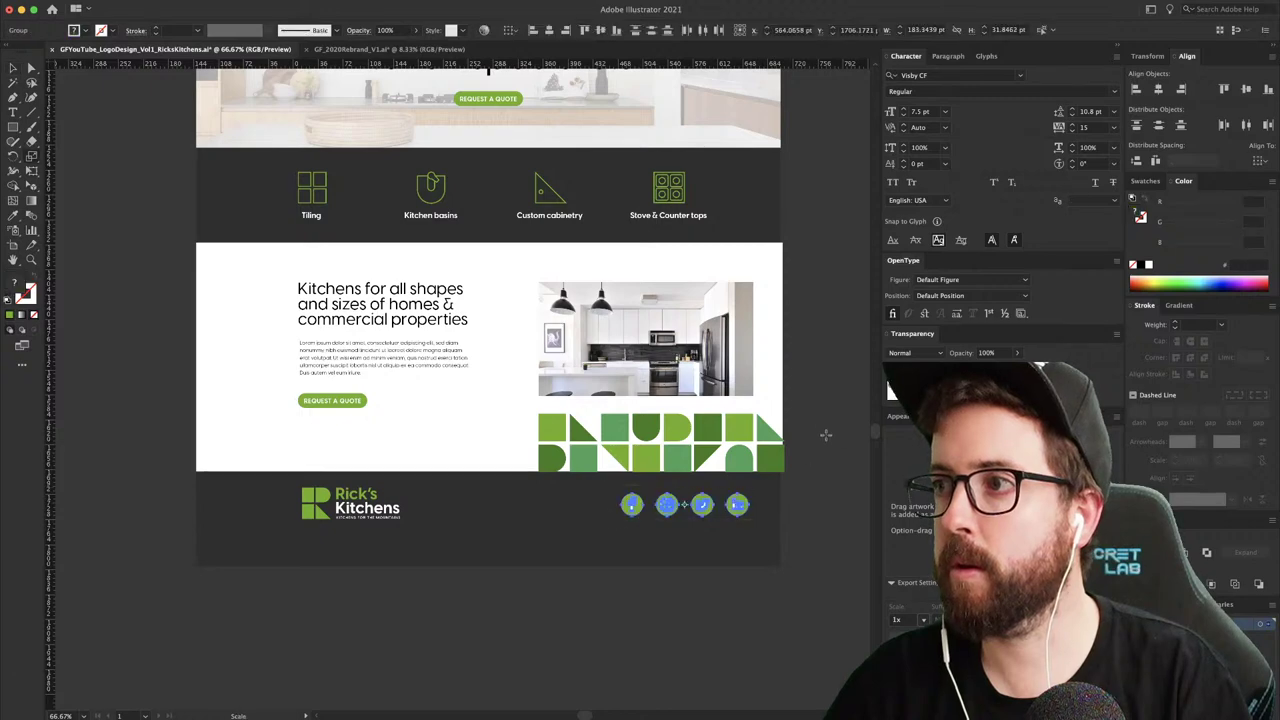
{"action": "left_click_drag", "start_coordinate": [824, 434], "coordinate": [783, 457]}
{"action": "key", "text": "v"}
{"action": "left_click_drag", "start_coordinate": [717, 506], "coordinate": [672, 508]}
- Centre the social icon row under the Stove & Counter tops icon
{"action": "left_click", "coordinate": [700, 220], "text": "shift"}
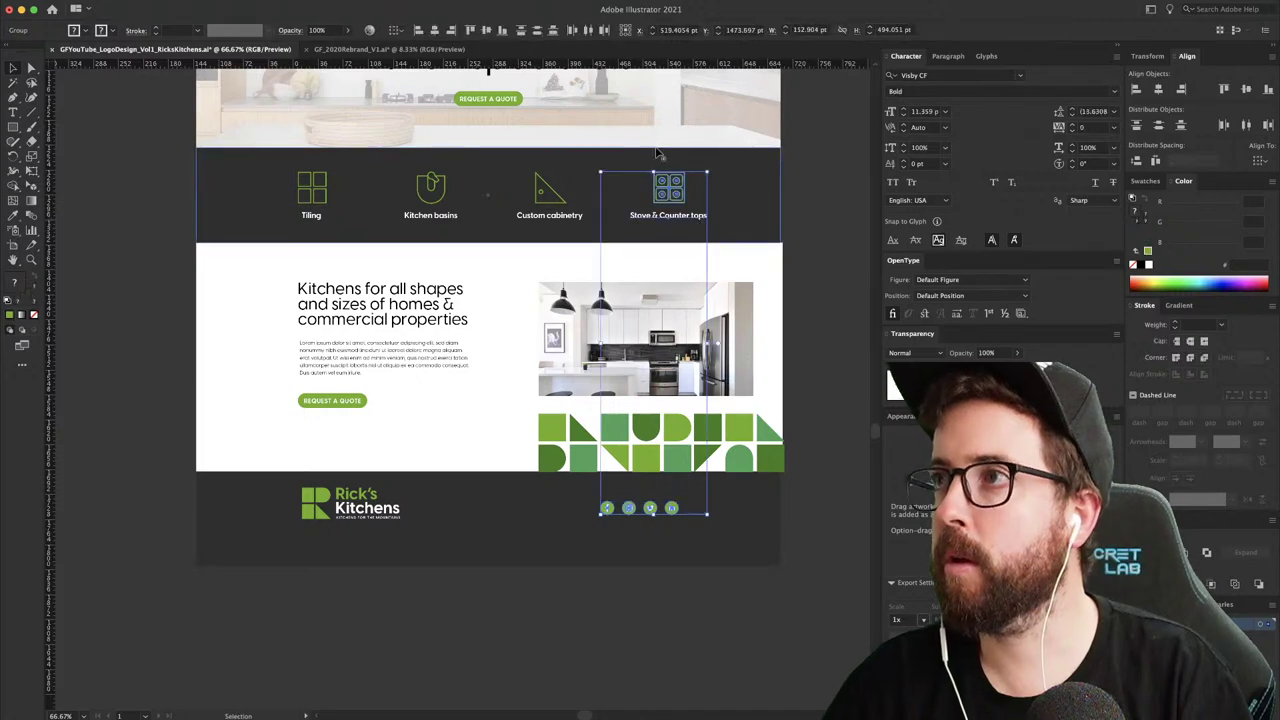
{"action": "left_click", "coordinate": [452, 30]}
{"action": "key", "text": "super+z"}
{"action": "left_click_drag", "start_coordinate": [714, 525], "coordinate": [578, 504]}
{"action": "left_click", "coordinate": [687, 190], "text": "shift"}
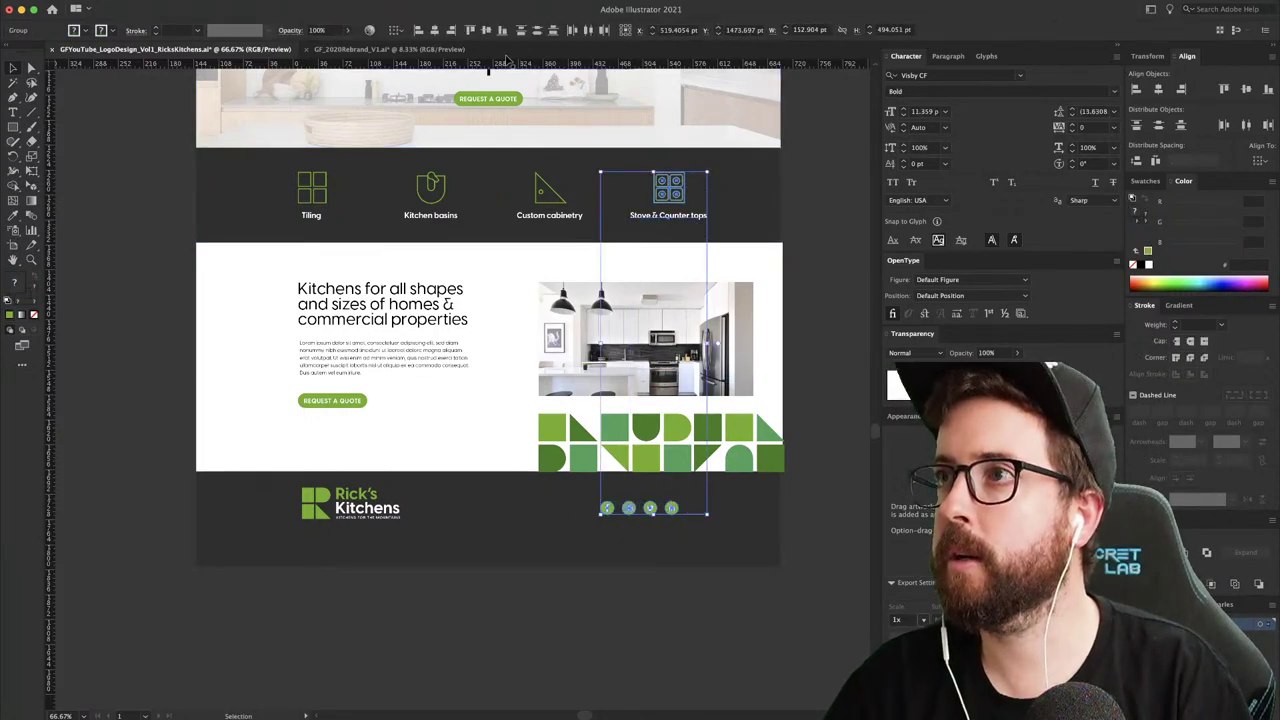
{"action": "left_click", "coordinate": [452, 33]}
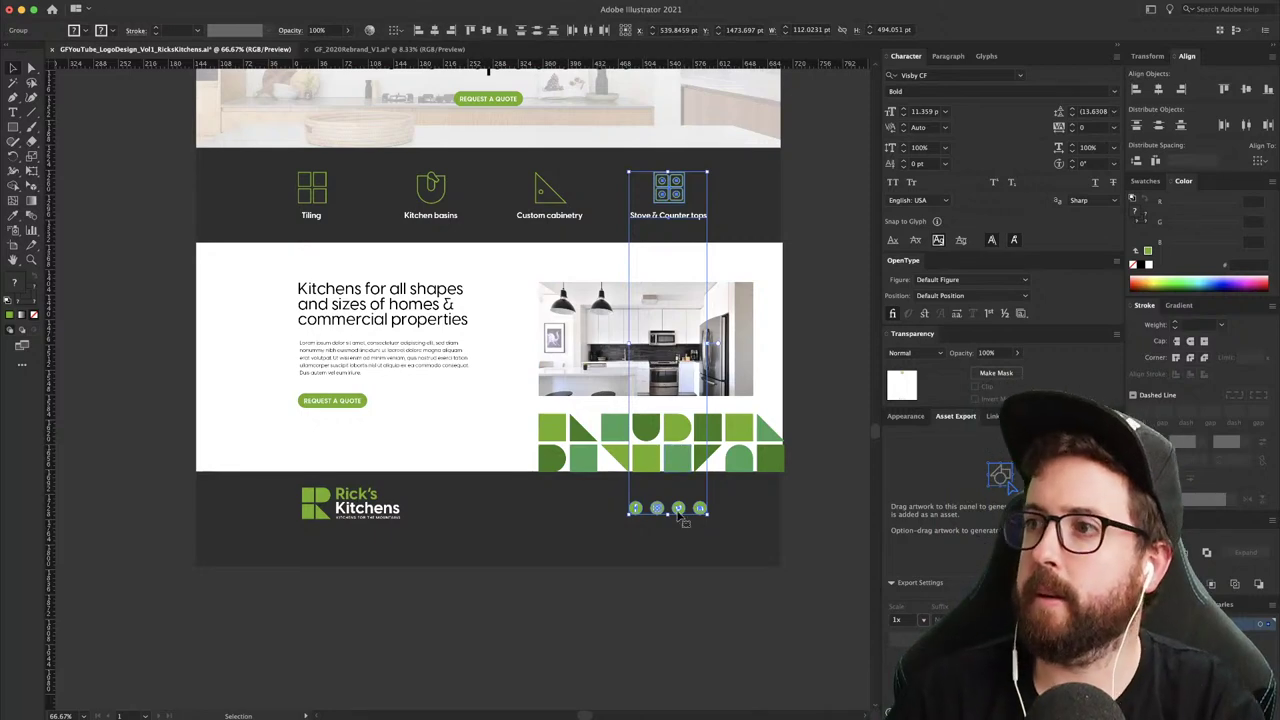
{"action": "left_click", "coordinate": [732, 529]}
- Zoom to 100% on the white banner and nudge the photo and tile pattern slightly left
{"action": "left_click_drag", "start_coordinate": [738, 526], "coordinate": [553, 479]}
{"action": "key", "text": "super+="}
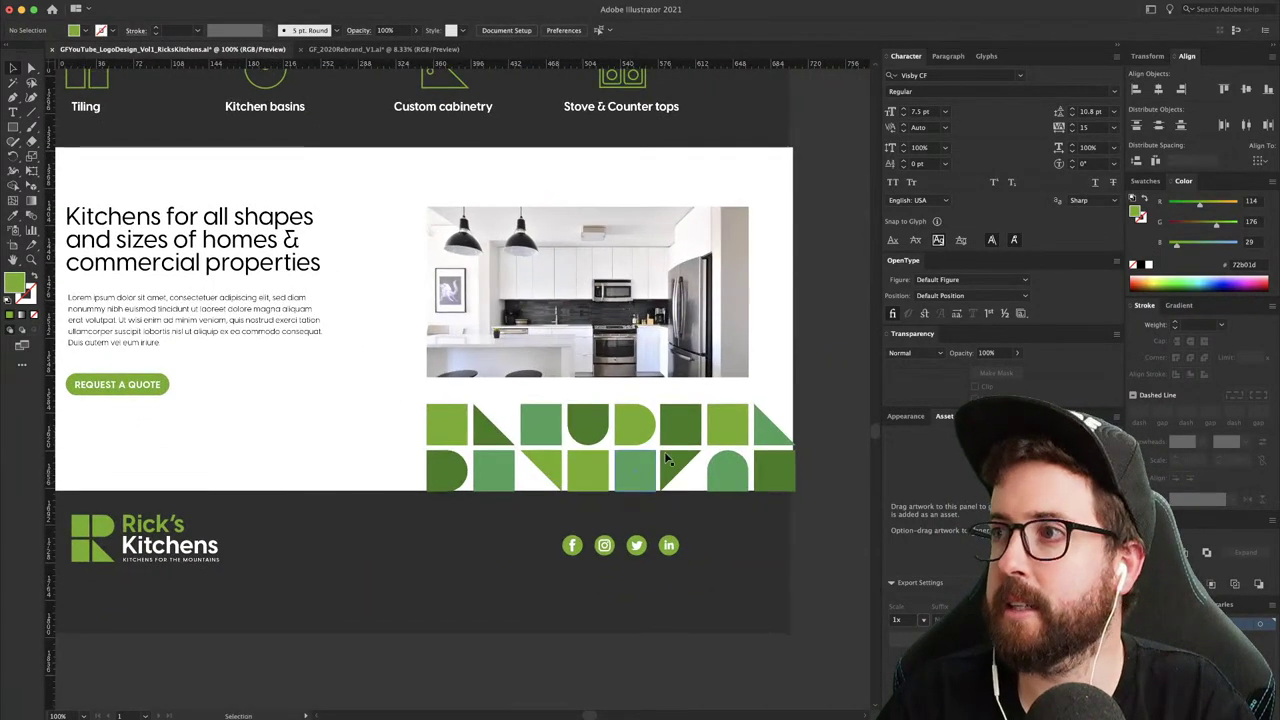
{"action": "left_click", "coordinate": [786, 468]}
{"action": "left_click", "coordinate": [727, 349], "text": "shift"}
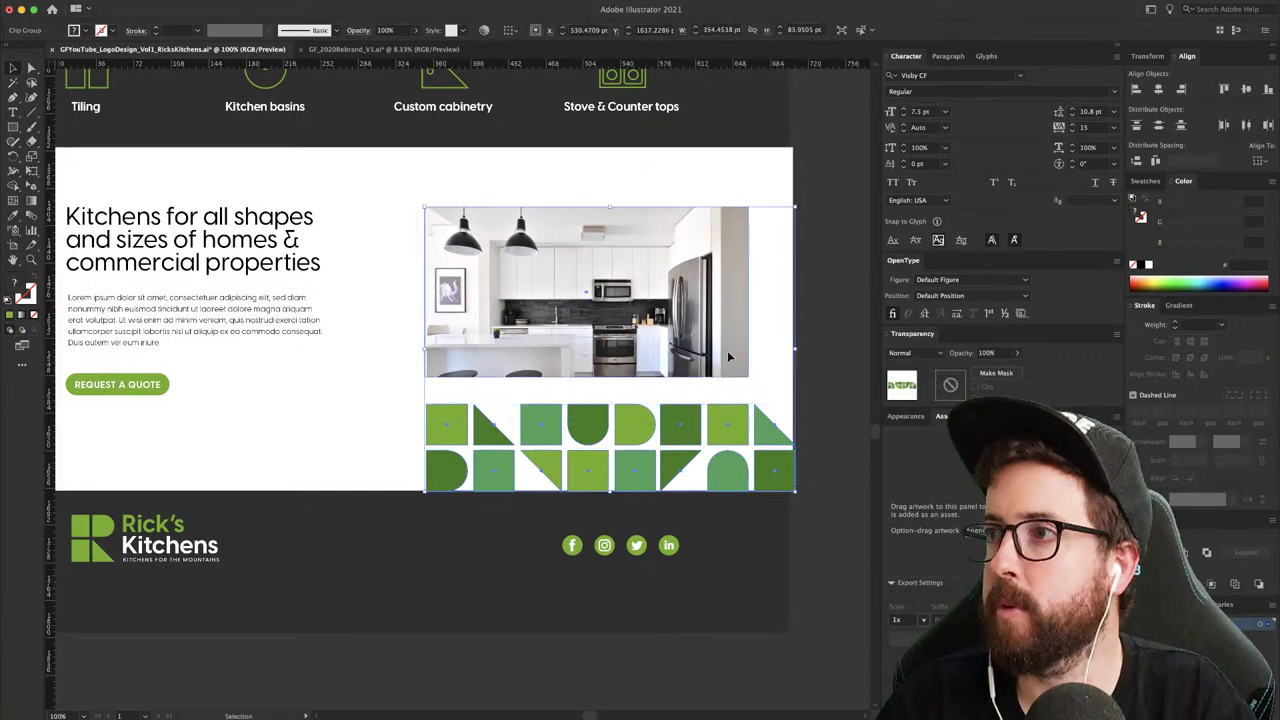
{"action": "left_click_drag", "start_coordinate": [727, 349], "coordinate": [718, 347]}
- Undo the photo nudge and align the white banner's edge with the footer
{"action": "key", "text": "super+z"}
{"action": "left_click", "coordinate": [789, 180]}
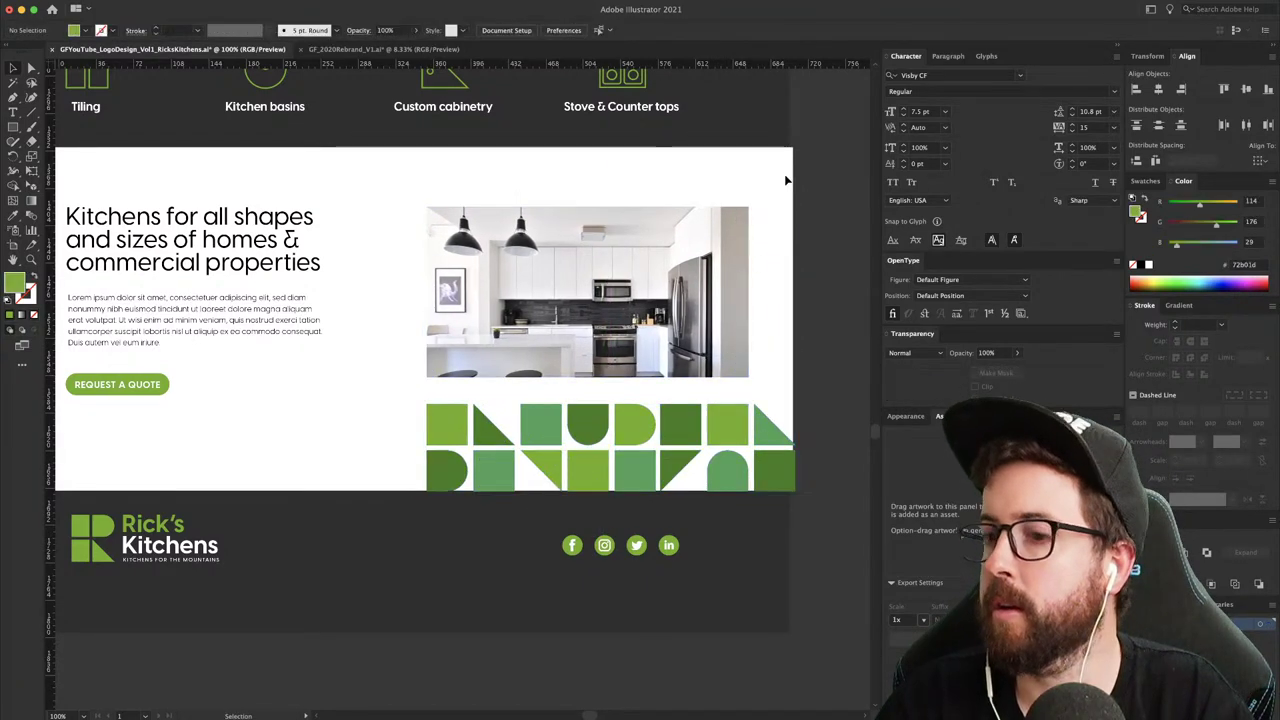
{"action": "left_click", "coordinate": [797, 179]}
{"action": "left_click_drag", "start_coordinate": [774, 169], "coordinate": [770, 166]}
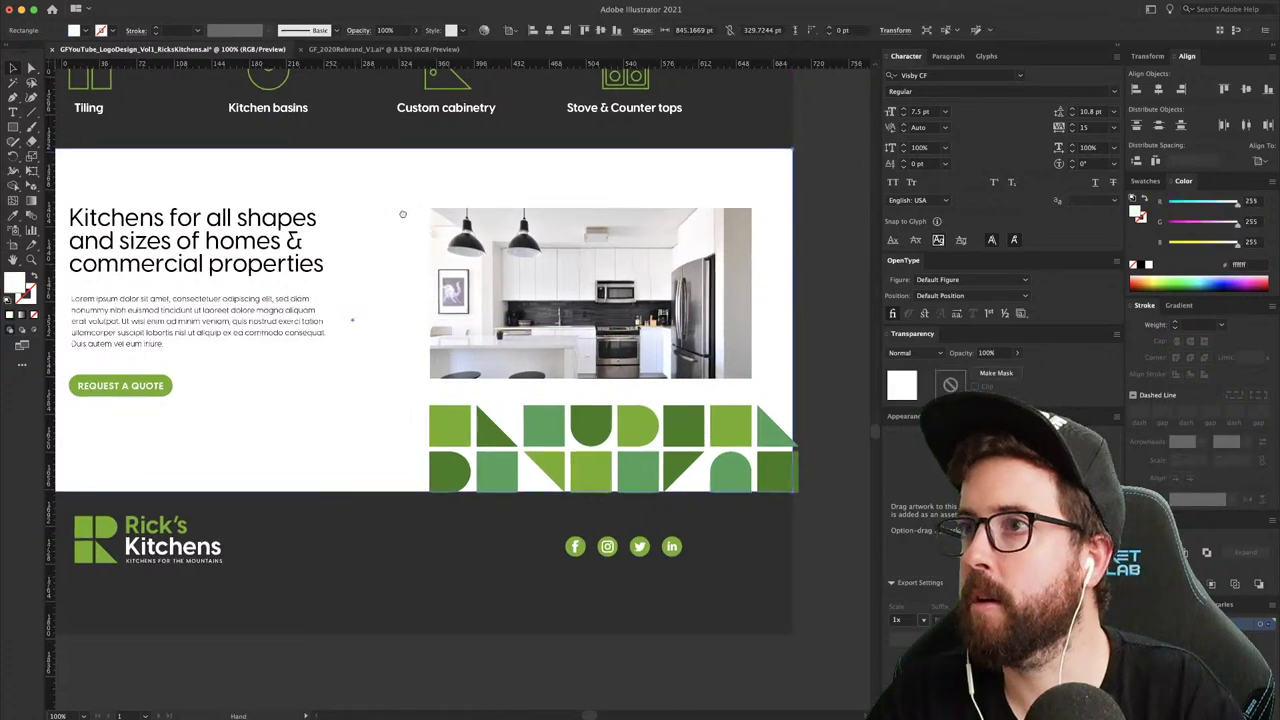
{"action": "left_click_drag", "start_coordinate": [266, 210], "coordinate": [557, 223]}
{"action": "left_click", "coordinate": [75, 296]}
{"action": "key", "text": "a"}
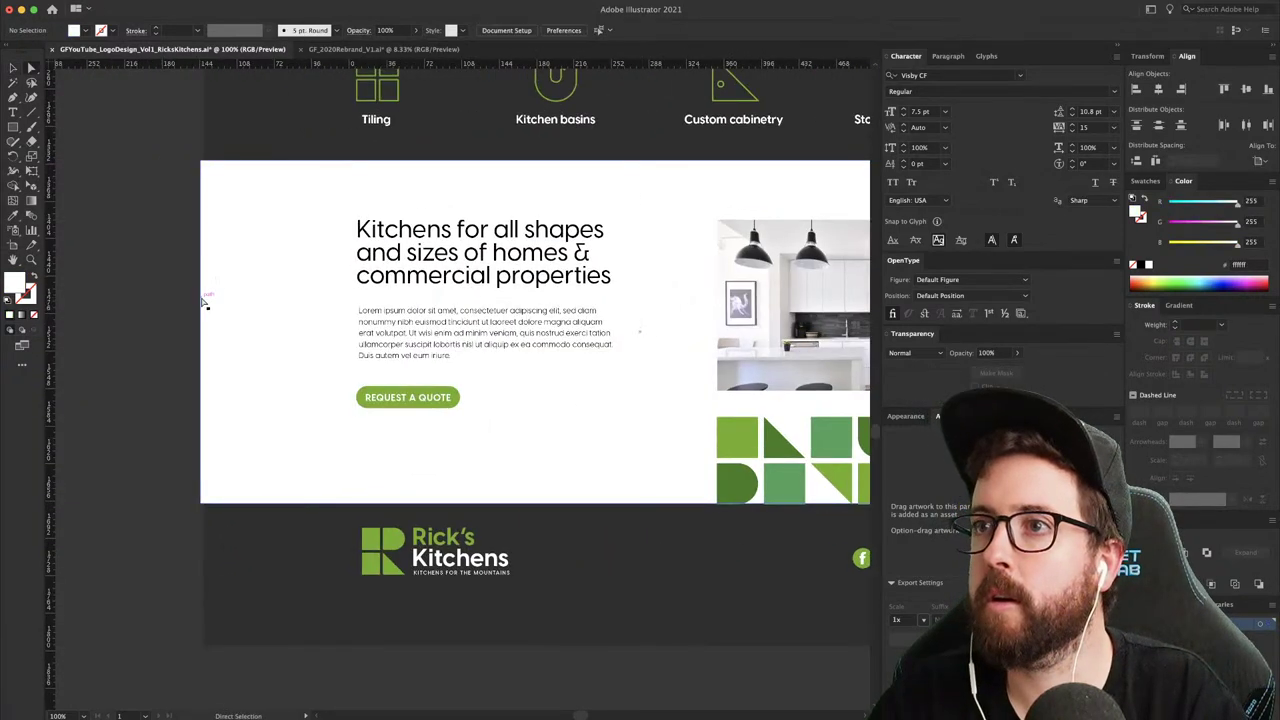
{"action": "left_click", "coordinate": [204, 303]}
{"action": "scroll", "coordinate": [631, 320], "scroll_direction": "right", "scroll_amount": 6}
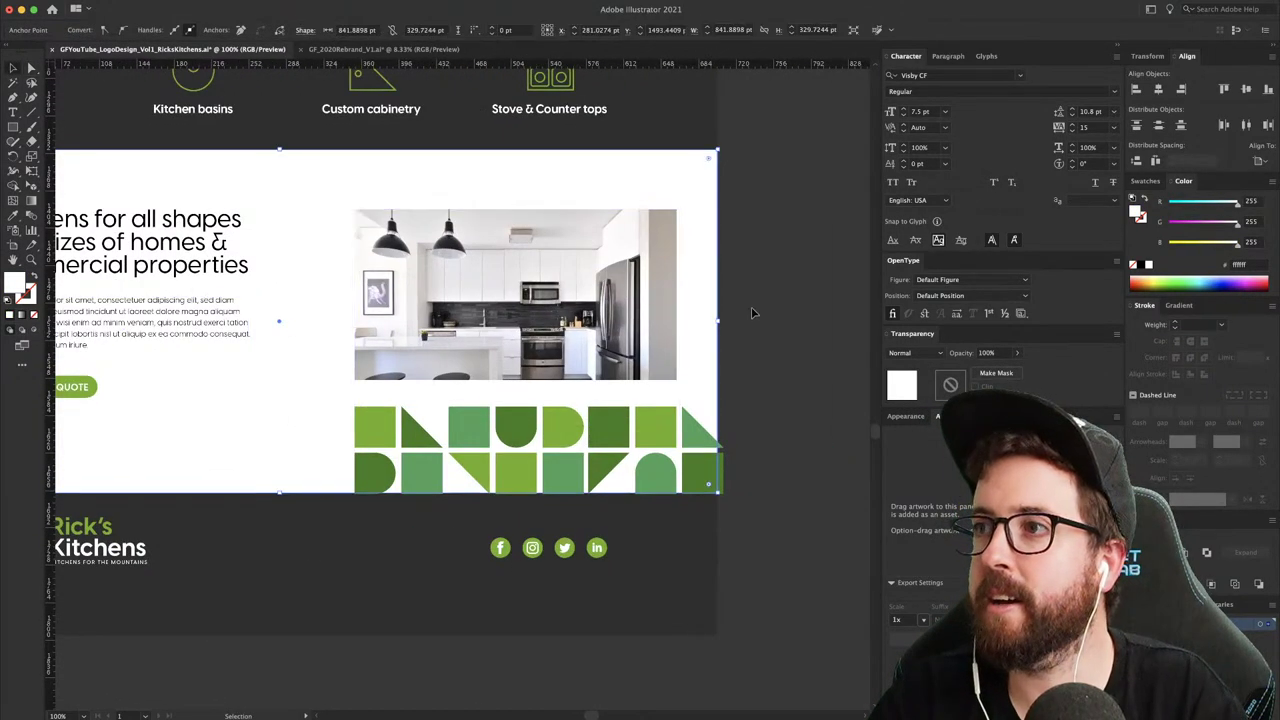
- Move the green tile pattern up about 14 pt and rescale it from its top-left corner
{"action": "left_click", "coordinate": [700, 462]}
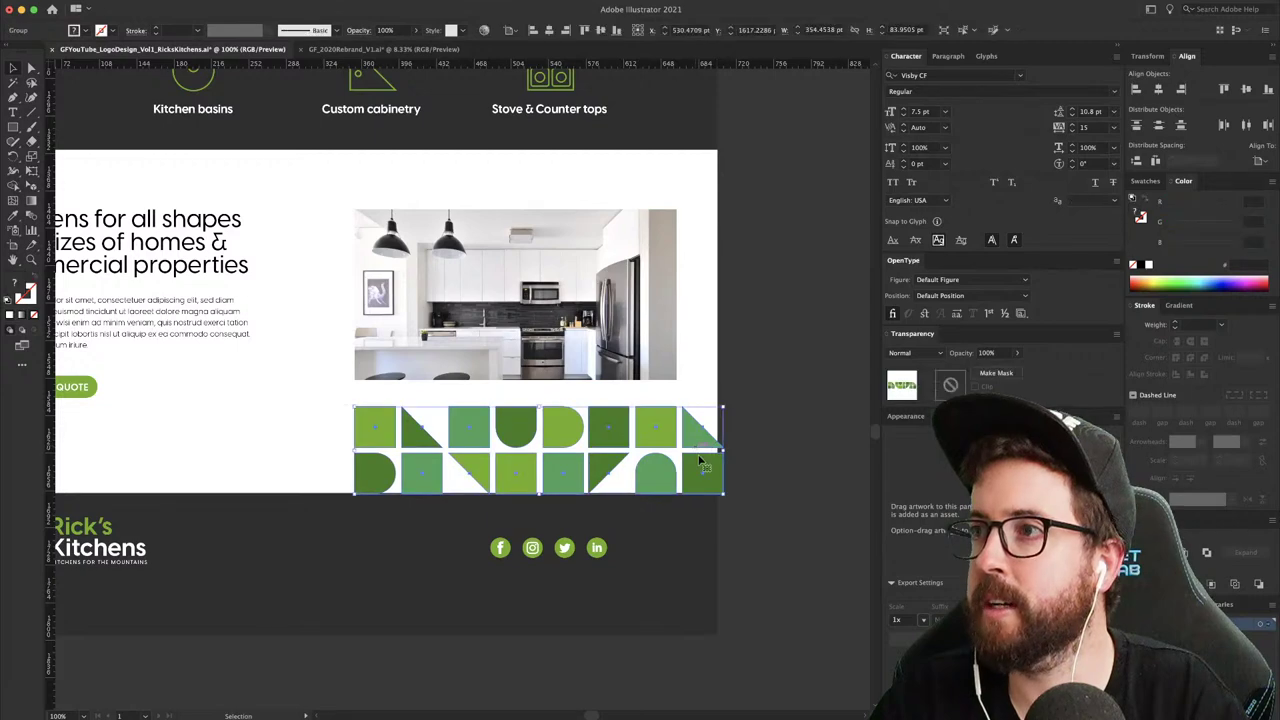
{"action": "mouse_move", "coordinate": [380, 486]}
{"action": "left_mouse_down"}
{"action": "mouse_move", "coordinate": [382, 460]}
{"action": "mouse_move", "coordinate": [382, 485]}
{"action": "mouse_move", "coordinate": [381, 473]}
{"action": "left_mouse_up"}
{"action": "key", "text": "s"}
{"action": "left_click", "coordinate": [355, 398]}
{"action": "left_click_drag", "start_coordinate": [693, 534], "coordinate": [737, 523]}
- Try a copy of the tile pattern on the footer with black and grey fills, then remove it
{"action": "key", "text": "super+minus"}
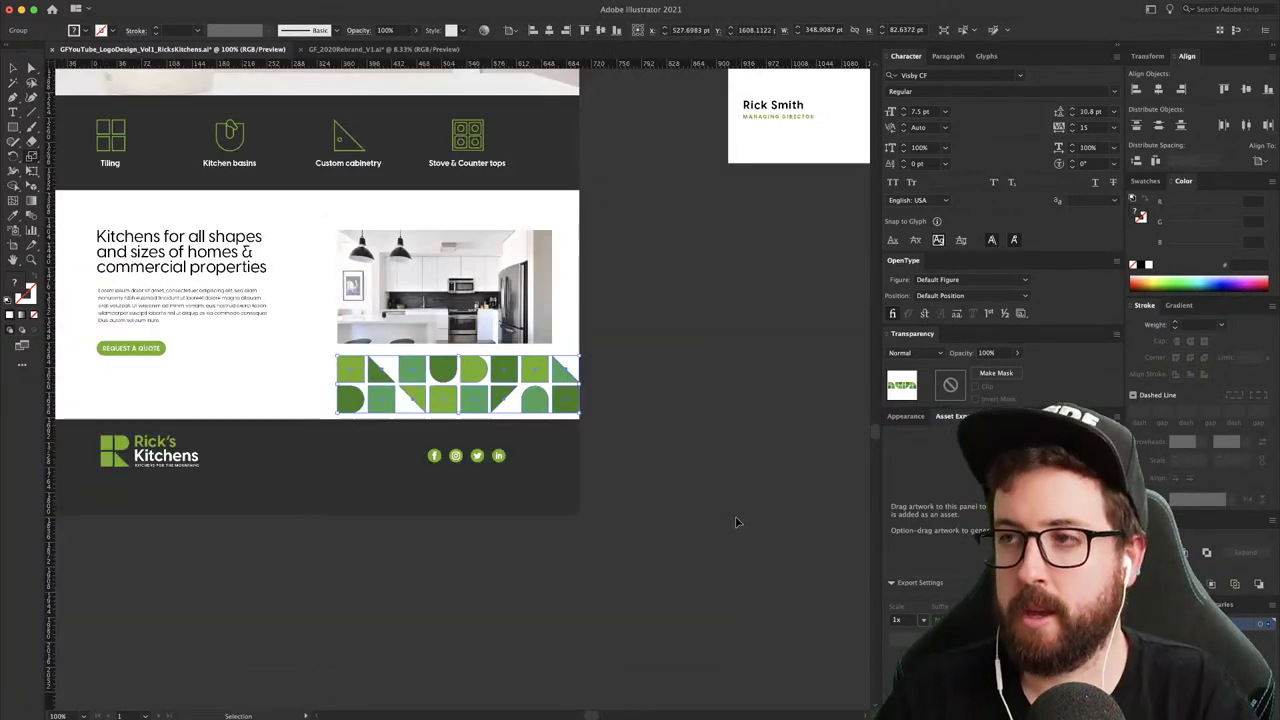
{"action": "scroll", "coordinate": [735, 517], "scroll_direction": "left", "scroll_amount": 3}
{"action": "left_click_drag", "start_coordinate": [576, 385], "coordinate": [235, 482]}
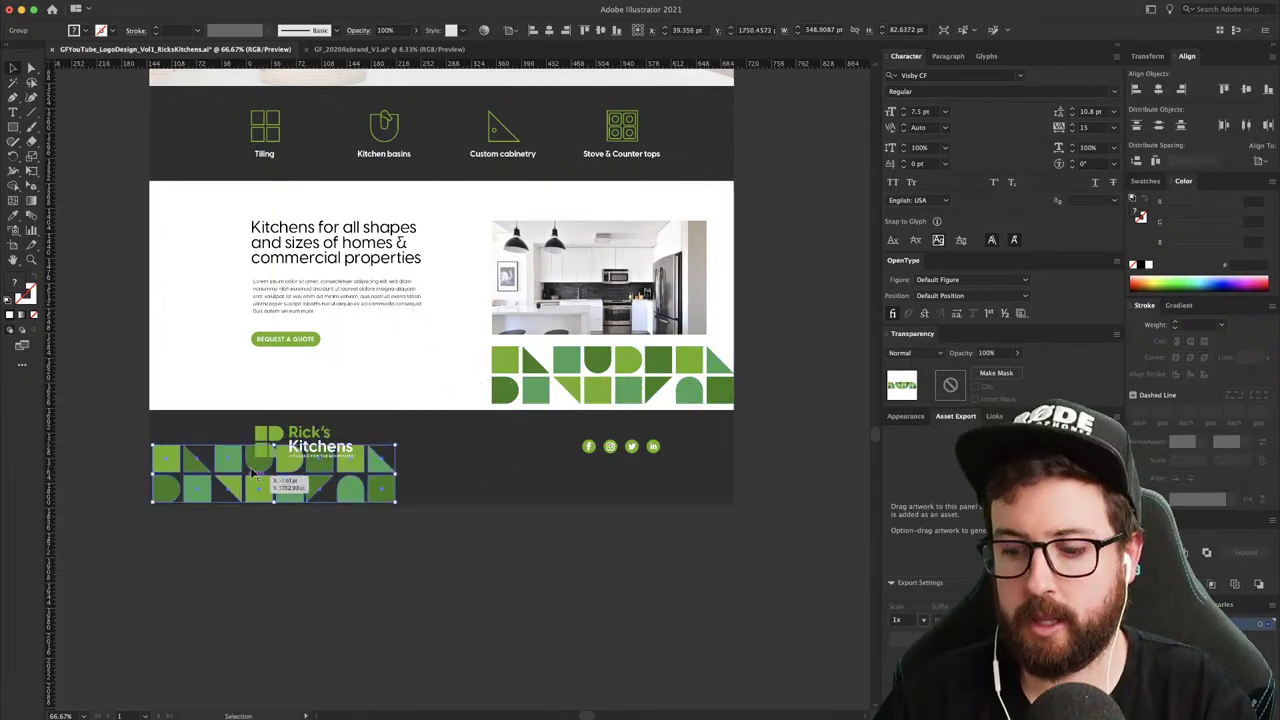
{"action": "left_click", "coordinate": [1145, 265]}
{"action": "left_click", "coordinate": [430, 601]}
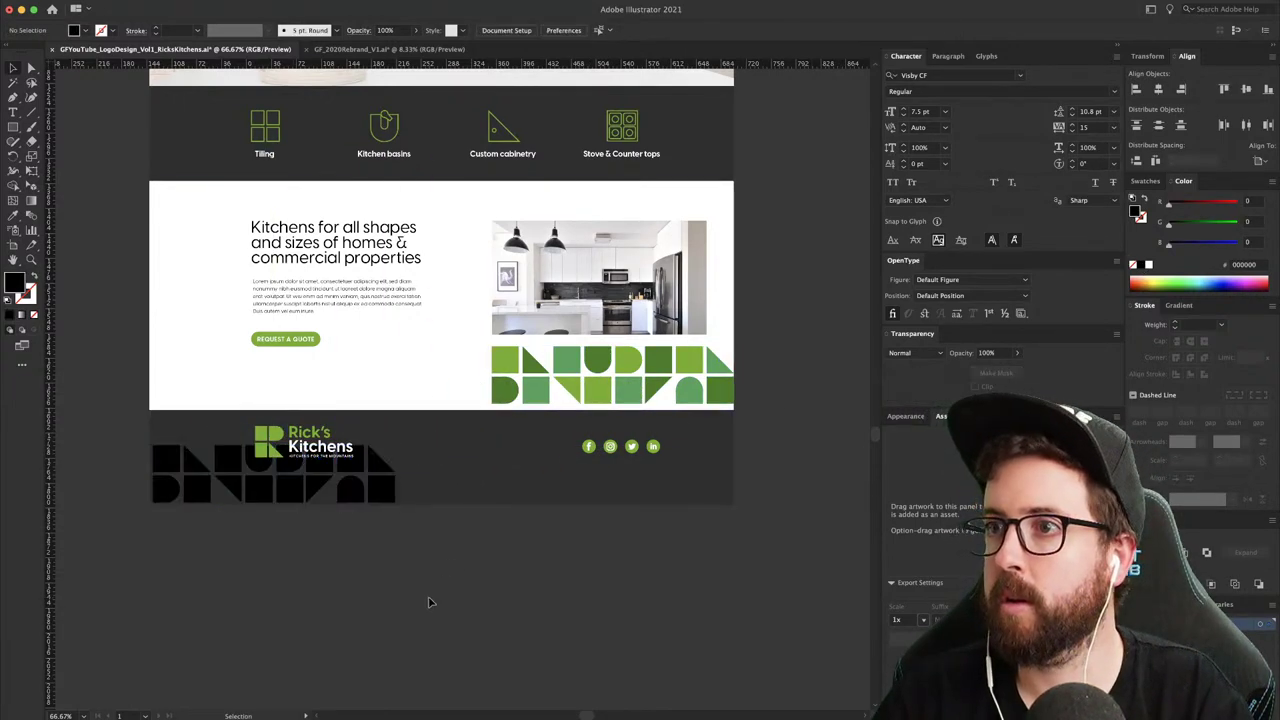
{"action": "key", "text": "super+z"}
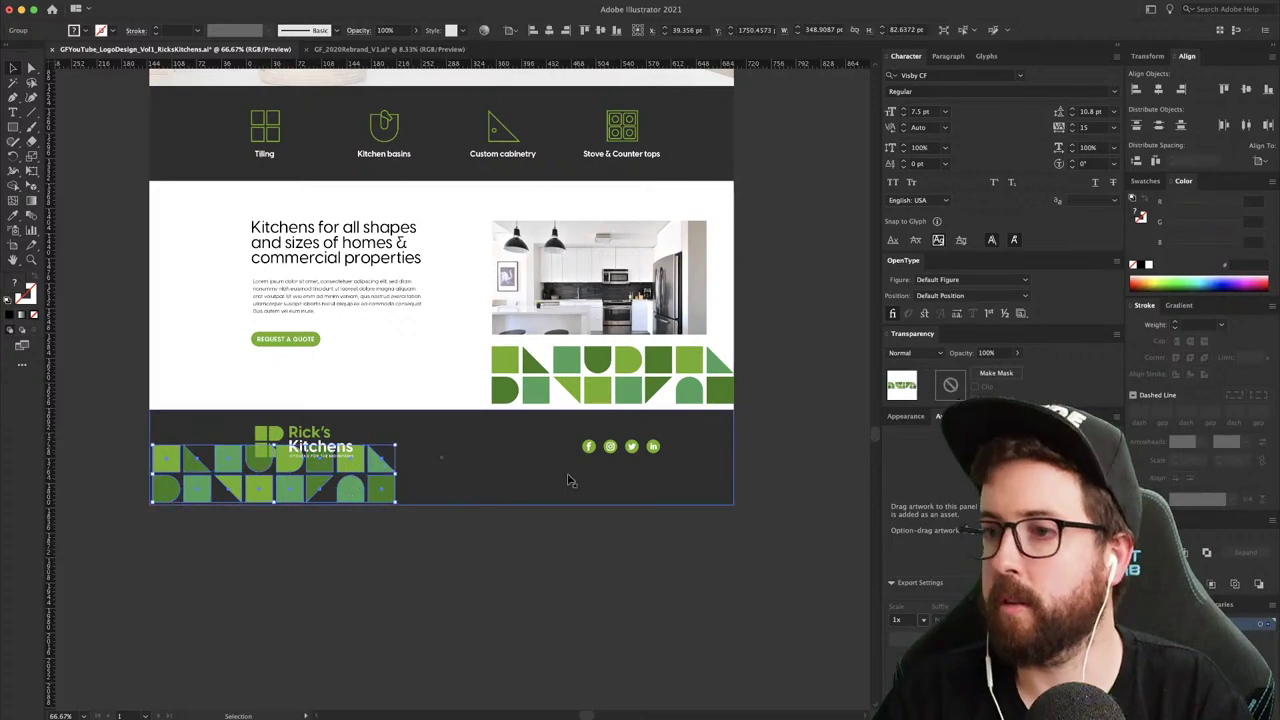
{"action": "key", "text": "i"}
{"action": "left_click", "coordinate": [512, 450]}
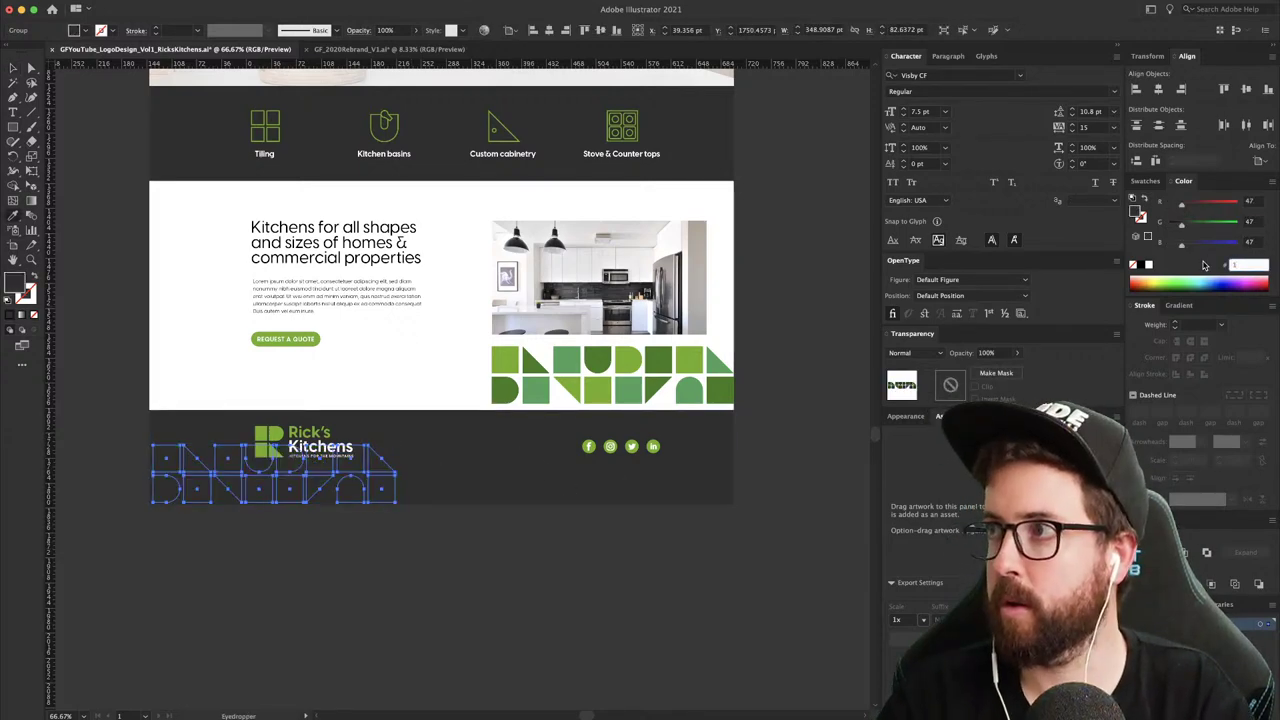
{"action": "key", "text": "ctrl+z"}
{"action": "key", "text": "v"}
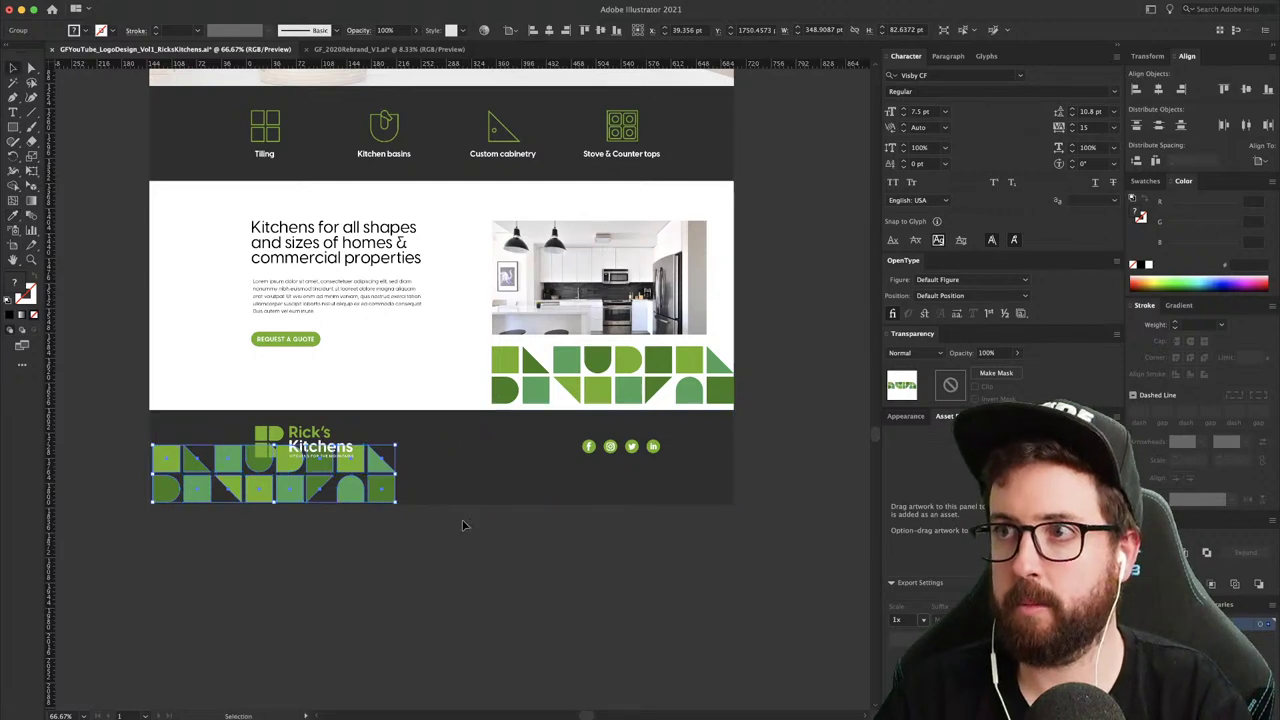
{"action": "left_click", "coordinate": [470, 498]}
{"action": "left_click", "coordinate": [383, 490]}
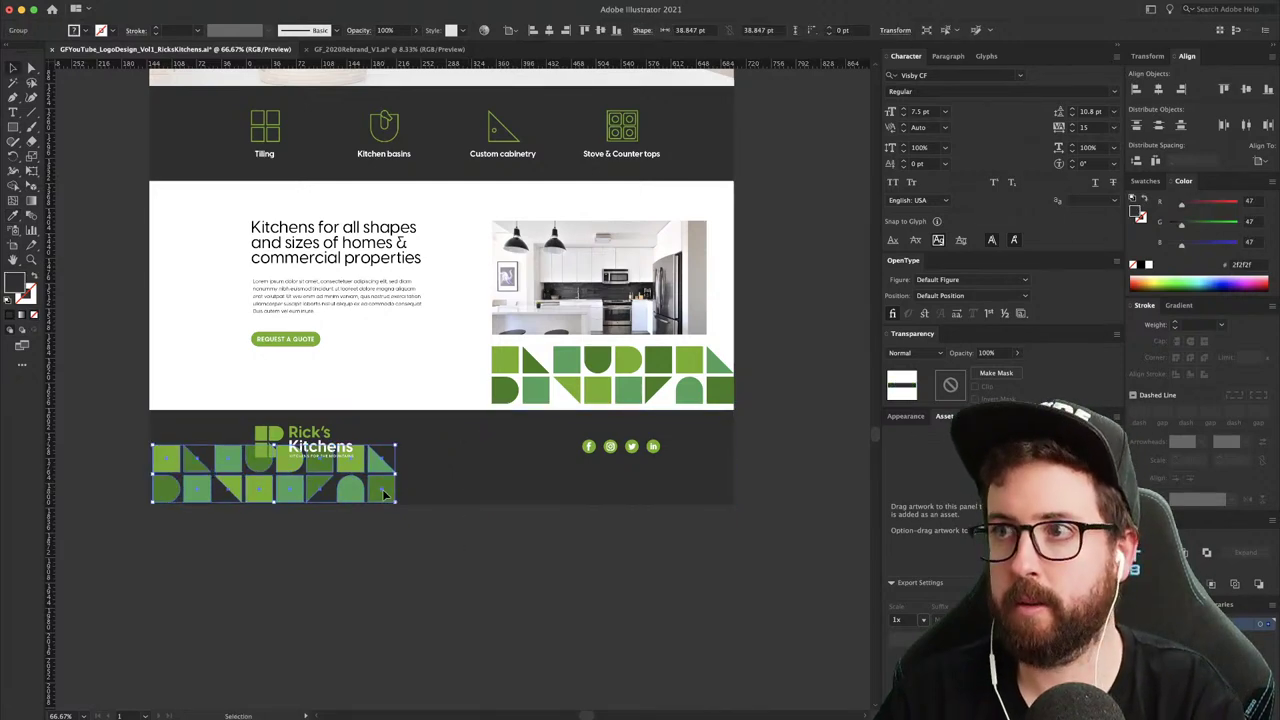
{"action": "key", "text": "ctrl+x"}
- Give the dark footer rectangle a darker fill colour
{"action": "left_click", "coordinate": [446, 494]}
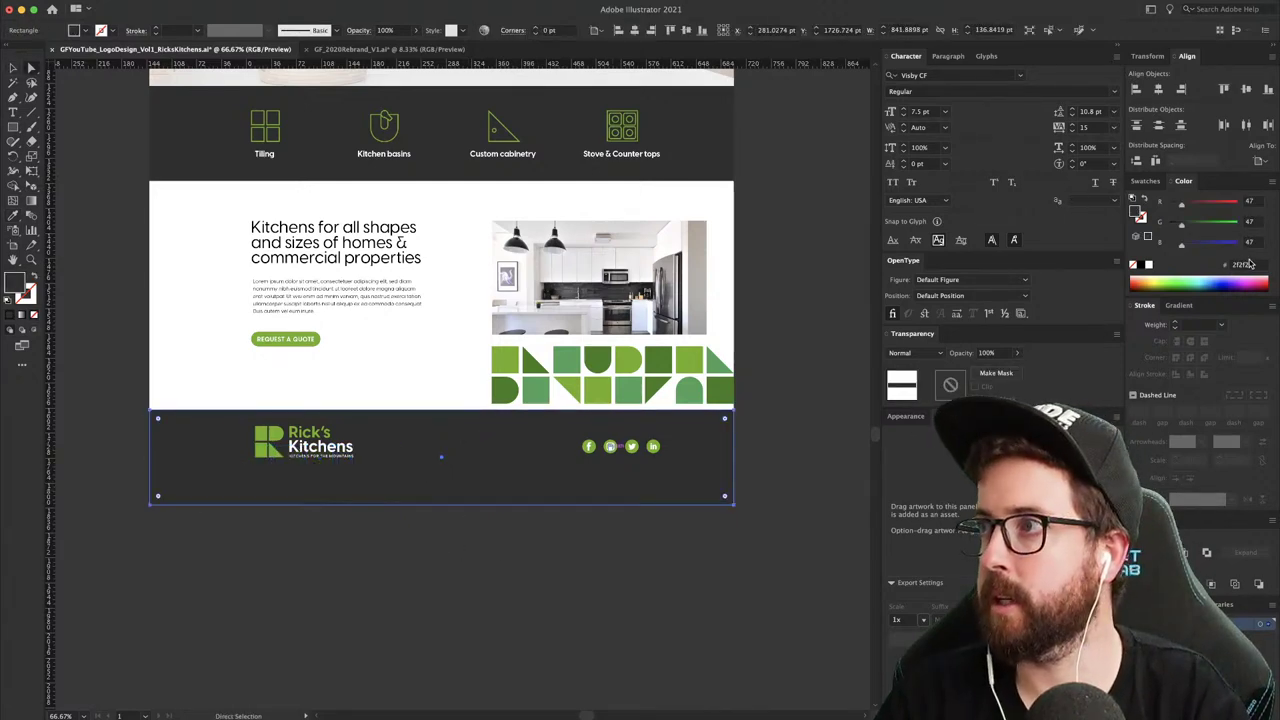
{"action": "type", "text": "1f1f1"}
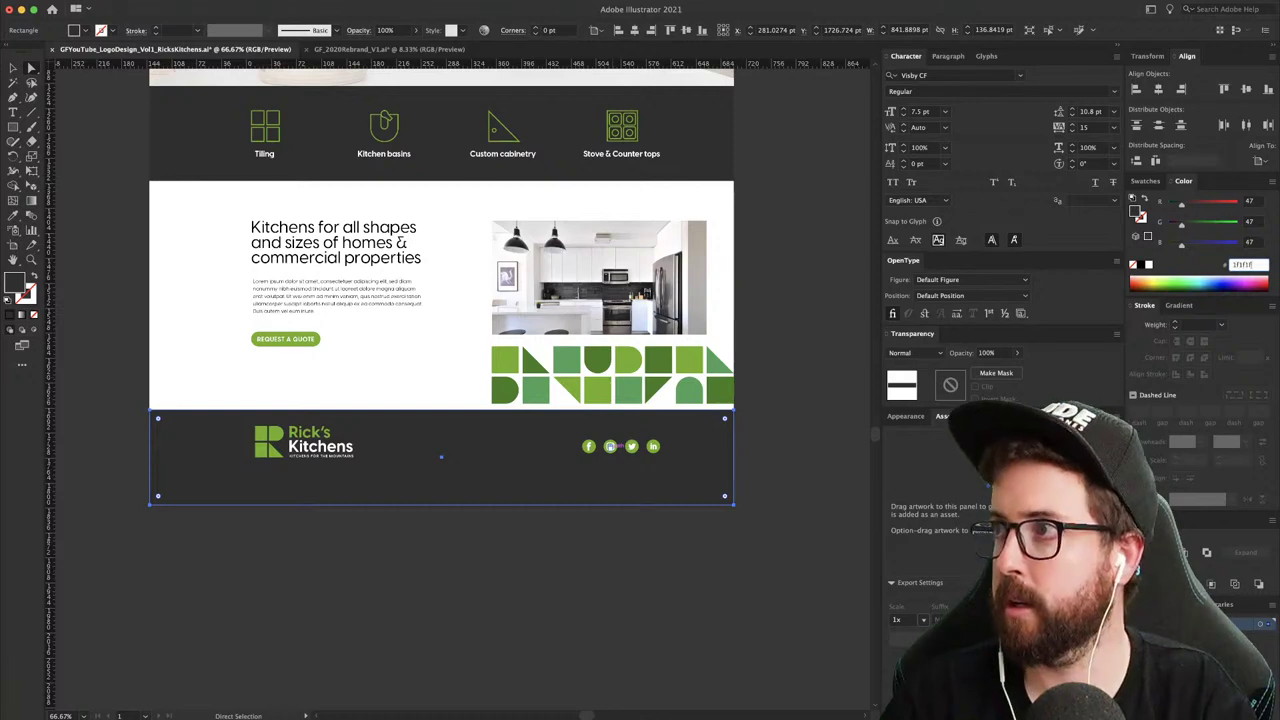
{"action": "key", "text": "Return"}
{"action": "key", "text": "v"}
{"action": "left_click", "coordinate": [397, 543]}
- Enlarge the footer's tile pattern group to about 154% with the Scale tool
{"action": "left_click", "coordinate": [354, 496]}
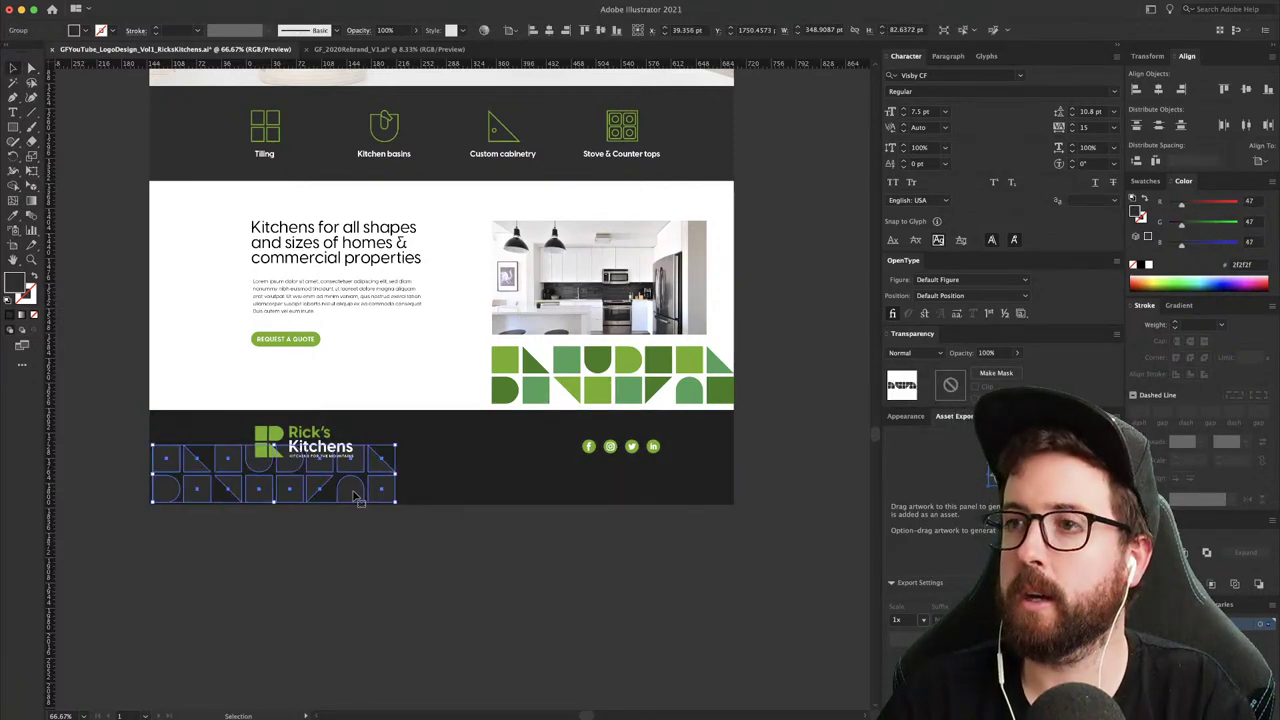
{"action": "key", "text": "s"}
{"action": "left_click_drag", "start_coordinate": [364, 408], "coordinate": [486, 354]}
{"action": "key", "text": "v"}
{"action": "left_click", "coordinate": [506, 540]}
{"action": "left_click_drag", "start_coordinate": [510, 537], "coordinate": [452, 711]}
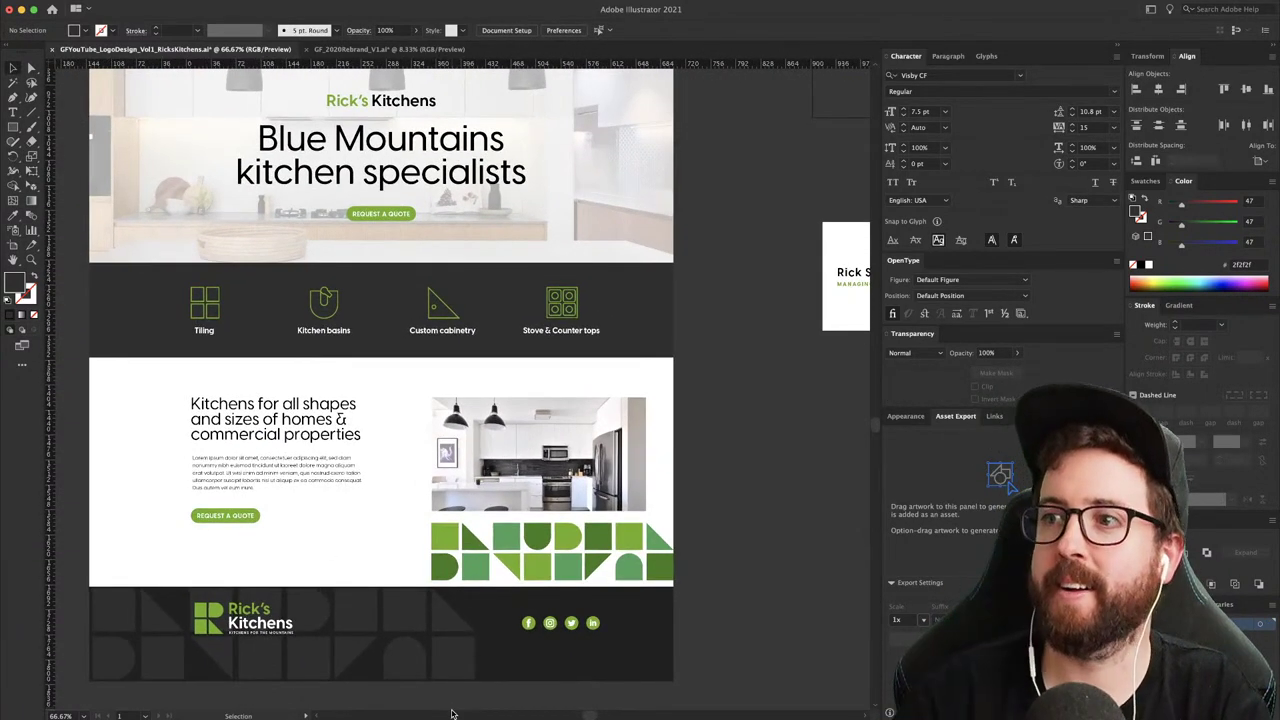
- Check the dark services-row rectangle and bring the footer back into view
{"action": "key", "text": "a"}
{"action": "left_click", "coordinate": [500, 342]}
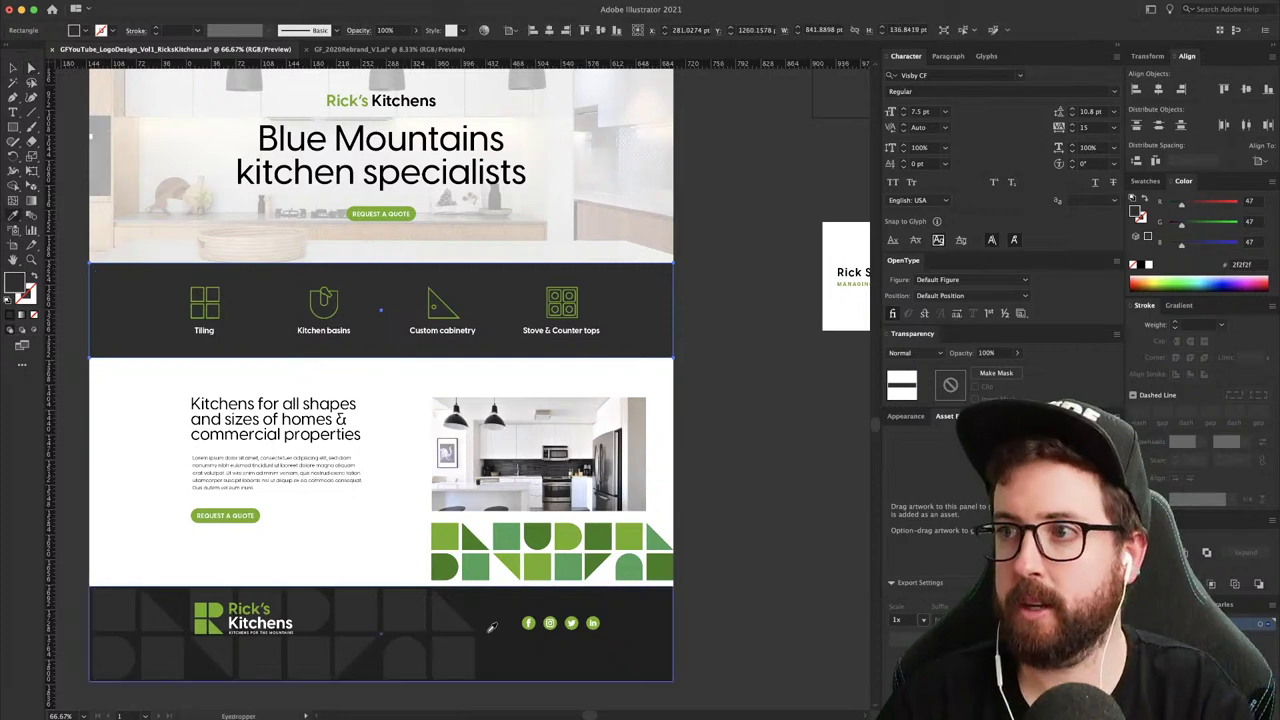
{"action": "left_click", "coordinate": [760, 495]}
{"action": "scroll", "coordinate": [726, 480], "scroll_direction": "up", "scroll_amount": 3}
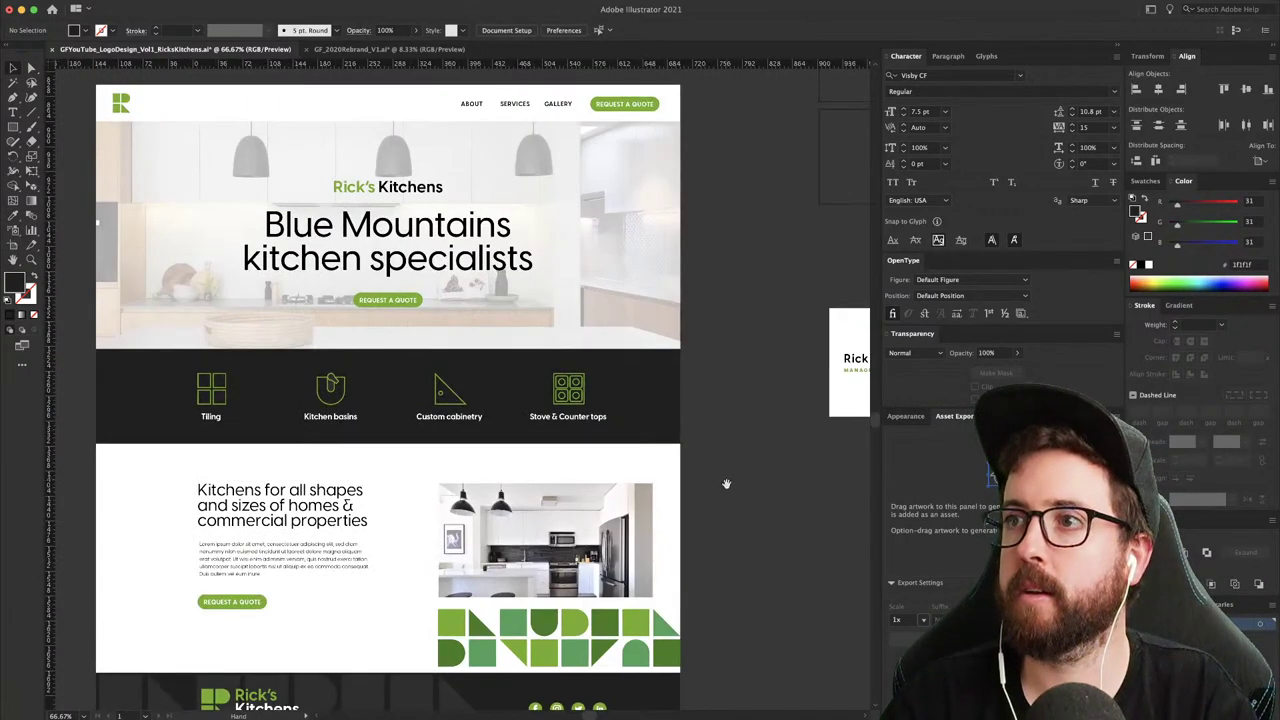
{"action": "left_click_drag", "start_coordinate": [726, 484], "coordinate": [729, 371]}
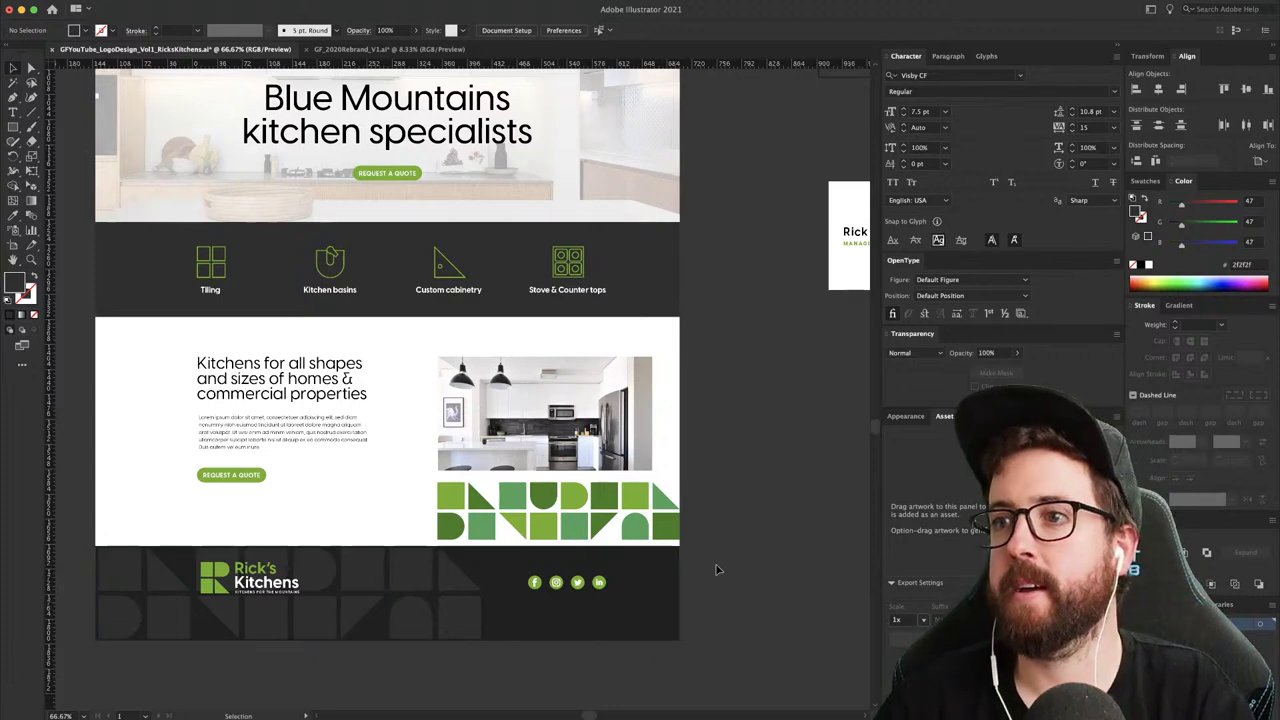
- Zoom in on the Rick's Kitchens footer logo
{"action": "left_click", "coordinate": [262, 584]}
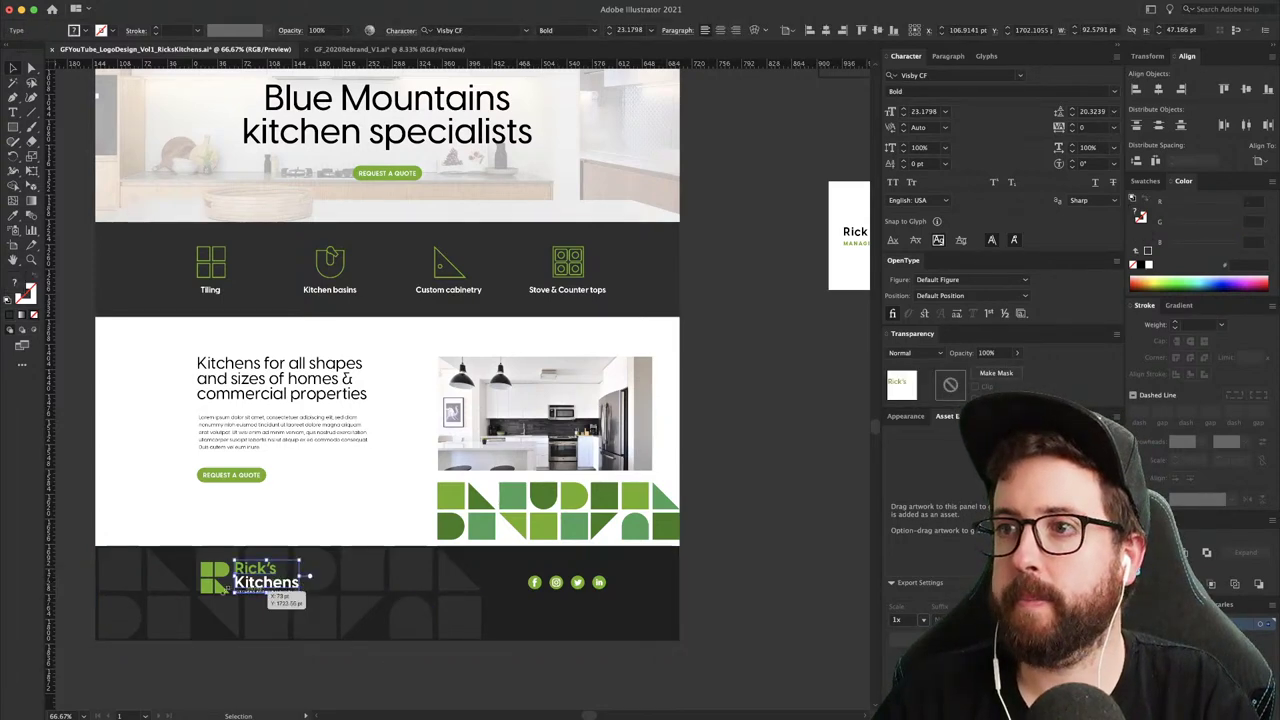
{"action": "left_click", "coordinate": [172, 568]}
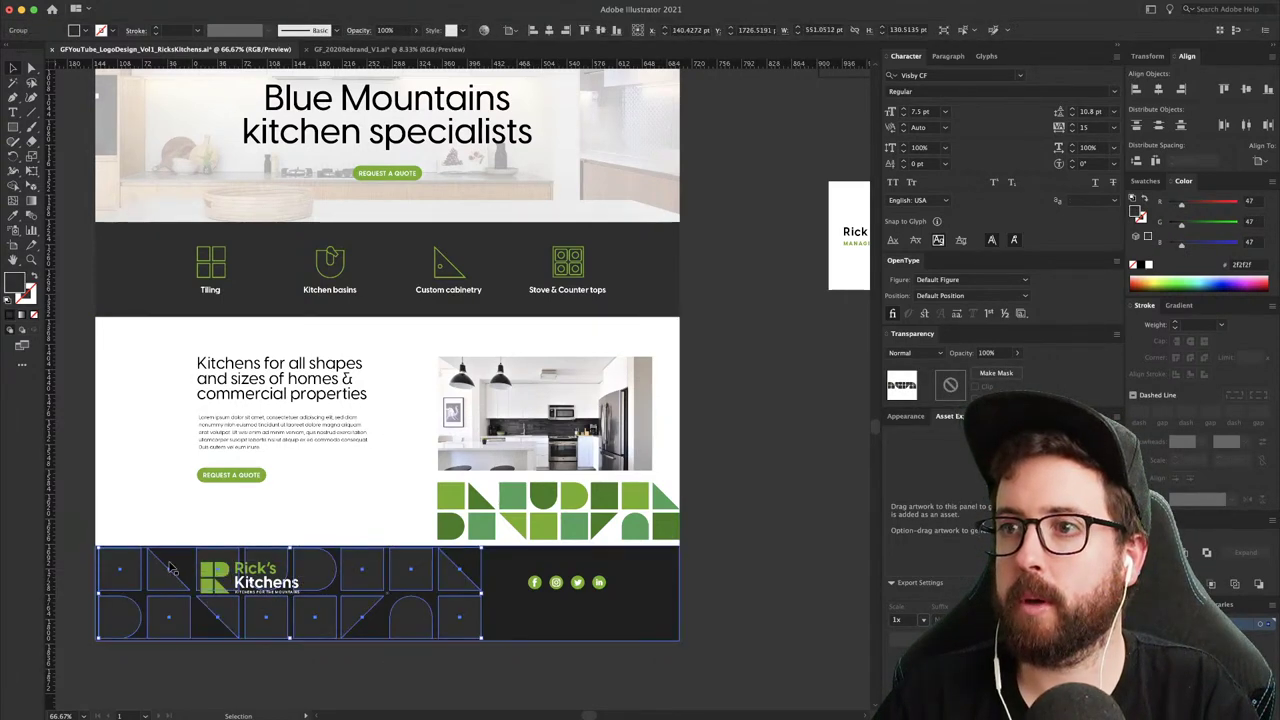
{"action": "key", "text": "super+shift+a"}
{"action": "left_click", "coordinate": [220, 569]}
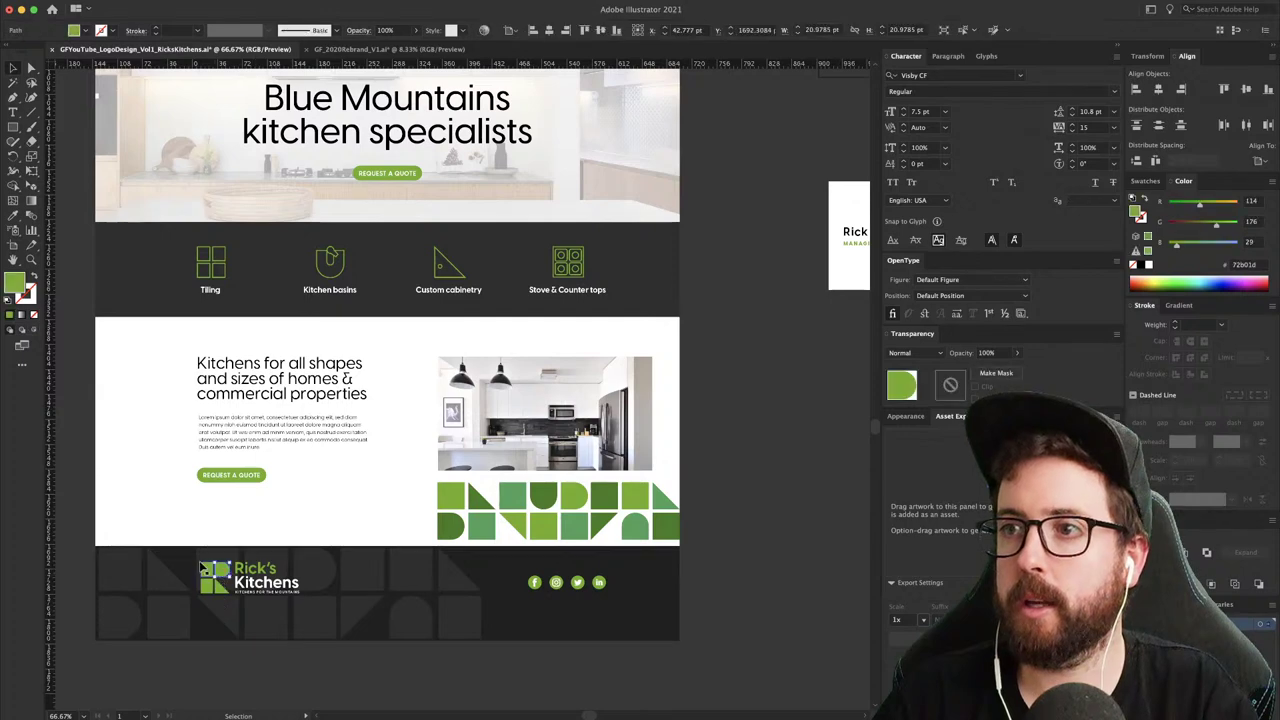
{"action": "key", "text": "z"}
{"action": "left_click_drag", "start_coordinate": [178, 546], "coordinate": [293, 577]}
{"action": "key", "text": "v"}
{"action": "key", "text": "super+shift+a"}
- Move the footer logo up slightly and shrink it to about 84%
{"action": "left_click_drag", "start_coordinate": [397, 642], "coordinate": [398, 642]}
{"action": "left_click_drag", "start_coordinate": [381, 614], "coordinate": [371, 598]}
{"action": "key", "text": "s"}
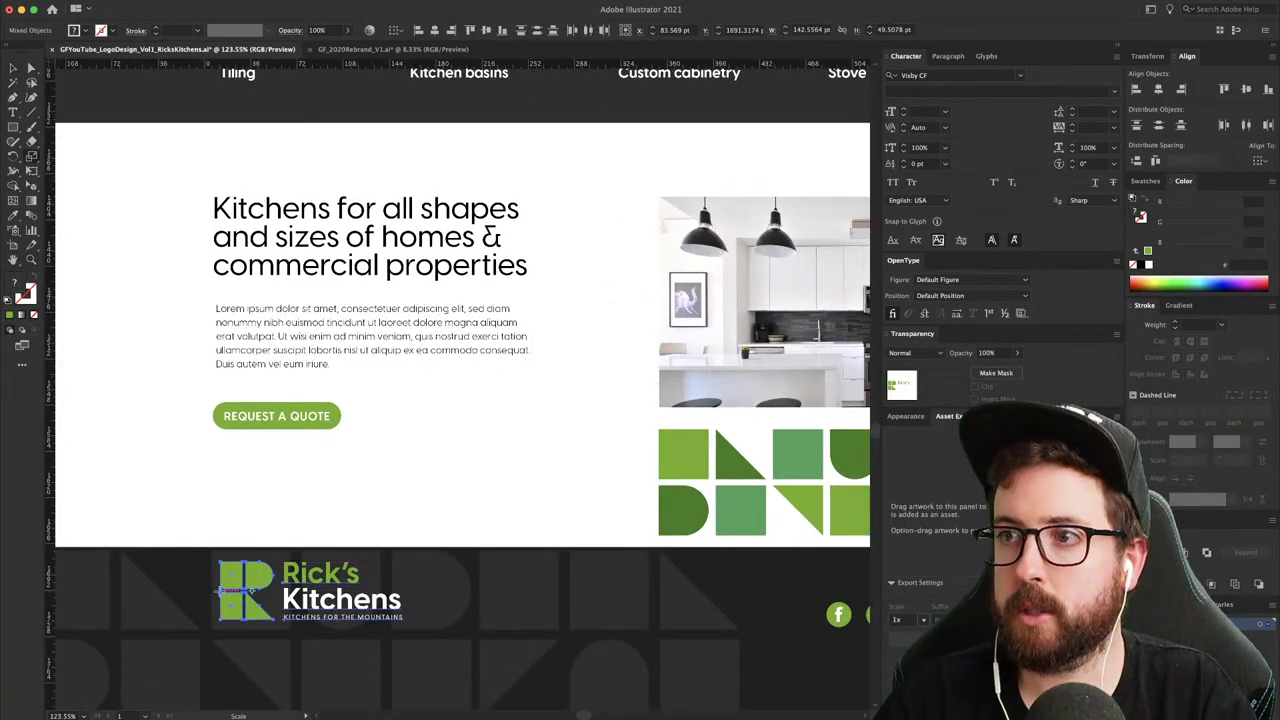
{"action": "left_click_drag", "start_coordinate": [480, 532], "coordinate": [454, 515]}
{"action": "key", "text": "v"}
{"action": "scroll", "coordinate": [438, 362], "scroll_direction": "down", "scroll_amount": 3}
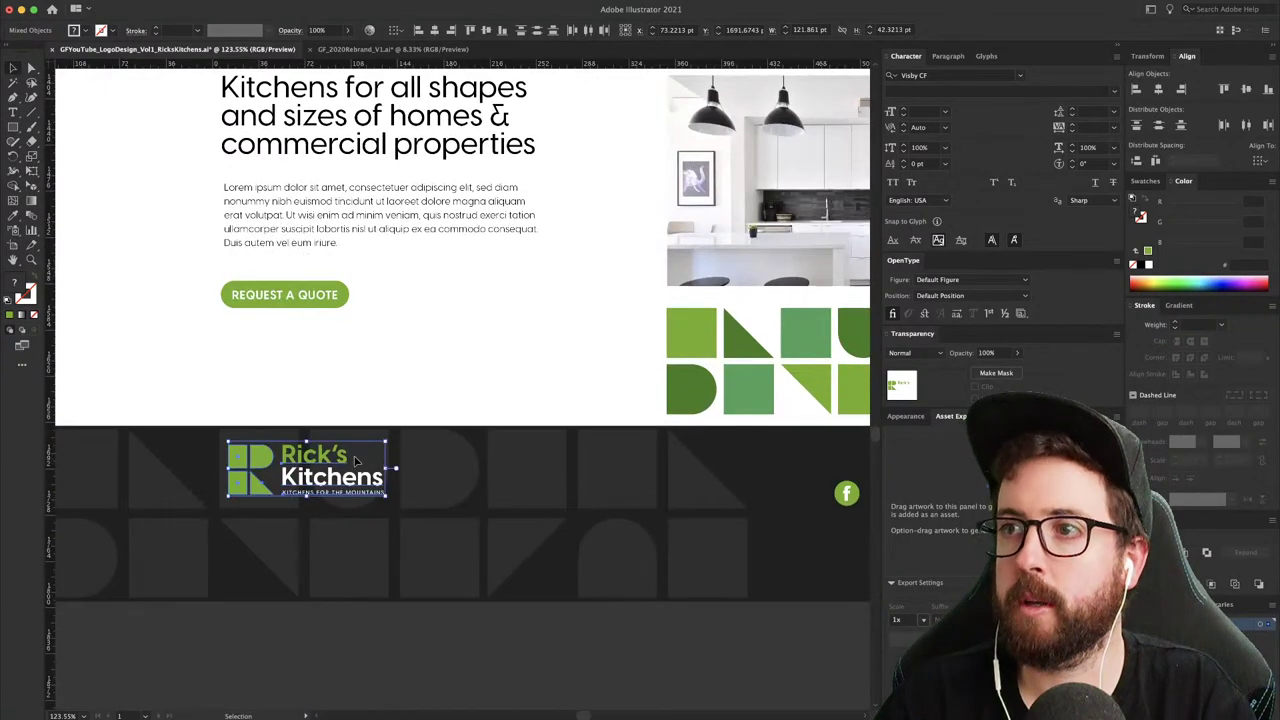
- Duplicate the tagline below the logo and retype it as ABOUT, SERVICES, GALLERY, CONTACT US
{"action": "left_click", "coordinate": [438, 362]}
{"action": "key", "text": "a"}
{"action": "left_click_drag", "start_coordinate": [340, 495], "coordinate": [289, 534], "text": "alt"}
{"action": "key", "text": "t"}
{"action": "triple_click", "coordinate": [282, 534]}
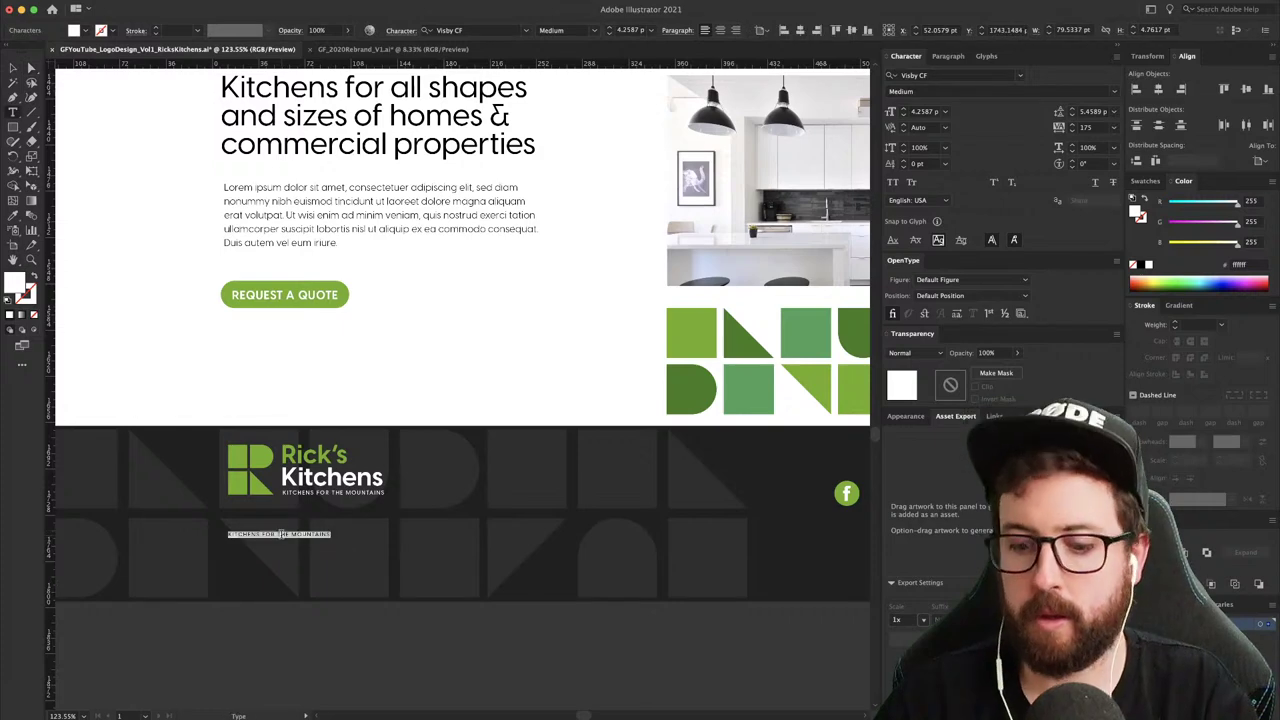
{"action": "type", "text": "ABOUT"}
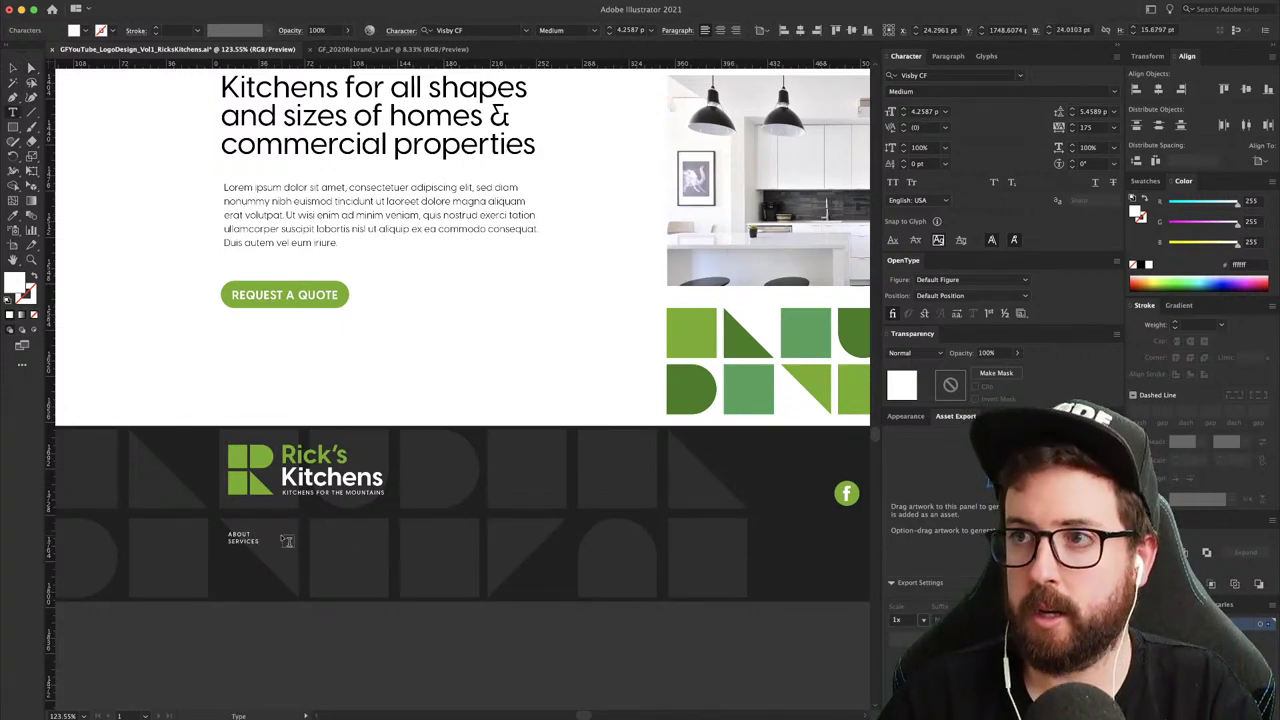
{"action": "scroll", "coordinate": [286, 540], "scroll_direction": "up", "scroll_amount": 12}
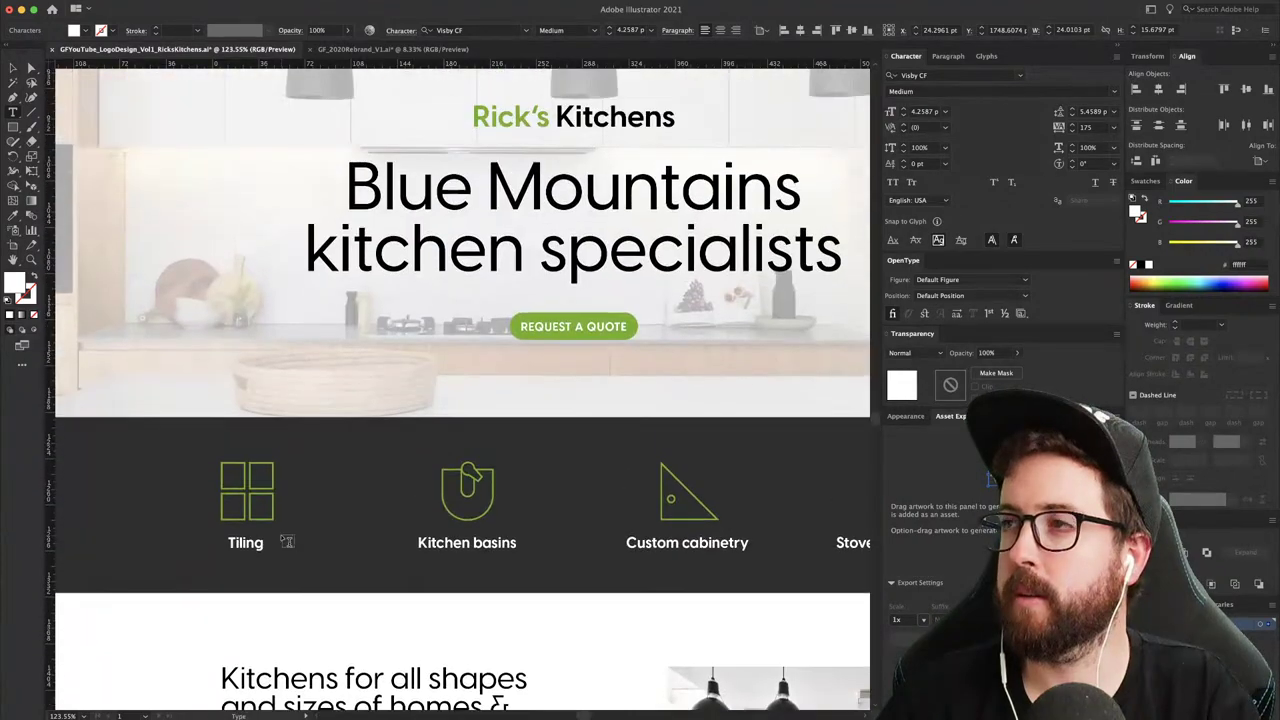
{"action": "scroll", "coordinate": [286, 540], "scroll_direction": "up", "scroll_amount": 5}
{"action": "scroll", "coordinate": [286, 540], "scroll_direction": "right", "scroll_amount": 2}
{"action": "scroll", "coordinate": [287, 541], "scroll_direction": "down", "scroll_amount": 6}
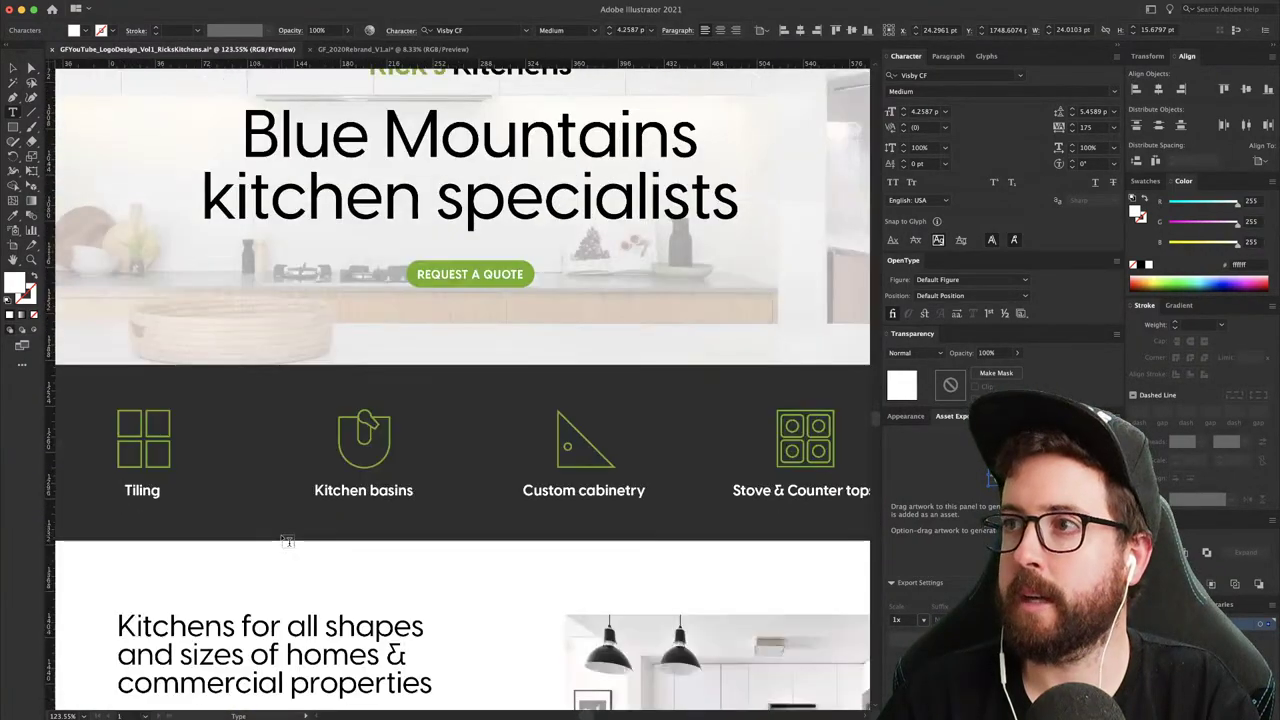
{"action": "scroll", "coordinate": [287, 541], "scroll_direction": "down", "scroll_amount": 10}
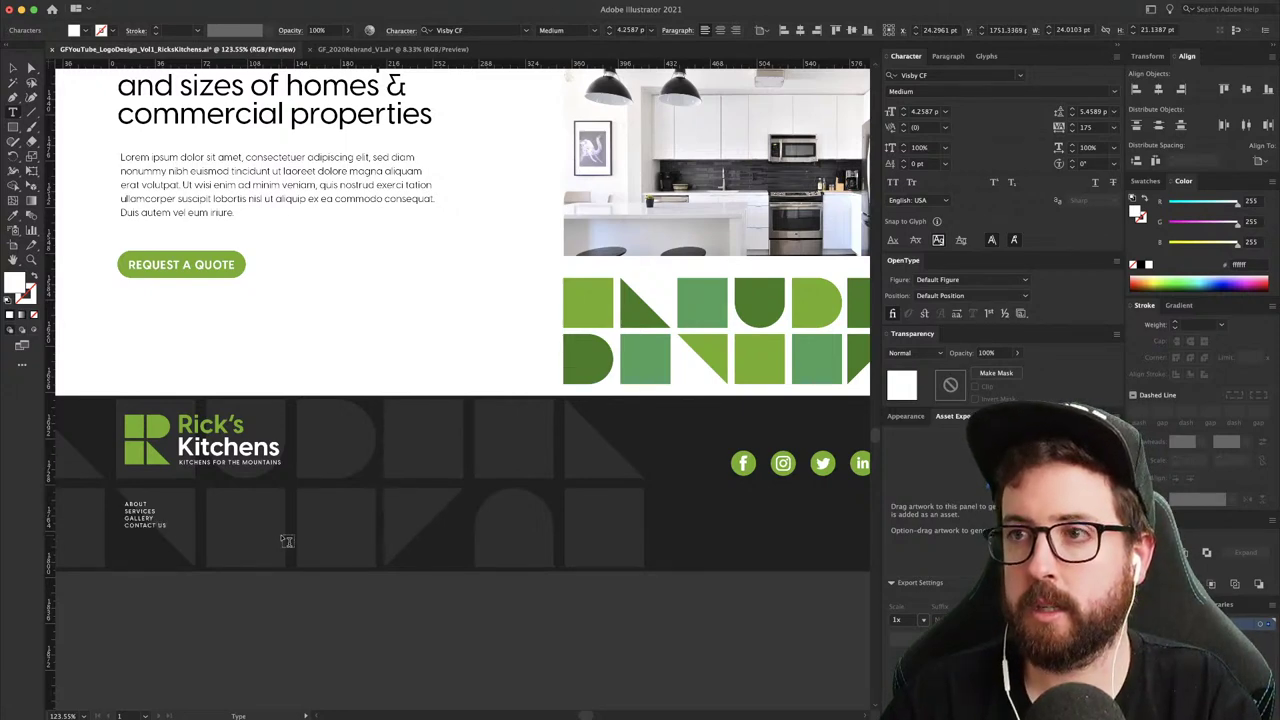
- Enlarge the footer menu text and place a copy under the social icons
{"action": "left_click_drag", "start_coordinate": [255, 533], "coordinate": [279, 568]}
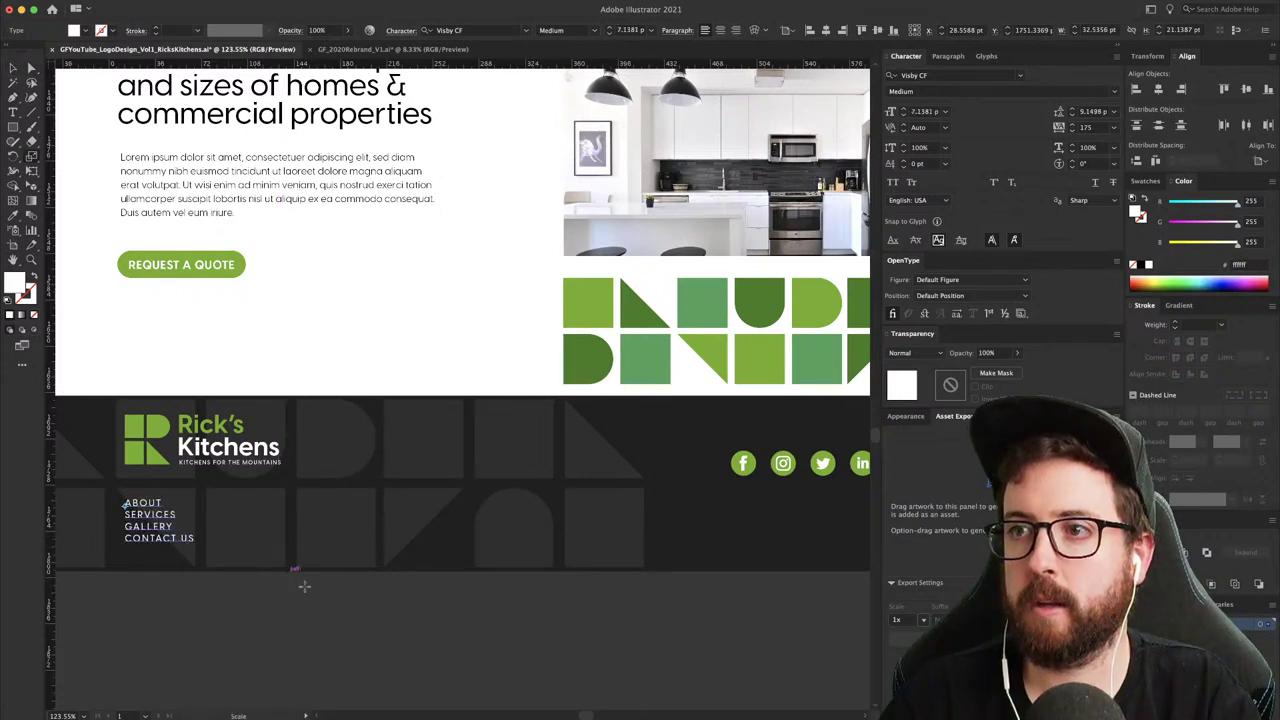
{"action": "key", "text": "v"}
{"action": "left_click", "coordinate": [303, 586]}
{"action": "left_click_drag", "start_coordinate": [154, 535], "coordinate": [765, 538]}
- Retype the menu copy under the icons as the PRIVACY POLICY line
{"action": "double_click", "coordinate": [752, 529]}
{"action": "key", "text": "ctrl+a"}
{"action": "type", "text": "pri"}
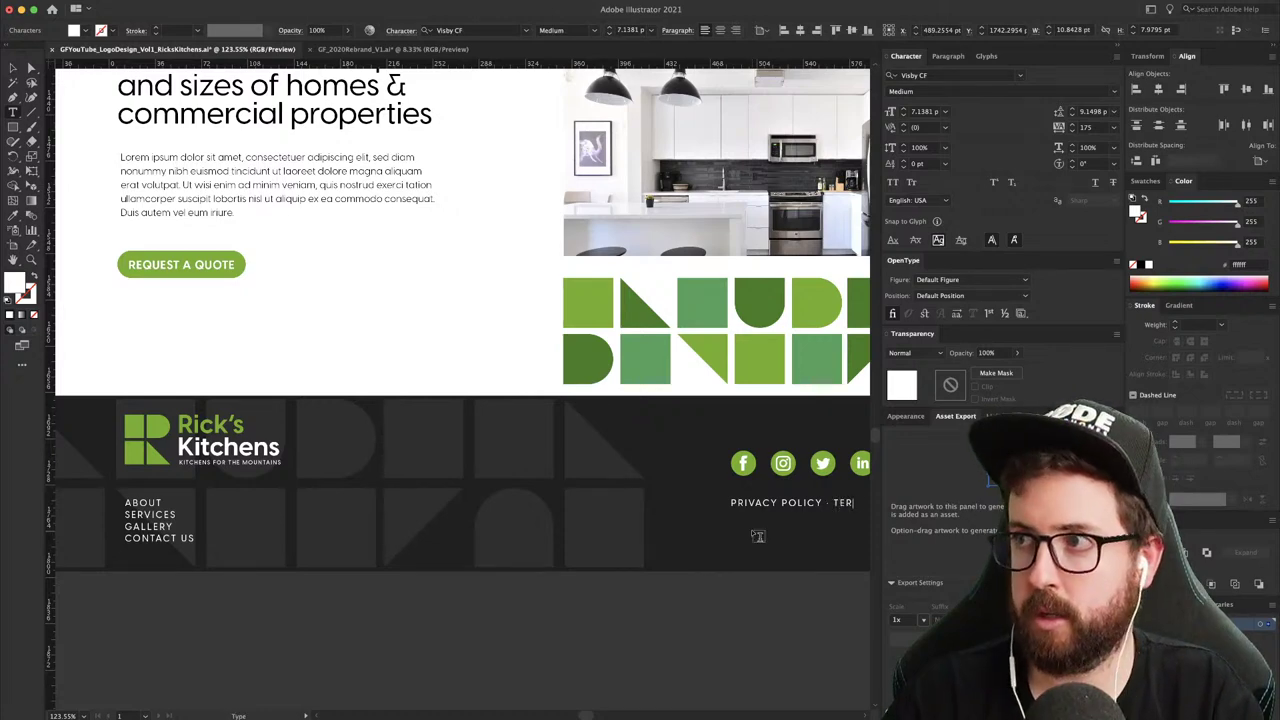
{"action": "scroll", "coordinate": [758, 536], "scroll_direction": "right", "scroll_amount": 5}
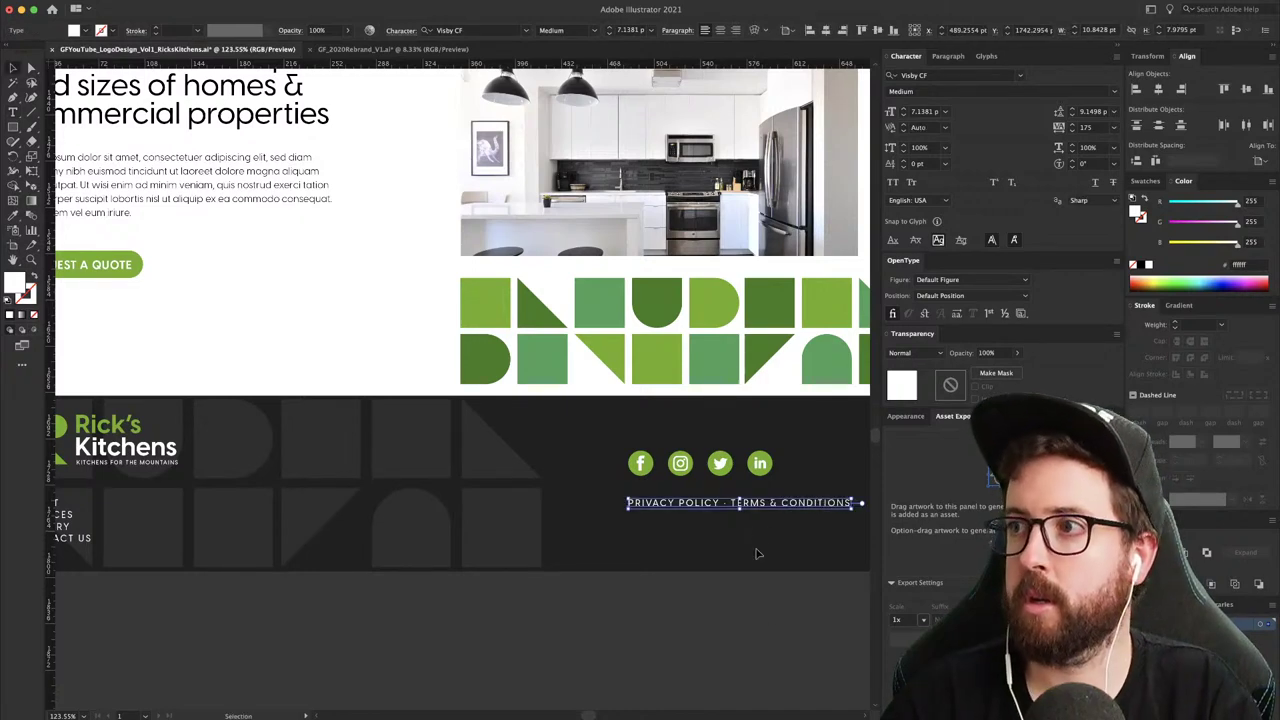
{"action": "left_click", "coordinate": [786, 634], "text": "super"}
{"action": "scroll", "coordinate": [780, 625], "scroll_direction": "right", "scroll_amount": 3}
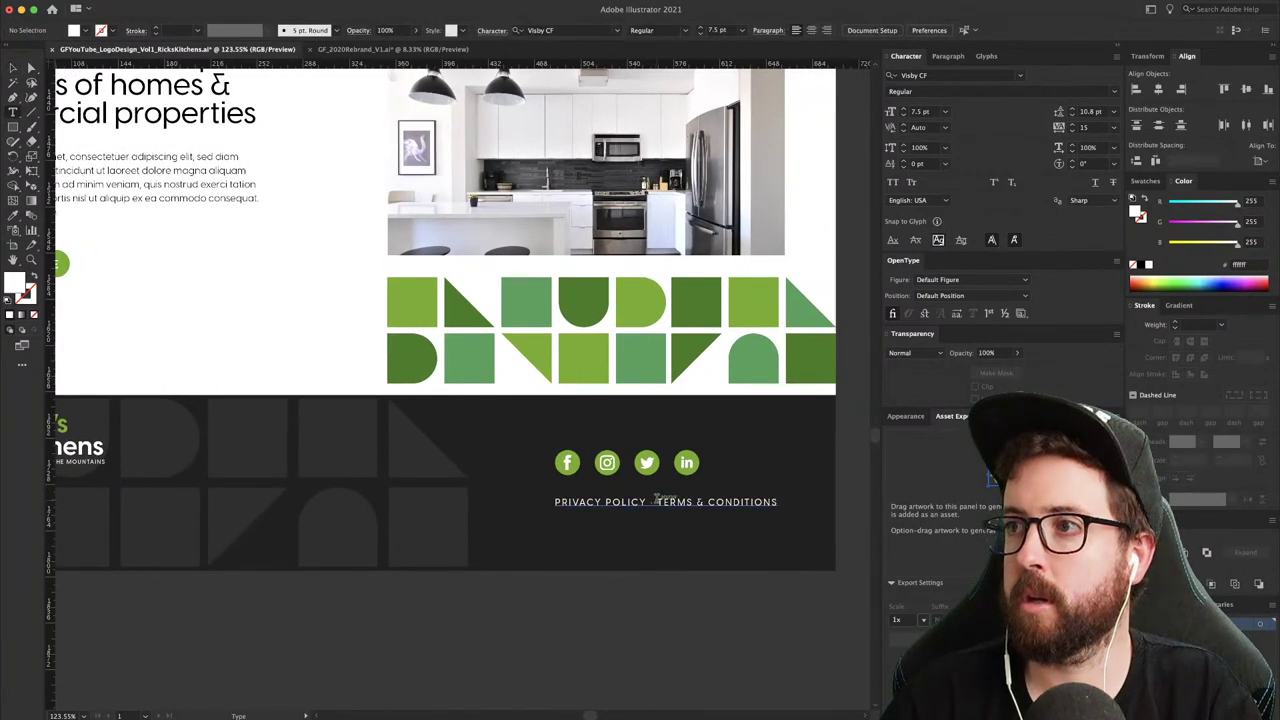
- Change the policy line's wording to 'PRIVACY POLICY · TERMS OF USE'
{"action": "left_click", "coordinate": [735, 497]}
{"action": "left_click_drag", "start_coordinate": [660, 502], "coordinate": [839, 507]}
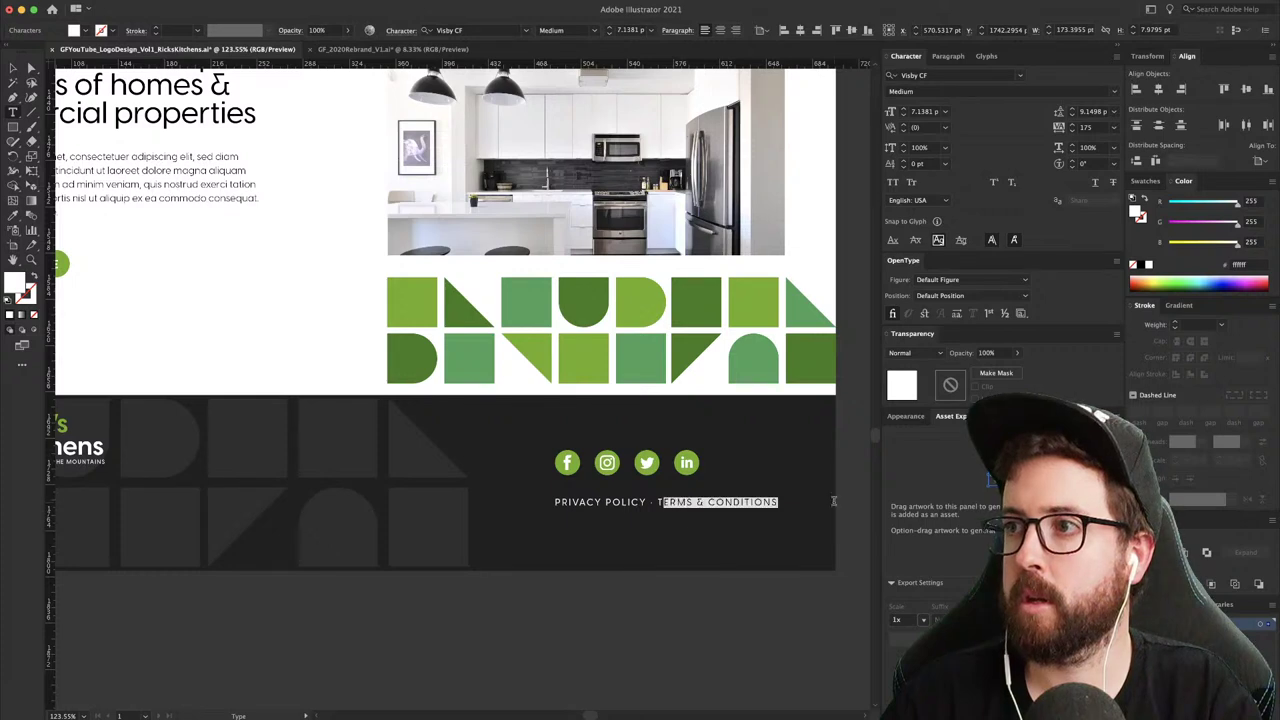
{"action": "type", "text": "C"}
{"action": "key", "text": "super+z"}
{"action": "key", "text": "Escape"}
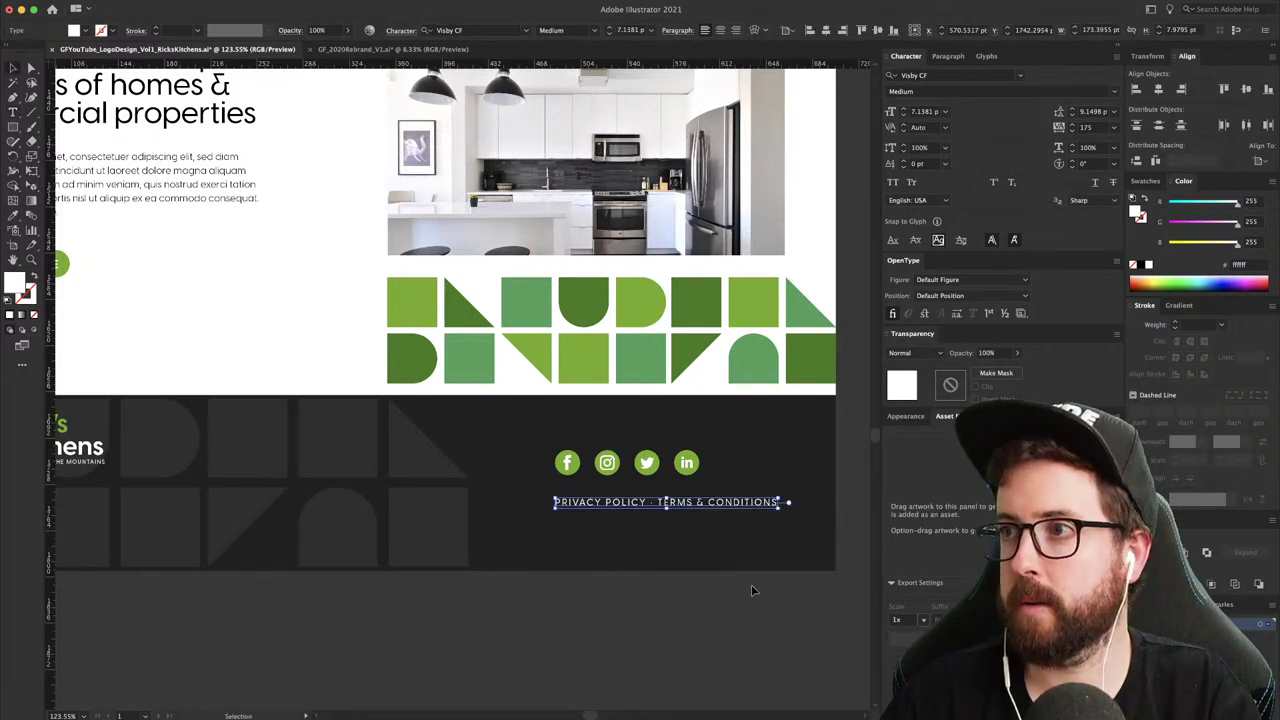
{"action": "left_click", "coordinate": [745, 591]}
{"action": "double_click", "coordinate": [693, 505]}
{"action": "left_click_drag", "start_coordinate": [697, 505], "coordinate": [930, 515]}
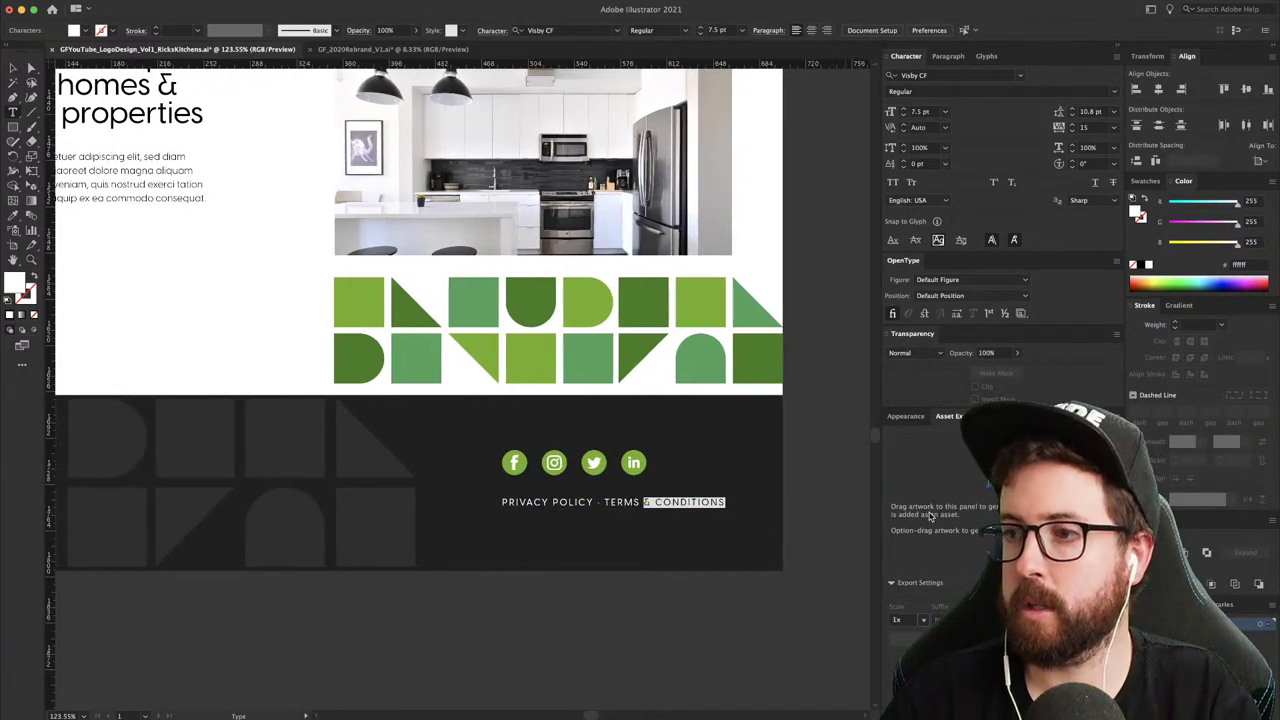
{"action": "type", "text": "U"}
{"action": "type", "text": "F US"}
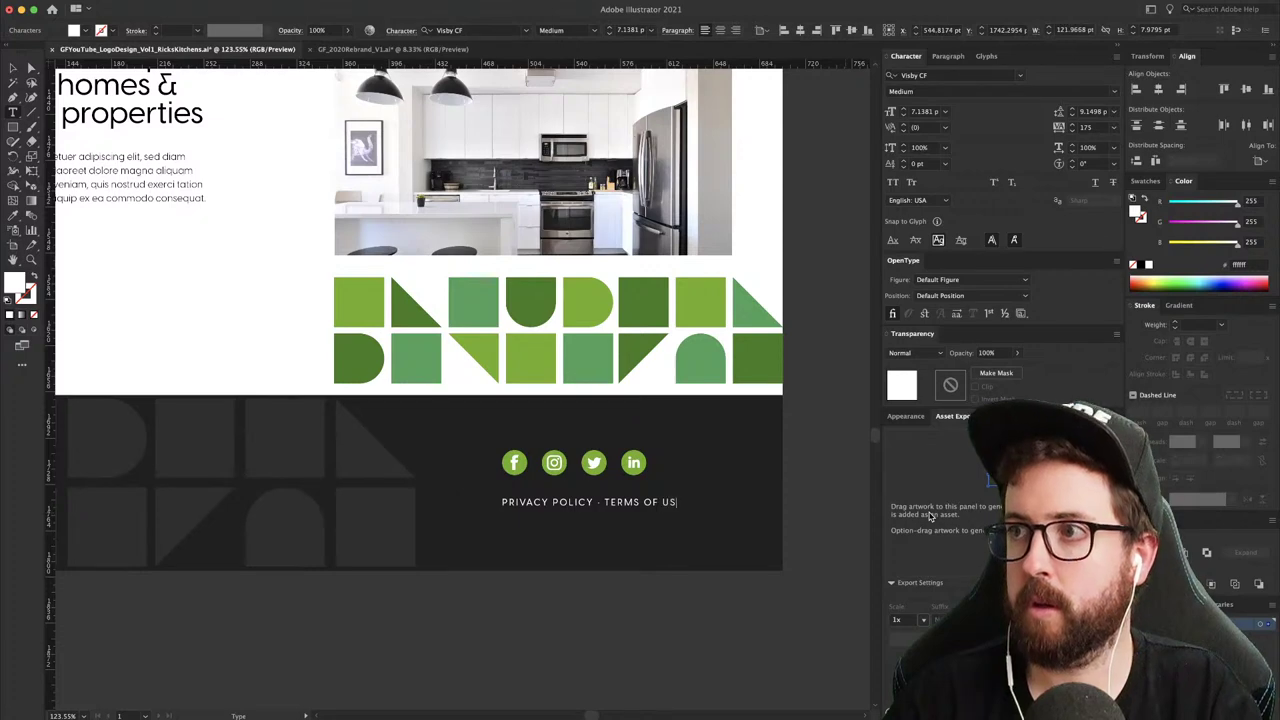
{"action": "type", "text": "E"}
{"action": "key", "text": "Escape"}
{"action": "left_click", "coordinate": [770, 643]}
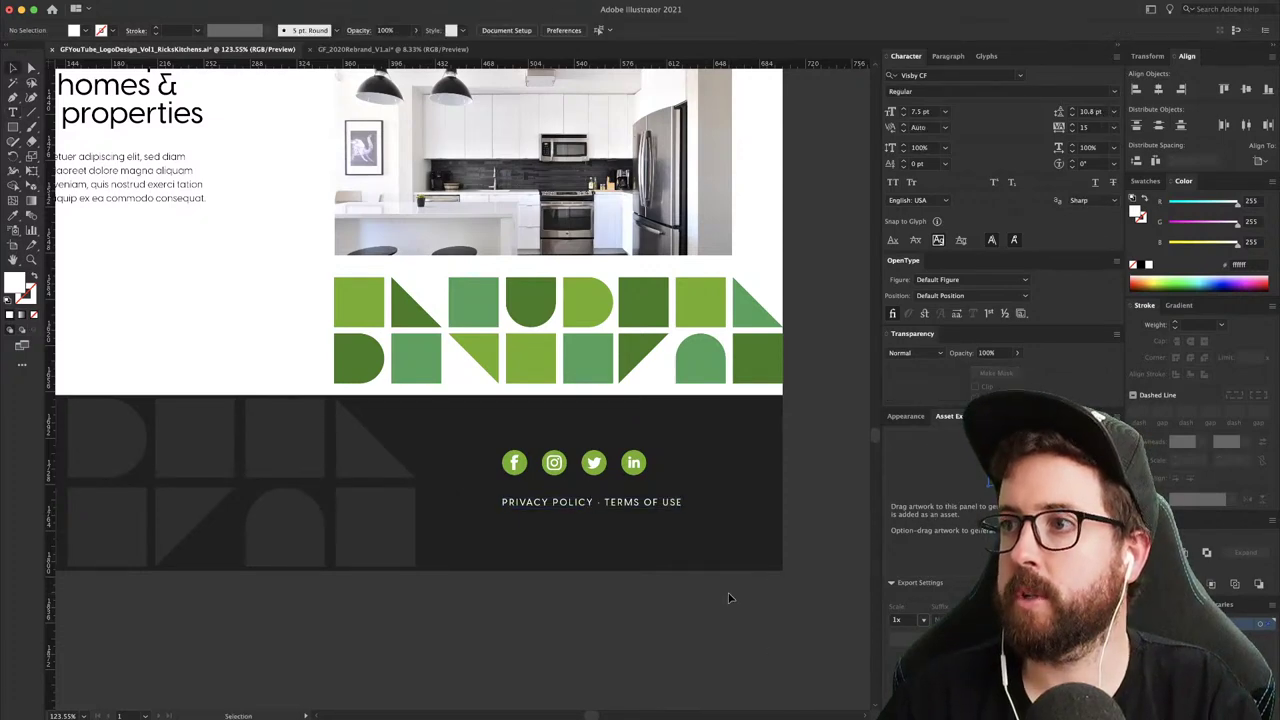
{"action": "scroll", "coordinate": [700, 604], "scroll_direction": "left", "scroll_amount": 4}
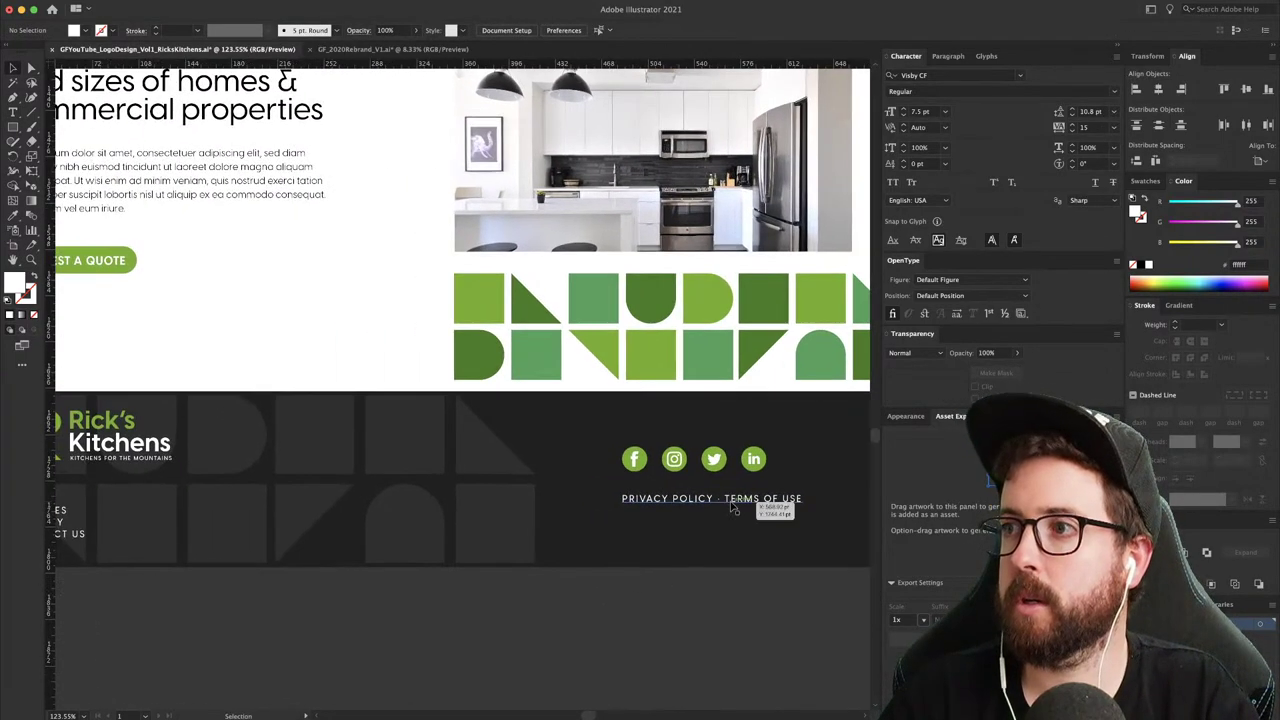
- Align the LinkedIn icon's right edge with the policy line
{"action": "left_click", "coordinate": [764, 468]}
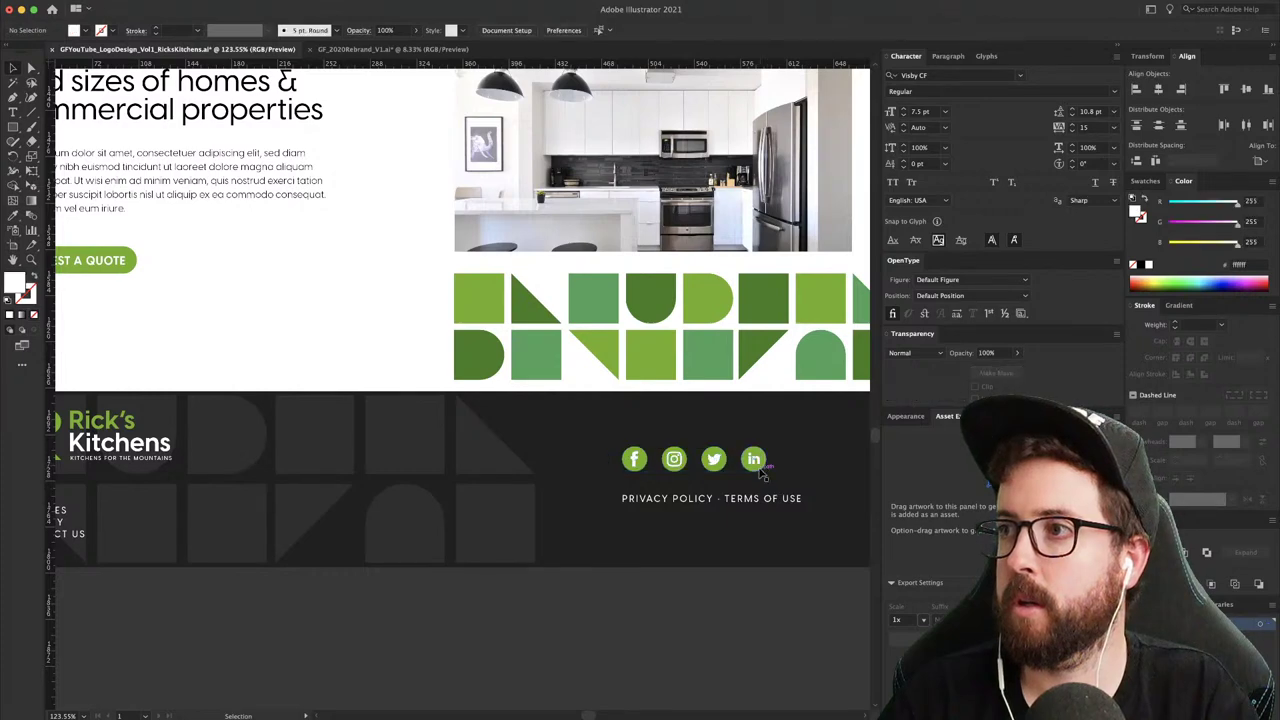
{"action": "left_click", "coordinate": [788, 470]}
{"action": "left_click", "coordinate": [764, 460]}
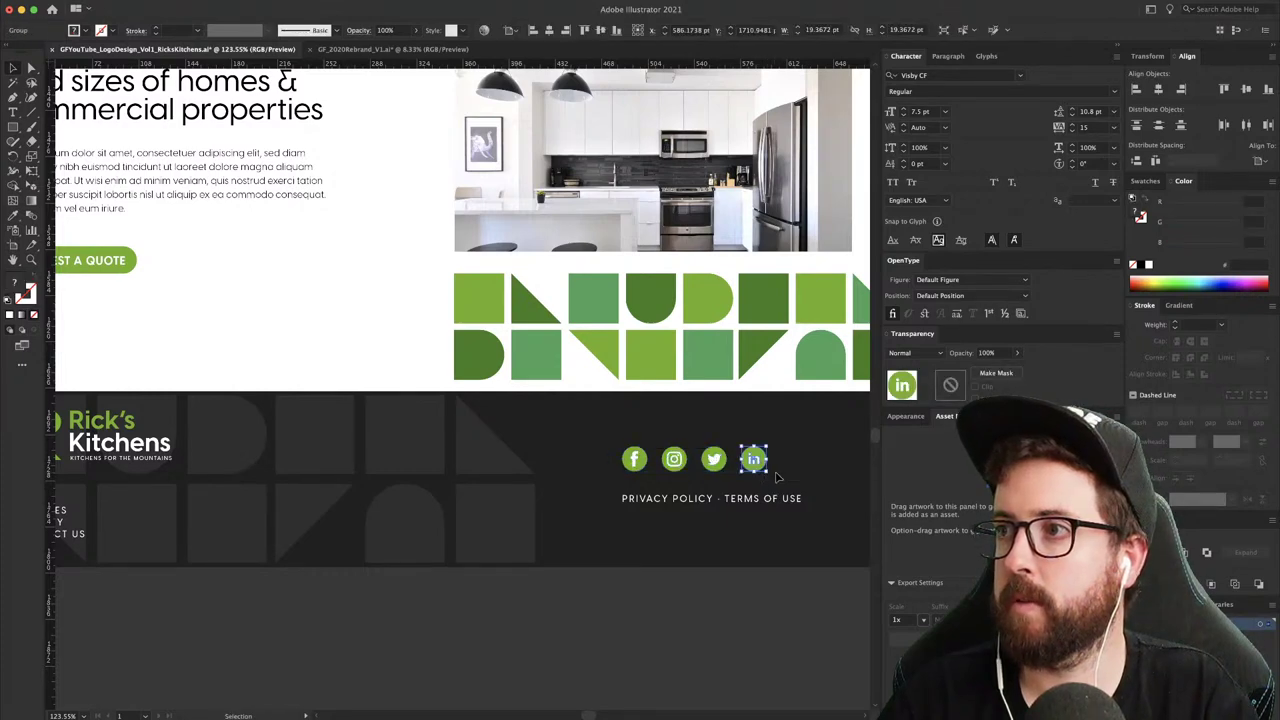
{"action": "left_click", "coordinate": [777, 475]}
{"action": "left_click", "coordinate": [747, 458]}
{"action": "left_click", "coordinate": [796, 495], "text": "shift"}
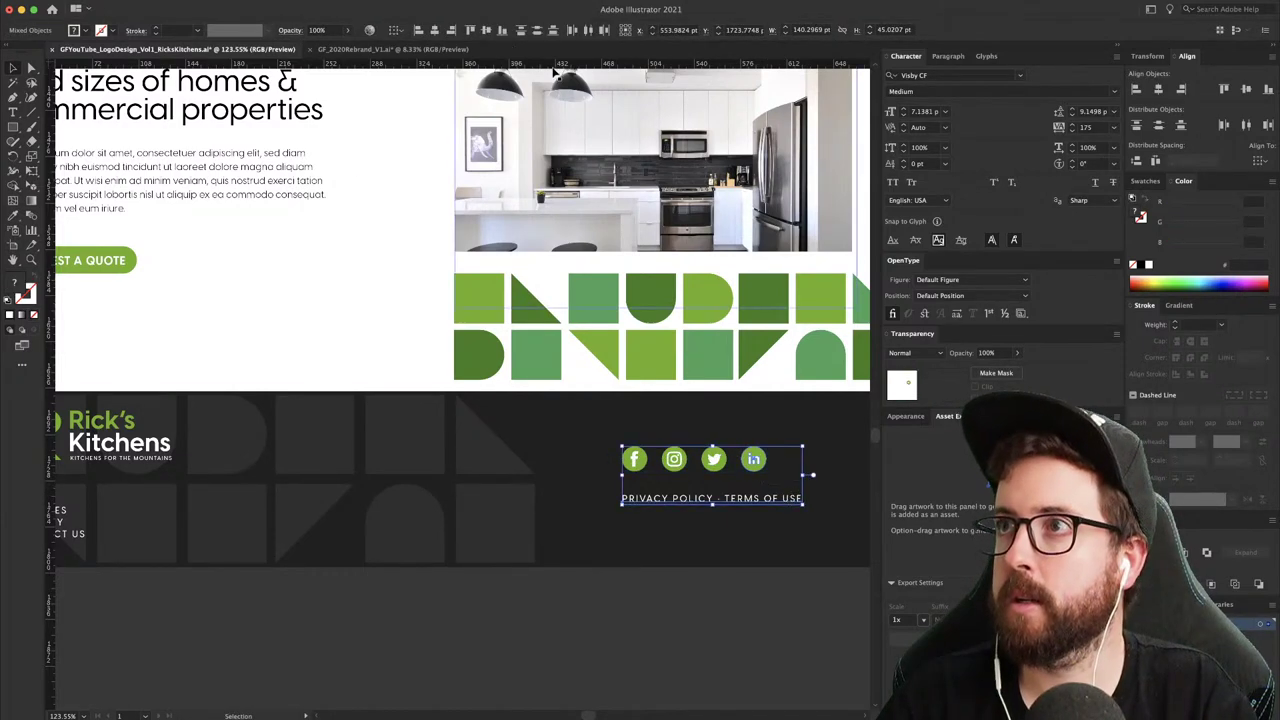
{"action": "left_click", "coordinate": [451, 29]}
{"action": "left_click", "coordinate": [737, 482]}
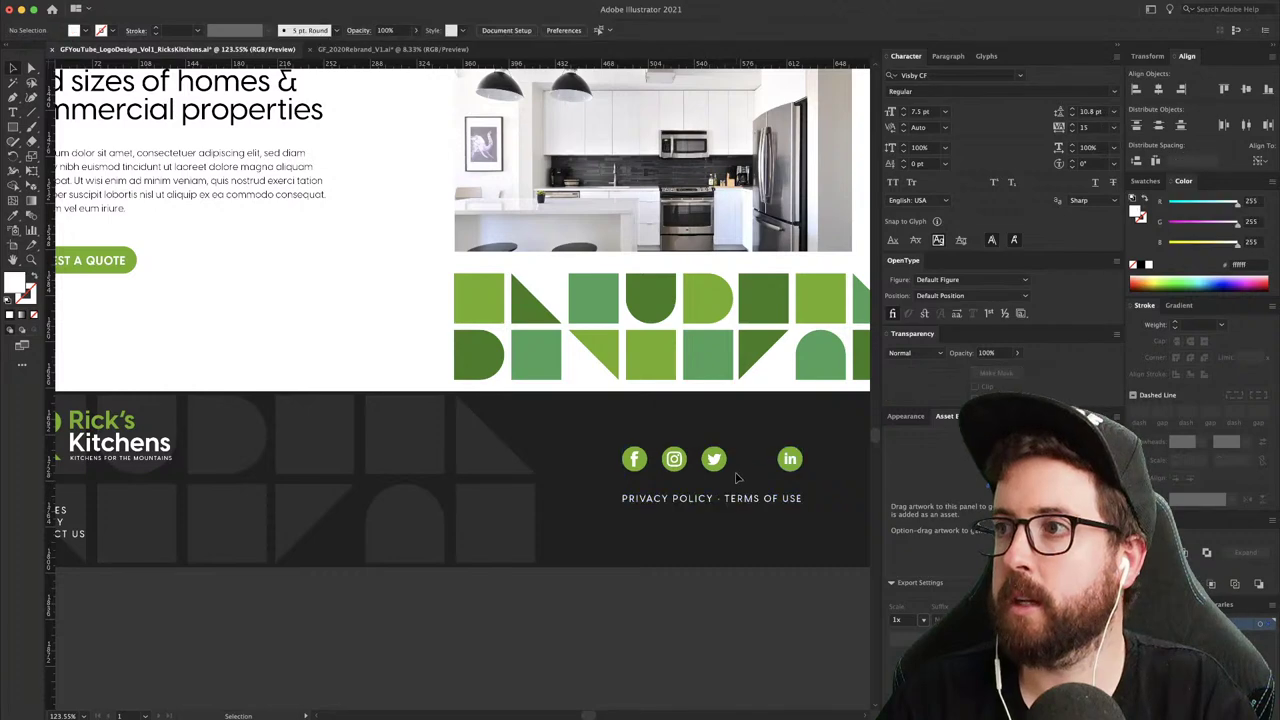
- Space the four footer social icons evenly with Horizontal Distribute Center
{"action": "left_click", "coordinate": [722, 466]}
{"action": "left_click_drag", "start_coordinate": [825, 420], "coordinate": [617, 455]}
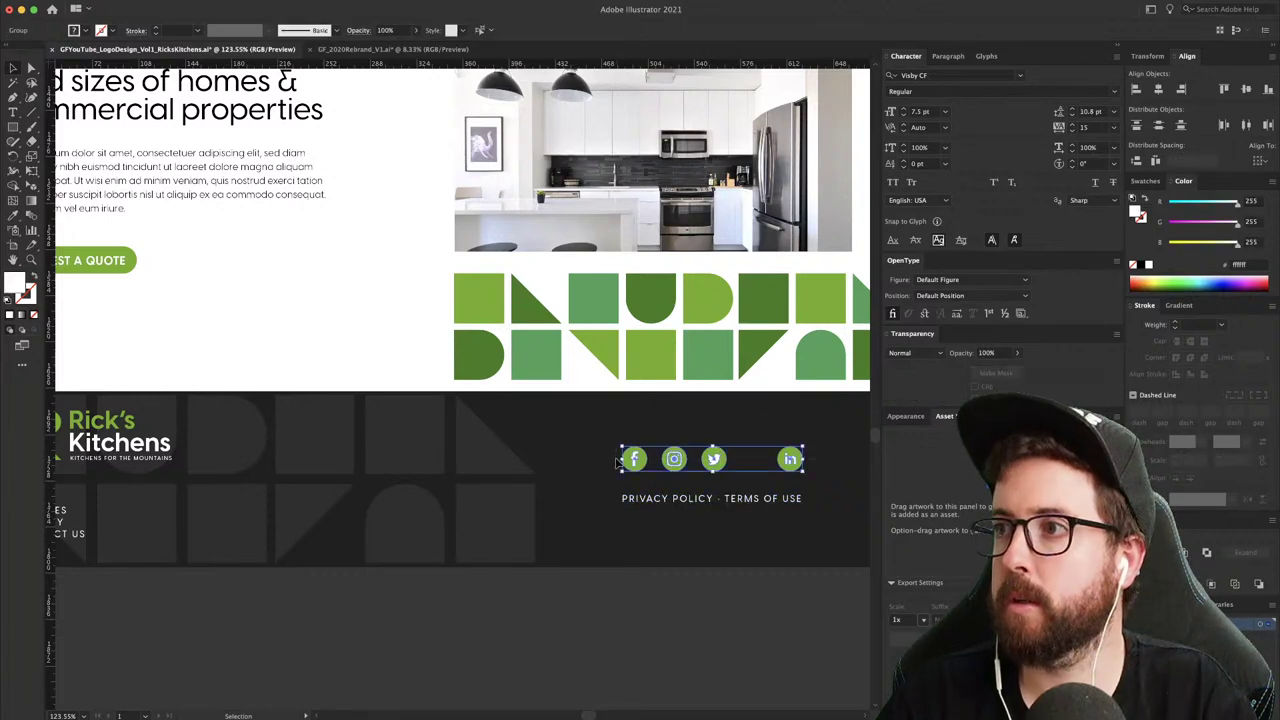
{"action": "left_click", "coordinate": [702, 31]}
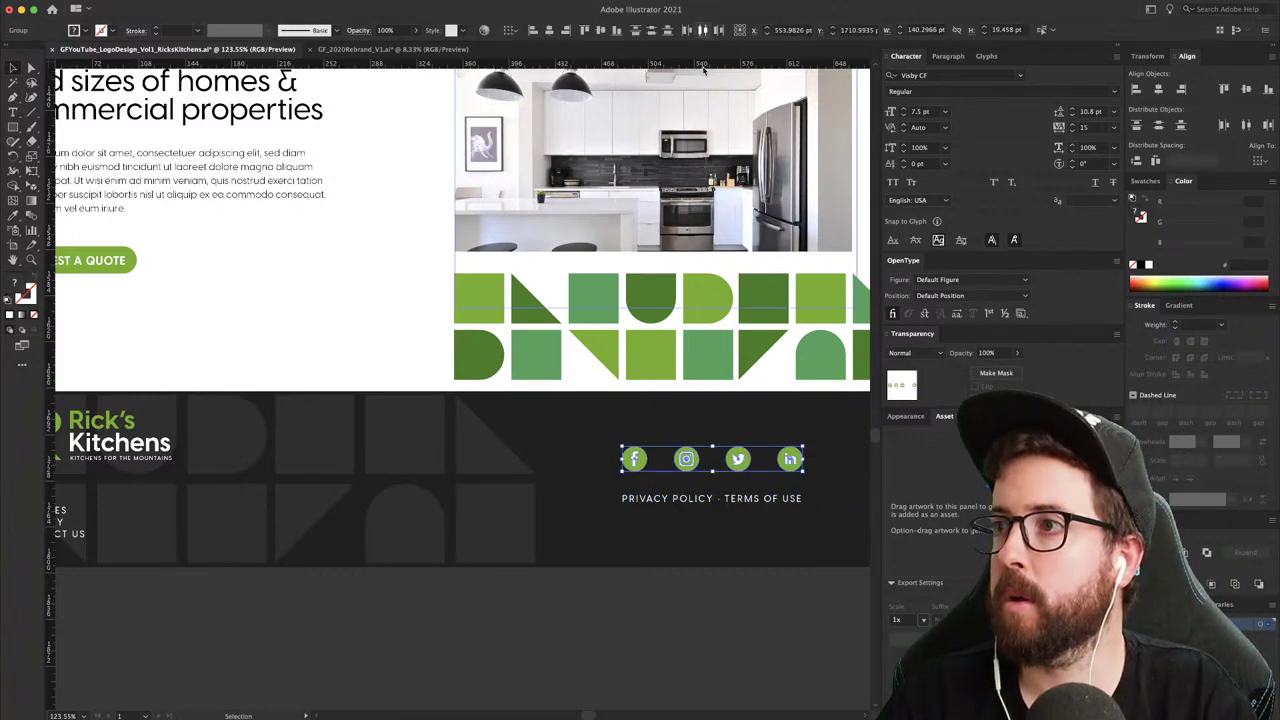
{"action": "left_click", "coordinate": [630, 411]}
- Zoom out and move the footer icons and links up slightly
{"action": "key", "text": "super+minus"}
{"action": "key", "text": "super+minus"}
{"action": "scroll", "coordinate": [630, 410], "scroll_direction": "up", "scroll_amount": 4}
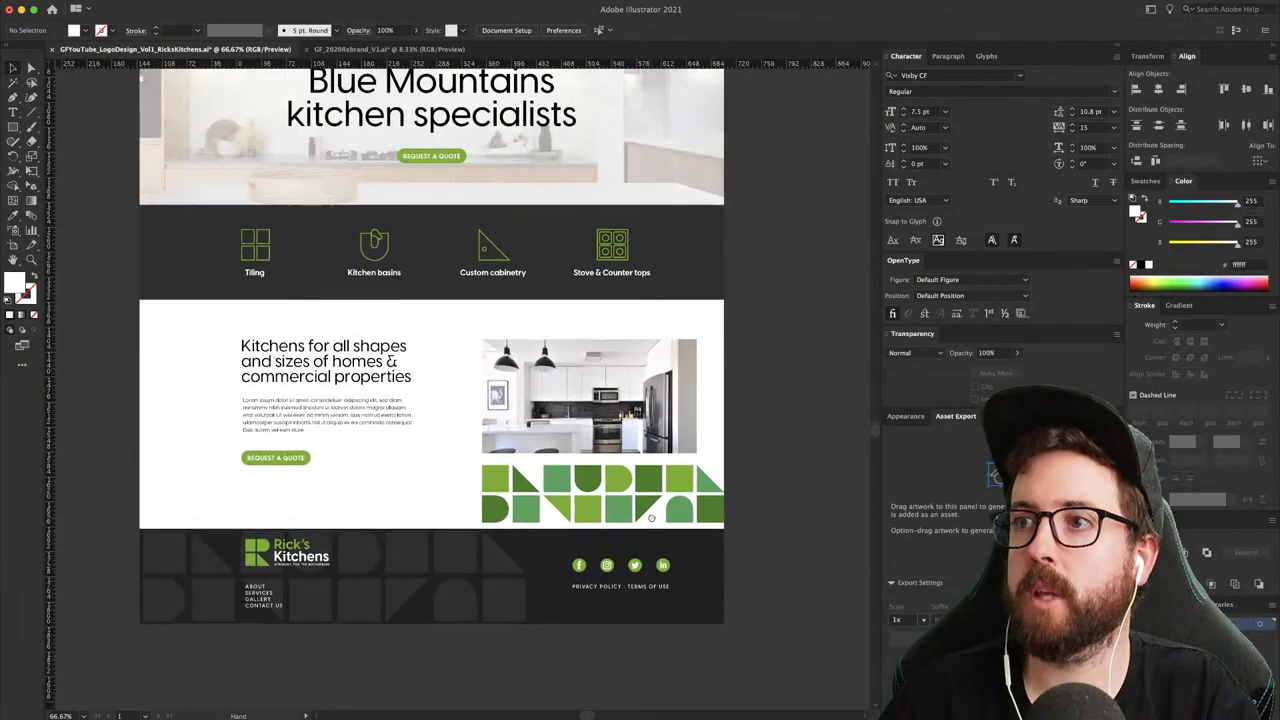
{"action": "left_click_drag", "start_coordinate": [576, 559], "coordinate": [575, 559]}
{"action": "left_click_drag", "start_coordinate": [577, 562], "coordinate": [580, 558]}
{"action": "left_click", "coordinate": [449, 594]}
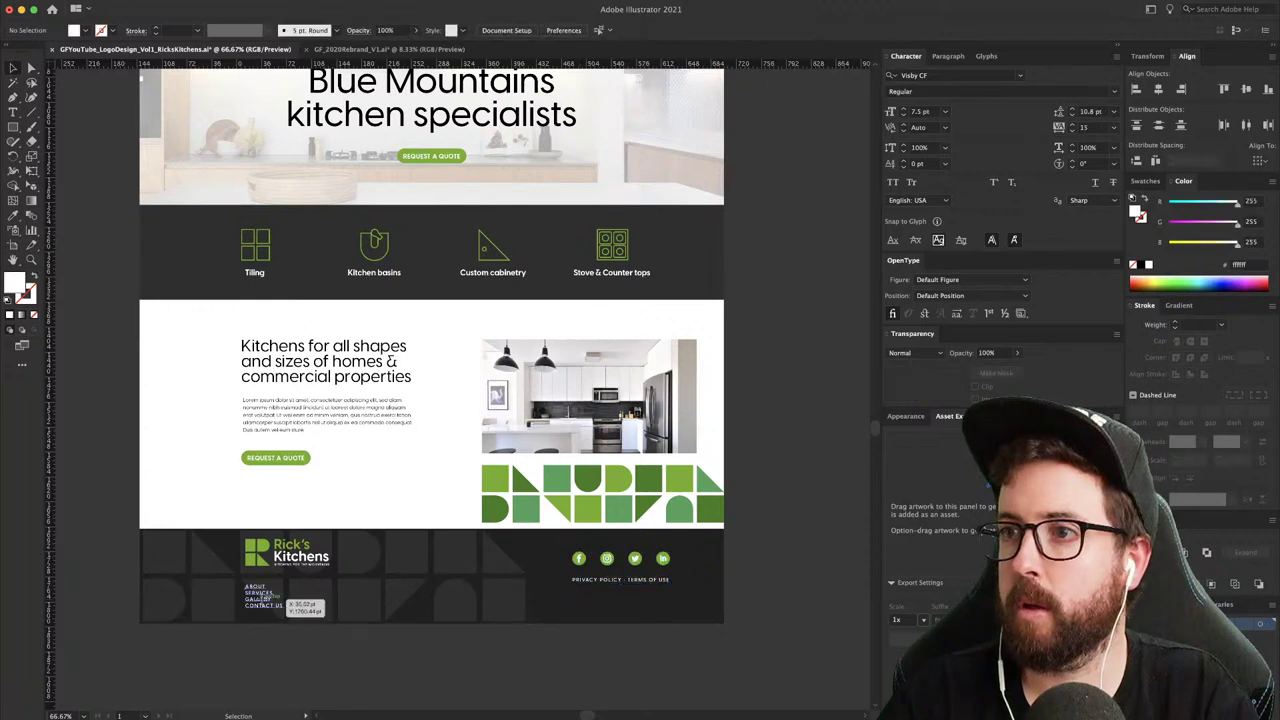
- Top-align the footer menu links with the privacy policy line, then nudge them down
{"action": "left_click", "coordinate": [264, 600]}
{"action": "left_click", "coordinate": [627, 586], "text": "shift"}
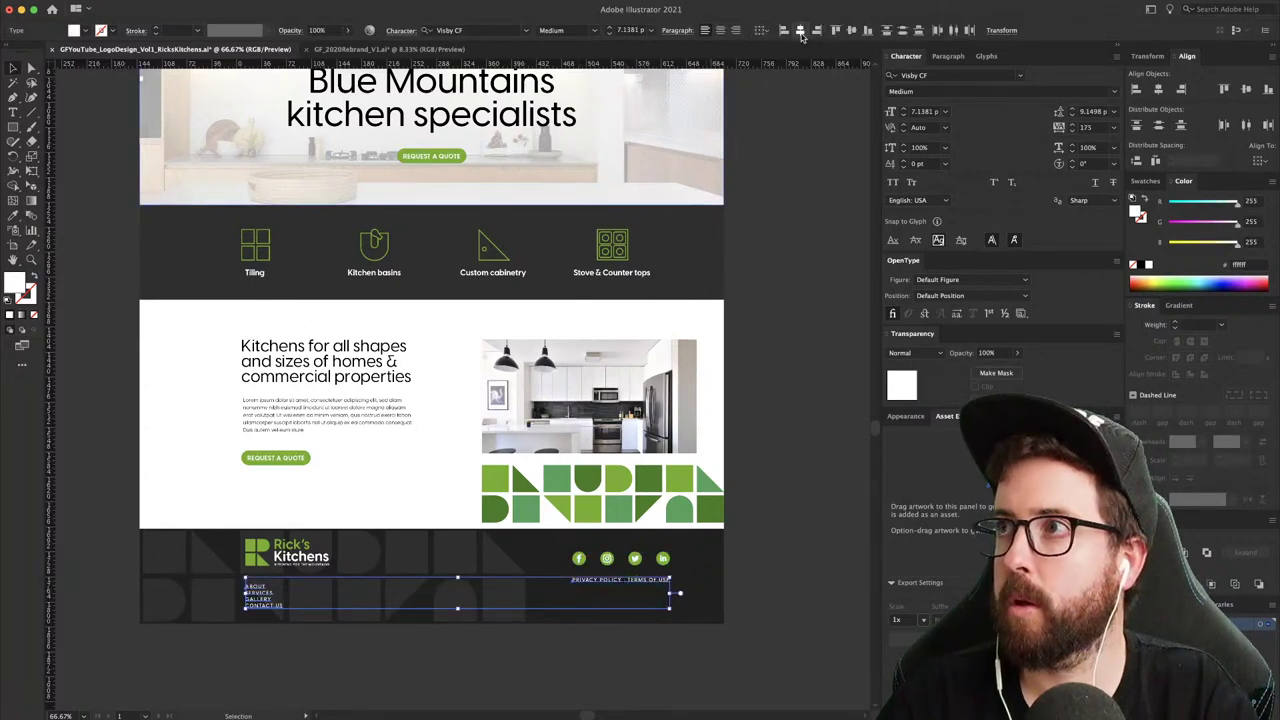
{"action": "left_click", "coordinate": [836, 31]}
{"action": "key", "text": "Down"}
{"action": "key", "text": "Down"}
{"action": "key", "text": "Down"}
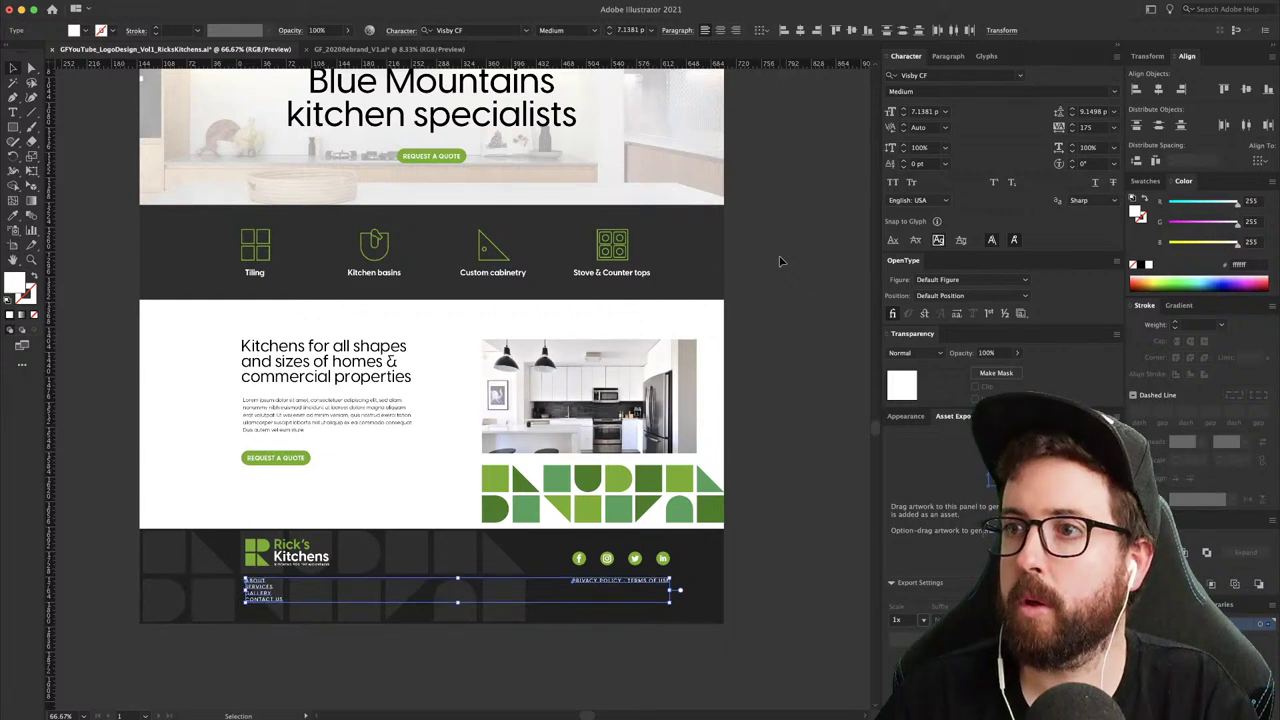
{"action": "left_click", "coordinate": [769, 561]}
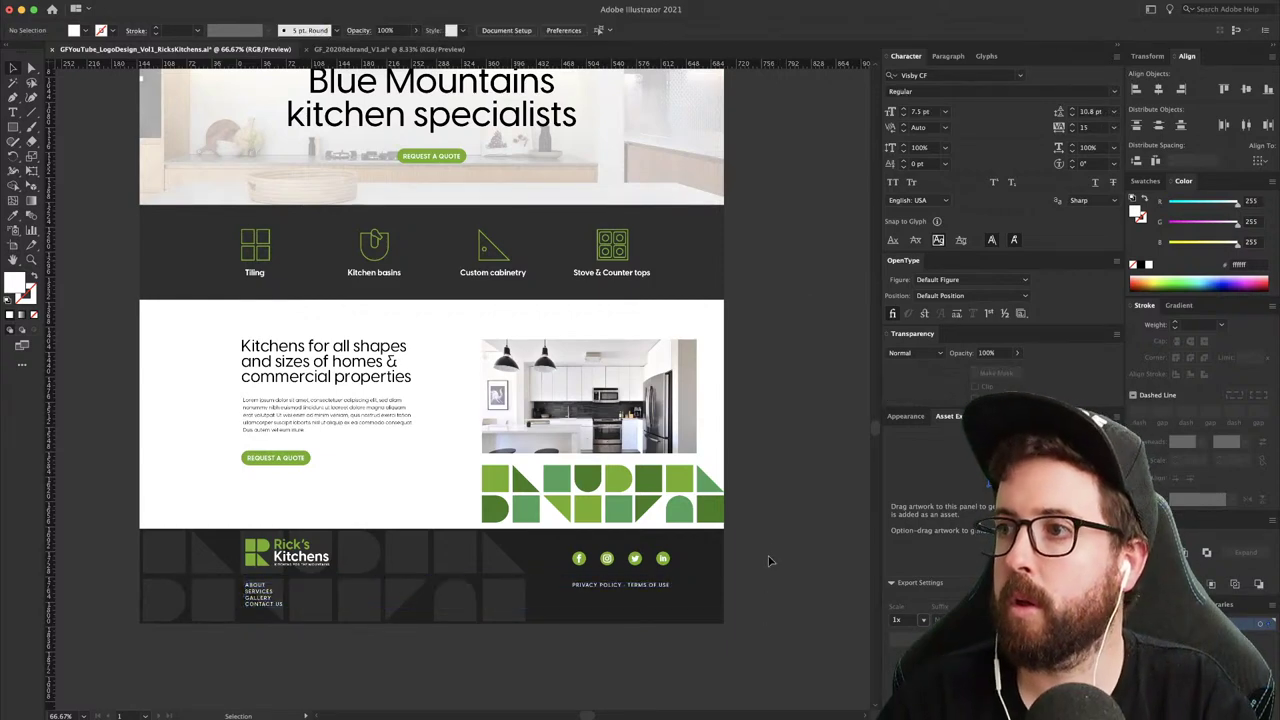
- Duplicate the privacy line below and retype it as '© 2021 - RICK'S KITCHENS PTY LTD'
{"action": "mouse_move", "coordinate": [610, 593]}
{"action": "left_mouse_down"}
{"action": "mouse_move", "coordinate": [656, 588]}
{"action": "mouse_move", "coordinate": [622, 600]}
{"action": "left_mouse_up"}
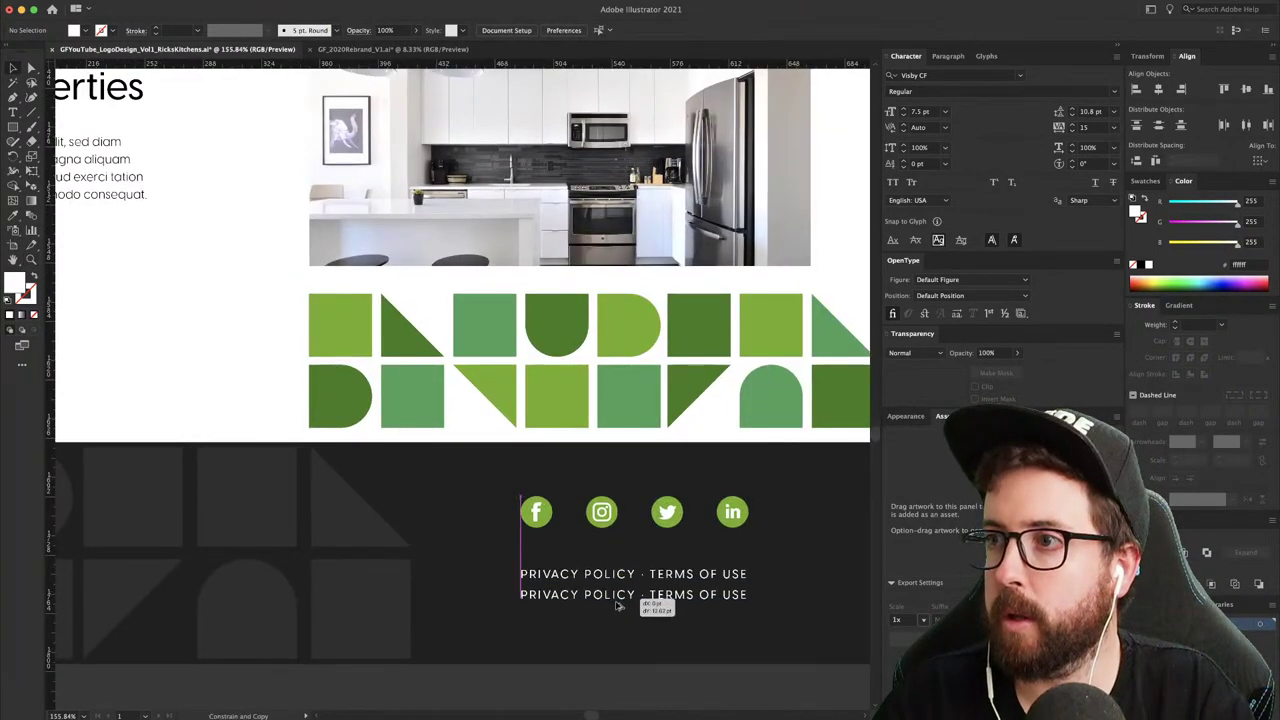
{"action": "triple_click", "coordinate": [620, 598]}
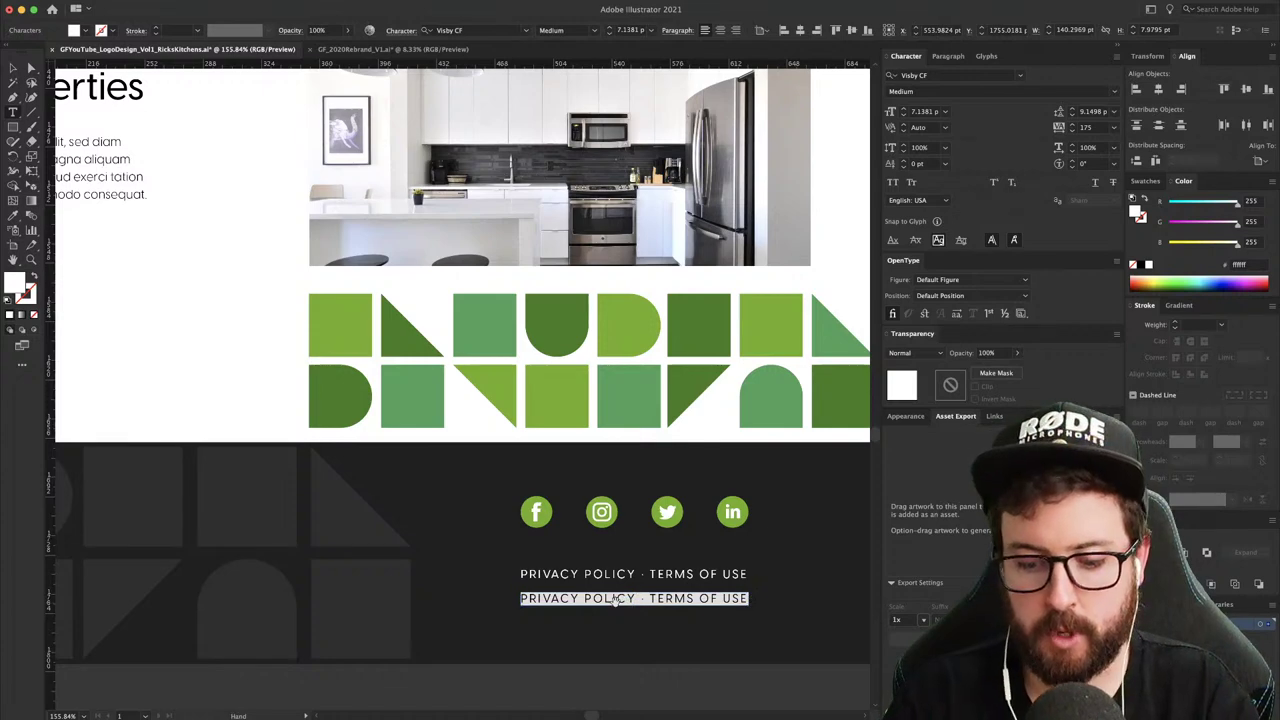
{"action": "type", "text": "© 2021 - RICK'S KITCHENS PTY LD"}
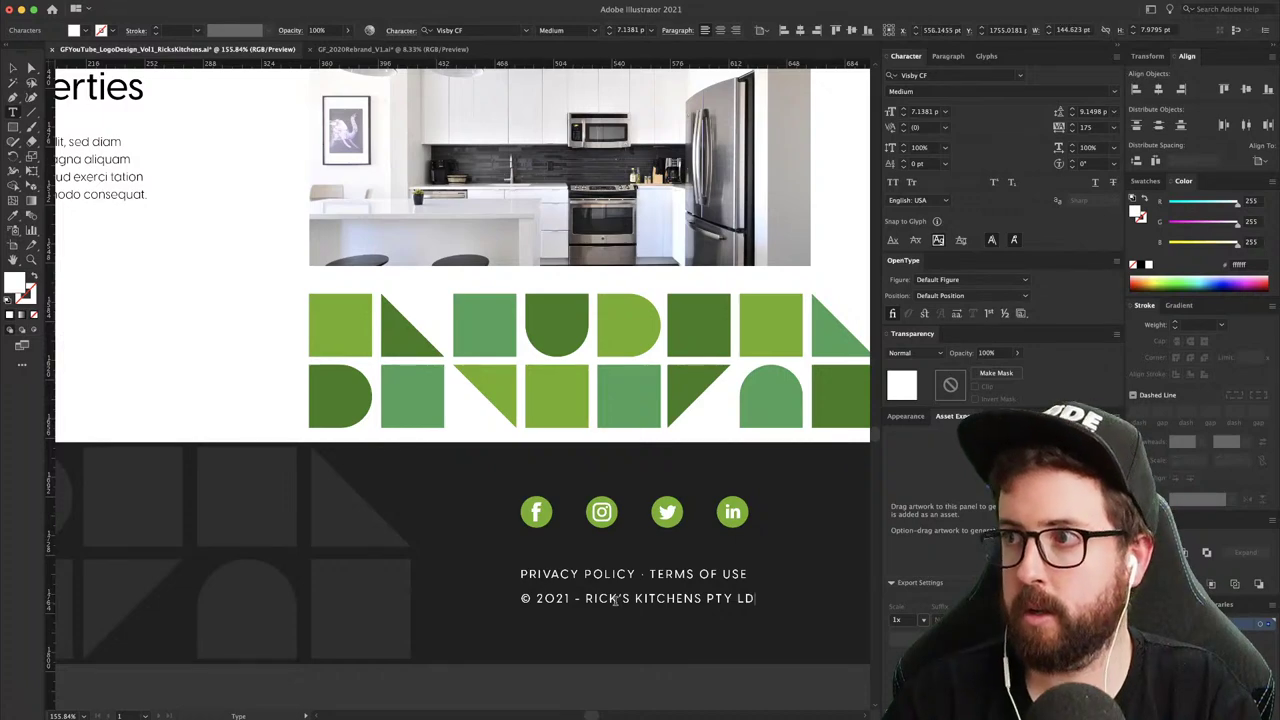
{"action": "key", "text": "Escape"}
- Shrink the copyright line and set its font style to Extra Bold
{"action": "key", "text": "s"}
{"action": "left_click_drag", "start_coordinate": [760, 510], "coordinate": [728, 540]}
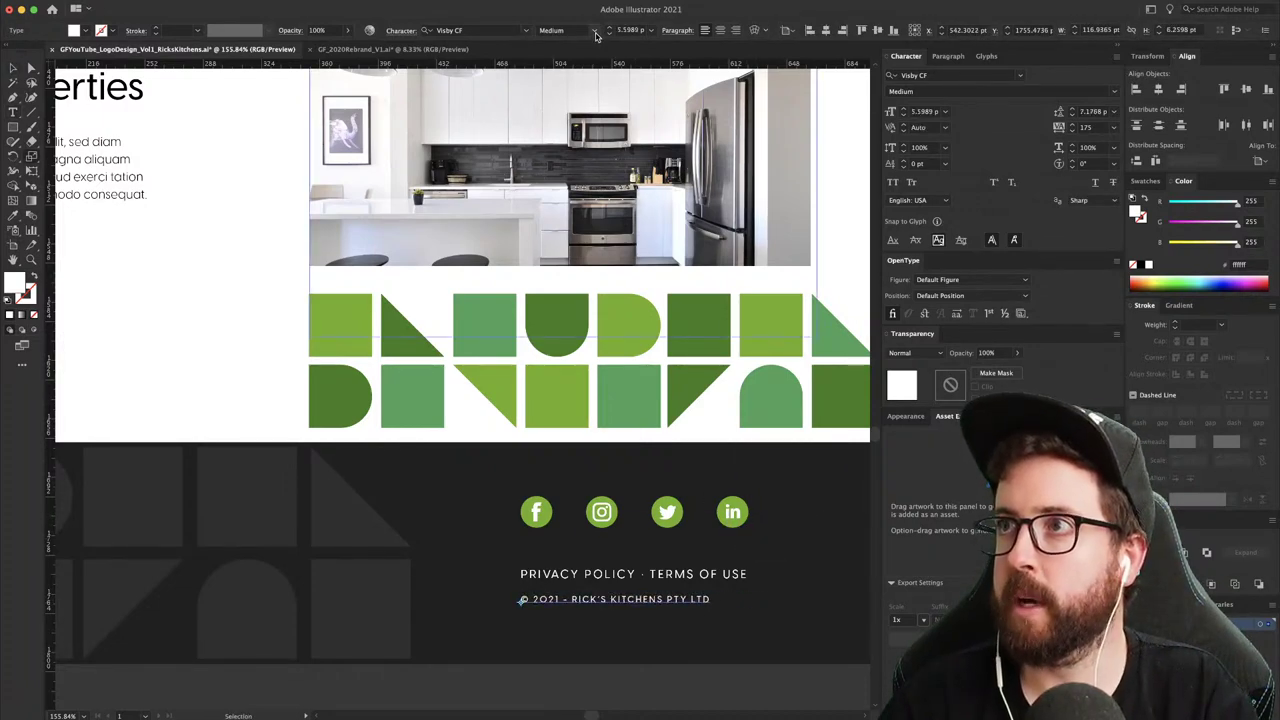
{"action": "left_click", "coordinate": [560, 30]}
{"action": "left_click", "coordinate": [580, 205]}
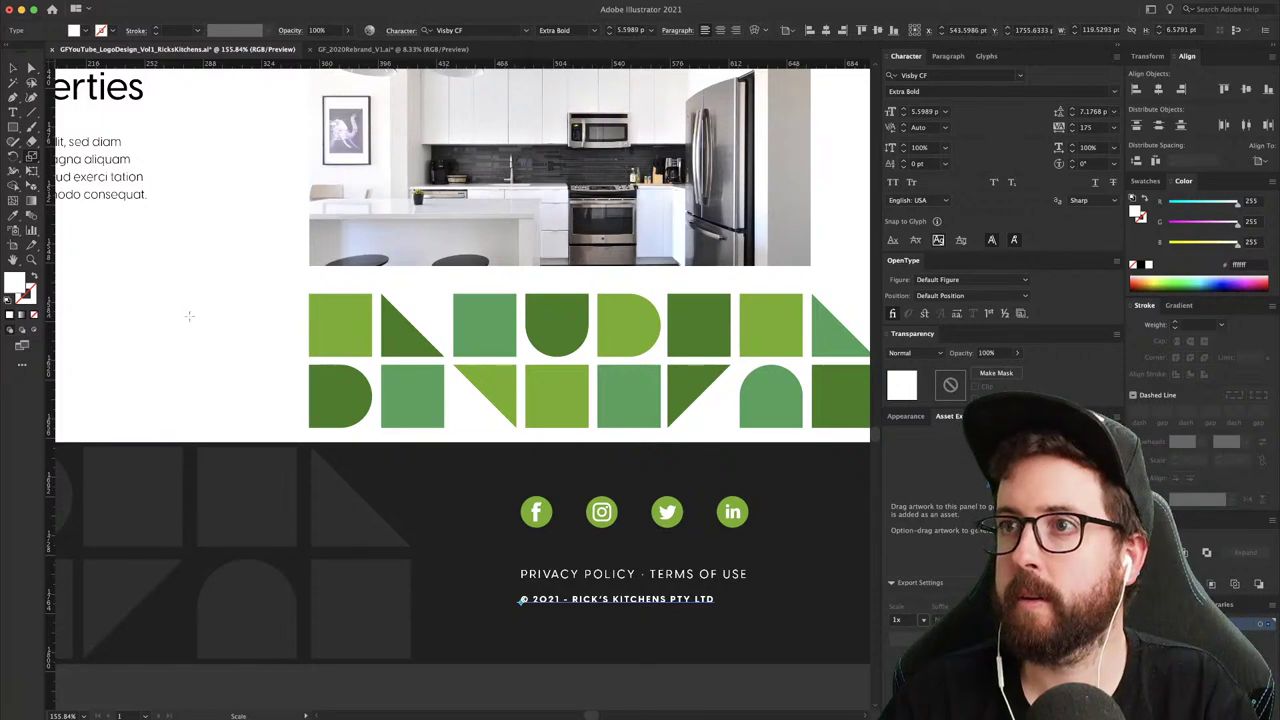
- Zoom out to 50% and recentre the full website mockup
{"action": "key", "text": "v"}
{"action": "left_click", "coordinate": [190, 319]}
{"action": "key", "text": "super+minus"}
{"action": "key", "text": "super+minus"}
{"action": "key", "text": "super+minus"}
{"action": "key", "text": "super+minus"}
{"action": "left_click_drag", "start_coordinate": [432, 336], "coordinate": [356, 397]}
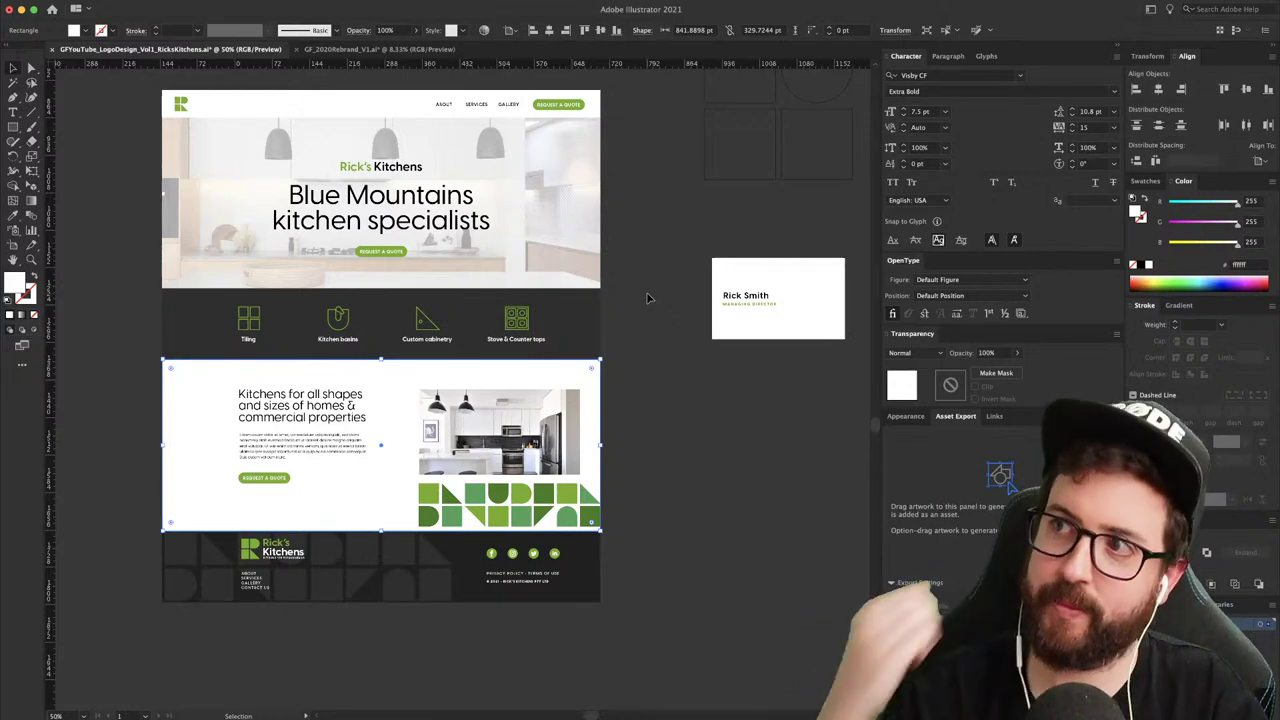
{"action": "left_click", "coordinate": [648, 298]}
{"action": "left_click_drag", "start_coordinate": [649, 288], "coordinate": [651, 304]}
{"action": "key", "text": "super+Tab"}
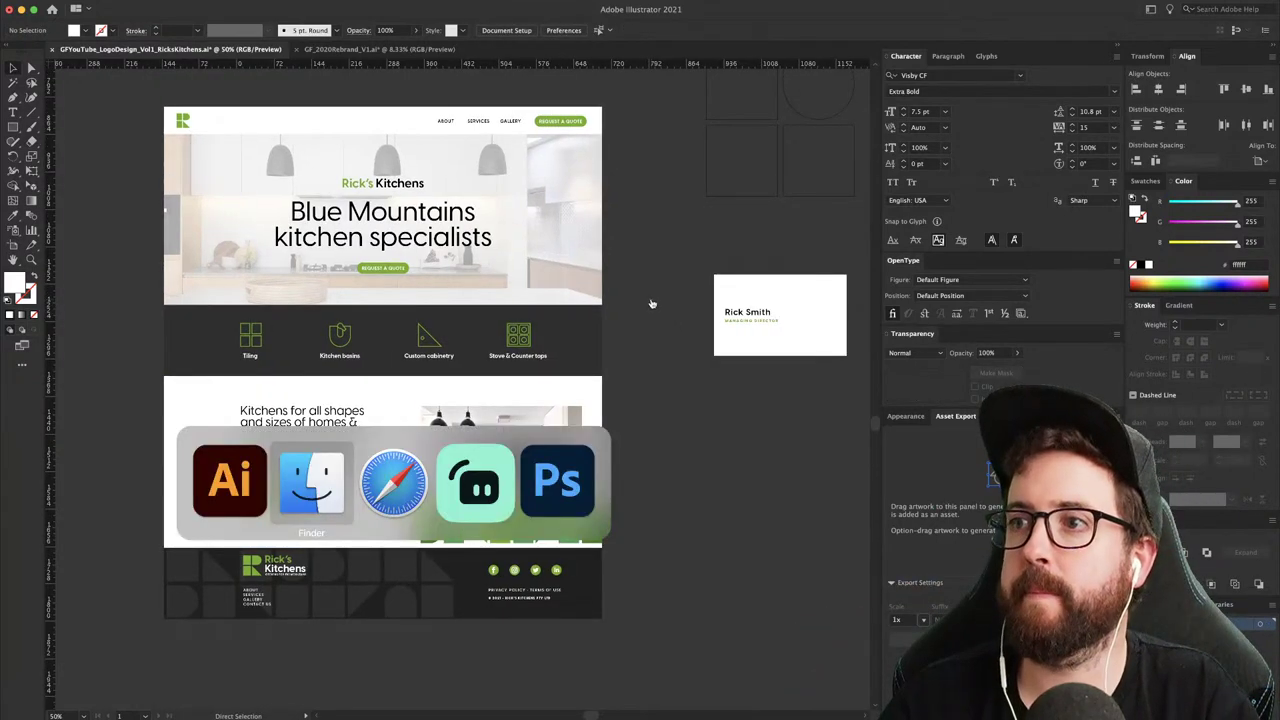
{"action": "scroll", "coordinate": [651, 303], "scroll_direction": "down", "scroll_amount": 5}
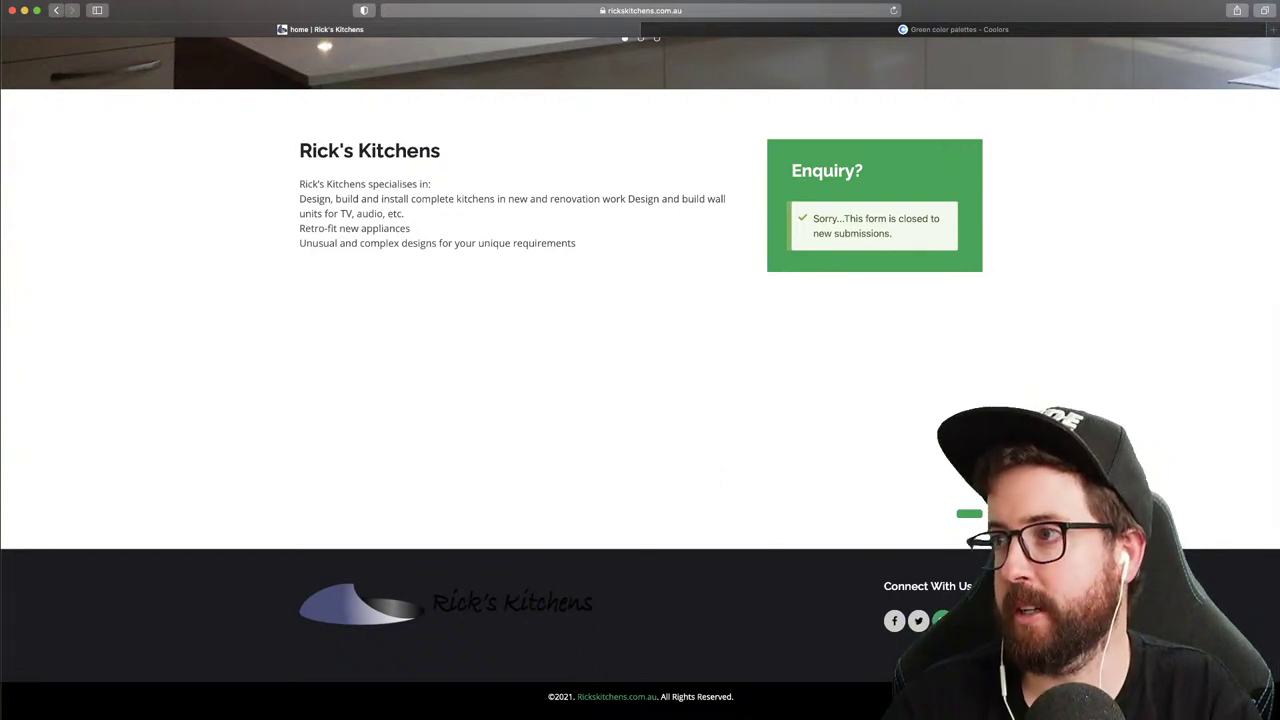
{"action": "scroll", "coordinate": [714, 526], "scroll_direction": "up", "scroll_amount": 5}
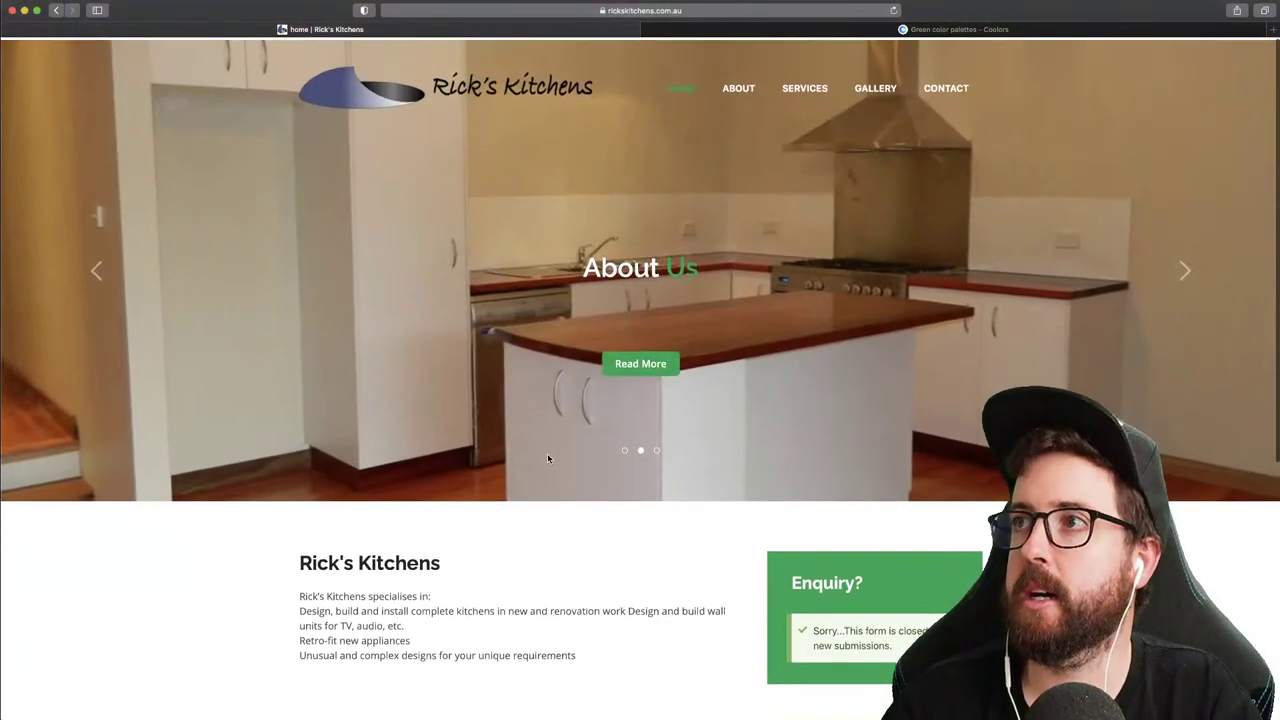
{"action": "key", "text": "super+Tab"}
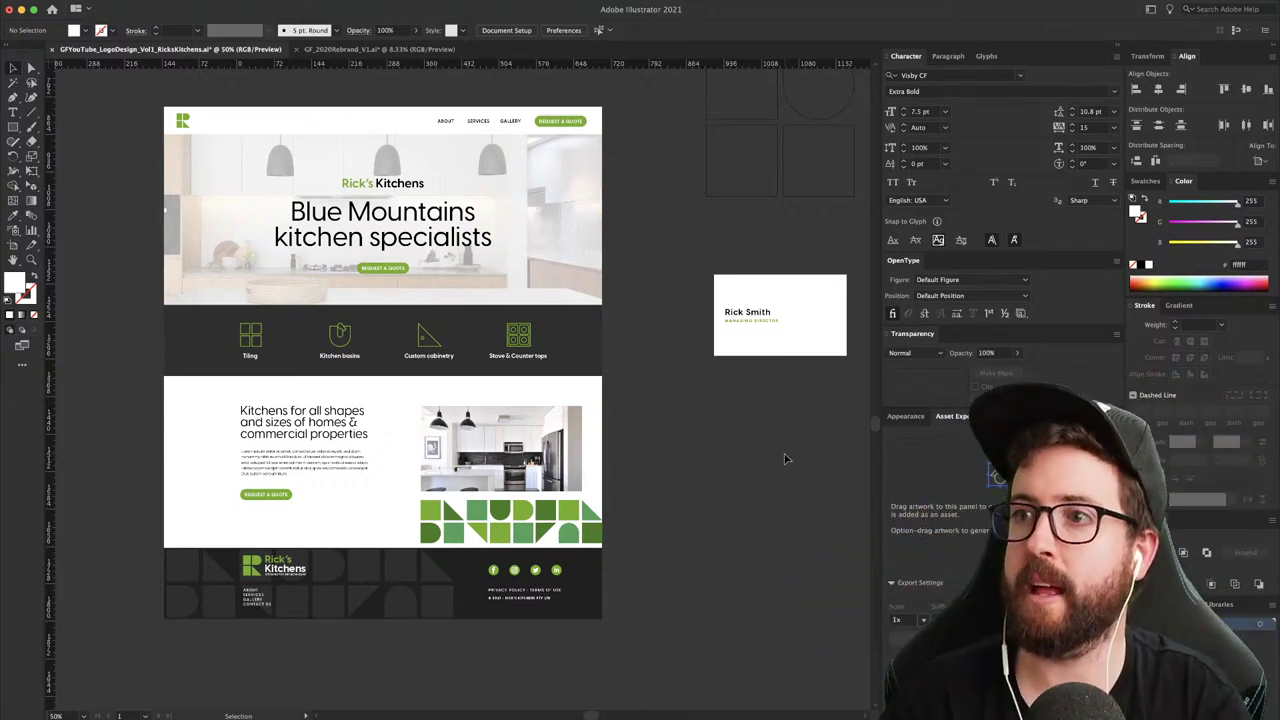
- Pan across the canvas and zoom in on the business card
{"action": "left_click_drag", "start_coordinate": [70, 506], "coordinate": [569, 586]}
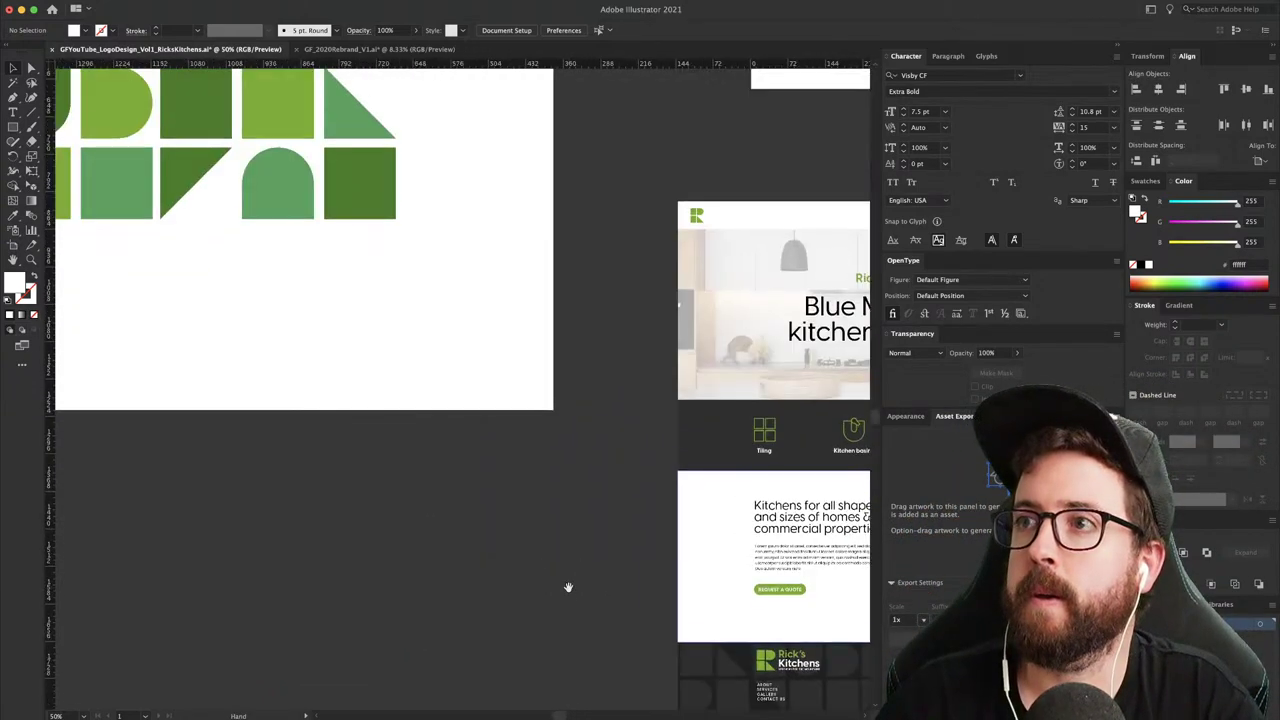
{"action": "left_click_drag", "start_coordinate": [722, 624], "coordinate": [48, 364]}
{"action": "left_click_drag", "start_coordinate": [528, 300], "coordinate": [337, 483]}
{"action": "left_click_drag", "start_coordinate": [357, 437], "coordinate": [280, 497]}
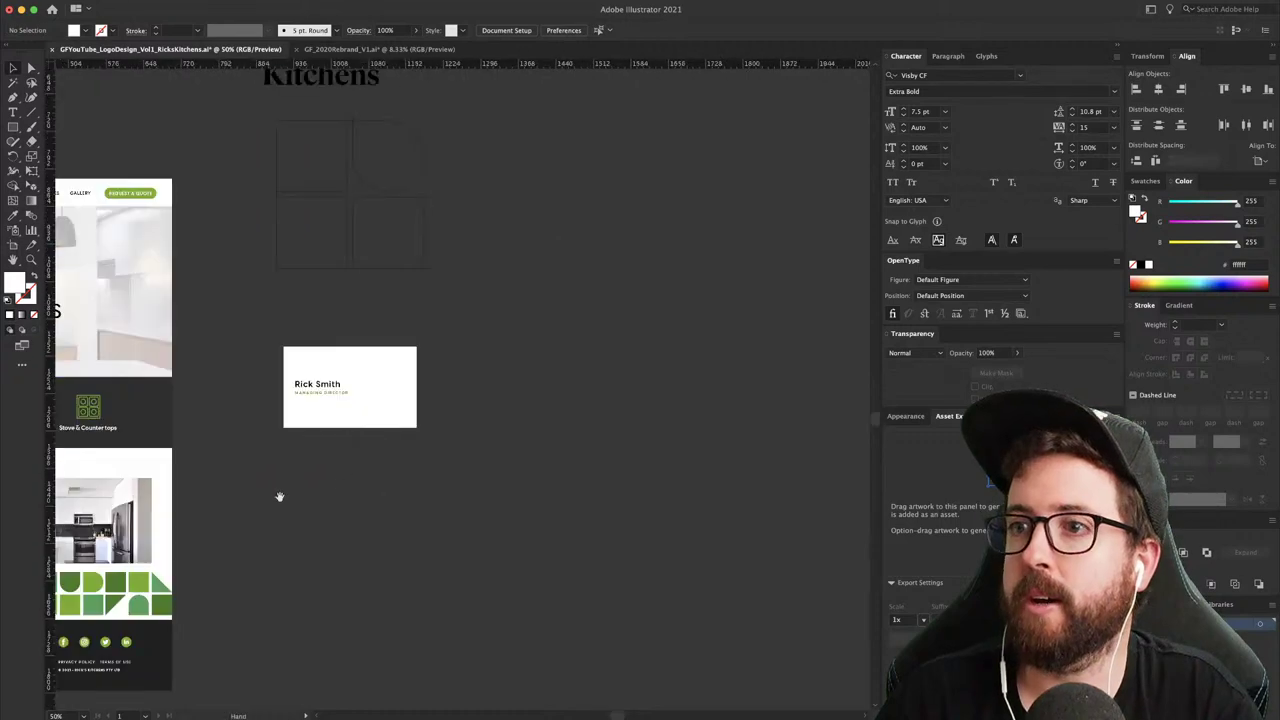
{"action": "left_click_drag", "start_coordinate": [104, 613], "coordinate": [509, 338]}
{"action": "left_click_drag", "start_coordinate": [413, 345], "coordinate": [585, 402]}
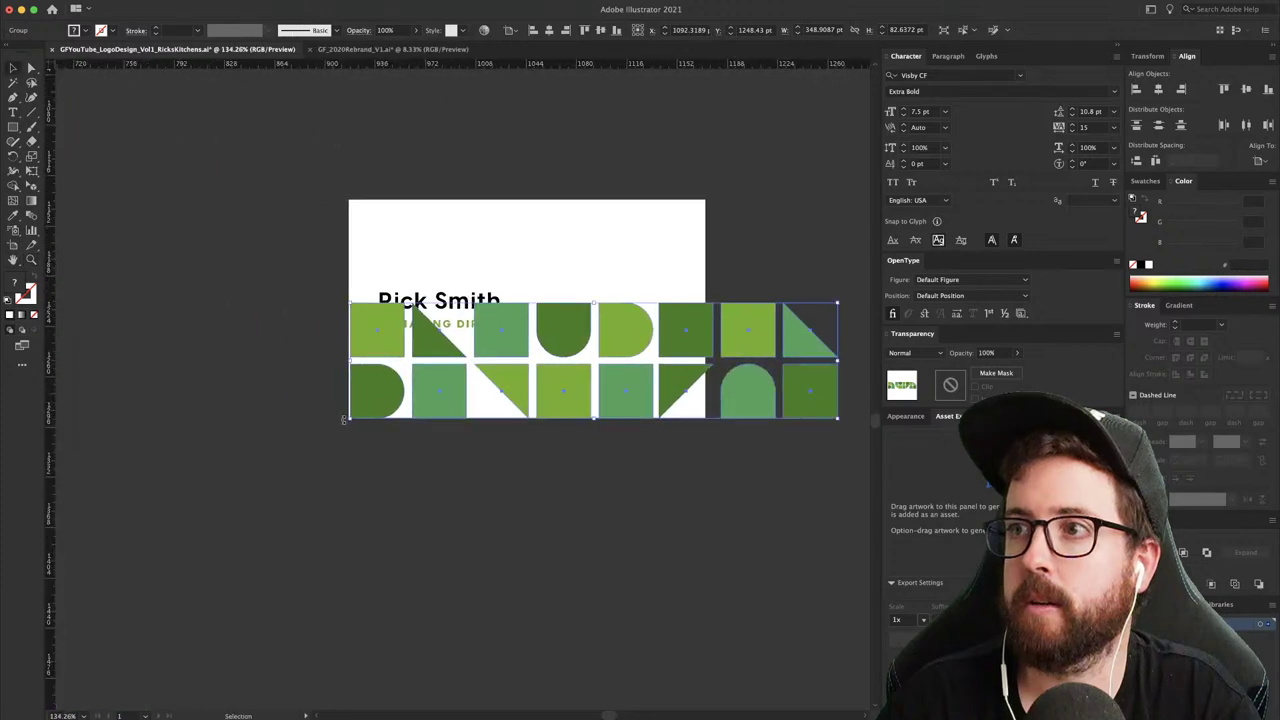
- Move the green pattern onto the card, shrink it to a strip, and rotate the right copy
{"action": "left_click_drag", "start_coordinate": [377, 406], "coordinate": [379, 402]}
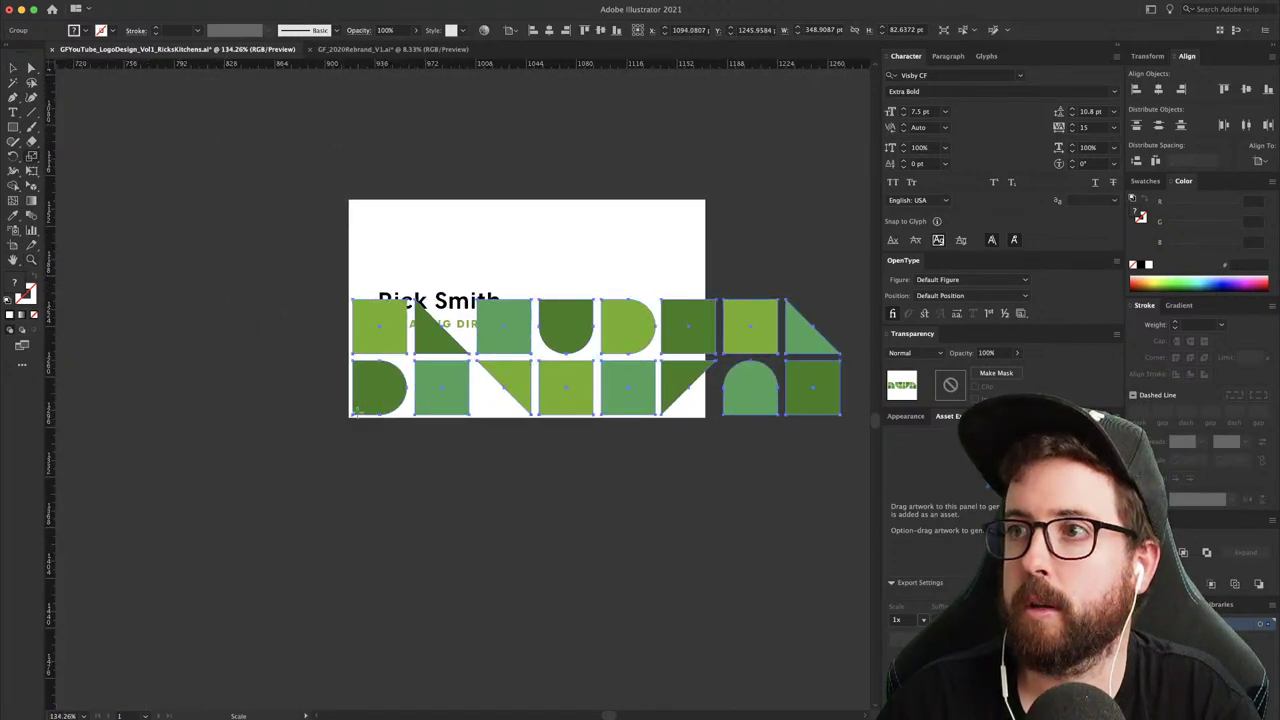
{"action": "left_click_drag", "start_coordinate": [626, 222], "coordinate": [644, 378]}
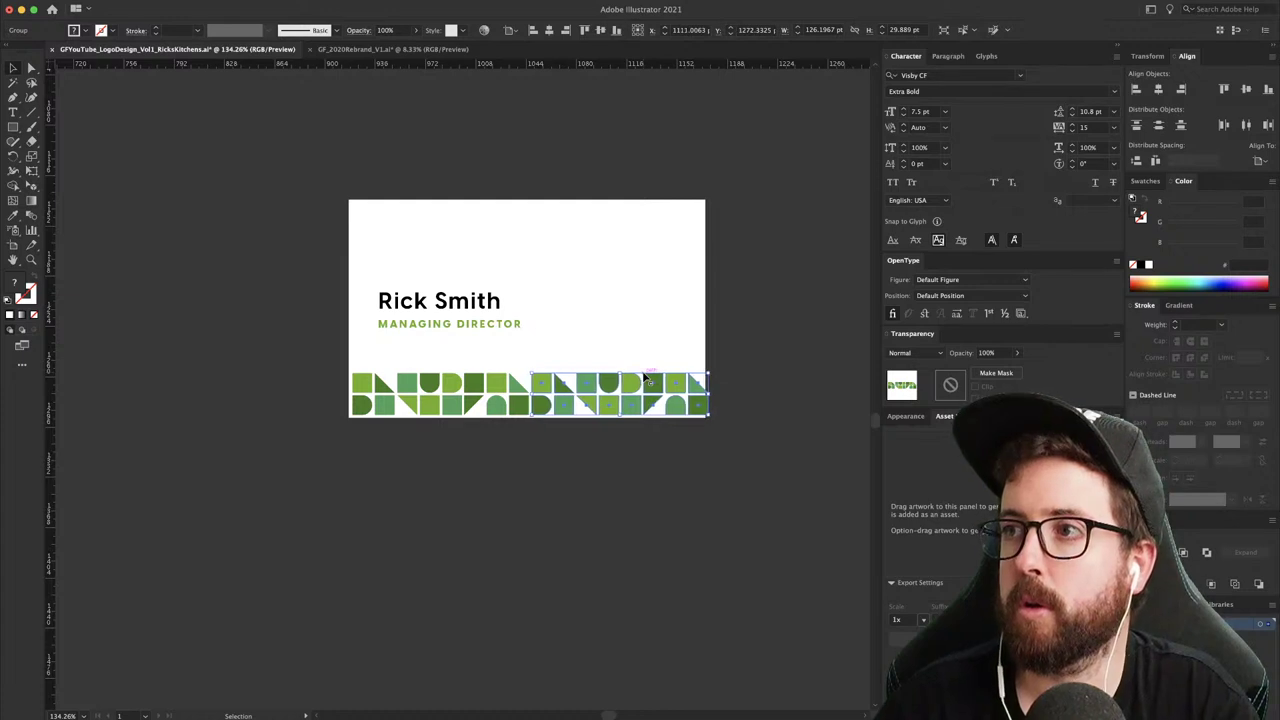
{"action": "left_click", "coordinate": [614, 366]}
{"action": "left_click", "coordinate": [606, 384]}
{"action": "key", "text": "r"}
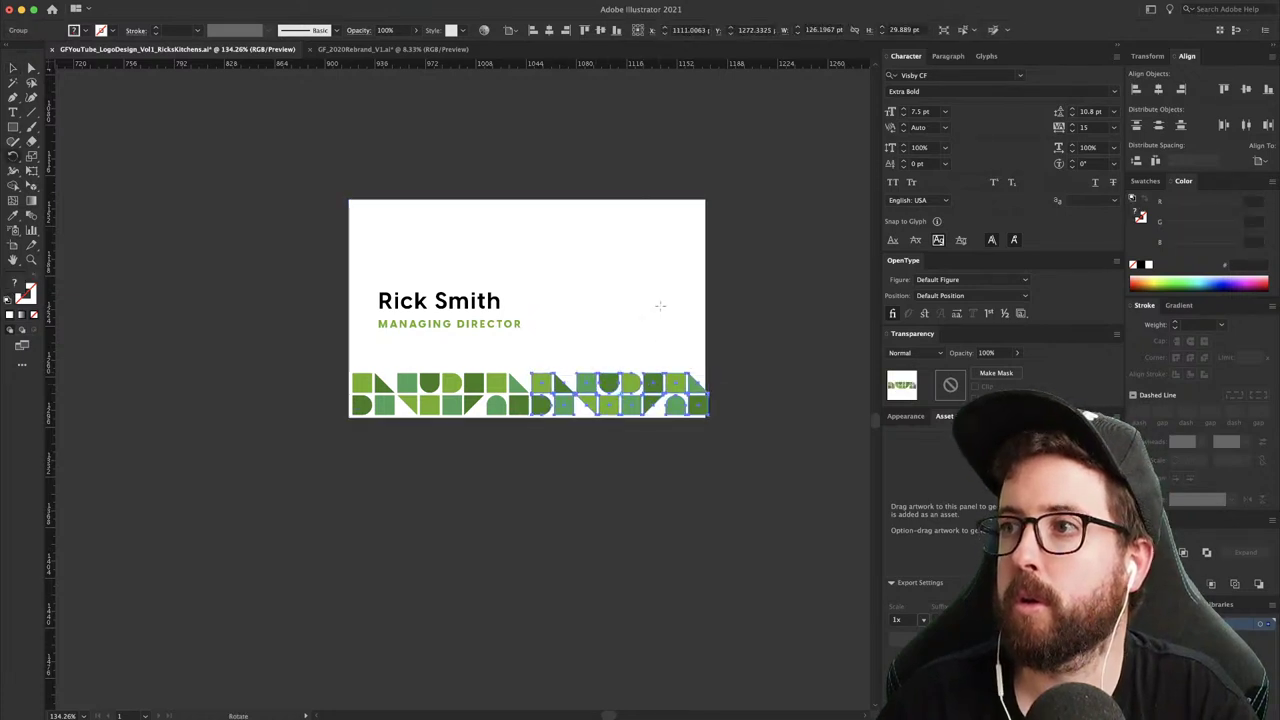
{"action": "left_click_drag", "start_coordinate": [660, 306], "coordinate": [586, 473]}
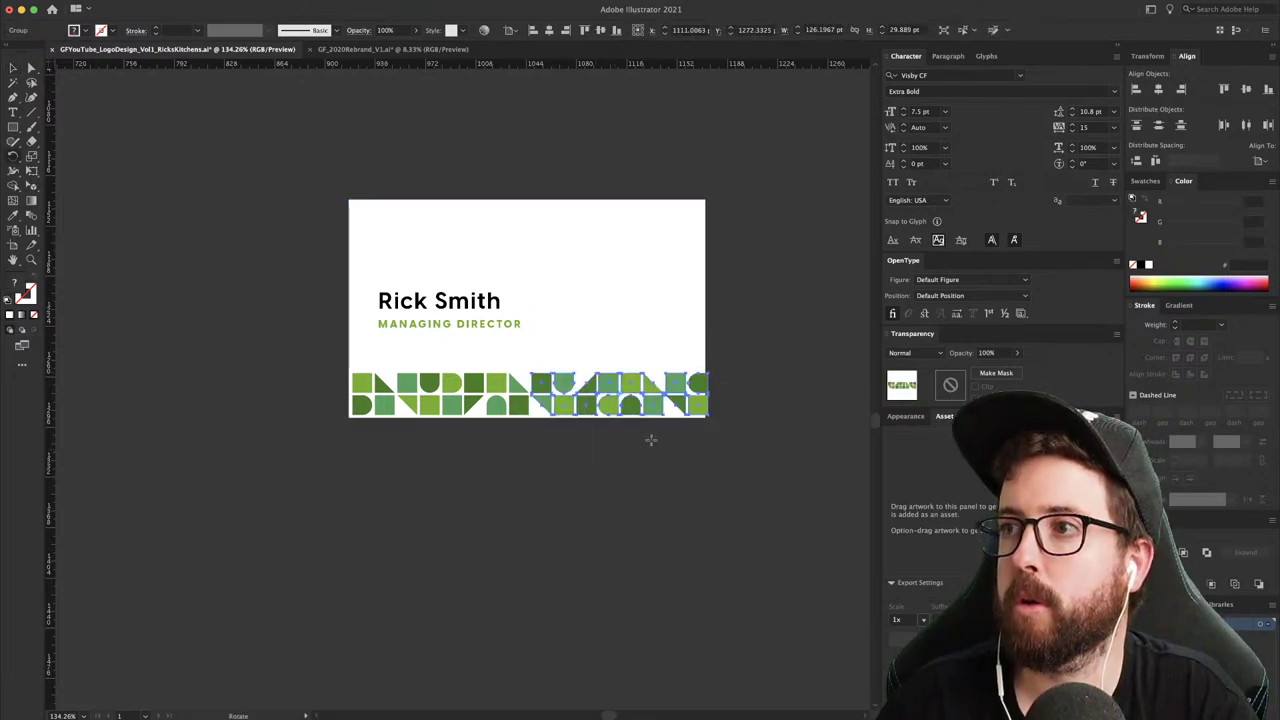
{"action": "key", "text": "v"}
- Scale both pattern copies to span the card's bottom, then reposition the name and title
{"action": "left_click", "coordinate": [396, 412]}
{"action": "key", "text": "s"}
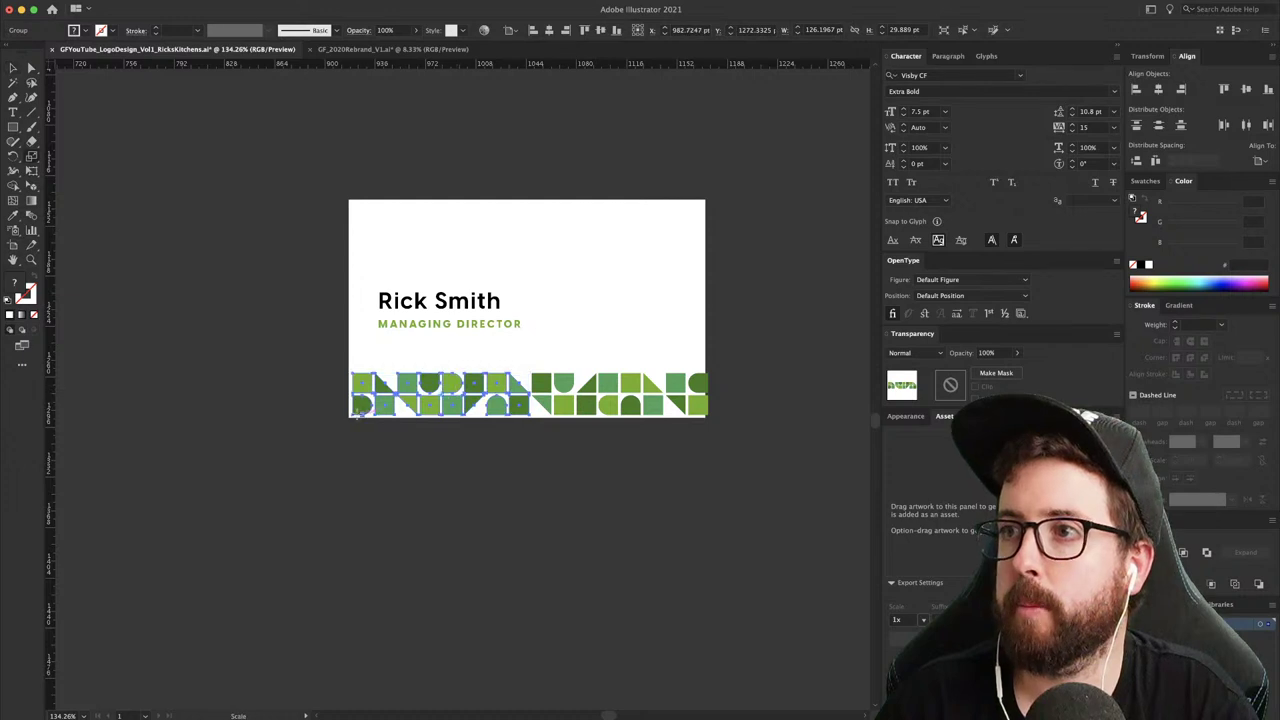
{"action": "key", "text": "v"}
{"action": "left_click", "coordinate": [540, 386], "text": "shift"}
{"action": "key", "text": "s"}
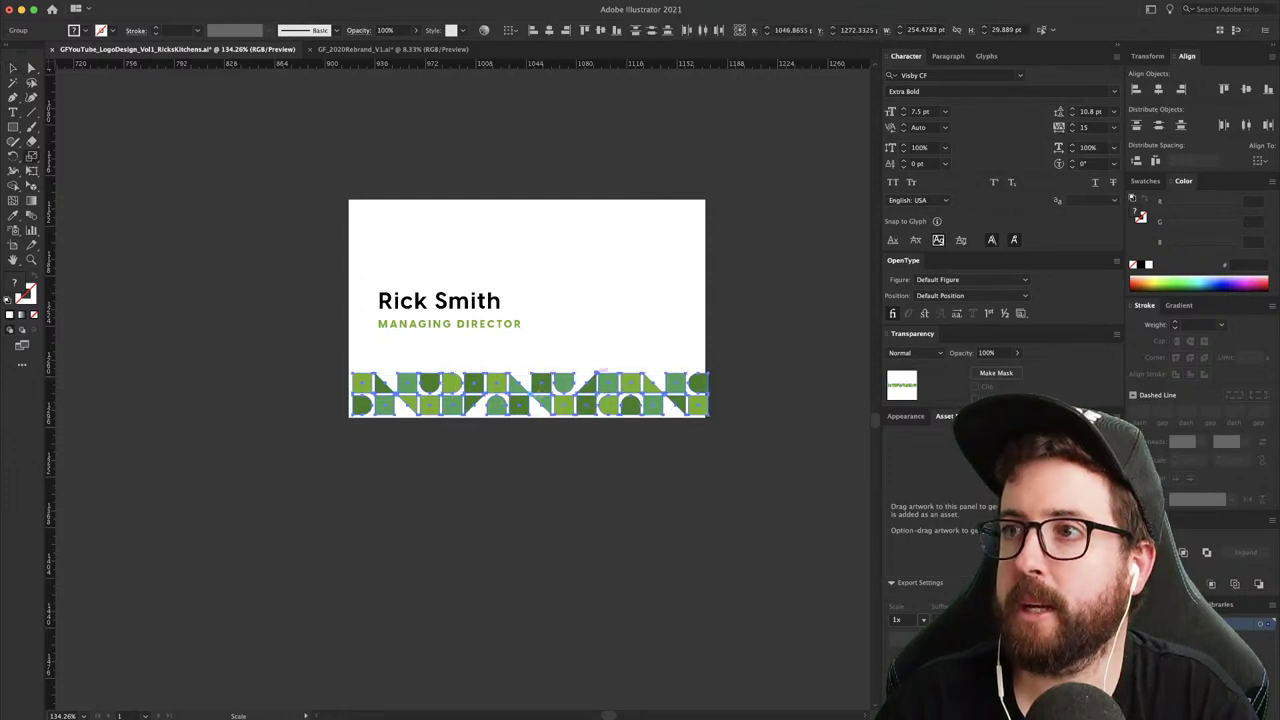
{"action": "left_click_drag", "start_coordinate": [356, 417], "coordinate": [731, 317]}
{"action": "key", "text": "v"}
{"action": "left_click", "coordinate": [737, 314]}
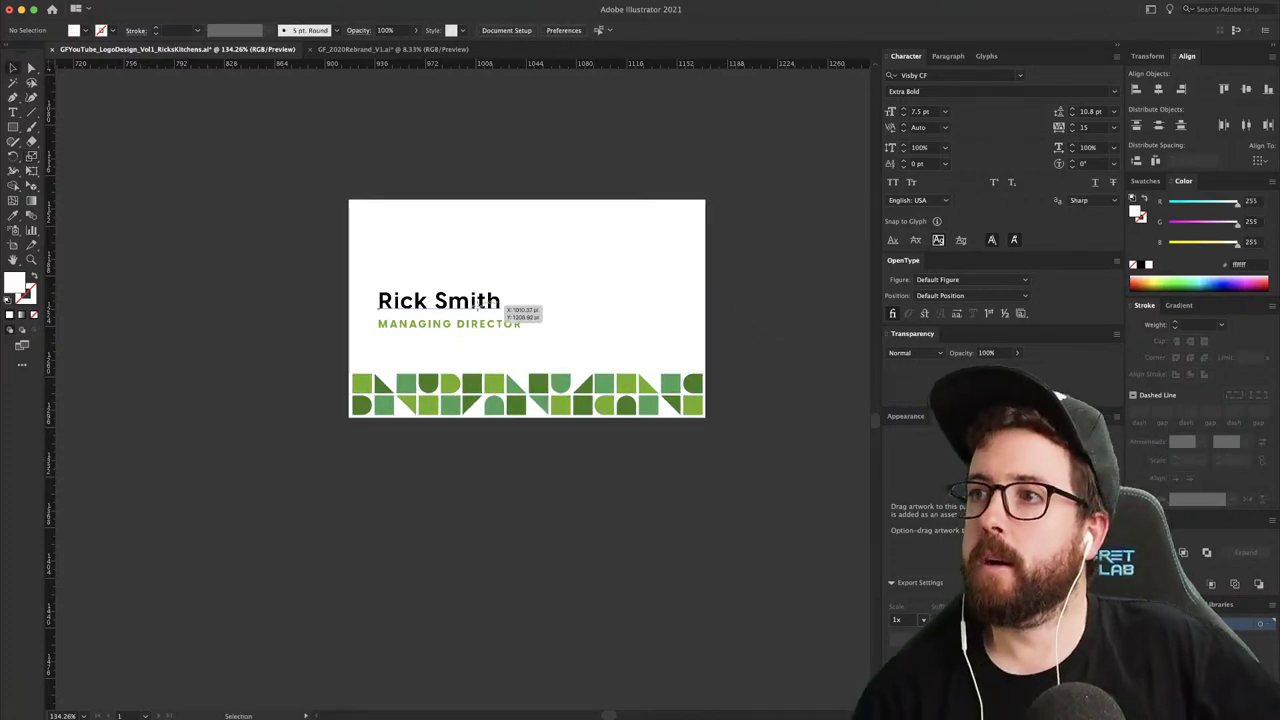
{"action": "left_click", "coordinate": [496, 302]}
{"action": "mouse_move", "coordinate": [476, 327]}
{"action": "left_mouse_down"}
{"action": "mouse_move", "coordinate": [476, 310]}
{"action": "mouse_move", "coordinate": [481, 322]}
{"action": "left_mouse_up"}
- Rotate the green pattern strip -90° to vertical and move it up onto the business card
{"action": "left_click", "coordinate": [280, 253]}
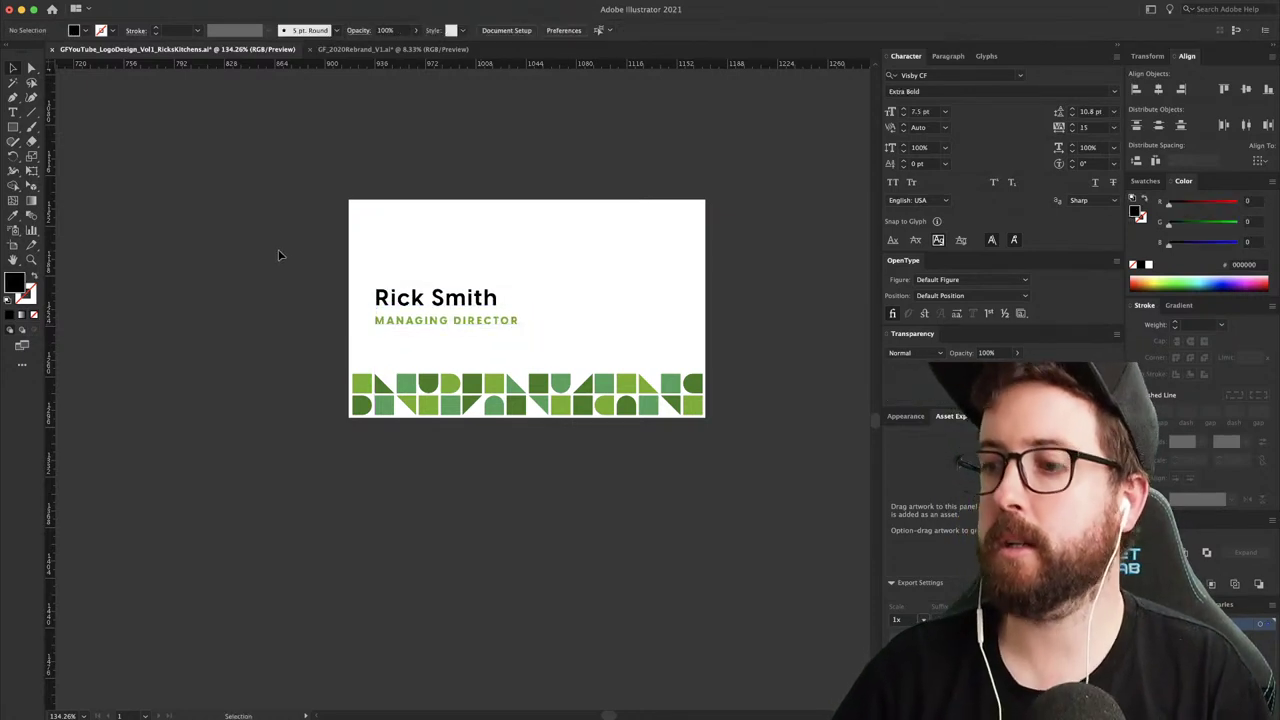
{"action": "key", "text": "super+minus"}
{"action": "key", "text": "super+minus"}
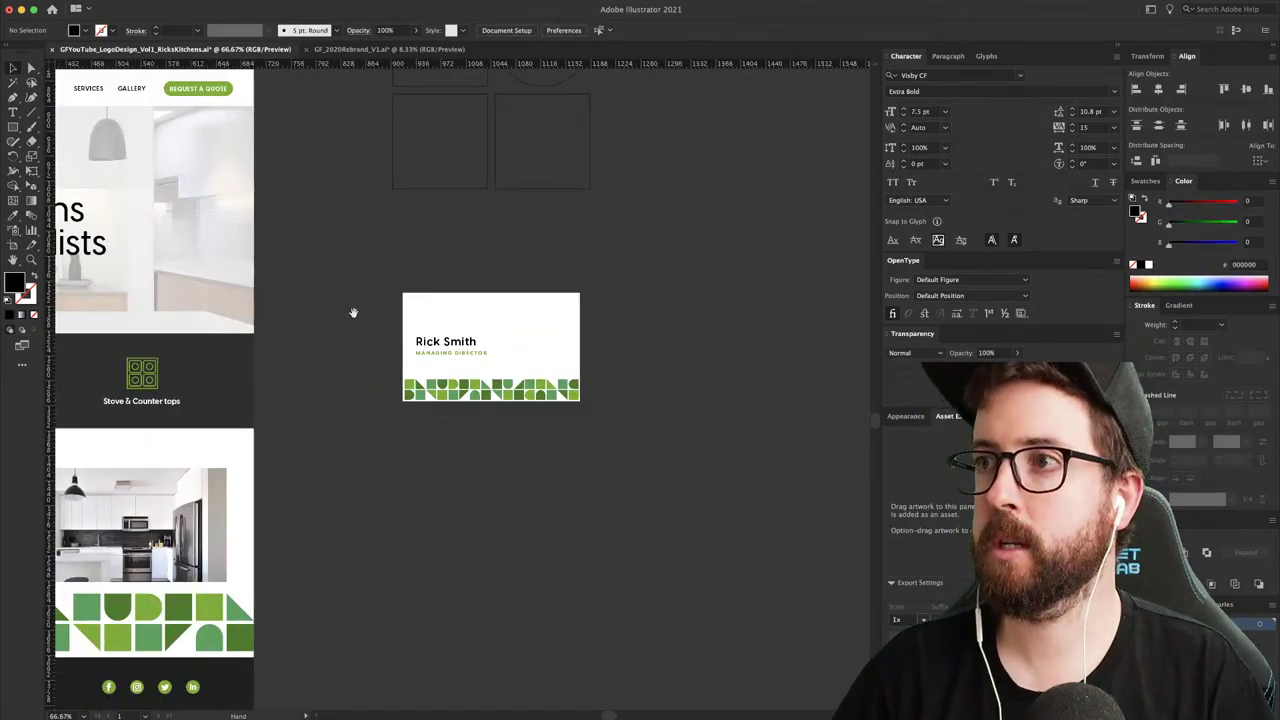
{"action": "left_click", "coordinate": [478, 401]}
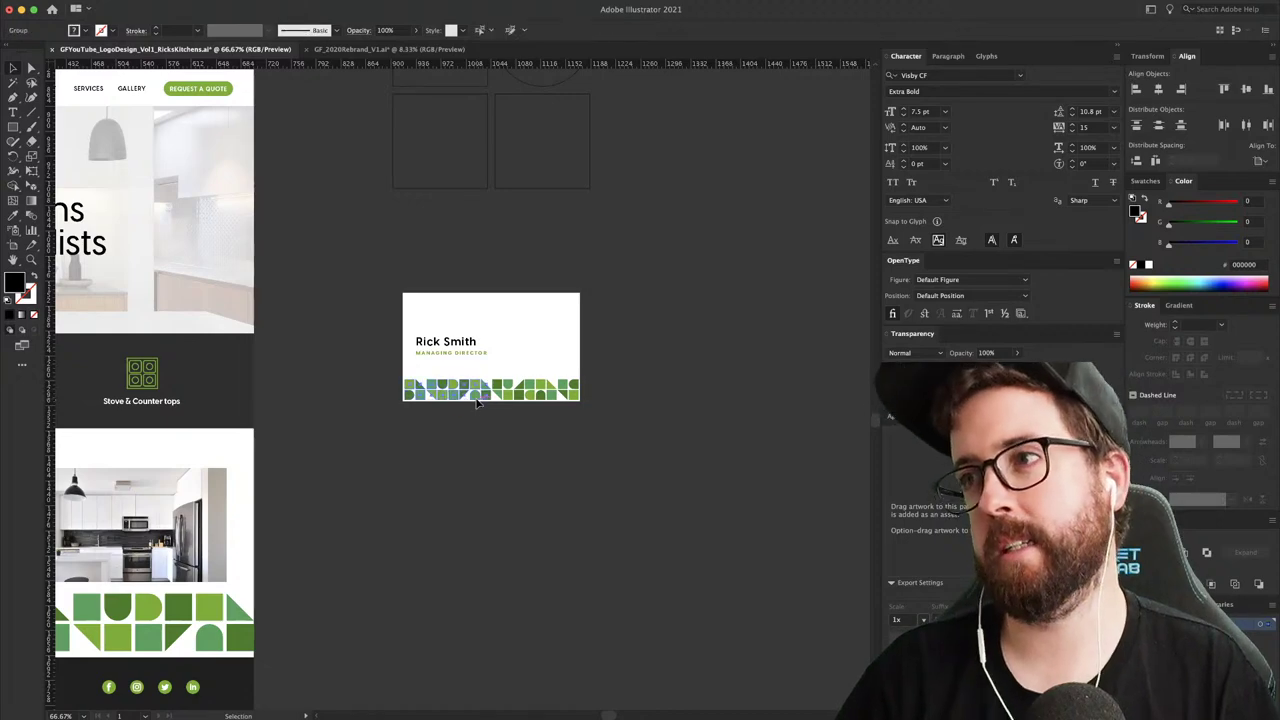
{"action": "key", "text": "r"}
{"action": "left_click_drag", "start_coordinate": [560, 310], "coordinate": [588, 445]}
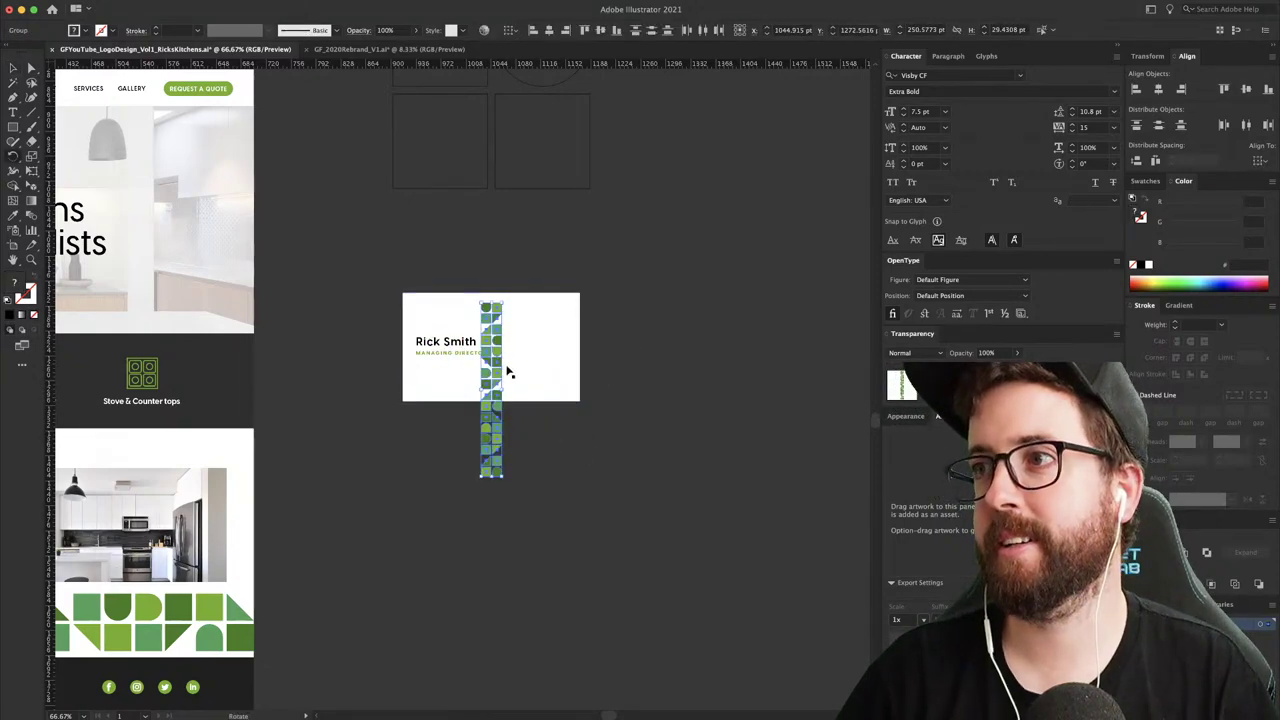
{"action": "key", "text": "v"}
{"action": "left_click_drag", "start_coordinate": [501, 368], "coordinate": [553, 359]}
- Delete the leftover bottom pattern group, then enlarge the strip and place it against the card's right edge
{"action": "left_click", "coordinate": [683, 369]}
{"action": "left_click", "coordinate": [540, 428]}
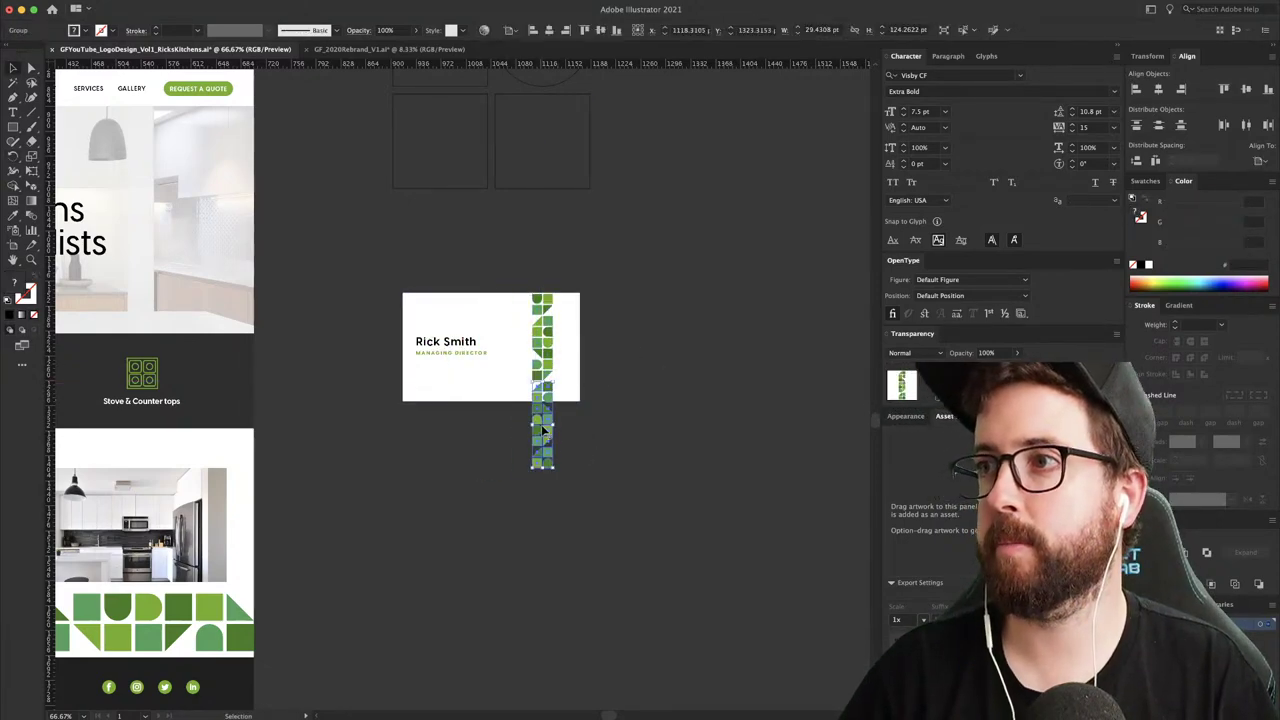
{"action": "key", "text": "Delete"}
{"action": "scroll", "coordinate": [543, 410], "scroll_direction": "left", "scroll_amount": 1}
{"action": "left_click_drag", "start_coordinate": [558, 345], "coordinate": [588, 371]}
{"action": "key", "text": "s"}
{"action": "left_click_drag", "start_coordinate": [629, 271], "coordinate": [750, 180]}
{"action": "key", "text": "v"}
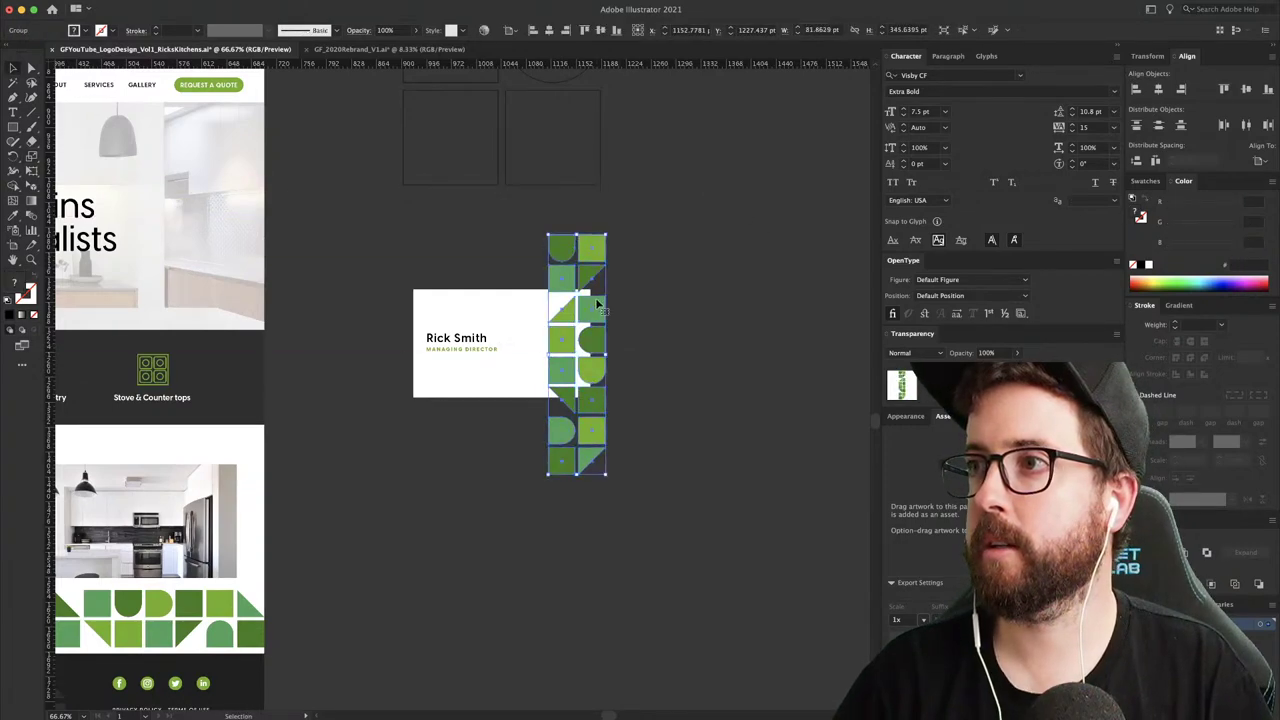
{"action": "left_click_drag", "start_coordinate": [598, 304], "coordinate": [572, 342]}
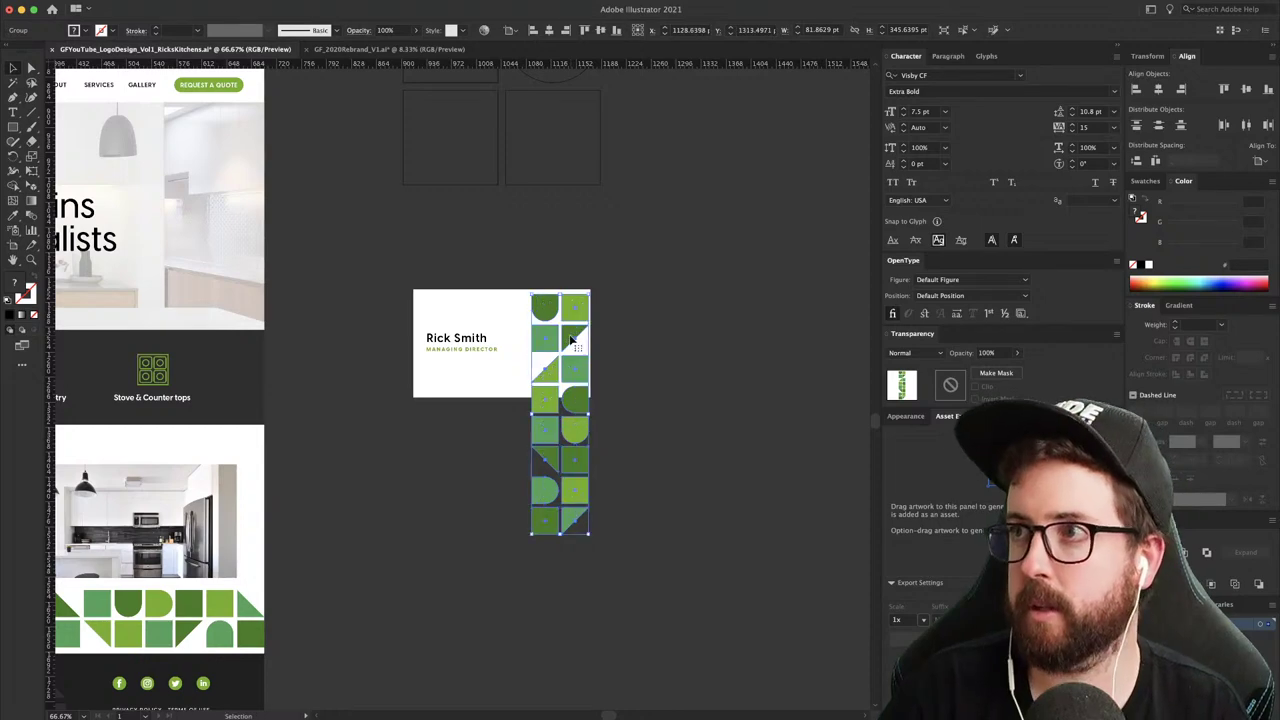
- Shrink the strip evenly from its top-right corner to fit the card's right edge
{"action": "key", "text": "super+equal"}
{"action": "key", "text": "super+equal"}
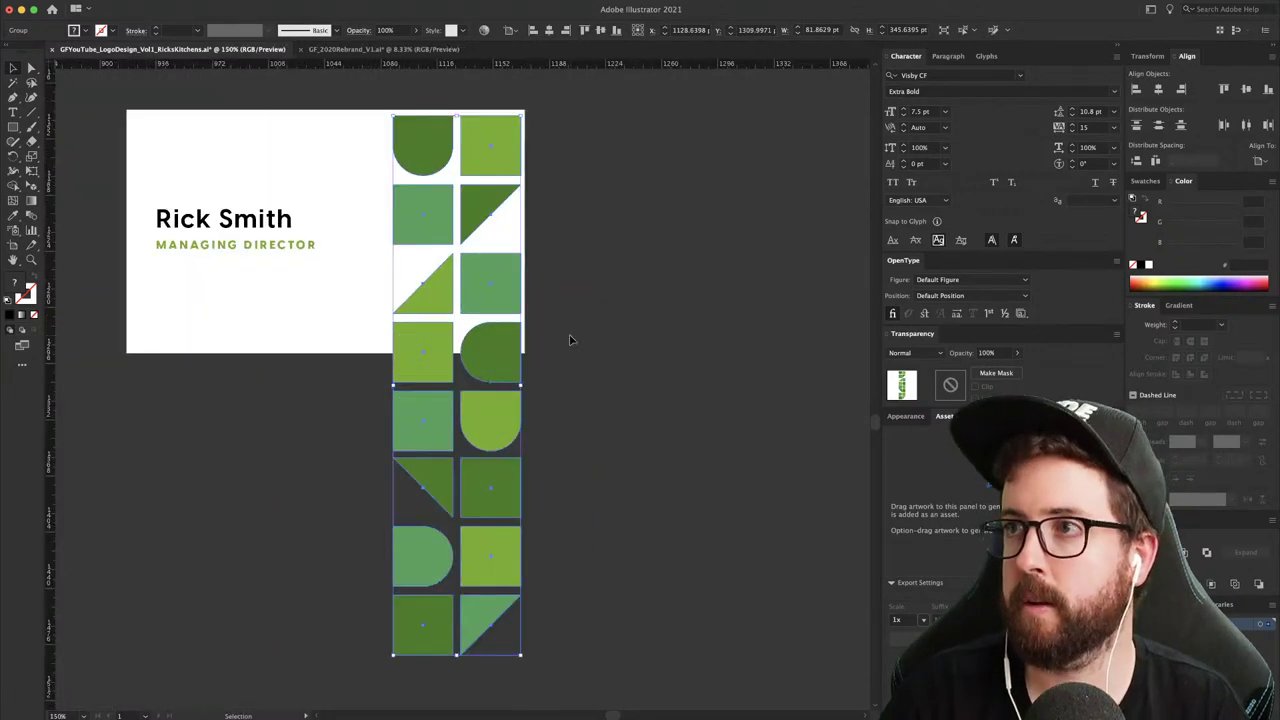
{"action": "key", "text": "s"}
{"action": "left_click", "coordinate": [521, 116]}
{"action": "left_click_drag", "start_coordinate": [424, 455], "coordinate": [424, 424]}
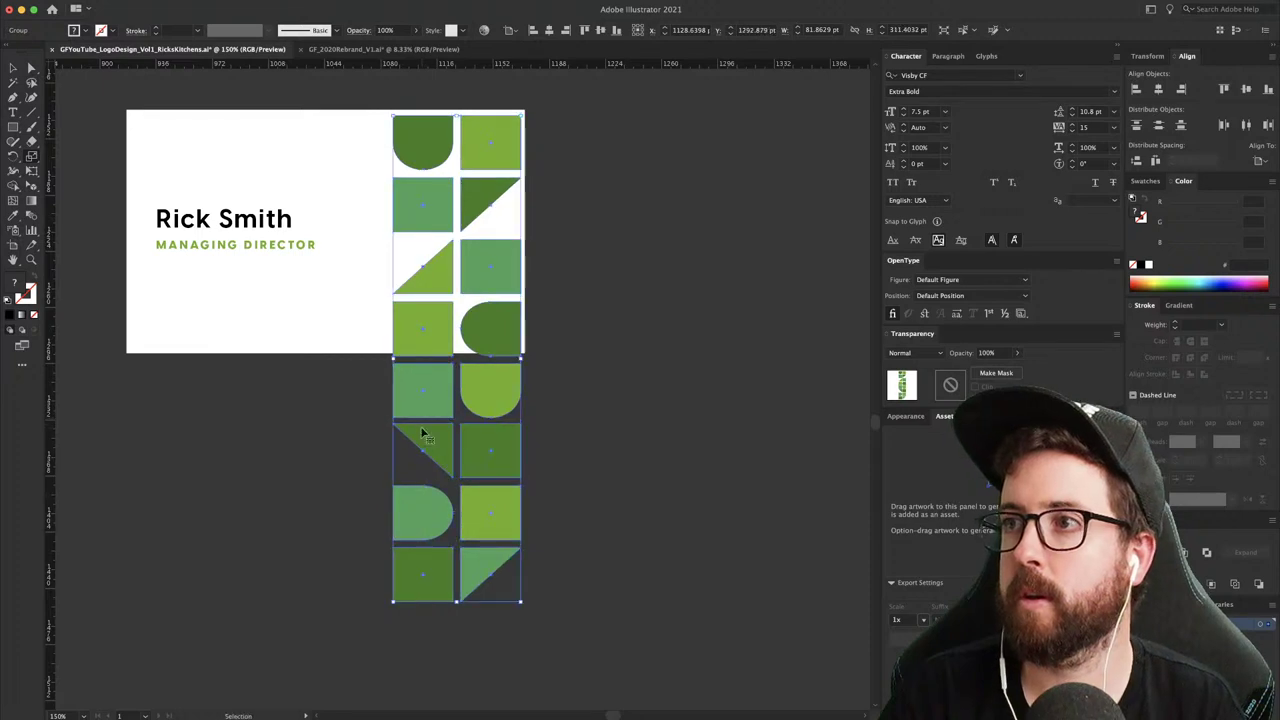
{"action": "key", "text": "super+z"}
{"action": "left_click_drag", "start_coordinate": [346, 571], "coordinate": [406, 483]}
- Delete the pattern shapes hanging below the card so the strip matches the card's height
{"action": "key", "text": "a"}
{"action": "left_click_drag", "start_coordinate": [542, 530], "coordinate": [425, 368]}
{"action": "key", "text": "Delete"}
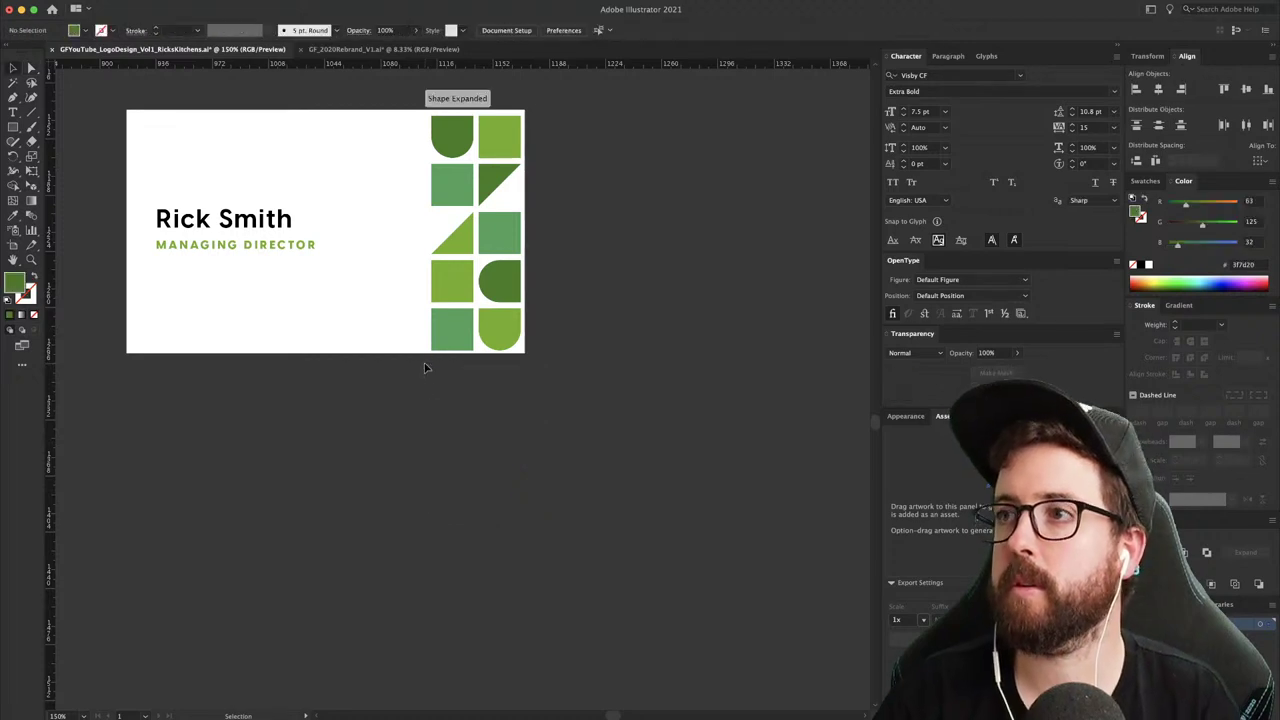
{"action": "key", "text": "v"}
{"action": "scroll", "coordinate": [429, 591], "scroll_direction": "up", "scroll_amount": 3}
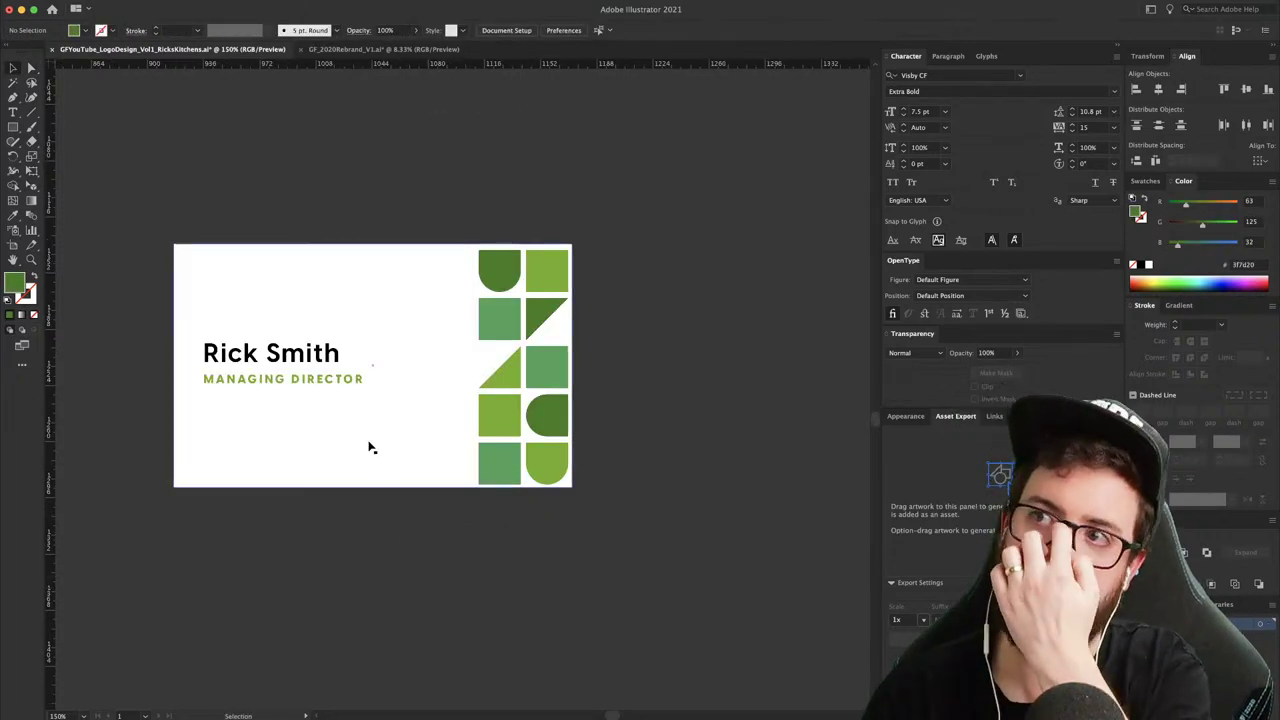
- Change the name text to the Visby CF Medium weight
{"action": "left_click", "coordinate": [334, 380]}
{"action": "left_click", "coordinate": [313, 362]}
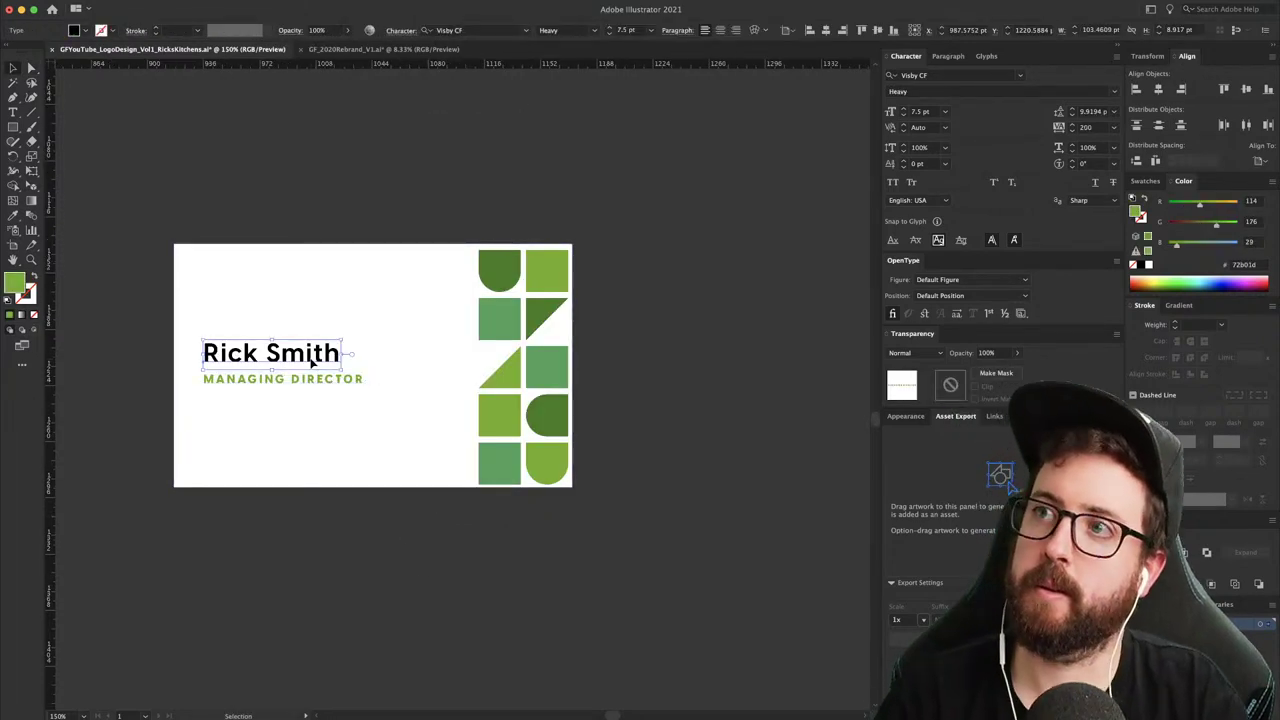
{"action": "left_click", "coordinate": [598, 32]}
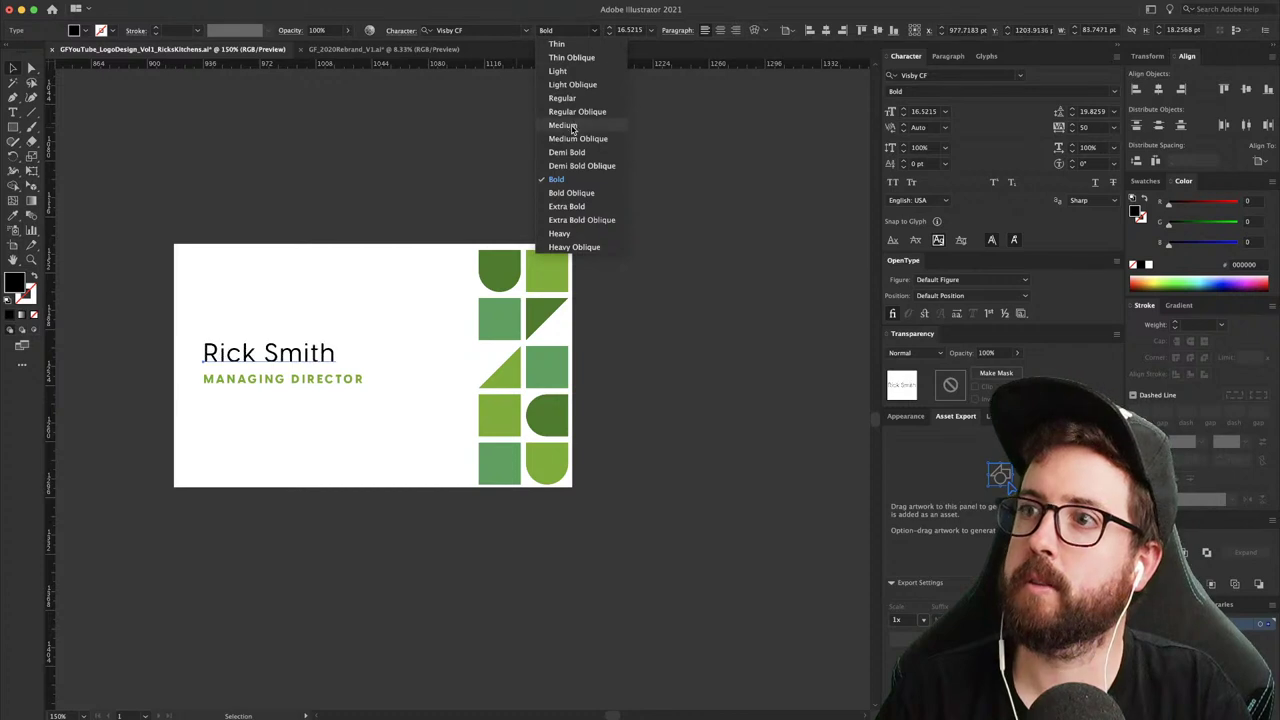
{"action": "left_click", "coordinate": [574, 129]}
{"action": "left_click", "coordinate": [437, 166]}
- Duplicate the MANAGING DIRECTOR title below and retype the copy as the phone number
{"action": "left_click", "coordinate": [320, 381]}
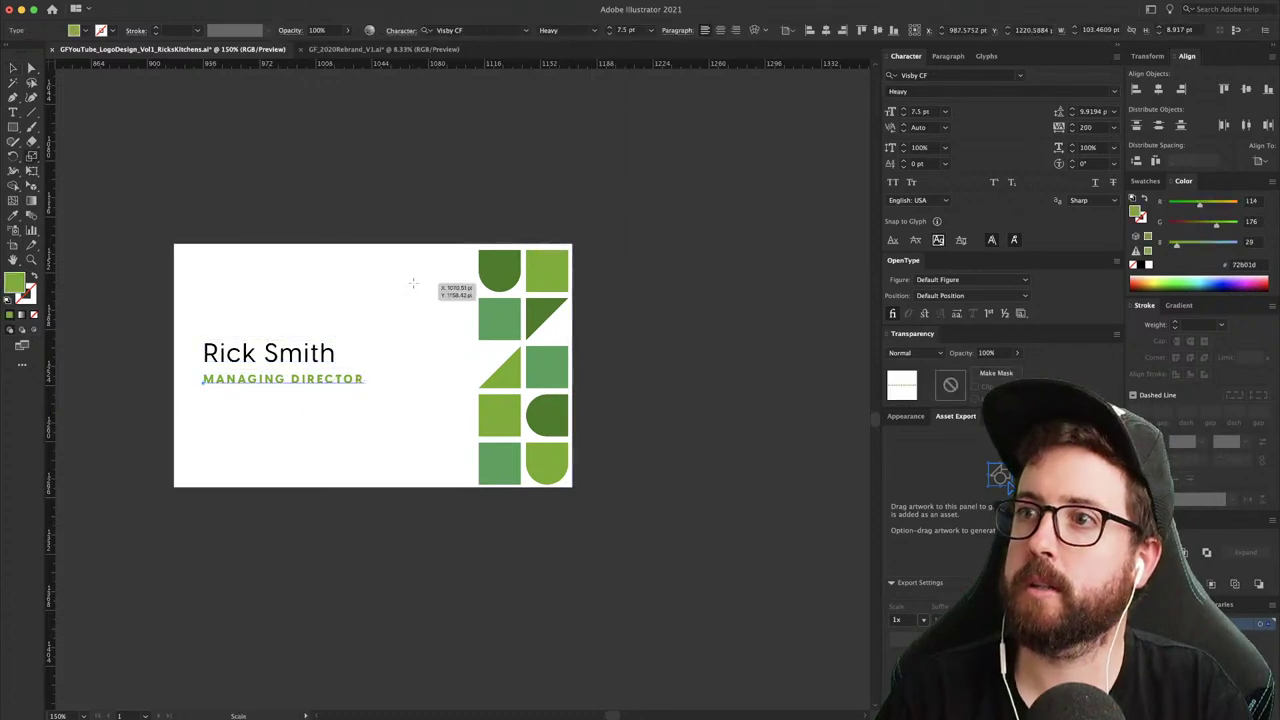
{"action": "left_click", "coordinate": [286, 418]}
{"action": "left_click_drag", "start_coordinate": [302, 383], "coordinate": [303, 413]}
{"action": "double_click", "coordinate": [305, 413]}
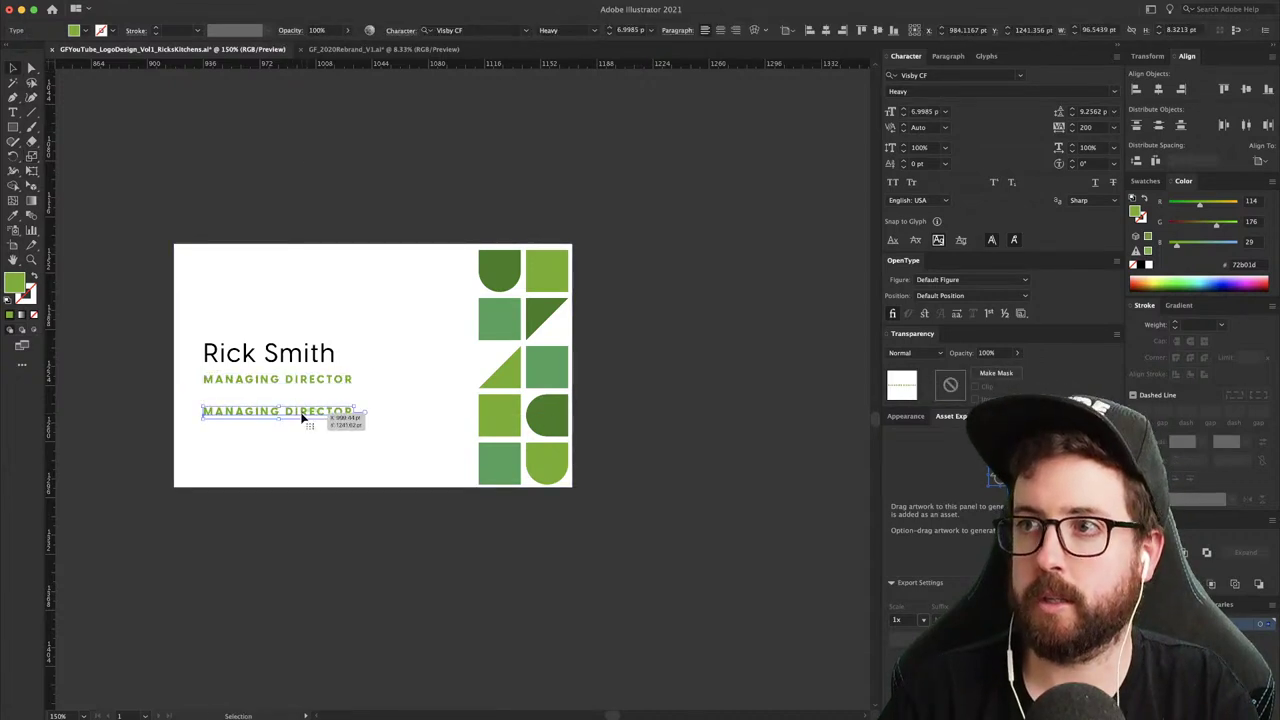
{"action": "key", "text": "ctrl+a"}
{"action": "type", "text": "O"}
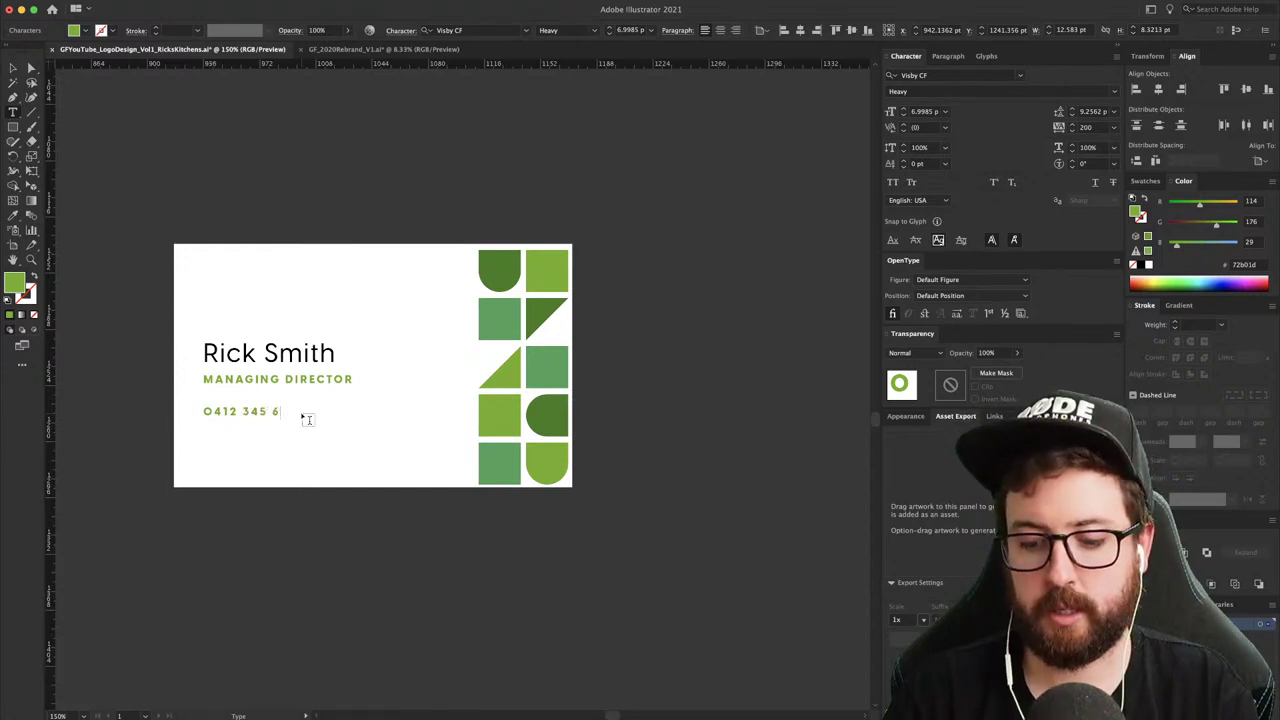
{"action": "left_click", "coordinate": [15, 217]}
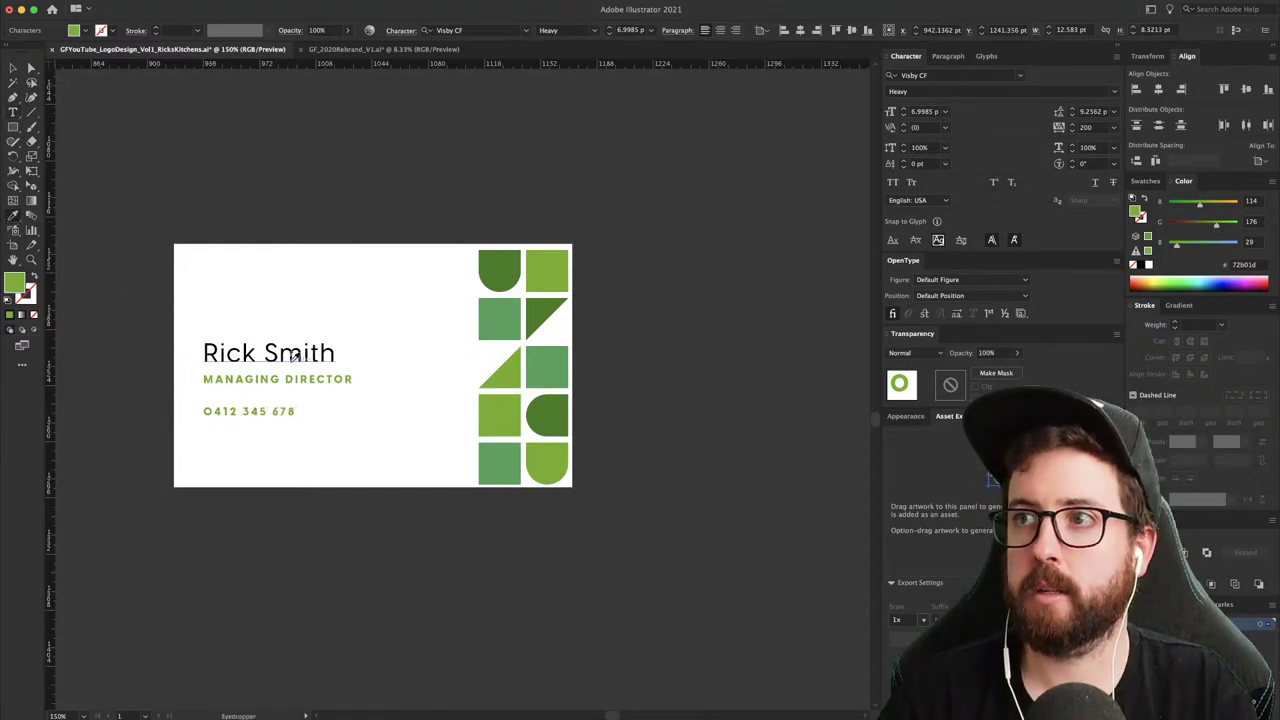
{"action": "left_click", "coordinate": [293, 353]}
{"action": "left_click", "coordinate": [290, 377]}
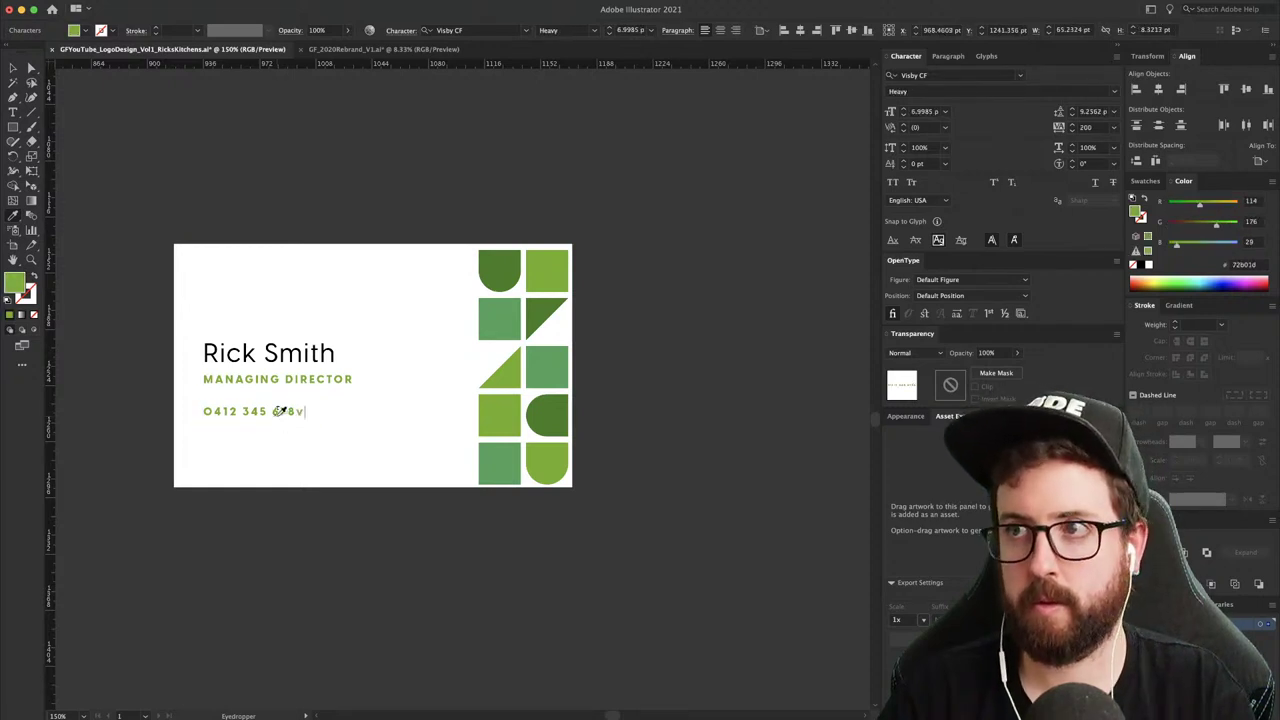
{"action": "key", "text": "BackSpace"}
{"action": "key", "text": "Escape"}
- Match the phone number to the name's style and shrink it to about 61%
{"action": "key", "text": "i"}
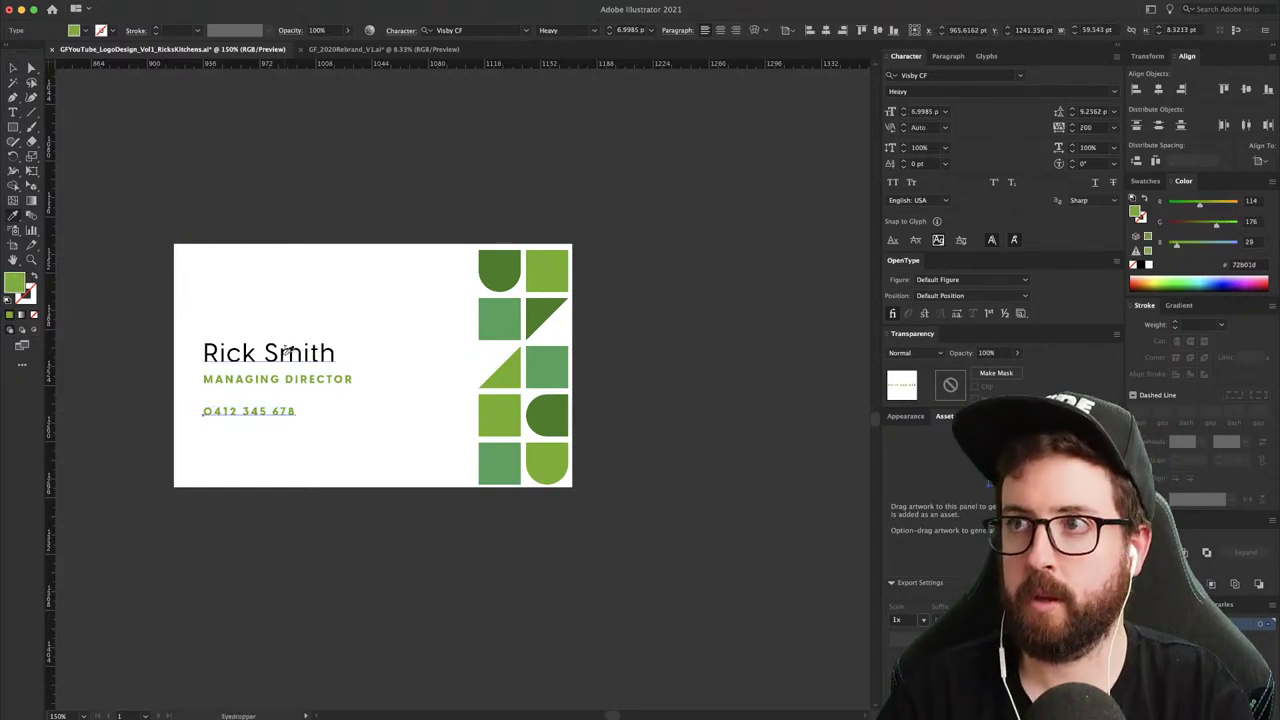
{"action": "left_click", "coordinate": [288, 354]}
{"action": "key", "text": "s"}
{"action": "left_click_drag", "start_coordinate": [431, 292], "coordinate": [353, 348]}
- Create a separate 'MOB:' label text before the phone number
{"action": "key", "text": "t"}
{"action": "left_click", "coordinate": [203, 410]}
{"action": "type", "text": "MOB:"}
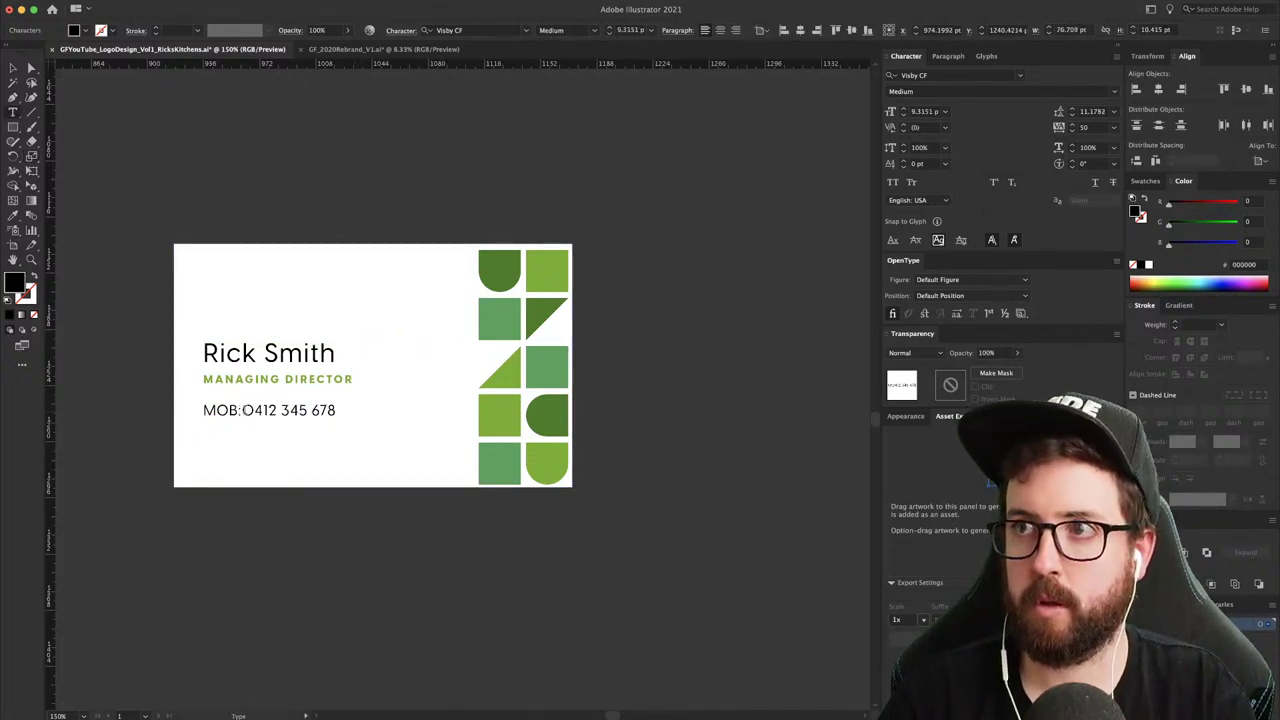
{"action": "left_click_drag", "start_coordinate": [242, 410], "coordinate": [476, 411]}
{"action": "key", "text": "BackSpace"}
{"action": "key", "text": "Escape"}
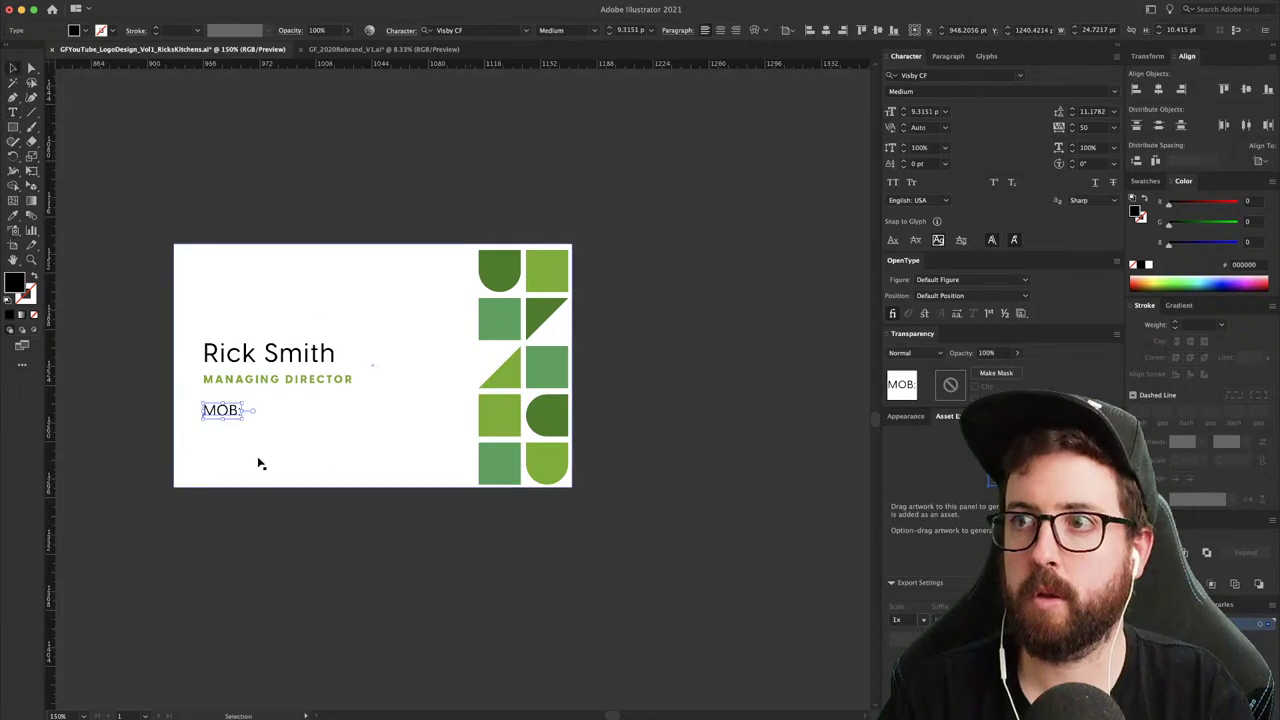
- Duplicate the MOB: label and number one line down and set both lines to 7.5 pt
{"action": "left_click_drag", "start_coordinate": [233, 415], "coordinate": [283, 415]}
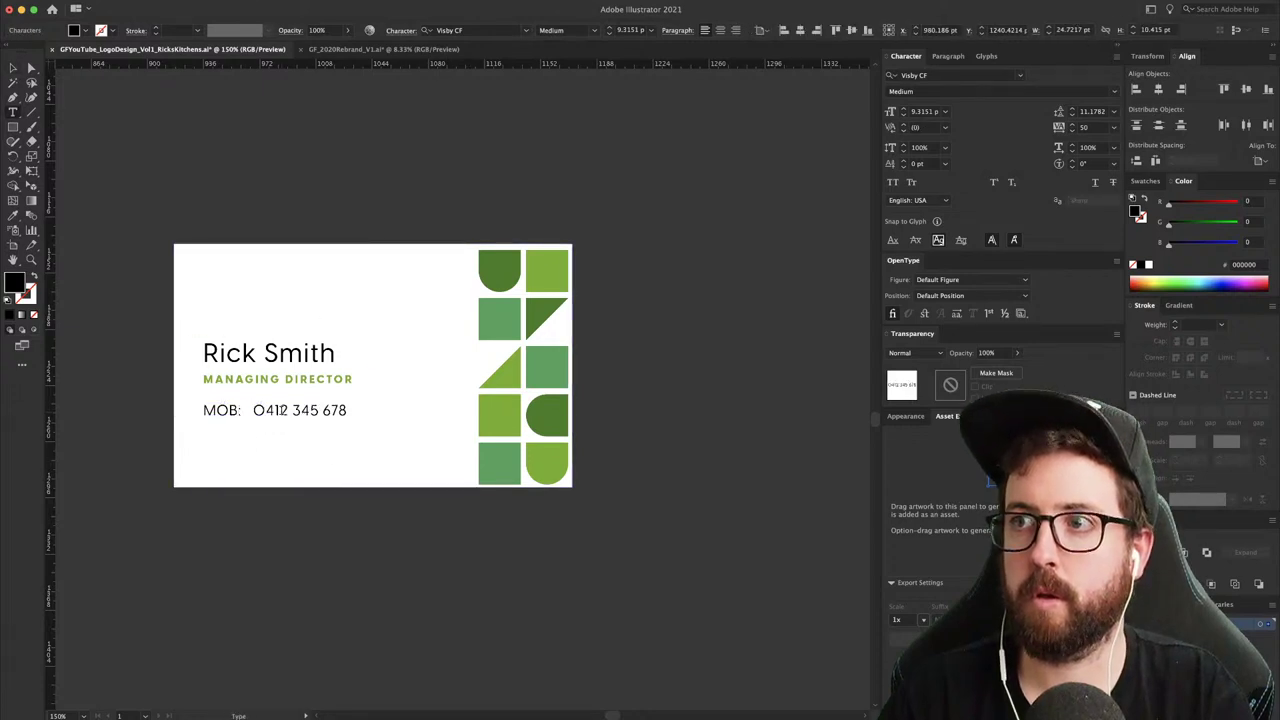
{"action": "left_click", "coordinate": [286, 418]}
{"action": "left_click", "coordinate": [224, 415], "text": "shift"}
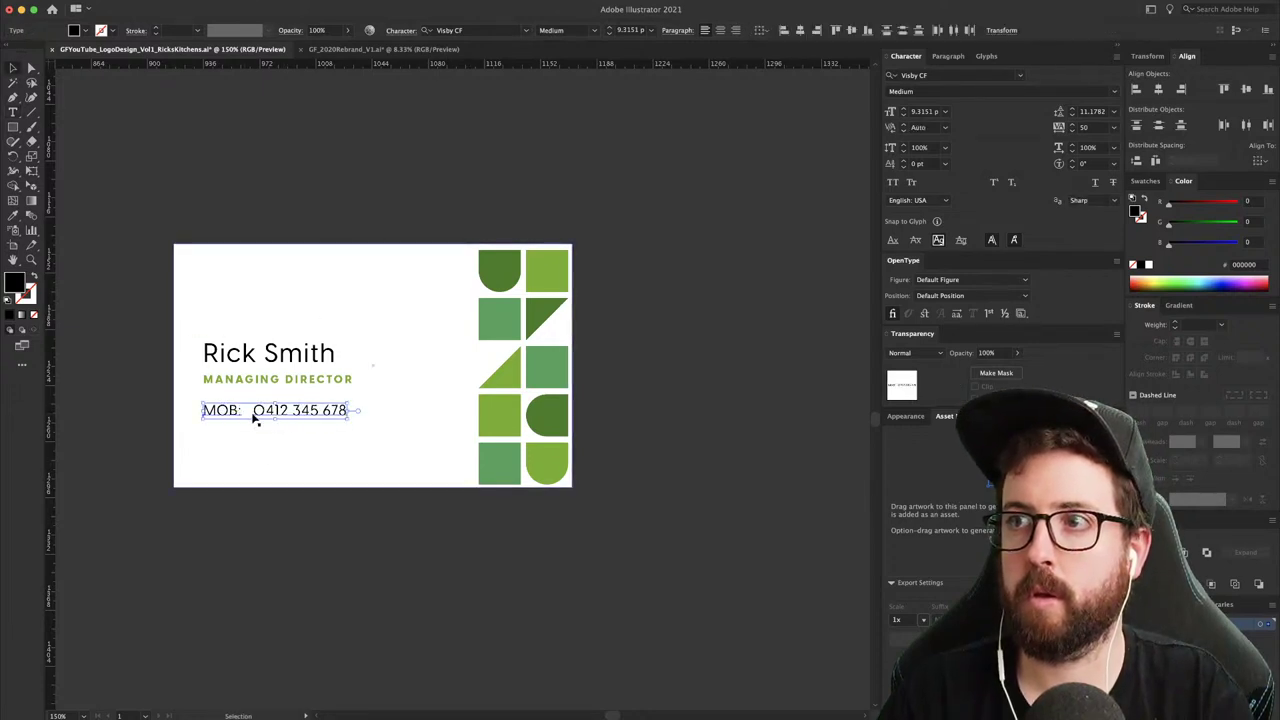
{"action": "left_click_drag", "start_coordinate": [285, 415], "coordinate": [277, 433]}
{"action": "left_click", "coordinate": [259, 411], "text": "shift"}
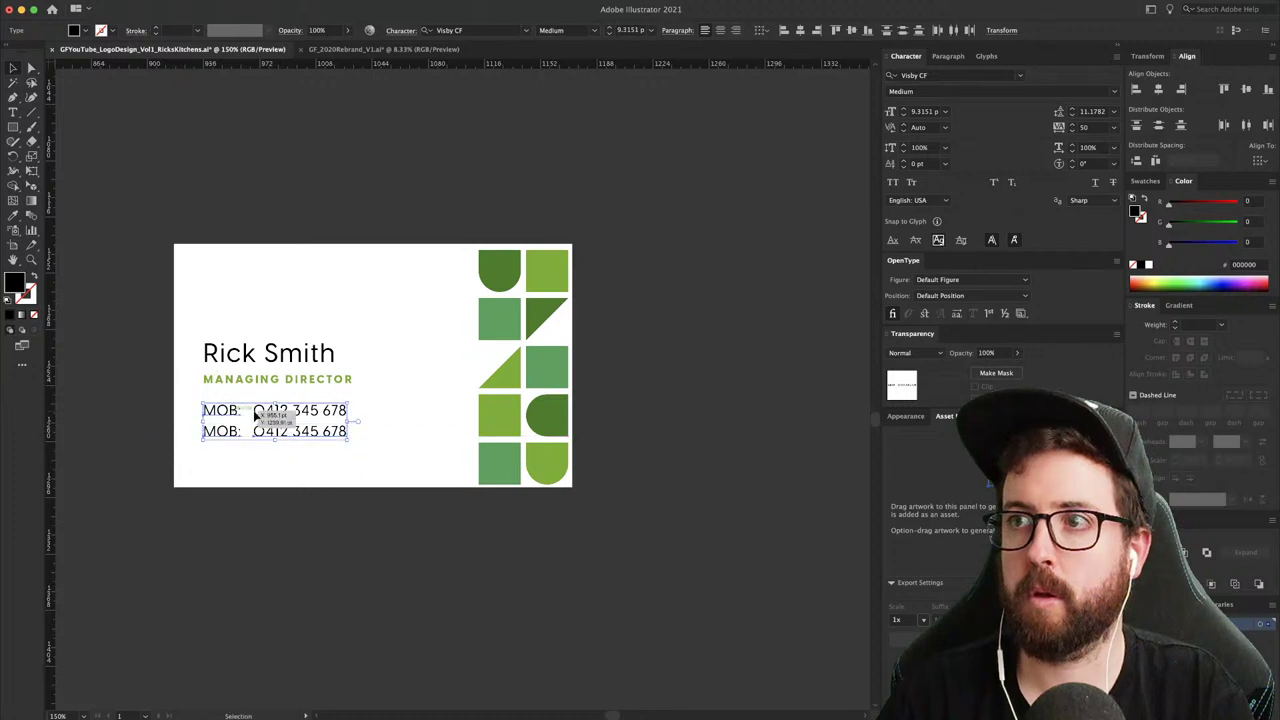
{"action": "type", "text": "7"}
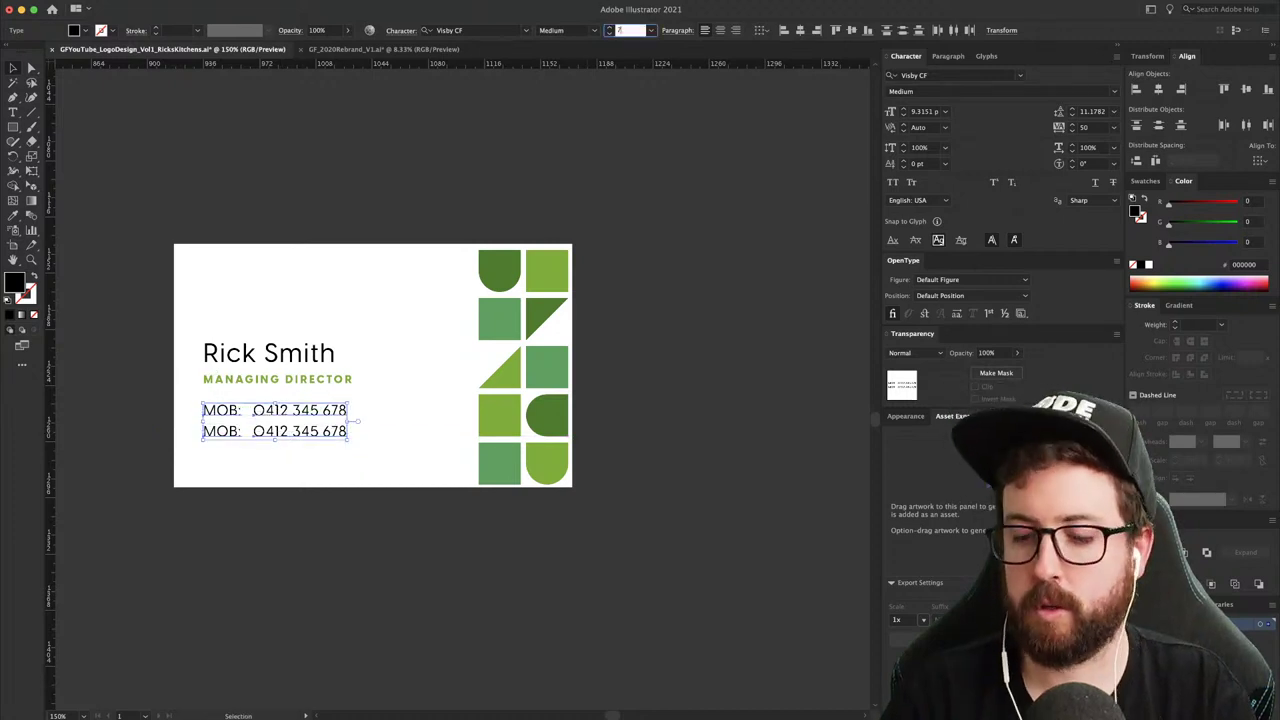
{"action": "type", "text": ".5"}
{"action": "key", "text": "Tab"}
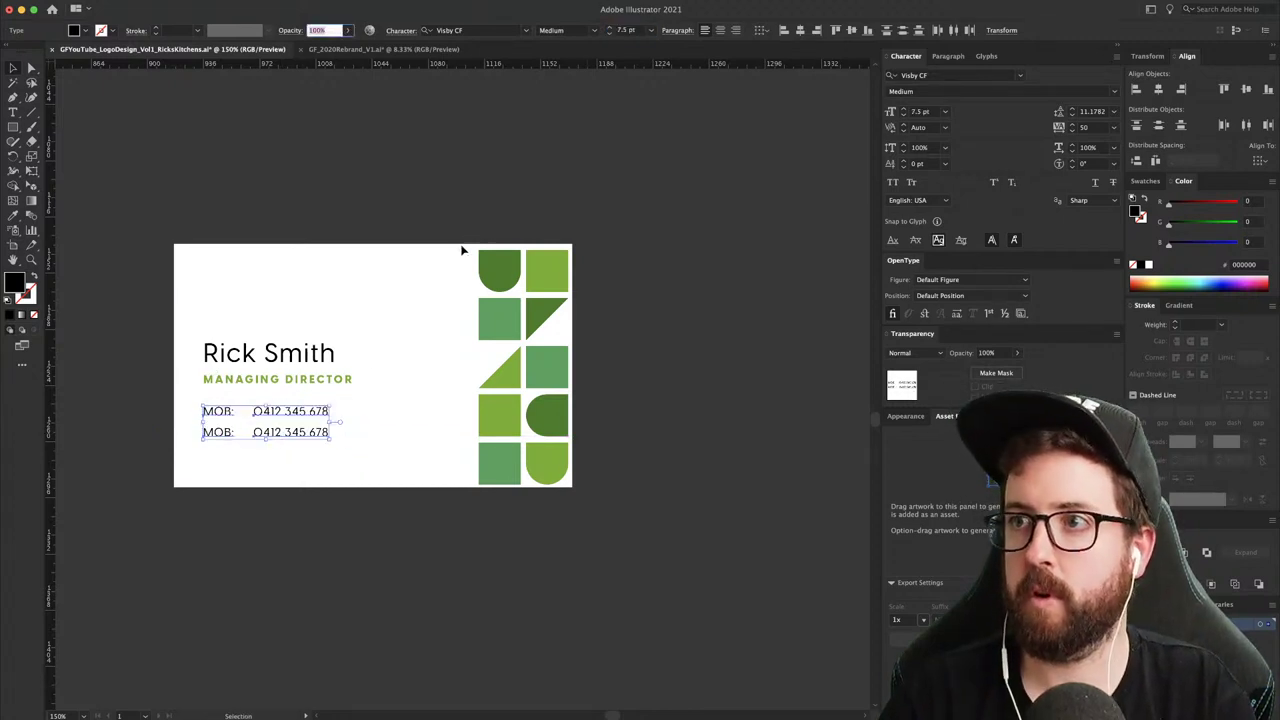
- Move both phone numbers closer to their labels and make both MOB: labels Extra Bold
{"action": "left_click", "coordinate": [331, 206]}
{"action": "left_click", "coordinate": [272, 411]}
{"action": "left_click", "coordinate": [297, 433], "text": "shift"}
{"action": "left_click_drag", "start_coordinate": [325, 433], "coordinate": [314, 435]}
{"action": "left_click", "coordinate": [222, 414]}
{"action": "left_click", "coordinate": [220, 432], "text": "shift"}
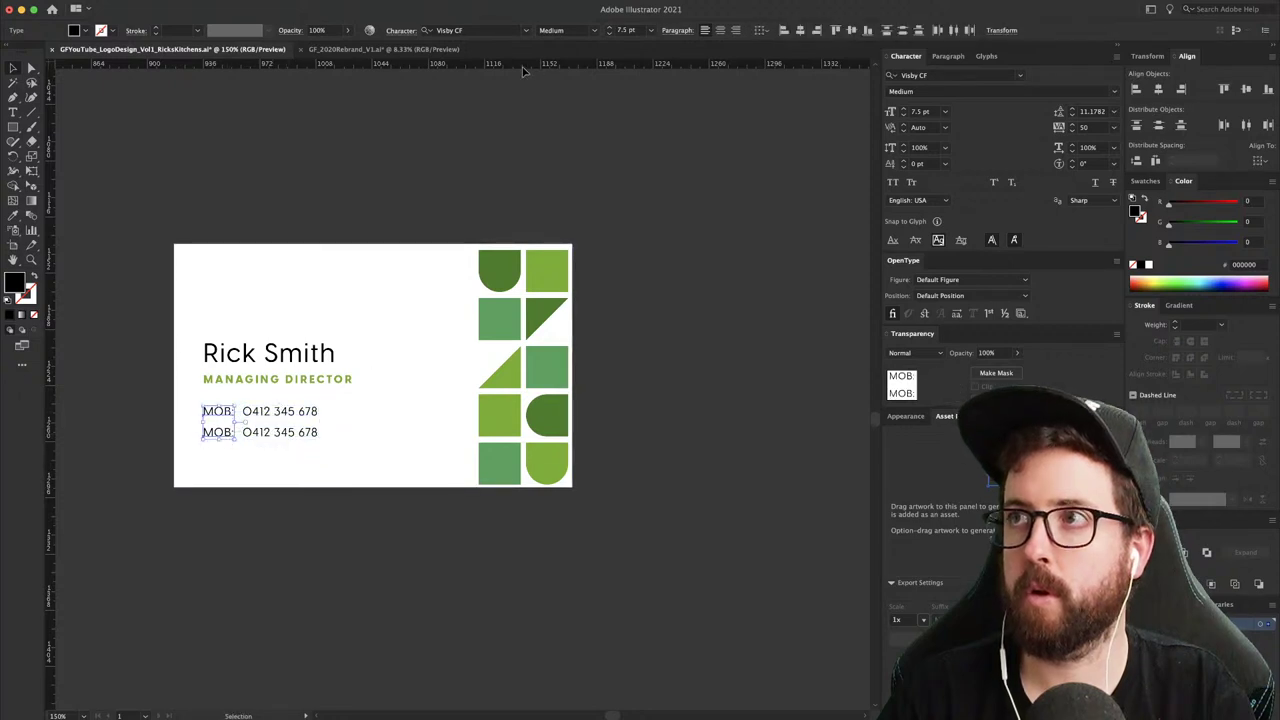
{"action": "left_click", "coordinate": [598, 32]}
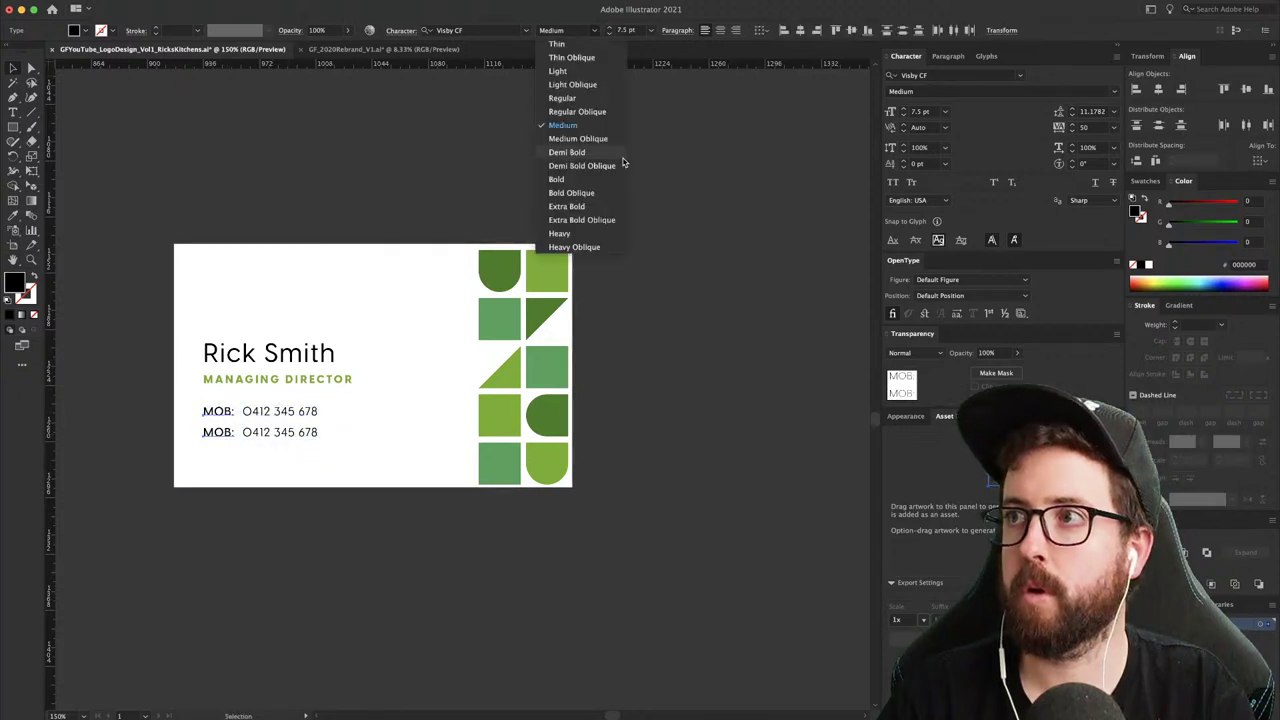
{"action": "left_click", "coordinate": [582, 210]}
- Select the lower MOB: label's text for retyping
{"action": "left_click", "coordinate": [310, 412]}
{"action": "left_click", "coordinate": [305, 434], "text": "shift"}
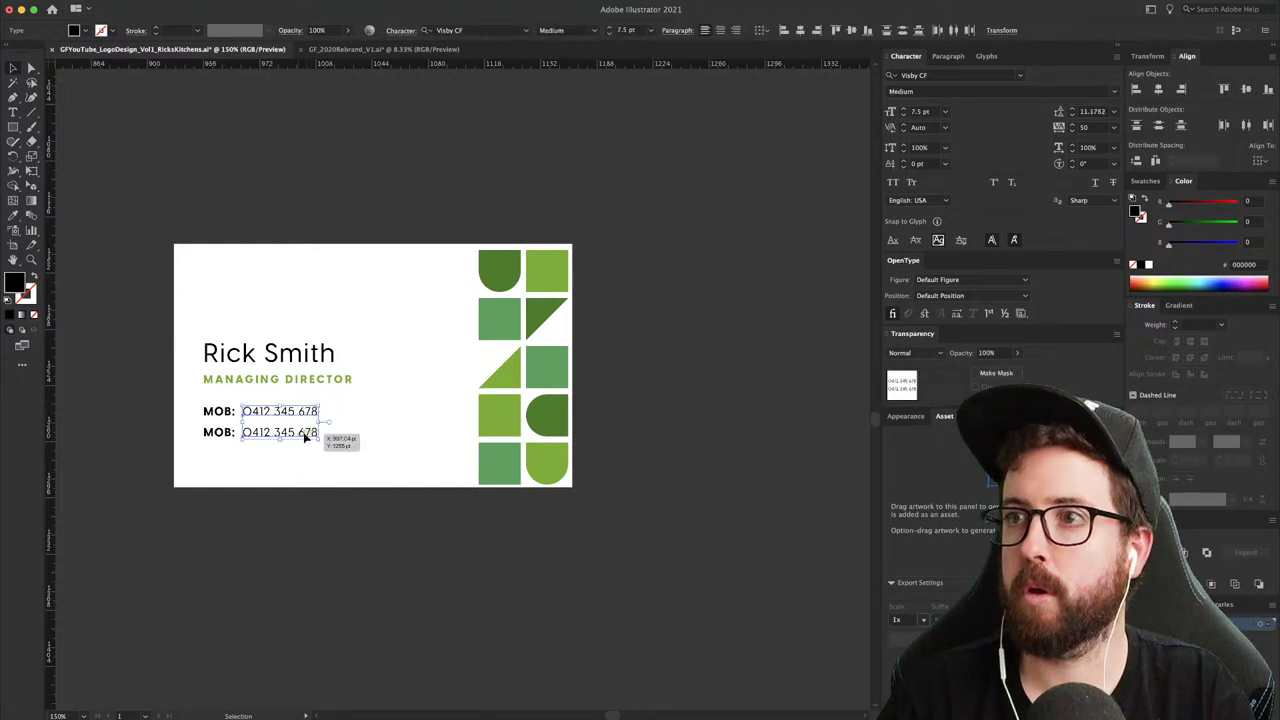
{"action": "left_click", "coordinate": [277, 526]}
{"action": "key", "text": "t"}
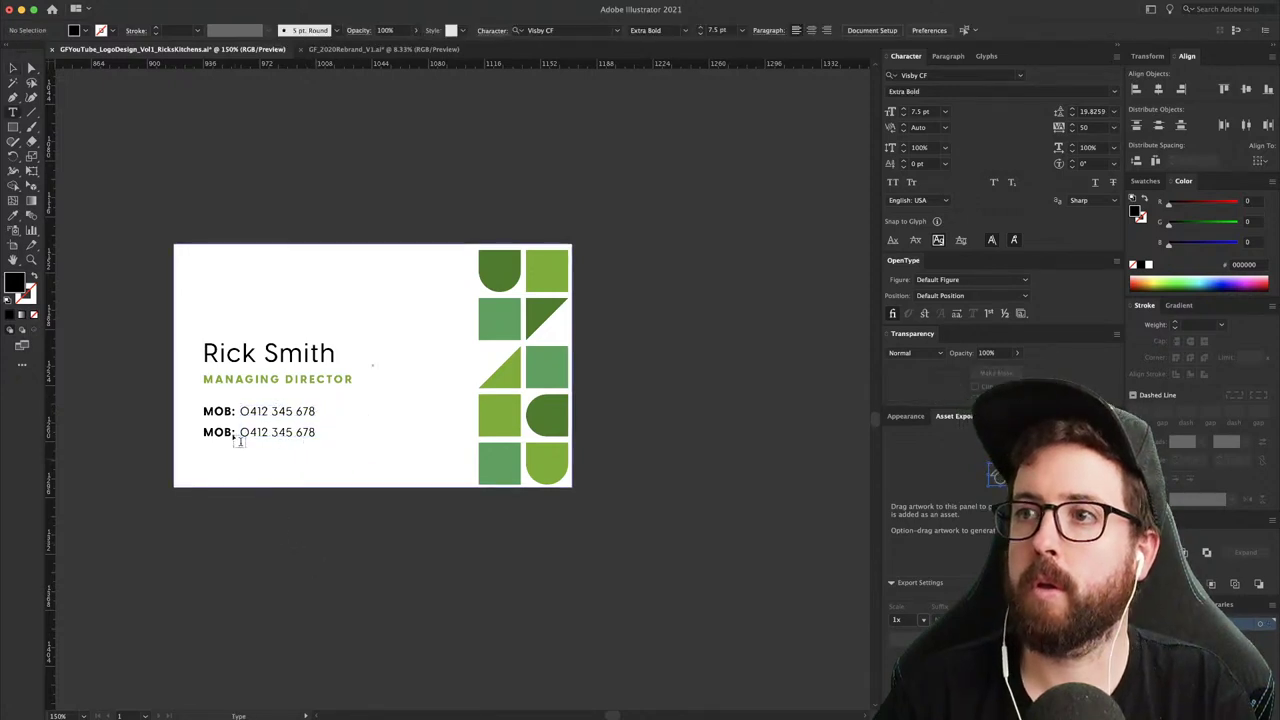
{"action": "left_click_drag", "start_coordinate": [234, 432], "coordinate": [170, 434]}
- Retype the lower label as 'EMAIL:' and shift both phone numbers slightly right
{"action": "type", "text": "EMAIL:"}
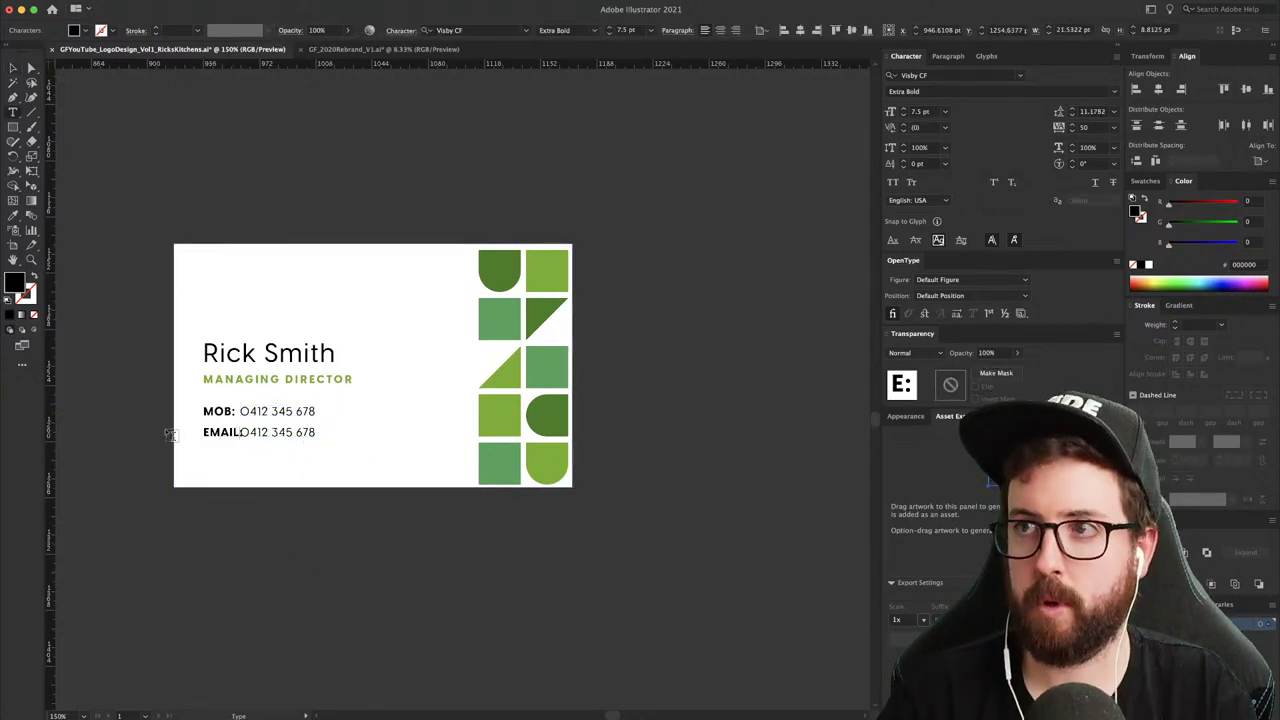
{"action": "key", "text": "Escape"}
{"action": "left_click", "coordinate": [283, 414]}
{"action": "left_click", "coordinate": [304, 439], "text": "shift"}
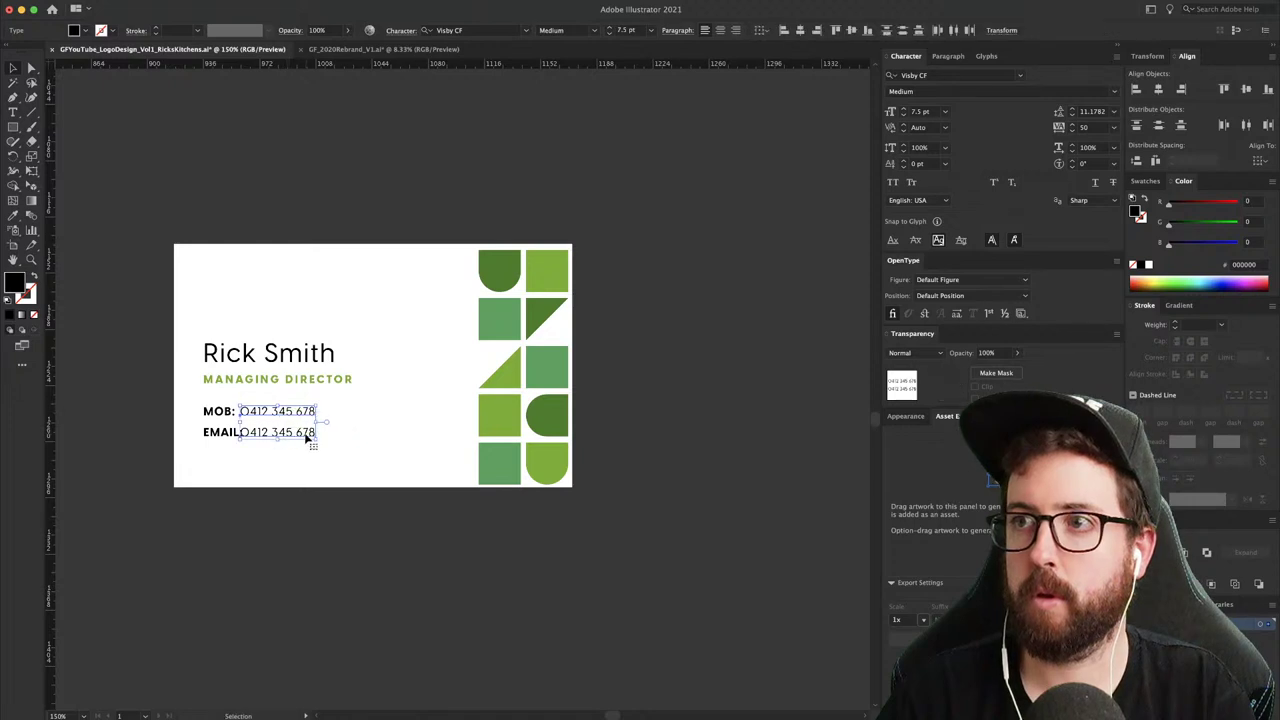
{"action": "left_click_drag", "start_coordinate": [306, 440], "coordinate": [315, 438]}
{"action": "left_click", "coordinate": [346, 432]}
- Replace the EMAIL line's number with the contact's e-mail address and copy MANAGING DIRECTOR below it
{"action": "key", "text": "t"}
{"action": "triple_click", "coordinate": [290, 432]}
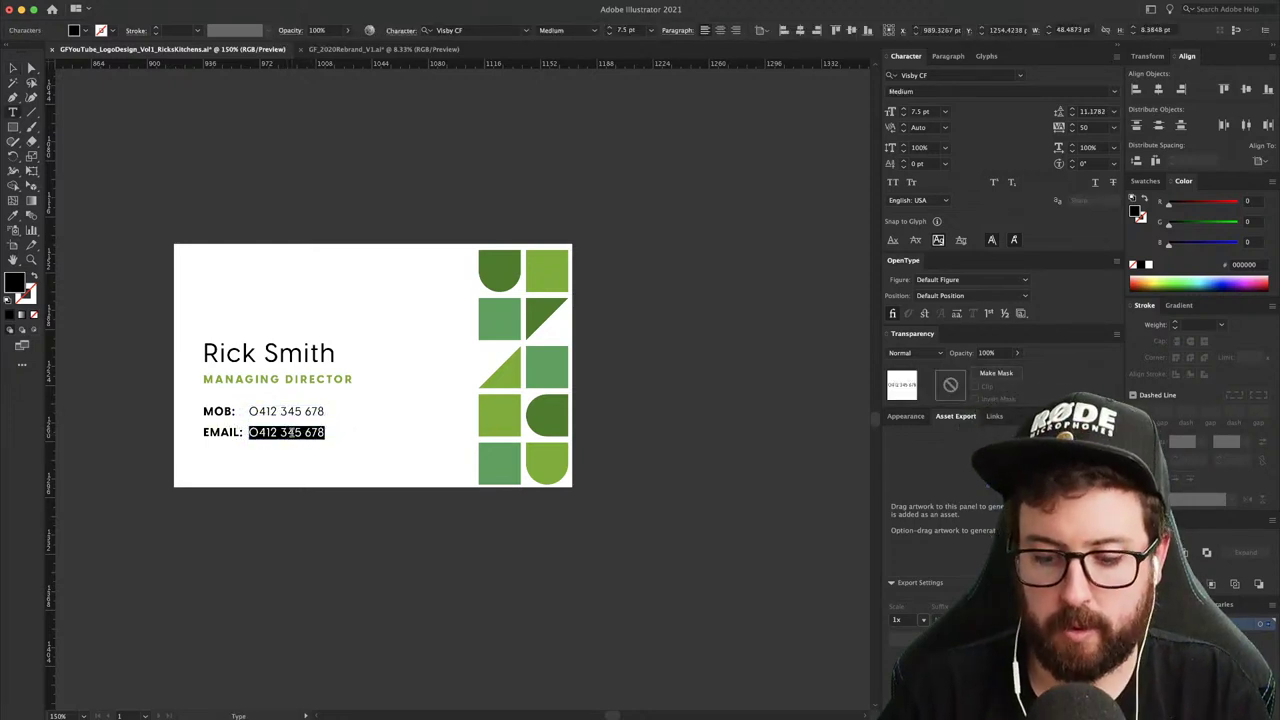
{"action": "type", "text": "rick"}
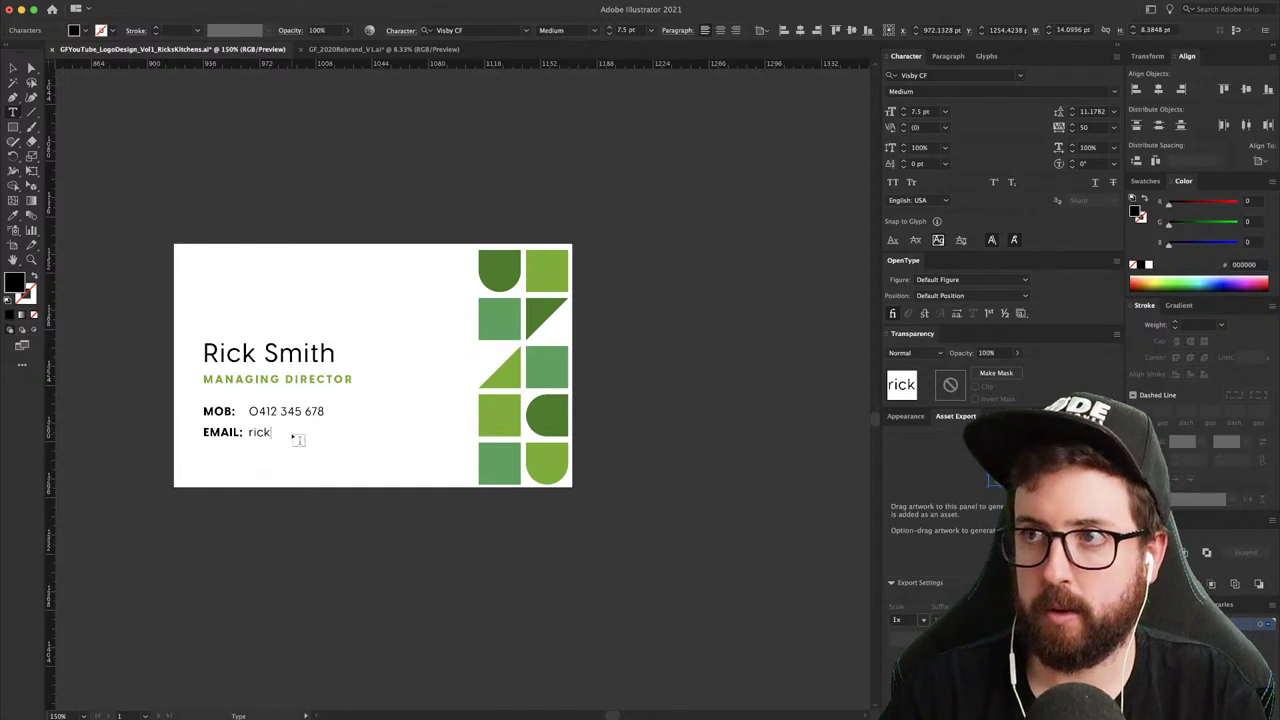
{"action": "key", "text": "Right"}
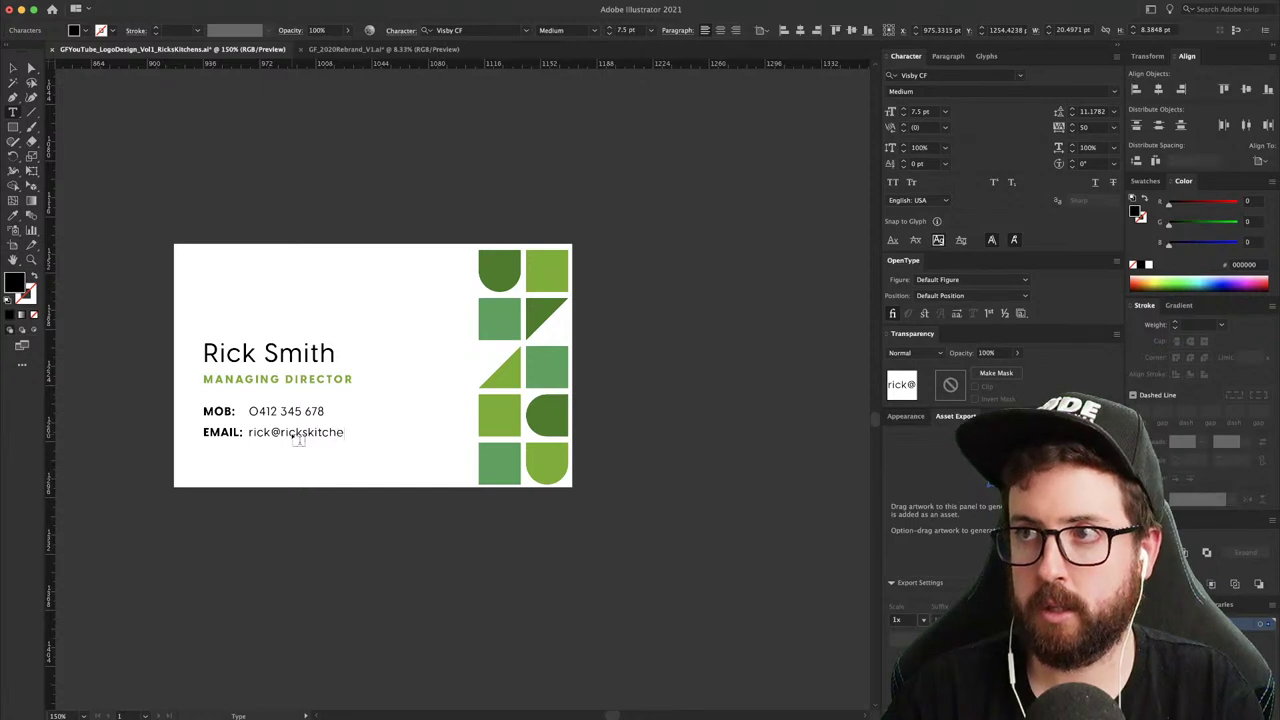
{"action": "key", "text": "Escape"}
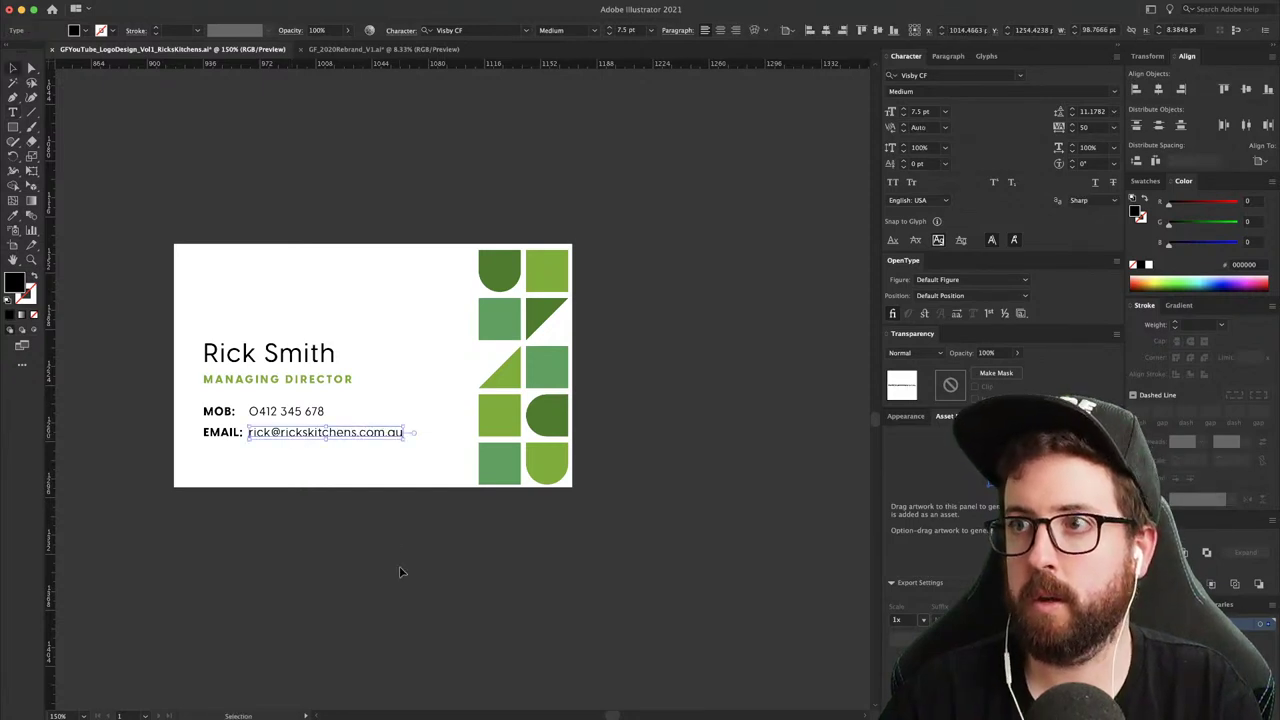
{"action": "left_click", "coordinate": [399, 566]}
{"action": "left_click_drag", "start_coordinate": [276, 389], "coordinate": [278, 462]}
- Retype the copied line as 'RICKSKITCHENS.COM.AU' with .COM.AU in black Regular weight
{"action": "double_click", "coordinate": [278, 460]}
{"action": "key", "text": "super+a"}
{"action": "type", "text": "R"}
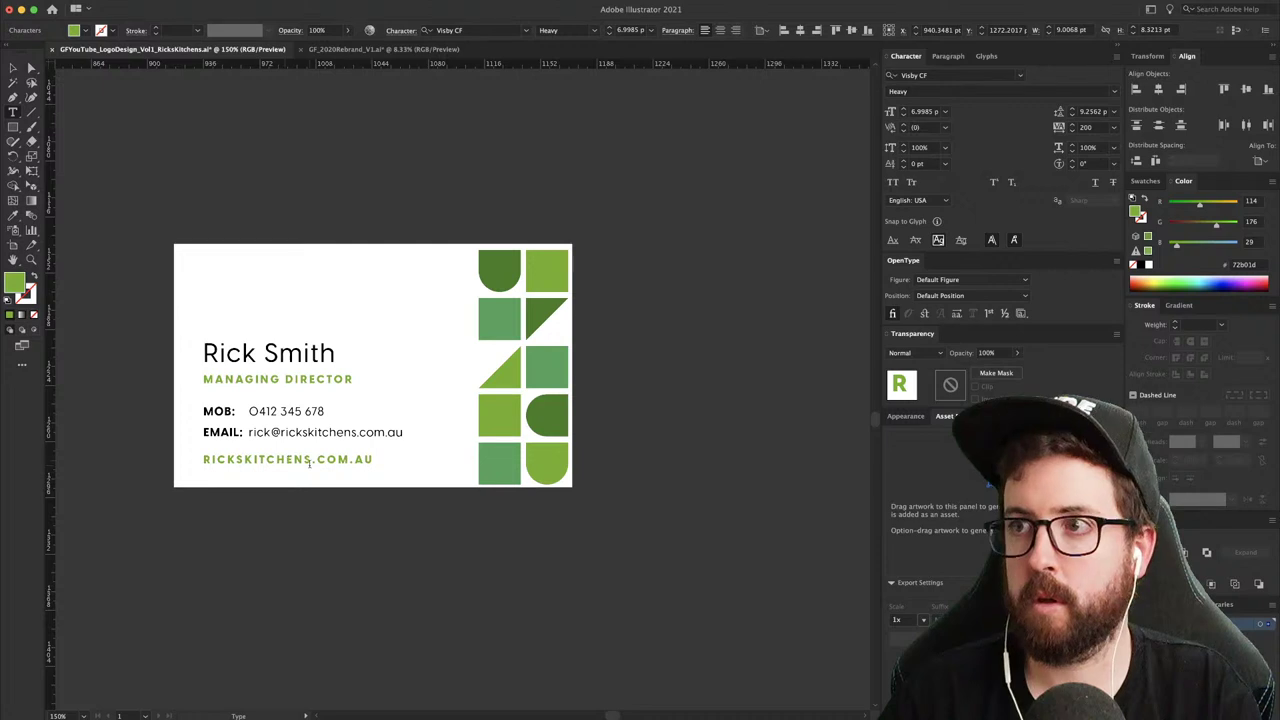
{"action": "left_click_drag", "start_coordinate": [311, 460], "coordinate": [374, 460]}
{"action": "left_click", "coordinate": [1132, 265]}
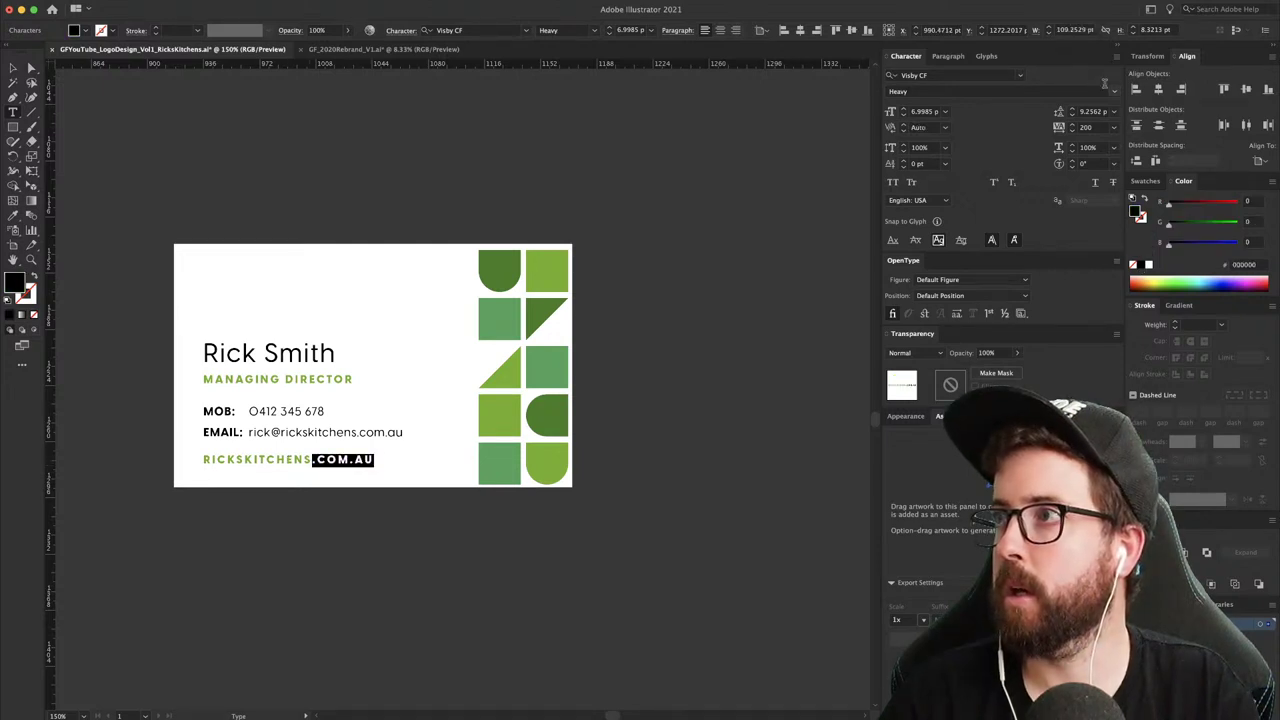
{"action": "left_click", "coordinate": [1113, 91]}
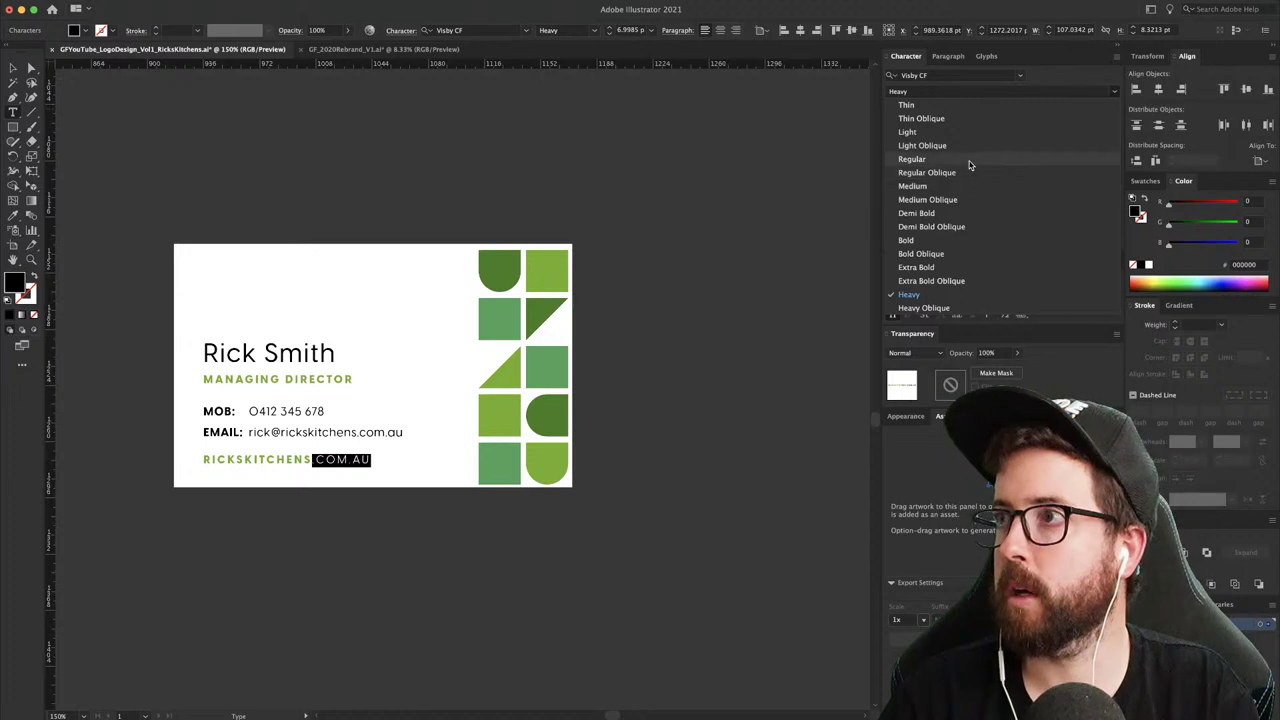
{"action": "left_click", "coordinate": [932, 159]}
{"action": "key", "text": "Escape"}
{"action": "left_click", "coordinate": [674, 275]}
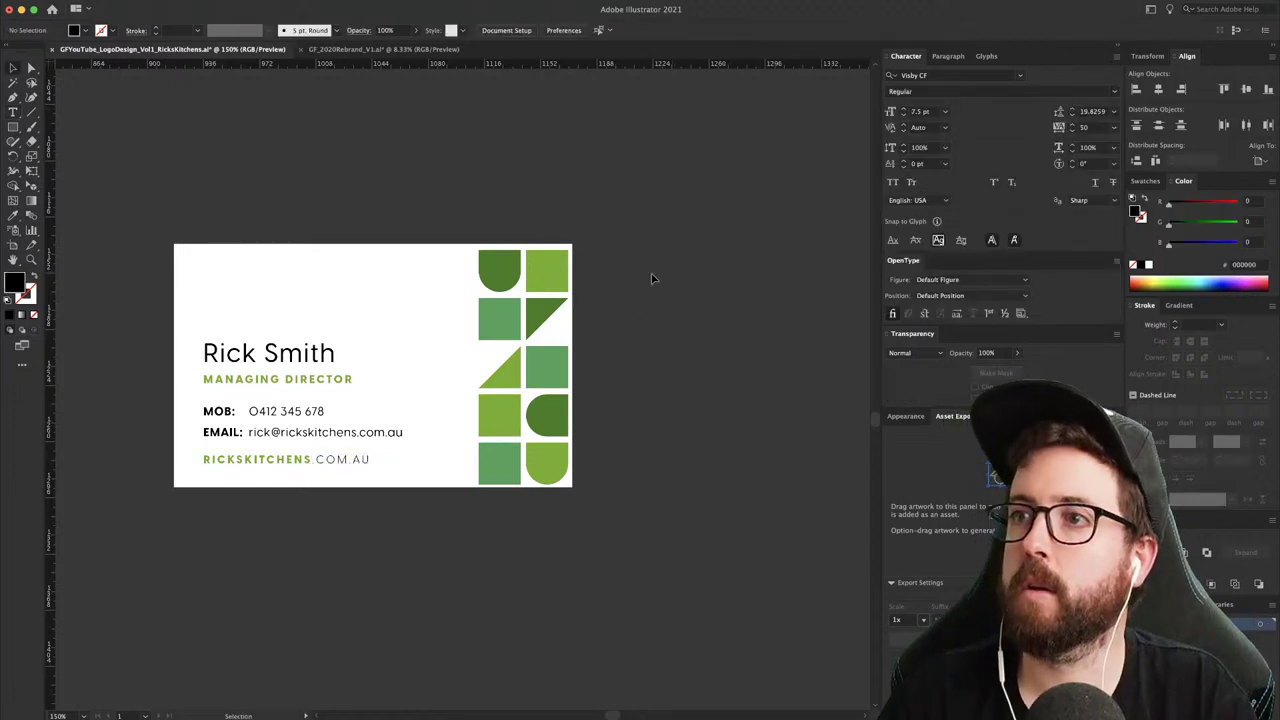
- Move the name and contact text block up the card
{"action": "left_click", "coordinate": [231, 329]}
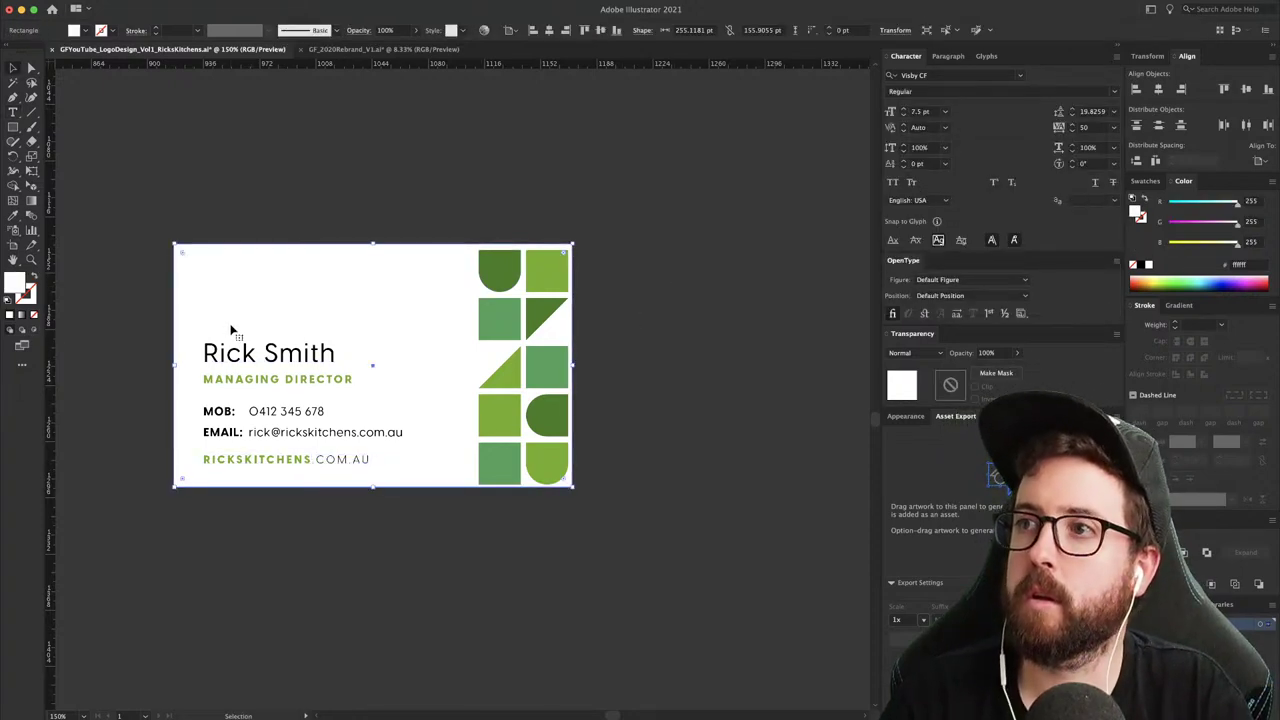
{"action": "key", "text": "super+2"}
{"action": "left_click_drag", "start_coordinate": [332, 441], "coordinate": [332, 418]}
{"action": "key", "text": "super+shift+a"}
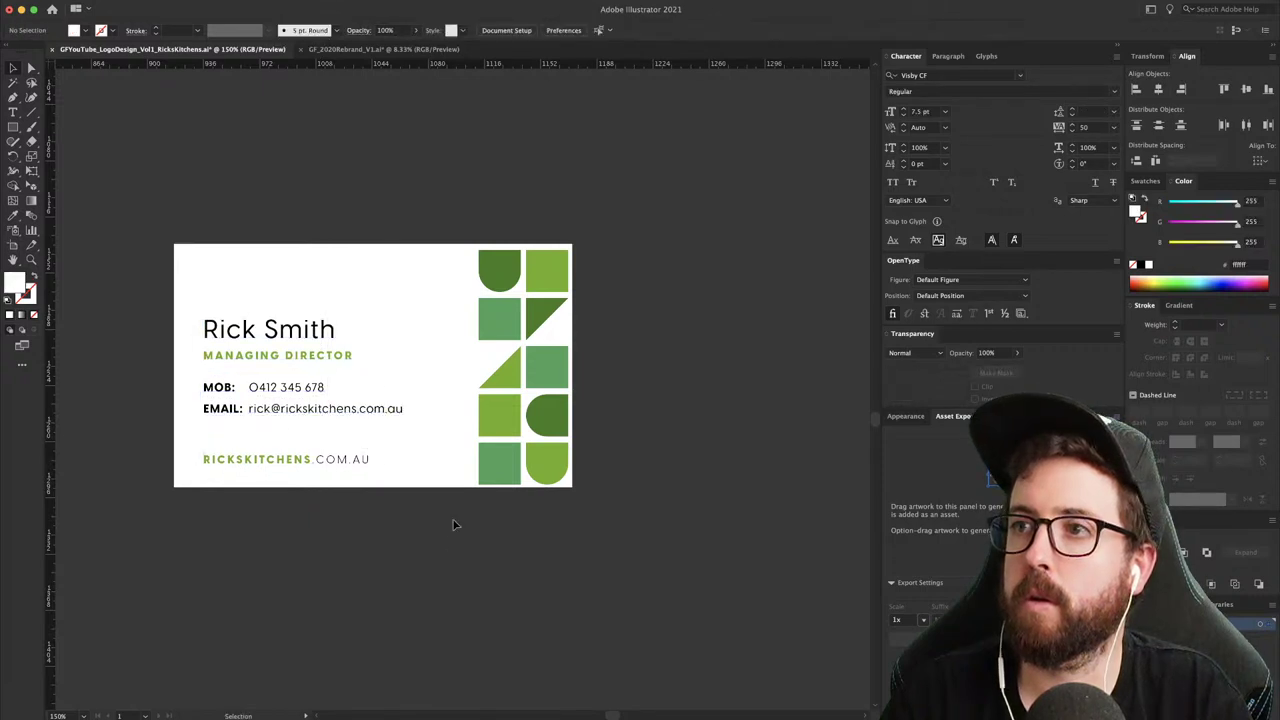
- Colour KITCHENS in the website line black
{"action": "double_click", "coordinate": [245, 460]}
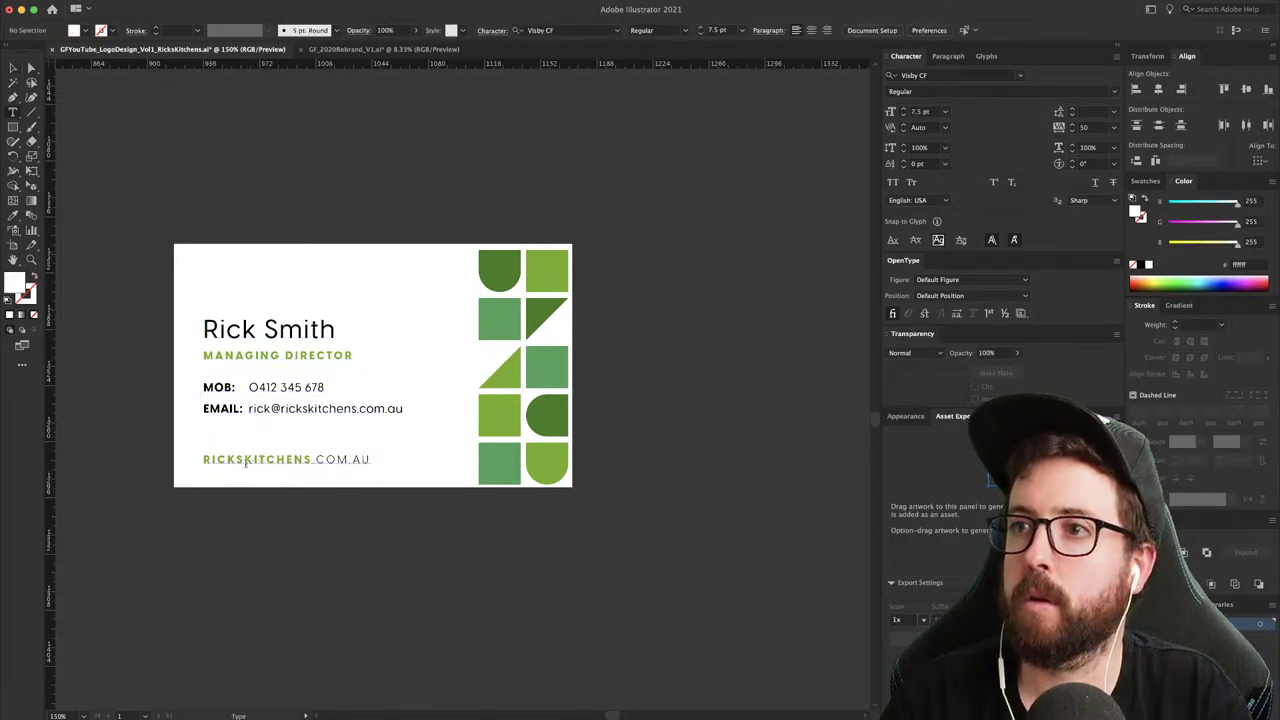
{"action": "left_click_drag", "start_coordinate": [245, 460], "coordinate": [278, 460]}
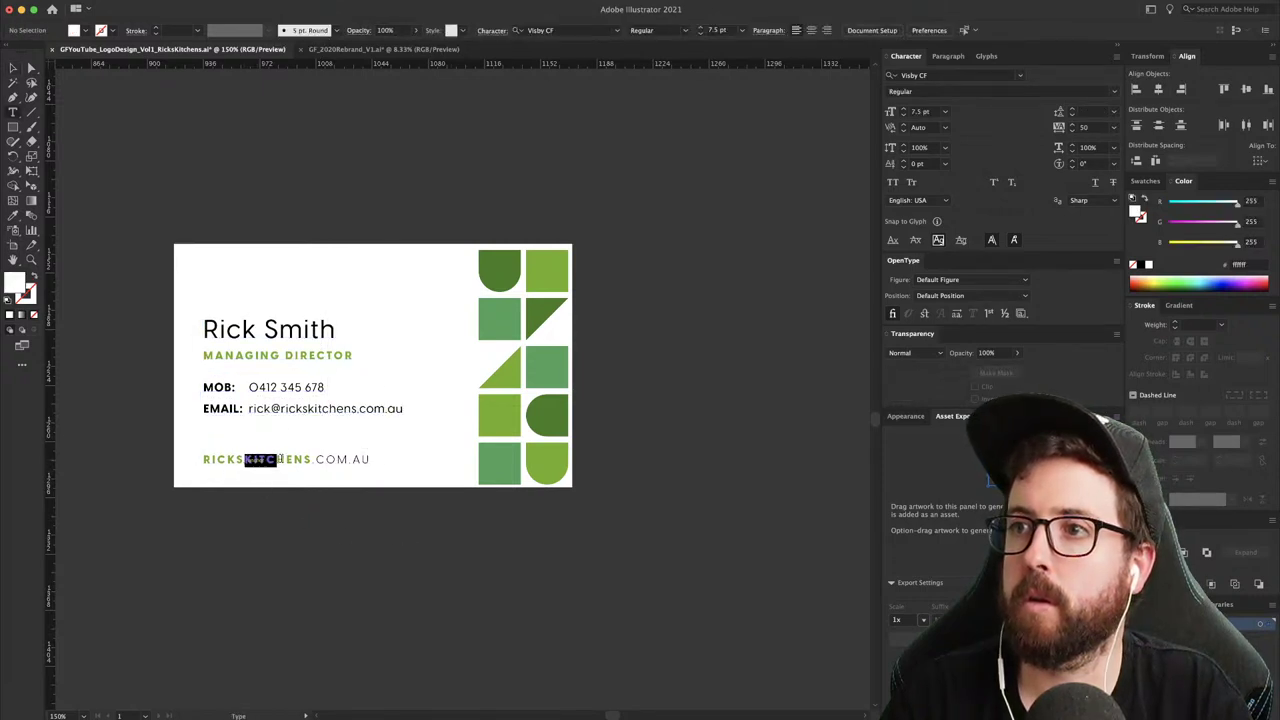
{"action": "left_click", "coordinate": [1141, 266]}
{"action": "key", "text": "Escape"}
{"action": "left_click", "coordinate": [462, 188]}
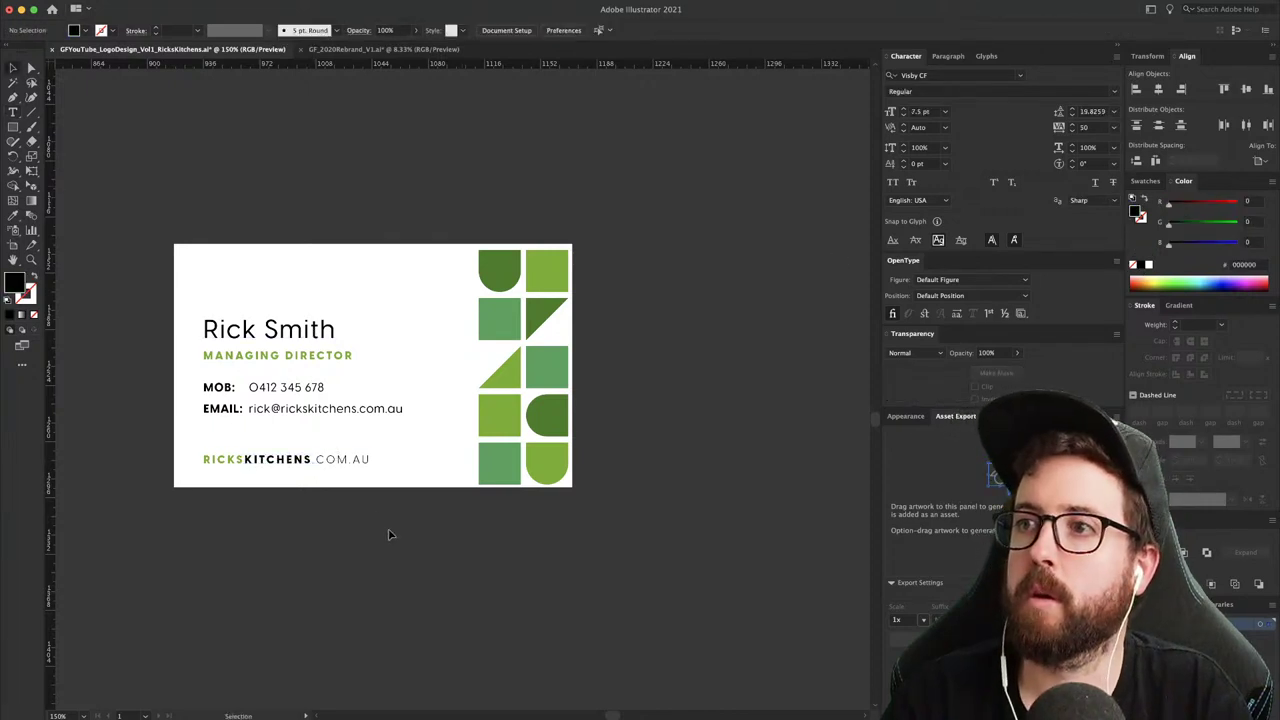
- Enlarge the website line to about 123%
{"action": "left_click", "coordinate": [362, 464]}
{"action": "left_click_drag", "start_coordinate": [370, 466], "coordinate": [438, 403]}
{"action": "left_click", "coordinate": [433, 537]}
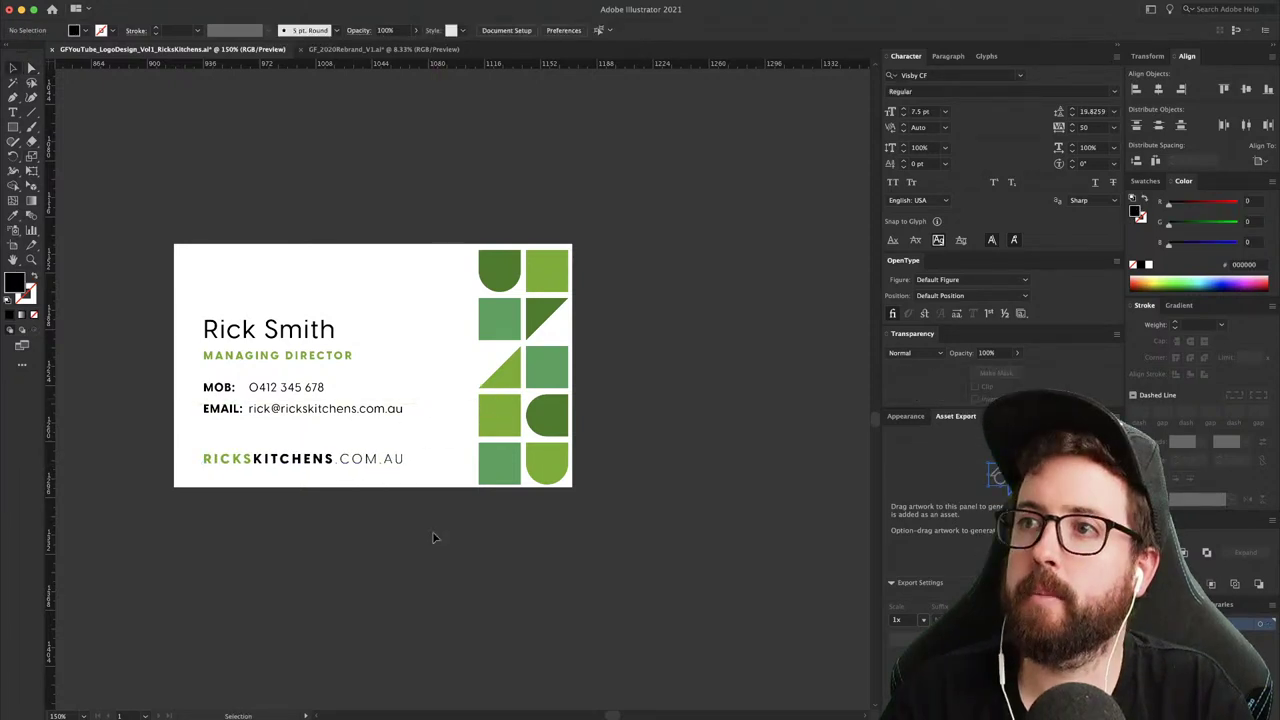
{"action": "left_click", "coordinate": [298, 336]}
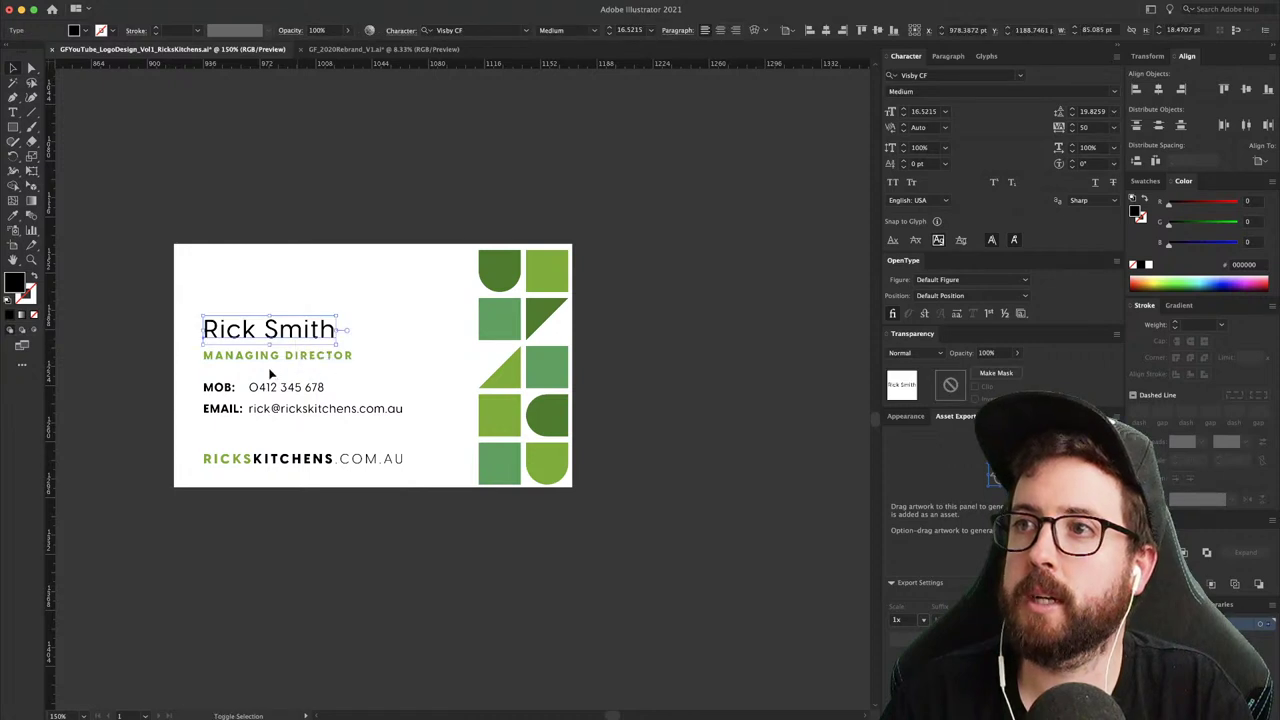
- Remove the colon from the MOB label
{"action": "left_click", "coordinate": [272, 358], "text": "shift"}
{"action": "left_click", "coordinate": [228, 392], "text": "shift"}
{"action": "left_click", "coordinate": [255, 413], "text": "shift"}
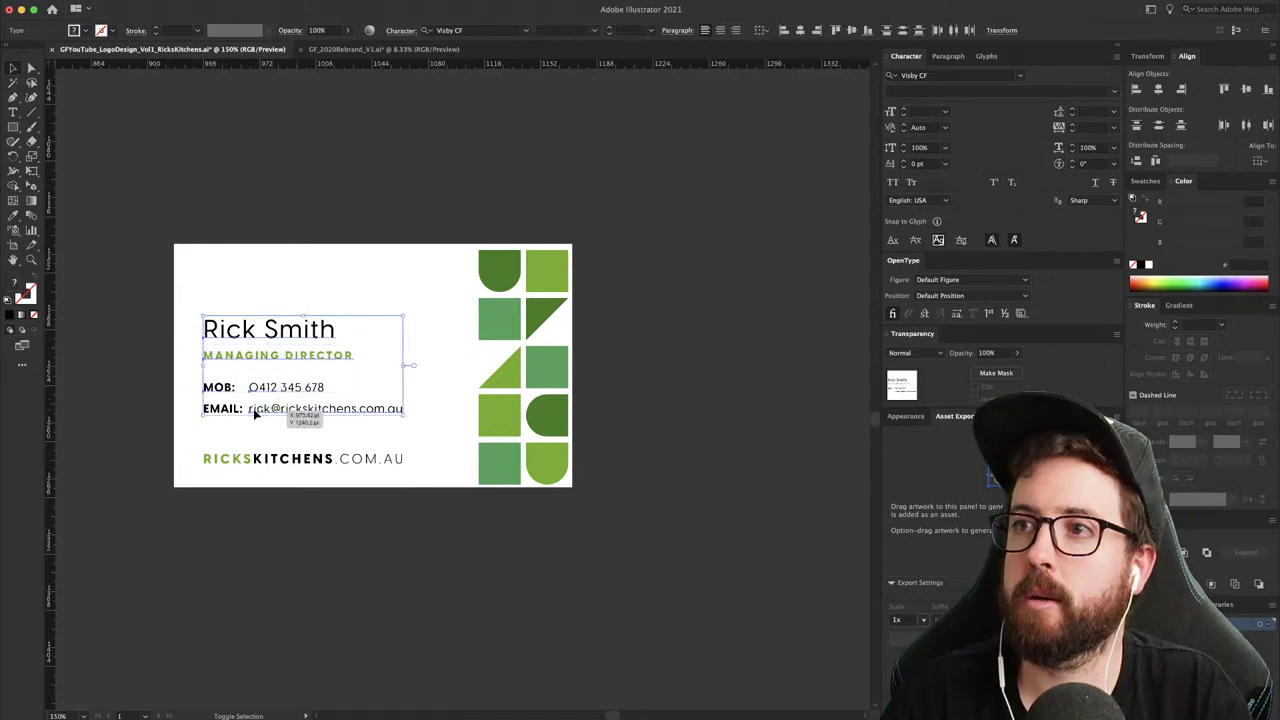
{"action": "left_click", "coordinate": [121, 447]}
{"action": "key", "text": "t"}
{"action": "left_click_drag", "start_coordinate": [229, 386], "coordinate": [253, 386]}
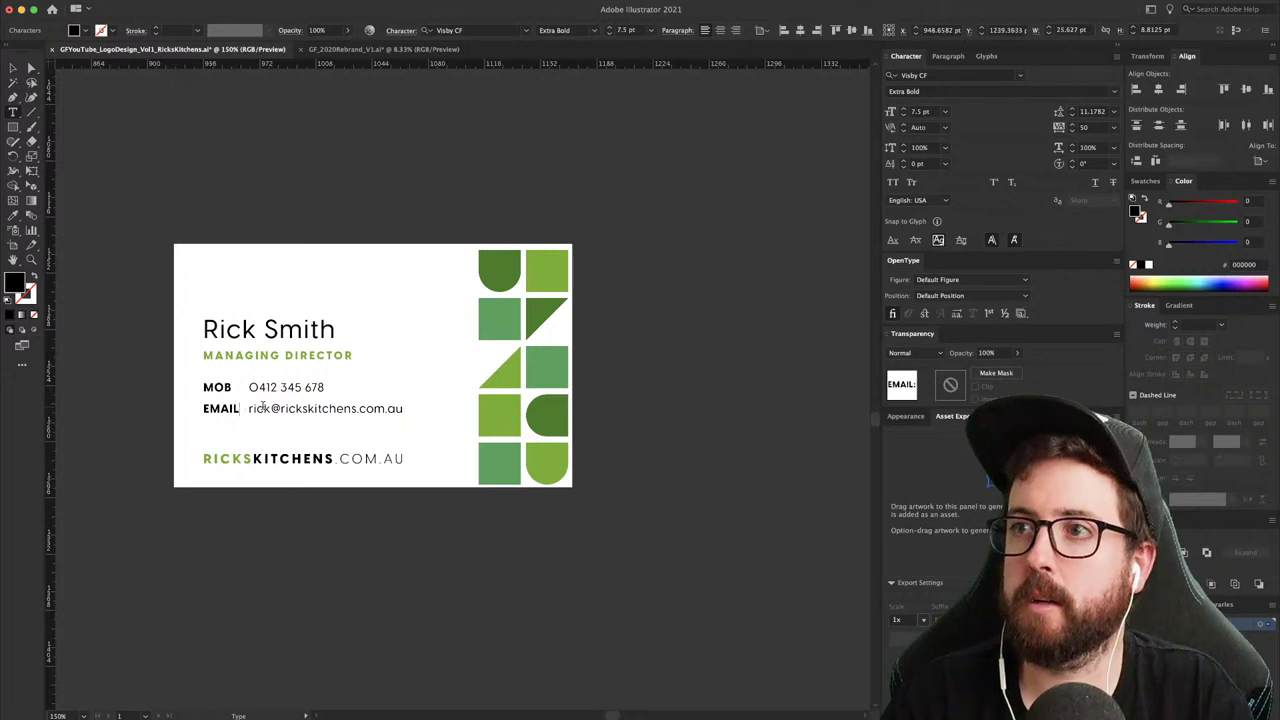
{"action": "key", "text": "Escape"}
{"action": "left_click", "coordinate": [298, 523]}
{"action": "key", "text": "t"}
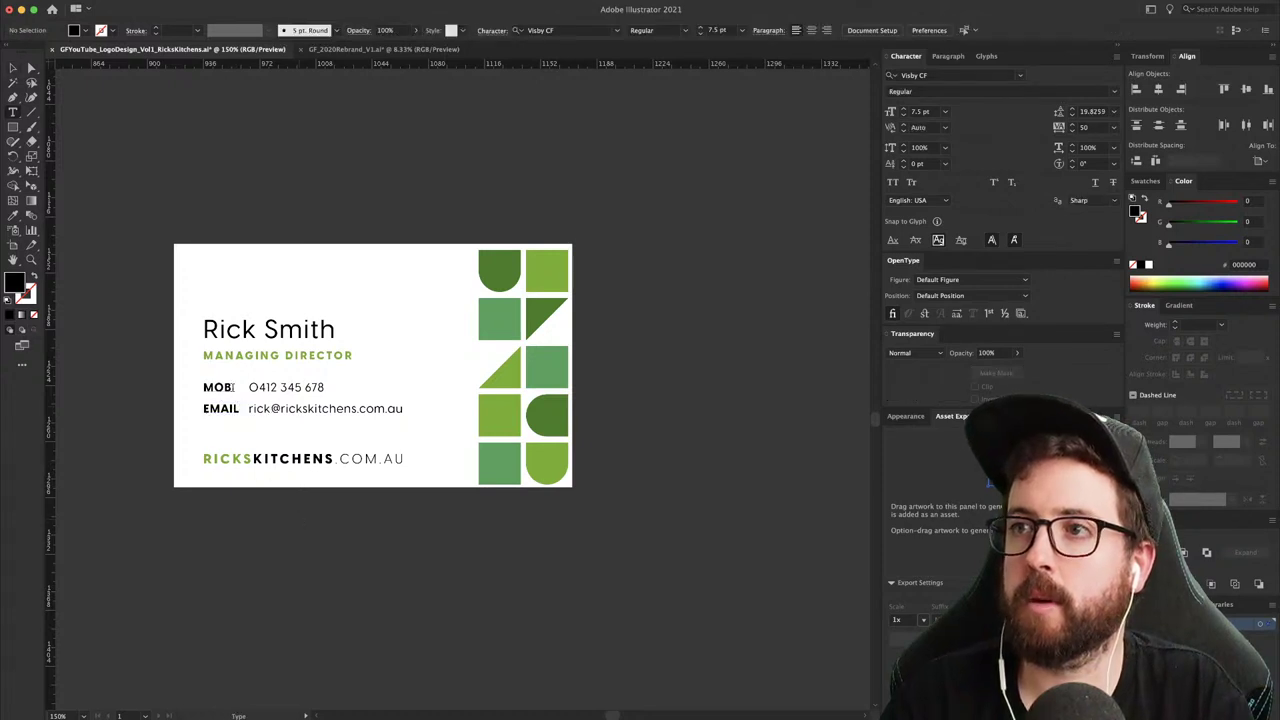
- Delete the MOB and EMAIL label objects
{"action": "key", "text": "v"}
{"action": "left_click", "coordinate": [222, 387]}
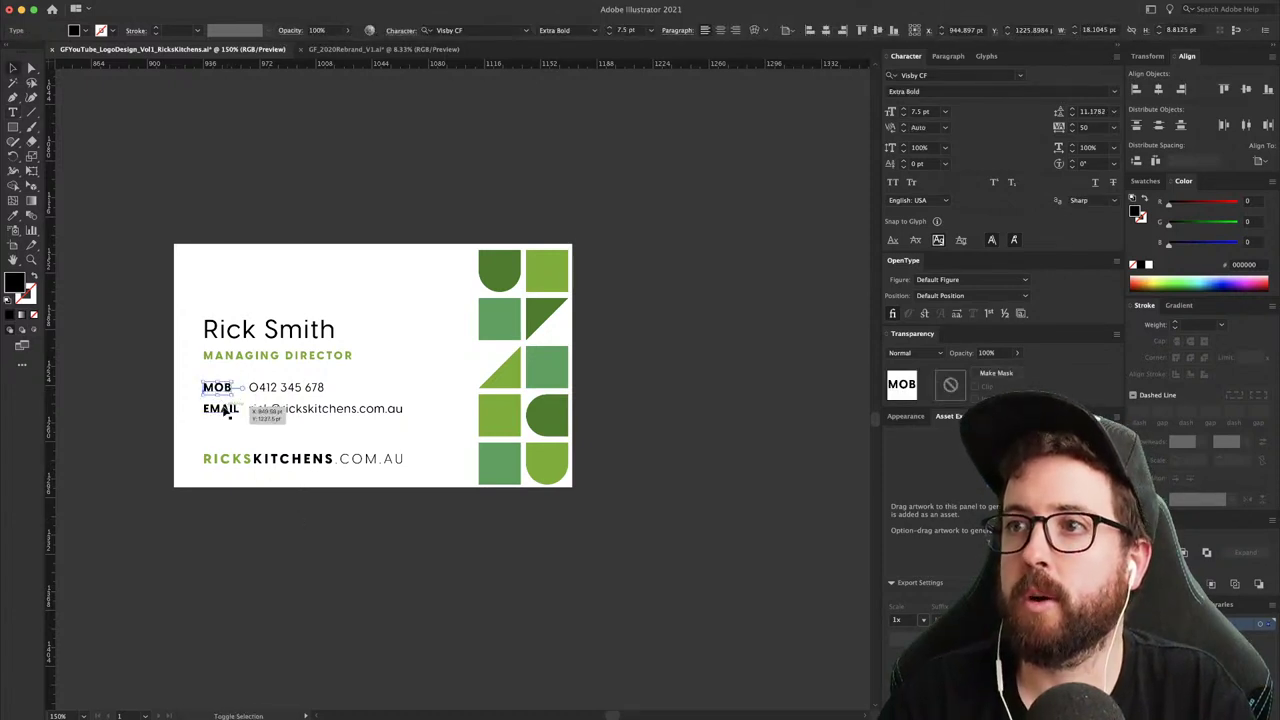
{"action": "left_click", "coordinate": [228, 409], "text": "shift"}
{"action": "key", "text": "Delete"}
- Left-align the phone and e-mail lines with the other text and nudge the text block down
{"action": "left_click", "coordinate": [258, 389]}
{"action": "left_click", "coordinate": [300, 409], "text": "shift"}
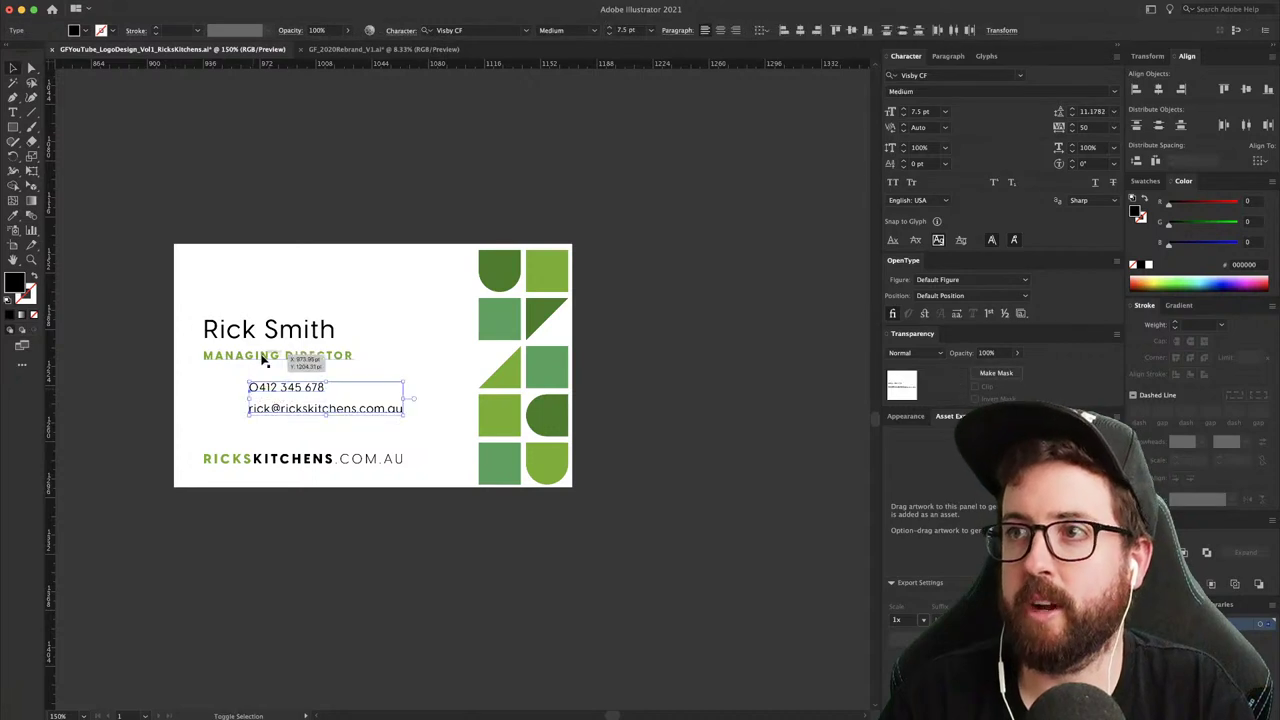
{"action": "left_click", "coordinate": [784, 31]}
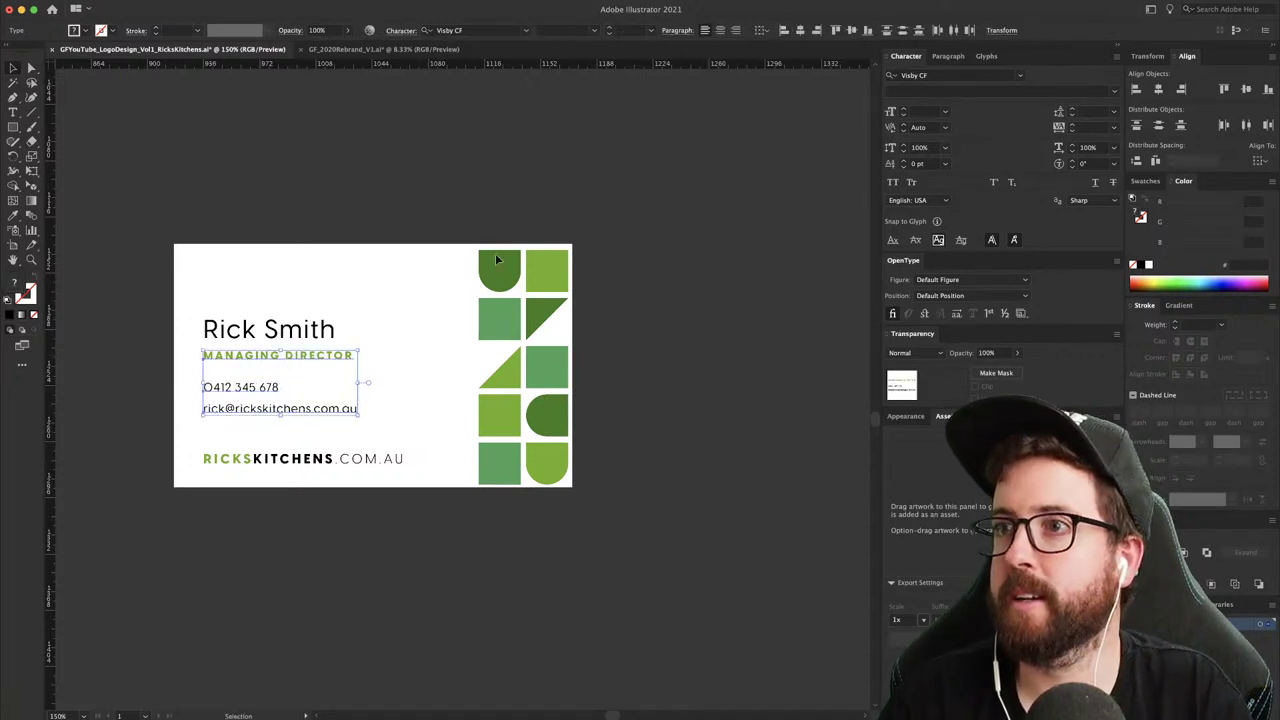
{"action": "left_click", "coordinate": [278, 262]}
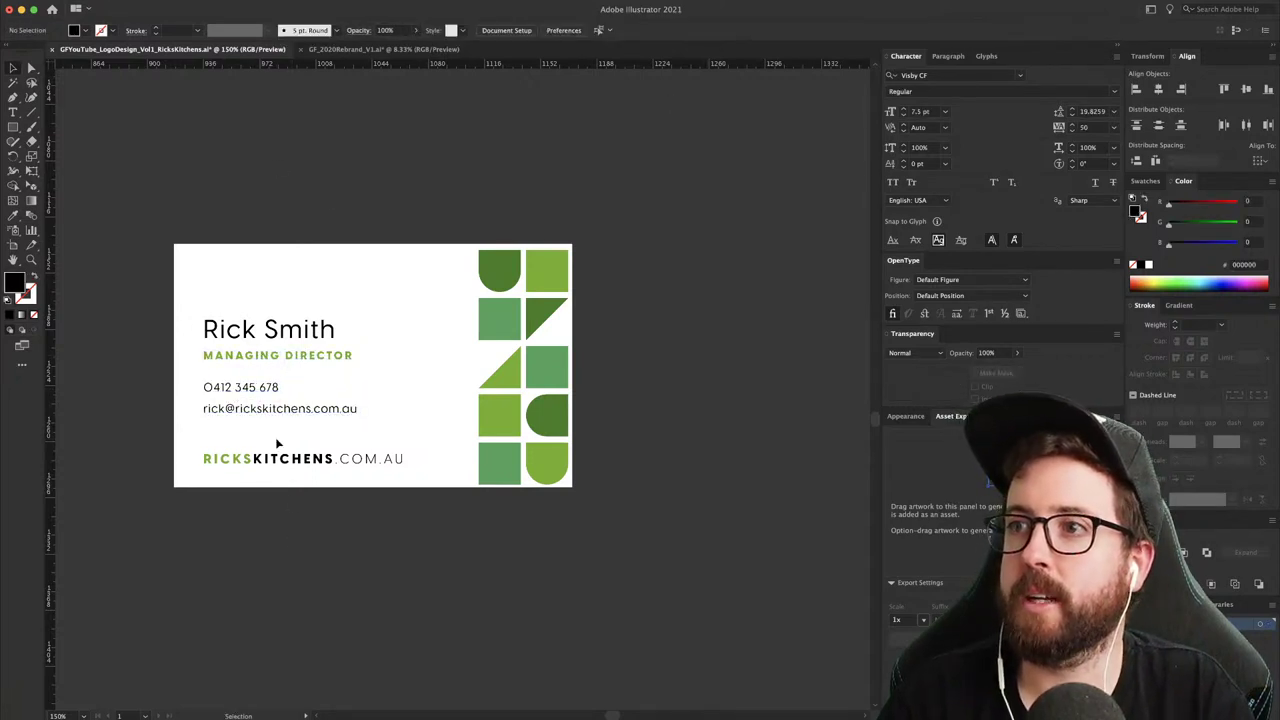
{"action": "left_click_drag", "start_coordinate": [211, 317], "coordinate": [211, 318]}
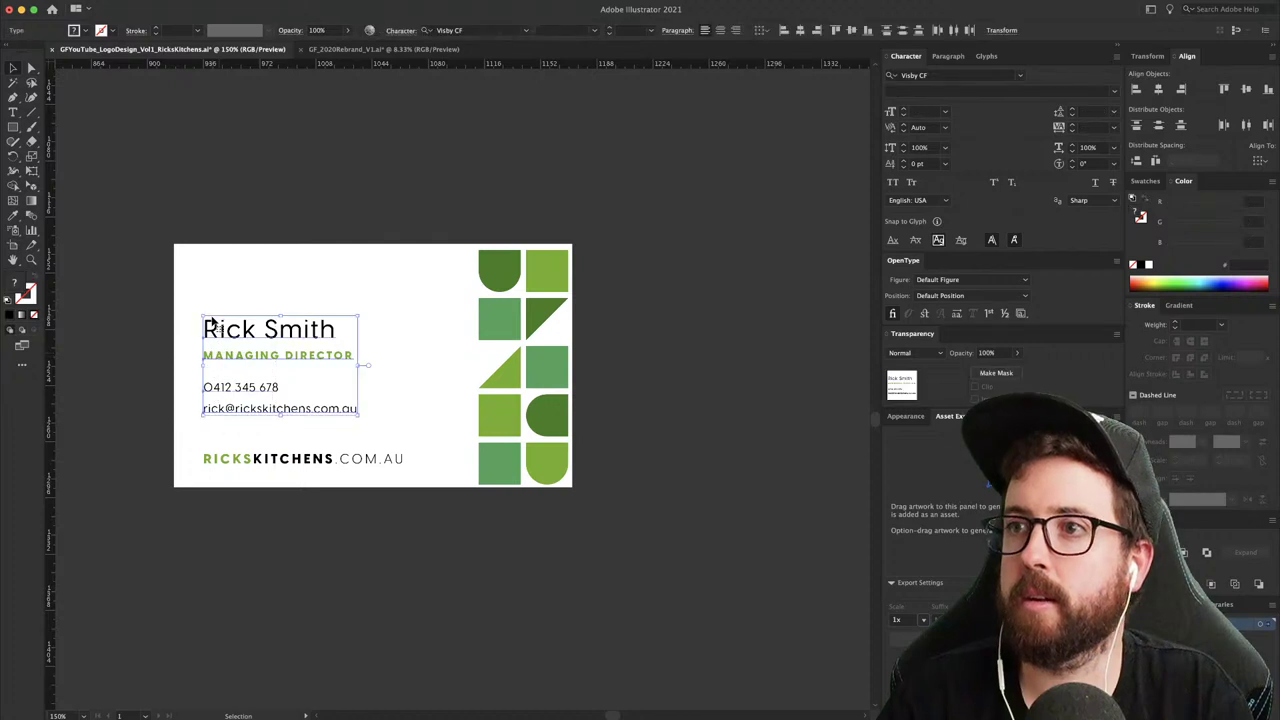
{"action": "key", "text": "Down"}
{"action": "key", "text": "Down"}
{"action": "key", "text": "Down"}
{"action": "left_click", "coordinate": [220, 301]}
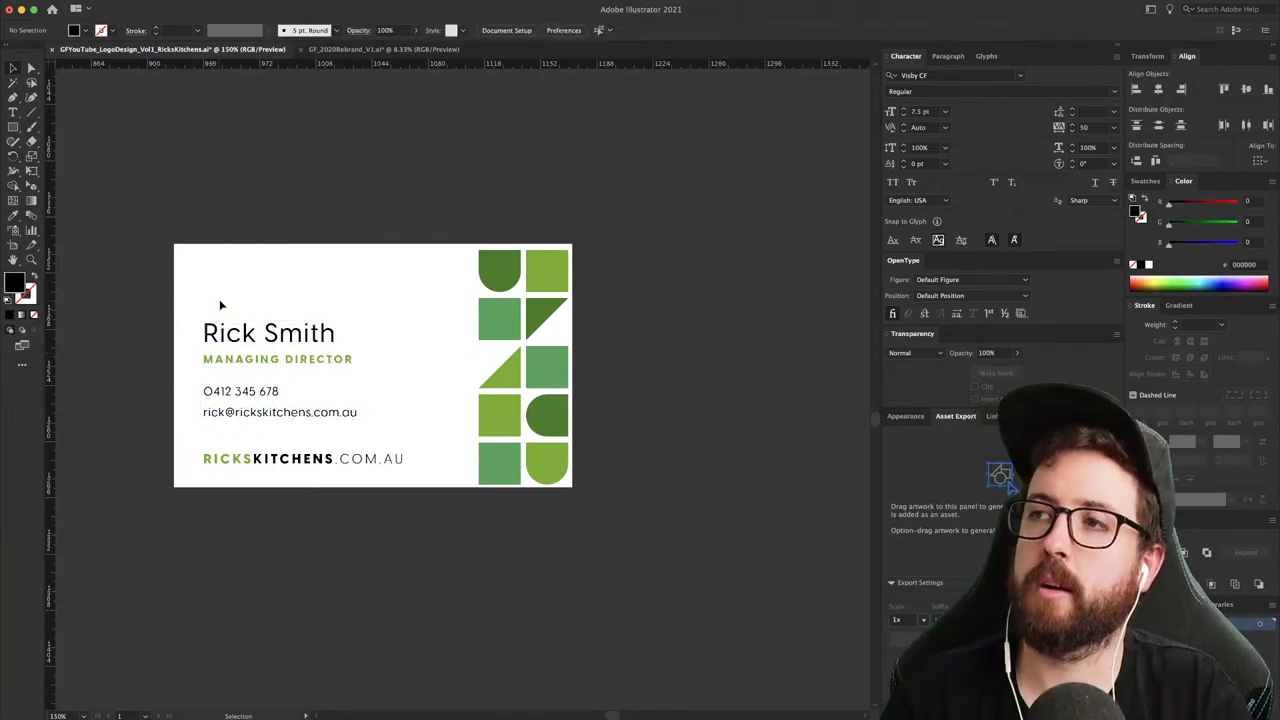
- Copy the front business card's white background directly below it to make a card back
{"action": "left_click", "coordinate": [389, 287]}
{"action": "scroll", "coordinate": [486, 371], "scroll_direction": "down", "scroll_amount": 3}
{"action": "left_click", "coordinate": [692, 371]}
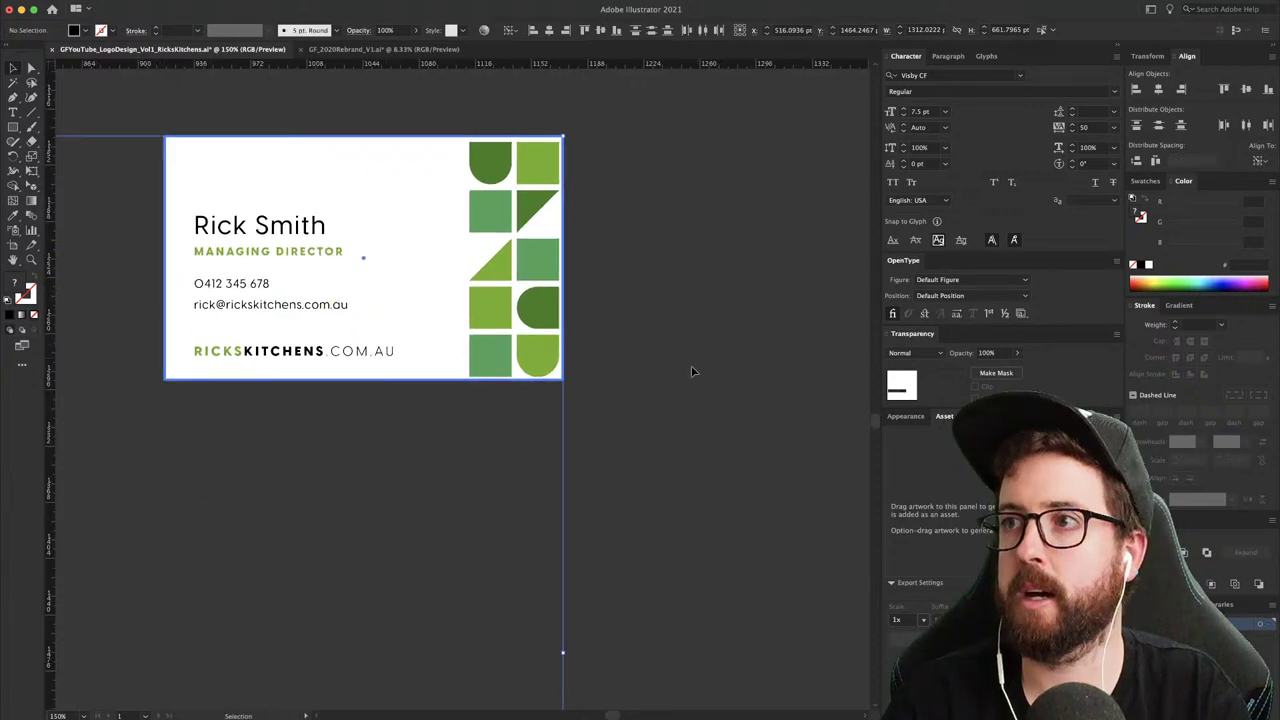
{"action": "left_click_drag", "start_coordinate": [271, 155], "coordinate": [271, 440]}
{"action": "scroll", "coordinate": [566, 400], "scroll_direction": "down", "scroll_amount": 2}
{"action": "left_click_drag", "start_coordinate": [601, 349], "coordinate": [563, 409]}
{"action": "key", "text": "Delete"}
{"action": "left_click_drag", "start_coordinate": [443, 286], "coordinate": [446, 536]}
- Fill the lower blank card with the brand green sampled from the artwork
{"action": "key", "text": "super+minus"}
{"action": "key", "text": "super+minus"}
{"action": "key", "text": "super+minus"}
{"action": "left_click_drag", "start_coordinate": [314, 326], "coordinate": [513, 620]}
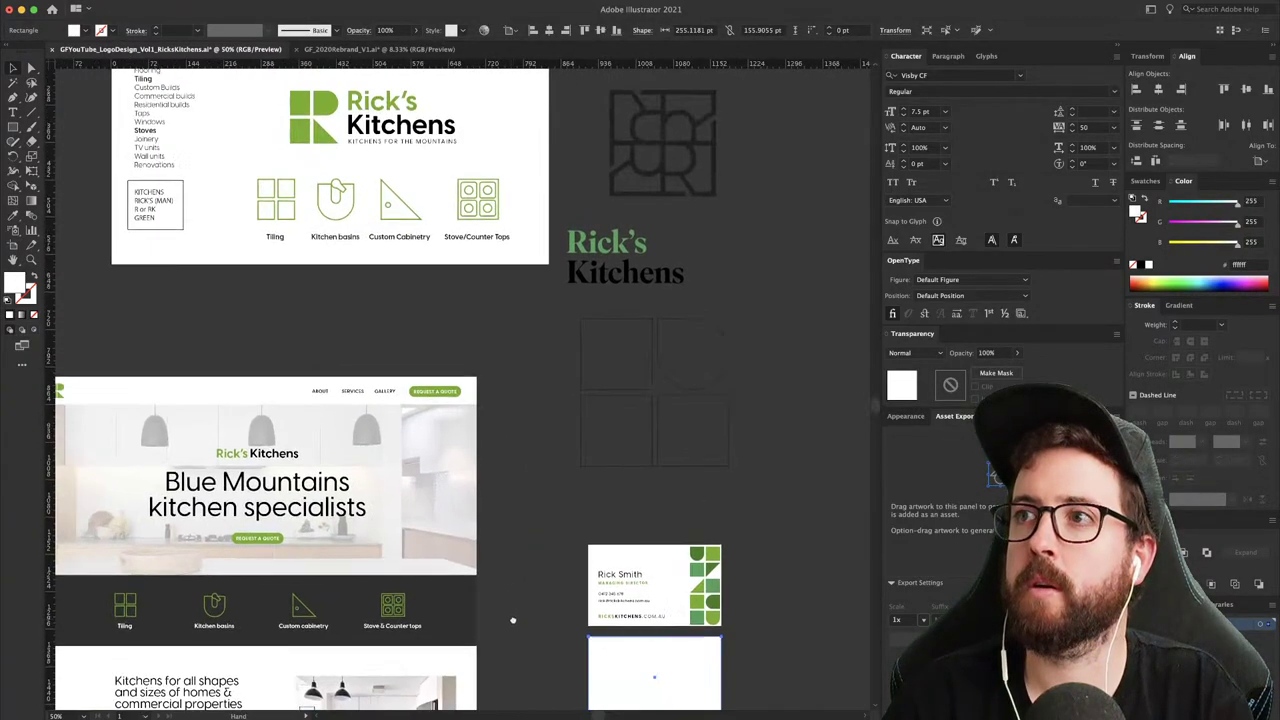
{"action": "scroll", "coordinate": [513, 620], "scroll_direction": "up", "scroll_amount": 2}
{"action": "scroll", "coordinate": [360, 150], "scroll_direction": "down", "scroll_amount": 6}
{"action": "scroll", "coordinate": [360, 150], "scroll_direction": "right", "scroll_amount": 3}
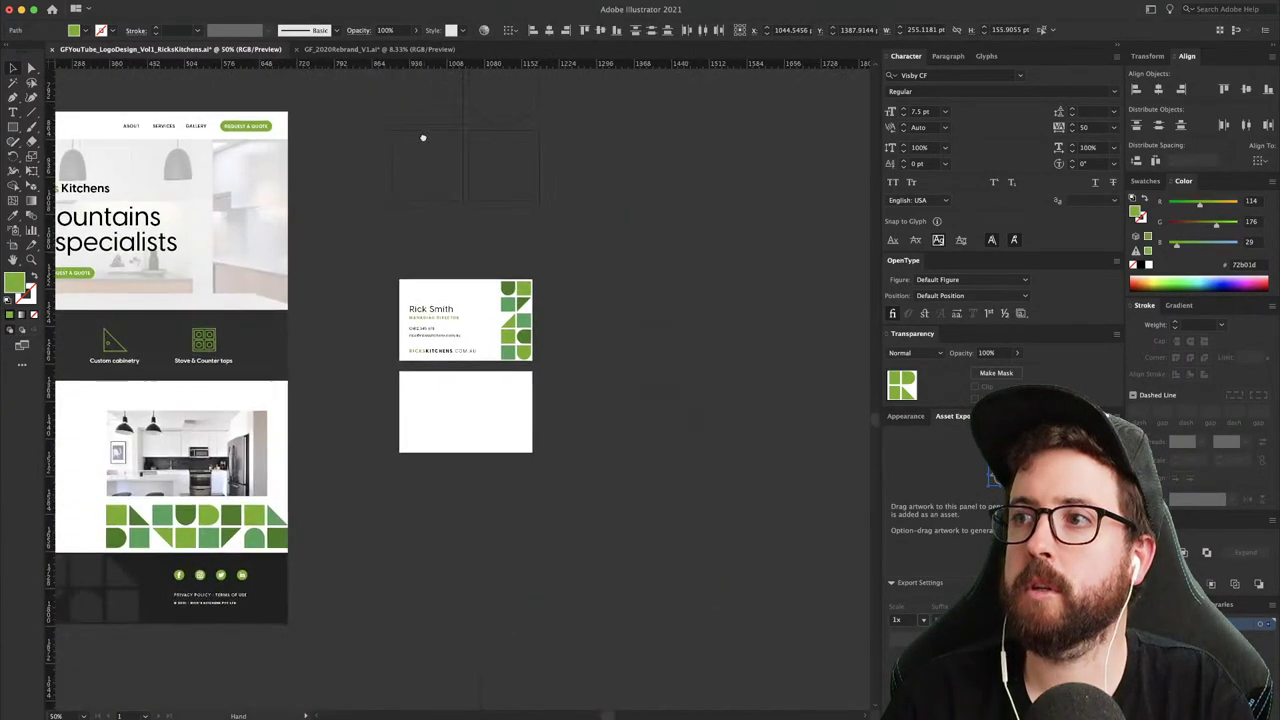
{"action": "left_click", "coordinate": [517, 411]}
{"action": "key", "text": "i"}
{"action": "left_click", "coordinate": [520, 292]}
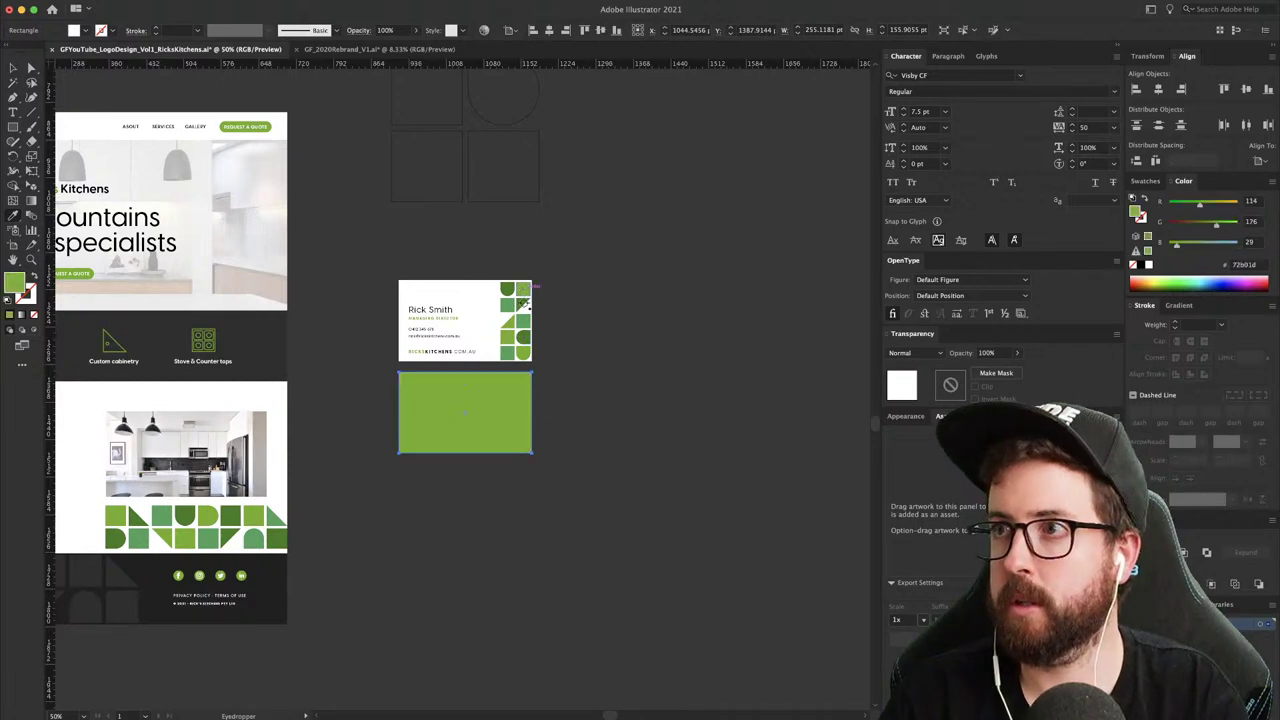
{"action": "key", "text": "v"}
- Paste the R logo onto the green card, centred and coloured white
{"action": "key", "text": "super+2"}
{"action": "key", "text": "super+v"}
{"action": "left_click_drag", "start_coordinate": [474, 383], "coordinate": [706, 466]}
{"action": "left_click", "coordinate": [1147, 265]}
{"action": "left_click", "coordinate": [659, 465]}
{"action": "key", "text": "z"}
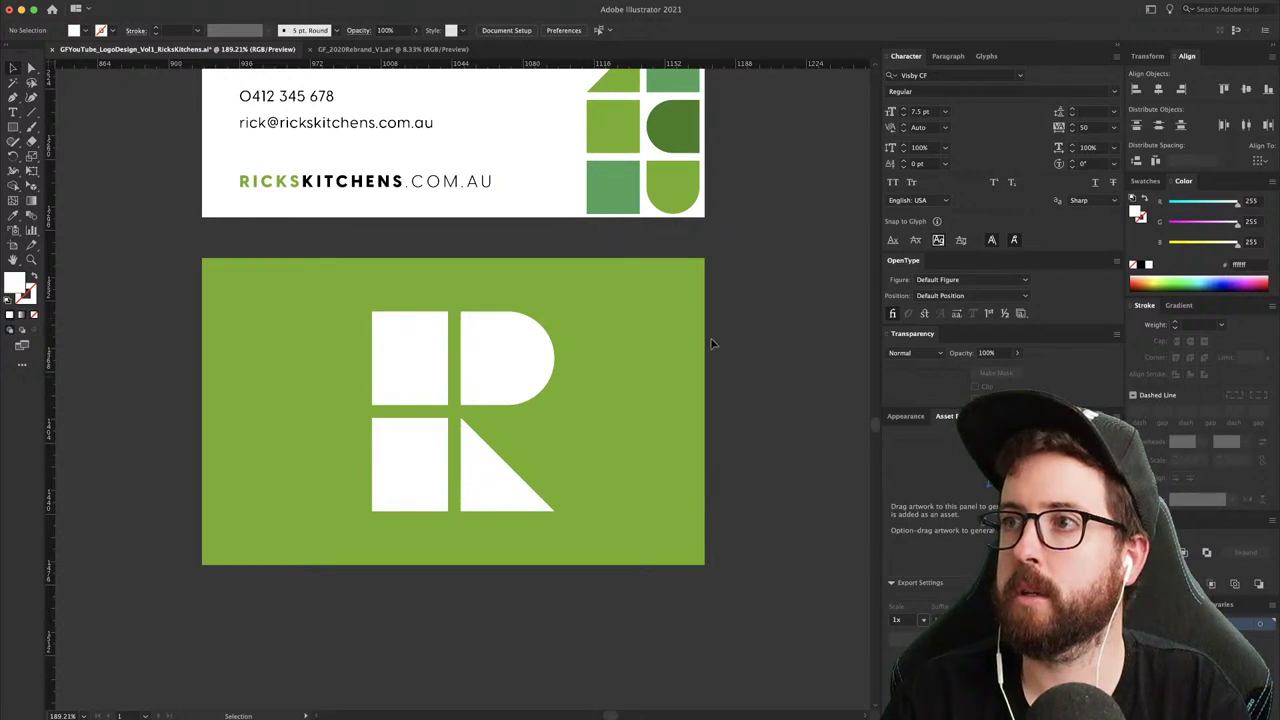
- Horizontally centre the white R pieces on the green card
{"action": "left_click", "coordinate": [367, 516]}
{"action": "left_click", "coordinate": [620, 451], "text": "shift"}
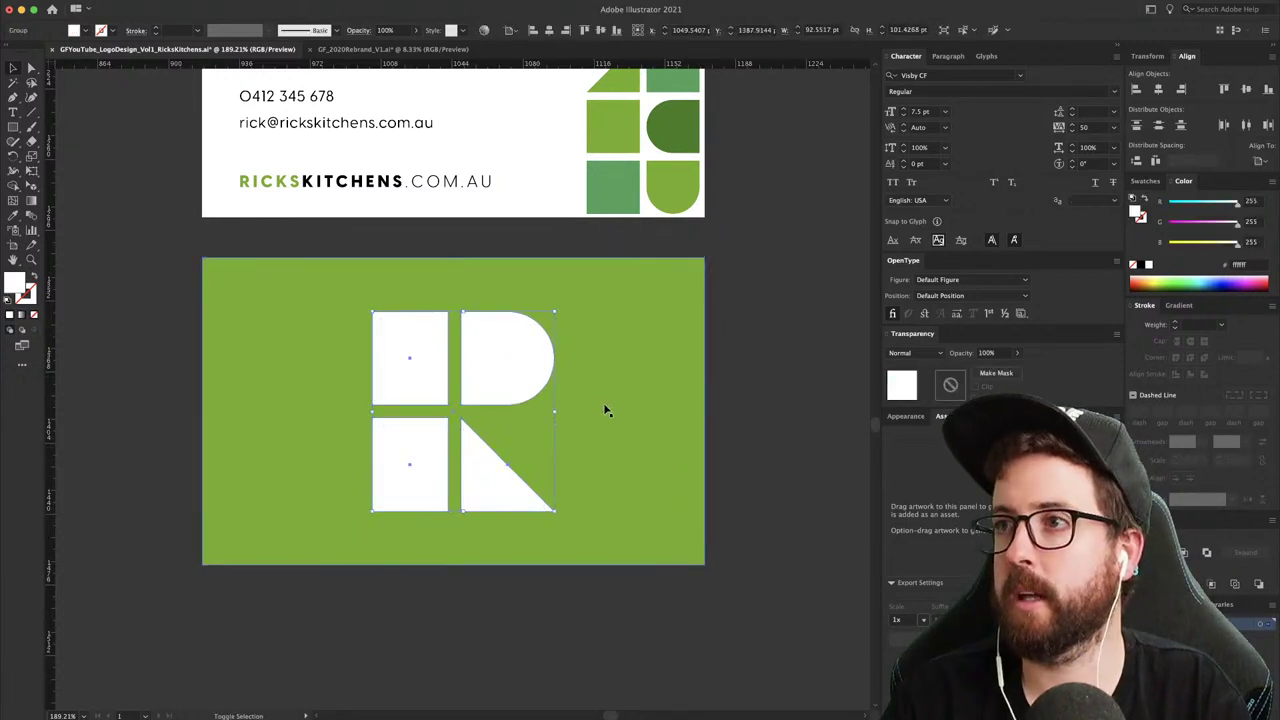
{"action": "left_click", "coordinate": [605, 410], "text": "shift"}
{"action": "left_click", "coordinate": [552, 28]}
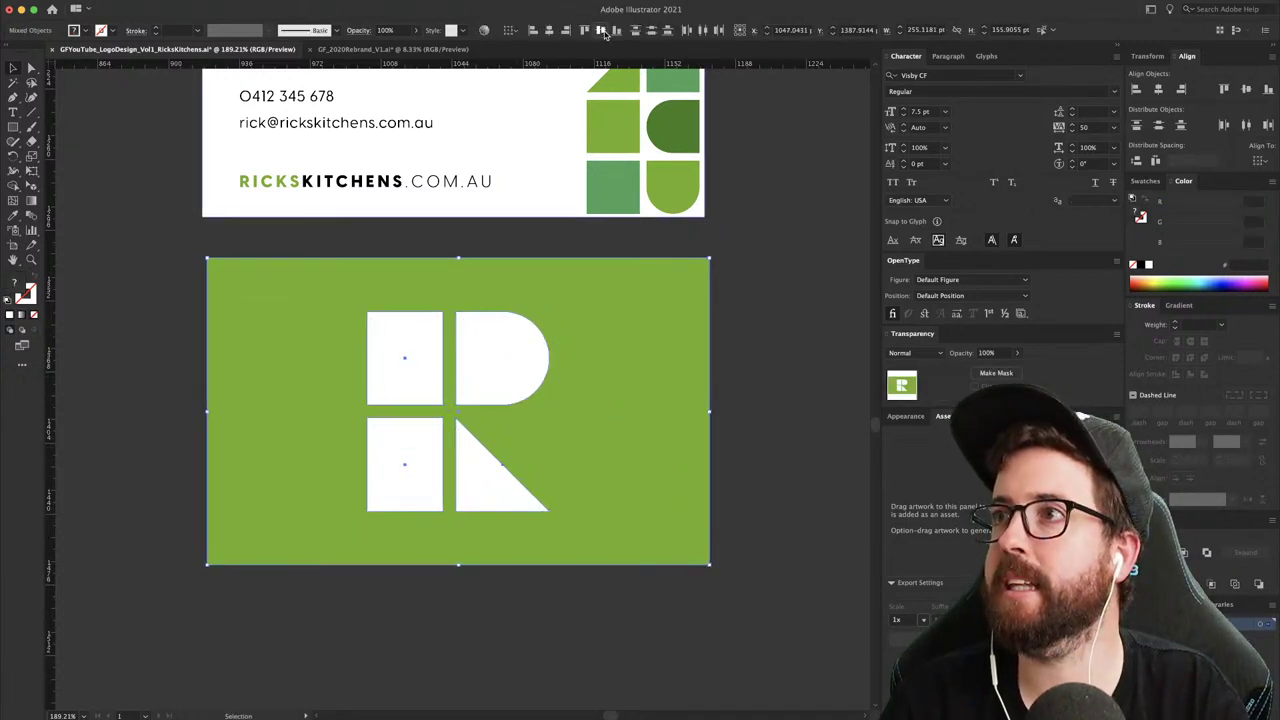
{"action": "left_click", "coordinate": [771, 260]}
{"action": "left_click", "coordinate": [654, 300]}
- Line the green card and R group up under the front card
{"action": "left_click_drag", "start_coordinate": [765, 286], "coordinate": [458, 401]}
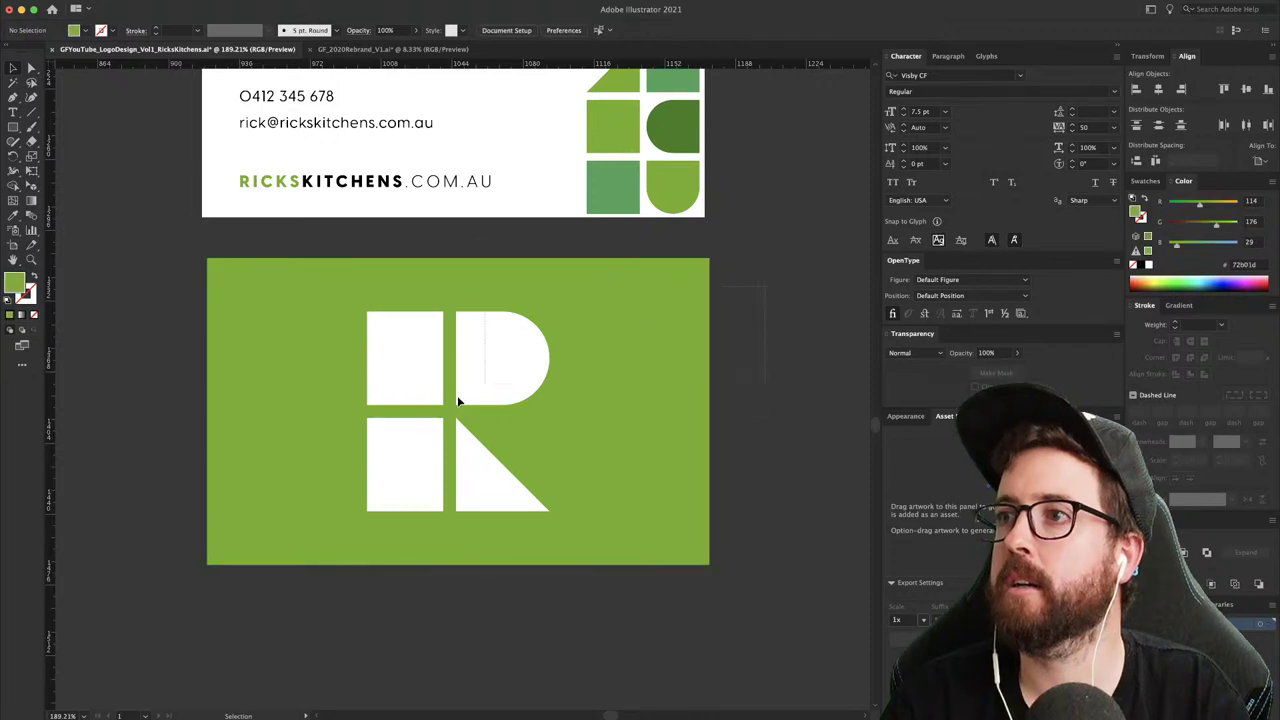
{"action": "left_click", "coordinate": [458, 401]}
{"action": "left_click_drag", "start_coordinate": [495, 446], "coordinate": [490, 433]}
{"action": "left_click", "coordinate": [745, 395]}
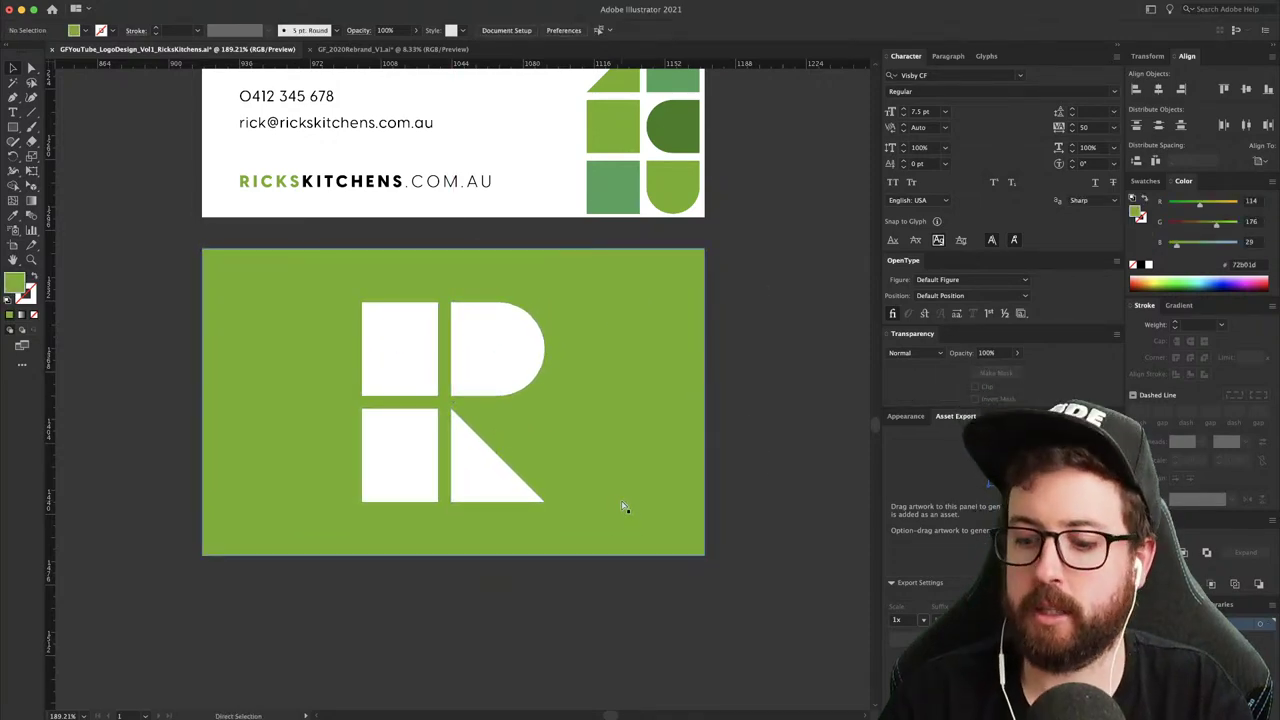
{"action": "key", "text": "super+minus"}
{"action": "left_click_drag", "start_coordinate": [634, 500], "coordinate": [617, 630]}
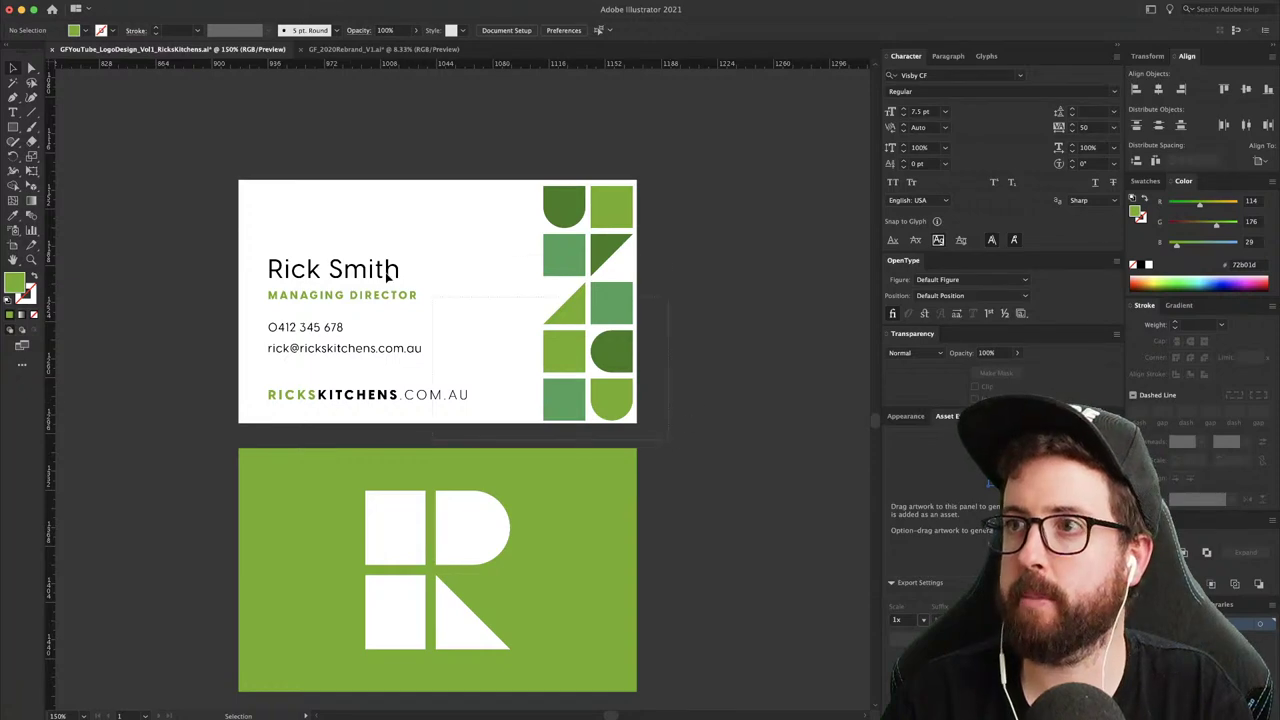
- Select the front card's artwork and switch to the Photoshop card mockup
{"action": "left_click_drag", "start_coordinate": [387, 275], "coordinate": [217, 180]}
{"action": "key", "text": "super+Tab"}
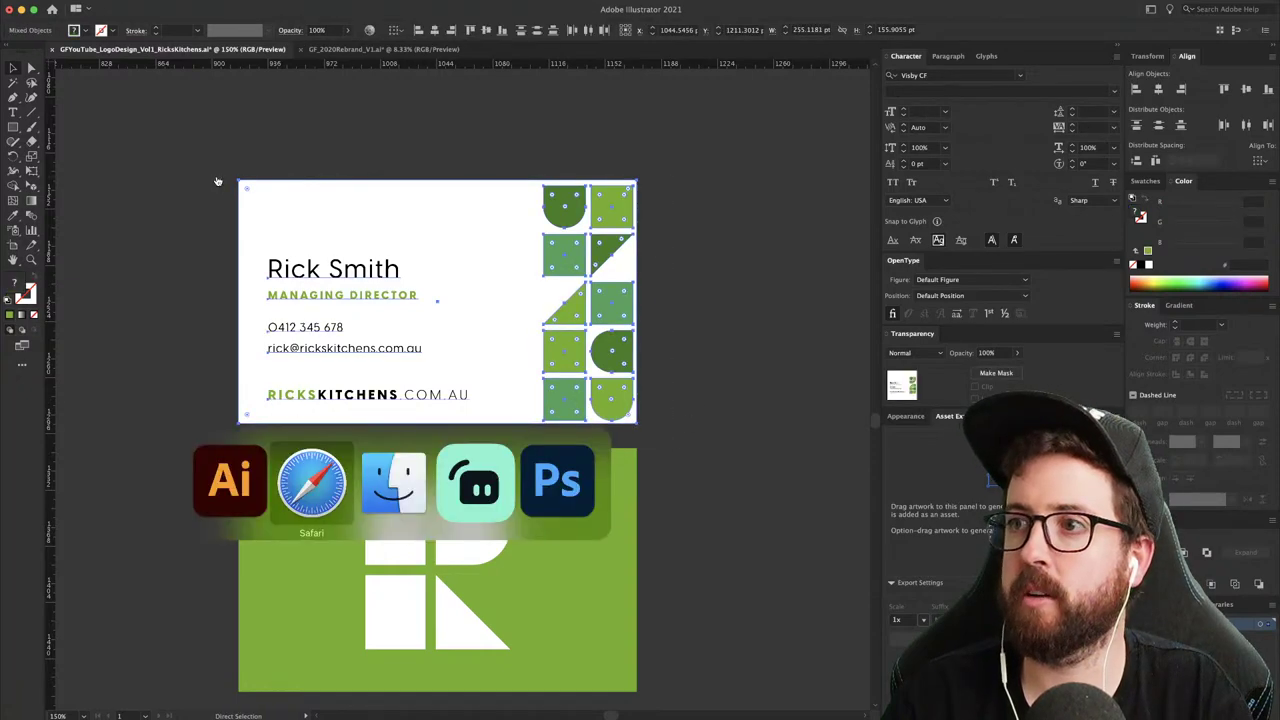
{"action": "key", "text": "super+Tab"}
{"action": "key", "text": "super+Tab"}
{"action": "key", "text": "super+Tab"}
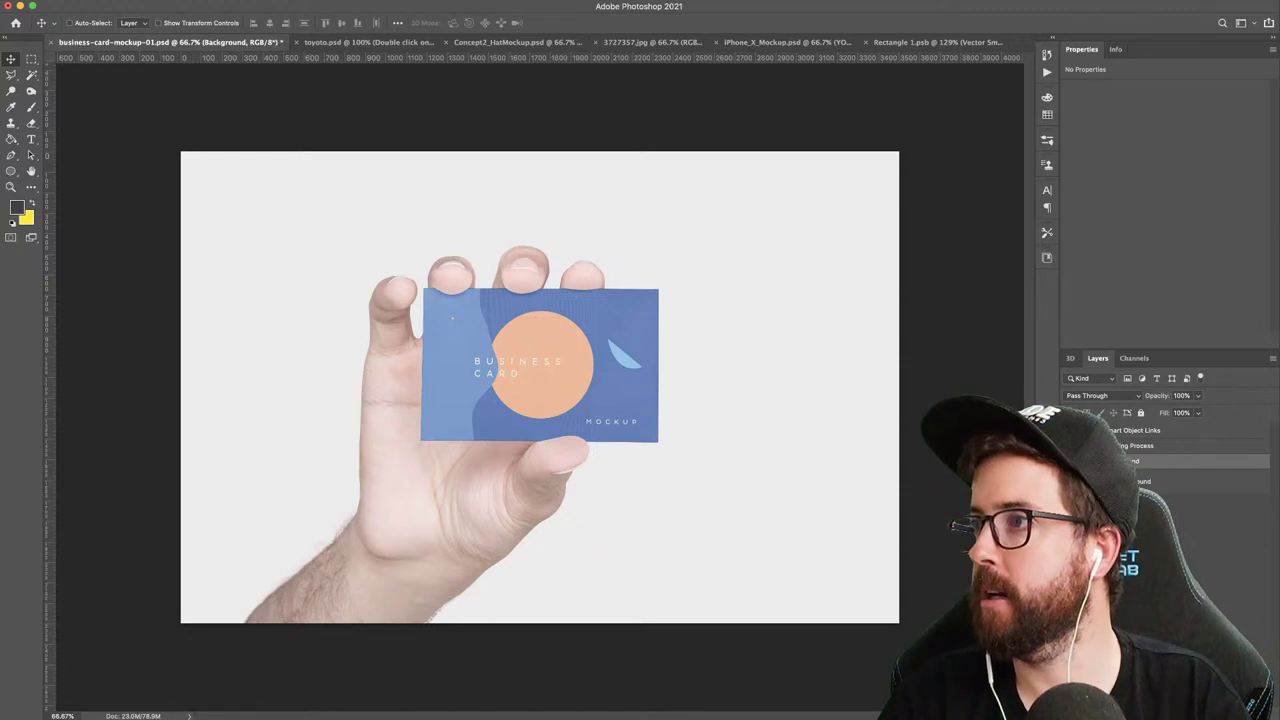
- Paste the front card artwork into the Replace Your Design Here smart object
{"action": "left_click", "coordinate": [1087, 430]}
{"action": "left_click", "coordinate": [1087, 430]}
{"action": "left_click", "coordinate": [1087, 430]}
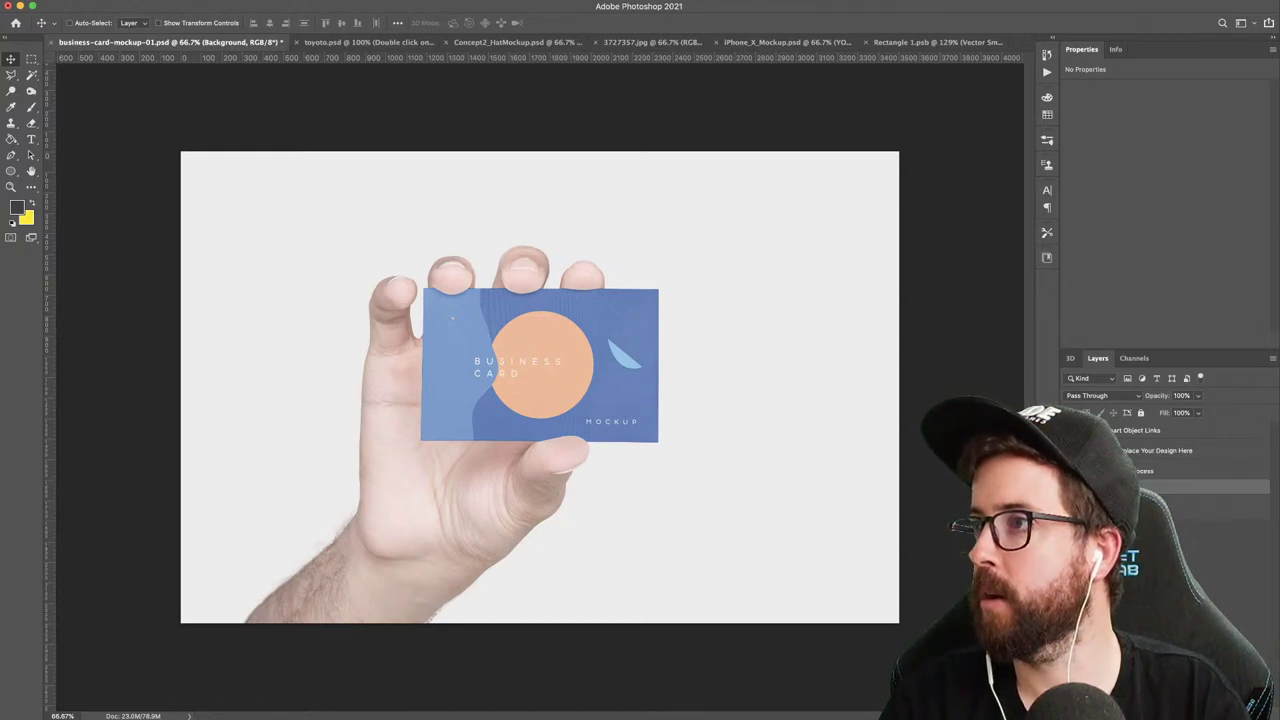
{"action": "left_click", "coordinate": [1150, 450]}
{"action": "double_click", "coordinate": [1102, 450]}
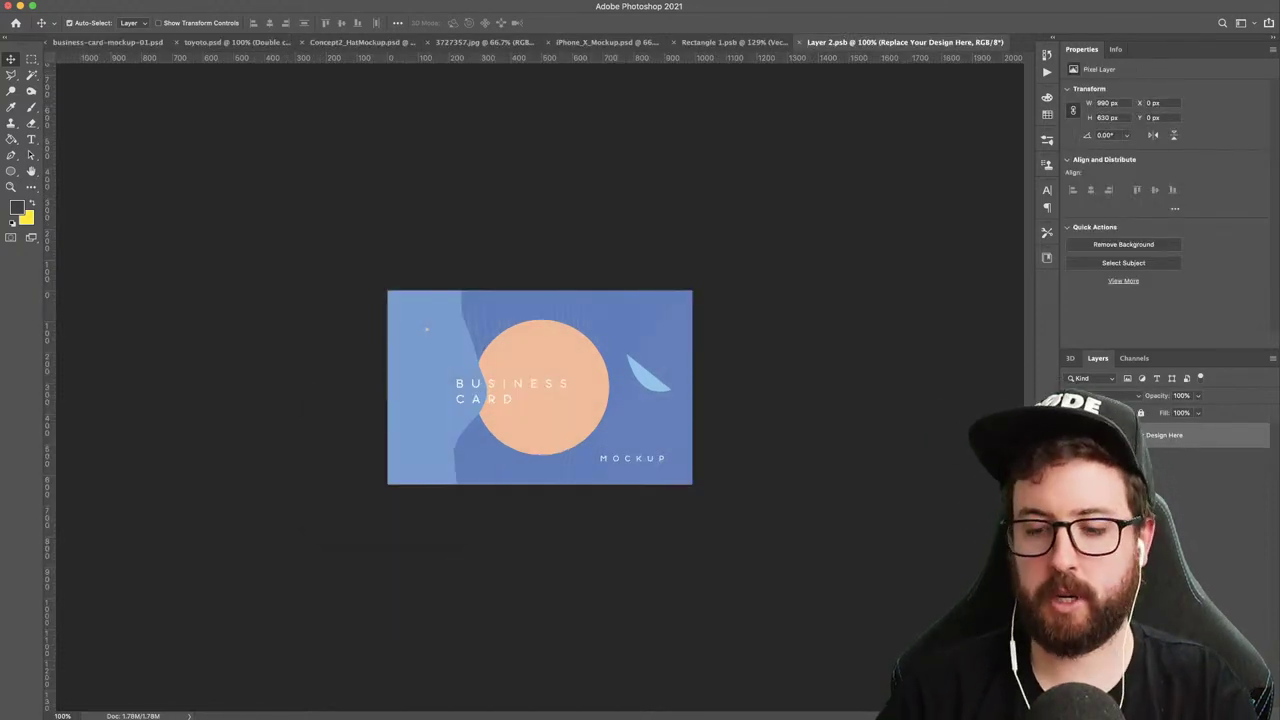
{"action": "key", "text": "super+v"}
{"action": "key", "text": "Return"}
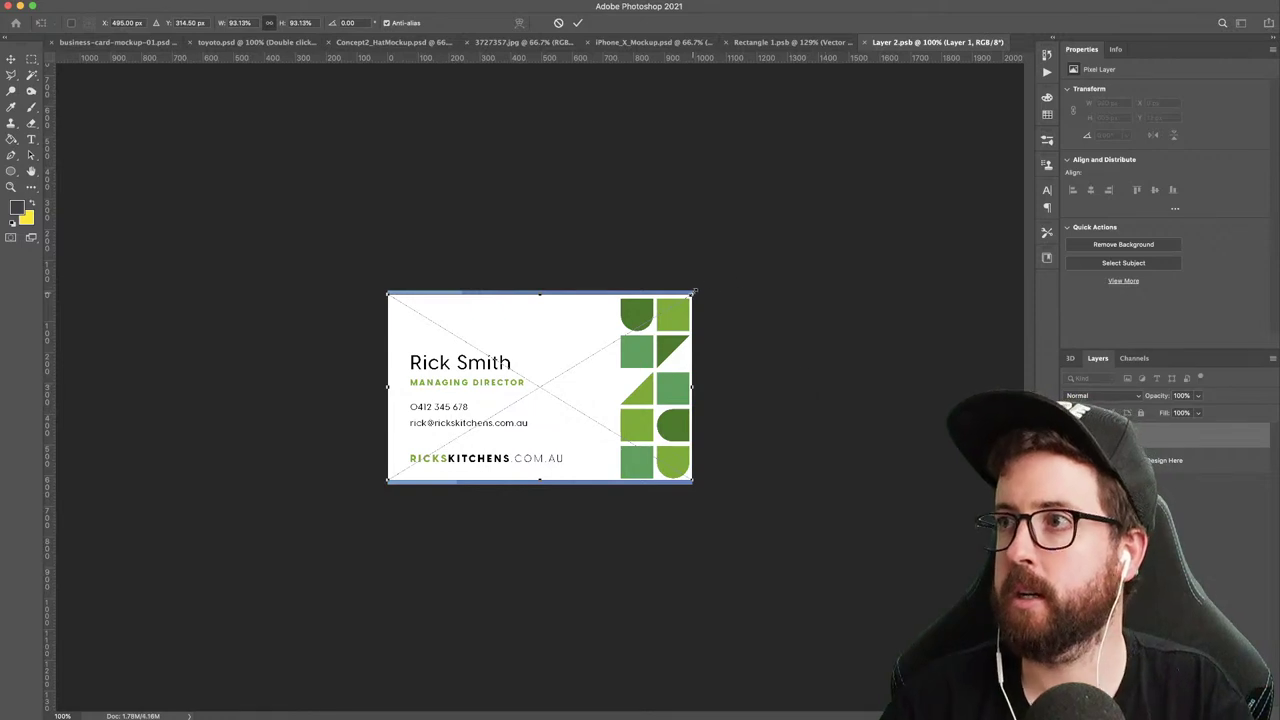
{"action": "key", "text": "Return"}
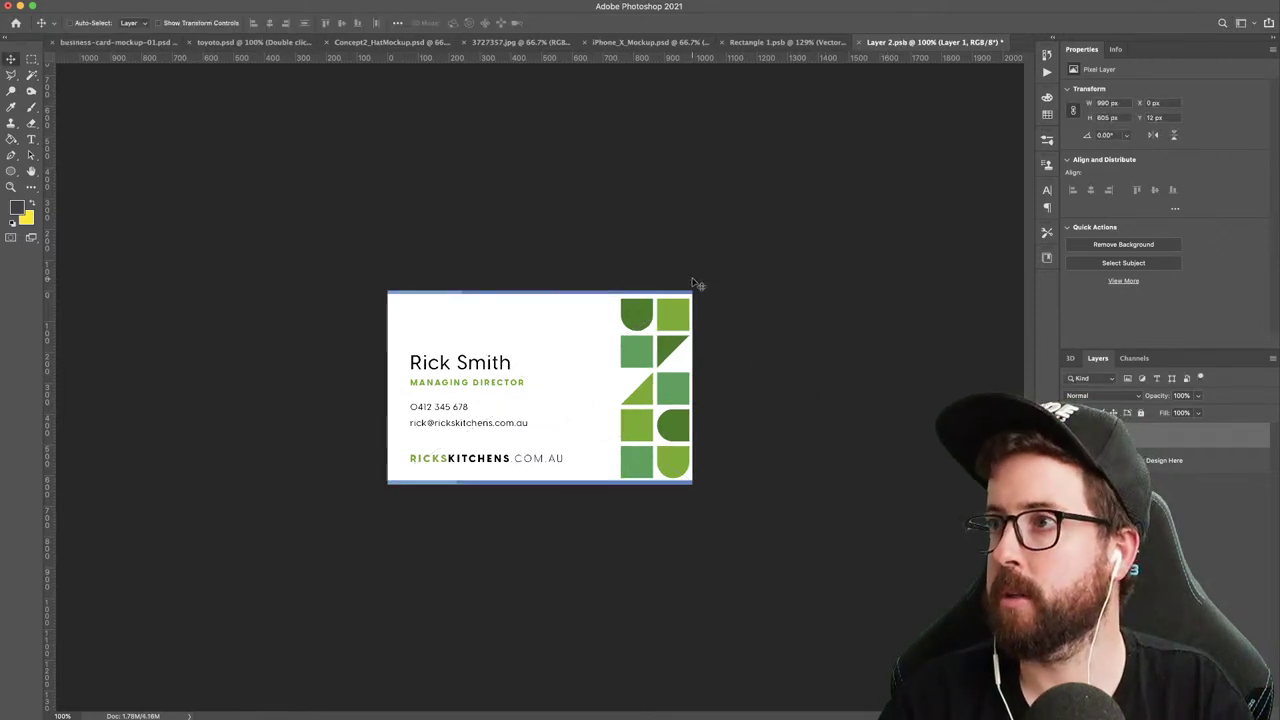
- Stretch the pasted card to full height, save the smart object, and return to the mockup
{"action": "key", "text": "super+t"}
{"action": "left_click_drag", "start_coordinate": [541, 294], "coordinate": [541, 289]}
{"action": "key", "text": "Return"}
{"action": "key", "text": "super+s"}
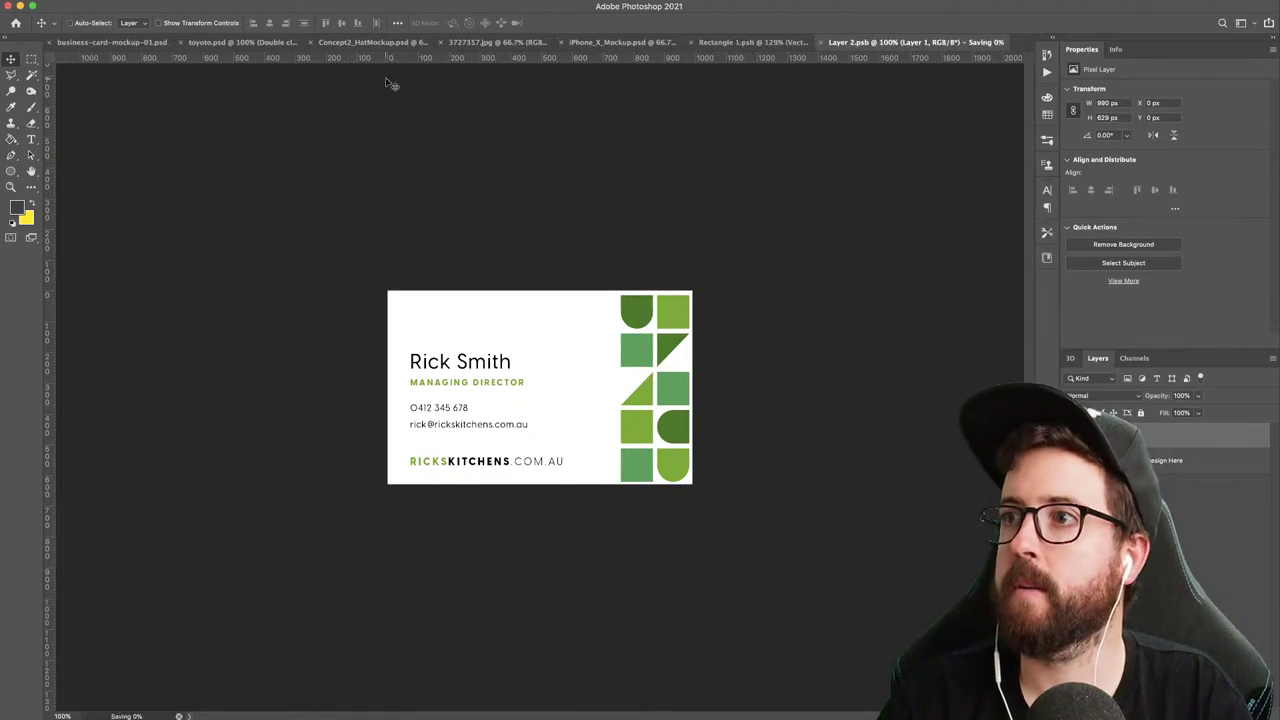
{"action": "left_click", "coordinate": [87, 46]}
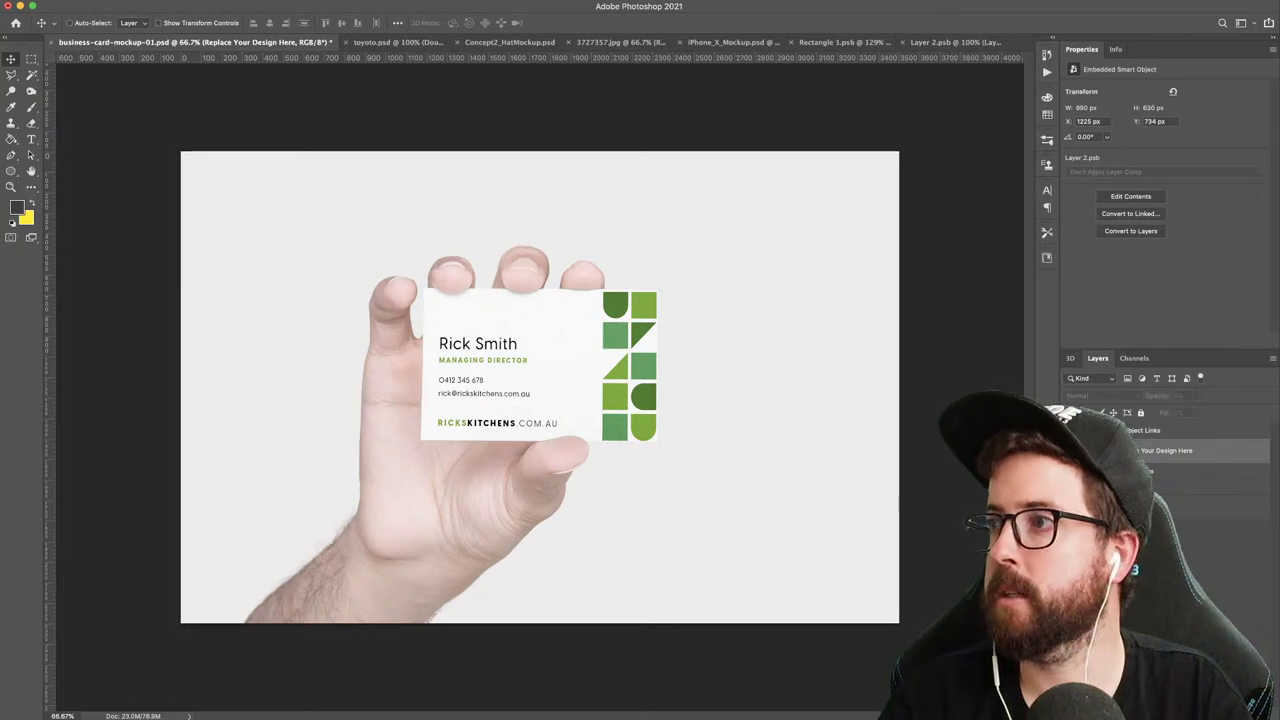
- Squash the hand-and-card layer slightly shorter, then drop the kitchen interior photo onto the canvas
{"action": "left_click", "coordinate": [1130, 511]}
{"action": "left_click", "coordinate": [1130, 491]}
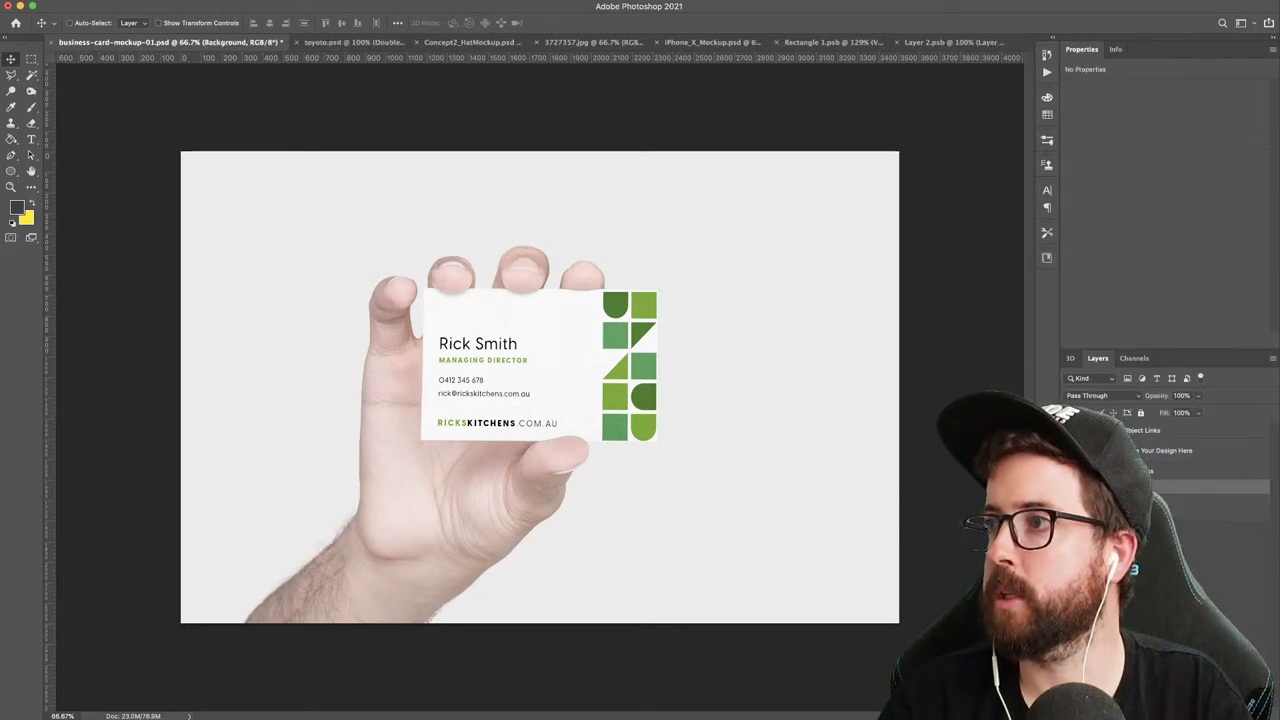
{"action": "left_click", "coordinate": [1130, 471]}
{"action": "left_click", "coordinate": [1140, 440]}
{"action": "key", "text": "super+t"}
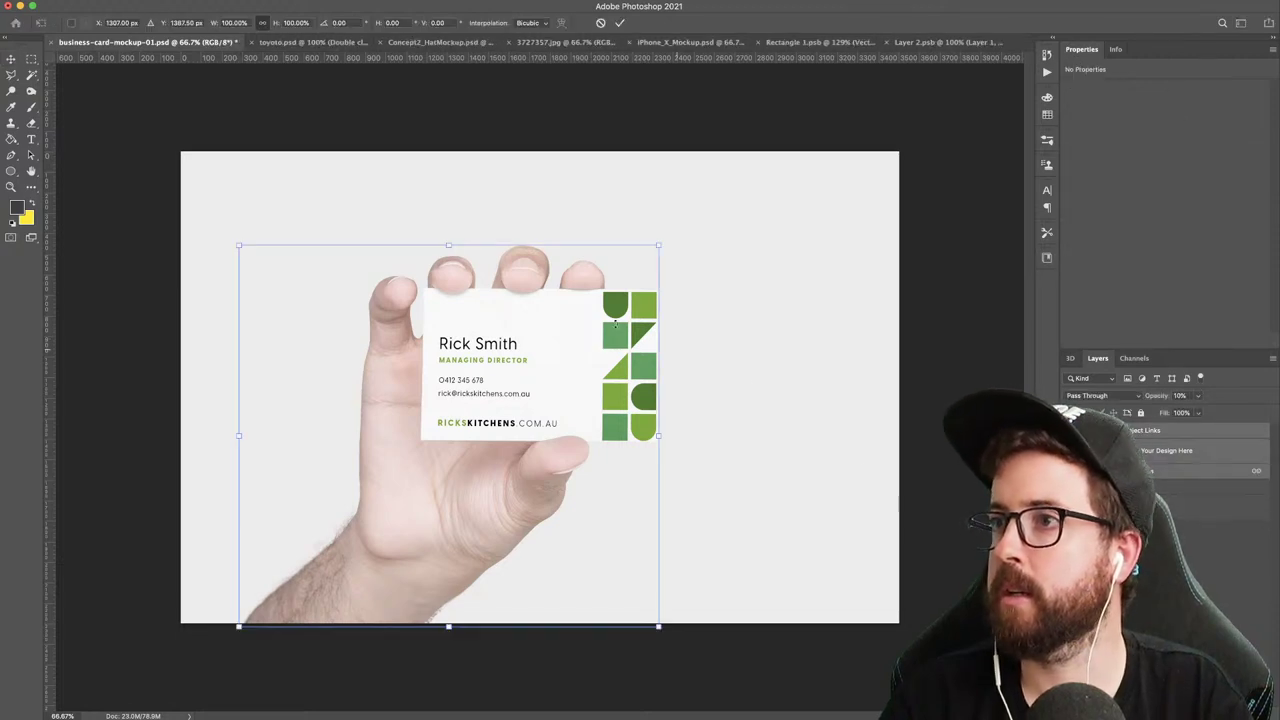
{"action": "left_click_drag", "start_coordinate": [448, 243], "coordinate": [449, 262]}
{"action": "key", "text": "Return"}
{"action": "key", "text": "Return"}
{"action": "key", "text": "super+Tab"}
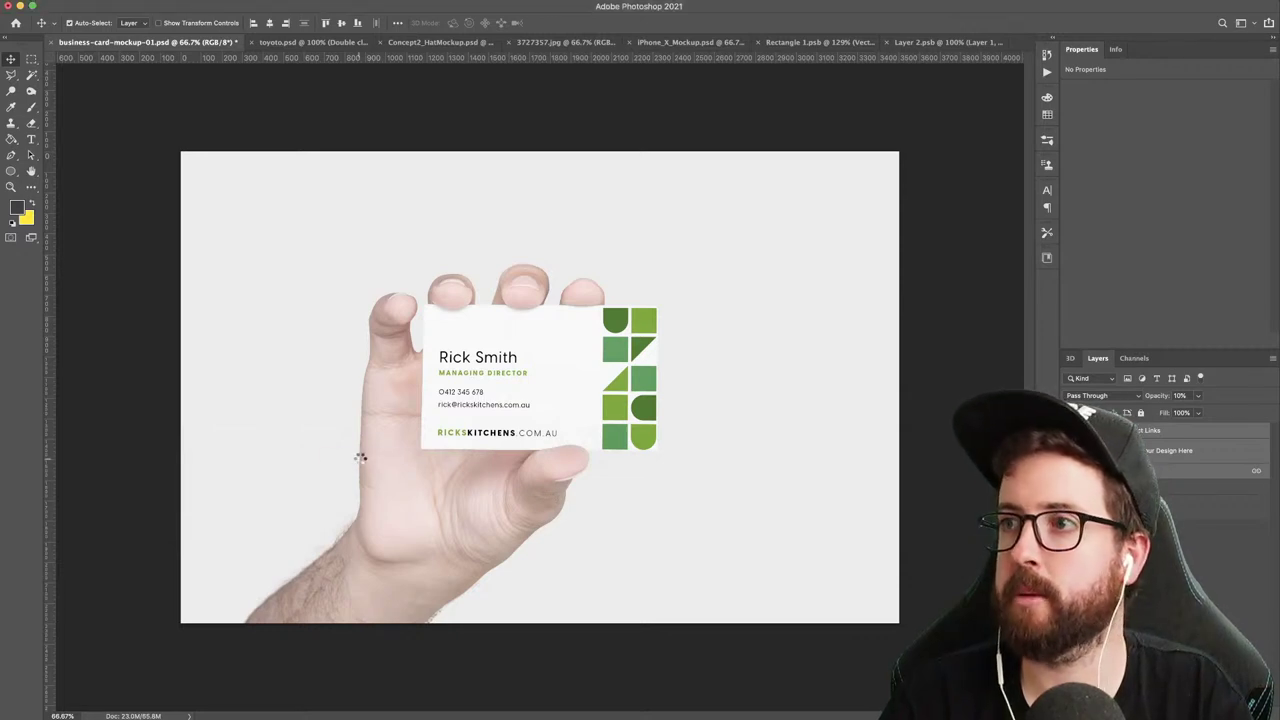
{"action": "left_click_drag", "start_coordinate": [360, 458], "coordinate": [366, 462]}
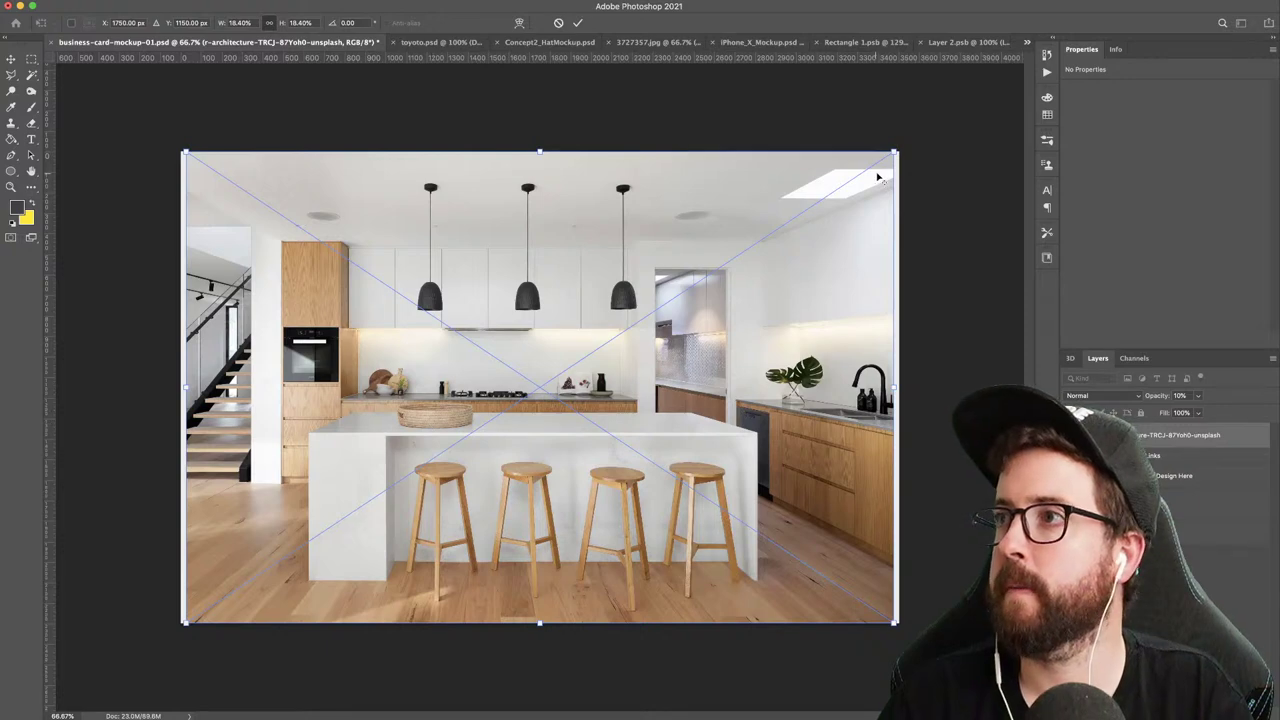
- Enlarge the kitchen photo past the canvas, lower it, and move its layer behind the hand
{"action": "left_click_drag", "start_coordinate": [908, 138], "coordinate": [1130, 6]}
{"action": "left_click_drag", "start_coordinate": [576, 458], "coordinate": [589, 495]}
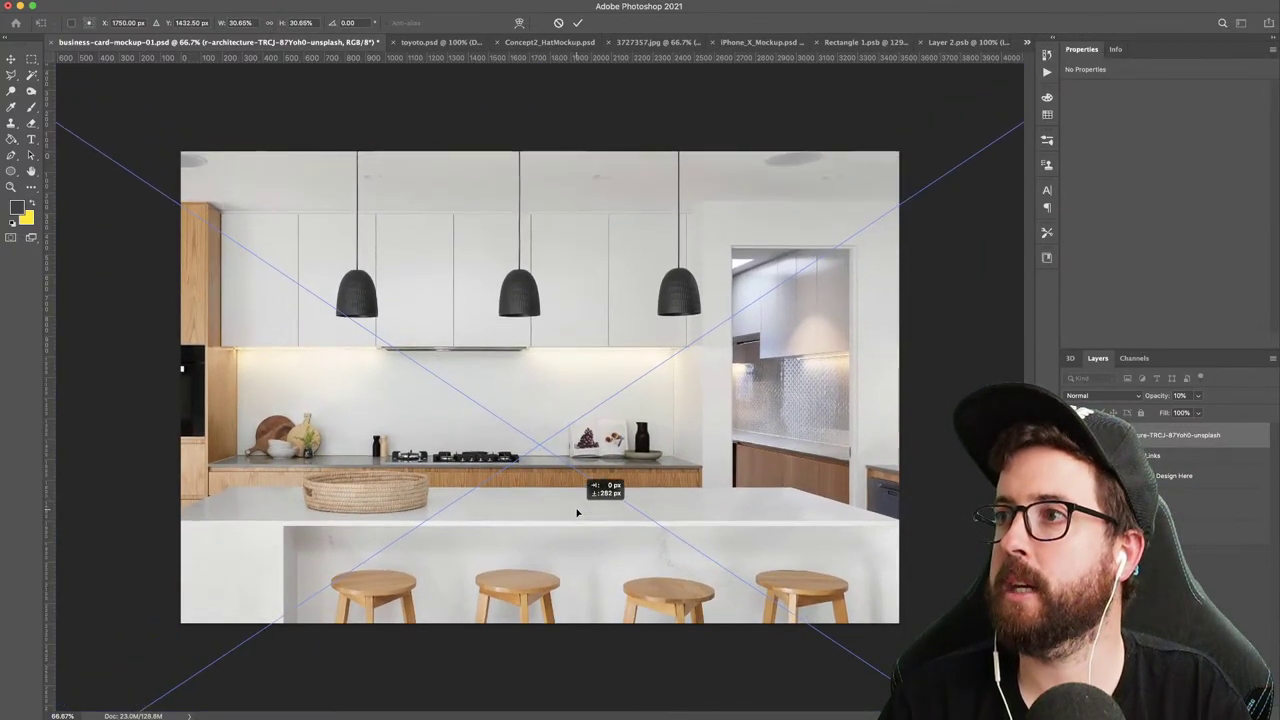
{"action": "key", "text": "Return"}
{"action": "left_click_drag", "start_coordinate": [1174, 441], "coordinate": [1172, 512]}
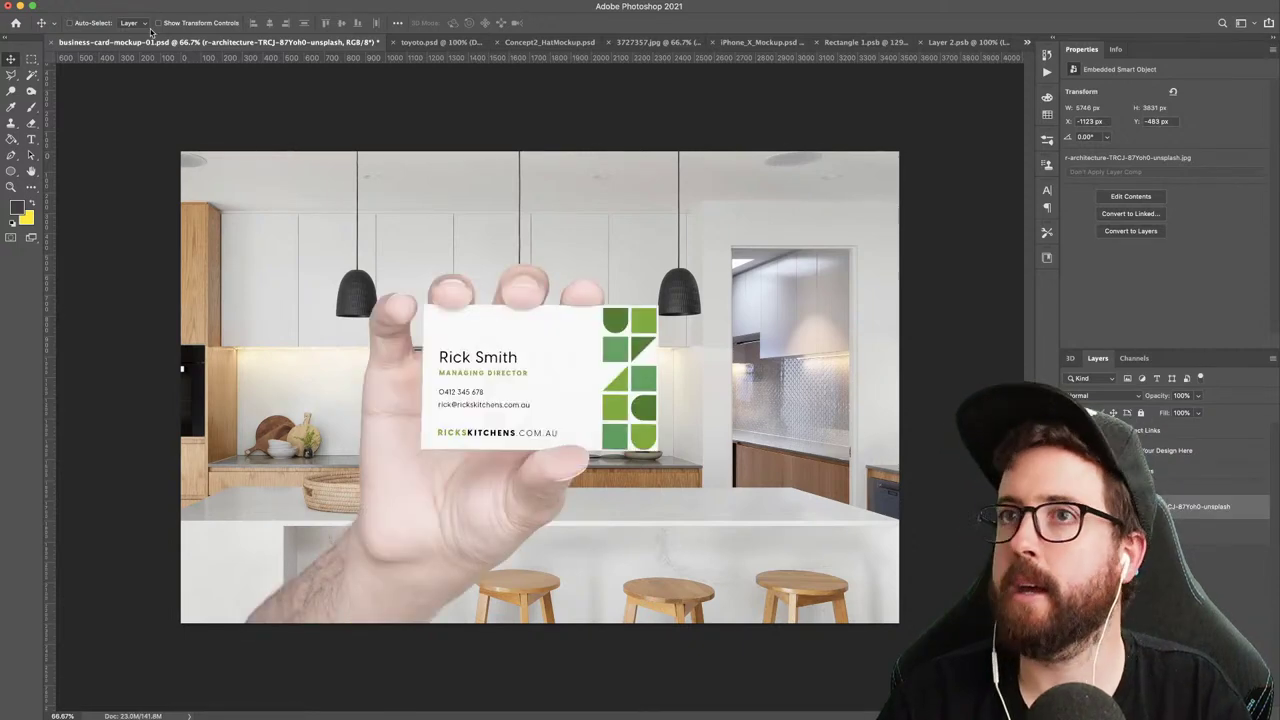
- Apply a Gaussian Blur with radius 46.8 to the kitchen photo
{"action": "mouse_move", "coordinate": [0, 157]}
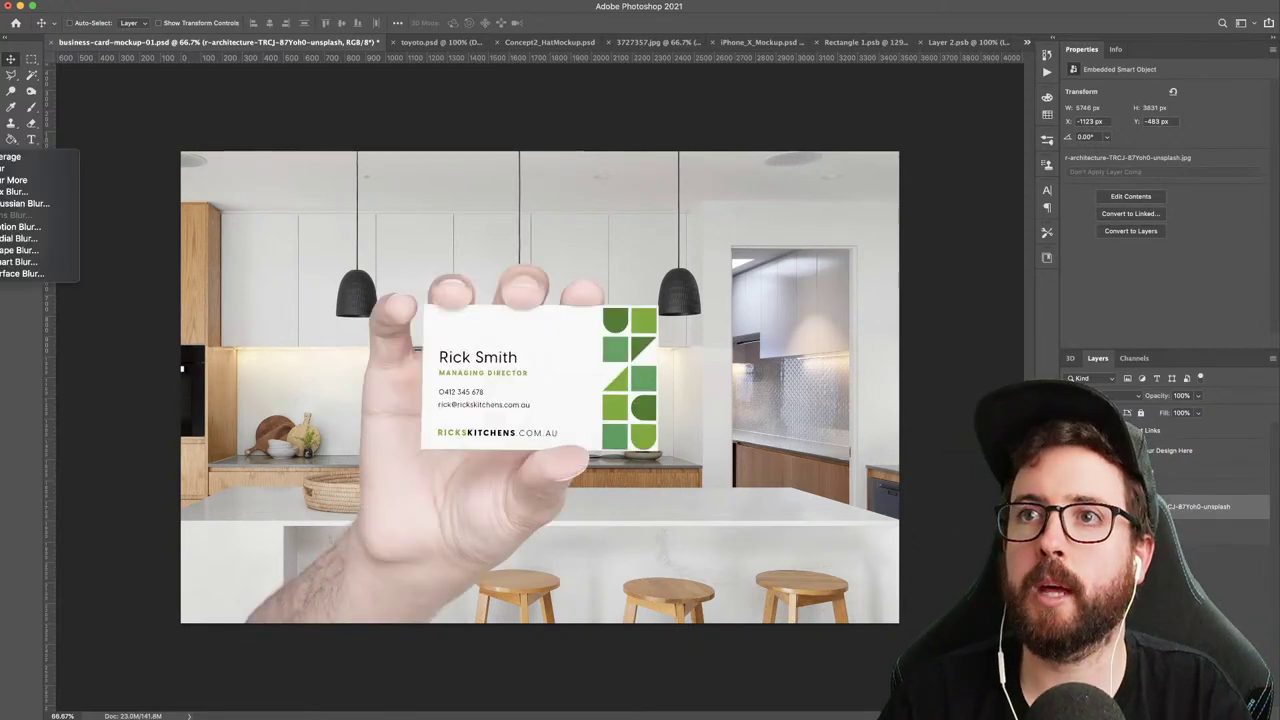
{"action": "left_click", "coordinate": [20, 203]}
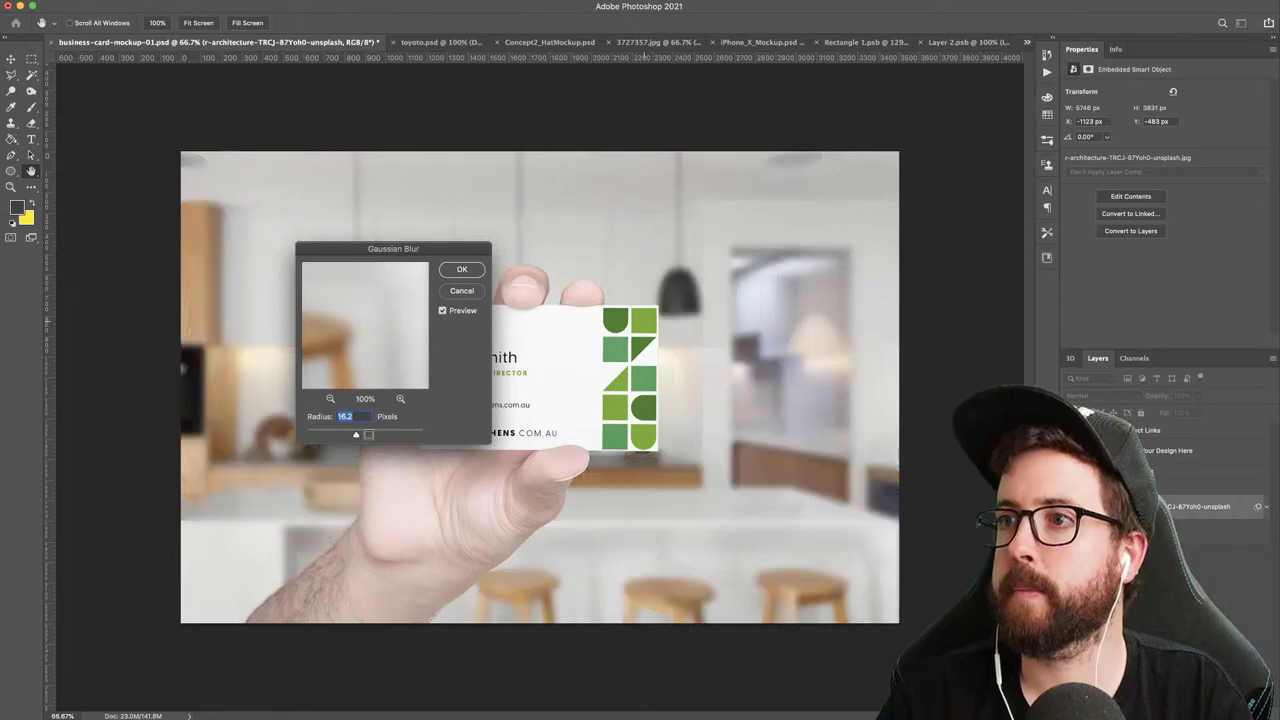
{"action": "left_click_drag", "start_coordinate": [369, 437], "coordinate": [356, 437]}
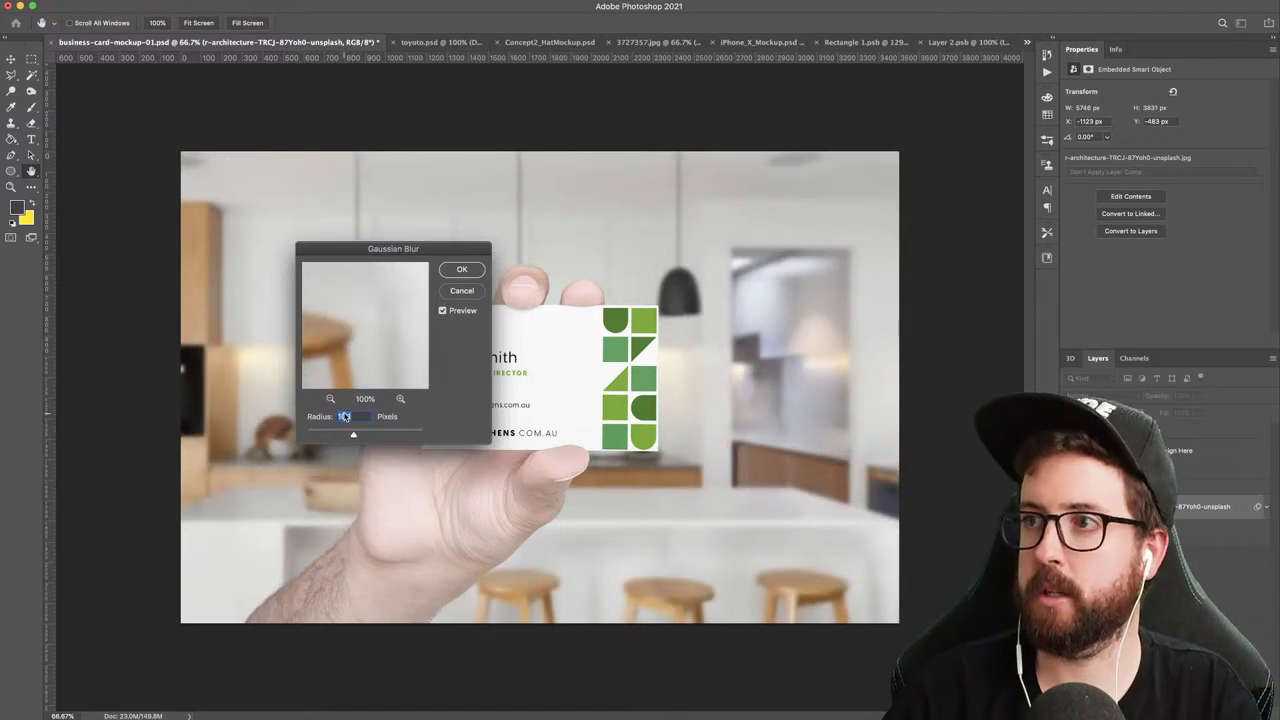
{"action": "key", "text": "Return"}
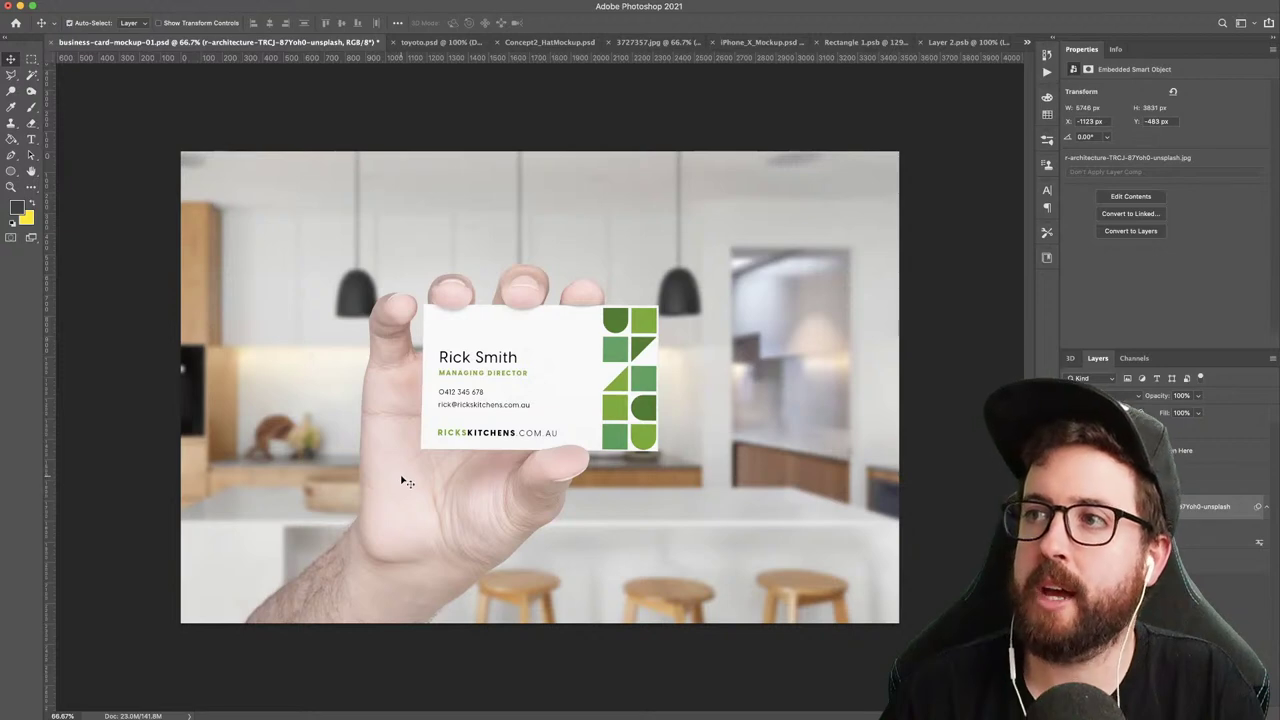
- Select the green R card back in Illustrator and return to Photoshop
{"action": "key", "text": "super+Tab"}
{"action": "key", "text": "super+Tab"}
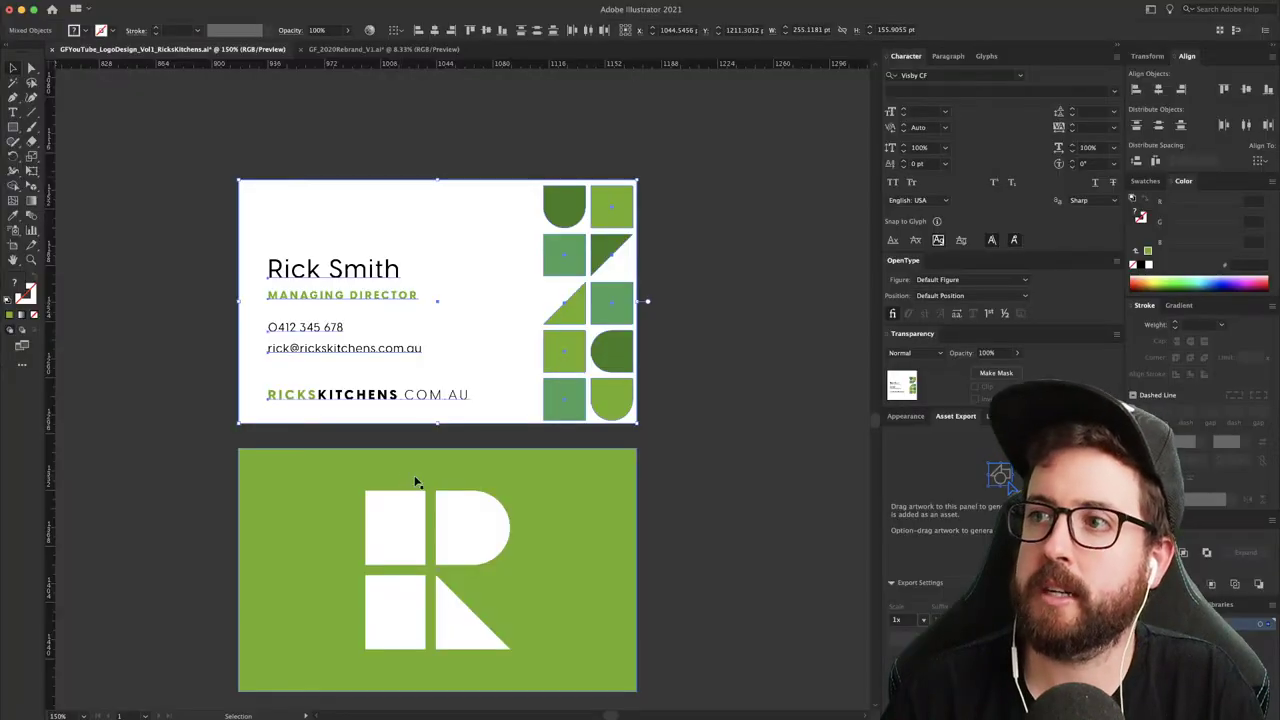
{"action": "left_click", "coordinate": [657, 450]}
{"action": "left_click", "coordinate": [462, 548]}
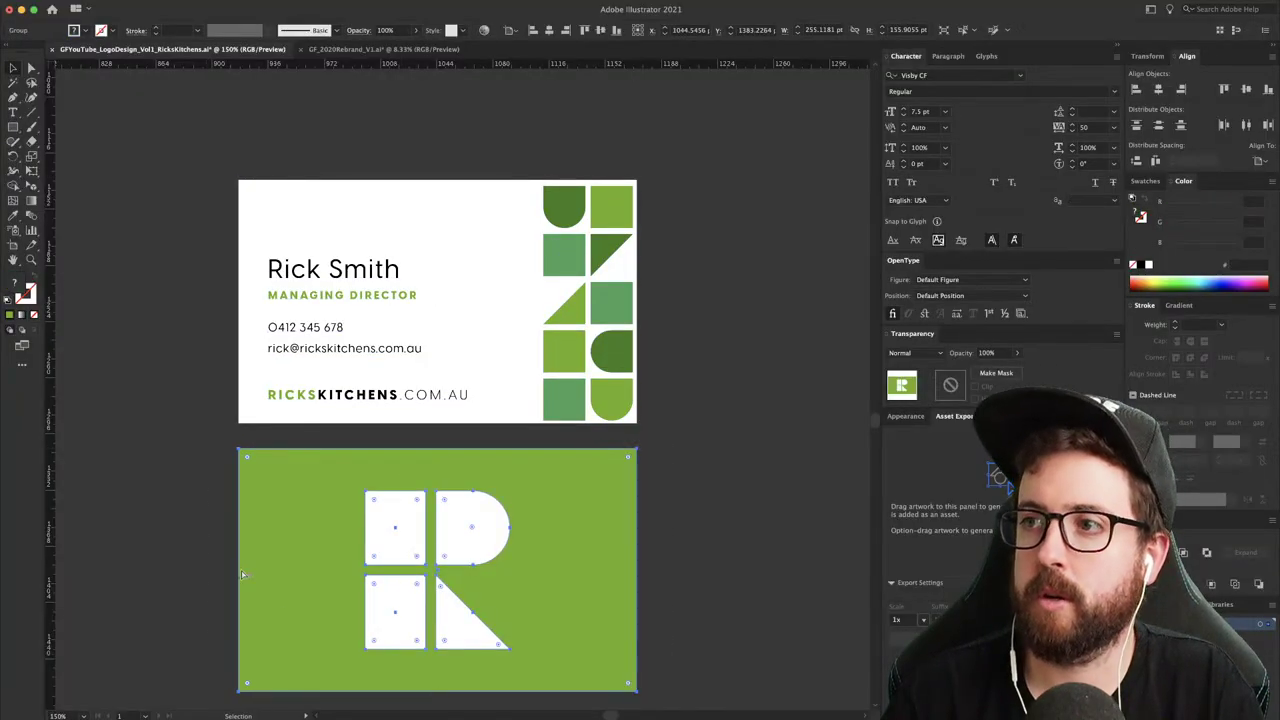
{"action": "key", "text": "super+Tab"}
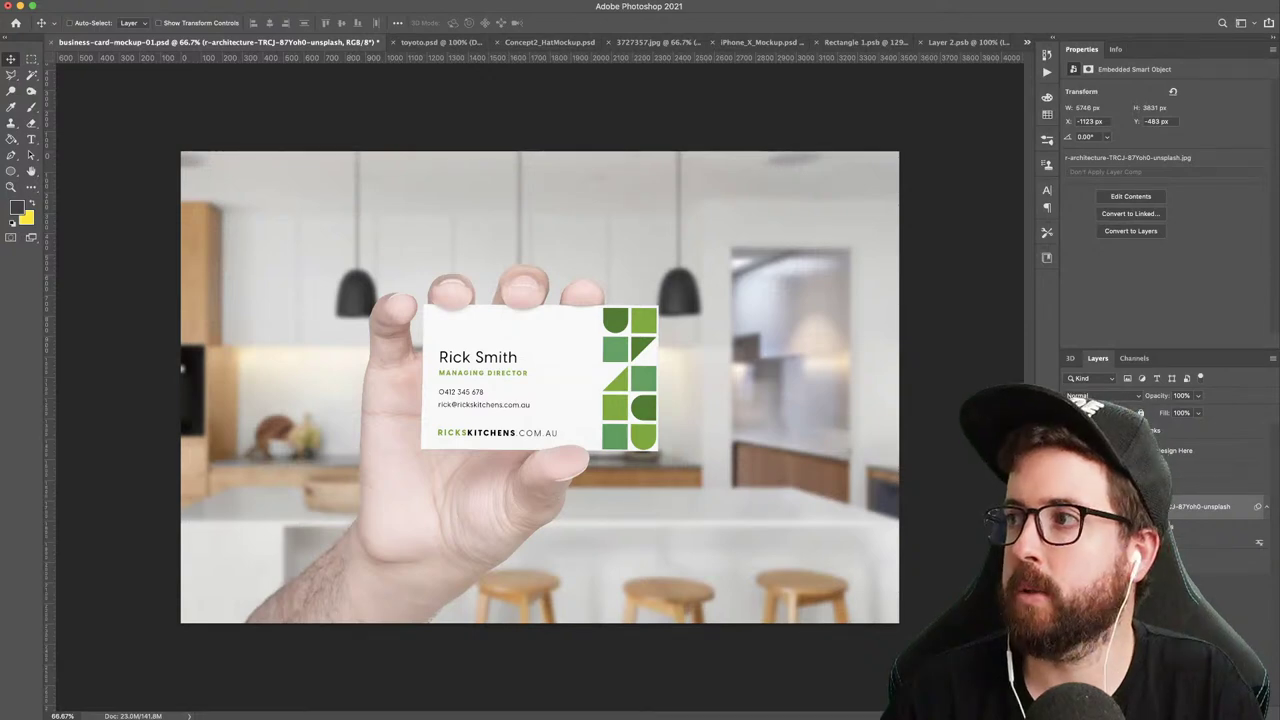
- Paste the green R card artwork into the card smart object, stretched across the card
{"action": "double_click", "coordinate": [1105, 450]}
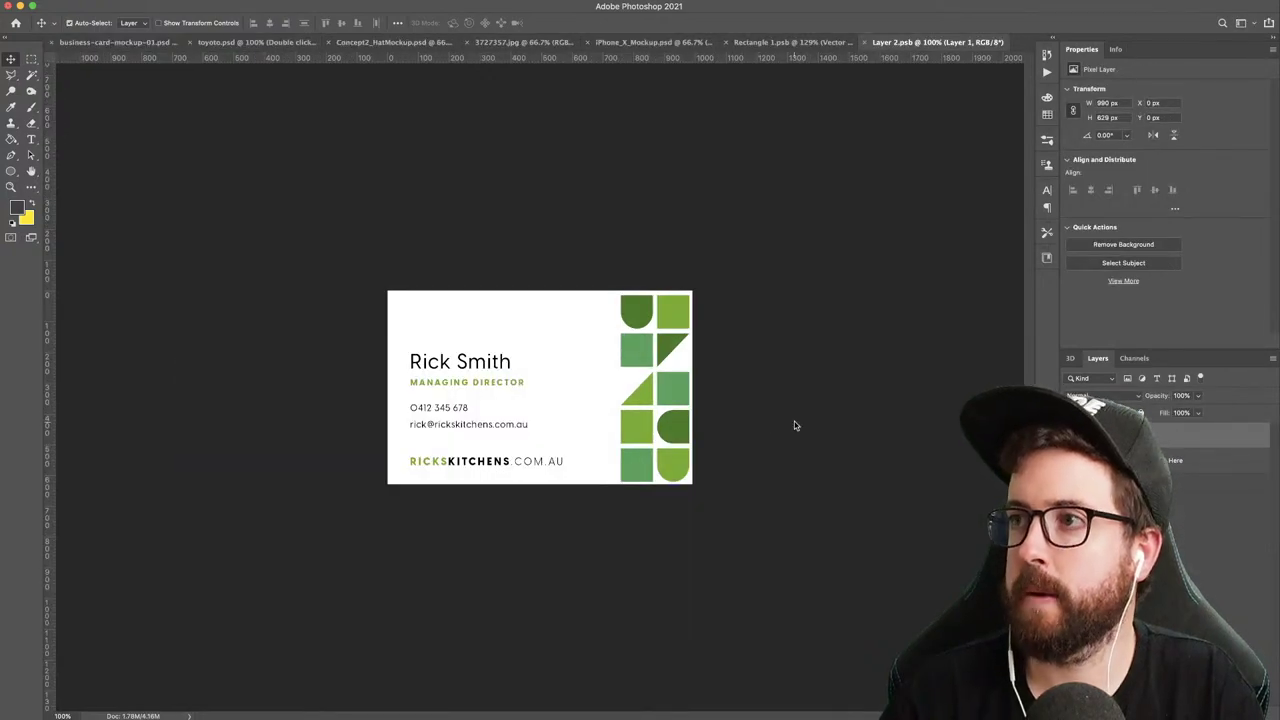
{"action": "key", "text": "super+v"}
{"action": "key", "text": "Return"}
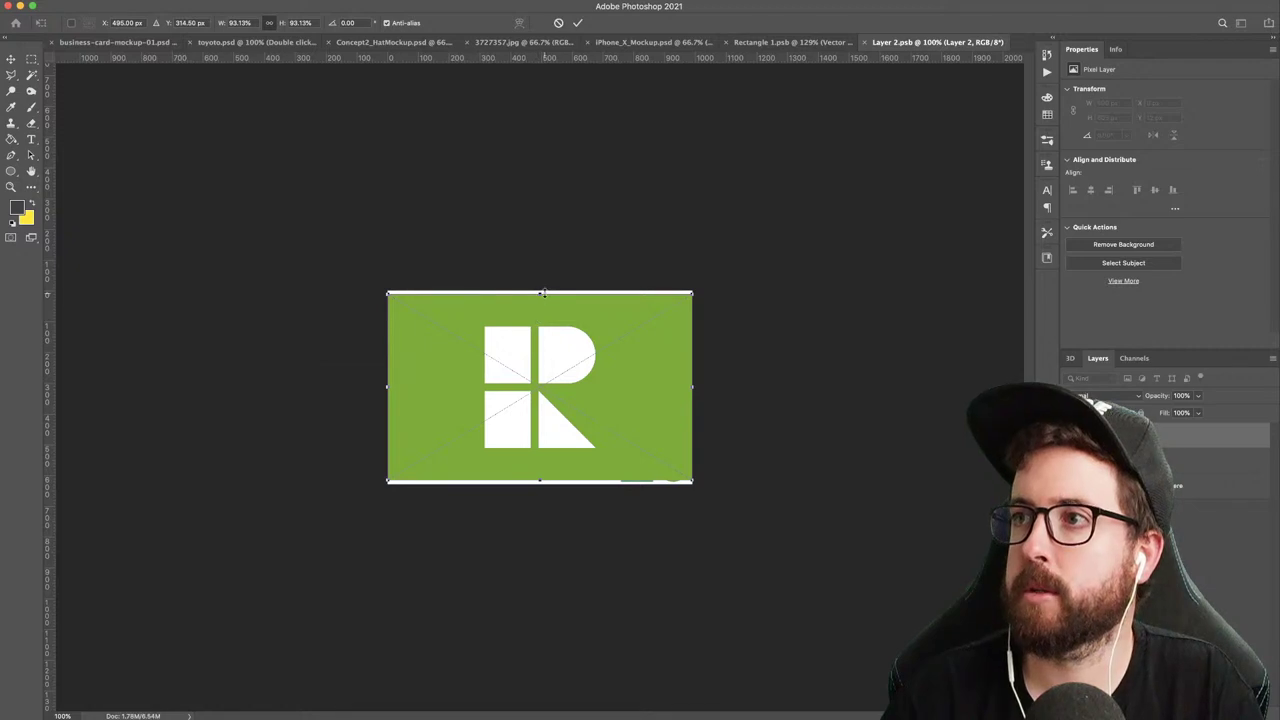
{"action": "left_click_drag", "start_coordinate": [544, 293], "coordinate": [543, 288]}
{"action": "key", "text": "Return"}
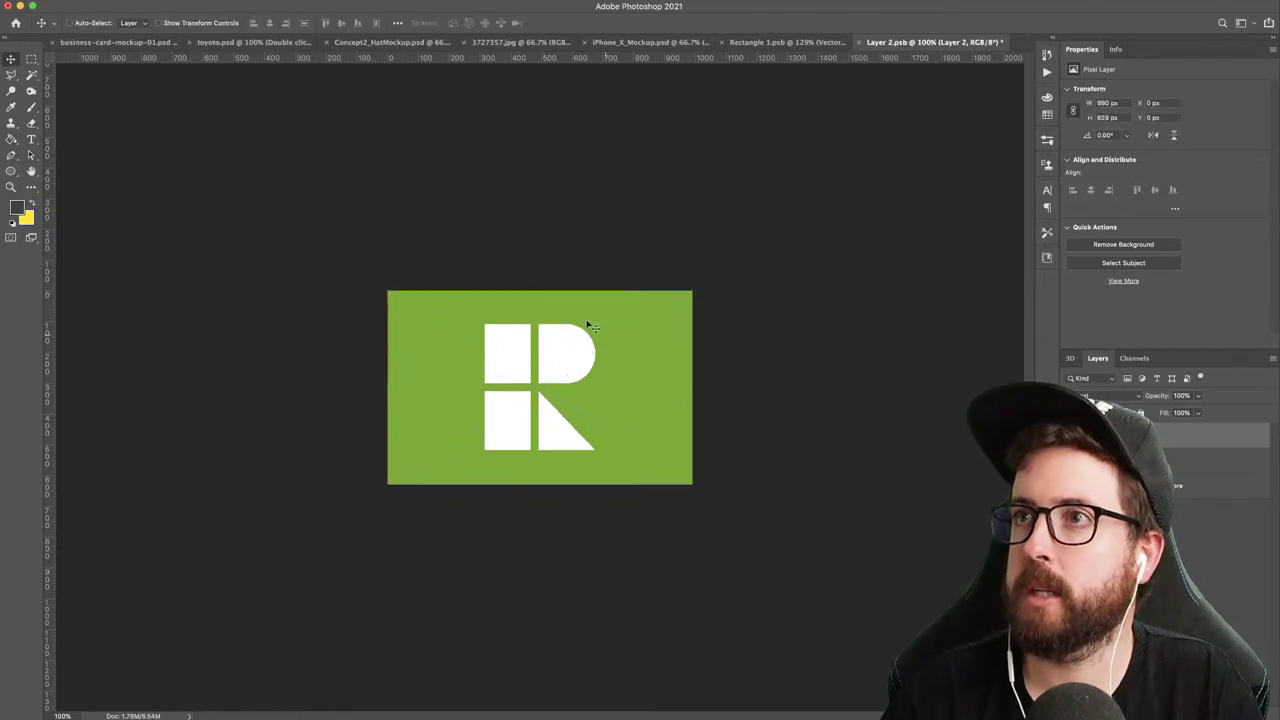
- Save the card design and check the updated card mockup
{"action": "left_click", "coordinate": [95, 42]}
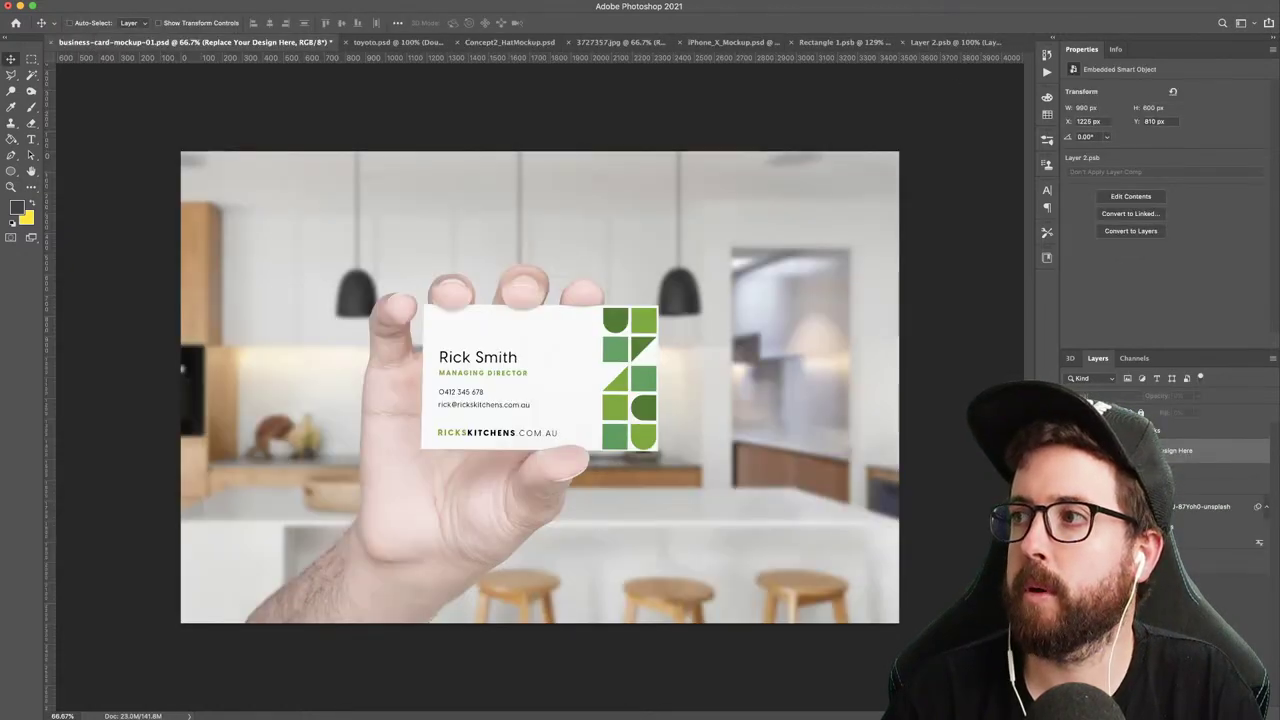
{"action": "left_click", "coordinate": [955, 42]}
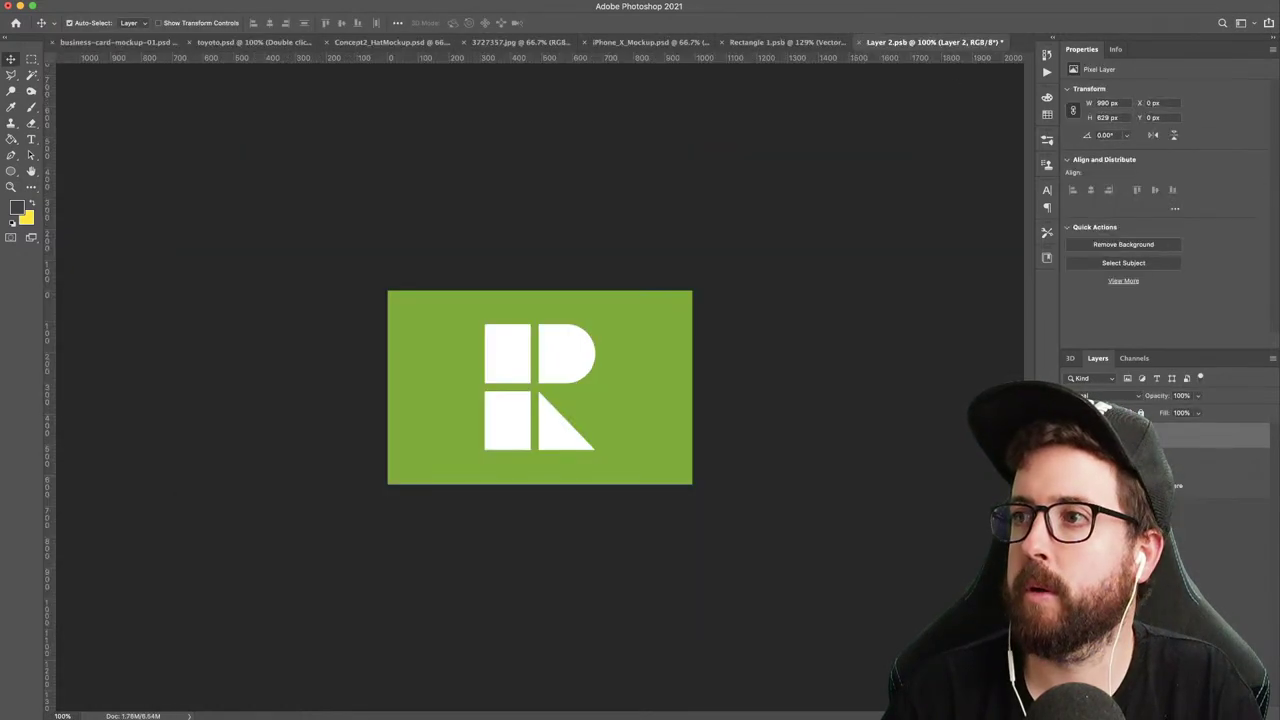
{"action": "left_click", "coordinate": [95, 42]}
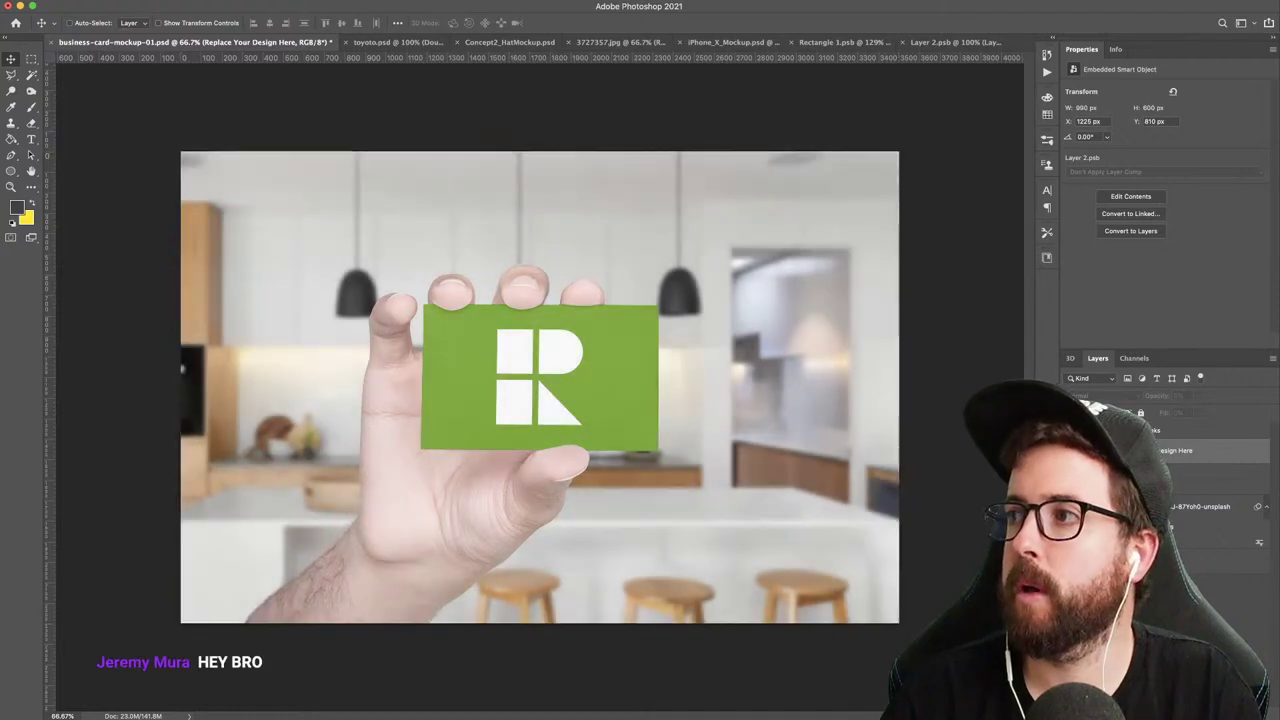
{"action": "left_click", "coordinate": [958, 42]}
{"action": "key", "text": "ctrl+s"}
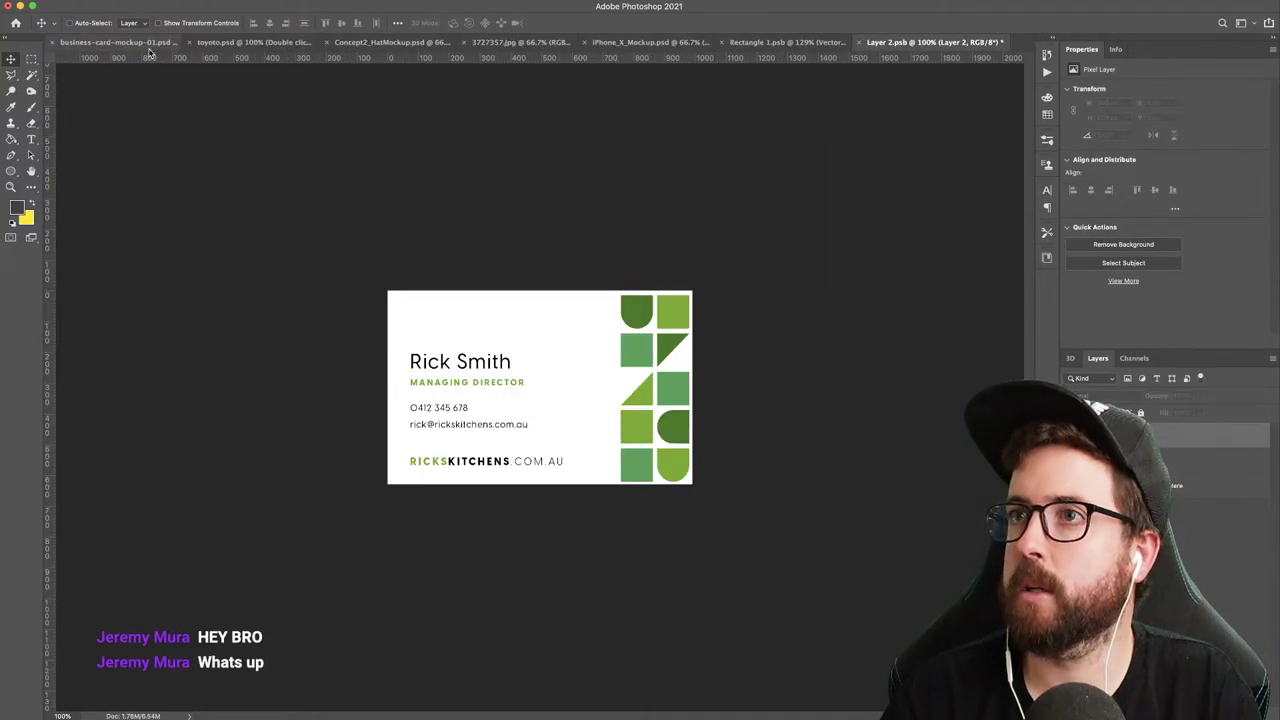
{"action": "left_click", "coordinate": [93, 44]}
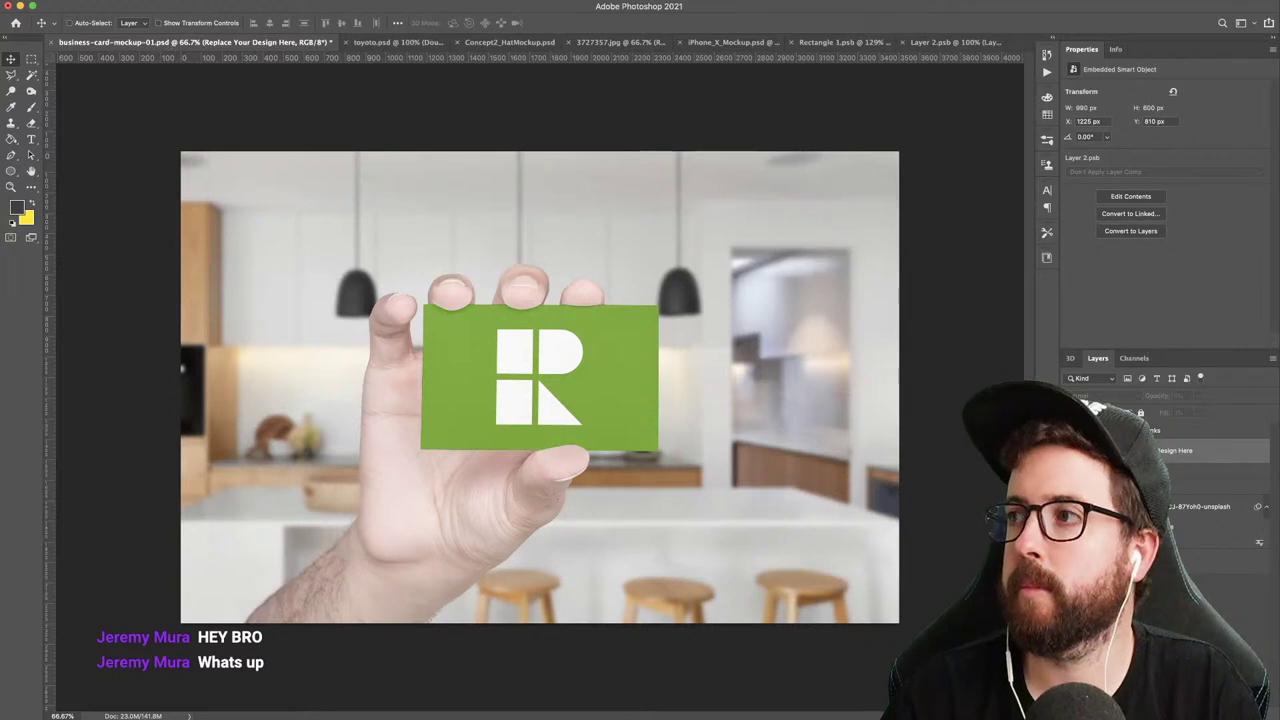
- Save the card front design and capture an image of the finished card mockup
{"action": "double_click", "coordinate": [1100, 450]}
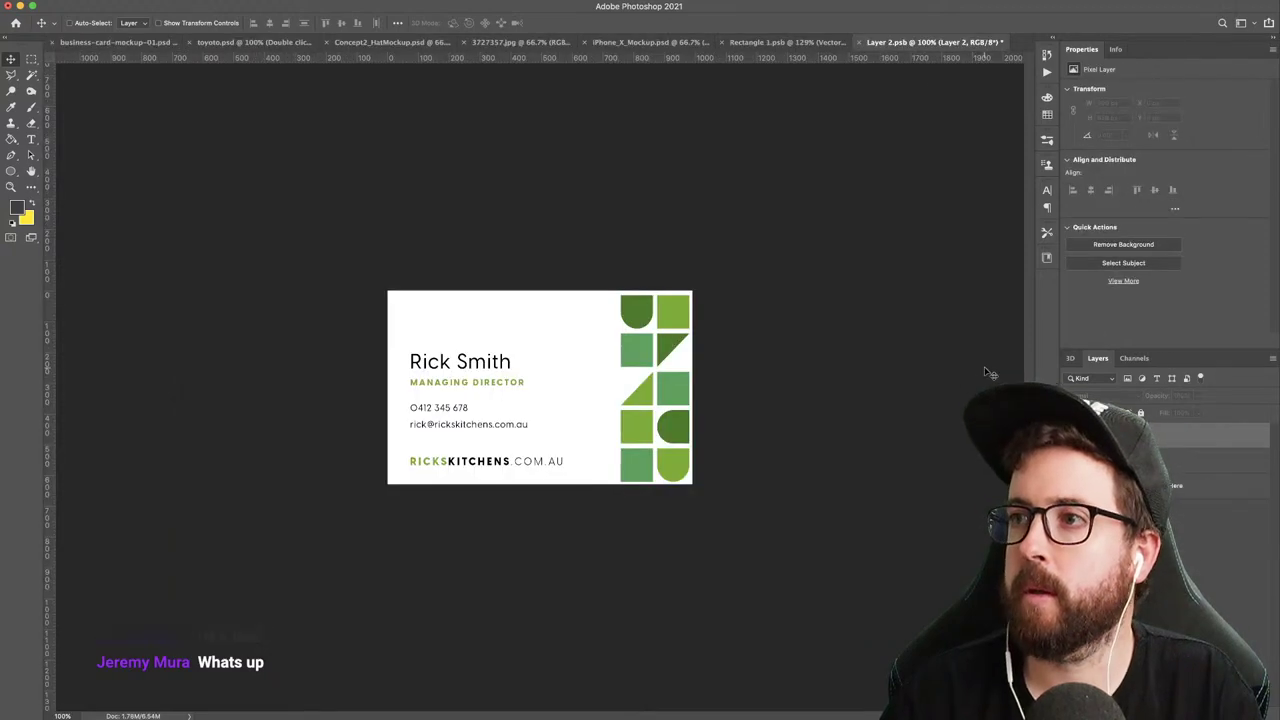
{"action": "key", "text": "ctrl+s"}
{"action": "left_click", "coordinate": [104, 45]}
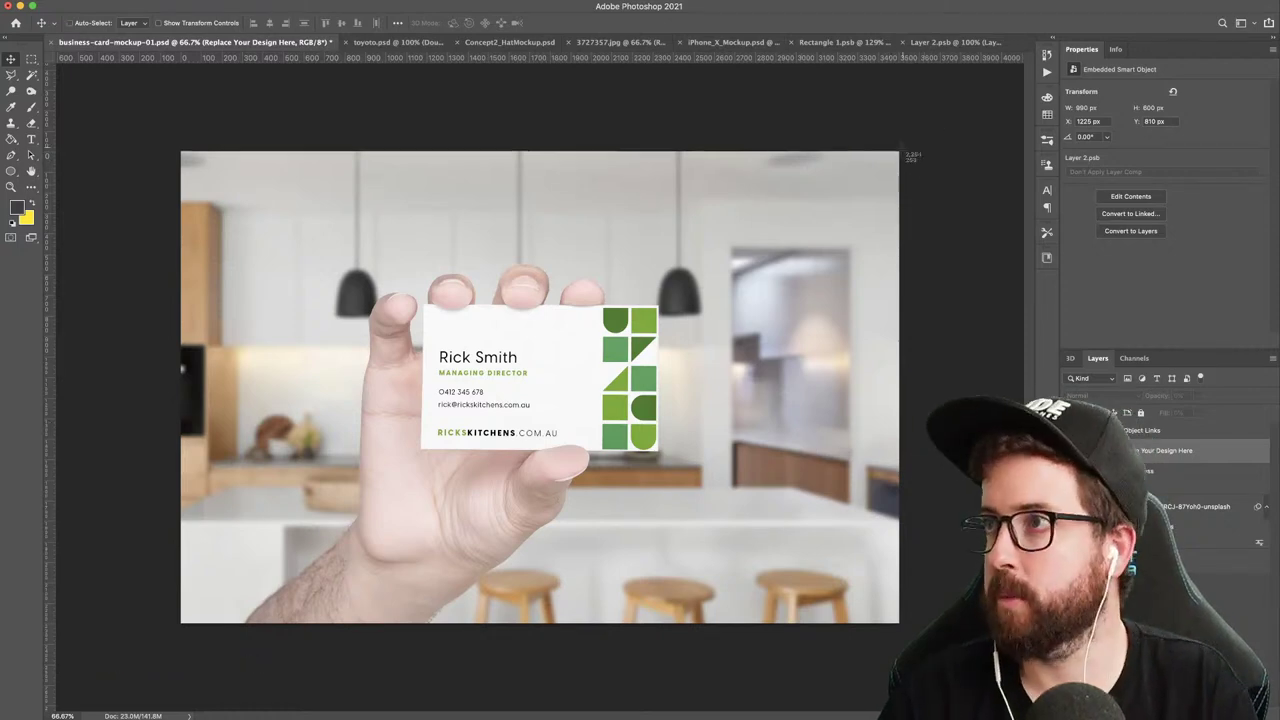
{"action": "left_click_drag", "start_coordinate": [900, 151], "coordinate": [179, 624]}
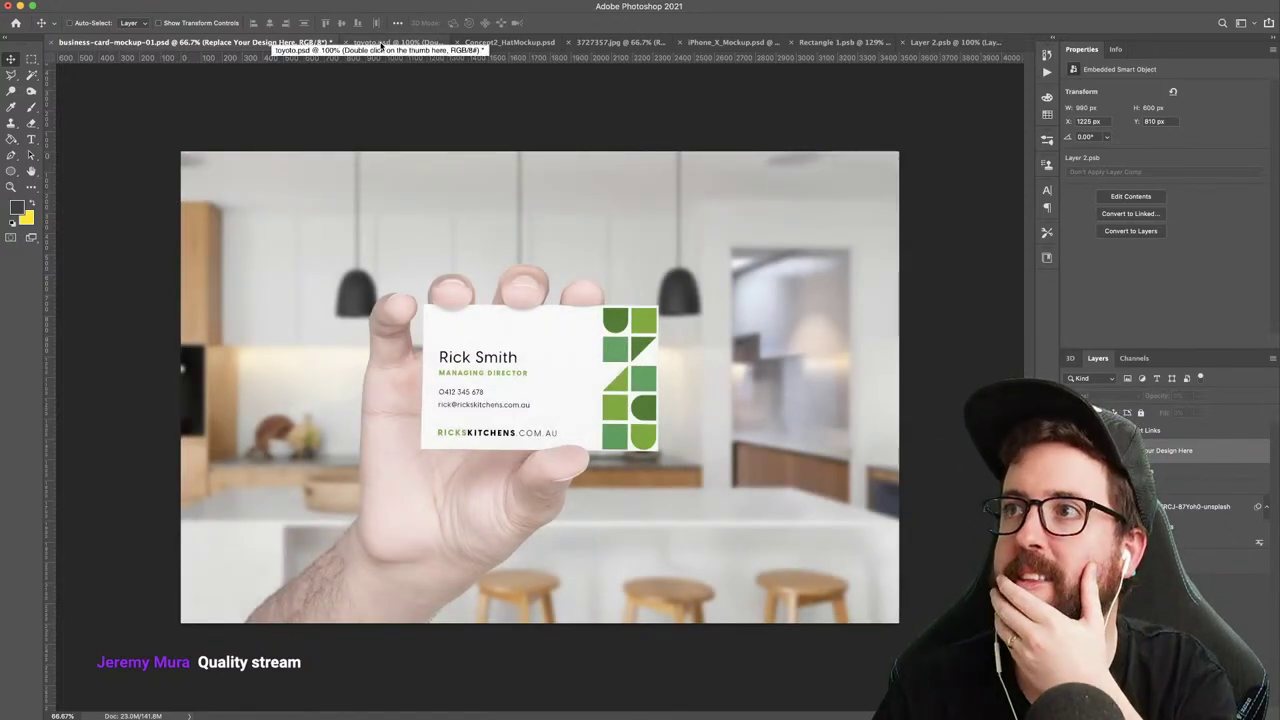
- In the van mockup, open the side graphic's smart object, dismissing the missing linked assets warning
{"action": "left_click", "coordinate": [381, 42]}
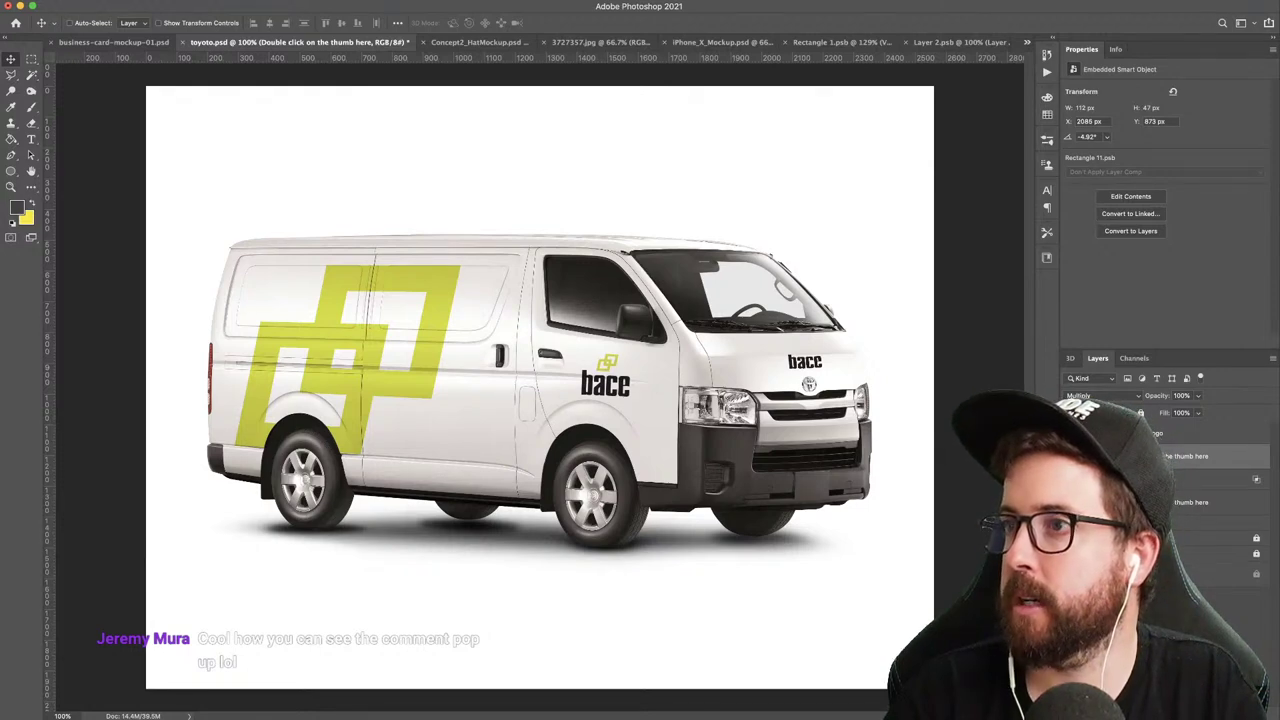
{"action": "key", "text": "super+z"}
{"action": "key", "text": "super+shift+z"}
{"action": "key", "text": "super+z"}
{"action": "key", "text": "super+shift+z"}
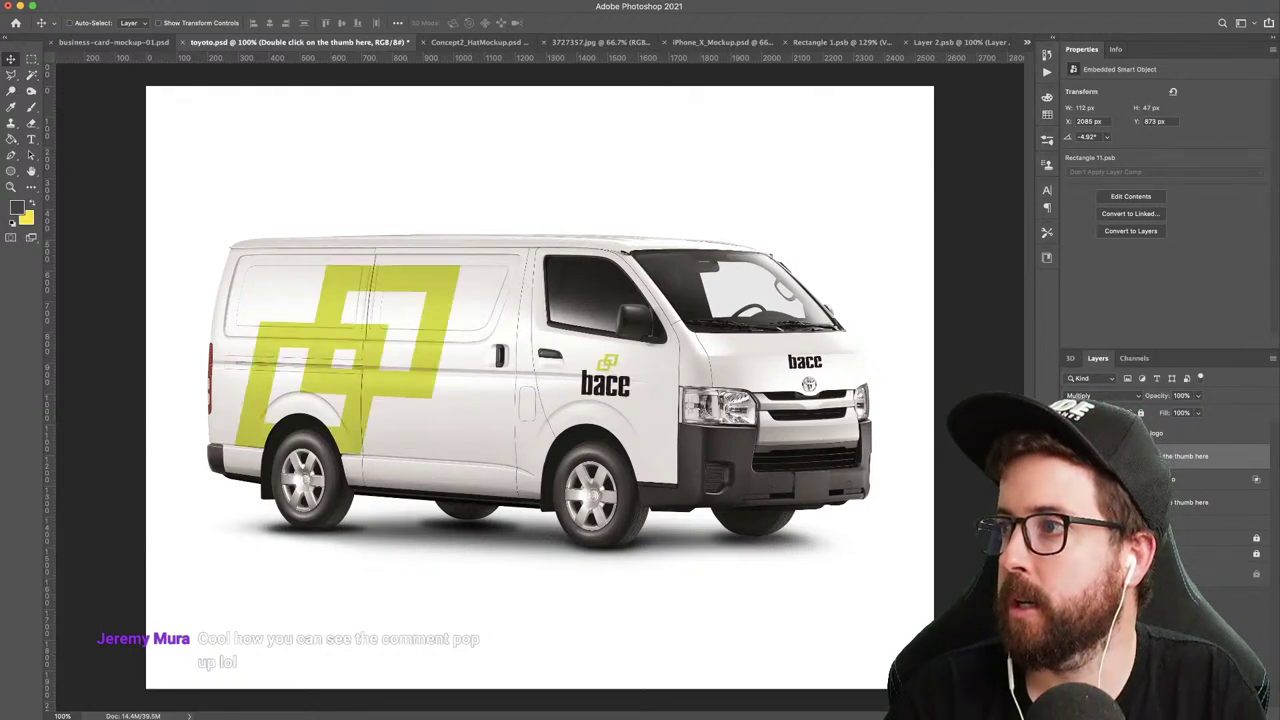
{"action": "double_click", "coordinate": [1085, 502]}
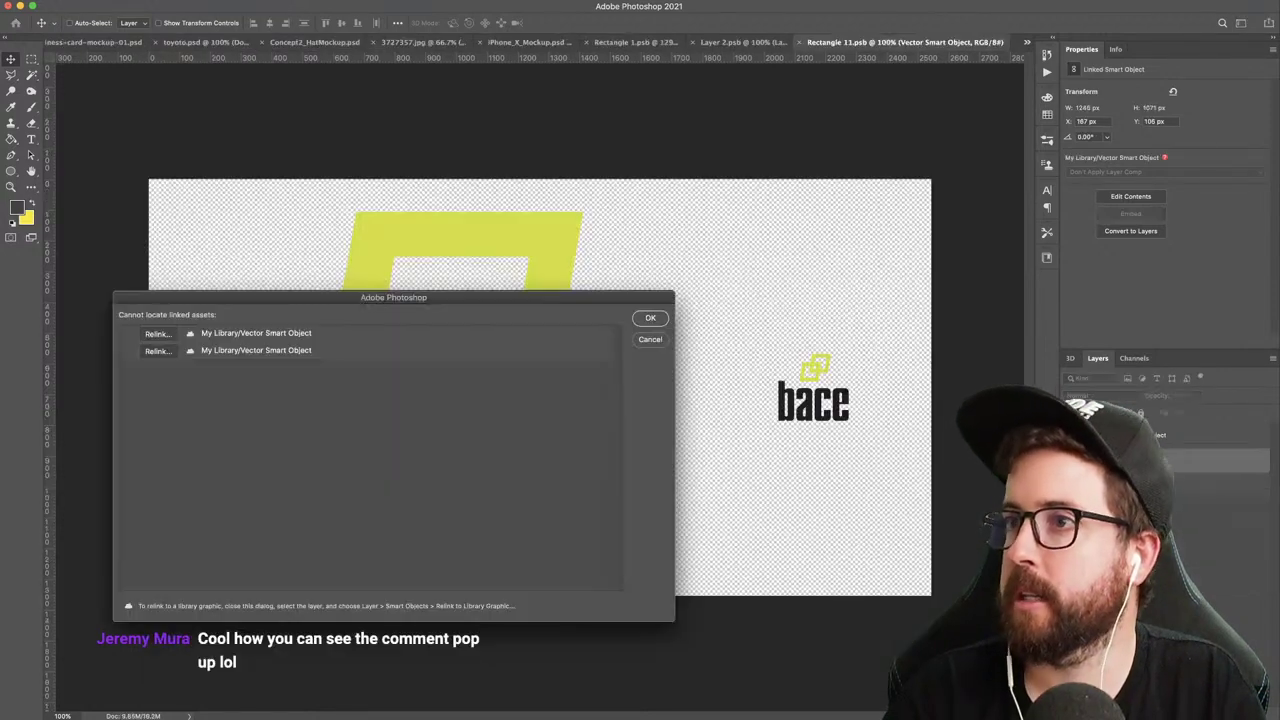
{"action": "left_click", "coordinate": [650, 318]}
- Select the green R logo shapes on the Illustrator logo artboard
{"action": "key", "text": "super+Tab"}
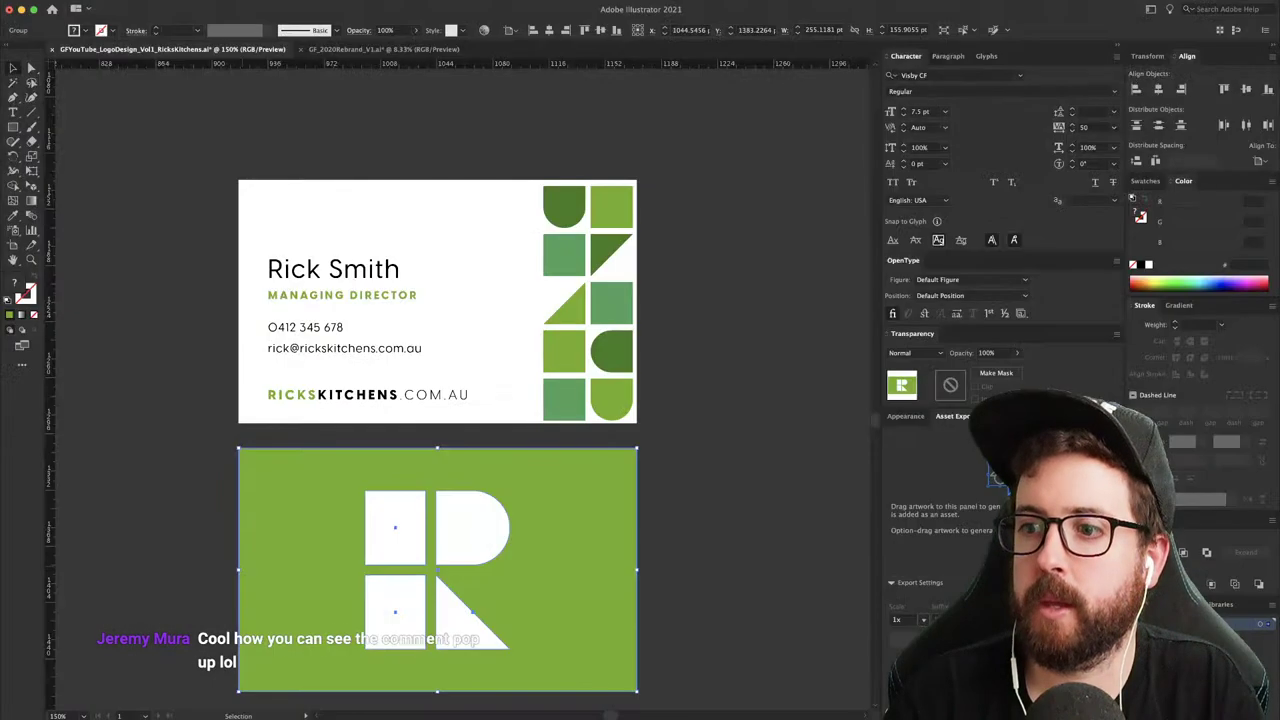
{"action": "left_click", "coordinate": [192, 521]}
{"action": "key", "text": "super+minus"}
{"action": "key", "text": "super+minus"}
{"action": "key", "text": "super+minus"}
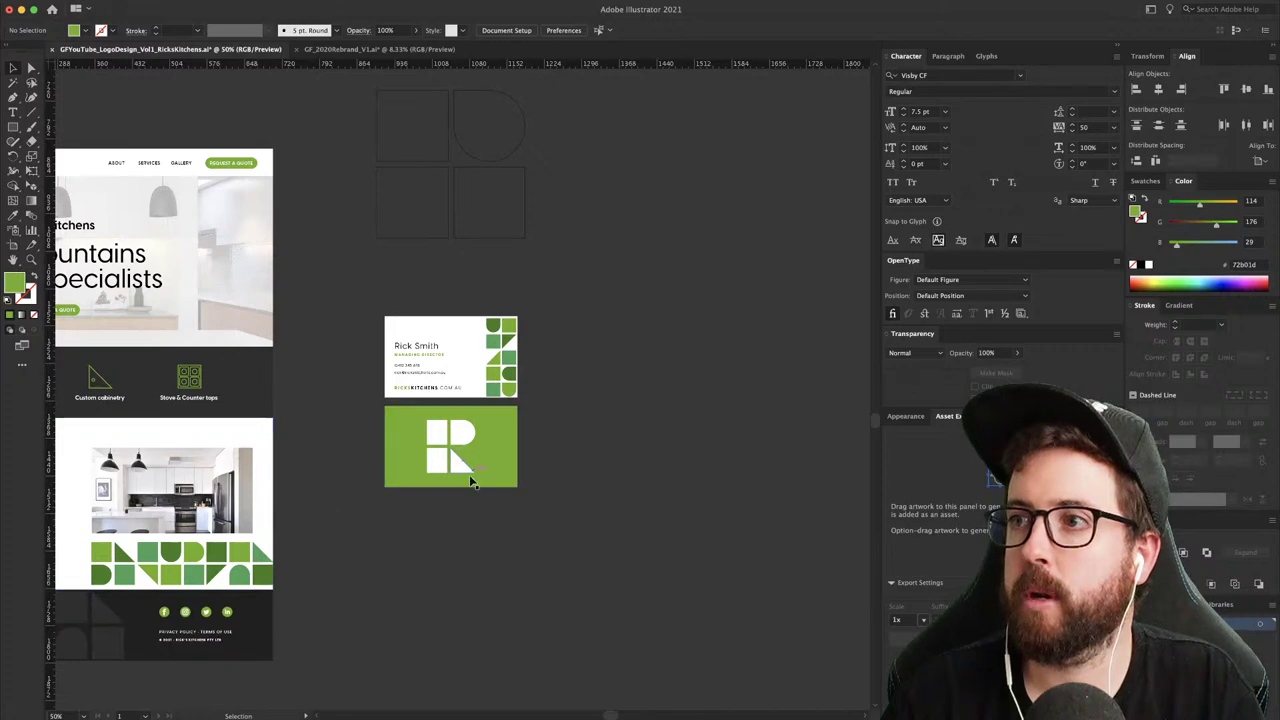
{"action": "left_click", "coordinate": [483, 437]}
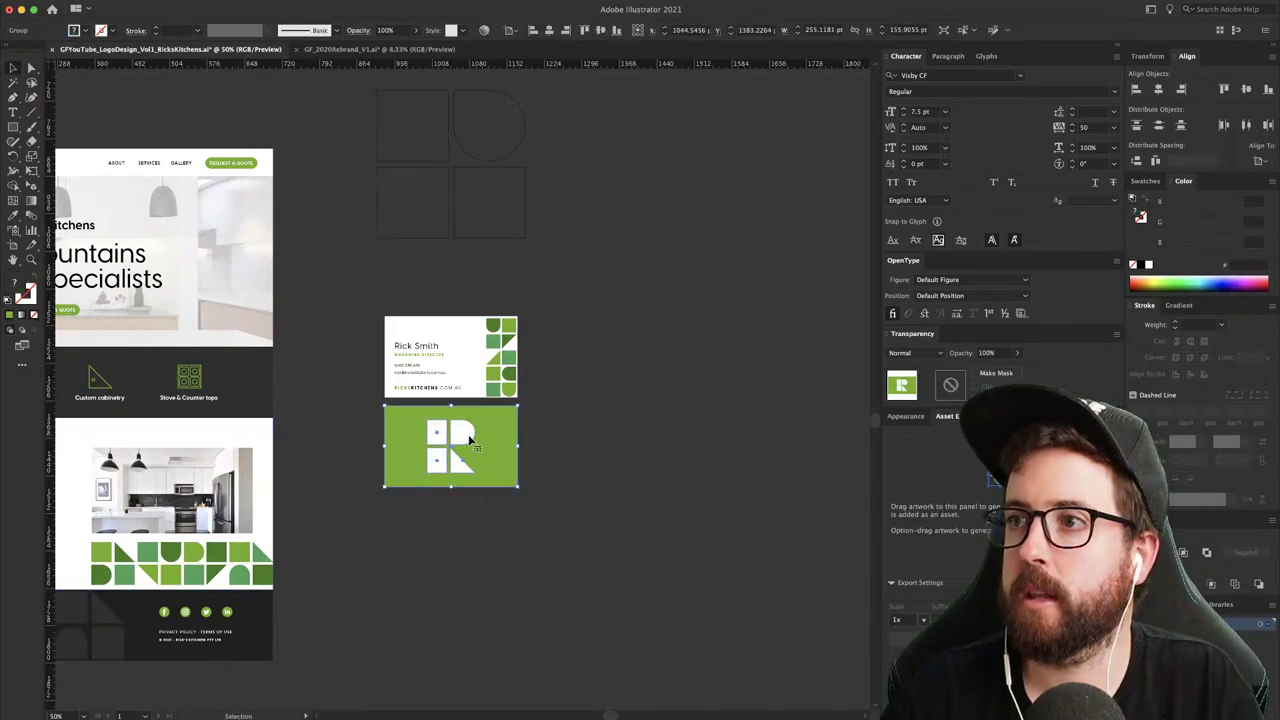
{"action": "left_click_drag", "start_coordinate": [358, 433], "coordinate": [560, 480]}
{"action": "left_click_drag", "start_coordinate": [422, 105], "coordinate": [480, 479]}
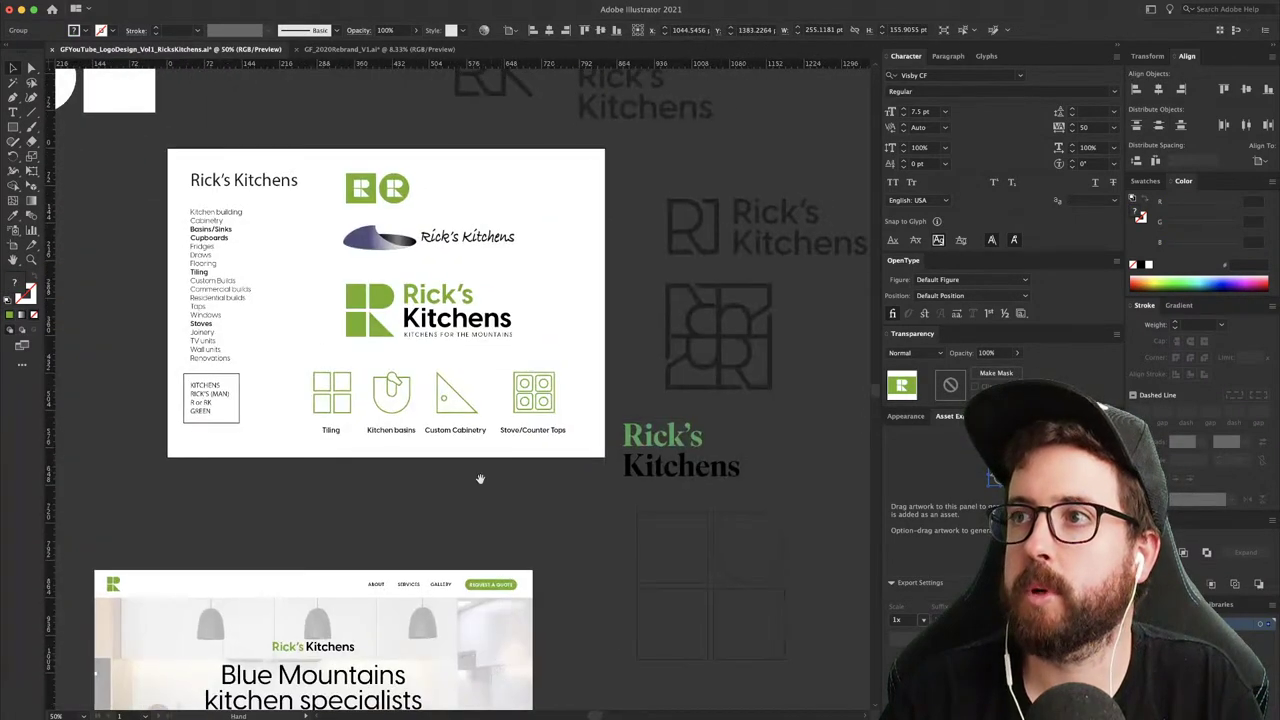
{"action": "left_click_drag", "start_coordinate": [391, 349], "coordinate": [320, 286]}
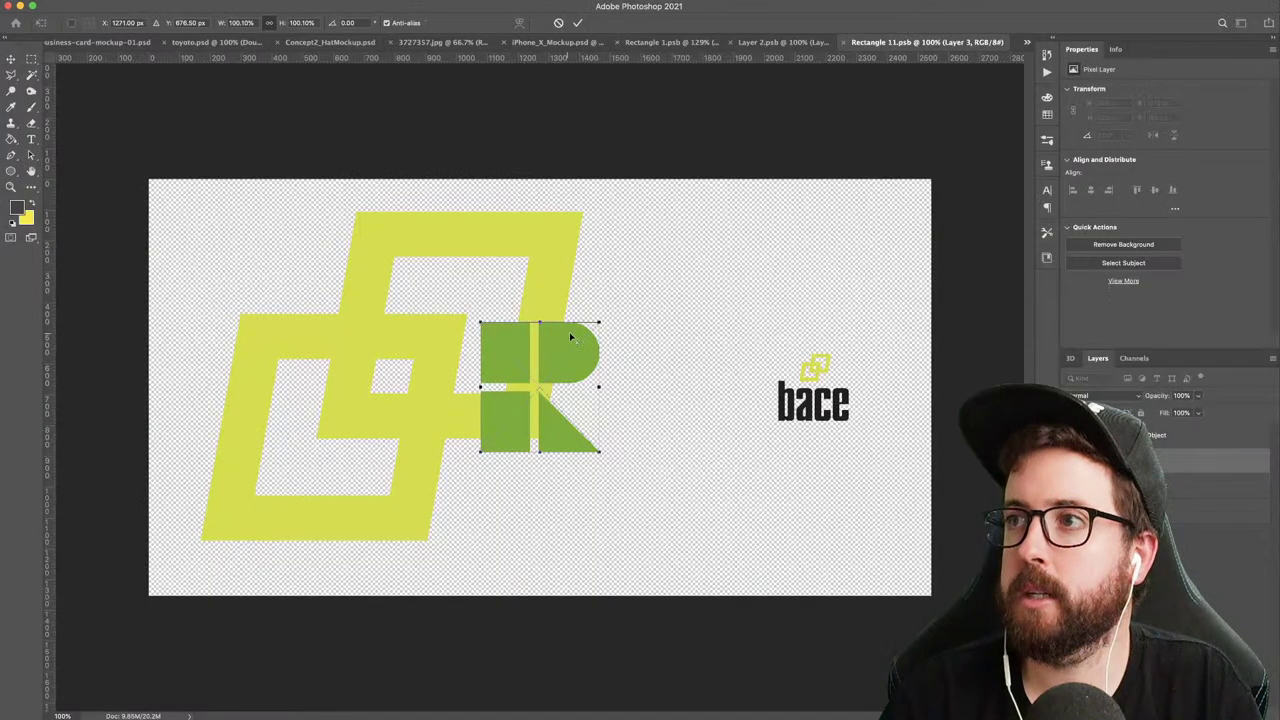
- Enlarge the pasted green R over the yellow shape and delete the yellow placeholder
{"action": "left_click_drag", "start_coordinate": [598, 321], "coordinate": [730, 179]}
{"action": "left_click_drag", "start_coordinate": [676, 230], "coordinate": [529, 230]}
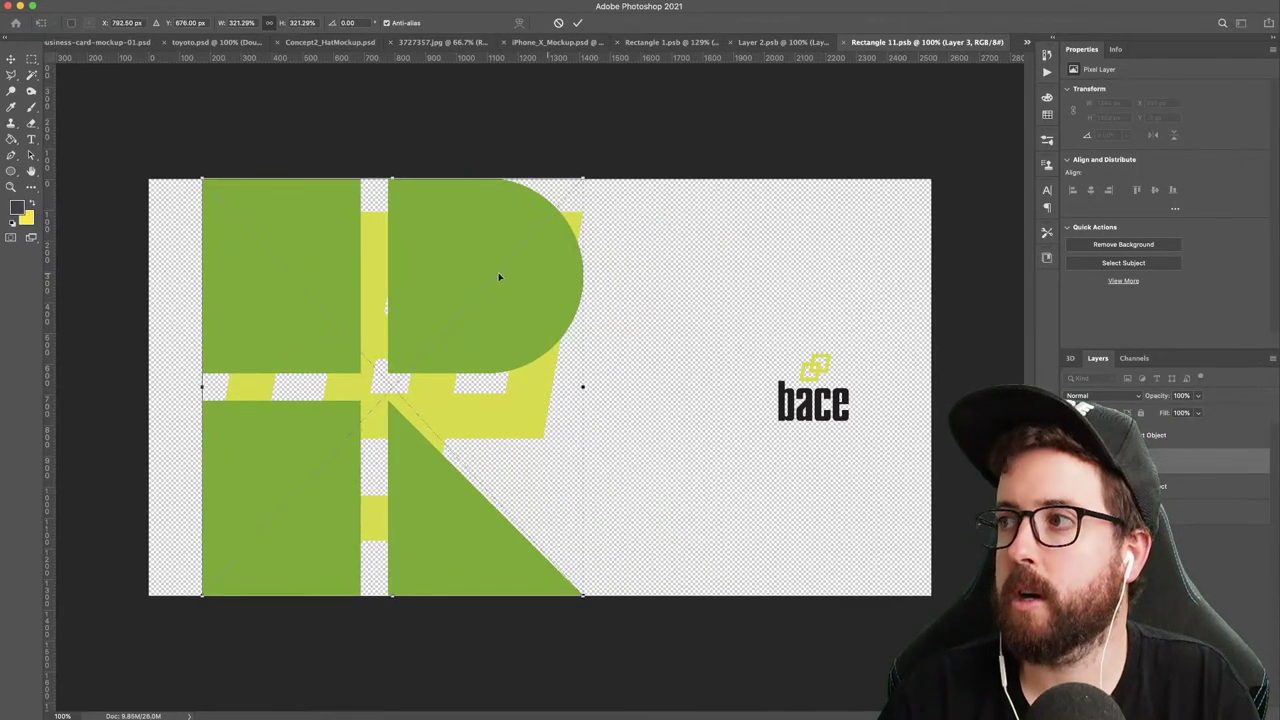
{"action": "key", "text": "Return"}
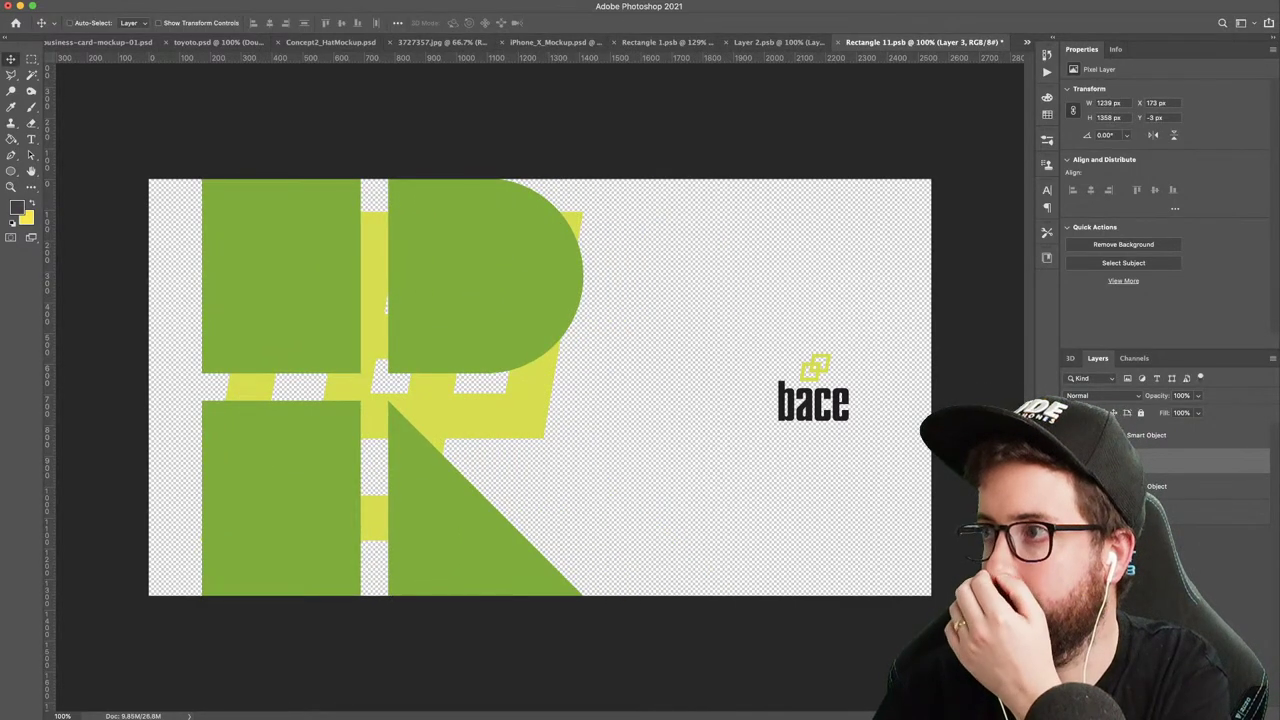
{"action": "left_click", "coordinate": [1160, 486]}
{"action": "key", "text": "BackSpace"}
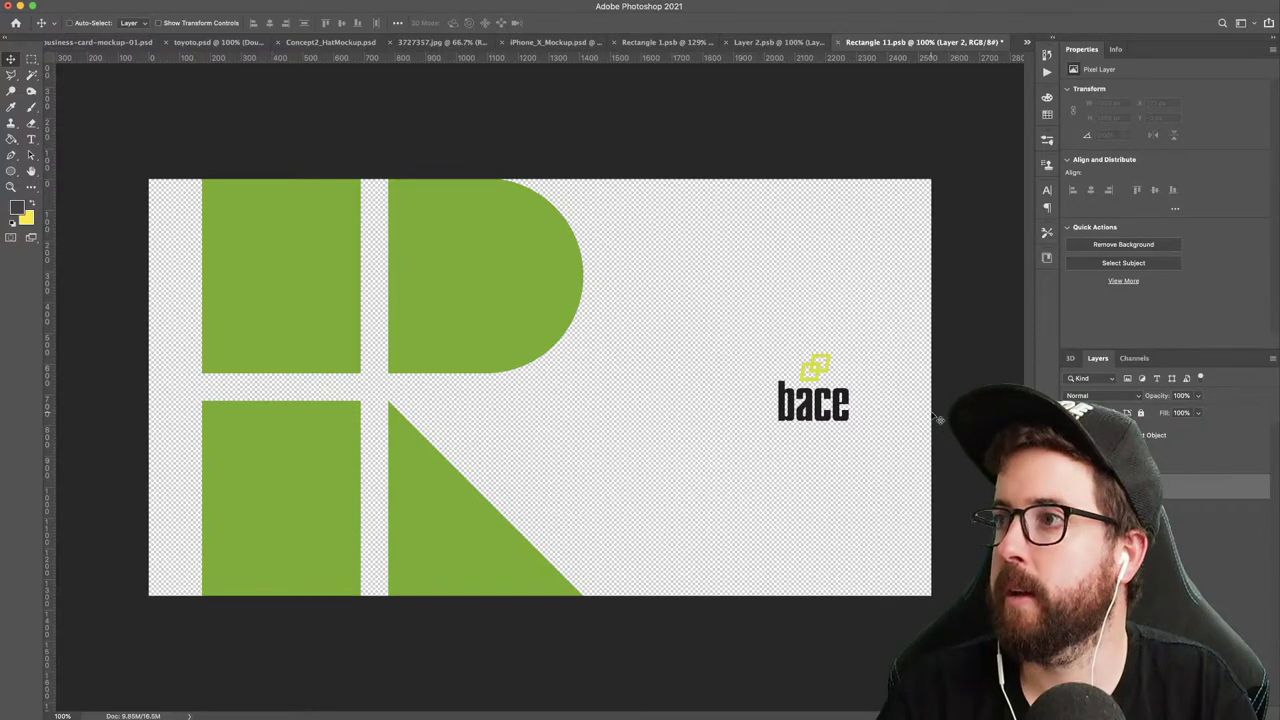
- Save the van graphic, then save and close business-card-mockup-01.psd
{"action": "key", "text": "super+s"}
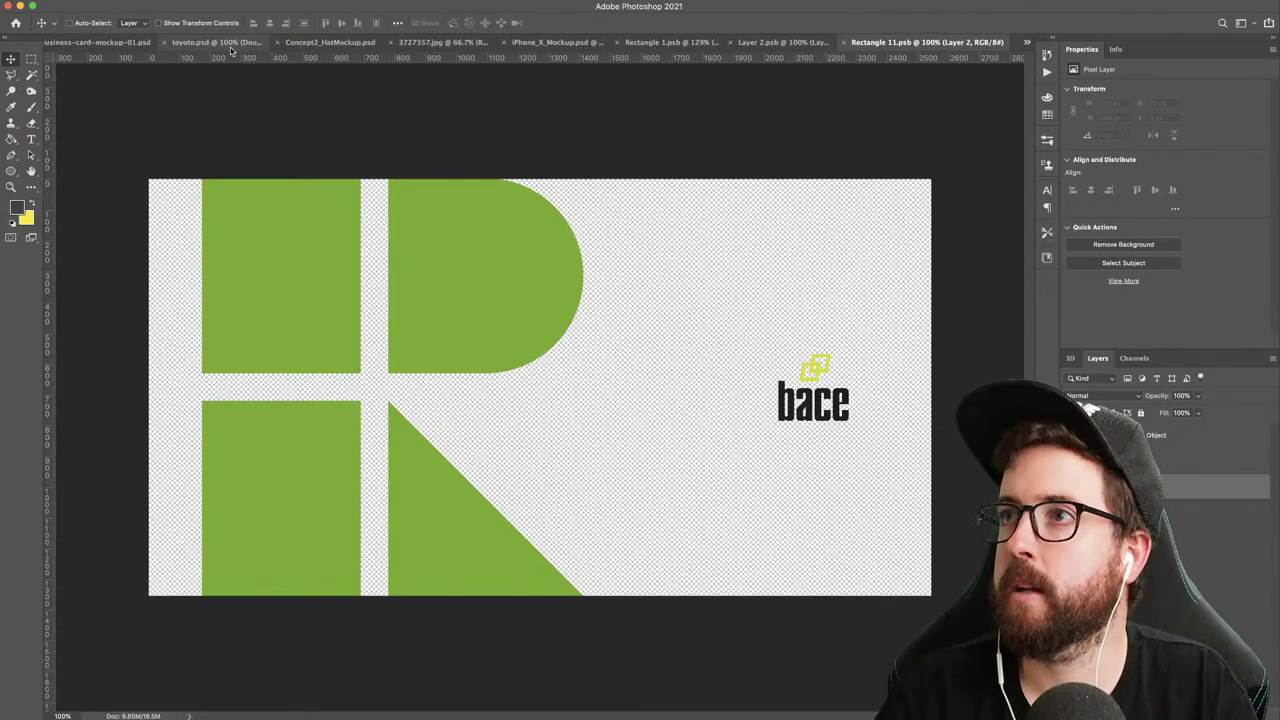
{"action": "left_click", "coordinate": [100, 48]}
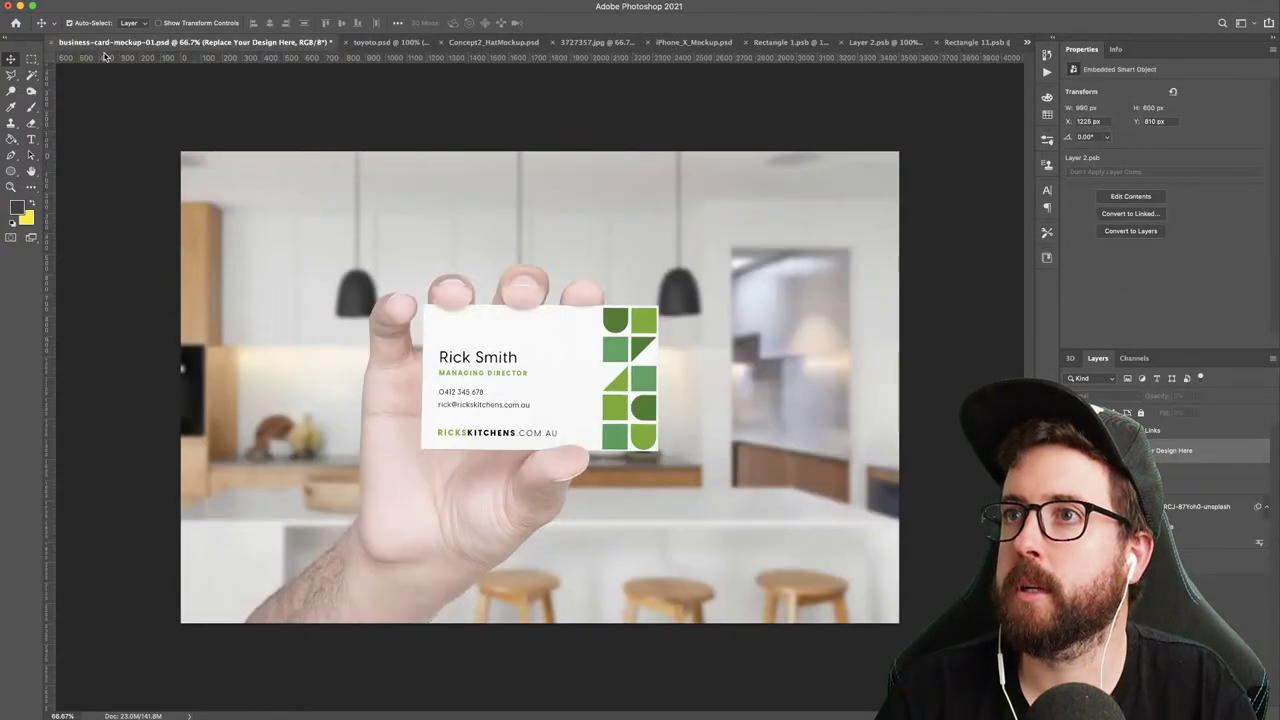
{"action": "key", "text": "super+s"}
{"action": "key", "text": "super+w"}
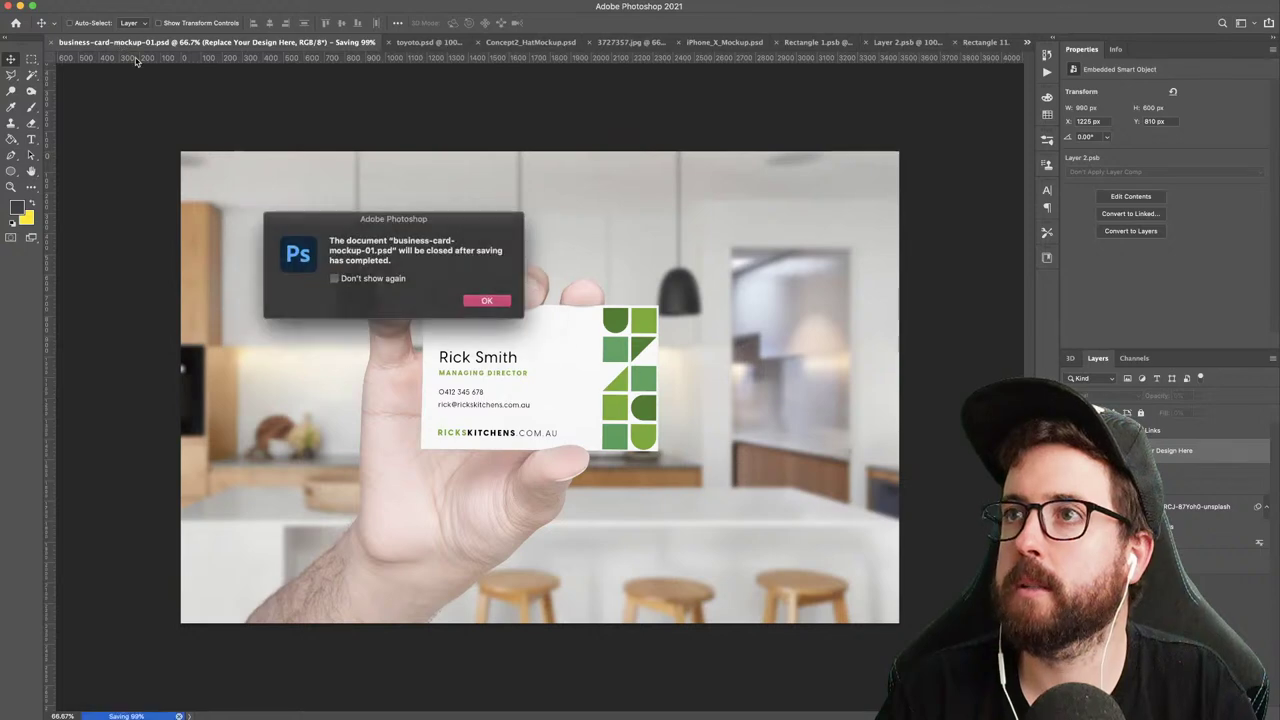
{"action": "left_click", "coordinate": [503, 302]}
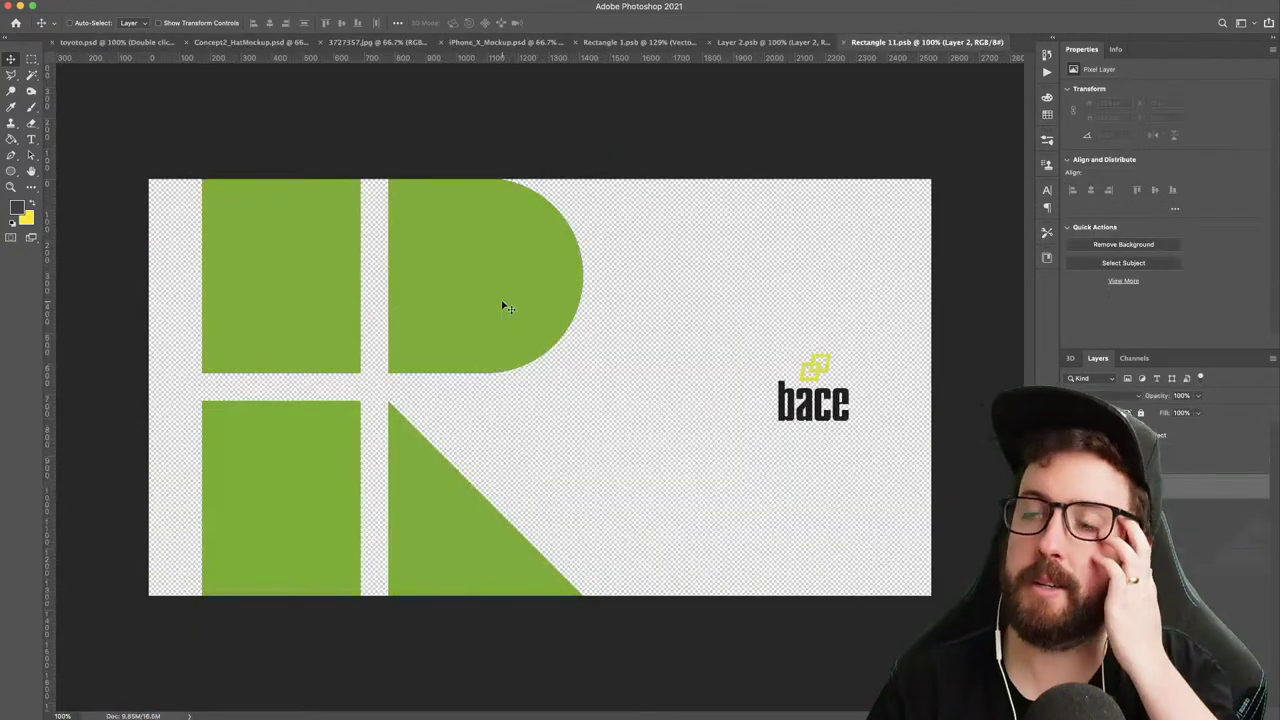
- Shrink the green R slightly and shift it left toward the edge
{"action": "left_click", "coordinate": [150, 42]}
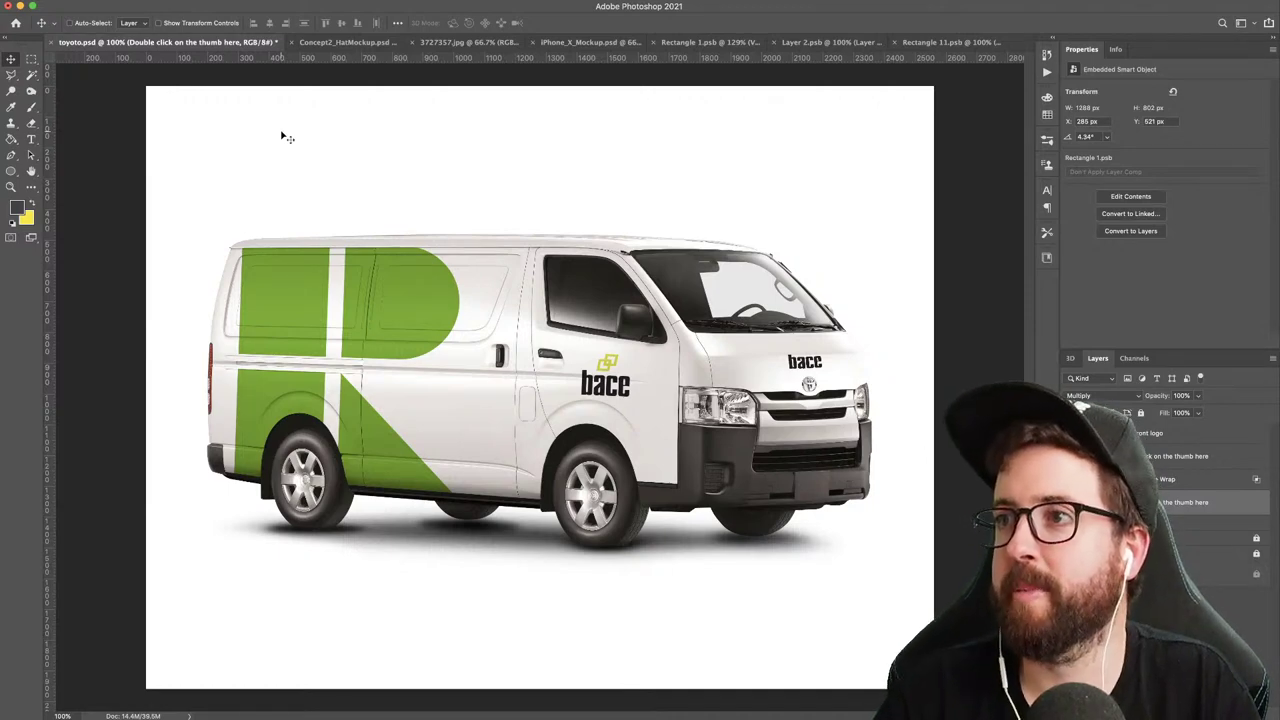
{"action": "left_click", "coordinate": [929, 43]}
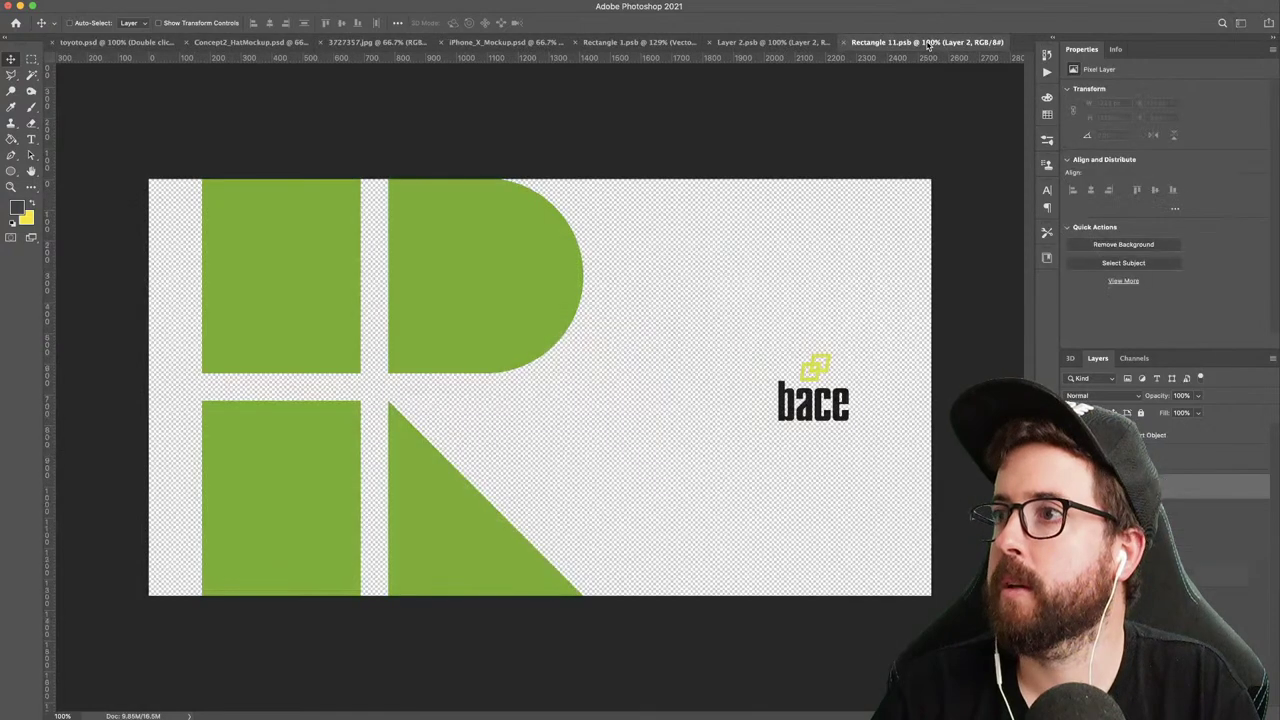
{"action": "left_click", "coordinate": [1215, 460]}
{"action": "key", "text": "super+t"}
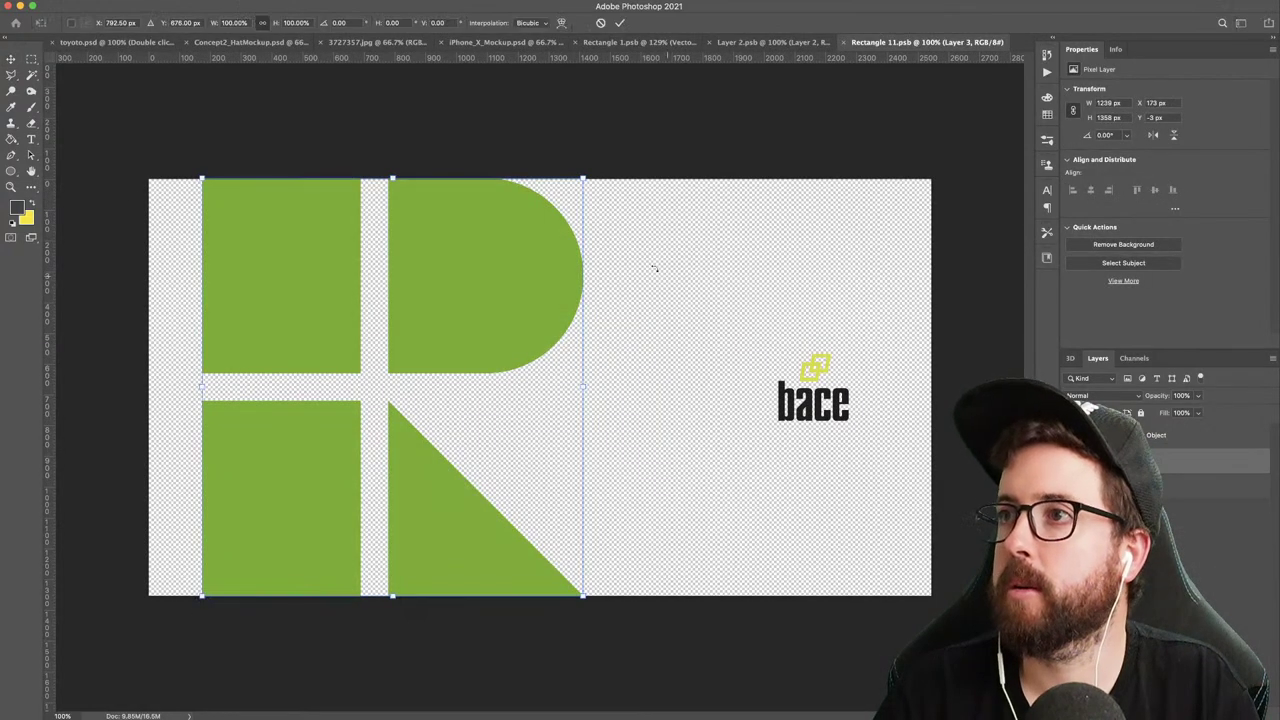
{"action": "left_click_drag", "start_coordinate": [585, 182], "coordinate": [551, 214]}
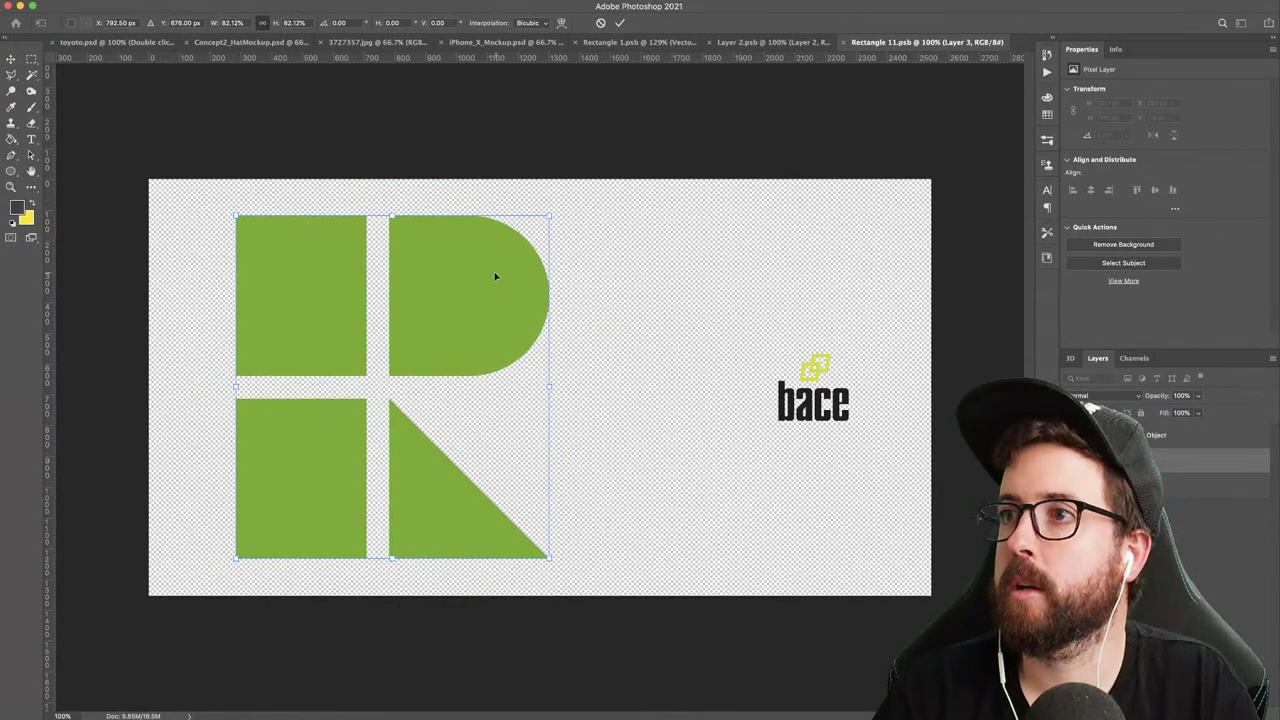
{"action": "left_click_drag", "start_coordinate": [494, 277], "coordinate": [410, 277]}
{"action": "key", "text": "Return"}
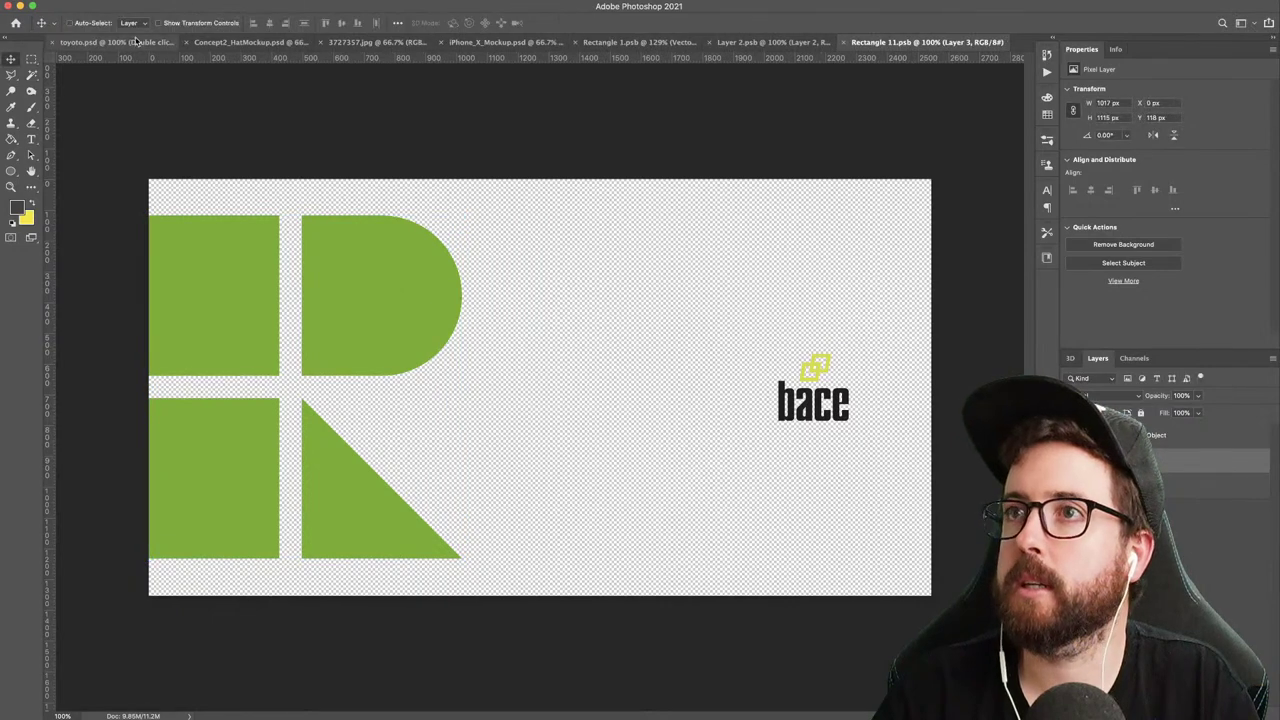
{"action": "left_click", "coordinate": [122, 43]}
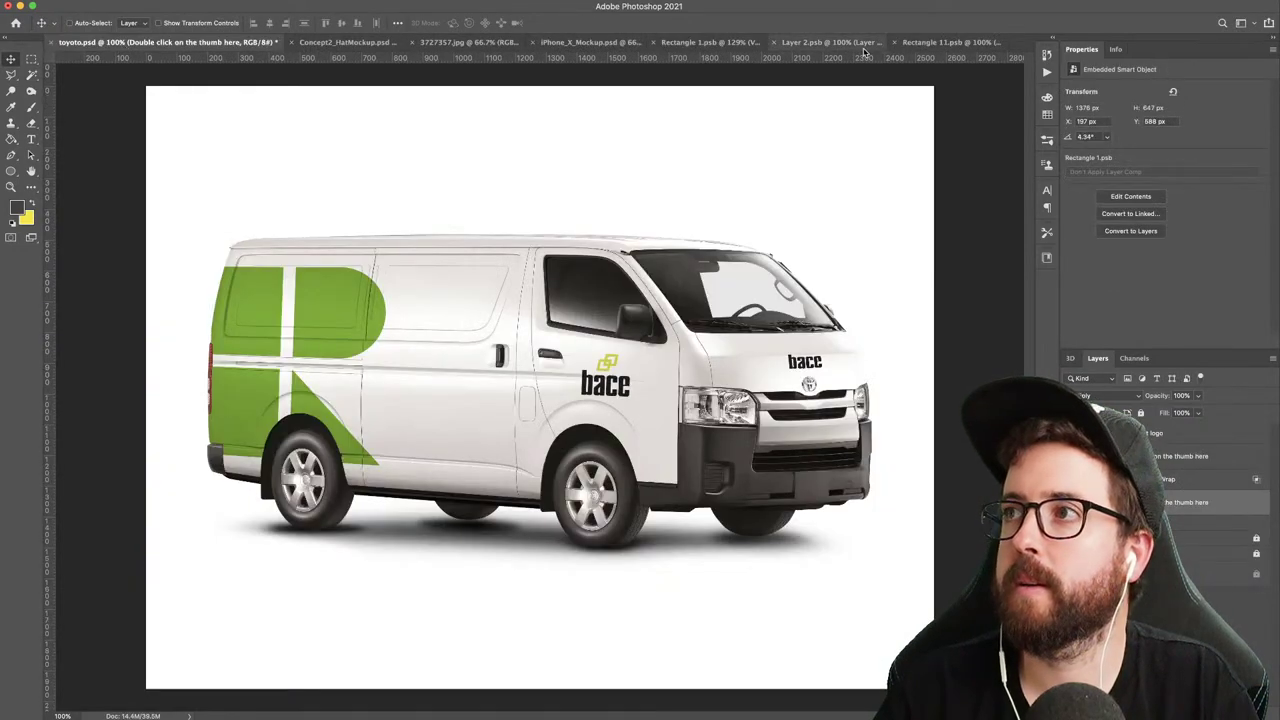
- Enlarge the green R shapes, nudge them down, save, and check the van mockup
{"action": "left_click", "coordinate": [975, 45]}
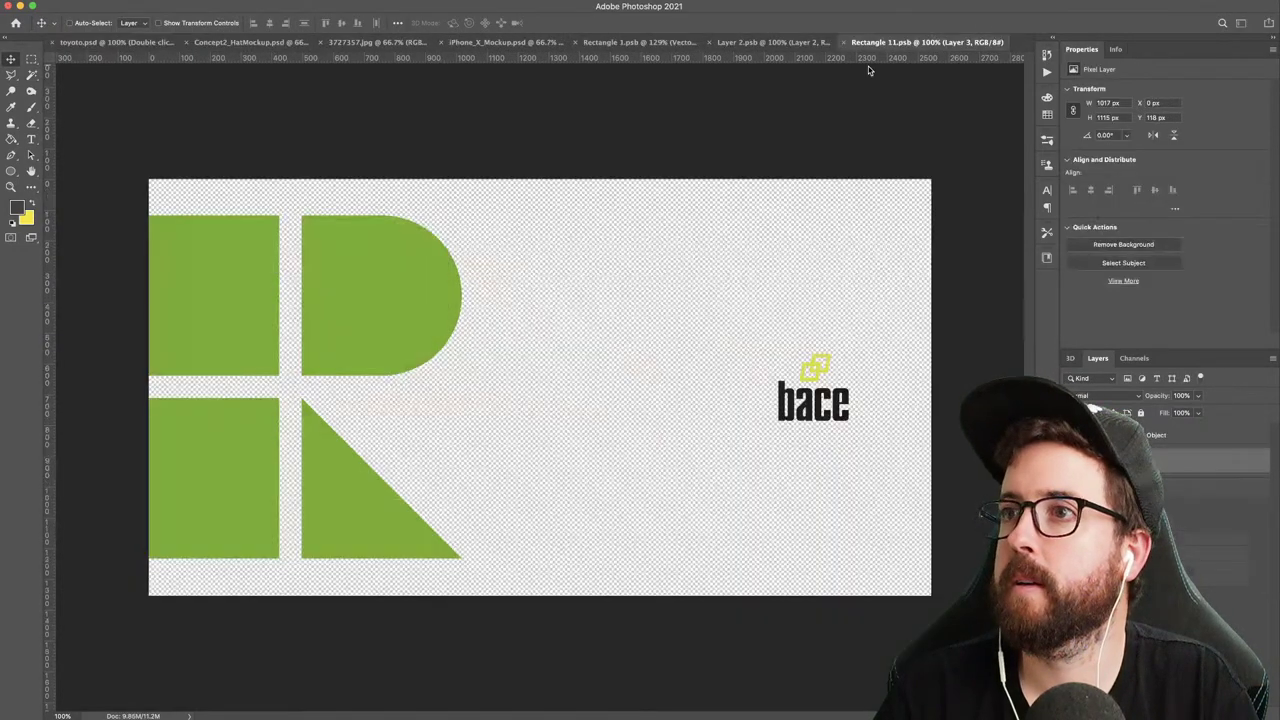
{"action": "key", "text": "ctrl+t"}
{"action": "left_click_drag", "start_coordinate": [463, 216], "coordinate": [481, 193]}
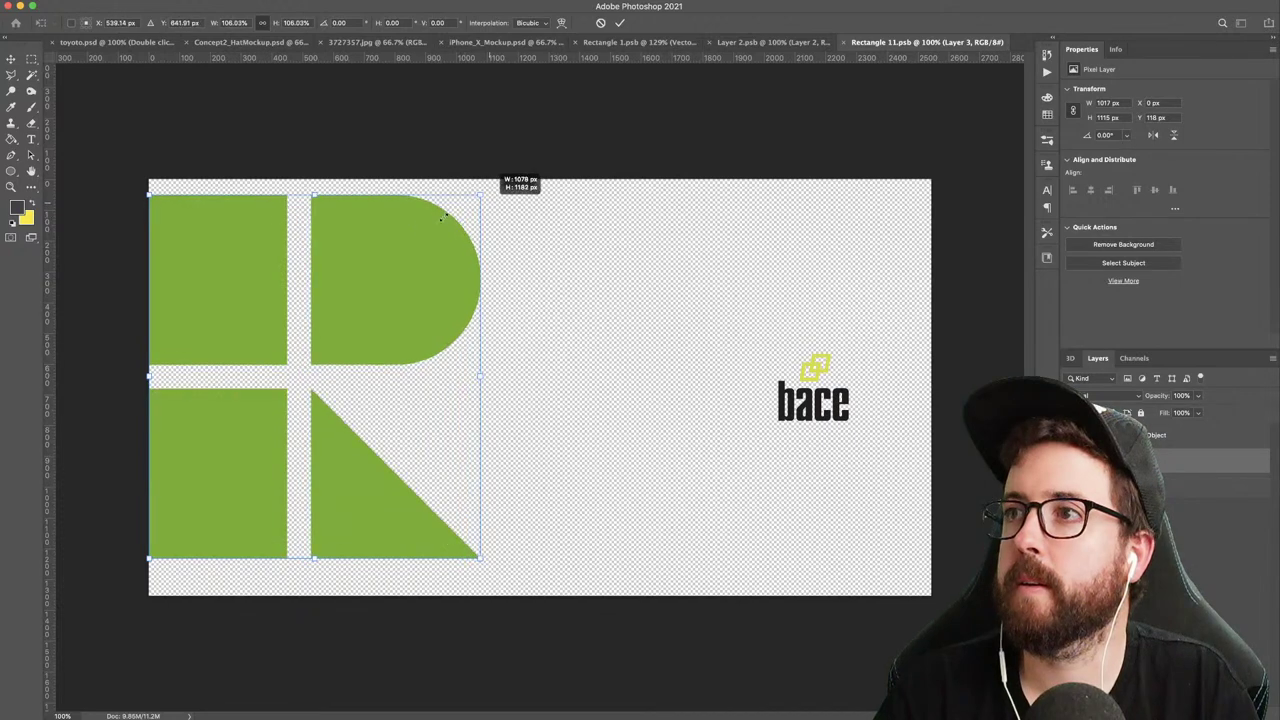
{"action": "key", "text": "Return"}
{"action": "left_click_drag", "start_coordinate": [406, 240], "coordinate": [405, 245]}
{"action": "key", "text": "super+s"}
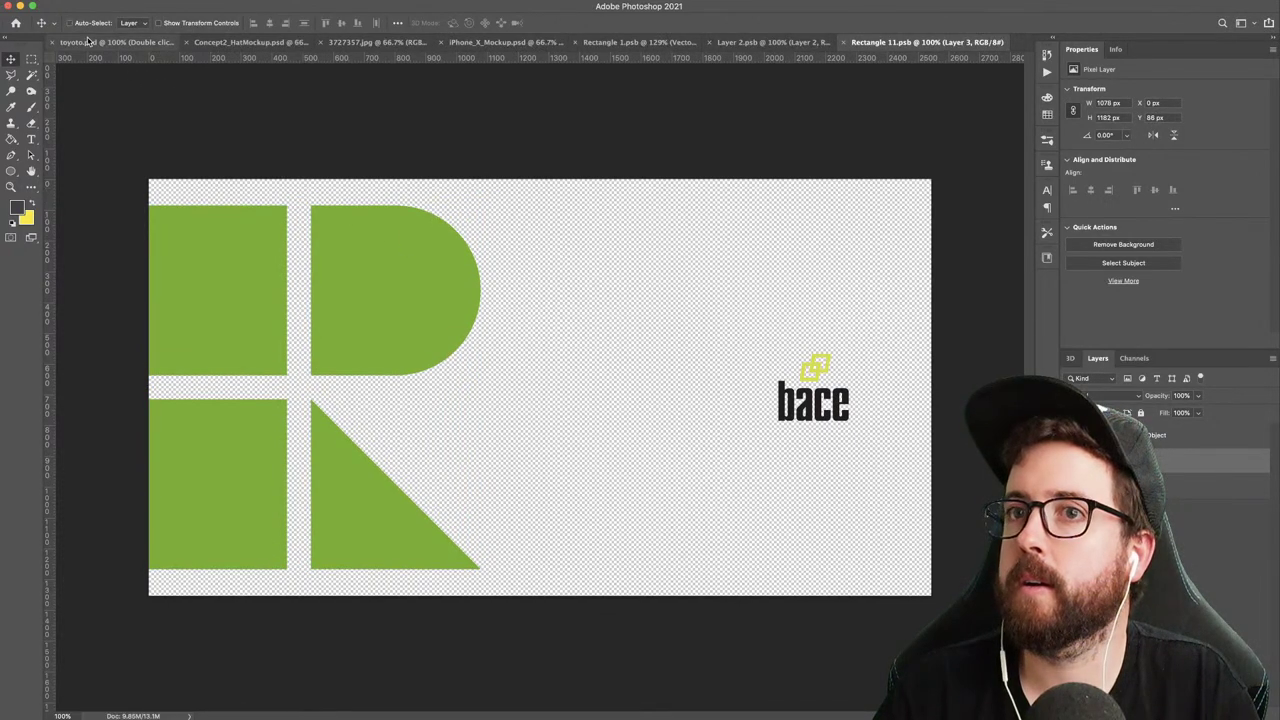
{"action": "left_click", "coordinate": [88, 42]}
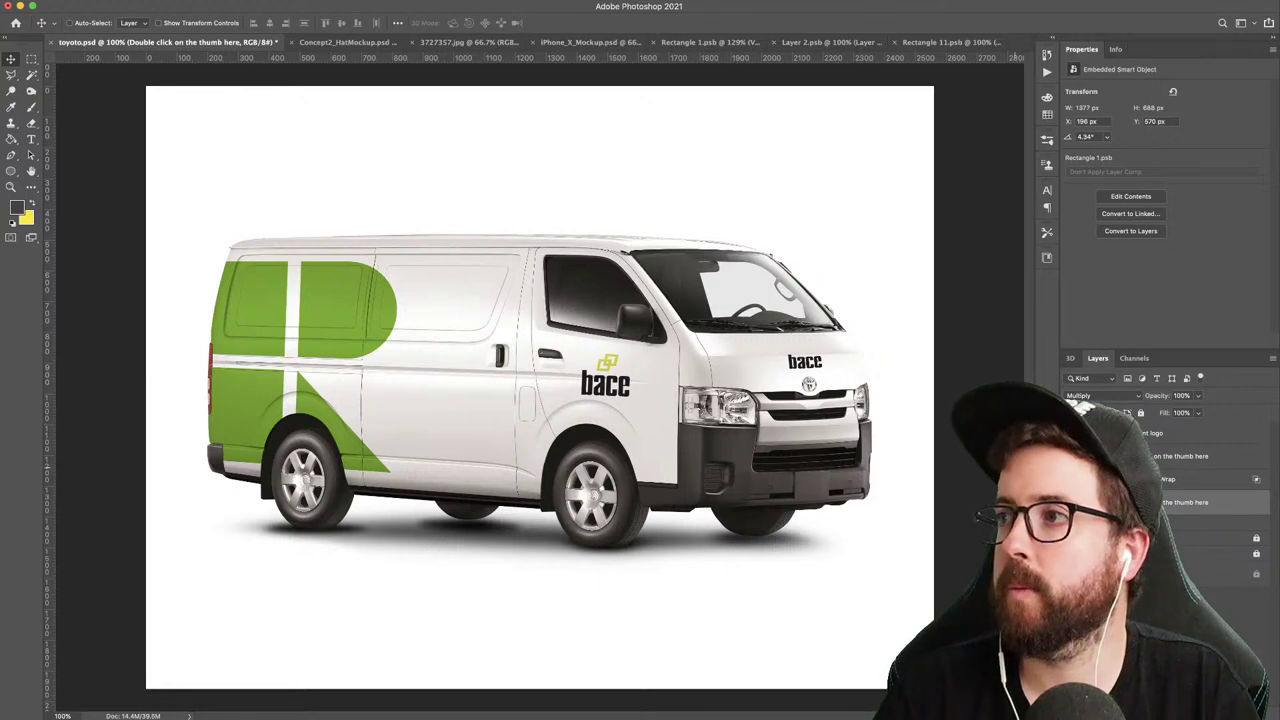
{"action": "left_click", "coordinate": [950, 42]}
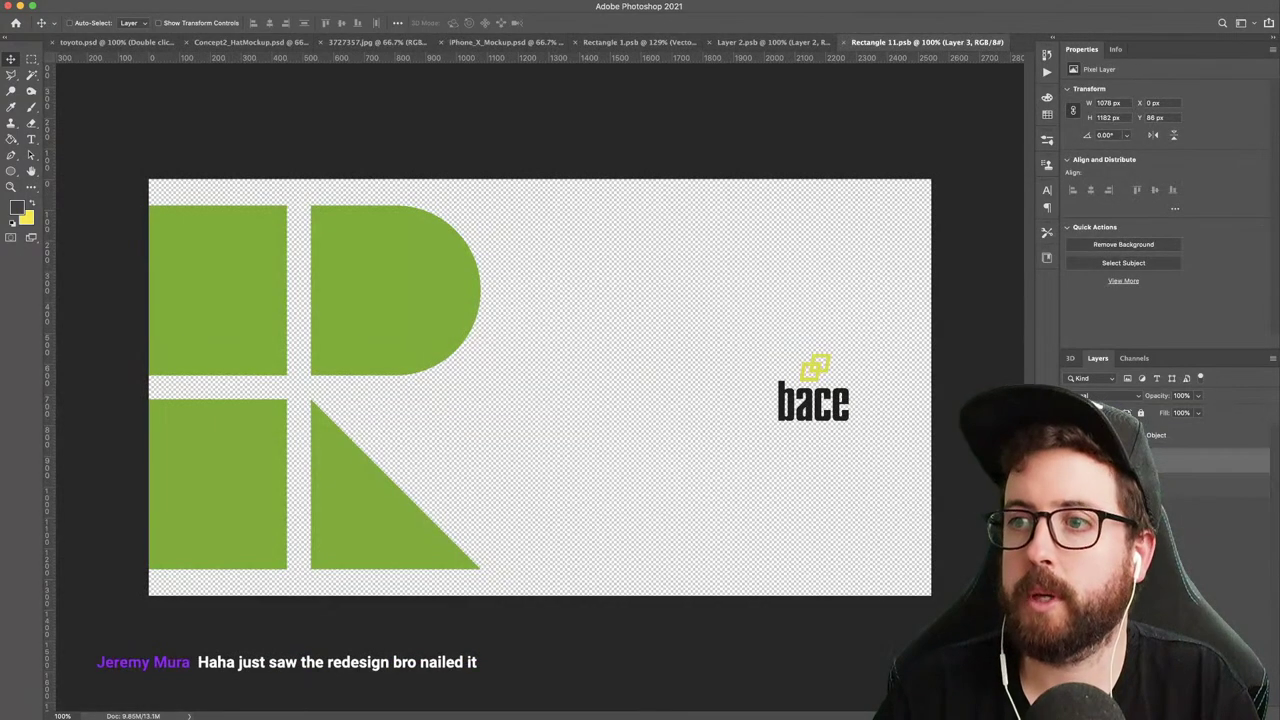
- Copy the Rick's Kitchens wordmark from Illustrator and paste it into the wrap artwork
{"action": "key", "text": "super+Tab"}
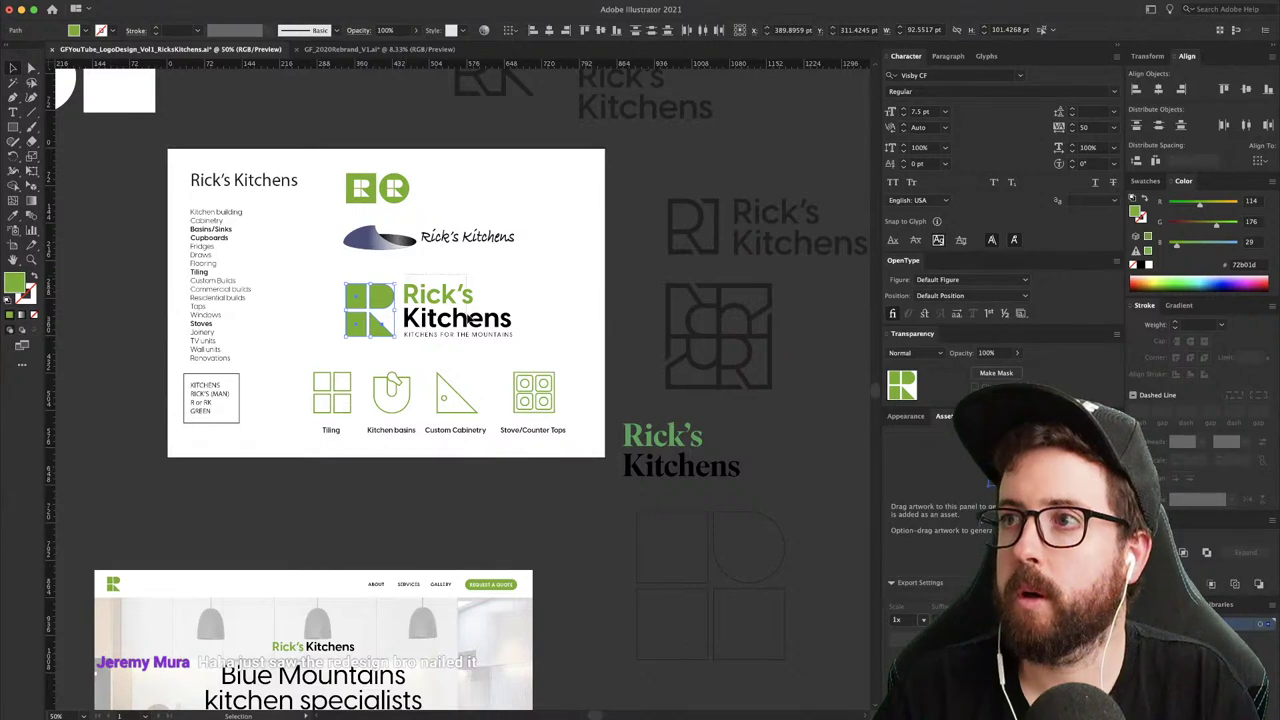
{"action": "scroll", "coordinate": [494, 320], "scroll_direction": "right", "scroll_amount": 5}
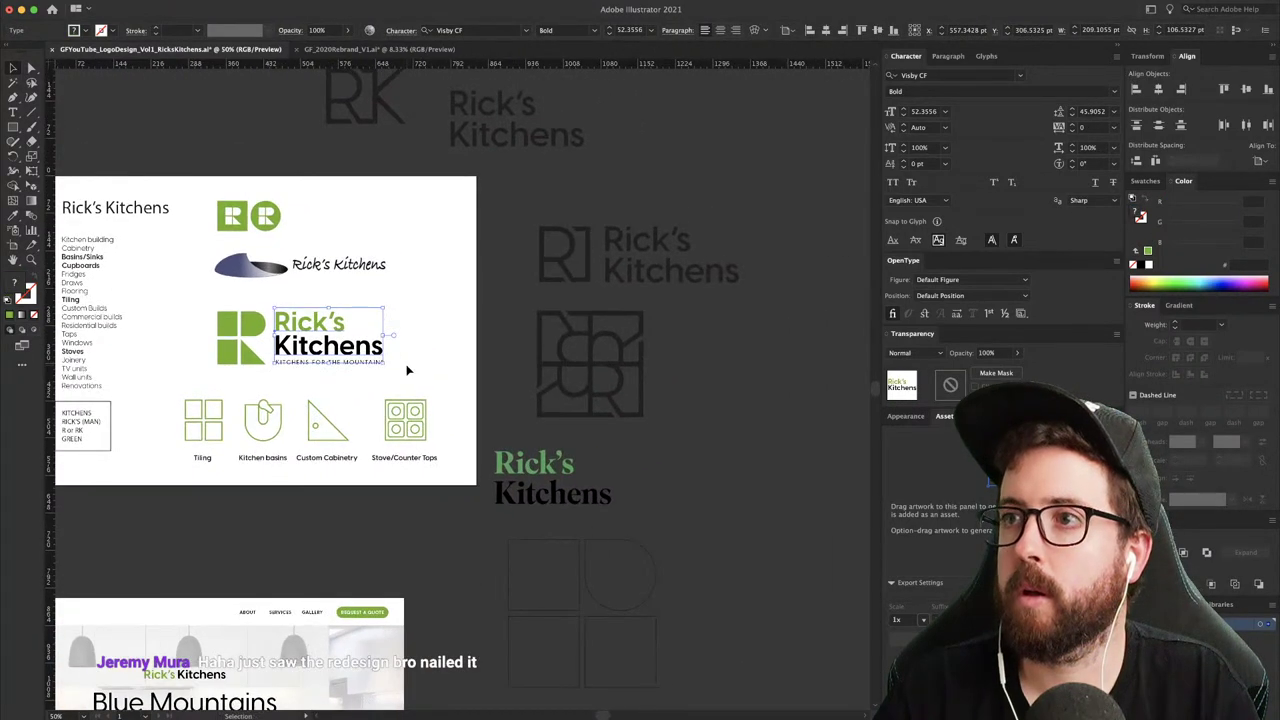
{"action": "key", "text": "super+Tab"}
{"action": "key", "text": "super+v"}
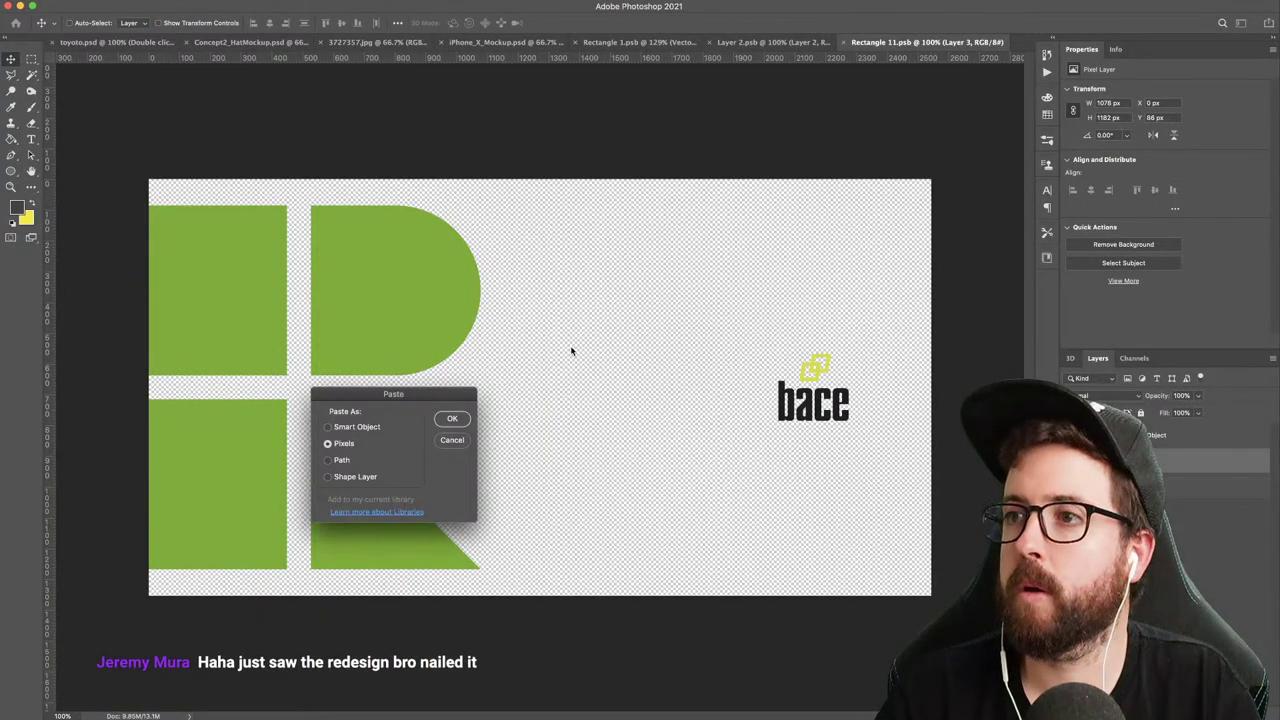
- Paste the wordmark as pixels beside the green R, save, and view it on the van
{"action": "key", "text": "Return"}
{"action": "left_click_drag", "start_coordinate": [596, 381], "coordinate": [657, 434]}
{"action": "key", "text": "Return"}
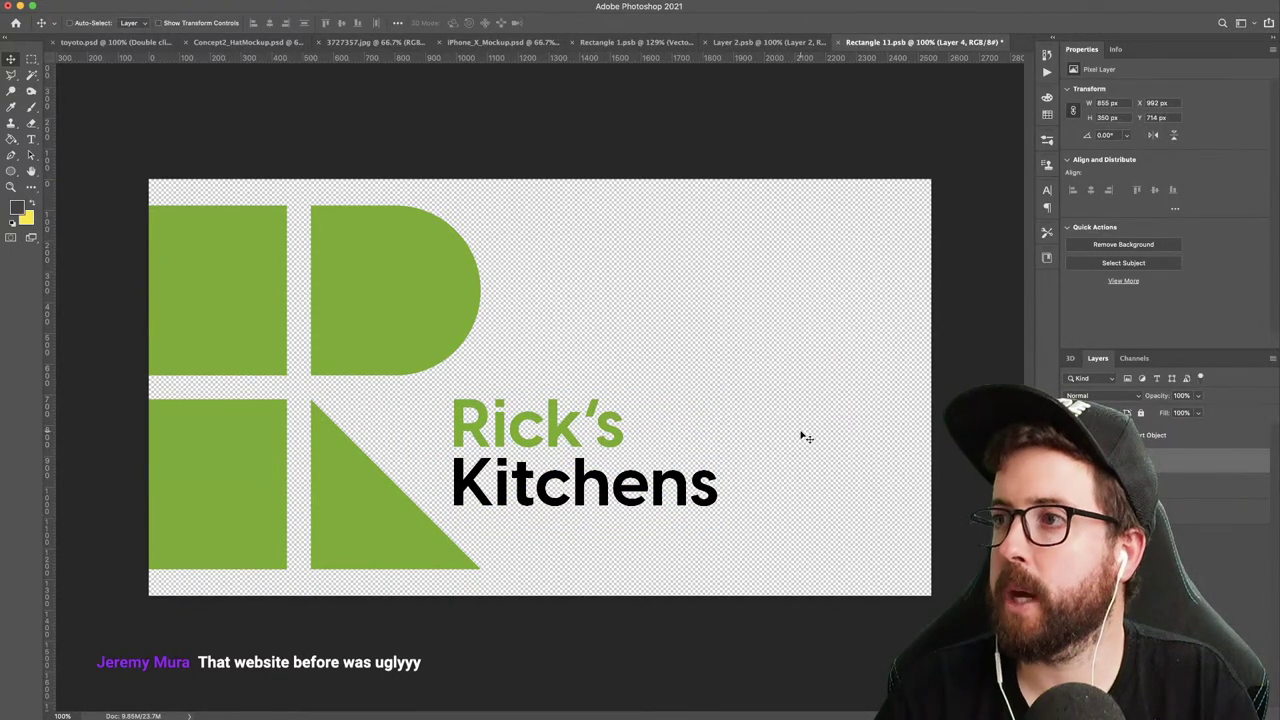
{"action": "key", "text": "super+s"}
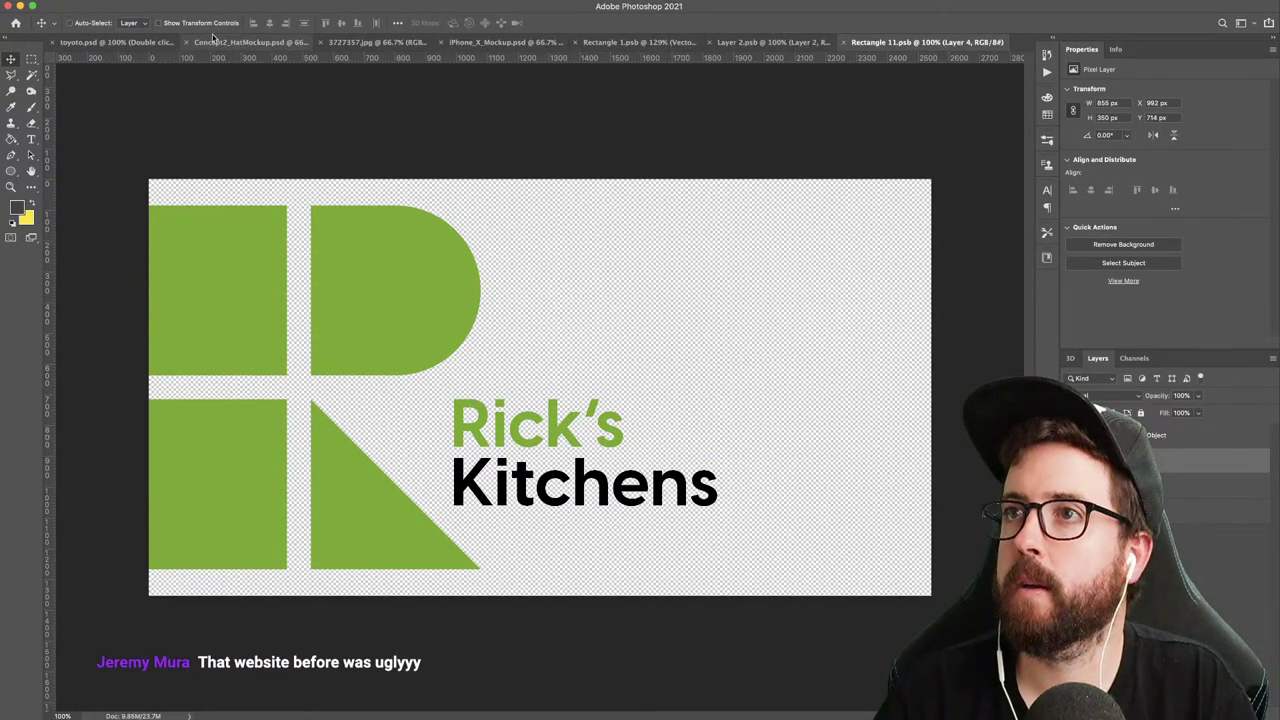
{"action": "left_click", "coordinate": [125, 42]}
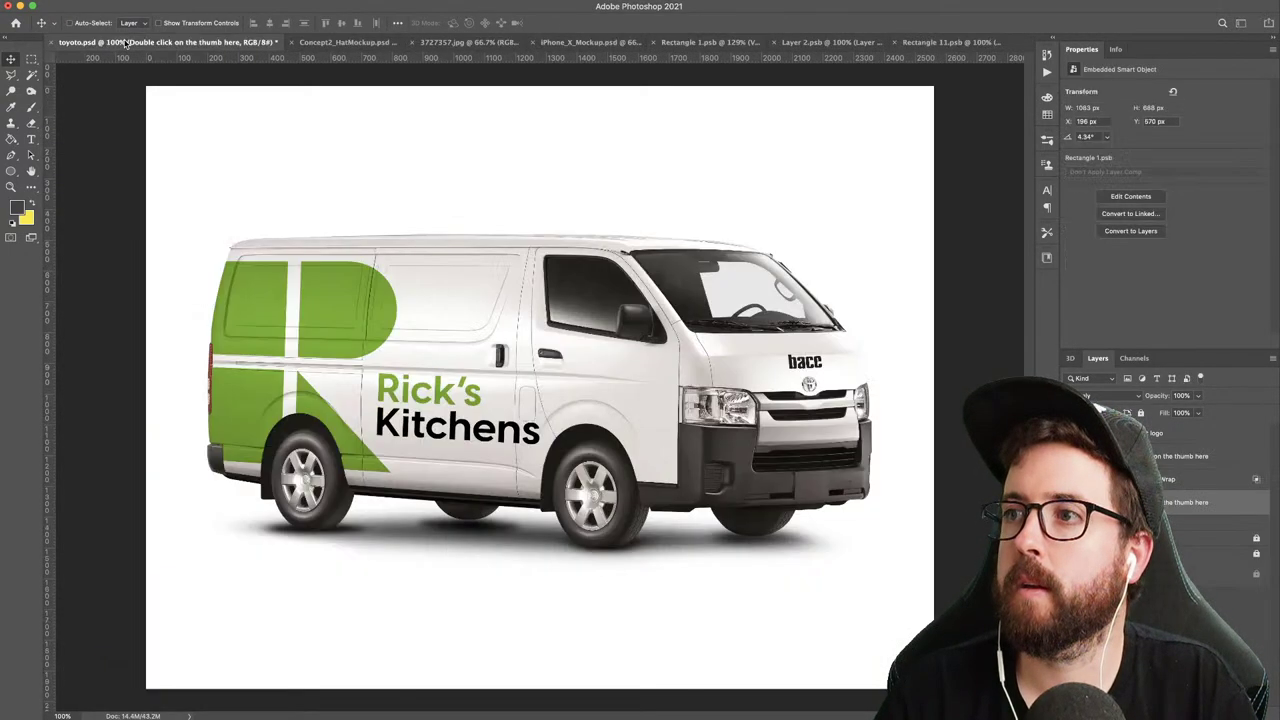
- Shrink the Rick's Kitchens wordmark to about 75% (641 × 262 px), save, and check it on the van
{"action": "left_click", "coordinate": [955, 45]}
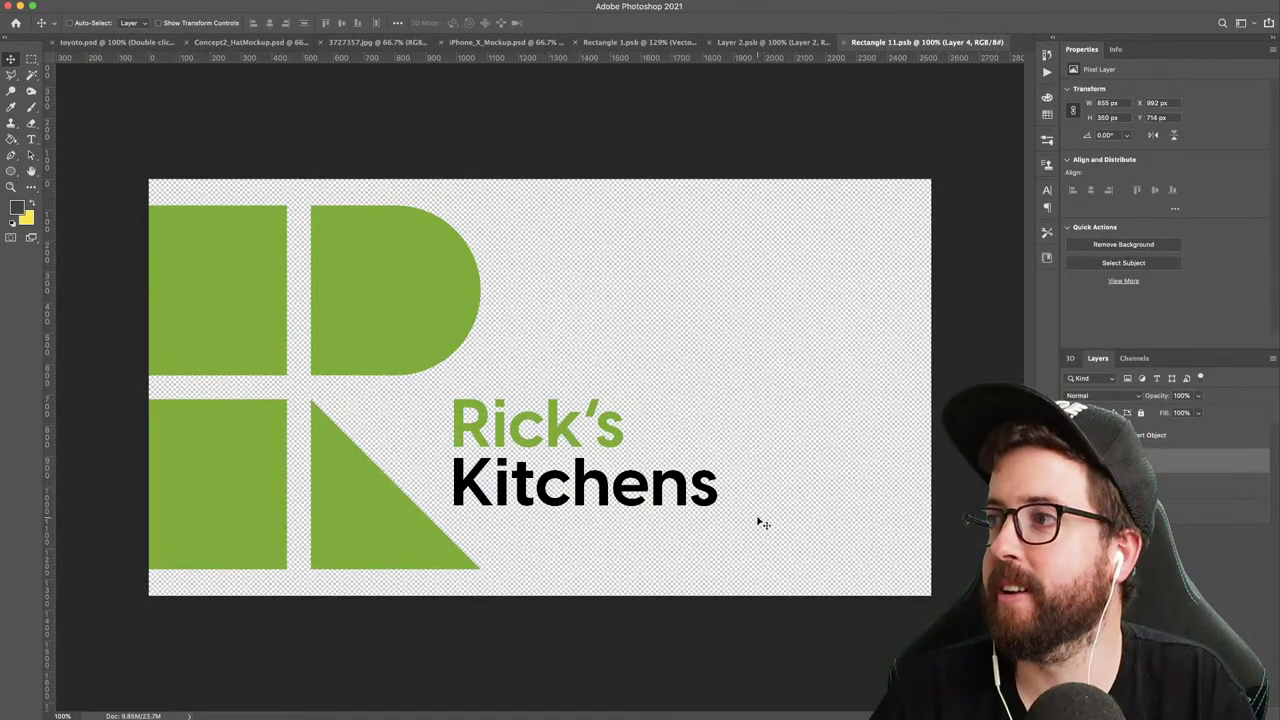
{"action": "key", "text": "super+t"}
{"action": "left_click_drag", "start_coordinate": [718, 508], "coordinate": [652, 481]}
{"action": "key", "text": "Return"}
{"action": "key", "text": "super+s"}
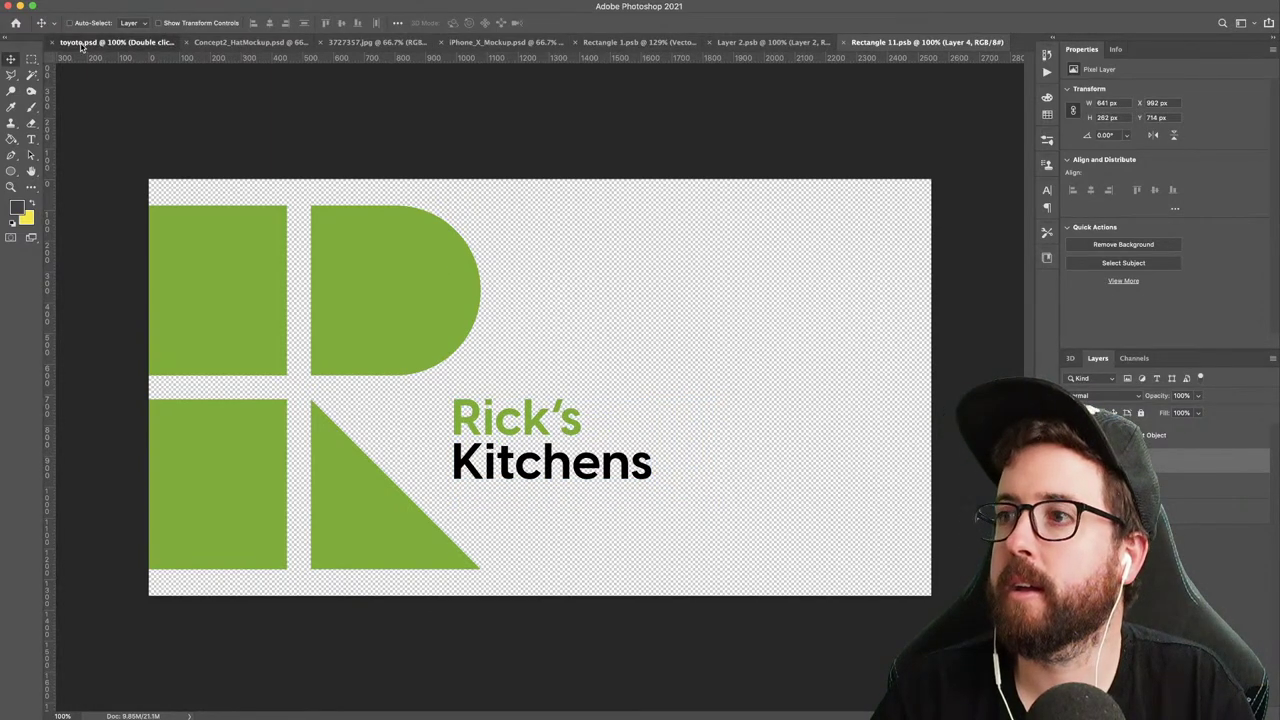
{"action": "left_click", "coordinate": [84, 43]}
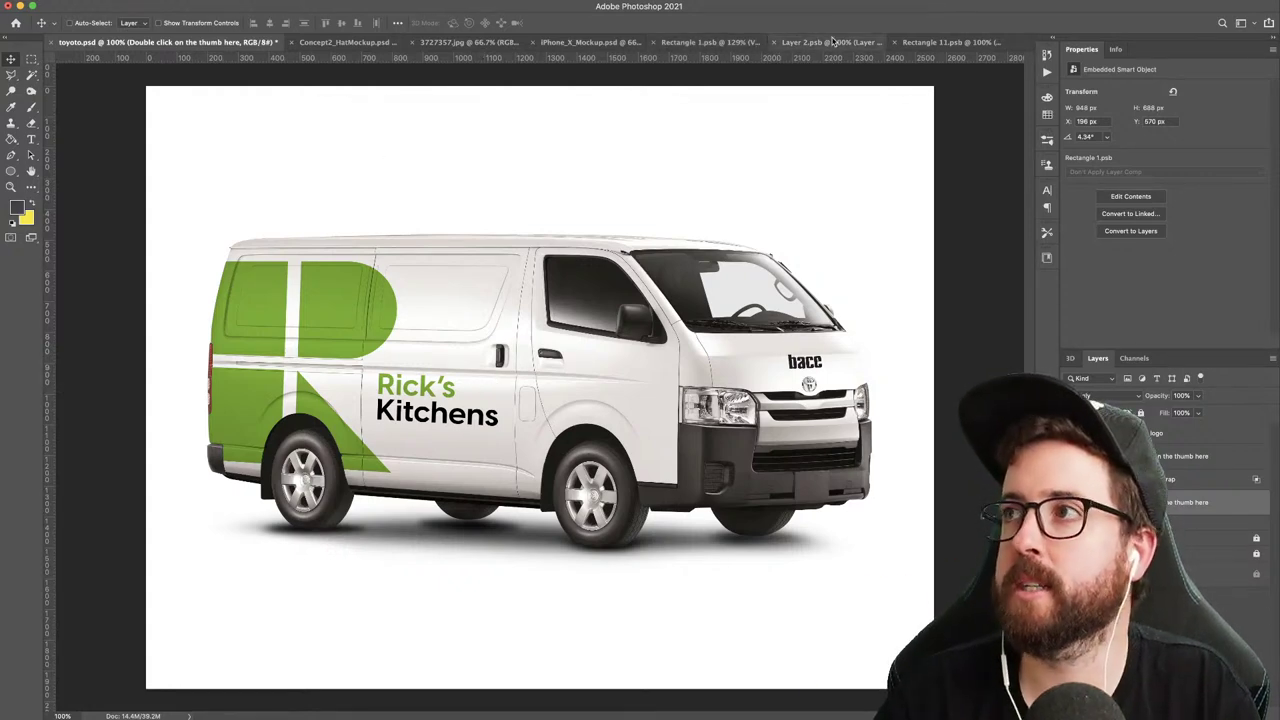
{"action": "left_click", "coordinate": [940, 43]}
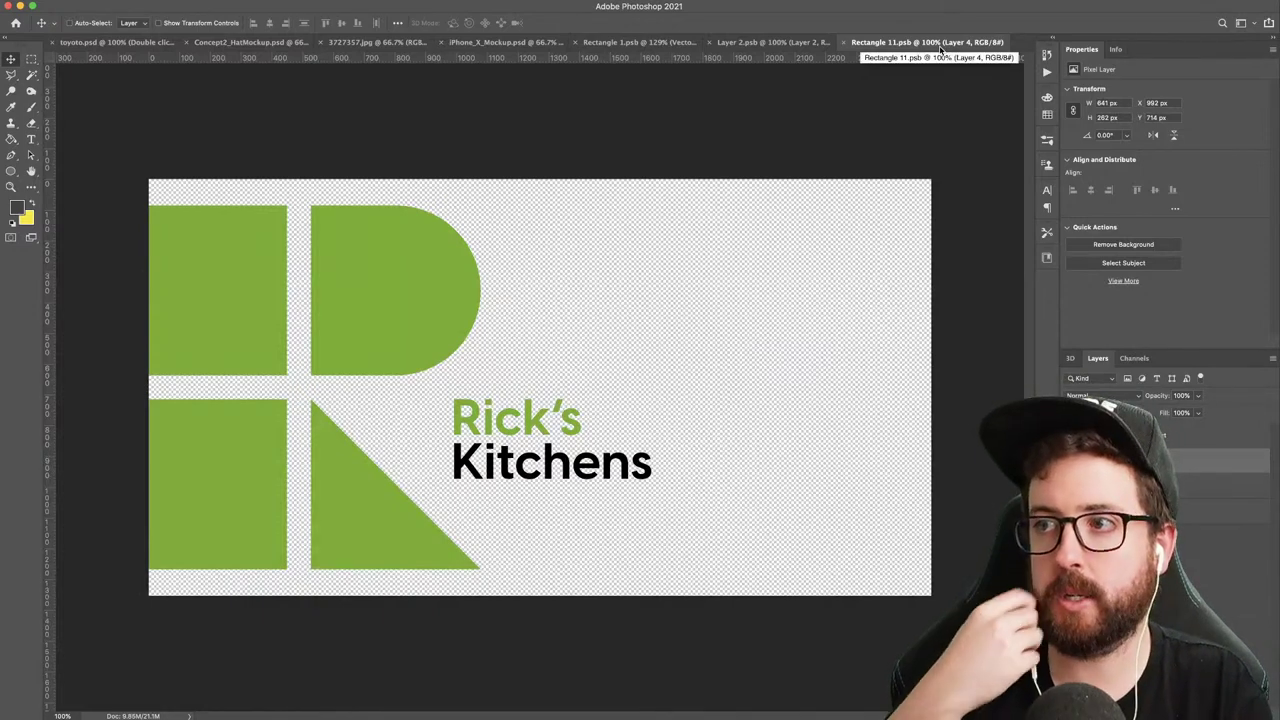
- Type the phone number on a new text line beneath Kitchens
{"action": "key", "text": "t"}
{"action": "left_click", "coordinate": [552, 525]}
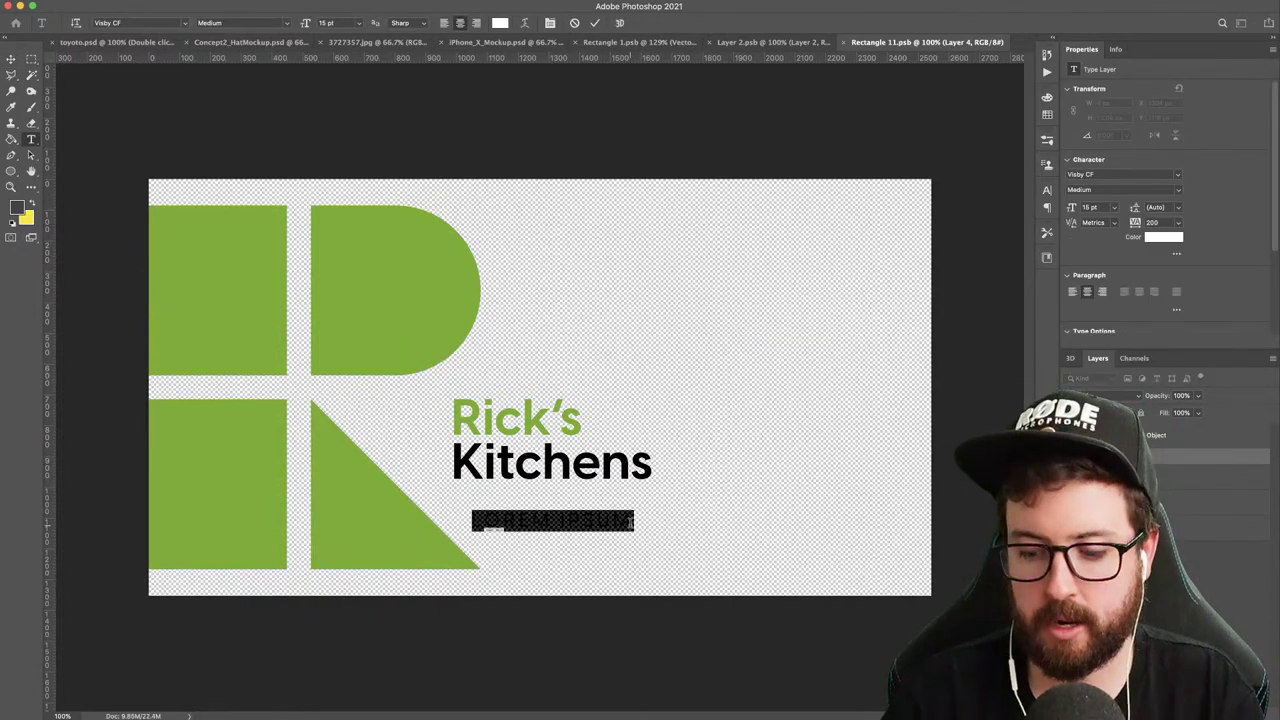
{"action": "key", "text": "BackSpace"}
{"action": "type", "text": "042"}
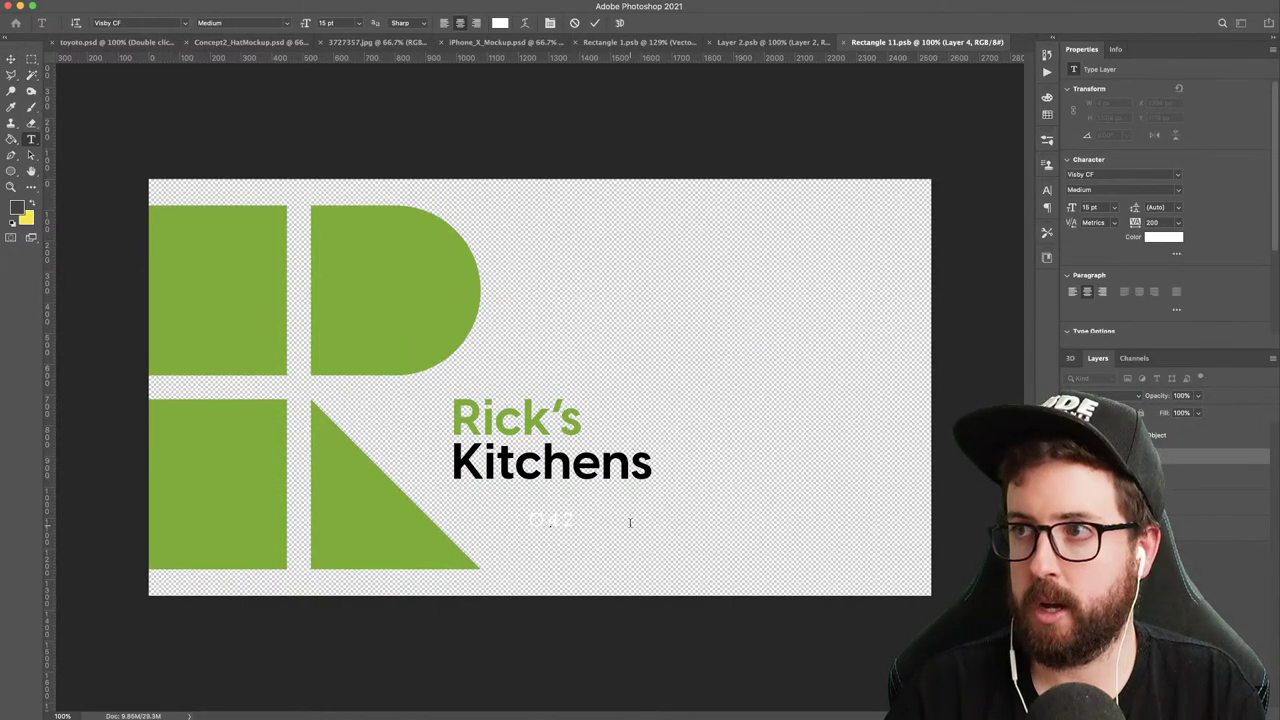
{"action": "key", "text": "BackSpace"}
{"action": "type", "text": "12"}
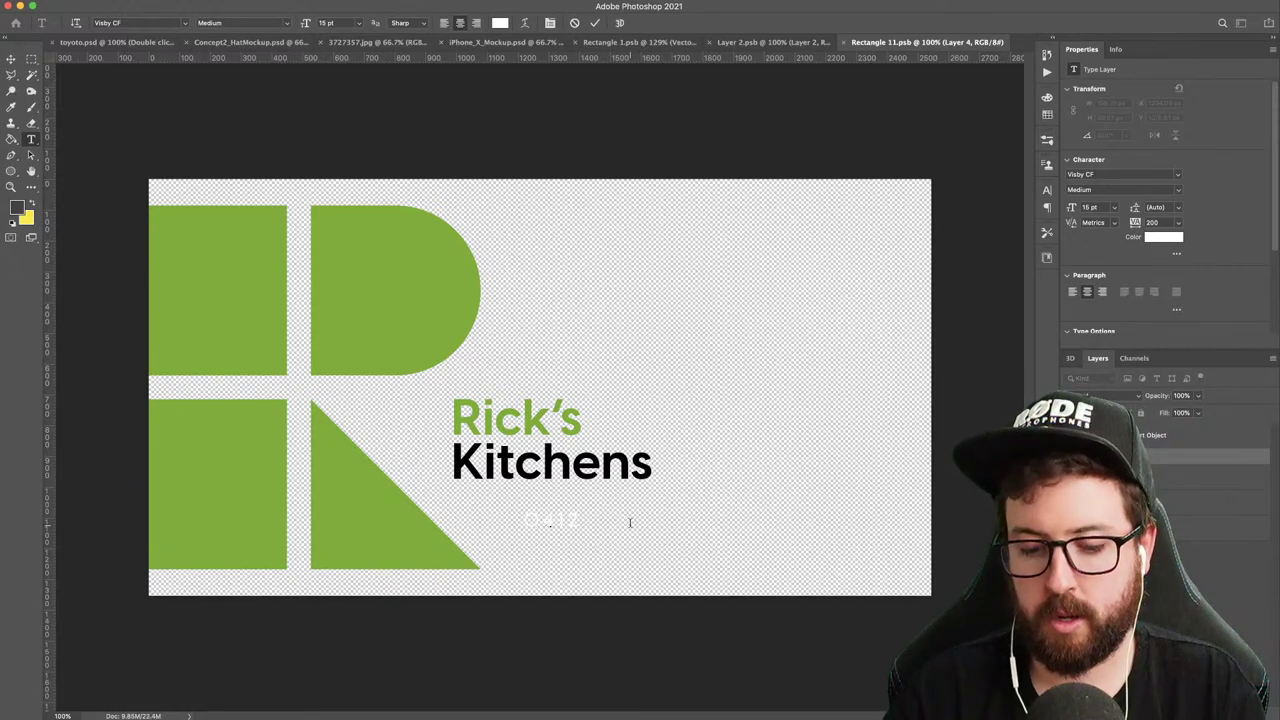
{"action": "type", "text": " 345"}
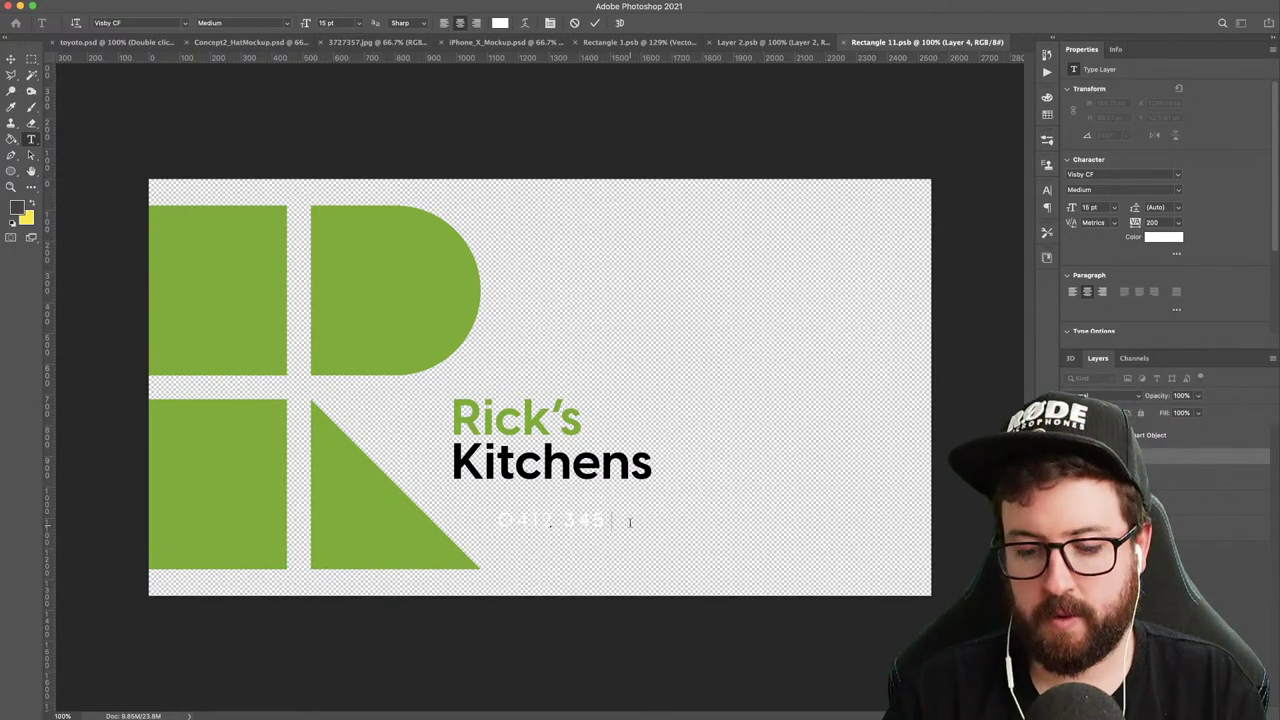
{"action": "type", "text": " 678"}
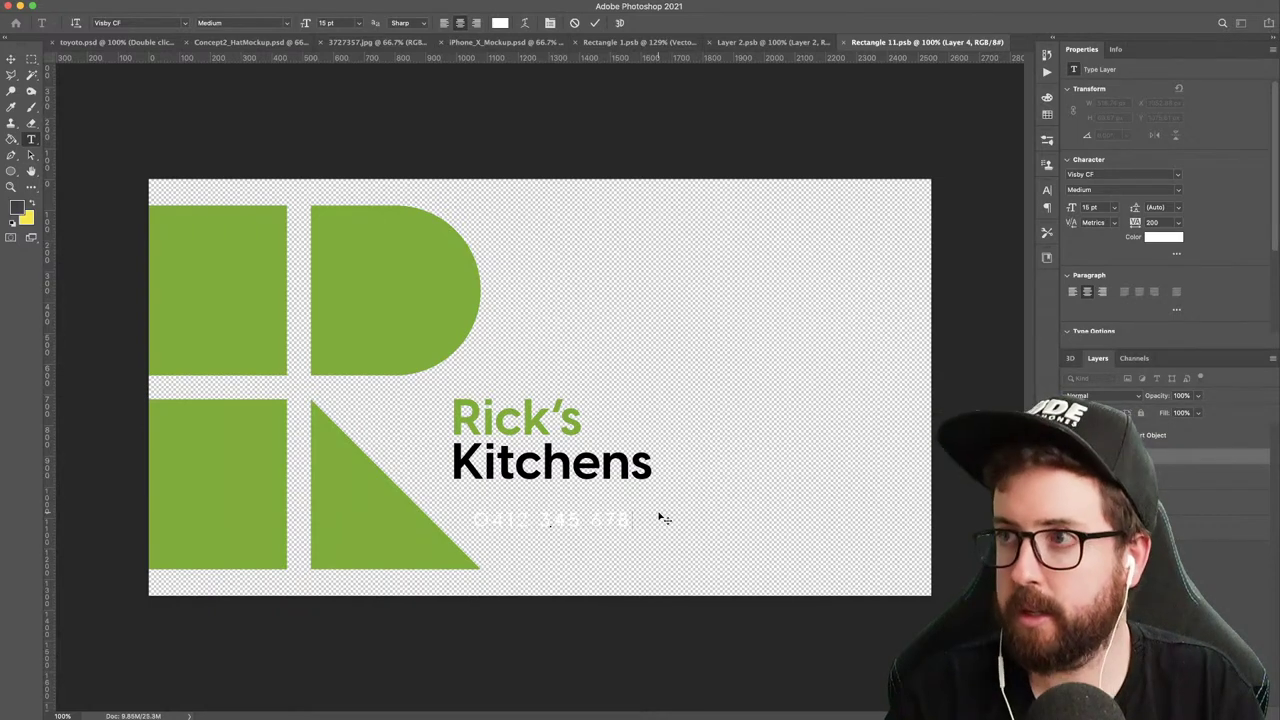
- Give the phone number tracking 0, black colour sampled from Kitchens, and Extra Bold weight
{"action": "key", "text": "super+a"}
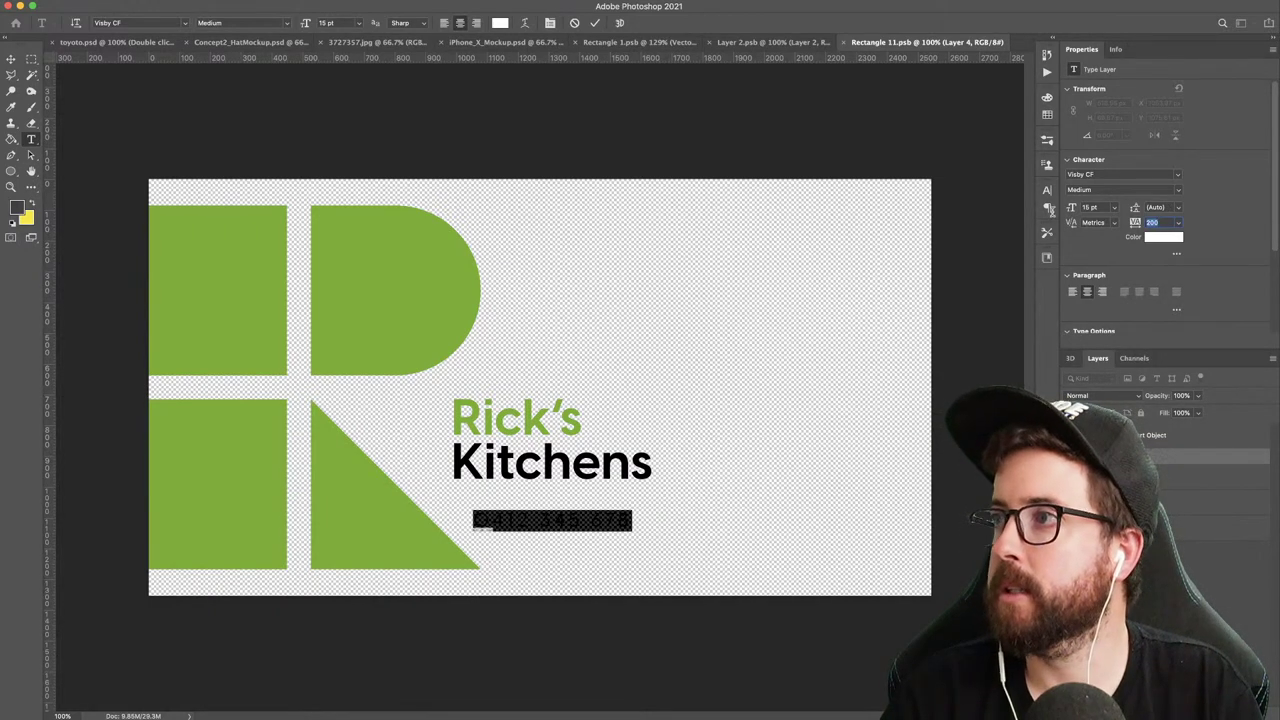
{"action": "type", "text": "0"}
{"action": "key", "text": "Return"}
{"action": "left_click", "coordinate": [1163, 237]}
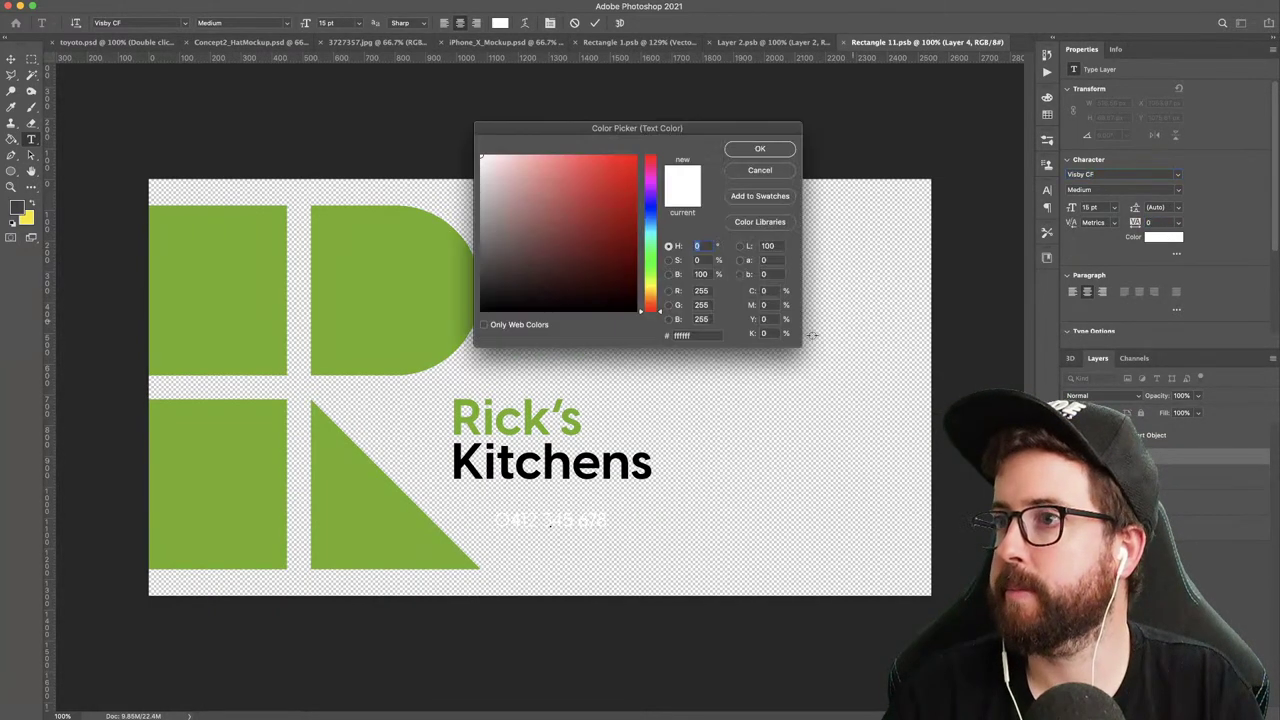
{"action": "left_click", "coordinate": [568, 464]}
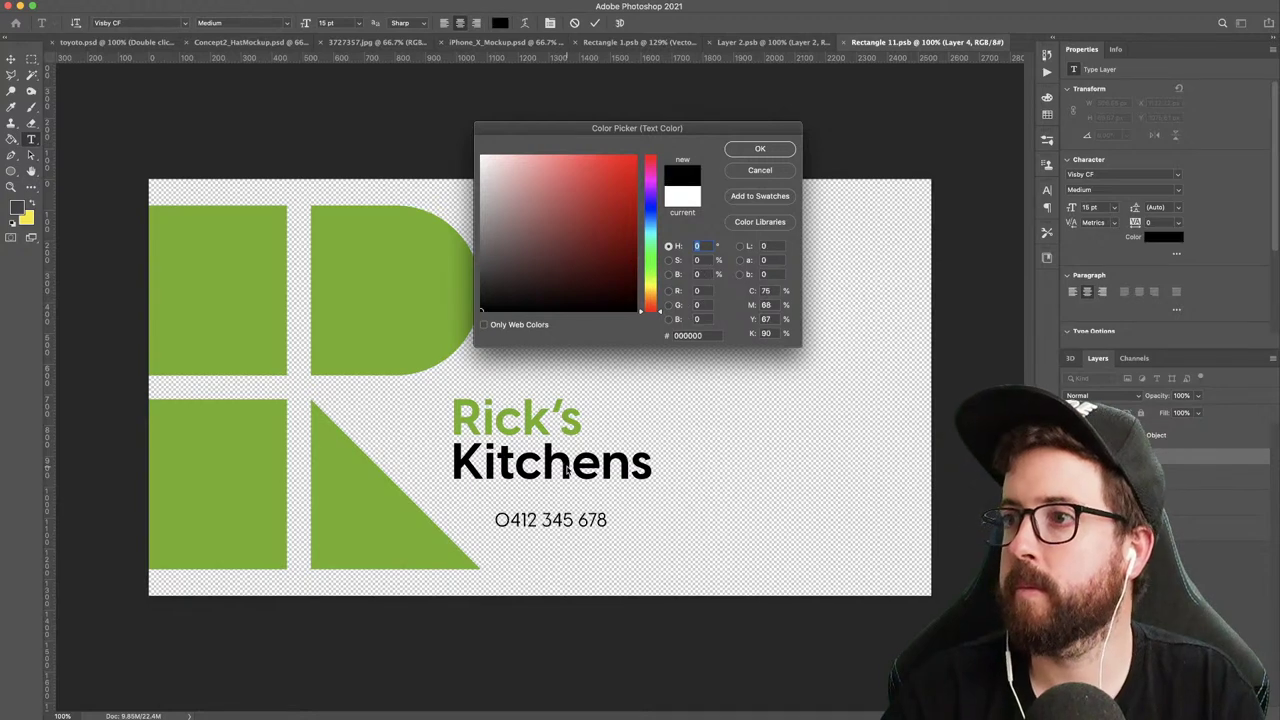
{"action": "key", "text": "Return"}
{"action": "left_click", "coordinate": [288, 23]}
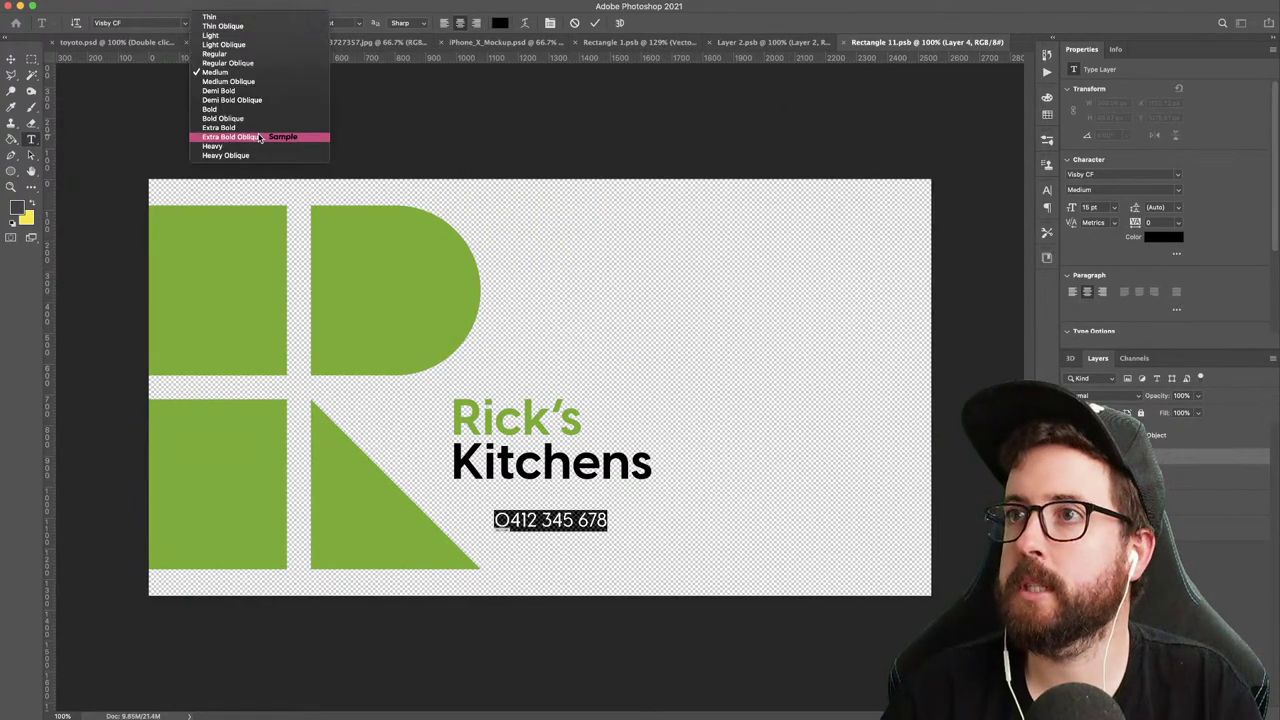
{"action": "left_click", "coordinate": [258, 128]}
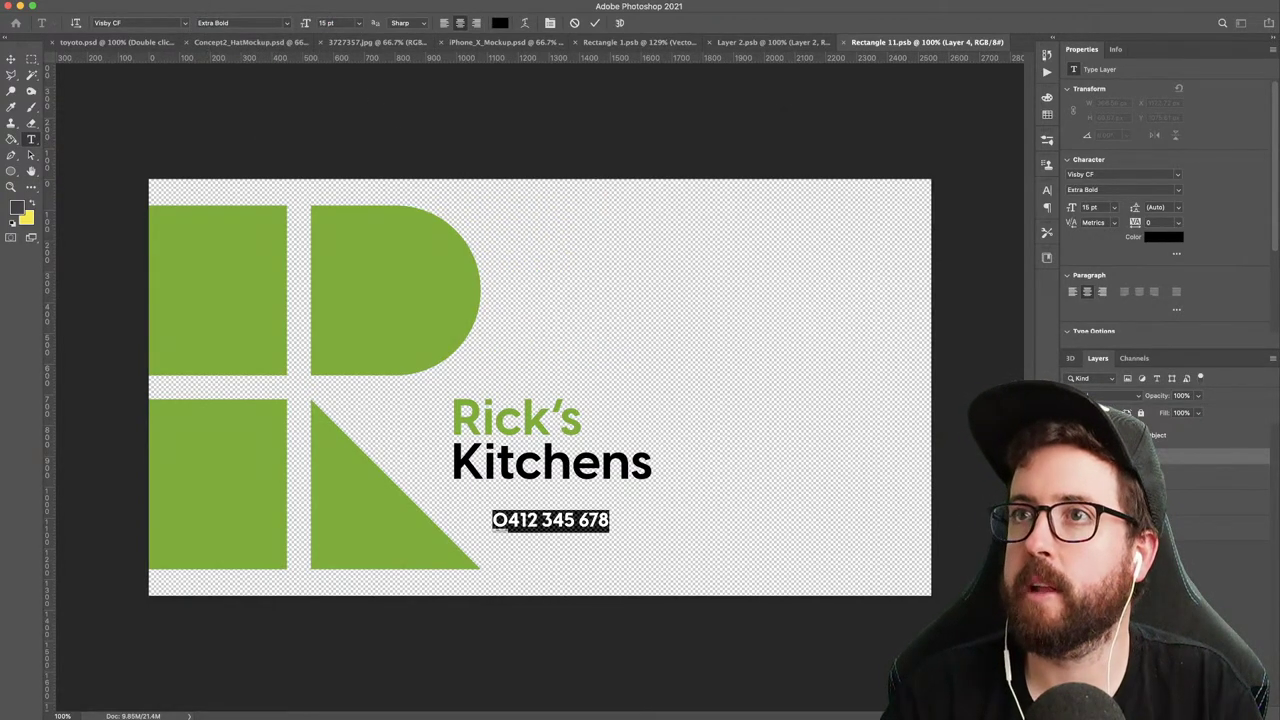
- Enlarge the phone number, save the wrap artwork, and view it on the toyoto.psd van mockup
{"action": "left_click", "coordinate": [12, 60]}
{"action": "key", "text": "super+t"}
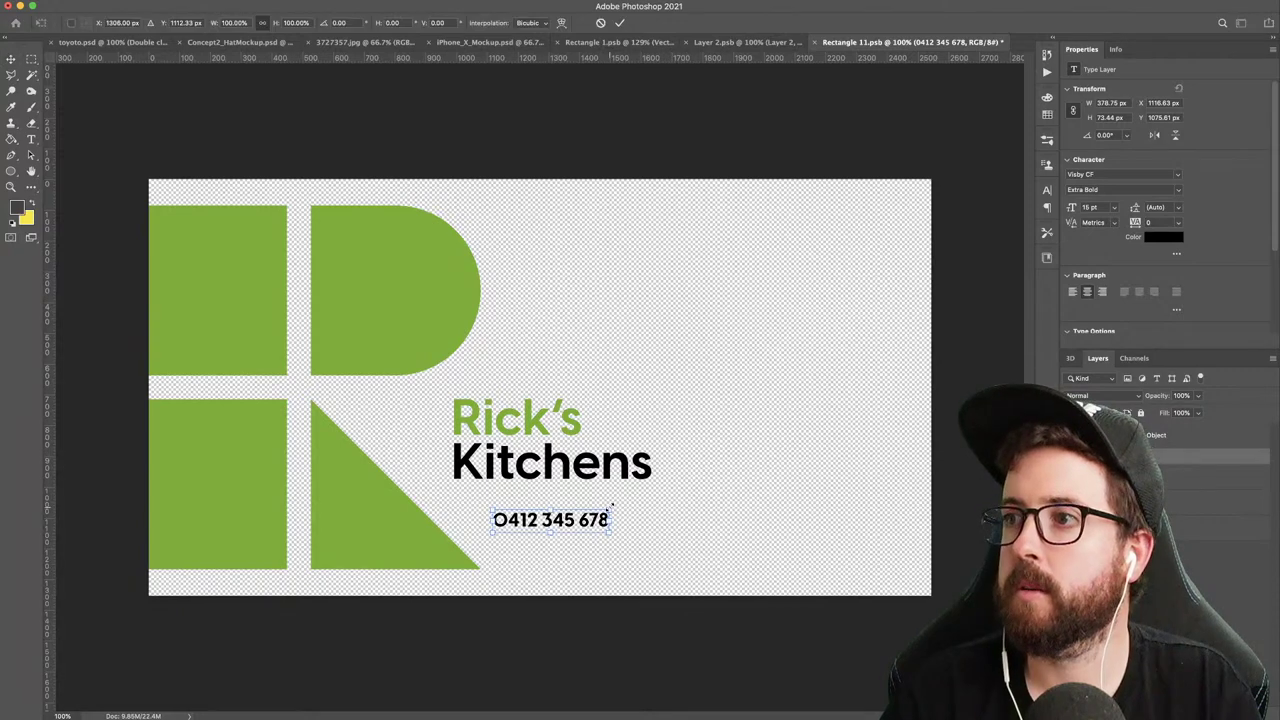
{"action": "left_click_drag", "start_coordinate": [610, 507], "coordinate": [537, 500]}
{"action": "key", "text": "Return"}
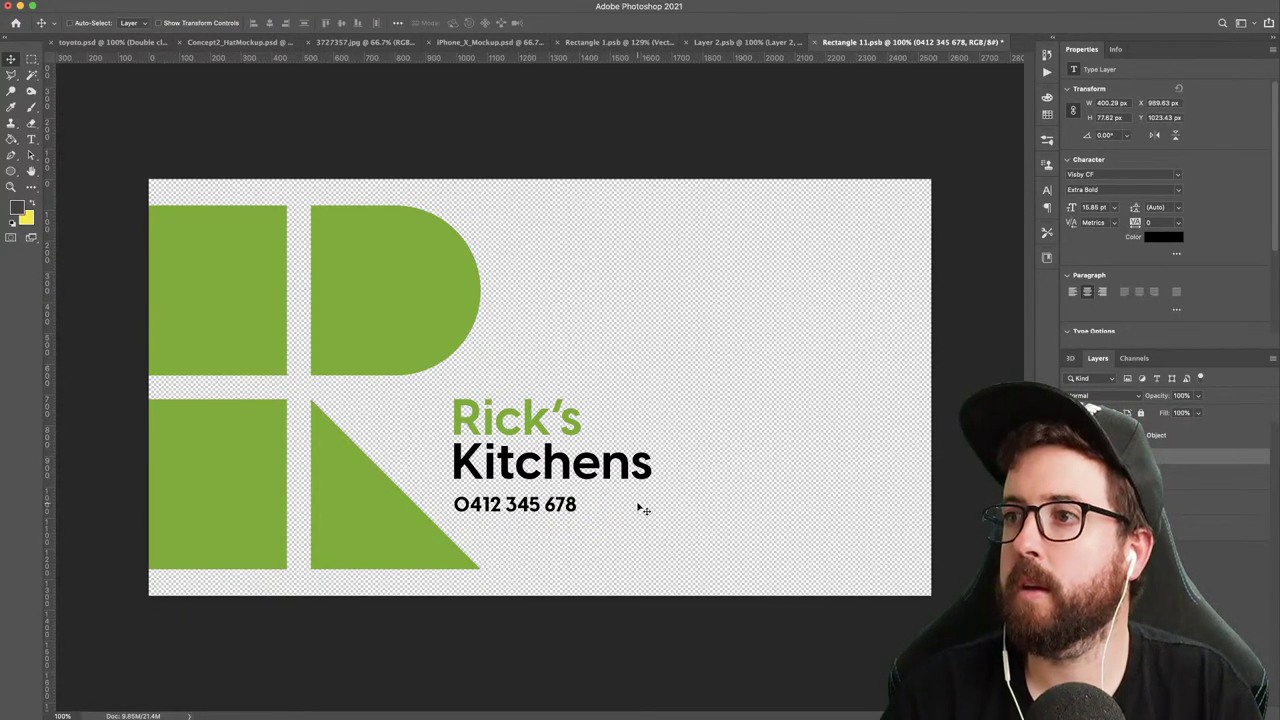
{"action": "key", "text": "super+s"}
{"action": "left_click", "coordinate": [110, 42]}
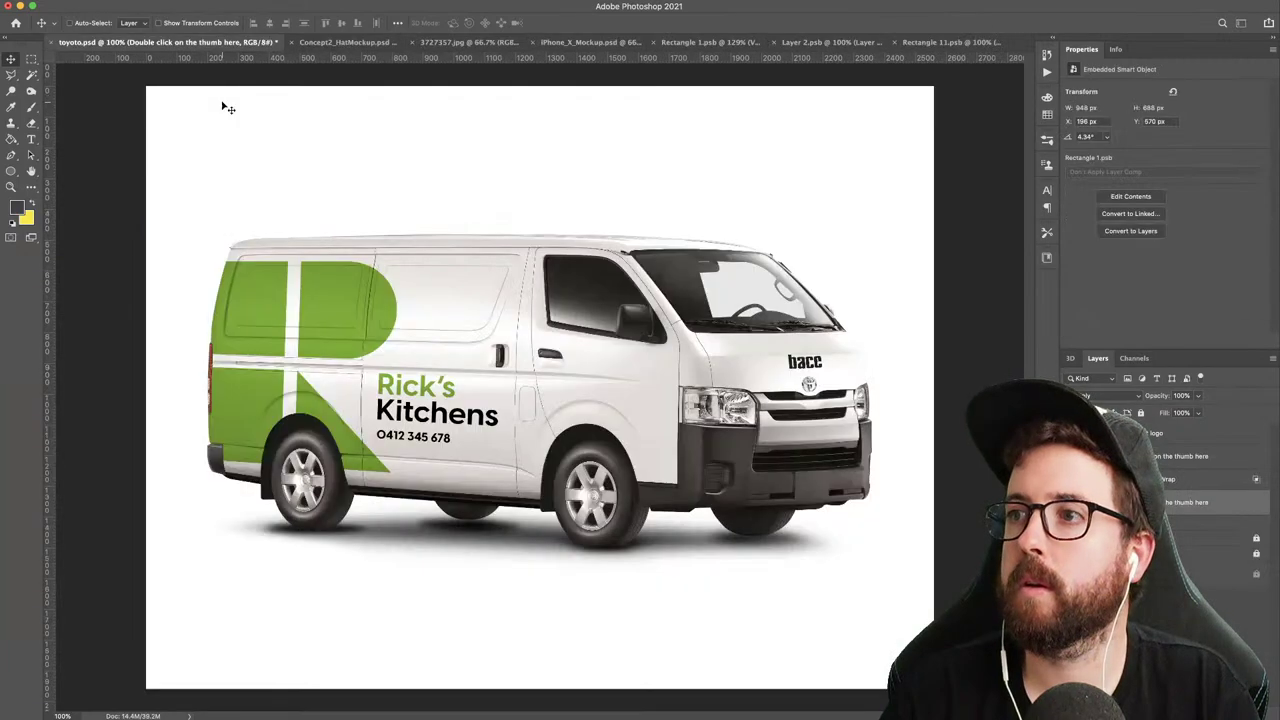
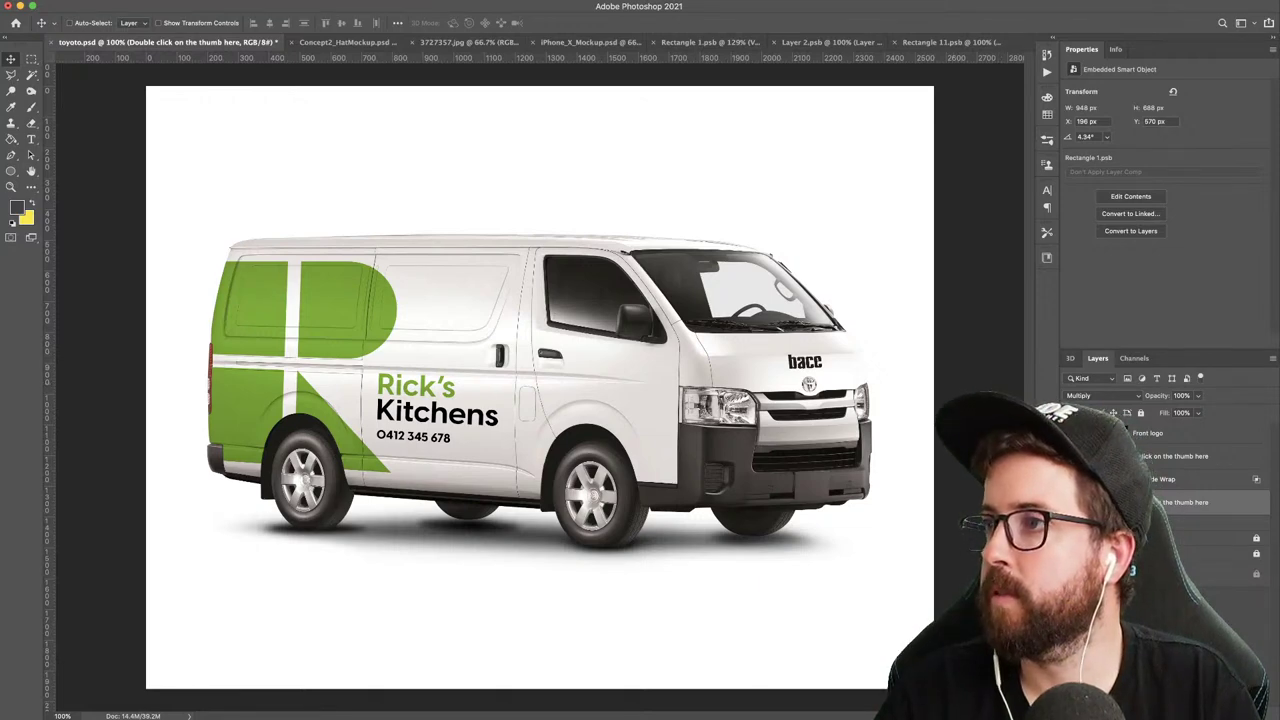
- Open the hood's Front logo smart object for editing, dismissing the missing-assets warning
{"action": "left_click", "coordinate": [1071, 433]}
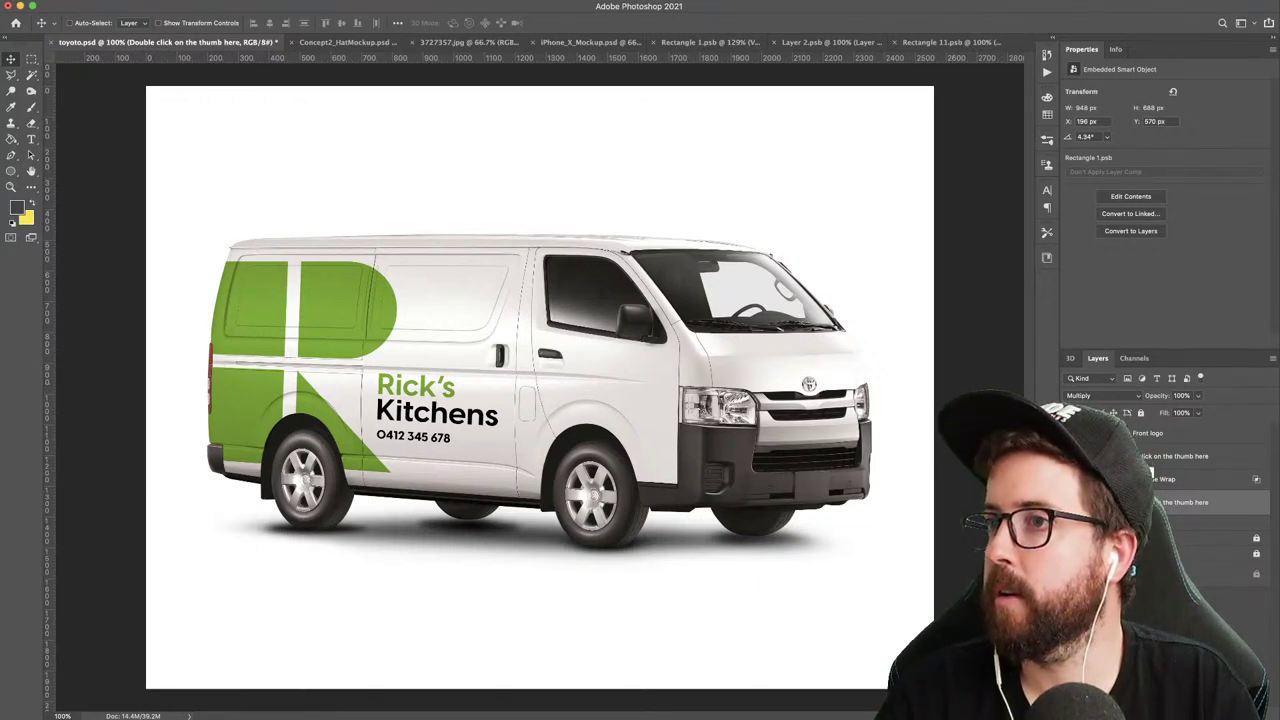
{"action": "double_click", "coordinate": [1108, 456]}
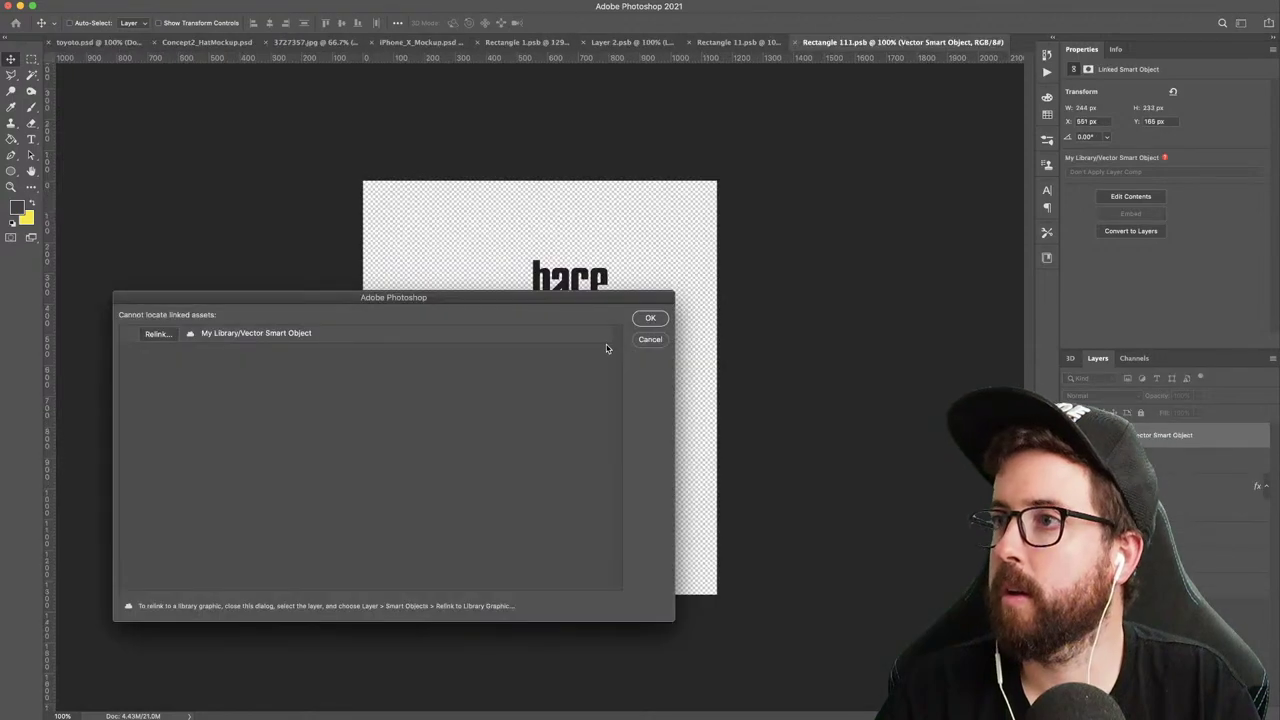
{"action": "left_click", "coordinate": [650, 318]}
- Copy the green R mark from Illustrator and paste it into the front logo file
{"action": "key", "text": "super+Tab"}
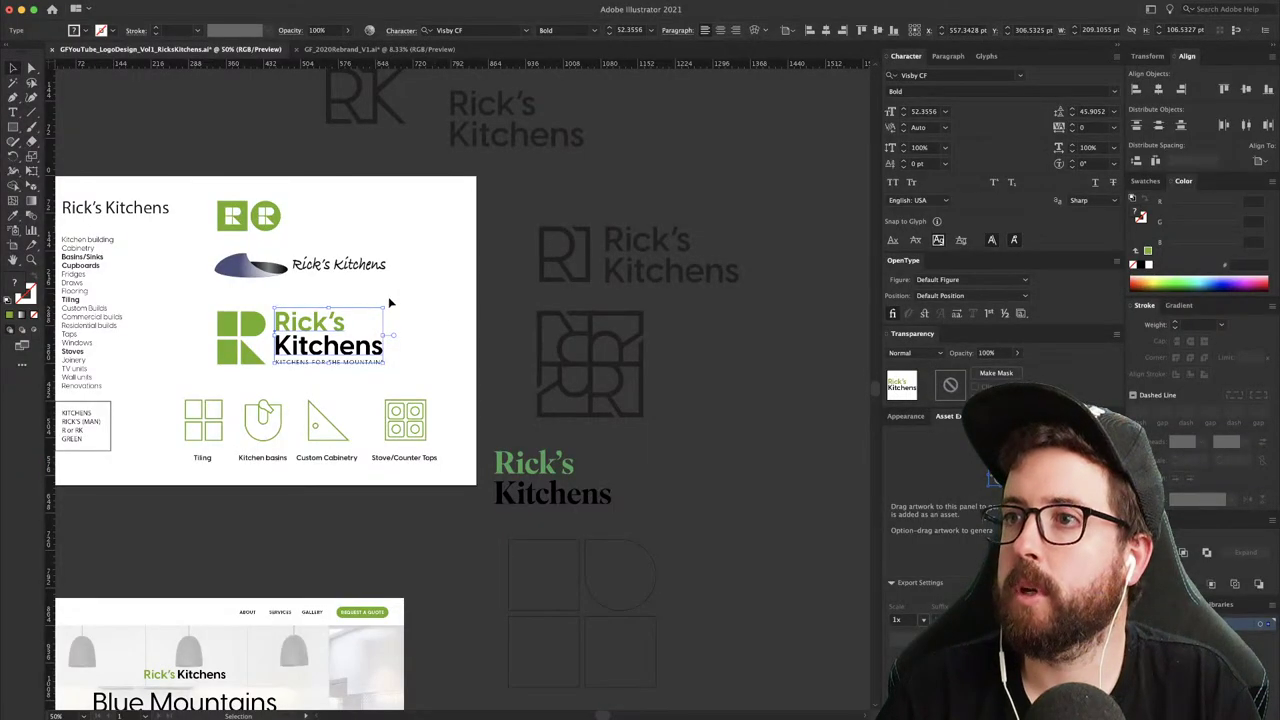
{"action": "left_click", "coordinate": [428, 377]}
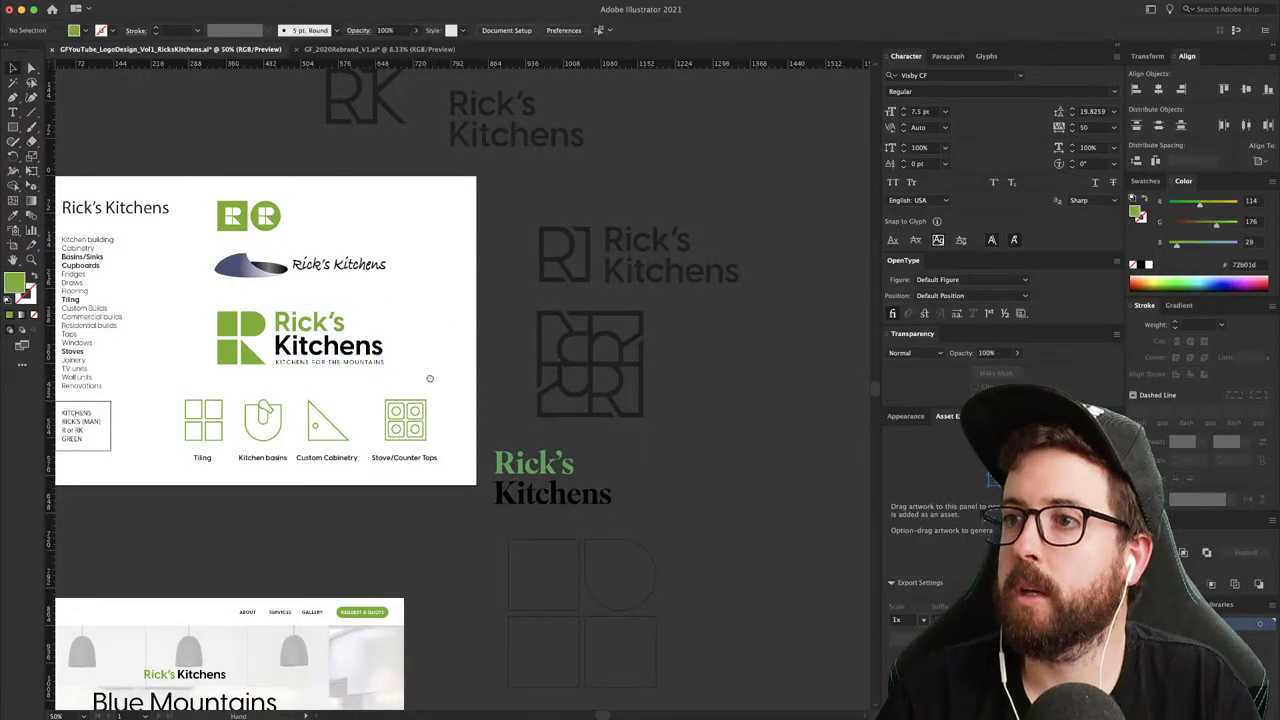
{"action": "left_click_drag", "start_coordinate": [414, 402], "coordinate": [512, 373]}
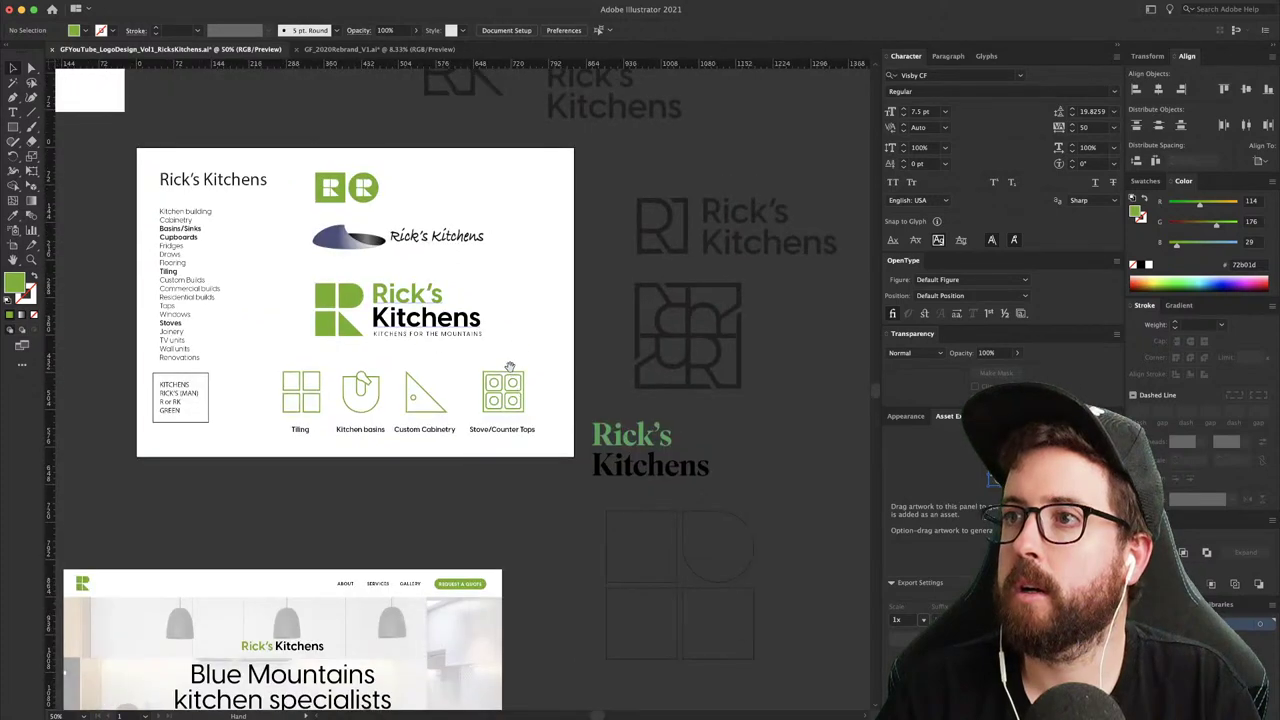
{"action": "left_click", "coordinate": [349, 331]}
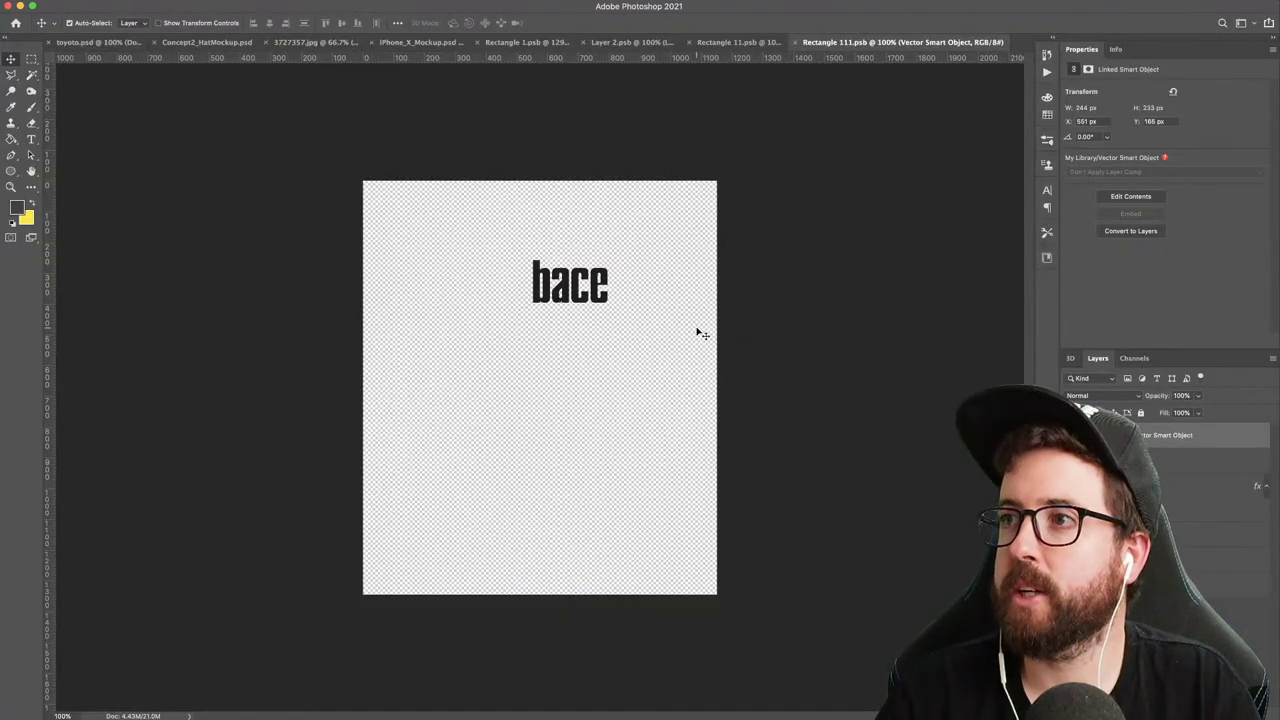
{"action": "key", "text": "super+v"}
{"action": "key", "text": "Return"}
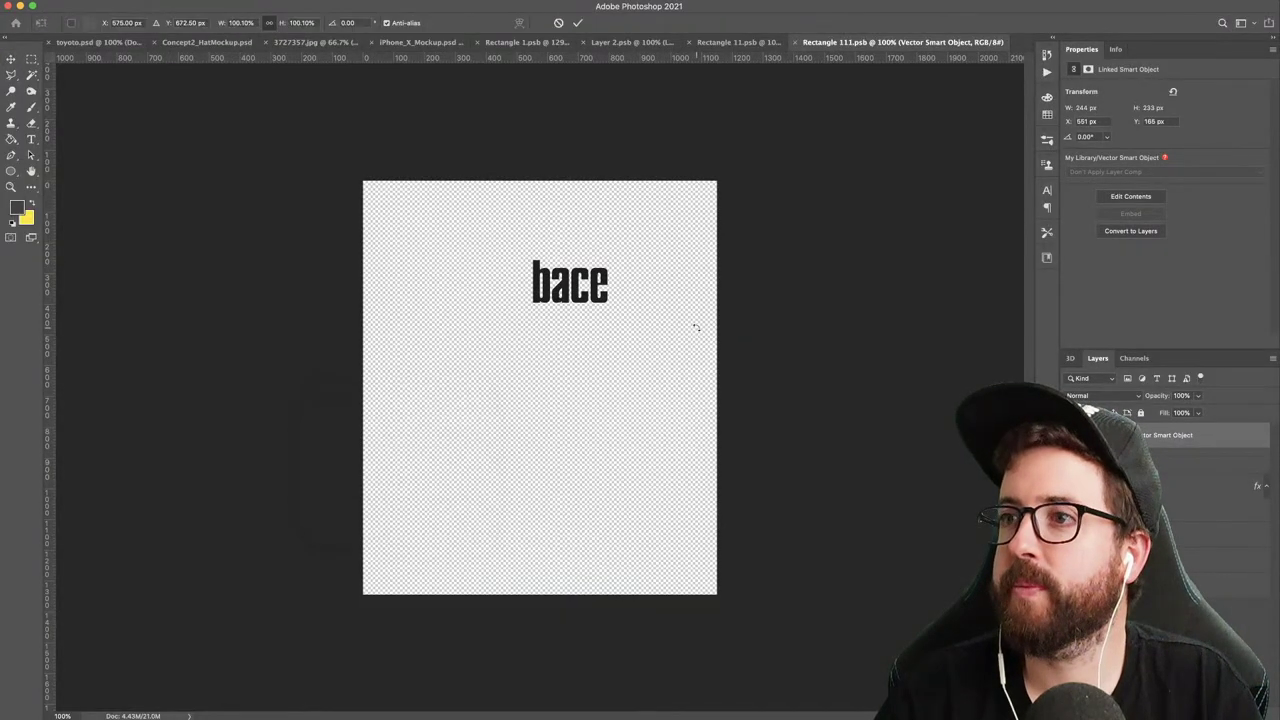
{"action": "key", "text": "Return"}
- Shrink the R over the placeholder, hide the old logo layer, and save to toyota.psd
{"action": "left_click_drag", "start_coordinate": [543, 351], "coordinate": [590, 252]}
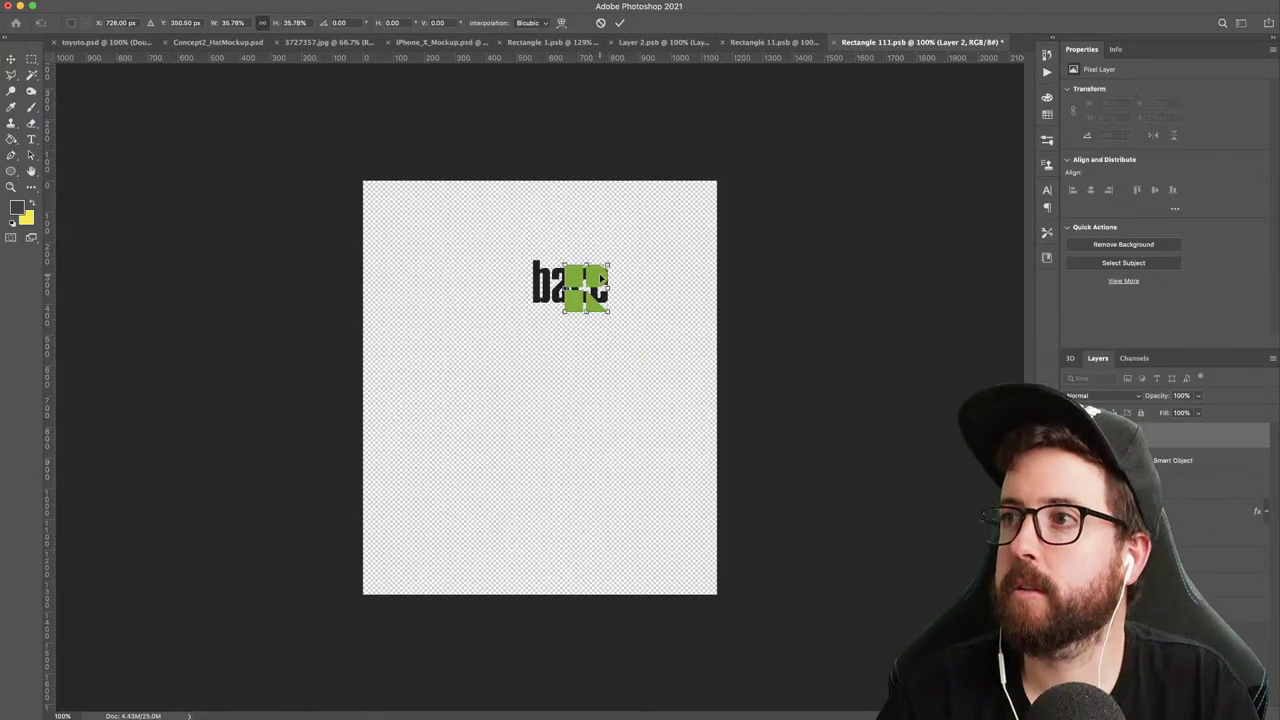
{"action": "left_click_drag", "start_coordinate": [599, 280], "coordinate": [589, 274]}
{"action": "key", "text": "Return"}
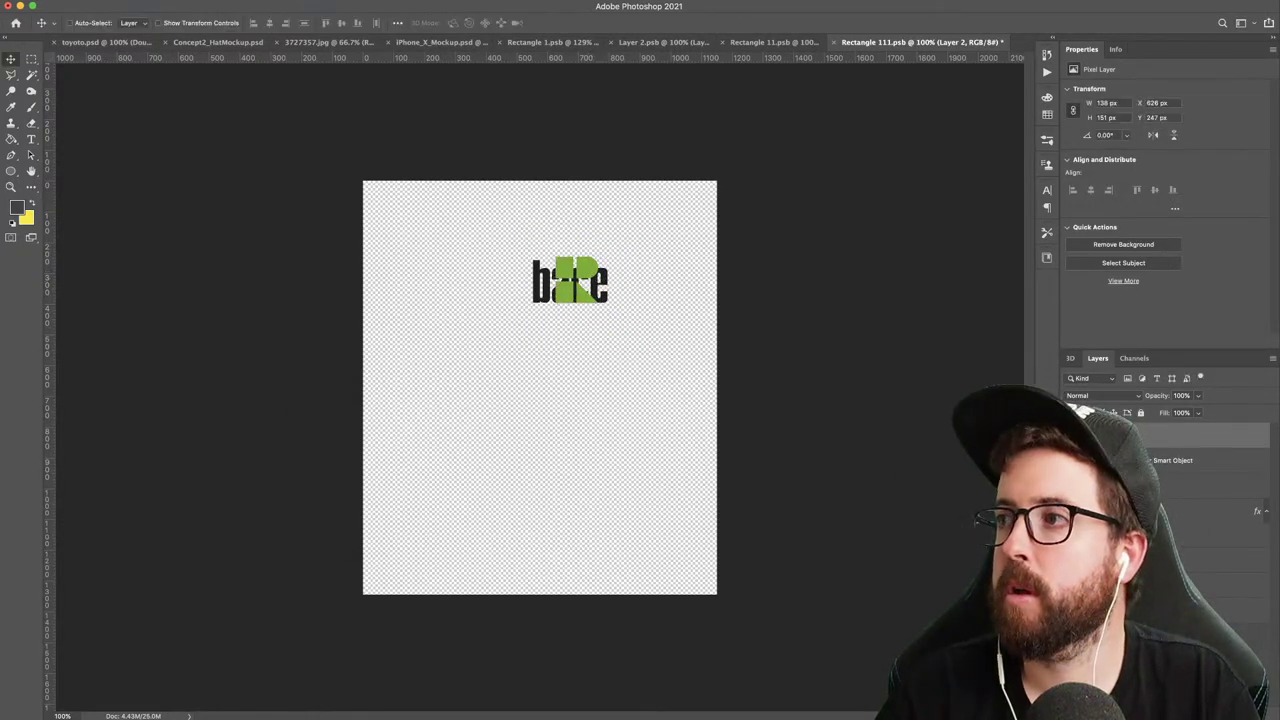
{"action": "left_click", "coordinate": [1072, 460]}
{"action": "key", "text": "super+s"}
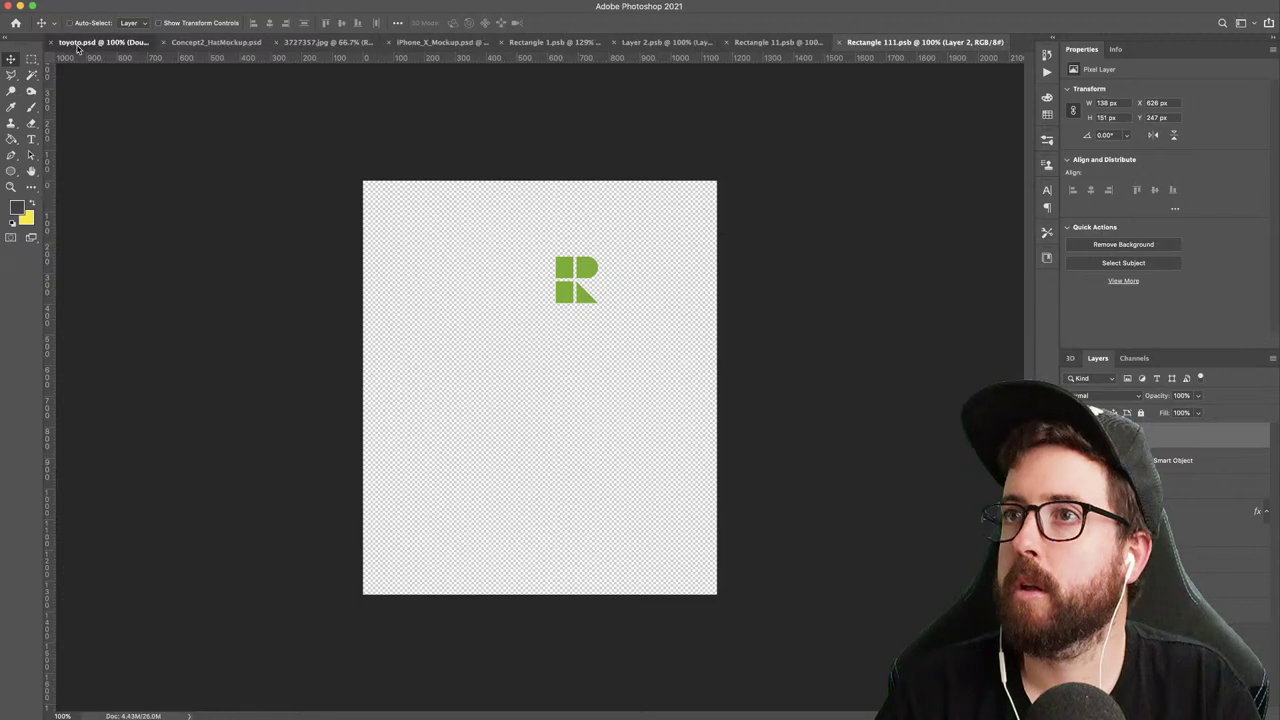
{"action": "left_click", "coordinate": [78, 44]}
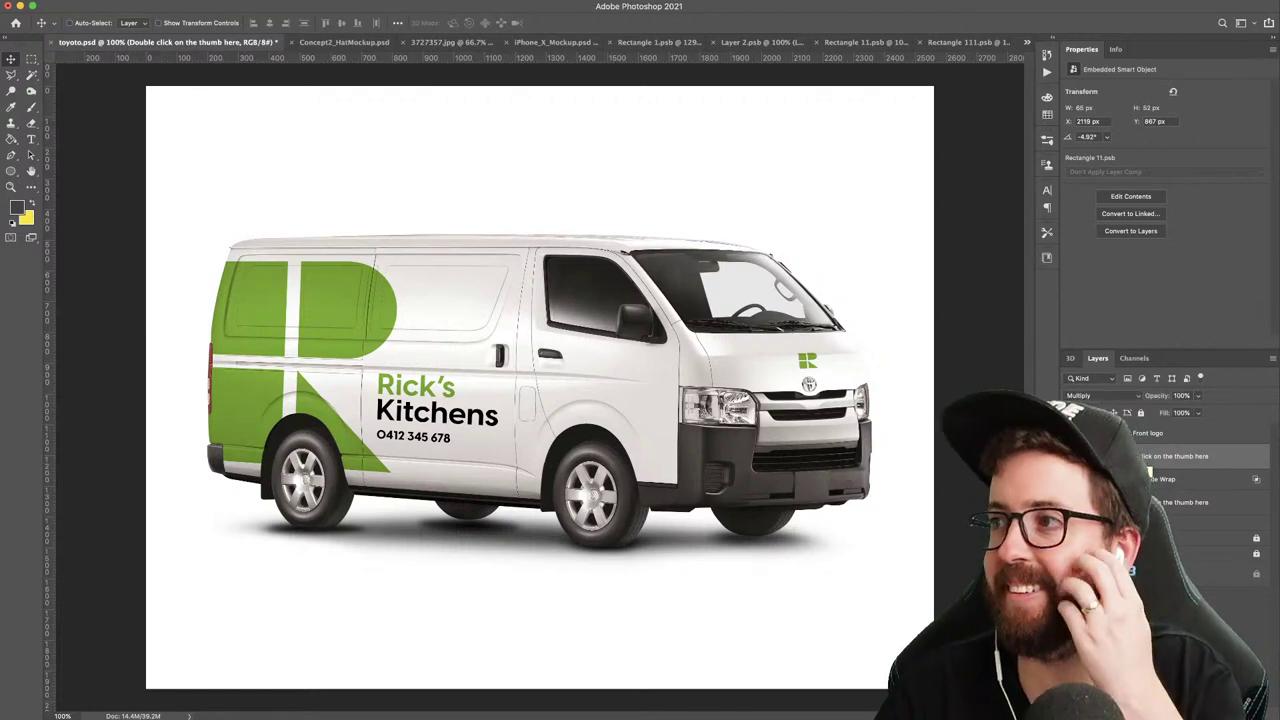
- Compare the van hood with and without the R logo, then return to the front logo file
{"action": "key", "text": "super+z"}
{"action": "key", "text": "super+shift+z"}
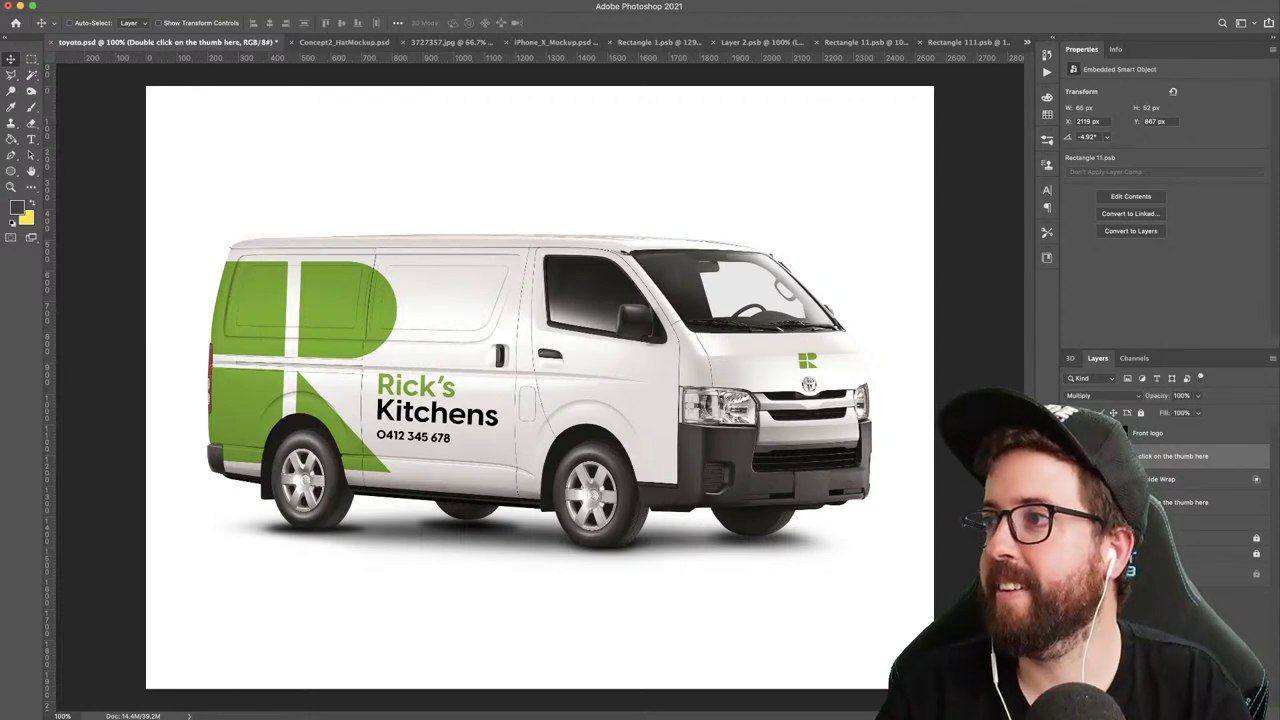
{"action": "key", "text": "ctrl+shift+Tab"}
- Copy the Rick's Kitchens wordmark from Illustrator and paste it into Rectangle 111.psb
{"action": "key", "text": "super+Tab"}
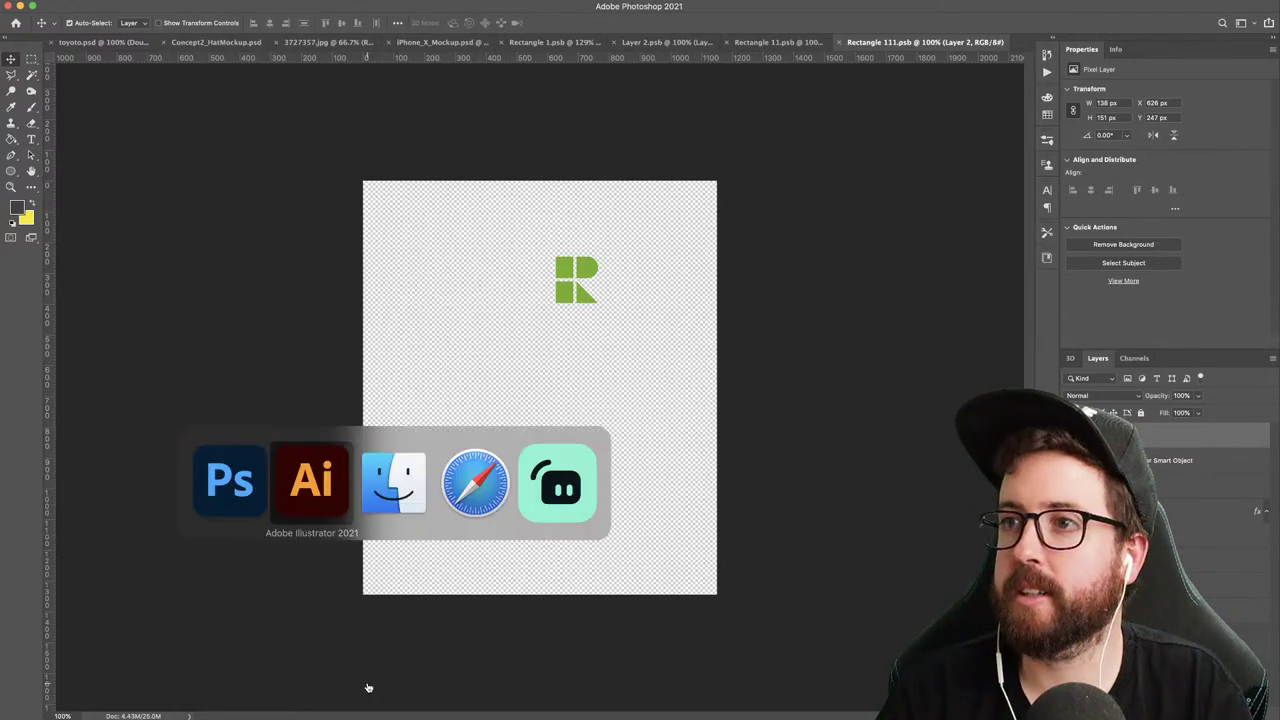
{"action": "scroll", "coordinate": [224, 568], "scroll_direction": "down", "scroll_amount": 5}
{"action": "scroll", "coordinate": [224, 568], "scroll_direction": "left", "scroll_amount": 3}
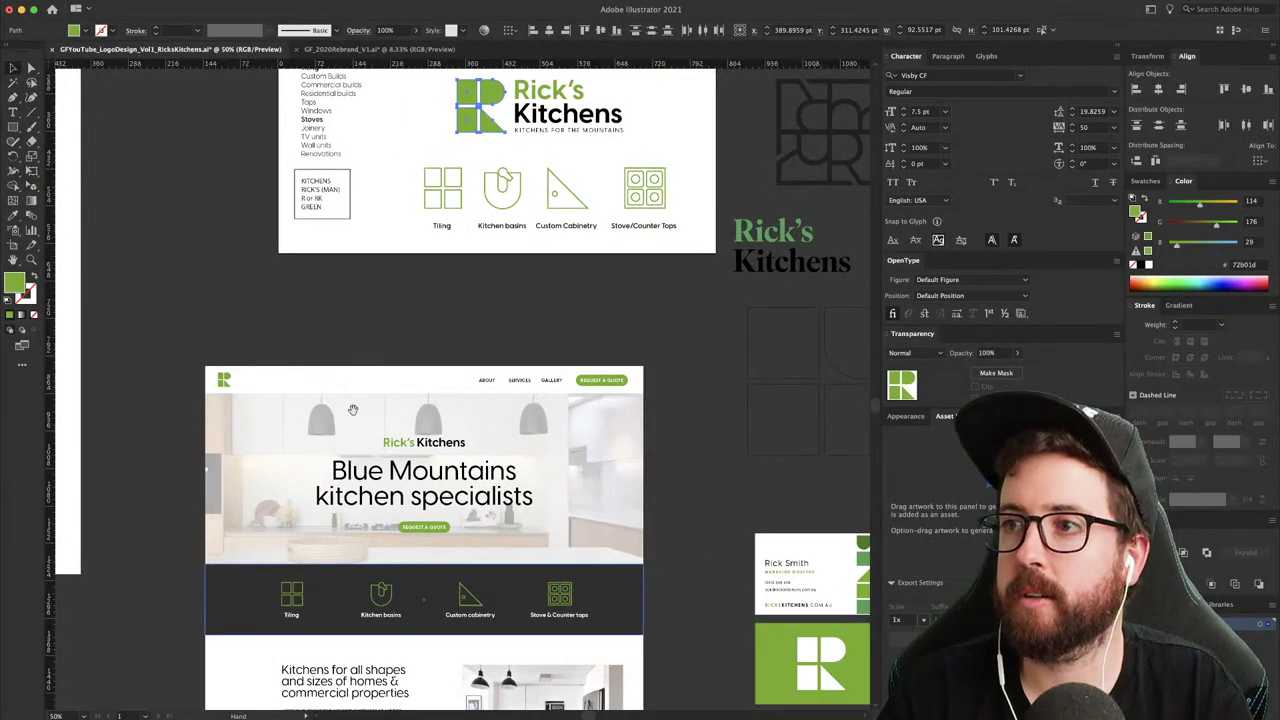
{"action": "left_click", "coordinate": [421, 449]}
{"action": "key", "text": "super+Tab"}
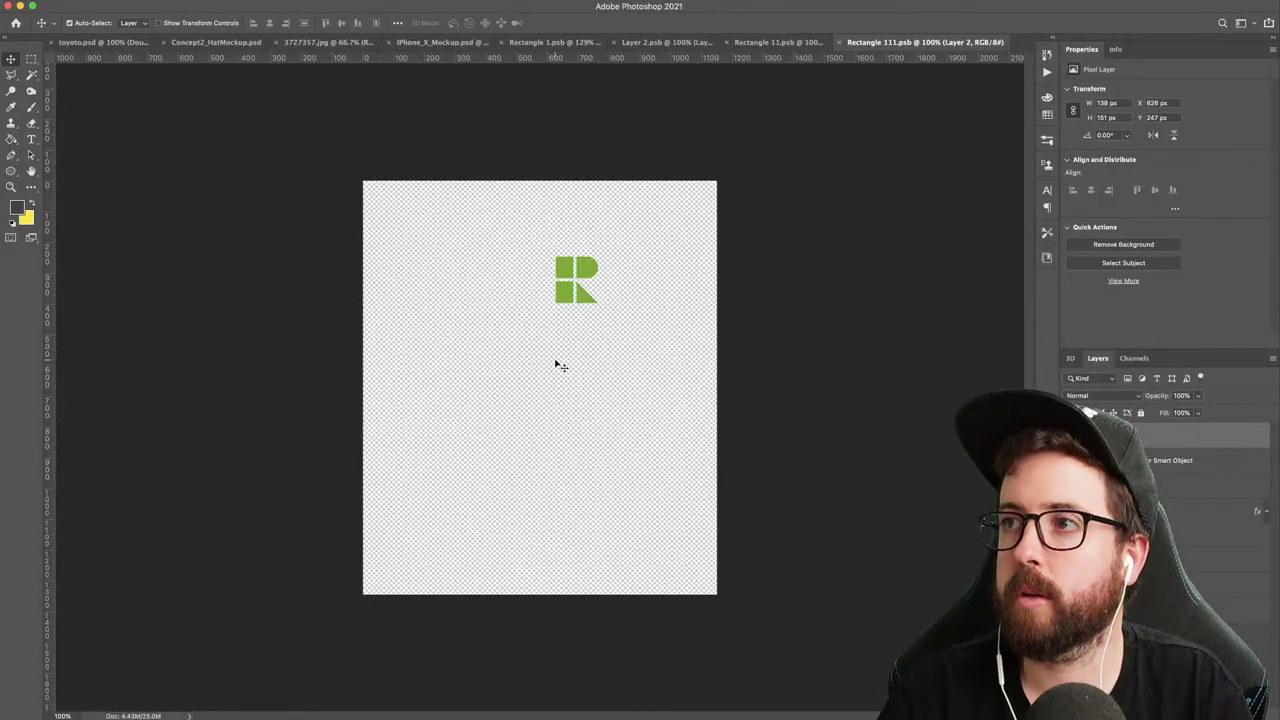
{"action": "key", "text": "super+v"}
{"action": "key", "text": "Return"}
- Place the wordmark over the R, save, and hide the Front logo on the van
{"action": "left_click_drag", "start_coordinate": [547, 390], "coordinate": [577, 293]}
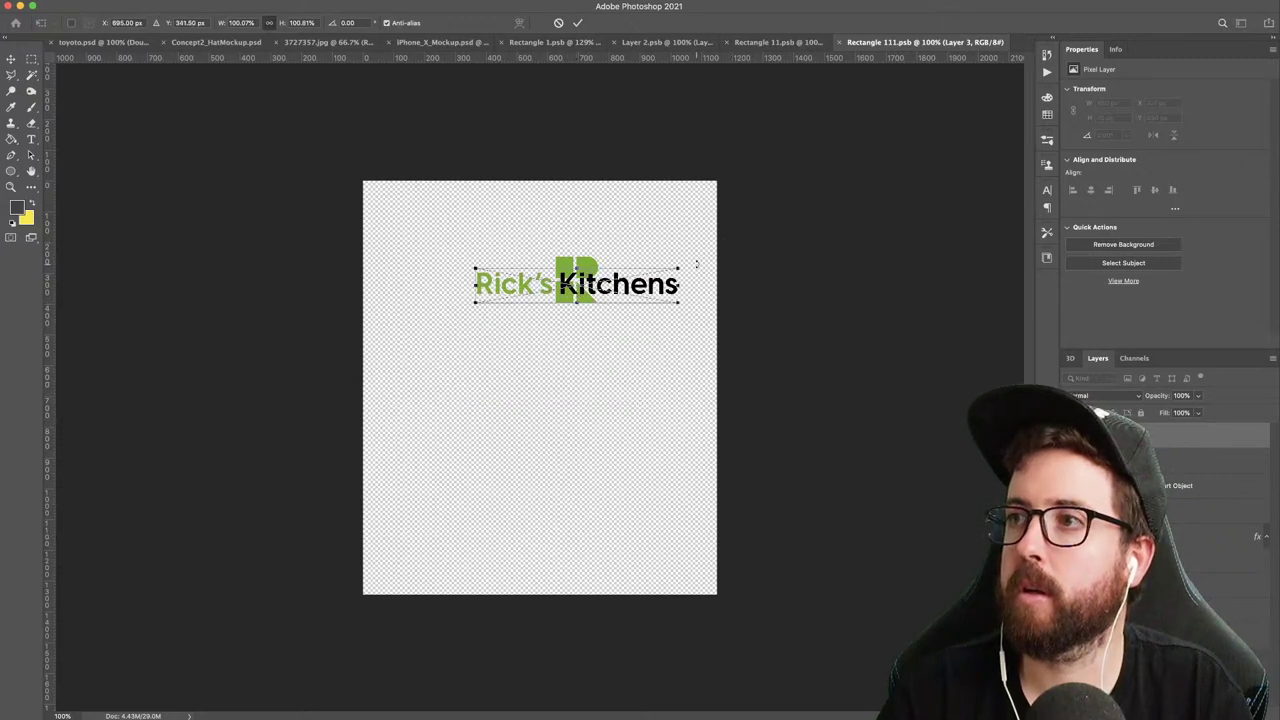
{"action": "key", "text": "Return"}
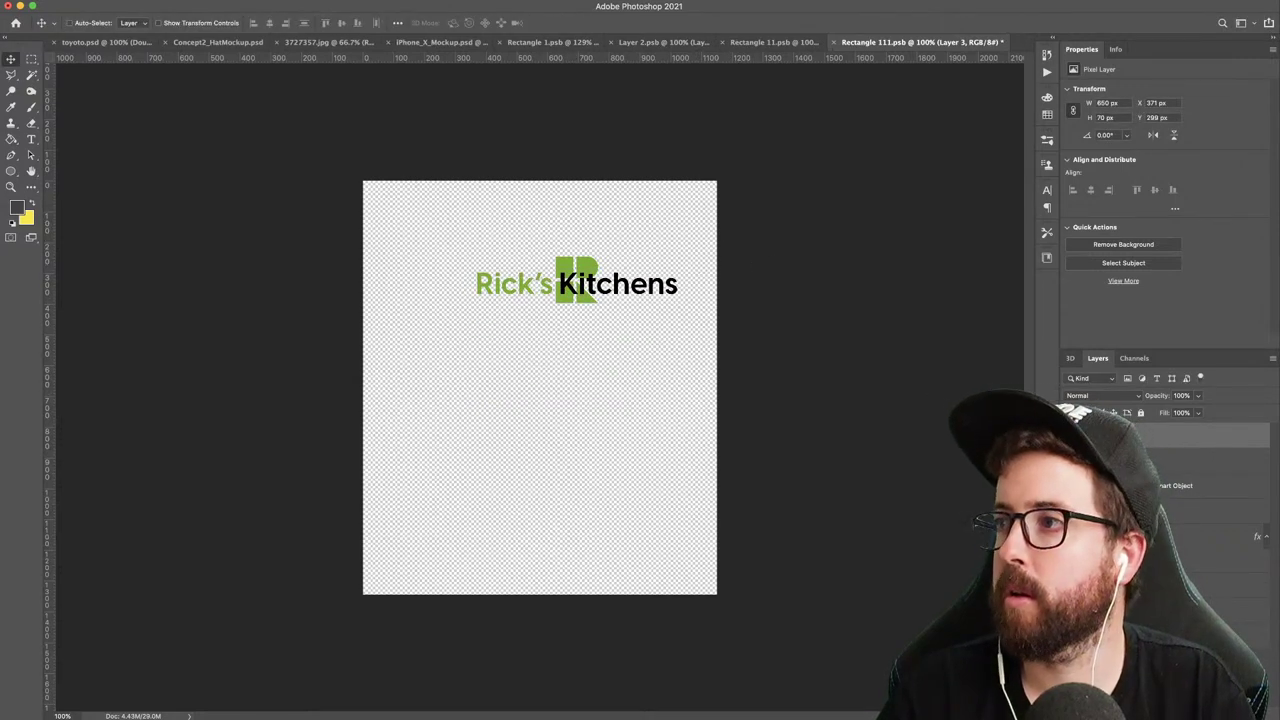
{"action": "key", "text": "super+s"}
{"action": "left_click", "coordinate": [80, 42]}
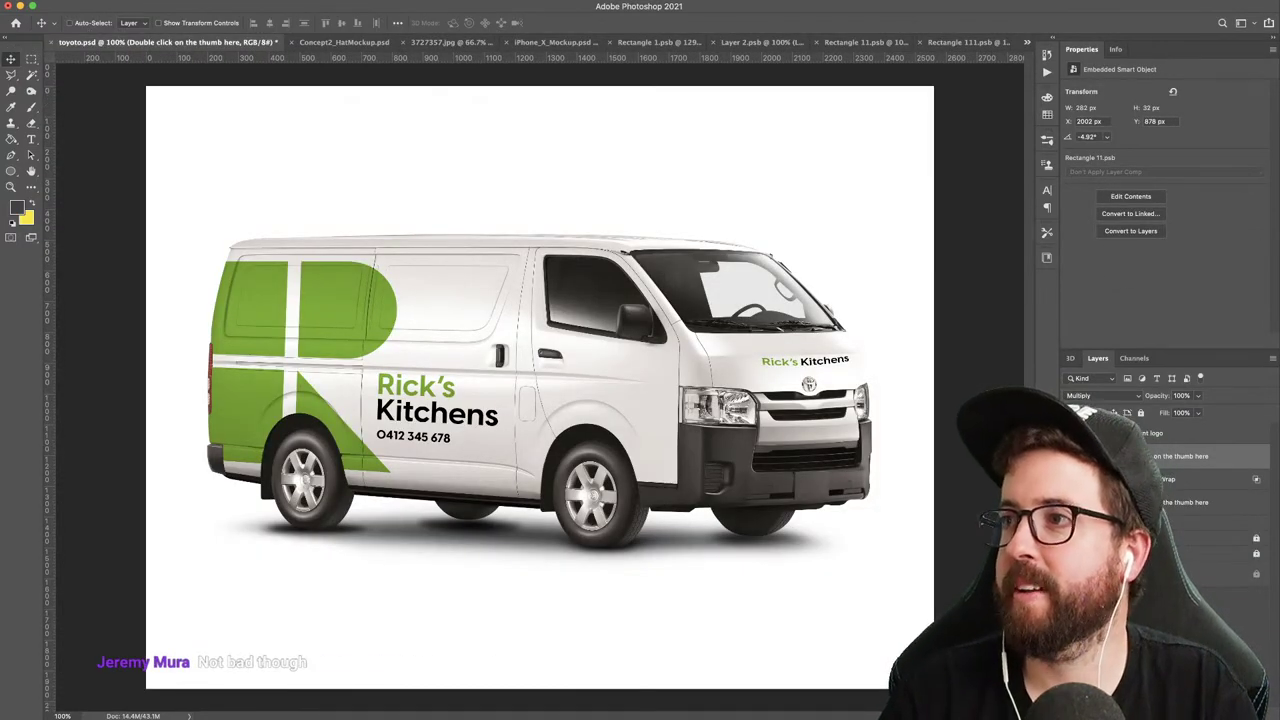
{"action": "key", "text": "super+comma"}
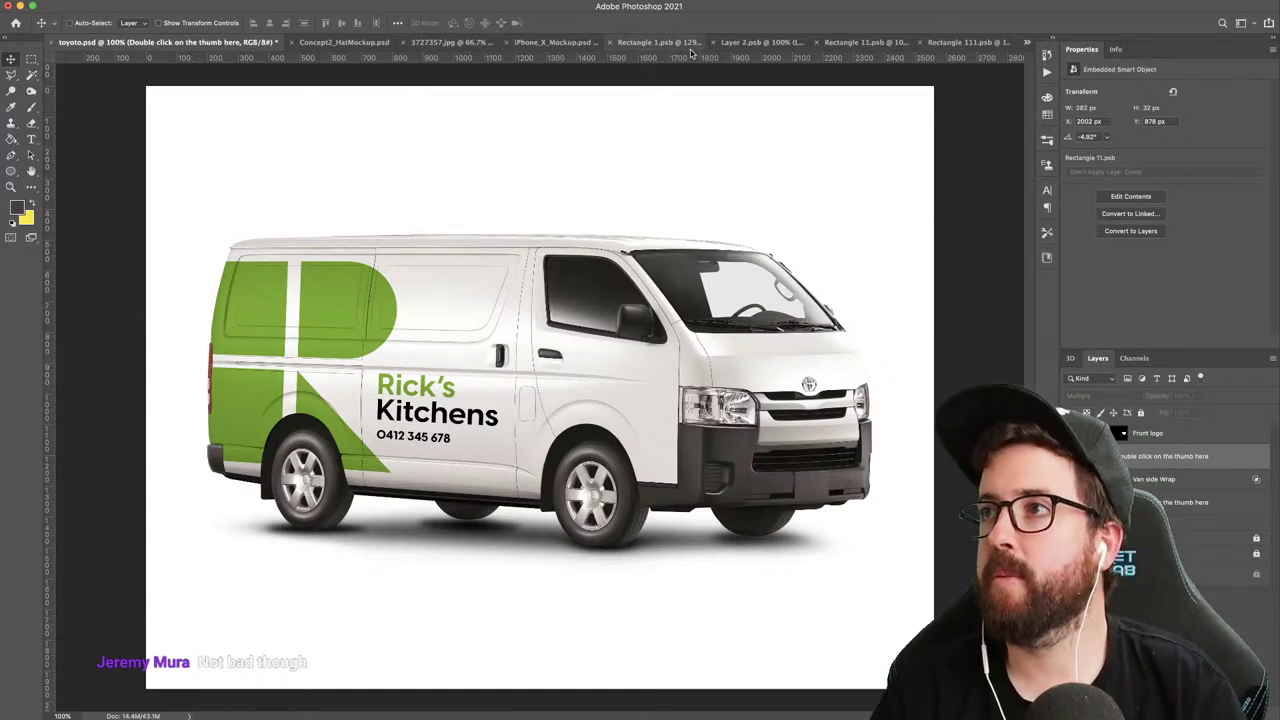
- Close the front logo file and open the side wrap Rectangle 11.psb
{"action": "left_click", "coordinate": [952, 44]}
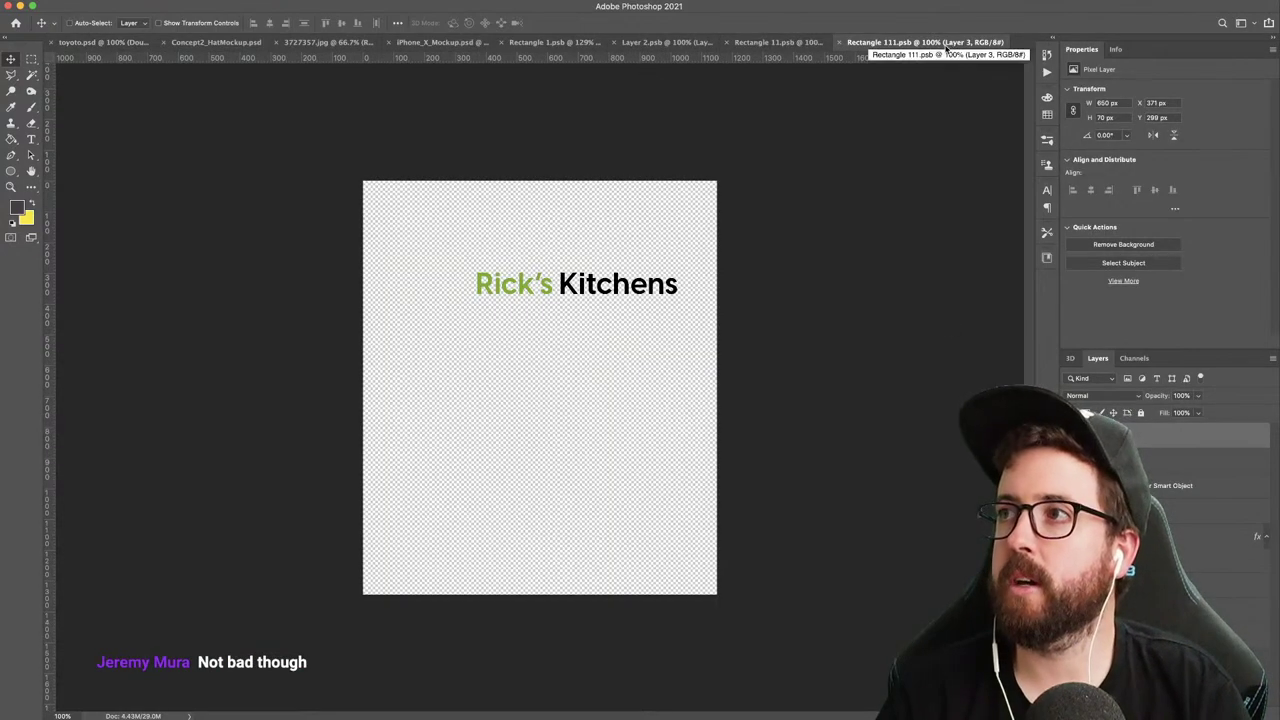
{"action": "key", "text": "super+w"}
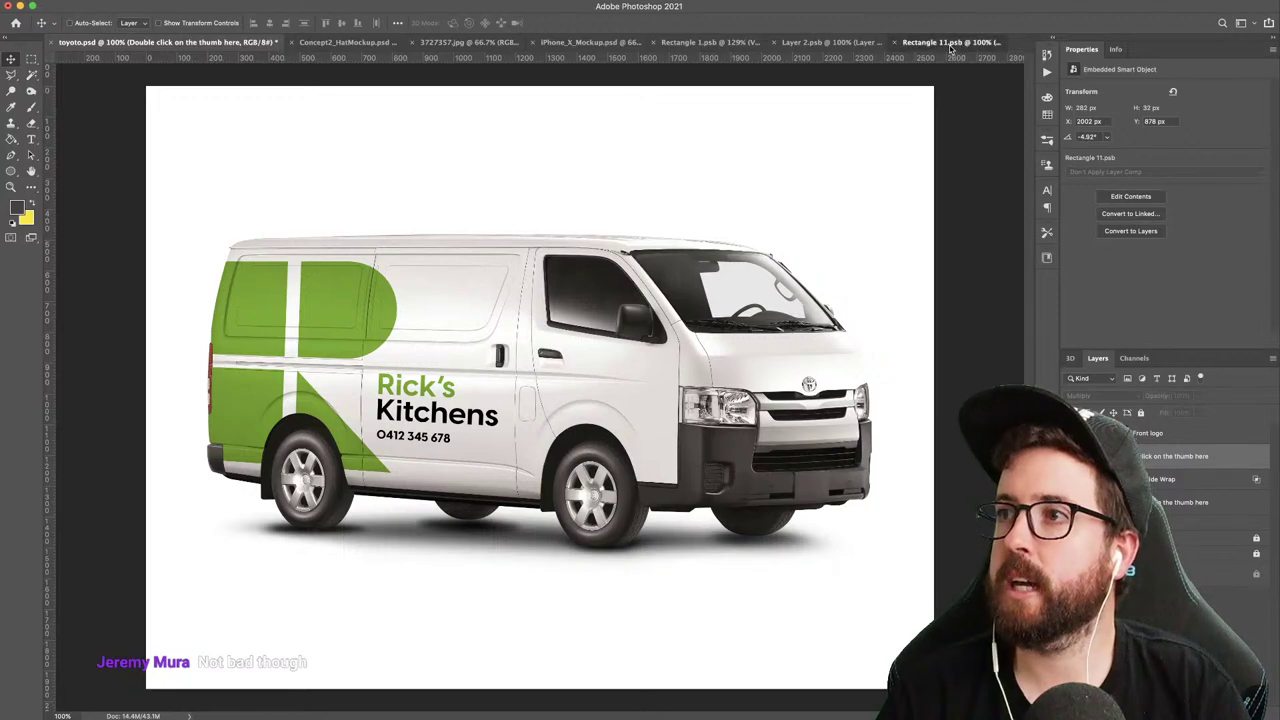
{"action": "left_click", "coordinate": [950, 45]}
- In Illustrator, lock the white background rectangle and copy all the green pattern shapes
{"action": "key", "text": "super+Tab"}
{"action": "key", "text": "super+Tab"}
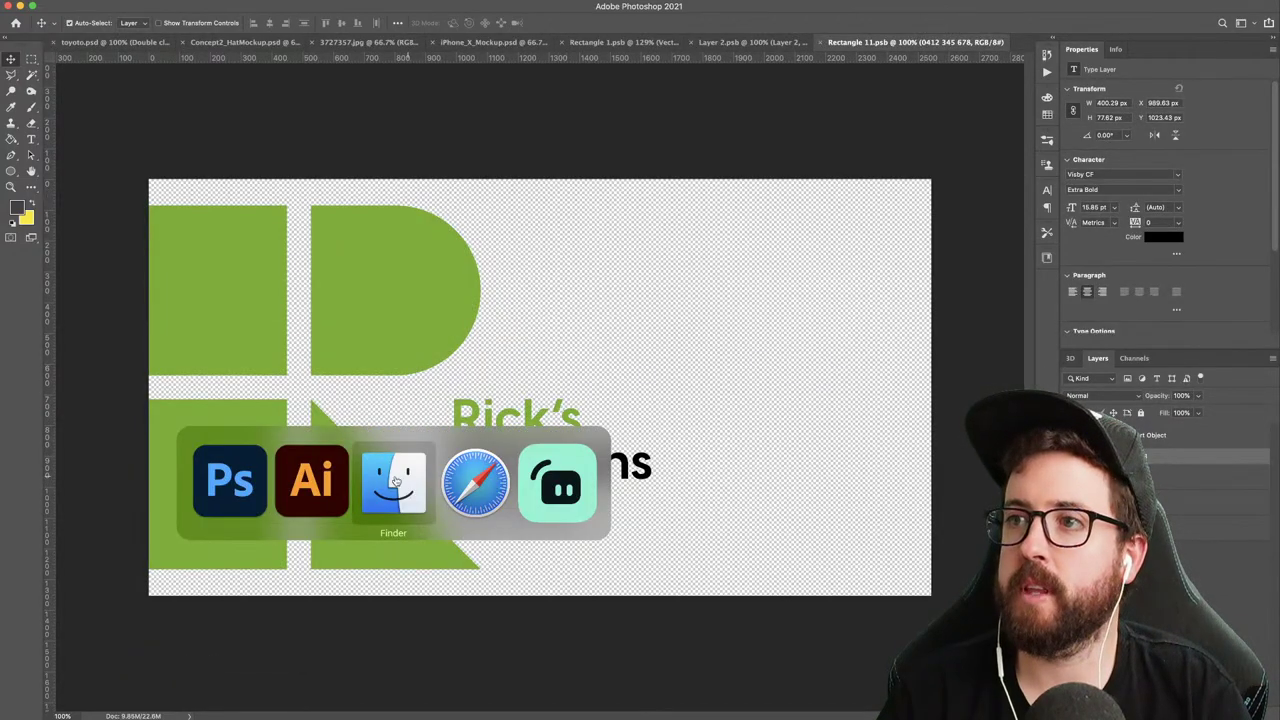
{"action": "left_click", "coordinate": [326, 485]}
{"action": "left_click_drag", "start_coordinate": [307, 326], "coordinate": [411, 323]}
{"action": "left_click_drag", "start_coordinate": [123, 400], "coordinate": [439, 559]}
{"action": "left_click_drag", "start_coordinate": [121, 421], "coordinate": [591, 345]}
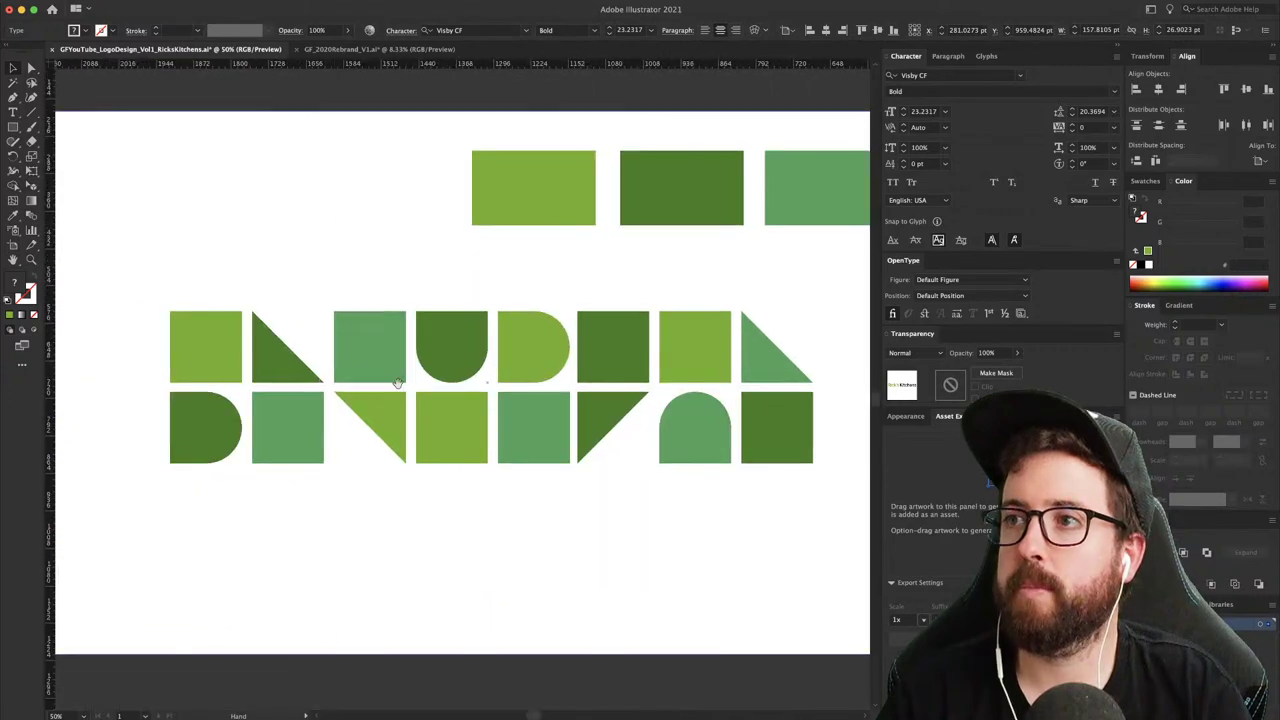
{"action": "left_click", "coordinate": [197, 307]}
{"action": "key", "text": "super+2"}
{"action": "key", "text": "a"}
{"action": "left_click_drag", "start_coordinate": [145, 296], "coordinate": [817, 506]}
{"action": "key", "text": "super+Tab"}
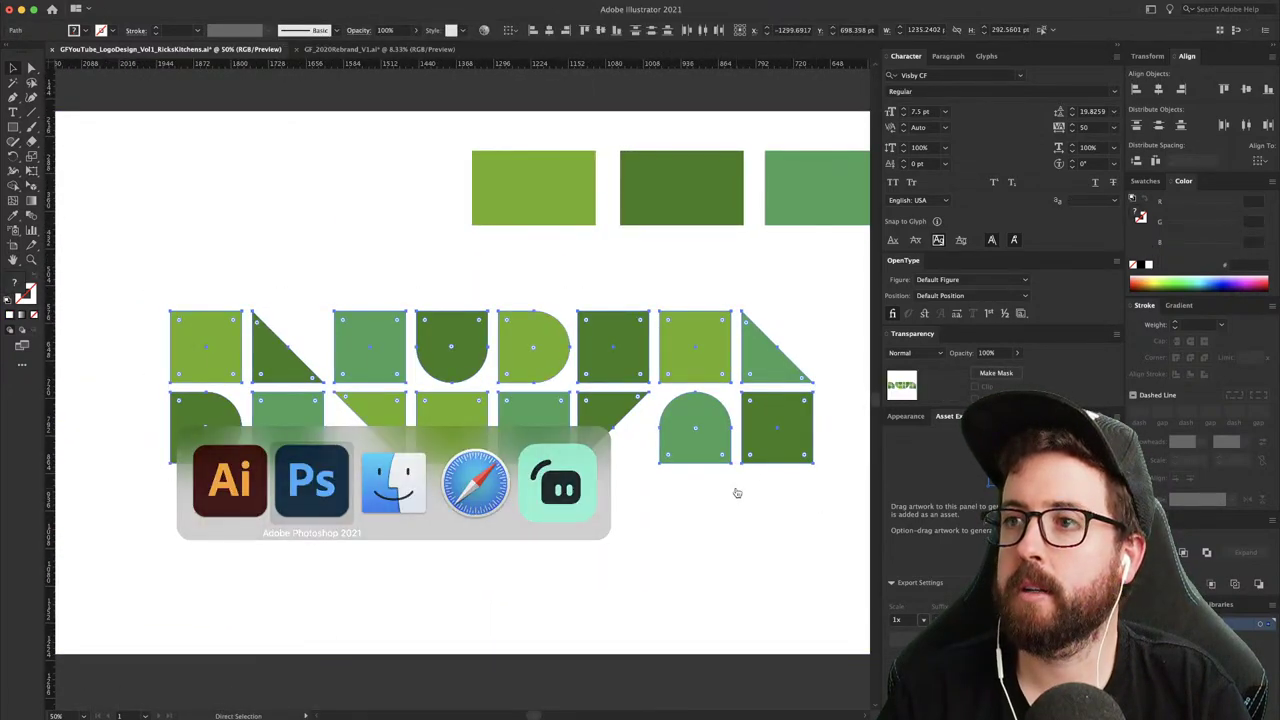
- Paste the pattern low on the wrap and move the wordmark and phone number above it
{"action": "key", "text": "super+v"}
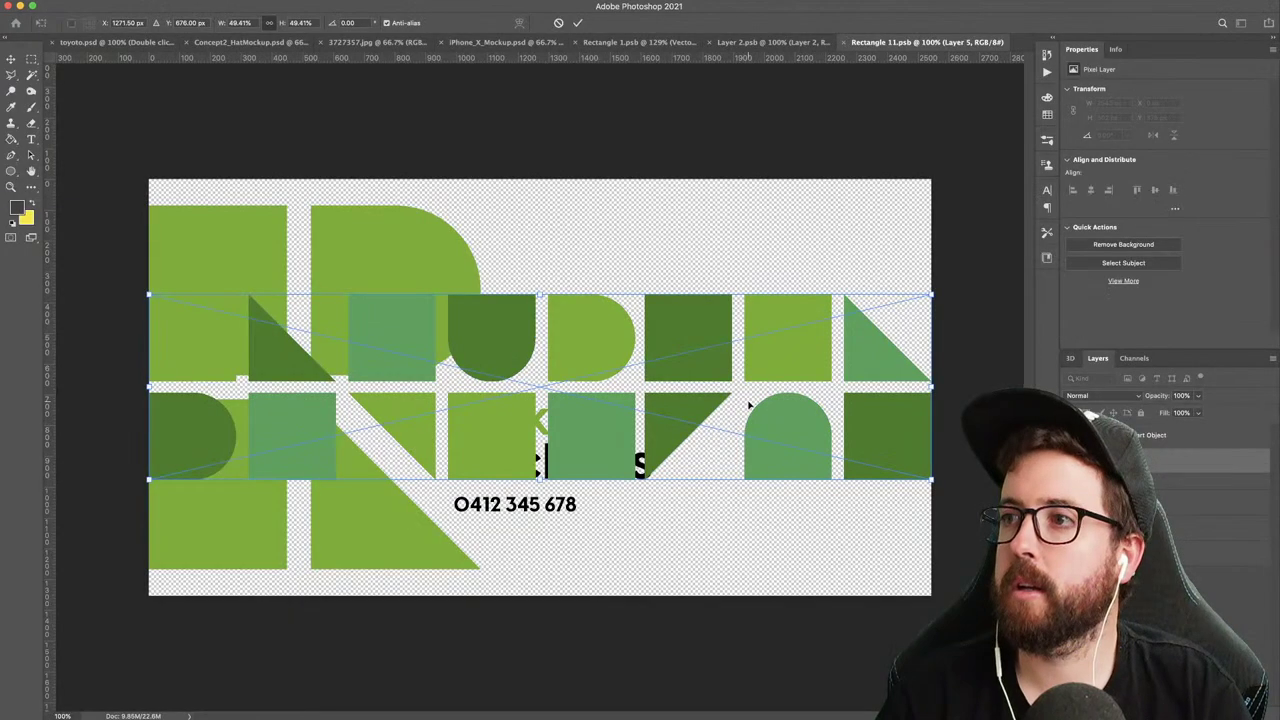
{"action": "left_click_drag", "start_coordinate": [750, 400], "coordinate": [750, 490]}
{"action": "key", "text": "Return"}
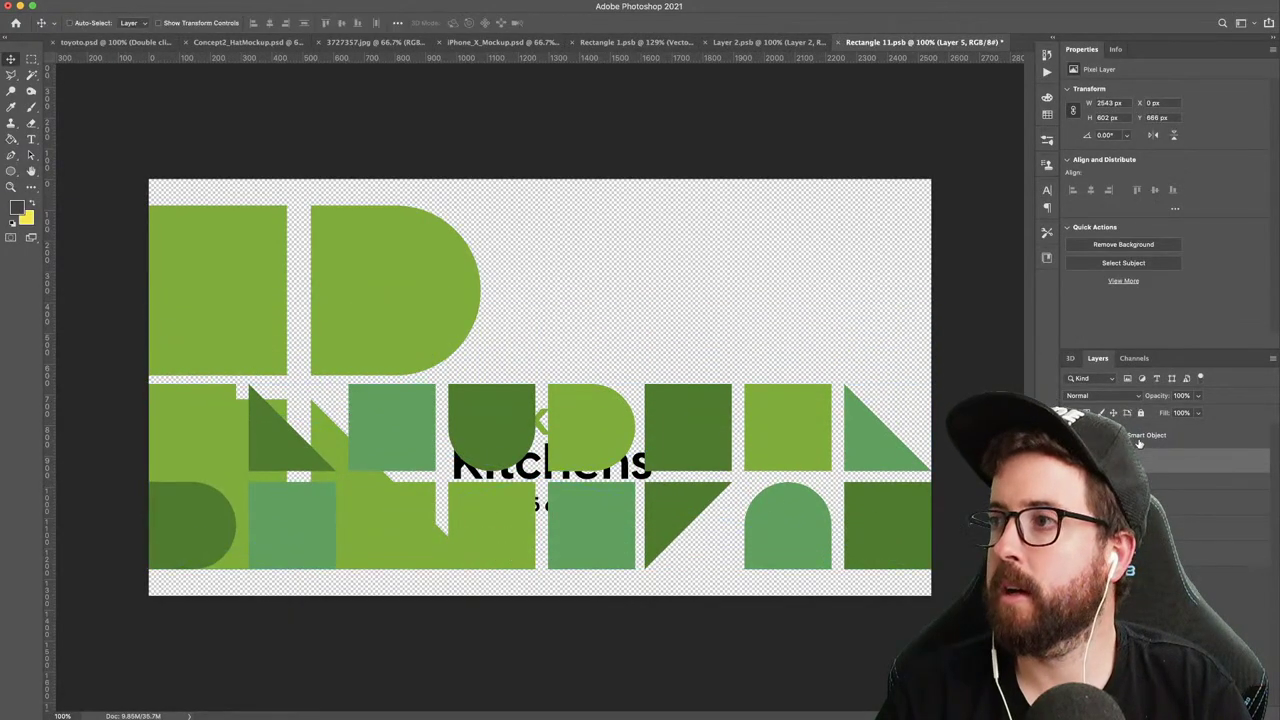
{"action": "left_click", "coordinate": [1180, 481]}
{"action": "left_click", "coordinate": [1180, 502], "text": "shift"}
{"action": "left_click_drag", "start_coordinate": [643, 464], "coordinate": [545, 310]}
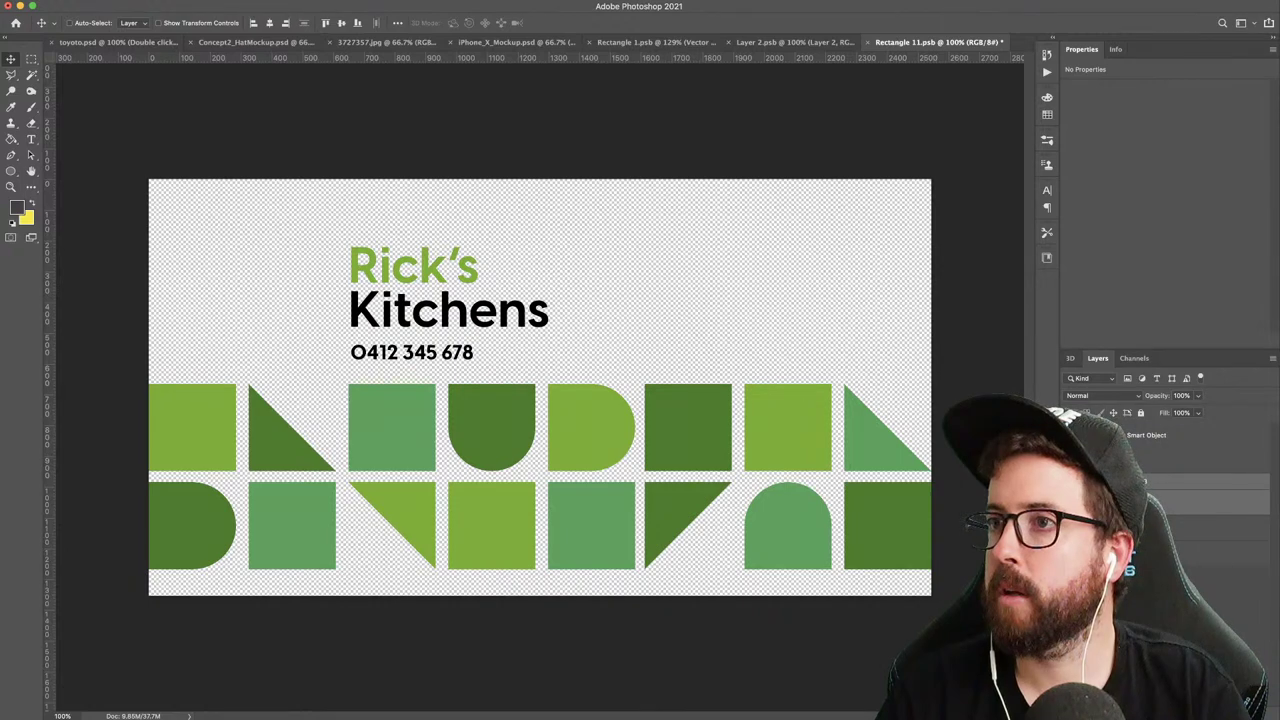
{"action": "key", "text": "Left"}
{"action": "key", "text": "Left"}
{"action": "key", "text": "Left"}
{"action": "key", "text": "Left"}
{"action": "key", "text": "Left"}
{"action": "key", "text": "Left"}
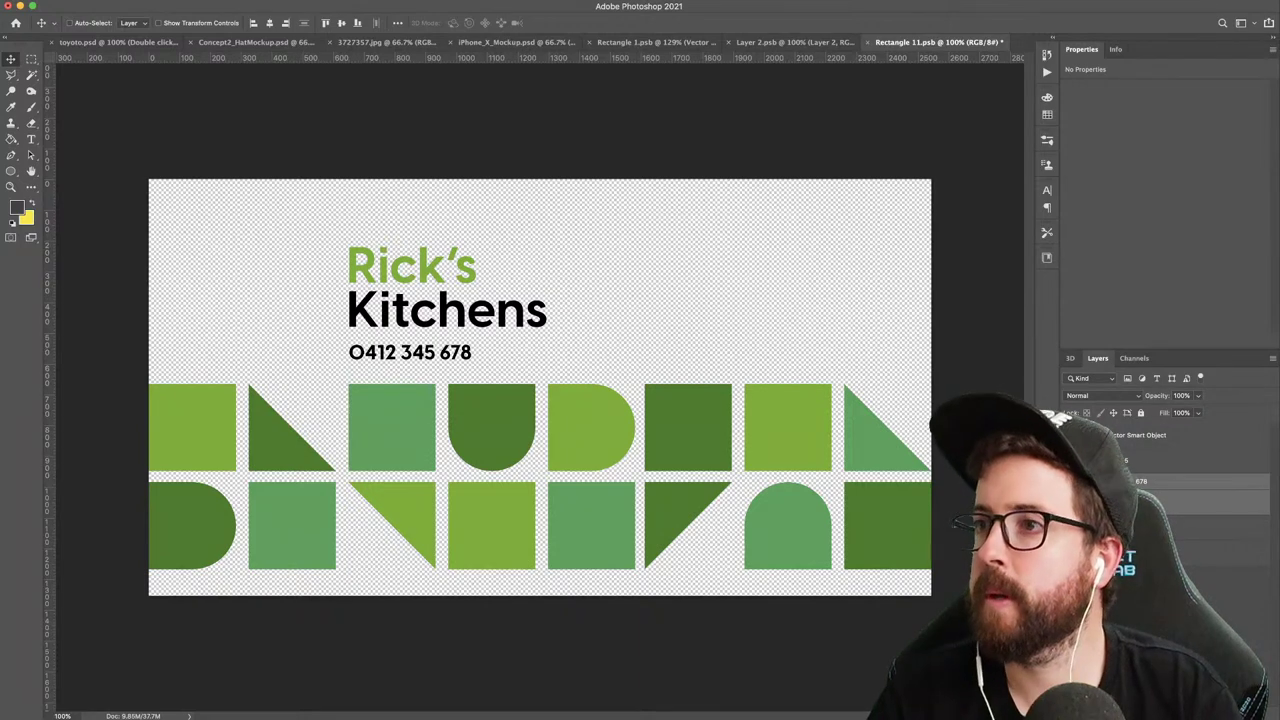
{"action": "left_click", "coordinate": [88, 43]}
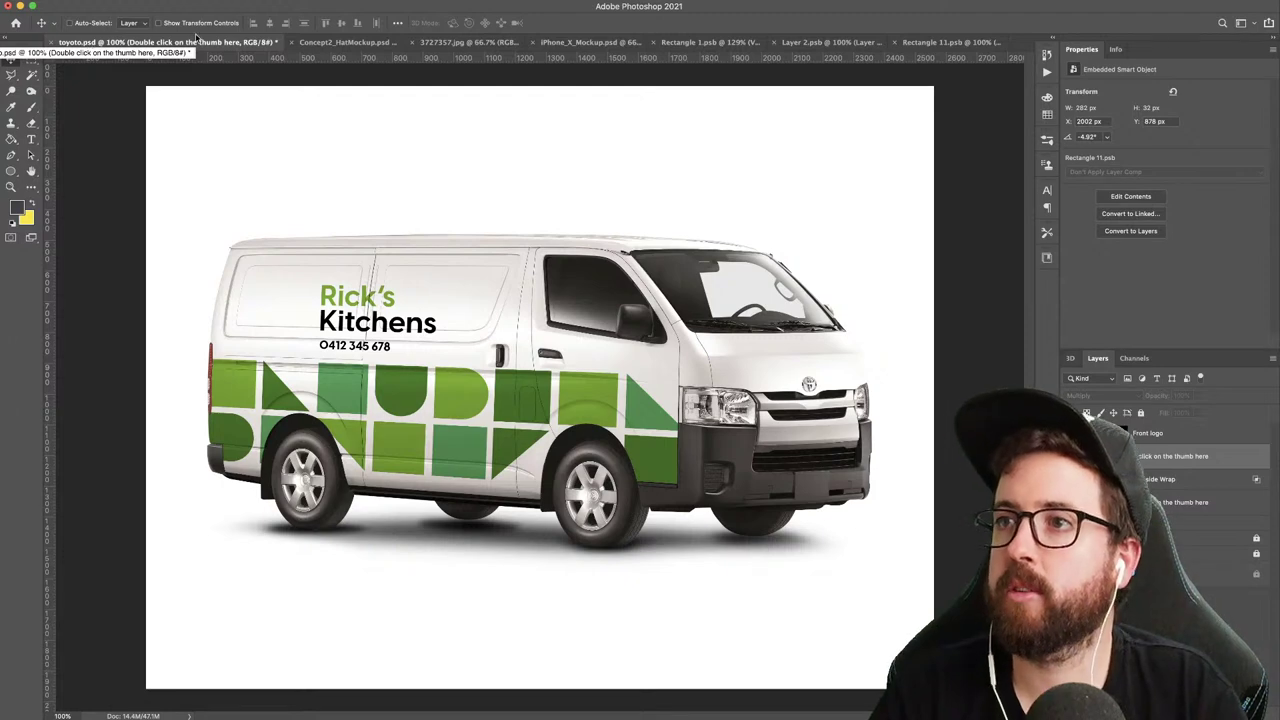
- Reposition the Rick's Kitchens text and phone number on the wrap, then save
{"action": "left_click", "coordinate": [948, 43]}
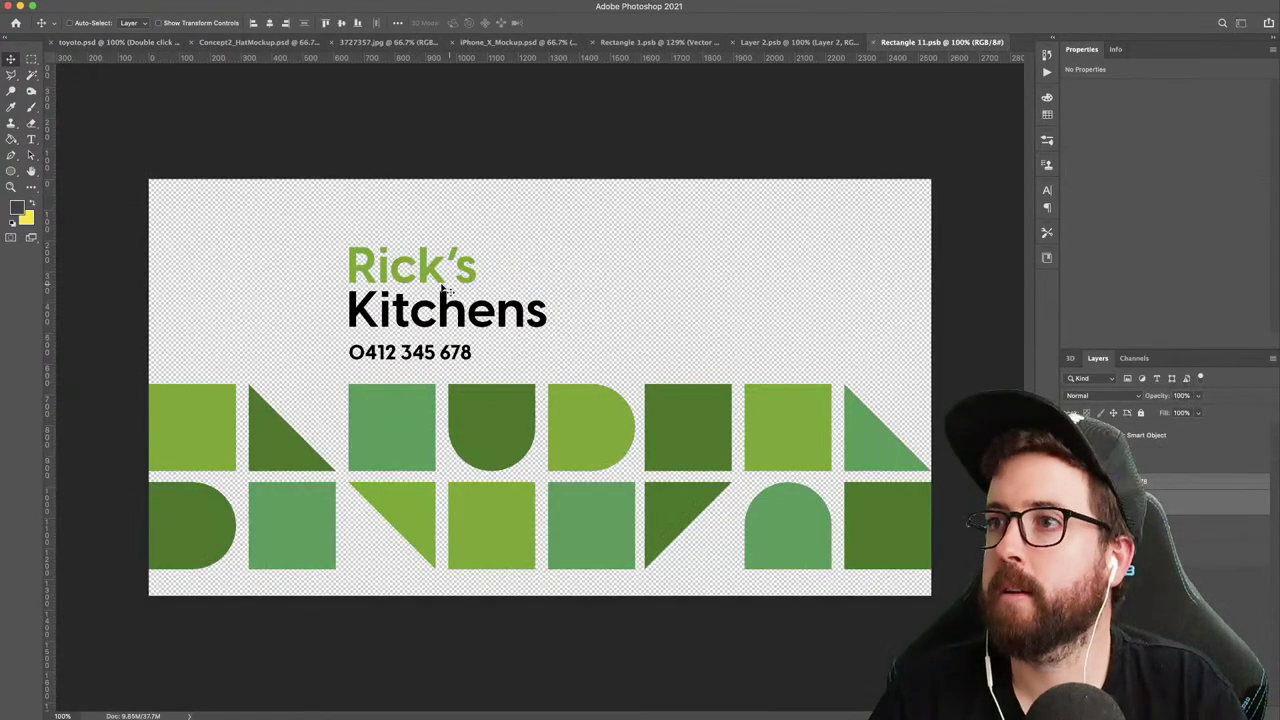
{"action": "left_click_drag", "start_coordinate": [443, 289], "coordinate": [340, 278]}
{"action": "left_click_drag", "start_coordinate": [337, 270], "coordinate": [338, 266]}
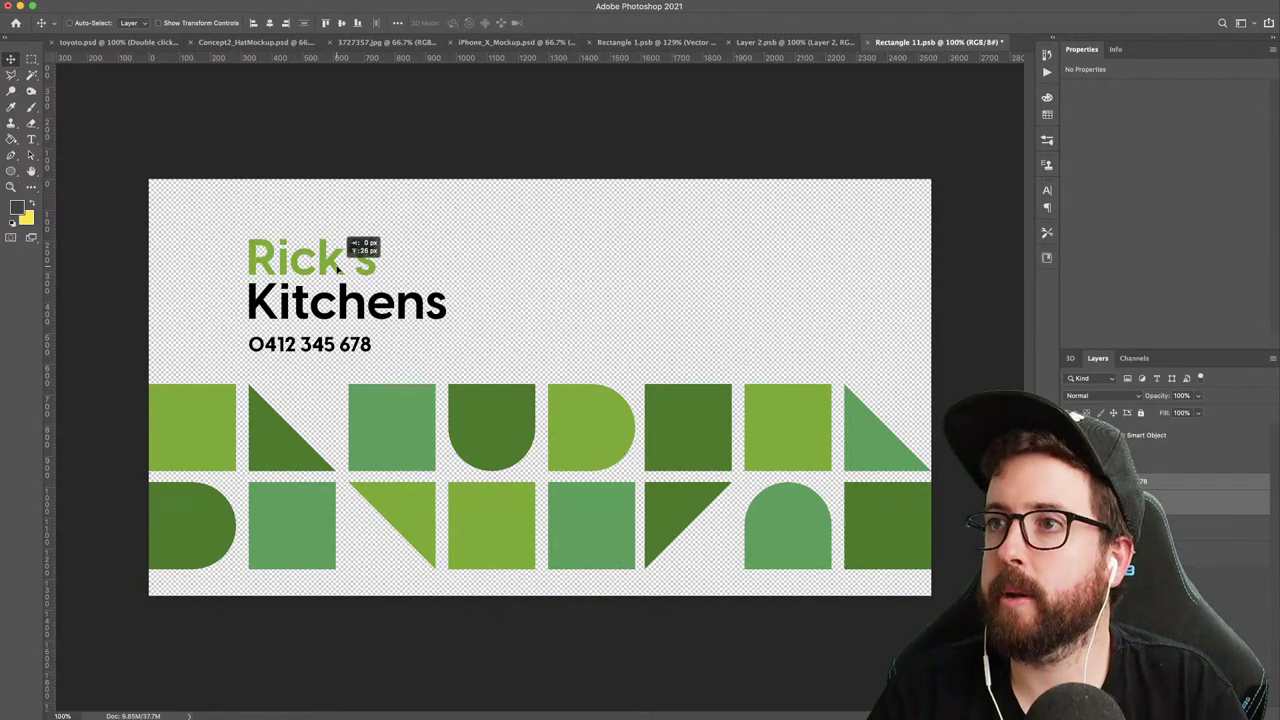
{"action": "left_click", "coordinate": [107, 43]}
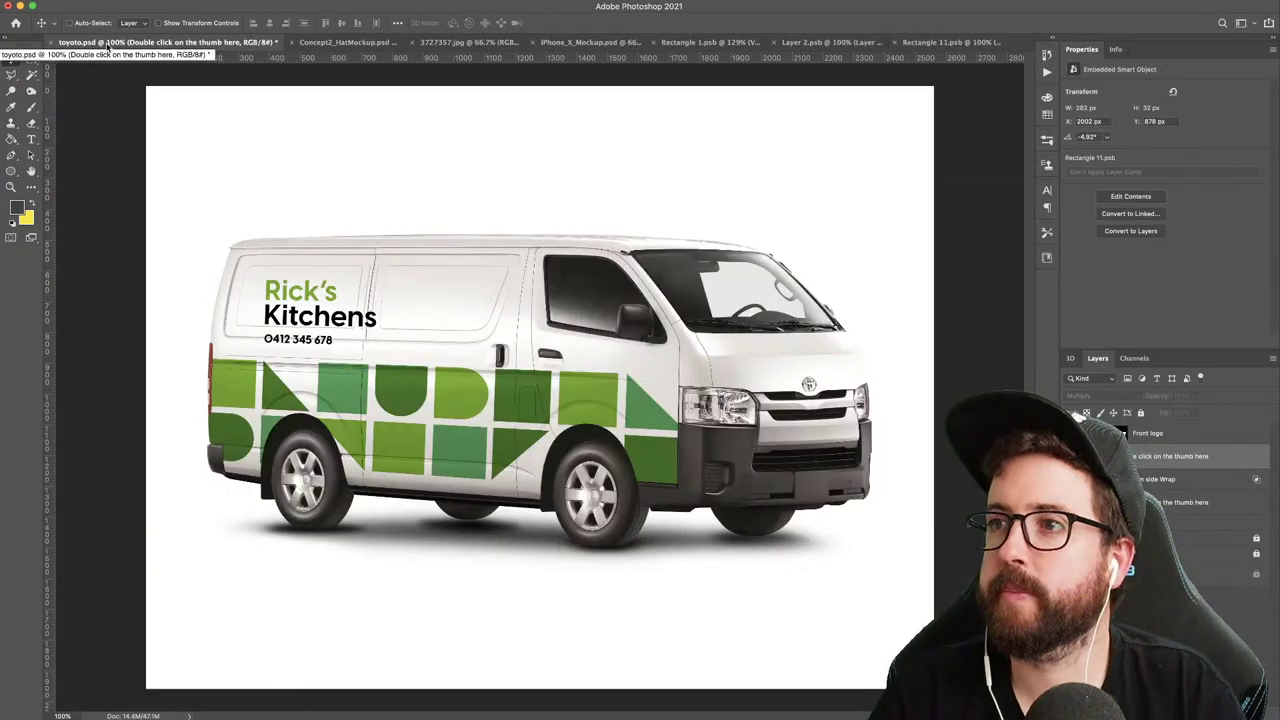
{"action": "left_click", "coordinate": [940, 43]}
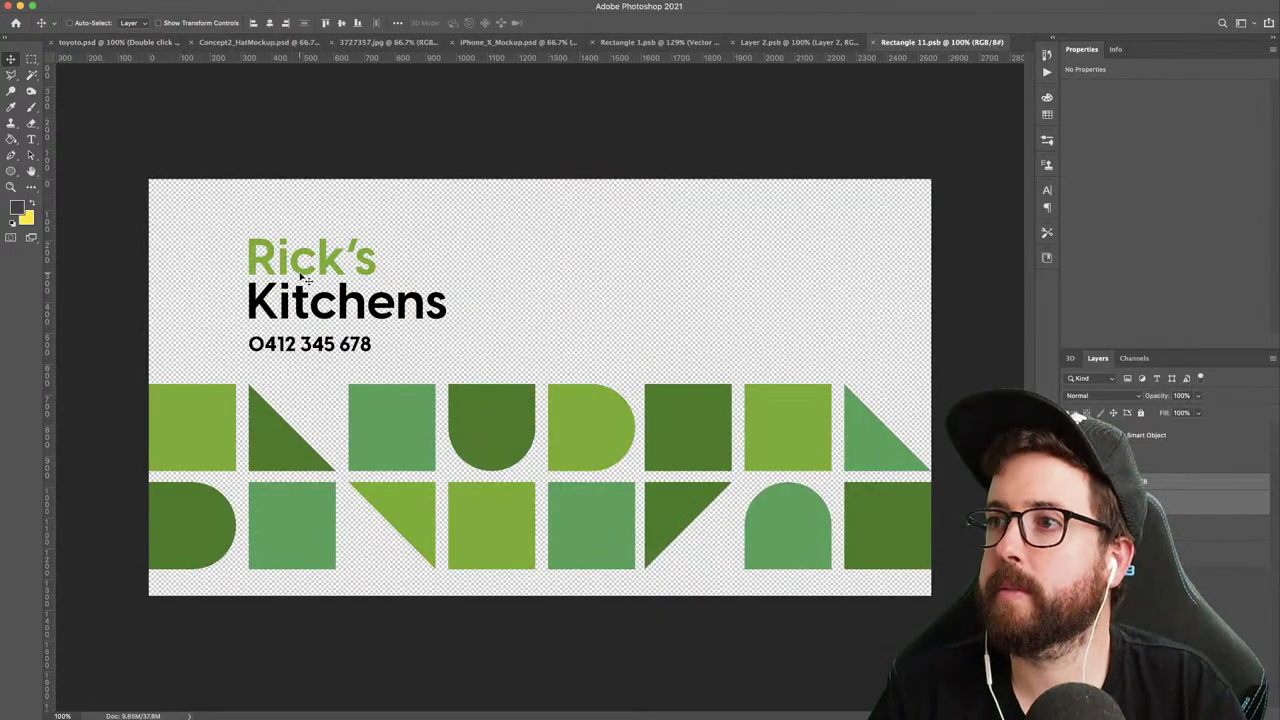
{"action": "left_click_drag", "start_coordinate": [300, 277], "coordinate": [504, 267]}
{"action": "key", "text": "super+s"}
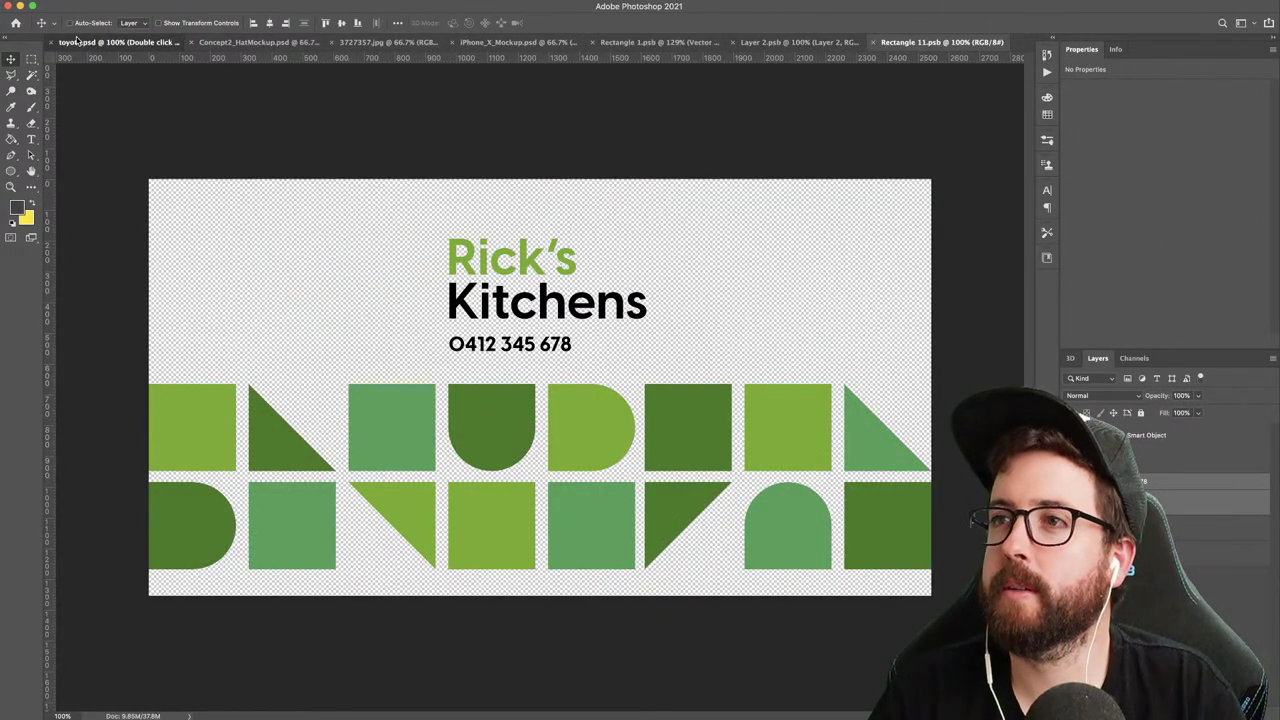
{"action": "left_click", "coordinate": [76, 42]}
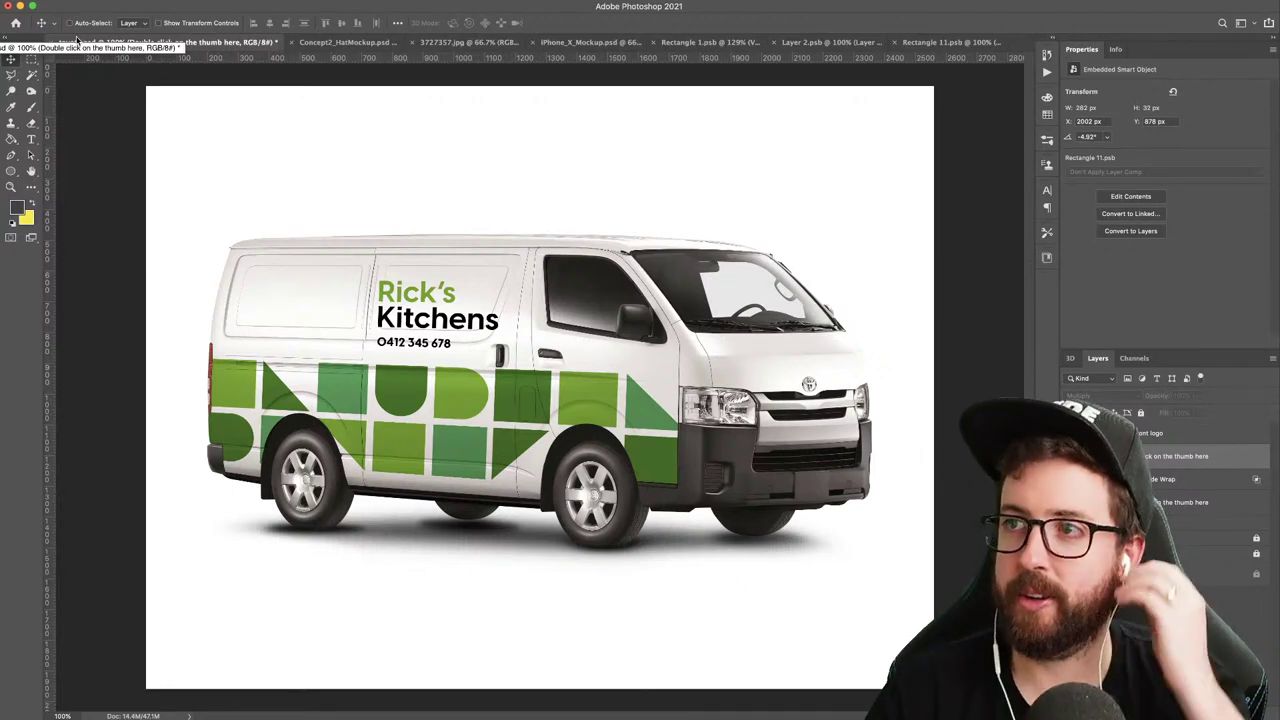
- Paste the green R mark and scale it down to sit beside the text
{"action": "left_click", "coordinate": [942, 42]}
{"action": "key", "text": "super+v"}
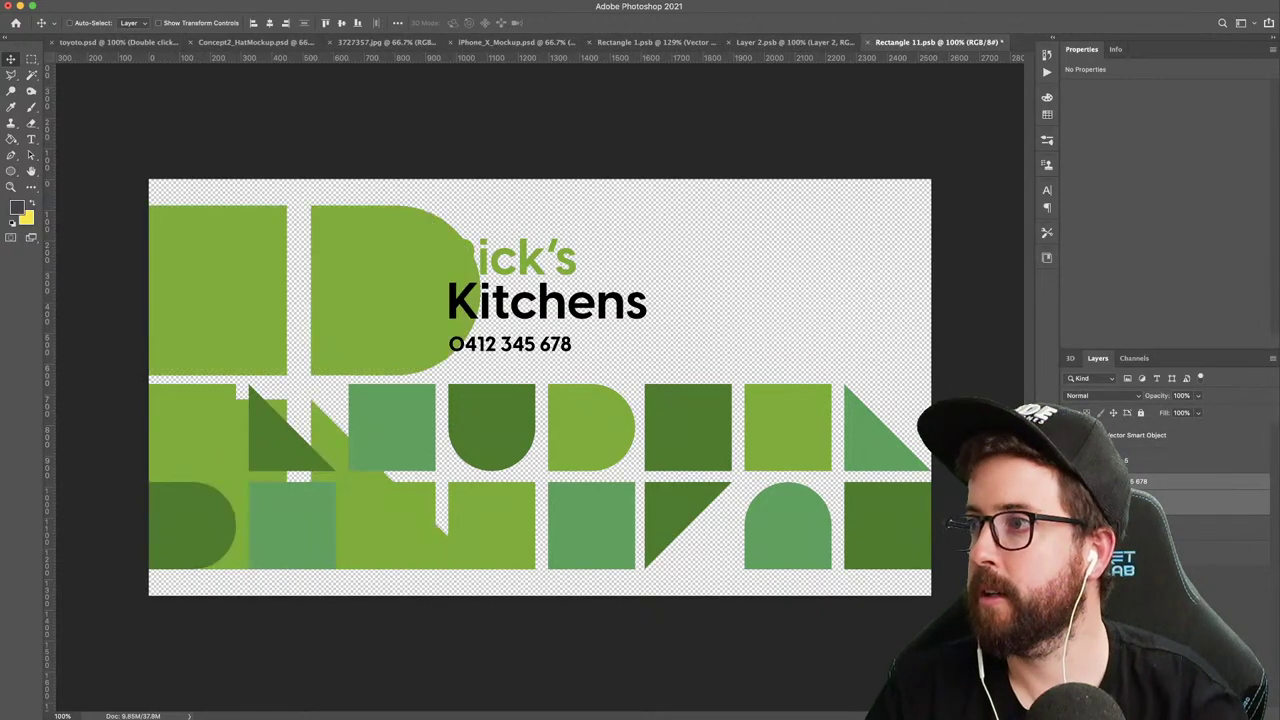
{"action": "key", "text": "super+t"}
{"action": "left_click_drag", "start_coordinate": [486, 203], "coordinate": [334, 240]}
{"action": "key", "text": "Return"}
{"action": "left_click", "coordinate": [104, 43]}
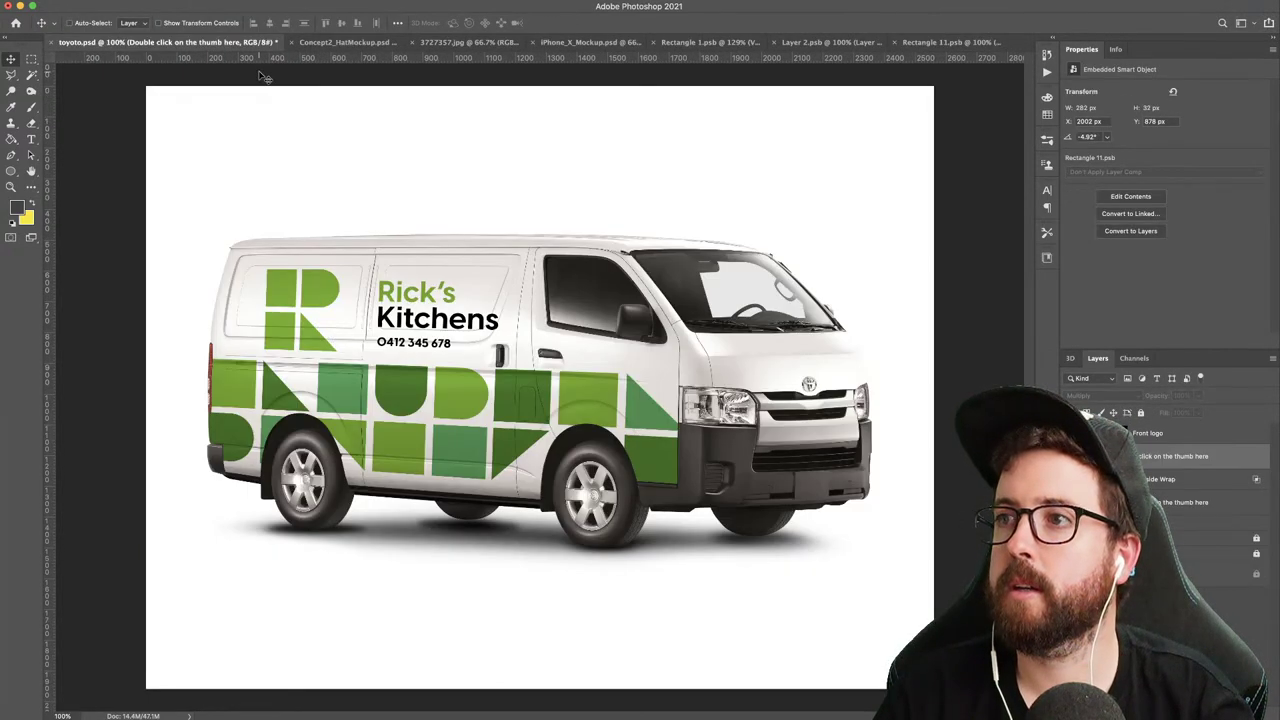
- Move the shape pattern down about 26 px and screenshot the finished van
{"action": "left_click", "coordinate": [918, 46]}
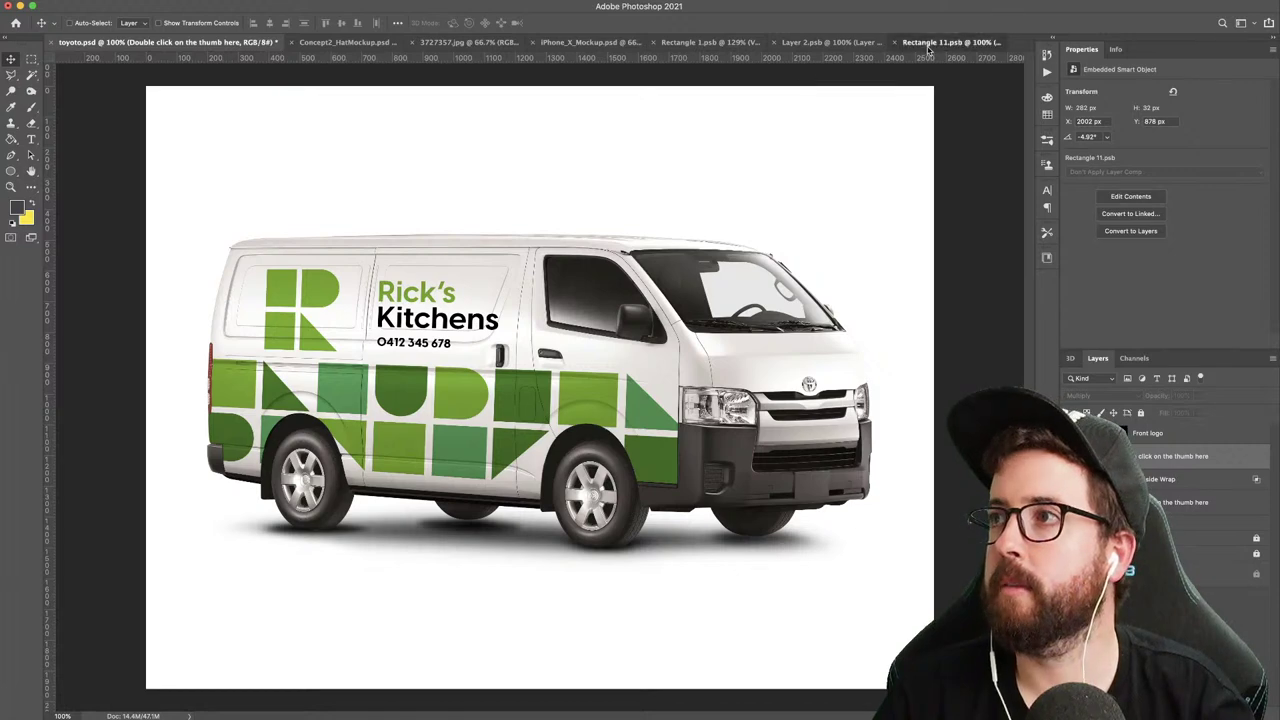
{"action": "left_click", "coordinate": [1120, 460]}
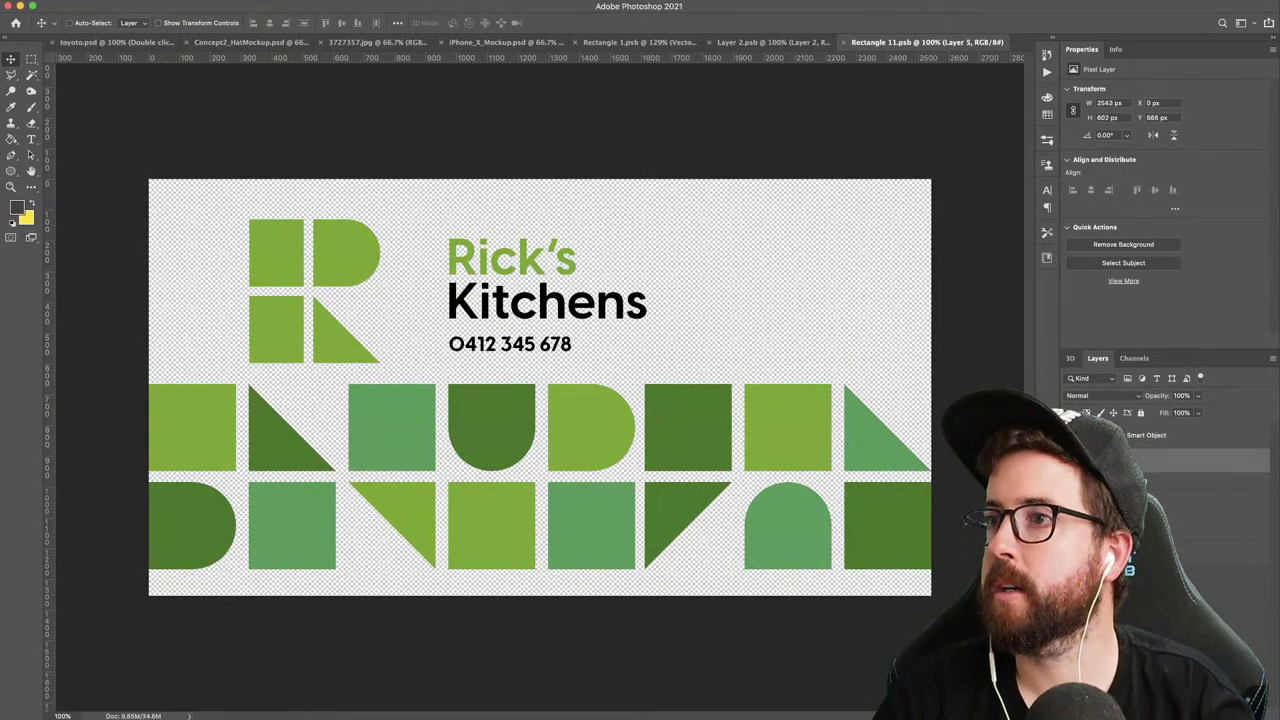
{"action": "left_click_drag", "start_coordinate": [659, 465], "coordinate": [659, 480]}
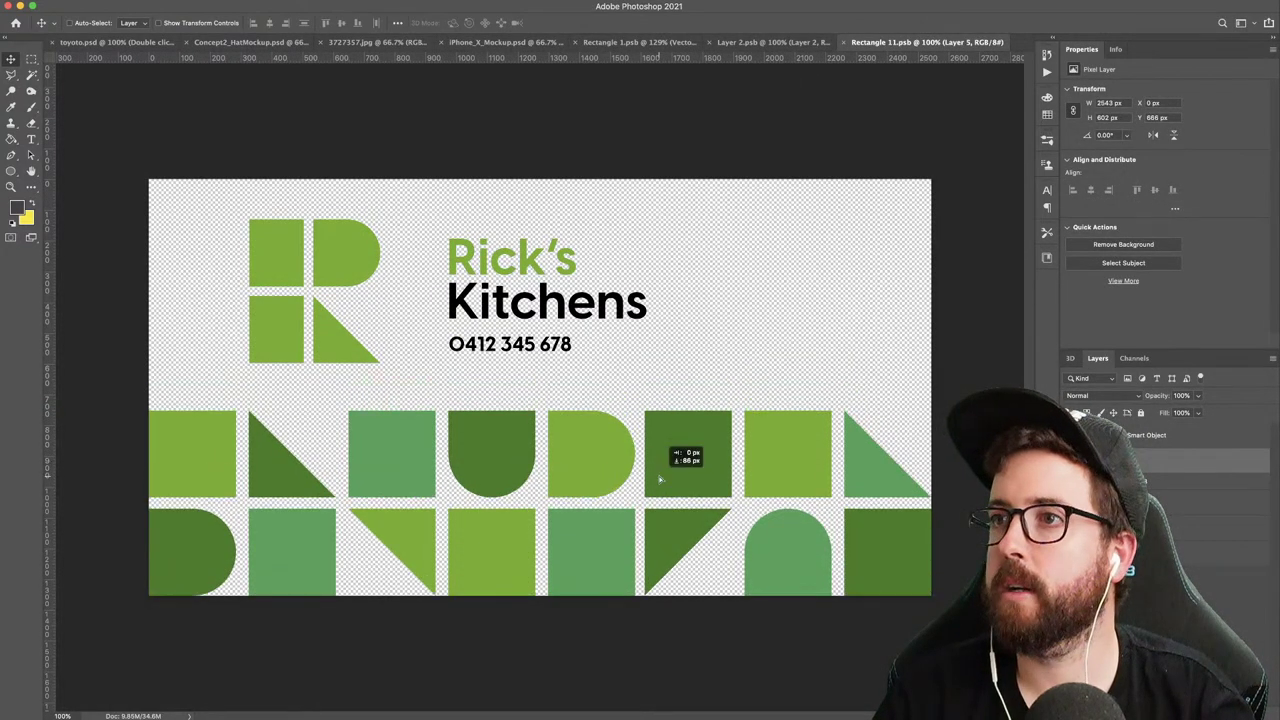
{"action": "left_click", "coordinate": [135, 44]}
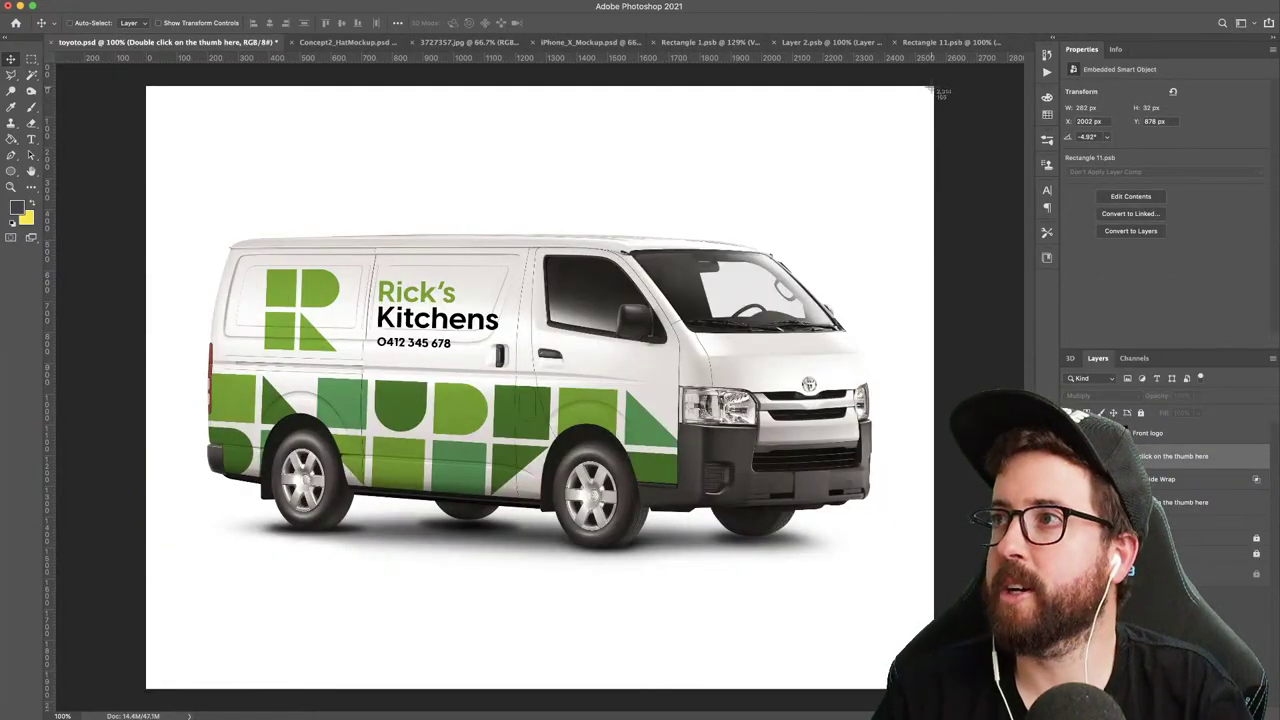
{"action": "mouse_move", "coordinate": [932, 88]}
{"action": "left_mouse_down"}
{"action": "mouse_move", "coordinate": [255, 587]}
{"action": "mouse_move", "coordinate": [146, 688]}
{"action": "left_mouse_up"}
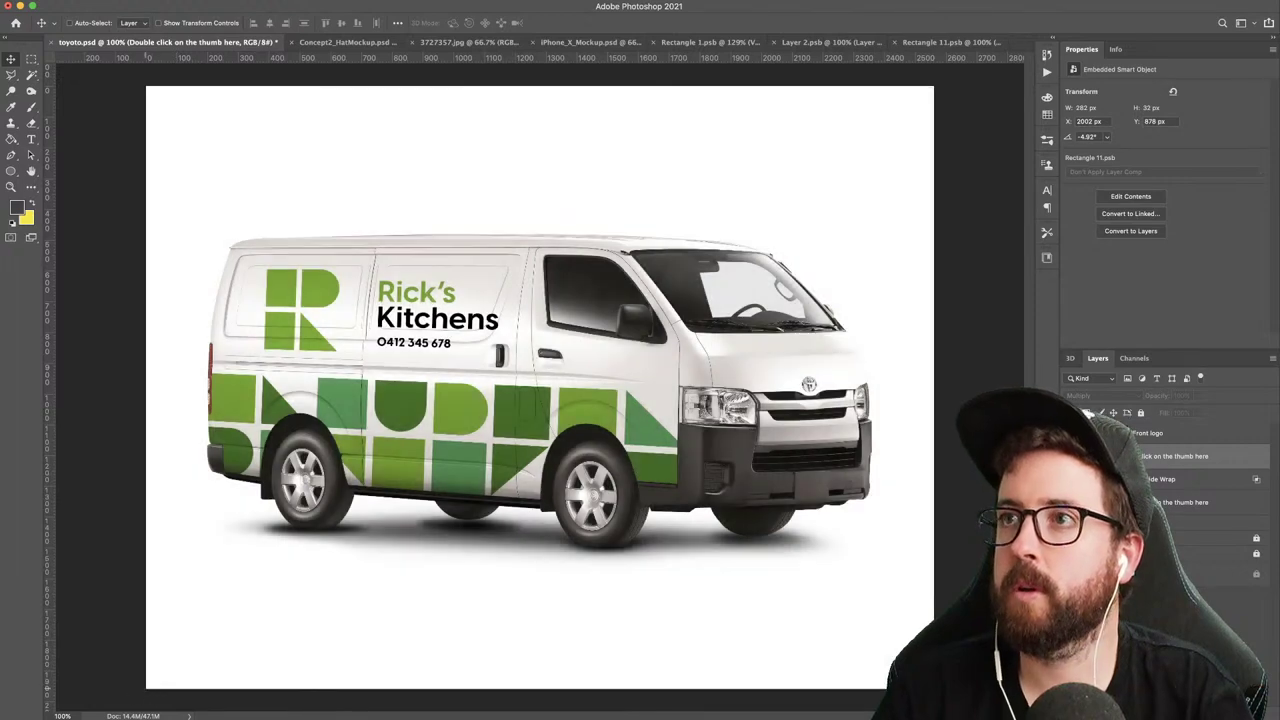
{"action": "left_click", "coordinate": [376, 45]}
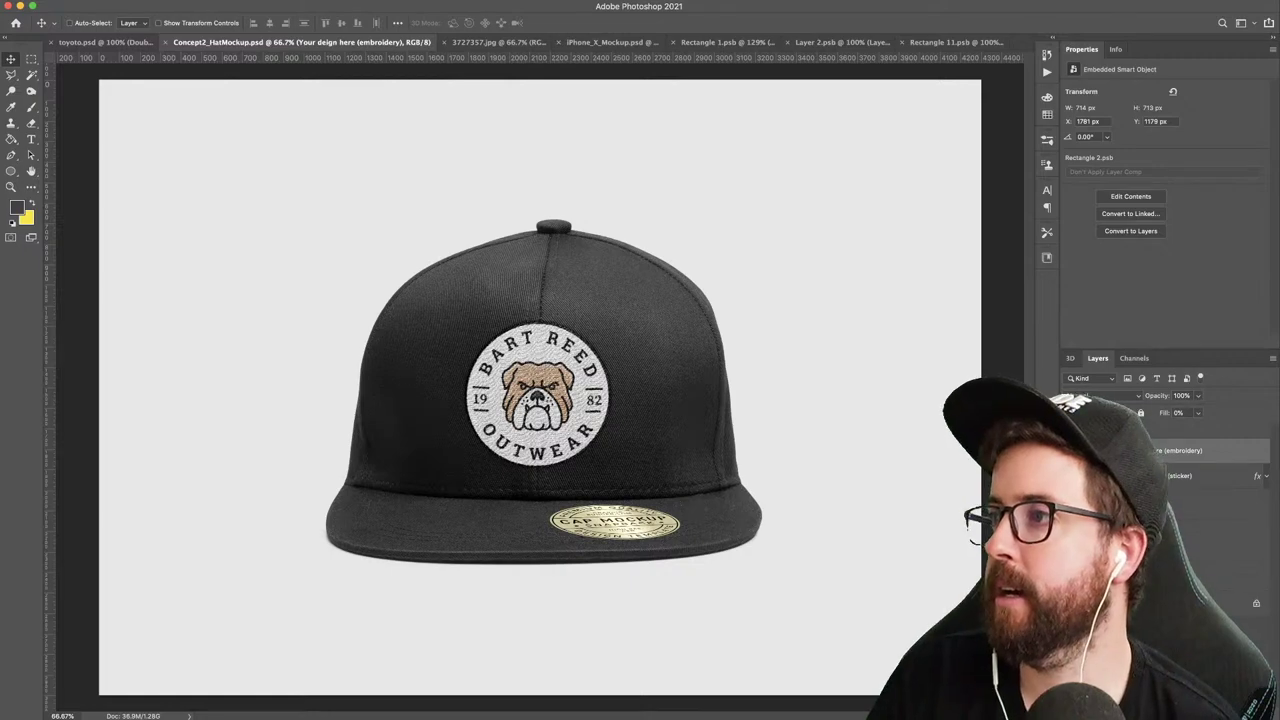
- Open the cap's embroidery smart object and copy the green R mark from Illustrator
{"action": "double_click", "coordinate": [1100, 450]}
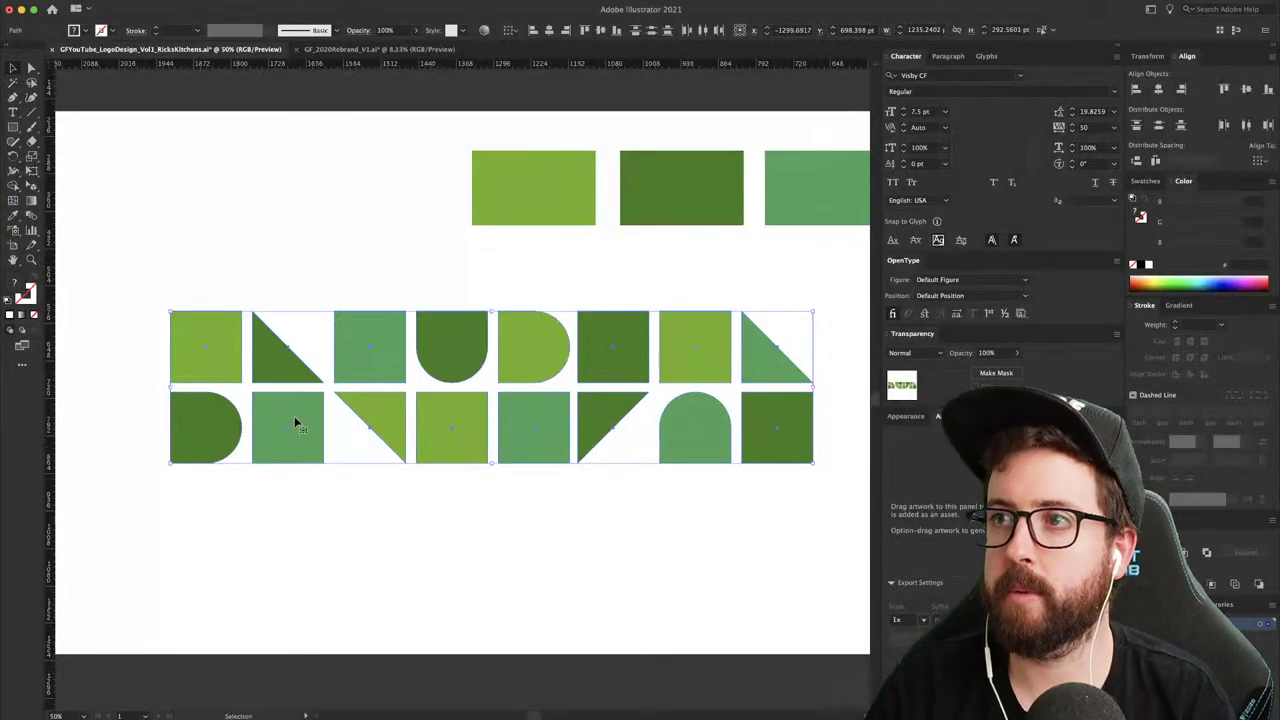
{"action": "left_click", "coordinate": [330, 208]}
{"action": "left_click_drag", "start_coordinate": [800, 225], "coordinate": [420, 303]}
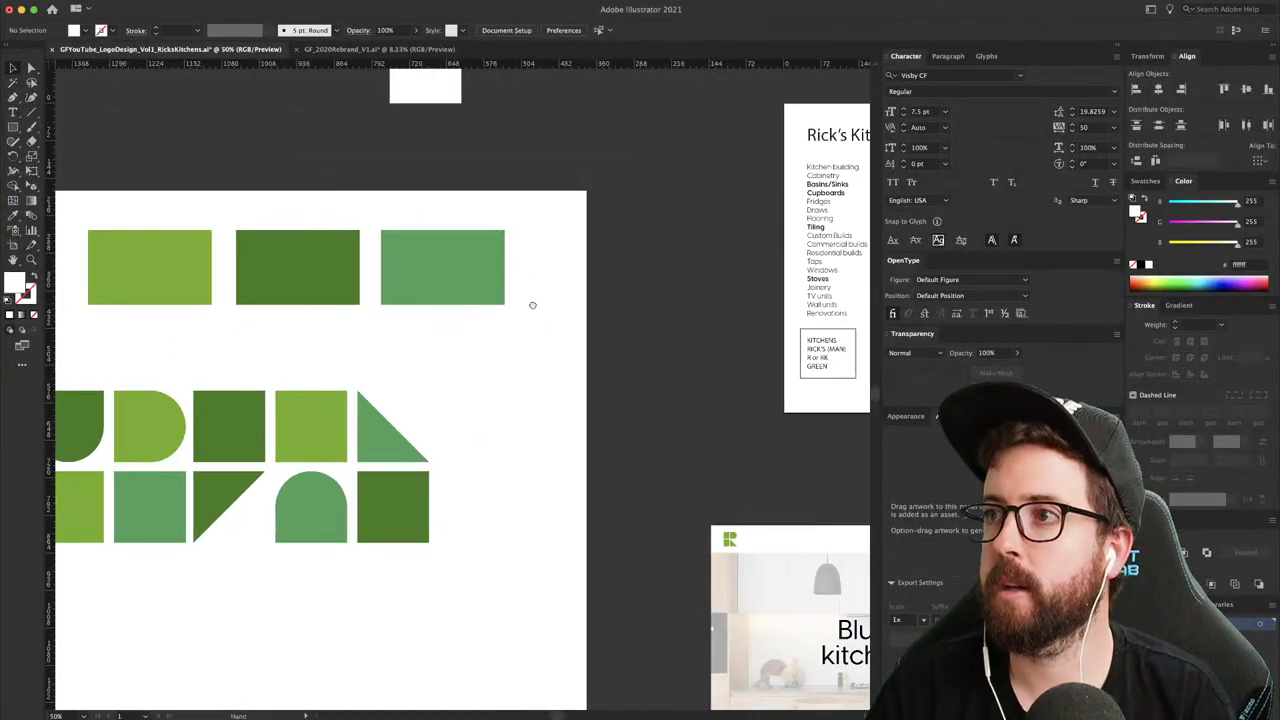
{"action": "left_click_drag", "start_coordinate": [800, 290], "coordinate": [428, 321]}
{"action": "left_click_drag", "start_coordinate": [624, 249], "coordinate": [530, 258]}
{"action": "left_click", "coordinate": [532, 322]}
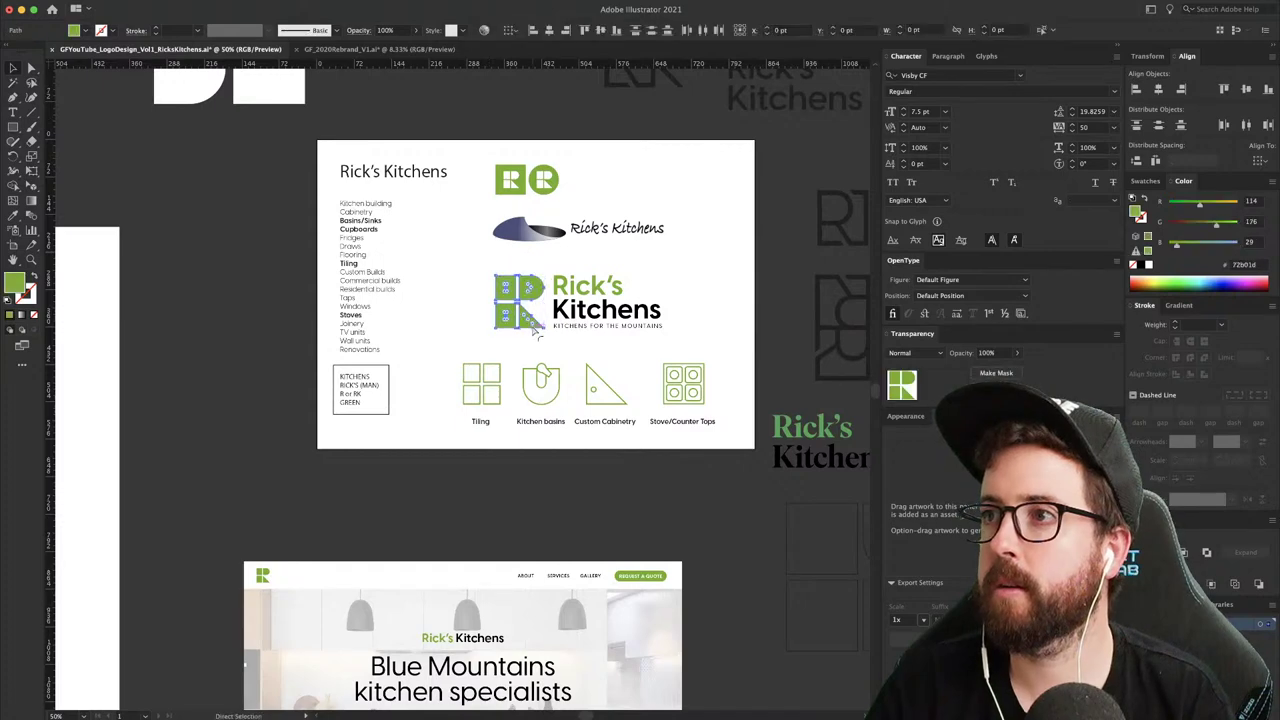
{"action": "key", "text": "super+Tab"}
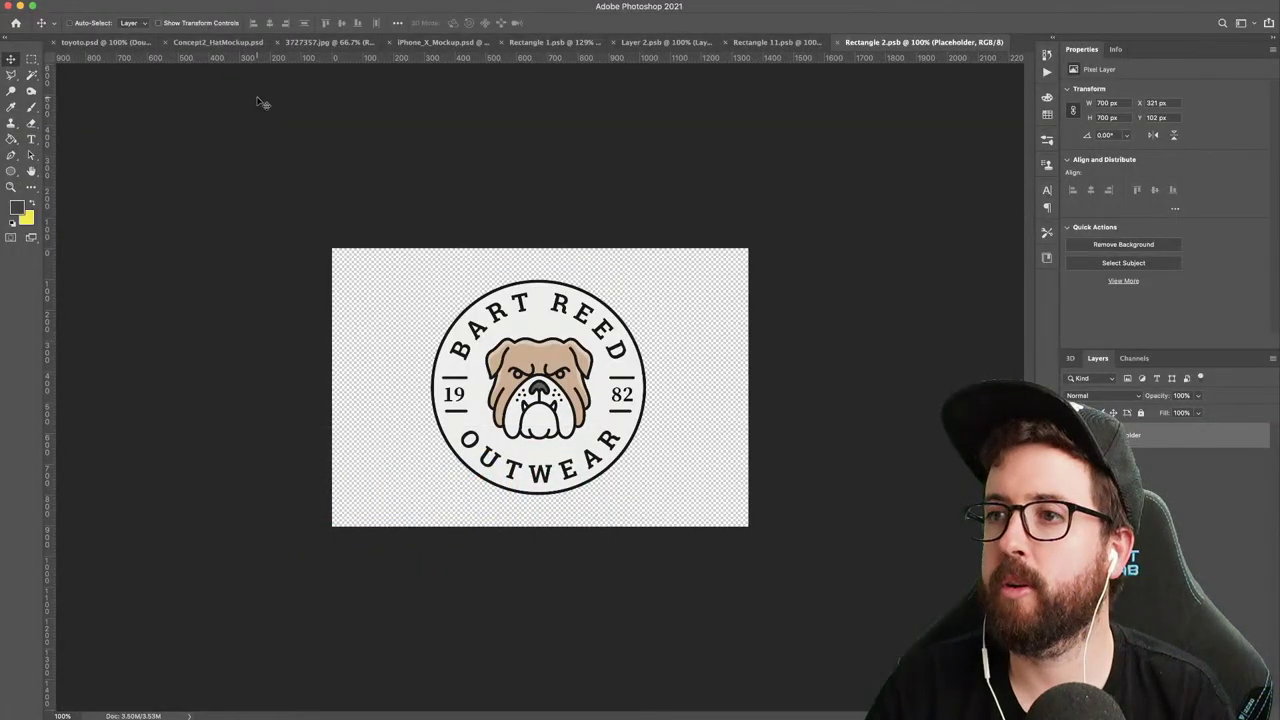
- Paste the R over the badge, hide the bulldog layer, and save
{"action": "key", "text": "super+v"}
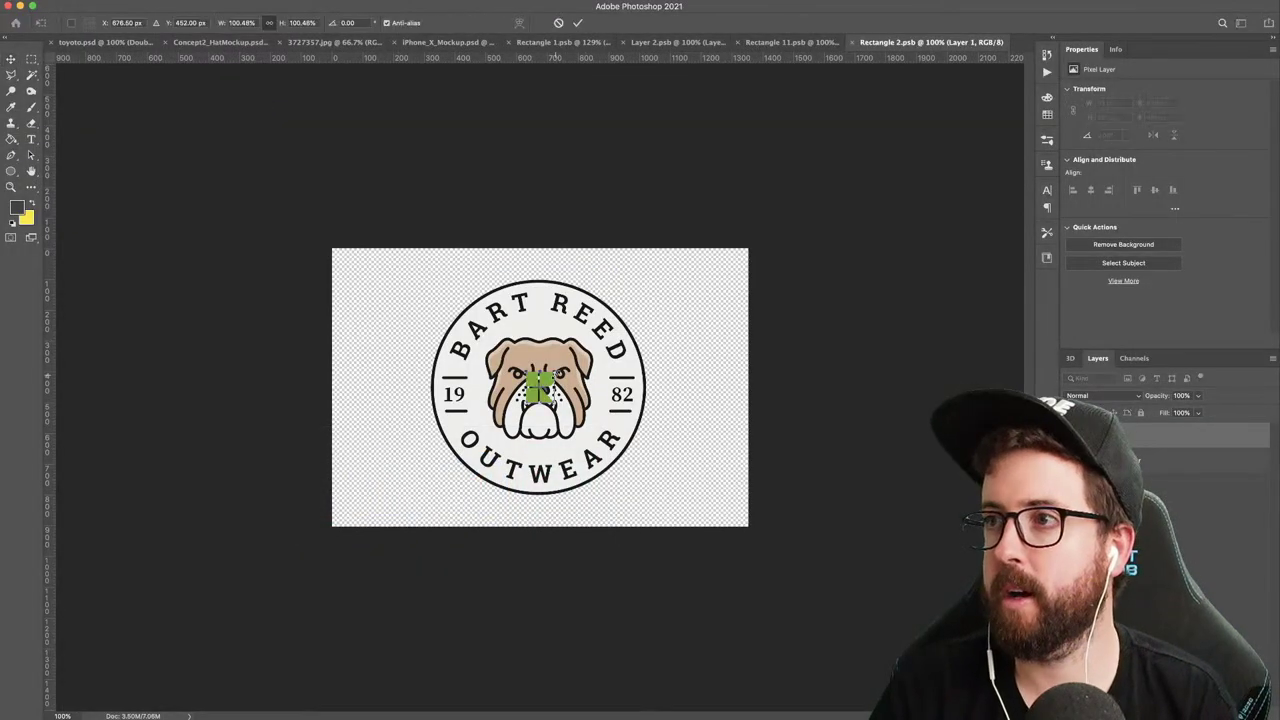
{"action": "left_click_drag", "start_coordinate": [556, 373], "coordinate": [643, 279]}
{"action": "key", "text": "Return"}
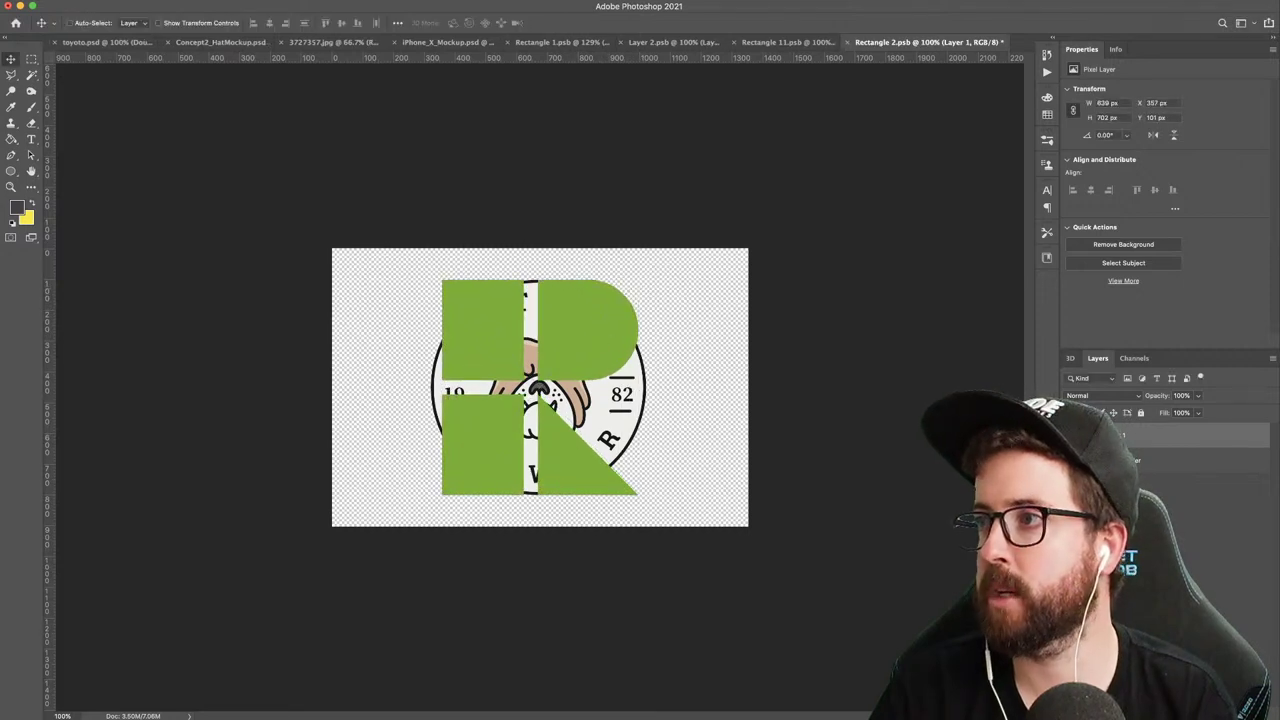
{"action": "left_click", "coordinate": [1073, 460]}
{"action": "key", "text": "super+s"}
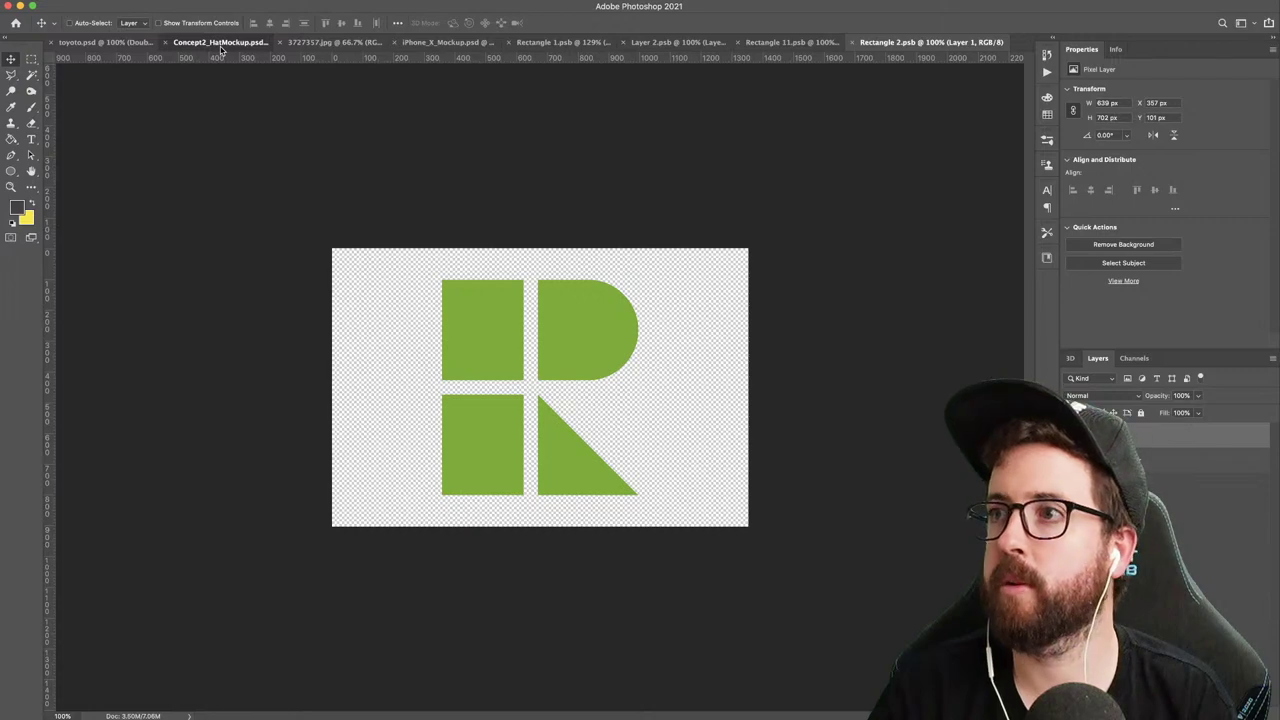
{"action": "left_click", "coordinate": [221, 43]}
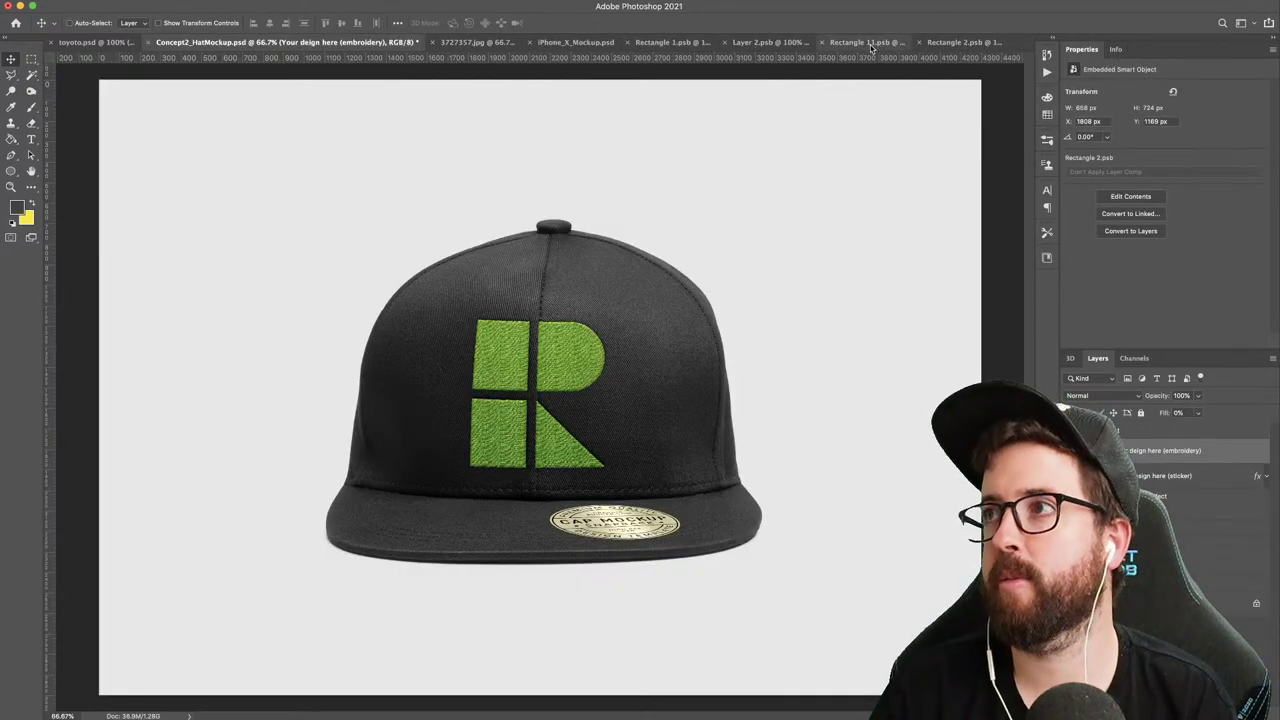
- Shrink the R mark to 600 by 659 px and save the cap design
{"action": "left_click", "coordinate": [960, 43]}
{"action": "key", "text": "super+t"}
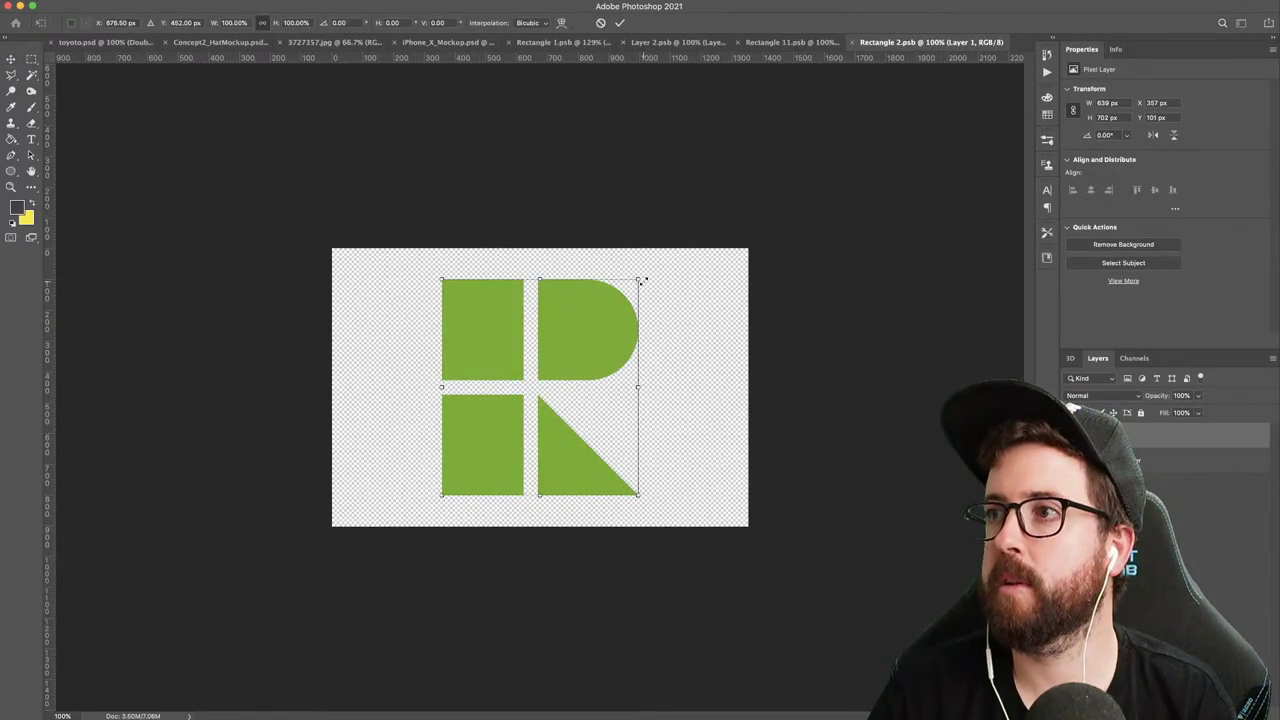
{"action": "left_click_drag", "start_coordinate": [641, 282], "coordinate": [635, 287]}
{"action": "key", "text": "Return"}
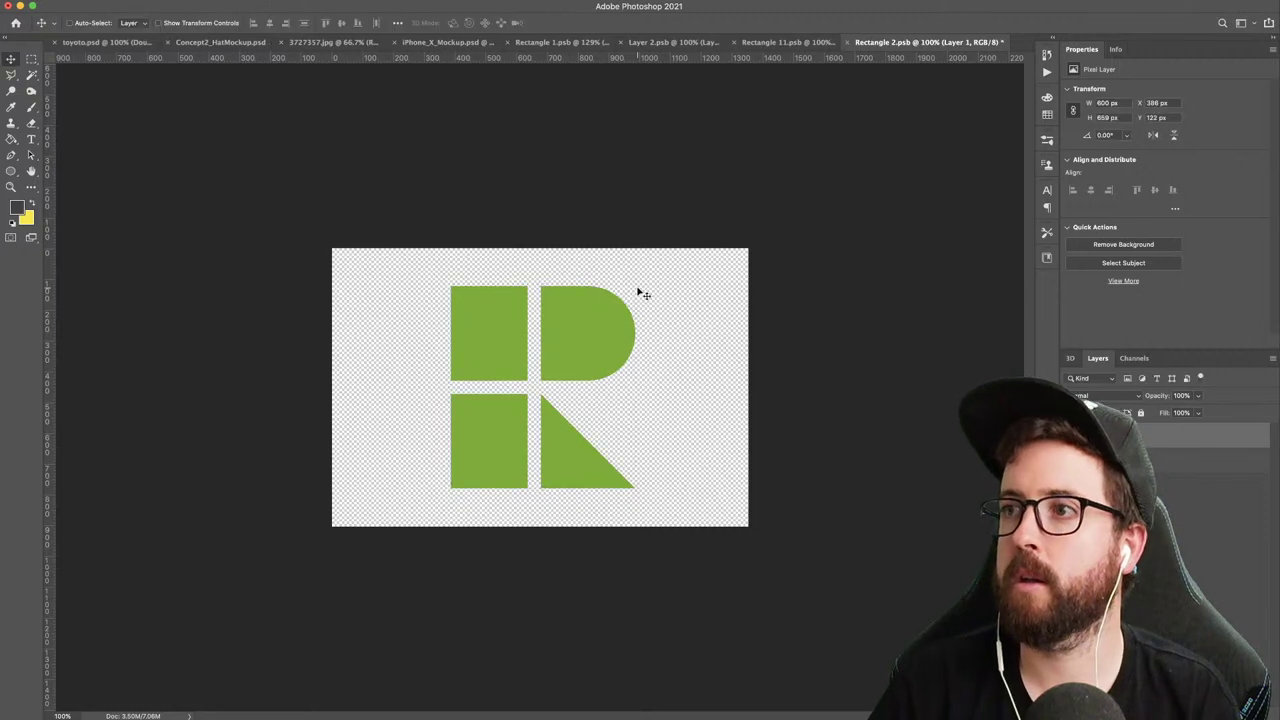
{"action": "key", "text": "super+s"}
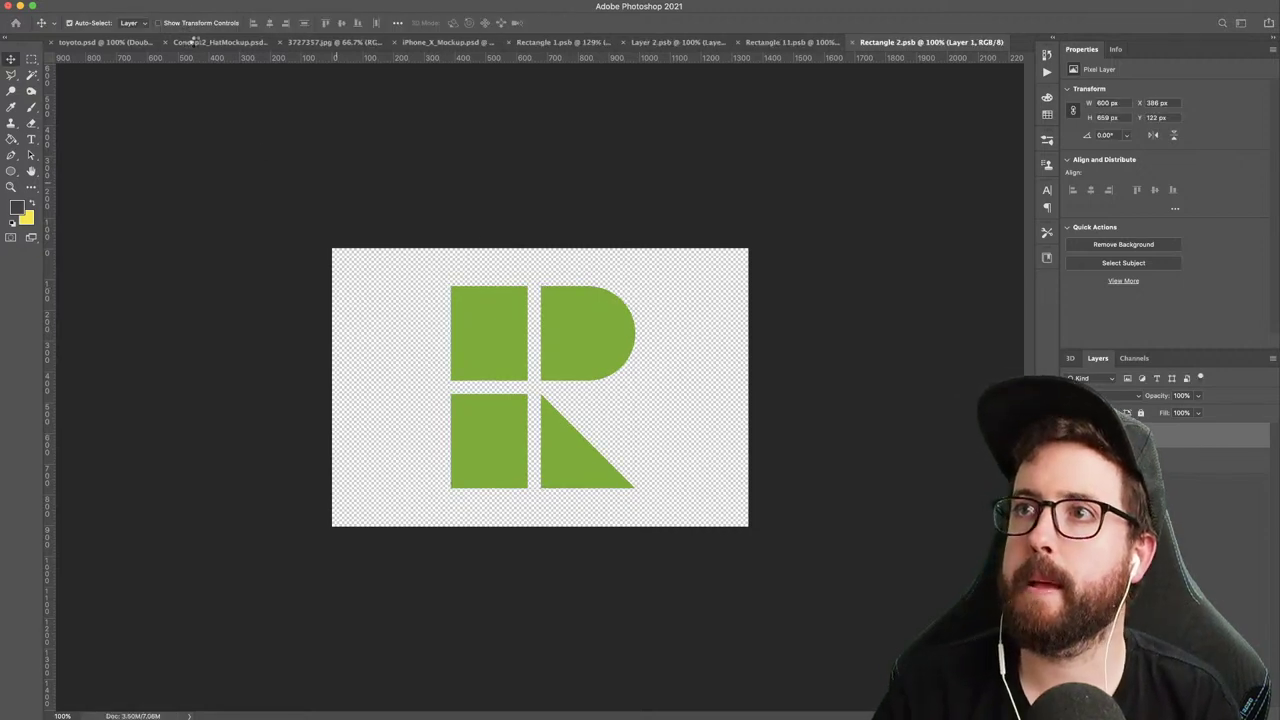
{"action": "left_click", "coordinate": [195, 42]}
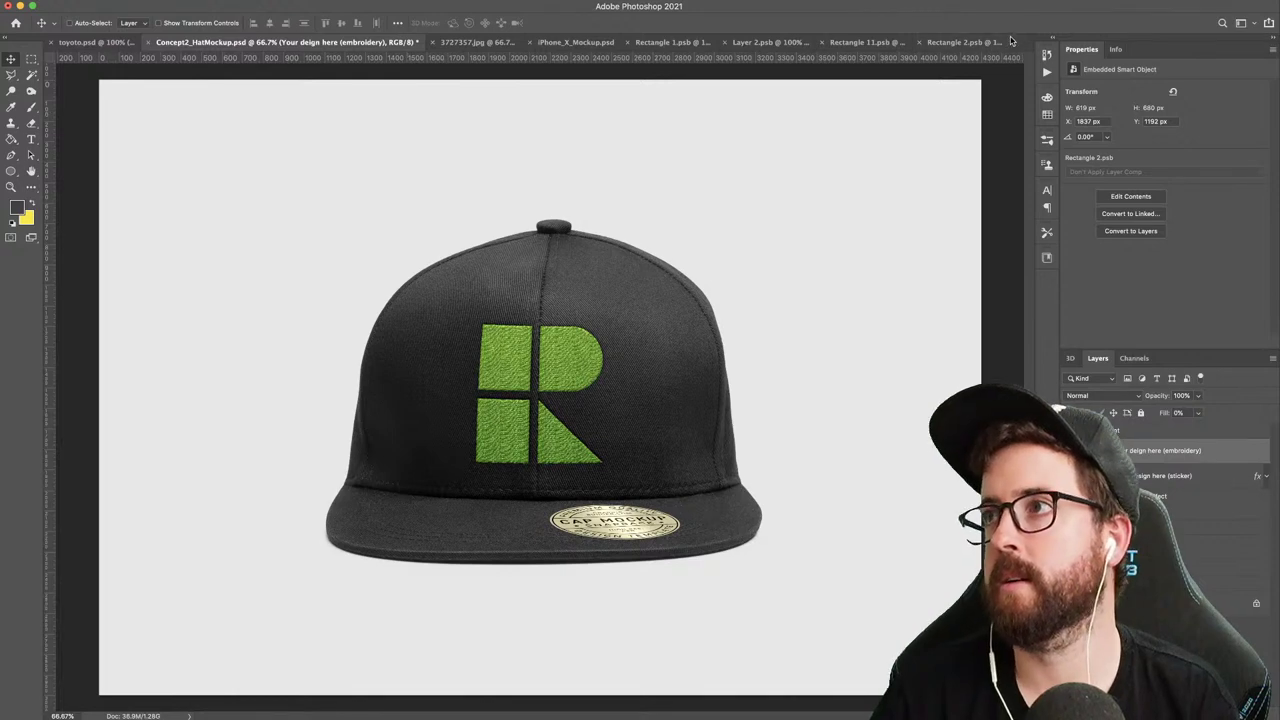
- Recolour the brim sticker green with Hue +66 and Saturation +63, then save and close it
{"action": "double_click", "coordinate": [1106, 476]}
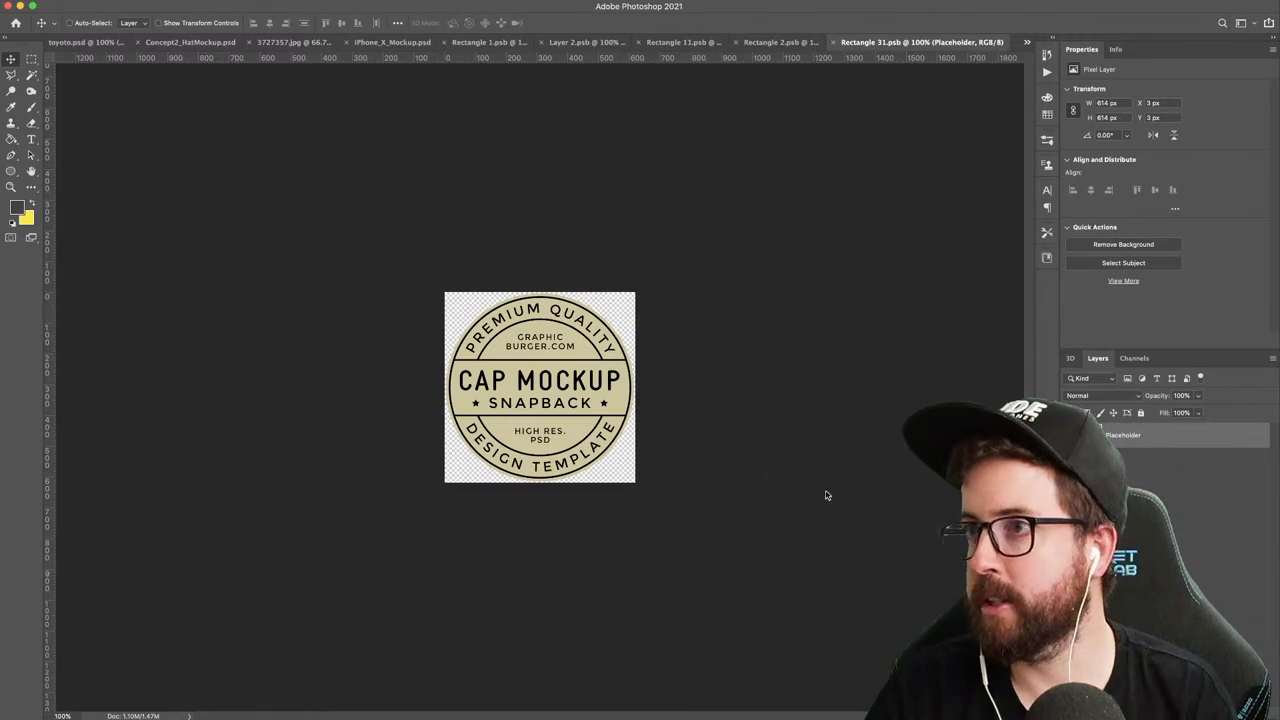
{"action": "key", "text": "super+u"}
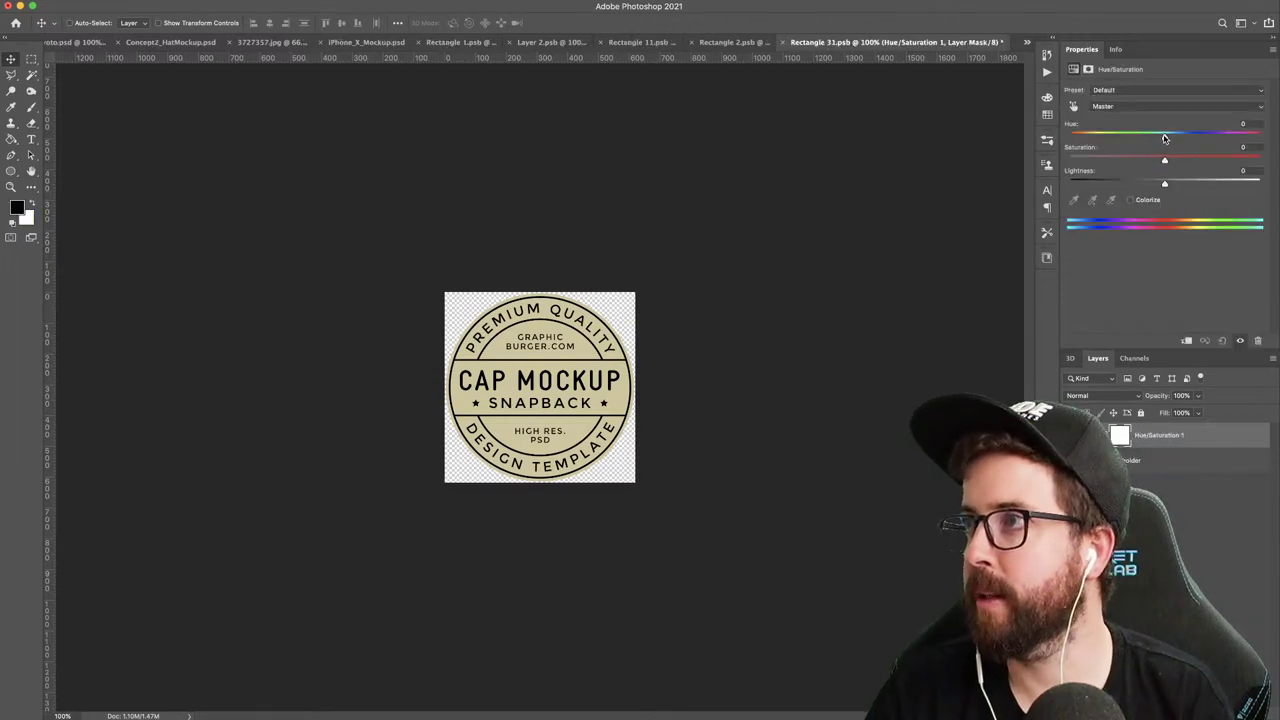
{"action": "left_click_drag", "start_coordinate": [1164, 138], "coordinate": [1217, 147]}
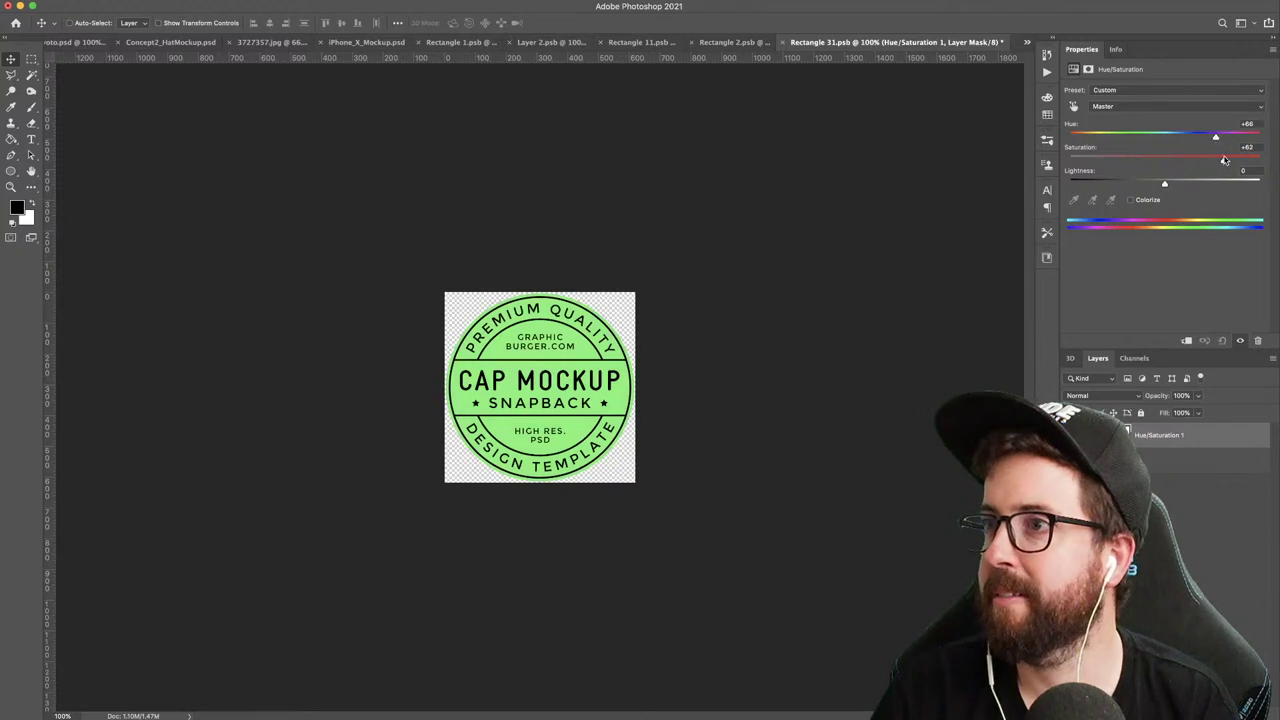
{"action": "key", "text": "super+s"}
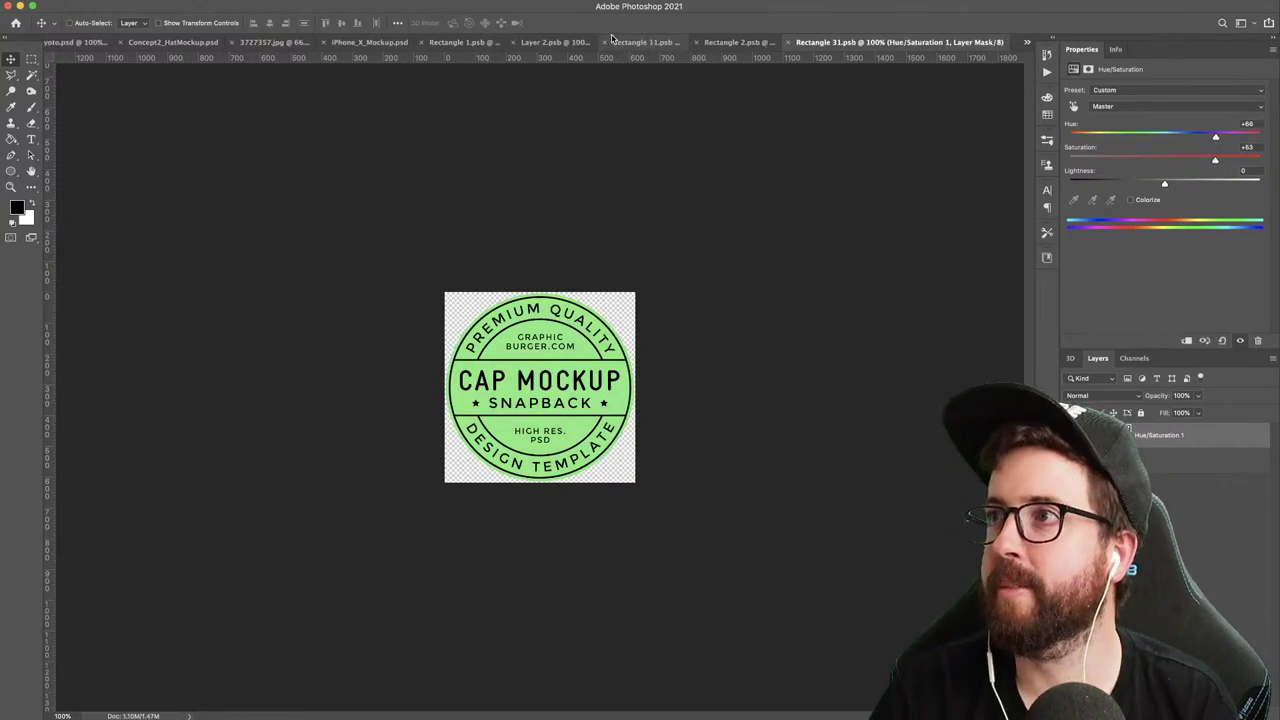
{"action": "key", "text": "super+w"}
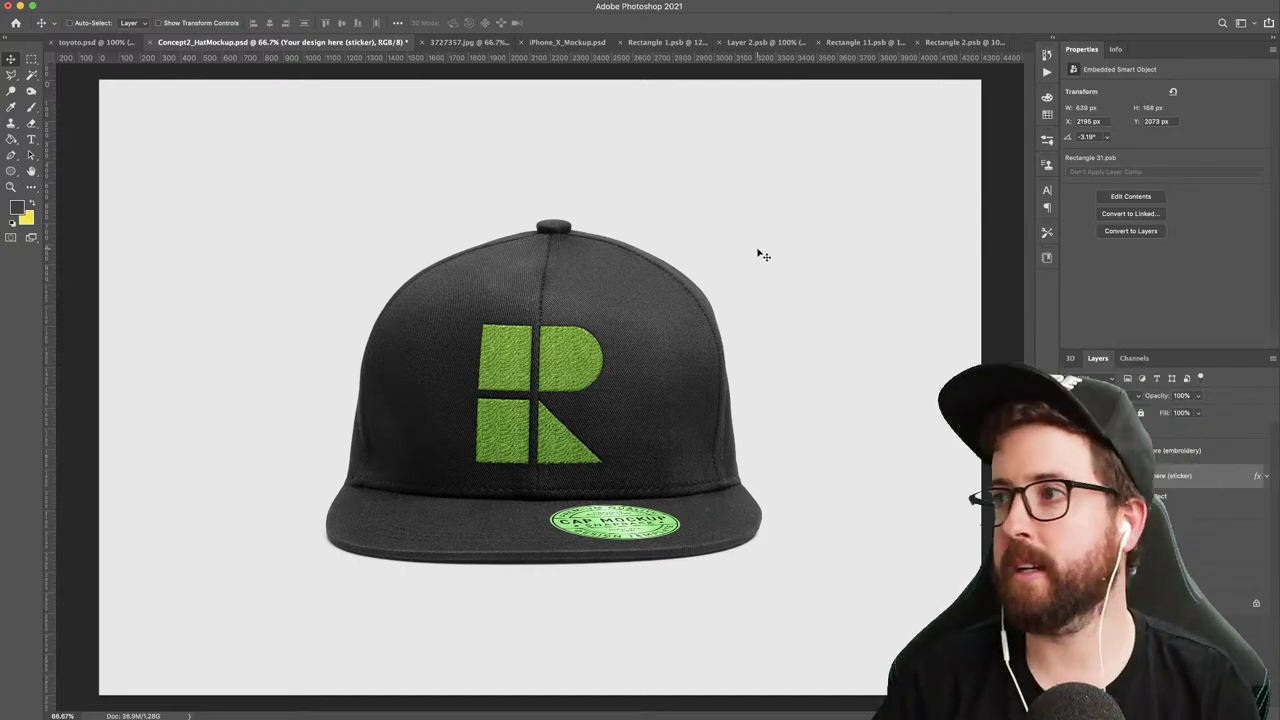
- Brighten the cap's R mark slightly with a Brightness/Contrast adjustment
{"action": "left_click", "coordinate": [960, 42]}
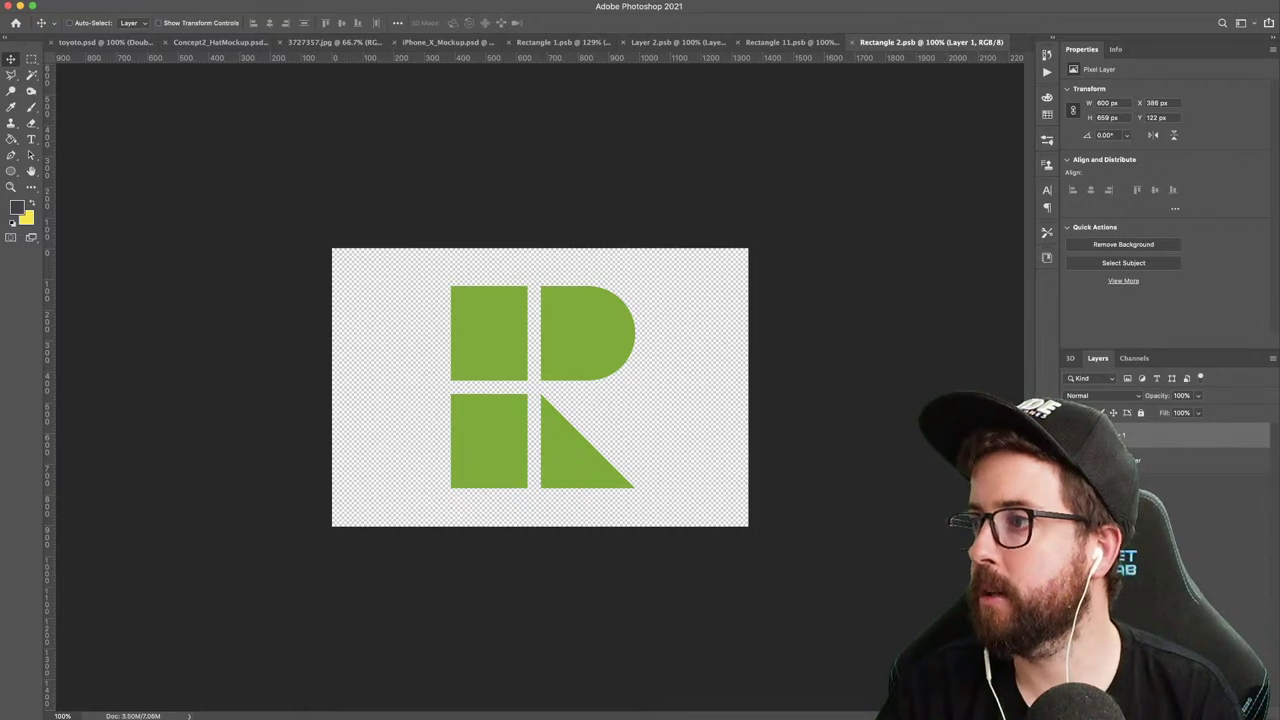
{"action": "left_click", "coordinate": [1200, 485]}
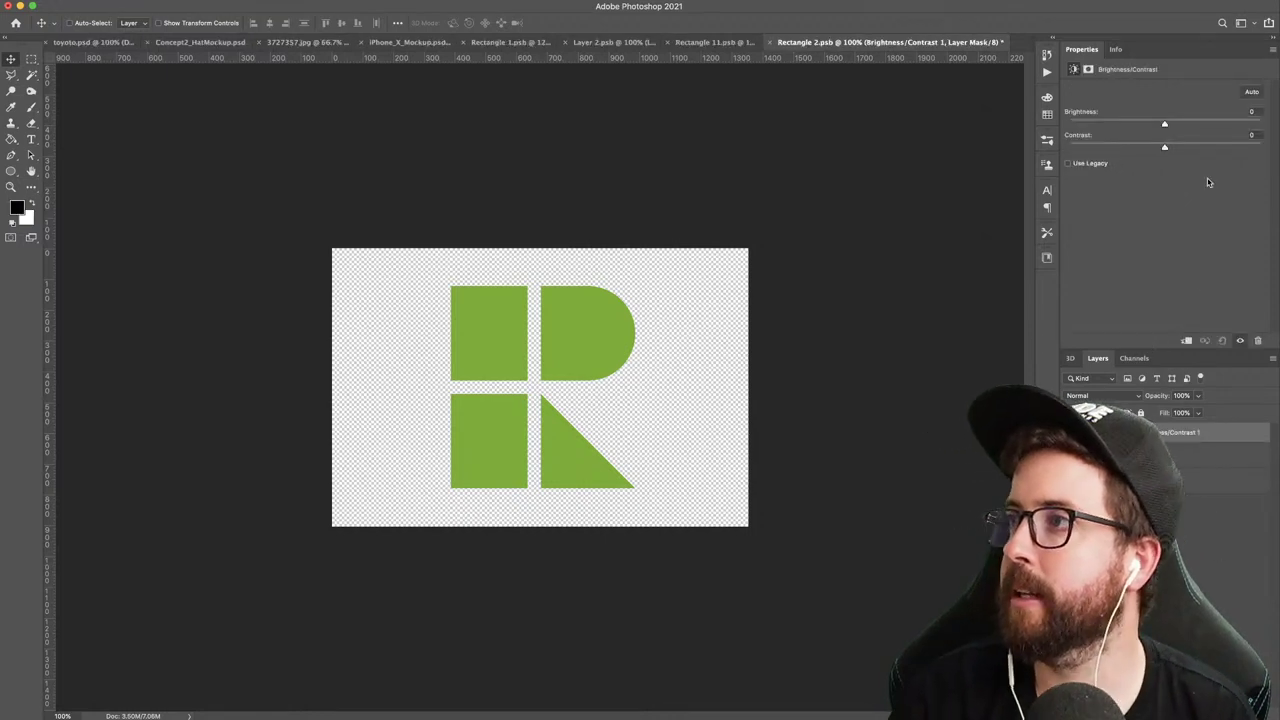
{"action": "left_click", "coordinate": [1174, 125]}
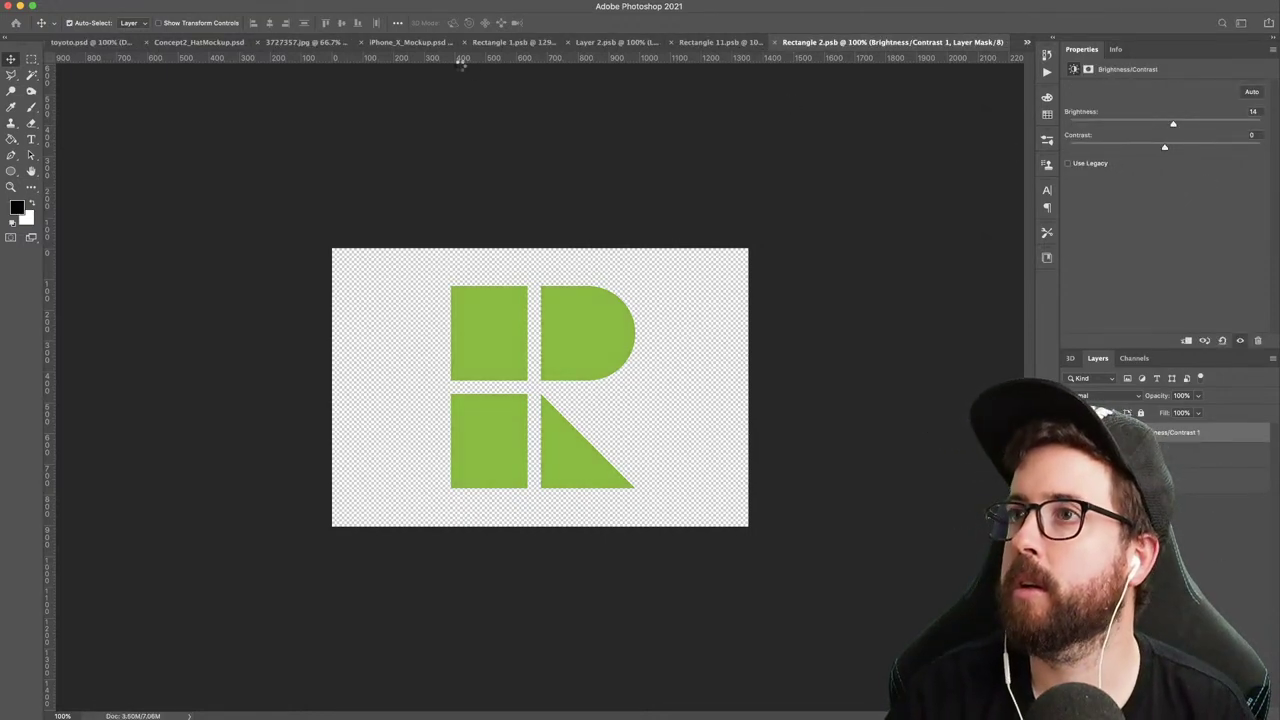
{"action": "left_click", "coordinate": [183, 43]}
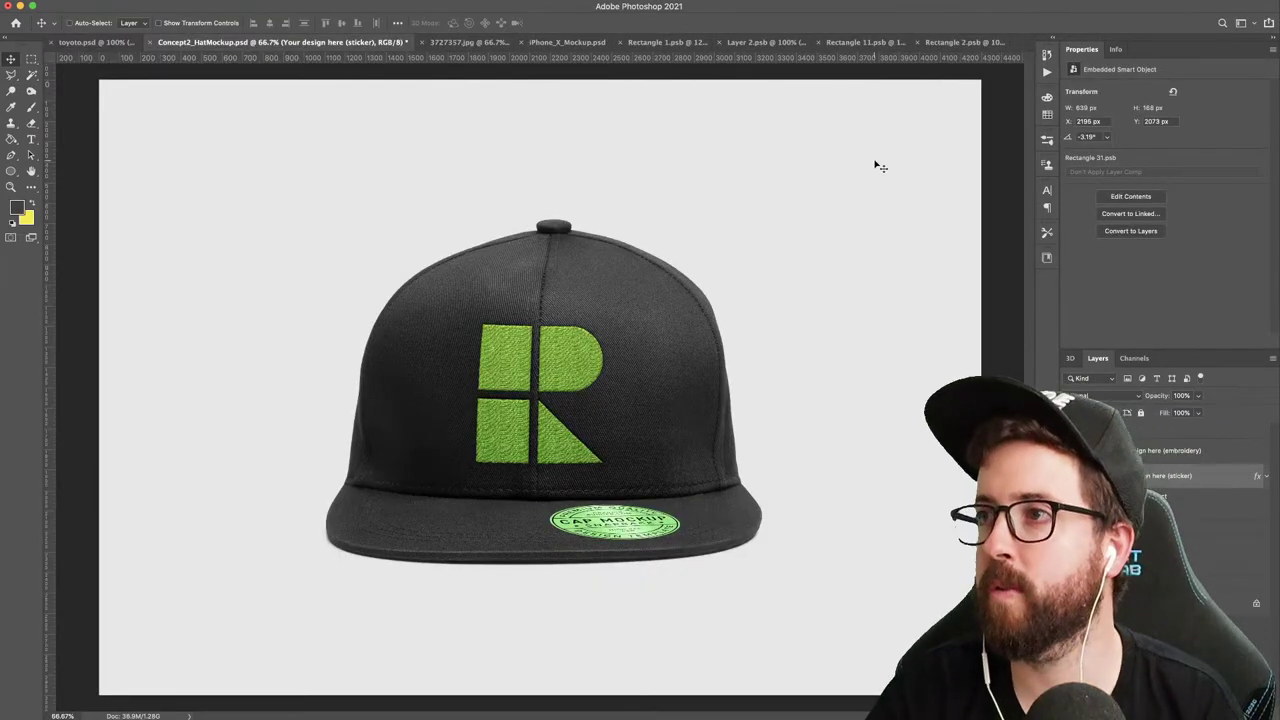
- Screenshot the finished cap mockup, then switch to the hi-vis shirt photo 3727357.jpg
{"action": "key", "text": "super+shift+4"}
{"action": "left_click_drag", "start_coordinate": [980, 84], "coordinate": [88, 697]}
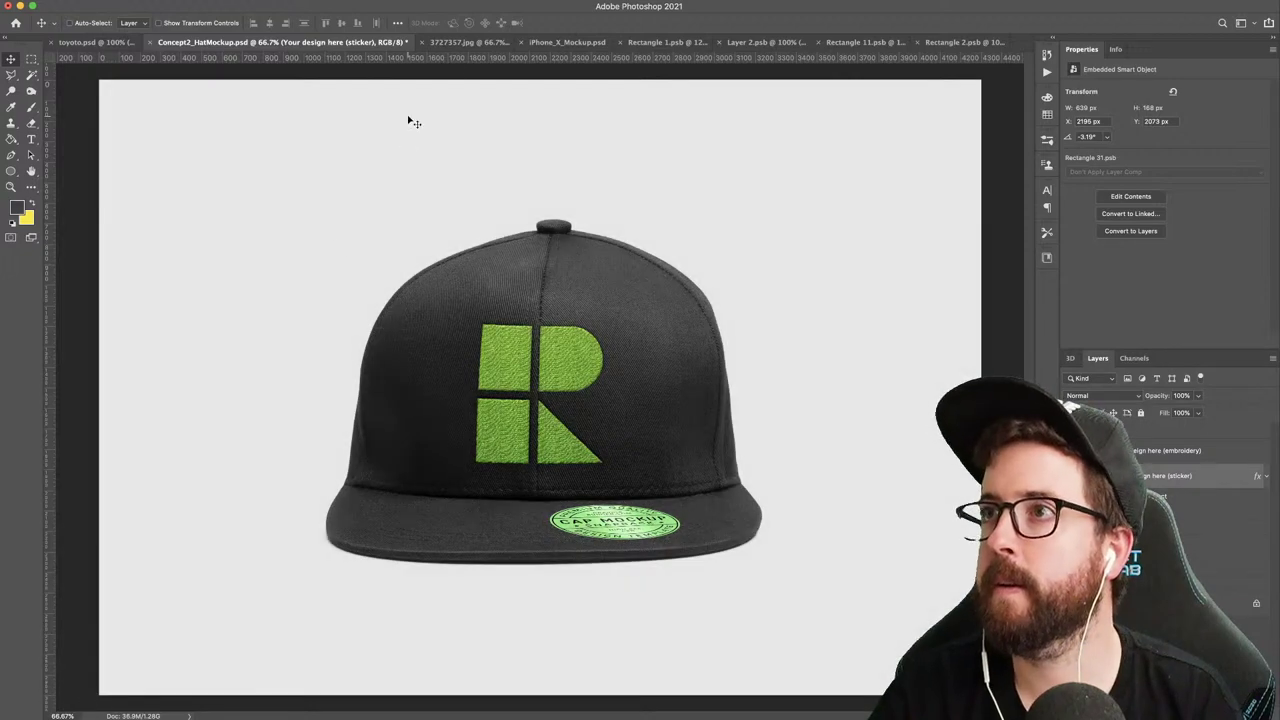
{"action": "left_click", "coordinate": [462, 43]}
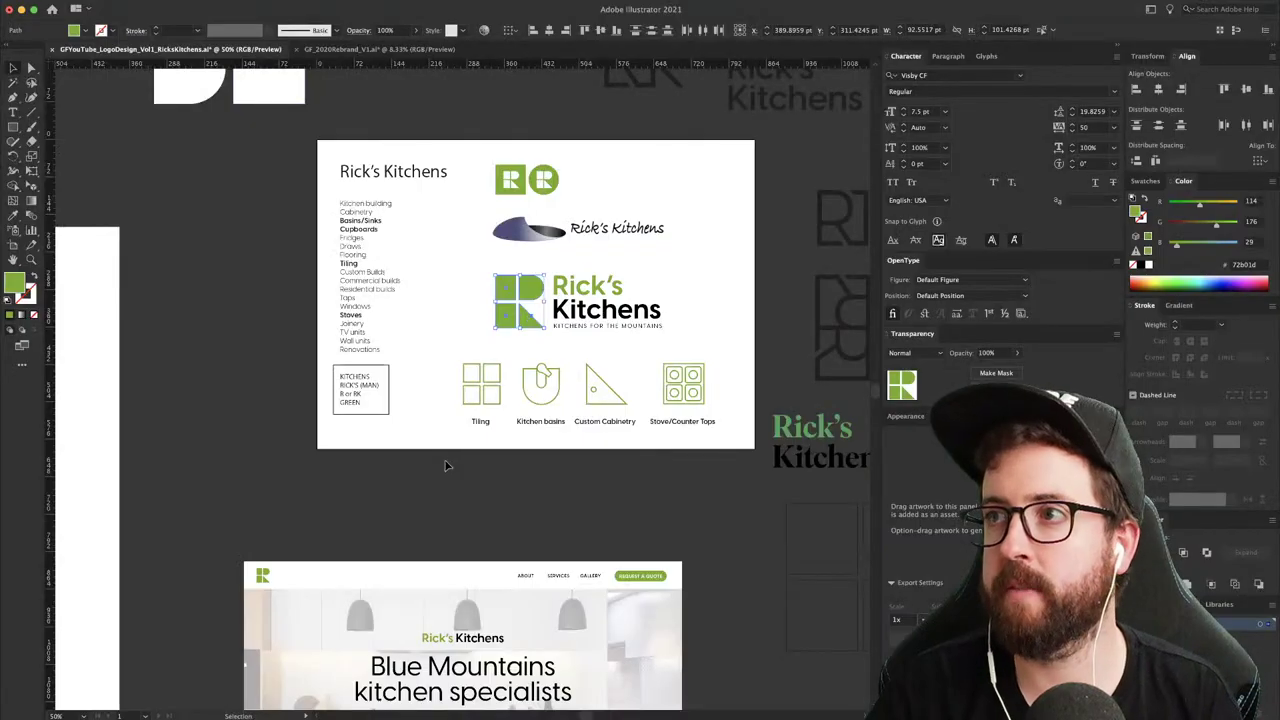
- Duplicate the Rick's Kitchens logo onto the green-shapes artboard, text beside the R
{"action": "left_click", "coordinate": [678, 323]}
{"action": "left_click_drag", "start_coordinate": [620, 316], "coordinate": [263, 463]}
{"action": "left_click_drag", "start_coordinate": [255, 446], "coordinate": [295, 681]}
{"action": "left_click_drag", "start_coordinate": [328, 639], "coordinate": [594, 574]}
{"action": "left_click", "coordinate": [480, 509]}
- Scale the wordmark up to about 62.34 pt and shift it right, away from the R
{"action": "key", "text": "super+space"}
{"action": "left_click_drag", "start_coordinate": [404, 581], "coordinate": [384, 587]}
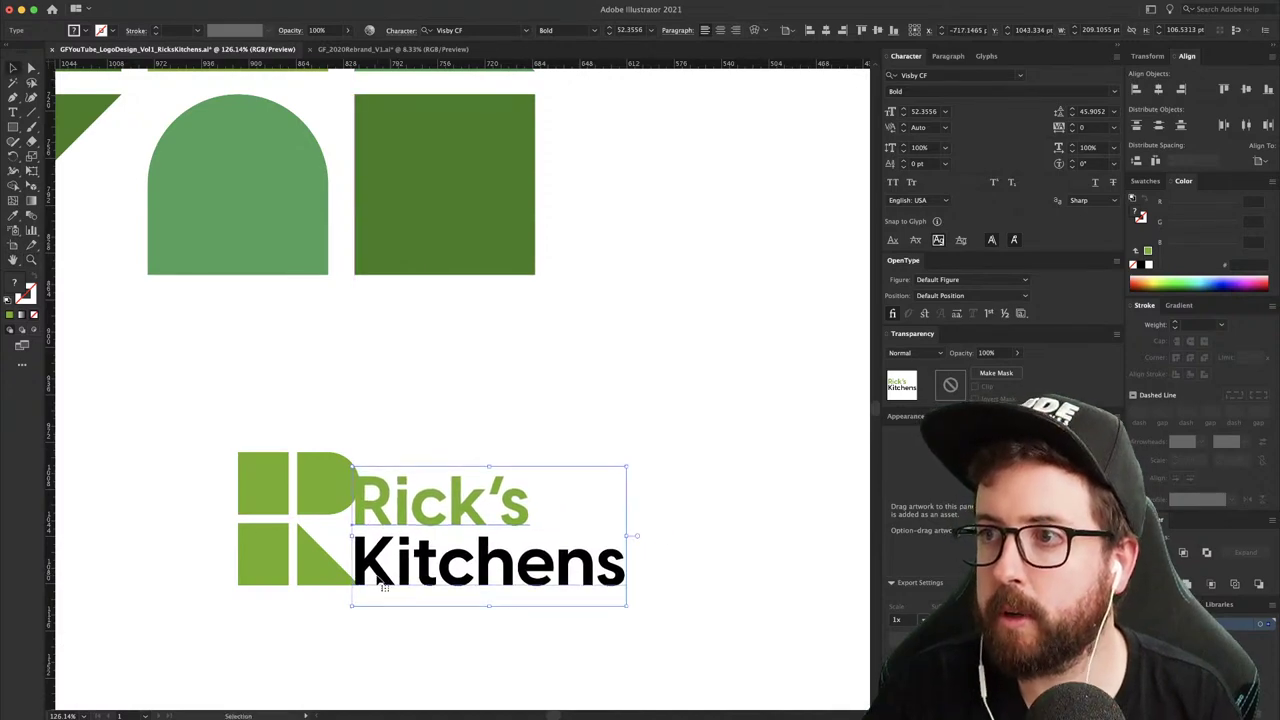
{"action": "key", "text": "s"}
{"action": "left_click", "coordinate": [349, 585]}
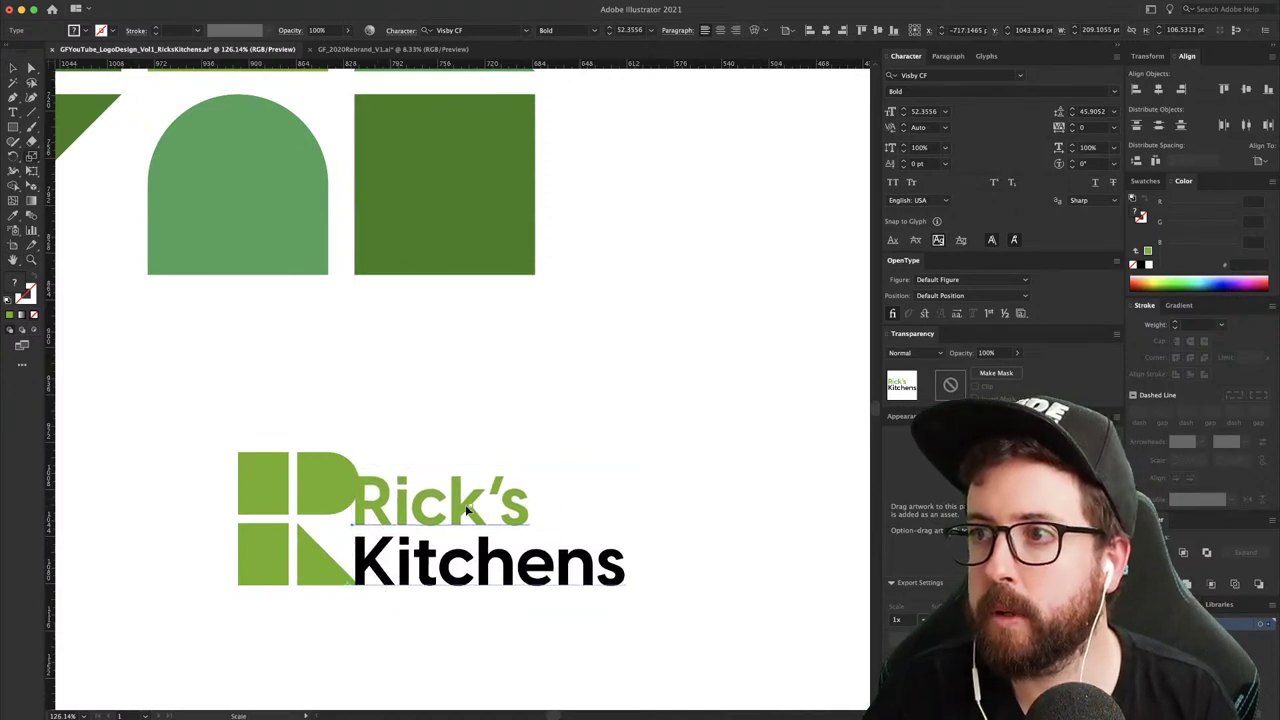
{"action": "left_click_drag", "start_coordinate": [569, 441], "coordinate": [567, 414]}
{"action": "key", "text": "v"}
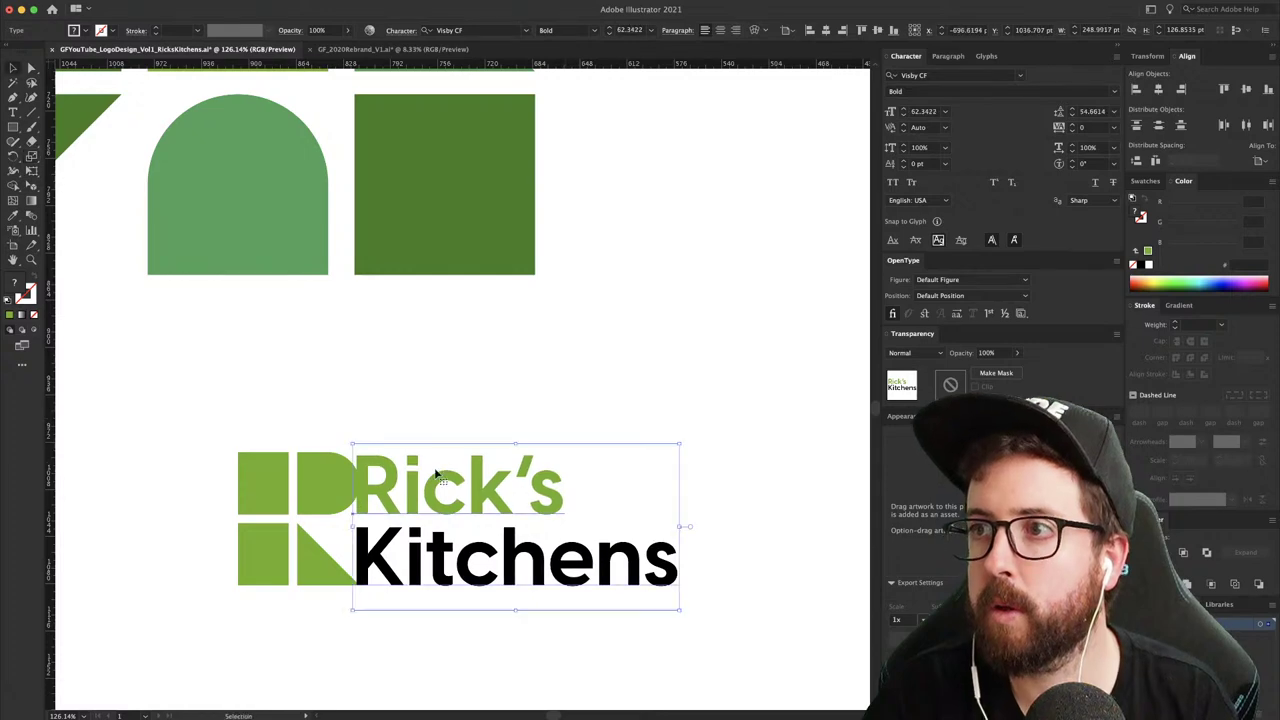
{"action": "left_click_drag", "start_coordinate": [434, 478], "coordinate": [470, 479]}
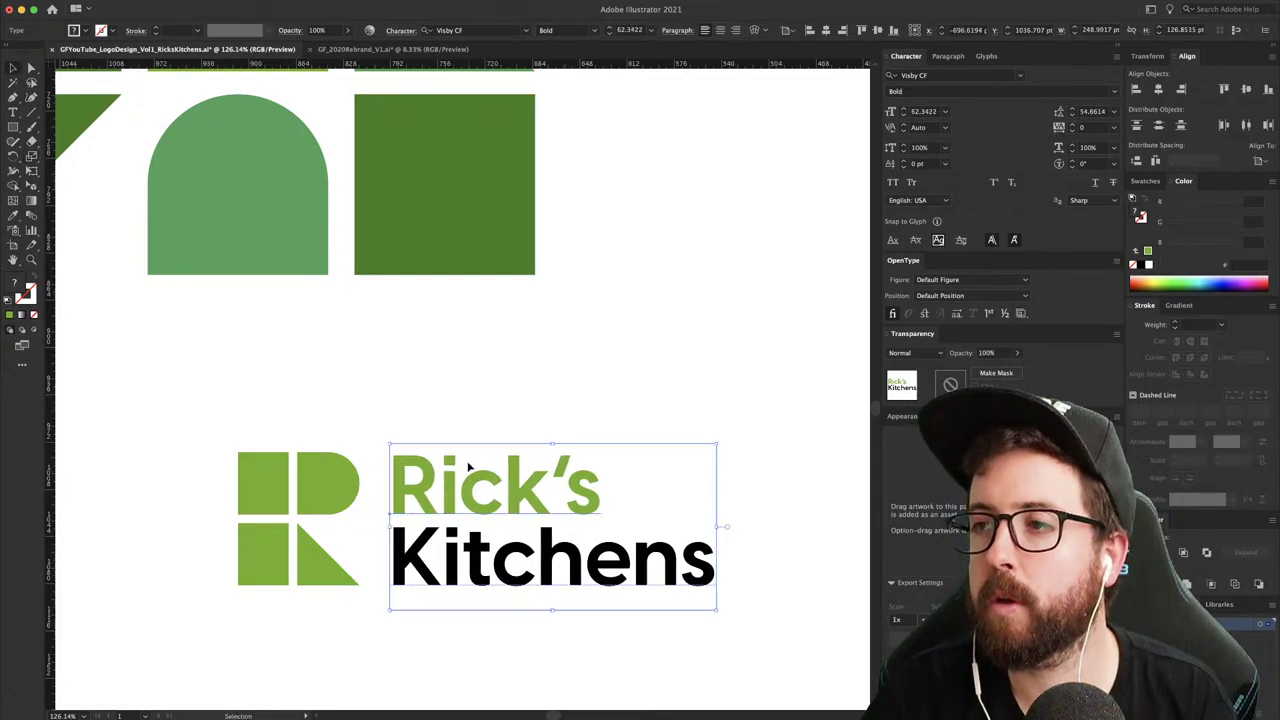
- Select the whole reworked logo copy and fill it black
{"action": "left_click", "coordinate": [148, 402]}
{"action": "left_click_drag", "start_coordinate": [148, 402], "coordinate": [566, 594]}
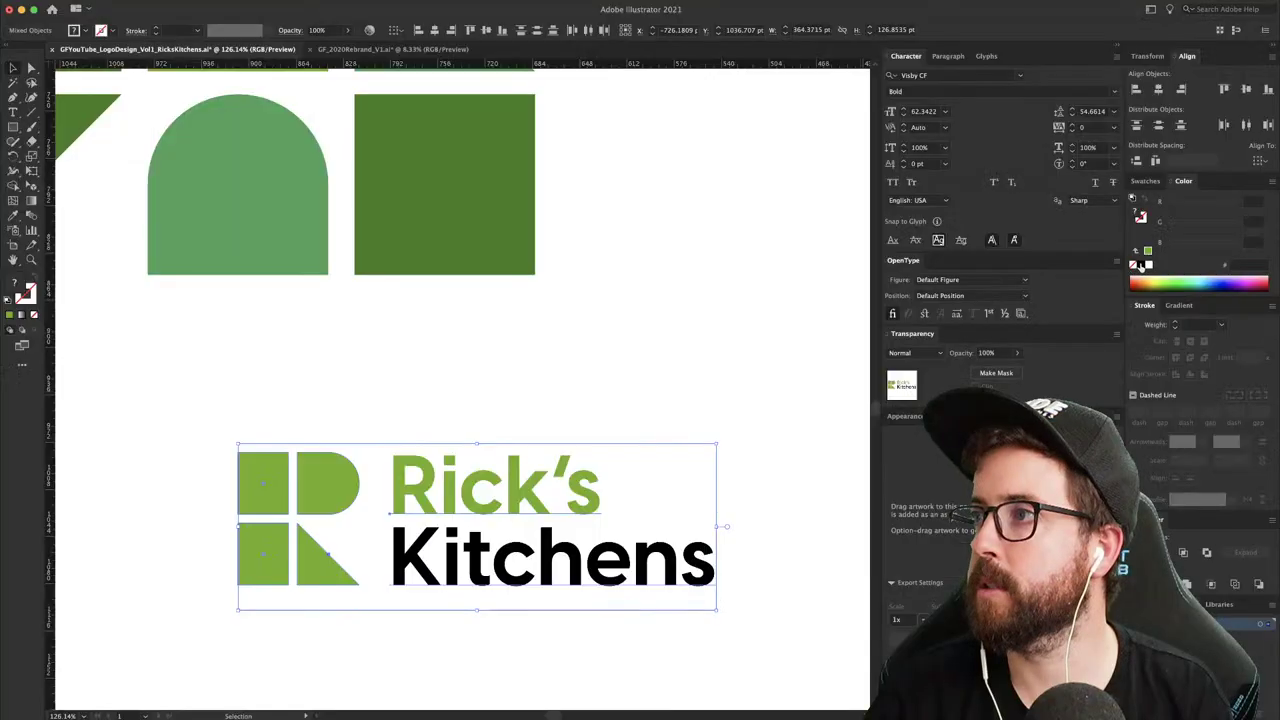
{"action": "left_click", "coordinate": [1141, 265]}
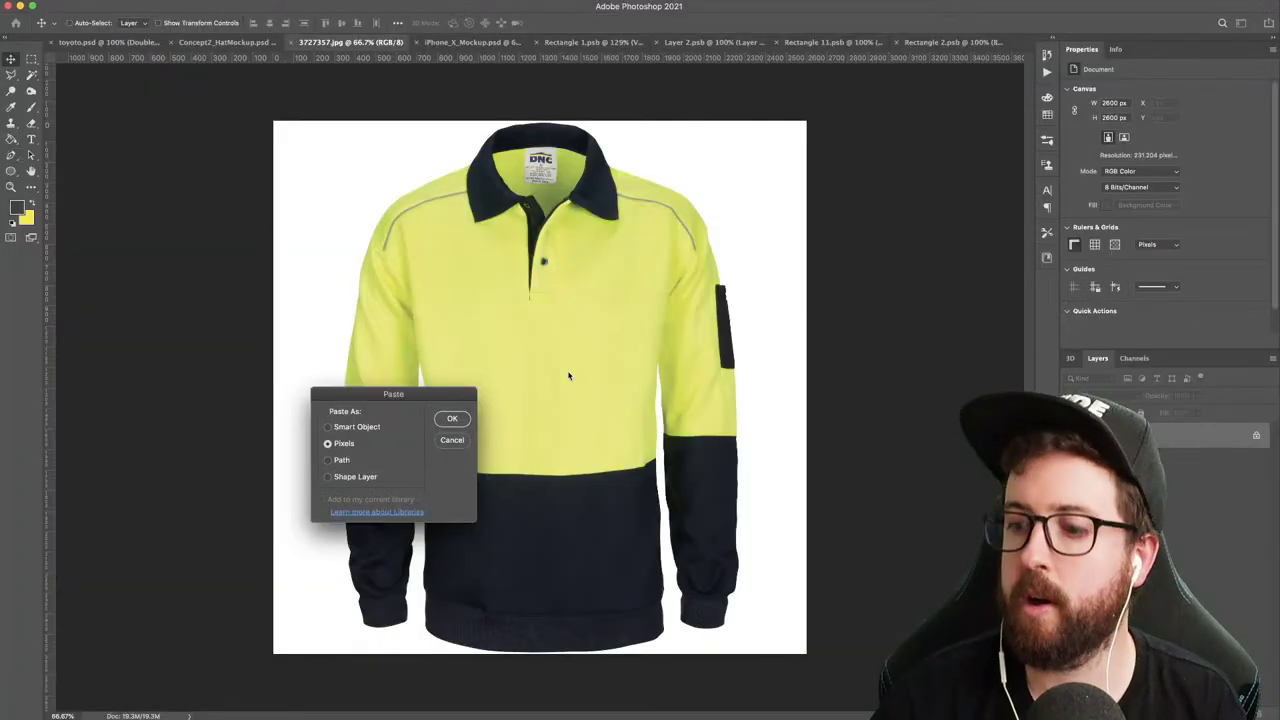
- Paste the black logo as pixels, shrink it onto the shirt's chest, and screenshot it
{"action": "key", "text": "Return"}
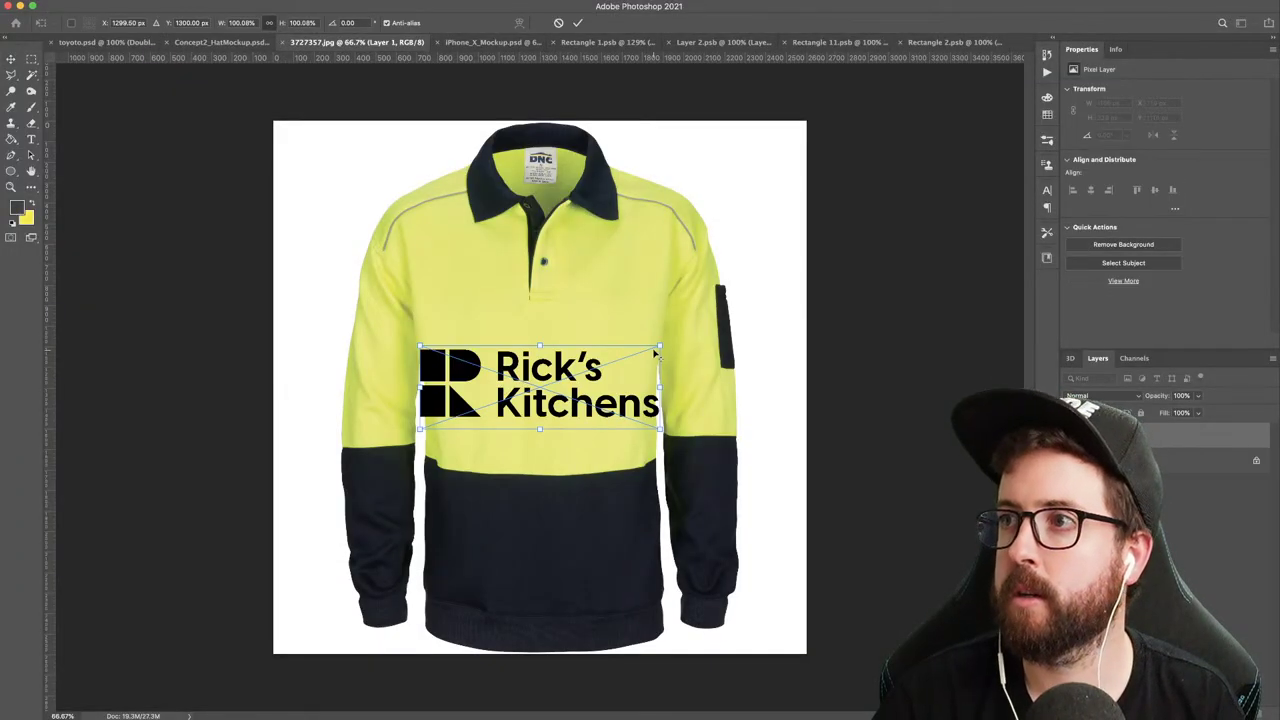
{"action": "left_click_drag", "start_coordinate": [658, 345], "coordinate": [659, 285]}
{"action": "key", "text": "Return"}
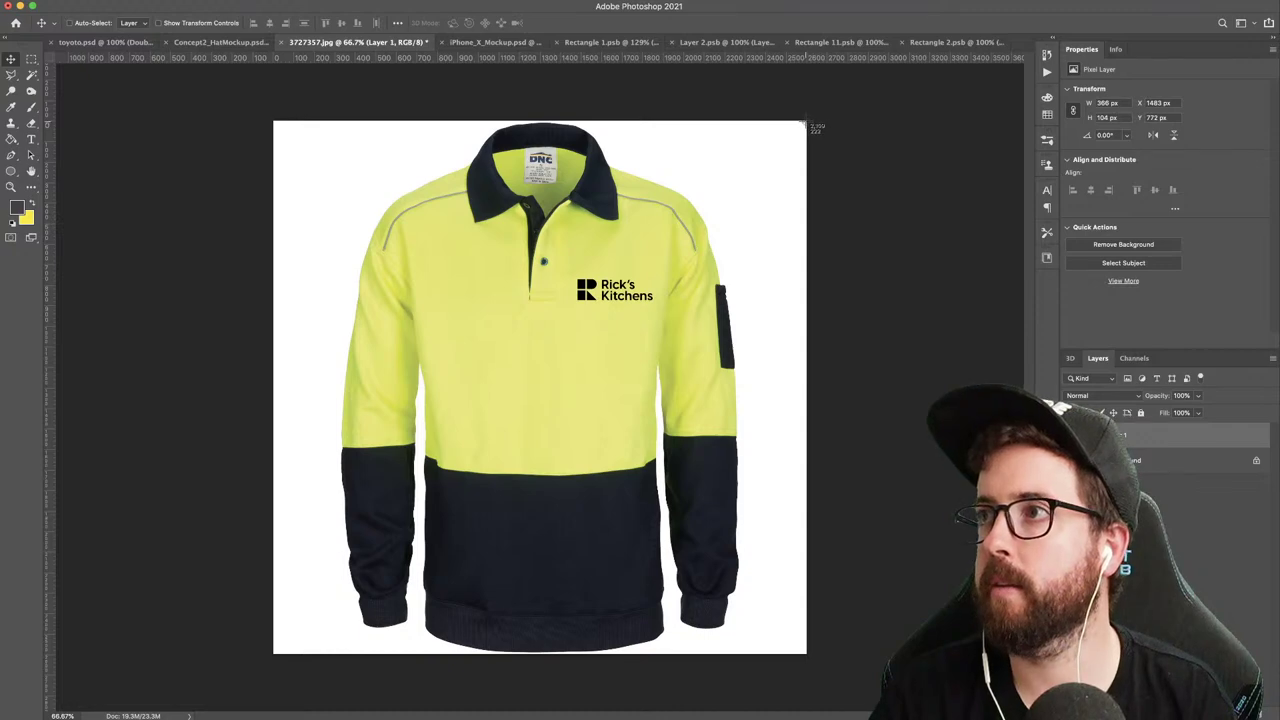
{"action": "left_click_drag", "start_coordinate": [806, 123], "coordinate": [268, 658]}
{"action": "left_click", "coordinate": [487, 44]}
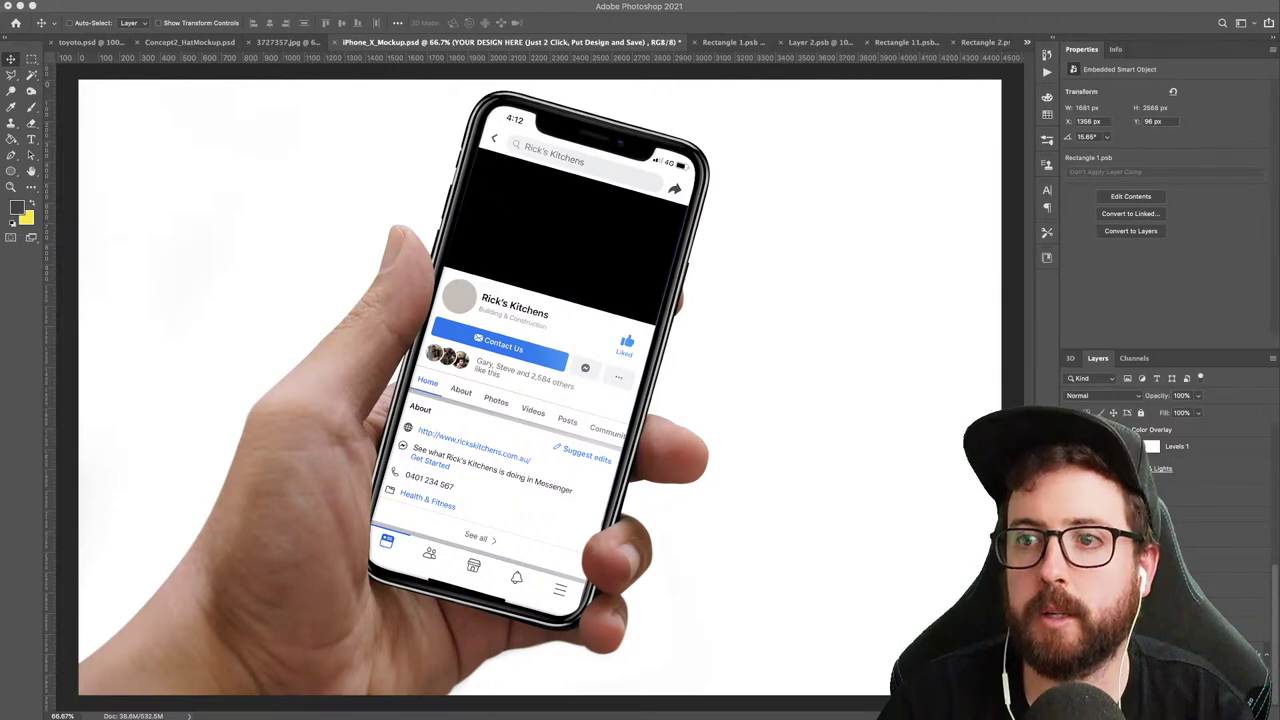
- Place the green kitchen photo, enlarge it to fill the canvas, and move it up
{"action": "left_click_drag", "start_coordinate": [0, 417], "coordinate": [305, 417]}
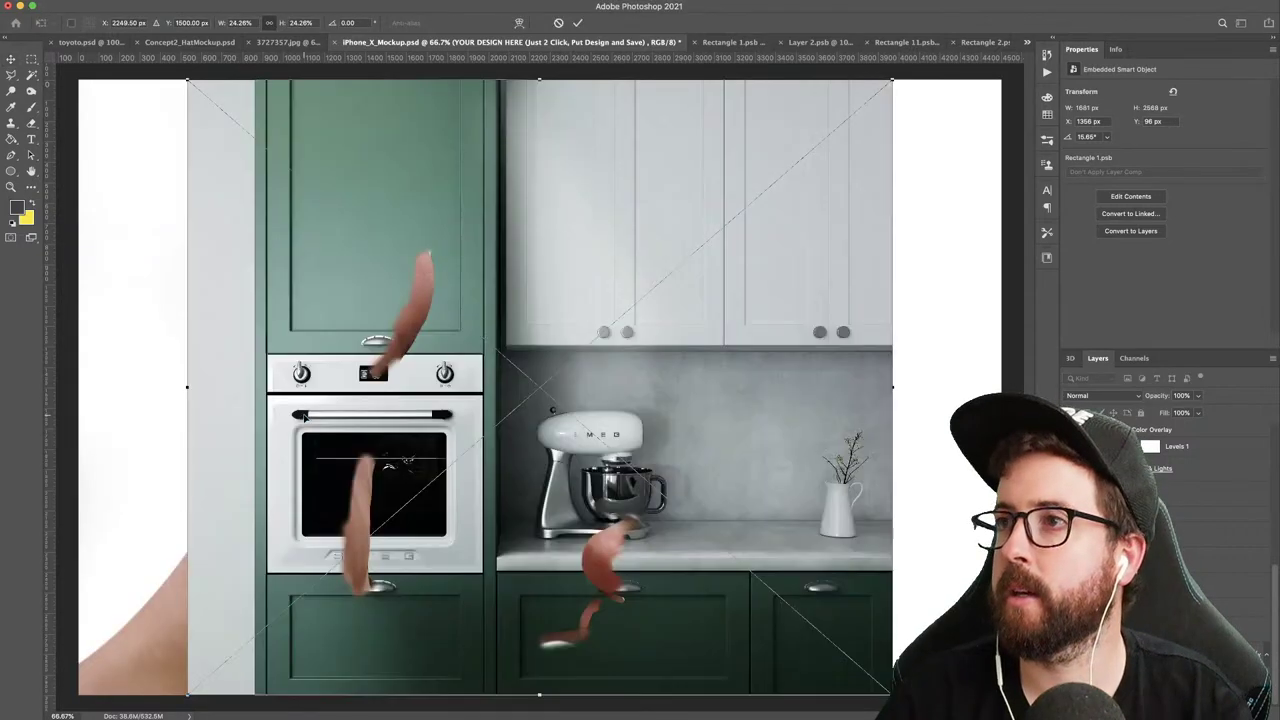
{"action": "key", "text": "super+minus"}
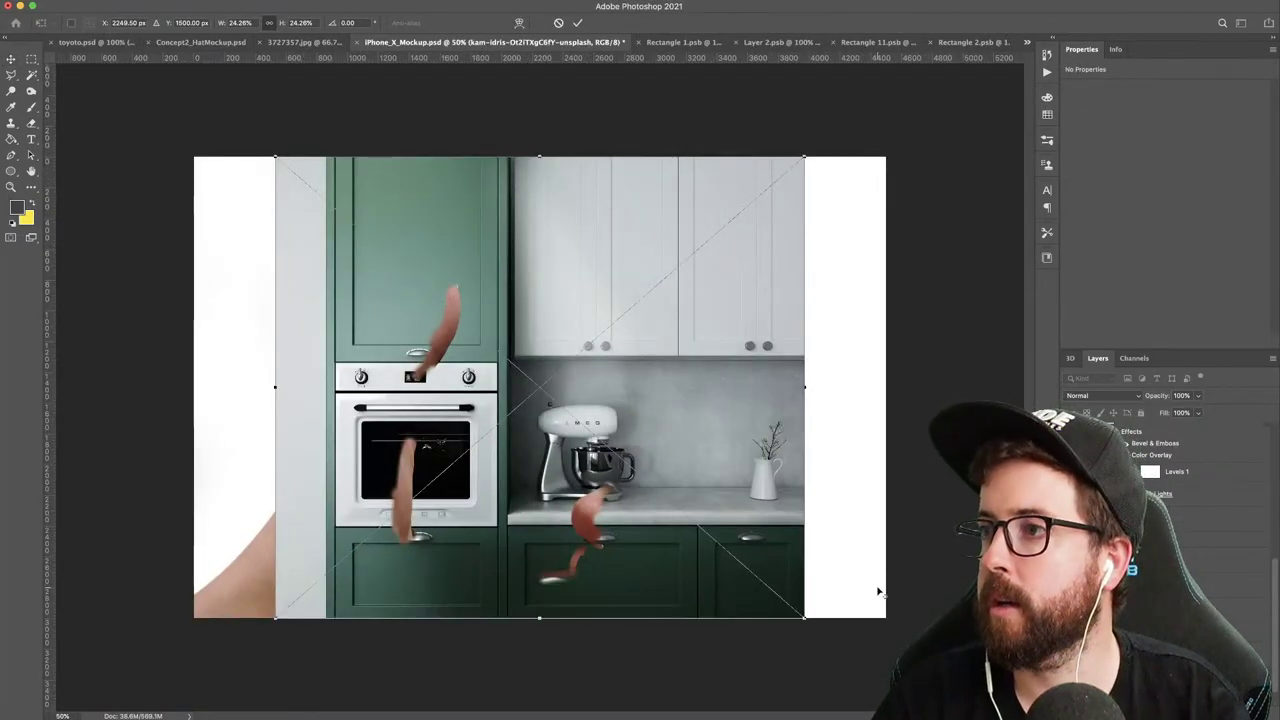
{"action": "left_click_drag", "start_coordinate": [801, 618], "coordinate": [946, 719]}
{"action": "left_click_drag", "start_coordinate": [769, 509], "coordinate": [766, 414]}
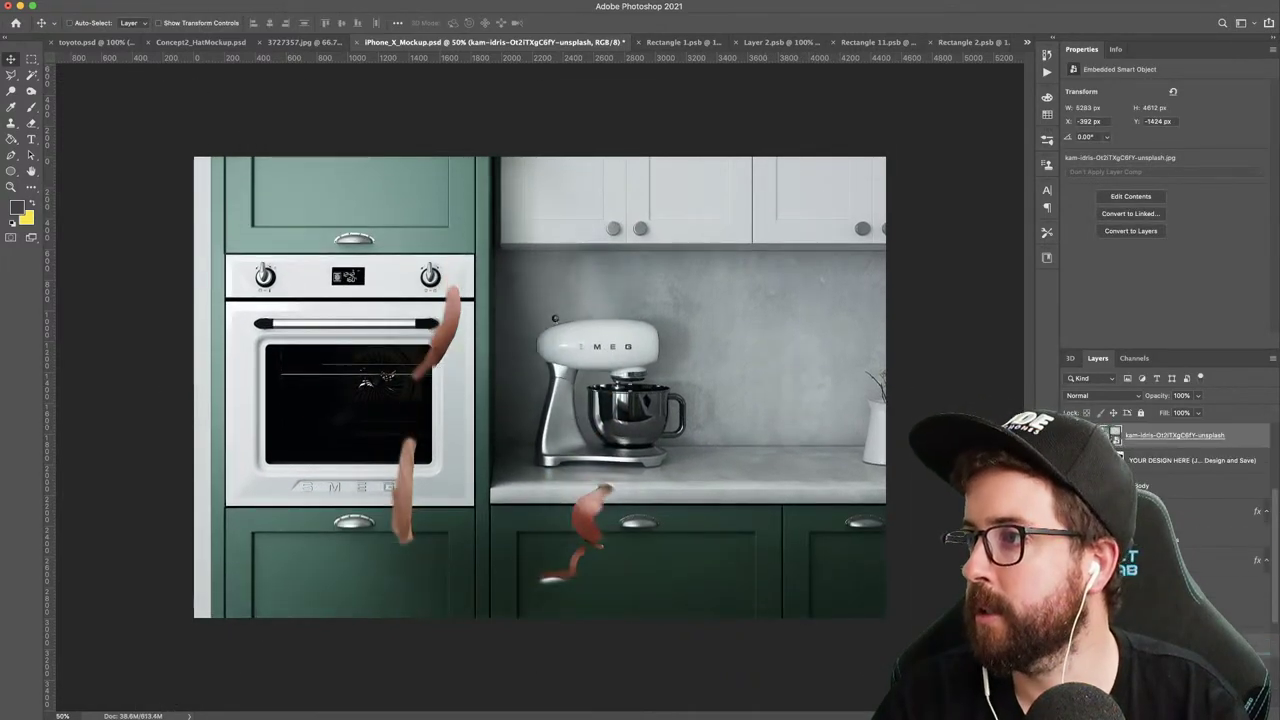
- Move the kitchen photo layer below the hand and phone, comparing it with the original bokeh
{"action": "scroll", "coordinate": [1160, 437], "scroll_direction": "down", "scroll_amount": 3}
{"action": "scroll", "coordinate": [1160, 445], "scroll_direction": "down", "scroll_amount": 3}
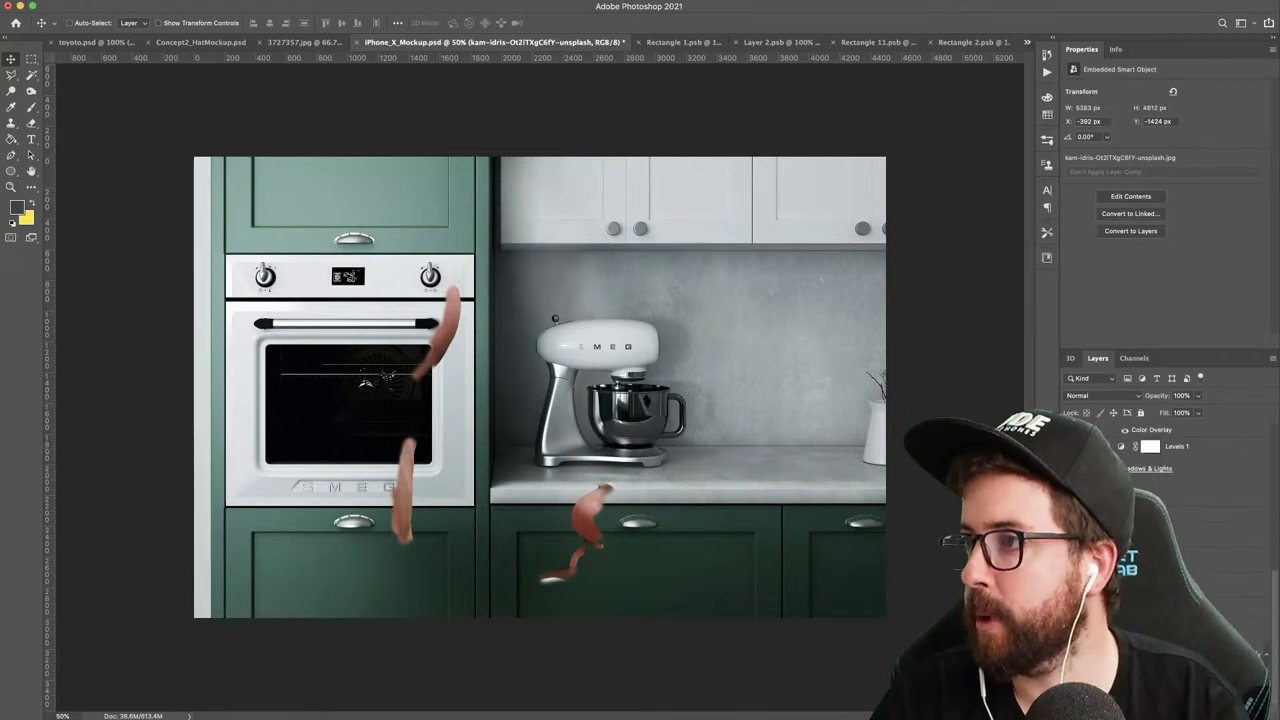
{"action": "left_click_drag", "start_coordinate": [1160, 445], "coordinate": [1160, 490]}
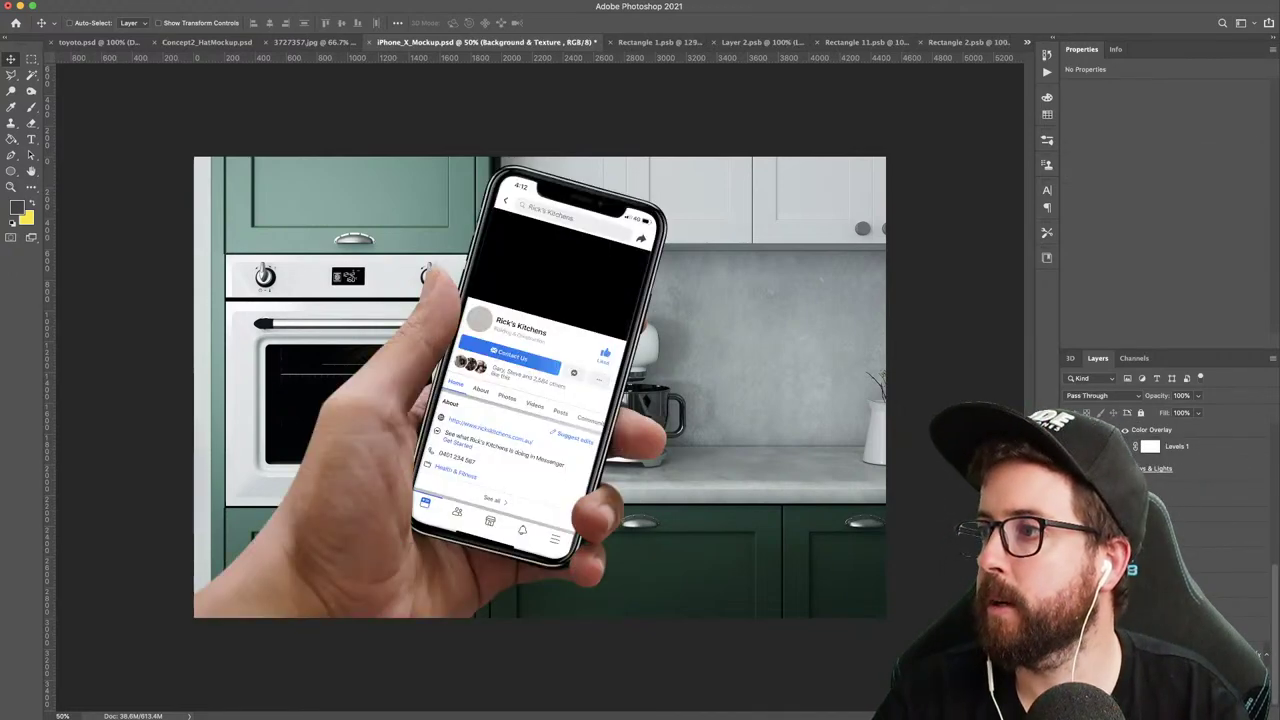
{"action": "scroll", "coordinate": [1170, 540], "scroll_direction": "down", "scroll_amount": 3}
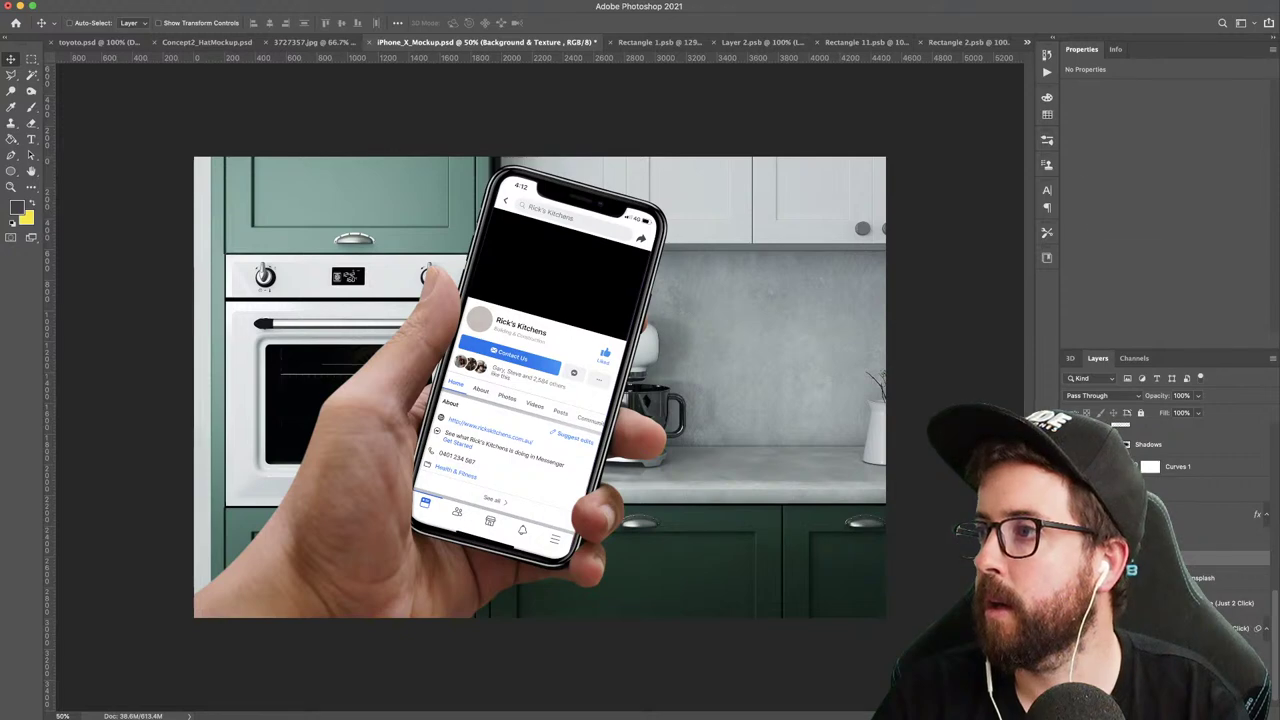
{"action": "left_click", "coordinate": [1200, 578]}
{"action": "left_click", "coordinate": [1072, 578]}
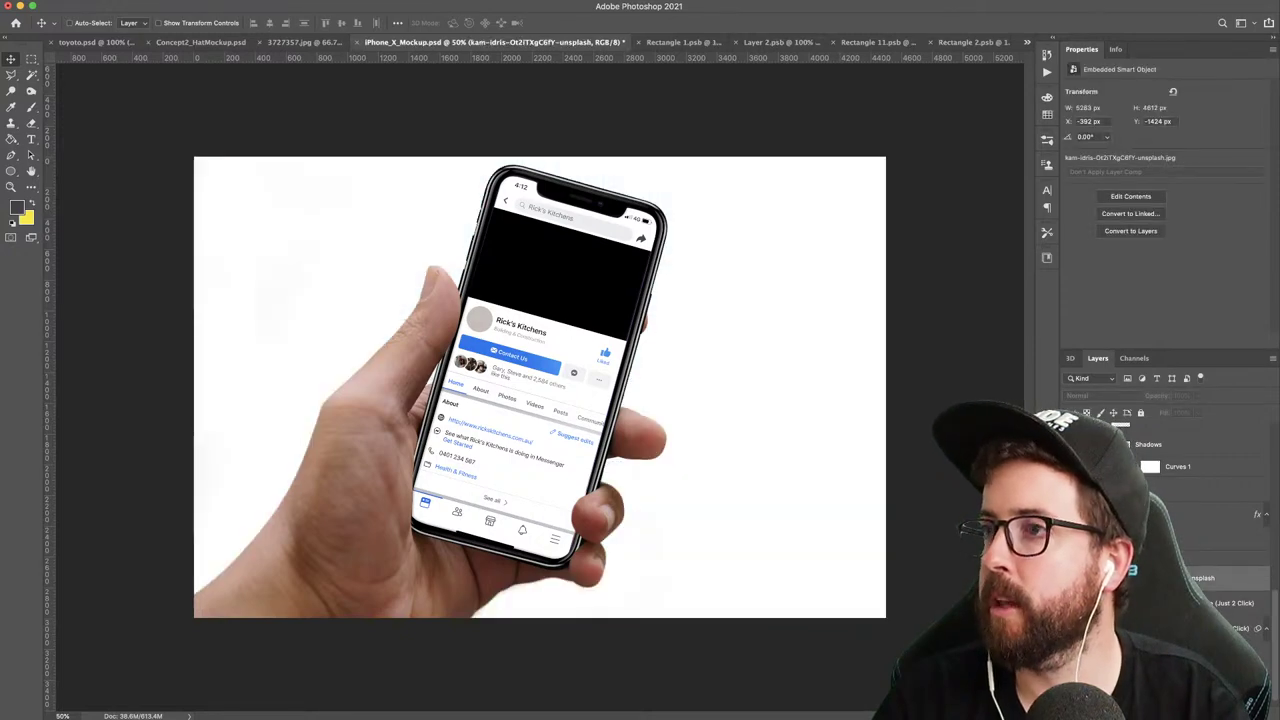
{"action": "left_click", "coordinate": [1072, 603]}
{"action": "key", "text": "super+comma"}
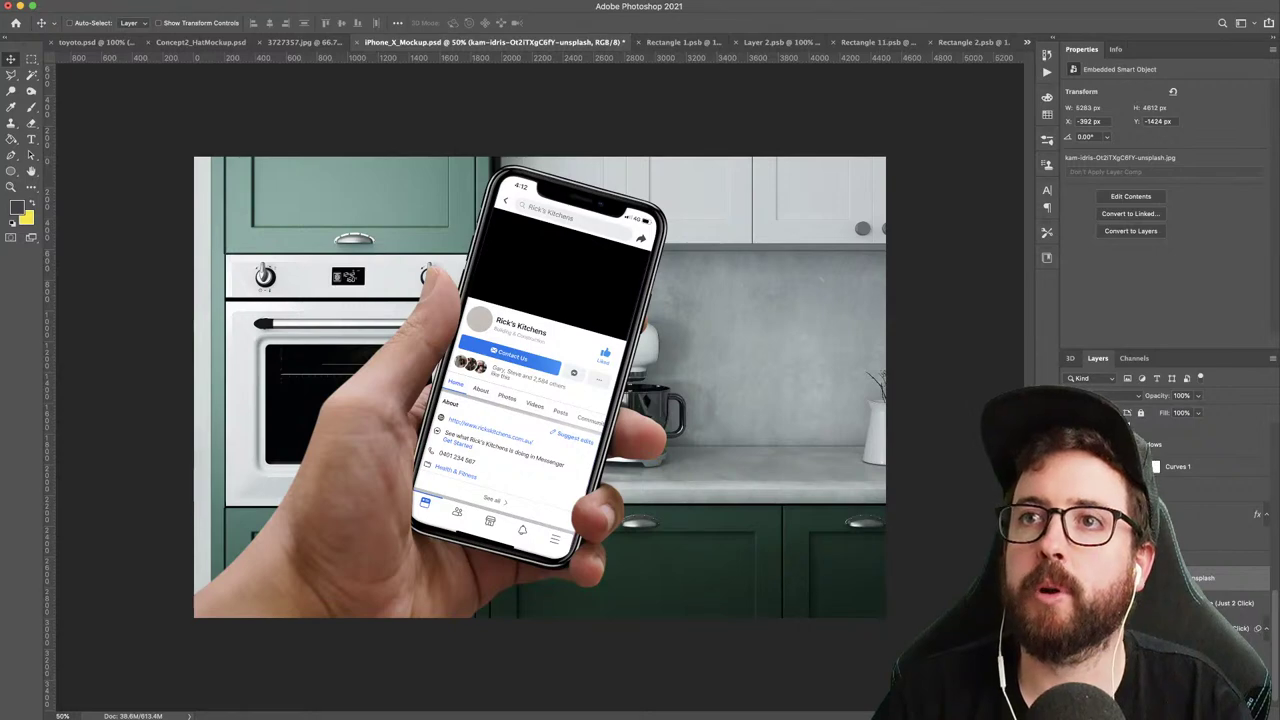
- Apply a strong Gaussian Blur of about 17.6 px to the kitchen photo
{"action": "mouse_move", "coordinate": [0, 157]}
{"action": "left_click", "coordinate": [18, 204]}
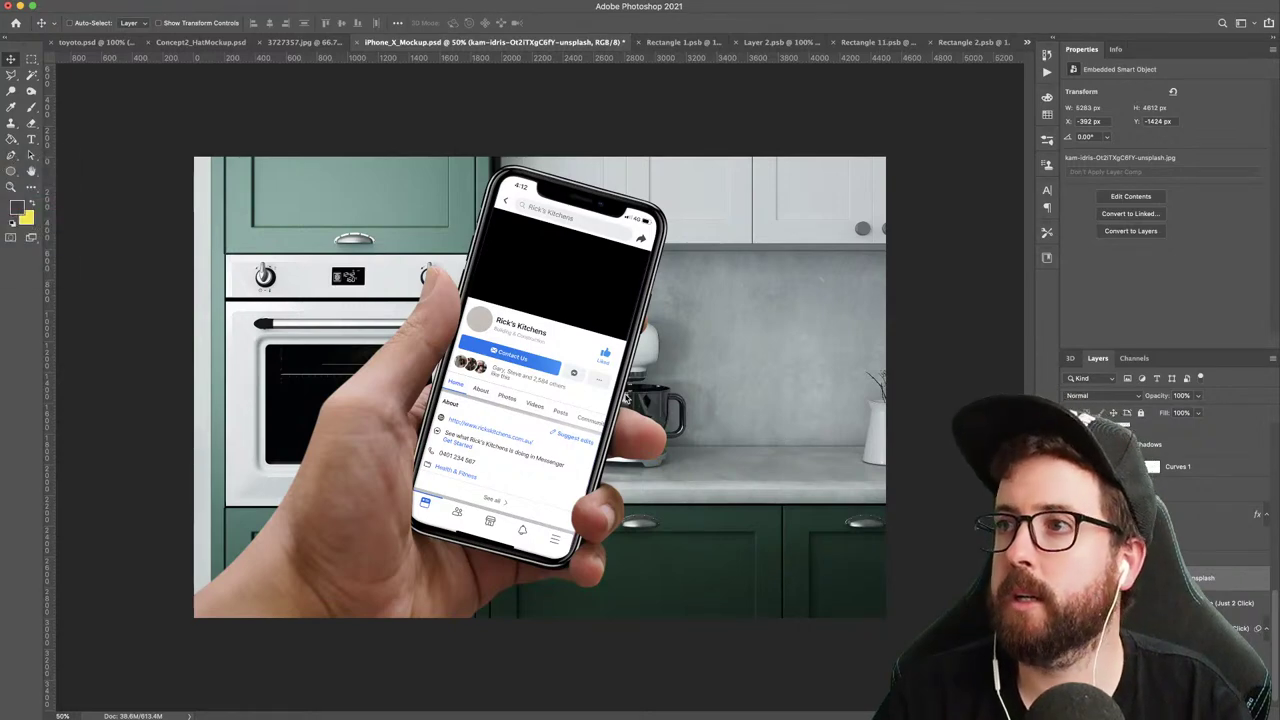
{"action": "mouse_move", "coordinate": [363, 437]}
{"action": "left_mouse_down"}
{"action": "mouse_move", "coordinate": [375, 436]}
{"action": "mouse_move", "coordinate": [353, 437]}
{"action": "left_mouse_up"}
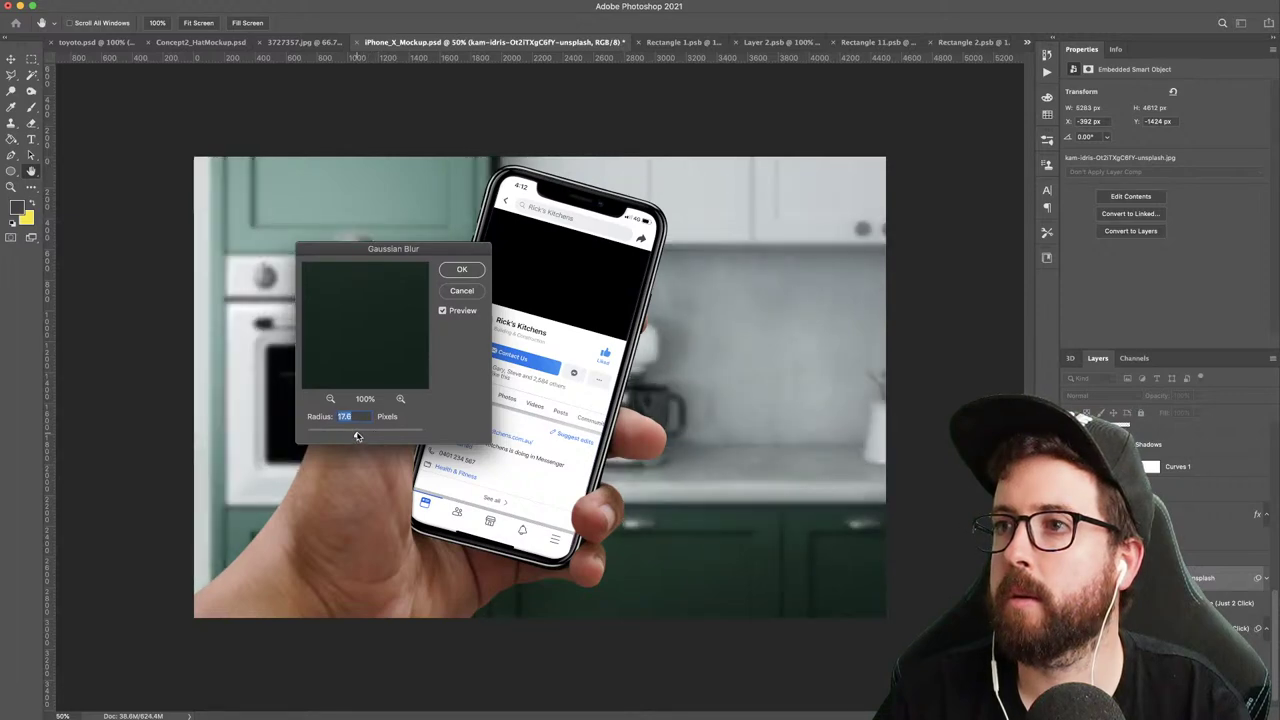
- Apply the blur, then flip the kitchen background horizontally and shift it slightly left
{"action": "left_click", "coordinate": [445, 272]}
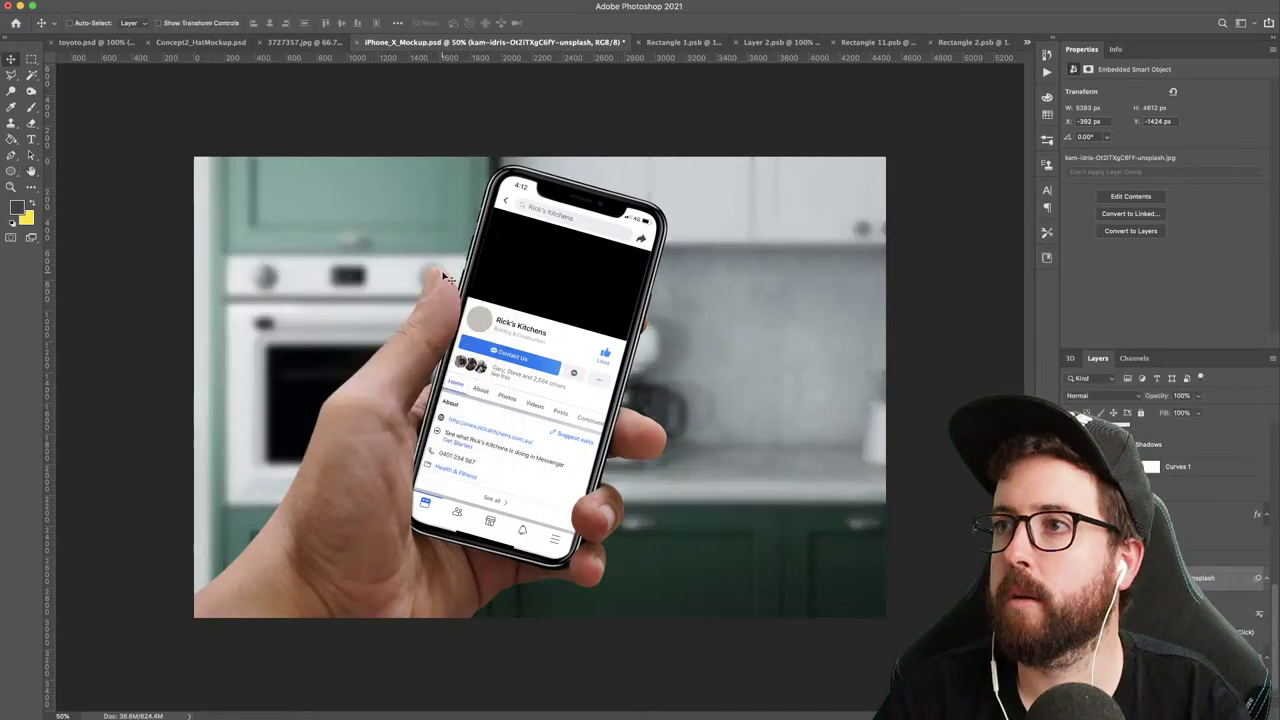
{"action": "key", "text": "ctrl+t"}
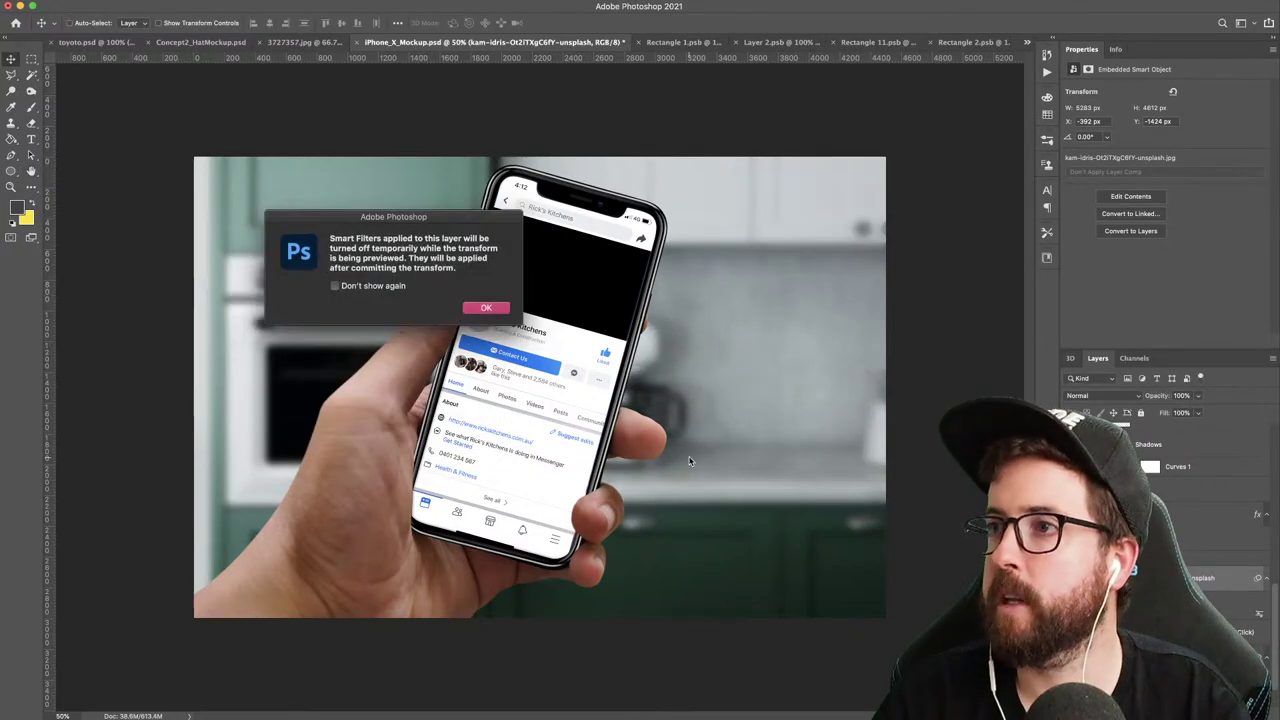
{"action": "left_click", "coordinate": [474, 307]}
{"action": "right_click", "coordinate": [468, 427]}
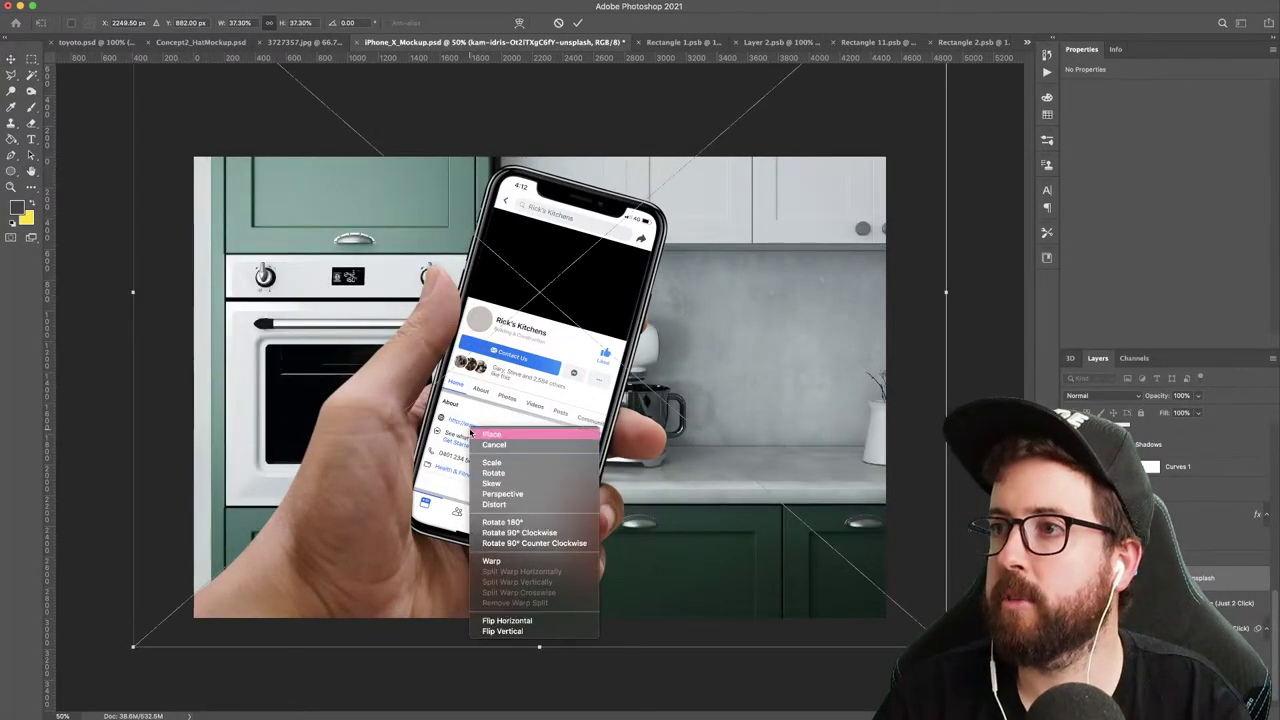
{"action": "left_click", "coordinate": [518, 621]}
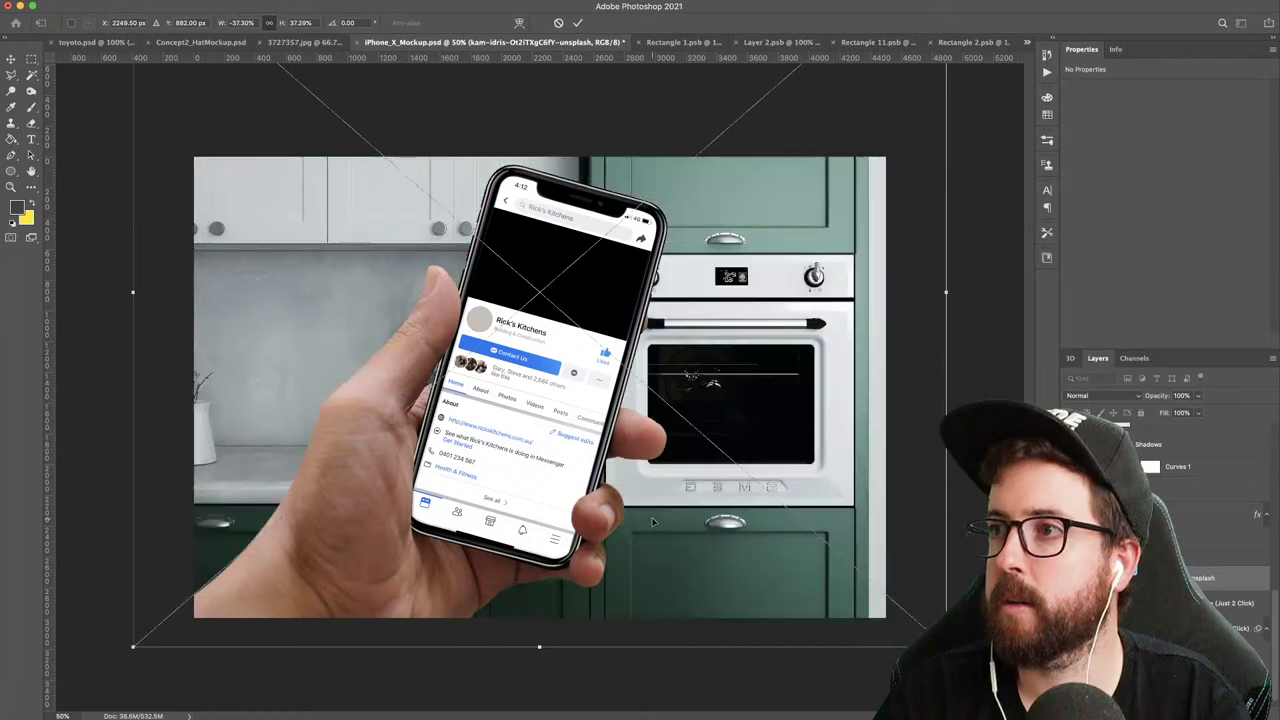
{"action": "key", "text": "Return"}
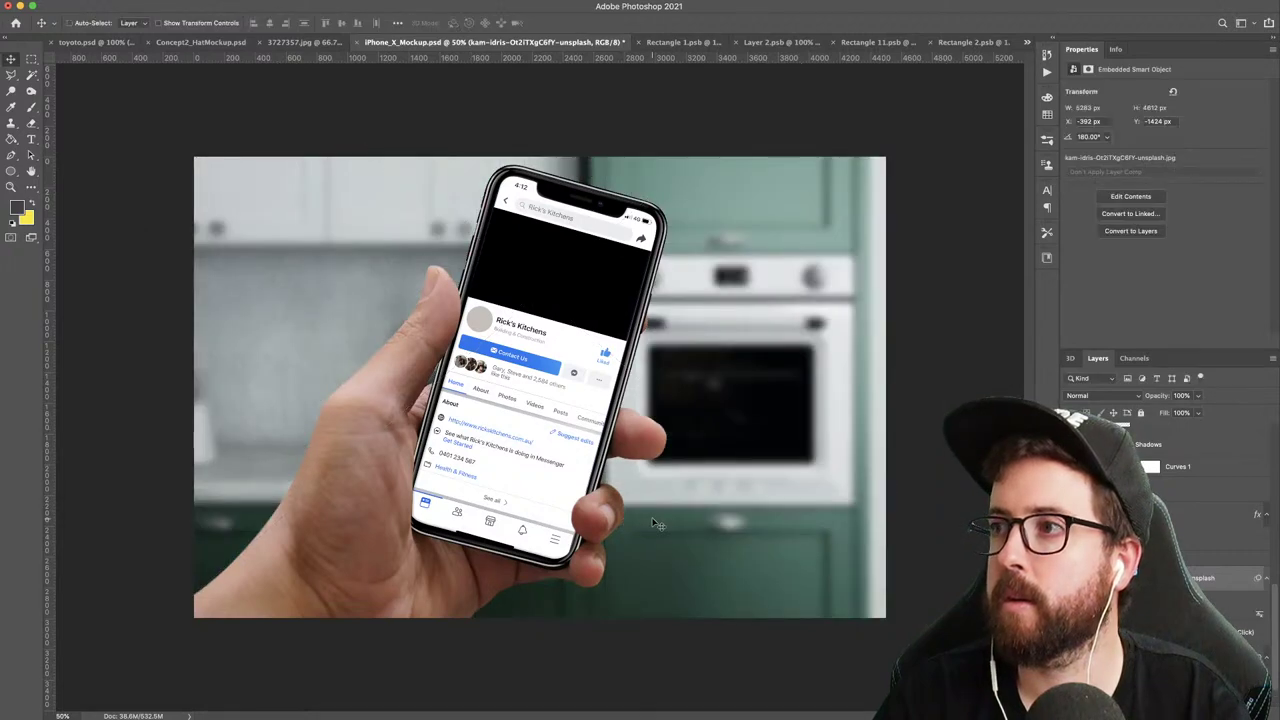
{"action": "left_click_drag", "start_coordinate": [657, 524], "coordinate": [728, 520]}
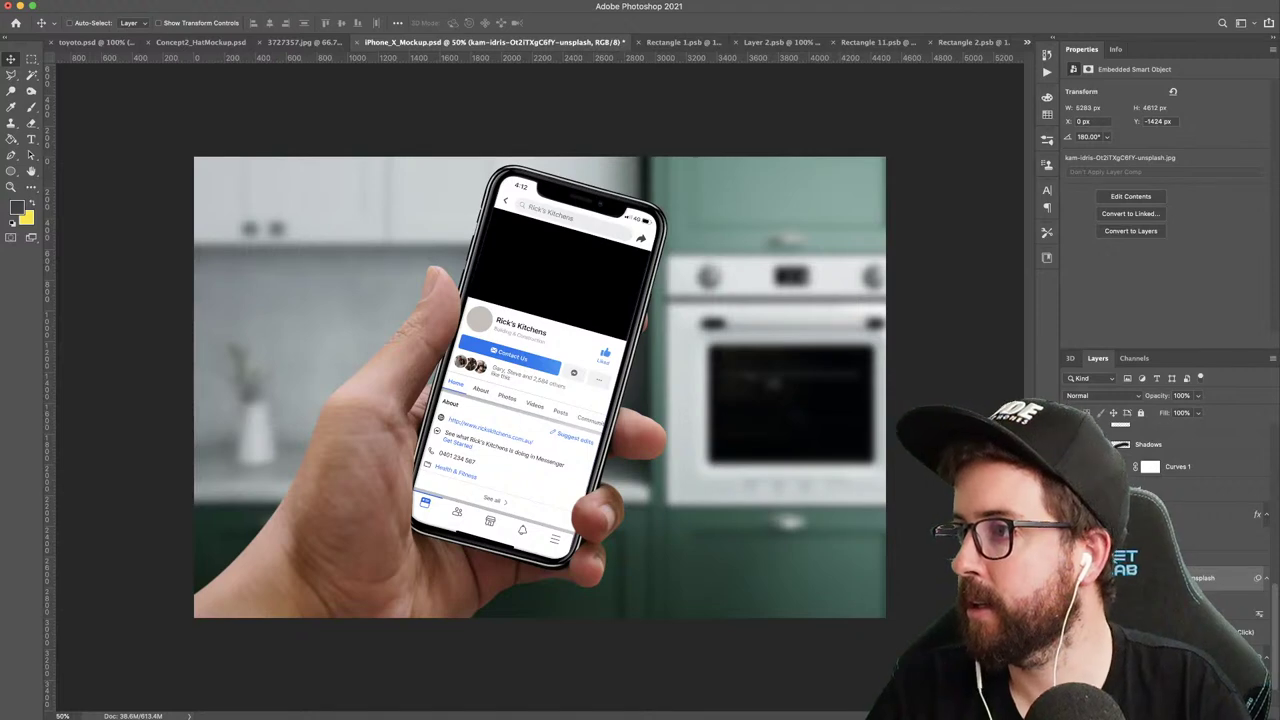
- Add a Hue/Saturation adjustment layer with Hue −26 and Lightness +11
{"action": "left_click", "coordinate": [1206, 560]}
{"action": "left_click_drag", "start_coordinate": [1167, 137], "coordinate": [1149, 139]}
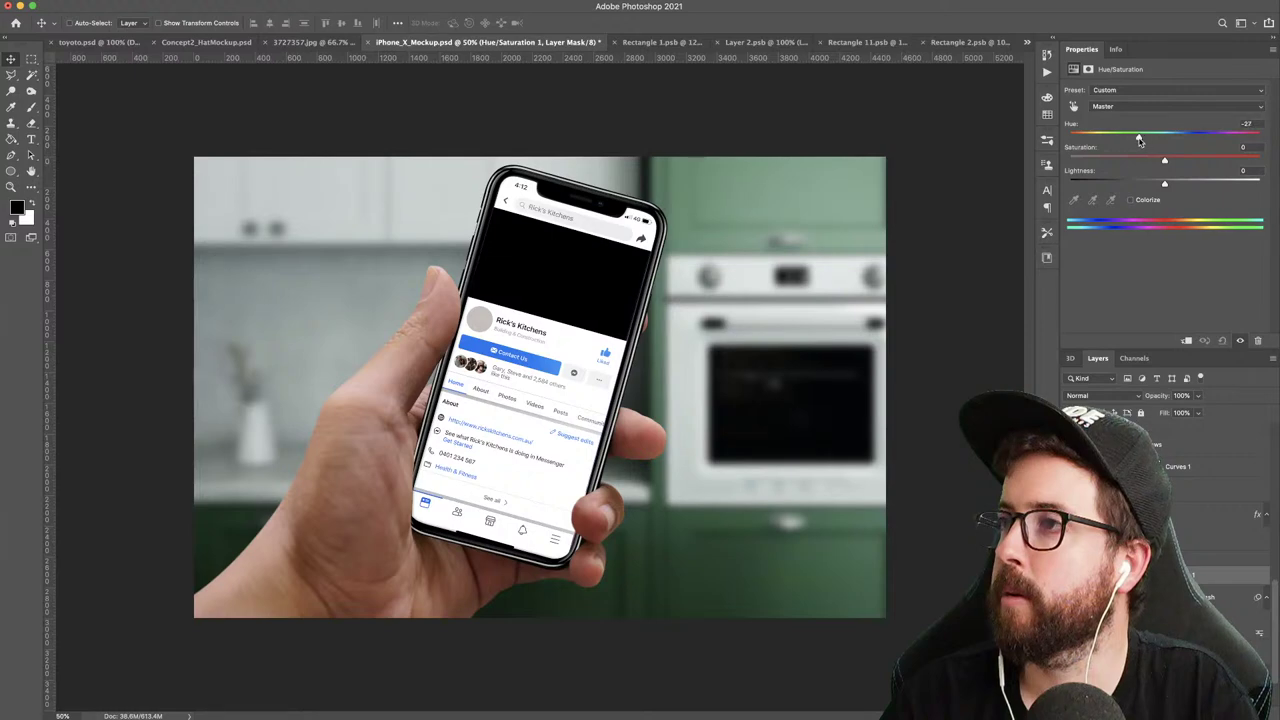
{"action": "left_click_drag", "start_coordinate": [1167, 185], "coordinate": [1176, 187]}
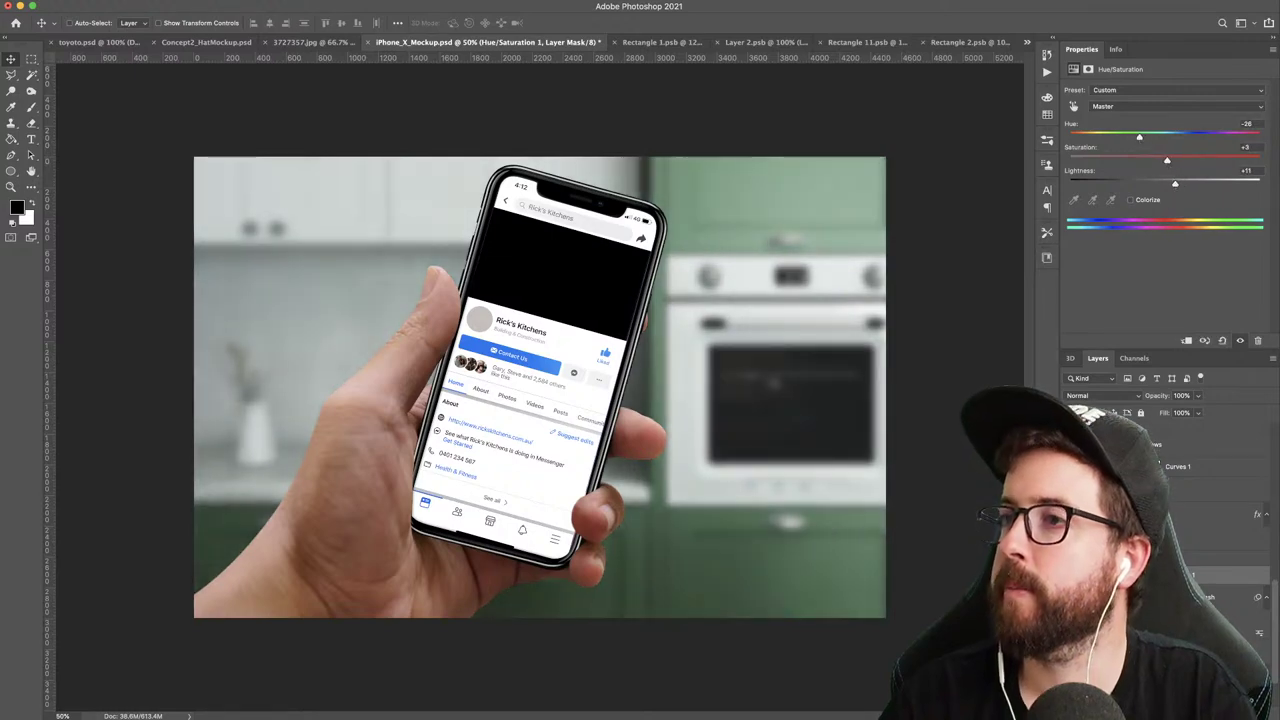
{"action": "scroll", "coordinate": [1200, 520], "scroll_direction": "up", "scroll_amount": 5}
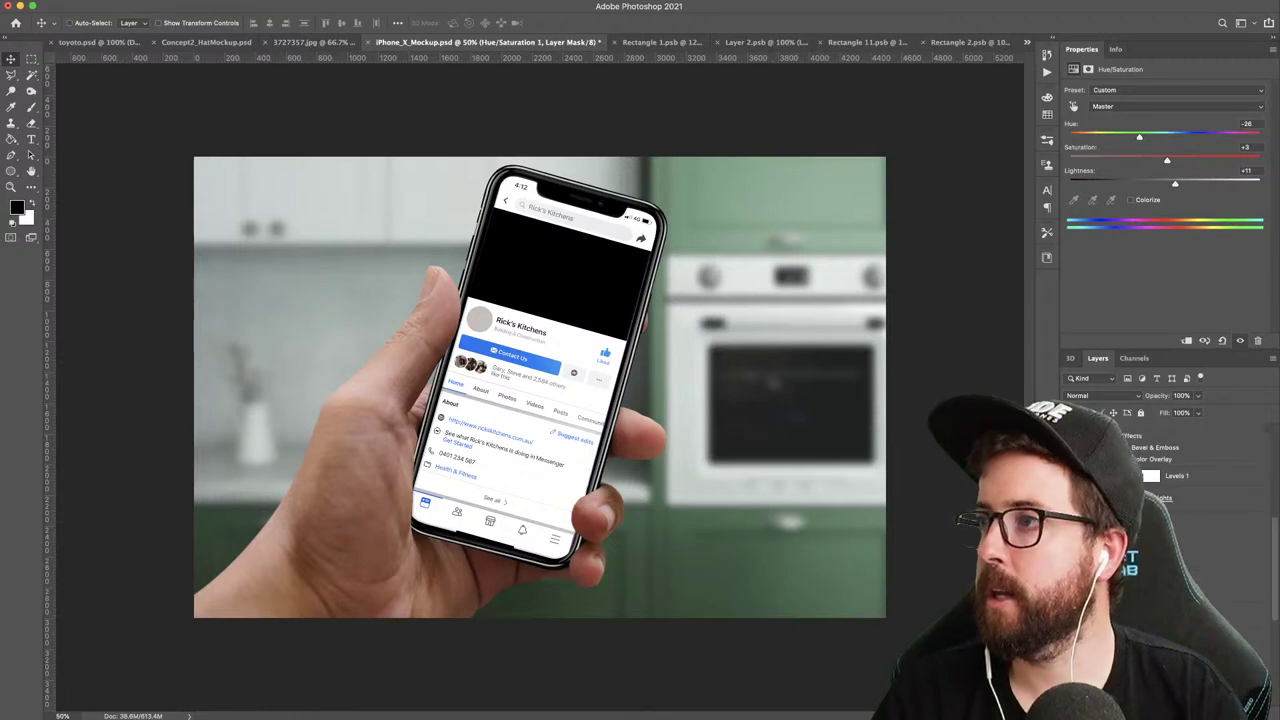
{"action": "scroll", "coordinate": [1165, 500], "scroll_direction": "up", "scroll_amount": 5}
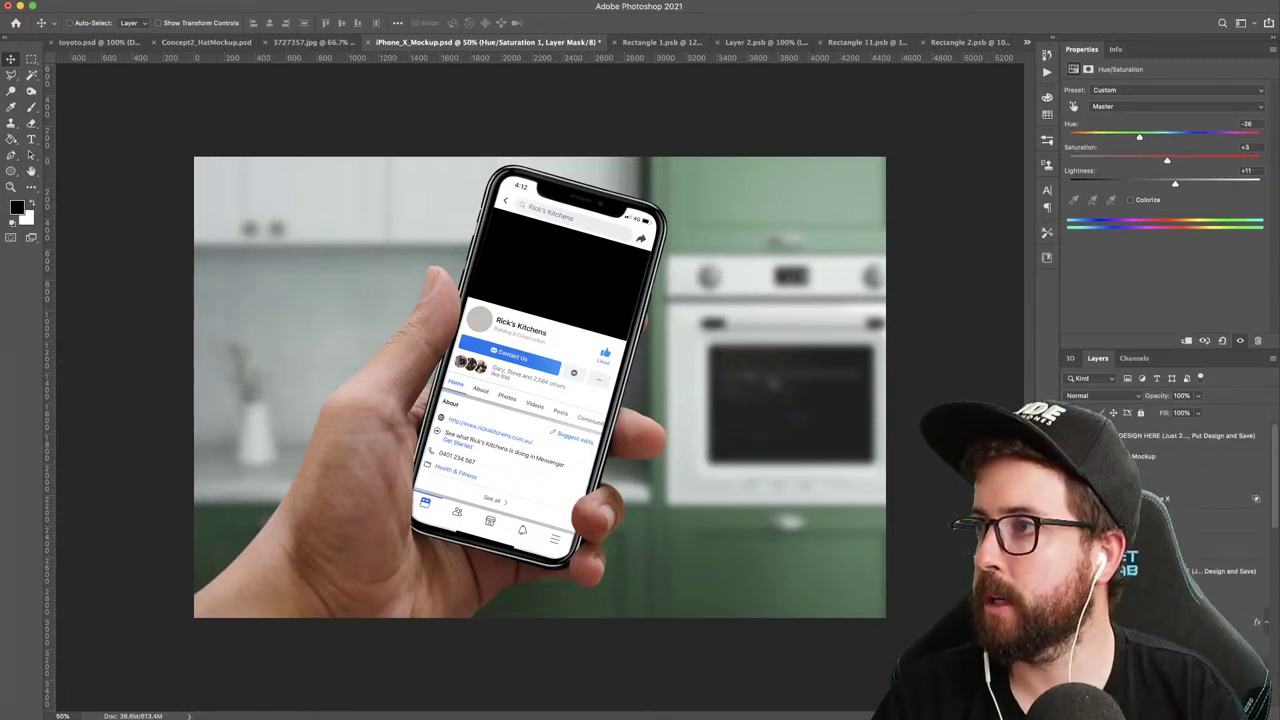
{"action": "key", "text": "ctrl+Tab"}
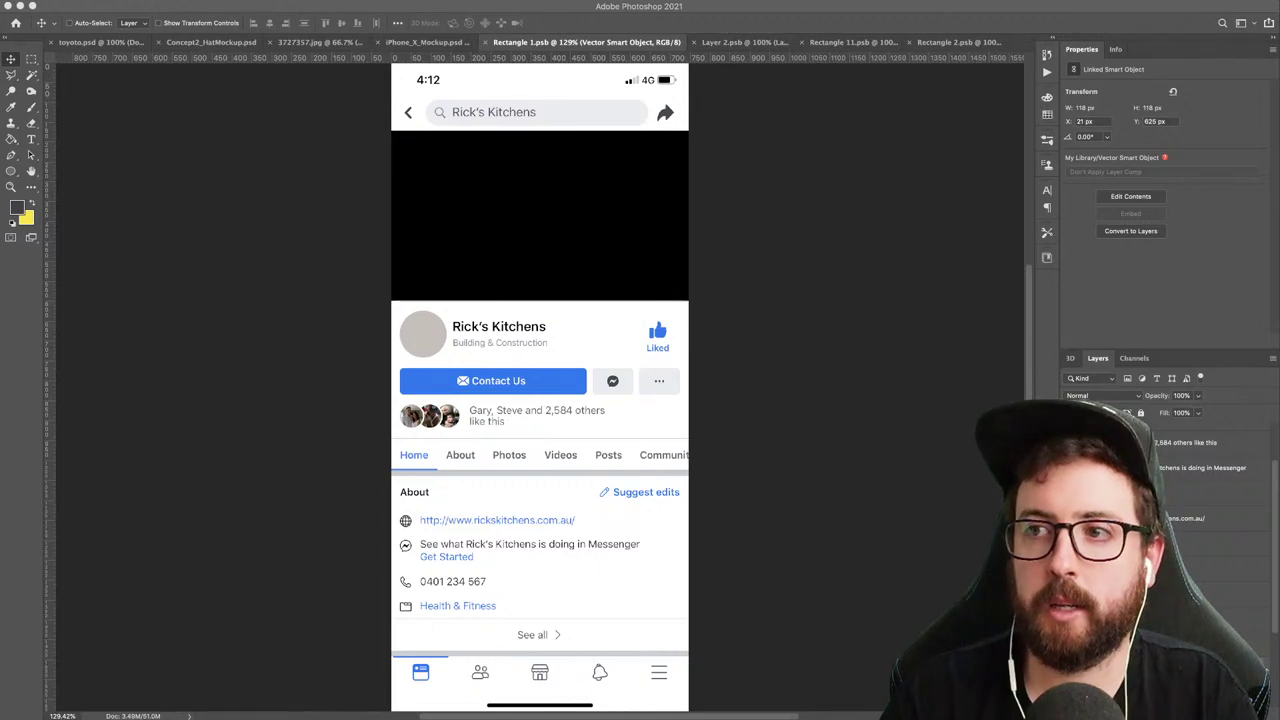
- Place the kitchen photo over the black cover area and clip it to the cover shape
{"action": "left_click_drag", "start_coordinate": [500, 292], "coordinate": [456, 283]}
{"action": "left_click_drag", "start_coordinate": [545, 368], "coordinate": [540, 212]}
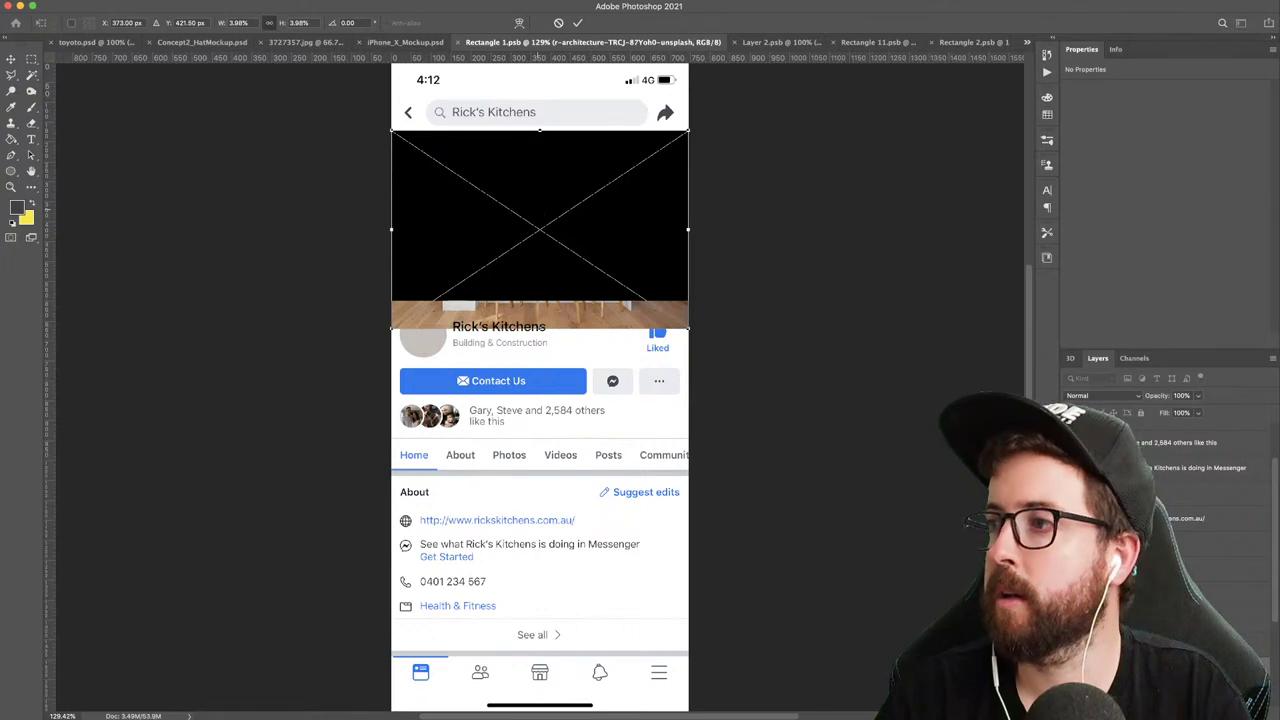
{"action": "key", "text": "Return"}
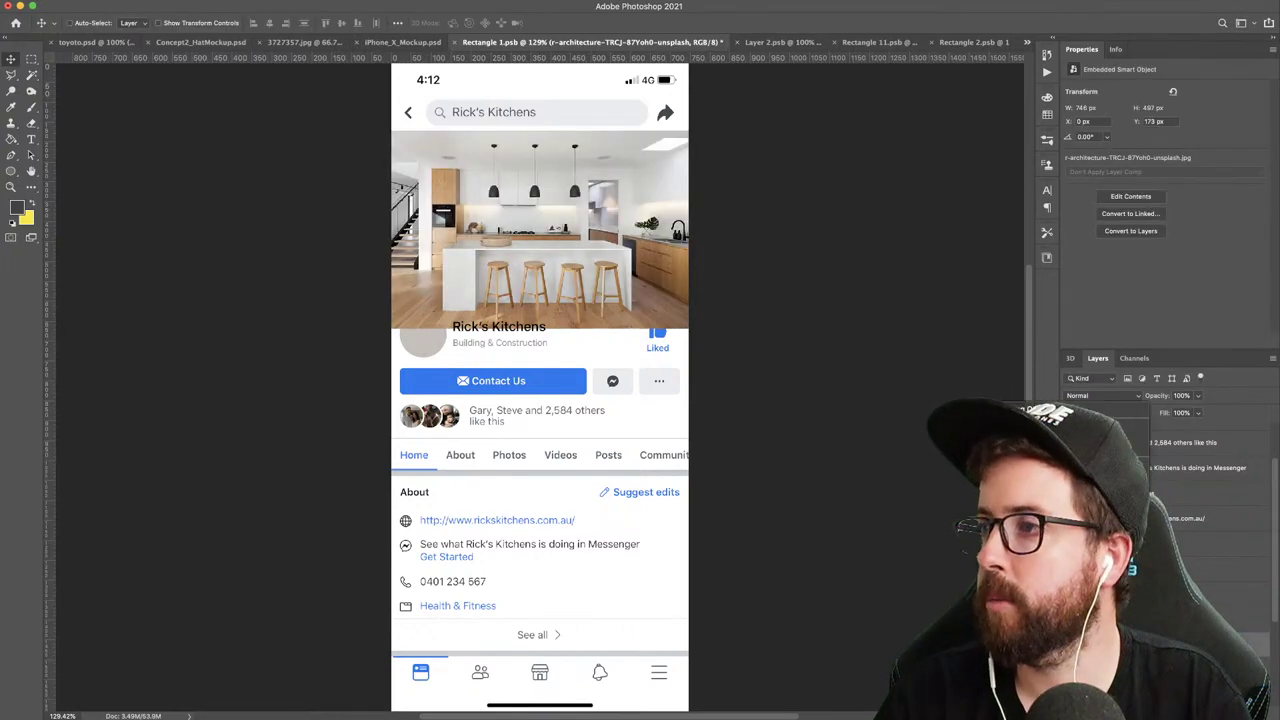
{"action": "key", "text": "alt+super+g"}
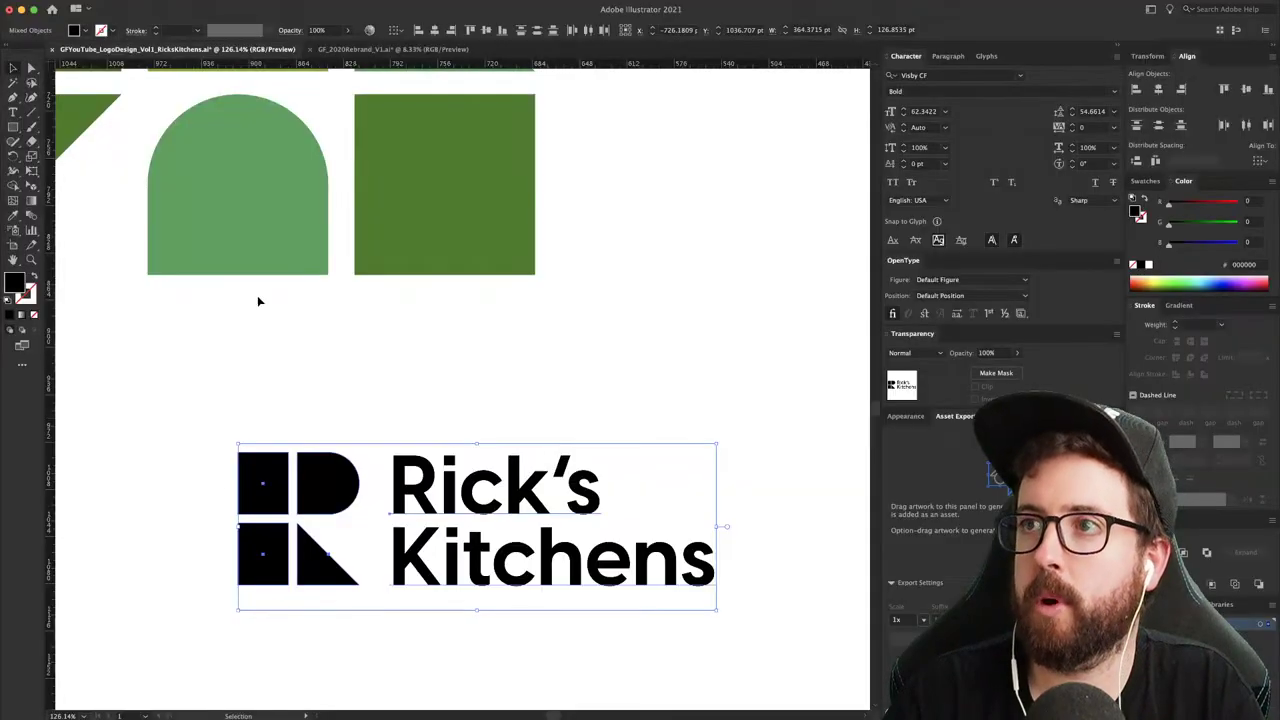
- Select the green R logo on the Illustrator board and paste it into the Facebook mockup
{"action": "left_click", "coordinate": [271, 340]}
{"action": "key", "text": "super+minus"}
{"action": "key", "text": "super+minus"}
{"action": "key", "text": "super+minus"}
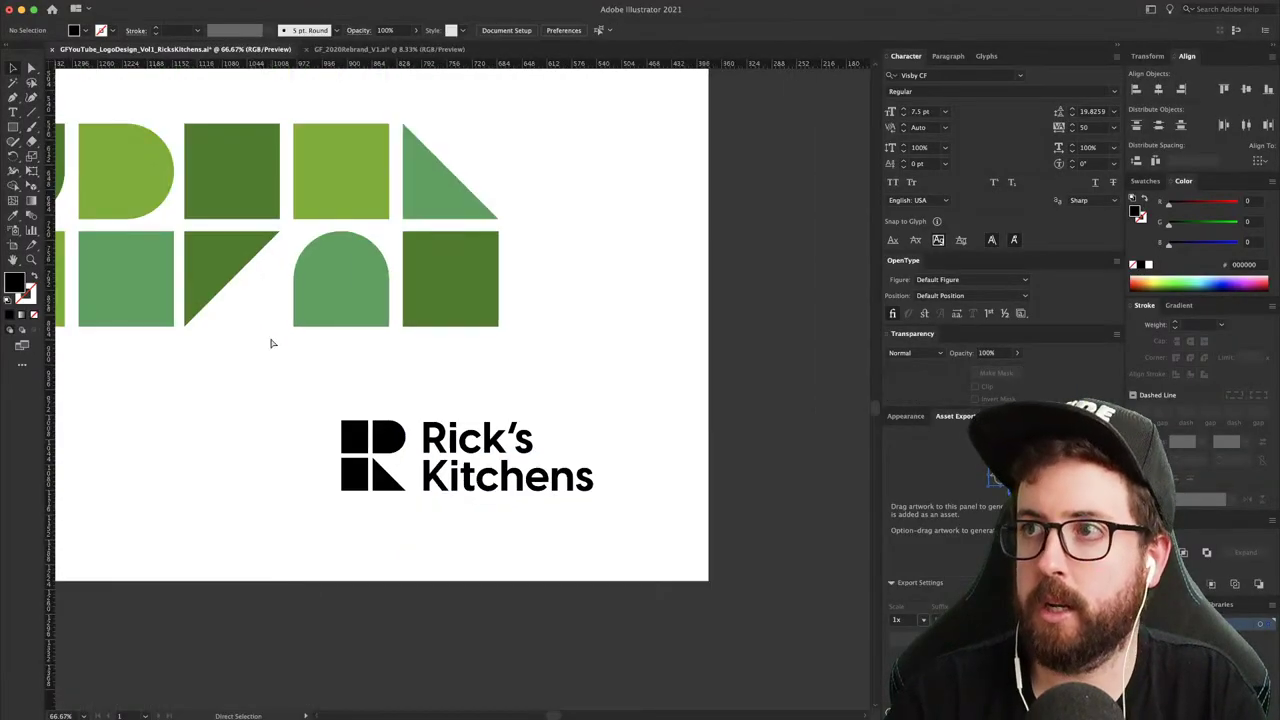
{"action": "left_click_drag", "start_coordinate": [376, 314], "coordinate": [336, 560]}
{"action": "left_click_drag", "start_coordinate": [529, 463], "coordinate": [282, 341]}
{"action": "left_click_drag", "start_coordinate": [556, 372], "coordinate": [411, 286]}
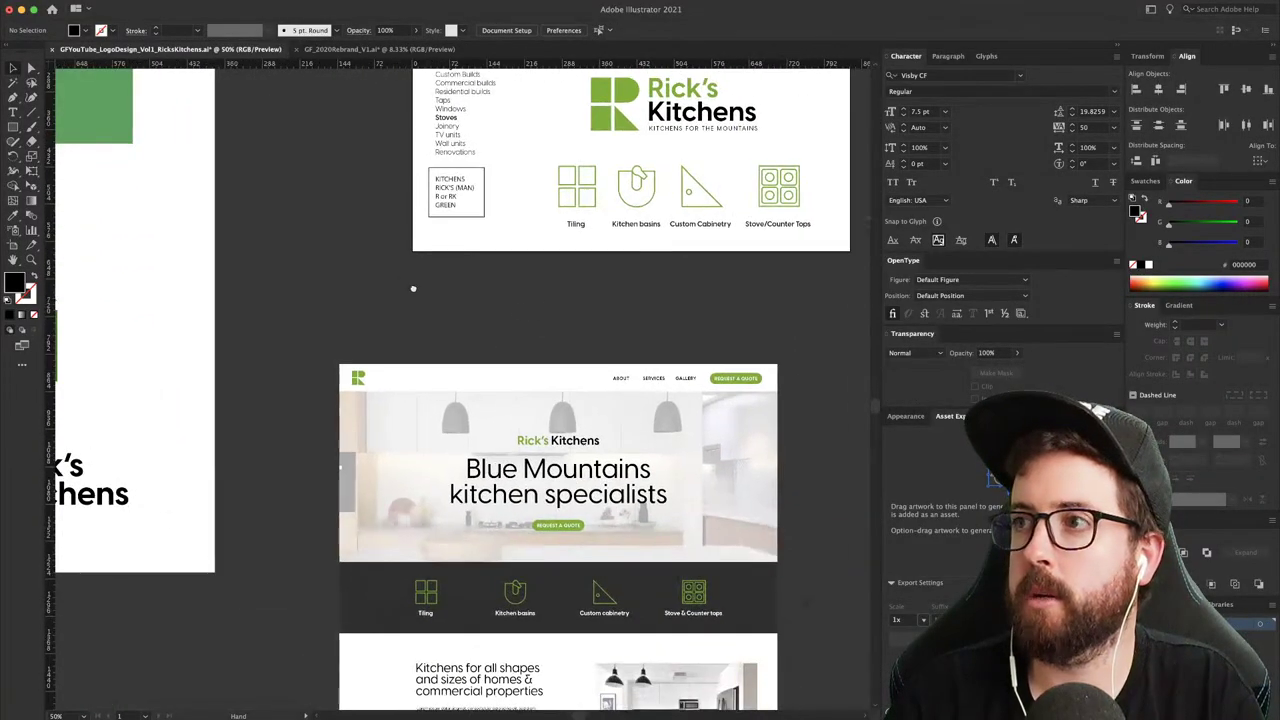
{"action": "mouse_move", "coordinate": [579, 330]}
{"action": "left_mouse_down"}
{"action": "mouse_move", "coordinate": [443, 367]}
{"action": "mouse_move", "coordinate": [427, 427]}
{"action": "left_mouse_up"}
{"action": "left_click", "coordinate": [470, 210]}
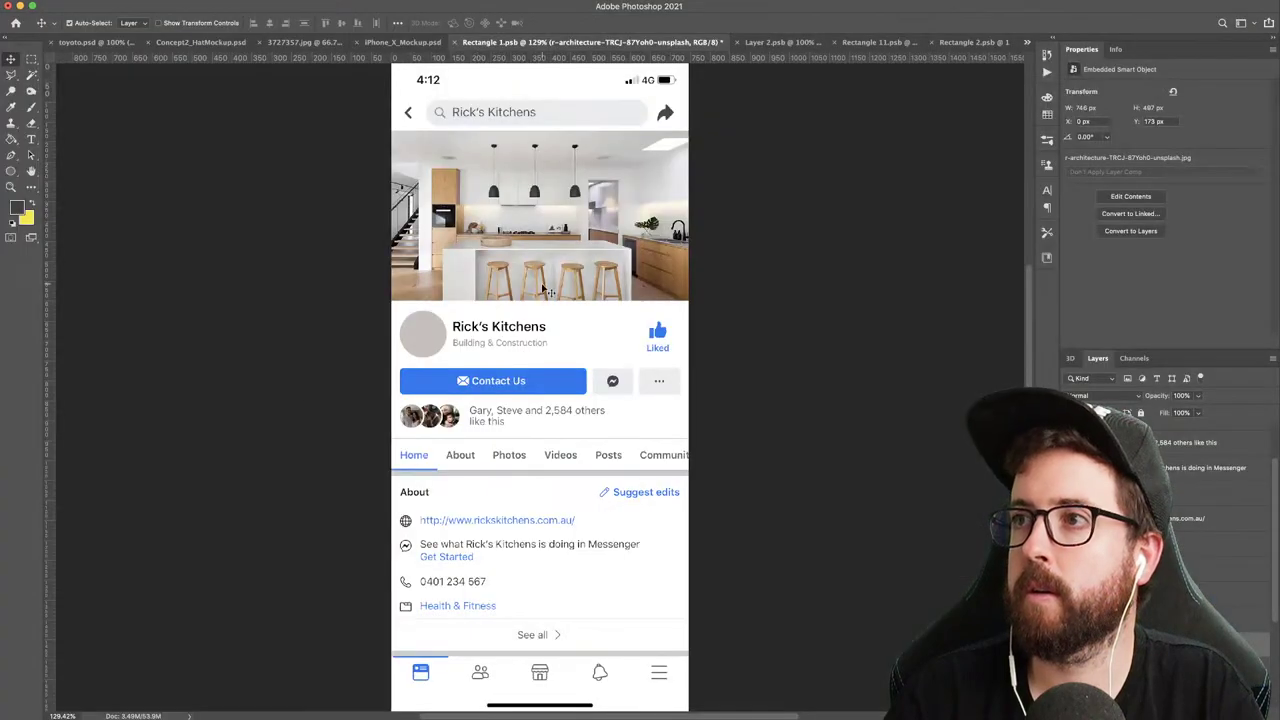
{"action": "key", "text": "super+v"}
- Paste the green R logo as pixels and set it at the cover's left edge
{"action": "left_click", "coordinate": [451, 417]}
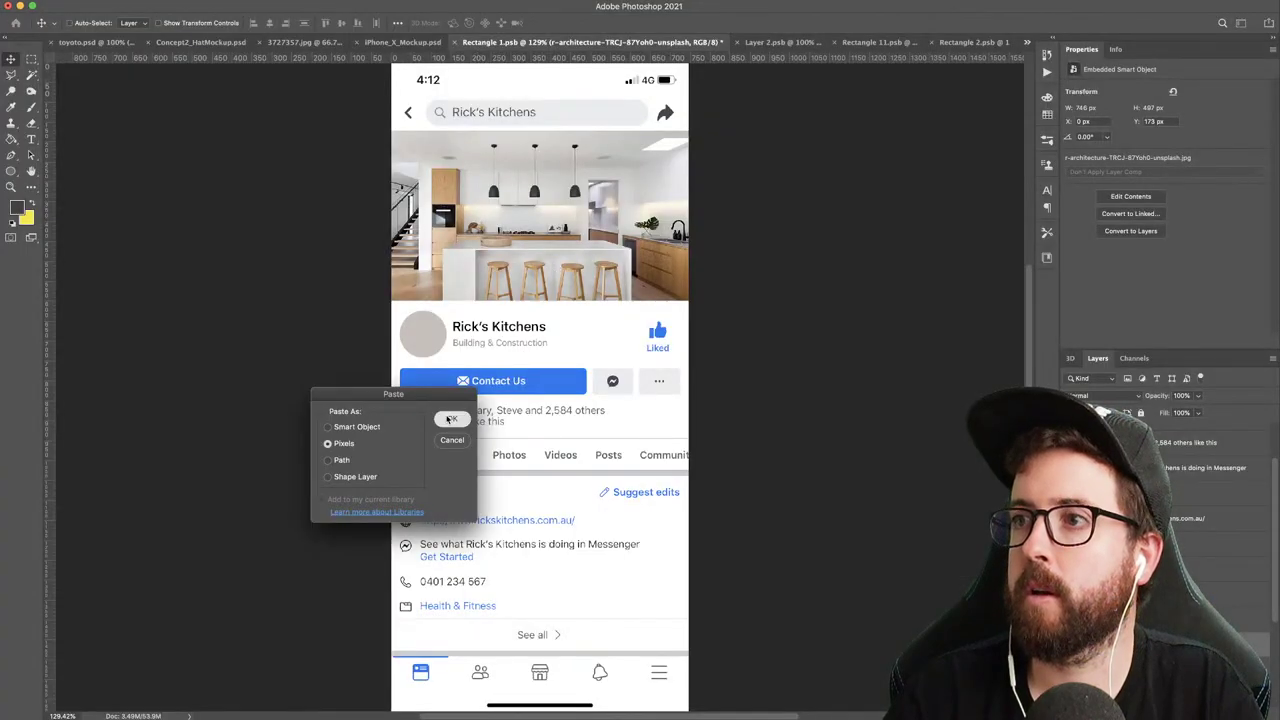
{"action": "left_click_drag", "start_coordinate": [468, 330], "coordinate": [417, 193]}
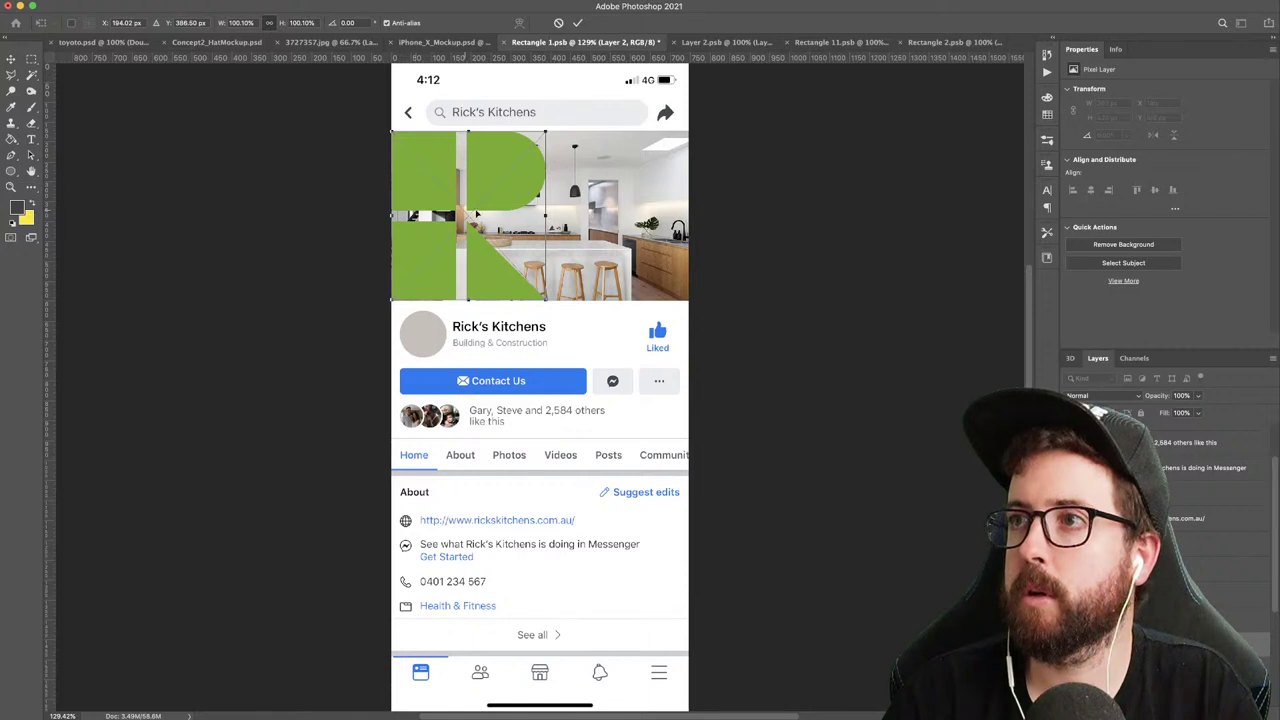
{"action": "key", "text": "Return"}
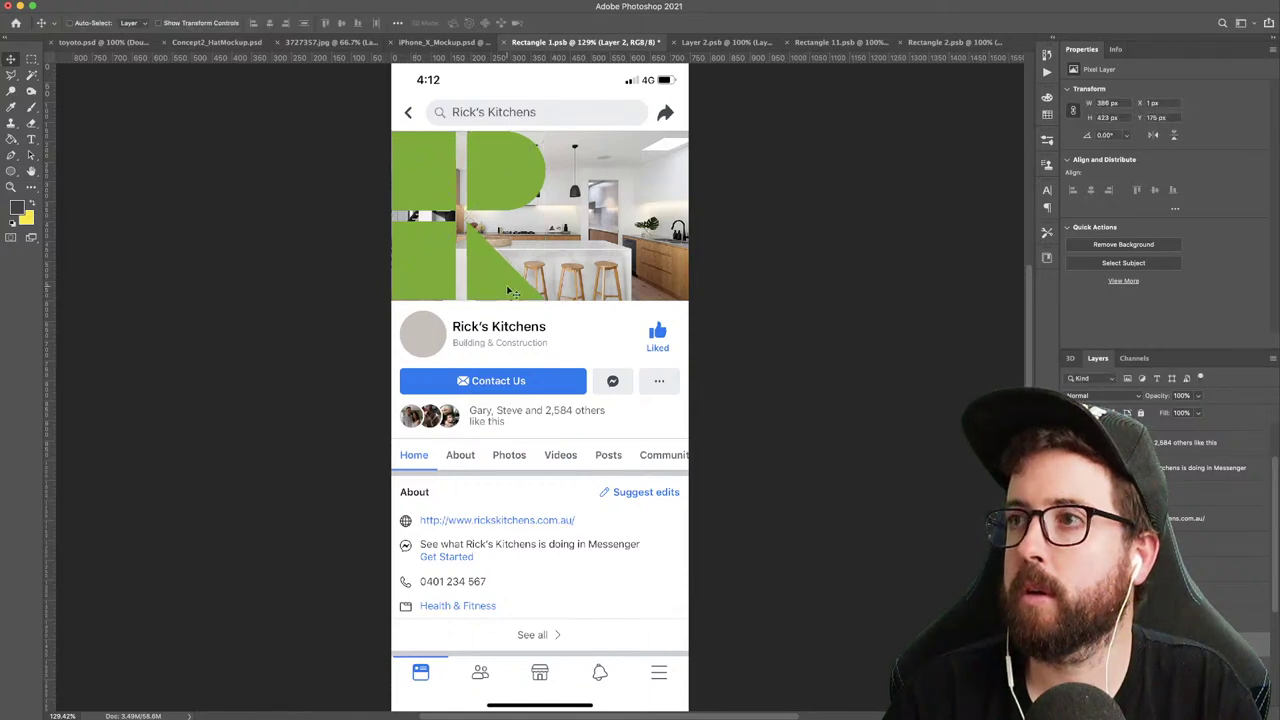
{"action": "left_click_drag", "start_coordinate": [508, 287], "coordinate": [551, 303]}
{"action": "key", "text": "ctrl+t"}
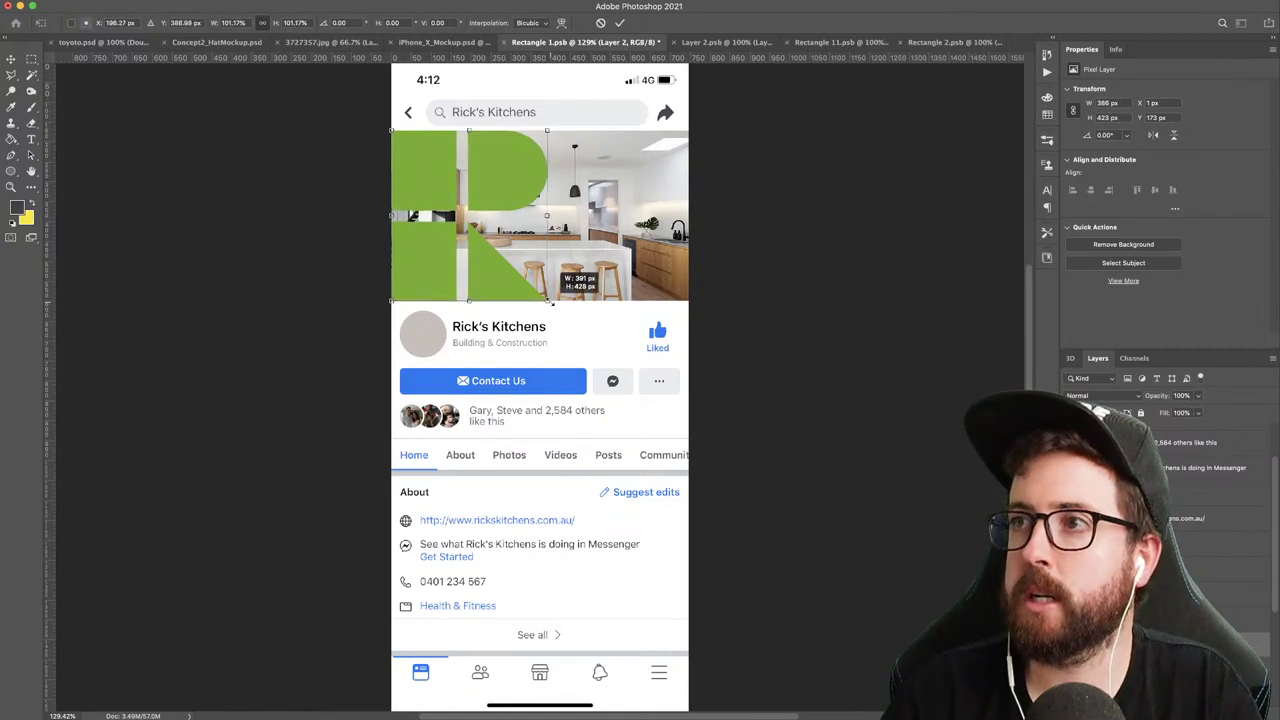
{"action": "key", "text": "Return"}
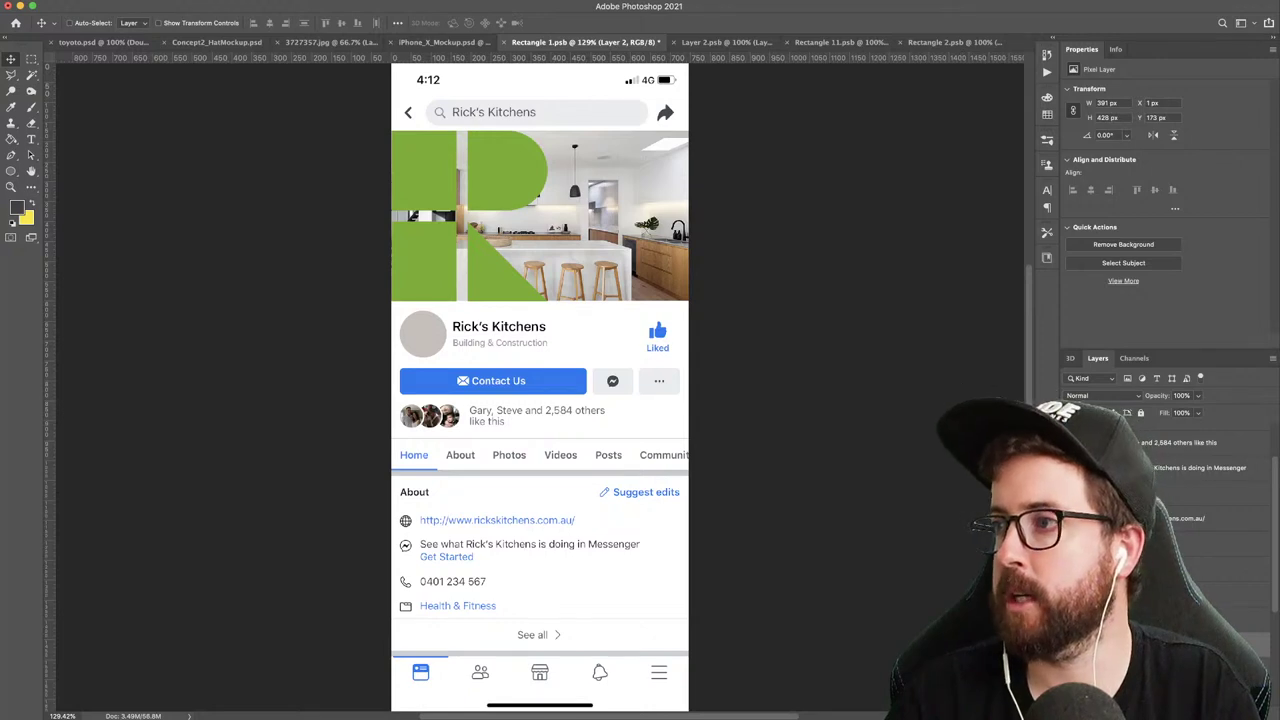
- Enlarge the kitchen photo slightly and shift it to the right
{"action": "left_click", "coordinate": [410, 311], "text": "super"}
{"action": "key", "text": "super+t"}
{"action": "left_click_drag", "start_coordinate": [387, 333], "coordinate": [366, 345]}
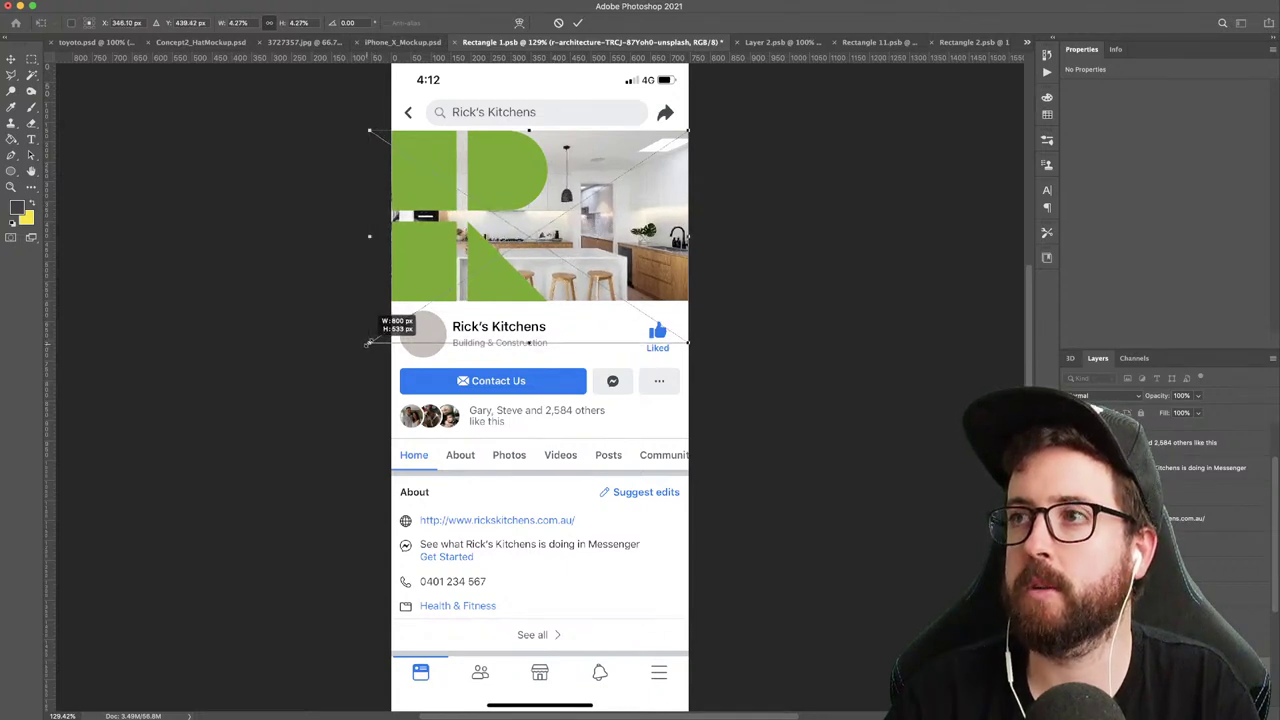
{"action": "mouse_move", "coordinate": [543, 240]}
{"action": "left_mouse_down"}
{"action": "mouse_move", "coordinate": [565, 240]}
{"action": "mouse_move", "coordinate": [553, 240]}
{"action": "left_mouse_up"}
{"action": "key", "text": "Return"}
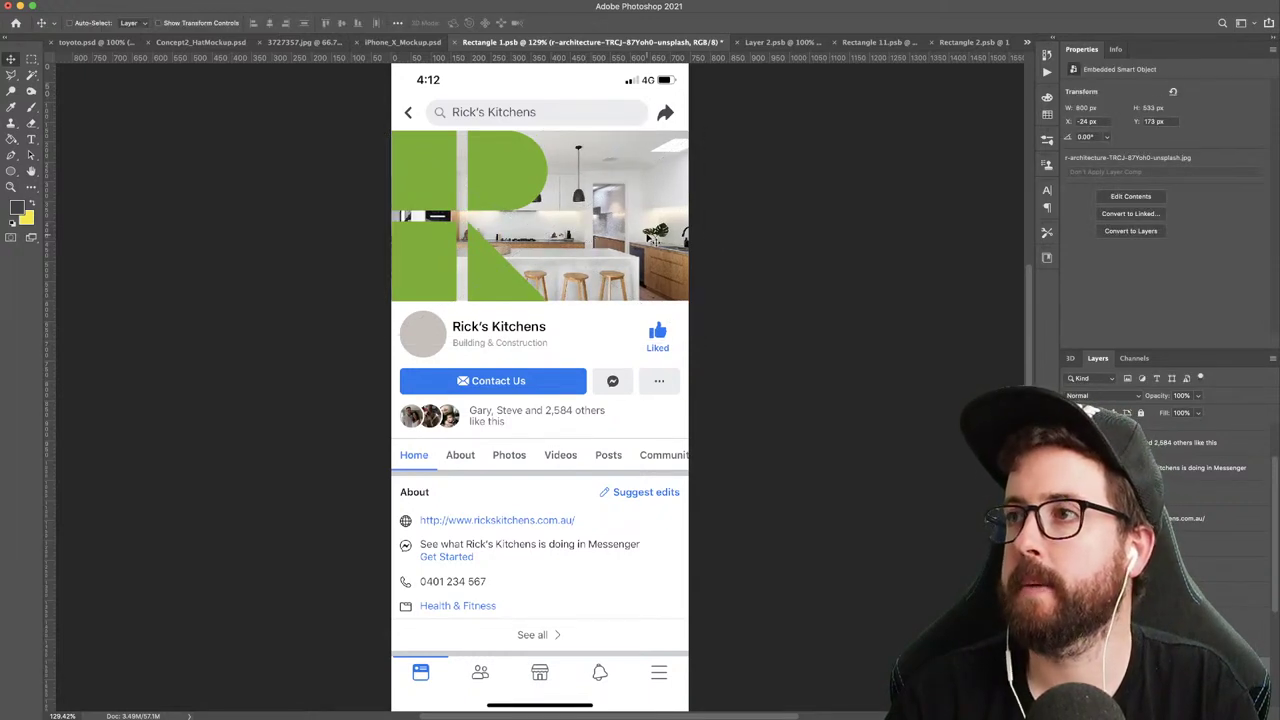
- Resize and reposition the kitchen photo so the staircase and pendant lights show
{"action": "key", "text": "super+t"}
{"action": "left_click_drag", "start_coordinate": [700, 344], "coordinate": [818, 391]}
{"action": "left_click_drag", "start_coordinate": [567, 256], "coordinate": [560, 230]}
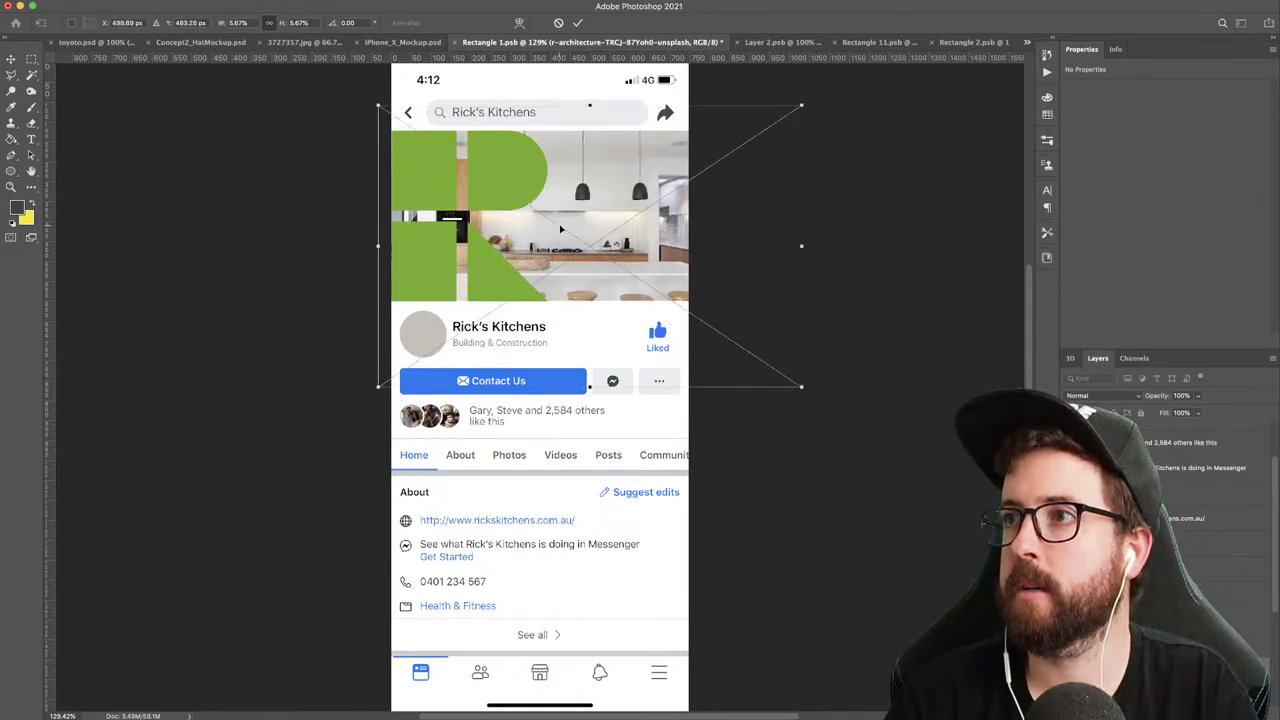
{"action": "key", "text": "Return"}
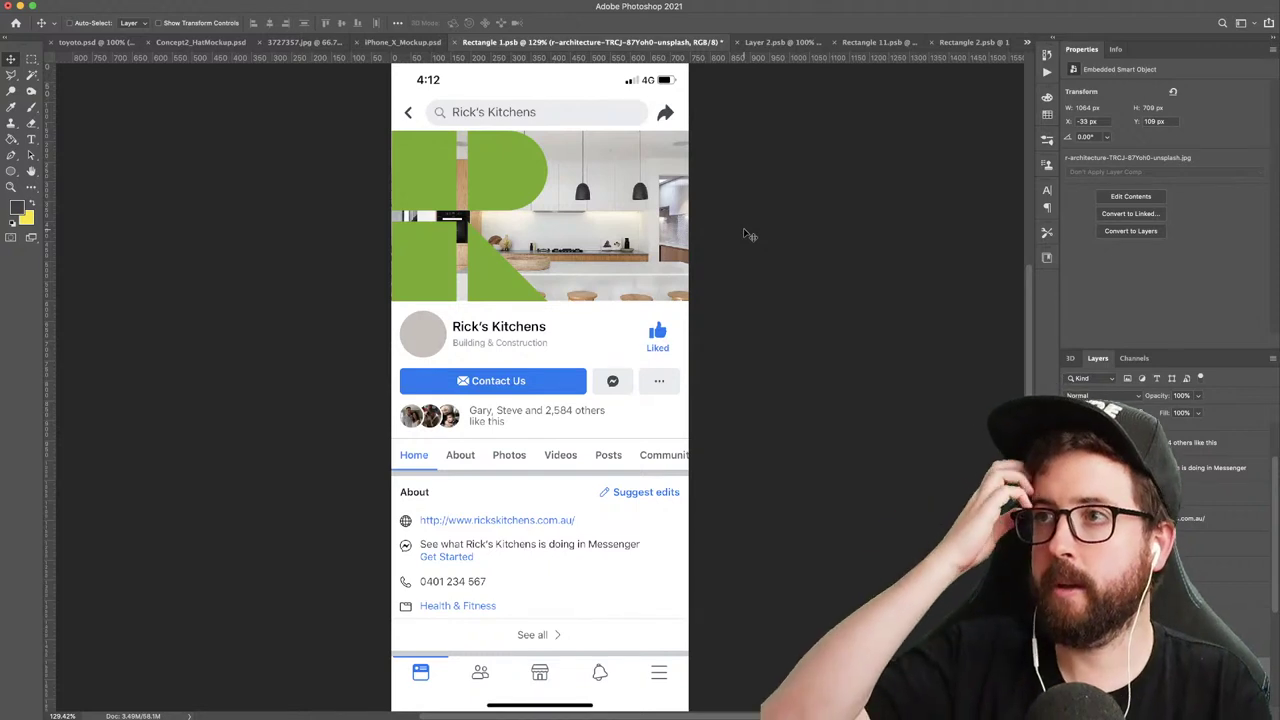
{"action": "left_click_drag", "start_coordinate": [678, 242], "coordinate": [500, 230]}
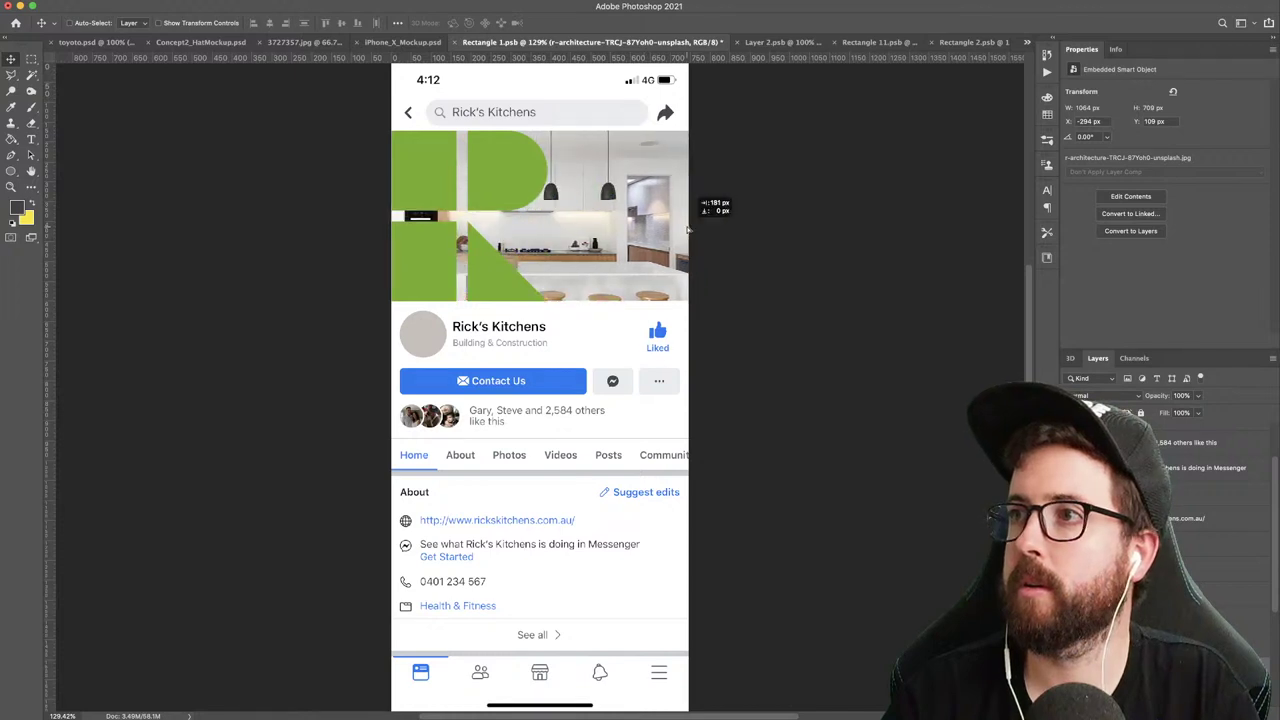
{"action": "key", "text": "ctrl+t"}
{"action": "left_click_drag", "start_coordinate": [772, 101], "coordinate": [727, 132]}
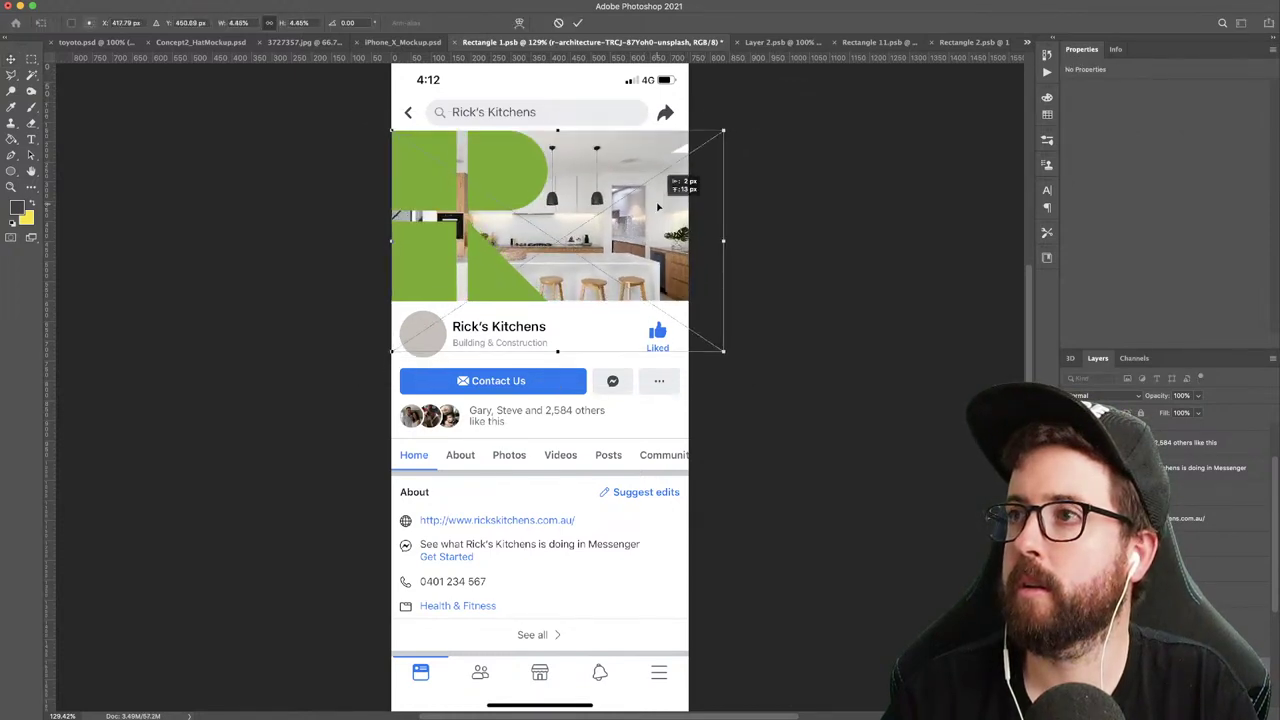
{"action": "key", "text": "Return"}
- Scale the green R logo down to about 285 × 312 px and move it right
{"action": "left_click", "coordinate": [1230, 643]}
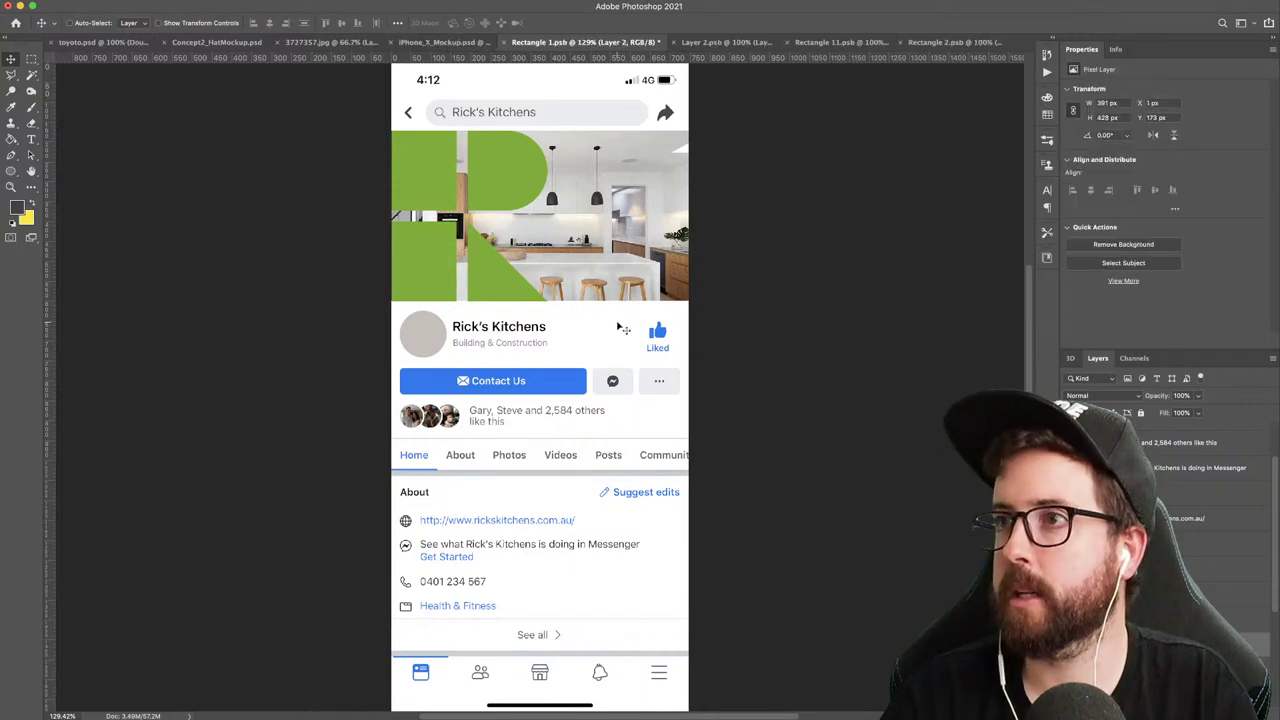
{"action": "key", "text": "super+t"}
{"action": "left_click_drag", "start_coordinate": [549, 129], "coordinate": [511, 168]}
{"action": "left_click_drag", "start_coordinate": [482, 210], "coordinate": [526, 154]}
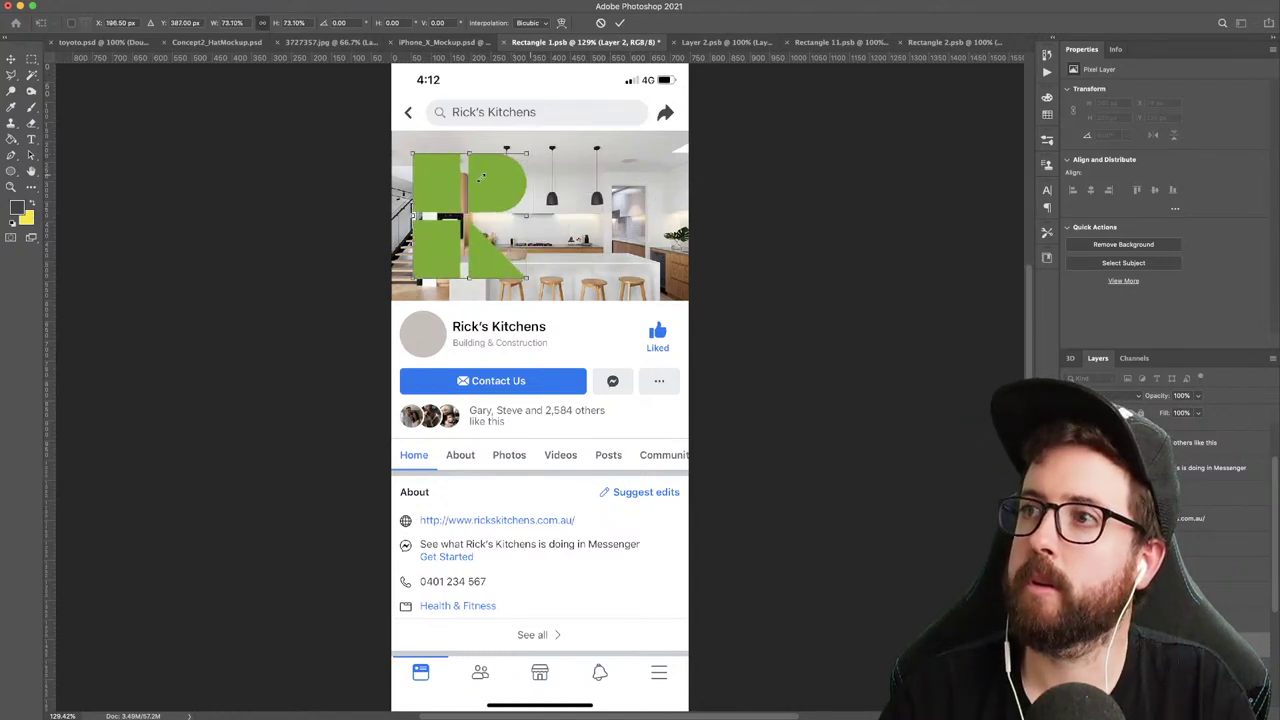
{"action": "key", "text": "Return"}
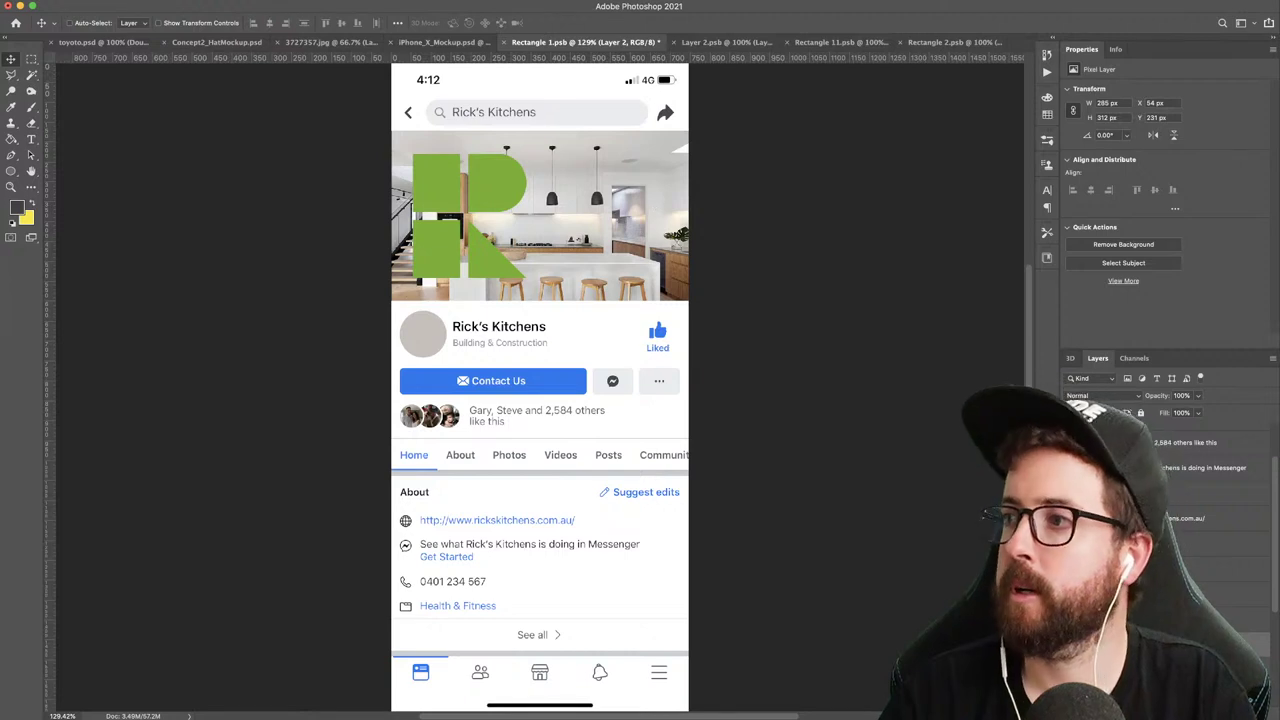
{"action": "left_click", "coordinate": [665, 218]}
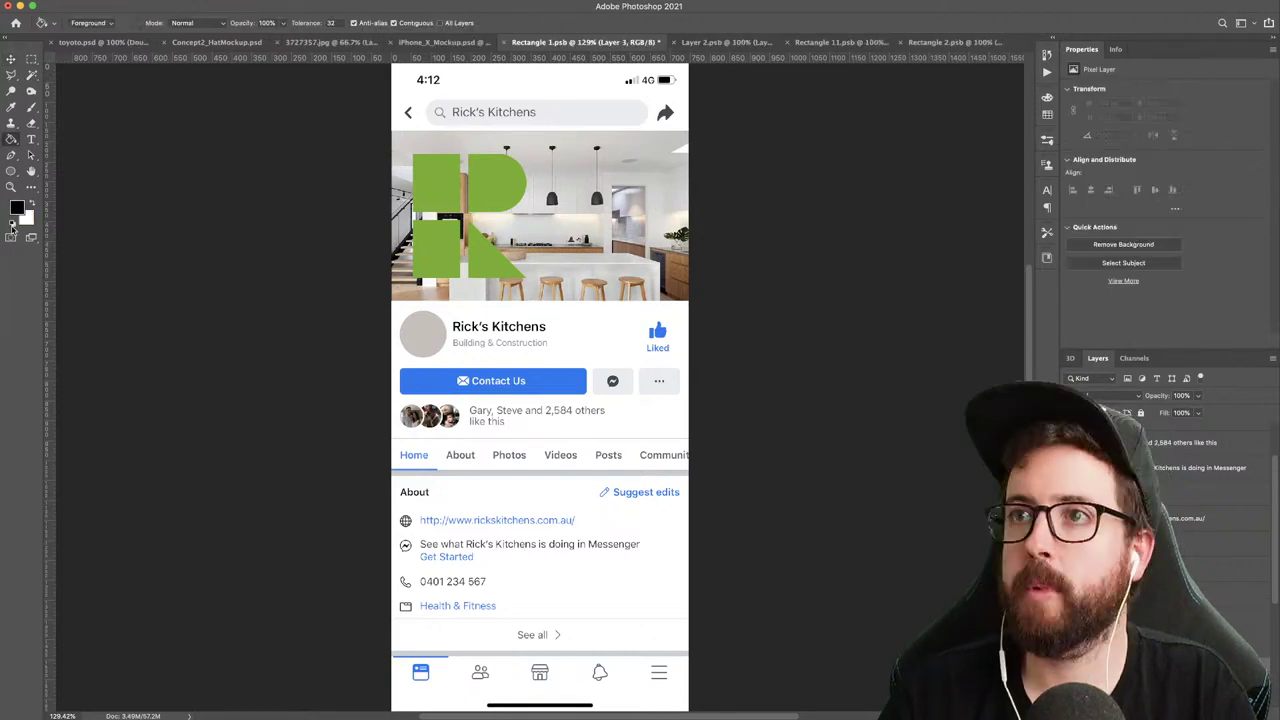
- Try filling a new layer with white over the cover, then undo it
{"action": "key", "text": "x"}
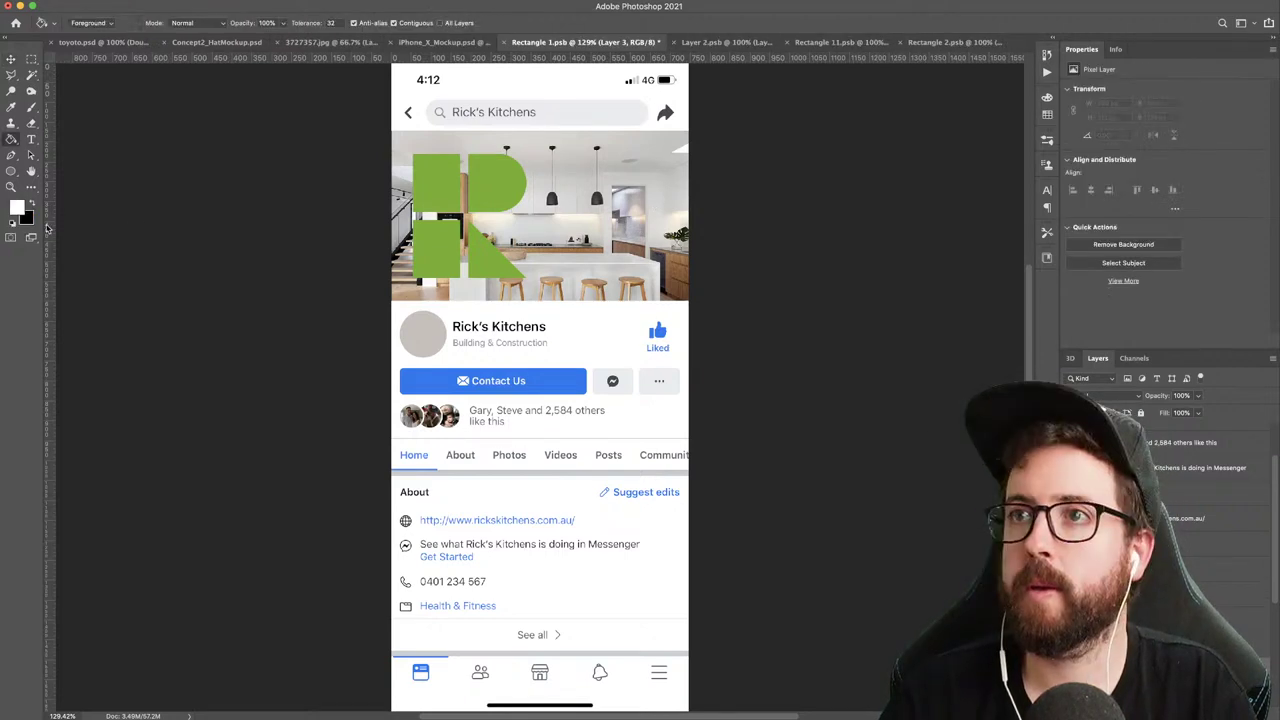
{"action": "left_click", "coordinate": [686, 232]}
{"action": "key", "text": "super+z"}
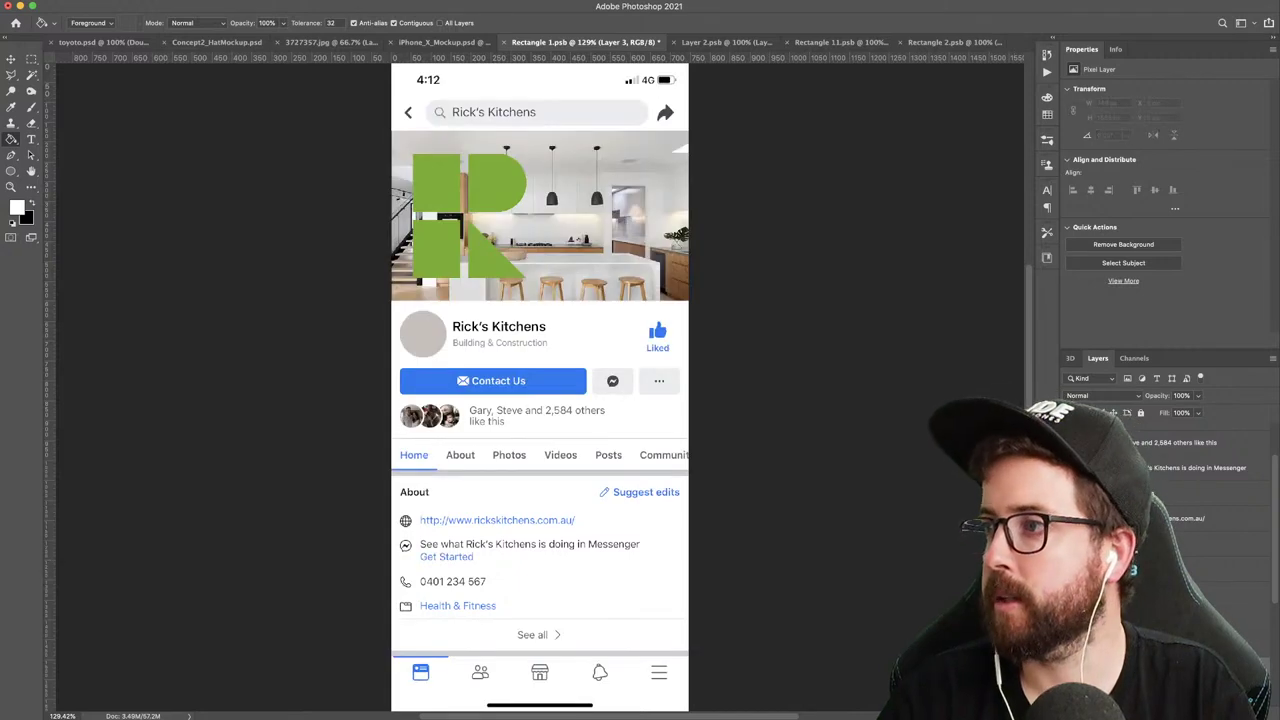
{"action": "key", "text": "super+z"}
- Give the kitchen photo layer a white Color Overlay at reduced opacity
{"action": "double_click", "coordinate": [1200, 568]}
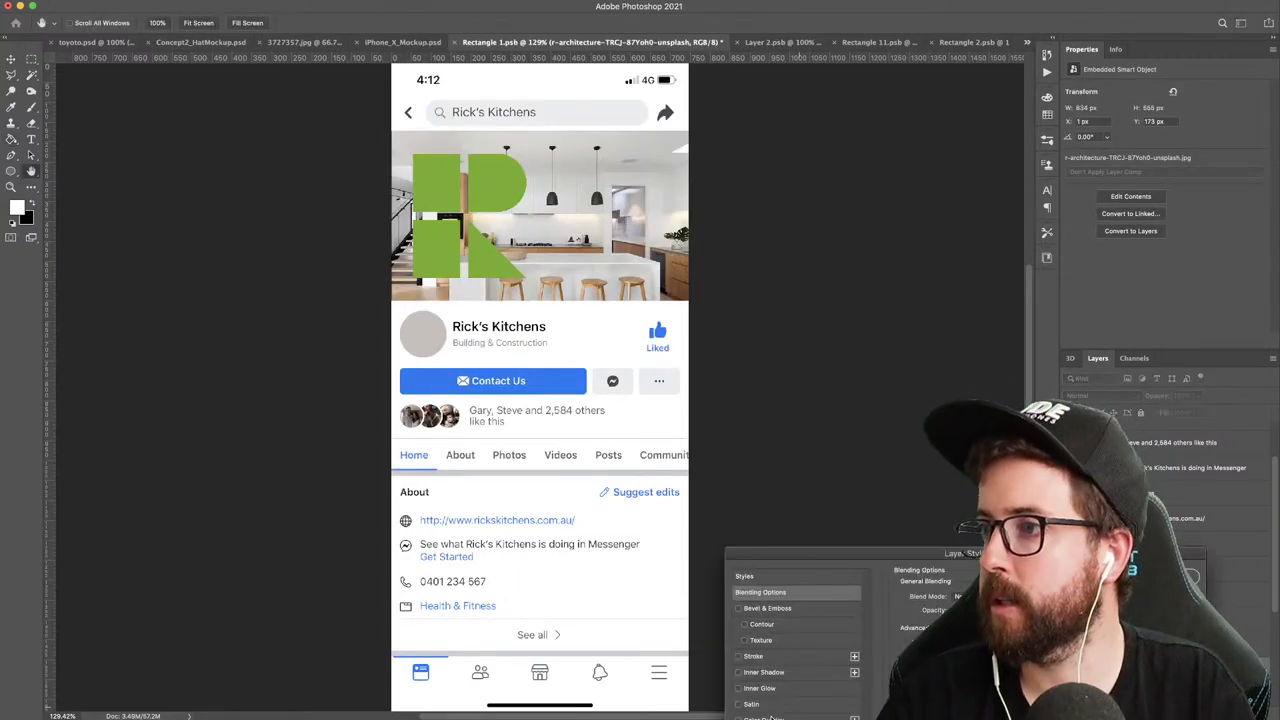
{"action": "left_click", "coordinate": [760, 717]}
{"action": "left_click_drag", "start_coordinate": [775, 553], "coordinate": [698, 381]}
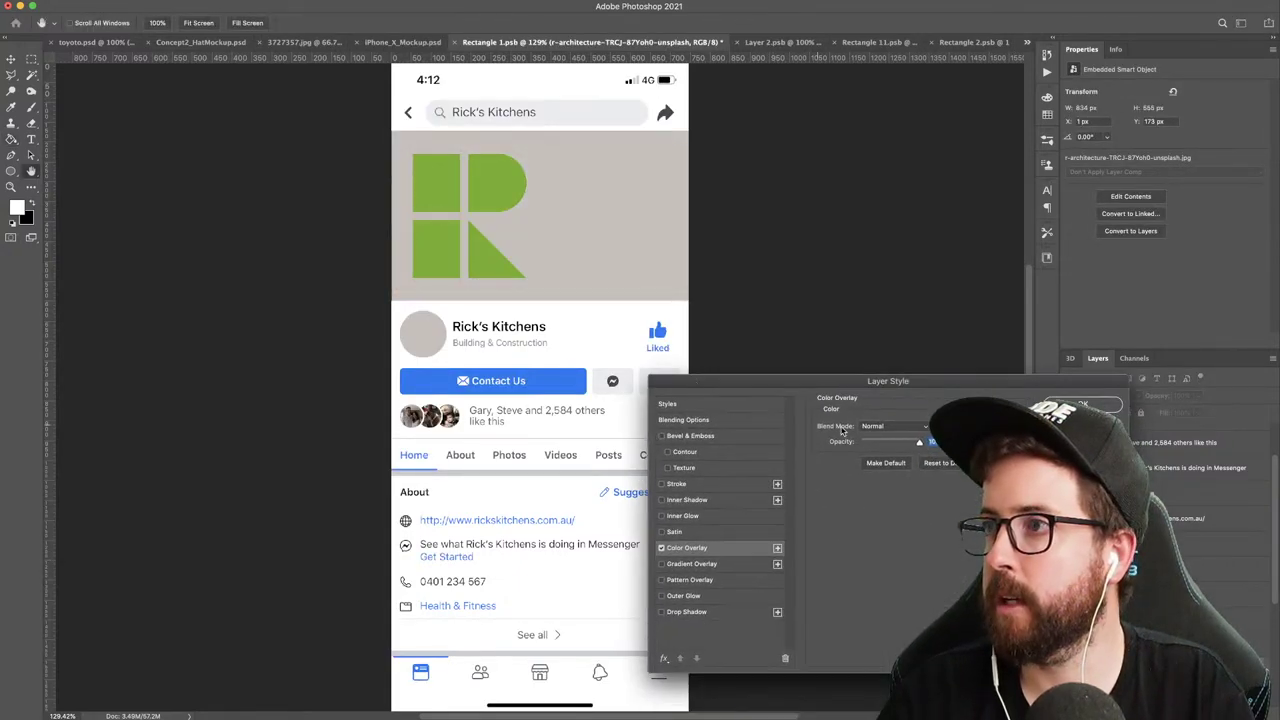
{"action": "left_click", "coordinate": [942, 426]}
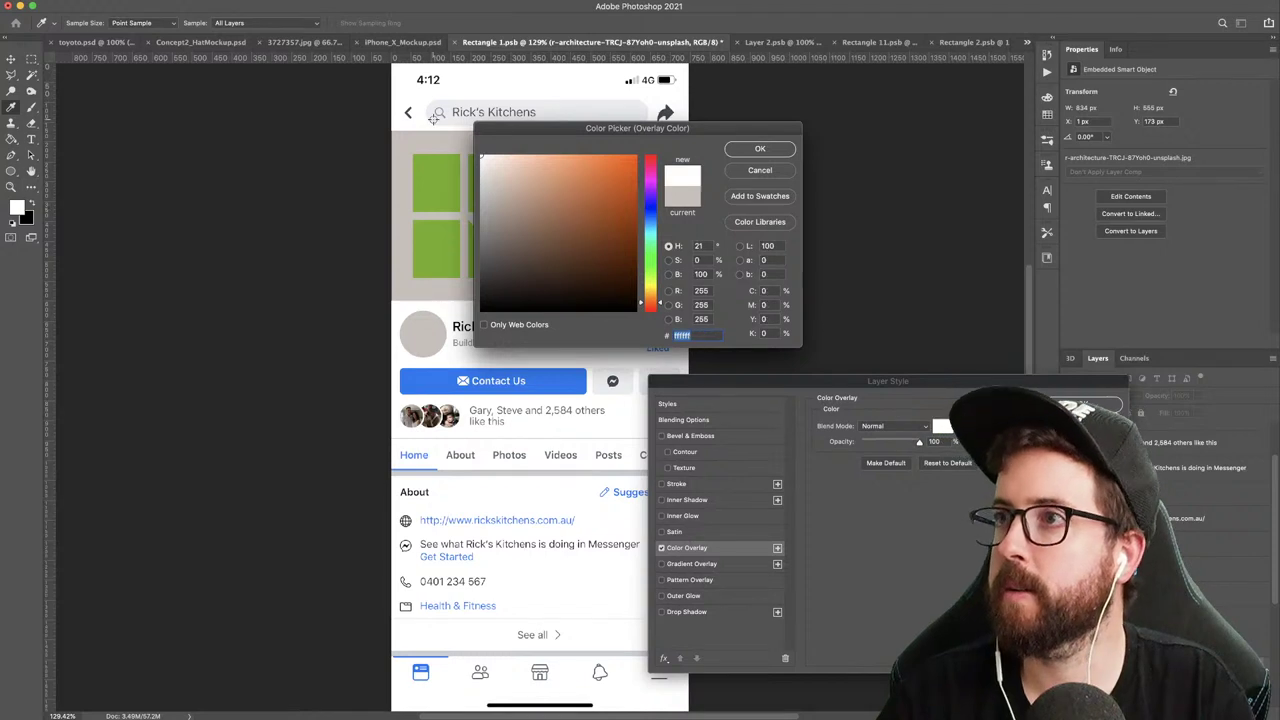
{"action": "key", "text": "Return"}
{"action": "left_click_drag", "start_coordinate": [919, 441], "coordinate": [893, 444]}
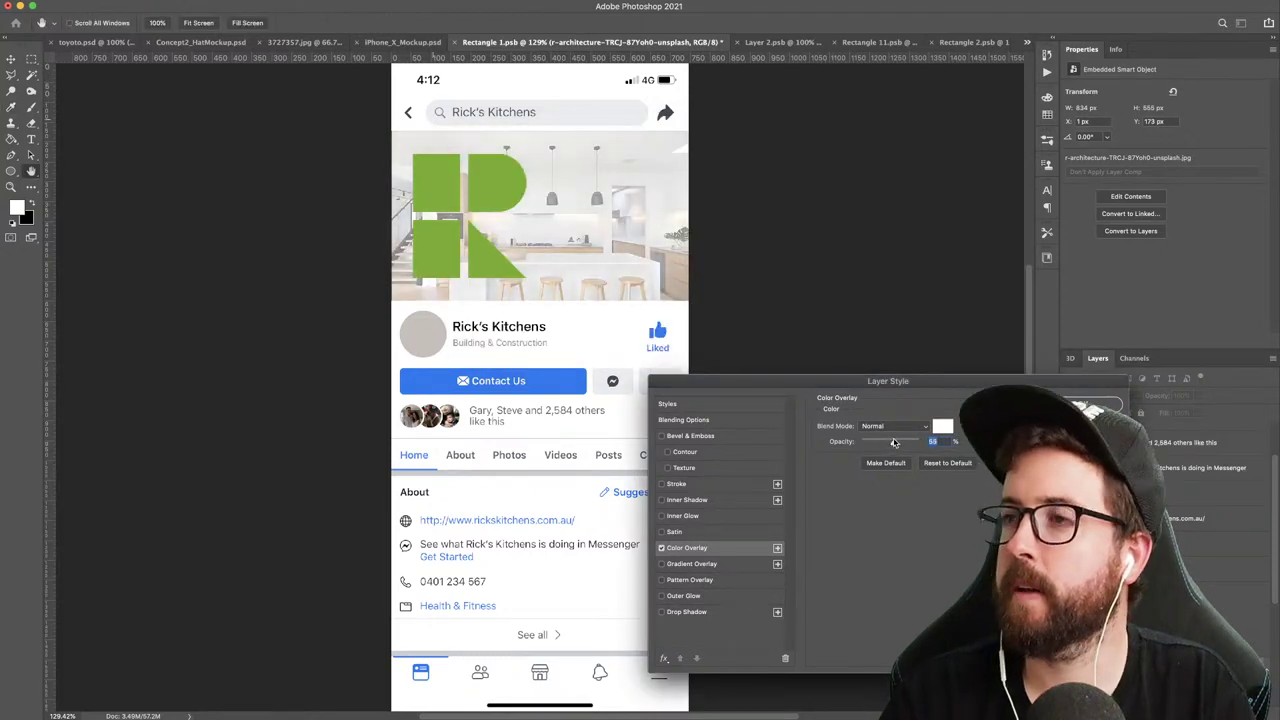
{"action": "left_click_drag", "start_coordinate": [894, 443], "coordinate": [889, 443]}
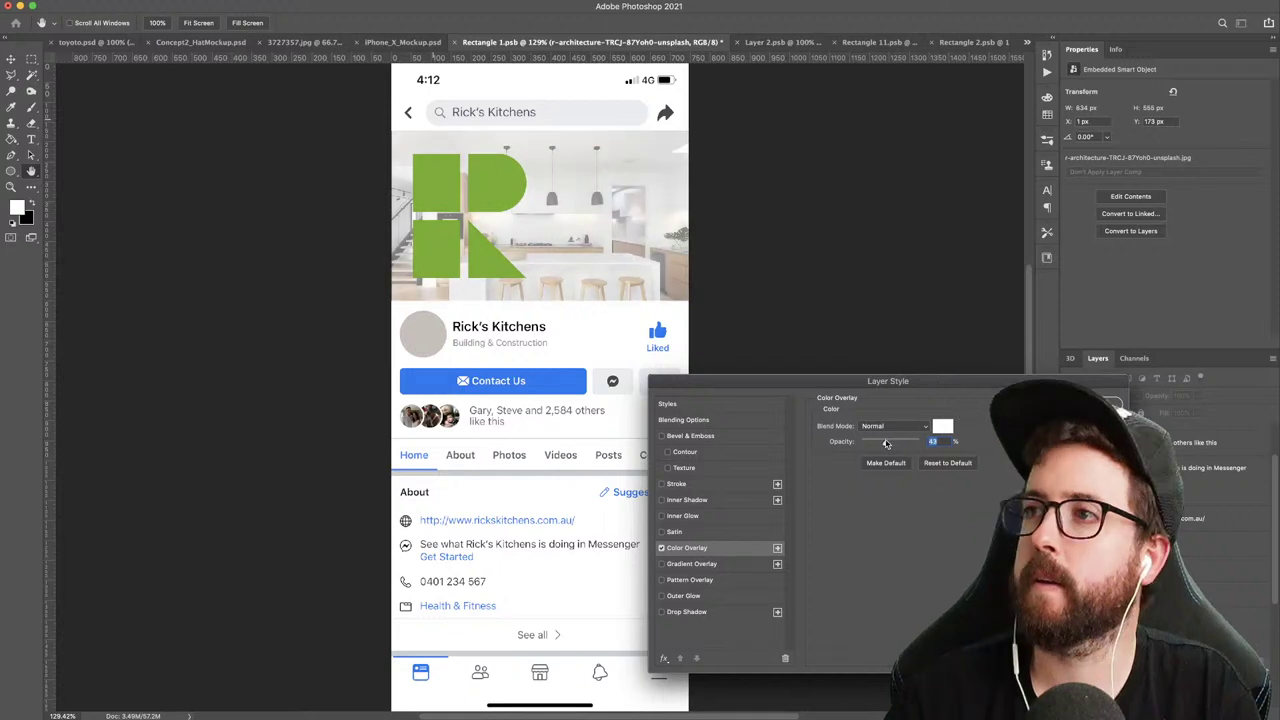
{"action": "key", "text": "Return"}
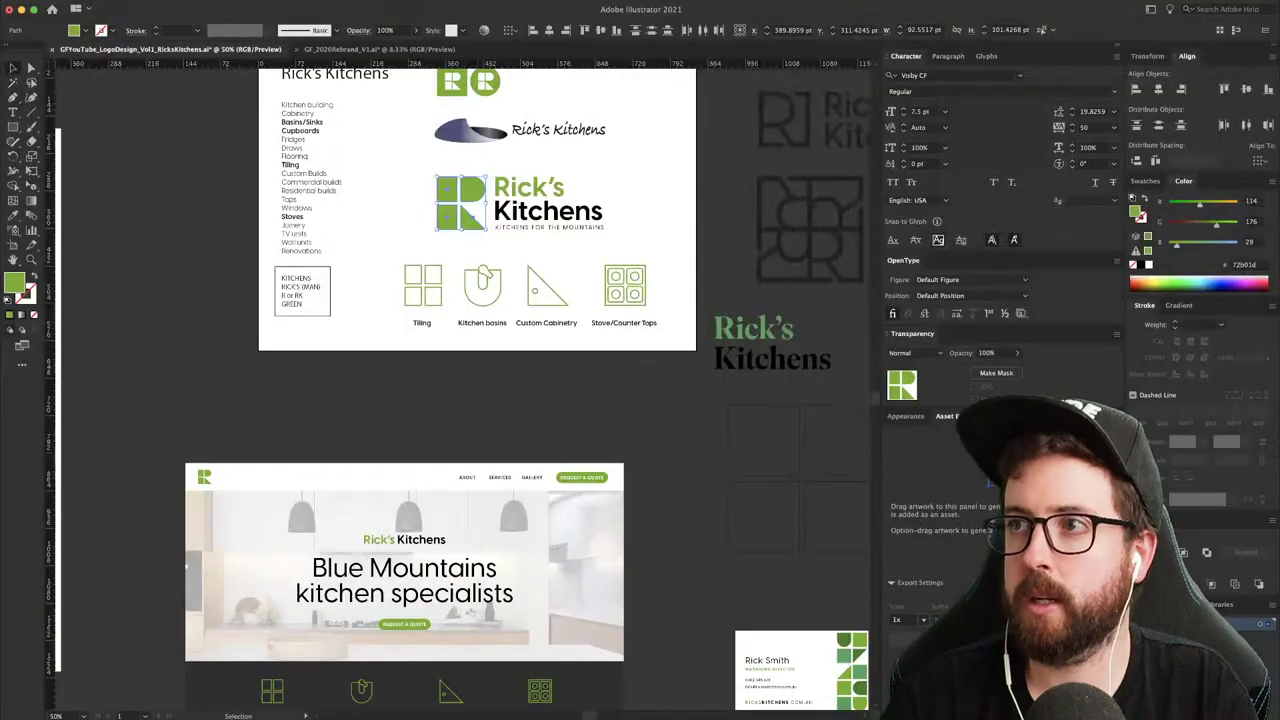
{"action": "left_click_drag", "start_coordinate": [598, 284], "coordinate": [575, 481]}
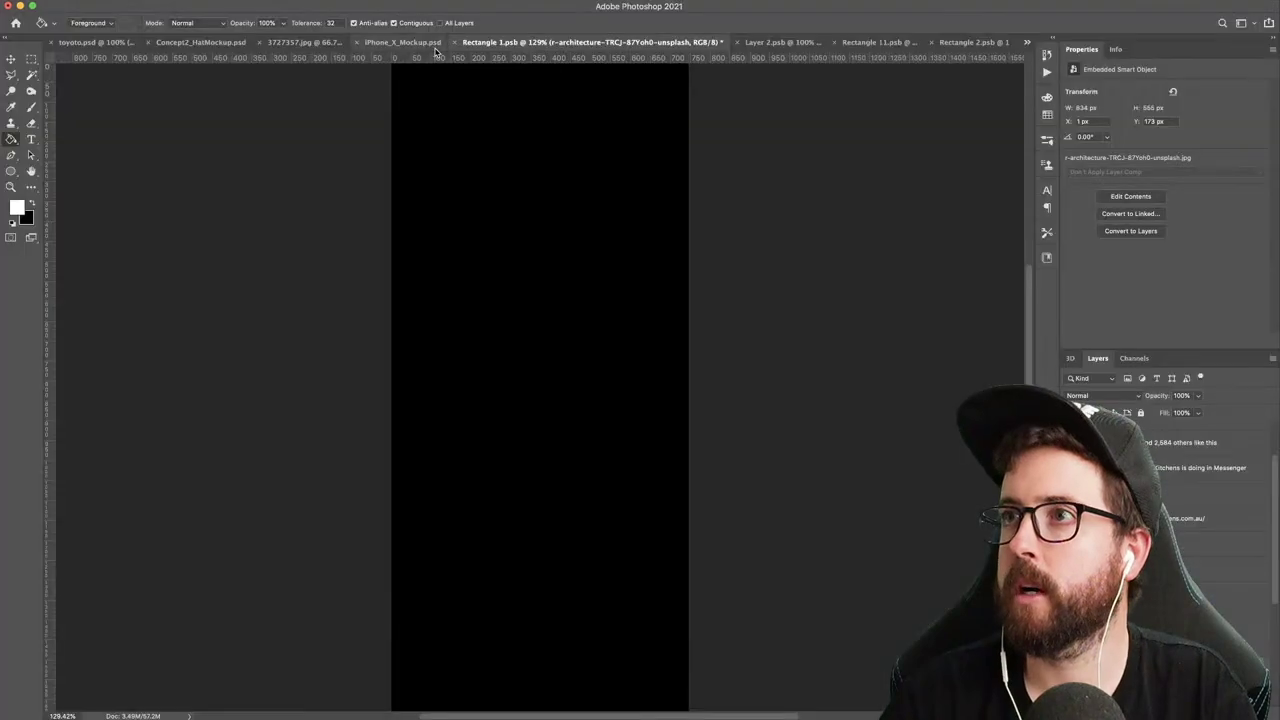
- Return to Rectangle 1.psb from the iPhone mockup and open Color Balance with Cmd+B
{"action": "left_click", "coordinate": [473, 41]}
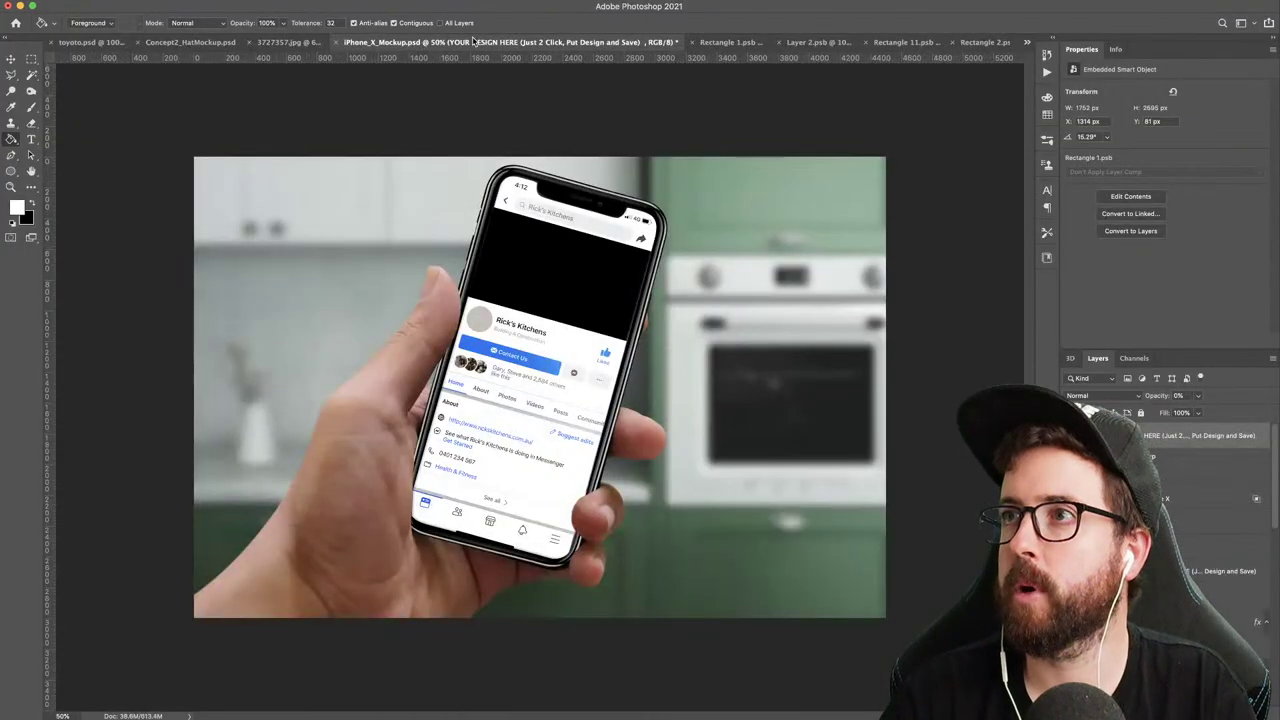
{"action": "left_click", "coordinate": [730, 42]}
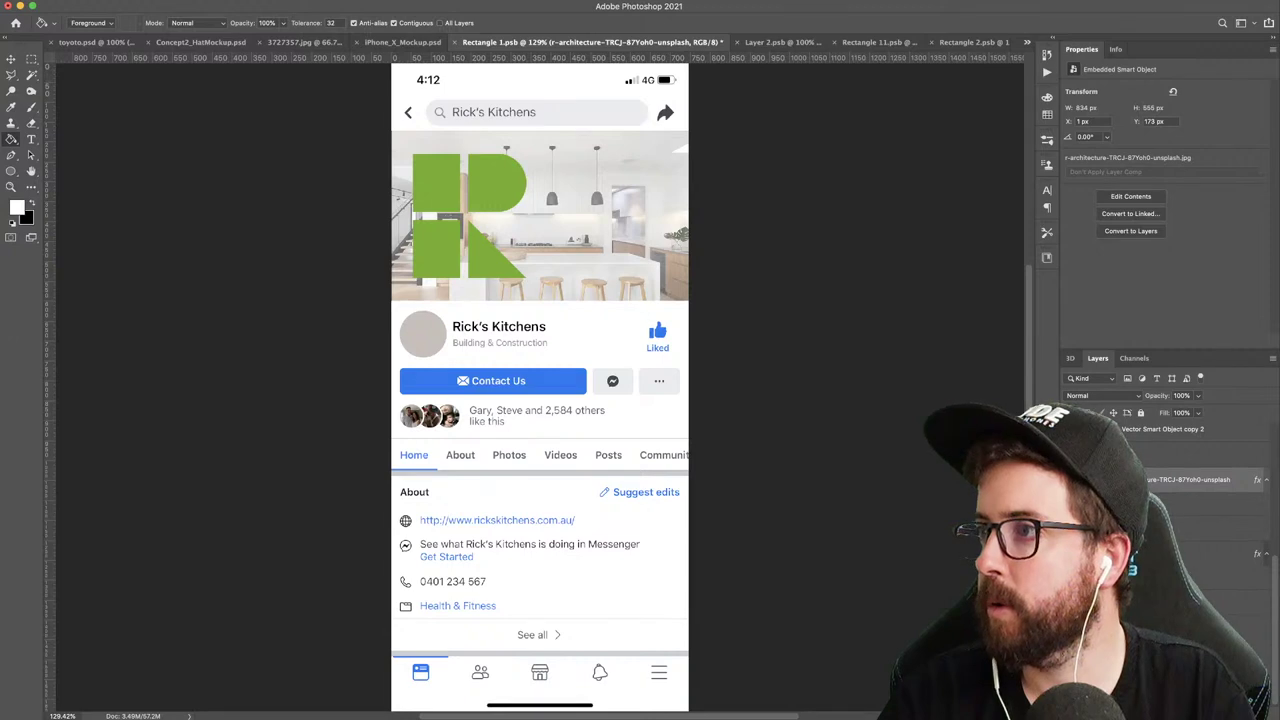
{"action": "key", "text": "super+b"}
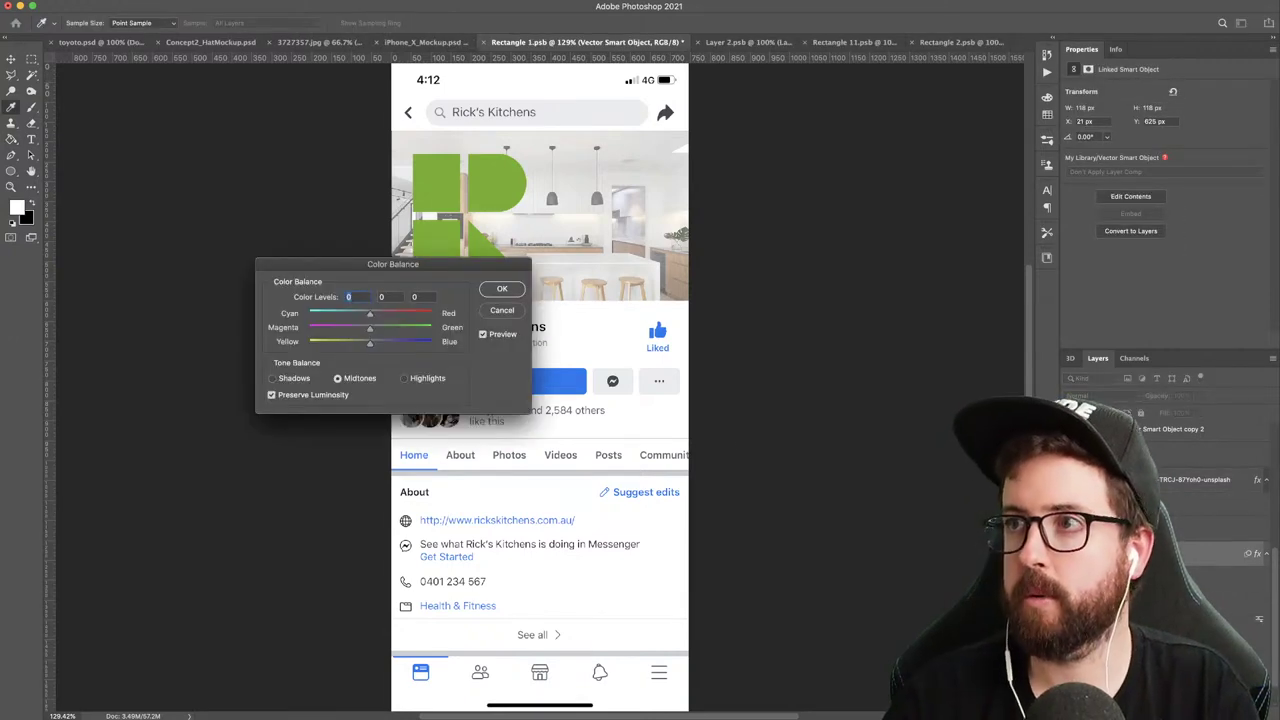
- Cancel Color Balance, then paste the R logo and shrink it over the profile picture
{"action": "left_click", "coordinate": [517, 313]}
{"action": "key", "text": "super+v"}
{"action": "key", "text": "Return"}
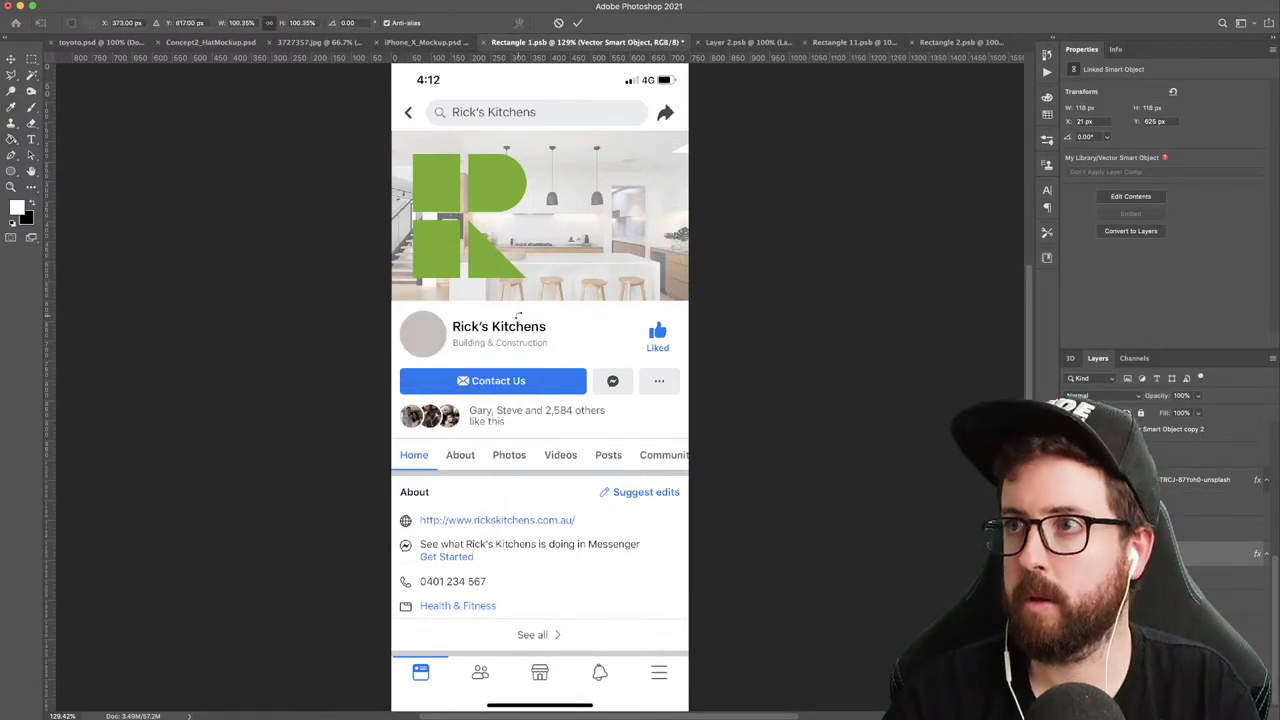
{"action": "left_click_drag", "start_coordinate": [543, 366], "coordinate": [453, 339]}
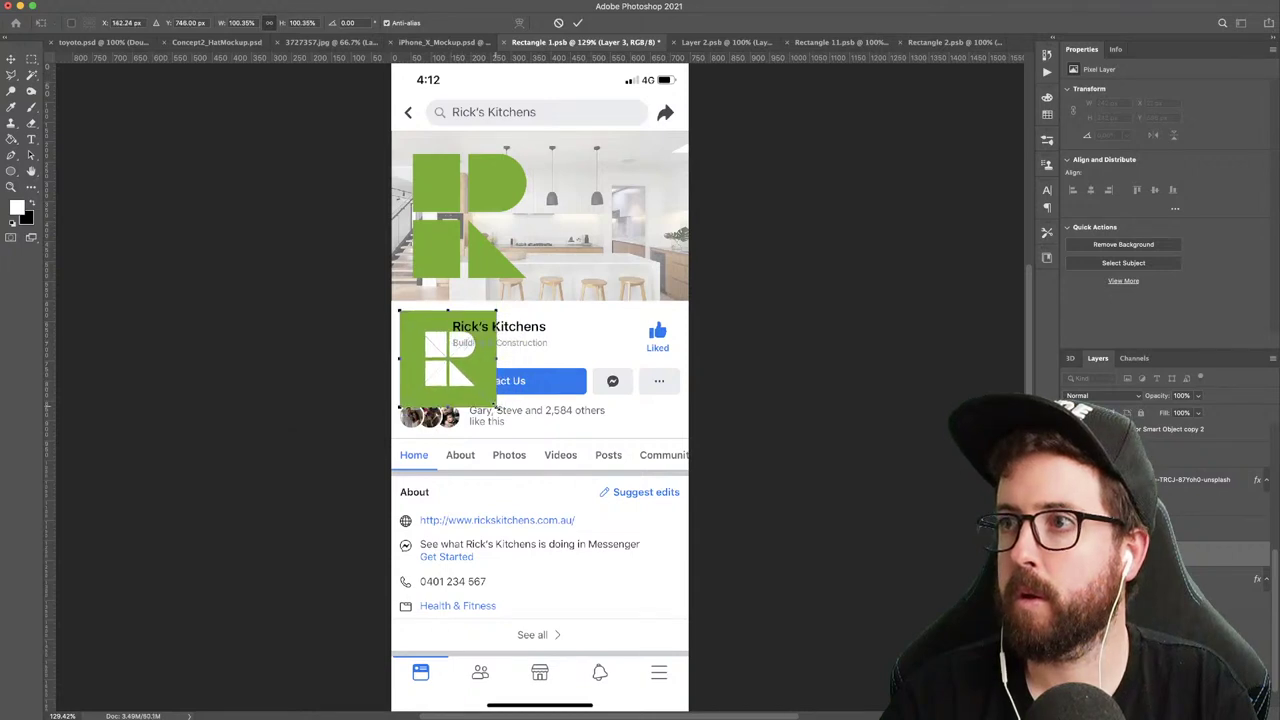
{"action": "left_click_drag", "start_coordinate": [497, 408], "coordinate": [452, 352]}
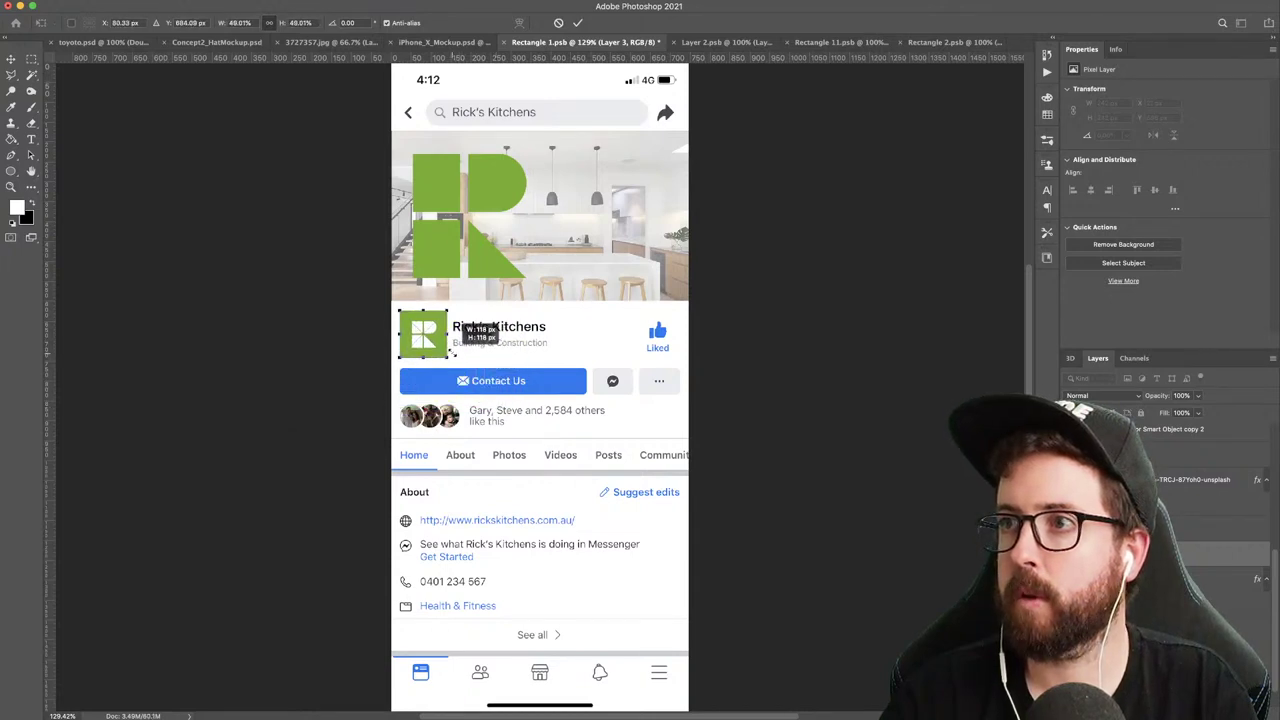
{"action": "key", "text": "Return"}
- Clip the R logo inside the round profile picture and save the design
{"action": "key", "text": "g"}
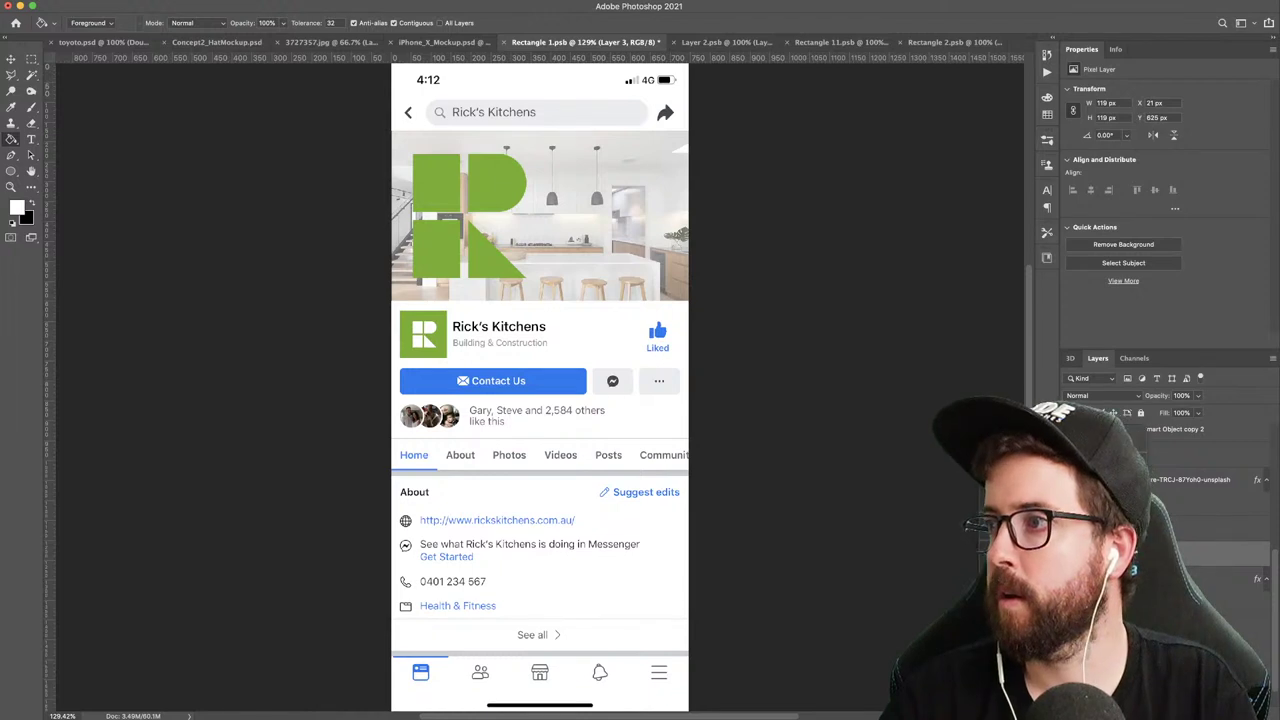
{"action": "key", "text": "alt+super+g"}
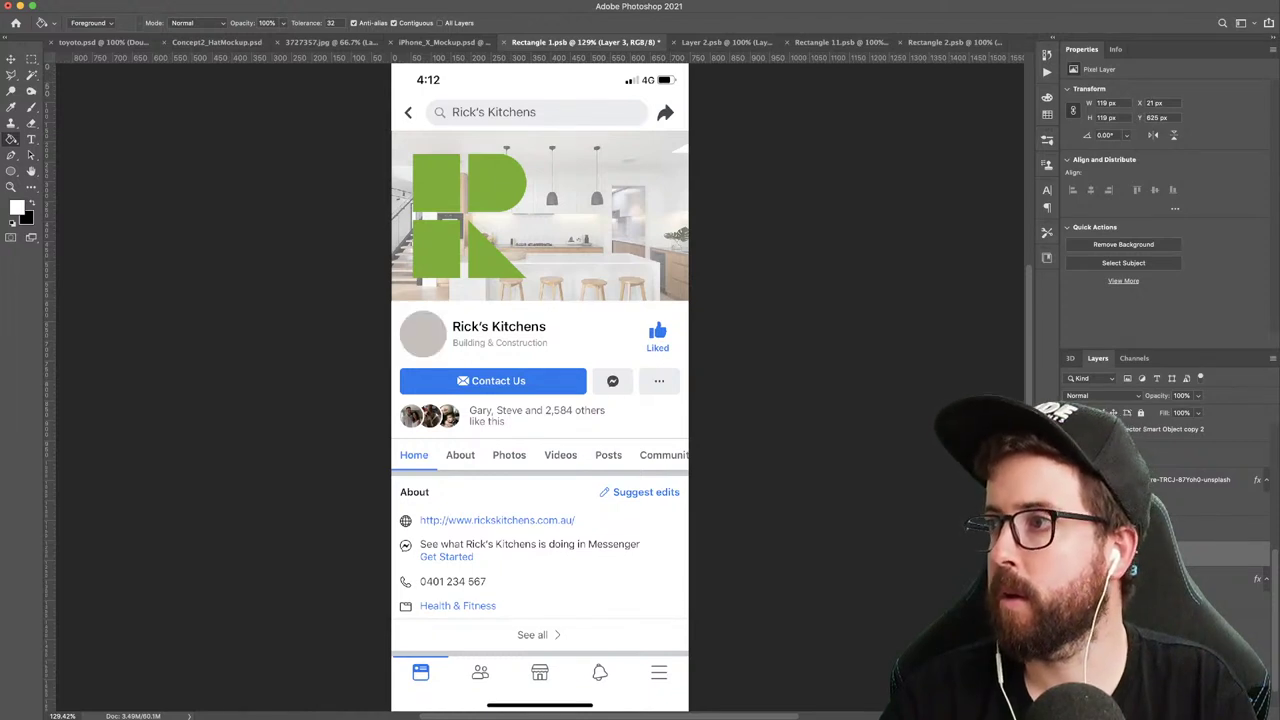
{"action": "scroll", "coordinate": [1200, 500], "scroll_direction": "up", "scroll_amount": 3}
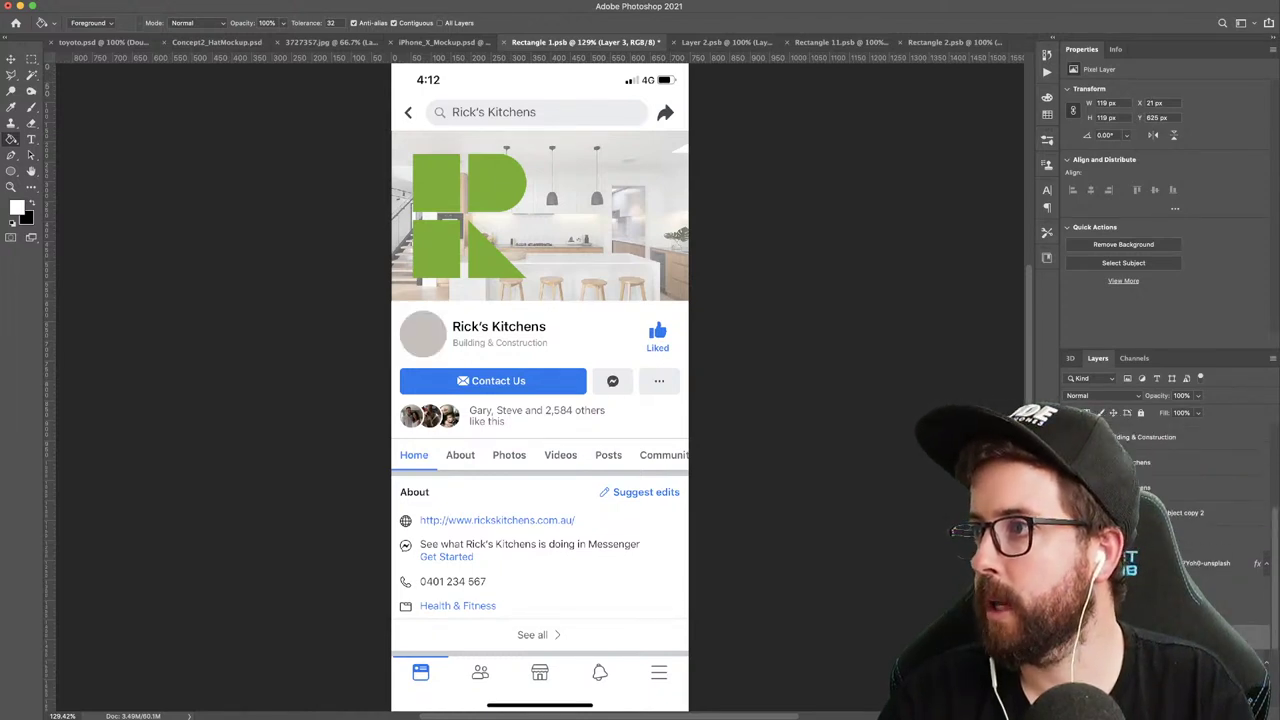
{"action": "key", "text": "super+z"}
{"action": "key", "text": "super+z"}
{"action": "key", "text": "super+z"}
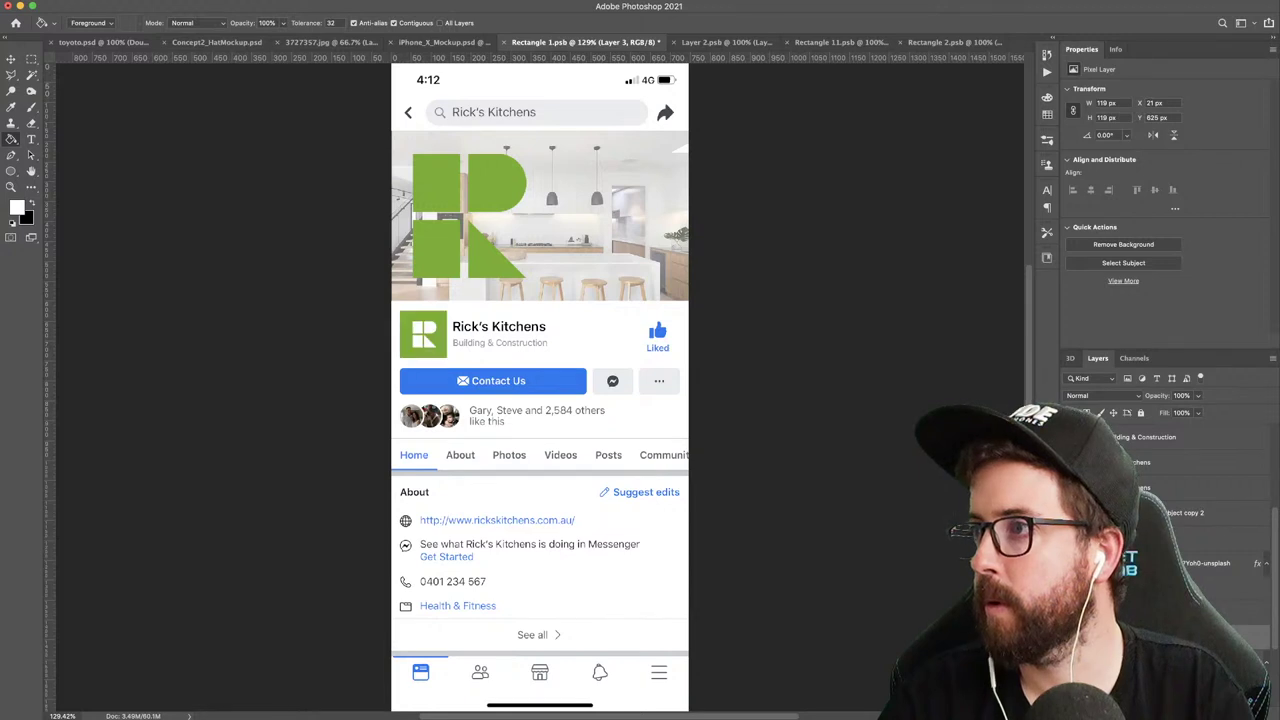
{"action": "key", "text": "super+z"}
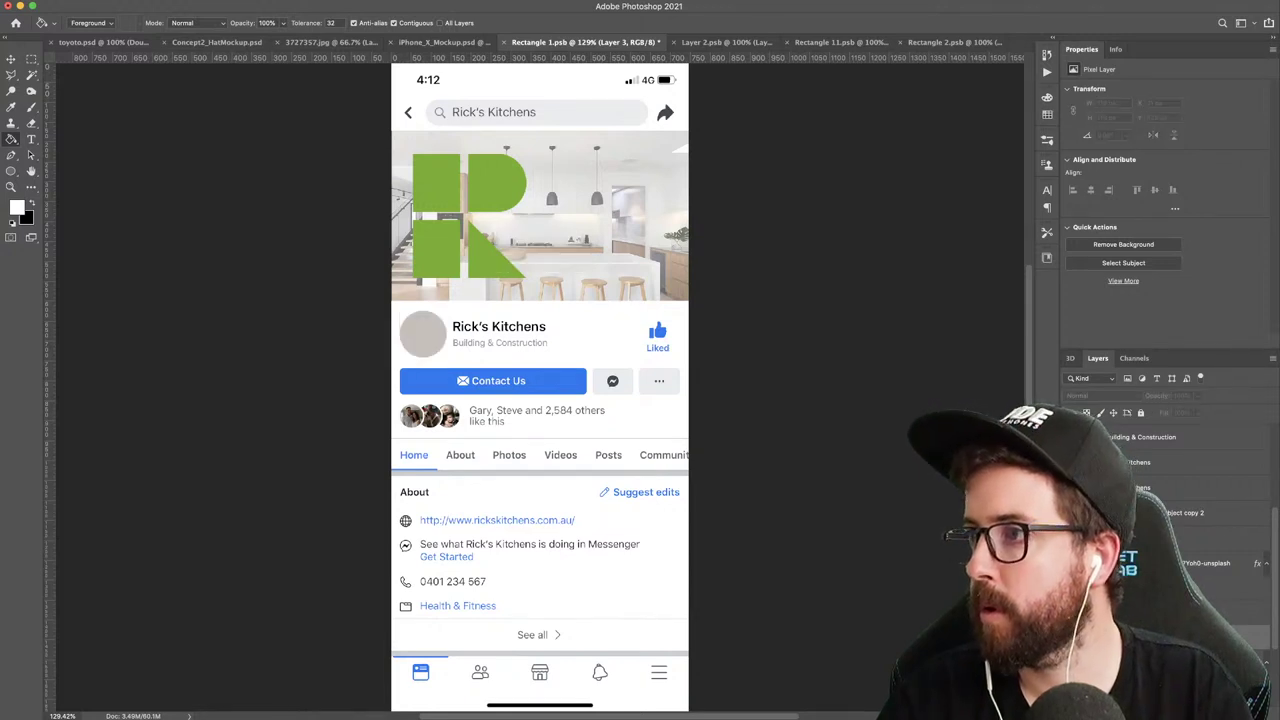
{"action": "key", "text": "super+z"}
{"action": "key", "text": "super+z"}
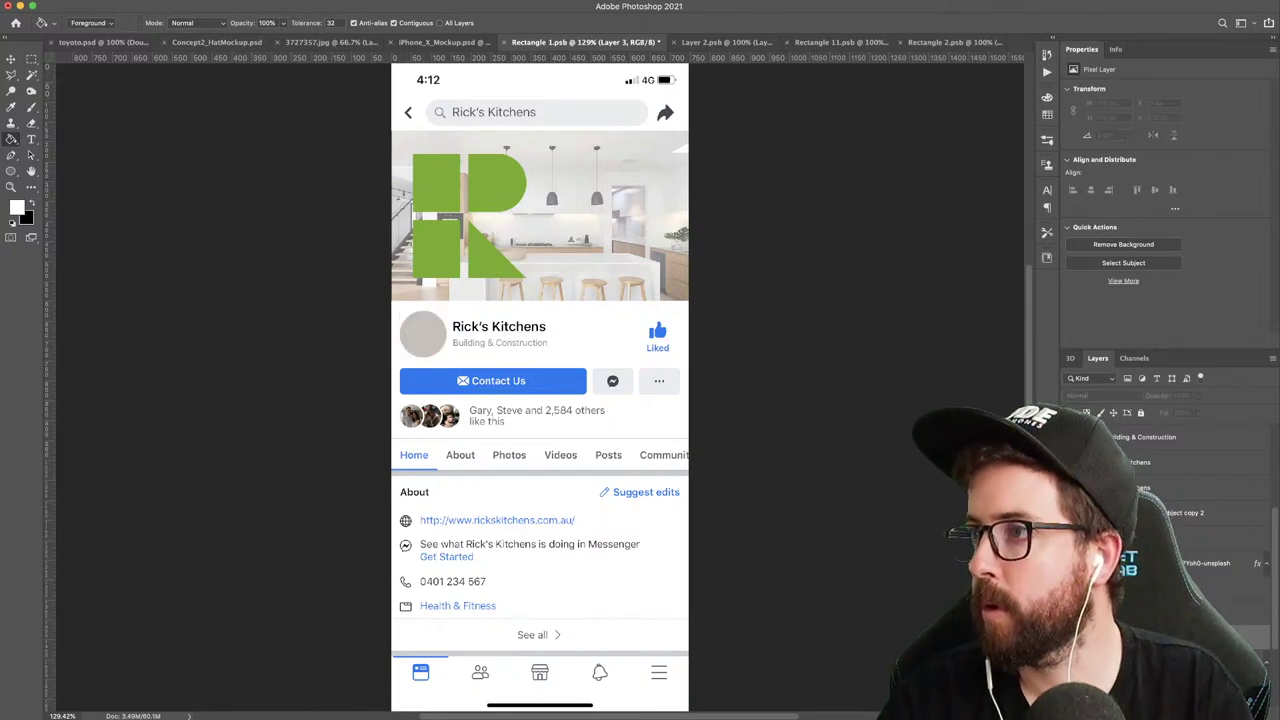
{"action": "key", "text": "super+shift+z"}
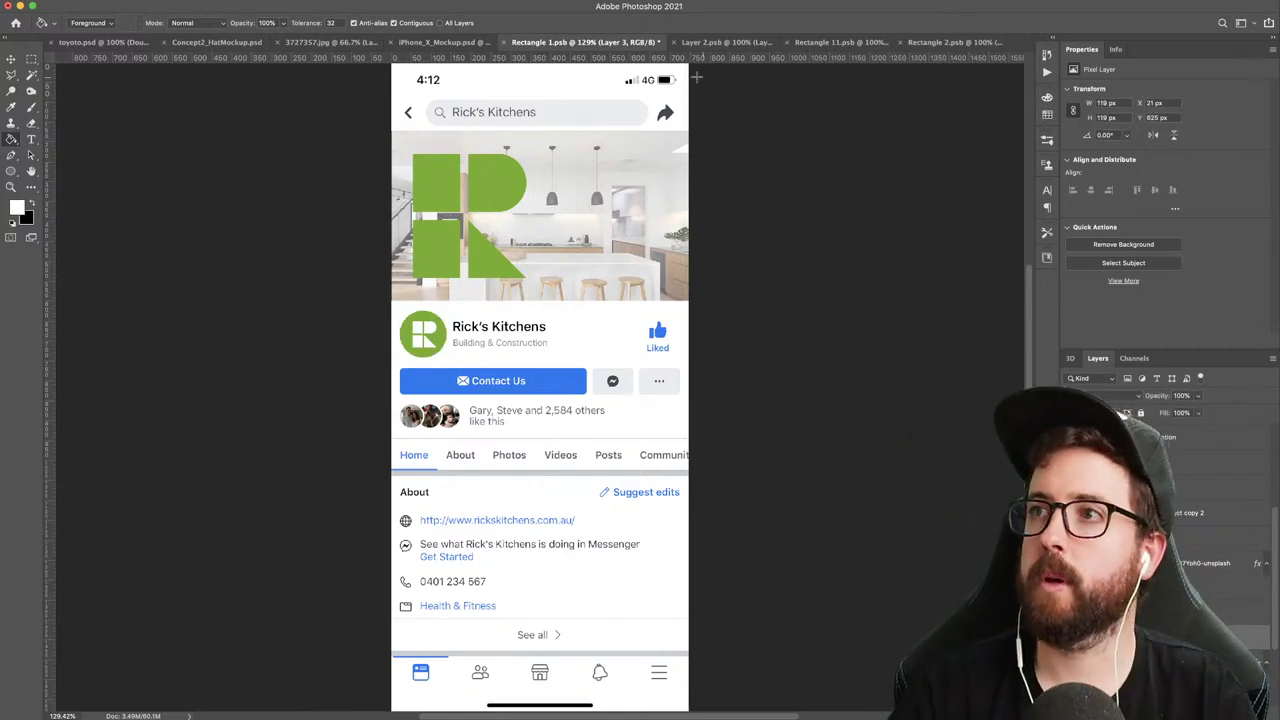
{"action": "key", "text": "super+s"}
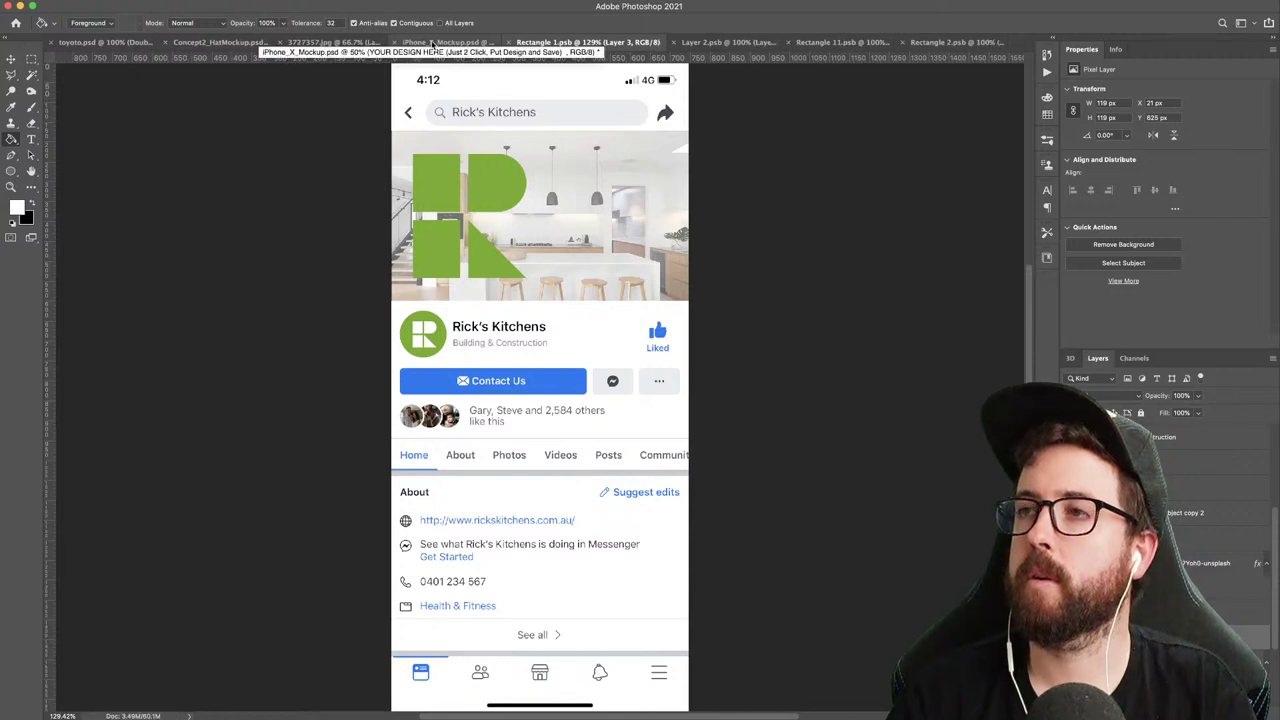
- View iPhone_X_Mockup.psd with the updated Facebook page and screenshot the phone mockup
{"action": "left_click", "coordinate": [430, 43]}
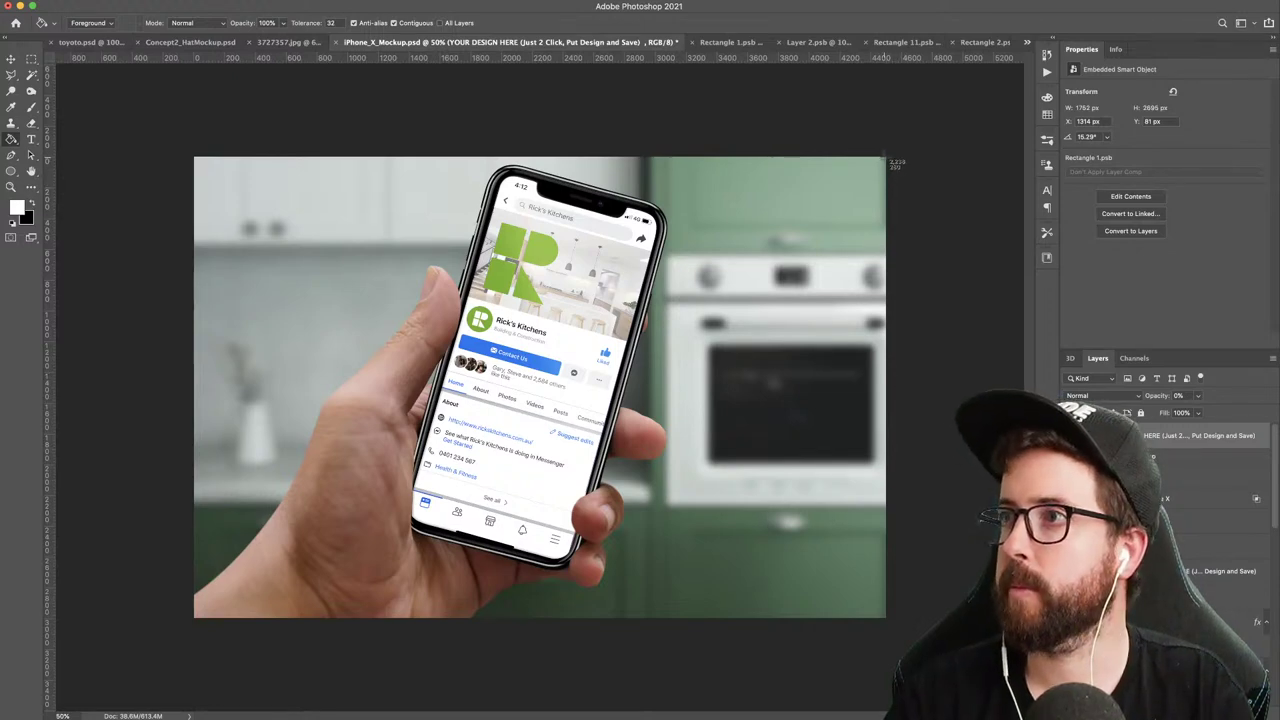
{"action": "left_click_drag", "start_coordinate": [884, 157], "coordinate": [193, 619]}
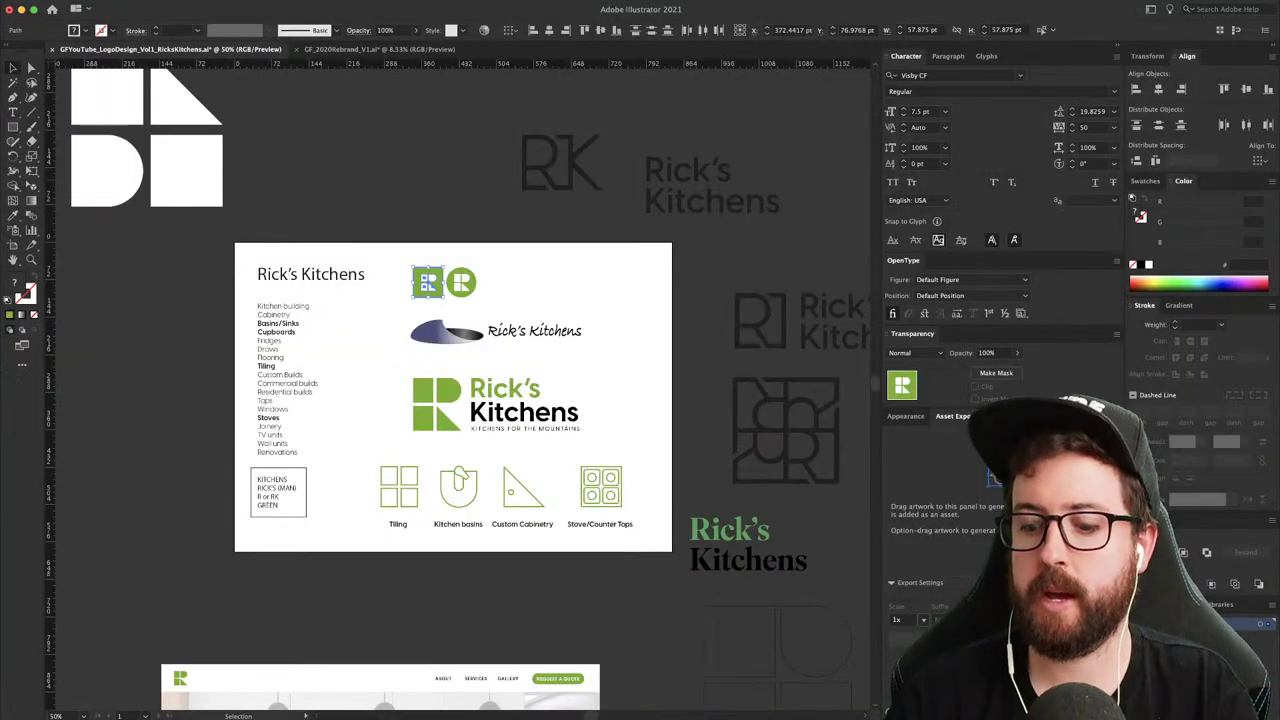
- Draw a large portrait rectangle above the artwork and fill it white with the Eyedropper
{"action": "key", "text": "super+minus"}
{"action": "key", "text": "super+minus"}
{"action": "key", "text": "super+minus"}
{"action": "left_click_drag", "start_coordinate": [286, 595], "coordinate": [429, 595]}
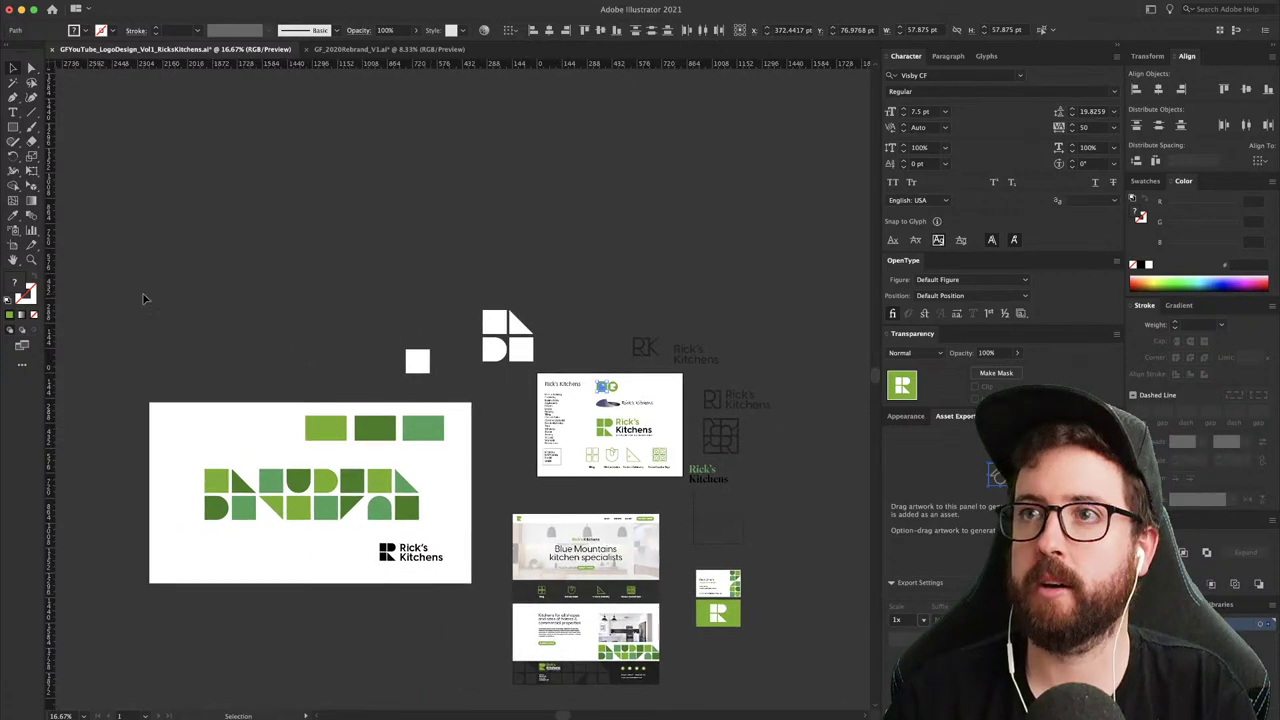
{"action": "scroll", "coordinate": [192, 221], "scroll_direction": "up", "scroll_amount": 5}
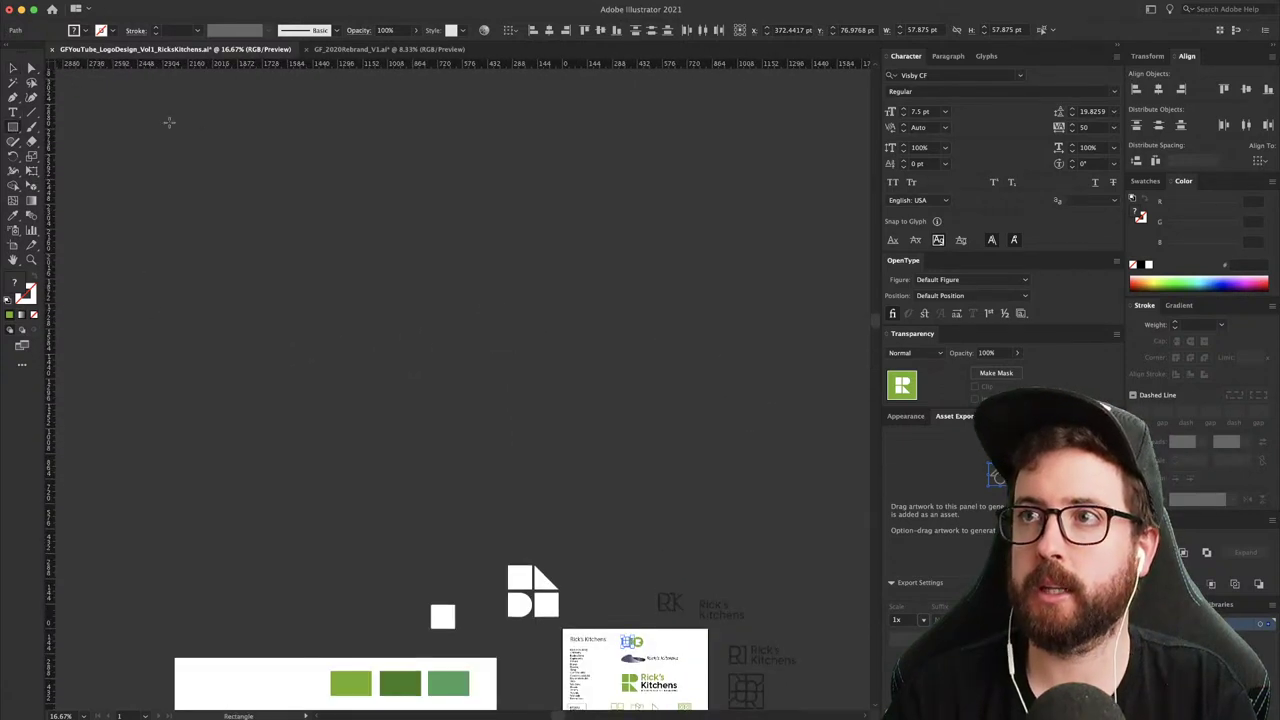
{"action": "left_click_drag", "start_coordinate": [169, 122], "coordinate": [496, 548]}
{"action": "key", "text": "i"}
{"action": "left_click", "coordinate": [268, 681]}
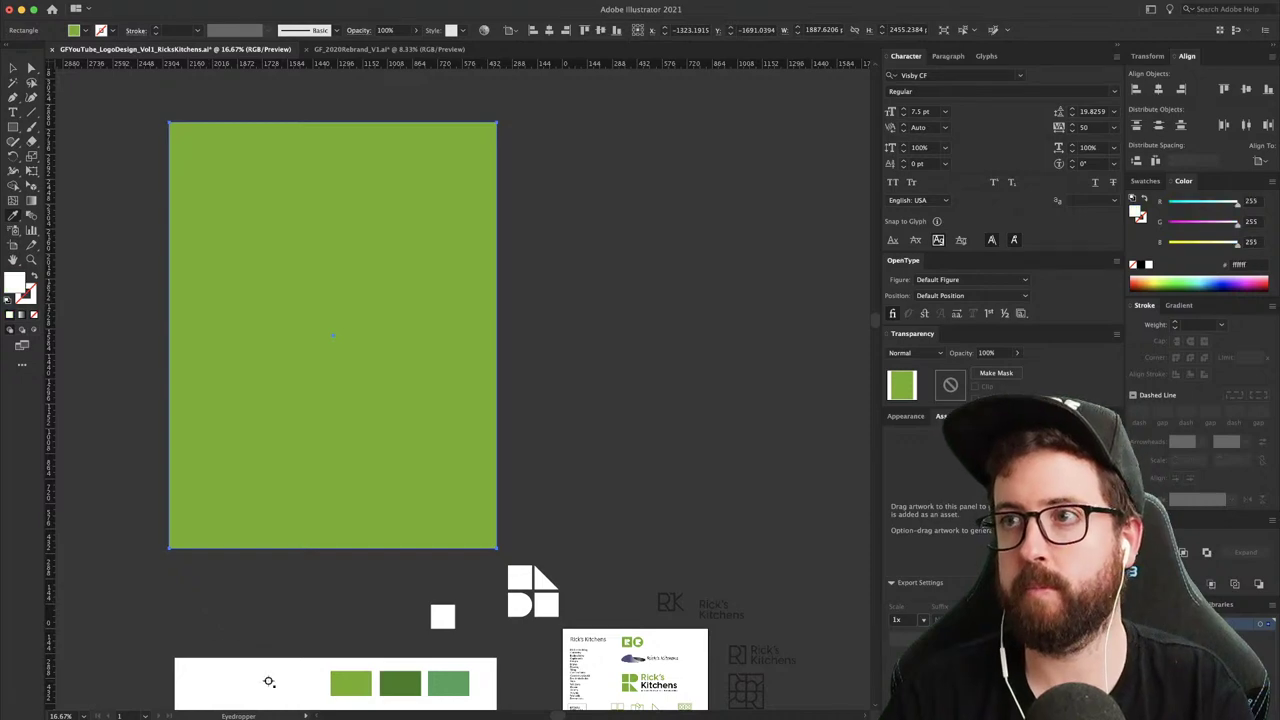
{"action": "key", "text": "v"}
- Paste a copy of the green Rick's Kitchens logo at the page's top left
{"action": "left_click_drag", "start_coordinate": [591, 426], "coordinate": [515, 221]}
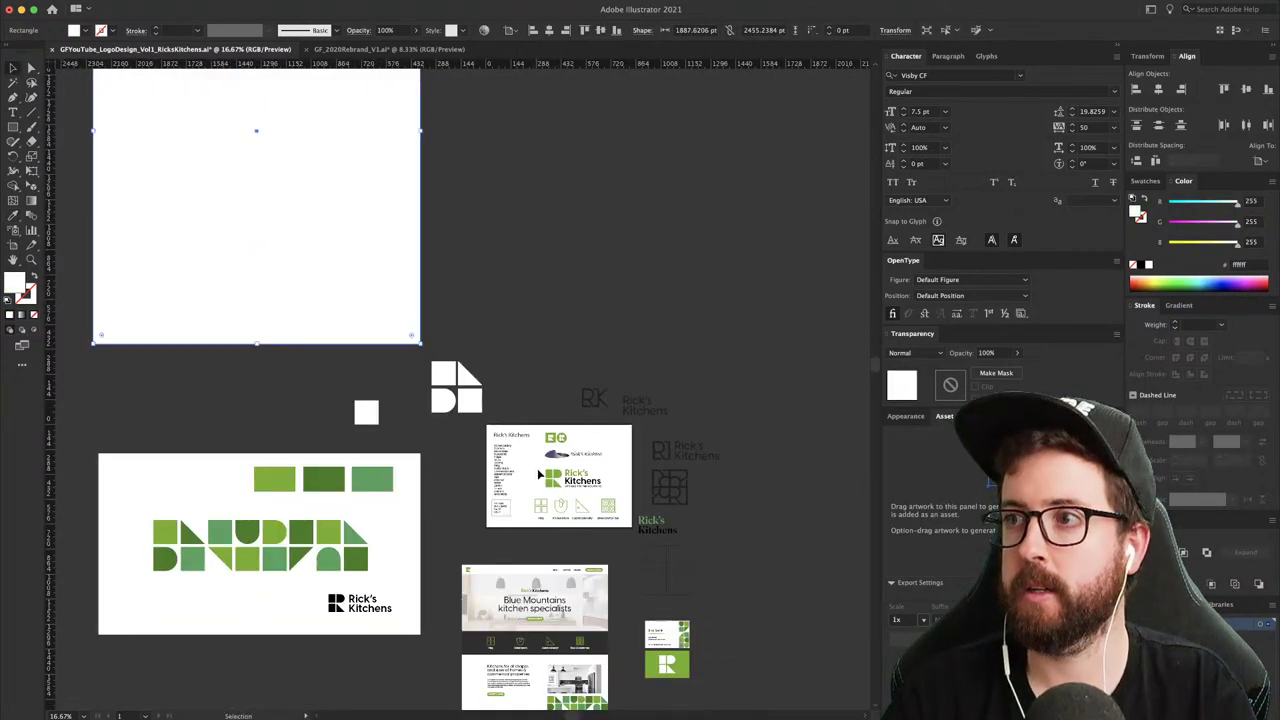
{"action": "left_click_drag", "start_coordinate": [539, 466], "coordinate": [606, 490]}
{"action": "left_click_drag", "start_coordinate": [317, 200], "coordinate": [415, 487]}
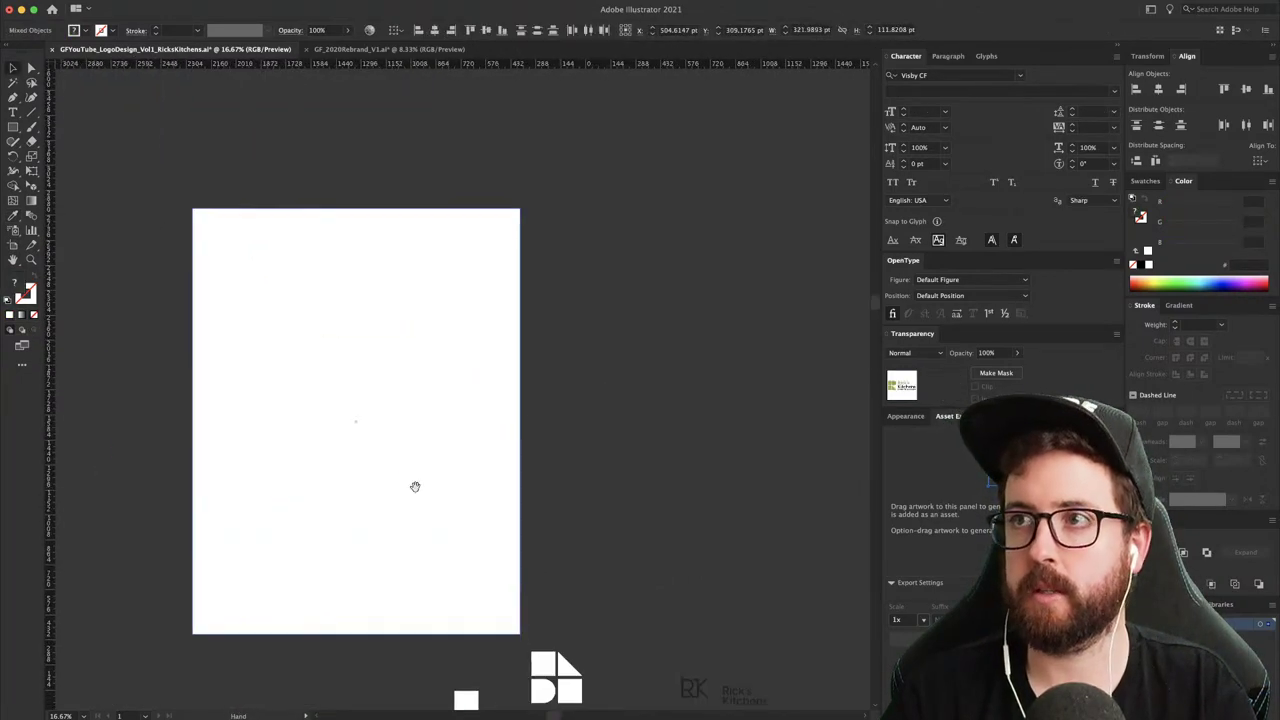
{"action": "key", "text": "super+v"}
{"action": "left_click_drag", "start_coordinate": [454, 373], "coordinate": [256, 270]}
{"action": "key", "text": "s"}
{"action": "left_click_drag", "start_coordinate": [342, 253], "coordinate": [418, 186]}
{"action": "key", "text": "v"}
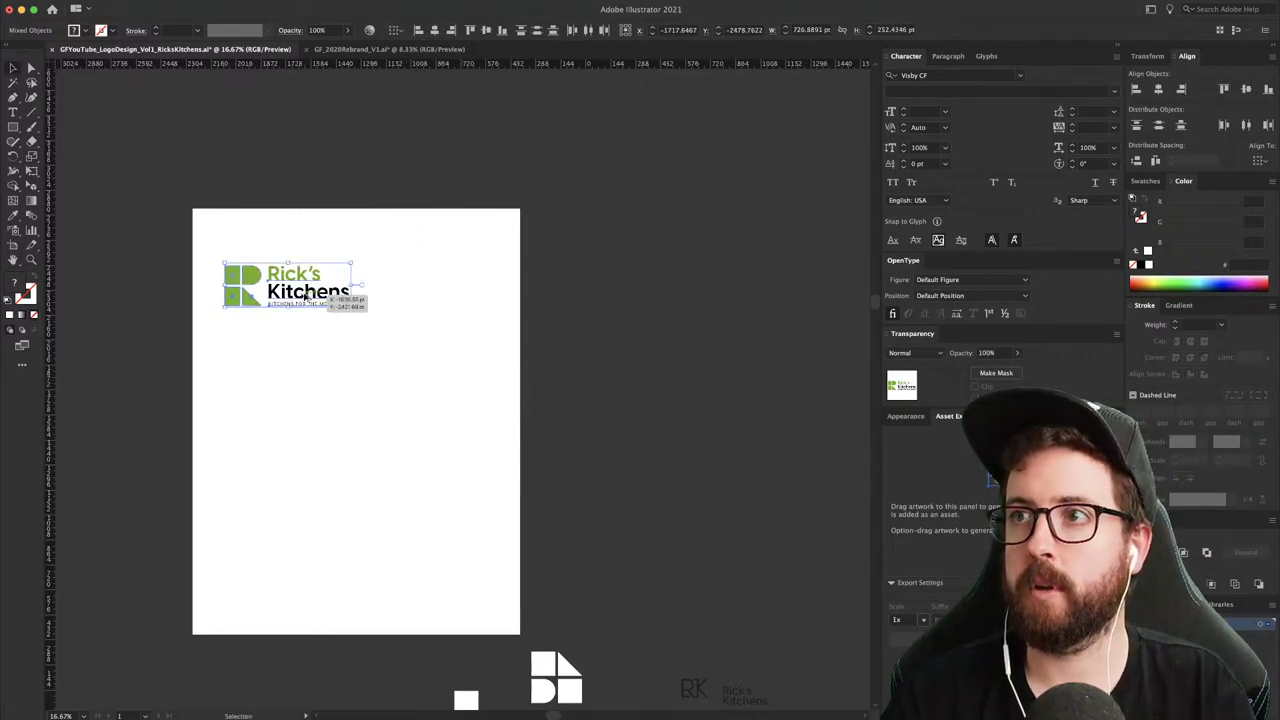
- Duplicate the logo below the original, then delete the duplicate
{"action": "left_click_drag", "start_coordinate": [320, 293], "coordinate": [320, 352]}
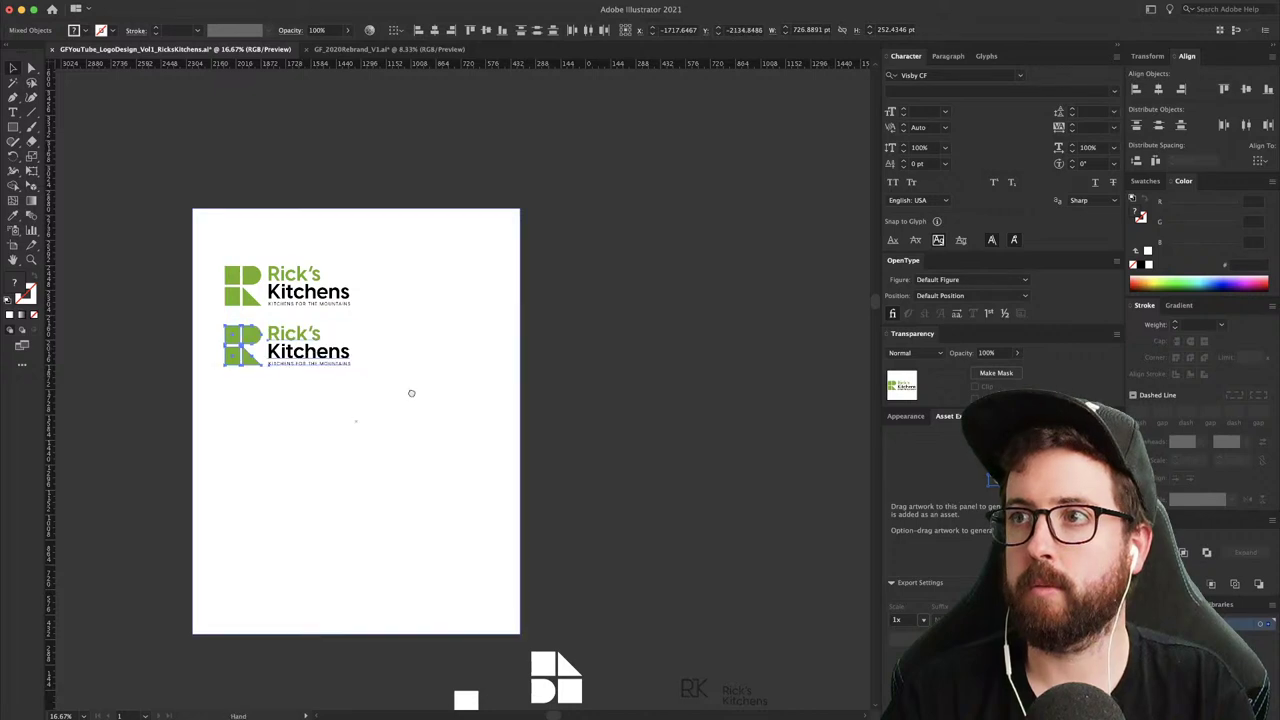
{"action": "scroll", "coordinate": [405, 381], "scroll_direction": "down", "scroll_amount": 1}
{"action": "key", "text": "Delete"}
{"action": "scroll", "coordinate": [257, 297], "scroll_direction": "down", "scroll_amount": 5}
{"action": "scroll", "coordinate": [257, 297], "scroll_direction": "right", "scroll_amount": 4}
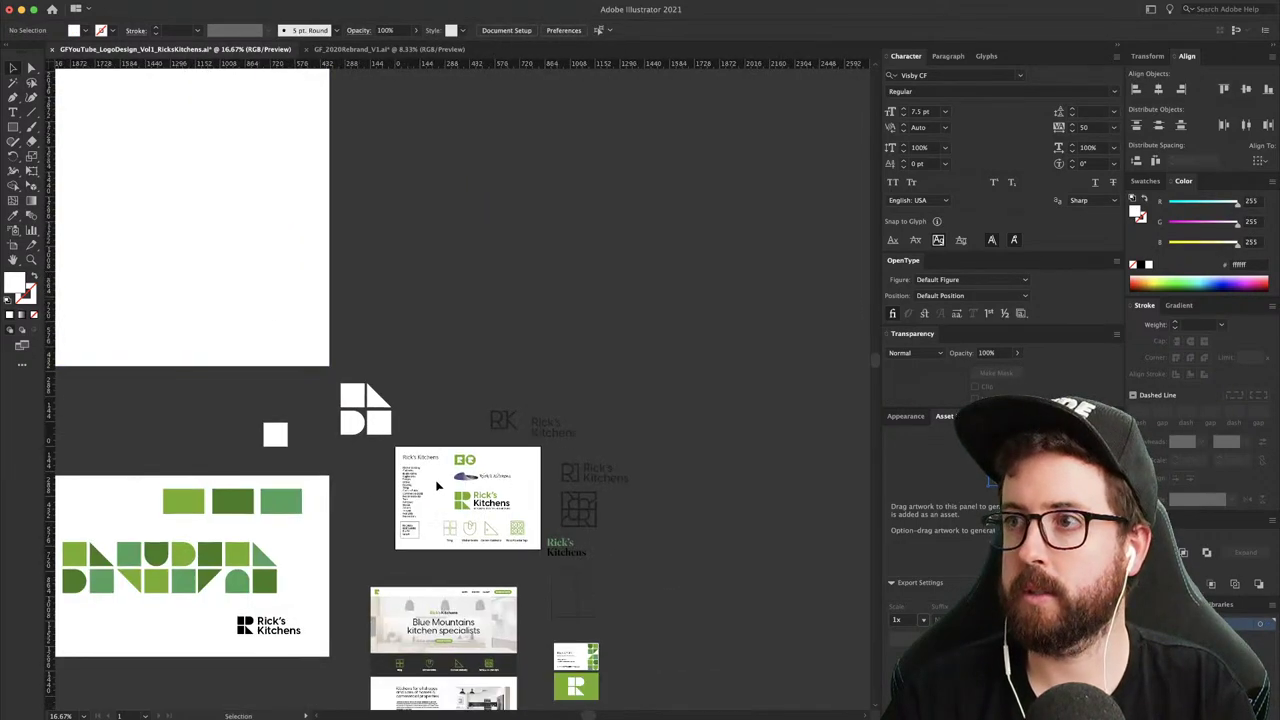
- Paste the two R marks, enlarge them, and place them beside the logo on the page
{"action": "scroll", "coordinate": [317, 466], "scroll_direction": "up", "scroll_amount": 5}
{"action": "scroll", "coordinate": [317, 466], "scroll_direction": "left", "scroll_amount": 2}
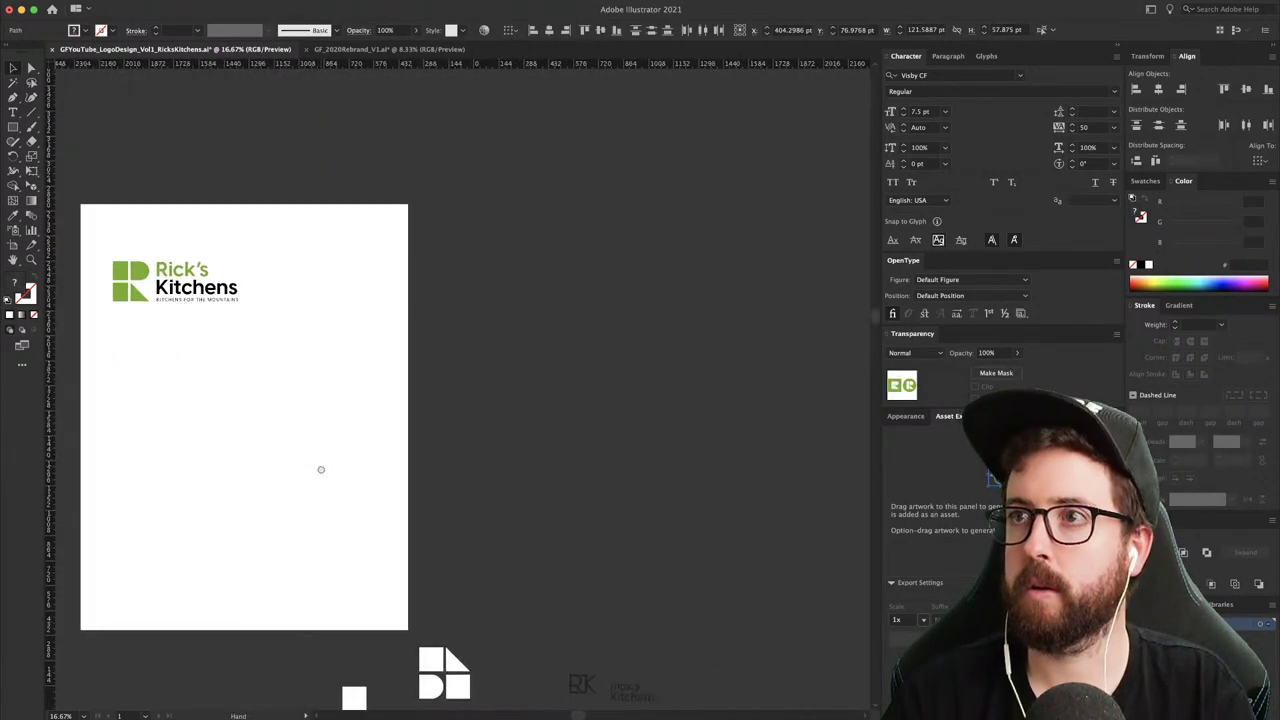
{"action": "key", "text": "super+v"}
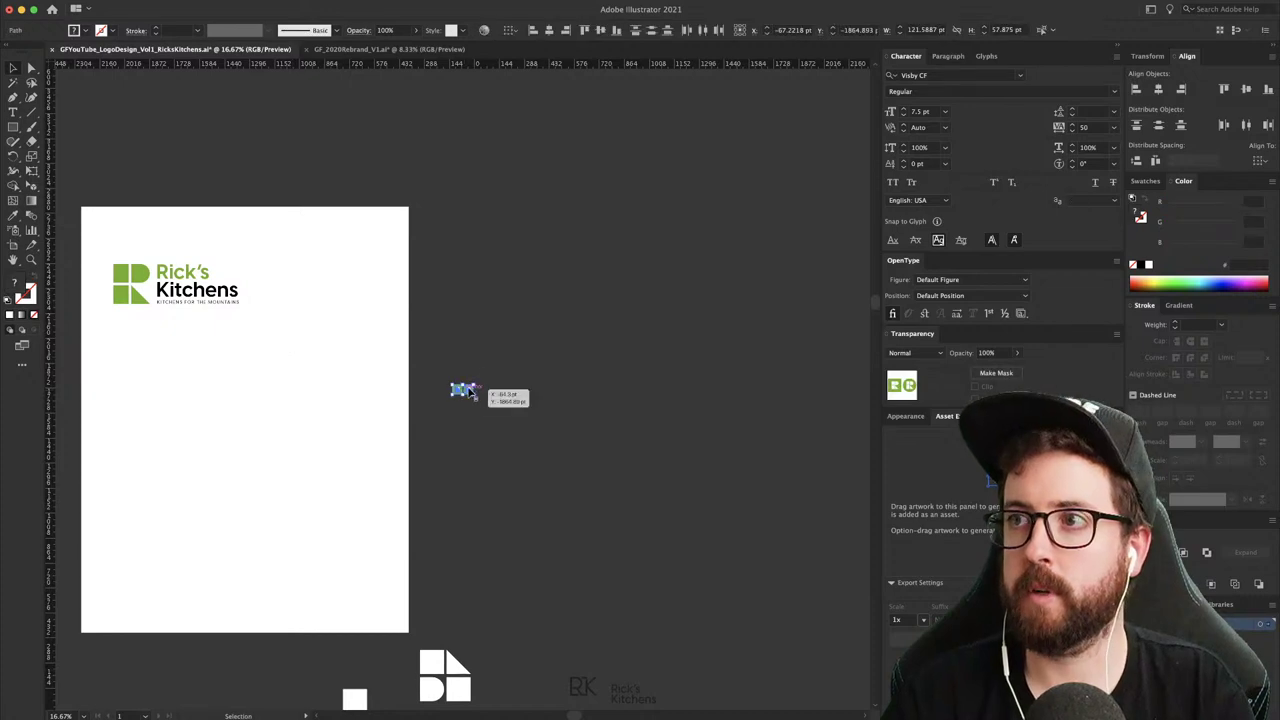
{"action": "key", "text": "s"}
{"action": "left_click_drag", "start_coordinate": [470, 386], "coordinate": [343, 294]}
{"action": "key", "text": "v"}
{"action": "left_click", "coordinate": [480, 400]}
- Move the website mockup onto the white letterhead page
{"action": "left_click_drag", "start_coordinate": [503, 700], "coordinate": [443, 272]}
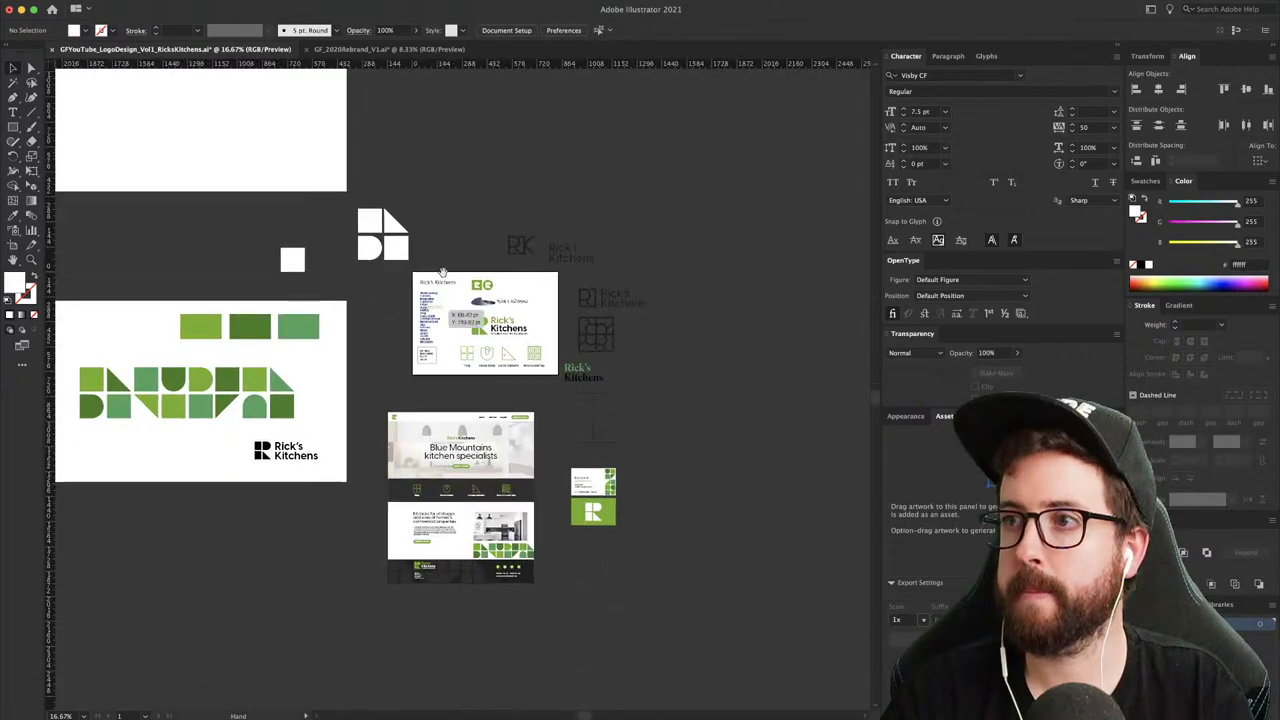
{"action": "left_click", "coordinate": [517, 572]}
{"action": "scroll", "coordinate": [510, 580], "scroll_direction": "up", "scroll_amount": 9}
{"action": "scroll", "coordinate": [510, 580], "scroll_direction": "left", "scroll_amount": 2}
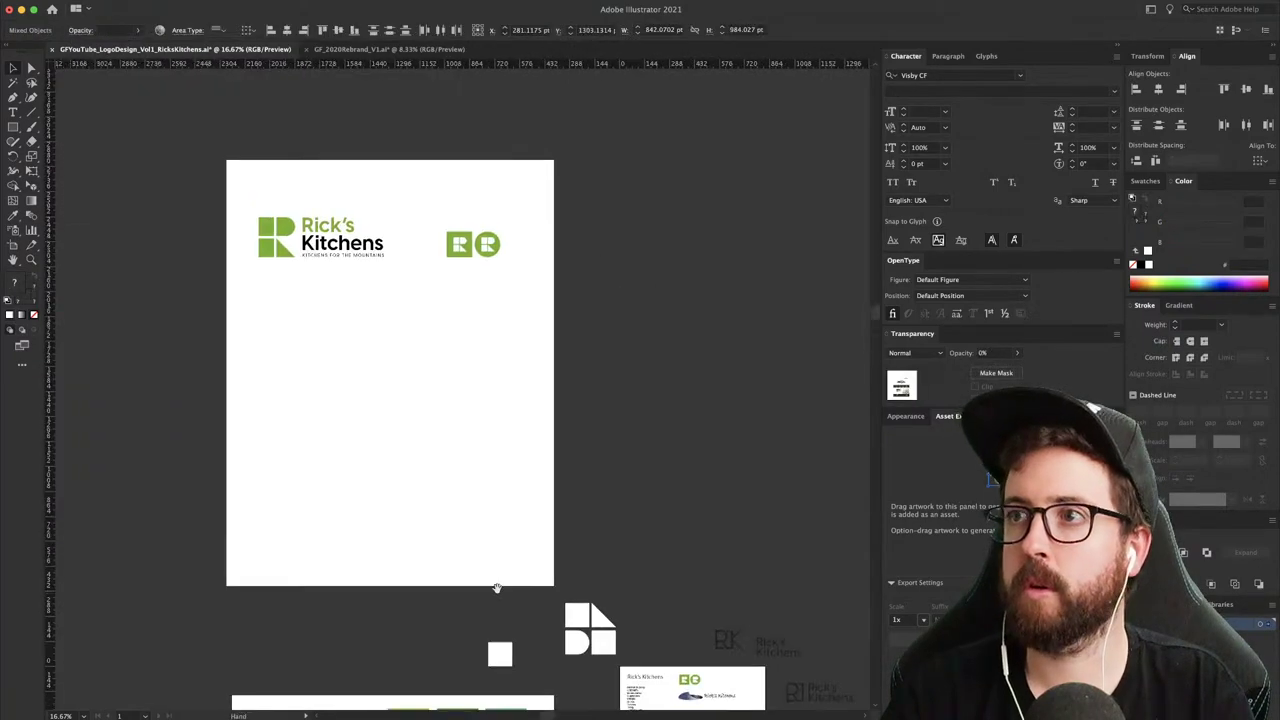
{"action": "left_click_drag", "start_coordinate": [497, 588], "coordinate": [298, 351]}
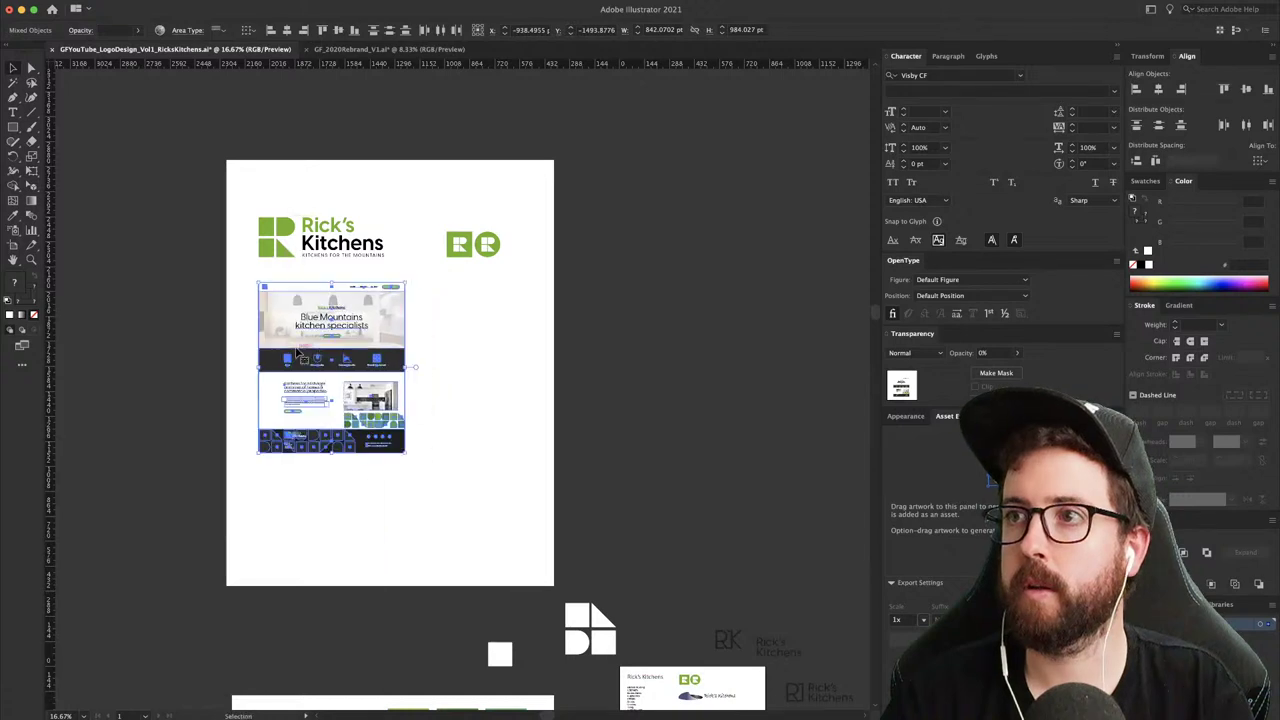
{"action": "left_click", "coordinate": [437, 324]}
{"action": "scroll", "coordinate": [257, 380], "scroll_direction": "up", "scroll_amount": 3}
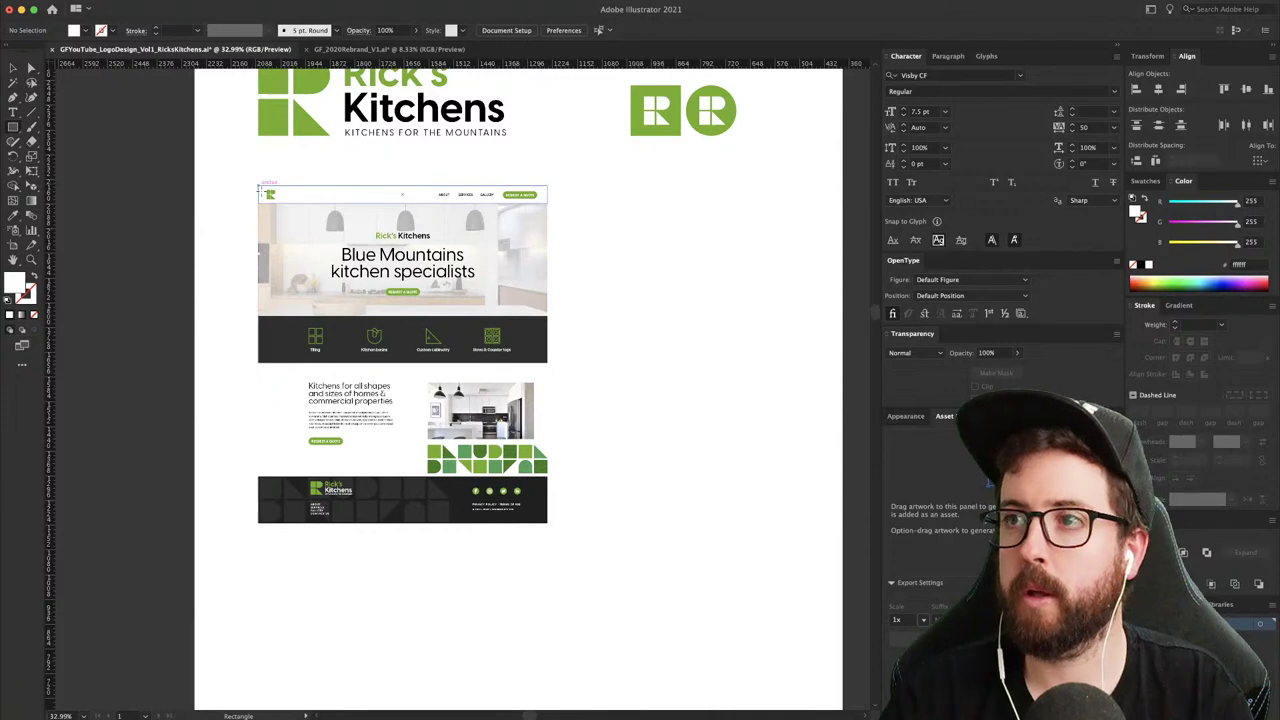
- Draw a frame rectangle over the website mockup with no fill and a black outline
{"action": "left_click_drag", "start_coordinate": [258, 186], "coordinate": [548, 522]}
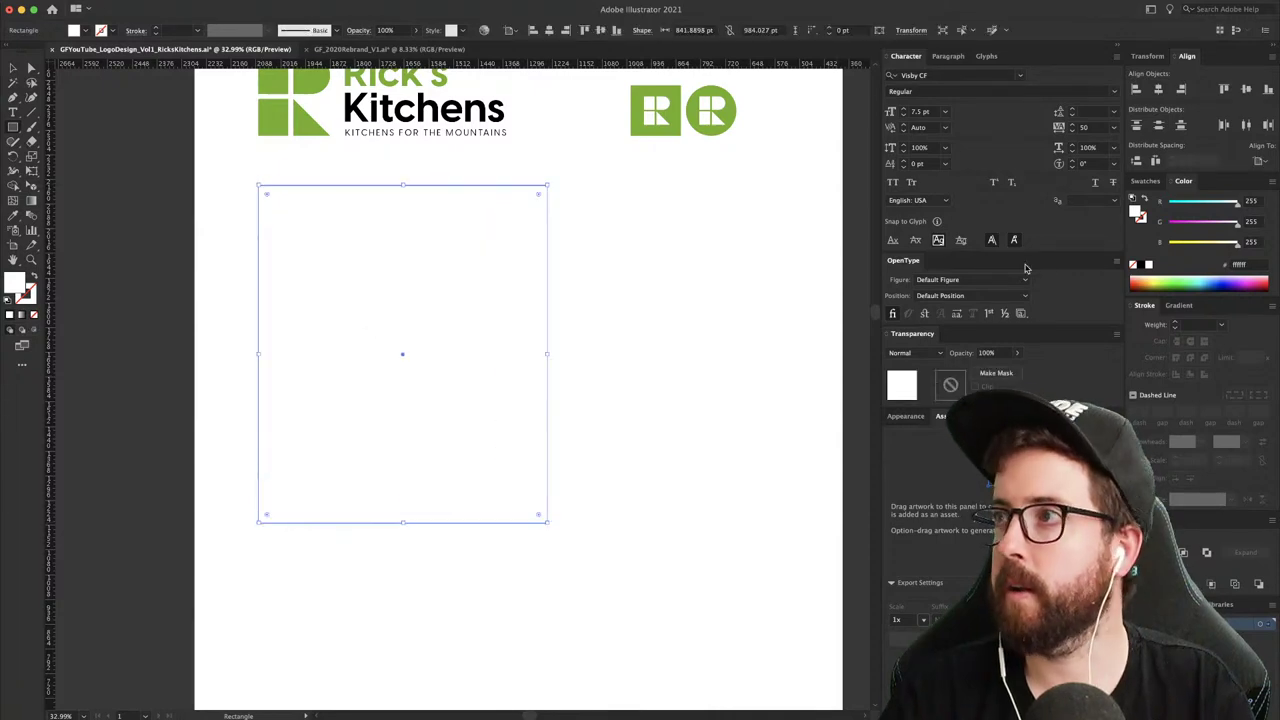
{"action": "left_click", "coordinate": [1144, 198]}
{"action": "left_click", "coordinate": [1141, 217]}
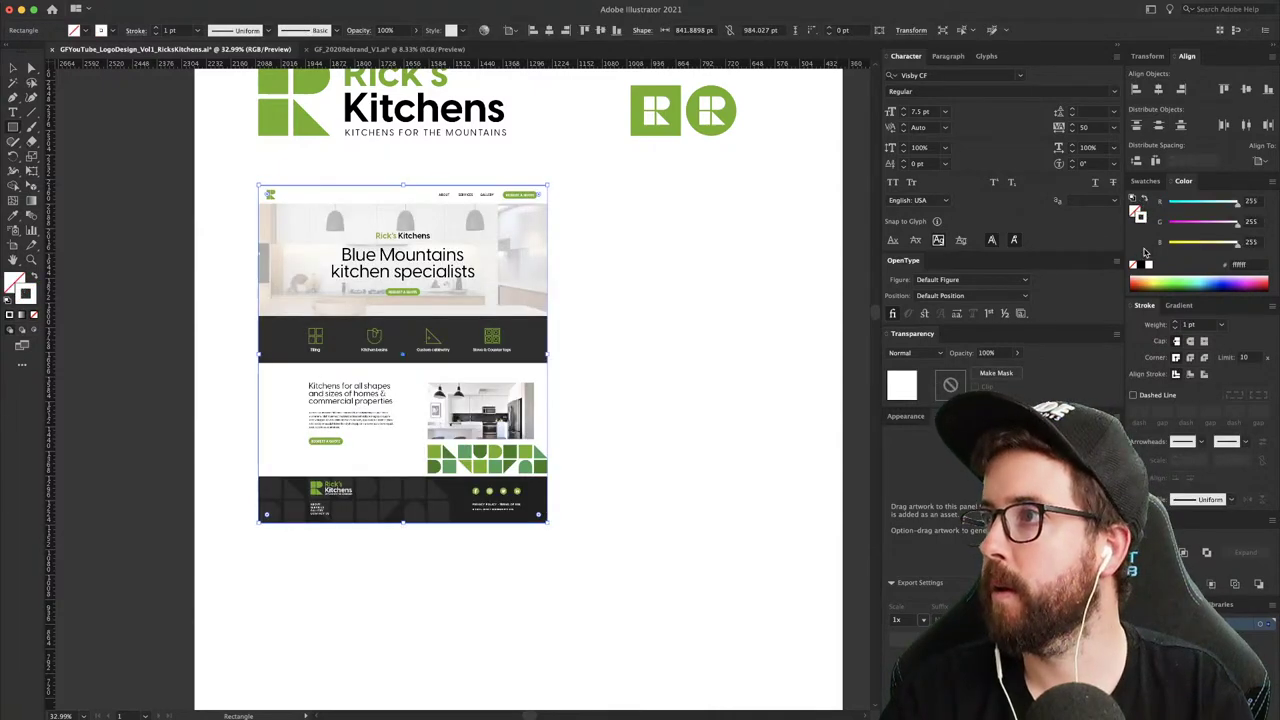
{"action": "left_click", "coordinate": [1146, 263]}
{"action": "left_click", "coordinate": [675, 225]}
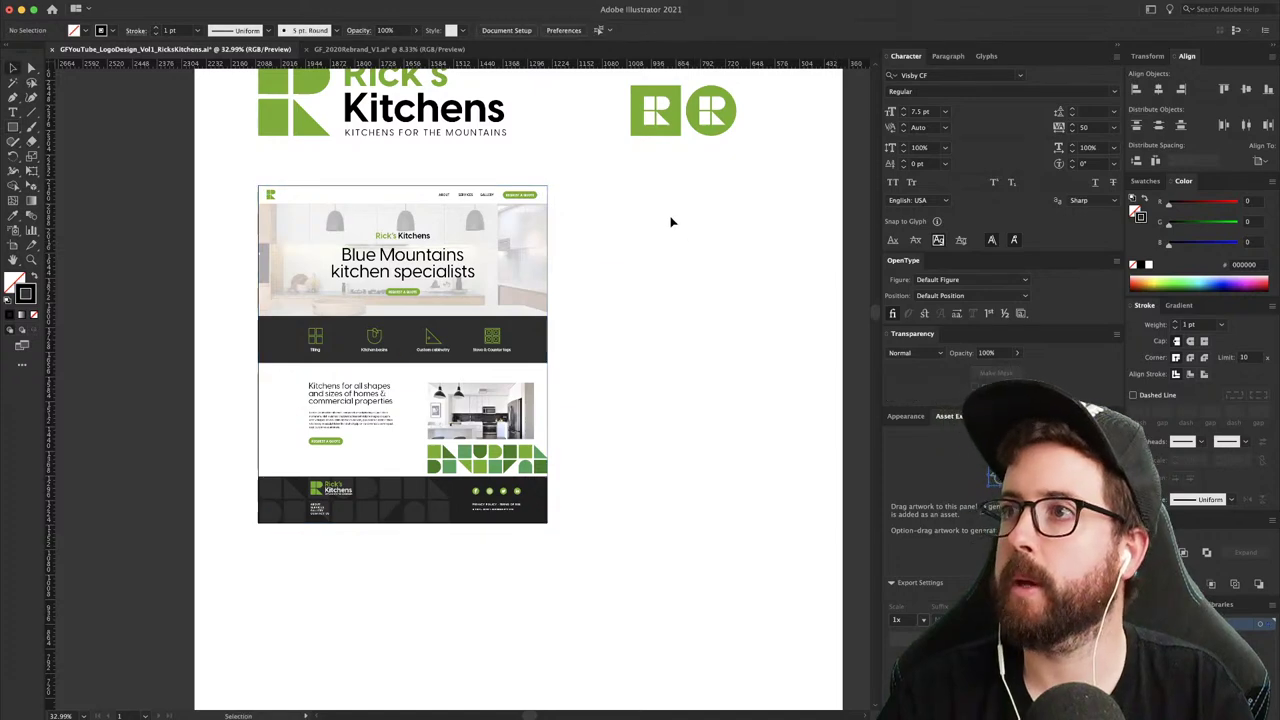
- Set the frame's stroke weight to 0.25 pt
{"action": "left_click", "coordinate": [514, 187]}
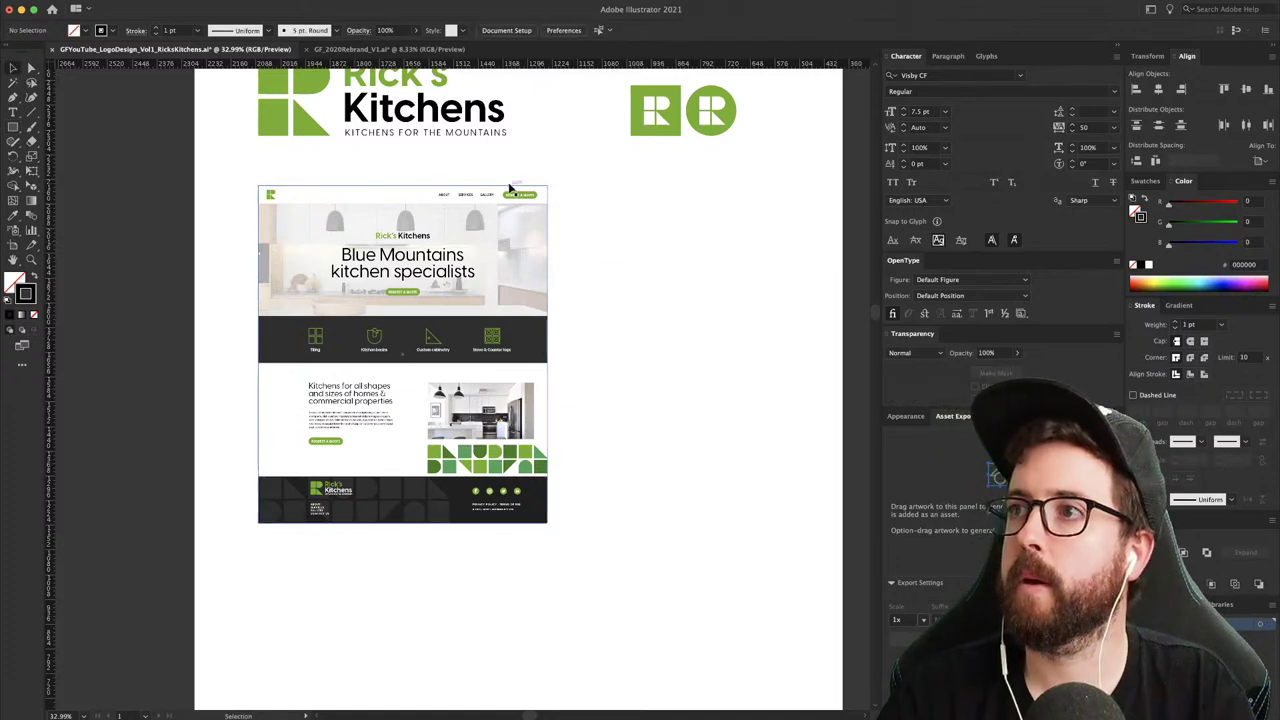
{"action": "left_click", "coordinate": [1190, 325]}
{"action": "type", "text": "0.25"}
{"action": "key", "text": "Tab"}
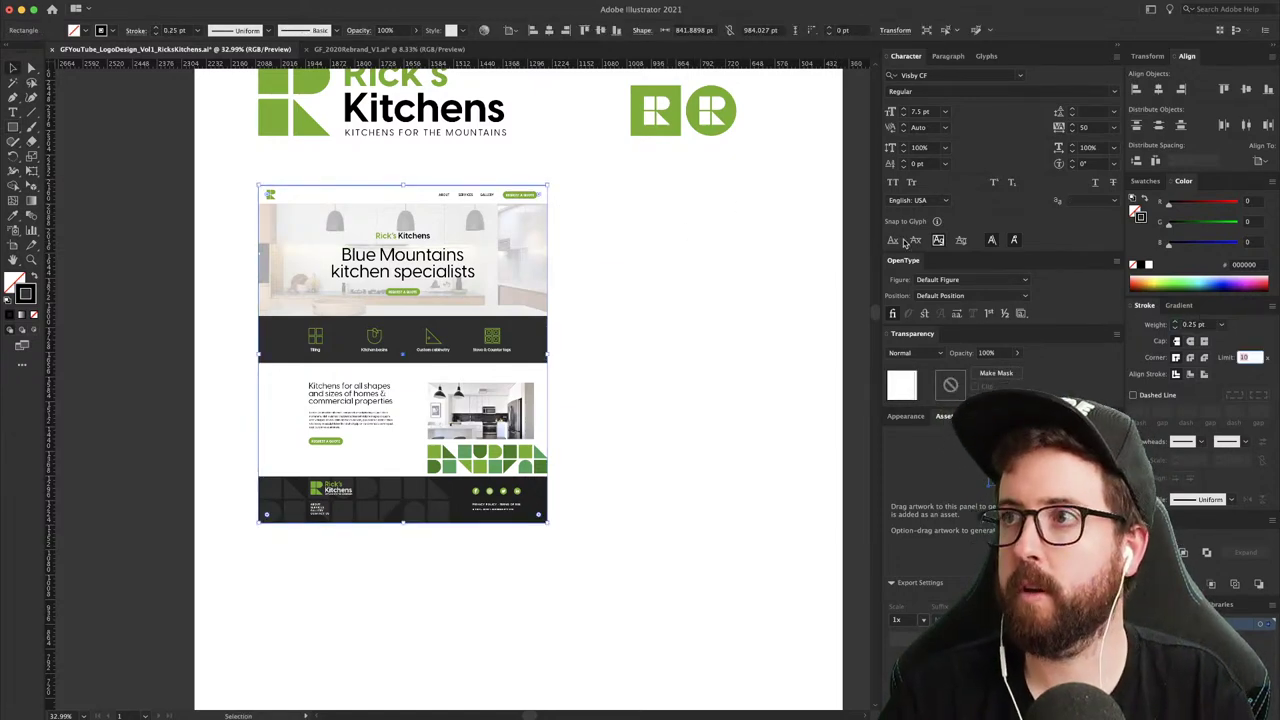
{"action": "left_click", "coordinate": [686, 214]}
{"action": "key", "text": "super+minus"}
{"action": "key", "text": "super+minus"}
{"action": "left_click_drag", "start_coordinate": [637, 346], "coordinate": [584, 292]}
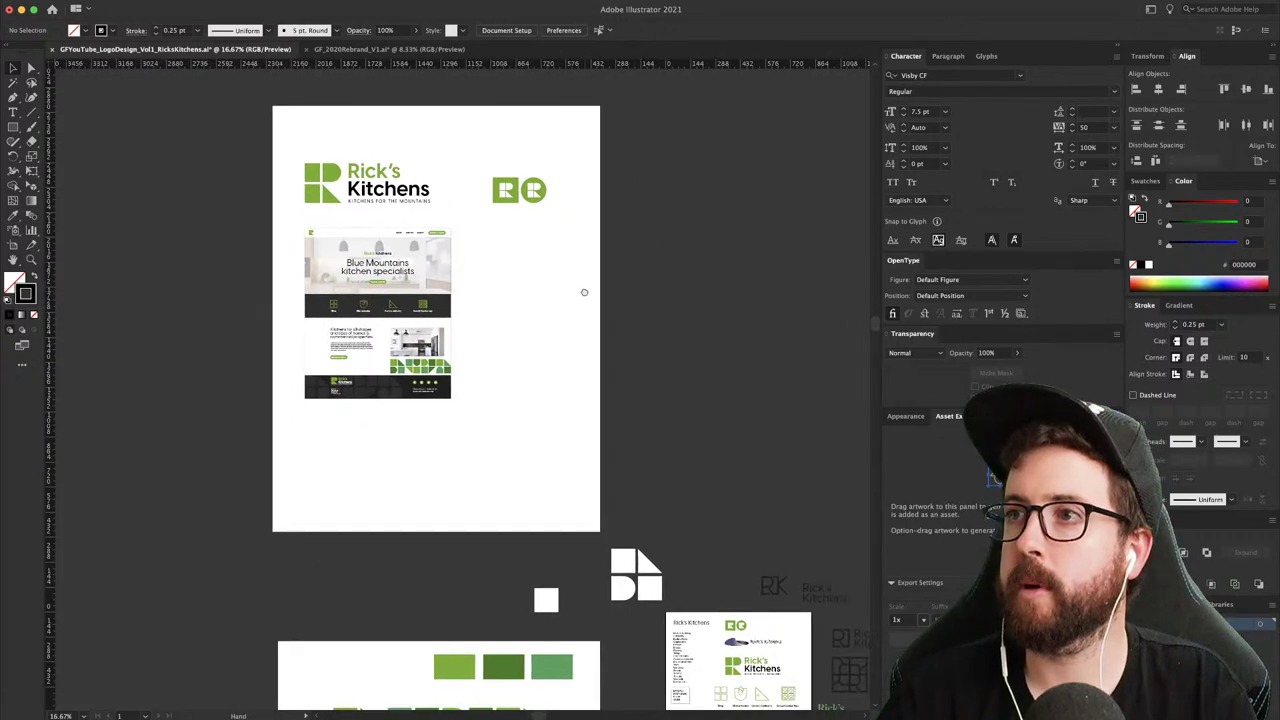
{"action": "scroll", "coordinate": [412, 394], "scroll_direction": "down", "scroll_amount": 5}
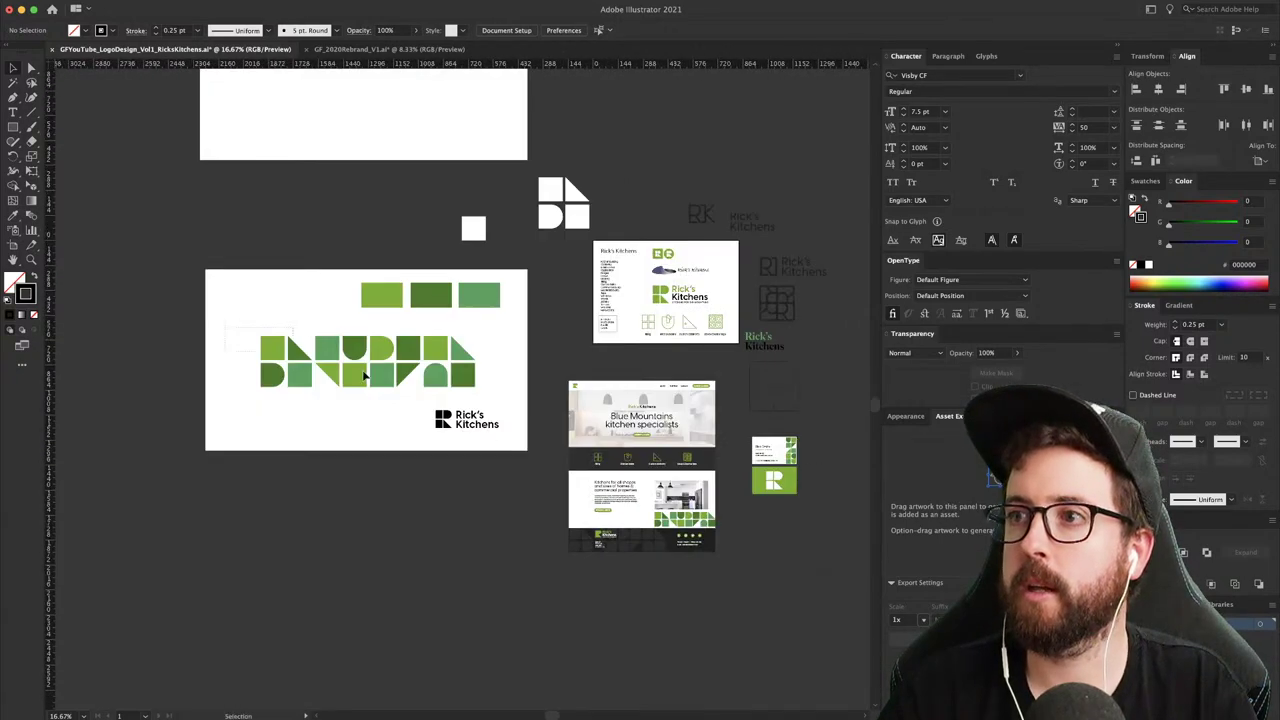
{"action": "scroll", "coordinate": [423, 400], "scroll_direction": "up", "scroll_amount": 5}
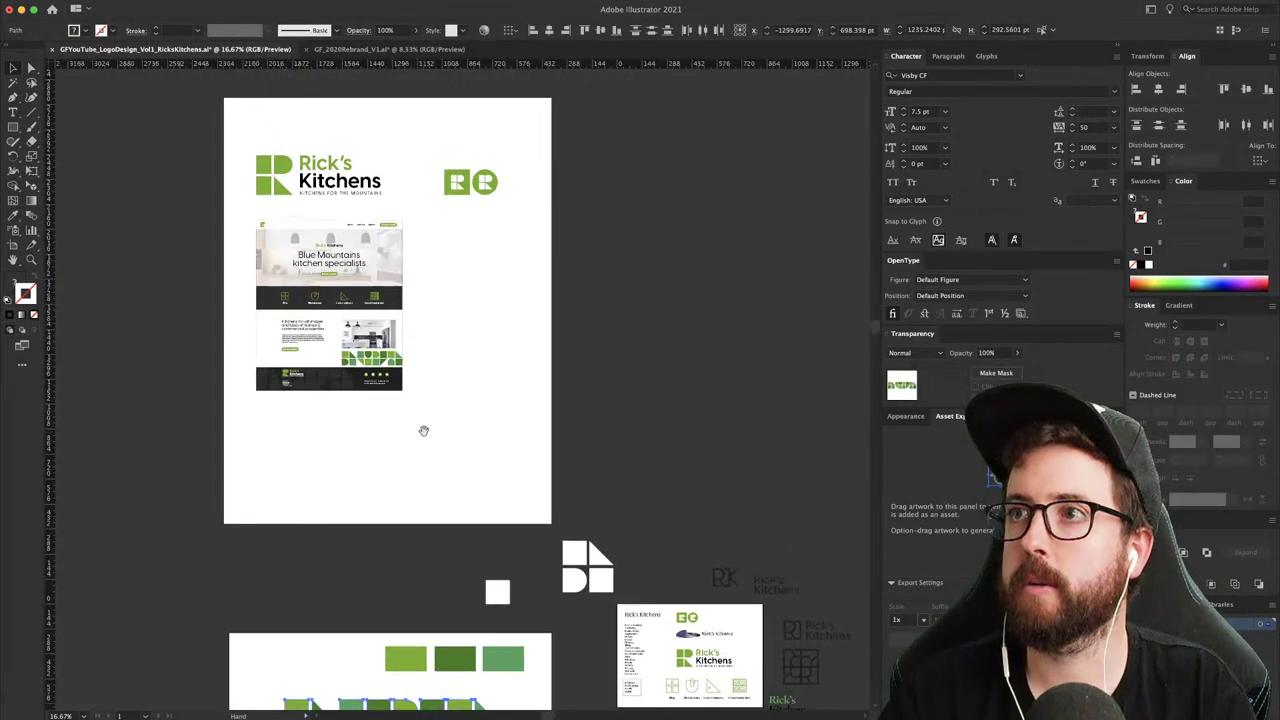
- Paste the green pattern along the logo artboard's bottom and delete the tiles overhanging the right edge
{"action": "key", "text": "ctrl+v"}
{"action": "left_click_drag", "start_coordinate": [460, 408], "coordinate": [565, 504]}
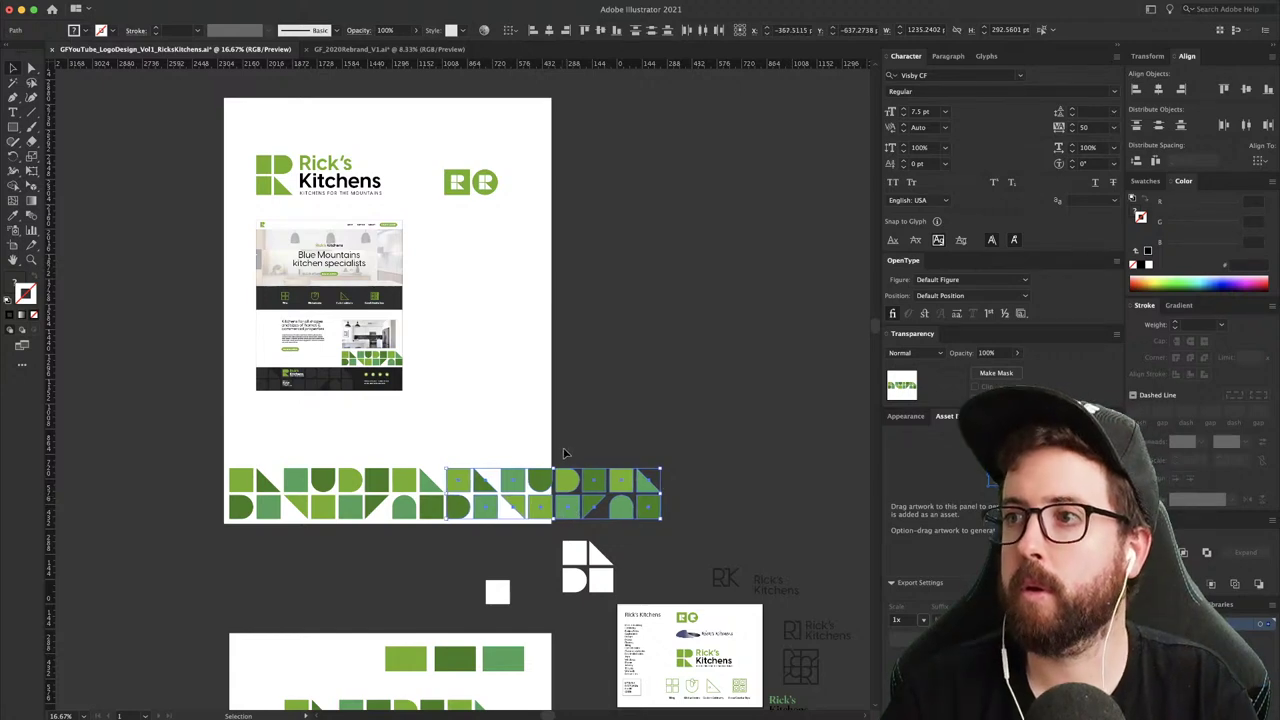
{"action": "left_click", "coordinate": [680, 448]}
{"action": "left_click_drag", "start_coordinate": [572, 519], "coordinate": [567, 521]}
{"action": "key", "text": "Delete"}
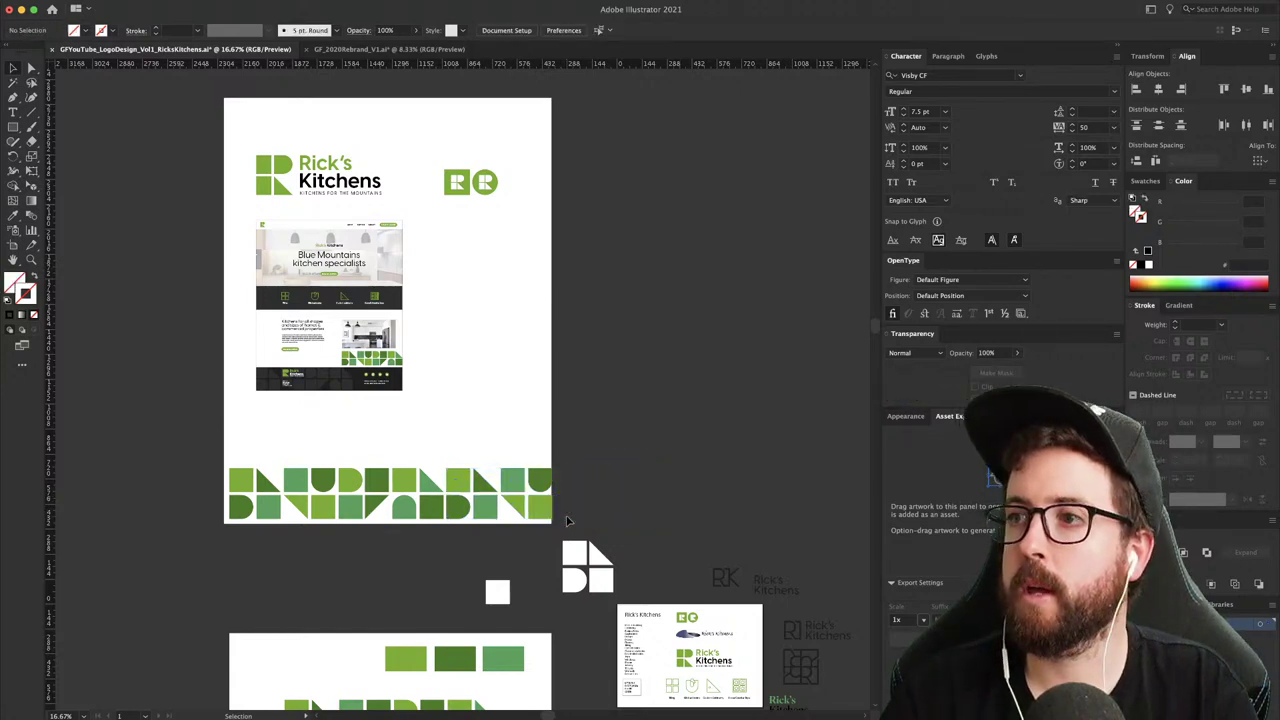
- Scale the pattern strip so it spans exactly the artboard's width
{"action": "left_click", "coordinate": [238, 468]}
{"action": "key", "text": "s"}
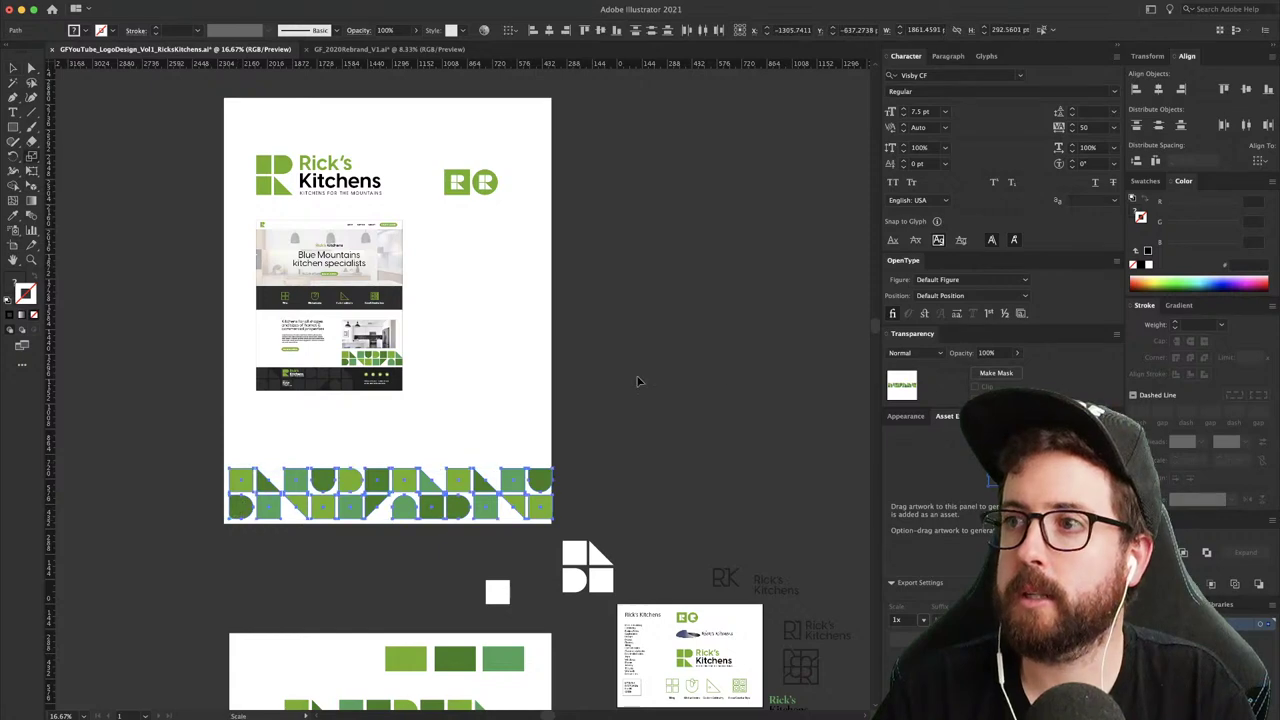
{"action": "left_click_drag", "start_coordinate": [658, 363], "coordinate": [663, 359]}
{"action": "left_click_drag", "start_coordinate": [508, 427], "coordinate": [674, 471]}
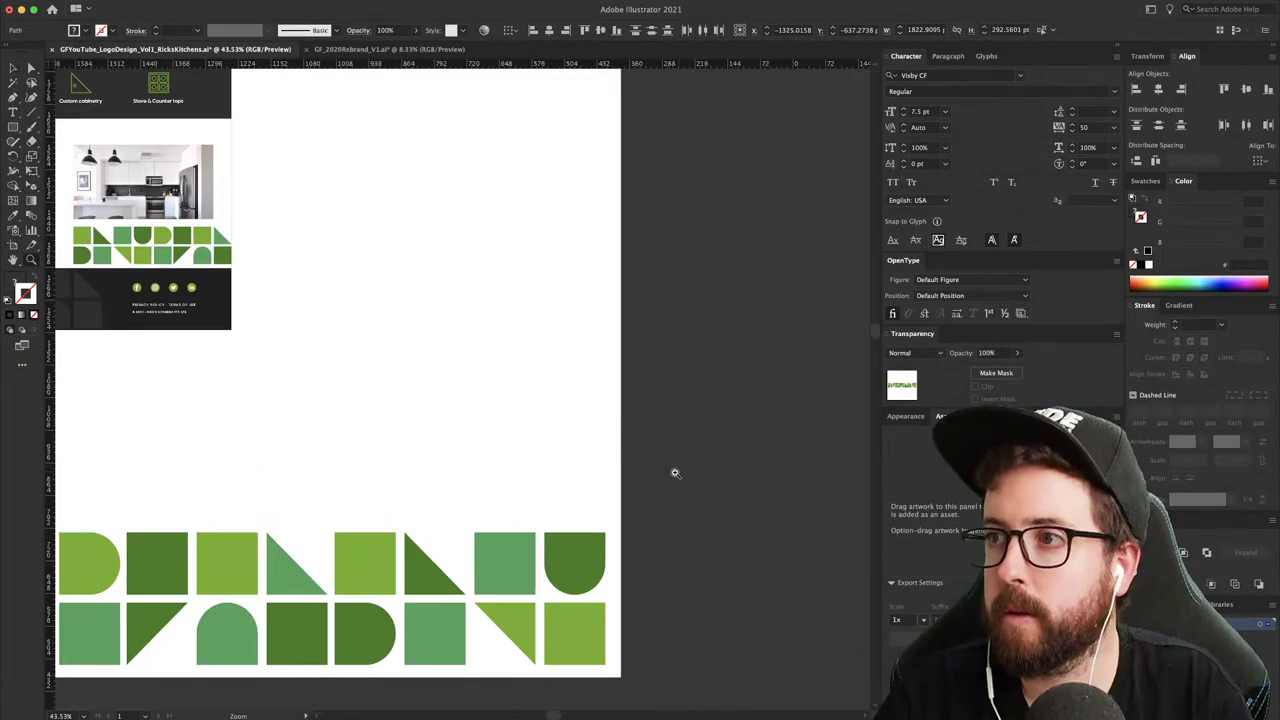
{"action": "left_click_drag", "start_coordinate": [667, 425], "coordinate": [671, 418]}
{"action": "scroll", "coordinate": [671, 418], "scroll_direction": "down", "scroll_amount": 3}
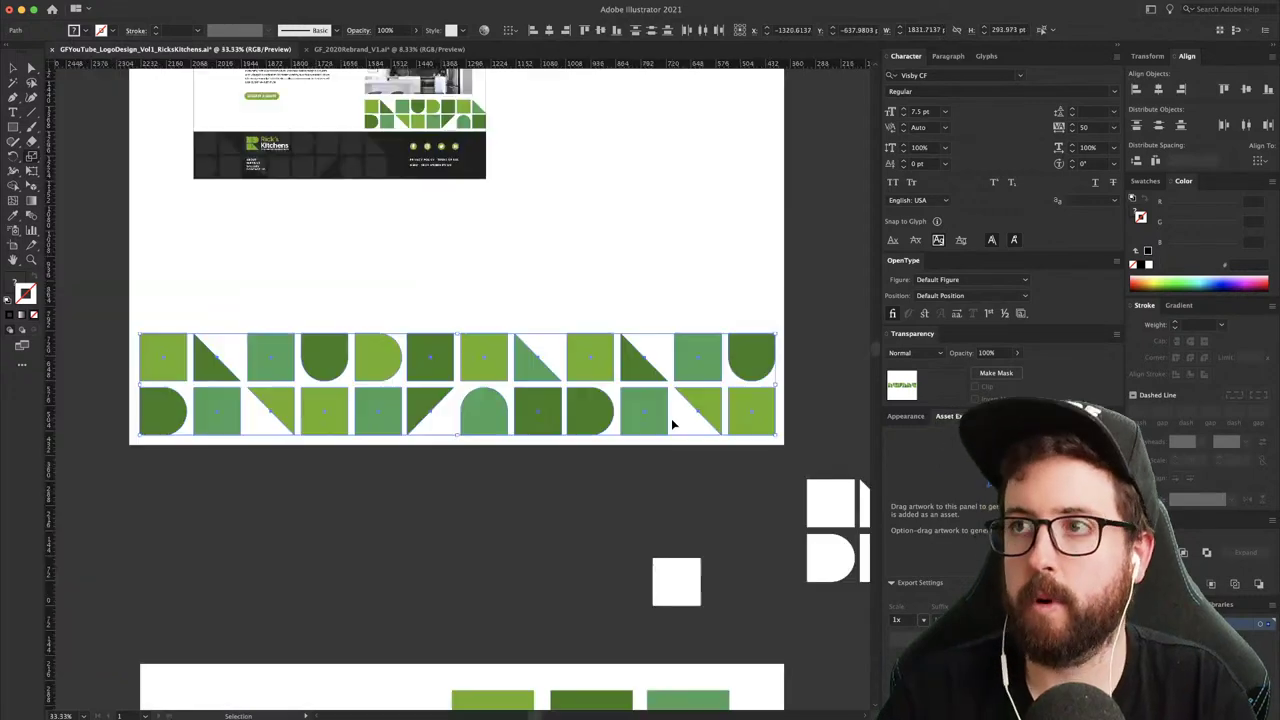
{"action": "scroll", "coordinate": [550, 243], "scroll_direction": "up", "scroll_amount": 8}
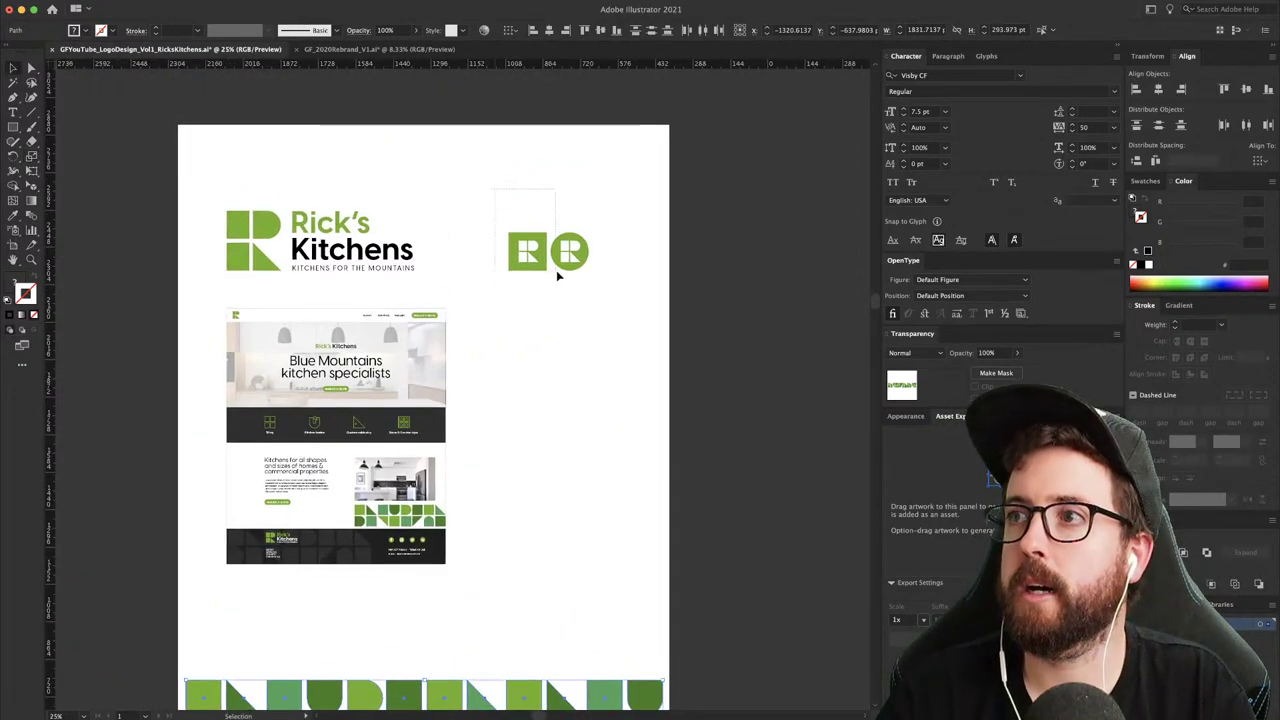
- Move the website mockup lower on the page
{"action": "left_click_drag", "start_coordinate": [558, 273], "coordinate": [570, 270]}
{"action": "left_click", "coordinate": [488, 316]}
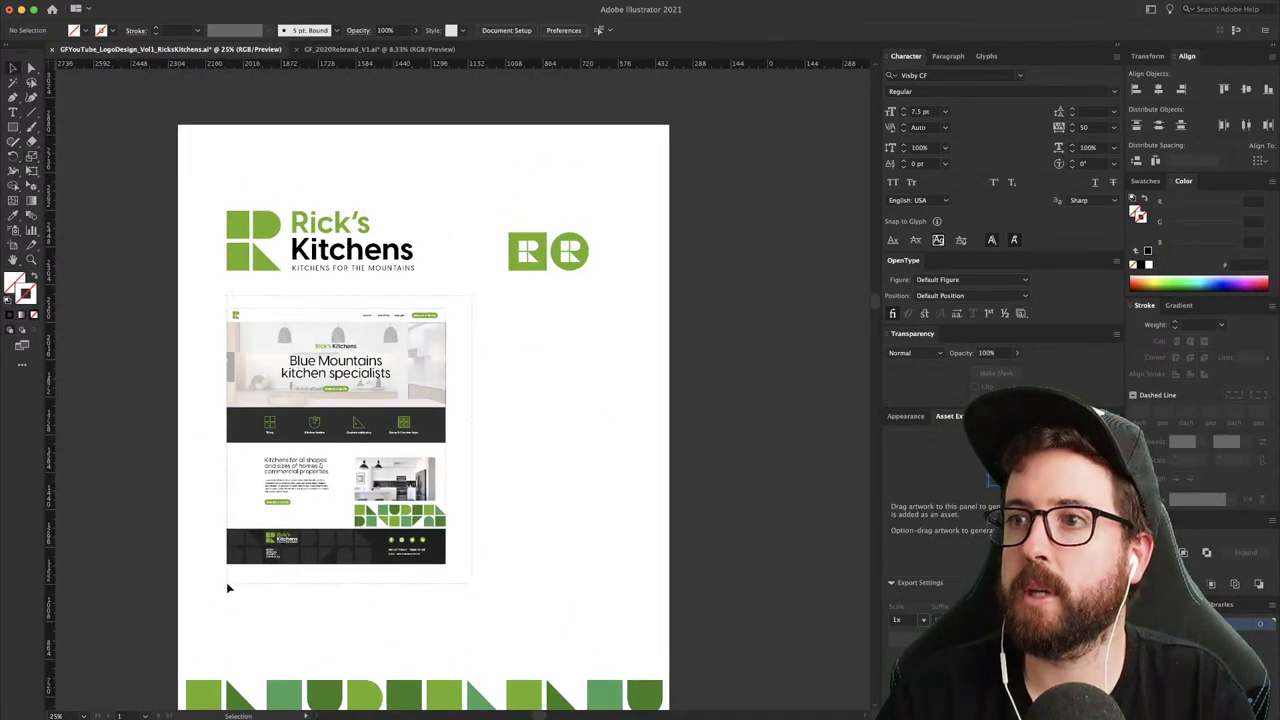
{"action": "left_click_drag", "start_coordinate": [269, 557], "coordinate": [258, 638]}
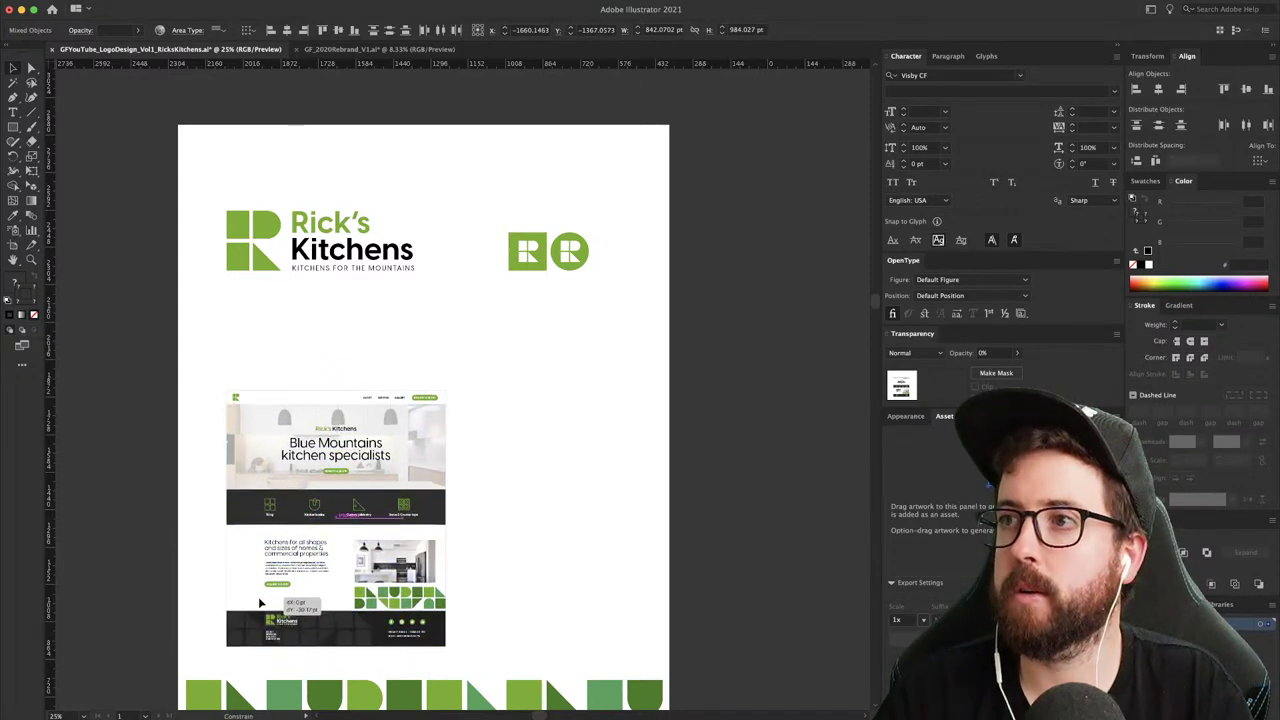
- Move the R icons left, above the website mockup
{"action": "left_click", "coordinate": [531, 297]}
{"action": "left_click_drag", "start_coordinate": [521, 244], "coordinate": [239, 347]}
{"action": "left_click", "coordinate": [310, 297]}
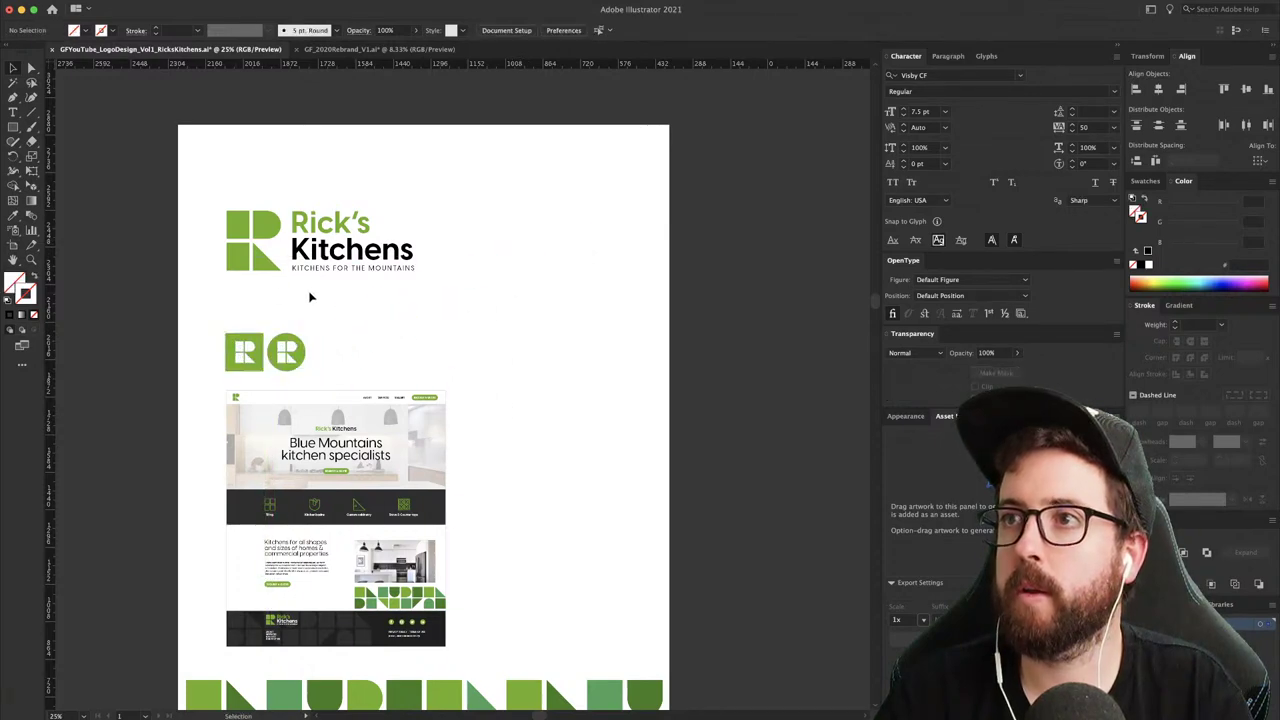
- Duplicate the green logo beside the original and give the copy a black fill with no stroke
{"action": "left_click_drag", "start_coordinate": [243, 217], "coordinate": [449, 217]}
{"action": "key", "text": "i"}
{"action": "left_click", "coordinate": [487, 156]}
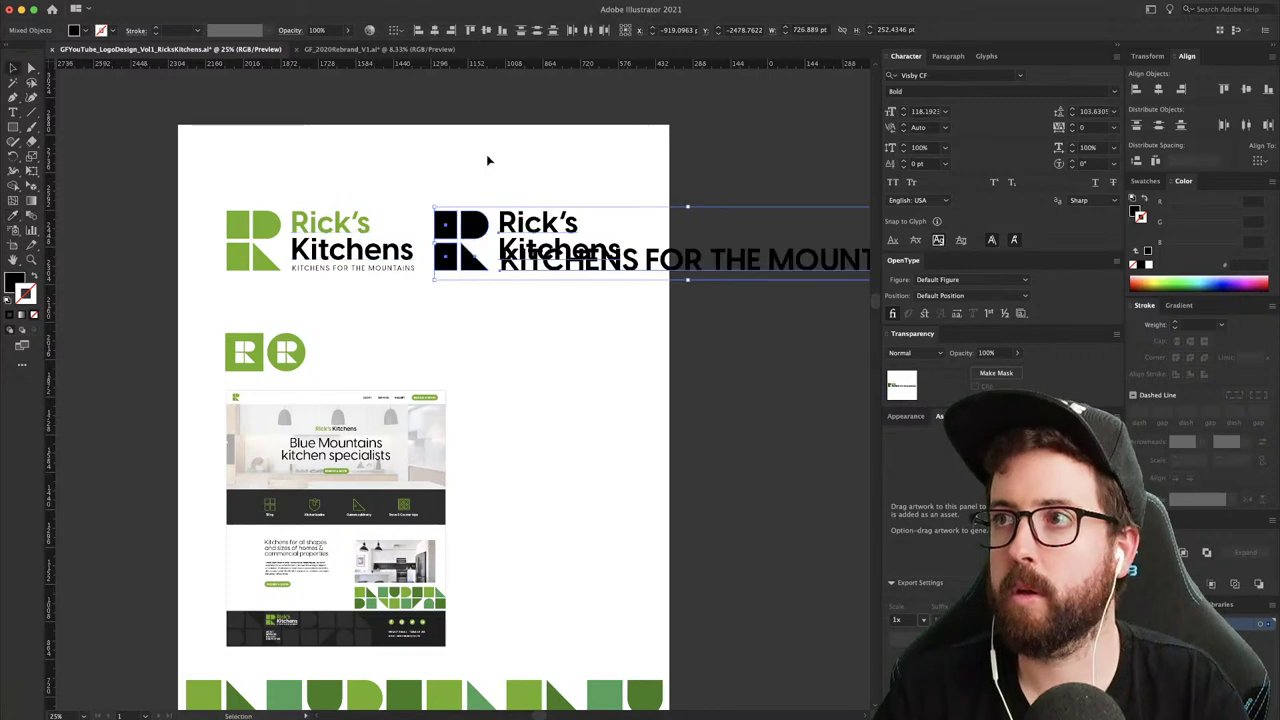
{"action": "key", "text": "ctrl+z"}
{"action": "key", "text": "v"}
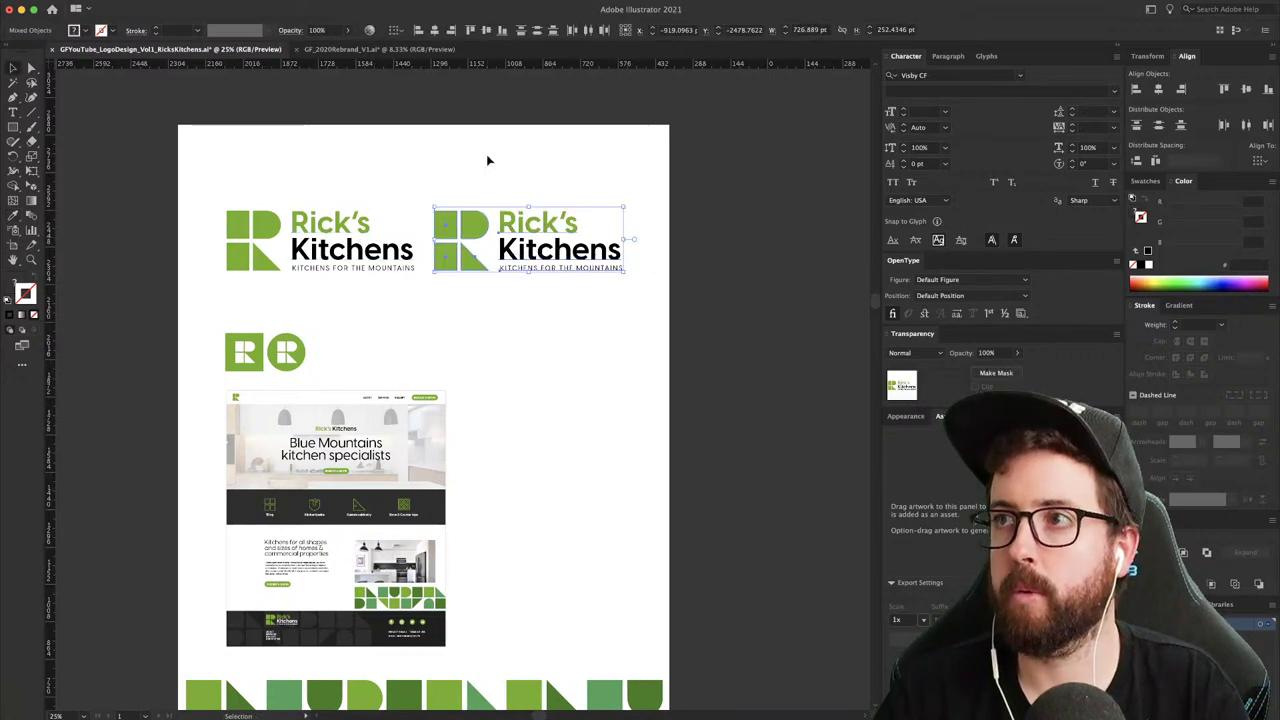
{"action": "left_click", "coordinate": [1146, 264]}
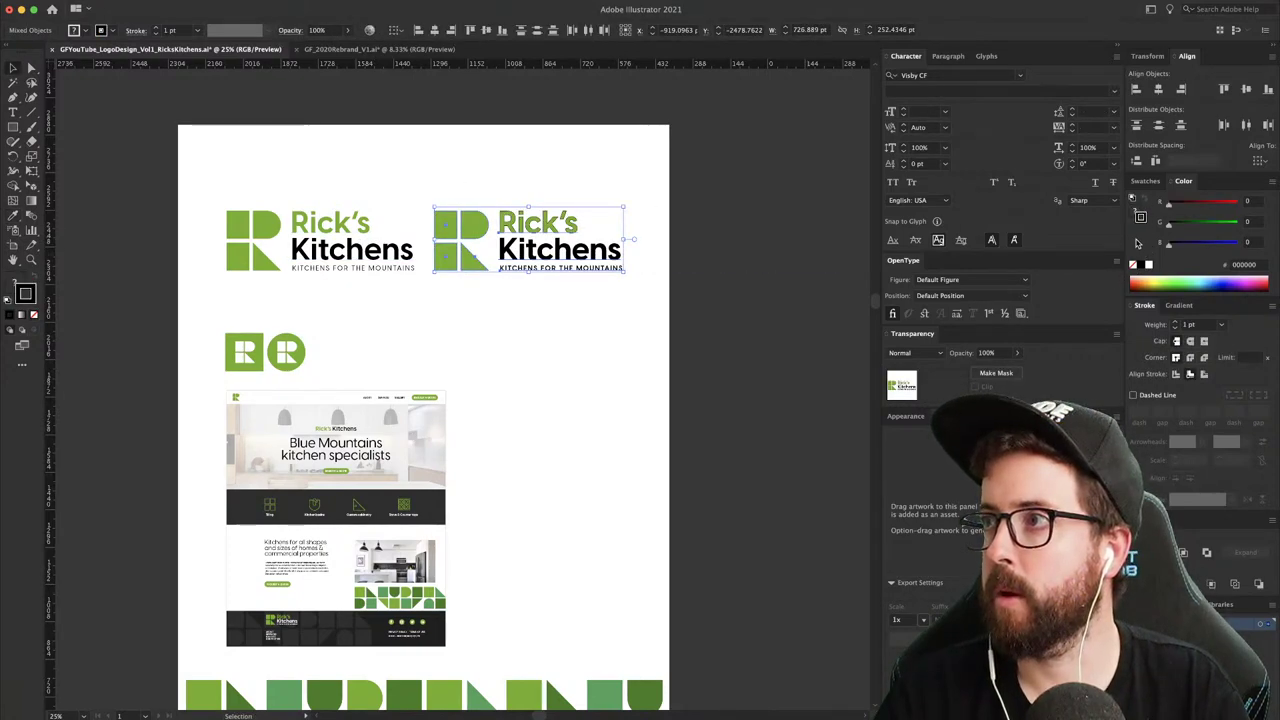
{"action": "left_click", "coordinate": [1133, 264]}
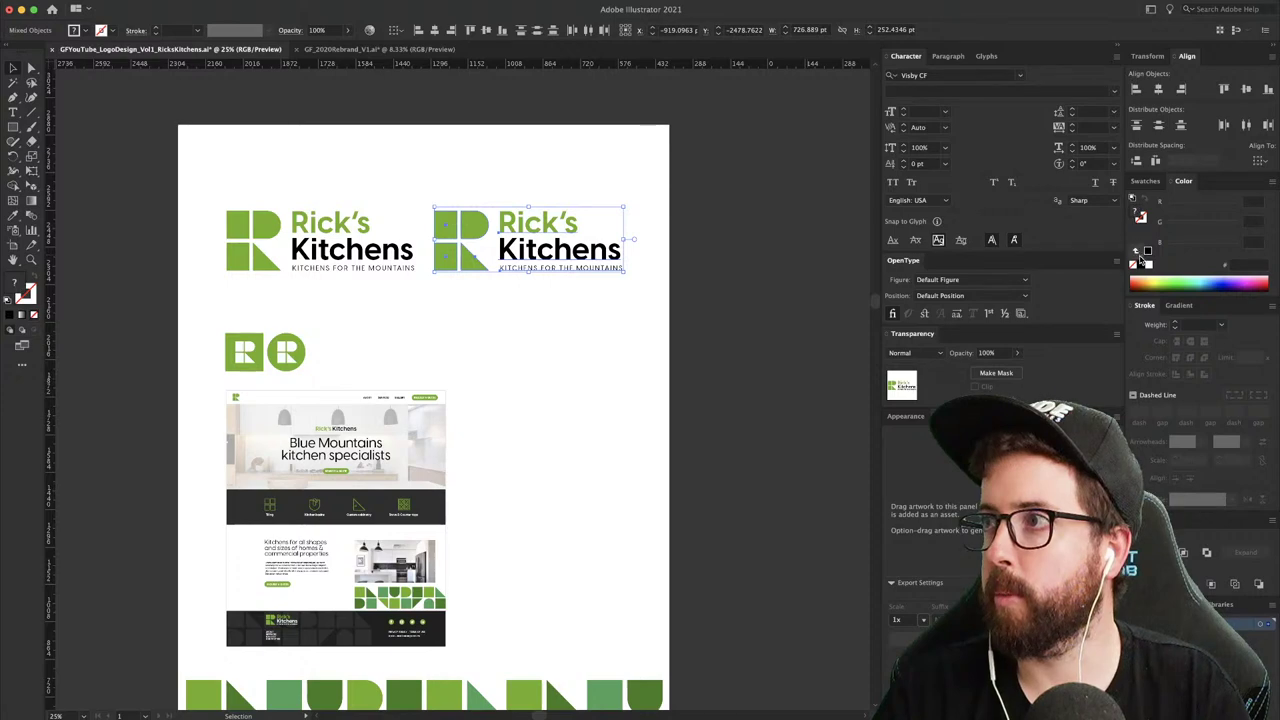
{"action": "left_click", "coordinate": [1147, 251]}
{"action": "left_click", "coordinate": [720, 266]}
- Resize both logos together, shift the black one right, and raise both higher on the page
{"action": "left_click_drag", "start_coordinate": [645, 178], "coordinate": [186, 286]}
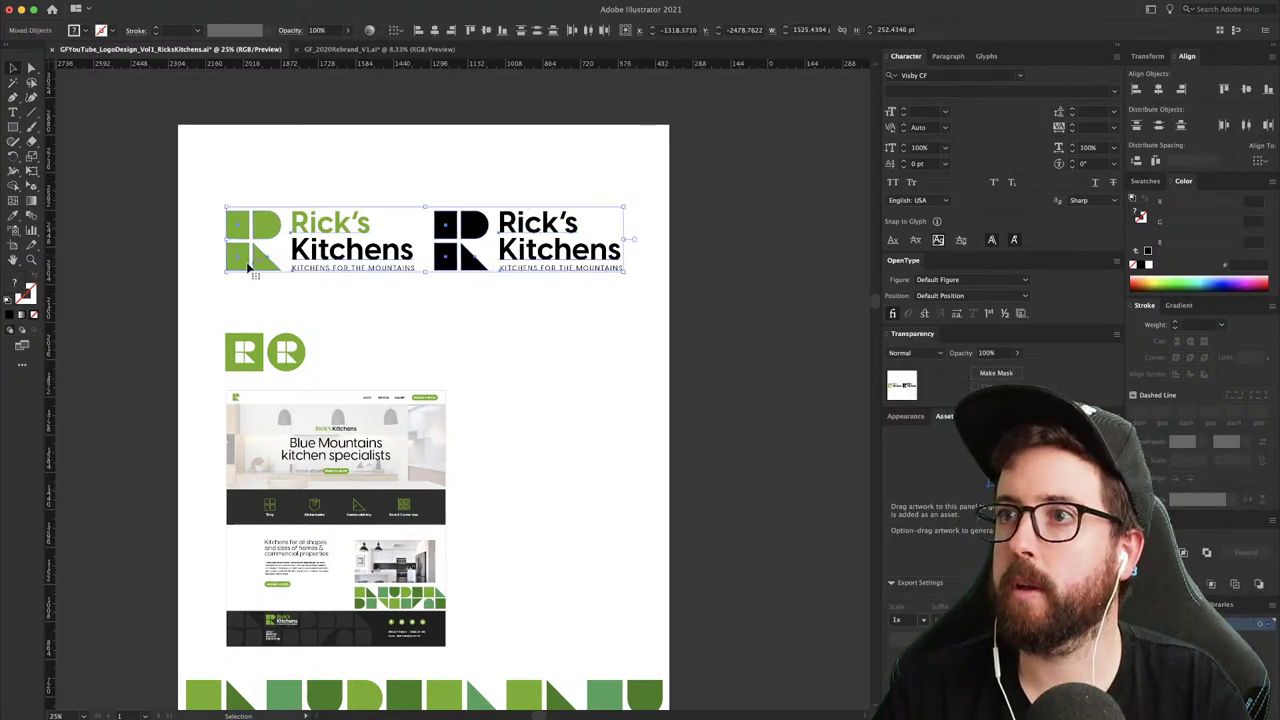
{"action": "left_click", "coordinate": [583, 180]}
{"action": "left_click_drag", "start_coordinate": [442, 262], "coordinate": [450, 262]}
{"action": "left_click", "coordinate": [327, 213]}
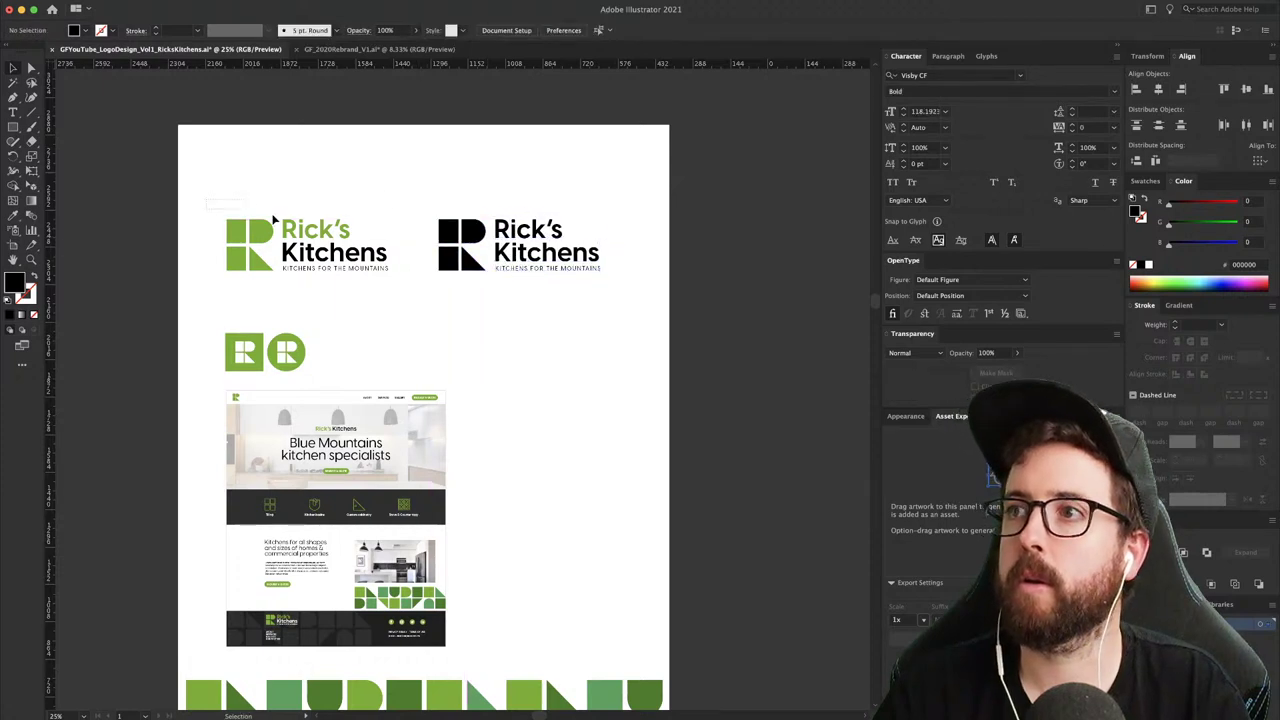
{"action": "left_click_drag", "start_coordinate": [273, 218], "coordinate": [578, 218]}
{"action": "left_click", "coordinate": [326, 332]}
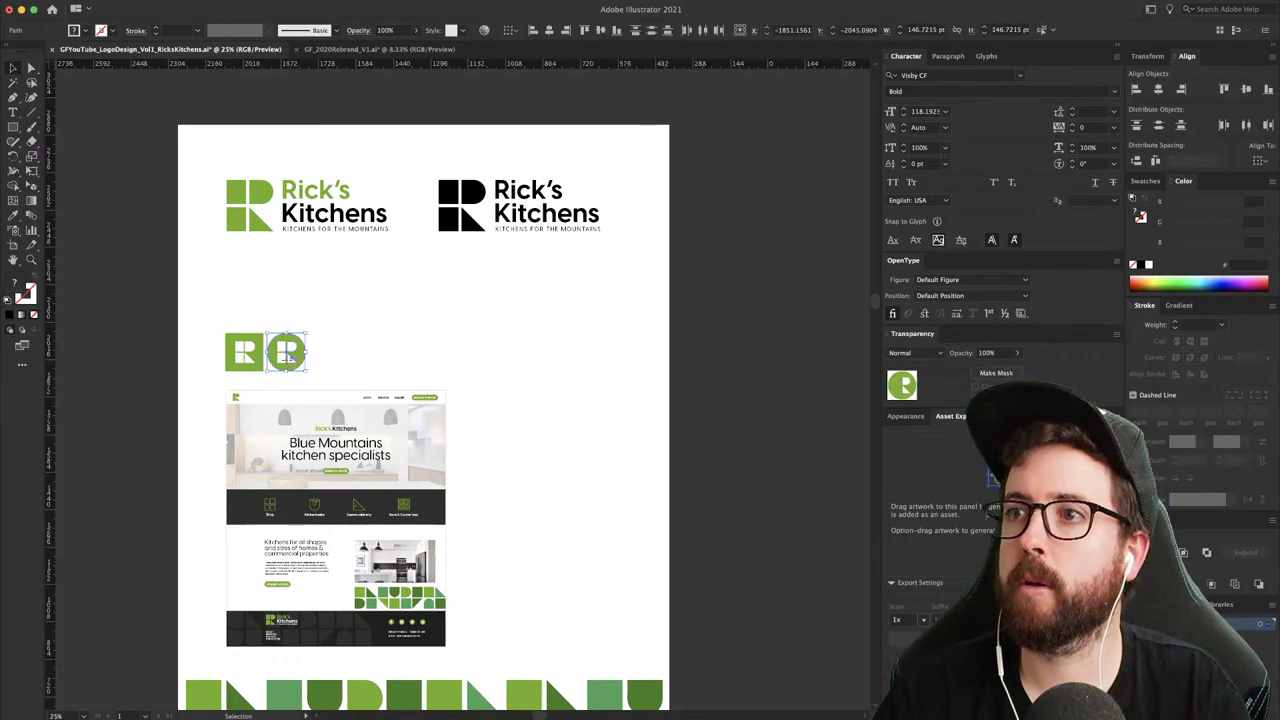
- Align the two R icons and move them up beneath the logos
{"action": "left_click_drag", "start_coordinate": [277, 368], "coordinate": [225, 371]}
{"action": "left_click", "coordinate": [223, 365]}
{"action": "left_click_drag", "start_coordinate": [254, 355], "coordinate": [254, 285]}
{"action": "left_click", "coordinate": [387, 326]}
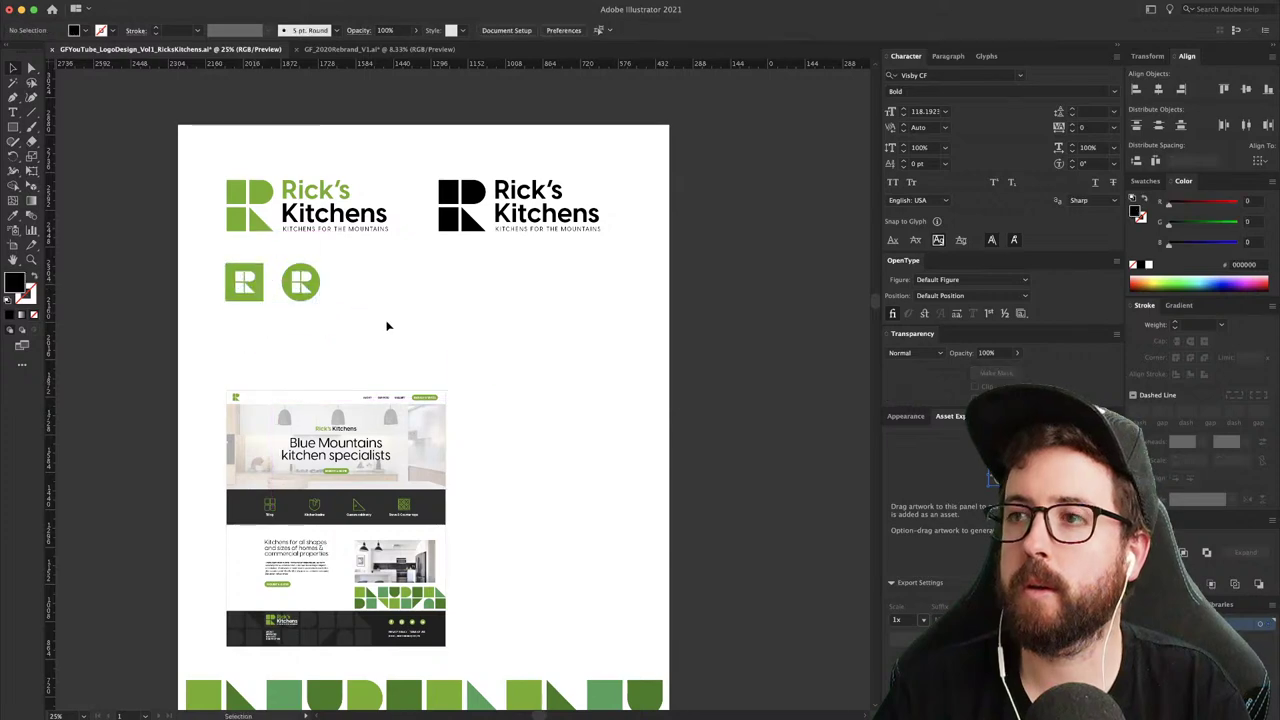
{"action": "scroll", "coordinate": [388, 326], "scroll_direction": "down", "scroll_amount": 3}
- Copy the website mockup's dark icon band and paste it below the R icons
{"action": "scroll", "coordinate": [390, 305], "scroll_direction": "right", "scroll_amount": 2}
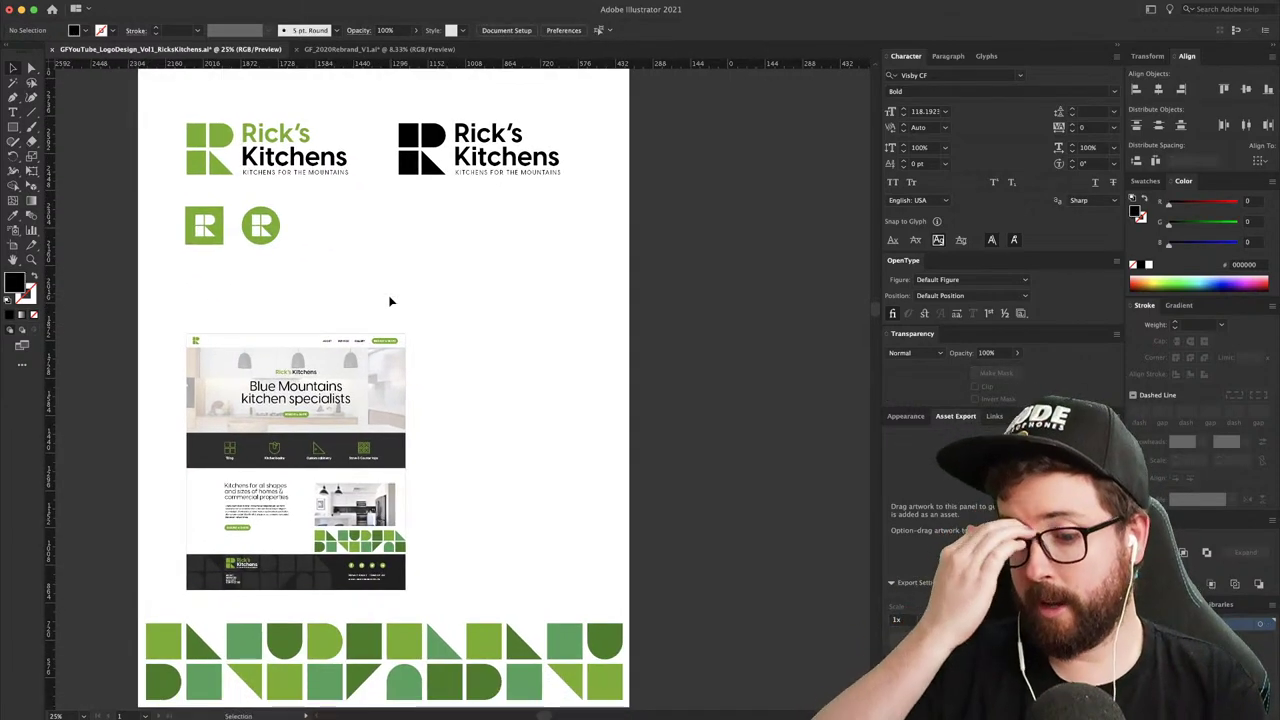
{"action": "key", "text": "super+minus"}
{"action": "left_click_drag", "start_coordinate": [461, 584], "coordinate": [347, 344]}
{"action": "left_click_drag", "start_coordinate": [497, 523], "coordinate": [702, 549]}
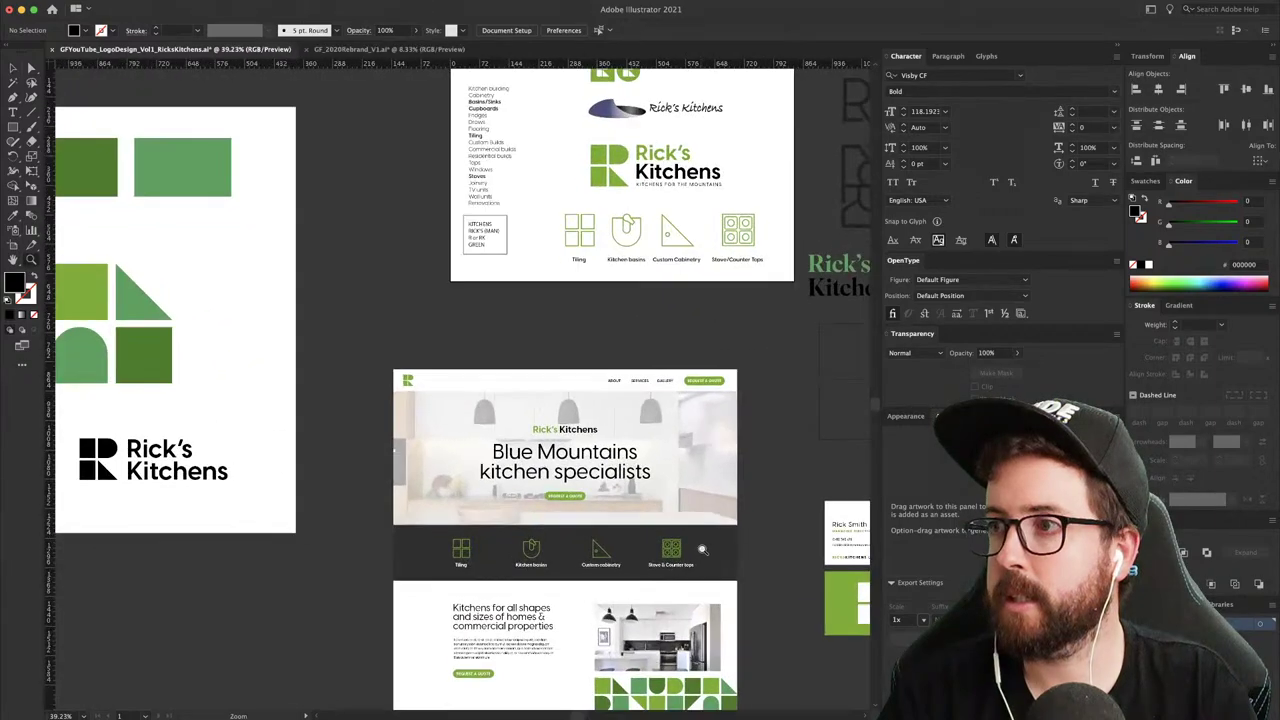
{"action": "left_click_drag", "start_coordinate": [410, 574], "coordinate": [414, 572]}
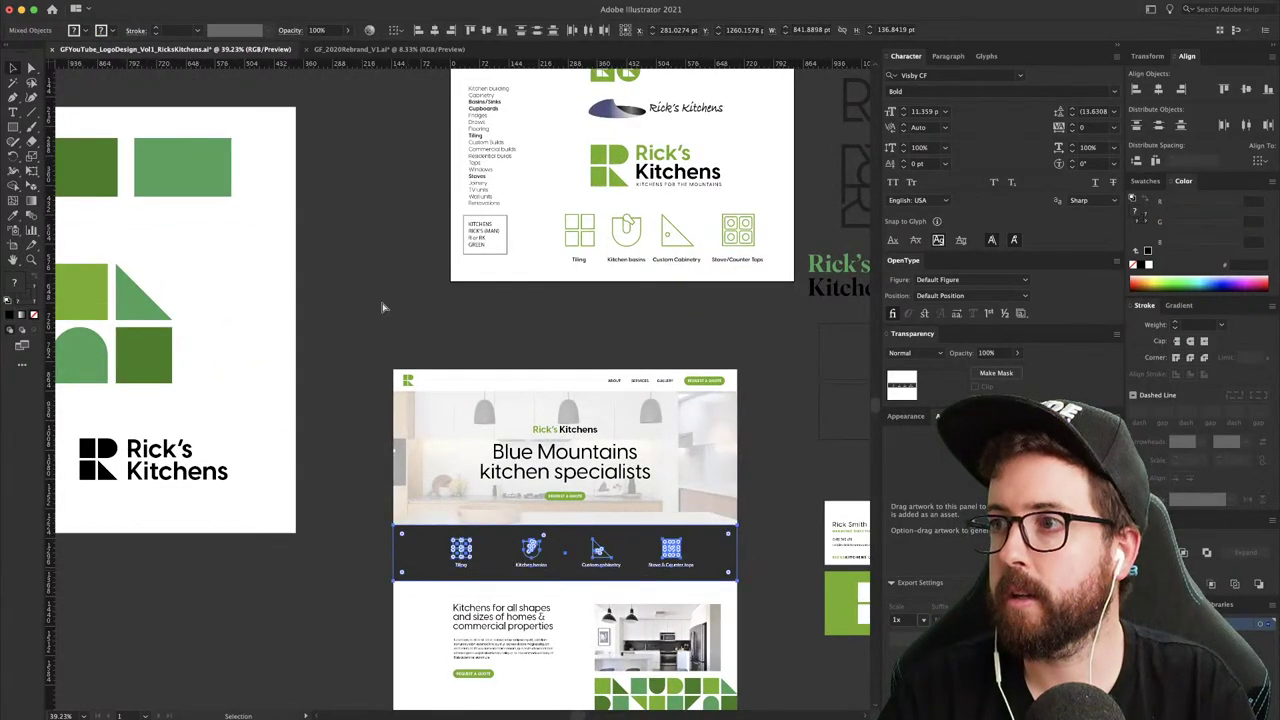
{"action": "left_click_drag", "start_coordinate": [383, 309], "coordinate": [518, 576]}
{"action": "left_click_drag", "start_coordinate": [417, 240], "coordinate": [485, 490]}
{"action": "scroll", "coordinate": [484, 490], "scroll_direction": "up", "scroll_amount": 10}
{"action": "scroll", "coordinate": [484, 490], "scroll_direction": "left", "scroll_amount": 5}
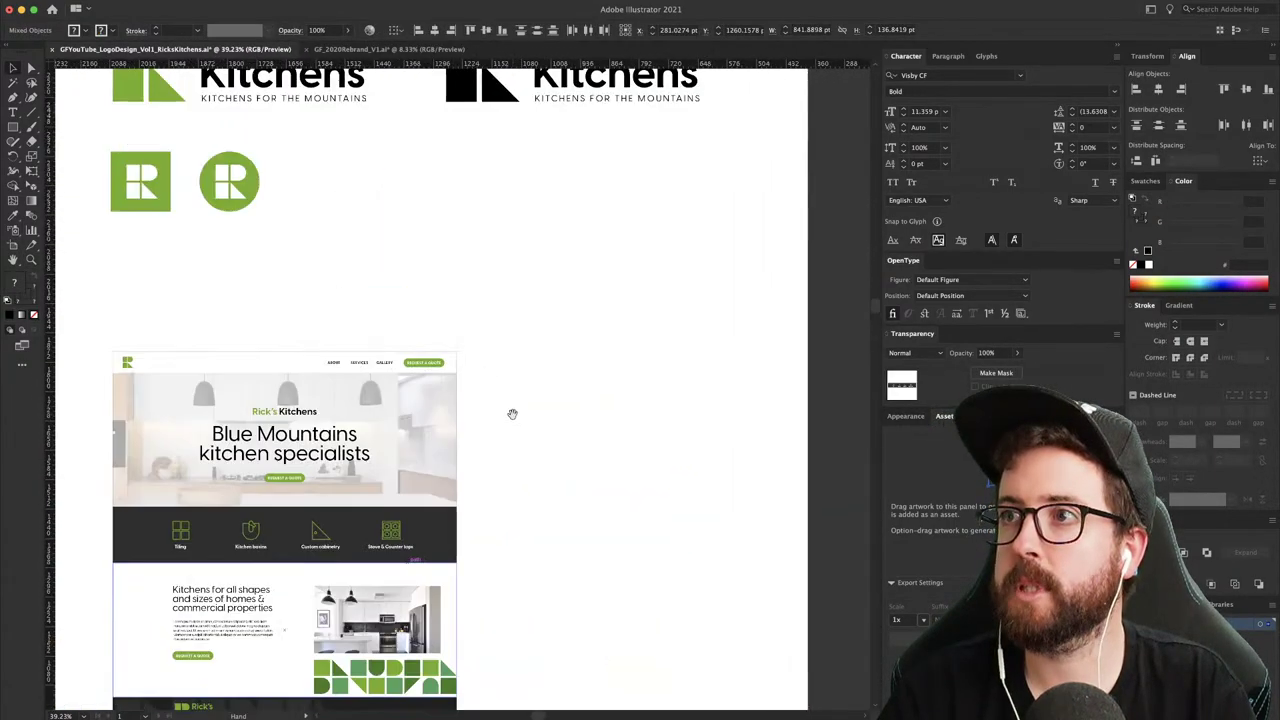
{"action": "key", "text": "cmd+v"}
{"action": "left_click_drag", "start_coordinate": [478, 393], "coordinate": [322, 362]}
- Enlarge the icon band proportionally and delete its dark background rectangle
{"action": "key", "text": "s"}
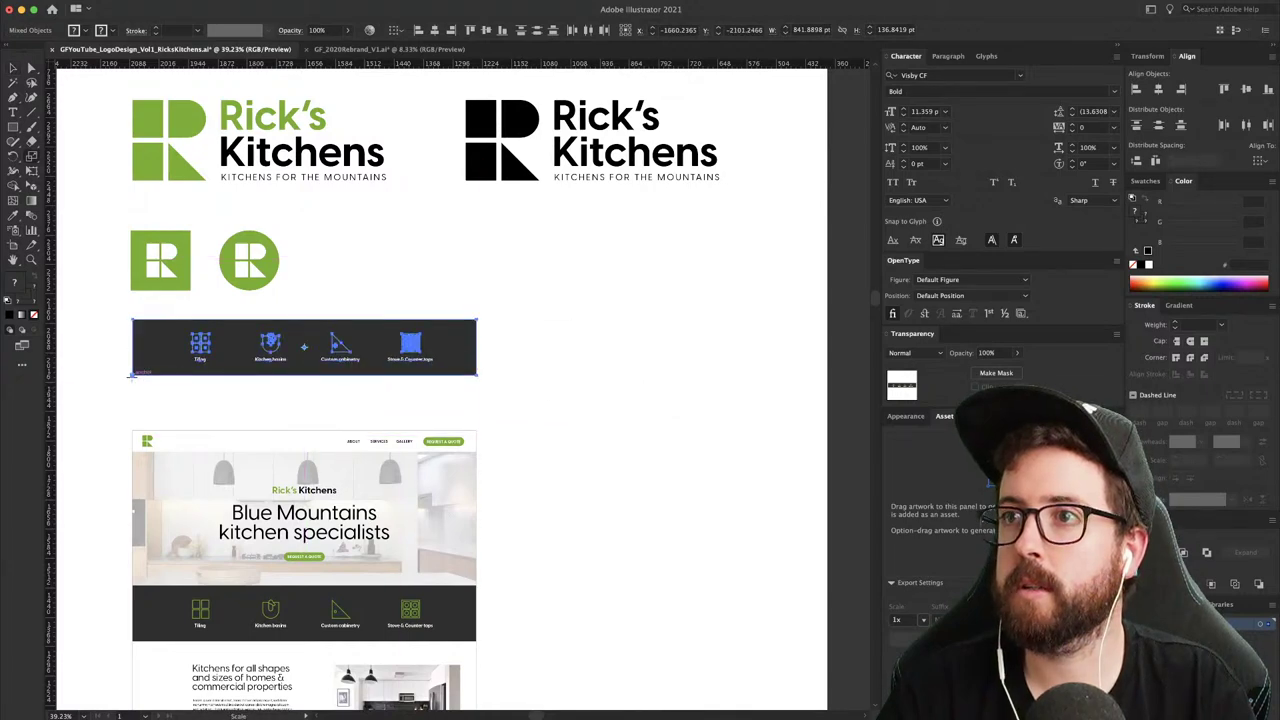
{"action": "left_click", "coordinate": [133, 374]}
{"action": "left_click_drag", "start_coordinate": [466, 295], "coordinate": [639, 223]}
{"action": "key", "text": "v"}
{"action": "left_click", "coordinate": [614, 379]}
{"action": "left_click", "coordinate": [620, 371]}
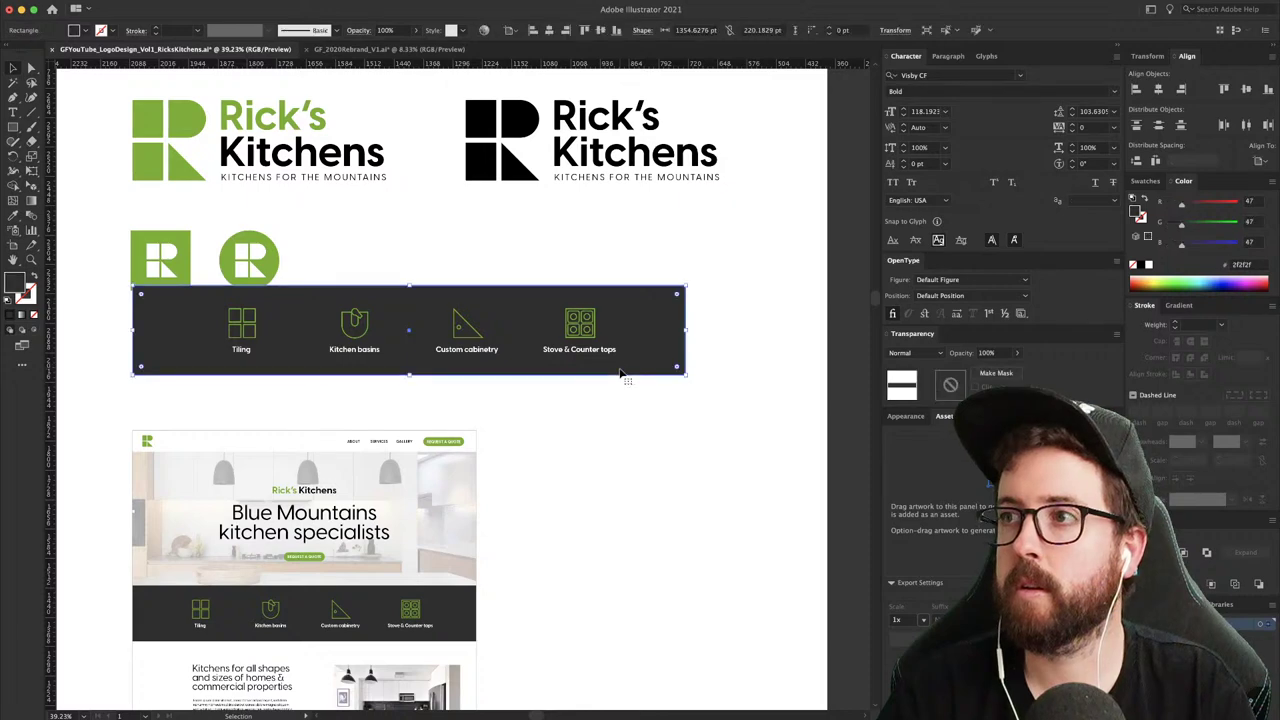
{"action": "key", "text": "Delete"}
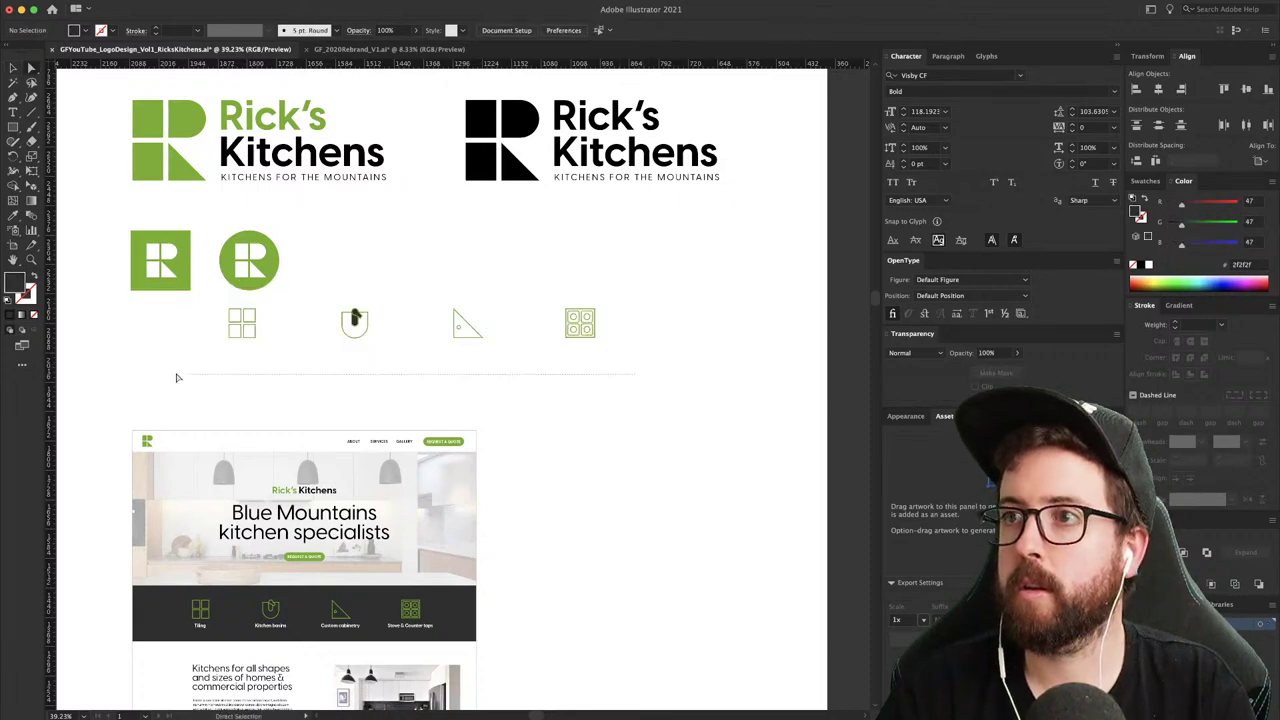
- Make the four icon labels black by sampling the black logo's fill
{"action": "left_click_drag", "start_coordinate": [178, 378], "coordinate": [149, 349]}
{"action": "key", "text": "i"}
{"action": "left_click", "coordinate": [496, 163]}
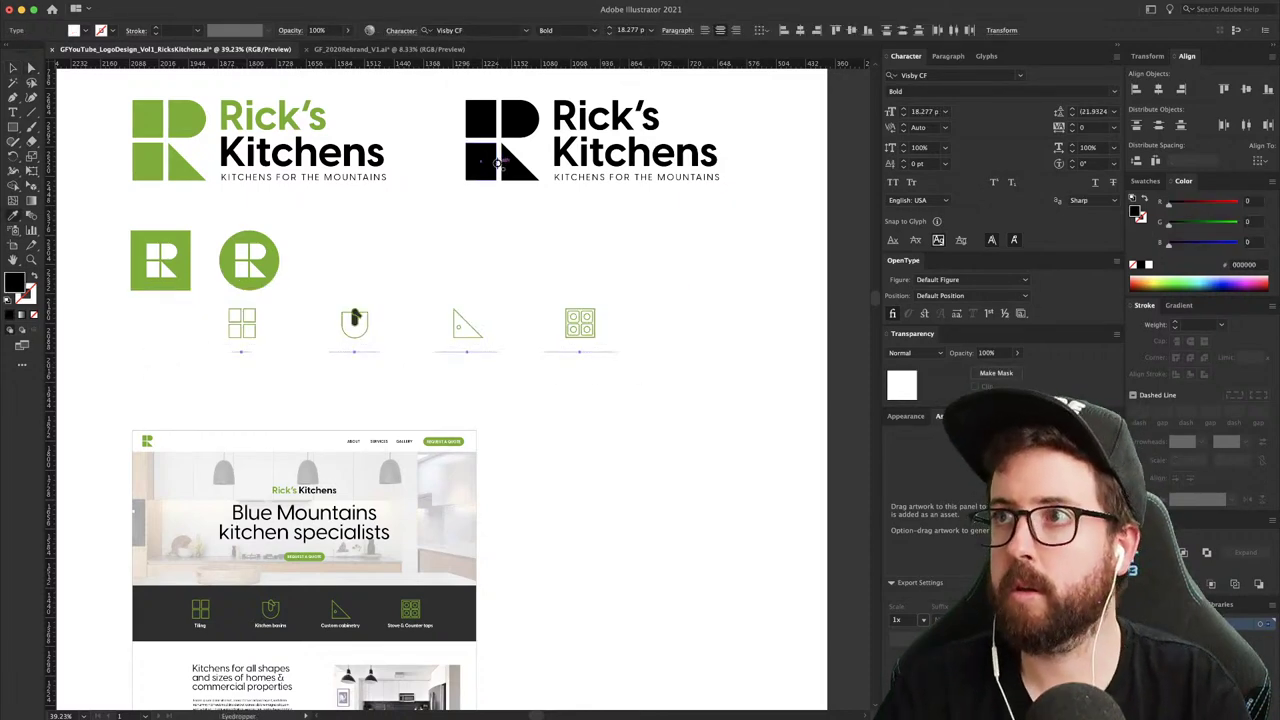
{"action": "key", "text": "v"}
{"action": "left_click", "coordinate": [503, 249]}
- Select the dark tap shape inside the Kitchen basins icon and fill it white
{"action": "key", "text": "a"}
{"action": "left_click_drag", "start_coordinate": [344, 297], "coordinate": [366, 327]}
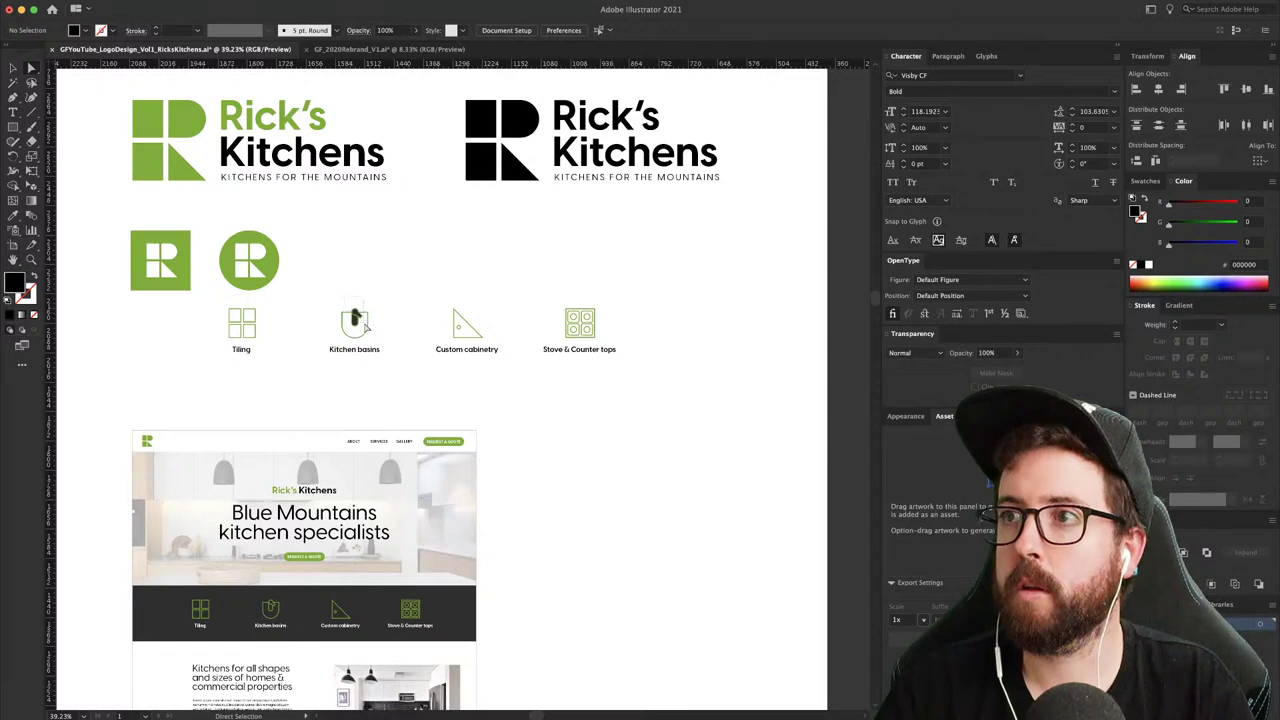
{"action": "left_click", "coordinate": [362, 322]}
{"action": "left_click", "coordinate": [1148, 264]}
{"action": "left_click", "coordinate": [473, 243]}
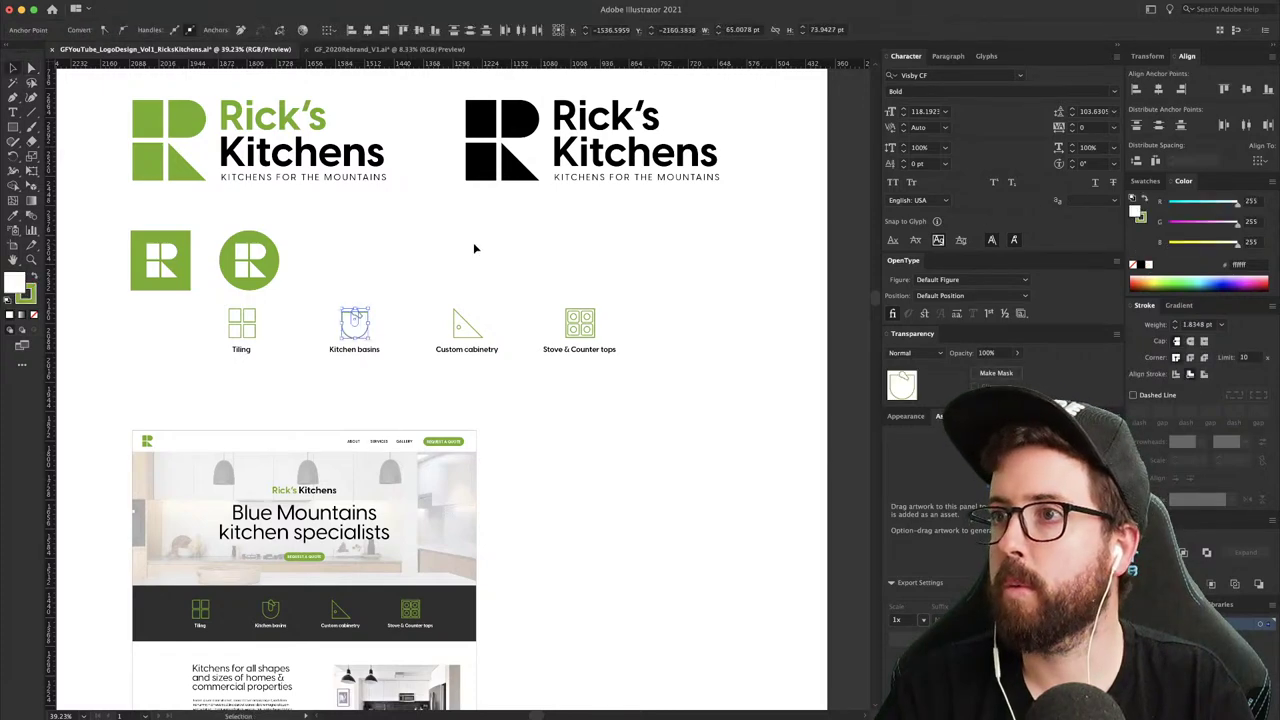
- Zoom in and fill the whole faucet path of the Kitchen basins icon with white (#ffffff)
{"action": "left_click", "coordinate": [343, 318]}
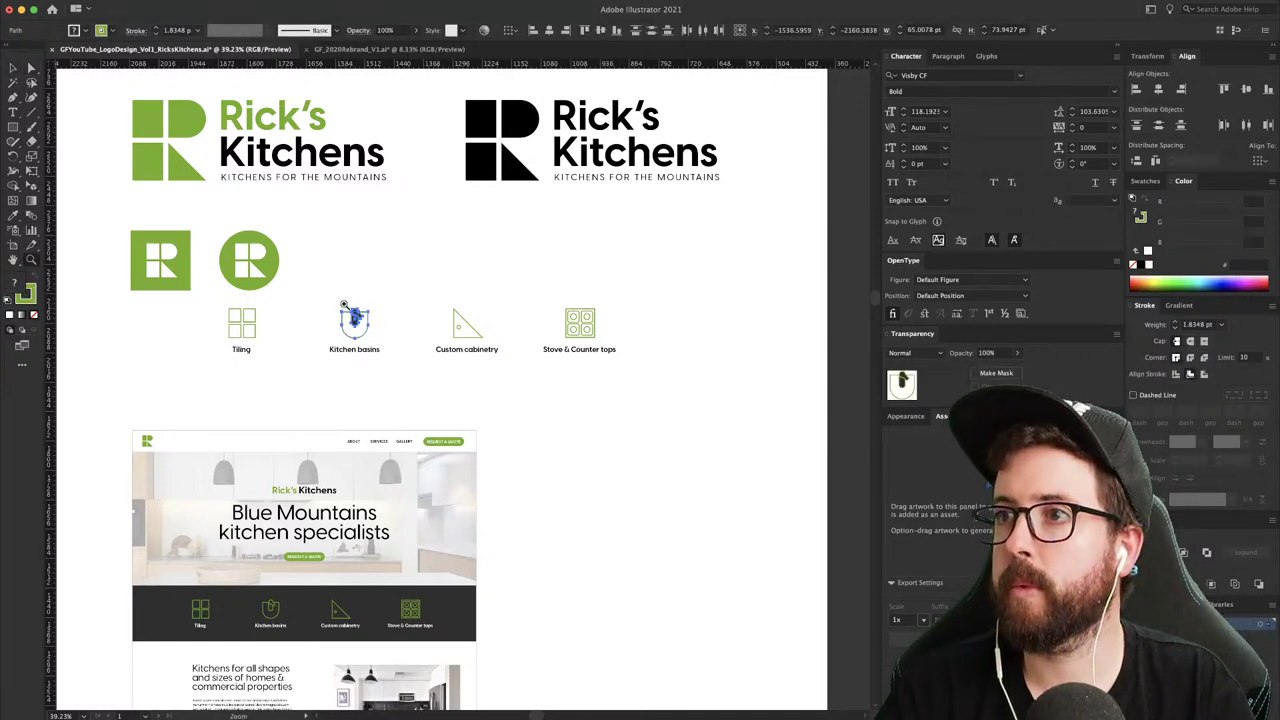
{"action": "left_click_drag", "start_coordinate": [344, 304], "coordinate": [440, 304]}
{"action": "key", "text": "v"}
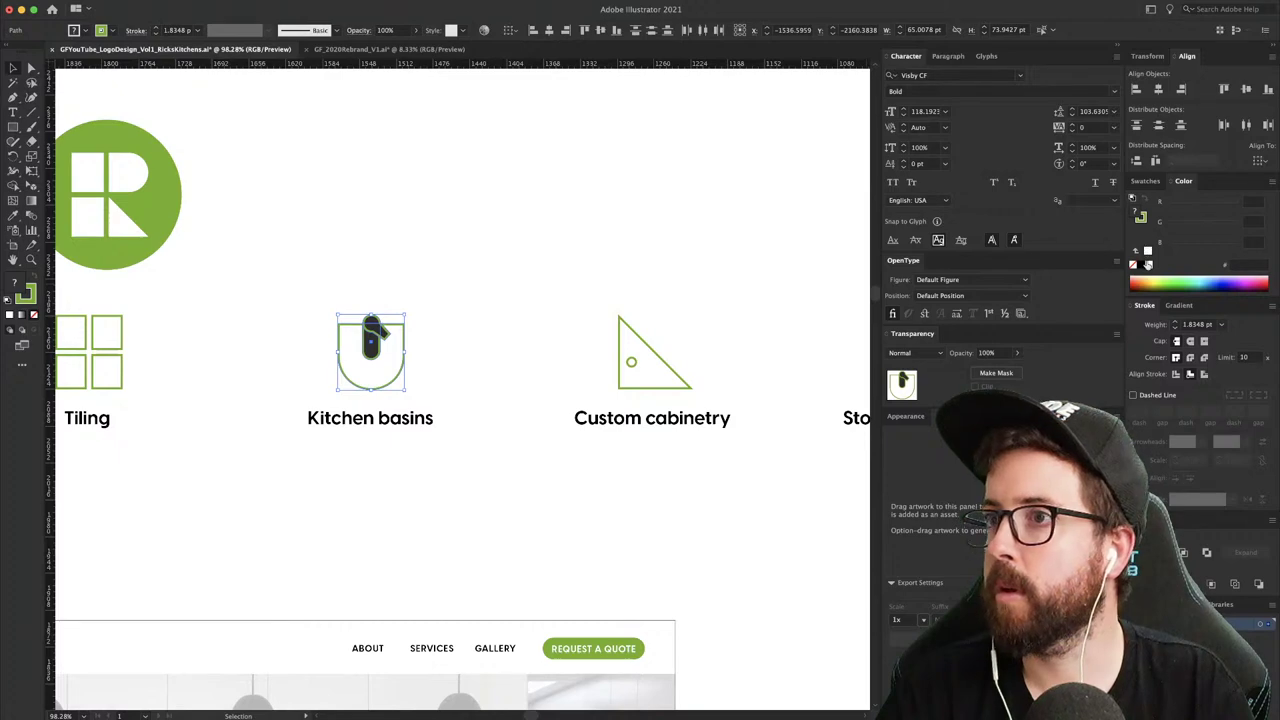
{"action": "left_click", "coordinate": [1147, 264]}
{"action": "key", "text": "super+z"}
{"action": "left_click", "coordinate": [426, 263]}
{"action": "key", "text": "a"}
{"action": "left_click", "coordinate": [376, 326]}
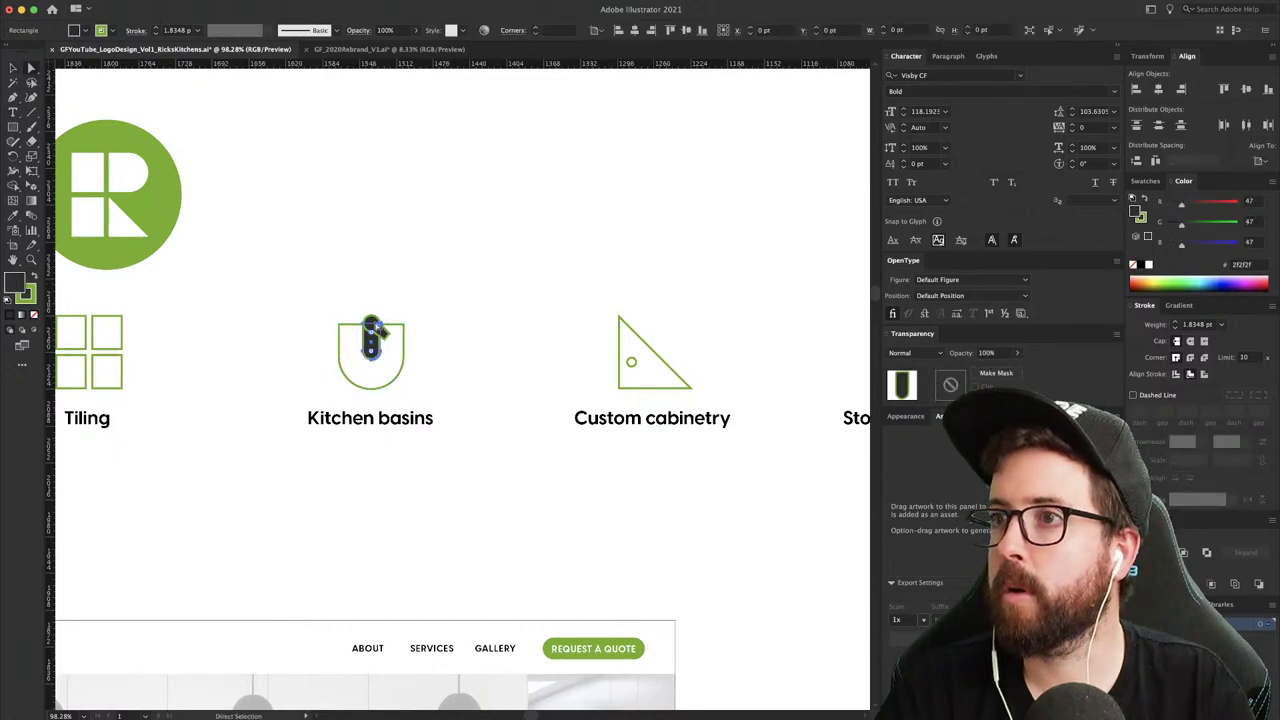
{"action": "left_click", "coordinate": [374, 330]}
{"action": "left_click", "coordinate": [1149, 265]}
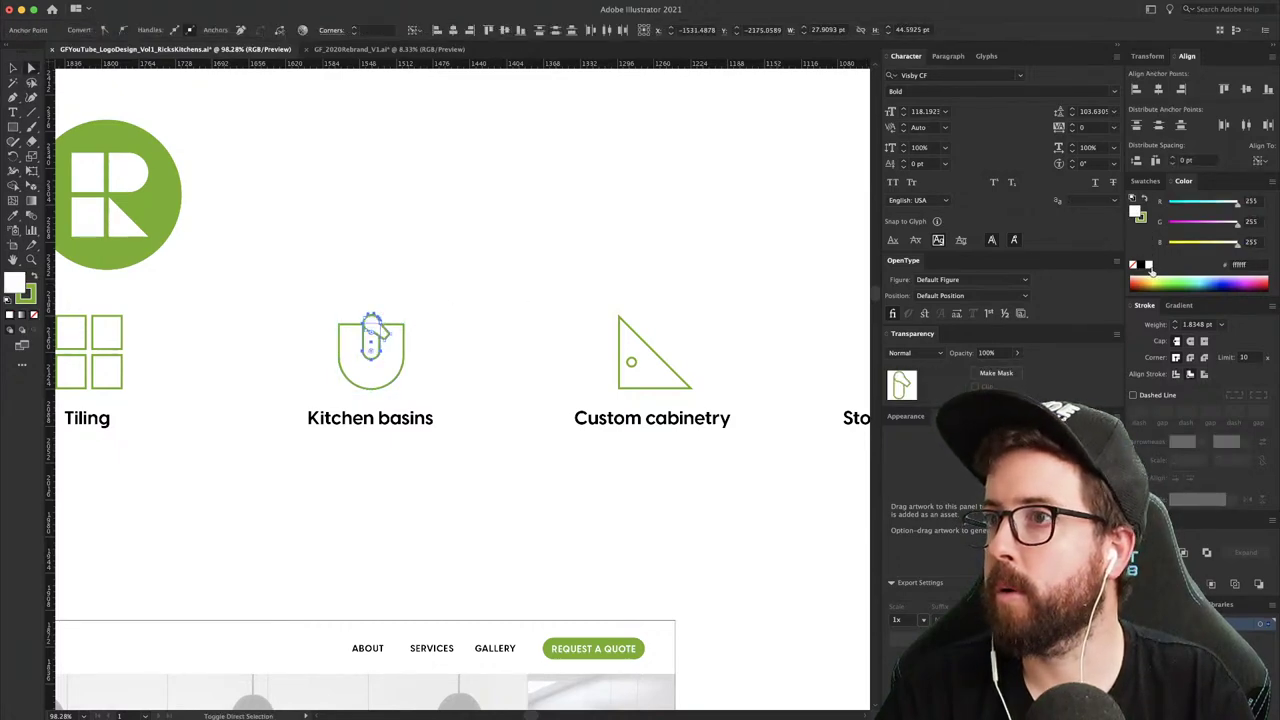
{"action": "left_click", "coordinate": [498, 250]}
{"action": "key", "text": "super+minus"}
{"action": "key", "text": "super+minus"}
{"action": "key", "text": "super+minus"}
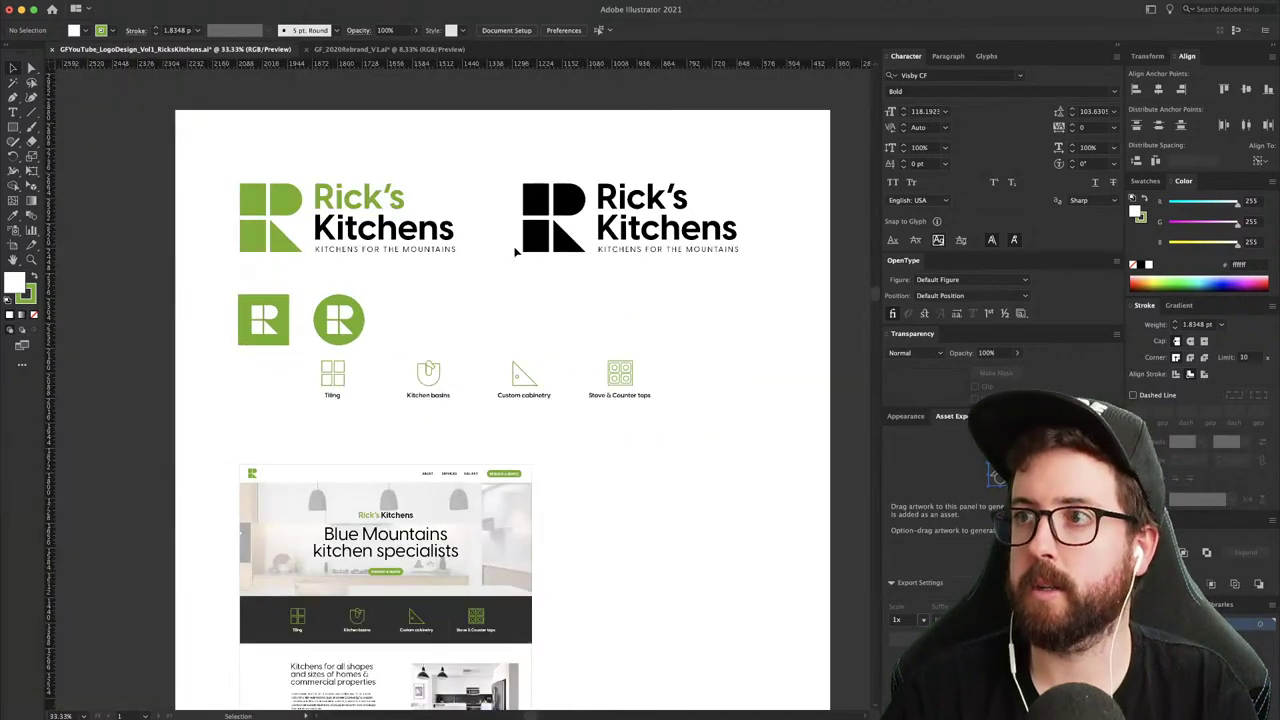
- Close up the gaps between the Tiling, Kitchen basins, Custom cabinetry and Stove & Counter tops icons
{"action": "left_click_drag", "start_coordinate": [621, 369], "coordinate": [496, 396]}
{"action": "left_click", "coordinate": [349, 367]}
{"action": "left_click_drag", "start_coordinate": [336, 396], "coordinate": [385, 396]}
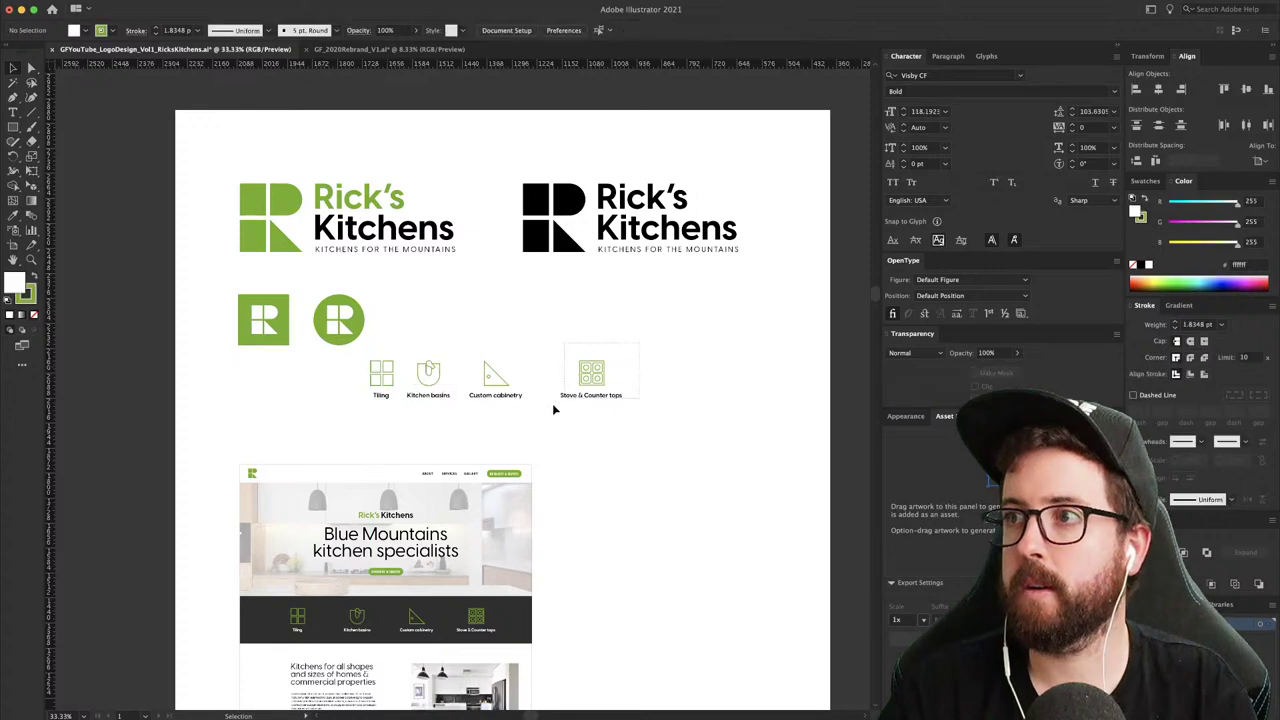
{"action": "left_click_drag", "start_coordinate": [619, 392], "coordinate": [600, 392]}
{"action": "left_click", "coordinate": [670, 441]}
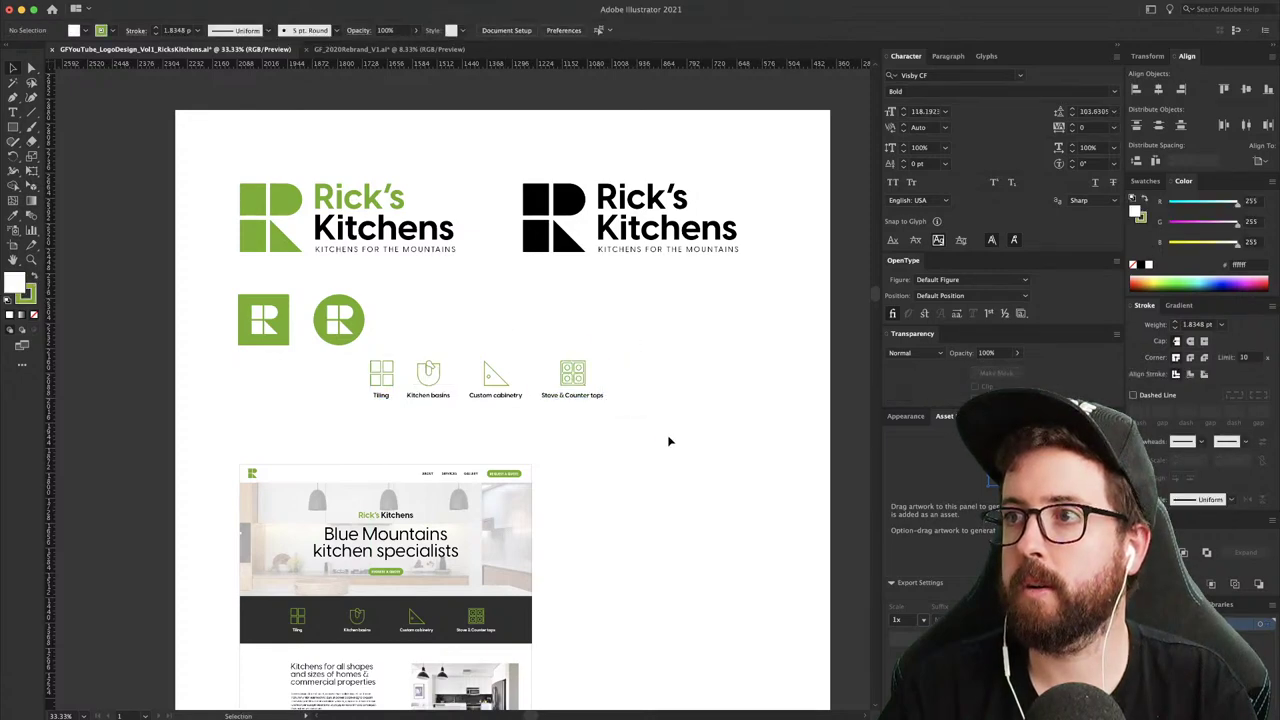
- Adjust individual icon parts, moving the stove icon left beside the triangle icon
{"action": "left_click_drag", "start_coordinate": [360, 400], "coordinate": [604, 400]}
{"action": "key", "text": "a"}
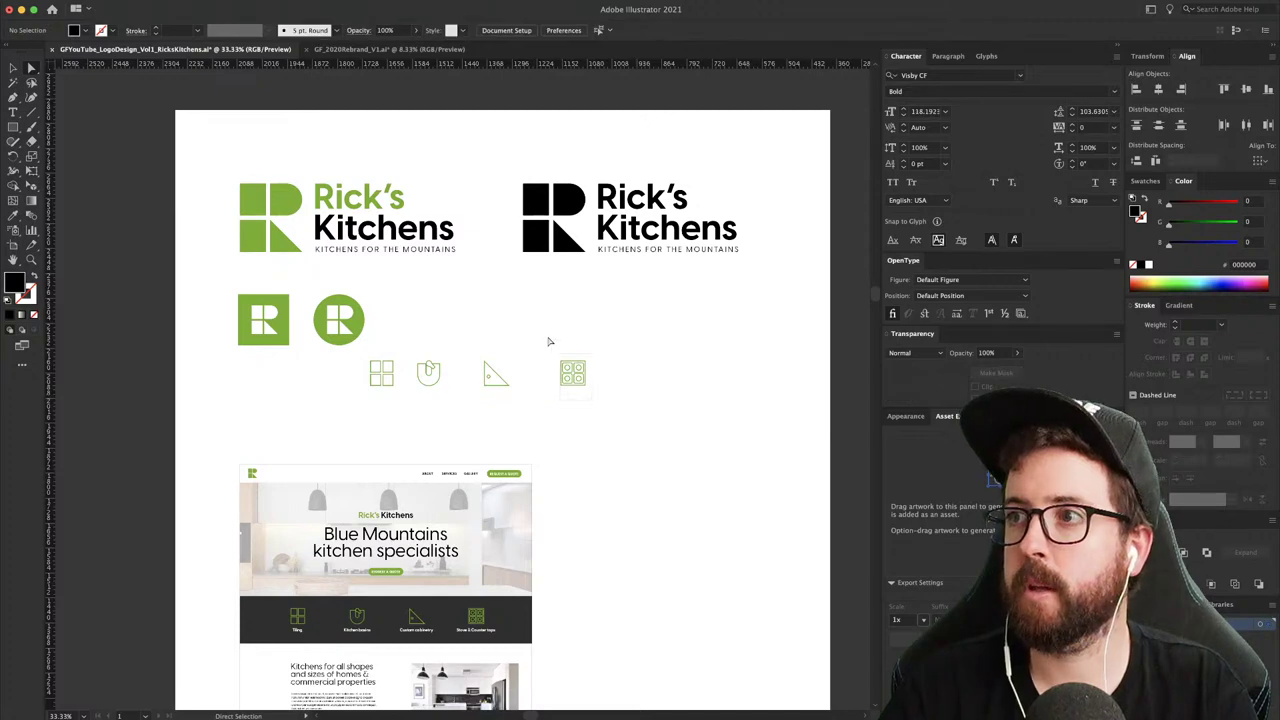
{"action": "left_click_drag", "start_coordinate": [549, 341], "coordinate": [546, 339]}
{"action": "left_click_drag", "start_coordinate": [526, 409], "coordinate": [589, 388]}
{"action": "left_click", "coordinate": [369, 372]}
{"action": "key", "text": "super+z"}
{"action": "left_click_drag", "start_coordinate": [572, 381], "coordinate": [590, 331]}
{"action": "left_click", "coordinate": [378, 359]}
- Scale the icon row to about double size and place it beside the R badges
{"action": "key", "text": "s"}
{"action": "left_click_drag", "start_coordinate": [649, 284], "coordinate": [715, 229]}
{"action": "key", "text": "v"}
{"action": "left_click_drag", "start_coordinate": [640, 331], "coordinate": [728, 329]}
- Shrink the website mockup toward its bottom-left corner
{"action": "key", "text": "space"}
{"action": "left_click_drag", "start_coordinate": [670, 407], "coordinate": [659, 330]}
{"action": "scroll", "coordinate": [658, 290], "scroll_direction": "down", "scroll_amount": 3}
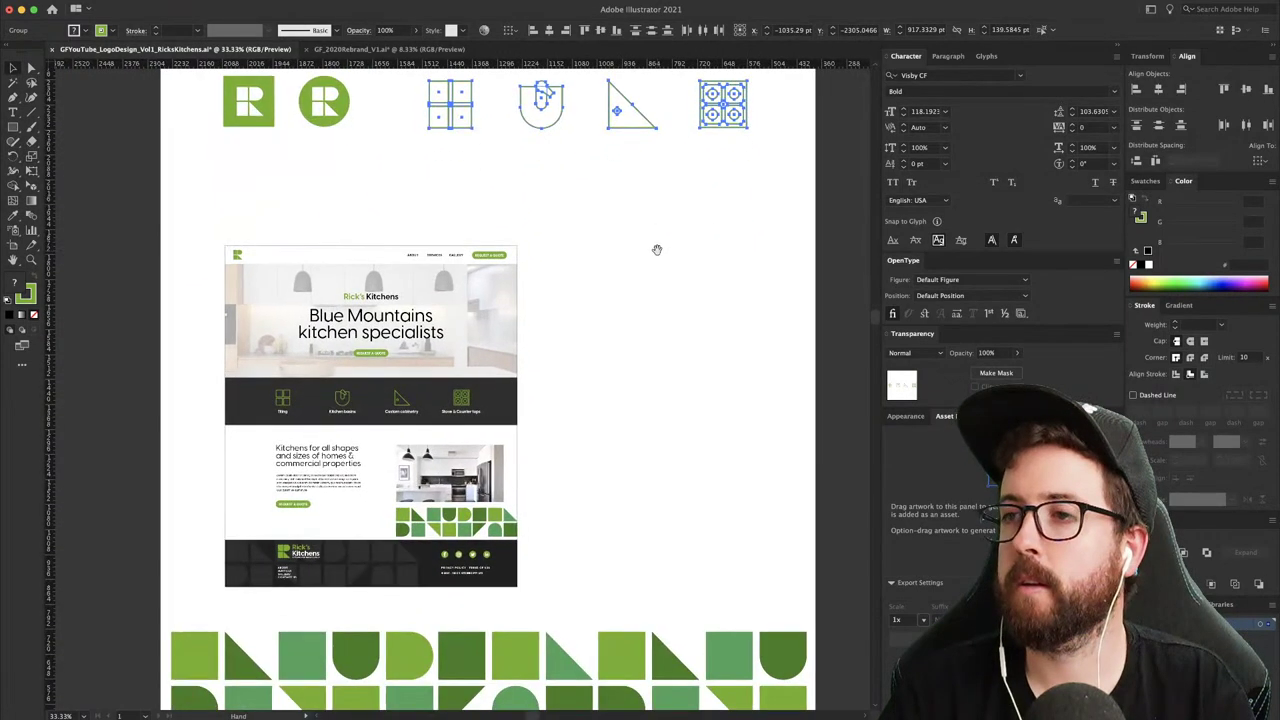
{"action": "key", "text": "super+minus"}
{"action": "scroll", "coordinate": [544, 441], "scroll_direction": "down", "scroll_amount": 4}
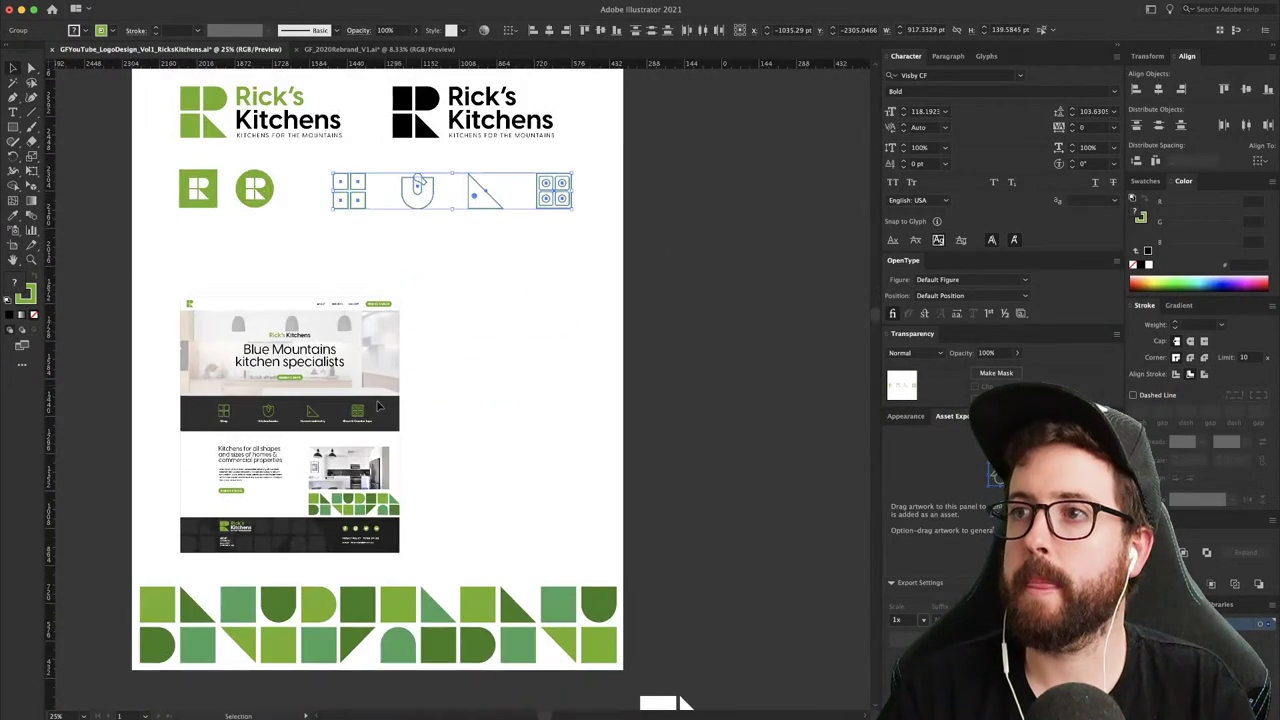
{"action": "left_click", "coordinate": [370, 410]}
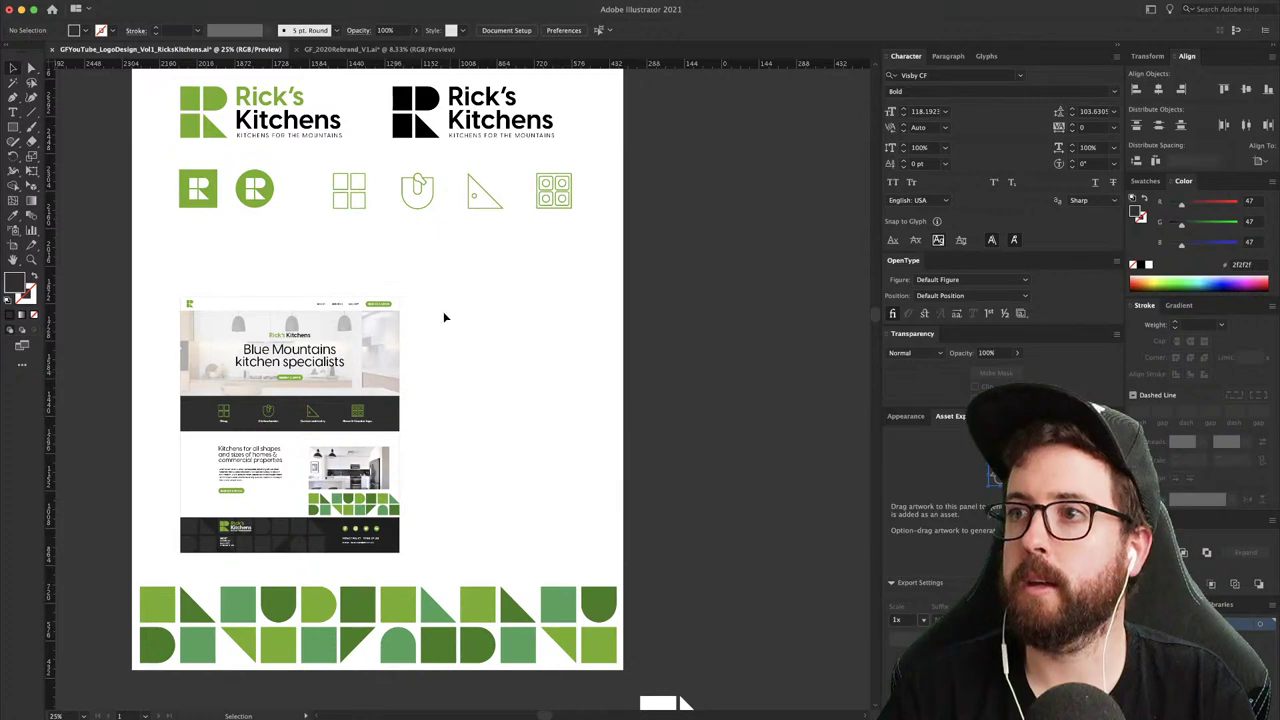
{"action": "left_click_drag", "start_coordinate": [433, 297], "coordinate": [178, 552]}
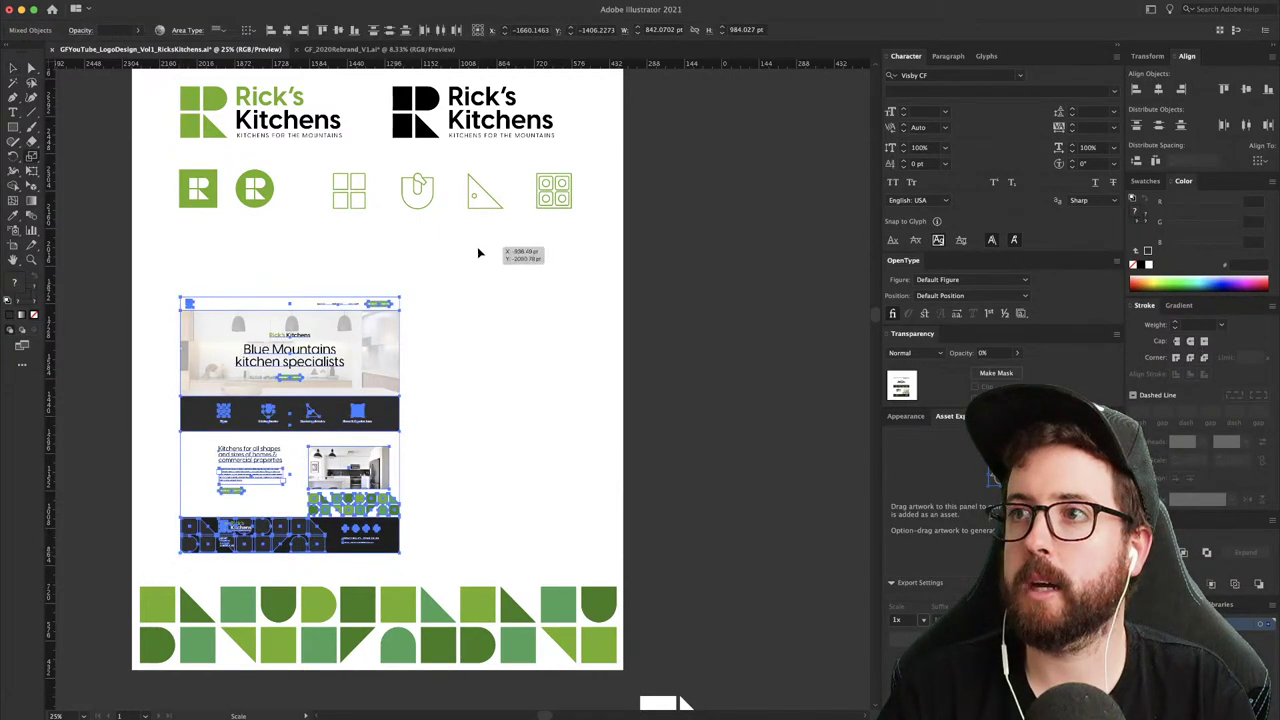
{"action": "left_click_drag", "start_coordinate": [478, 253], "coordinate": [426, 300]}
{"action": "key", "text": "v"}
{"action": "left_click", "coordinate": [428, 301]}
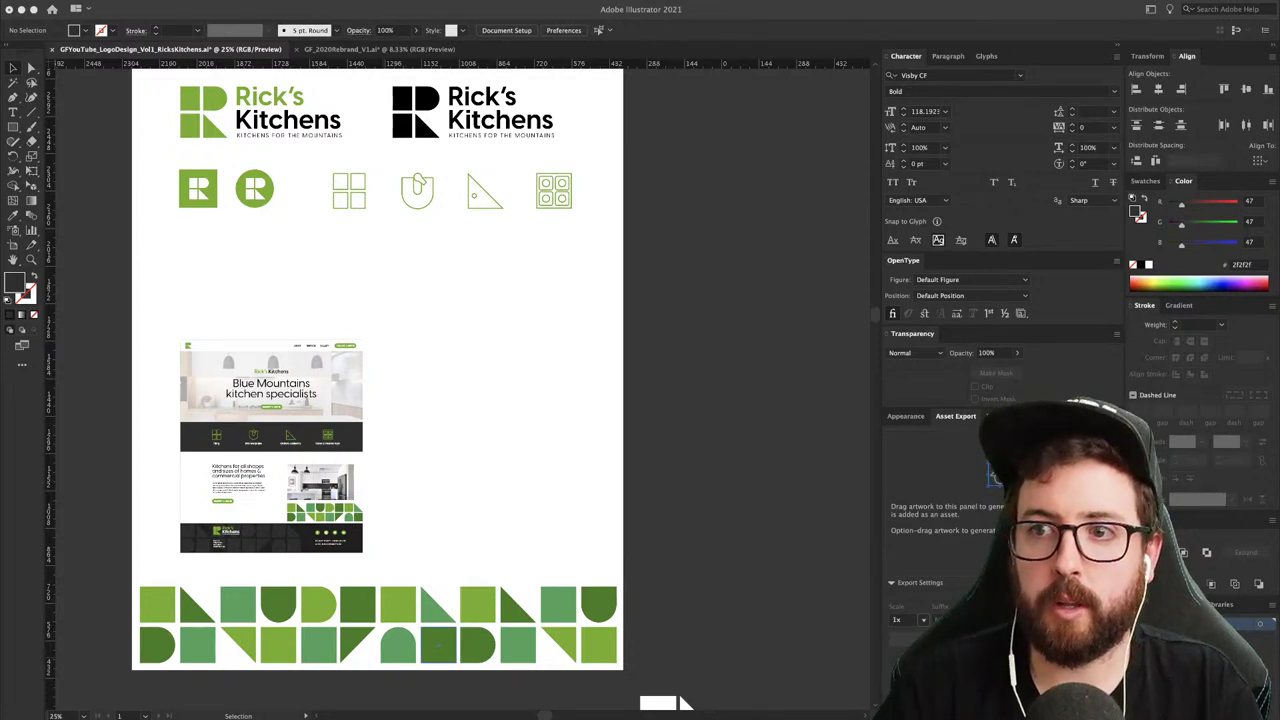
- Place the black cap photo, scale it to about 36%, and position it below the icon row
{"action": "left_click_drag", "start_coordinate": [683, 703], "coordinate": [318, 376]}
{"action": "key", "text": "s"}
{"action": "left_click_drag", "start_coordinate": [519, 424], "coordinate": [331, 289]}
{"action": "key", "text": "v"}
{"action": "left_click_drag", "start_coordinate": [245, 276], "coordinate": [249, 286]}
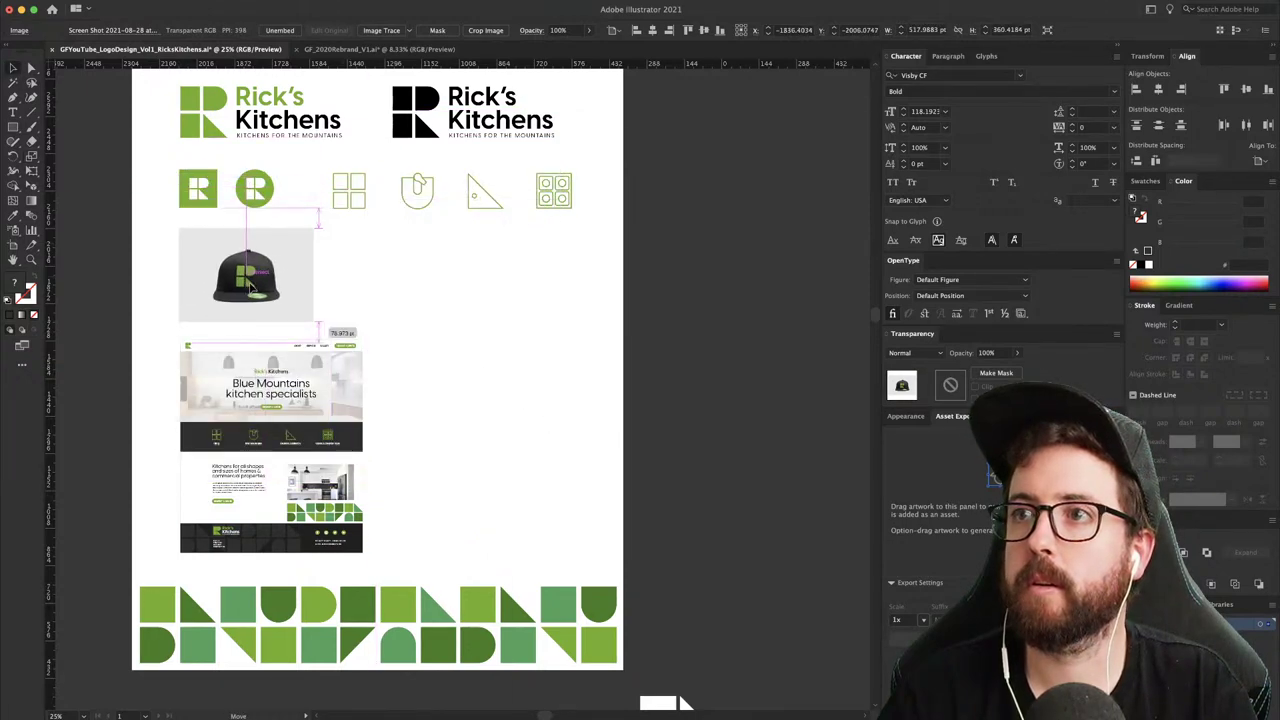
{"action": "left_click", "coordinate": [380, 274]}
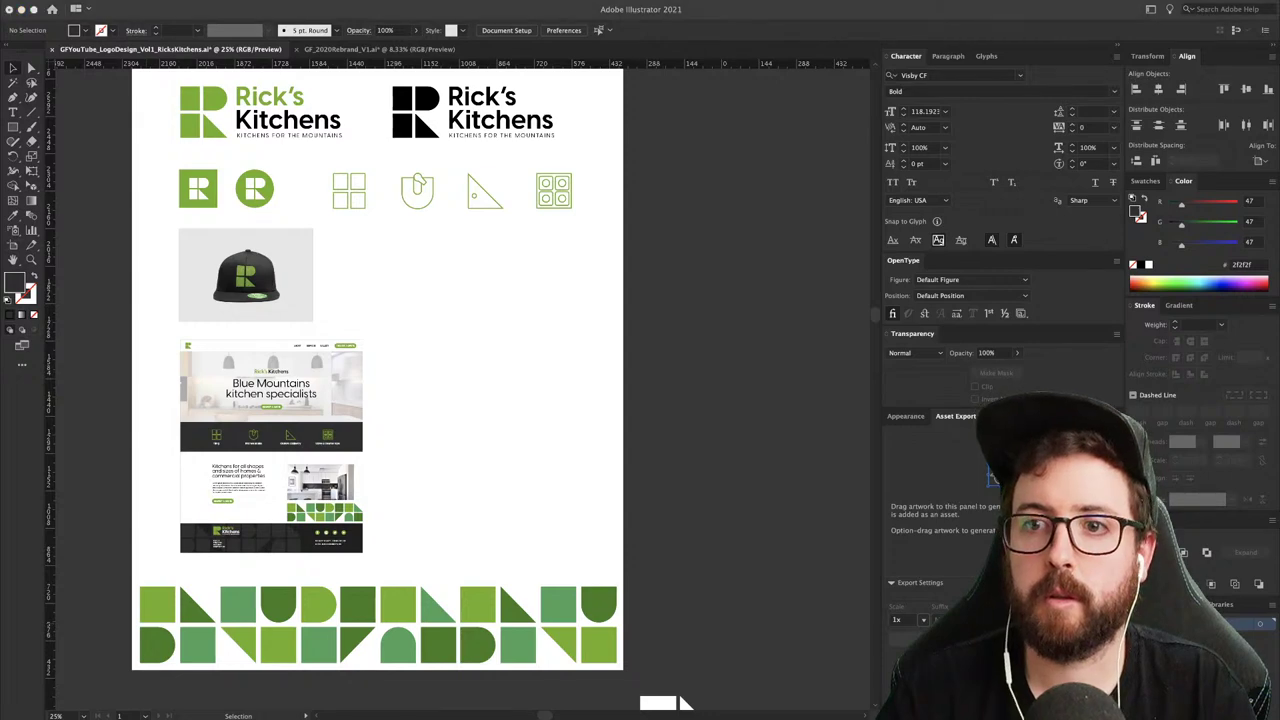
- Place the hi-vis shirt mockup, scale it down, and position it beside the website mockup
{"action": "left_click_drag", "start_coordinate": [266, 370], "coordinate": [478, 409]}
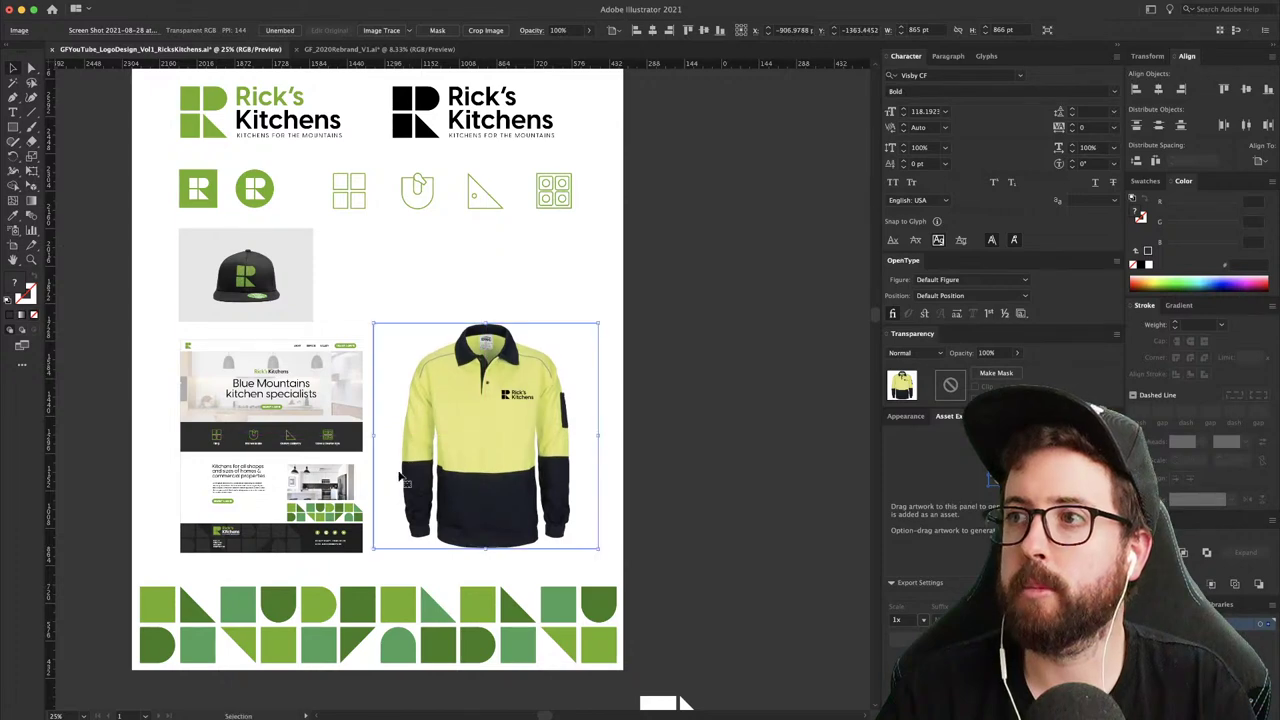
{"action": "left_click_drag", "start_coordinate": [591, 279], "coordinate": [568, 308]}
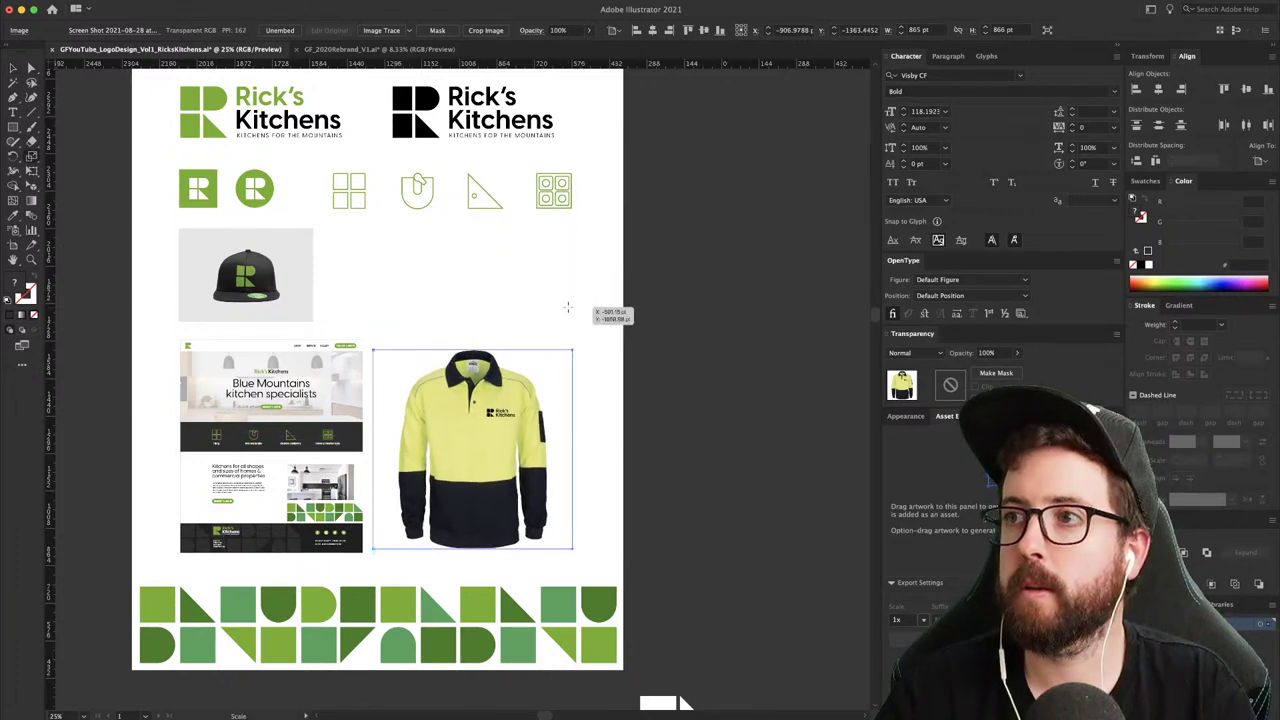
{"action": "key", "text": "v"}
{"action": "left_click_drag", "start_coordinate": [507, 409], "coordinate": [531, 410]}
{"action": "left_click", "coordinate": [594, 314]}
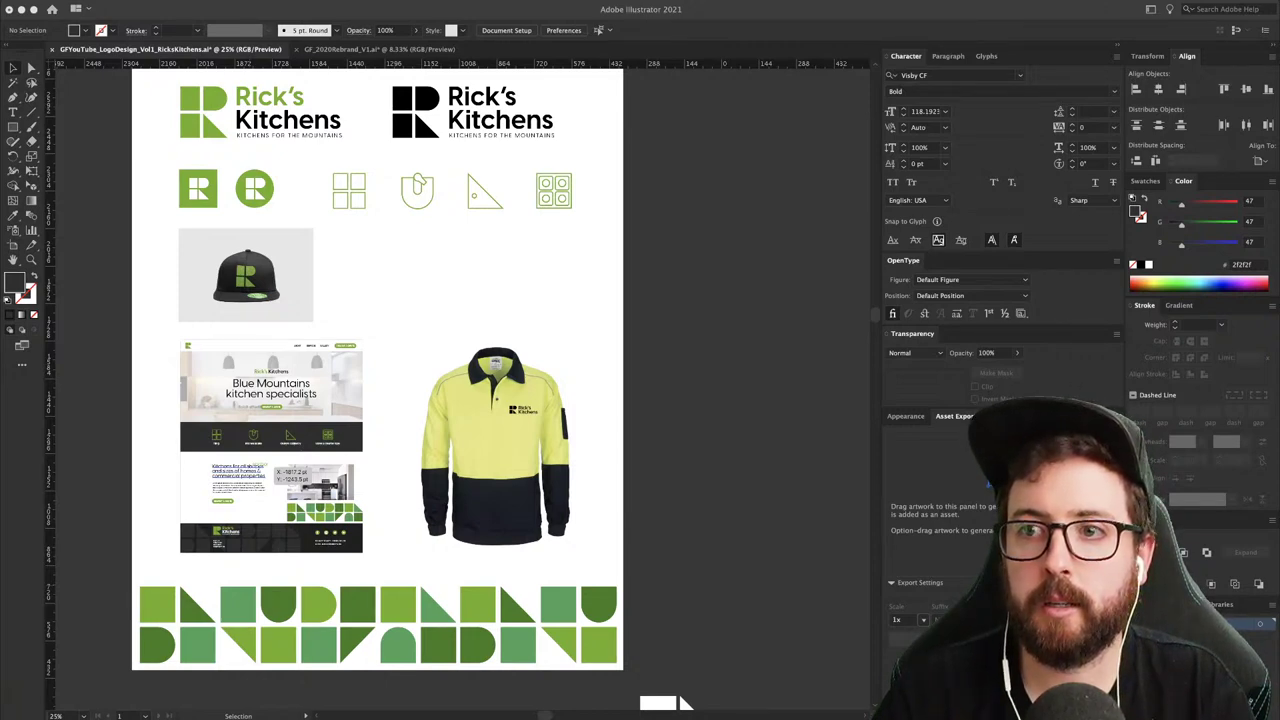
- Place a business-card photo, duplicate it alongside, shrink both, and move them under the shirt
{"action": "left_click_drag", "start_coordinate": [280, 414], "coordinate": [360, 319]}
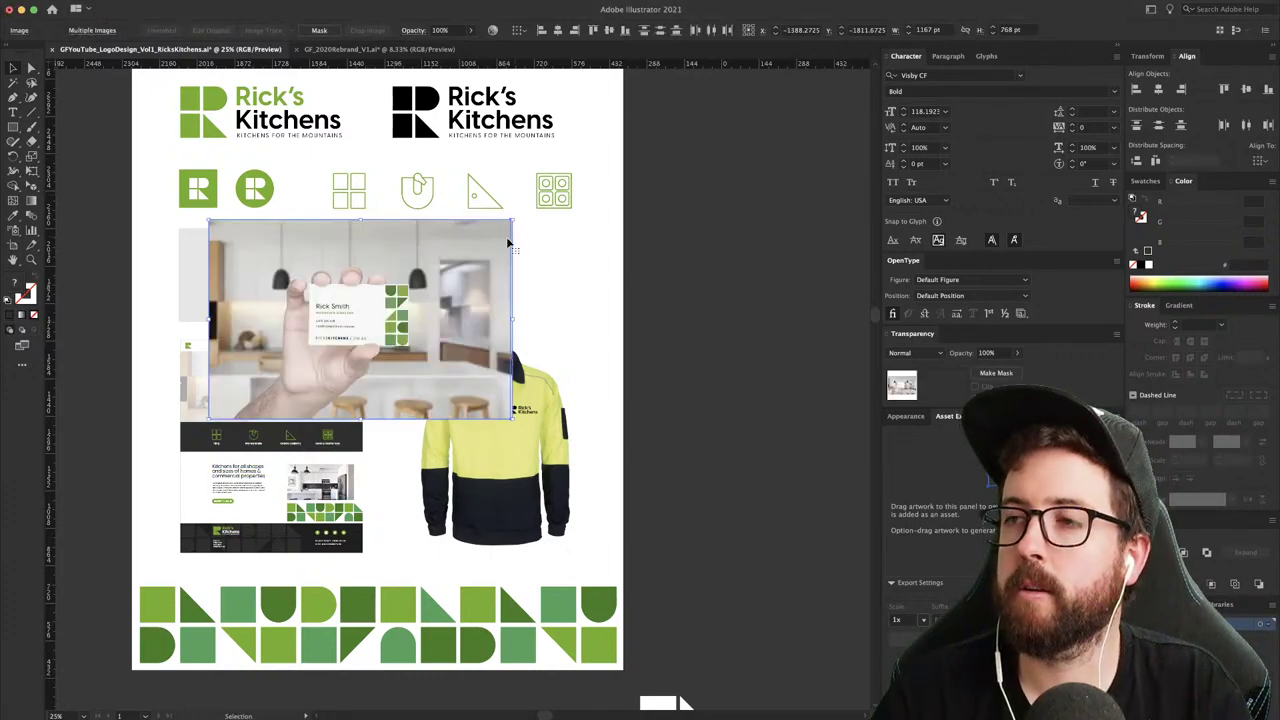
{"action": "left_click_drag", "start_coordinate": [509, 243], "coordinate": [477, 244]}
{"action": "left_click", "coordinate": [480, 271]}
{"action": "left_click_drag", "start_coordinate": [396, 322], "coordinate": [548, 514]}
{"action": "left_click", "coordinate": [396, 320], "text": "shift"}
{"action": "left_click_drag", "start_coordinate": [653, 391], "coordinate": [597, 429]}
{"action": "key", "text": "v"}
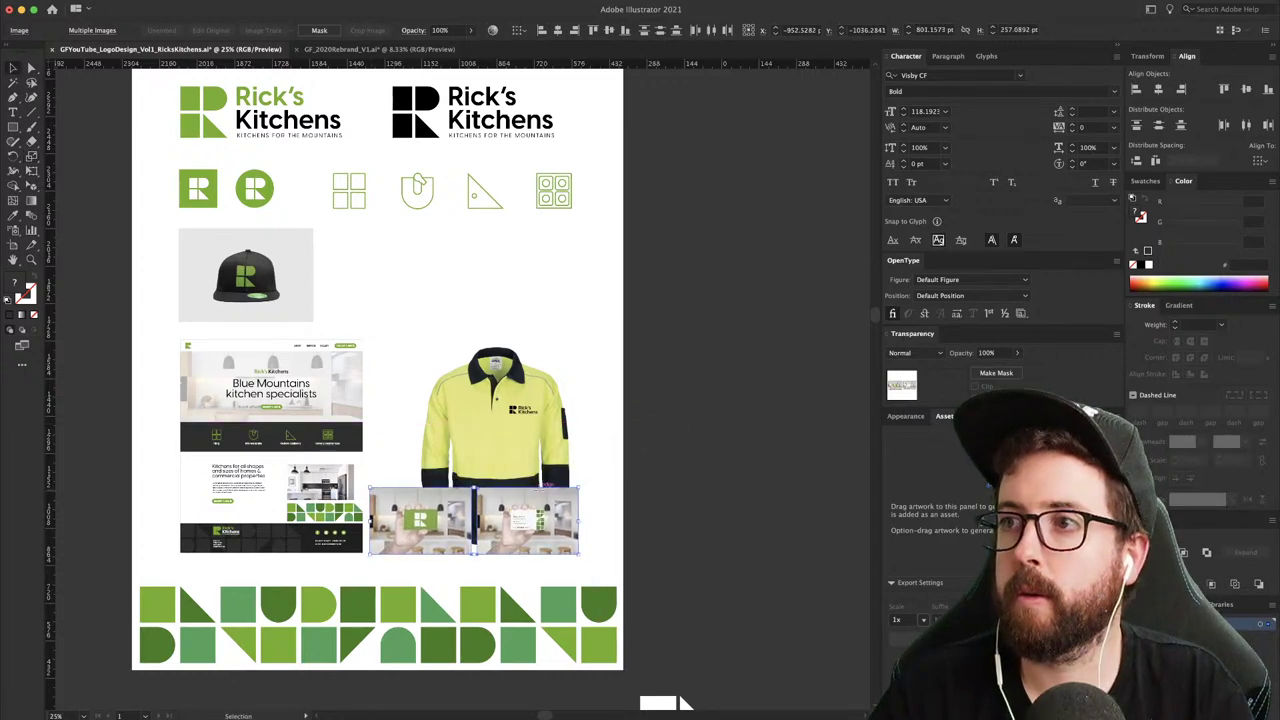
{"action": "left_click_drag", "start_coordinate": [540, 491], "coordinate": [543, 489]}
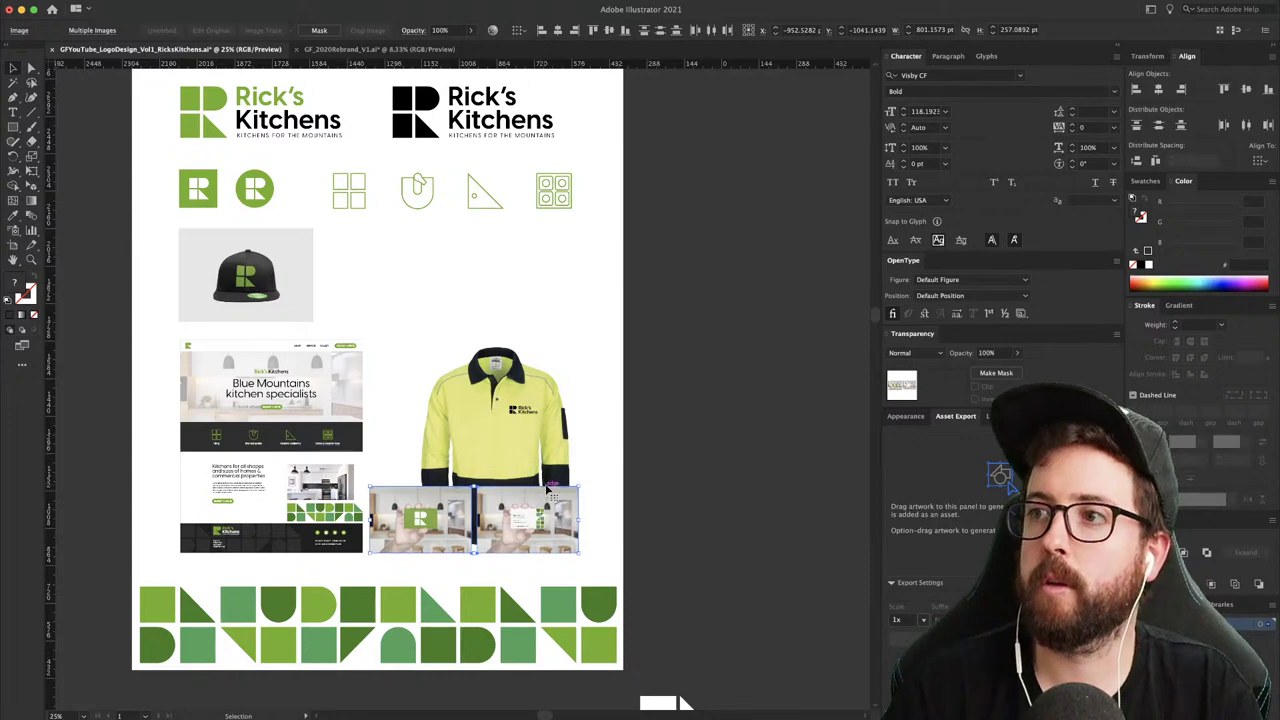
- Move the shirt up-left and draw a white rectangle over the cards, sent to the back
{"action": "left_click_drag", "start_coordinate": [521, 436], "coordinate": [493, 429]}
{"action": "left_click", "coordinate": [687, 369]}
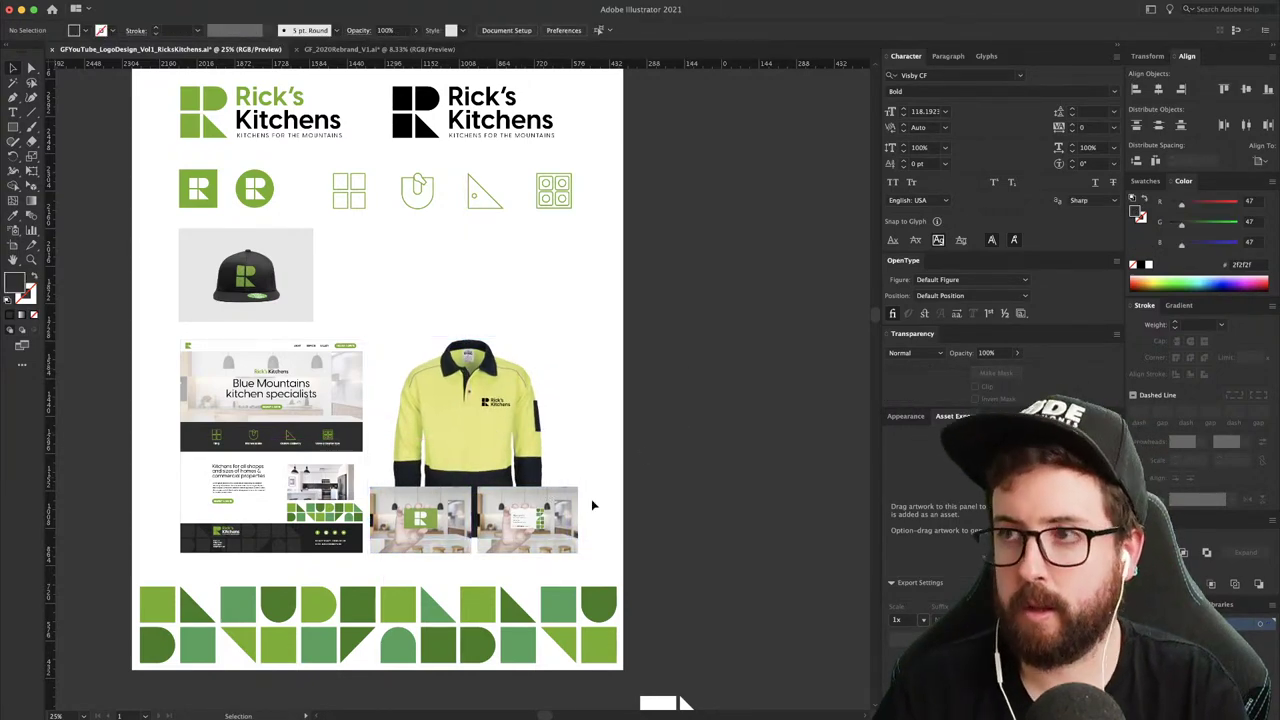
{"action": "left_click_drag", "start_coordinate": [596, 567], "coordinate": [372, 474]}
{"action": "key", "text": "d"}
{"action": "key", "text": "v"}
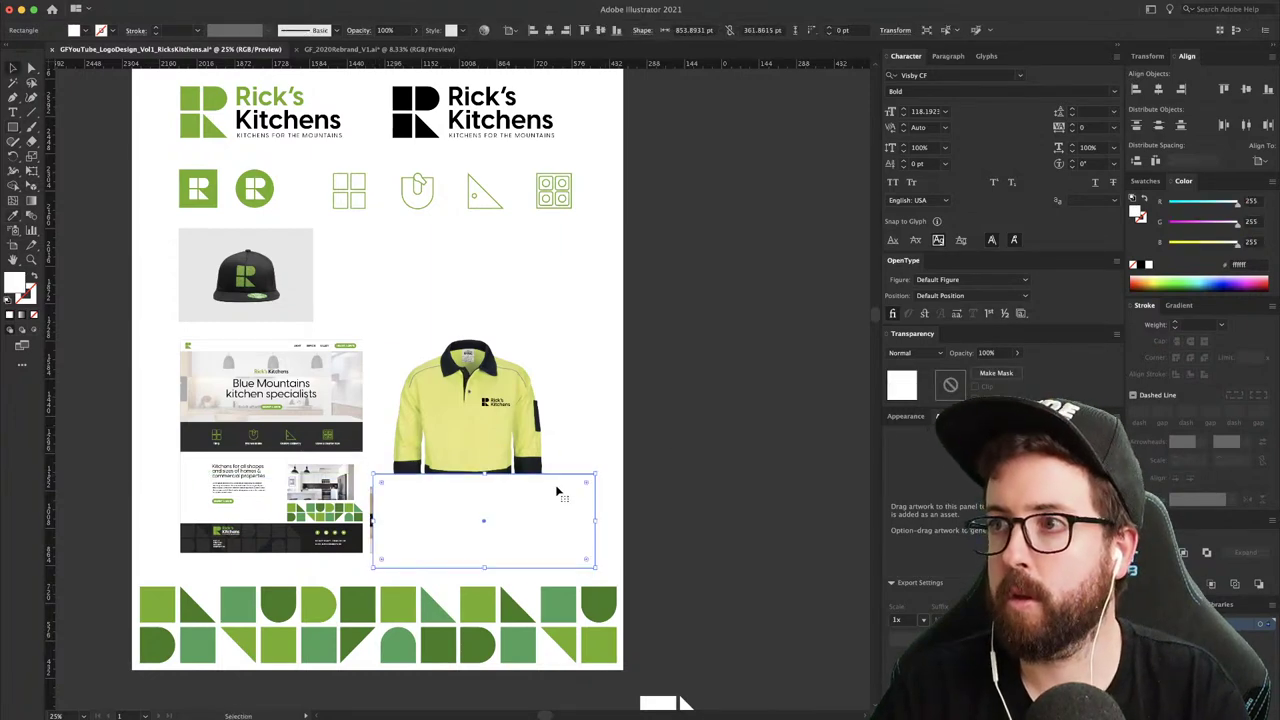
{"action": "left_click", "coordinate": [514, 458], "text": "shift"}
{"action": "key", "text": "super+shift+["}
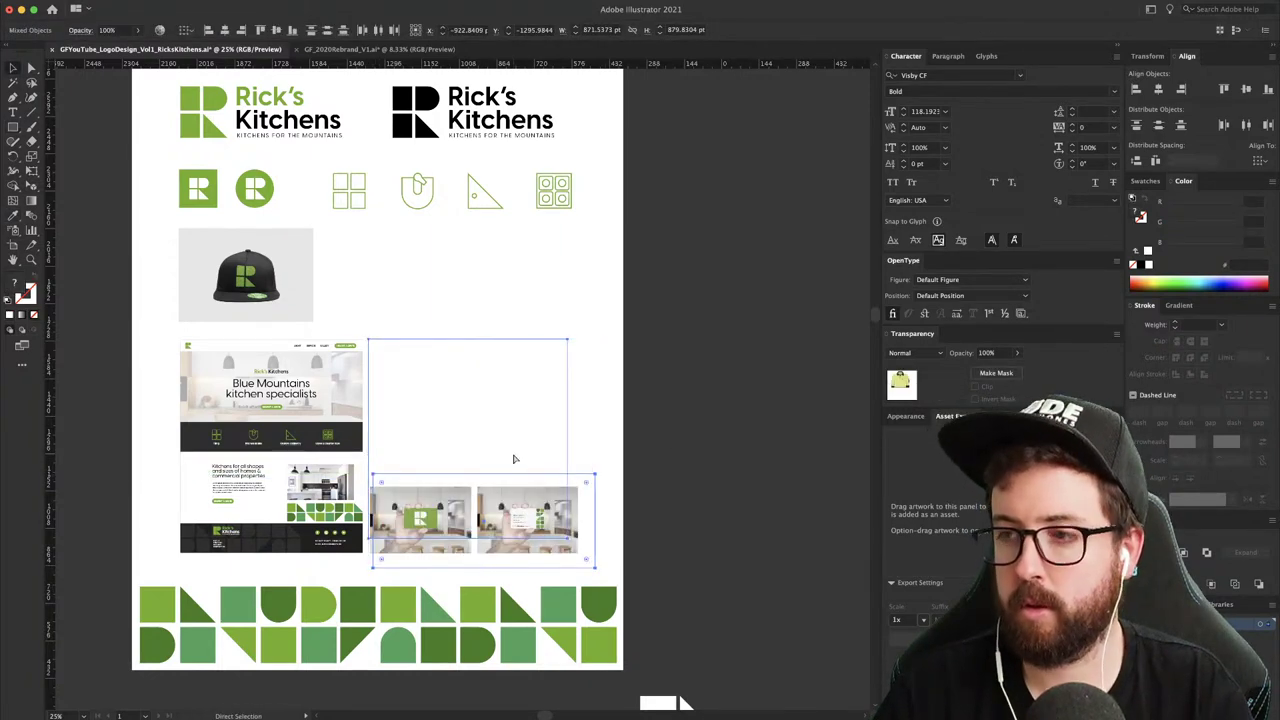
{"action": "key", "text": "super+shift+a"}
{"action": "left_click", "coordinate": [587, 431]}
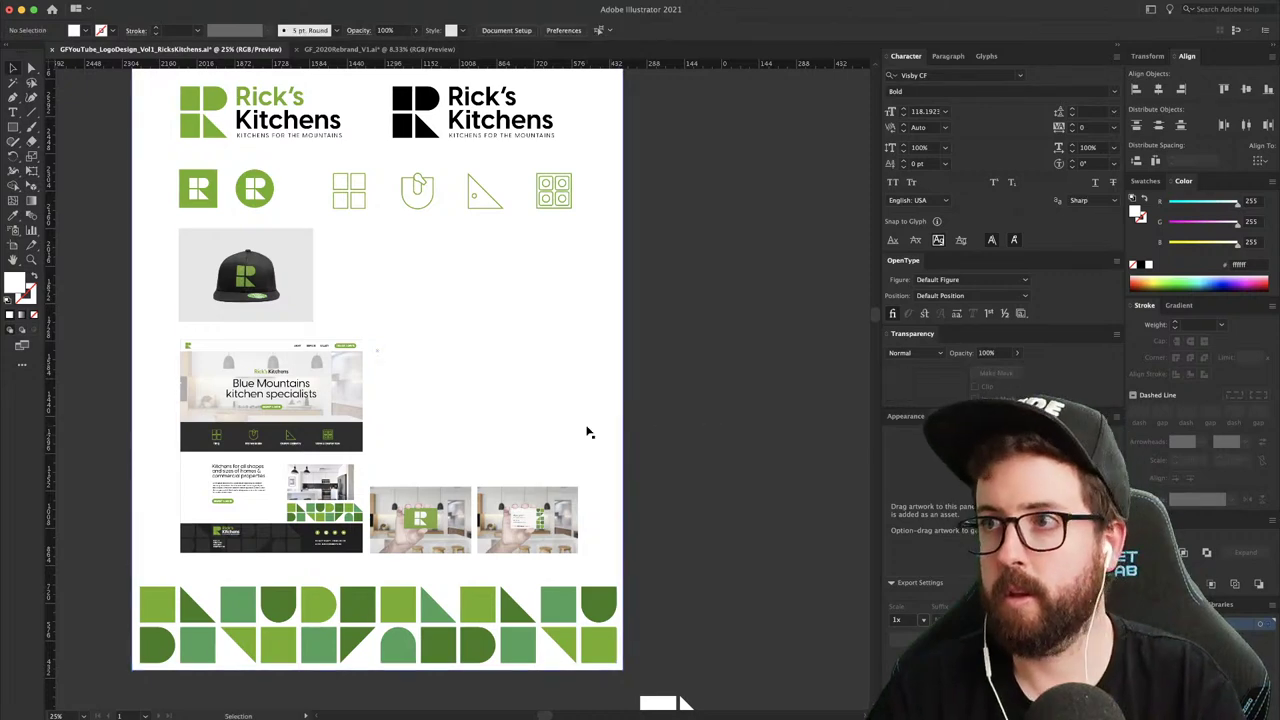
{"action": "key", "text": "super+shift+["}
{"action": "left_click", "coordinate": [676, 414]}
- Lower the white rectangle's top edge so it hides only the shirt's lower part
{"action": "key", "text": "a"}
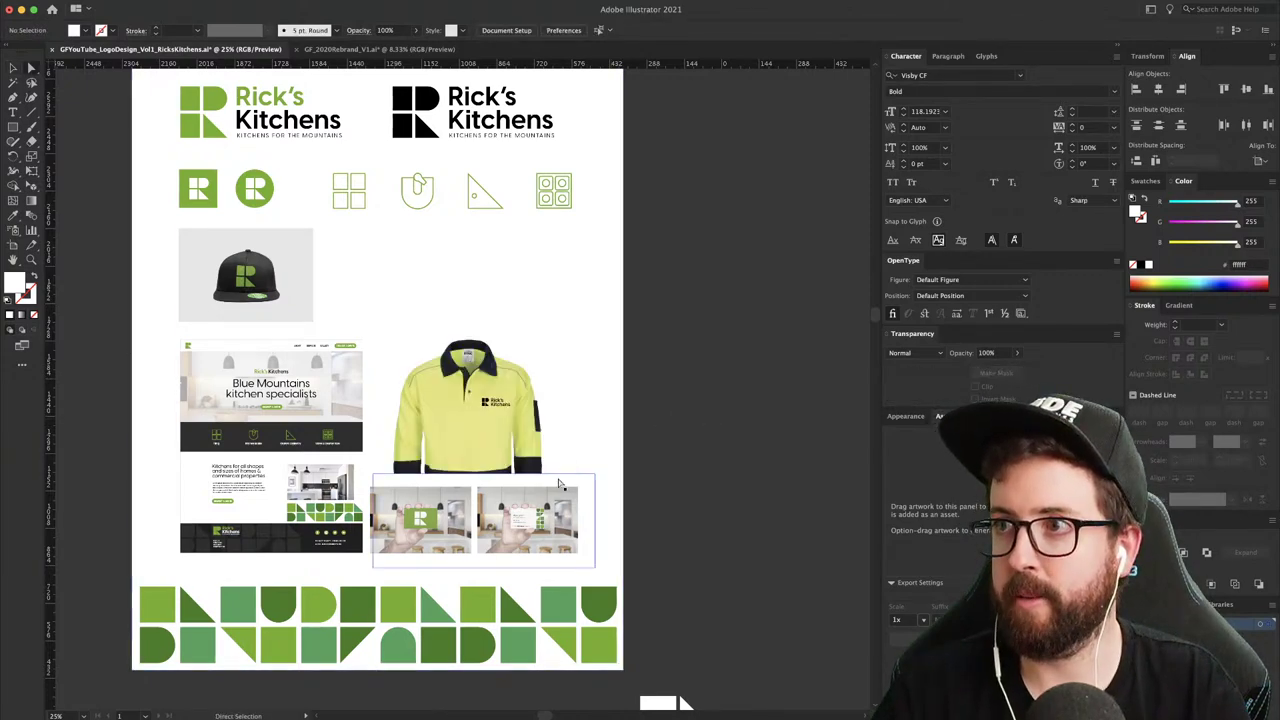
{"action": "left_click_drag", "start_coordinate": [557, 476], "coordinate": [561, 491]}
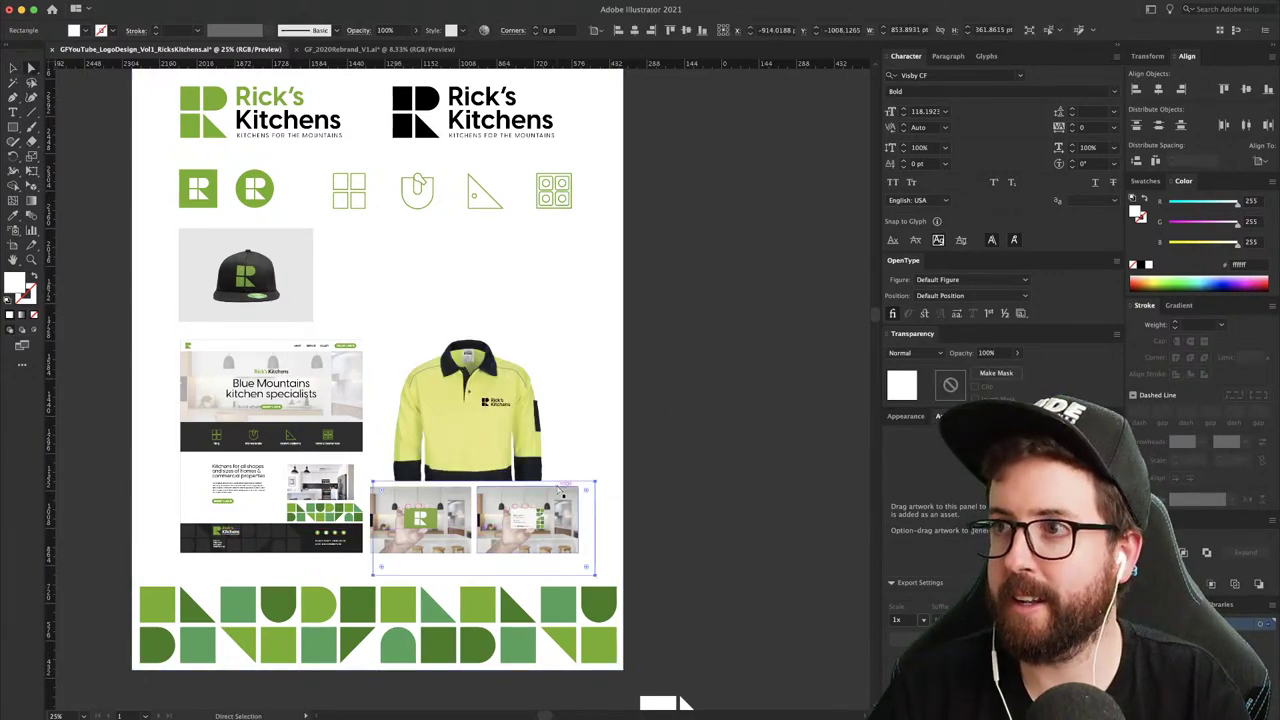
{"action": "key", "text": "v"}
{"action": "left_click", "coordinate": [689, 386]}
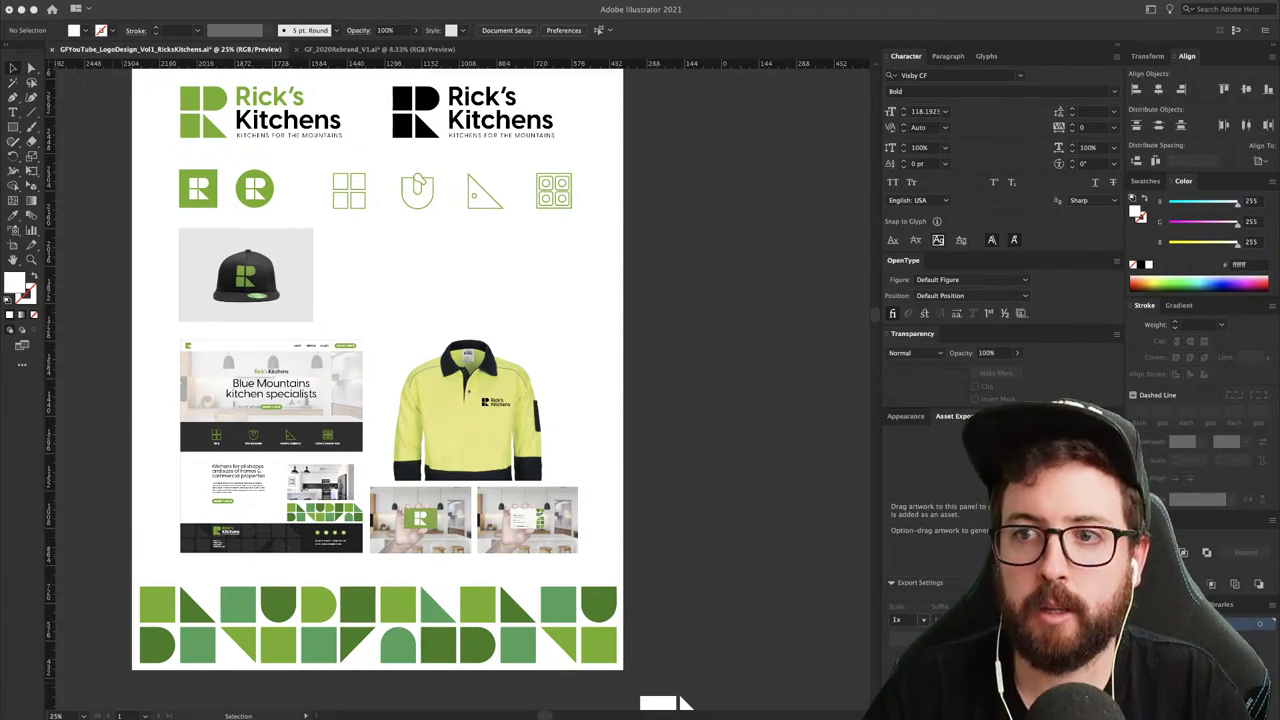
- Place the phone mockup photo beside the cap, shrink it to about 48%, then place the van photo
{"action": "left_click_drag", "start_coordinate": [173, 396], "coordinate": [458, 291]}
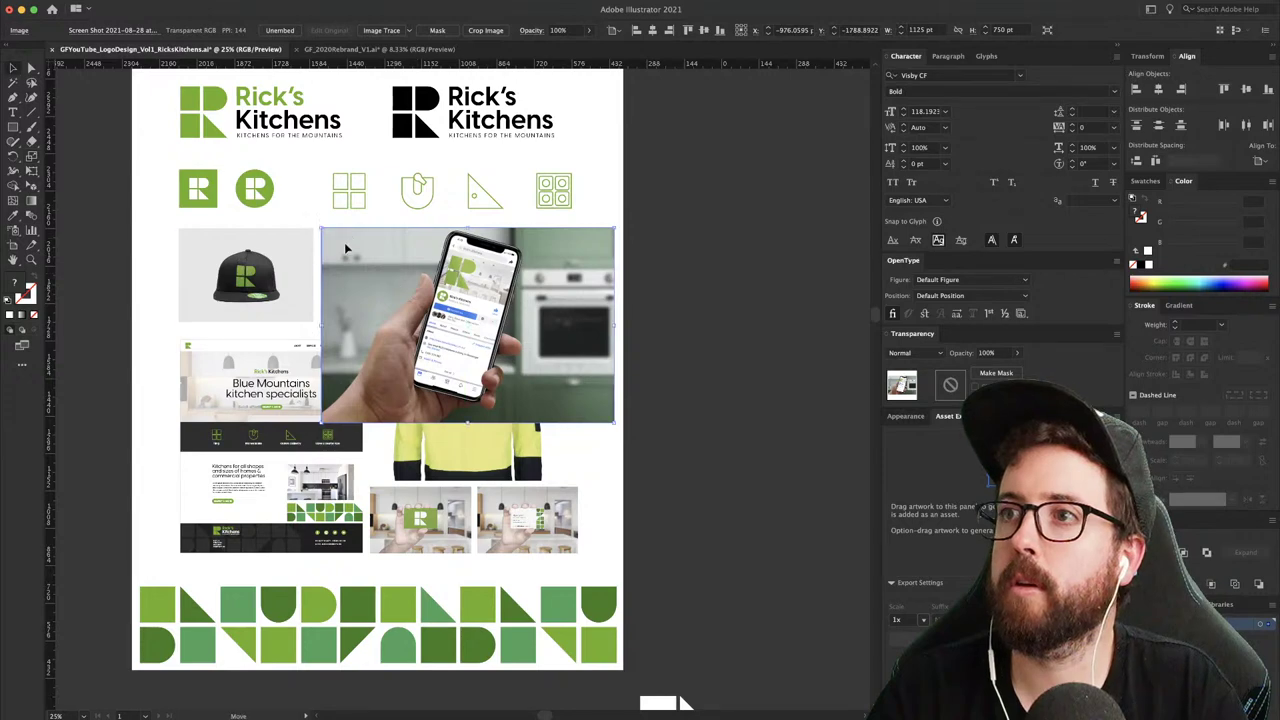
{"action": "left_click_drag", "start_coordinate": [345, 245], "coordinate": [337, 245]}
{"action": "key", "text": "s"}
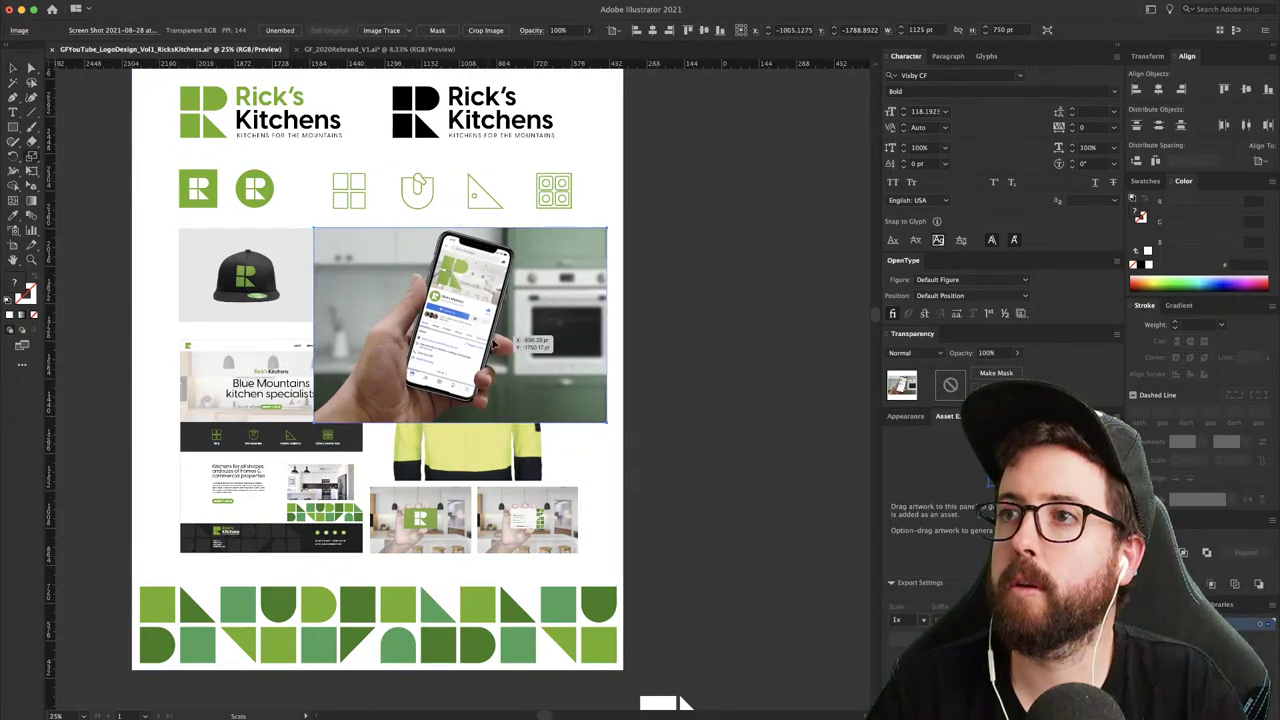
{"action": "left_click_drag", "start_coordinate": [493, 343], "coordinate": [416, 291]}
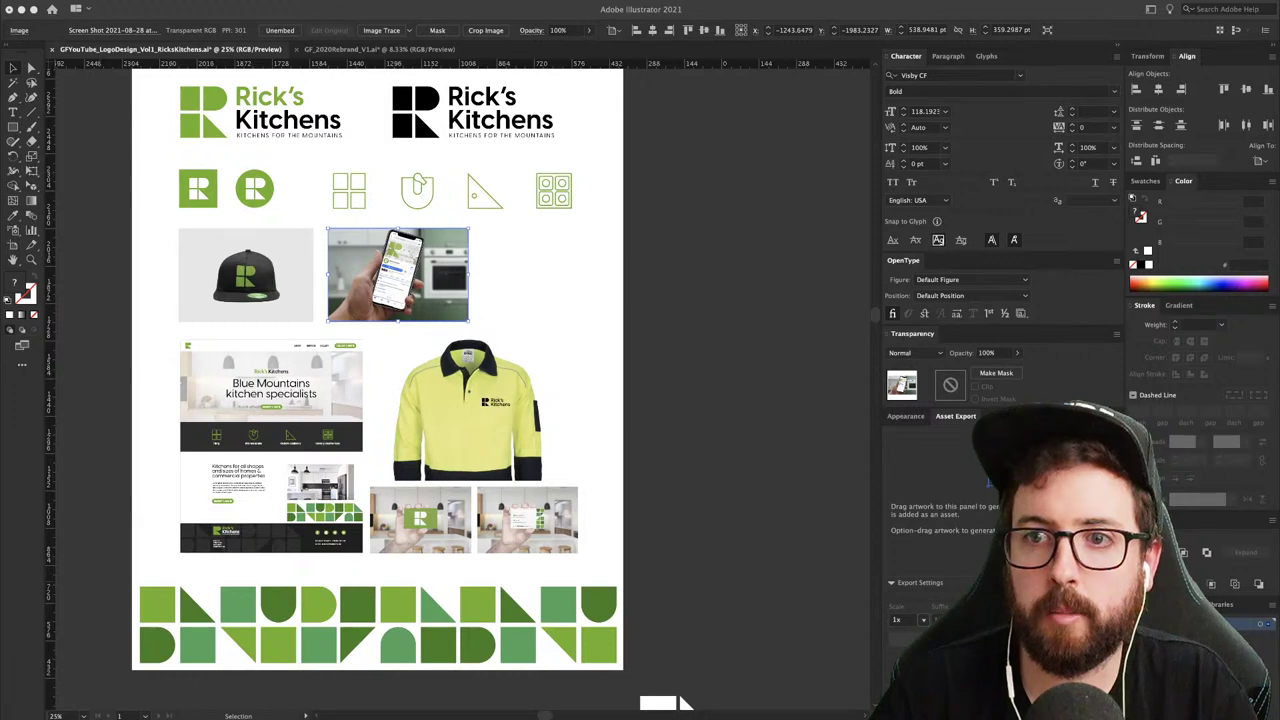
{"action": "left_click_drag", "start_coordinate": [30, 655], "coordinate": [413, 269]}
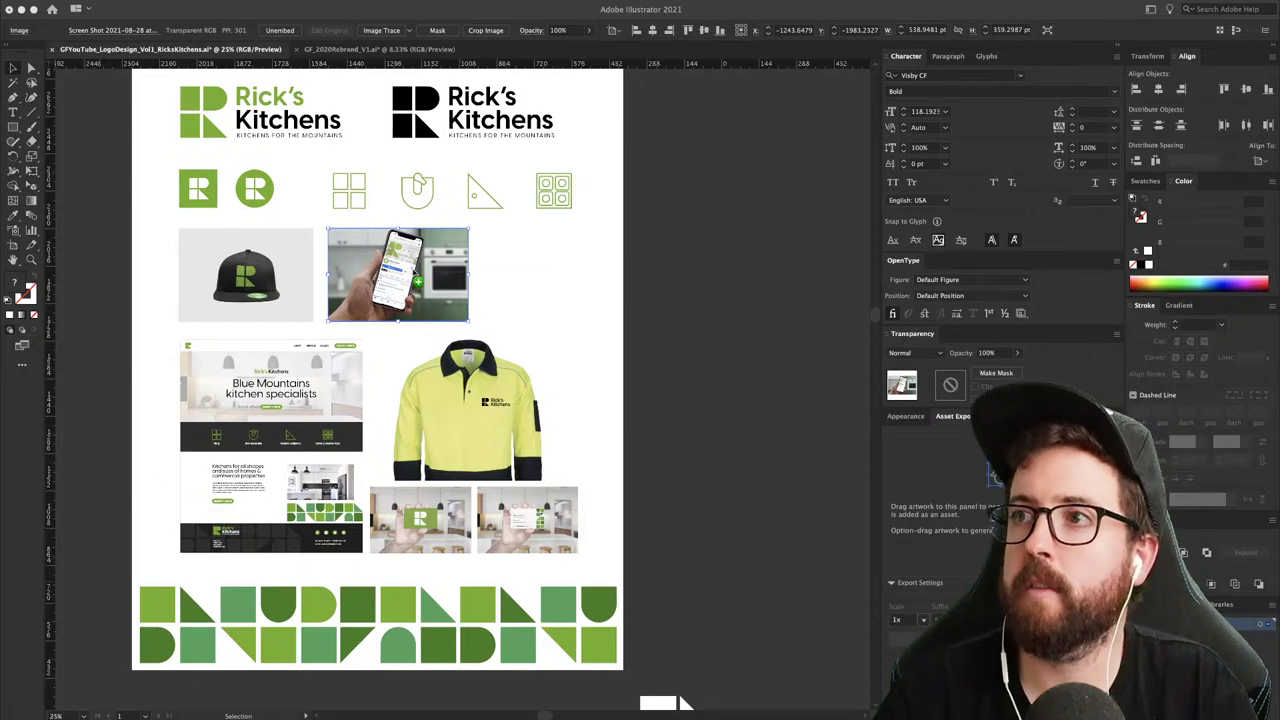
{"action": "key", "text": "s"}
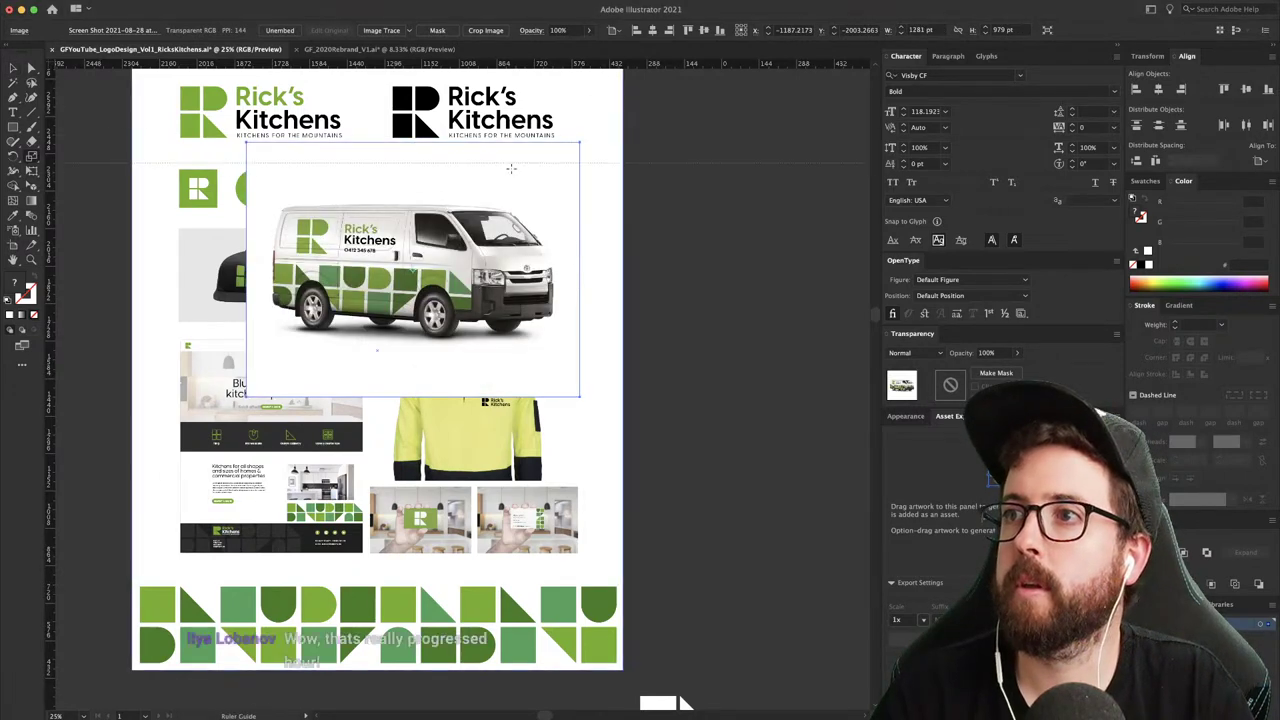
- Shrink the van photo to about 44% and set it between the cap and phone photos
{"action": "left_click_drag", "start_coordinate": [546, 178], "coordinate": [503, 205]}
{"action": "key", "text": "v"}
{"action": "left_click_drag", "start_coordinate": [453, 258], "coordinate": [577, 258]}
{"action": "left_click", "coordinate": [389, 292]}
{"action": "left_click_drag", "start_coordinate": [389, 292], "coordinate": [500, 292]}
{"action": "left_click_drag", "start_coordinate": [575, 271], "coordinate": [441, 264]}
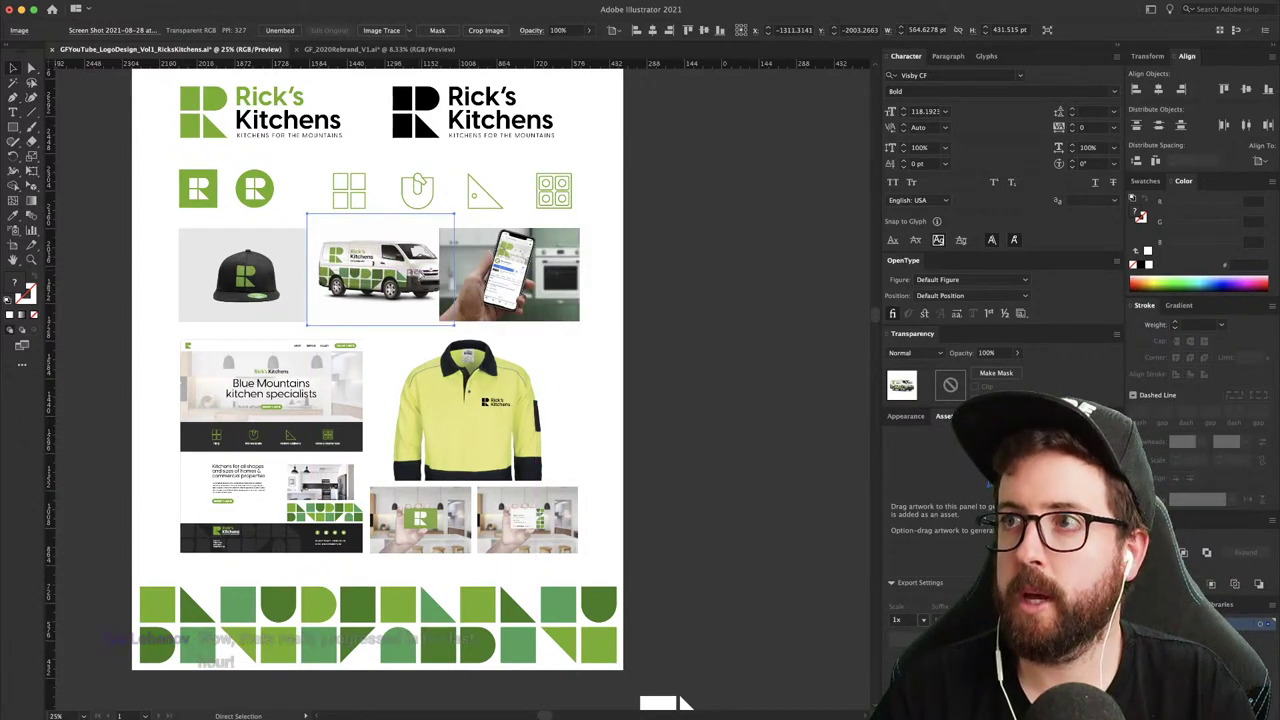
- Try scaling the cap, van and phone images together, then undo it
{"action": "left_click", "coordinate": [297, 284]}
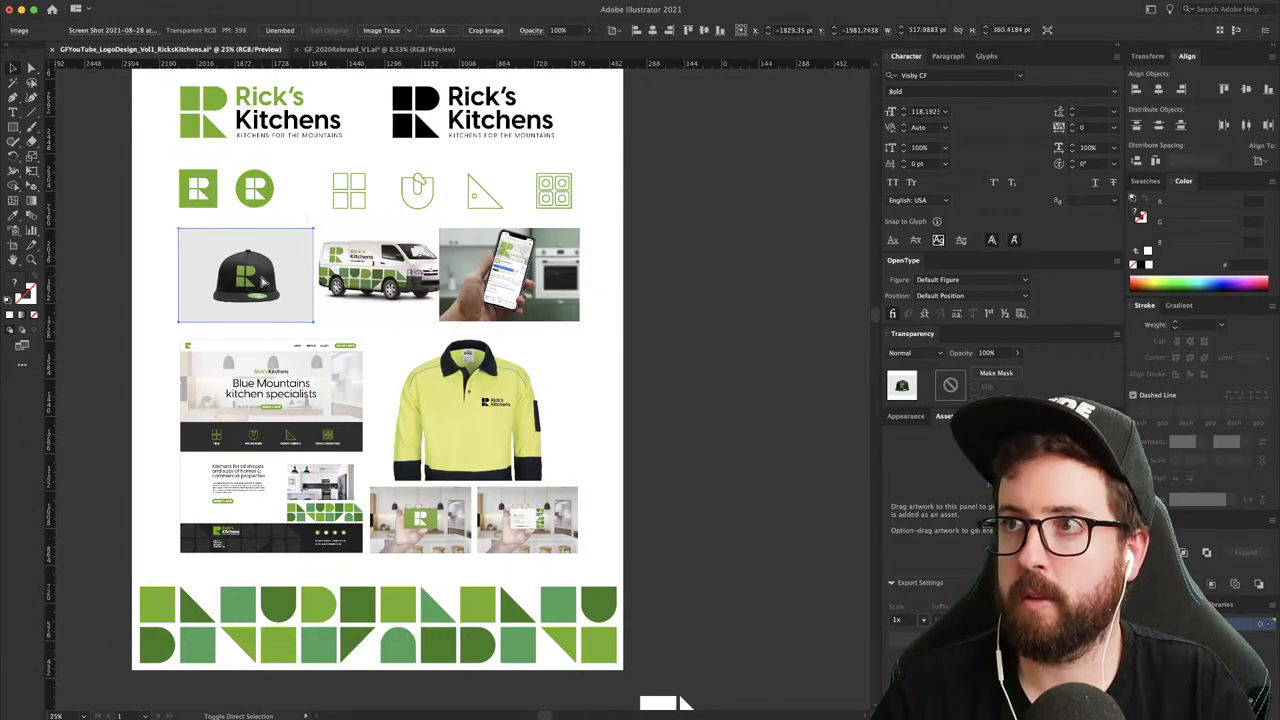
{"action": "left_click", "coordinate": [389, 280]}
{"action": "left_click", "coordinate": [280, 302], "text": "shift"}
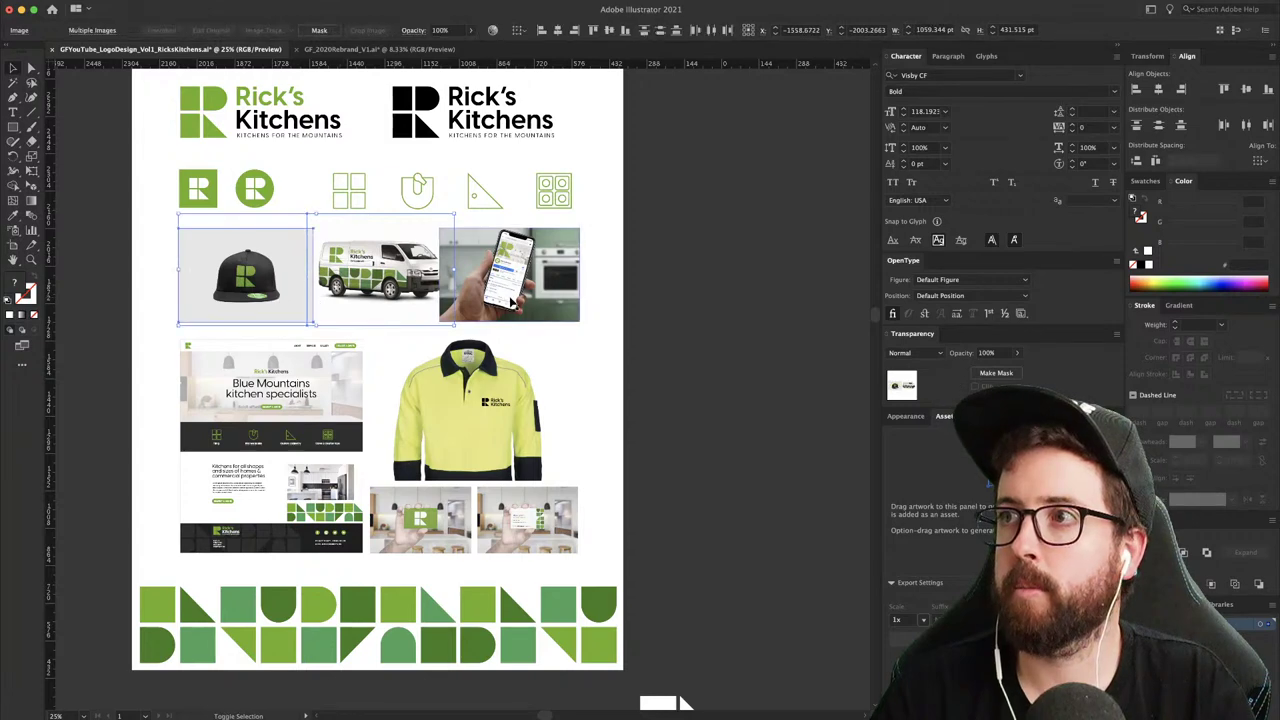
{"action": "left_click", "coordinate": [489, 303], "text": "shift"}
{"action": "key", "text": "s"}
{"action": "left_click_drag", "start_coordinate": [656, 170], "coordinate": [630, 173]}
{"action": "key", "text": "super+z"}
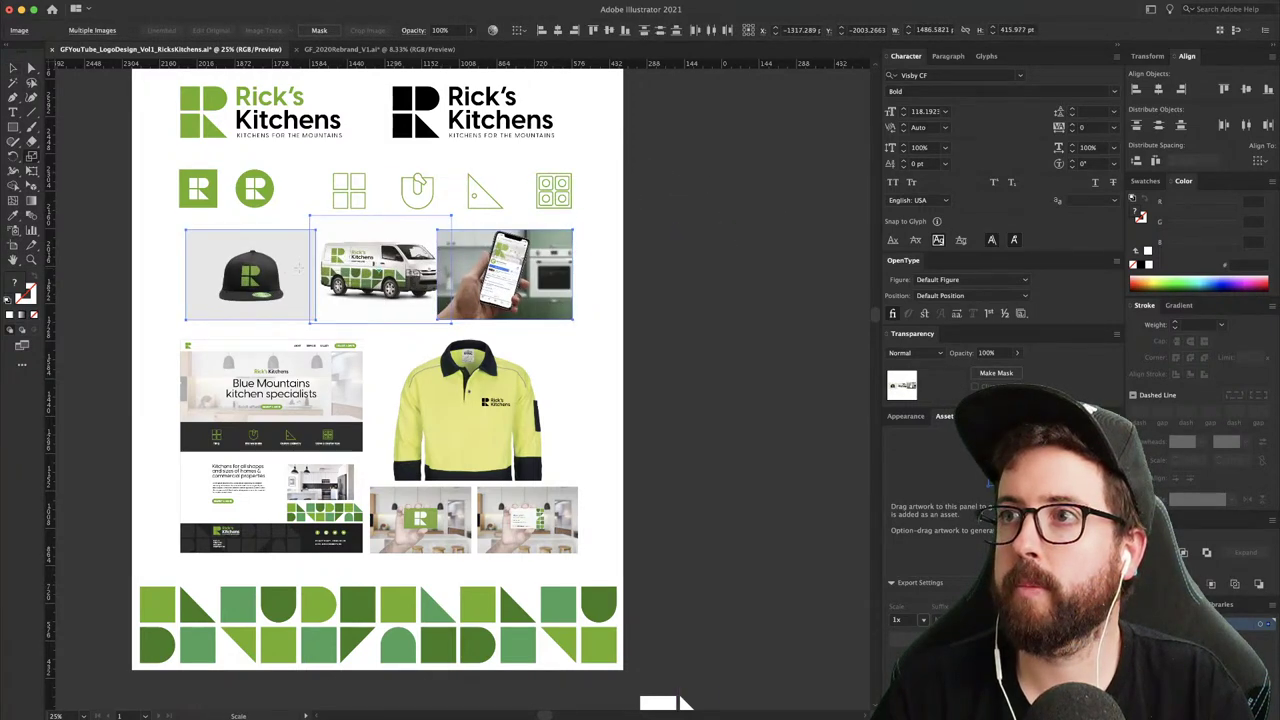
{"action": "key", "text": "v"}
- Nudge the cap and van photos slightly left and shrink the phone mockup a little
{"action": "left_click", "coordinate": [109, 277]}
{"action": "left_click_drag", "start_coordinate": [239, 275], "coordinate": [236, 271]}
{"action": "left_click_drag", "start_coordinate": [390, 273], "coordinate": [380, 273]}
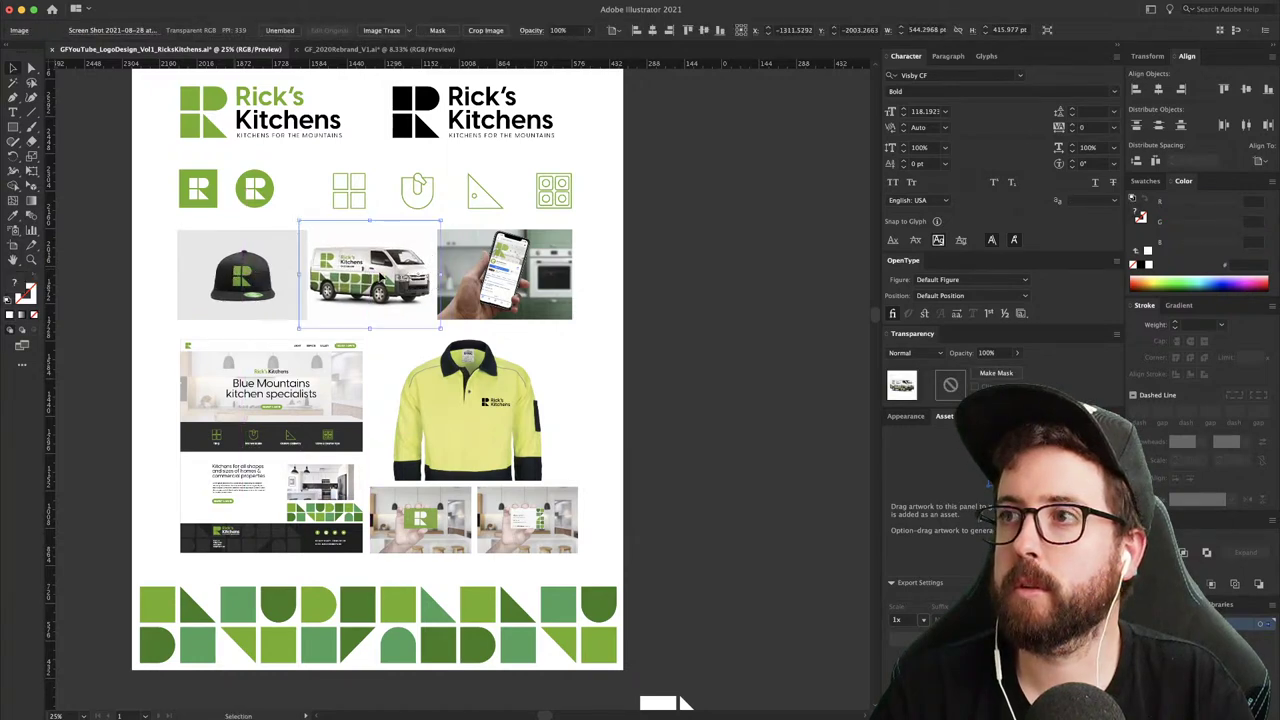
{"action": "left_click", "coordinate": [541, 258]}
{"action": "left_click_drag", "start_coordinate": [376, 182], "coordinate": [390, 189]}
{"action": "left_click", "coordinate": [226, 269], "text": "super"}
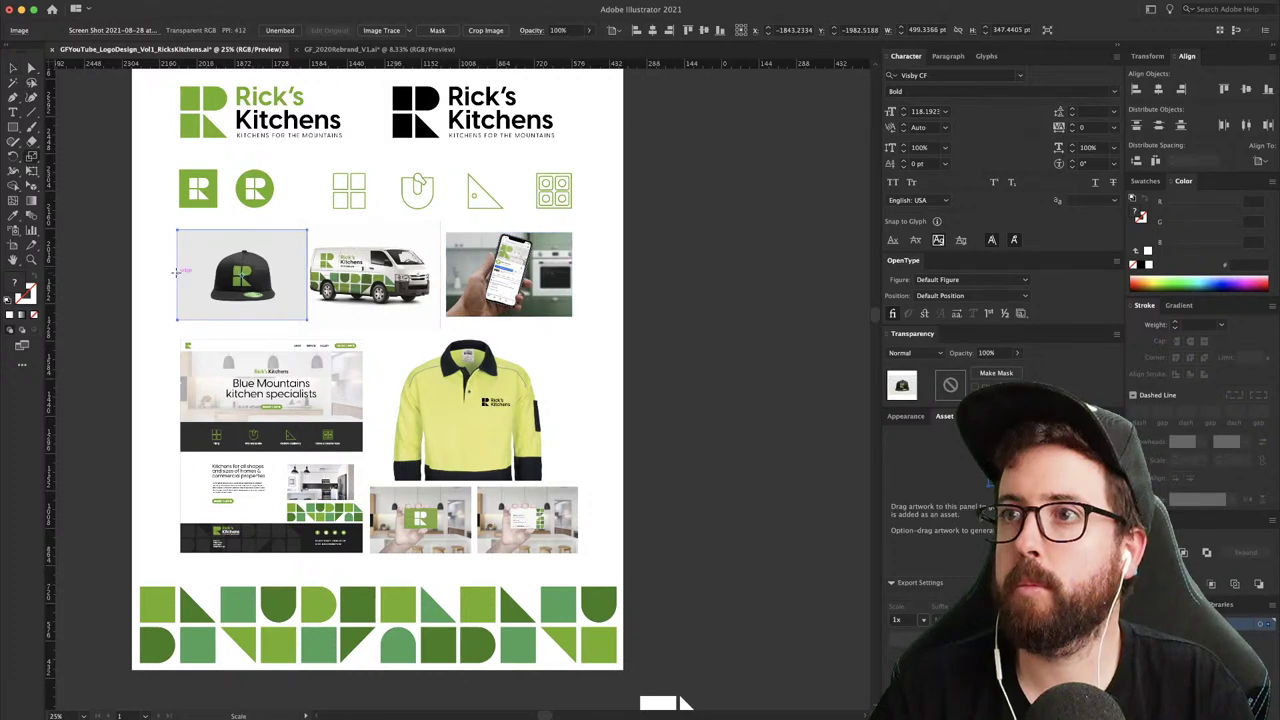
{"action": "left_click", "coordinate": [370, 275]}
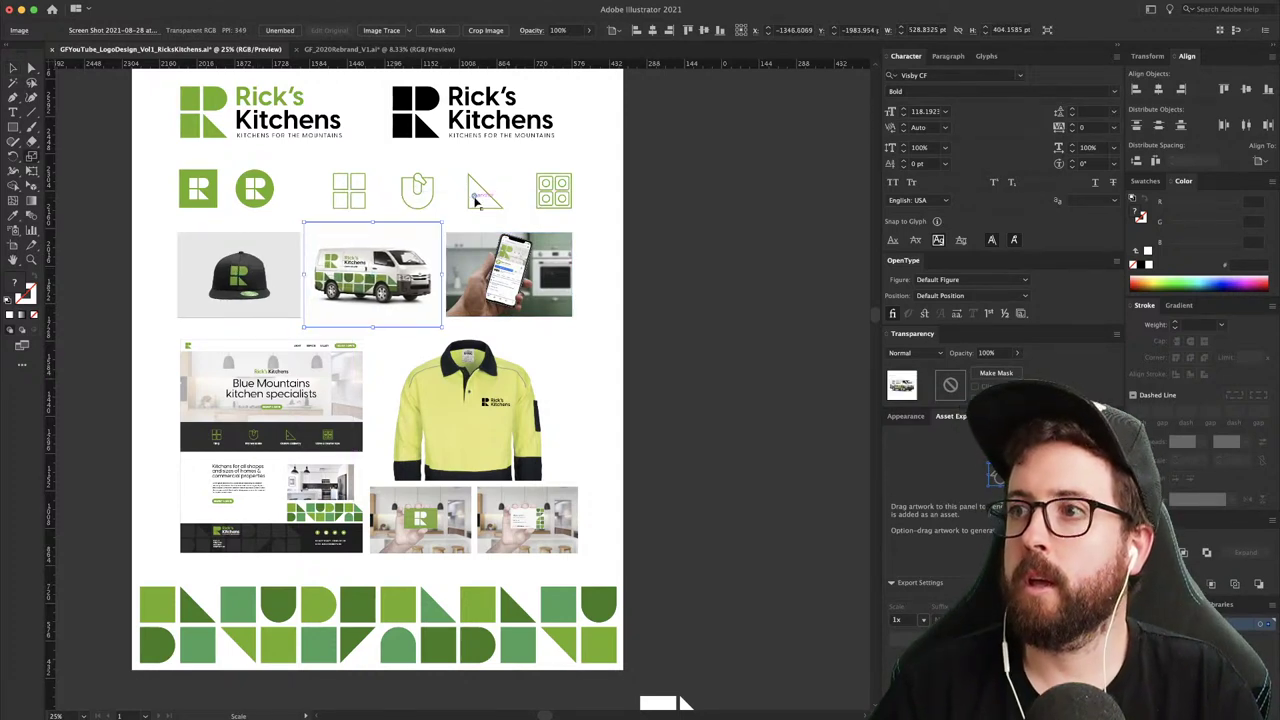
- Move the hi-vis shirt mockup to the right
{"action": "left_click", "coordinate": [598, 312]}
{"action": "left_click_drag", "start_coordinate": [518, 402], "coordinate": [552, 404]}
{"action": "left_click", "coordinate": [637, 380]}
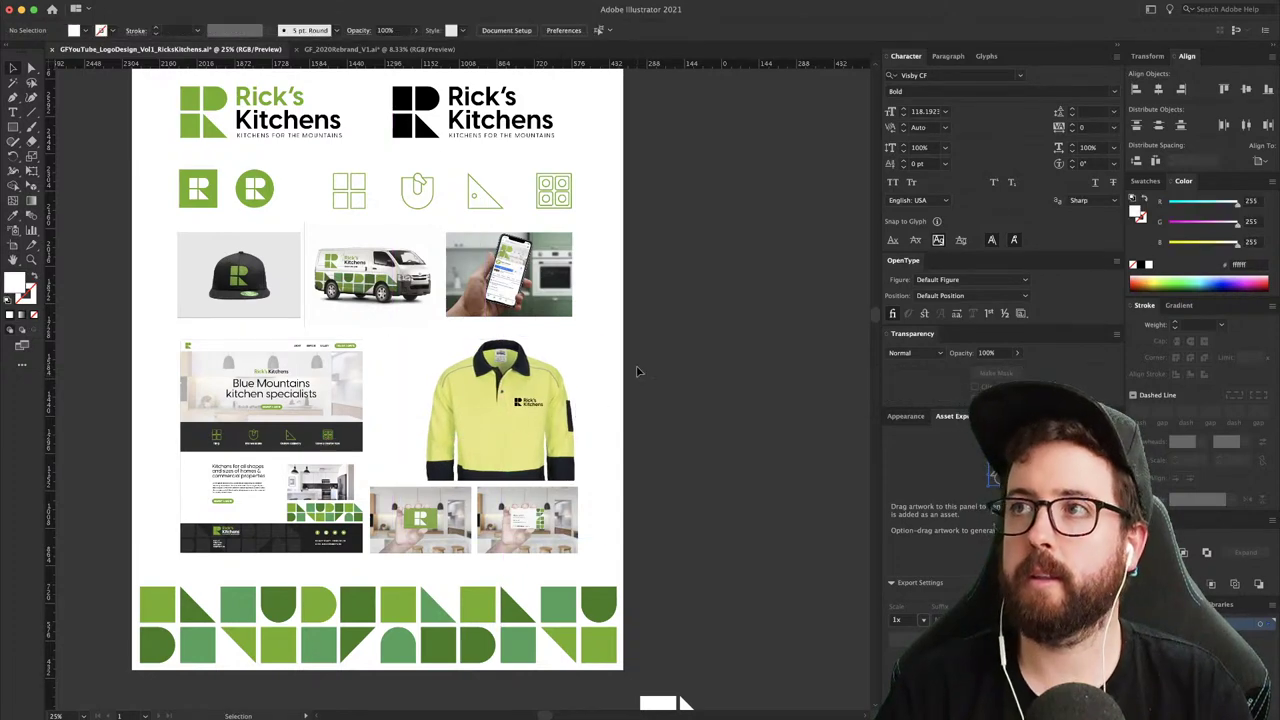
{"action": "left_click_drag", "start_coordinate": [619, 317], "coordinate": [609, 350]}
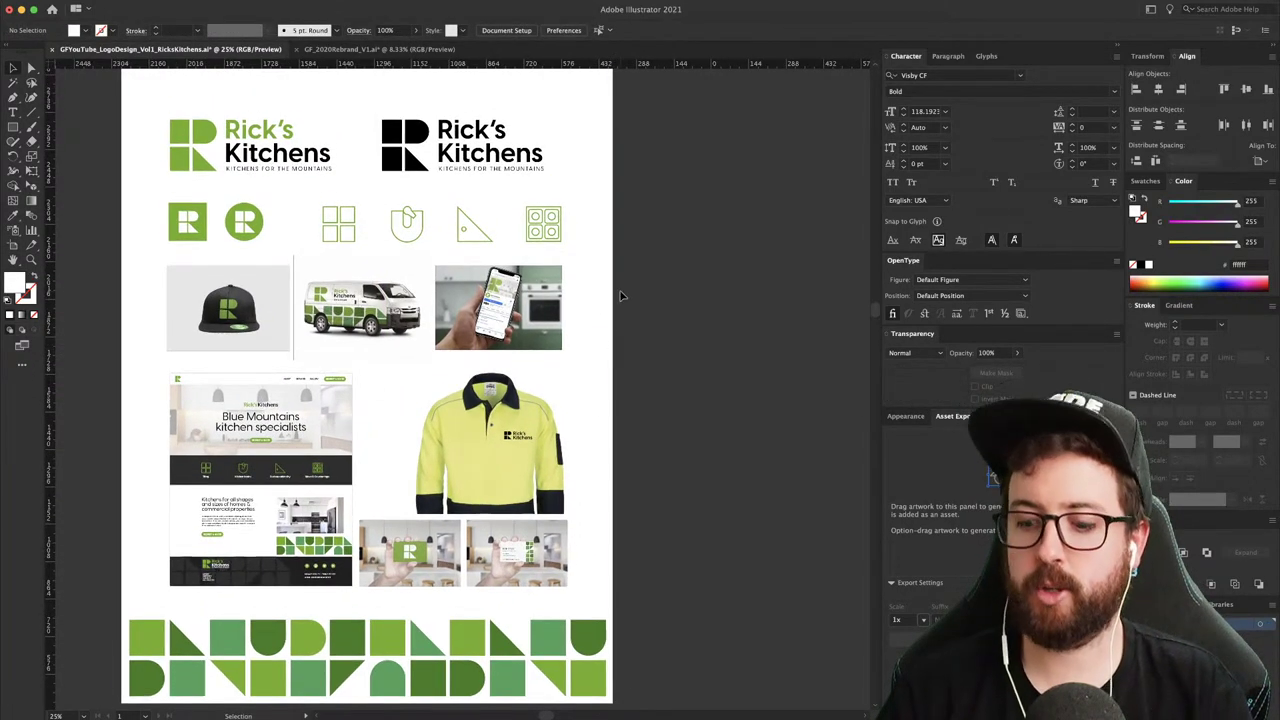
- Marquee-select the logos, icons and mockup rows and raise them a few points higher
{"action": "key", "text": "super+minus"}
{"action": "left_click_drag", "start_coordinate": [243, 177], "coordinate": [437, 371]}
{"action": "key", "text": "super+z"}
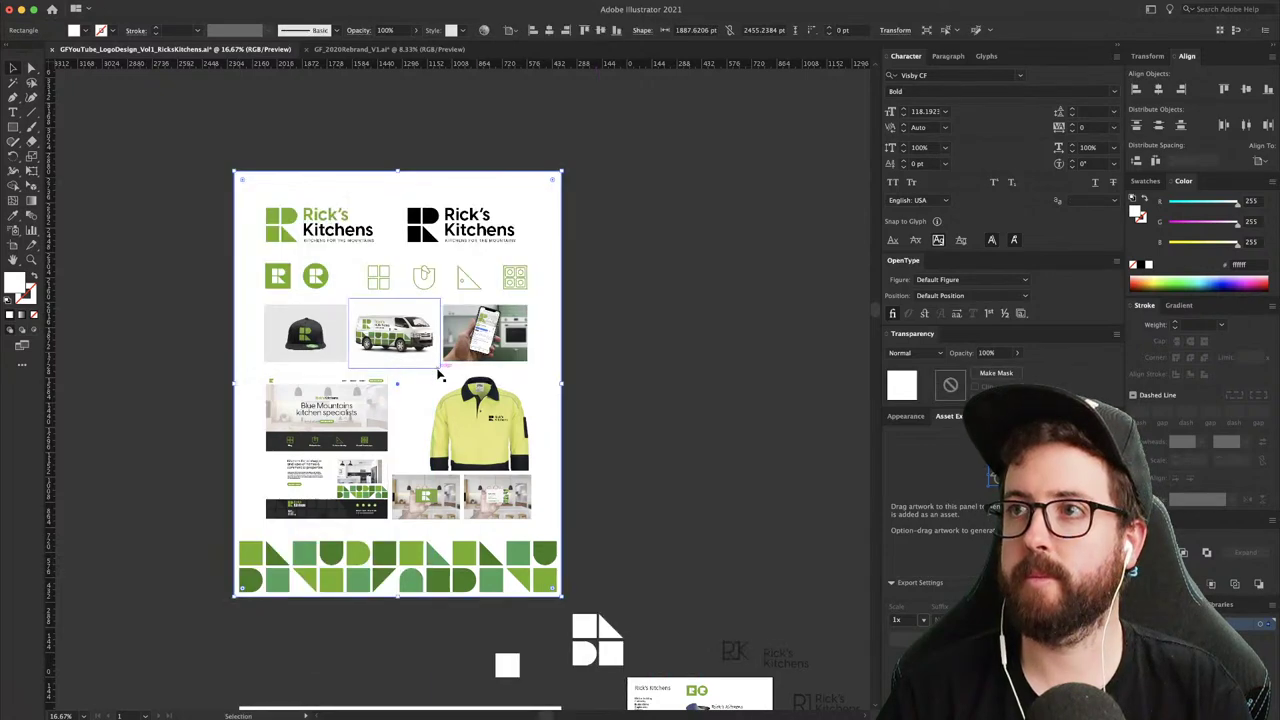
{"action": "left_click", "coordinate": [268, 169]}
{"action": "mouse_move", "coordinate": [521, 485]}
{"action": "left_mouse_down"}
{"action": "mouse_move", "coordinate": [553, 528]}
{"action": "mouse_move", "coordinate": [529, 493]}
{"action": "left_mouse_up"}
{"action": "left_click", "coordinate": [636, 432]}
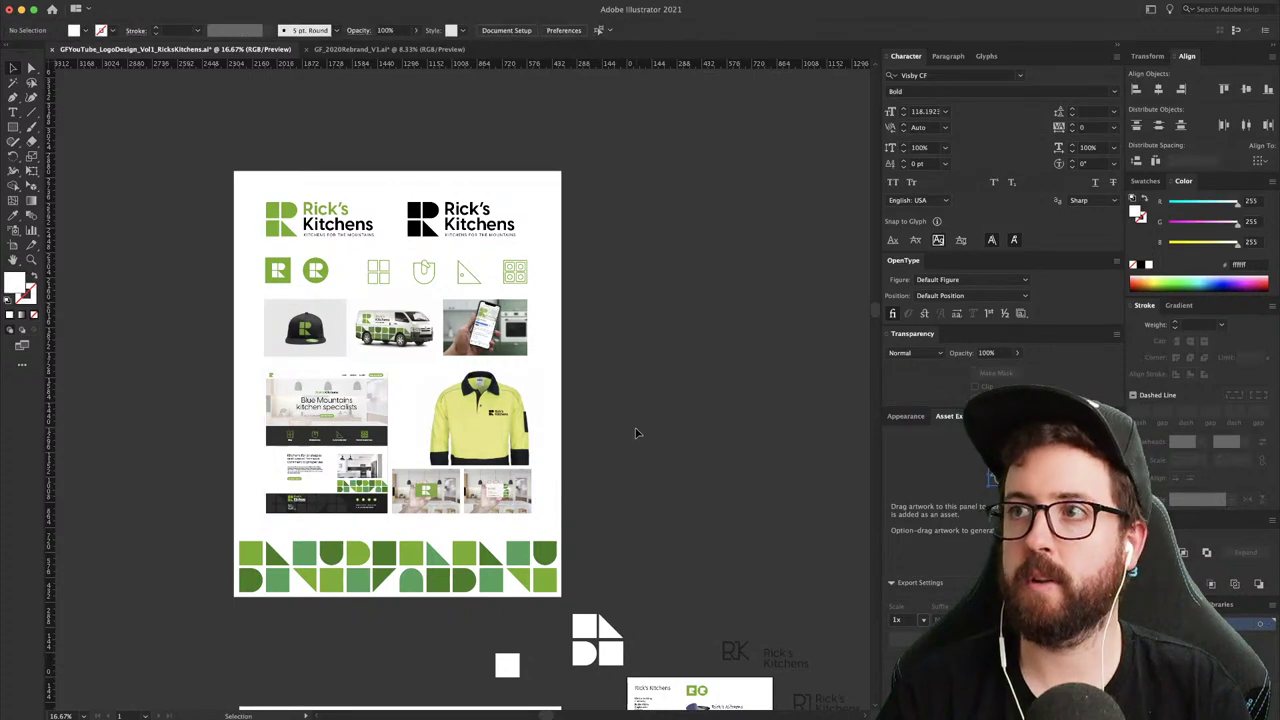
{"action": "key", "text": "super+equal"}
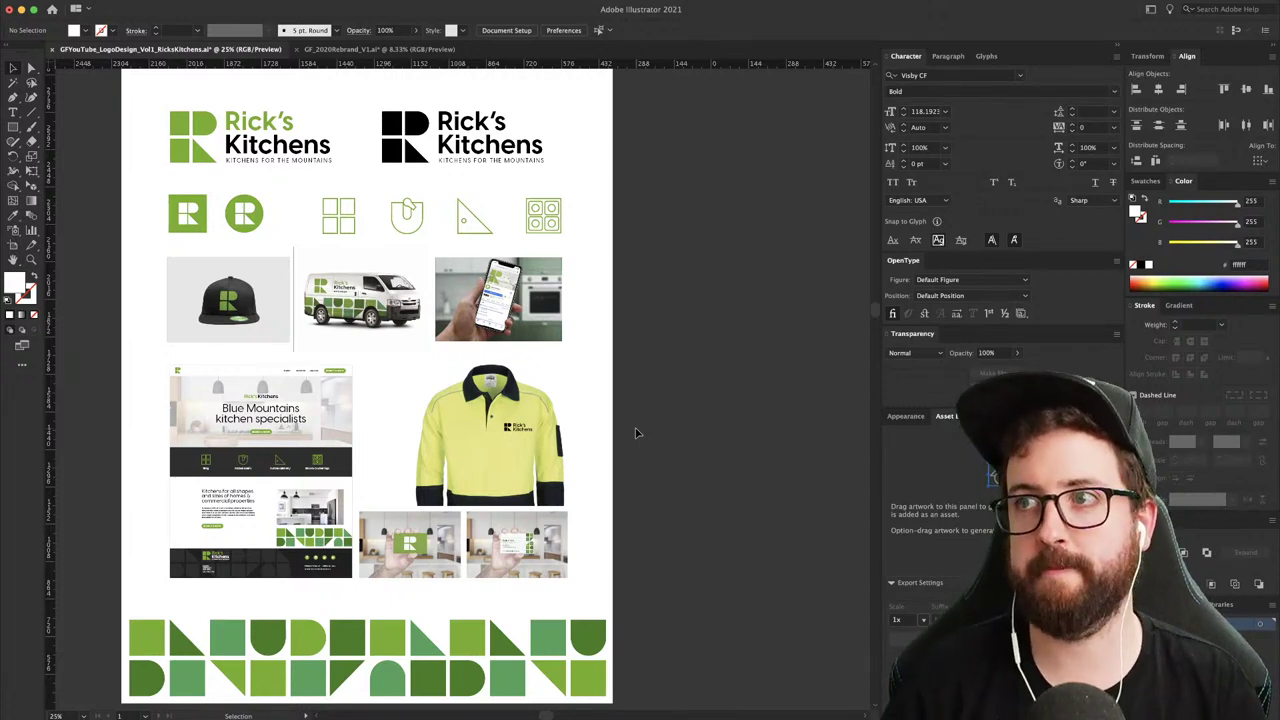
- Draw a rectangle over the van photo and clip it with Ctrl+7 to crop it tightly
{"action": "left_click", "coordinate": [325, 328]}
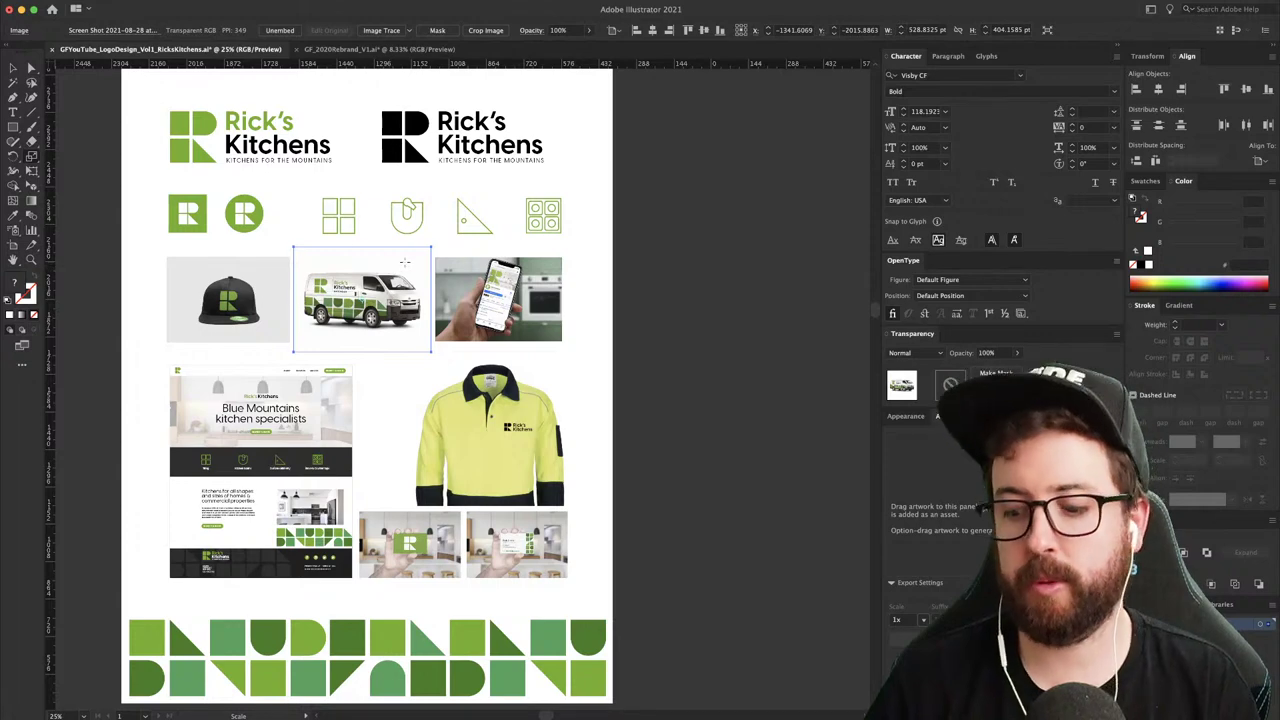
{"action": "key", "text": "super+equal"}
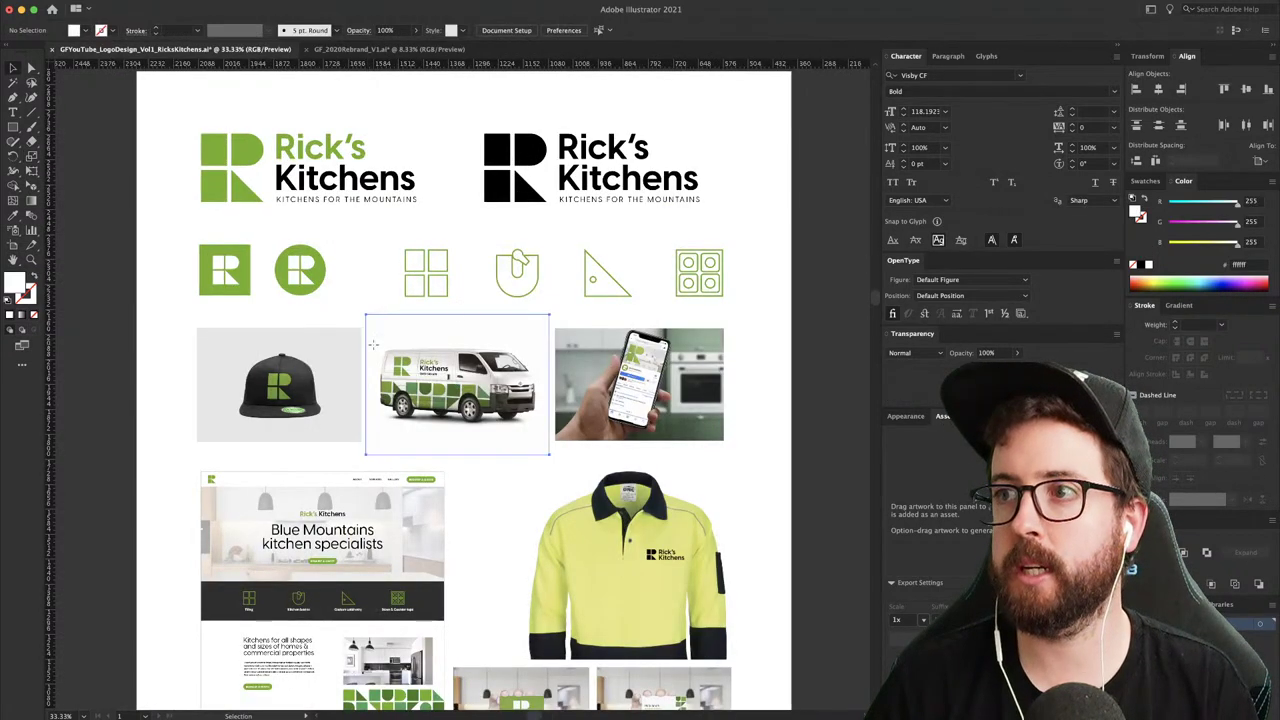
{"action": "key", "text": "m"}
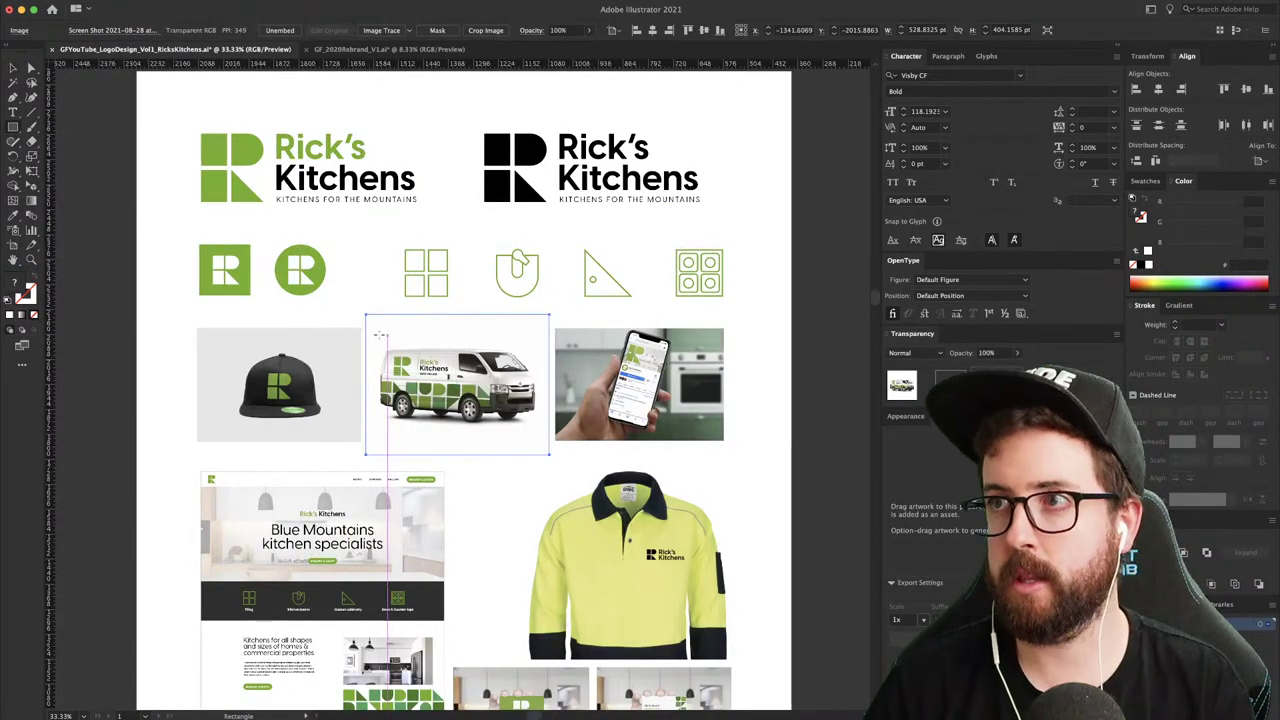
{"action": "left_click_drag", "start_coordinate": [370, 328], "coordinate": [549, 454]}
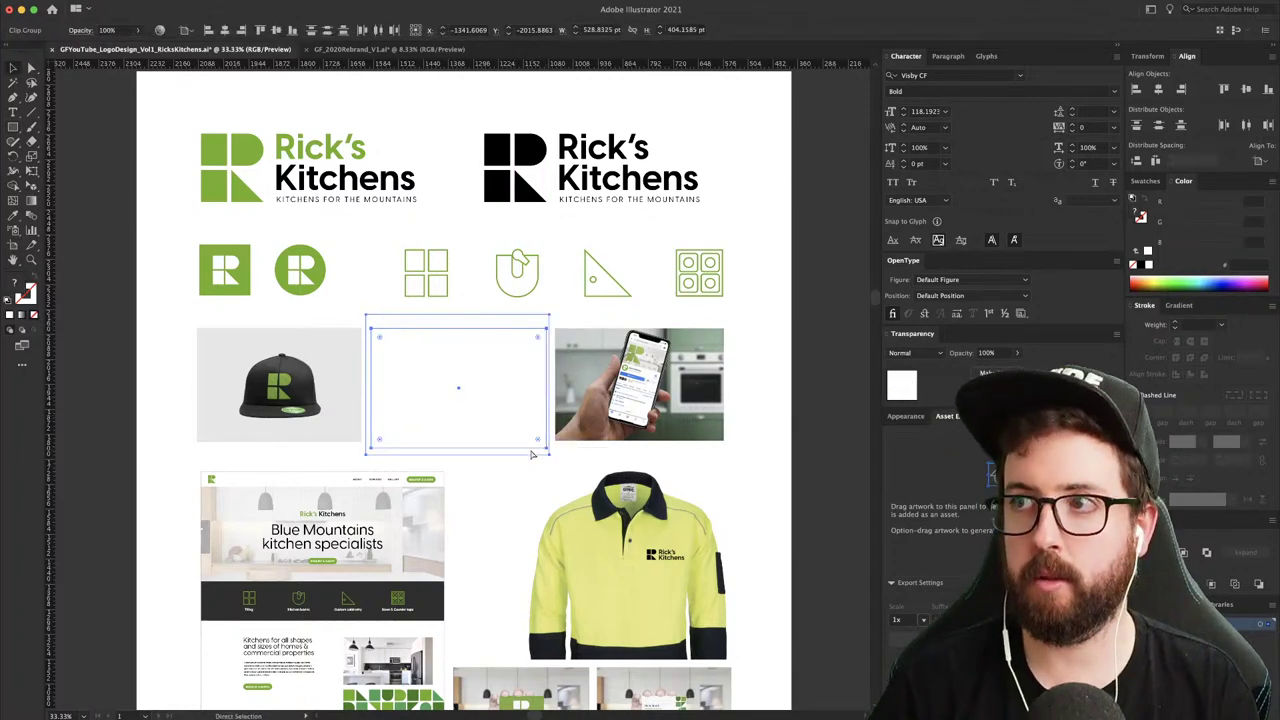
{"action": "key", "text": "ctrl+7"}
{"action": "key", "text": "ctrl+shift+a"}
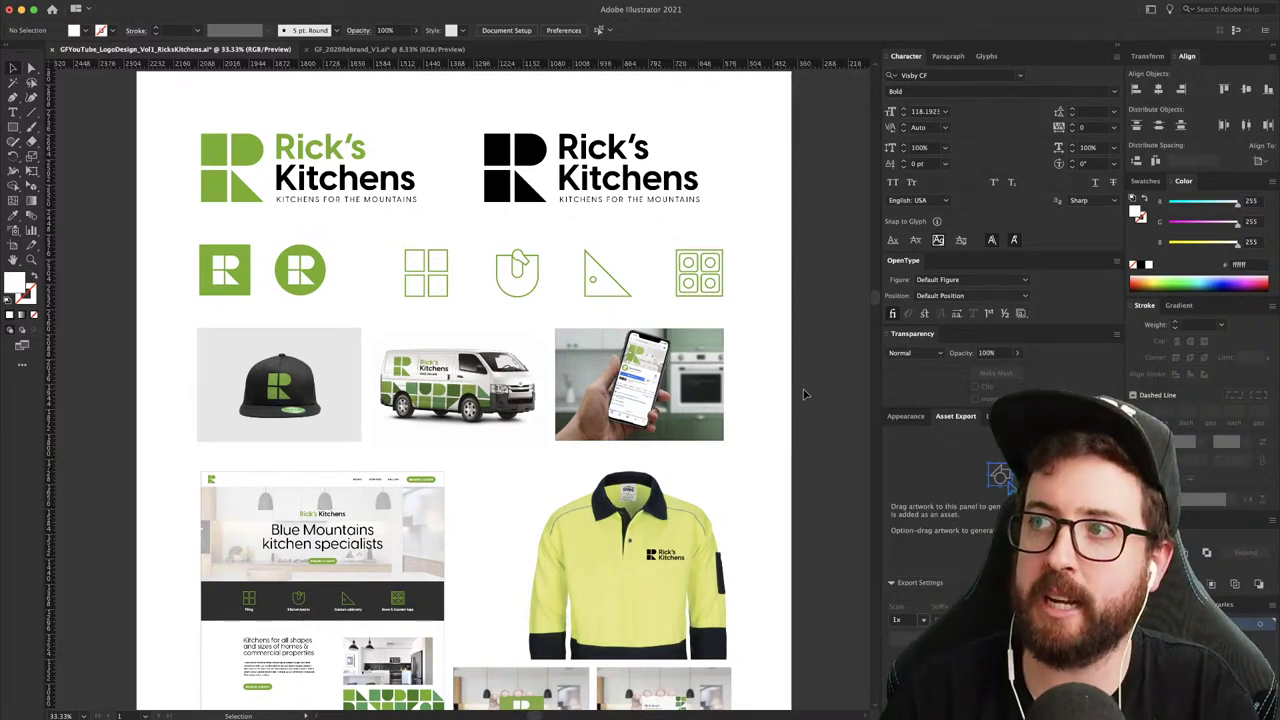
{"action": "left_click_drag", "start_coordinate": [765, 432], "coordinate": [733, 298]}
{"action": "left_click_drag", "start_coordinate": [724, 404], "coordinate": [716, 340]}
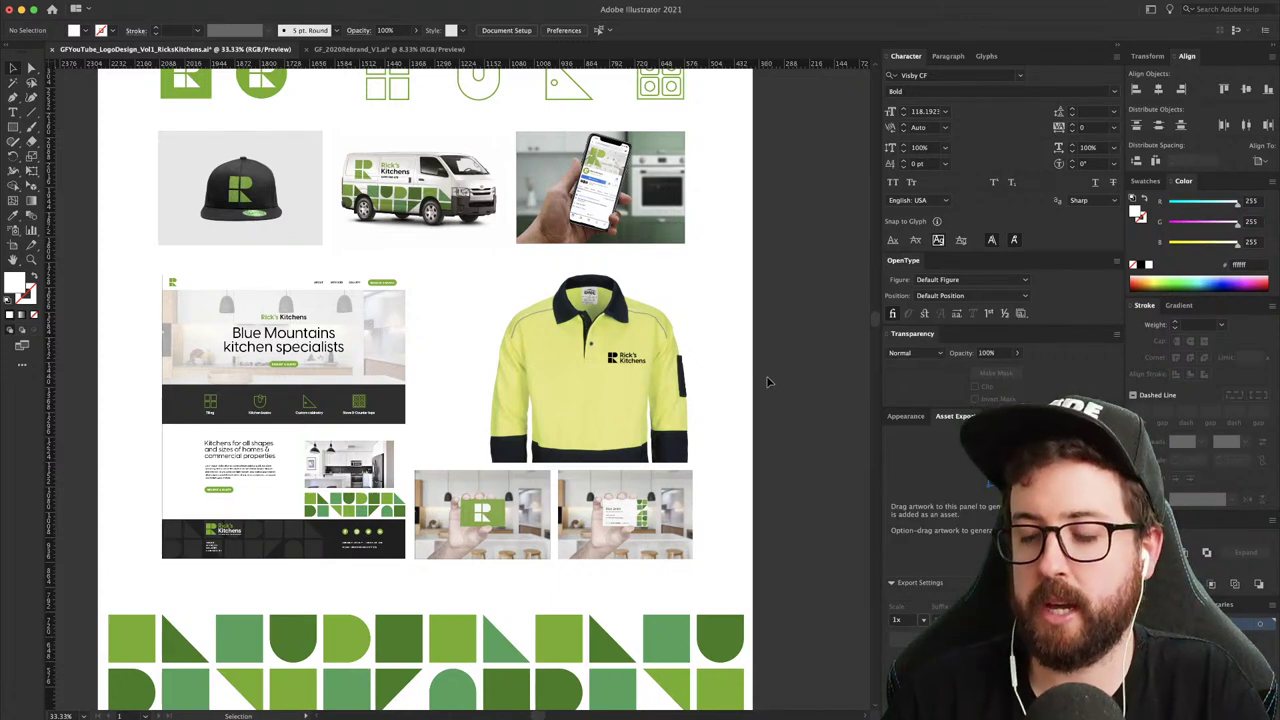
{"action": "key", "text": "super+minus"}
{"action": "left_click_drag", "start_coordinate": [768, 381], "coordinate": [737, 437]}
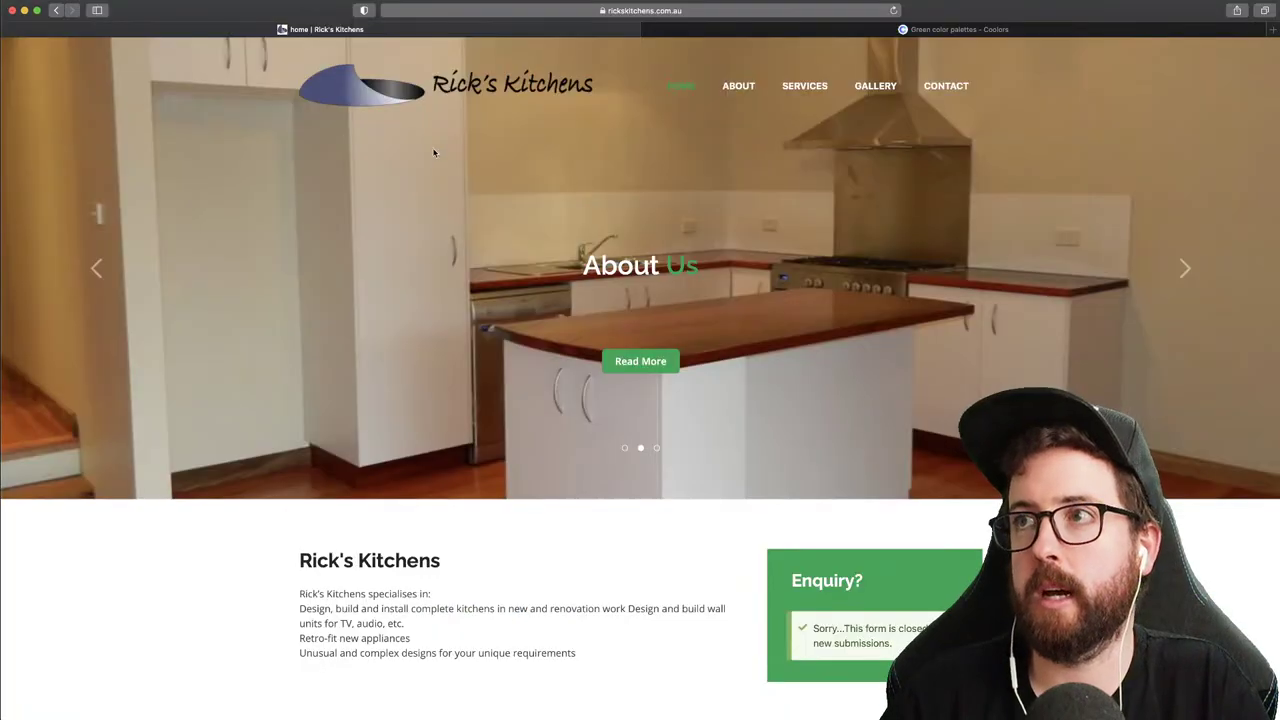
{"action": "left_click", "coordinate": [624, 448]}
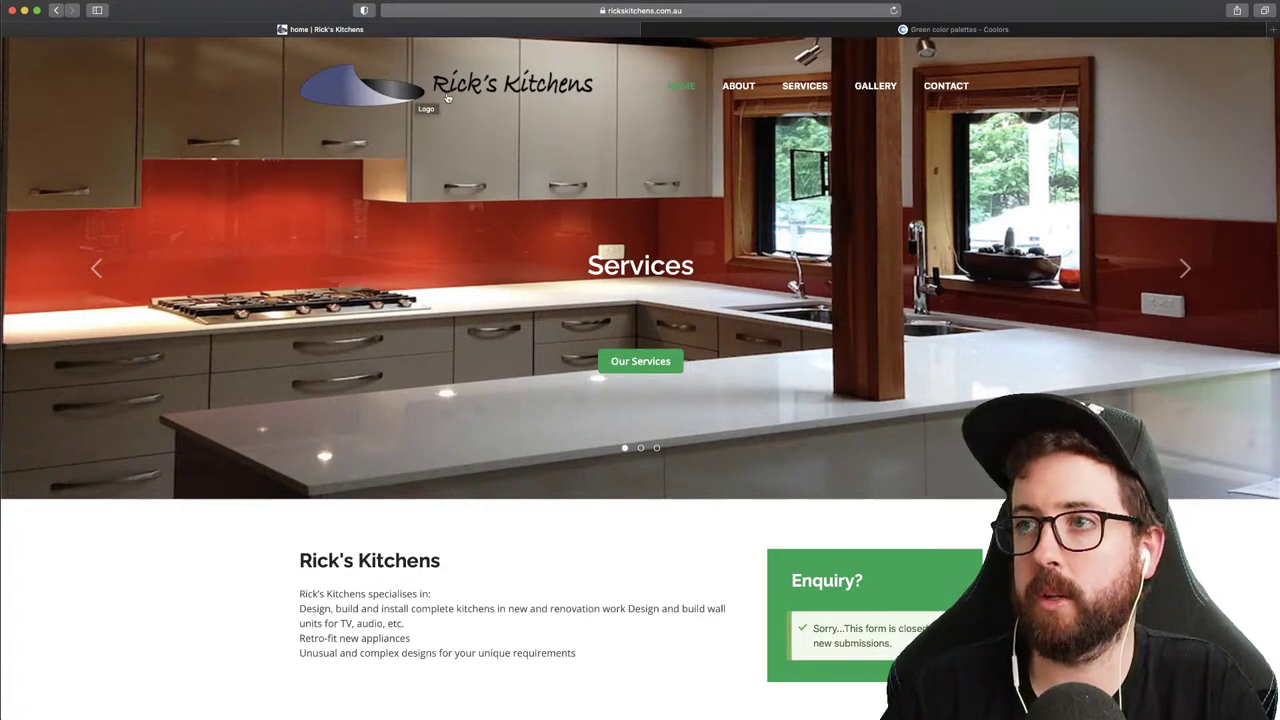
{"action": "scroll", "coordinate": [390, 242], "scroll_direction": "down", "scroll_amount": 5}
{"action": "scroll", "coordinate": [393, 239], "scroll_direction": "up", "scroll_amount": 2}
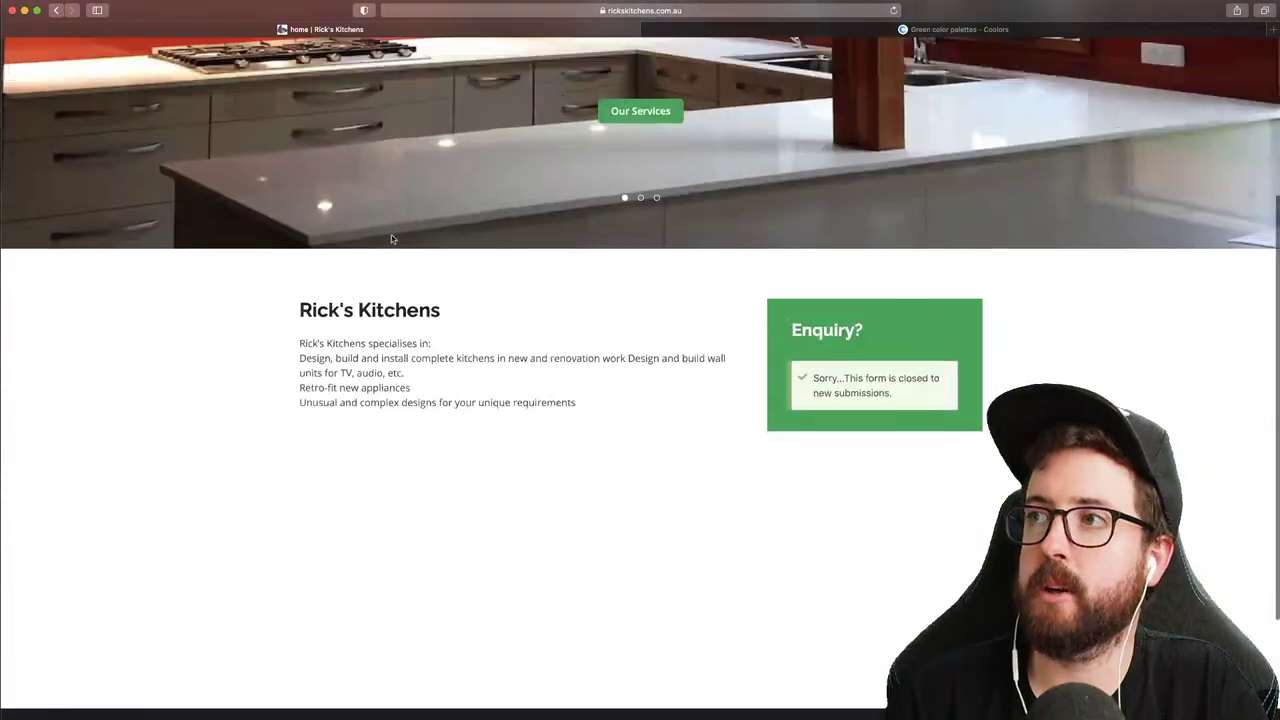
{"action": "scroll", "coordinate": [393, 239], "scroll_direction": "up", "scroll_amount": 3}
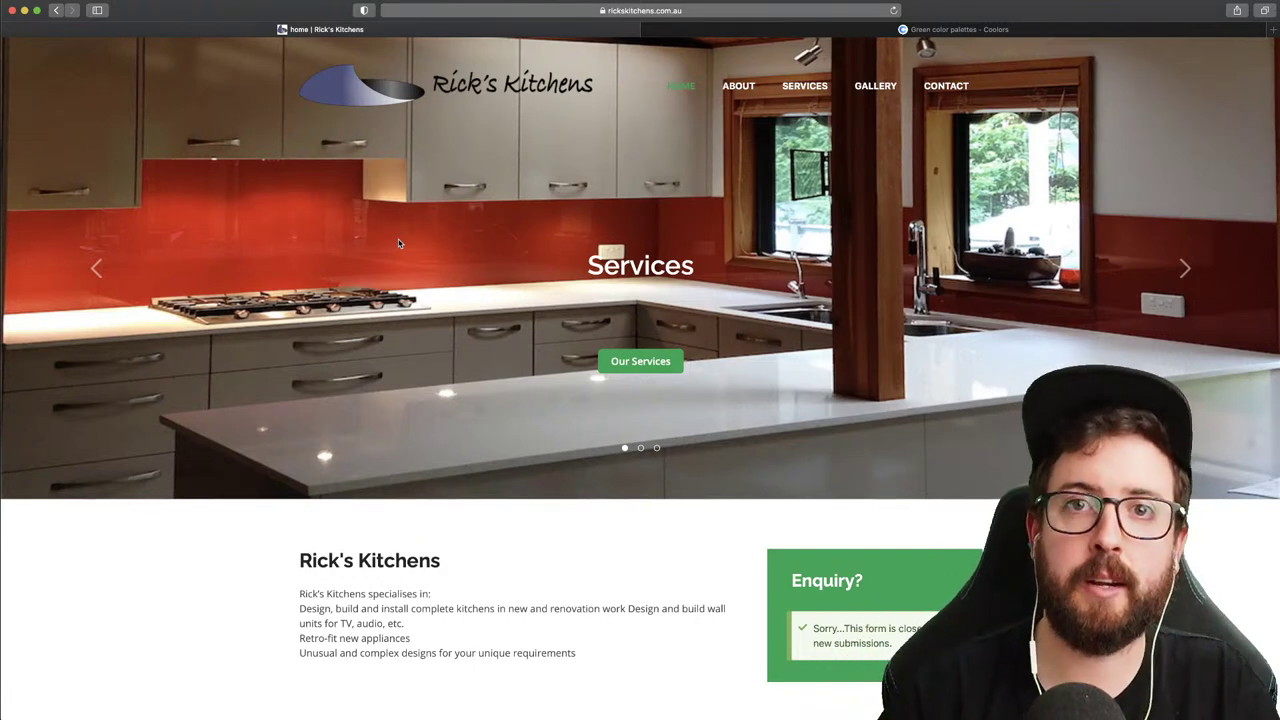
{"action": "key", "text": "super+Tab"}
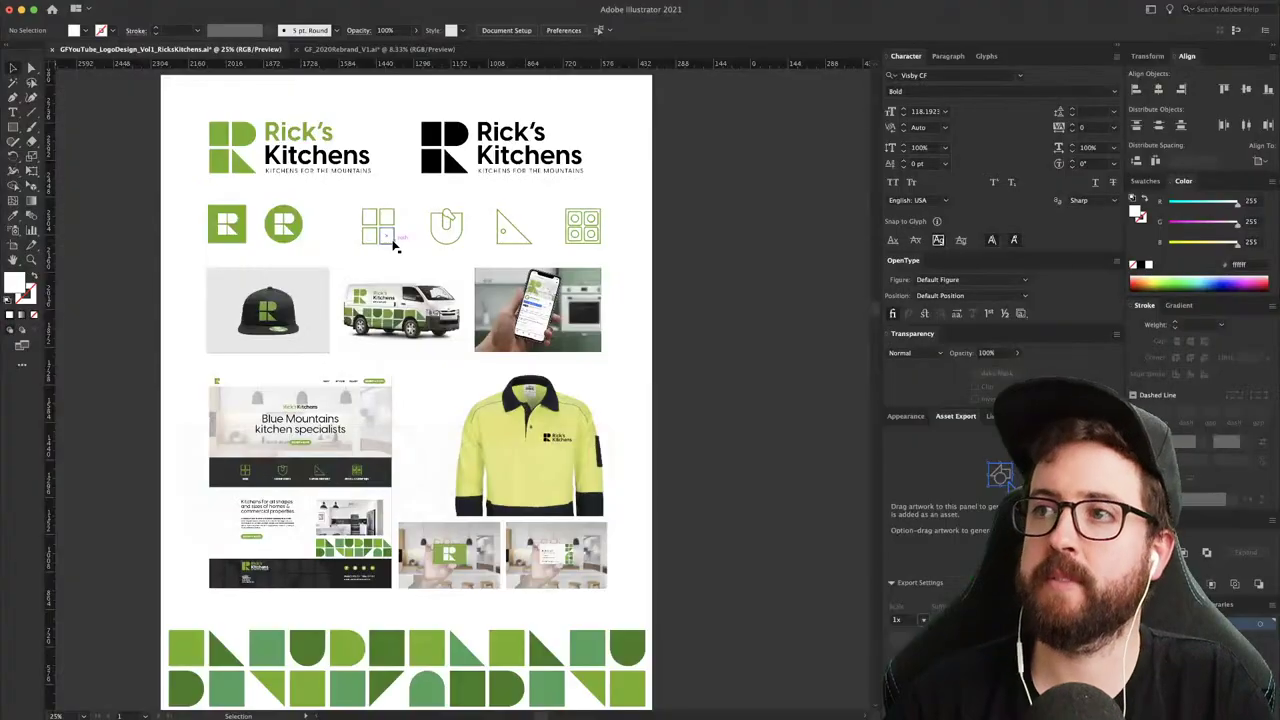
{"action": "left_click_drag", "start_coordinate": [646, 247], "coordinate": [646, 236]}
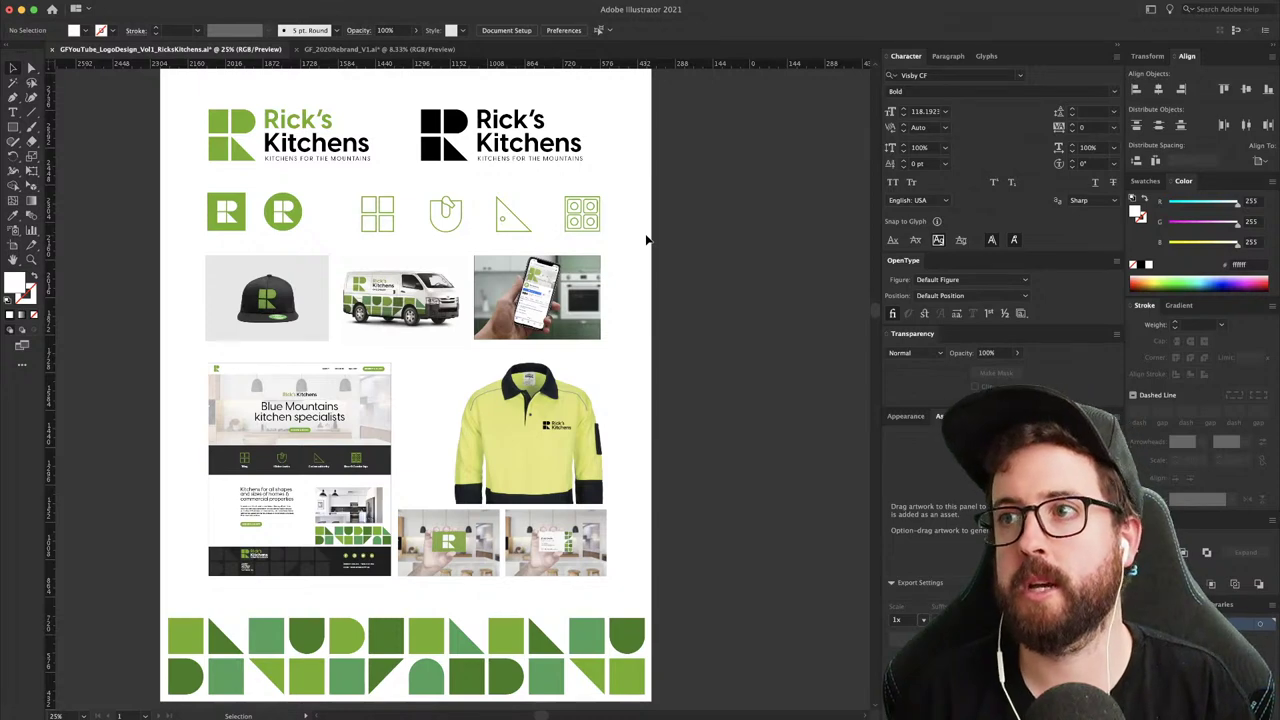
{"action": "double_click", "coordinate": [330, 408]}
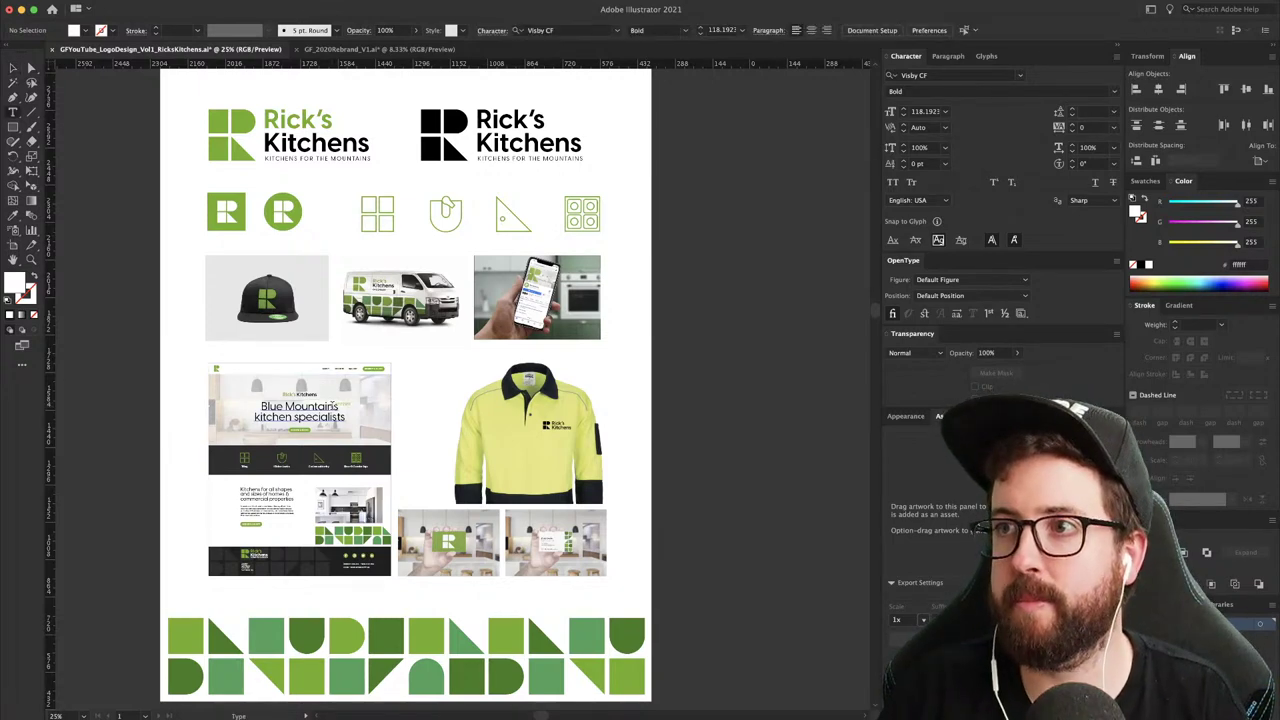
{"action": "left_click", "coordinate": [338, 408]}
{"action": "key", "text": "Escape"}
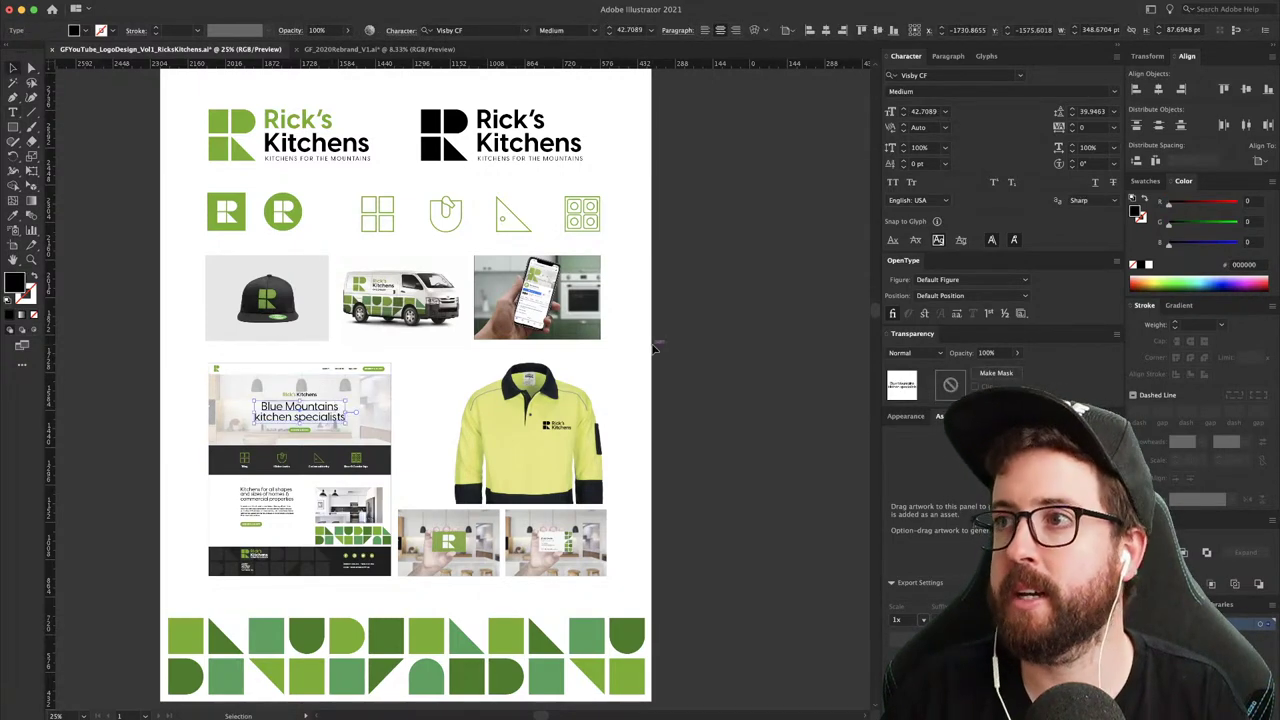
{"action": "left_click", "coordinate": [655, 347]}
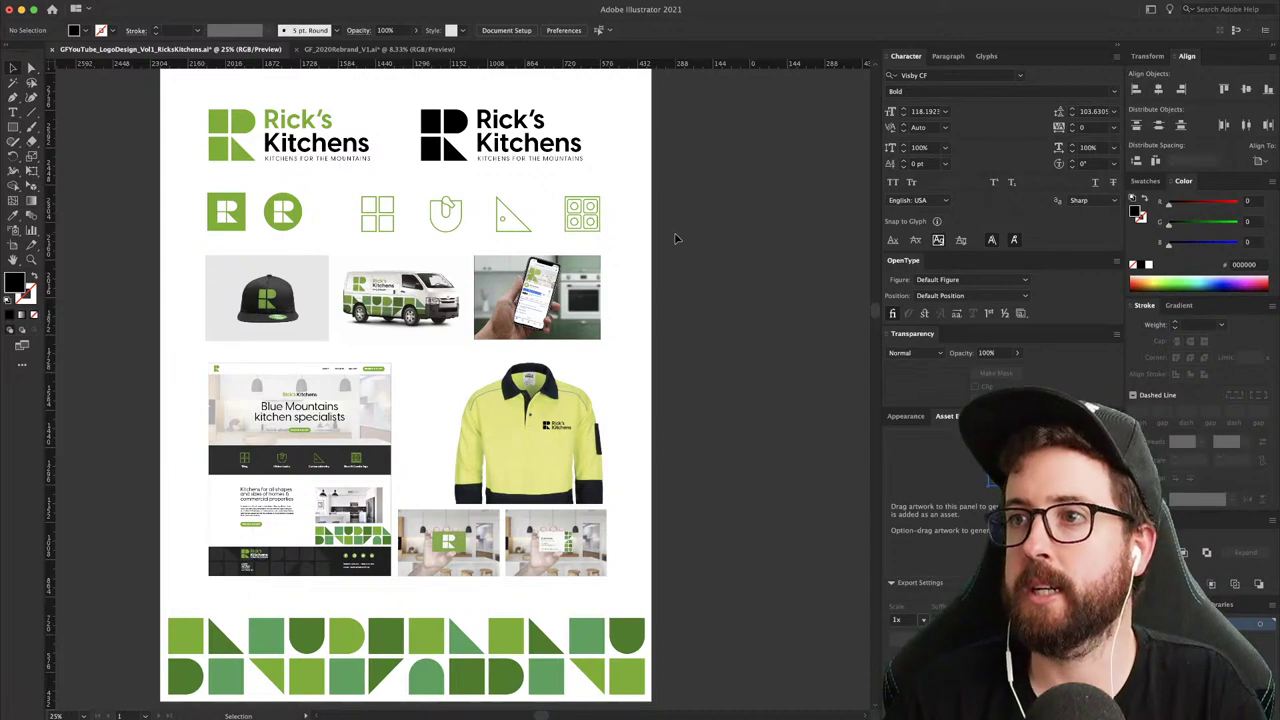
{"action": "scroll", "coordinate": [652, 360], "scroll_direction": "down", "scroll_amount": 2}
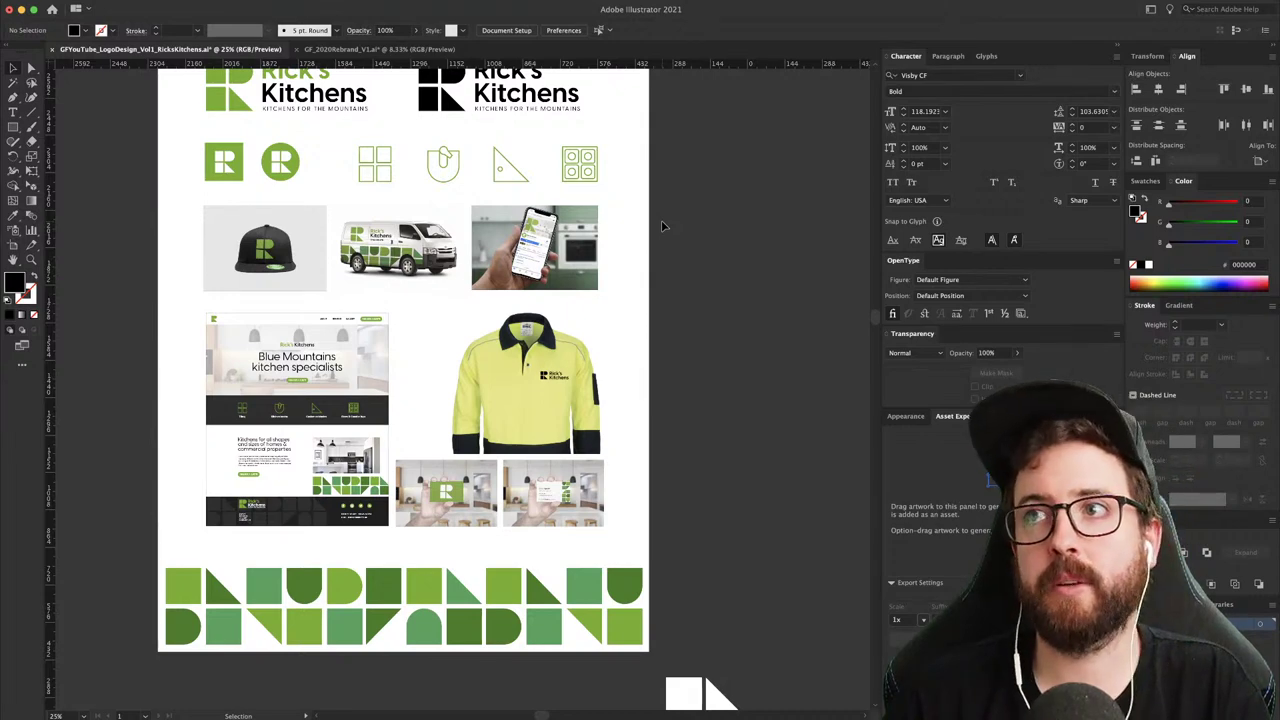
{"action": "left_click_drag", "start_coordinate": [661, 226], "coordinate": [646, 258]}
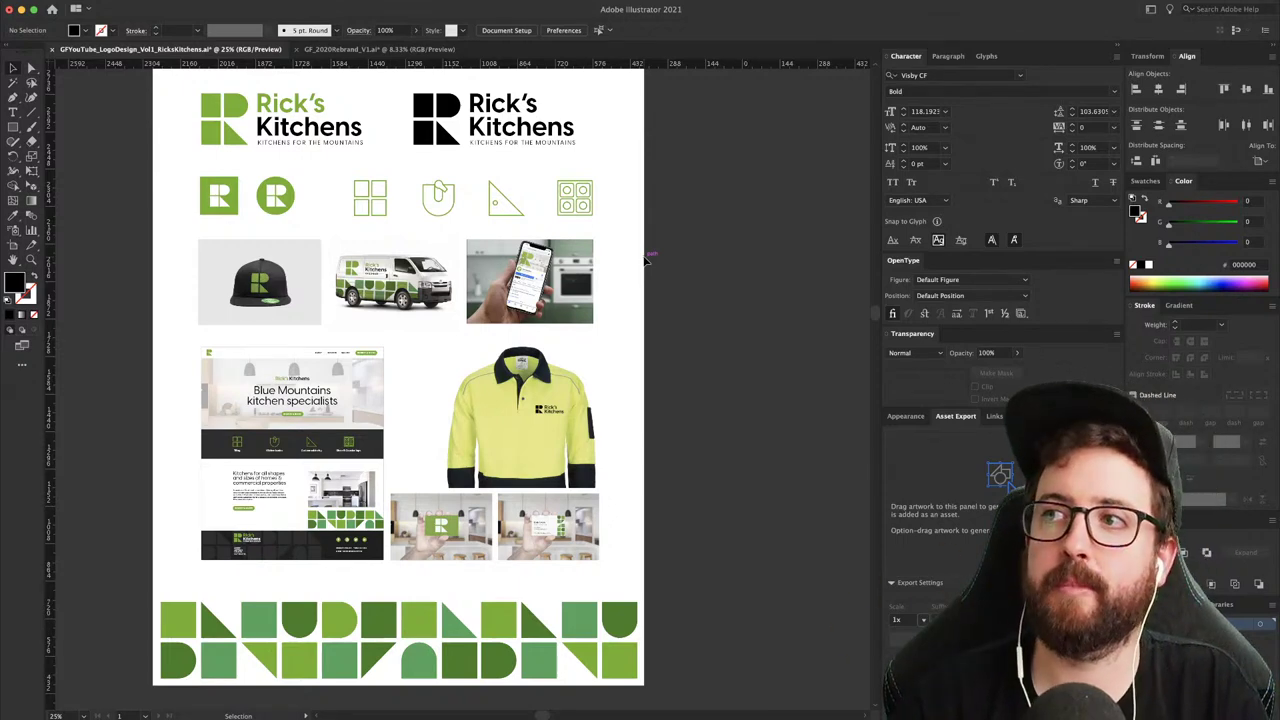
{"action": "key", "text": "z"}
{"action": "left_click_drag", "start_coordinate": [546, 407], "coordinate": [540, 307]}
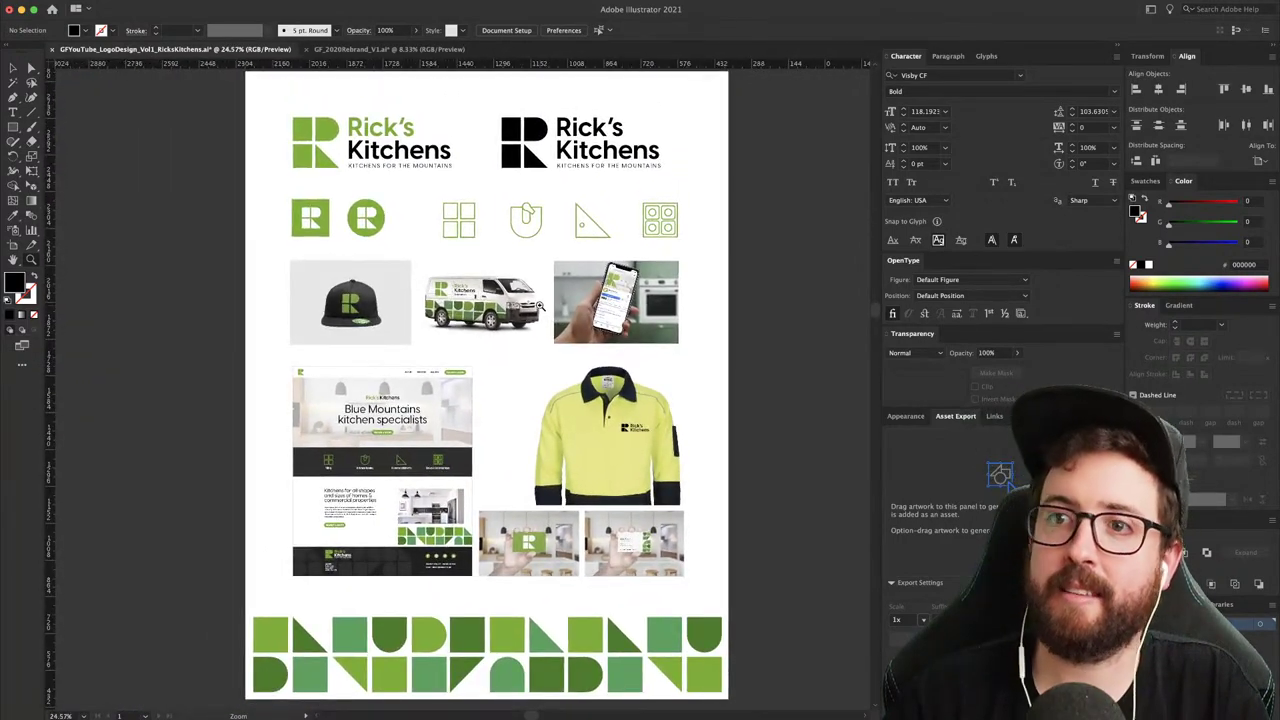